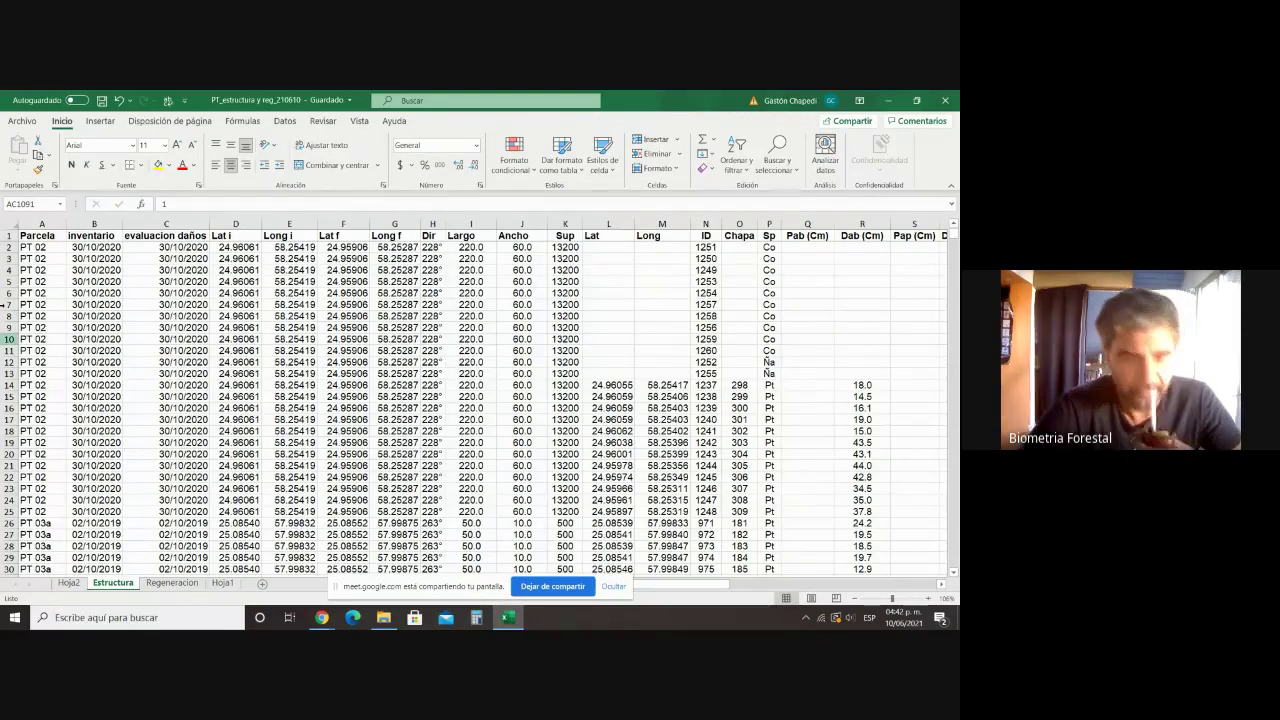
Step: Create a pivot table on a new worksheet from the Estructura data in columns A to AF, through row 1419
left_click(4, 222)
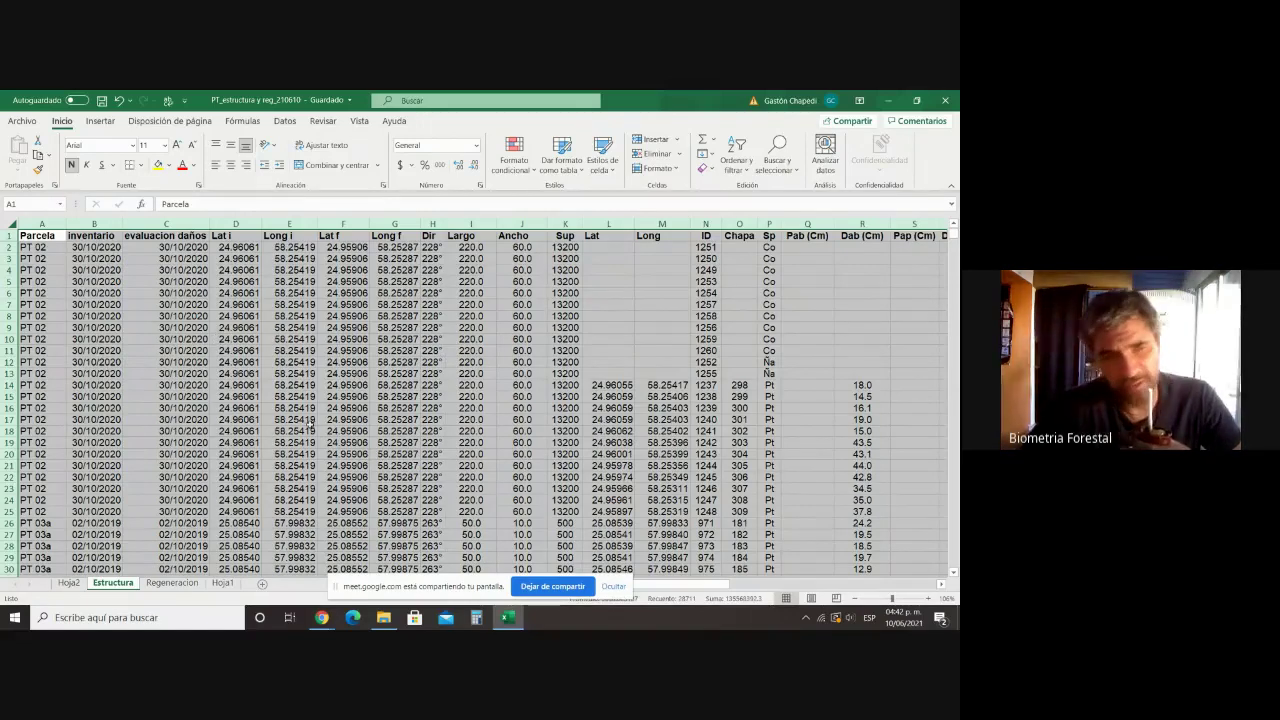
left_click(289, 419)
left_click_drag(42, 223, 637, 457)
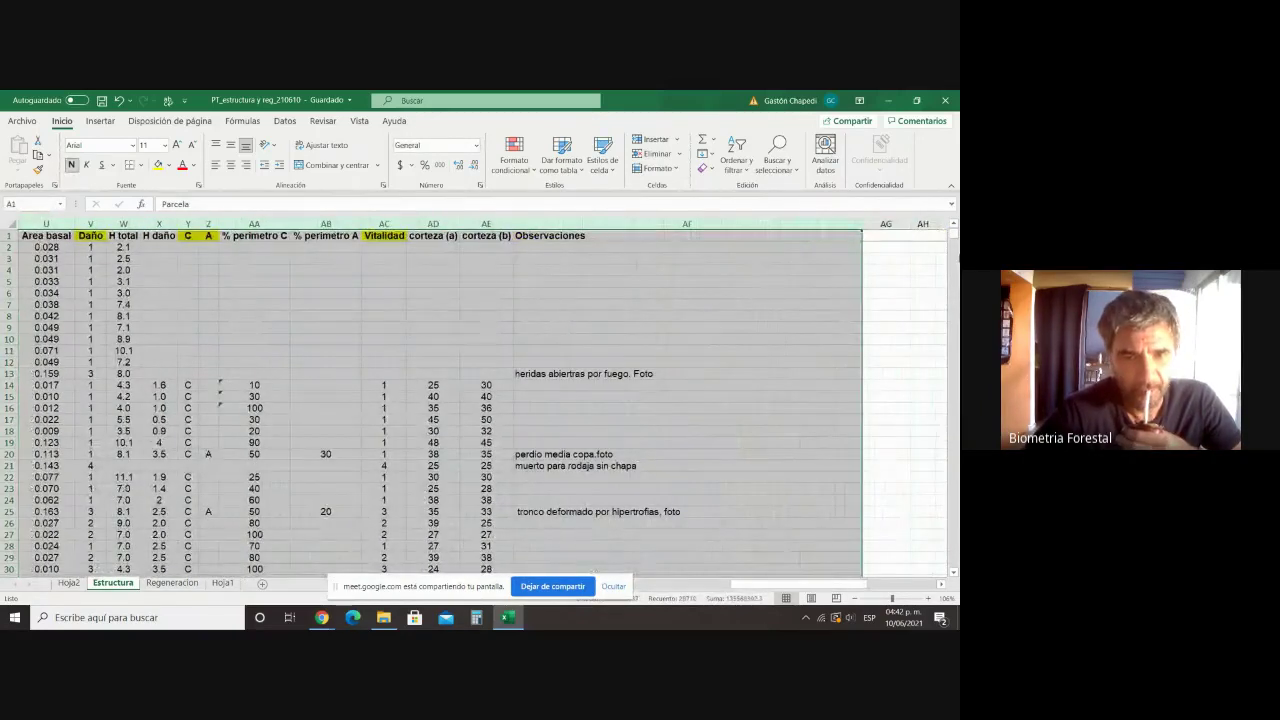
left_click_drag(953, 236, 940, 558)
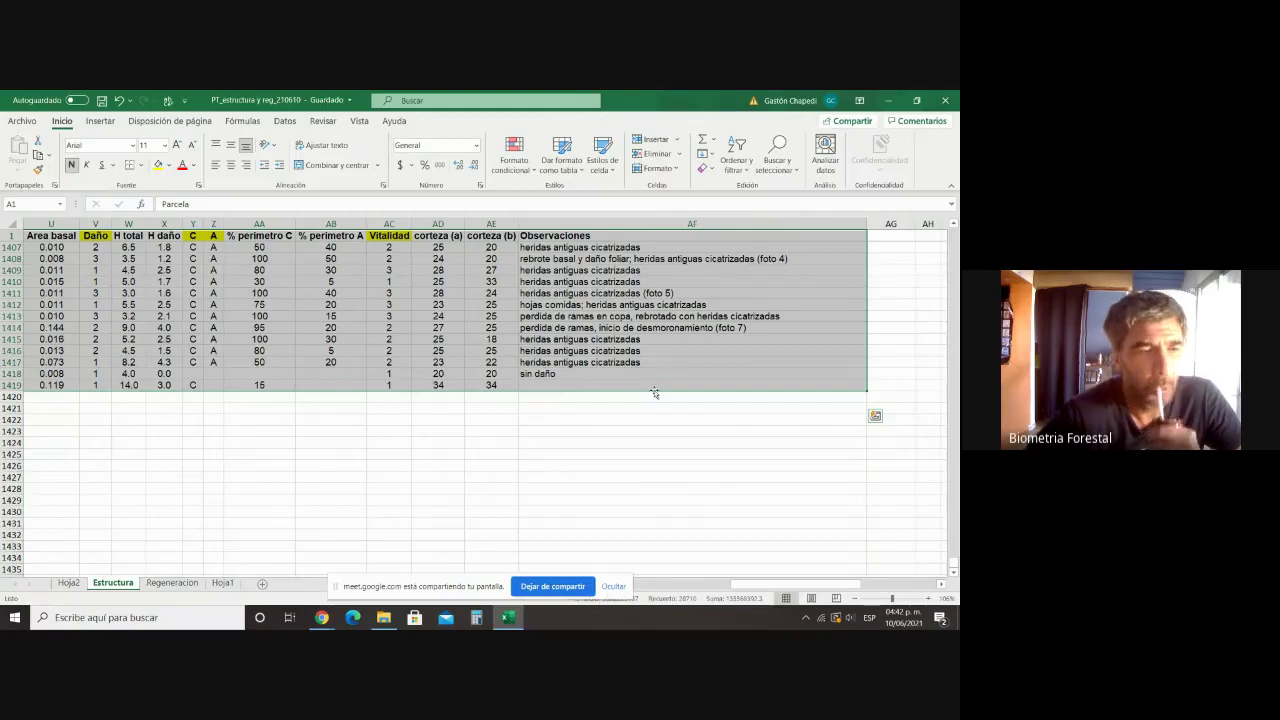
left_click(101, 121)
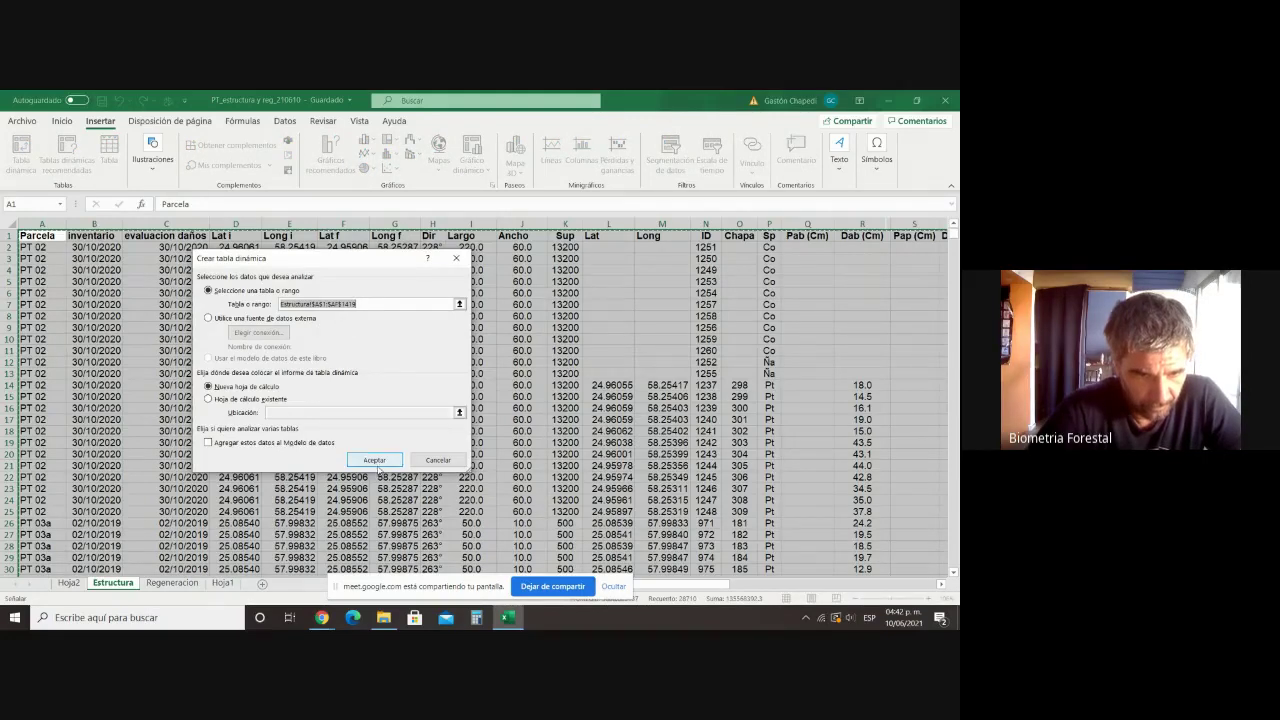
left_click(374, 460)
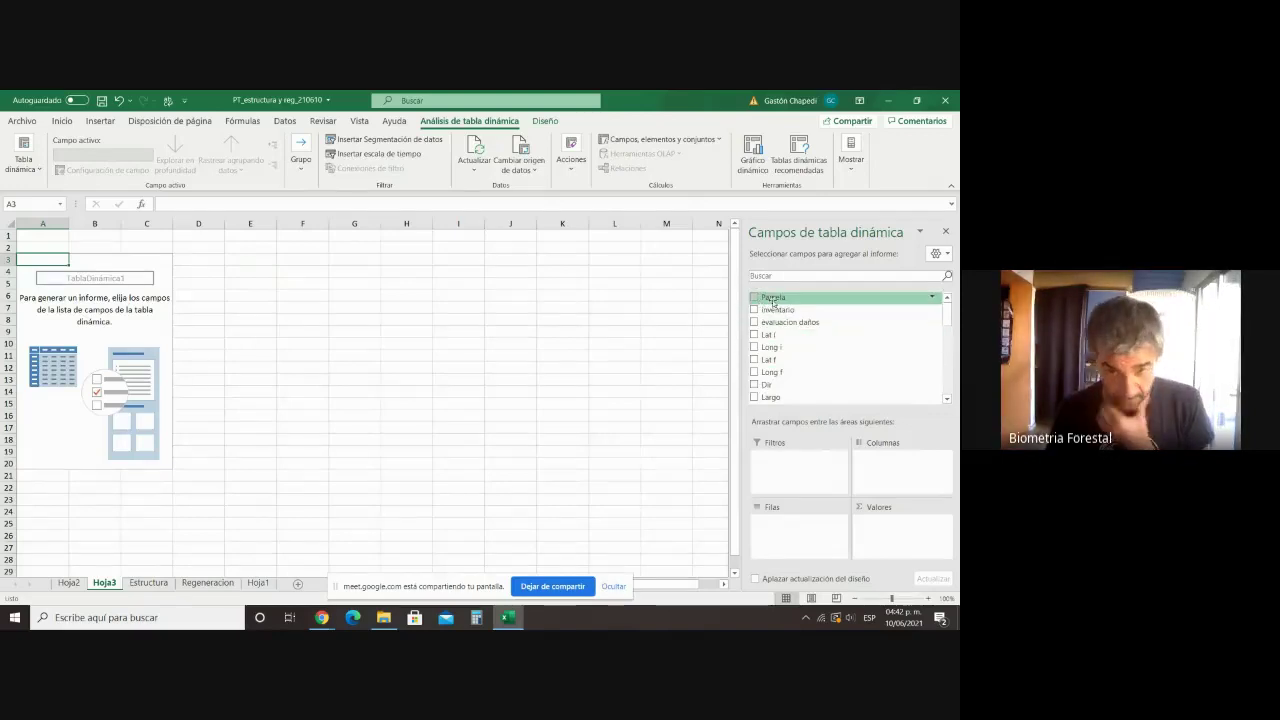
Step: Lay out the pivot table with Parcela as the row field and Sup as the value field
left_click_drag(776, 300, 813, 527)
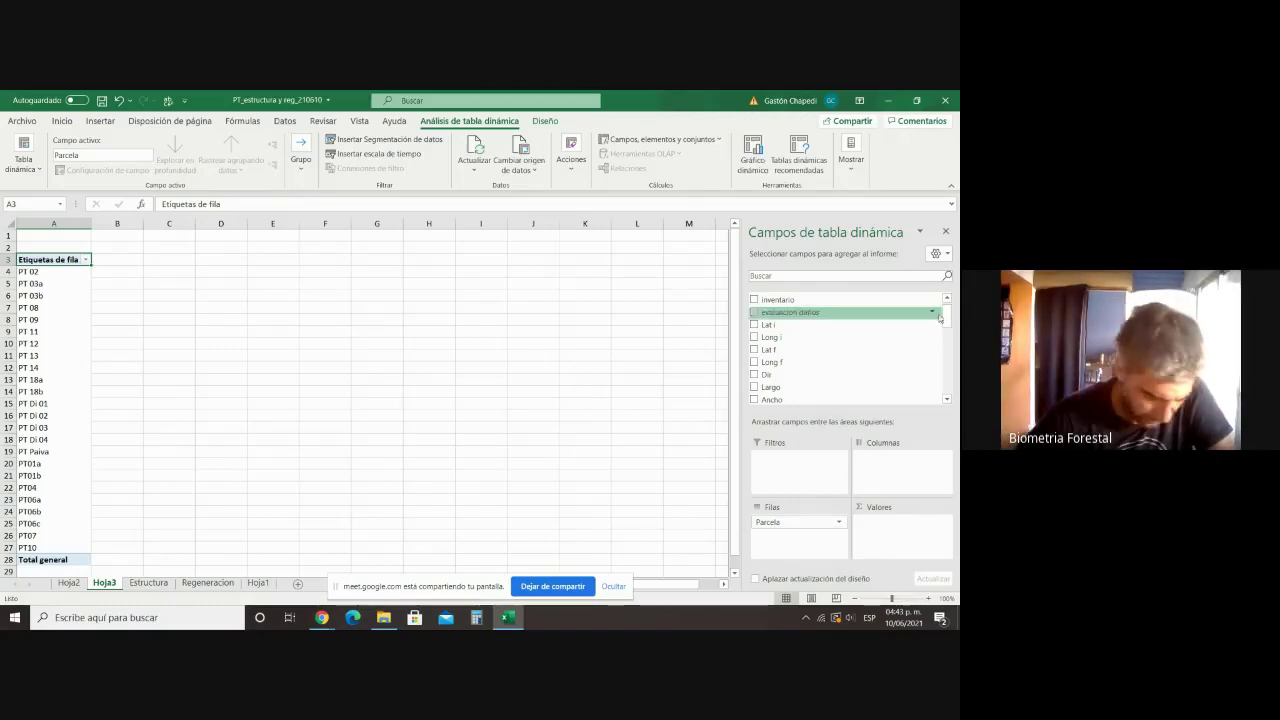
left_click_drag(950, 316, 953, 363)
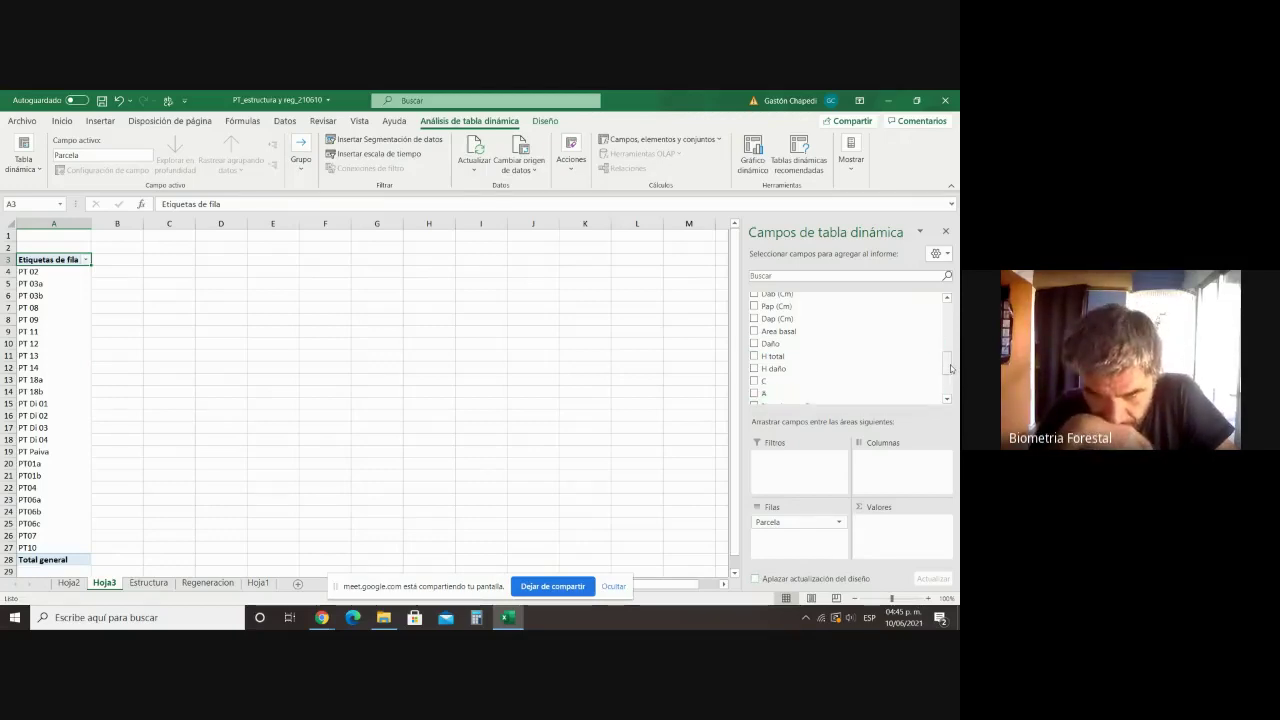
left_click_drag(950, 368, 947, 336)
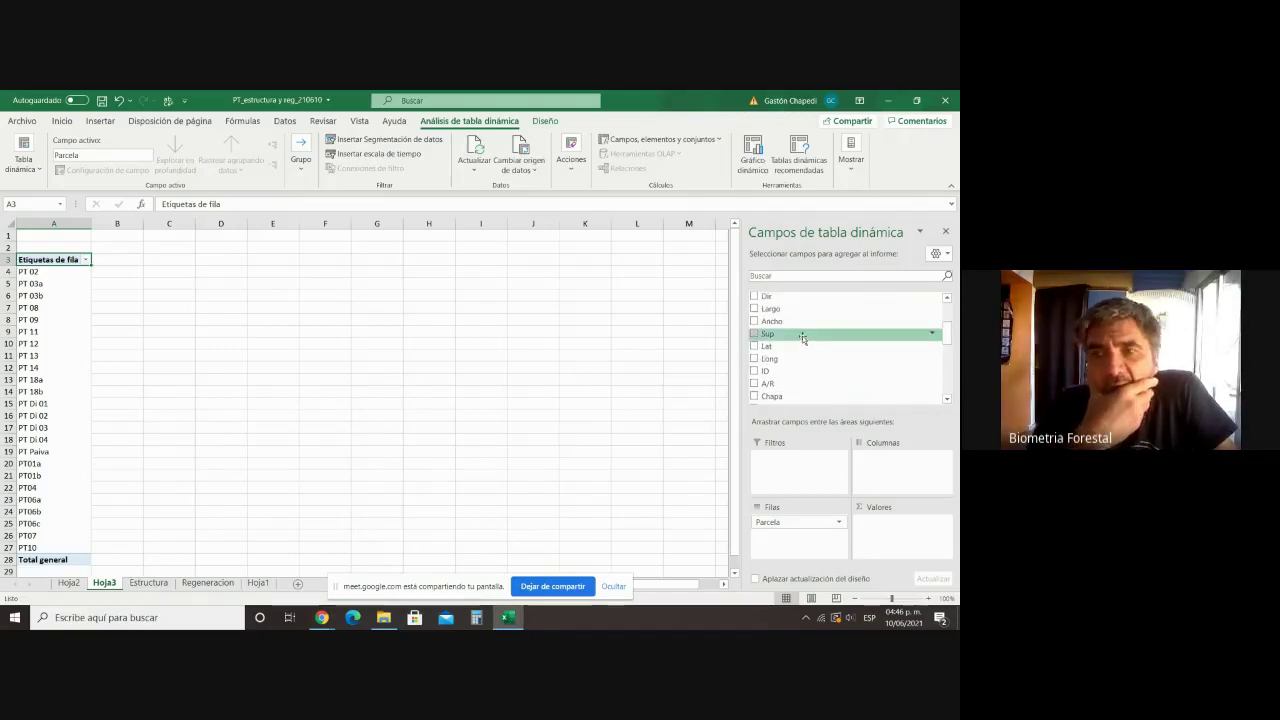
left_click_drag(807, 332, 888, 537)
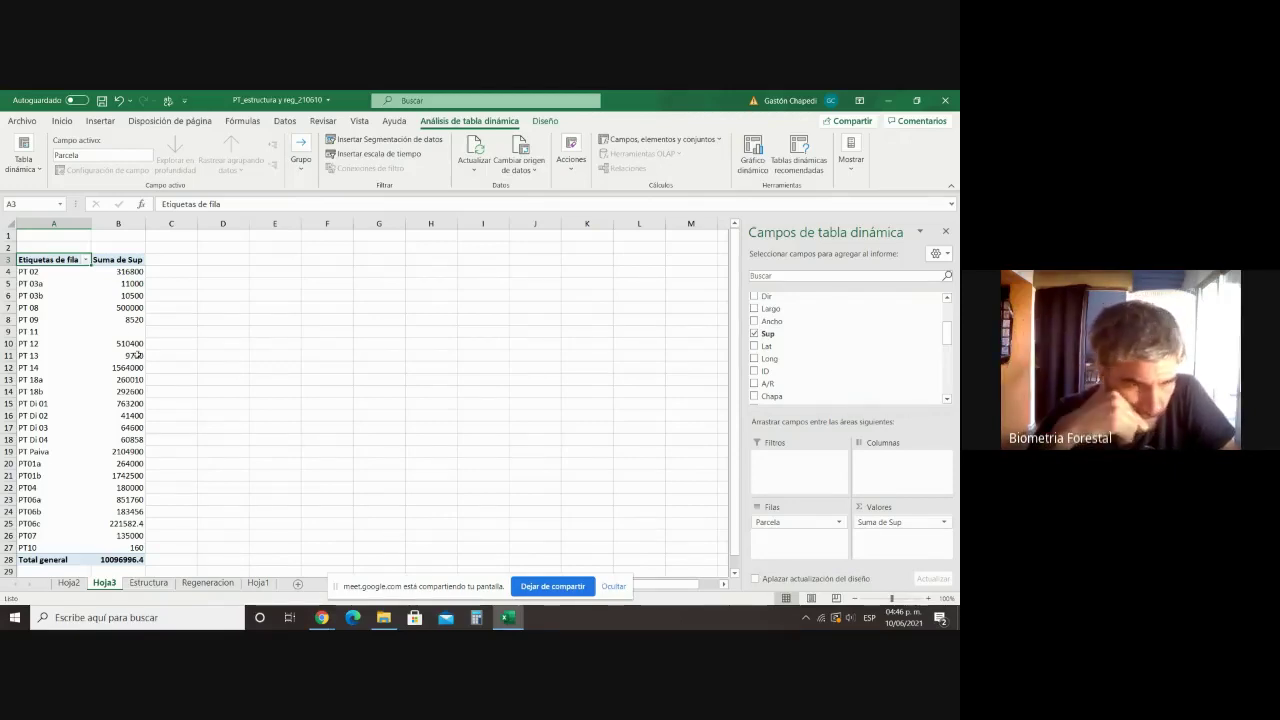
Step: Change the summary calculation of the Sup value field to Promedio
left_click(135, 334)
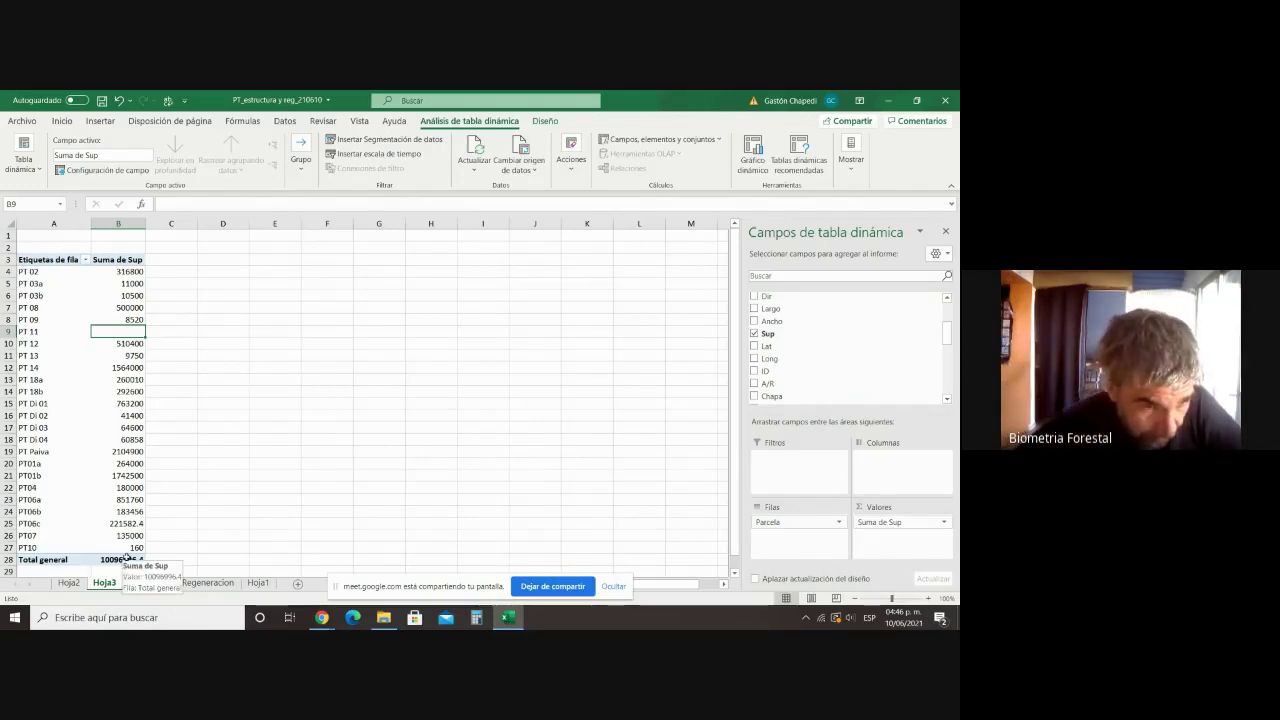
right_click(122, 261)
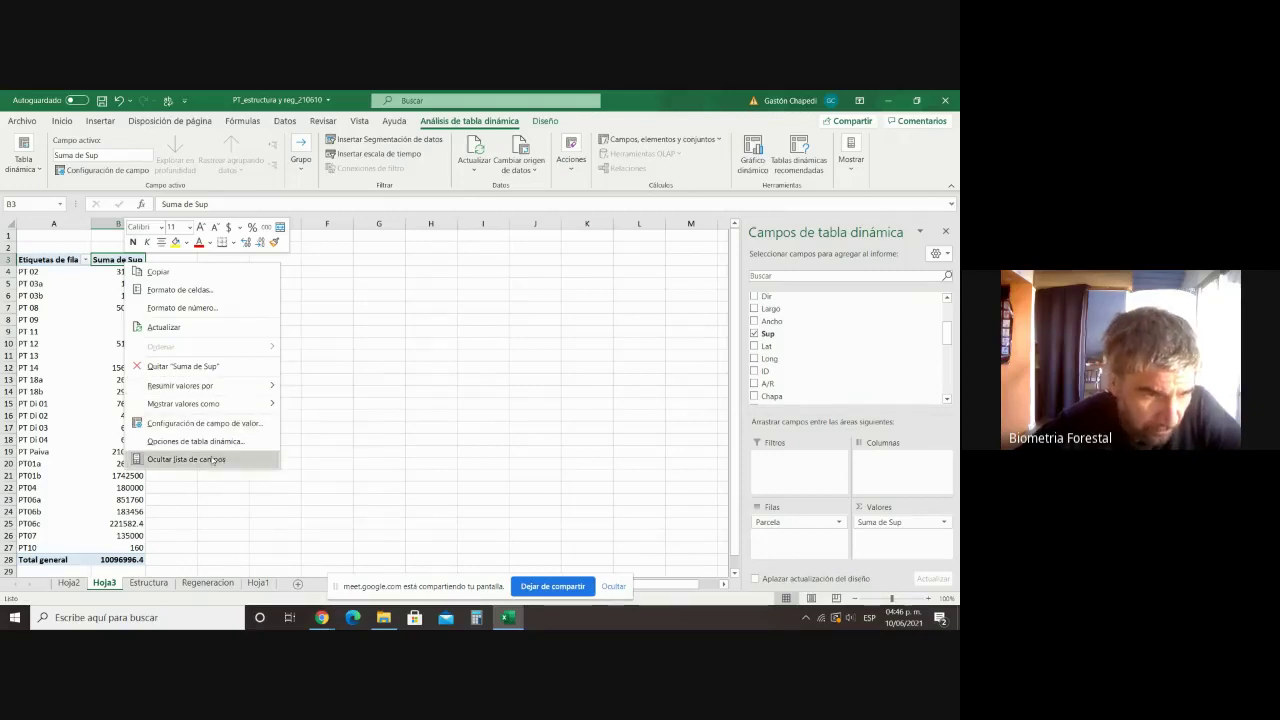
left_click(220, 423)
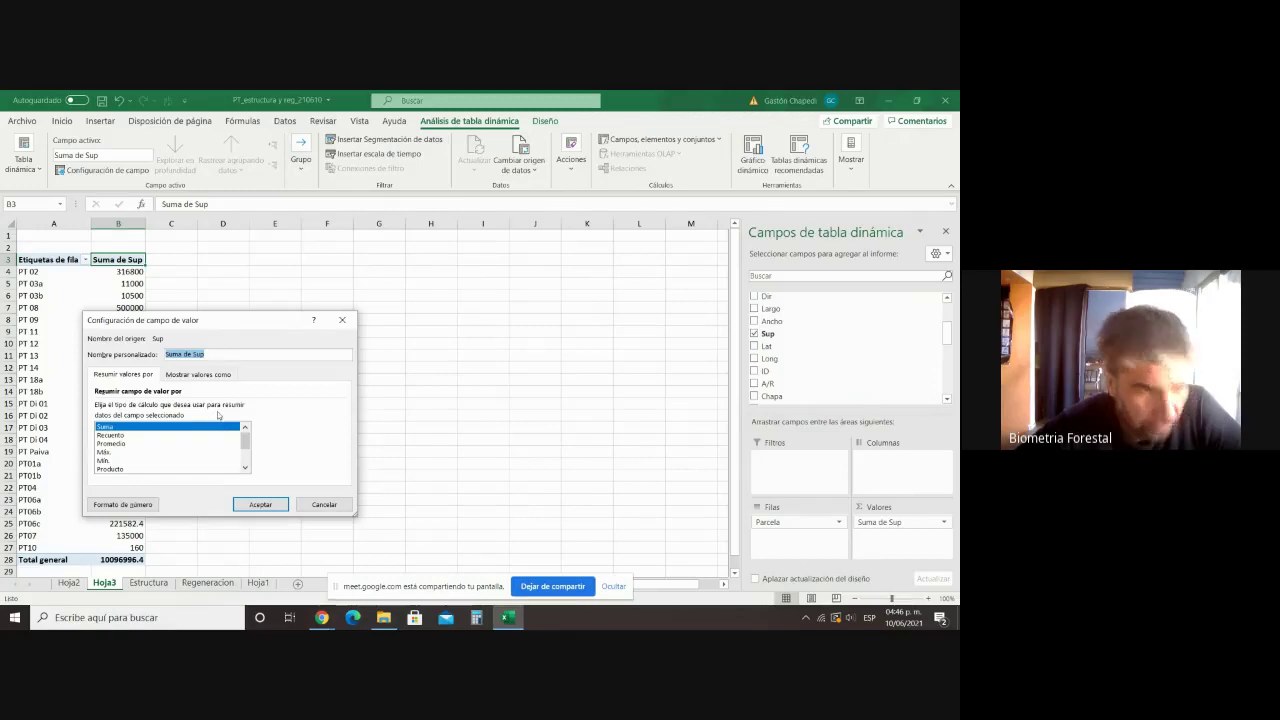
left_click(216, 354)
left_click_drag(216, 354, 163, 358)
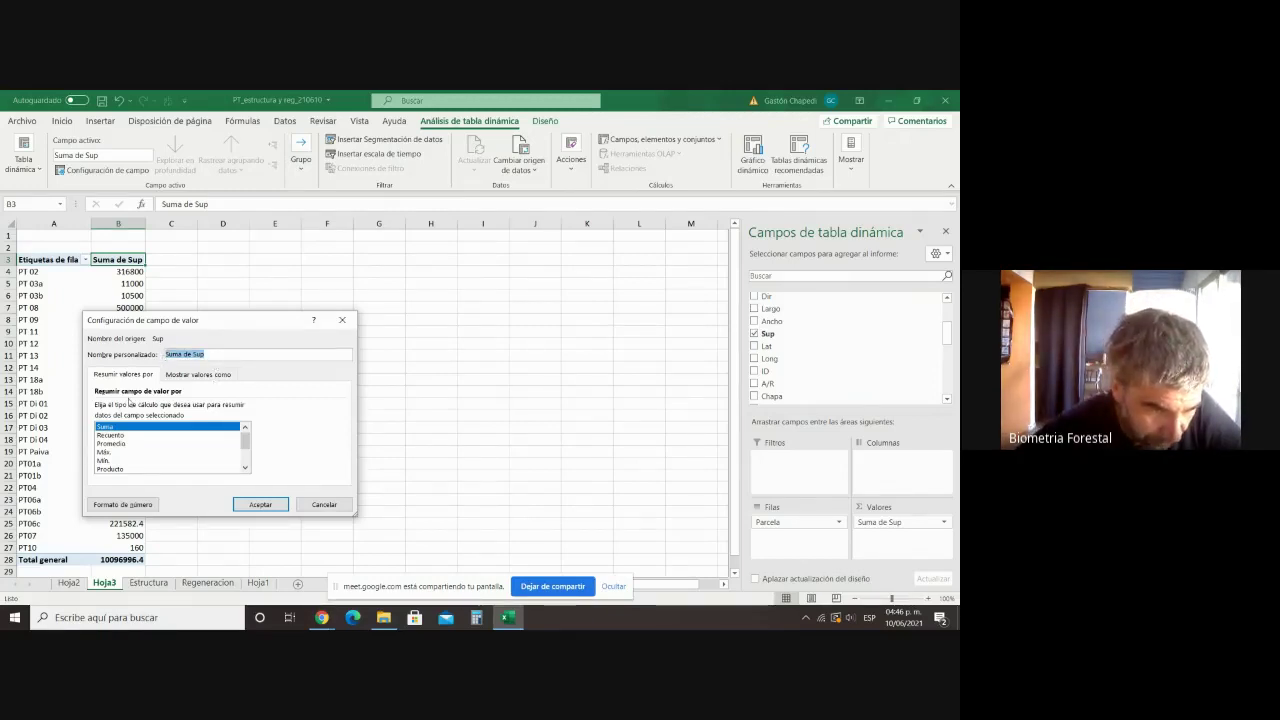
left_click(112, 443)
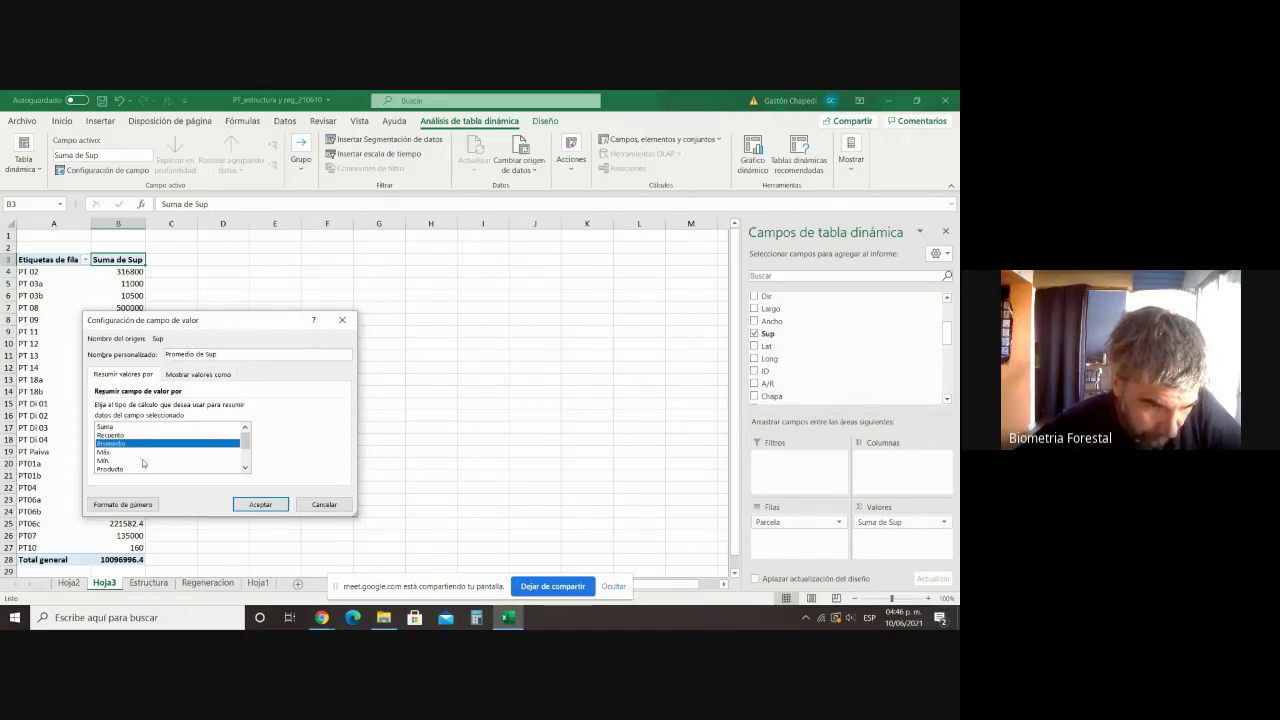
left_click(261, 505)
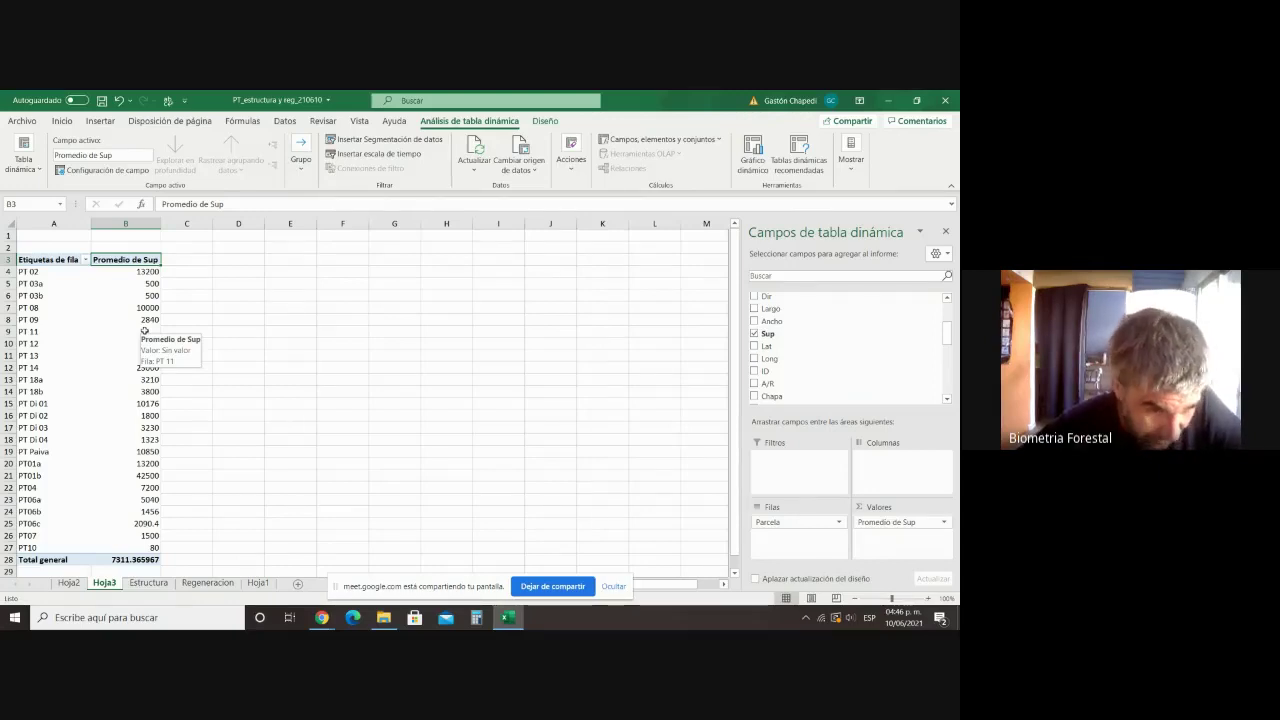
Step: Check plot PT06c's average in the pivot table and find the plot's first records in the Estructura sheet
left_click(155, 527)
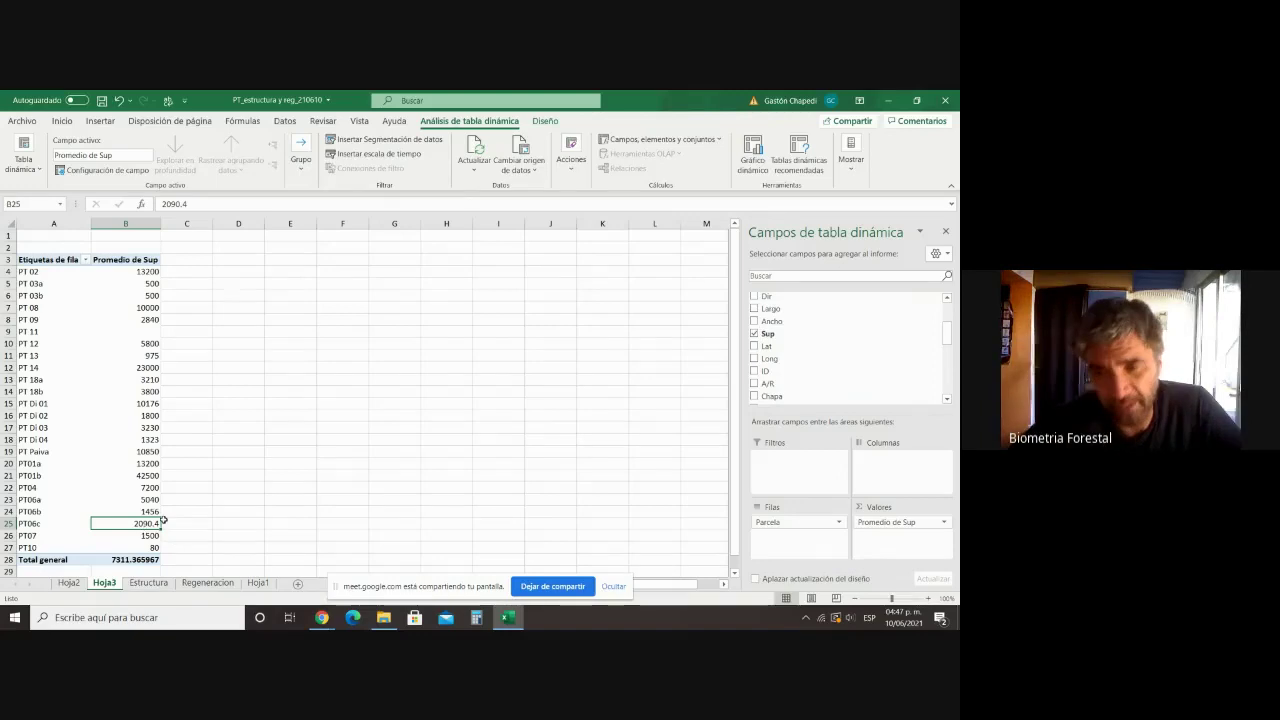
left_click(150, 586)
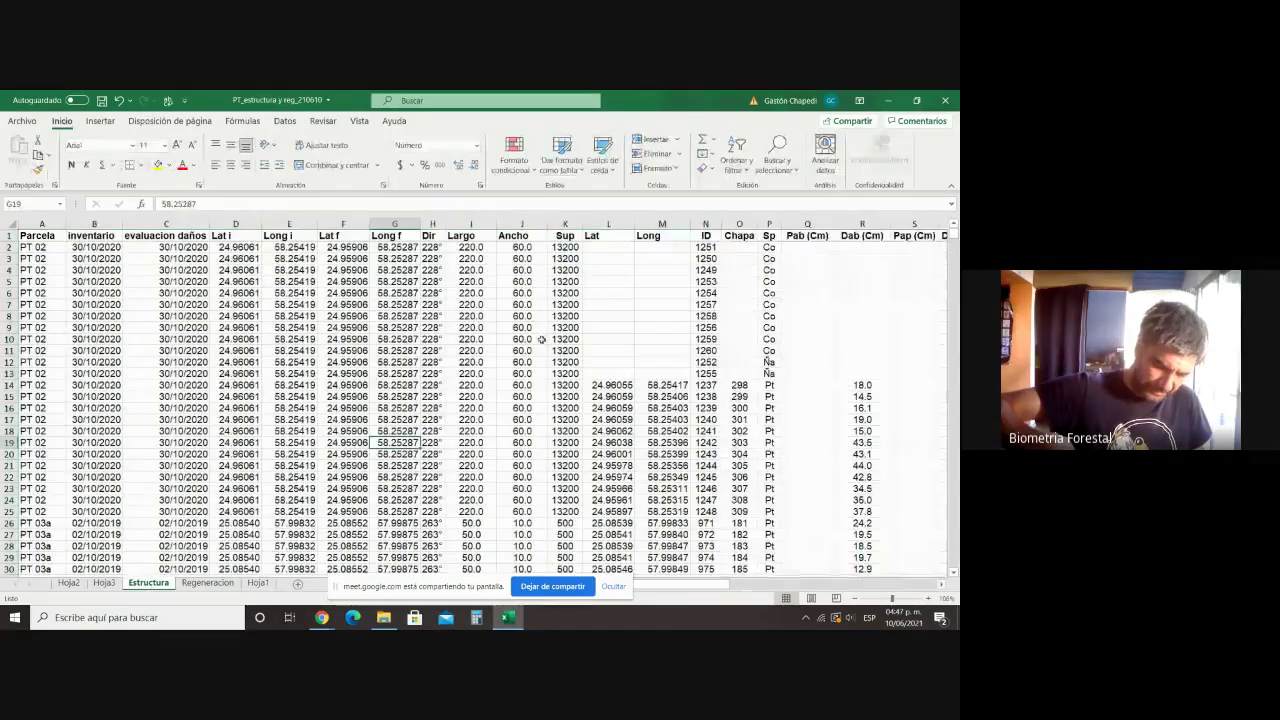
scroll(541, 340, "down", 20)
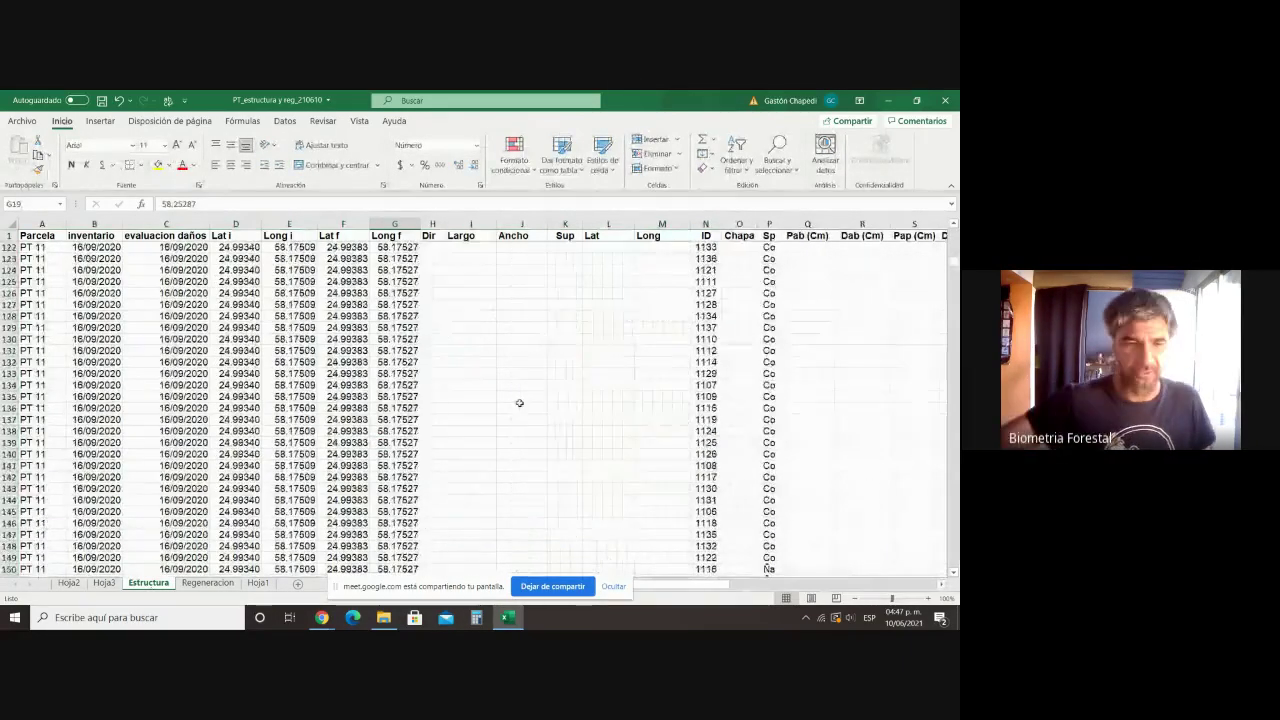
scroll(519, 402, "down", 20)
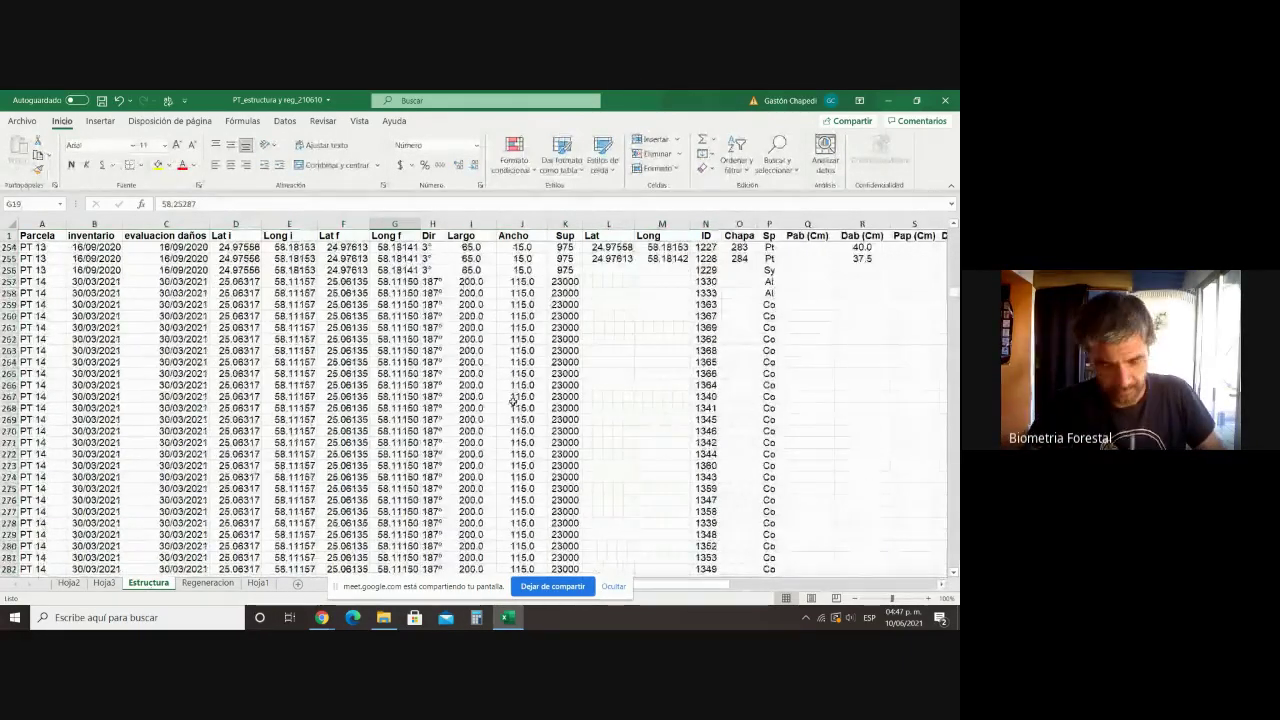
scroll(512, 400, "down", 20)
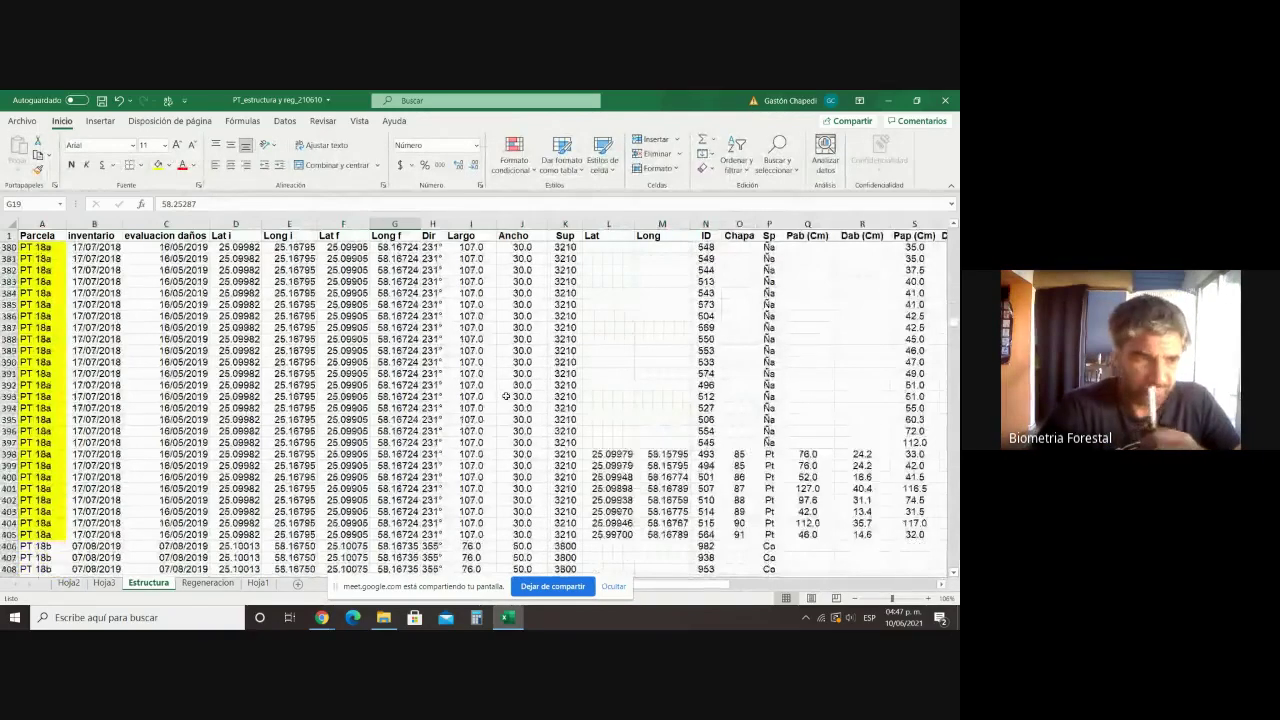
scroll(503, 400, "down", 20)
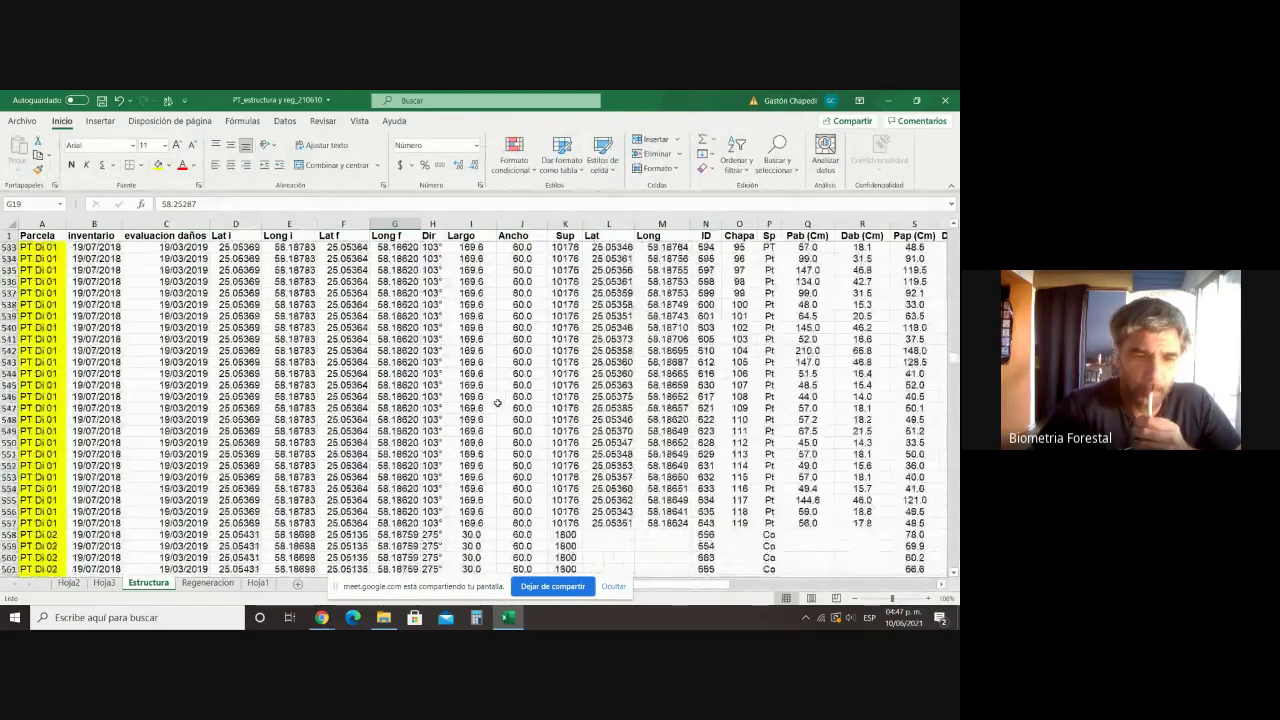
scroll(497, 400, "down", 20)
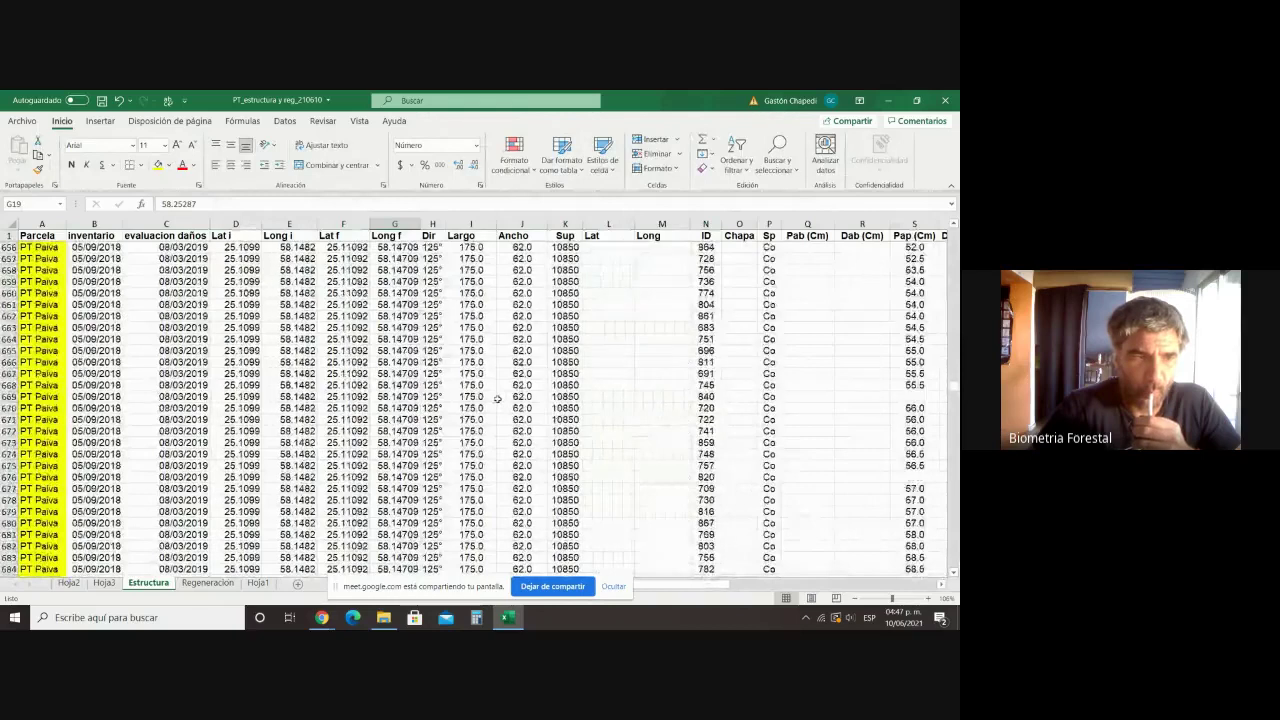
scroll(497, 400, "down", 20)
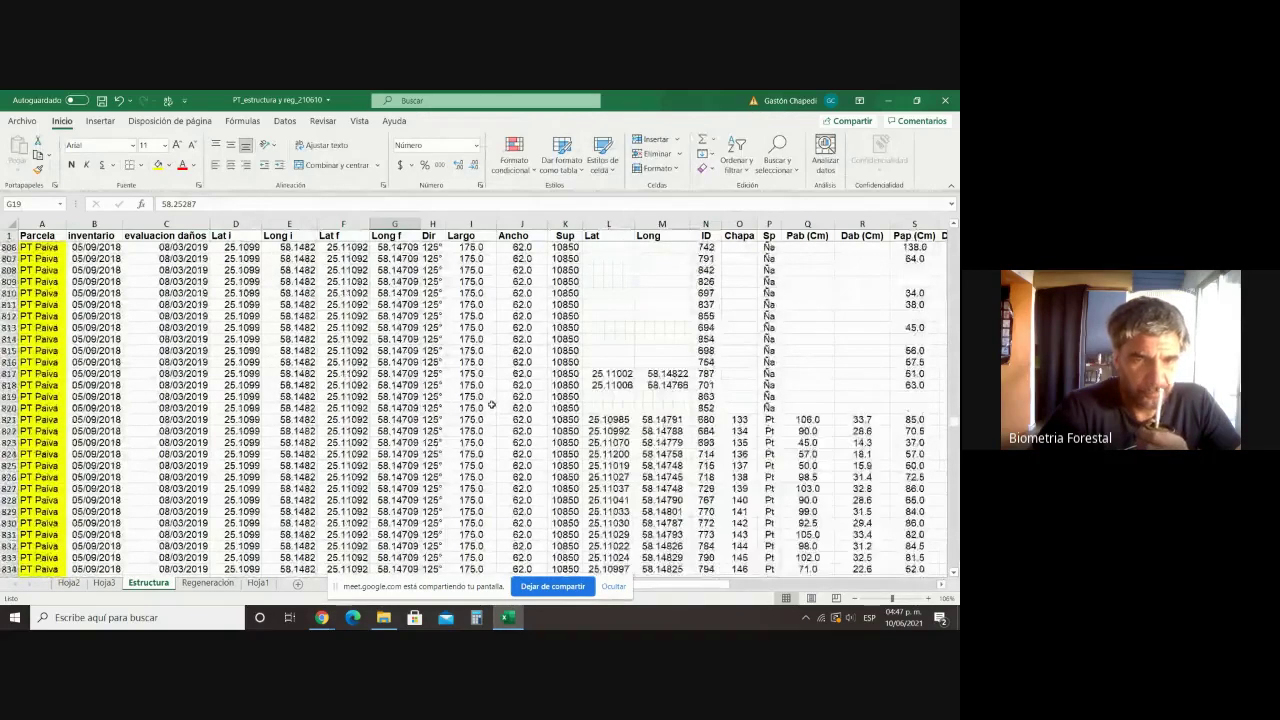
scroll(491, 404, "down", 20)
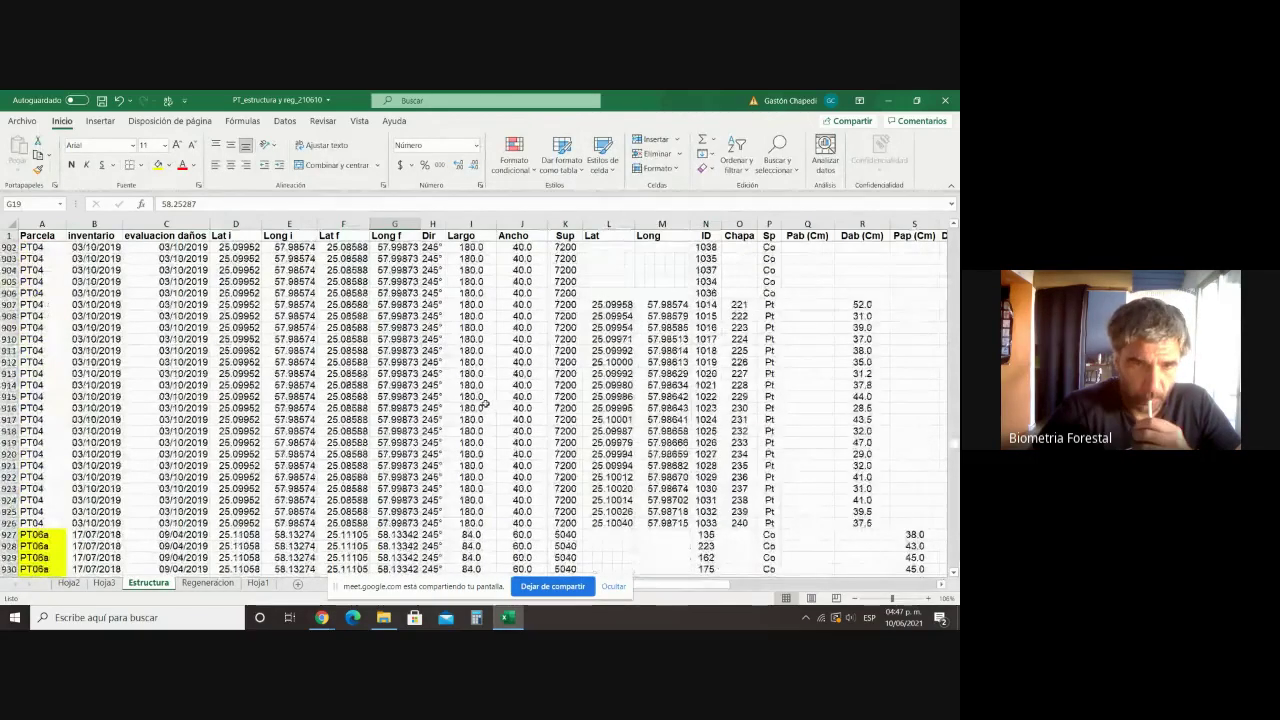
scroll(484, 404, "down", 20)
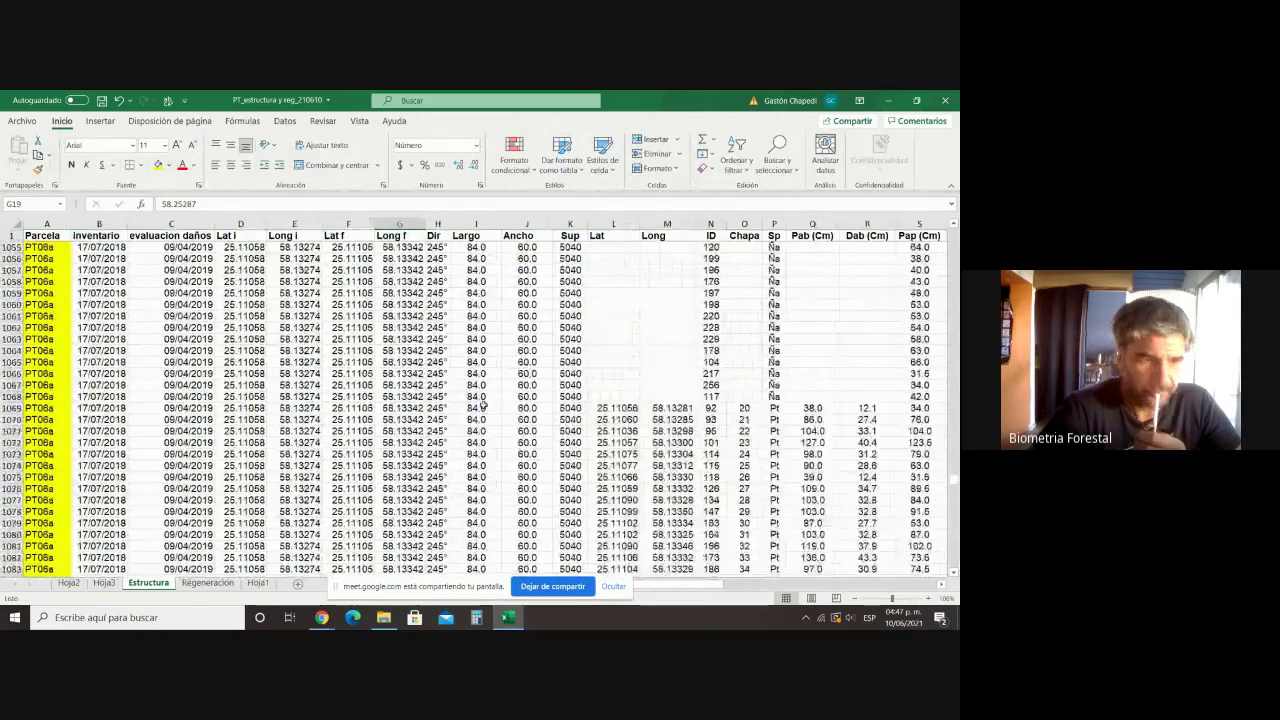
scroll(482, 404, "down", 20)
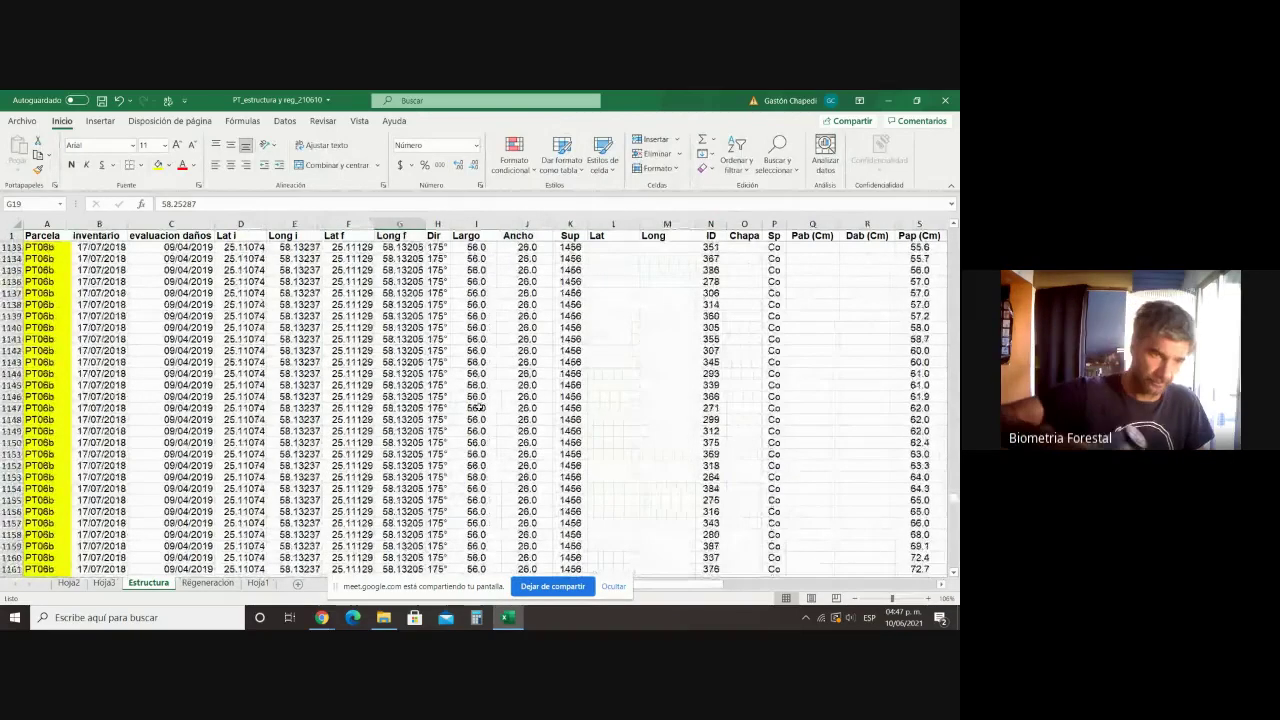
scroll(479, 408, "down", 15)
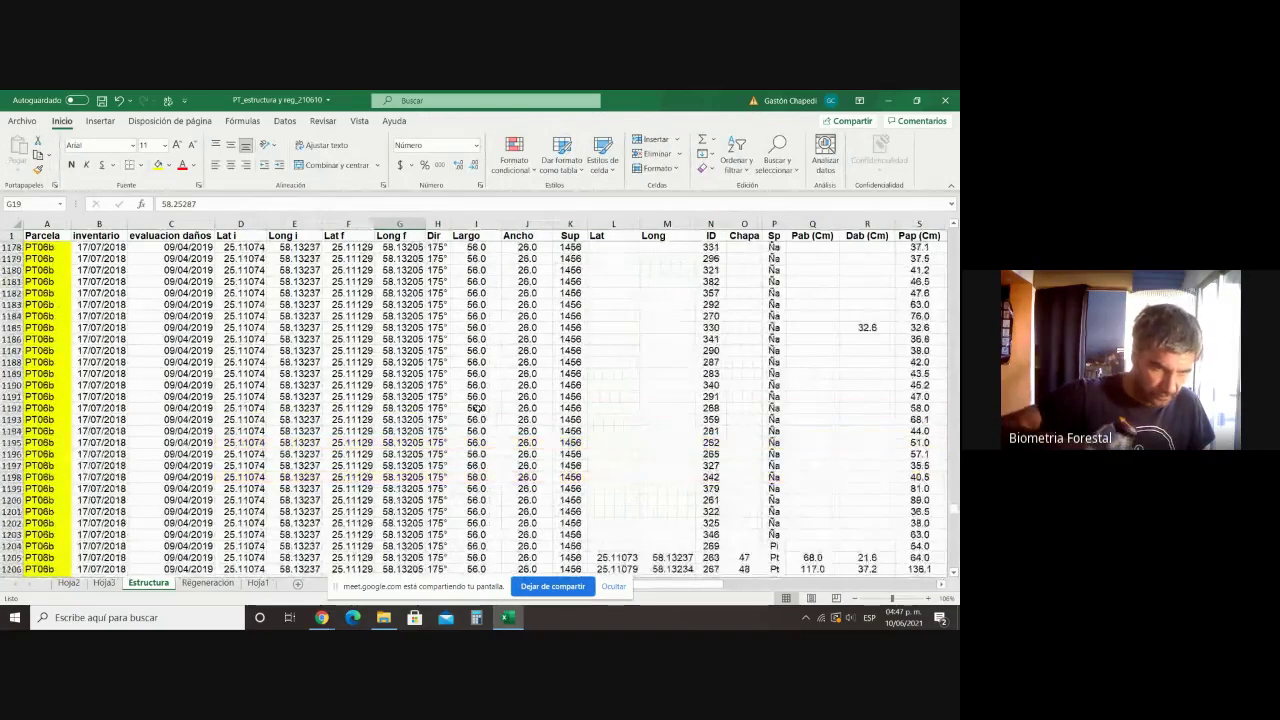
scroll(478, 408, "down", 9)
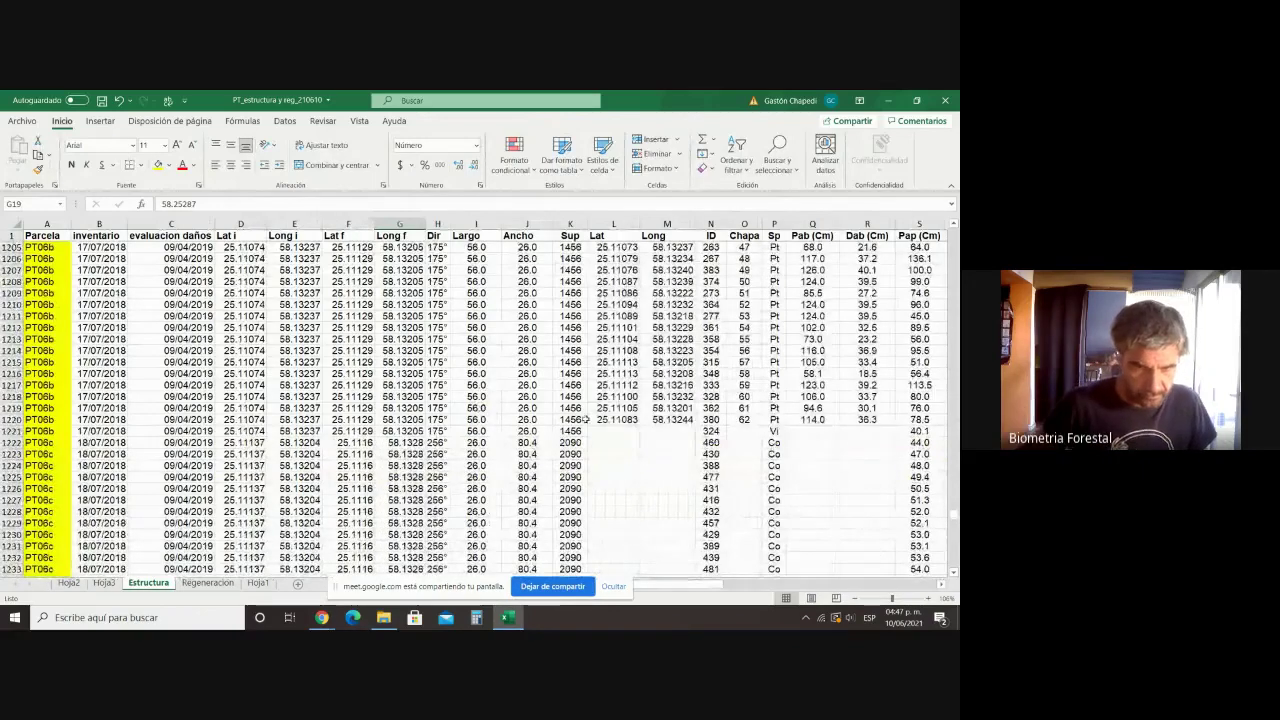
Step: Examine the Largo and Ancho values and the Sup formula in PT06c's first record, and look over the records below
left_click(572, 442)
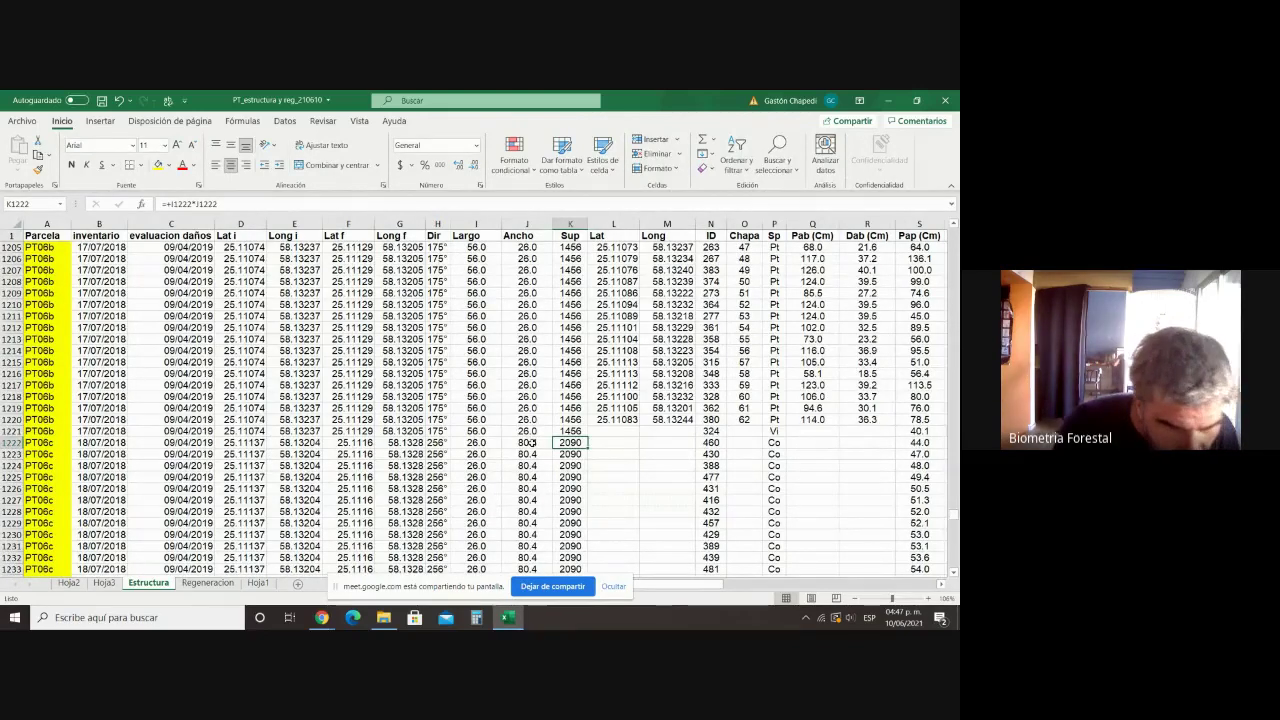
left_click(532, 442)
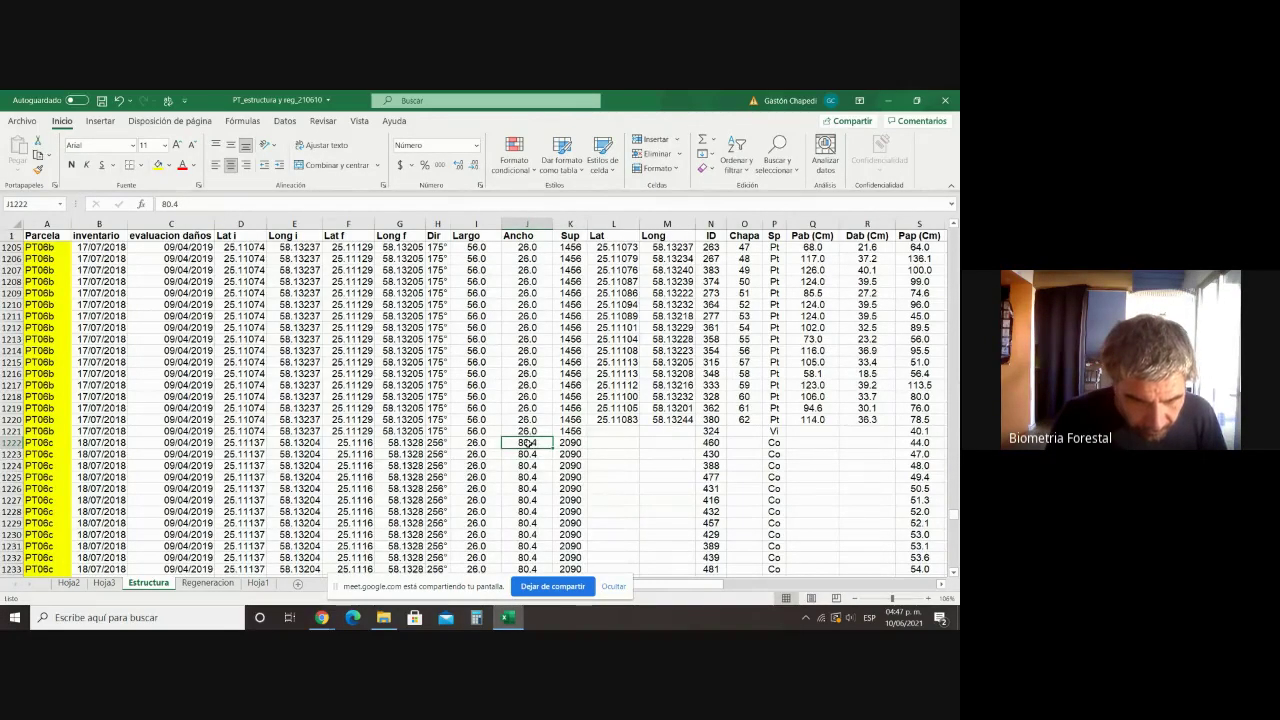
left_click(483, 443)
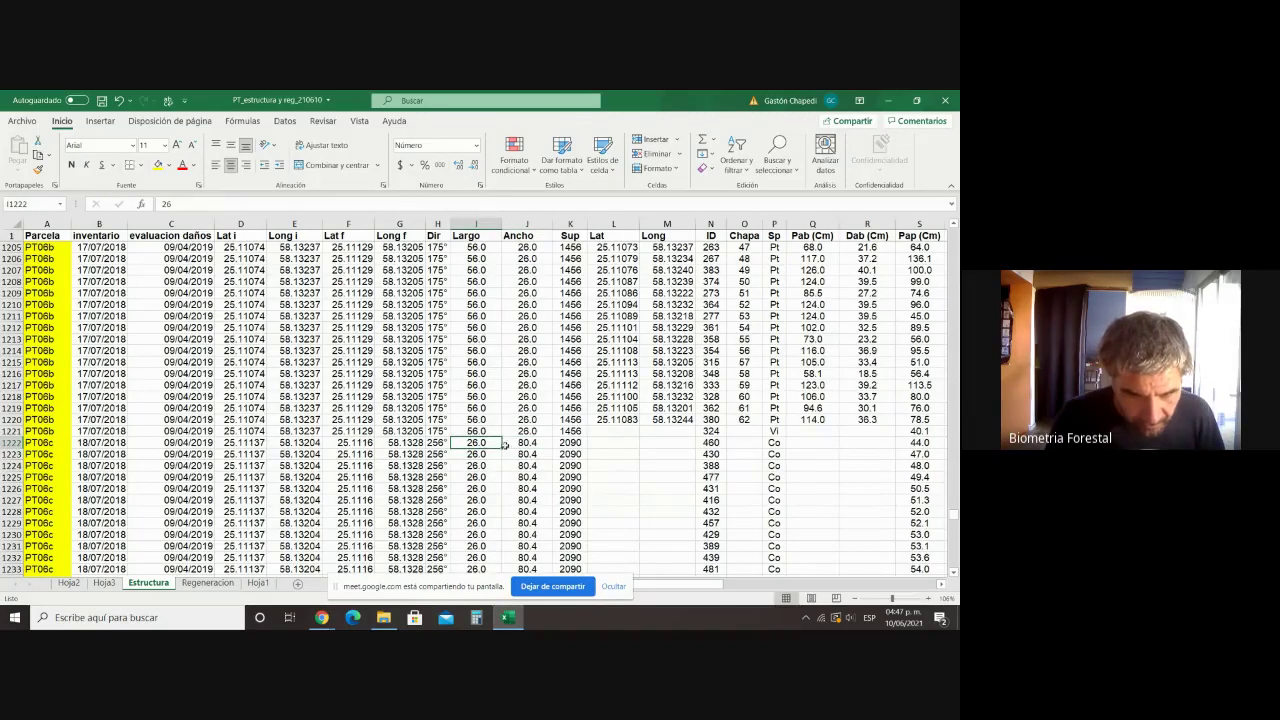
left_click(522, 443)
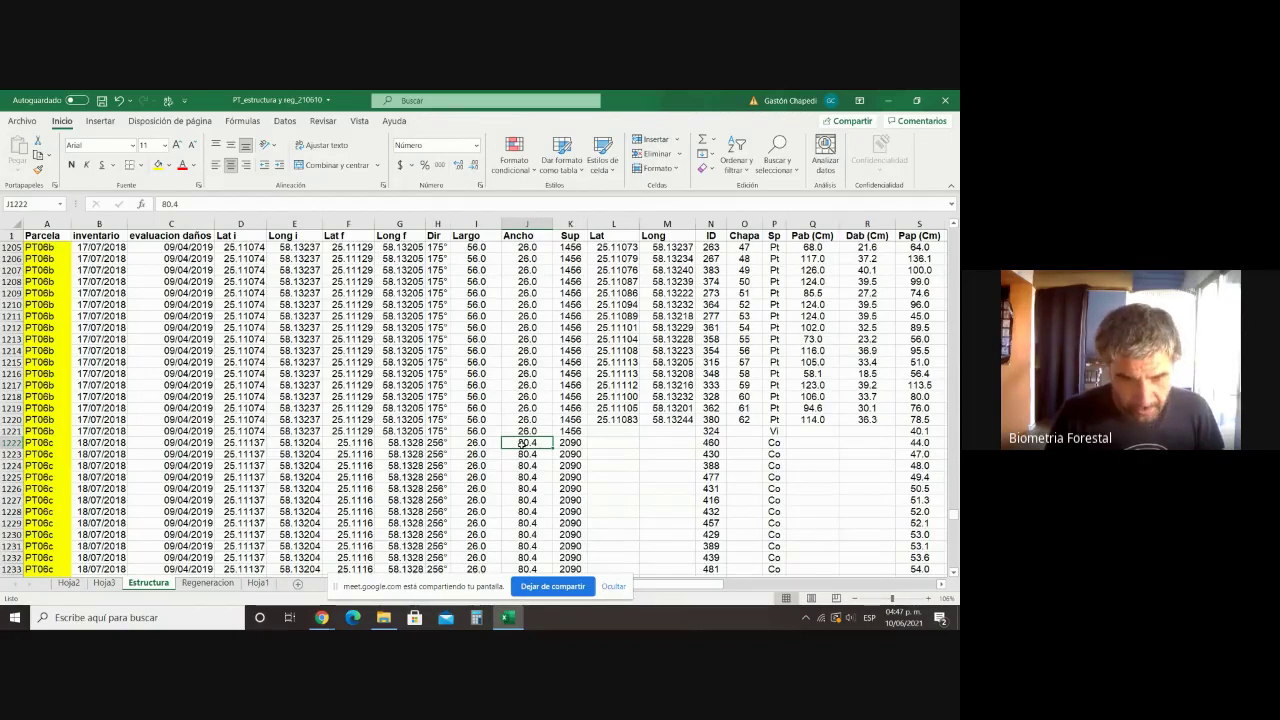
left_click(566, 443)
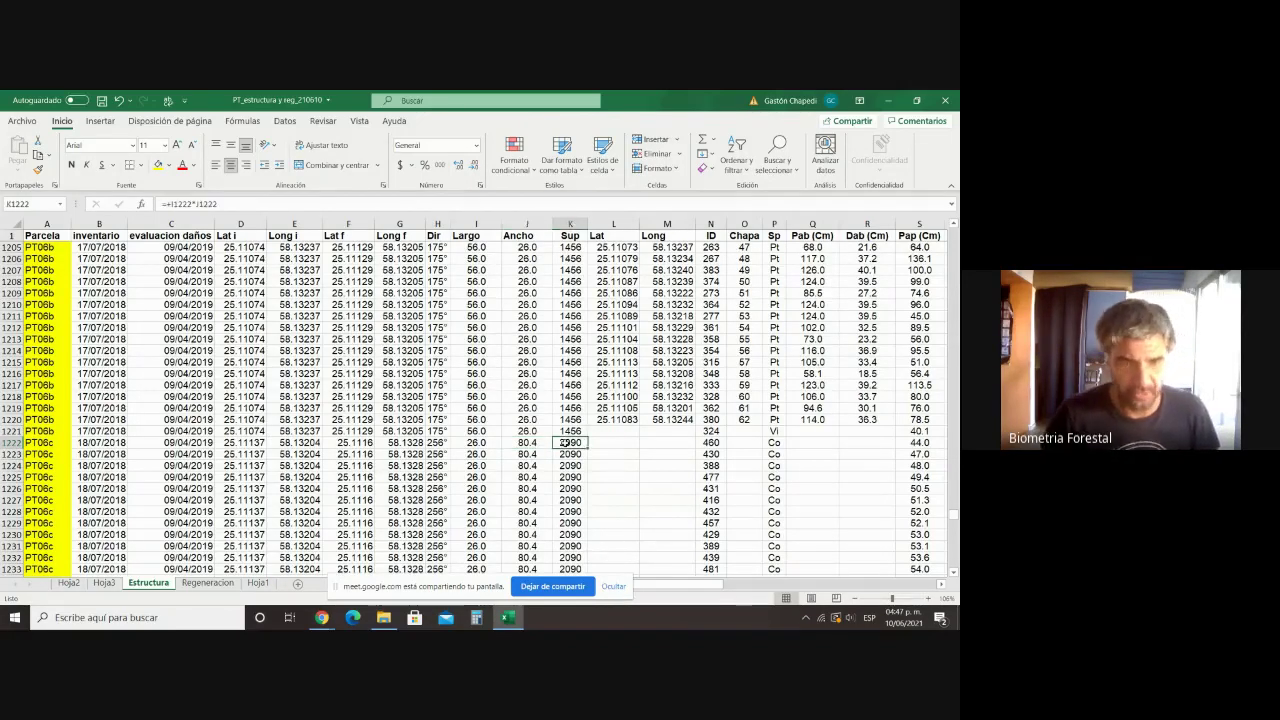
scroll(437, 420, "down", 17)
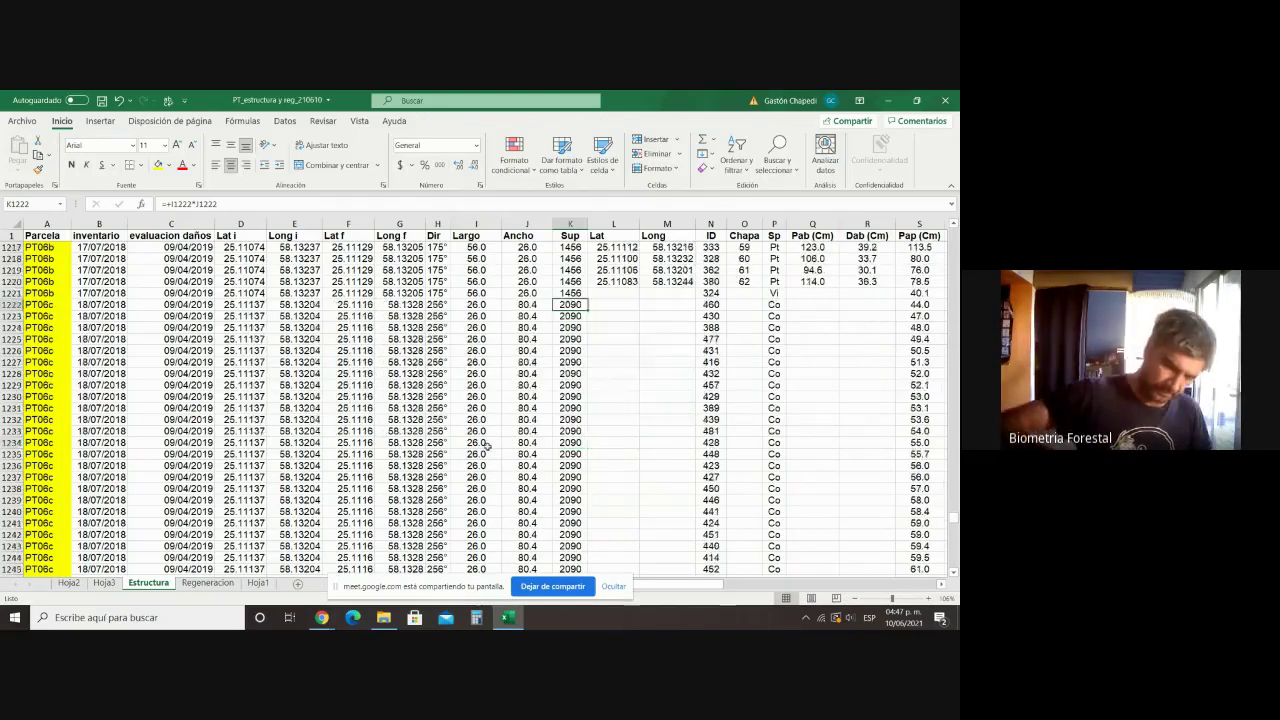
scroll(437, 420, "down", 20)
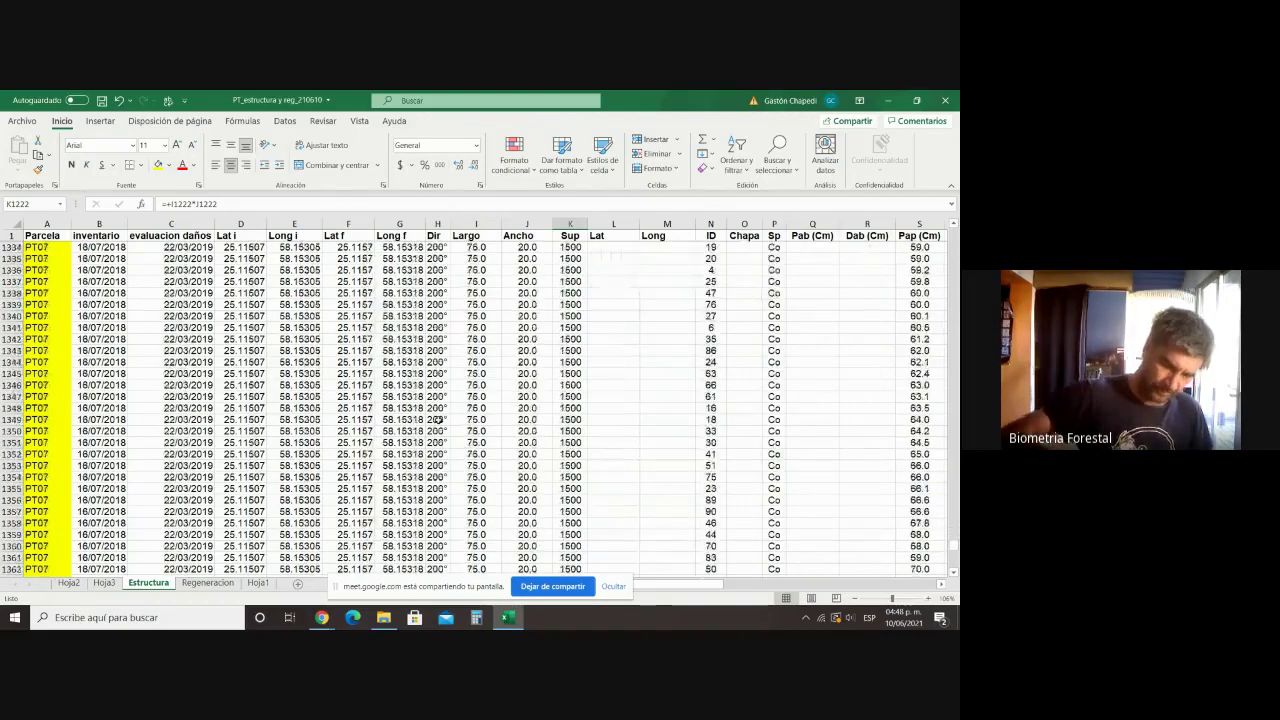
Step: Review the Largo, Ancho and Sup values of the plots in the Estructura sheet, going back up to PT 11's first record
scroll(437, 420, "down", 10)
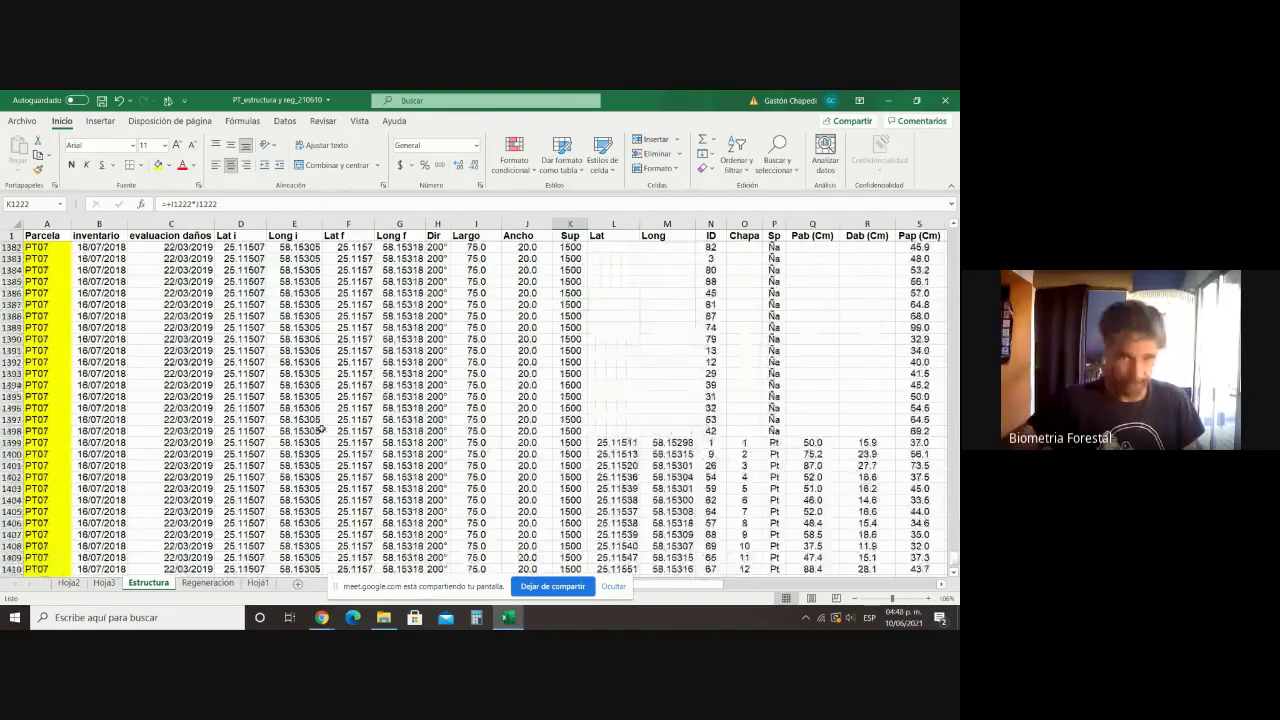
scroll(320, 429, "up", 12)
scroll(320, 429, "up", 20)
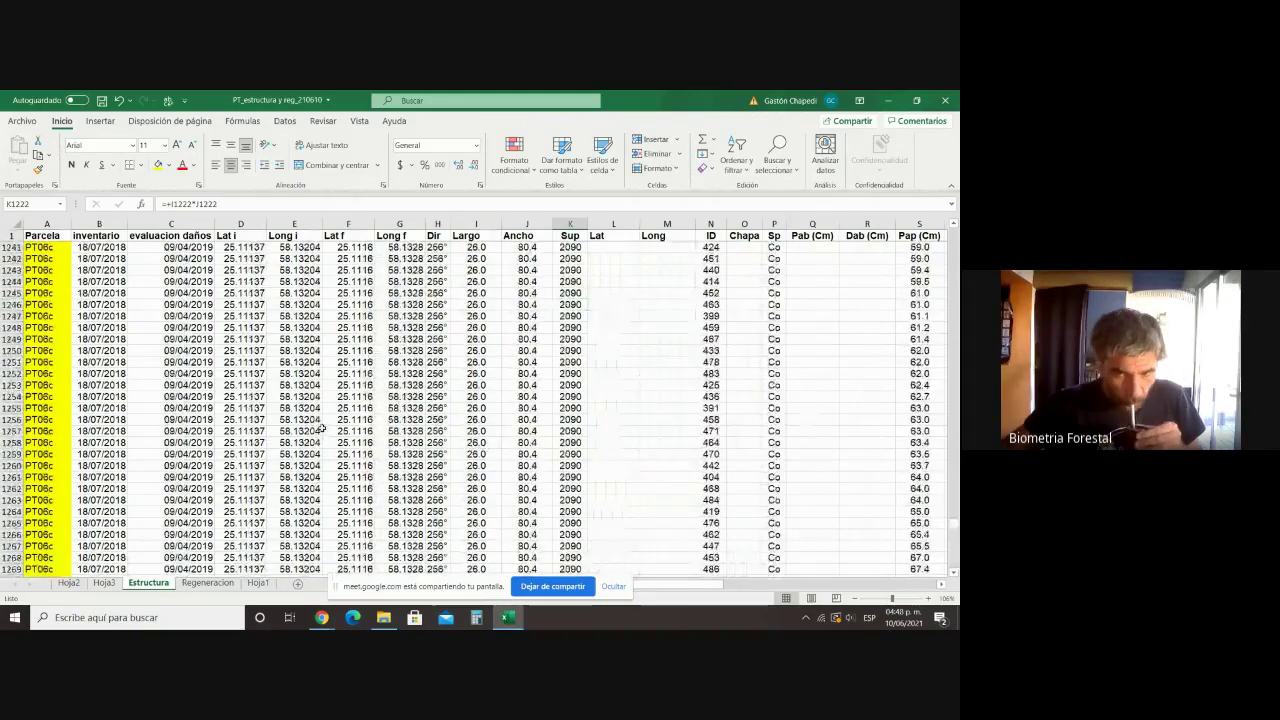
scroll(320, 429, "up", 20)
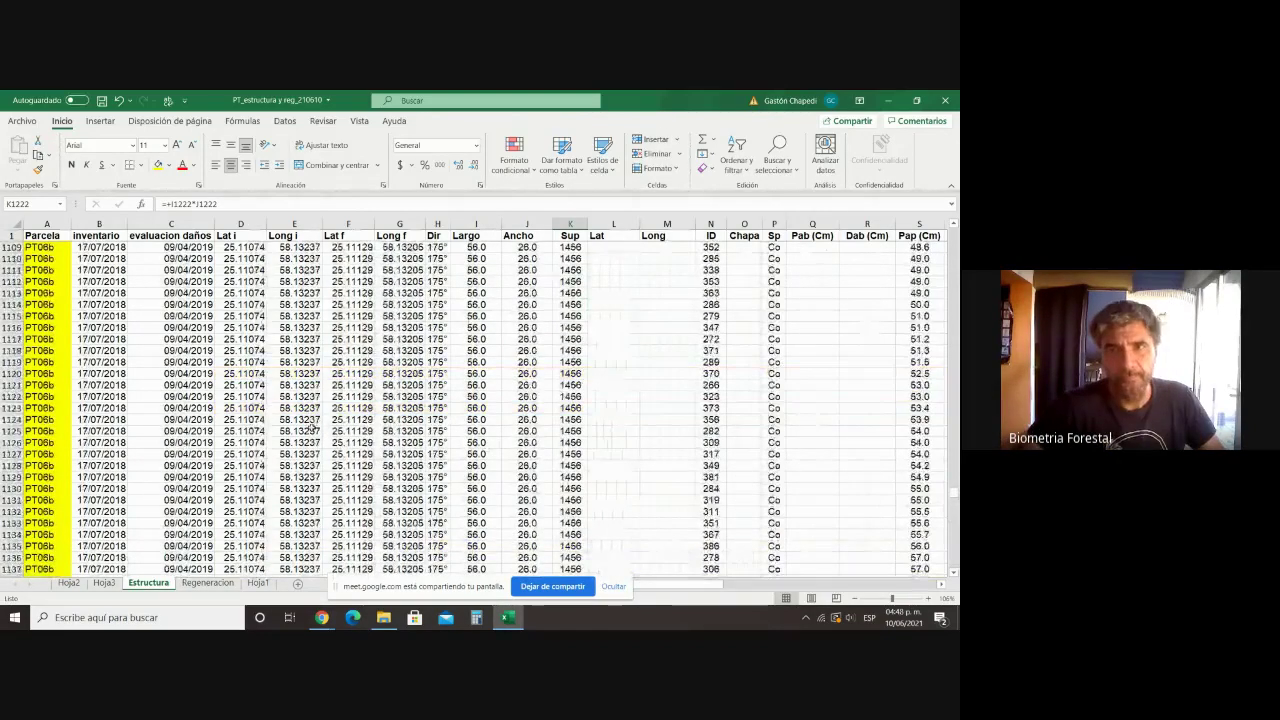
scroll(312, 427, "up", 20)
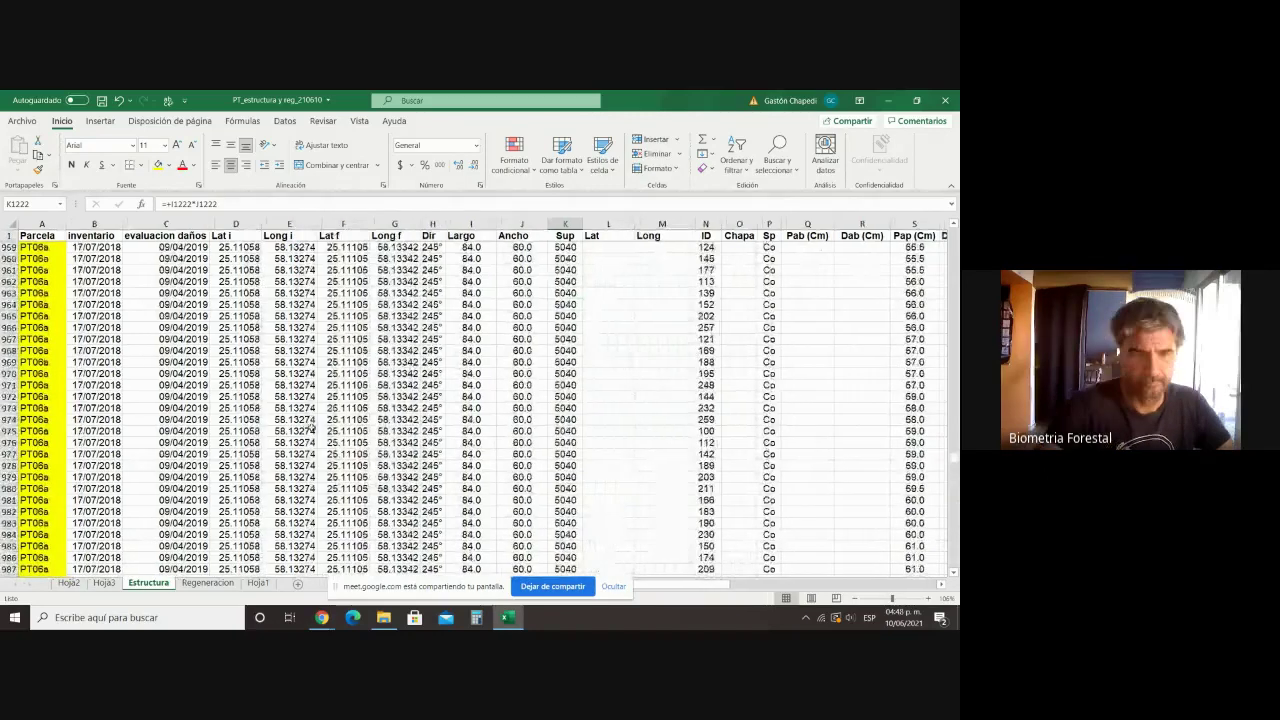
scroll(312, 427, "up", 20)
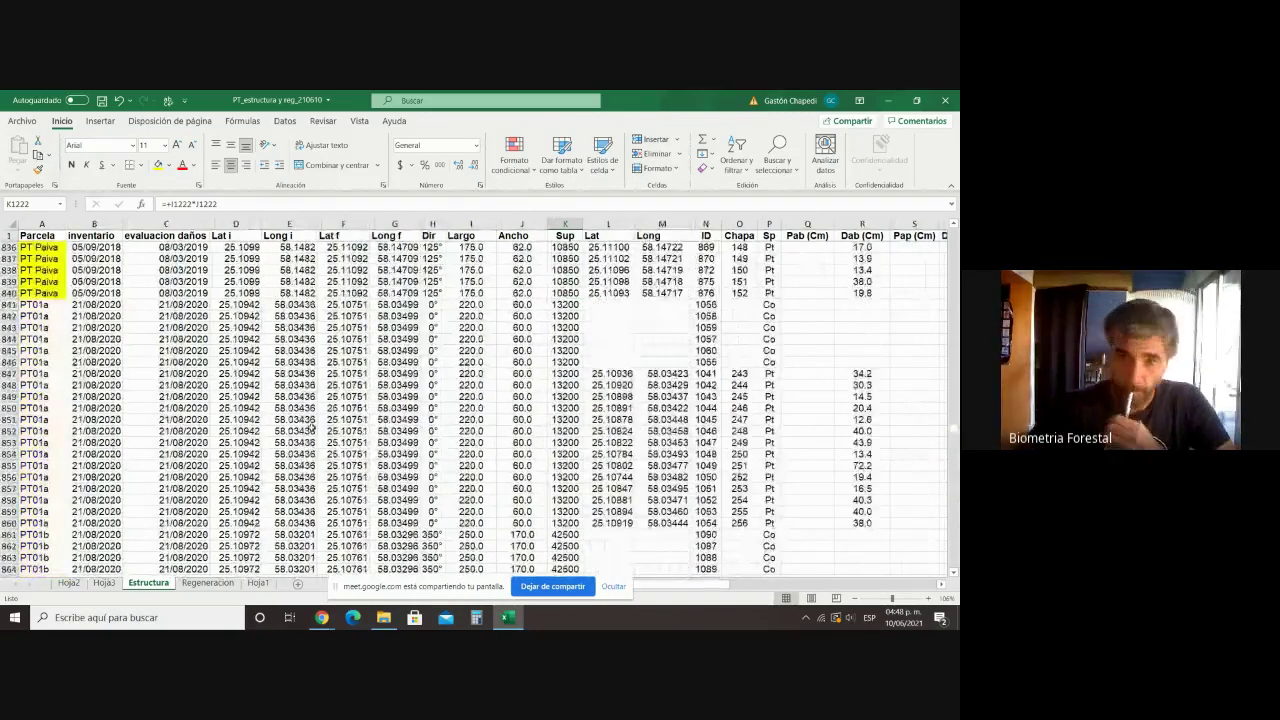
scroll(312, 427, "up", 20)
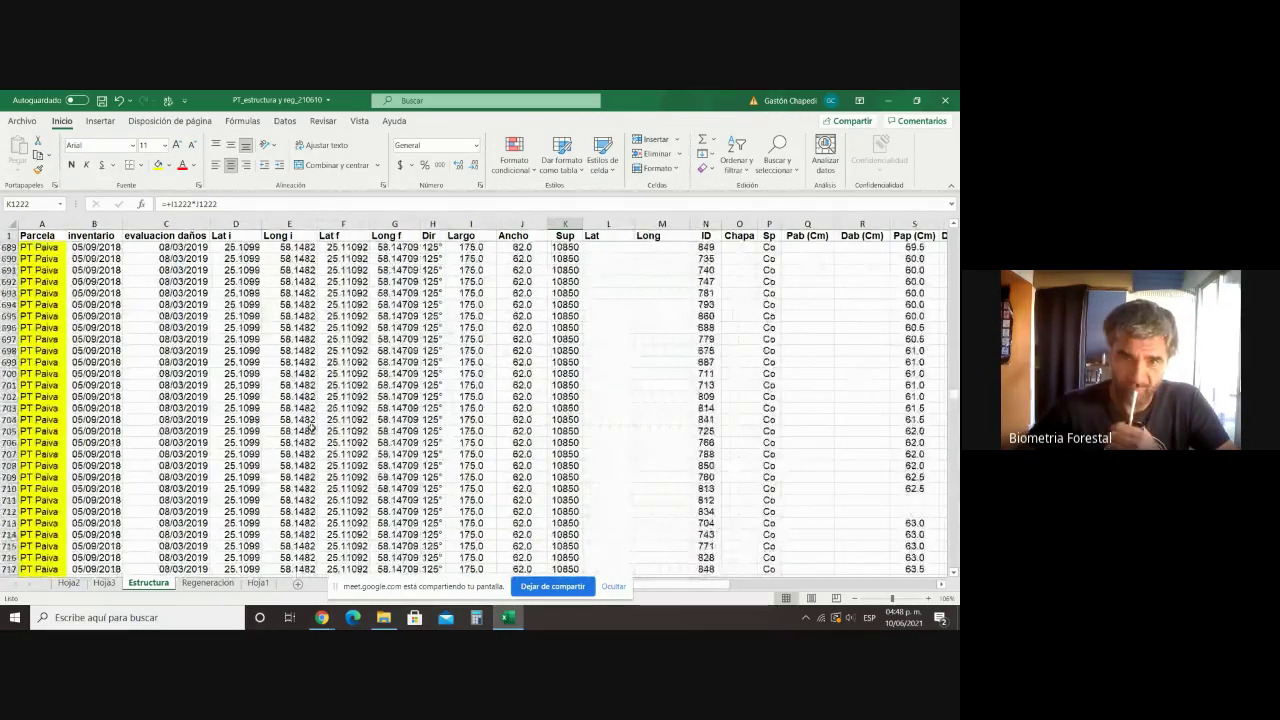
scroll(312, 428, "up", 20)
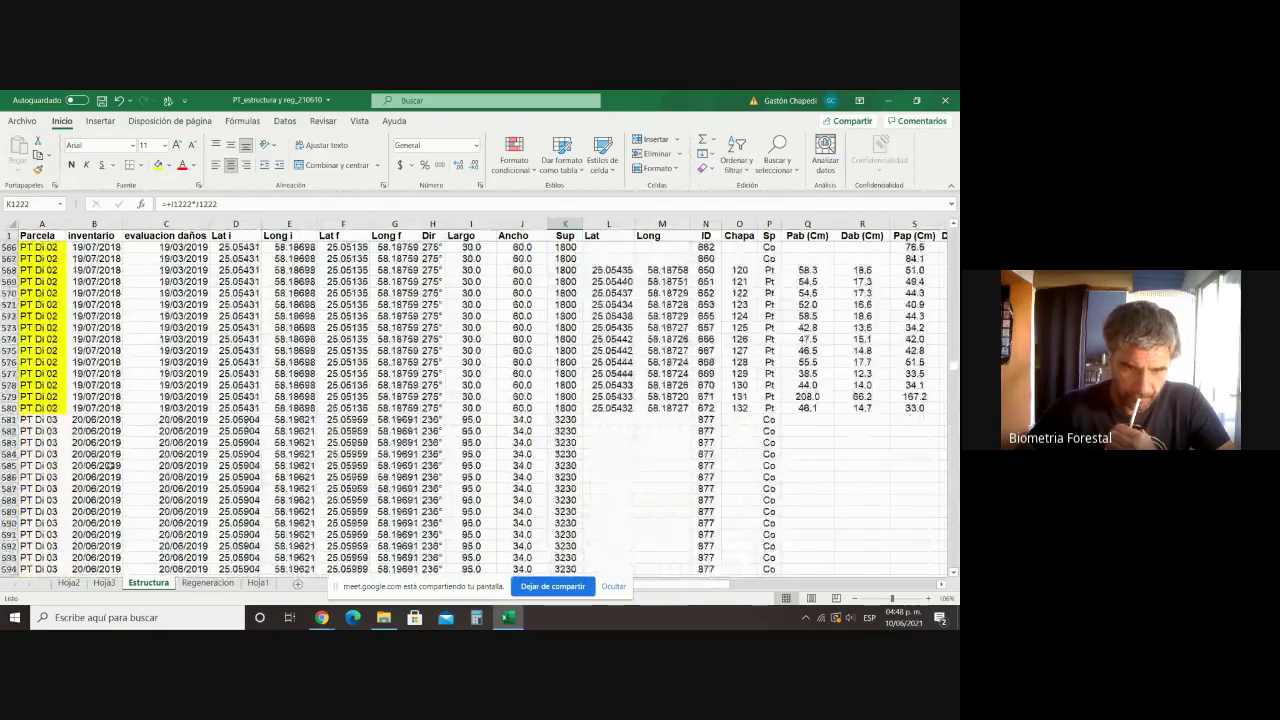
scroll(110, 466, "up", 20)
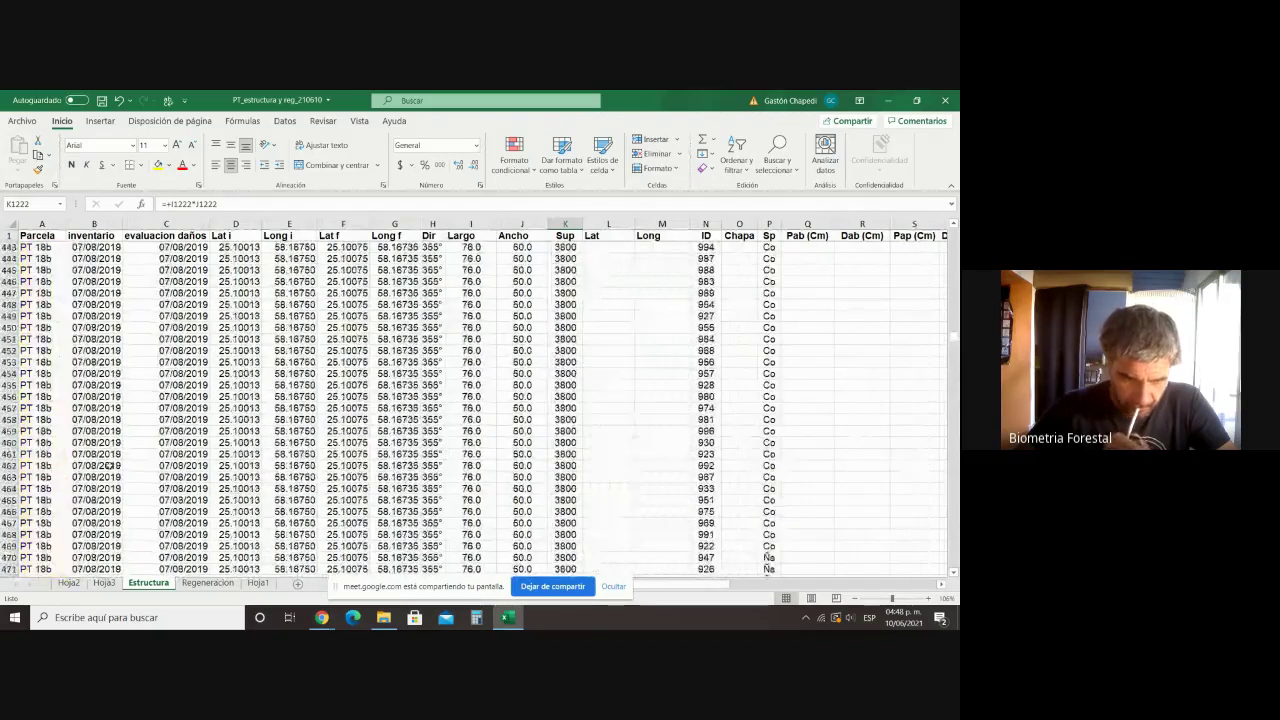
scroll(110, 466, "up", 18)
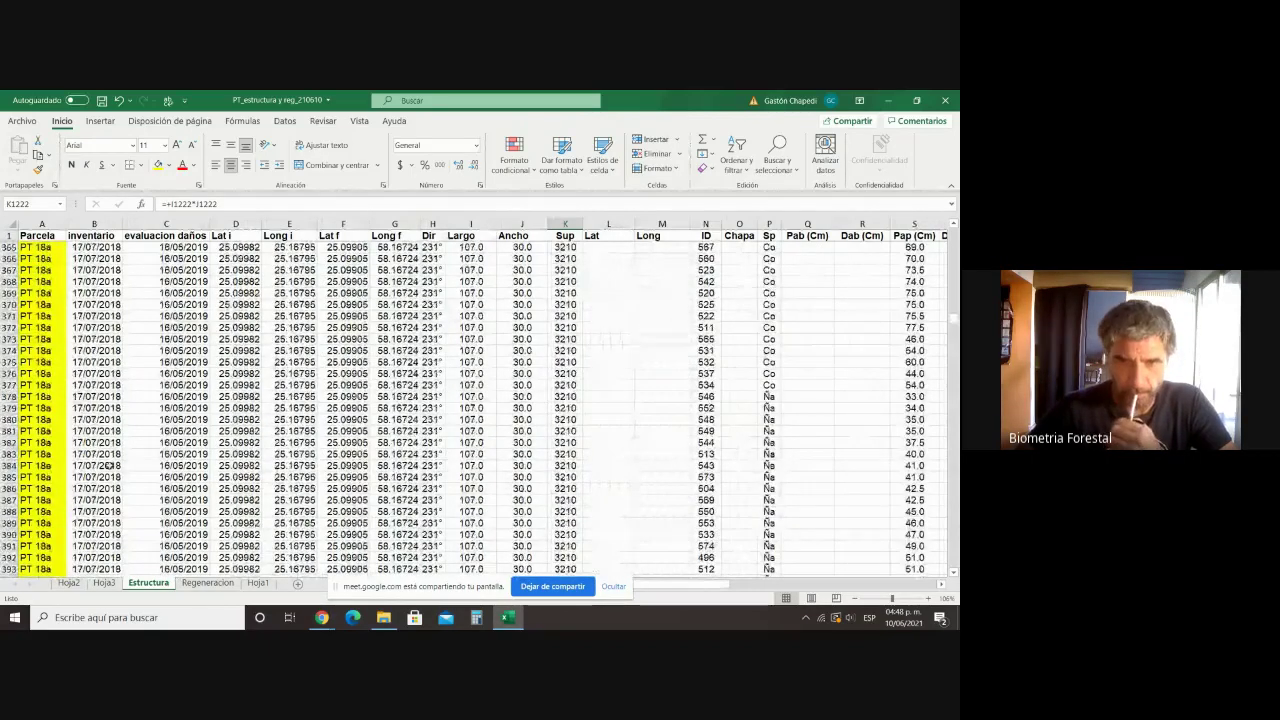
scroll(110, 466, "up", 20)
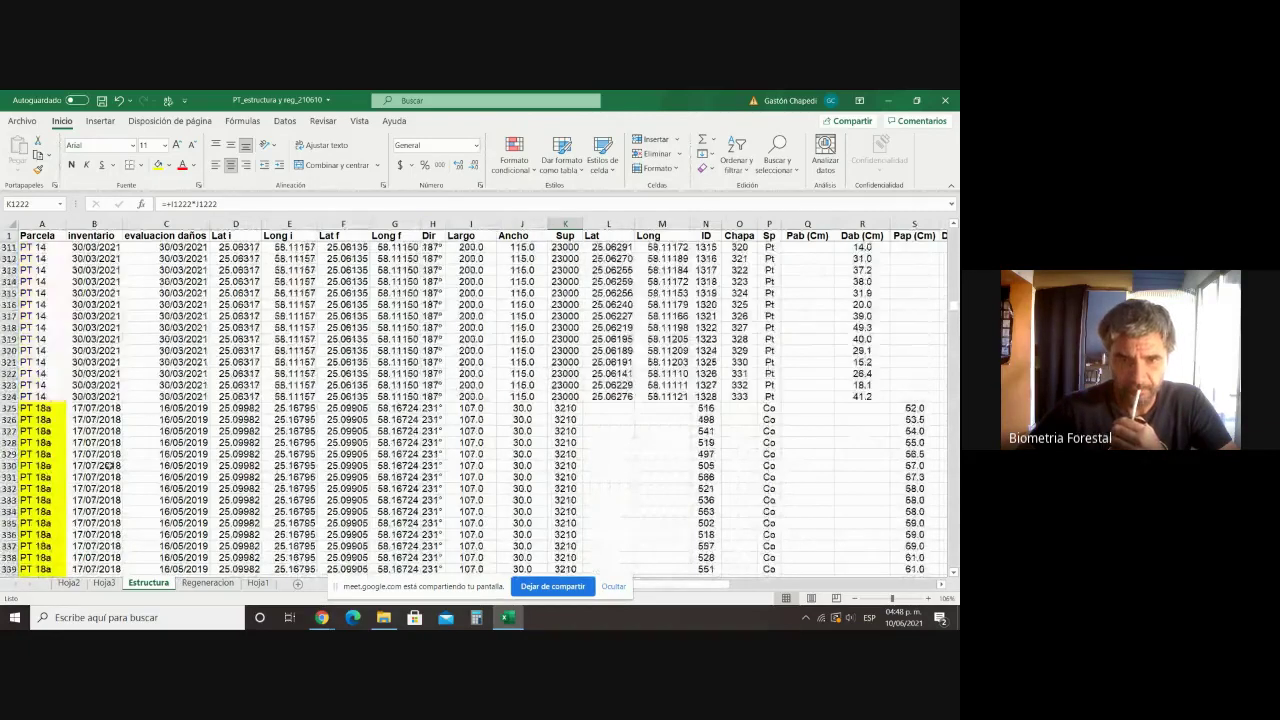
scroll(110, 466, "up", 19)
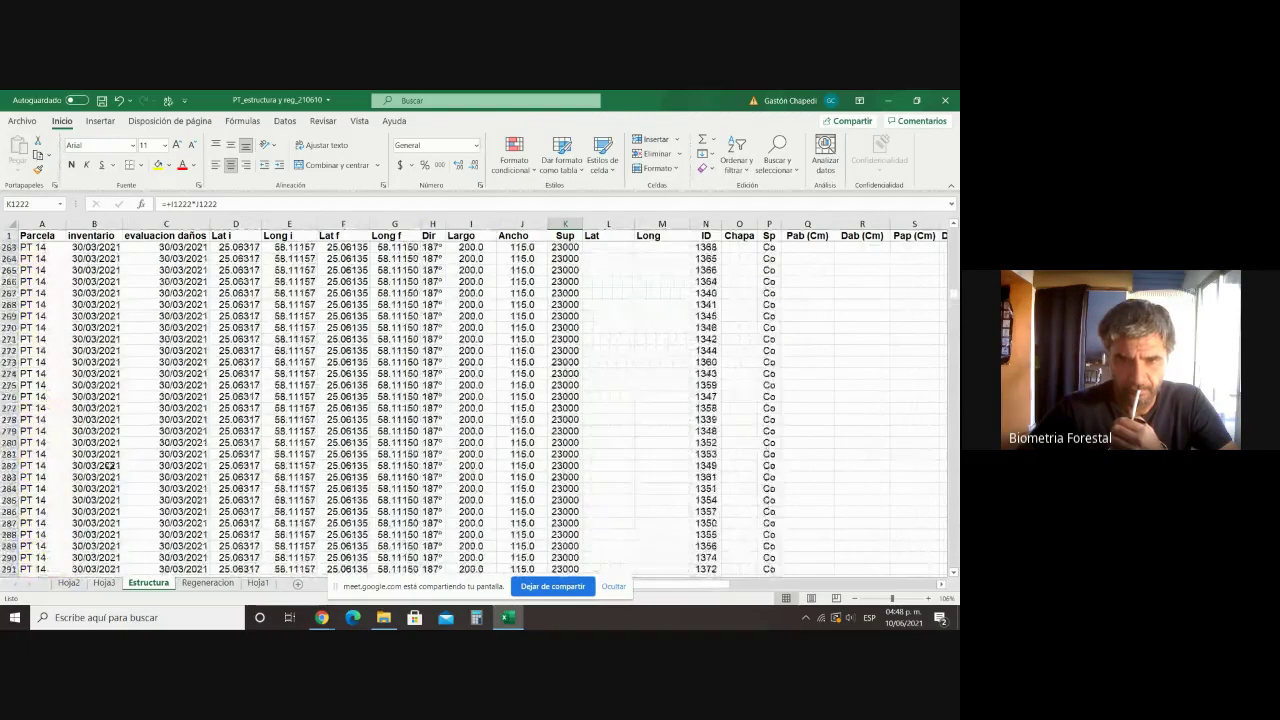
scroll(110, 466, "up", 20)
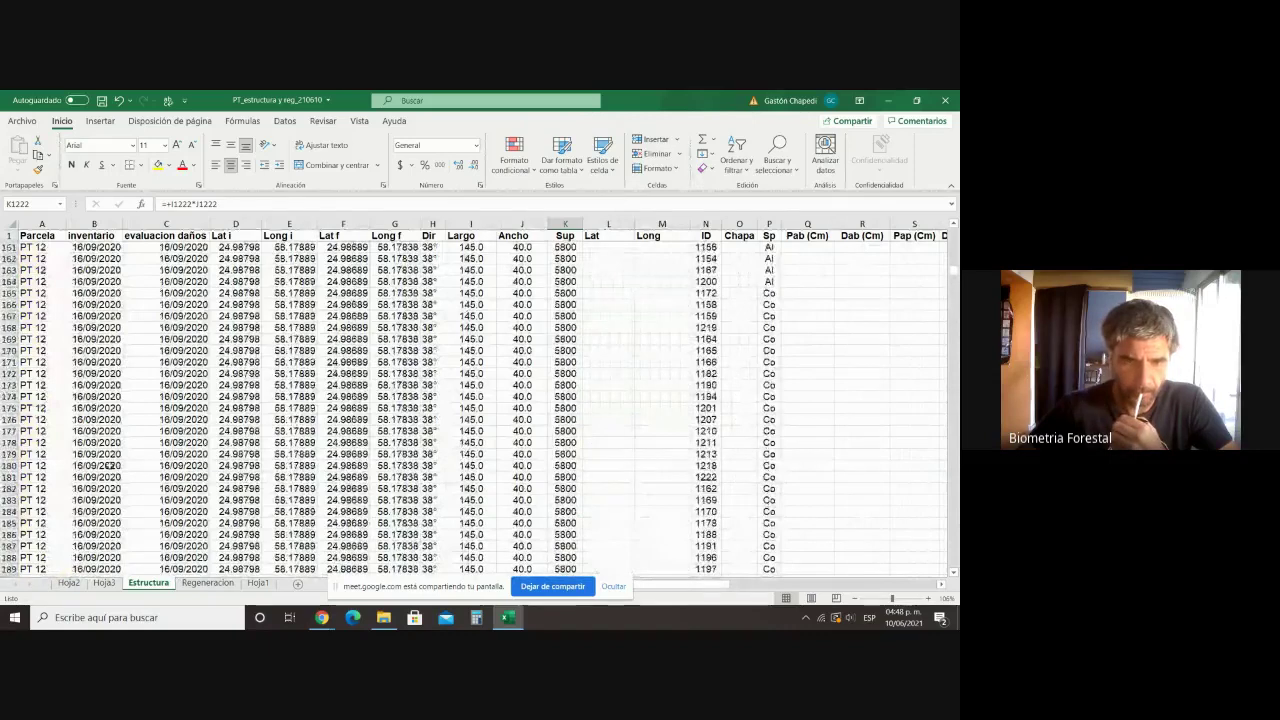
scroll(110, 466, "up", 4)
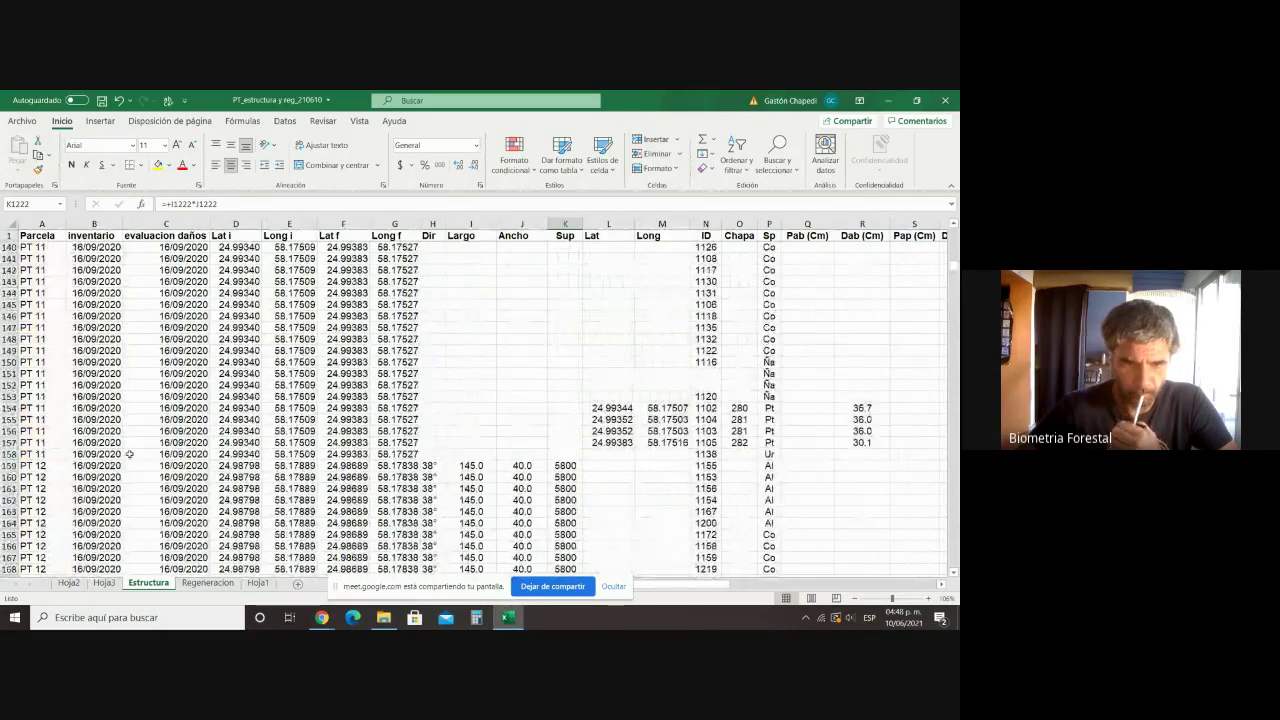
scroll(494, 368, "up", 2)
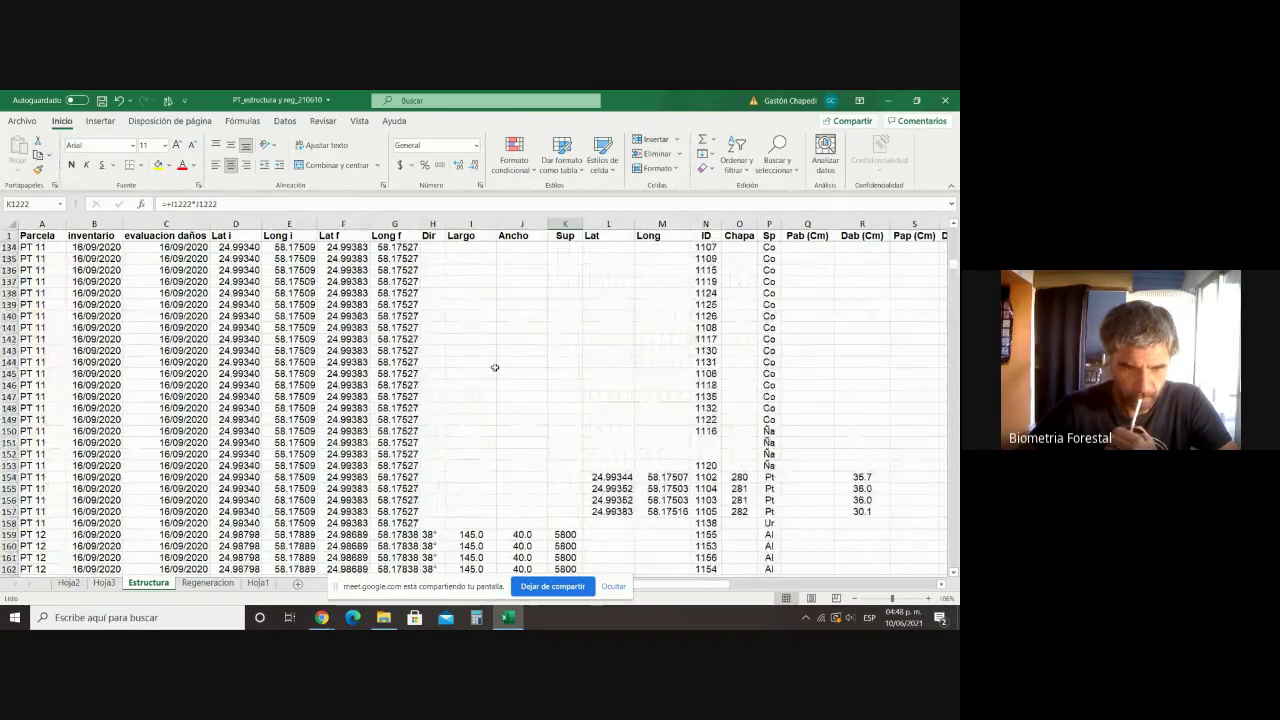
scroll(494, 368, "up", 2)
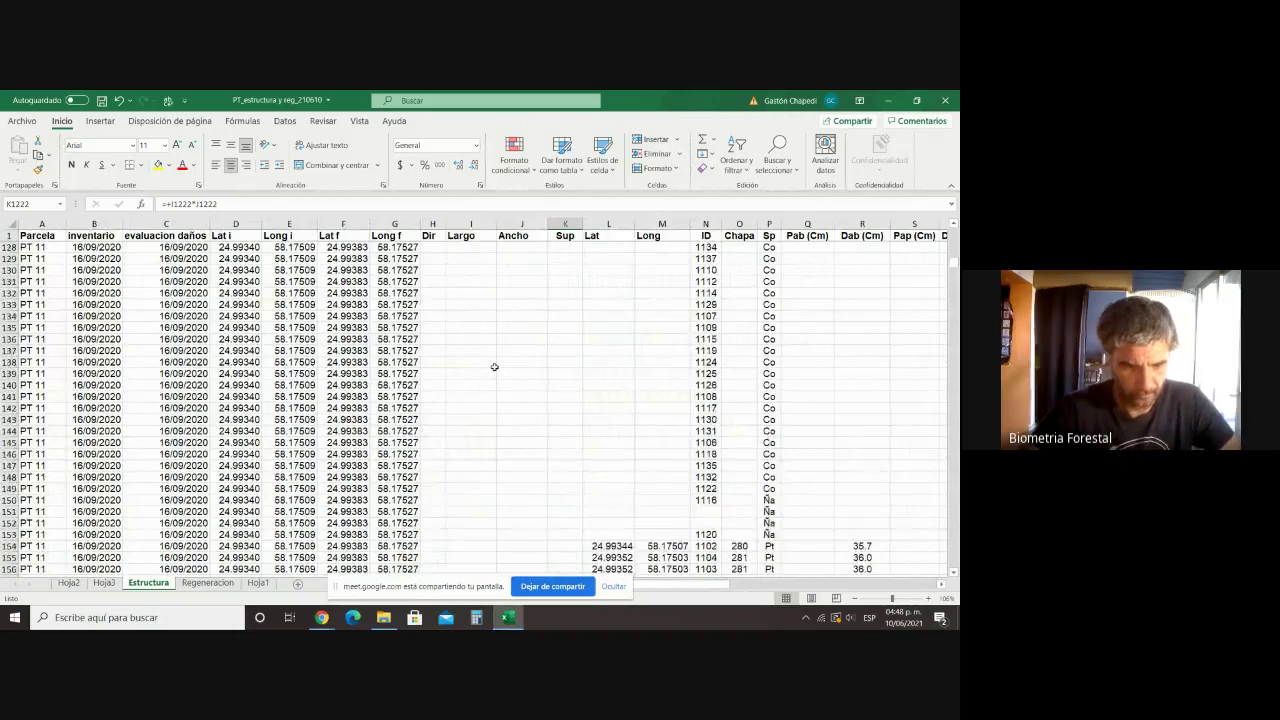
scroll(494, 367, "up", 3)
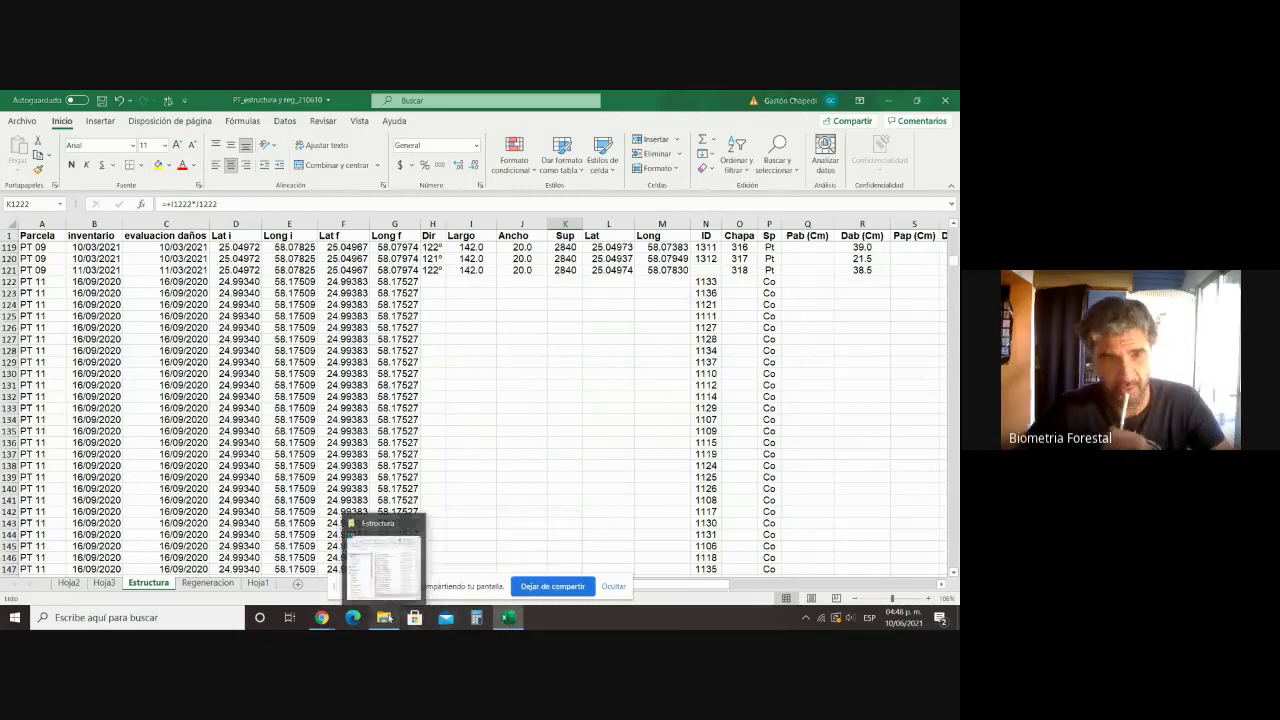
Step: Open the workbook Daños PT 11 La Reina from the Estructura folder and copy its Dir value of 217°
left_click(383, 617)
left_click(291, 366)
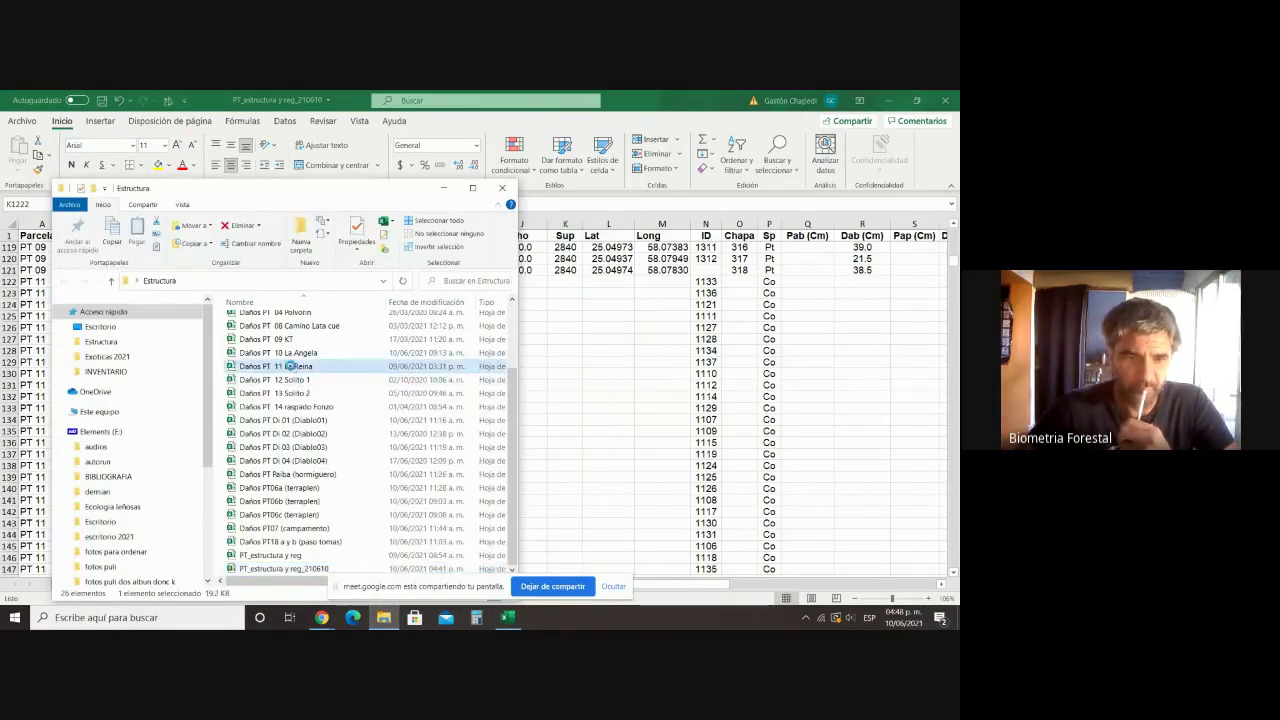
double_click(291, 366)
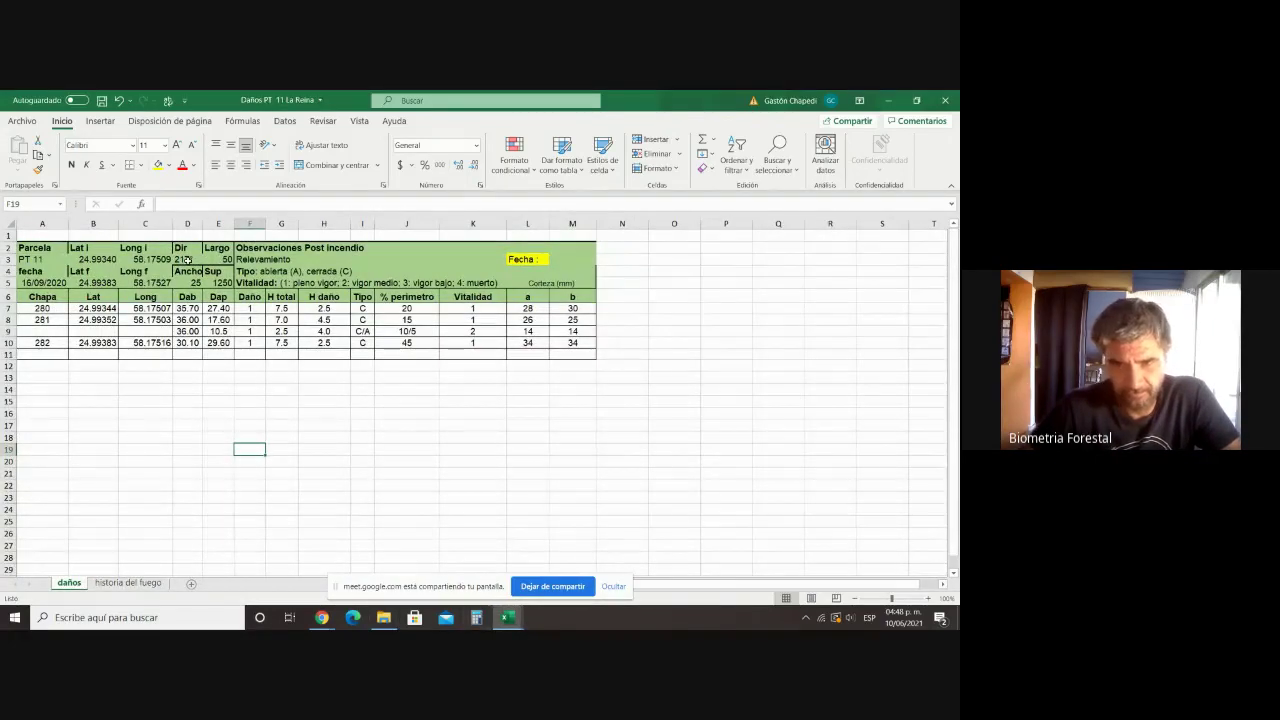
left_click(187, 259)
right_click(187, 259)
left_click(215, 252)
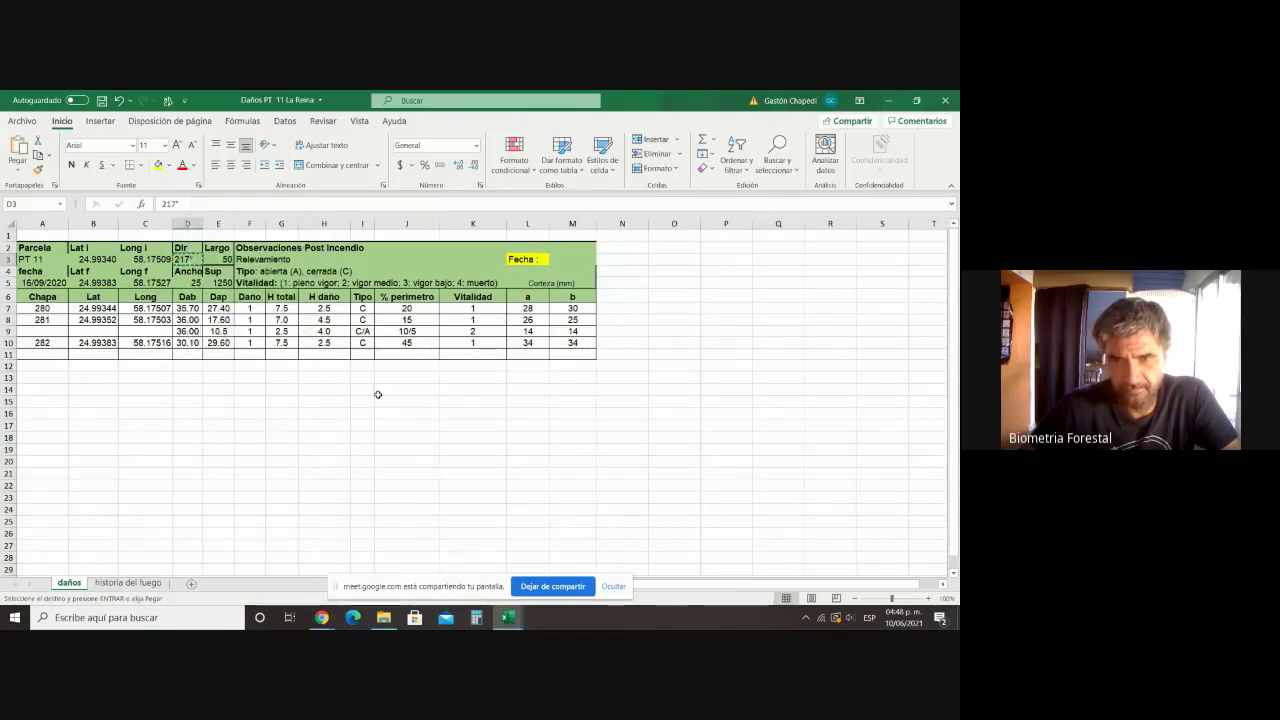
Step: Switch back to PT_estructura y reg_210610 and enter Largo 50 and Ancho 25 in PT 11's first record
mouse_move(508, 617)
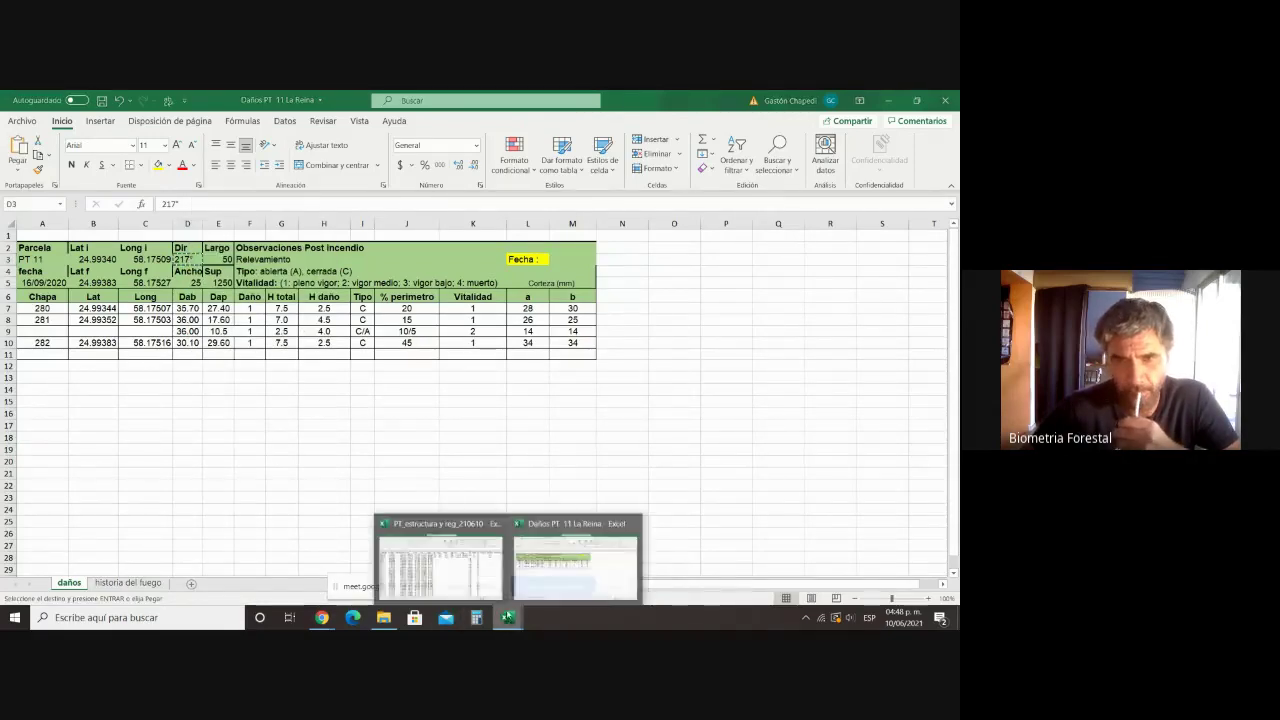
left_click(452, 547)
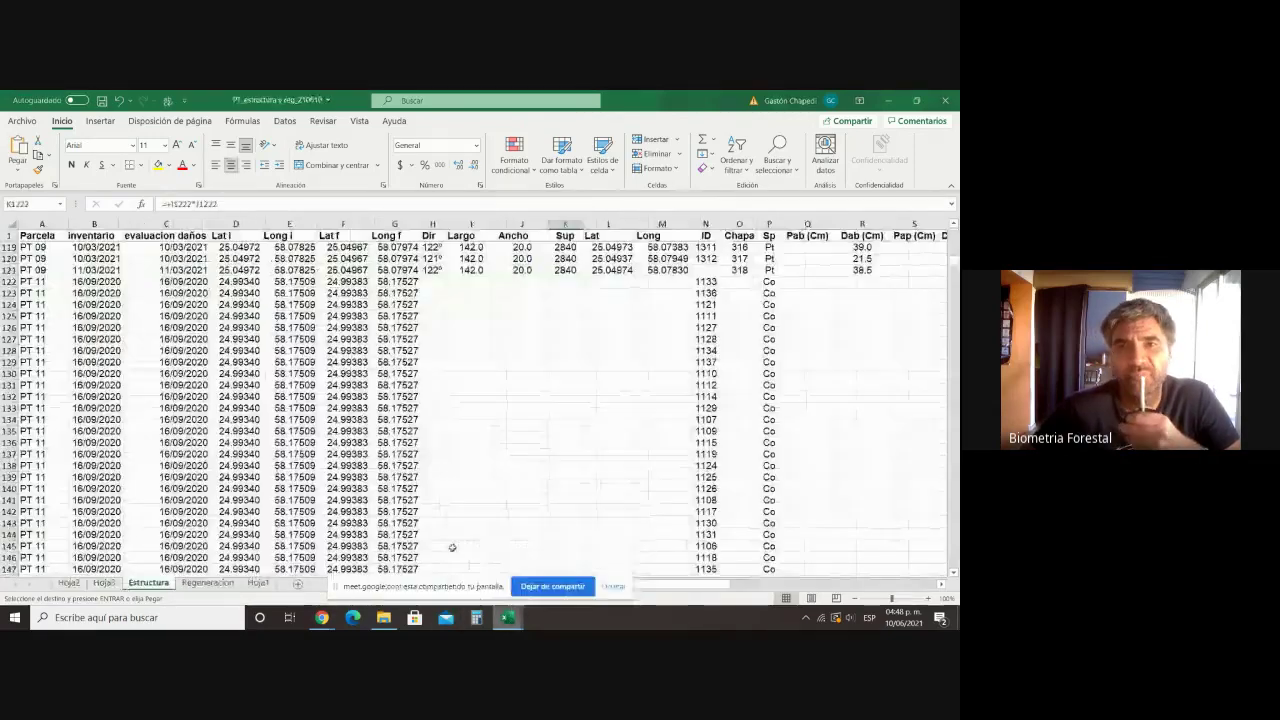
left_click(474, 281)
type("50")
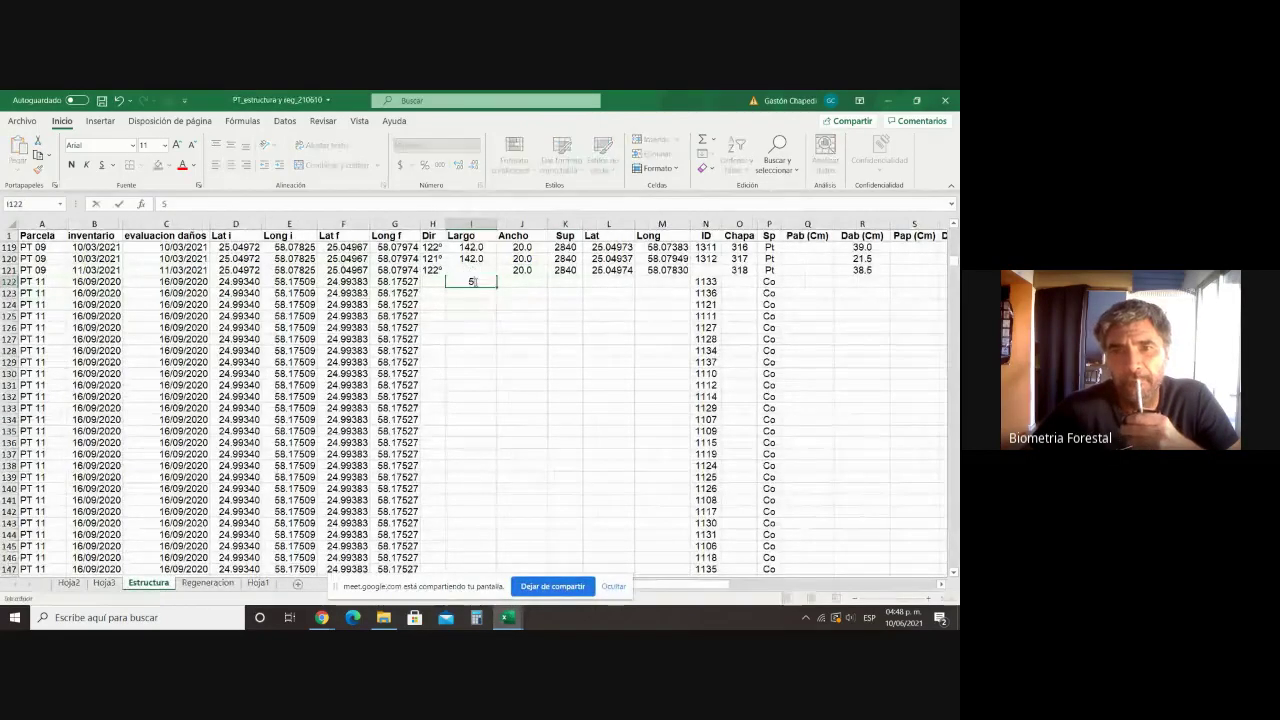
key("Tab")
type("25")
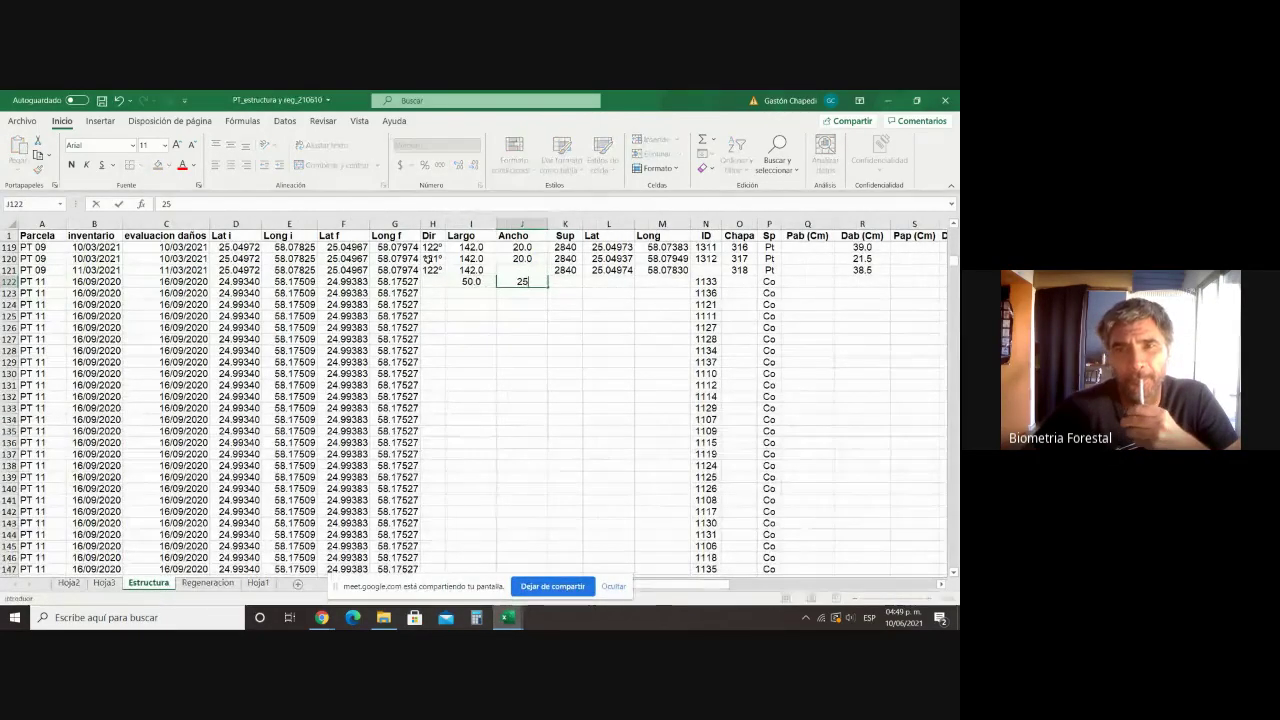
Step: Fill the Dir value from PT 09's last record down into PT 11's first record and change it to 175º
right_click(435, 285)
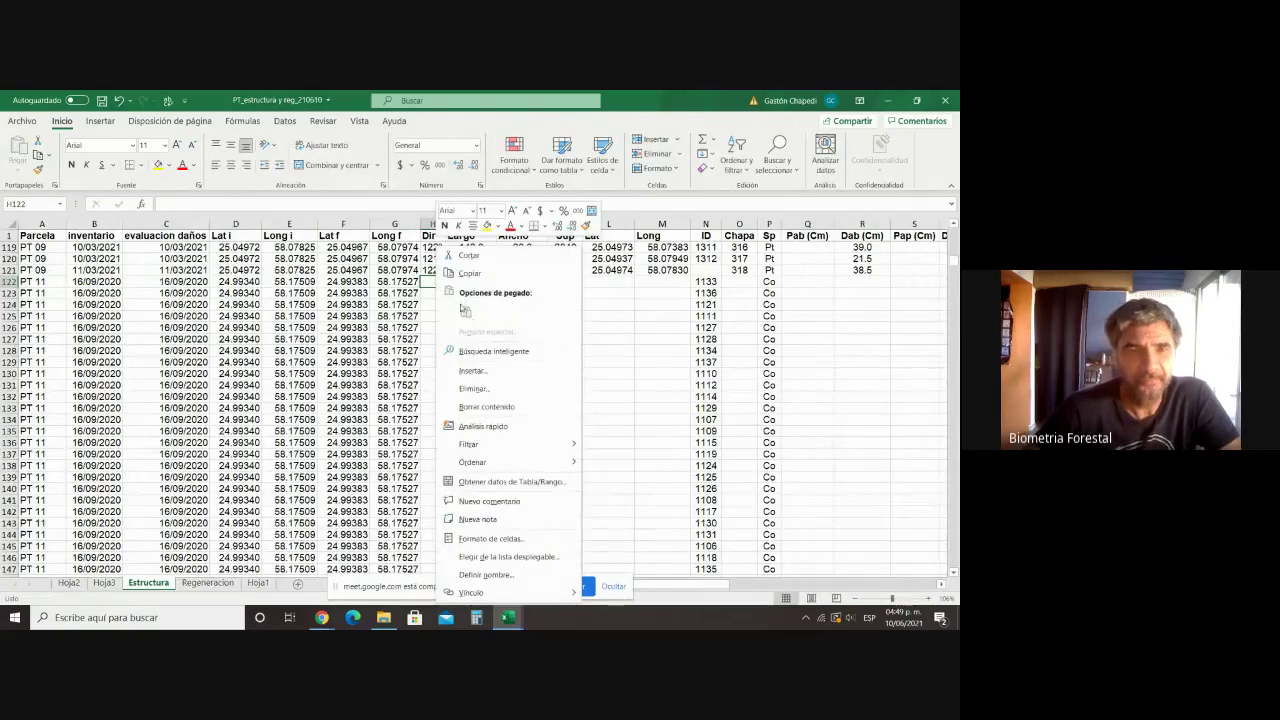
left_click(428, 281)
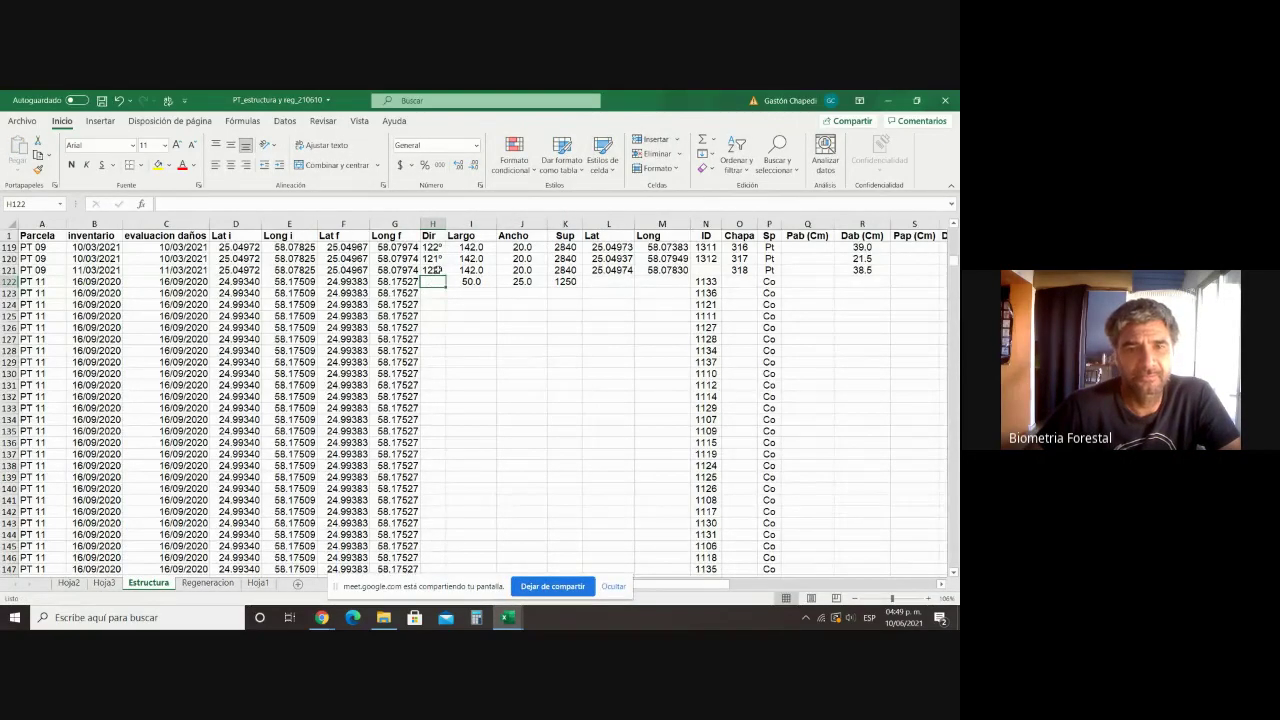
left_click(438, 270)
left_click_drag(446, 276, 440, 286)
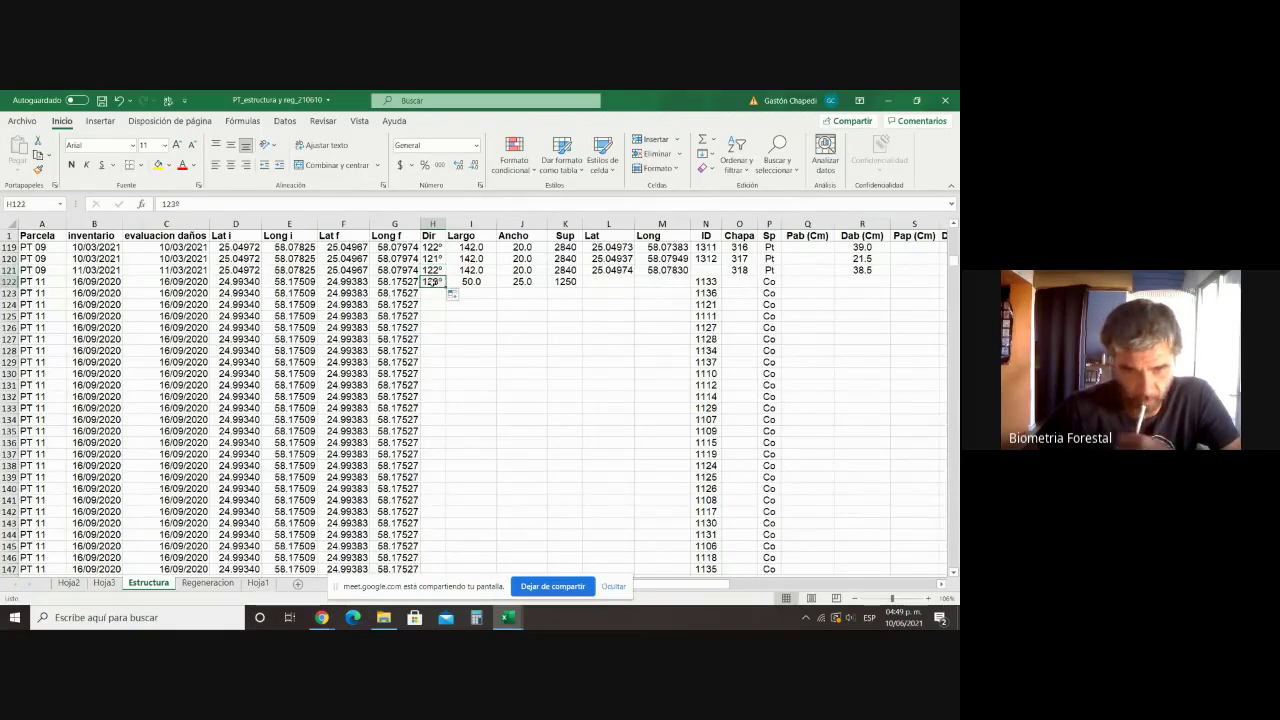
left_click(167, 204)
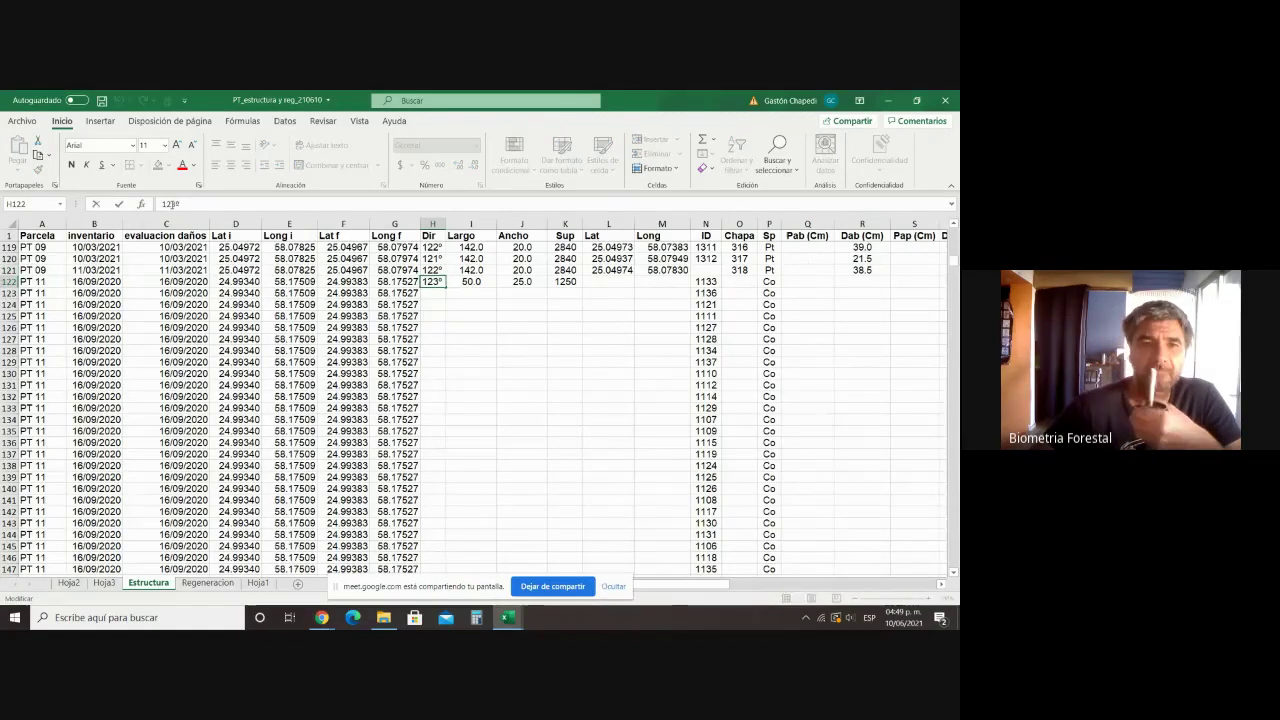
type("75")
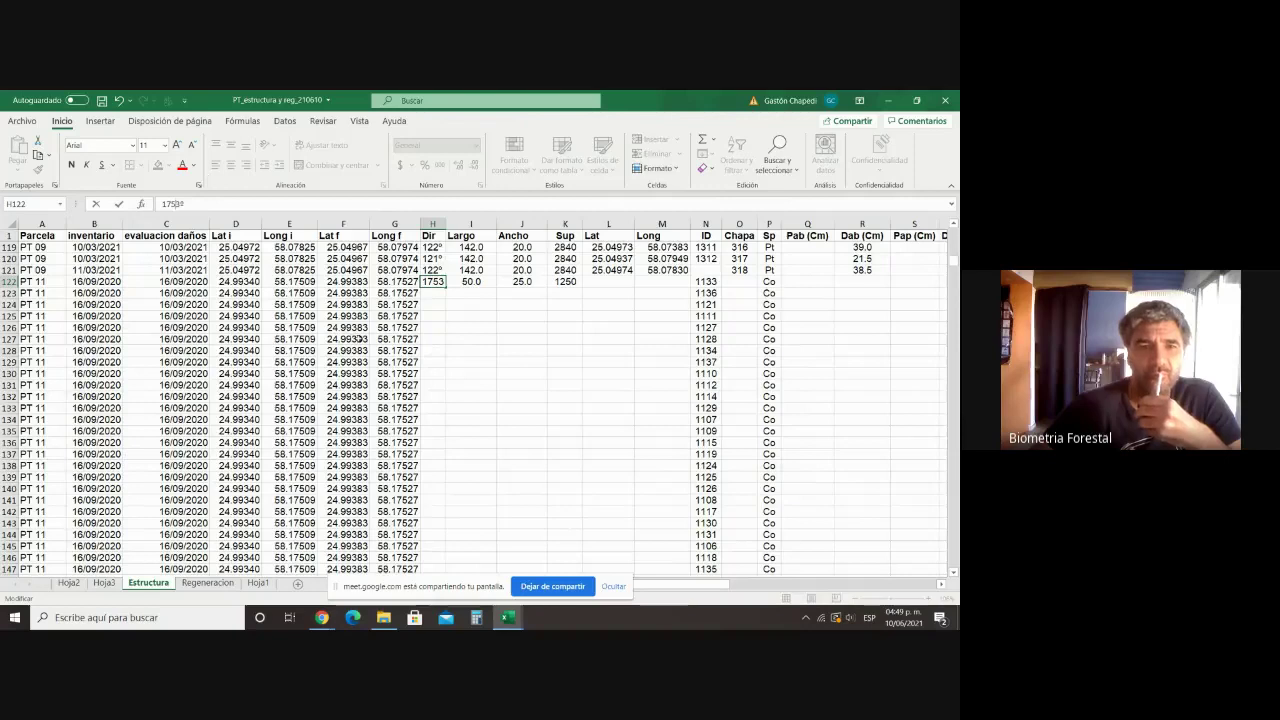
key("Delete")
left_click(452, 385)
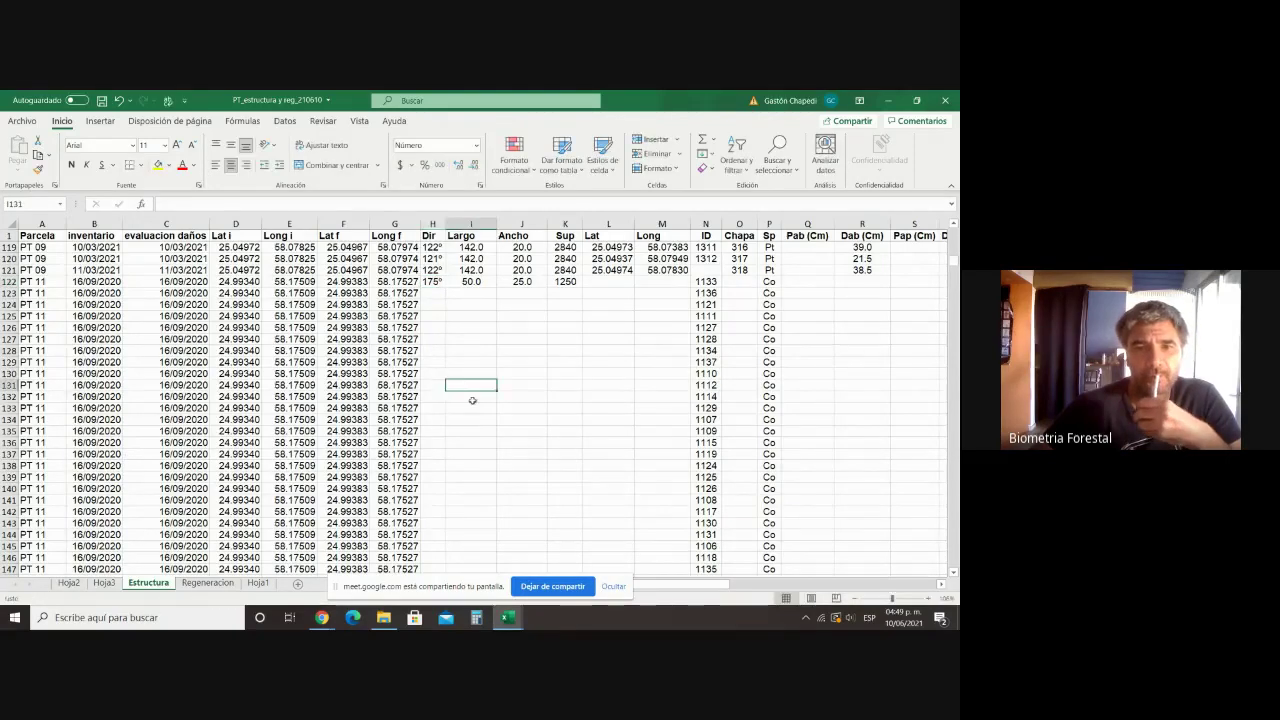
Step: Correct the Dir value in PT 11's first record to 217º and compare it with the Daños PT 11 La Reina workbook
mouse_move(508, 617)
left_click(520, 580)
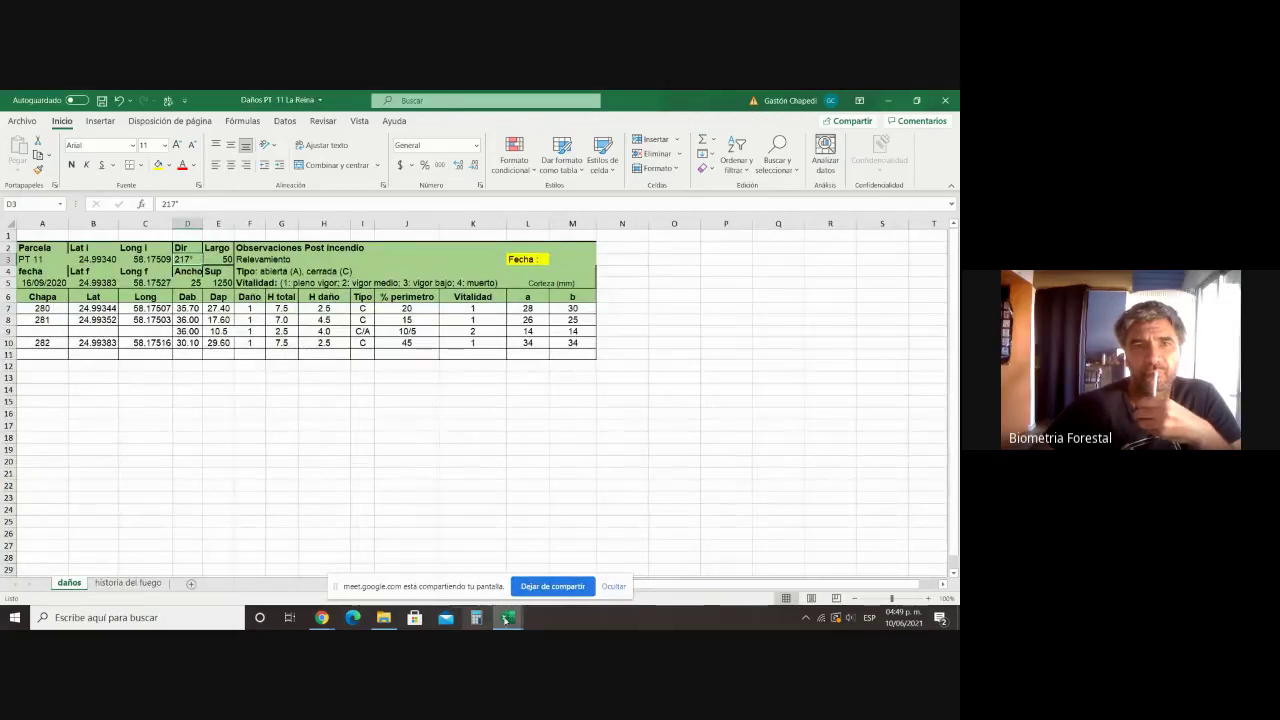
mouse_move(505, 620)
left_click(464, 577)
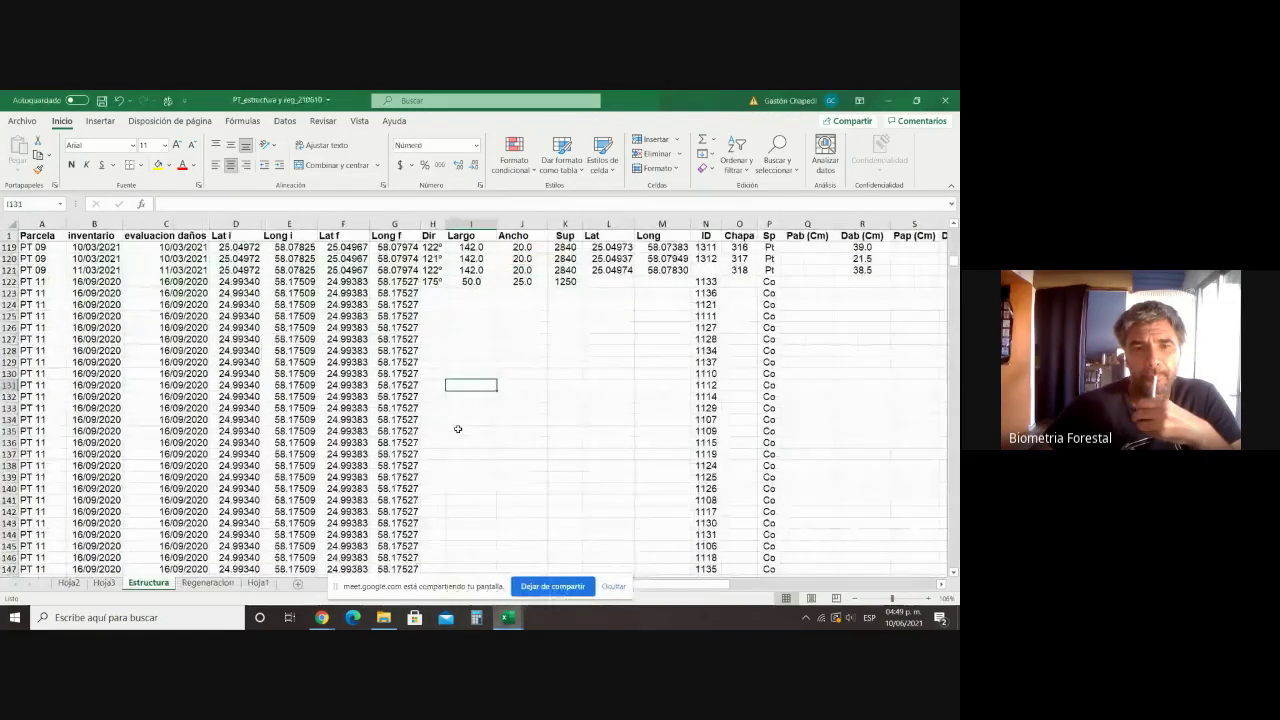
left_click(431, 281)
left_click(163, 204)
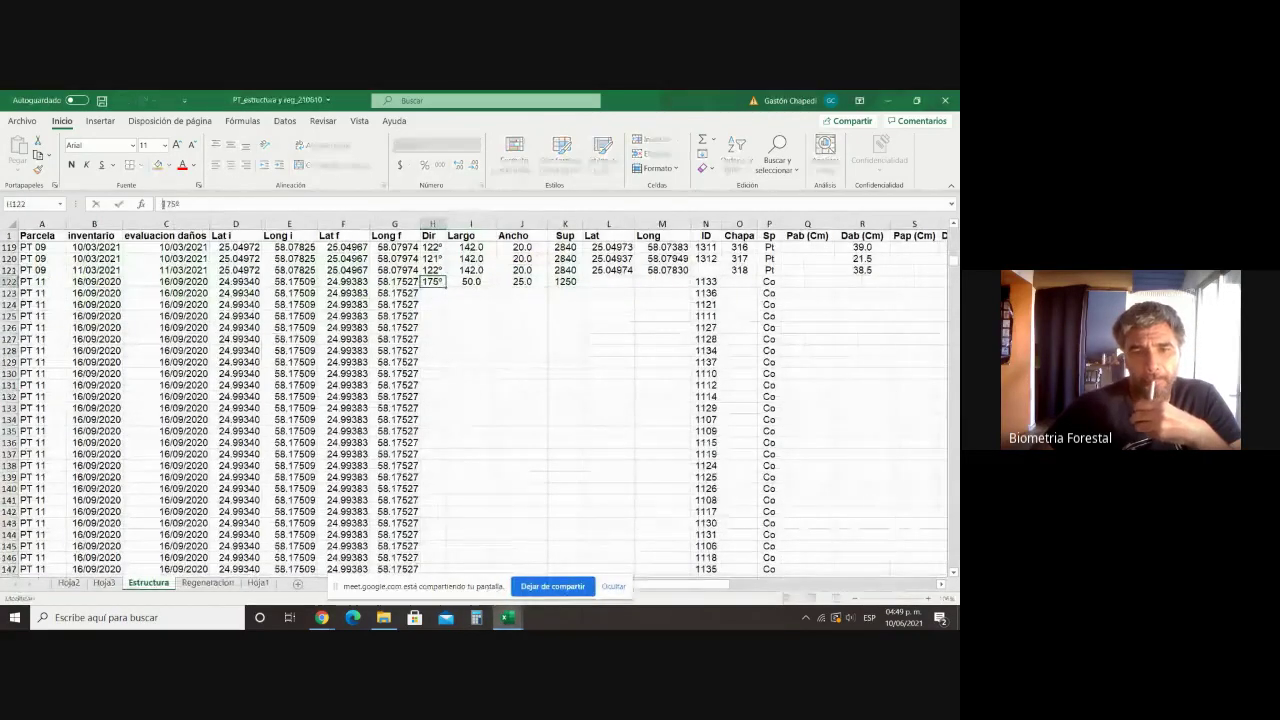
type("2")
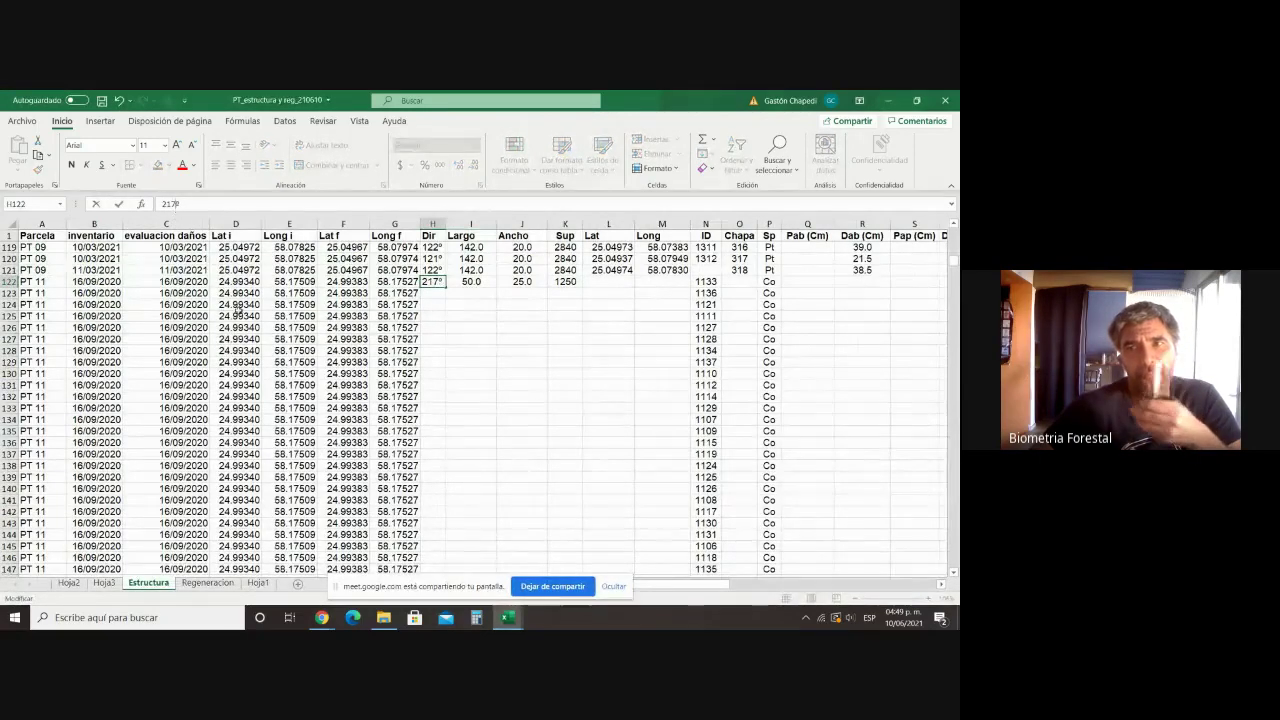
left_click(508, 617)
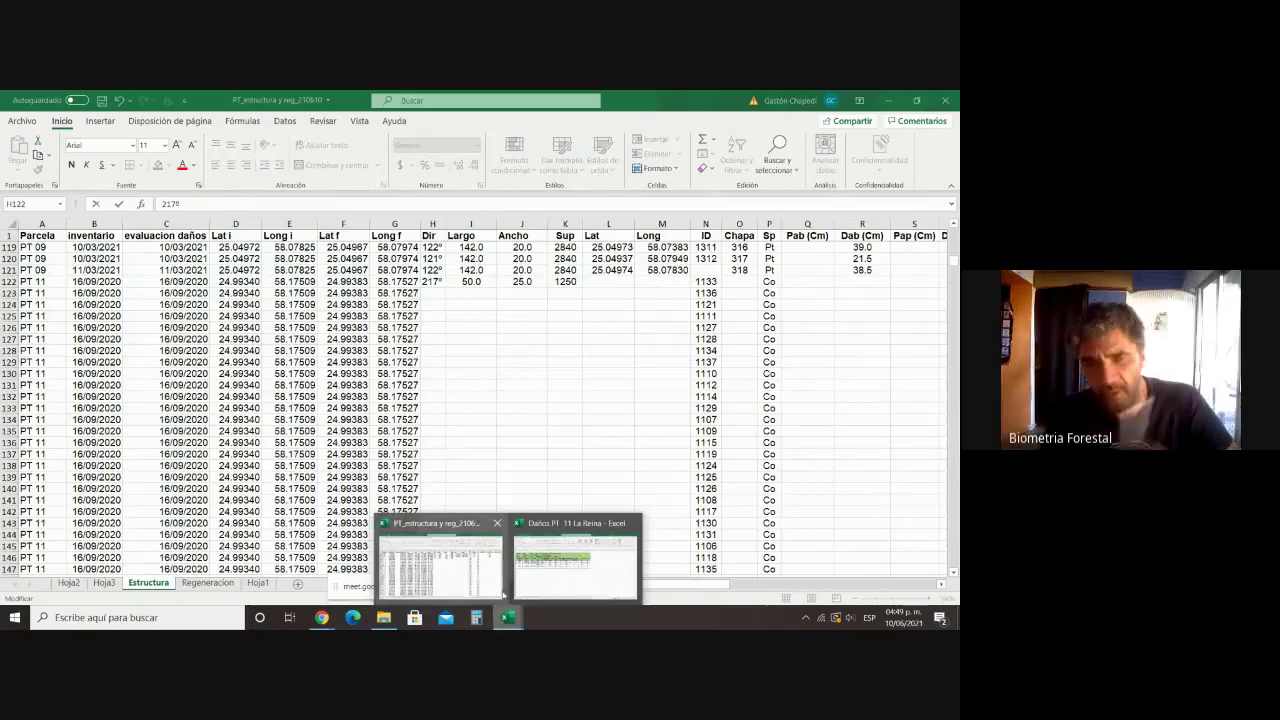
left_click(560, 565)
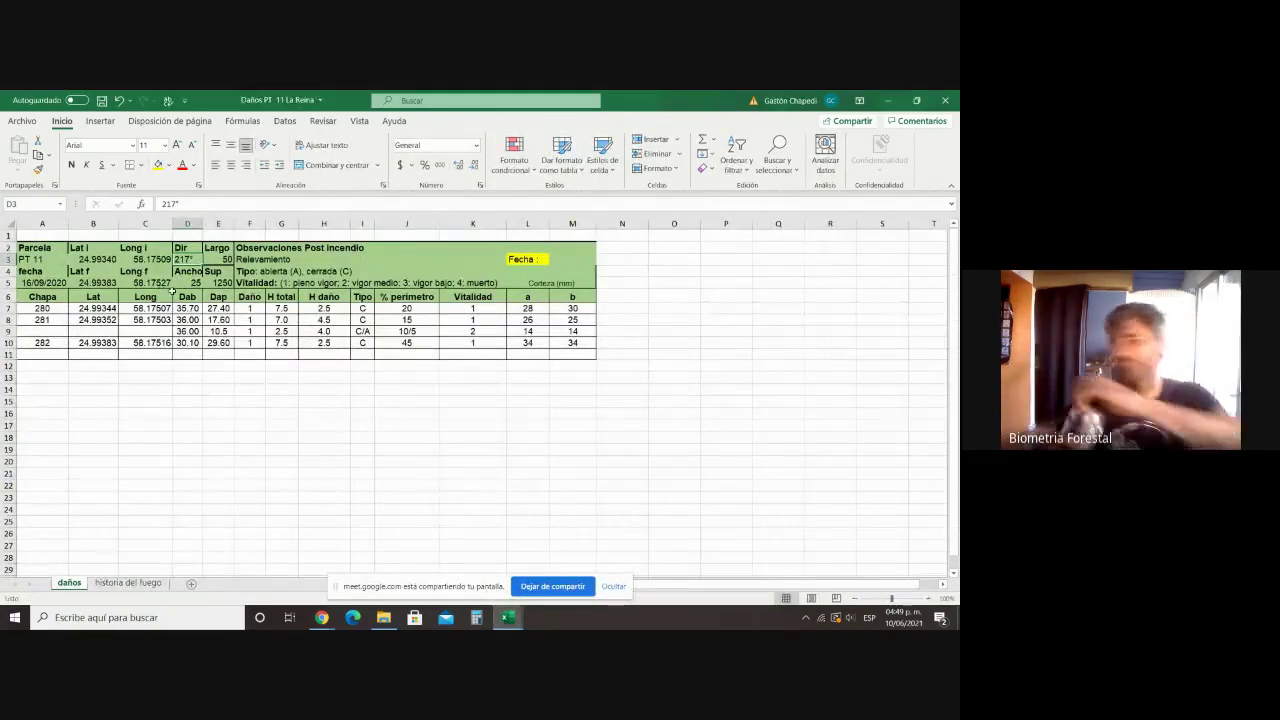
Step: Switch back to PT_estructura y reg_210610 and fill the first PT 11 record's Dir, Largo, Ancho and Sup down through the plot's last record
mouse_move(498, 602)
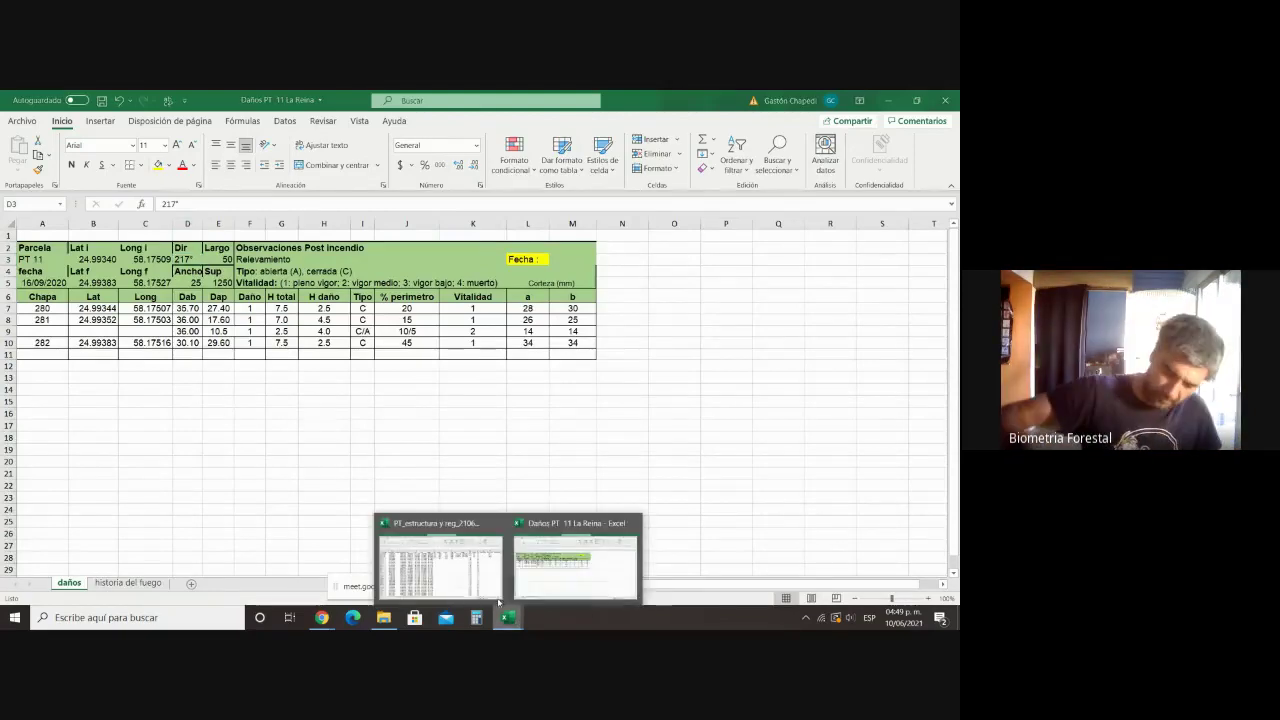
left_click(465, 588)
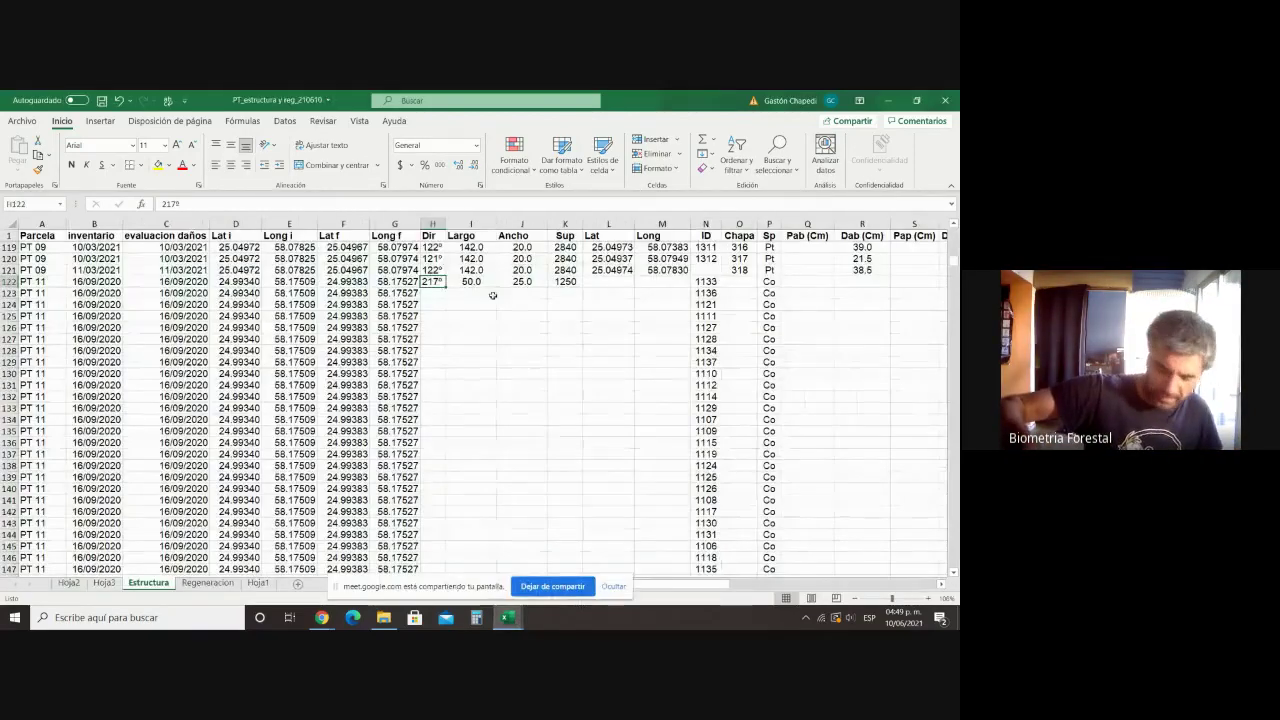
left_click_drag(458, 282, 588, 518)
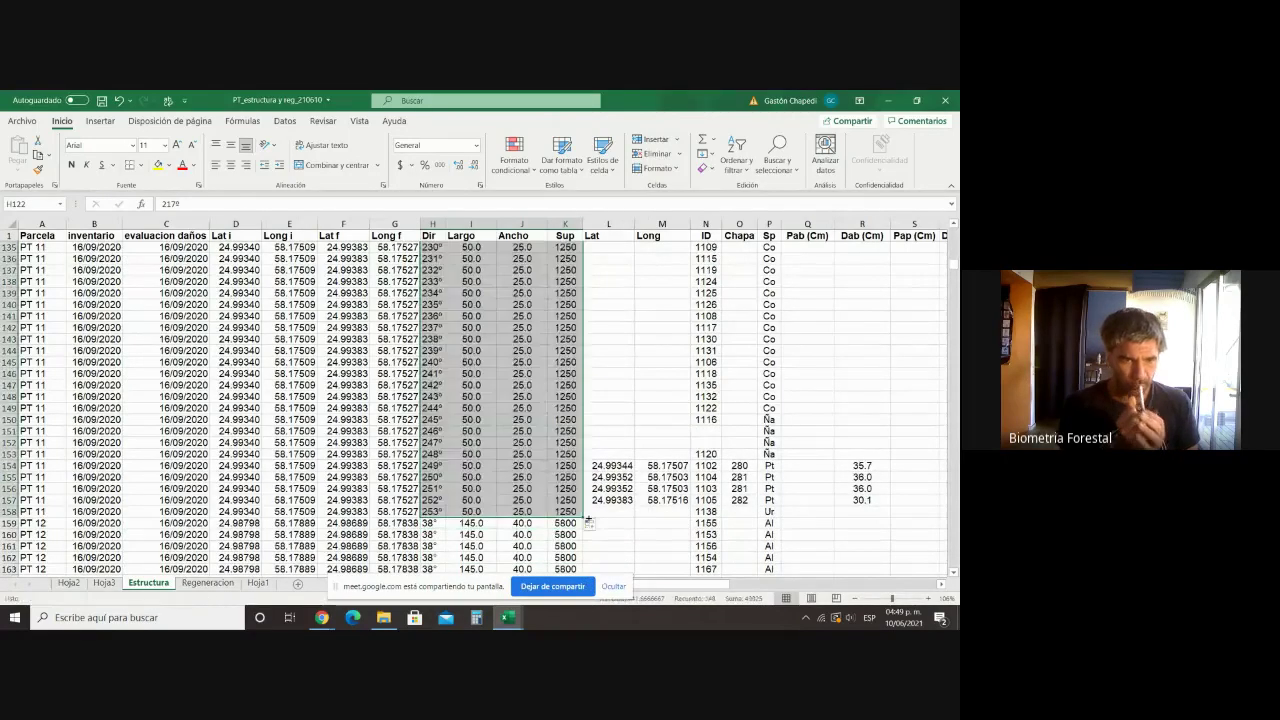
Step: Repeat the first PT 11 record's Dir 217º, Largo, Ancho and Sup without incrementing in all PT 11 records, and save the workbook
scroll(437, 304, "up", 6)
left_click_drag(437, 304, 575, 311)
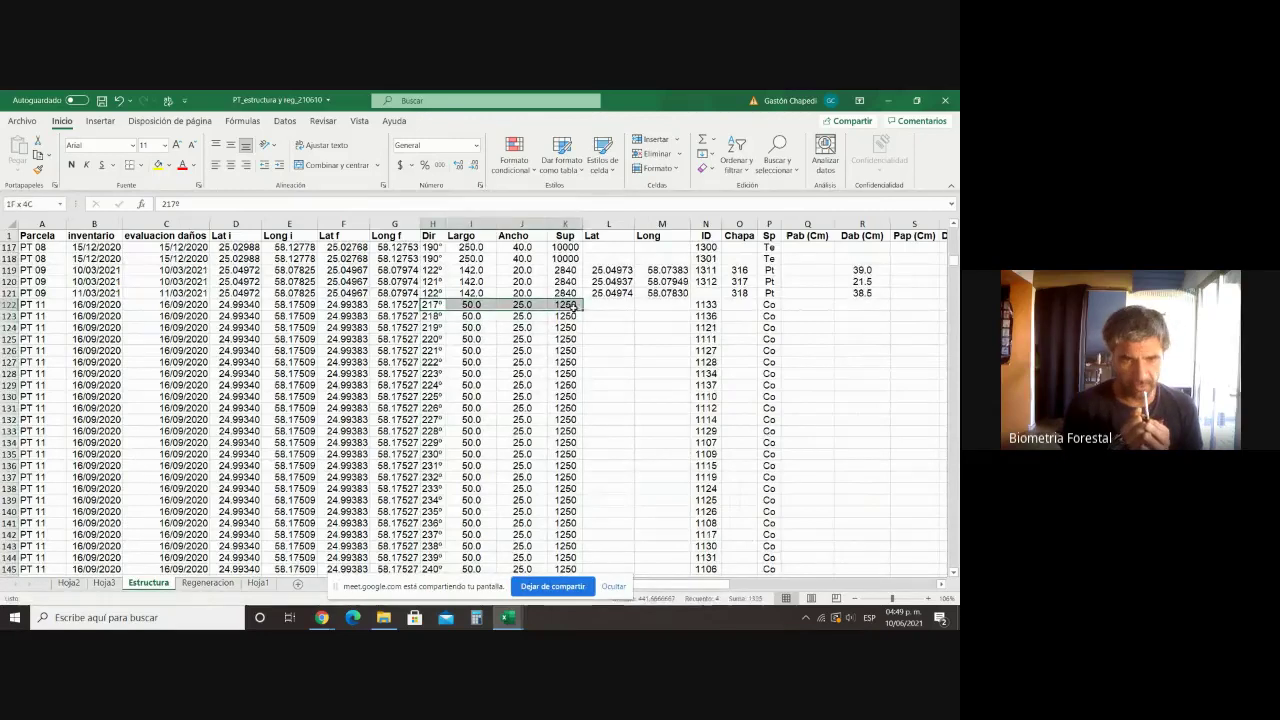
right_click(575, 311)
left_click(608, 253)
right_click(432, 316)
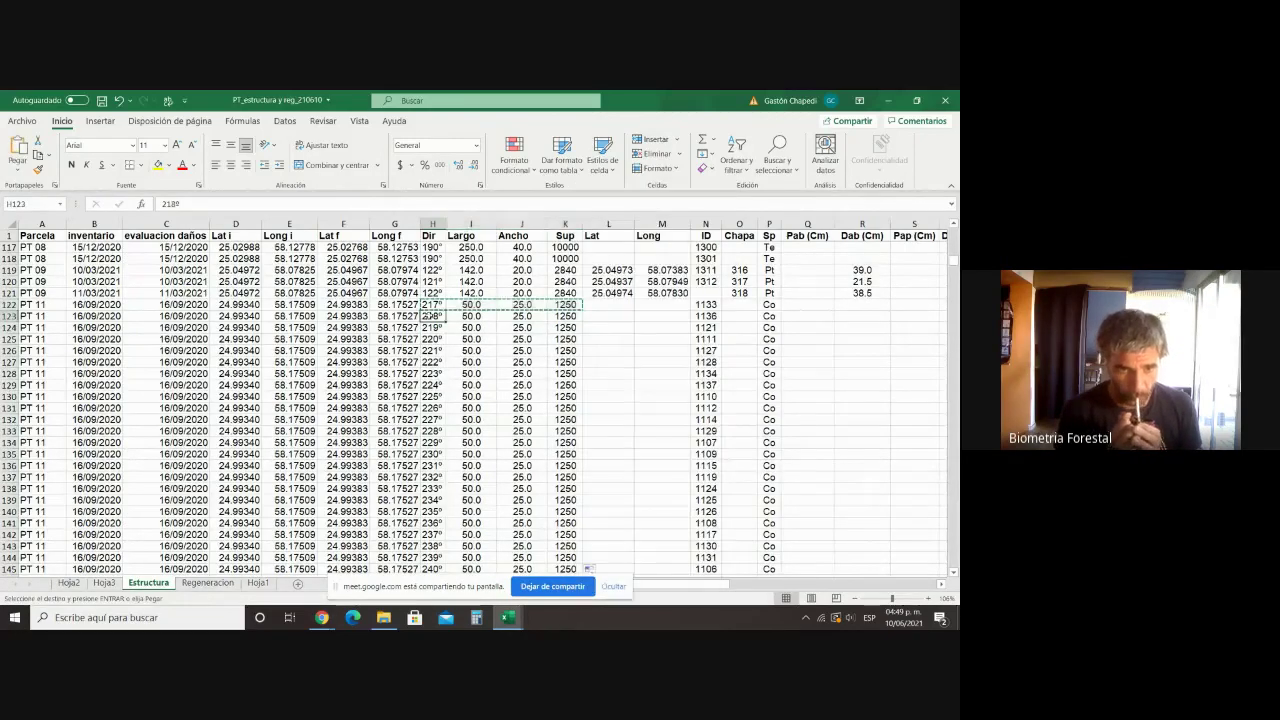
left_click(460, 292)
left_click_drag(437, 305, 575, 513)
left_click(605, 398)
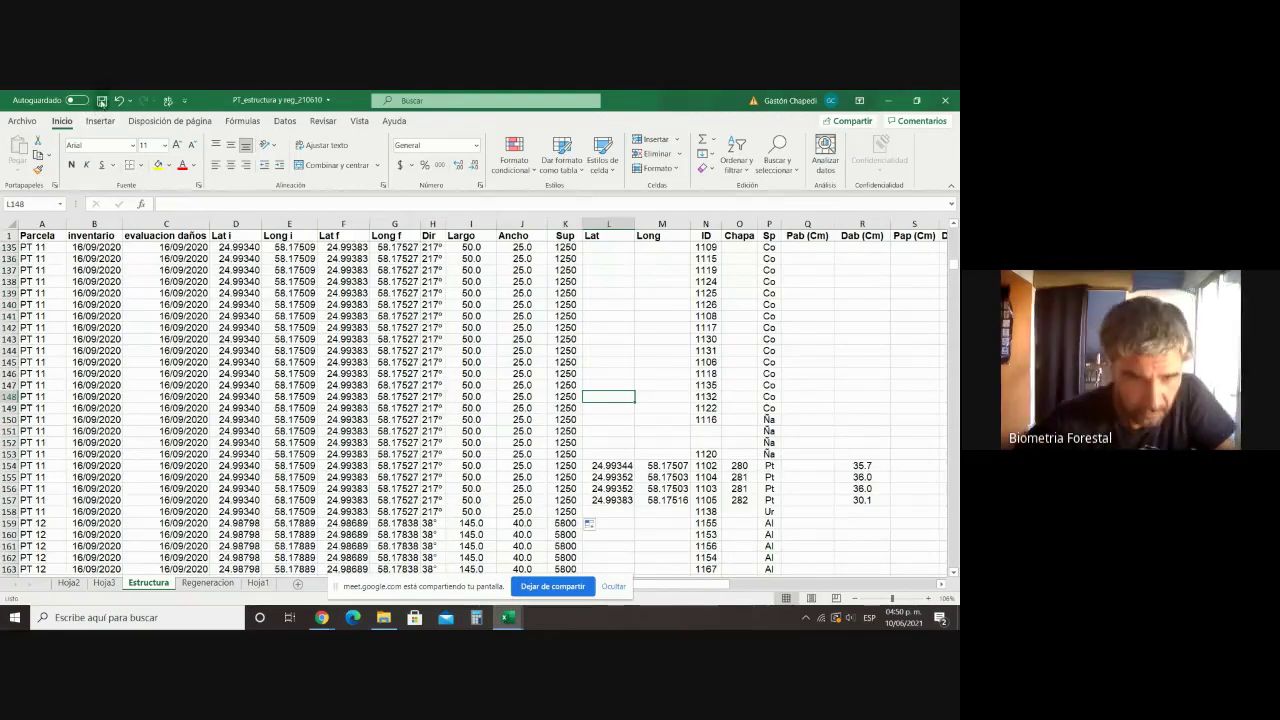
key("ctrl+s")
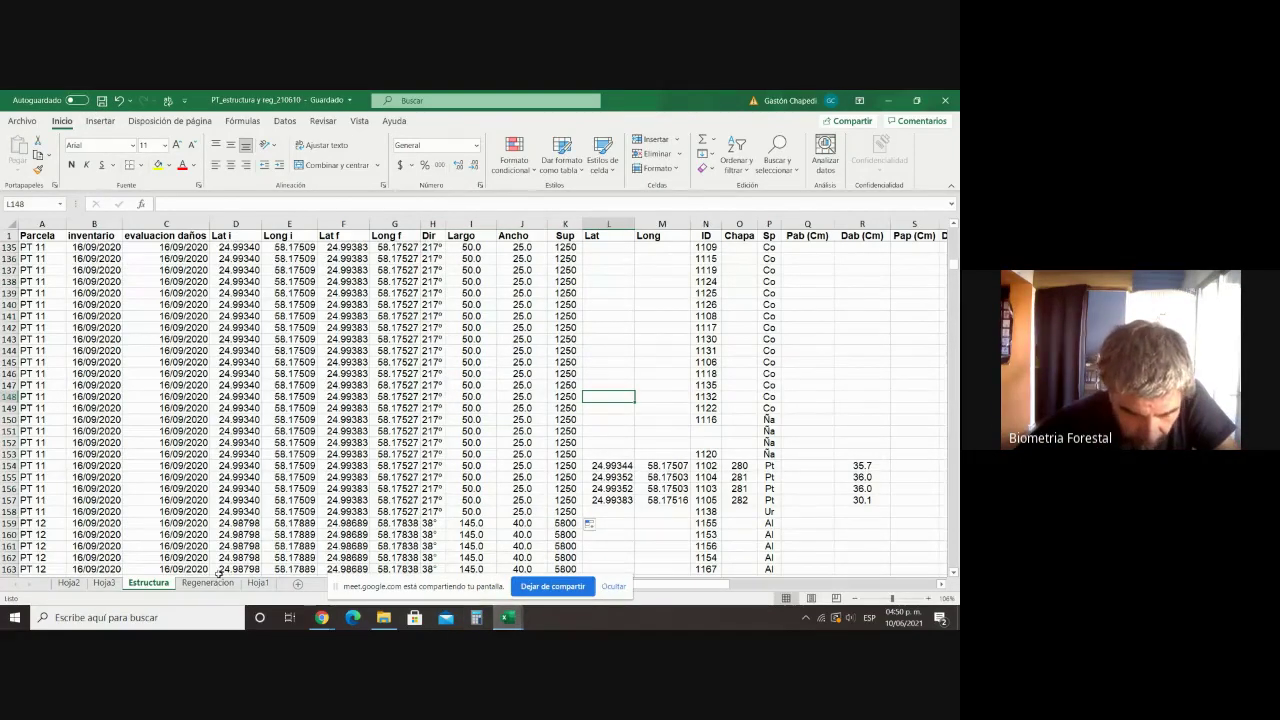
Step: Refresh the average Sup pivot table in Hoja3 with the completed PT 11 data
left_click(104, 583)
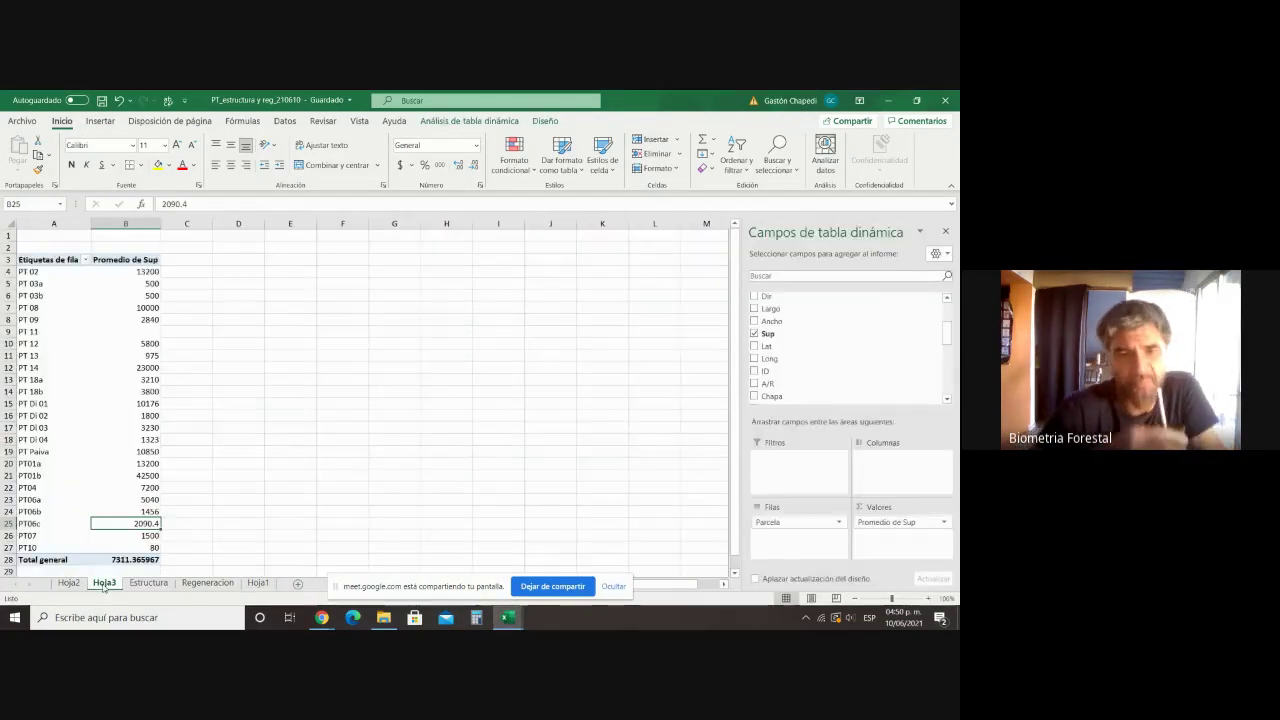
right_click(98, 380)
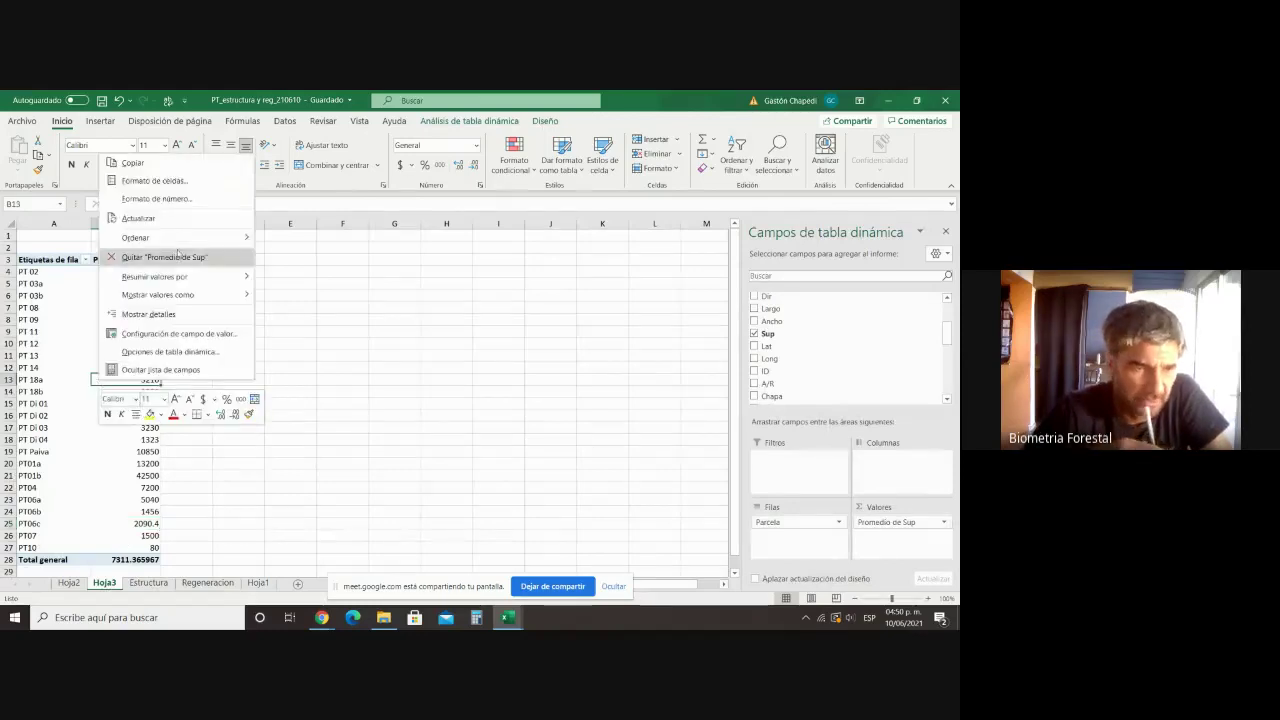
left_click(130, 219)
left_click(318, 453)
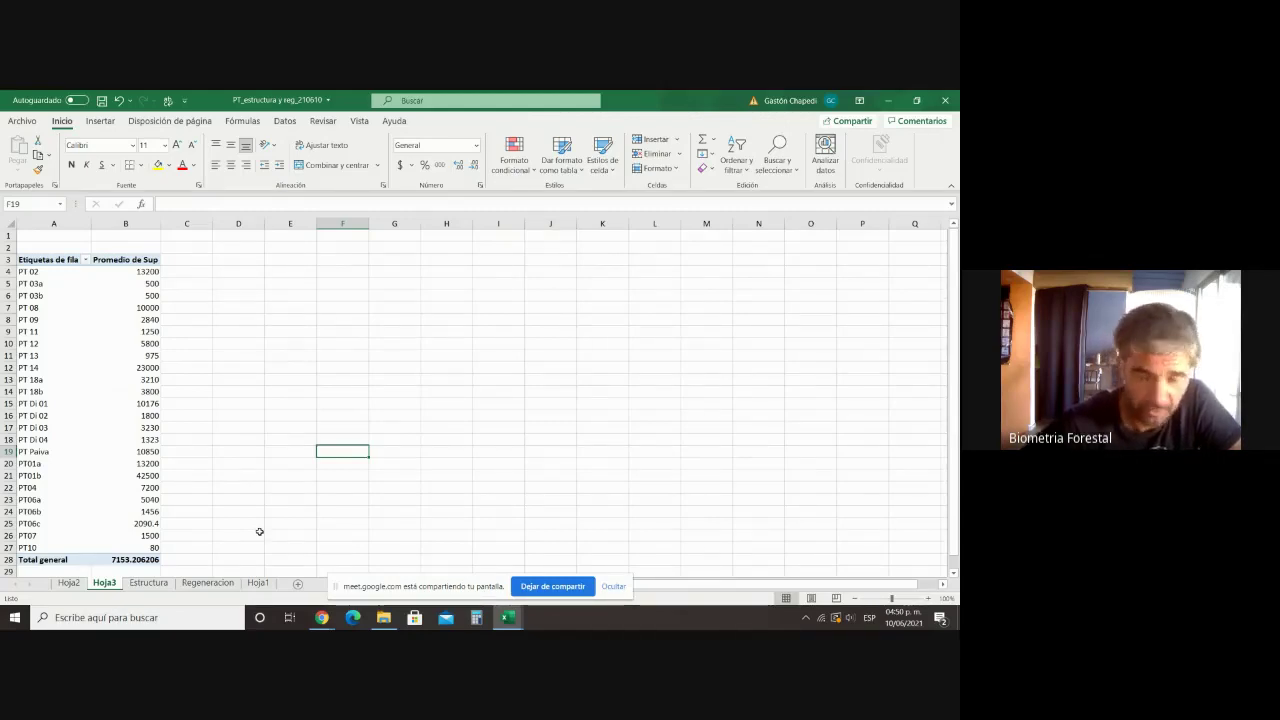
Step: Examine the overall average and PT10's average Sup in the pivot table
scroll(259, 531, "down", 2)
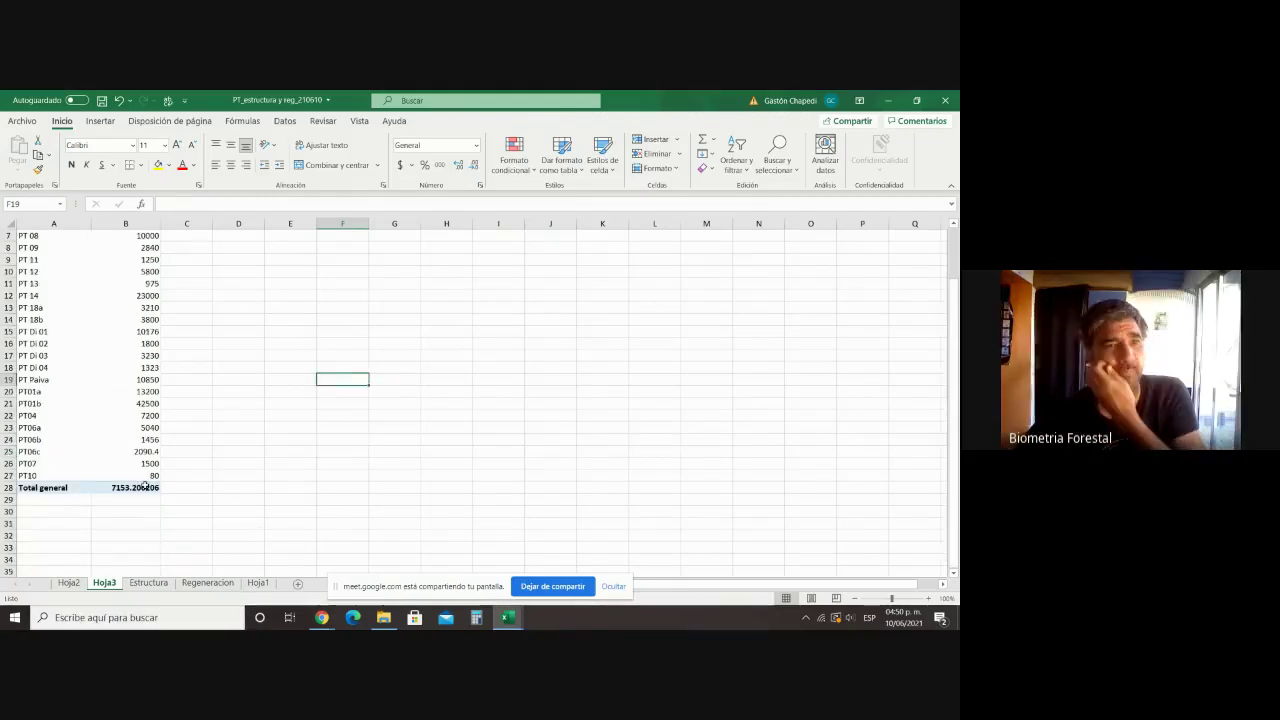
left_click(130, 487)
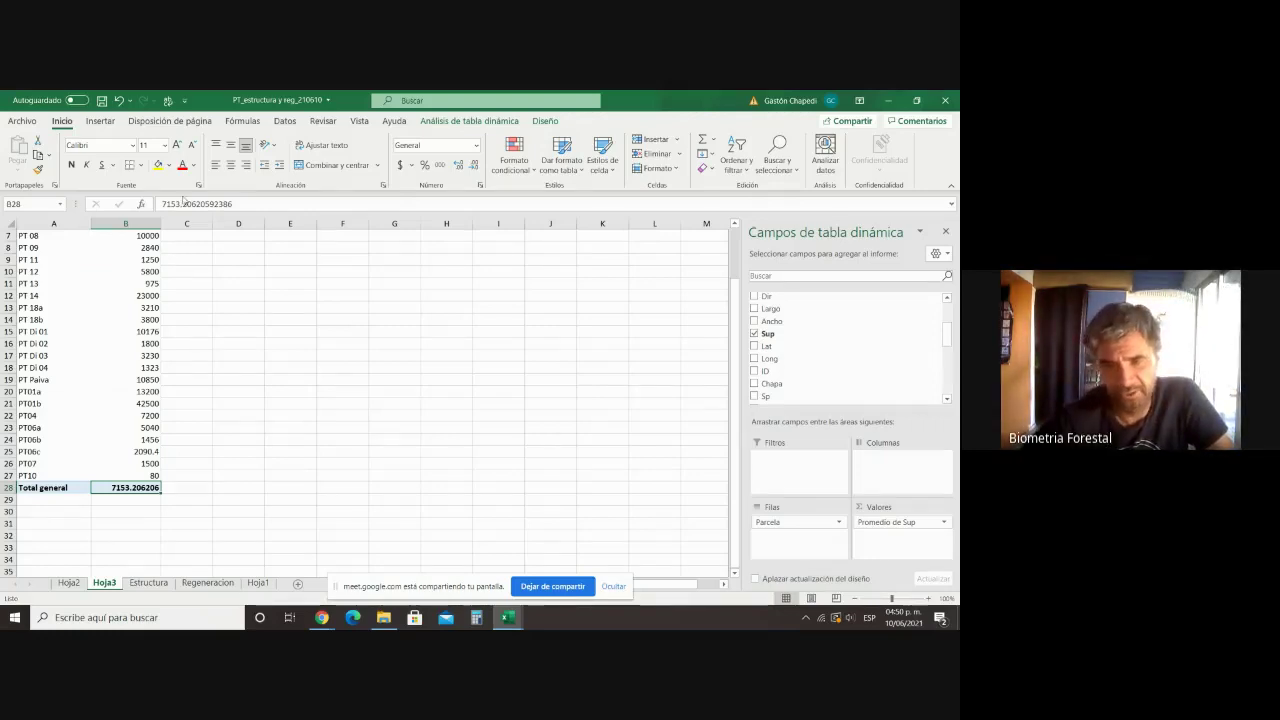
left_click(130, 475)
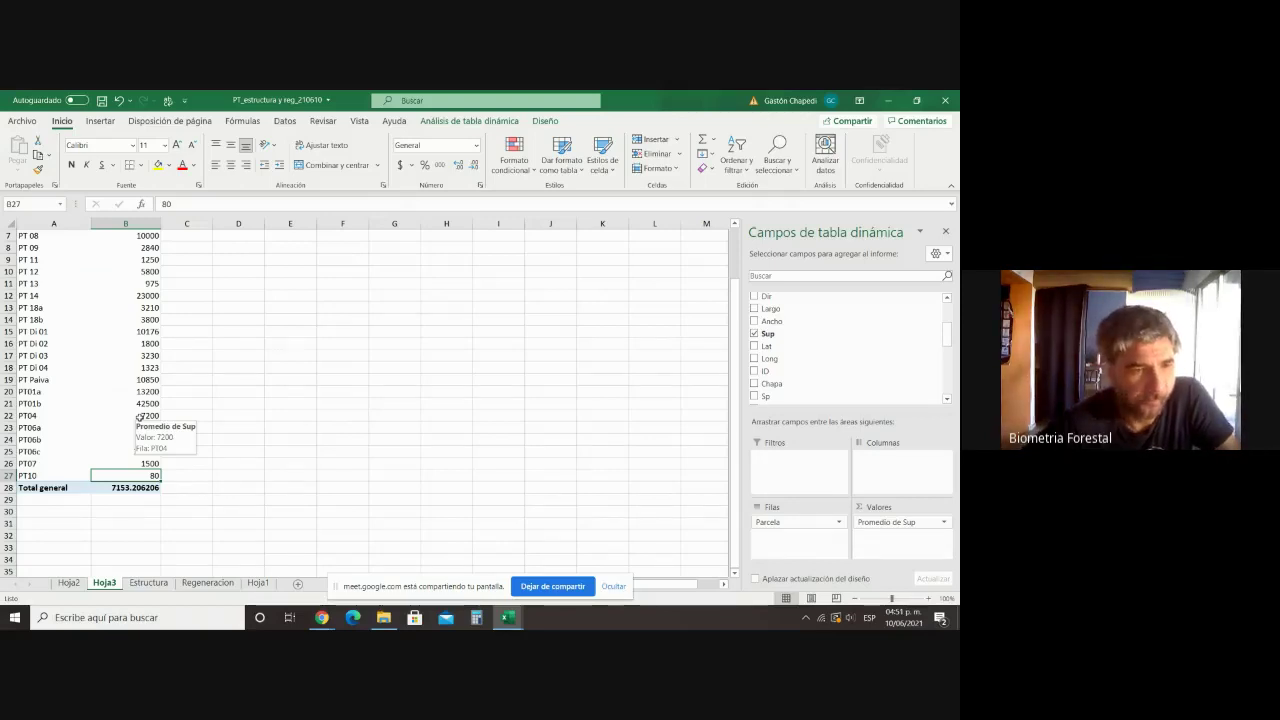
Step: Find the PT10 records in Estructura and check their Sup, Largo and Ancho values
left_click(148, 583)
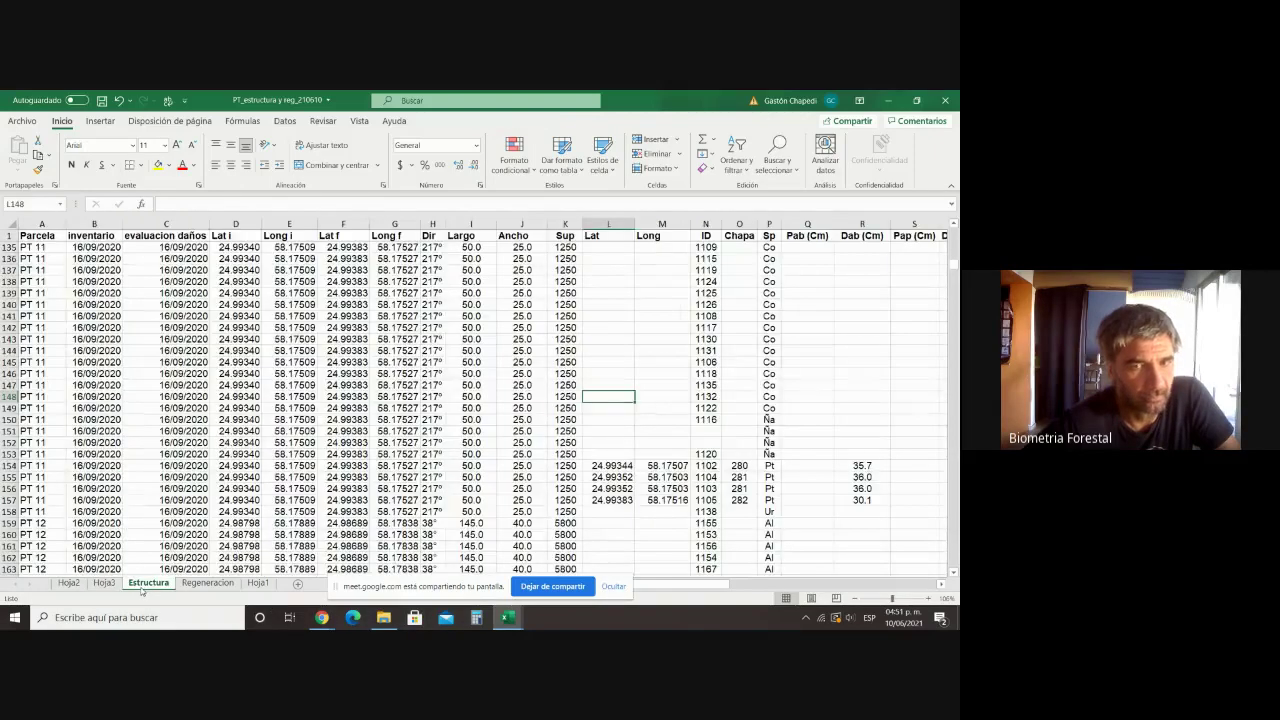
scroll(80, 430, "up", 8)
scroll(75, 425, "down", 17)
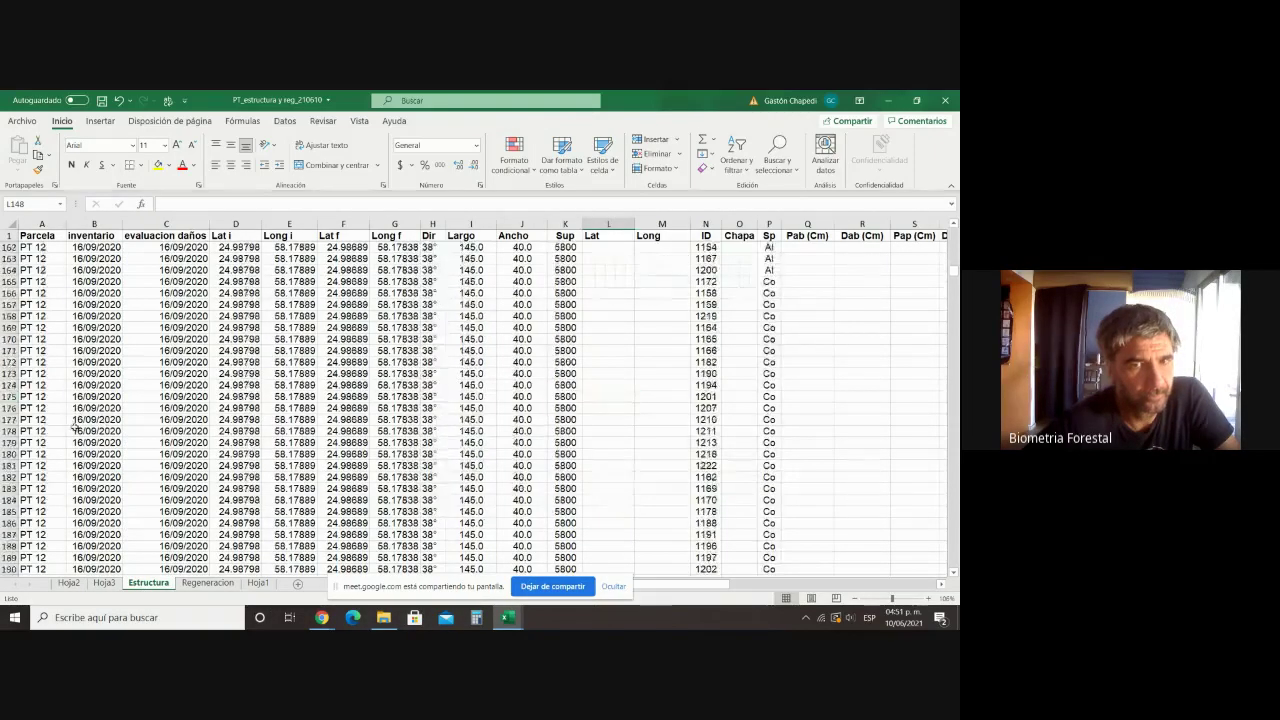
scroll(75, 425, "down", 20)
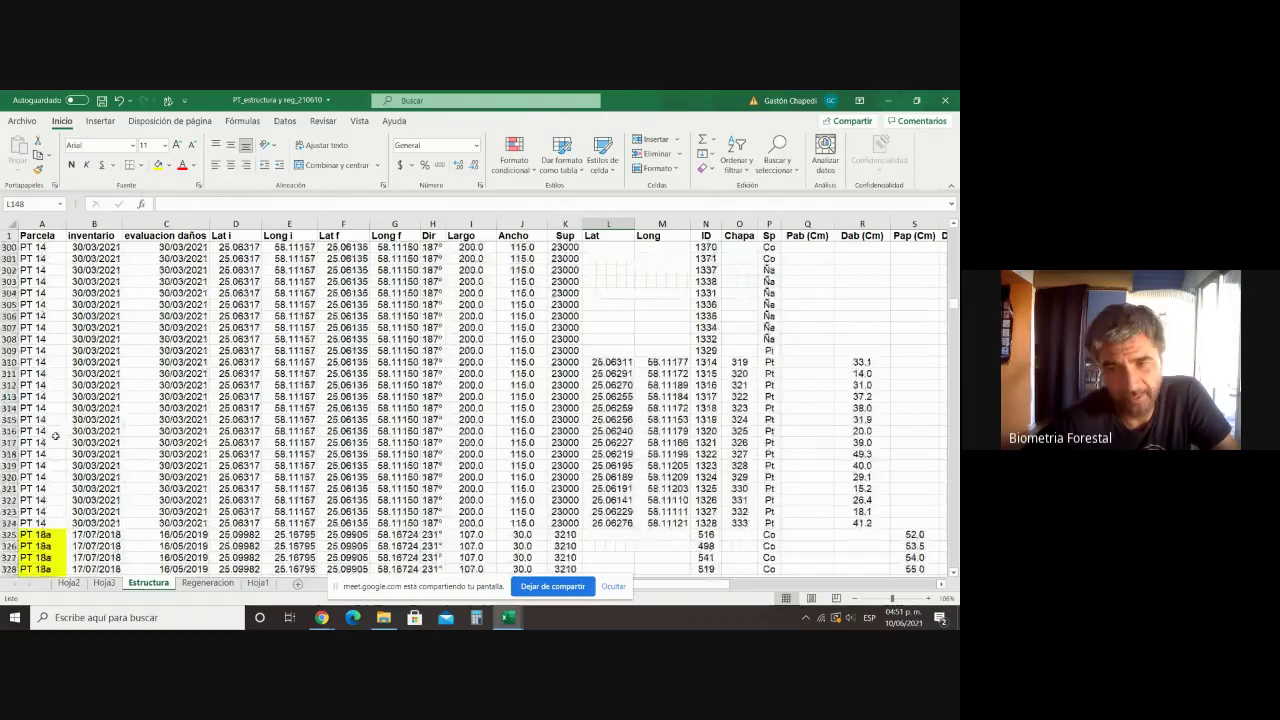
scroll(55, 435, "down", 20)
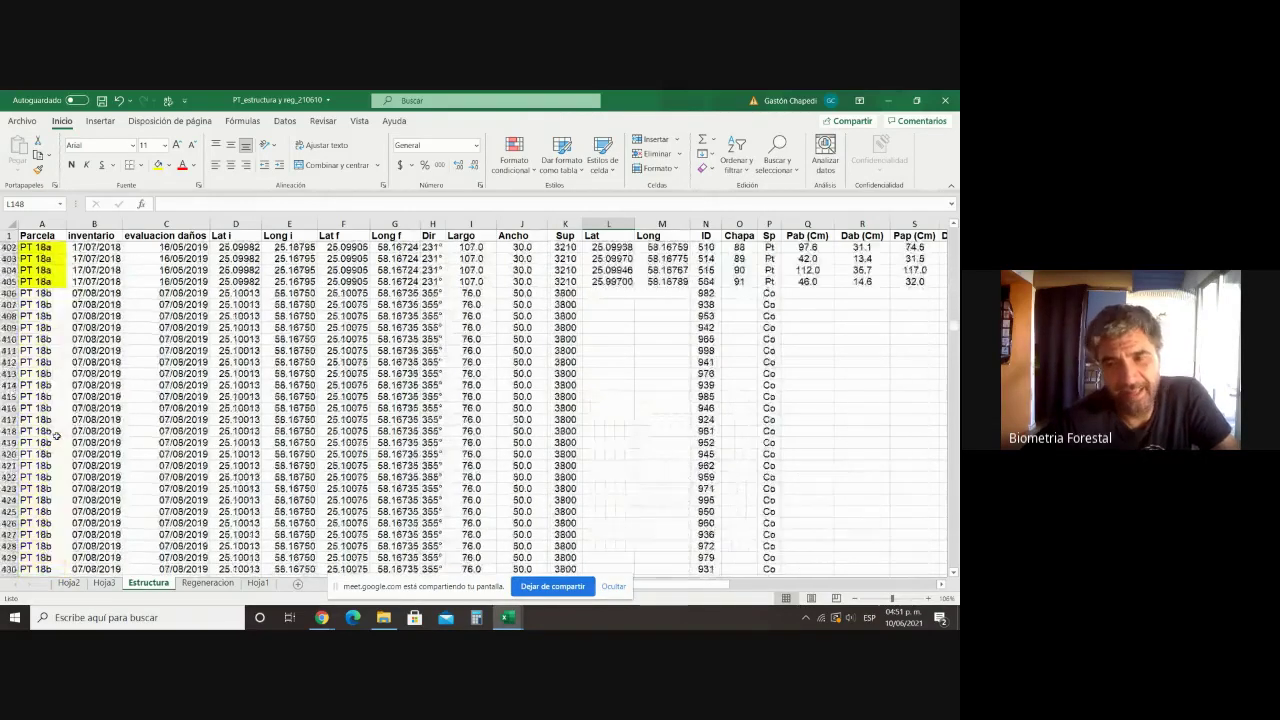
scroll(57, 435, "down", 20)
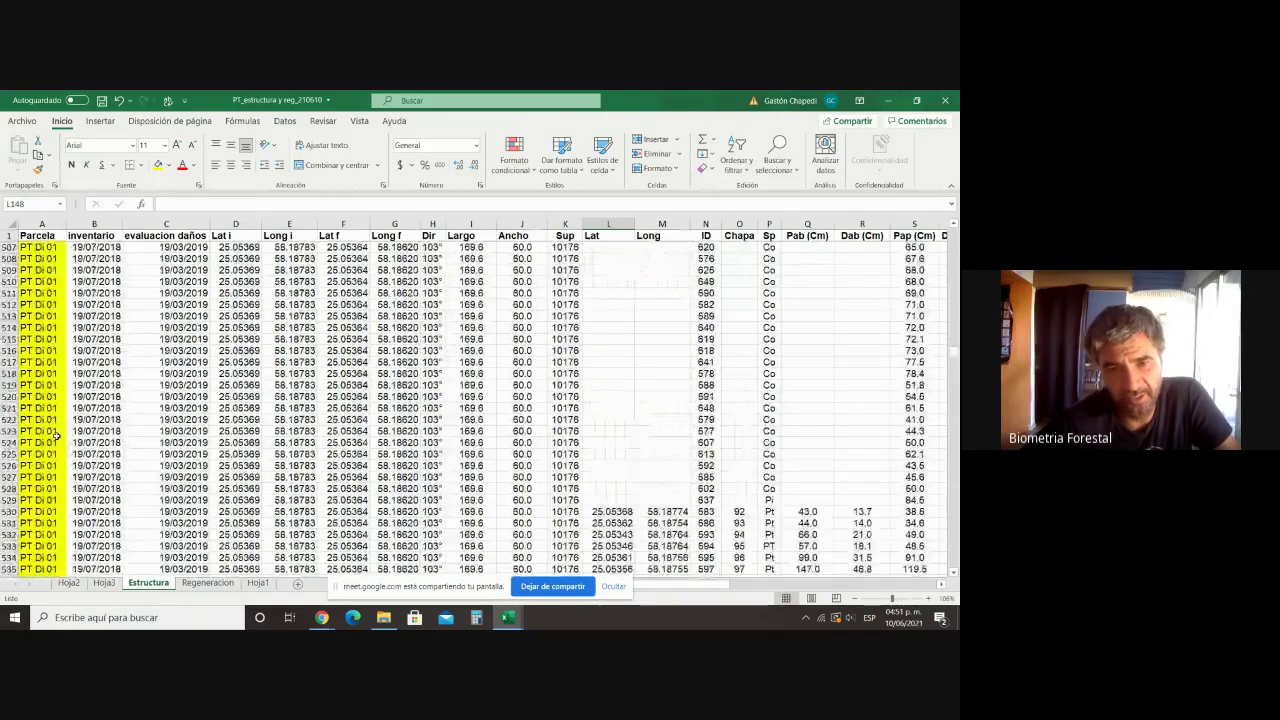
scroll(57, 435, "down", 20)
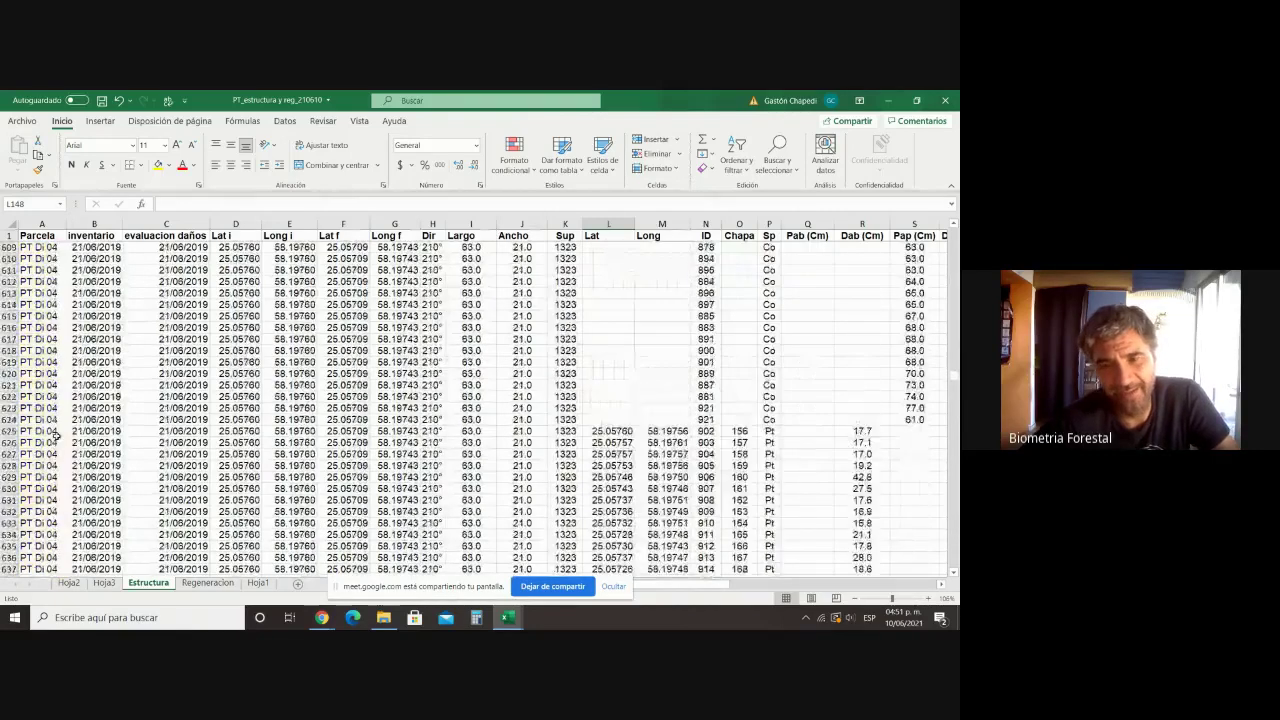
scroll(57, 435, "down", 20)
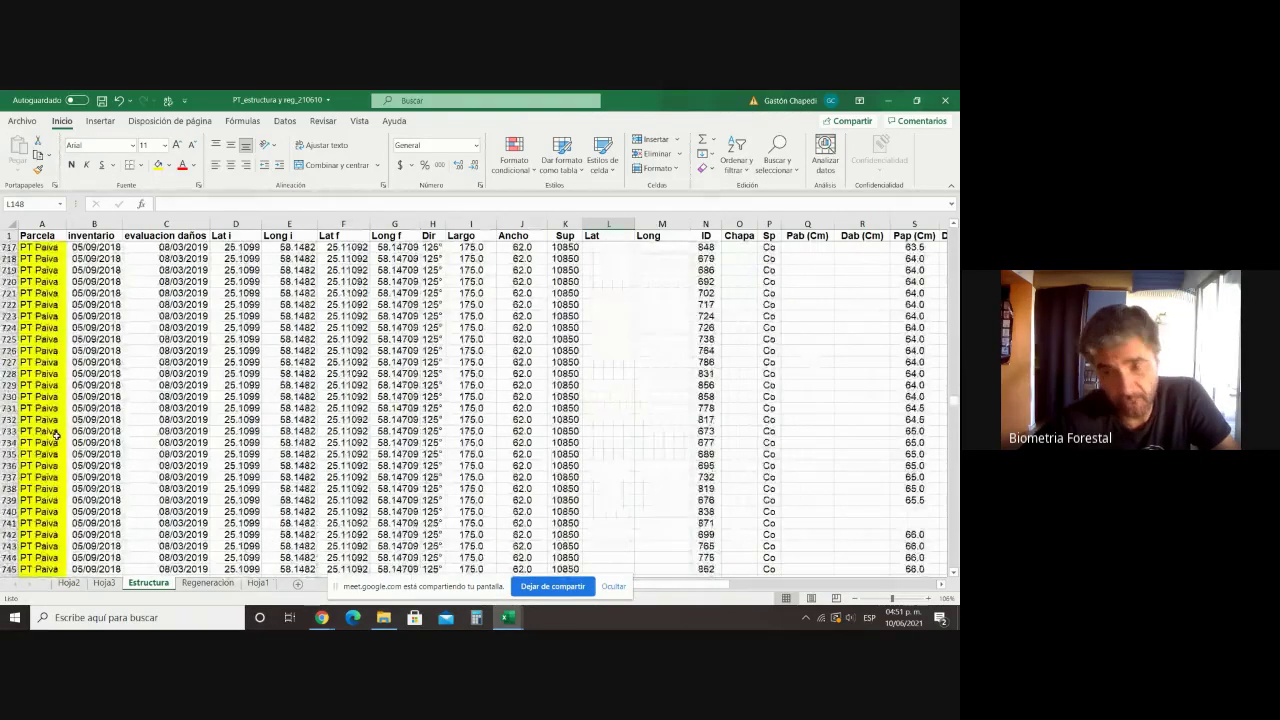
scroll(57, 435, "down", 9)
scroll(57, 435, "down", 20)
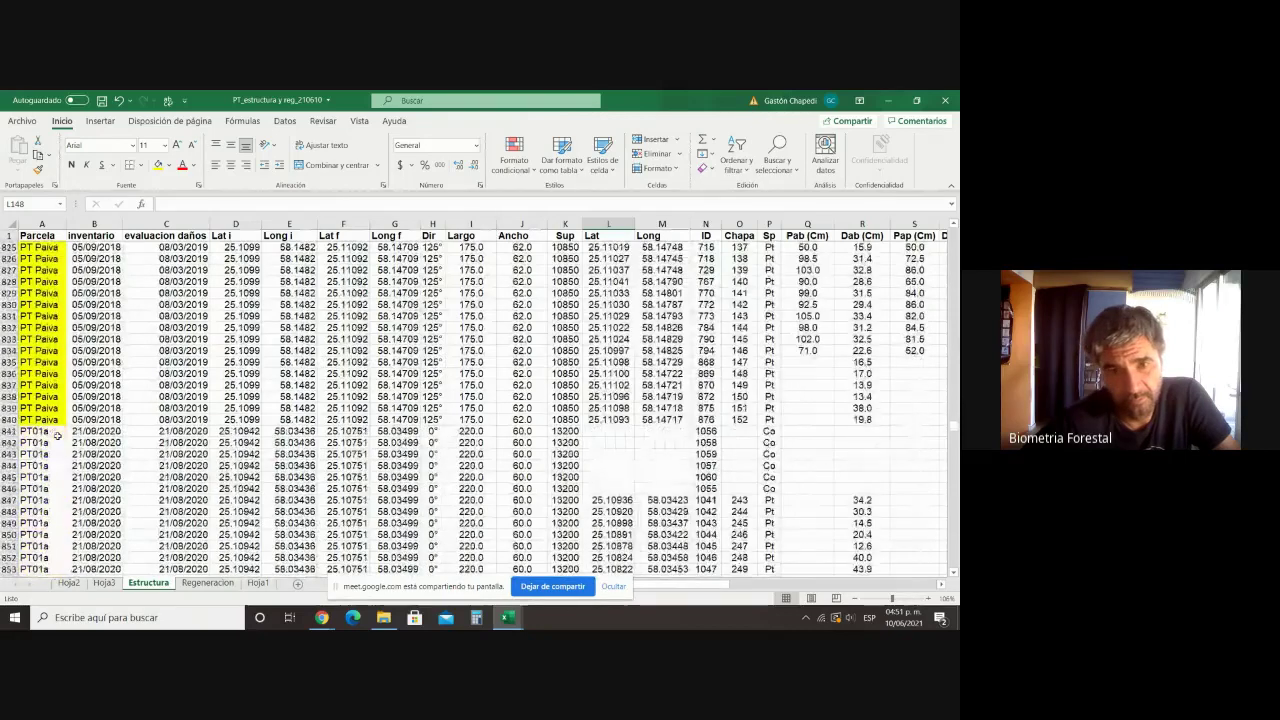
scroll(57, 435, "down", 20)
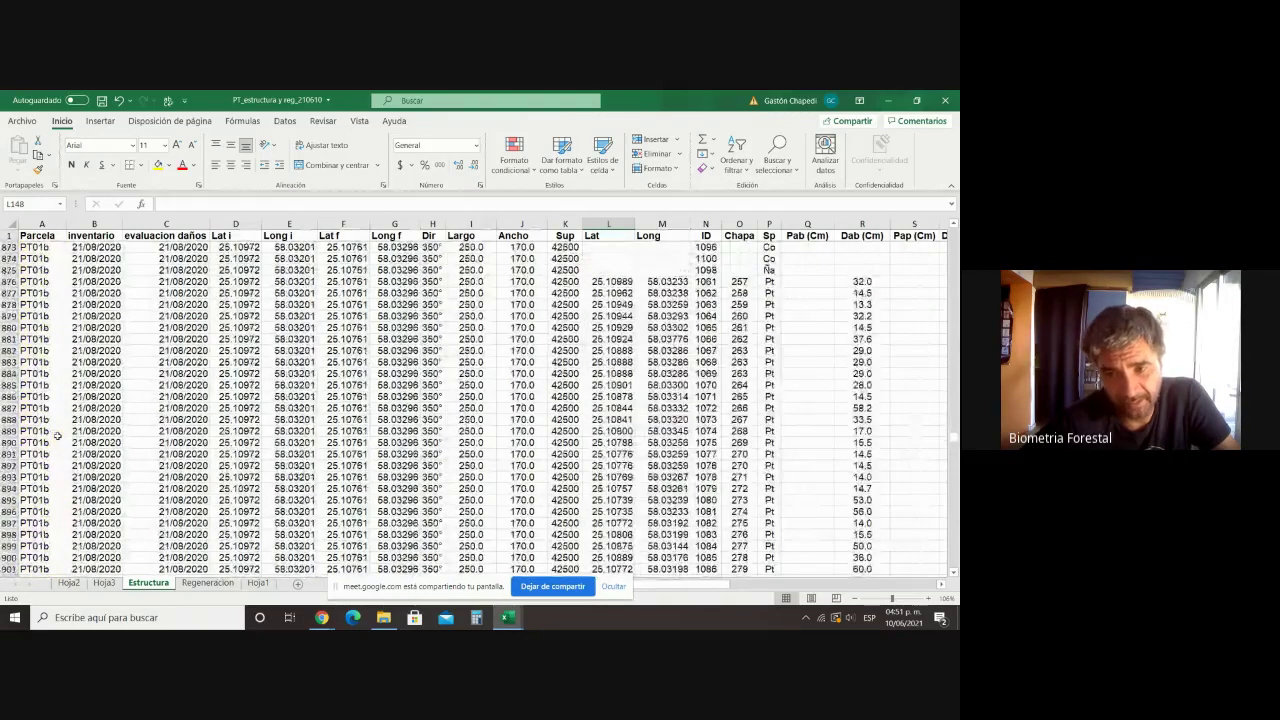
scroll(57, 435, "down", 20)
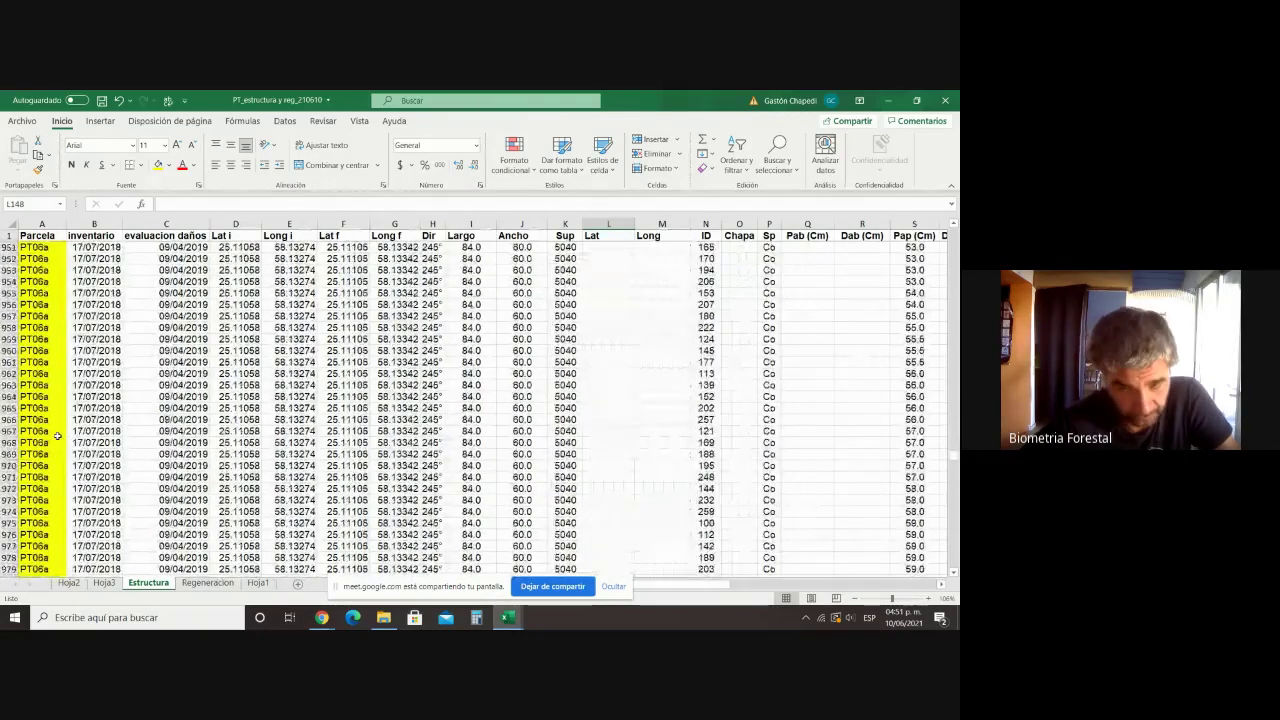
scroll(57, 435, "down", 20)
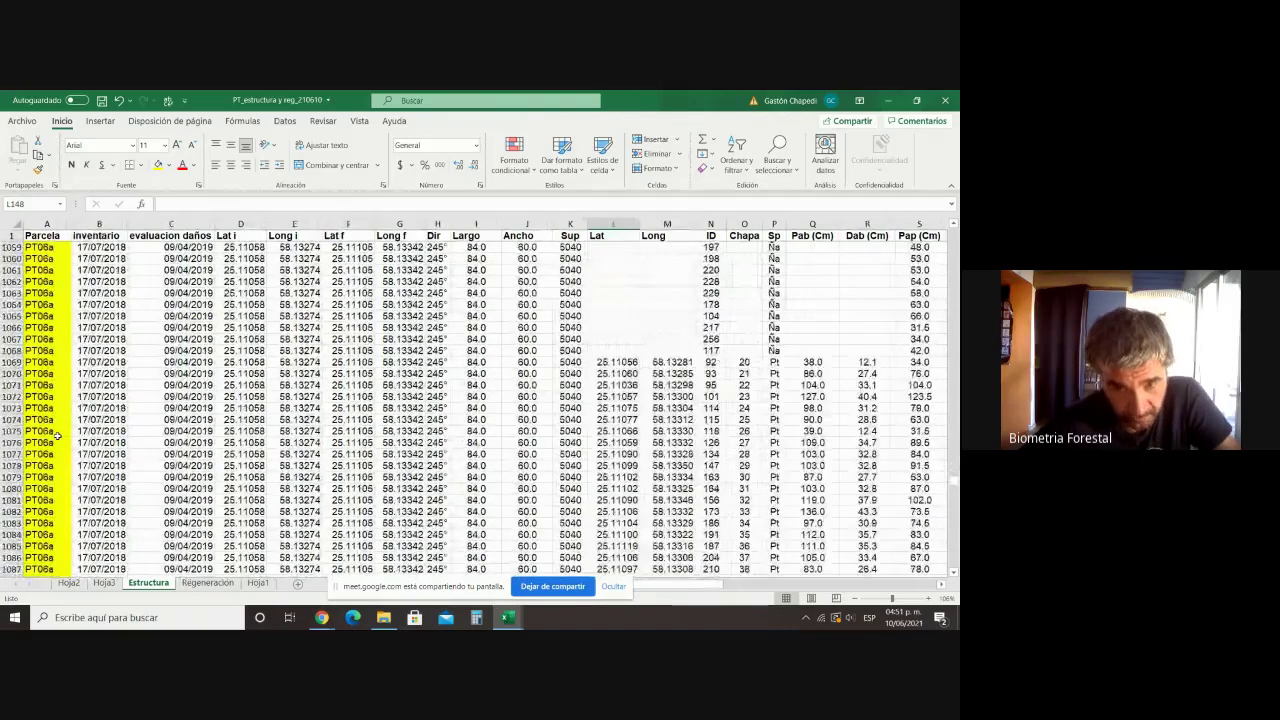
scroll(57, 435, "down", 20)
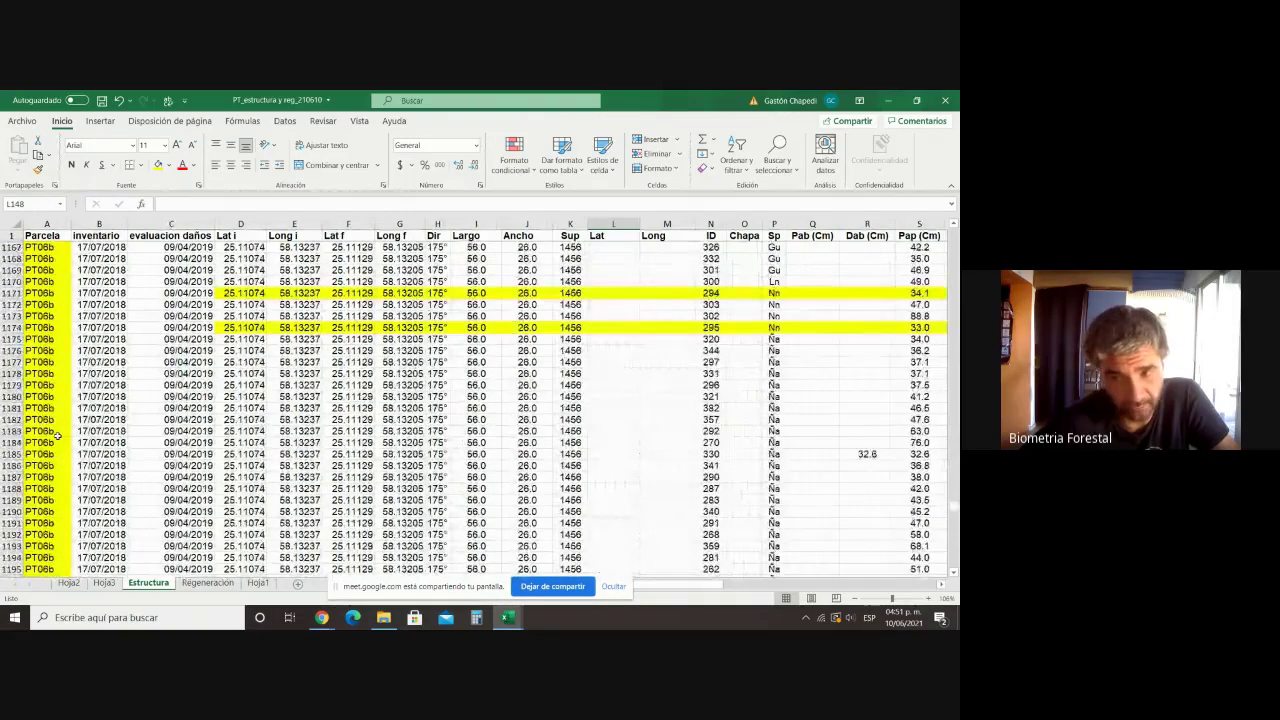
scroll(57, 435, "down", 8)
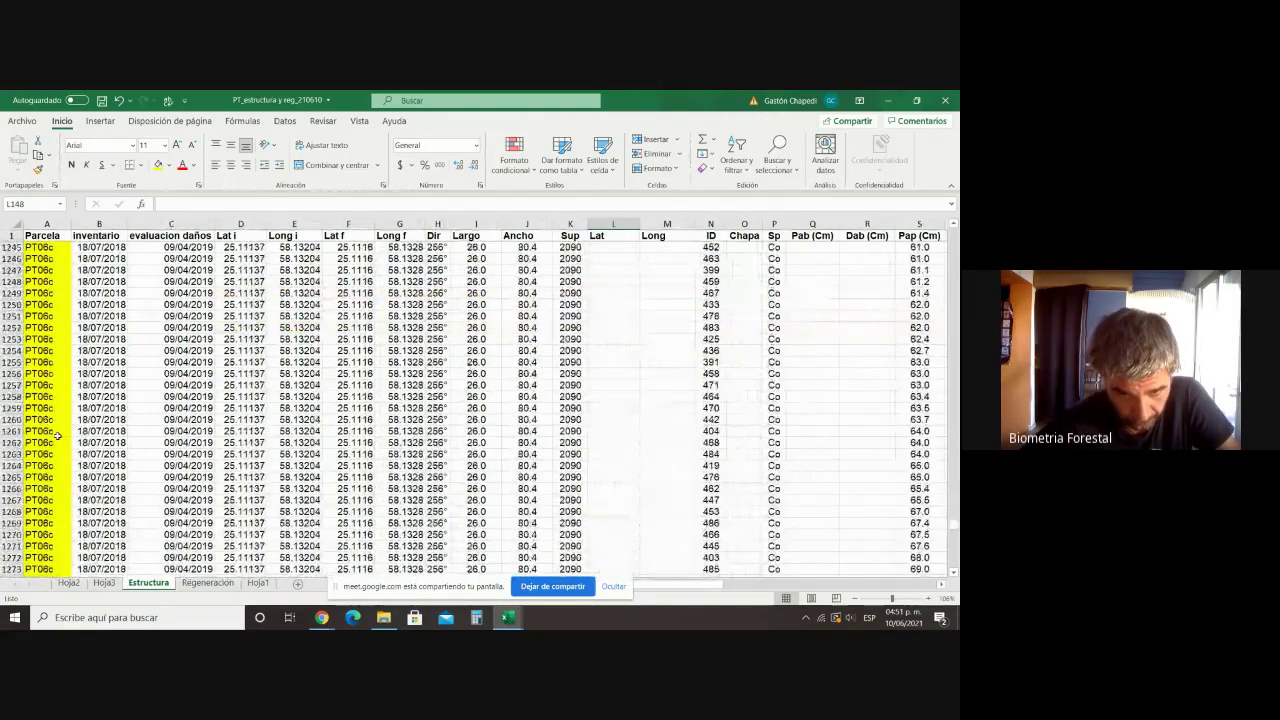
scroll(57, 435, "down", 20)
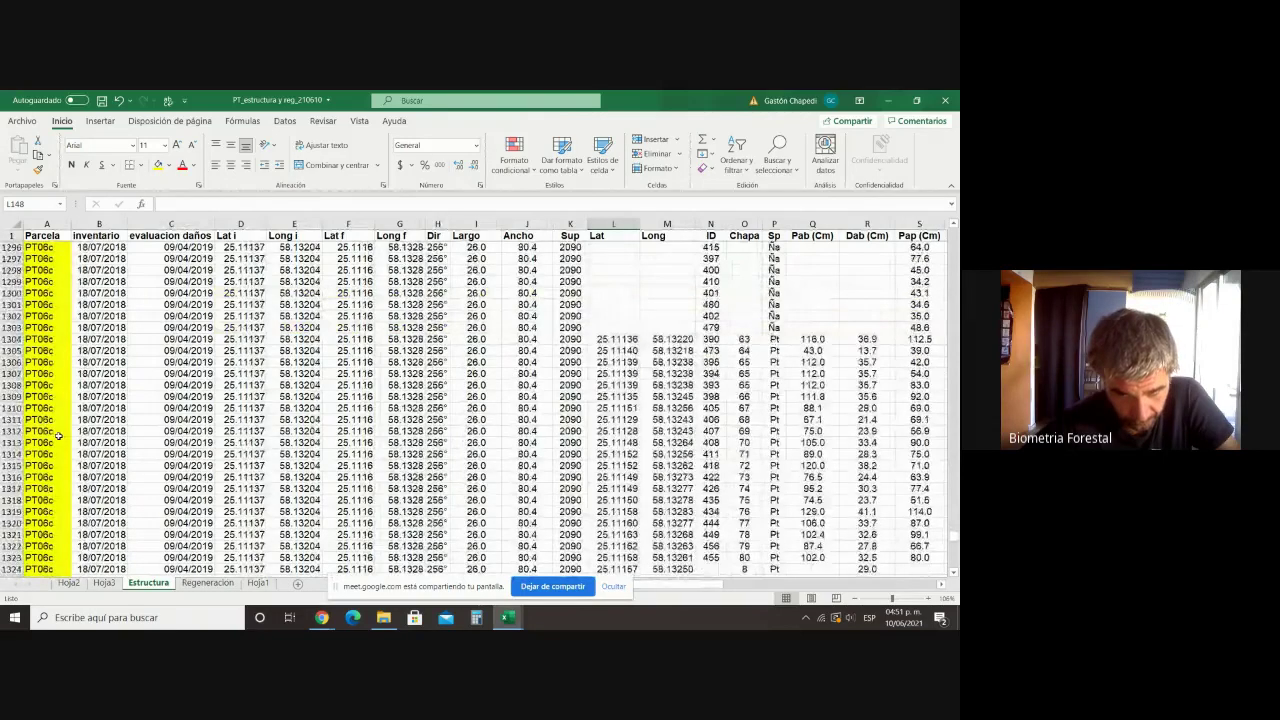
scroll(58, 435, "down", 20)
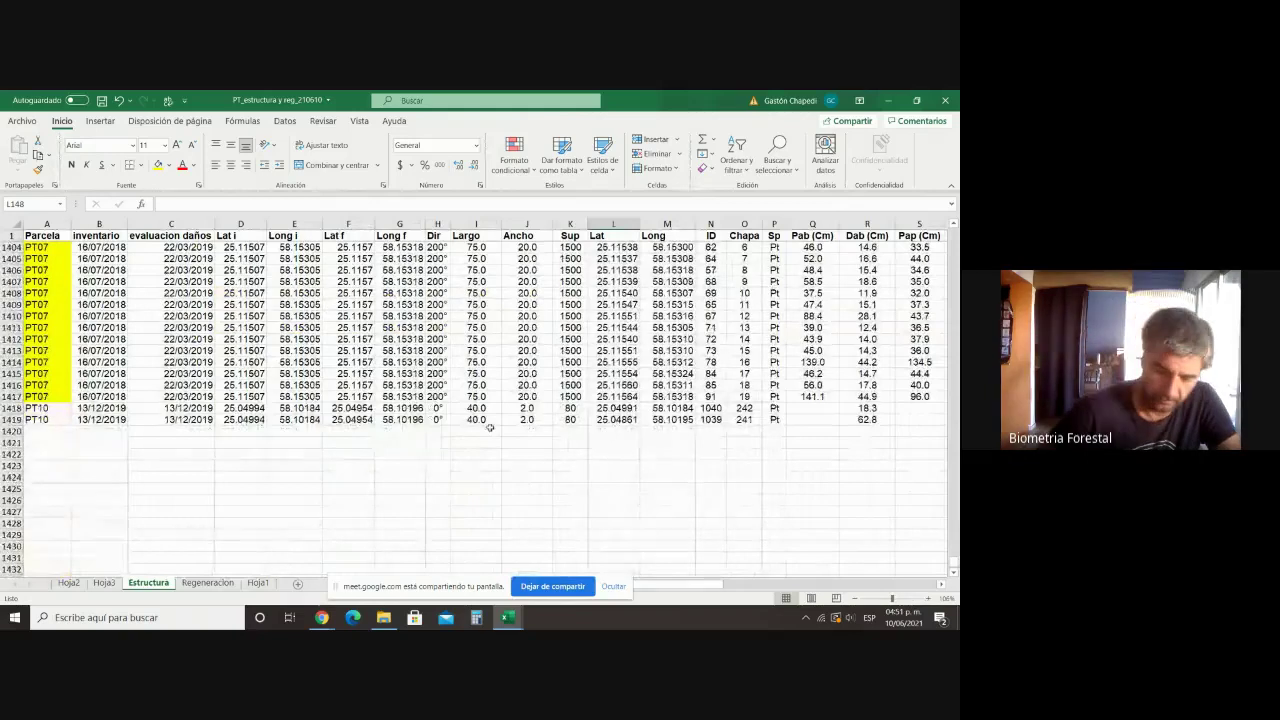
left_click_drag(530, 410, 569, 419)
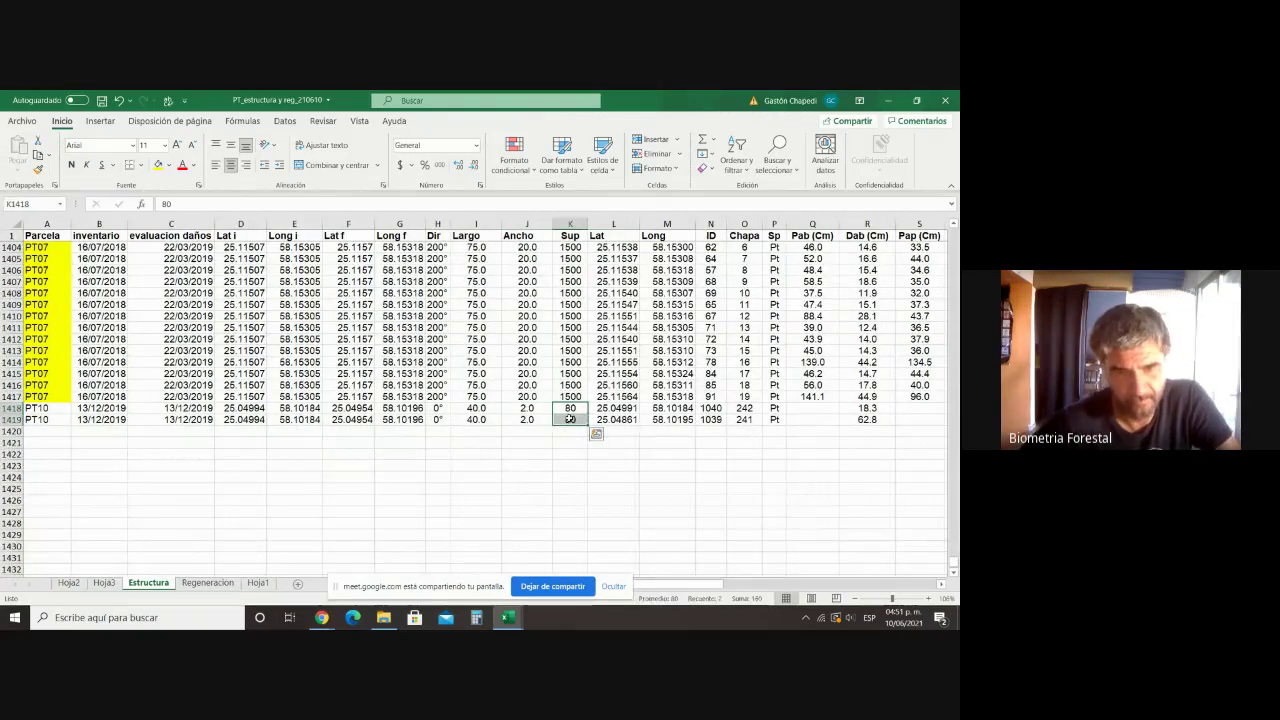
left_click_drag(476, 409, 476, 420)
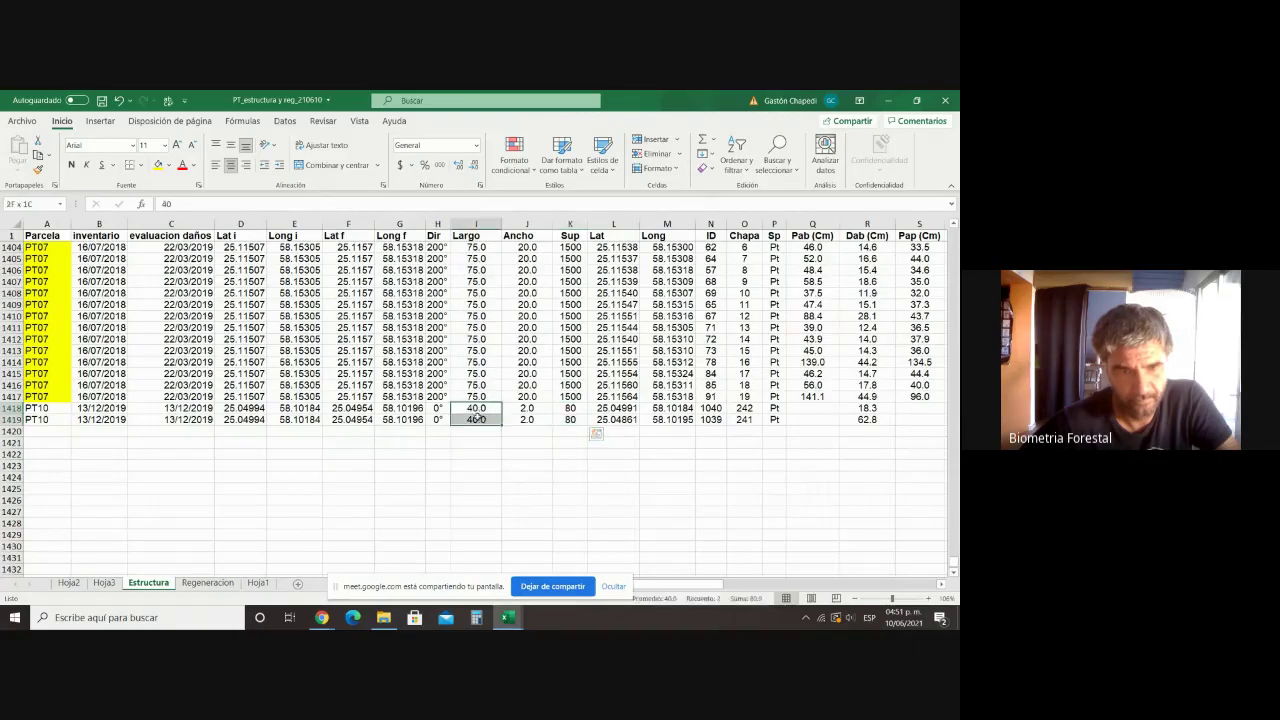
left_click(525, 409)
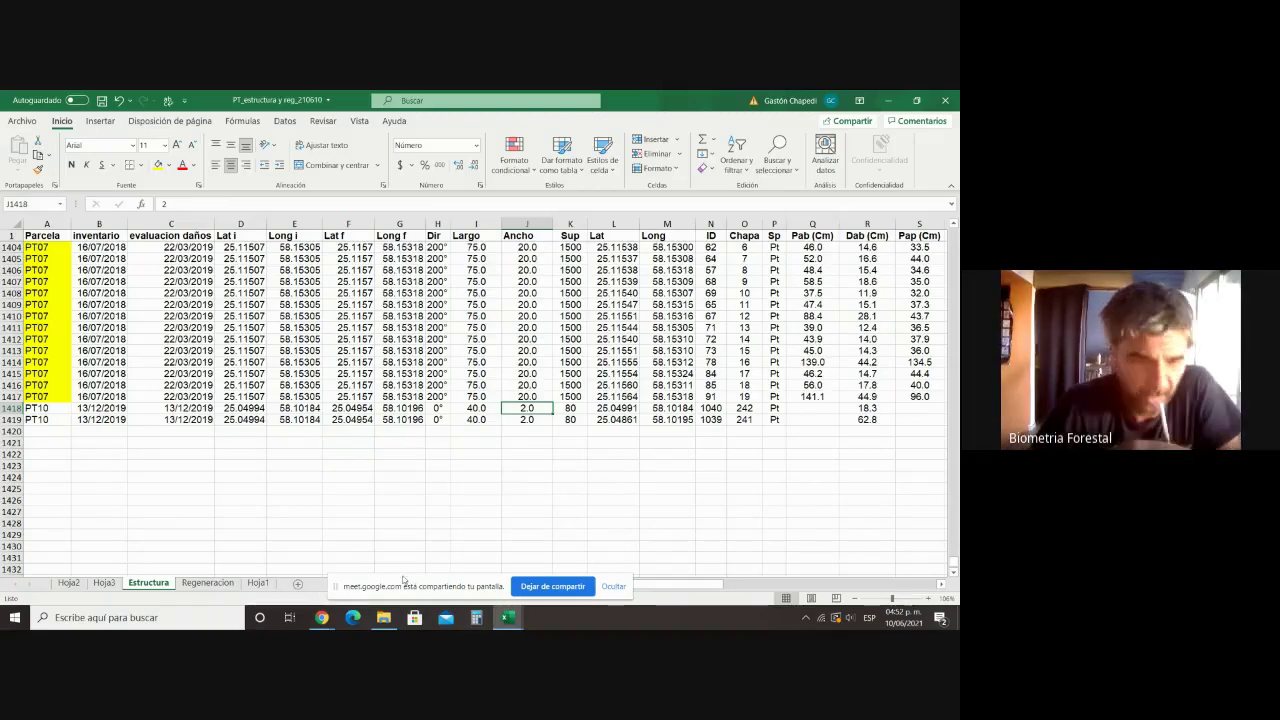
Step: Find PT10's plot record among the Regeneracion data and check its Largo, Ancho and Sup values
left_click(208, 583)
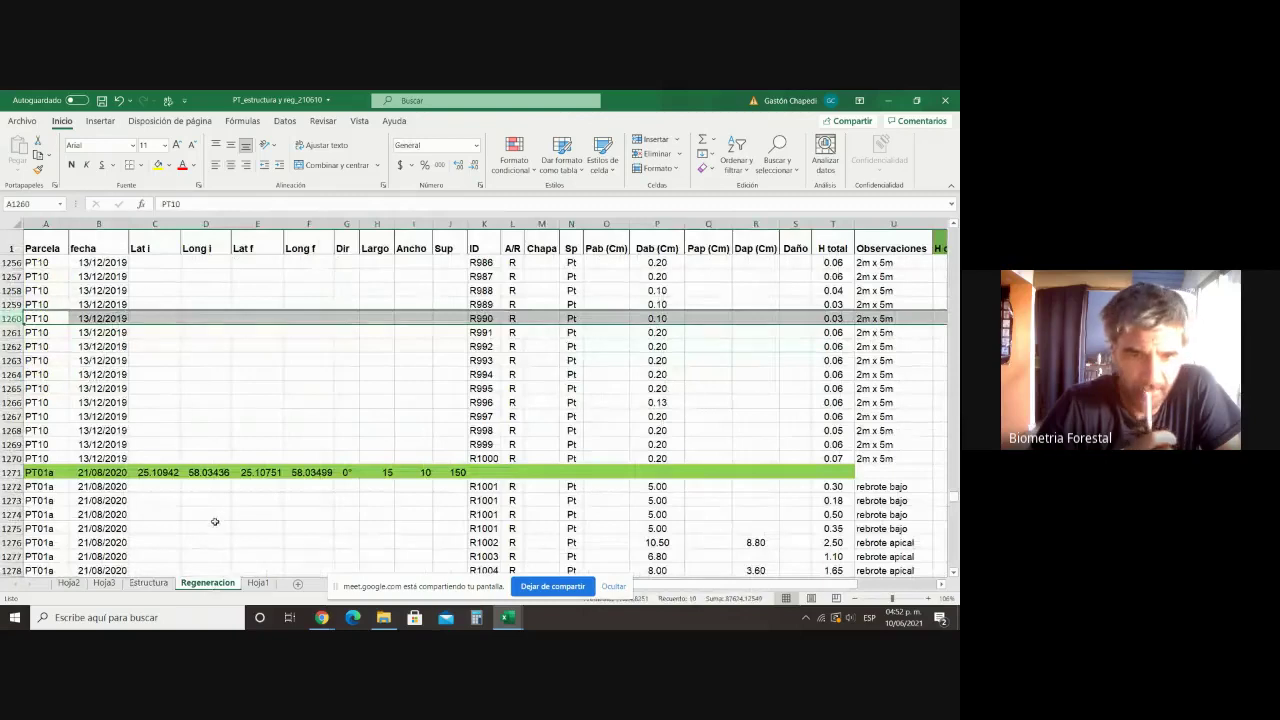
scroll(214, 521, "down", 15)
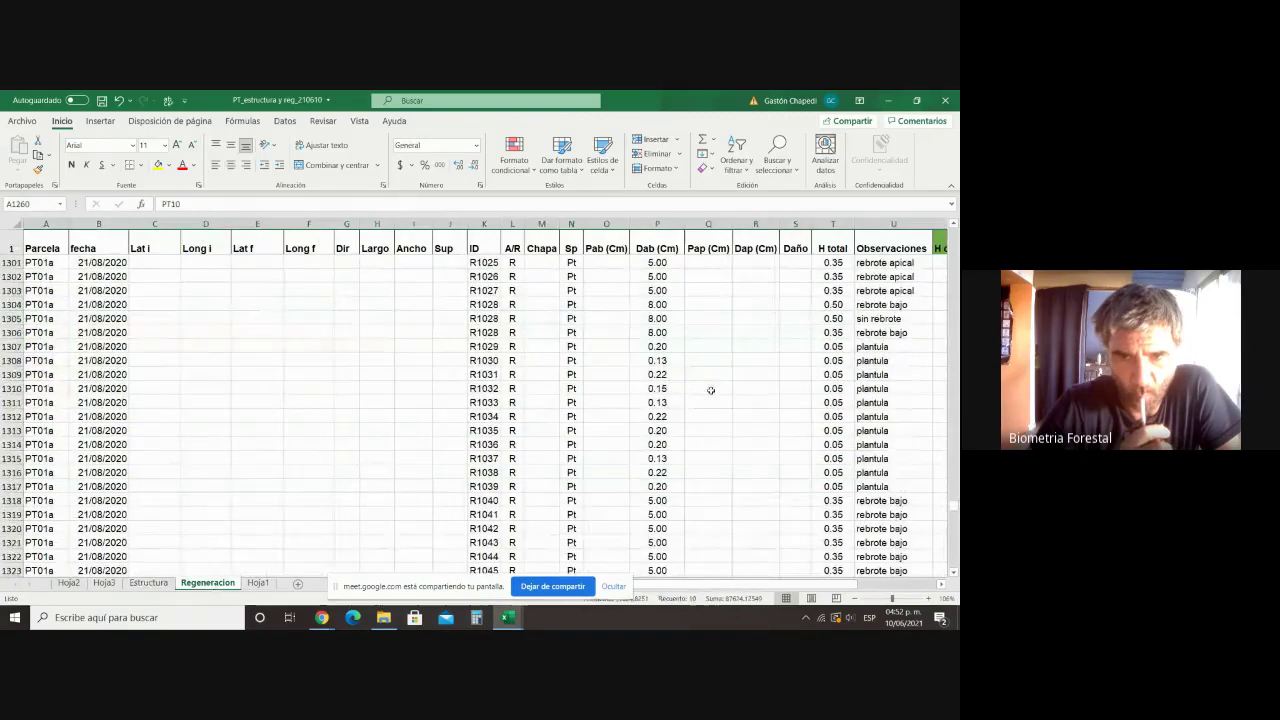
scroll(710, 390, "down", 20)
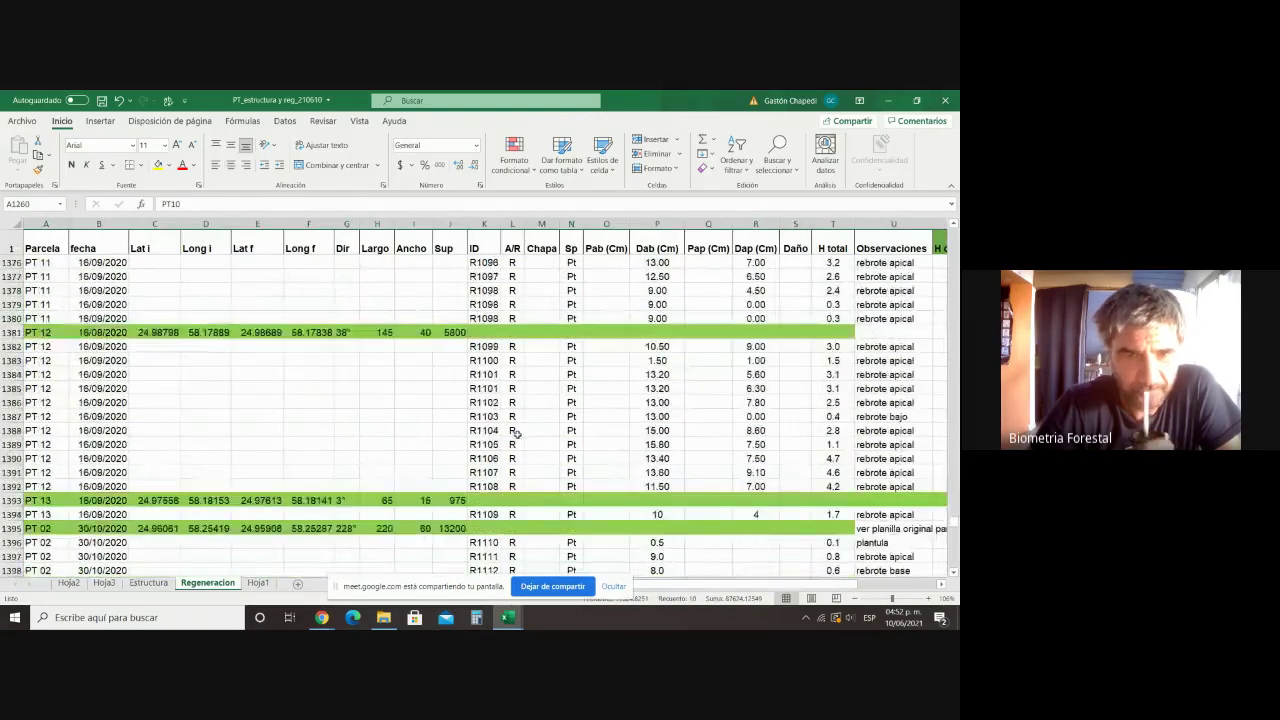
scroll(520, 434, "down", 8)
scroll(526, 436, "up", 4)
scroll(526, 438, "down", 8)
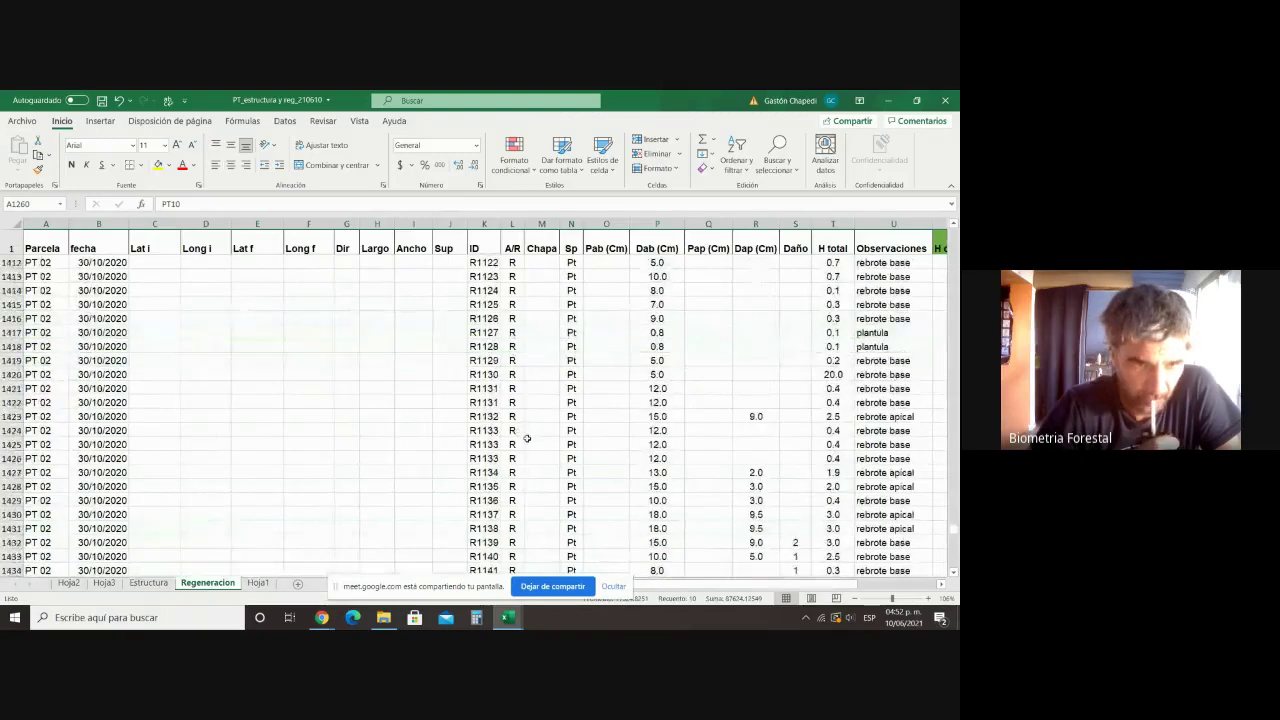
scroll(340, 480, "down", 20)
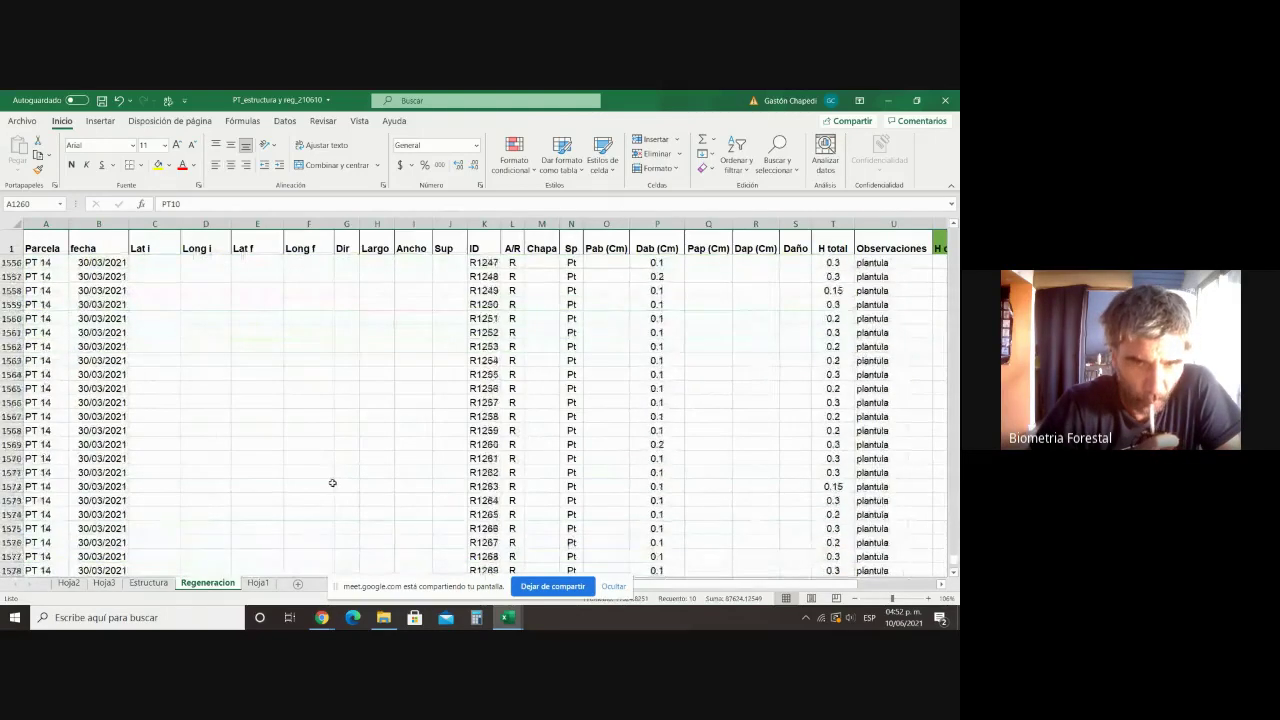
scroll(332, 483, "down", 3)
scroll(332, 483, "up", 10)
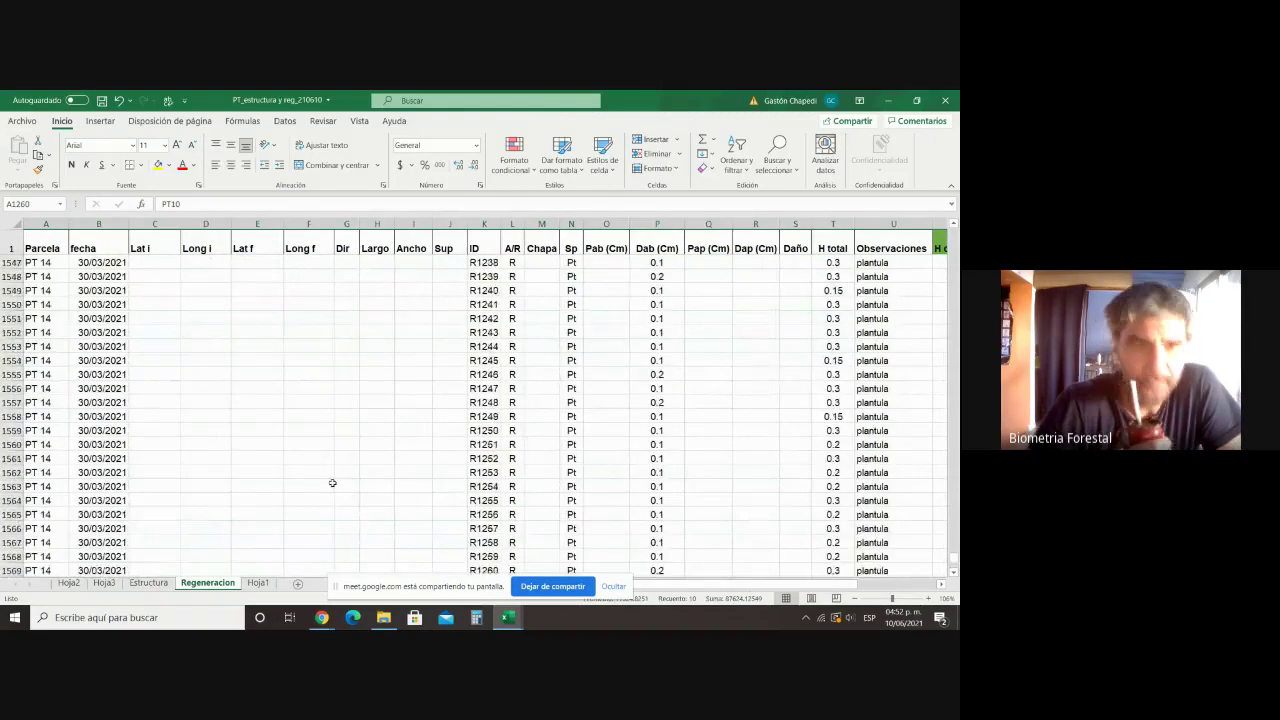
scroll(332, 483, "up", 20)
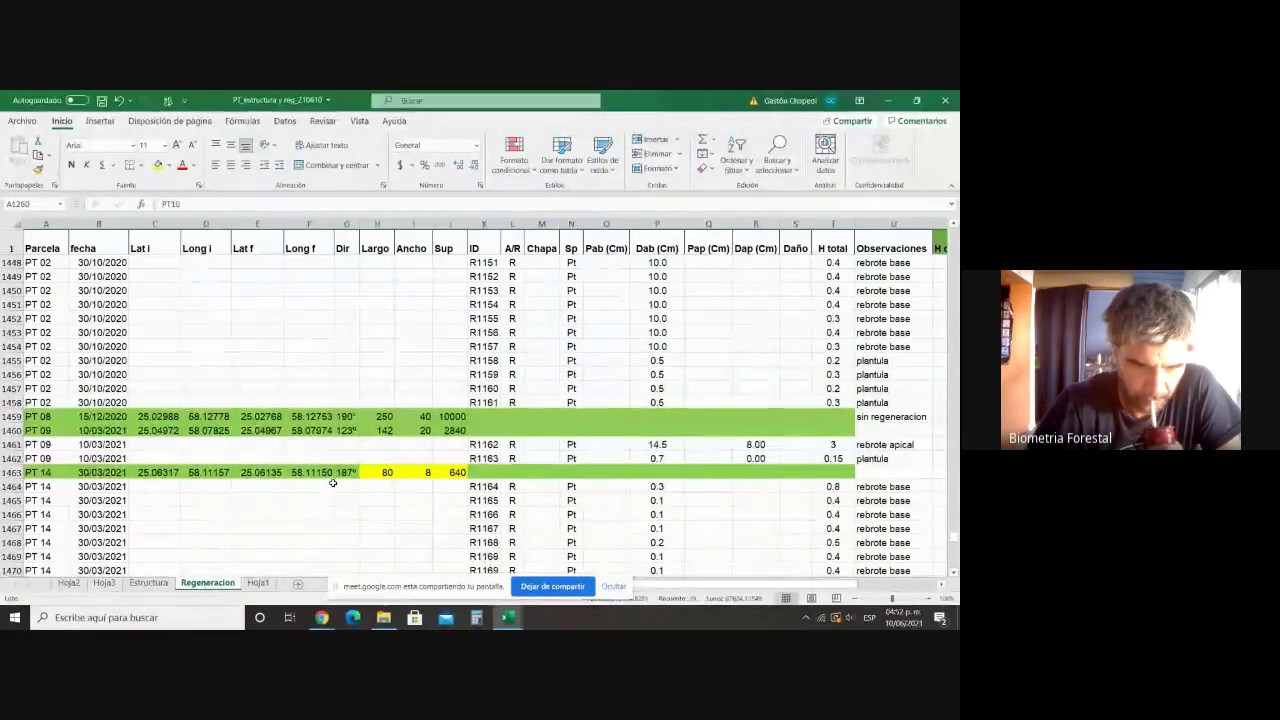
scroll(333, 483, "up", 6)
scroll(333, 483, "up", 17)
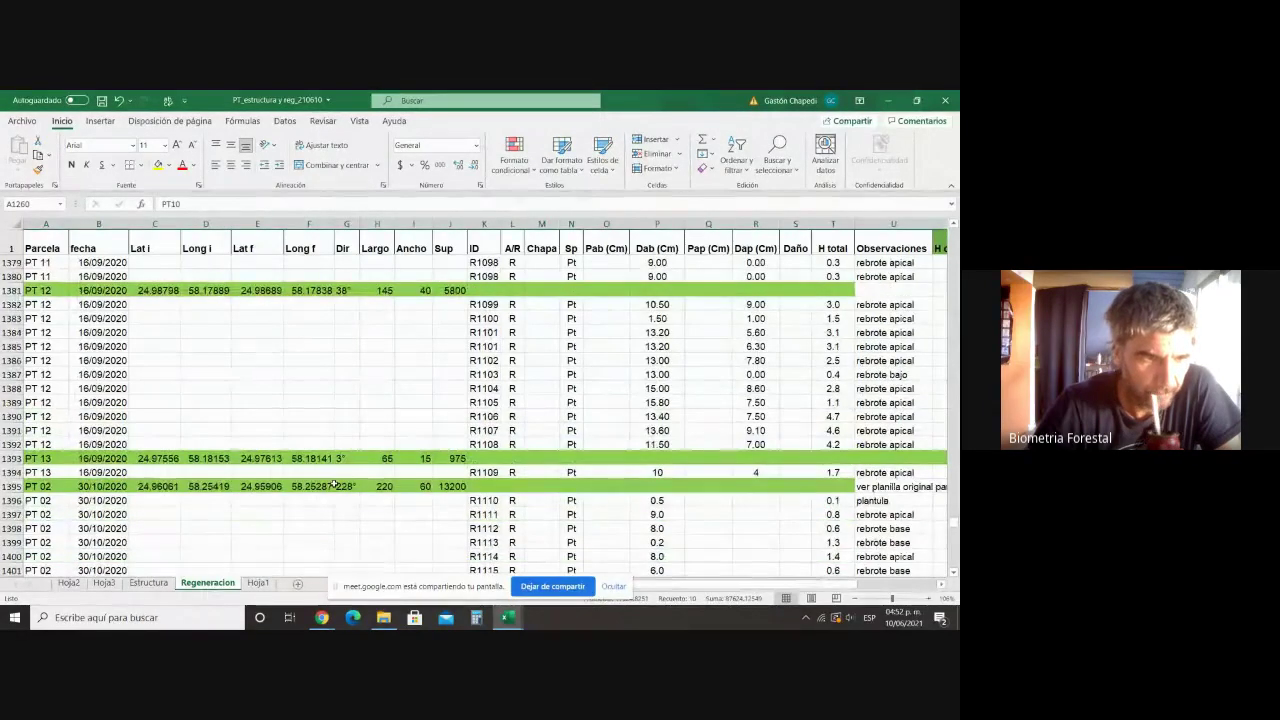
scroll(333, 483, "up", 16)
scroll(334, 483, "up", 20)
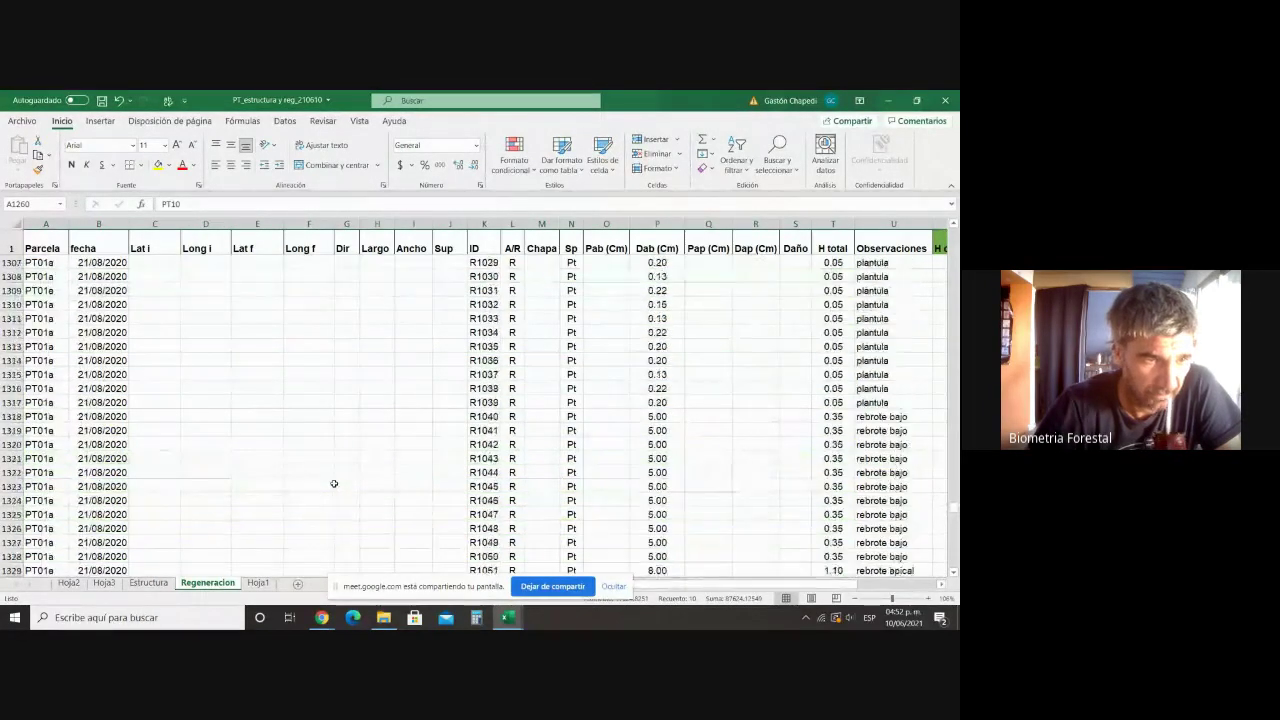
scroll(334, 483, "up", 1)
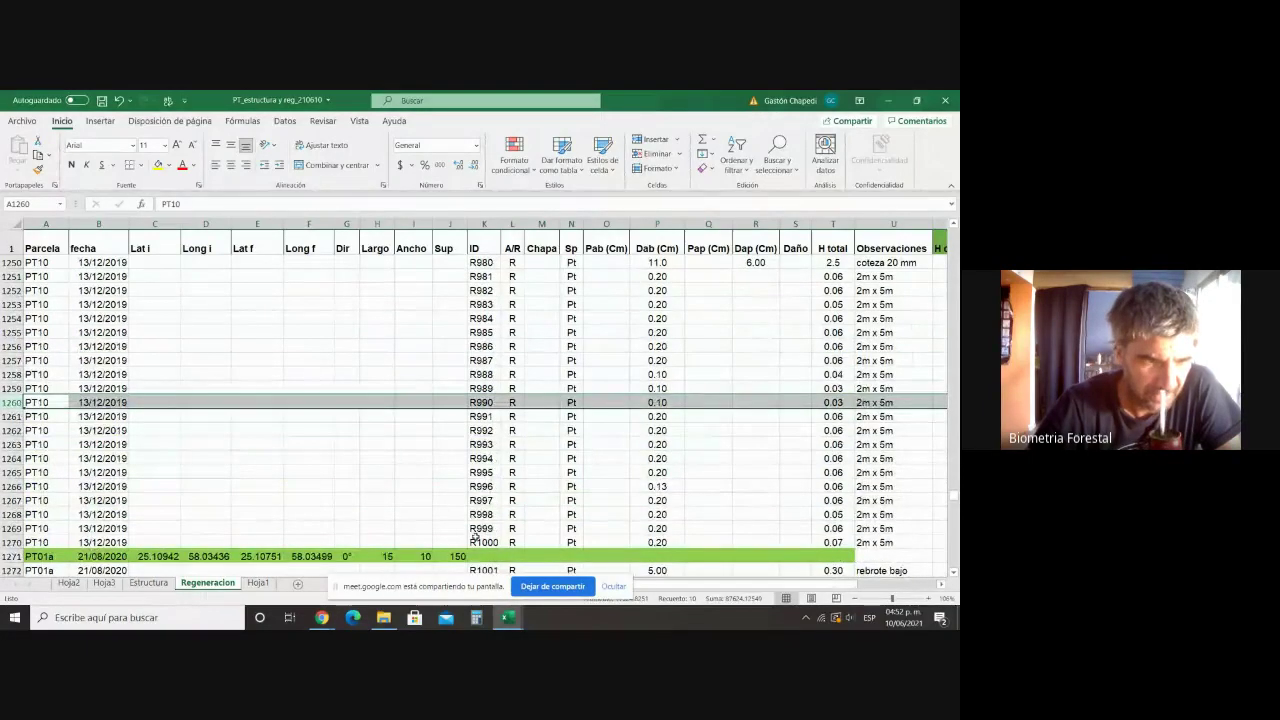
scroll(442, 507, "up", 8)
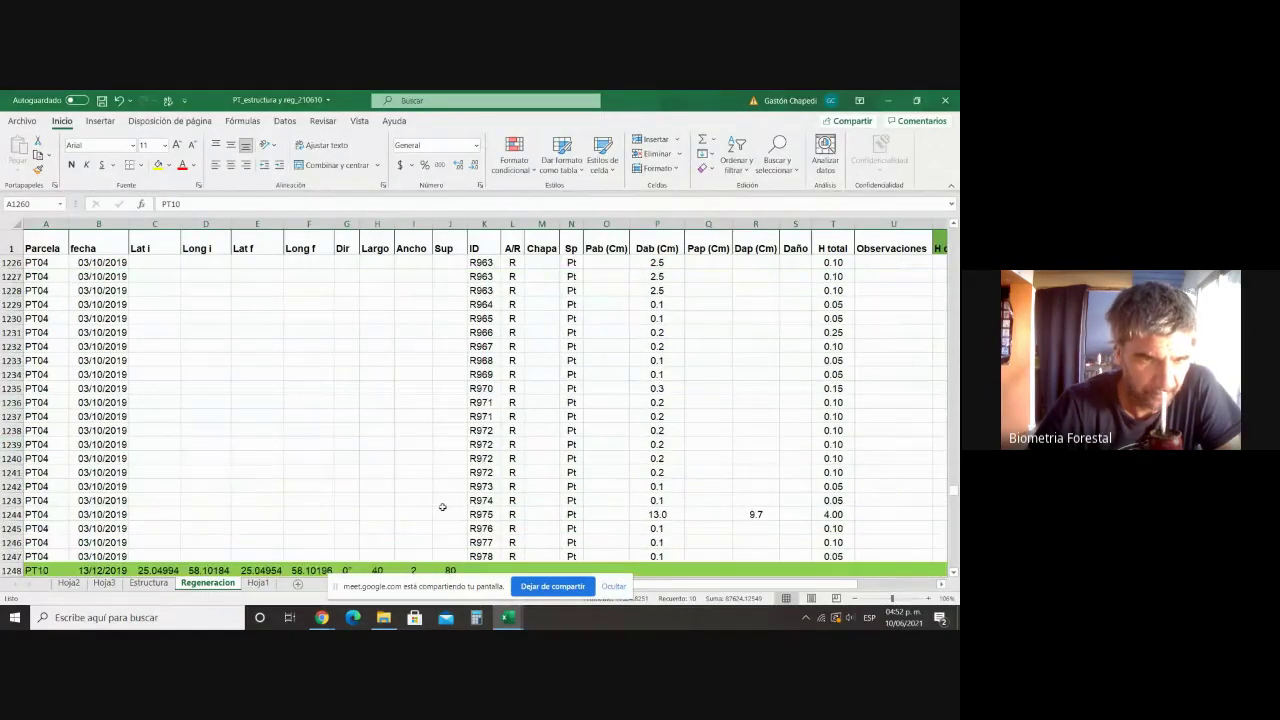
scroll(442, 507, "down", 3)
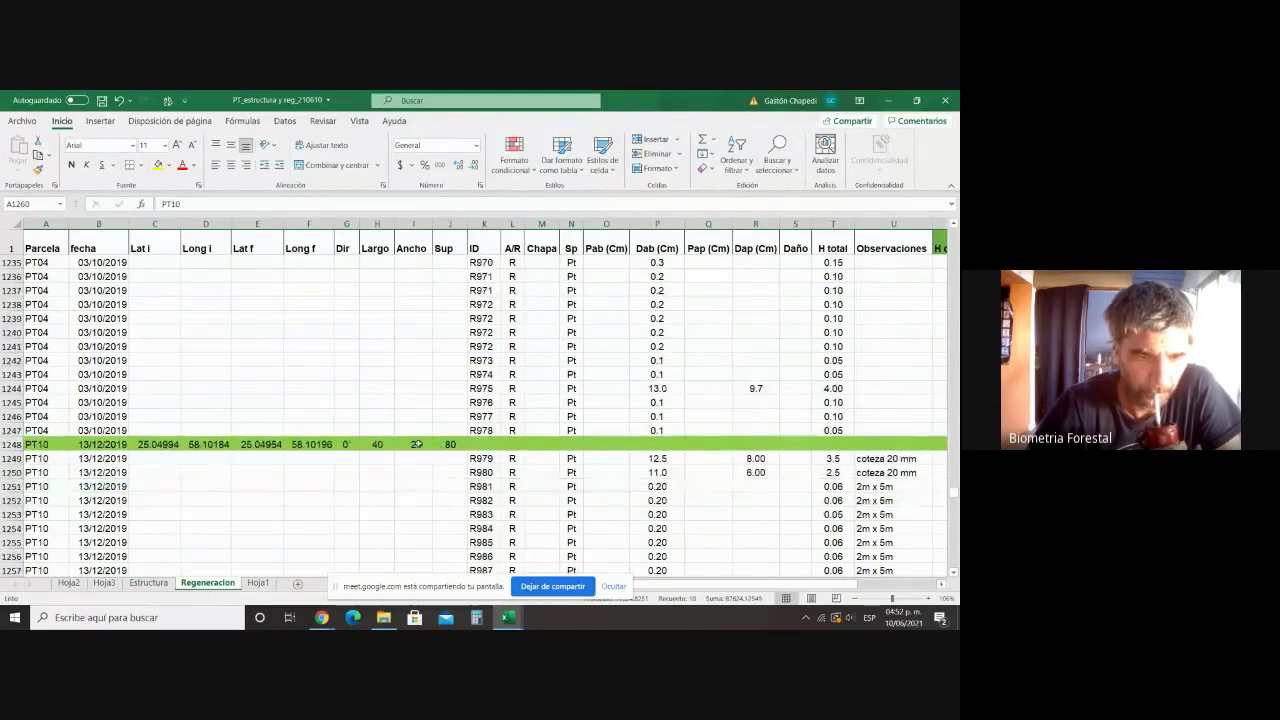
left_click(413, 444)
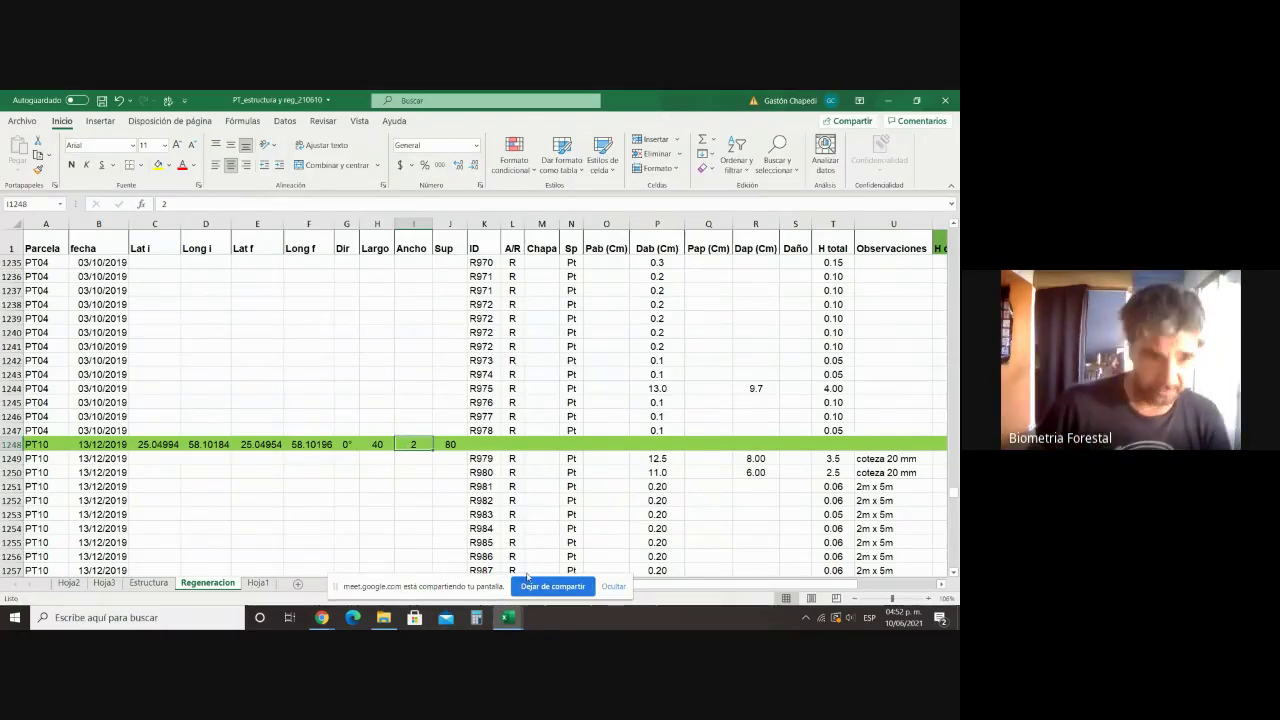
Step: Review the average Sup of every plot in the Hoja3 pivot table, including PT10's
left_click(105, 583)
left_click(186, 475)
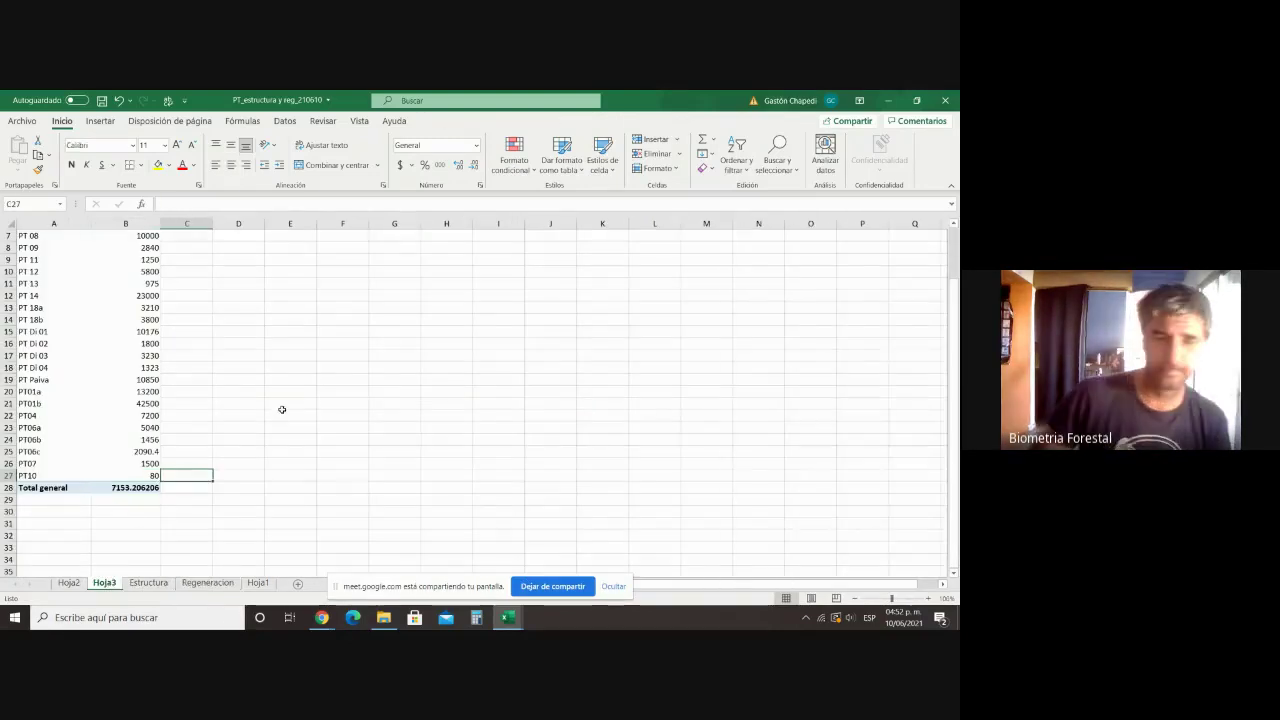
scroll(282, 410, "up", 2)
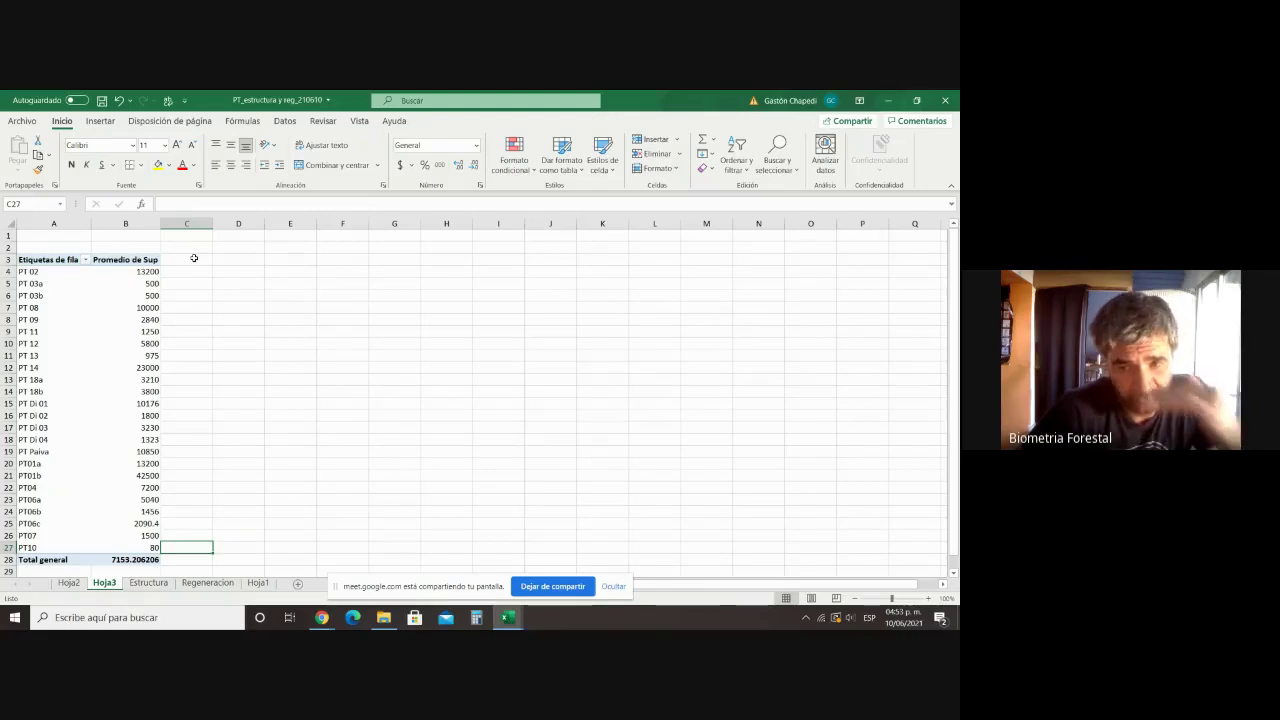
left_click(194, 258)
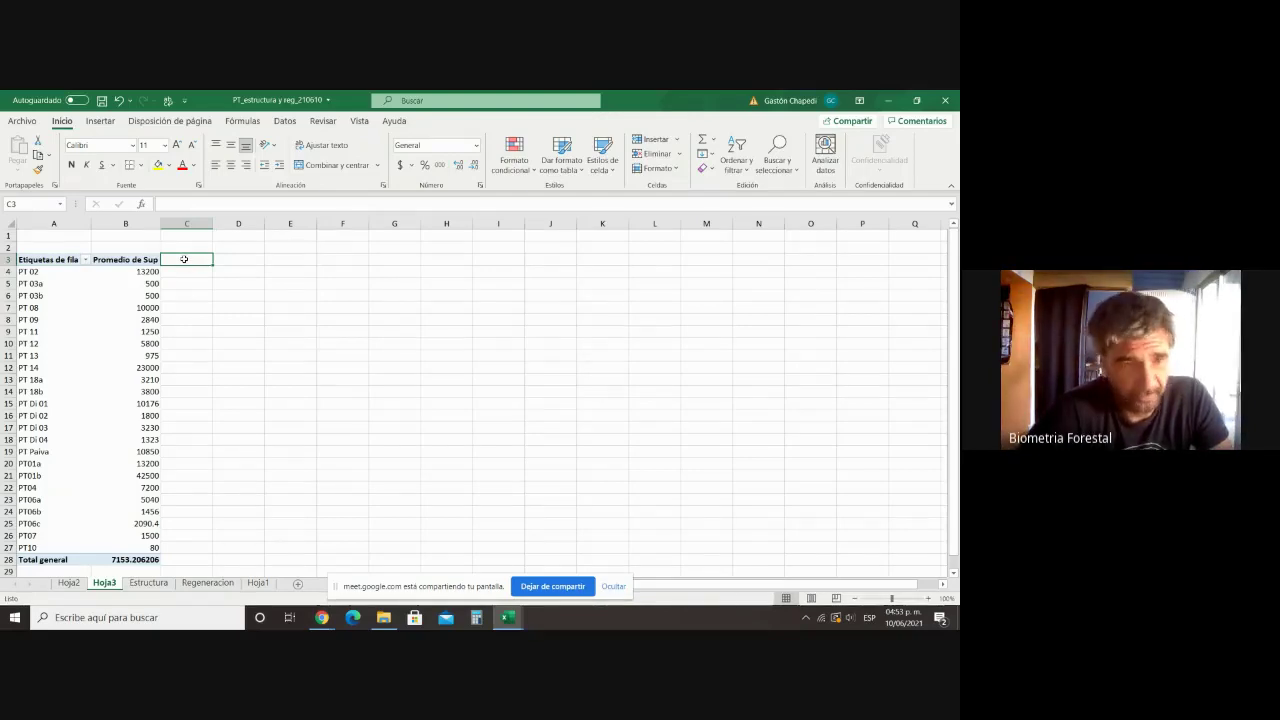
Step: Try splitting the pivot table's average Sup into columns by the Sp field, and undo it
left_click(130, 263)
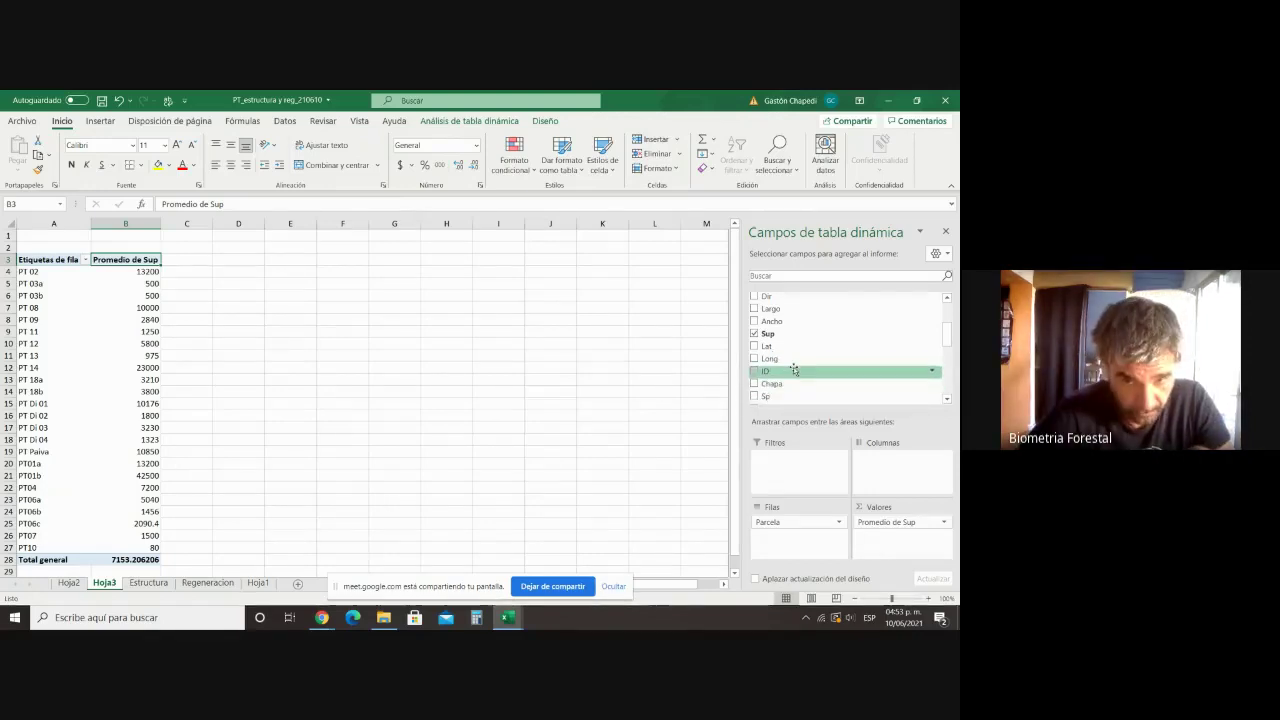
scroll(790, 369, "up", 2)
scroll(790, 369, "down", 3)
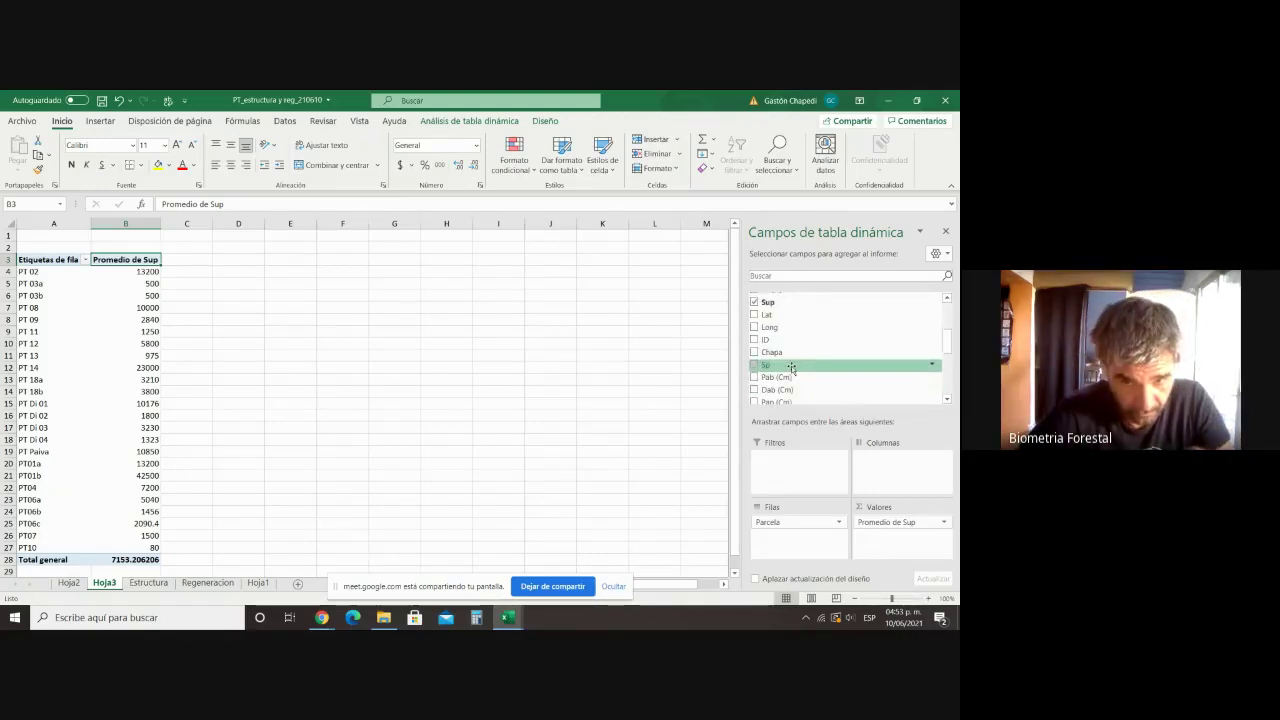
left_click_drag(777, 367, 909, 486)
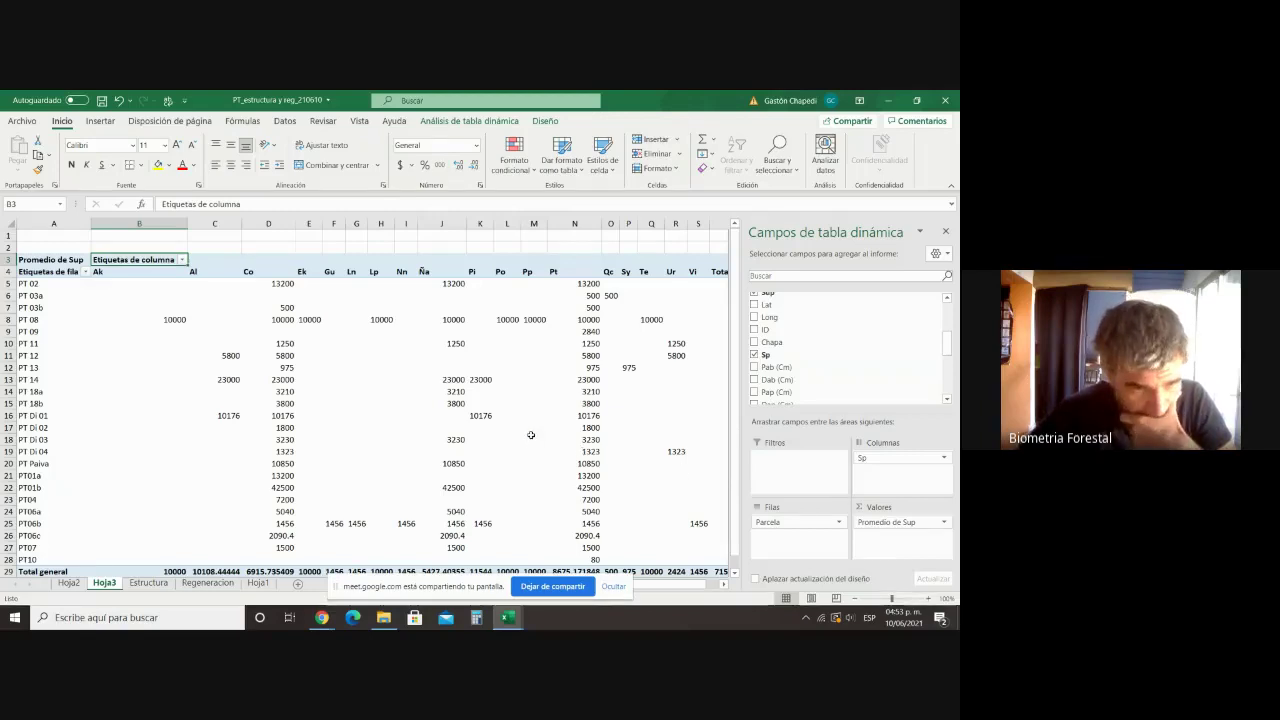
mouse_move(530, 434)
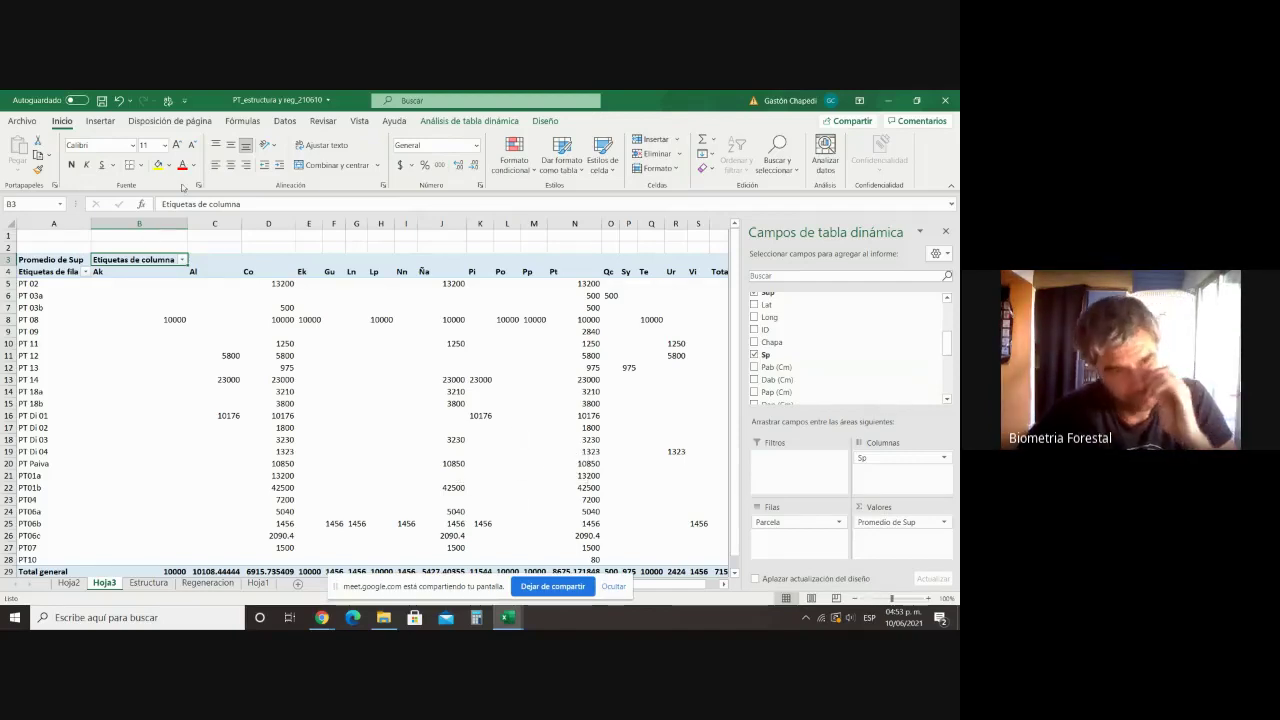
left_click(118, 100)
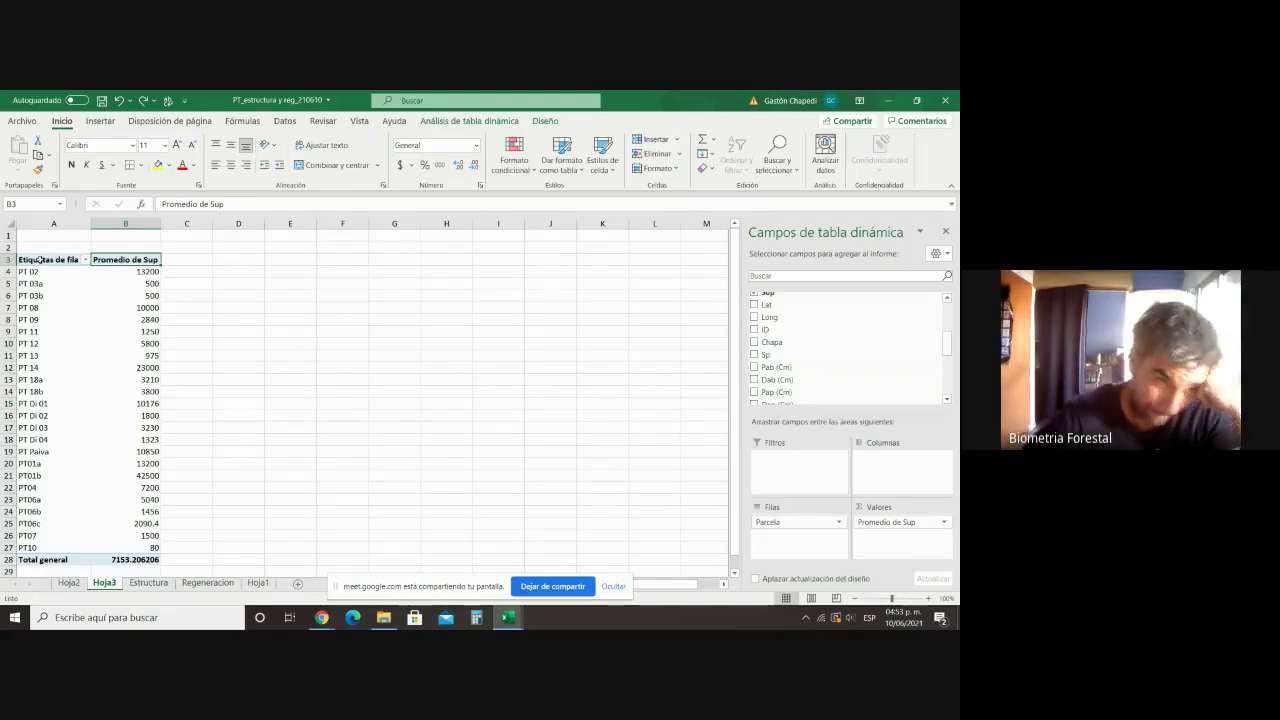
Step: Copy the whole average Sup pivot table and paste it without formatting into a new sheet, starting at cell A2
left_click_drag(40, 259, 154, 562)
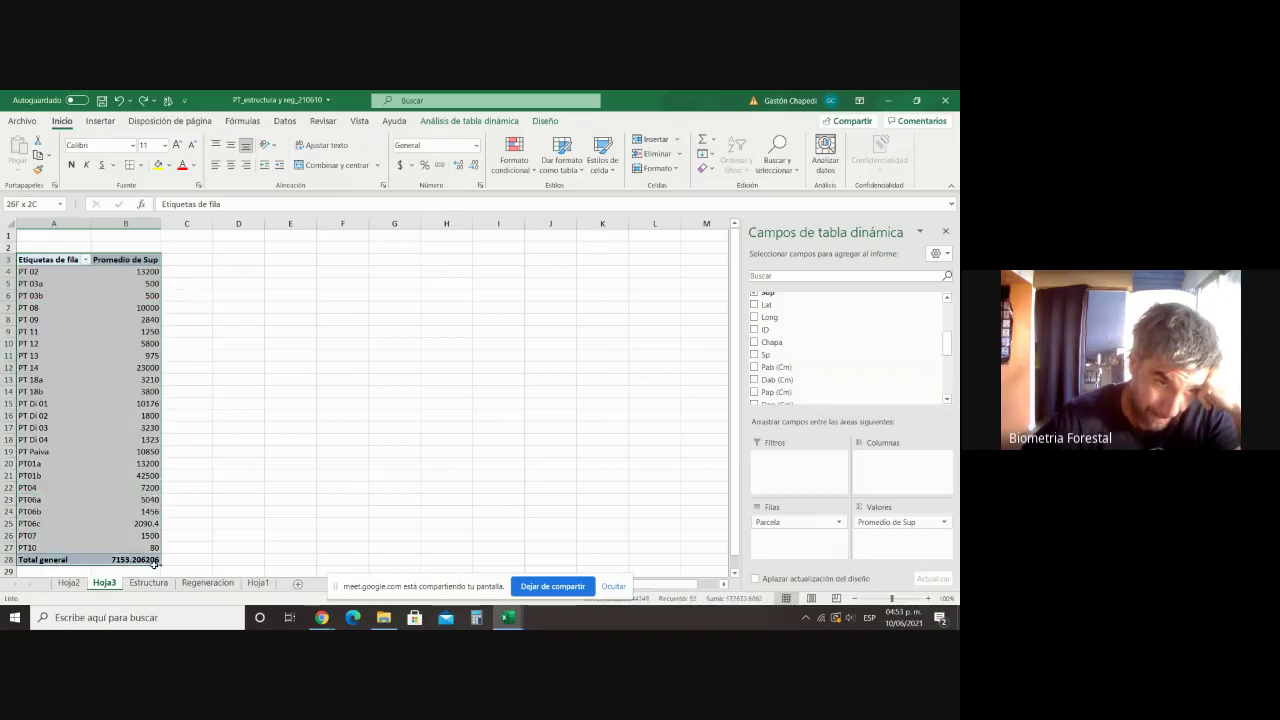
right_click(121, 507)
left_click(185, 533)
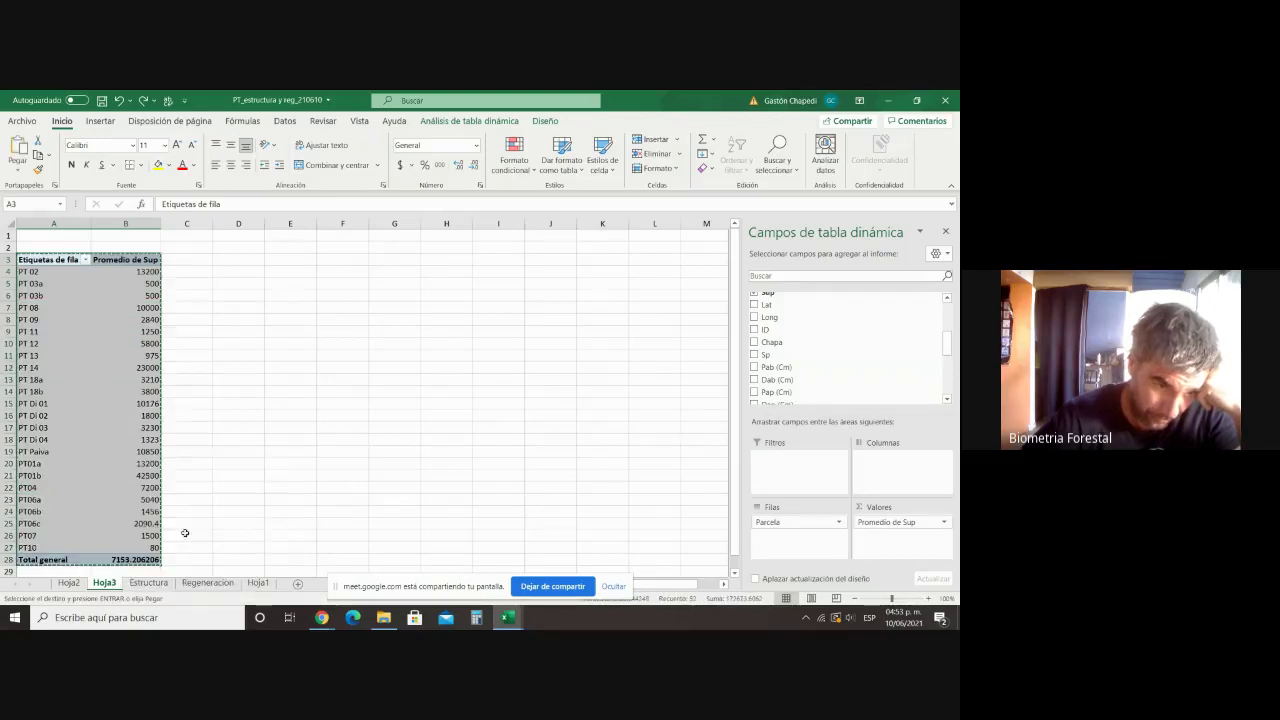
left_click(268, 583)
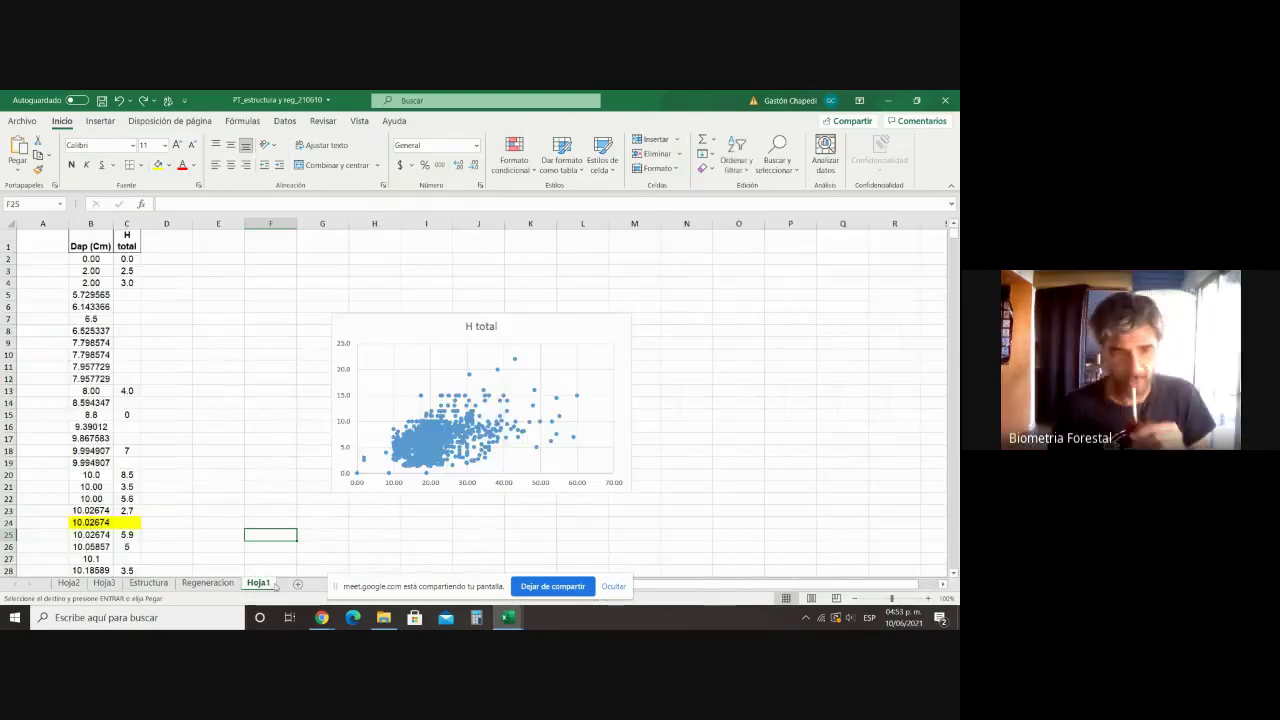
left_click(296, 584)
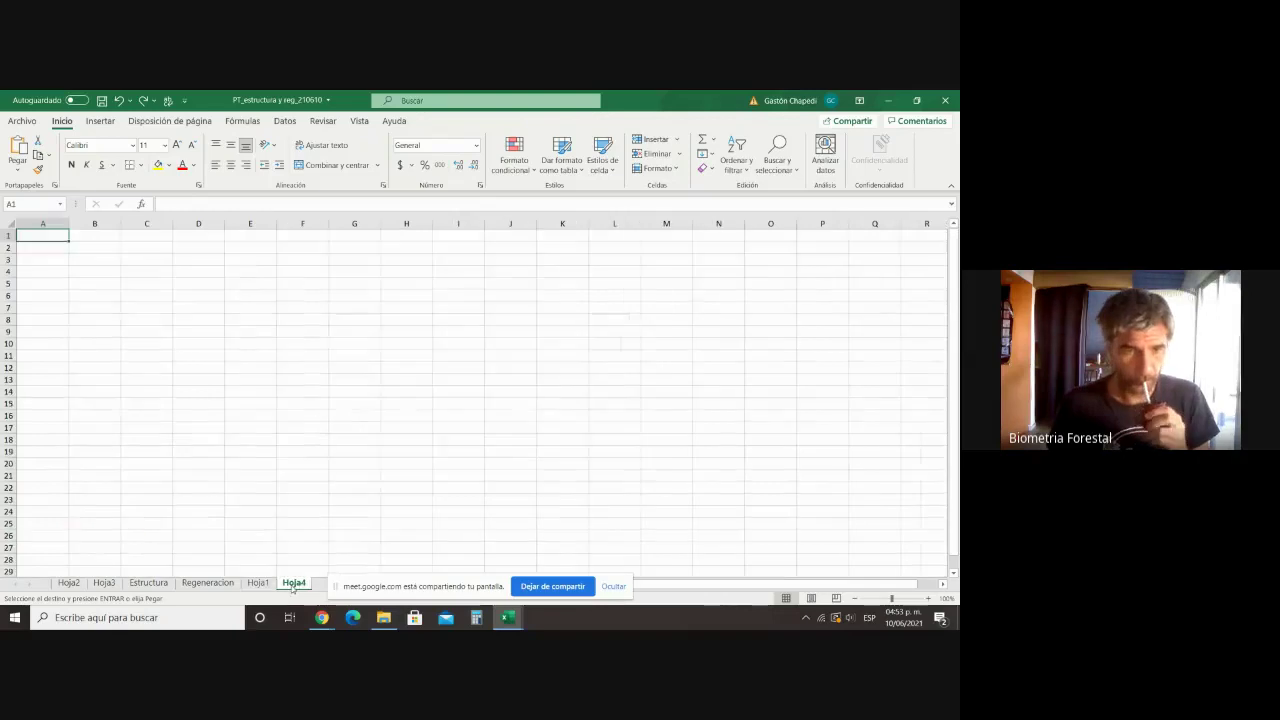
left_click(66, 248)
right_click(66, 246)
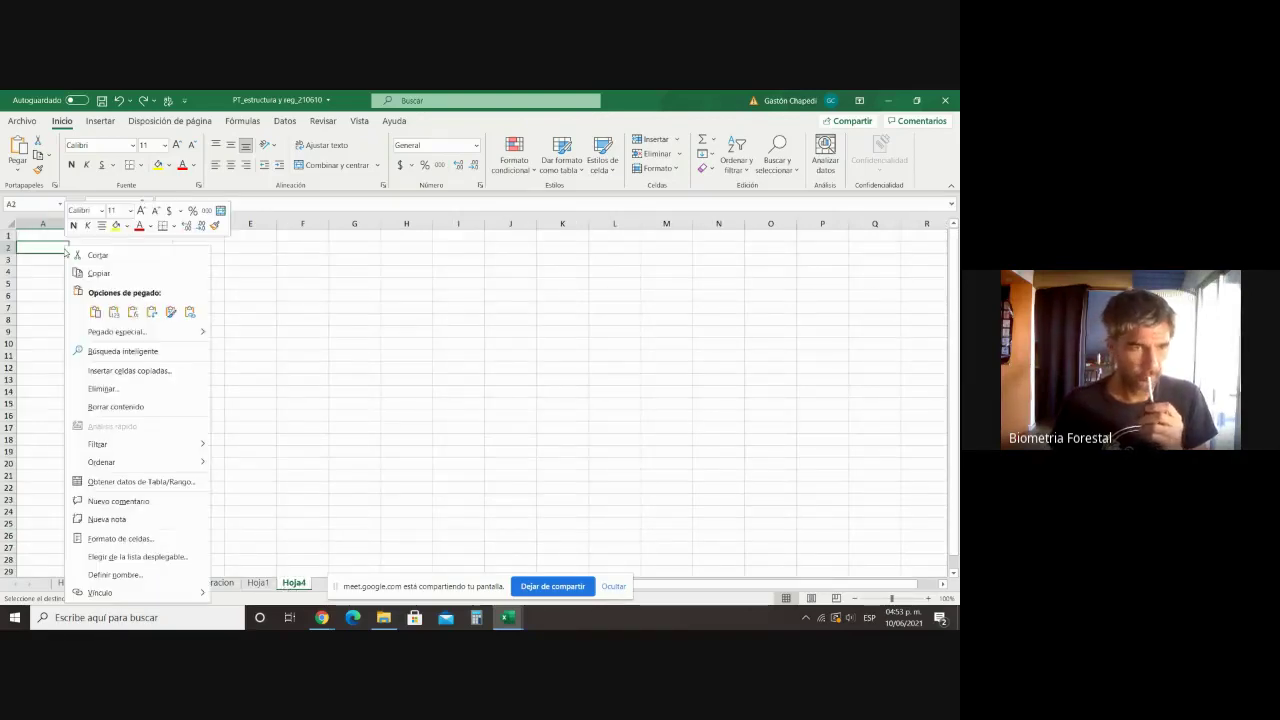
left_click(131, 313)
left_click(196, 367)
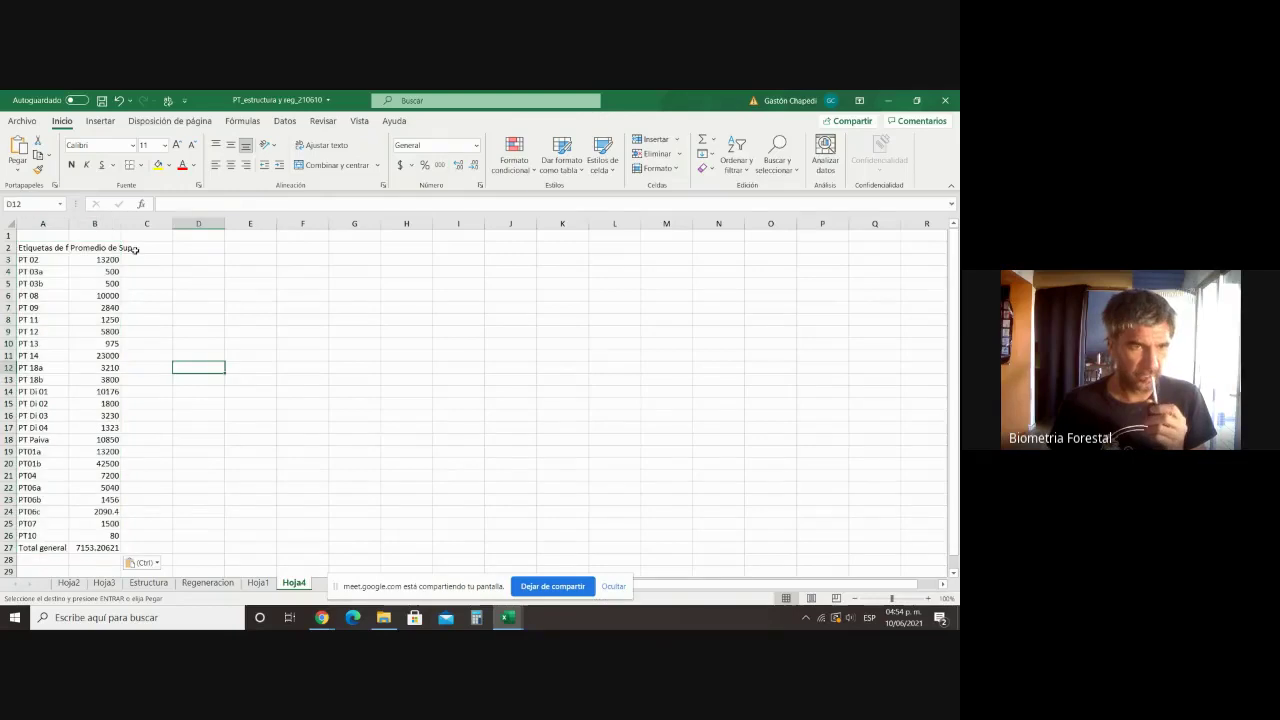
Step: Autofit the widths of columns A and B to the pasted plot labels and average Sup values
double_click(67, 224)
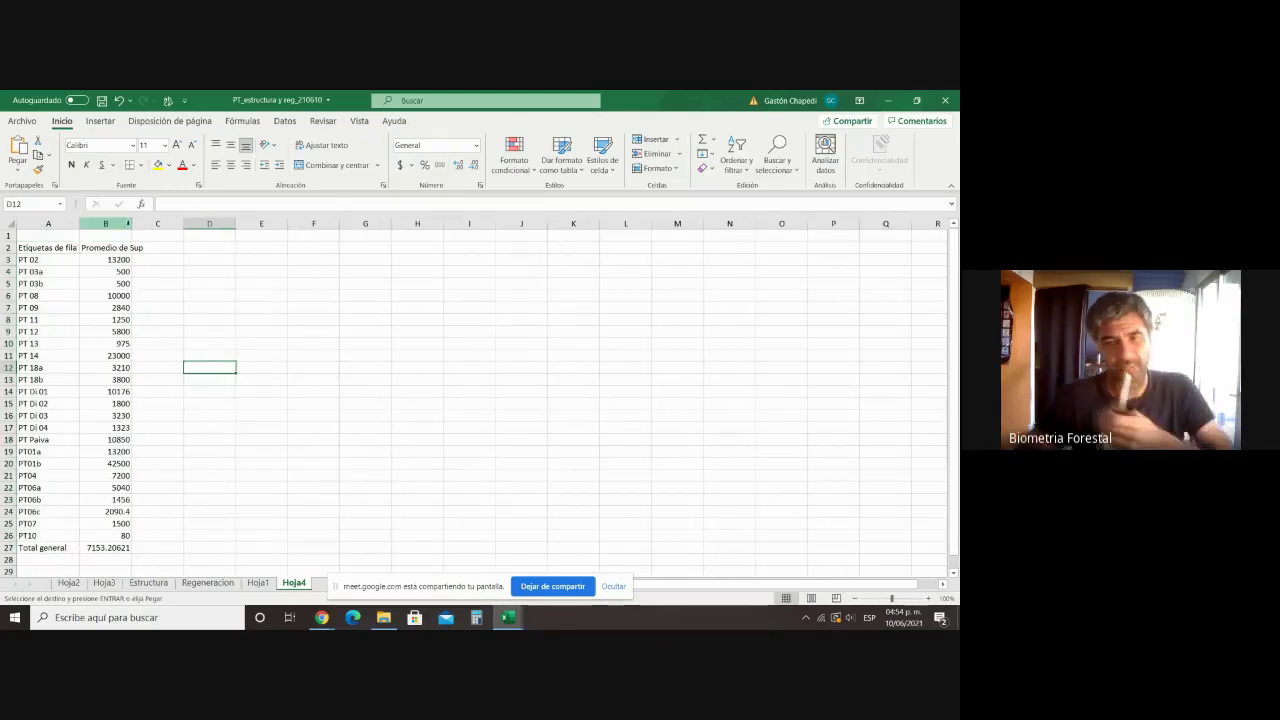
double_click(132, 224)
left_click(253, 532)
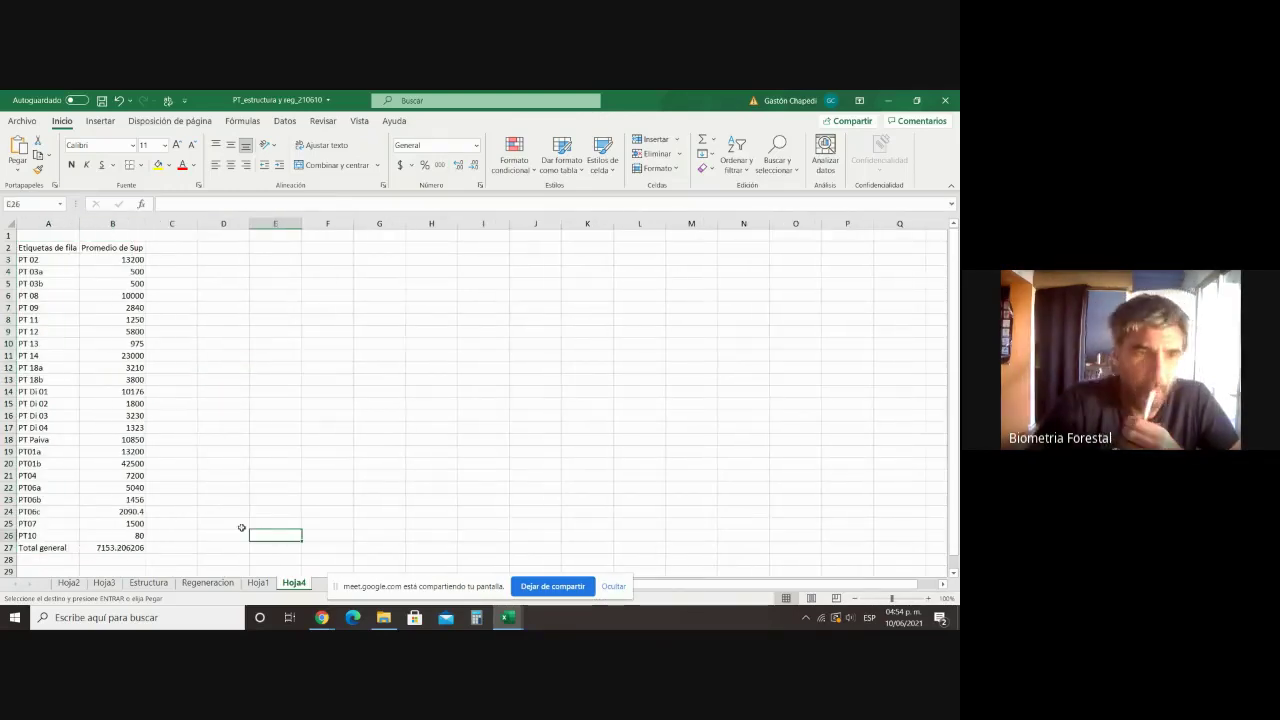
Step: Try adding Sp as a row field under Parcela in the Hoja3 pivot table, and undo it
left_click(106, 583)
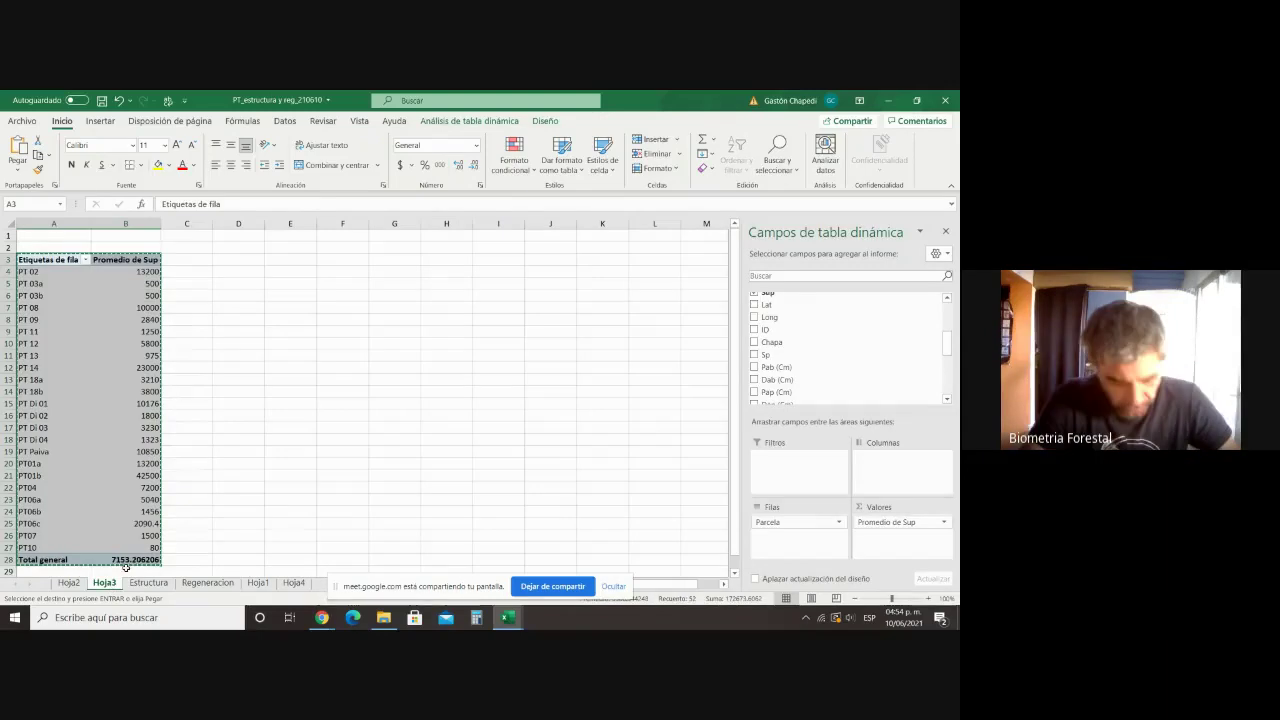
left_click(757, 355)
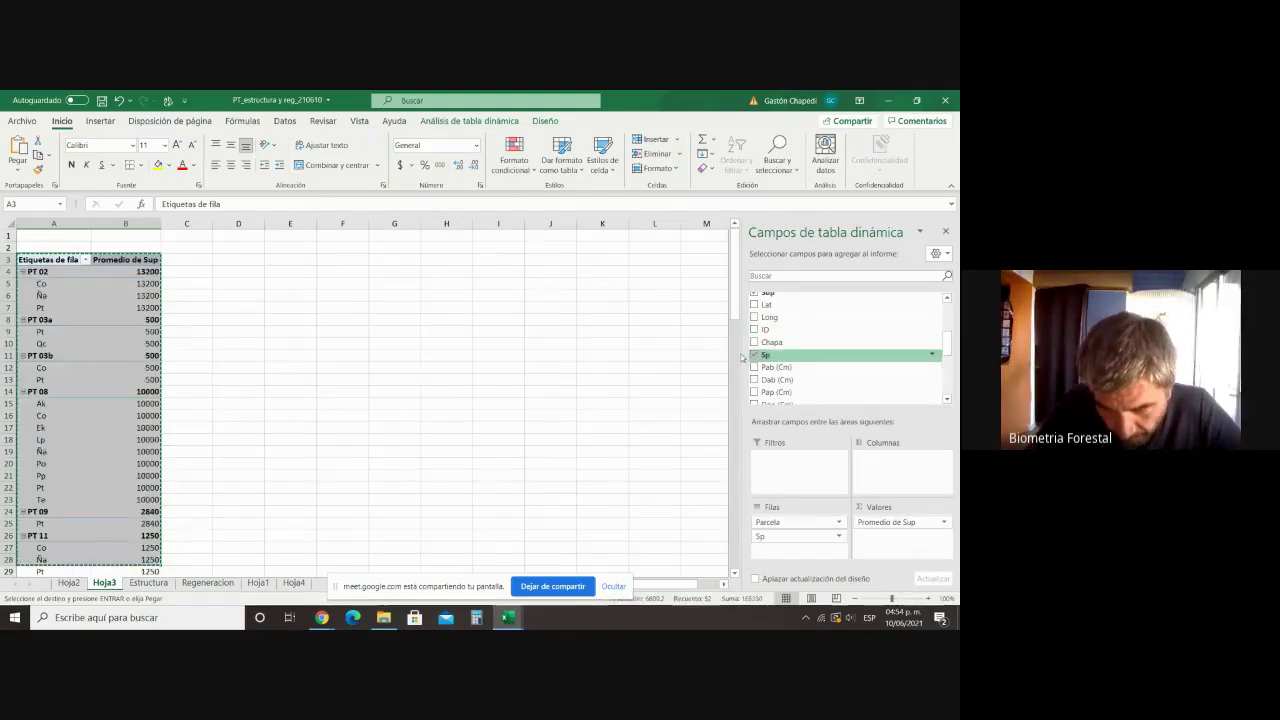
left_click(207, 342)
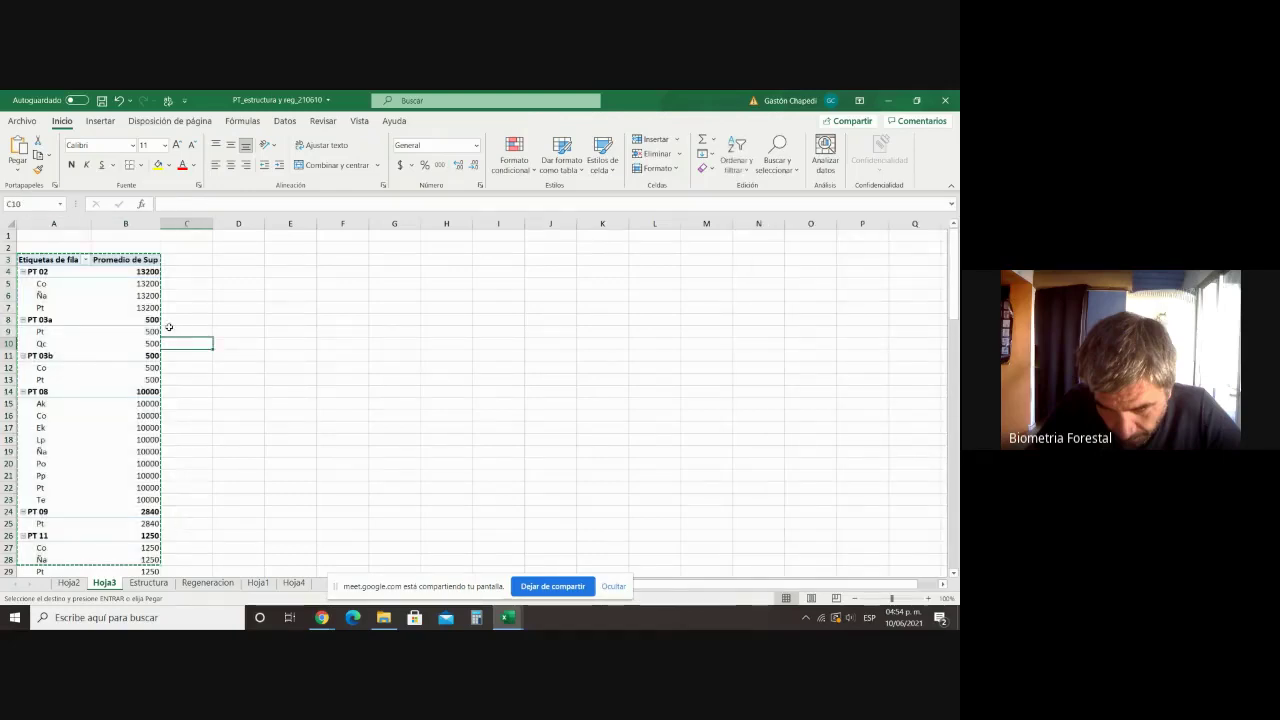
left_click(118, 101)
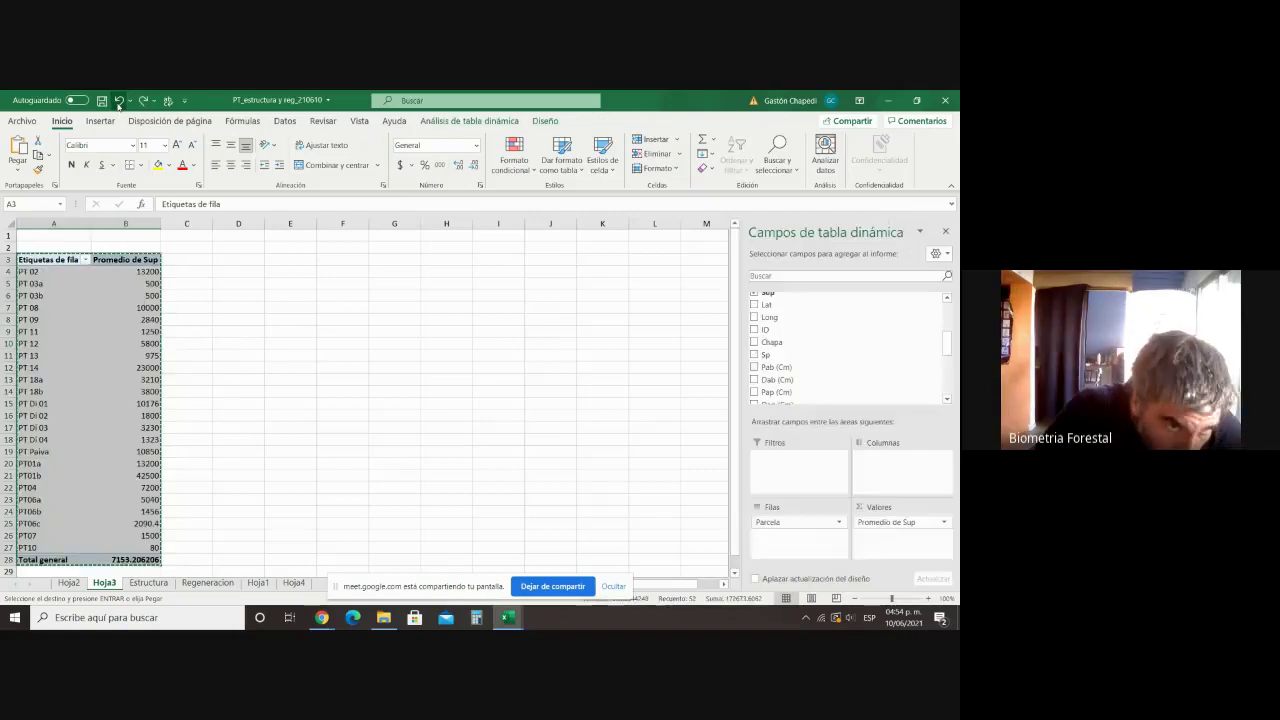
left_click(309, 420)
left_click(137, 259)
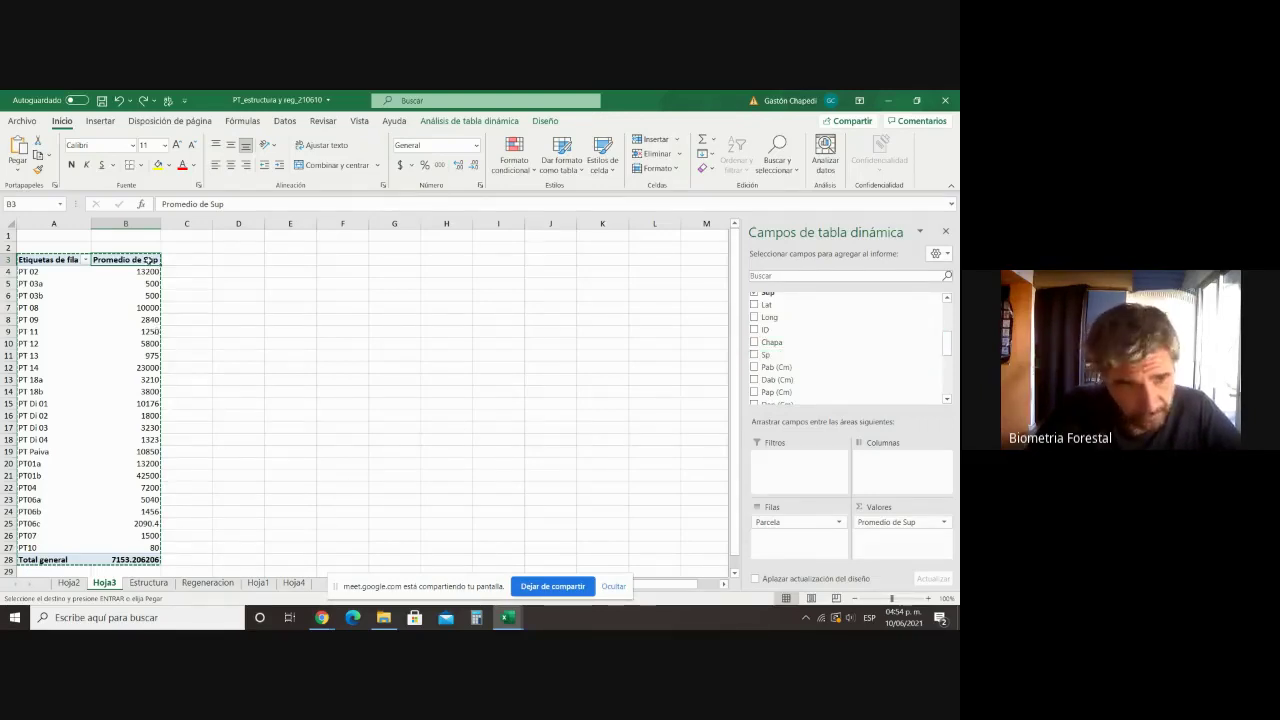
mouse_move(148, 557)
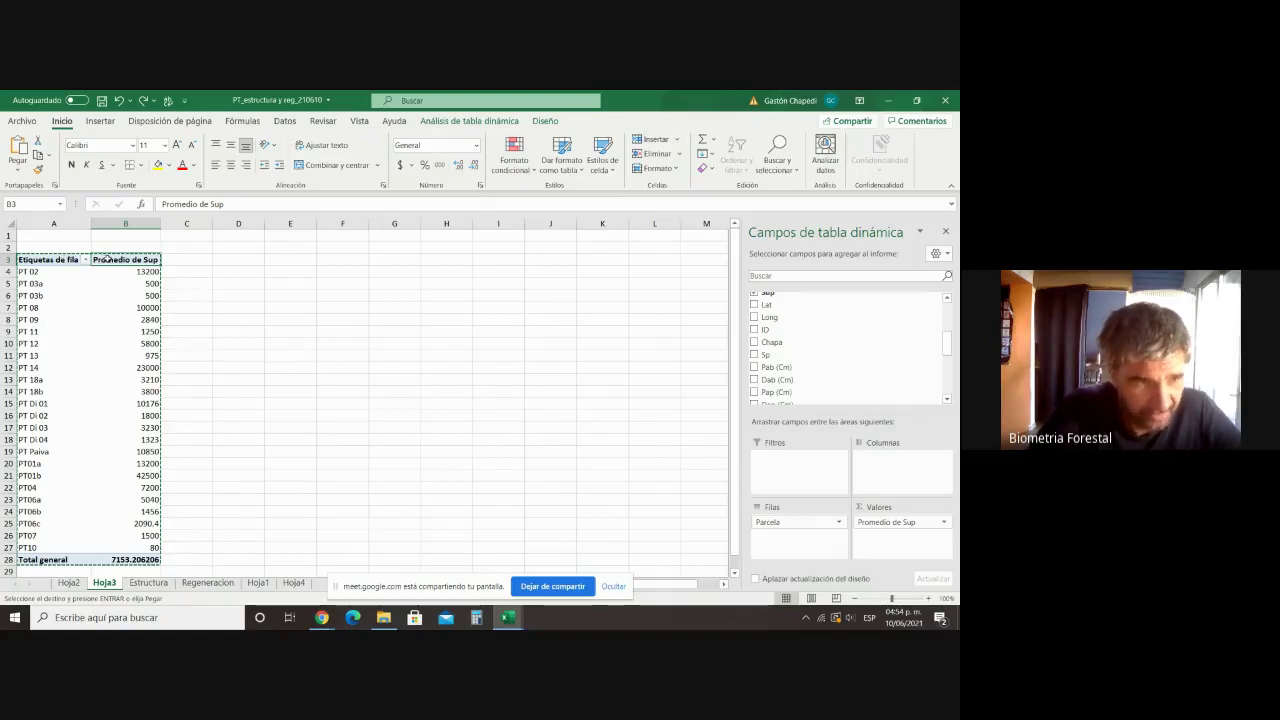
Step: Replace average Sup with the sum of Area basal as the value field of the Hoja3 pivot table
scroll(806, 323, "up", 1)
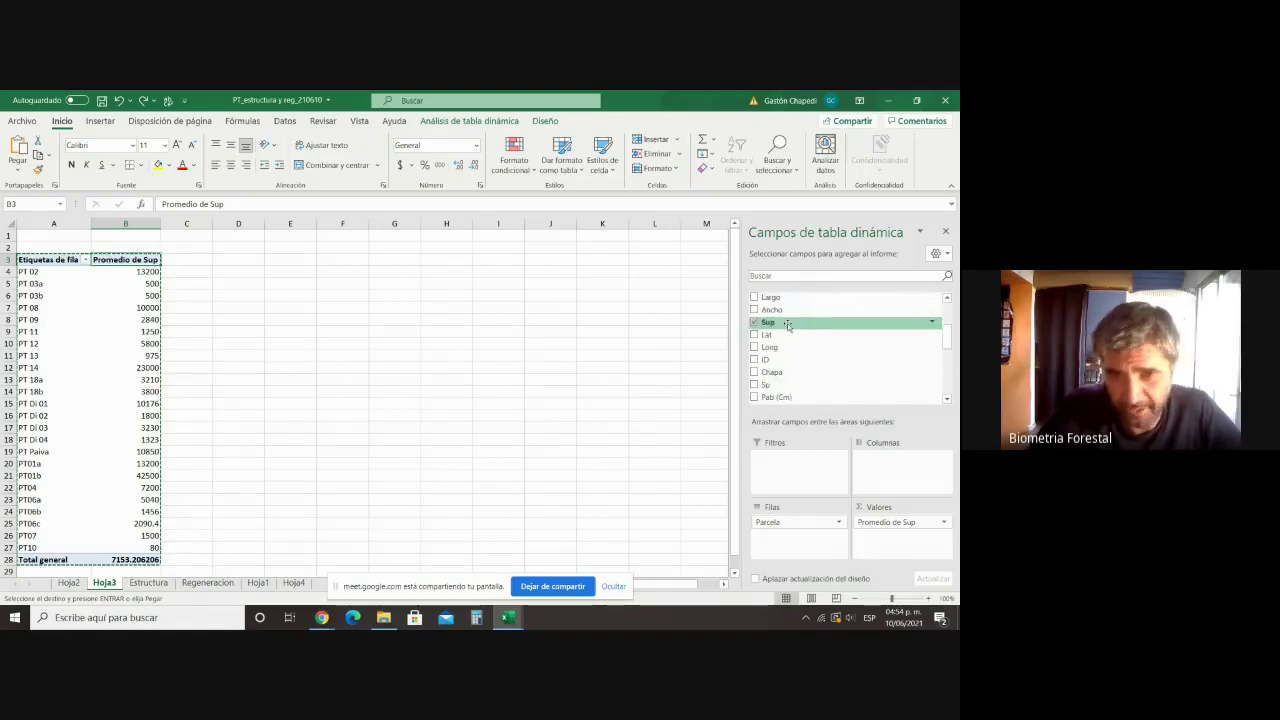
scroll(786, 330, "down", 5)
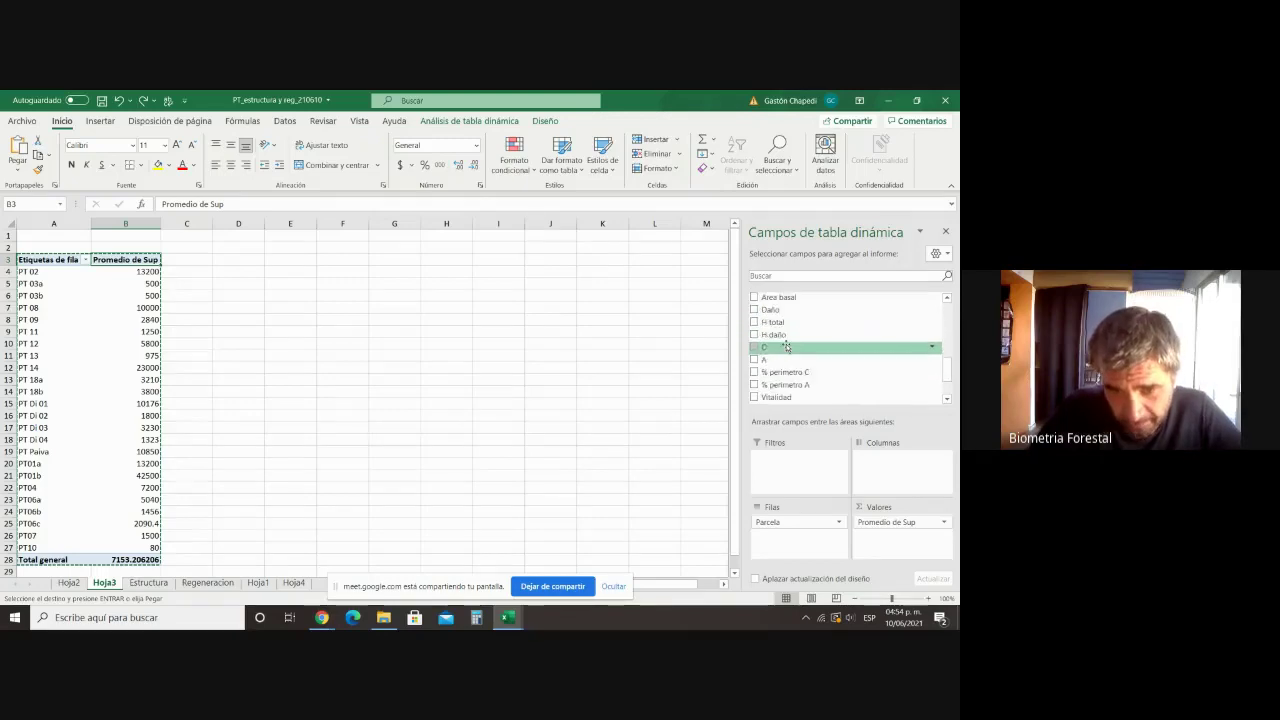
scroll(786, 346, "up", 5)
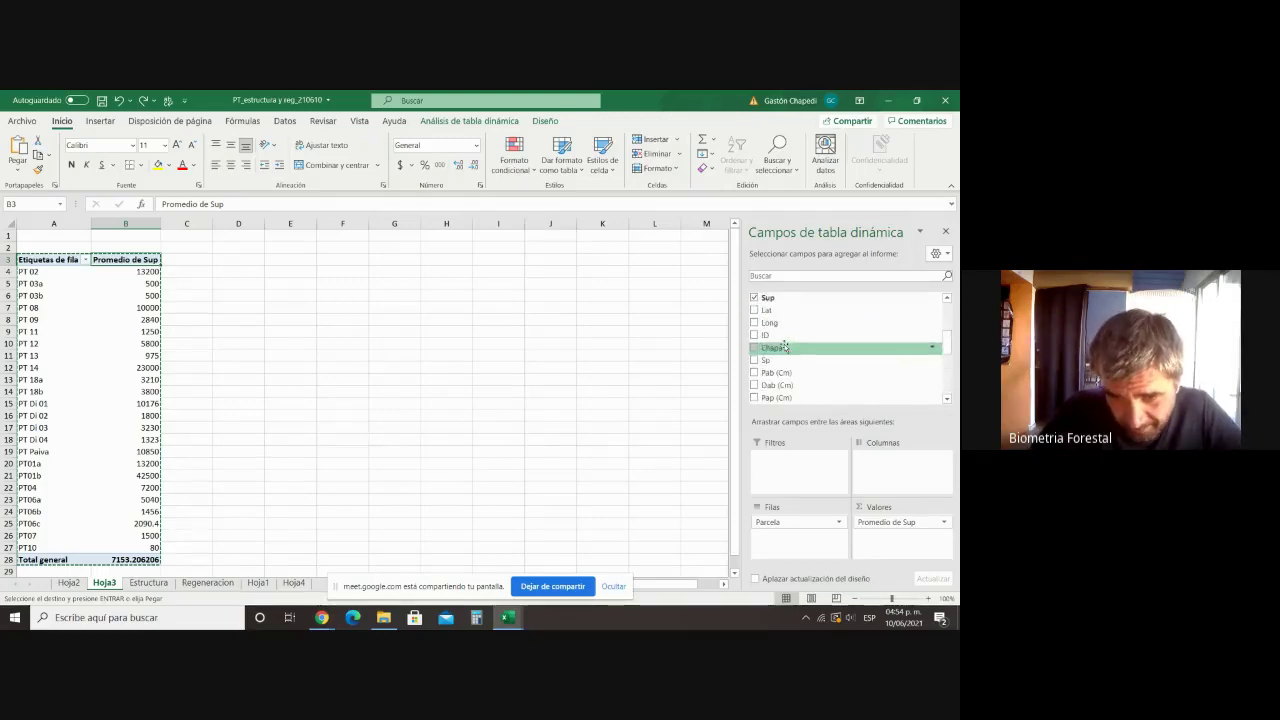
scroll(781, 346, "up", 4)
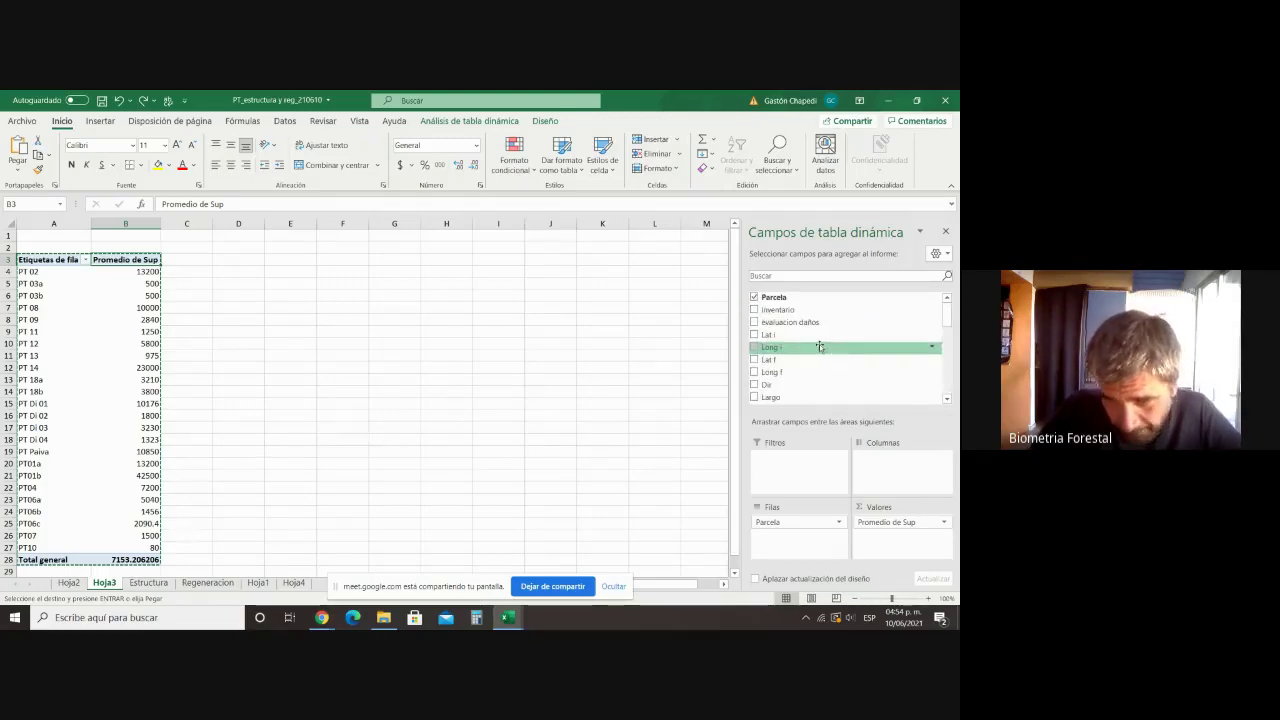
left_click_drag(819, 344, 801, 544)
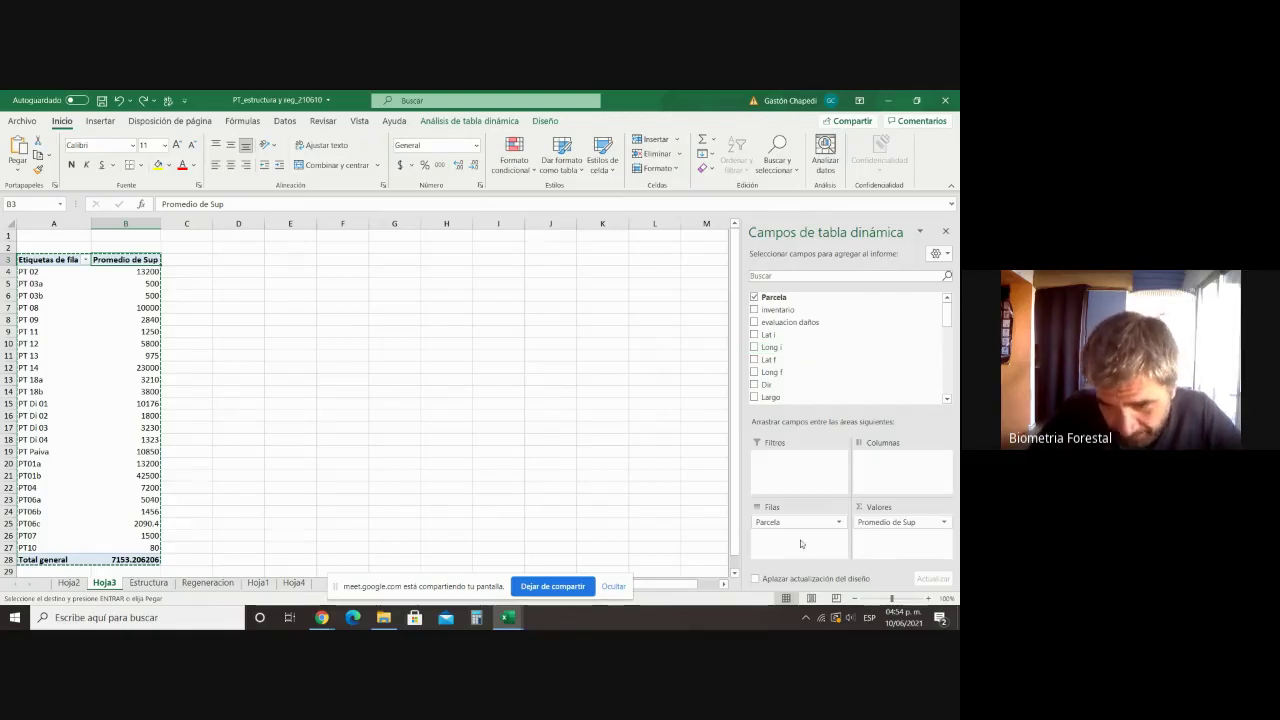
left_click(945, 522)
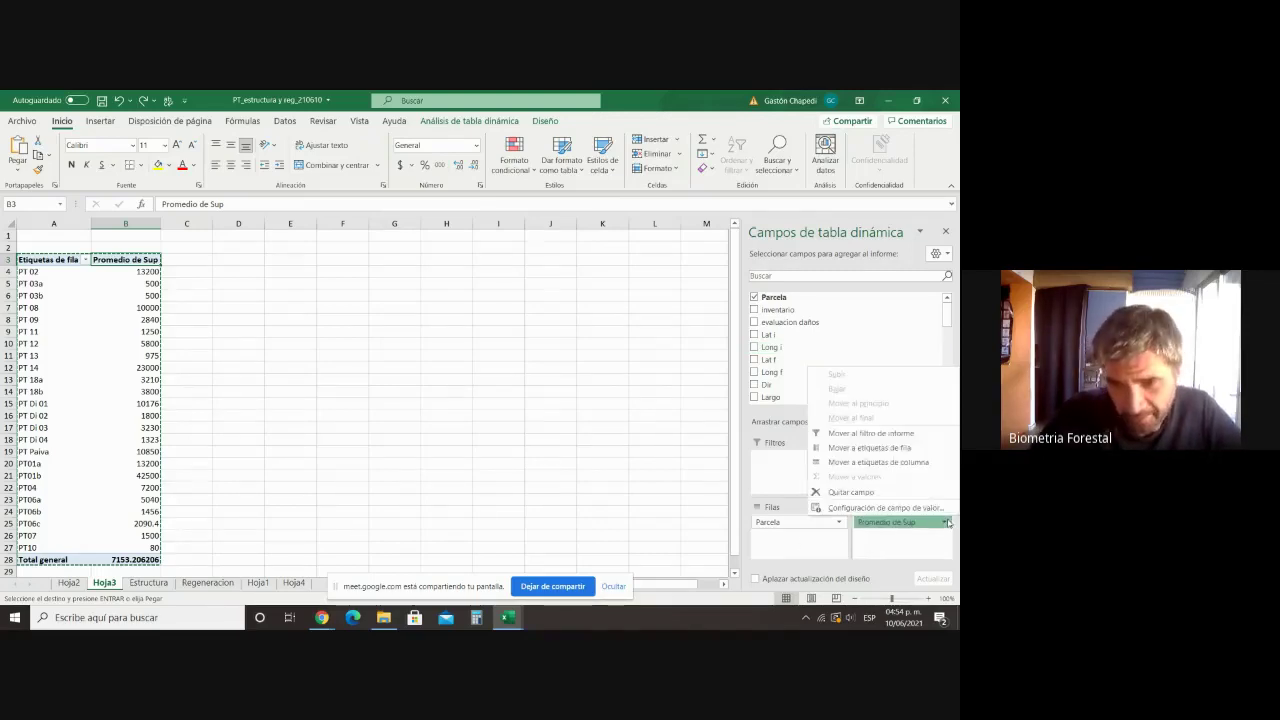
left_click(850, 492)
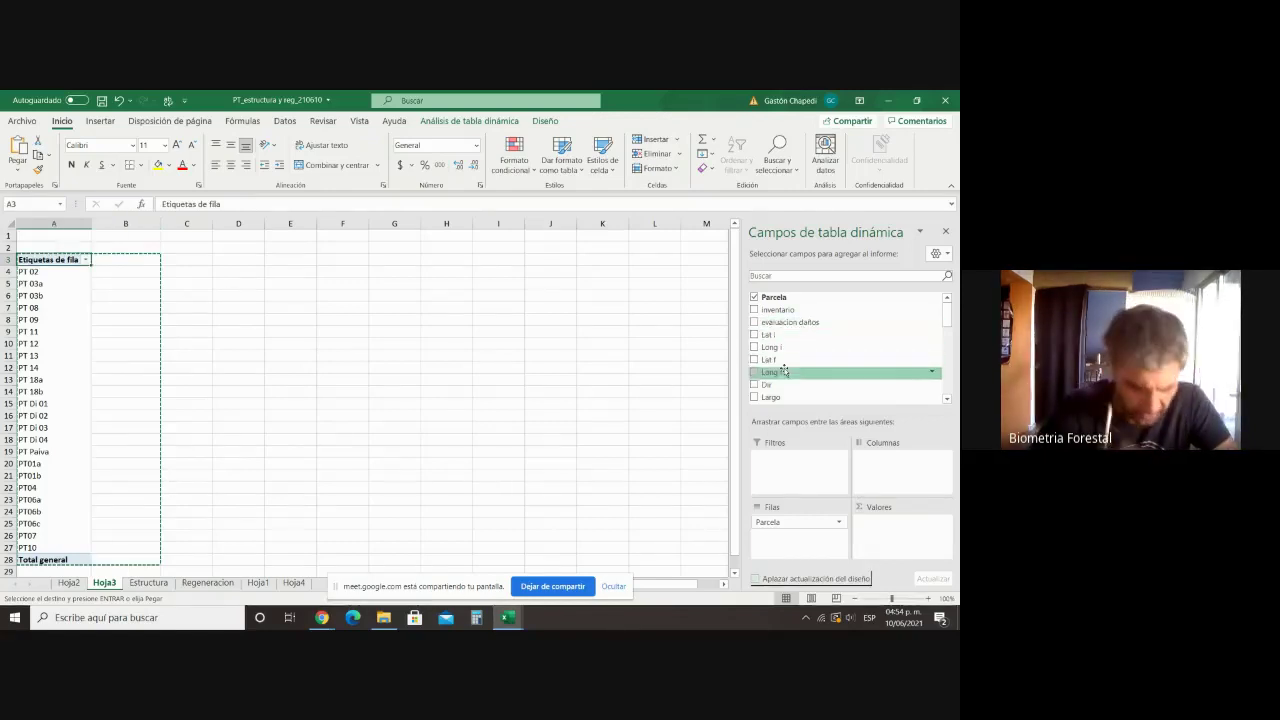
scroll(785, 344, "down", 4)
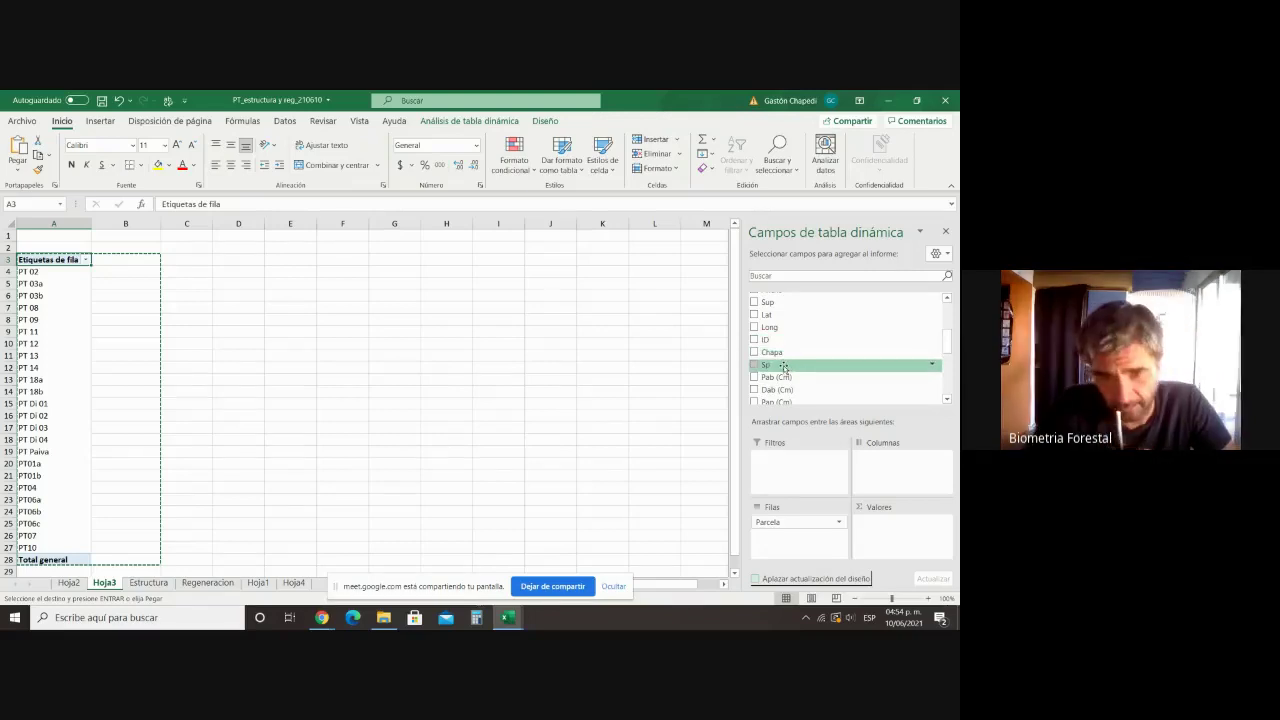
scroll(786, 366, "down", 3)
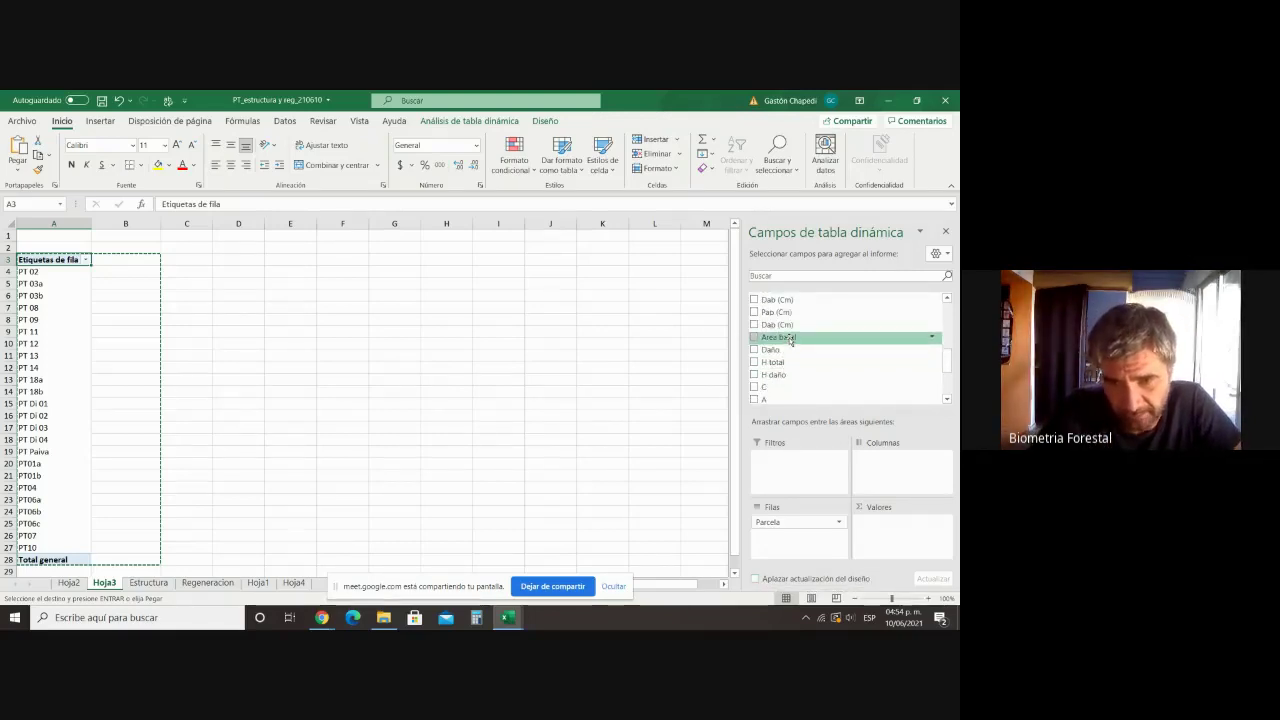
left_click_drag(790, 340, 880, 530)
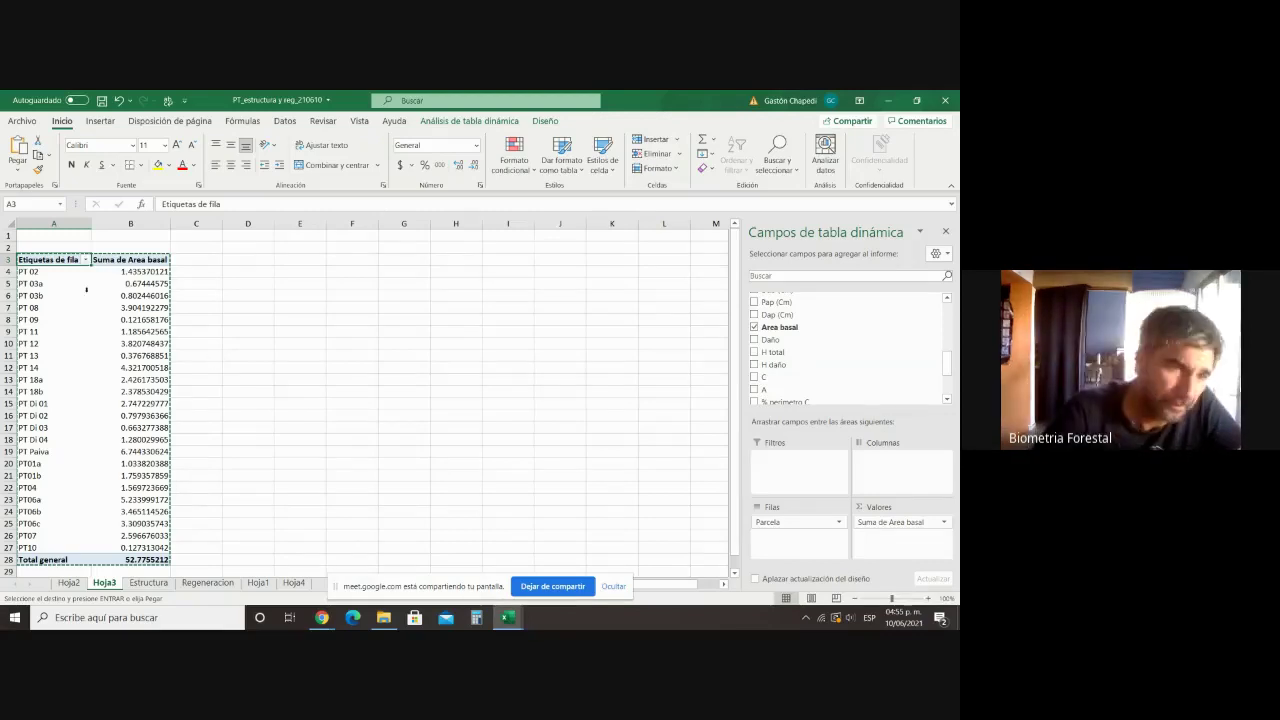
Step: Copy the pivot table's Suma de Area basal column with its header and paste it without formatting into Hoja4 at cell C2
left_click_drag(131, 268, 164, 557)
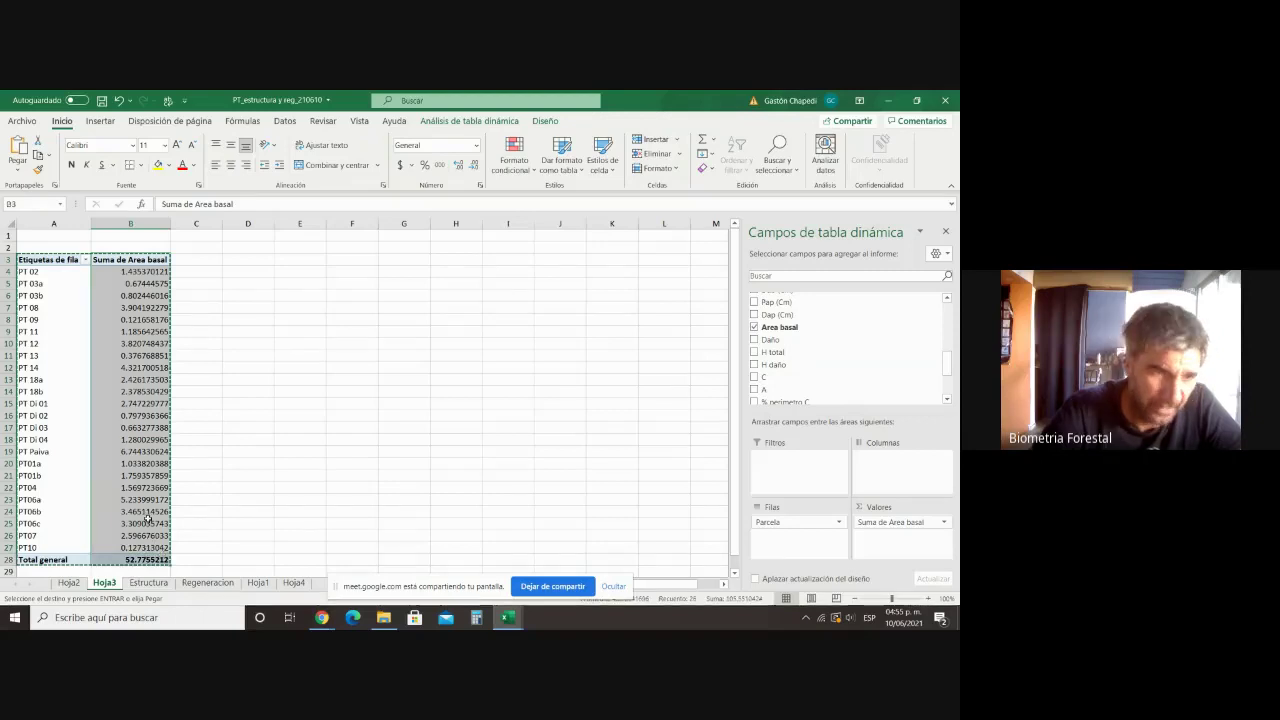
right_click(149, 512)
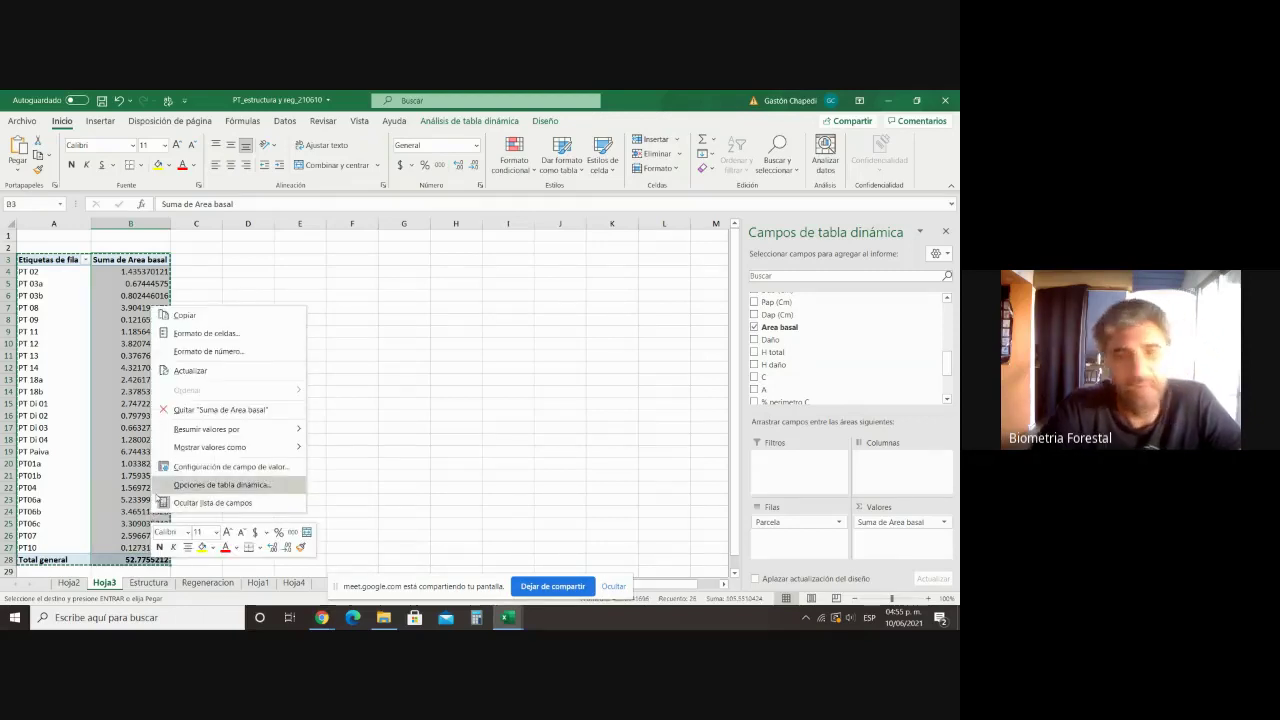
left_click(200, 321)
left_click(294, 582)
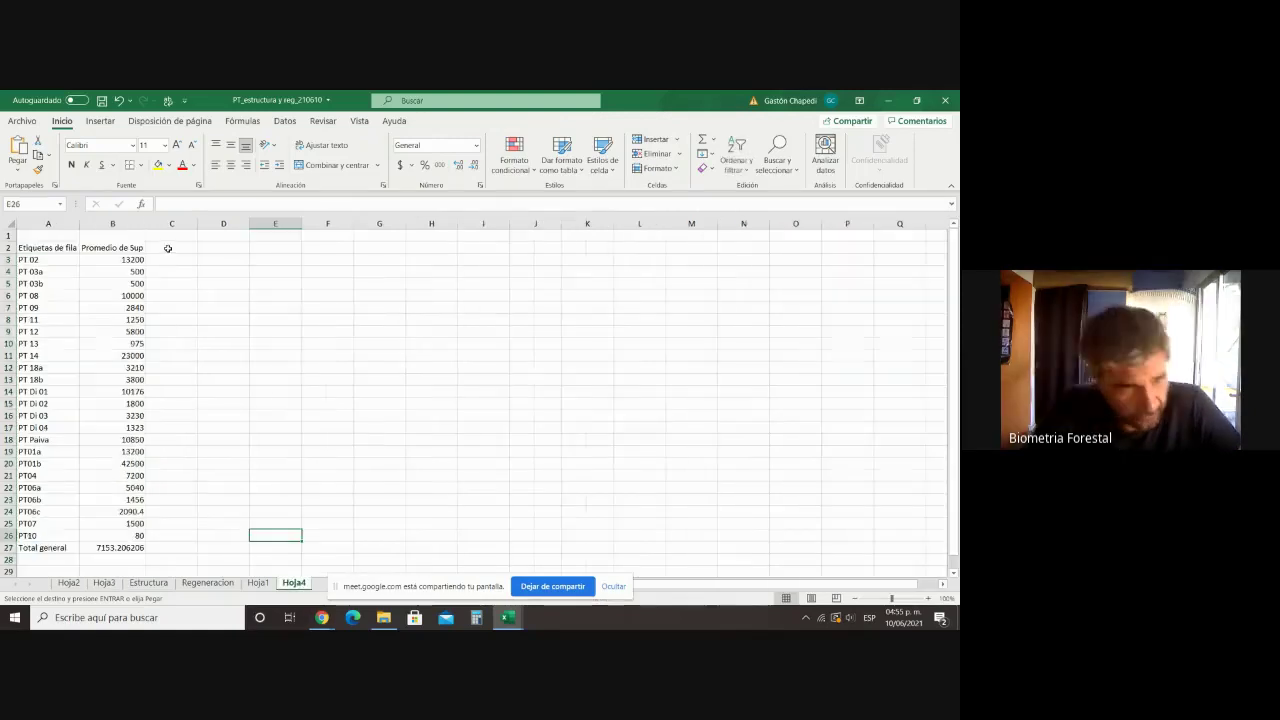
right_click(168, 248)
left_click(190, 306)
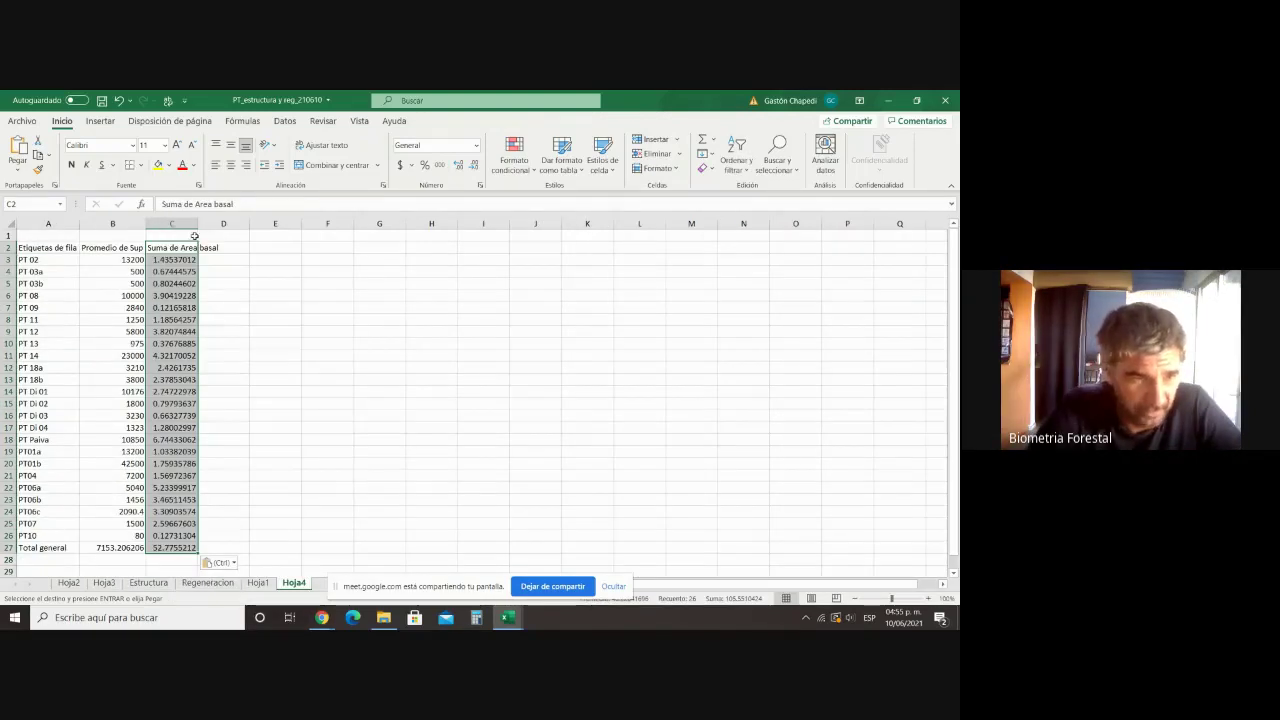
Step: Rename the header in C2 as "Suma de Area basal total" and fit column C's width to it
left_click_drag(211, 227, 228, 227)
left_click(241, 204)
type("t")
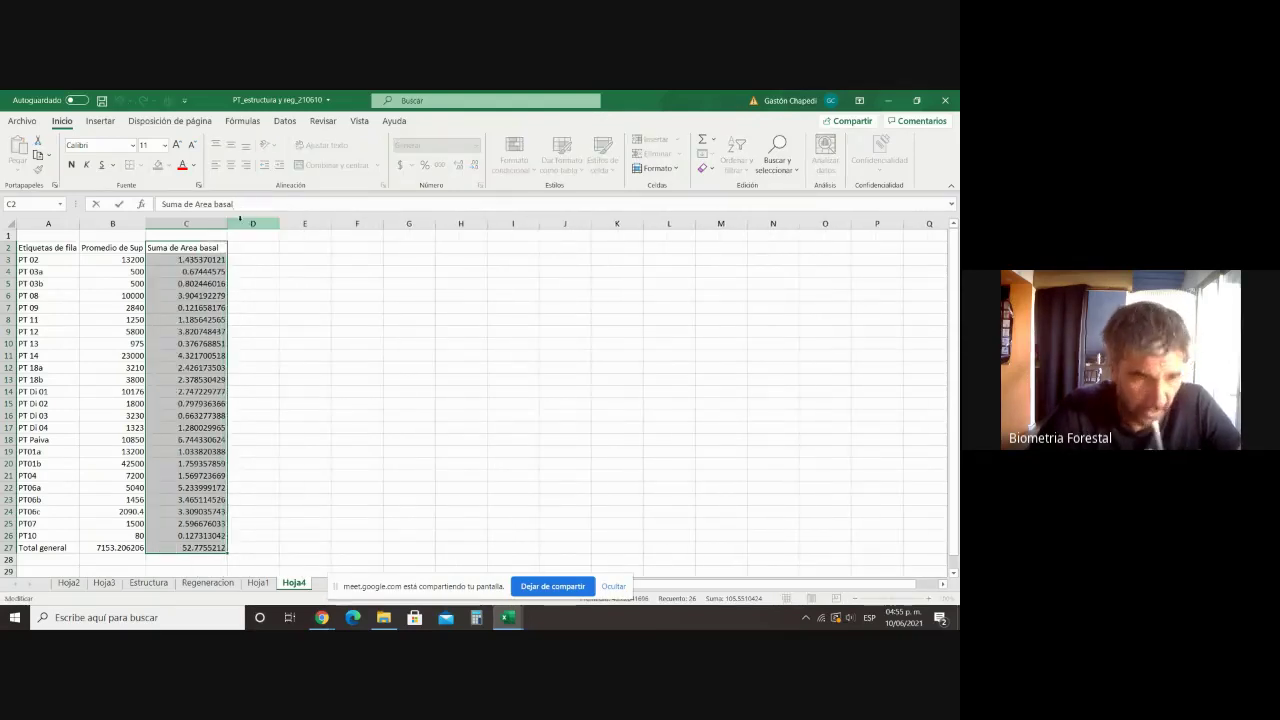
type("otal")
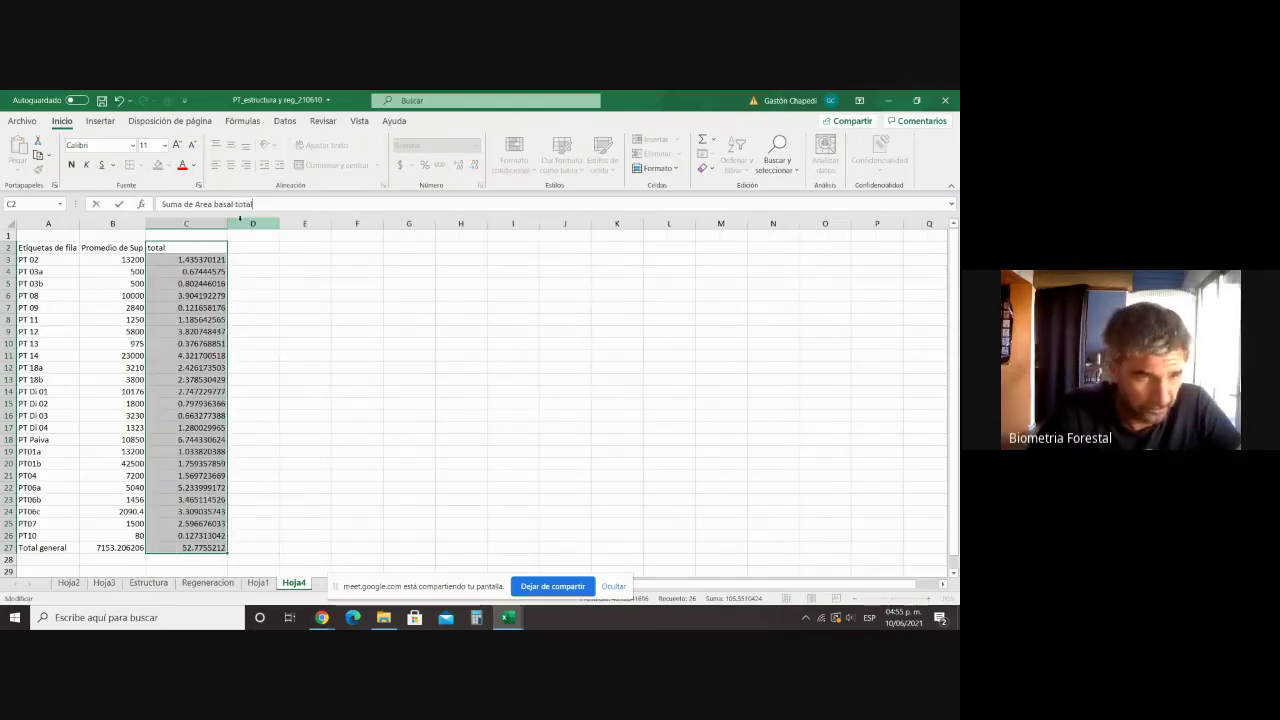
left_click(260, 367)
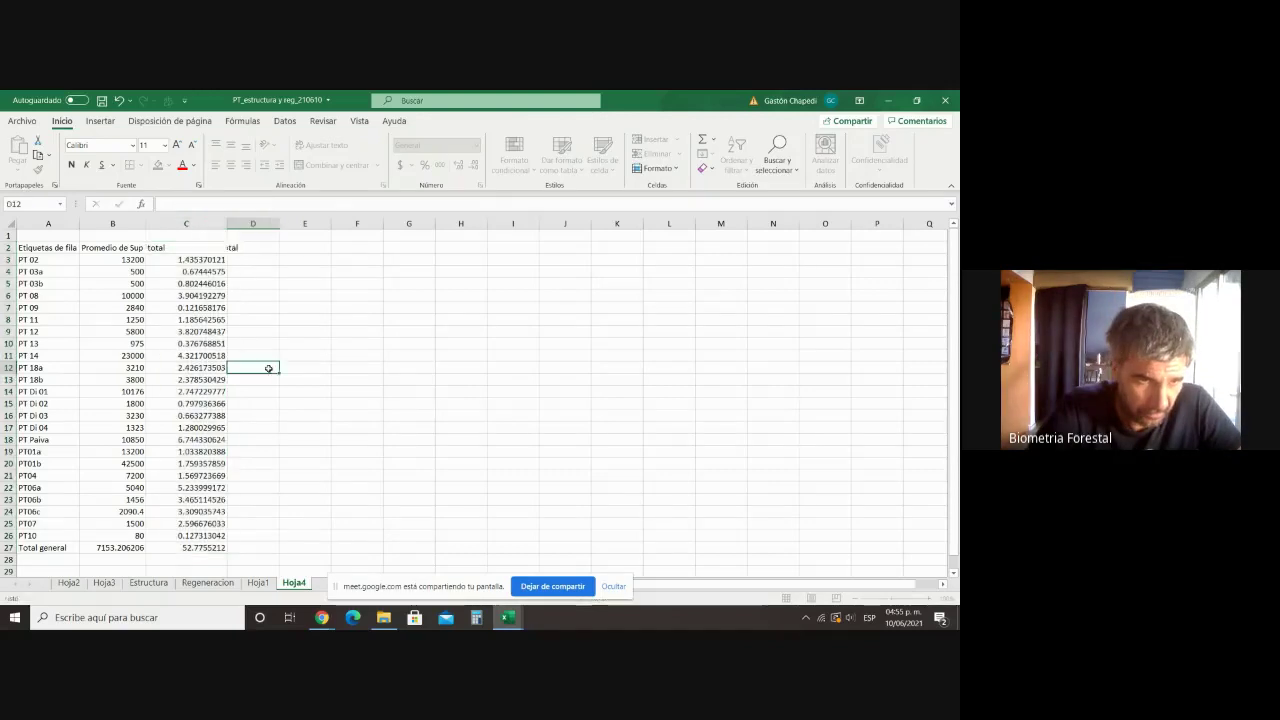
double_click(224, 223)
left_click(300, 305)
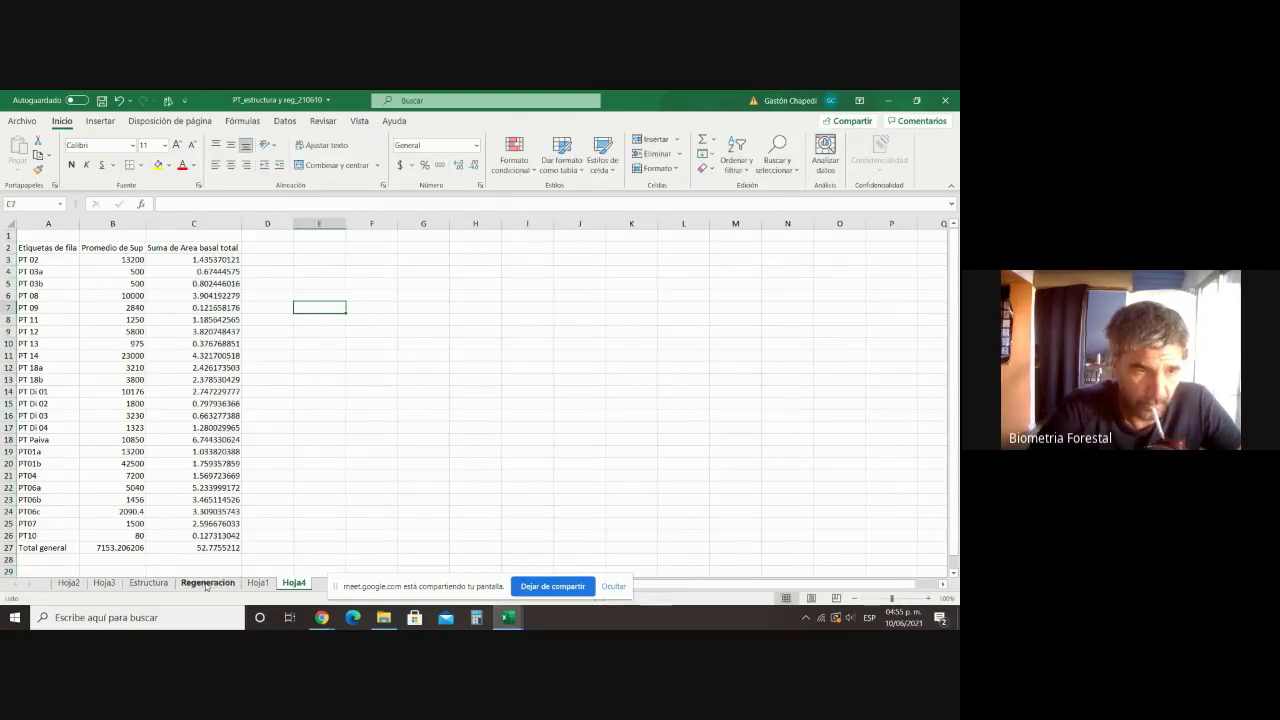
Step: Split the Hoja3 pivot table's sum of Area basal into columns by the Sp field
left_click(104, 582)
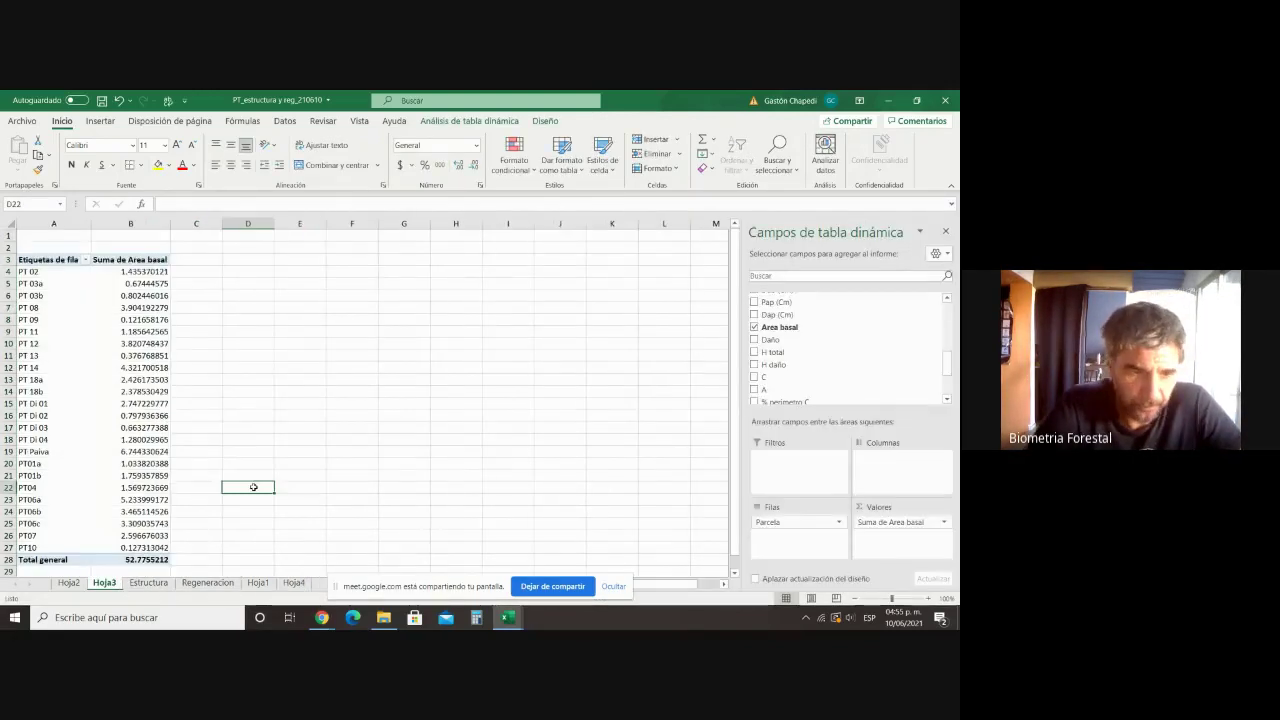
left_click(143, 261)
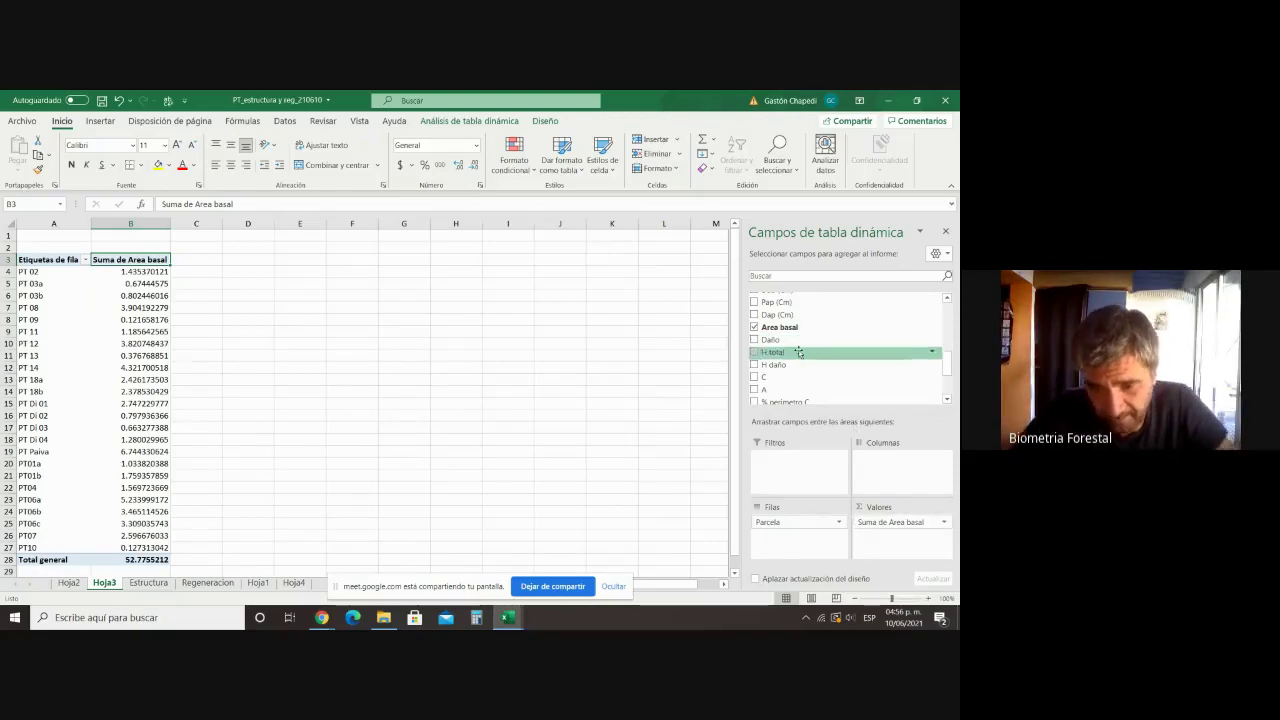
scroll(799, 352, "up", 5)
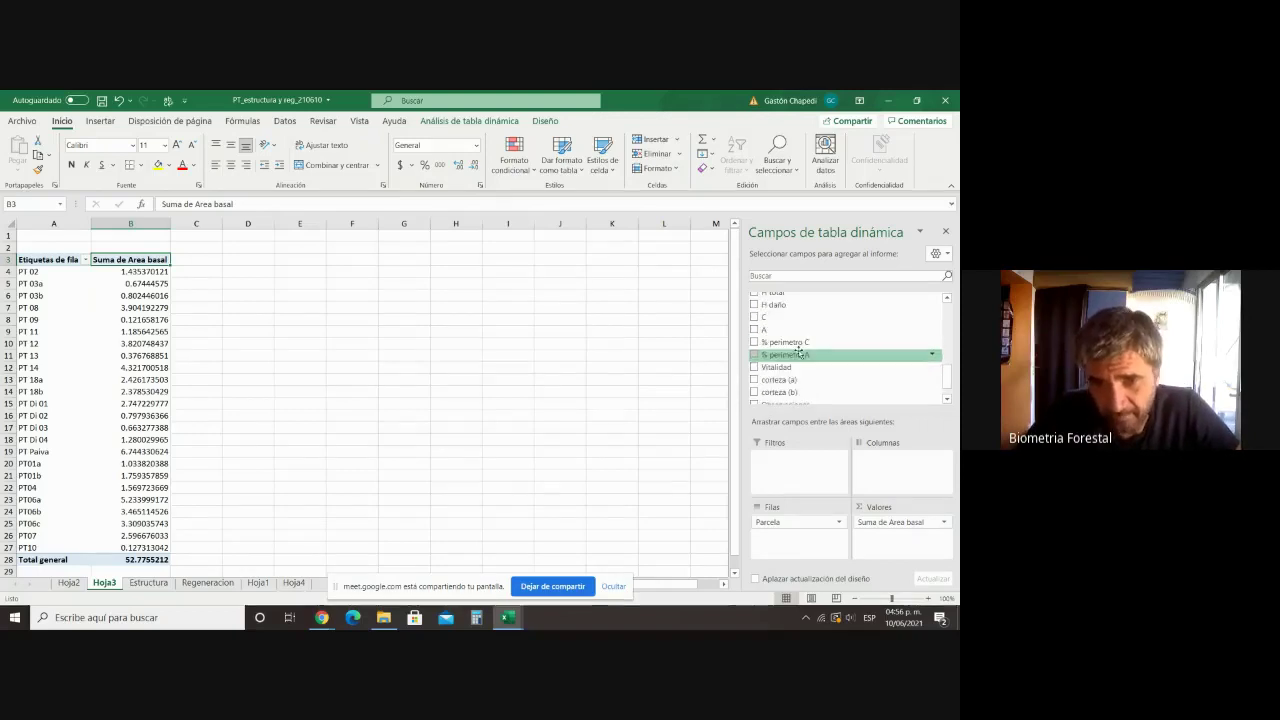
scroll(799, 352, "up", 2)
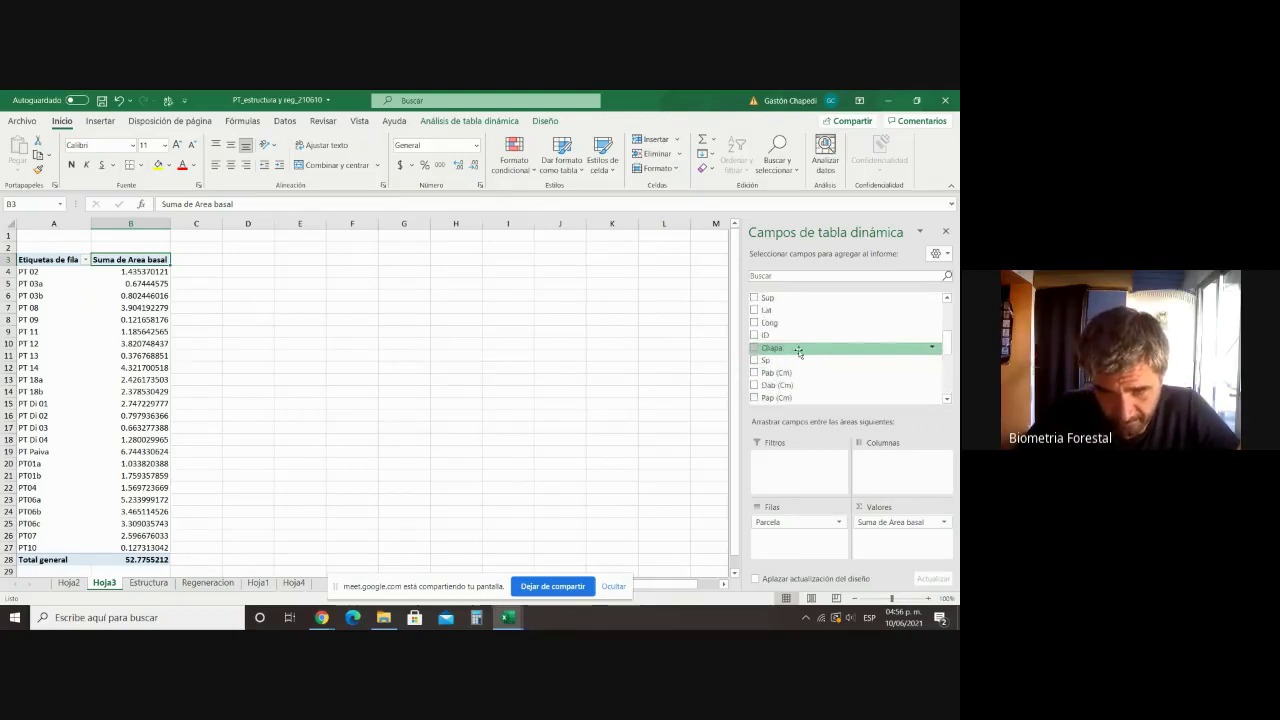
scroll(799, 352, "up", 2)
scroll(799, 352, "down", 2)
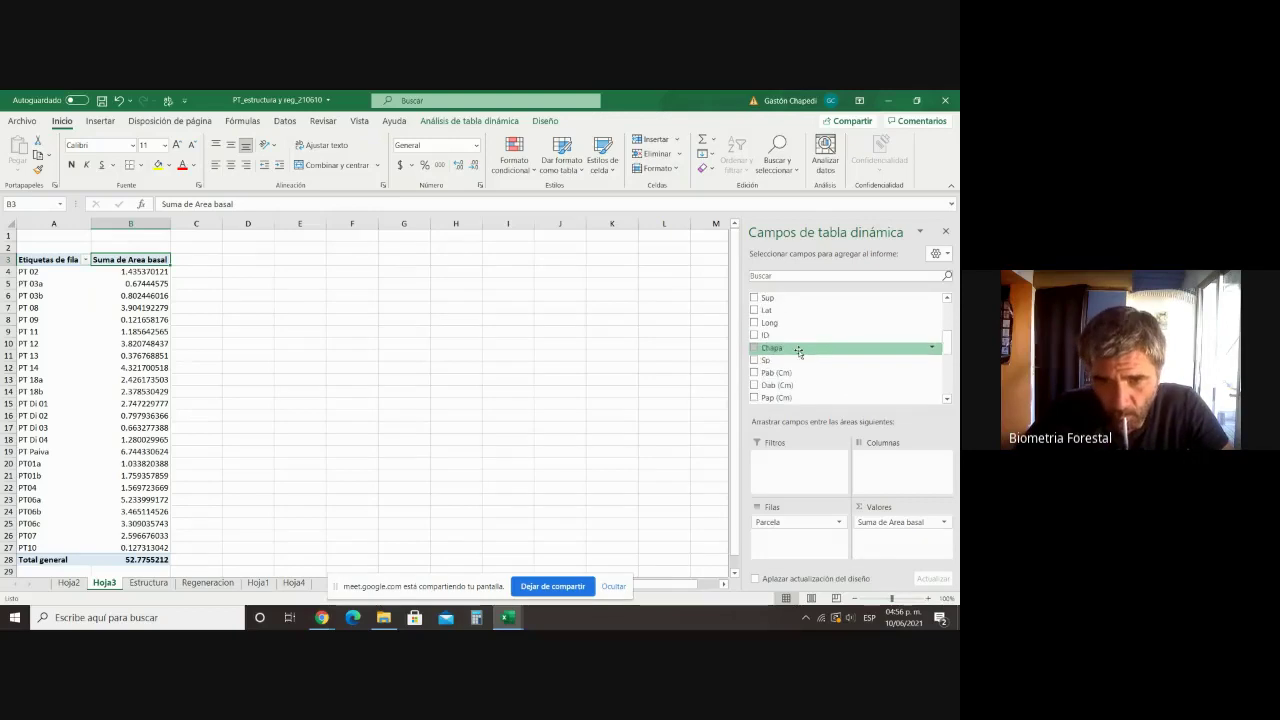
left_click_drag(799, 360, 873, 468)
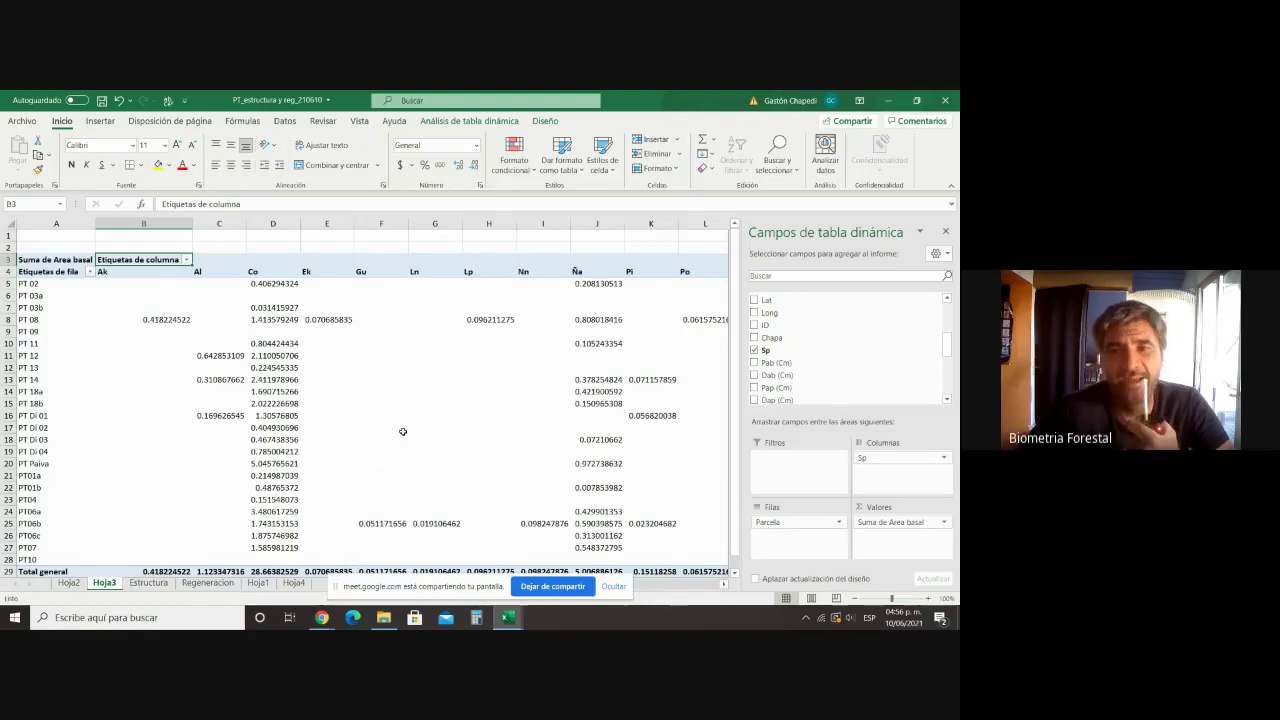
Step: Copy the pivot table's species columns Ak to Vi with headers and totals, and paste them without formatting into Hoja4 at D2
mouse_move(420, 382)
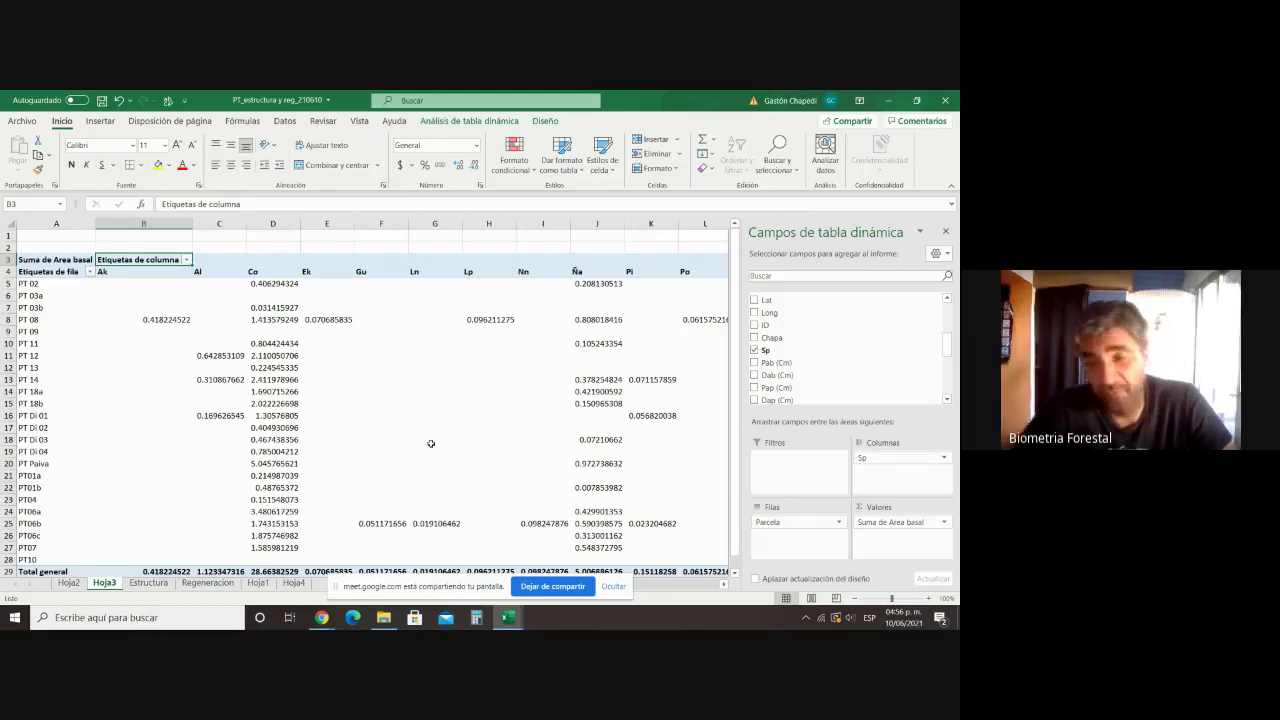
scroll(431, 443, "down", 1)
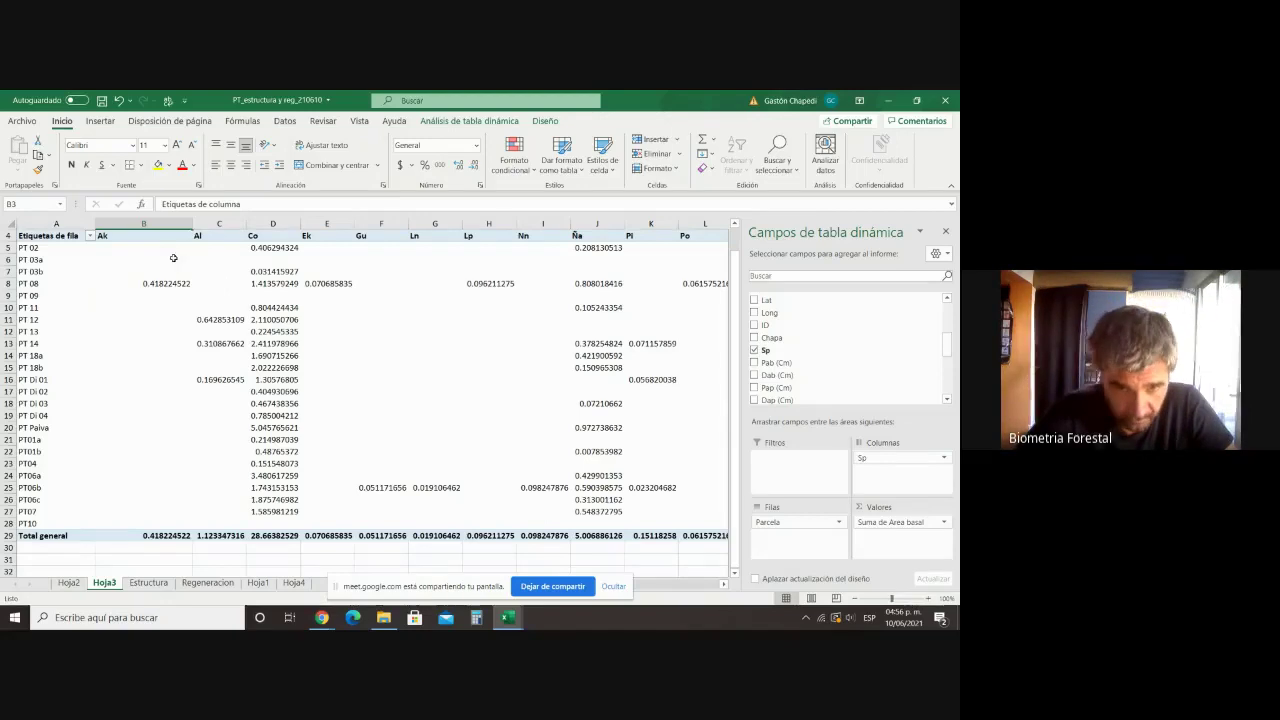
mouse_move(149, 249)
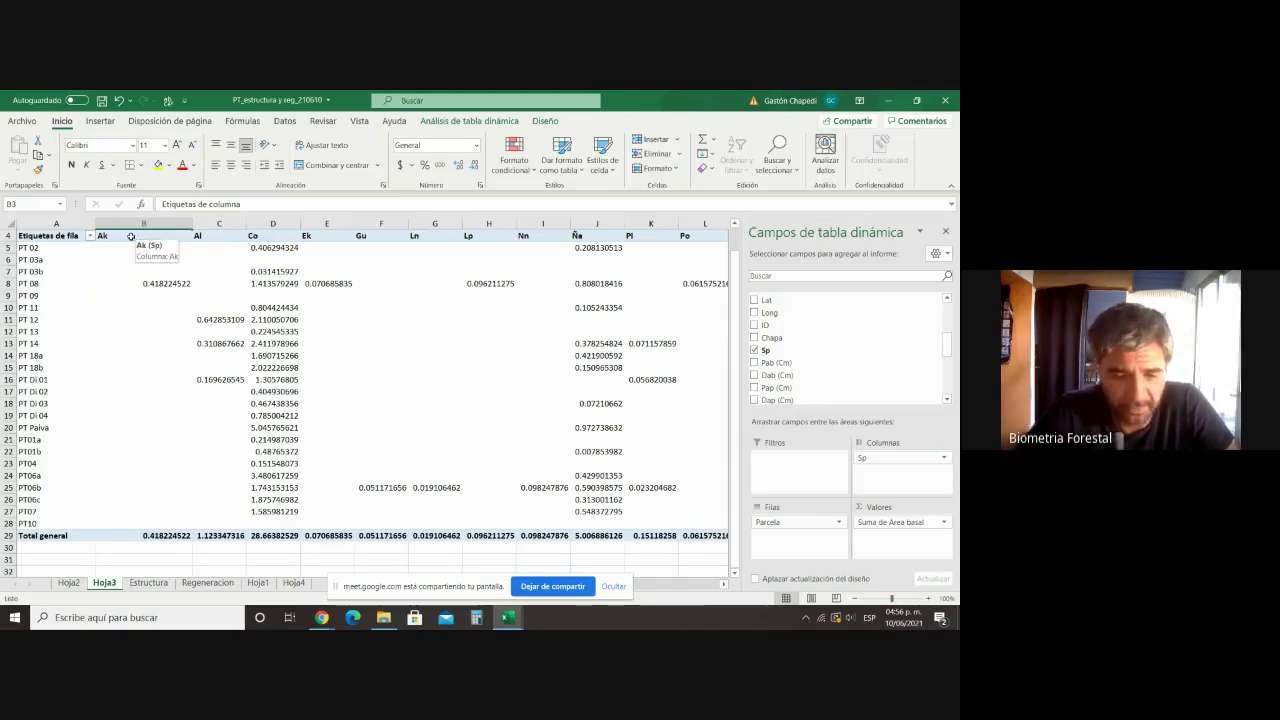
left_click(130, 236)
left_click_drag(130, 236, 608, 533)
right_click(588, 421)
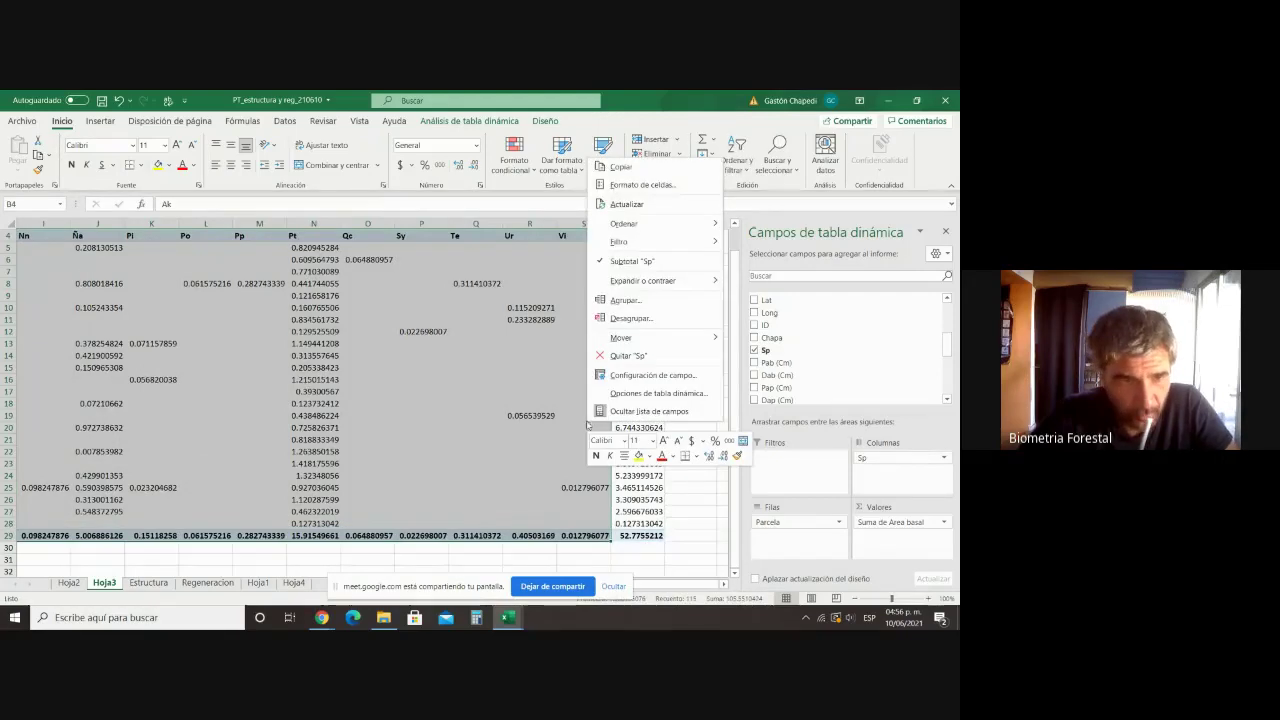
left_click(621, 167)
scroll(402, 404, "left", 3)
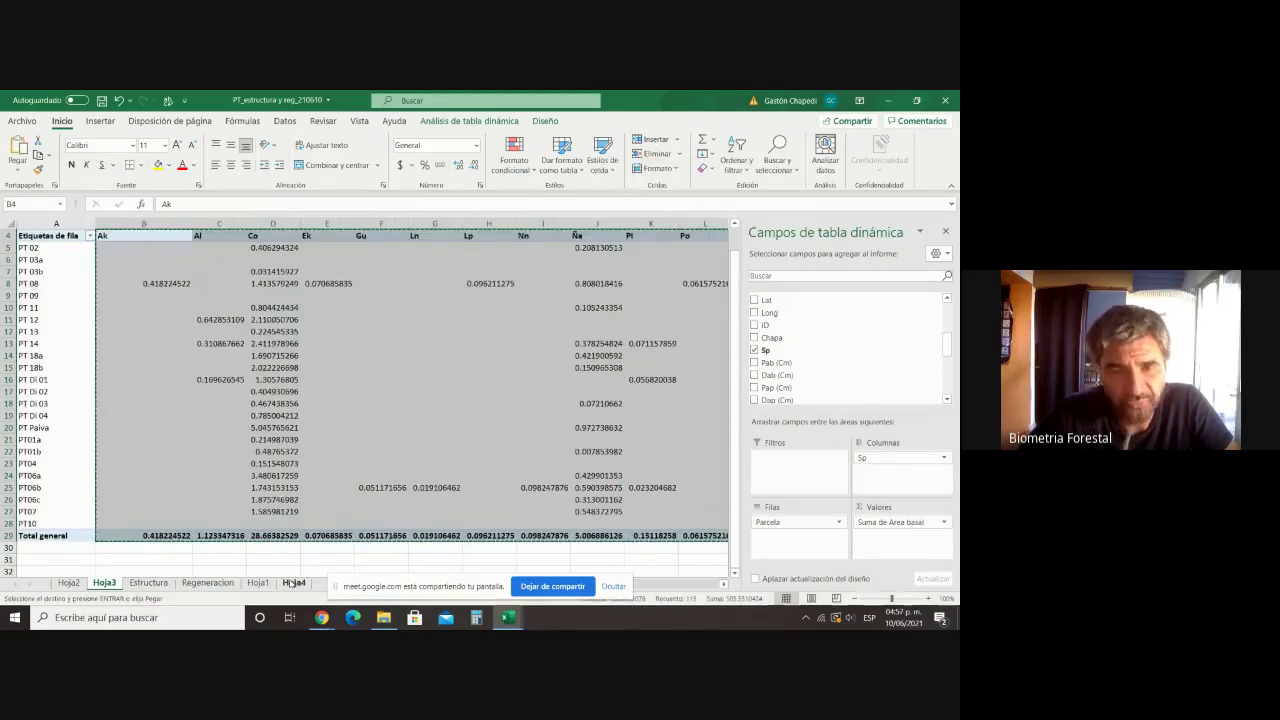
left_click(292, 582)
left_click(274, 245)
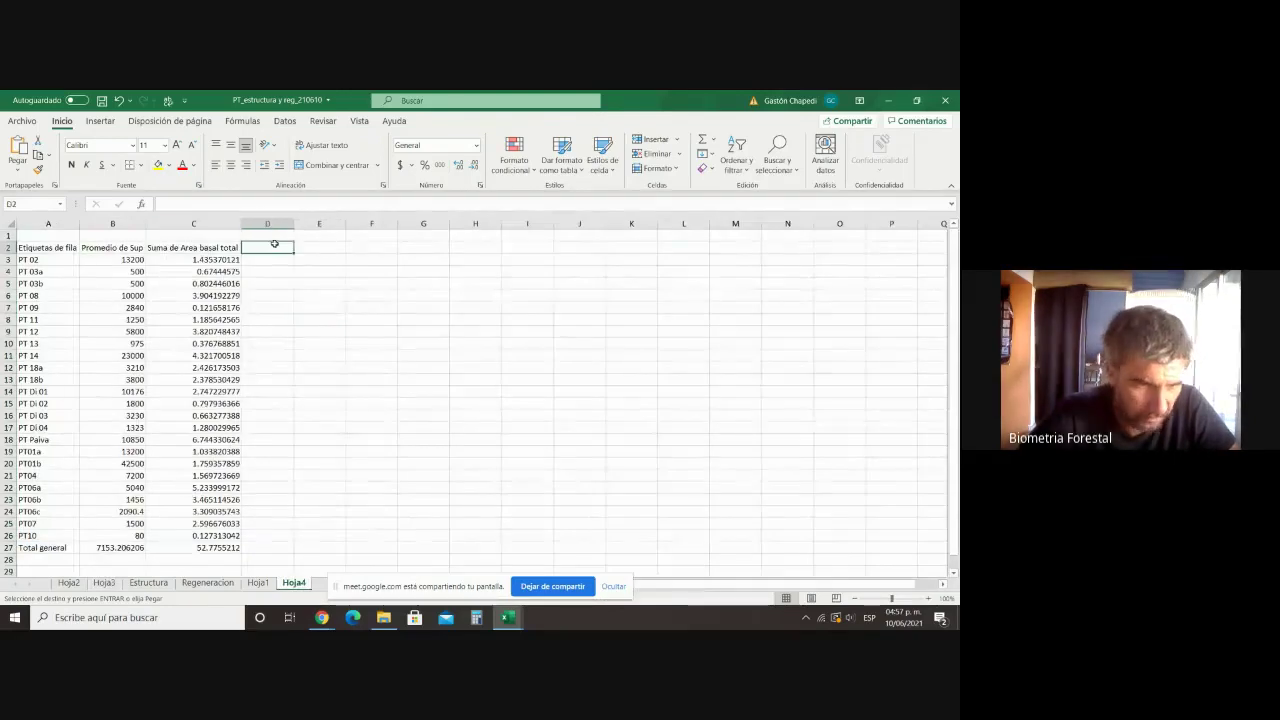
right_click(274, 245)
left_click(323, 308)
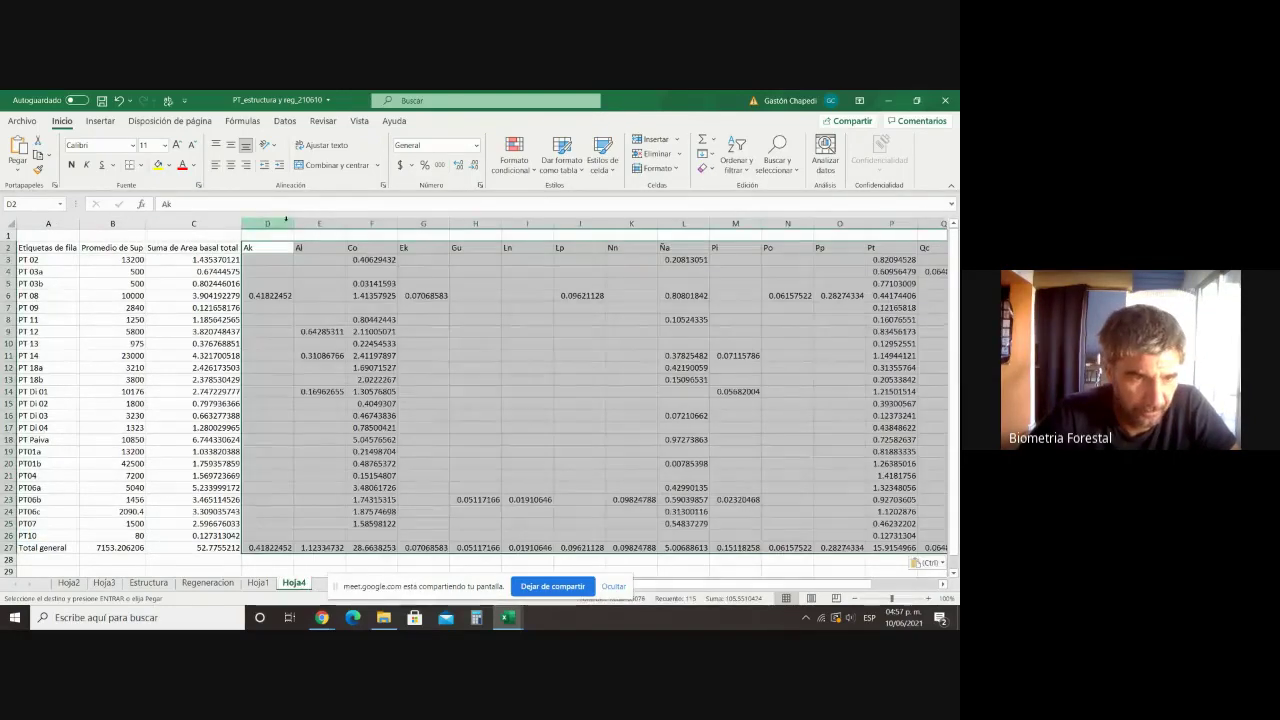
Step: Review the pasted basal area values by species in columns D to U of Hoja4
left_click_drag(288, 222, 814, 255)
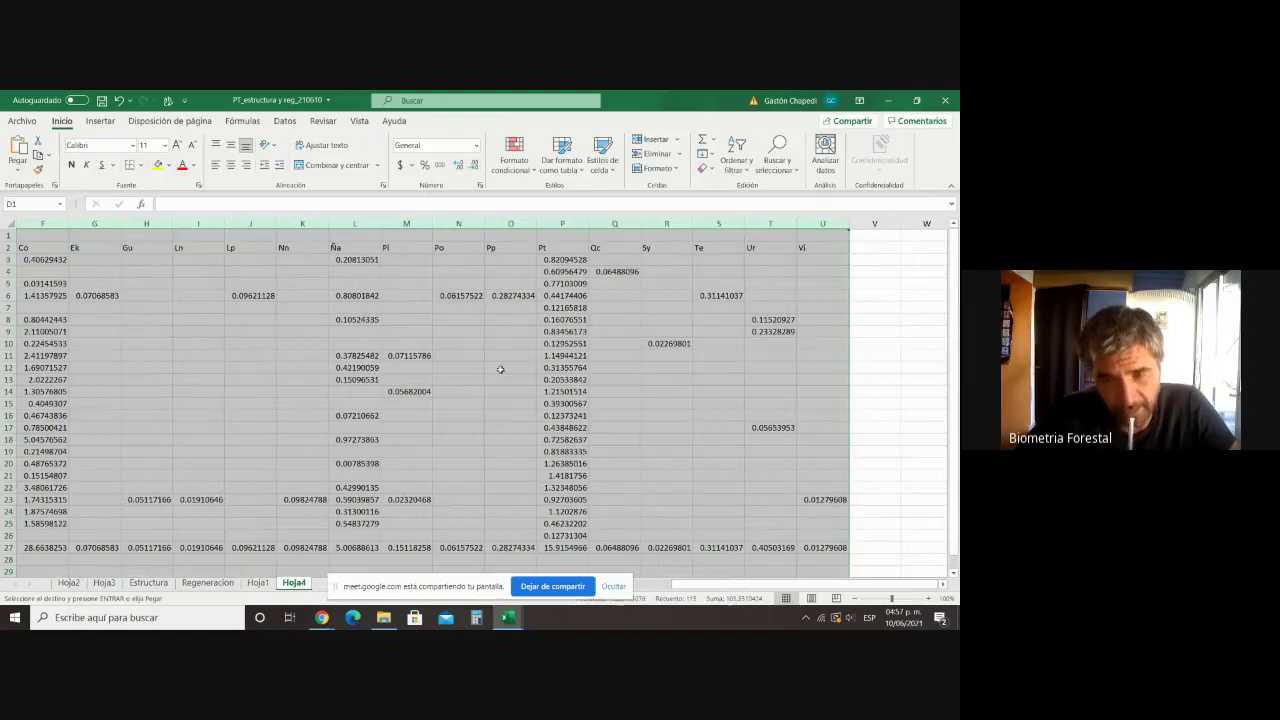
left_click(518, 404)
left_click_drag(728, 588, 627, 590)
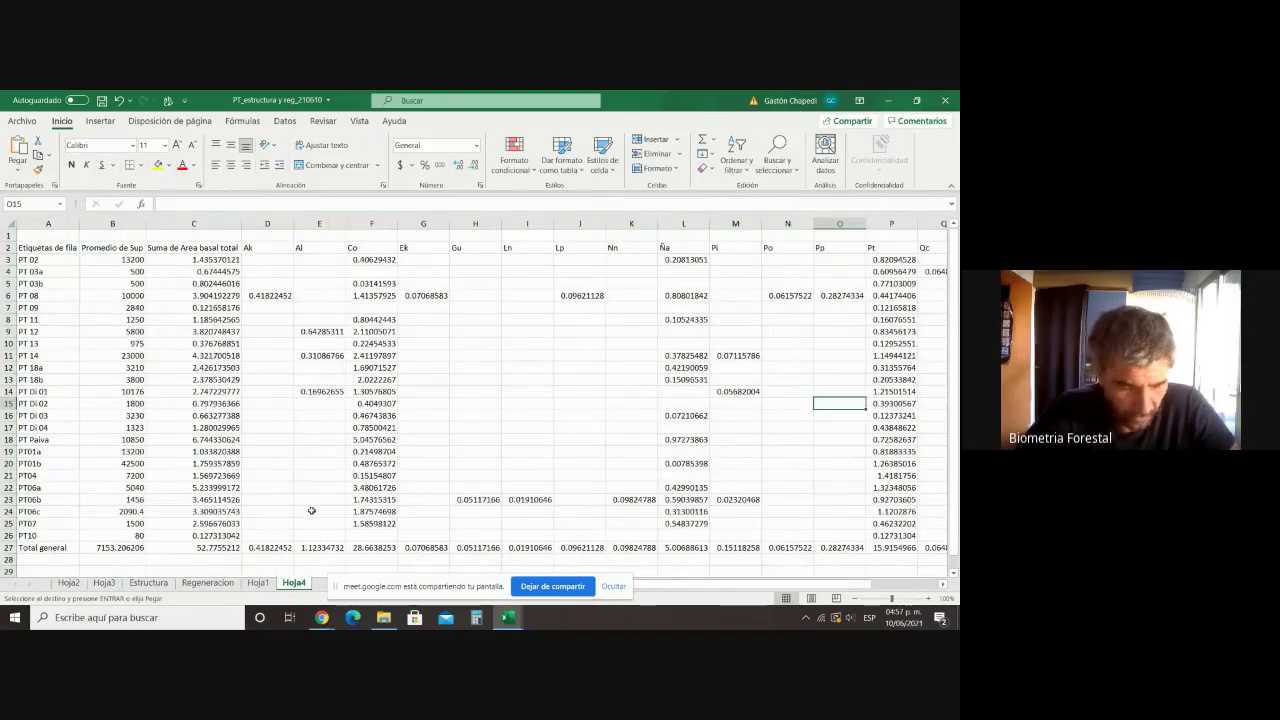
Step: Switch to the Hoja3 pivot table and find the Area basal field in its field list
left_click(104, 582)
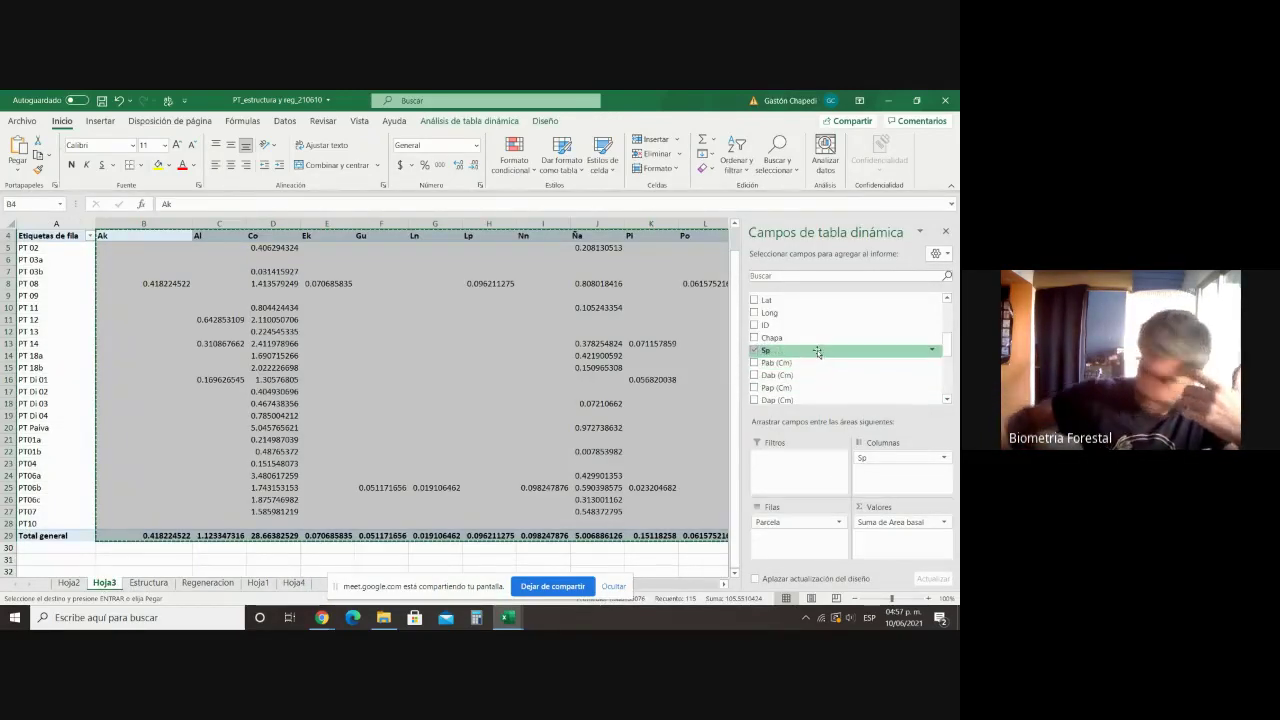
scroll(817, 352, "down", 2)
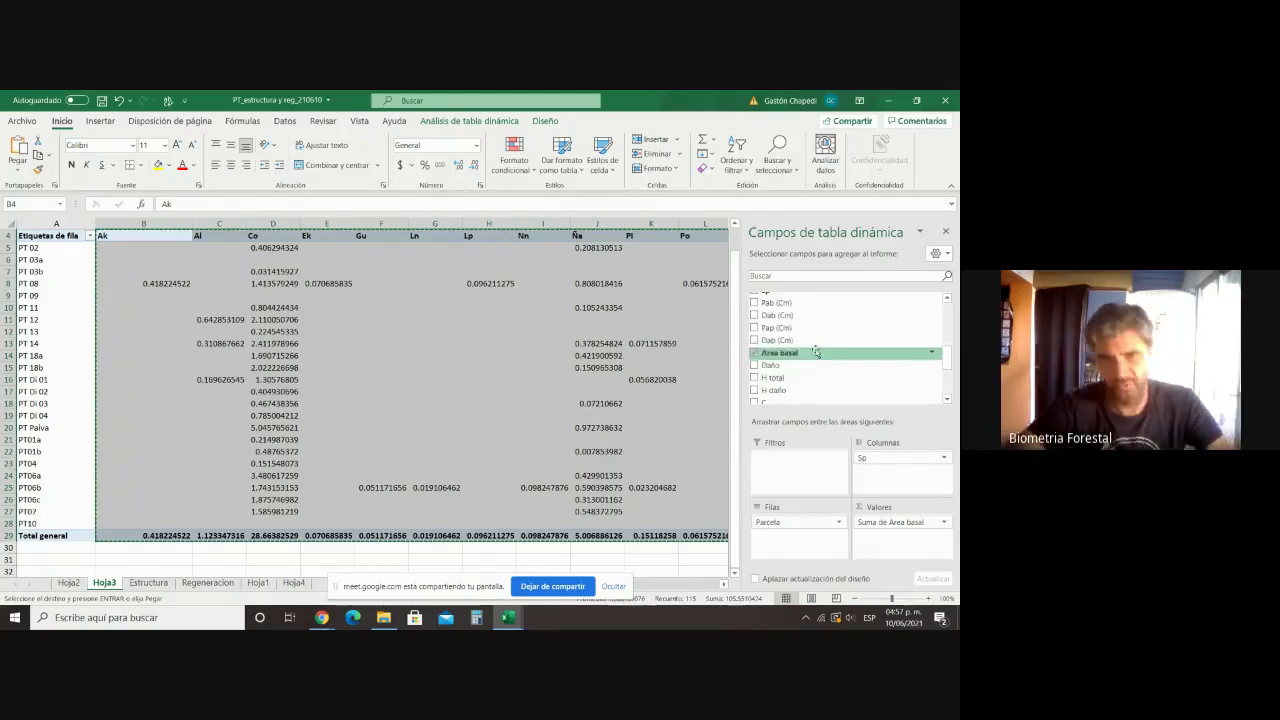
left_click(945, 524)
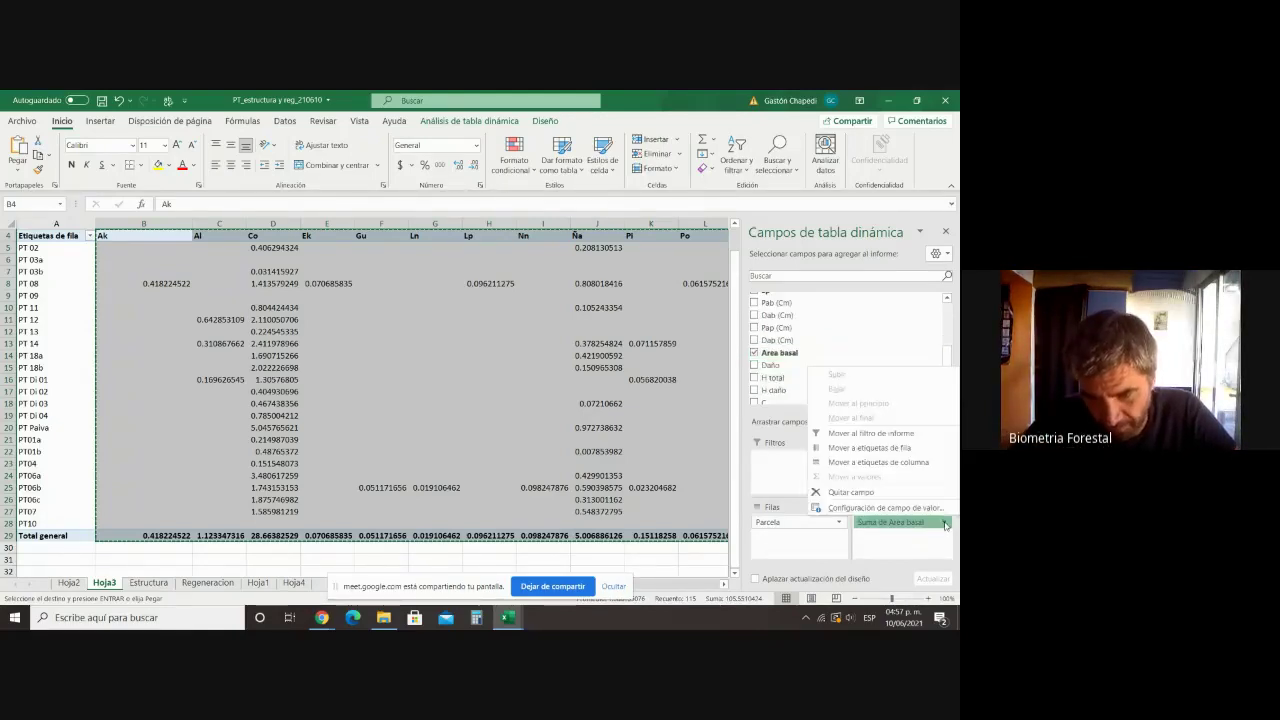
left_click(850, 492)
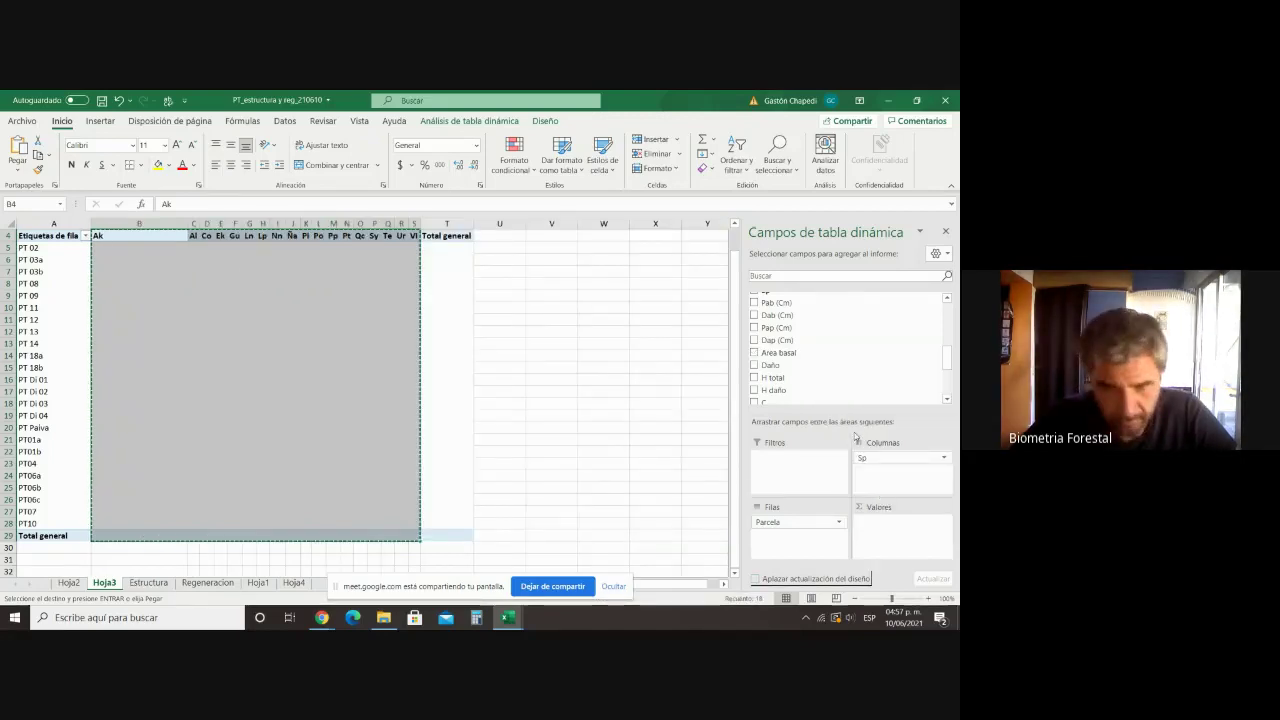
left_click(118, 100)
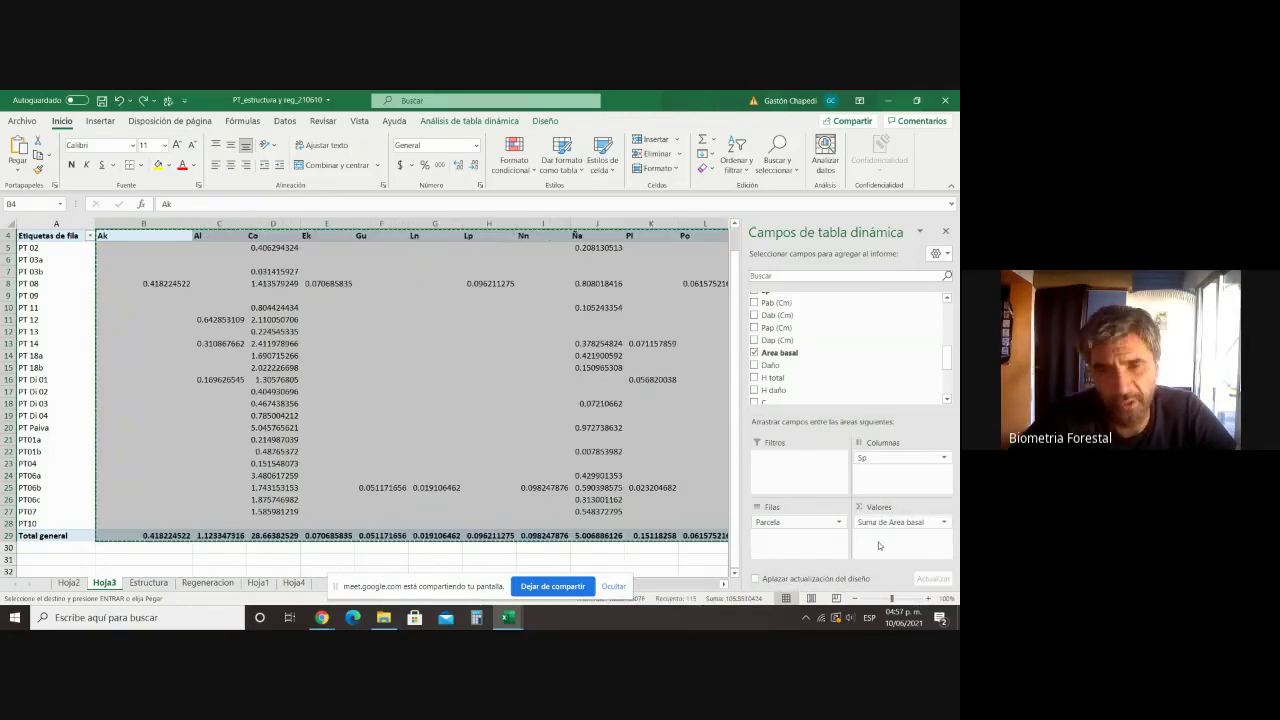
Step: Change the Area basal value field in Hoja3's pivot table to be summarized by count (Recuento)
left_click(943, 523)
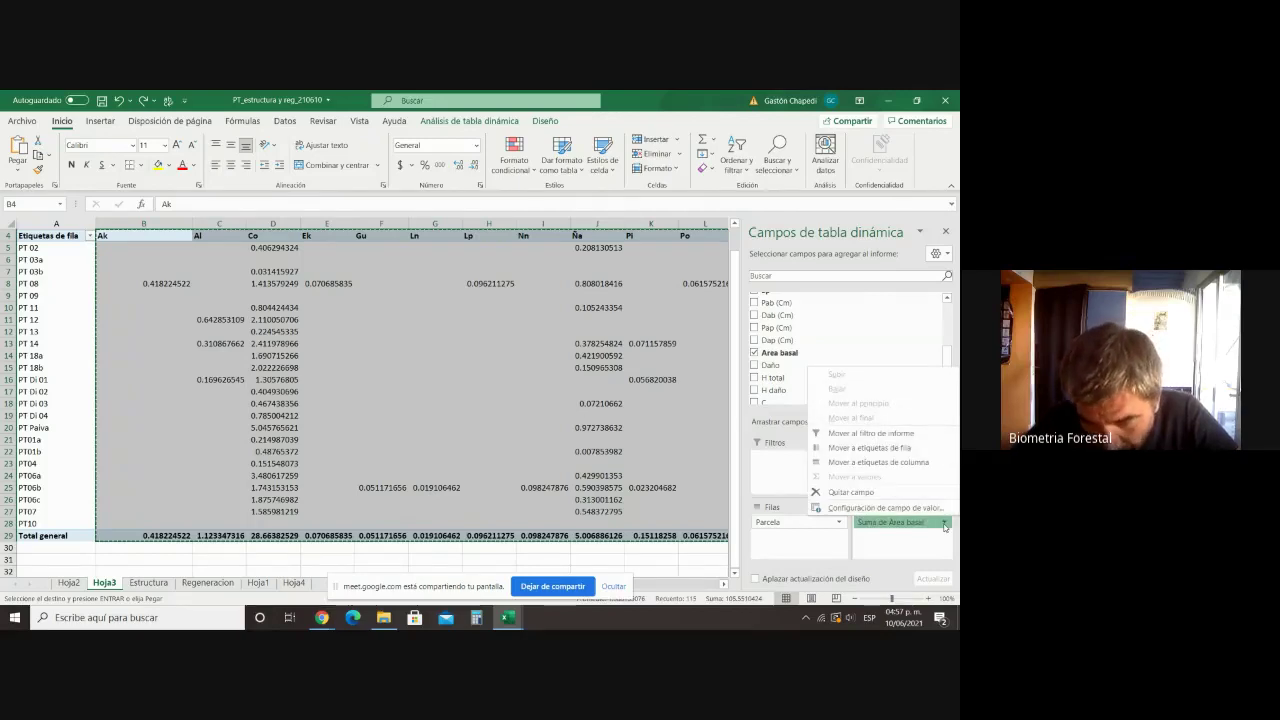
left_click(885, 507)
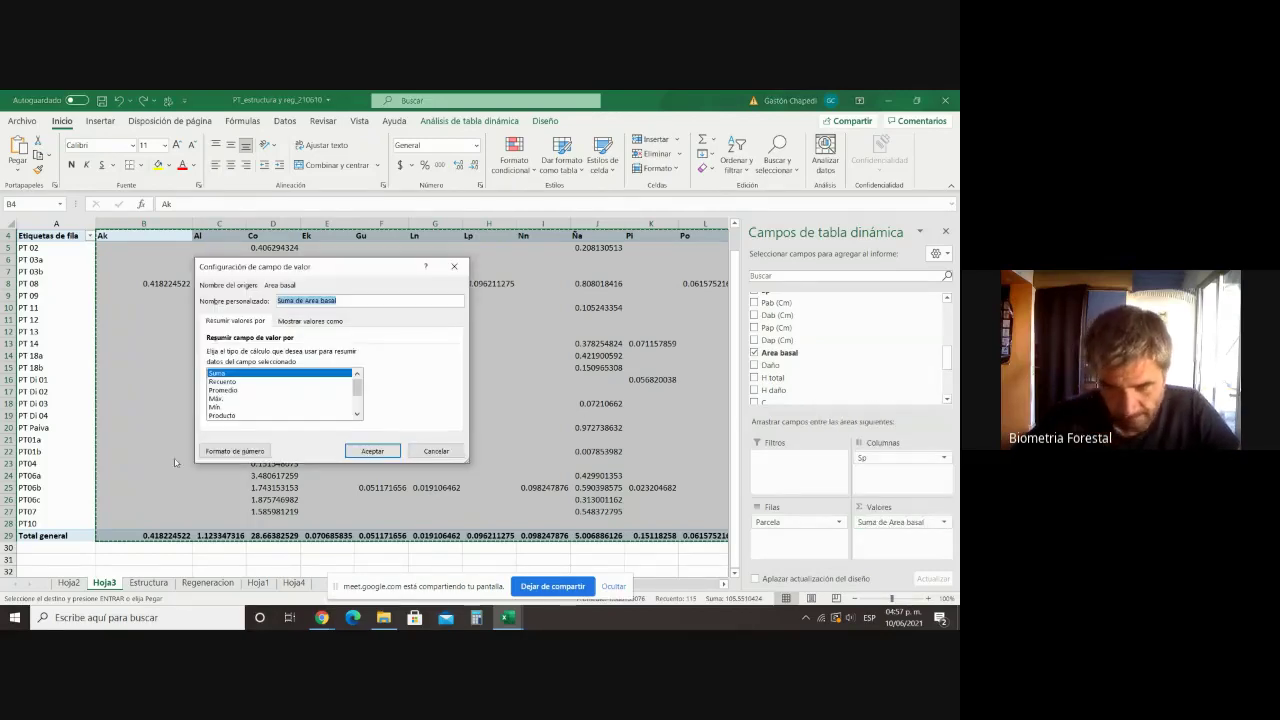
scroll(227, 414, "down", 1)
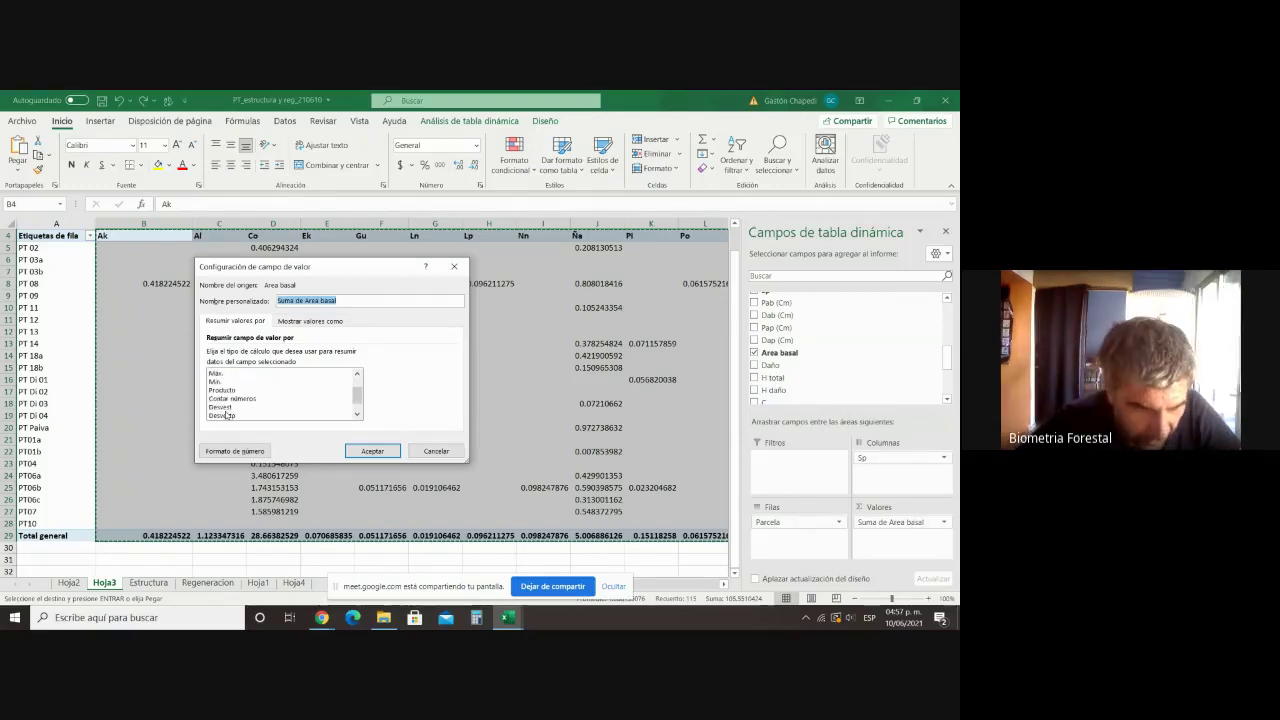
scroll(227, 414, "down", 1)
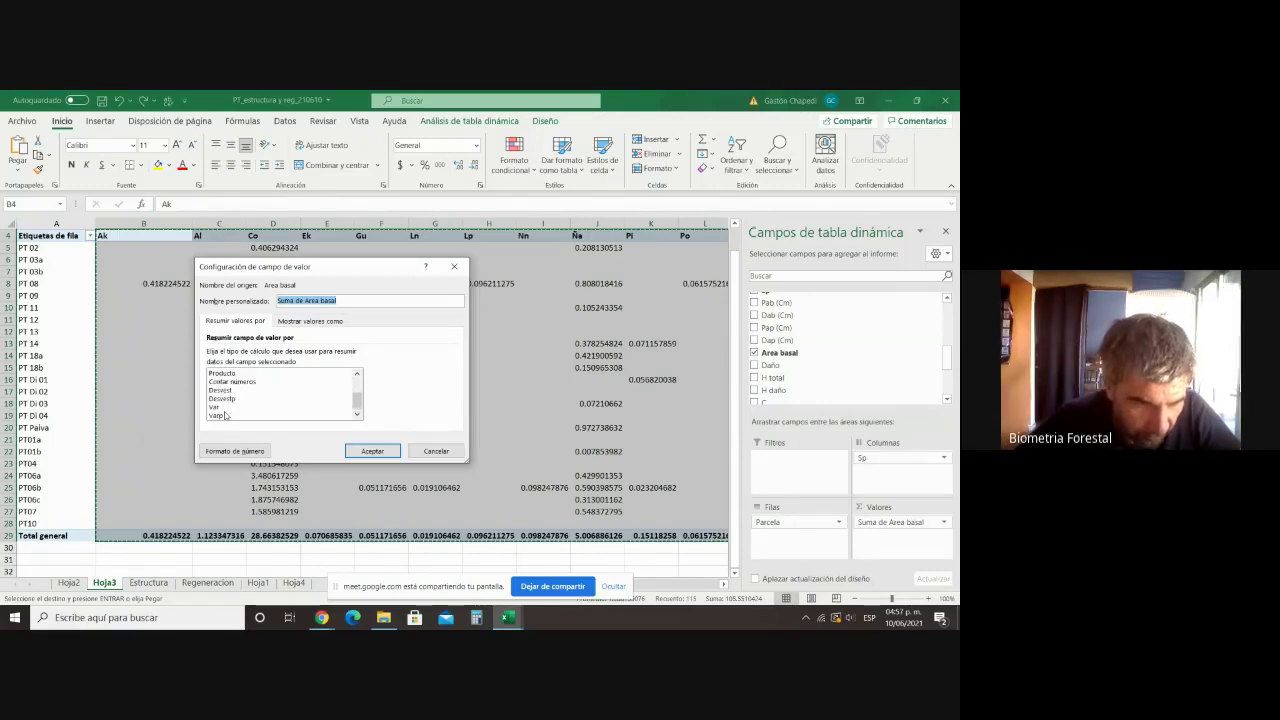
scroll(227, 414, "up", 2)
left_click(228, 382)
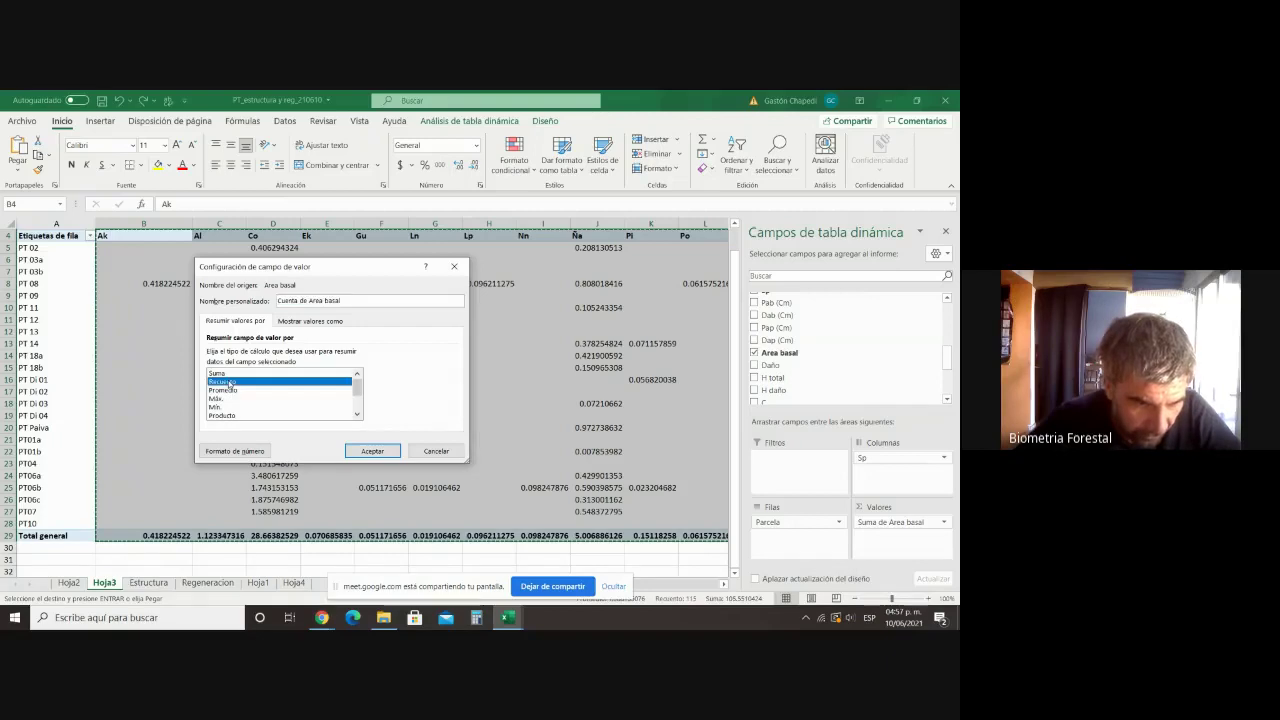
left_click(370, 451)
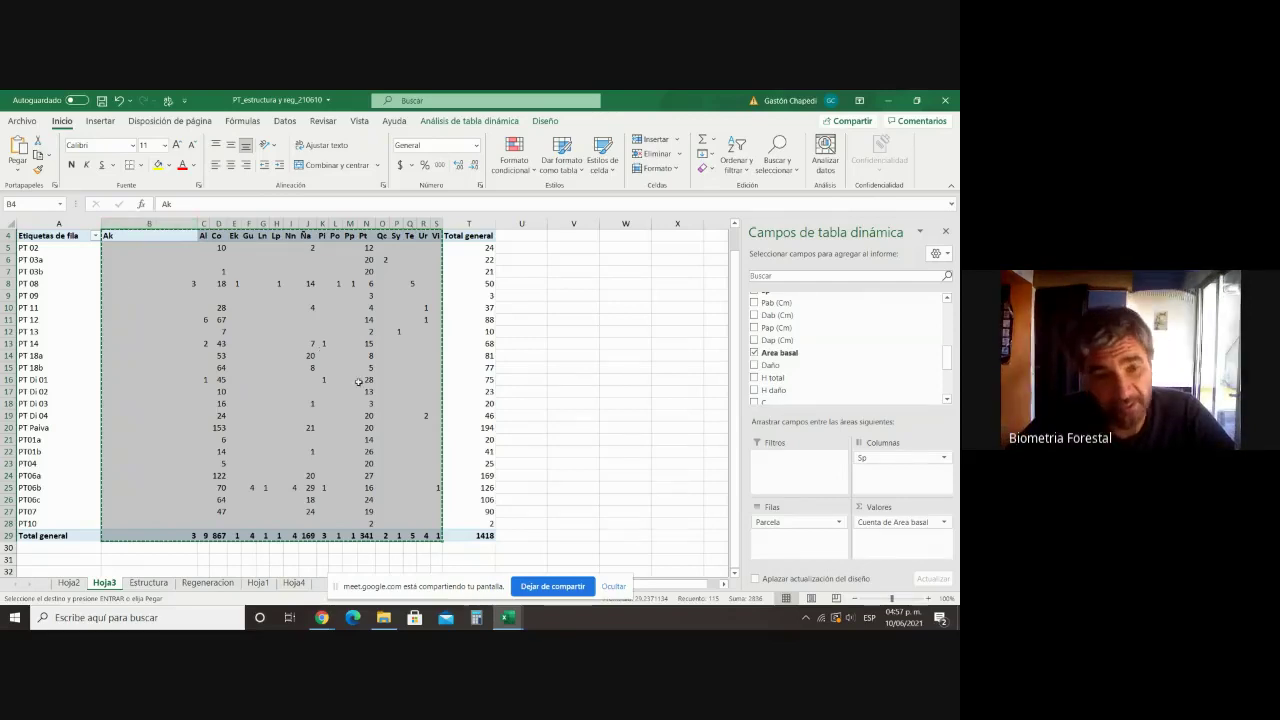
Step: Copy the pivot table's count columns from Ak through Total general, including headers and the totals row
key("shift+Right")
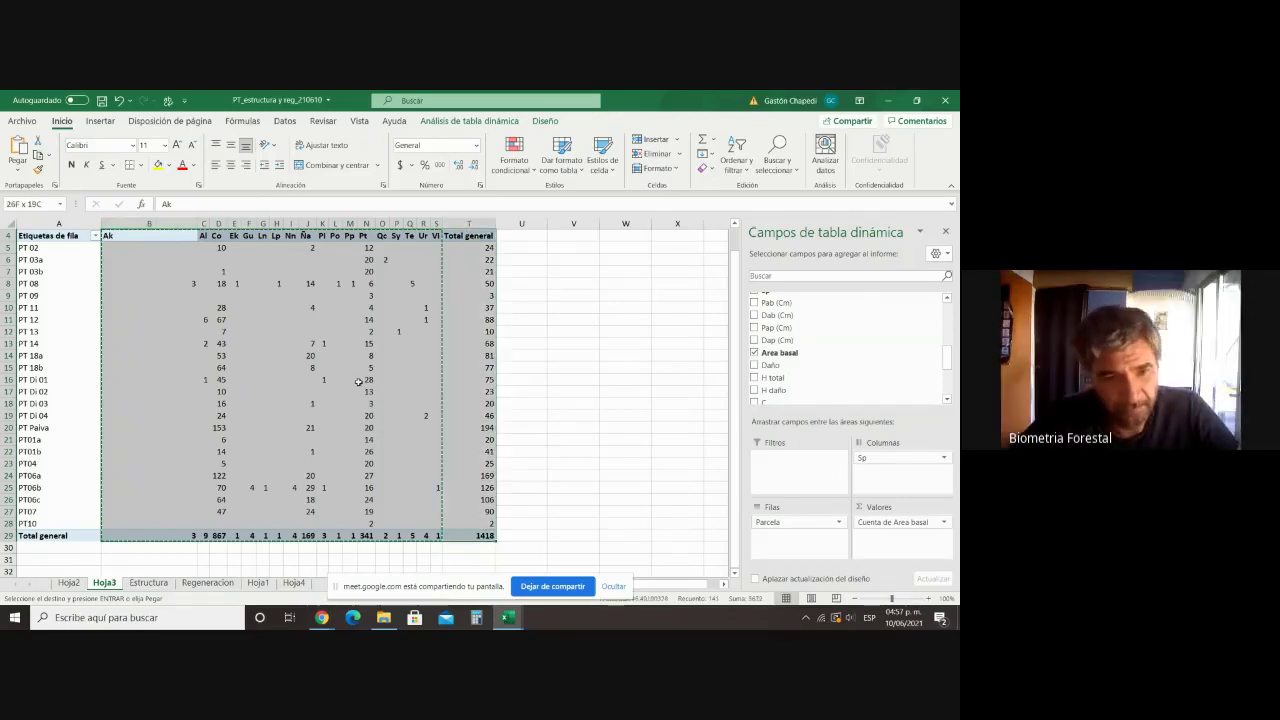
right_click(420, 270)
key("Escape")
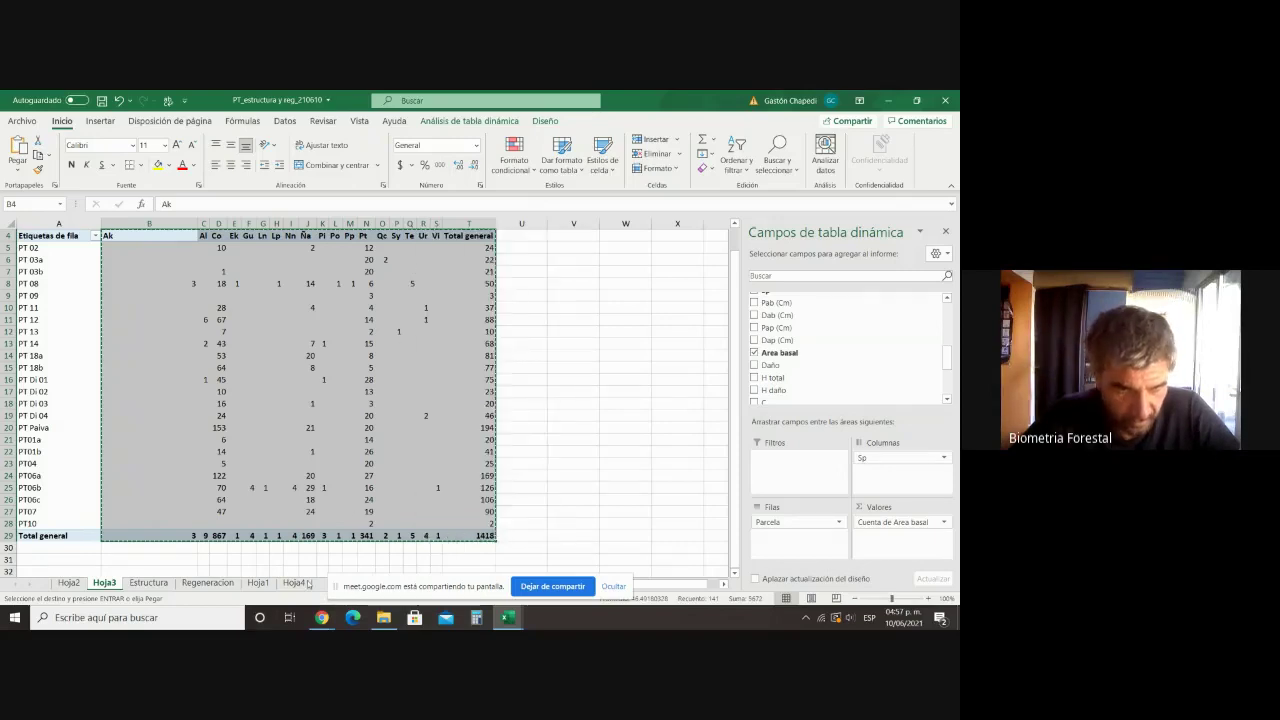
Step: Paste the copied species counts as values into Hoja4 at D29, below the basal area table
left_click(294, 583)
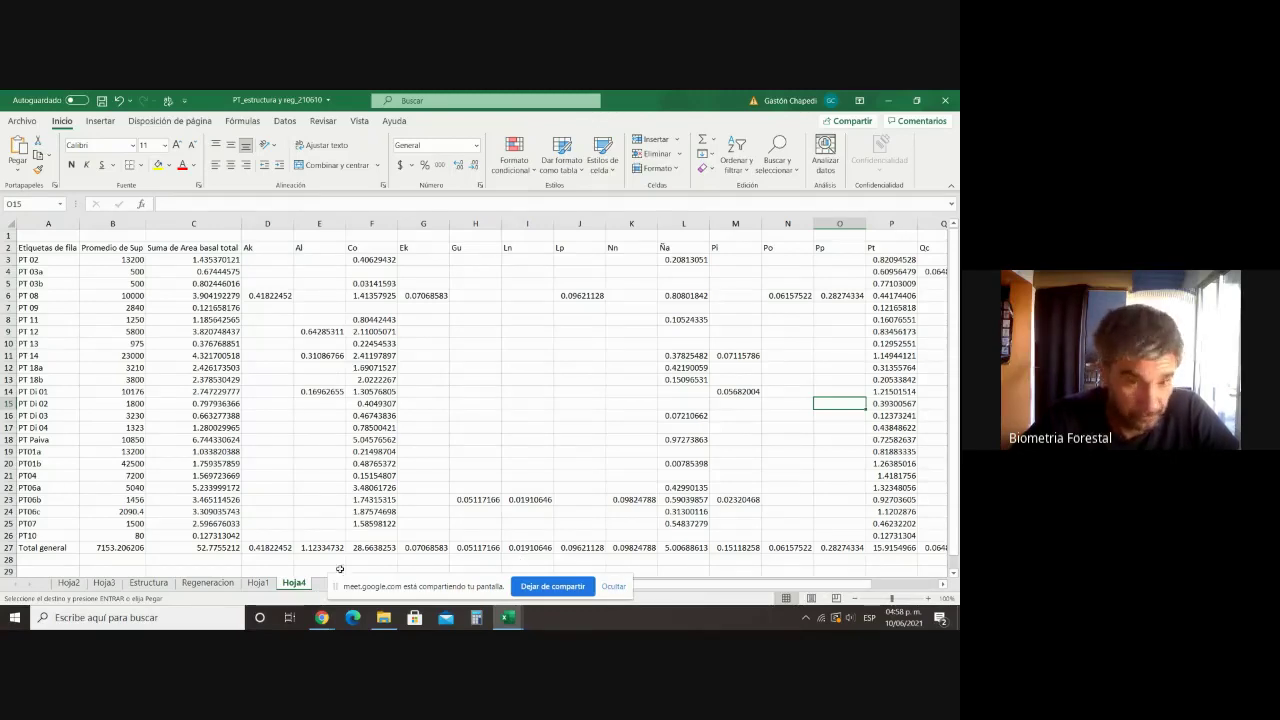
scroll(285, 549, "down", 1)
scroll(285, 549, "up", 1)
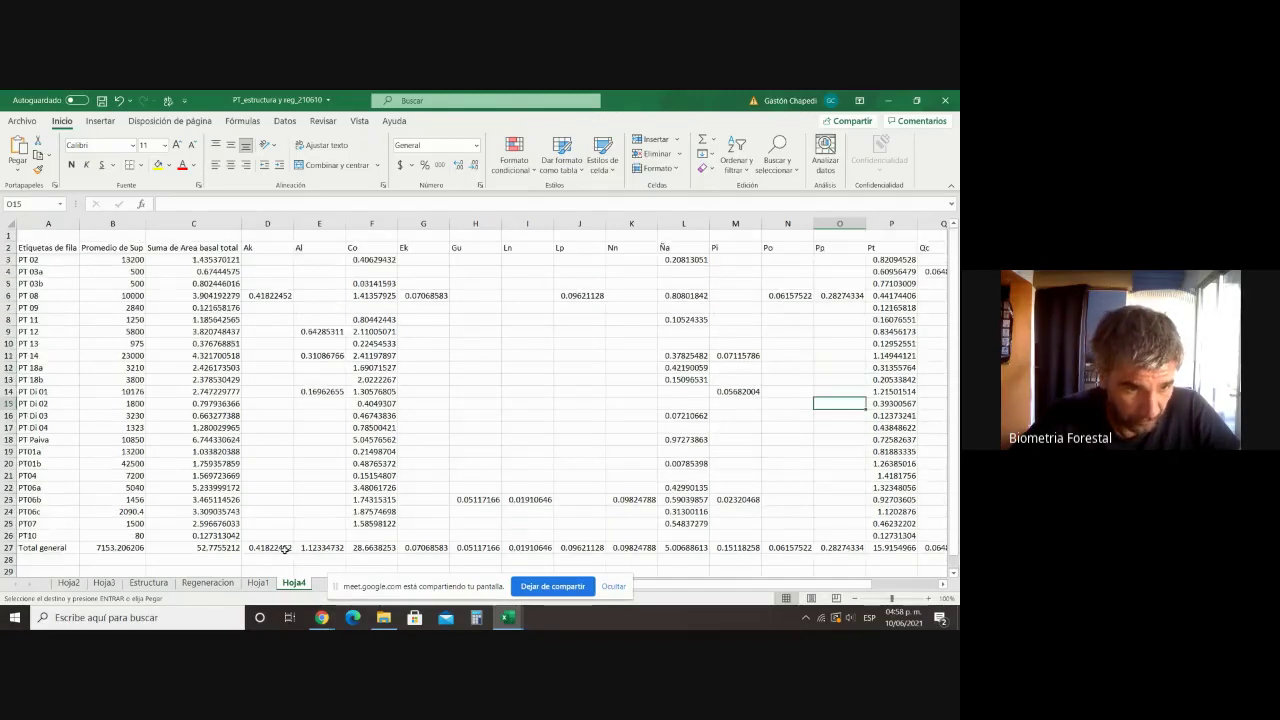
left_click(278, 557)
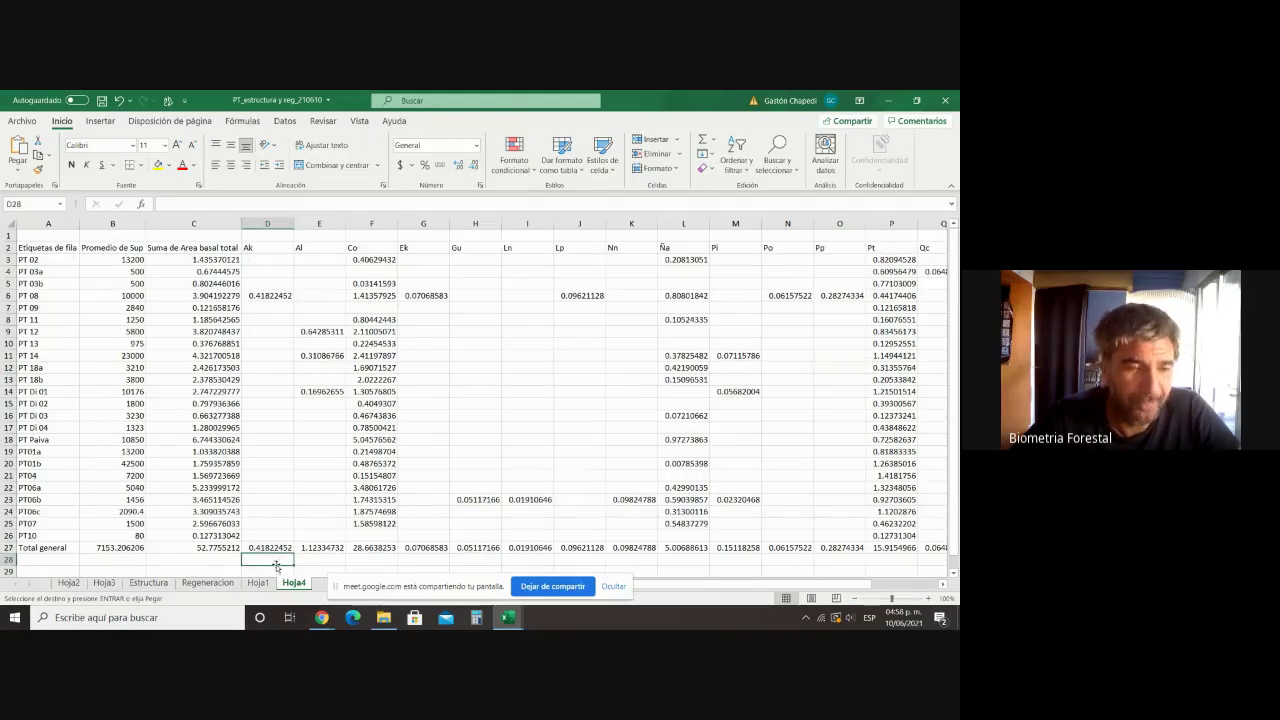
right_click(278, 557)
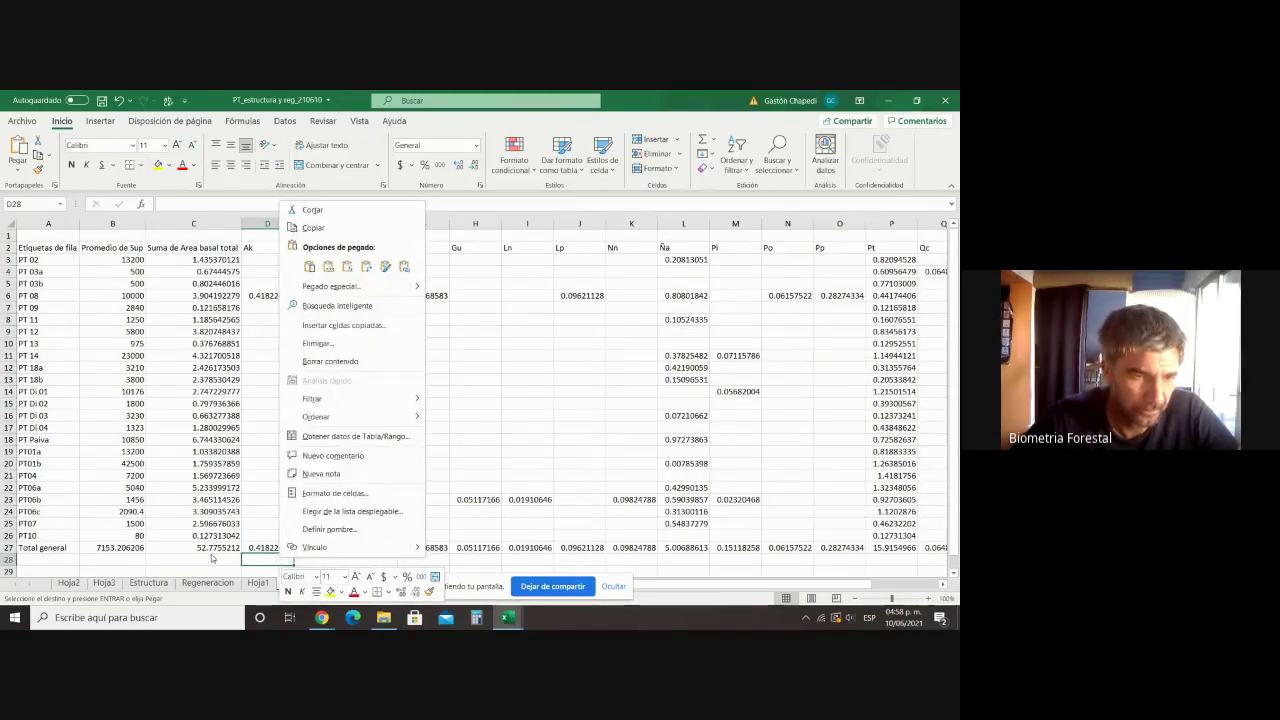
scroll(255, 550, "down", 1)
left_click(257, 527)
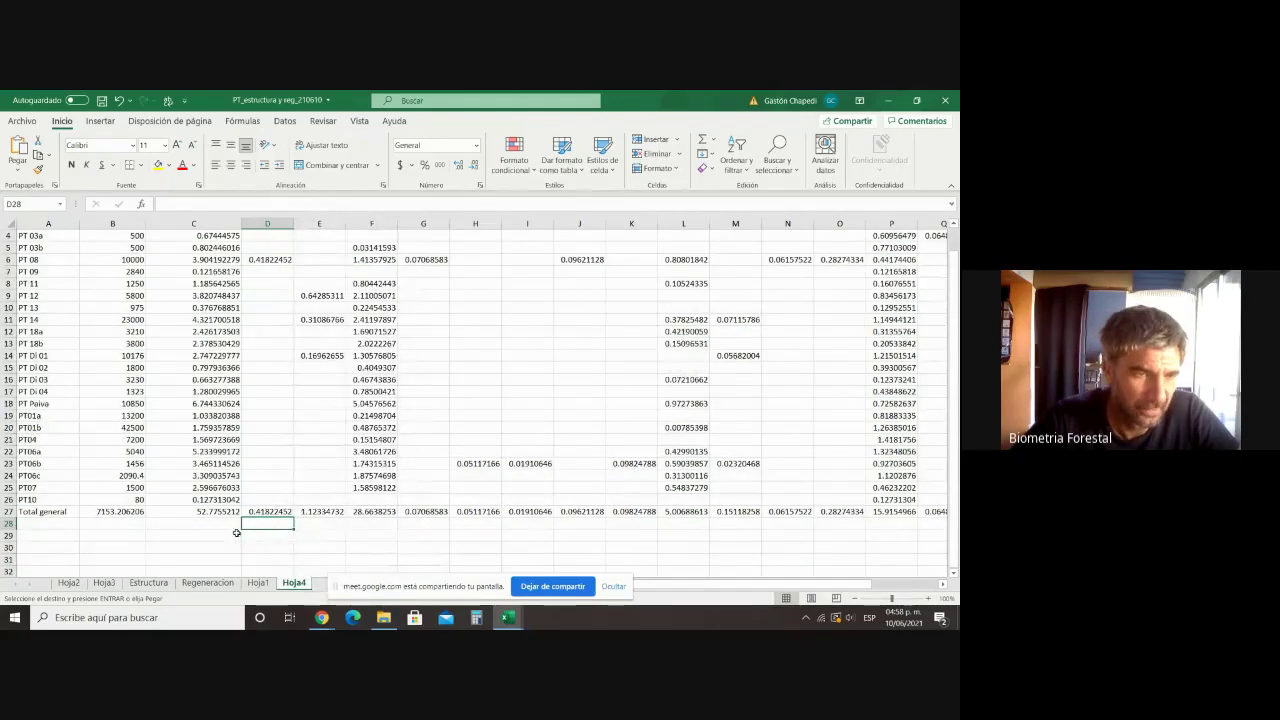
scroll(251, 537, "down", 2)
left_click(265, 466)
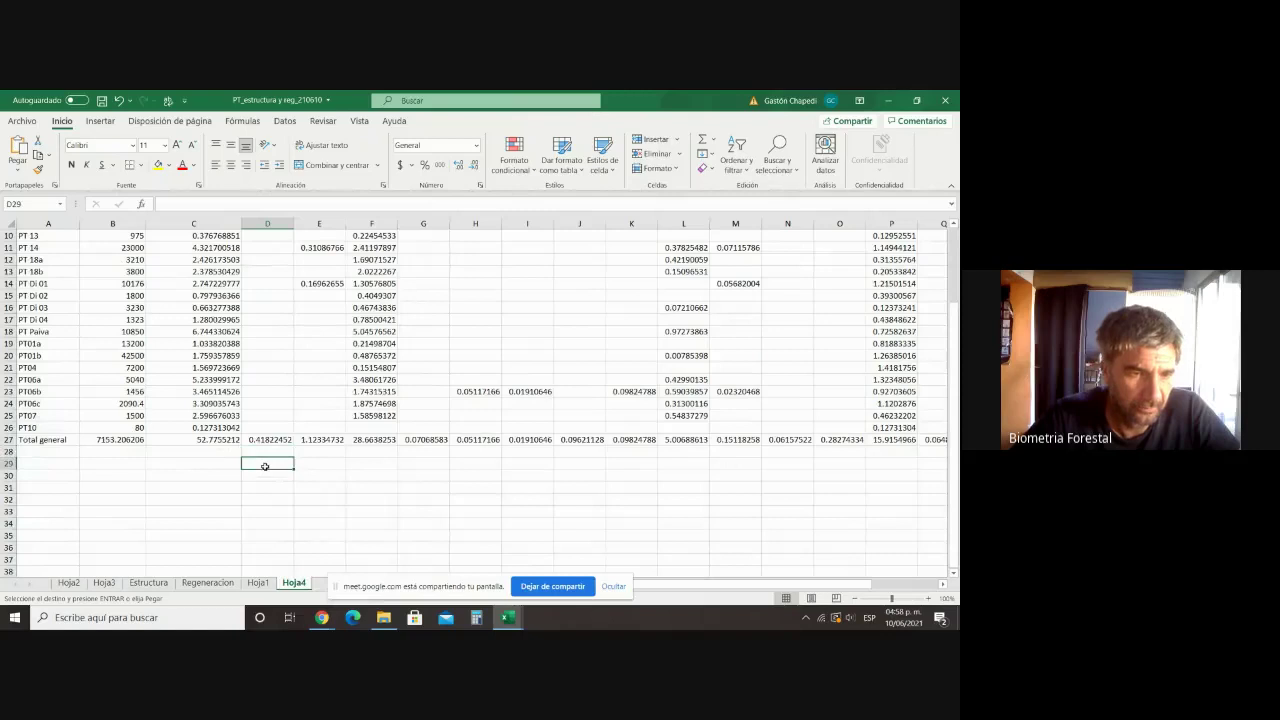
right_click(265, 466)
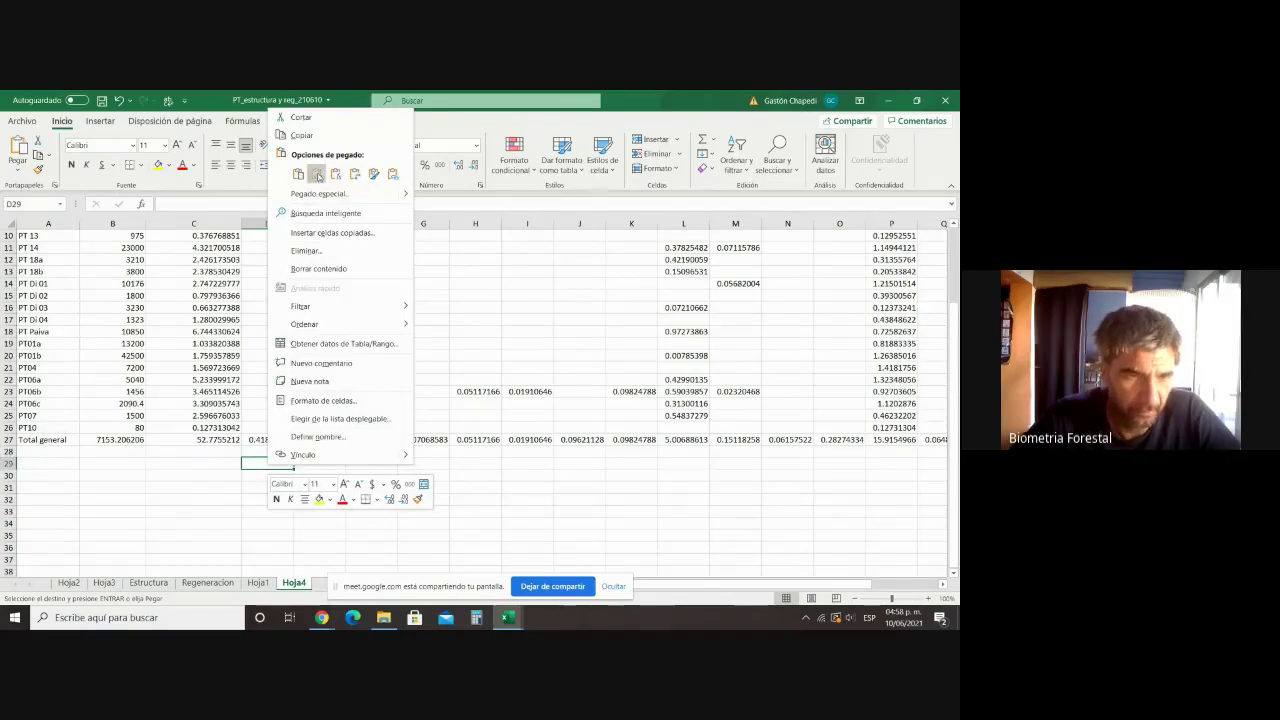
left_click(317, 176)
Step: Cut the Total general column of the count table, V29 to V54 in Hoja4
scroll(331, 333, "up", 1)
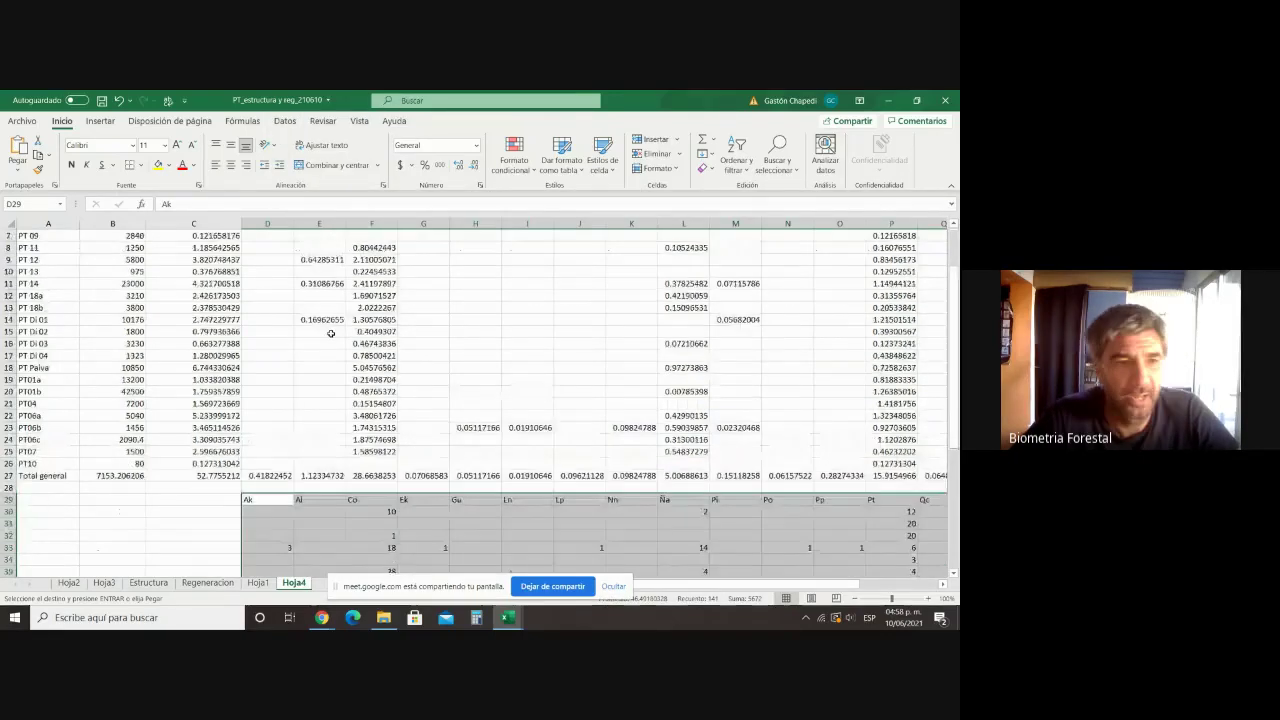
scroll(331, 333, "down", 2)
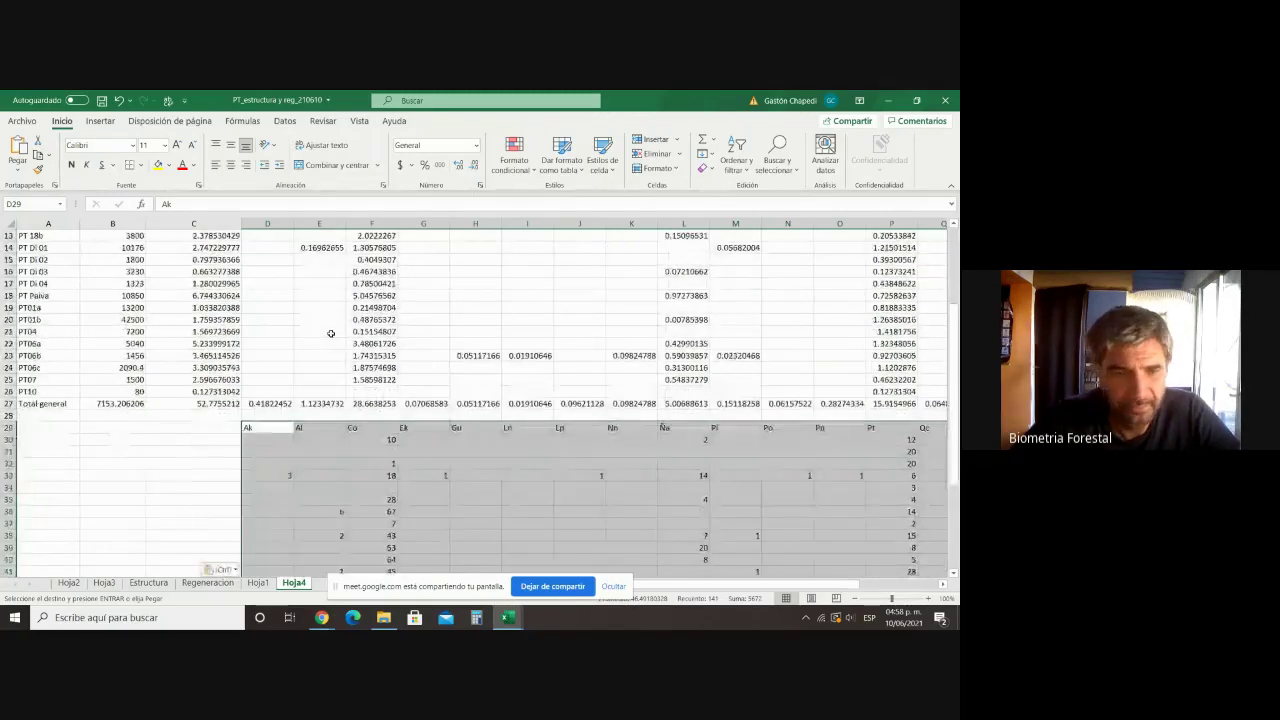
scroll(331, 333, "down", 1)
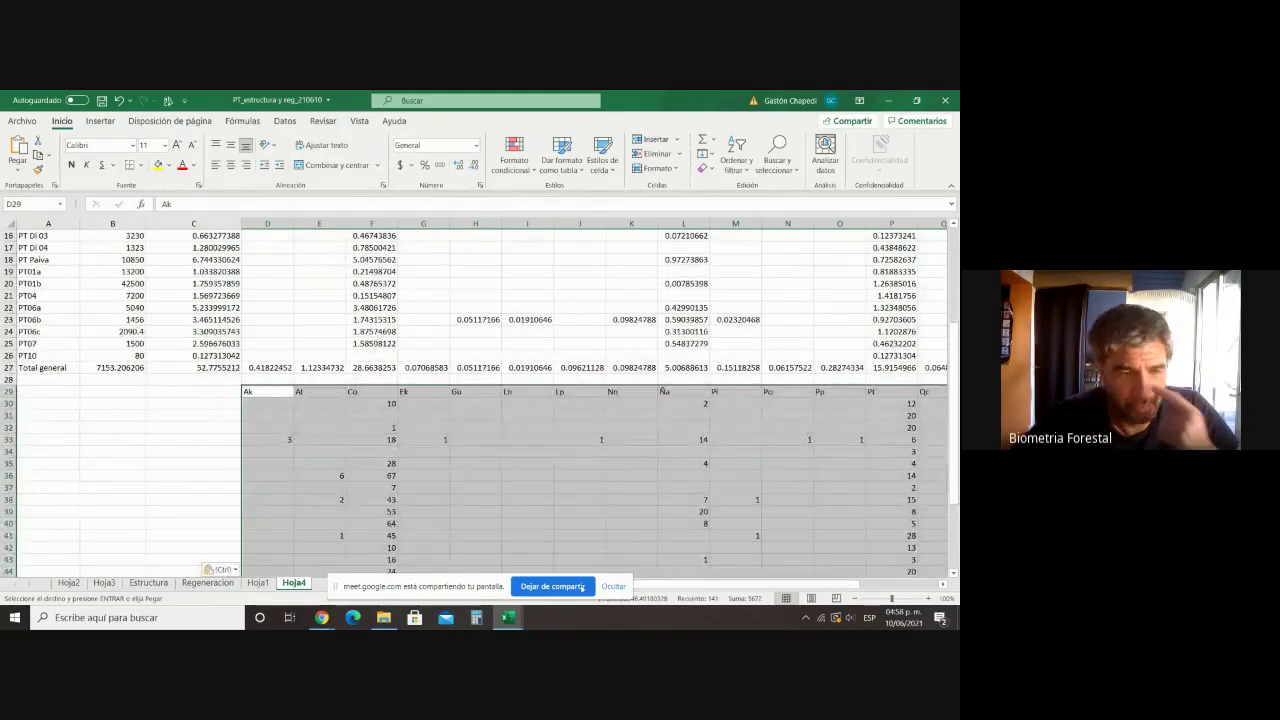
scroll(711, 489, "up", 1)
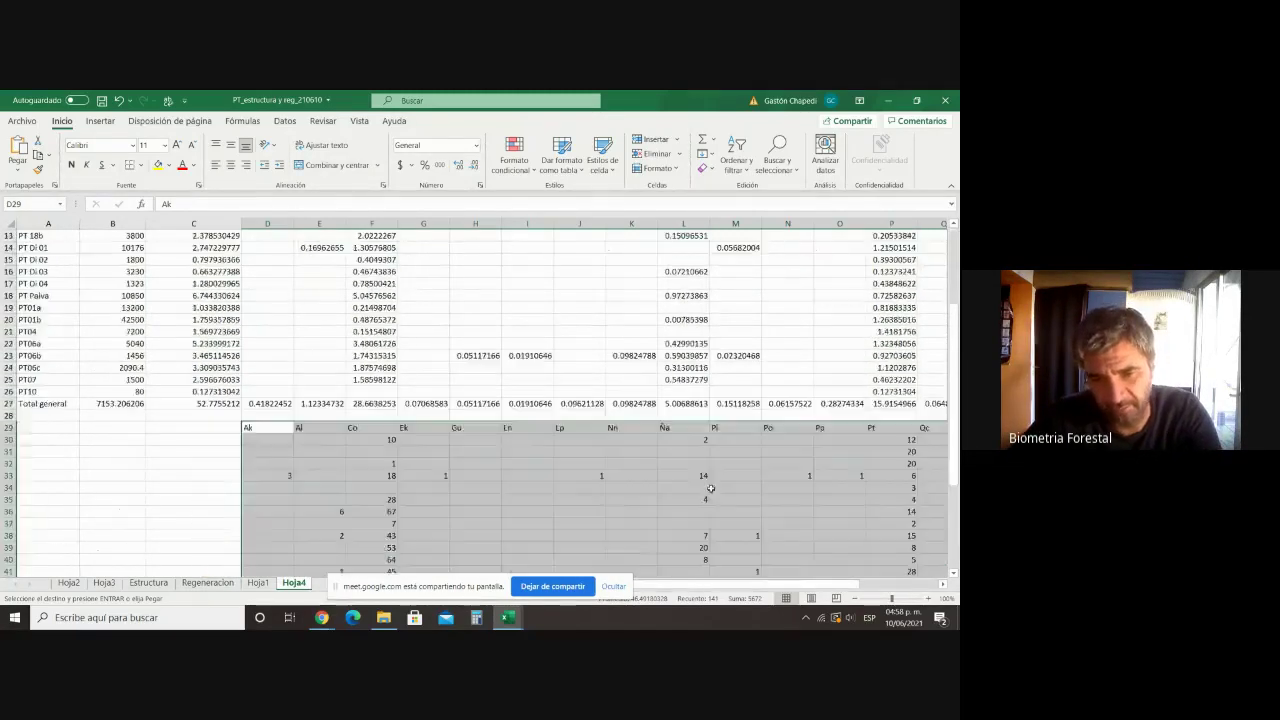
scroll(906, 535, "down", 3)
scroll(828, 585, "right", 3)
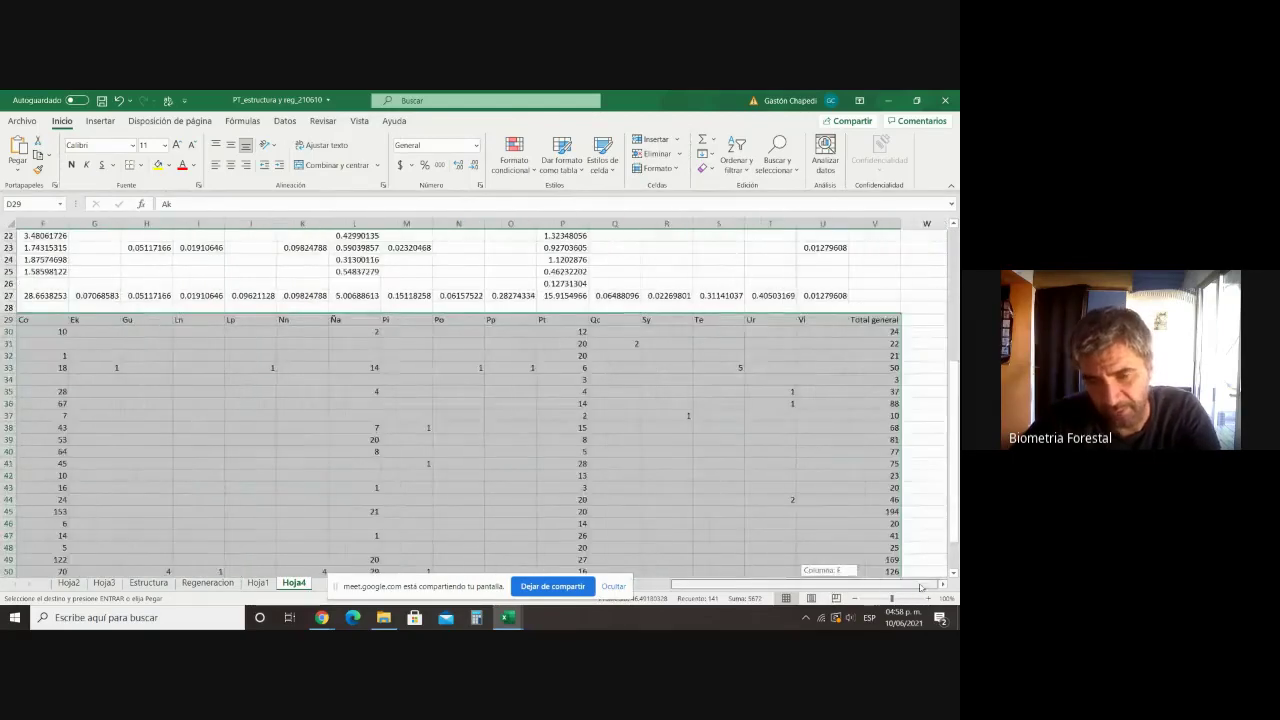
left_click_drag(872, 318, 887, 583)
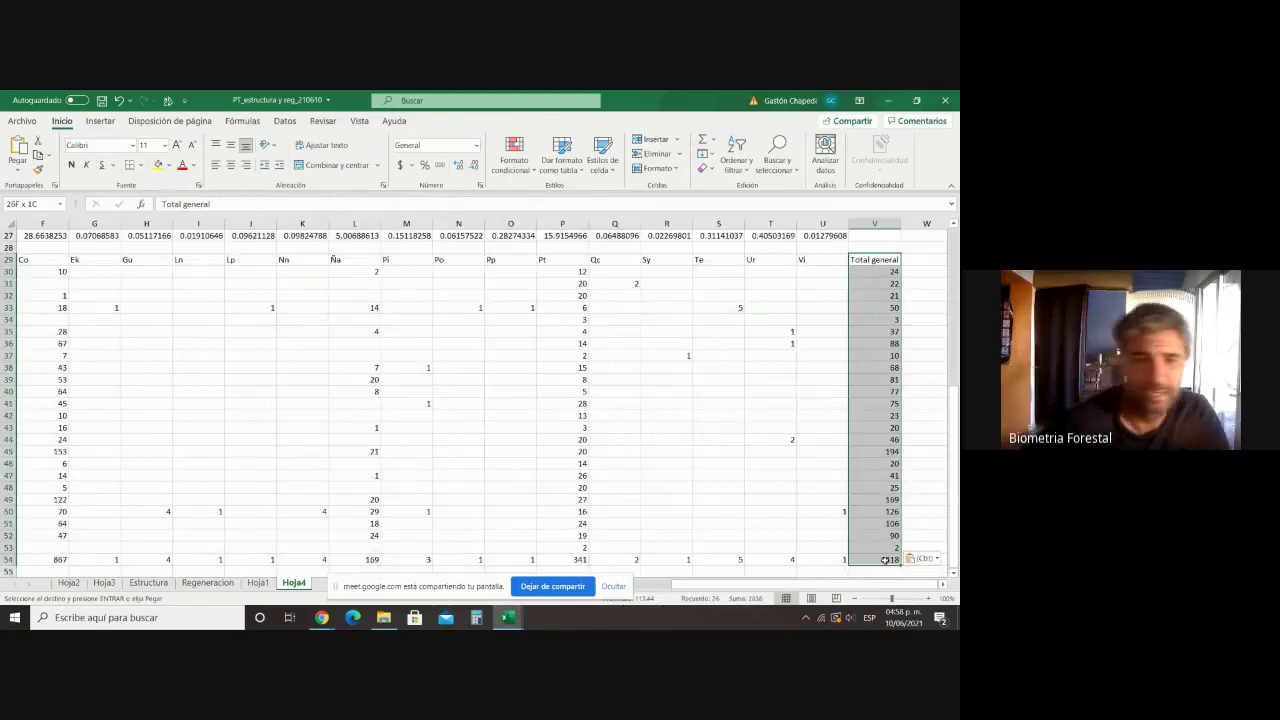
right_click(892, 545)
left_click(767, 179)
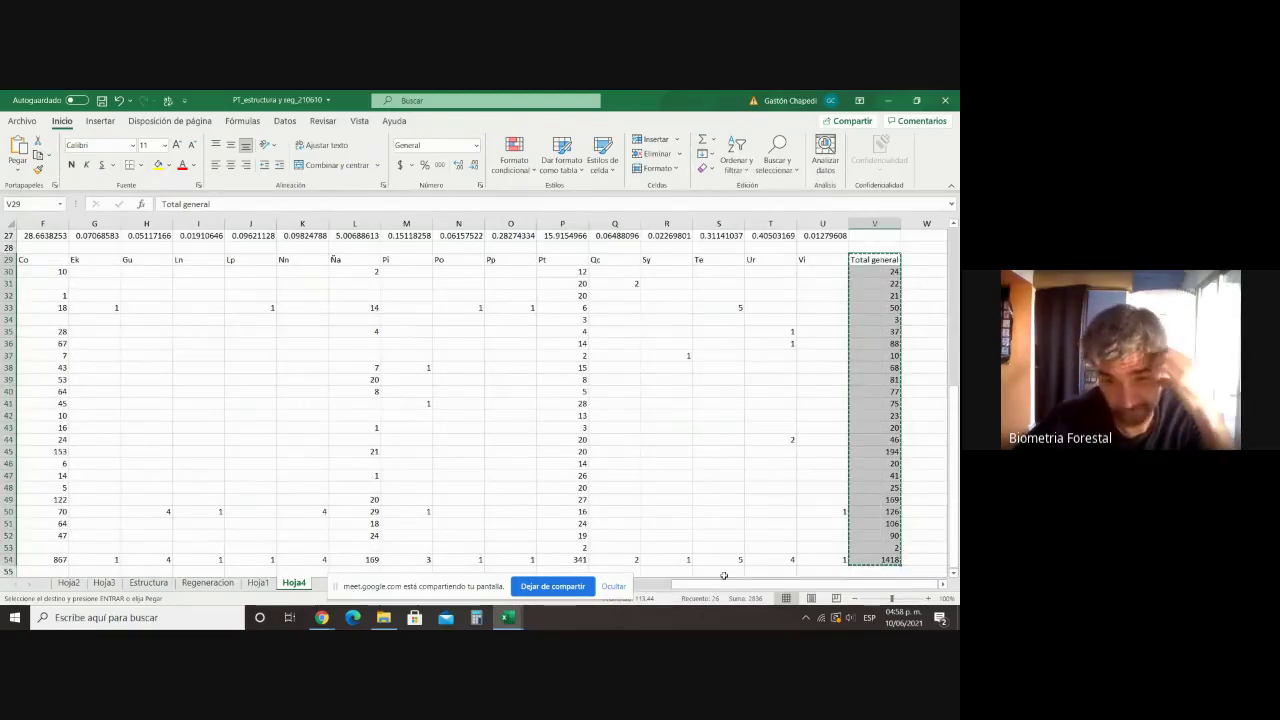
Step: Paste the cut Total general column at C29 in front of the species counts and right-align it
left_click_drag(700, 584, 583, 588)
scroll(190, 330, "up", 3)
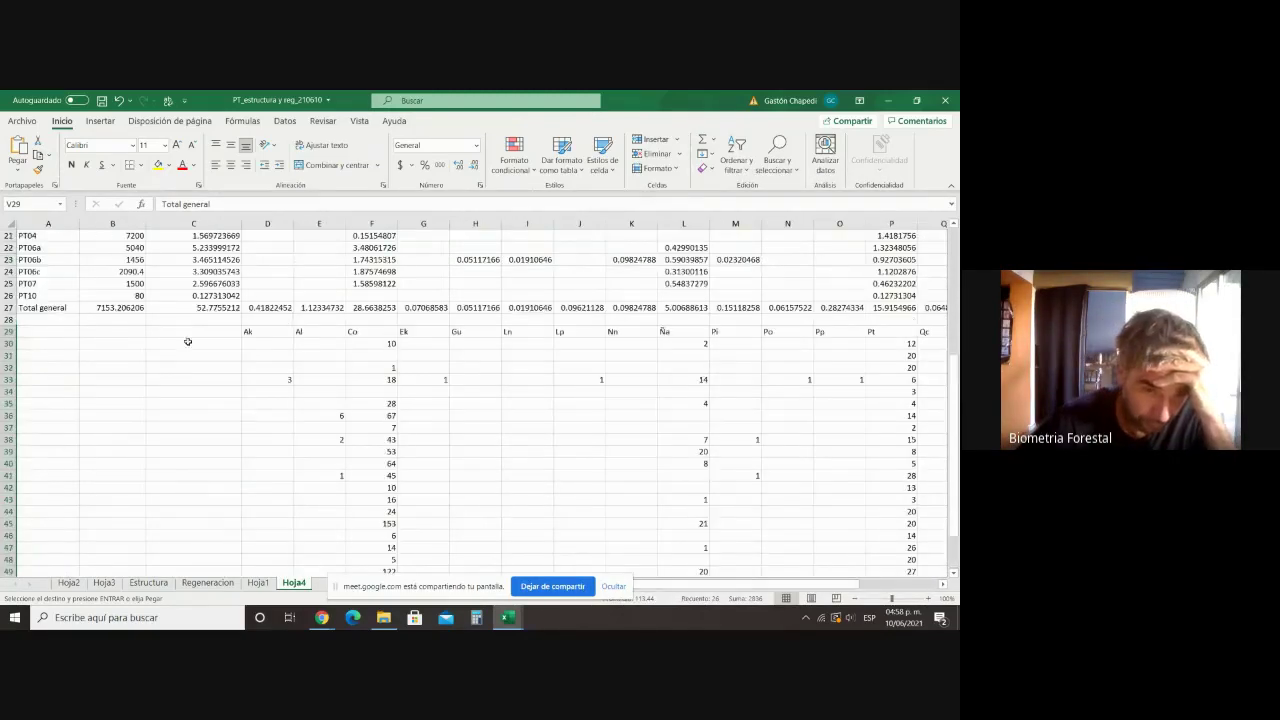
left_click(199, 362)
right_click(199, 362)
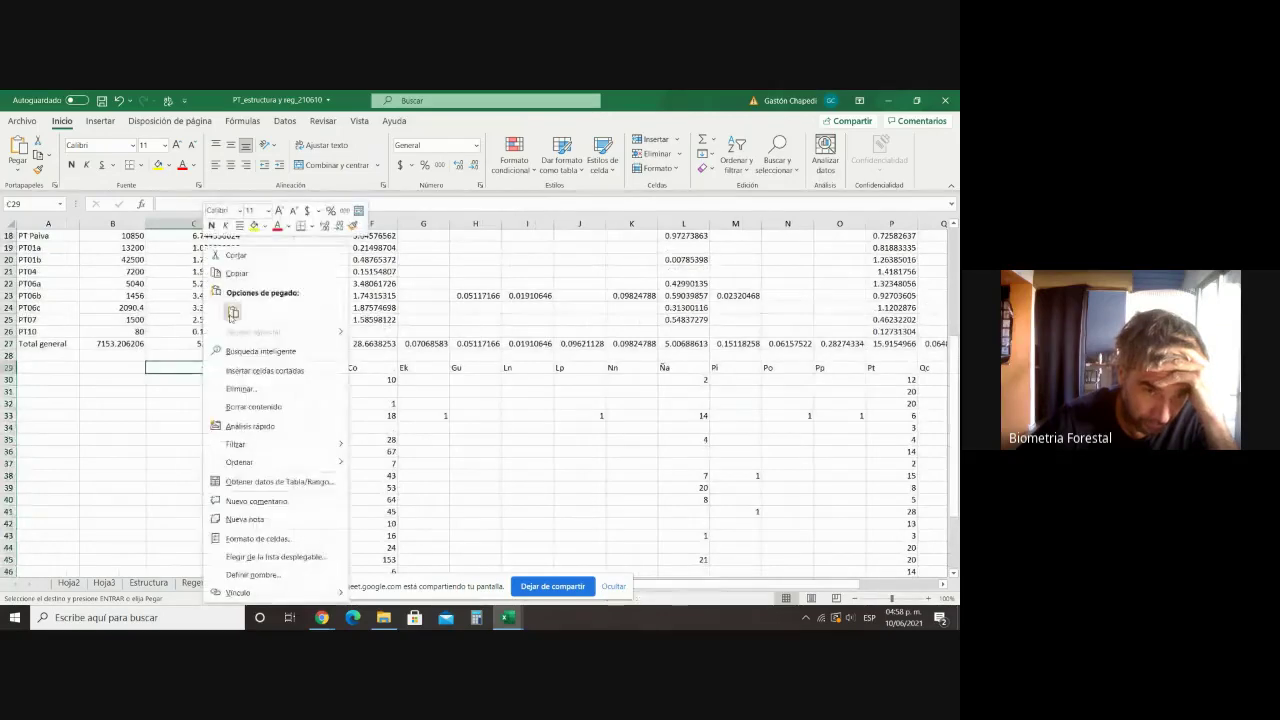
left_click(226, 310)
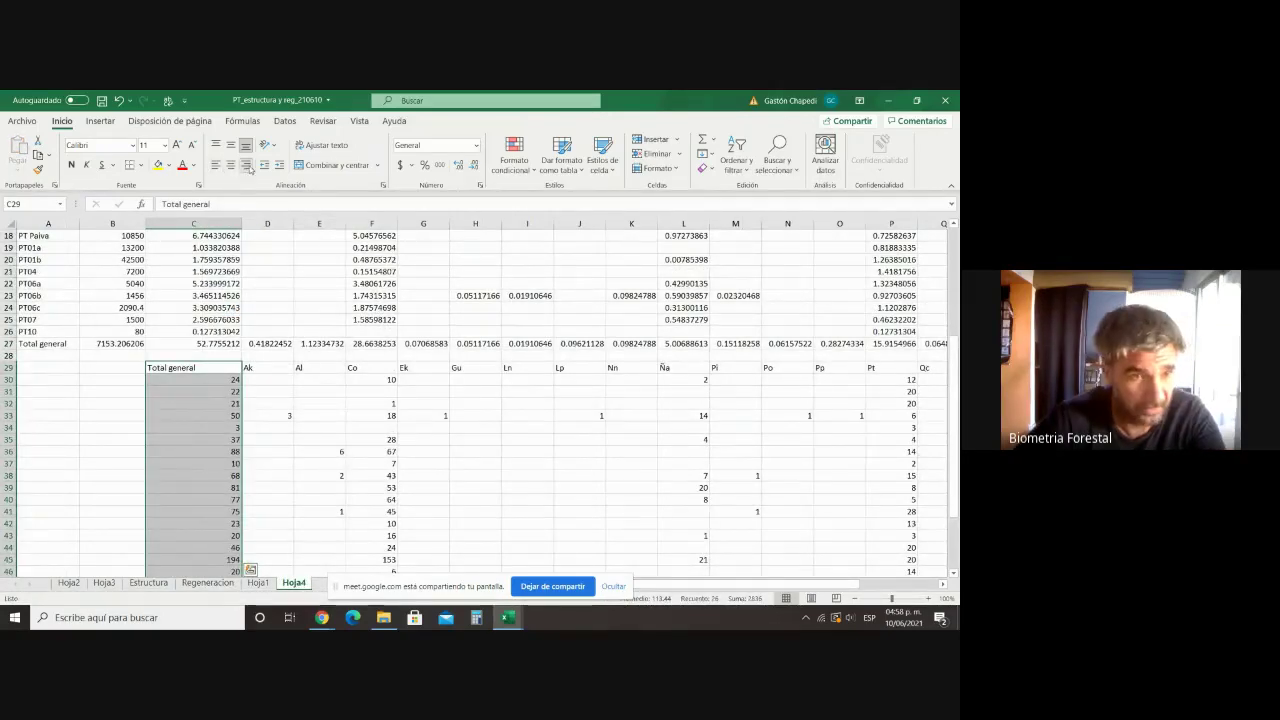
left_click(247, 165)
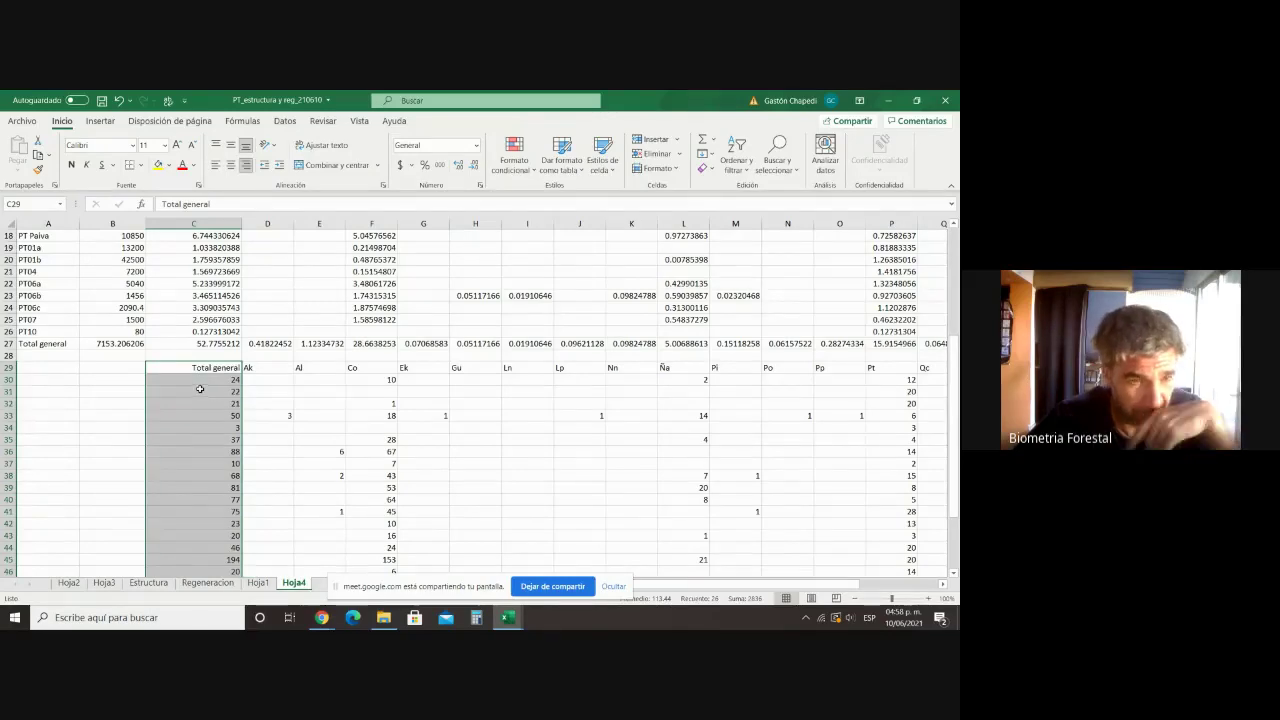
Step: Copy the plot labels and average surface column from A2:B27 and paste them at A29 beside the count table
scroll(77, 308, "up", 6)
left_click_drag(40, 247, 98, 553)
key("super+c")
right_click(98, 550)
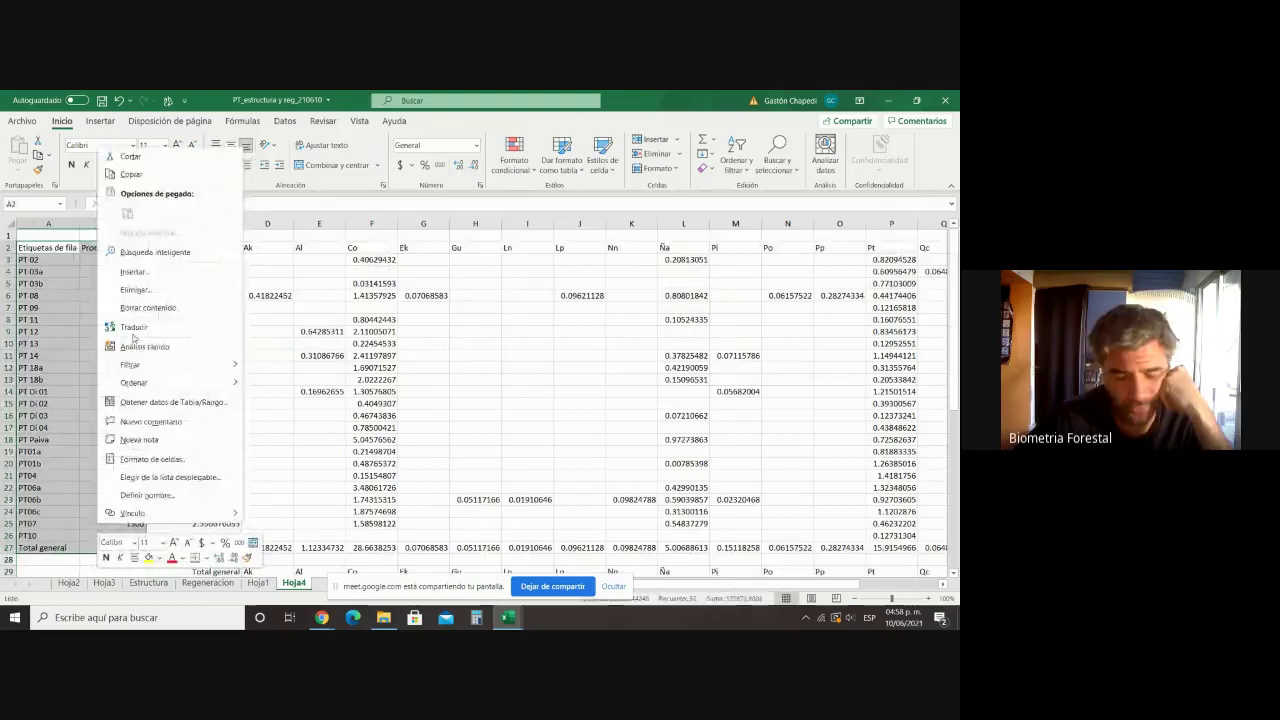
left_click(157, 178)
scroll(100, 280, "down", 8)
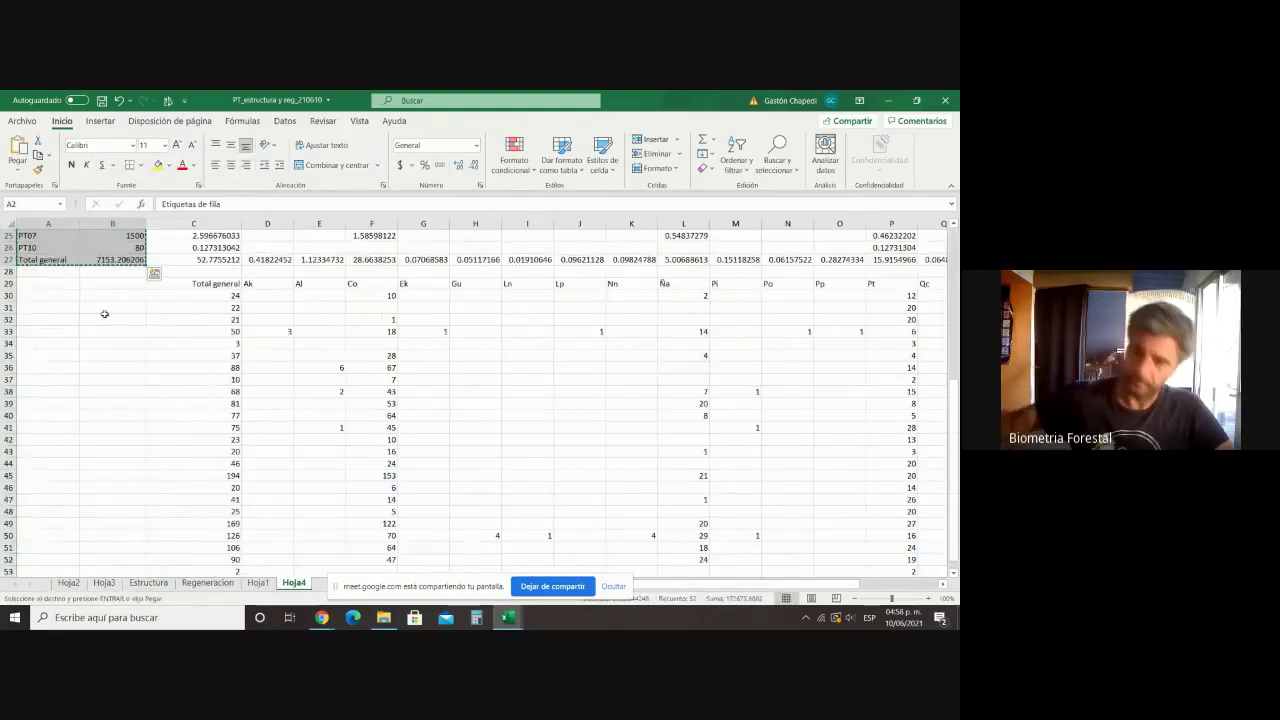
right_click(62, 288)
left_click(100, 311)
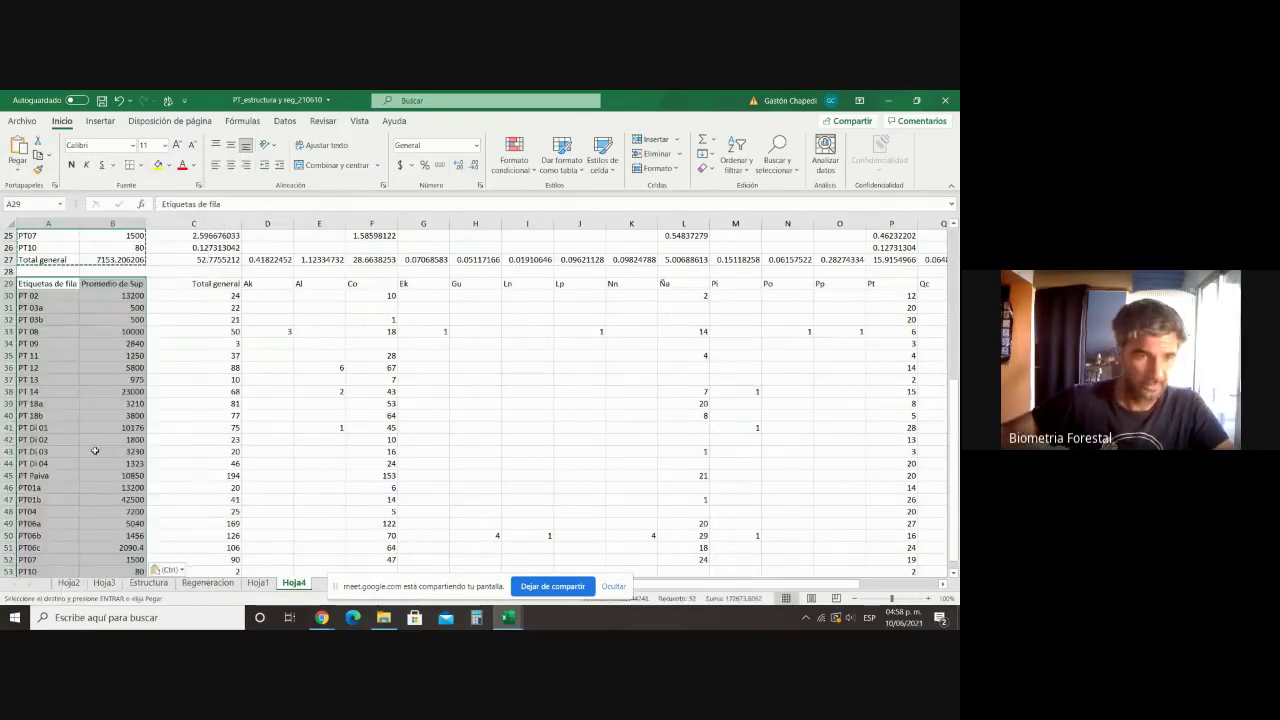
left_click(172, 450)
scroll(172, 450, "down", 3)
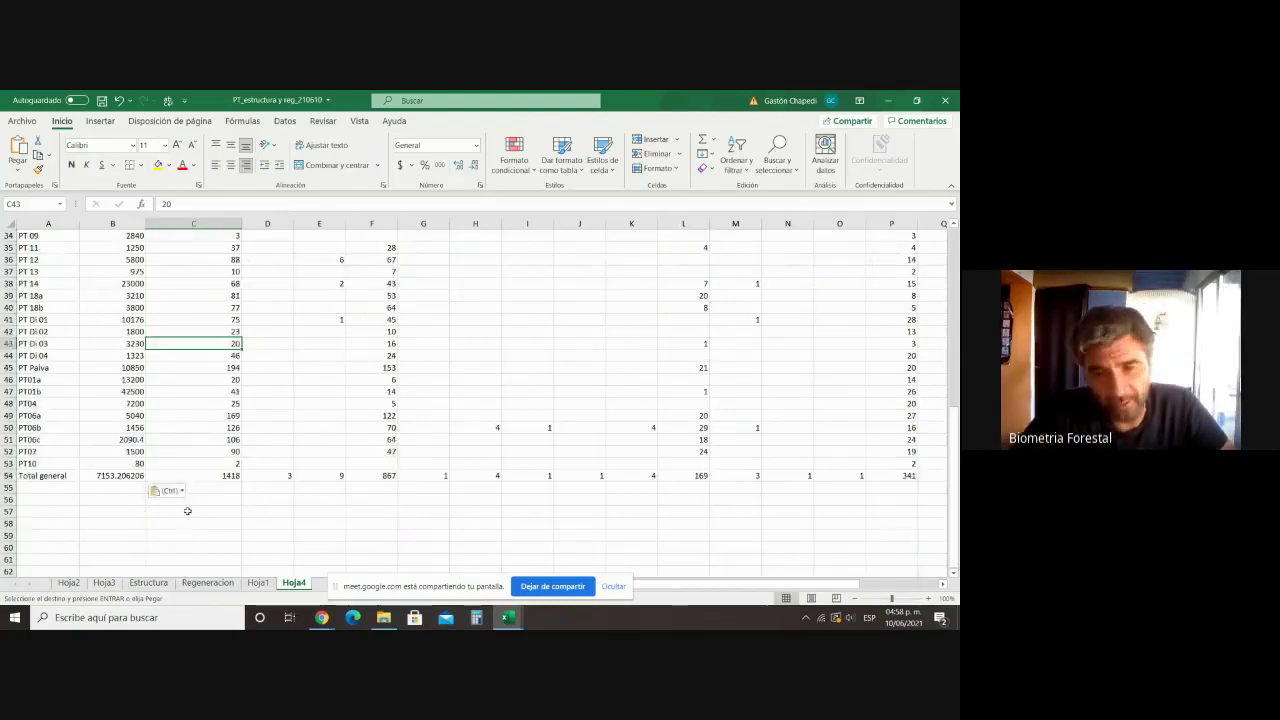
Step: Leave the finished count table in Hoja4 and go to the species pivot table in Hoja3
left_click(214, 546)
scroll(214, 500, "down", 2)
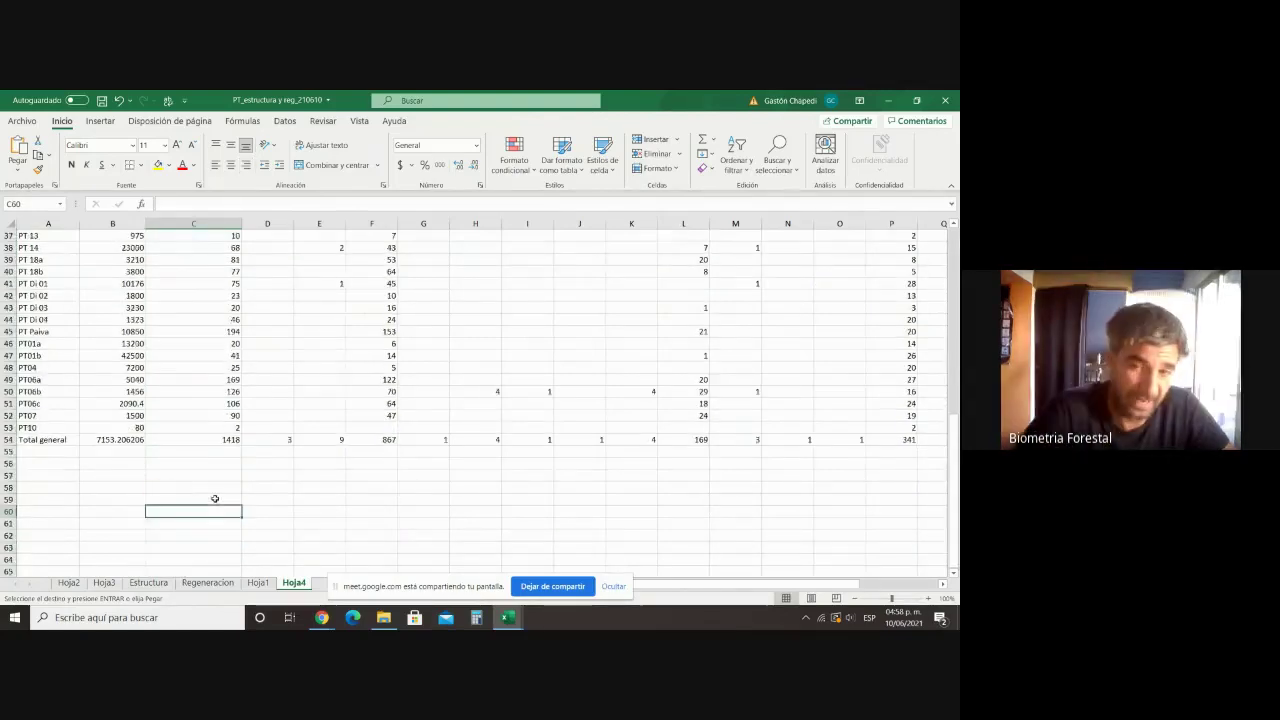
left_click(105, 583)
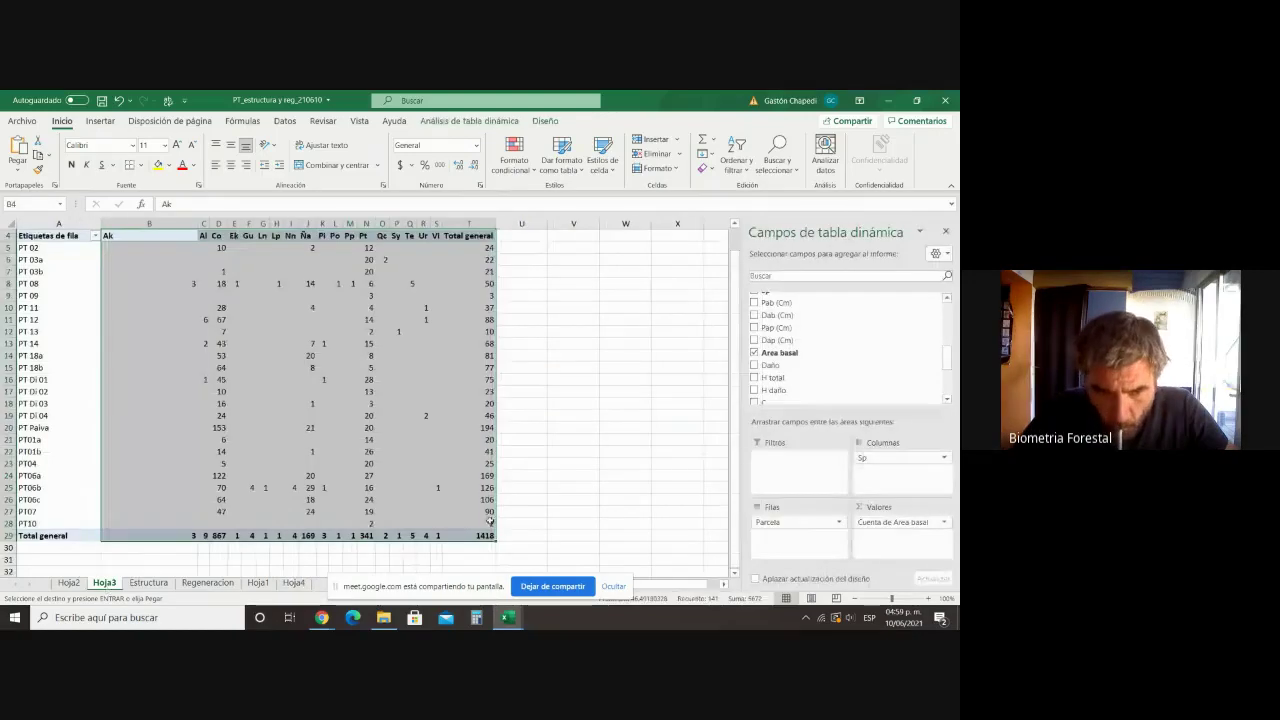
left_click(944, 522)
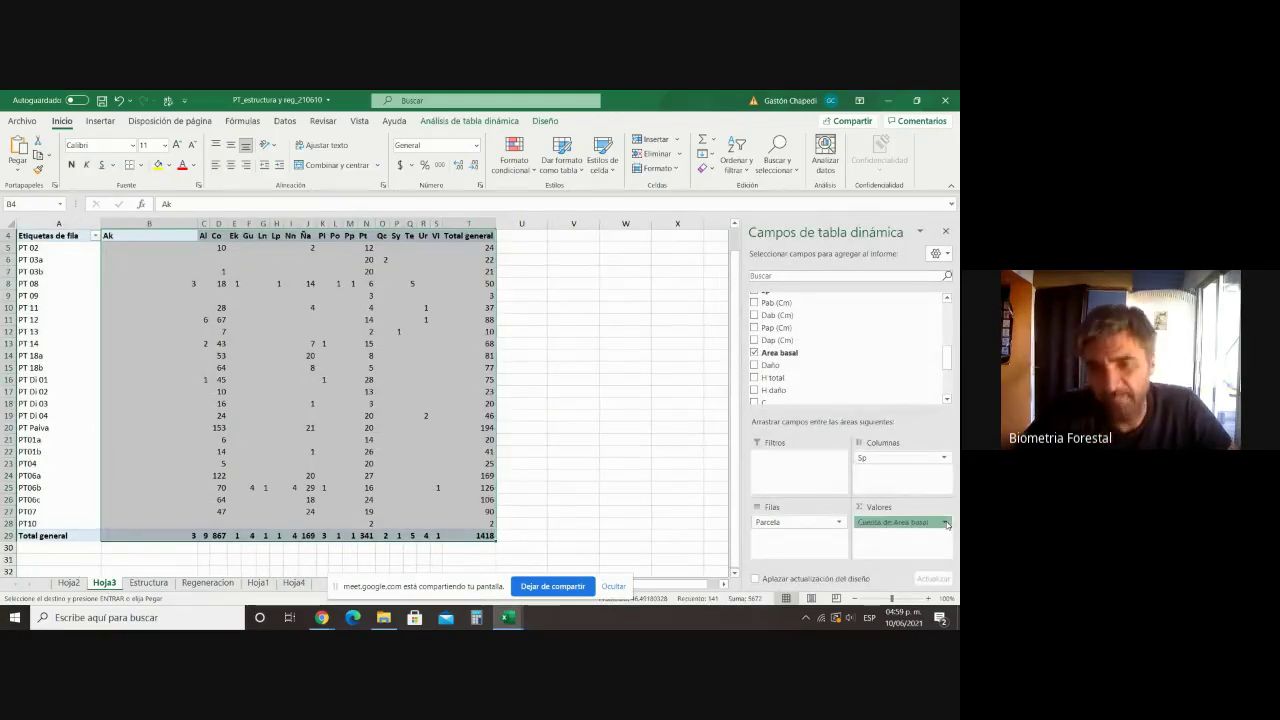
left_click(906, 509)
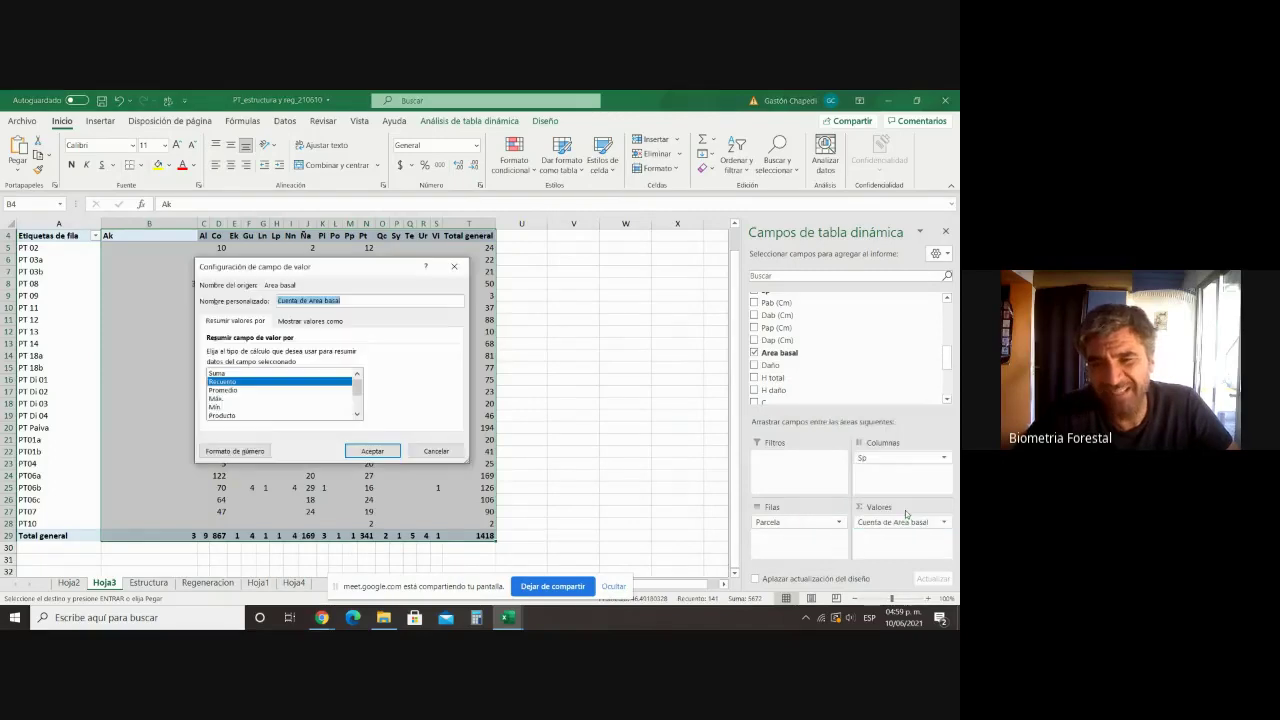
left_click(223, 398)
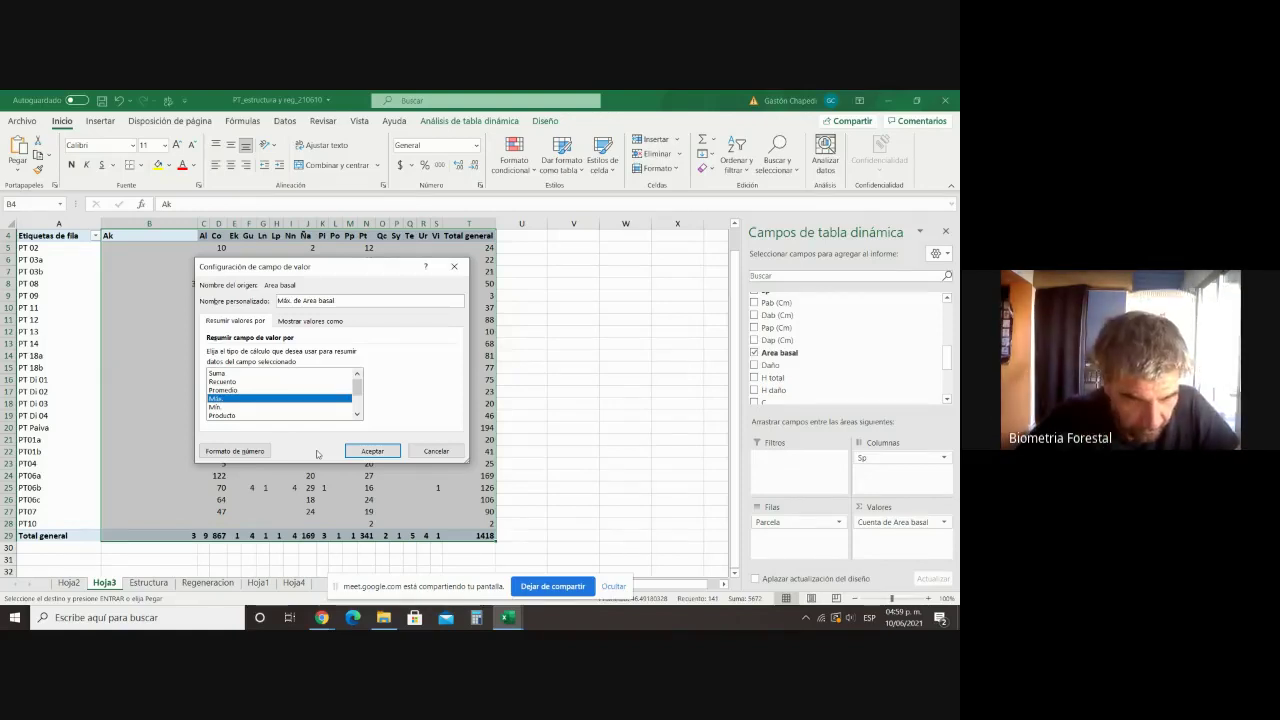
left_click(457, 269)
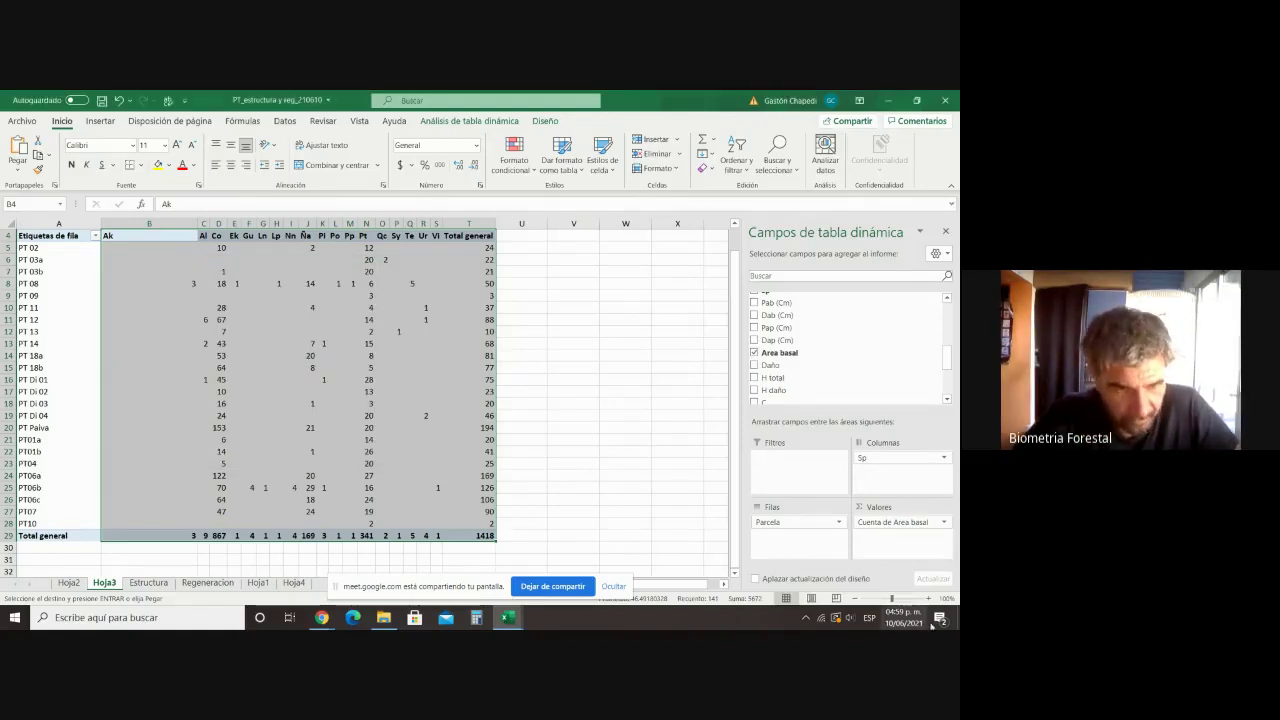
Step: Replace the Area basal value field with H total in the Hoja3 pivot table
left_click(945, 522)
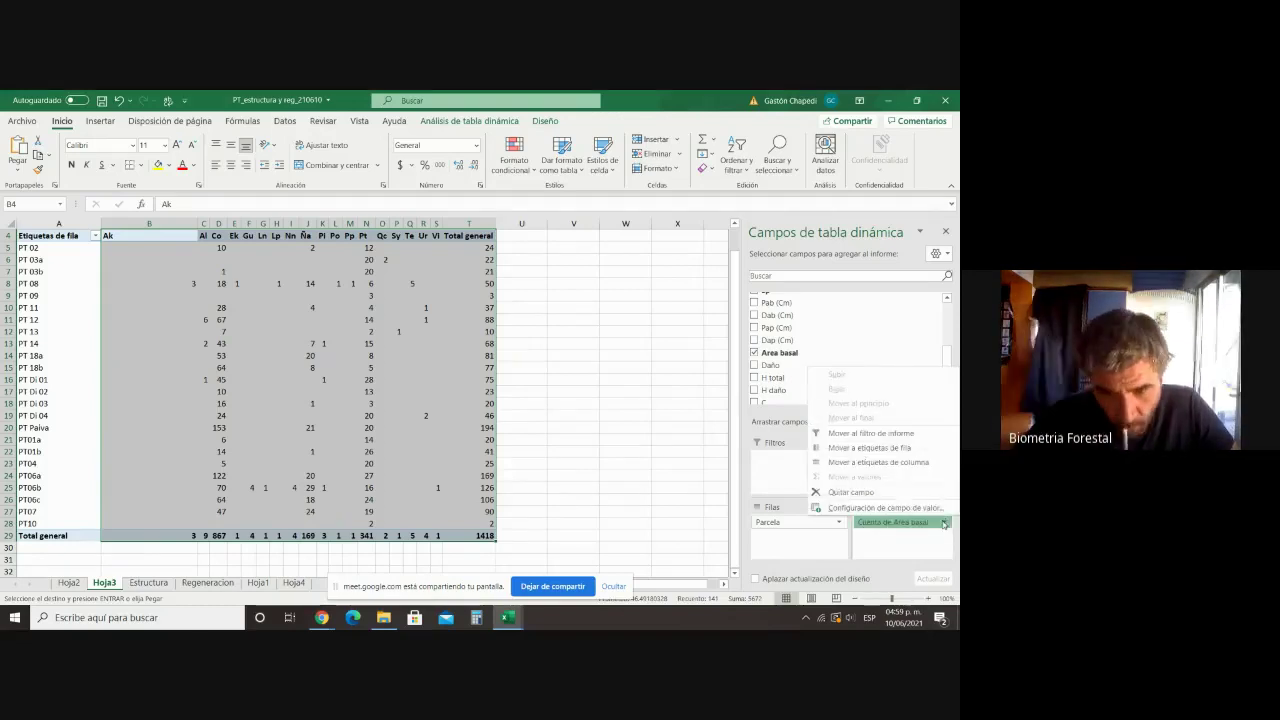
left_click(852, 492)
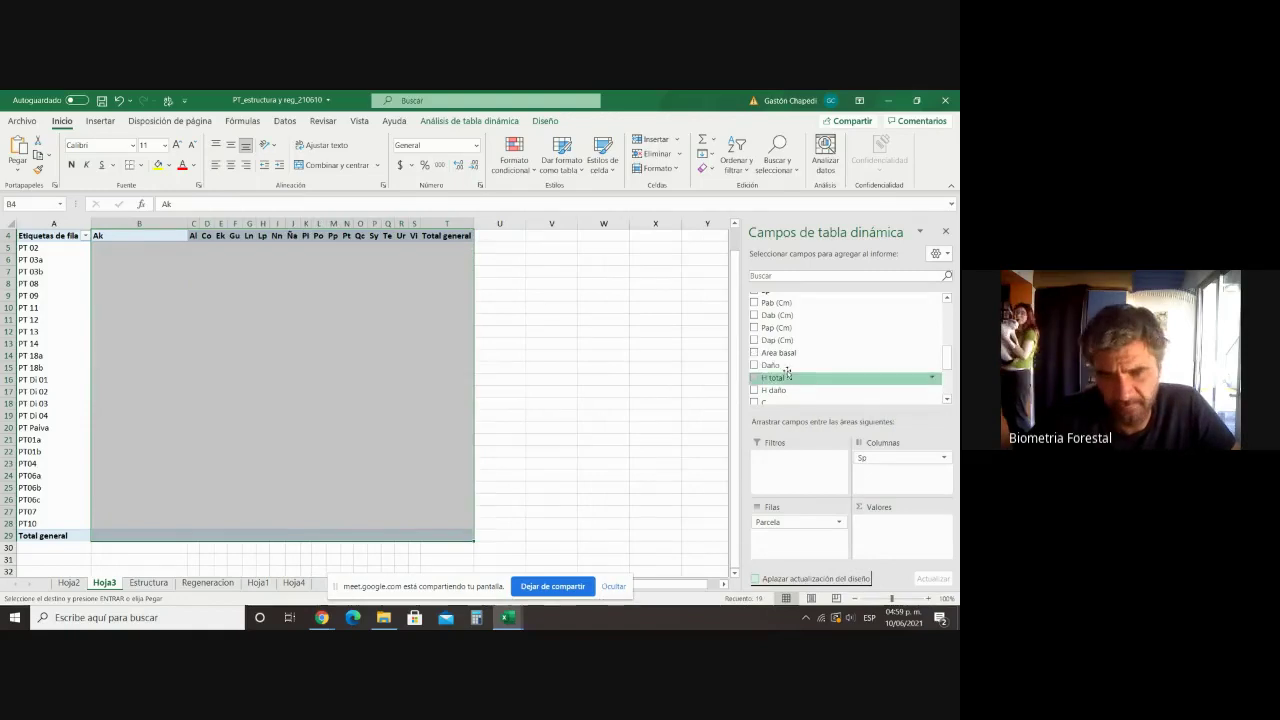
scroll(770, 340, "down", 2)
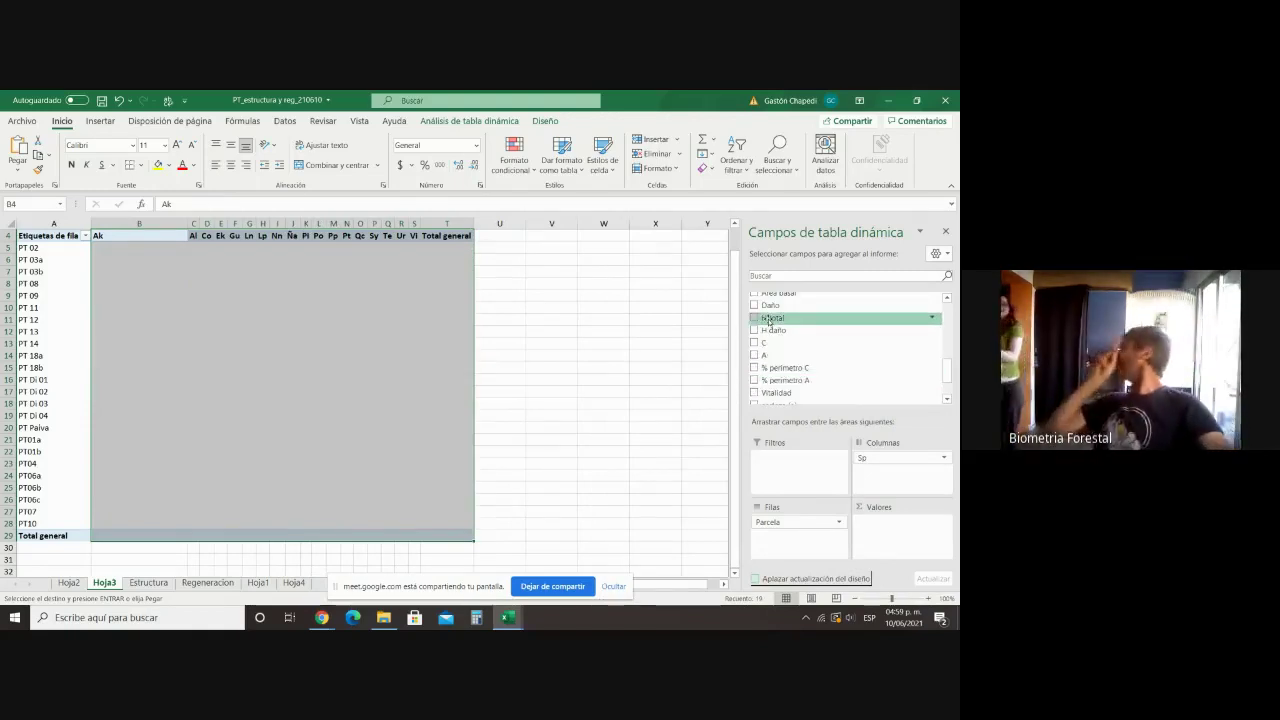
left_click(755, 318)
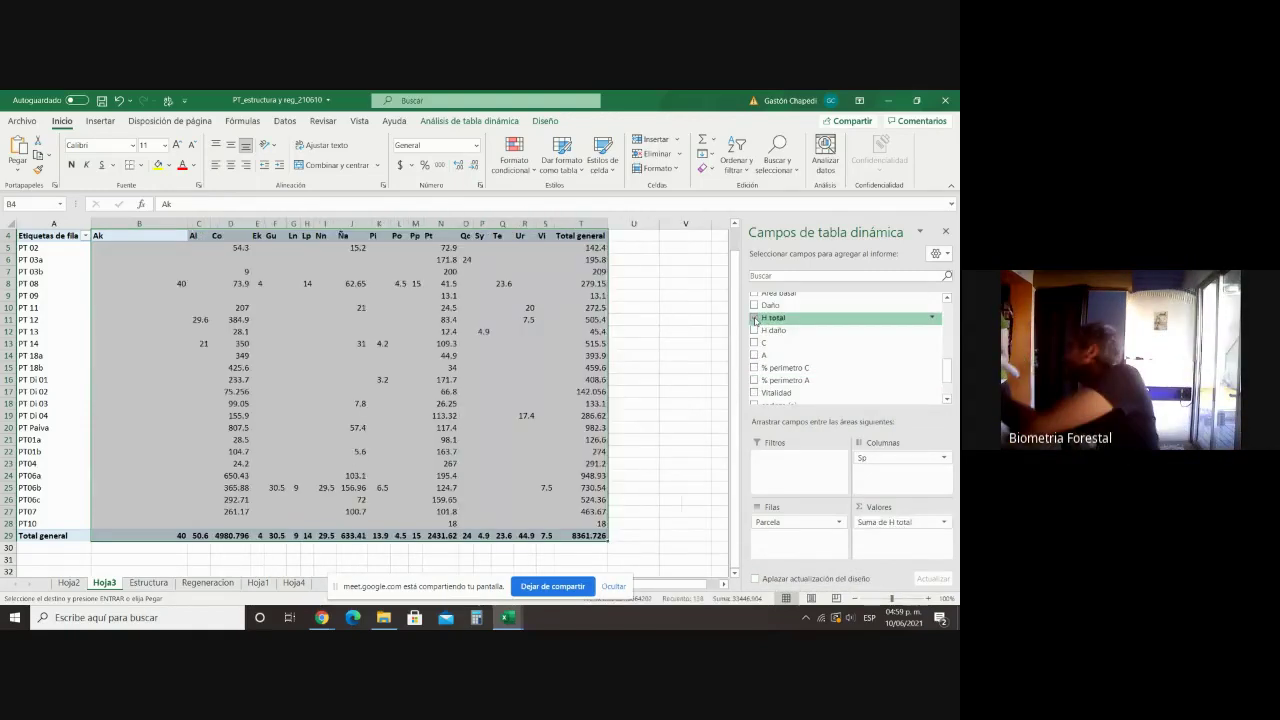
Step: Summarize the H total value field by its maximum (Máx.)
left_click(935, 521)
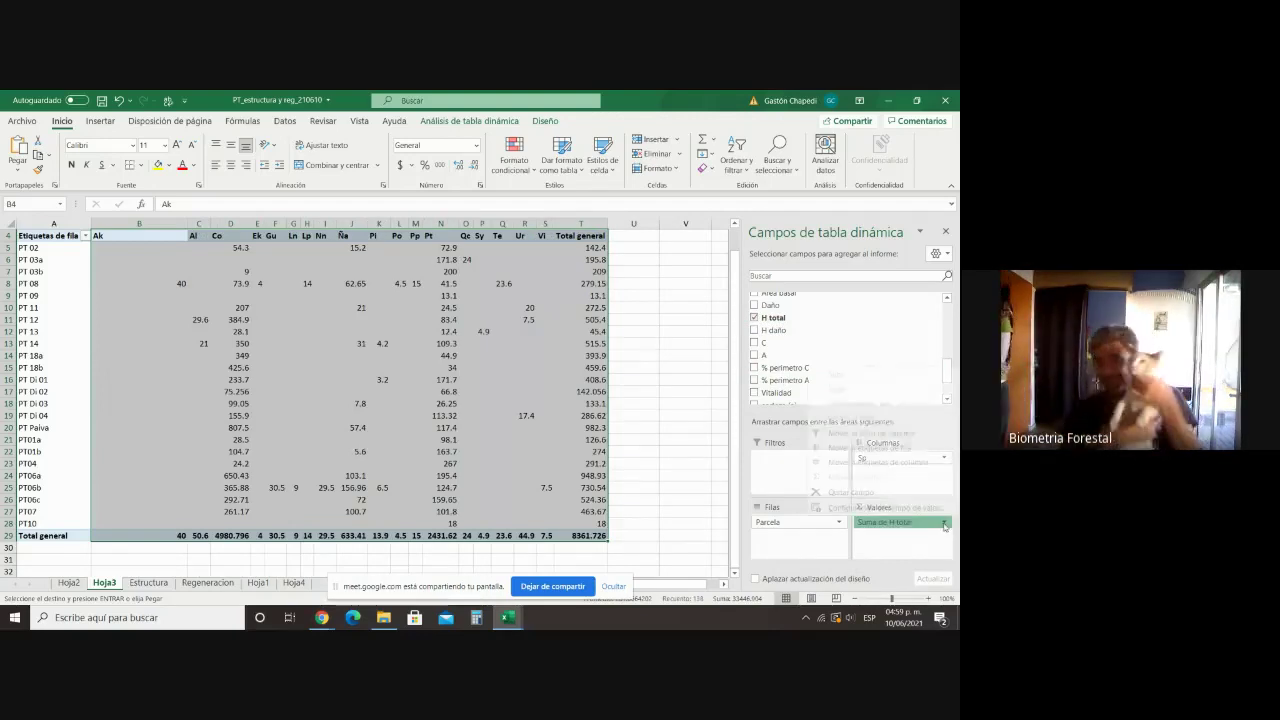
left_click(884, 508)
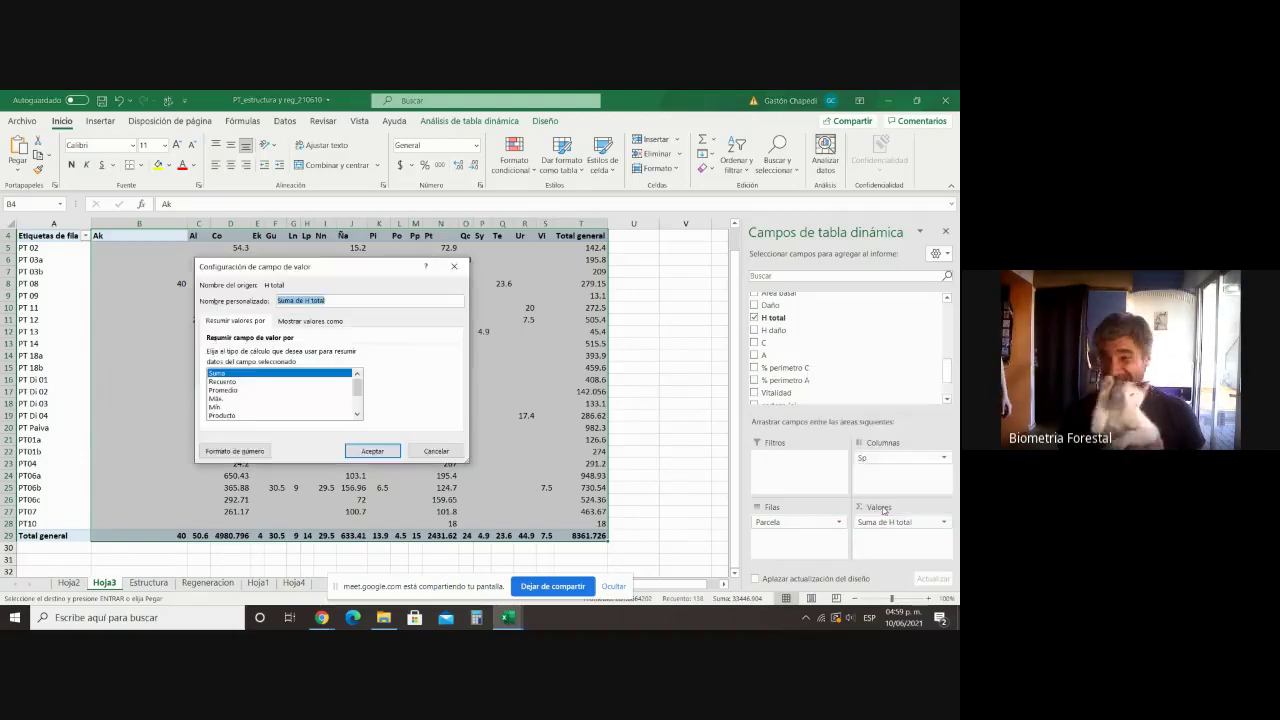
left_click(222, 399)
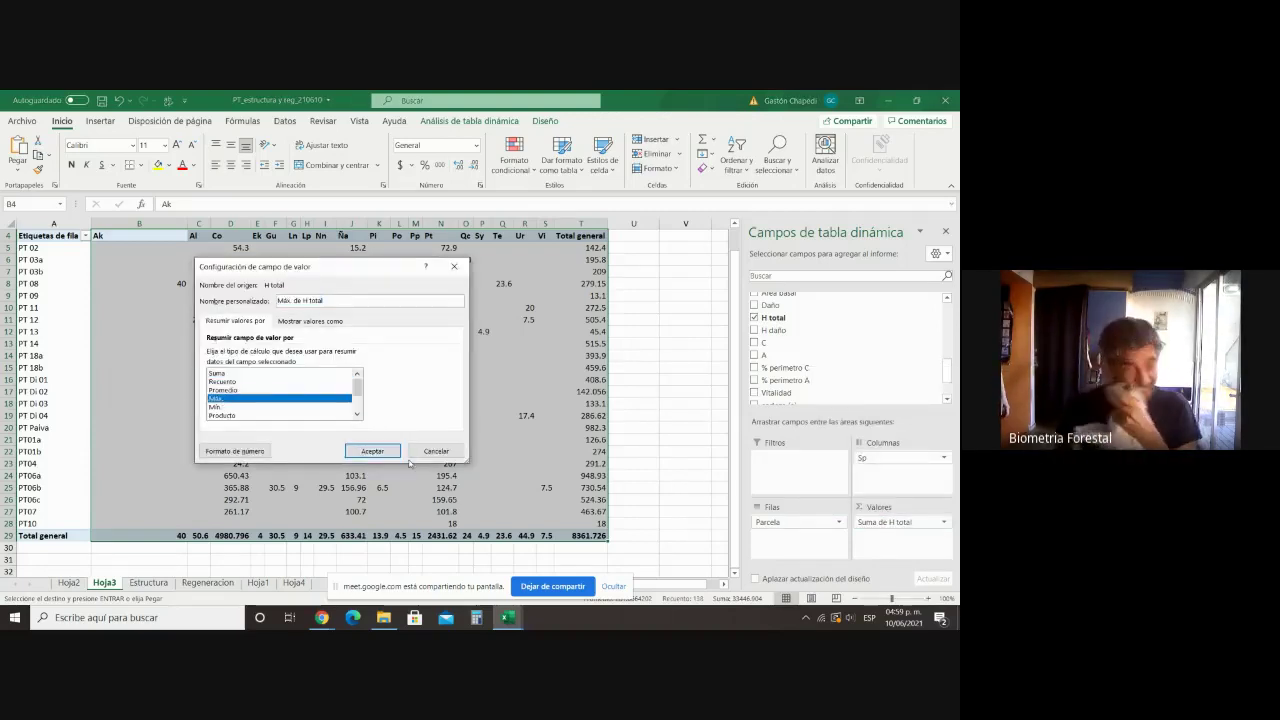
left_click(392, 451)
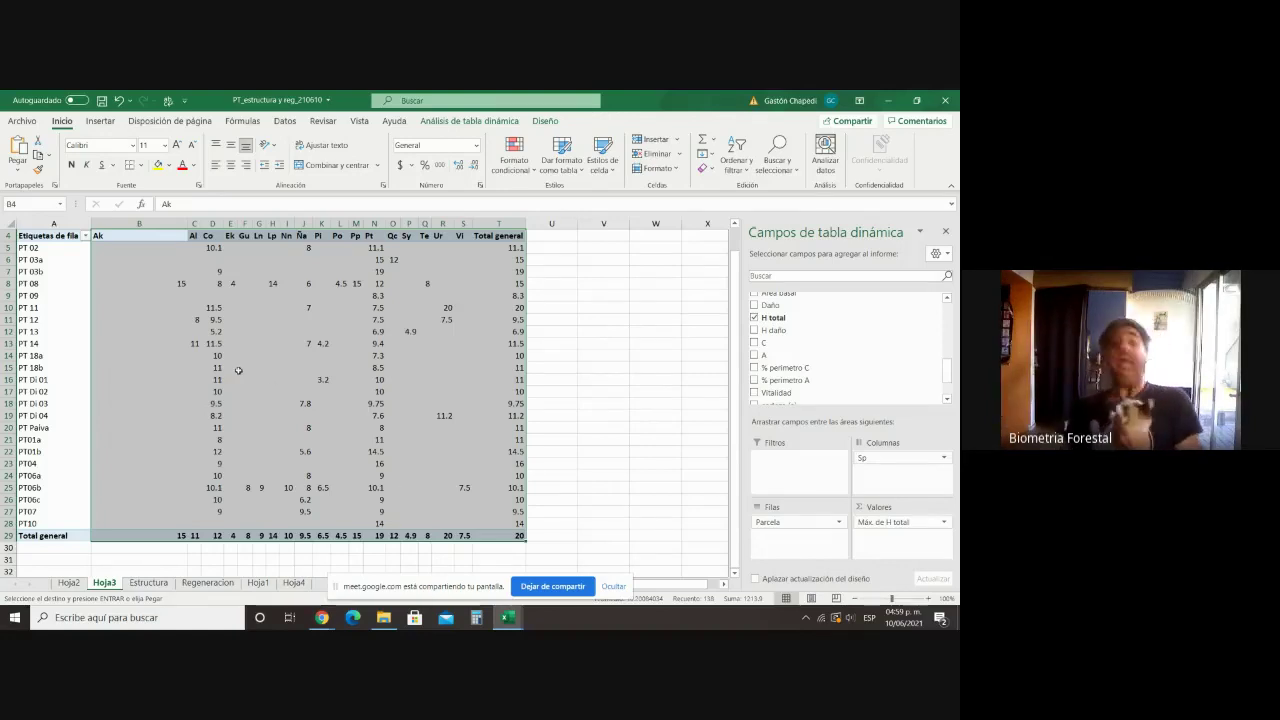
Step: Copy the maximum heights by species, including Total general, and paste them as values into Hoja4 at D57
right_click(478, 464)
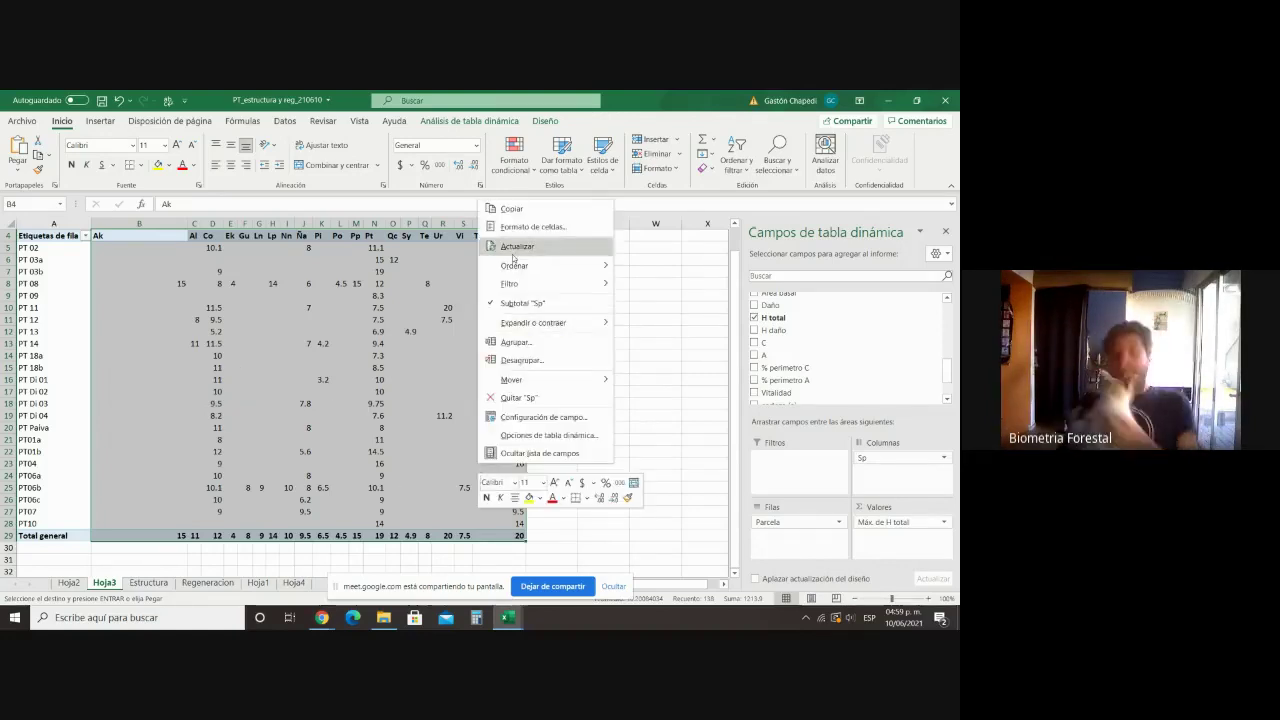
left_click(511, 208)
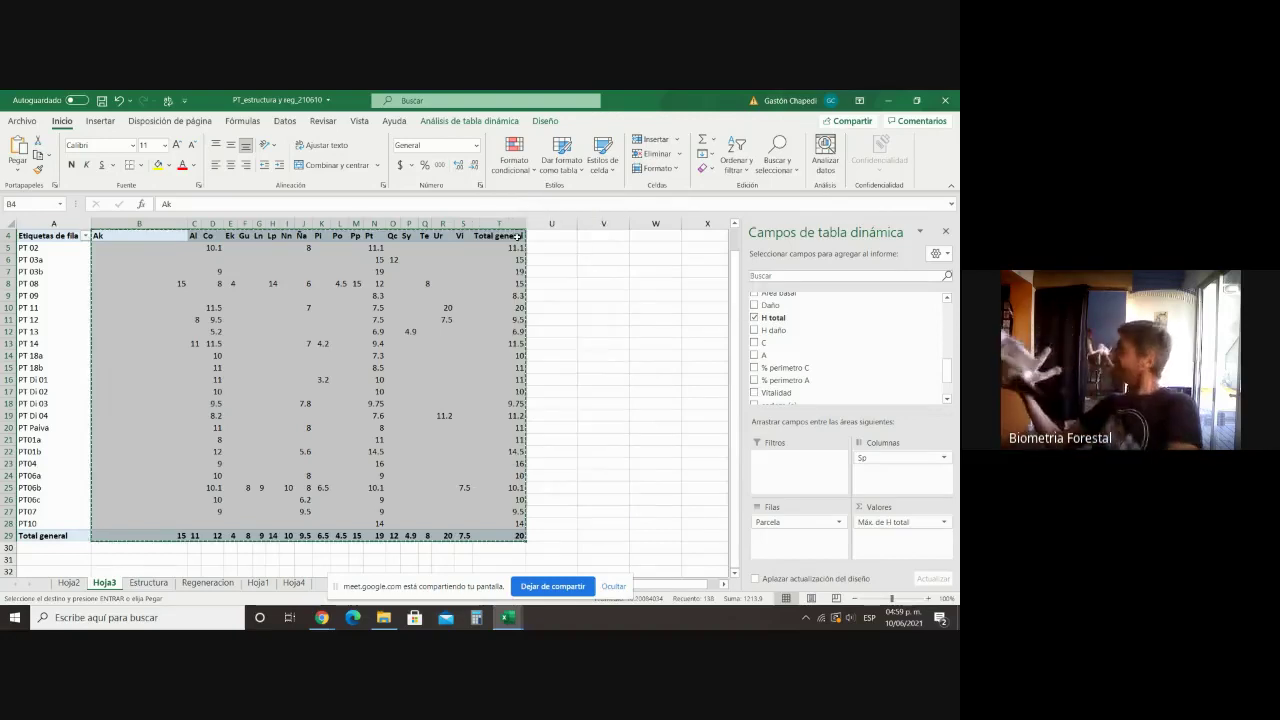
left_click(293, 582)
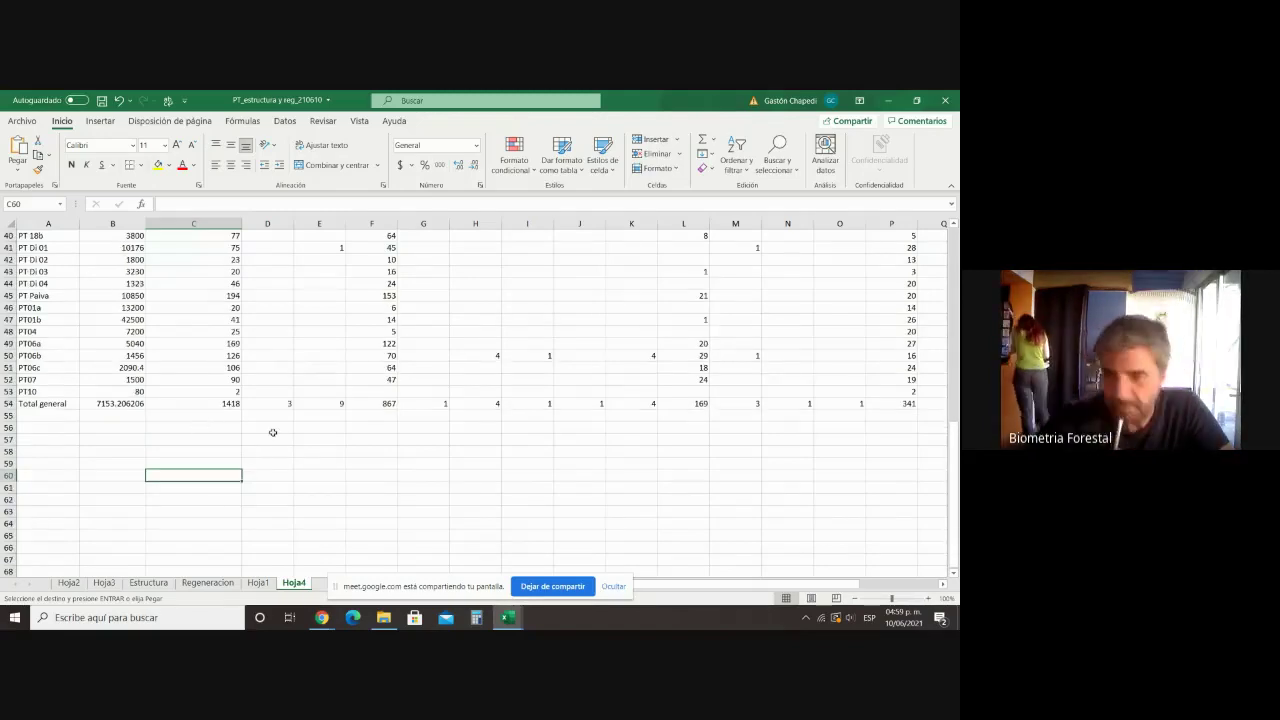
left_click(279, 438)
right_click(282, 440)
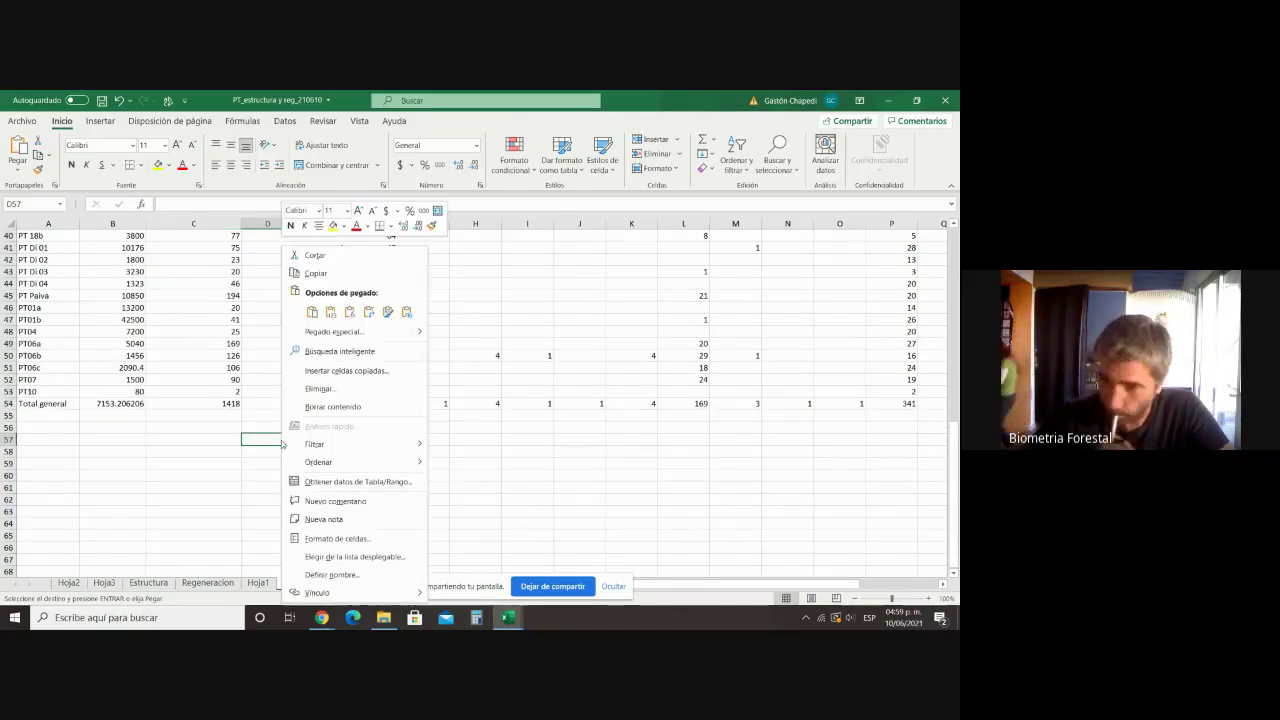
left_click(330, 313)
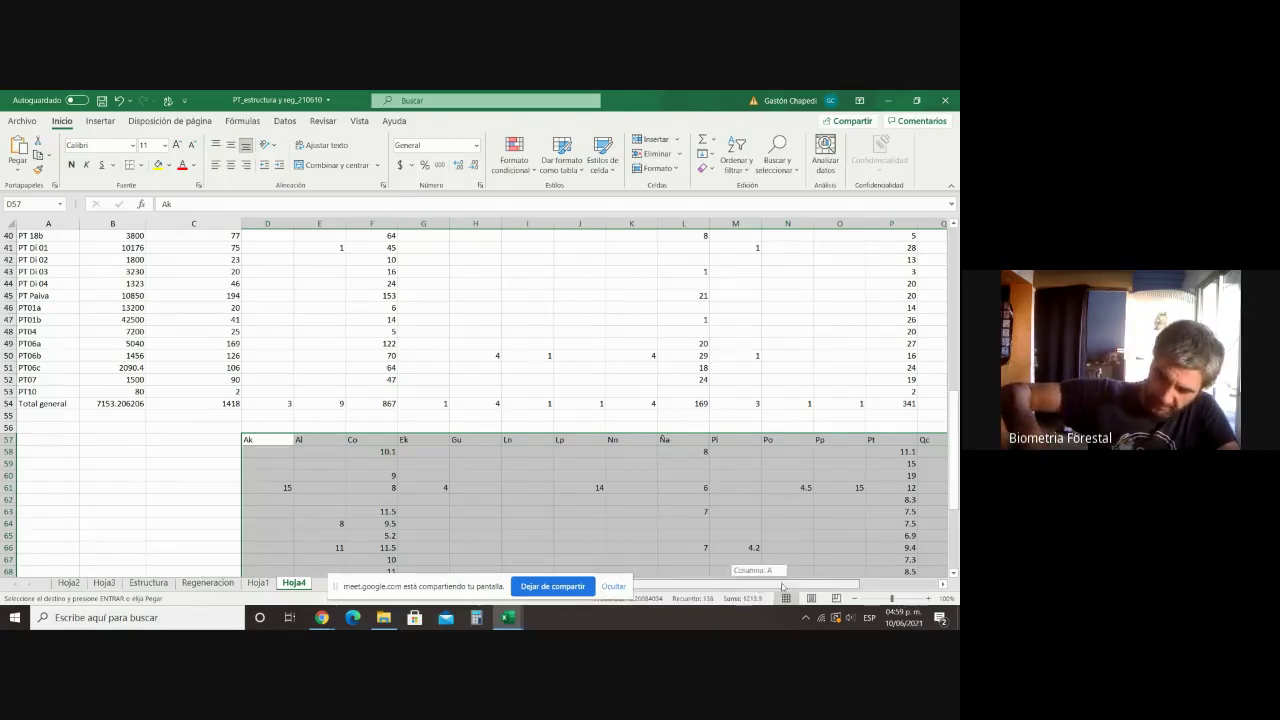
Step: Cut the Total general column of the maximum height table, V57 to V82 in Hoja4
left_click_drag(761, 582, 790, 582)
left_click_drag(875, 439, 888, 572)
key("super+c")
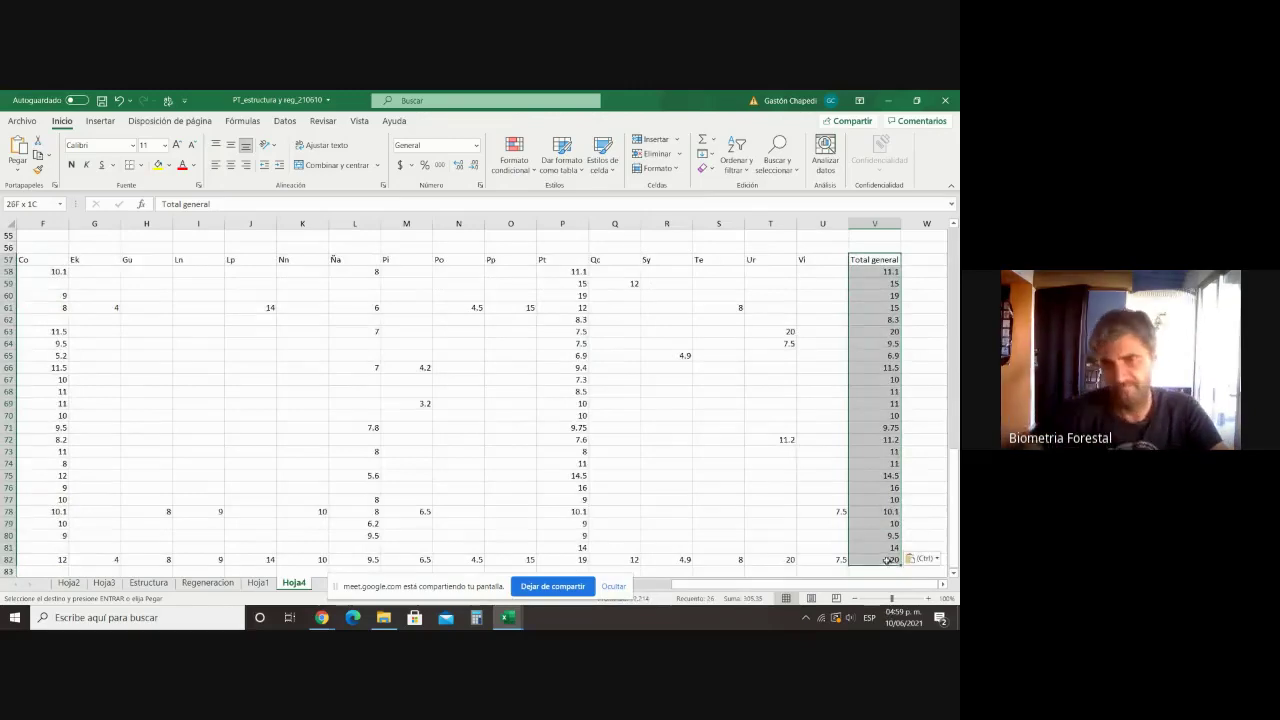
right_click(887, 571)
left_click(786, 170)
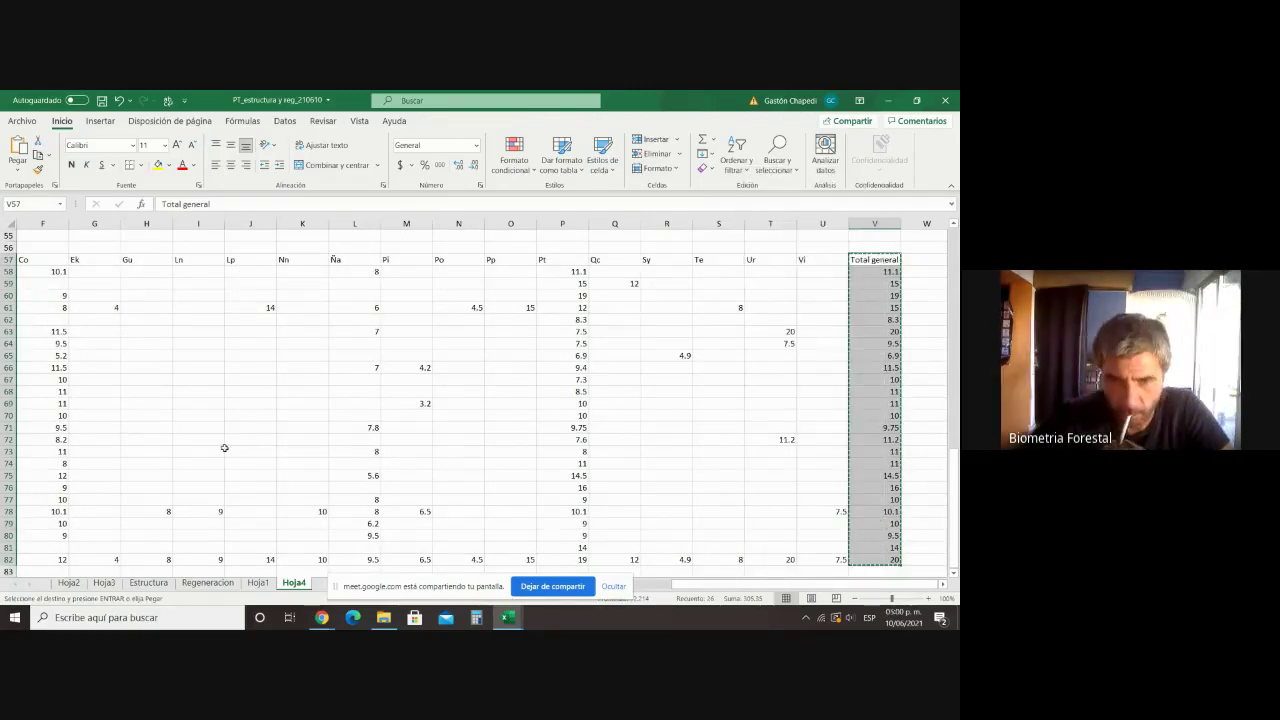
Step: Paste the cut Total general column at C57, in front of the species maximum heights
scroll(308, 484, "left", 3)
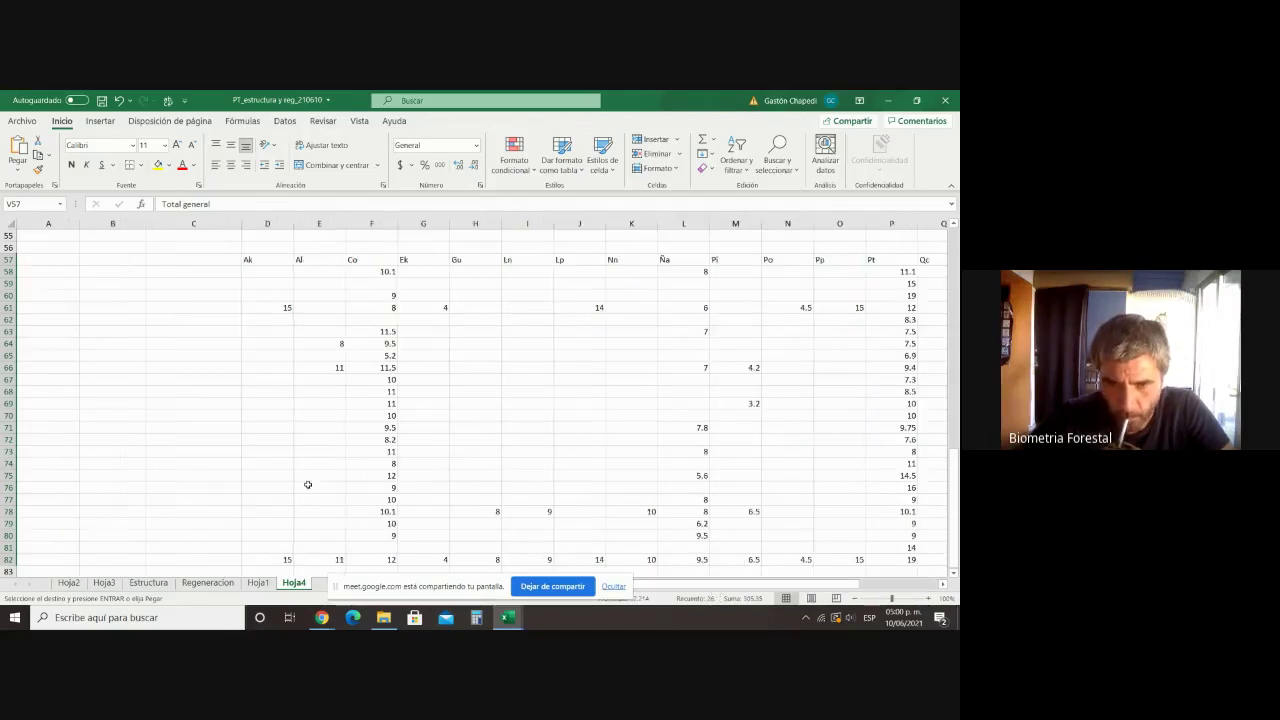
left_click(216, 307)
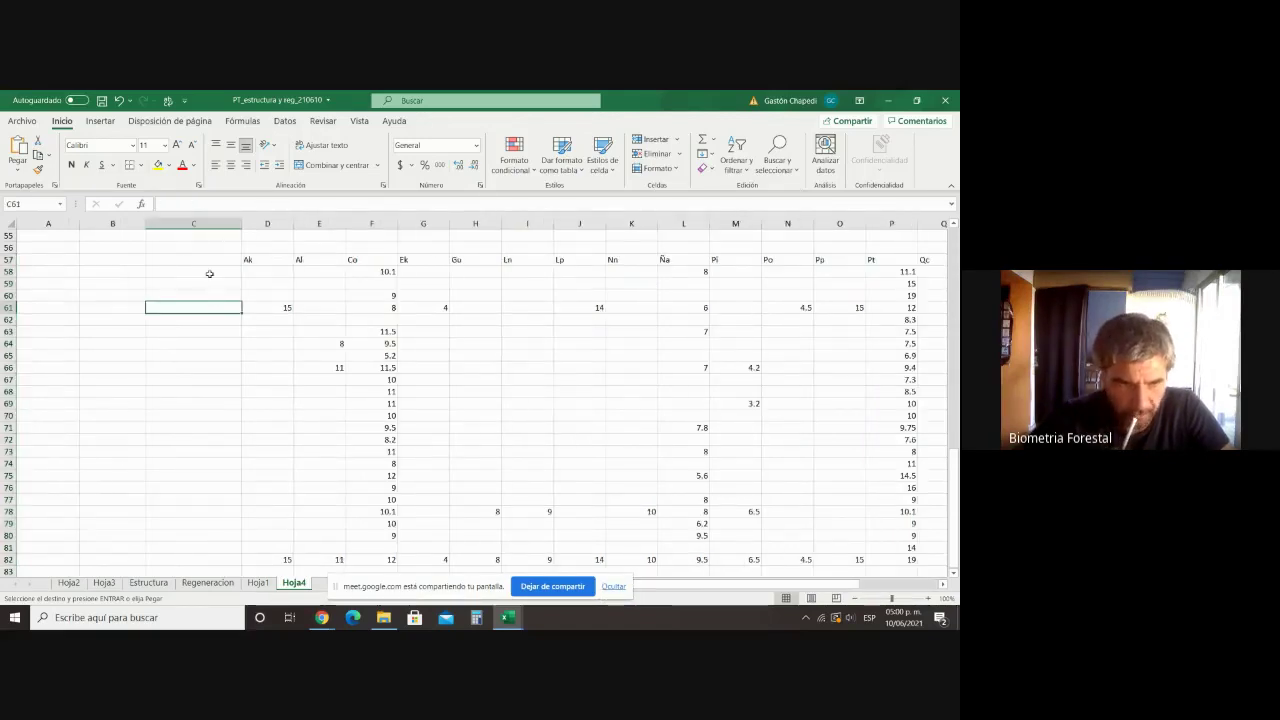
right_click(214, 259)
left_click(241, 311)
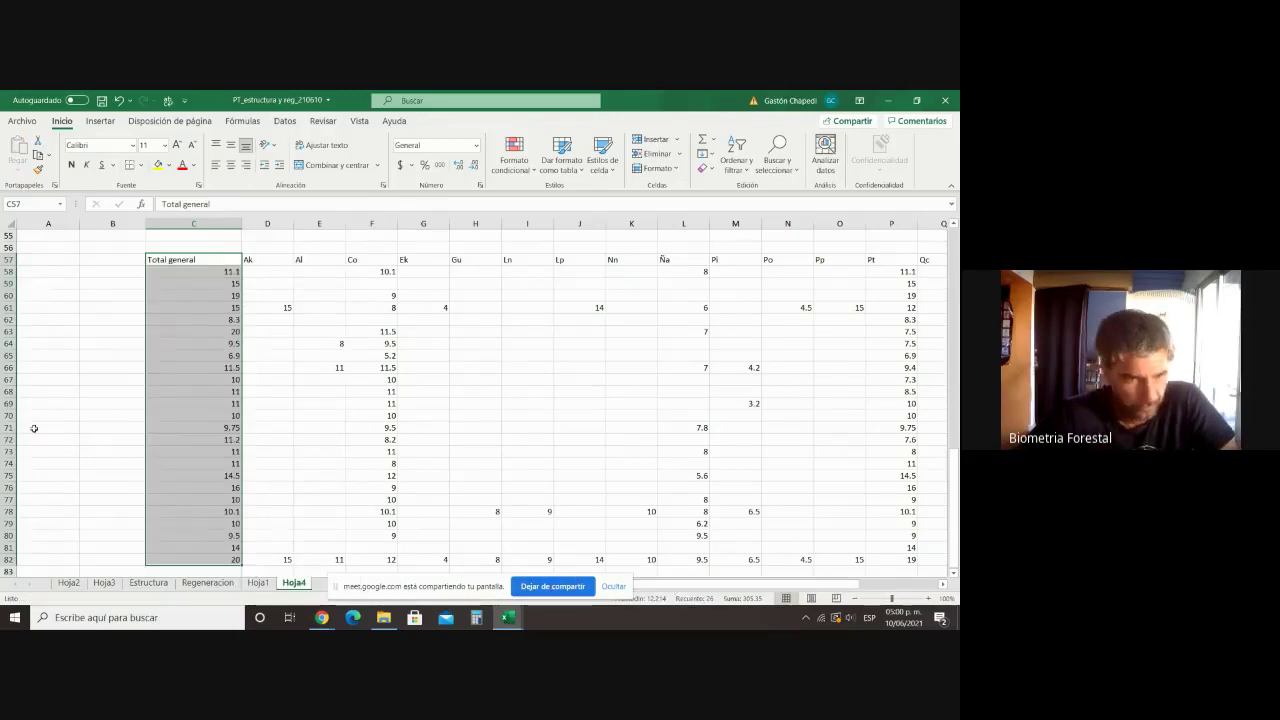
Step: Copy the plot labels and average surface column from A29:B54 and paste them at A57 beside the maximum height table
scroll(34, 428, "up", 12)
left_click_drag(31, 356, 110, 561)
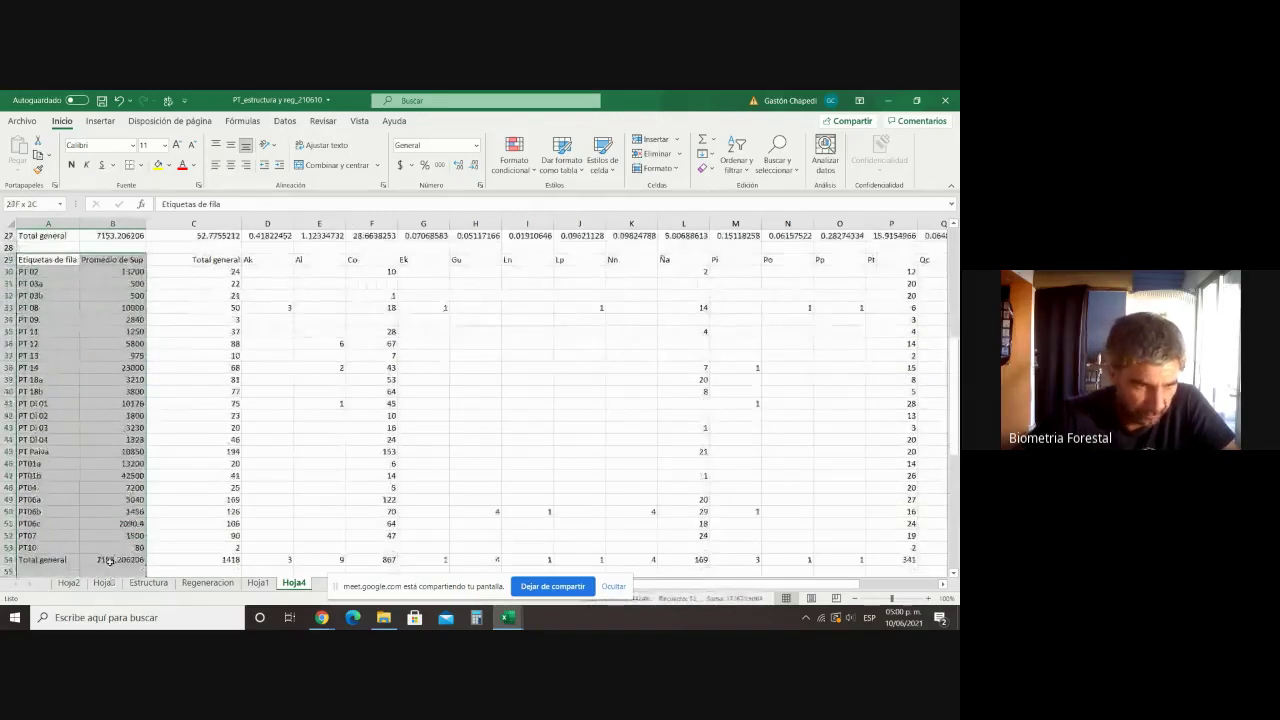
right_click(110, 561)
left_click(153, 219)
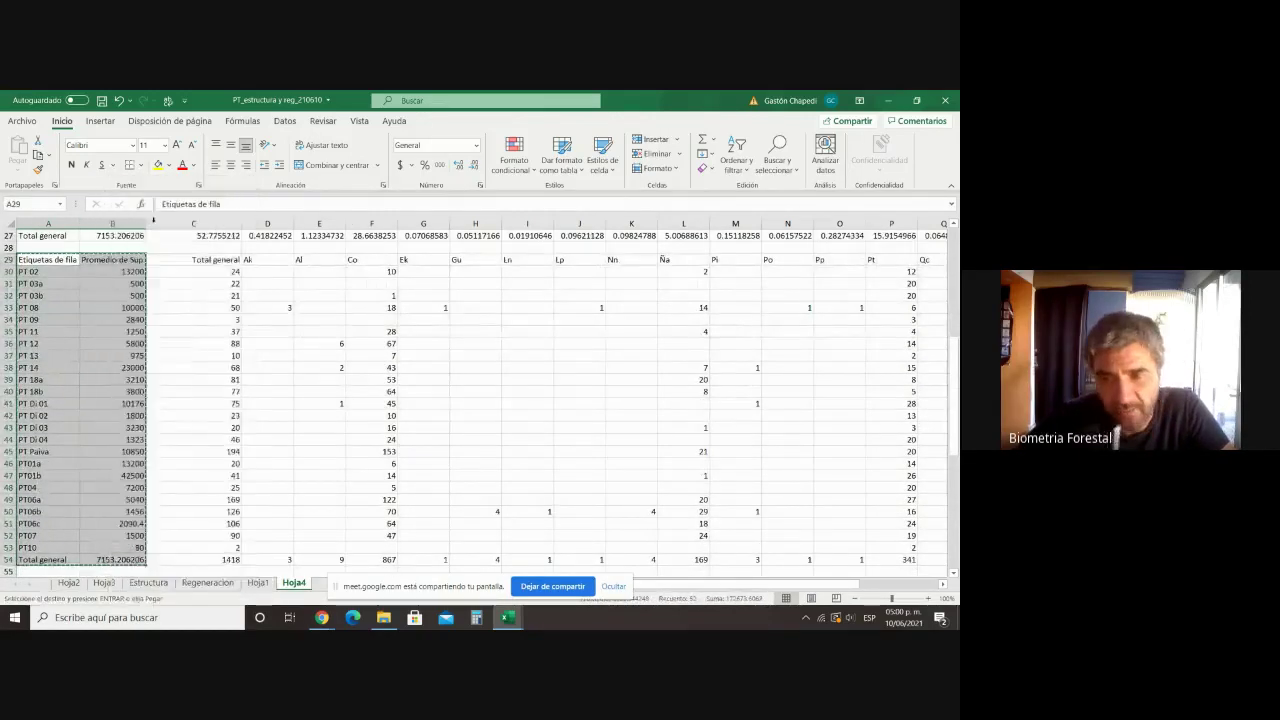
scroll(100, 420, "down", 5)
right_click(38, 416)
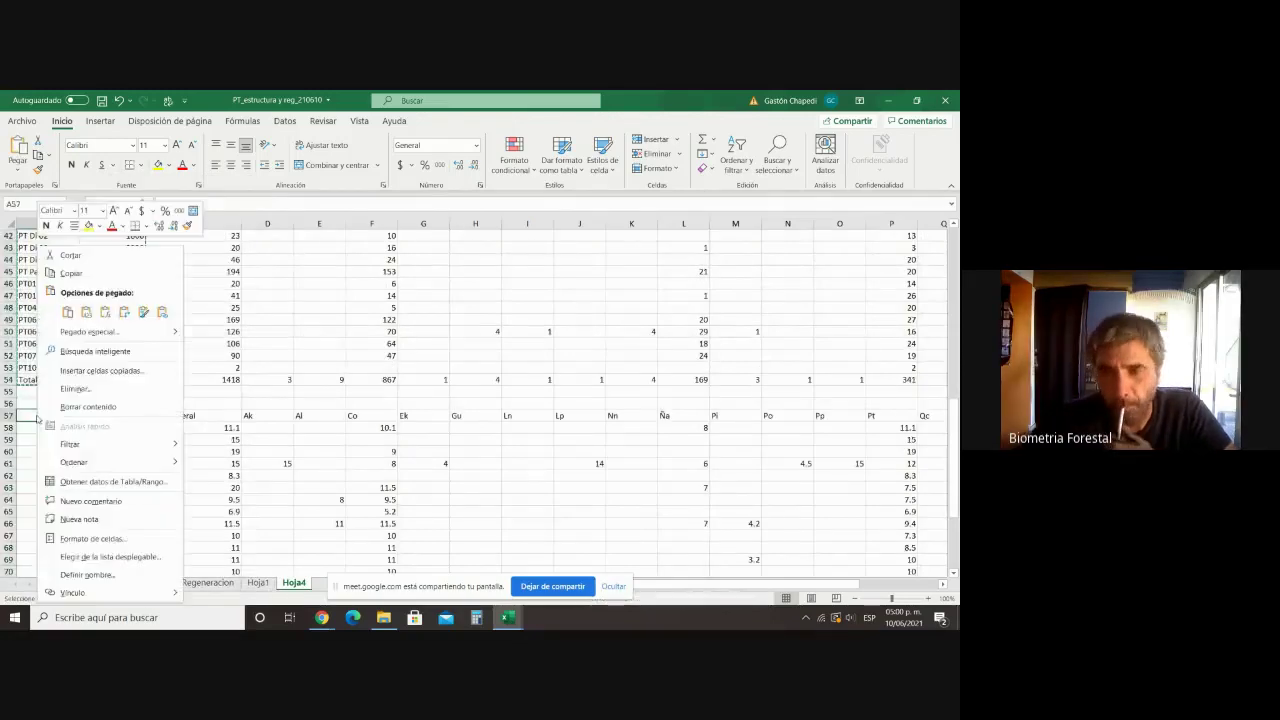
left_click(68, 313)
scroll(120, 440, "down", 7)
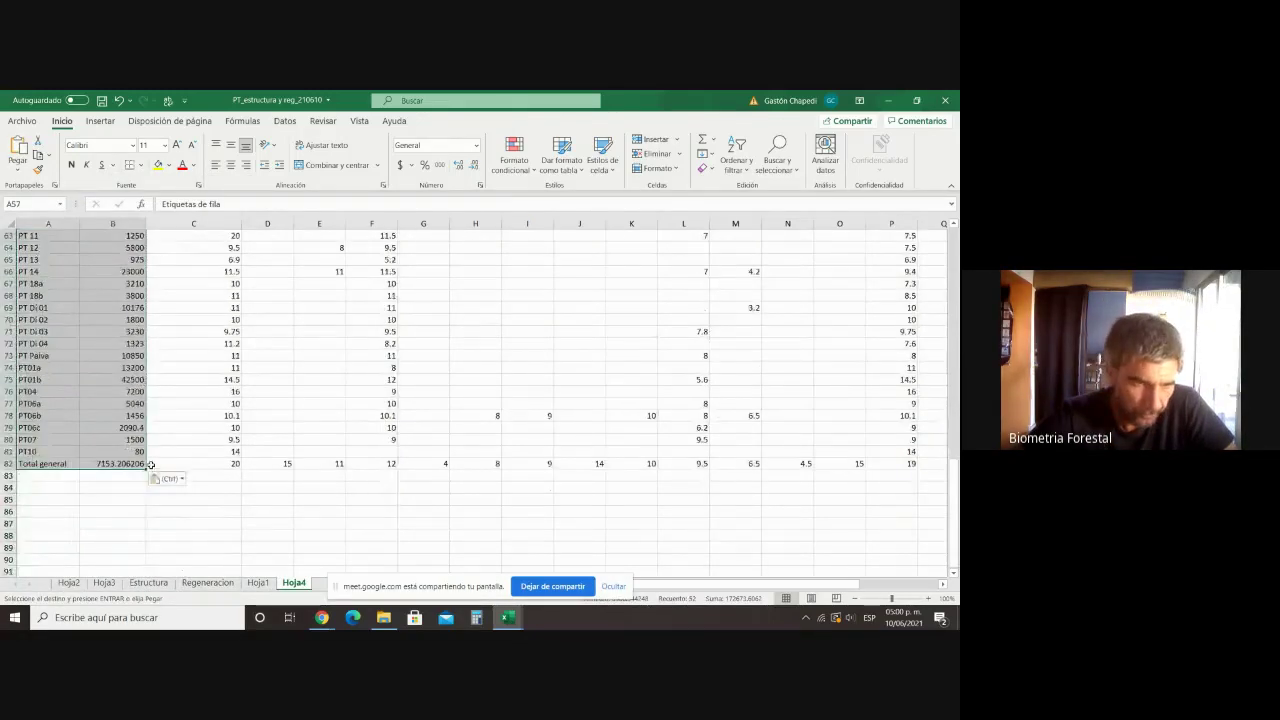
Step: Save the workbook with the three summary tables in Hoja4
left_click(243, 520)
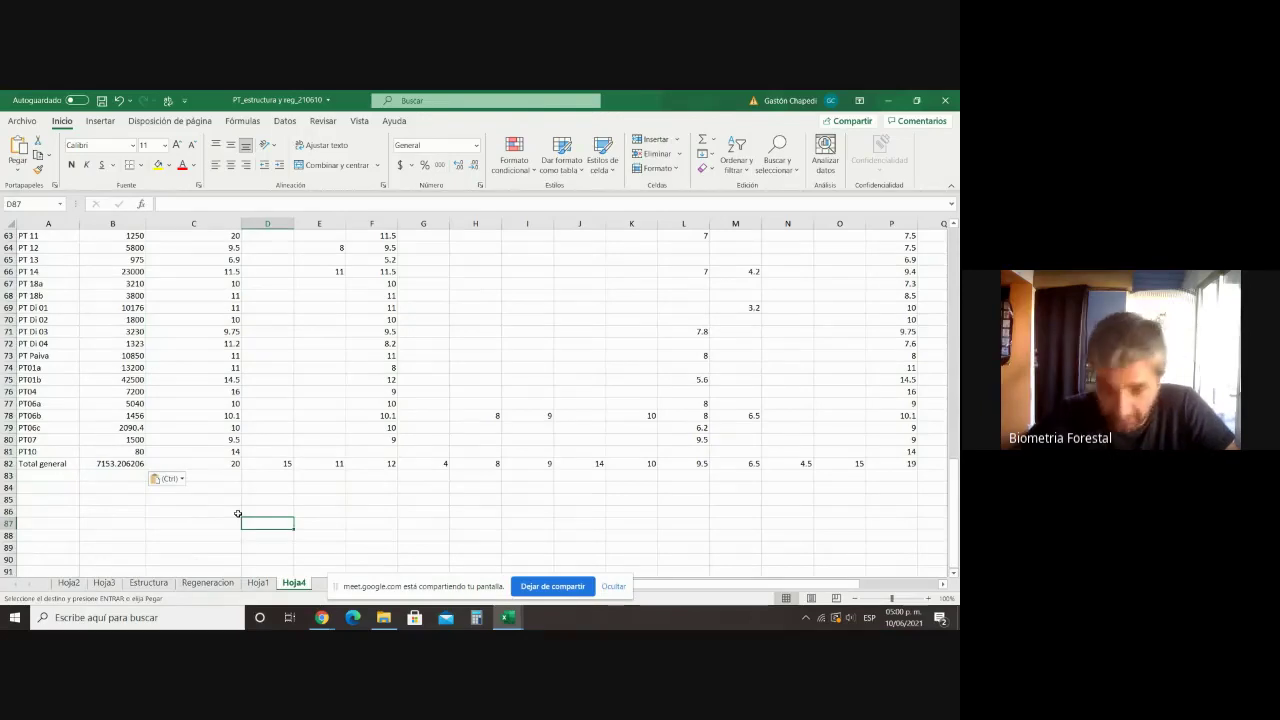
scroll(509, 531, "up", 6)
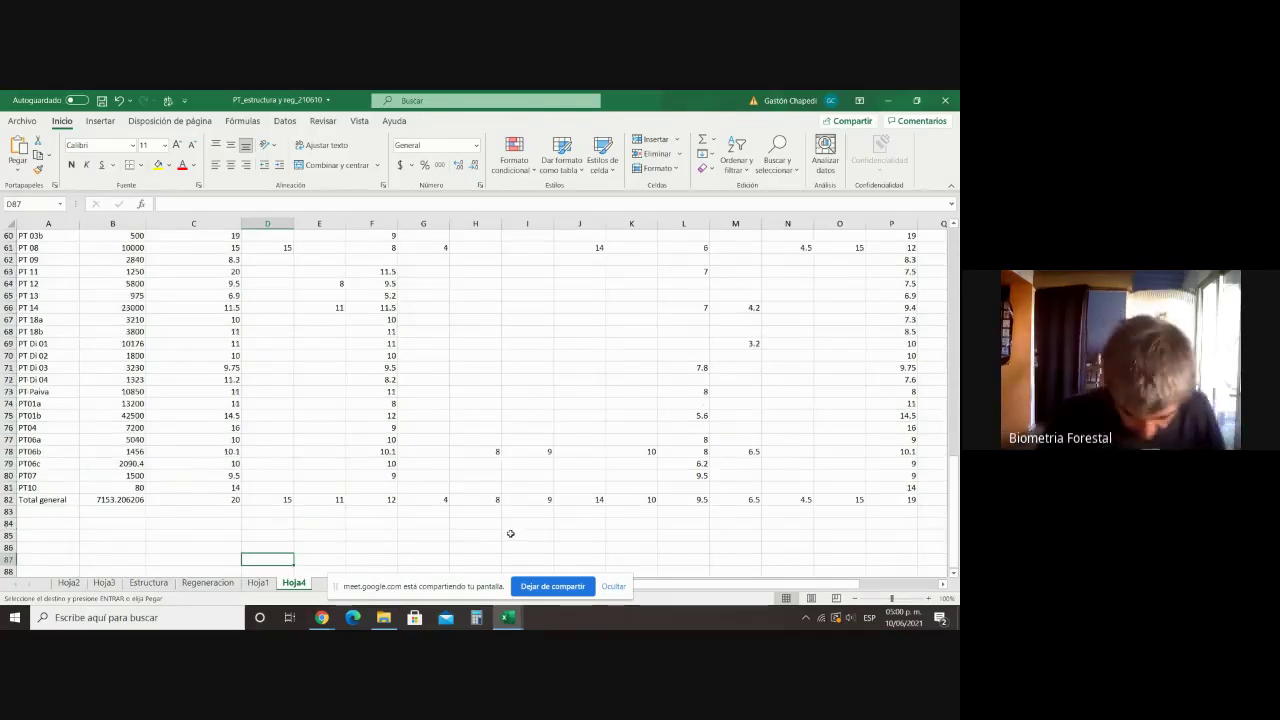
left_click(101, 101)
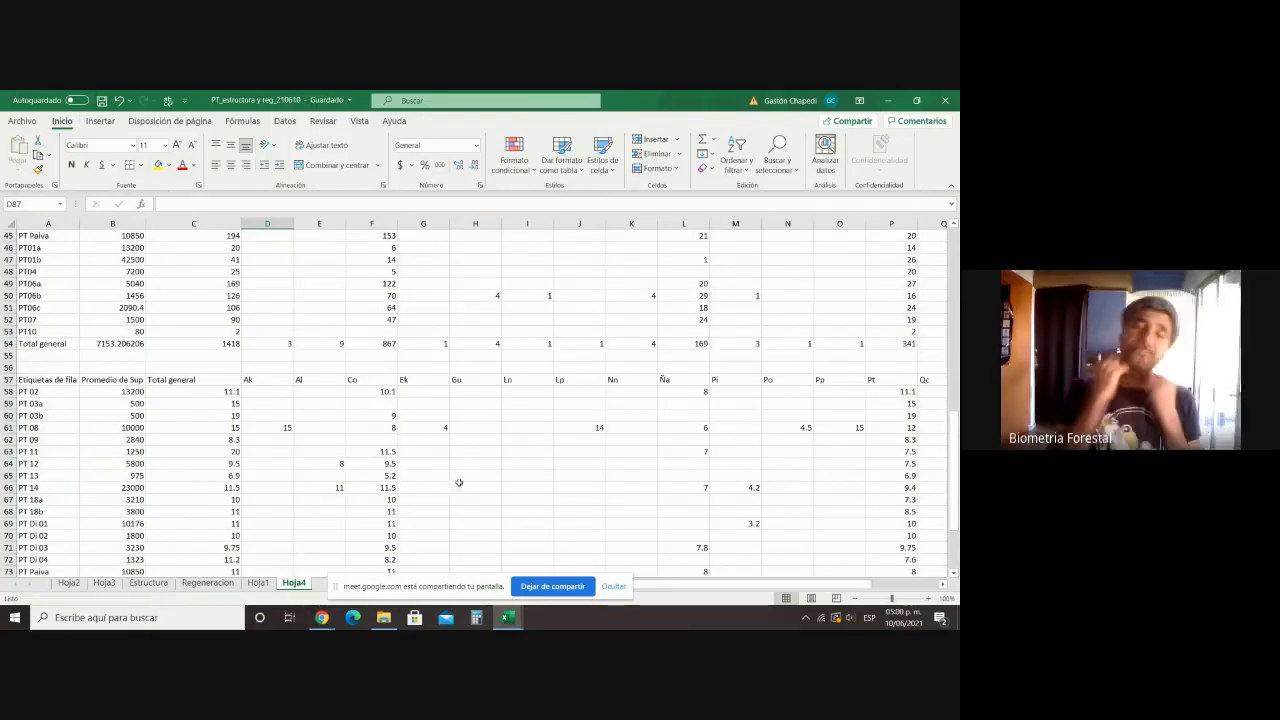
Step: Remove the maximum H total field from the values of the pivot table in Hoja3
scroll(487, 486, "up", 9)
scroll(475, 483, "up", 6)
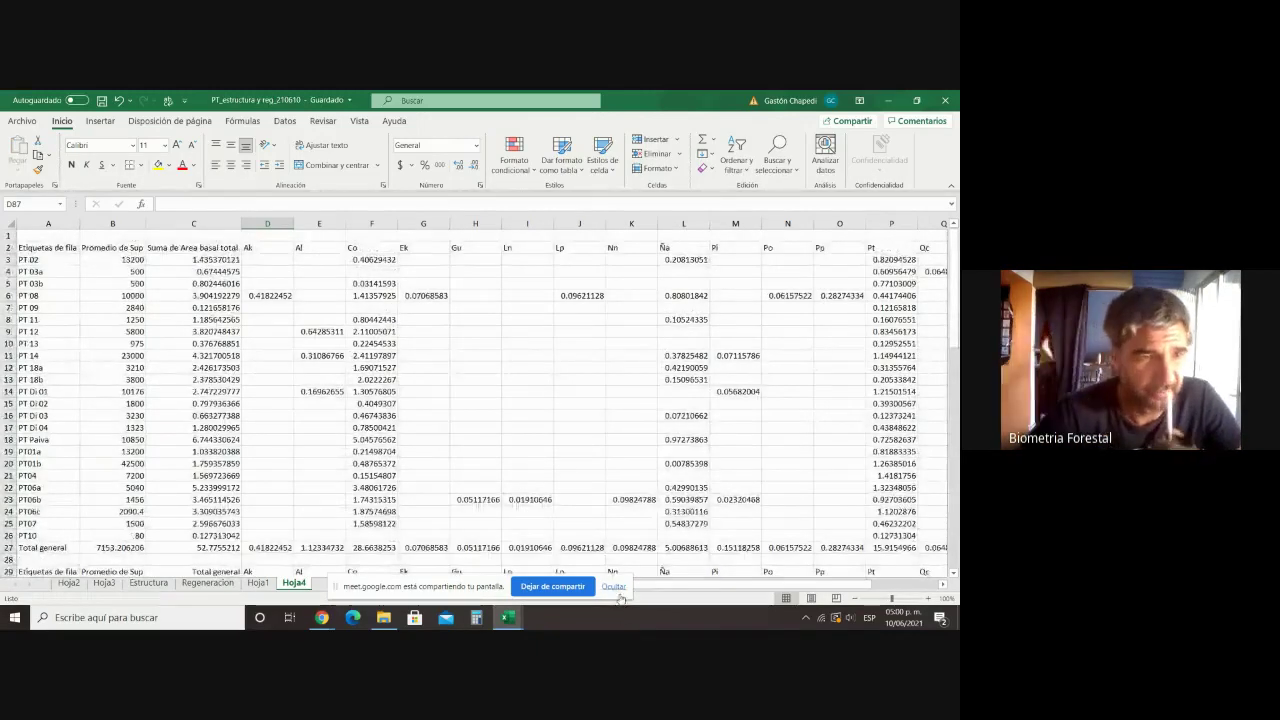
scroll(631, 570, "down", 5)
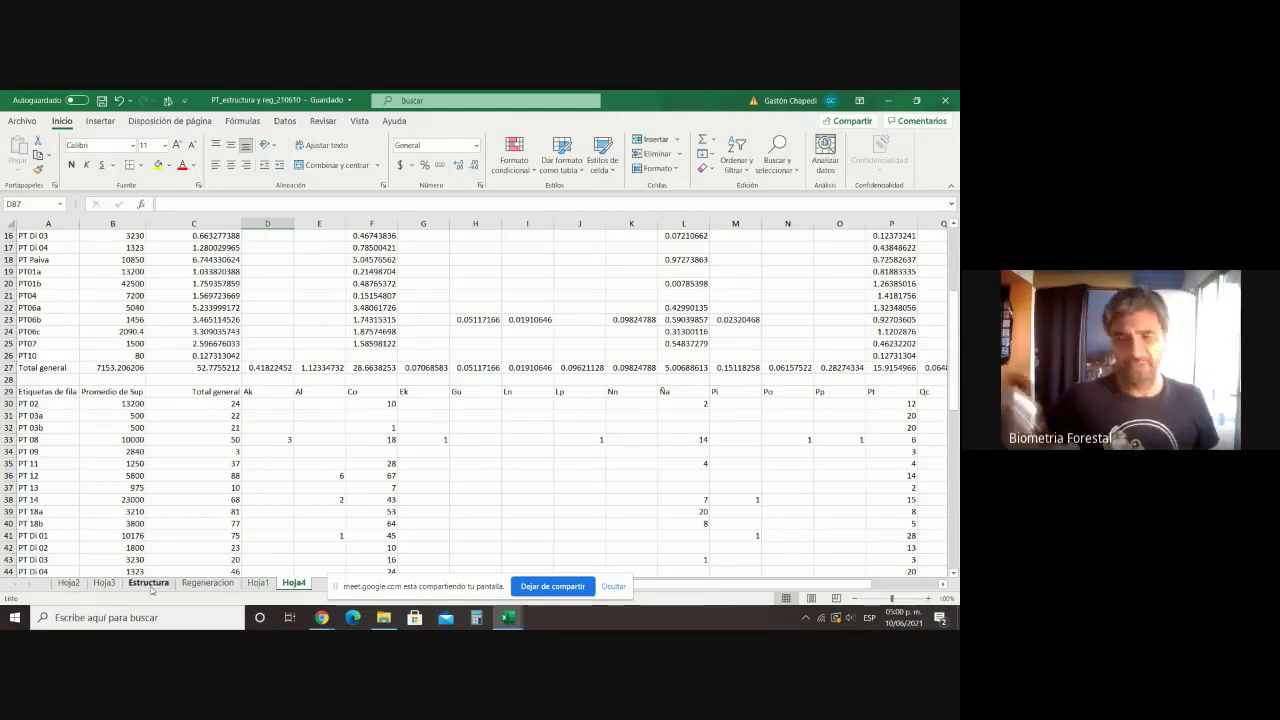
left_click(104, 583)
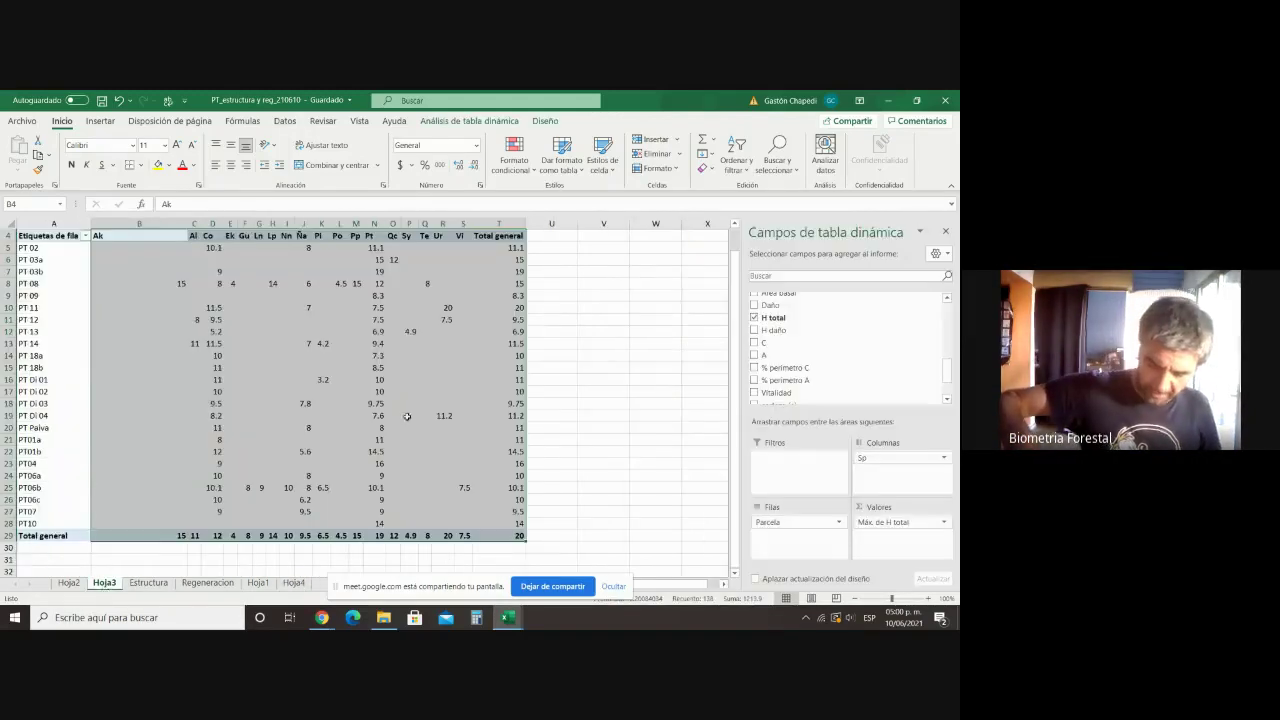
left_click(946, 523)
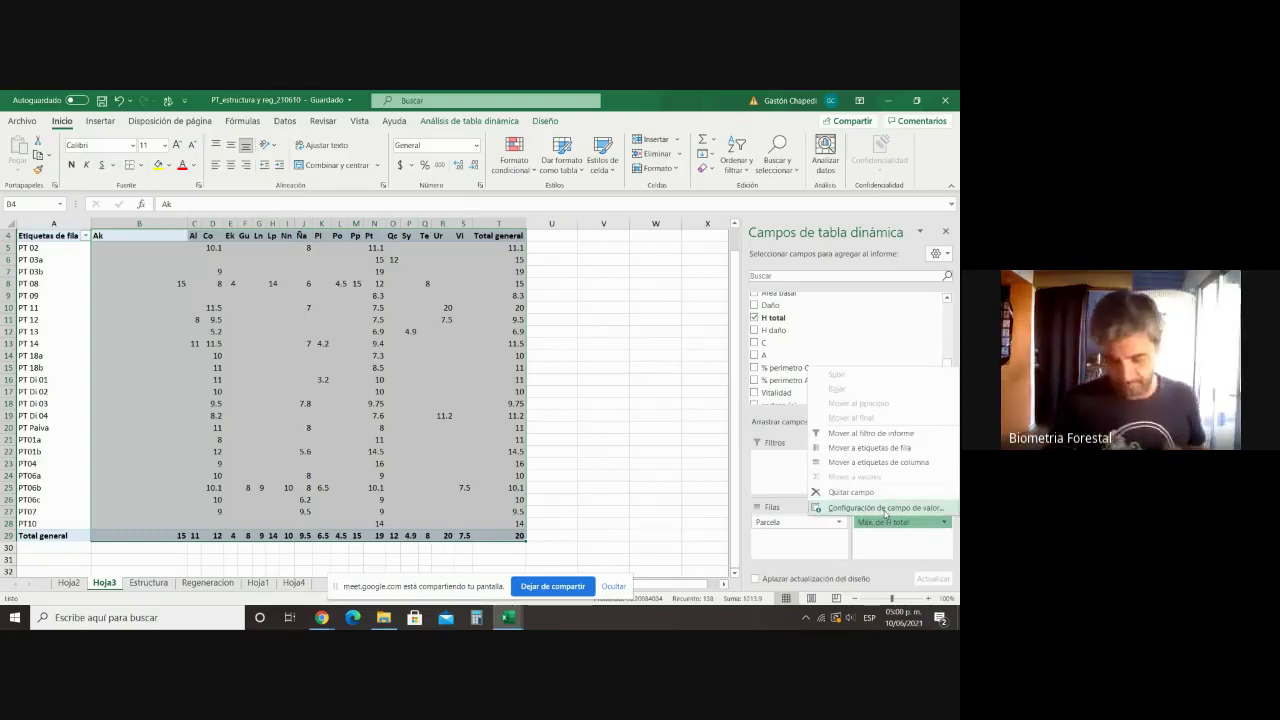
left_click(860, 492)
scroll(801, 388, "up", 2)
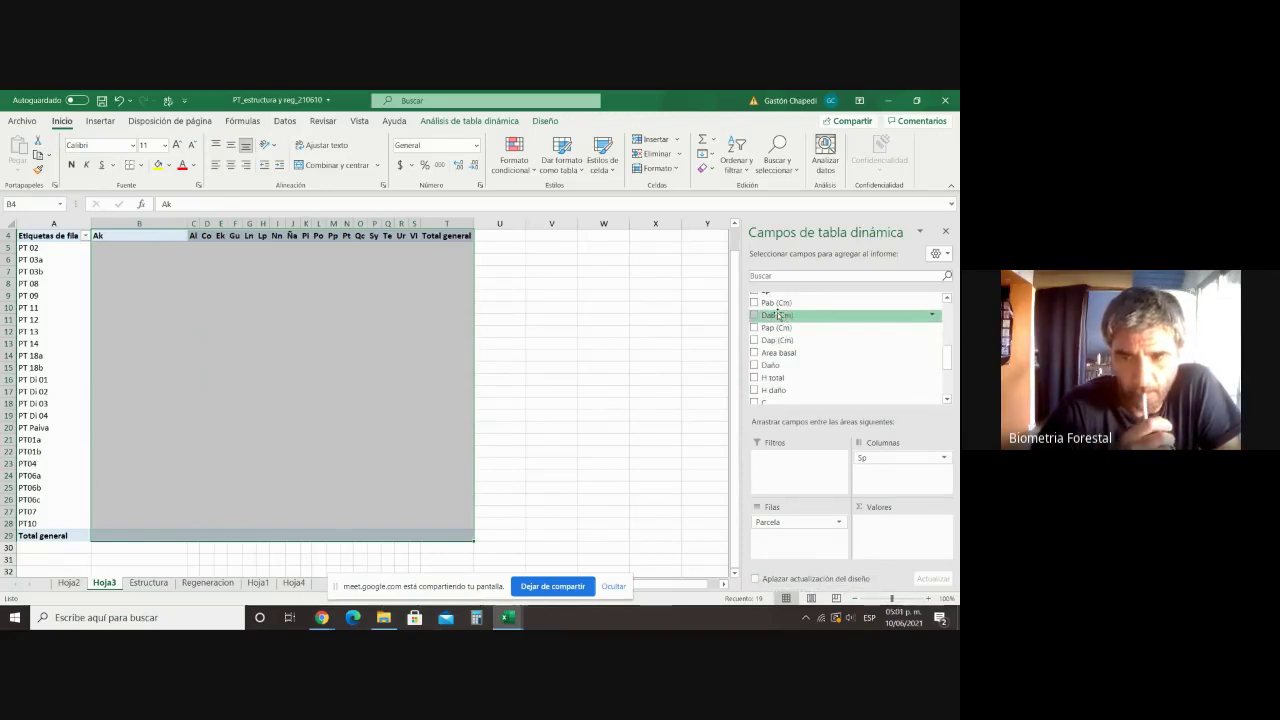
Step: Add Dab (Cm) to the pivot table's values and summarise it by average (Promedio)
mouse_move(778, 314)
left_mouse_down()
mouse_move(829, 366)
mouse_move(897, 524)
left_mouse_up()
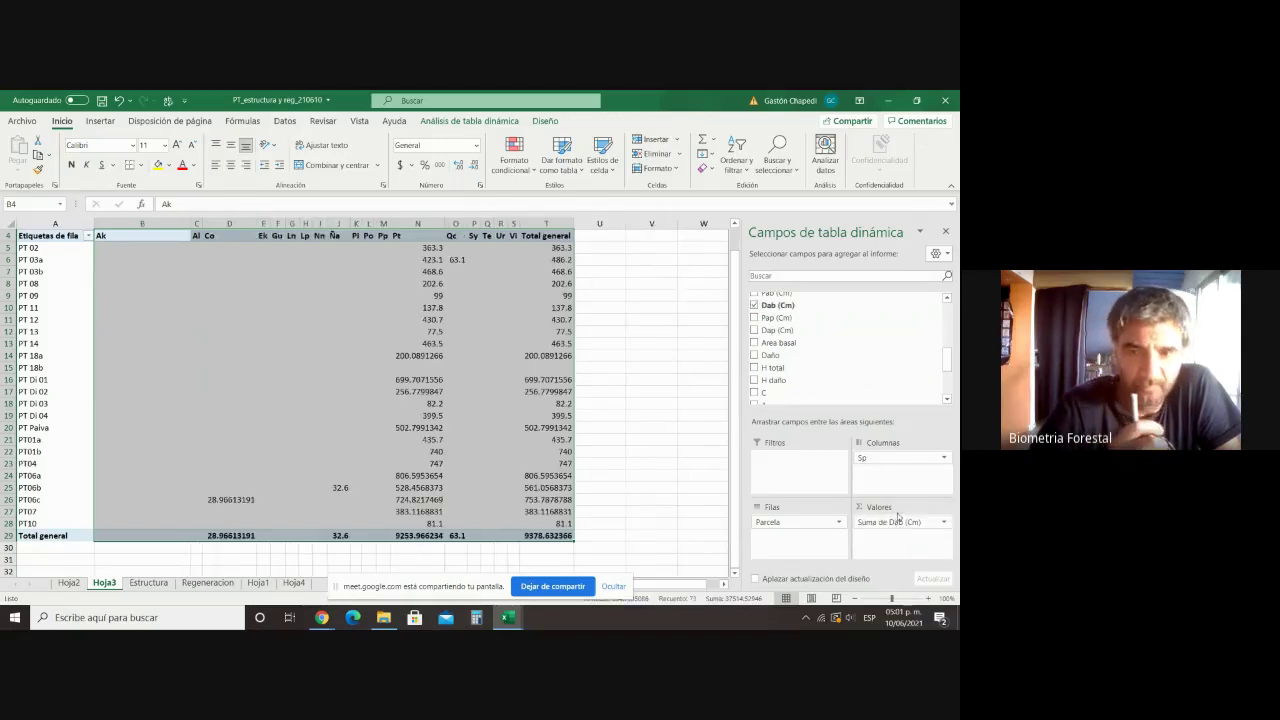
left_click(943, 522)
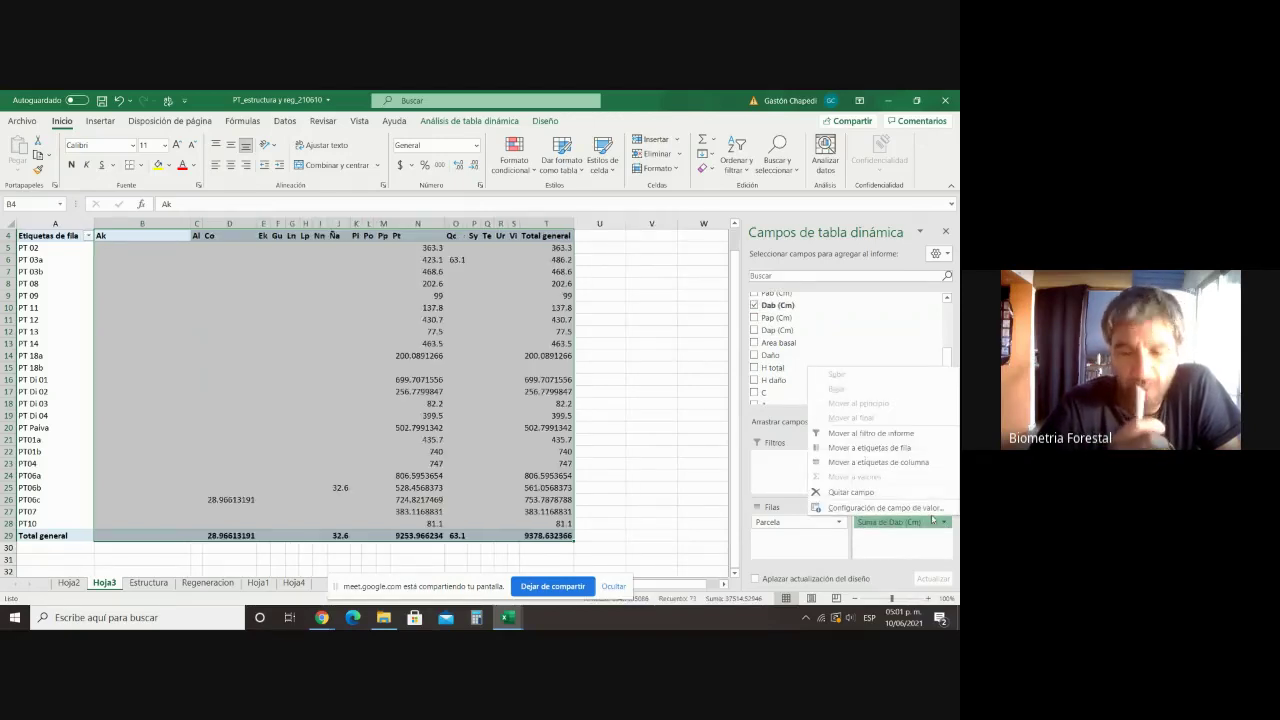
left_click(882, 508)
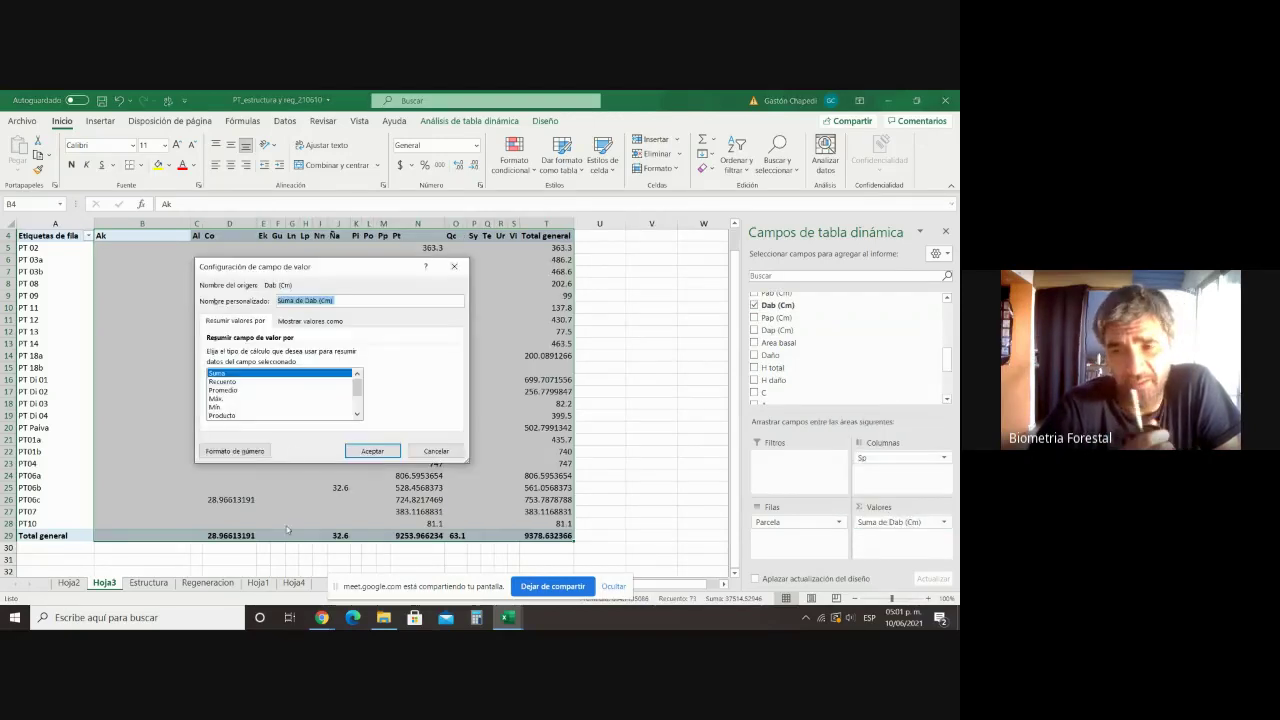
left_click(248, 391)
left_click(360, 451)
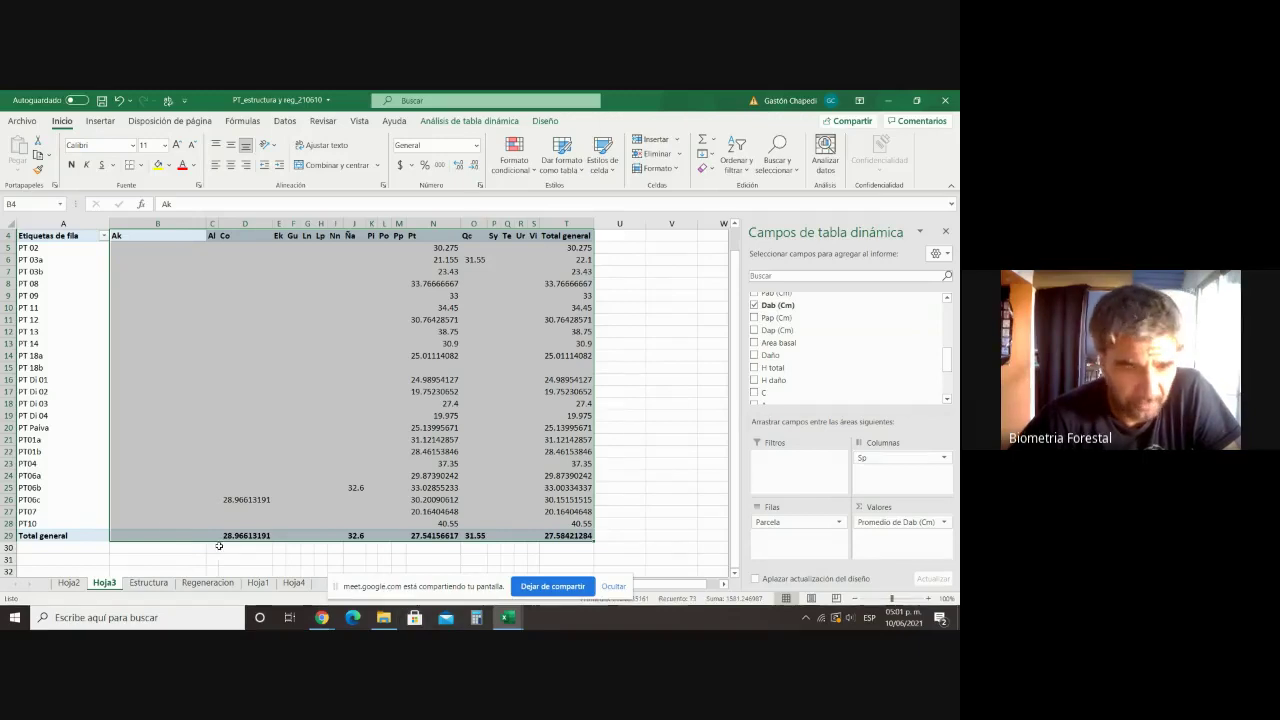
Step: Examine the basal area, tree count and maximum height tables in Hoja4, especially the Pt species column
left_click(292, 583)
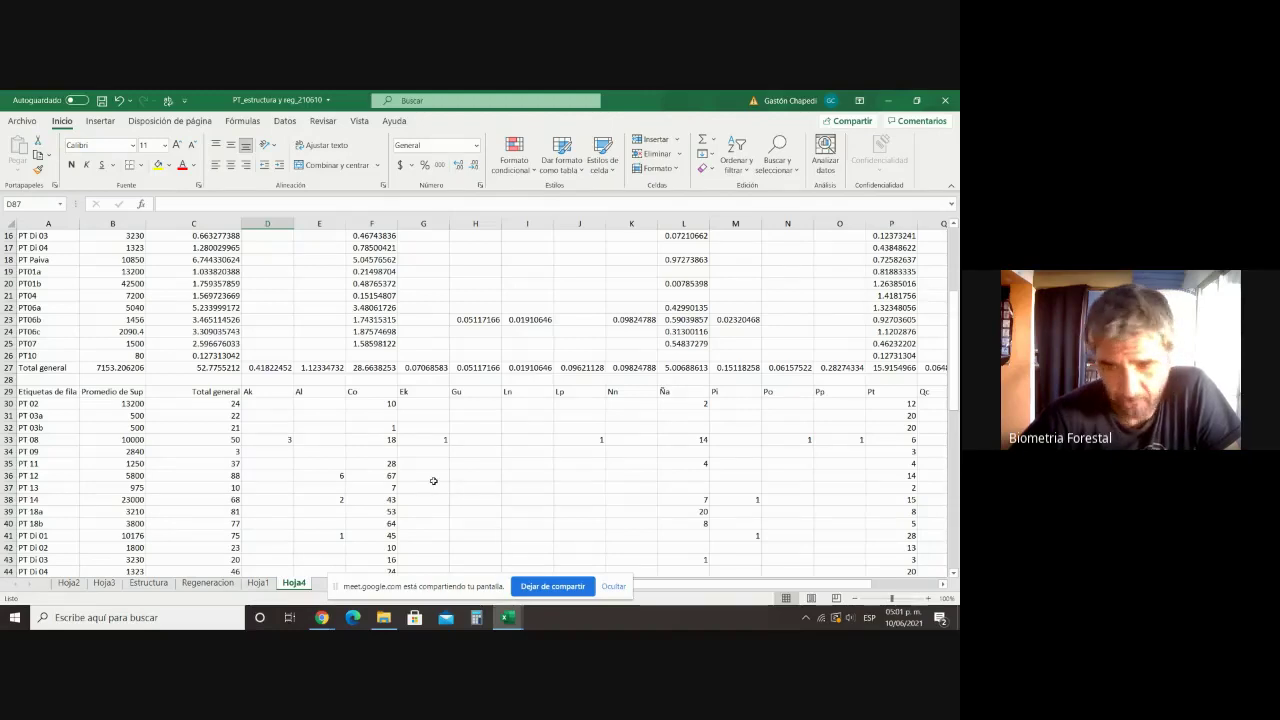
scroll(432, 481, "up", 4)
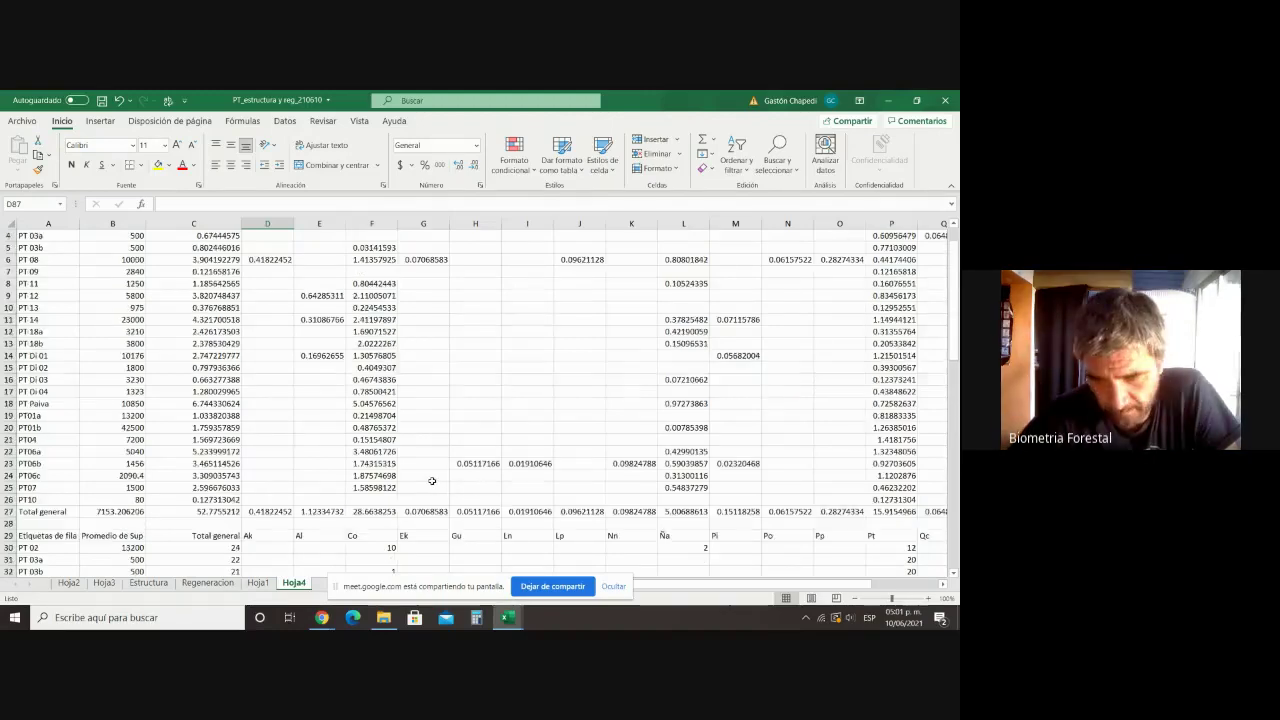
scroll(519, 356, "up", 1)
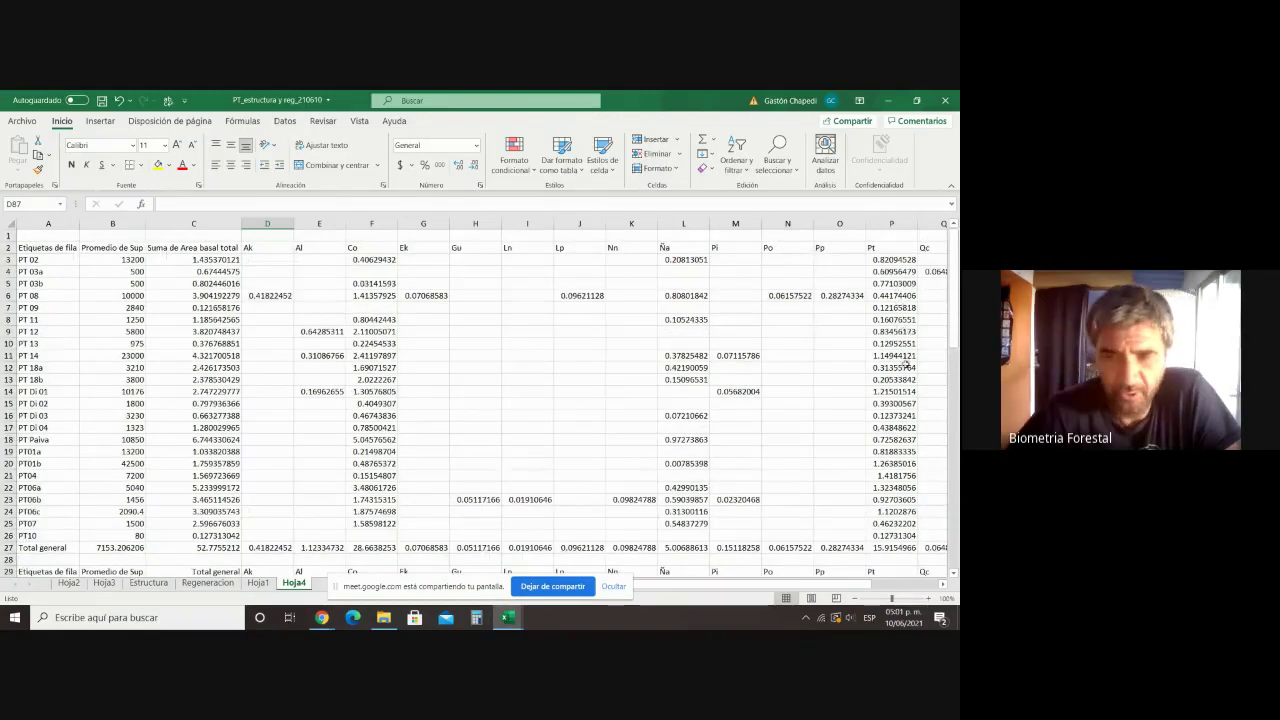
scroll(912, 451, "down", 1)
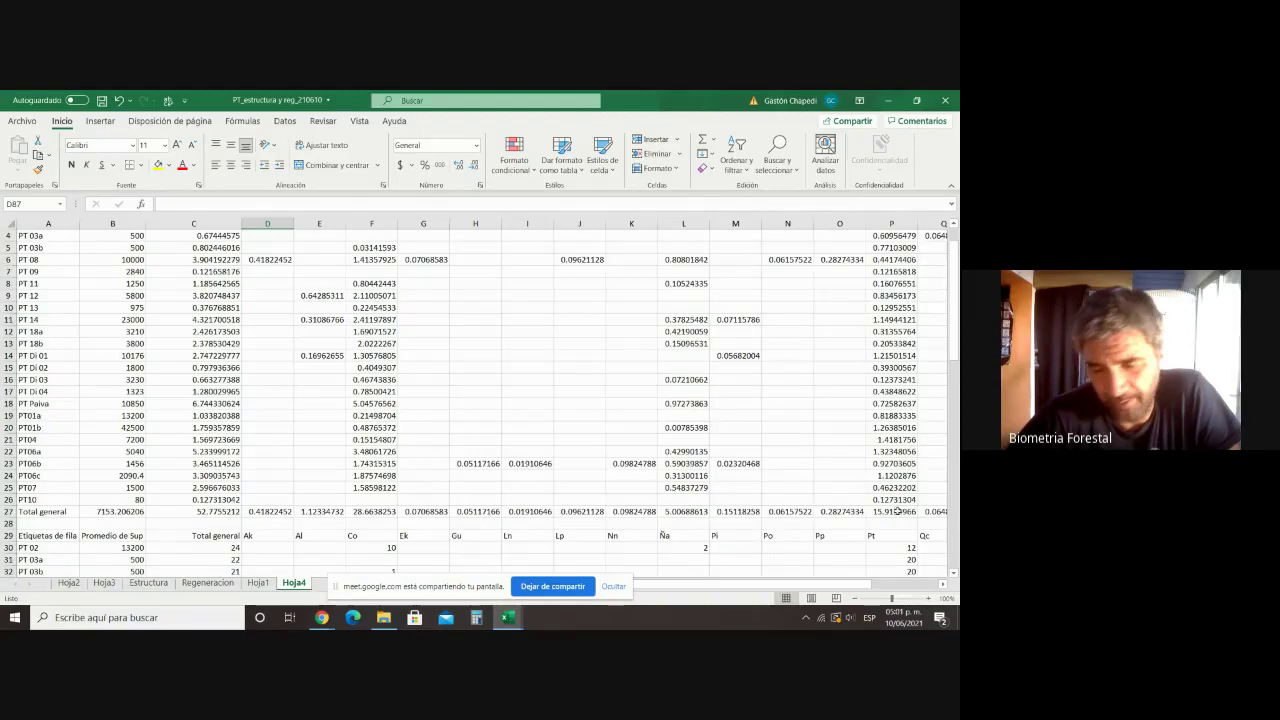
scroll(897, 511, "down", 6)
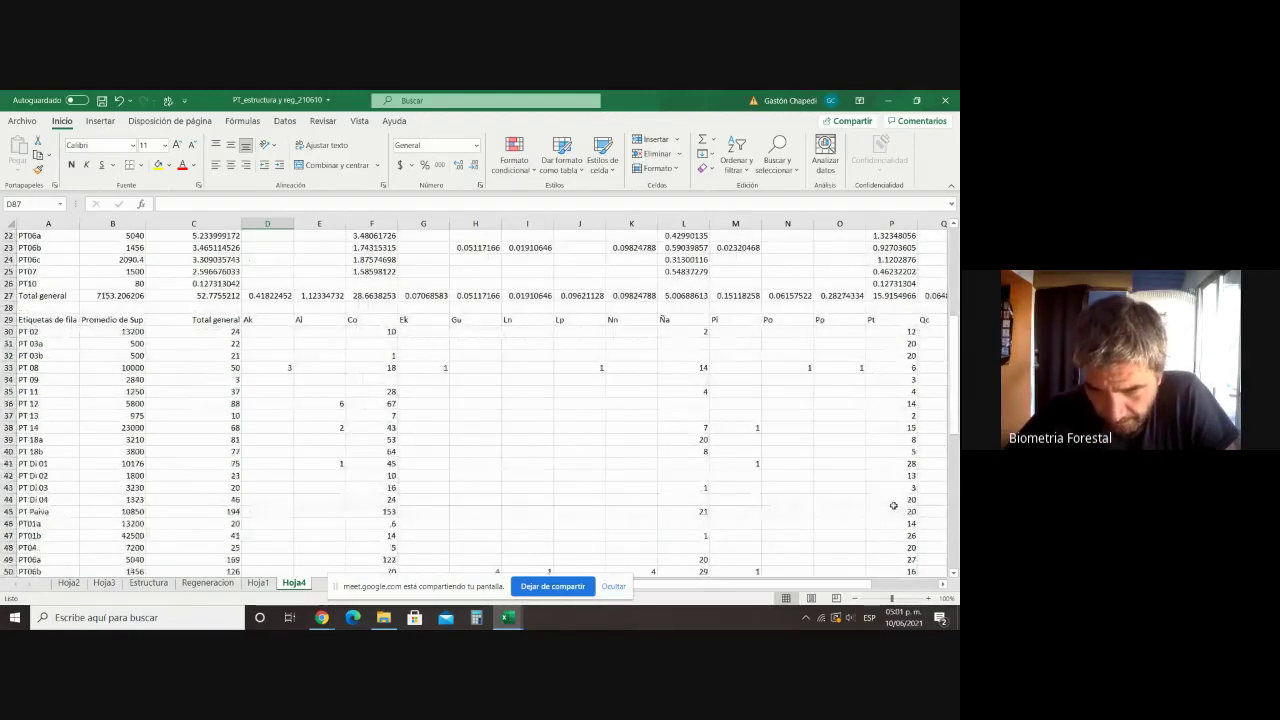
scroll(893, 505, "down", 1)
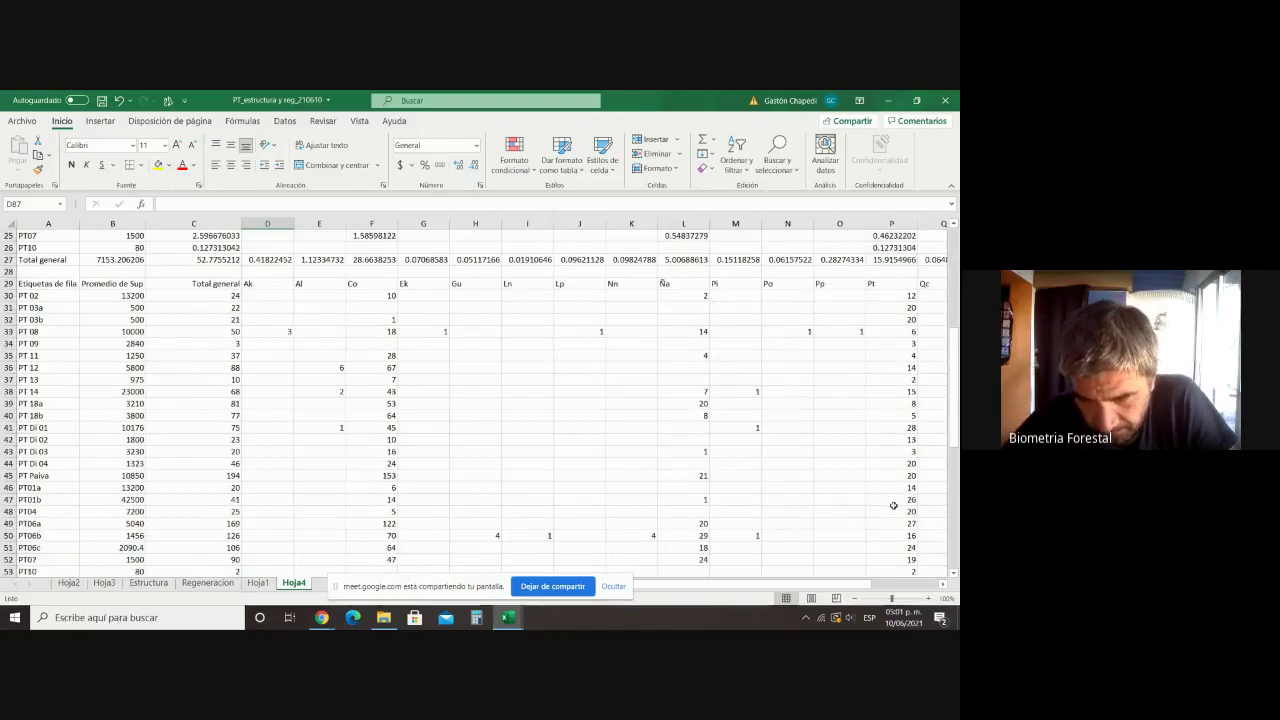
left_click(900, 379)
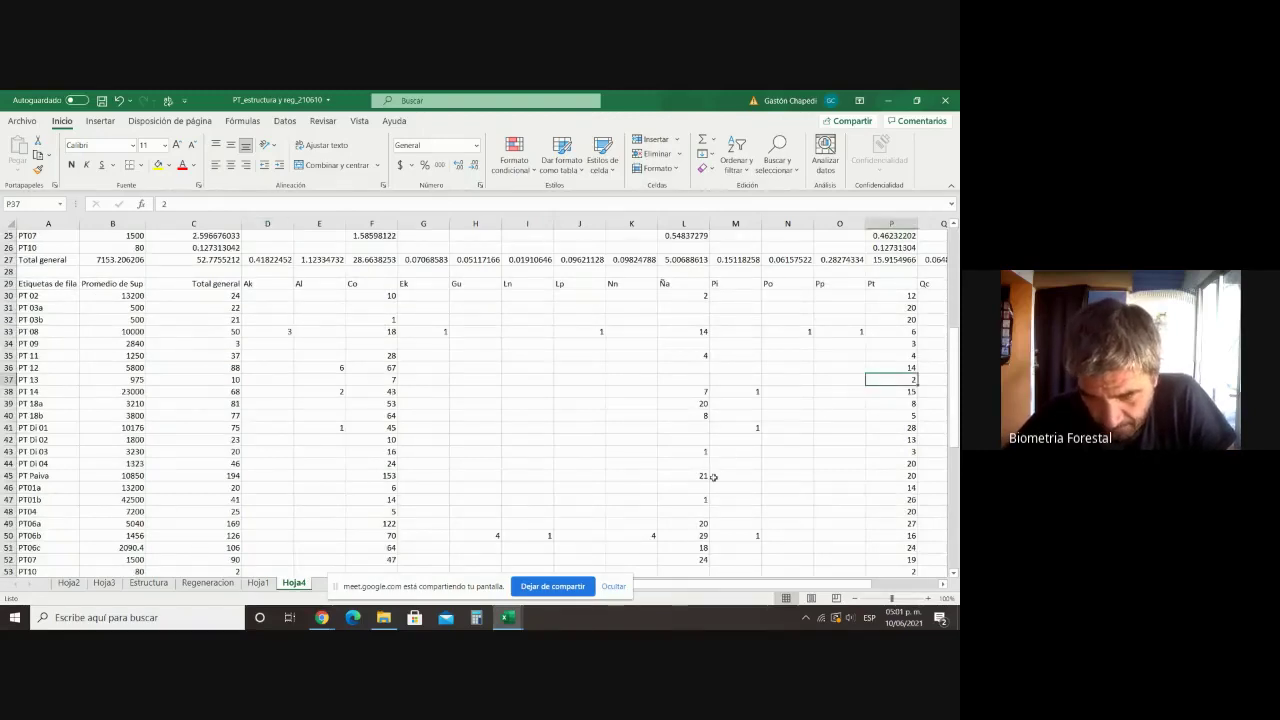
scroll(882, 525, "down", 1)
left_click(886, 538)
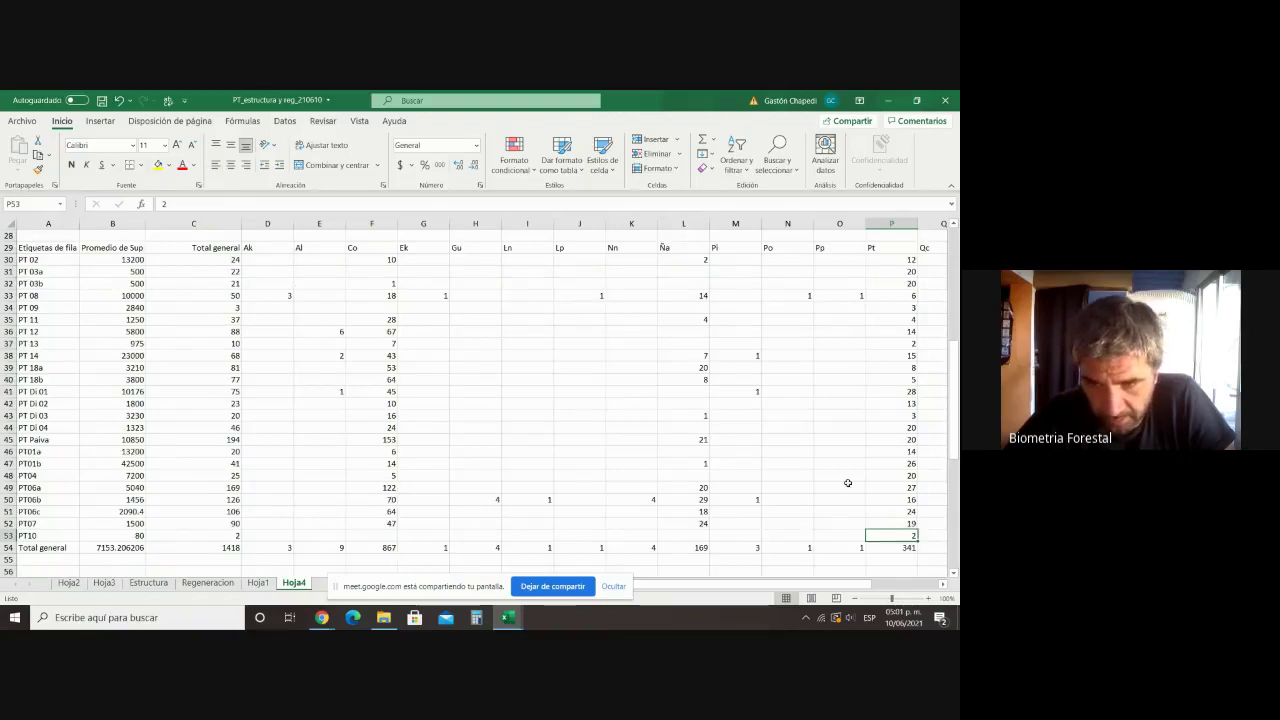
scroll(856, 469, "up", 1)
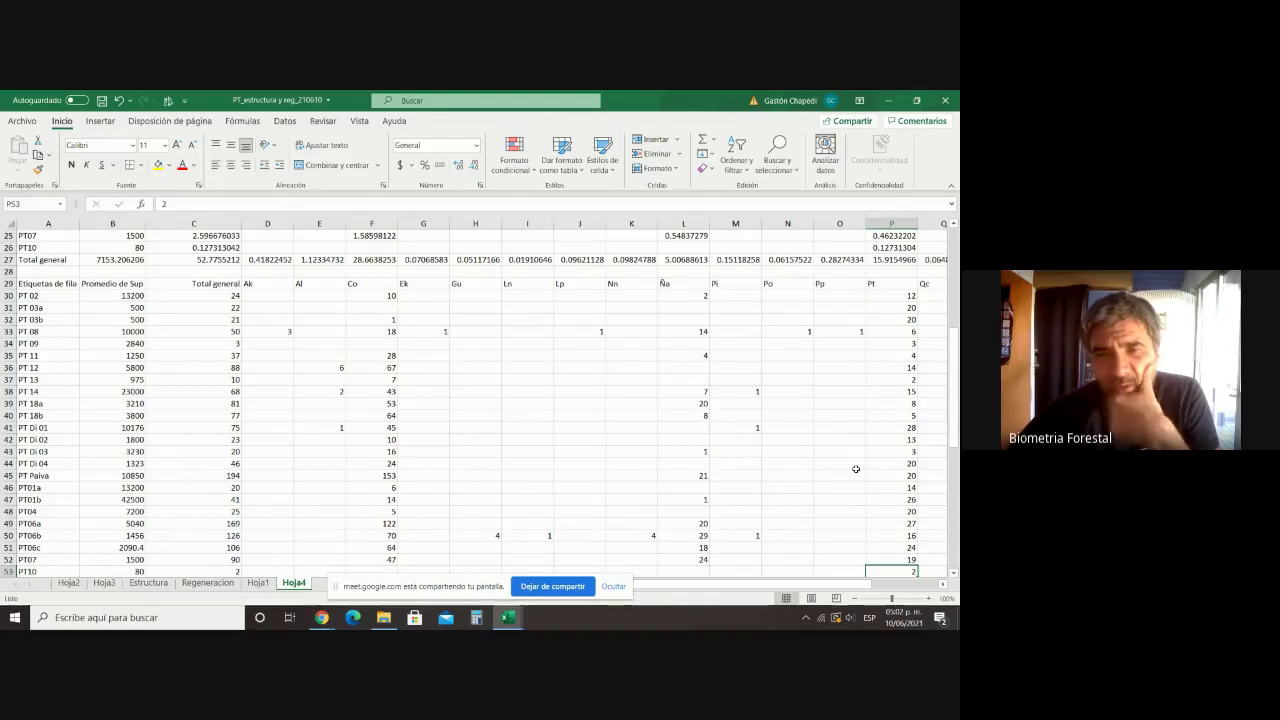
scroll(856, 469, "down", 2)
scroll(856, 469, "up", 2)
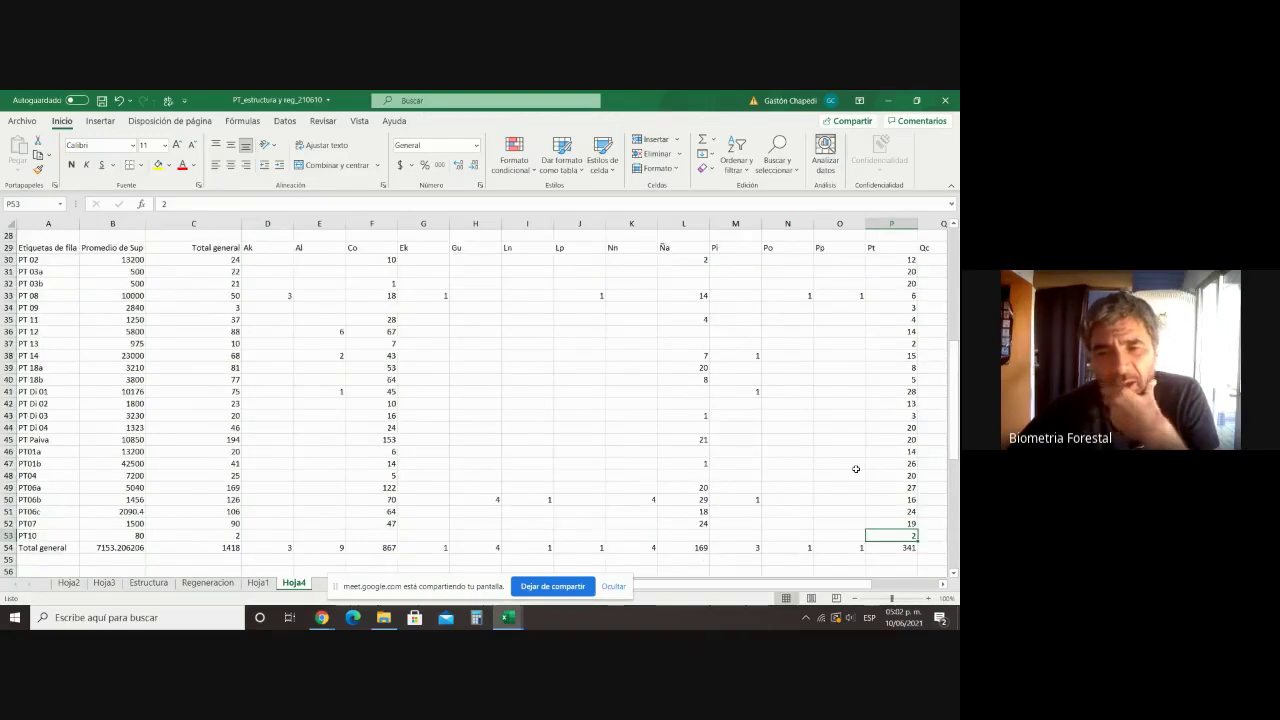
scroll(856, 469, "down", 5)
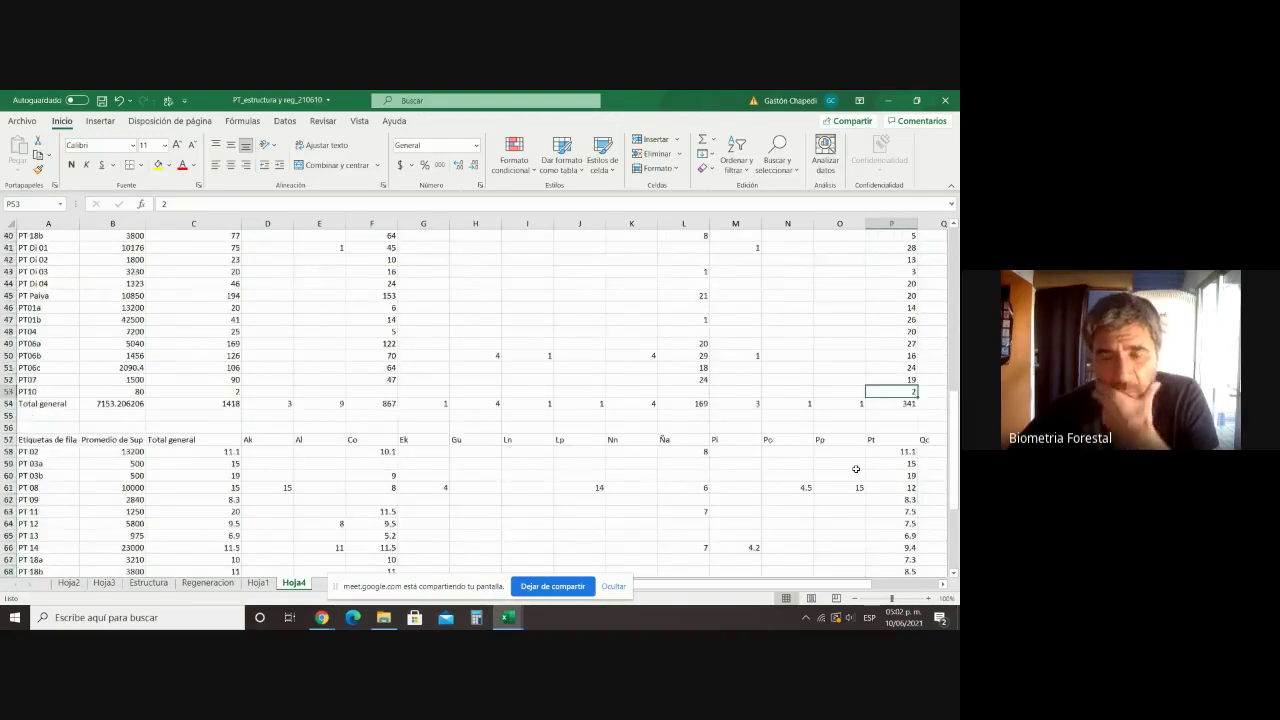
scroll(856, 469, "down", 4)
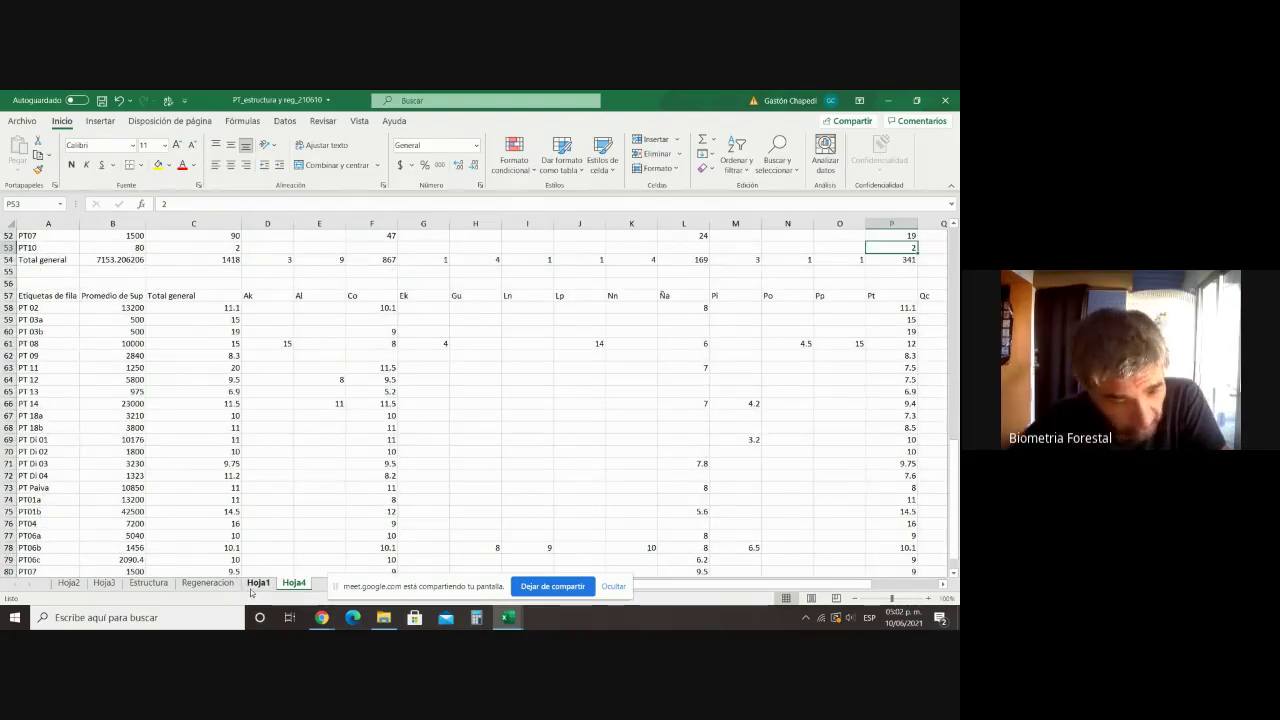
Step: Return to Hoja3 and remove the average Dab (Cm) field from the pivot table's values
left_click(105, 583)
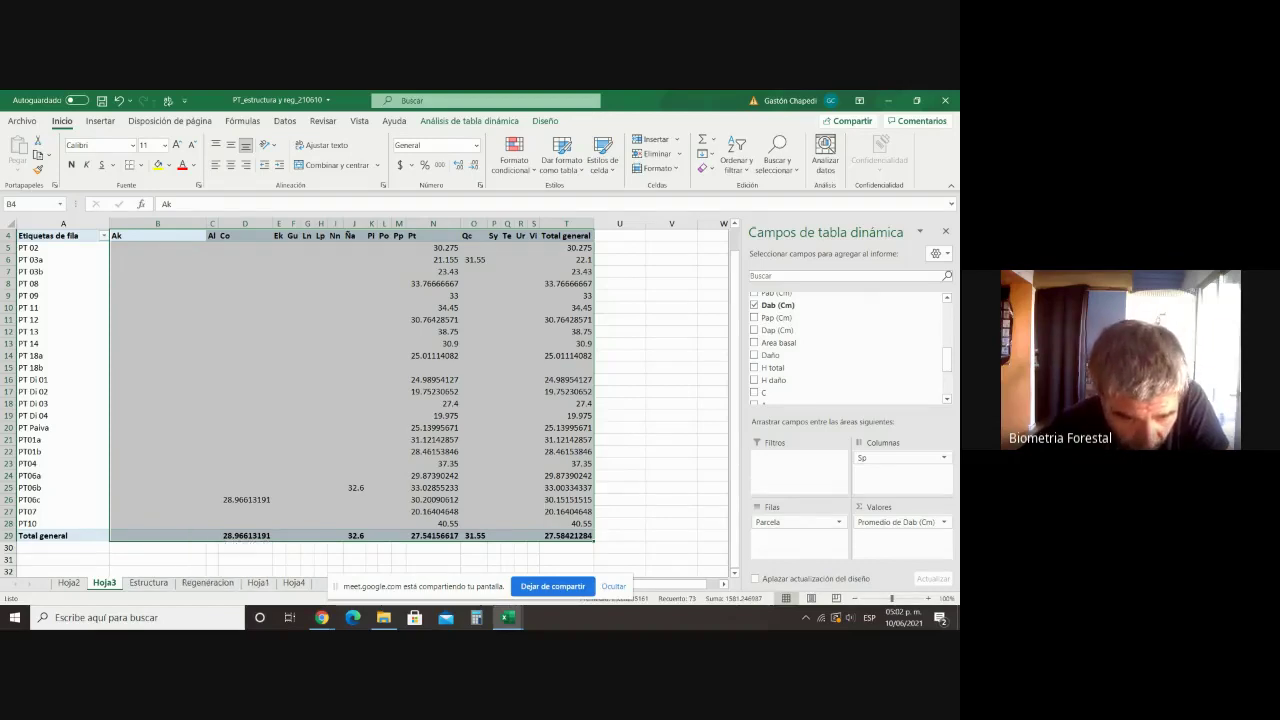
left_click(944, 523)
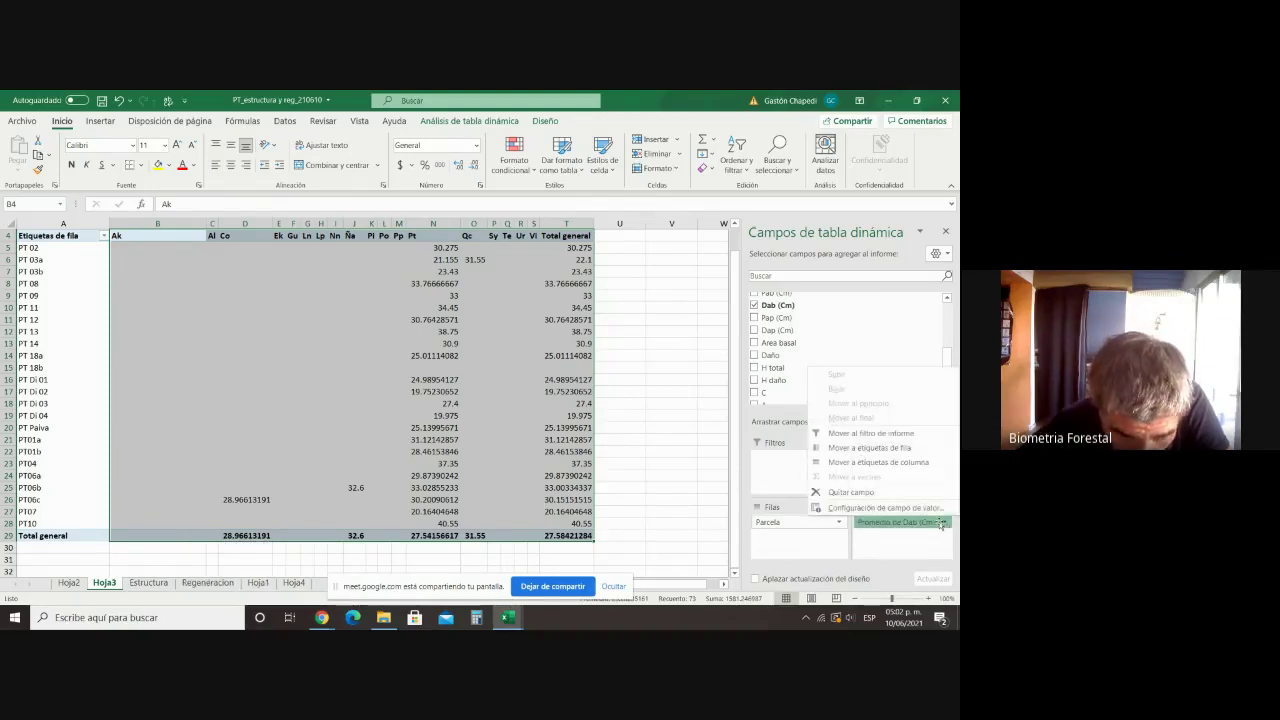
left_click(872, 508)
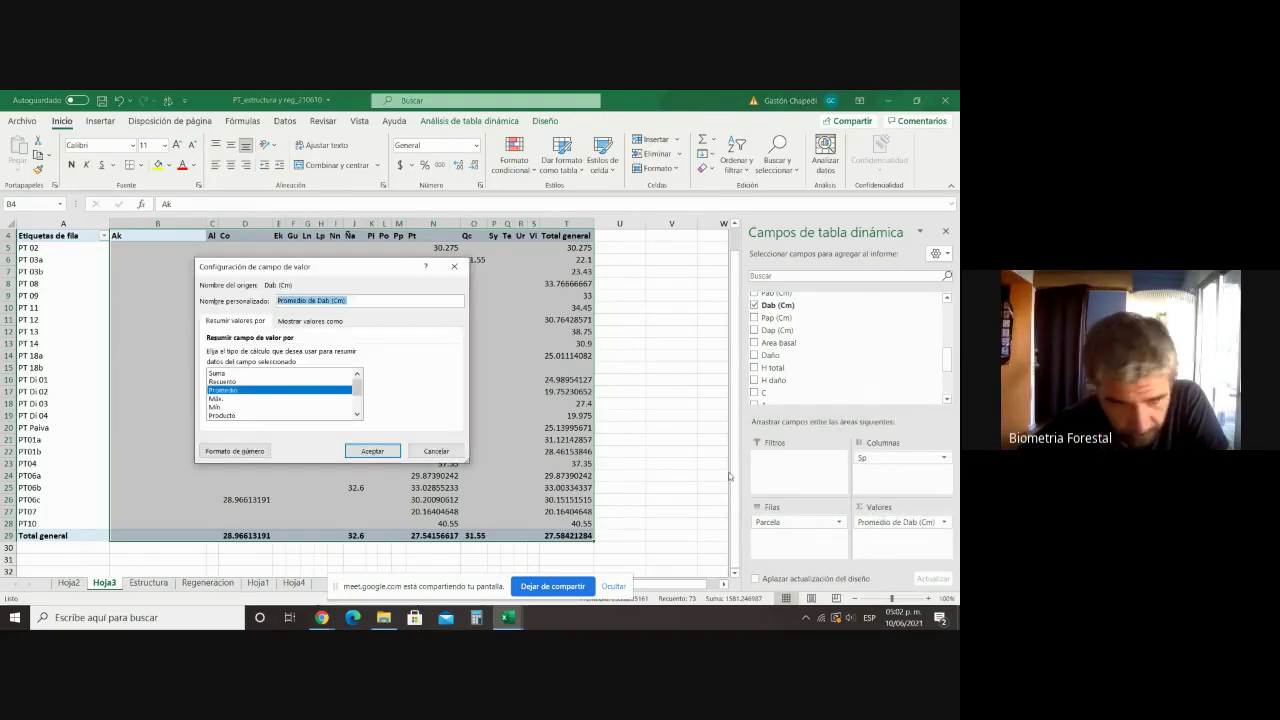
left_click(454, 266)
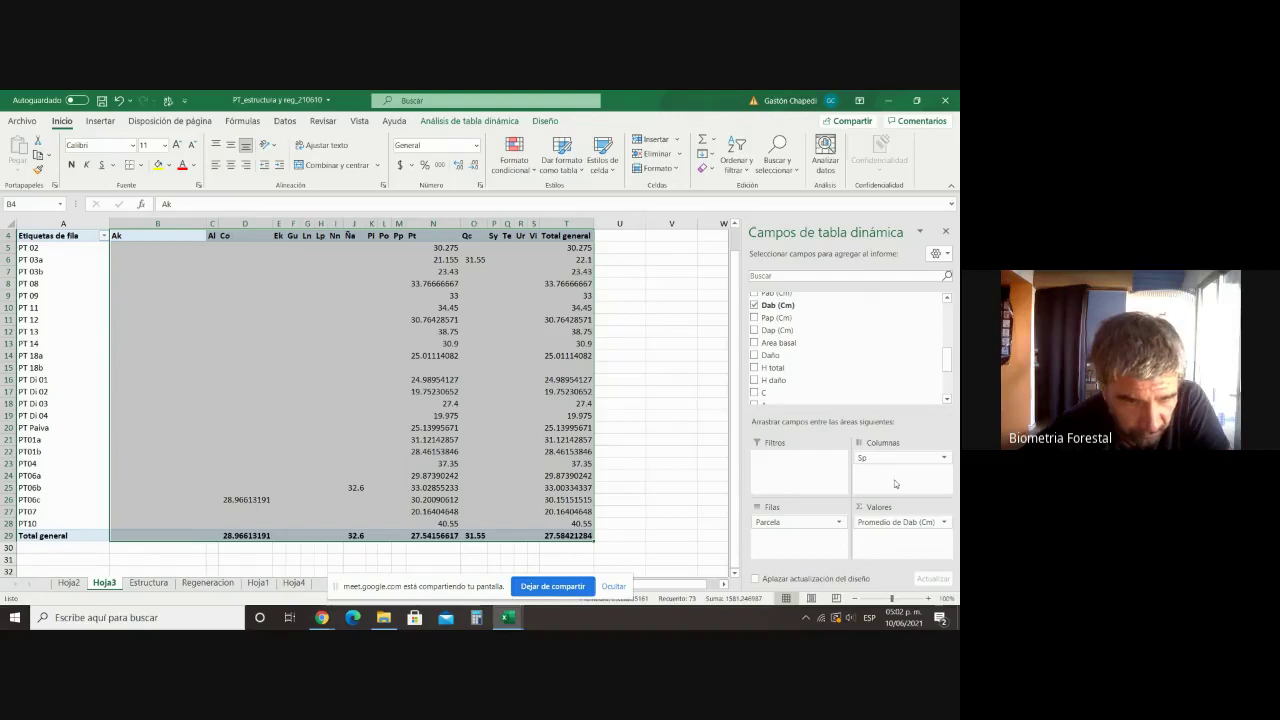
left_click(943, 522)
left_click(870, 492)
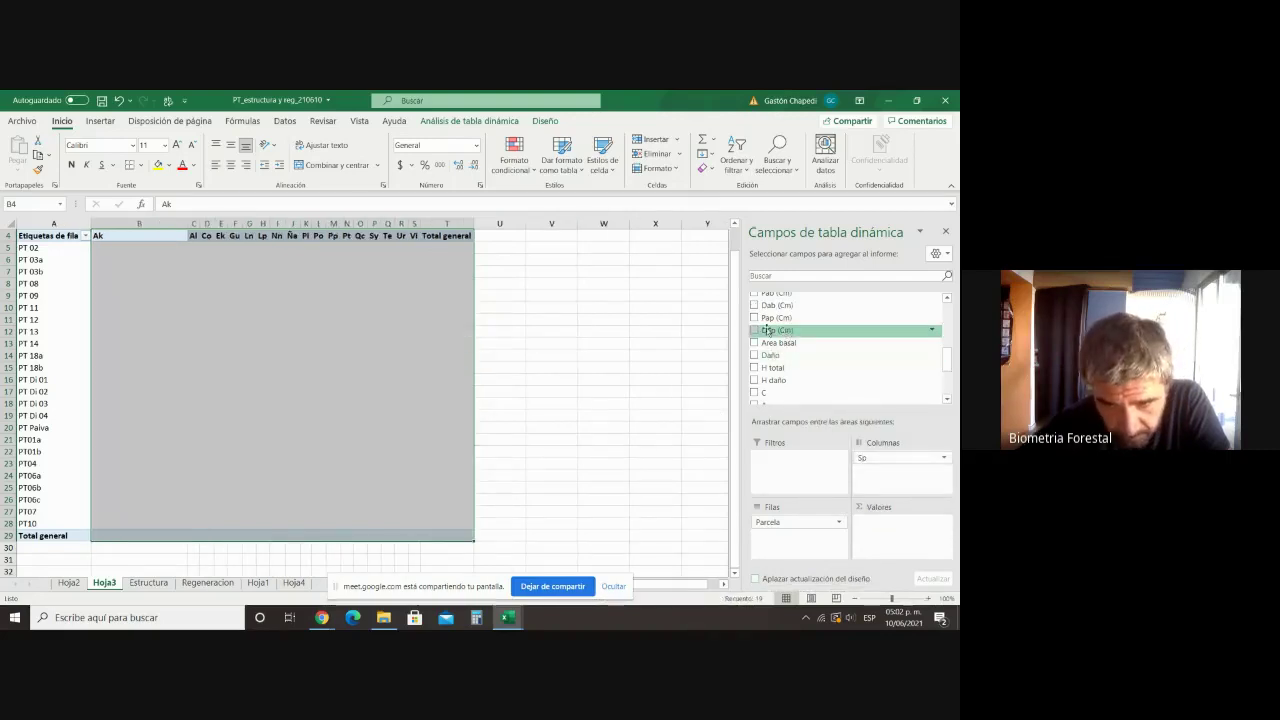
Step: Add Dap (Cm) to the pivot table's values and summarise it by average (Promedio)
left_click_drag(767, 330, 890, 538)
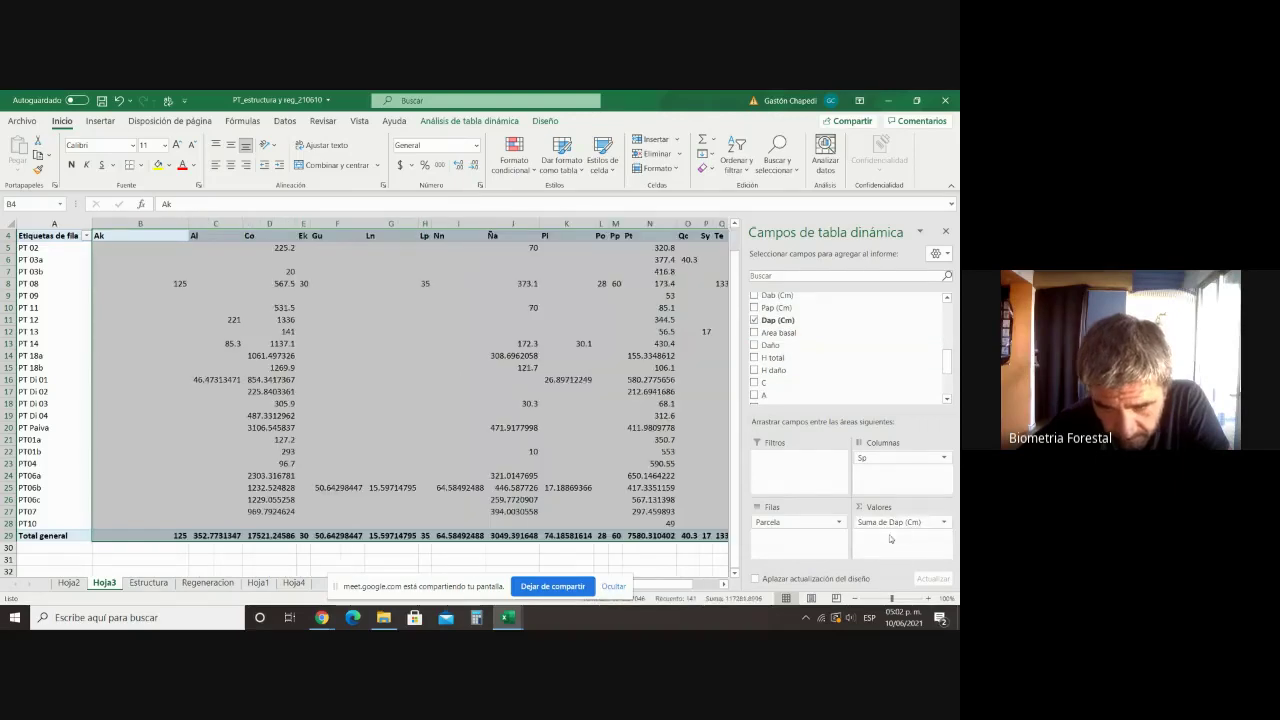
left_click(944, 523)
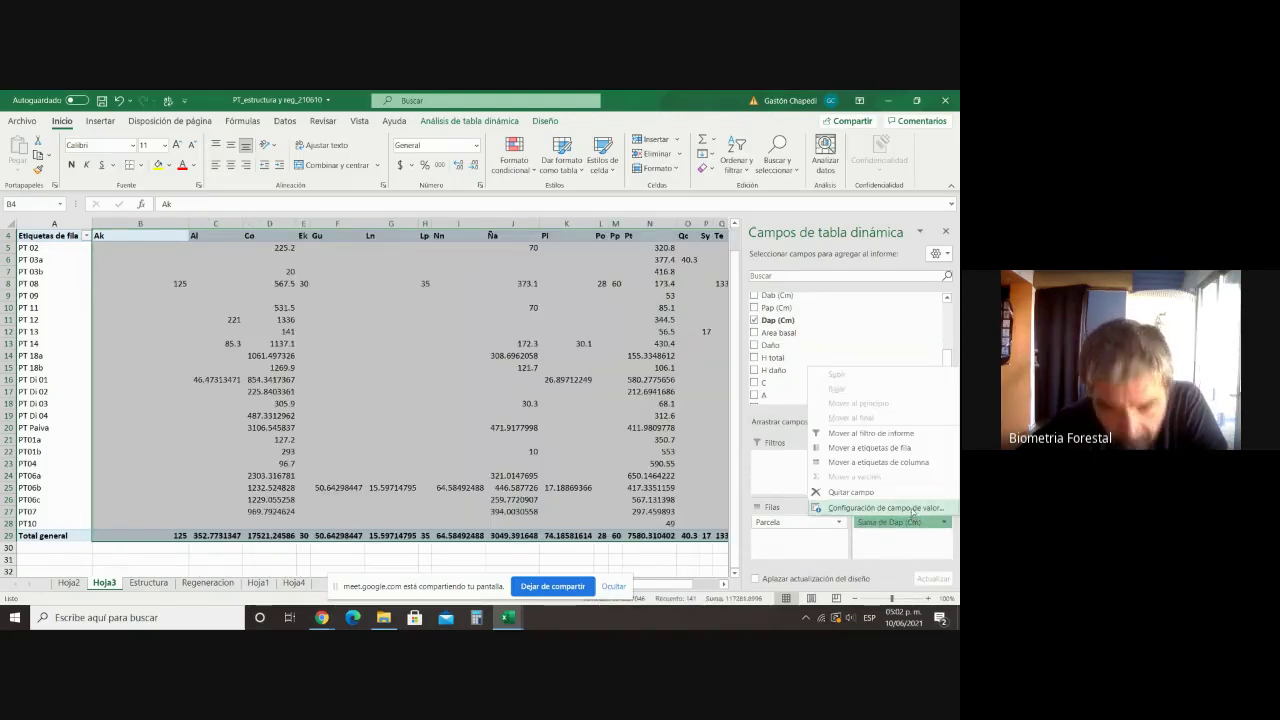
left_click(912, 511)
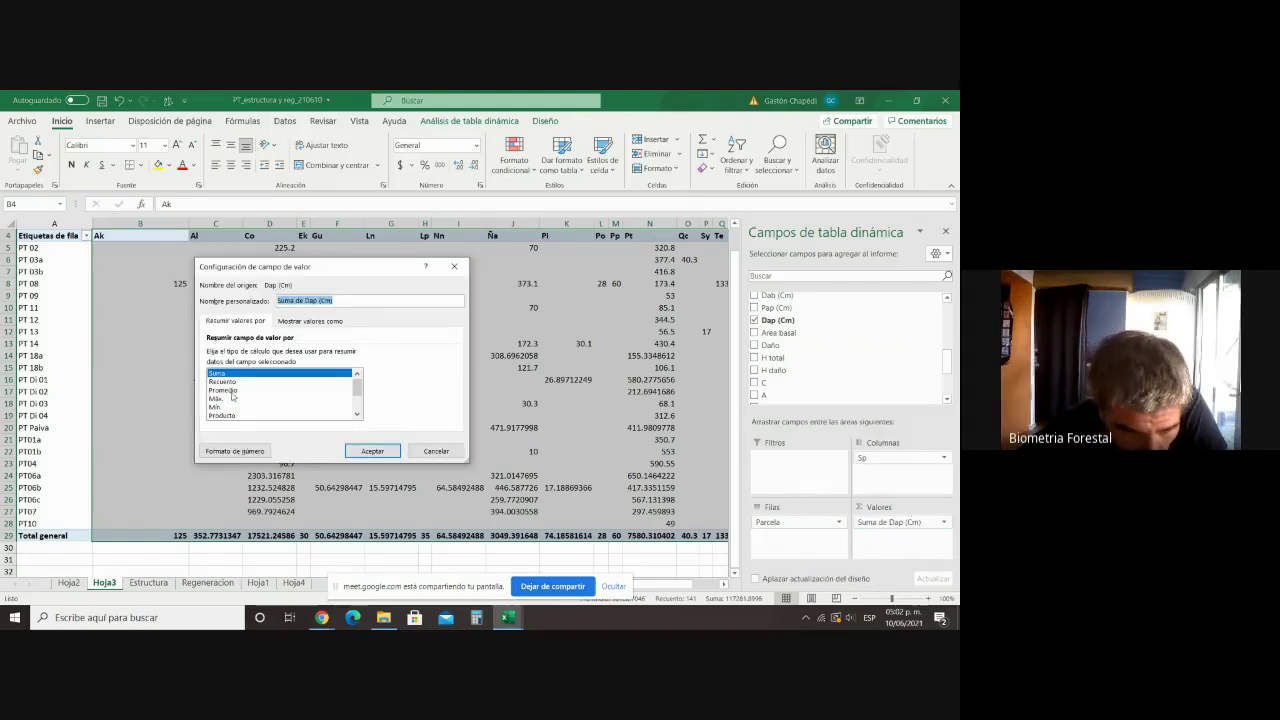
left_click(229, 390)
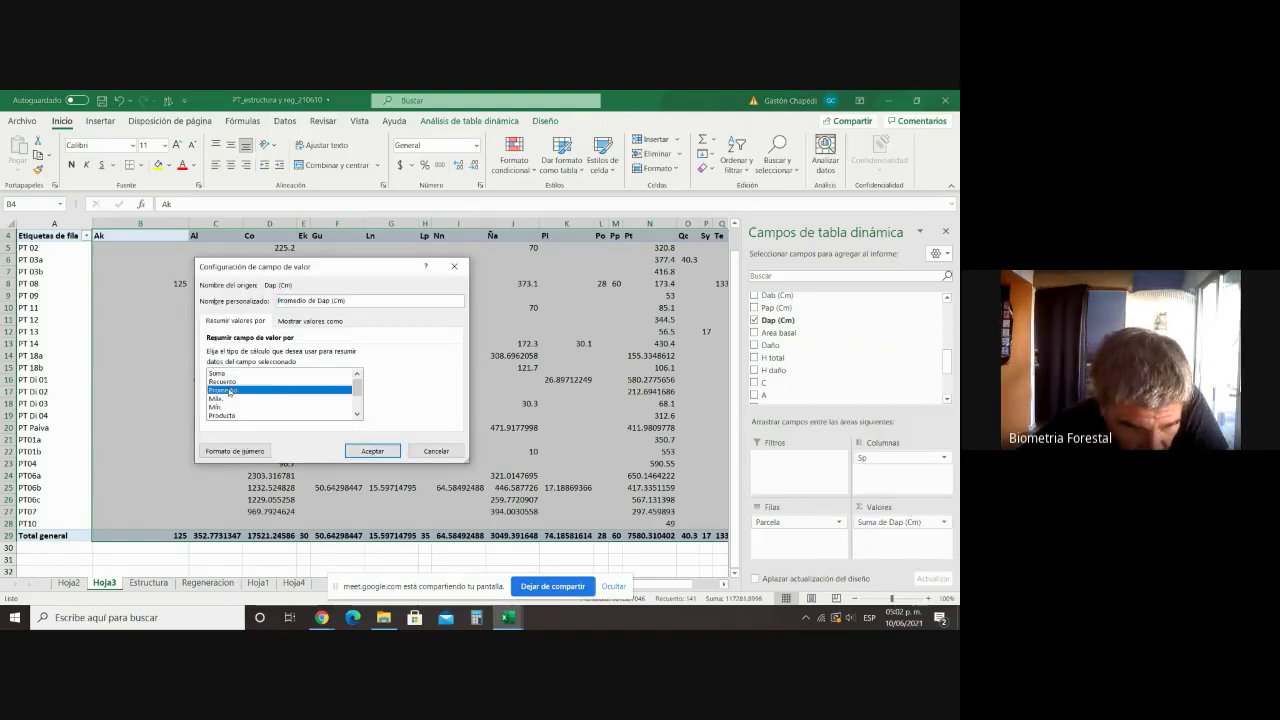
left_click(373, 451)
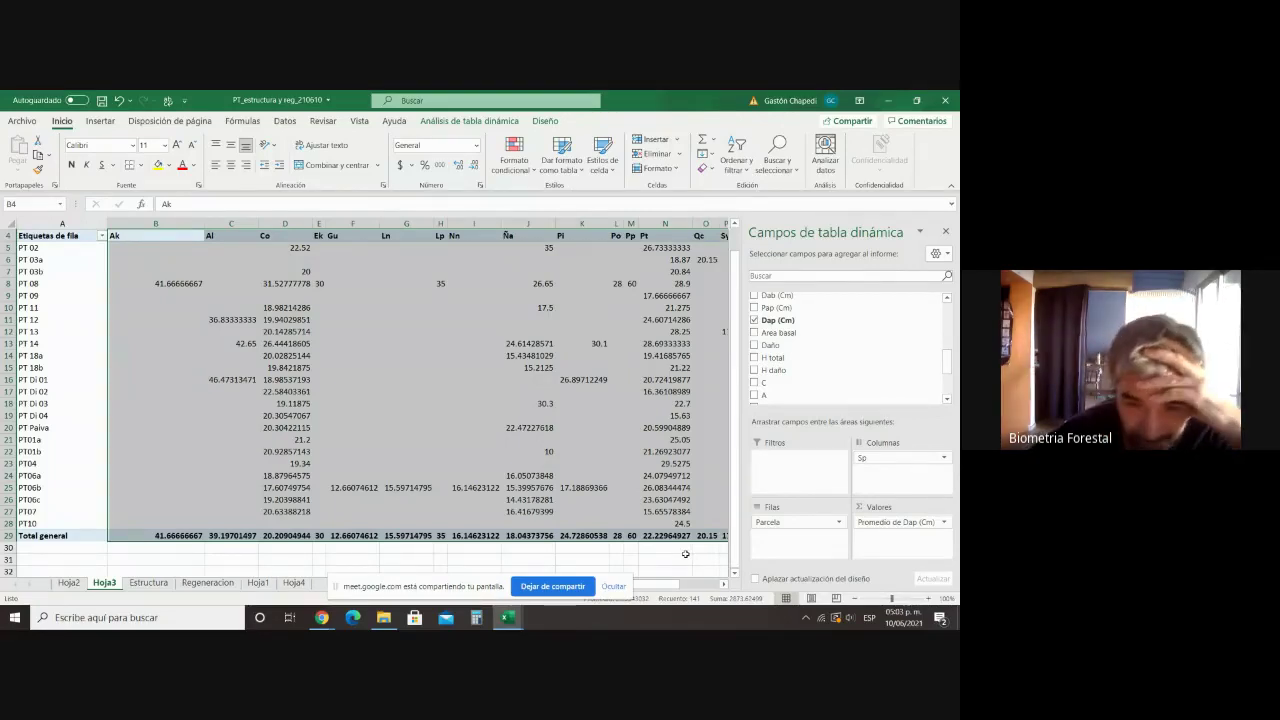
Step: Change the summary calculation of the Dap (Cm) value field to maximum (Máx.)
left_click(943, 522)
left_click(911, 507)
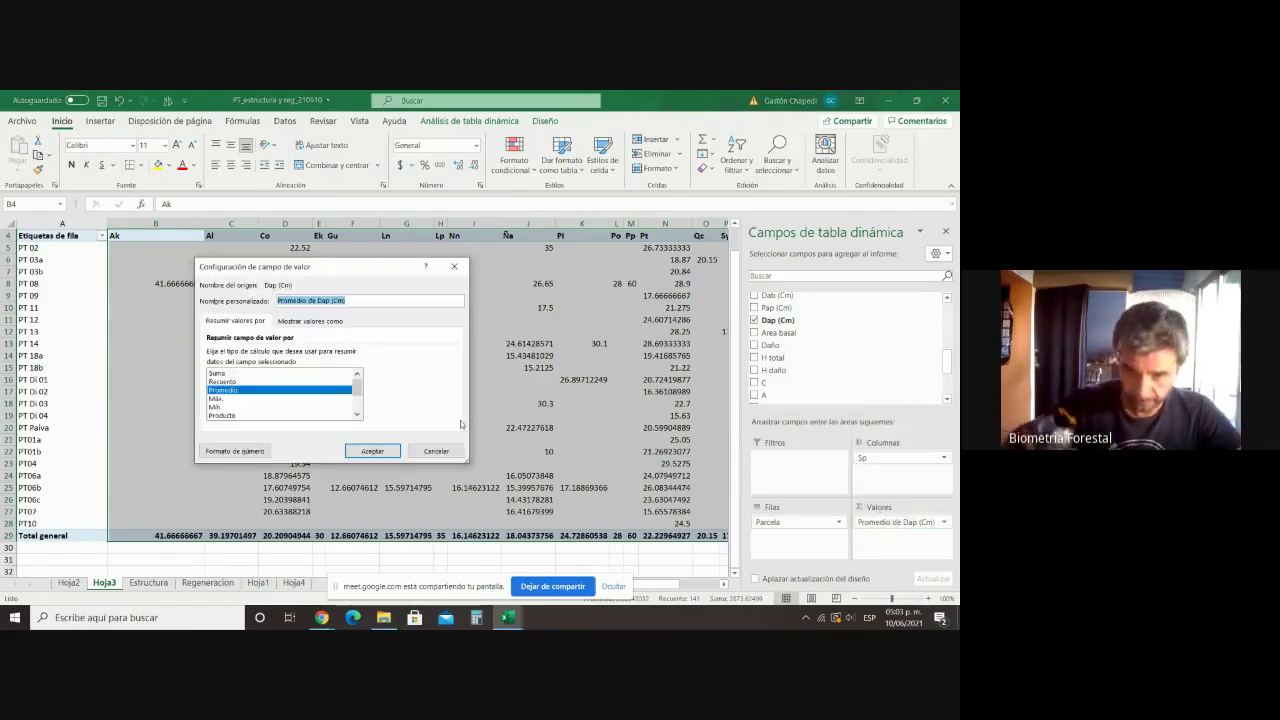
left_click(250, 398)
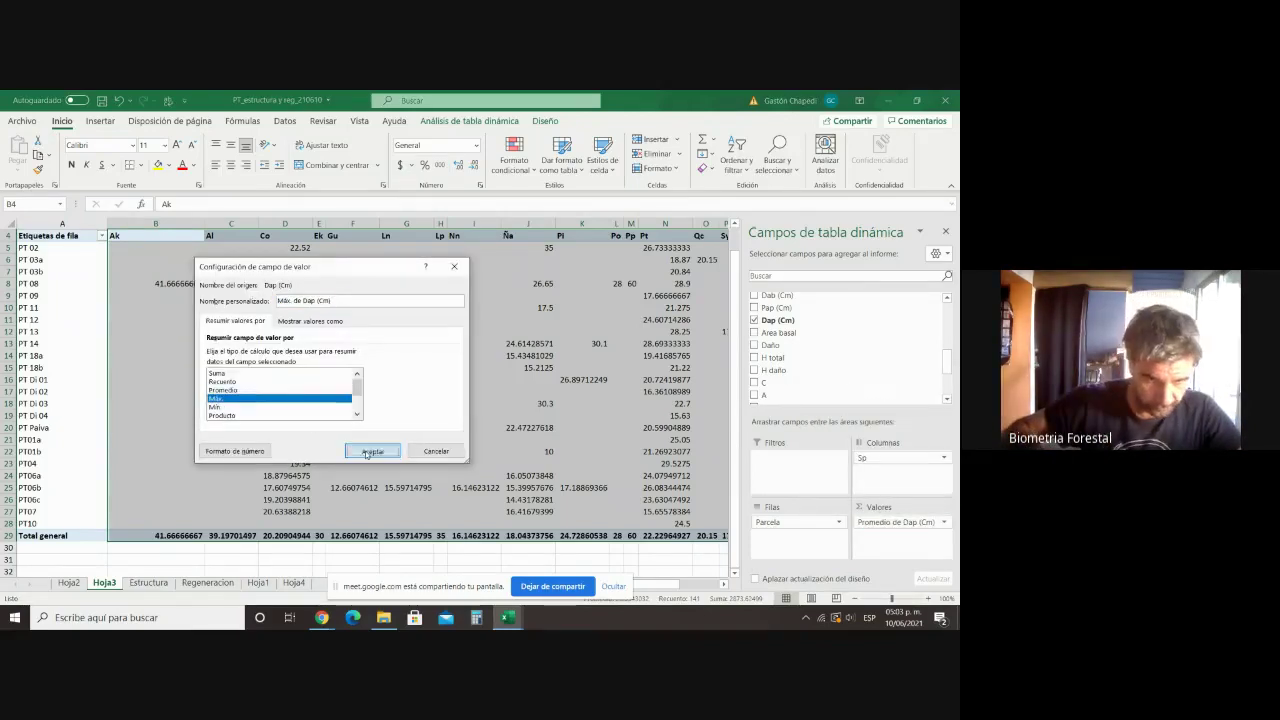
left_click(372, 451)
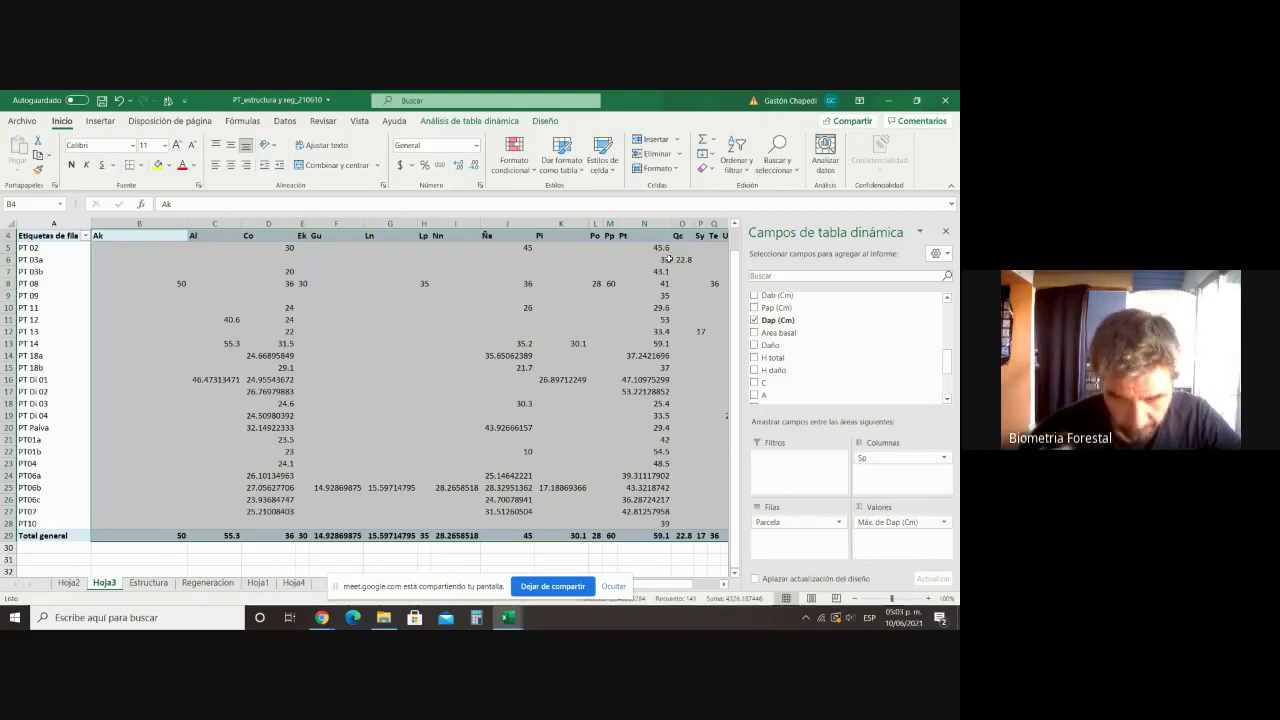
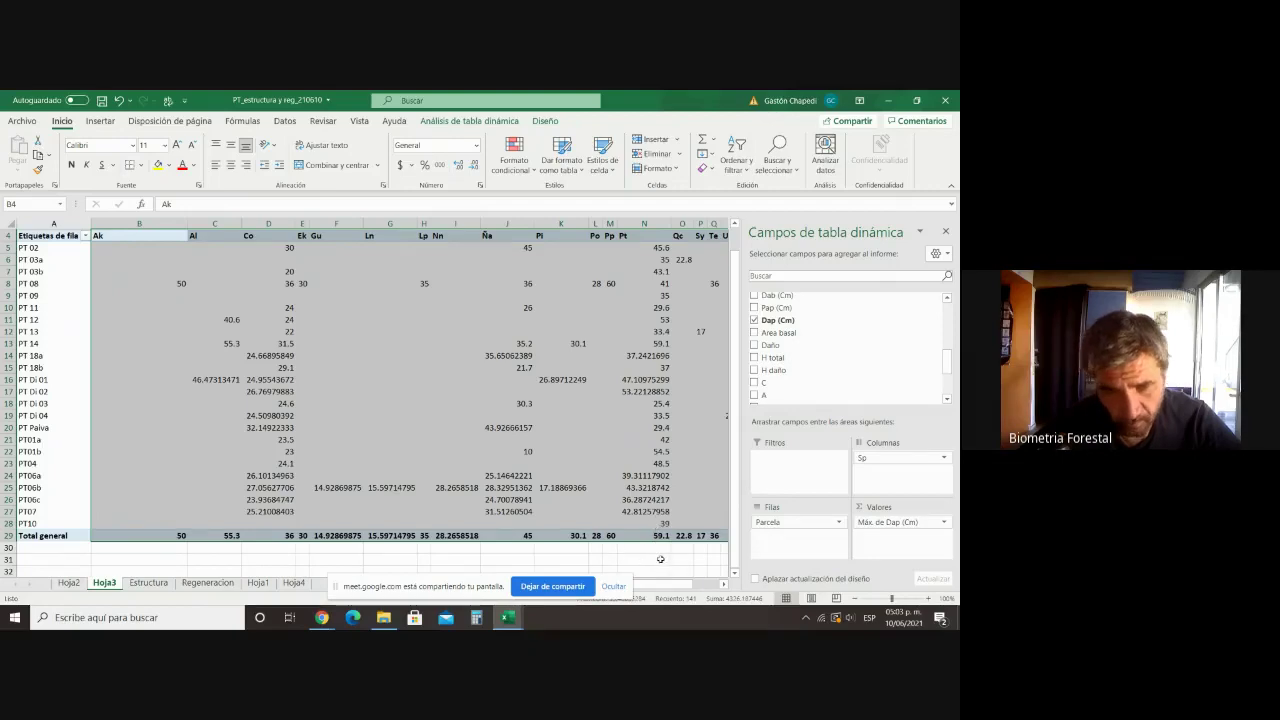
Step: Copy the maximum Dap (Cm) species and total columns, headers included, from Hoja3's pivot table and paste them into Hoja4 starting at D85
left_click(660, 558)
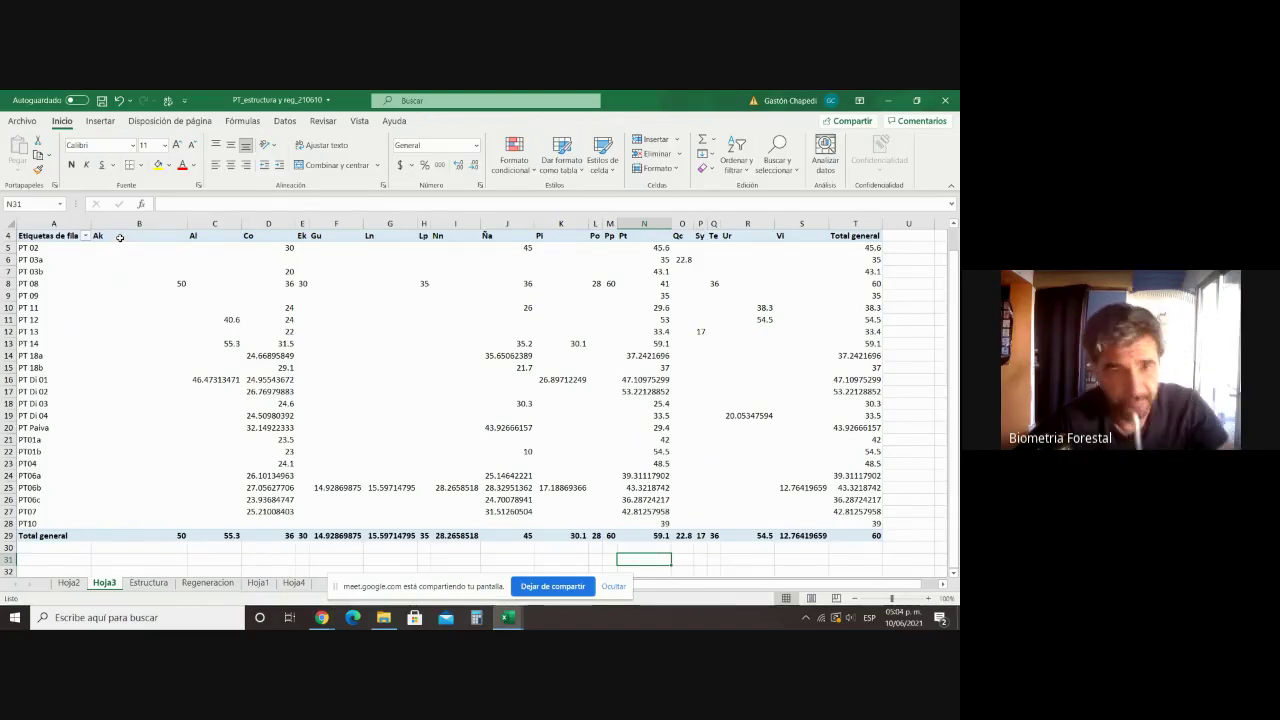
left_click_drag(117, 241, 876, 535)
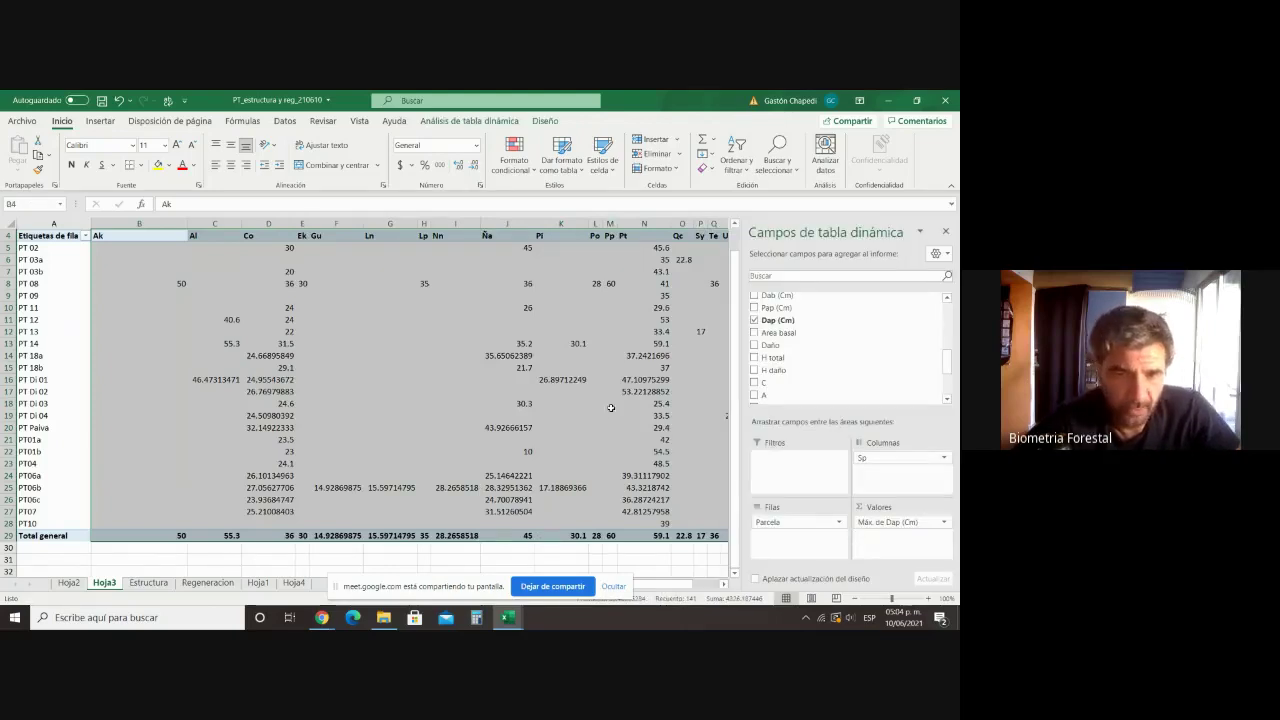
right_click(686, 451)
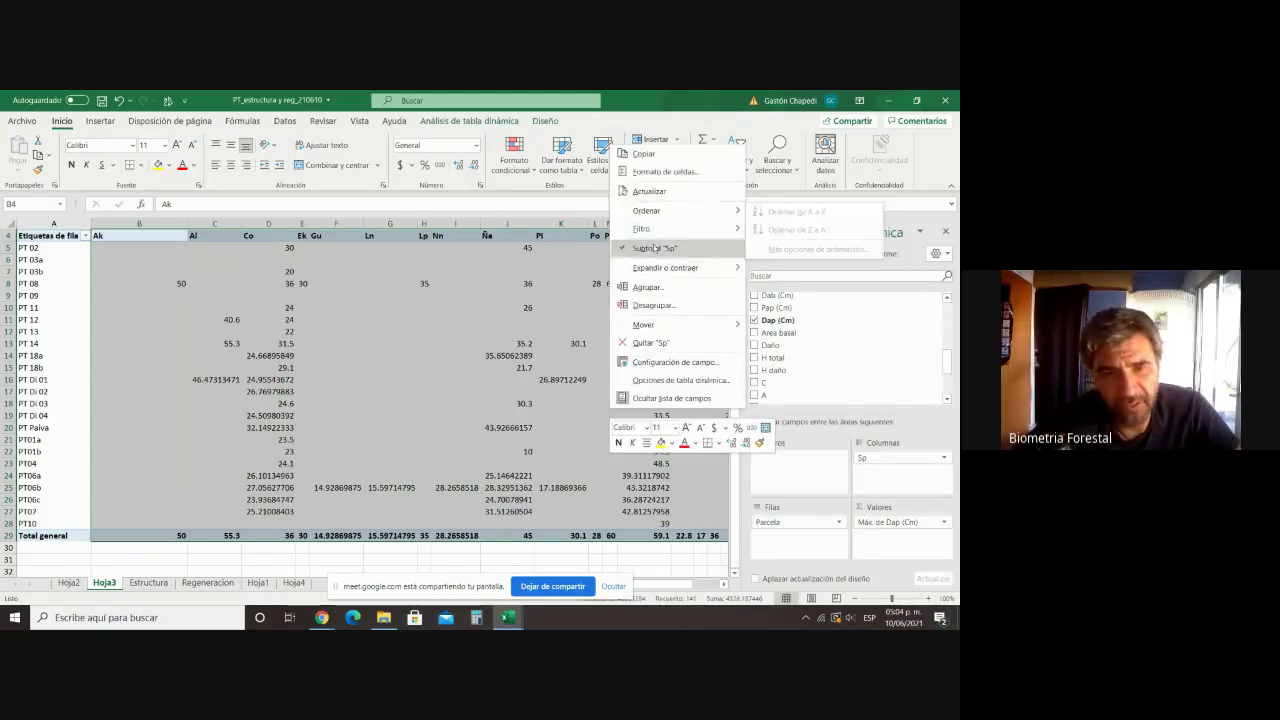
left_click(666, 154)
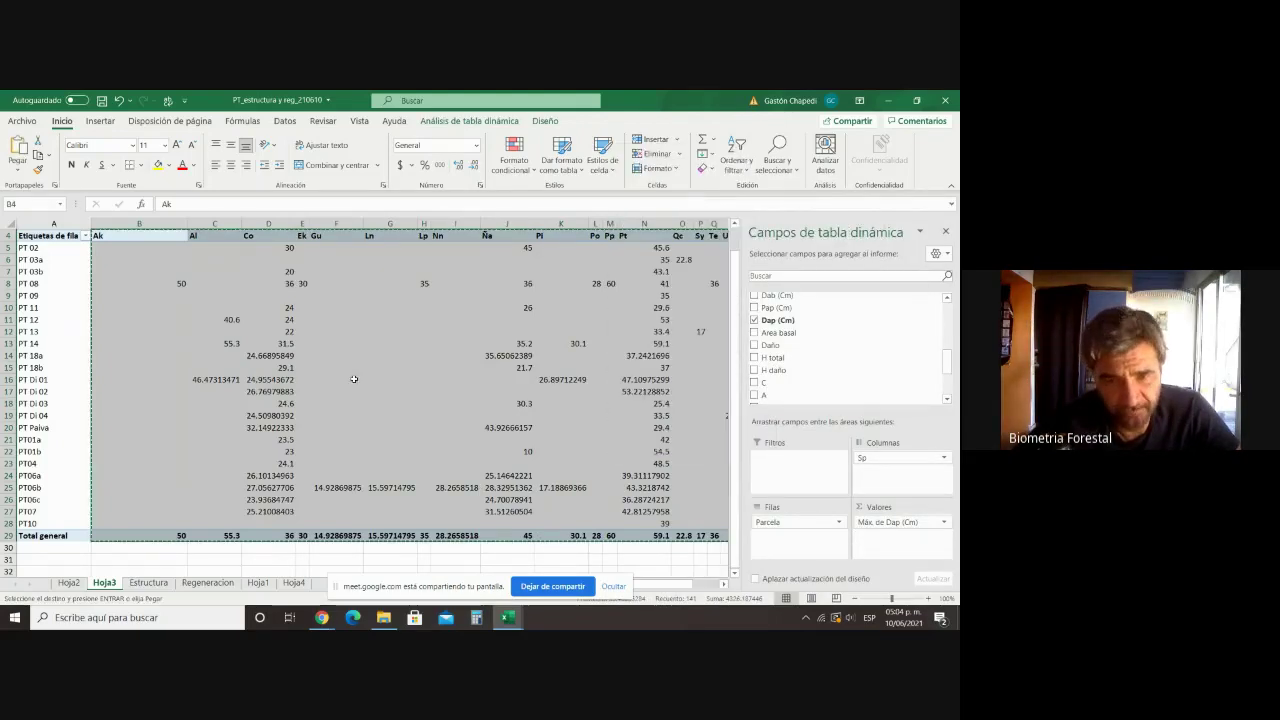
left_click(293, 582)
scroll(211, 557, "down", 8)
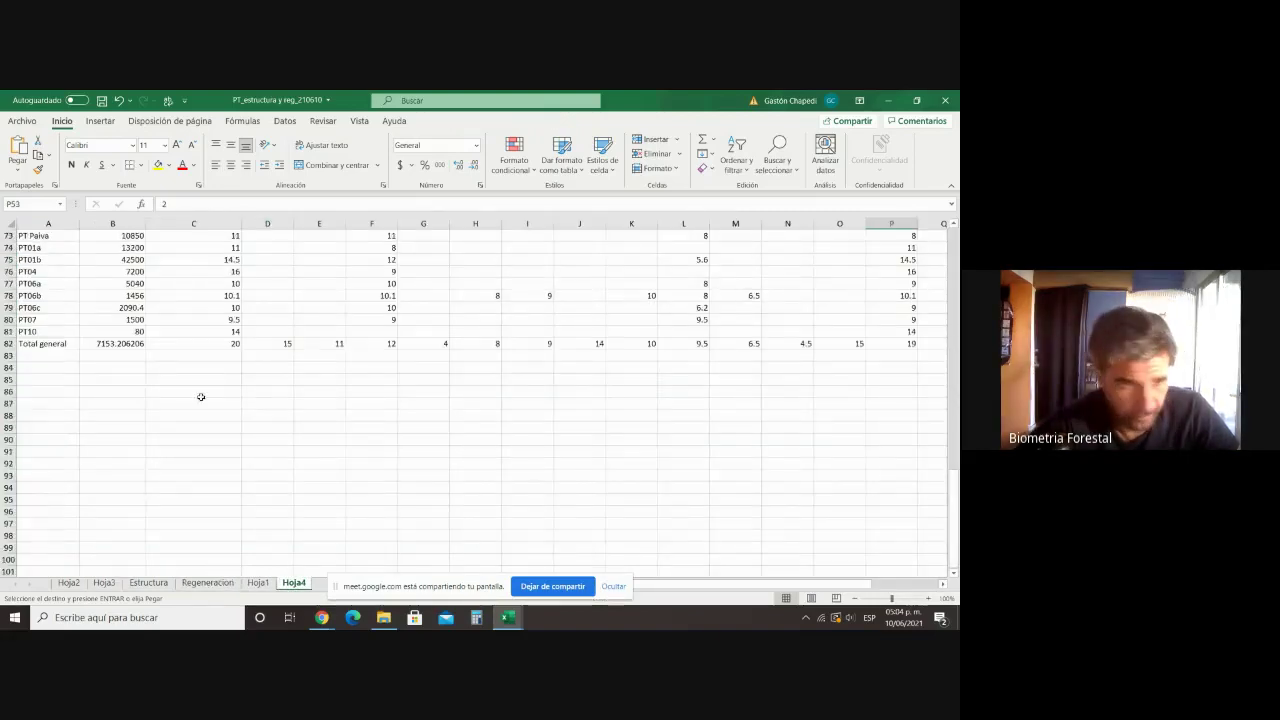
scroll(213, 364, "up", 2)
left_click(280, 450)
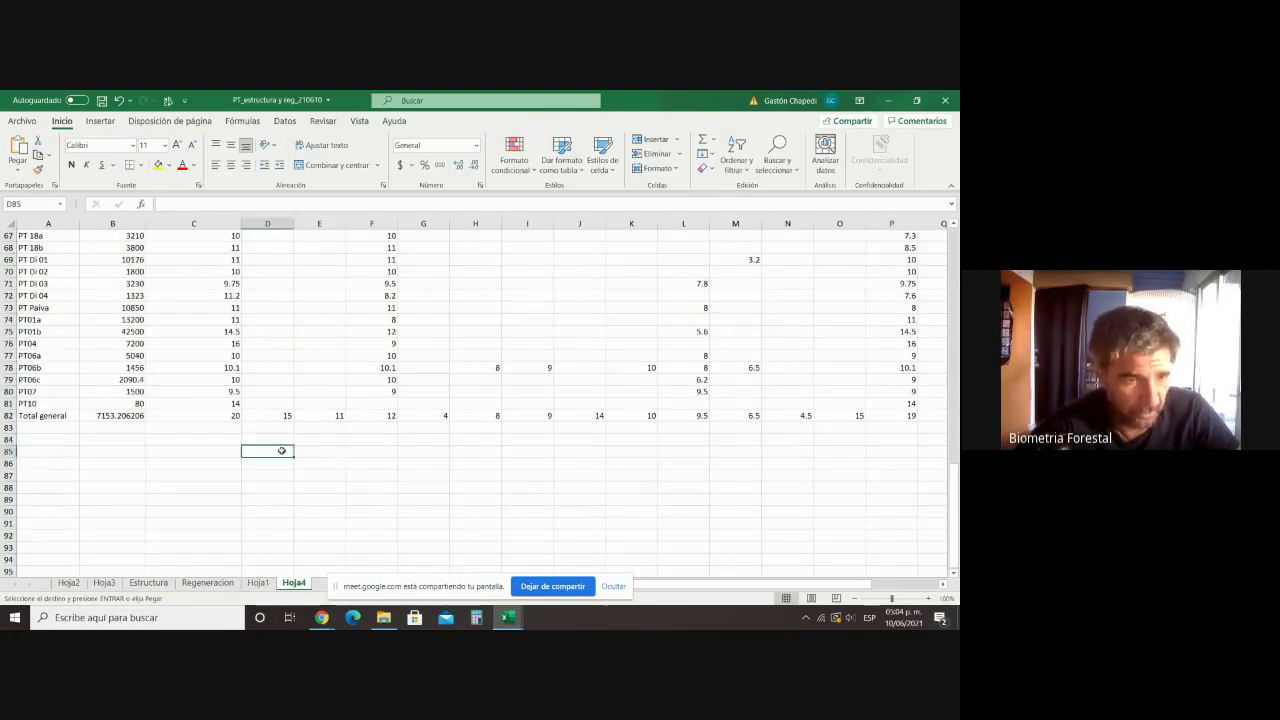
right_click(282, 451)
left_click(331, 161)
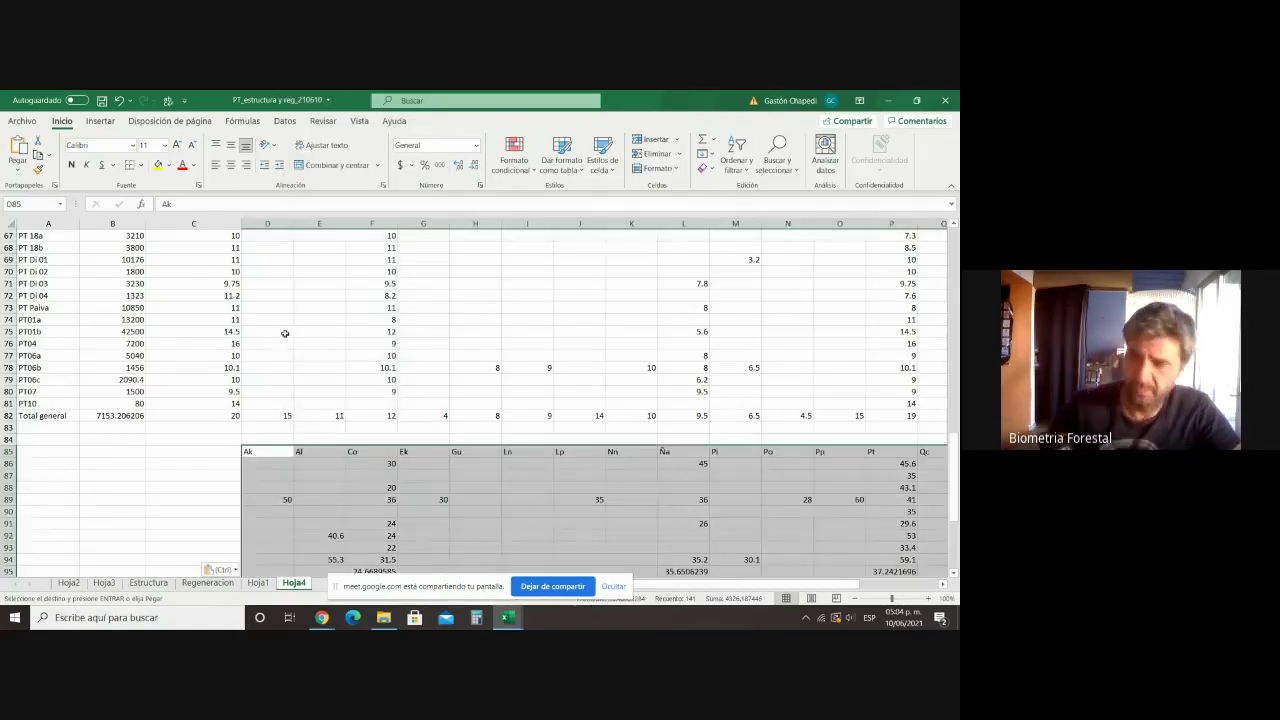
Step: Move the Total general column of the pasted diameter table, V85:V110, to the column starting at C85
left_click(768, 549)
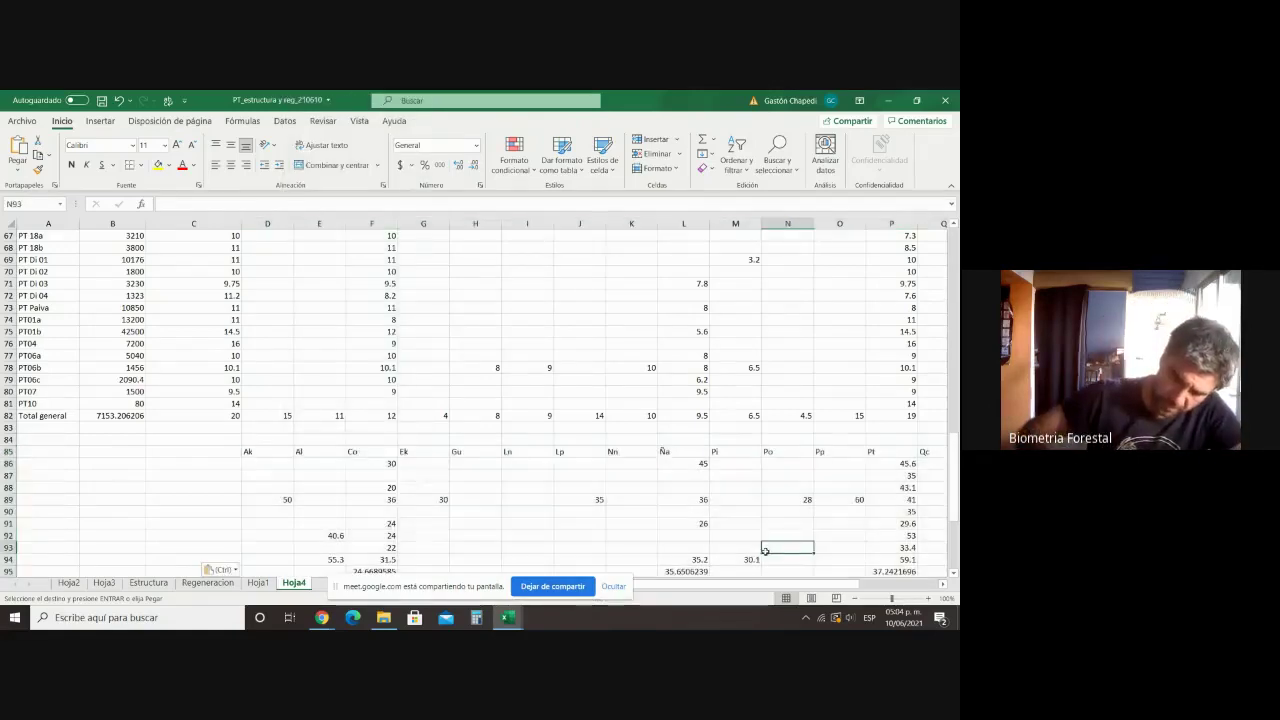
key("Right")
scroll(760, 553, "right", 4)
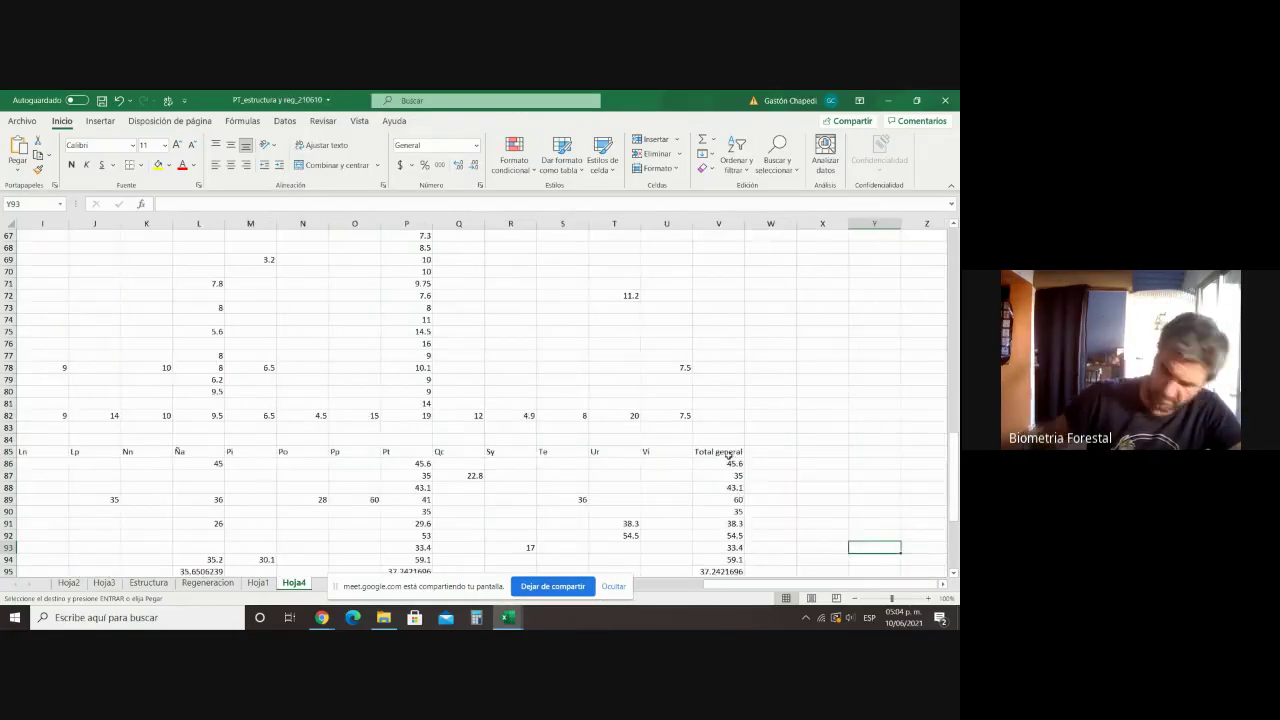
left_click_drag(718, 451, 721, 561)
right_click(721, 561)
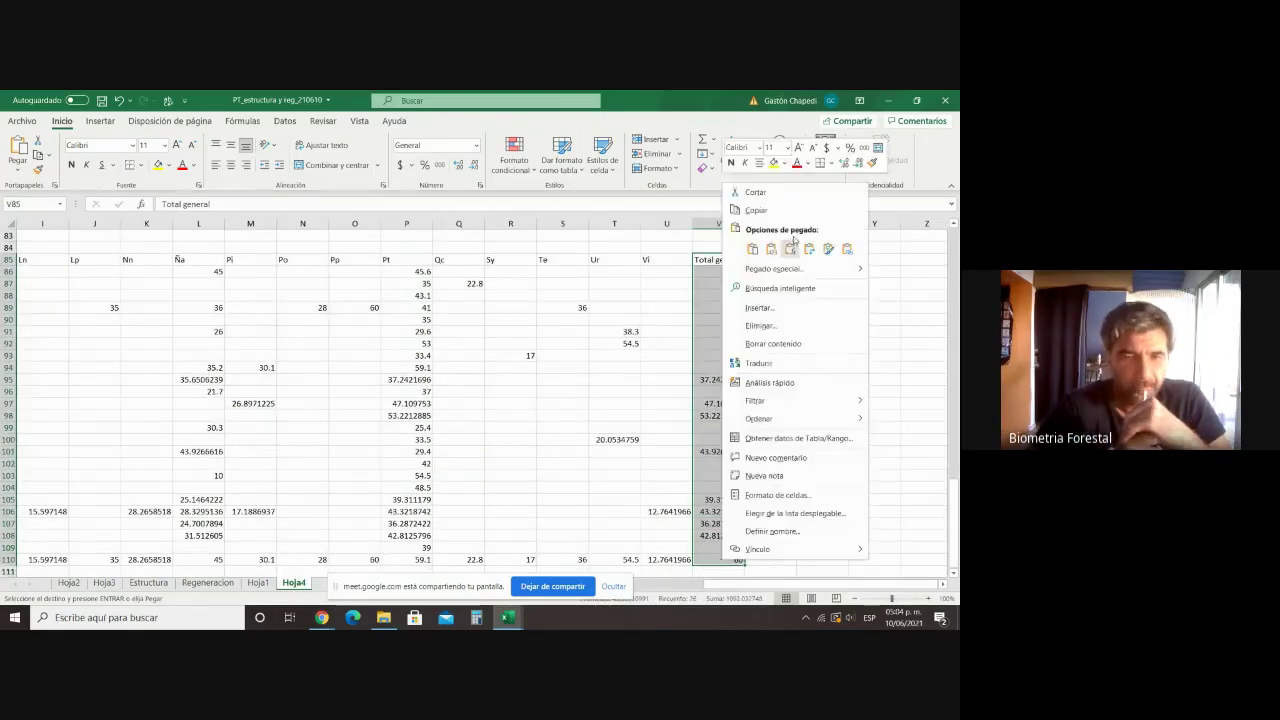
left_click(760, 212)
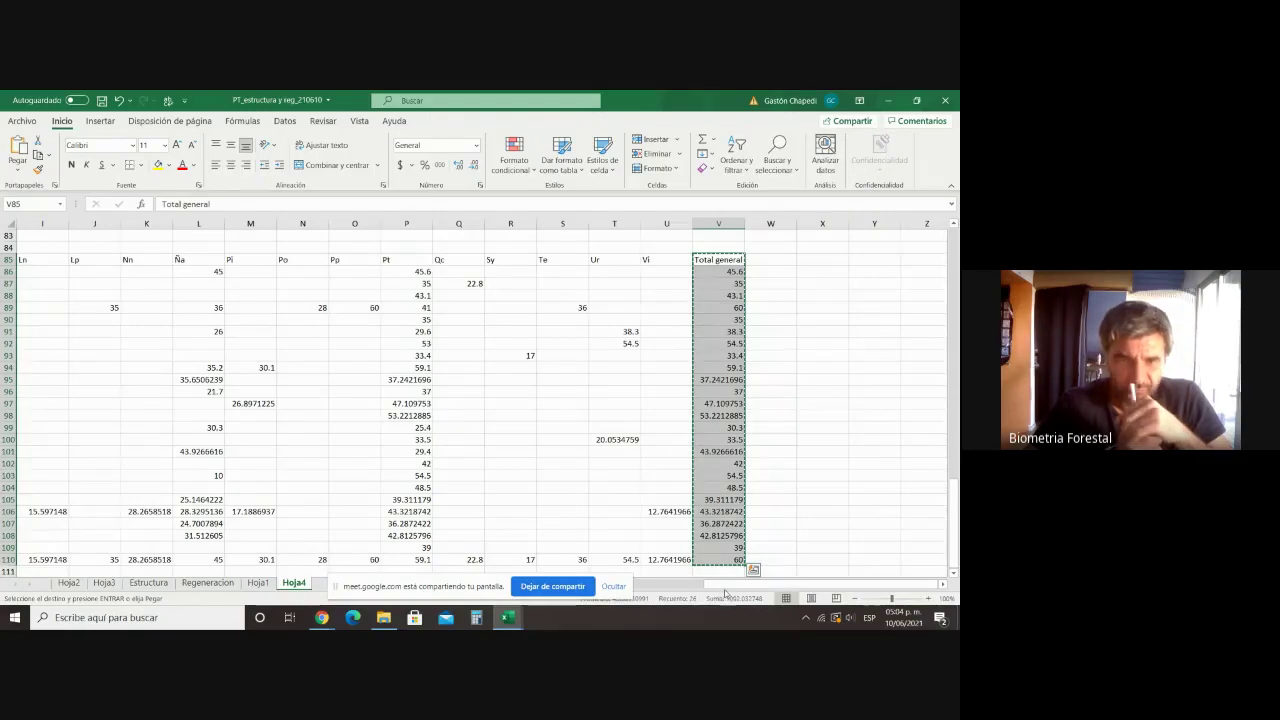
left_click_drag(800, 584, 720, 584)
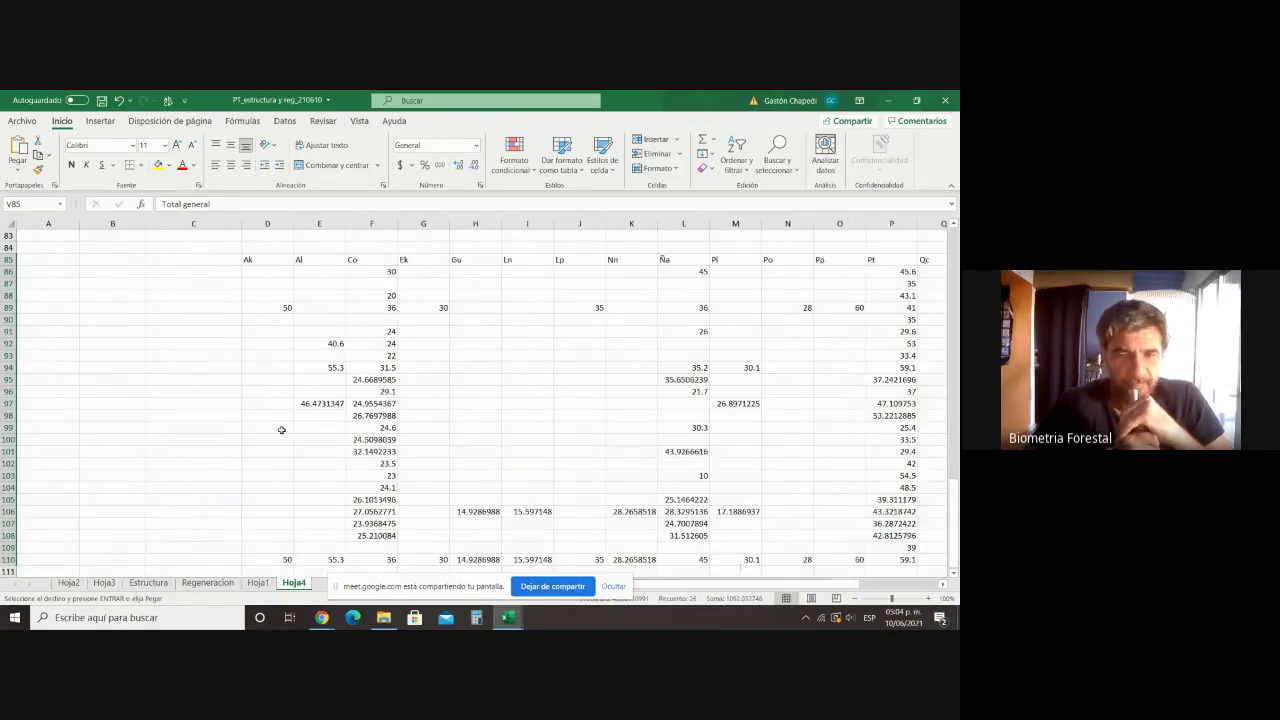
left_click(206, 305)
left_click(205, 259)
right_click(205, 259)
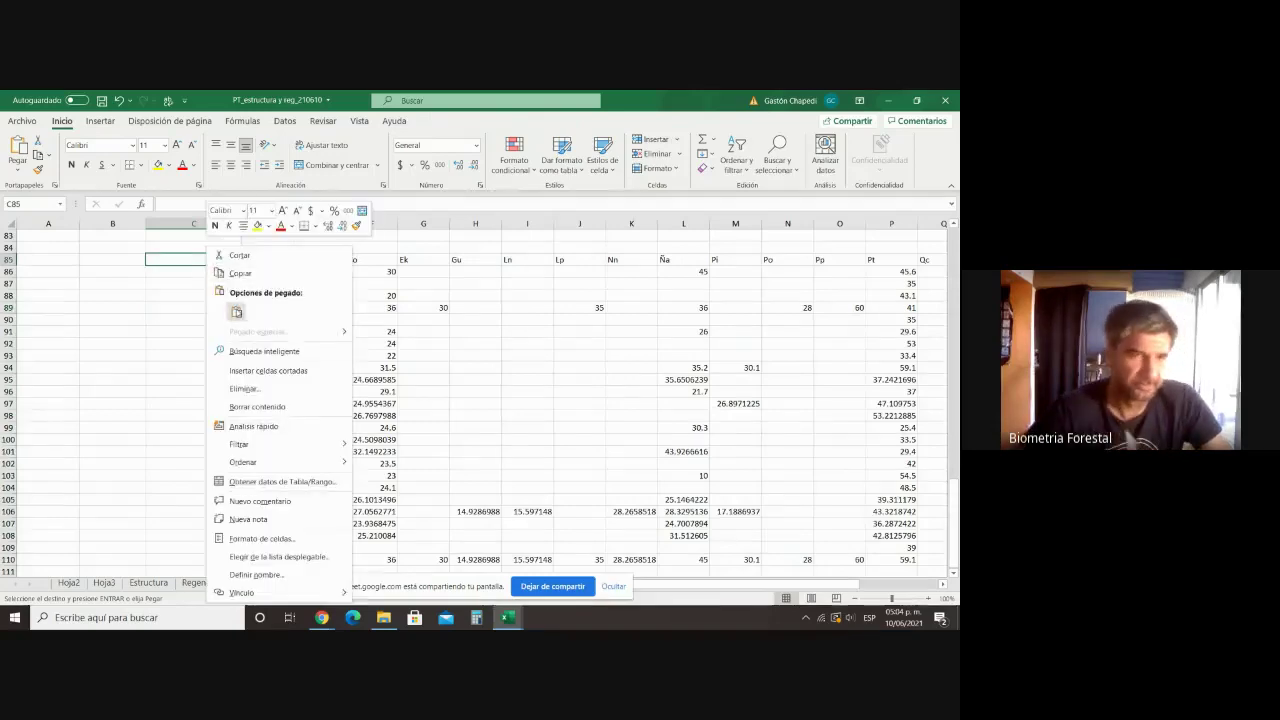
left_click(236, 312)
Step: Copy the plot labels and average surface columns from A57:B82 to A85 beside the diameter table, and save the workbook
scroll(184, 345, "up", 12)
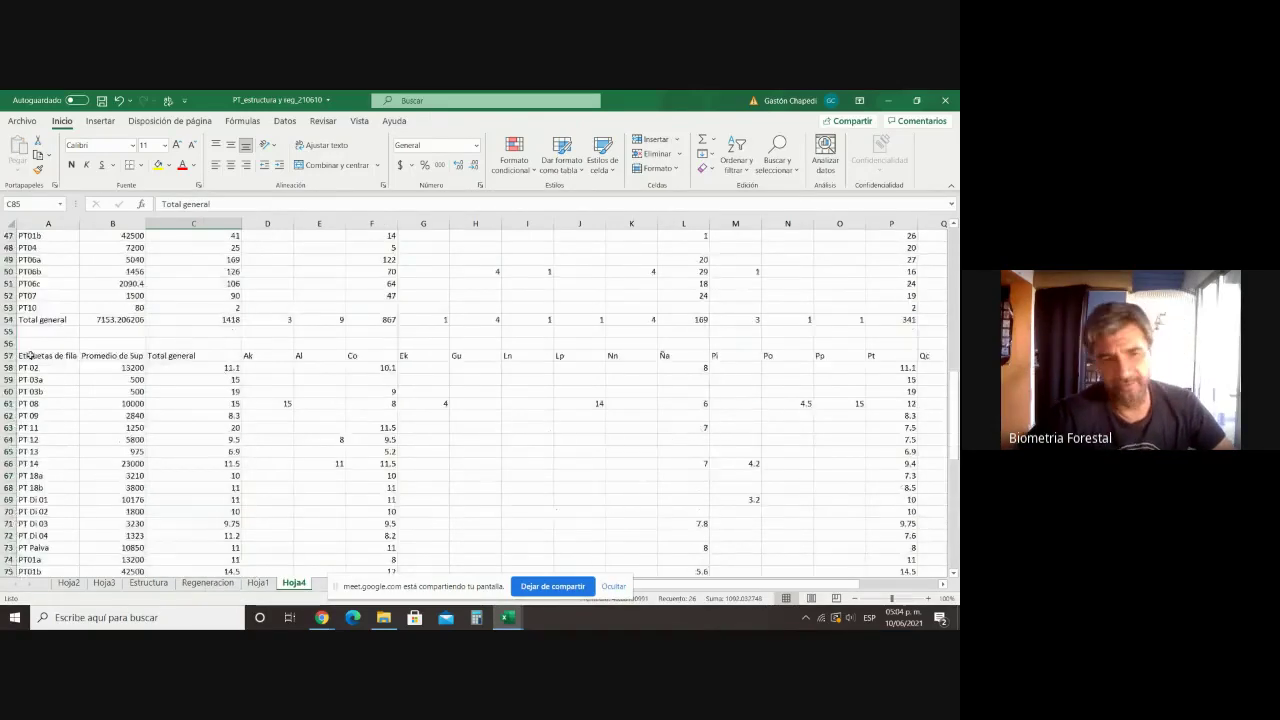
left_click_drag(40, 355, 98, 536)
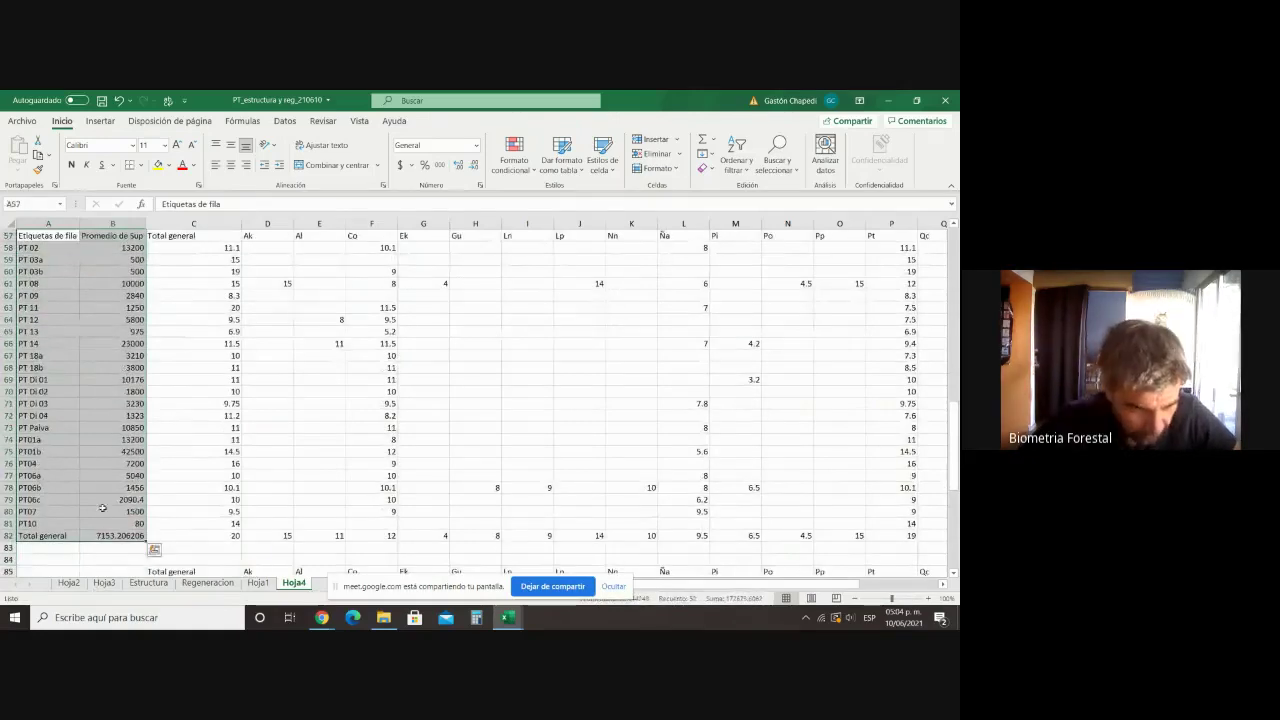
right_click(104, 514)
left_click(164, 161)
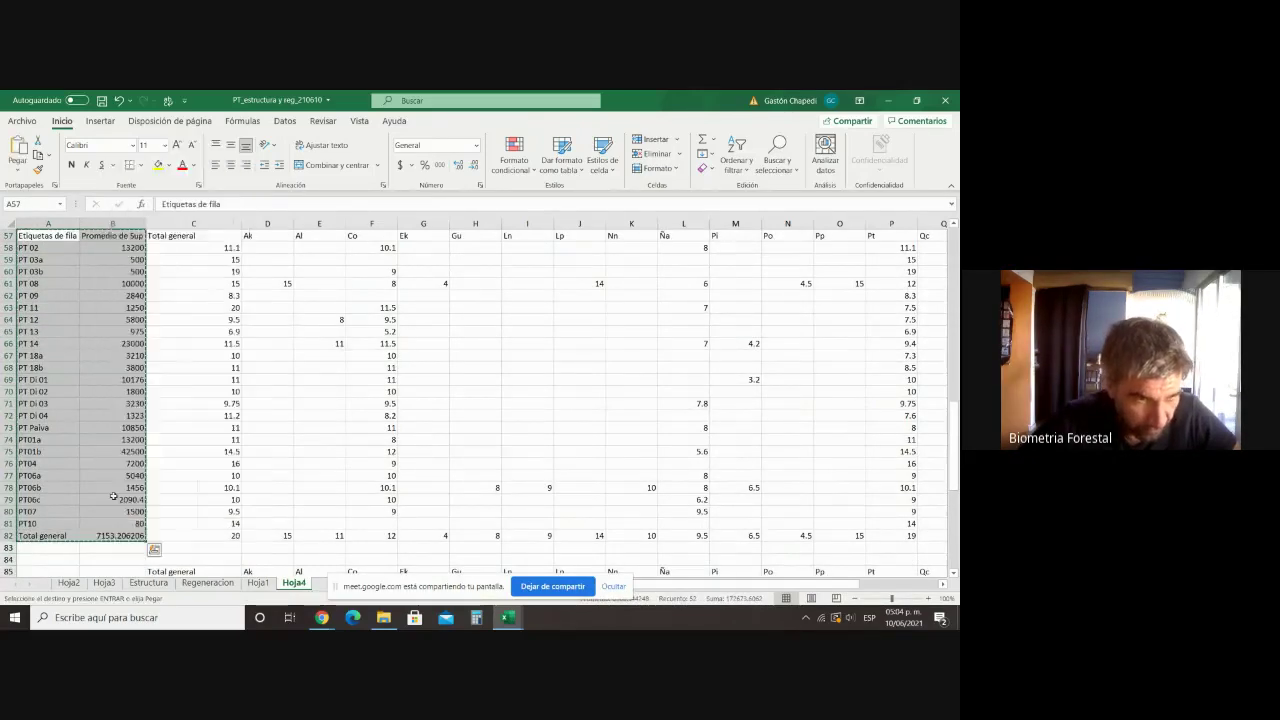
scroll(45, 427, "down", 4)
left_click(45, 427)
right_click(45, 427)
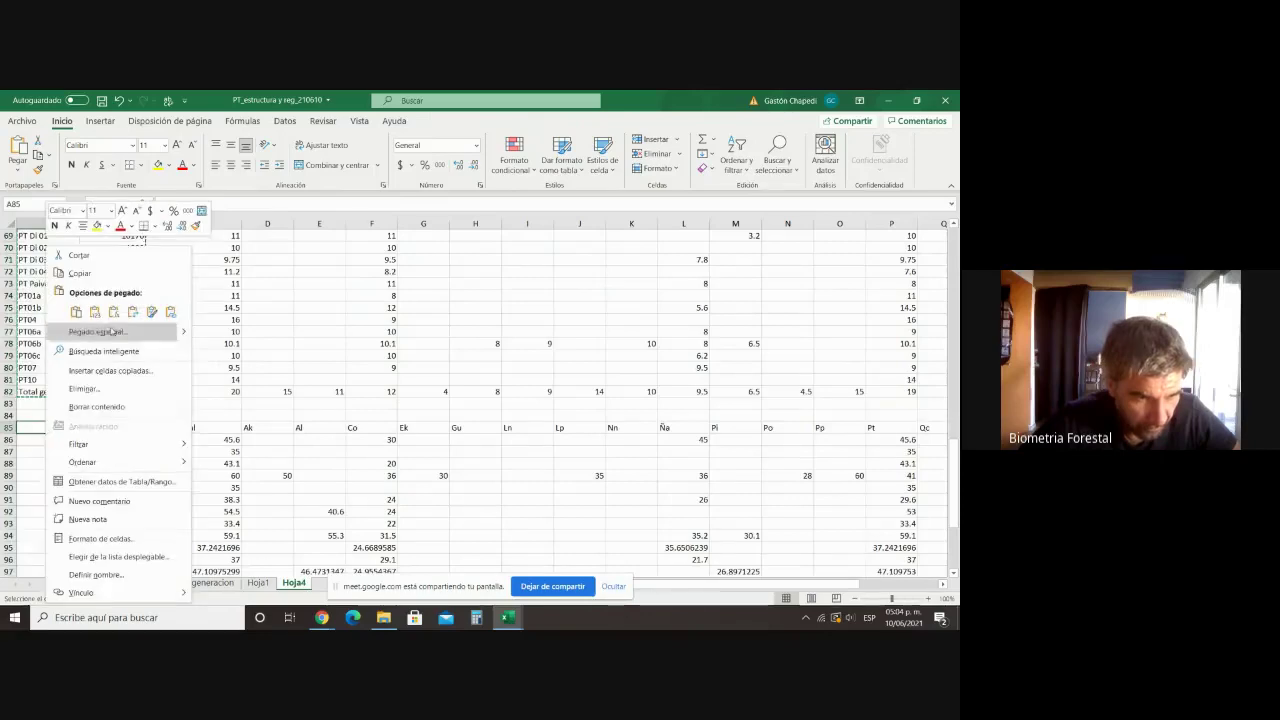
left_click(85, 310)
scroll(112, 527, "down", 6)
left_click(170, 572)
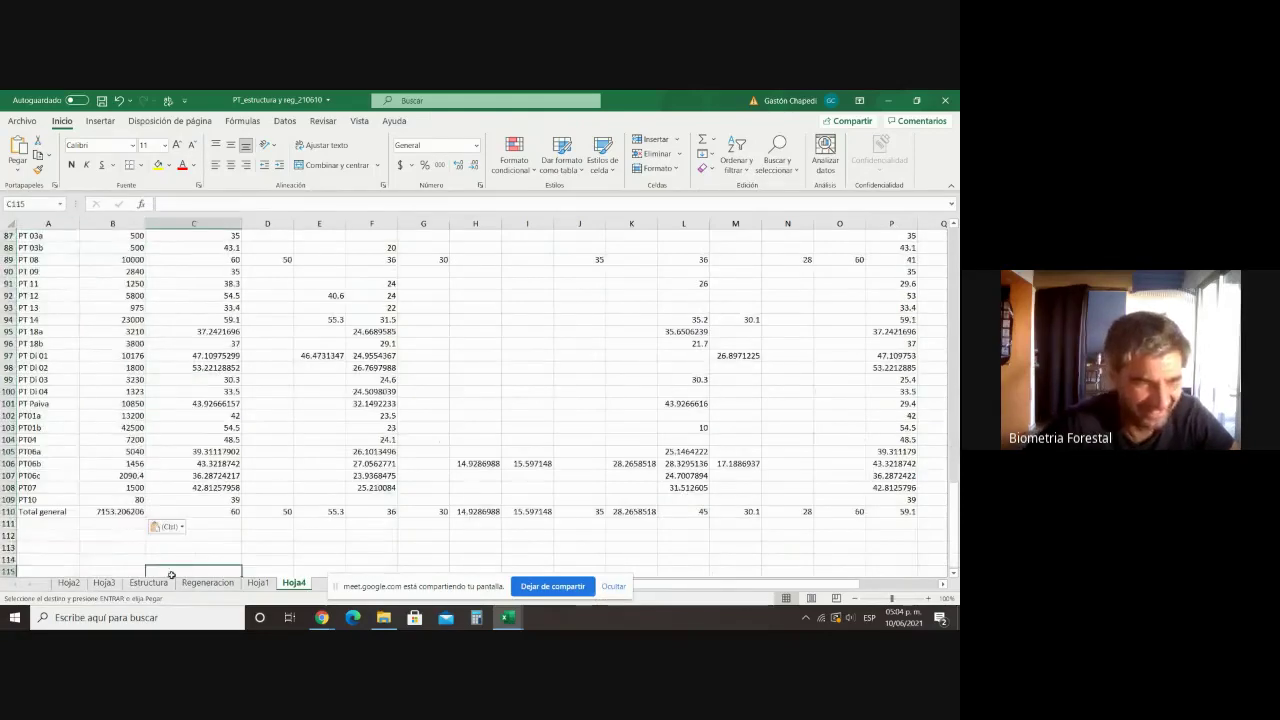
left_click(103, 102)
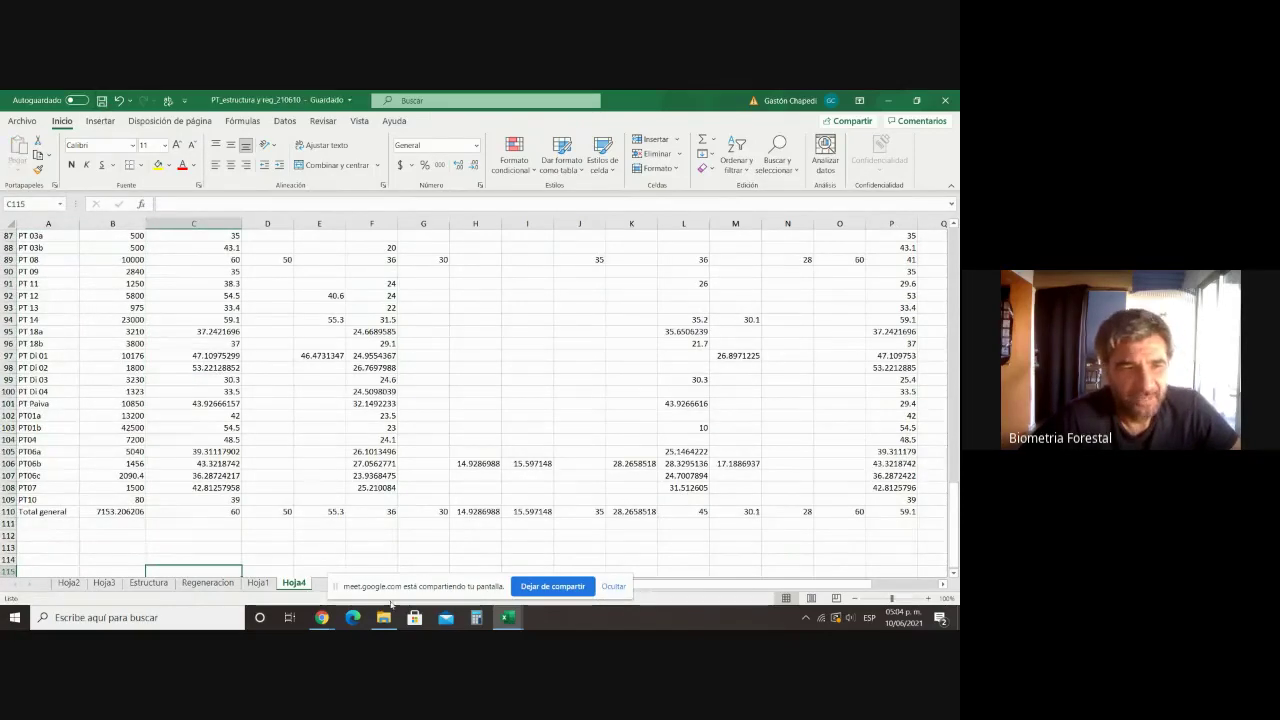
Step: Examine the basal area, tree count, maximum height and maximum diameter tables in Hoja4, including their species, plot label and average surface columns
left_click(440, 548)
scroll(482, 561, "up", 3)
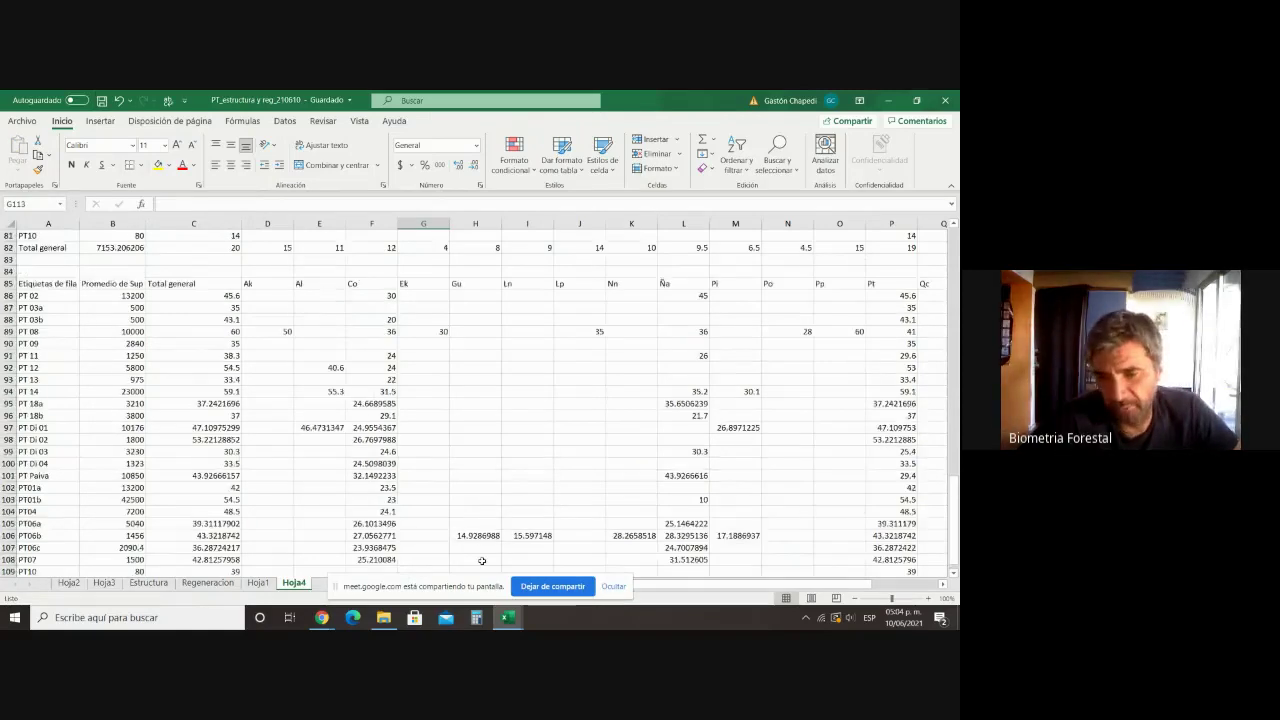
scroll(482, 561, "down", 3)
left_click_drag(745, 586, 810, 587)
scroll(794, 552, "up", 4)
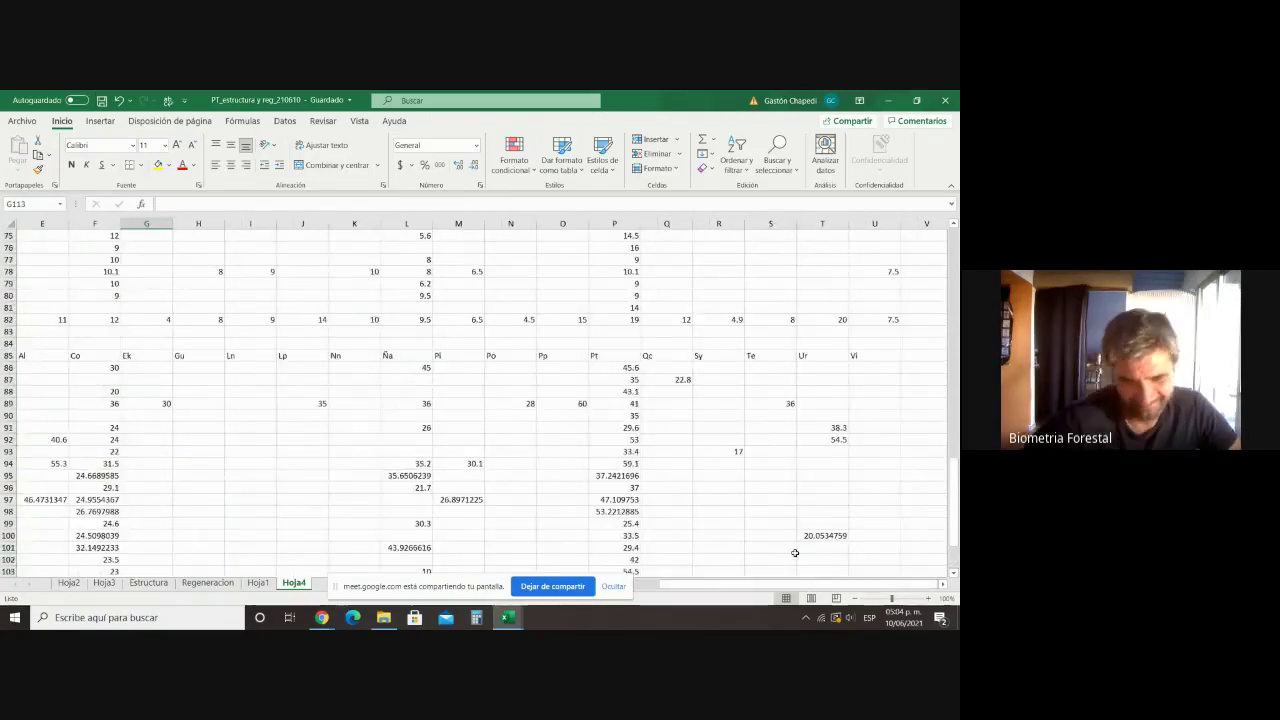
scroll(794, 552, "up", 17)
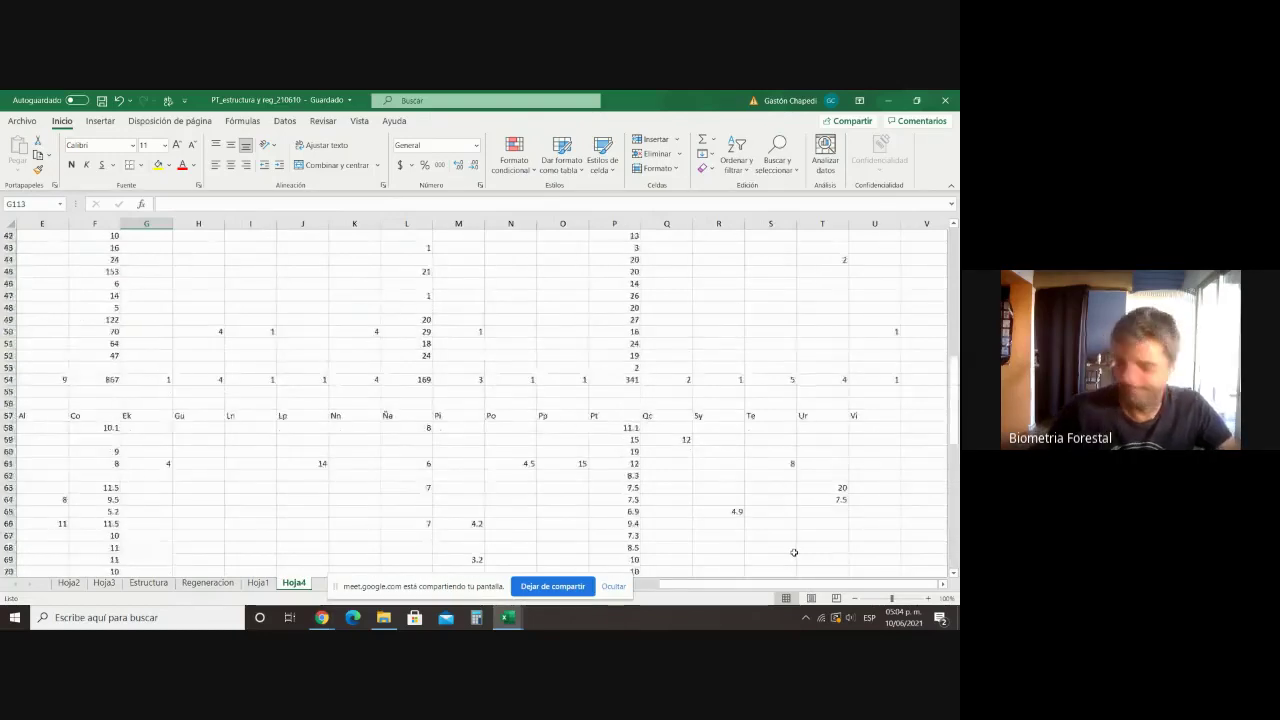
scroll(794, 552, "up", 8)
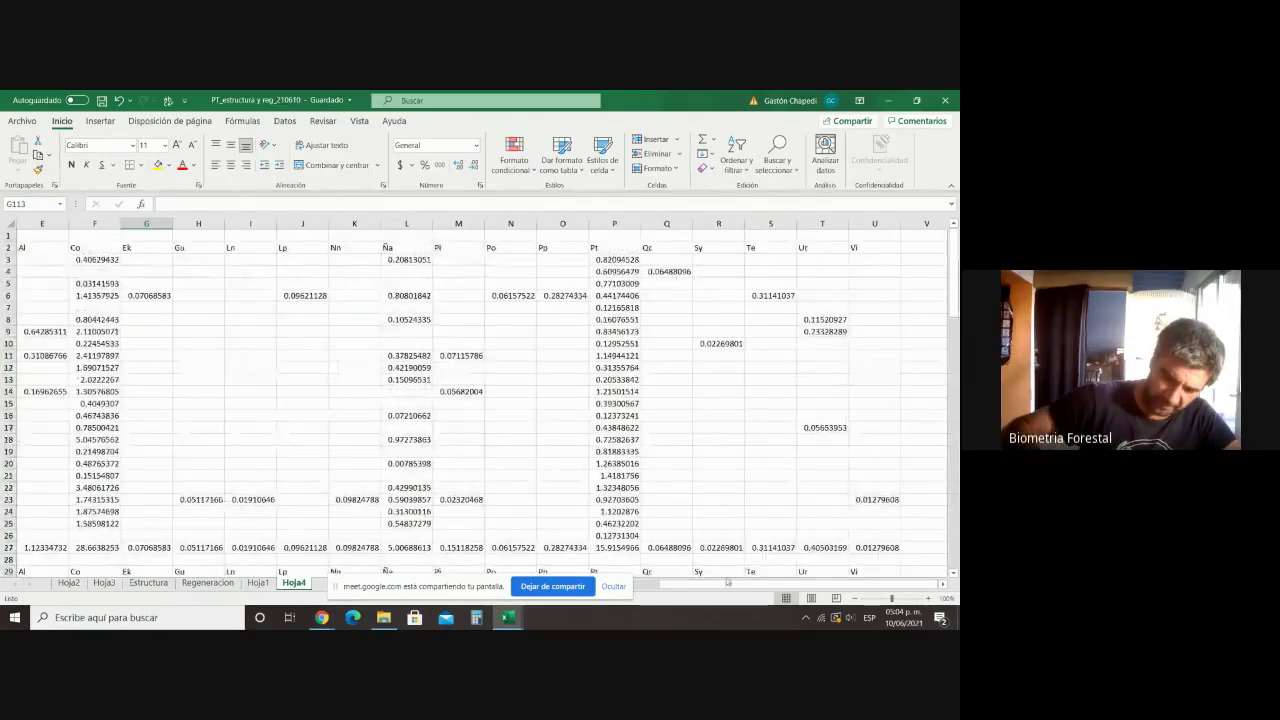
scroll(605, 530, "down", 13)
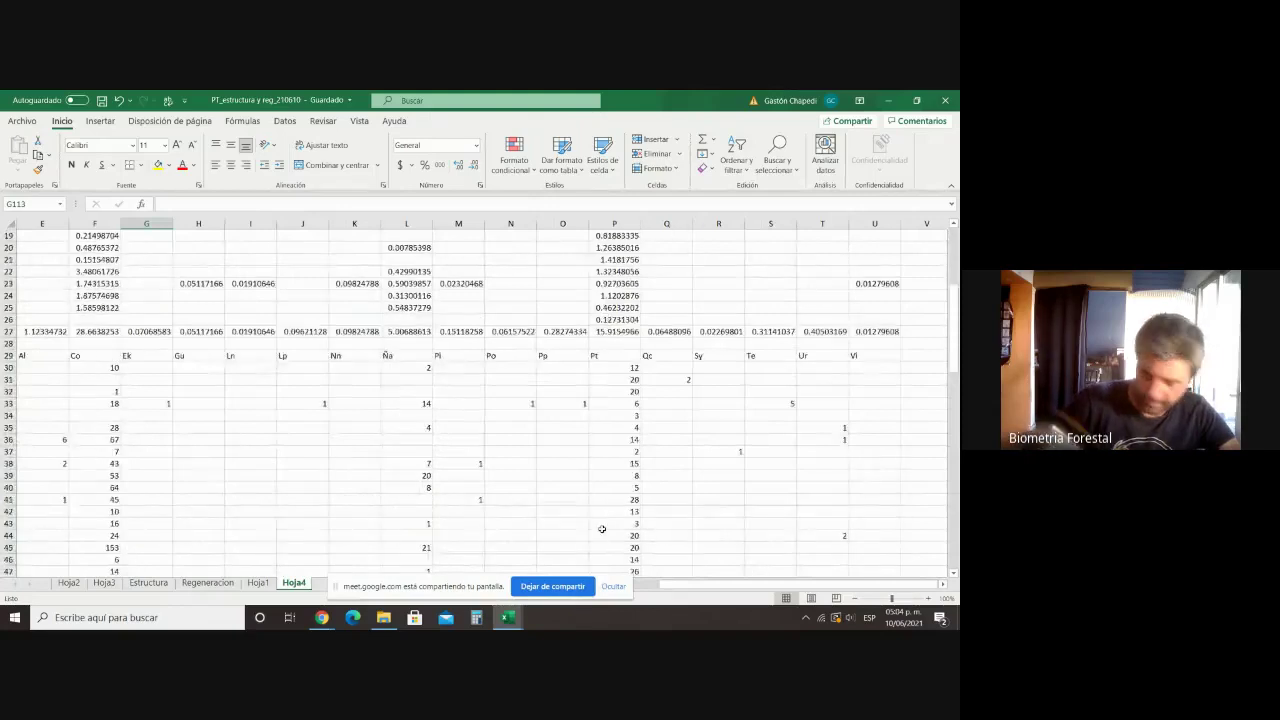
scroll(600, 535, "down", 13)
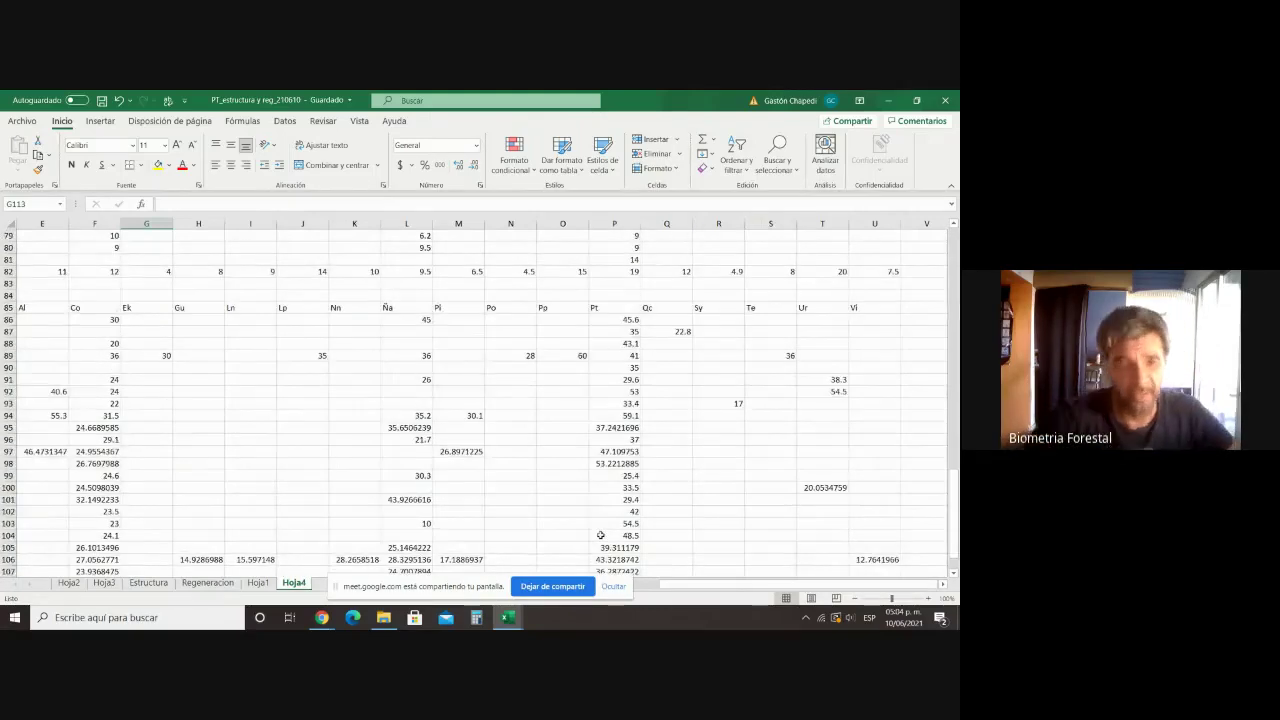
scroll(600, 535, "up", 6)
scroll(600, 535, "up", 20)
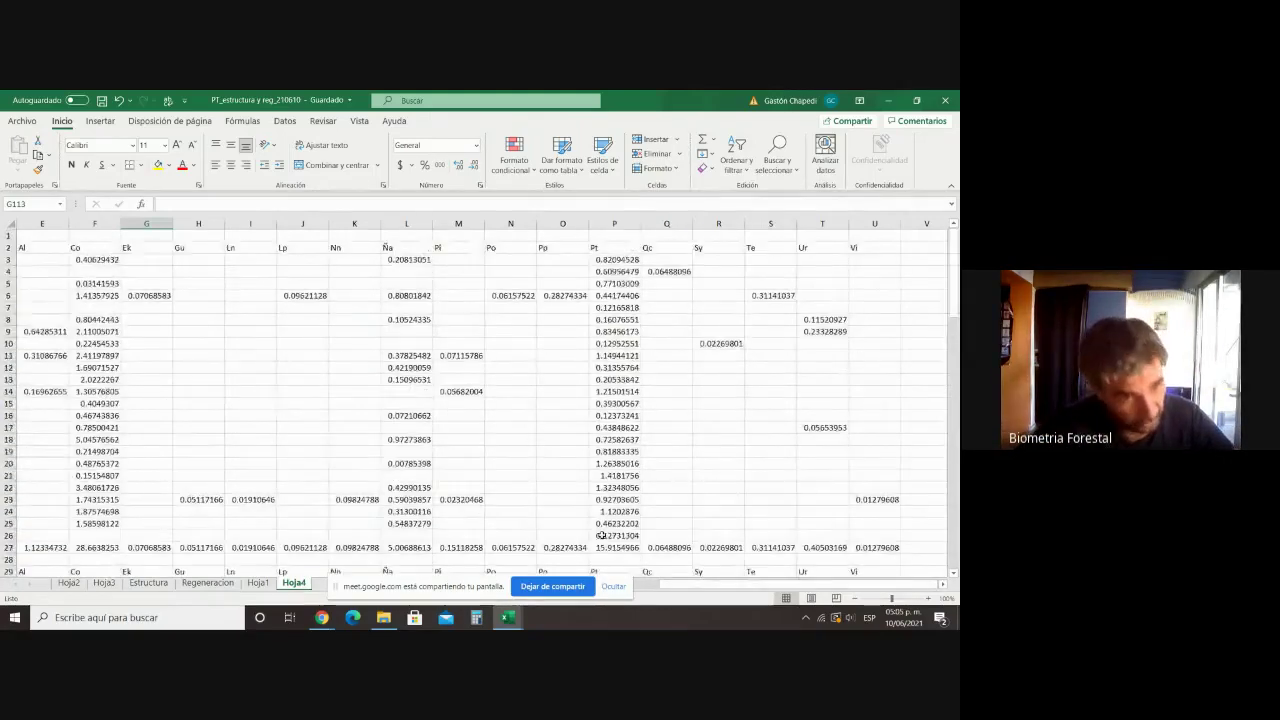
left_click(716, 584)
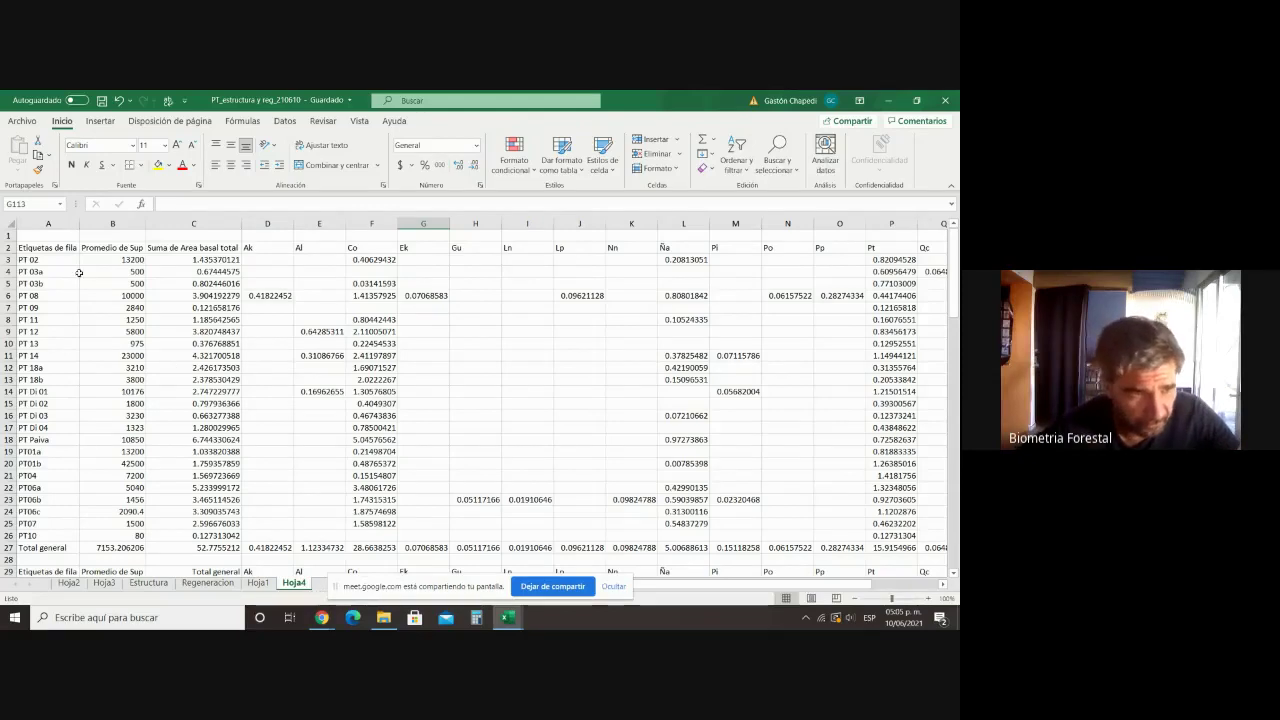
left_click_drag(230, 451, 52, 478)
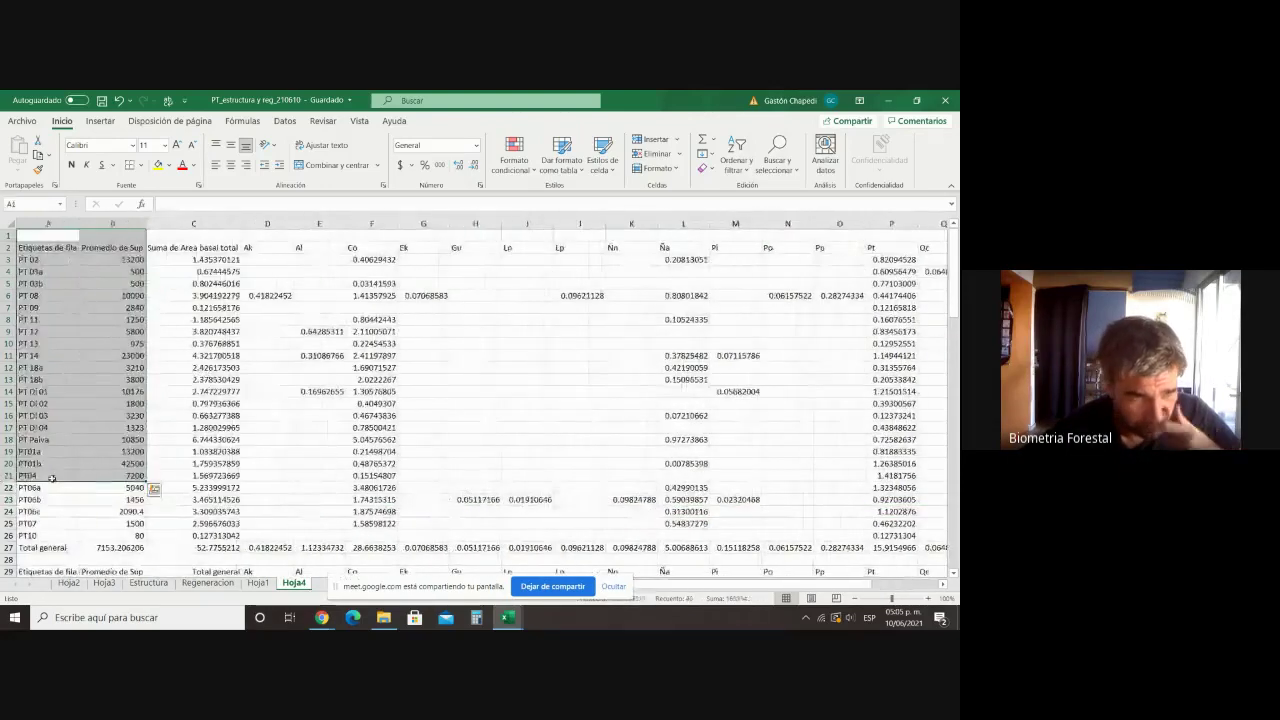
left_click(14, 248)
left_click_drag(14, 248, 110, 410)
left_click(102, 367)
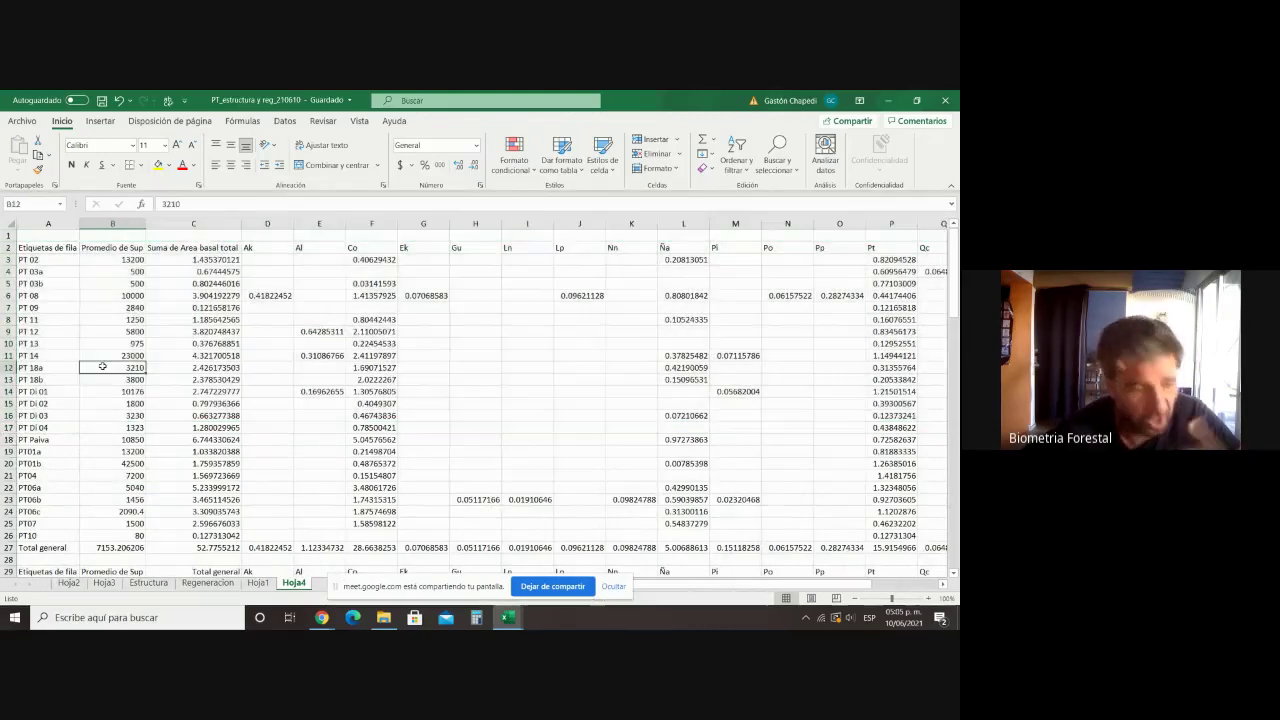
Step: Copy the basal area, tree count and maximum height tables, A2:U82, and paste them below the diameter table starting at A113
left_click_drag(66, 249, 857, 244)
scroll(810, 317, "up", 4)
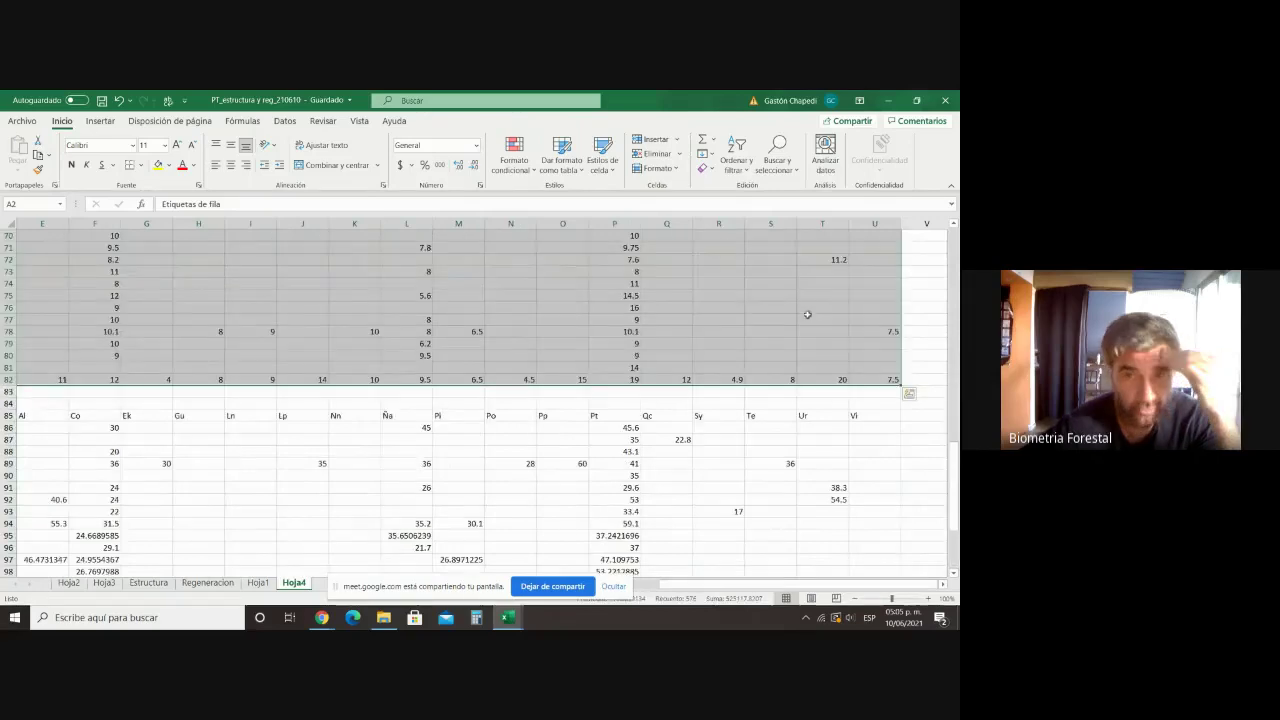
right_click(784, 245)
left_click(830, 273)
scroll(830, 273, "up", 20)
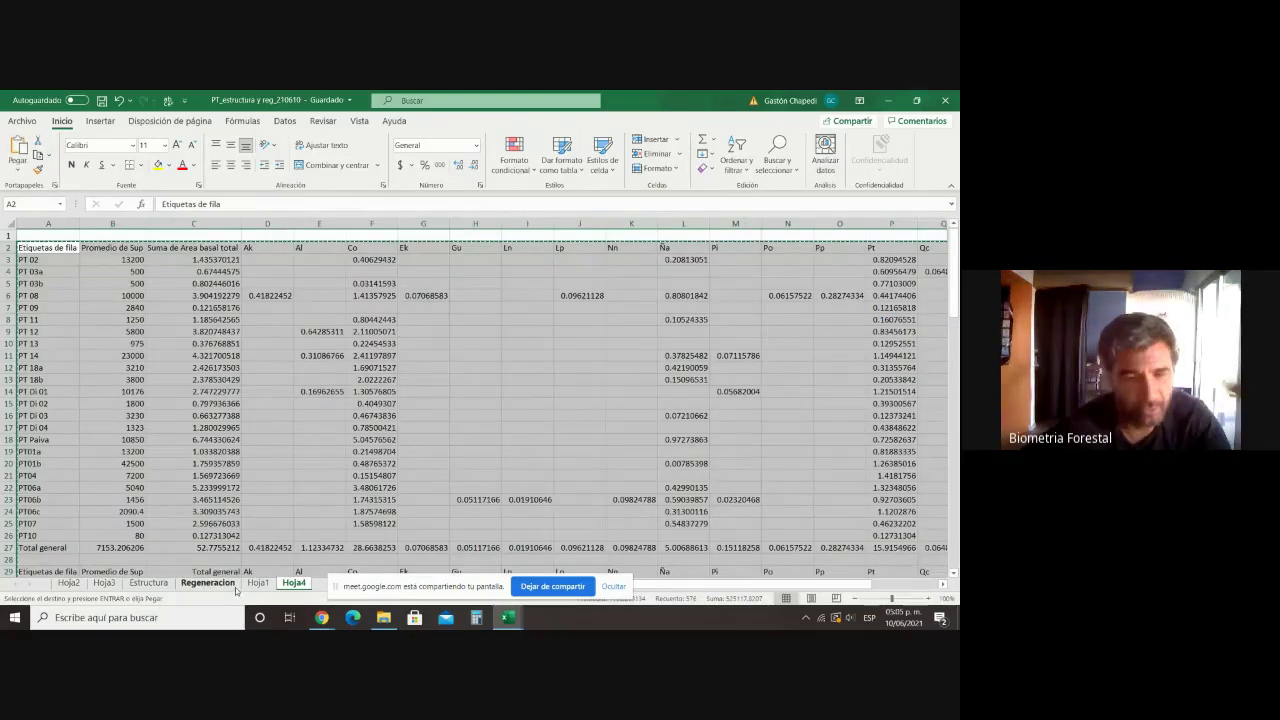
scroll(280, 487, "down", 20)
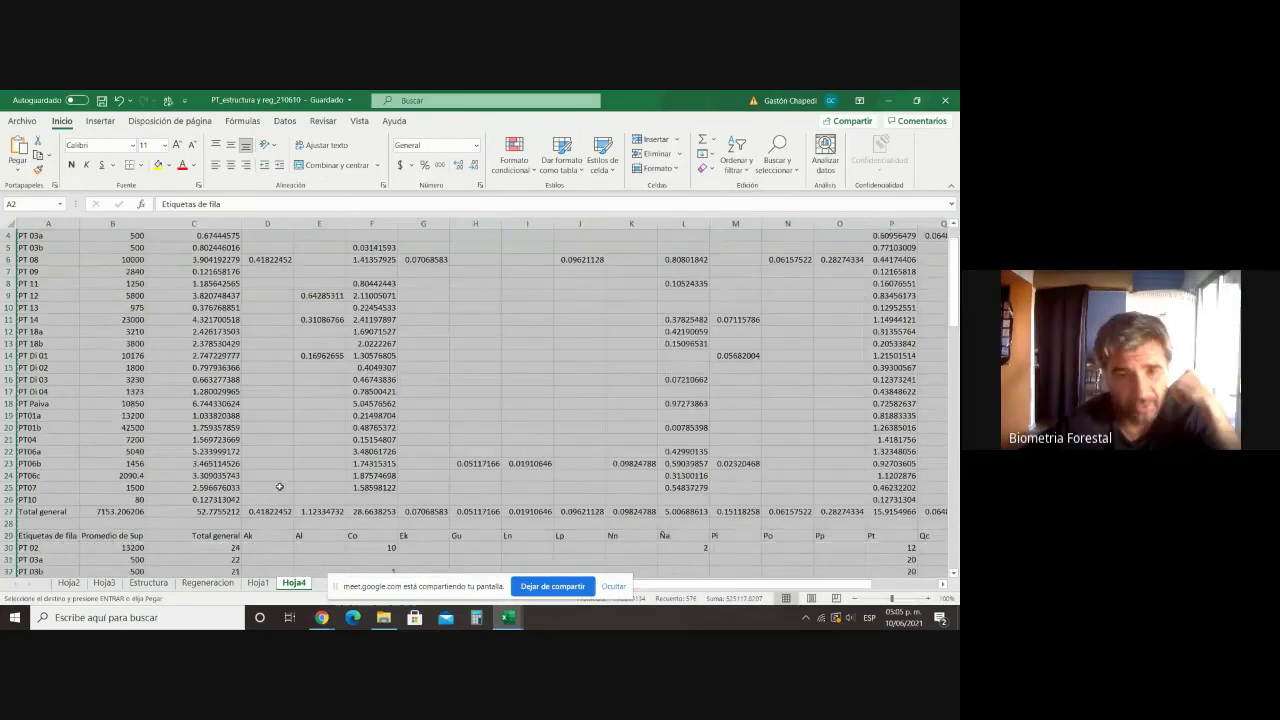
scroll(280, 477, "down", 13)
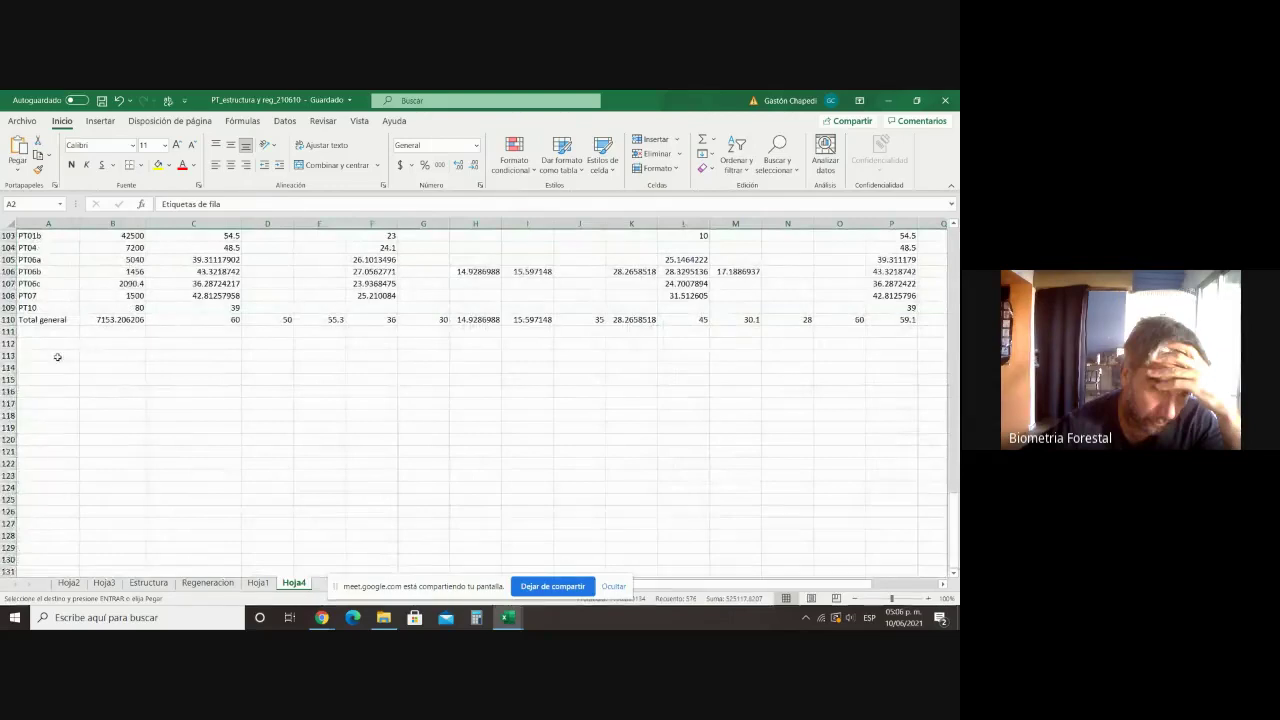
left_click(63, 355)
right_click(68, 353)
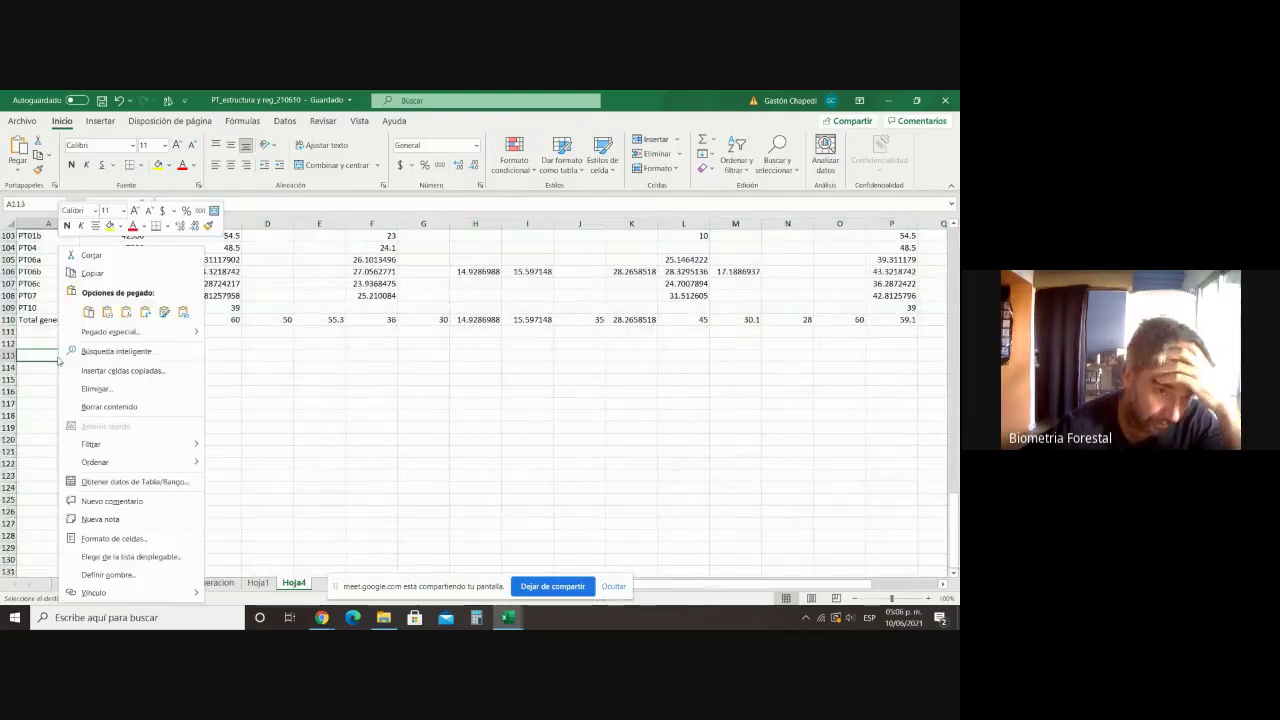
left_click(89, 313)
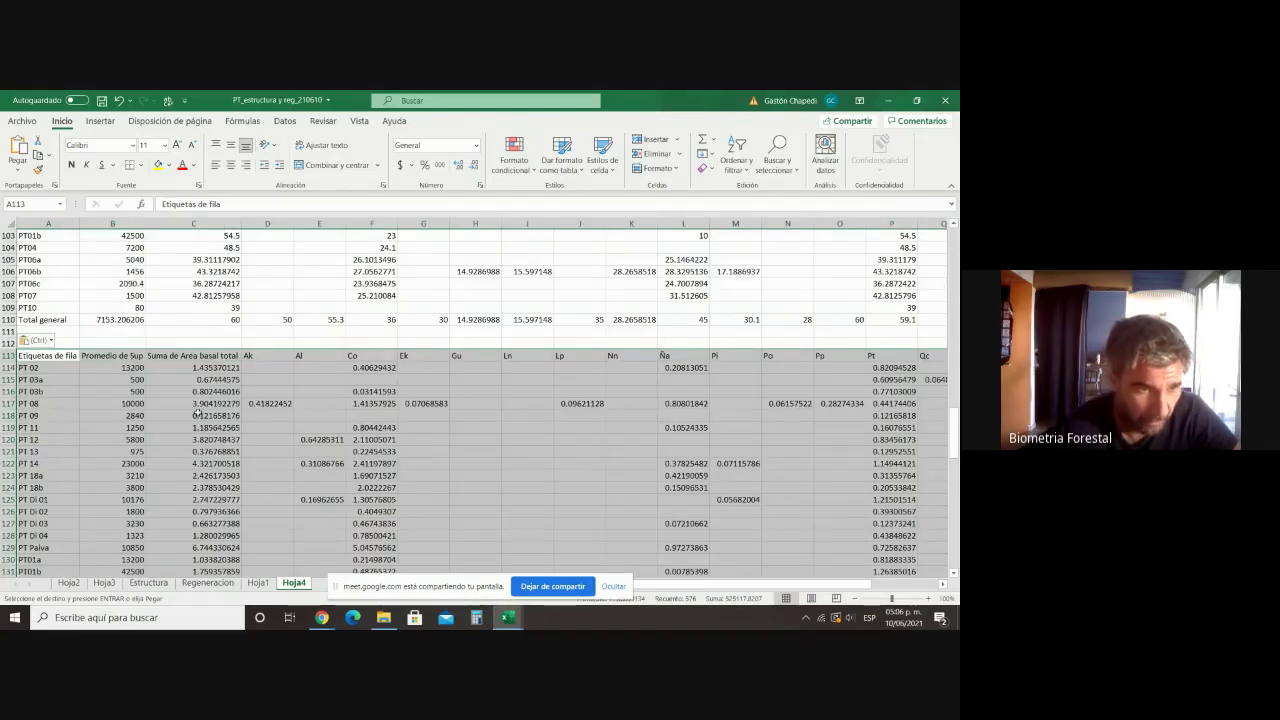
Step: Clear the species values in D114:U139 of the duplicated basal area table, keeping its headers, plot labels, surfaces and totals
left_click(269, 469)
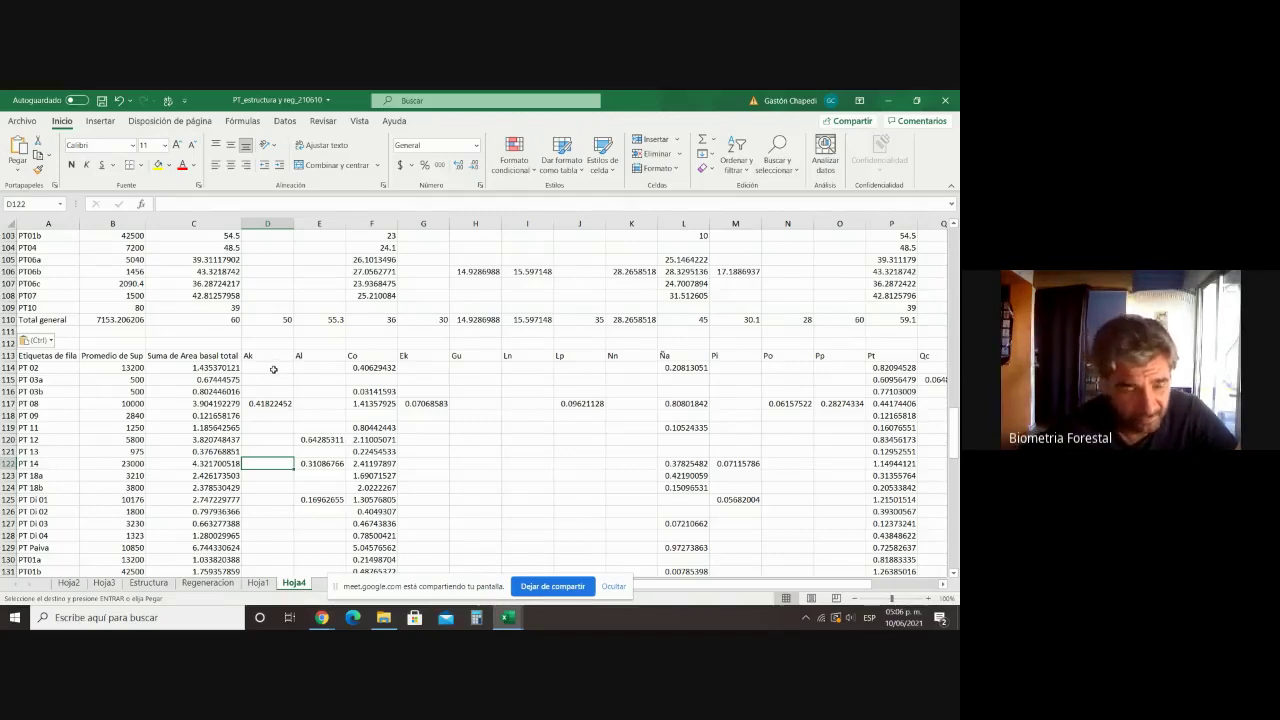
left_click_drag(273, 369, 807, 531)
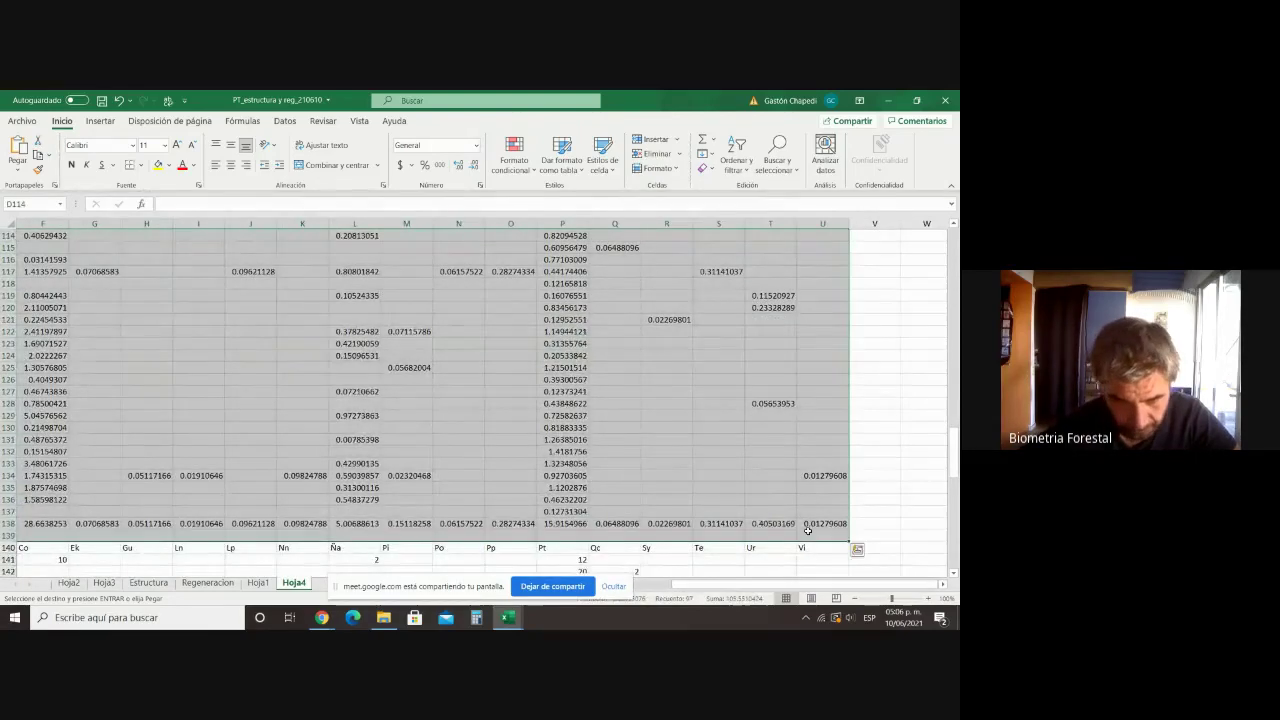
key("Delete")
scroll(307, 511, "down", 5)
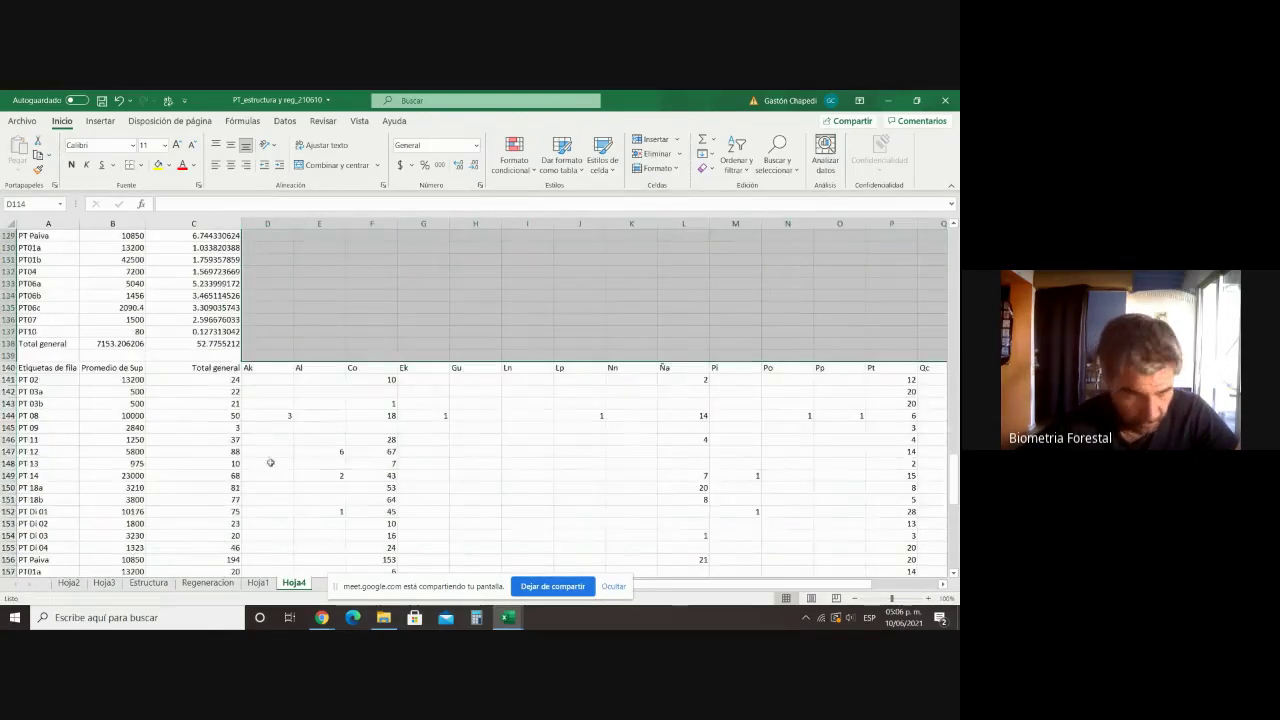
left_click_drag(220, 380, 289, 517)
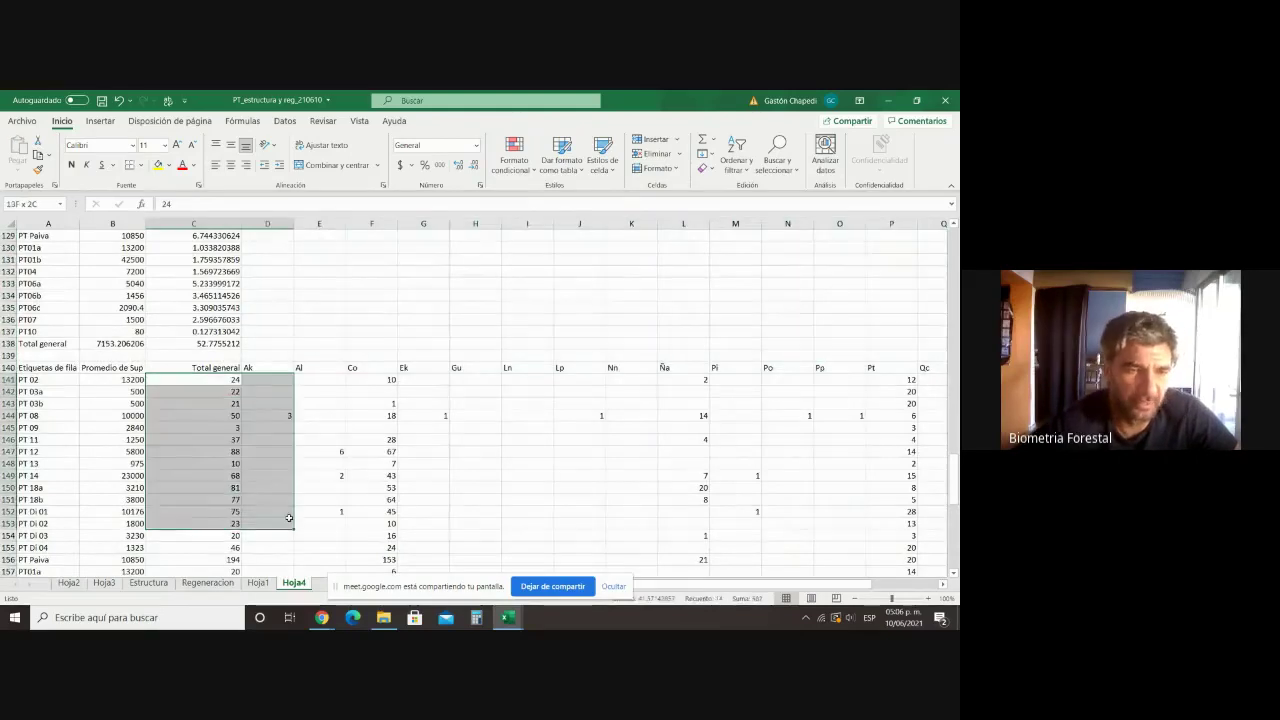
left_click(320, 331)
scroll(324, 389, "up", 7)
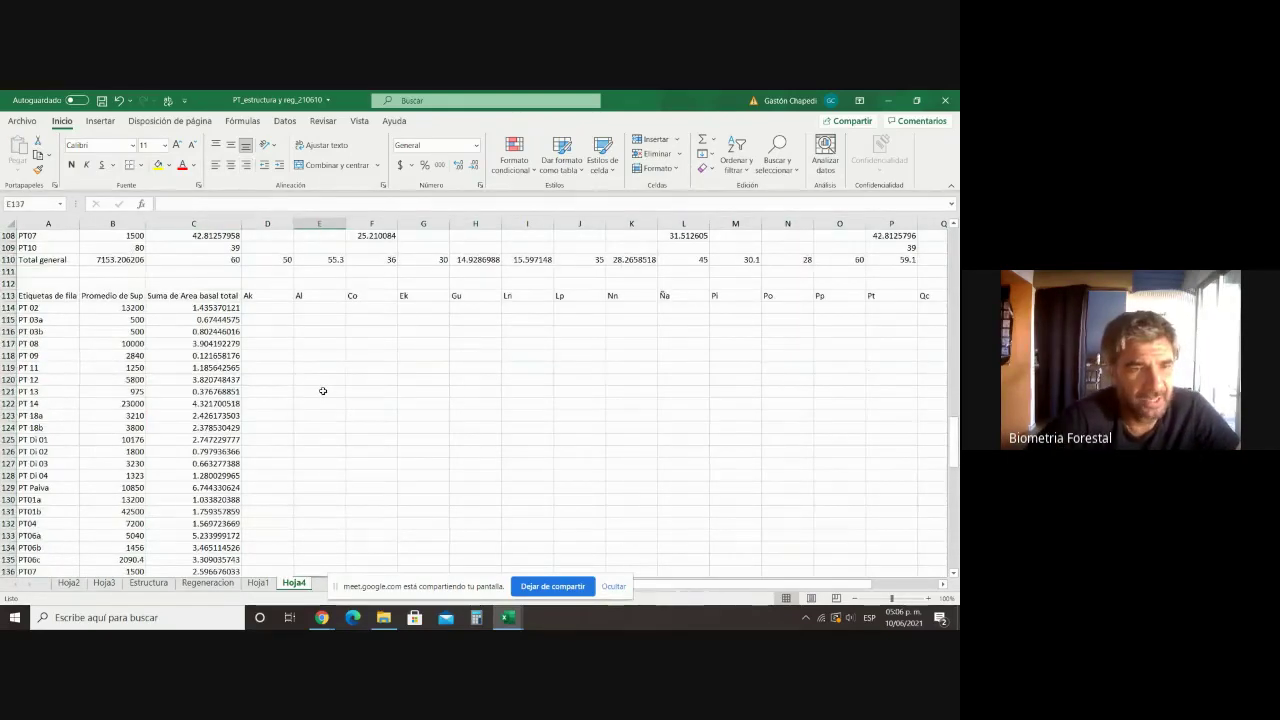
scroll(323, 391, "down", 6)
left_click(255, 383)
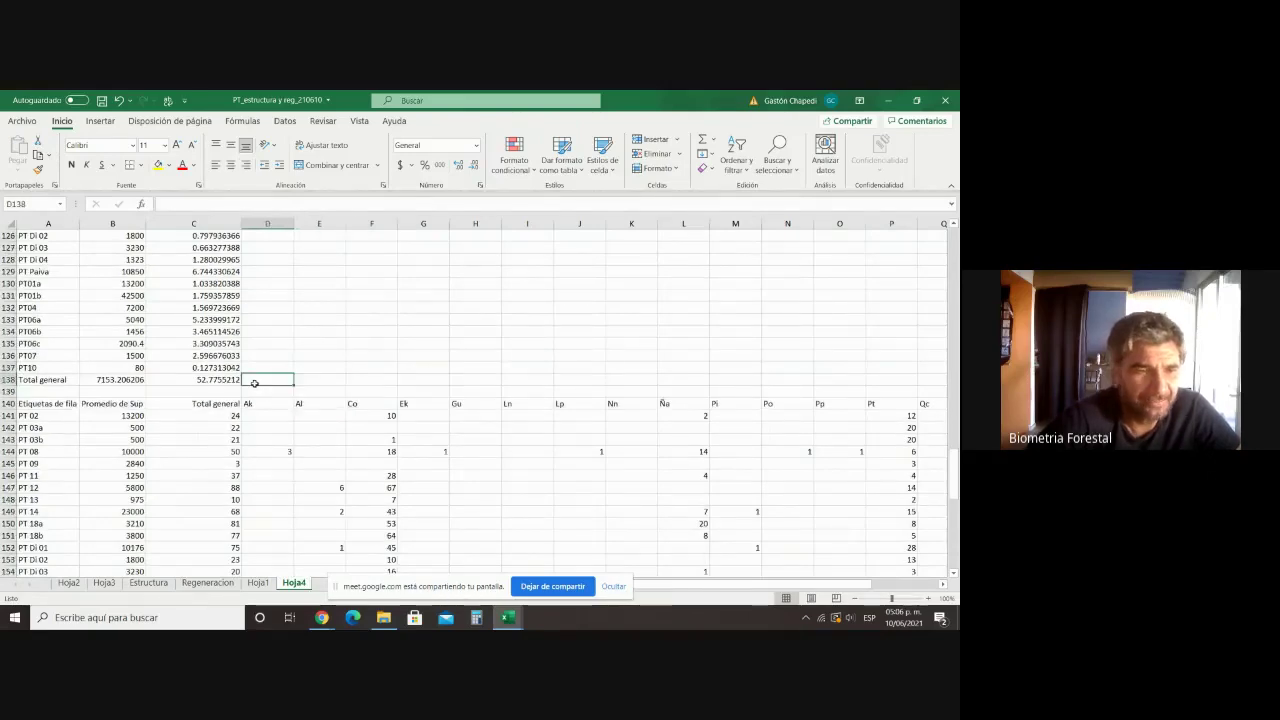
scroll(248, 382, "up", 1)
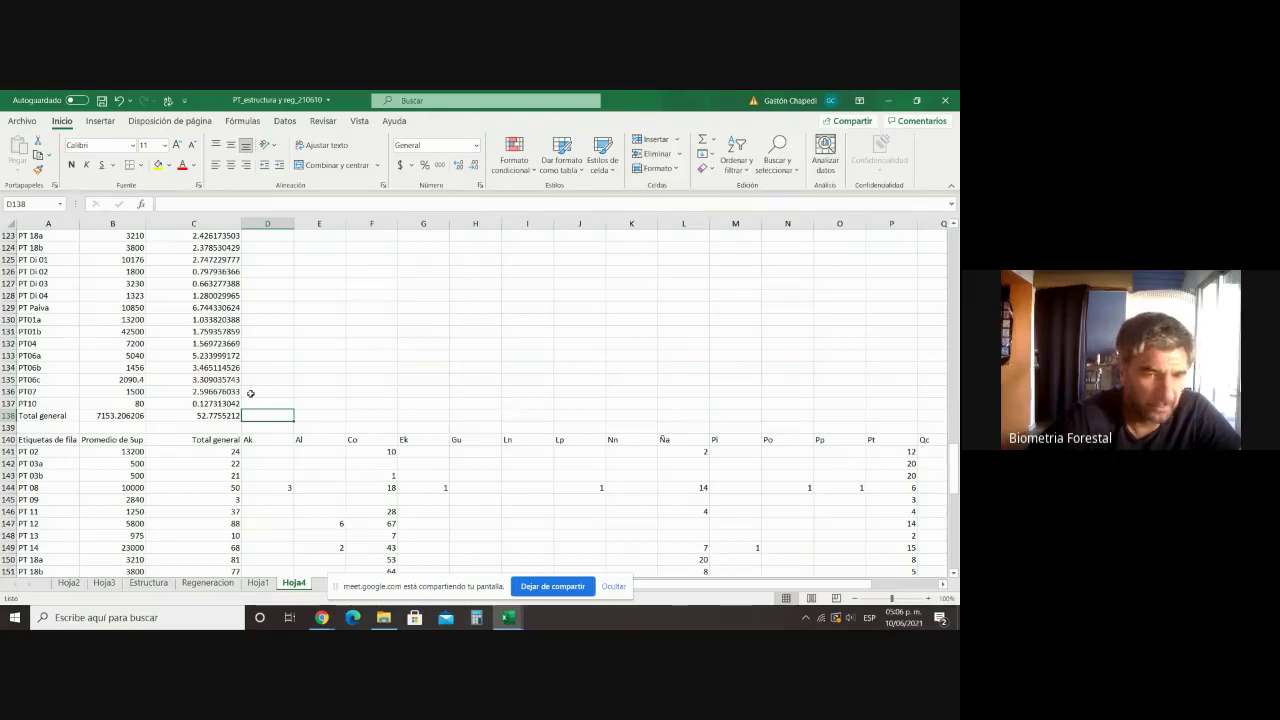
scroll(266, 415, "up", 6)
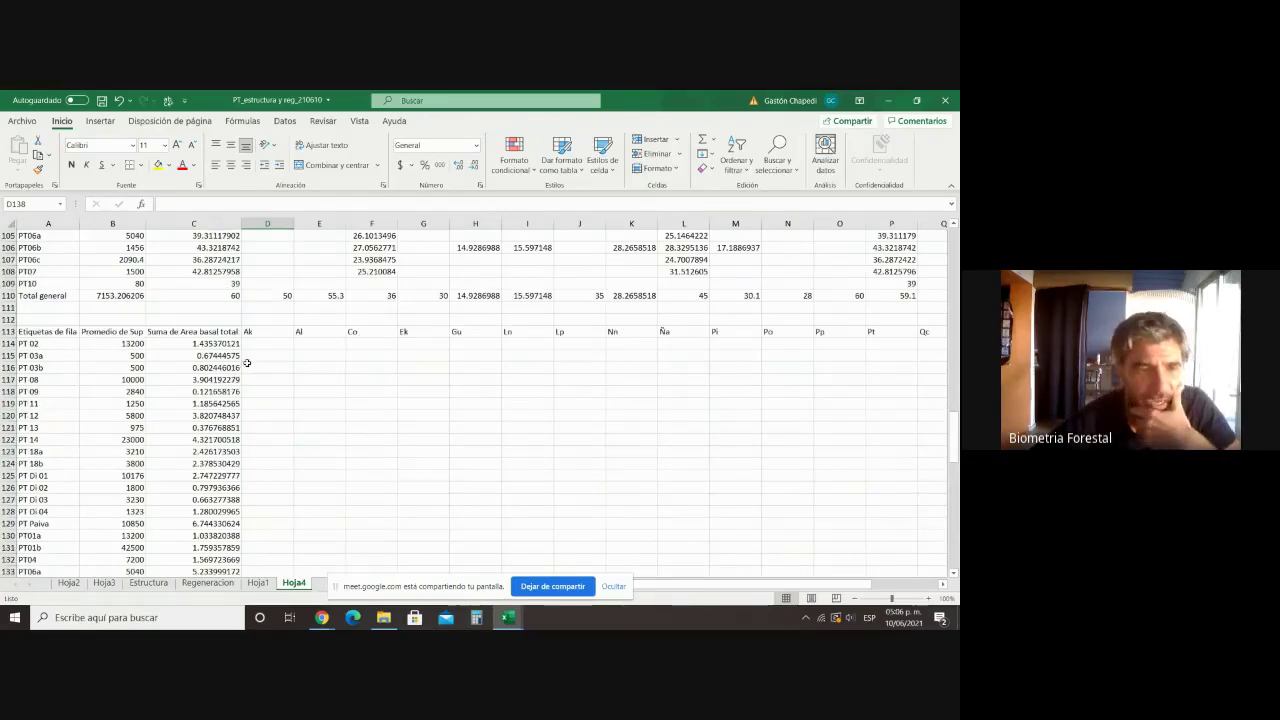
Step: Enter the formula +10000*D3 in D114, referencing the Ak basal area of plot PT 02 in the original table
left_click(256, 345)
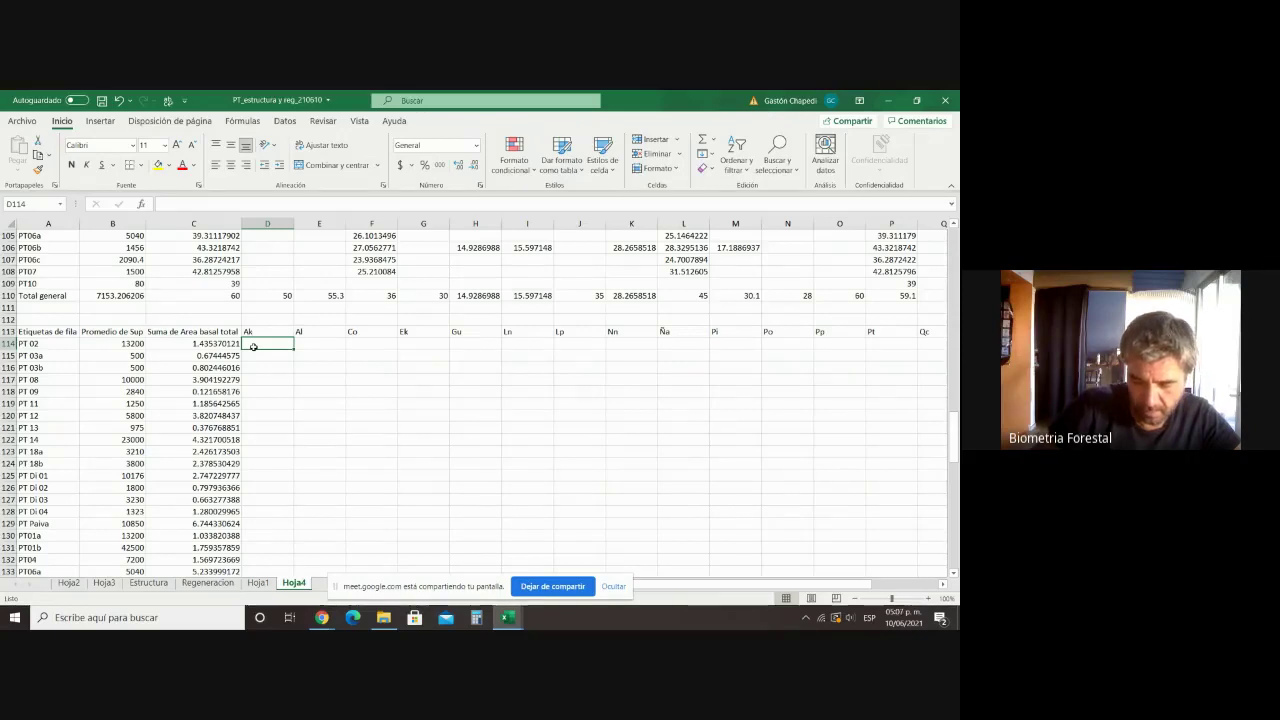
type("+")
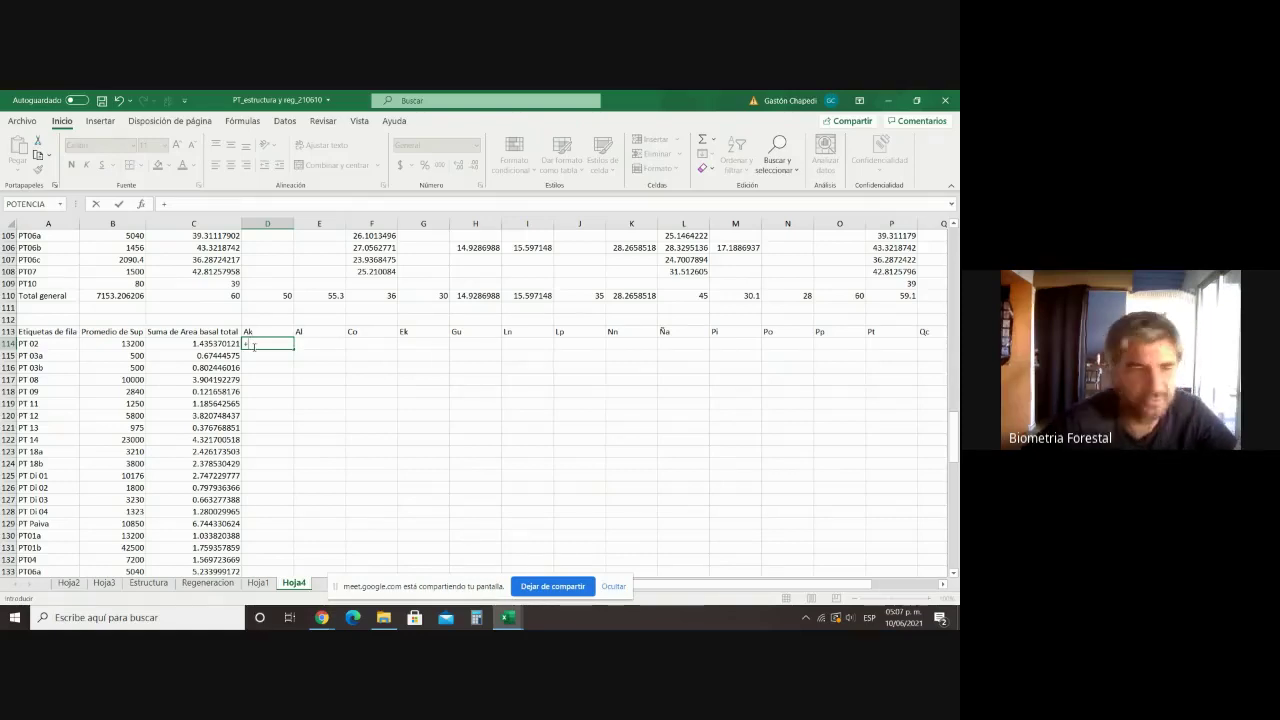
type("100000")
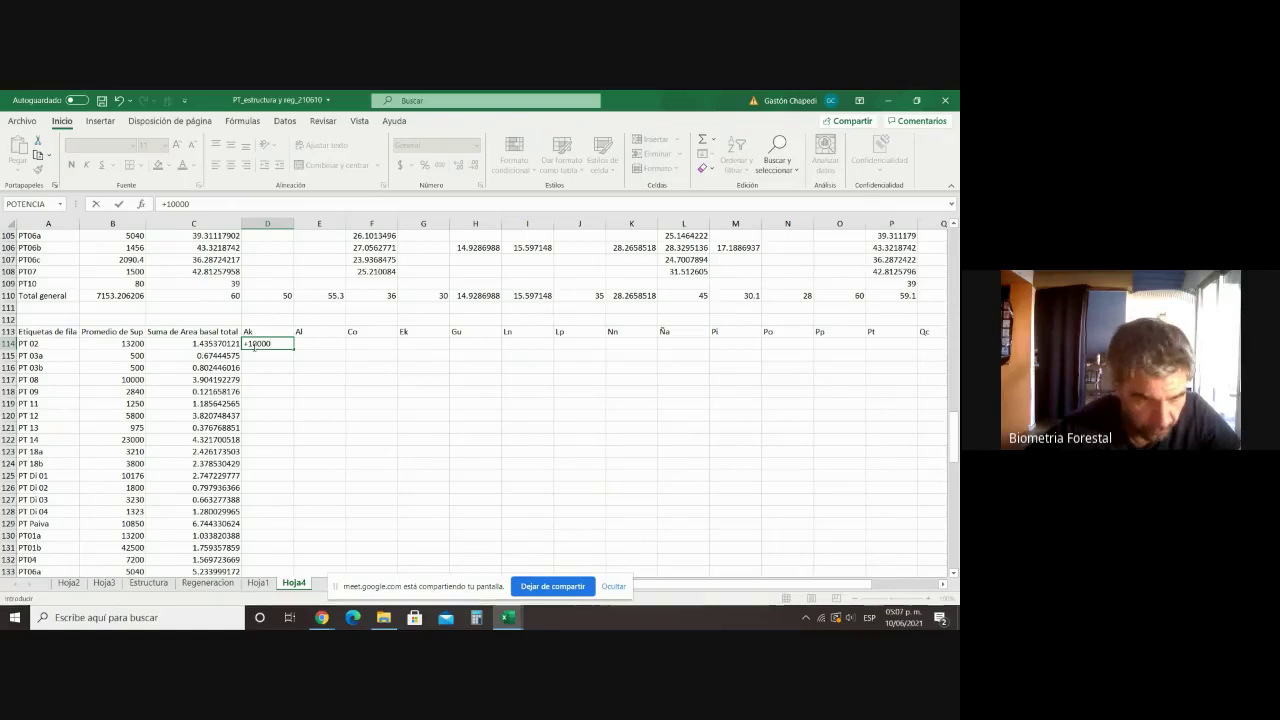
type("*")
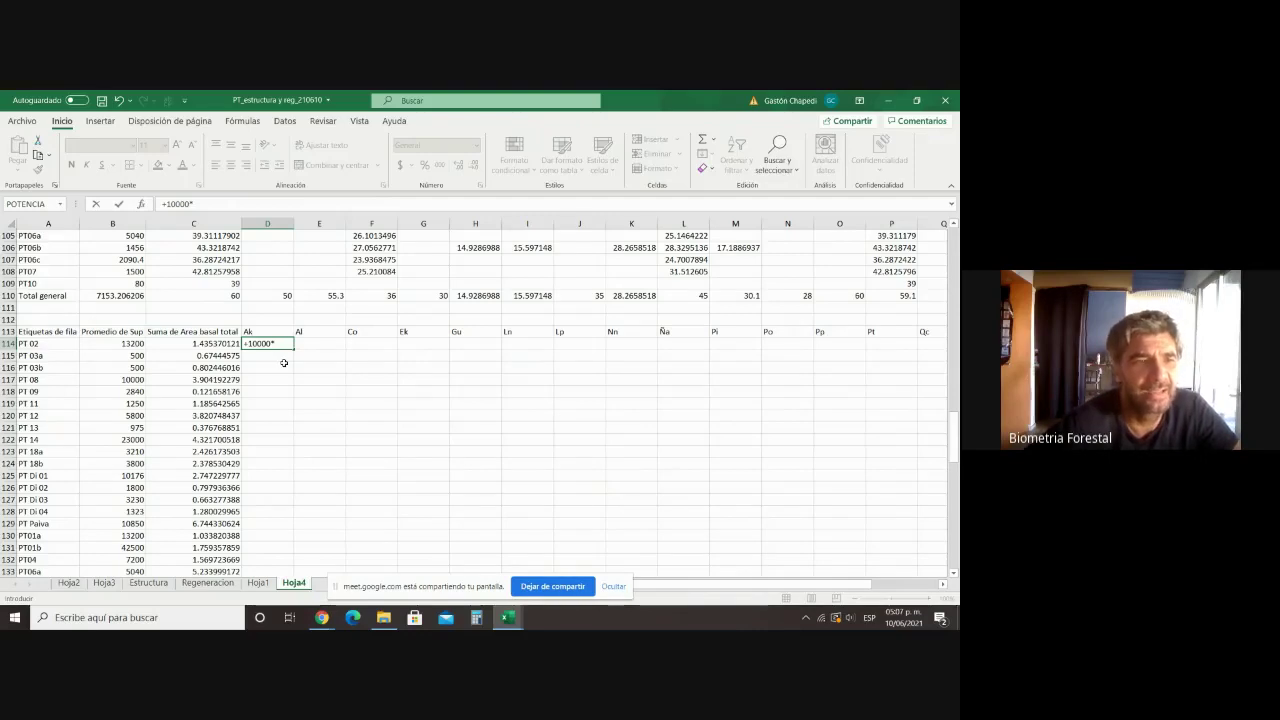
scroll(284, 362, "up", 20)
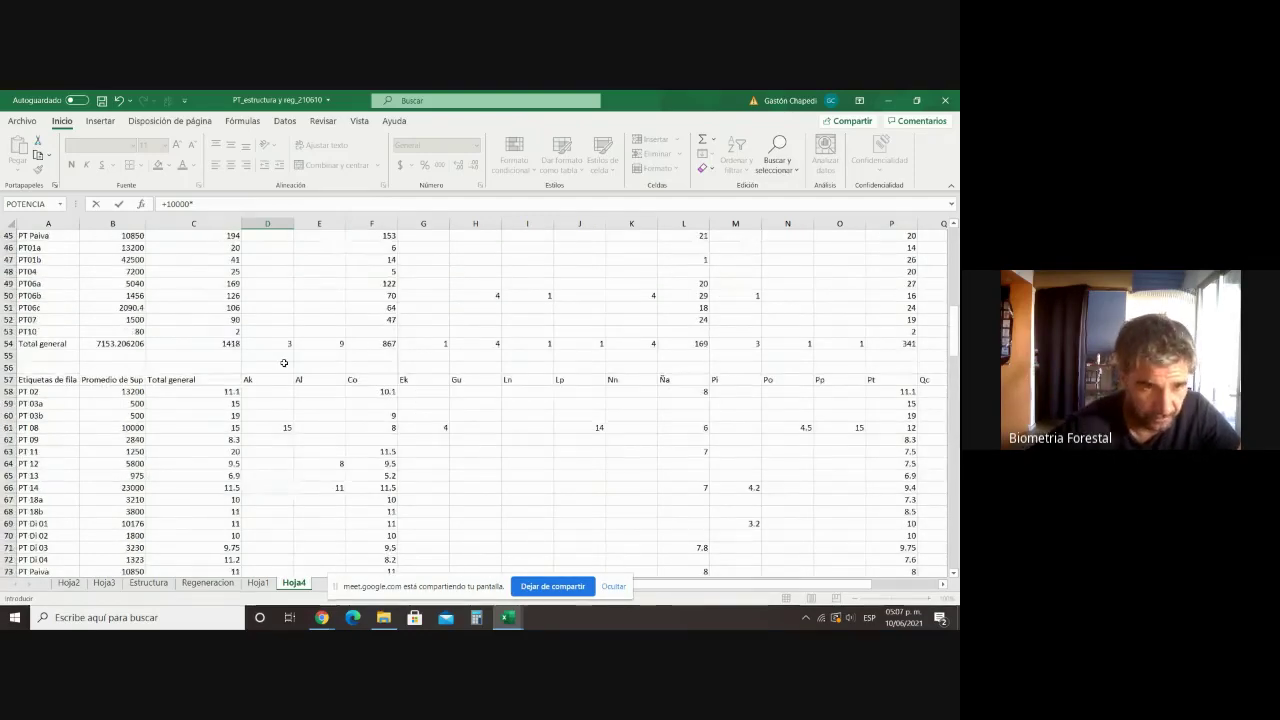
scroll(284, 362, "up", 6)
scroll(284, 362, "up", 9)
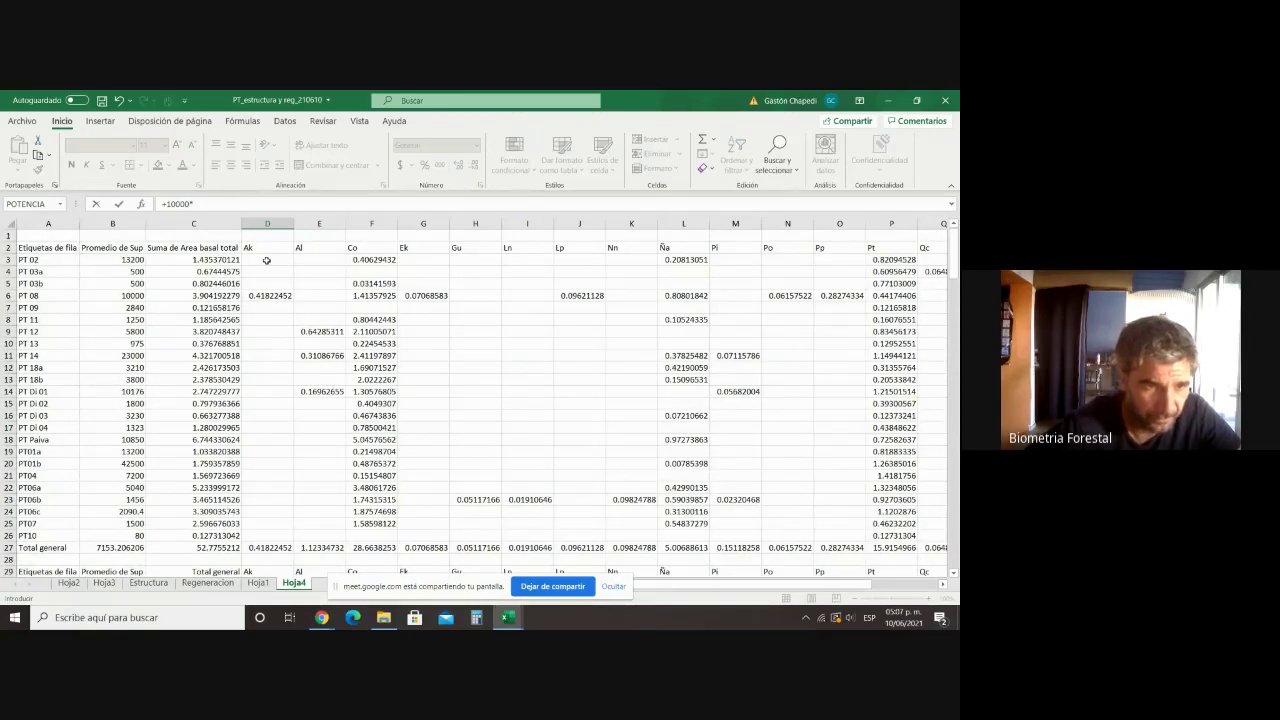
left_click(243, 260)
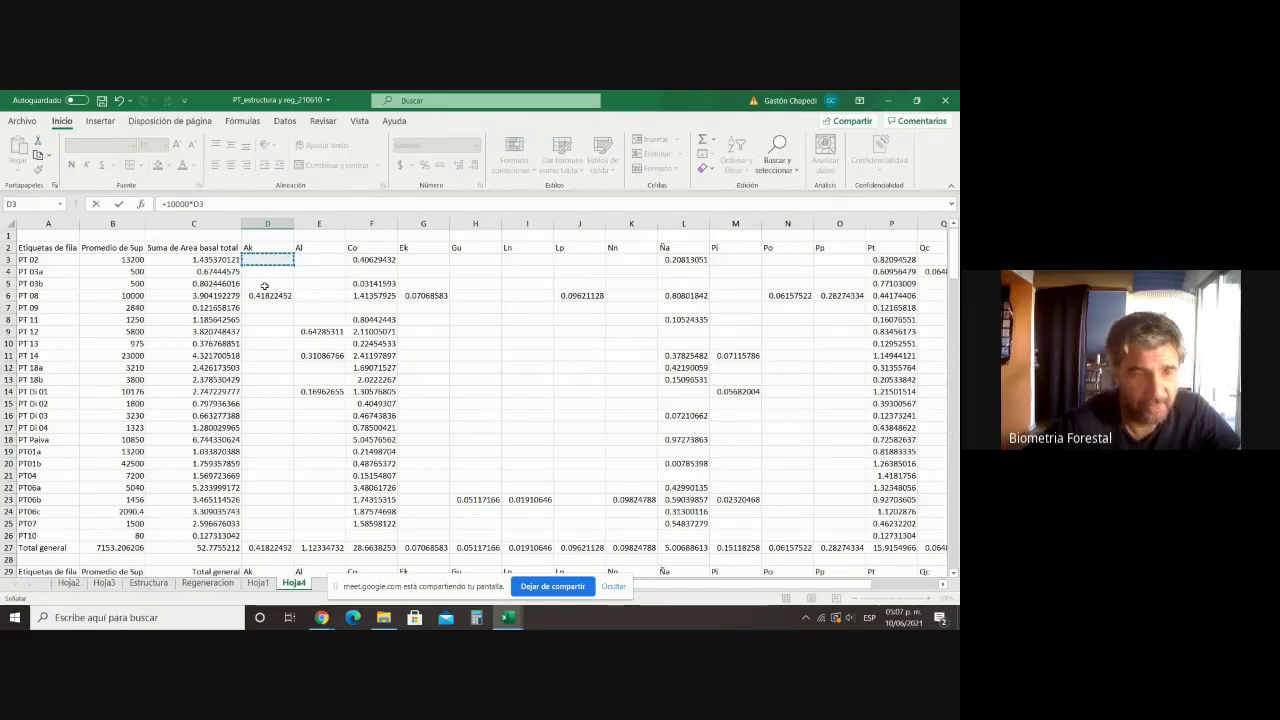
left_click(229, 203)
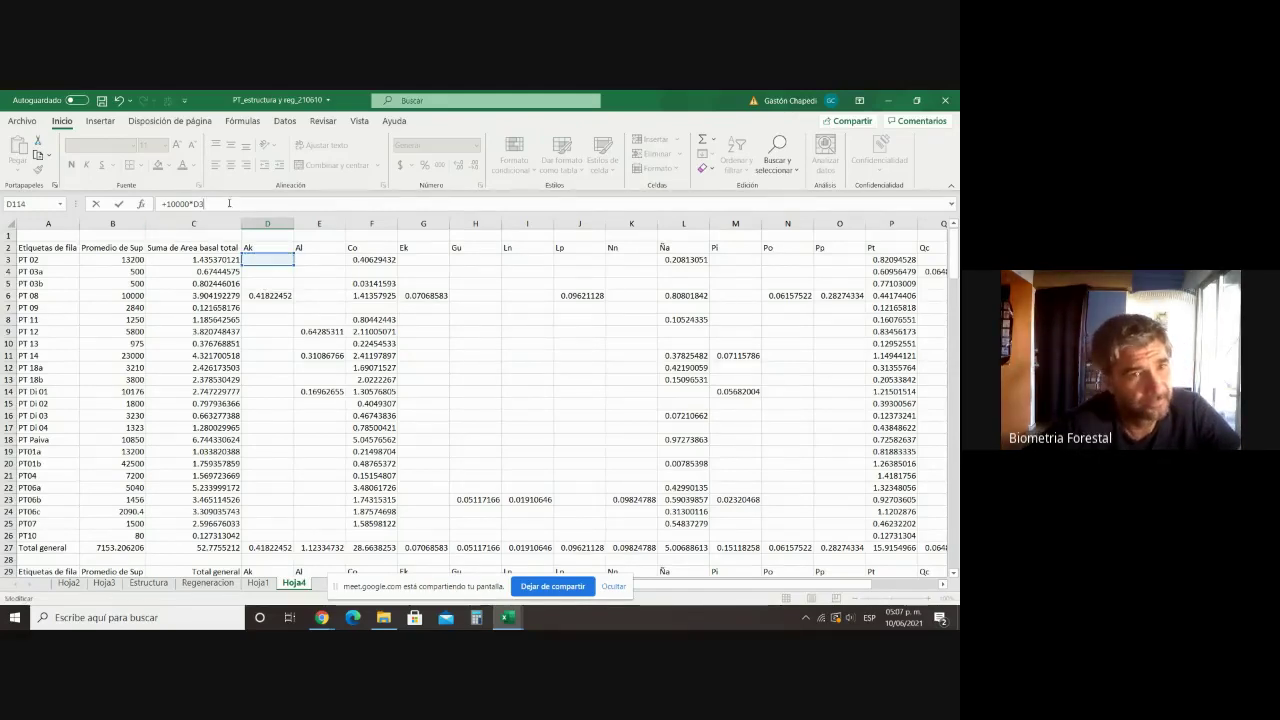
Step: Complete the formula in D114 as +10000*D3/B3, dividing the Ak basal area of plot PT 02 by its average surface
type("/")
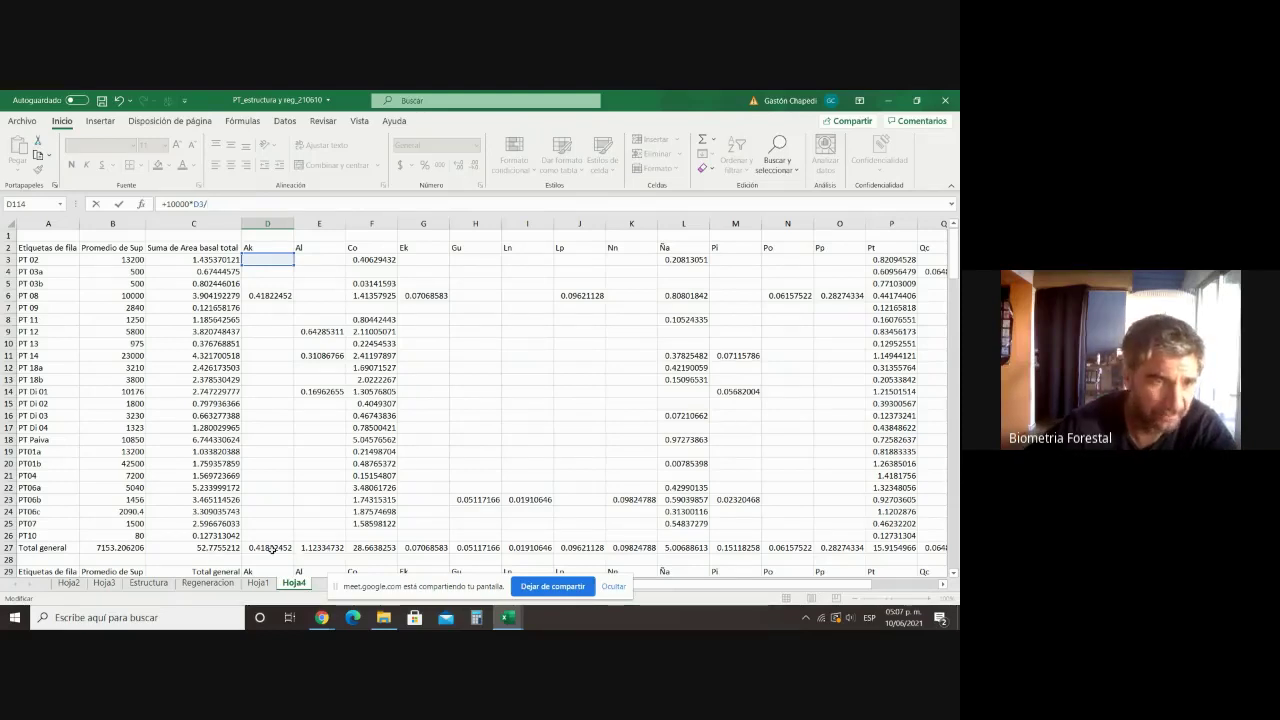
left_click(211, 259)
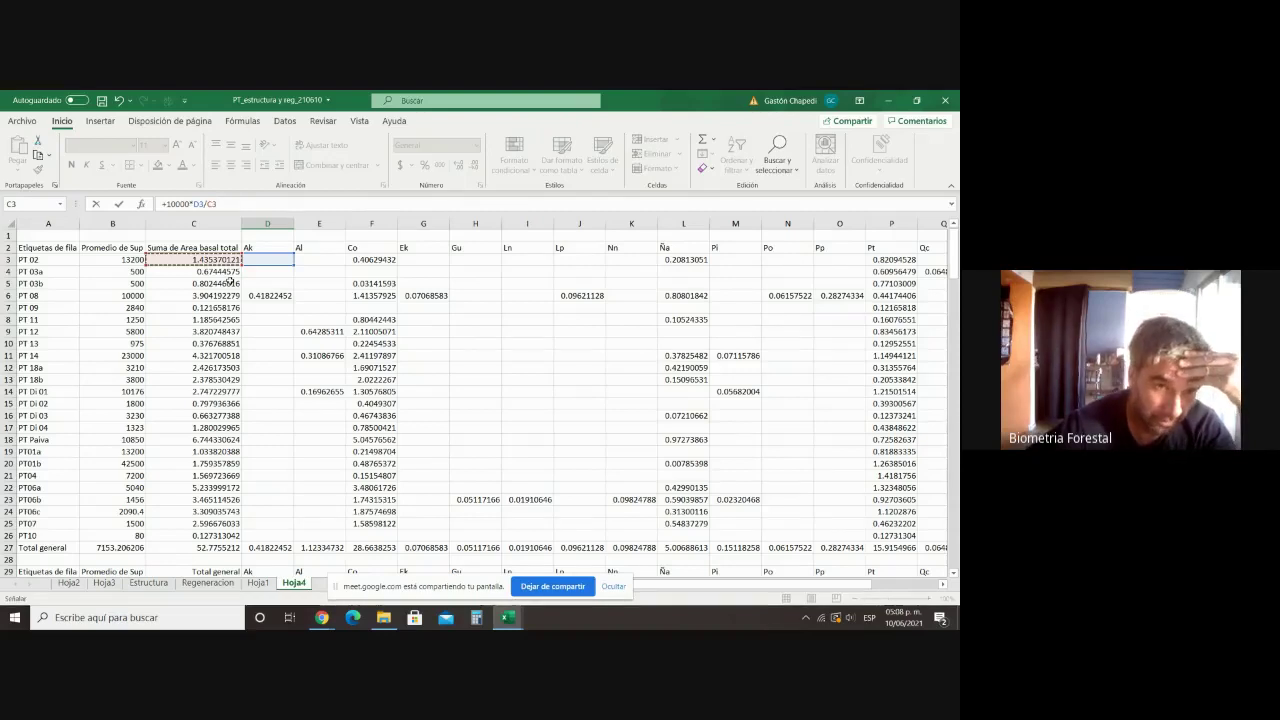
left_click(224, 203)
key("BackSpace")
key("BackSpace")
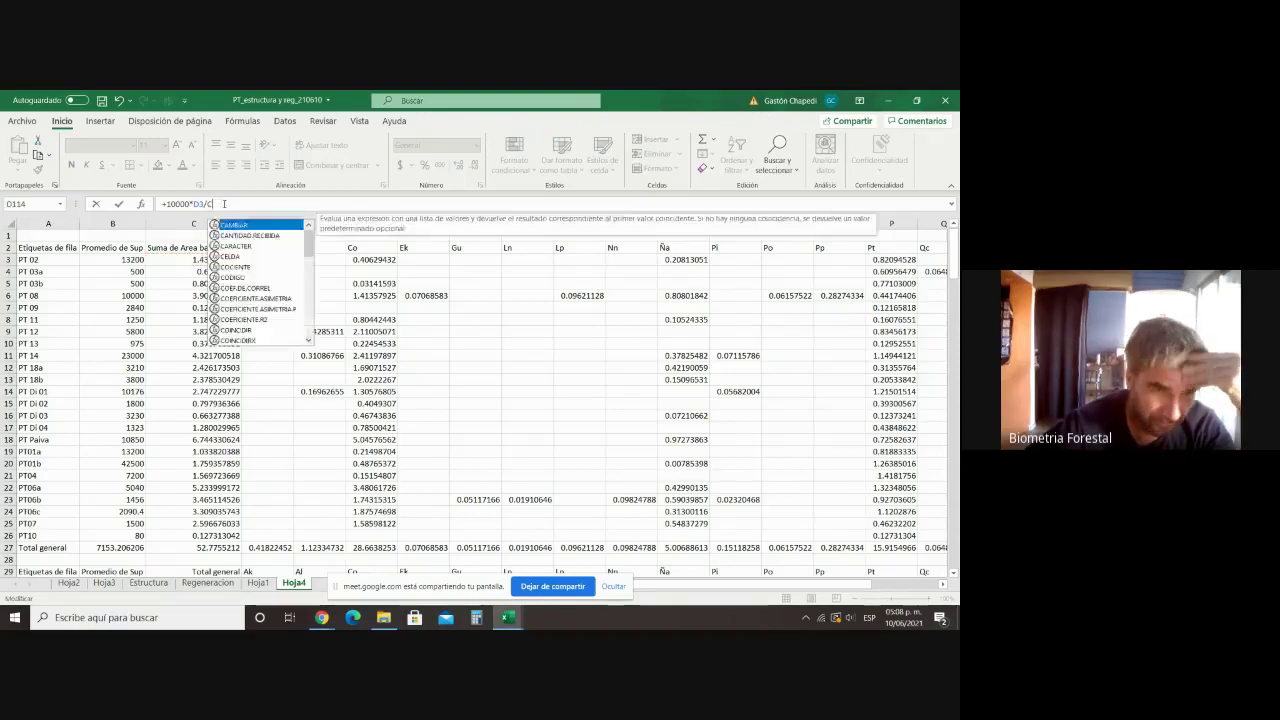
left_click(107, 258)
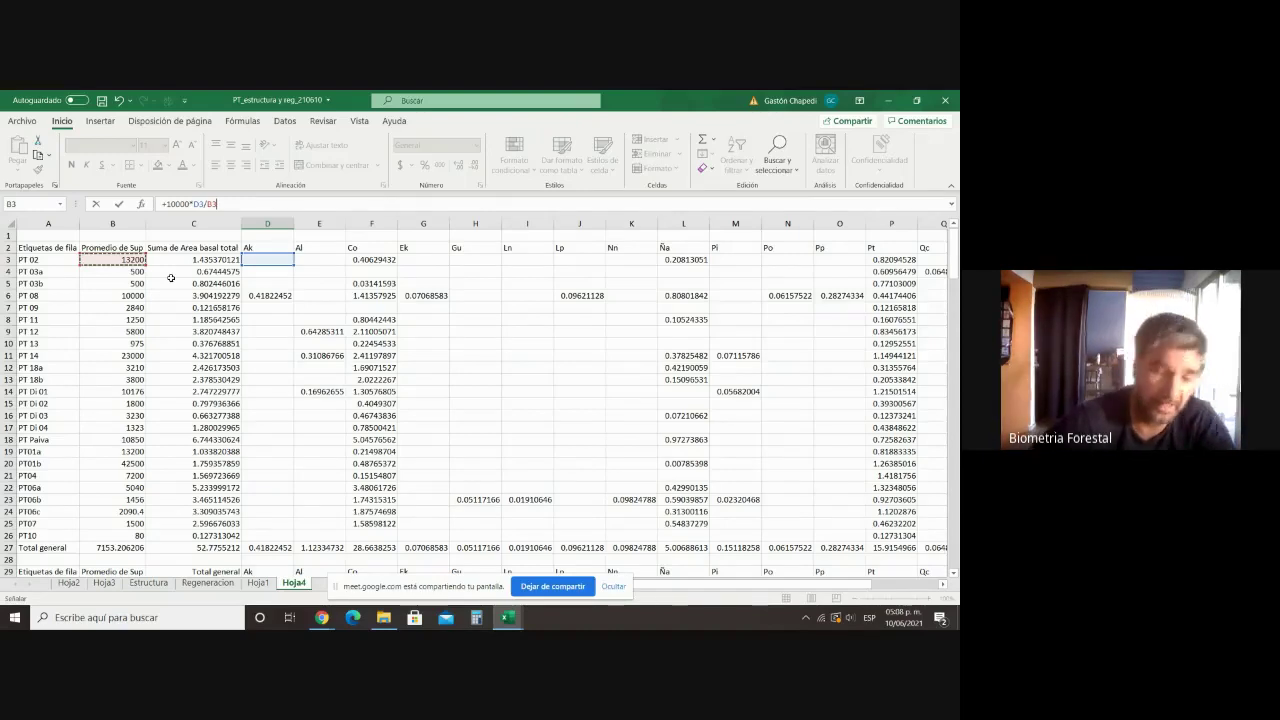
key("Return")
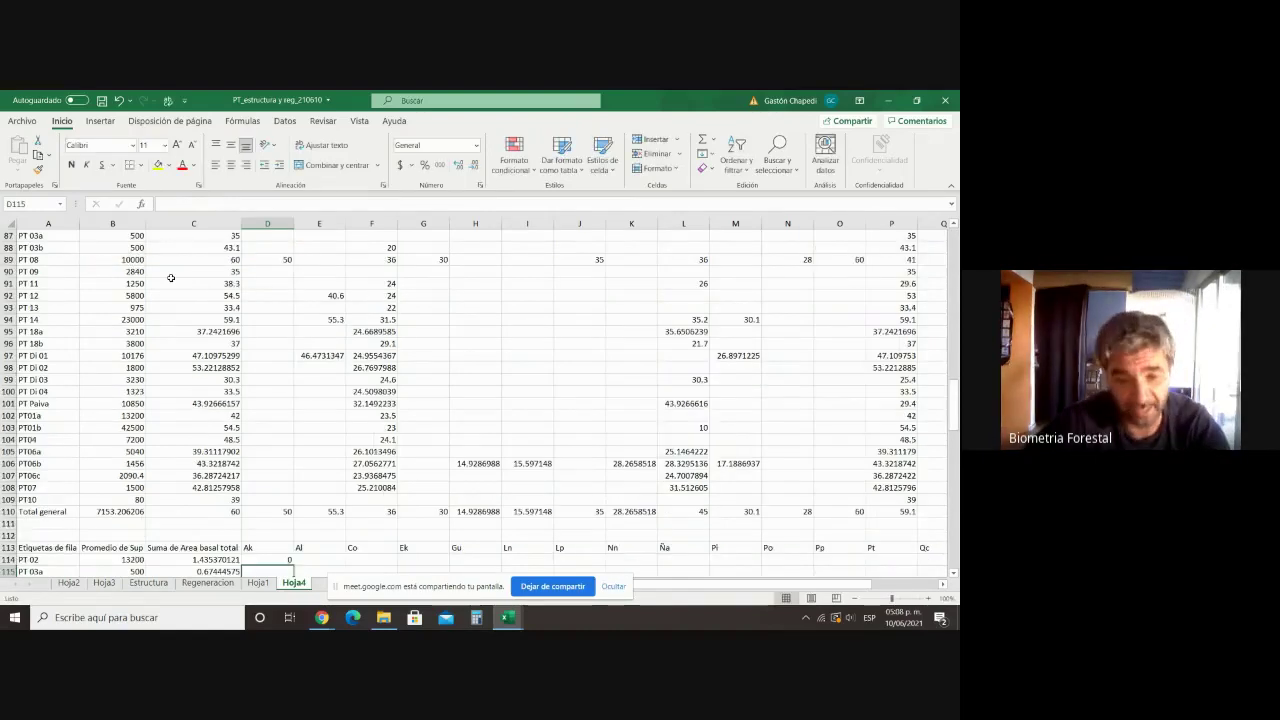
Step: Fill the Ak formula in D114 down through the Total general row, D138
scroll(297, 420, "down", 4)
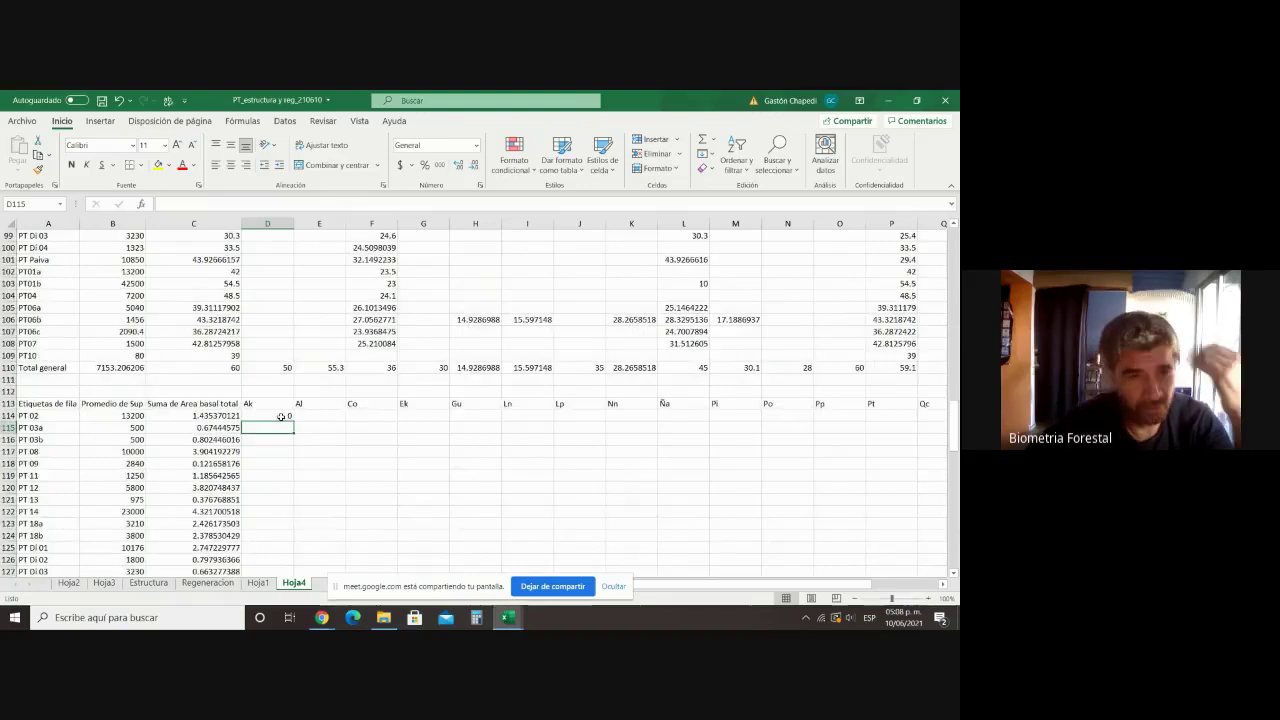
left_click(281, 416)
left_click_drag(293, 421, 286, 564)
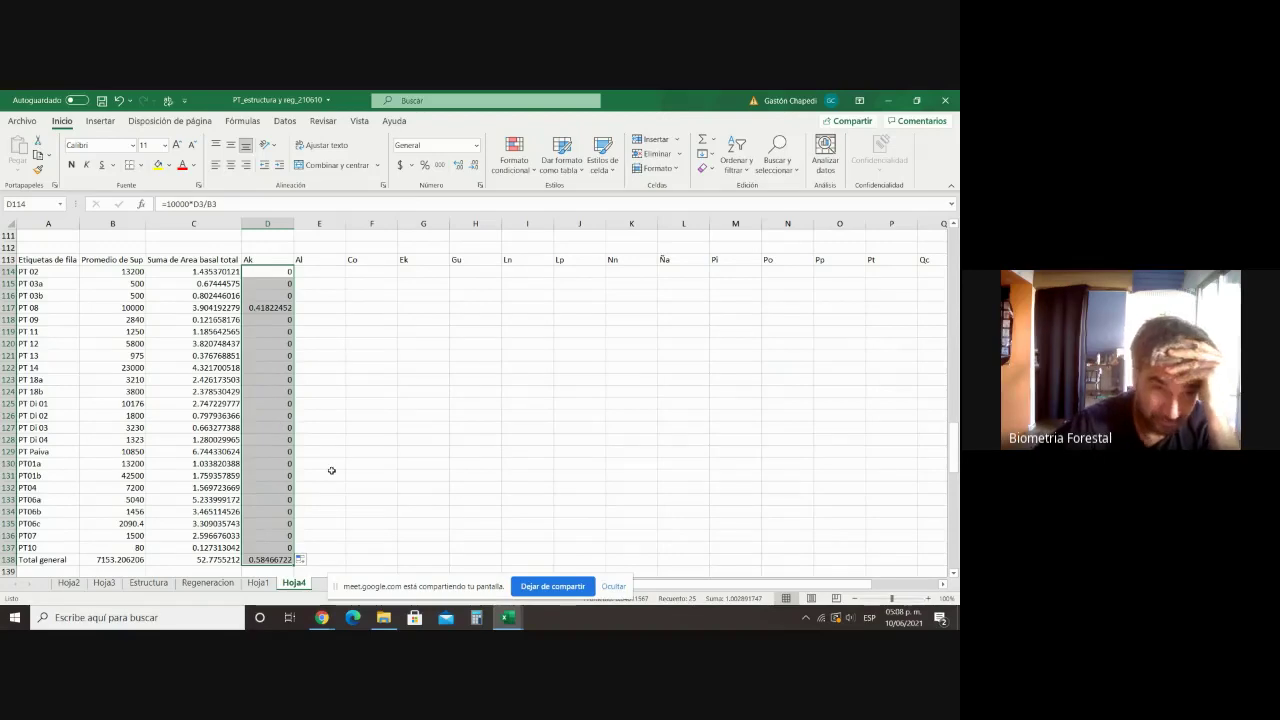
Step: Look over the source tables above the new table and return to its Ak column
scroll(331, 470, "up", 3)
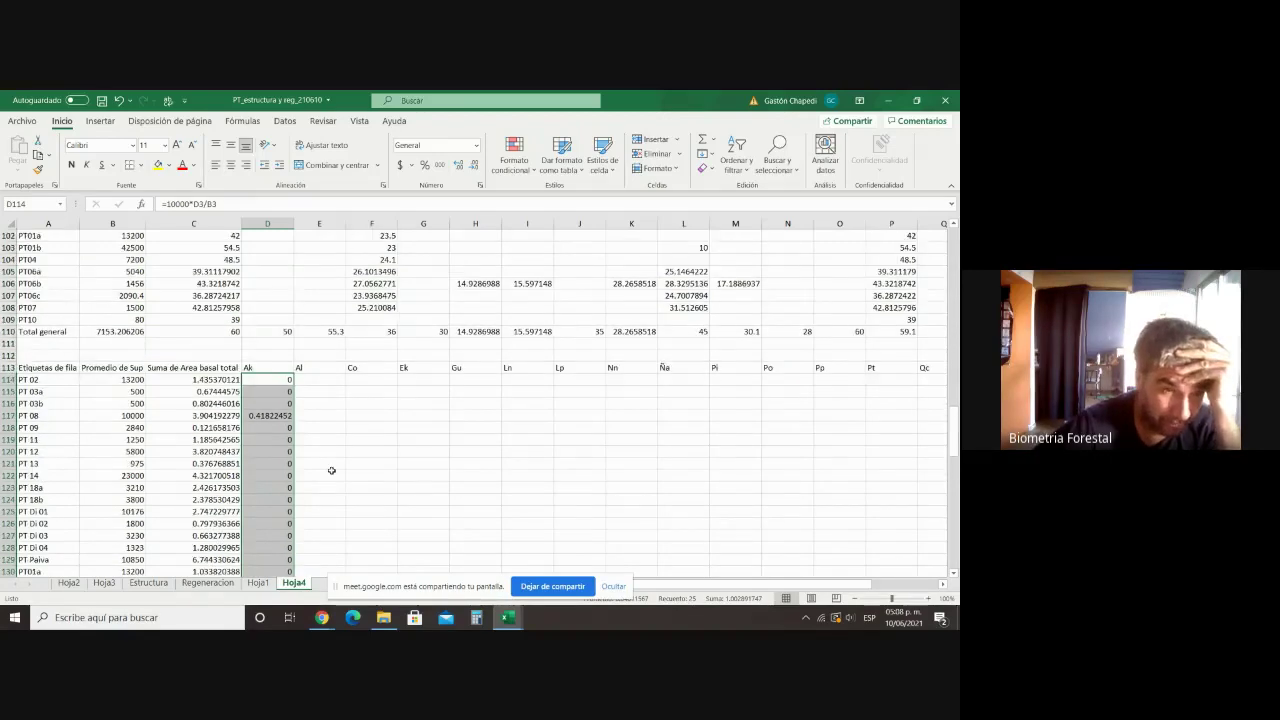
scroll(331, 470, "up", 1)
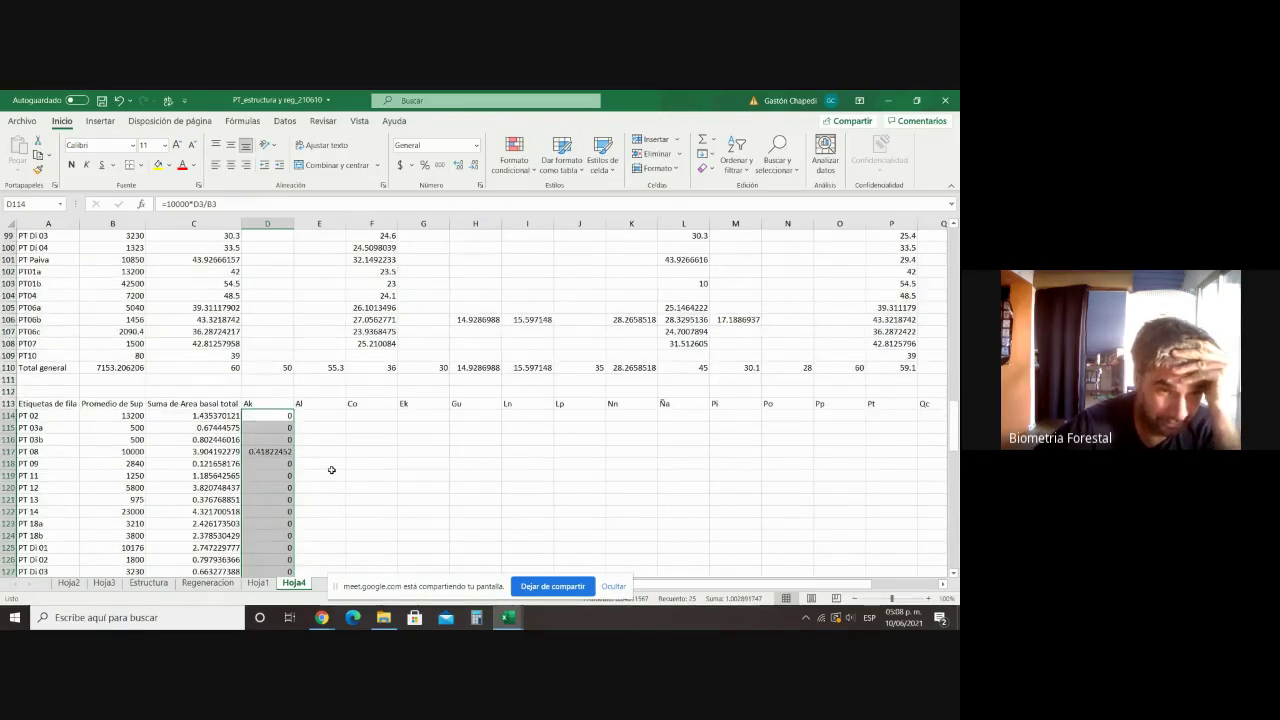
scroll(331, 470, "up", 1)
scroll(331, 470, "up", 4)
scroll(331, 470, "up", 20)
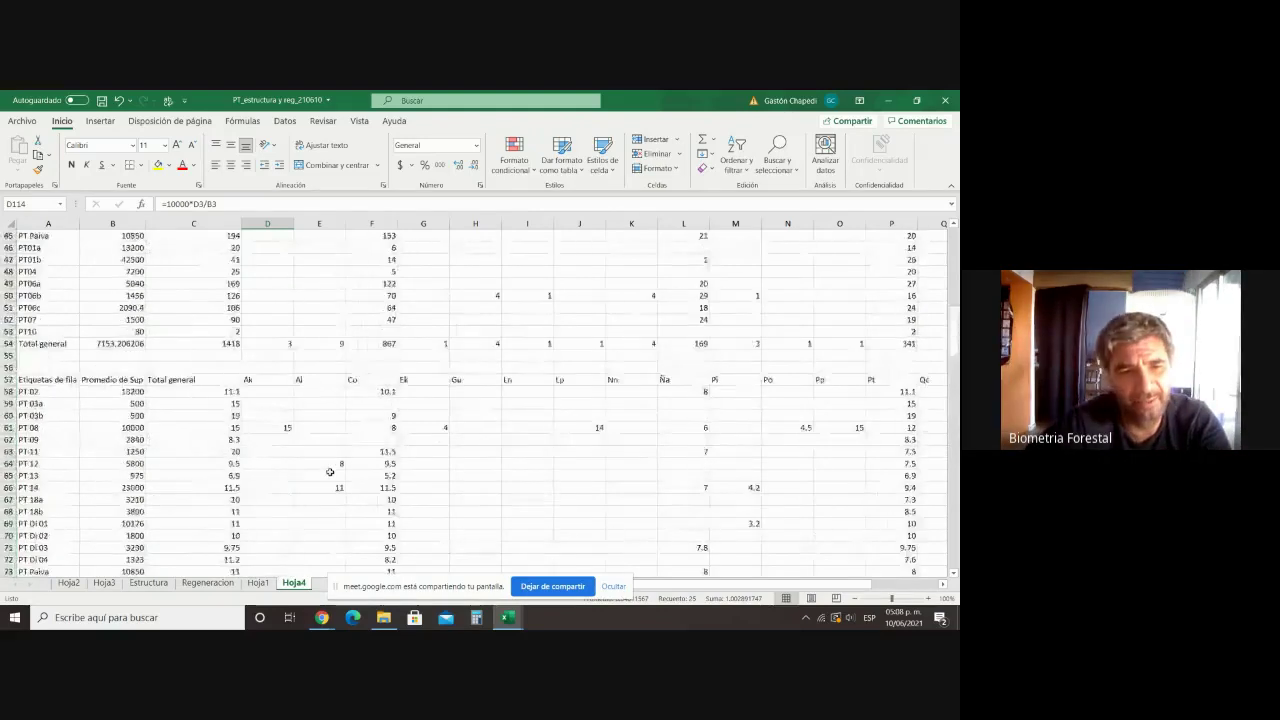
scroll(330, 472, "down", 20)
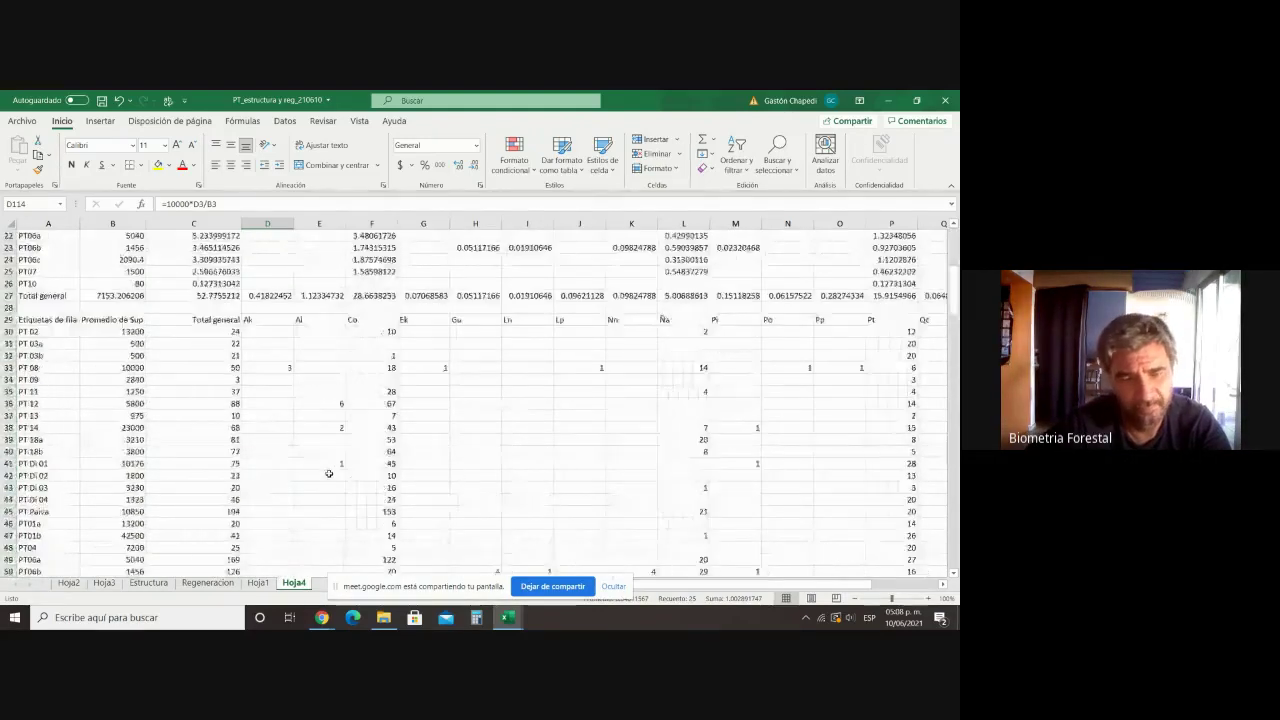
scroll(326, 477, "down", 4)
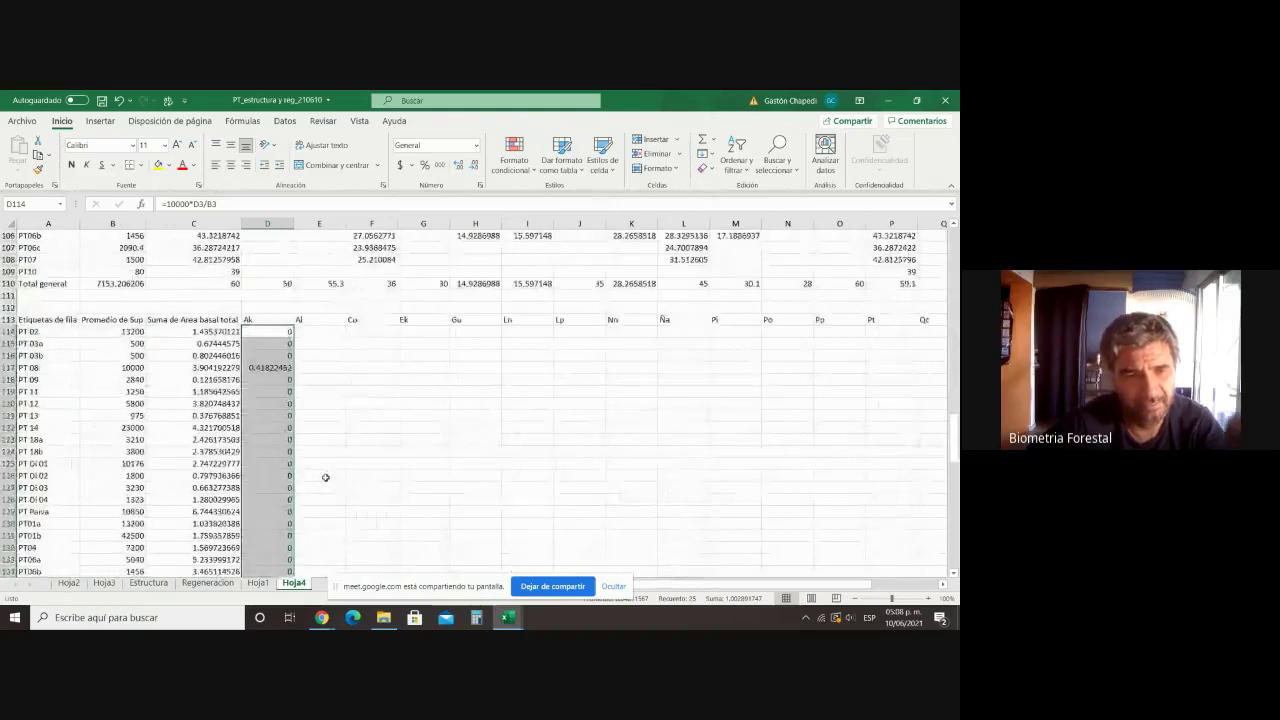
Step: Edit the formula in D114 to =10000*D3/$B3 so that the surface column reference is fixed
left_click(264, 330)
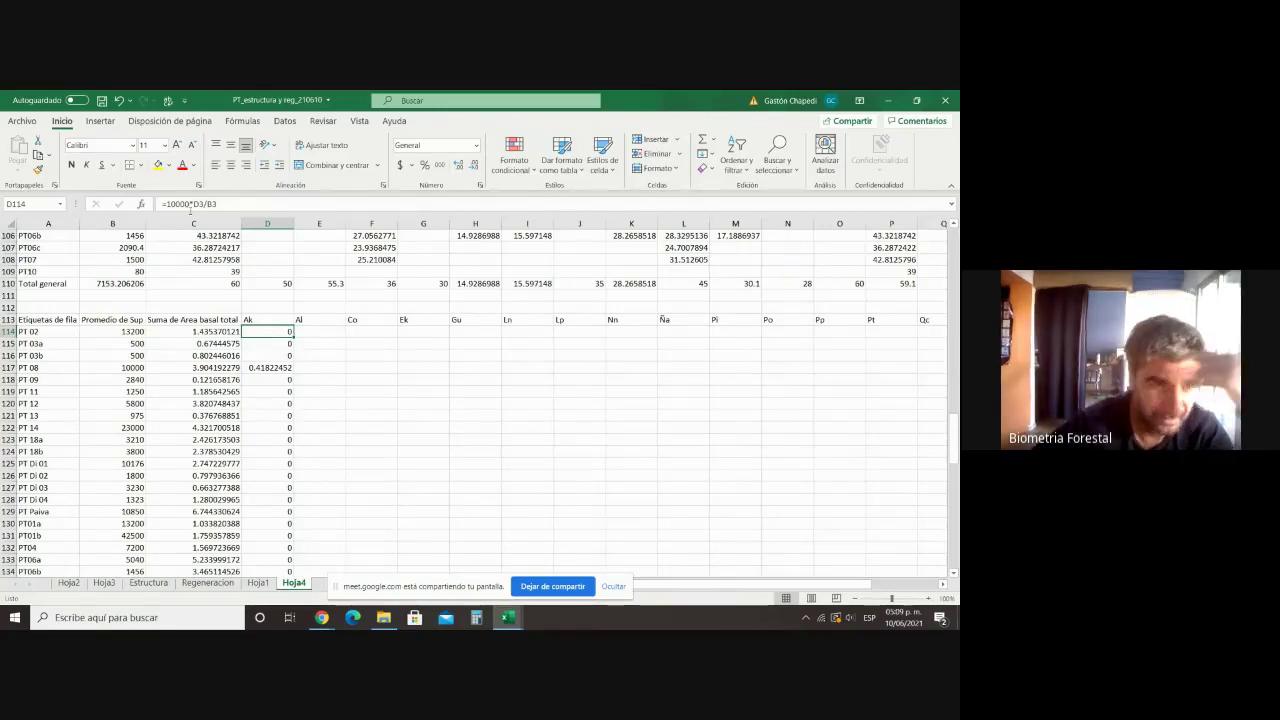
left_click(192, 205)
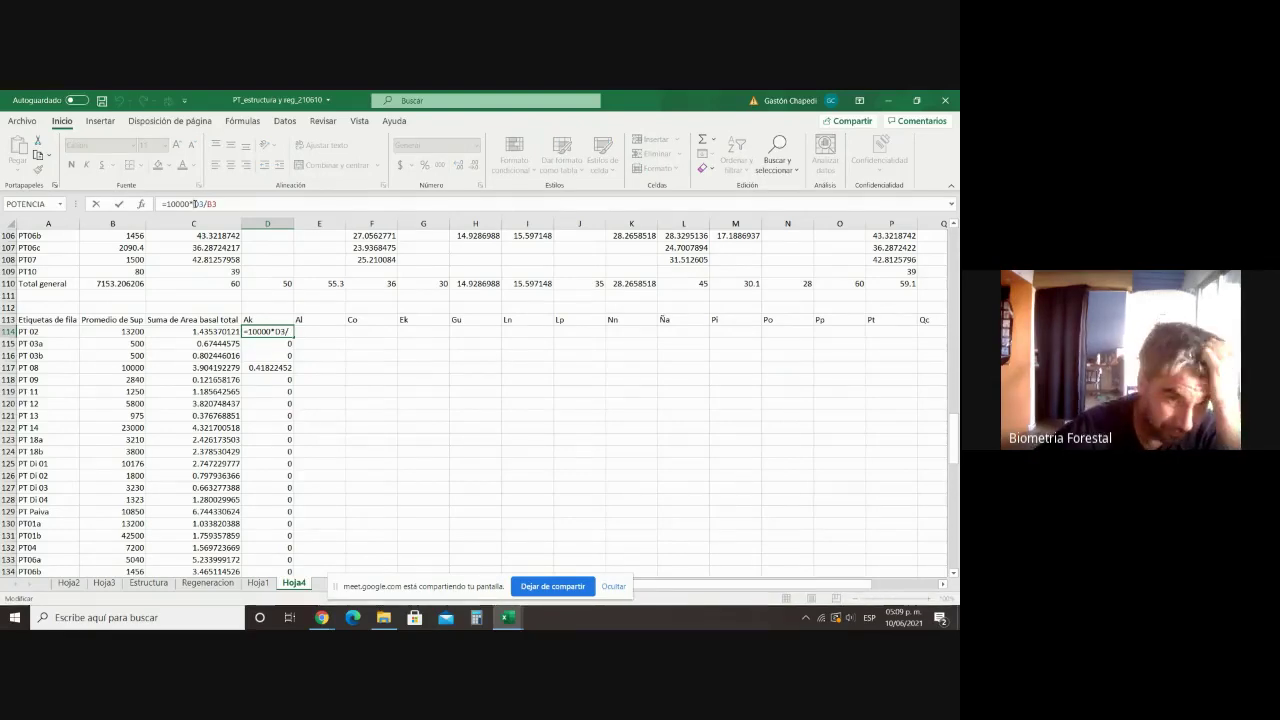
type("$")
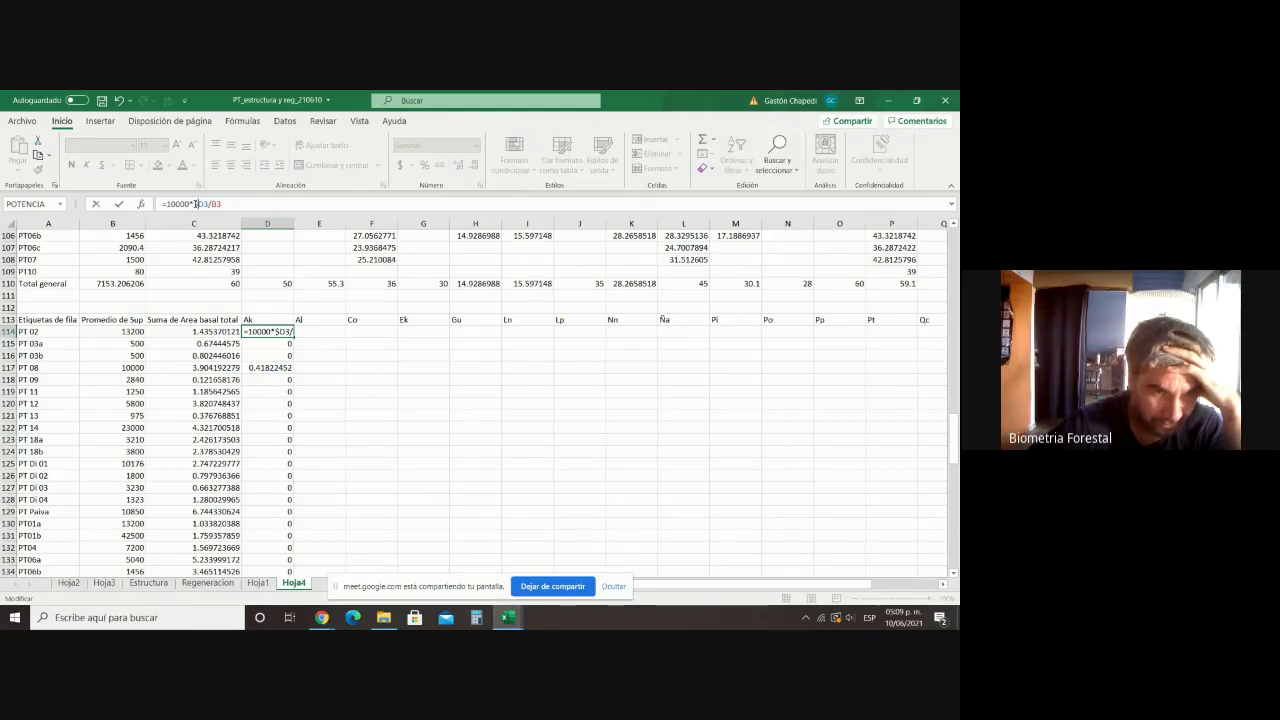
left_click(195, 203)
key("Delete")
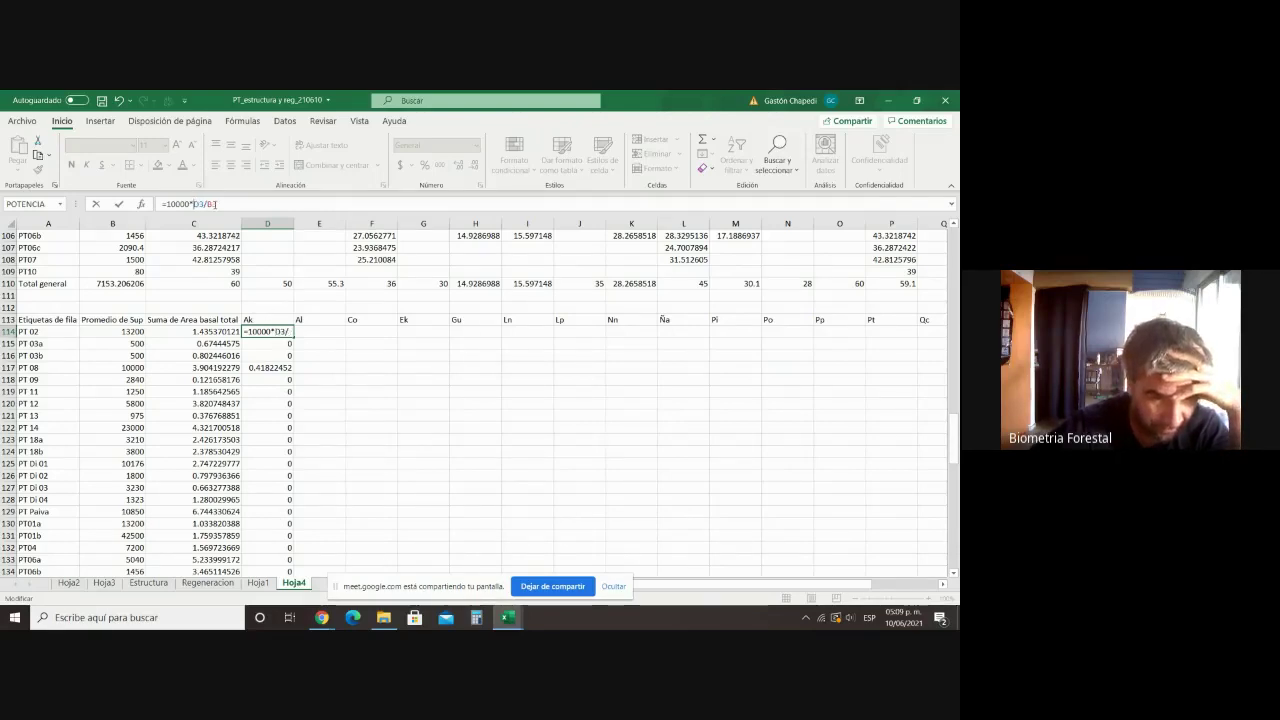
left_click(207, 204)
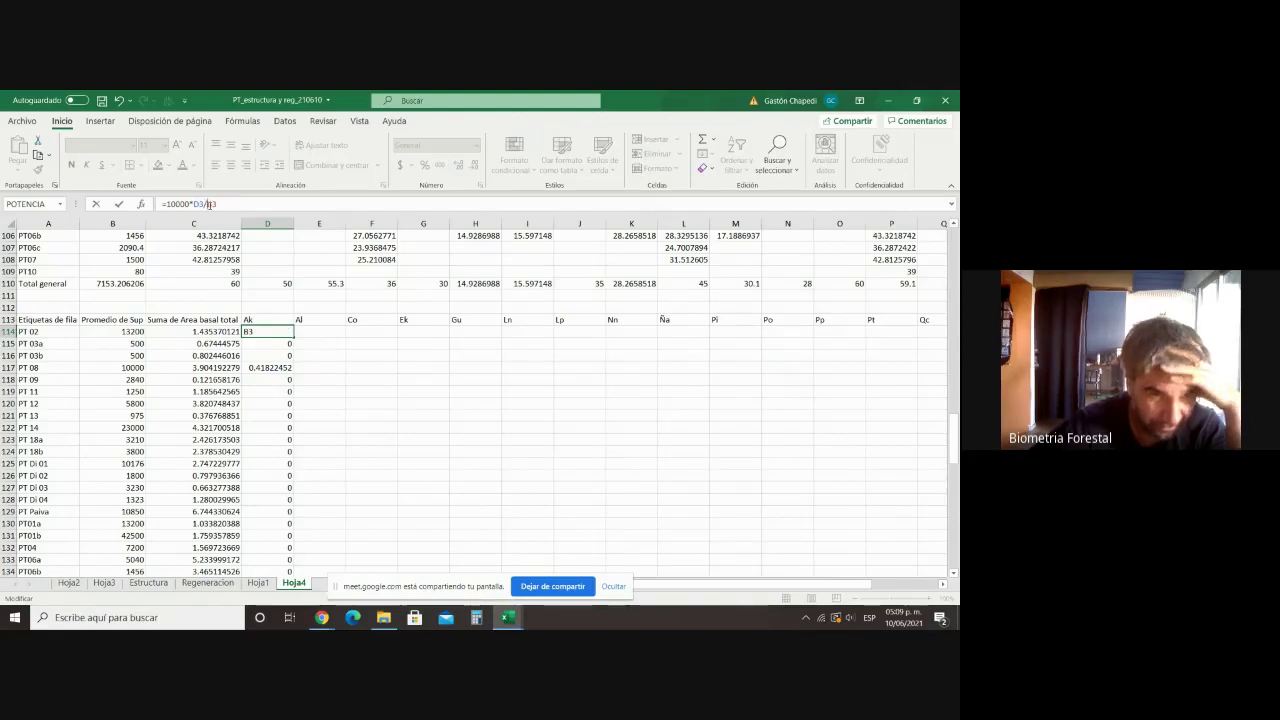
type("$")
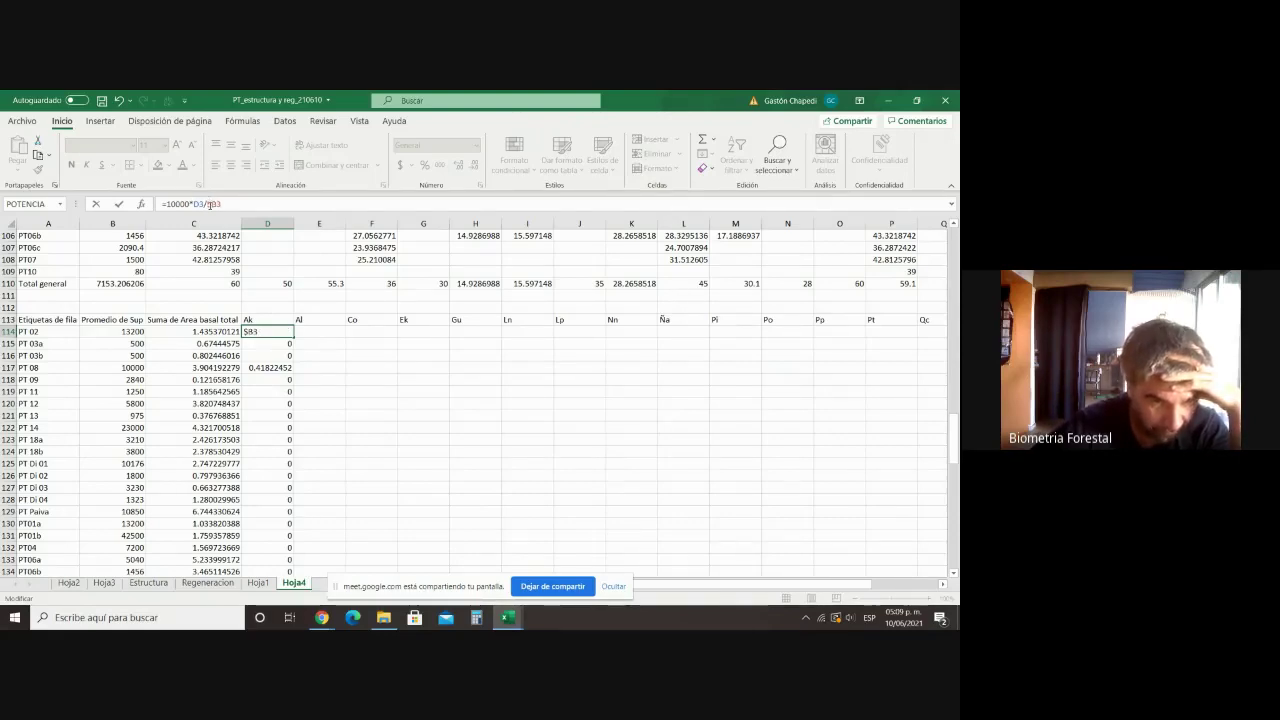
left_click(320, 422)
Step: Fill the revised D114 formula down through D138 and format the Ak results to five decimal places
left_click(288, 333)
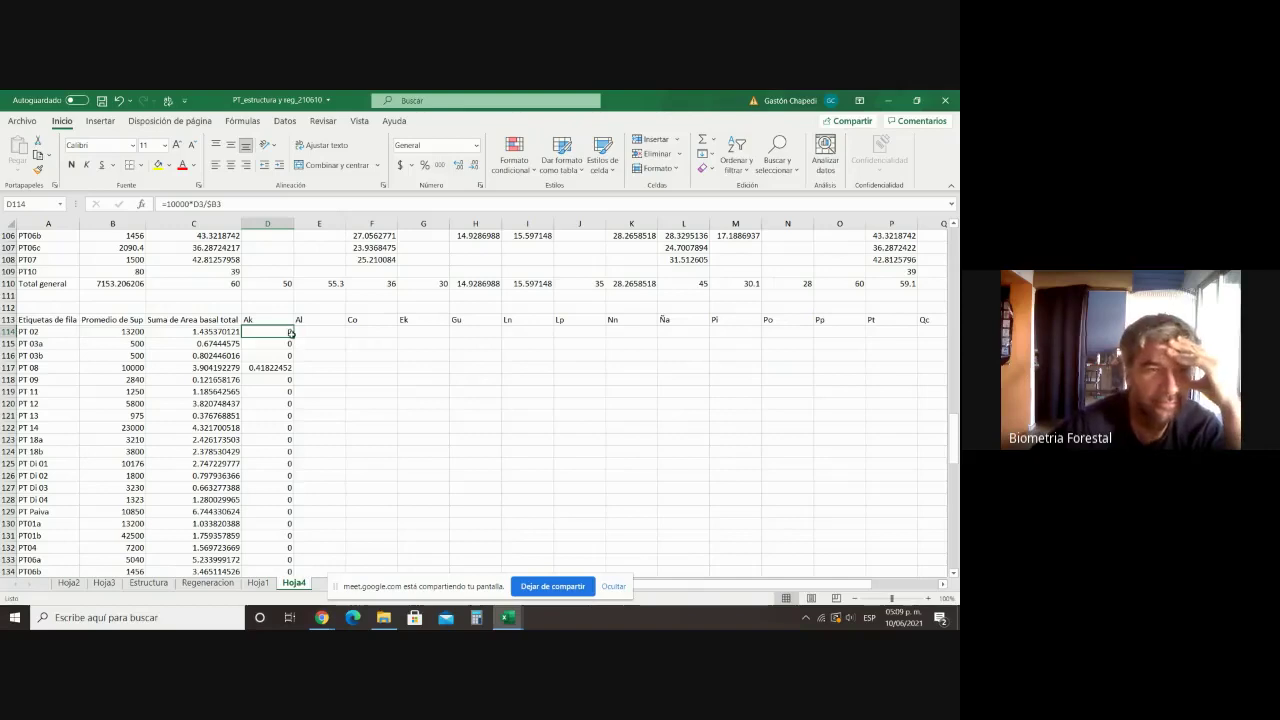
mouse_move(290, 333)
left_mouse_down()
mouse_move(292, 582)
mouse_move(292, 548)
left_mouse_up()
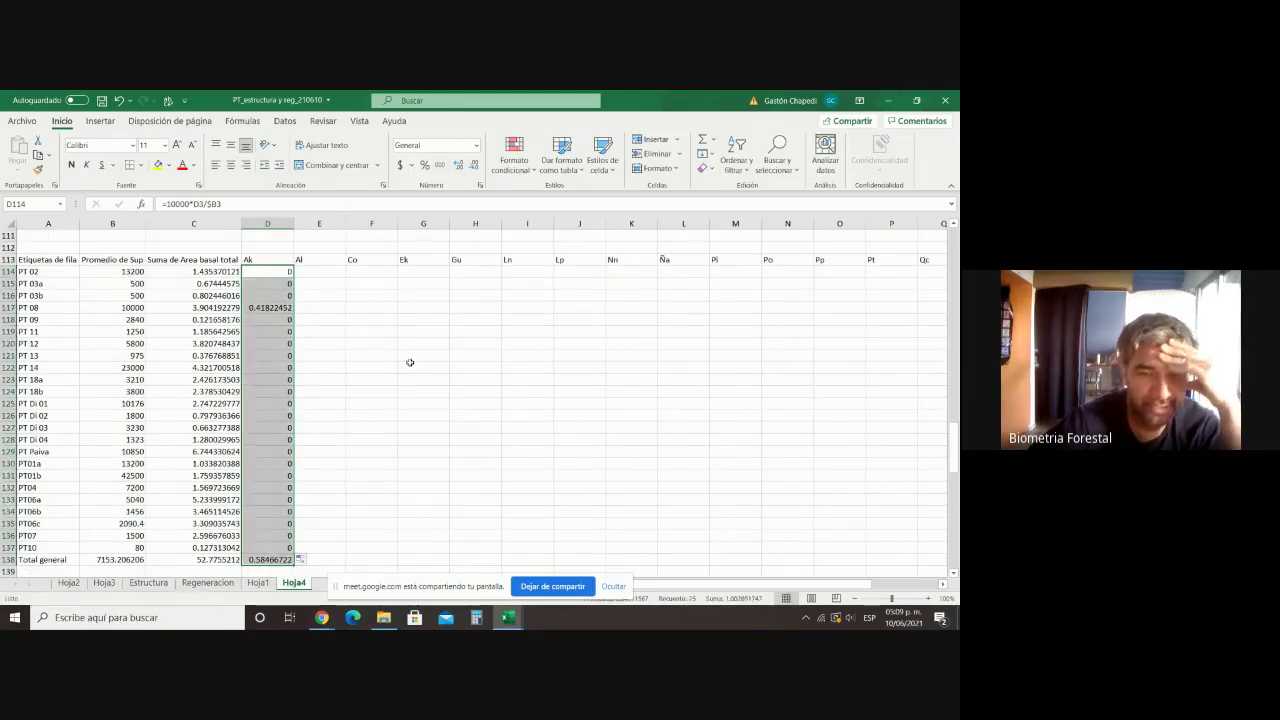
left_click(459, 166)
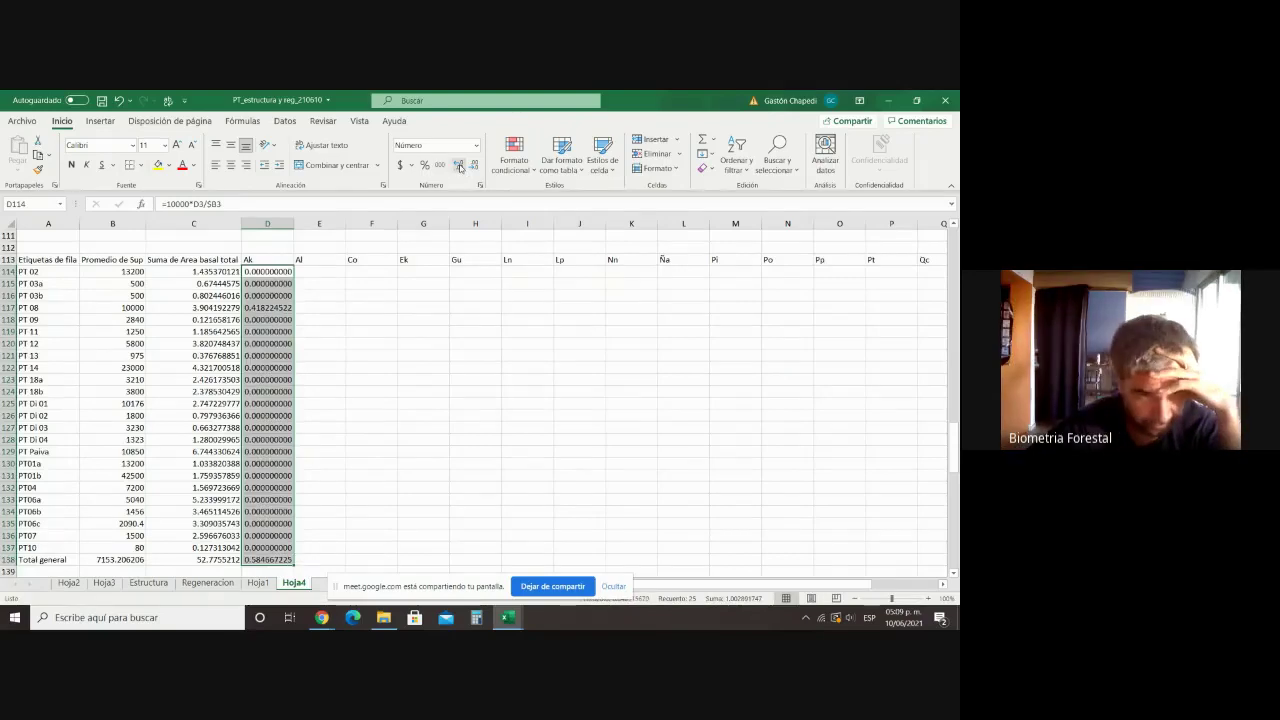
triple_click(475, 166)
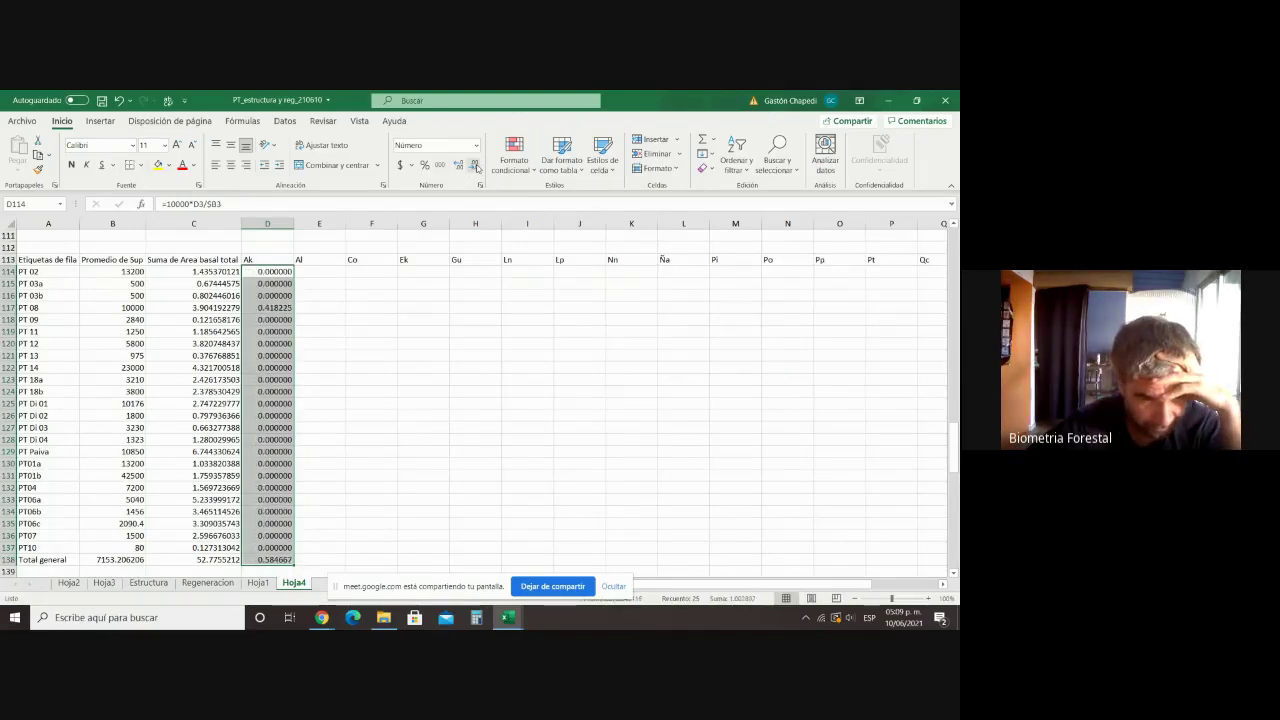
left_click(475, 166)
left_click(355, 331)
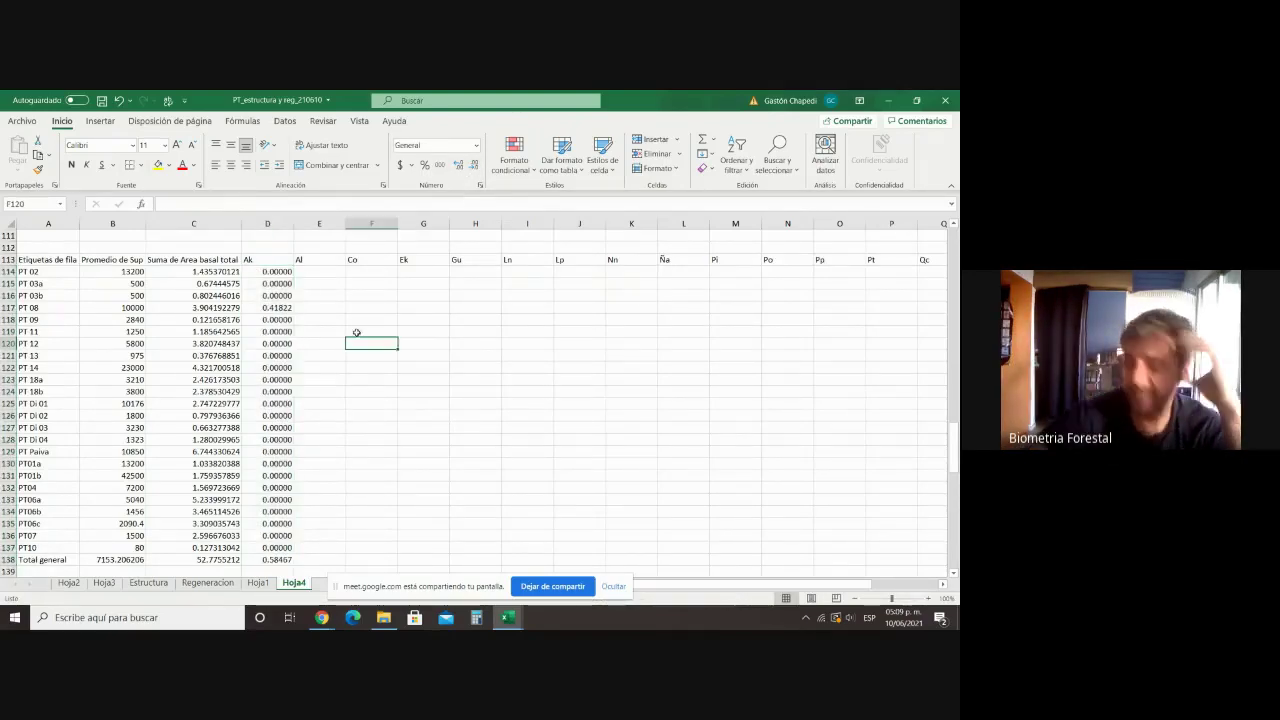
Step: Fill the Ak formulas in D114:D138 across all the other species columns through Vi in column U
mouse_move(267, 271)
left_mouse_down()
mouse_move(290, 560)
mouse_move(952, 546)
mouse_move(792, 554)
mouse_move(825, 554)
left_mouse_up()
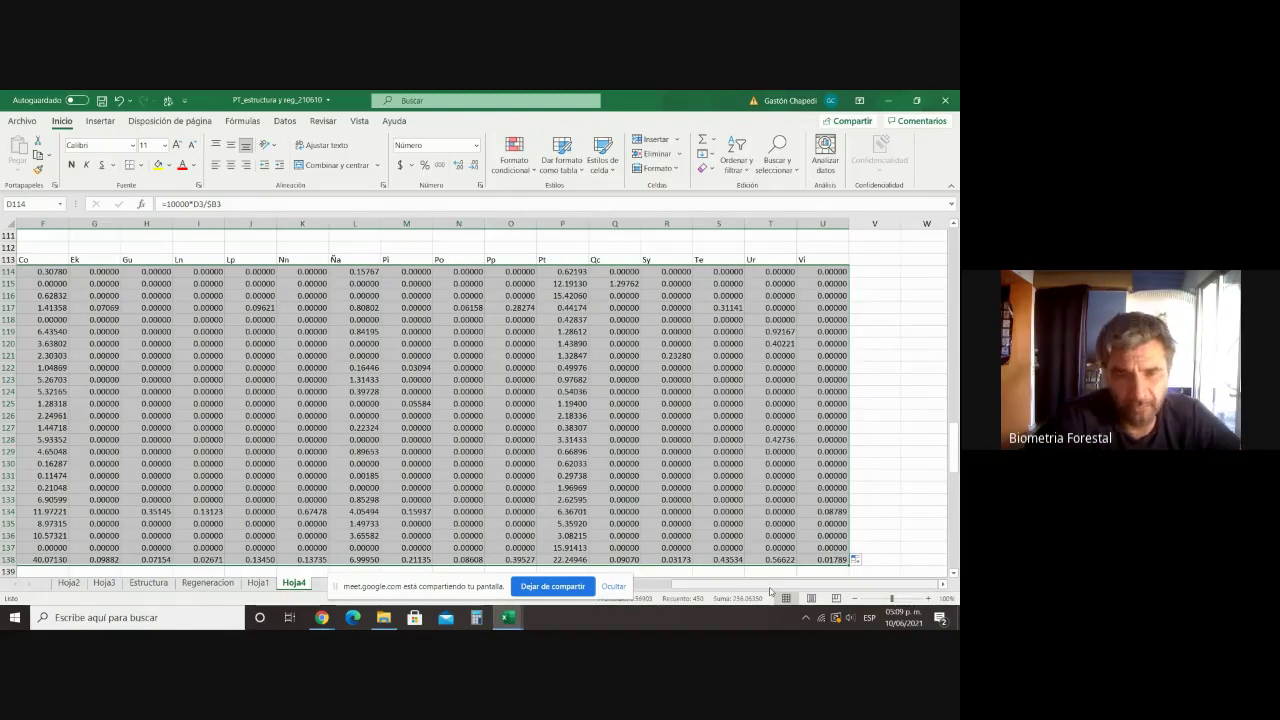
scroll(770, 591, "left", 5)
scroll(617, 333, "right", 5)
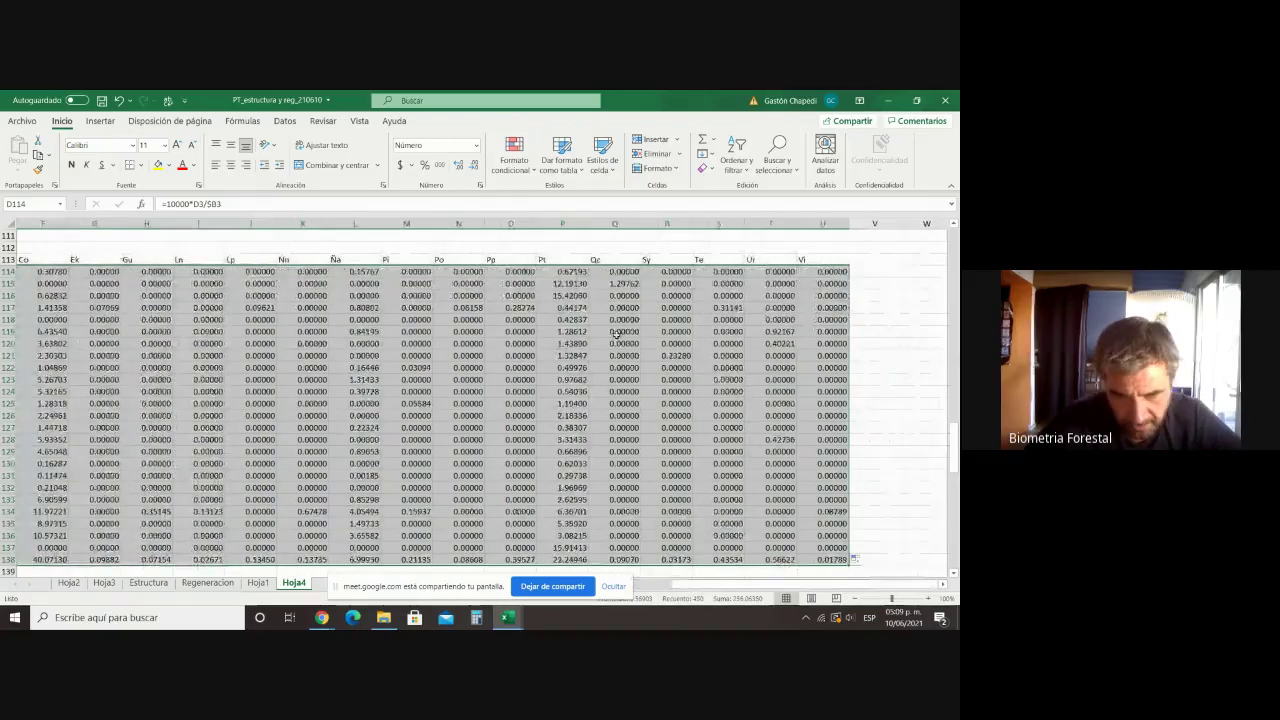
Step: Highlight the whole Pt column, column P, with yellow fill
left_click(562, 223)
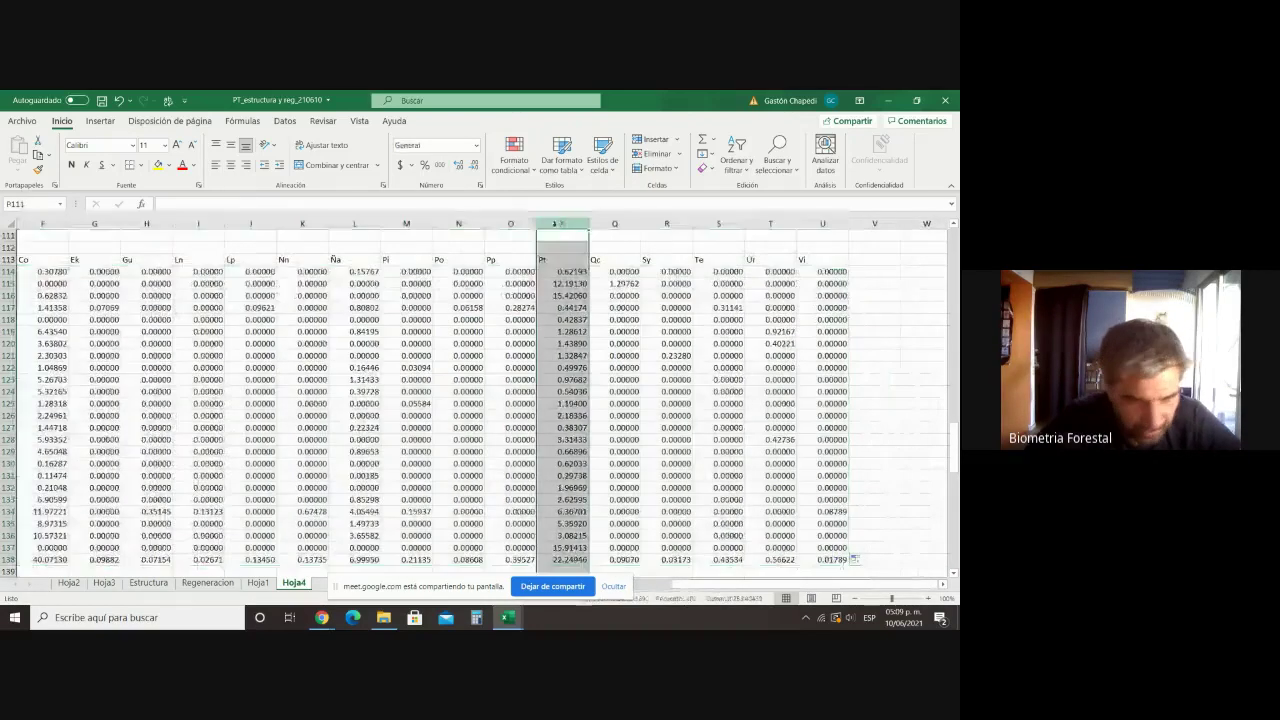
left_click(158, 166)
left_click(866, 367)
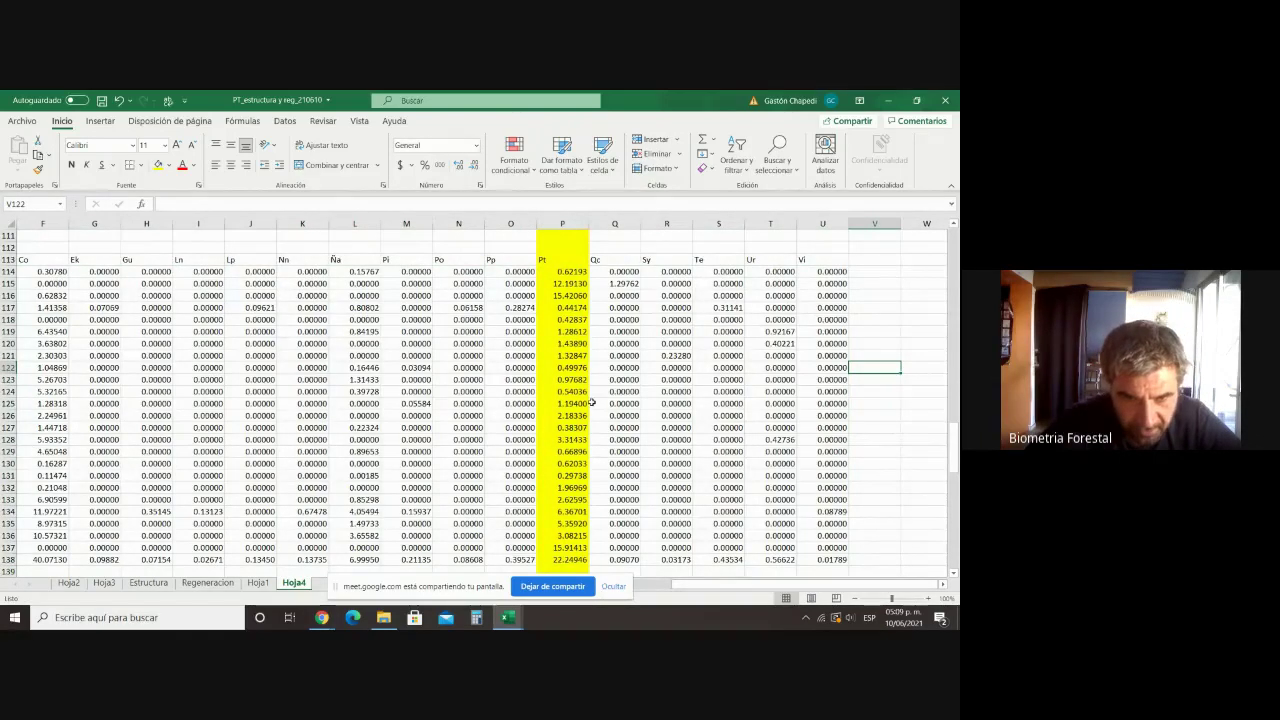
Step: Examine plot PT 03b in row 116, from its Pt value back to its average surface in column B
left_click(566, 296)
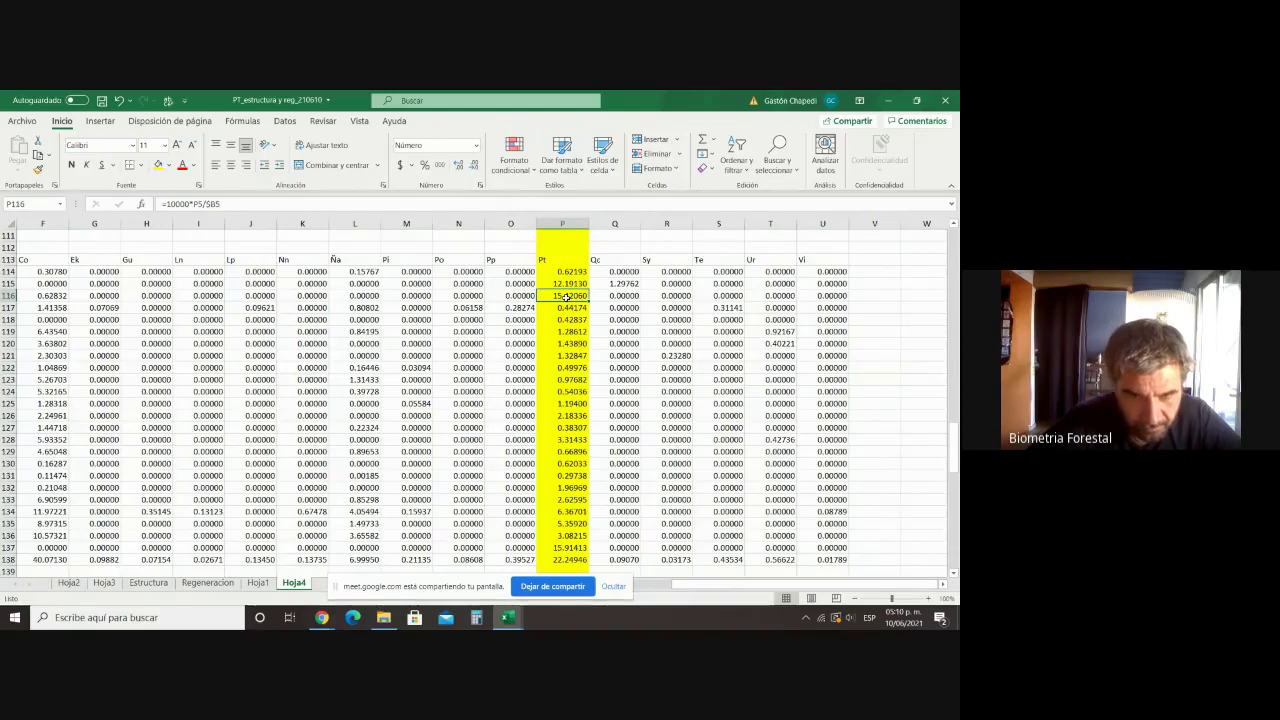
key("Left")
key("Left")
key("Left")
key("Left")
key("Left")
key("Left")
key("Left")
key("Left")
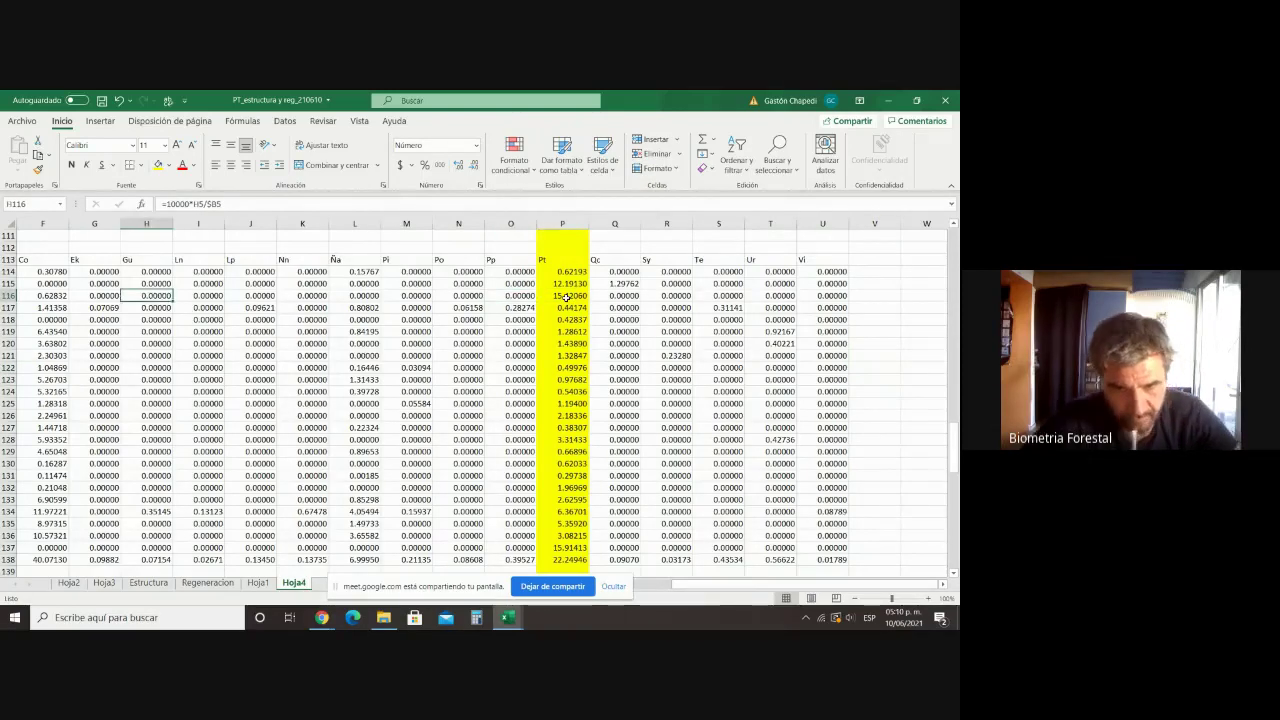
key("Left")
key("Left")
key("Left")
key("Left")
key("Left")
key("Left")
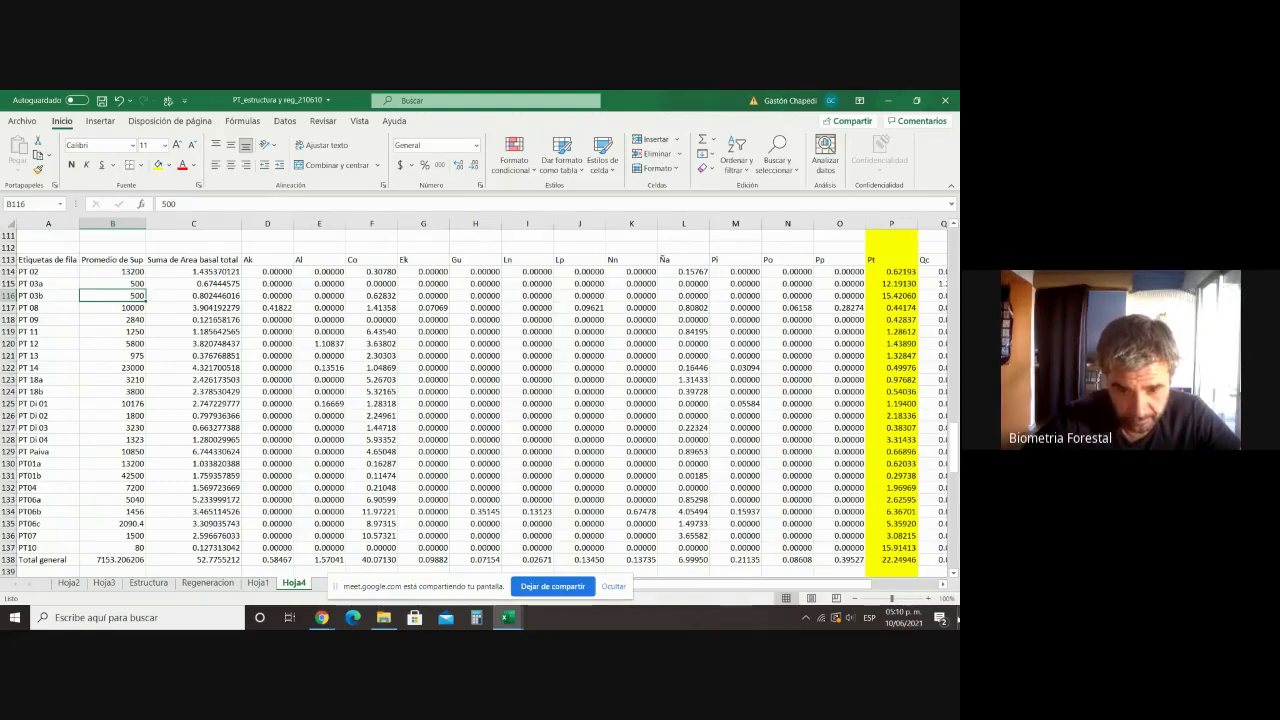
Step: Examine the Pt values of the Total general row and plots PT10, PT 03b, PT06c and PT06b
left_click(897, 561)
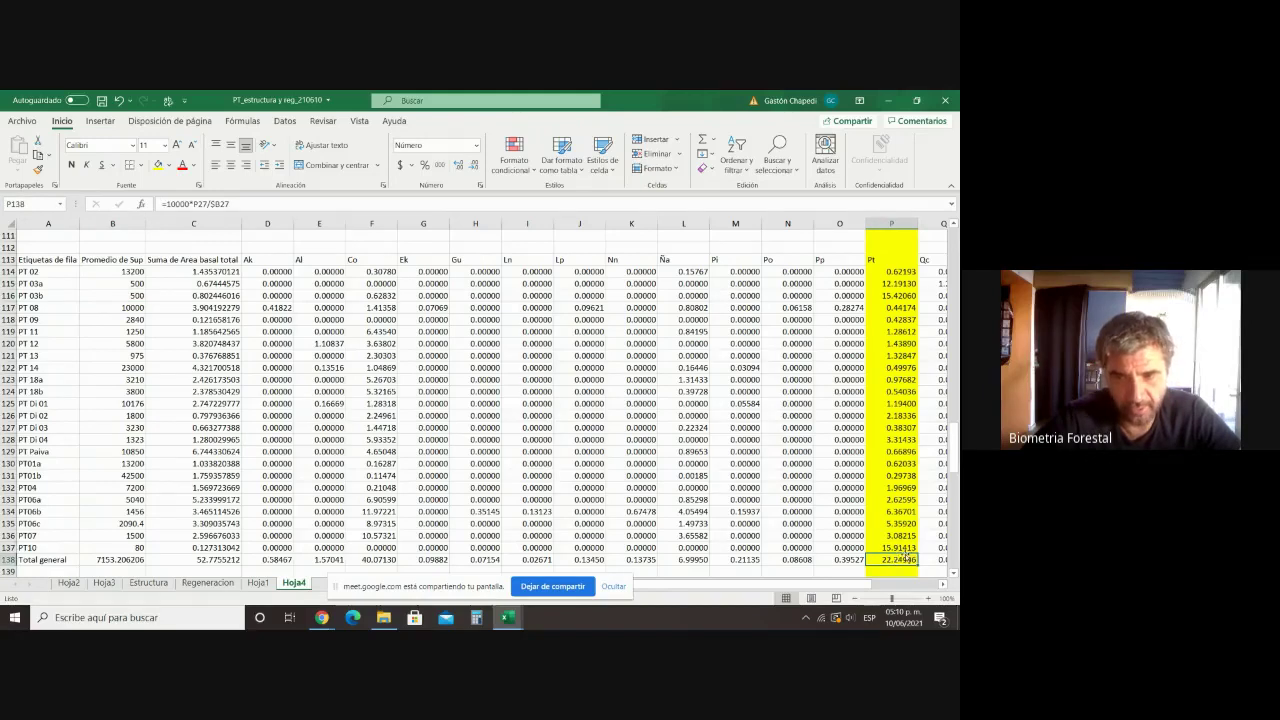
left_click(901, 548)
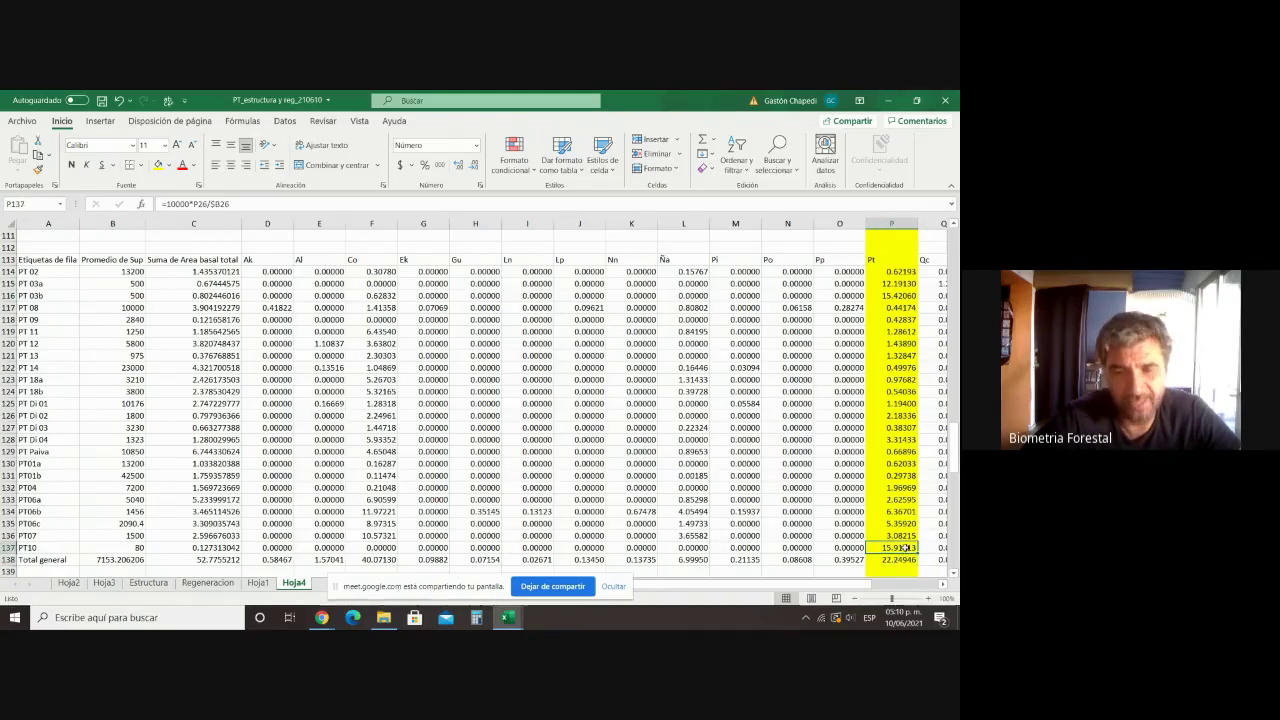
left_click(885, 294)
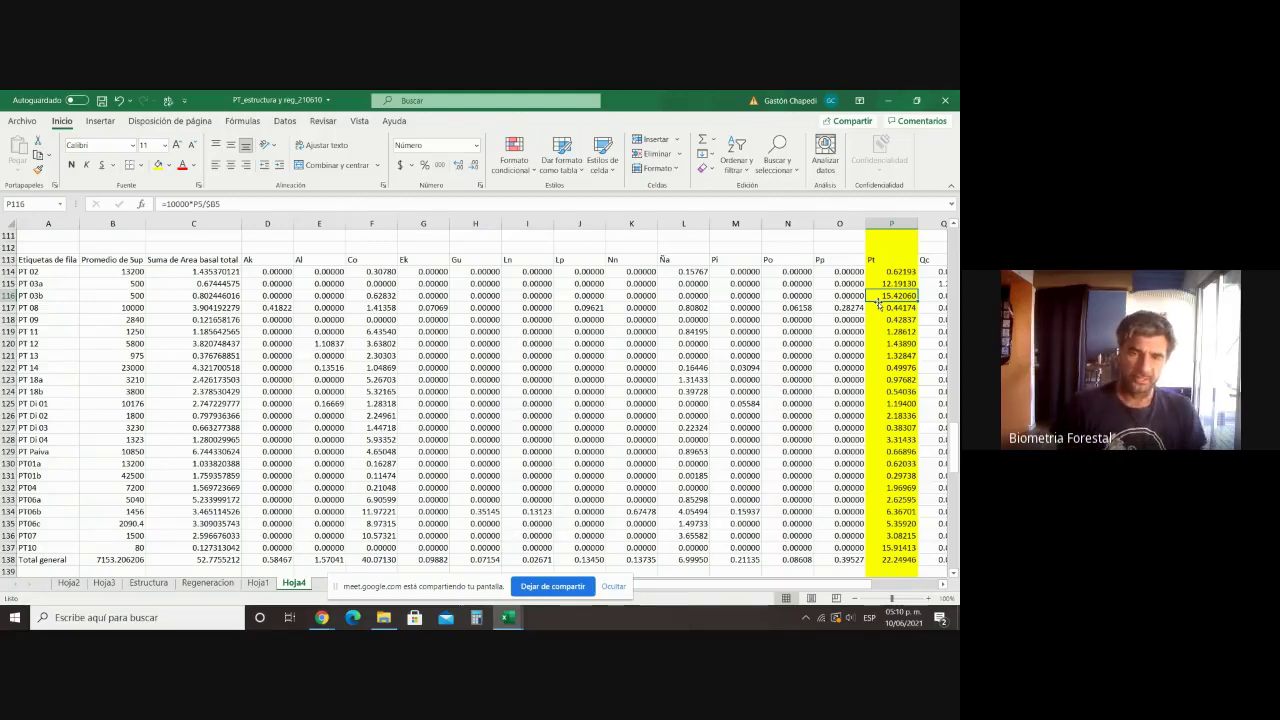
left_click(887, 525)
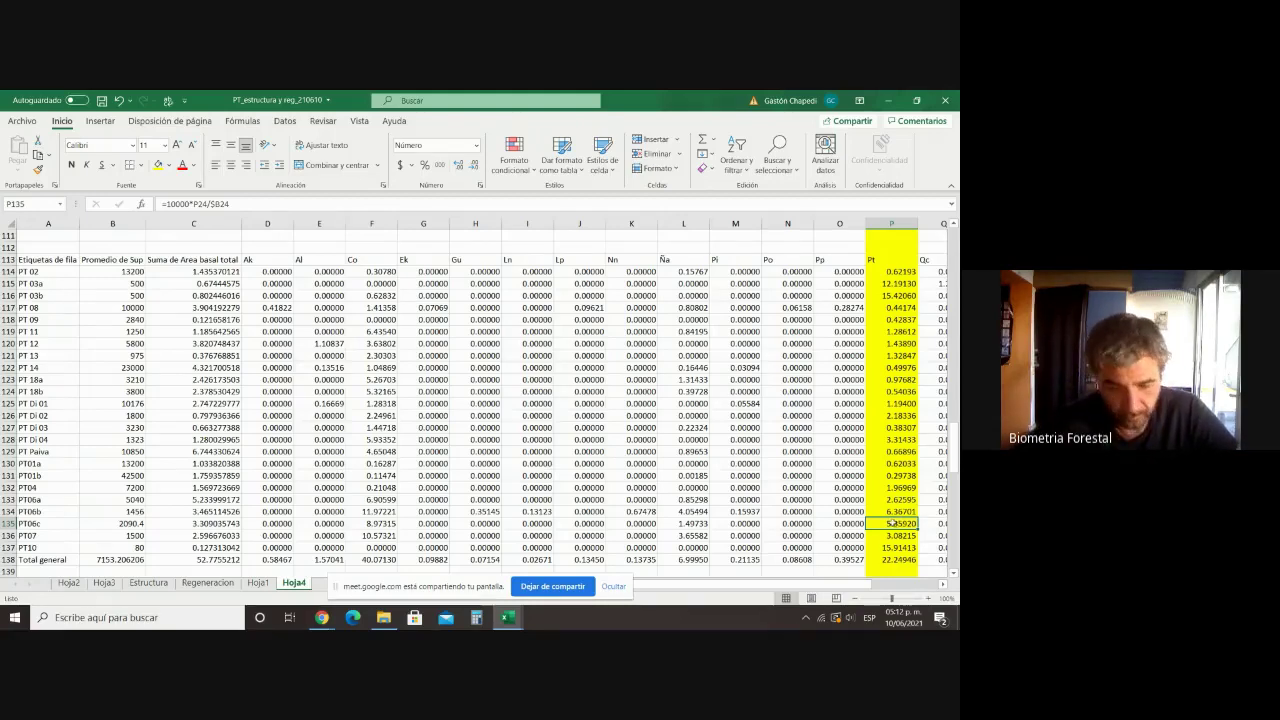
left_click_drag(895, 511, 898, 520)
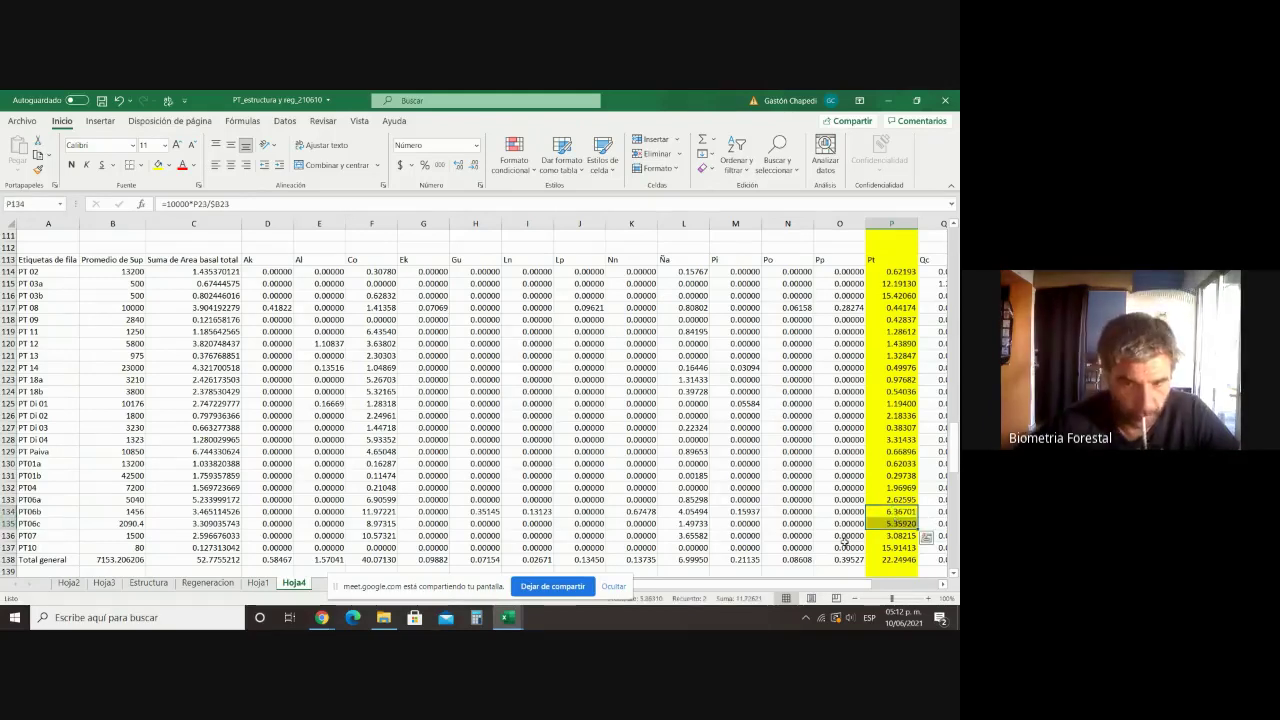
Step: Examine the average surfaces of plots PT01b and PT 14 in column B, plus PT 14's Pt value
left_click_drag(102, 500, 101, 512)
left_click(119, 478)
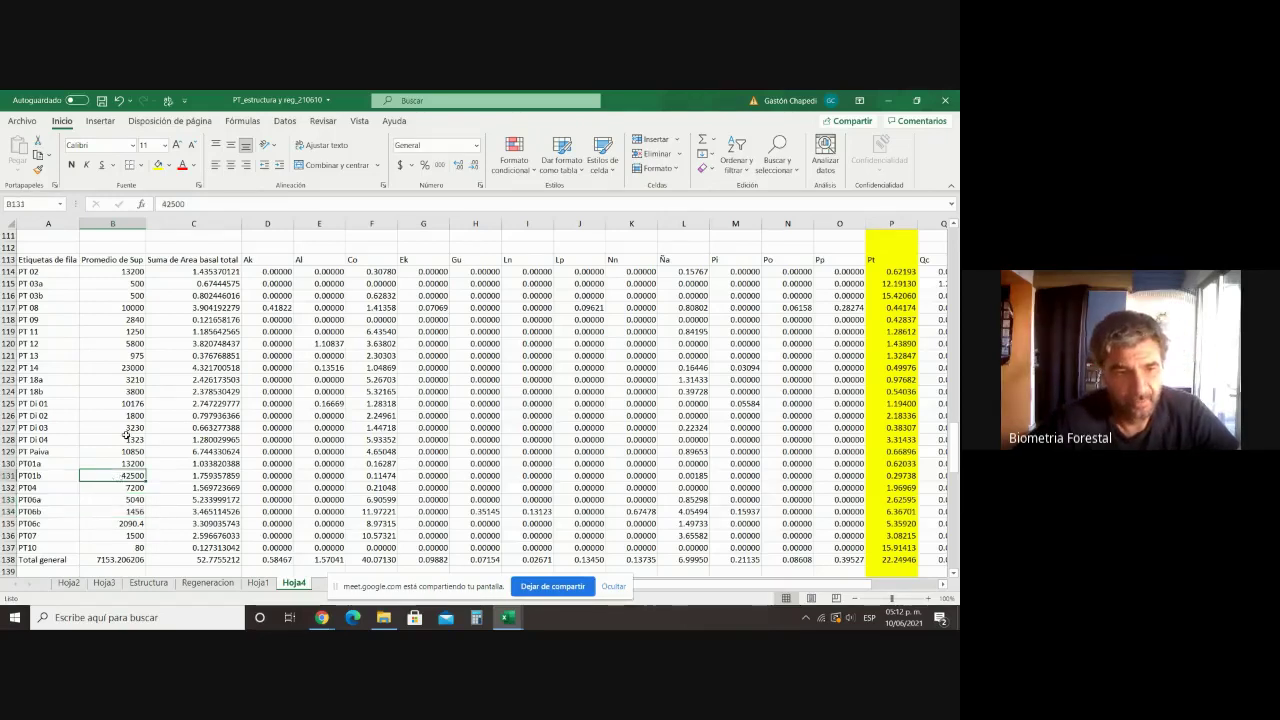
left_click(132, 368)
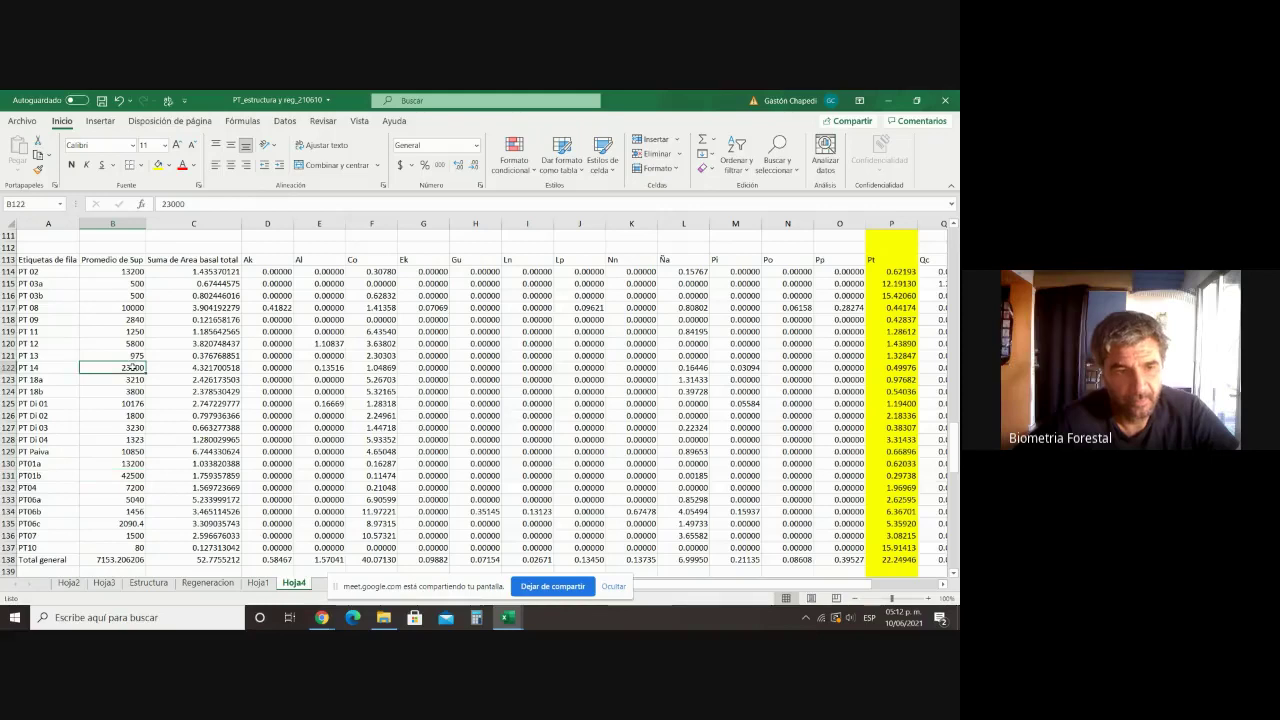
left_click(909, 368)
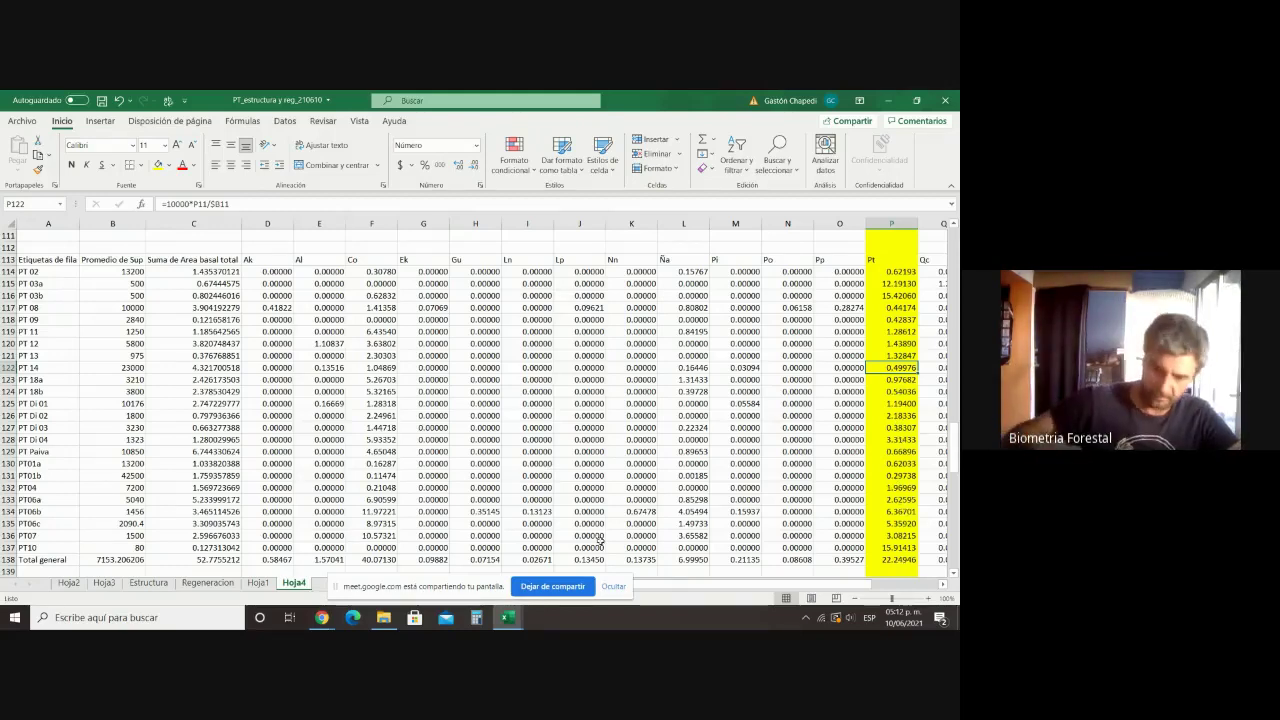
Step: Check plot PT10's average surface and highlight its label in A137 with yellow fill
left_click(132, 548)
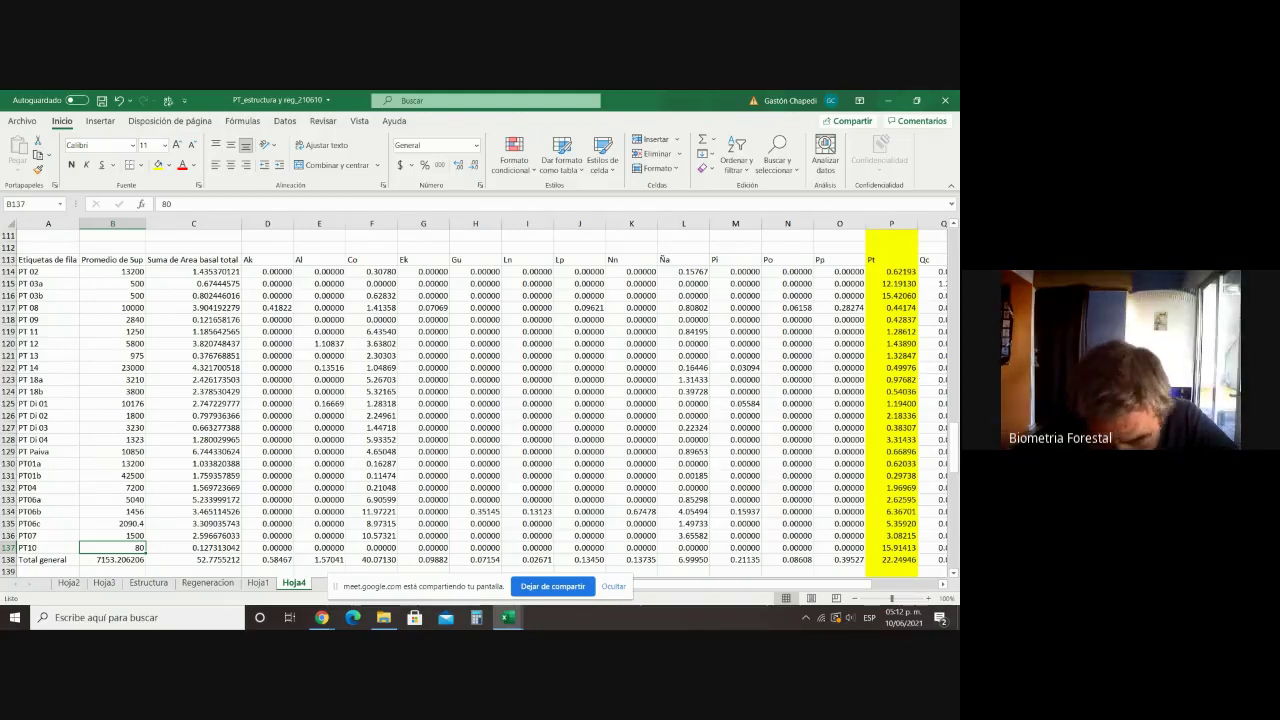
left_click(50, 549)
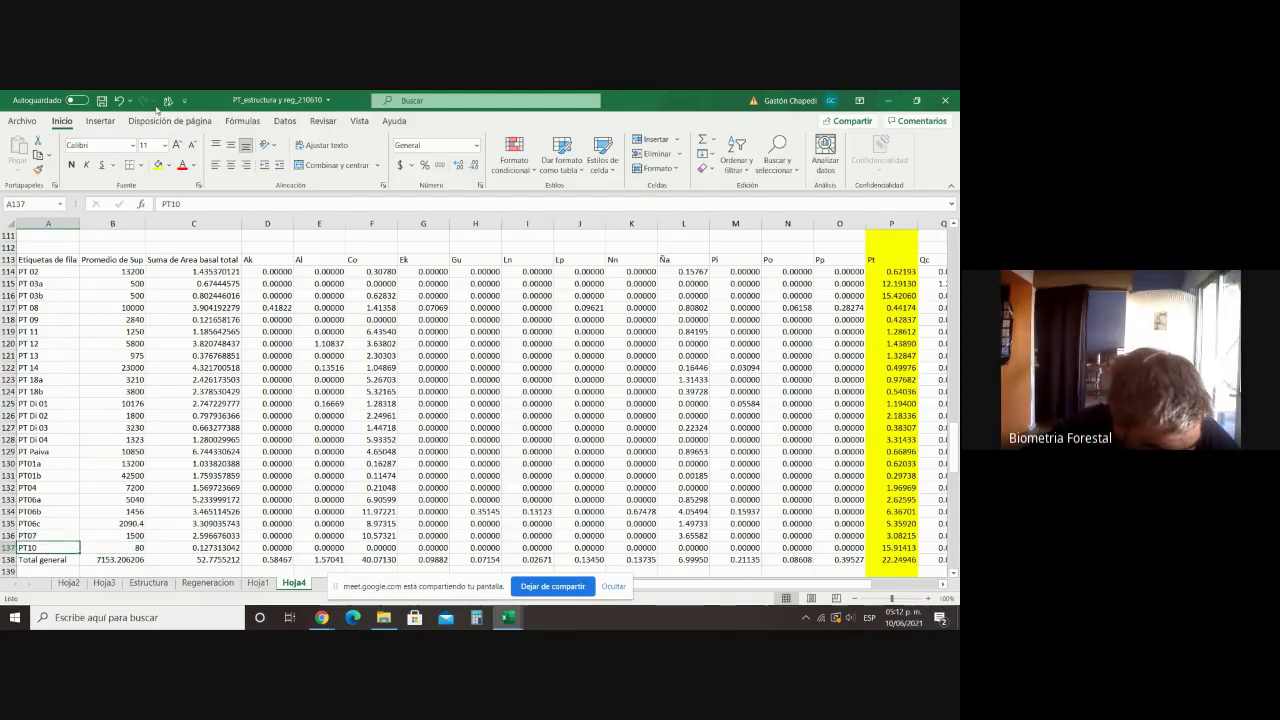
left_click(157, 166)
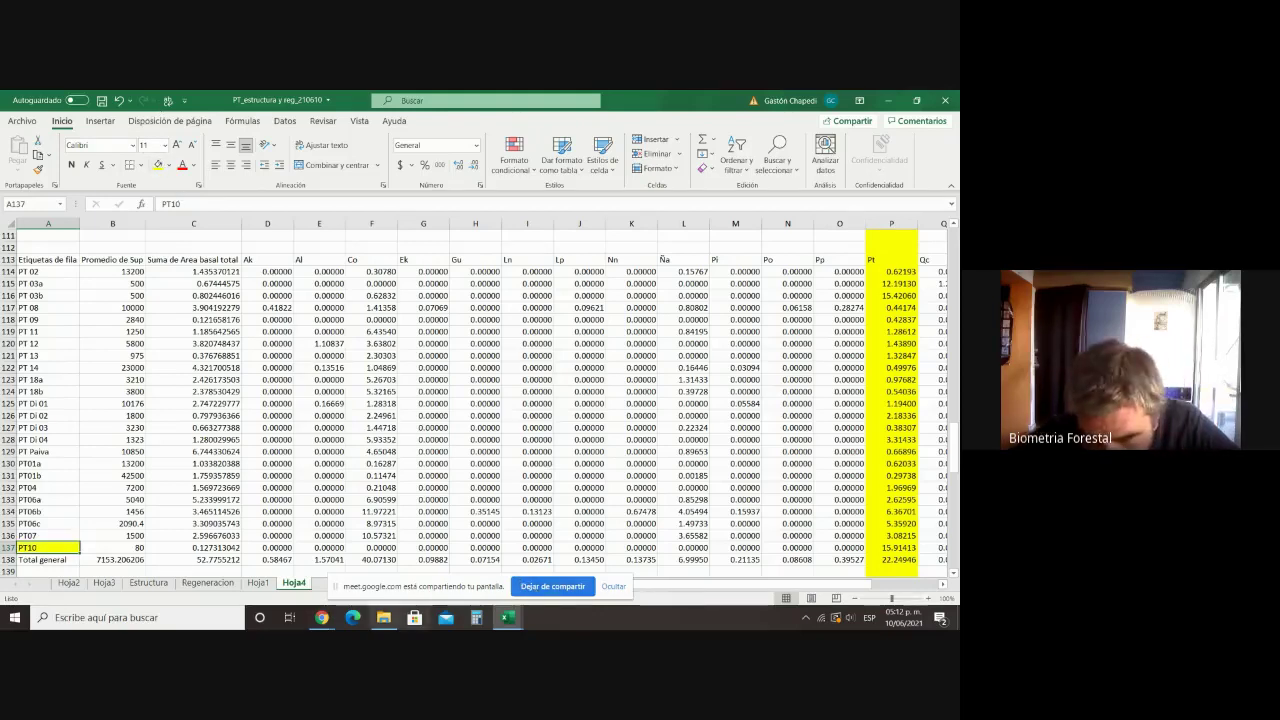
Step: Examine plots PT 03a and PT 03b in rows 115 and 116, including their Pt values
left_click(40, 284)
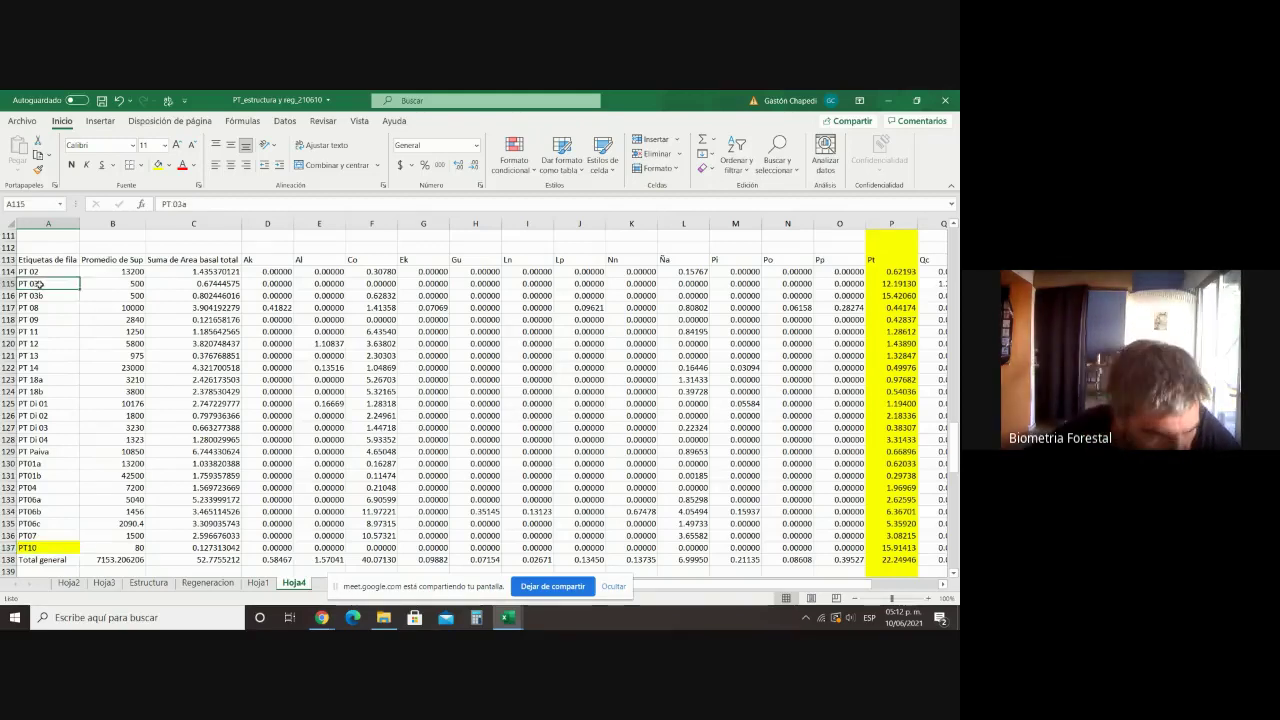
key("shift+Down")
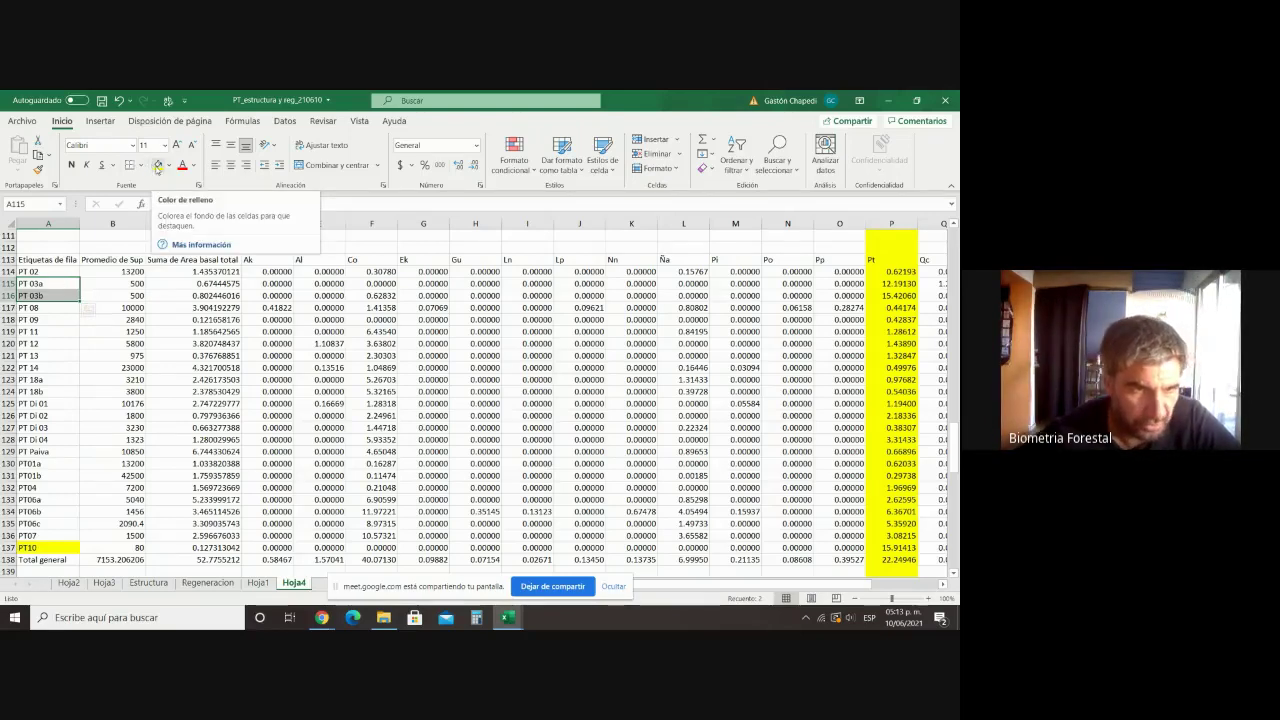
left_click(904, 285)
left_click_drag(905, 288, 905, 293)
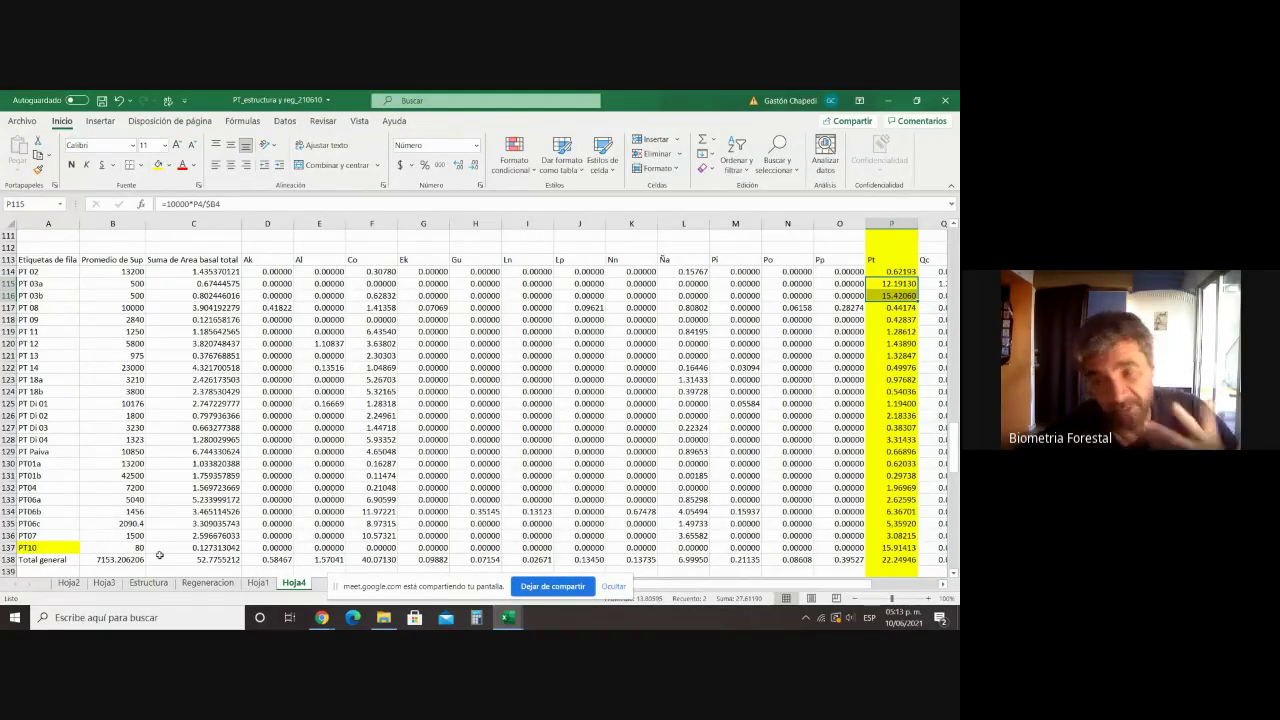
Step: Look through the plot labels around PT 09 to PT 14 and highlight the PT 11 label in A119 with yellow fill
left_click(63, 548)
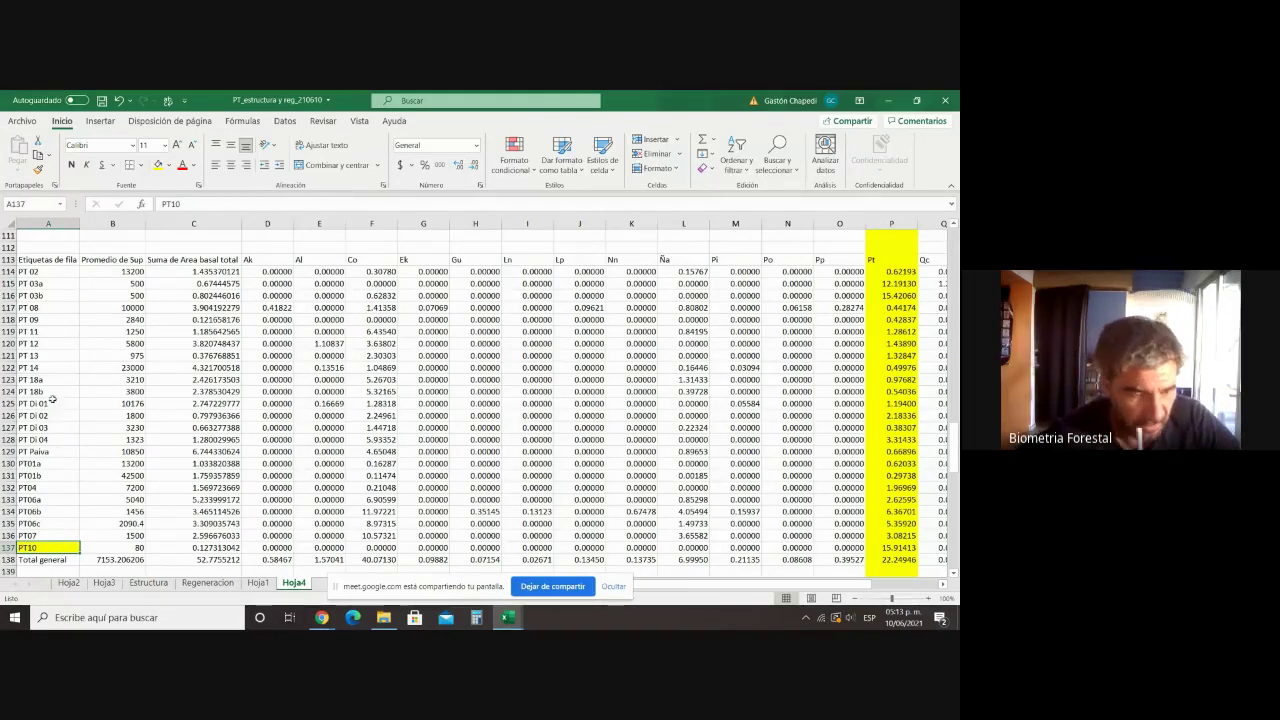
left_click(42, 320)
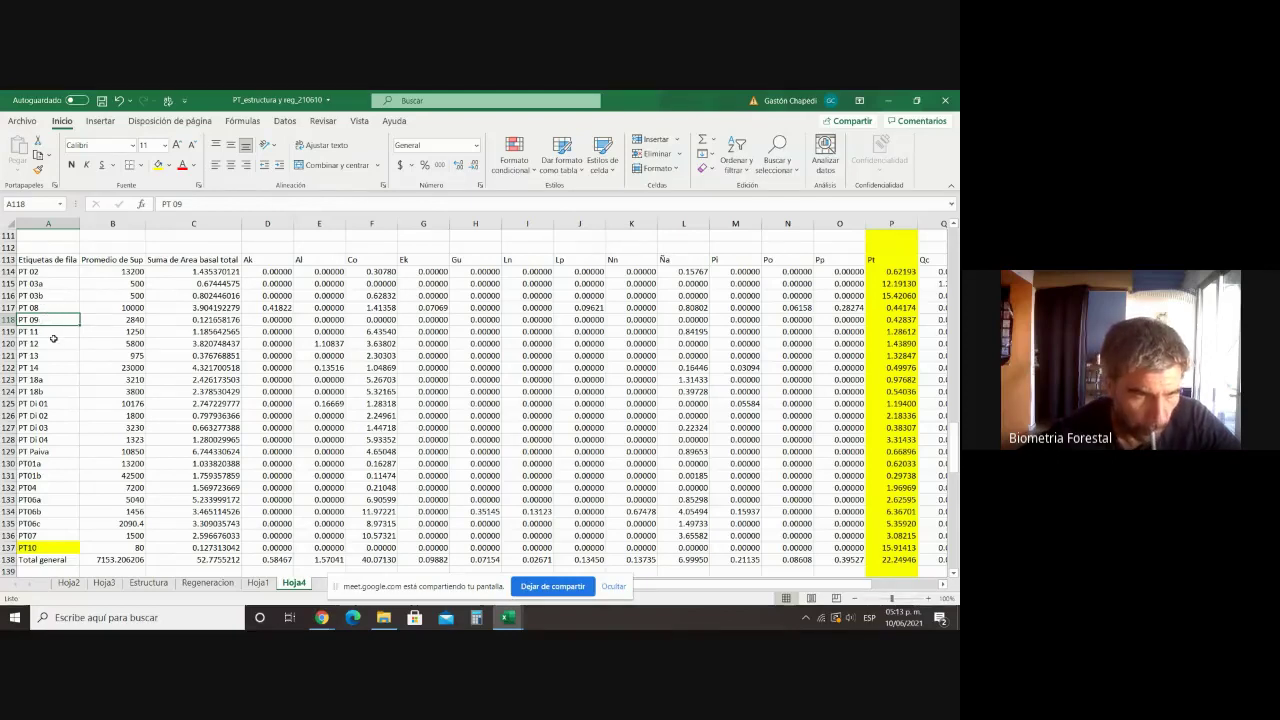
left_click(54, 366)
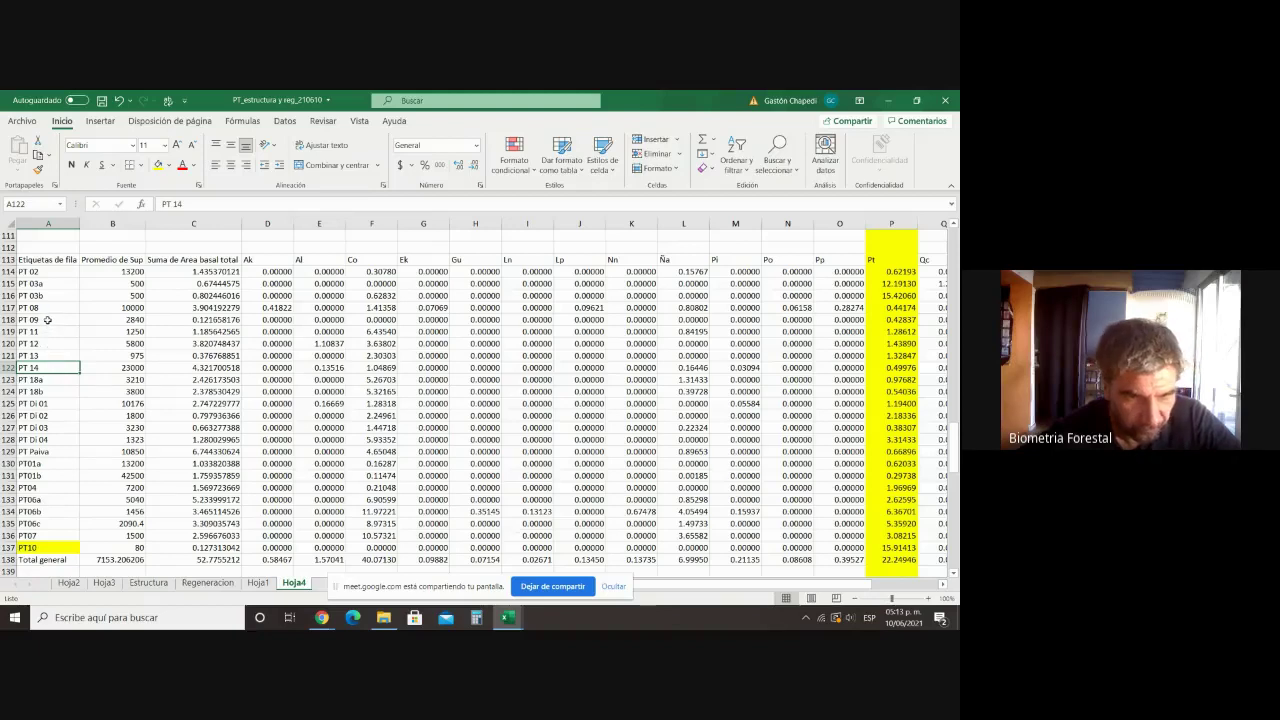
left_click(47, 319)
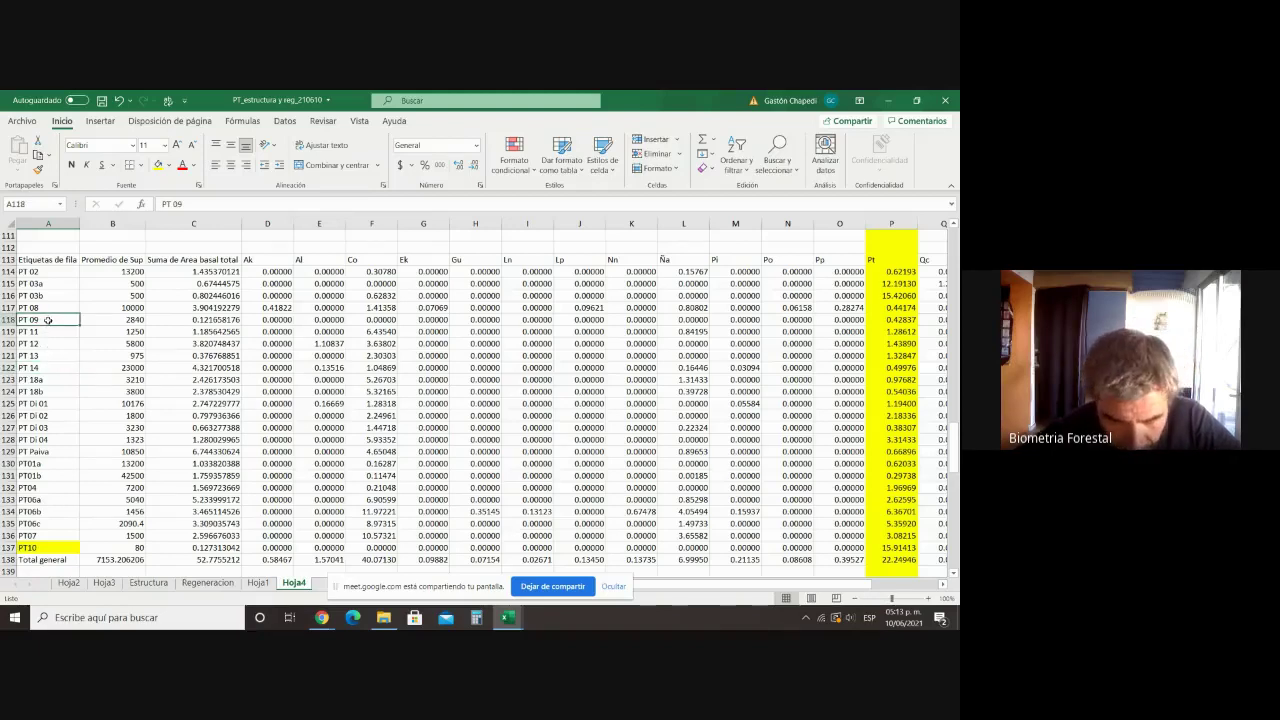
left_click(48, 355)
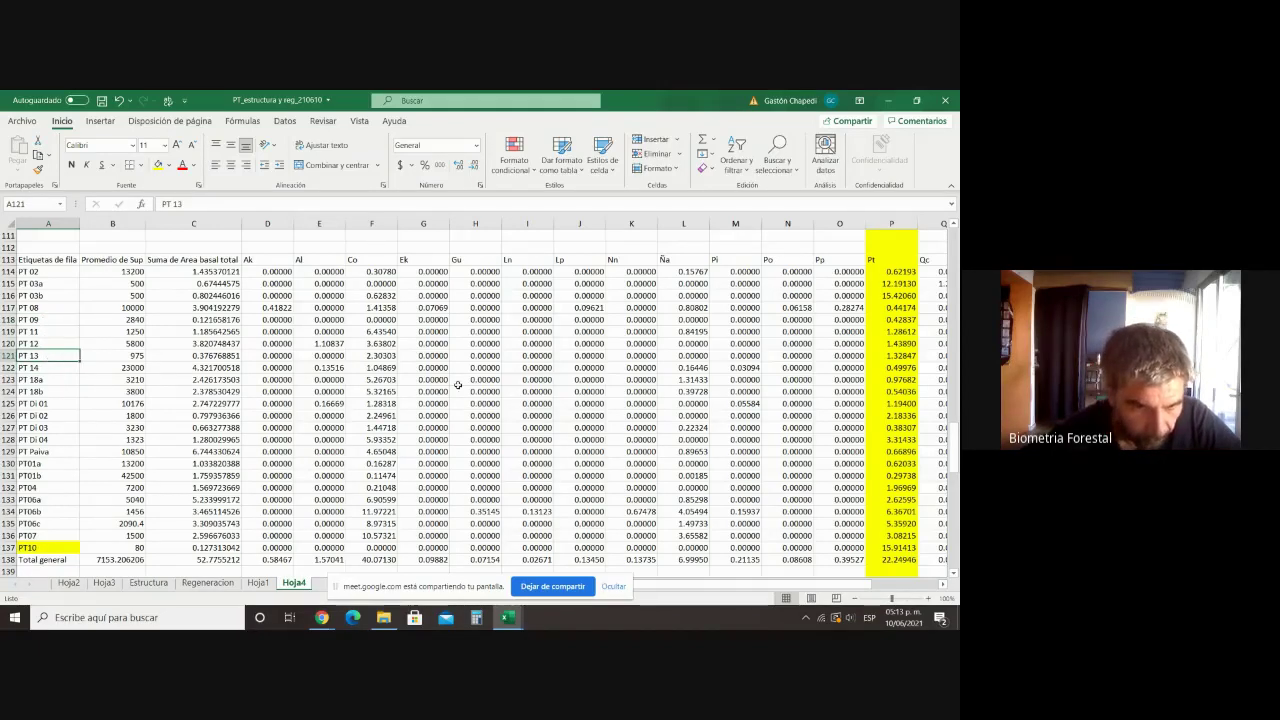
left_click(887, 343)
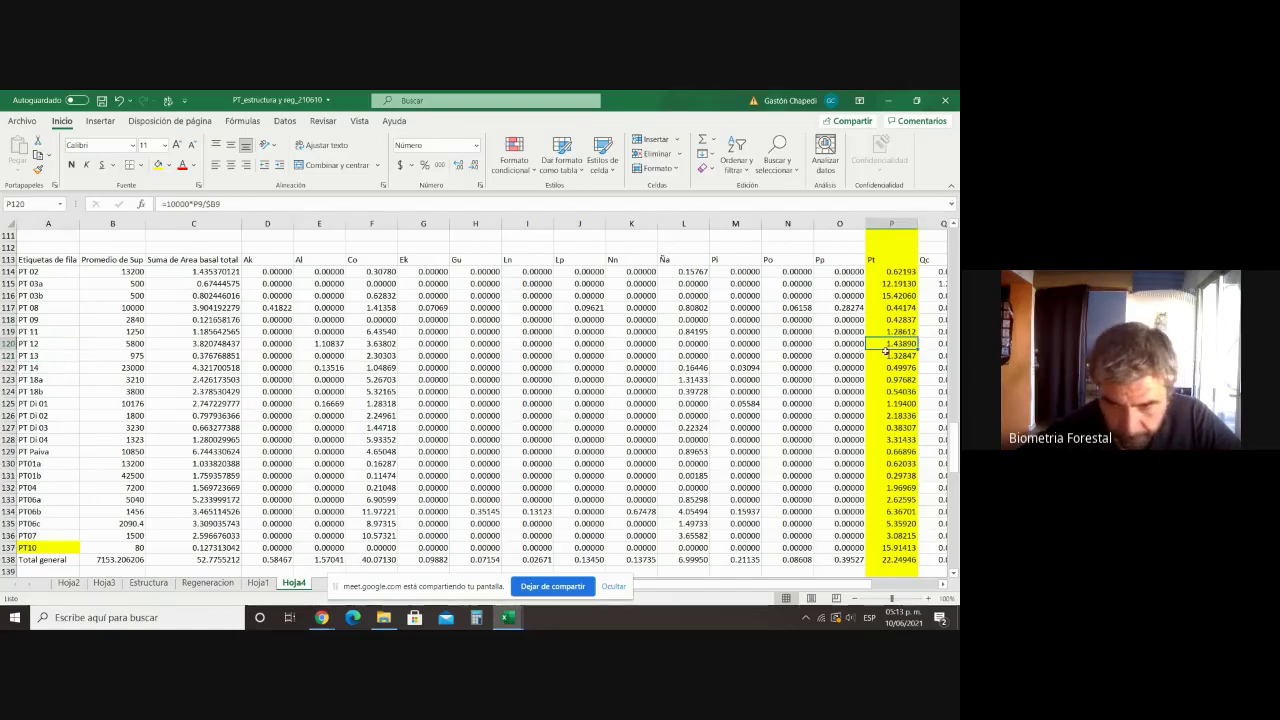
left_click(45, 331)
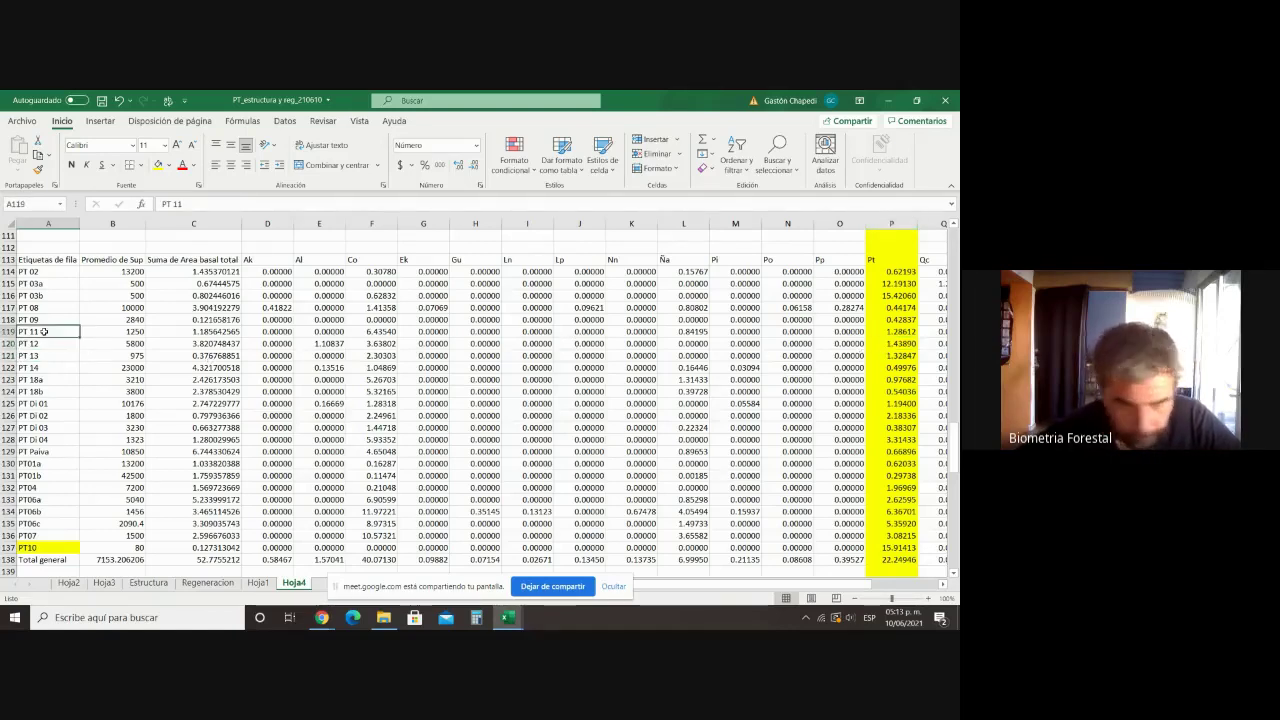
left_click(158, 170)
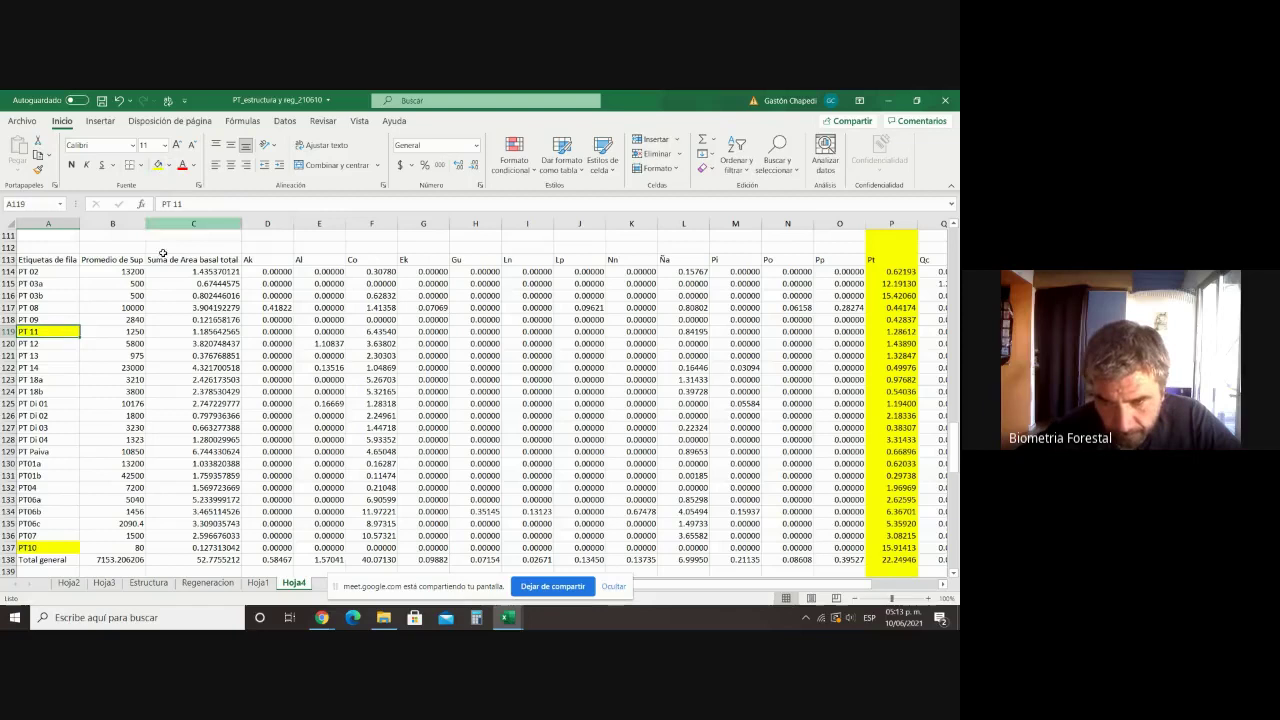
Step: Check plot PT 11's average surface in B119 against its Largo and Ancho values in row 136 of the Estructura sheet
left_click(135, 331)
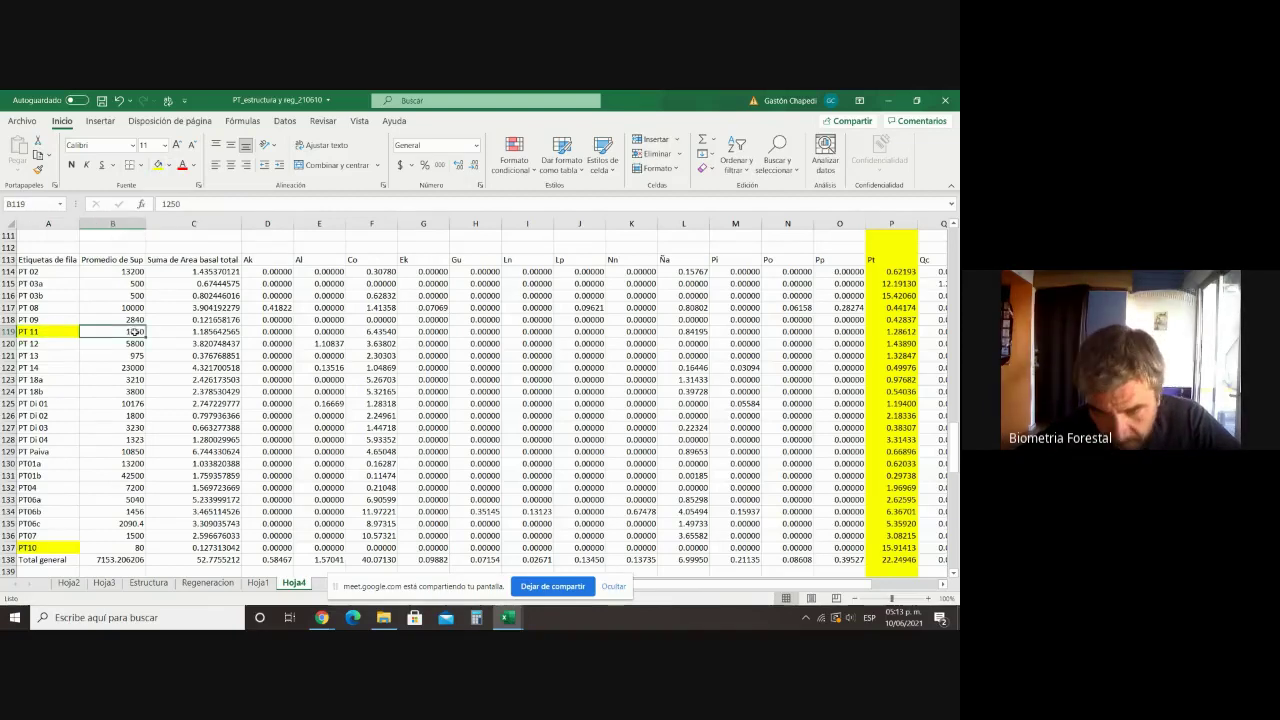
left_click(147, 582)
scroll(286, 500, "up", 20)
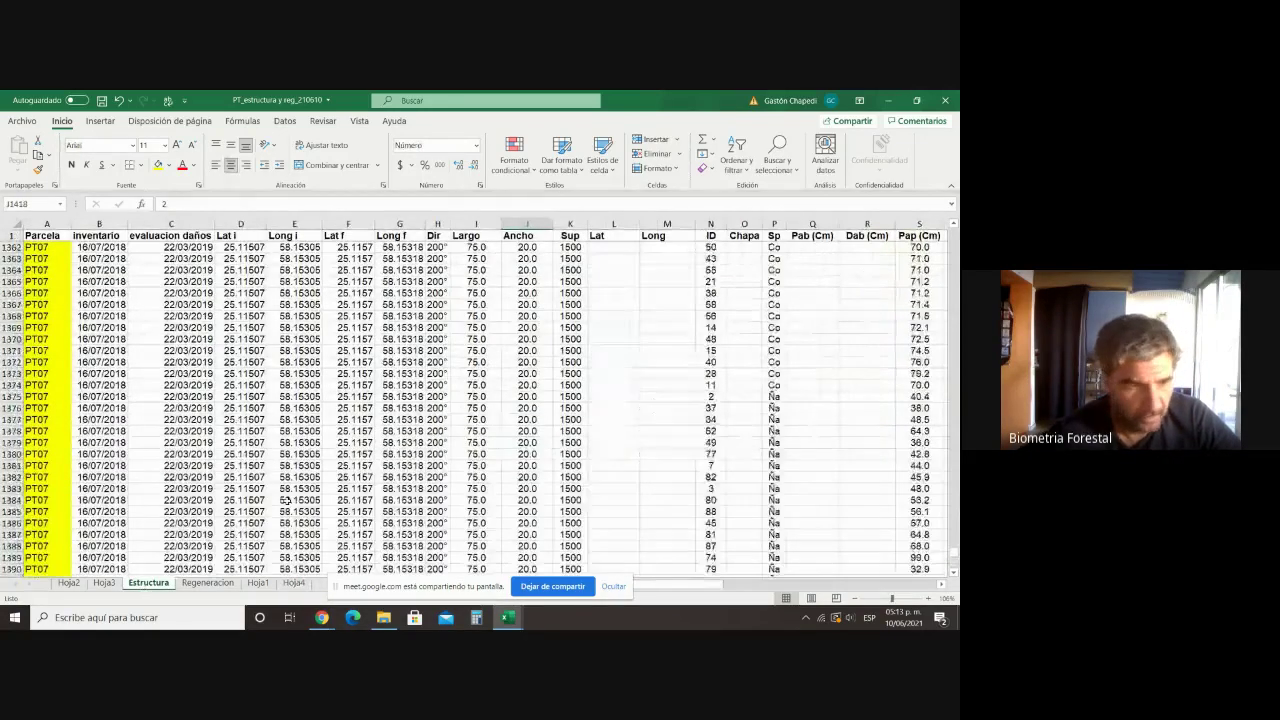
scroll(286, 500, "up", 10)
left_click_drag(957, 493, 926, 336)
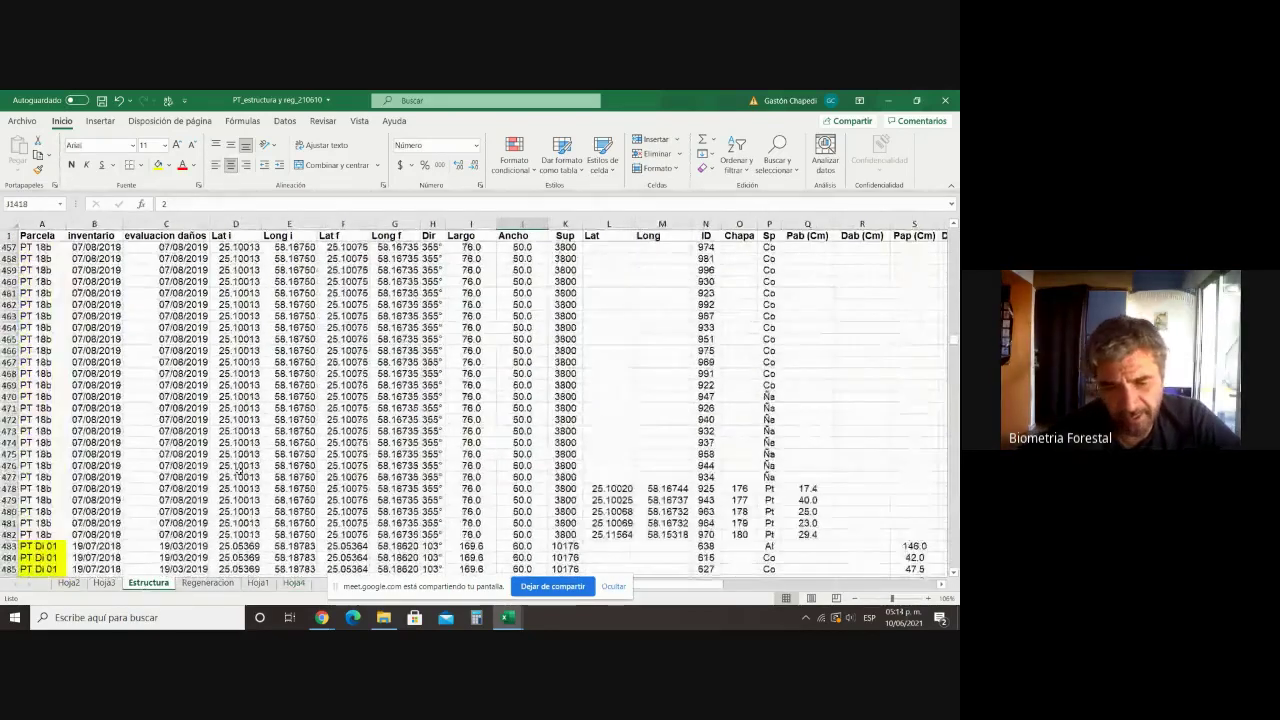
scroll(166, 490, "up", 20)
scroll(166, 490, "up", 20)
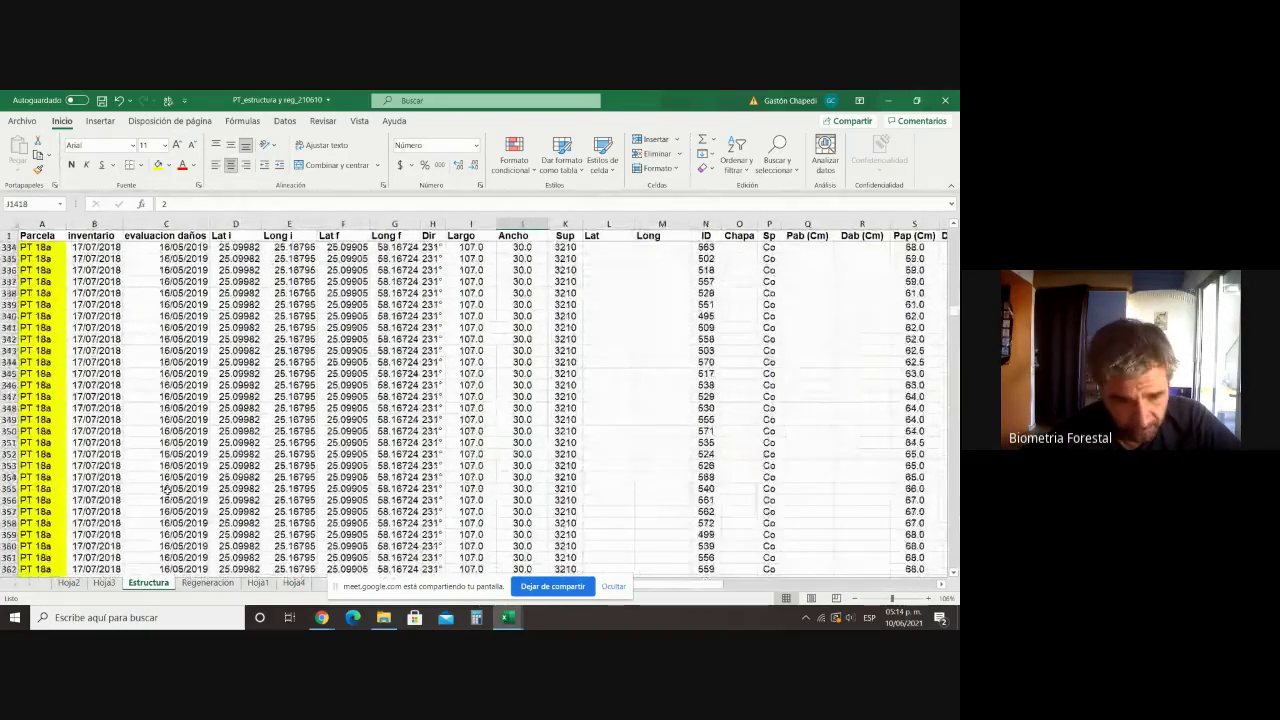
scroll(166, 490, "up", 20)
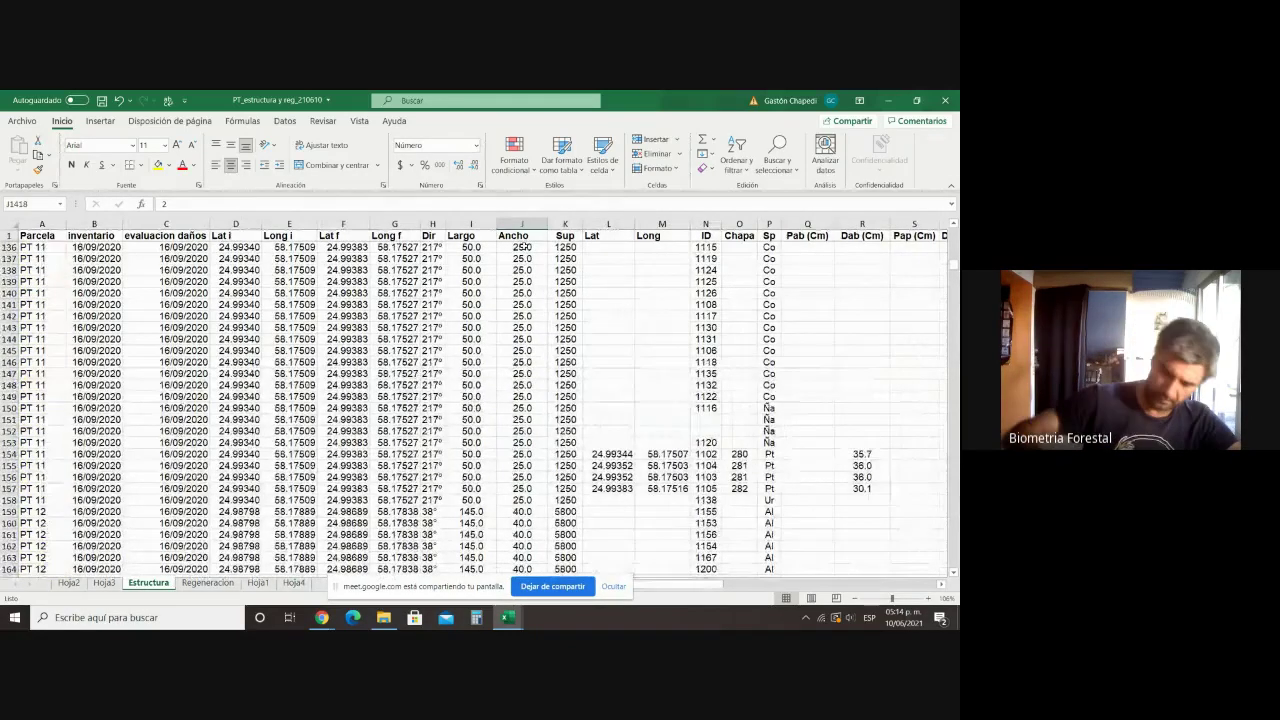
left_click_drag(485, 247, 520, 247)
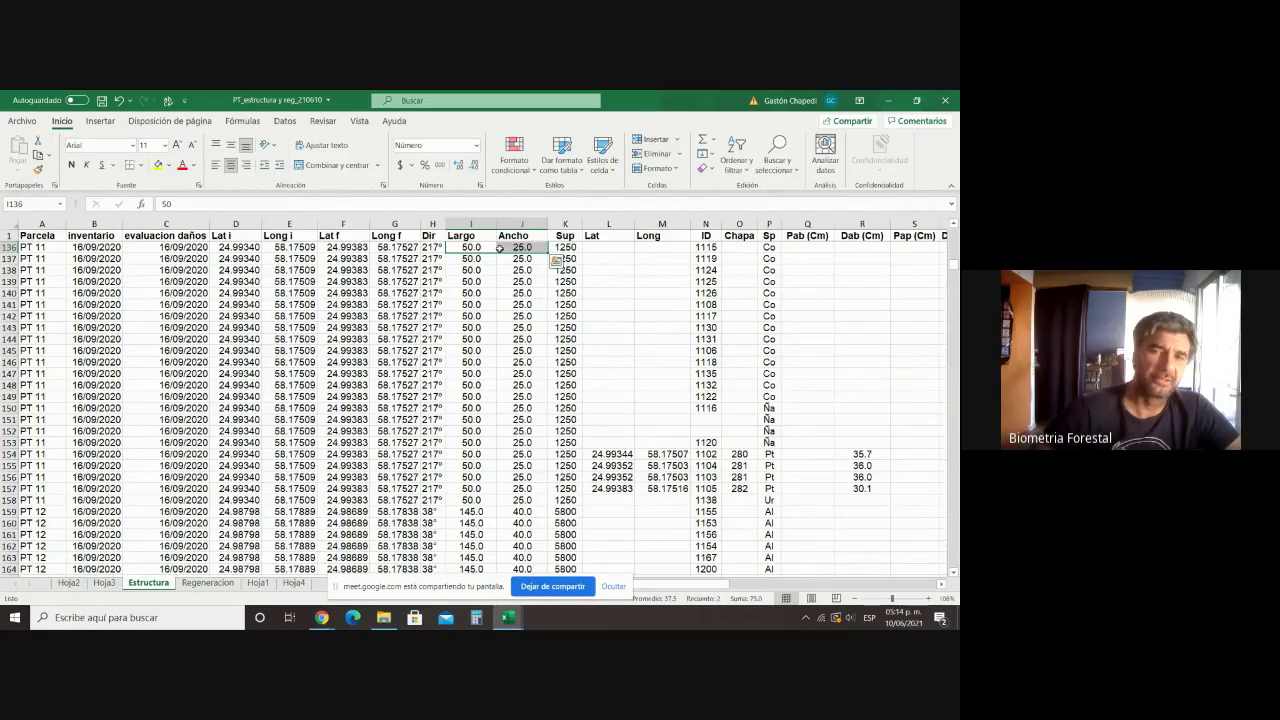
Step: Copy PT 11's Ancho value from J136 and paste it into PT10's Ancho cells J1418 and J1419 in Estructura
left_click(521, 247)
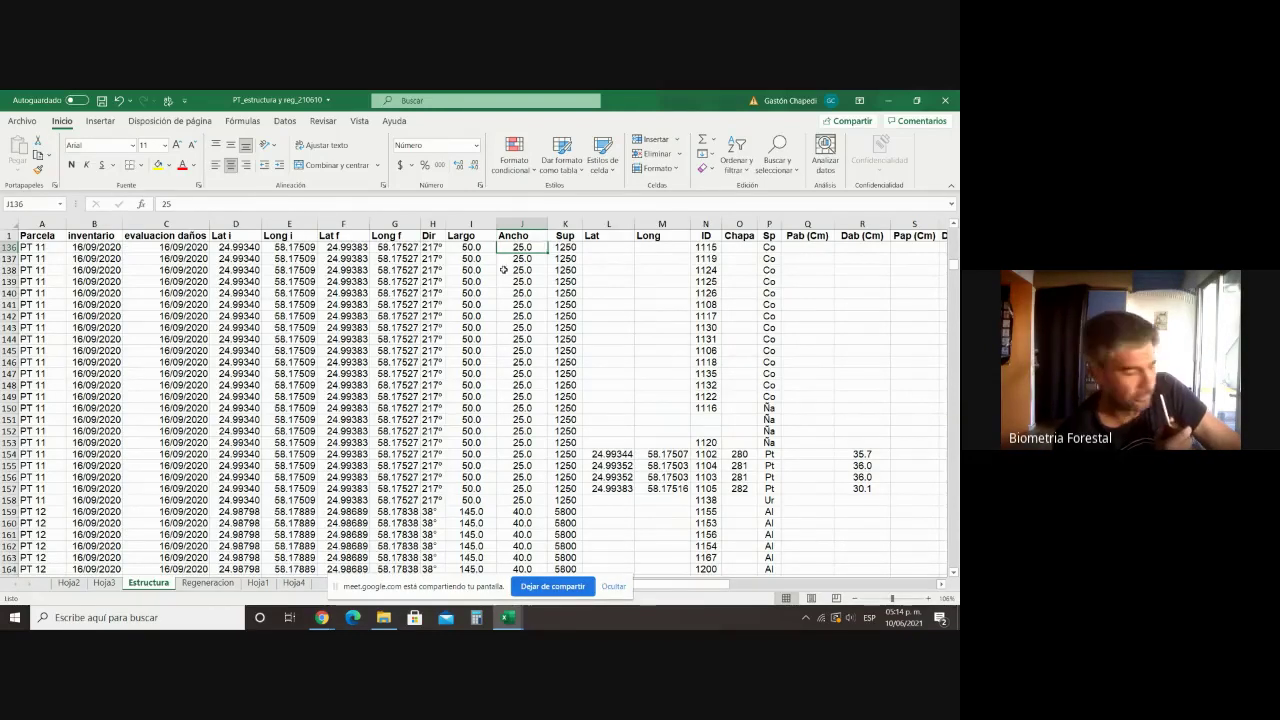
right_click(517, 248)
left_click(548, 271)
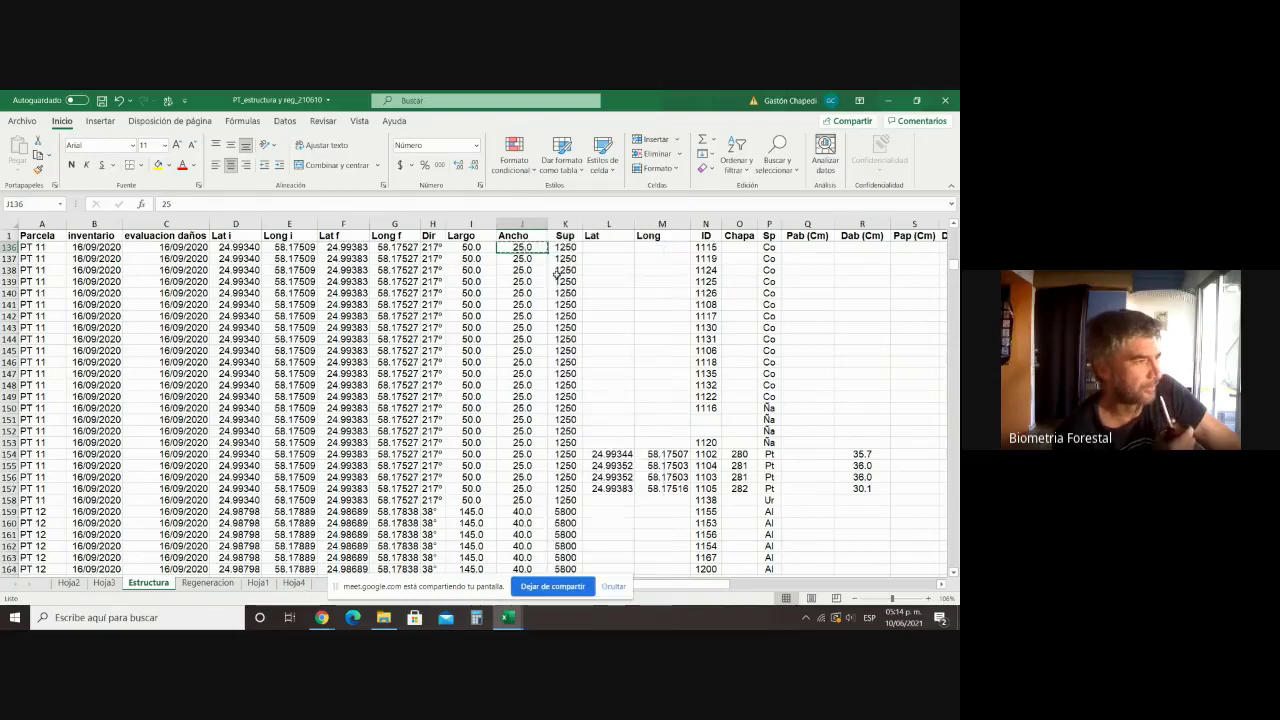
scroll(480, 525, "down", 5)
scroll(480, 525, "down", 20)
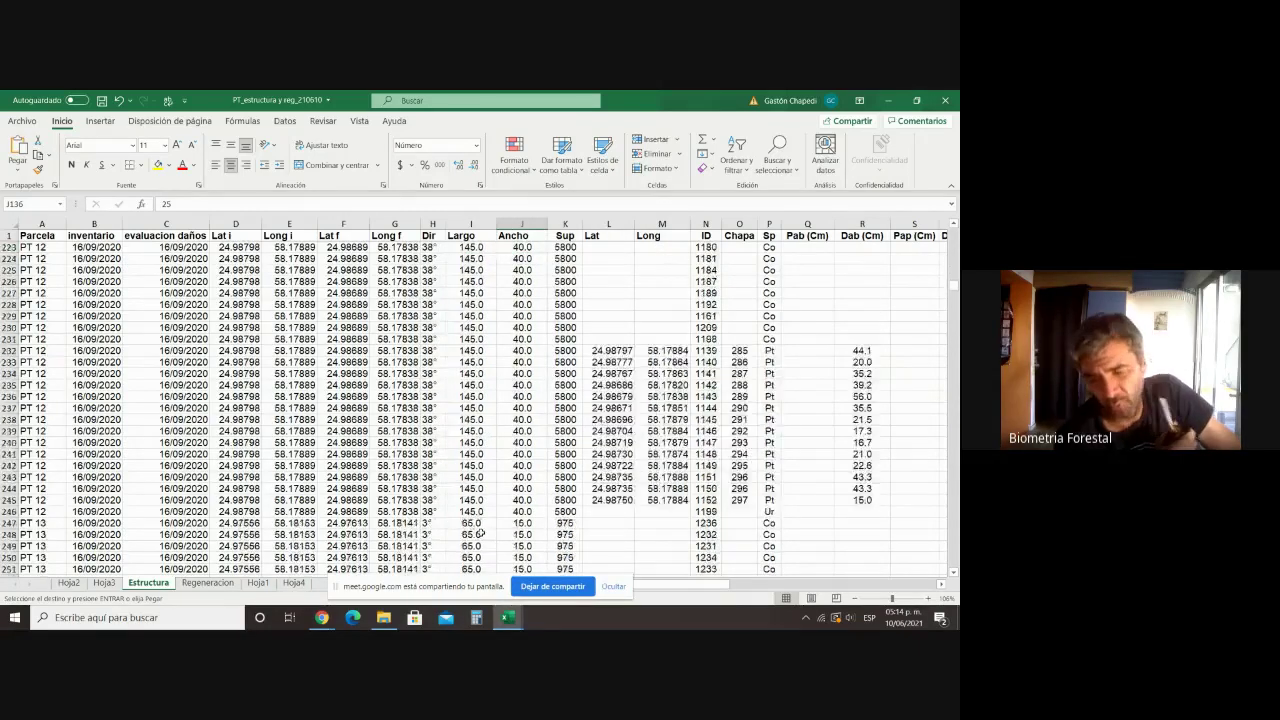
scroll(465, 517, "down", 20)
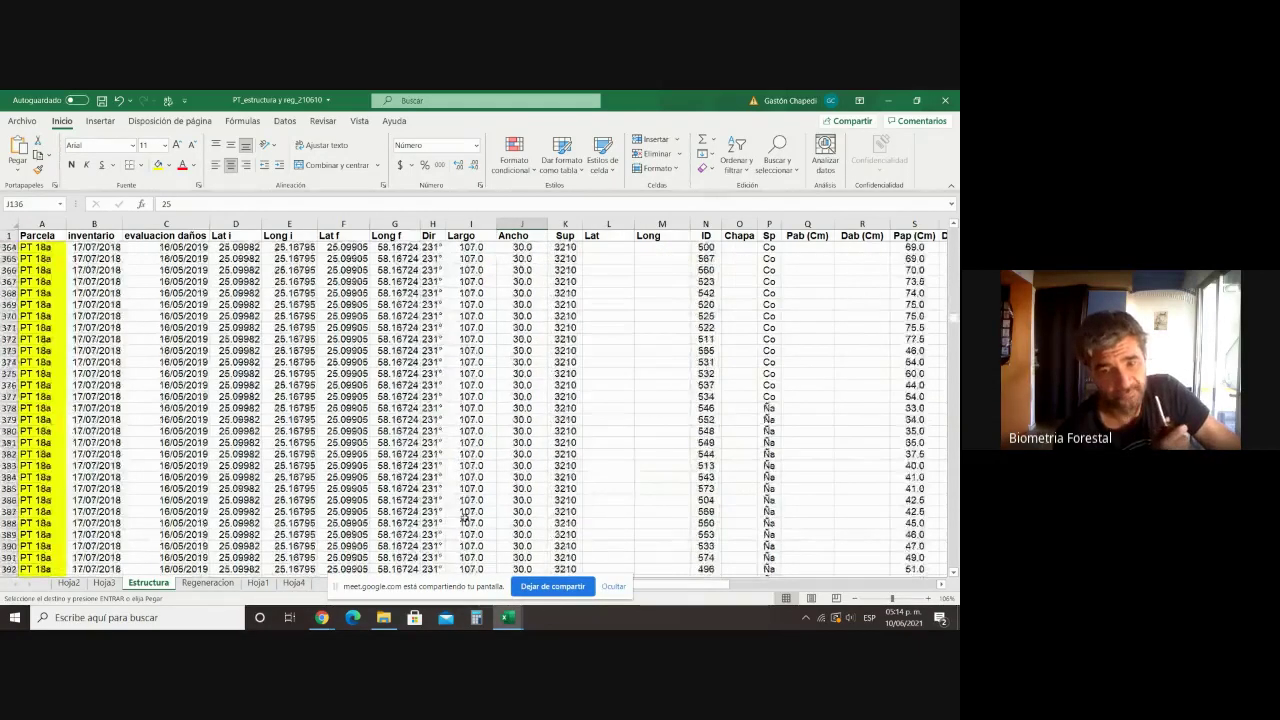
scroll(463, 516, "down", 20)
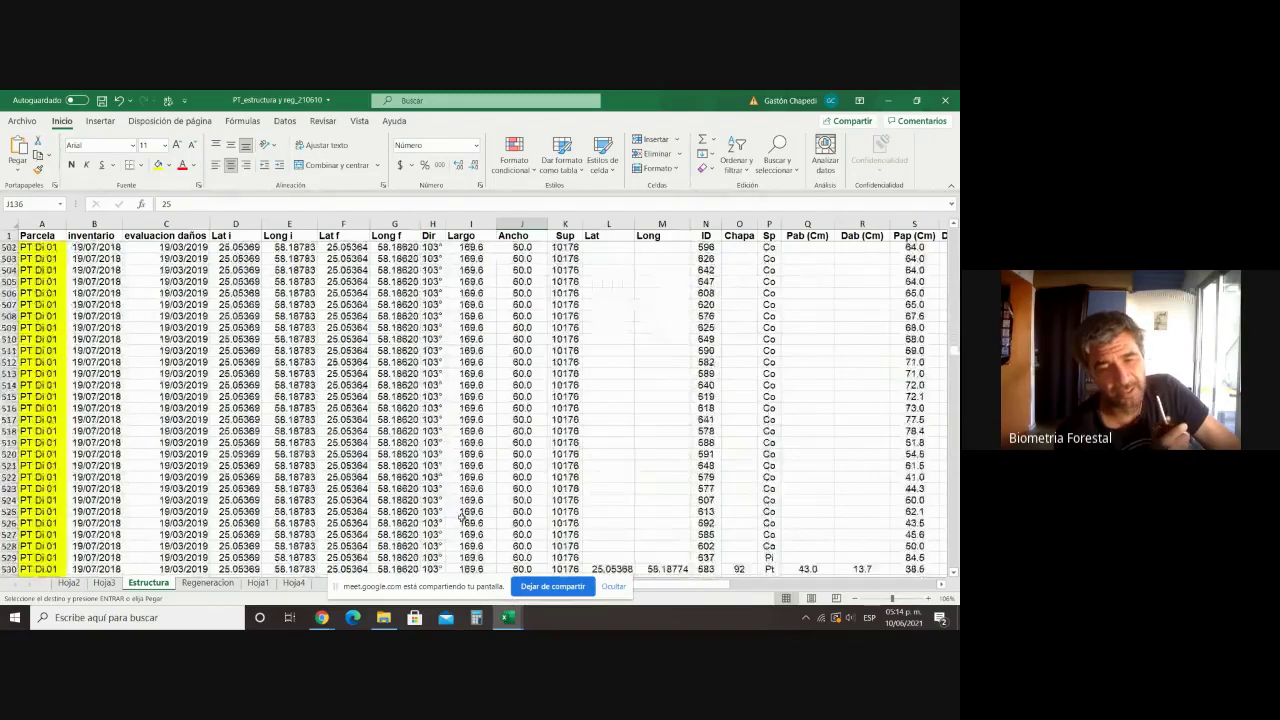
scroll(461, 516, "down", 20)
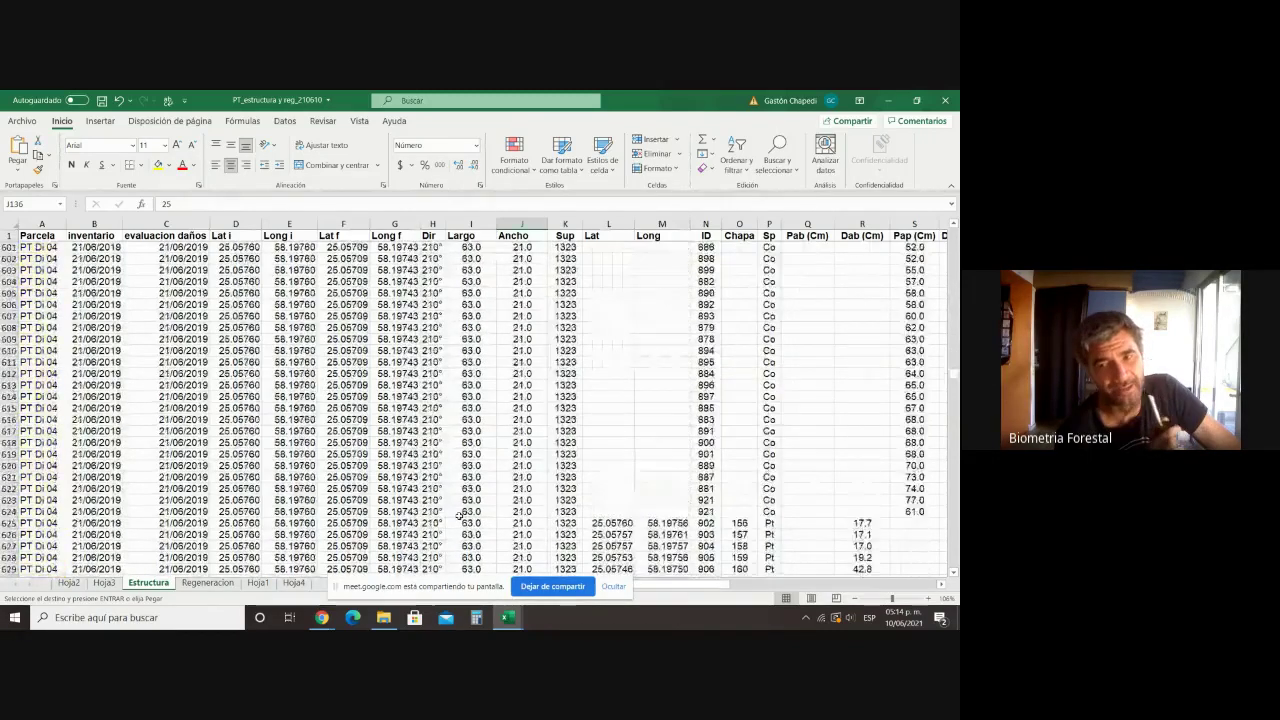
scroll(458, 516, "down", 20)
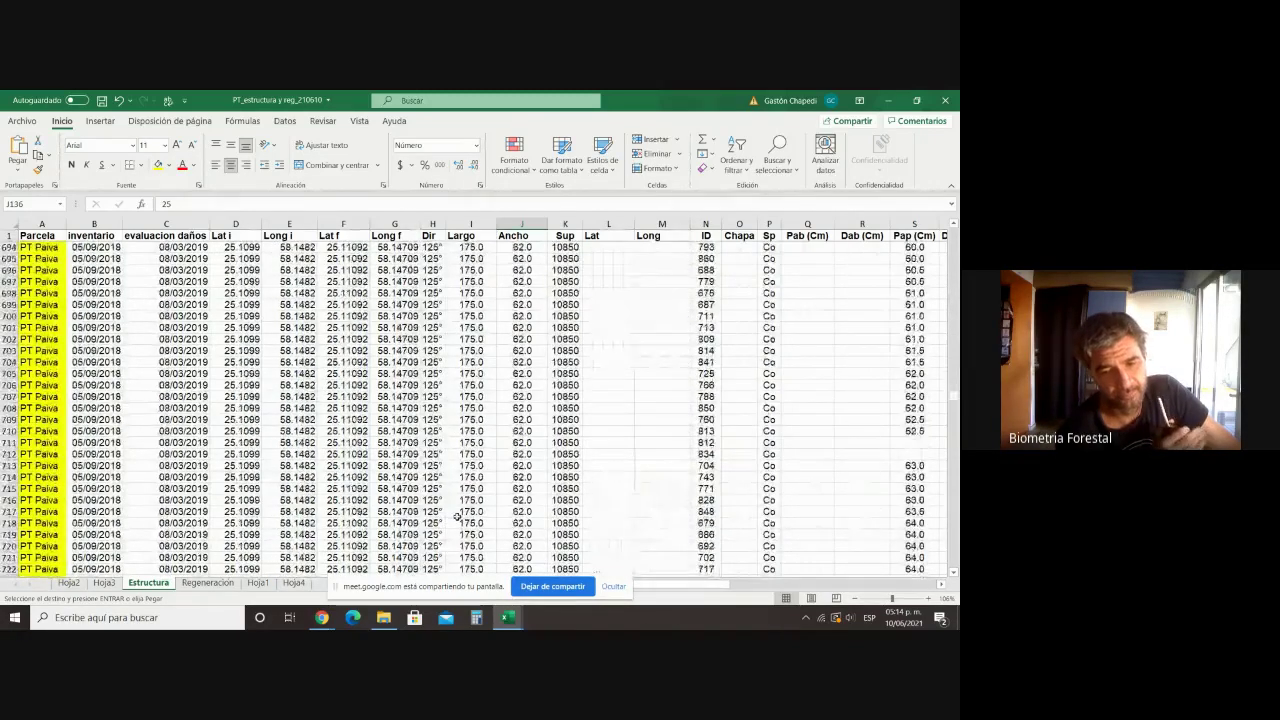
scroll(456, 517, "down", 20)
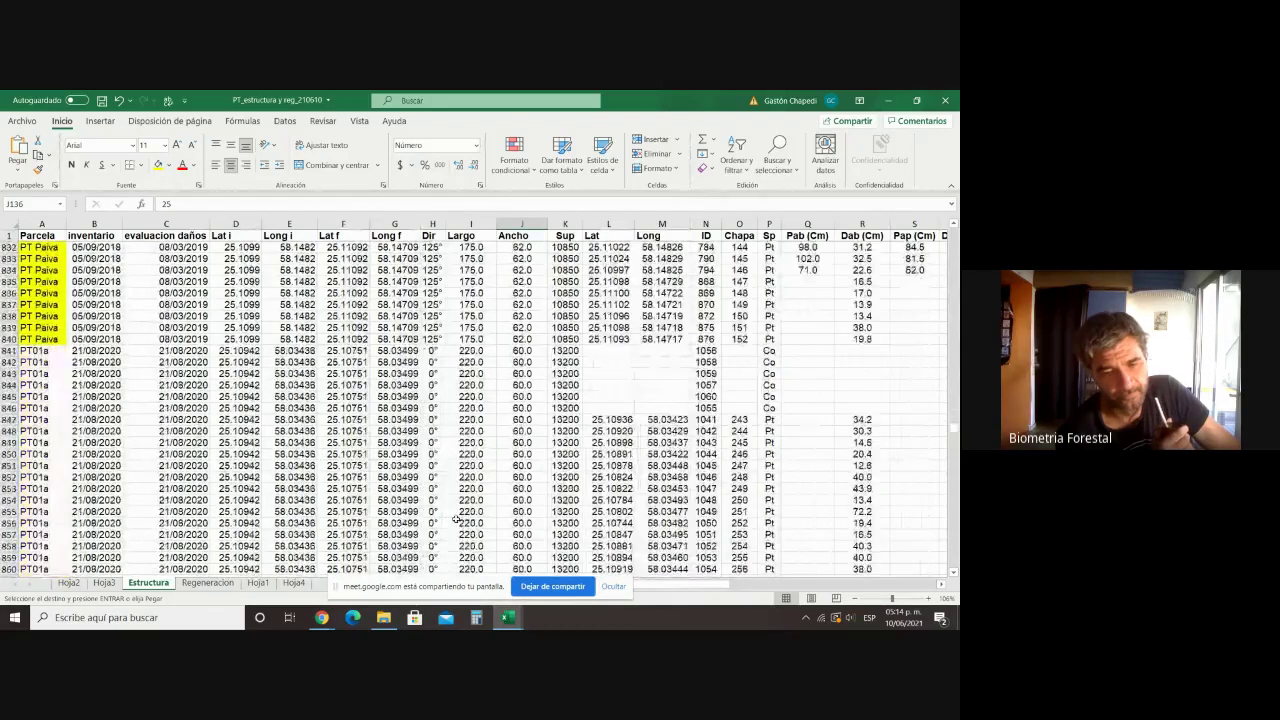
scroll(452, 521, "down", 20)
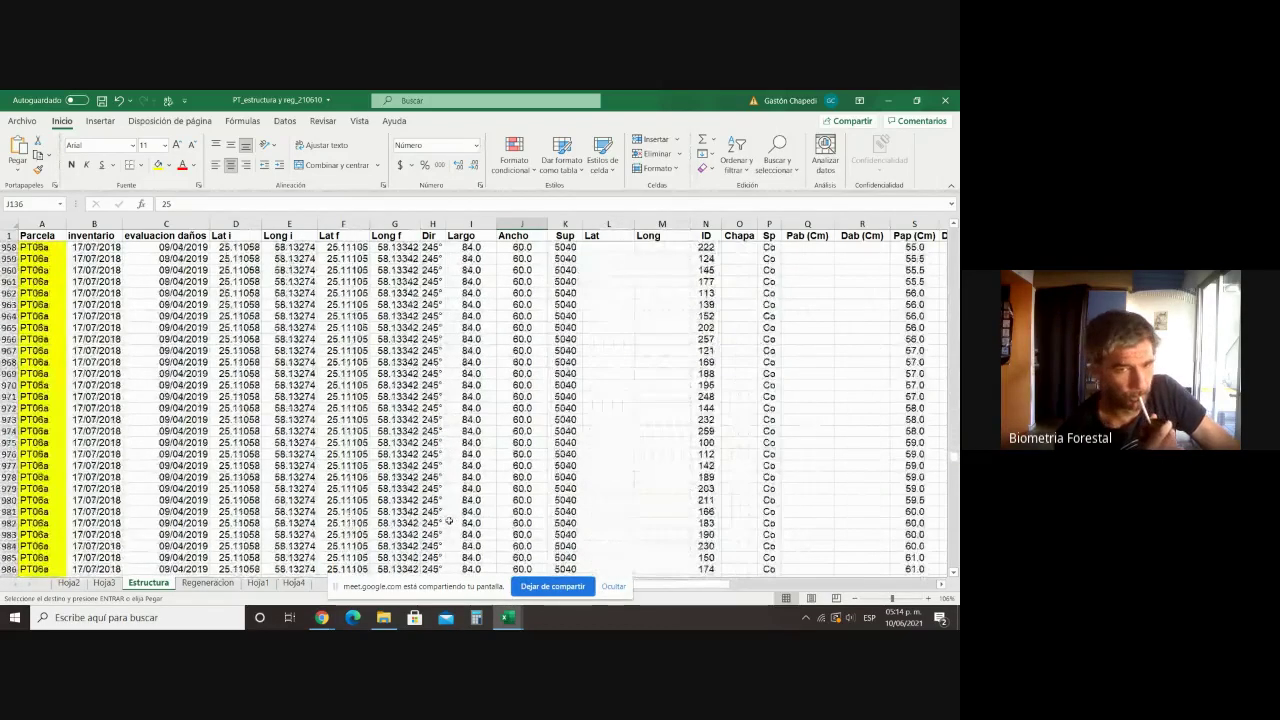
scroll(449, 522, "down", 20)
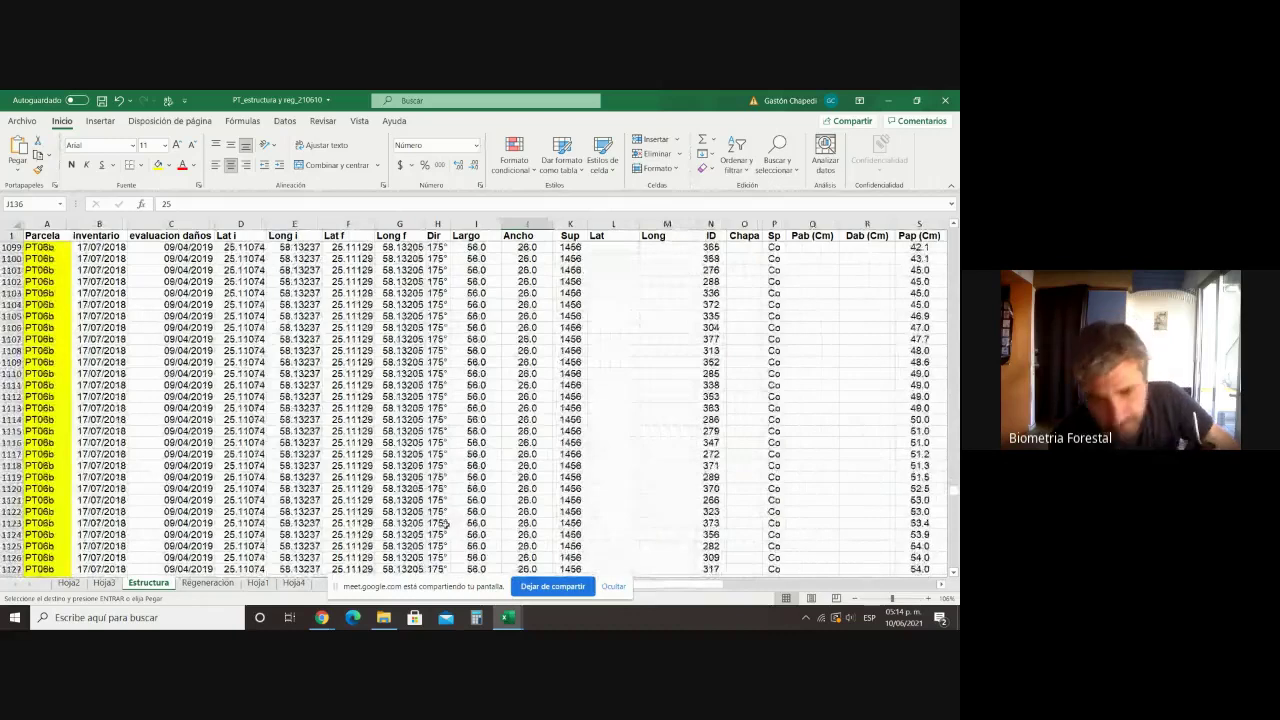
scroll(440, 524, "down", 20)
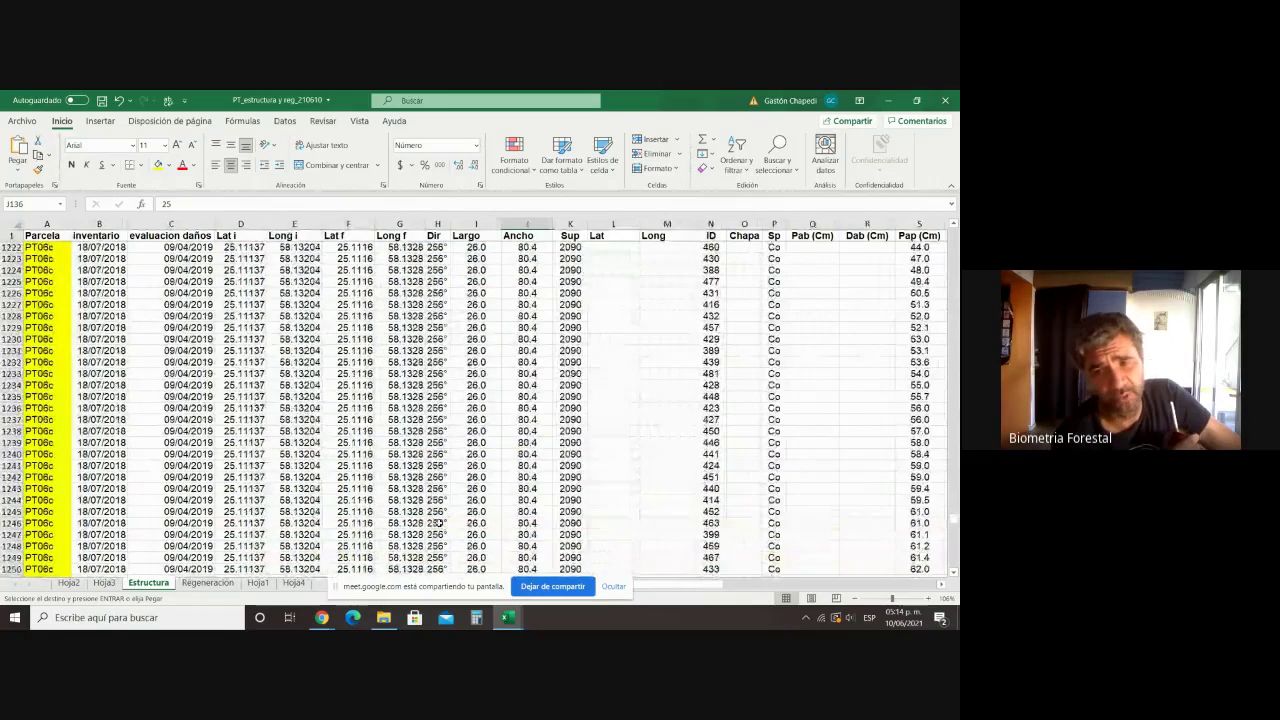
scroll(437, 522, "down", 20)
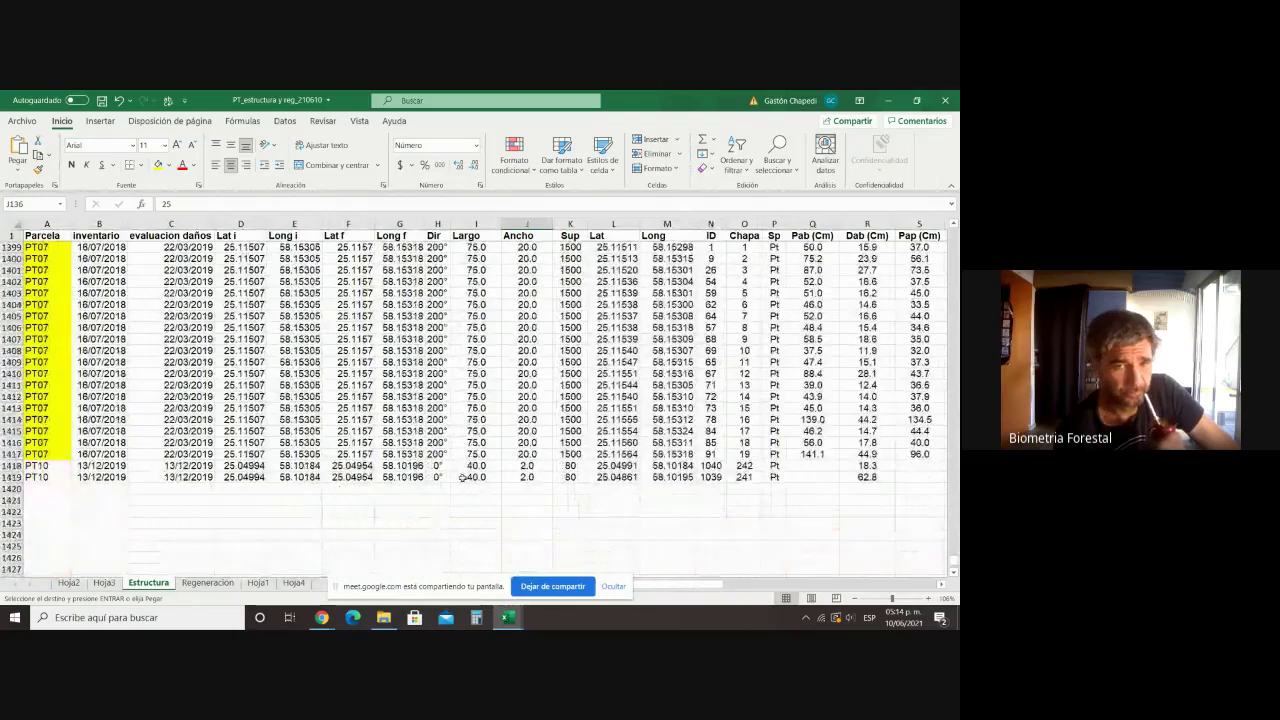
left_click(523, 467)
right_click(523, 468)
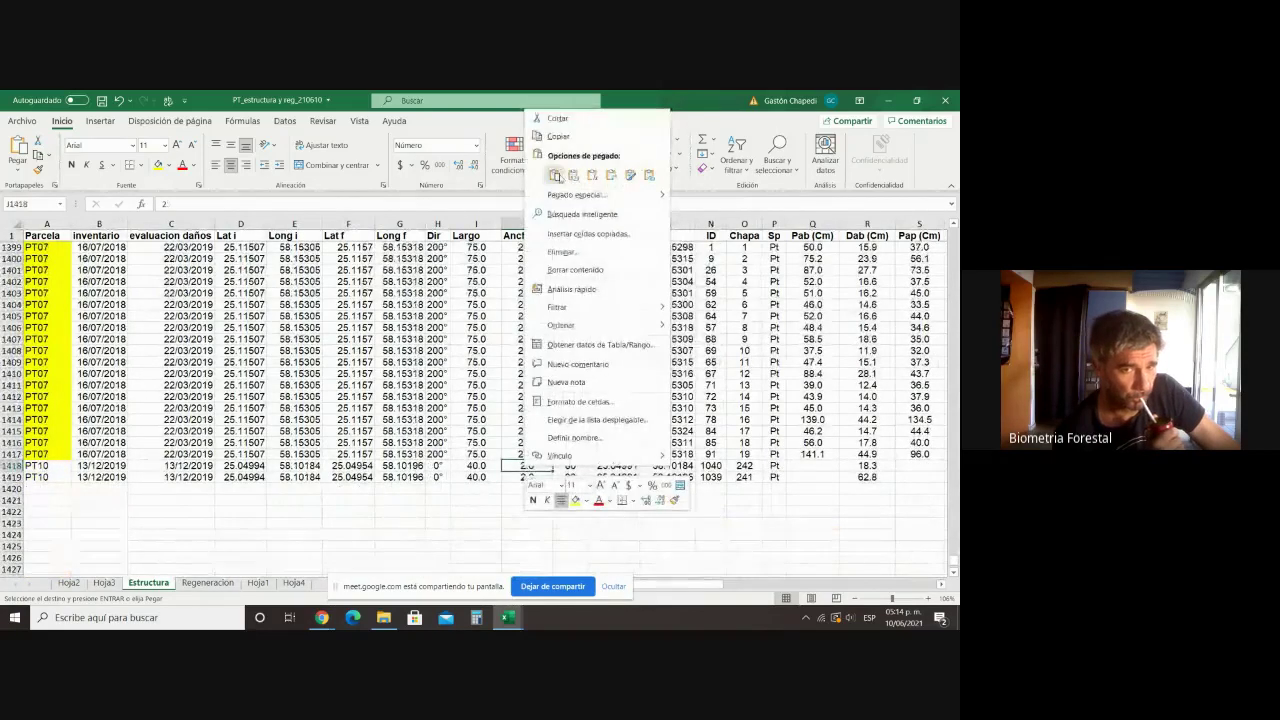
left_click(556, 176)
right_click(527, 476)
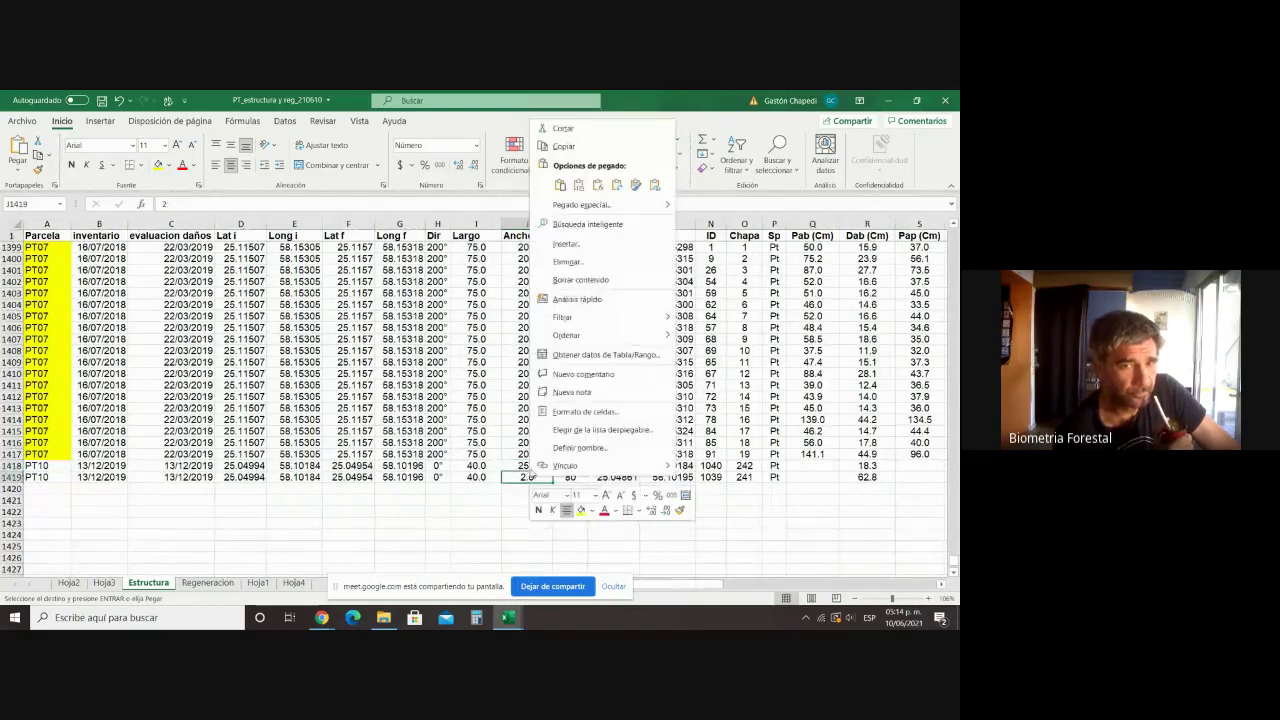
left_click(561, 186)
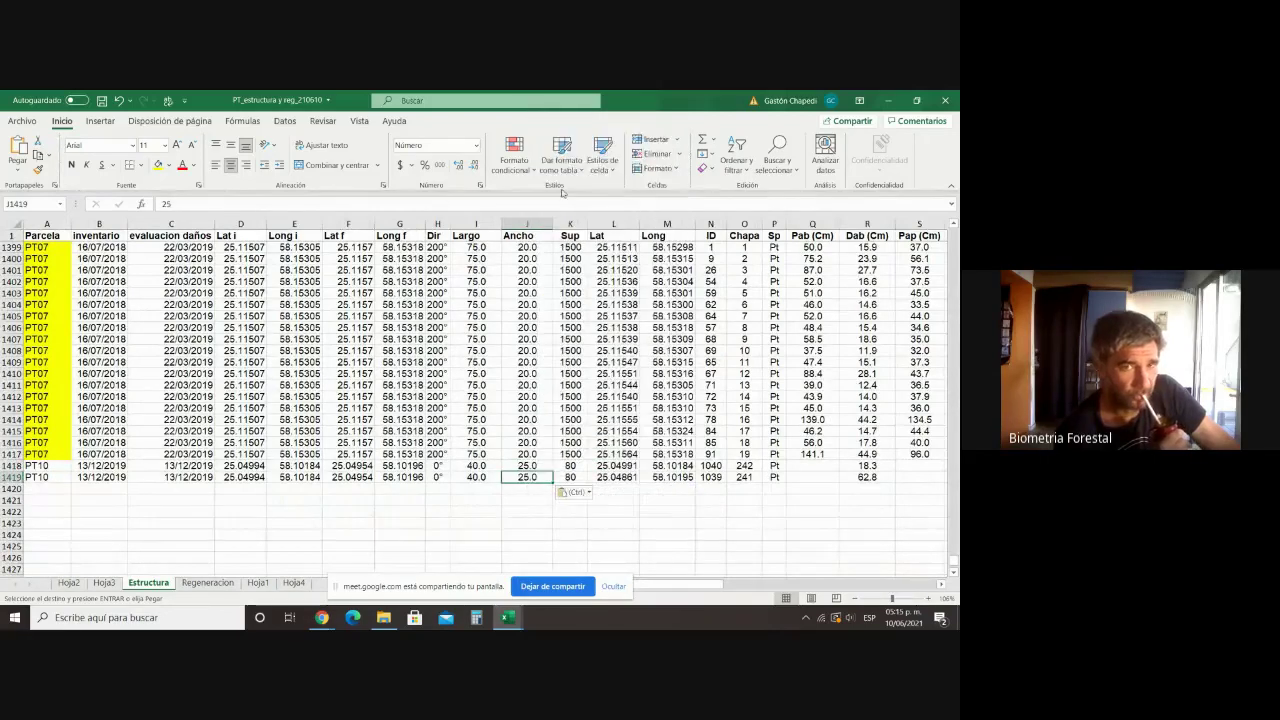
left_click(549, 512)
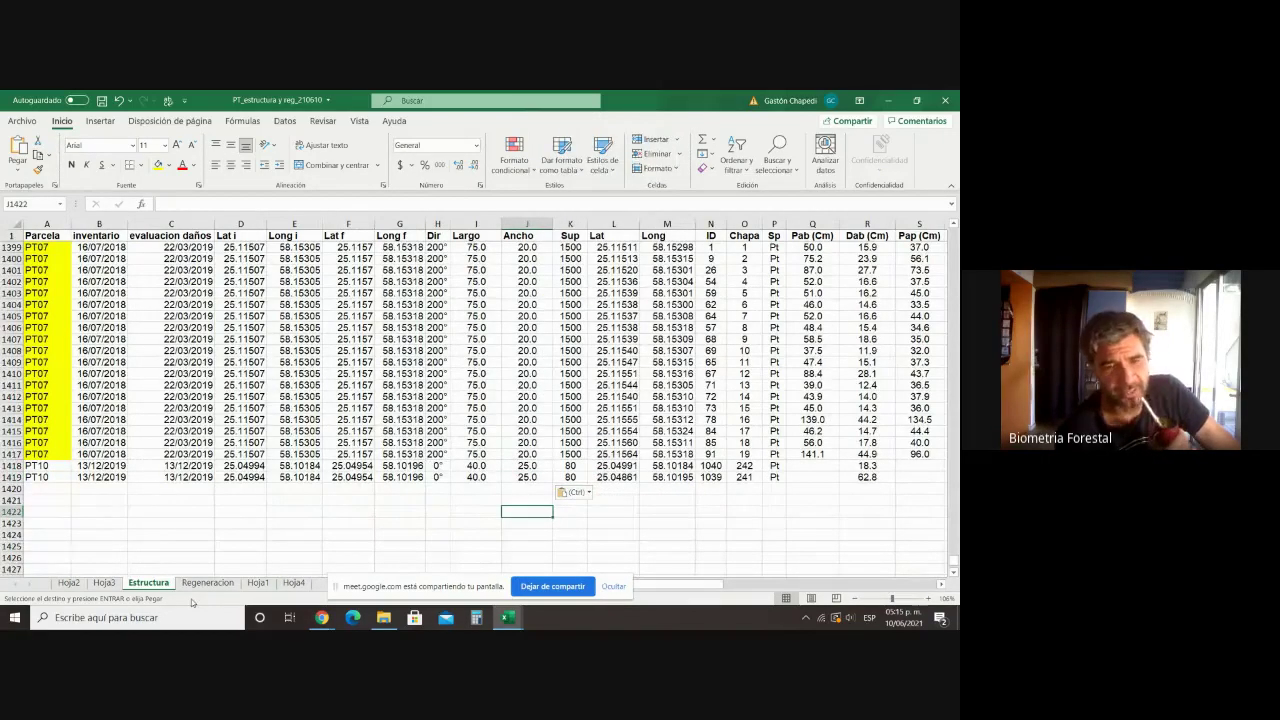
Step: Undo both pasted Ancho values for PT10 and redo only the one in J1418
left_click(118, 102)
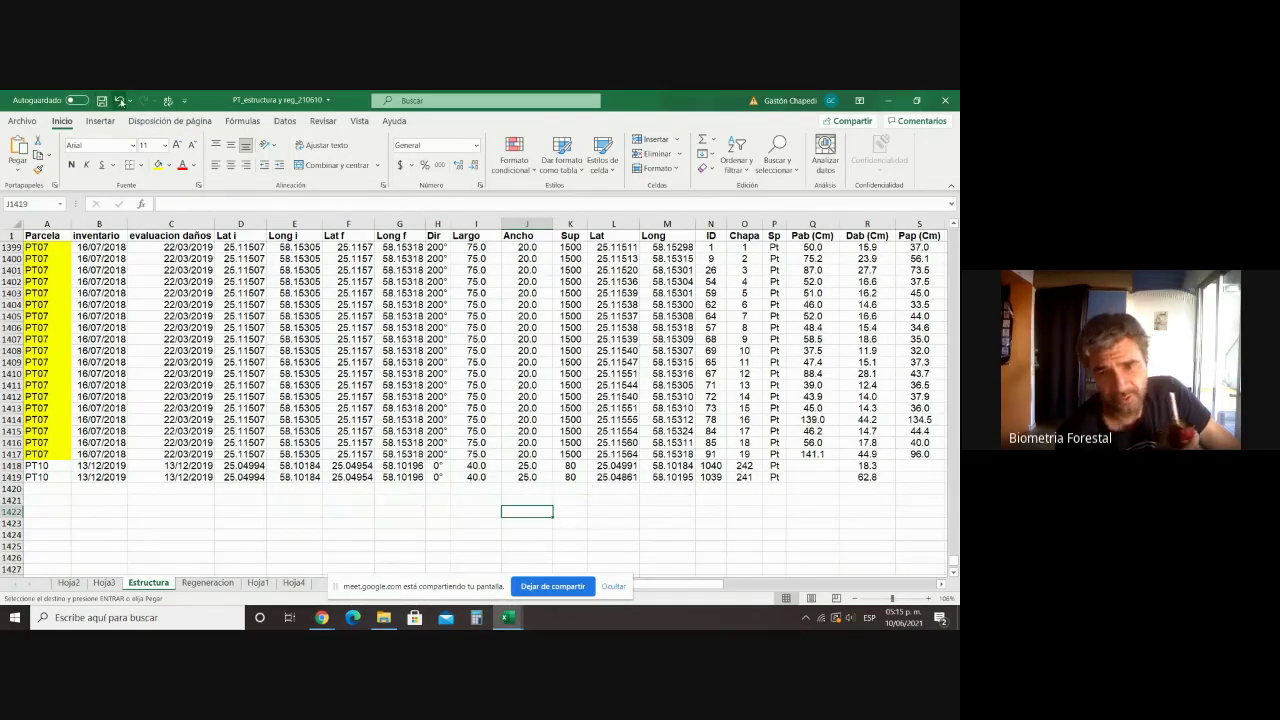
left_click(118, 102)
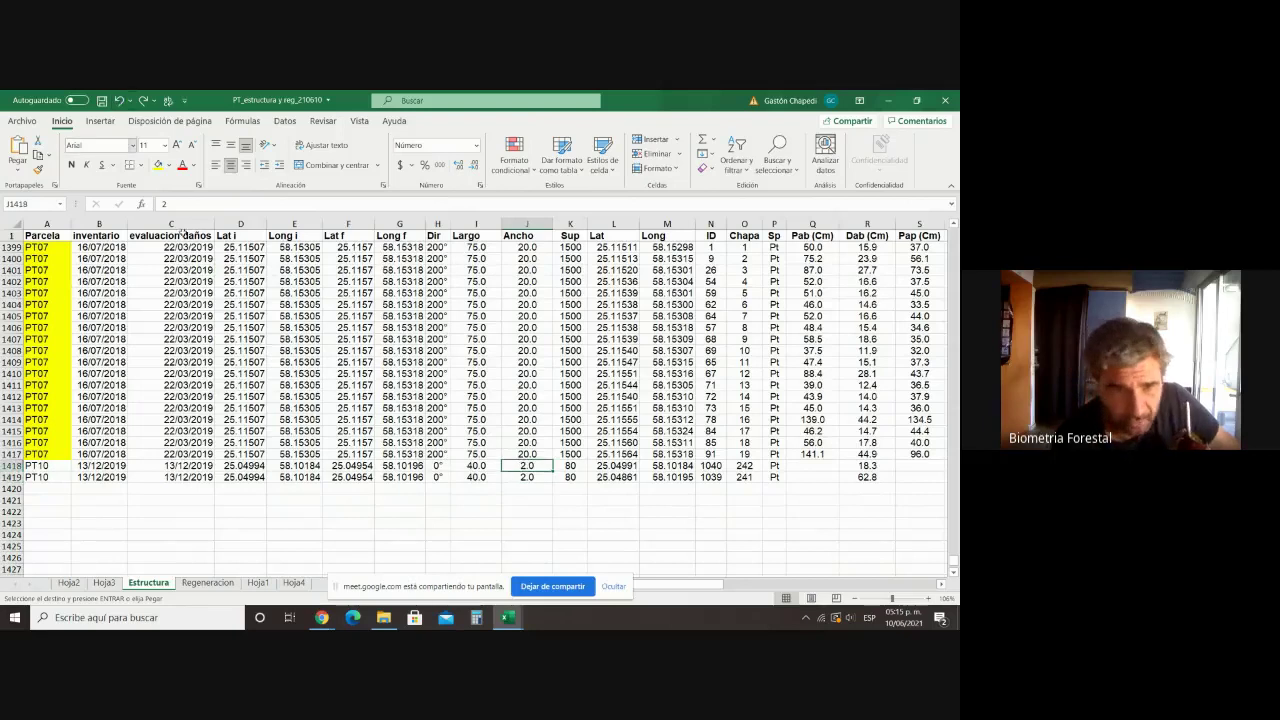
left_click(465, 513)
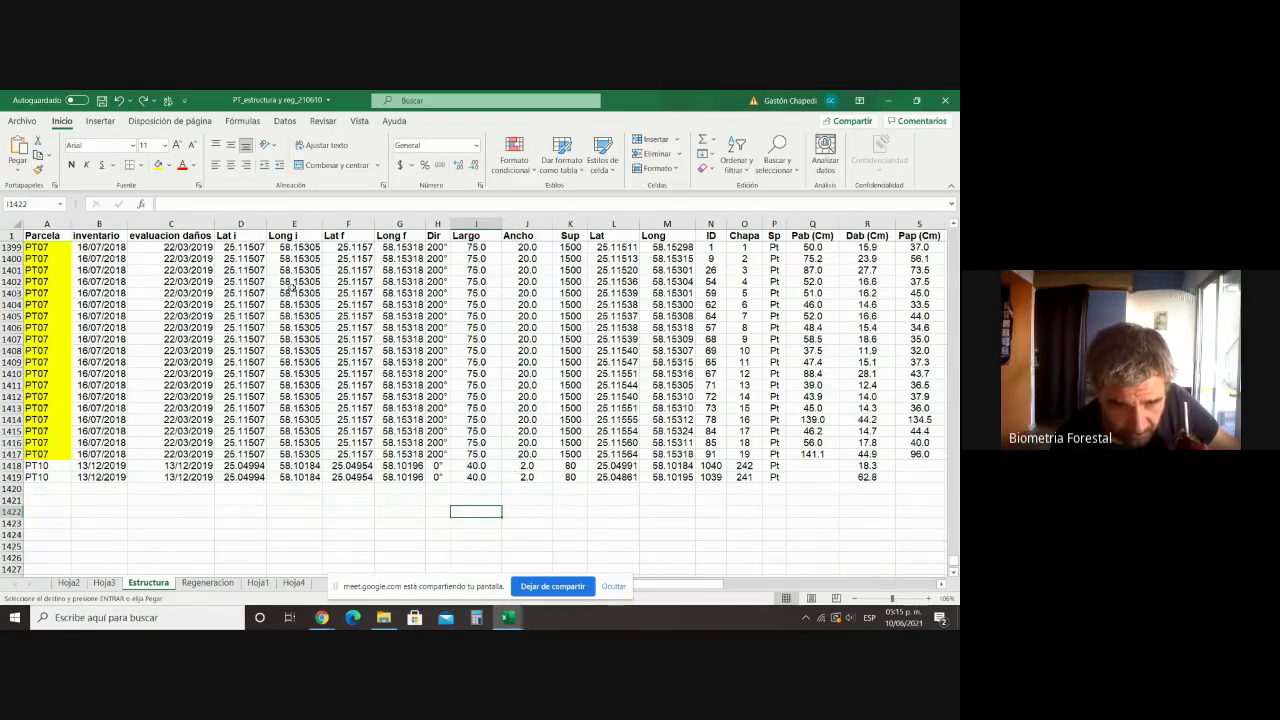
left_click(143, 101)
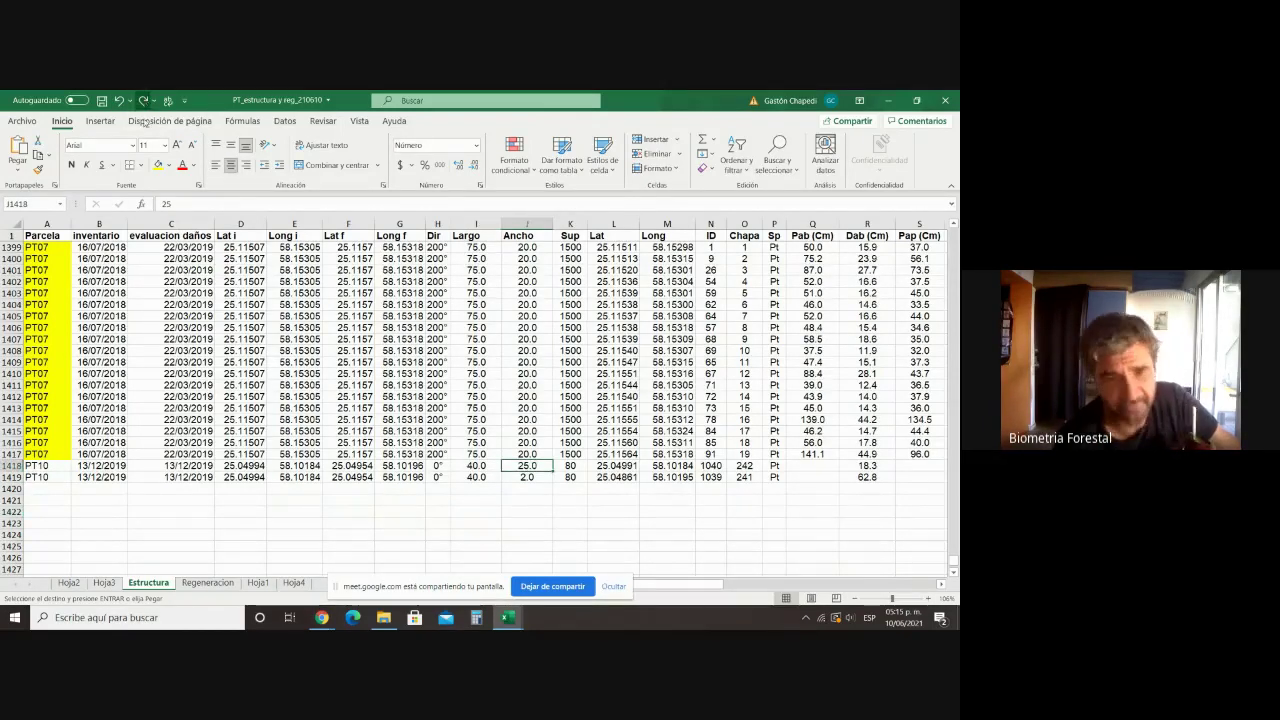
left_click(461, 511)
Step: Fill the Sup formula from K1417 down over PT10's surface cells in K1418 and K1419
left_click(569, 466)
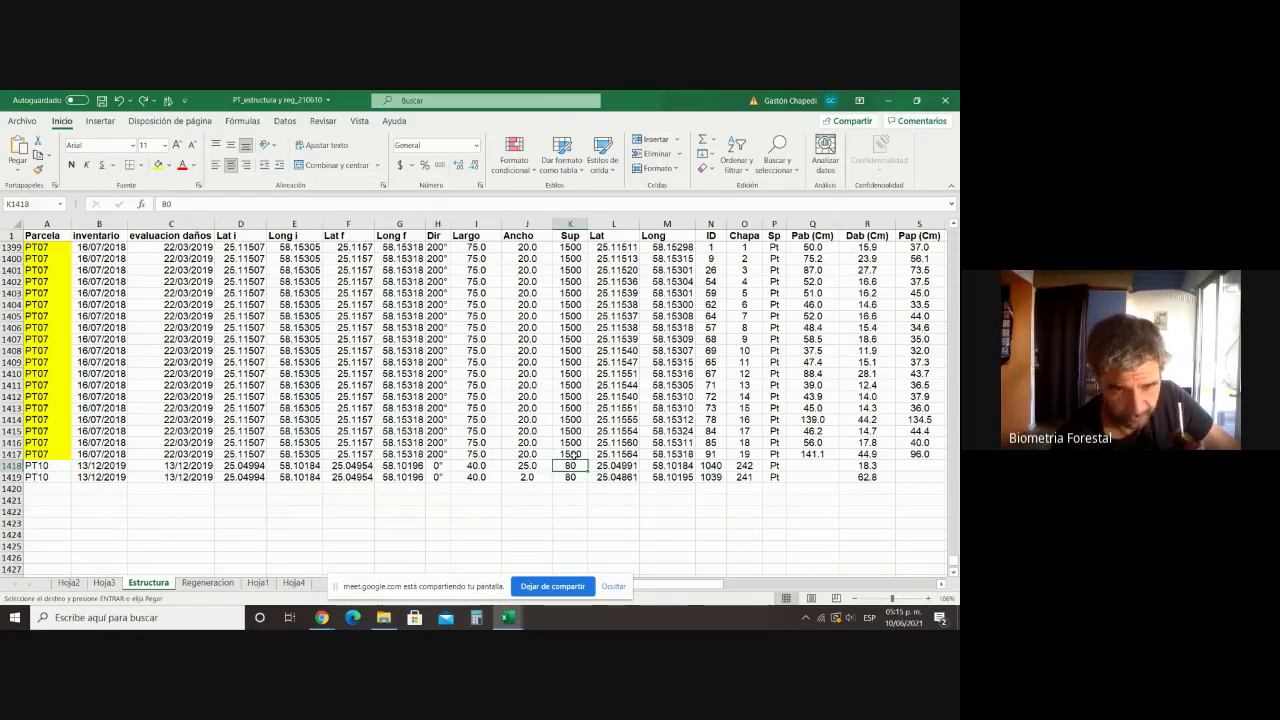
left_click(571, 455)
left_click_drag(585, 479, 584, 482)
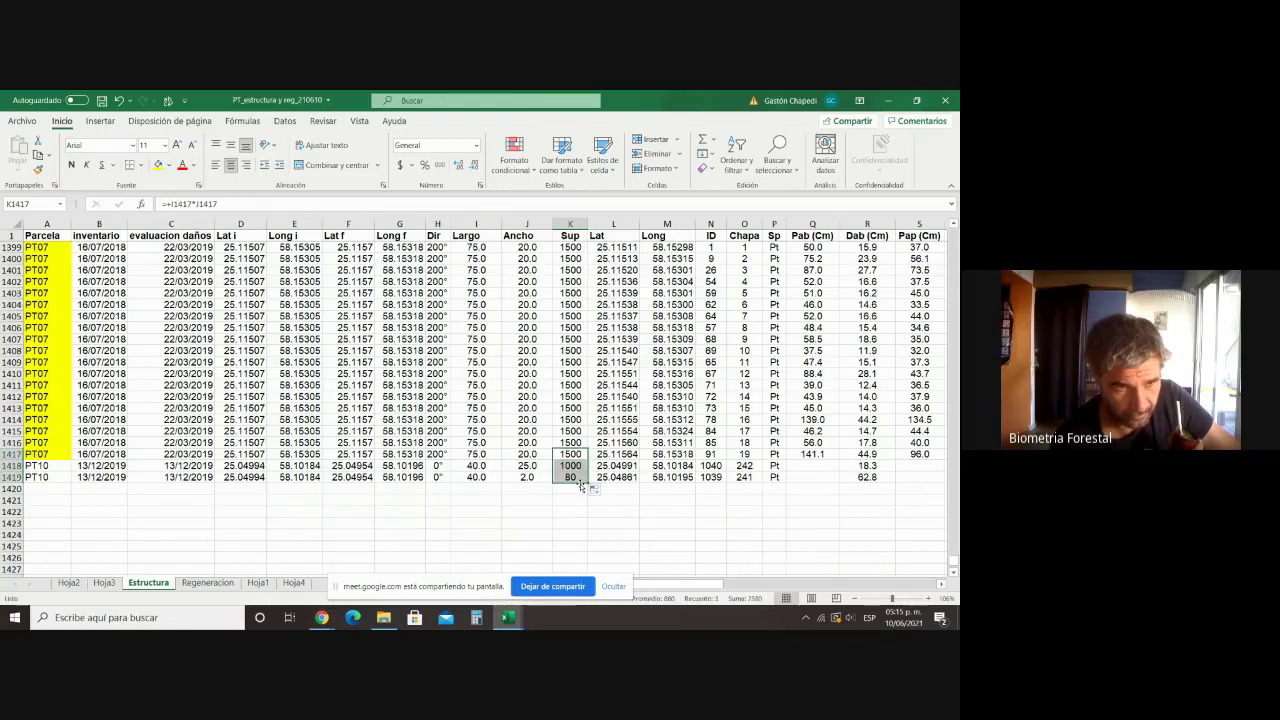
left_click(570, 499)
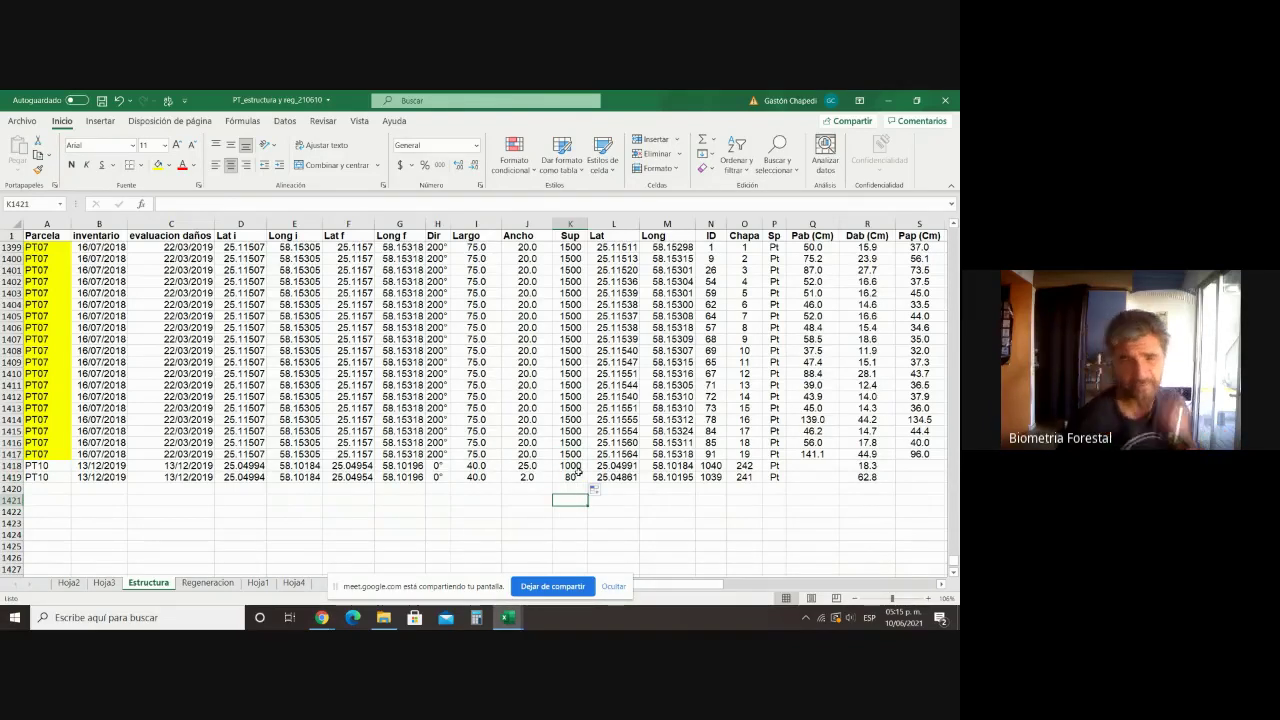
Step: Undo the Sup fill and the pasted Ancho value, and enter 25 as PT10's Ancho in J1418 and J1419
left_click(527, 465)
left_click(117, 101)
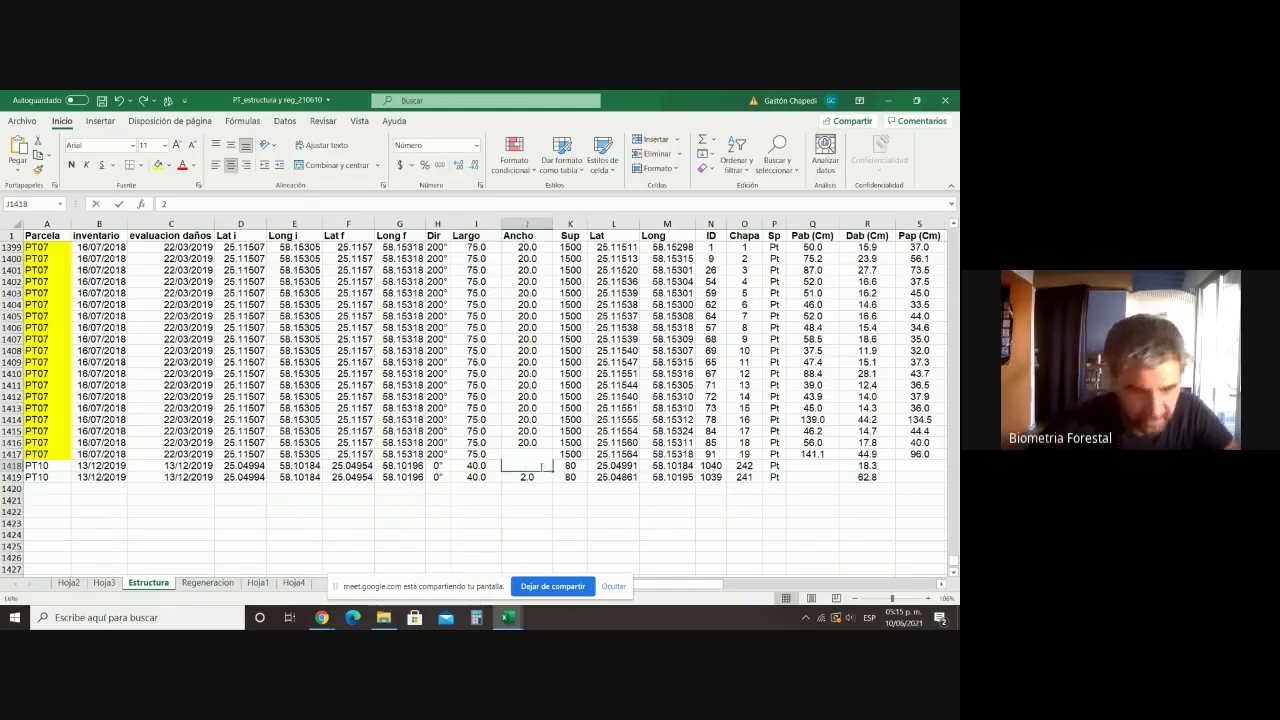
type("25")
key("Return")
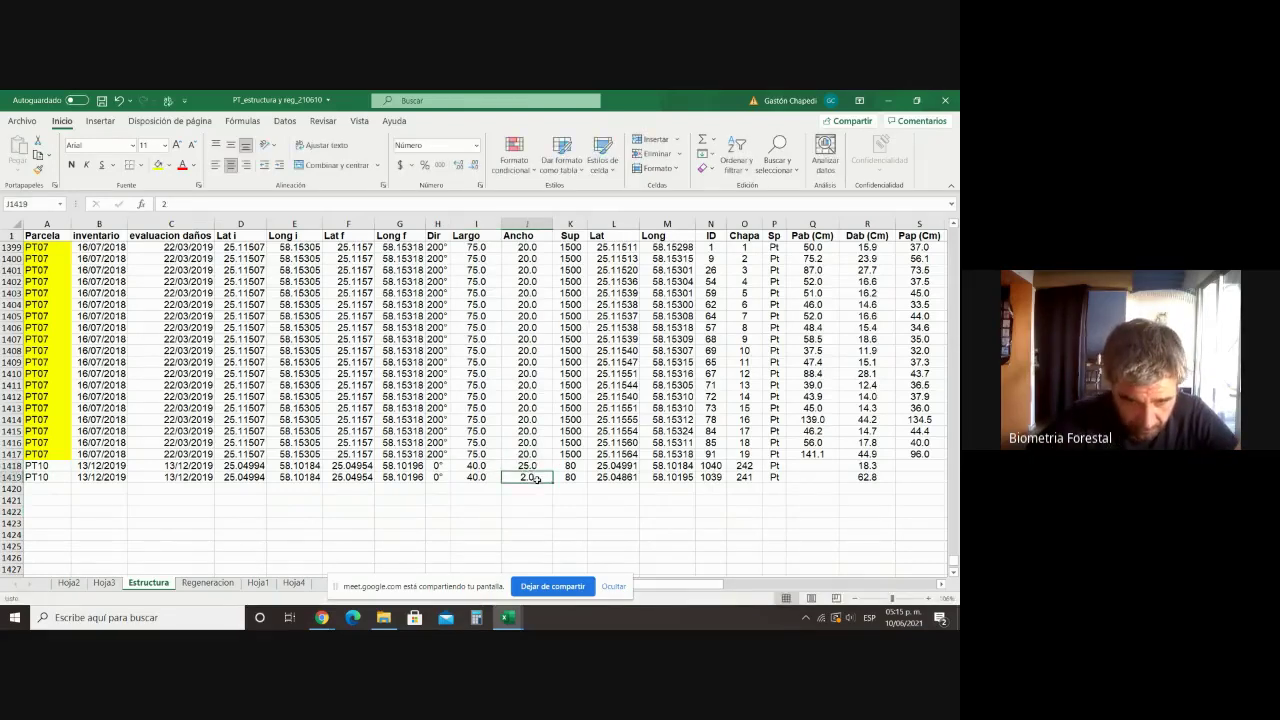
type("25")
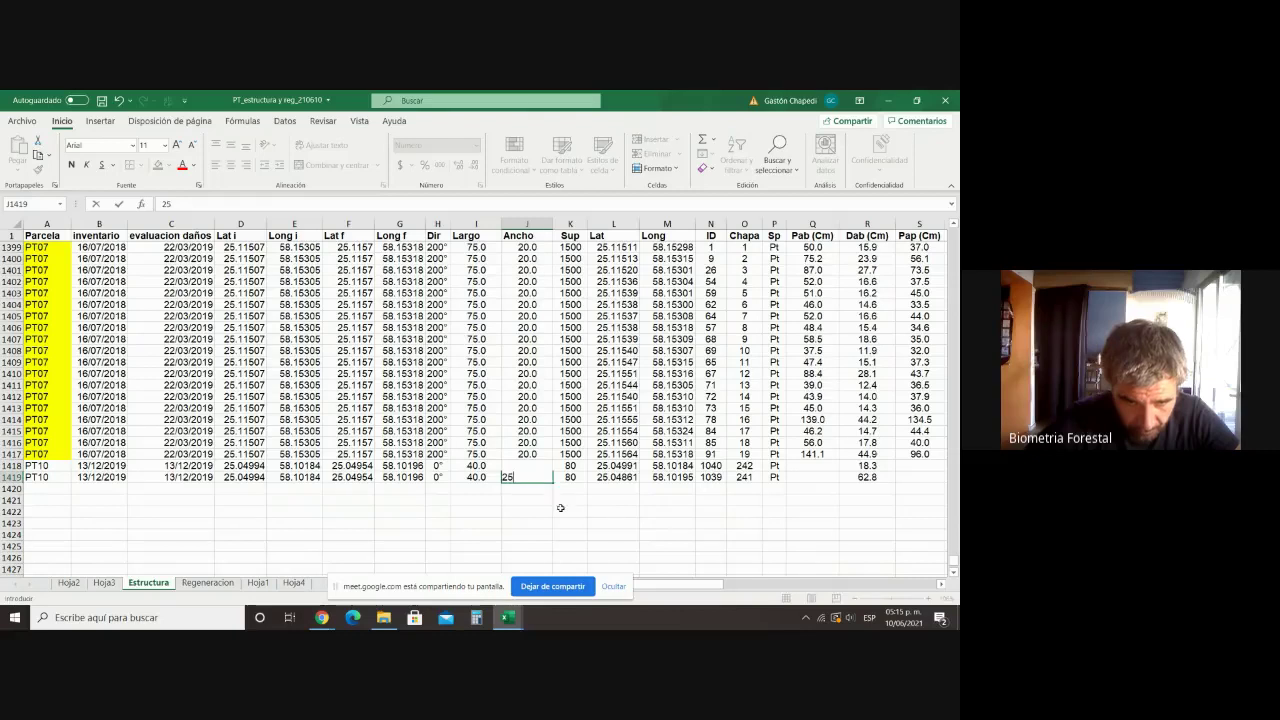
left_click(560, 508)
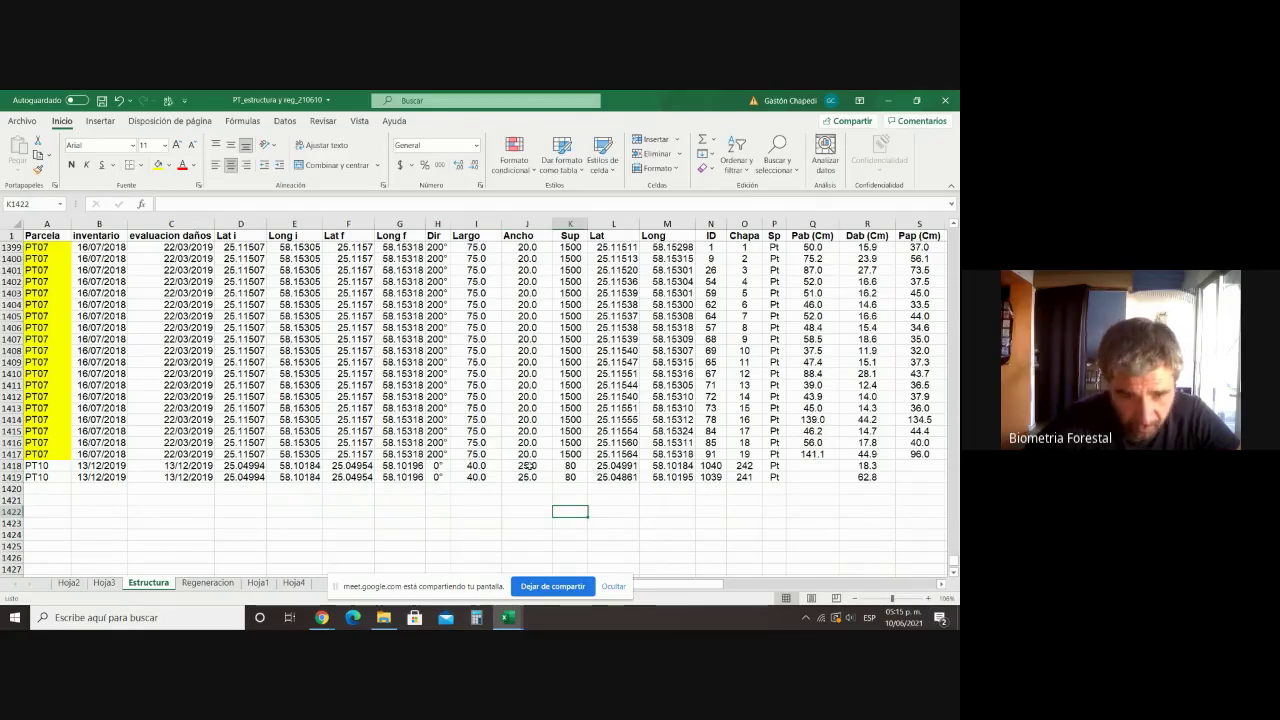
Step: Undo the two Ancho entries for PT10 and highlight J1418:J1419 with yellow fill
left_click(118, 100)
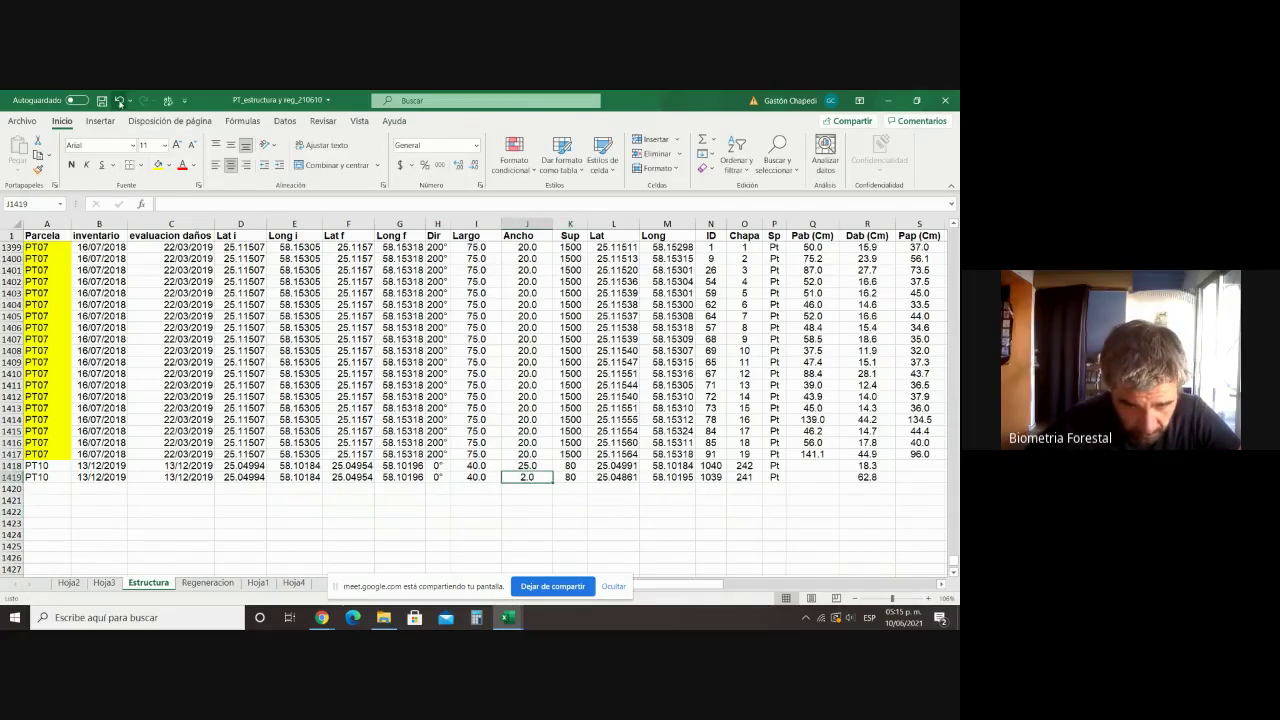
left_click(118, 100)
left_click_drag(525, 468, 526, 477)
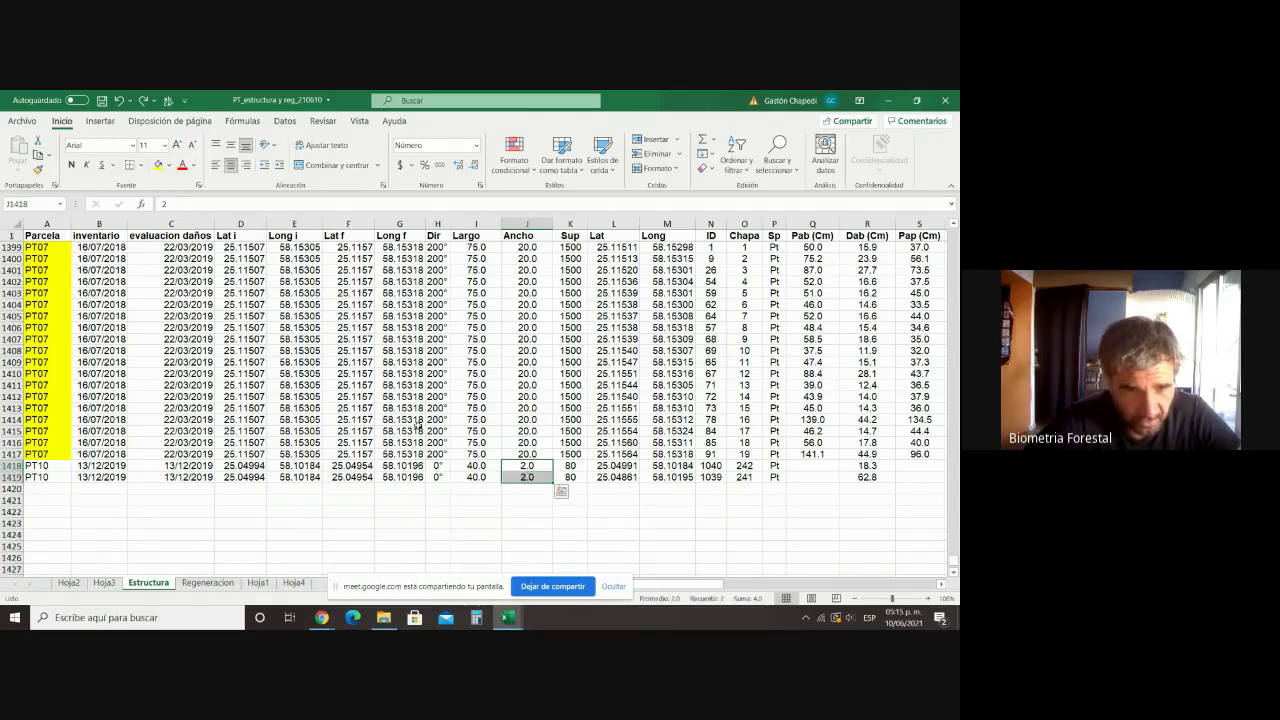
left_click(158, 166)
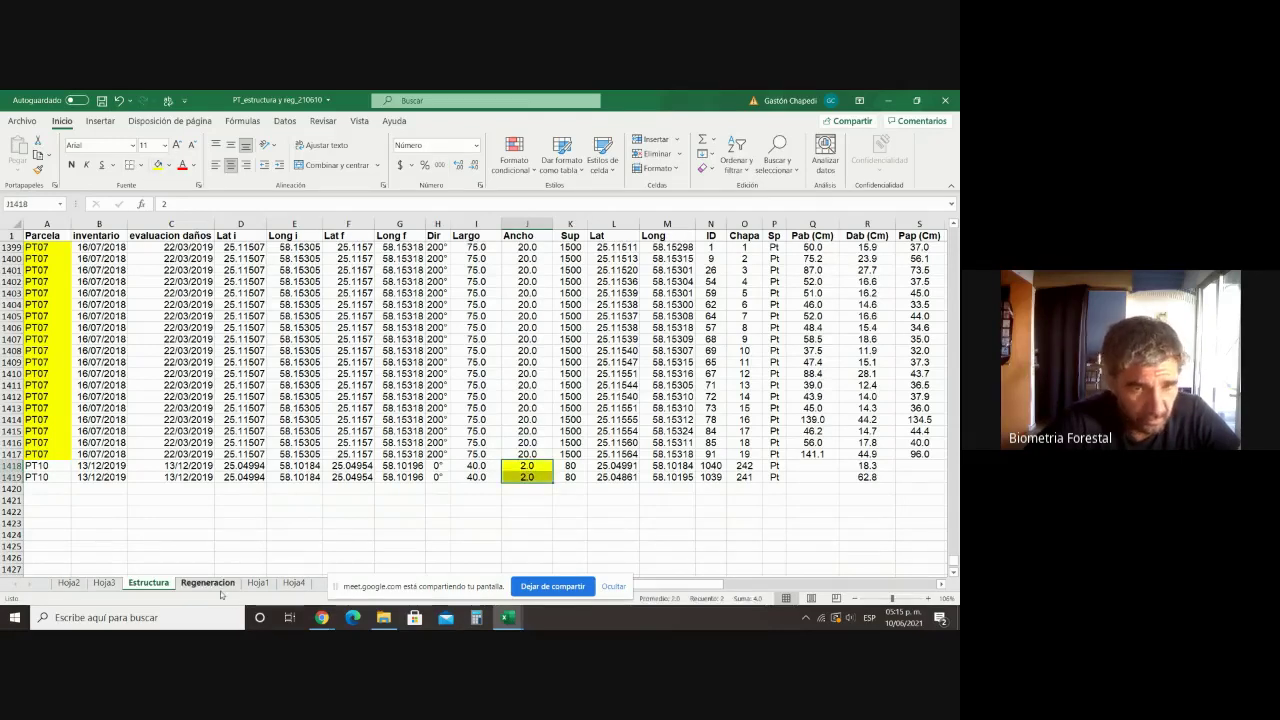
Step: Return to Hoja4 and set PT10's Promedio de Sup in B137 of the per-hectare table to 1000
left_click(100, 584)
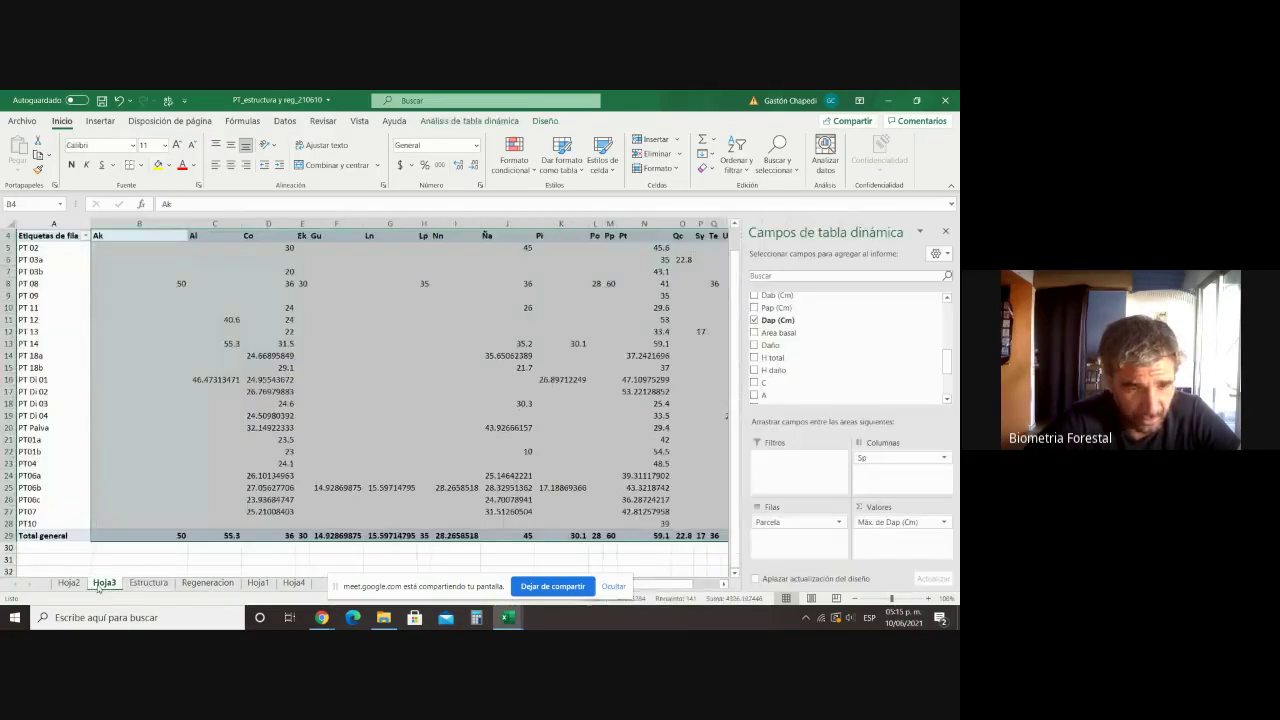
left_click(295, 584)
scroll(330, 515, "up", 1)
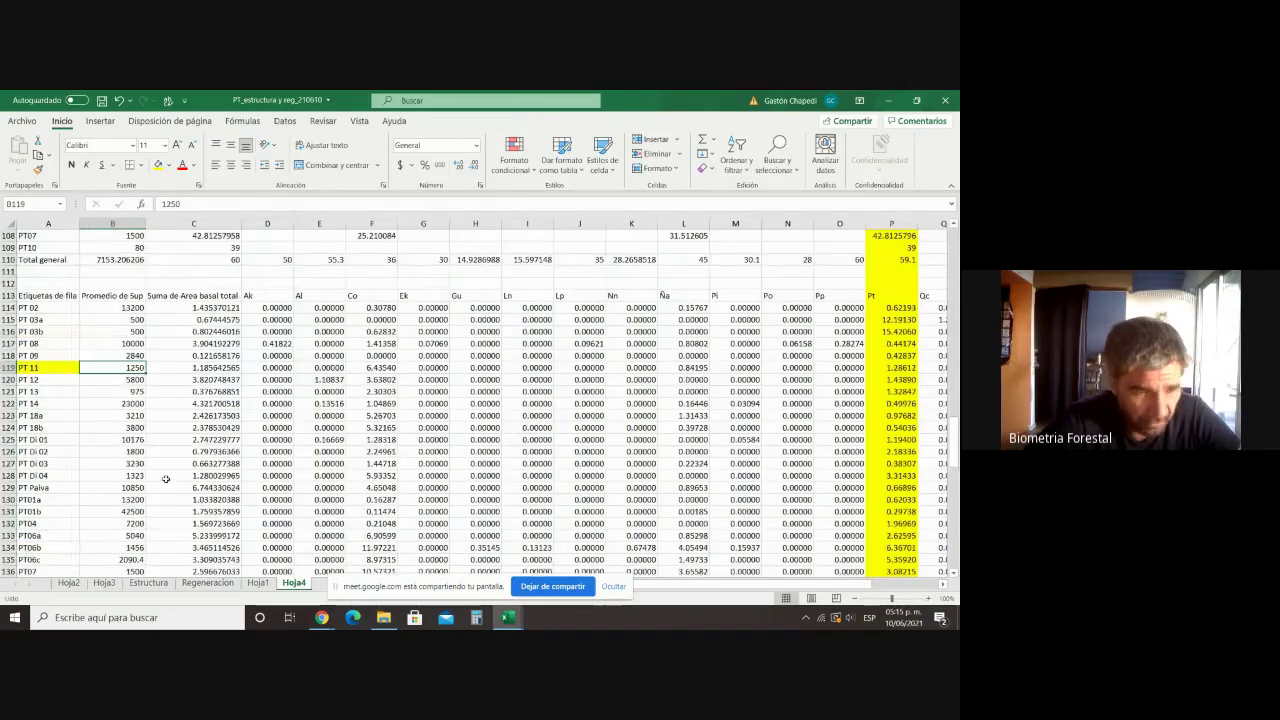
scroll(145, 464, "down", 5)
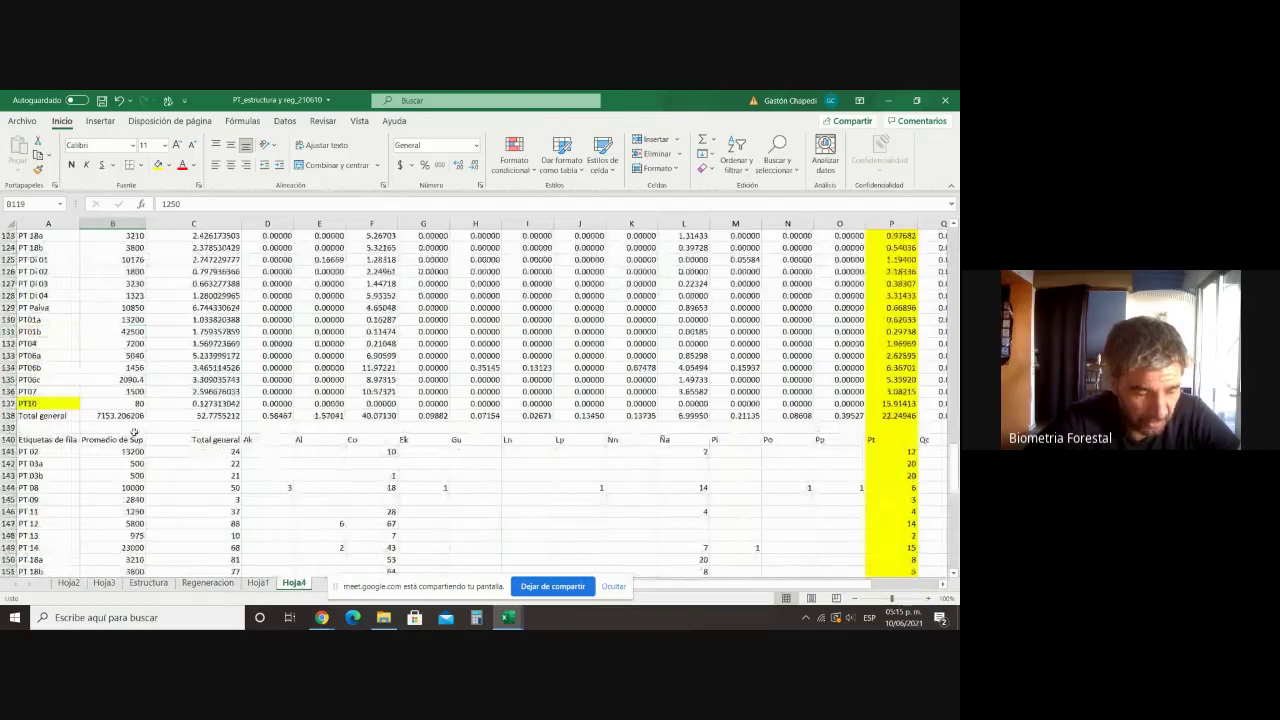
left_click(135, 401)
type("10")
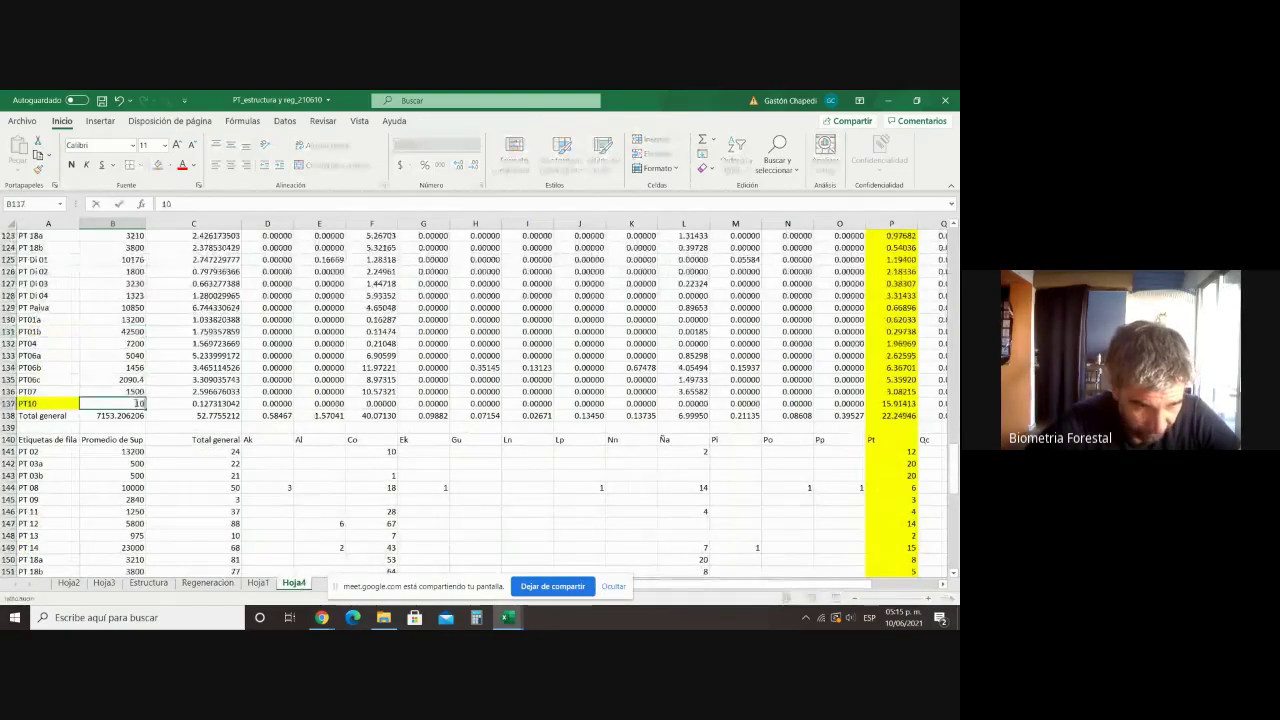
type("00")
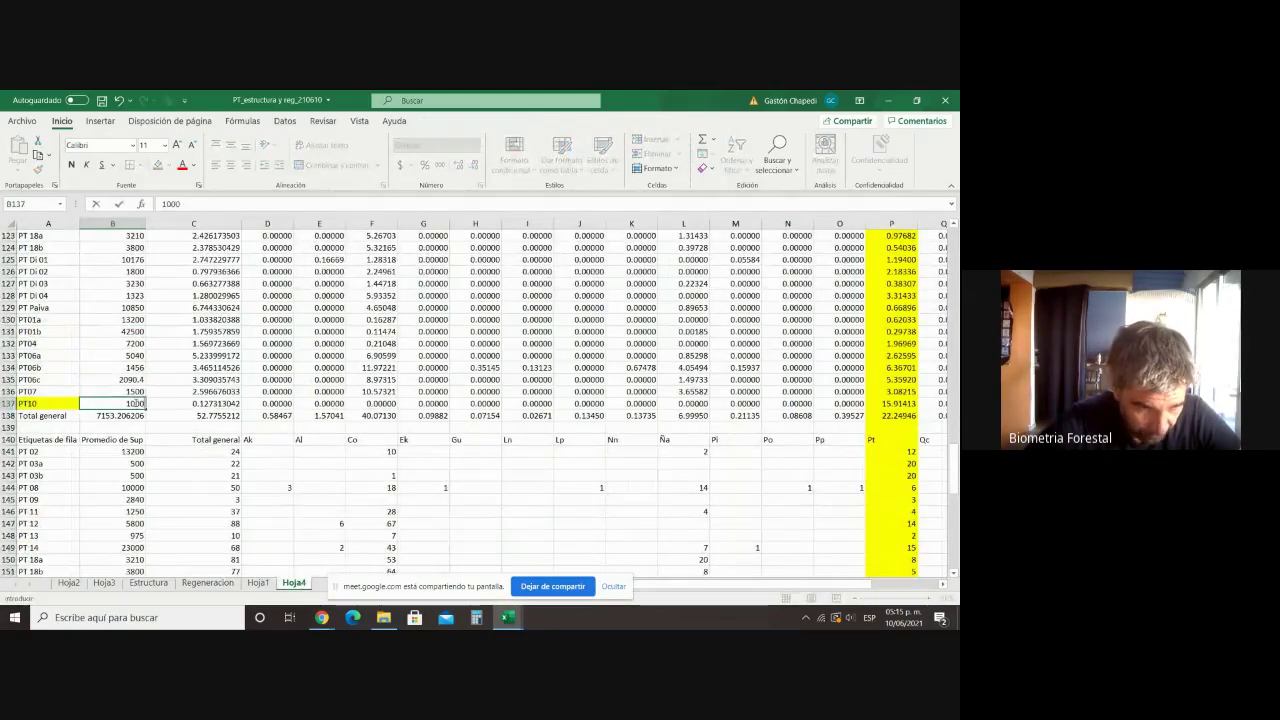
left_click(467, 470)
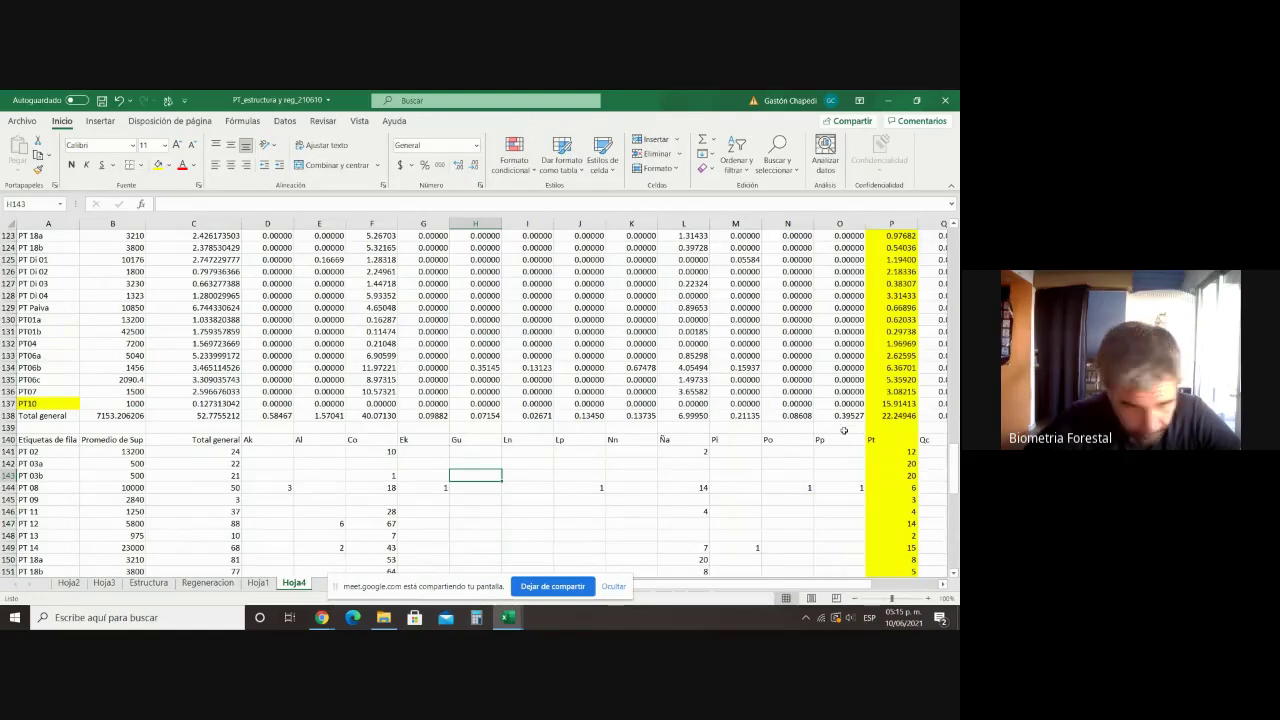
Step: Fill the Pt formula from P136 down into PT10's cell P137 and check the Total general formula in P138
left_click(906, 403)
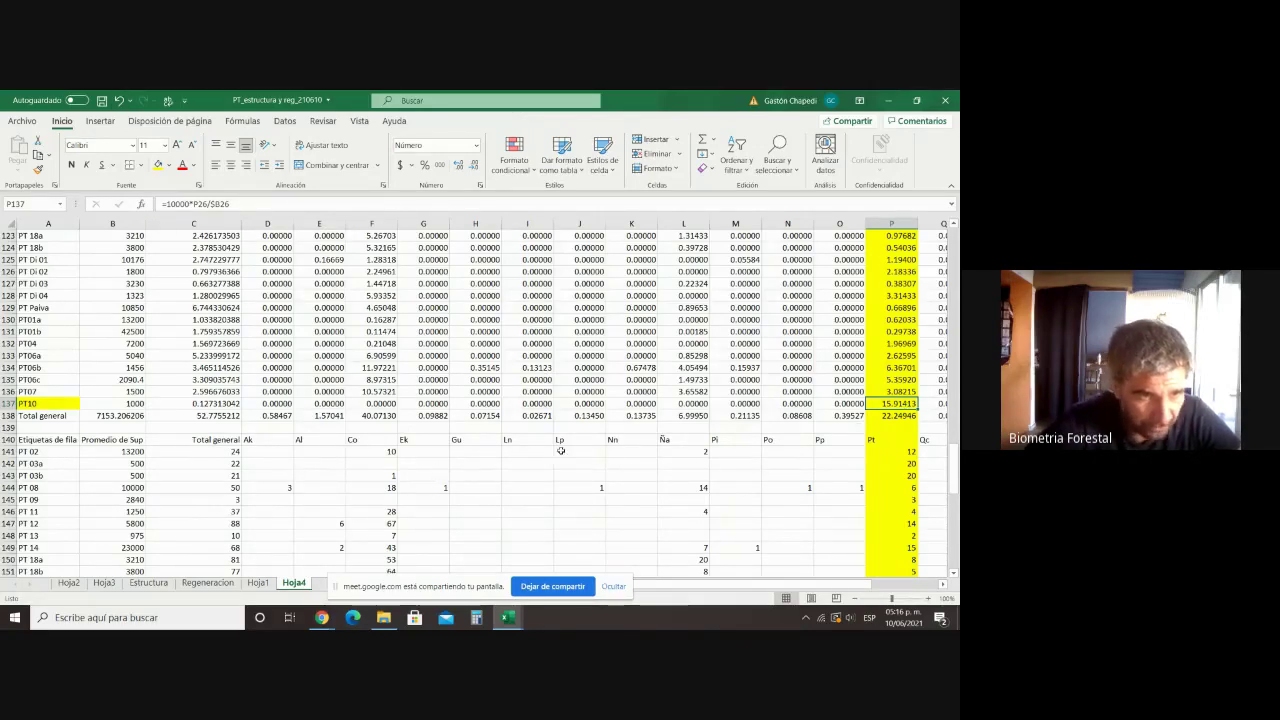
left_click(896, 392)
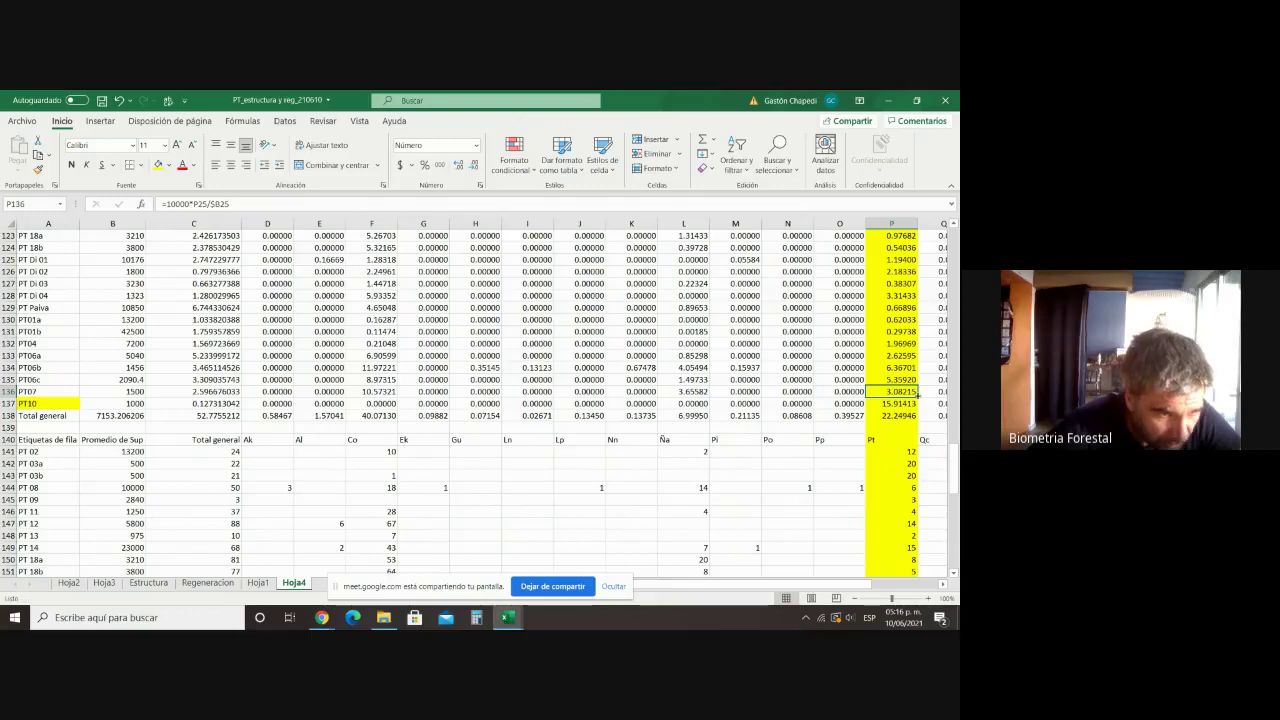
left_click_drag(917, 394, 919, 404)
left_click(890, 416)
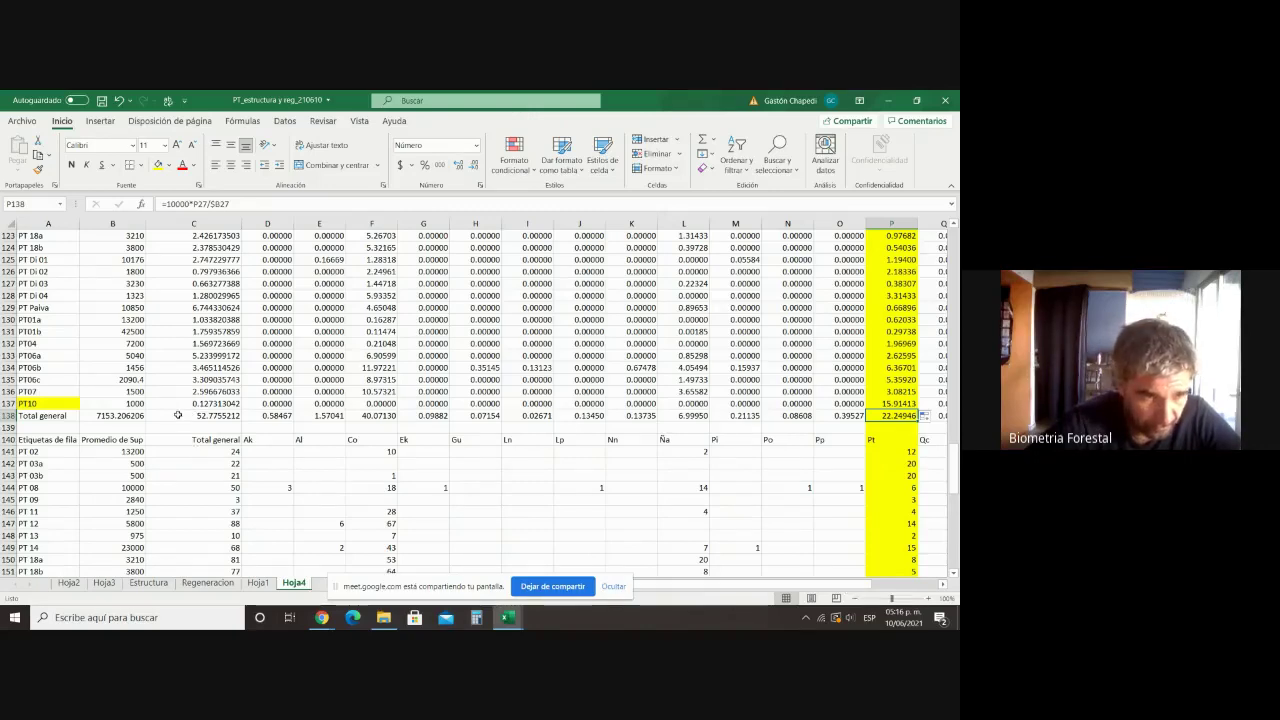
left_click(141, 404)
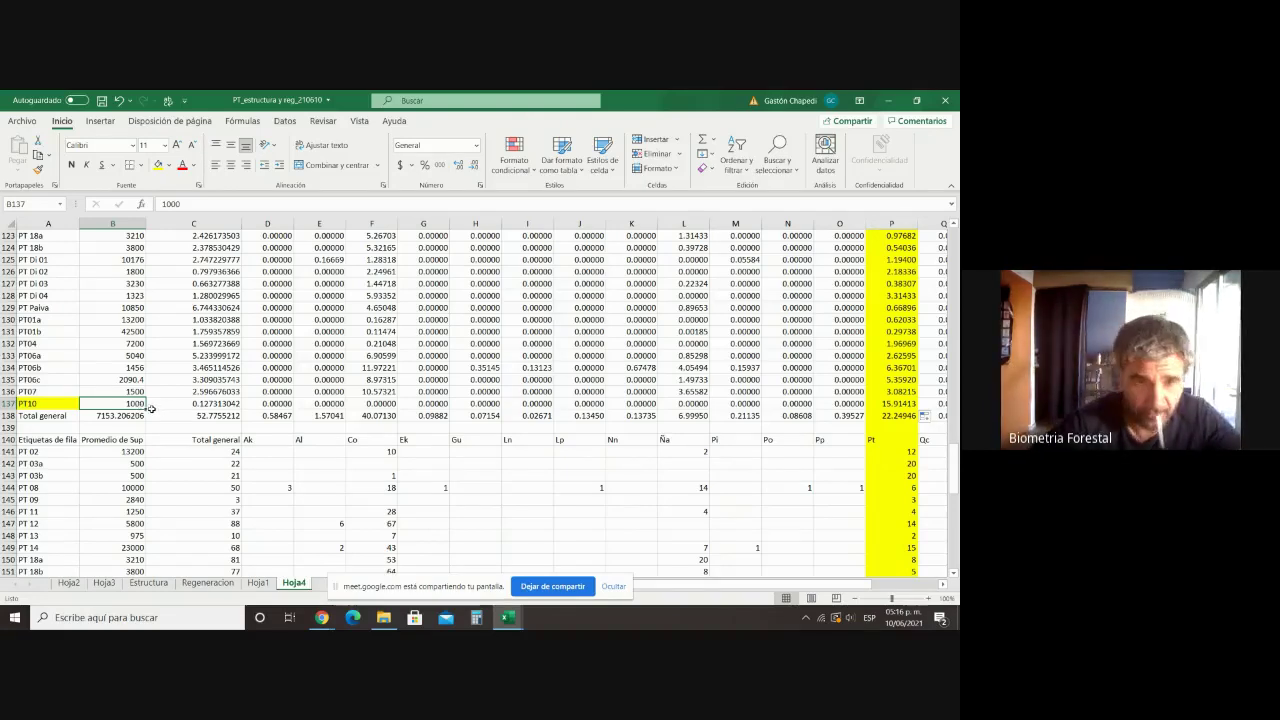
Step: Enter 1000 as PT10's Promedio de Sup in B109 of the table starting at row 85
scroll(150, 408, "up", 3)
scroll(150, 408, "up", 8)
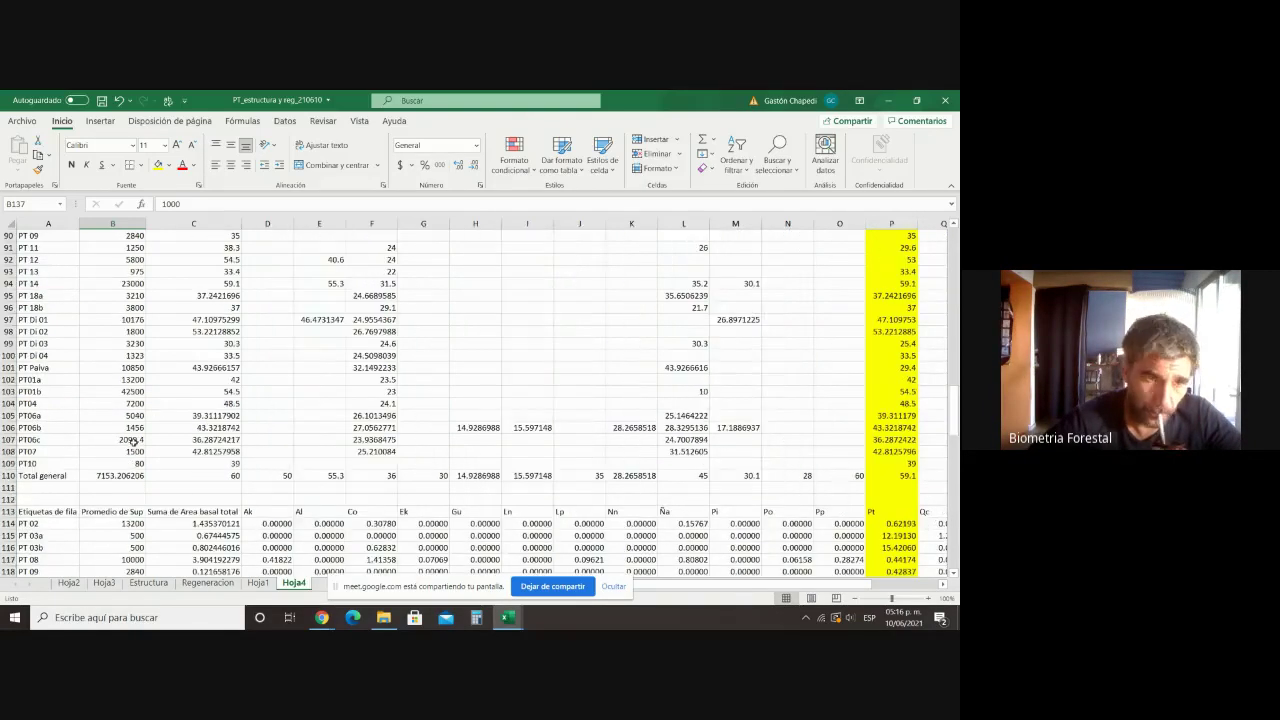
scroll(133, 463, "up", 2)
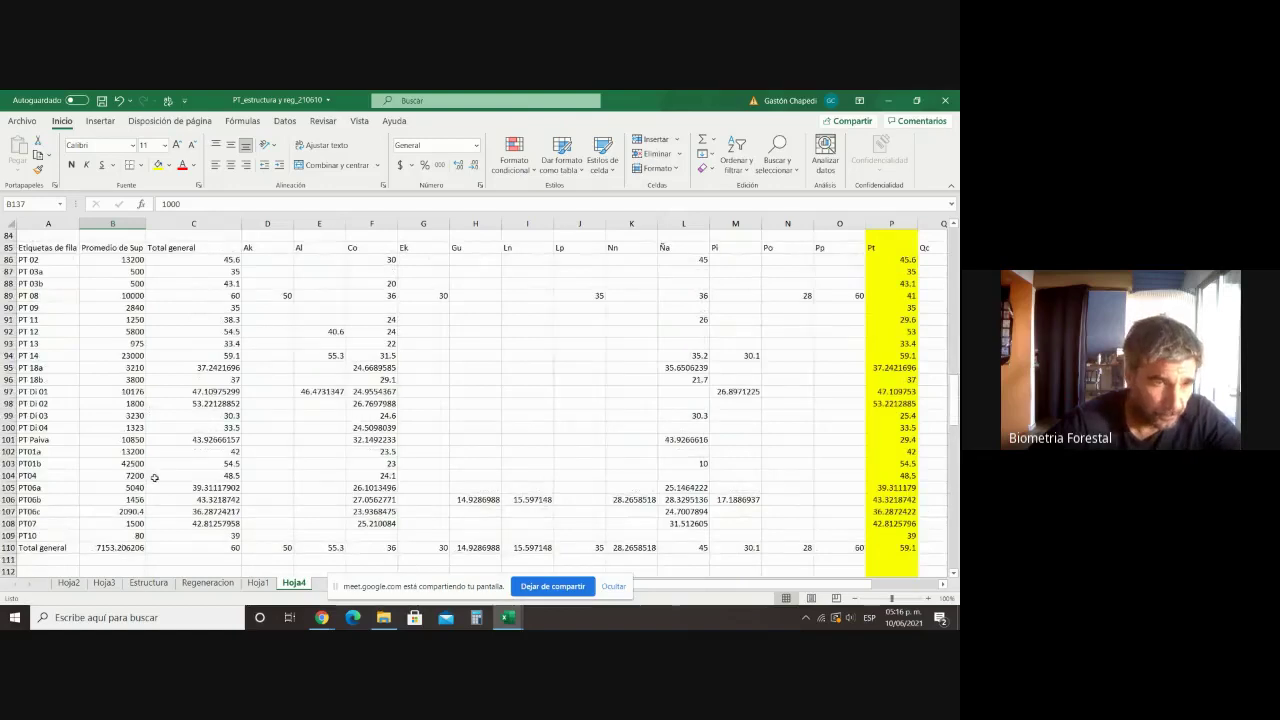
left_click(139, 535)
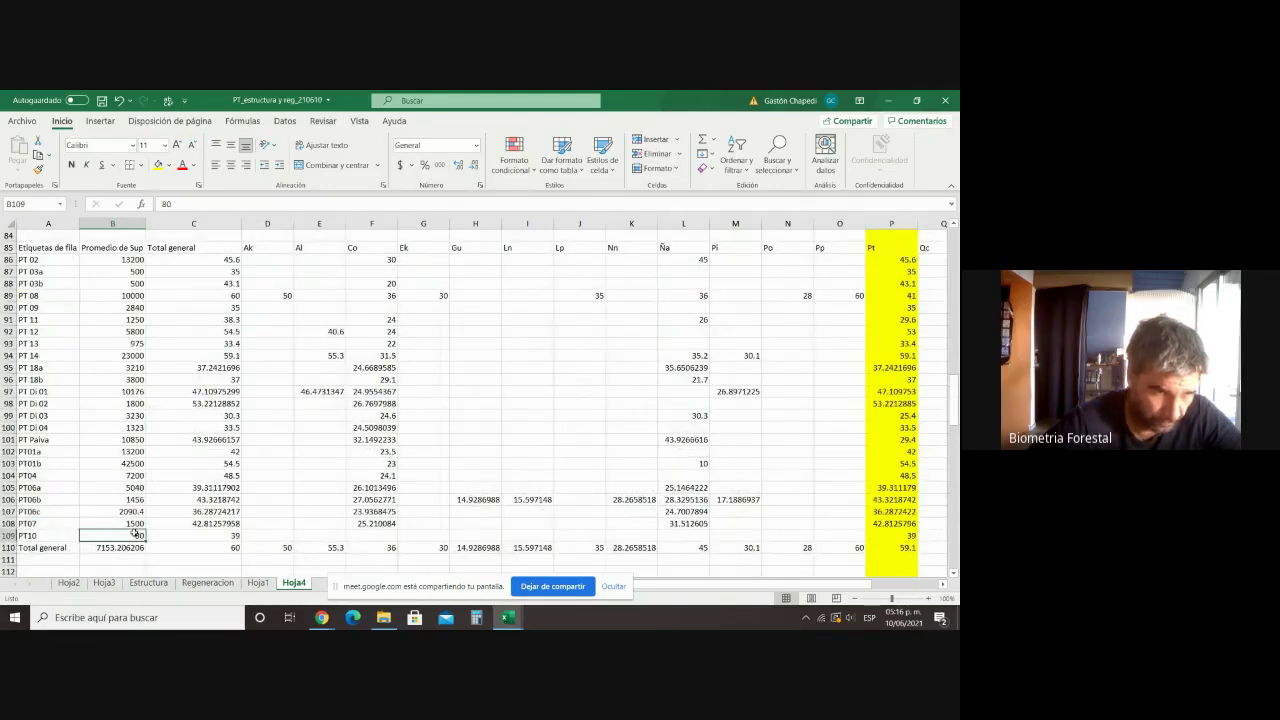
type("1000")
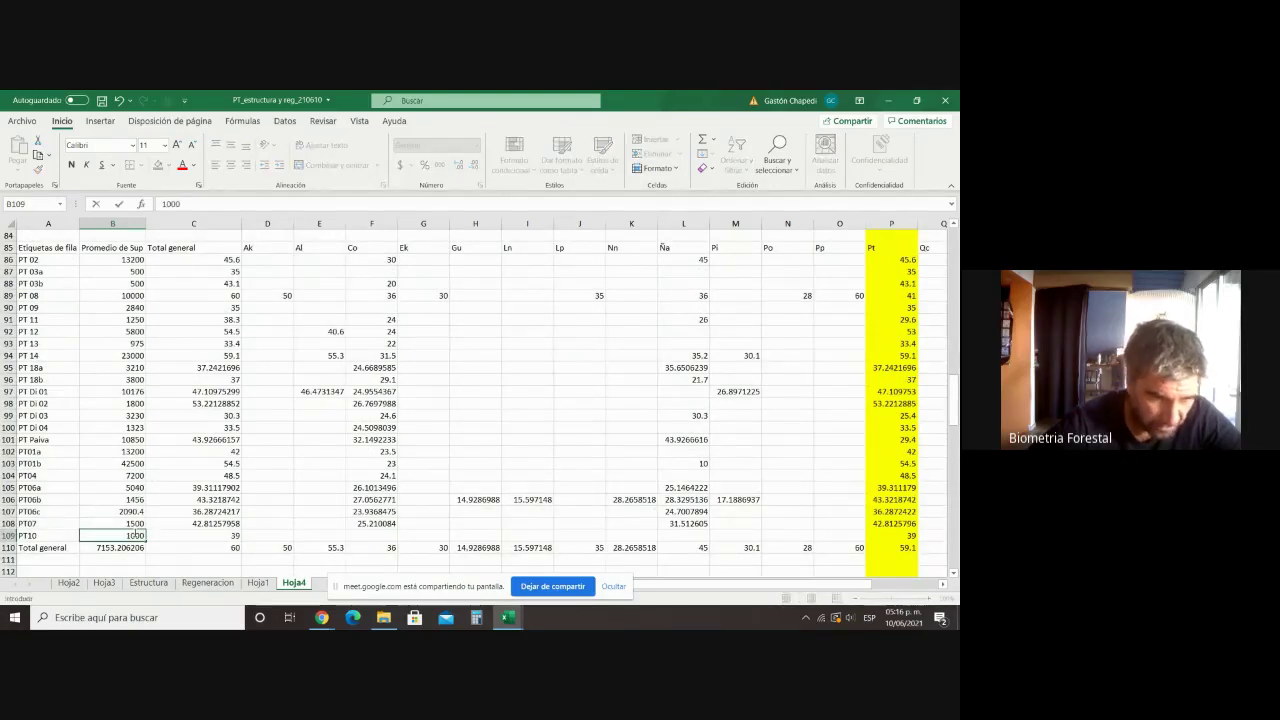
Step: Set PT10's Promedio de Sup in B26 of the first basal area table to 1000
scroll(142, 513, "up", 3)
scroll(142, 513, "up", 1)
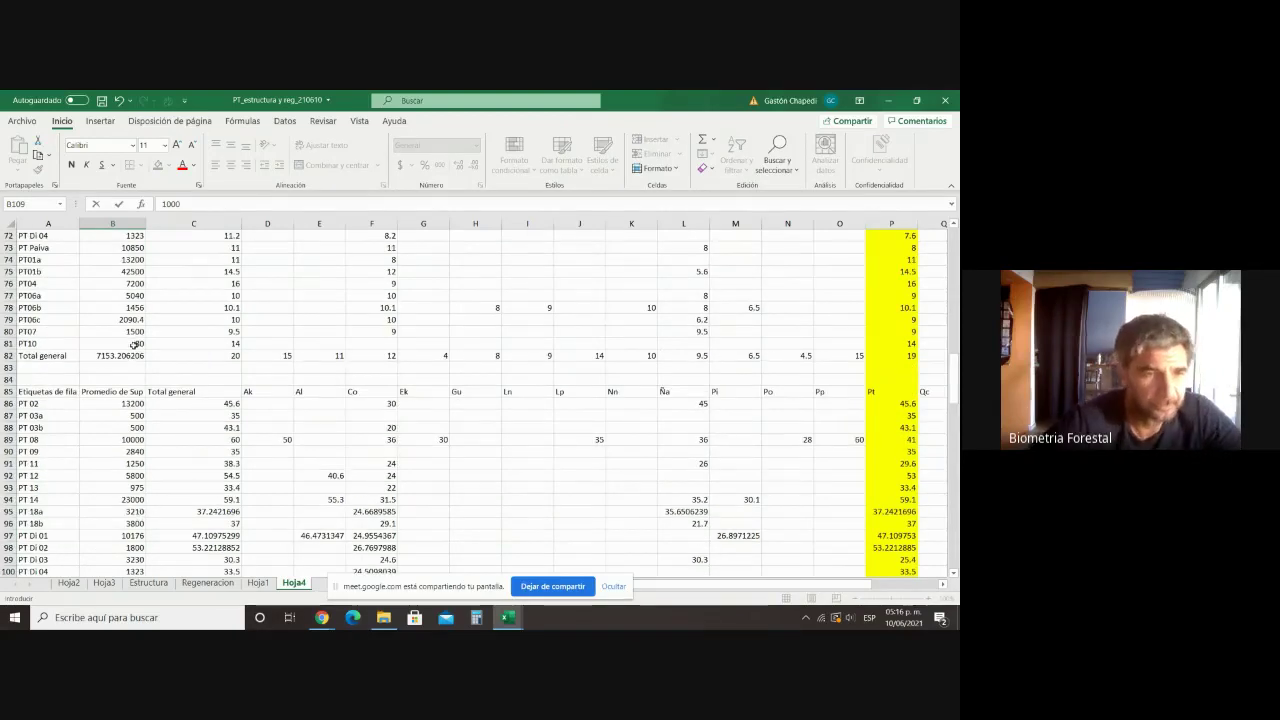
scroll(135, 343, "up", 20)
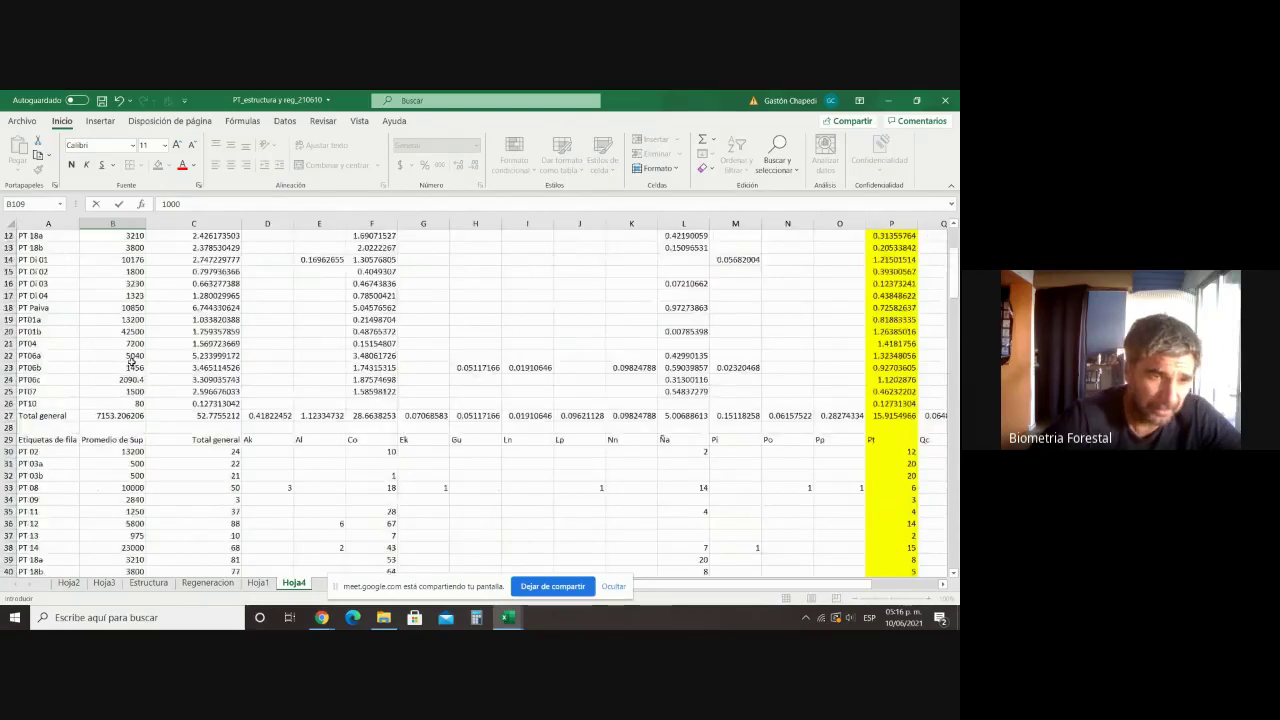
left_click(132, 402)
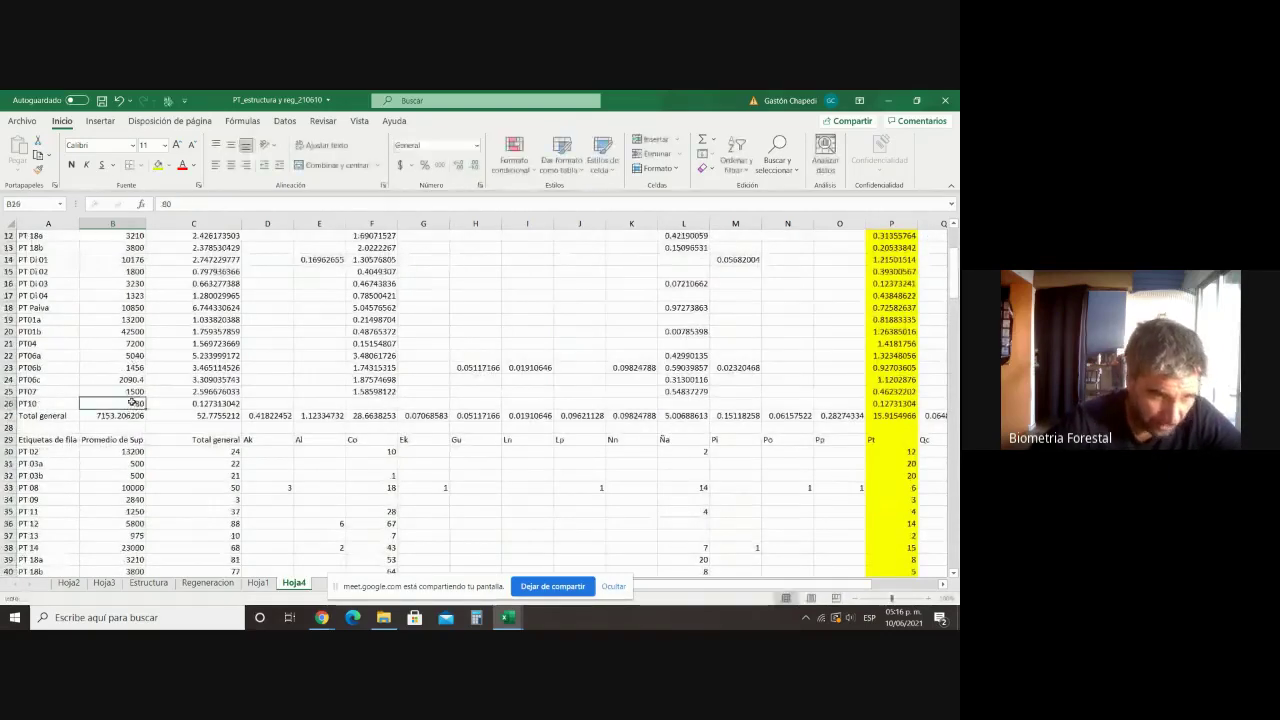
type("1000")
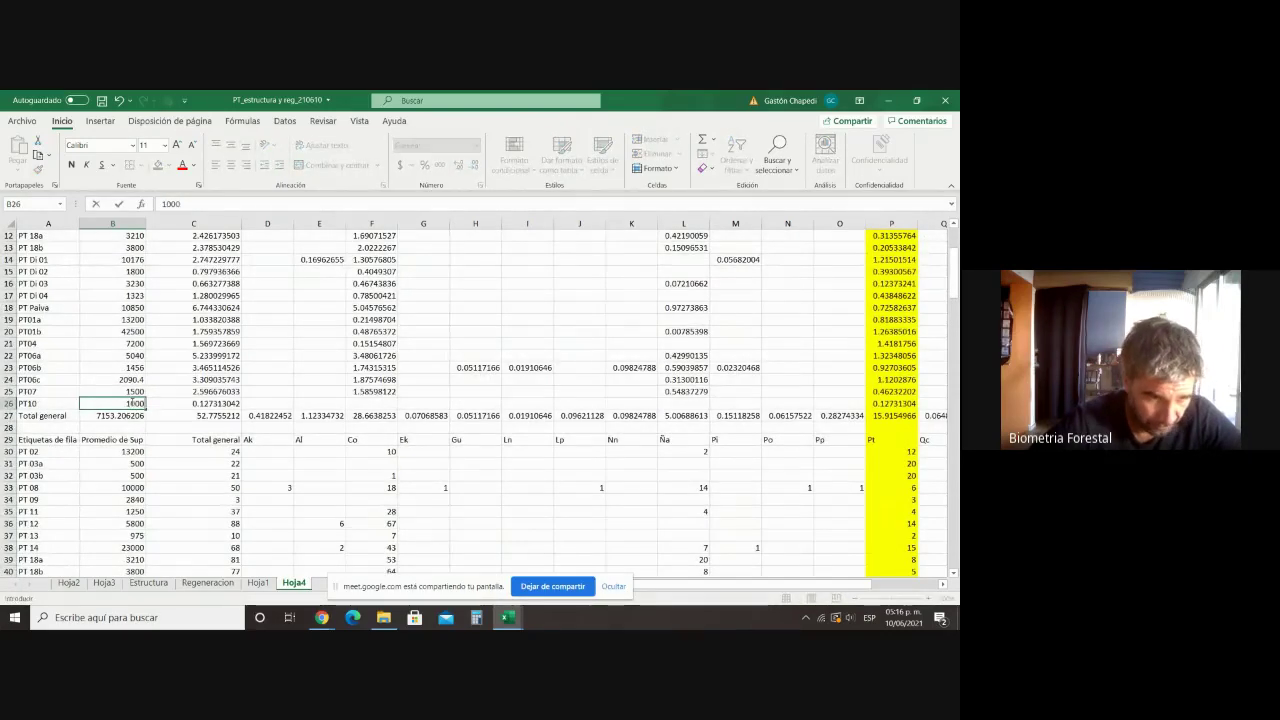
key("Return")
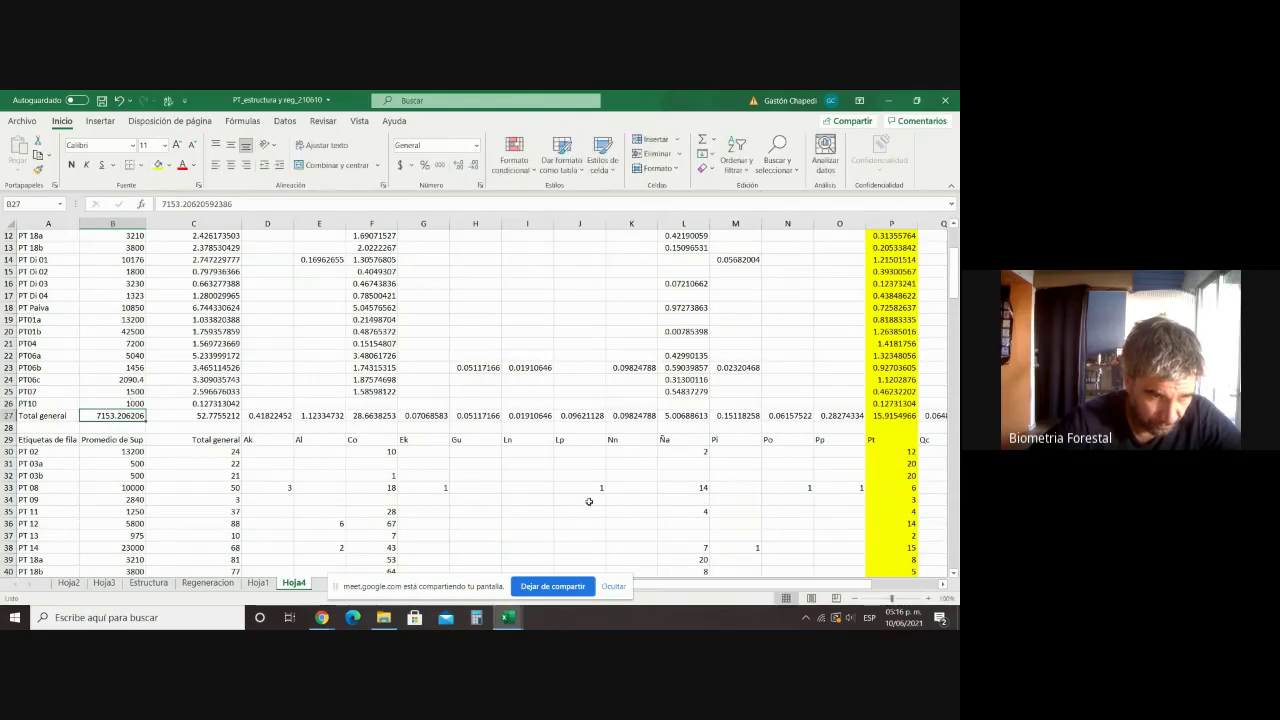
Step: Review the remaining plot-by-species tables in Hoja4 down to the last Total general row
scroll(712, 470, "down", 18)
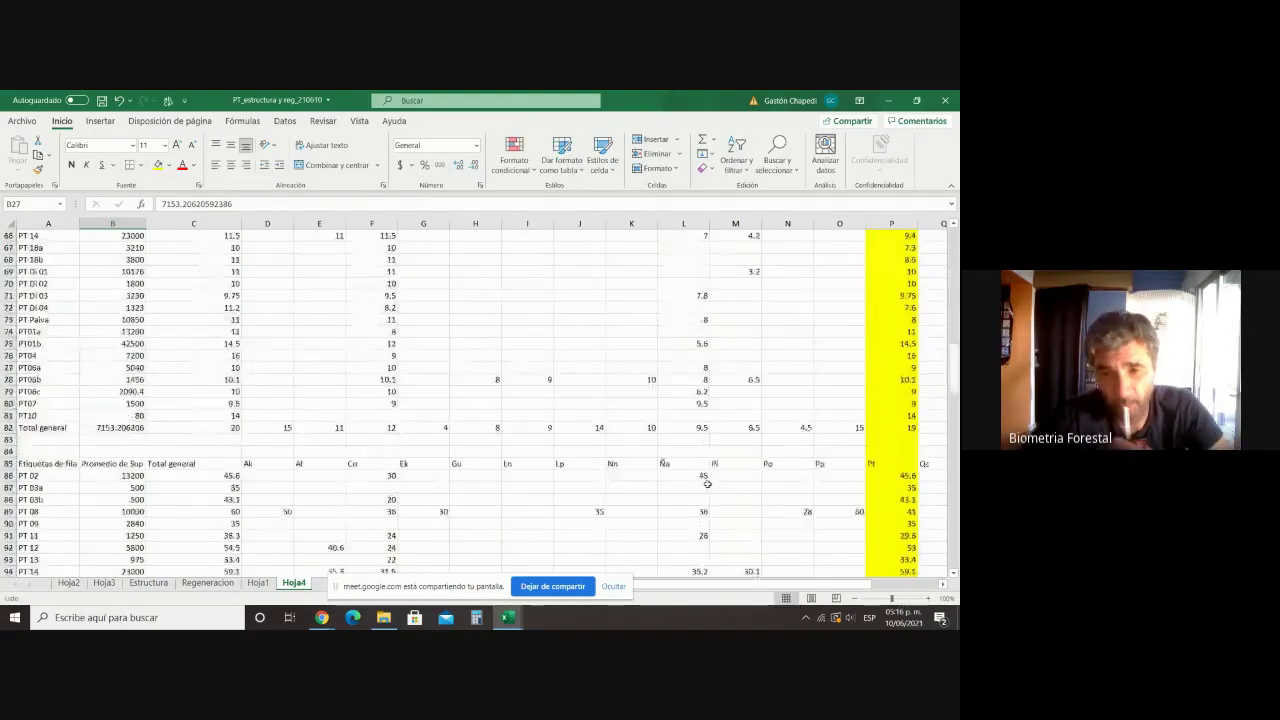
scroll(707, 484, "down", 20)
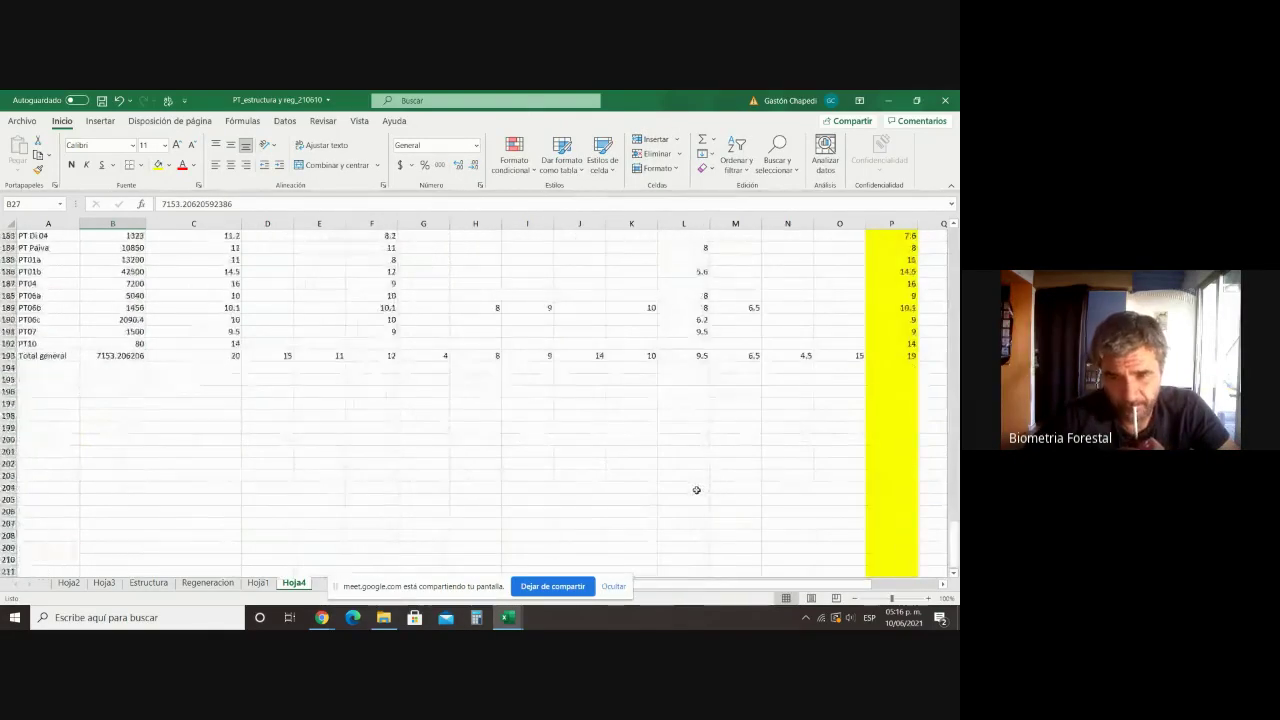
scroll(698, 487, "up", 2)
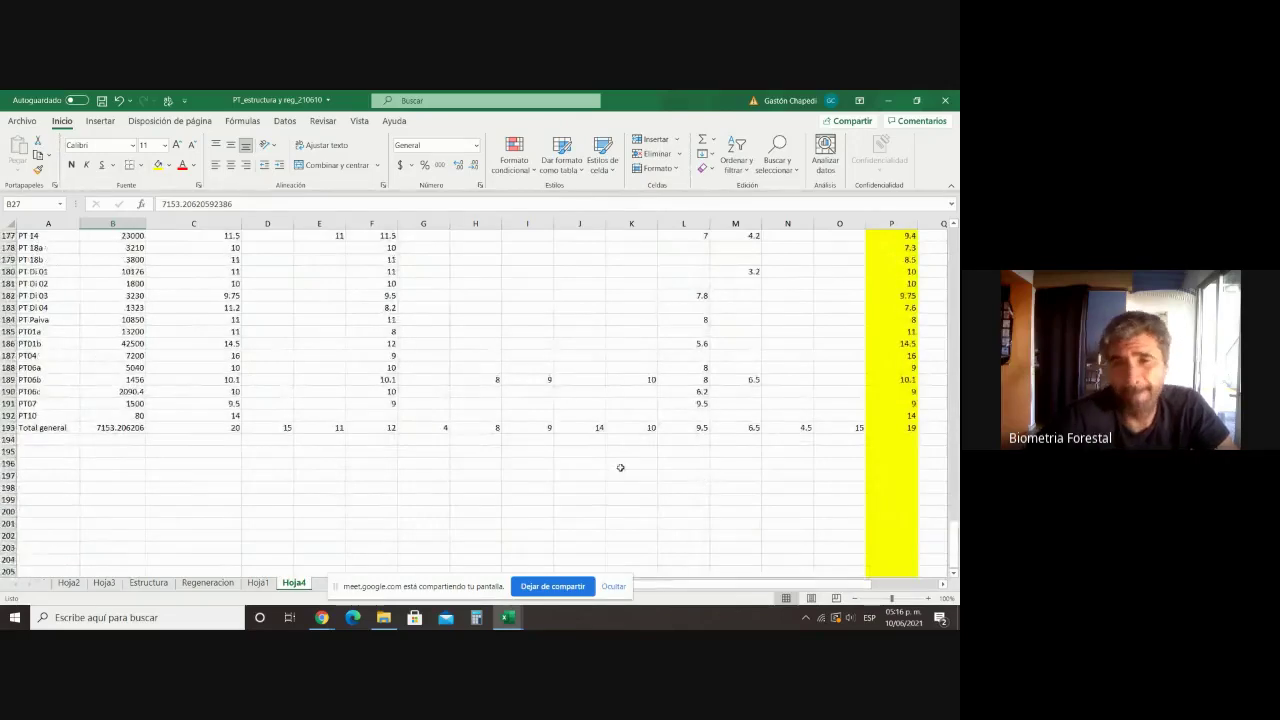
scroll(620, 467, "up", 5)
scroll(620, 468, "down", 2)
scroll(620, 468, "up", 2)
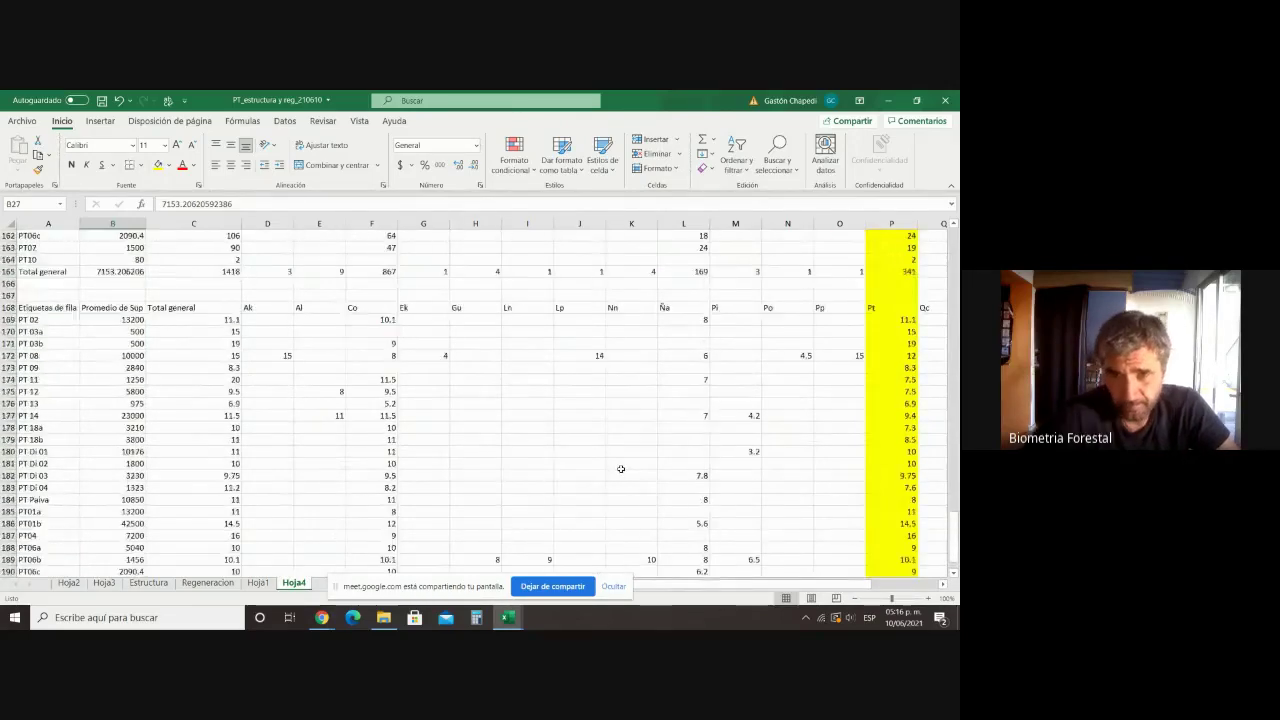
scroll(620, 468, "down", 2)
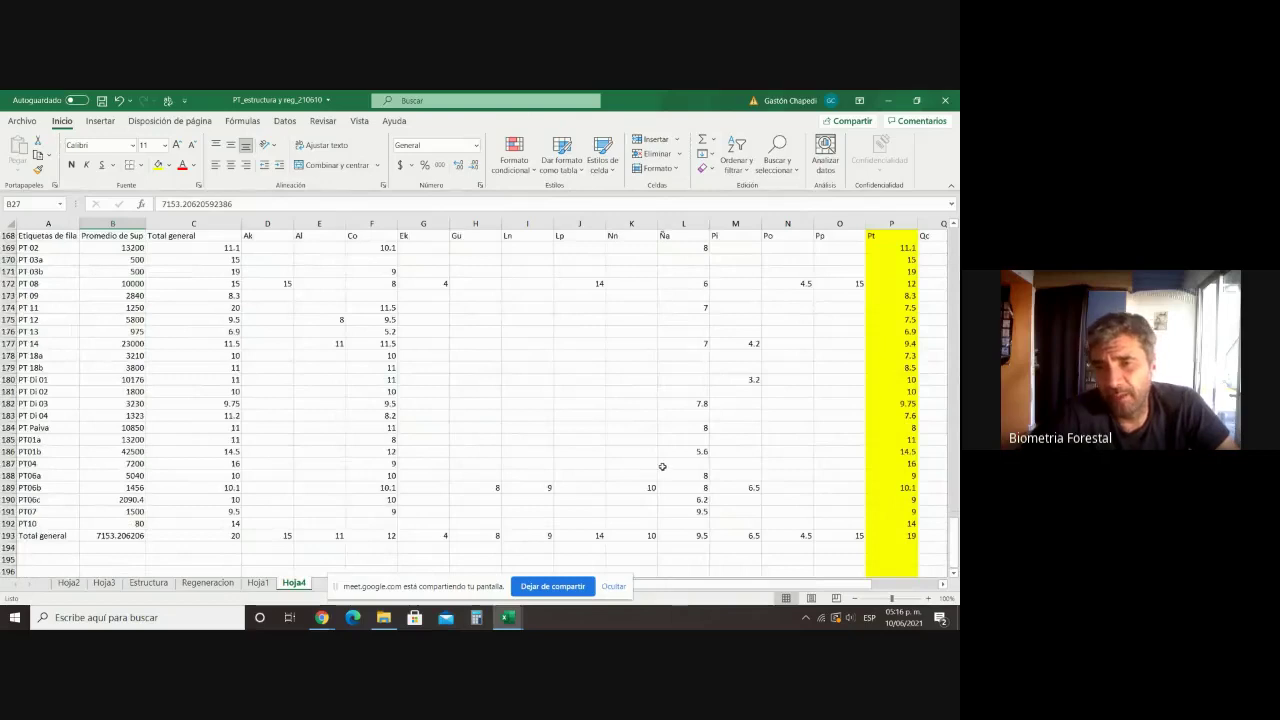
scroll(662, 467, "up", 5)
scroll(662, 467, "down", 3)
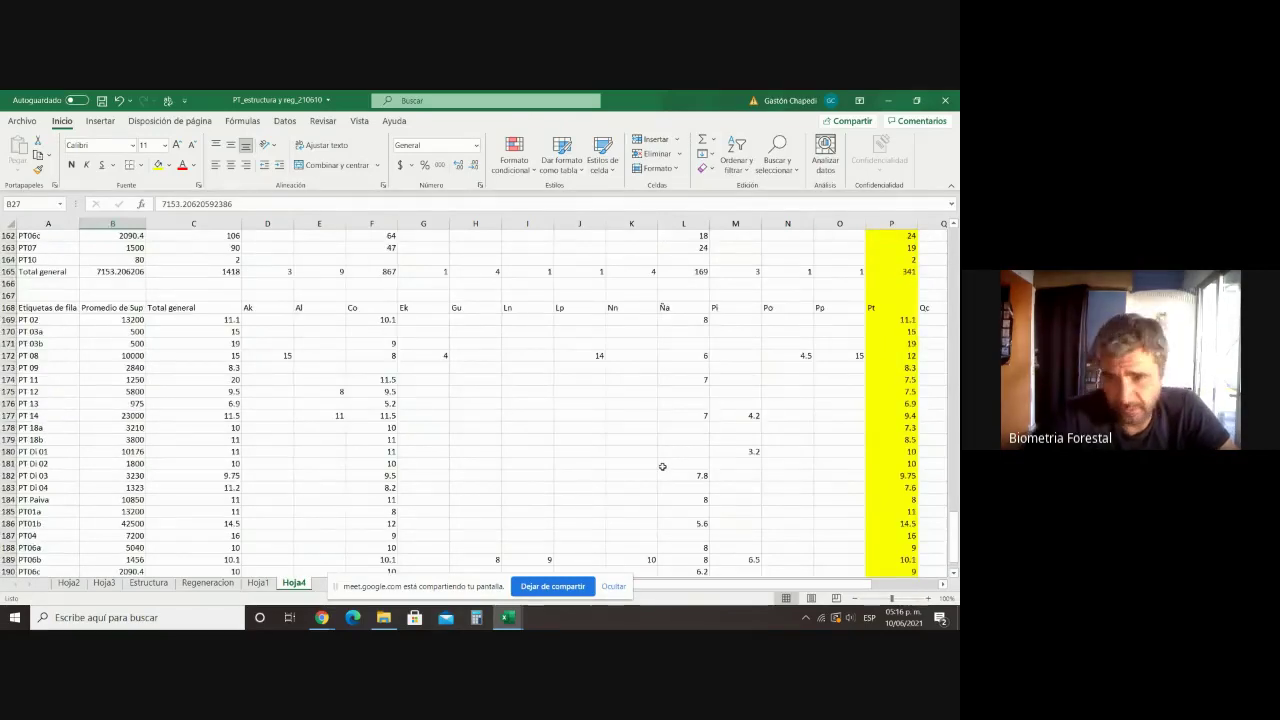
scroll(757, 485, "down", 2)
scroll(820, 495, "up", 10)
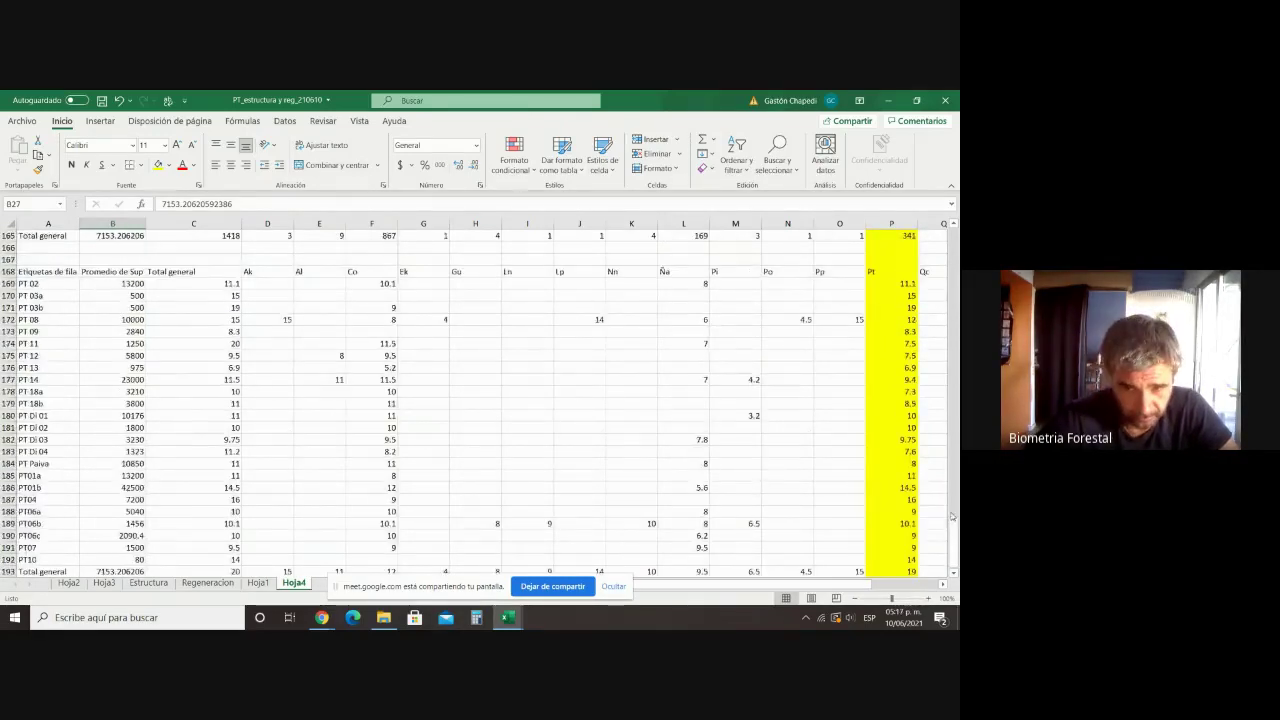
Step: Check PT10's per-hectare basal area for Pt in P137 and compare it with the other plots in that column
scroll(895, 503, "up", 10)
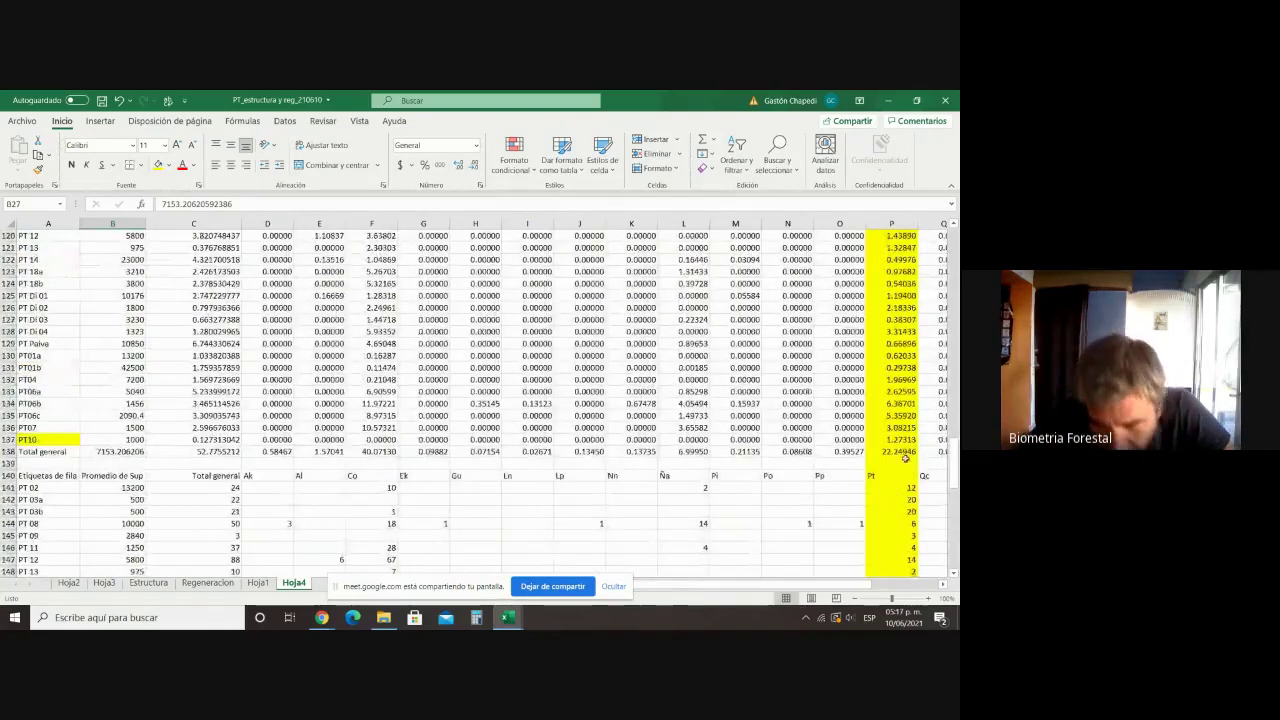
left_click(900, 440)
scroll(900, 440, "up", 1)
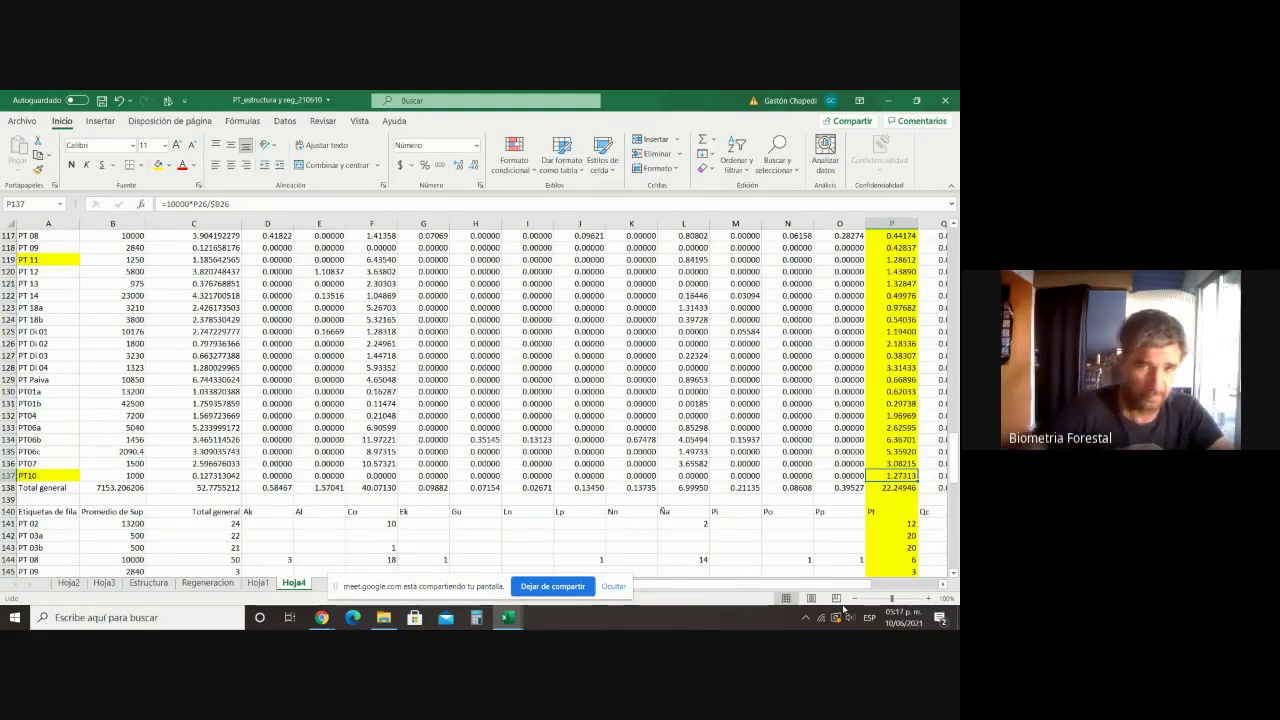
scroll(898, 458, "up", 2)
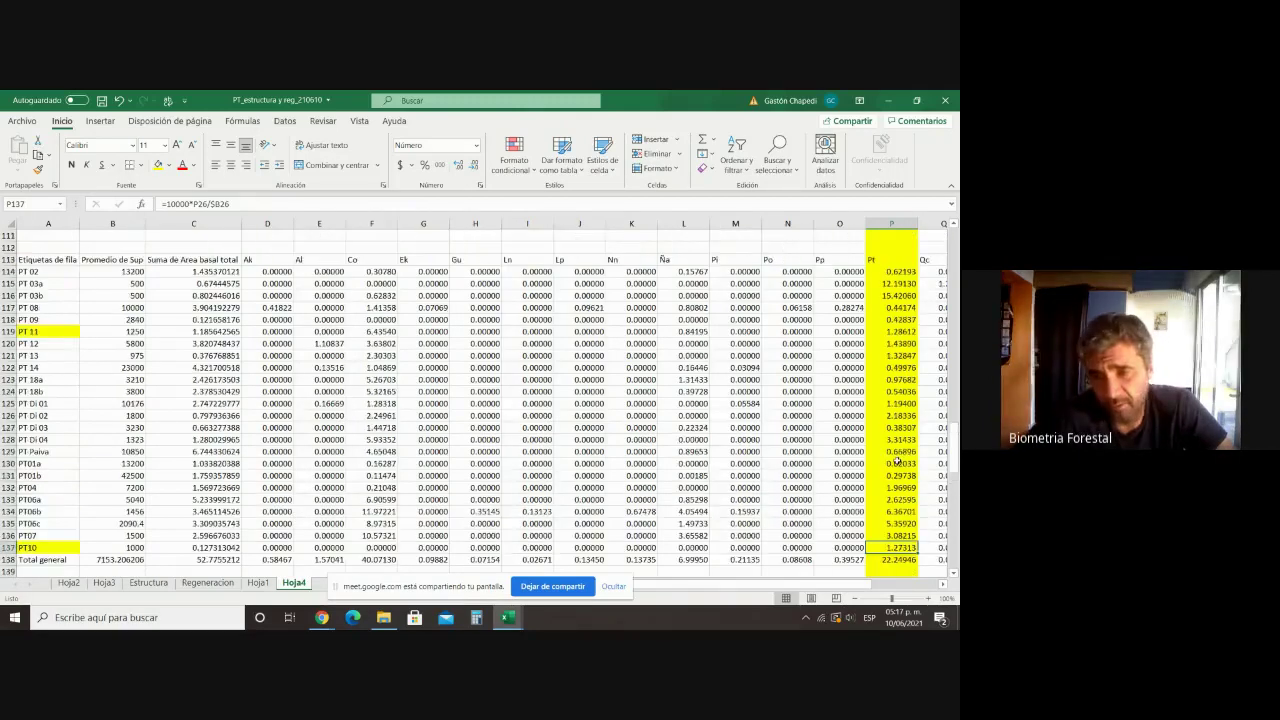
scroll(896, 460, "down", 2)
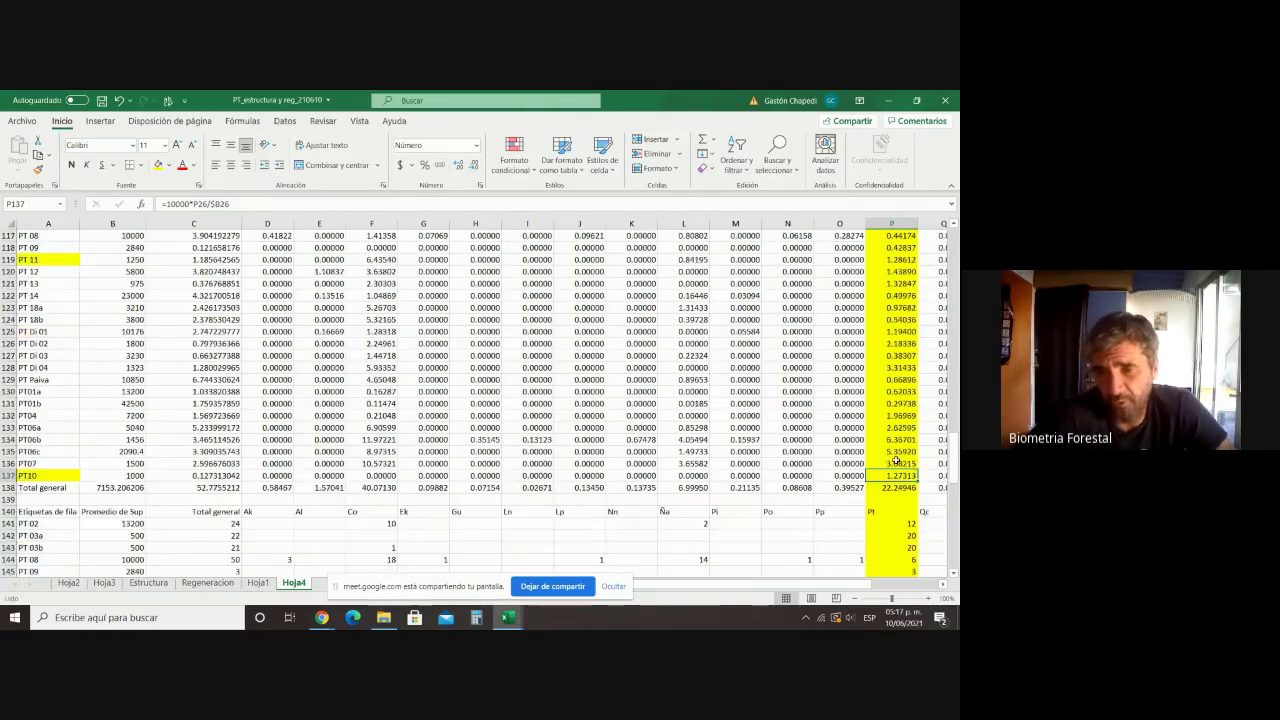
Step: Examine PT10's per-hectare cells from O137 back to C137, and compare its basal area total with the plots in C135 and C136
left_click(857, 476)
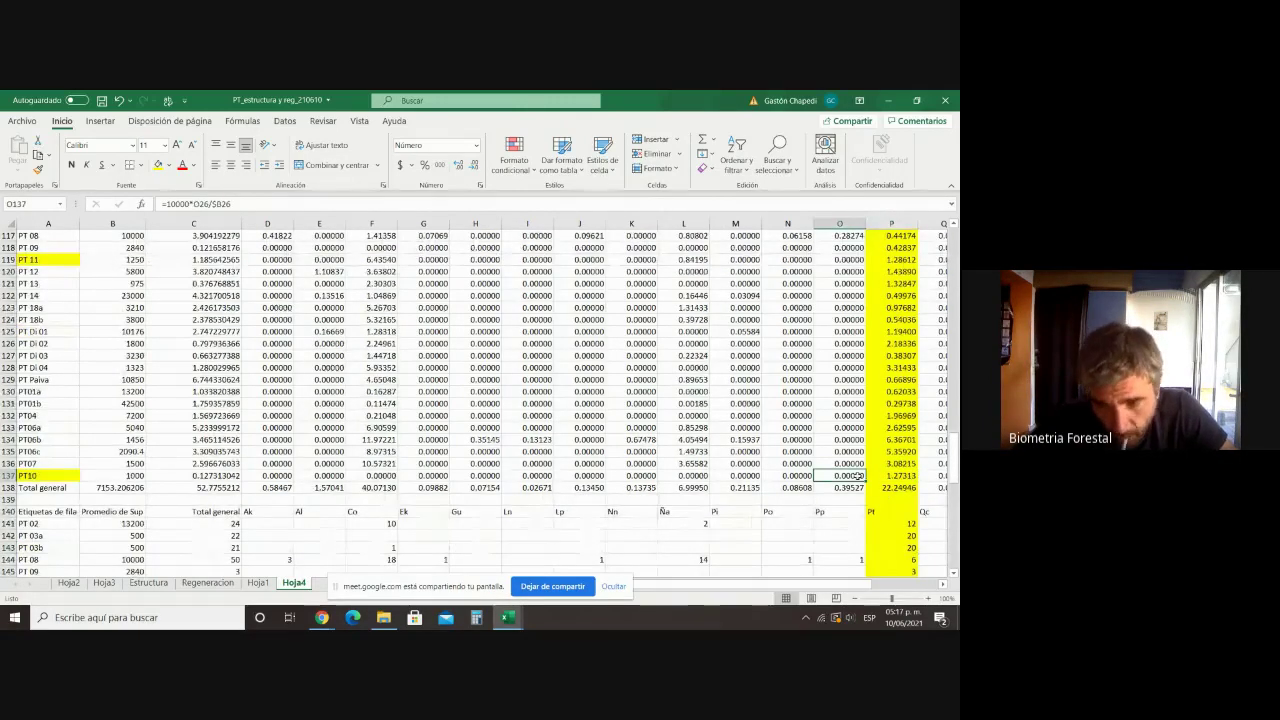
key("Left")
key("Left")
key("Left")
key("Left")
key("Left")
key("Left")
key("Left")
key("Left")
key("Left")
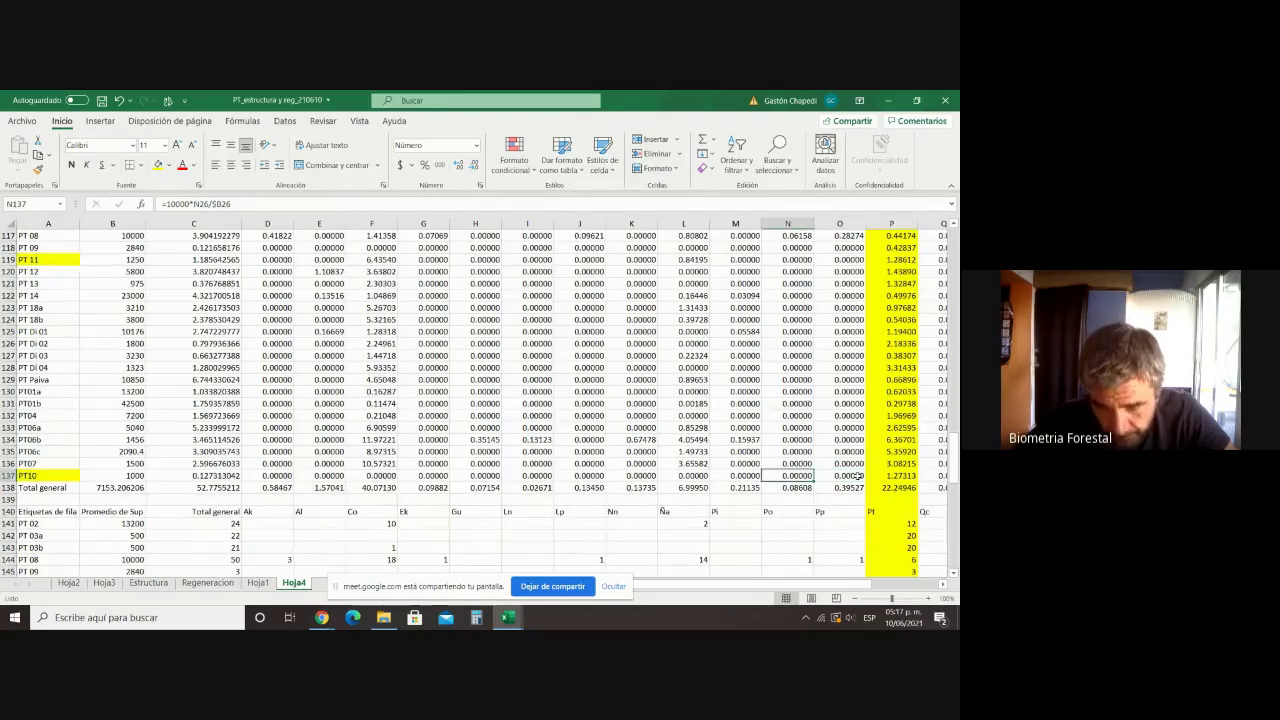
key("Left")
key("Left")
key("Left")
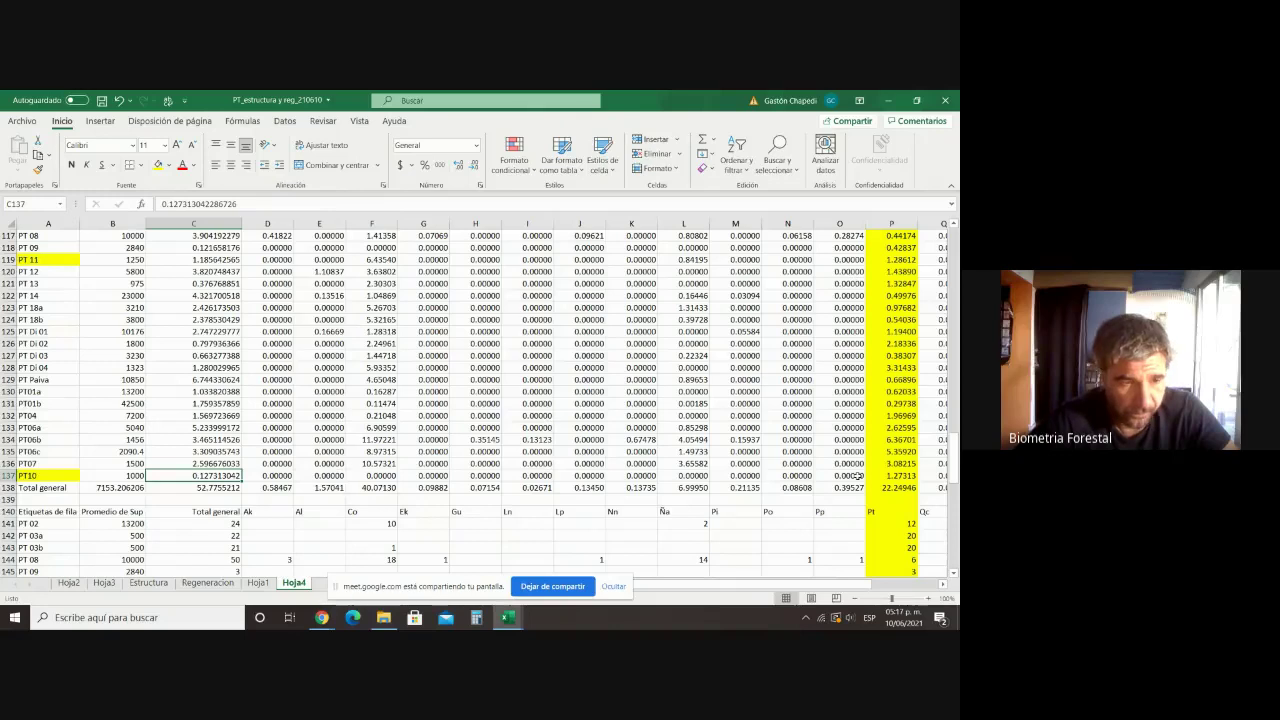
key("Up")
key("Up")
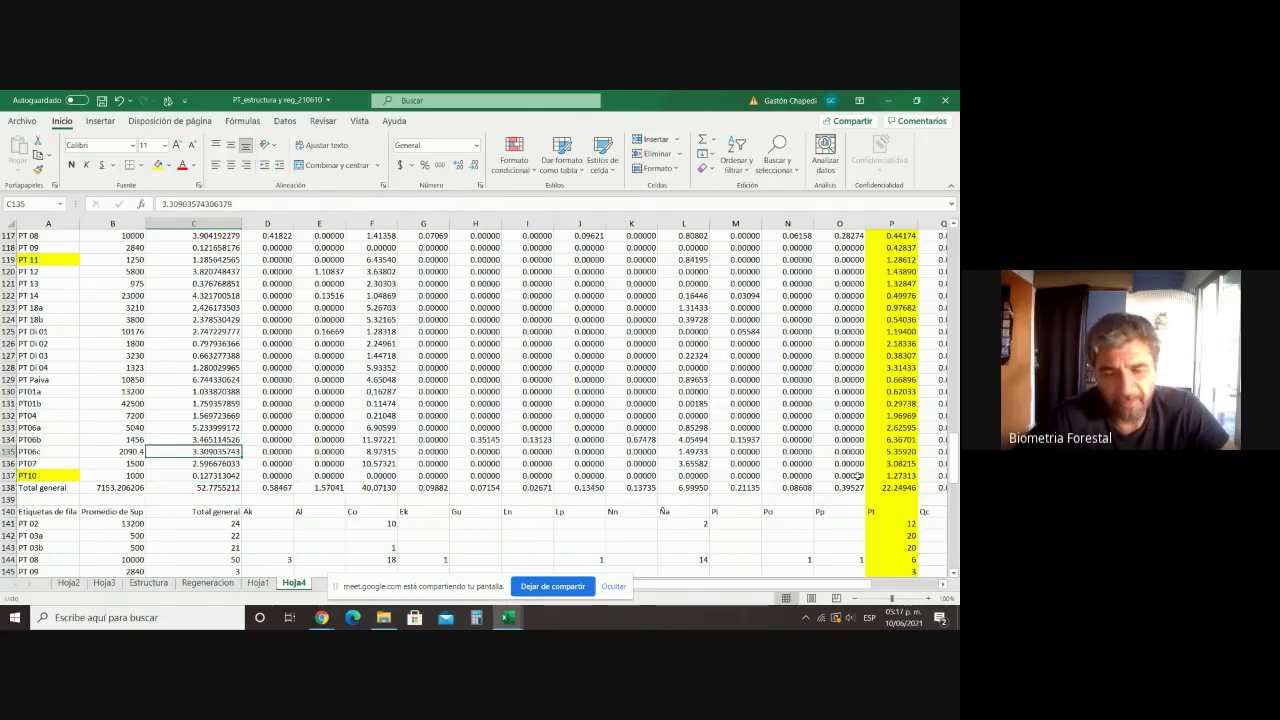
key("Down")
key("Down")
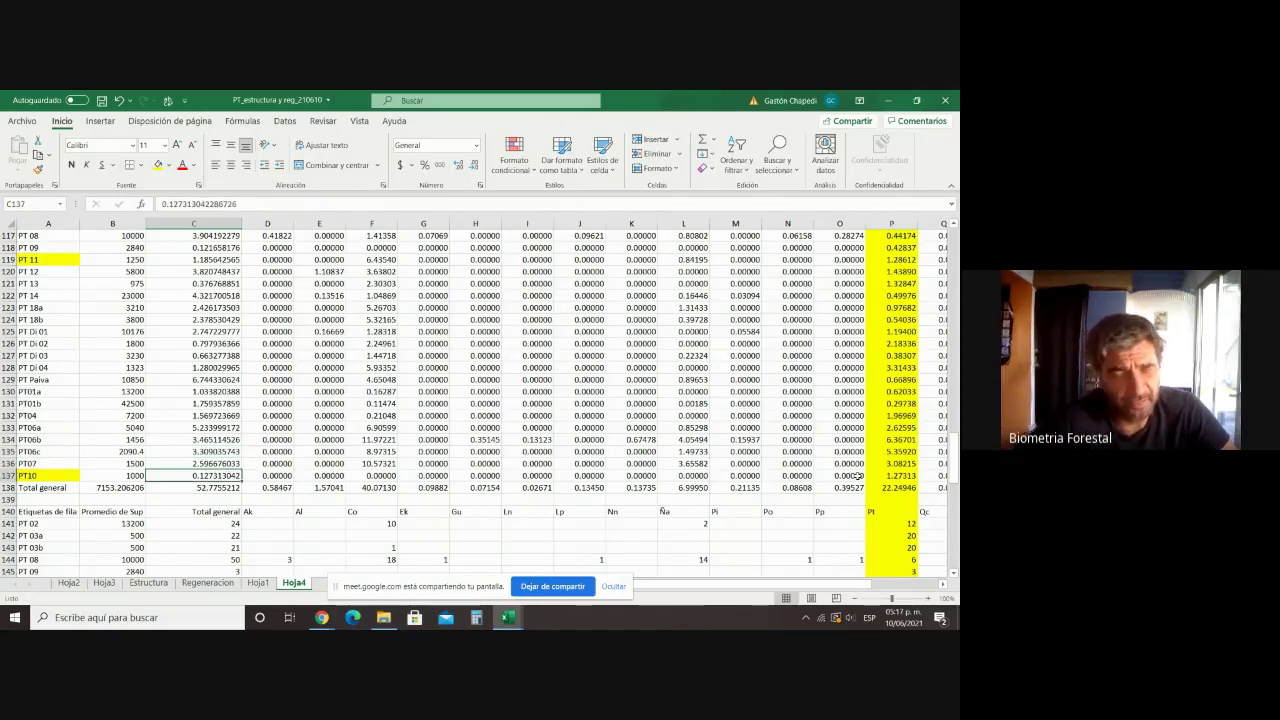
Step: Examine PT10's per-hectare basal area by species along row 137, from C137 out to S137 and back to the Pt value in P137
key("Right")
key("Right")
key("Right")
key("Right")
key("Right")
key("Right")
key("Right")
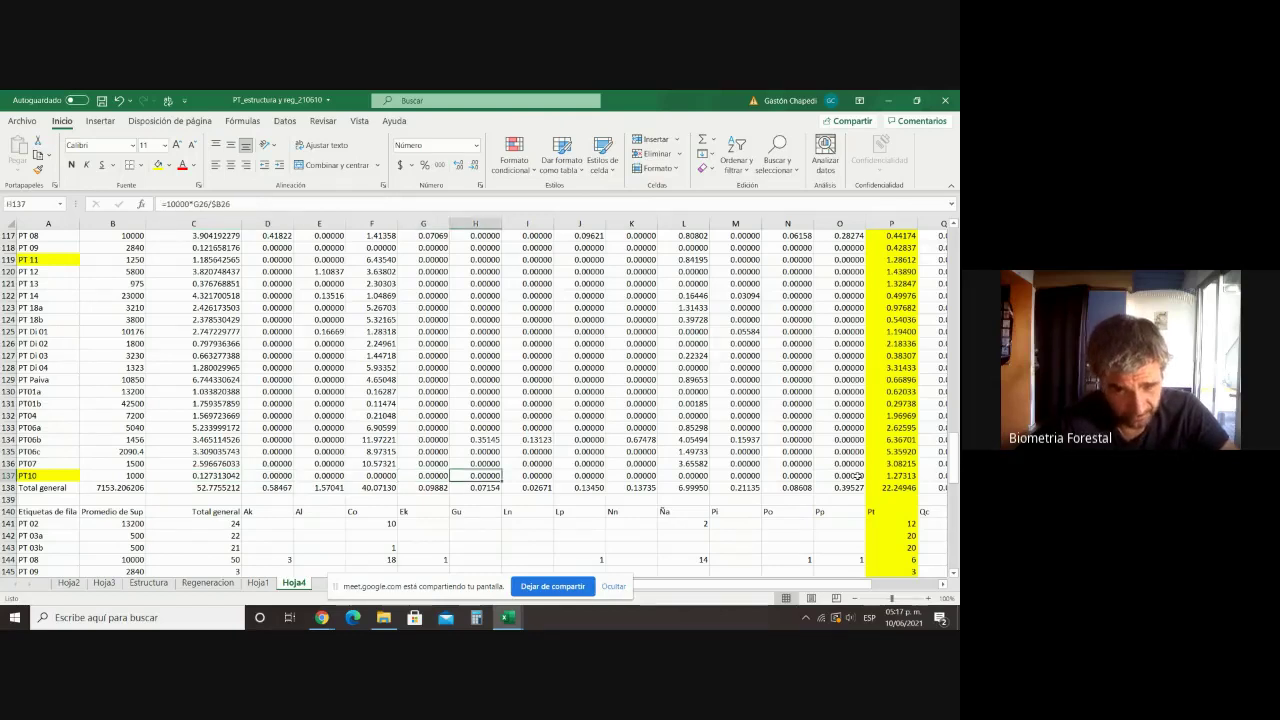
key("Right")
key("Right")
key("Right")
key("Right")
key("Right")
key("Right")
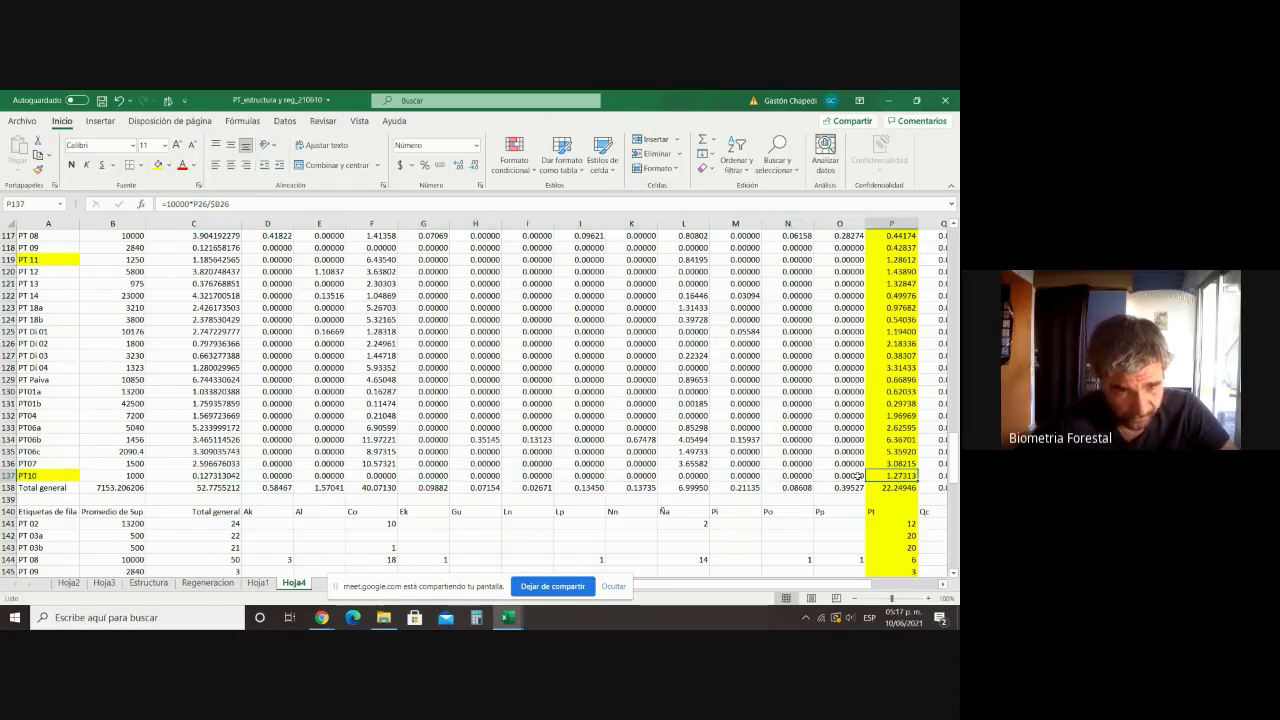
key("Right")
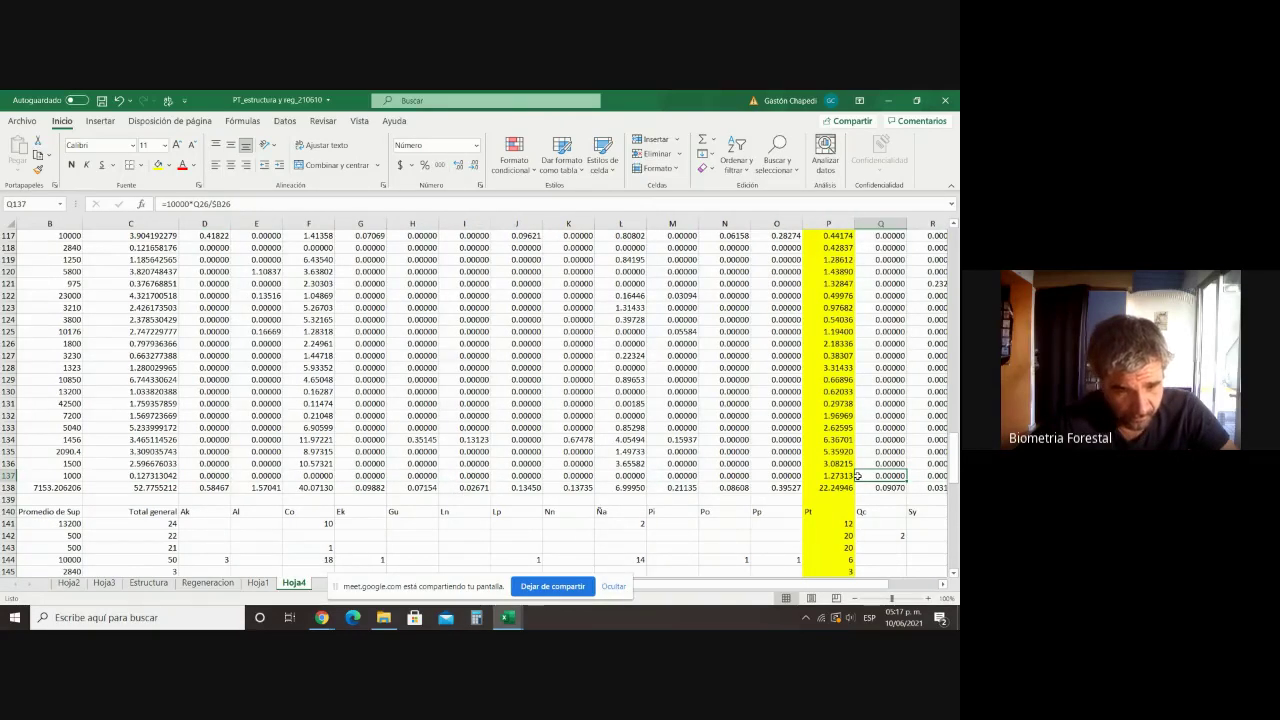
key("Right")
key("Right")
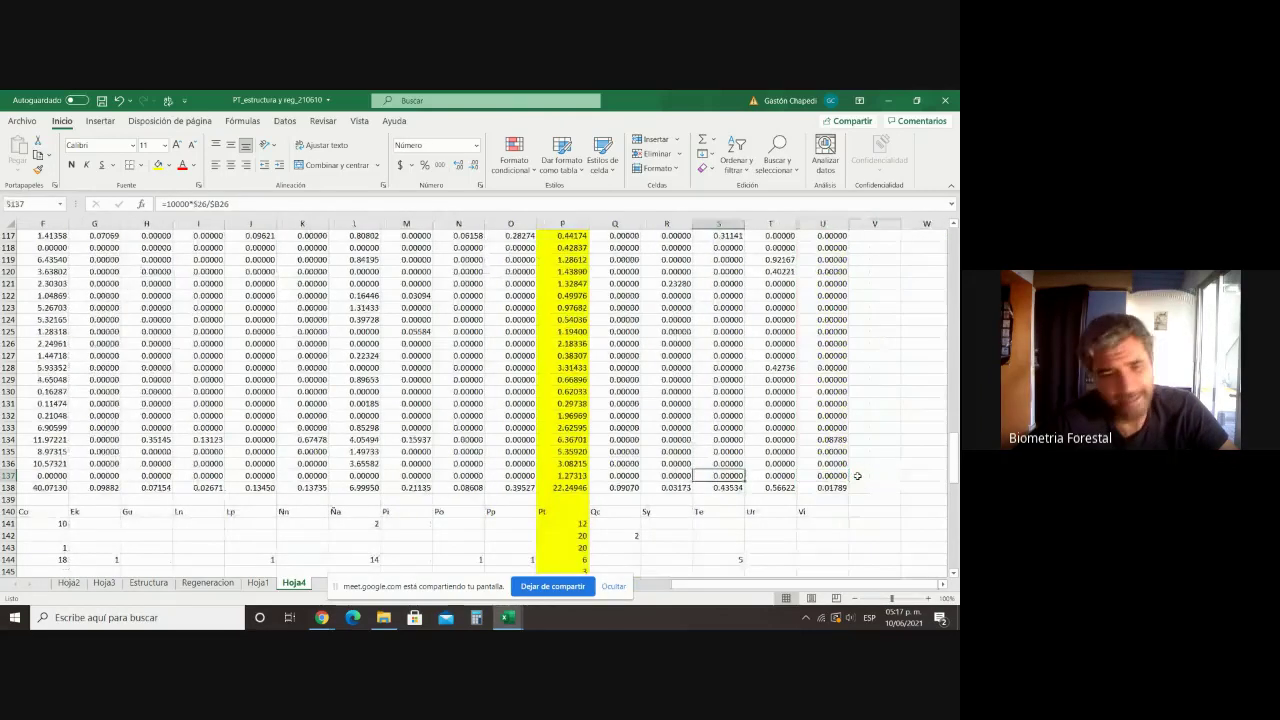
key("Left")
key("Left")
key("Left")
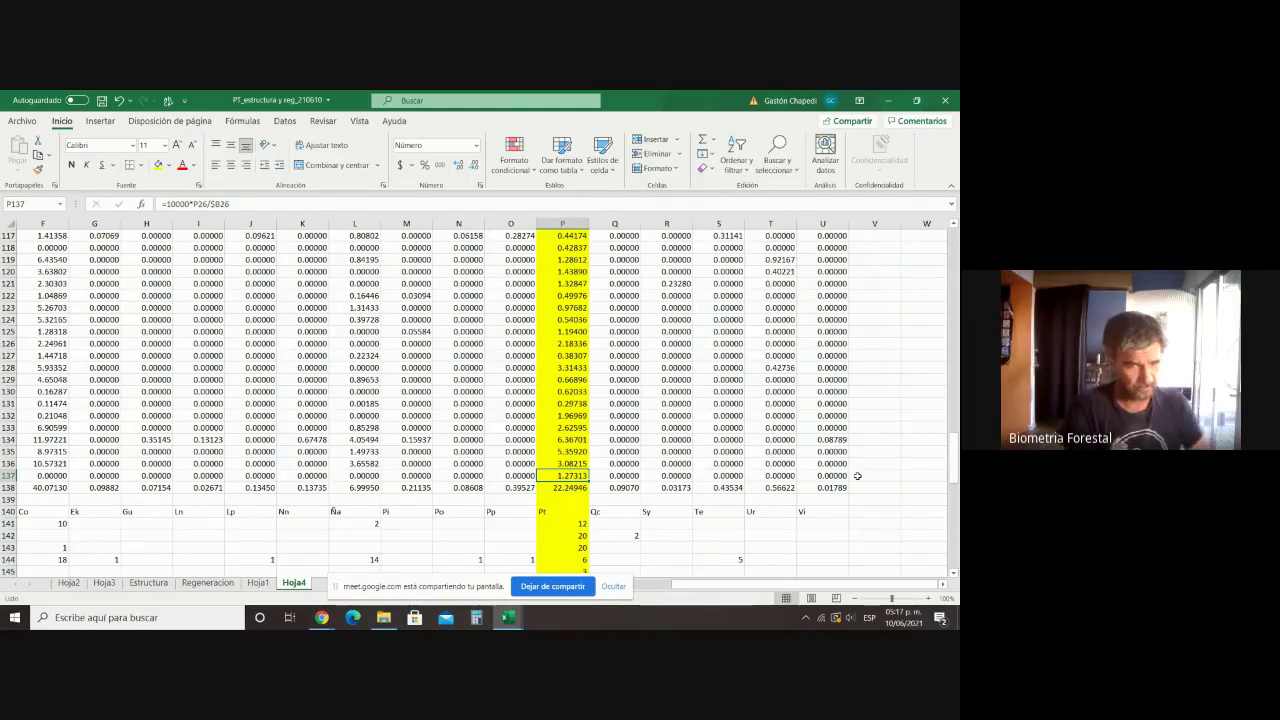
Step: Trace row 137 from P137 back to the PT10 label in A137, and return to the plot's Pt value
key("Left")
key("Left")
key("Left")
key("Left")
key("Left")
key("Left")
key("Left")
key("Left")
key("Left")
key("Left")
key("Left")
key("Left")
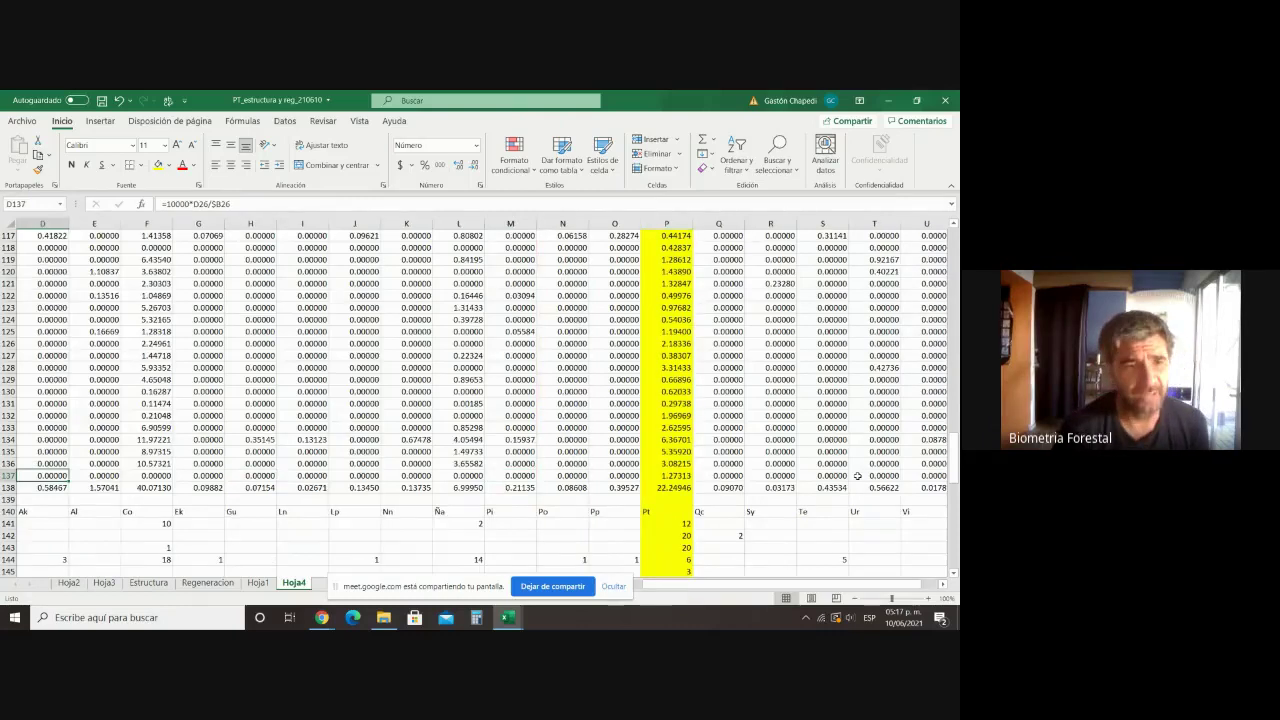
key("Left")
key("Left")
key("Left")
key("Right")
key("Right")
key("Right")
key("Right")
key("Right")
key("Right")
key("Right")
key("Right")
key("Right")
key("Right")
key("Right")
key("Right")
key("Right")
key("Right")
key("Right")
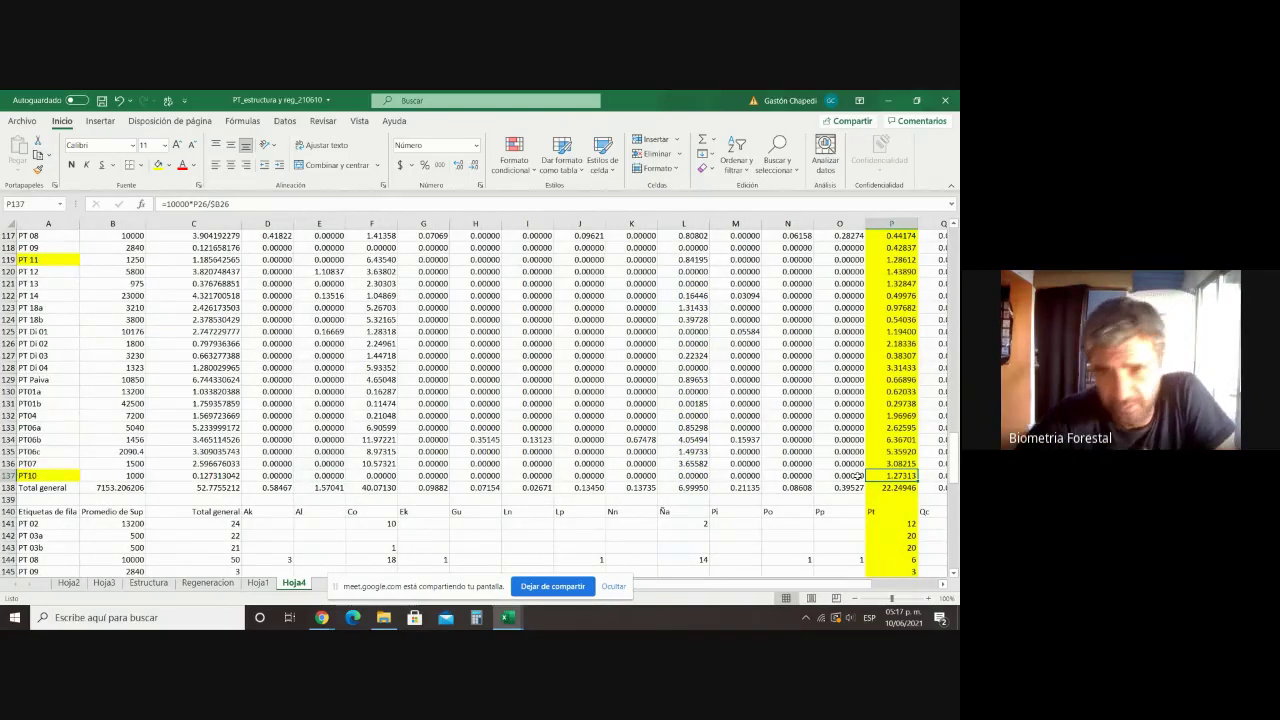
Step: Recheck PT10's species cells in row 137 from P137 back to the basal area total, then out past the last species column
key("Left")
key("Left")
key("Left")
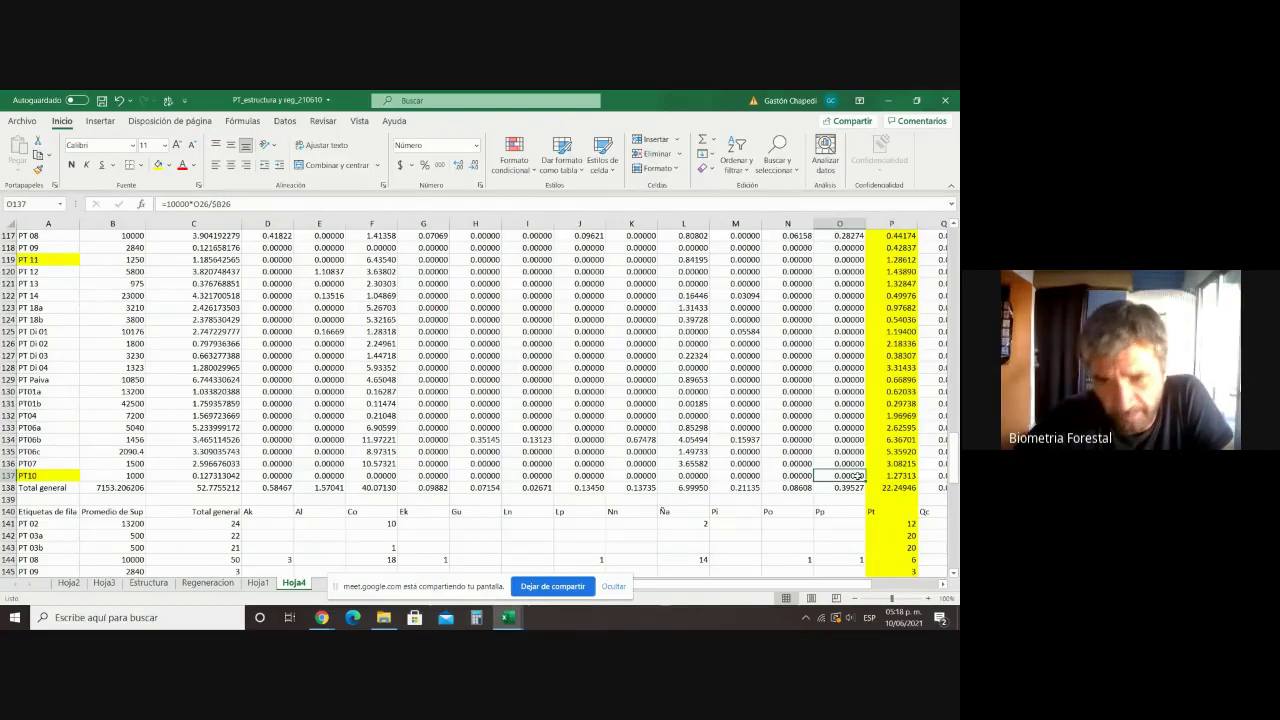
key("Left")
key("Left")
key("Left")
key("Left")
key("Left")
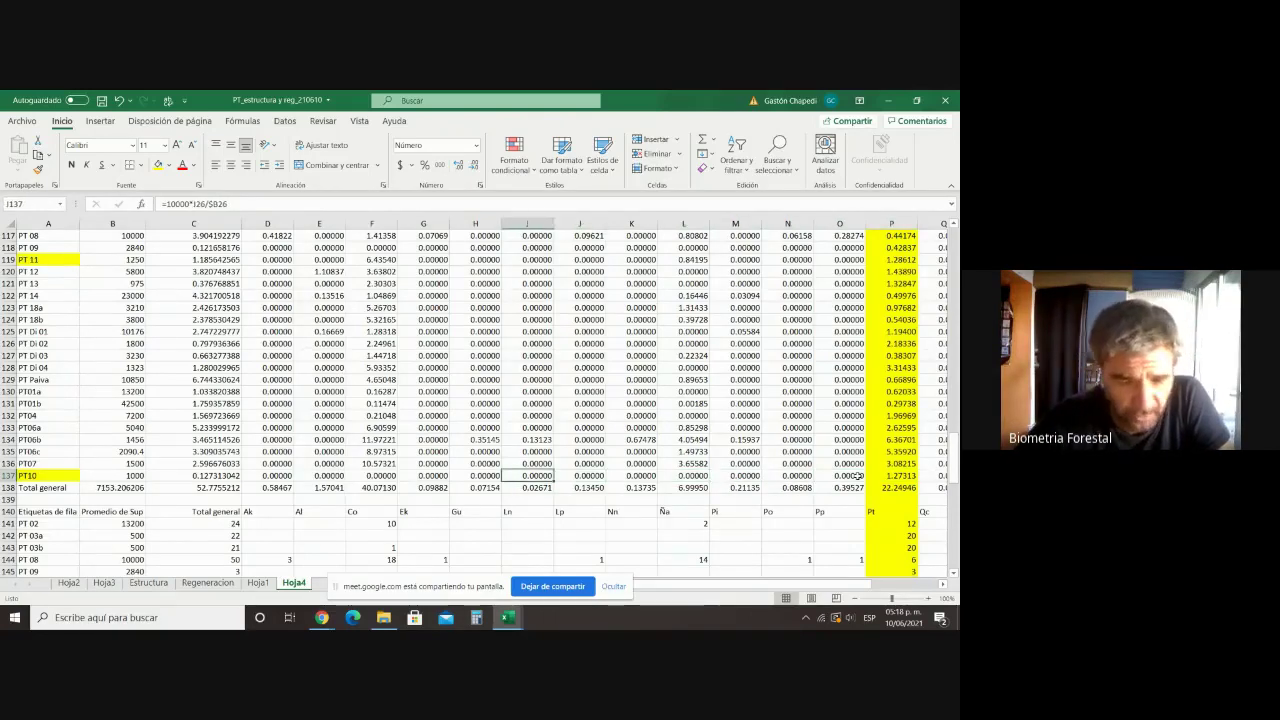
key("Left")
key("Left")
key("Left")
key("Left")
key("Left")
key("Left")
key("Right")
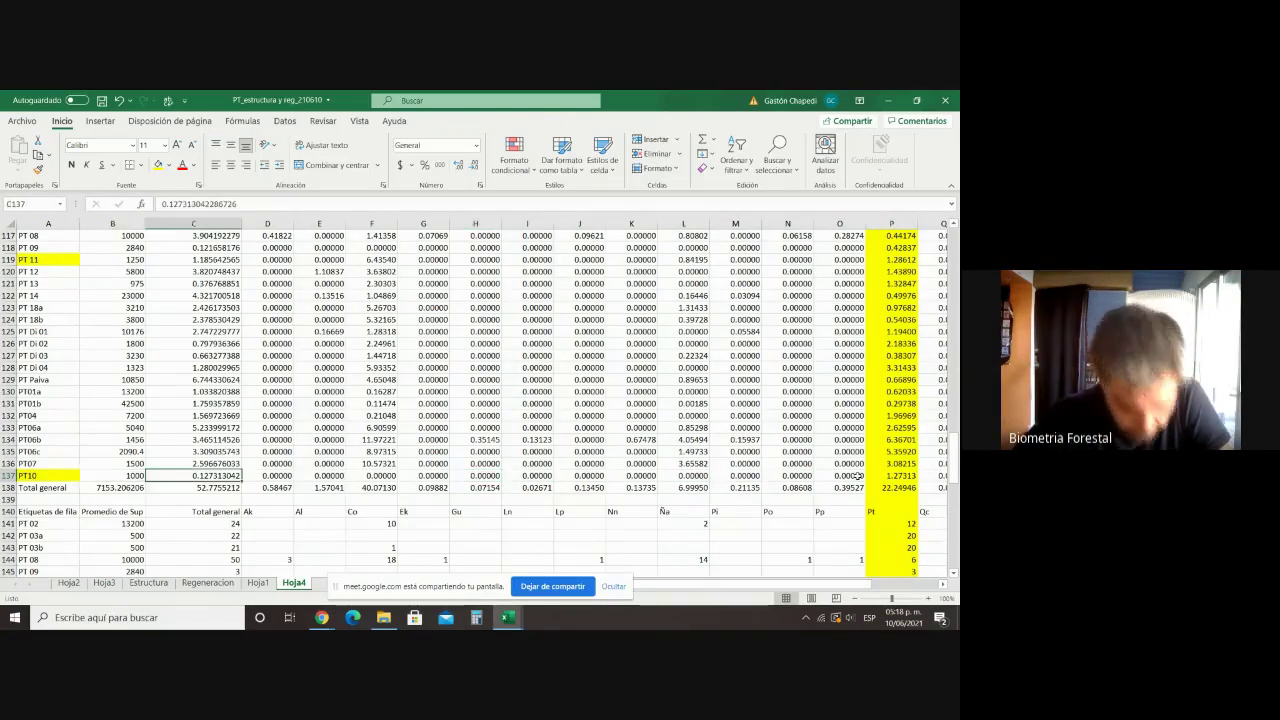
key("Right")
key("Right")
key("Right")
key("Right")
key("Right")
key("Right")
key("Right")
key("Right")
key("Right")
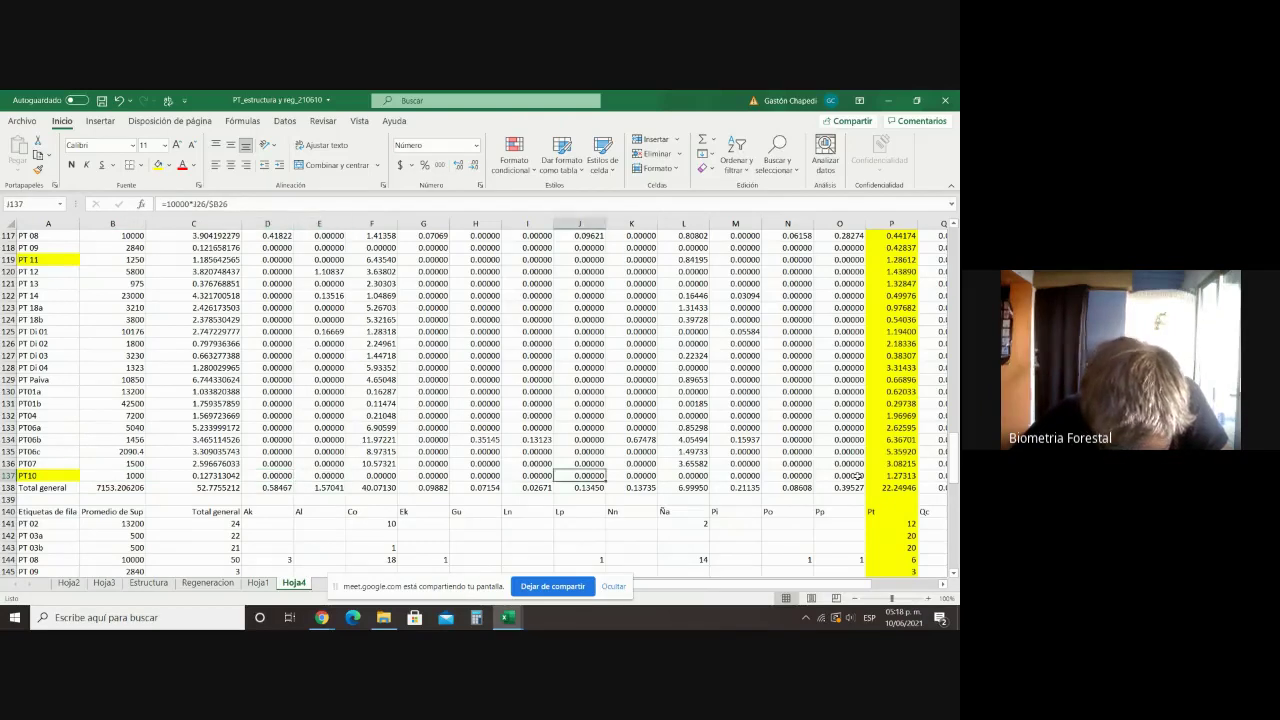
key("Right")
key("Right")
key("Right")
key("Right")
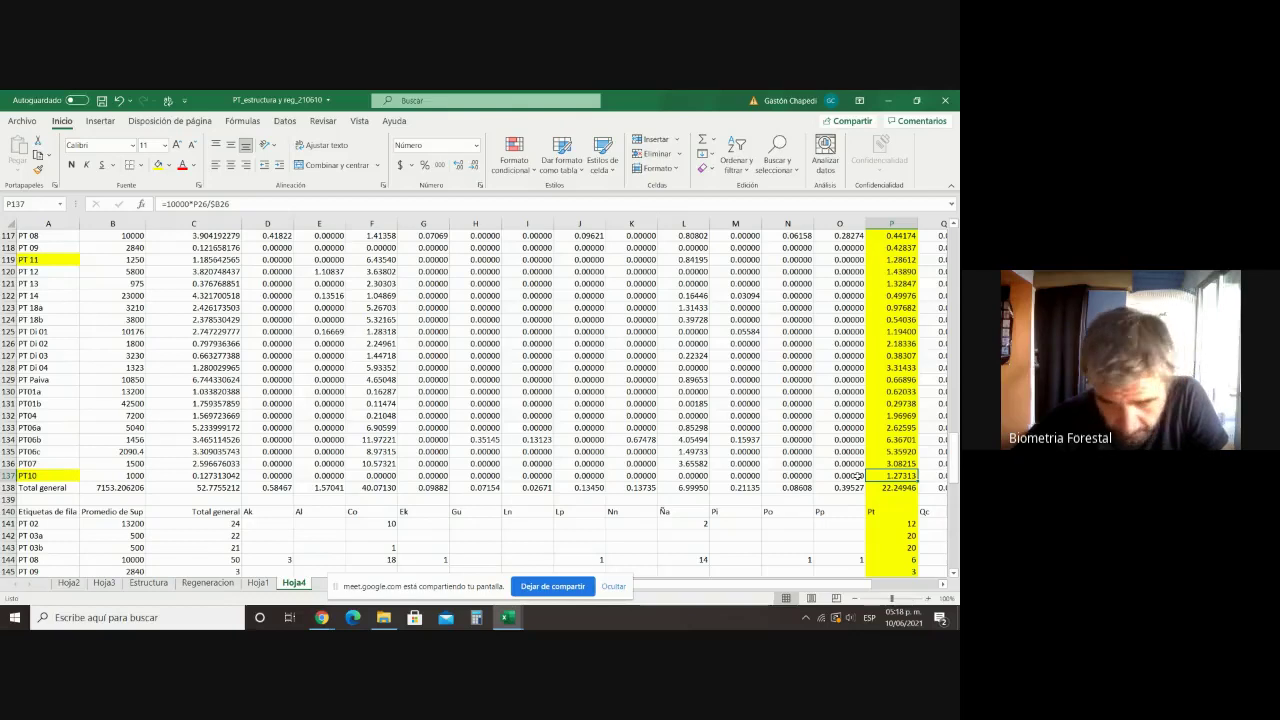
key("Right")
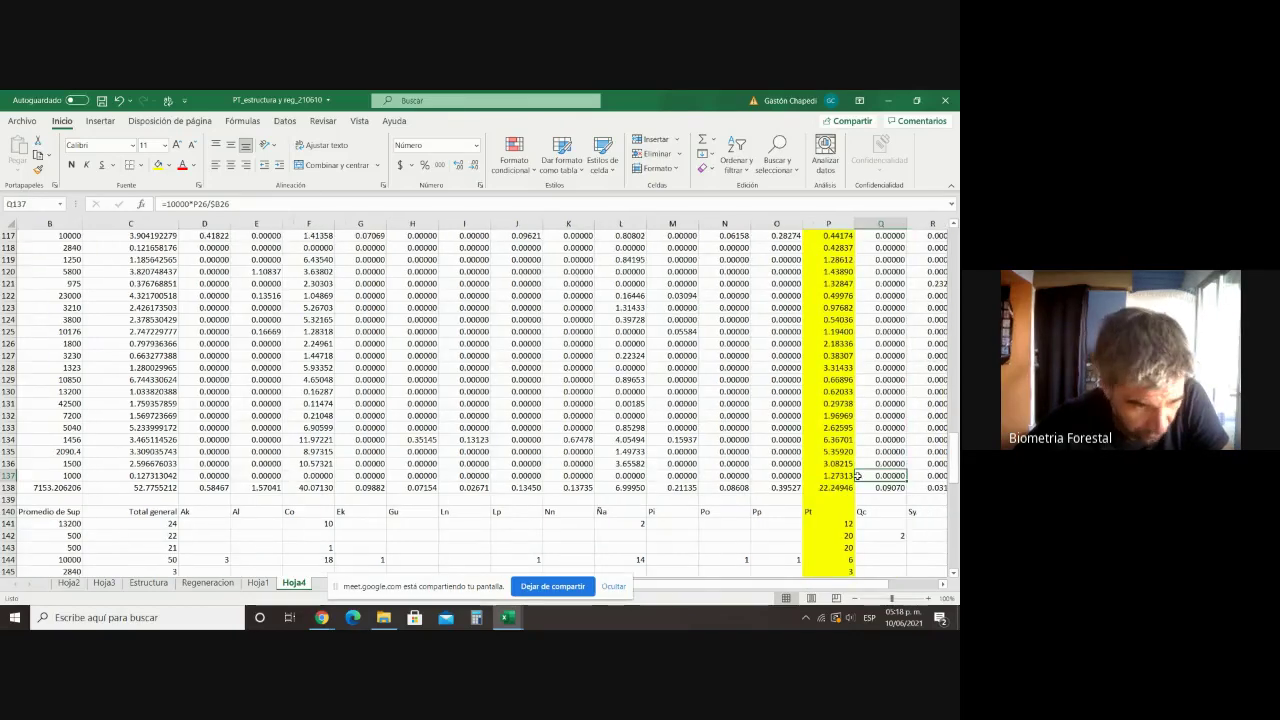
key("Right")
key("Right")
key("Right")
key("Right")
key("Right")
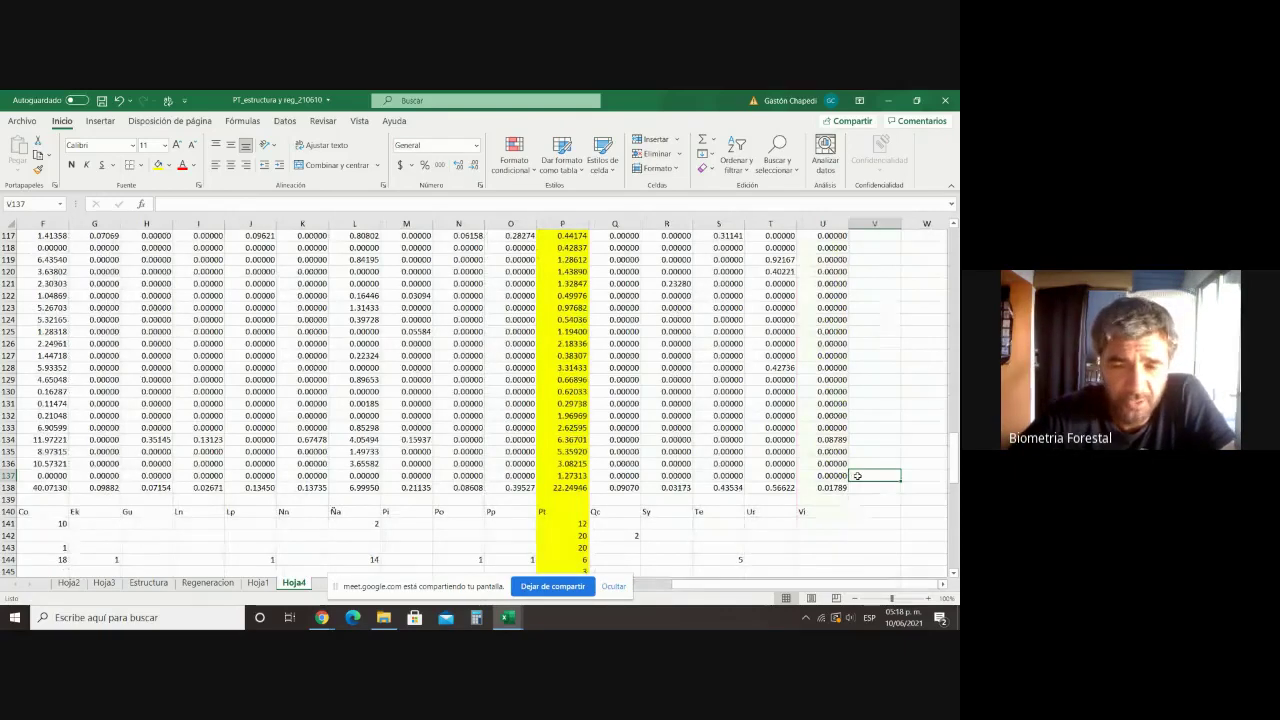
Step: Compare the per-hectare Pt basal area of all plots up column P, from PT10 in P137 to PT 03a in P115
key("Left")
key("Left")
key("Left")
key("Left")
key("Left")
key("Left")
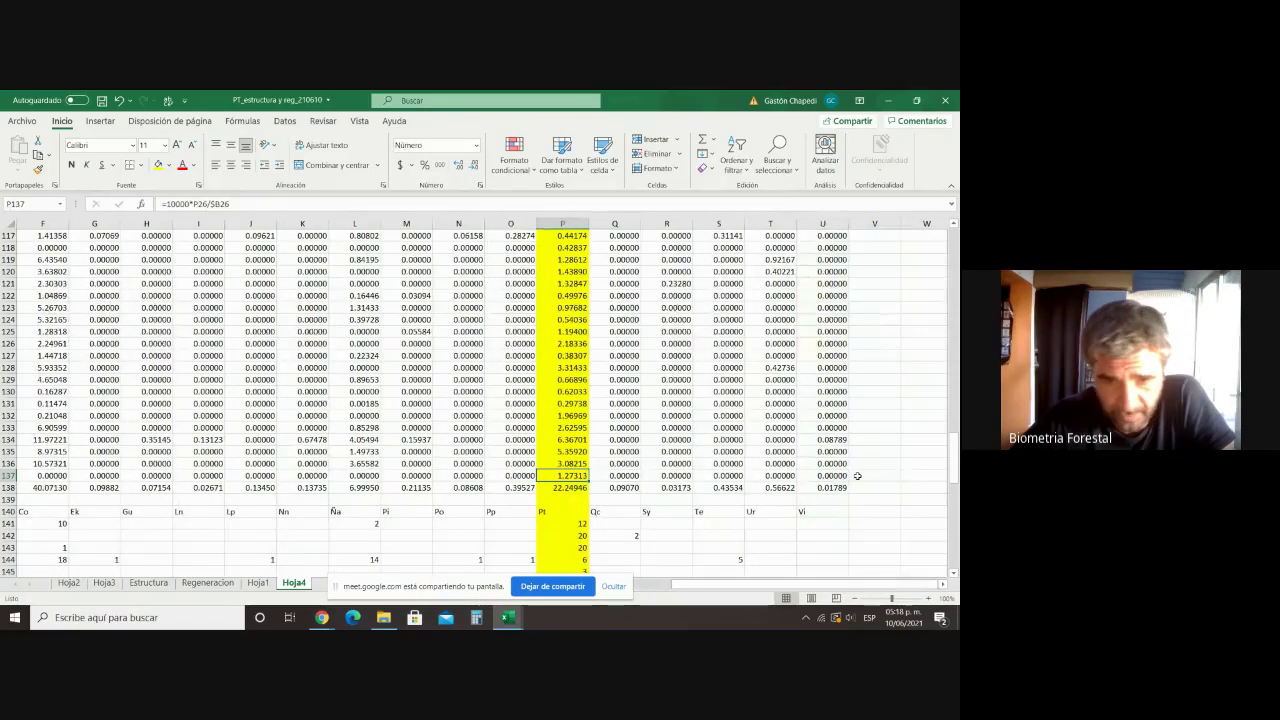
key("Up")
key("Up")
key("Up")
key("Up")
key("Up")
key("Up")
key("Up")
key("Up")
key("Up")
key("Up")
key("Up")
key("Up")
key("Up")
key("Up")
key("Up")
key("Up")
key("Up")
key("Up")
key("Up")
key("Up")
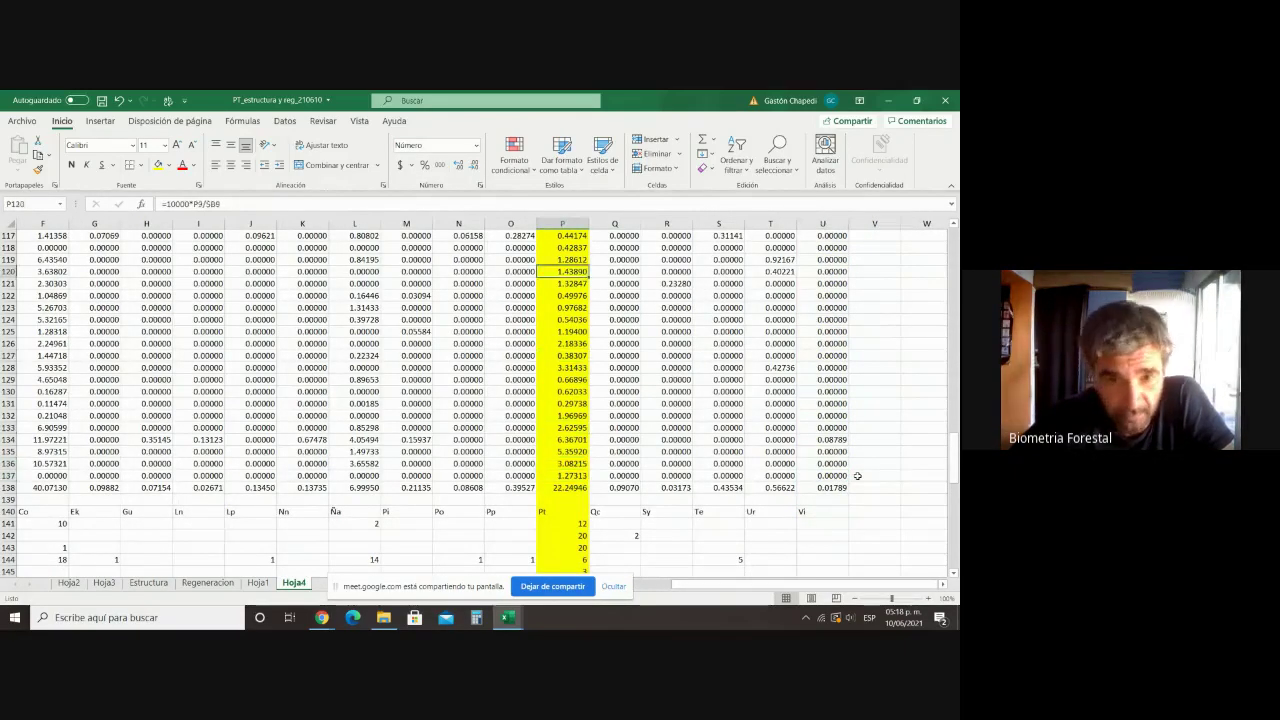
key("Up")
key("Up")
key("Up")
key("Up")
key("Down")
key("Down")
key("Down")
key("Down")
key("Down")
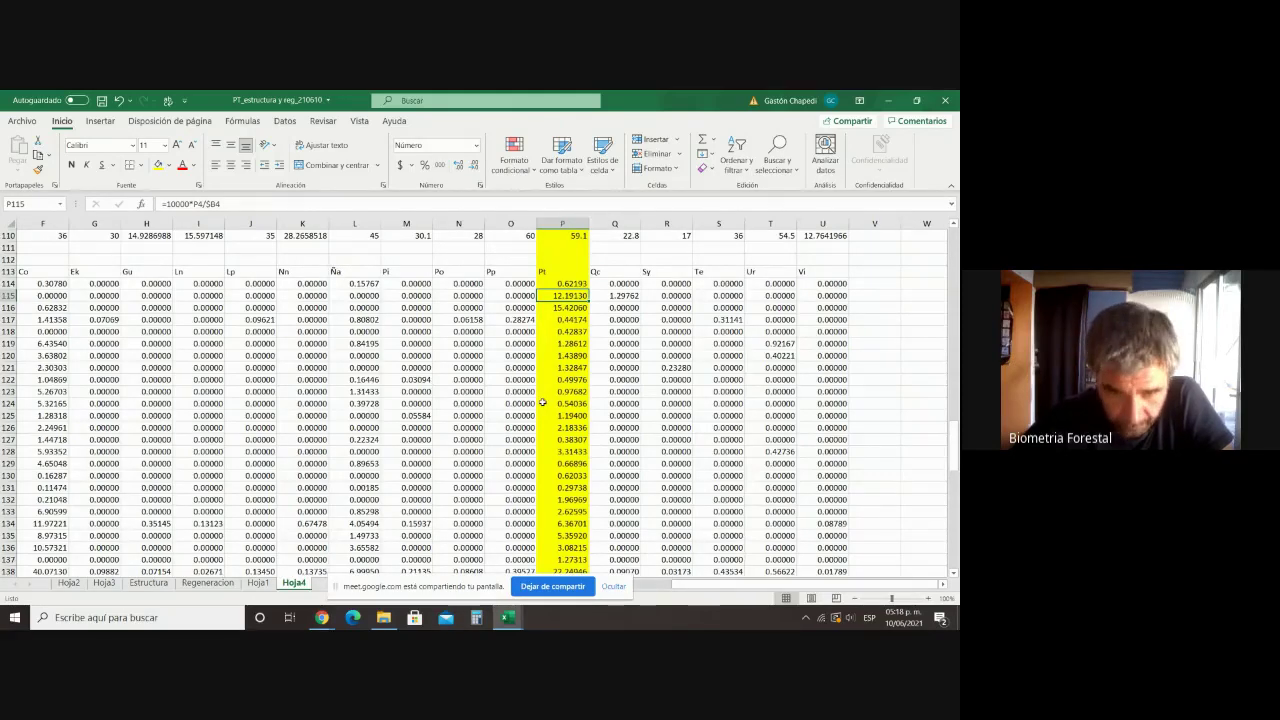
Step: Check PT 03a's Pt tree count in P142 and the Promedio de Sup of PT 03a and PT 03b in B142:B143
scroll(541, 404, "down", 8)
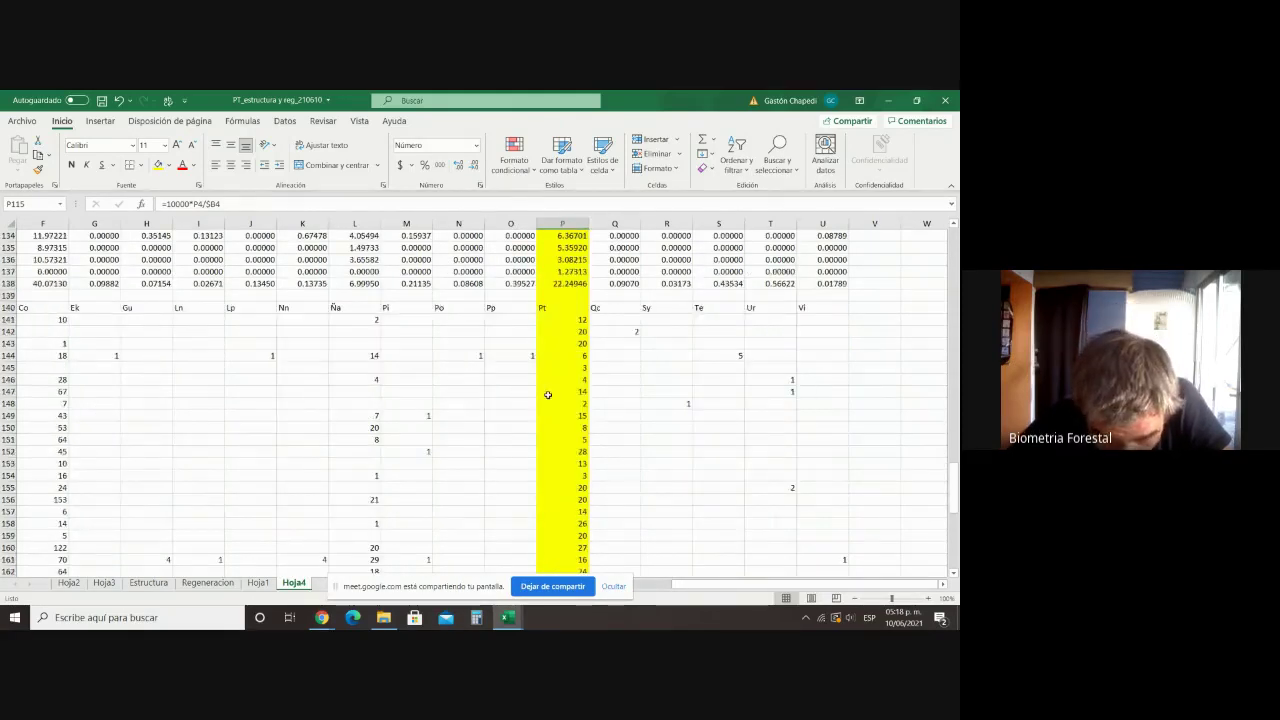
left_click(572, 342)
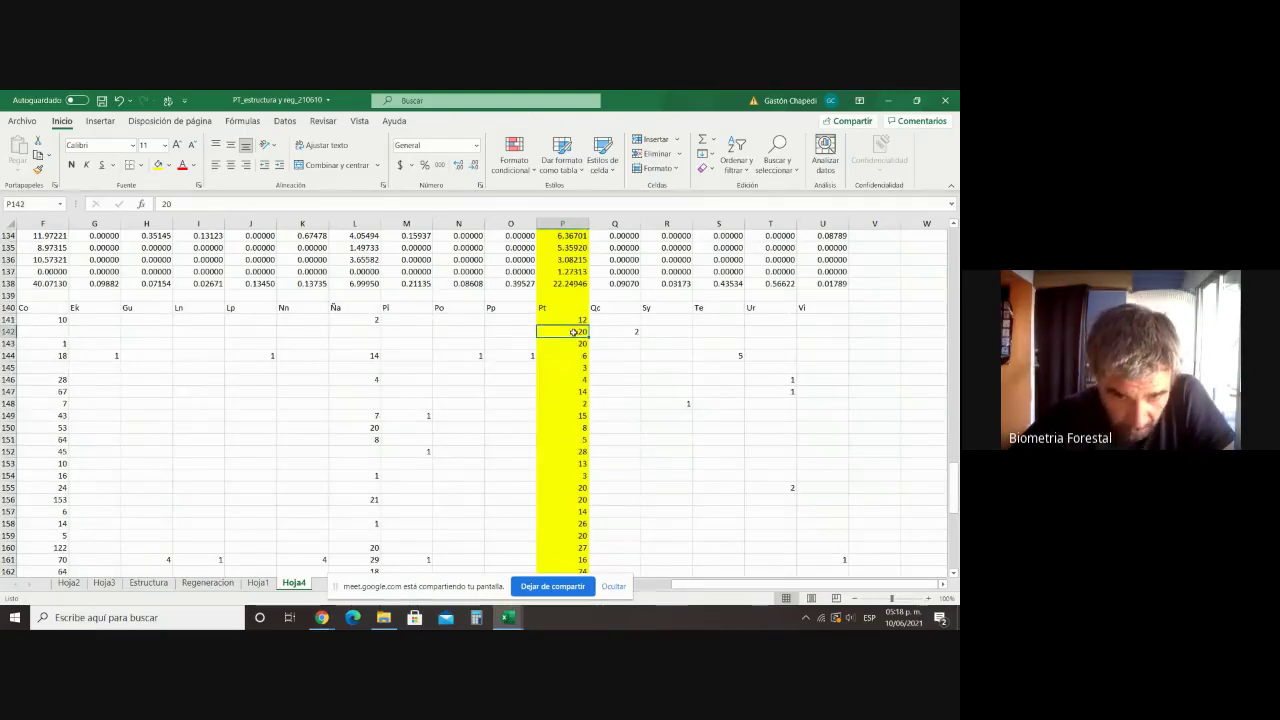
key("Left")
key("Left")
key("Left")
key("Left")
key("Left")
key("Left")
key("Left")
key("Left")
key("Left")
key("Left")
key("Left")
key("Left")
key("Left")
key("Left")
key("Left")
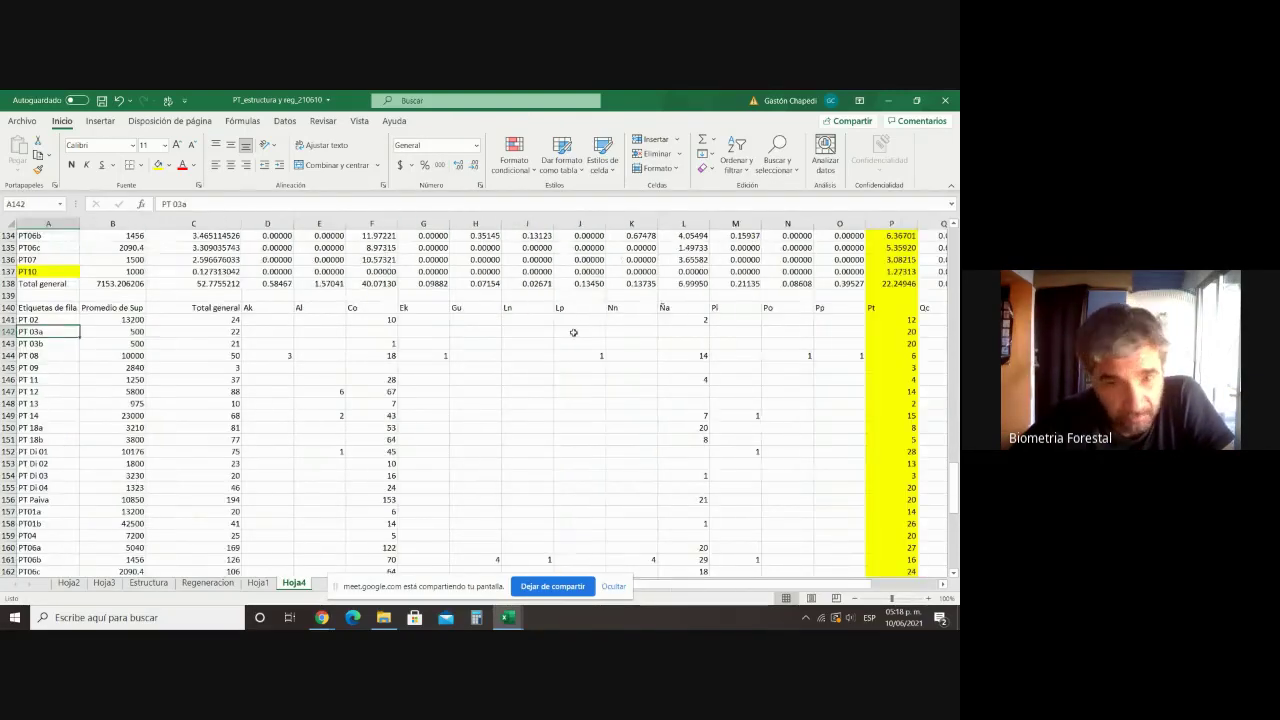
left_click_drag(136, 333, 136, 345)
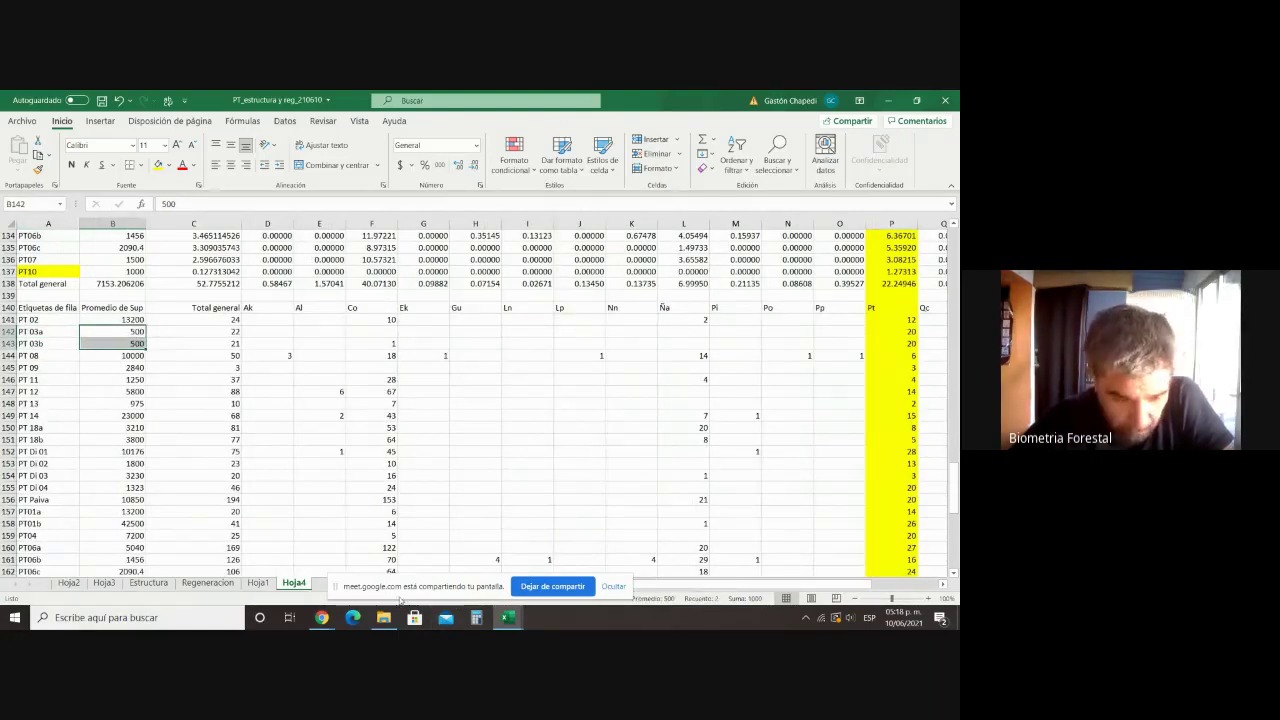
Step: Examine the plot records in the Estructura sheet up to the Largo, Ancho and Sup of PT 03a and PT 03b
left_click(155, 584)
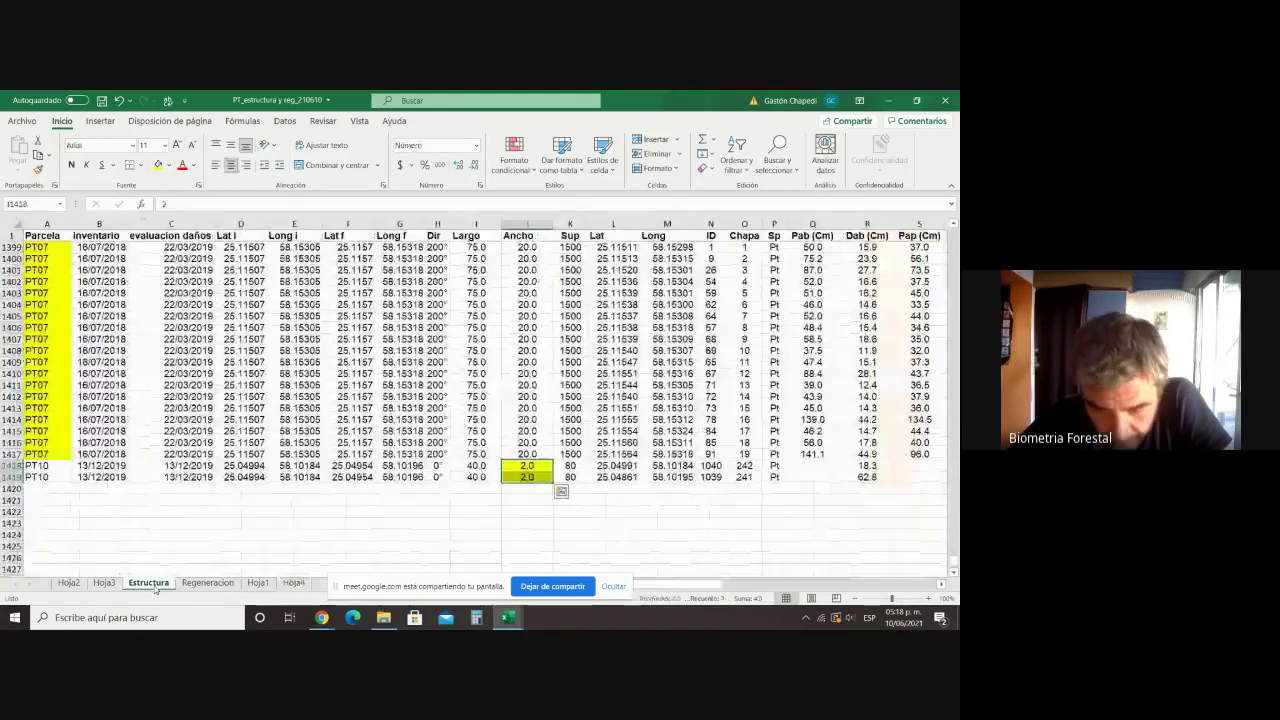
scroll(185, 535, "up", 9)
scroll(187, 535, "up", 20)
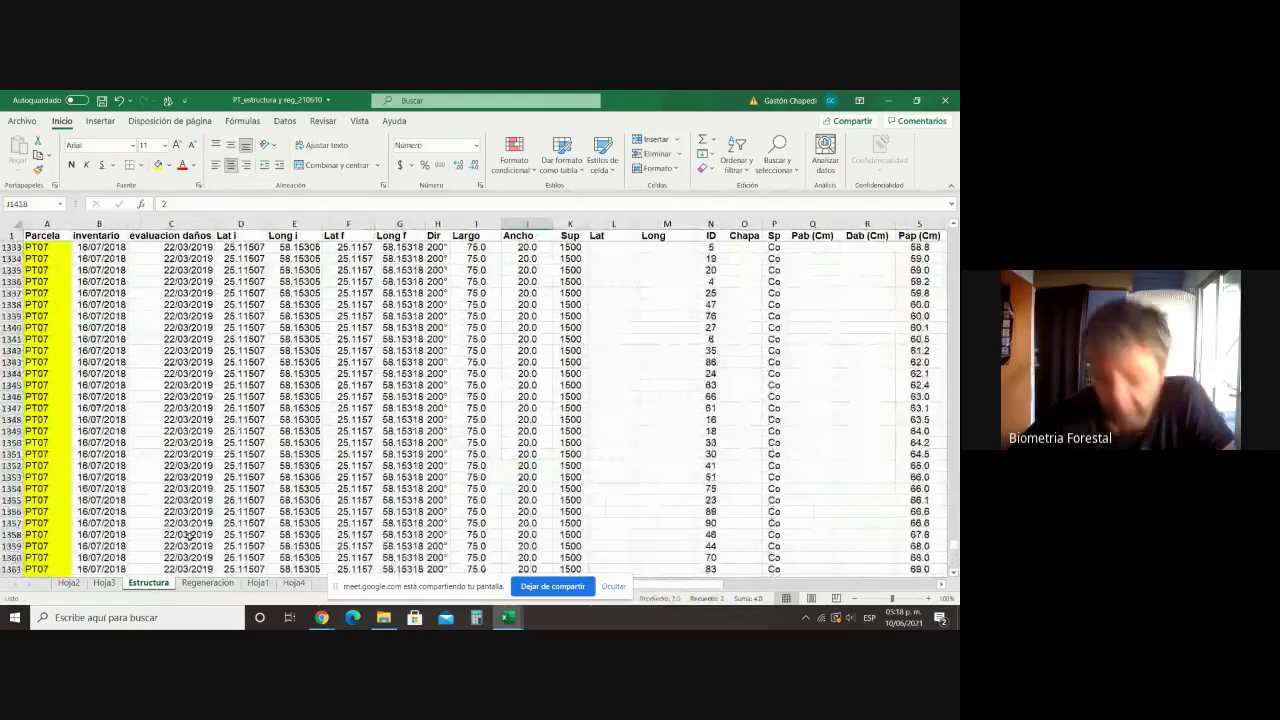
scroll(188, 541, "up", 20)
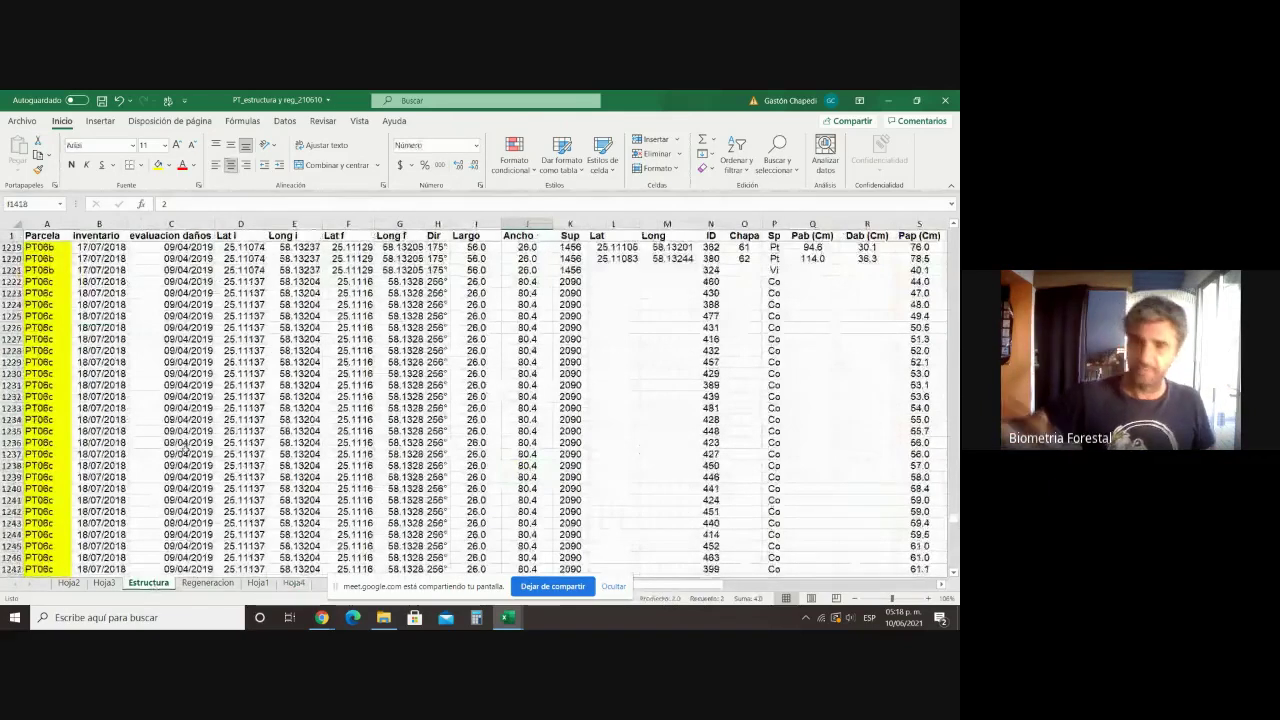
scroll(186, 460, "up", 20)
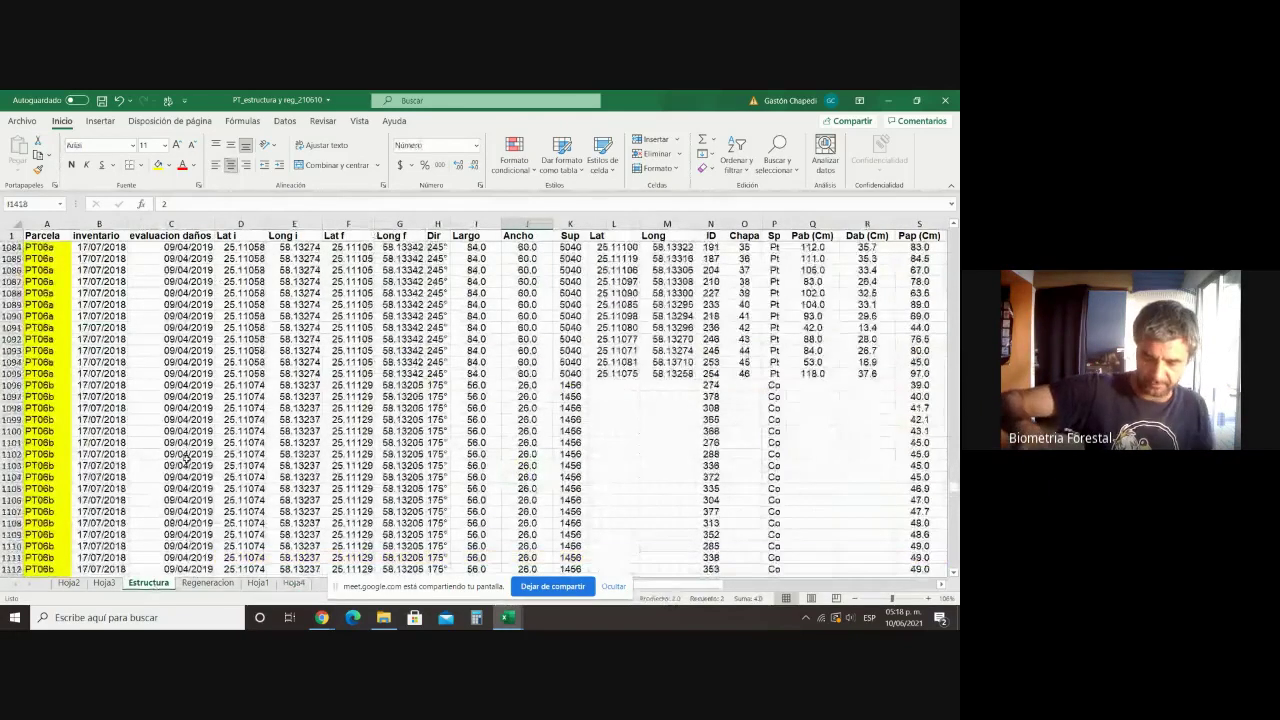
scroll(196, 460, "up", 20)
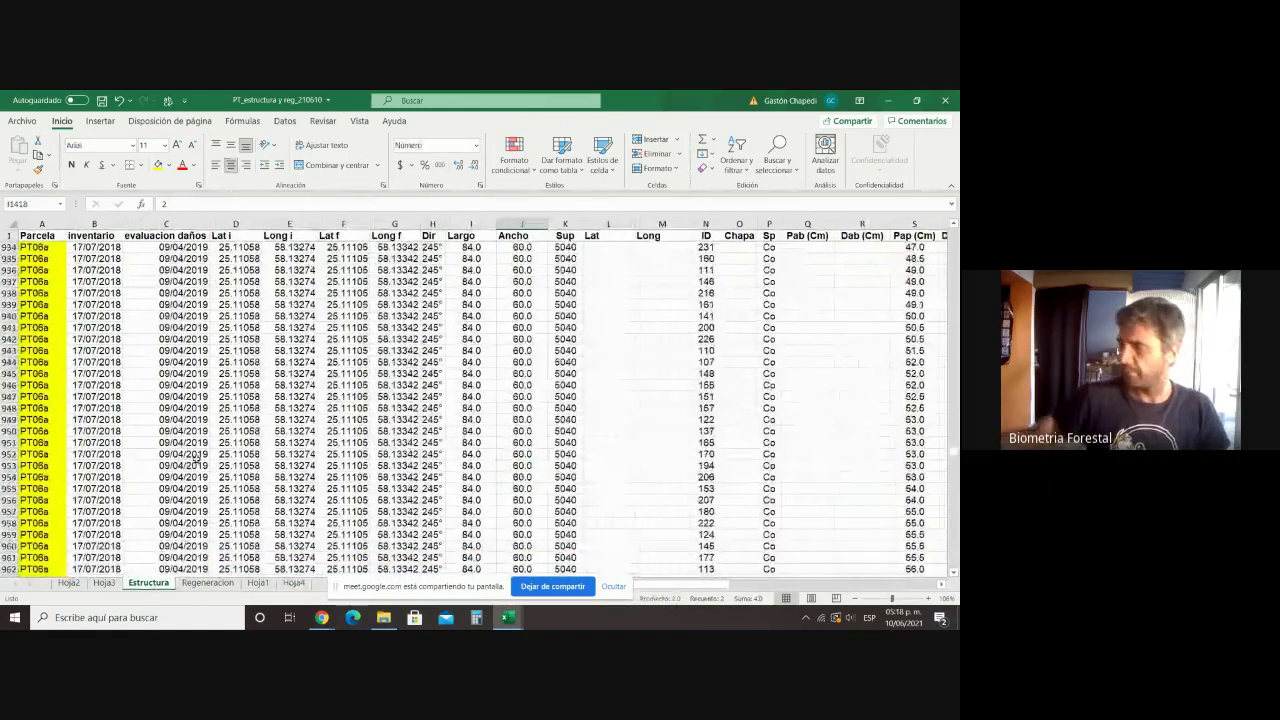
scroll(195, 462, "up", 20)
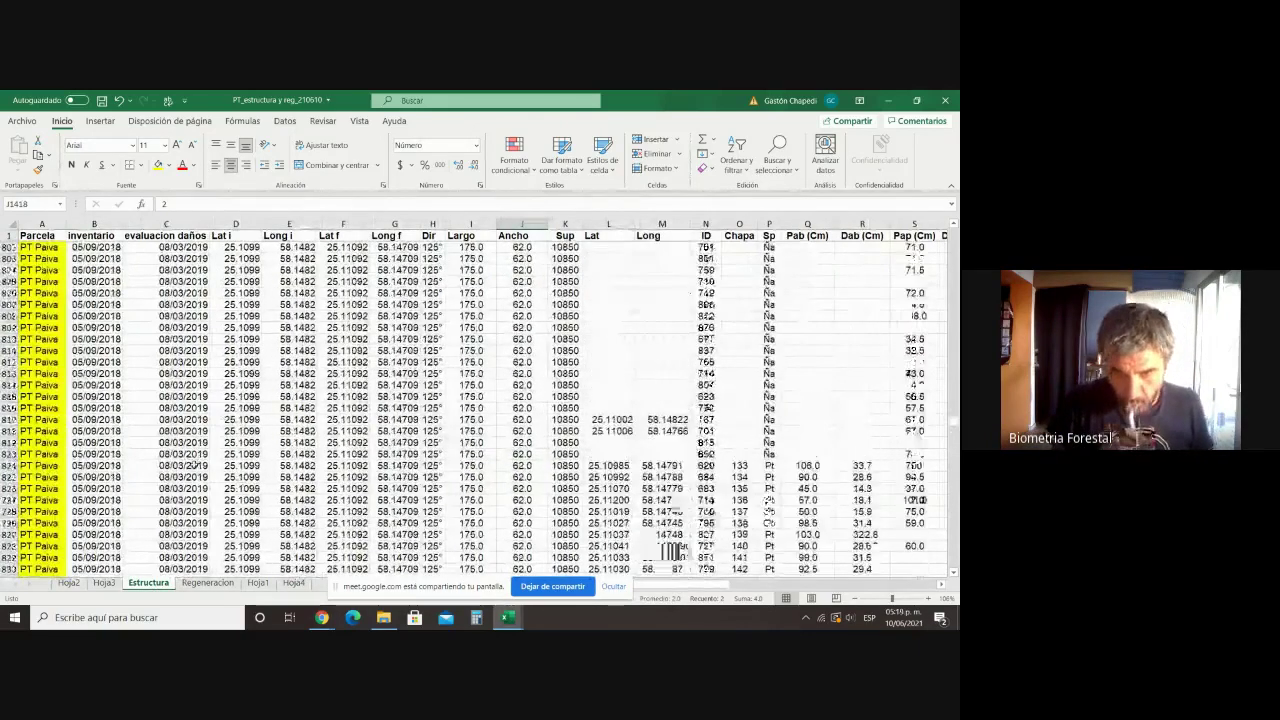
scroll(193, 465, "up", 20)
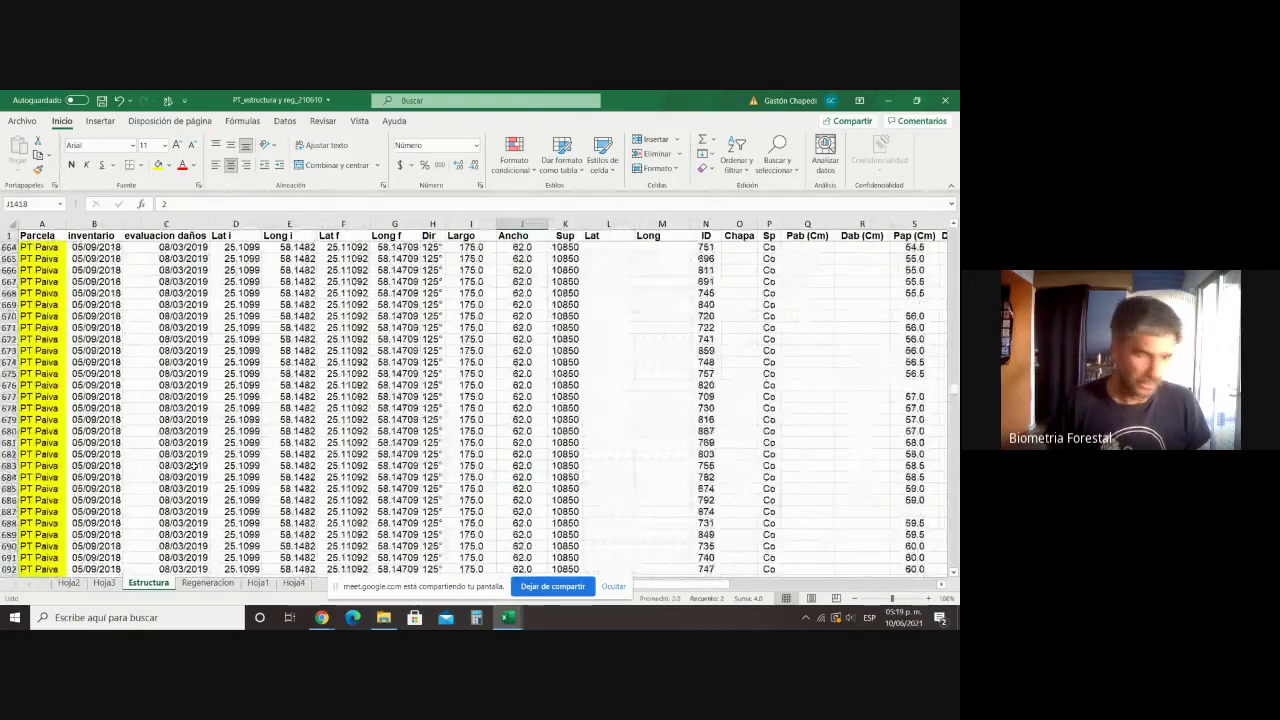
scroll(193, 466, "up", 20)
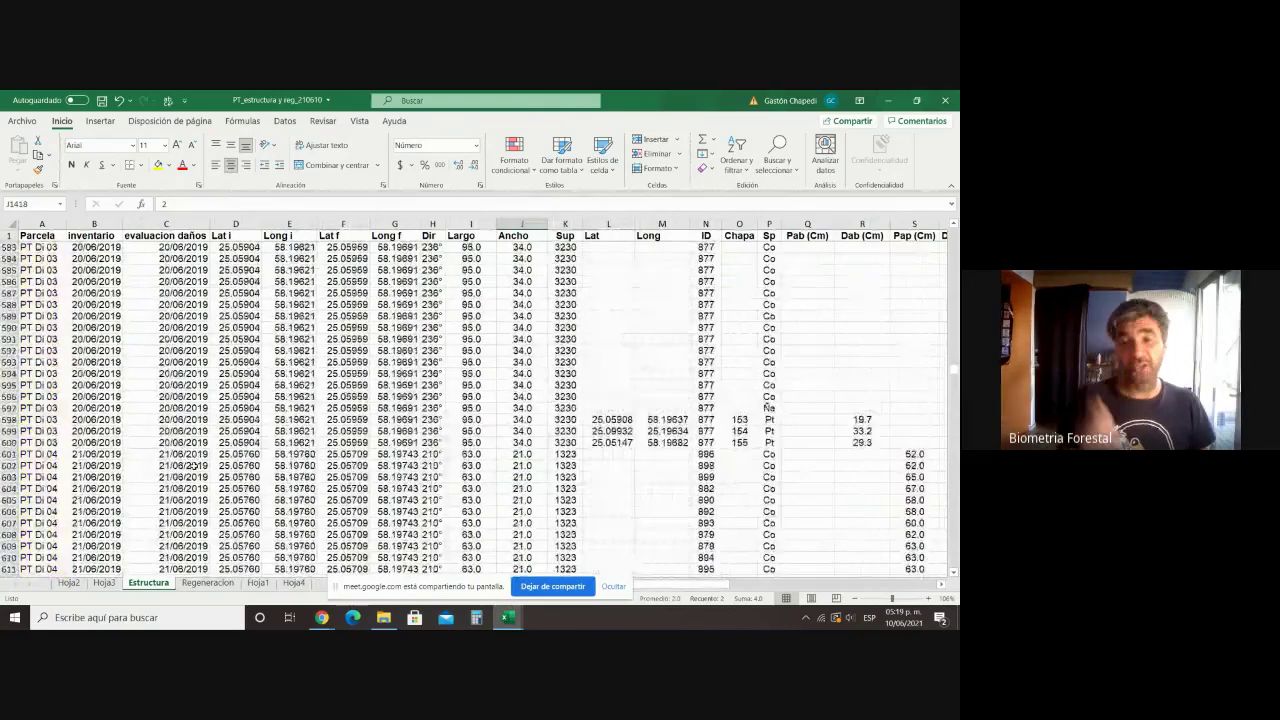
scroll(195, 466, "up", 7)
scroll(193, 466, "up", 20)
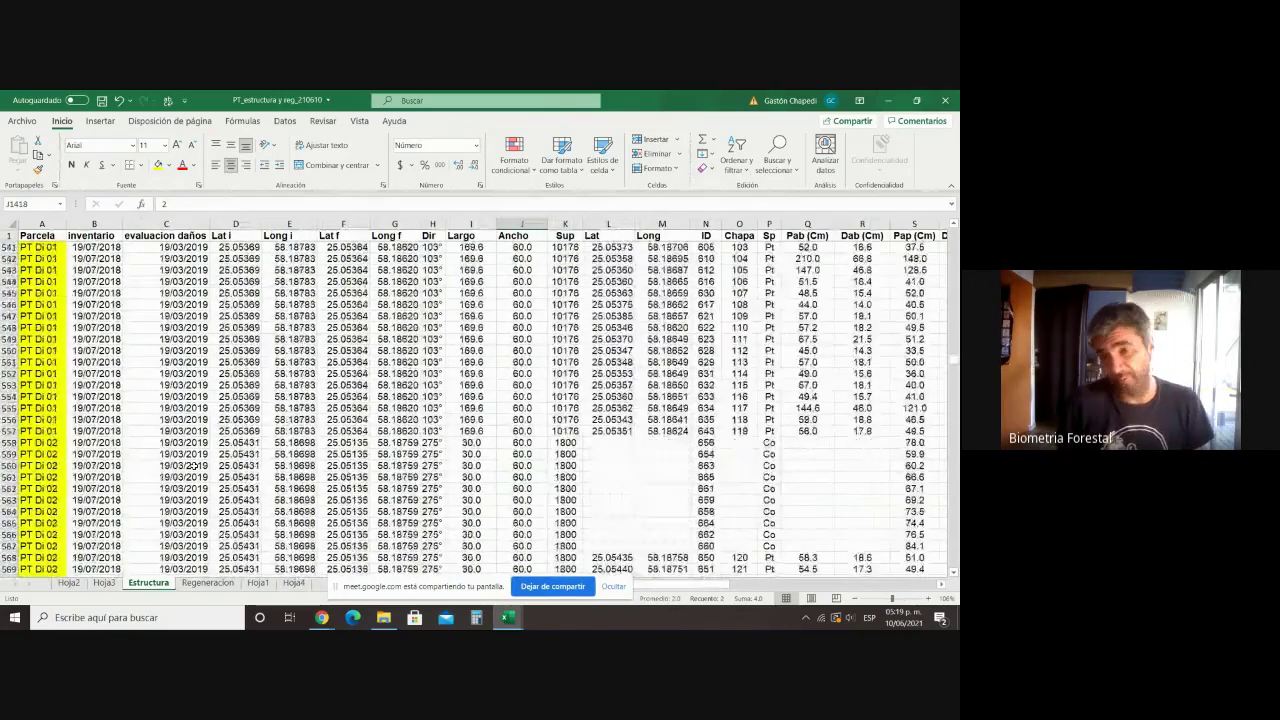
scroll(193, 466, "up", 20)
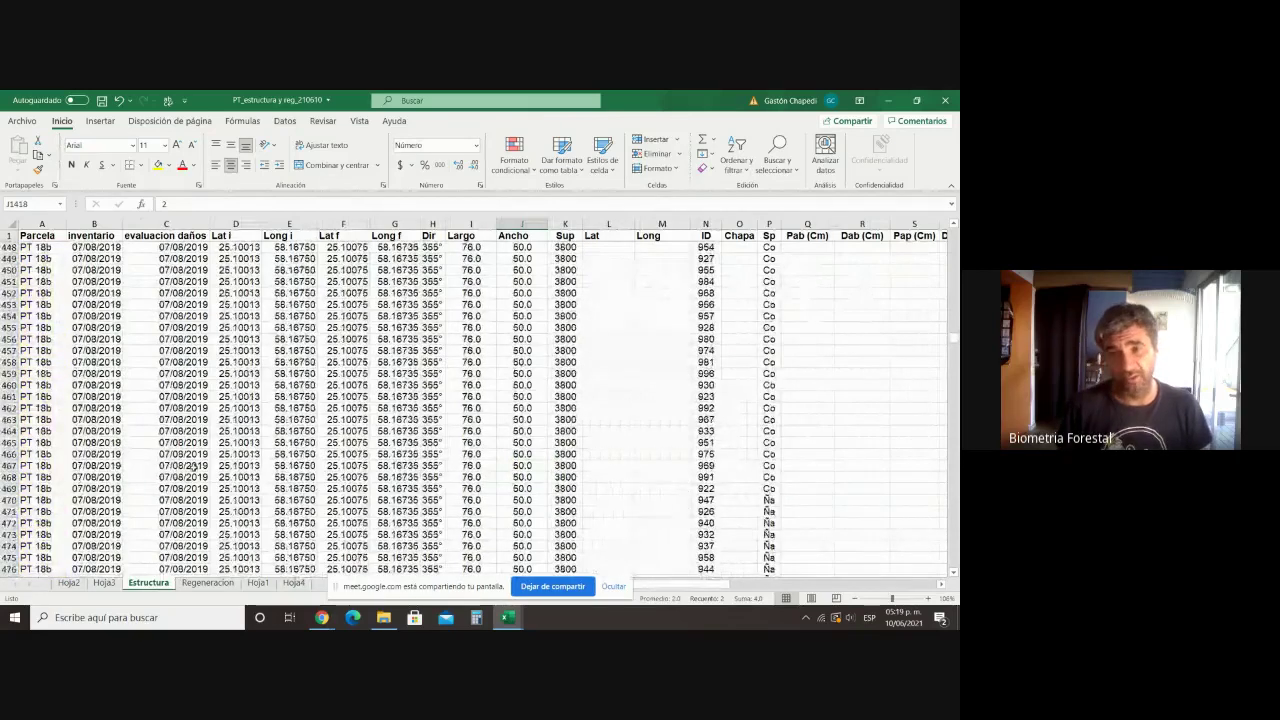
scroll(193, 466, "up", 20)
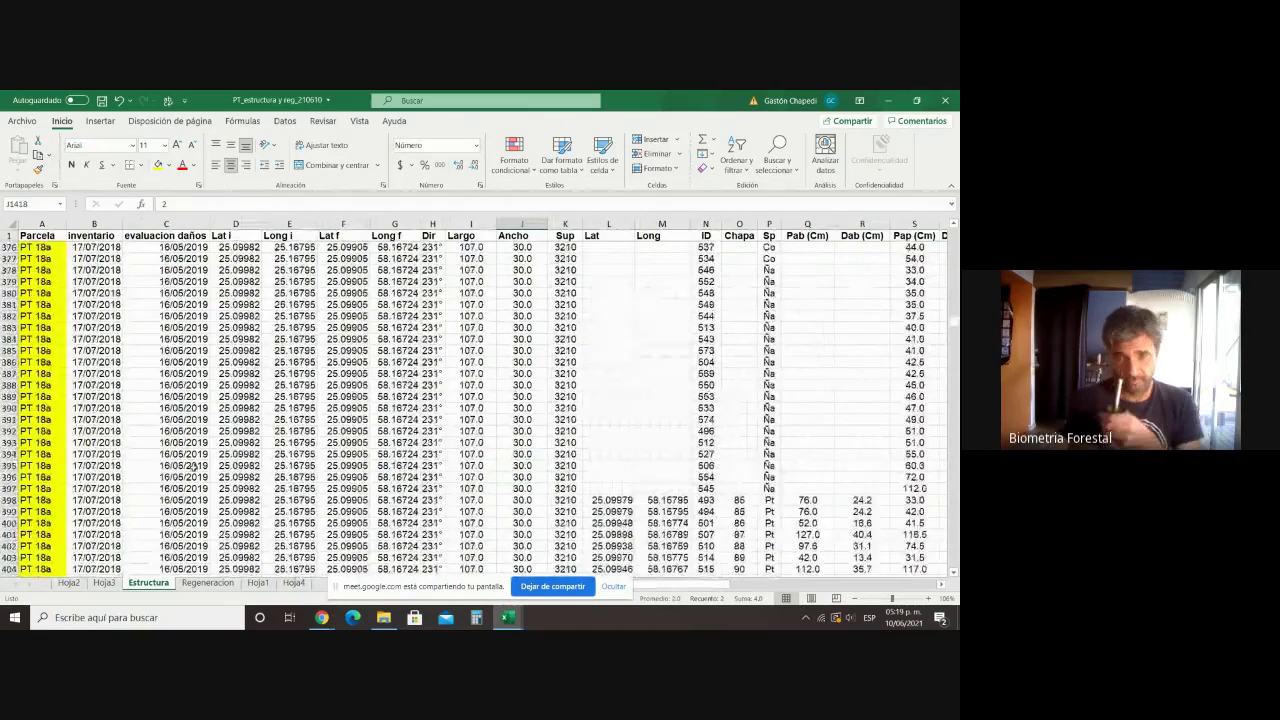
scroll(193, 466, "up", 20)
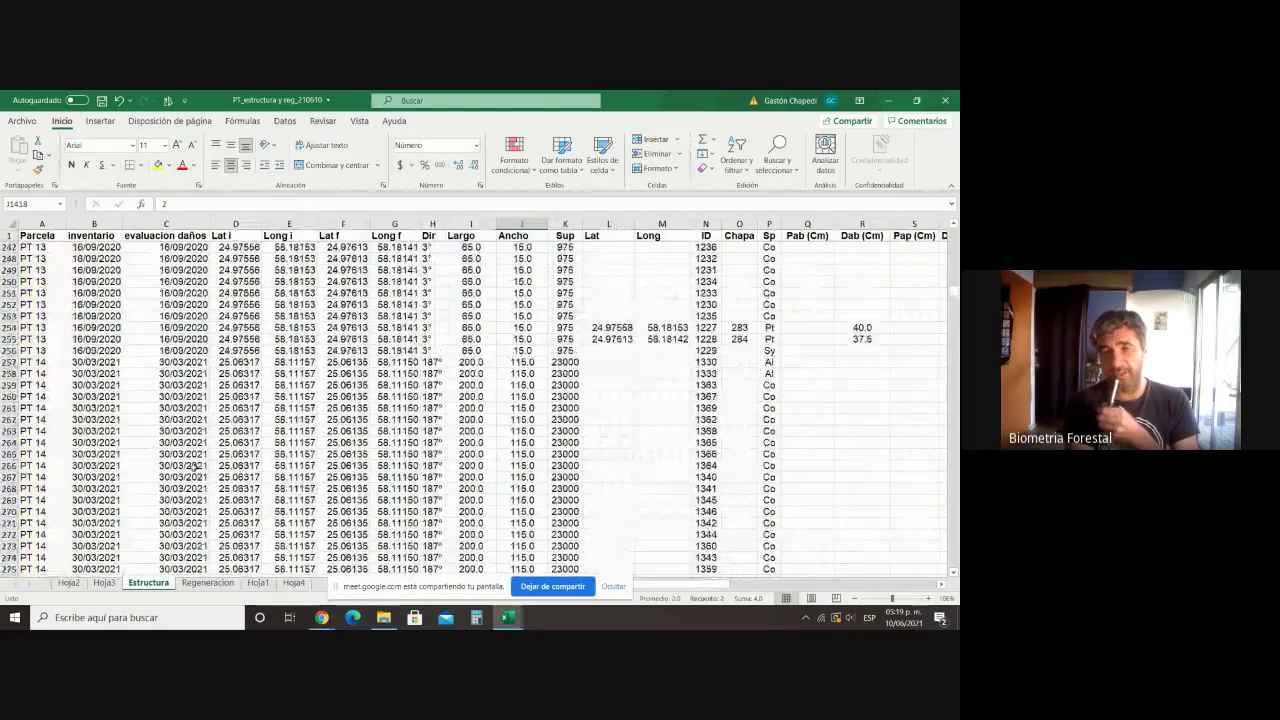
scroll(193, 466, "up", 20)
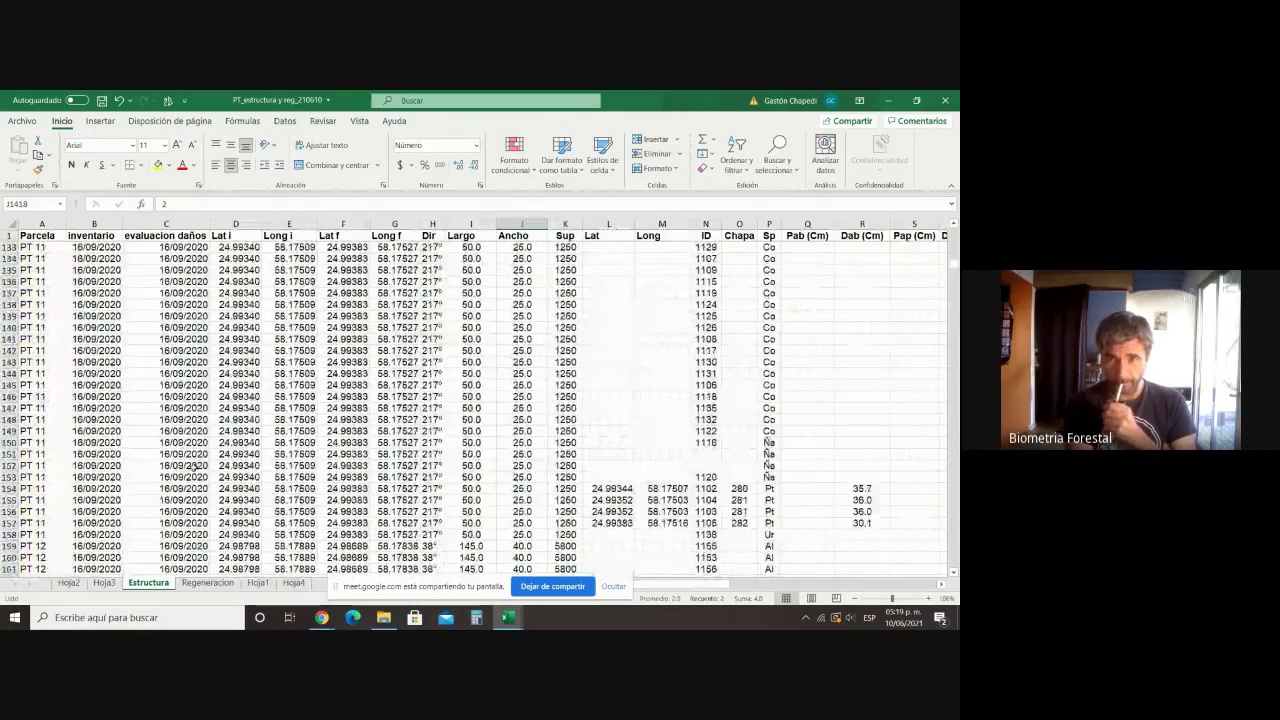
scroll(193, 466, "up", 6)
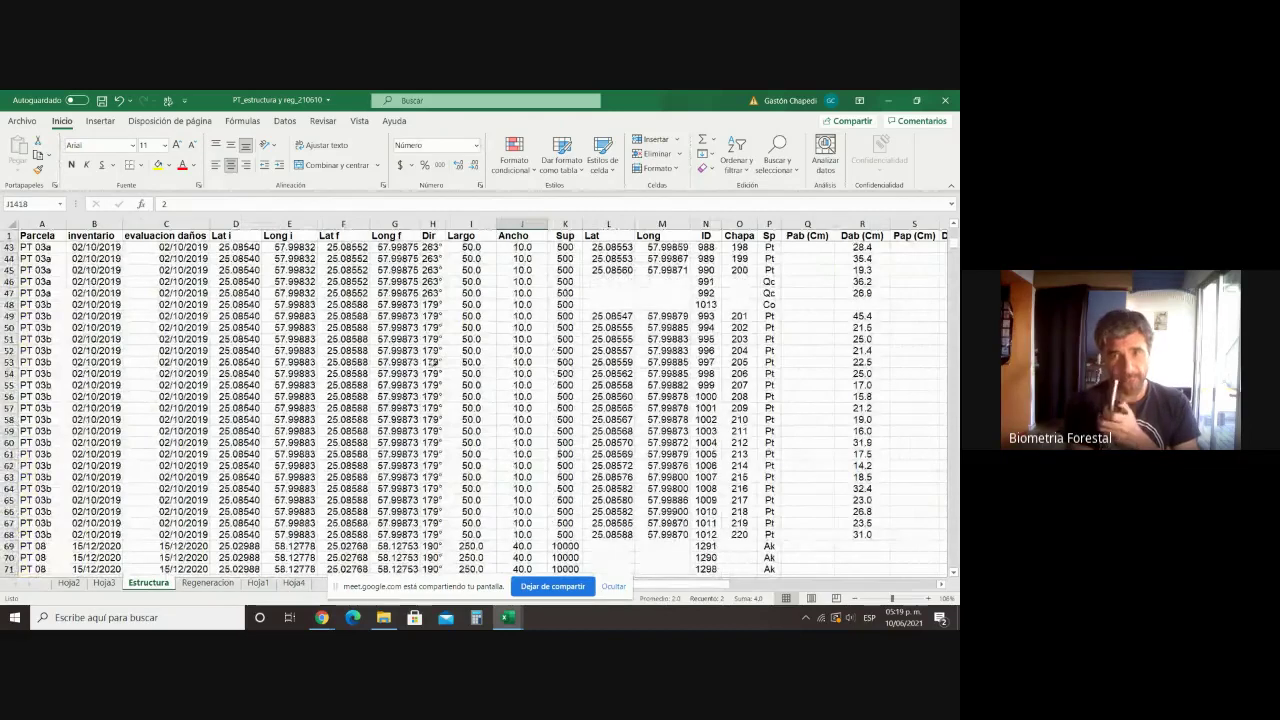
Step: Compare the Largo and Ancho values of PT 03b with those of PT 02, PT 03a and PT 08 in Estructura
left_click_drag(476, 373, 522, 375)
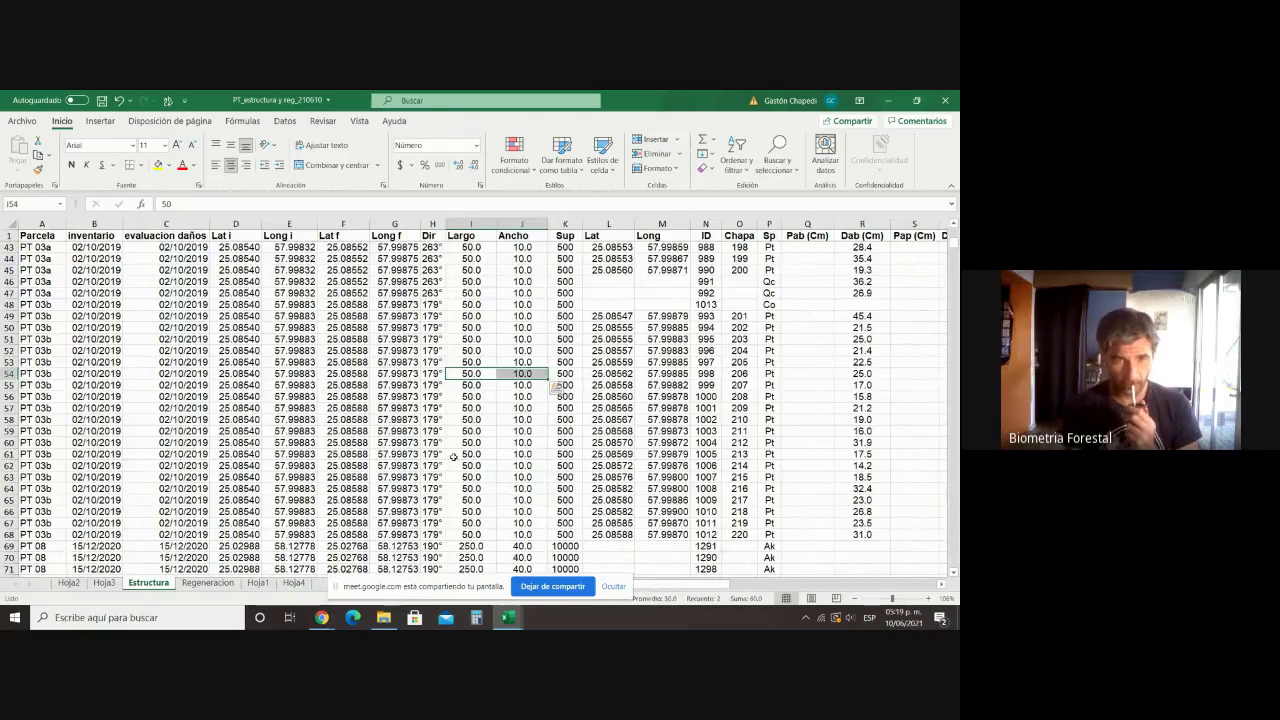
scroll(485, 458, "up", 10)
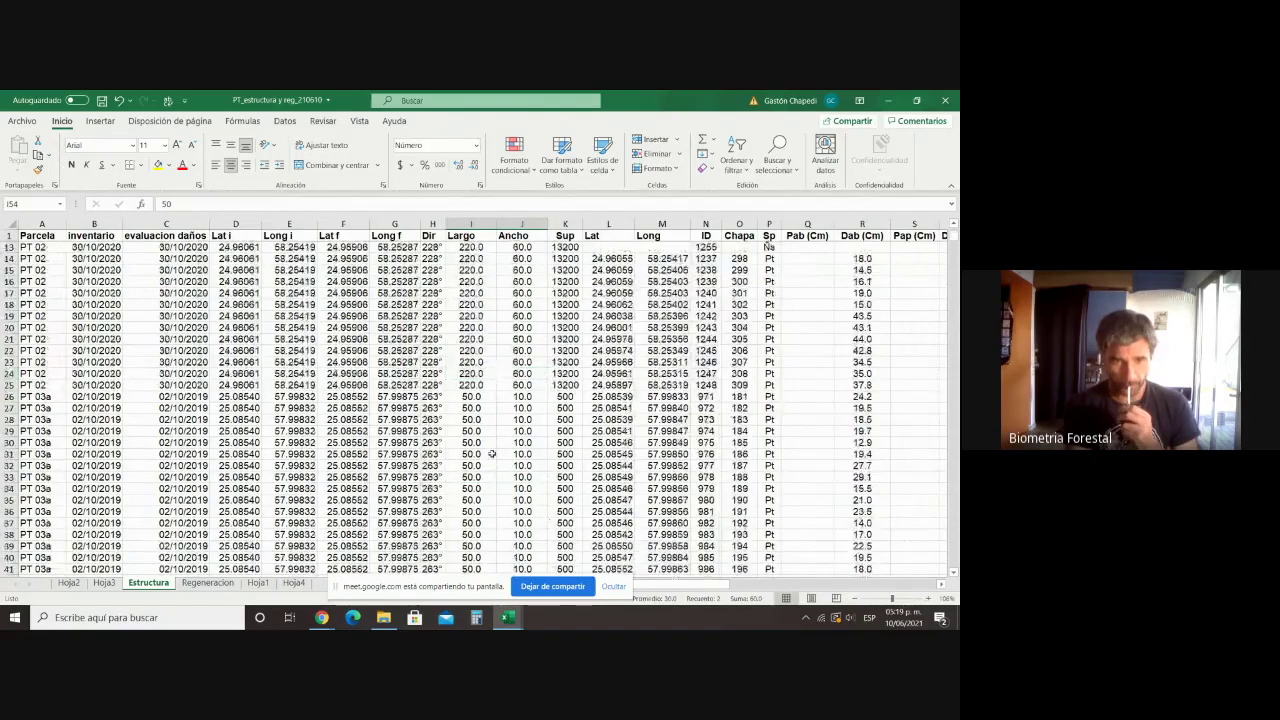
scroll(486, 440, "up", 1)
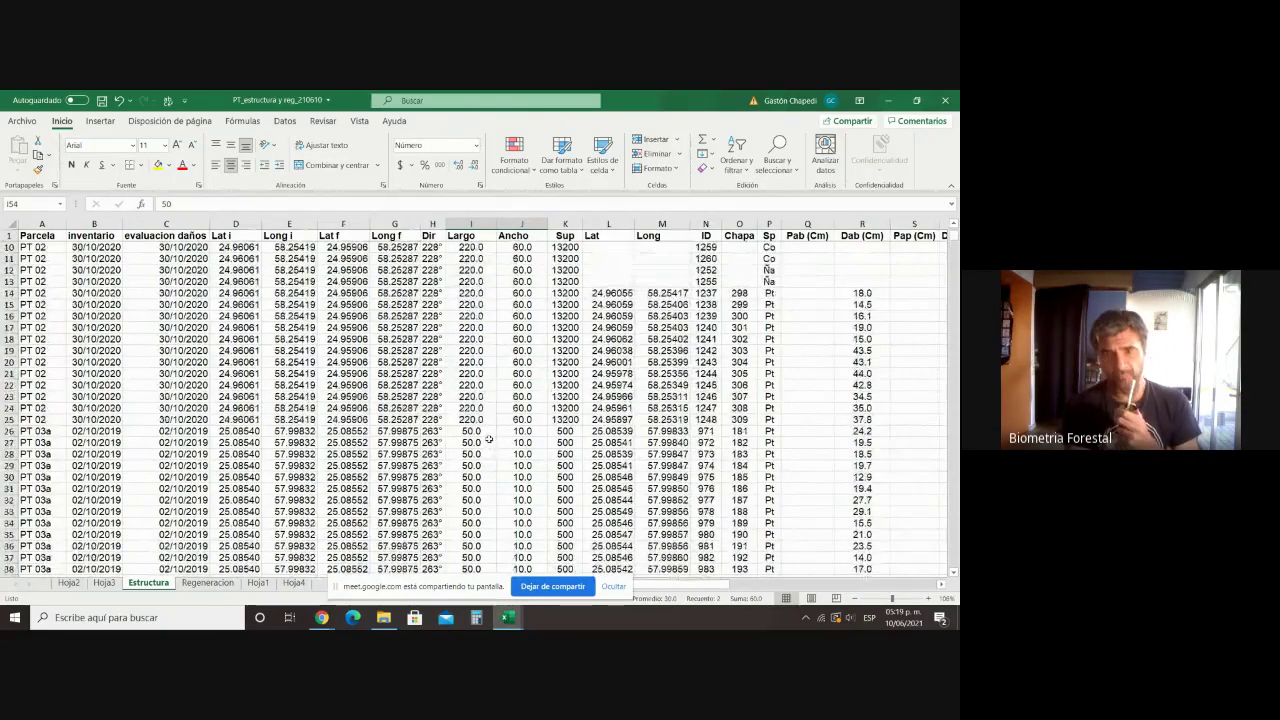
left_click(481, 350)
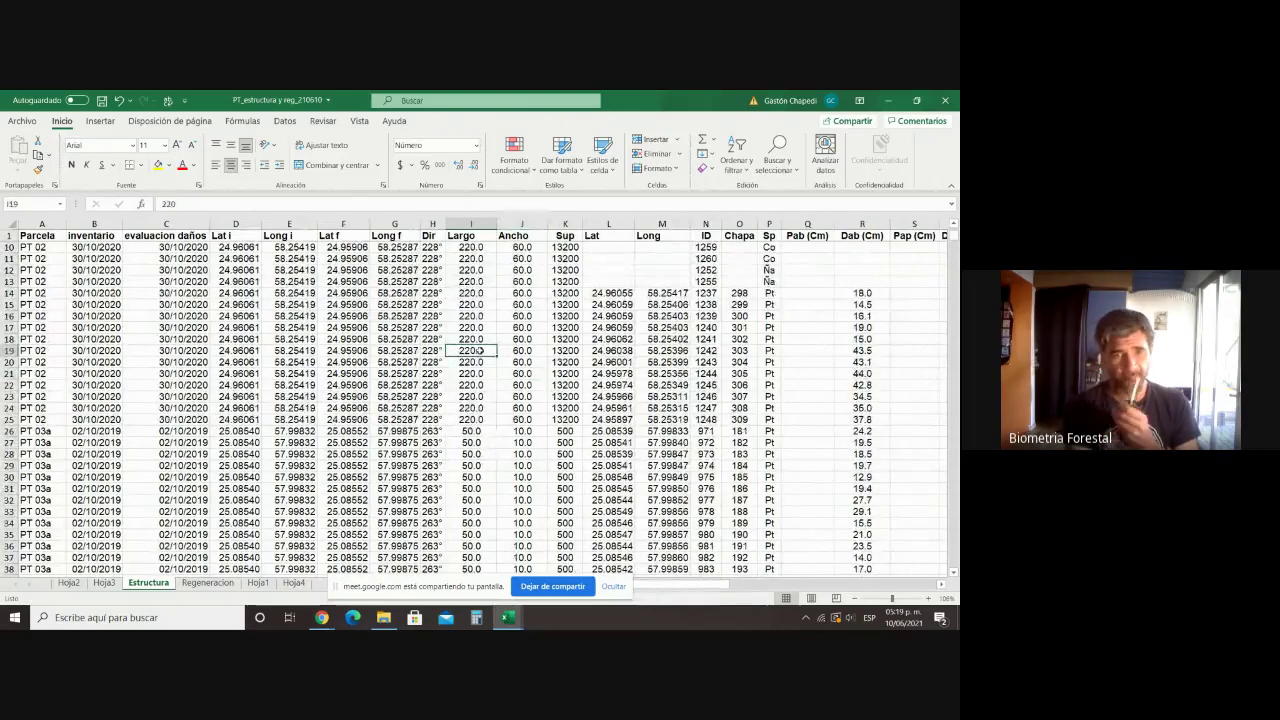
scroll(502, 546, "down", 8)
scroll(502, 546, "down", 5)
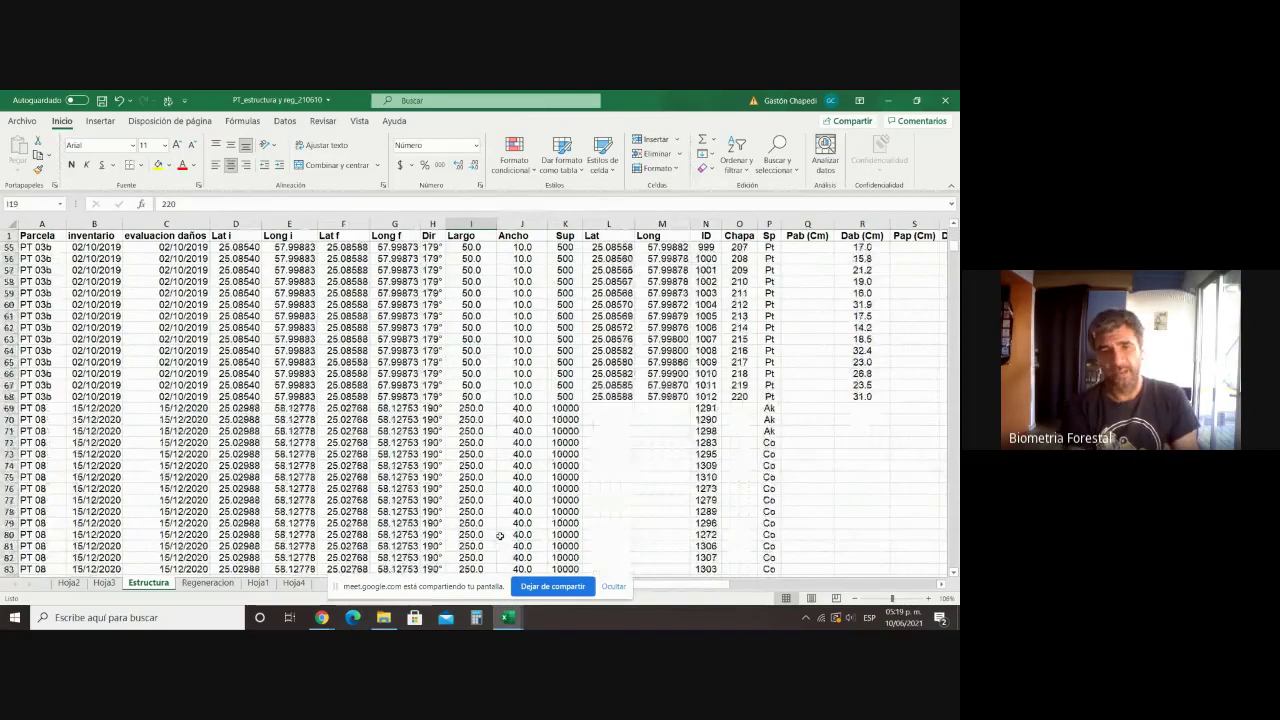
scroll(500, 534, "up", 3)
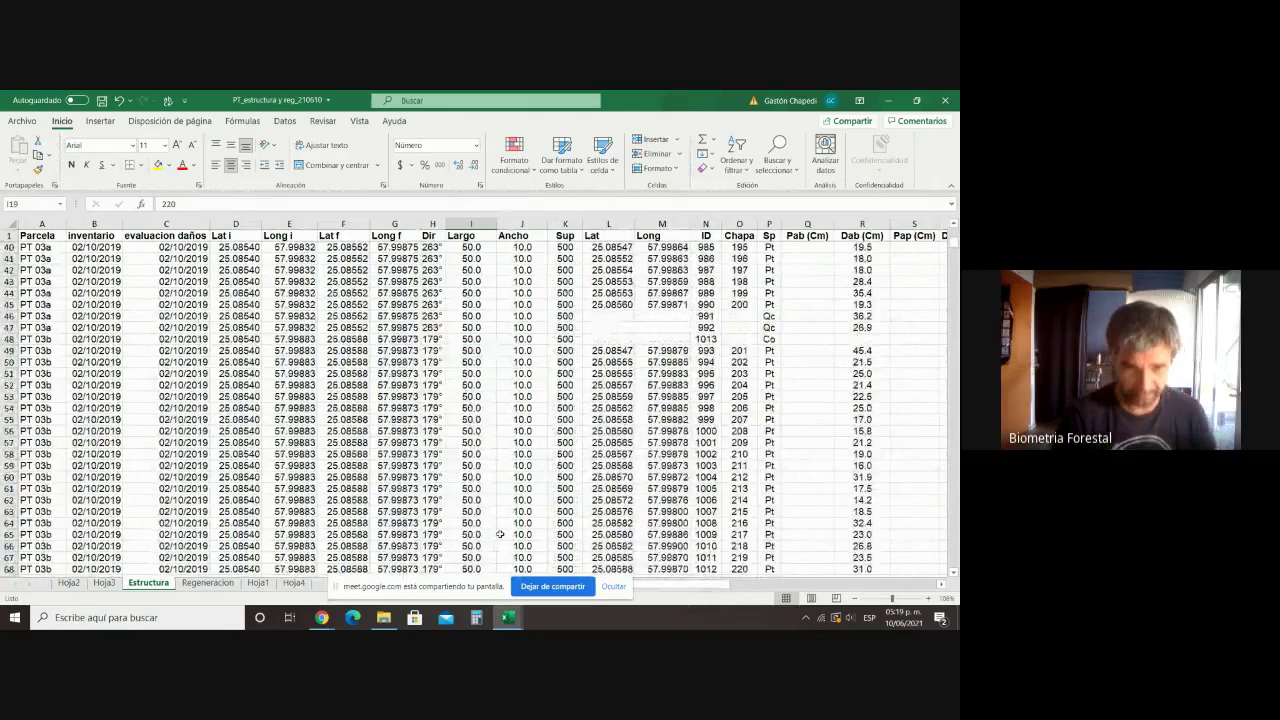
Step: Highlight PT 03a's Largo and Ancho cells I26:J38 with a yellow fill
scroll(500, 534, "up", 2)
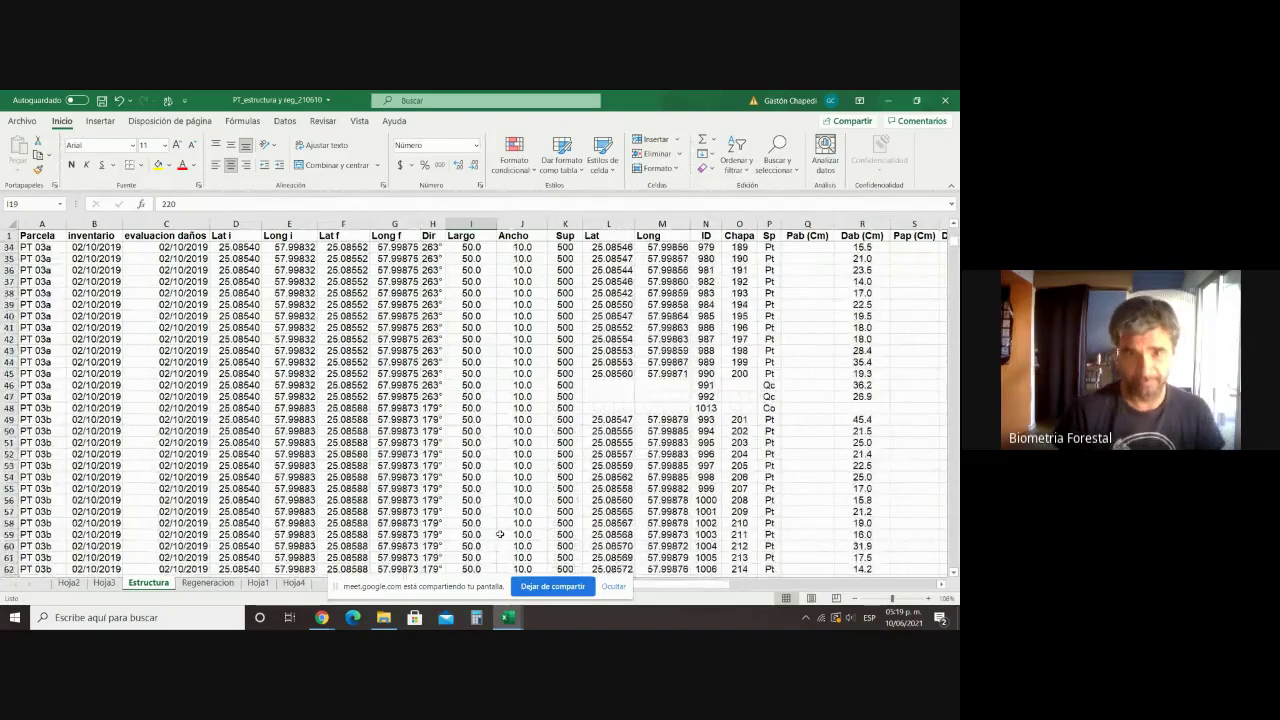
scroll(500, 534, "up", 1)
scroll(500, 534, "up", 2)
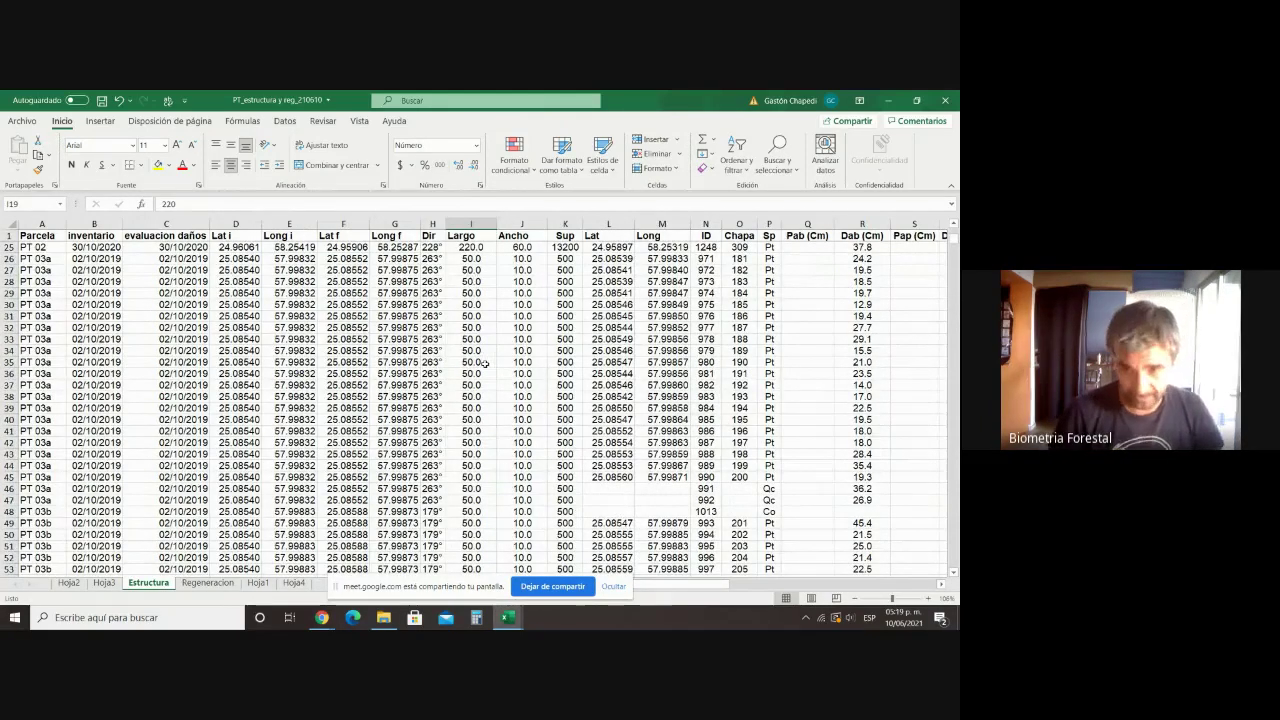
left_click_drag(471, 259, 516, 396)
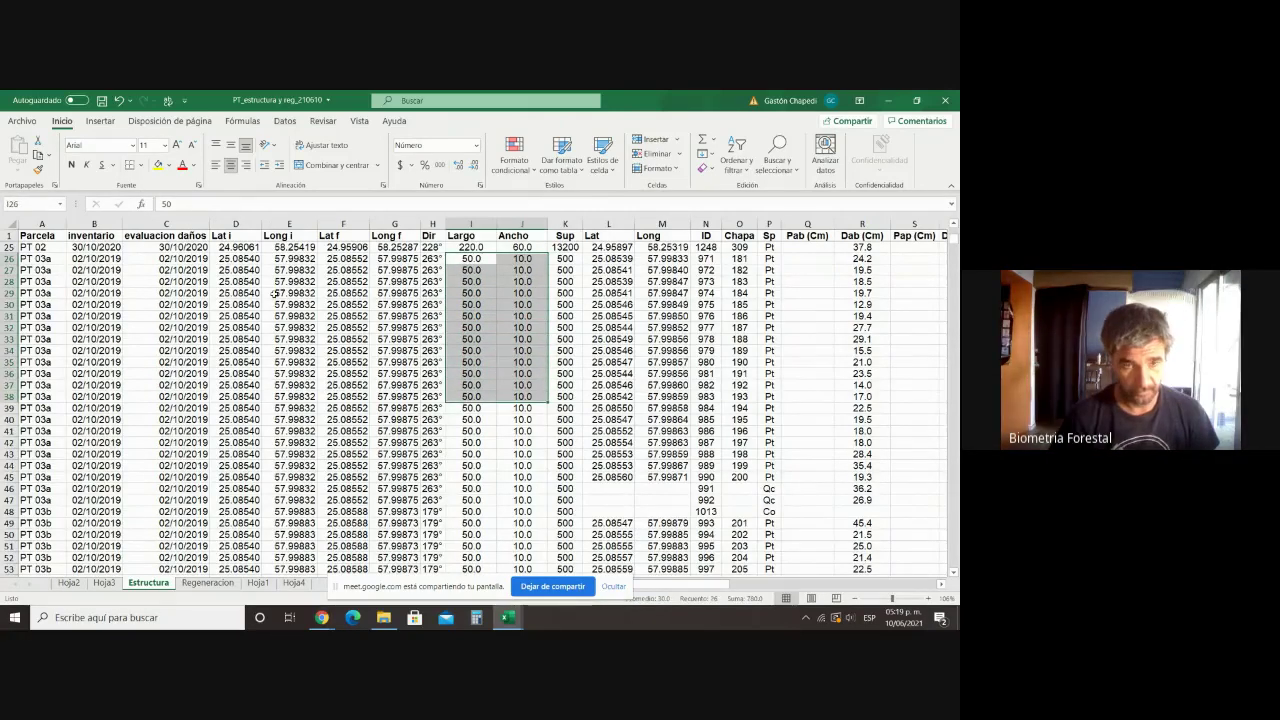
left_click(157, 166)
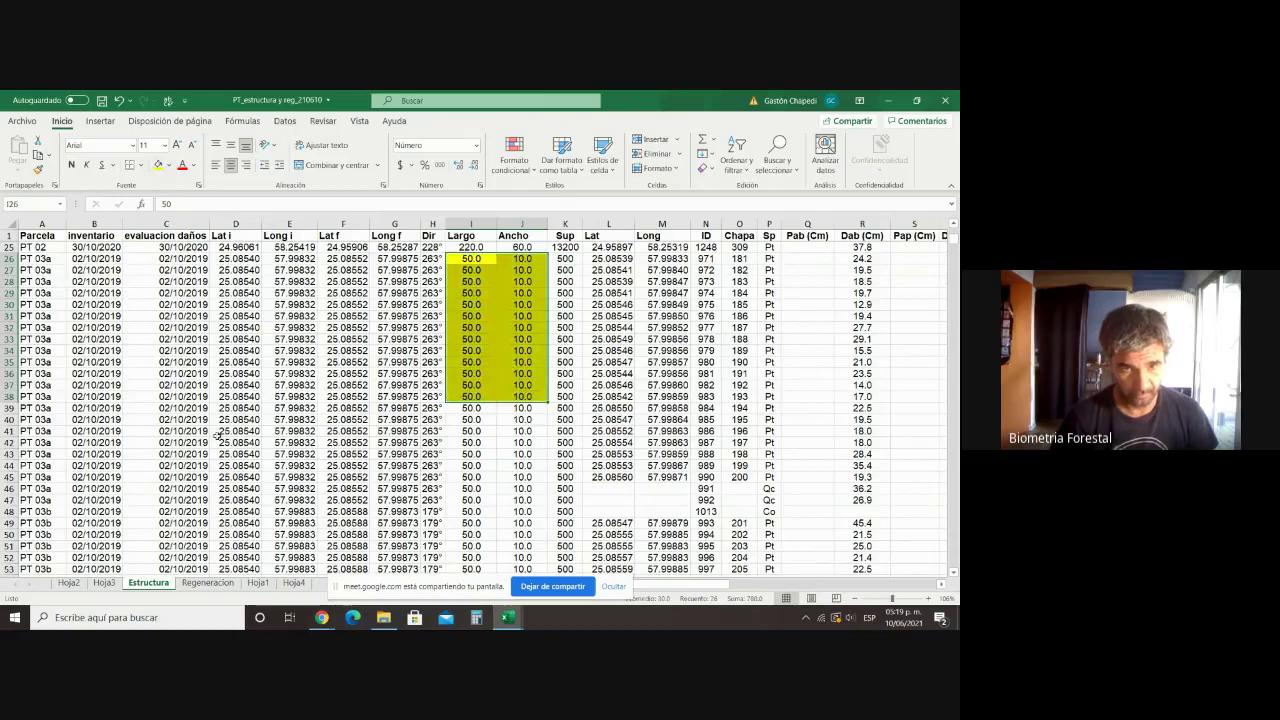
scroll(433, 478, "down", 5)
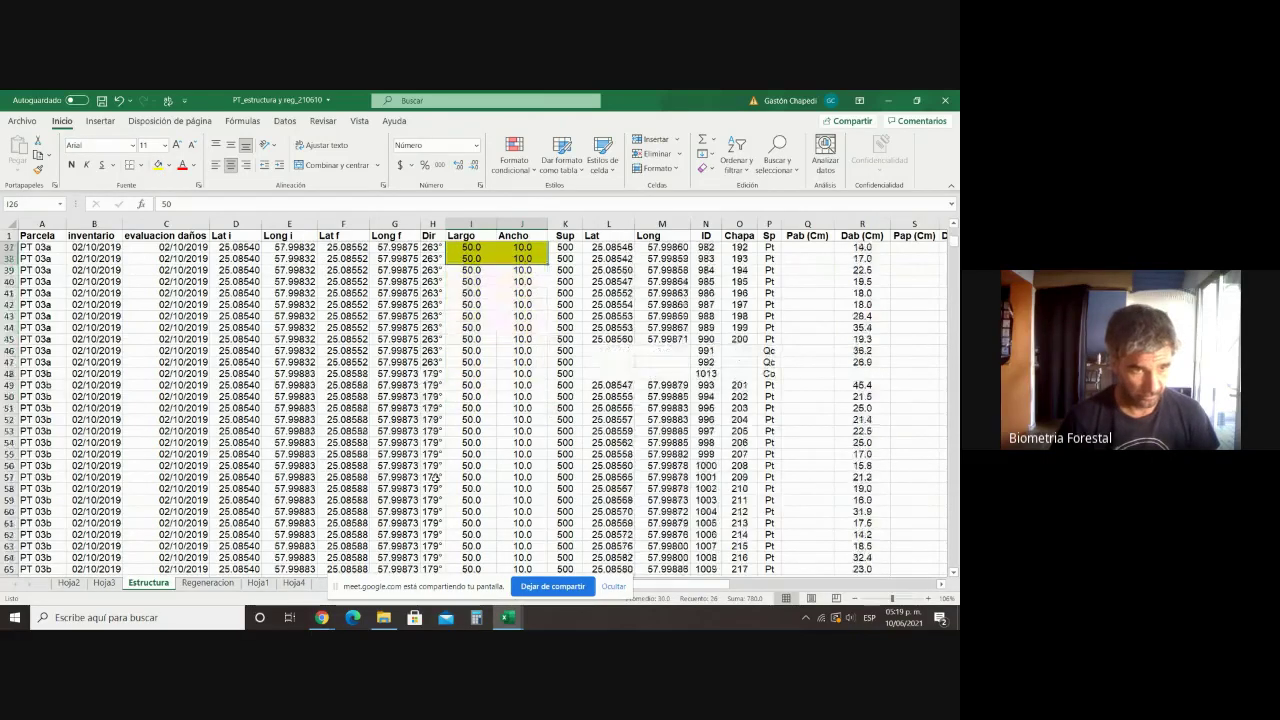
scroll(433, 478, "up", 2)
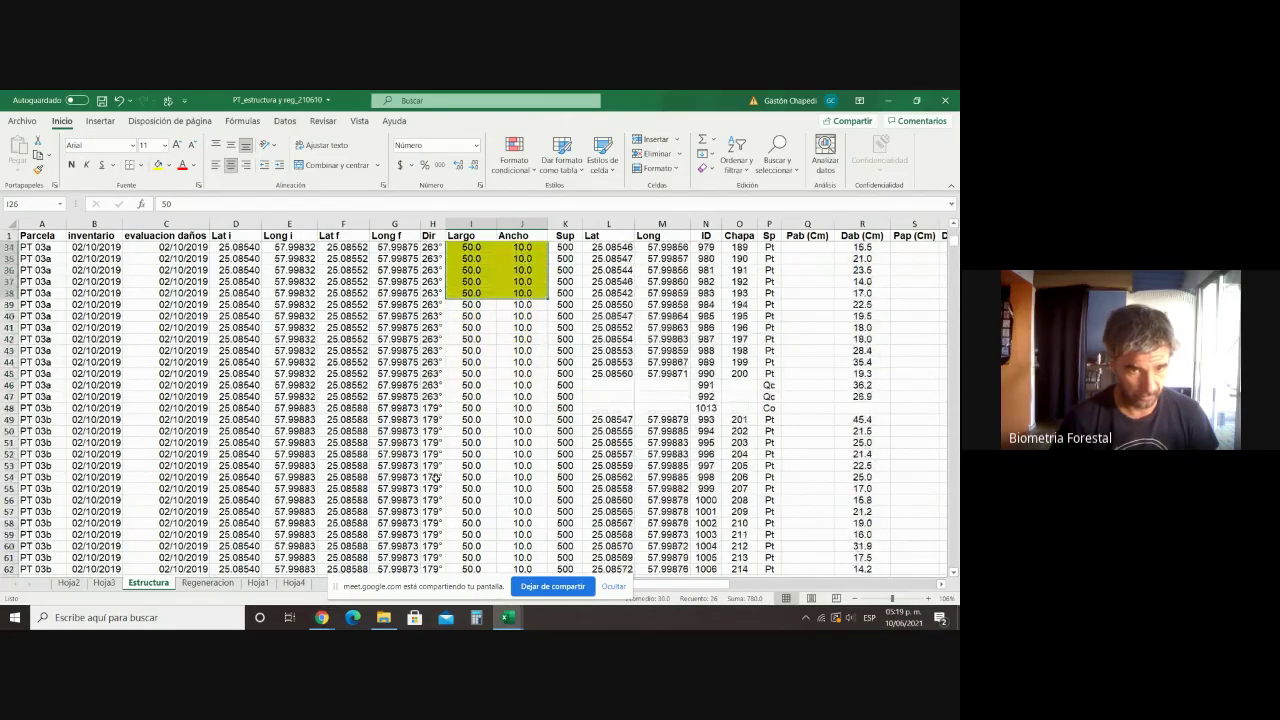
Step: Switch to the Daños PT 11 La Reina workbook and close it
left_click(505, 615)
left_click(575, 562)
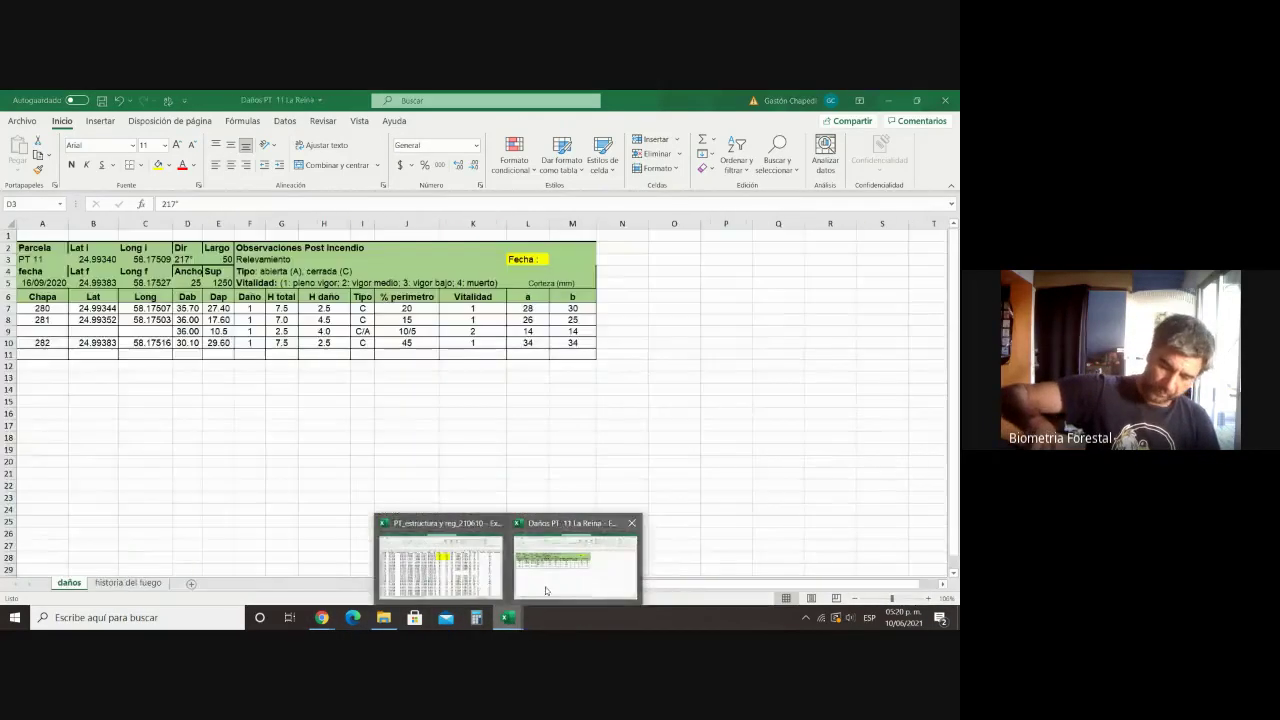
left_click(947, 102)
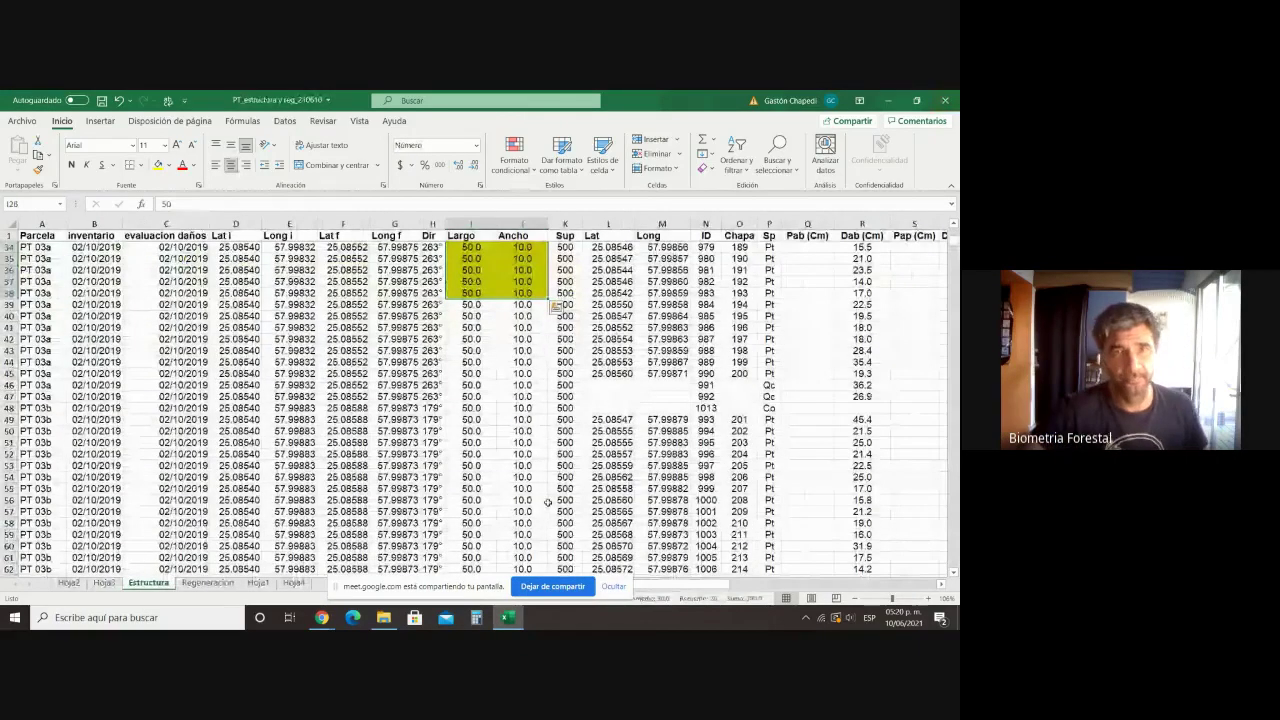
key("alt+Tab")
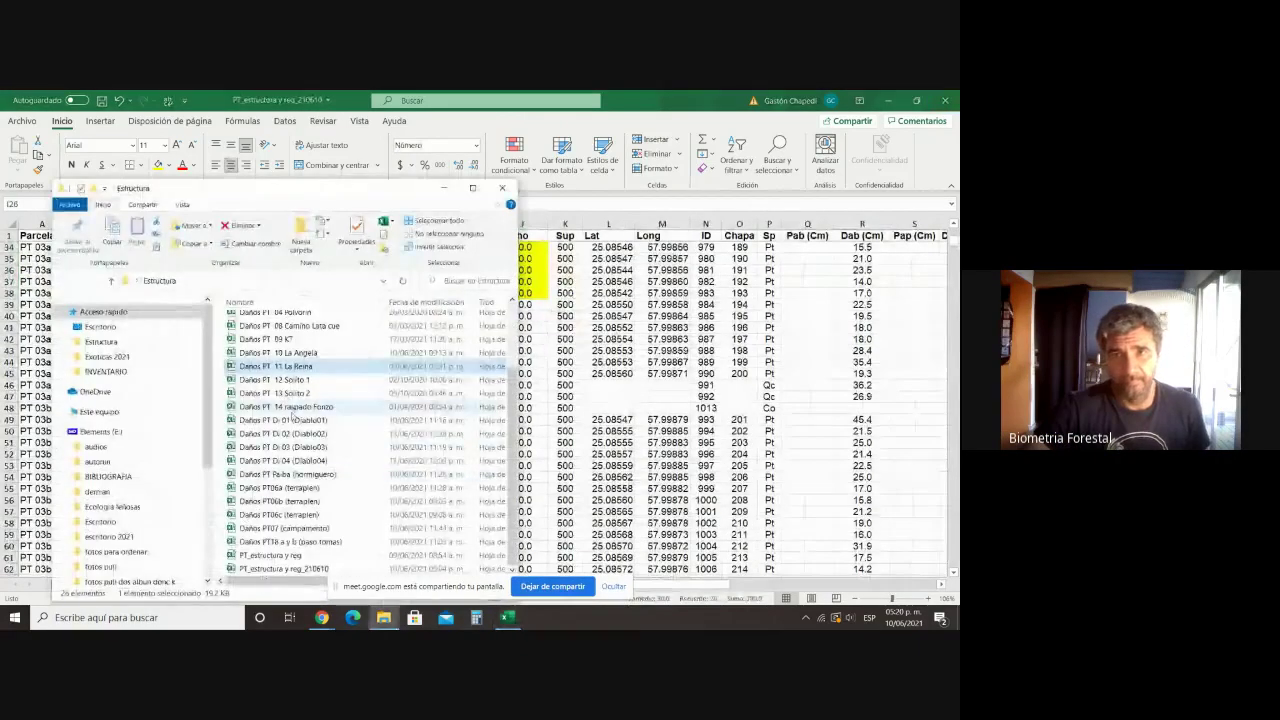
scroll(309, 438, "up", 2)
scroll(306, 425, "up", 1)
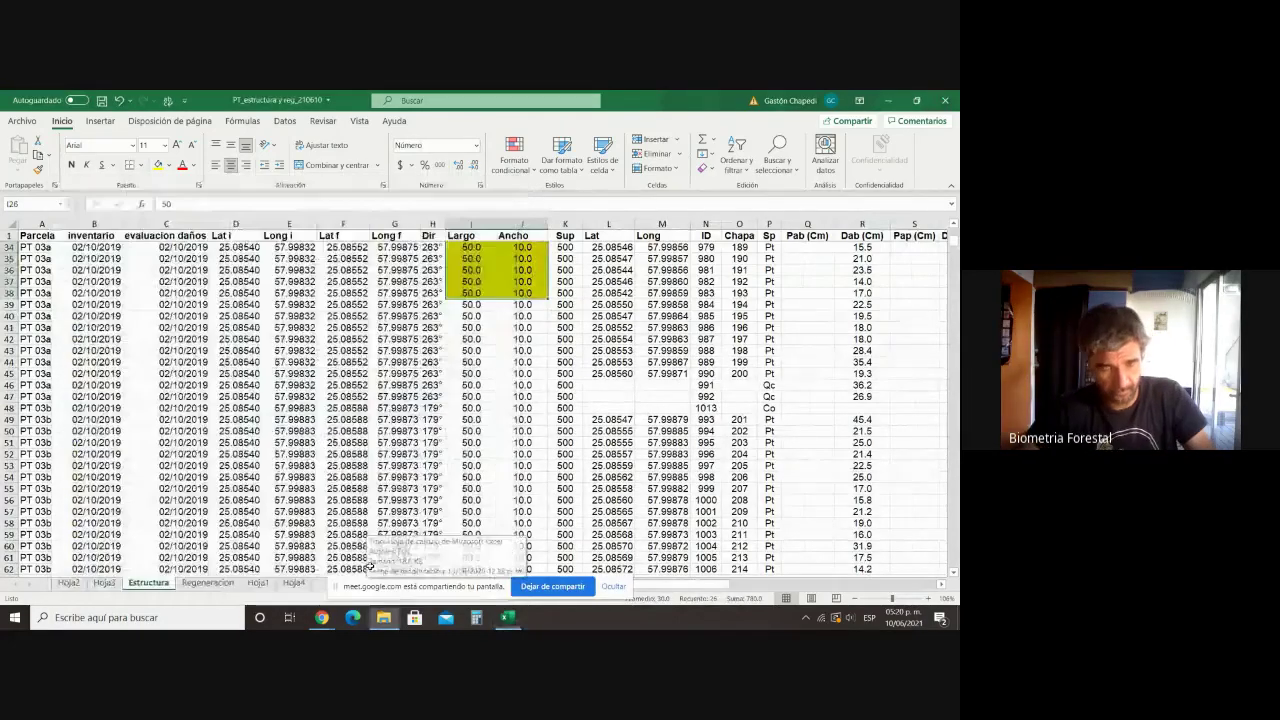
key("alt+Tab")
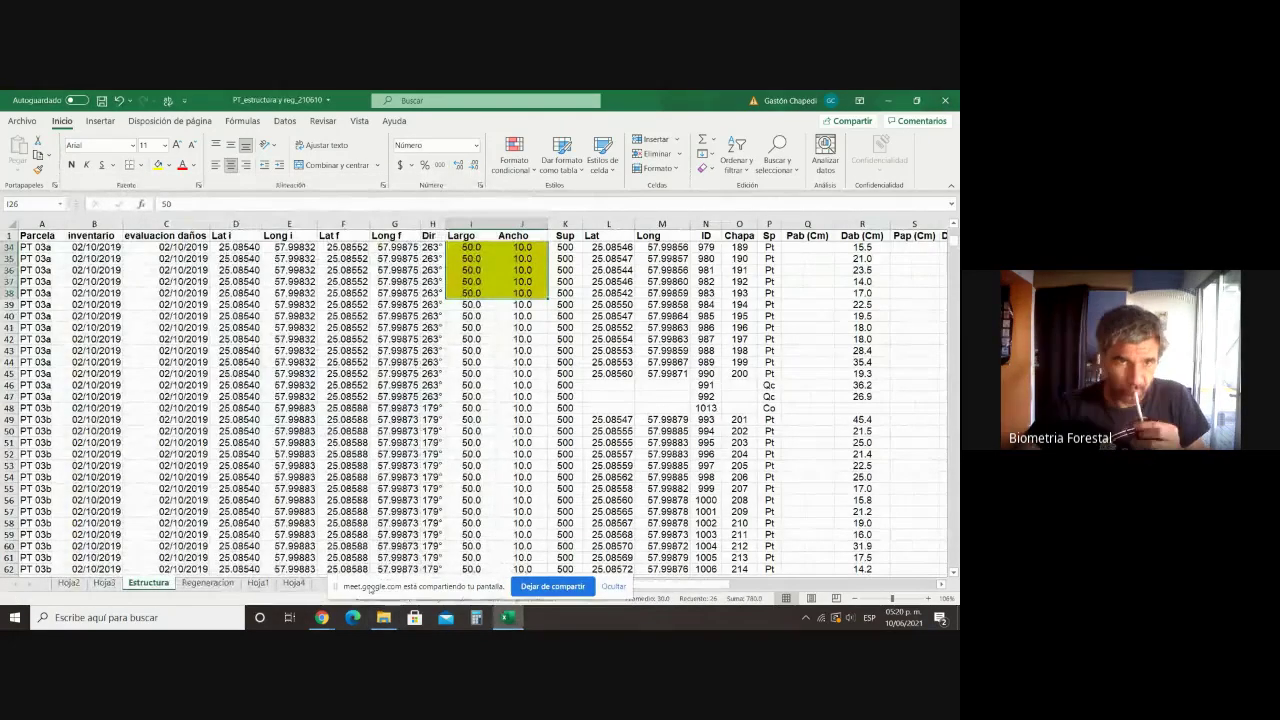
key("alt+Tab")
left_click(69, 583)
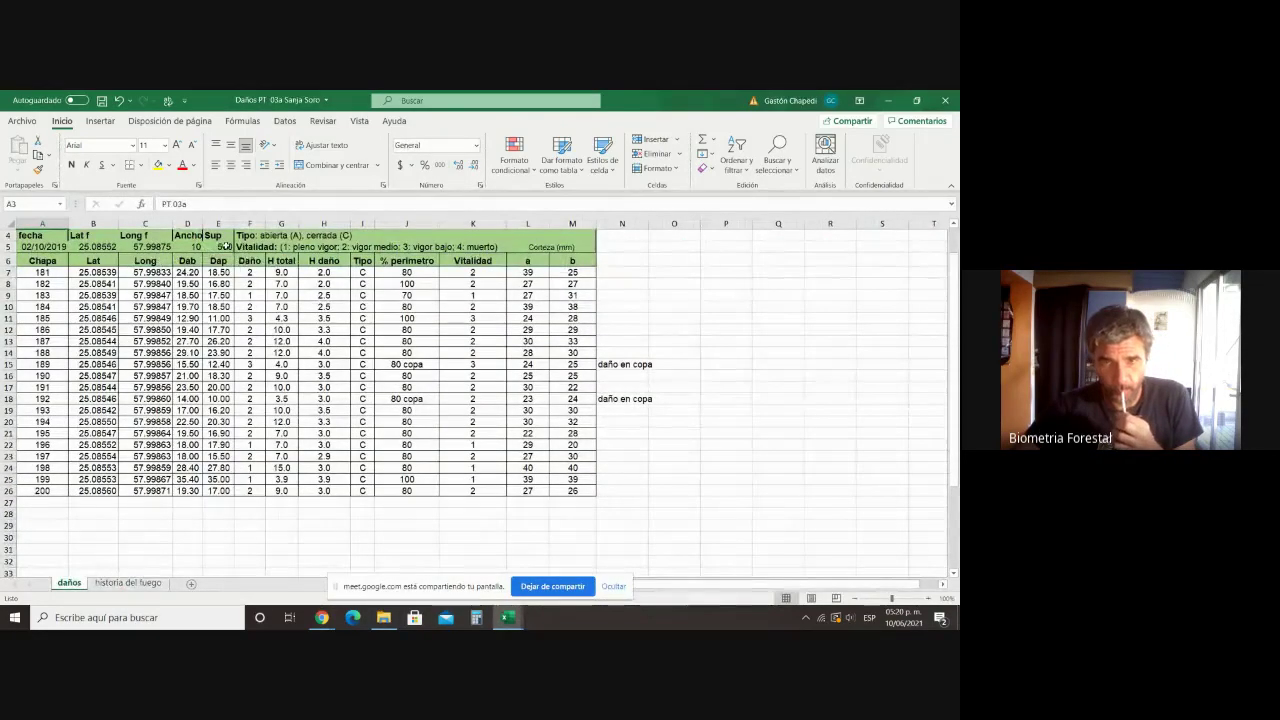
scroll(240, 258, "up", 1)
left_click(944, 100)
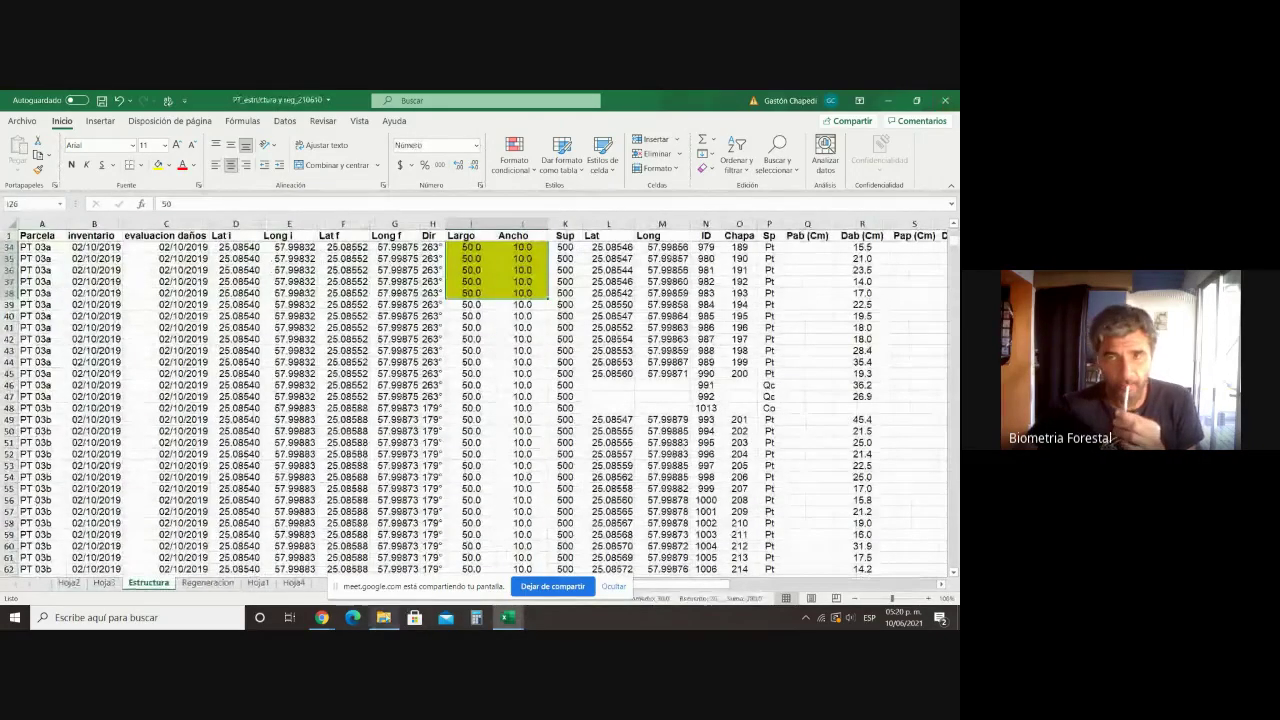
left_click(383, 617)
double_click(300, 388)
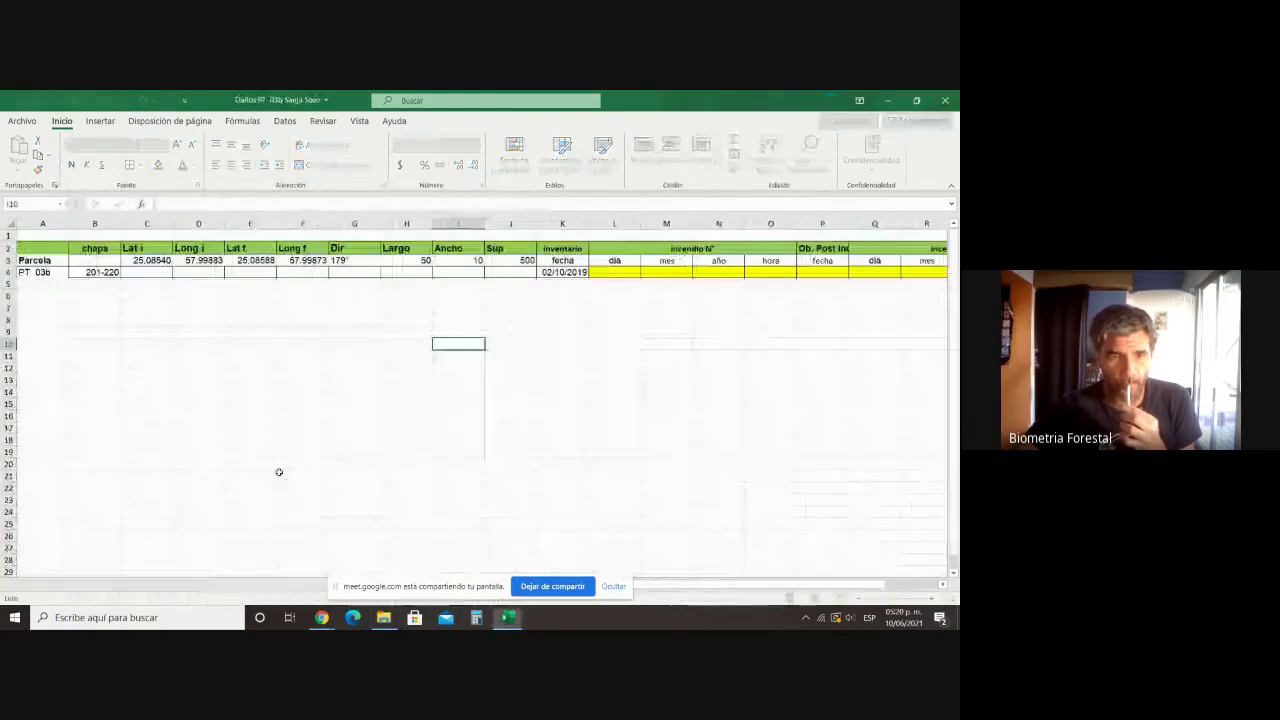
left_click(69, 583)
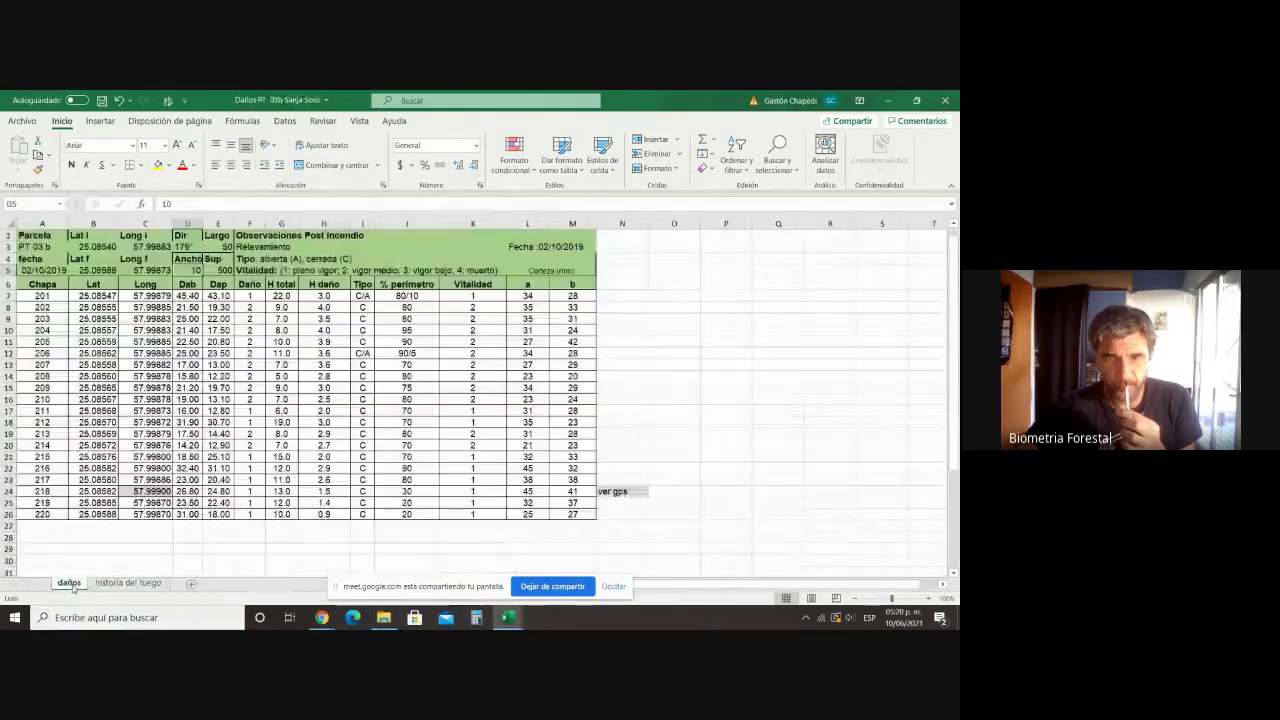
scroll(205, 298, "up", 1)
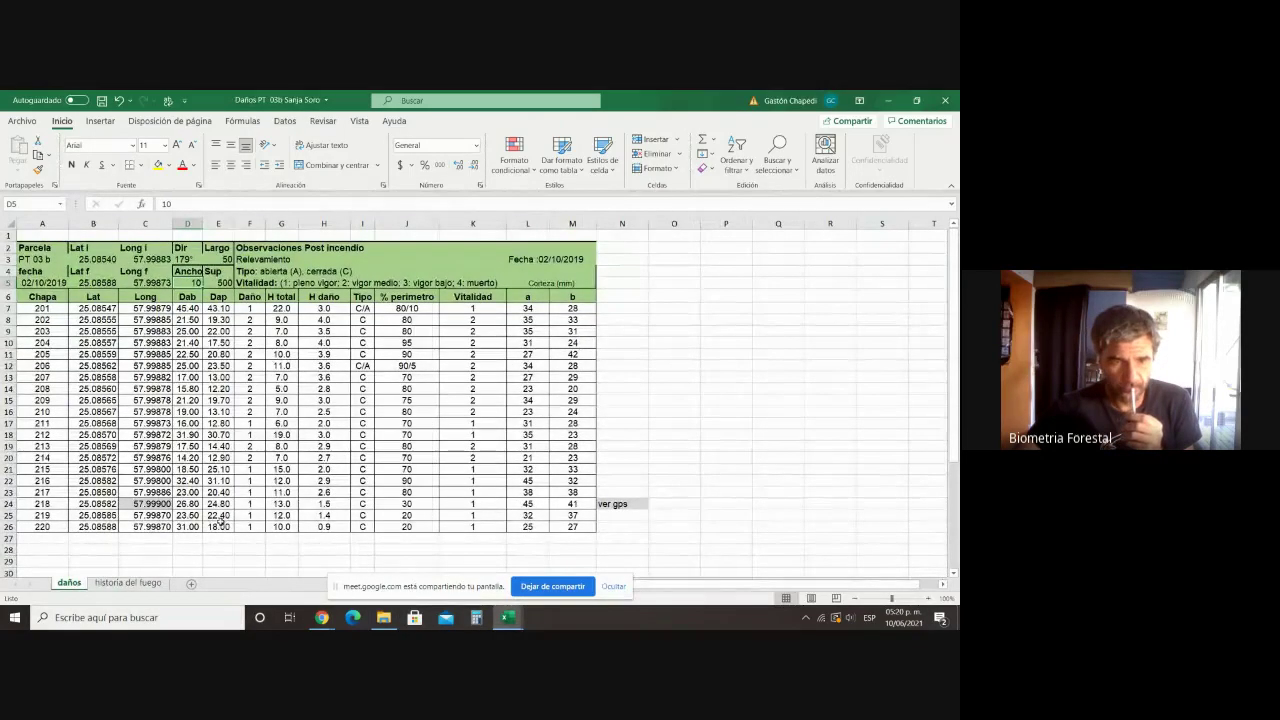
left_click(946, 101)
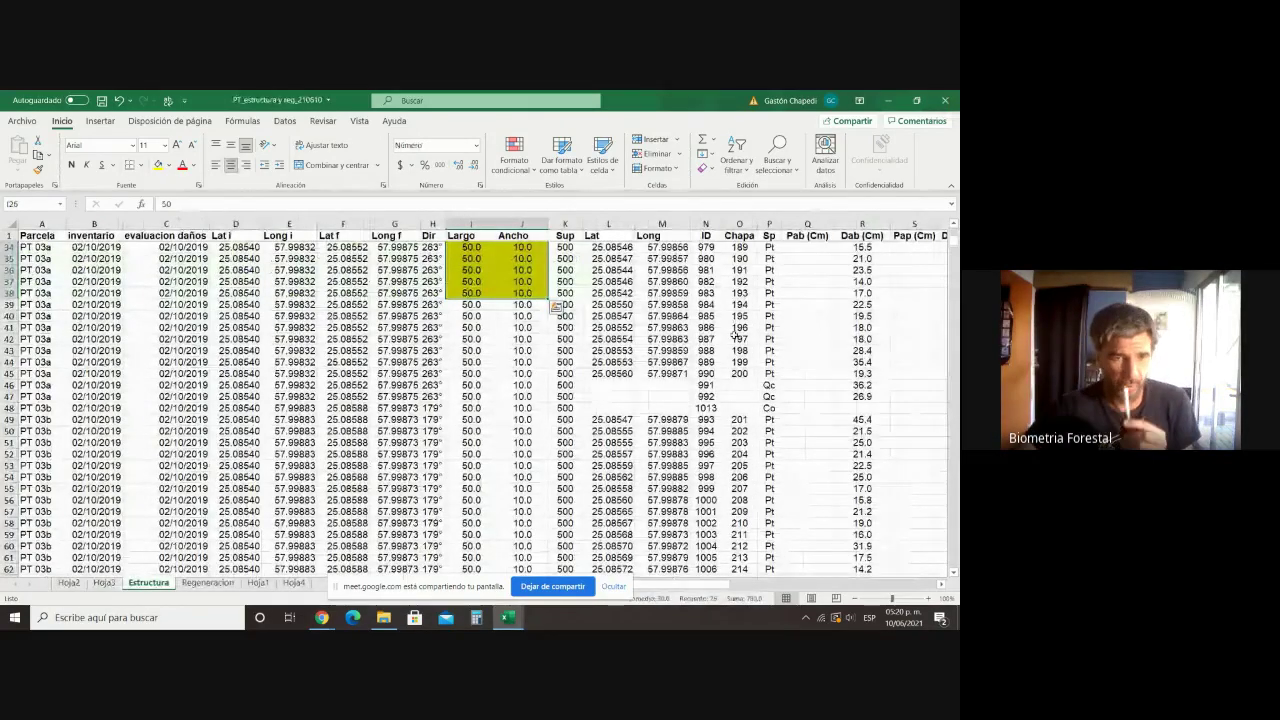
key("Down")
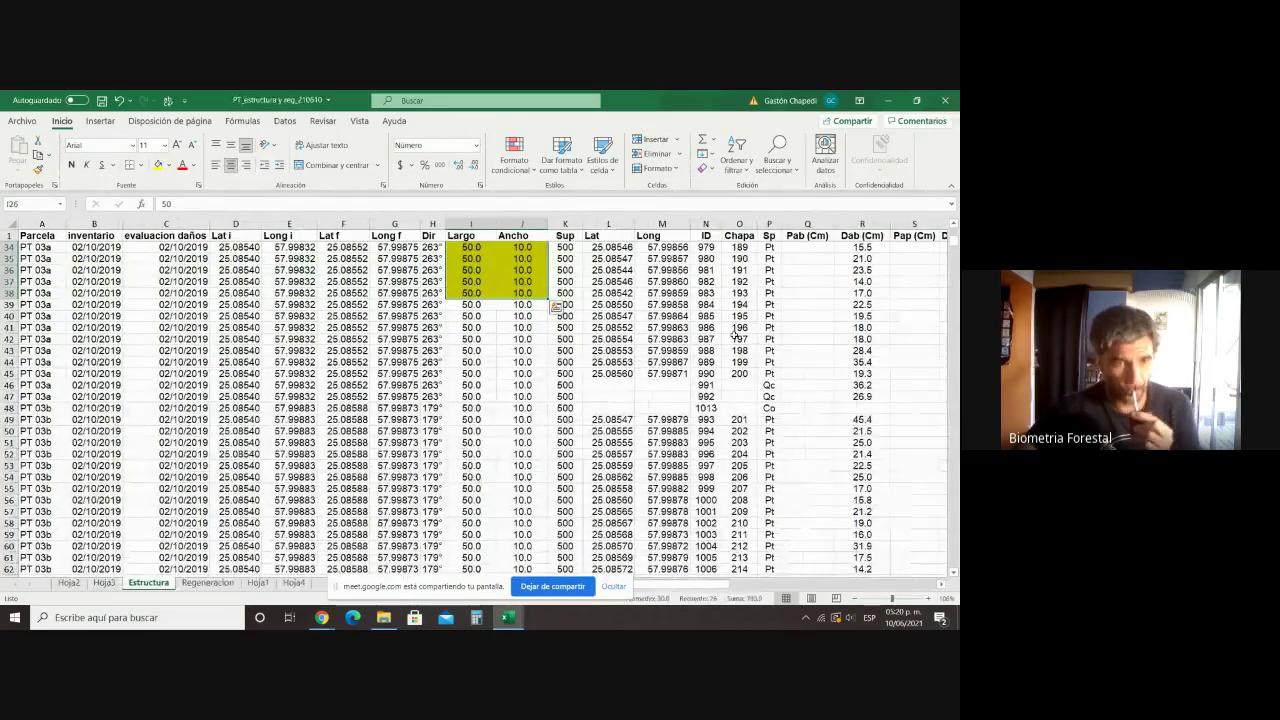
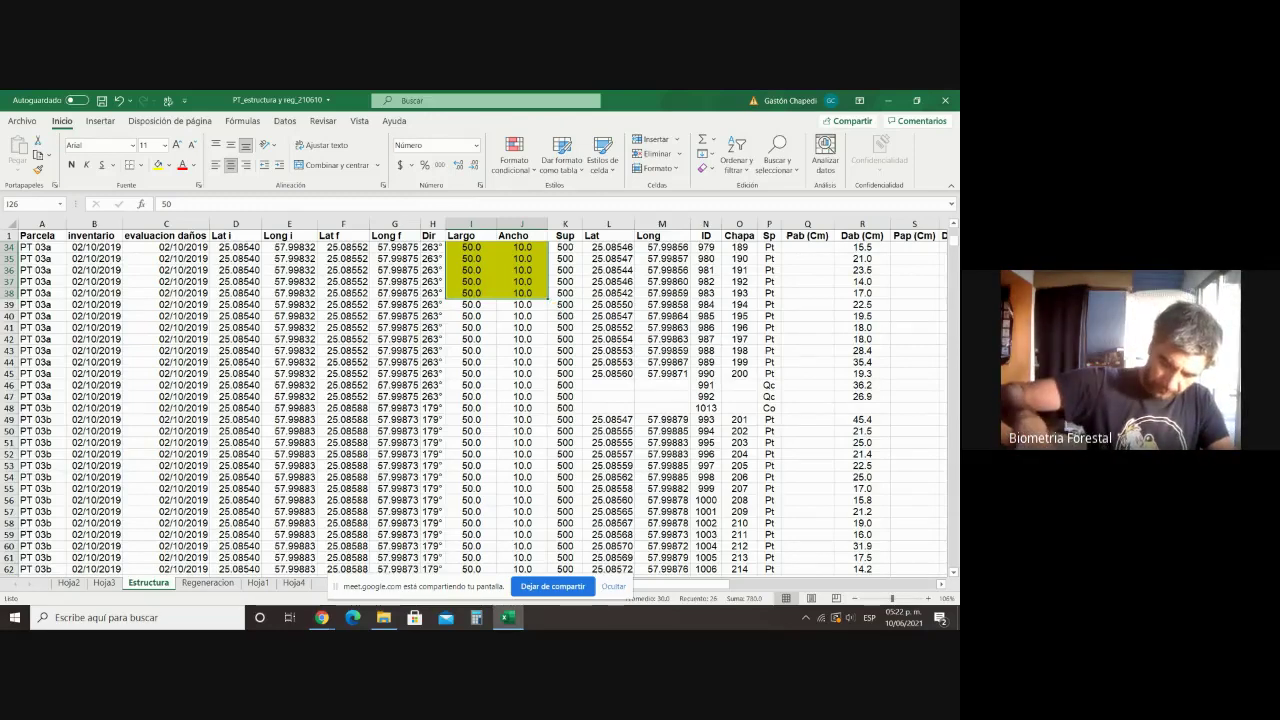
Step: Switch to File Explorer and open the Ecología leñosas folder on the Elements (E:) drive
left_click(386, 619)
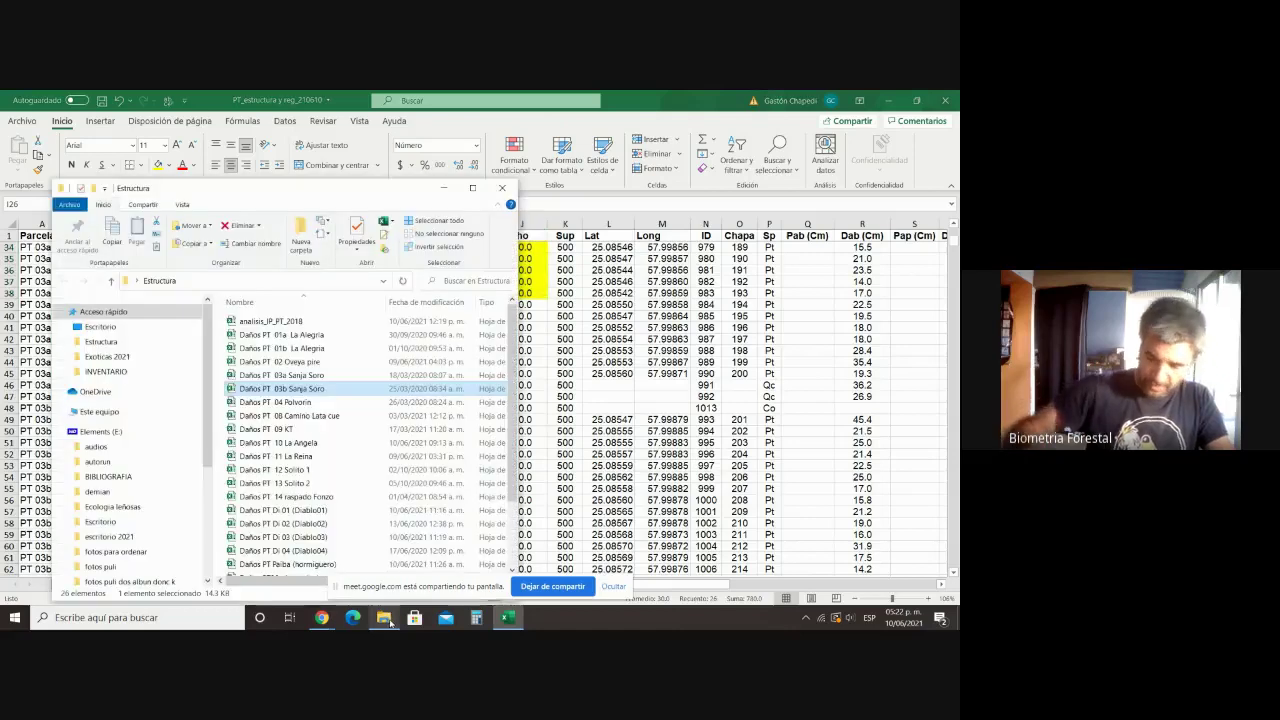
left_click(445, 189)
key("super+d")
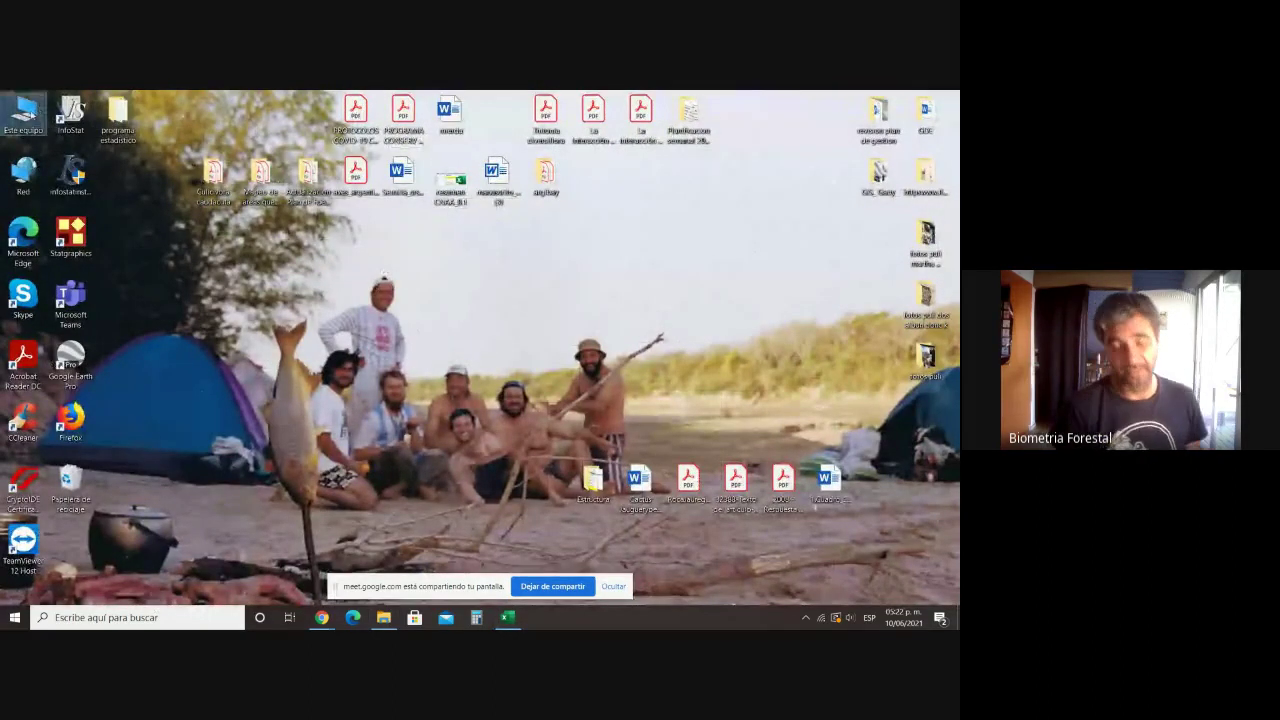
double_click(23, 113)
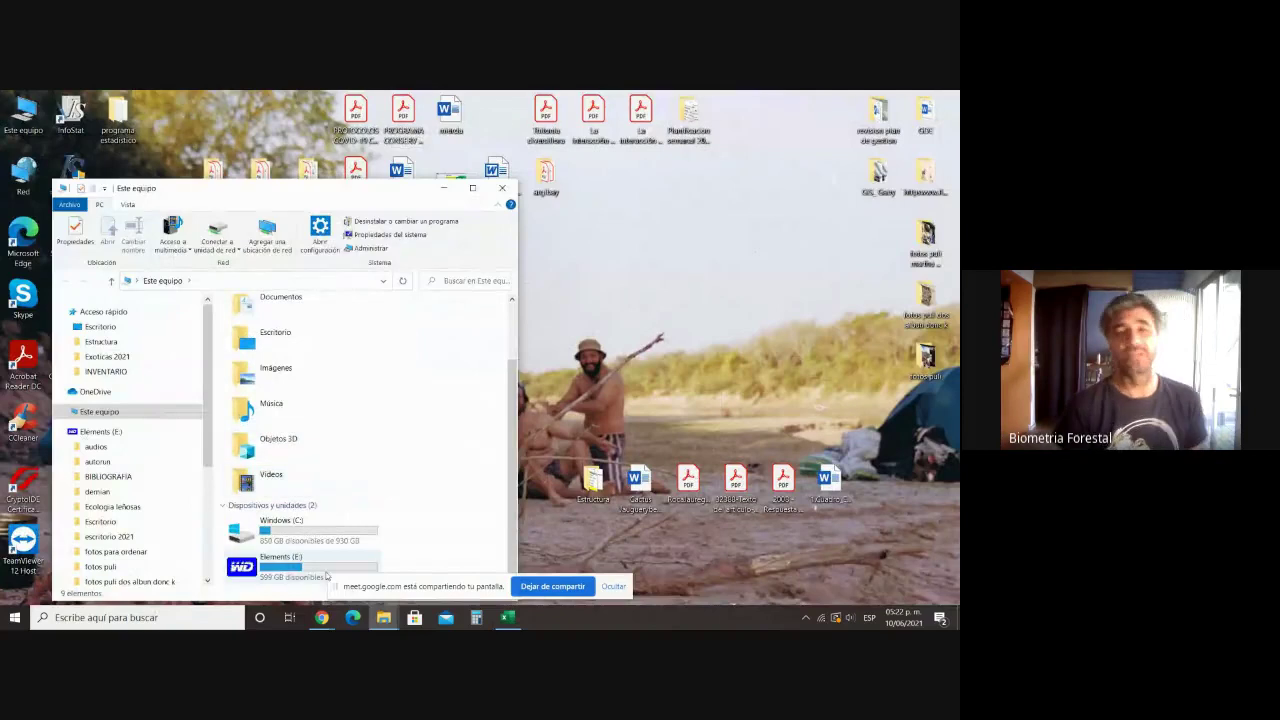
double_click(320, 561)
scroll(304, 455, "down", 1)
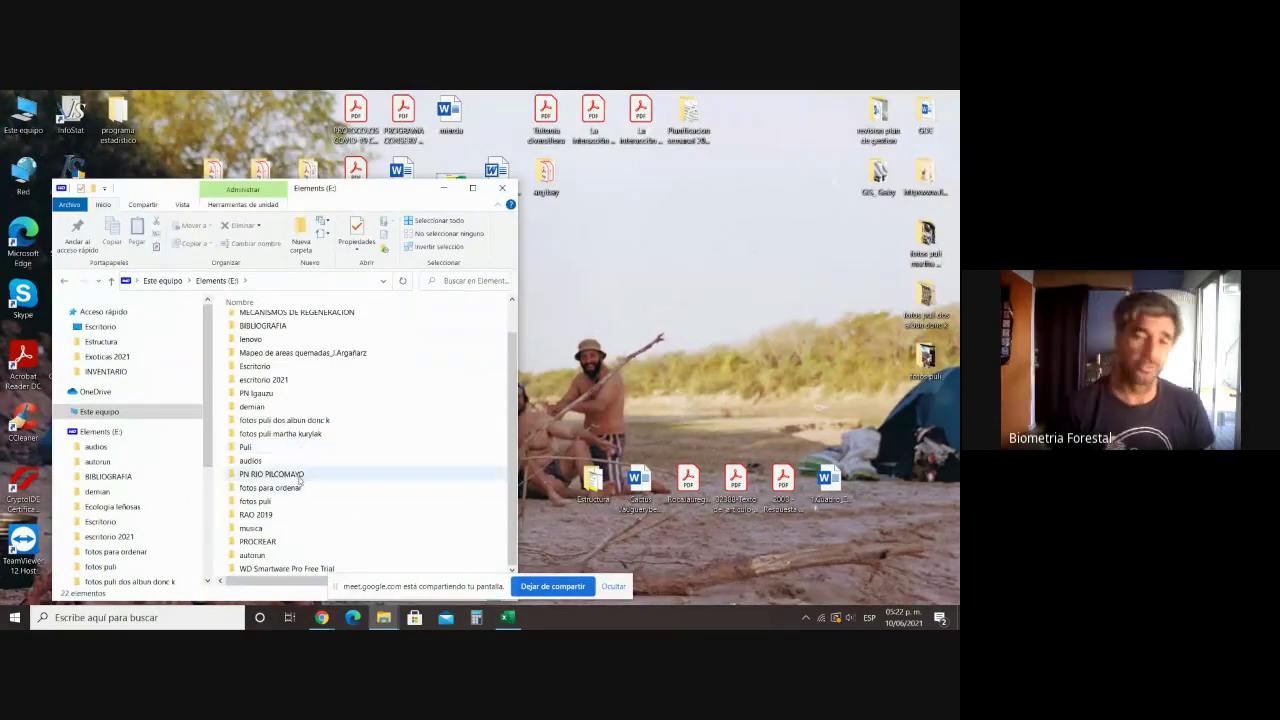
scroll(278, 378, "up", 1)
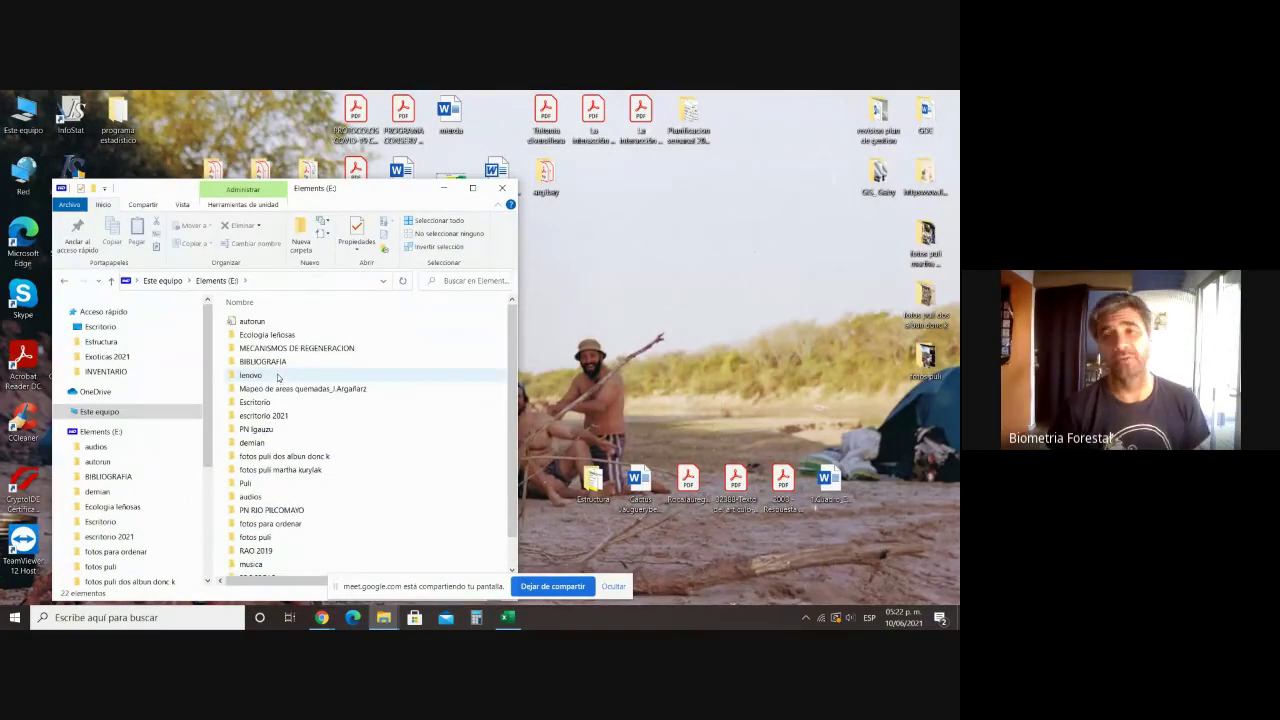
double_click(266, 335)
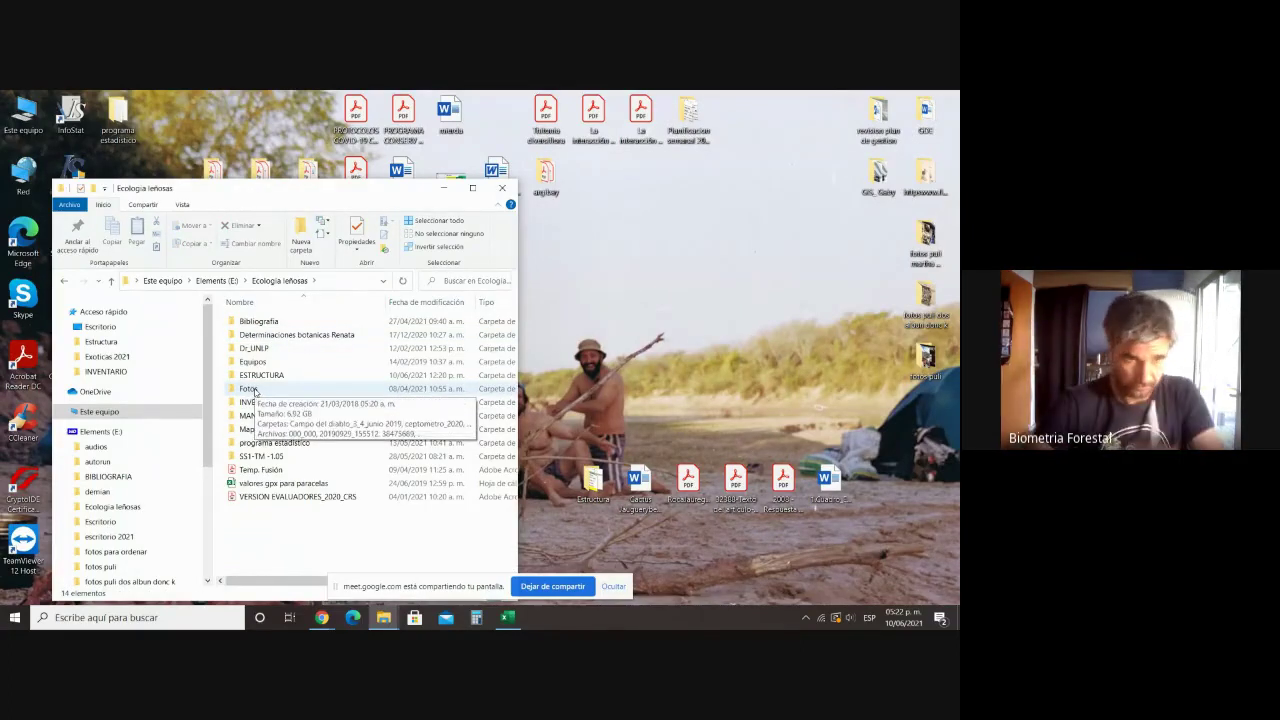
Step: Open the Fotos folder, find the PT 03 photo folders, and open the PT 03 sanja soro_x muitu folder
double_click(250, 389)
scroll(365, 505, "down", 3)
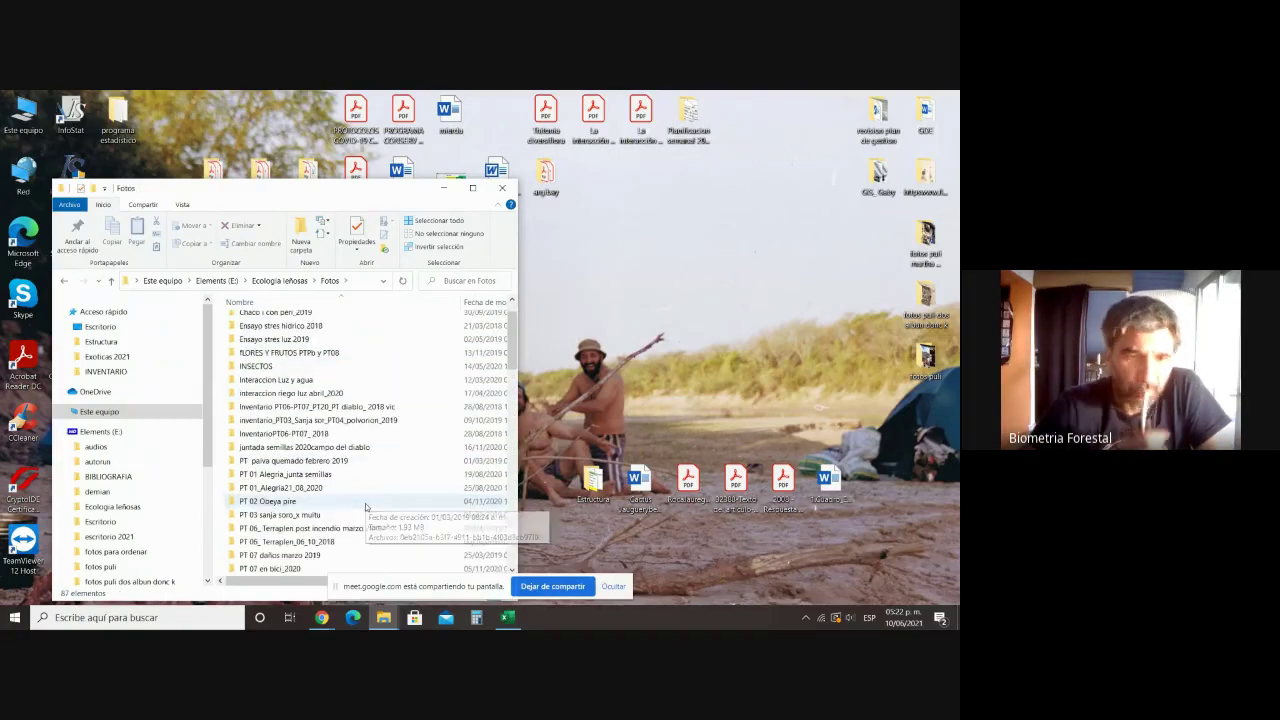
scroll(362, 505, "down", 2)
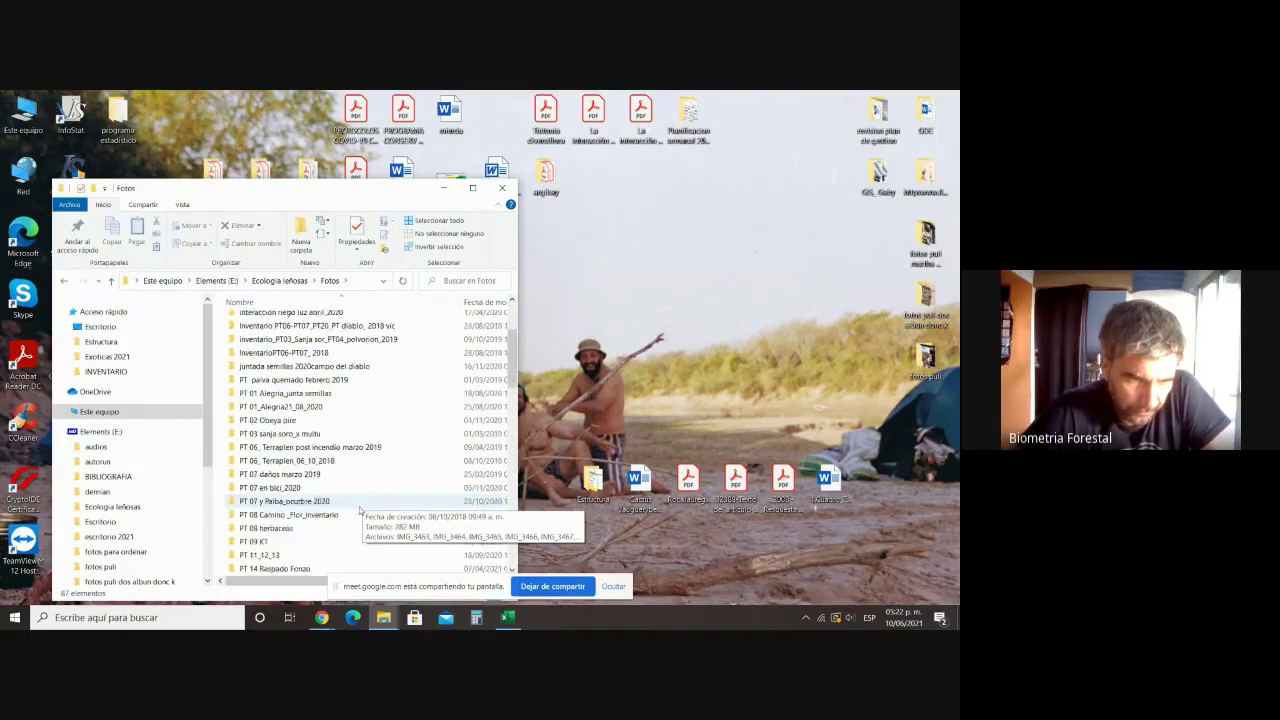
scroll(360, 510, "down", 5)
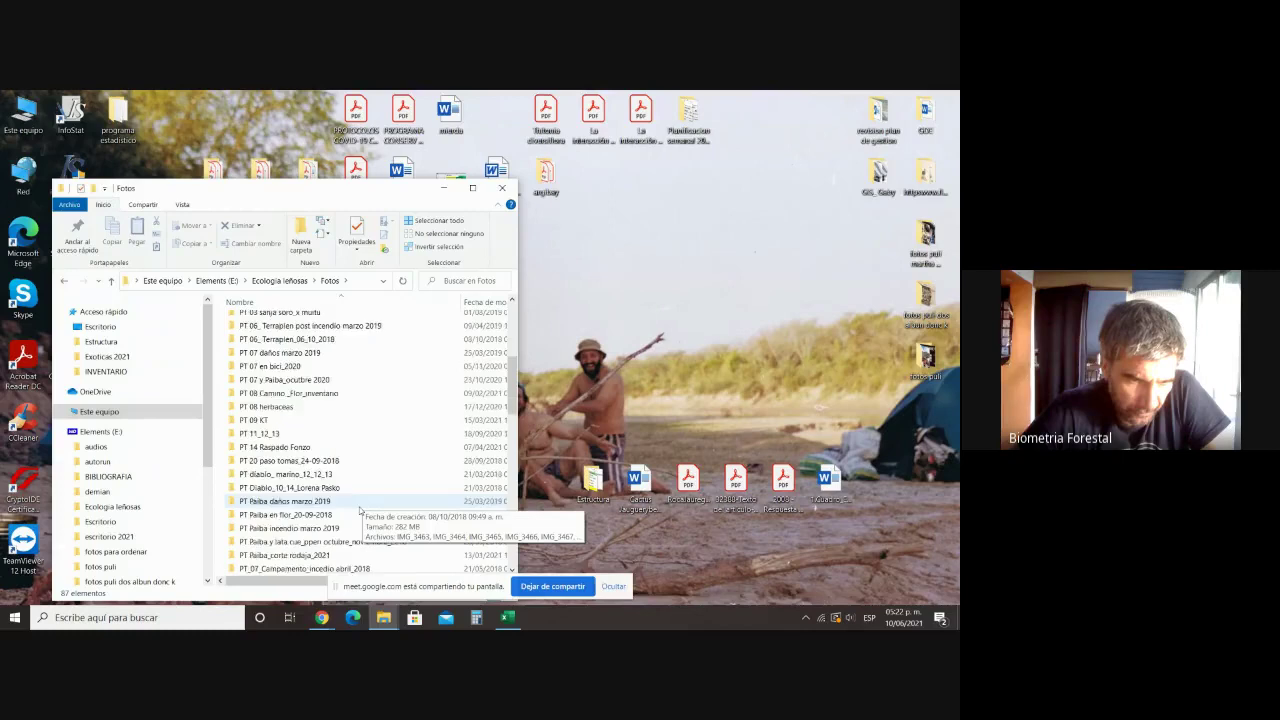
scroll(360, 510, "up", 5)
scroll(360, 510, "up", 2)
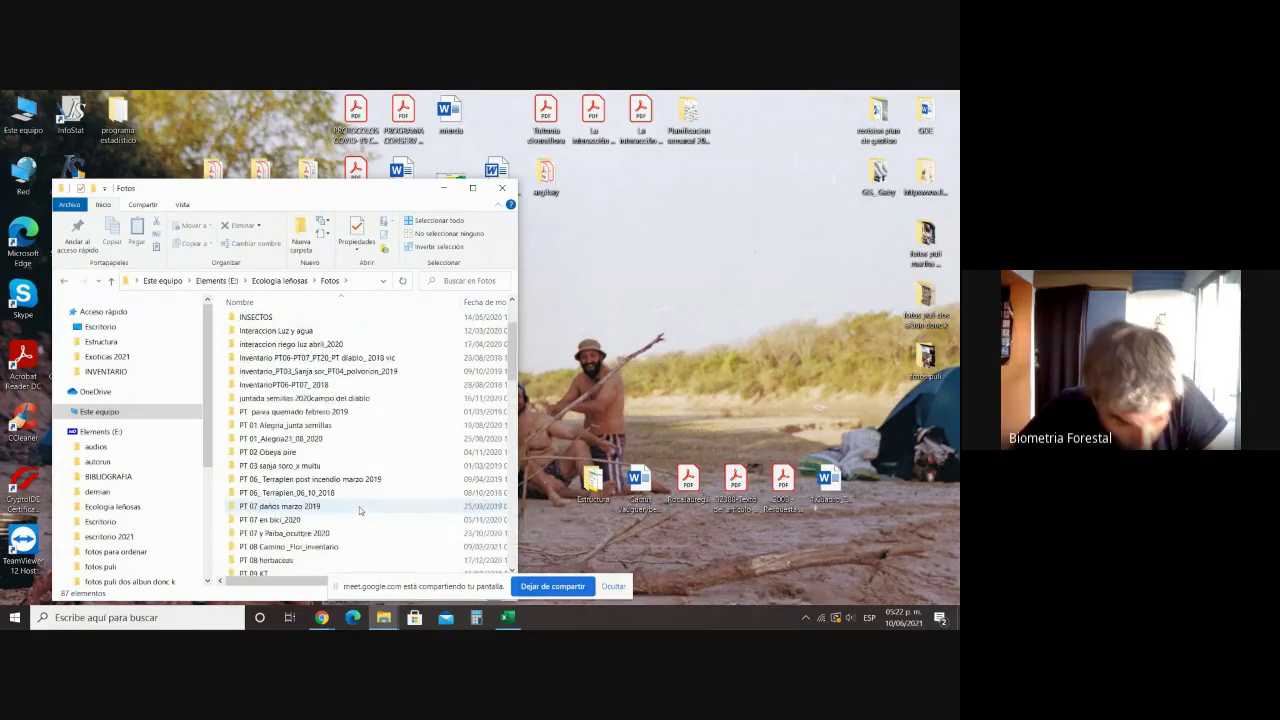
scroll(360, 510, "up", 1)
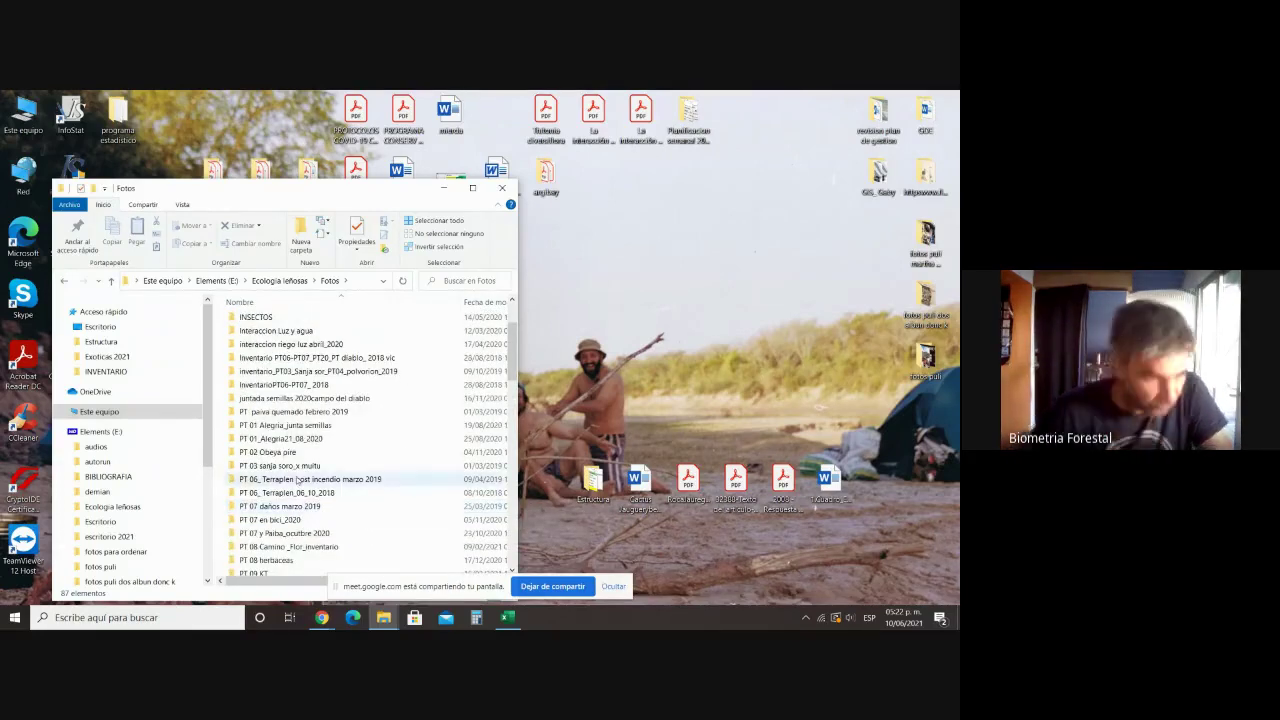
double_click(360, 506)
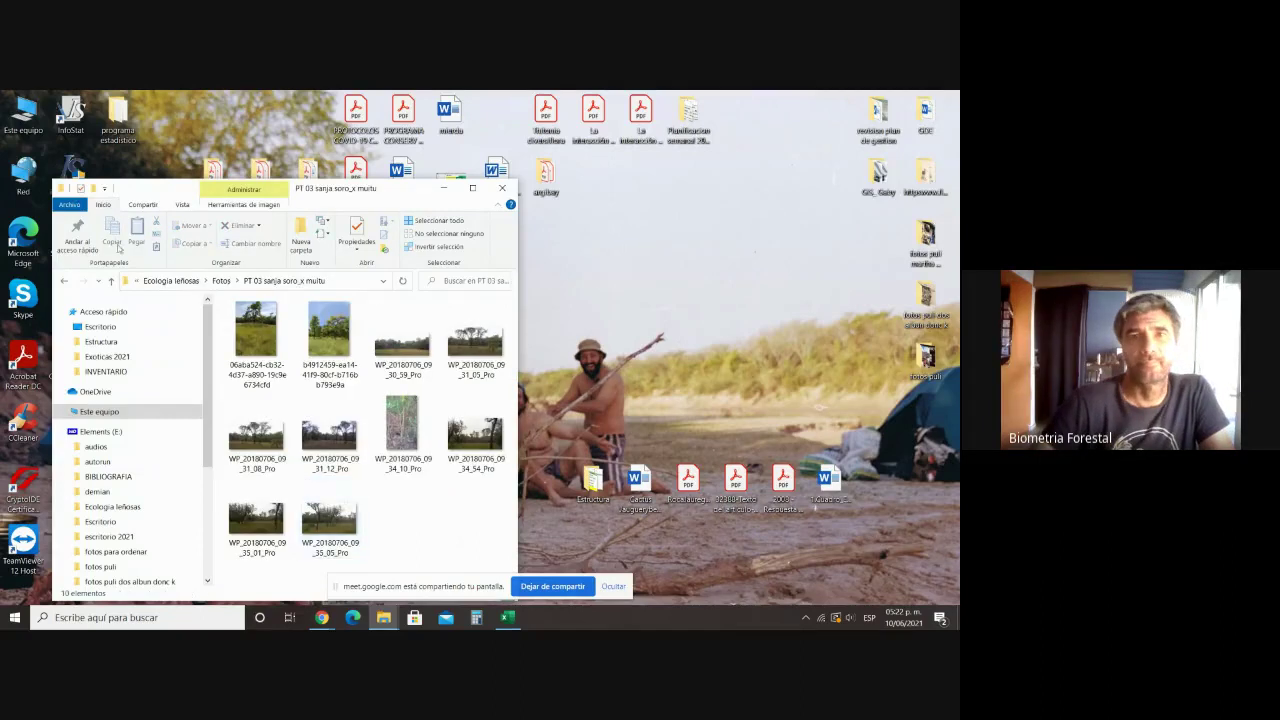
Step: Return to the Fotos folder and open the inventario_PT03_Sanja sor_PT04_polvorion_2019 folder
left_click(112, 281)
scroll(327, 477, "down", 2)
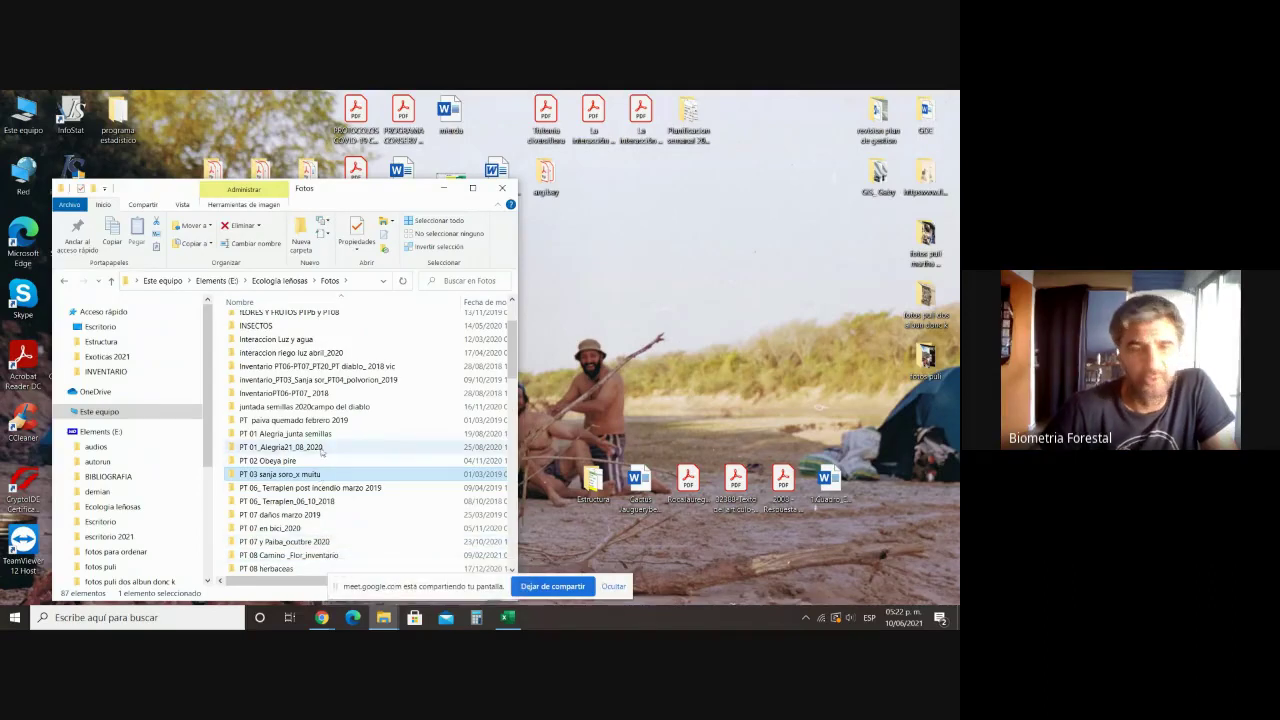
double_click(310, 380)
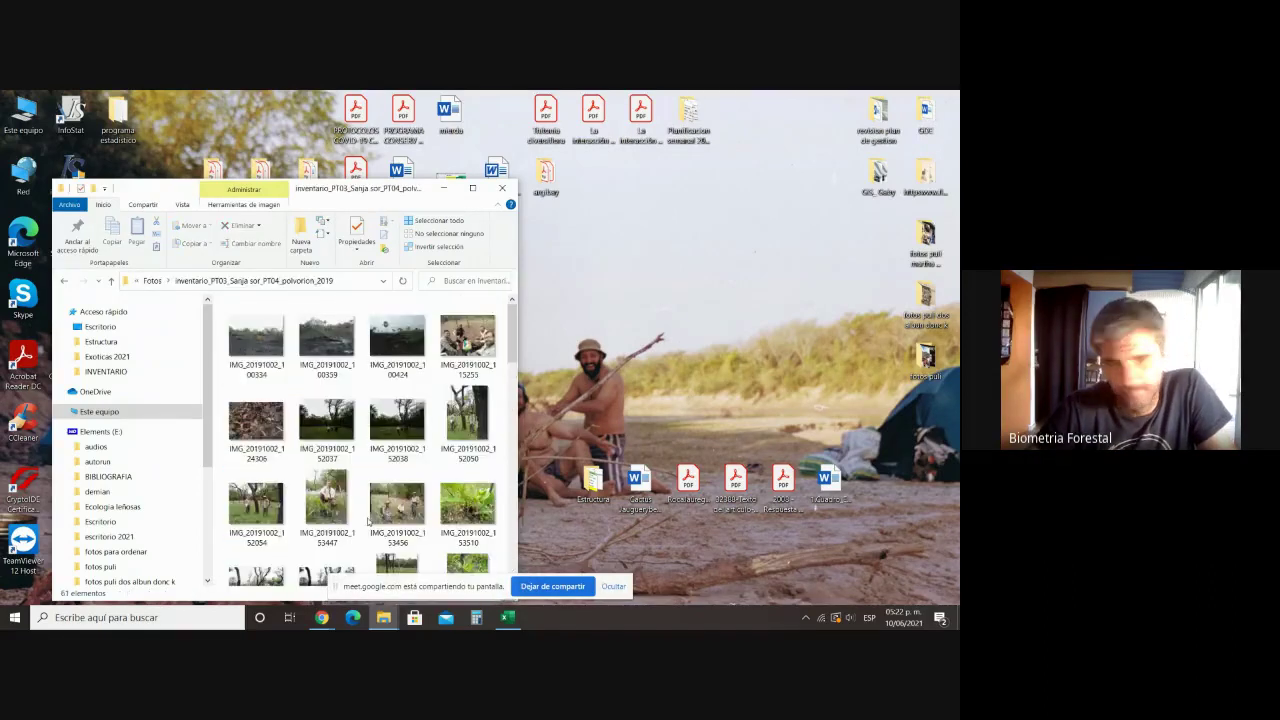
Step: Look through the inventory photo thumbnails and open the photo IMG_20191002_152054
scroll(381, 563, "down", 10)
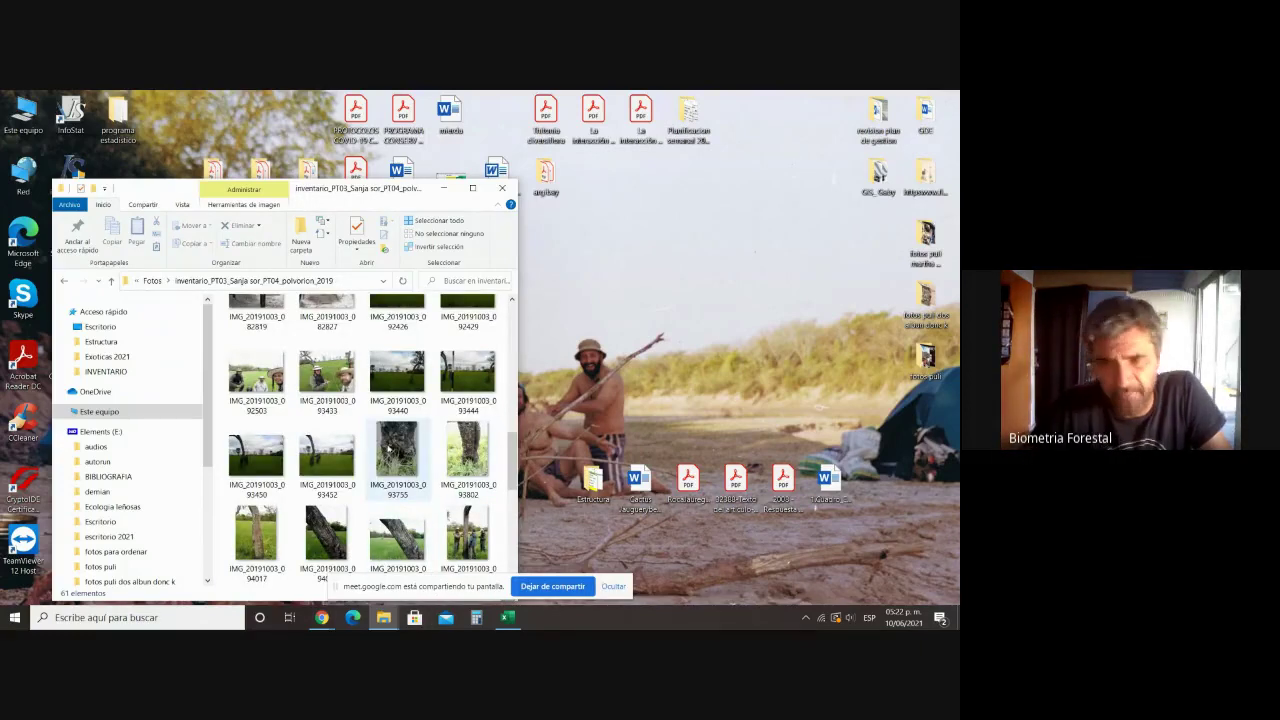
scroll(386, 441, "down", 3)
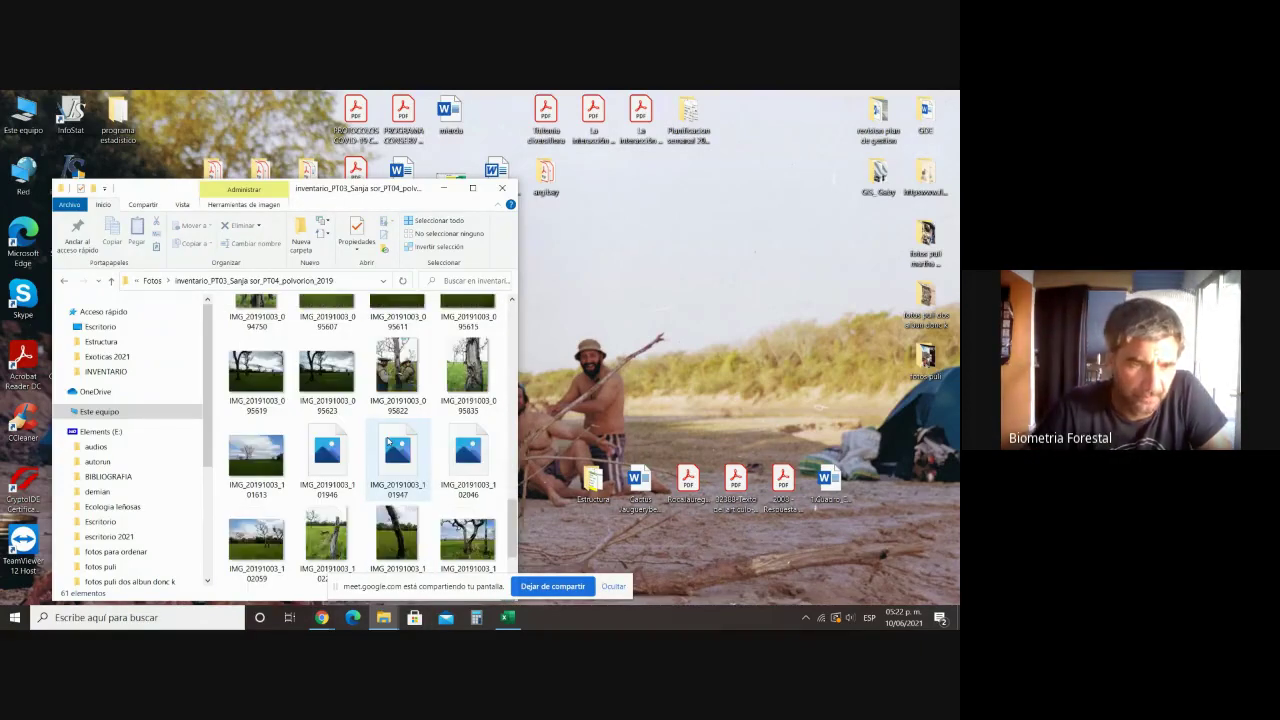
scroll(389, 438, "down", 2)
scroll(389, 438, "up", 6)
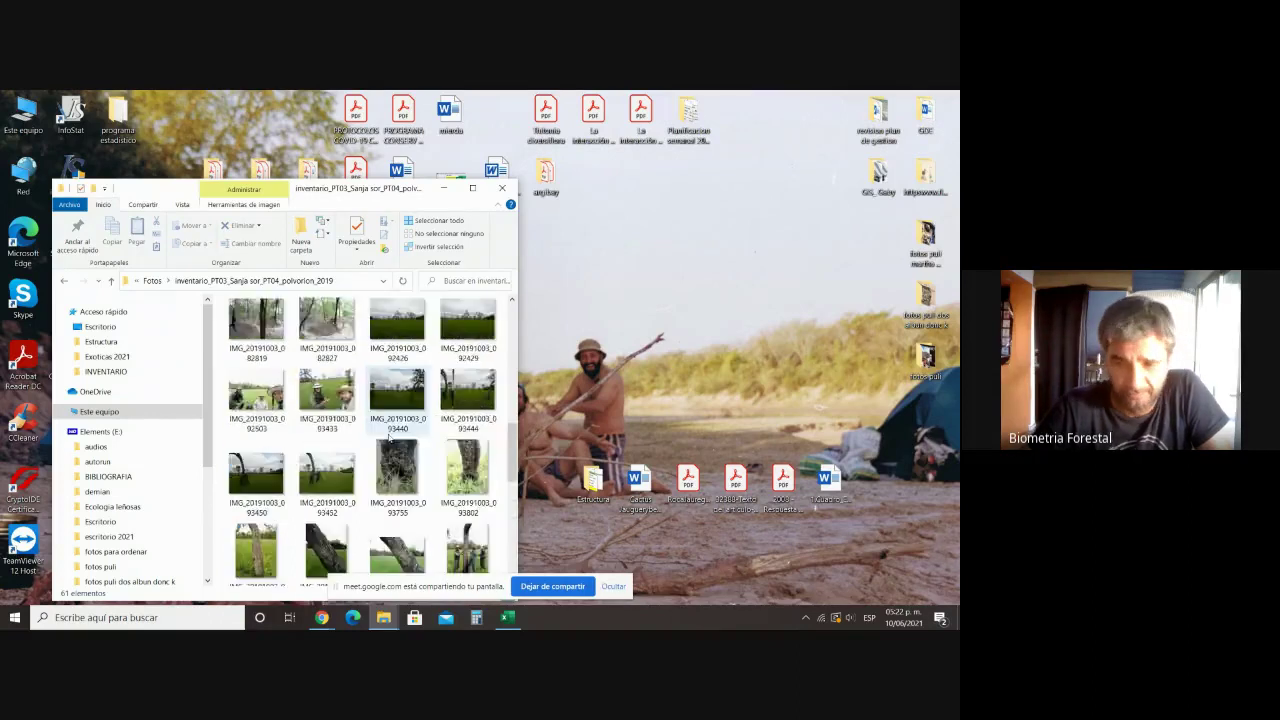
scroll(389, 438, "up", 1)
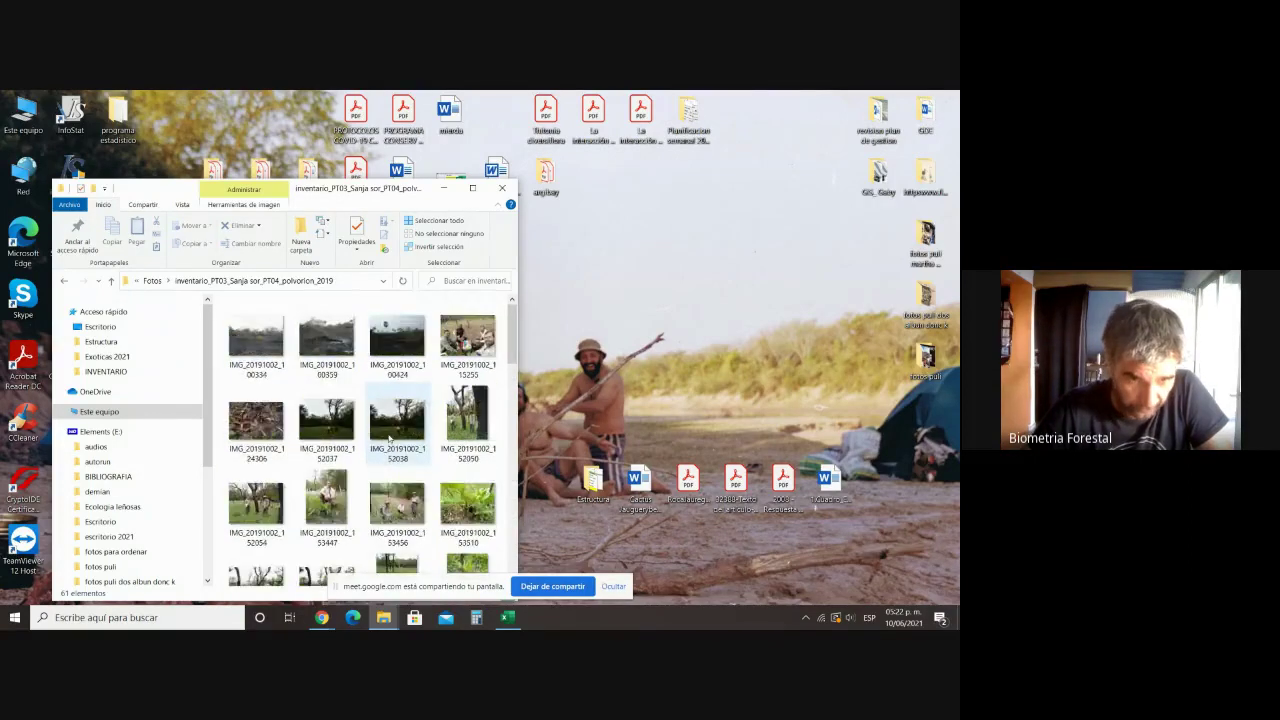
scroll(389, 438, "down", 1)
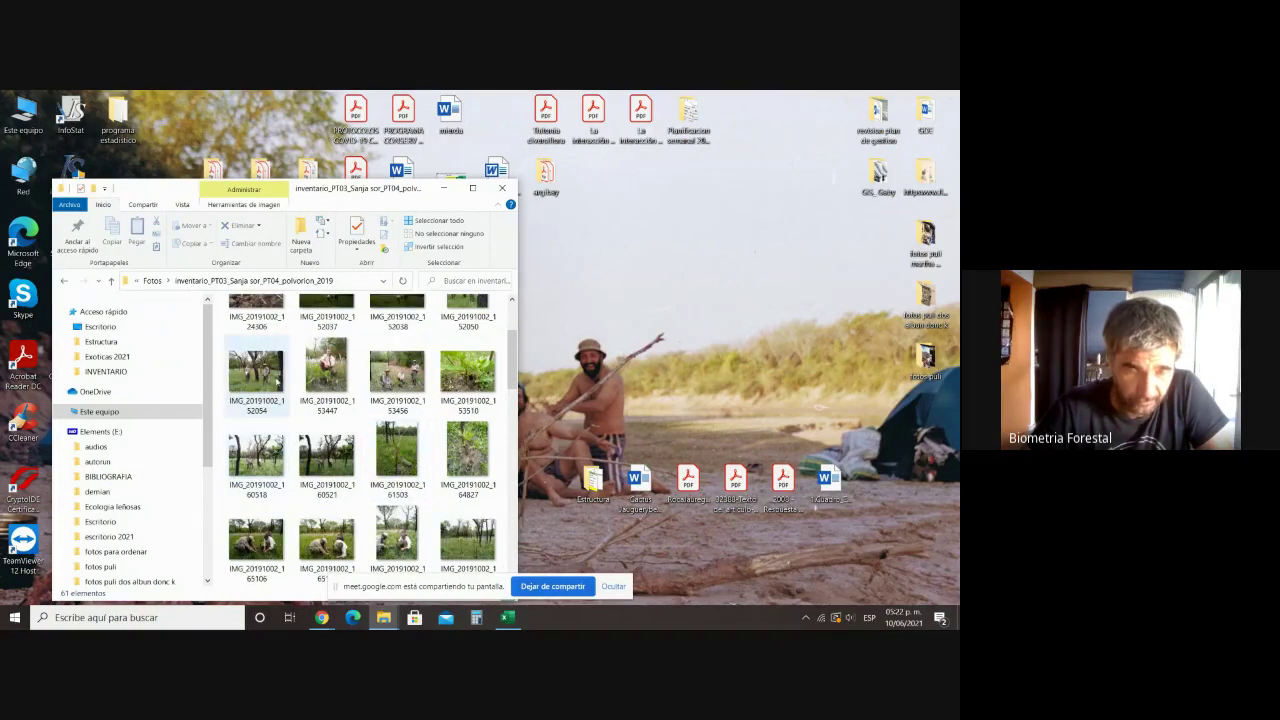
left_click(268, 374)
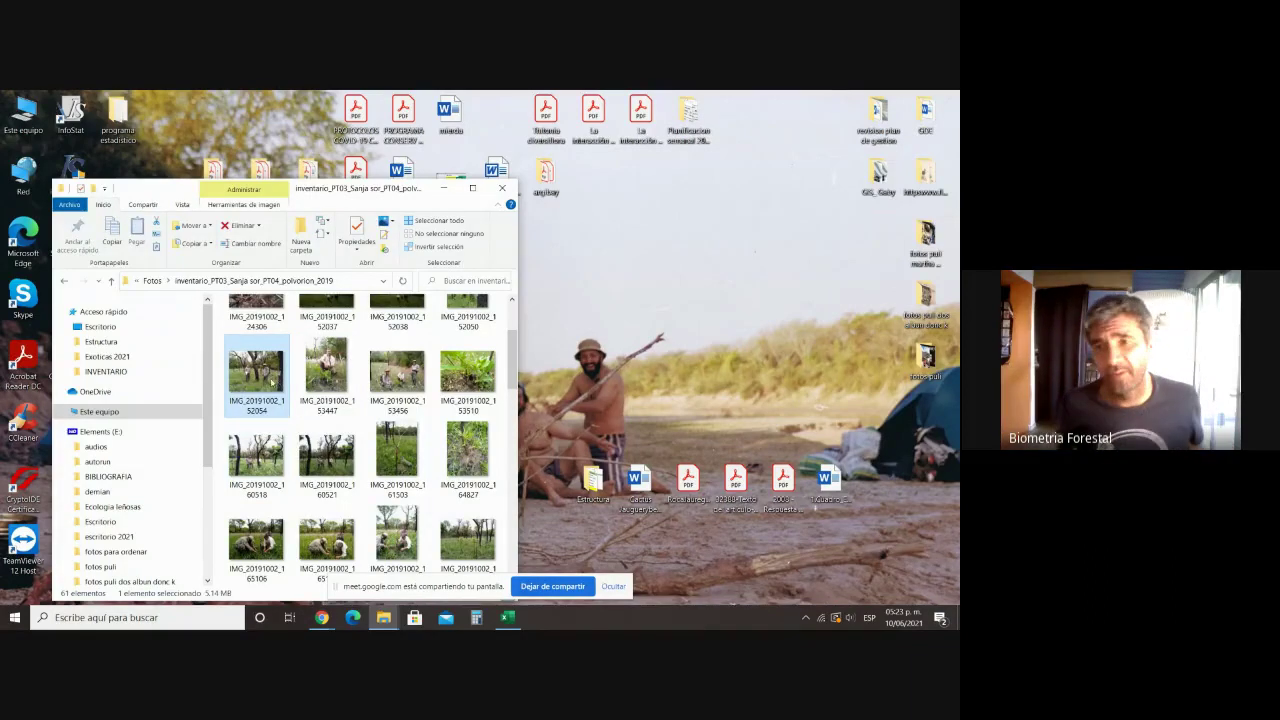
key("Return")
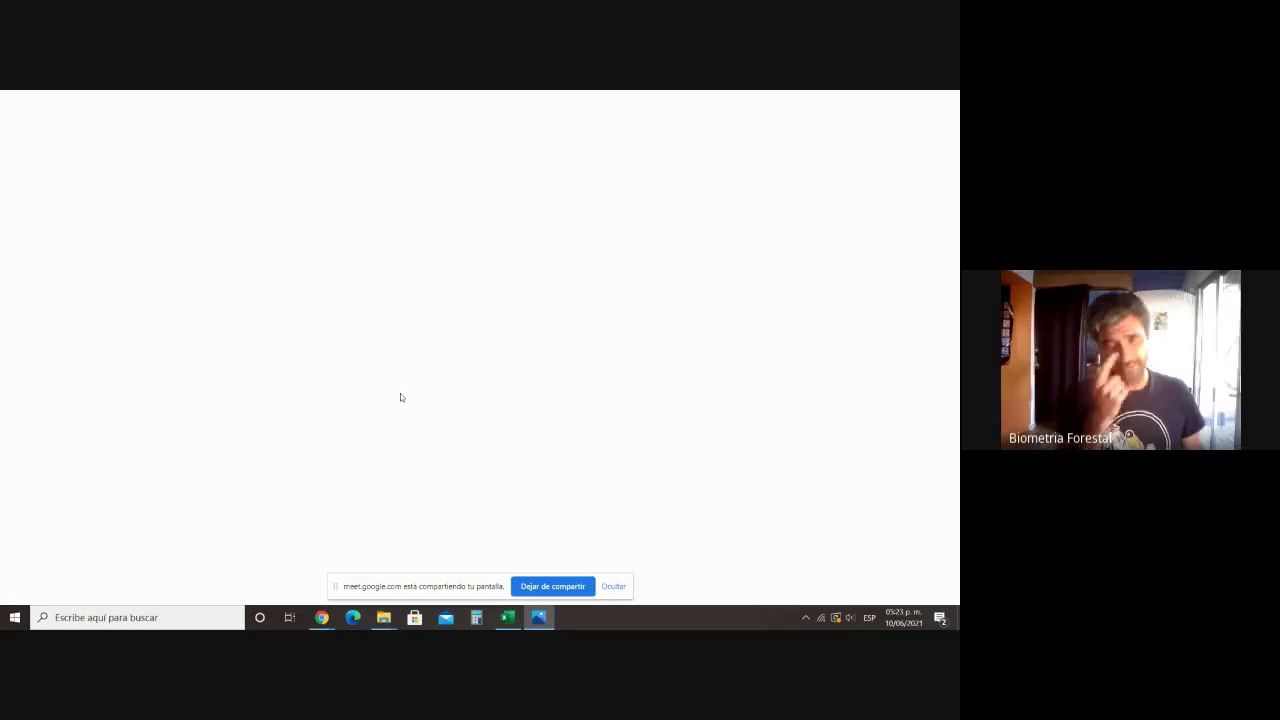
Step: View the preceding inventory photos one by one back to IMG_20191002_100334
key("Left")
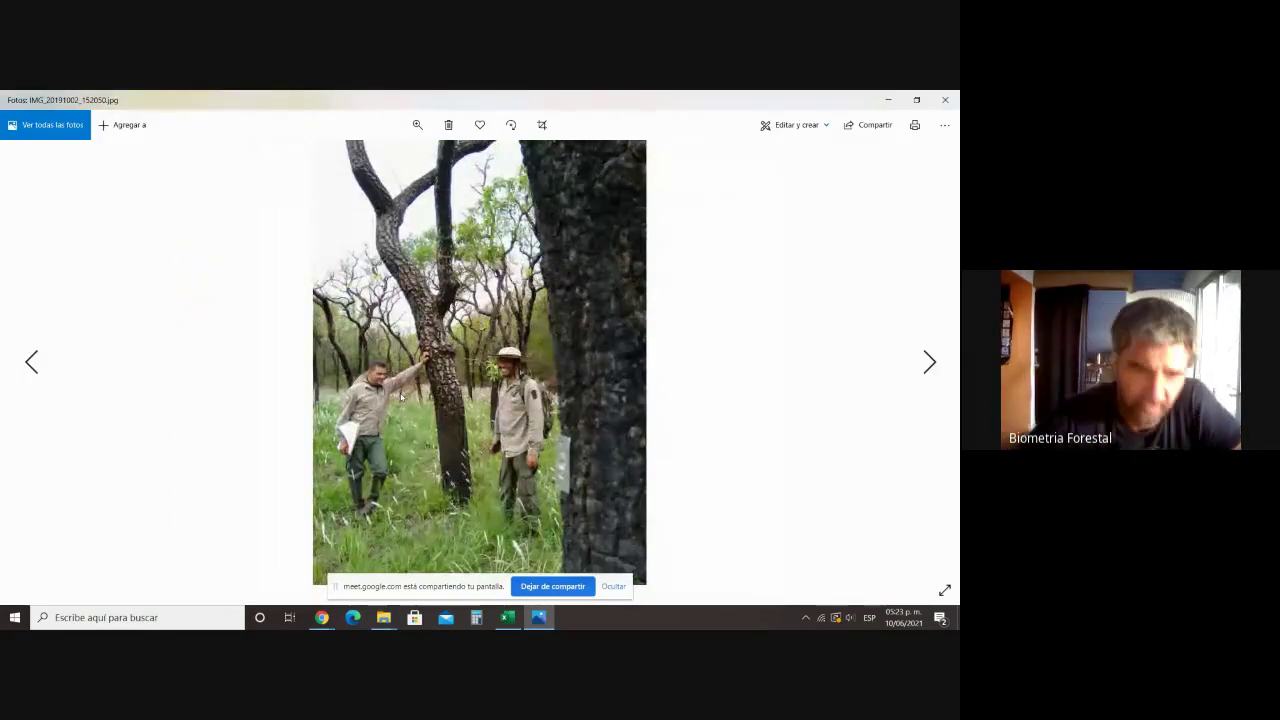
key("Left")
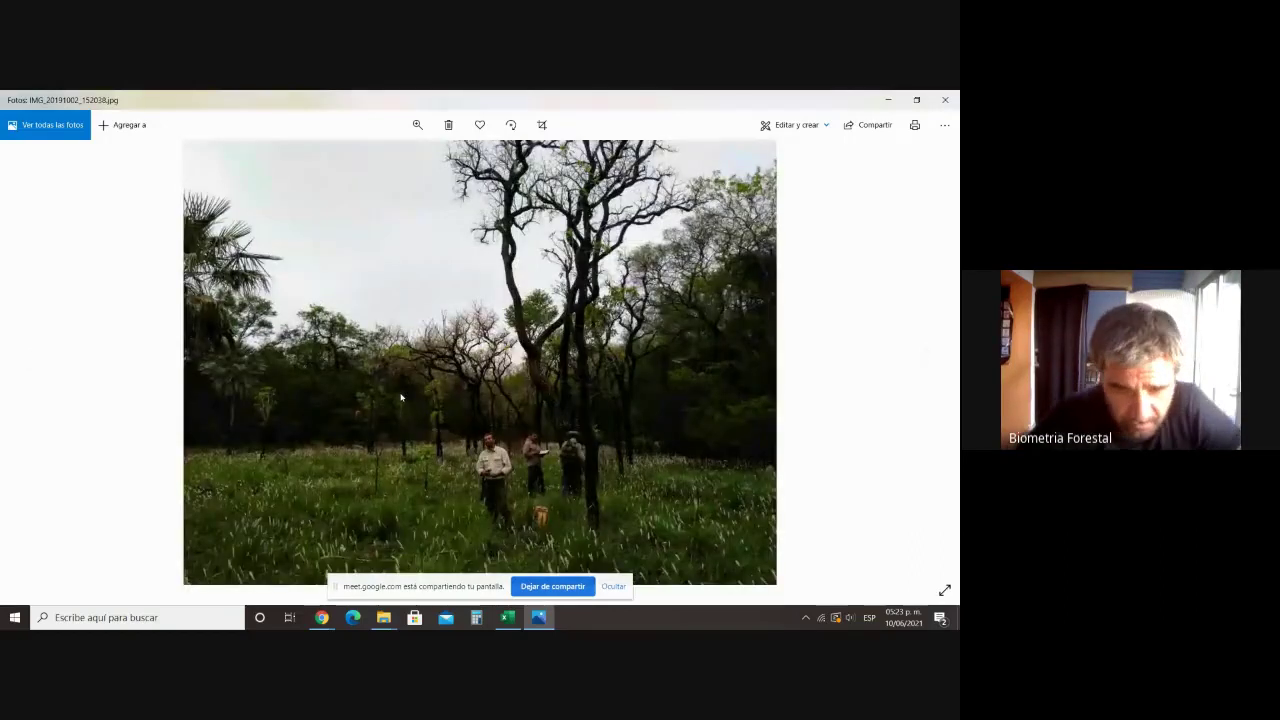
key("Left")
key("Left")
key("Left")
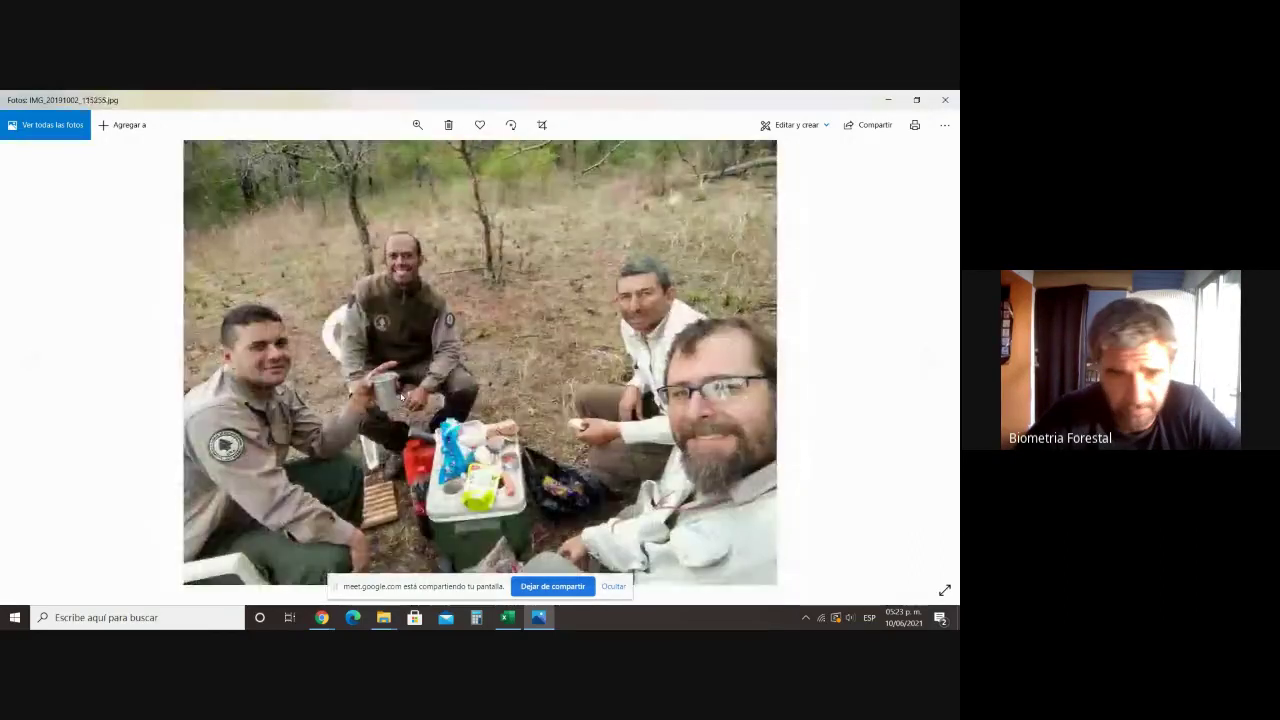
key("Left")
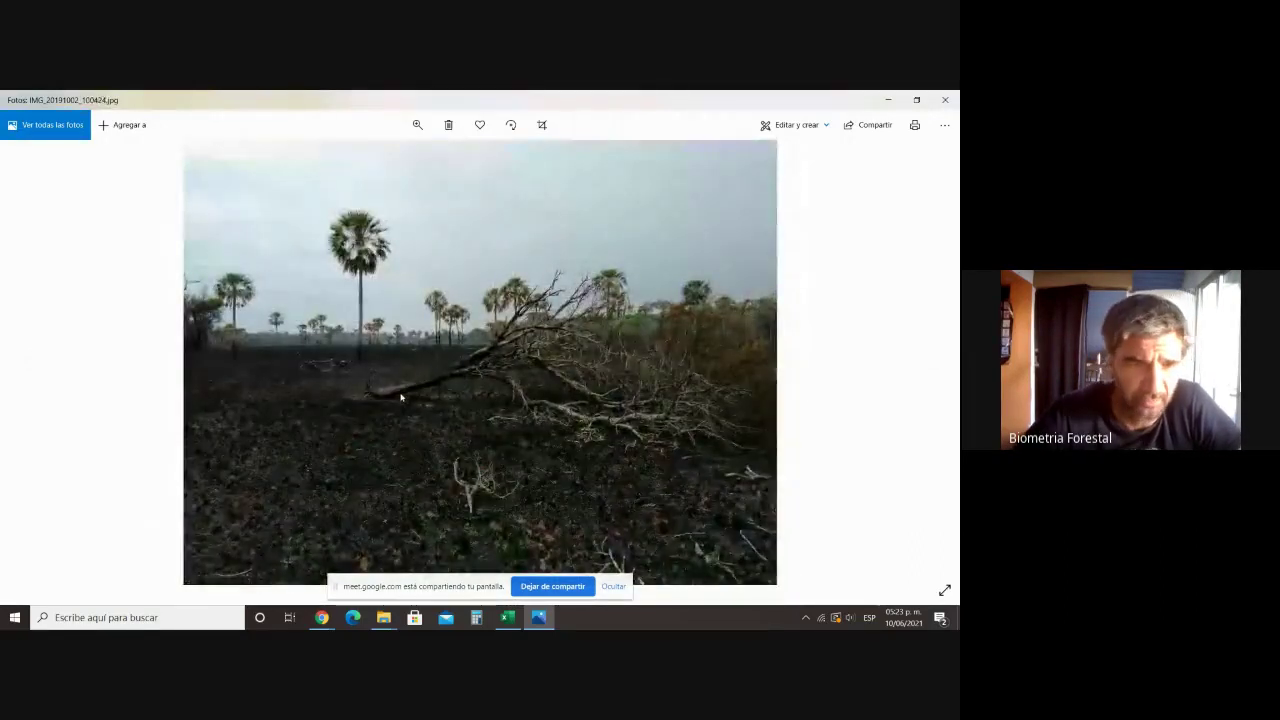
key("Right")
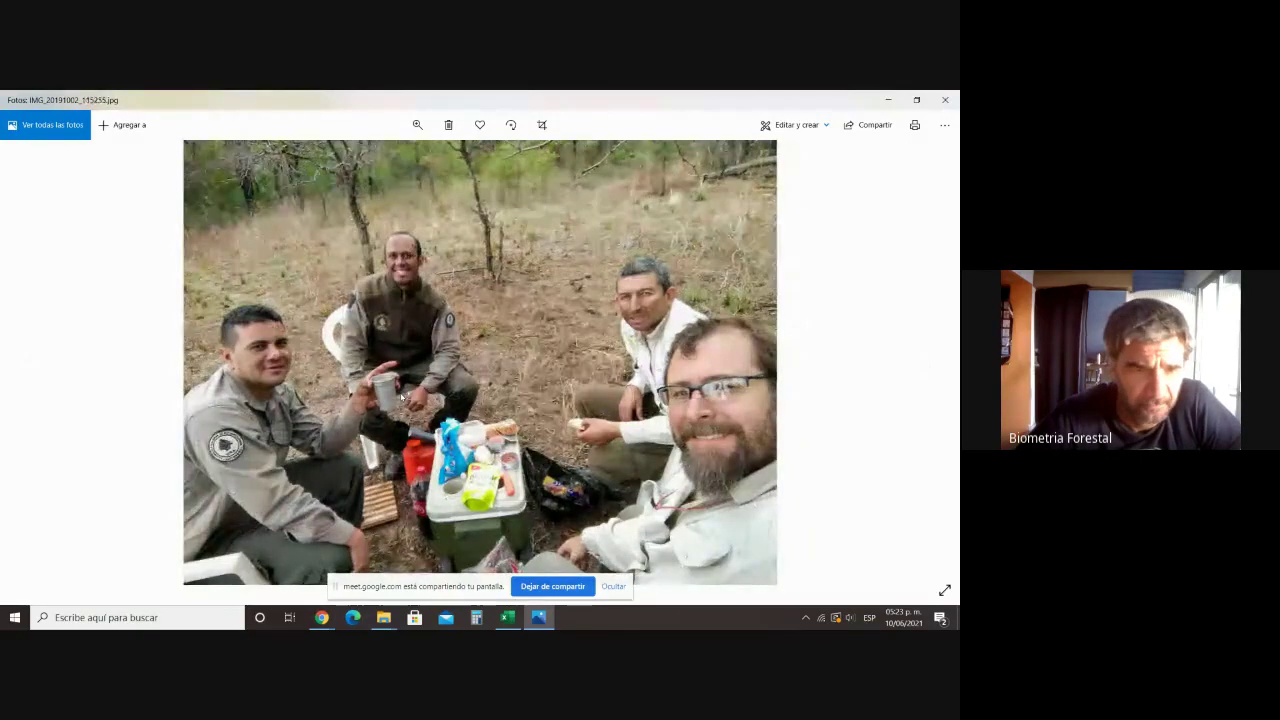
key("Left")
key("Left")
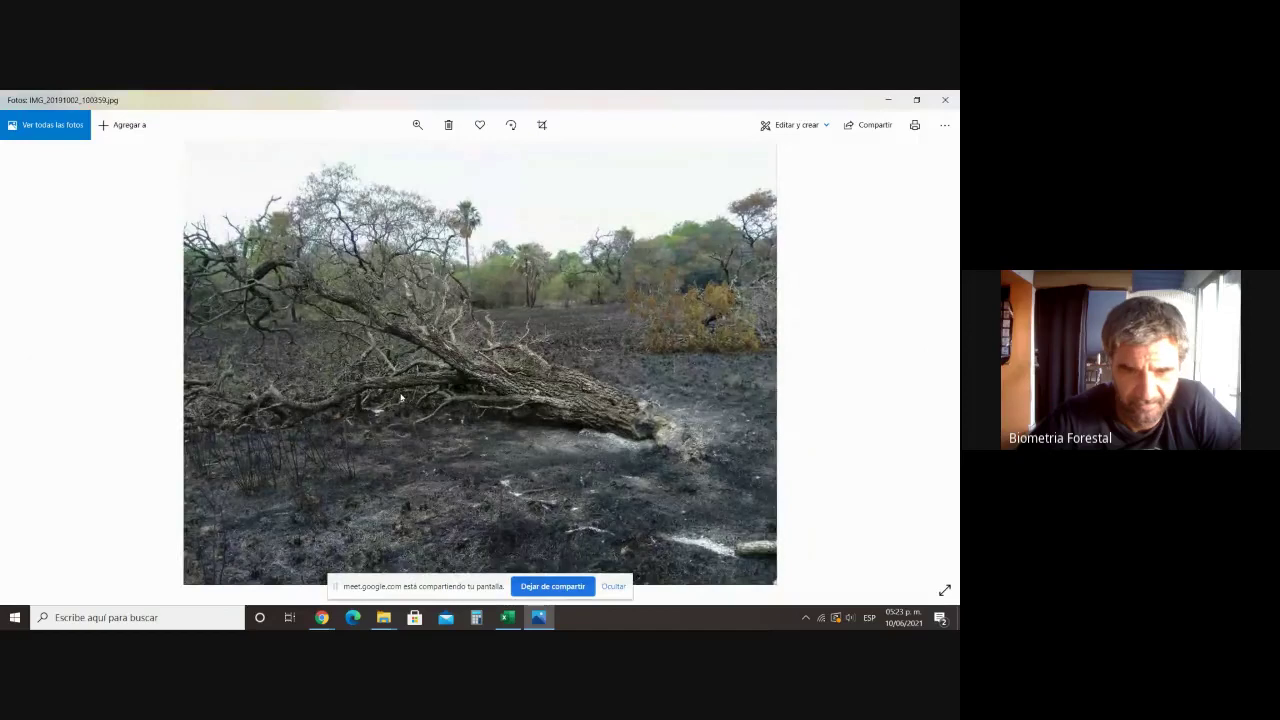
key("Left")
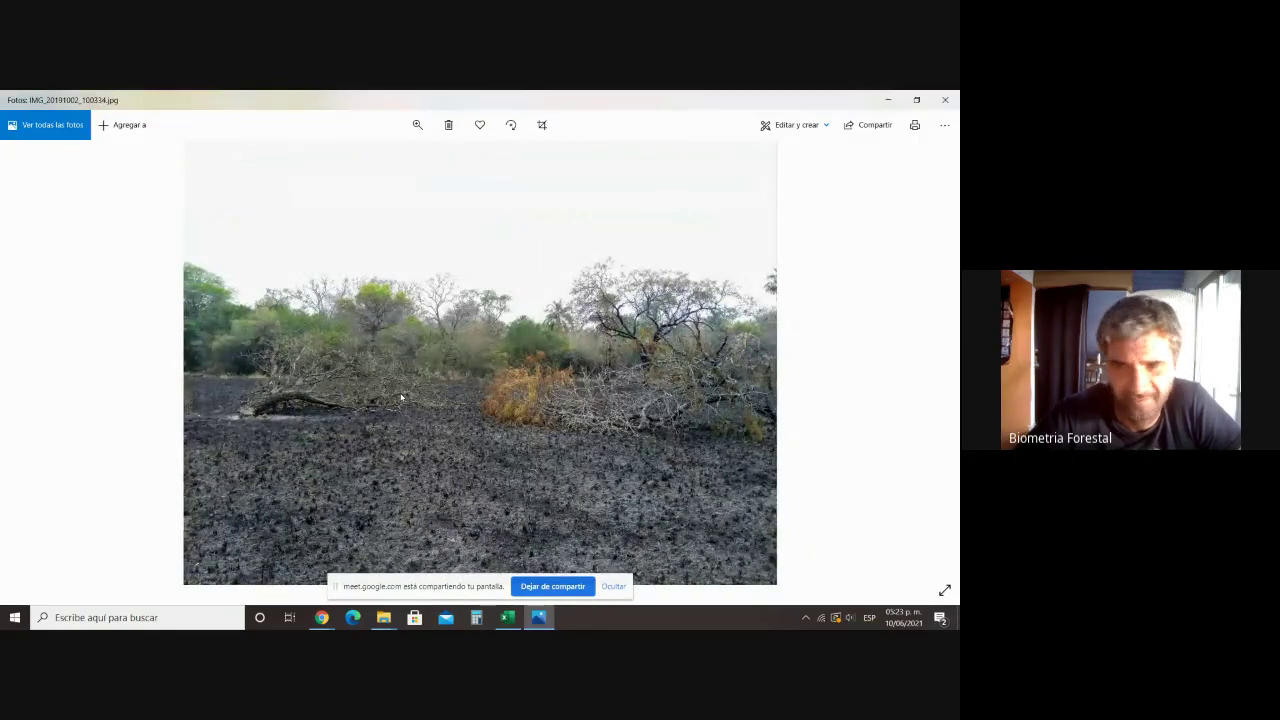
Step: View the inventory photos forward from IMG_20191002_100334, examining the PT 03 plot scenes and marked trees, and close the photo viewer
key("Right")
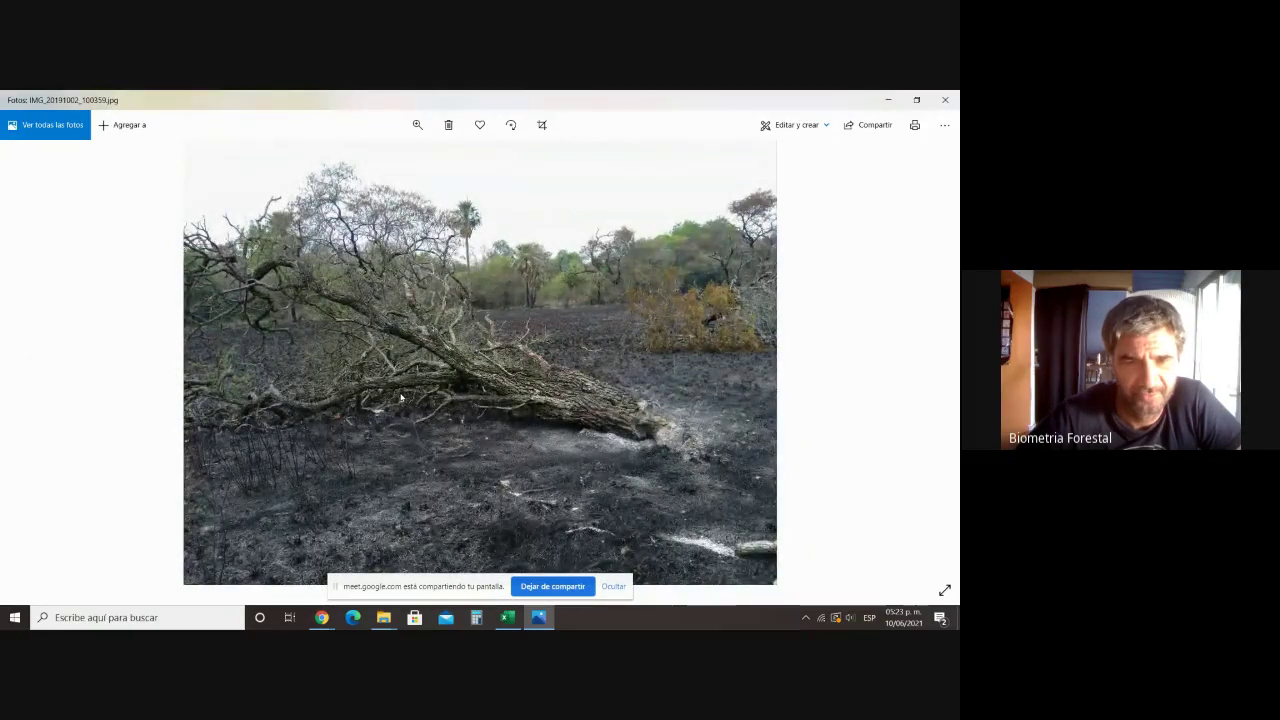
key("Right")
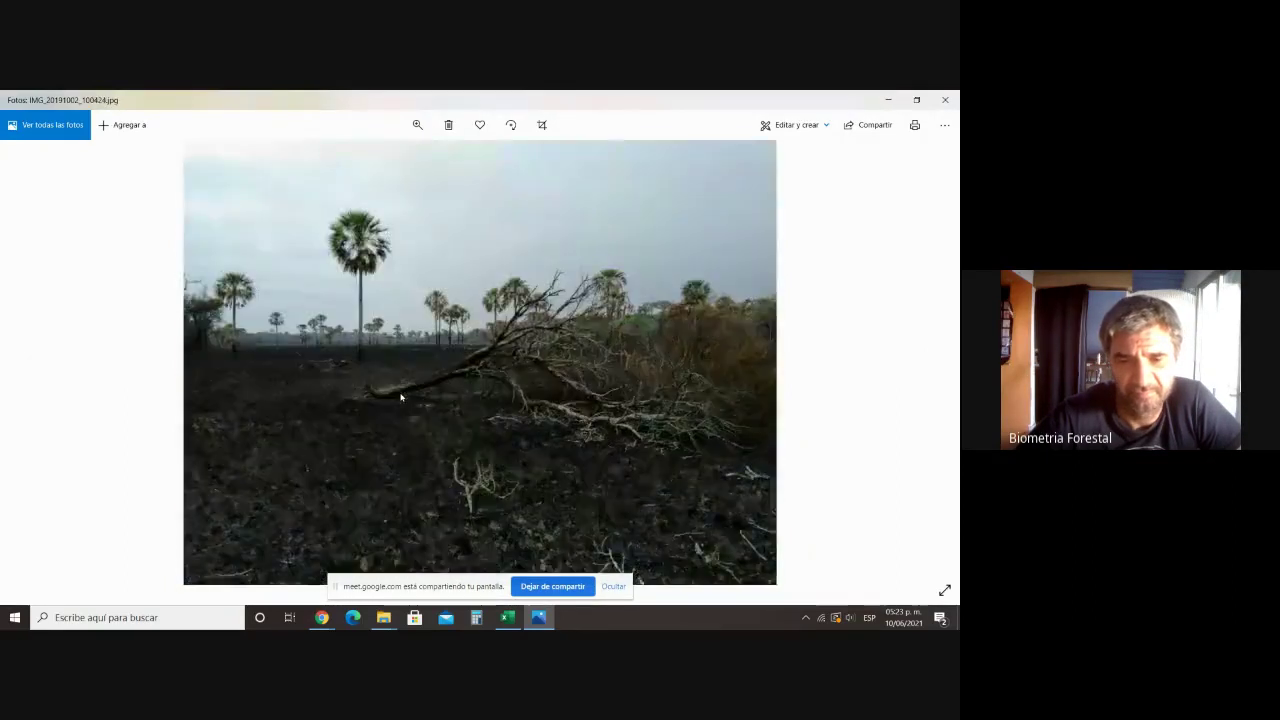
key("Right")
key("Right")
key("Right")
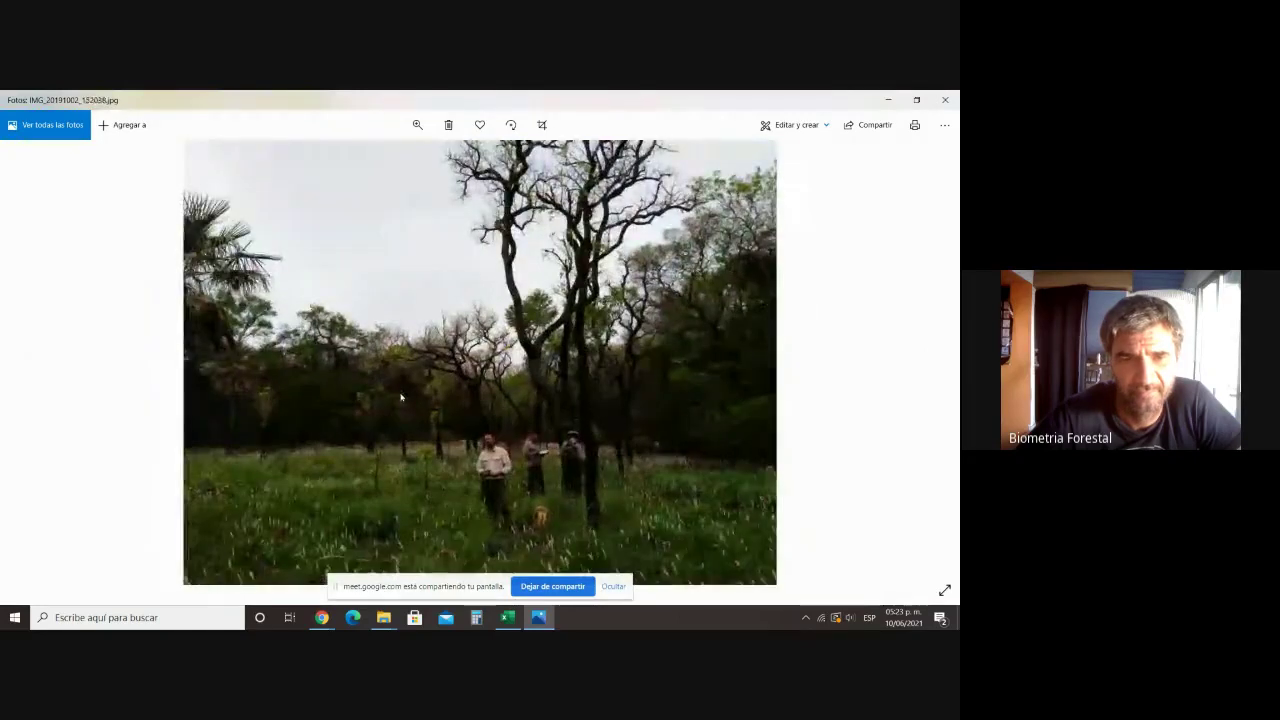
key("Right")
key("Right")
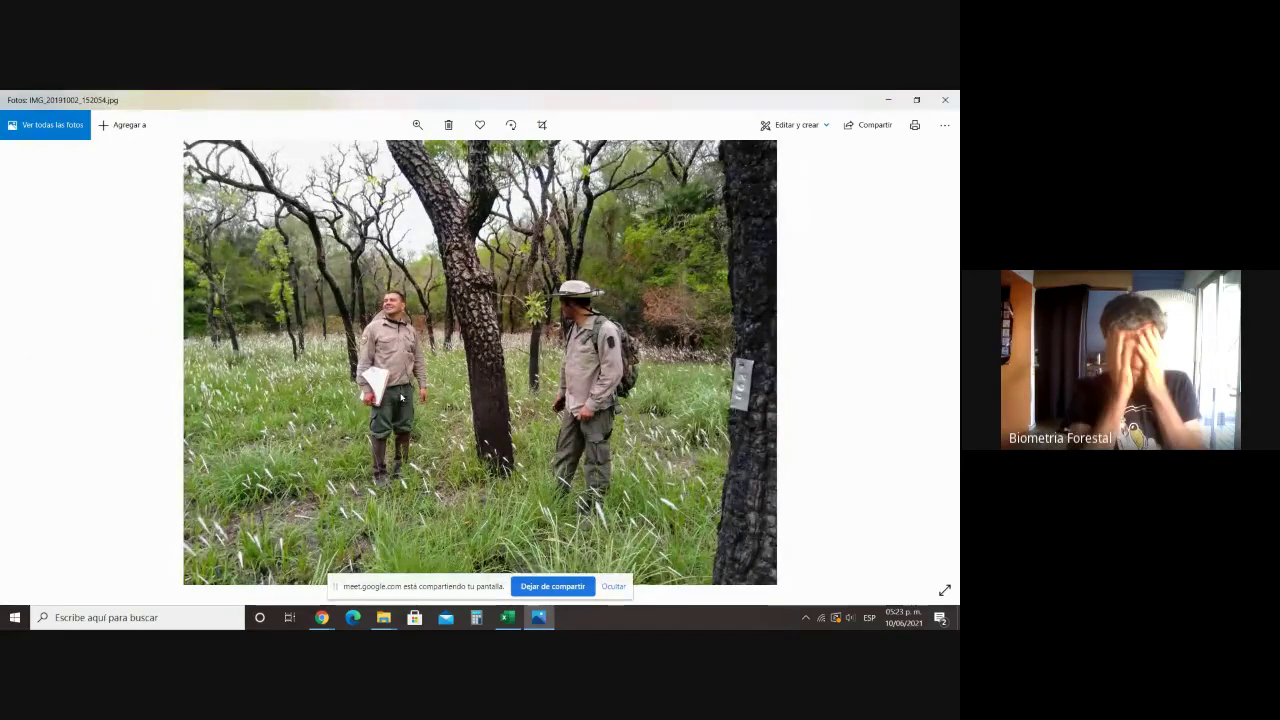
key("Right")
key("Right")
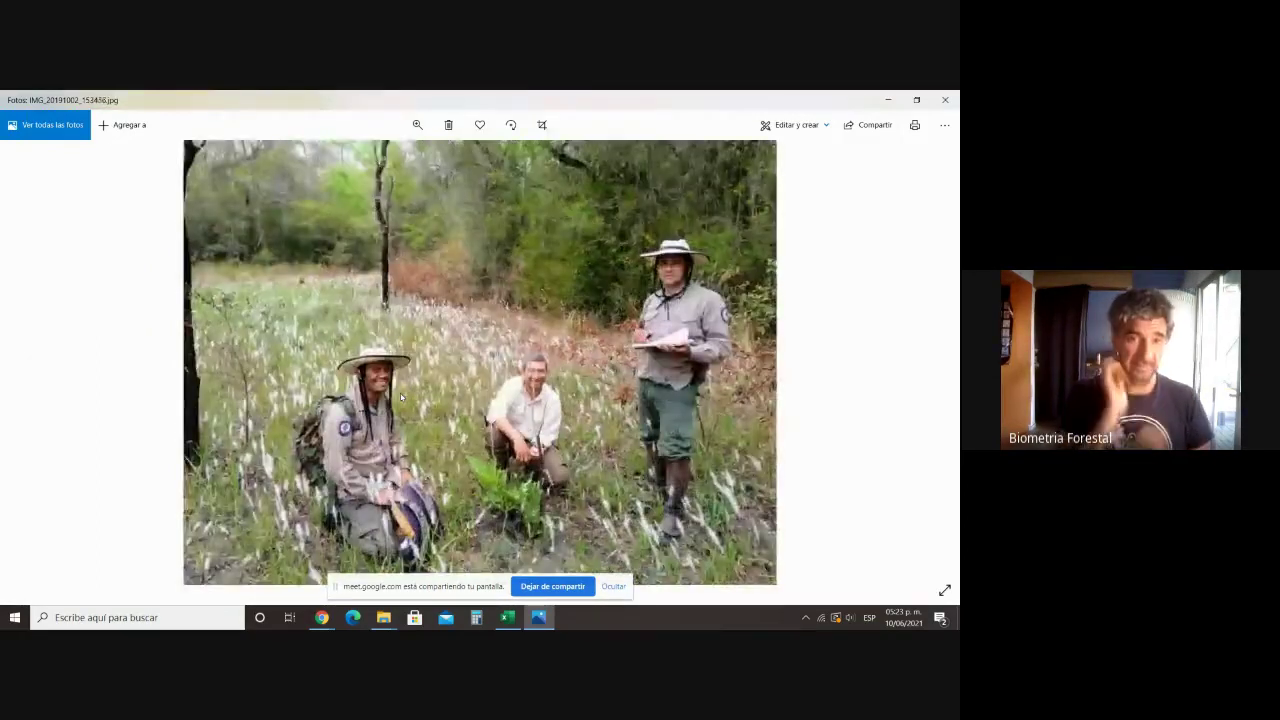
key("Right")
key("Right")
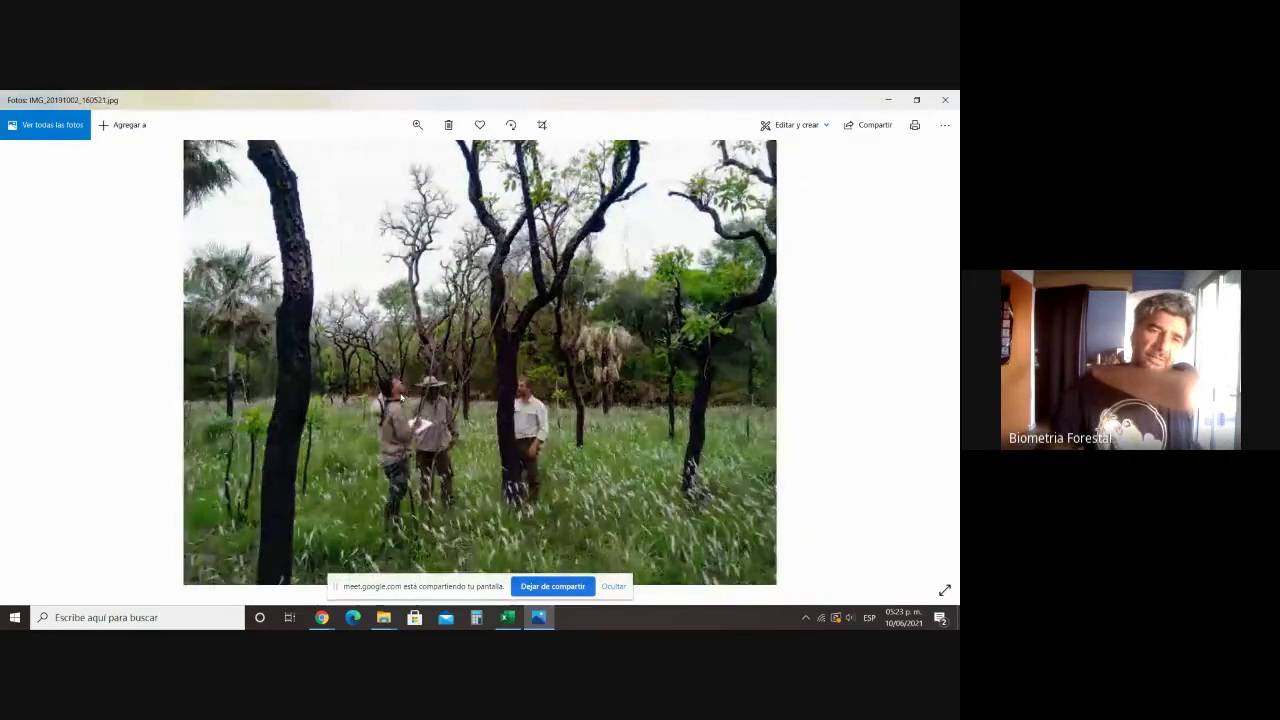
key("Right")
key("Right")
key("Right")
key("Right")
key("Right")
key("Right")
key("Right")
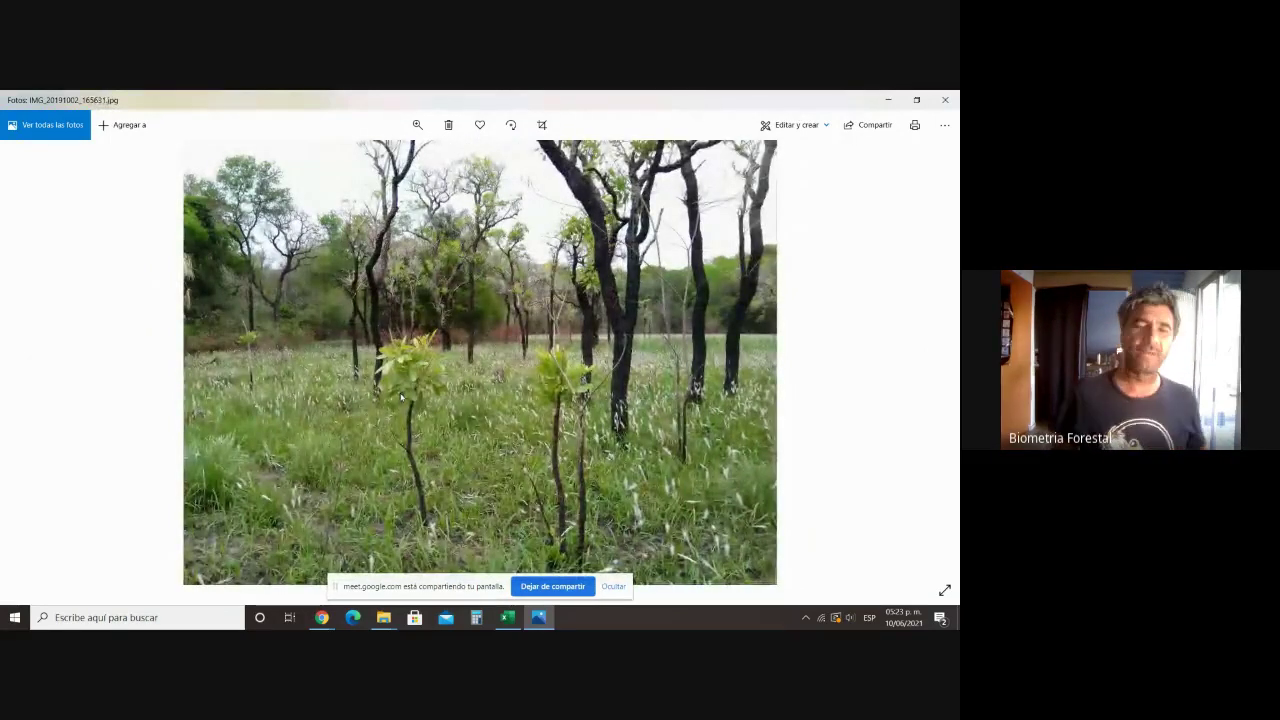
key("Right")
key("Right")
key("Right")
key("Right")
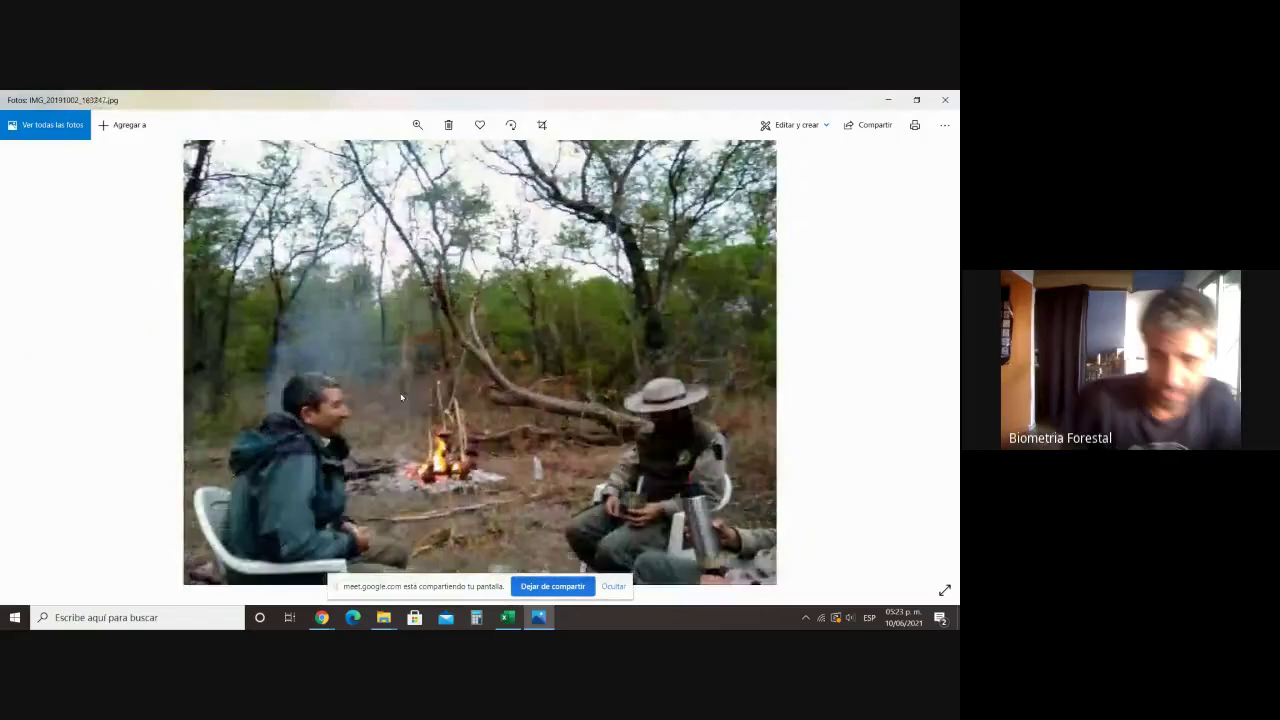
left_click(945, 100)
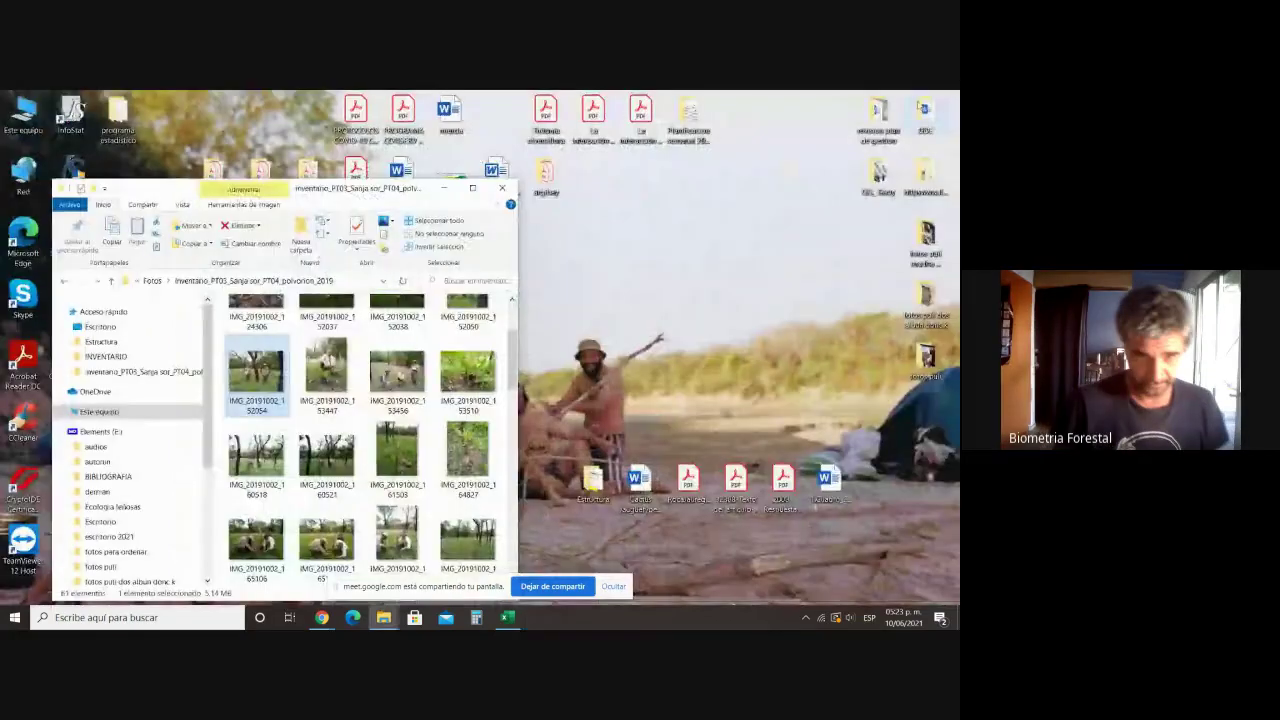
Step: Close the photo folder and switch to Excel, showing the Hoja4 sheet of the PT_estructura y reg_210610 workbook
left_click(502, 188)
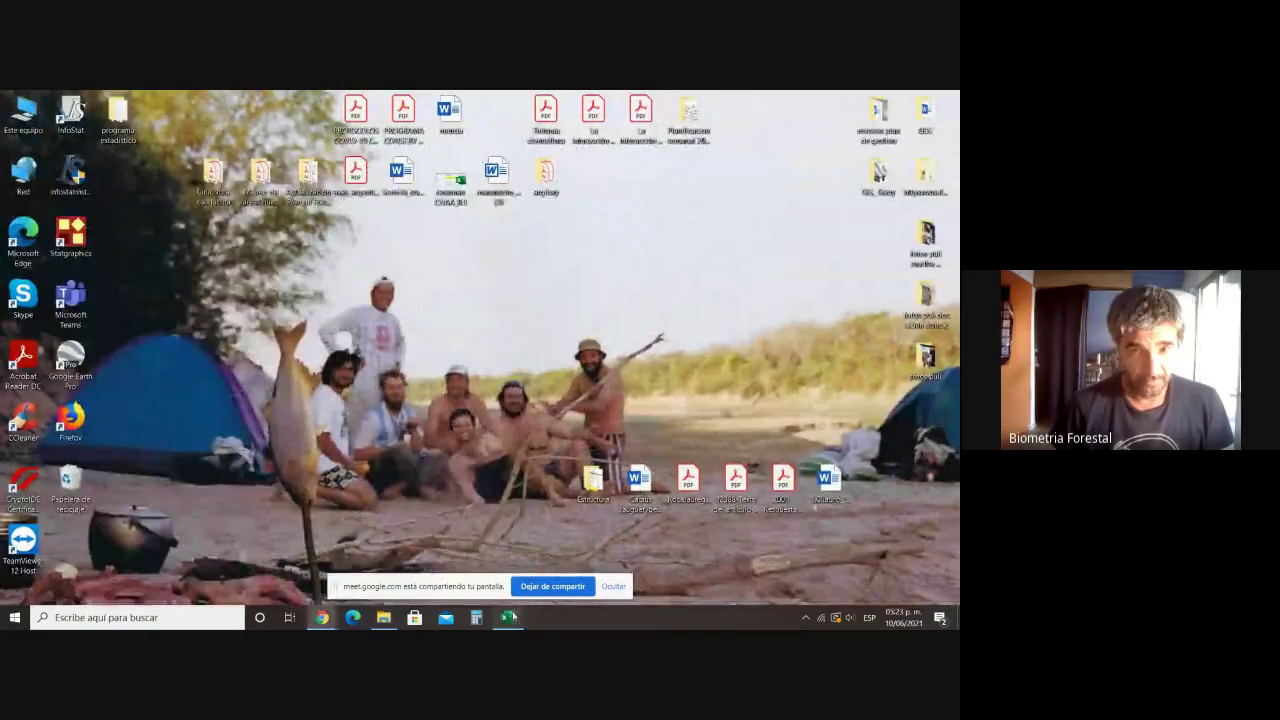
left_click(508, 617)
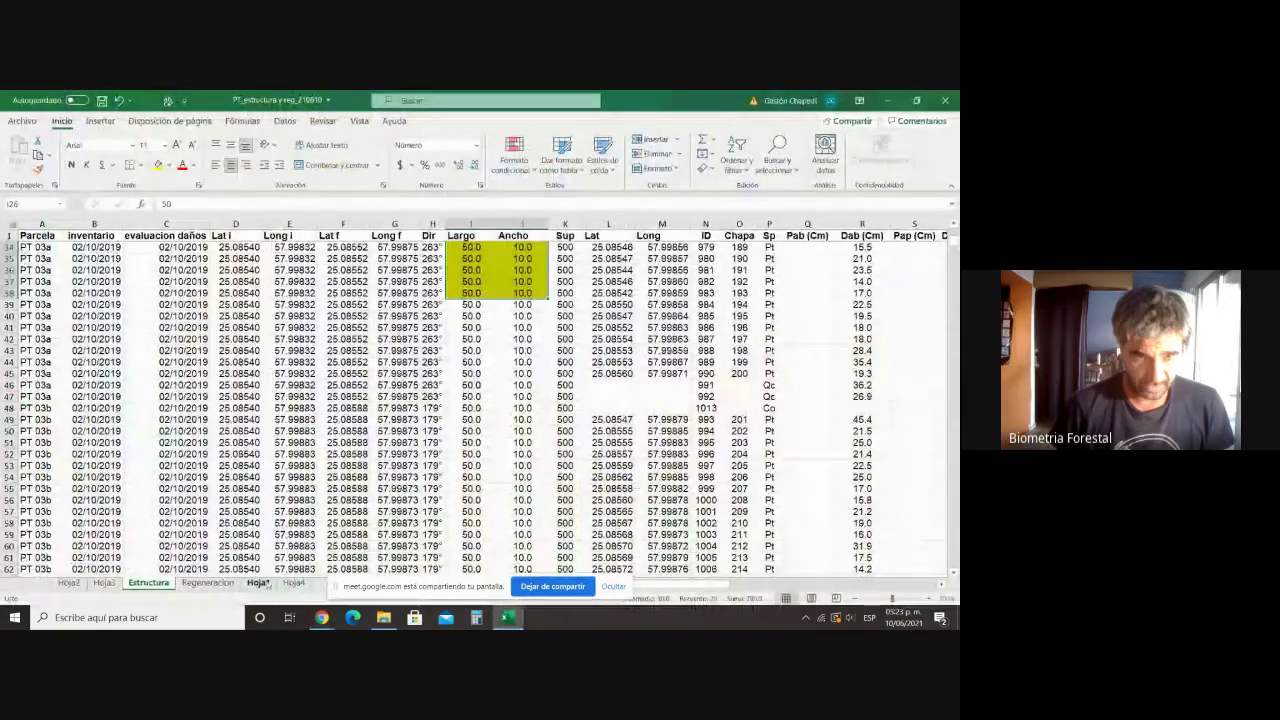
left_click(258, 584)
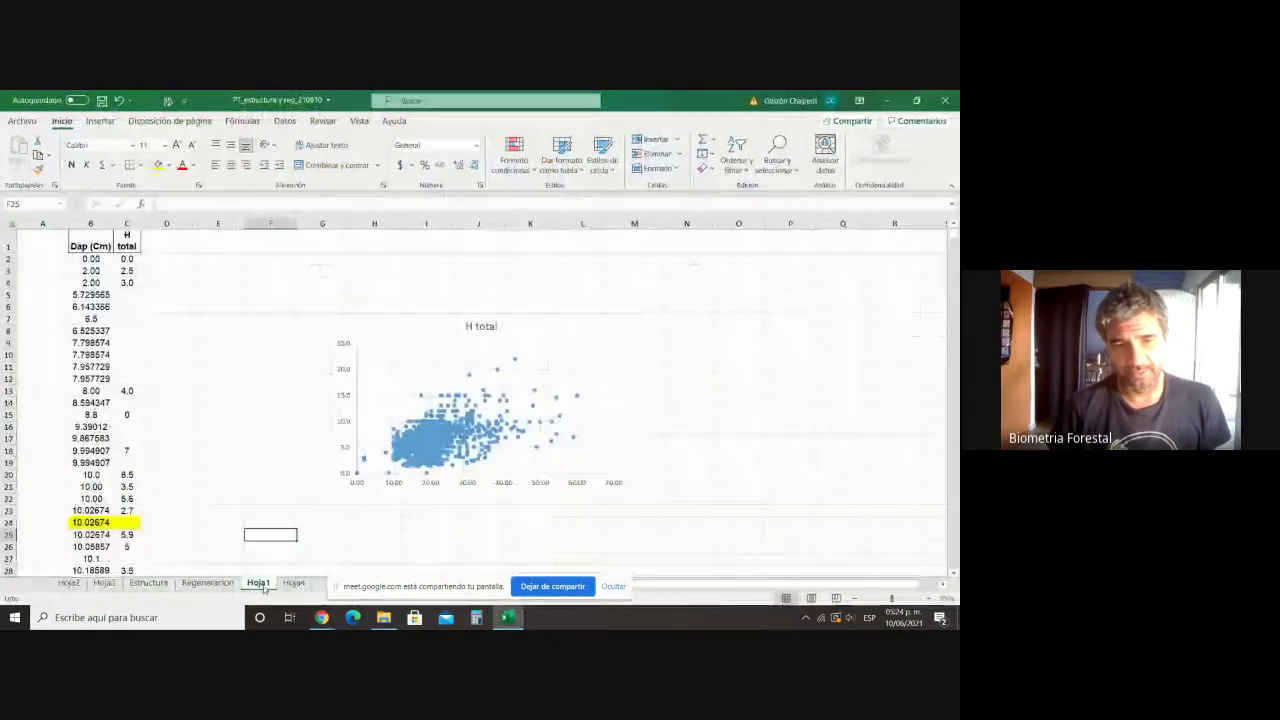
left_click(290, 584)
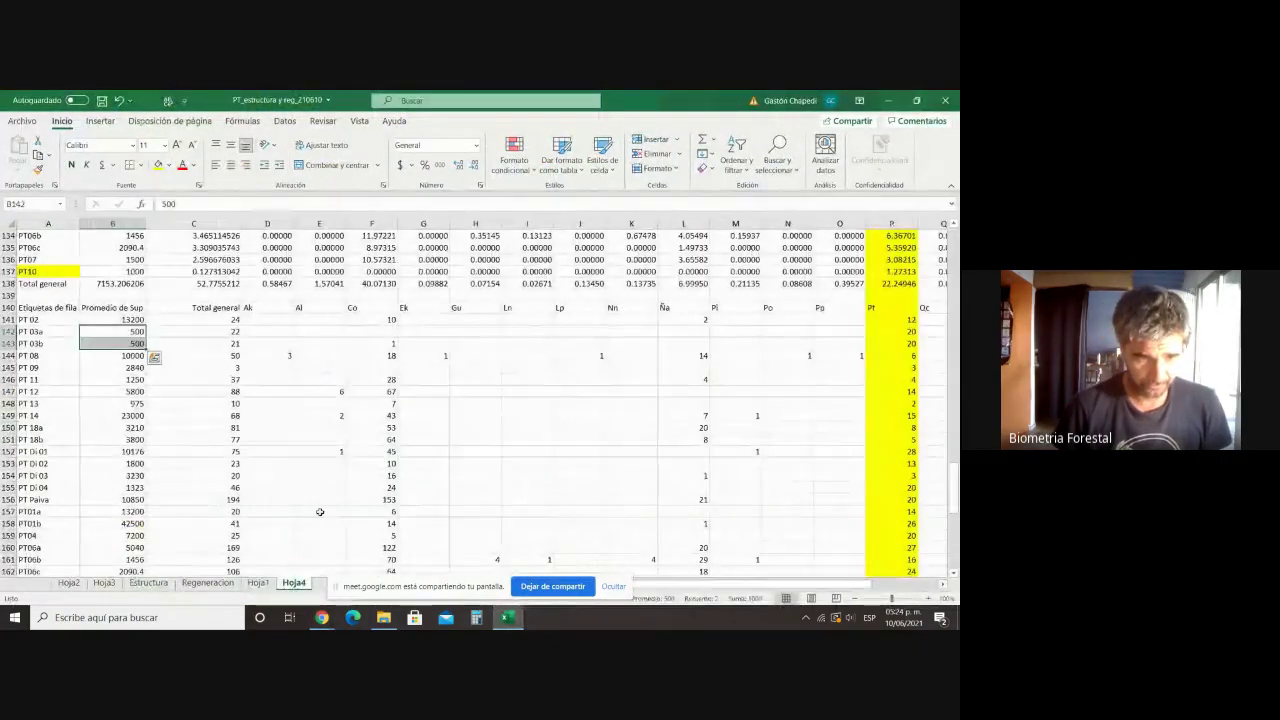
Step: Review the species-by-plot summary tables on Hoja4, from the basal area sums through to the per-hectare tables
scroll(605, 469, "down", 3)
scroll(605, 469, "up", 3)
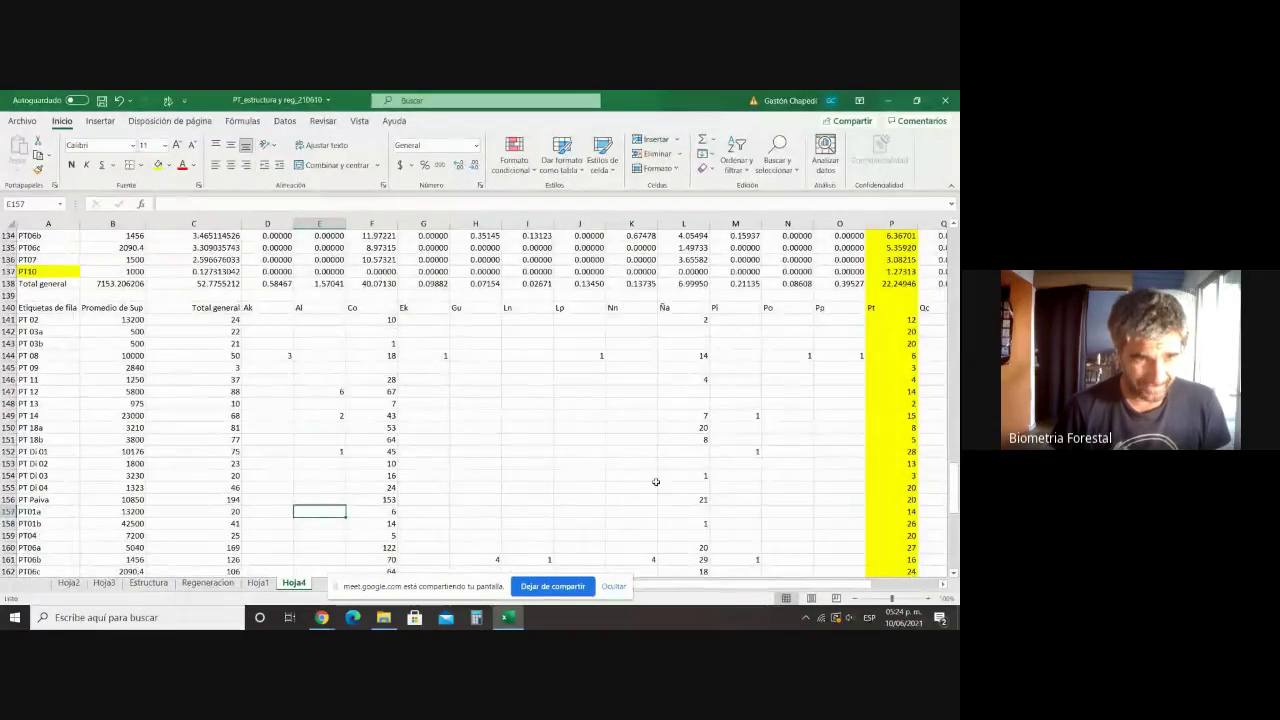
scroll(666, 484, "down", 8)
scroll(666, 484, "up", 10)
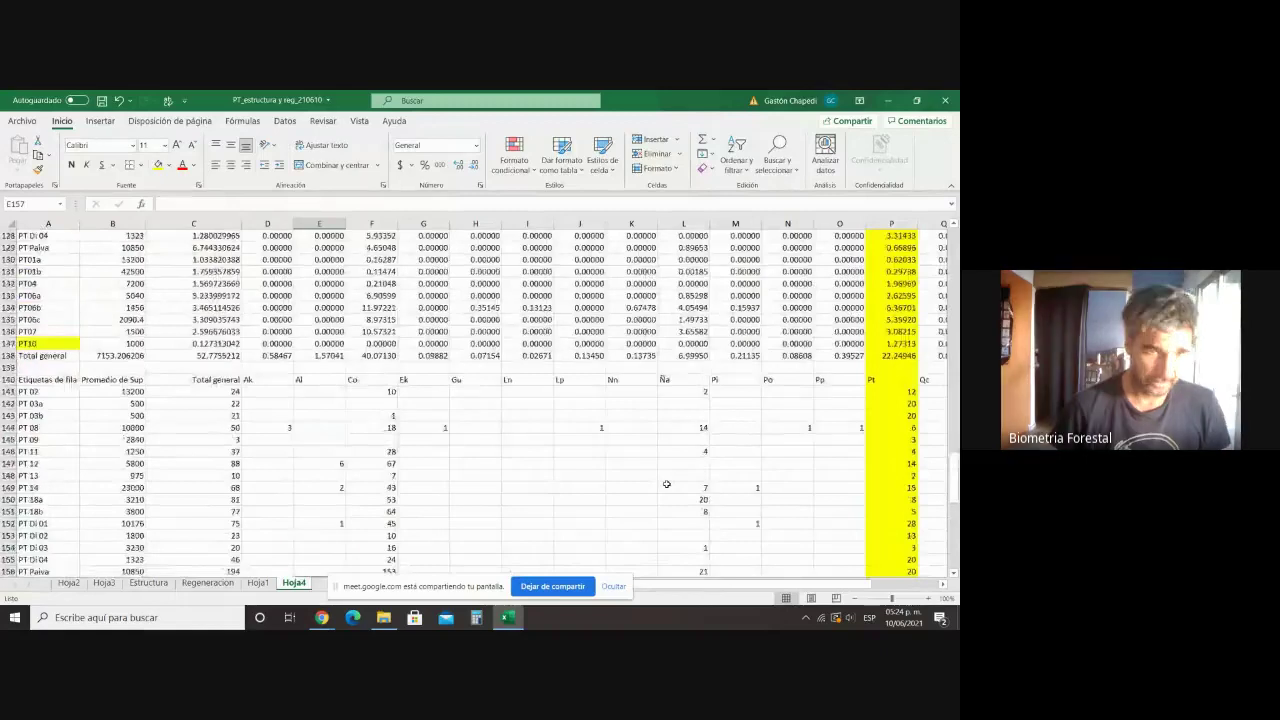
scroll(668, 484, "down", 12)
scroll(670, 484, "up", 20)
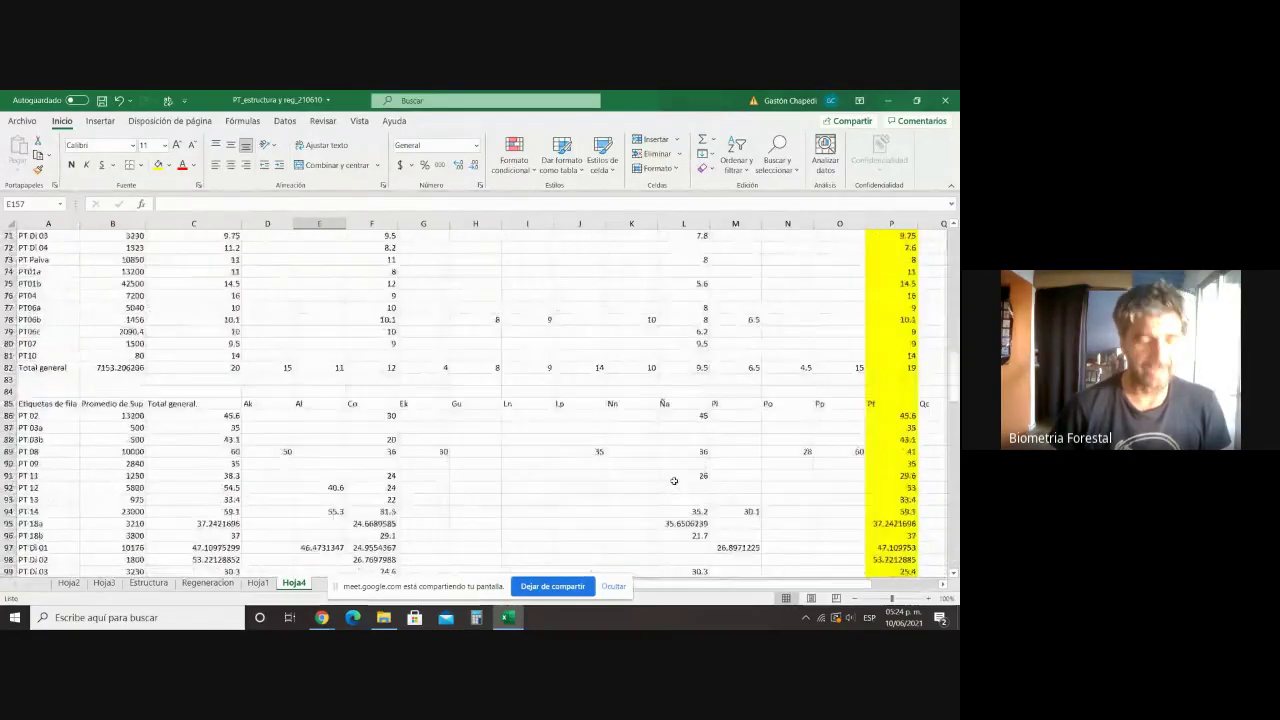
scroll(674, 481, "up", 17)
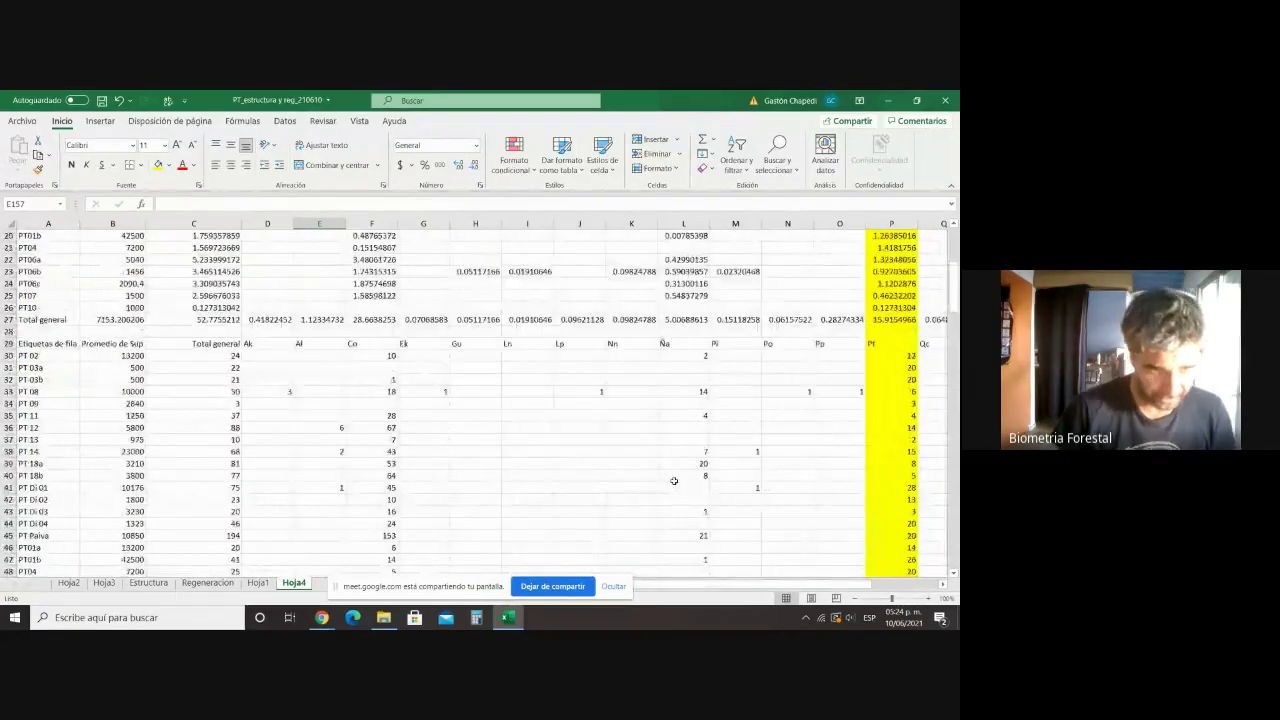
scroll(674, 481, "up", 1)
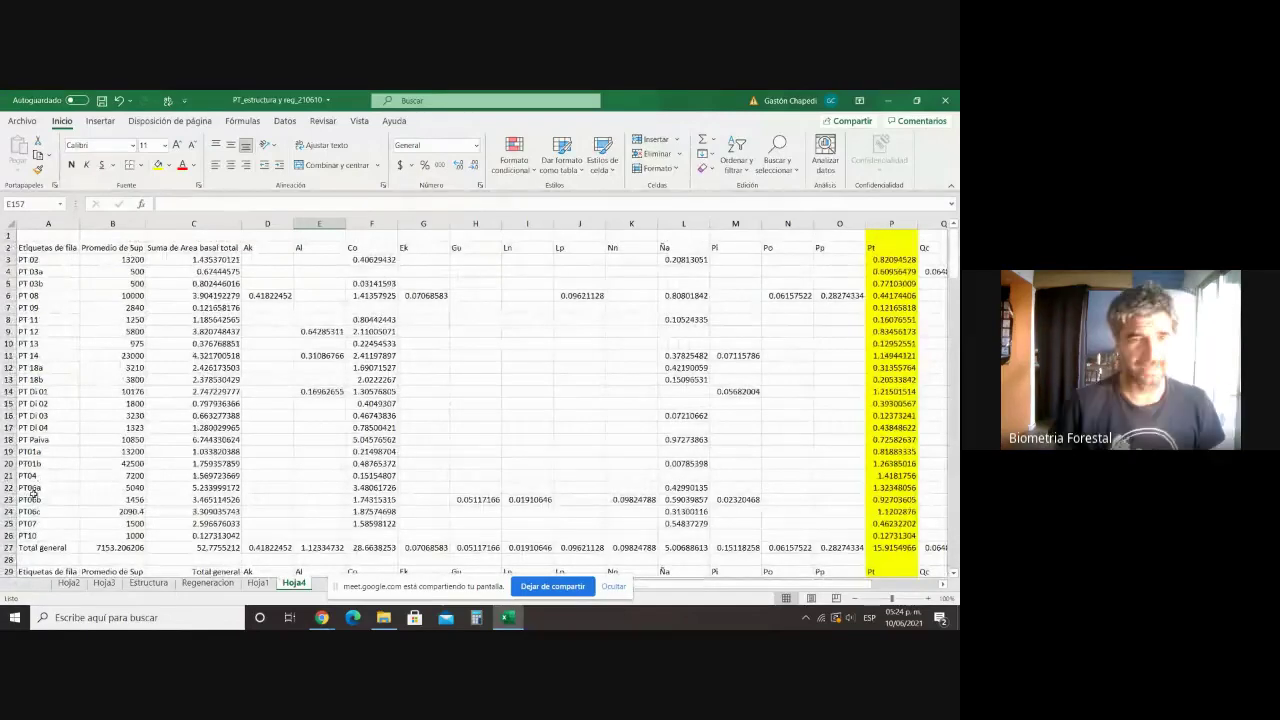
scroll(246, 375, "down", 1)
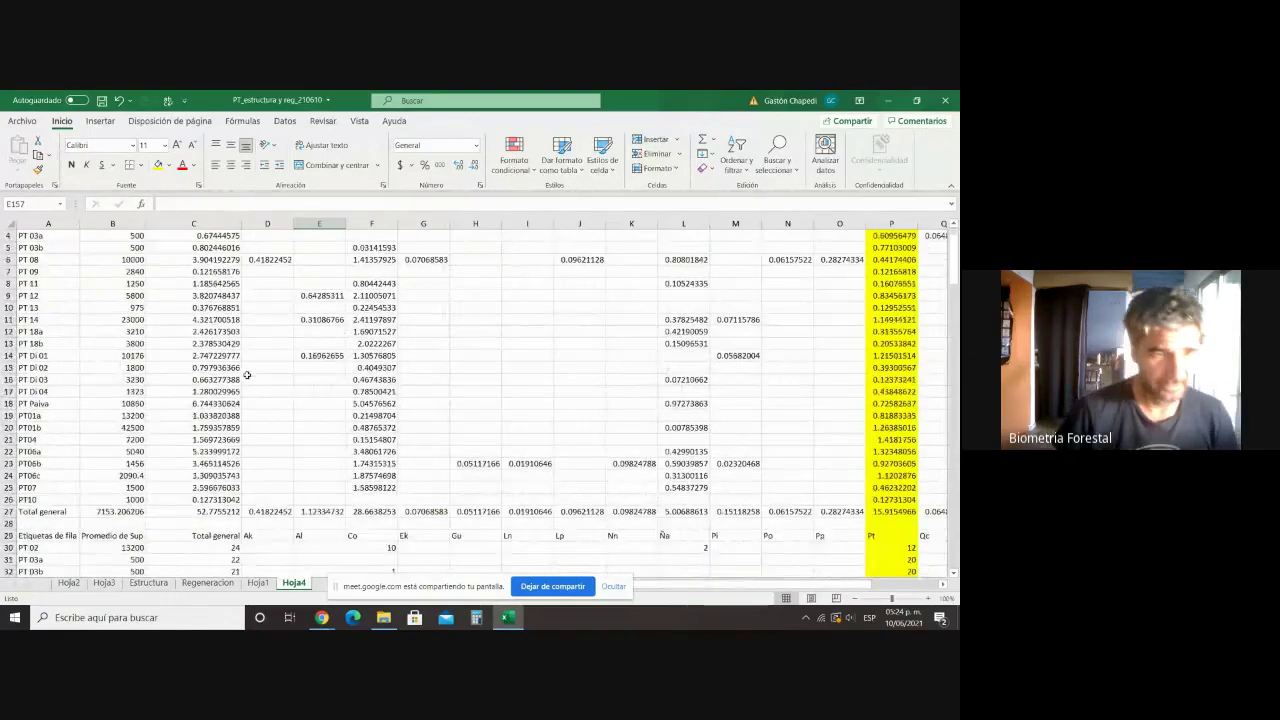
scroll(246, 375, "down", 1)
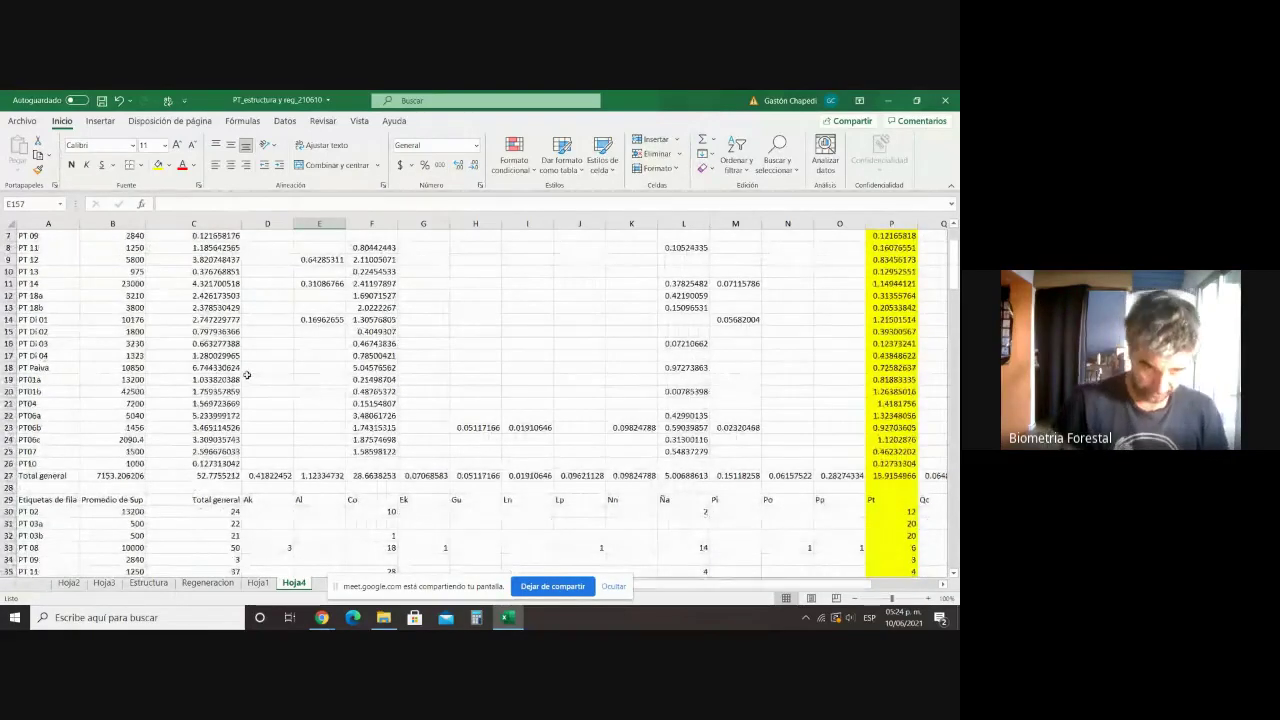
scroll(246, 375, "down", 20)
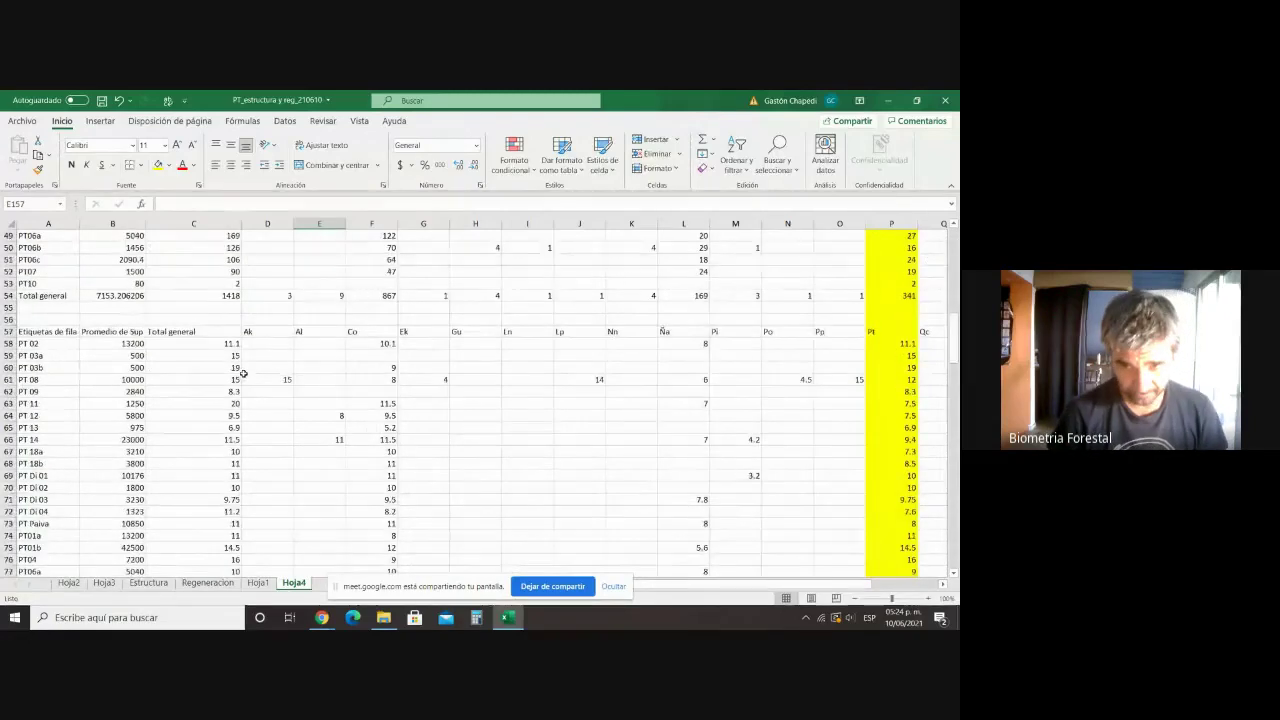
scroll(243, 371, "down", 10)
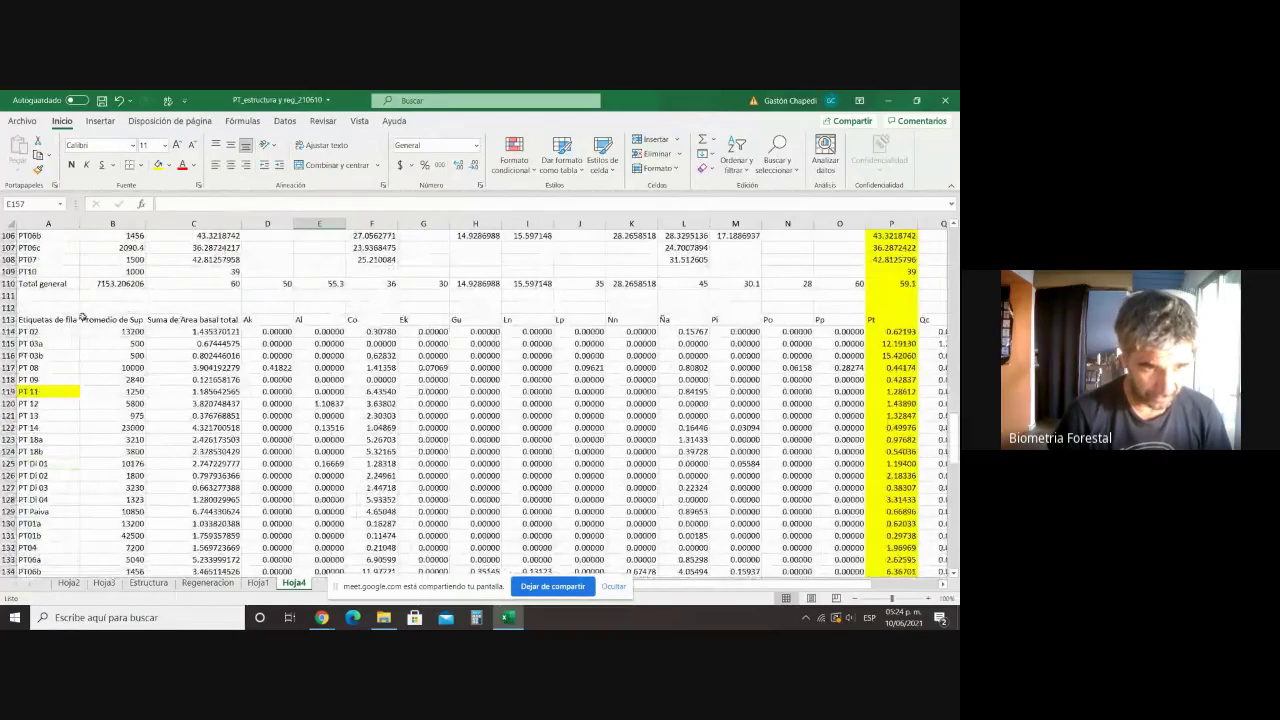
scroll(200, 334, "down", 2)
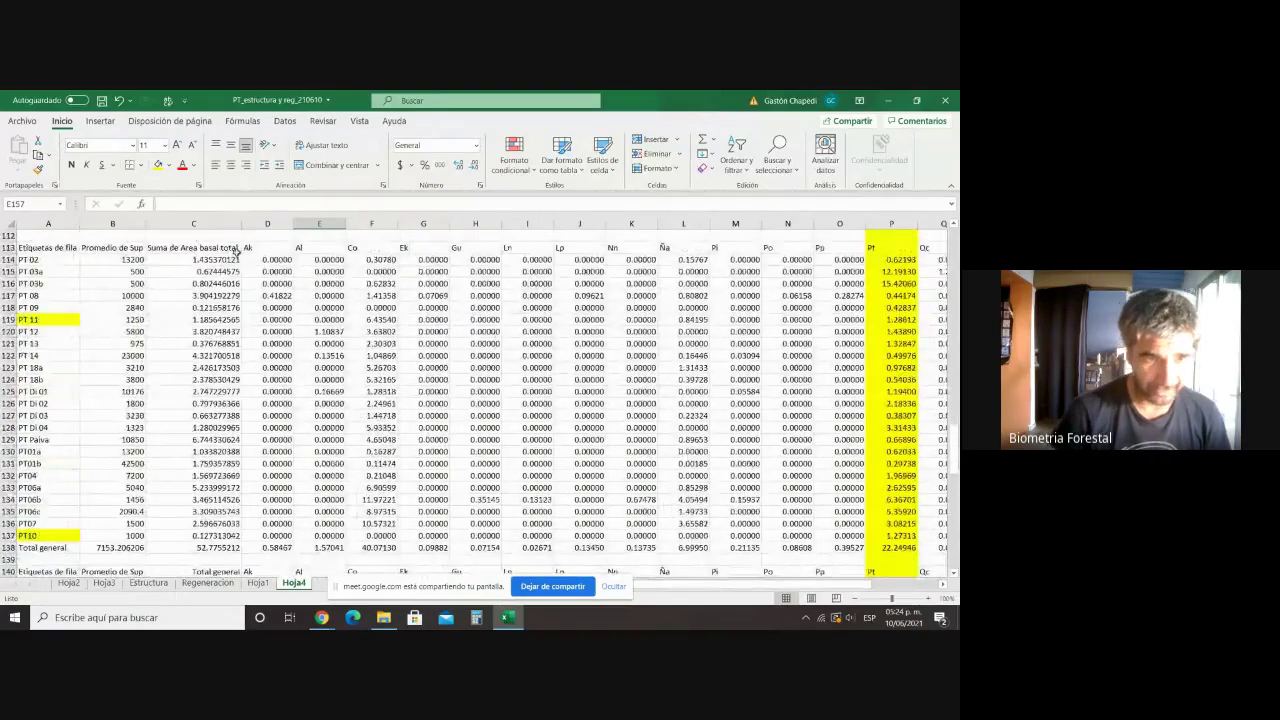
Step: Copy the per-hectare formulas from D114 through the Total general row and last species column into the table below, starting at D141
left_click(266, 259)
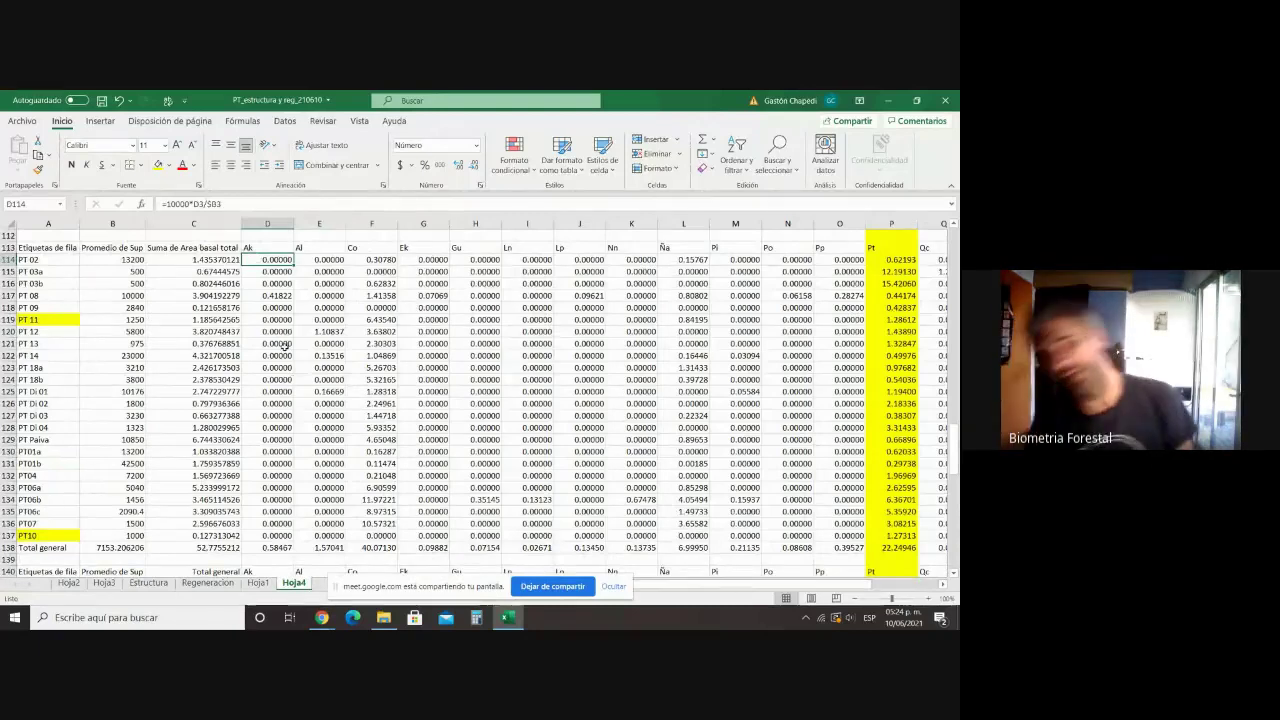
left_click_drag(285, 259, 957, 548)
right_click(676, 535)
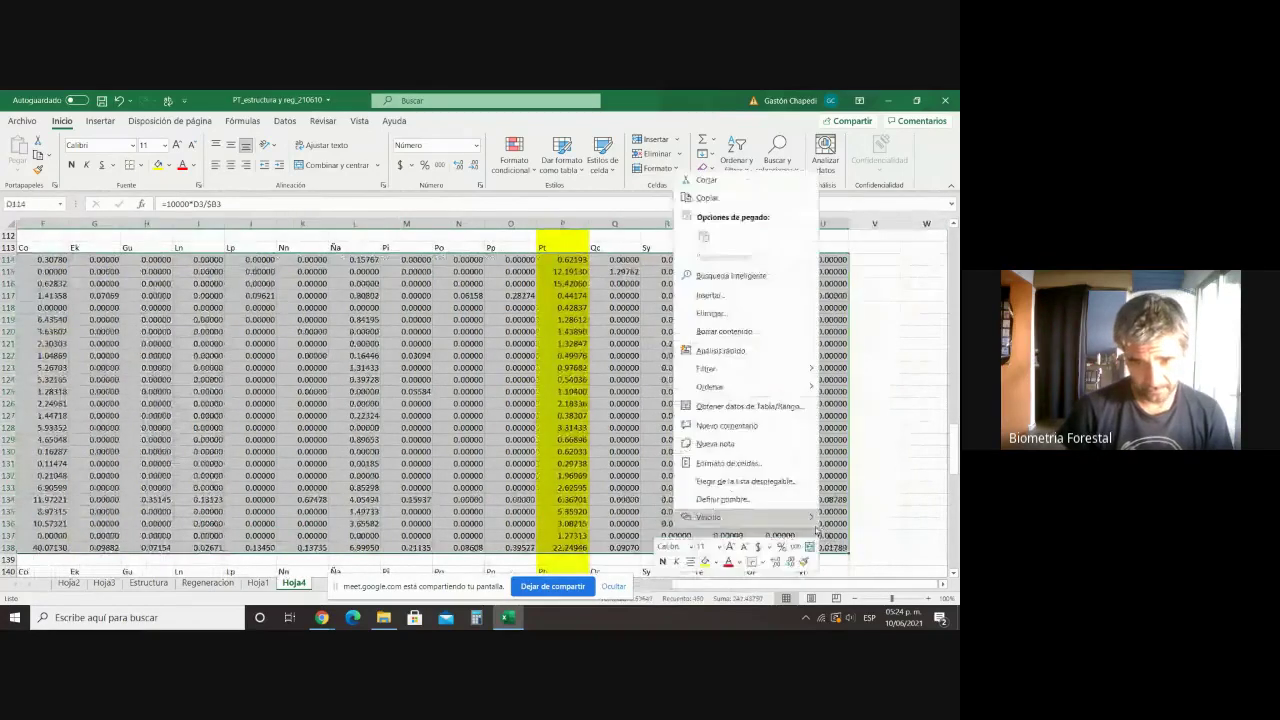
left_click(707, 197)
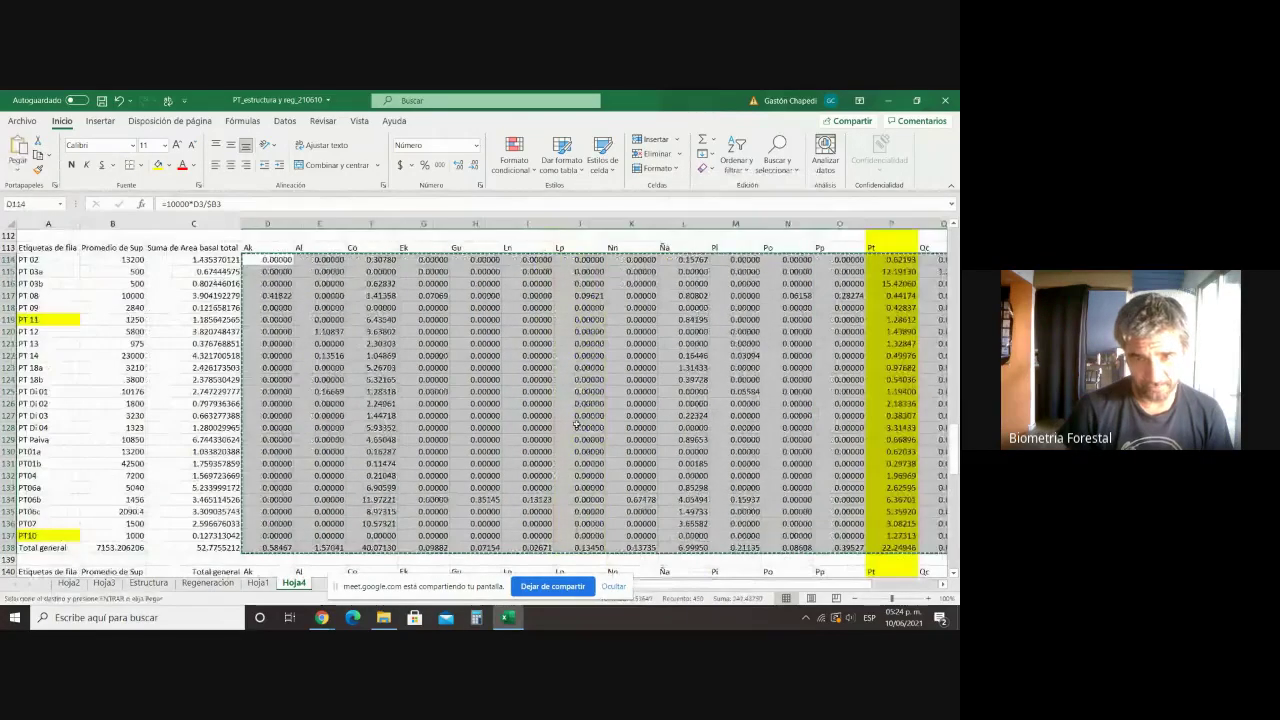
scroll(575, 425, "down", 6)
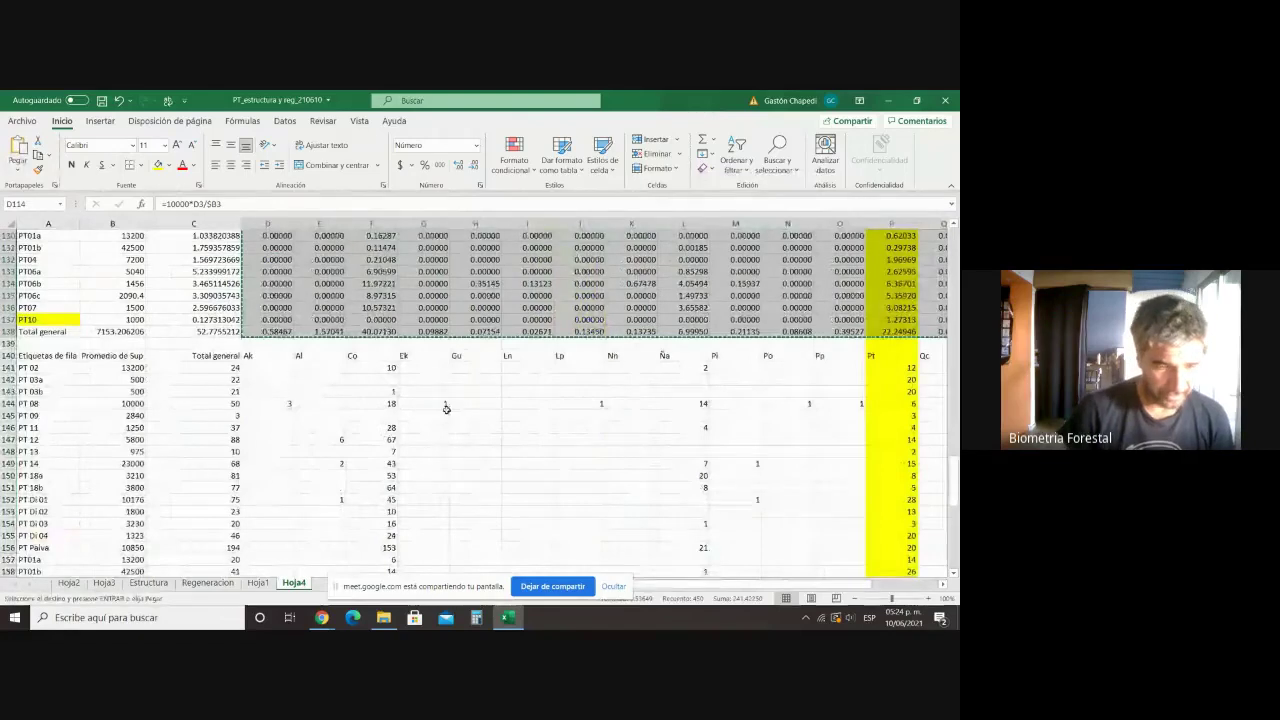
left_click(269, 372)
right_click(271, 373)
left_click(304, 313)
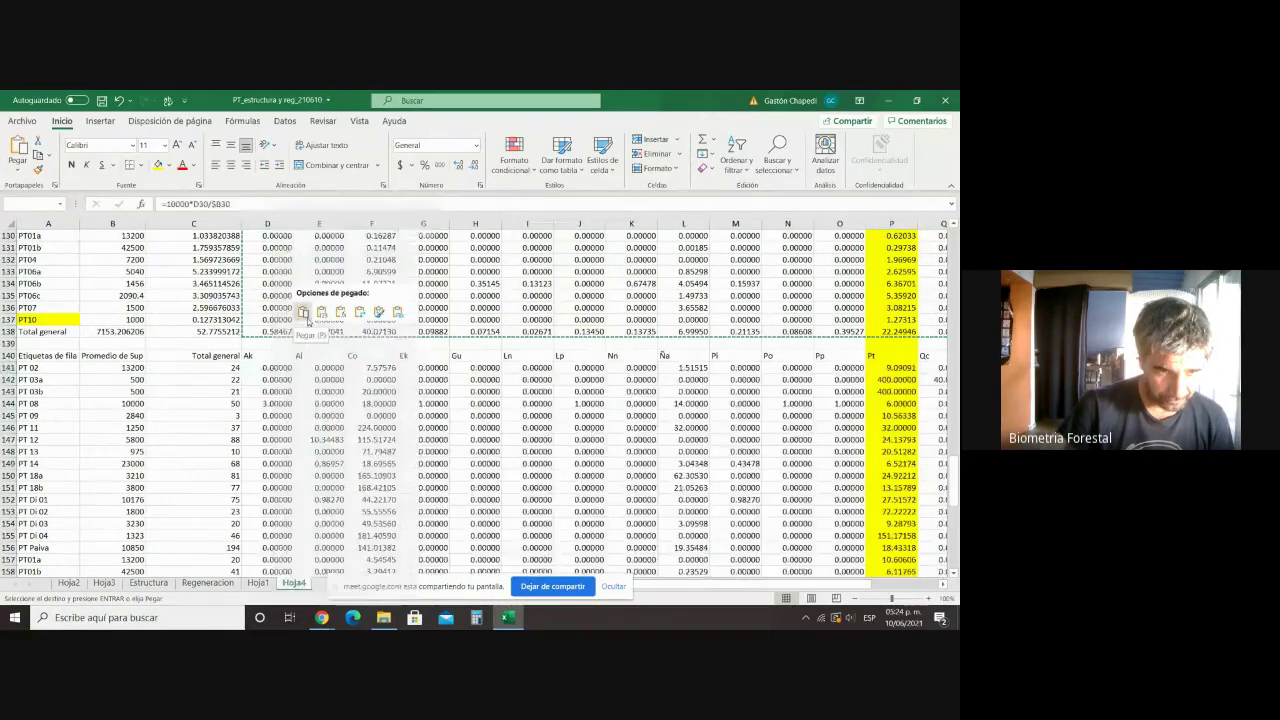
left_click(303, 313)
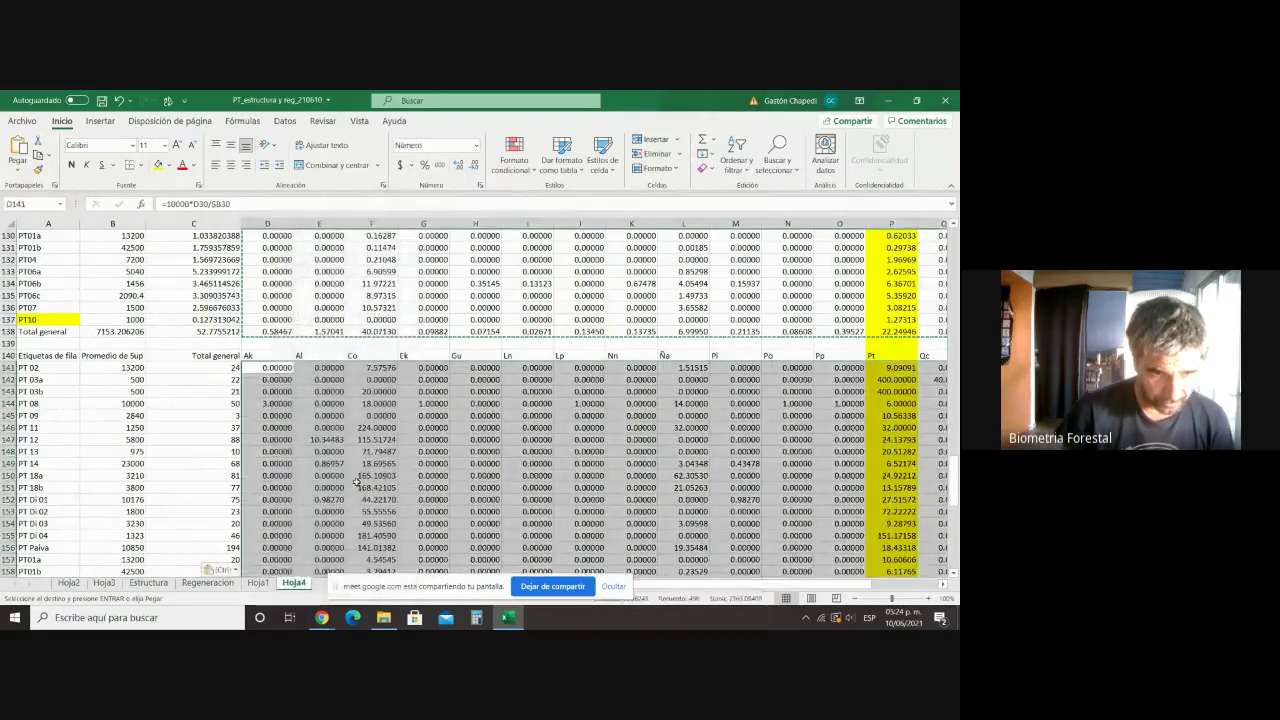
Step: Check the references in the pasted D141 formula and find the PT 02 Ak cell D58 in the row 57 table
left_click(344, 476)
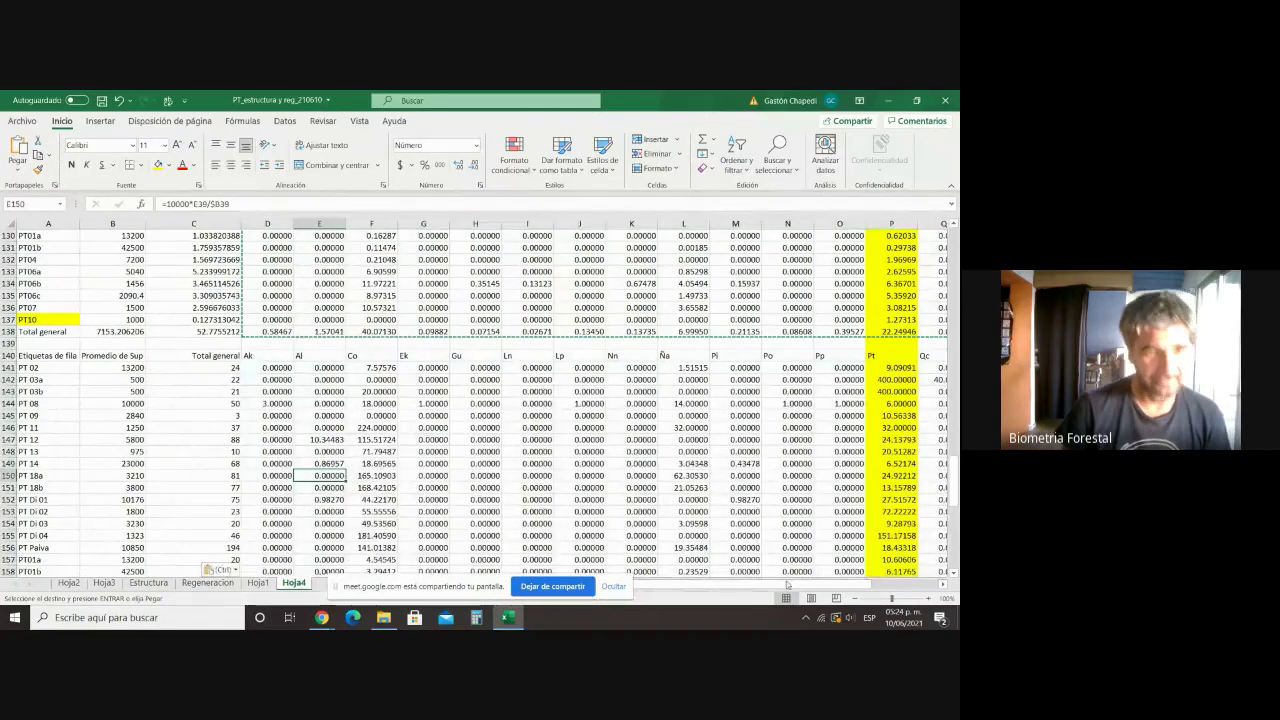
mouse_move(787, 585)
left_mouse_down()
mouse_move(850, 587)
mouse_move(775, 587)
left_mouse_up()
left_click(263, 368)
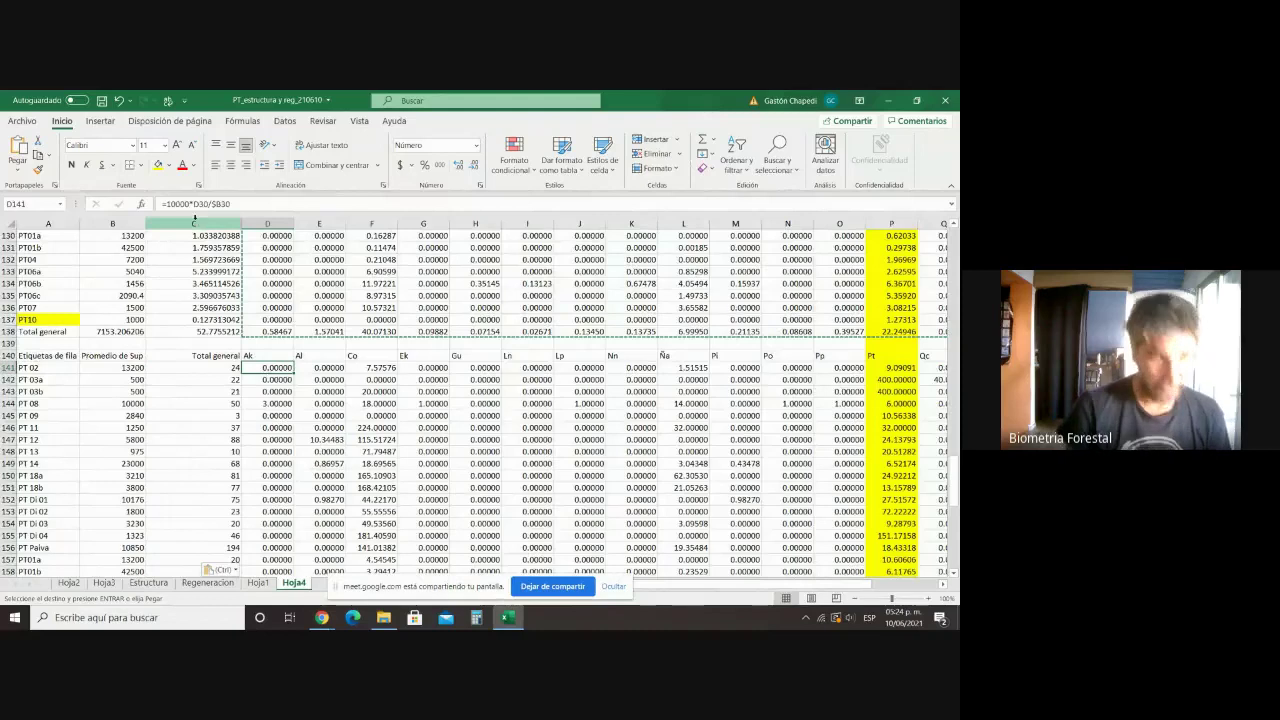
left_click(198, 204)
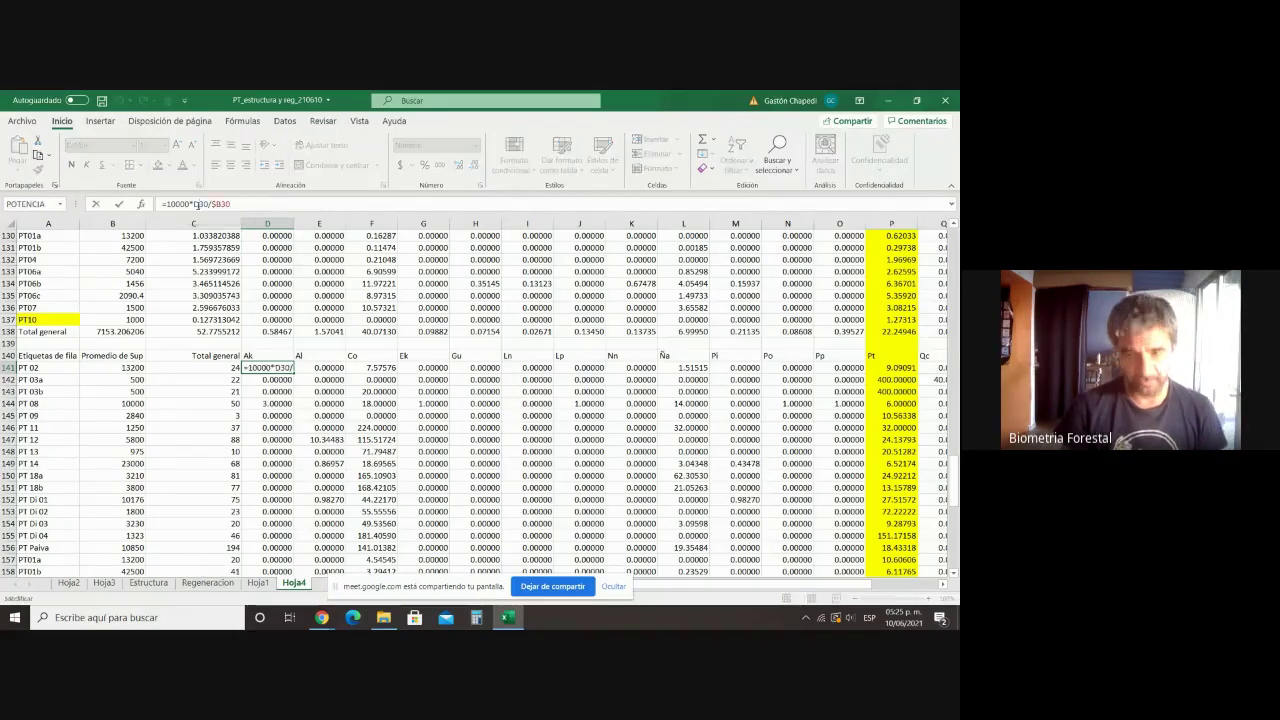
scroll(211, 225, "up", 3)
scroll(211, 225, "up", 14)
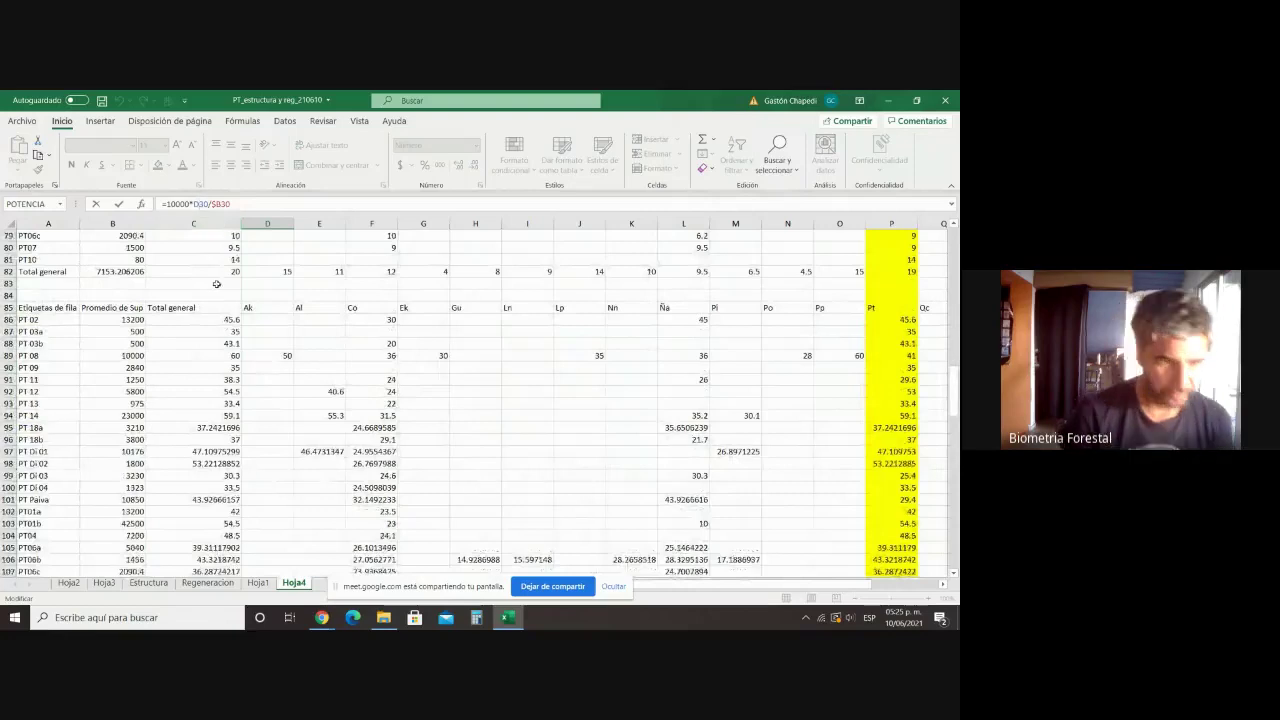
scroll(216, 284, "up", 11)
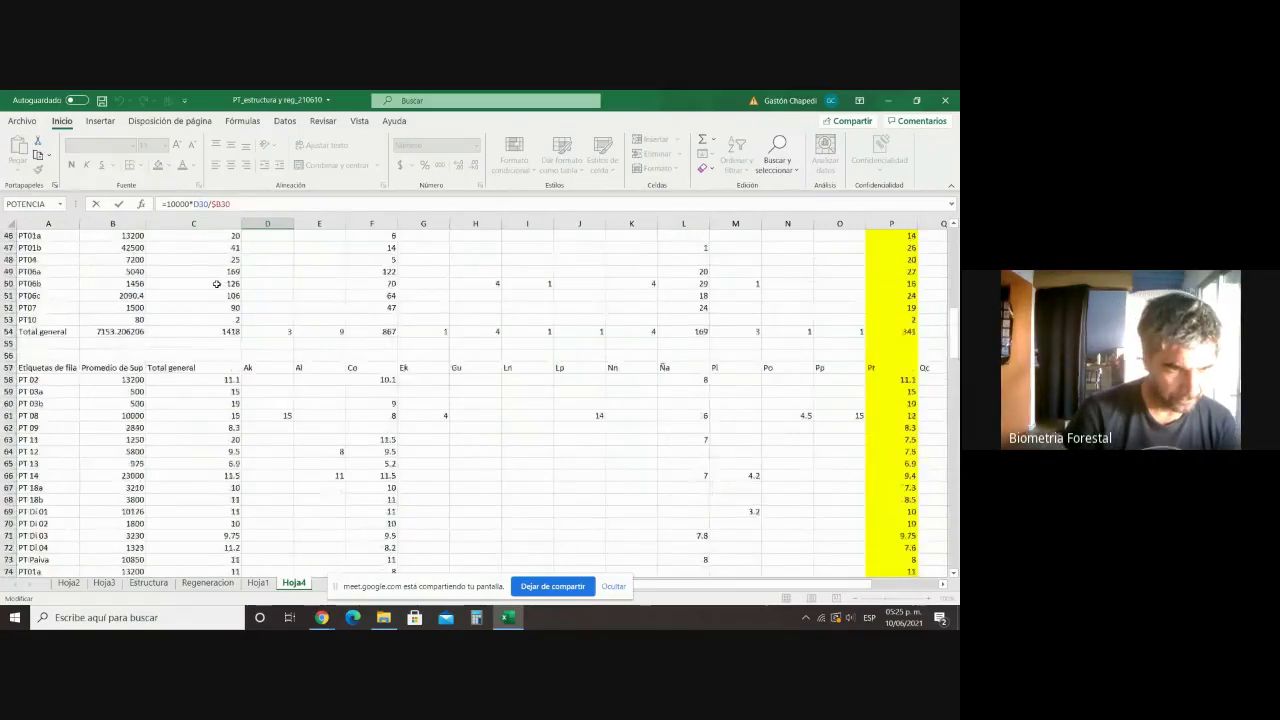
left_click(262, 379)
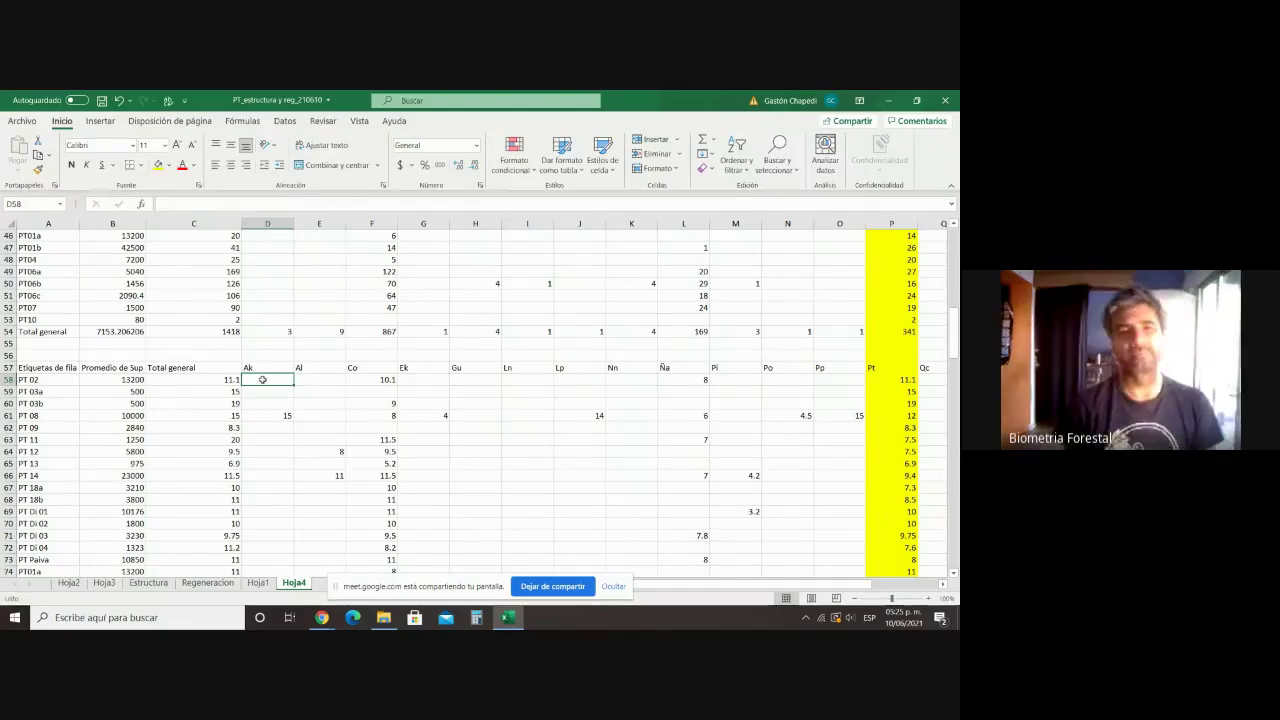
Step: Undo the last entry and change the D141 formula to =10000*D58/$B30
scroll(262, 380, "down", 15)
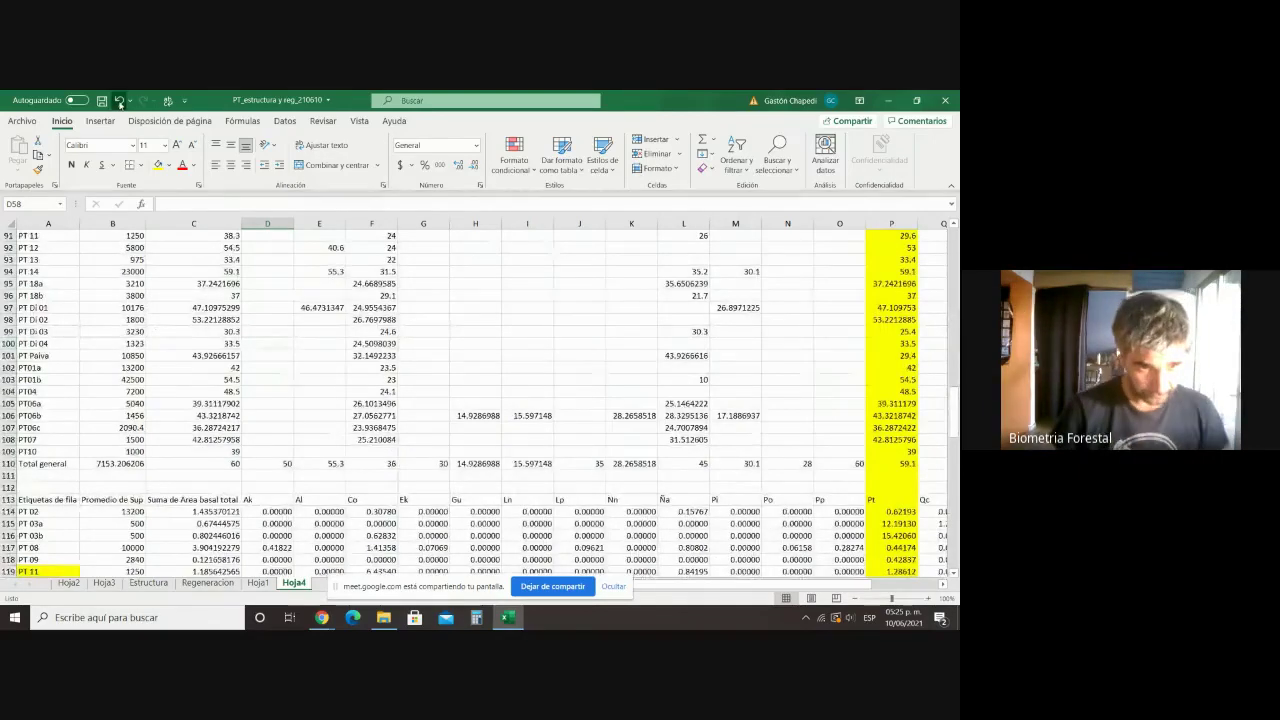
key("ctrl+Down")
scroll(300, 517, "down", 2)
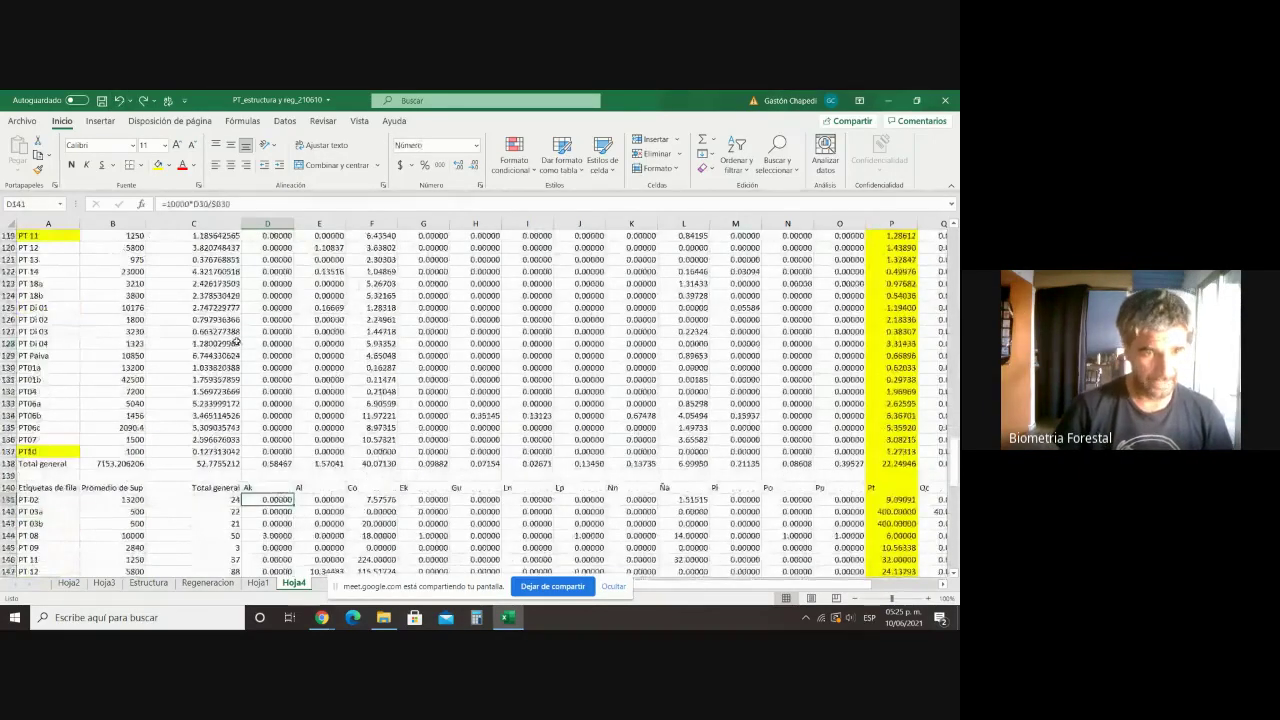
left_click(196, 204)
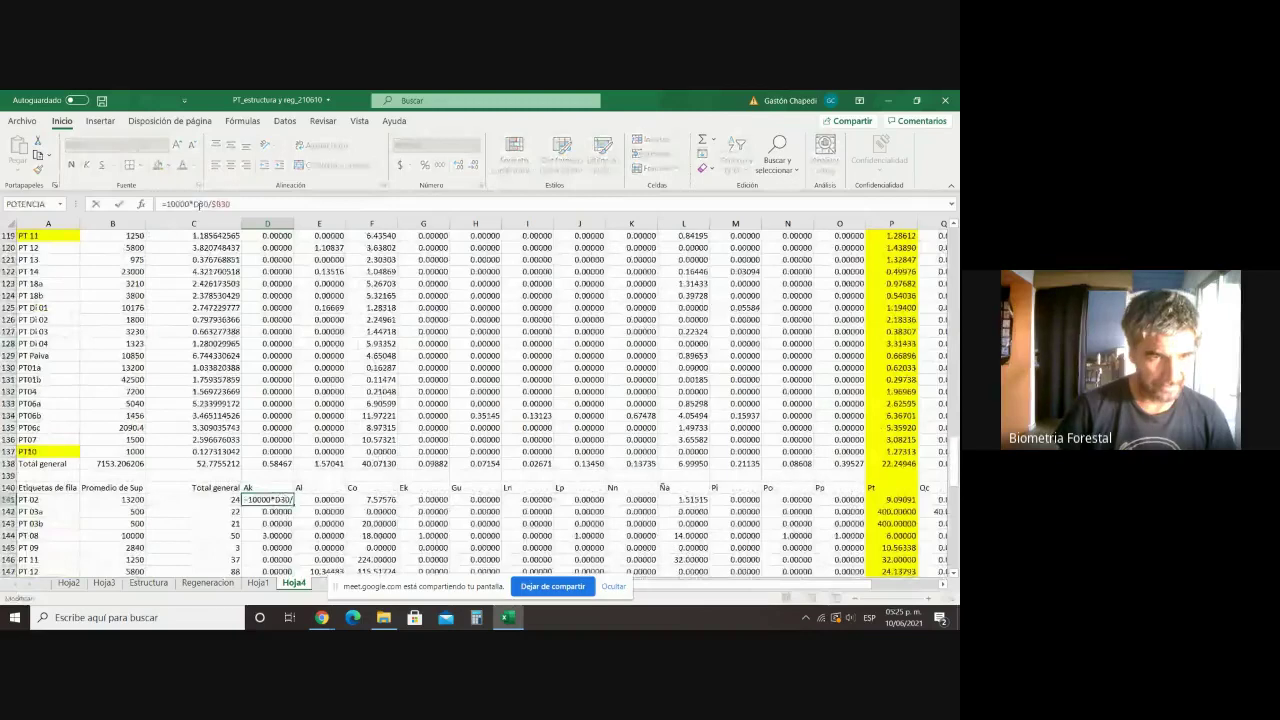
type("$")
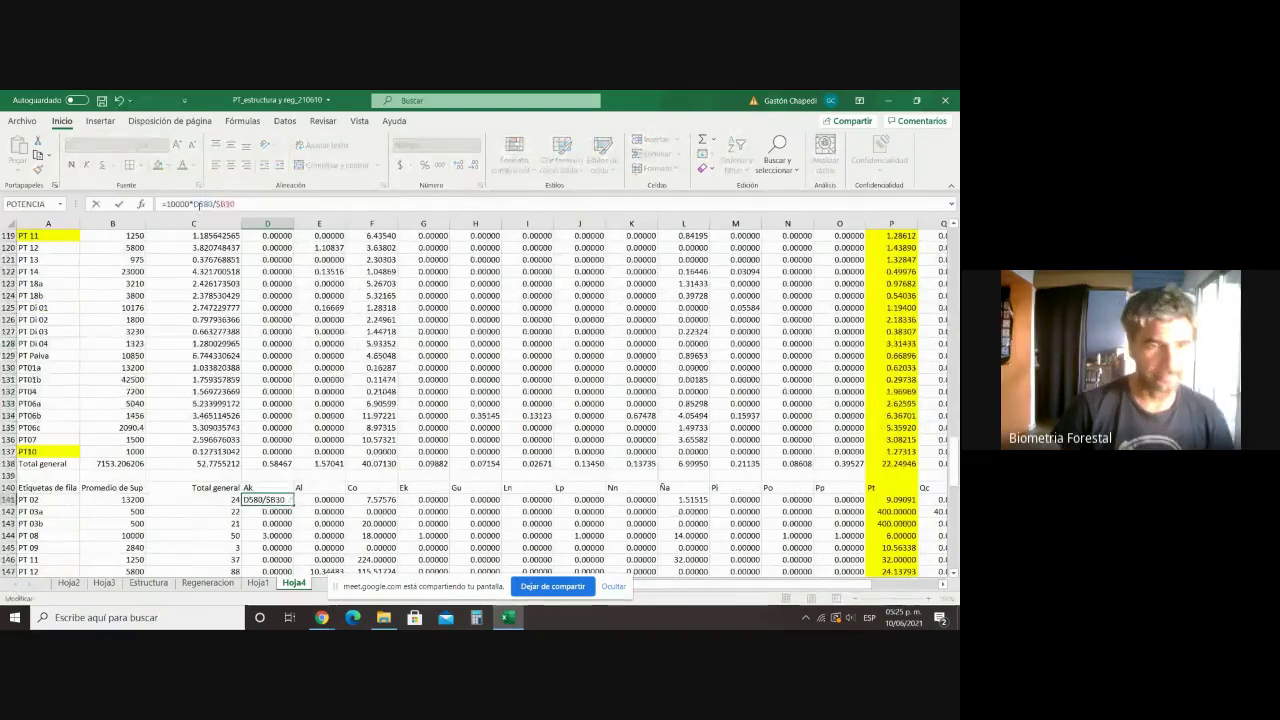
key("BackSpace")
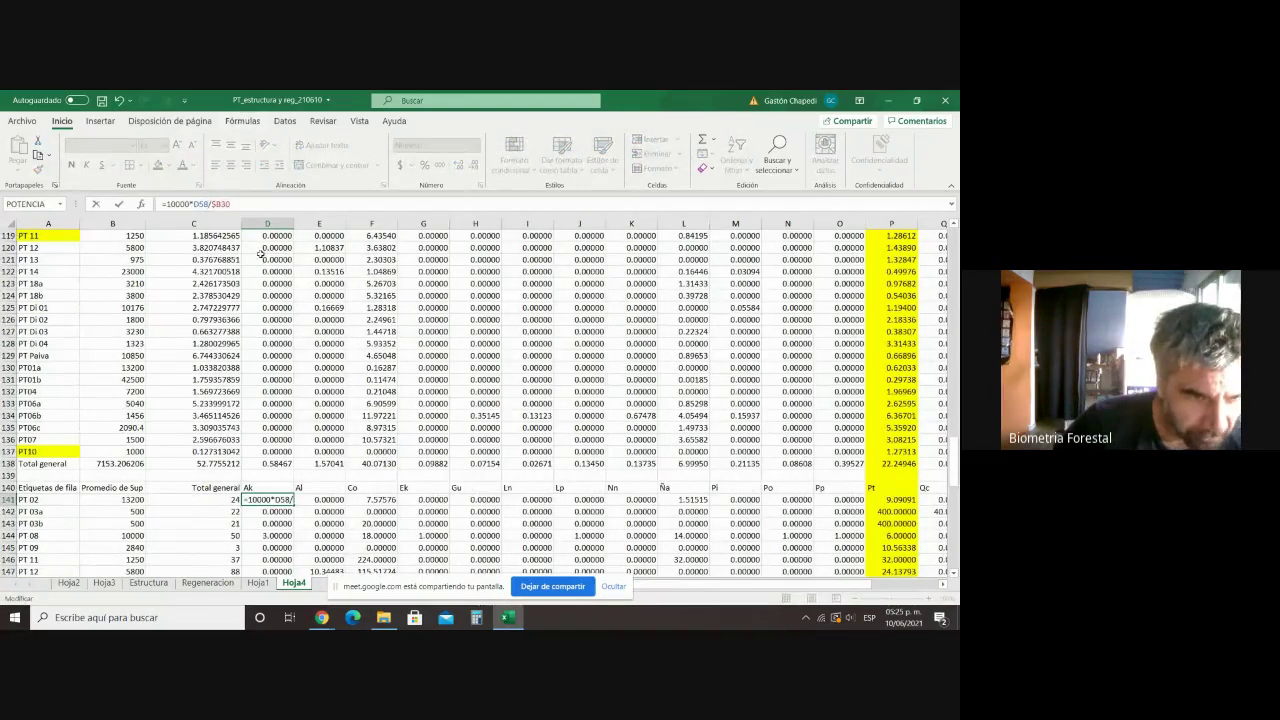
key("Return")
Step: Check source cell D58 and the D114 formula against the references used in the table below
scroll(270, 400, "up", 20)
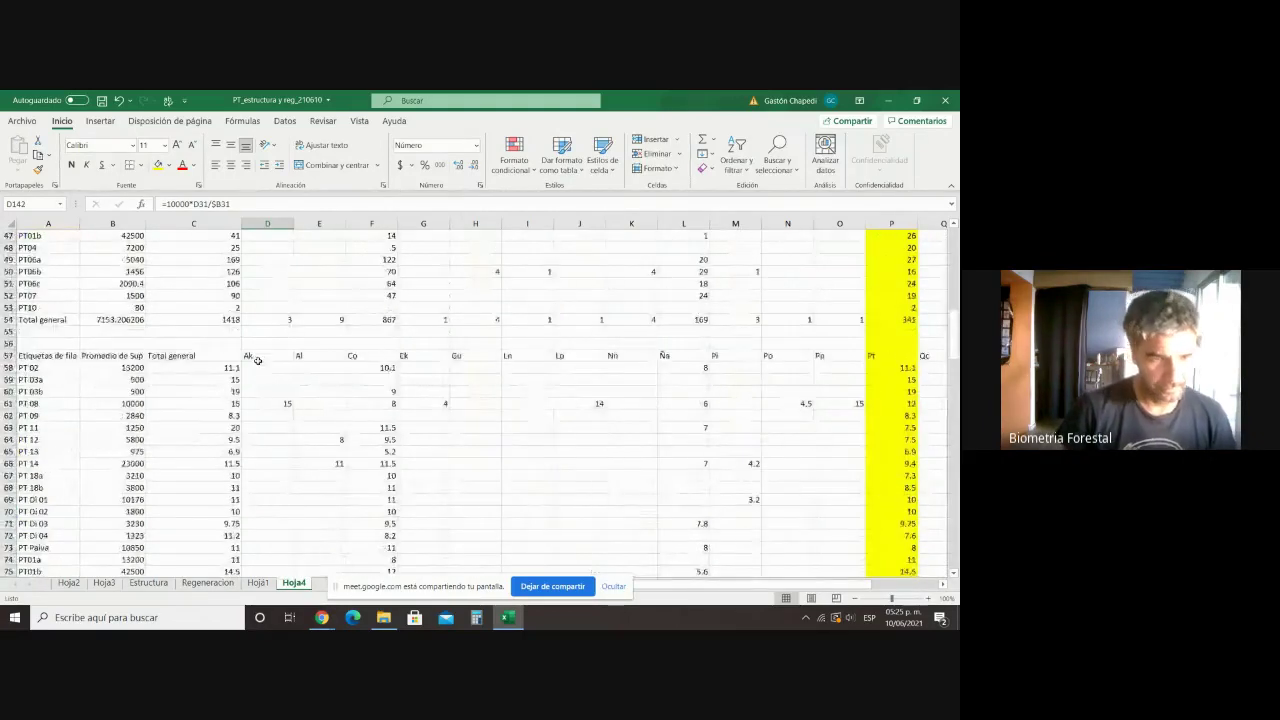
left_click(260, 367)
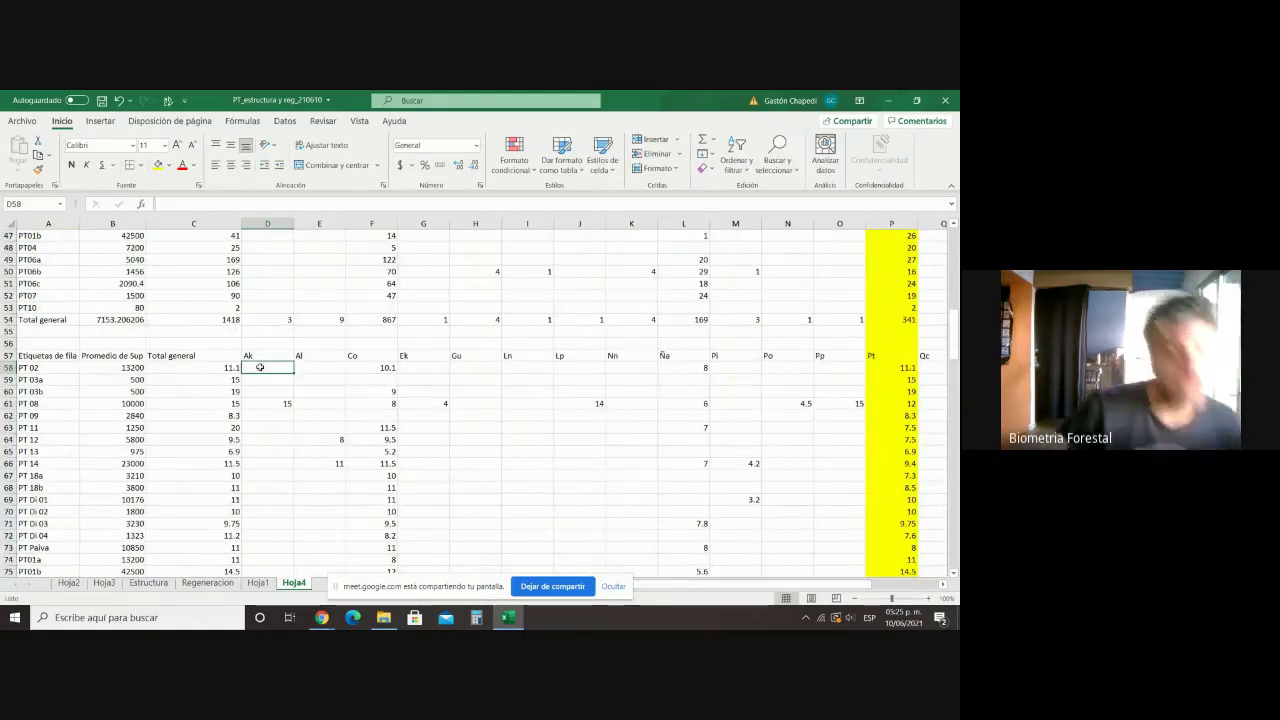
scroll(265, 380, "down", 14)
scroll(285, 404, "down", 5)
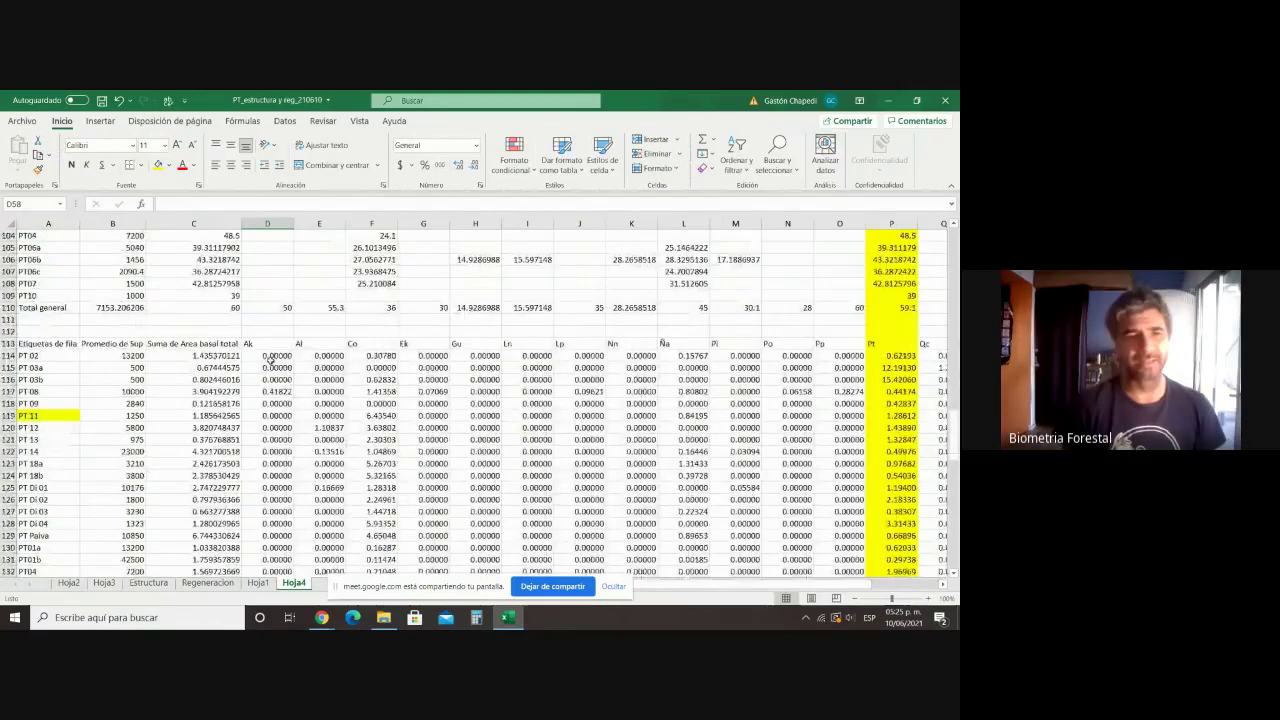
left_click(273, 356)
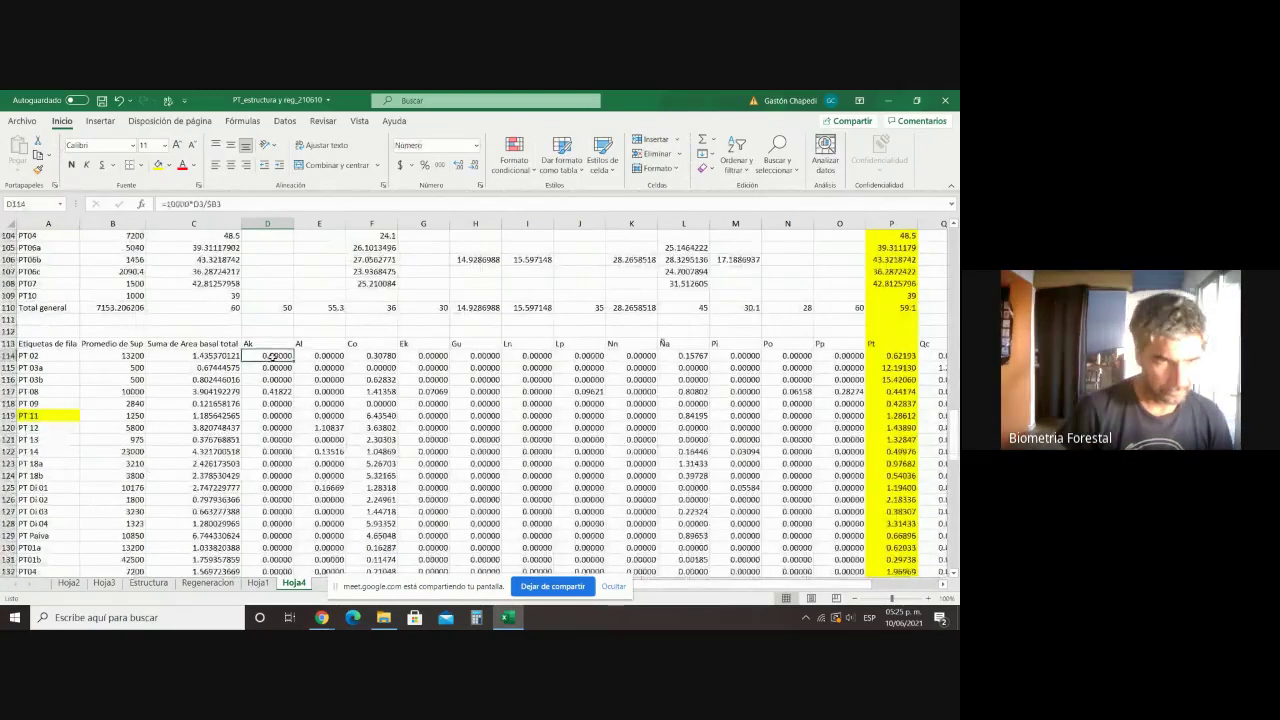
scroll(273, 356, "down", 7)
scroll(272, 357, "down", 3)
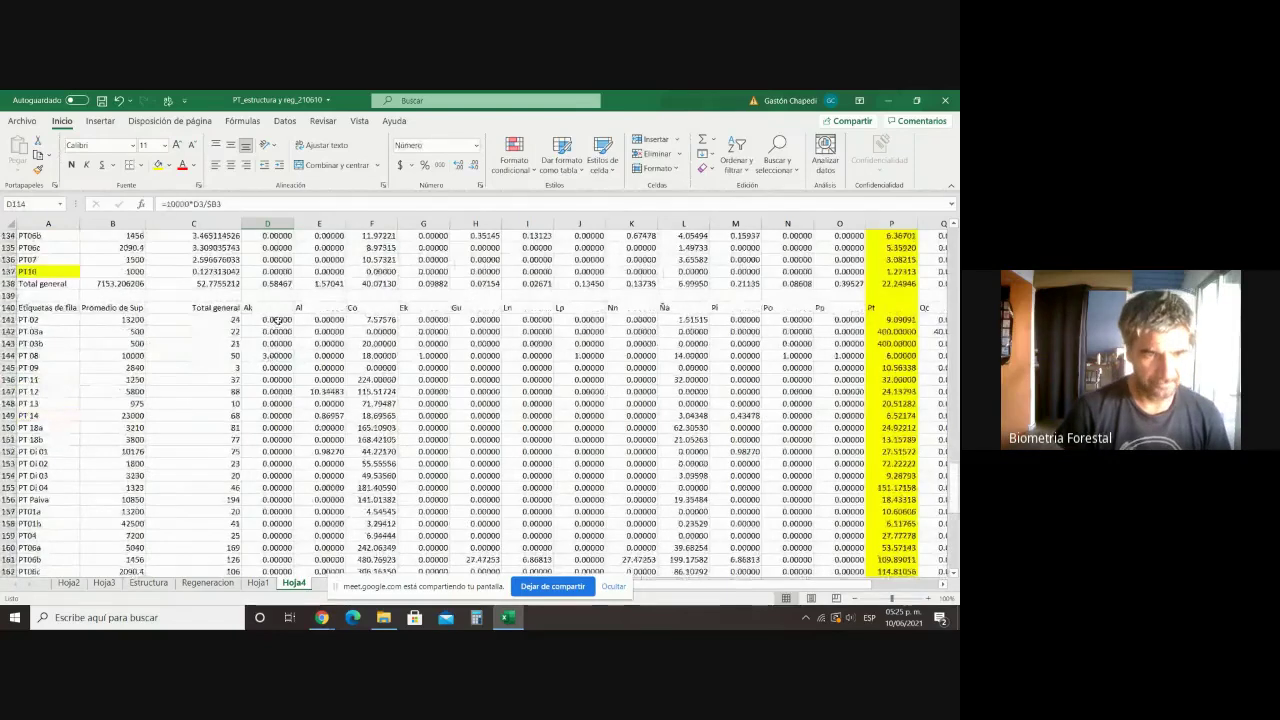
Step: Fill the D141 per-hectare formula down through the Total general row and across to the Vi column, covering D141:U165
left_click(277, 320)
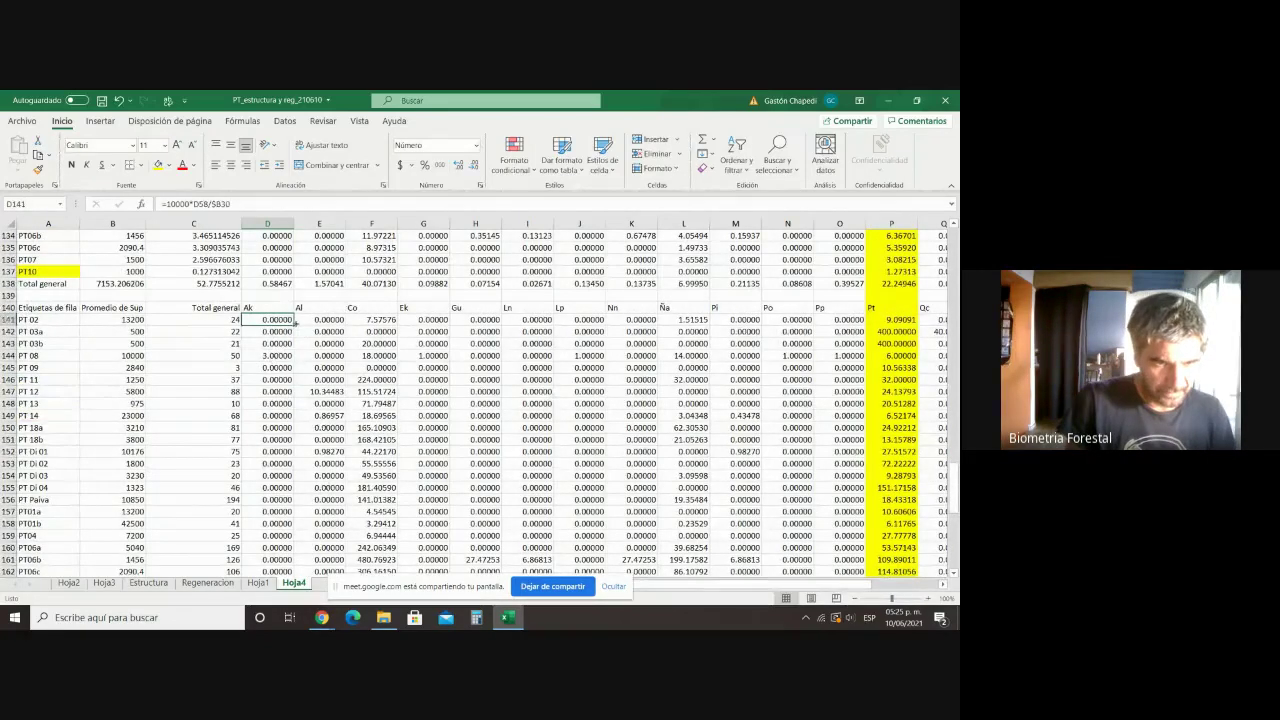
left_click_drag(295, 324, 298, 572)
left_click(290, 562)
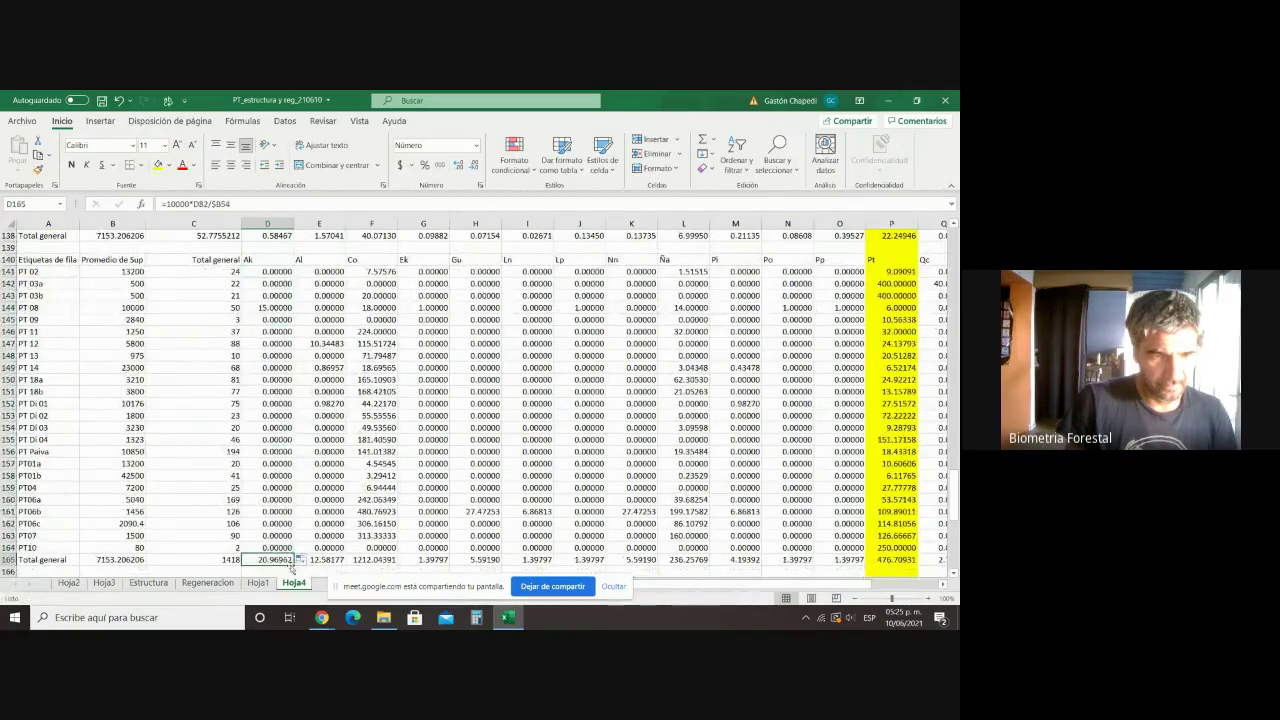
left_click_drag(276, 274, 952, 576)
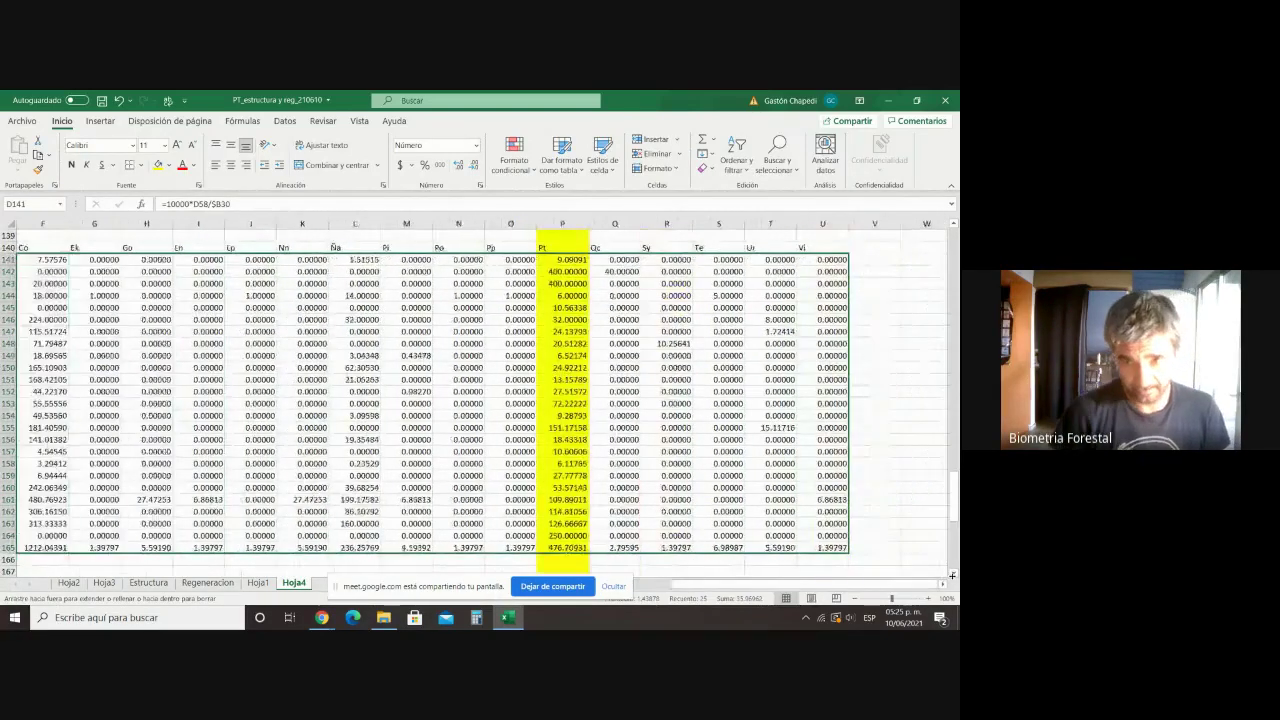
left_click_drag(860, 573, 860, 573)
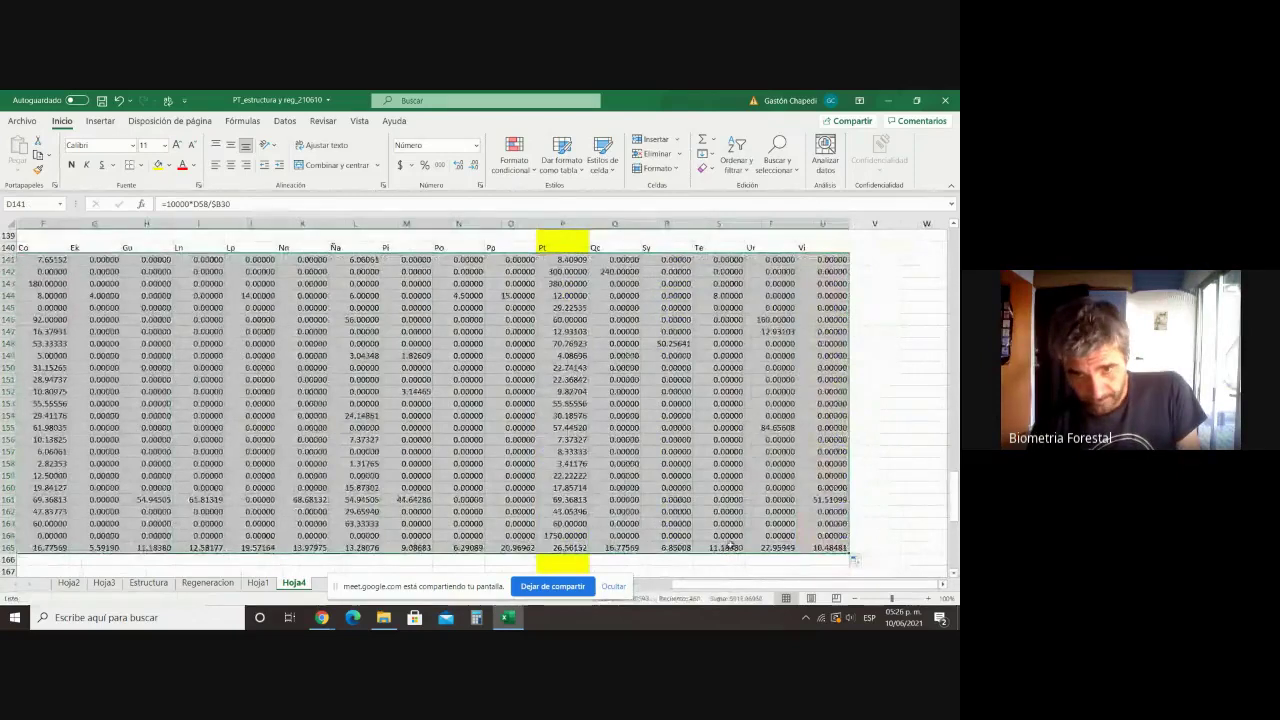
left_click(868, 344)
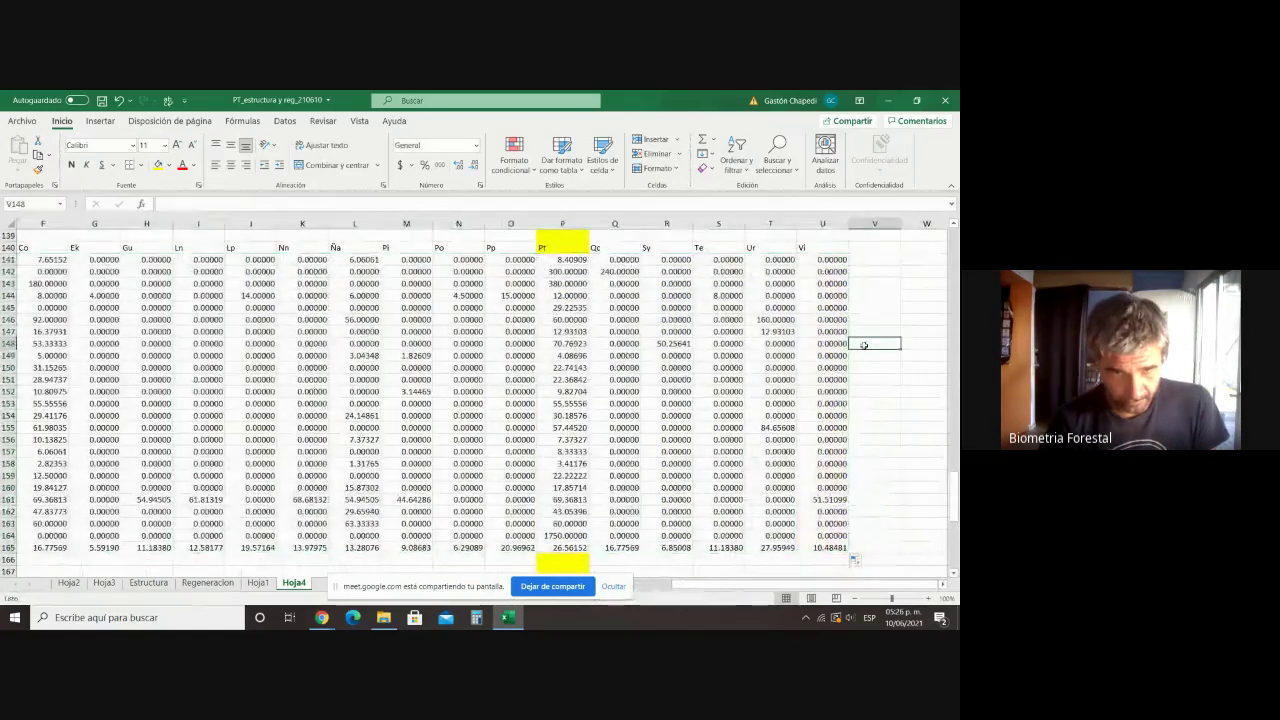
Step: Check the Pt formulas in P142 and P164, and set the PT10 average surface in B164 to 1000
left_click(565, 272)
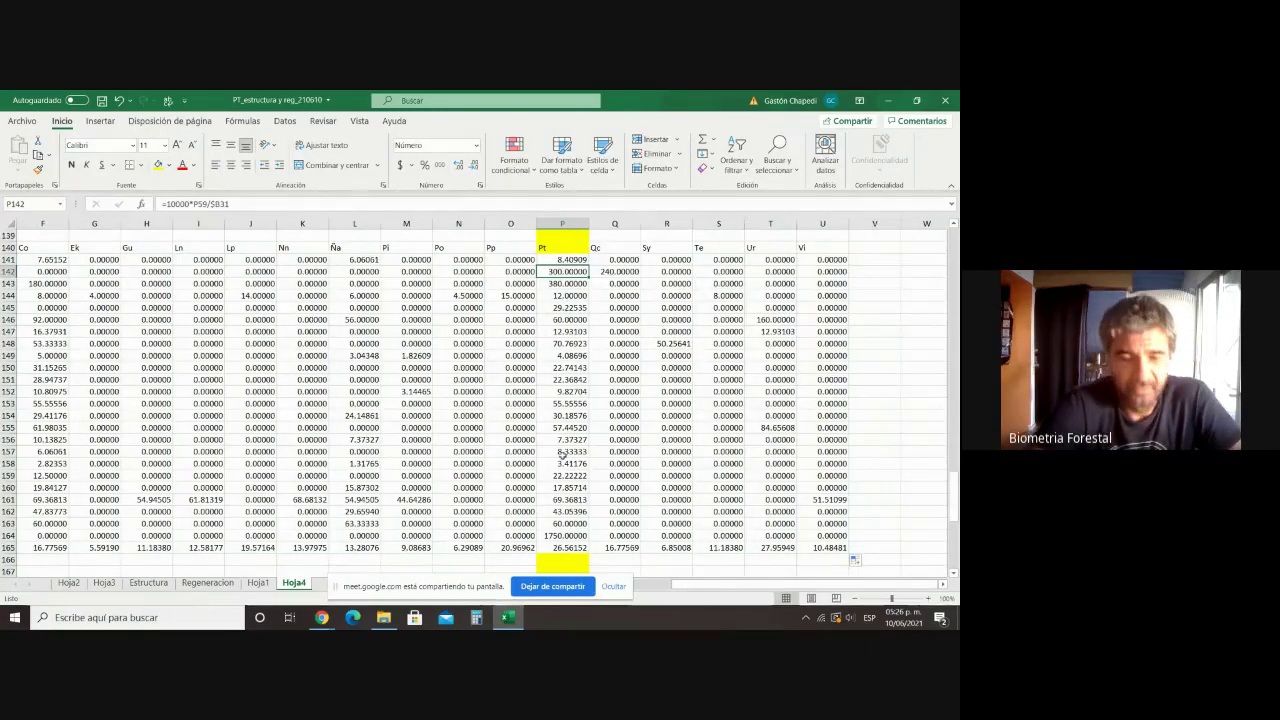
left_click(563, 536)
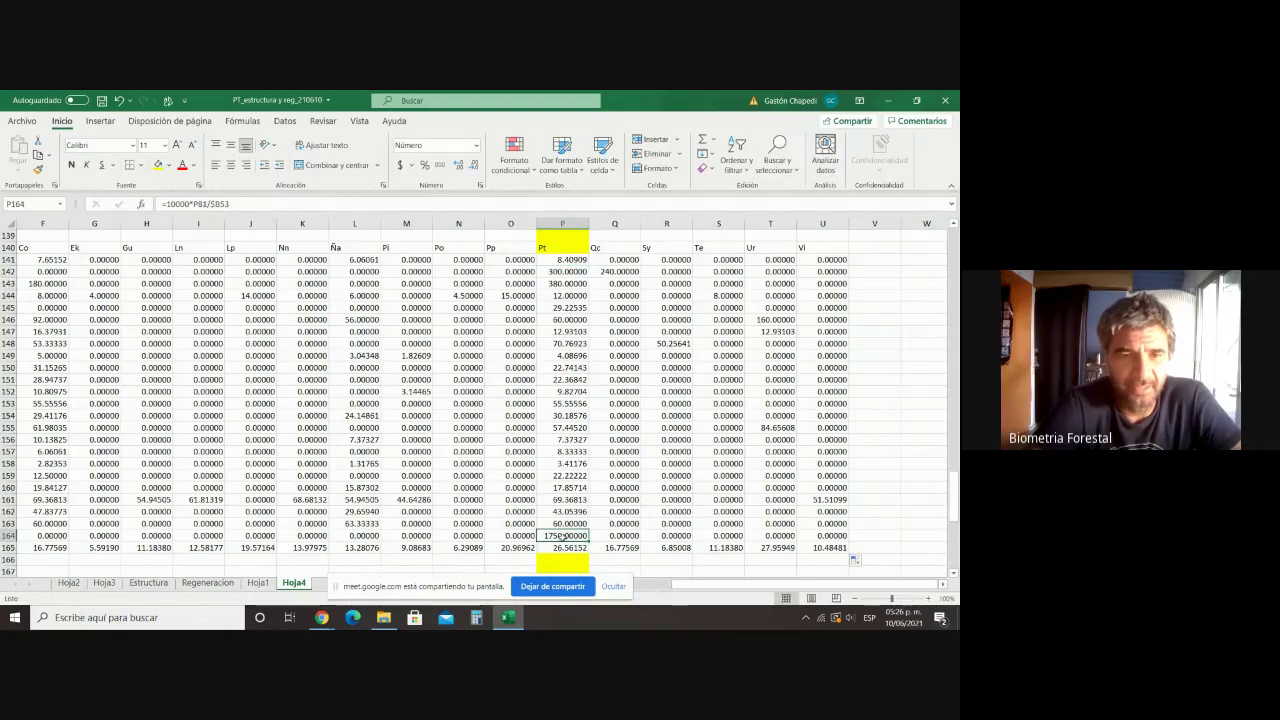
key("Left")
key("Left")
key("Left")
key("Left")
key("Left")
key("Left")
key("Left")
key("Left")
key("Left")
key("Left")
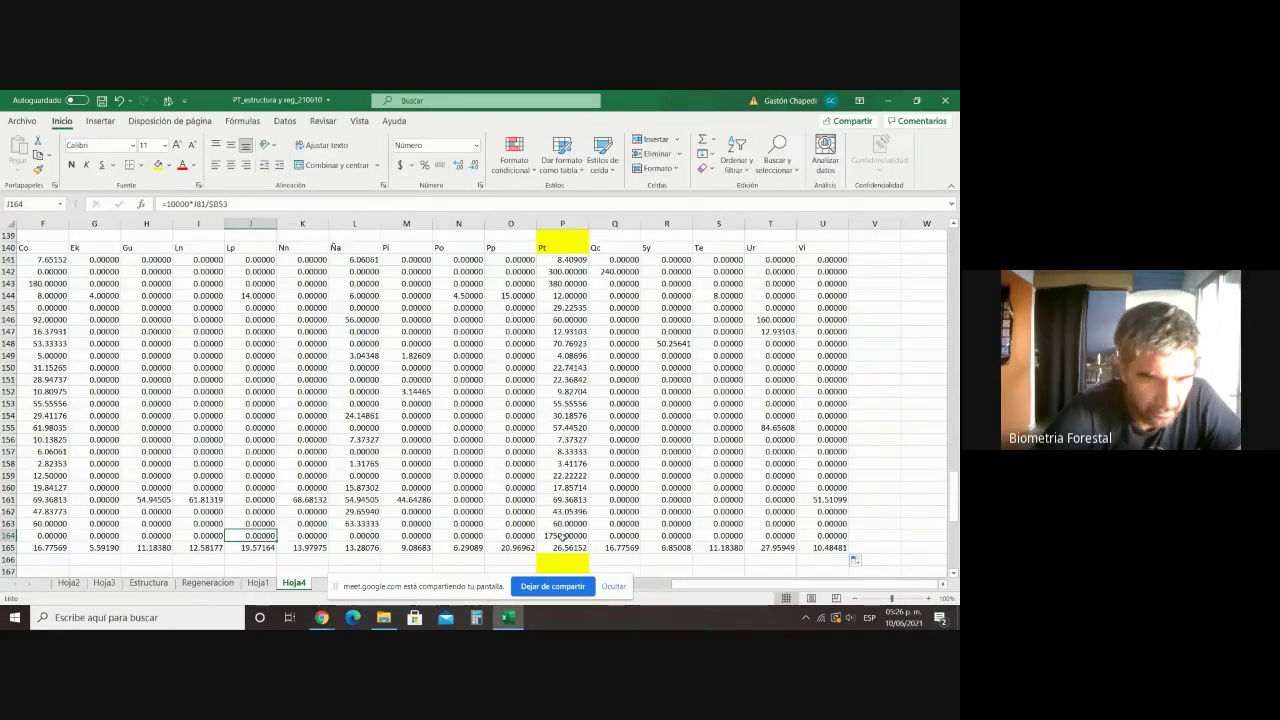
key("Left")
key("Left")
key("Left")
key("Left")
key("Left")
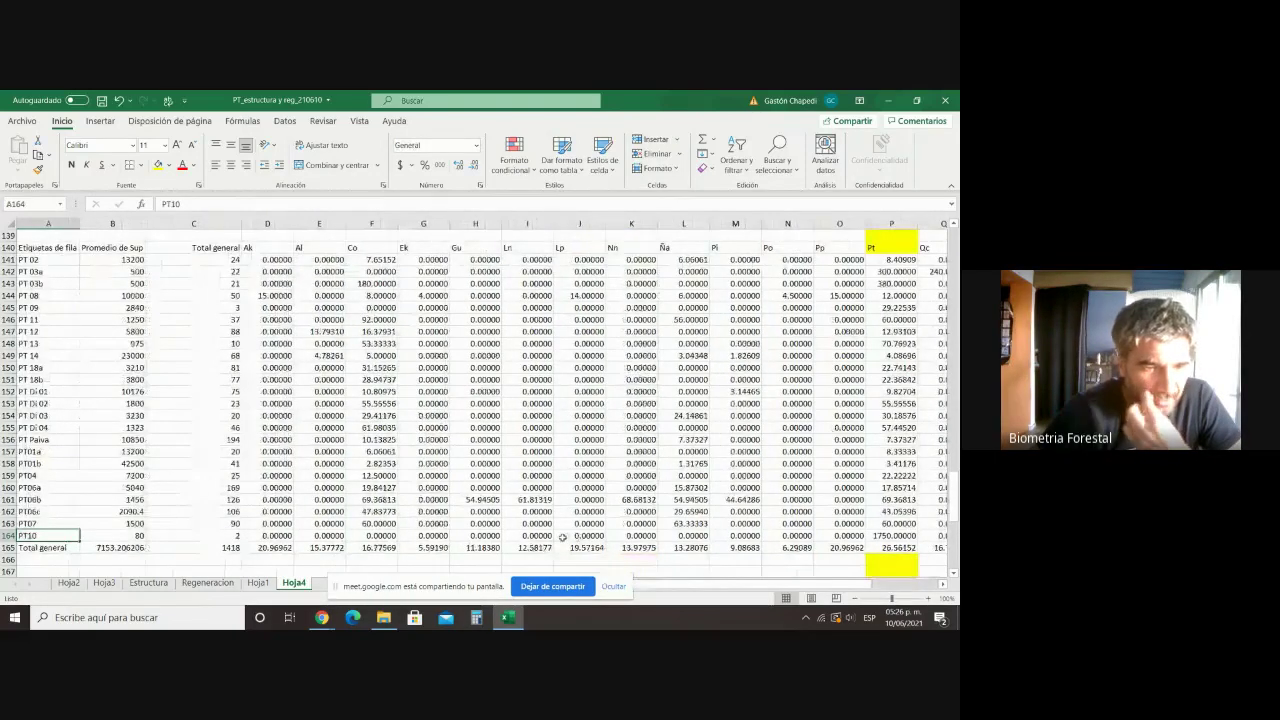
key("Right")
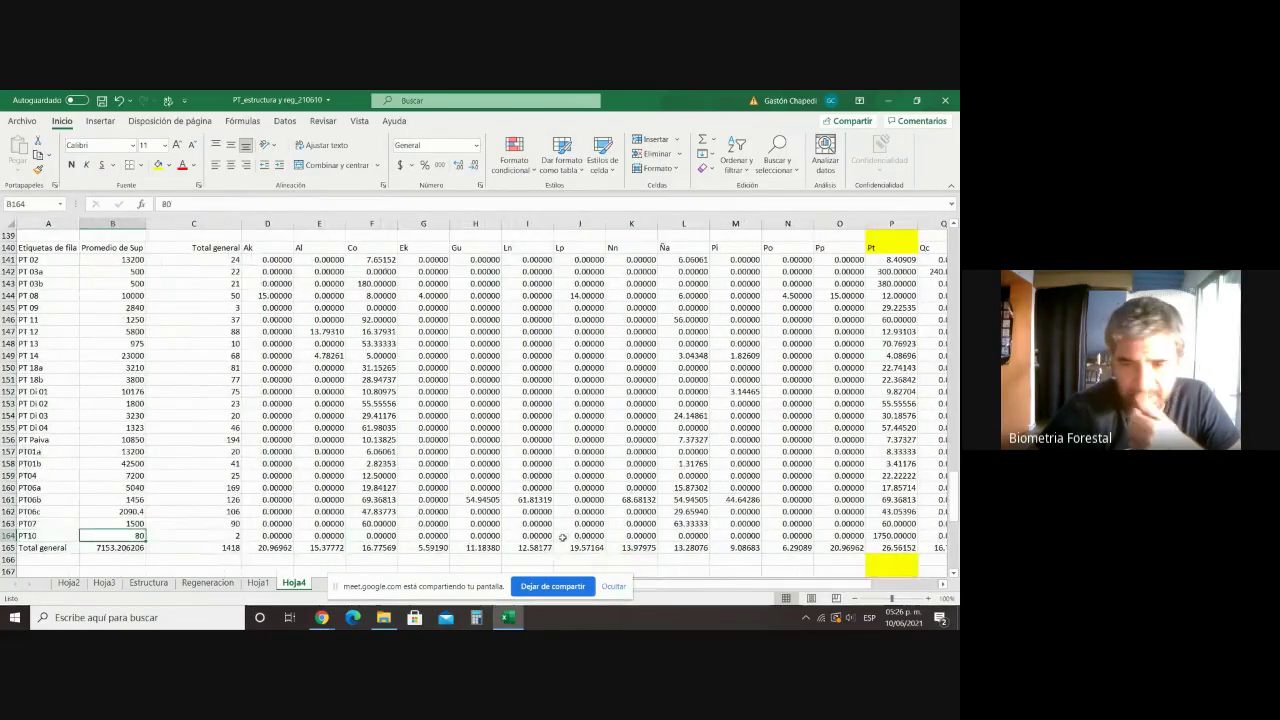
type("1000")
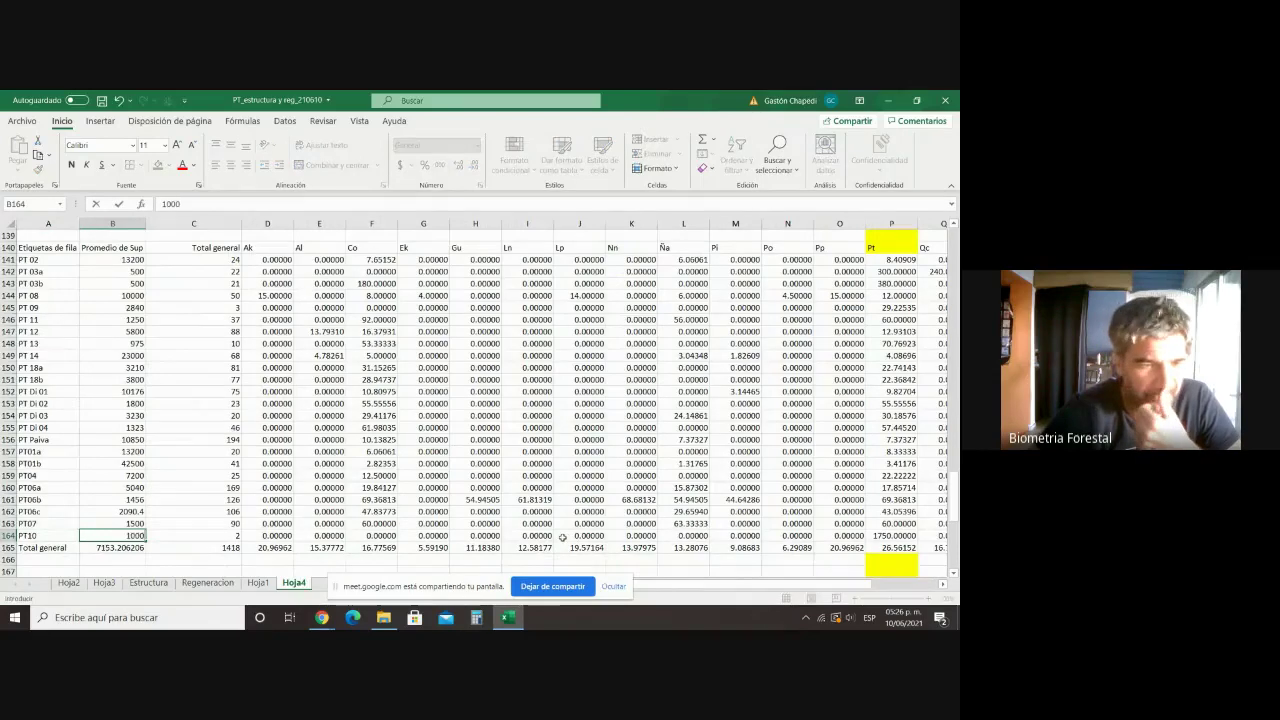
key("Return")
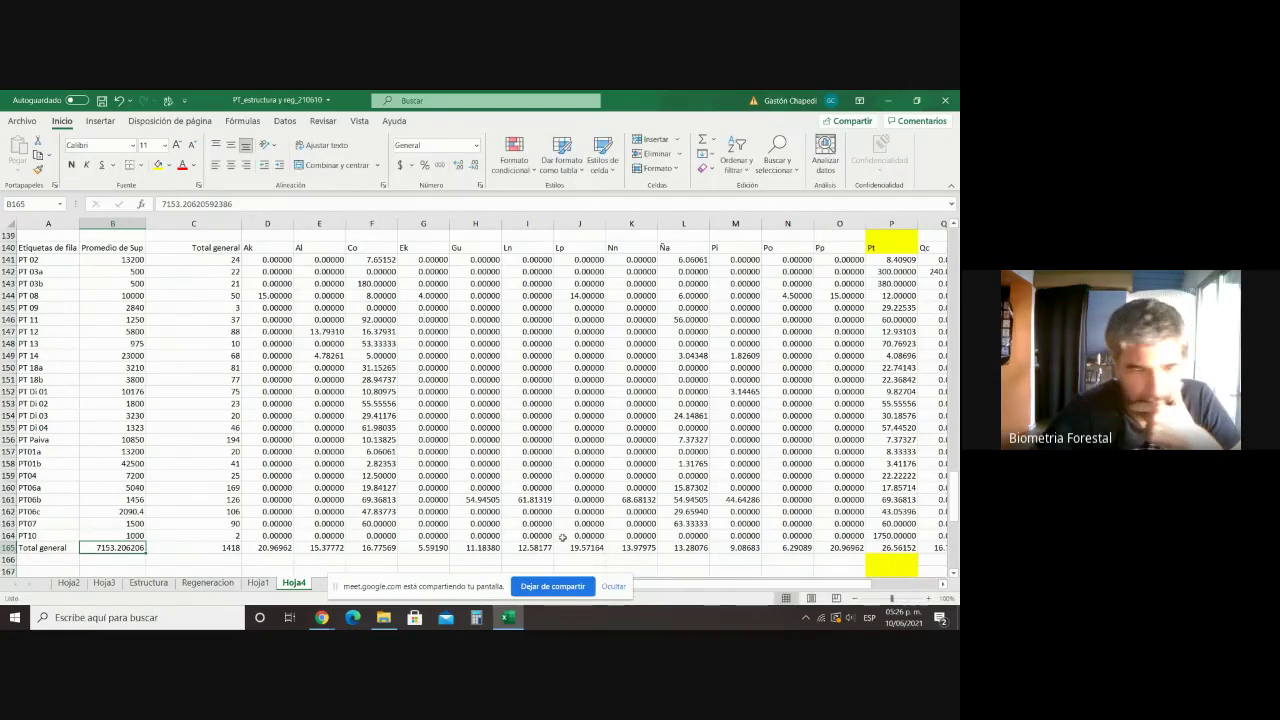
left_click(810, 570)
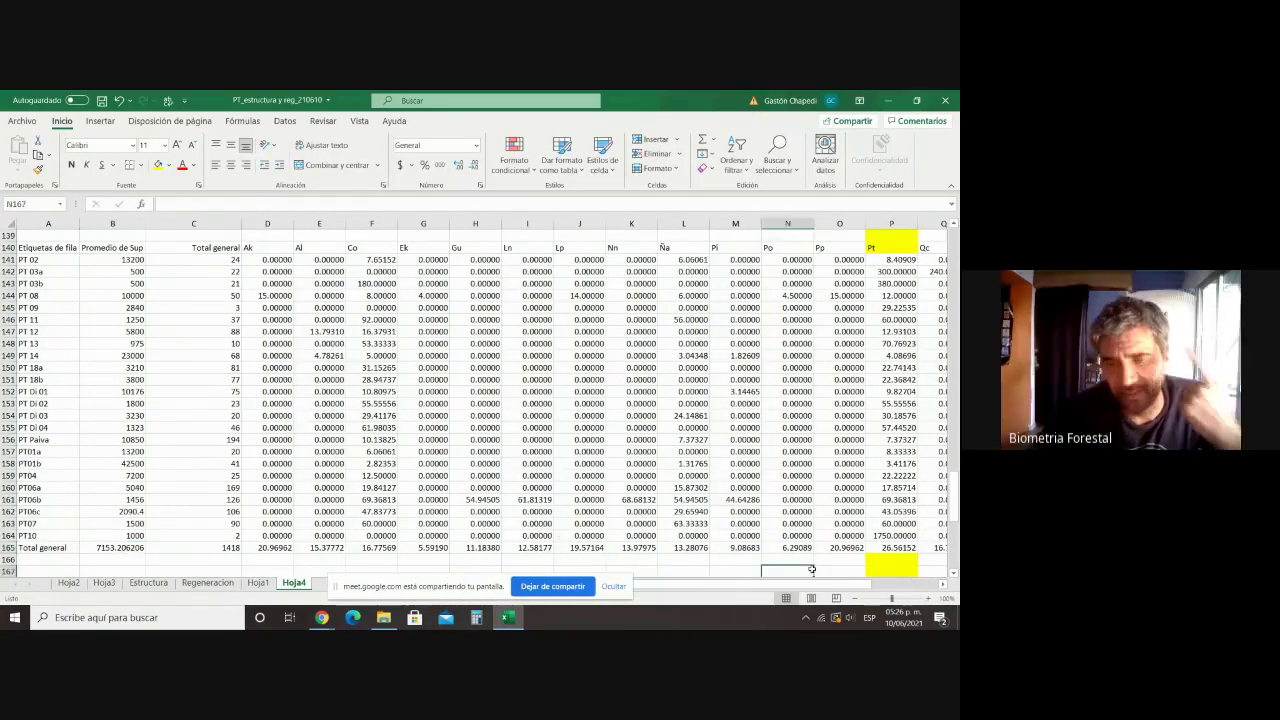
Step: Set the PT10 average surface in B81 of the row 57 table to 1000
scroll(136, 480, "up", 5)
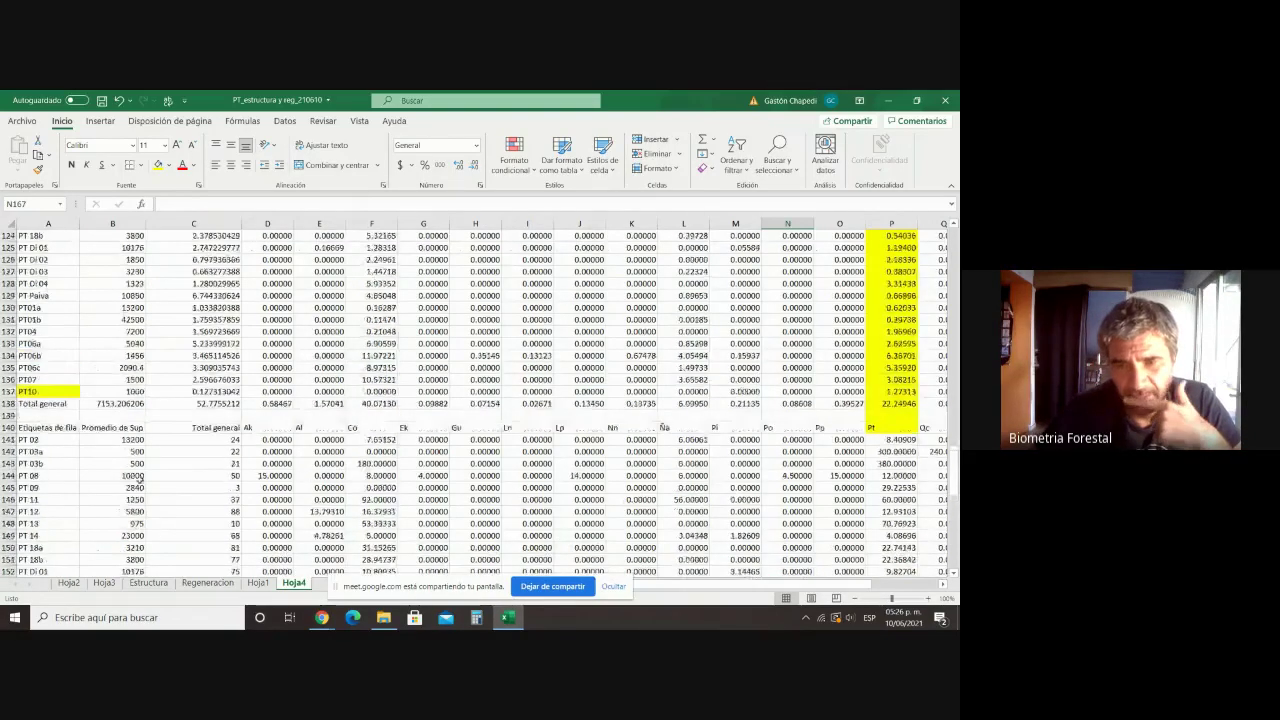
scroll(130, 430, "up", 7)
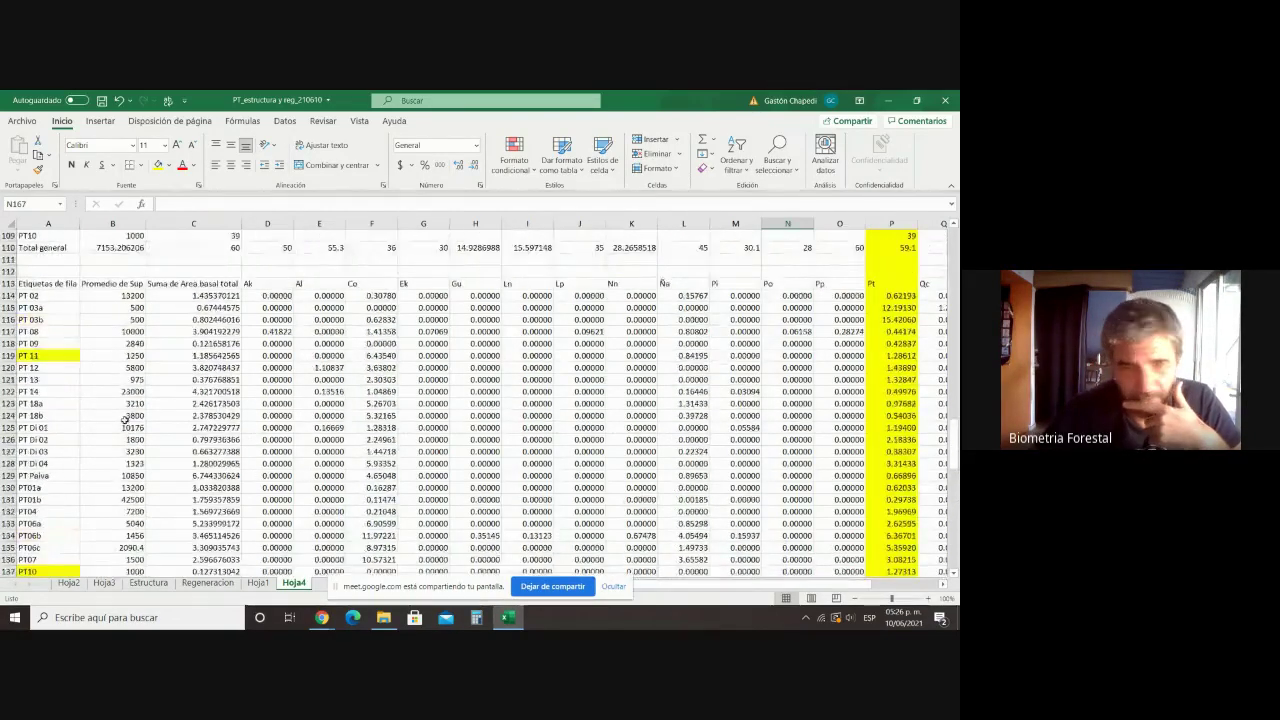
scroll(124, 318, "up", 10)
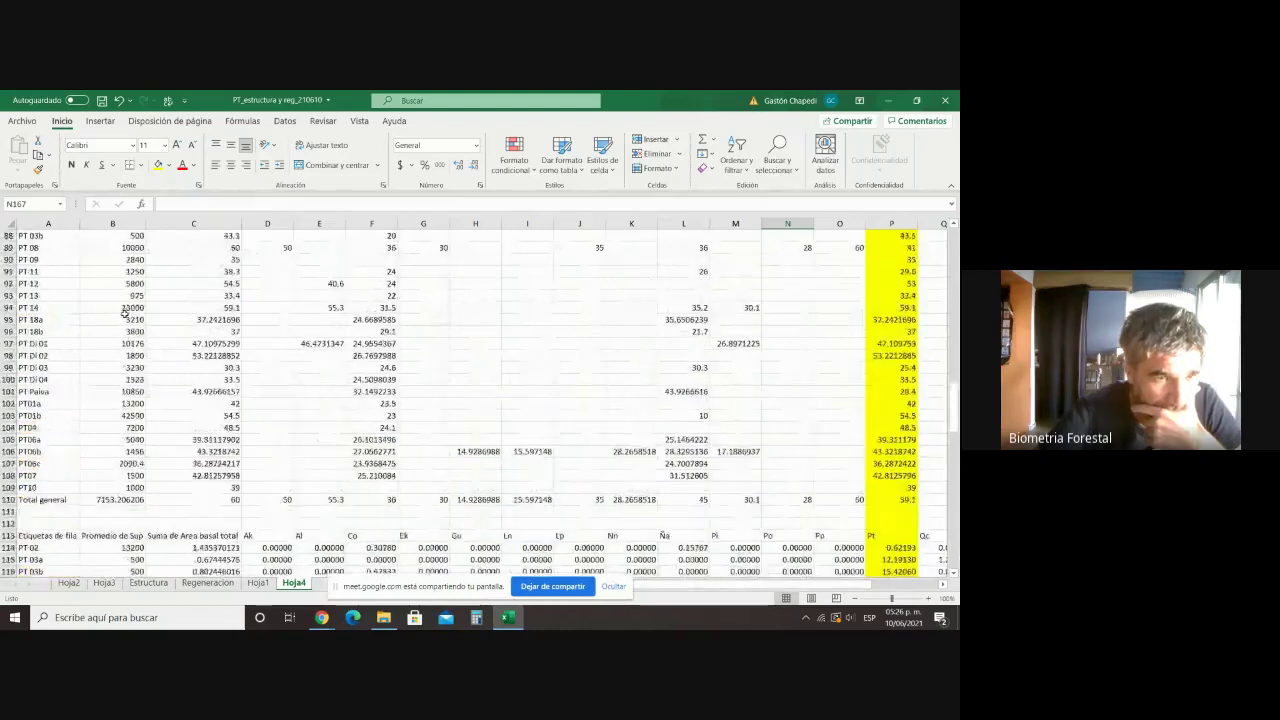
left_click(131, 331)
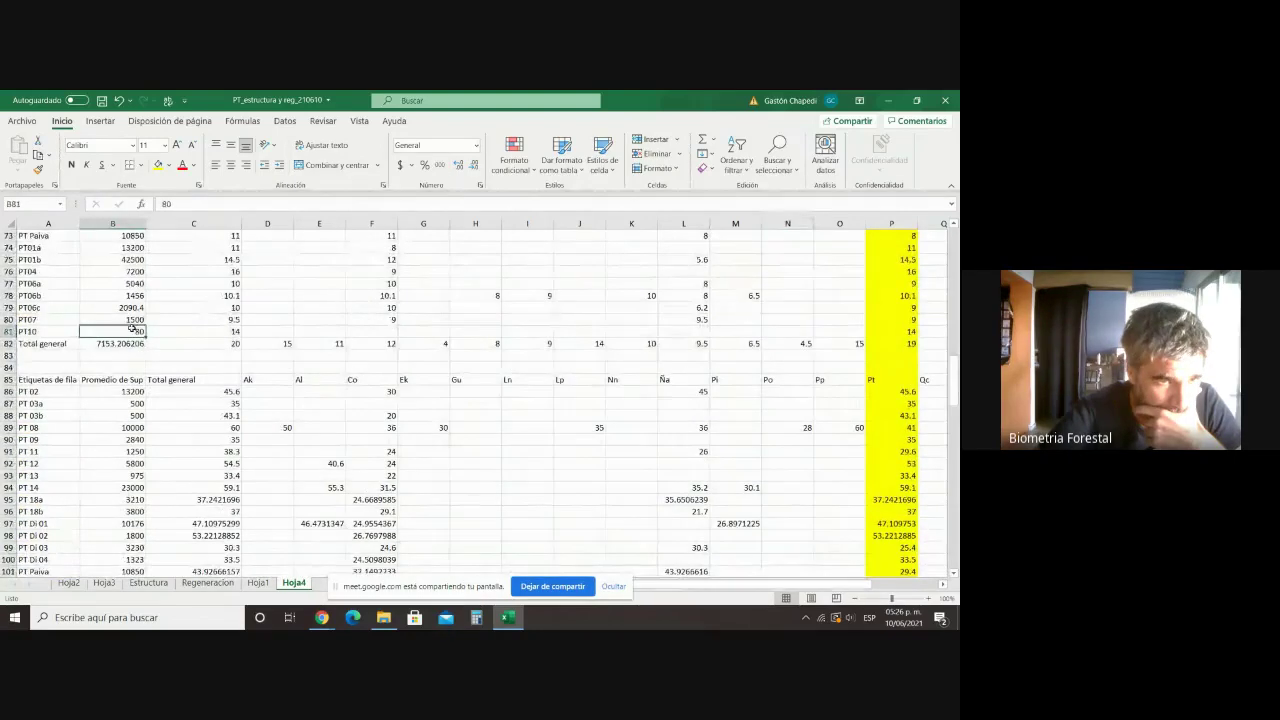
type("100")
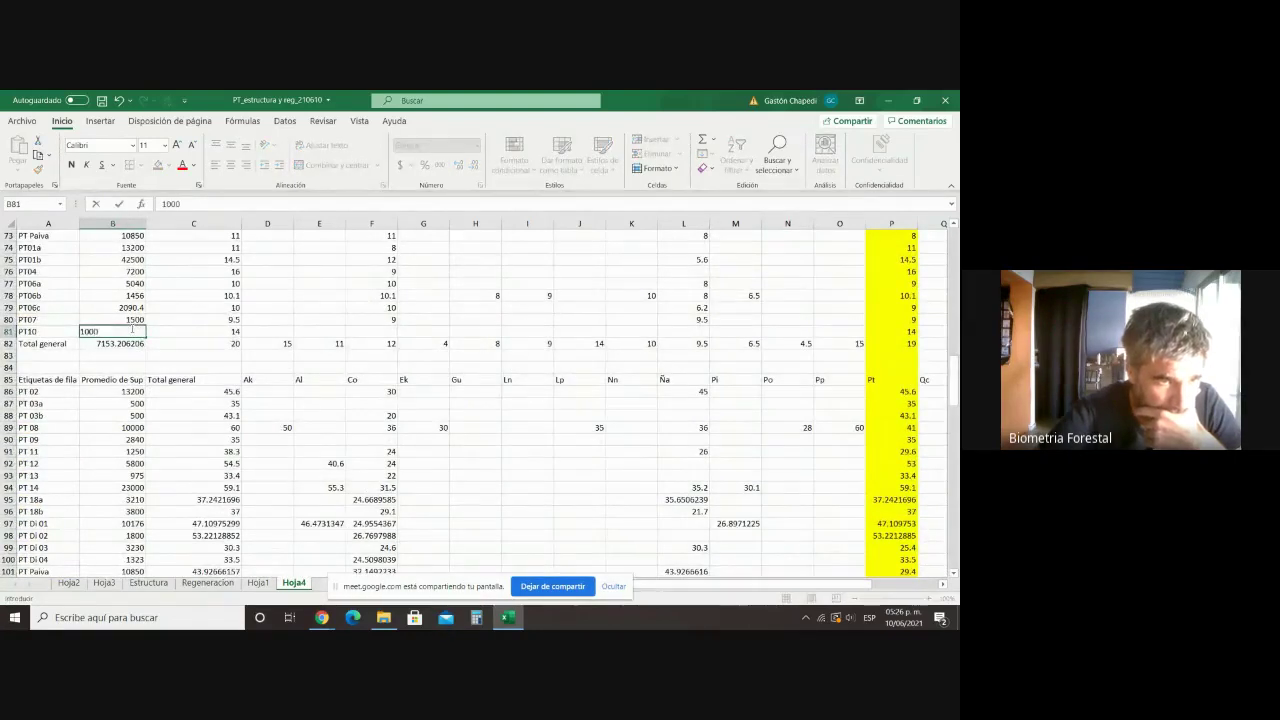
type("0")
key("Return")
Step: Set the PT10 average surface in B53 of the row 29 table to 1000
scroll(187, 390, "up", 12)
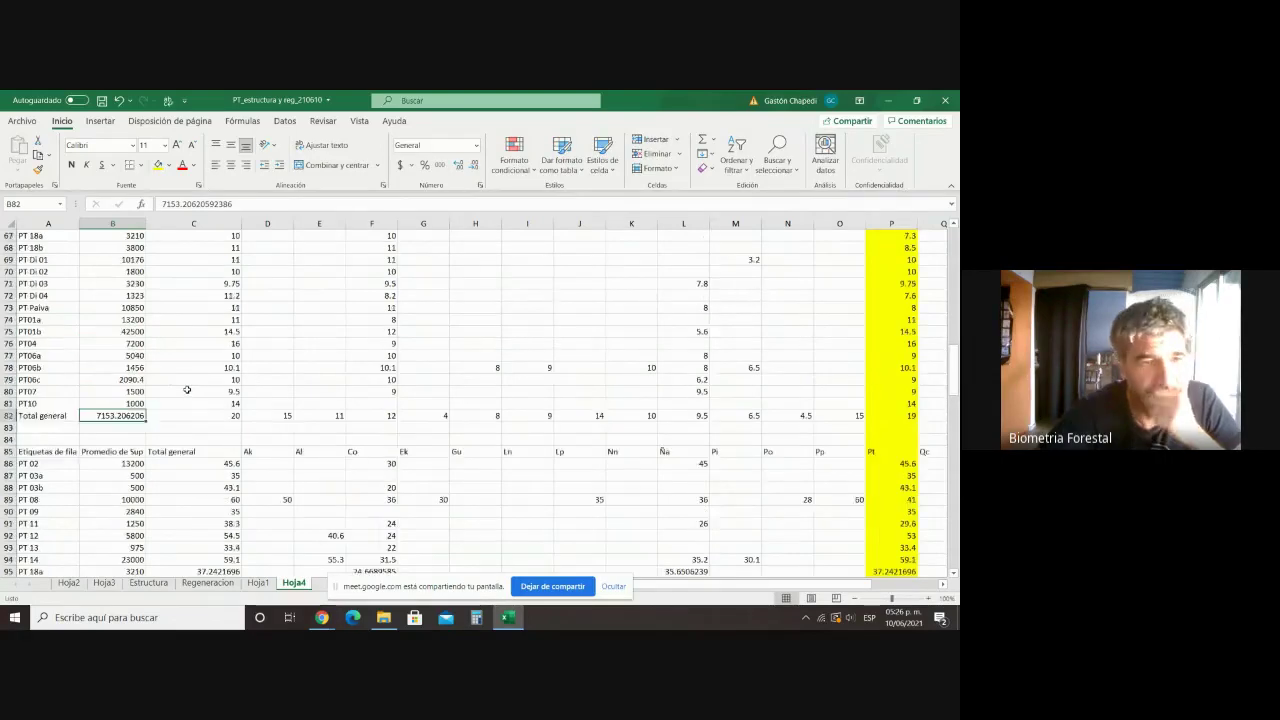
left_click(130, 427)
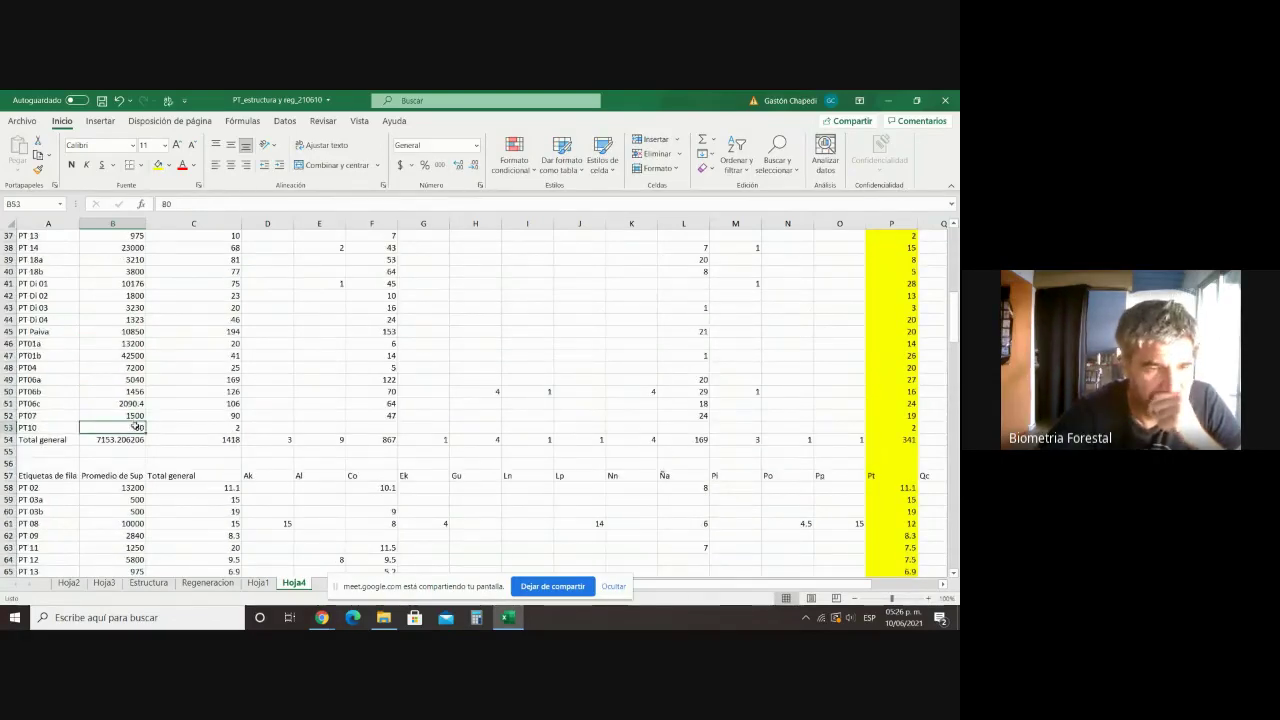
type("100")
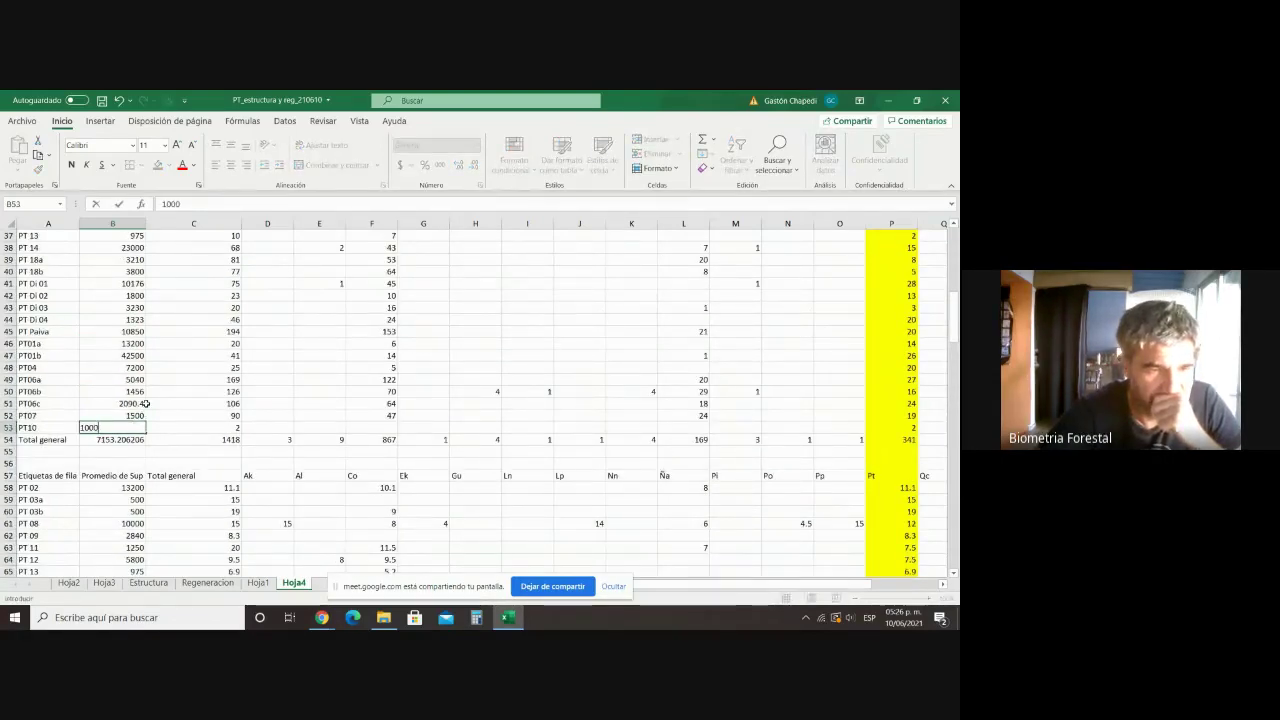
type("0")
left_click(178, 403)
Step: Review the source tables, the per-hectare tables and the table starting at row 168 across to the last species column
scroll(178, 401, "up", 12)
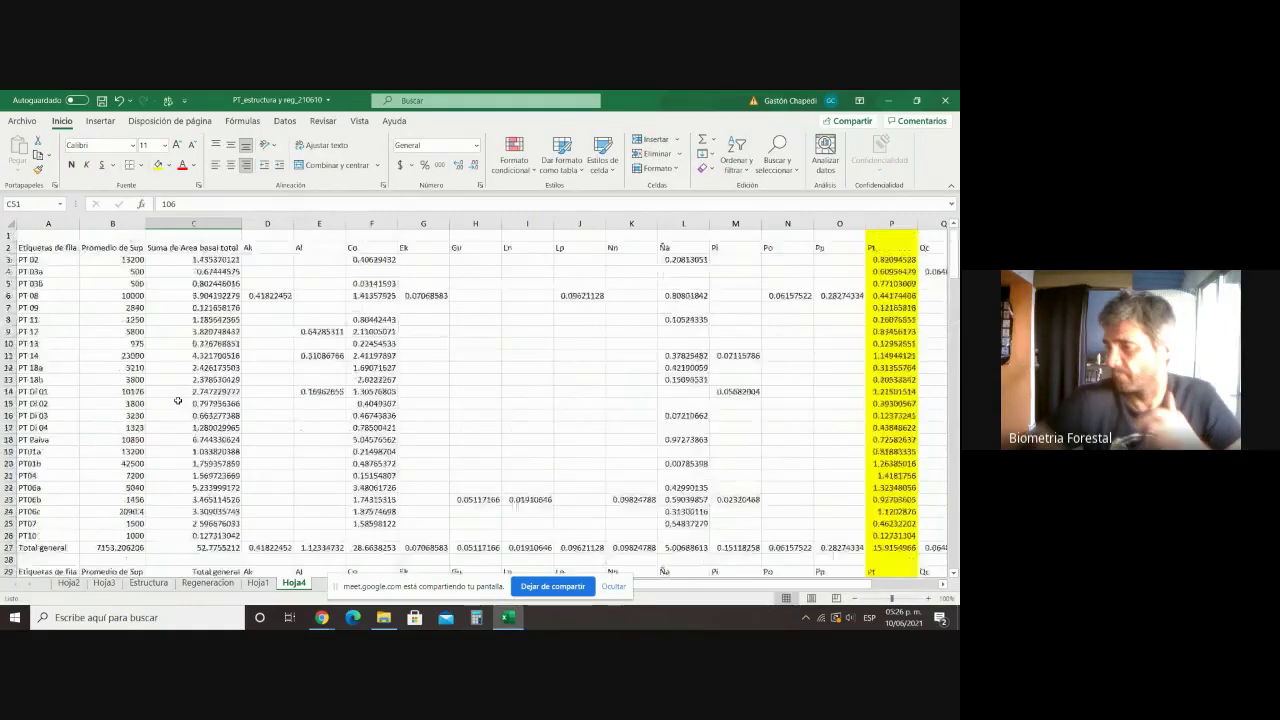
scroll(178, 401, "down", 20)
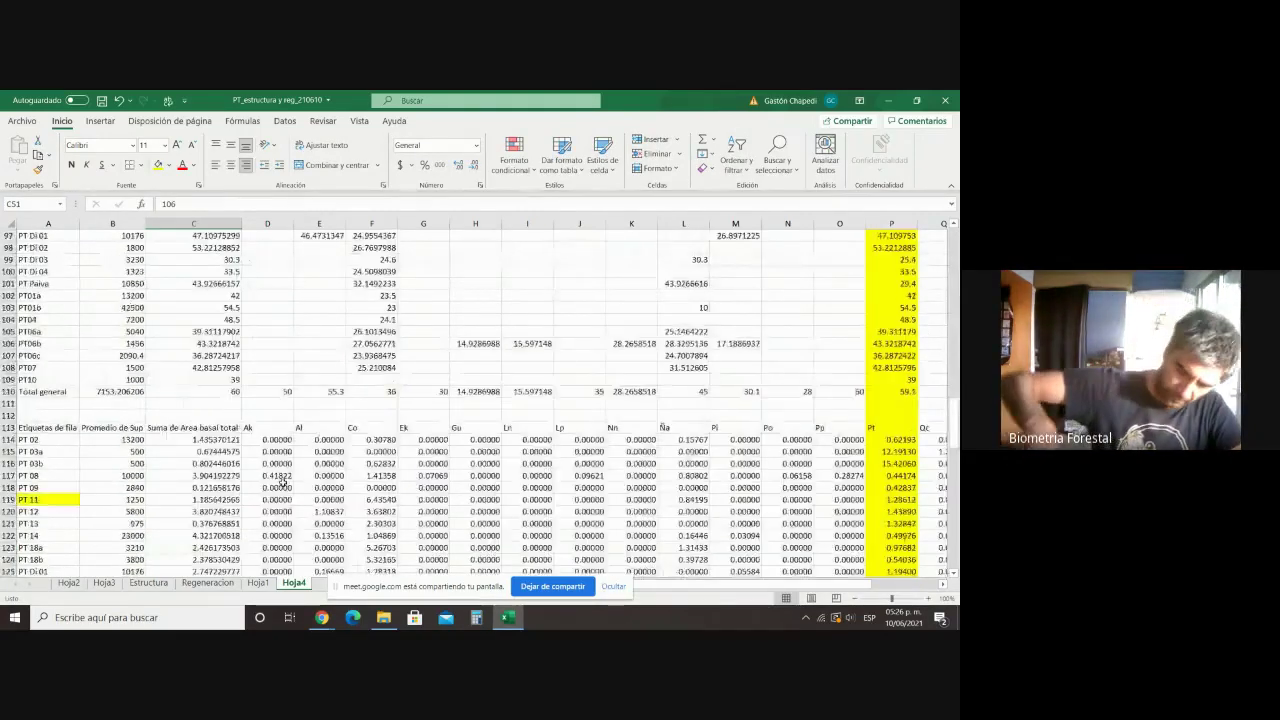
scroll(283, 483, "down", 7)
scroll(186, 485, "down", 1)
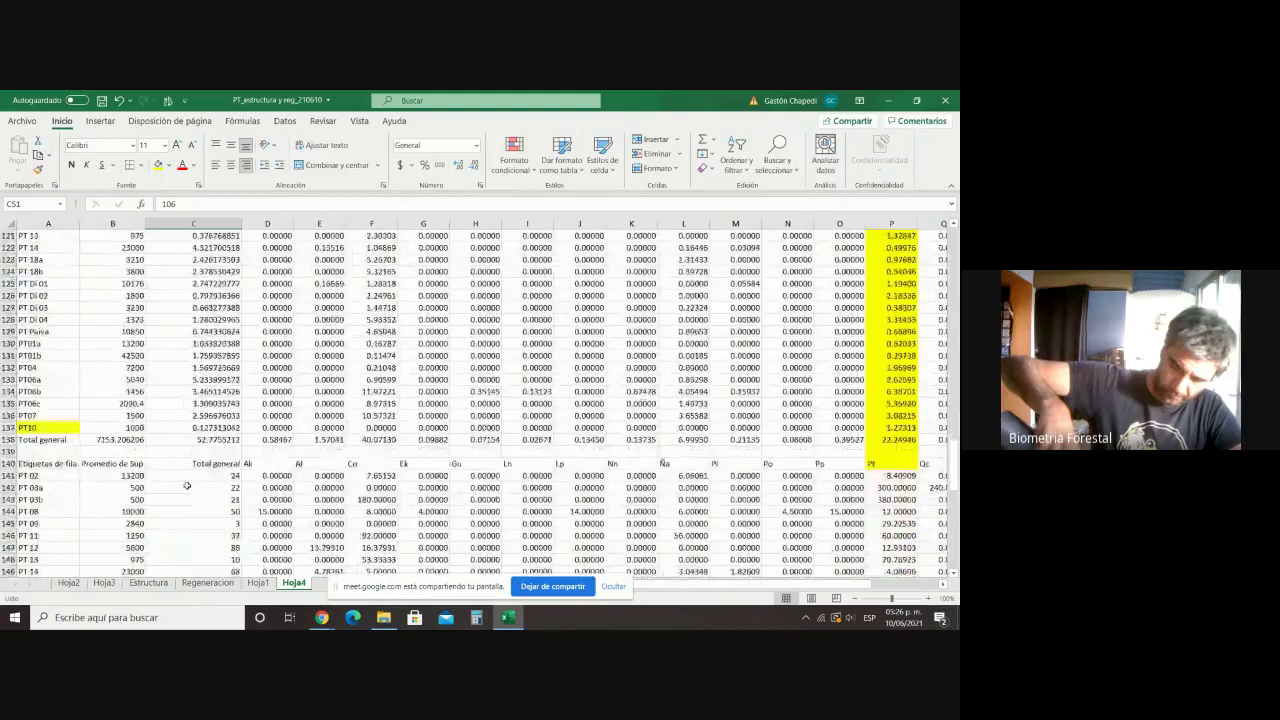
scroll(186, 485, "down", 4)
scroll(753, 524, "down", 6)
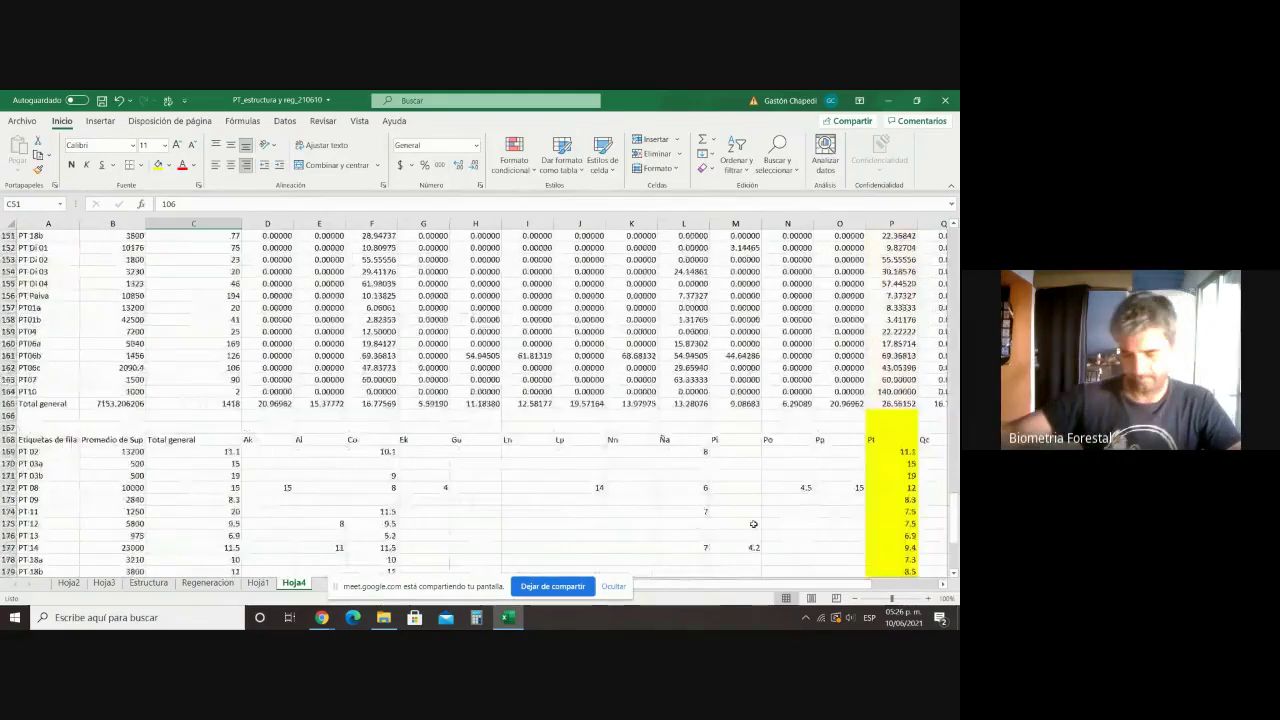
scroll(753, 524, "down", 8)
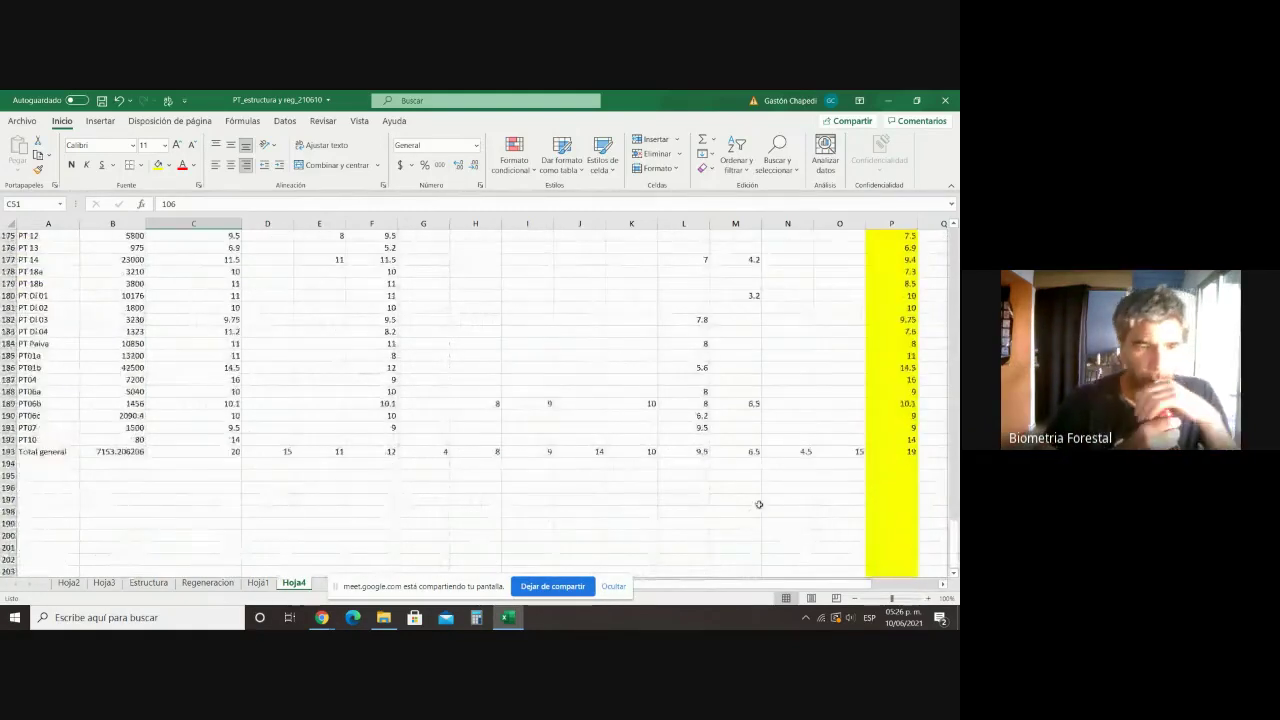
left_click_drag(872, 585, 937, 585)
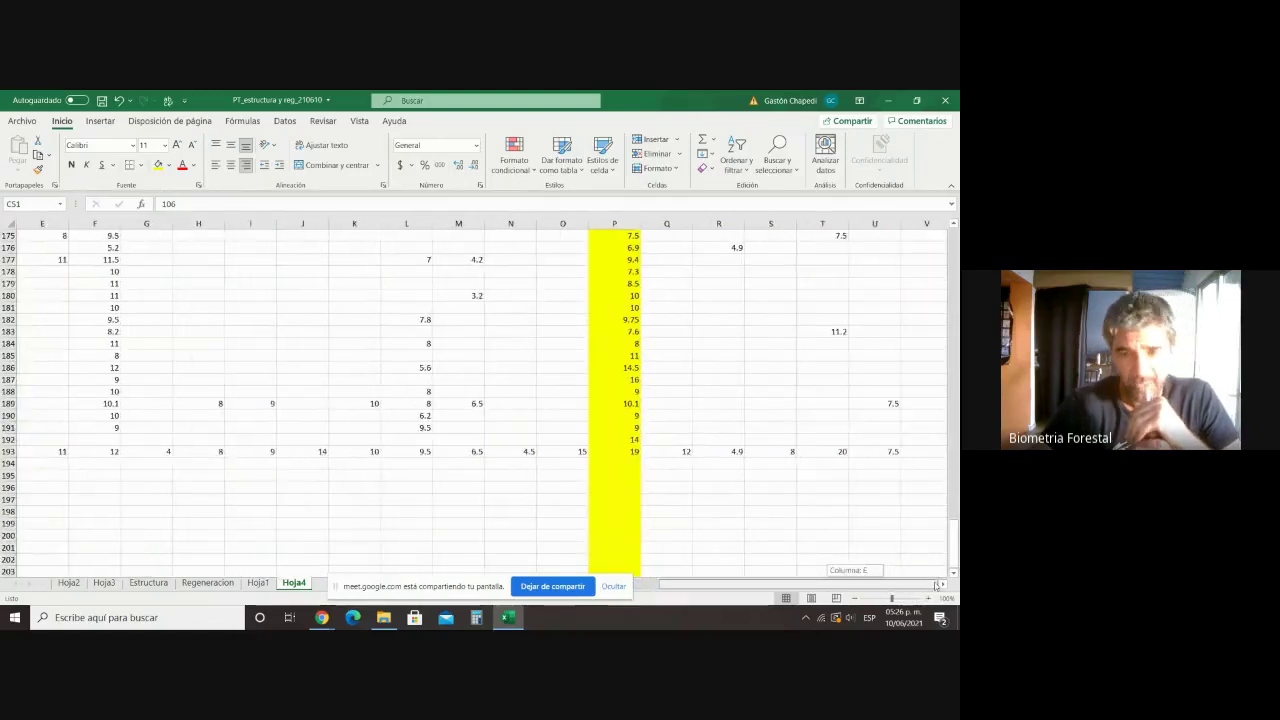
scroll(766, 509, "up", 3)
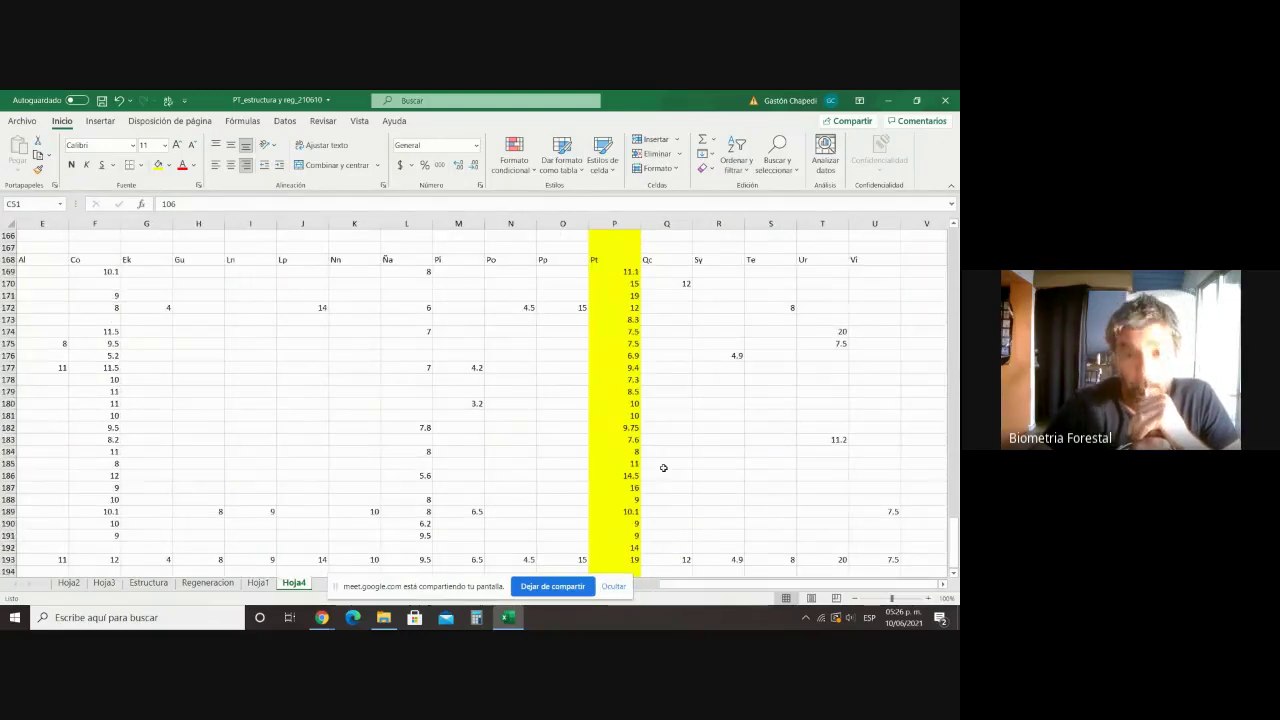
scroll(663, 468, "up", 11)
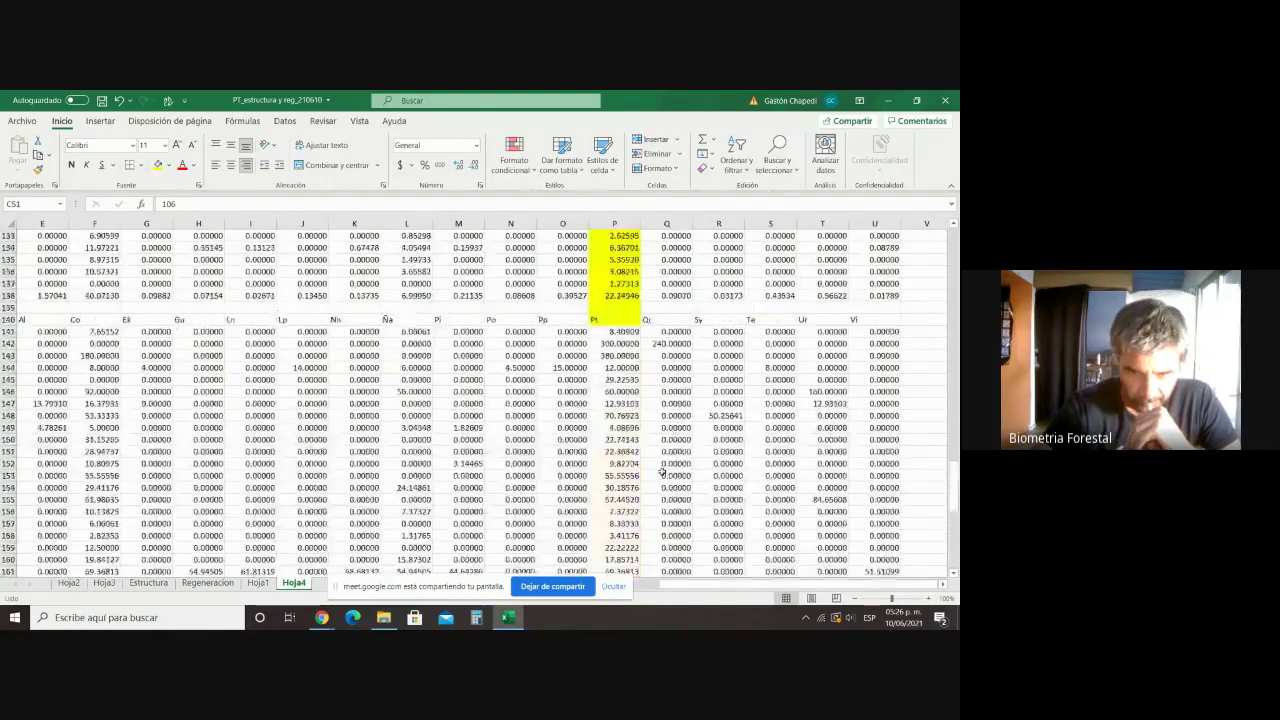
scroll(663, 470, "up", 7)
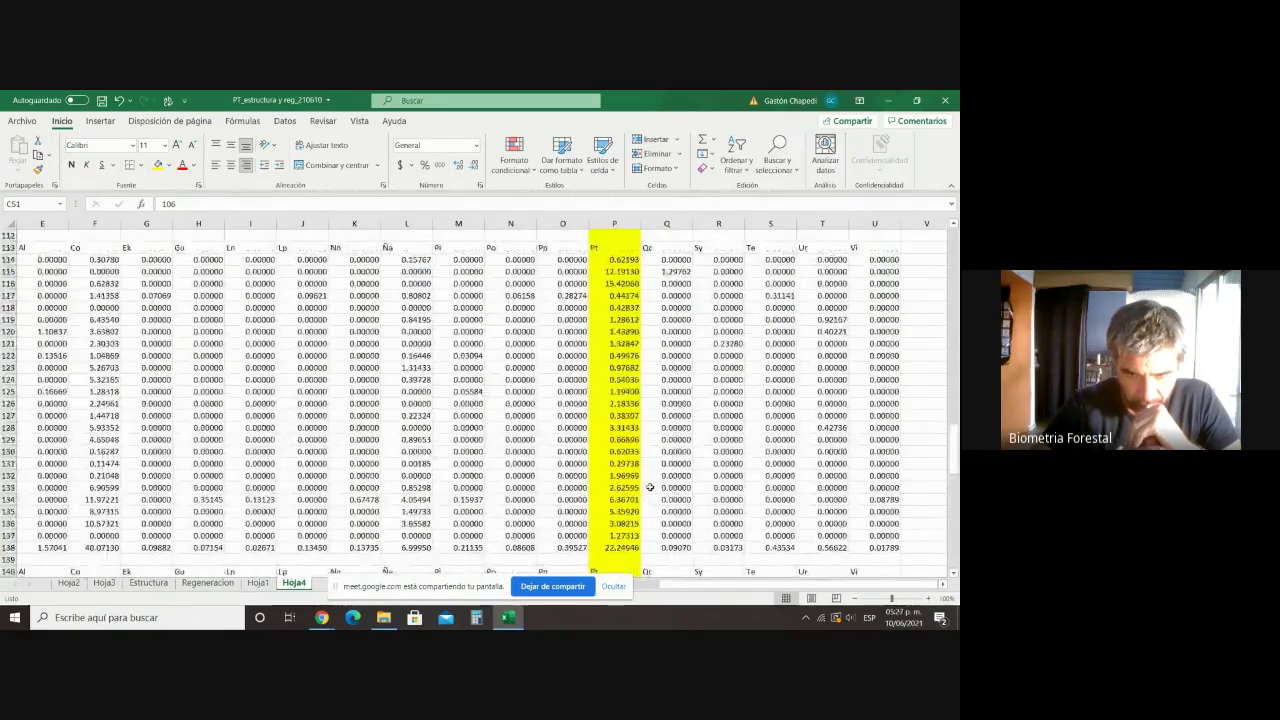
Step: Fill the Pt values in P141:P165 with yellow and reduce their display to four decimals
scroll(627, 451, "down", 9)
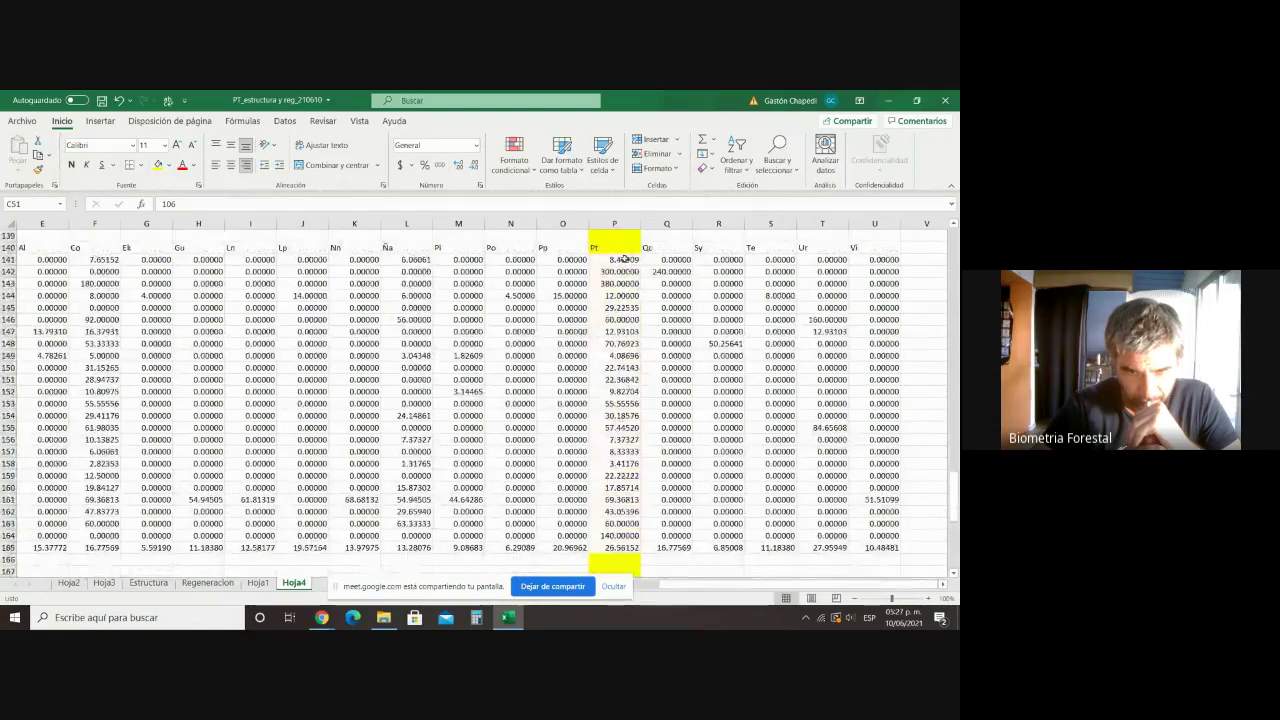
left_click_drag(619, 259, 619, 548)
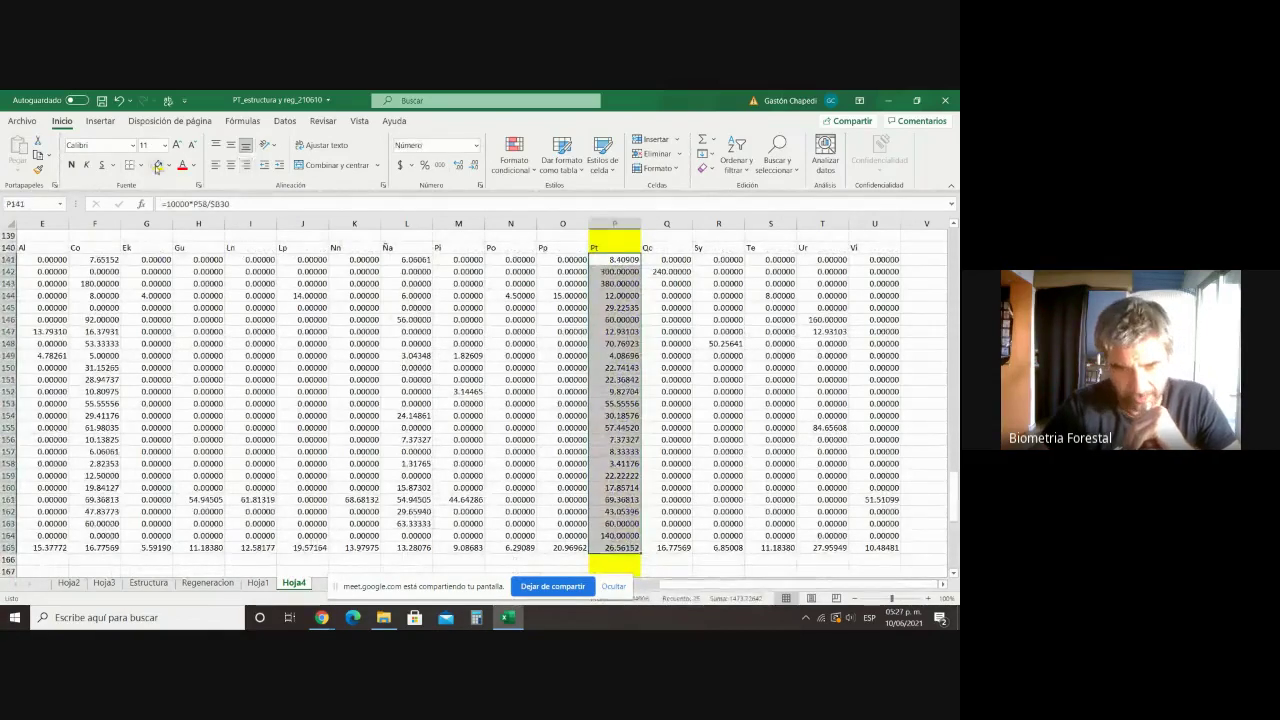
left_click(620, 535)
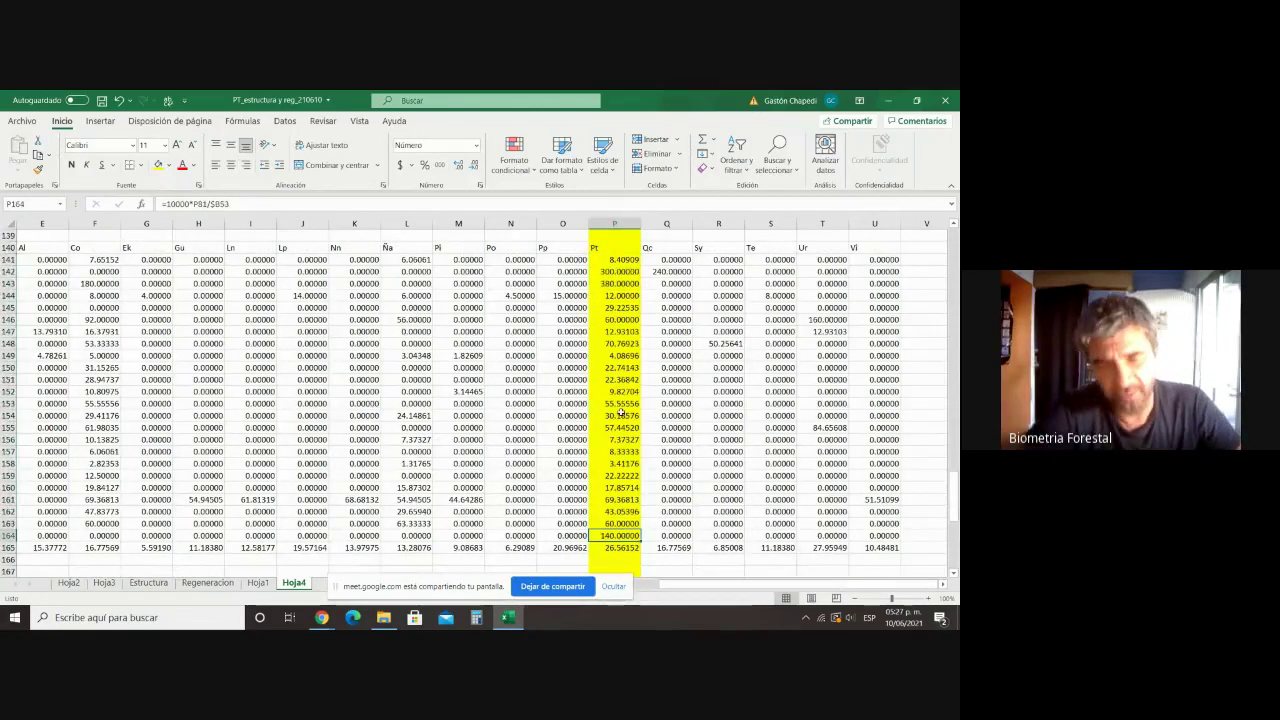
left_click_drag(619, 259, 619, 548)
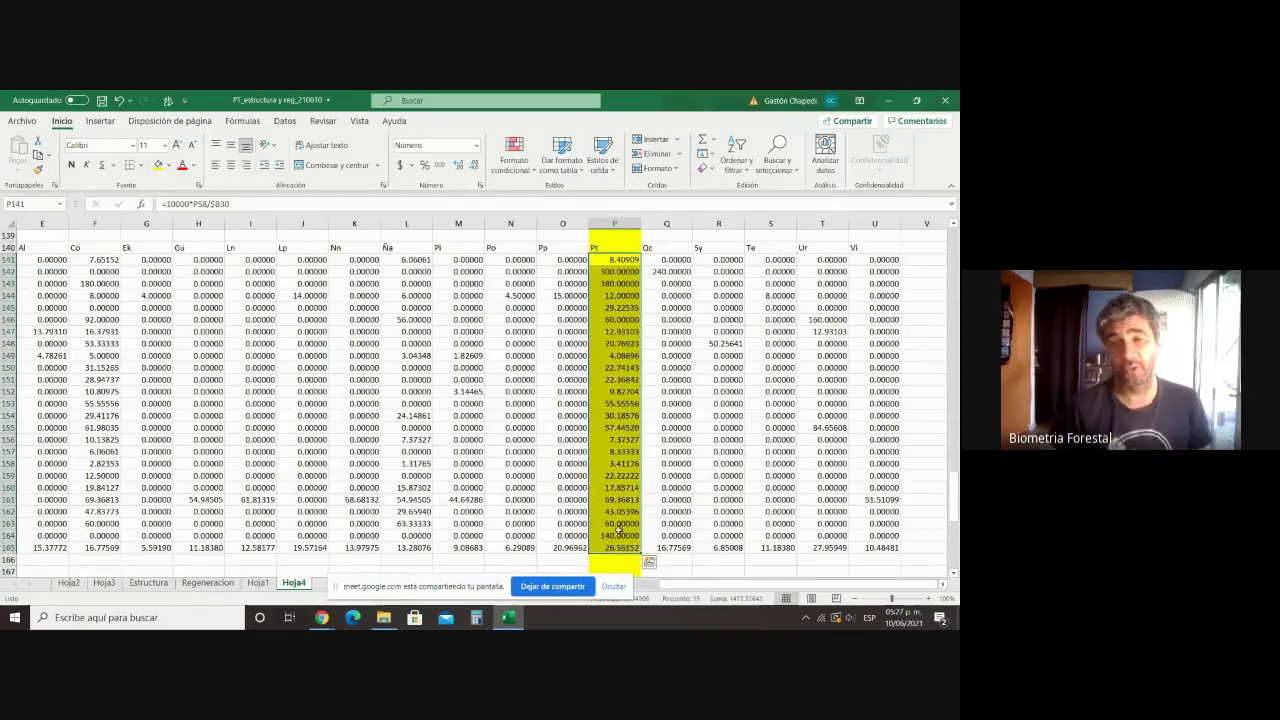
left_click(476, 166)
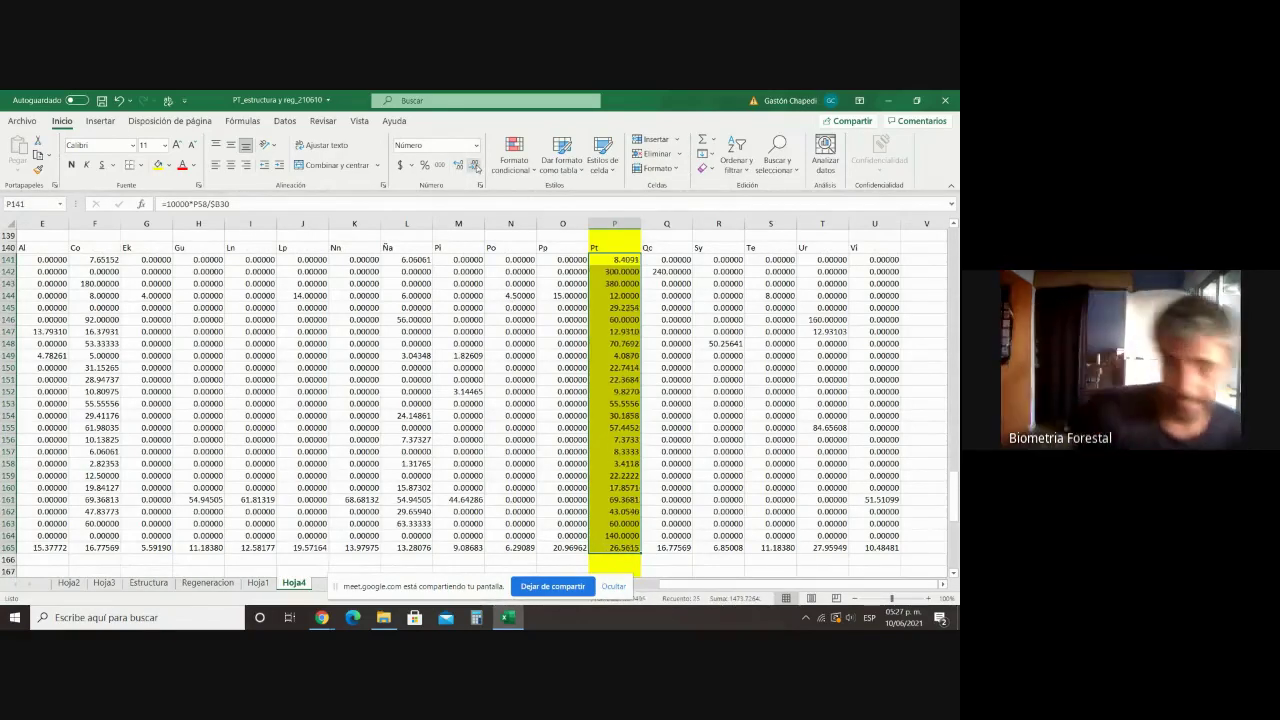
Step: Reduce the display of the Pt values in P141:P165 to one decimal
left_click(476, 166)
left_click(476, 166)
left_click(476, 166)
left_click(671, 392)
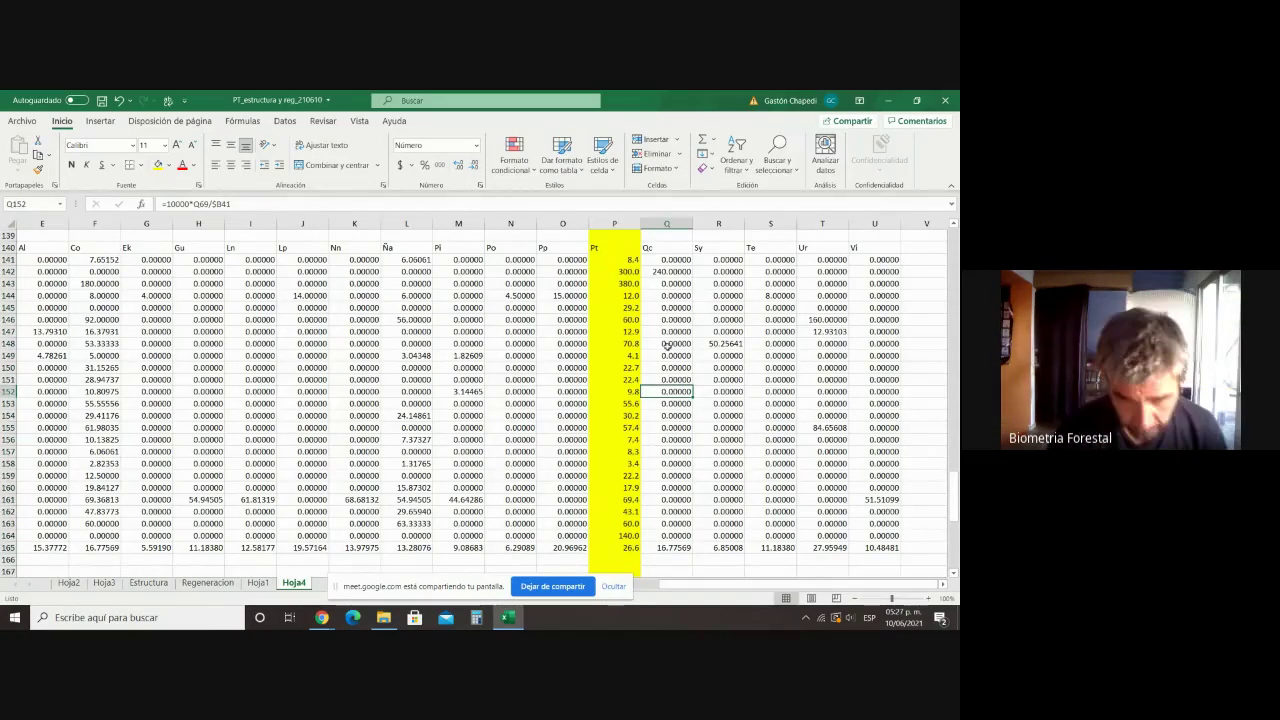
left_click_drag(634, 272, 638, 288)
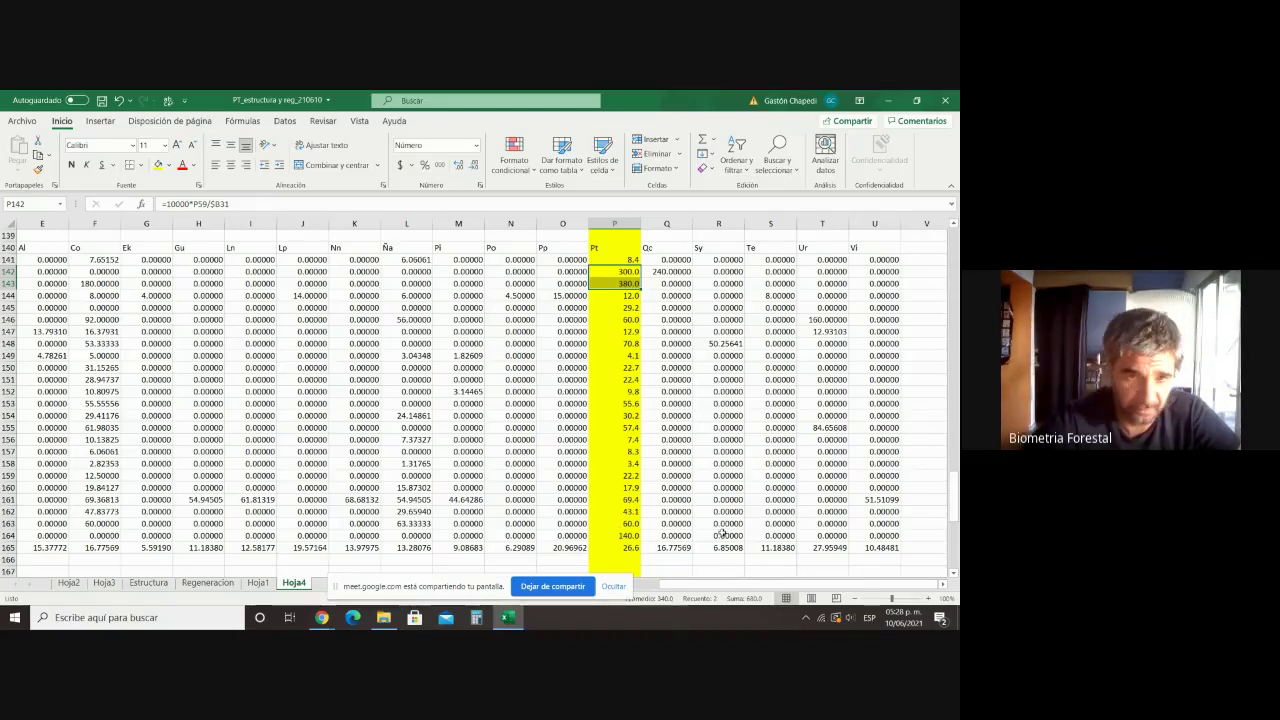
Step: Try to extend the per-hectare formula from D141 into the Total general cell C141, and undo the fill
left_click_drag(737, 583, 158, 491)
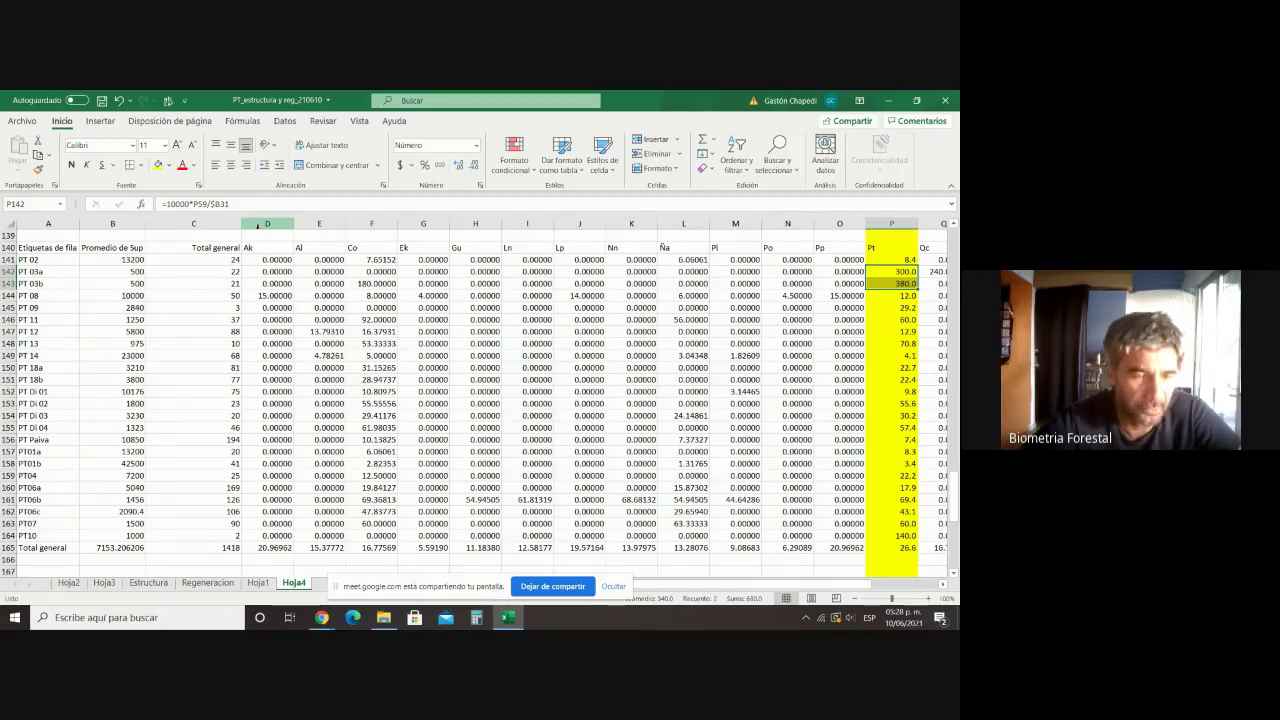
left_click(268, 258)
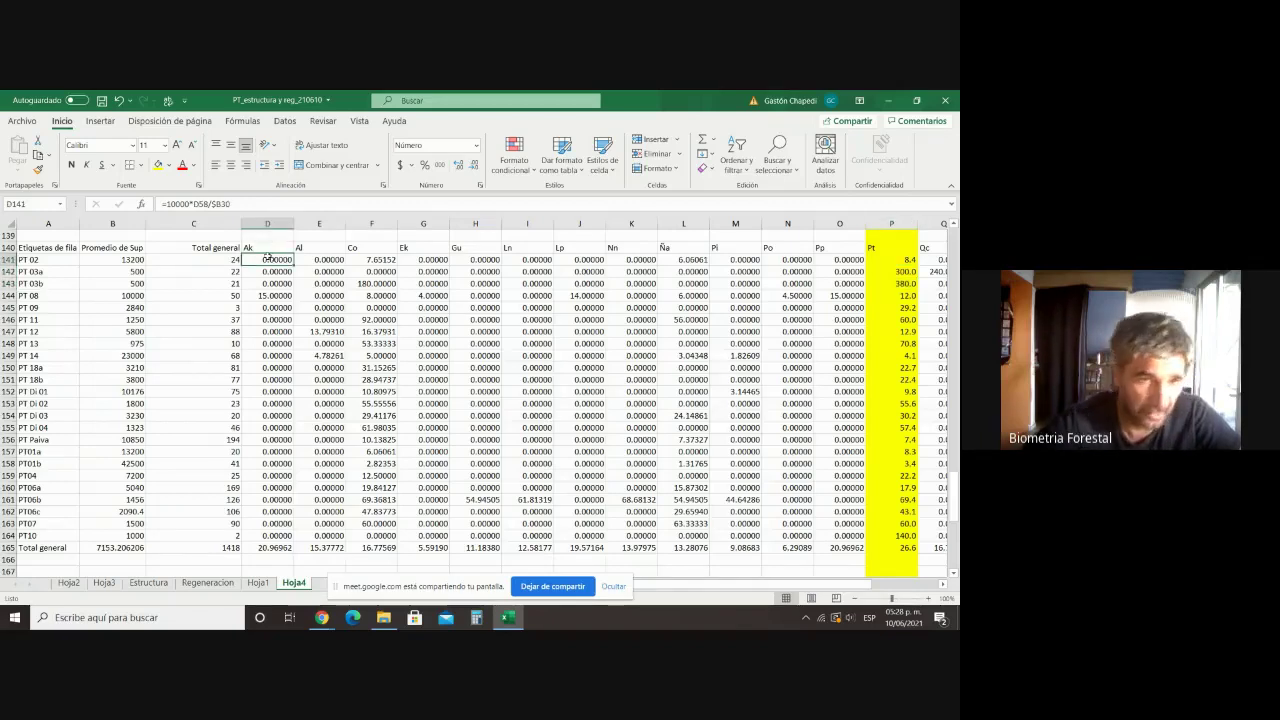
left_click_drag(293, 264, 293, 264)
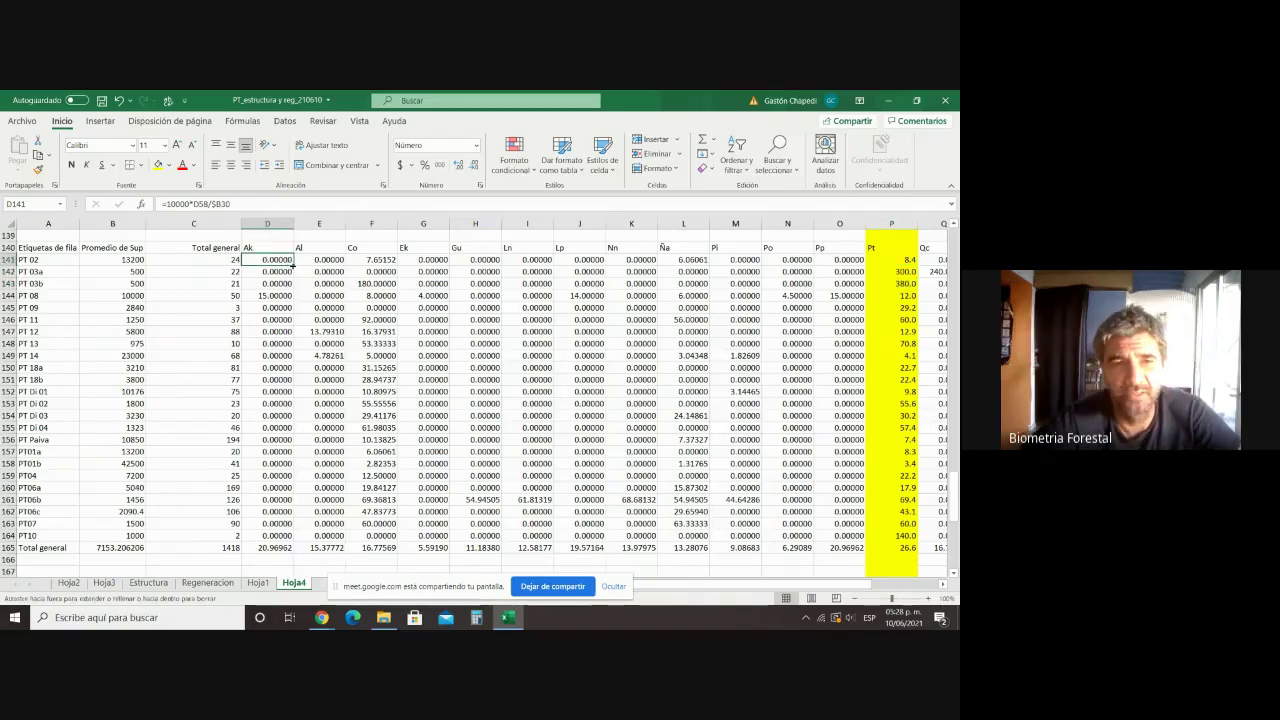
left_click_drag(200, 264, 191, 262)
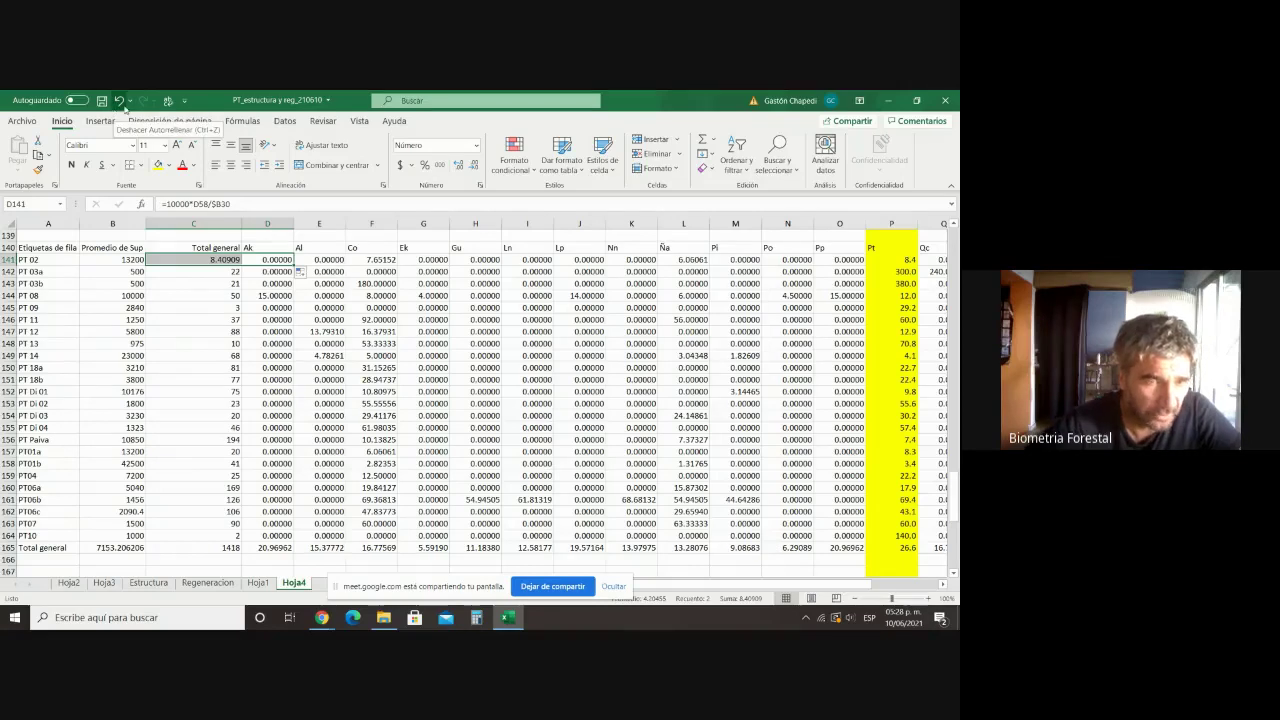
left_click(219, 258)
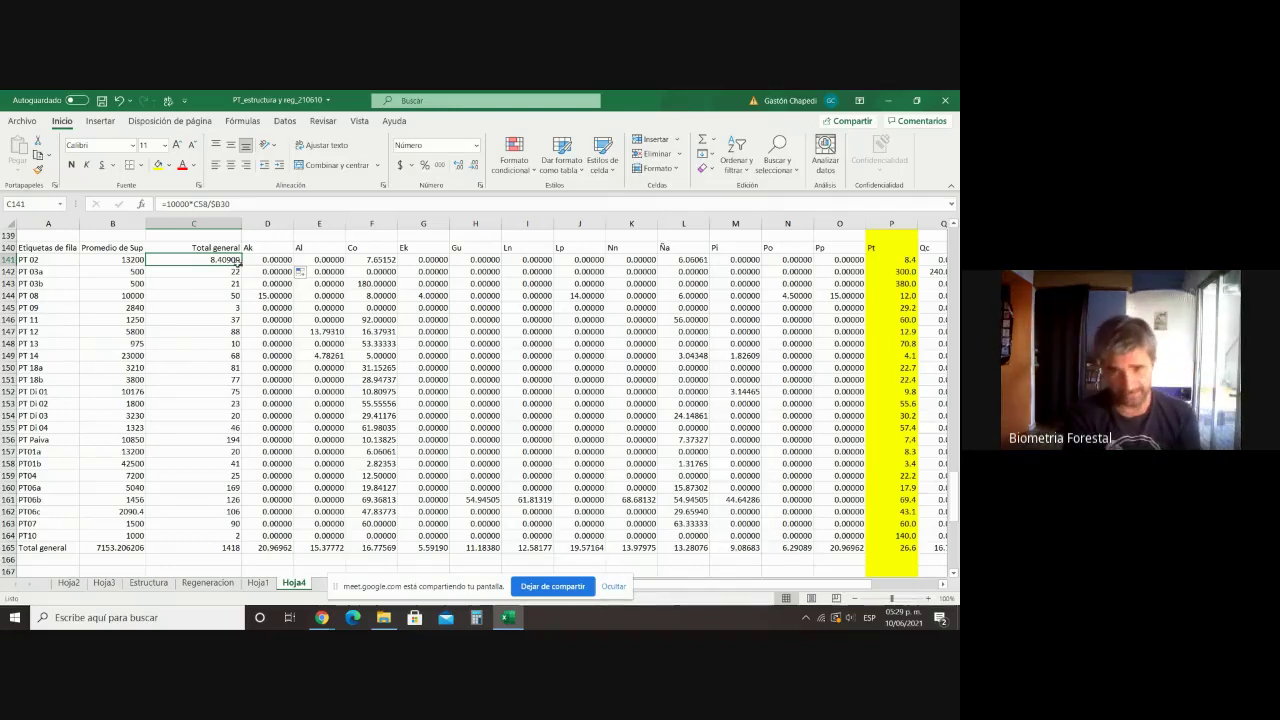
left_click(119, 100)
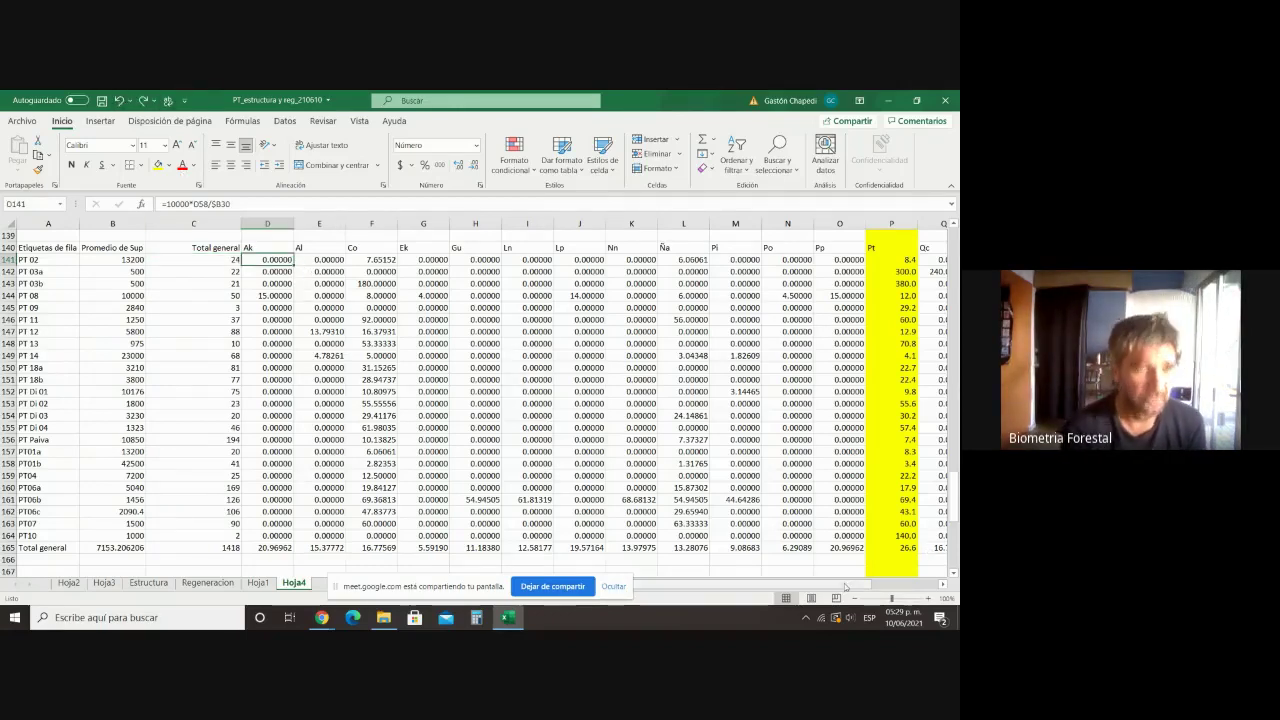
Step: Add the sum of the first plot's species values, =SUMA(D141:U141), in V141
scroll(843, 587, "right", 3)
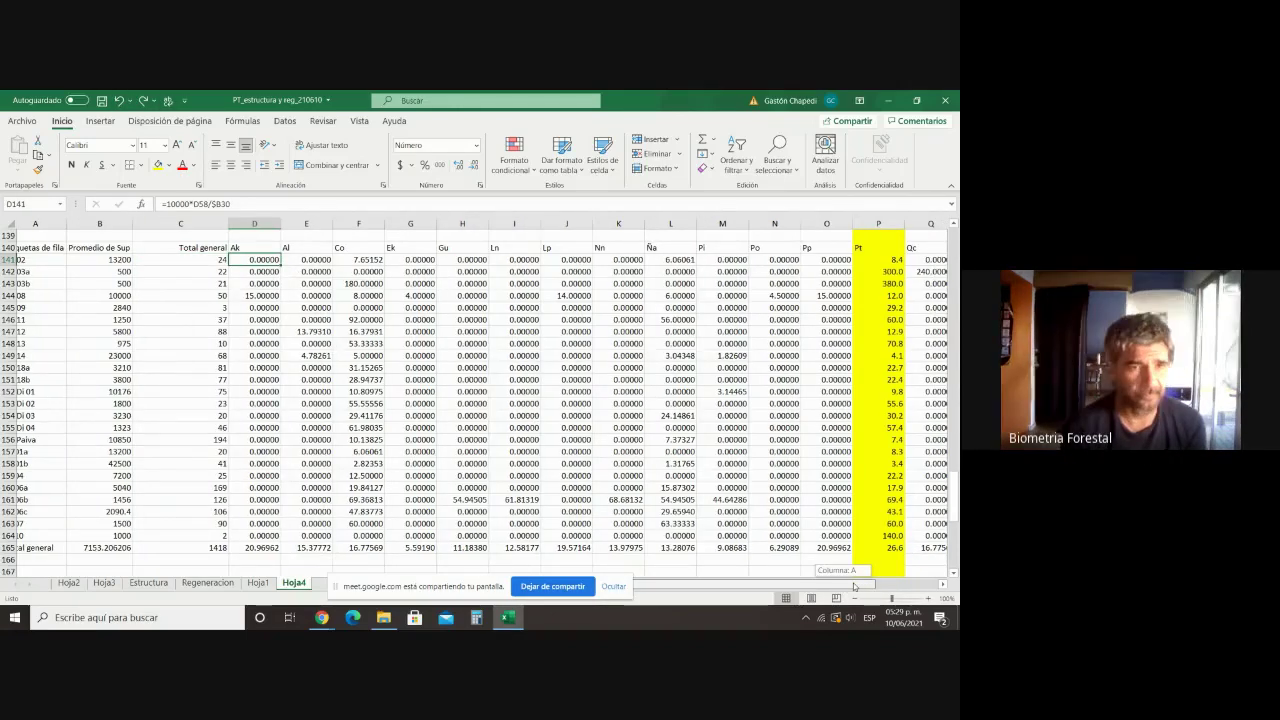
left_click(925, 260)
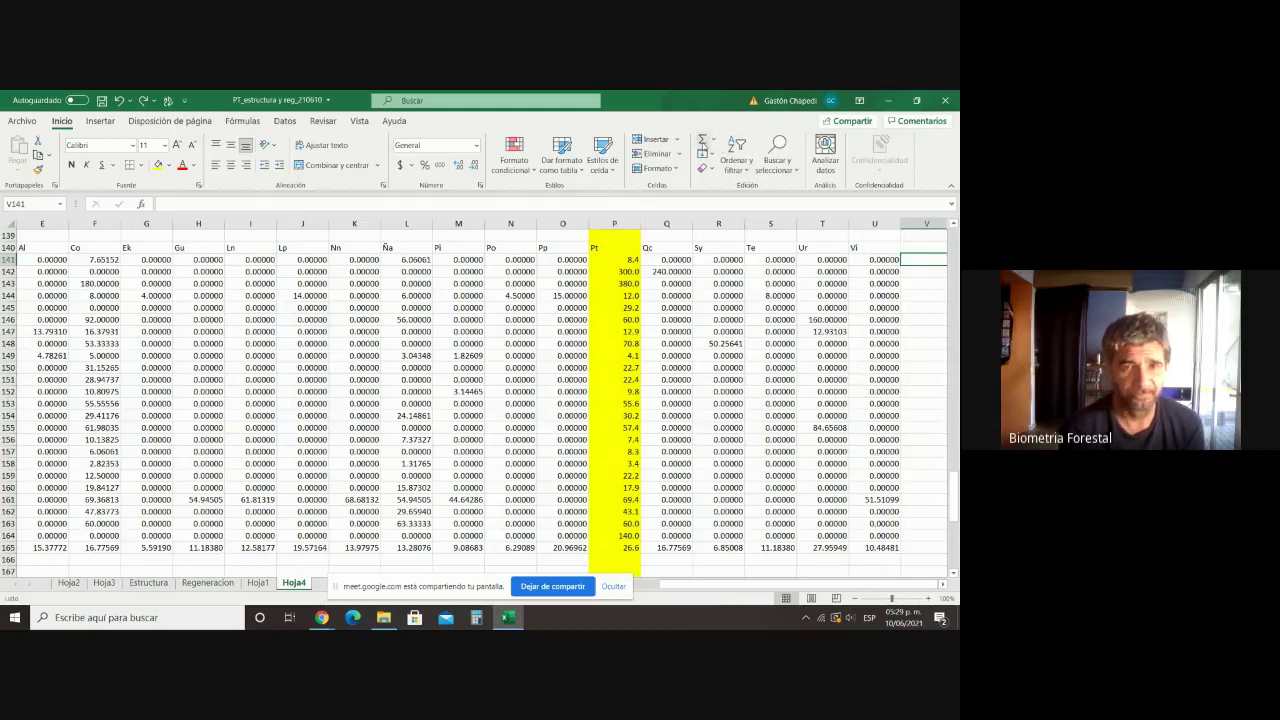
left_click(702, 142)
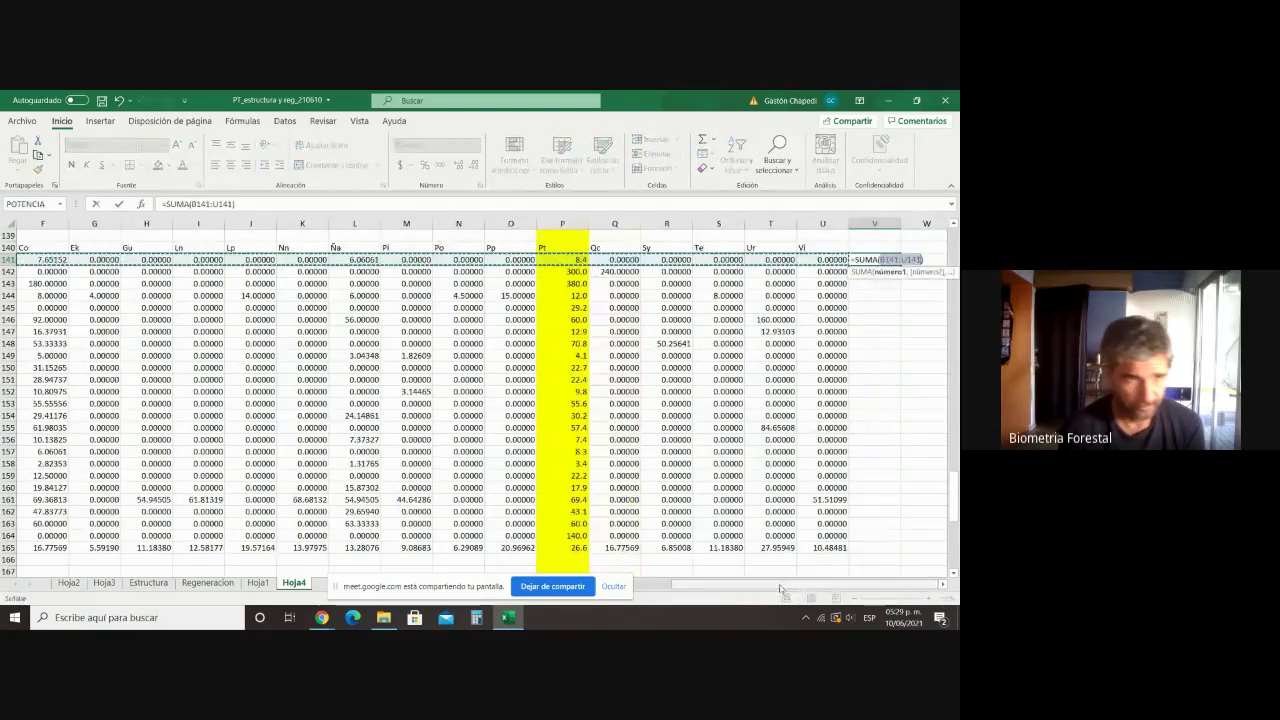
scroll(651, 527, "left", 5)
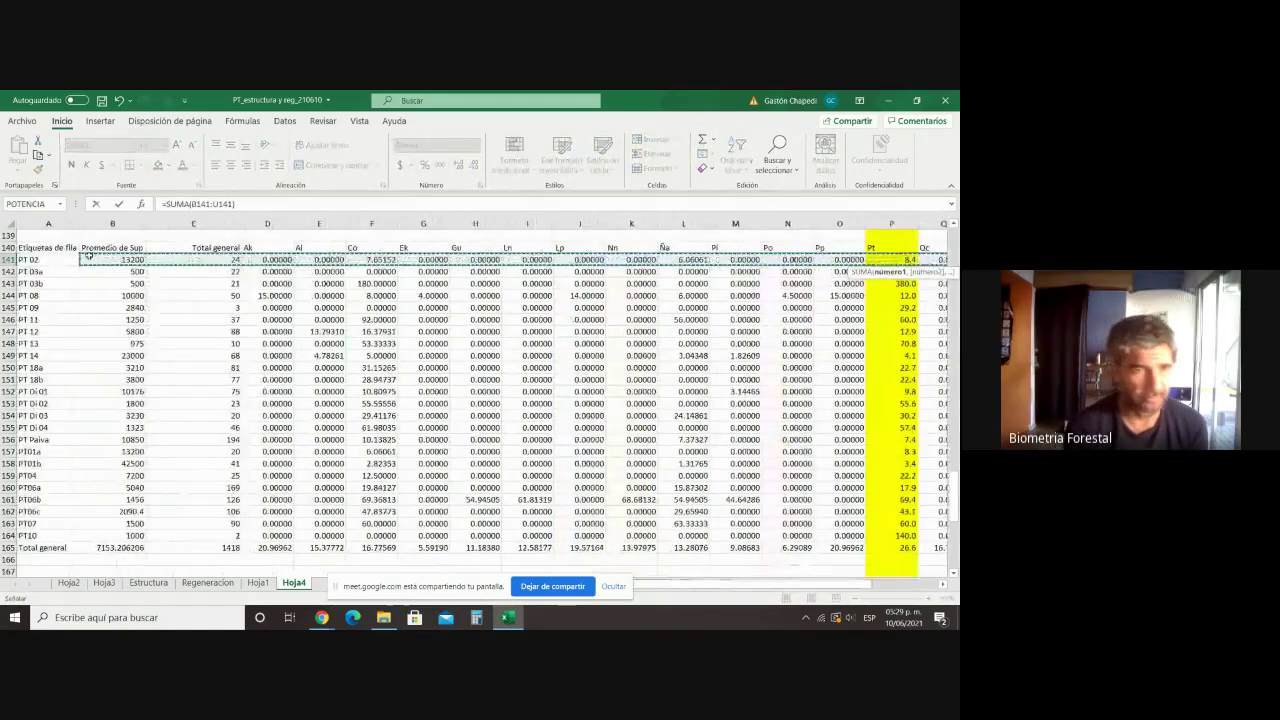
left_click_drag(82, 258, 221, 263)
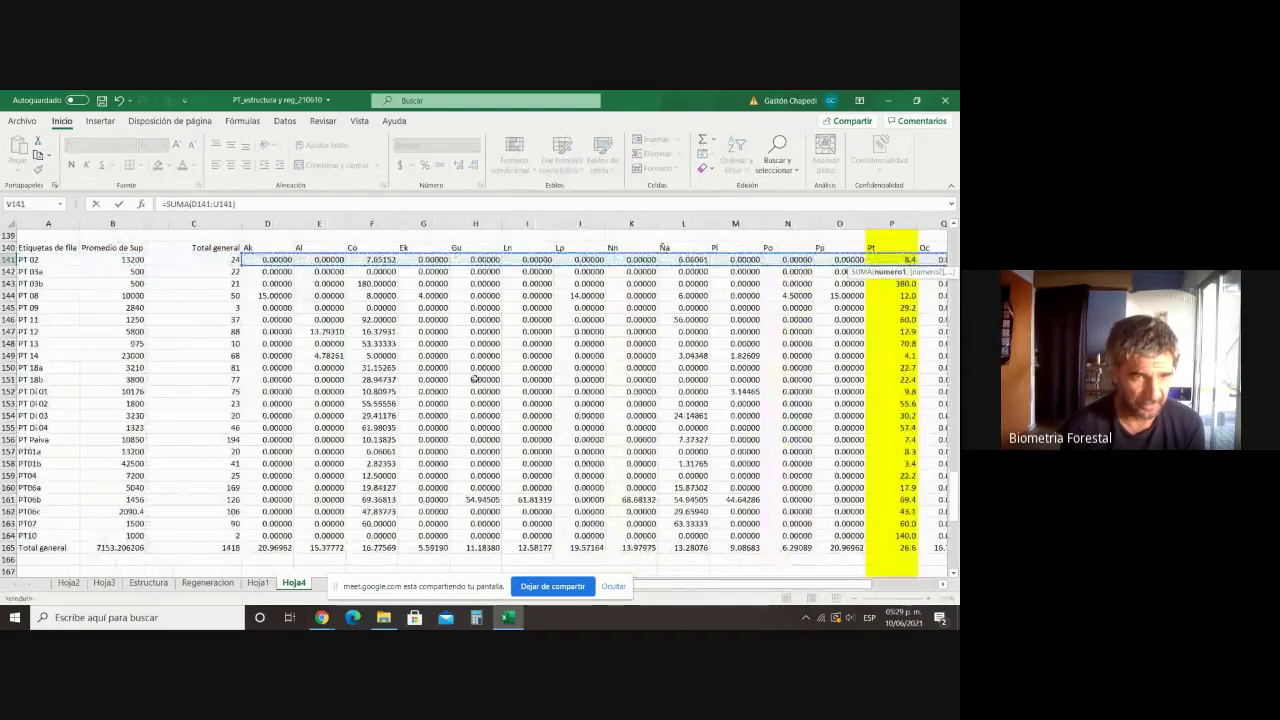
key("Return")
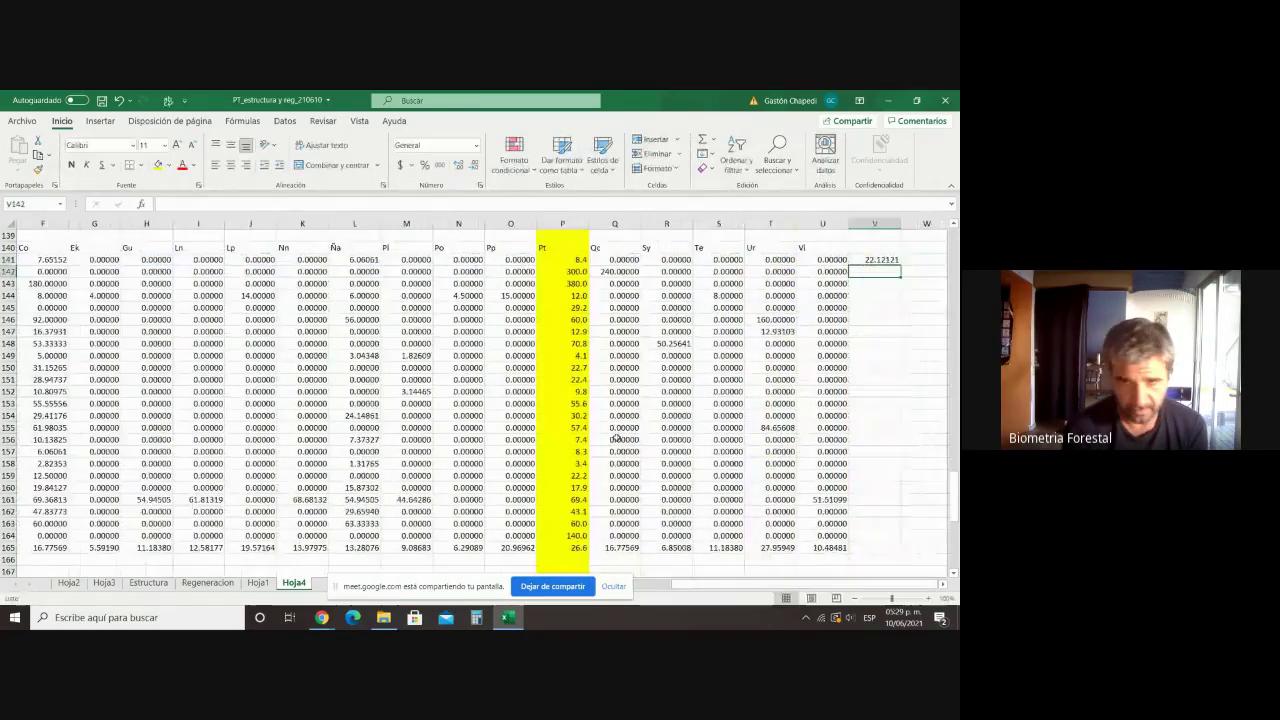
Step: Copy the row sum from V141 down to V165 and show the totals with one decimal
left_click(886, 259)
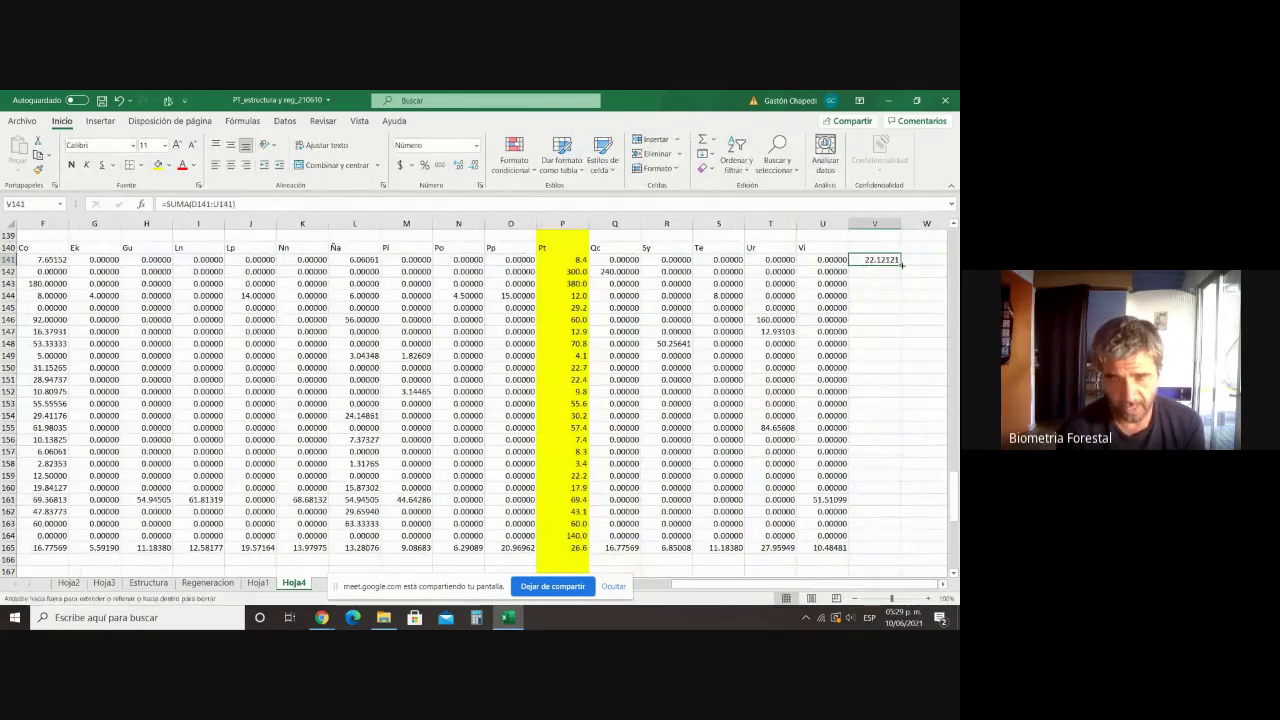
left_click_drag(900, 265, 885, 550)
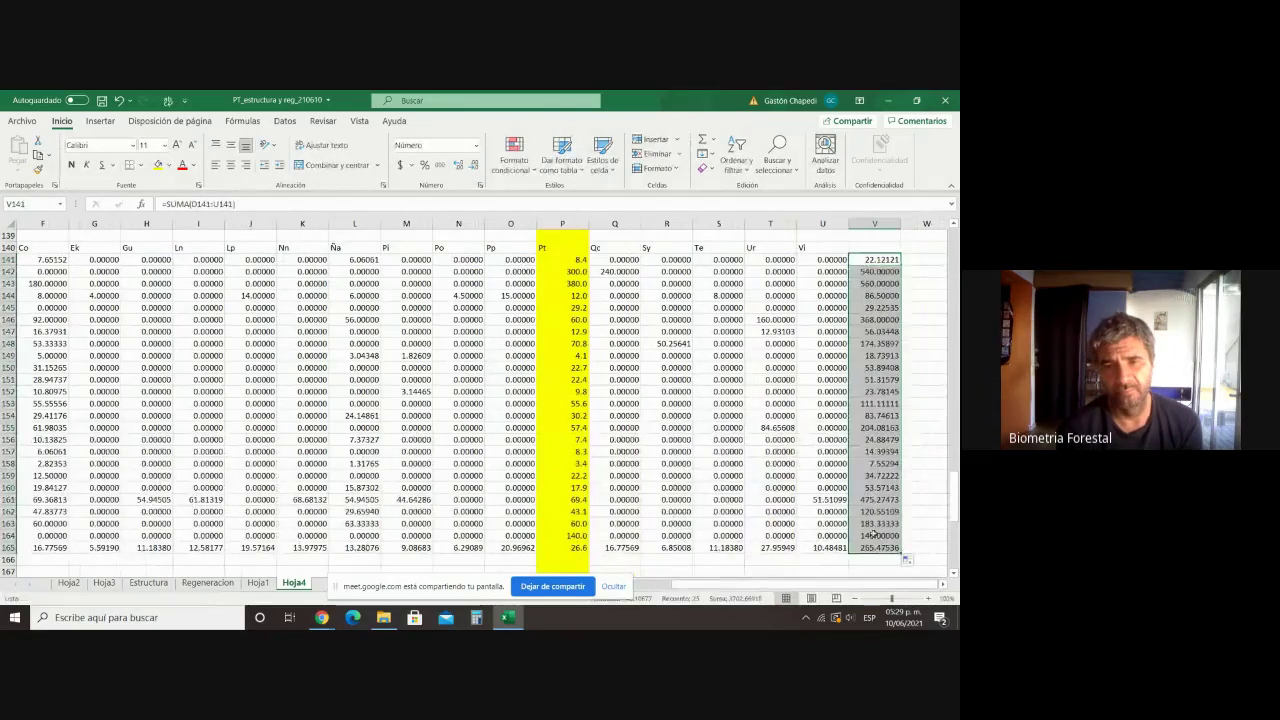
left_click(475, 166)
left_click(475, 166)
left_click(475, 166)
left_click(475, 166)
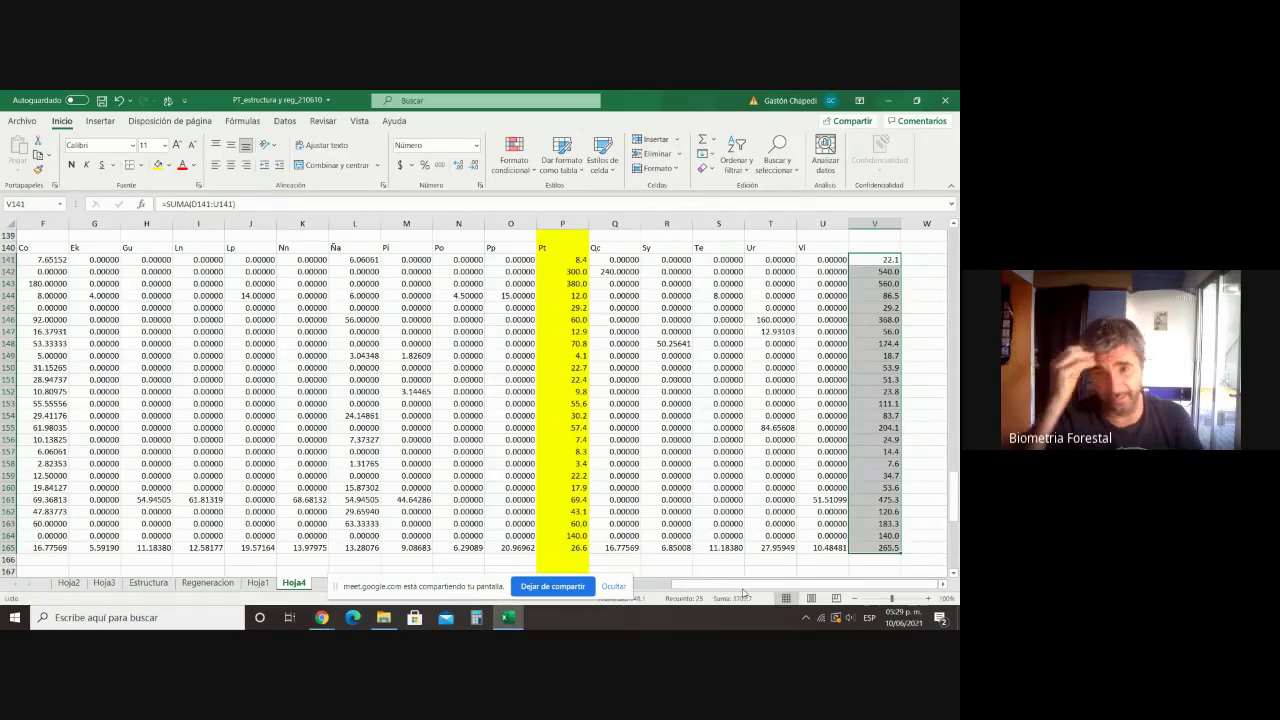
Step: Give the new totals column the heading "densidad total" in V140
scroll(815, 418, "up", 1)
left_click(881, 284)
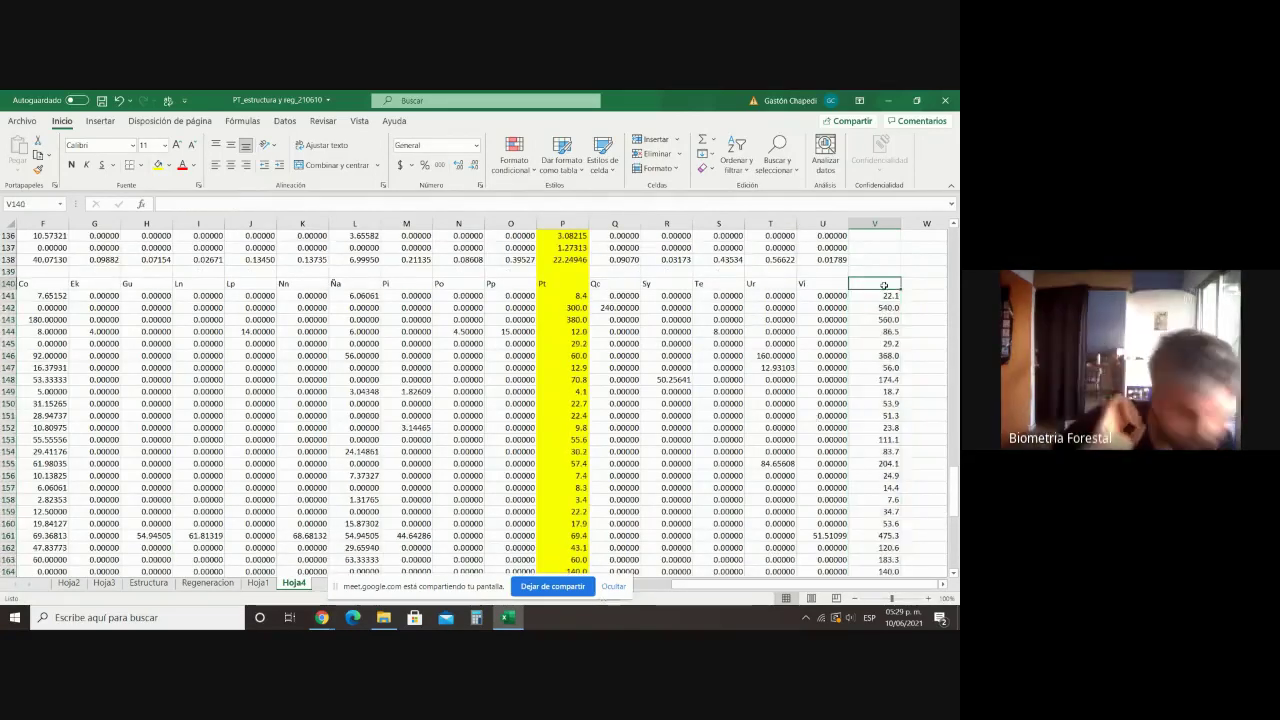
type("densidad")
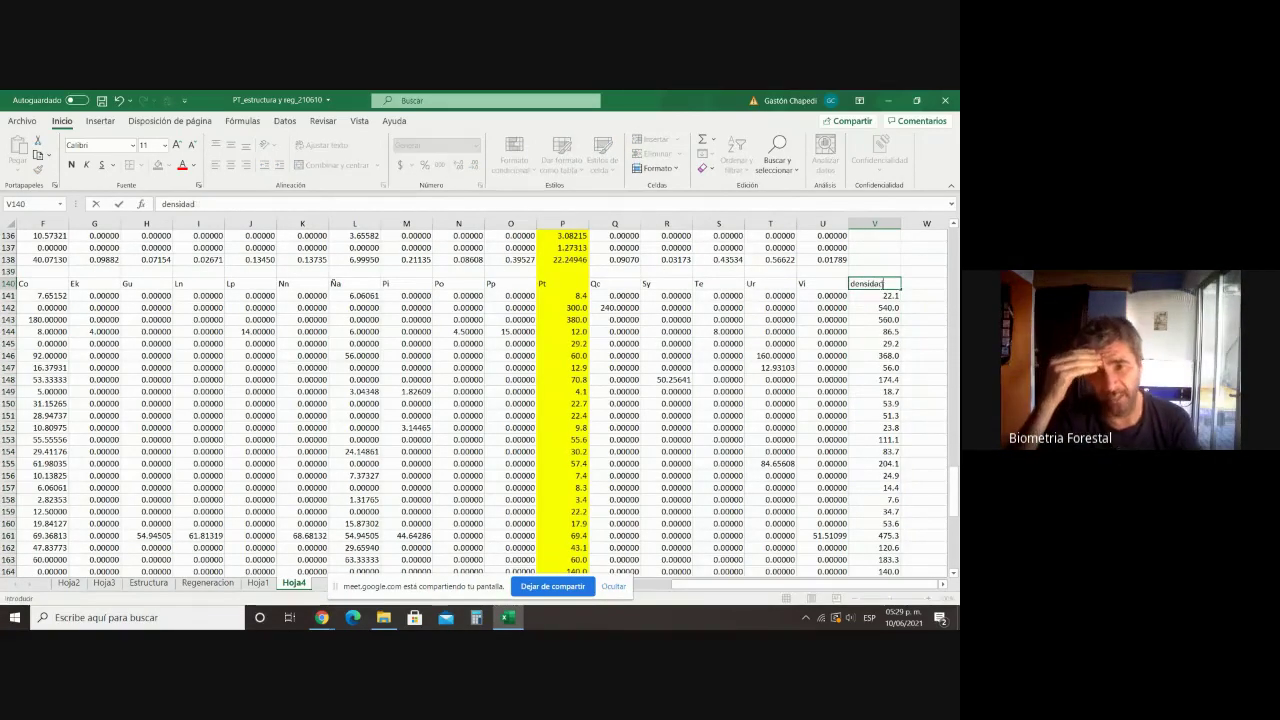
type(" total")
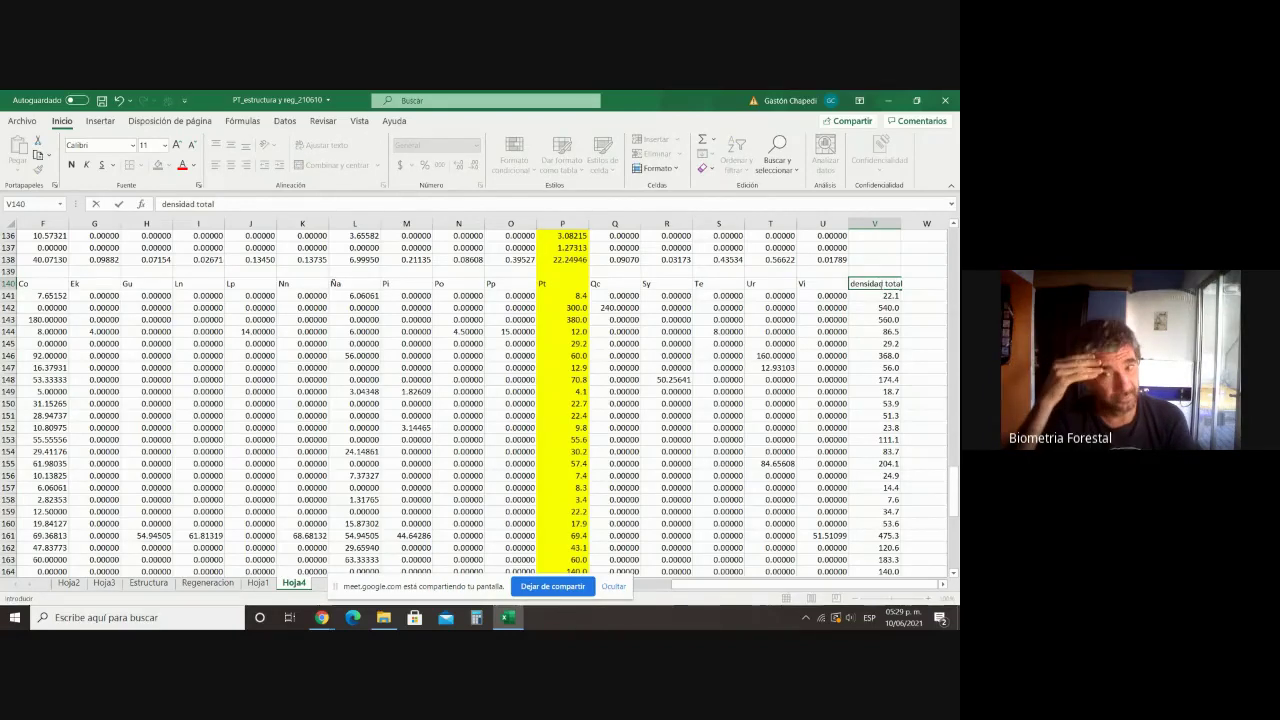
Step: Insert a blank row at row 139, above the table with the new totals column
left_click_drag(798, 583, 776, 583)
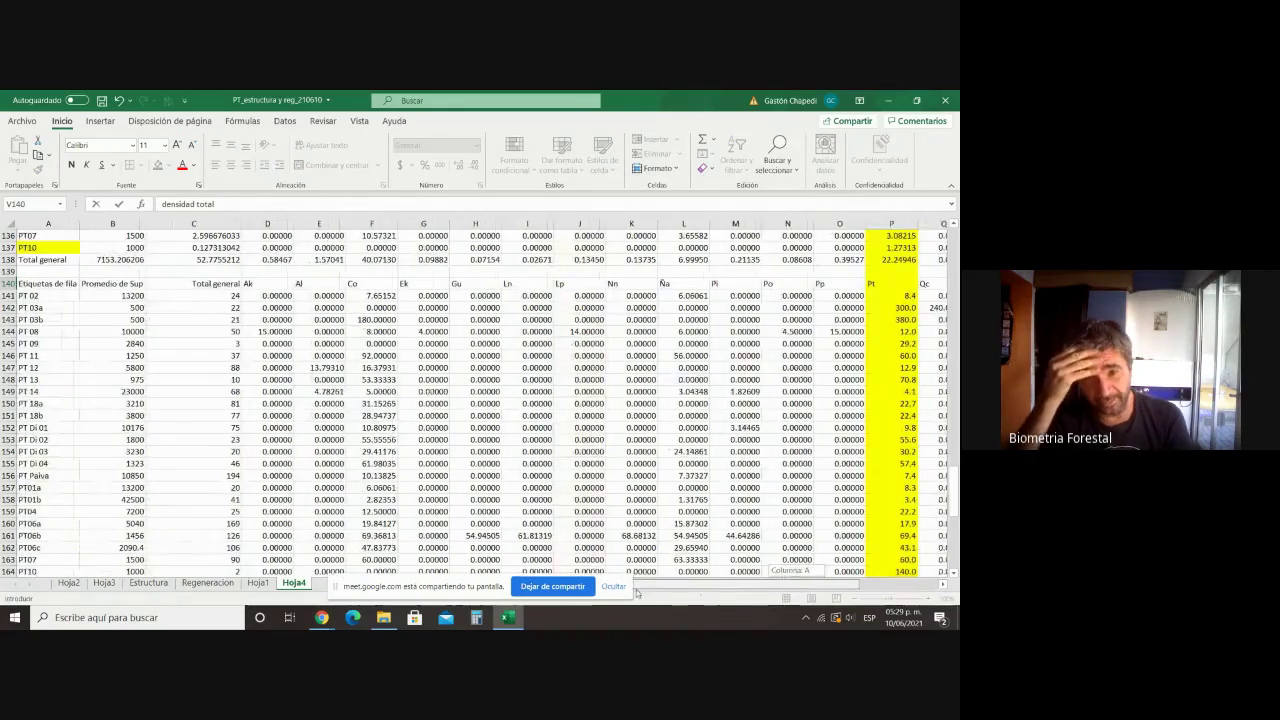
left_click(31, 274)
right_click(8, 272)
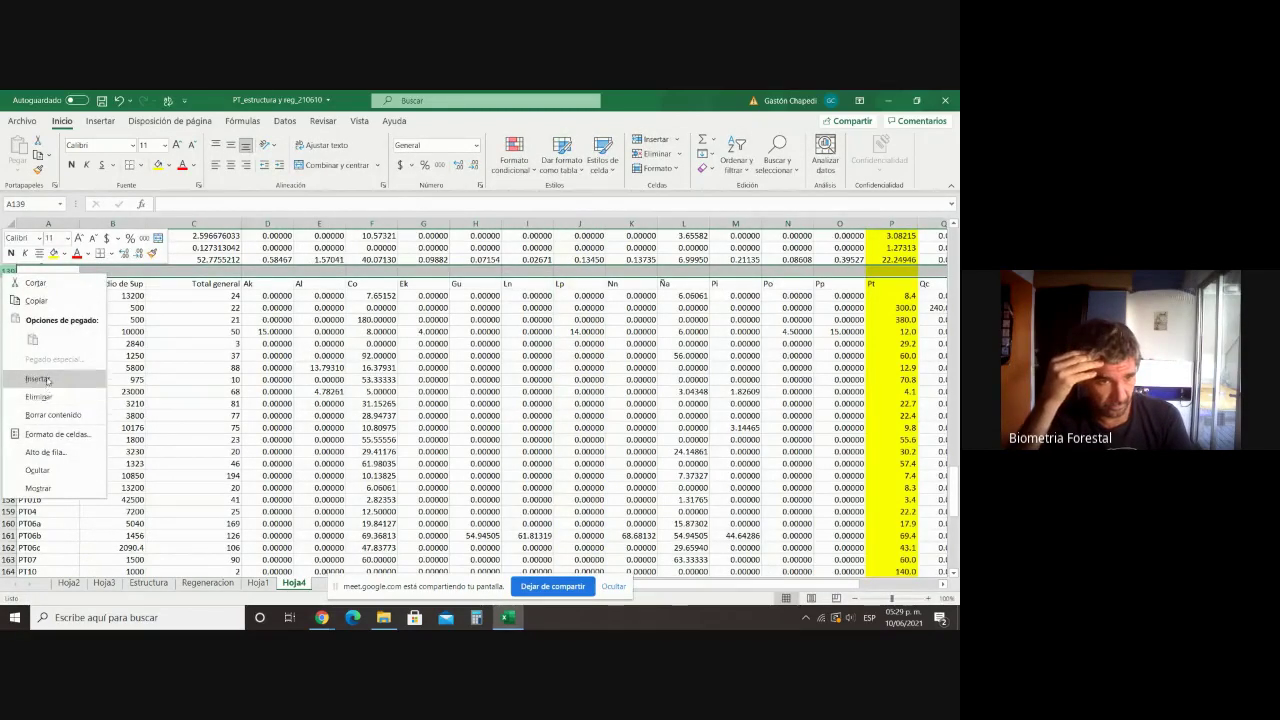
left_click(37, 379)
Step: Title the table "densidad/ha" in A140 and save the workbook
left_click(34, 283)
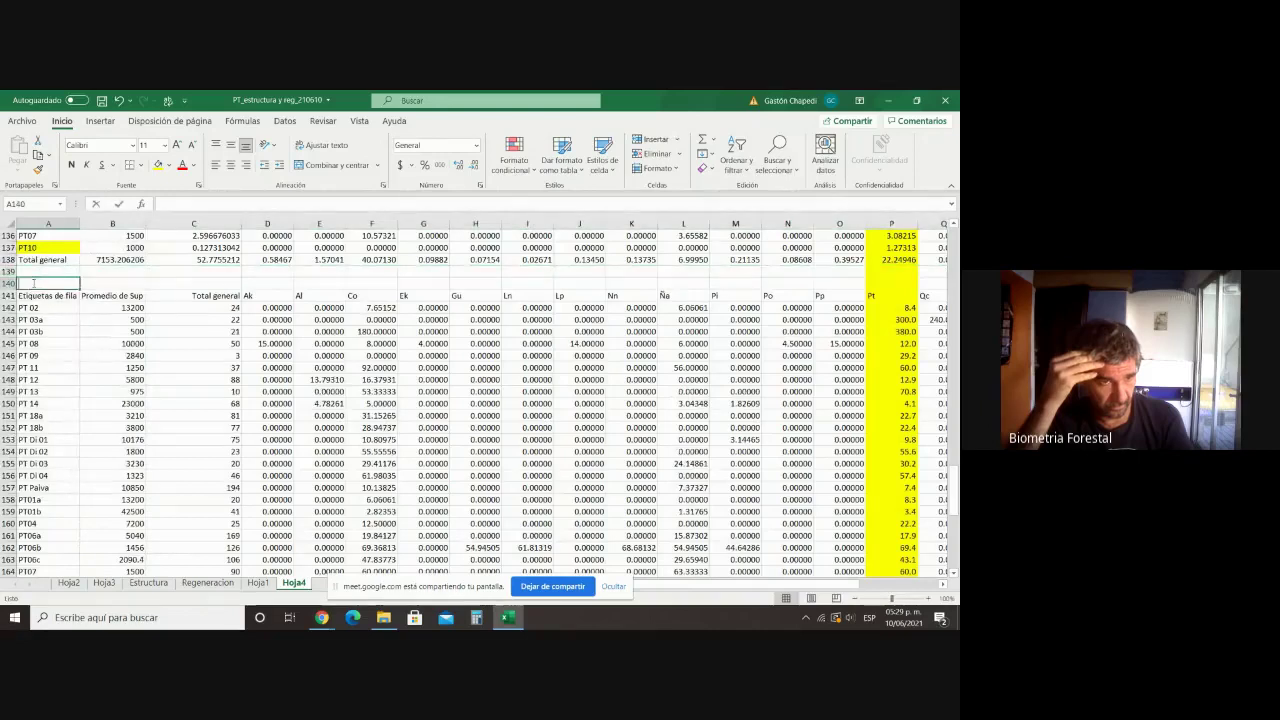
type("densidad")
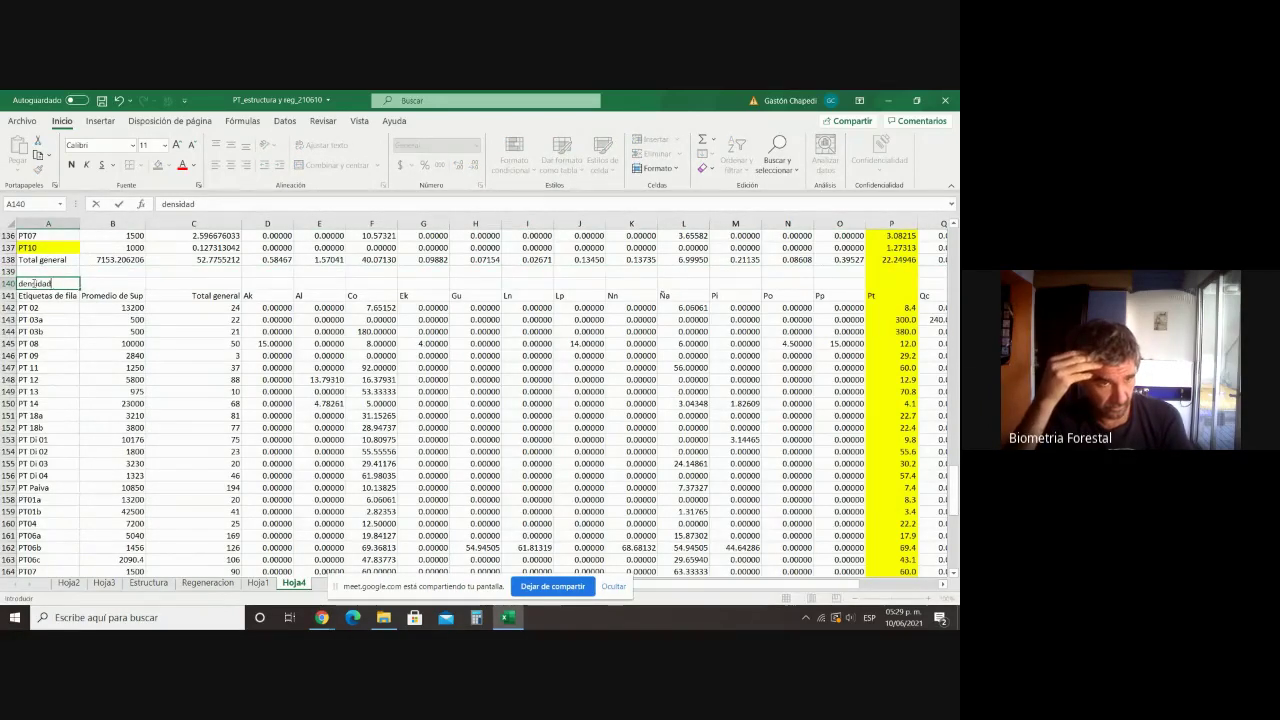
type("/ha")
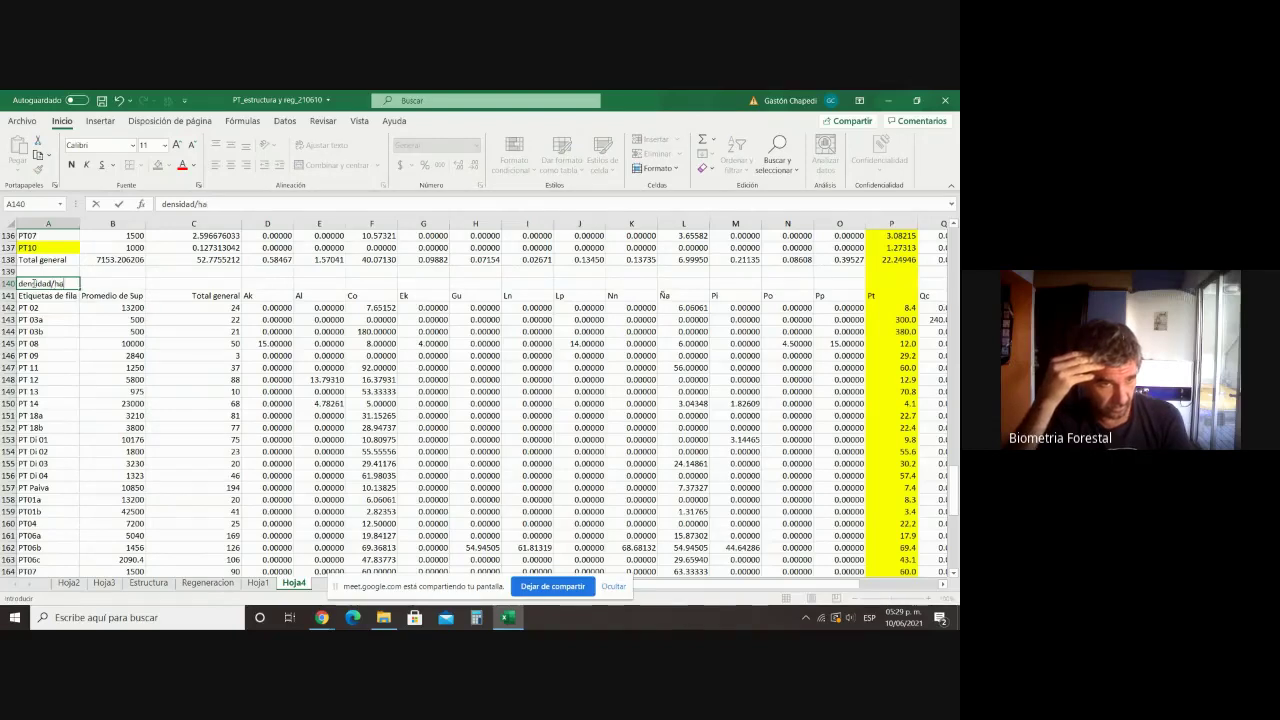
left_click(207, 333)
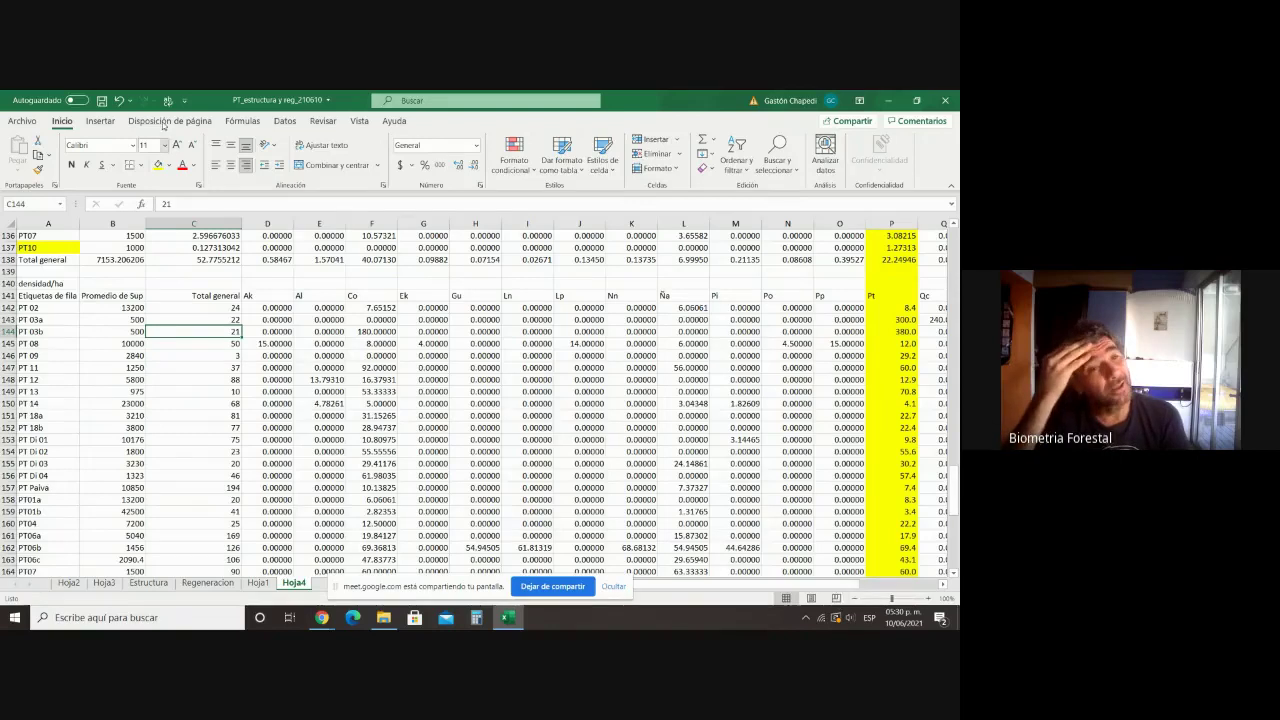
left_click(101, 102)
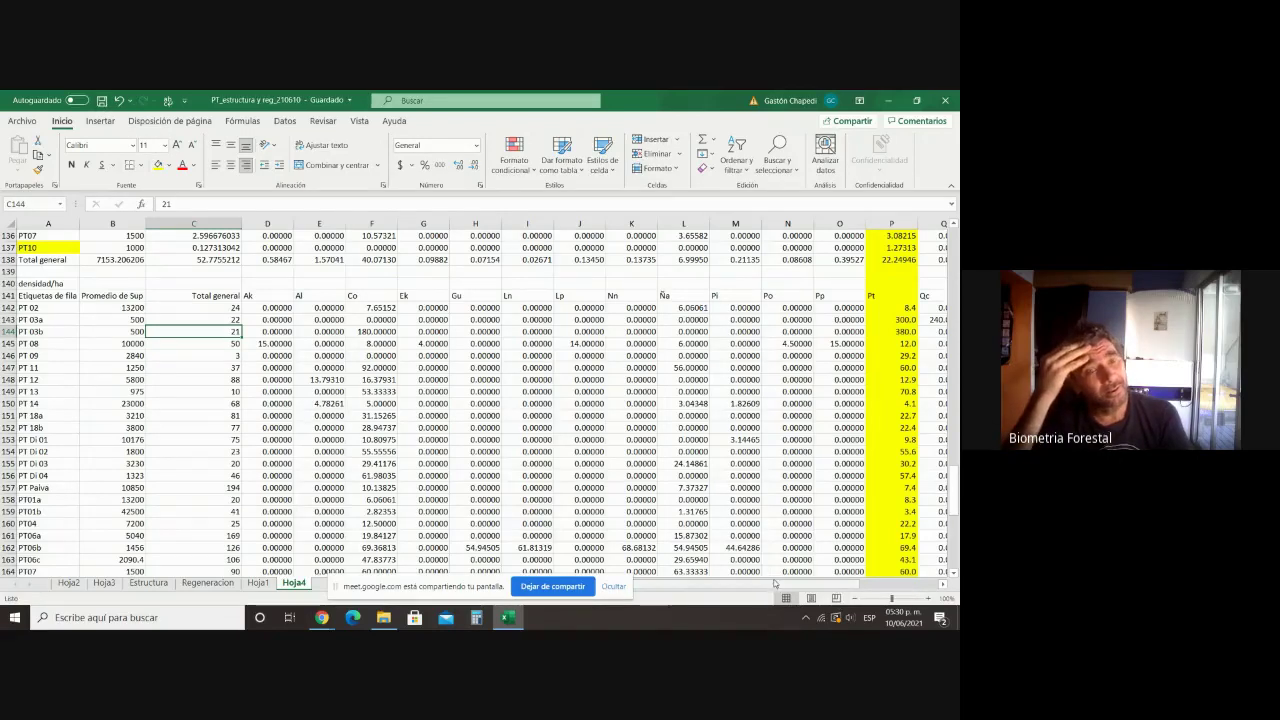
Step: Start a percentage column heading with "%" in W141, next to densidad total
left_click_drag(774, 586, 862, 586)
left_click(924, 297)
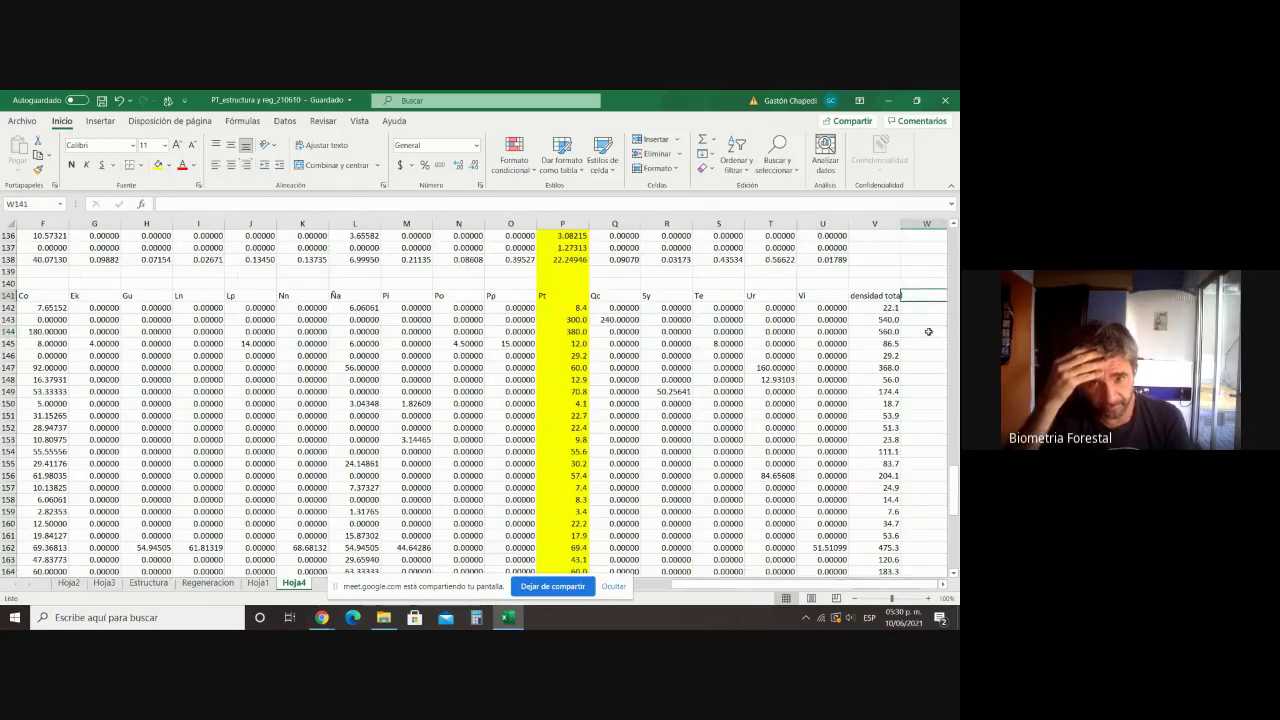
scroll(870, 315, "right", 2)
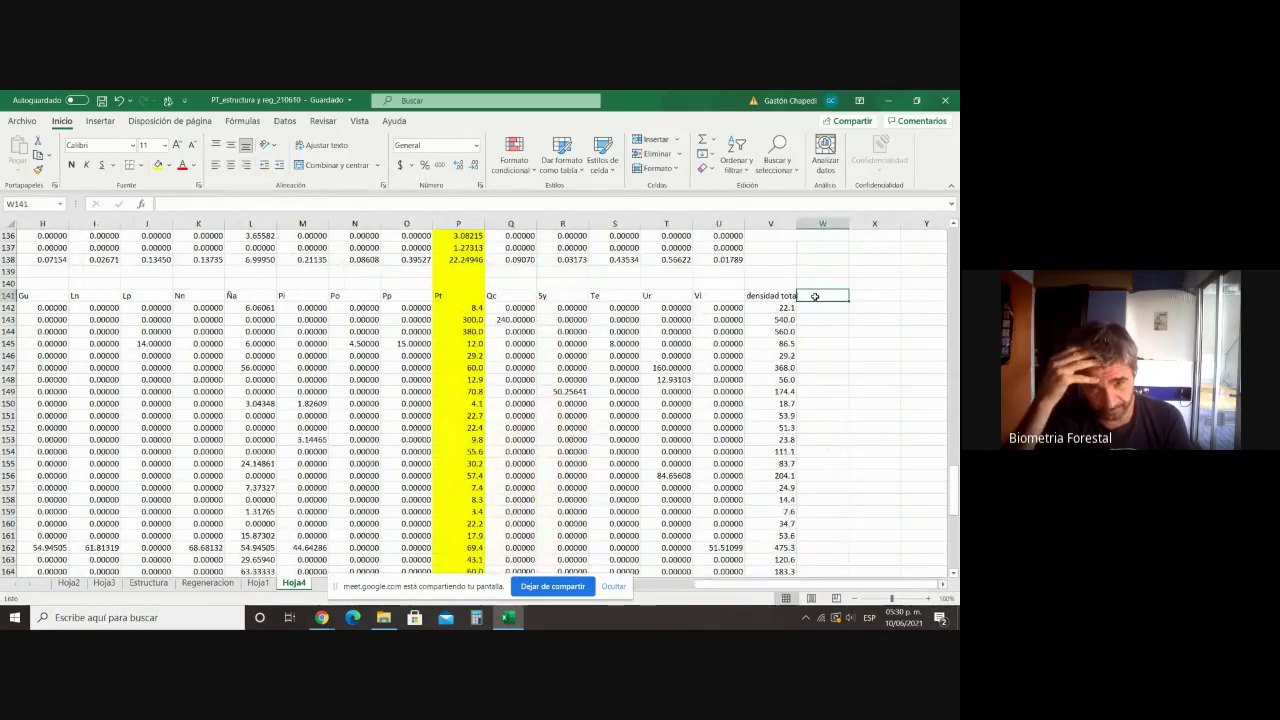
type("%")
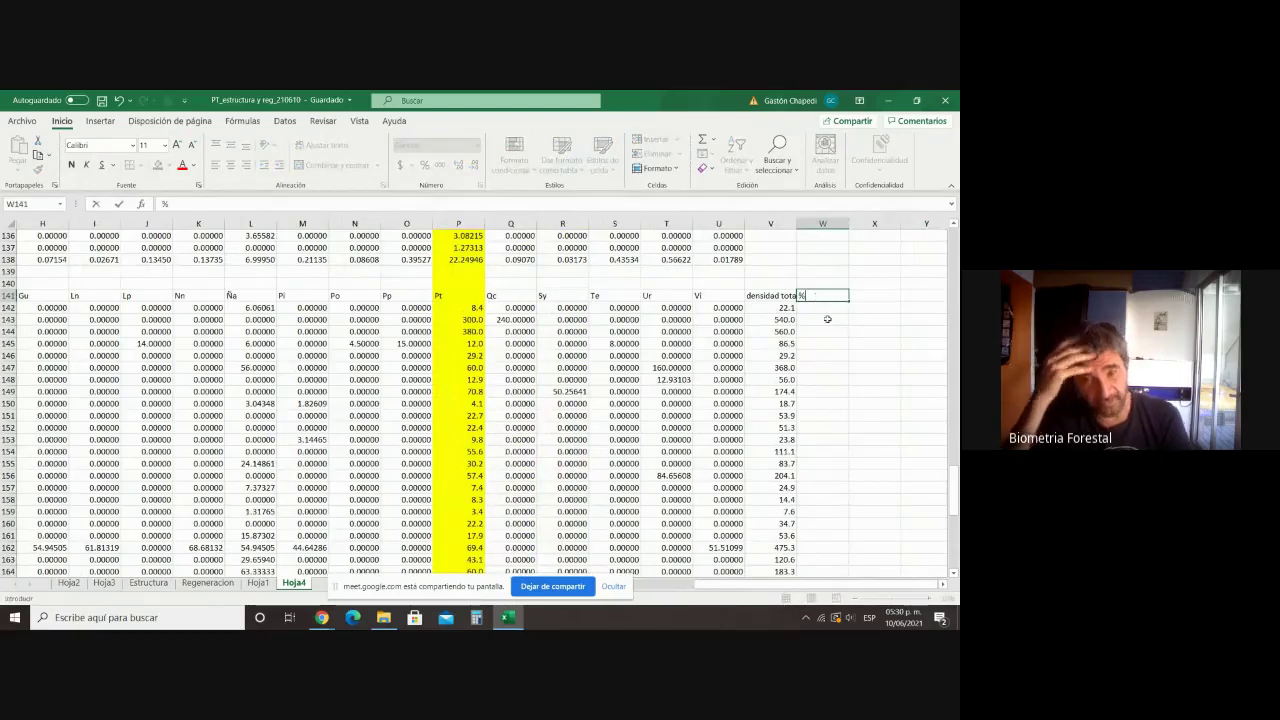
Step: Calculate the Pt share of total density for the first plot in W142 with the formula =P142/V142
left_click(828, 307)
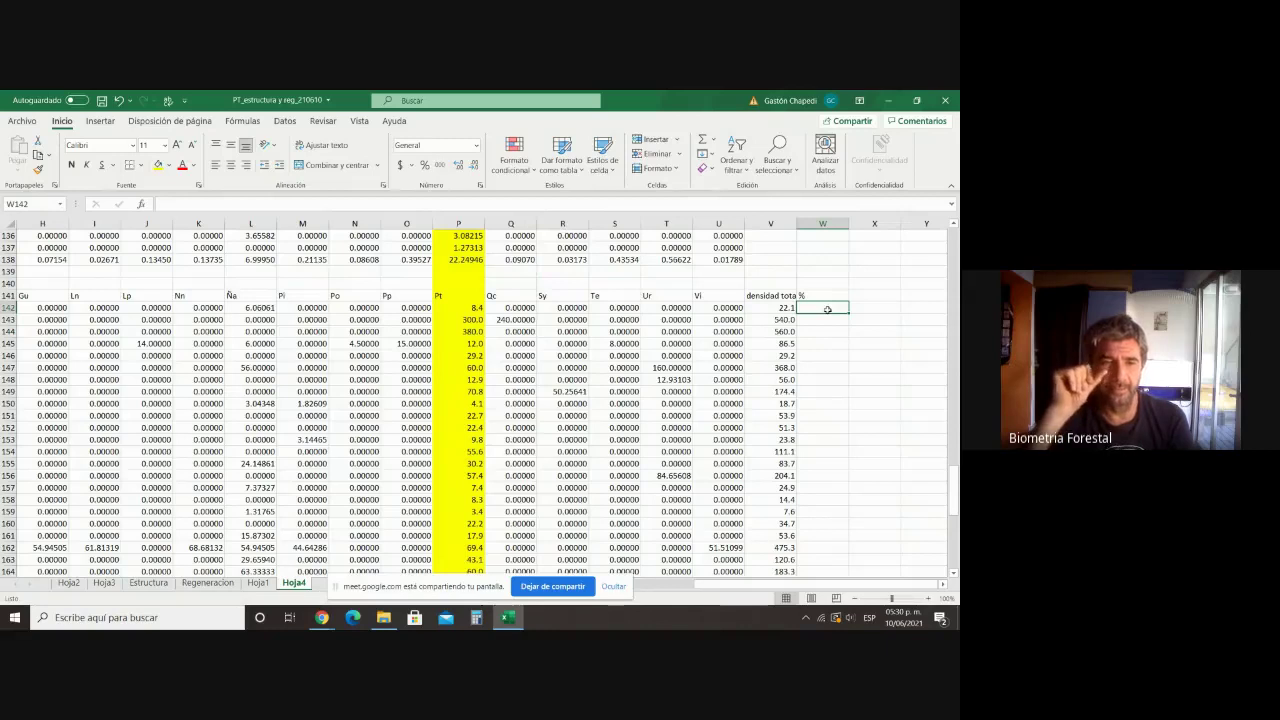
type("=")
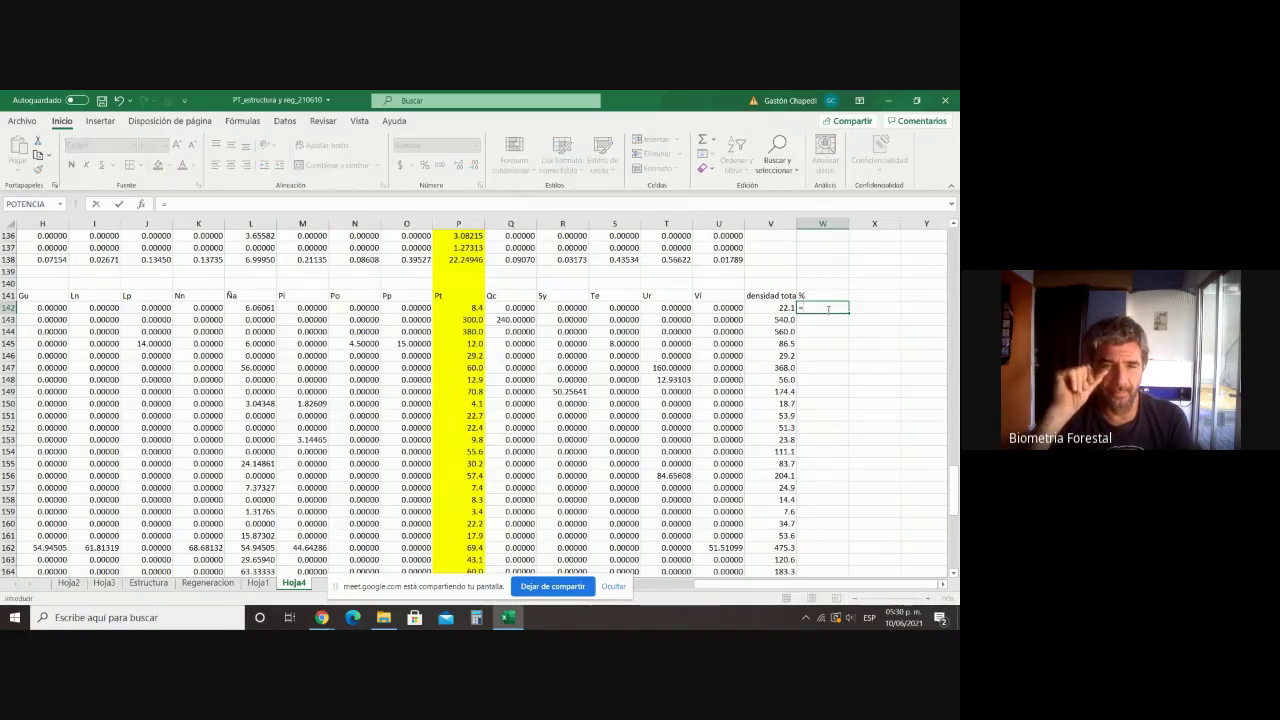
left_click(773, 308)
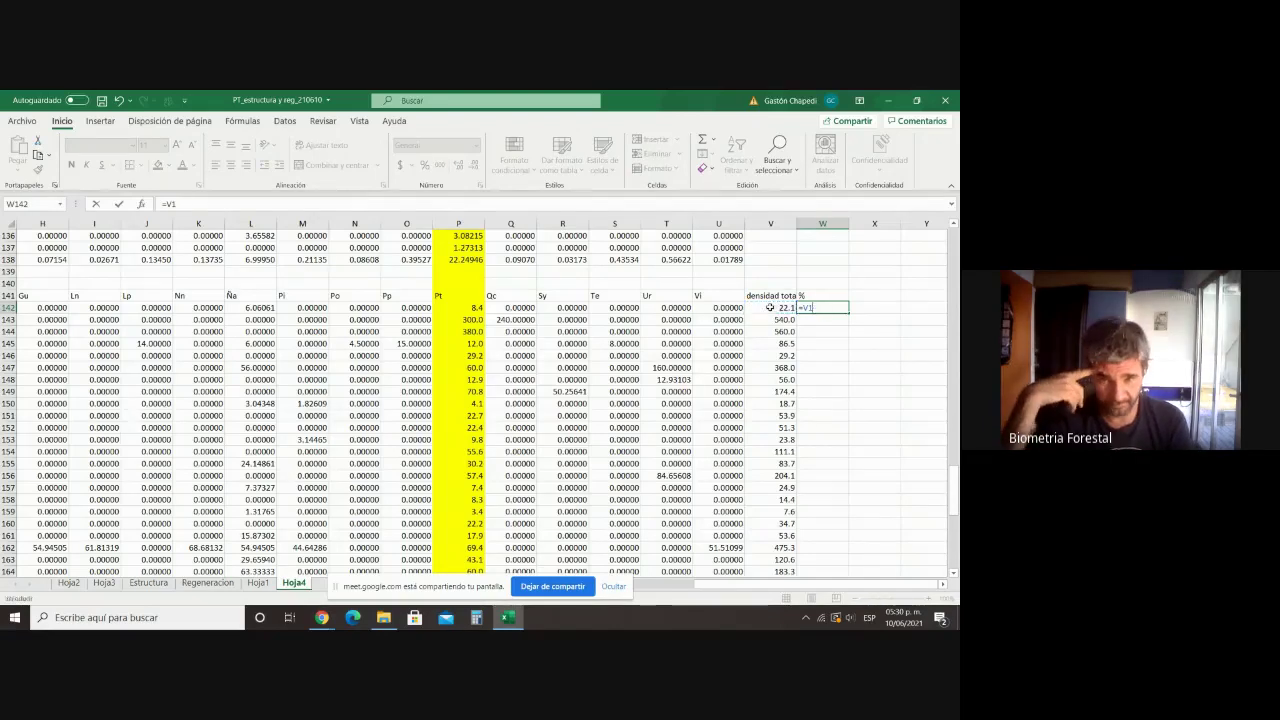
key("BackSpace")
key("BackSpace")
key("BackSpace")
key("BackSpace")
left_click(475, 307)
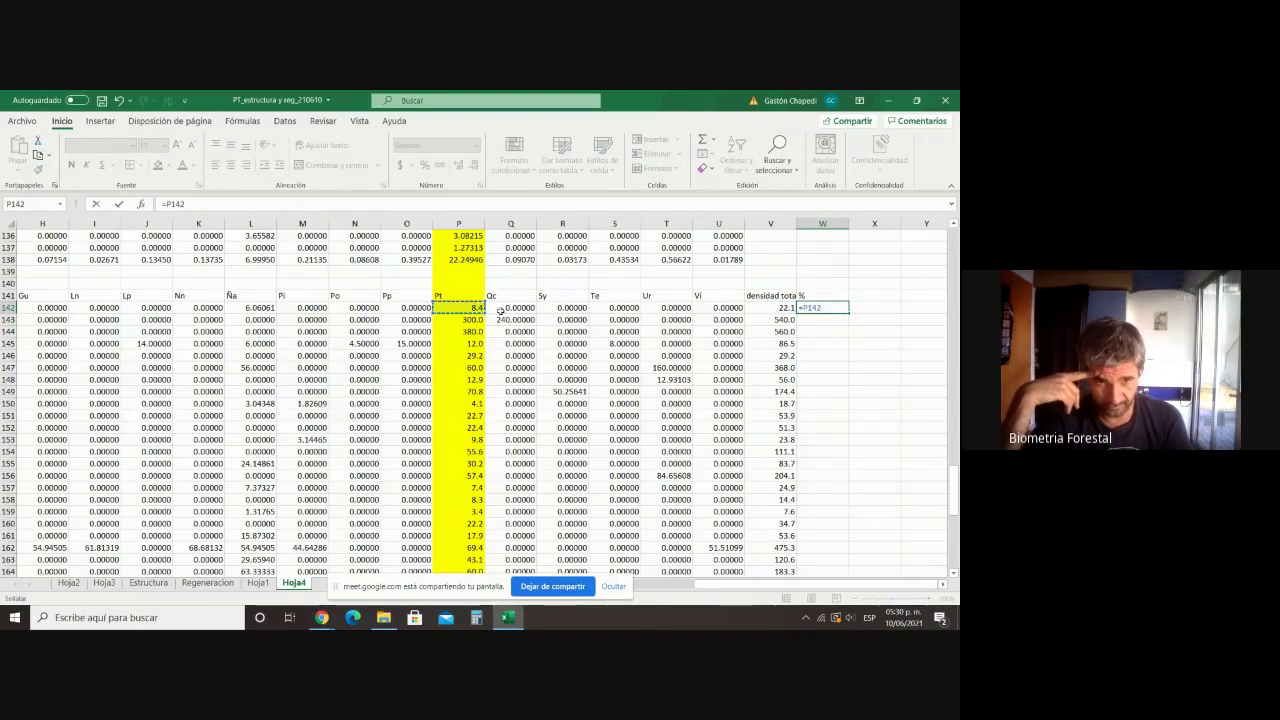
type("/")
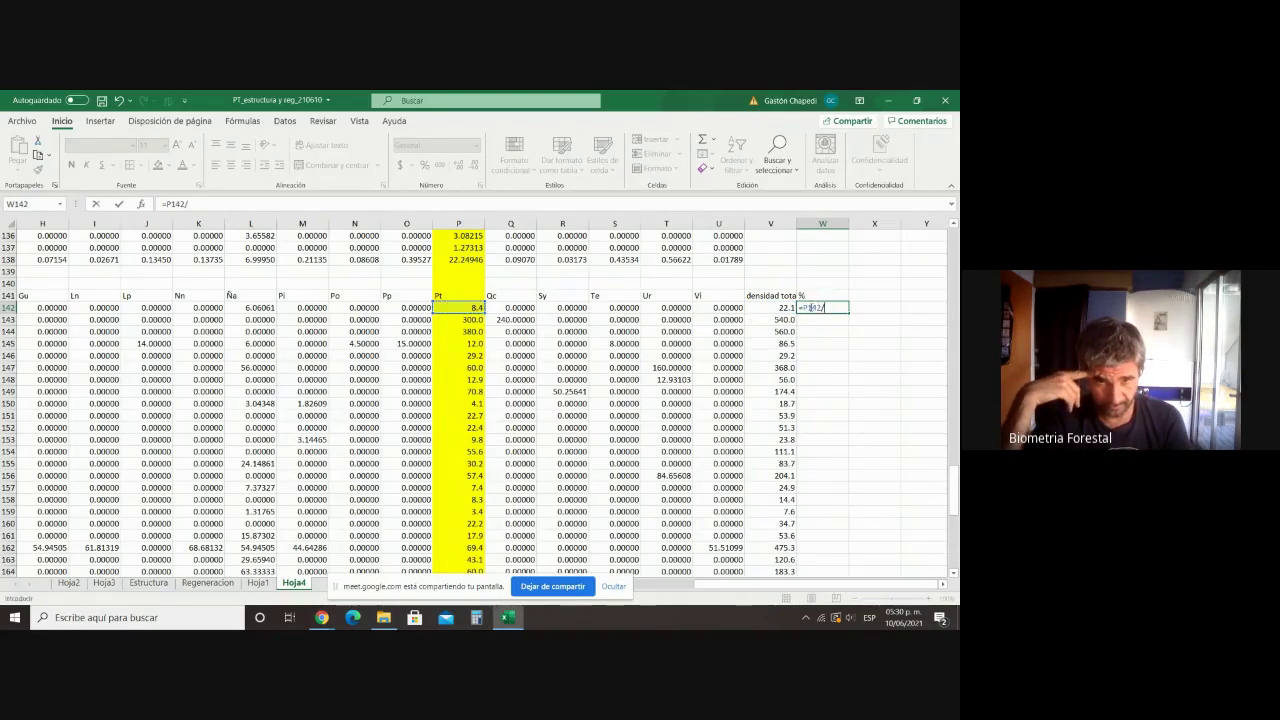
left_click(784, 308)
key("Return")
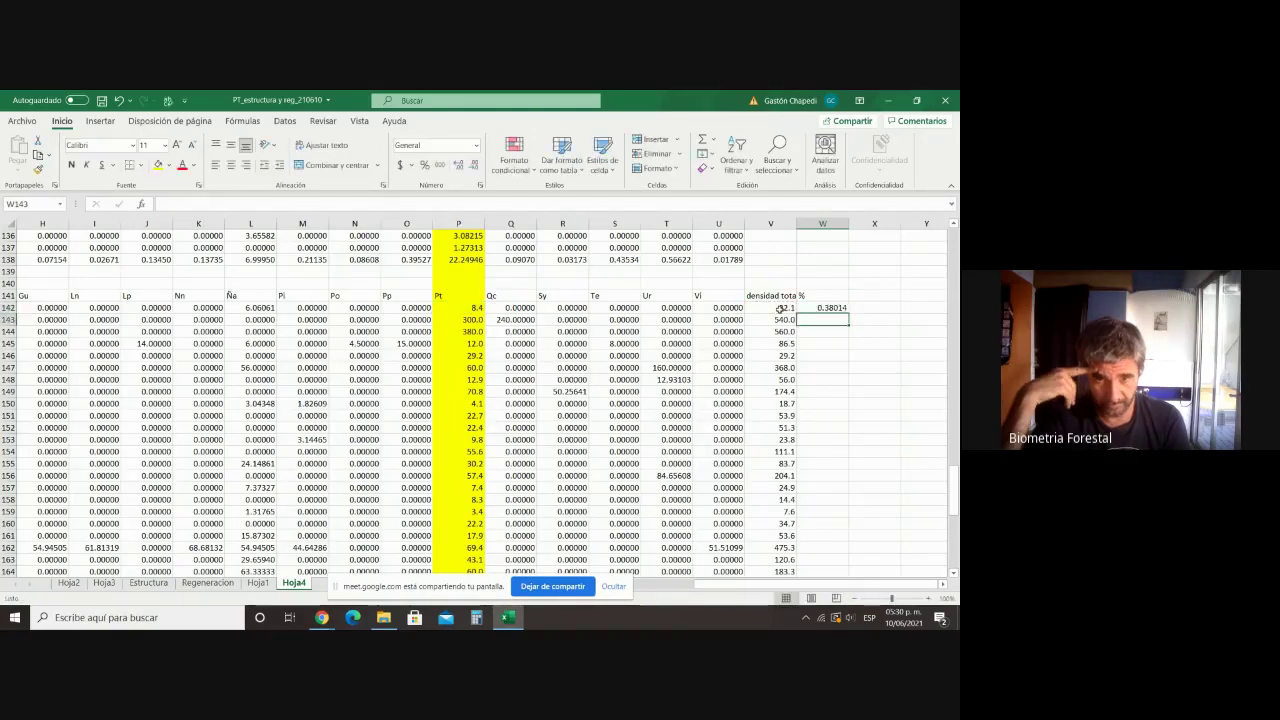
Step: Fill the W142 share formula down the column through row 166
left_click(830, 367)
left_click(843, 309)
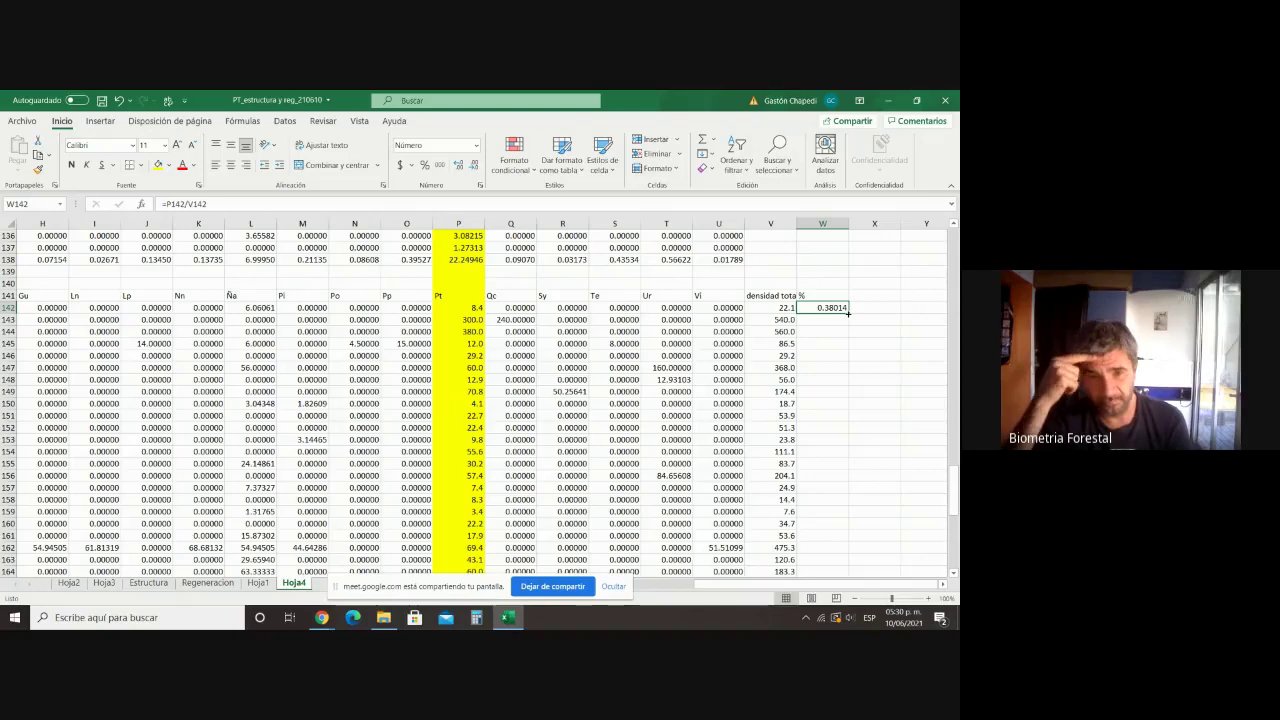
left_click_drag(848, 313, 824, 565)
left_click(874, 321)
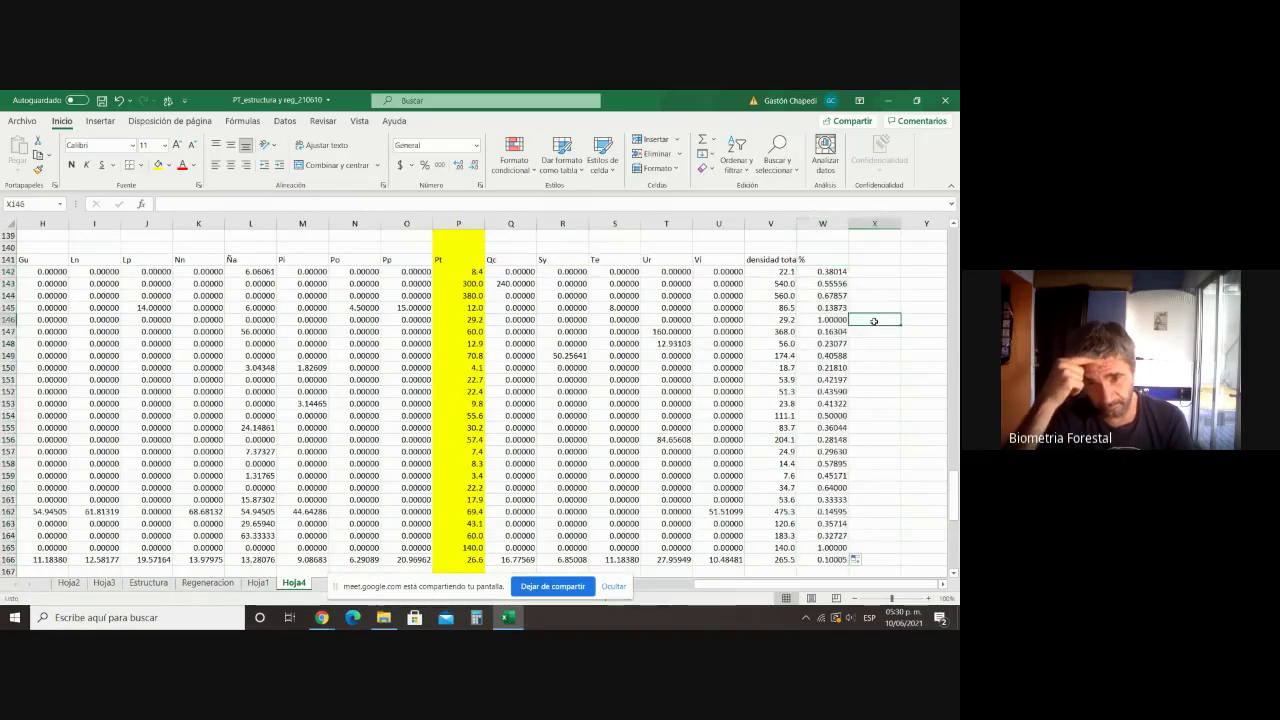
Step: Format the Pt shares in W142:W166 as percentages without decimals
left_click(838, 271)
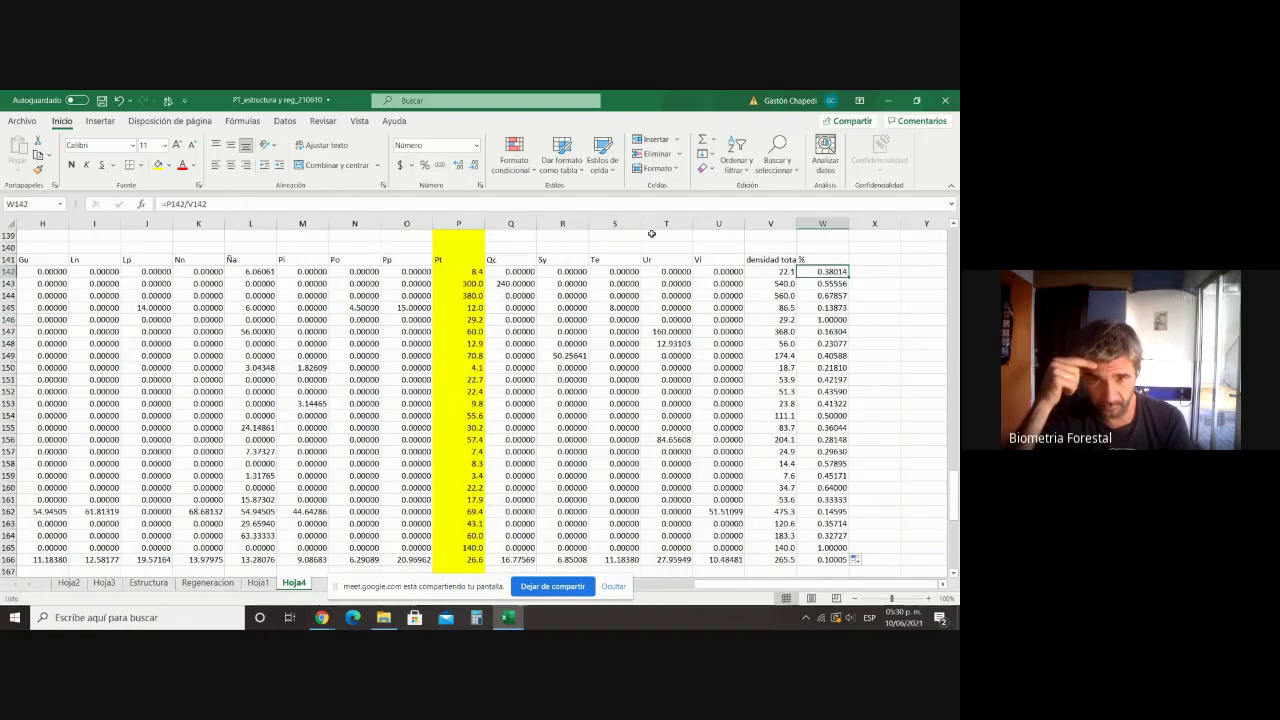
left_click(424, 200)
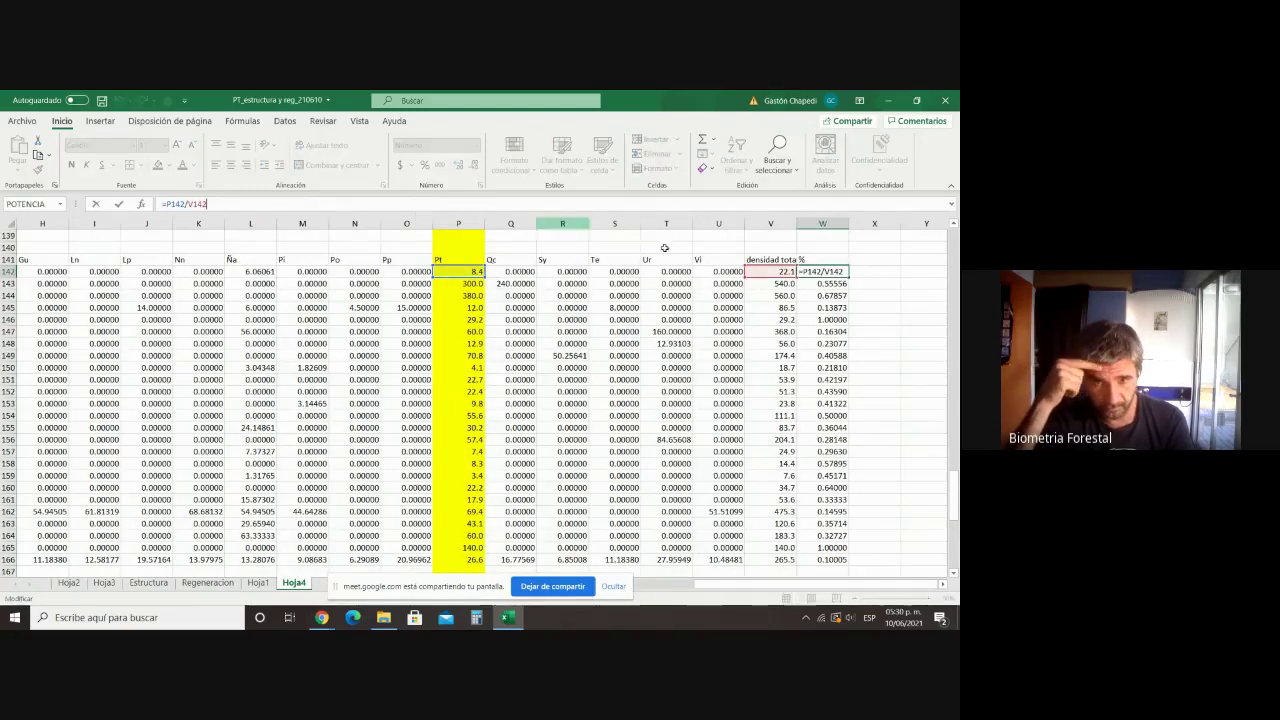
key("Escape")
left_click_drag(838, 271, 836, 558)
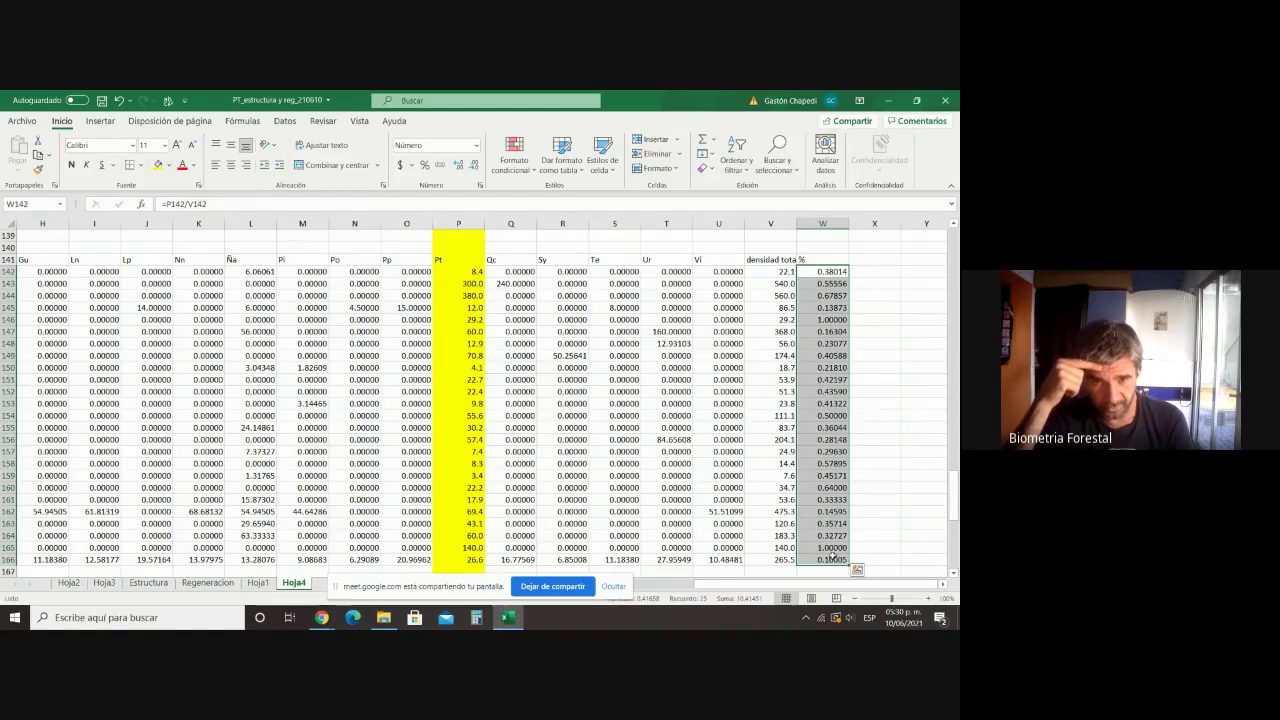
left_click(713, 143)
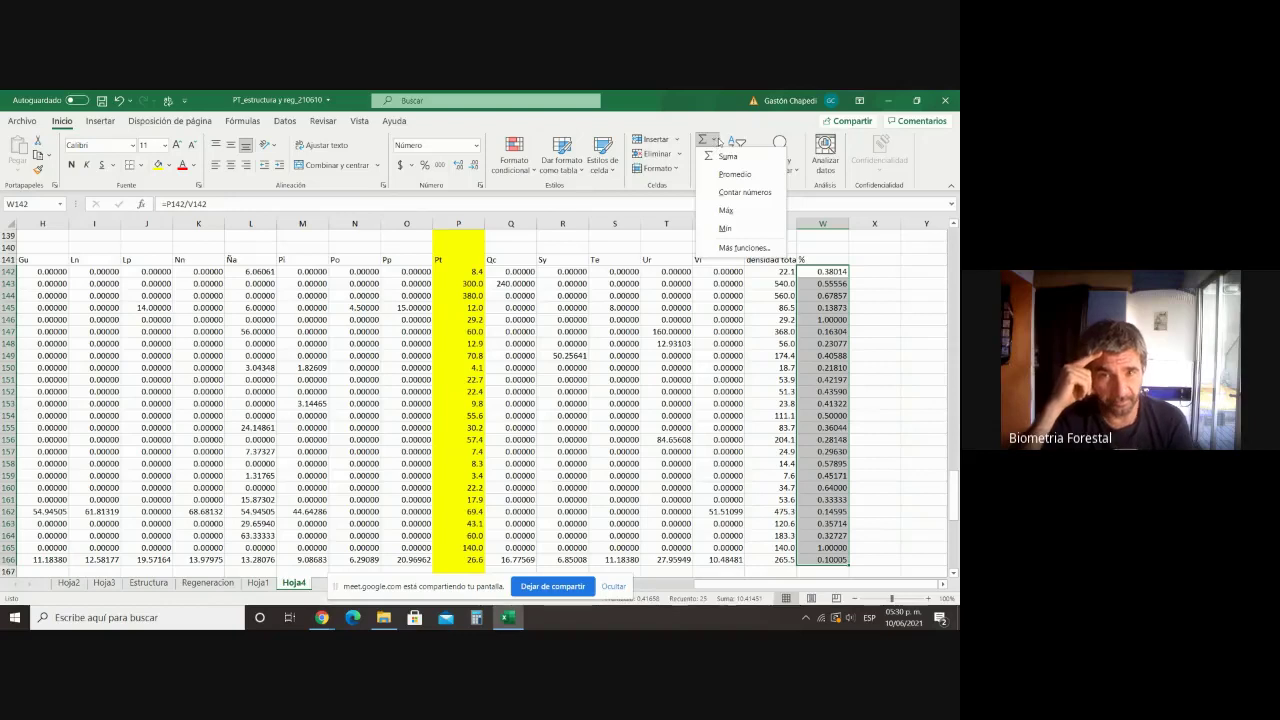
left_click(761, 131)
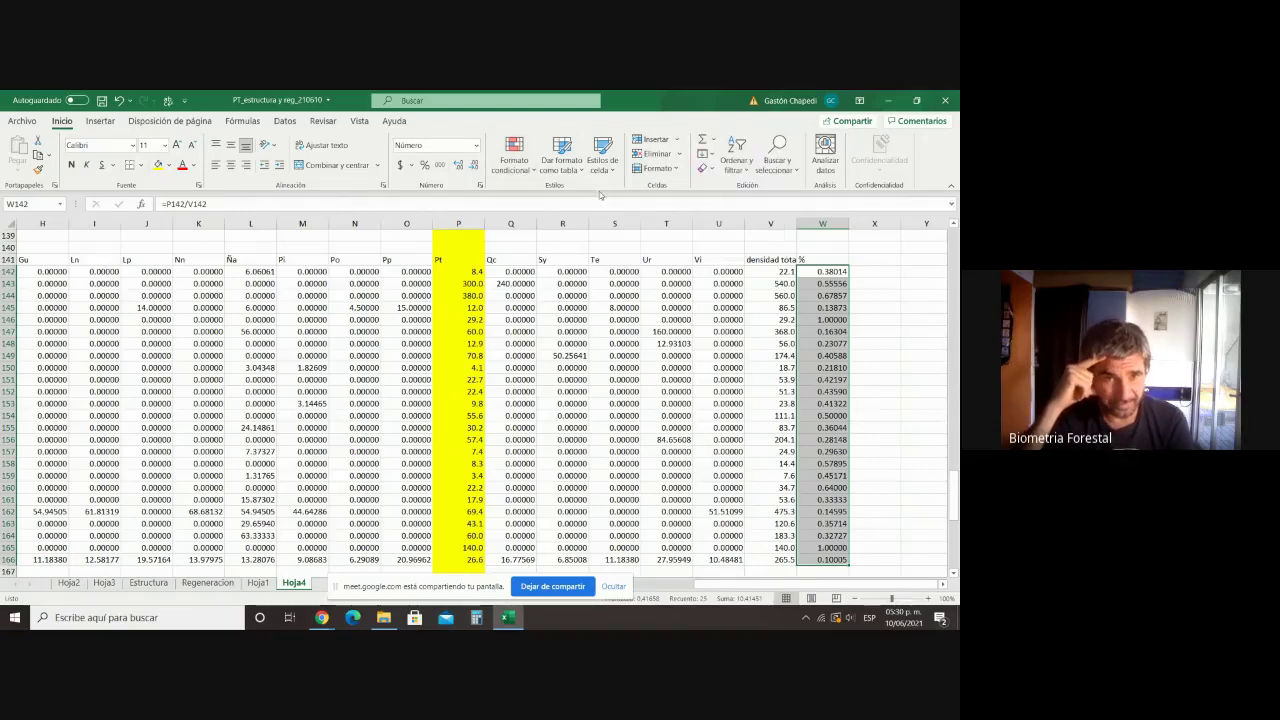
left_click(425, 166)
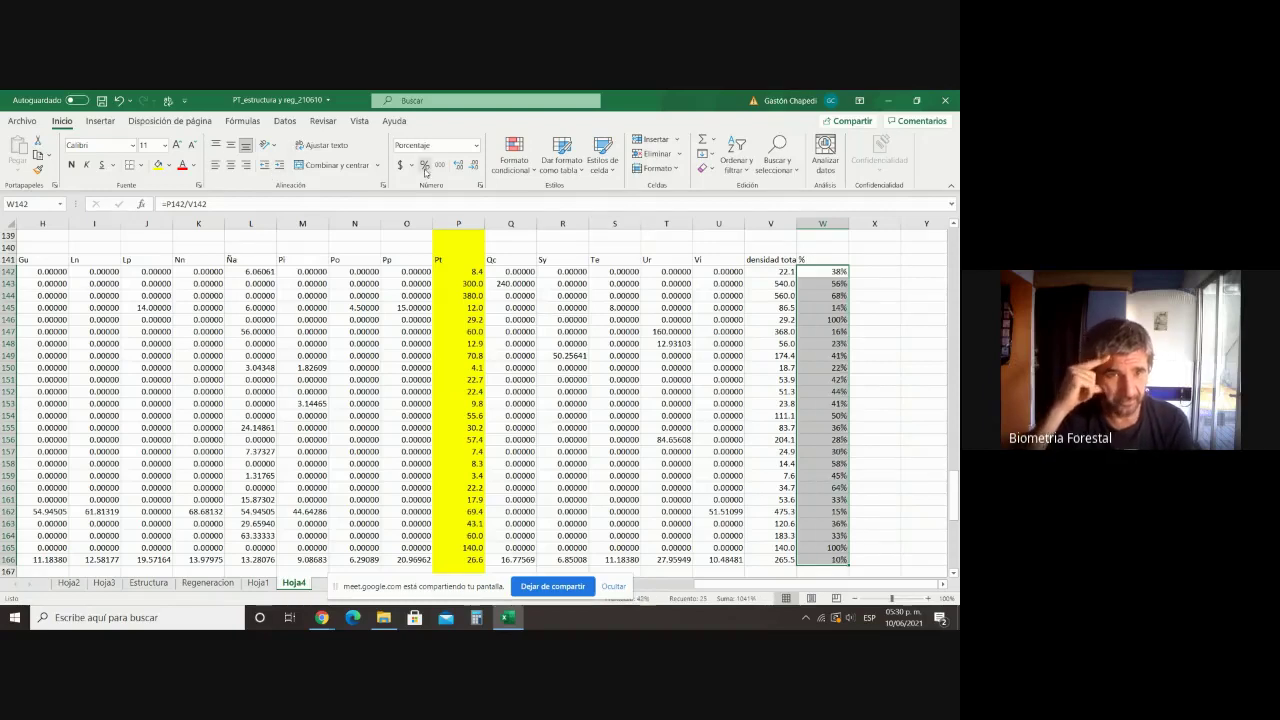
left_click(871, 298)
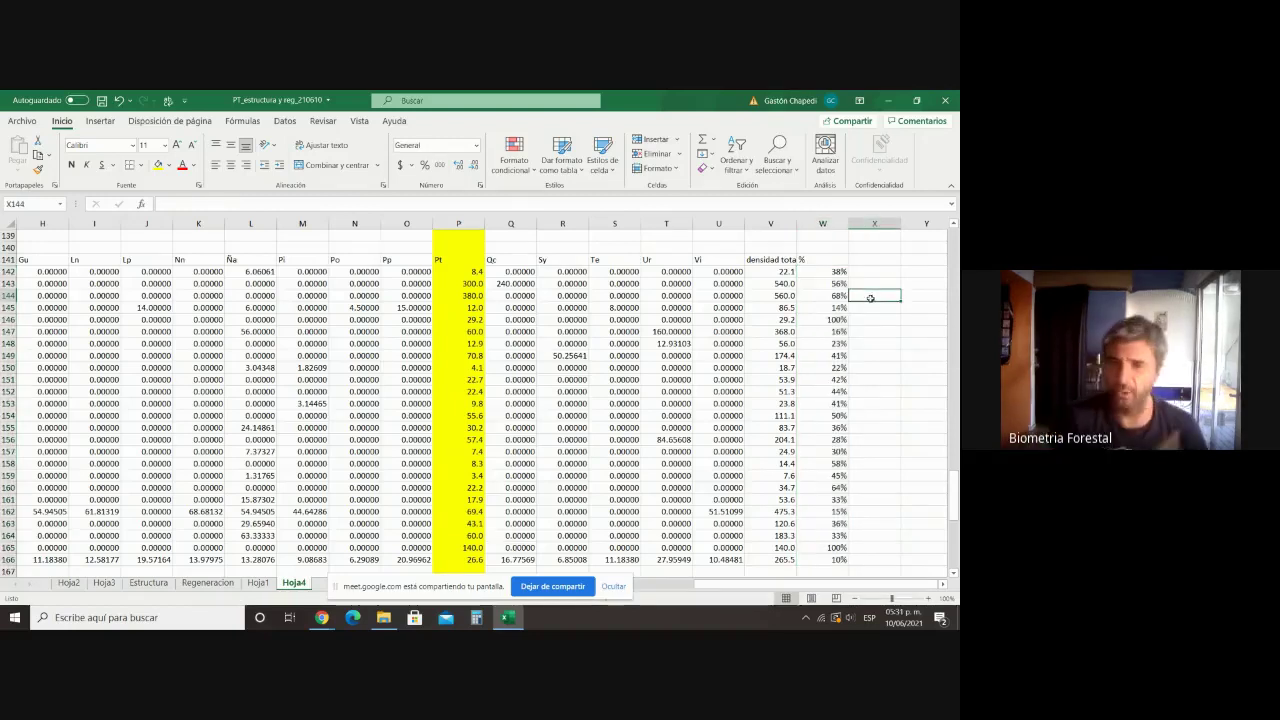
Step: Center the % heading in W141
left_click(822, 260)
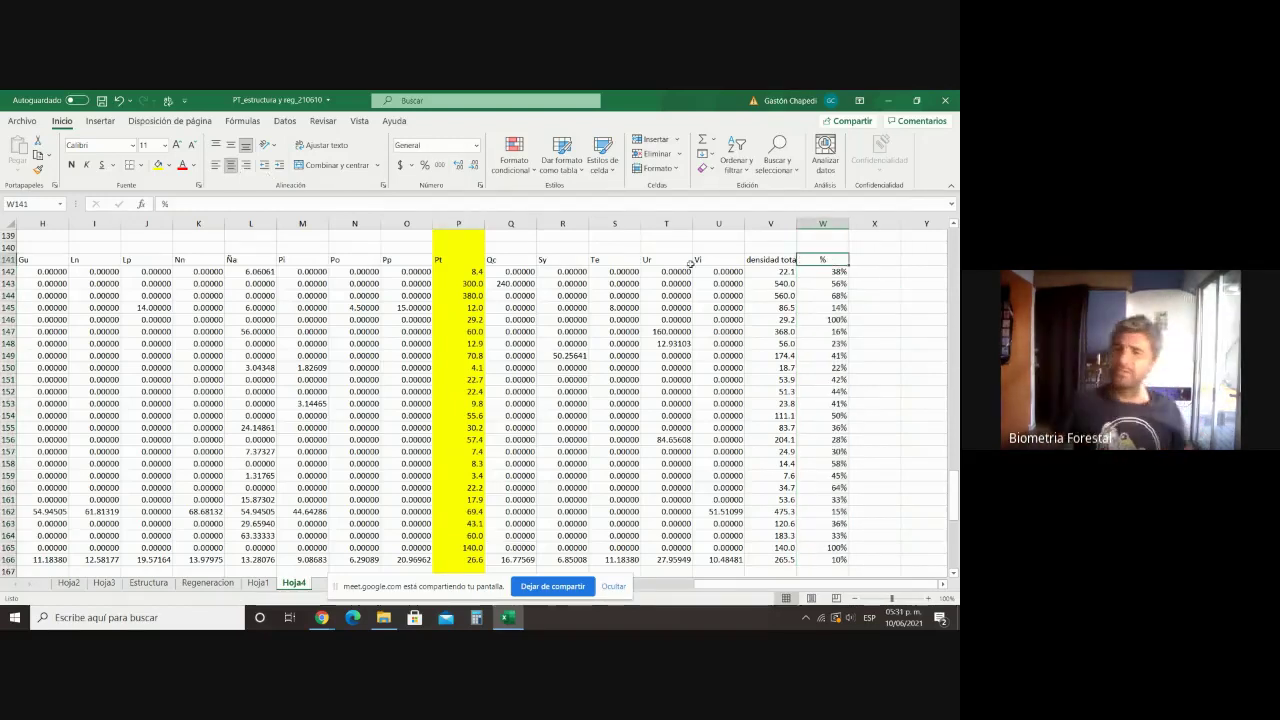
left_click(873, 322)
left_click(875, 437)
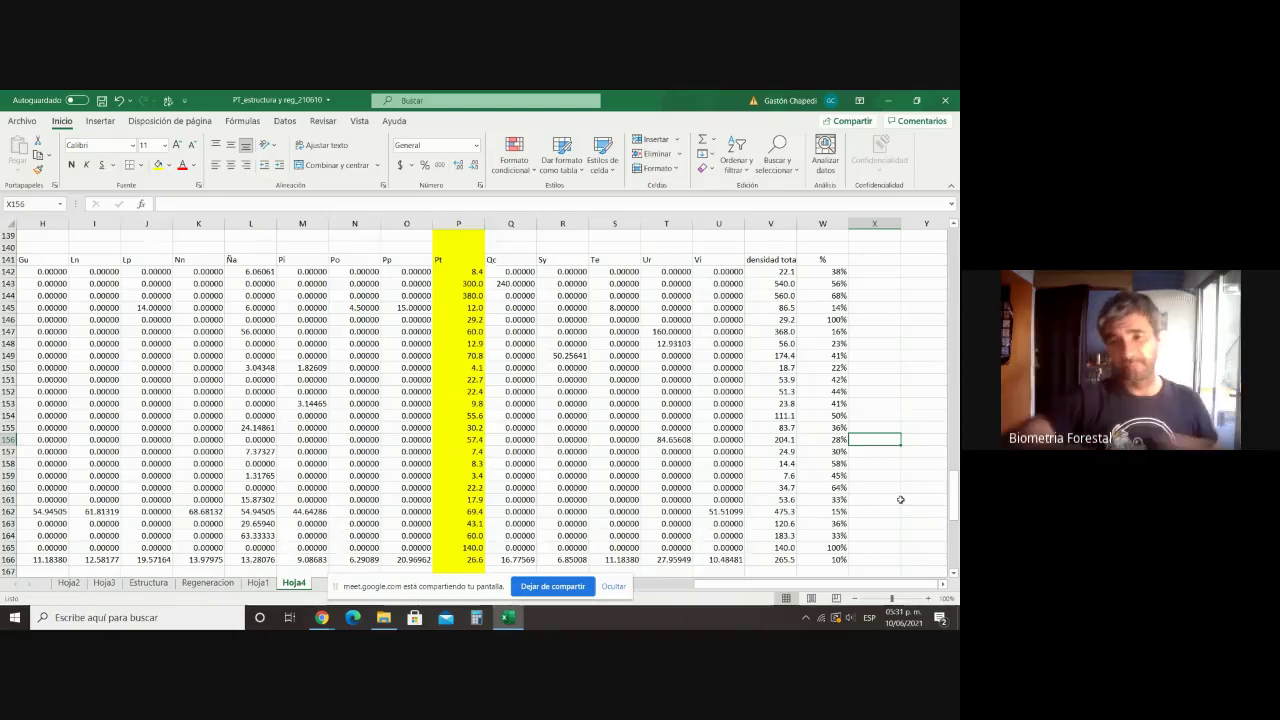
Step: Inspect the Pt percentages in rows 165 and 146, and trace row 146 back to its plot label in column A
scroll(900, 499, "down", 1)
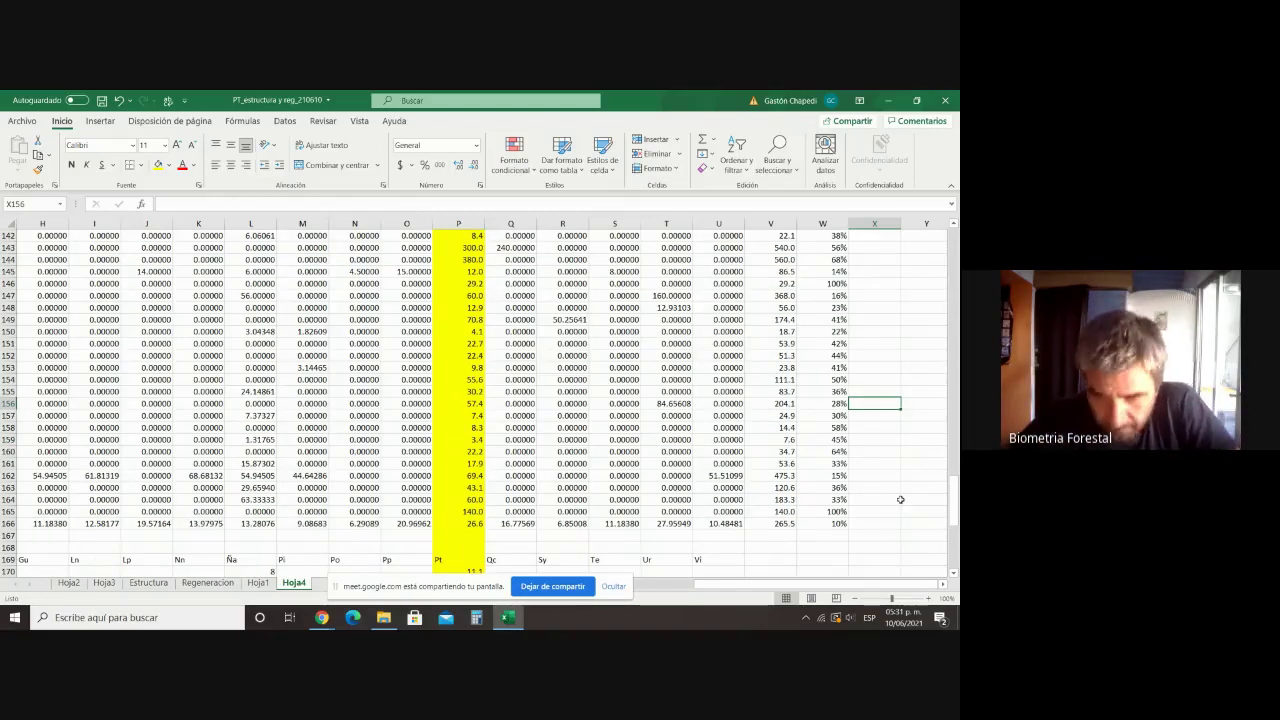
left_click(833, 512)
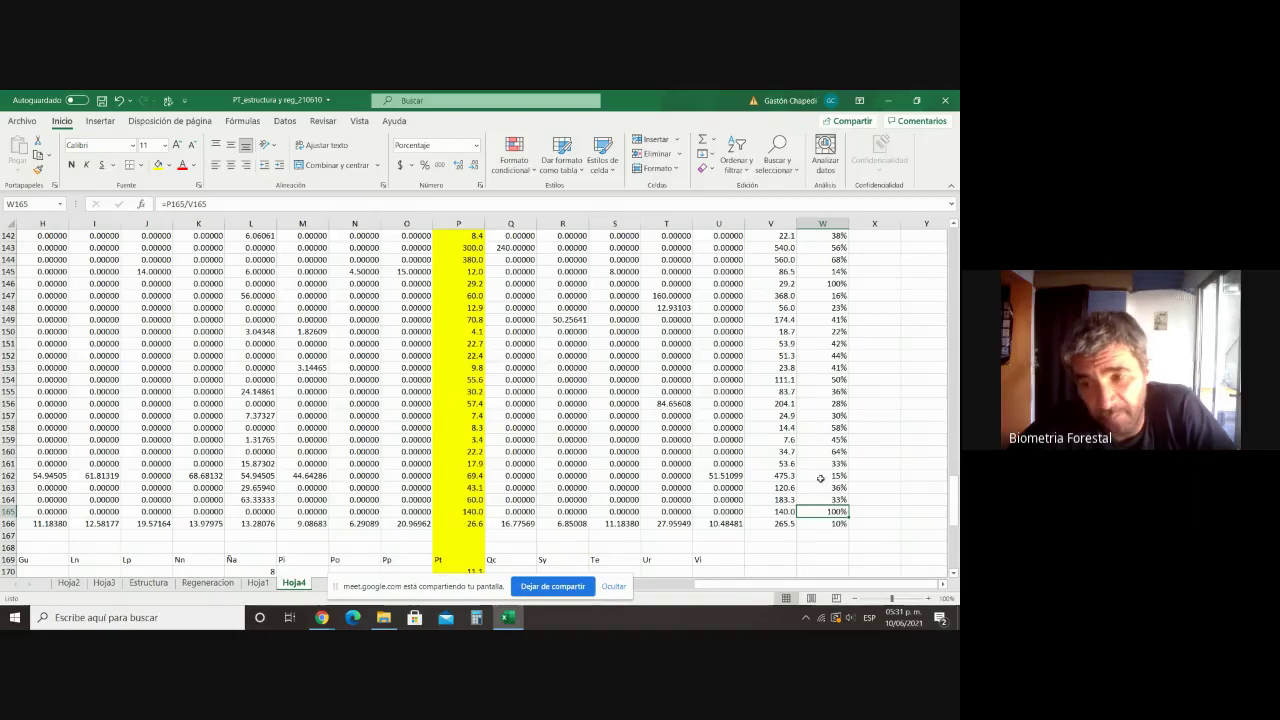
left_click(828, 286)
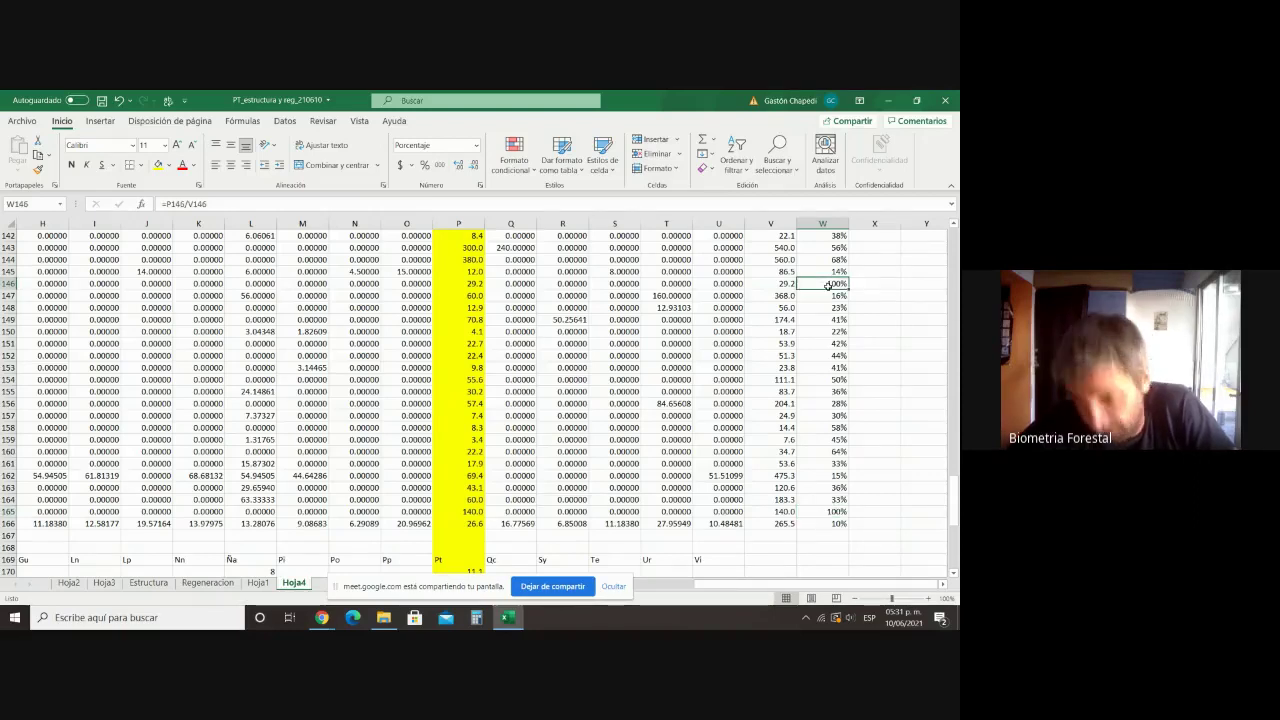
key("Left")
key("Left")
key("Left")
key("Left")
key("Left")
key("Left")
key("Left")
key("Left")
key("Left")
key("Left")
key("Left")
key("Left")
key("Left")
key("Left")
key("Left")
key("Left")
key("Left")
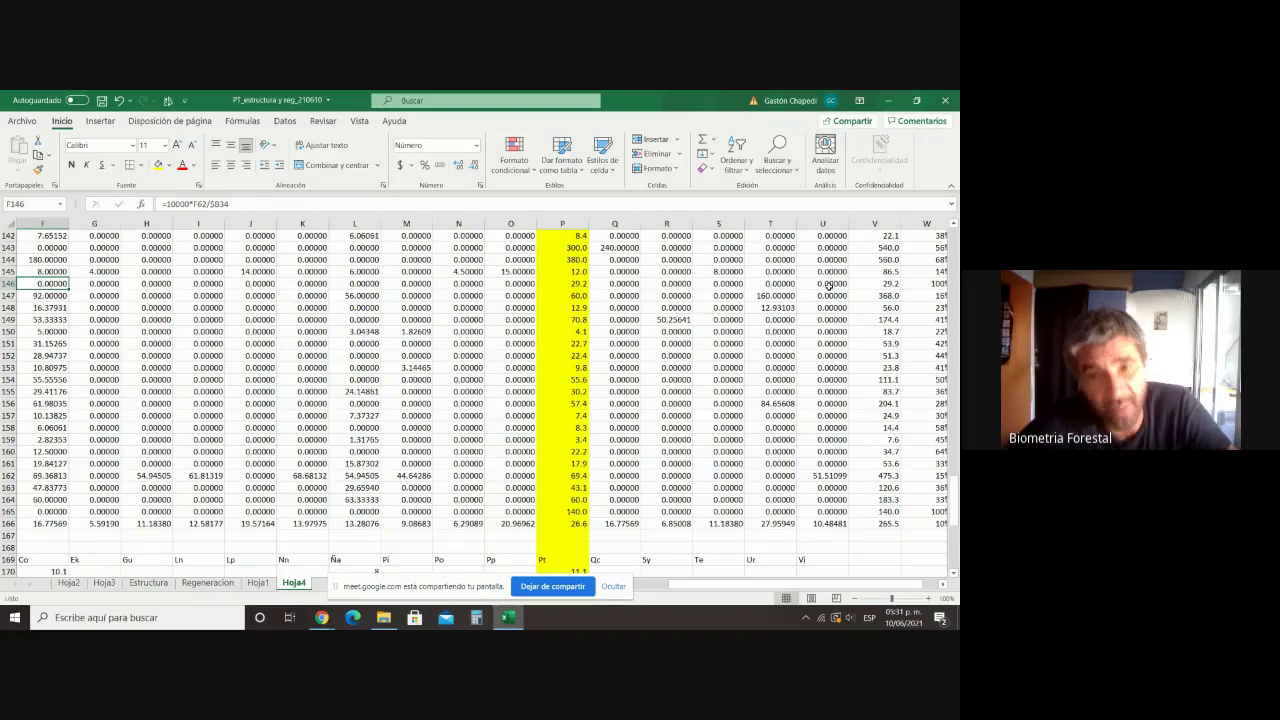
key("Left")
key("Left")
key("Left")
key("Left")
key("Left")
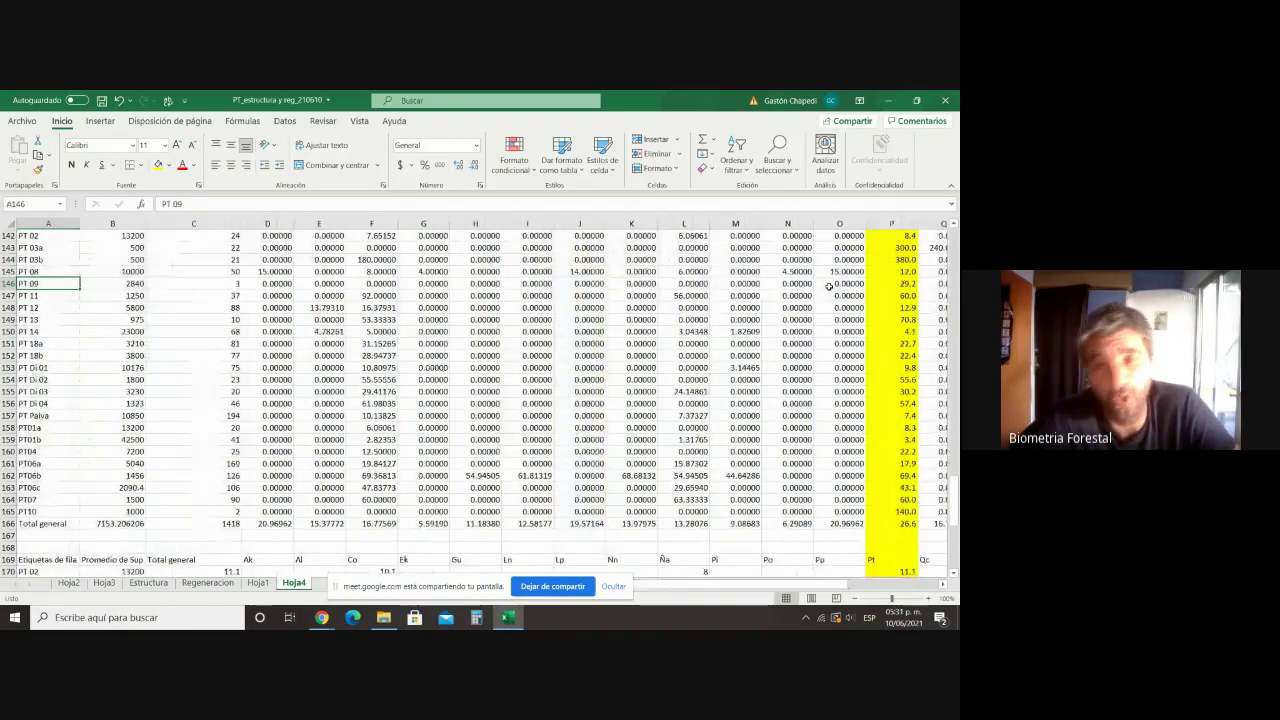
Step: Return along row 146 to the percentage column and review the Pt percentages in rows 146, 165 and 144
key("Right")
key("Right")
key("Right")
key("Right")
key("Right")
key("Right")
key("Right")
key("Right")
key("Right")
key("Right")
key("Right")
key("Right")
key("Right")
key("Right")
key("Right")
key("Right")
key("Right")
key("Right")
key("Right")
key("Right")
key("Right")
key("Right")
key("Right")
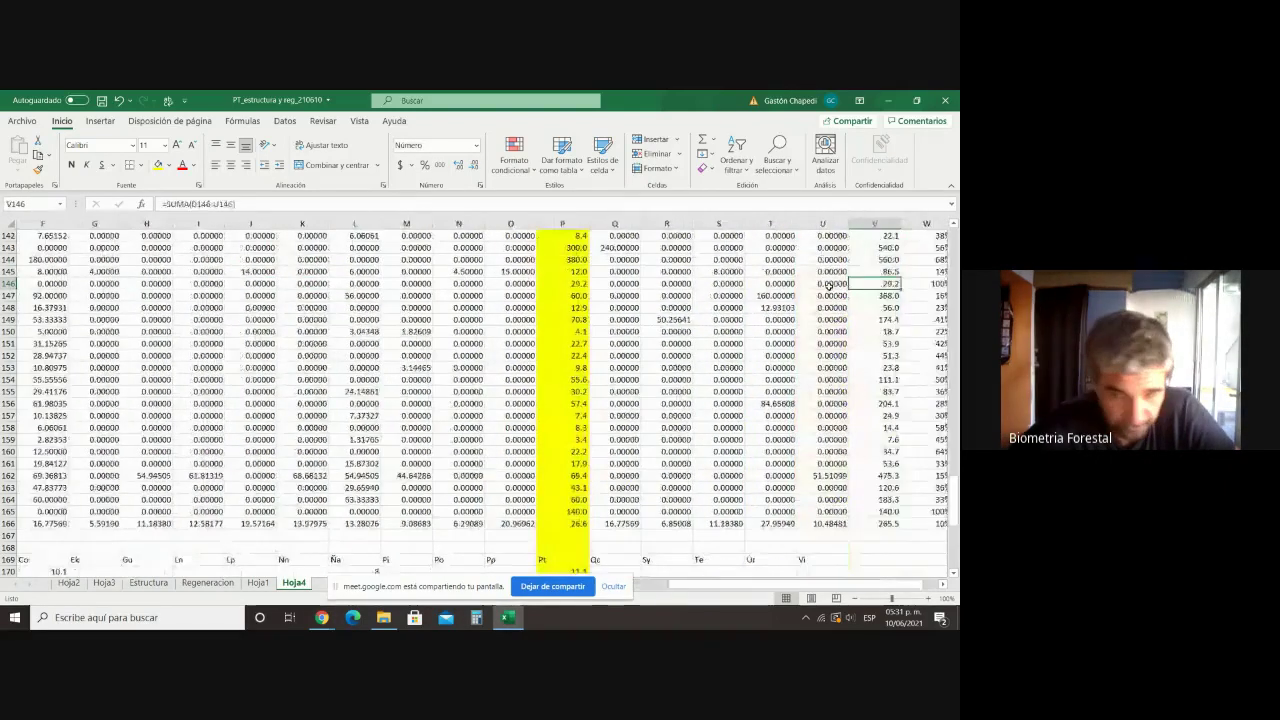
left_click(834, 286)
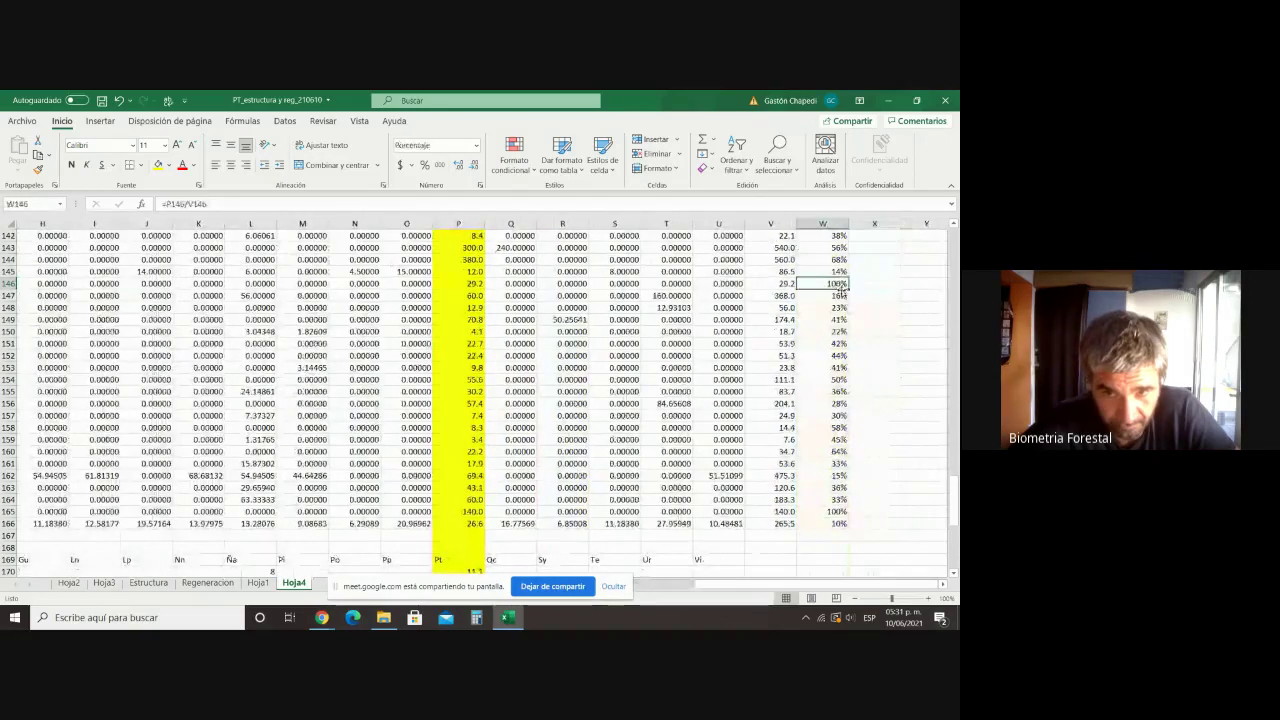
left_click(843, 512)
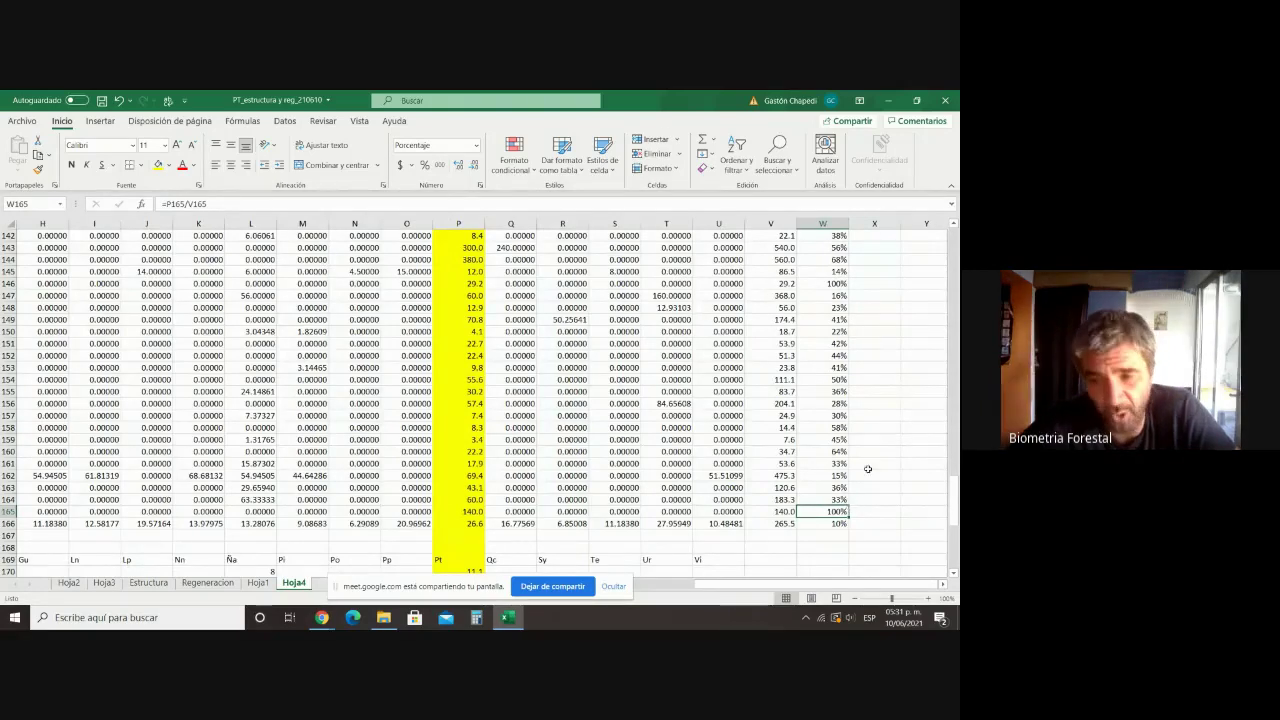
scroll(868, 467, "up", 1)
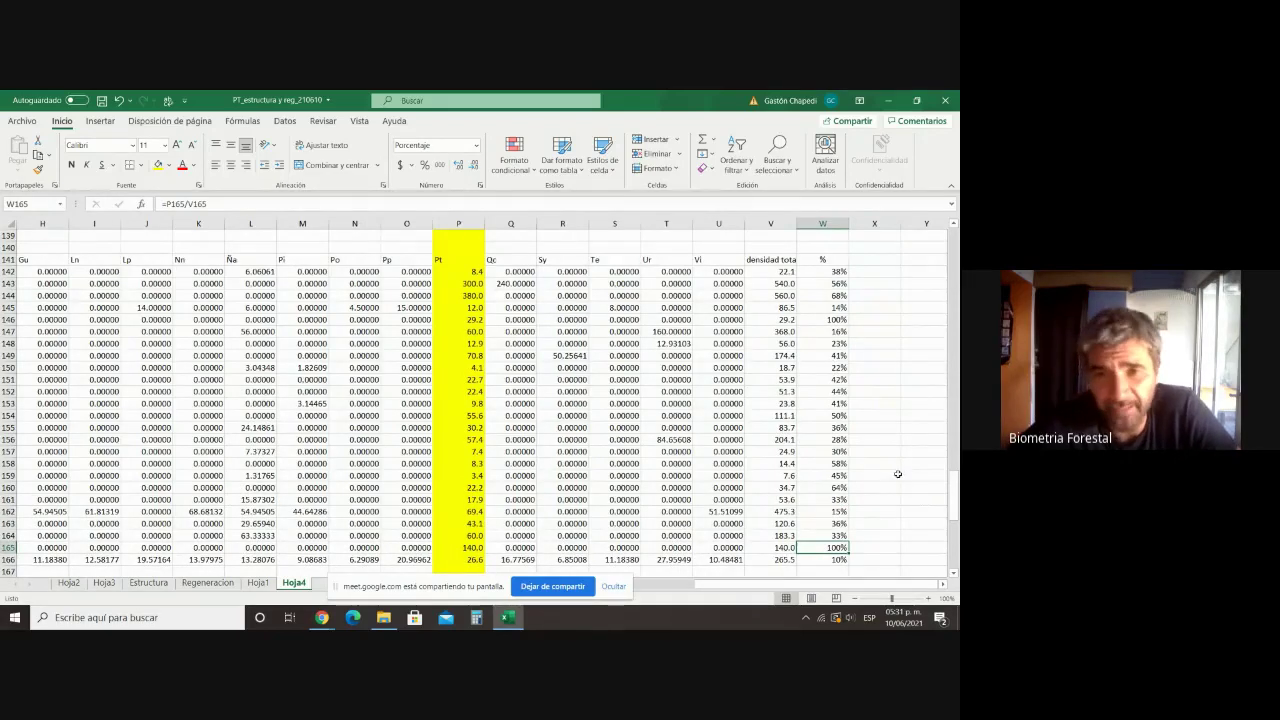
left_click(843, 296)
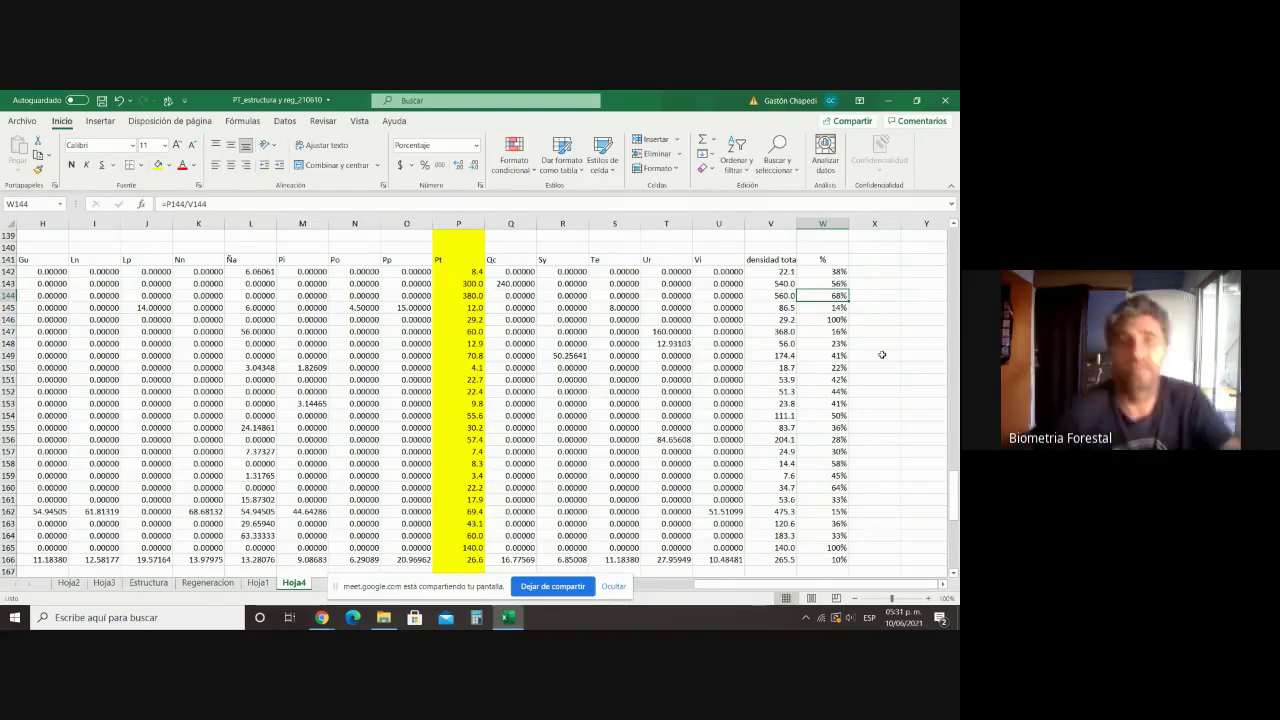
Step: Add the column heading "% CO" in X141
left_click(860, 260)
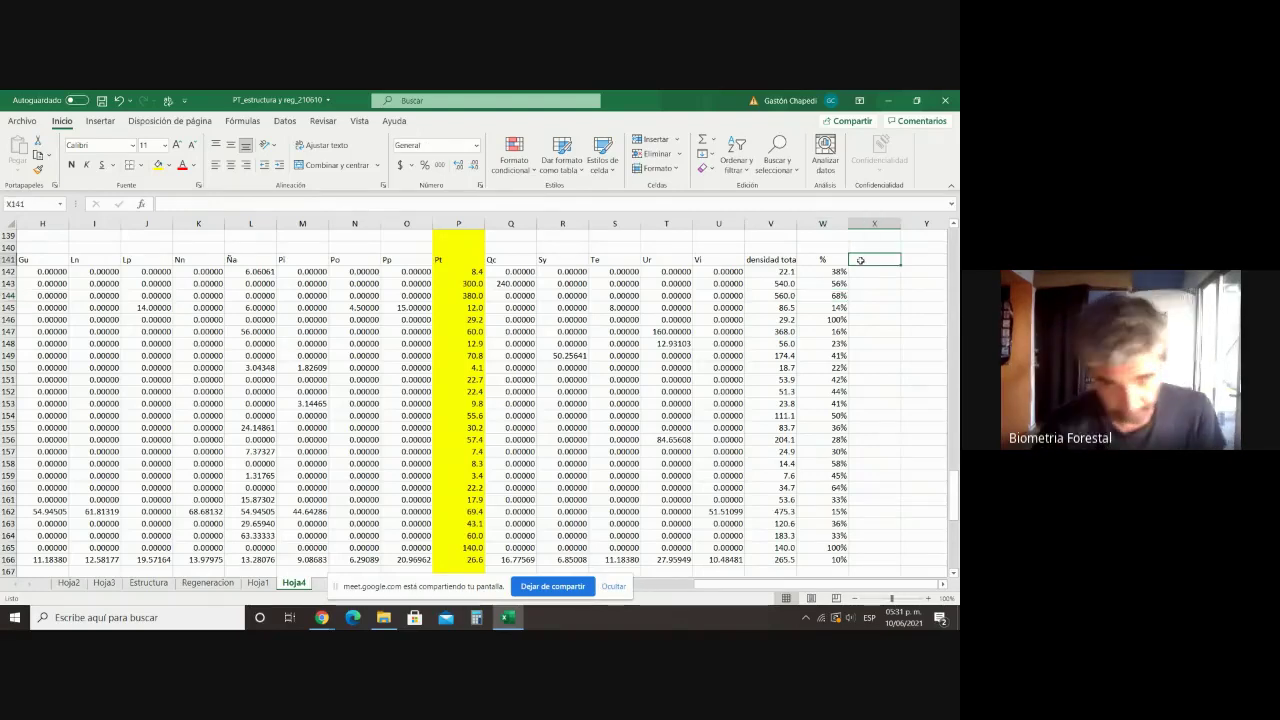
type("%")
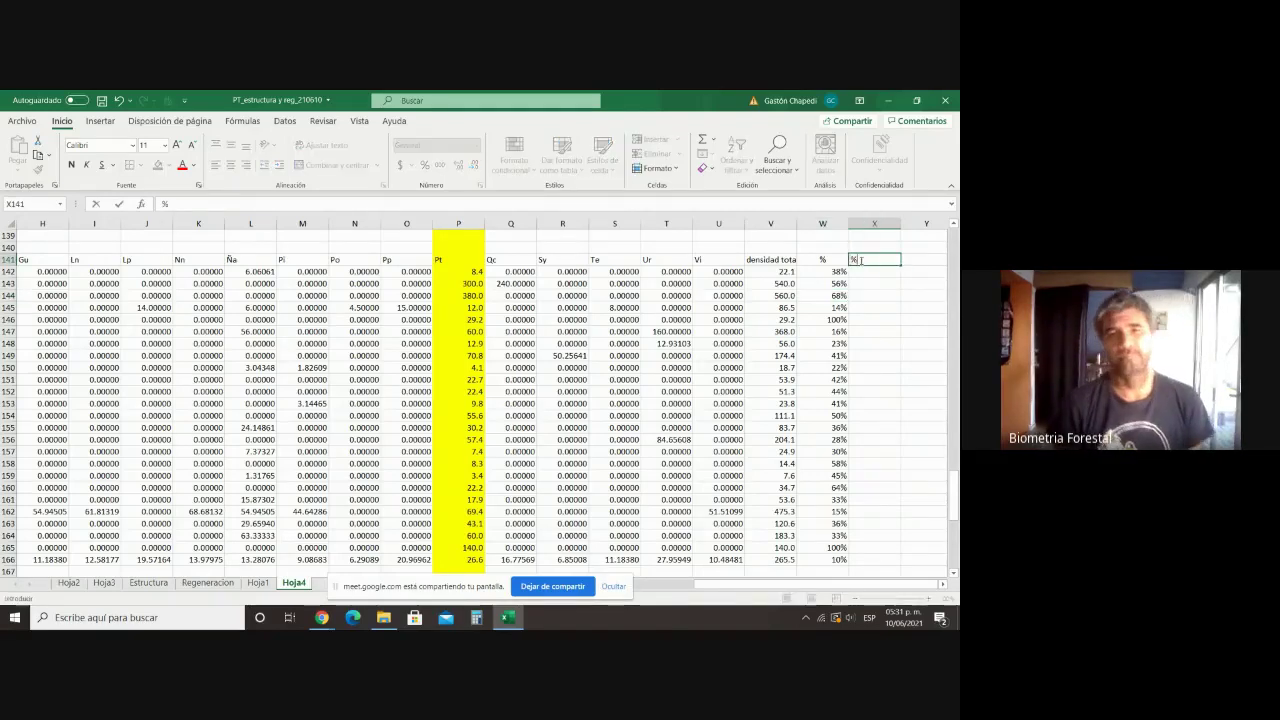
type(" CO")
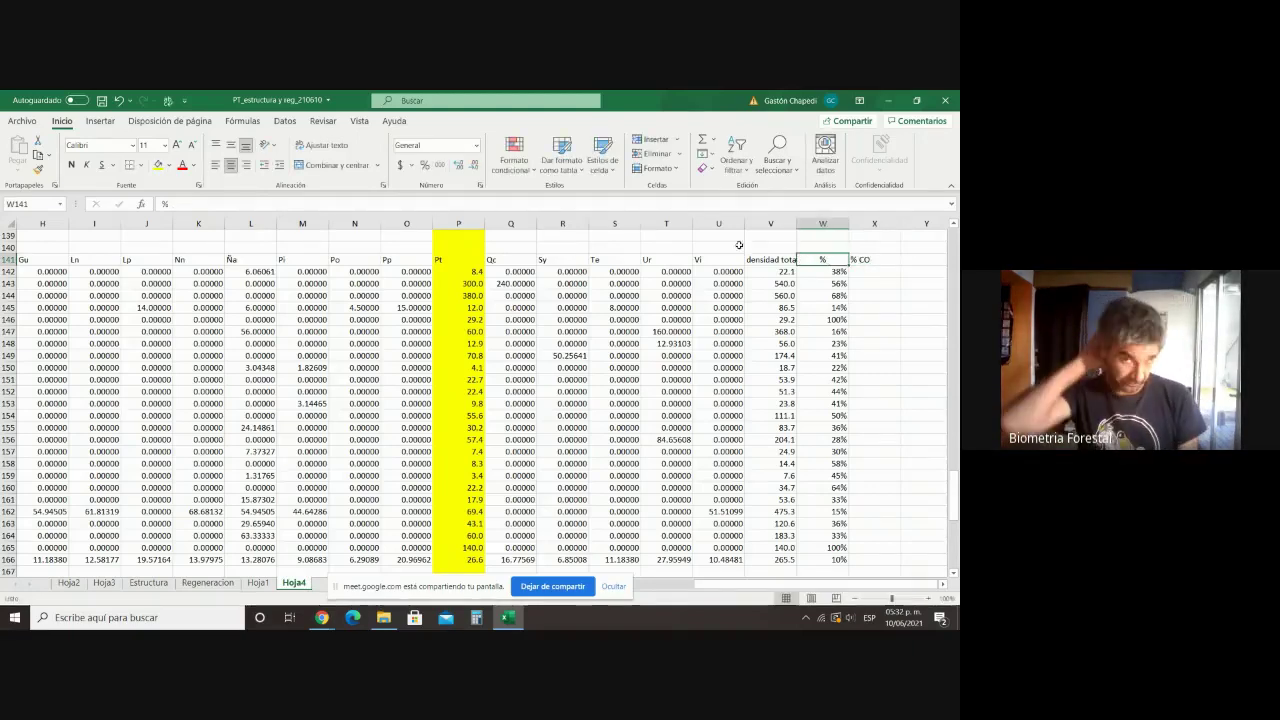
Step: Change the heading in W141 to "% Pt"
left_click(796, 206)
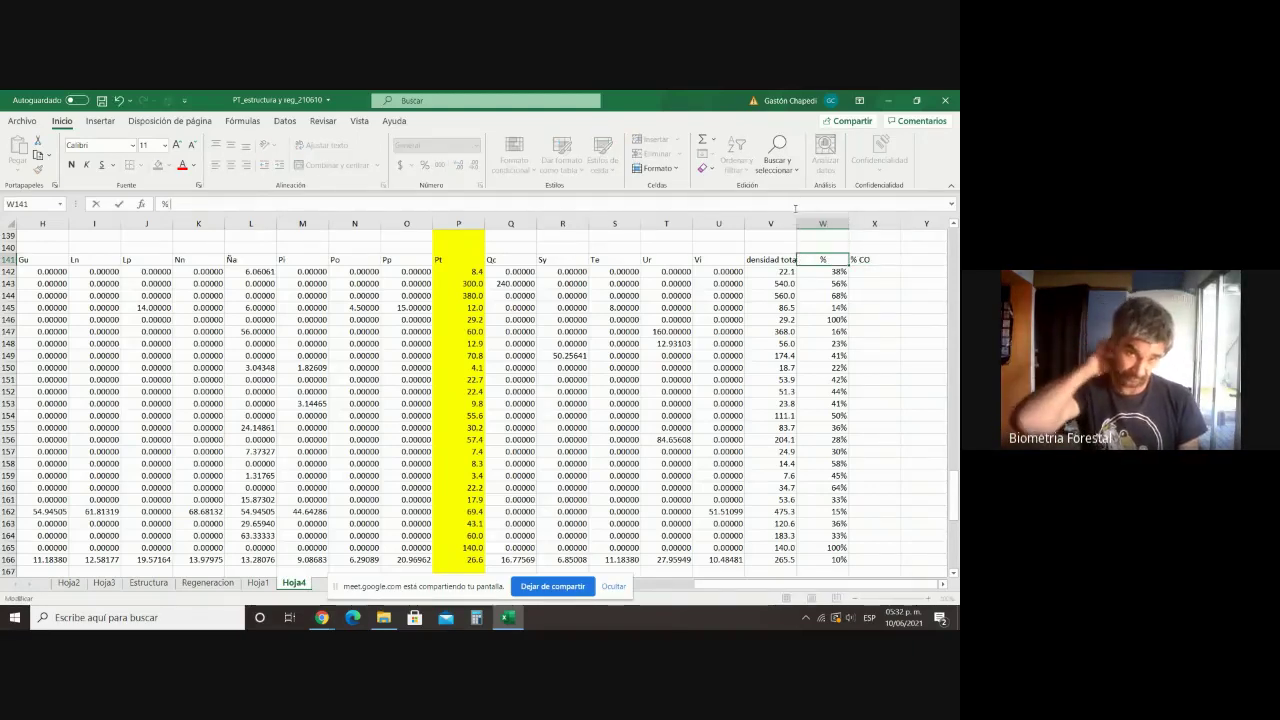
type("Pt")
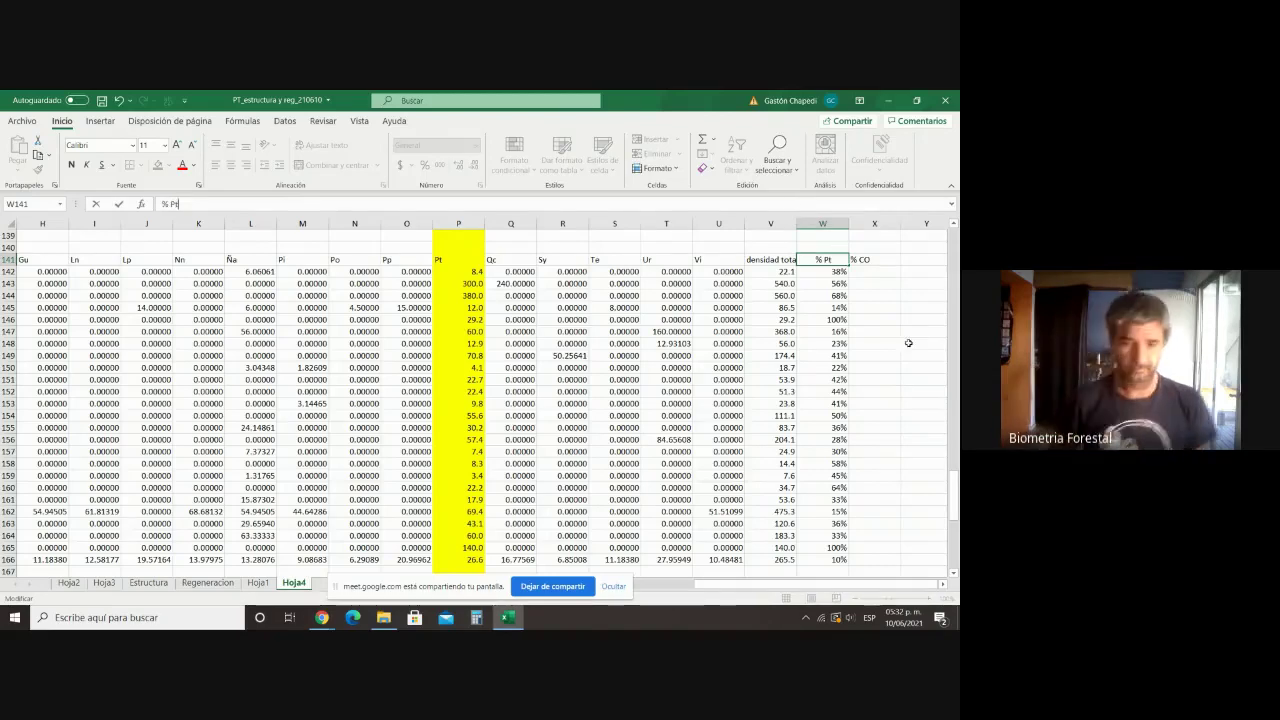
left_click(894, 338)
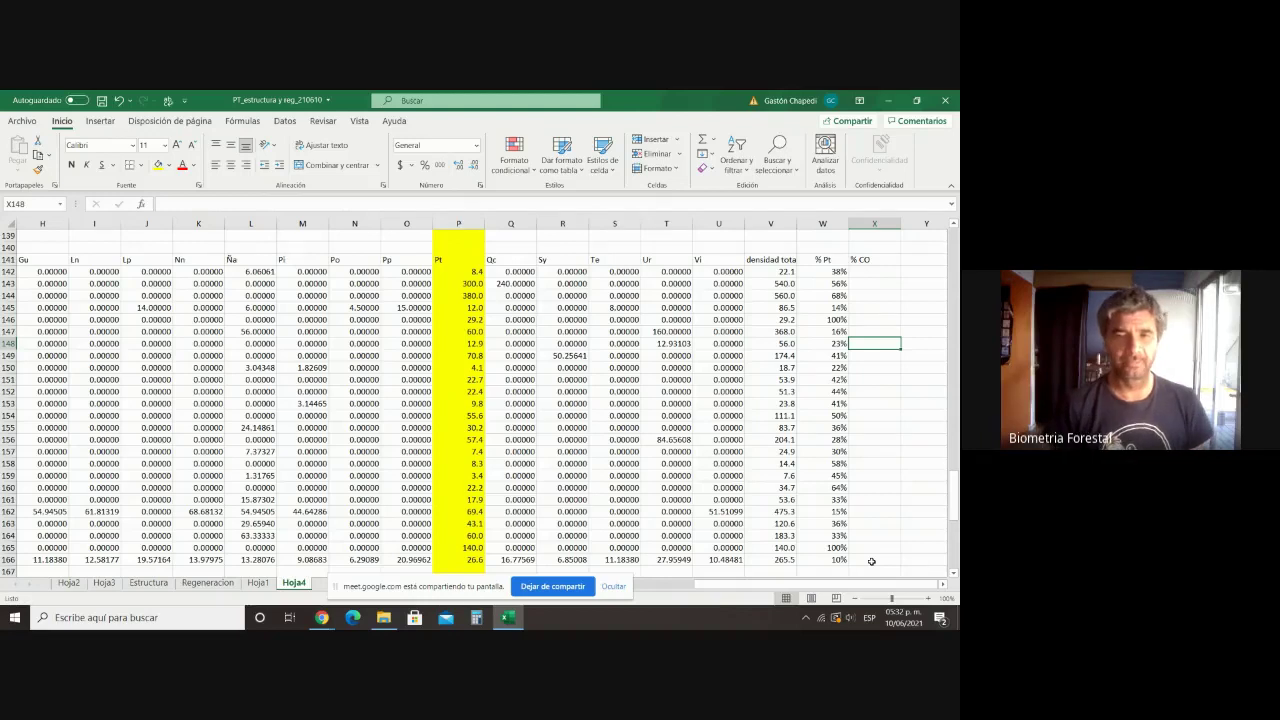
Step: Enter the formula =G142/V142 in X142, the first row under the "% CO" heading
left_click(860, 274)
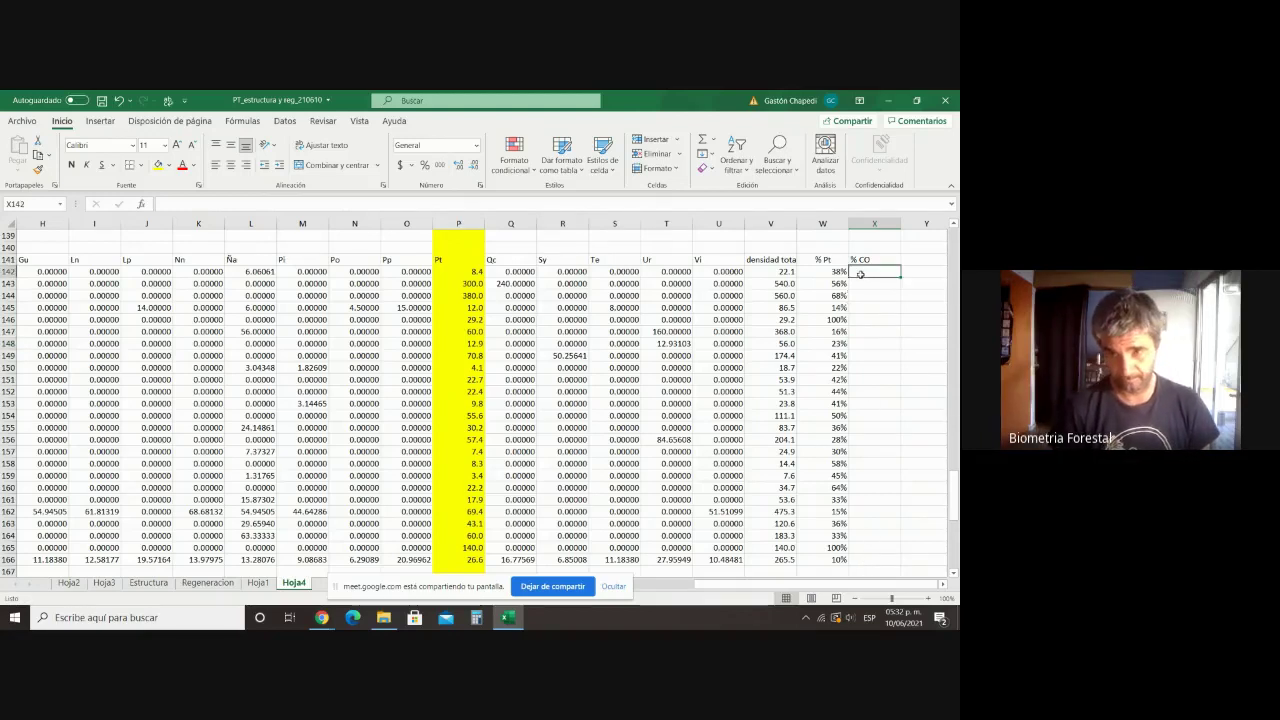
type("=")
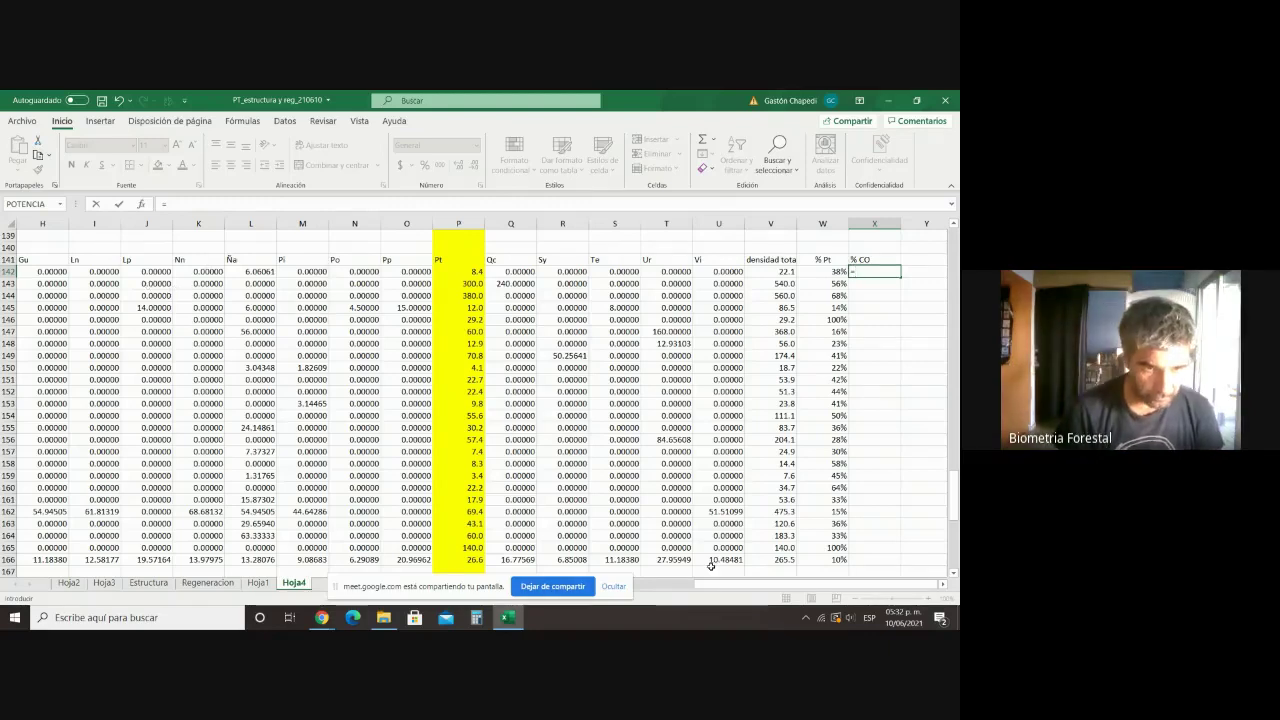
left_click_drag(714, 583, 657, 586)
left_click(198, 271)
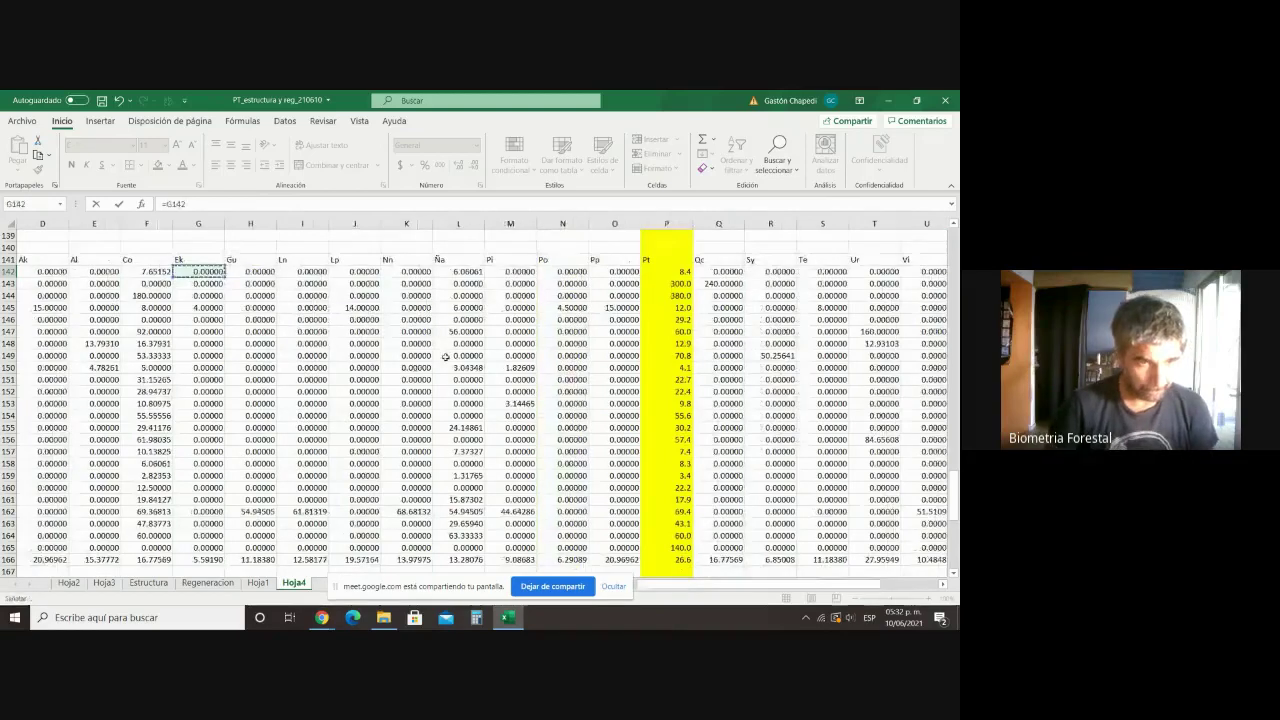
left_click_drag(781, 584, 840, 590)
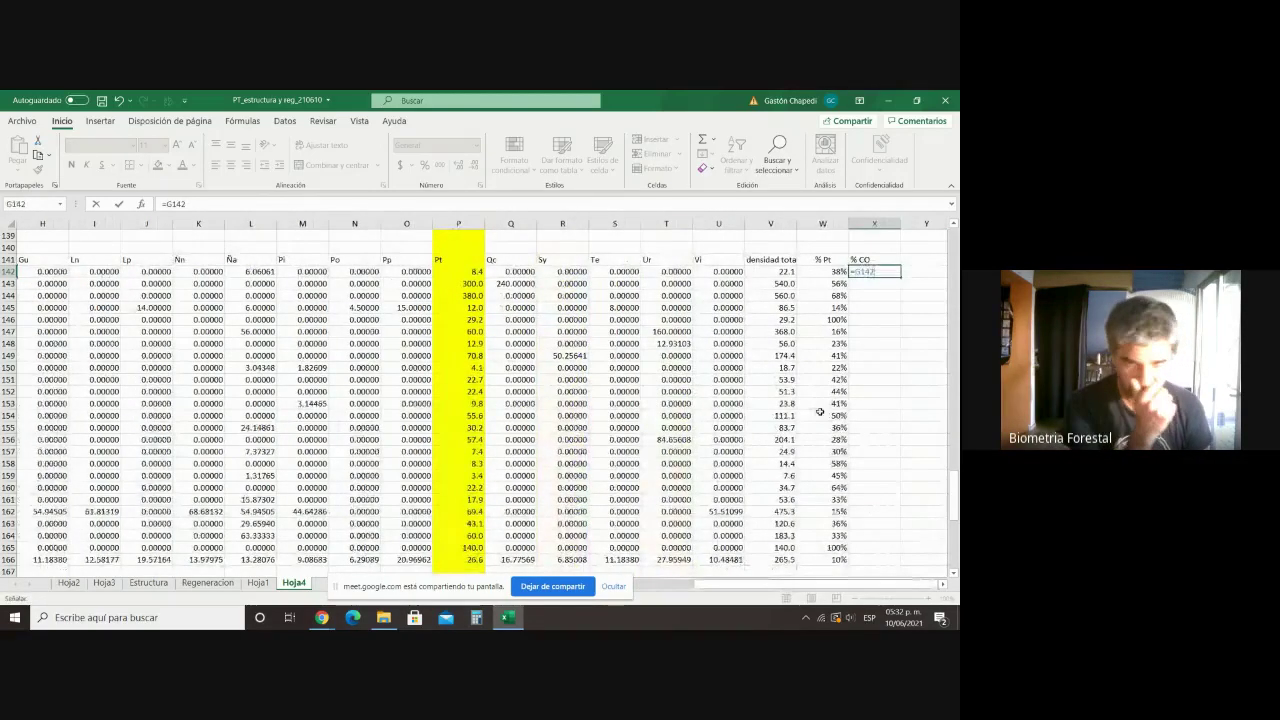
type("/")
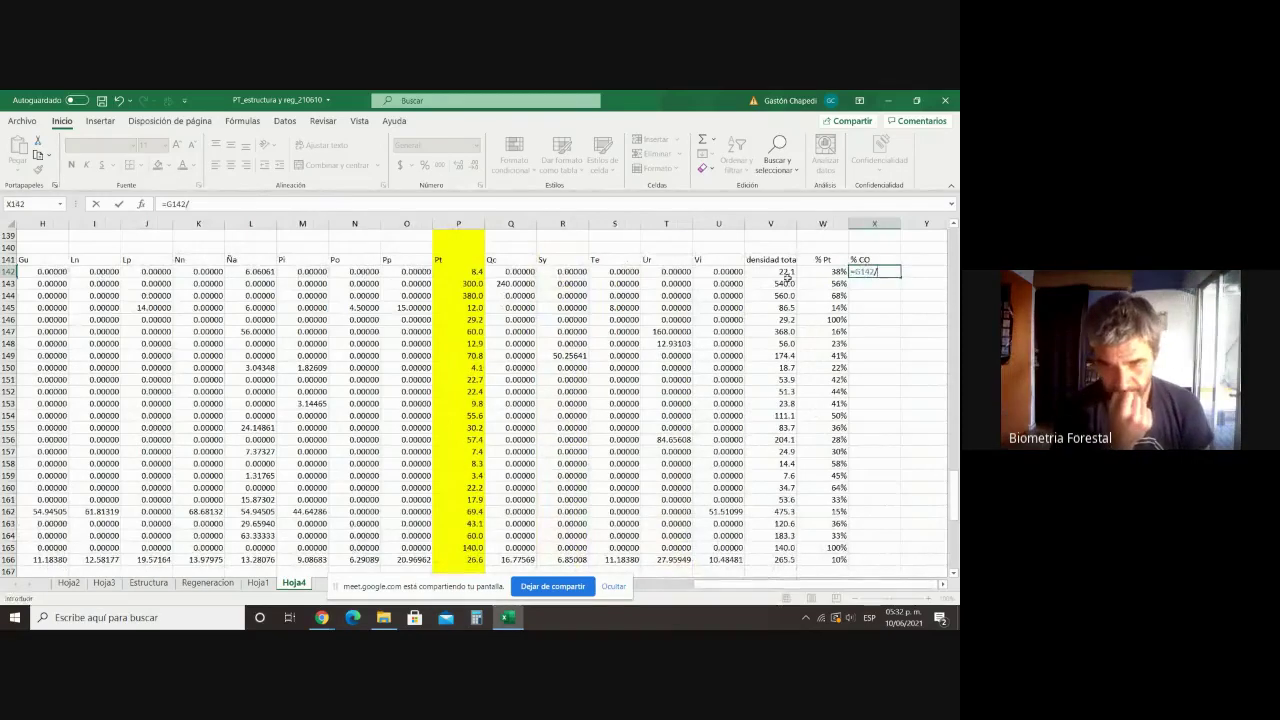
left_click(765, 272)
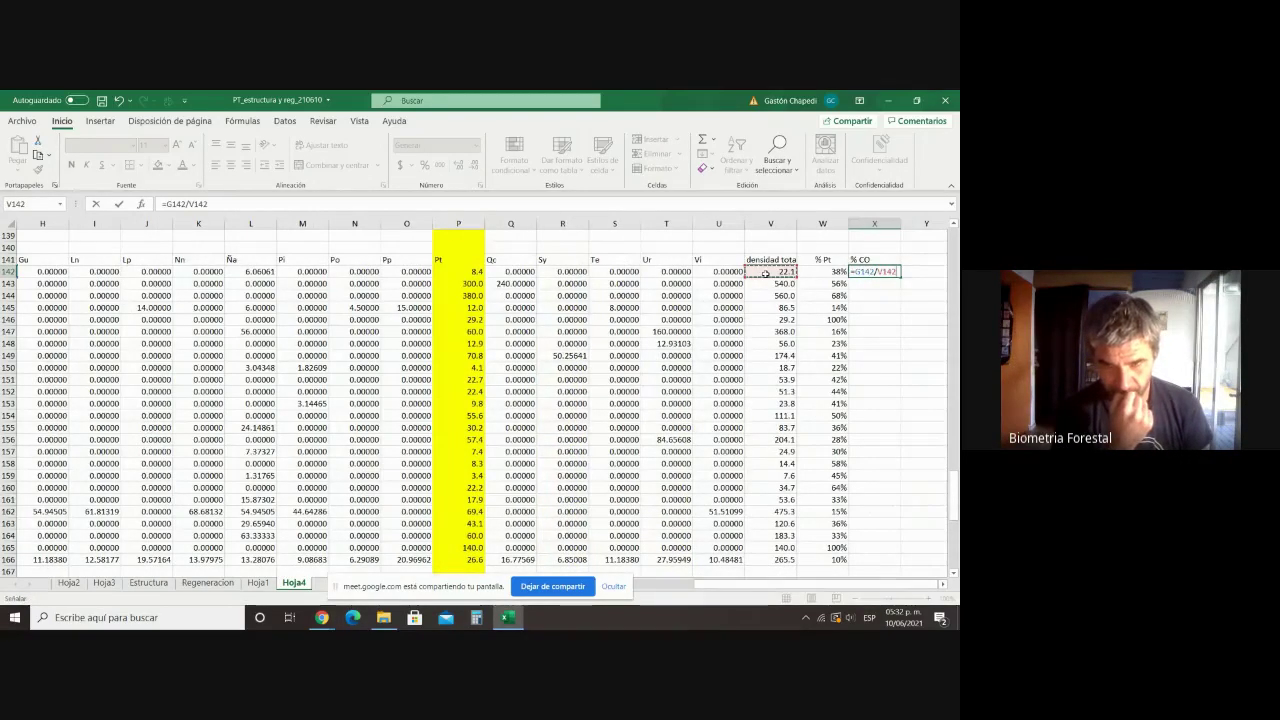
key("Return")
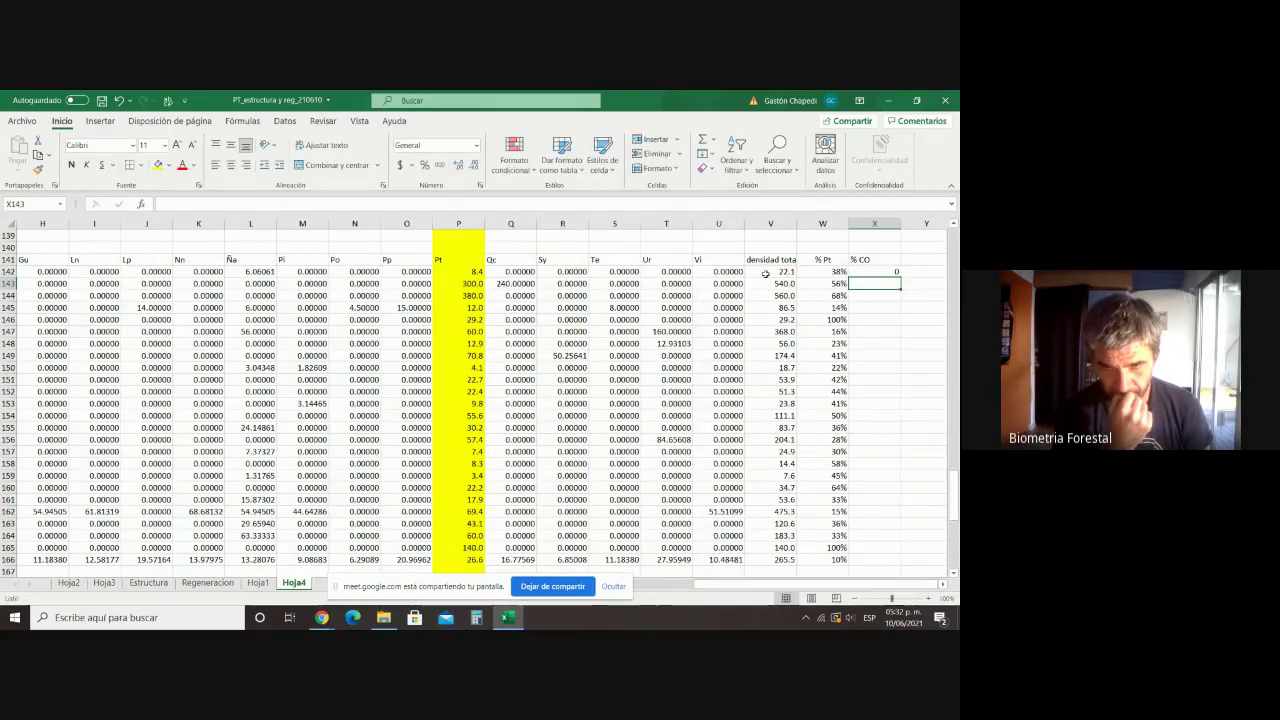
Step: Fill the X142 formula down to X166 and format the range as percentages
left_click(874, 272)
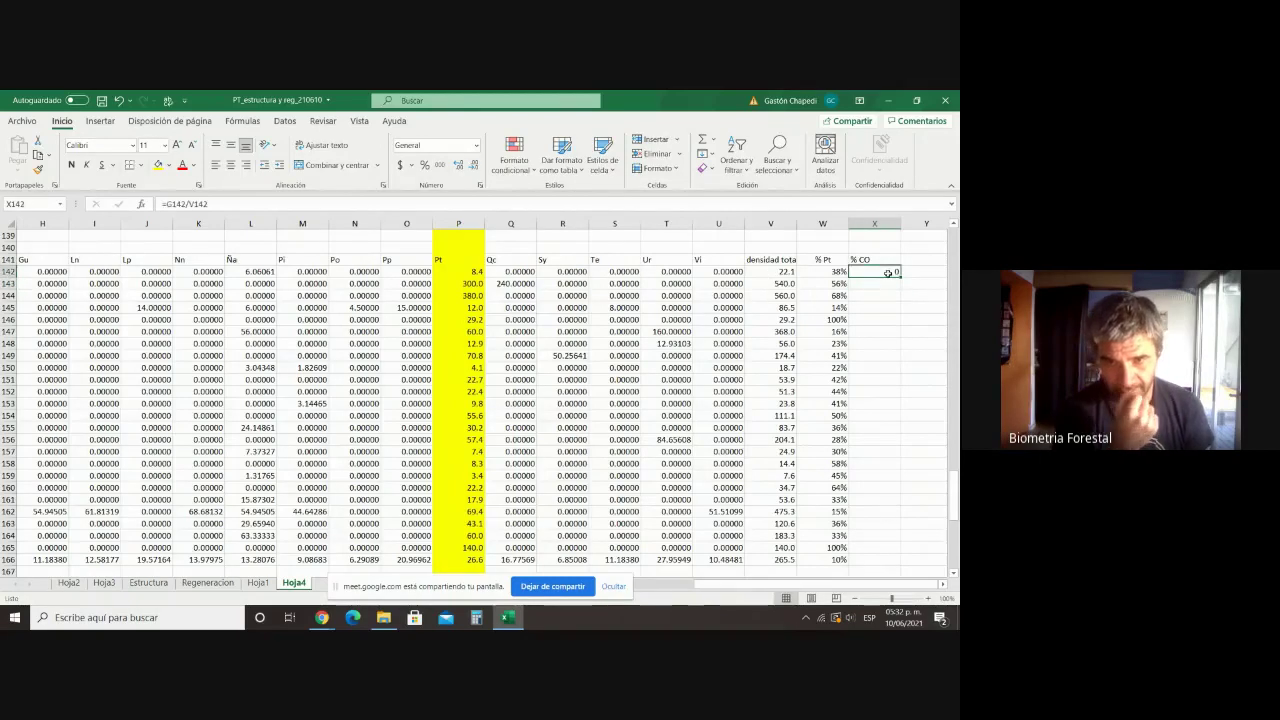
left_click_drag(900, 277, 903, 562)
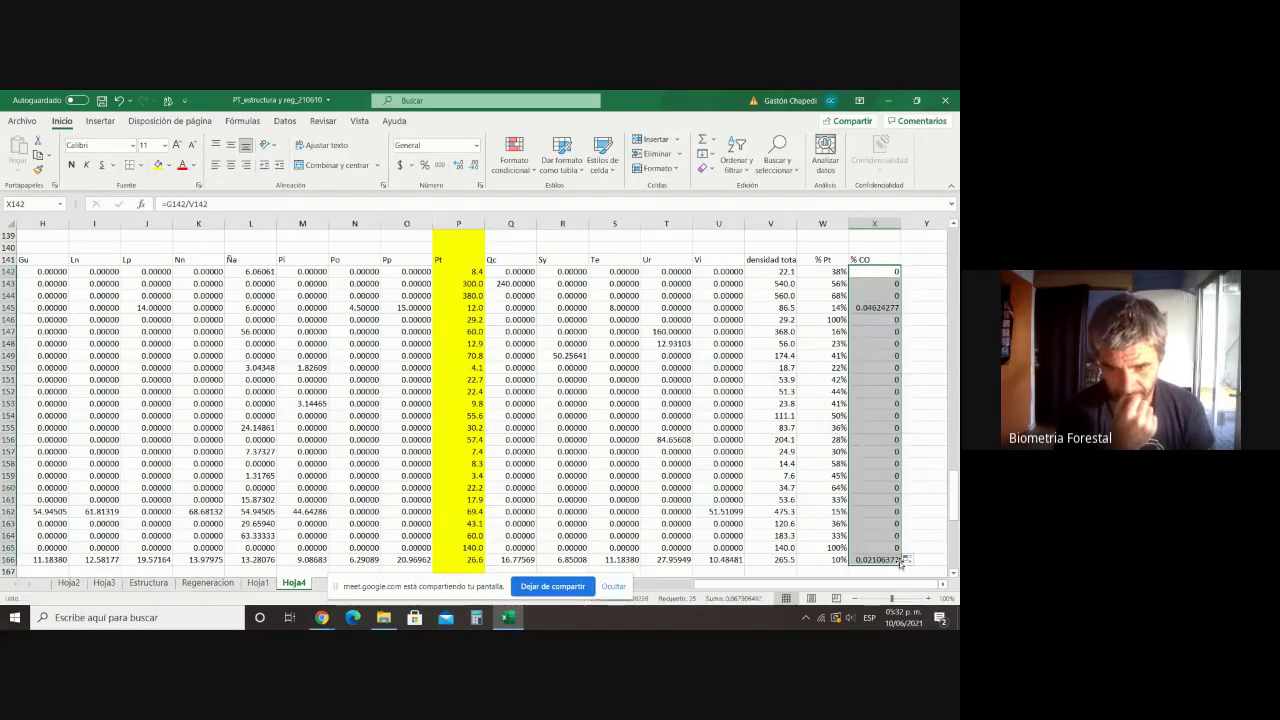
left_click(426, 166)
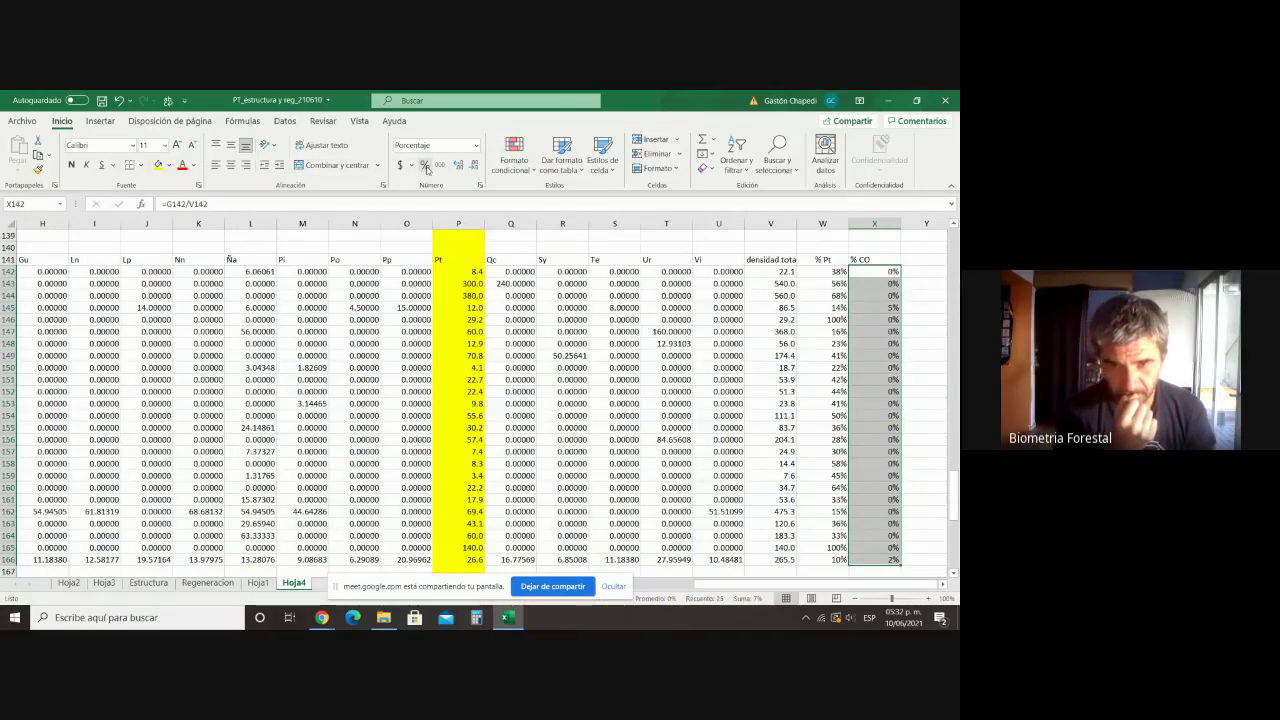
Step: Check the cell reference used in X142 against the species columns of row 142 to identify the column holding Co density
left_click(874, 272)
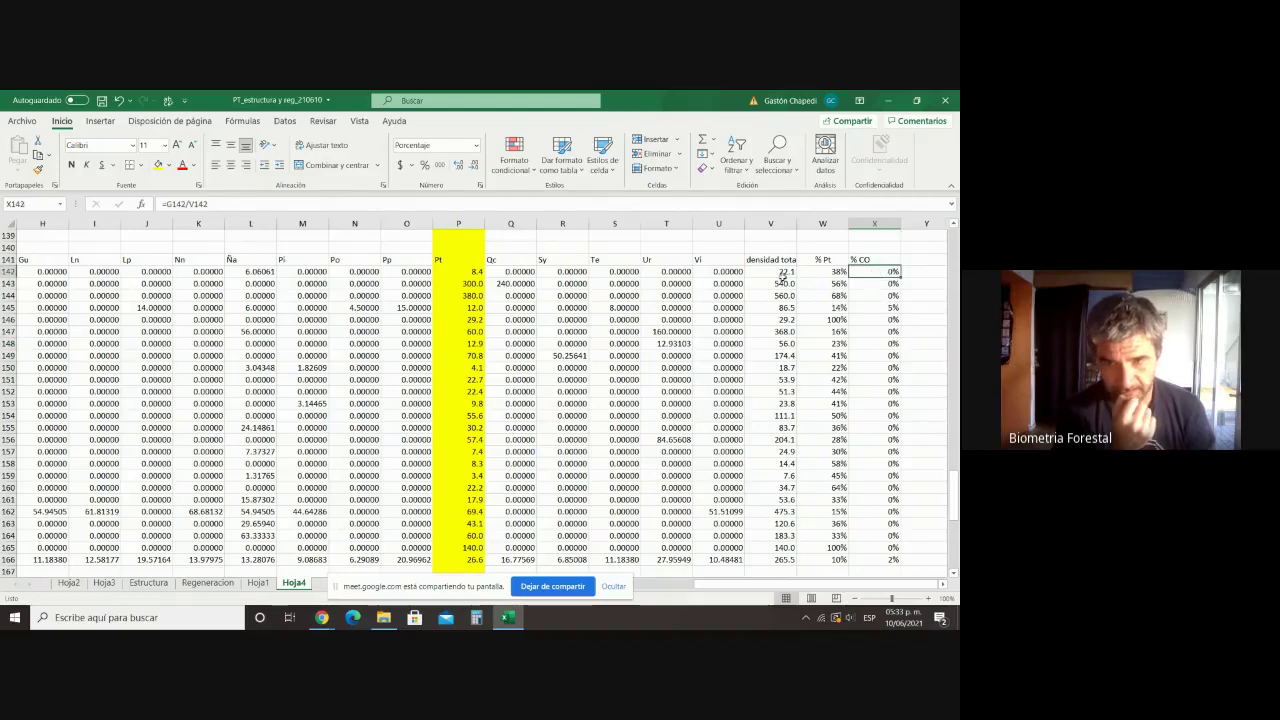
left_click(43, 272)
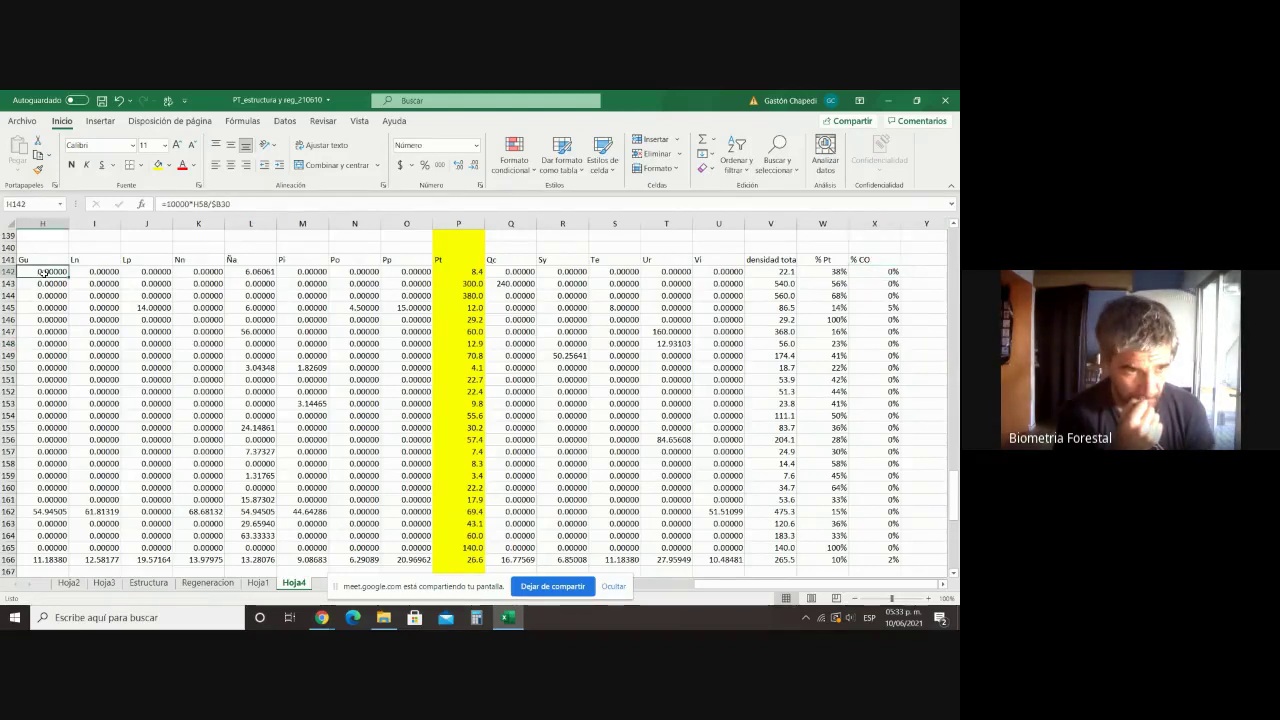
key("Left")
key("Left")
key("Left")
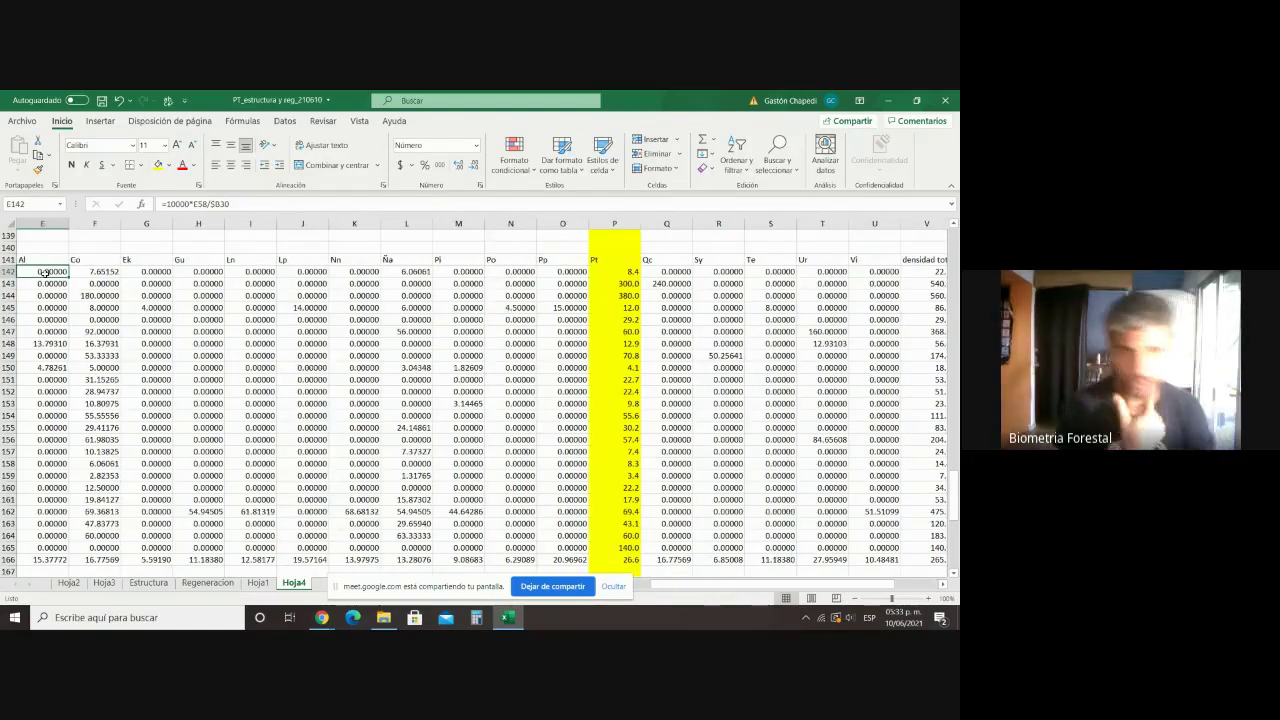
left_click(110, 272)
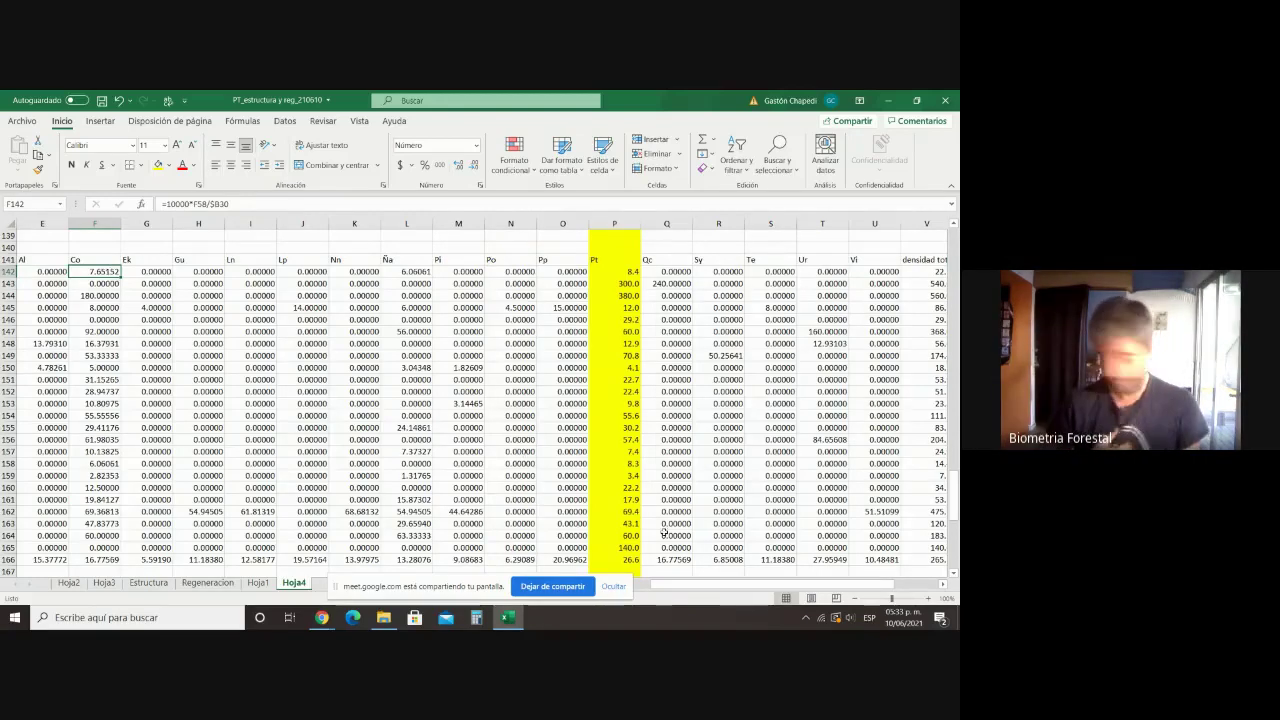
left_click_drag(760, 584, 805, 584)
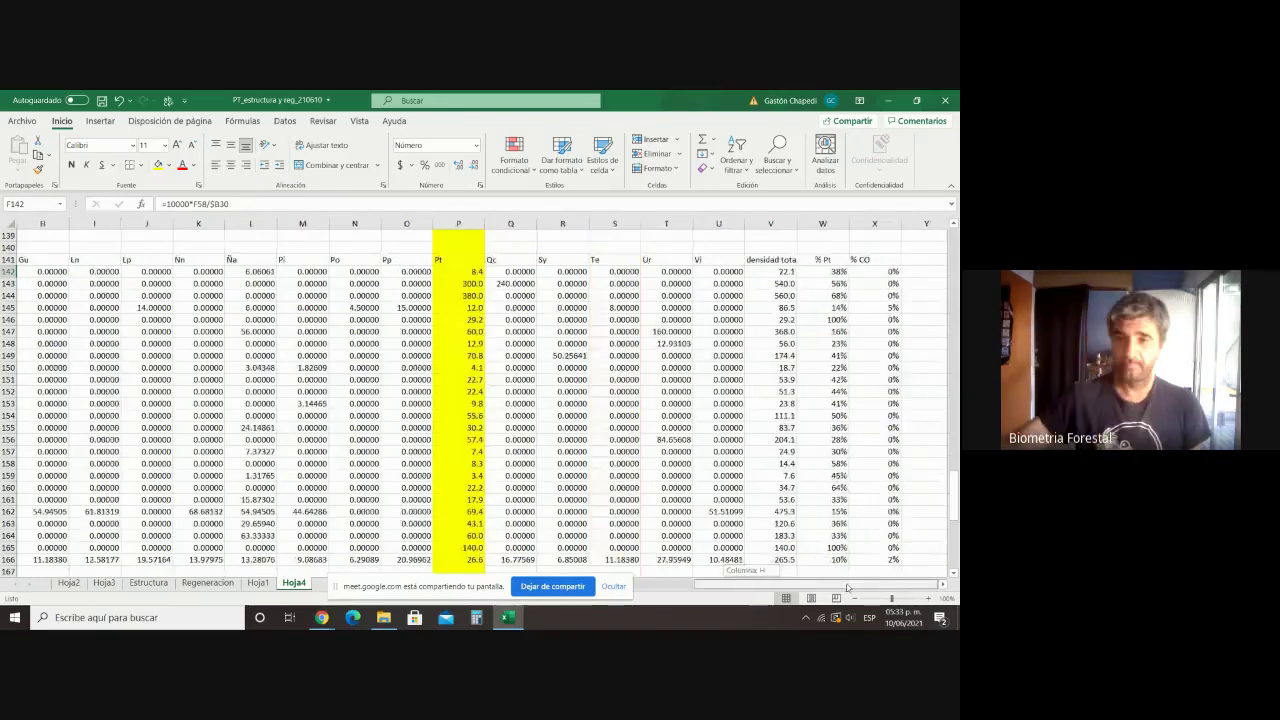
left_click(877, 270)
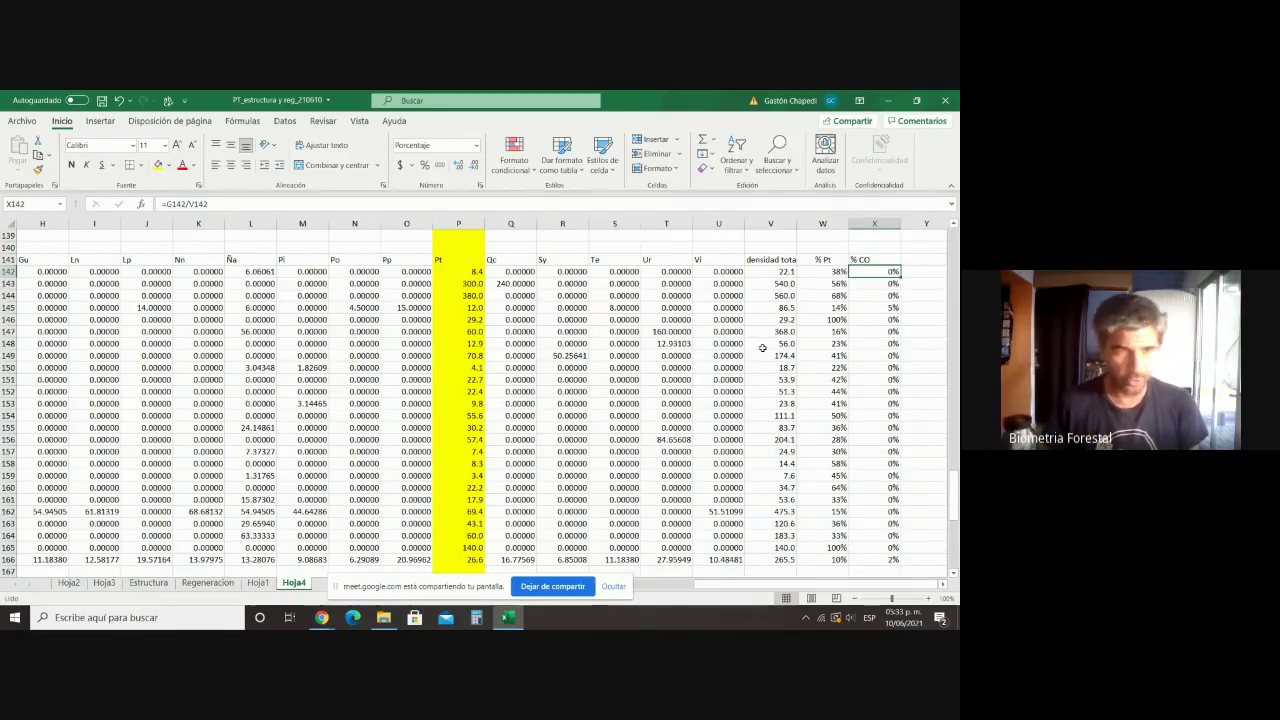
left_click_drag(748, 585, 627, 586)
left_click(381, 272)
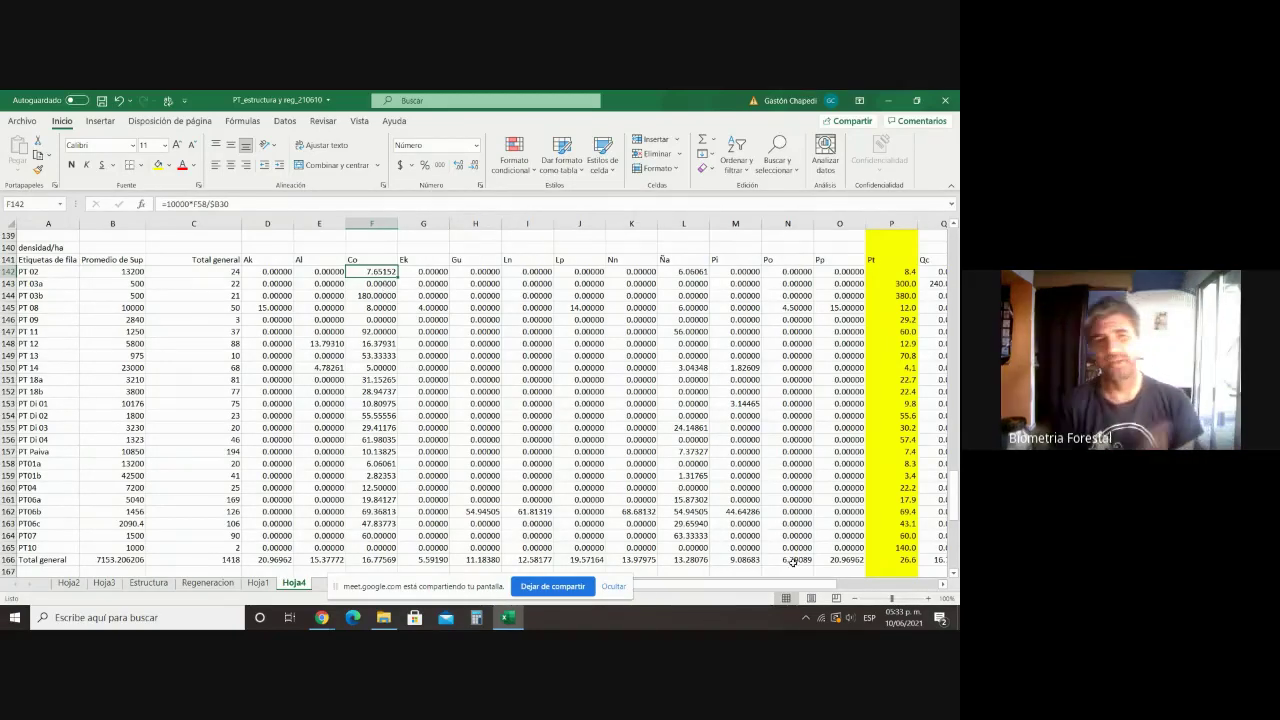
Step: Correct the formula in X142 to =F142/V142 so that it divides the Co density by the total density
left_click_drag(790, 588, 903, 590)
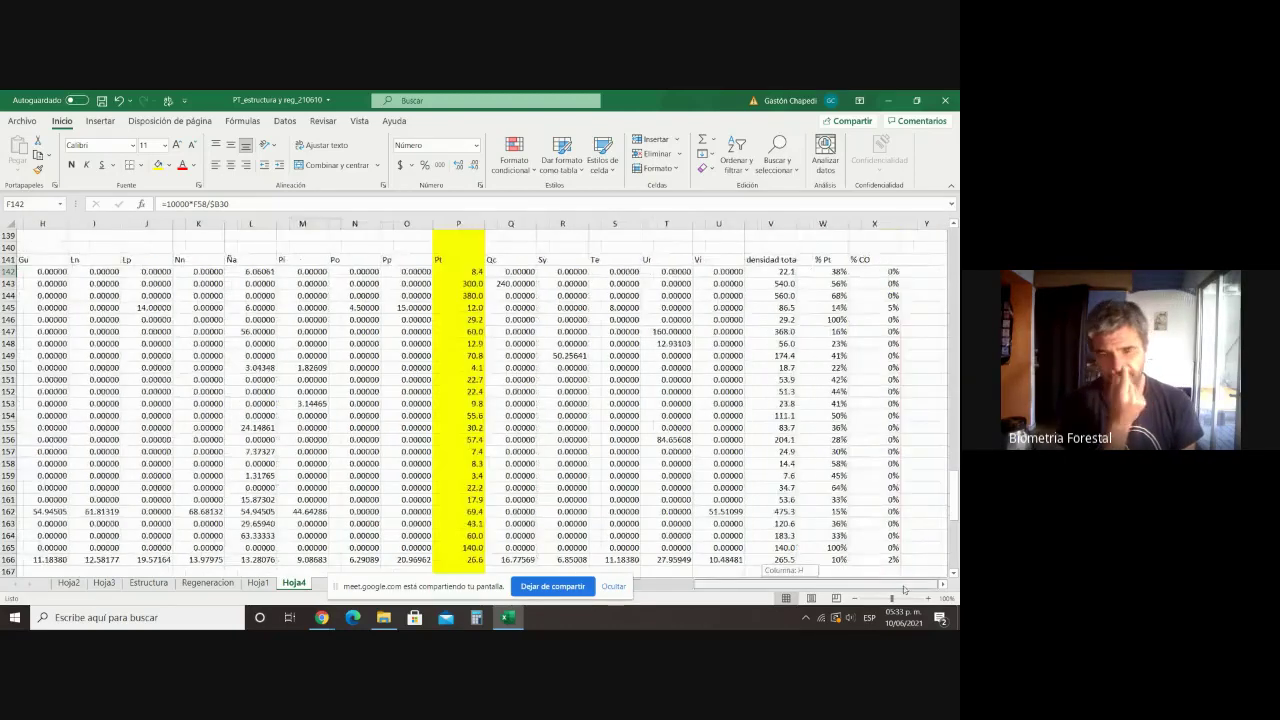
key("ctrl+Right")
key("F2")
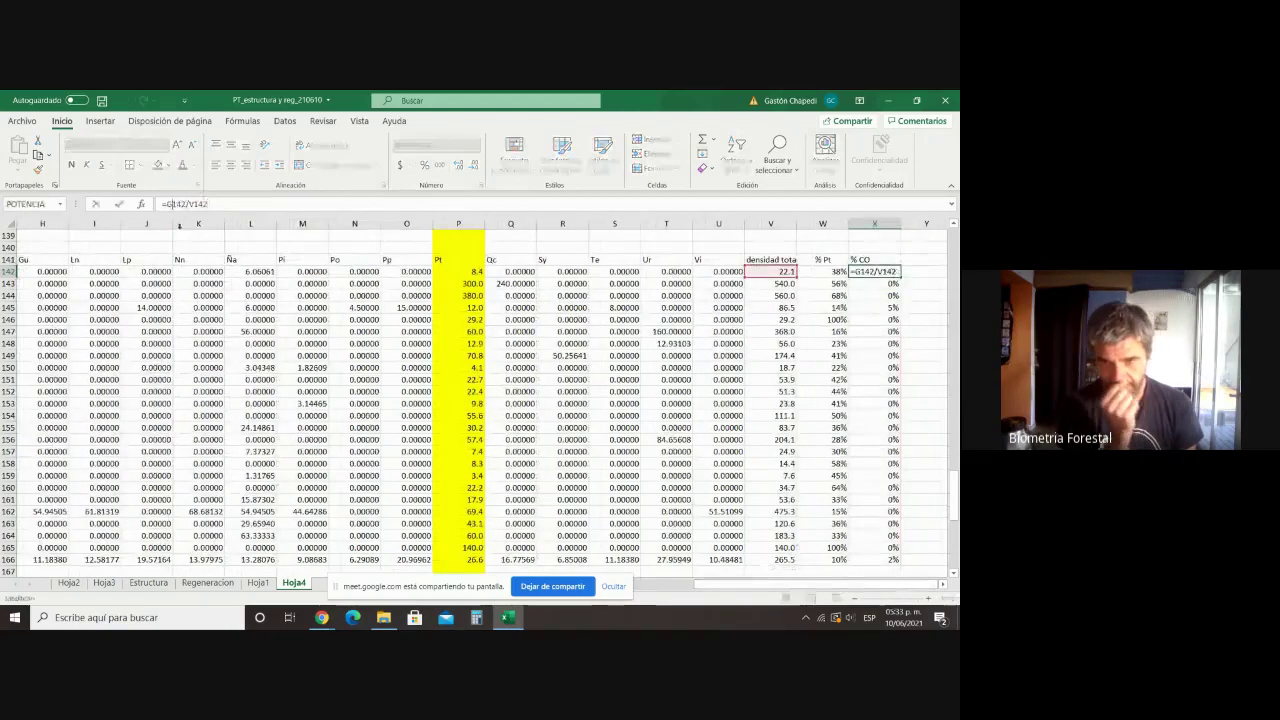
key("Home")
key("Right")
key("Delete")
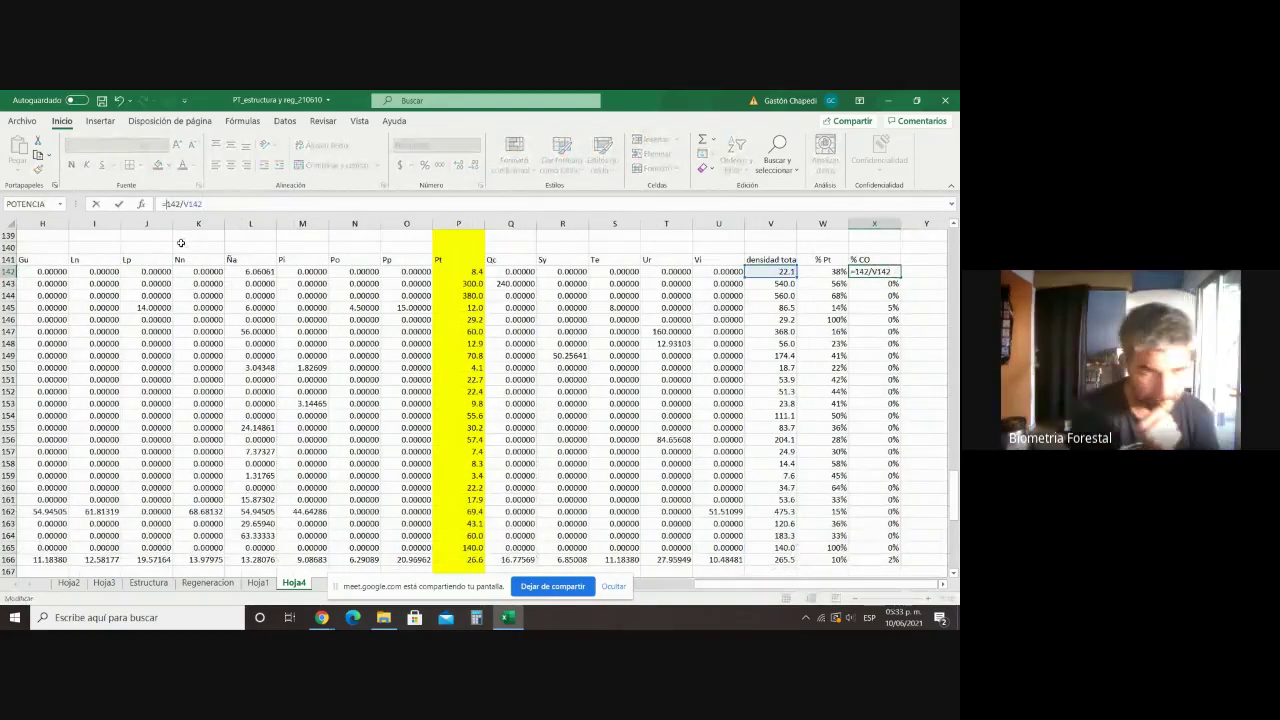
type("f")
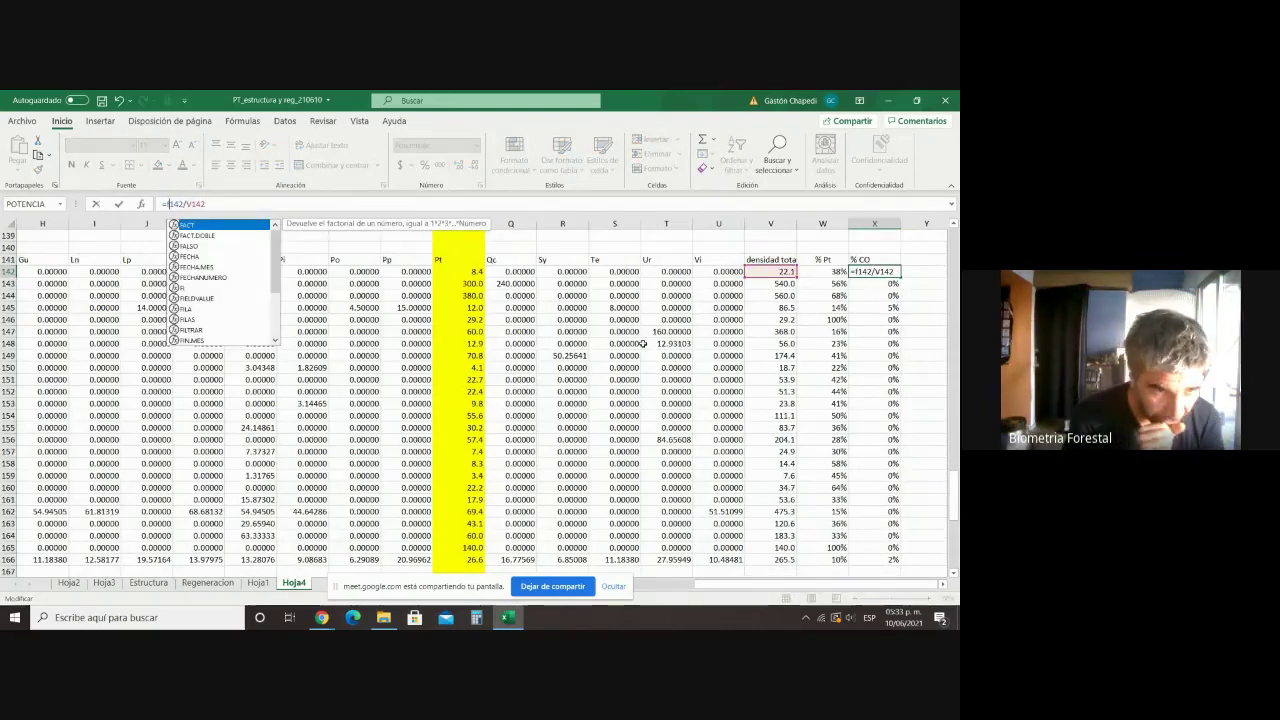
key("Return")
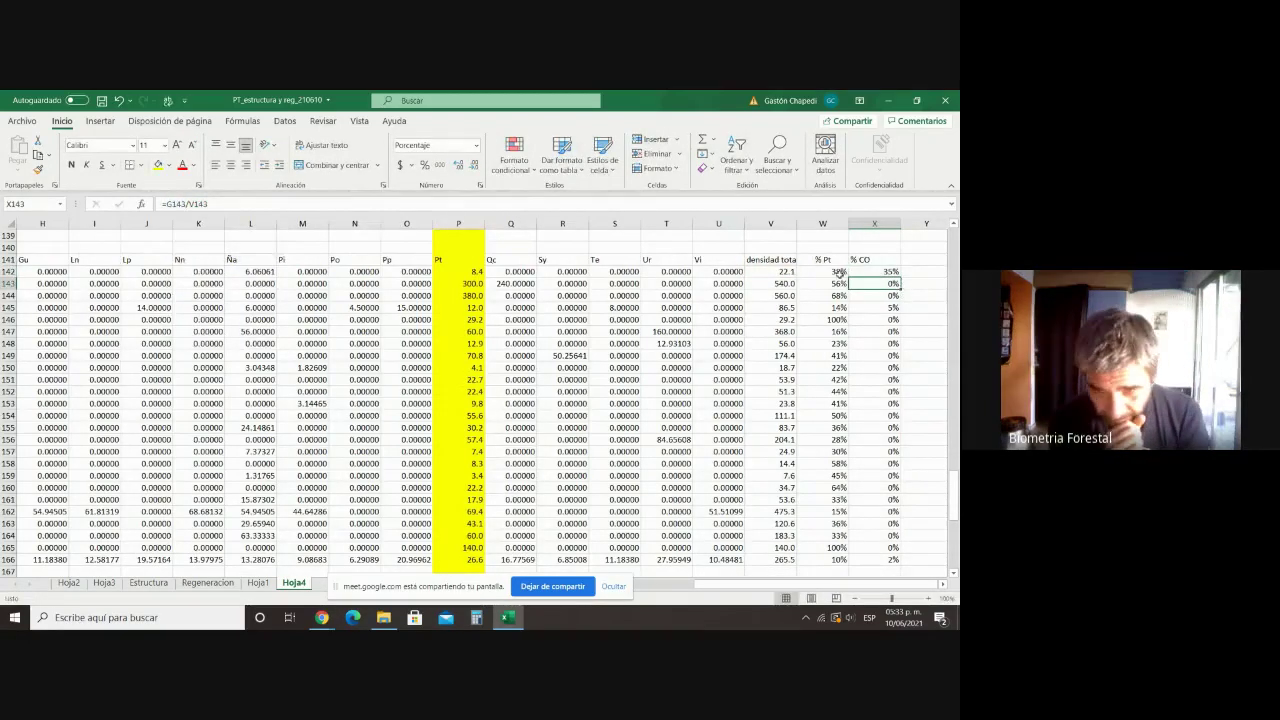
Step: Copy the corrected Co percentage formula from X142 down through X166
key("Up")
left_click_drag(900, 272, 905, 560)
left_click(924, 403)
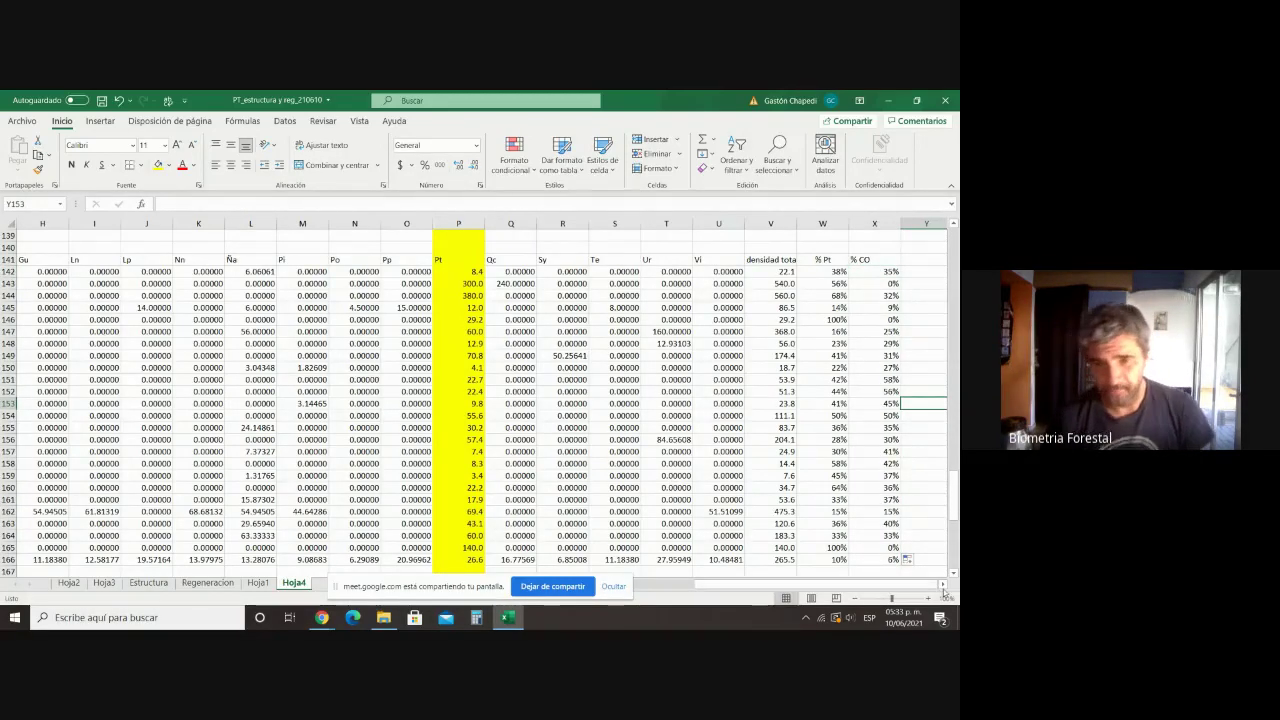
Step: Center the contents of columns V to X, covering total density, % Pt and % CO
scroll(946, 571, "right", 2)
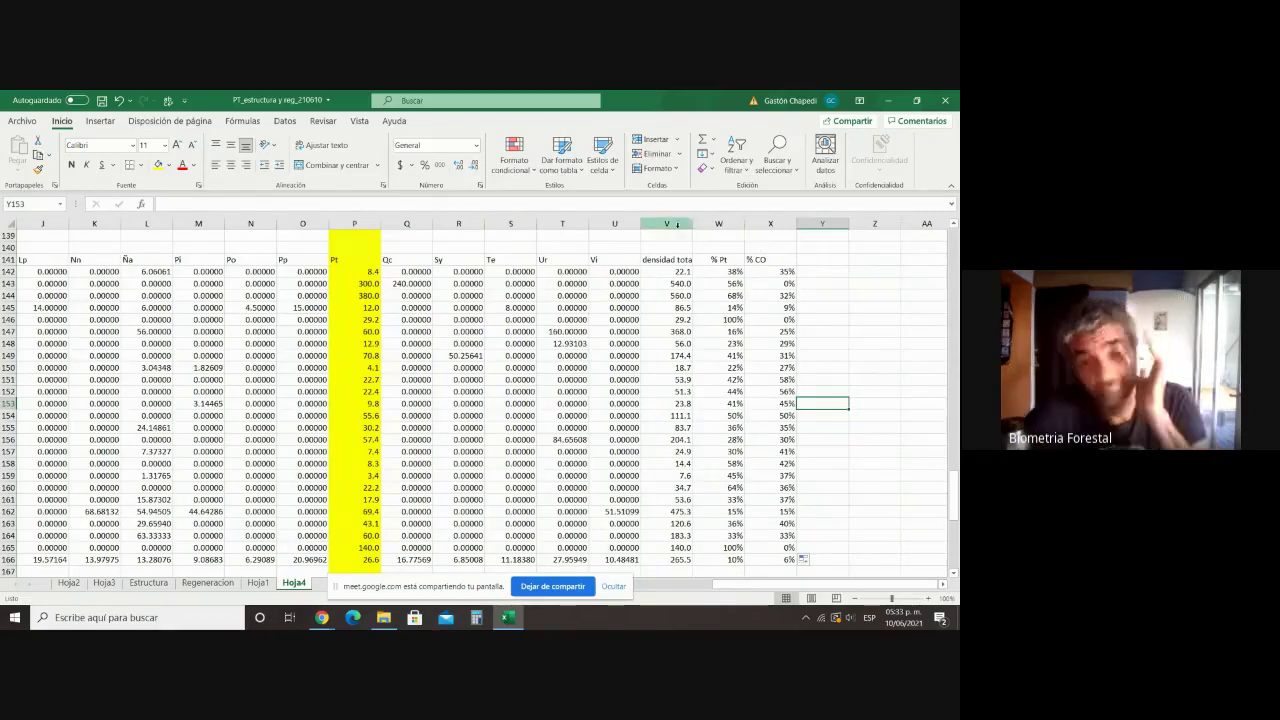
left_click_drag(666, 223, 770, 223)
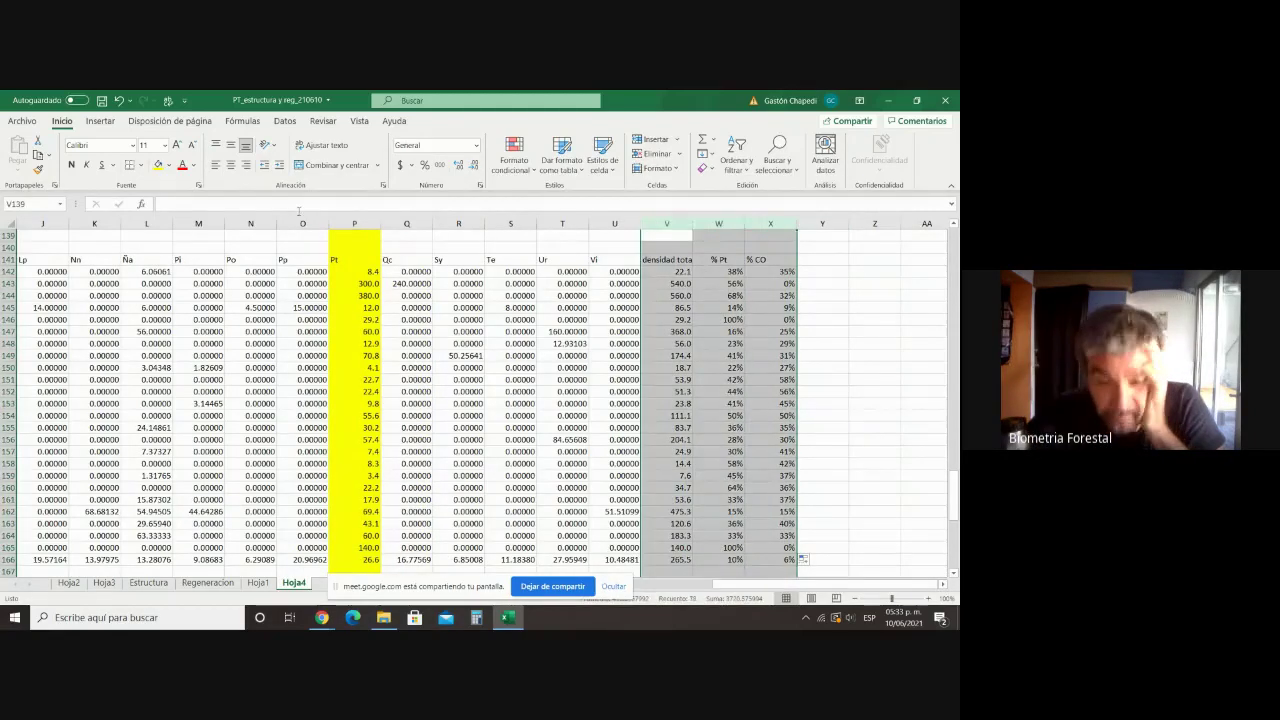
left_click(231, 165)
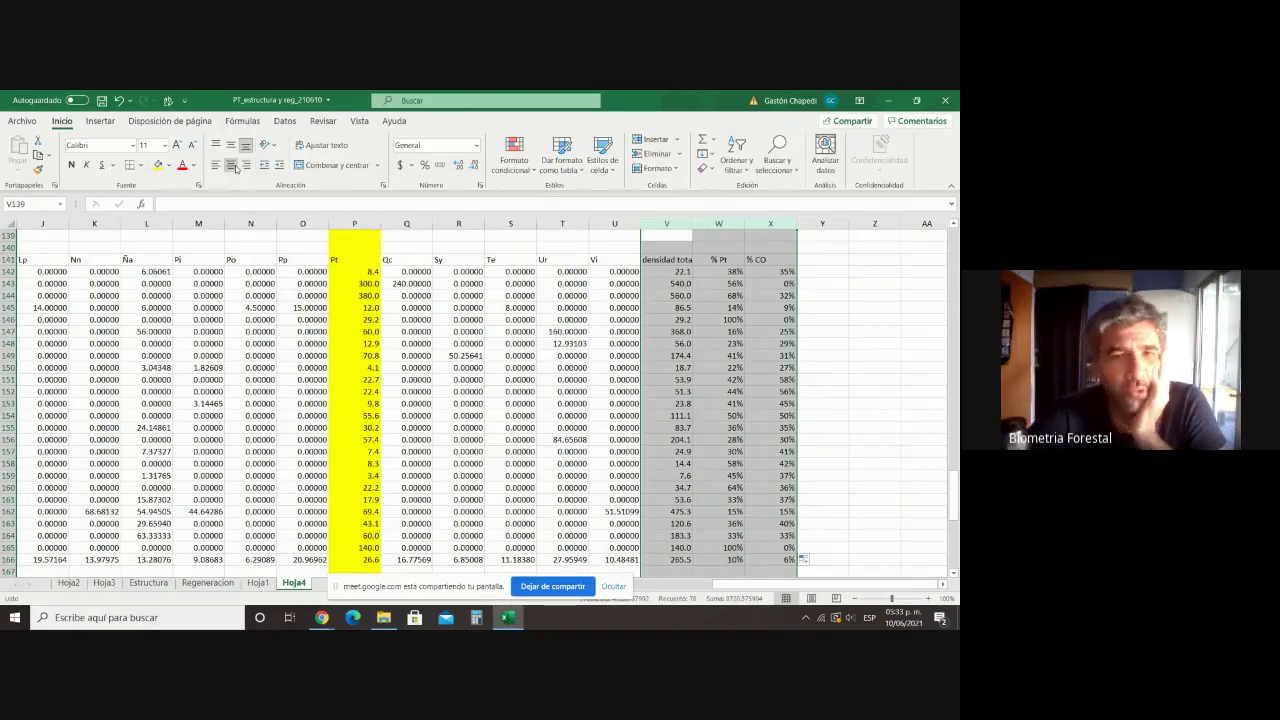
left_click(820, 310)
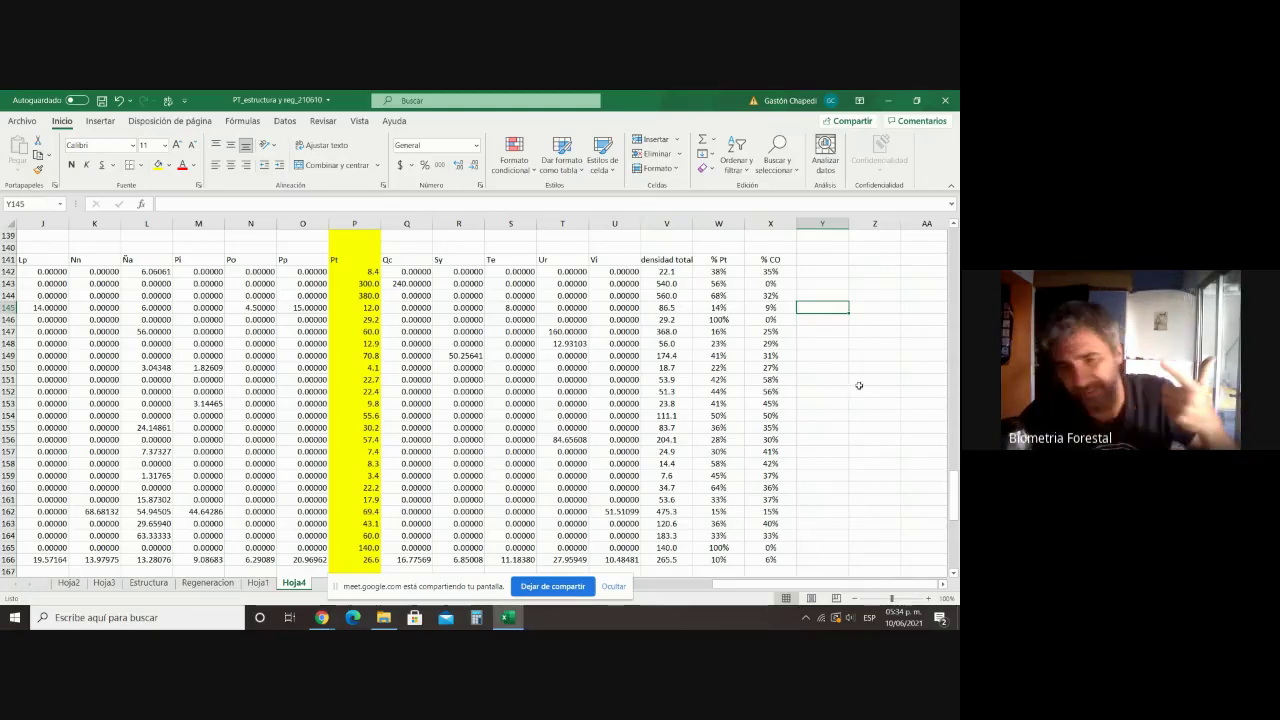
Step: Copy the total and percentage block V141:X166 and paste only its formulas beside the upper species table, starting at V113
left_click_drag(667, 260, 771, 560)
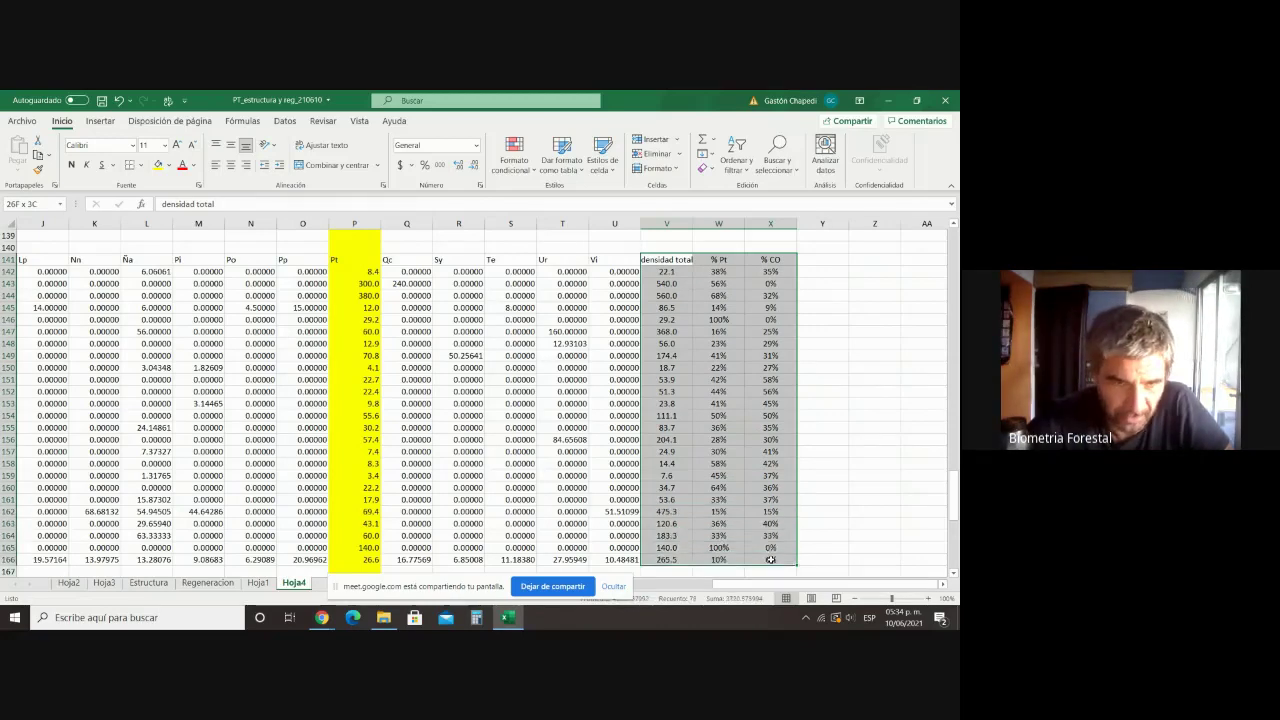
right_click(770, 553)
left_click(848, 204)
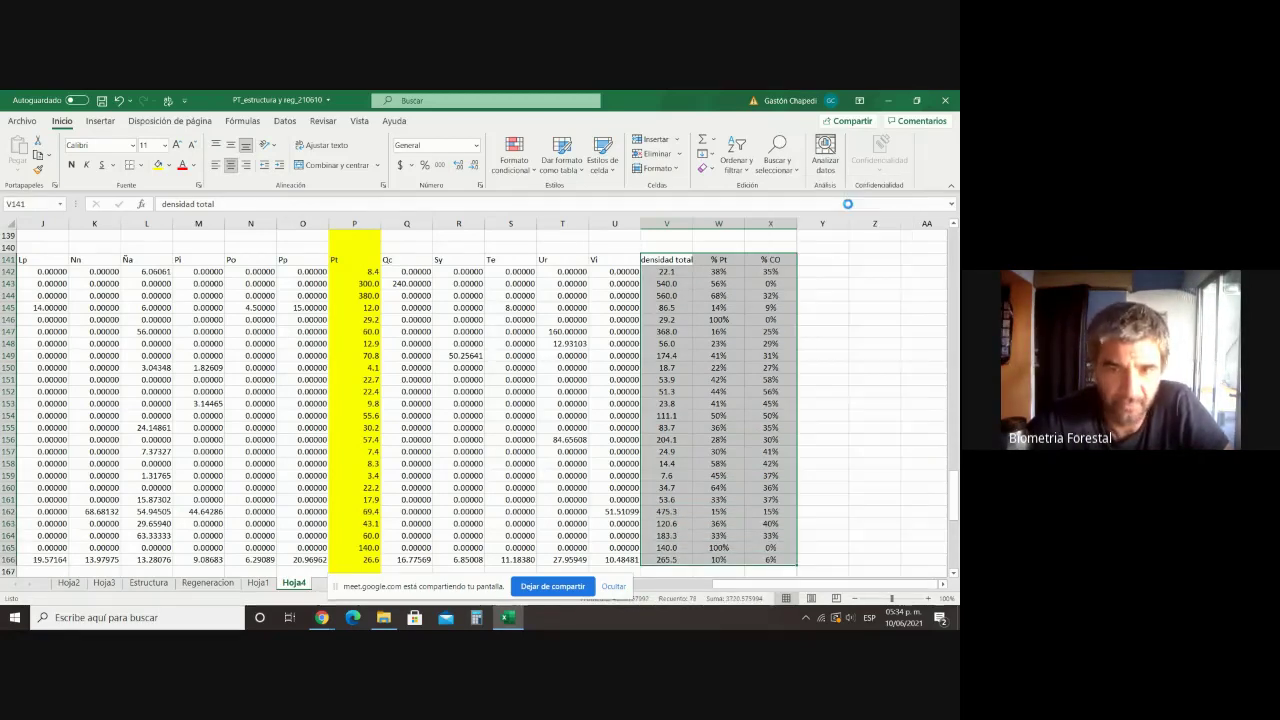
scroll(838, 294, "up", 12)
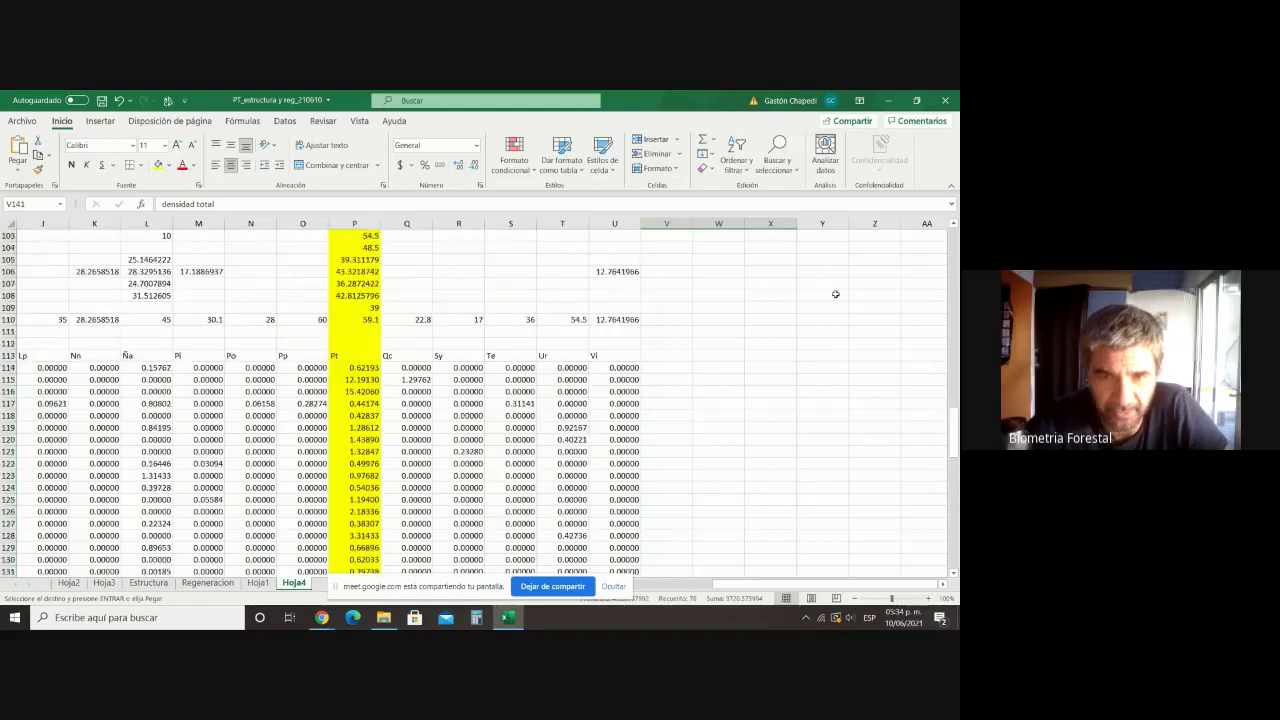
scroll(835, 294, "up", 6)
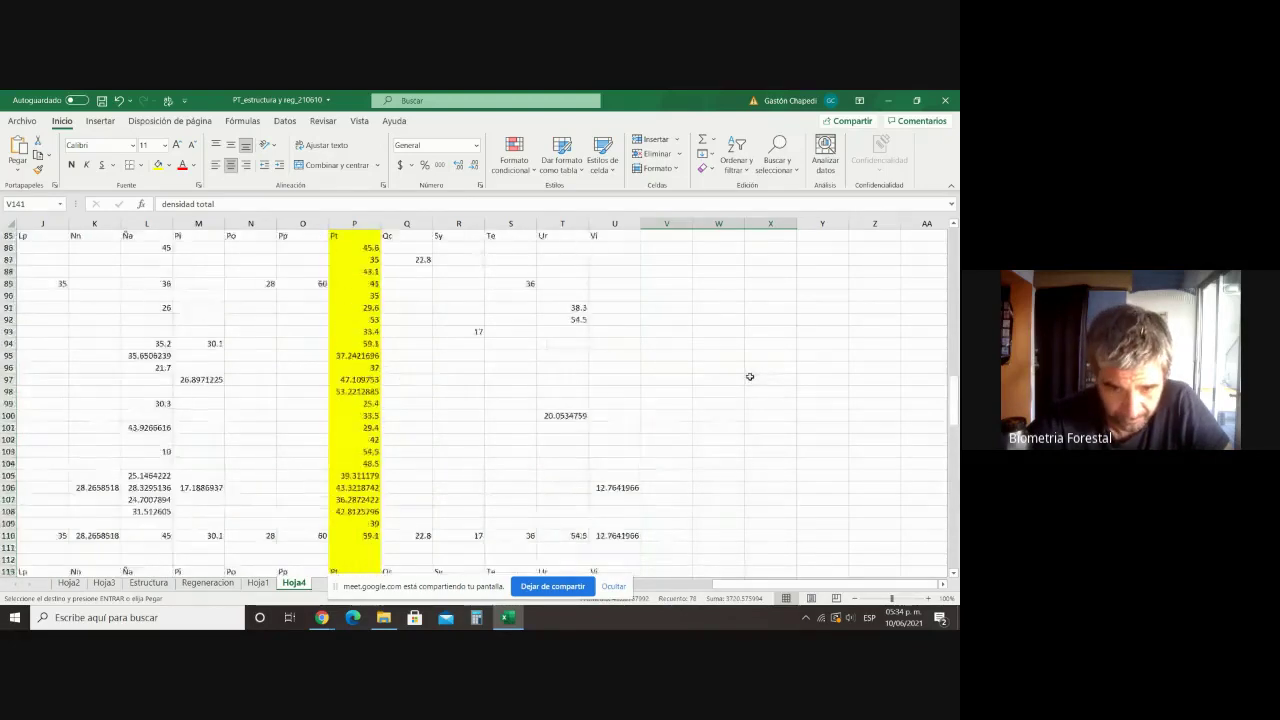
scroll(749, 376, "down", 5)
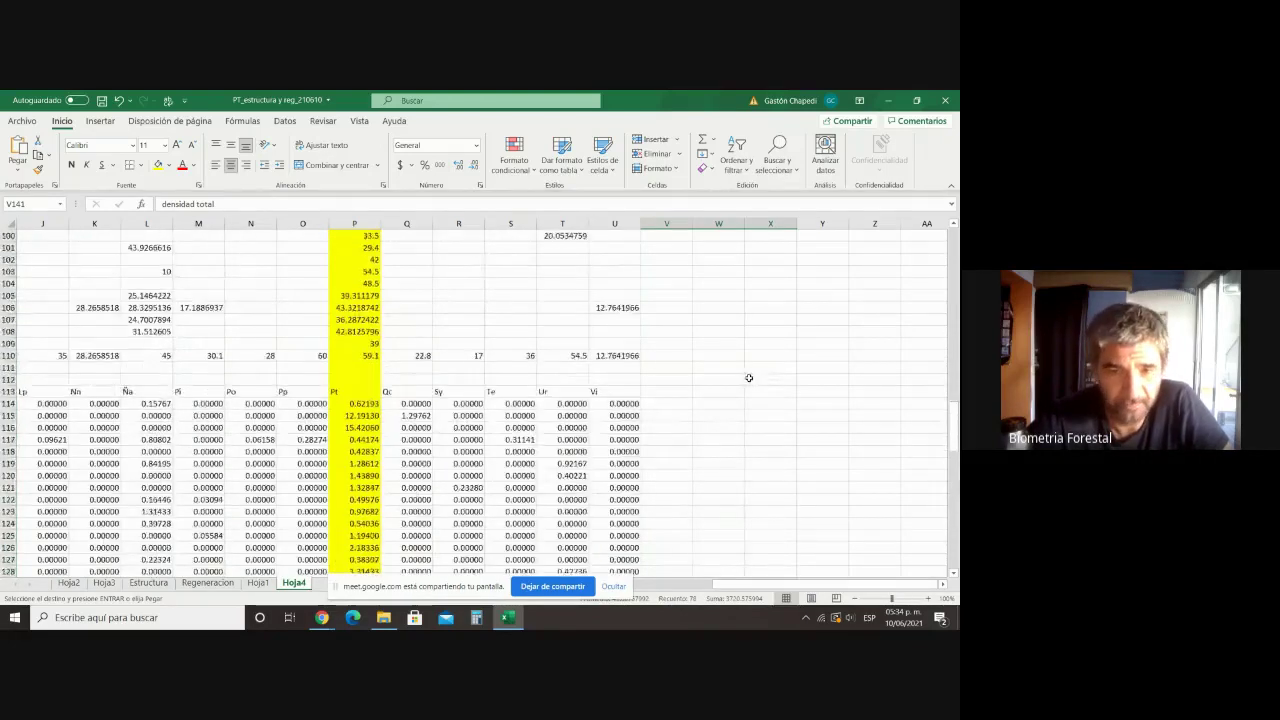
scroll(749, 377, "down", 3)
left_click(663, 293)
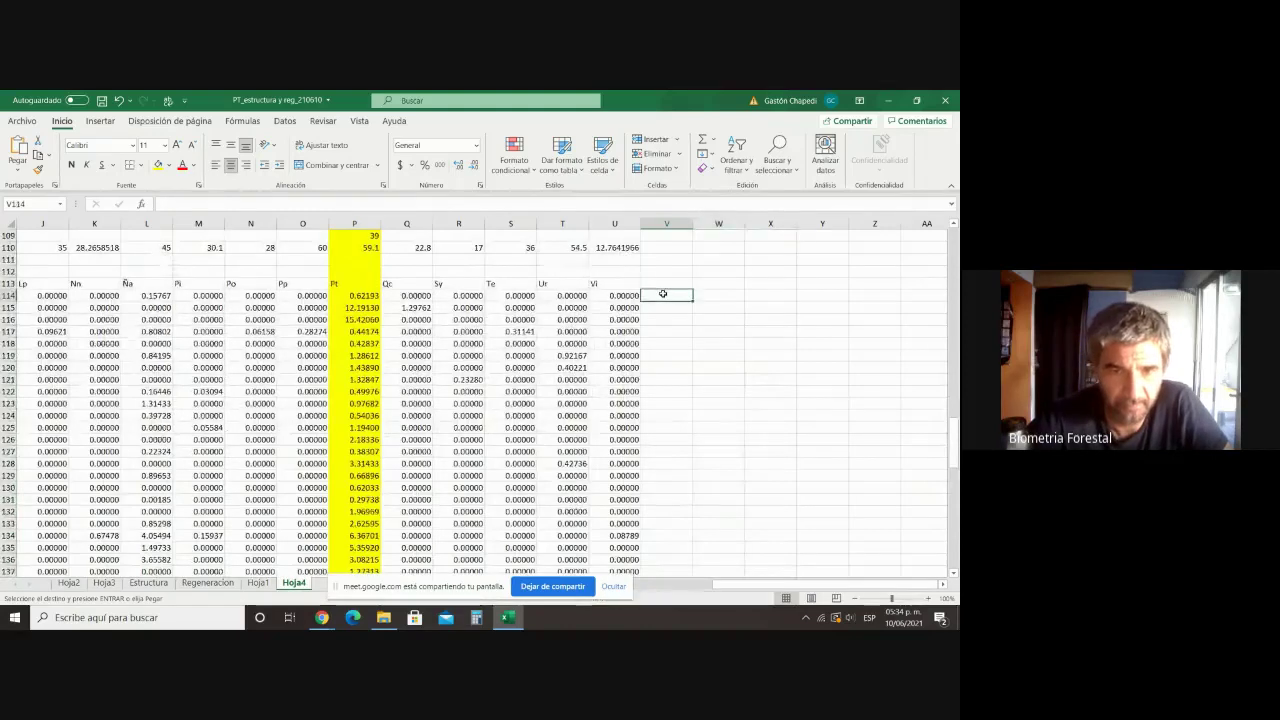
left_click(669, 284)
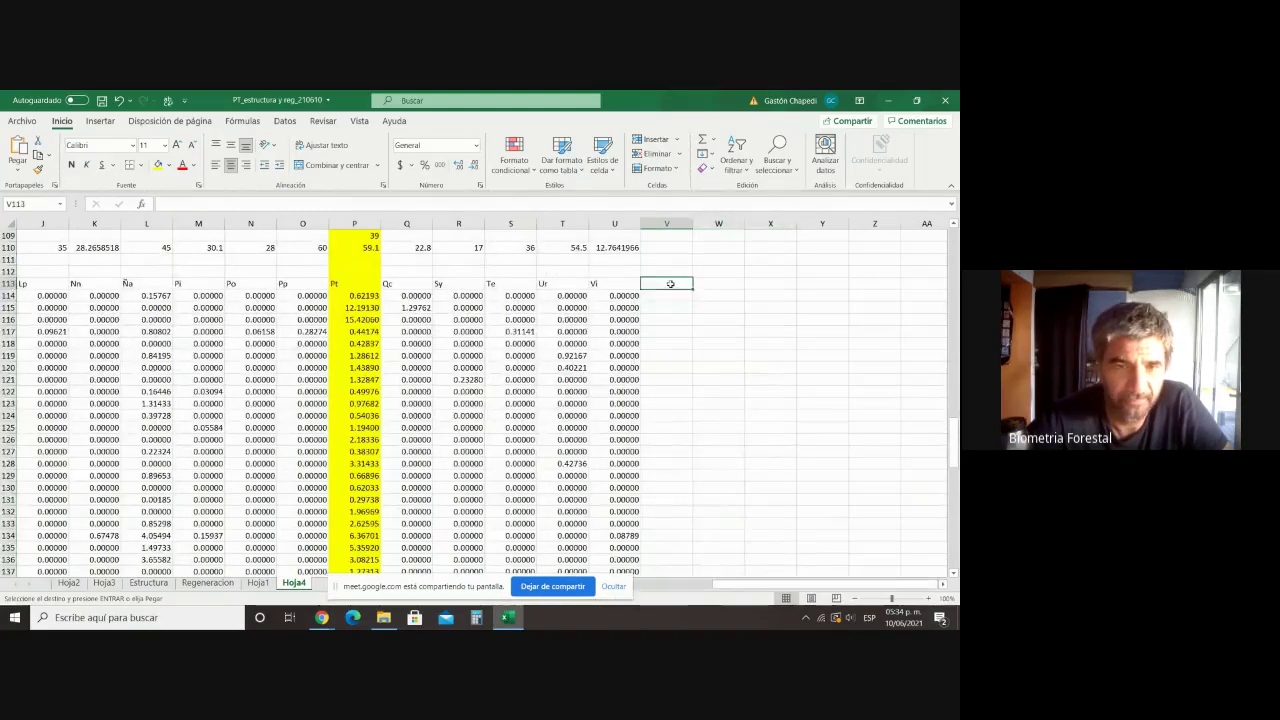
right_click(672, 284)
left_click(722, 313)
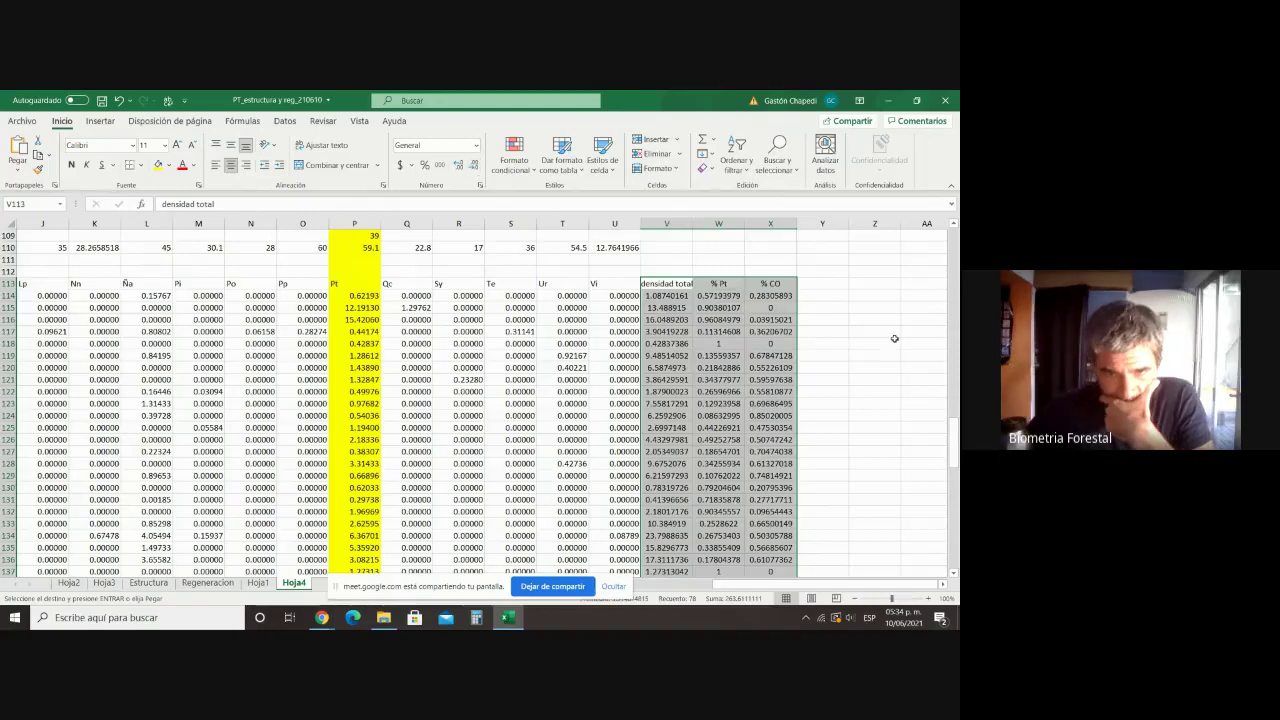
Step: Reduce the values in V114:X138, covering the total and both percentage columns, to two decimal places
left_click_drag(666, 296, 782, 550)
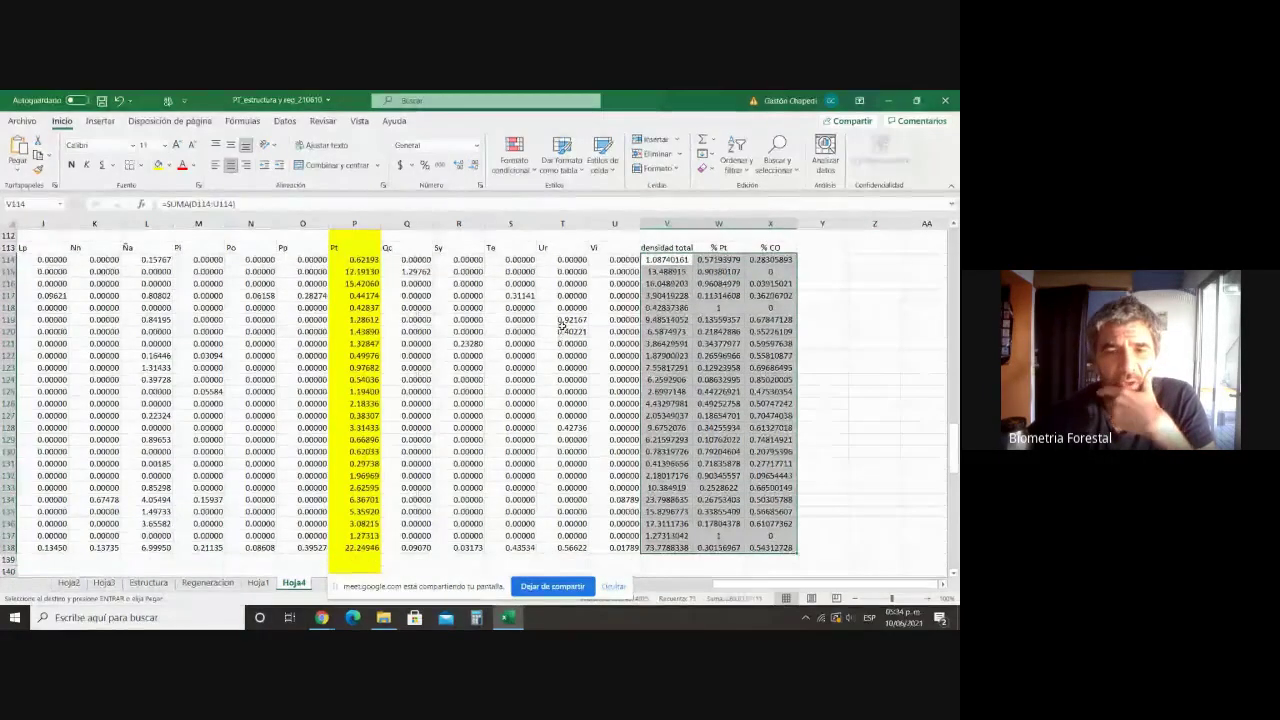
left_click(475, 165)
left_click(475, 165)
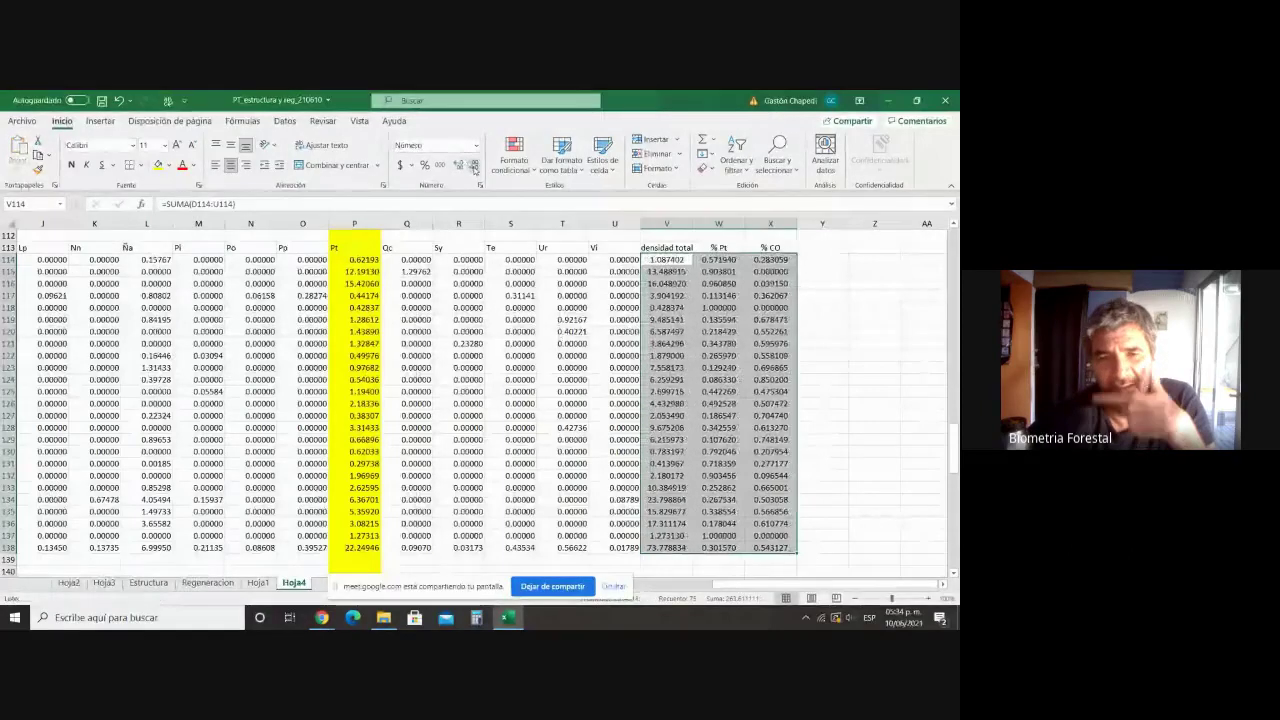
left_click(475, 165)
left_click(475, 165)
left_click(475, 165)
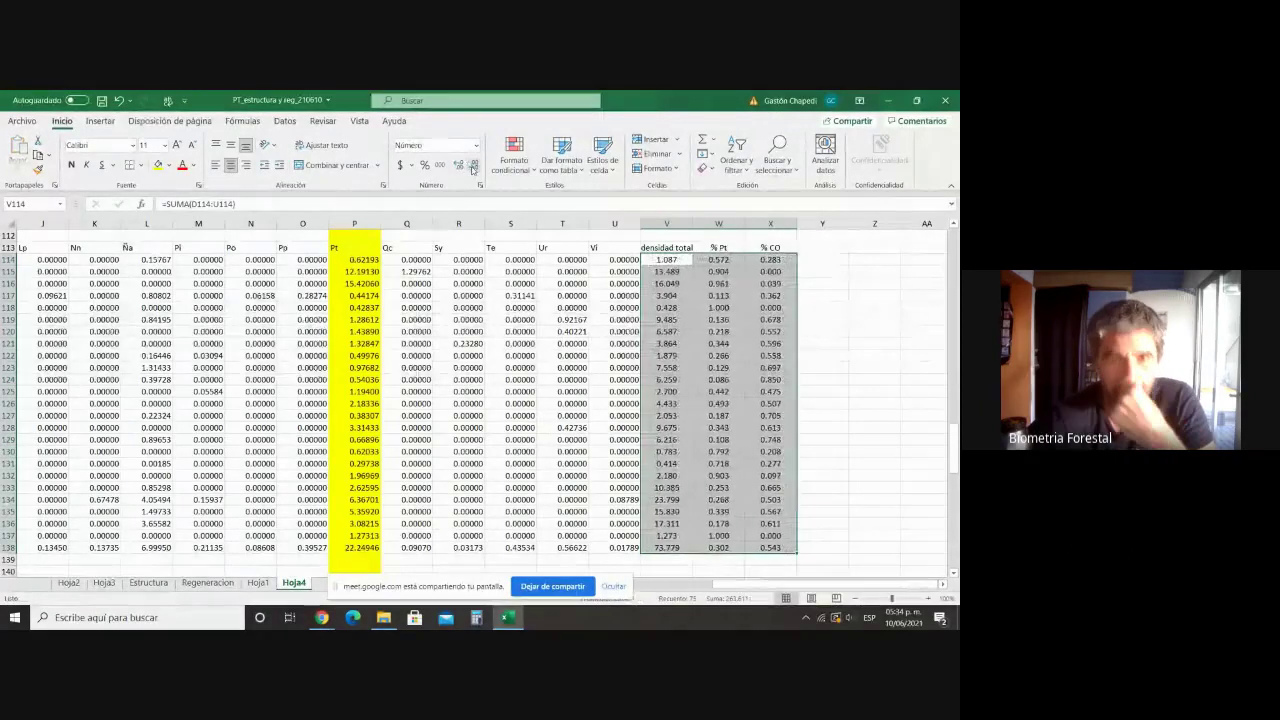
left_click(475, 165)
left_click(815, 285)
Step: Format the % Pt and % CO values in W114:X138 as whole percentages
left_click_drag(718, 259, 760, 548)
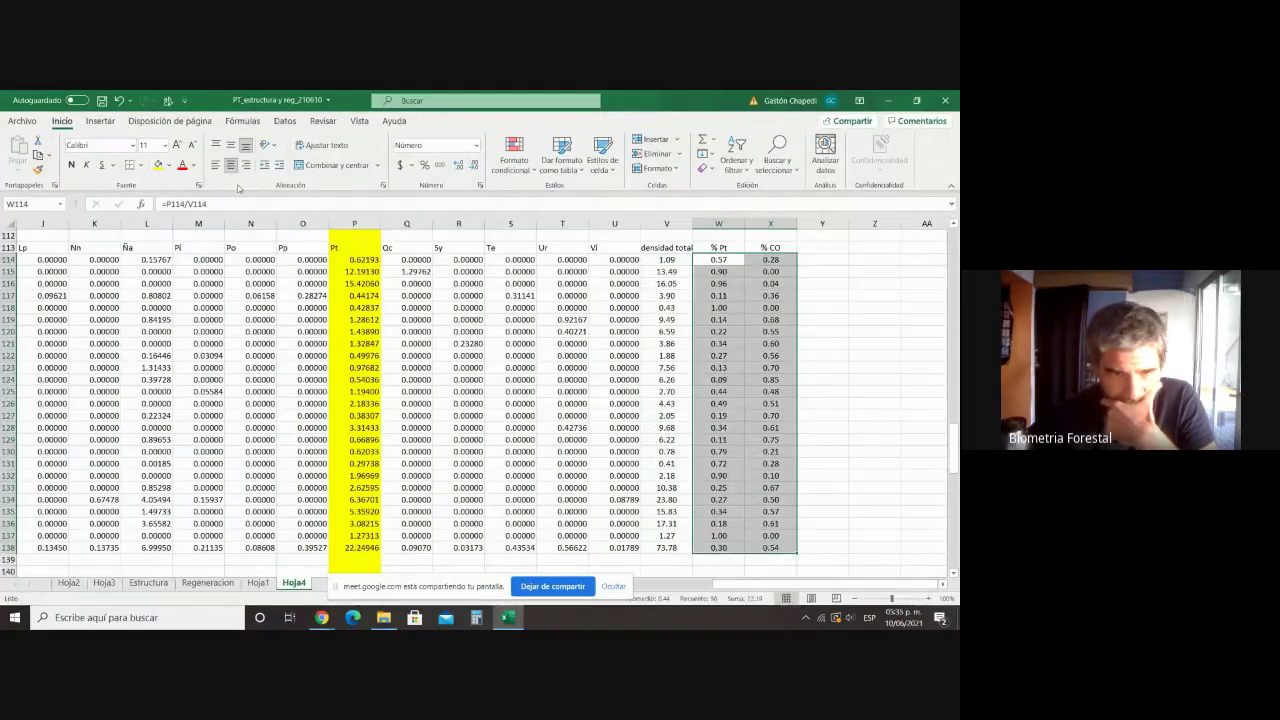
left_click(425, 166)
left_click(854, 404)
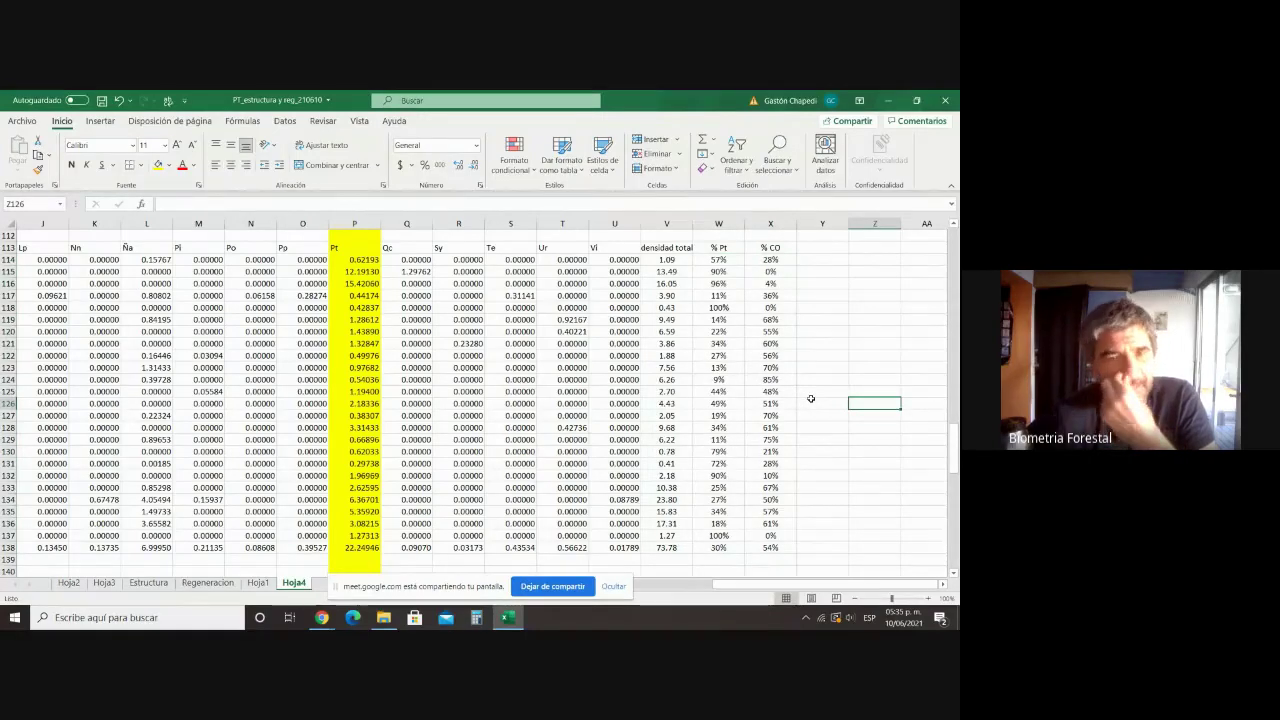
Step: Rename the header in V113 of the basal area table as "AB total"
left_click(656, 247)
type("A")
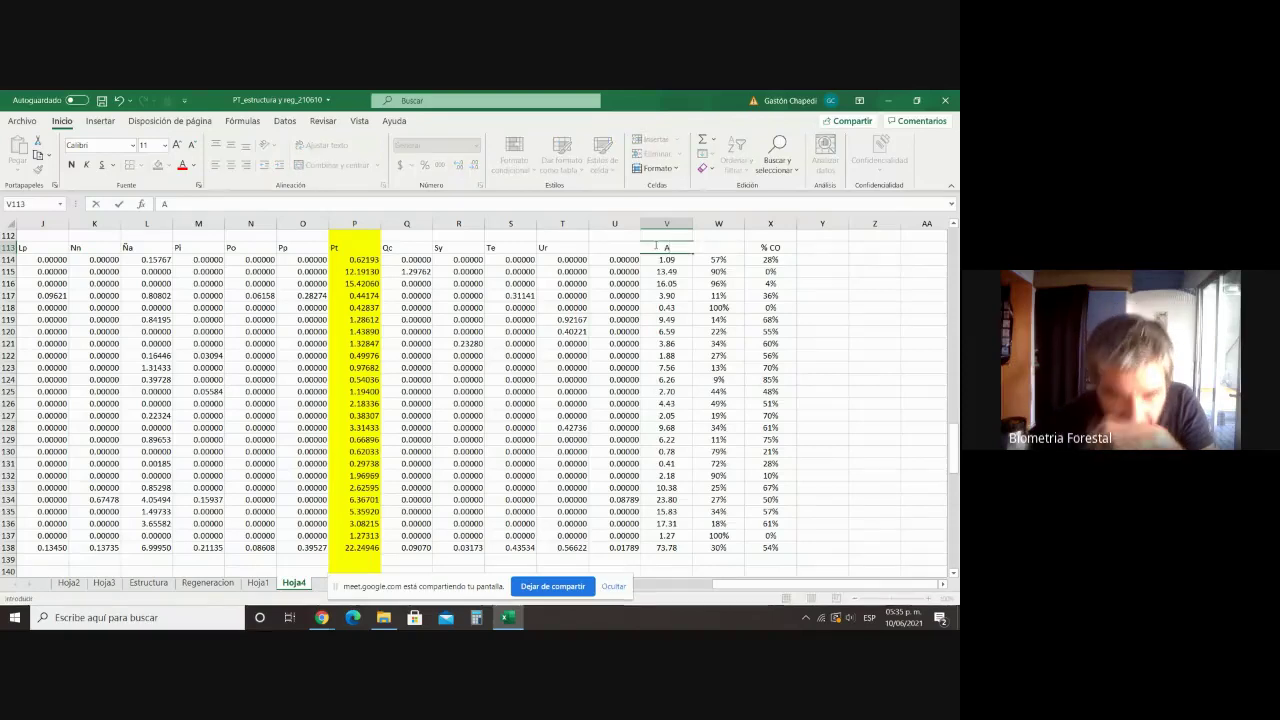
type("B t")
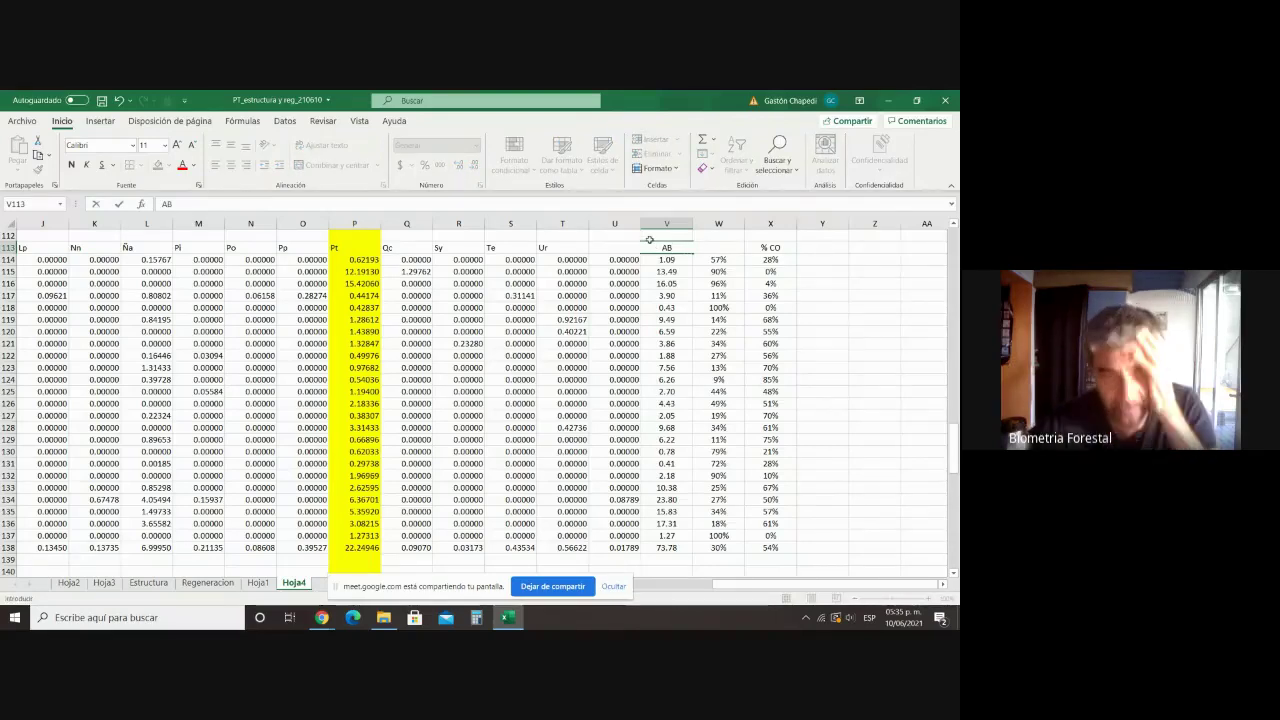
type("otal")
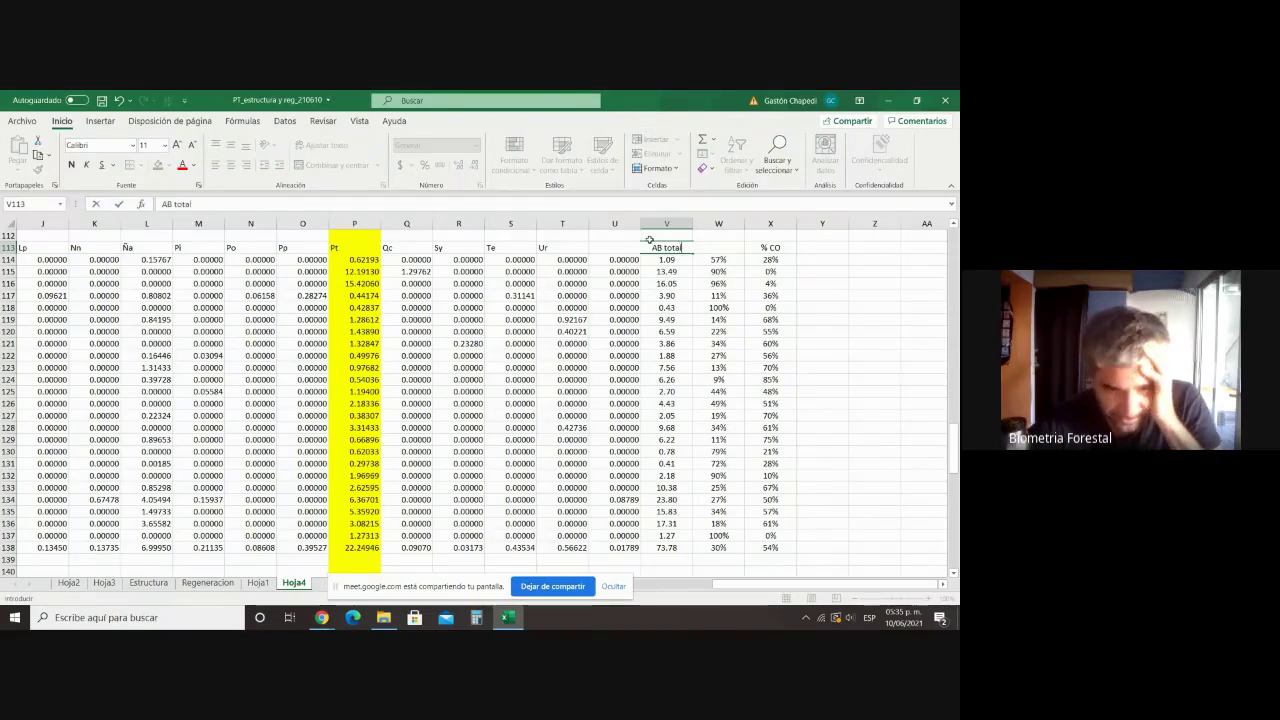
left_click(801, 317)
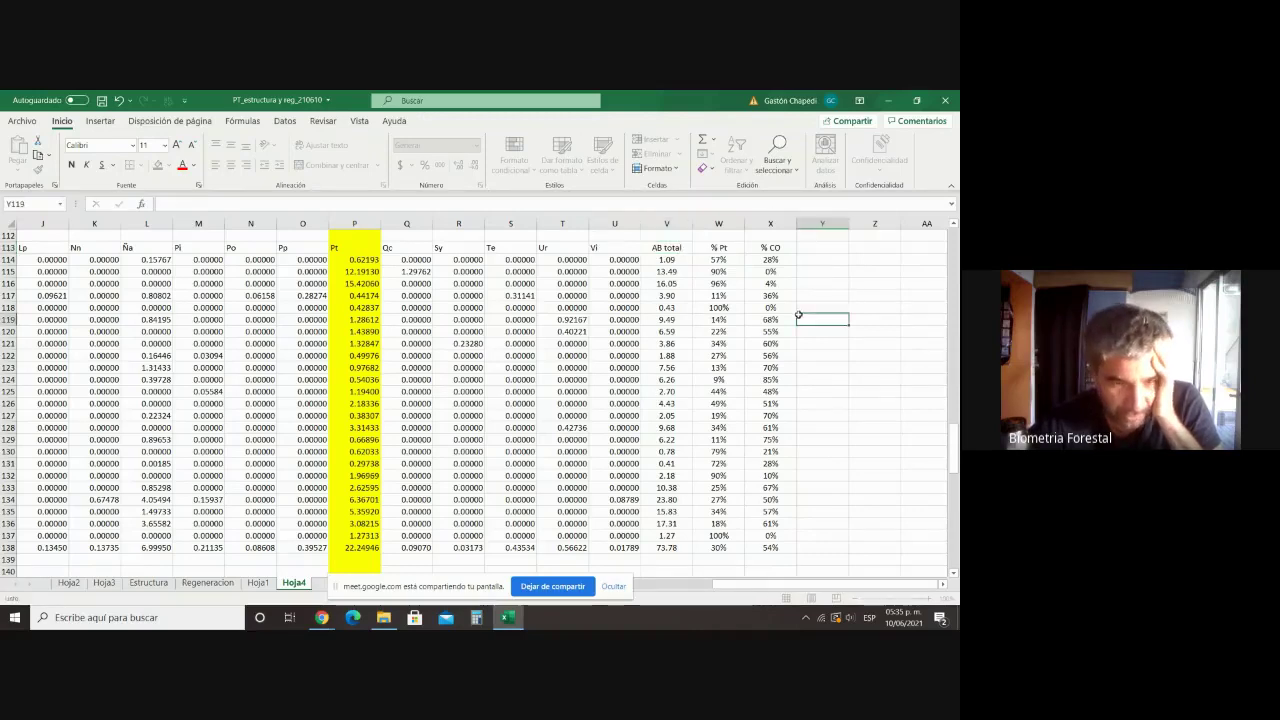
Step: Review the Total general row 138 of the basal area table, from the AB total back to its row label and across to the percentages
left_click(803, 536)
left_click(673, 547)
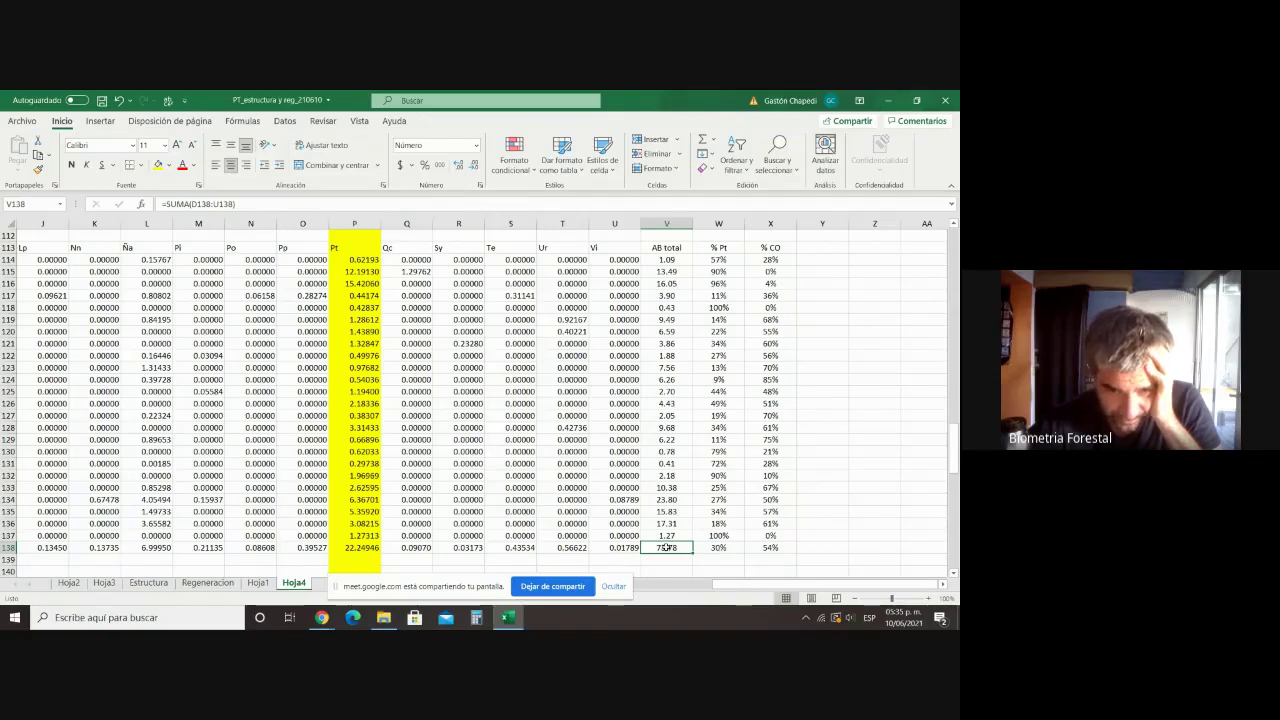
key("Left")
key("Left")
key("Left")
key("Left")
key("Left")
key("Left")
key("Left")
key("Left")
key("Left")
key("Left")
key("Left")
key("Left")
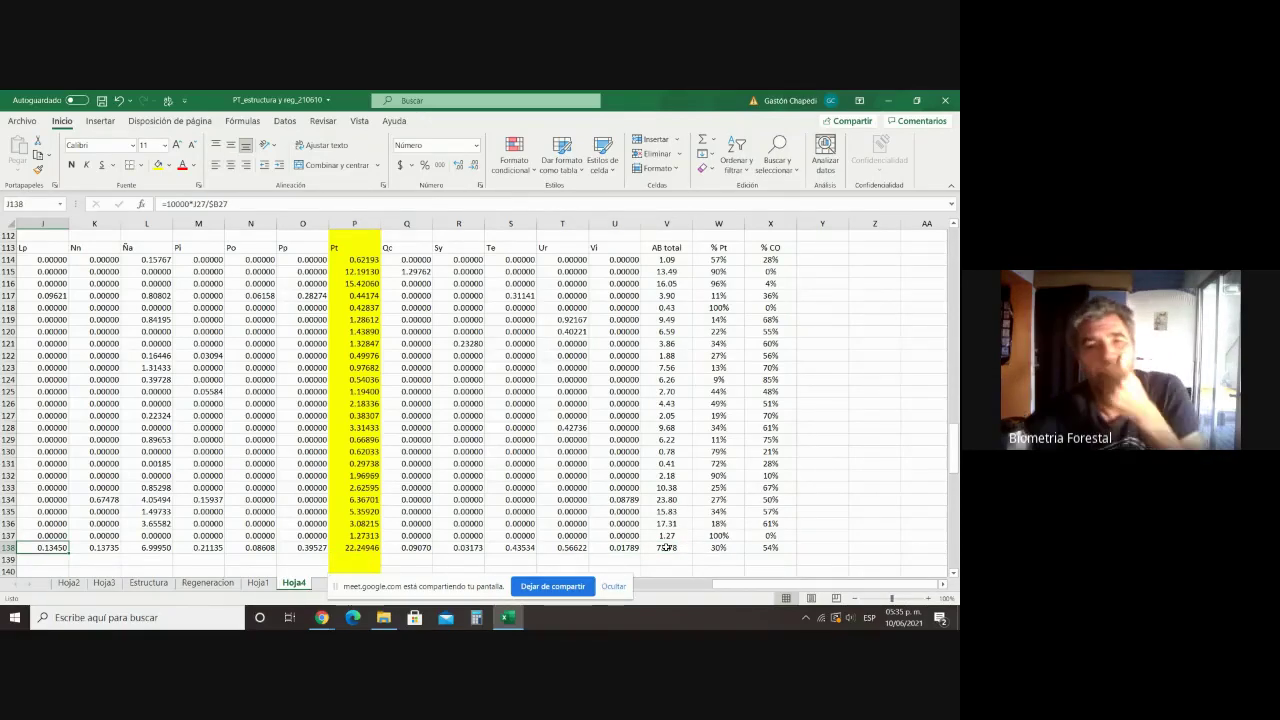
key("Left")
key("Left")
key("Left")
key("Left")
key("Left")
key("Home")
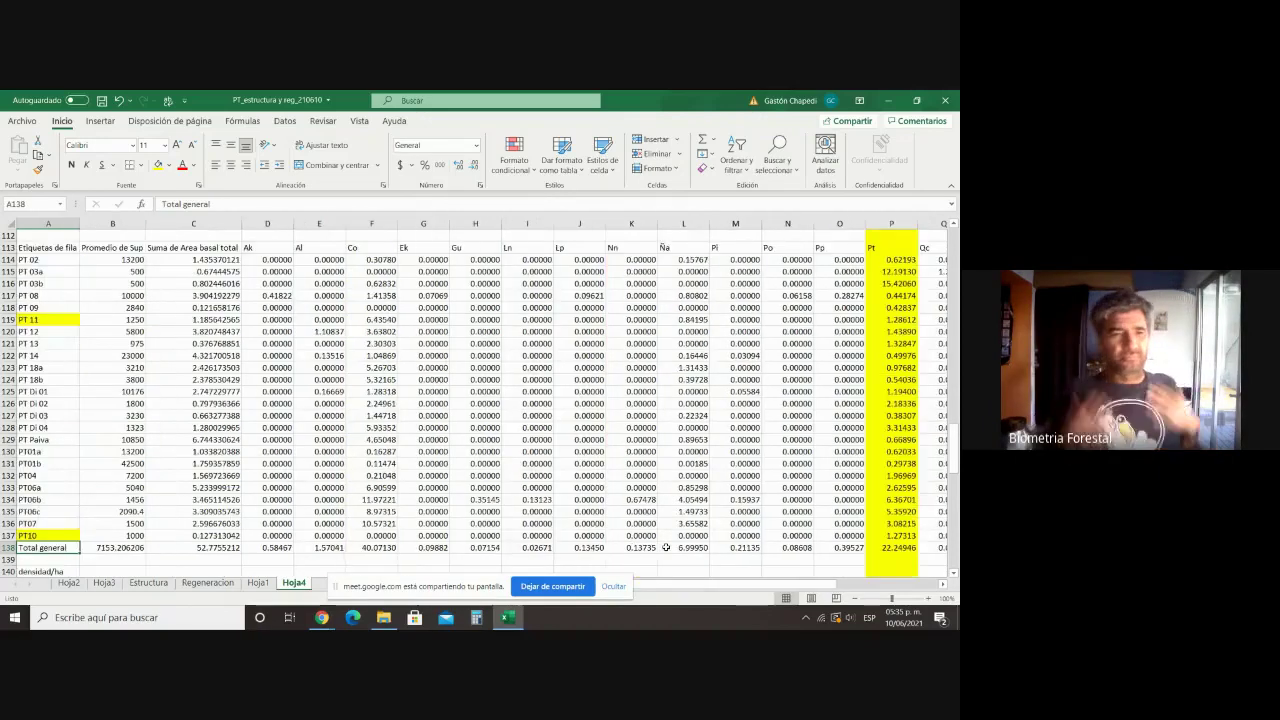
key("ctrl+Right")
key("Right")
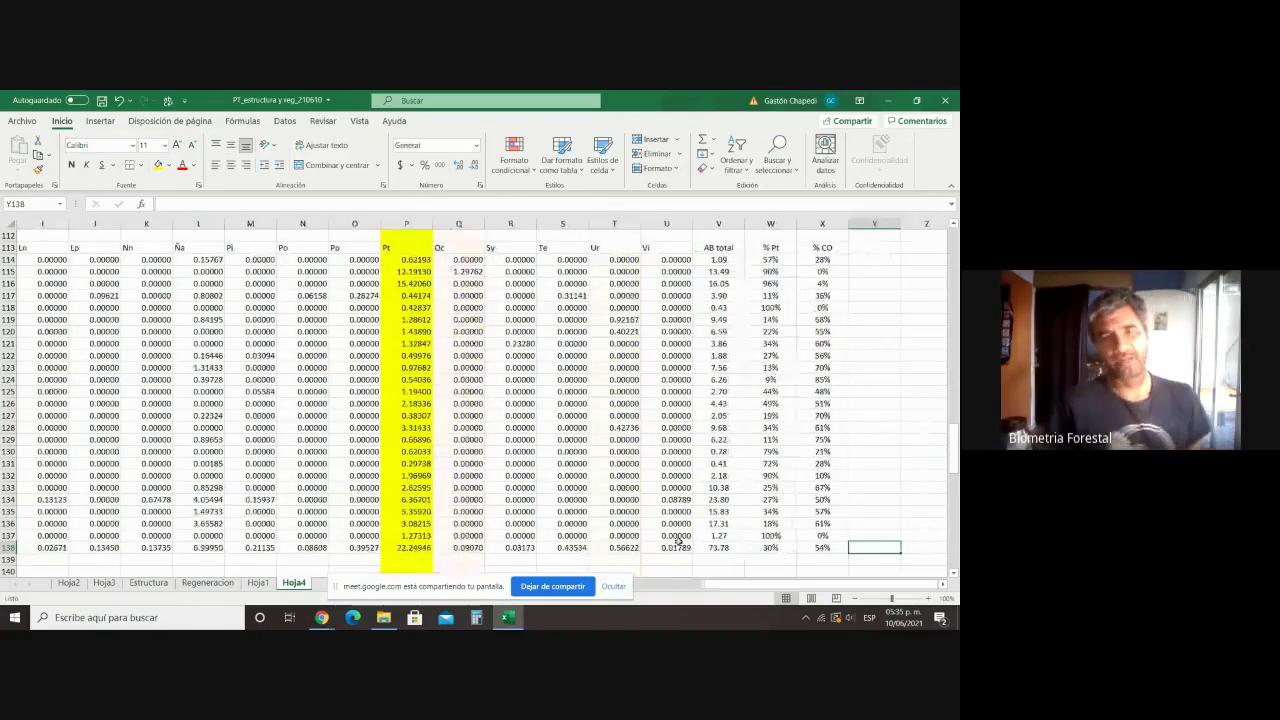
key("Right")
key("Left")
key("Up")
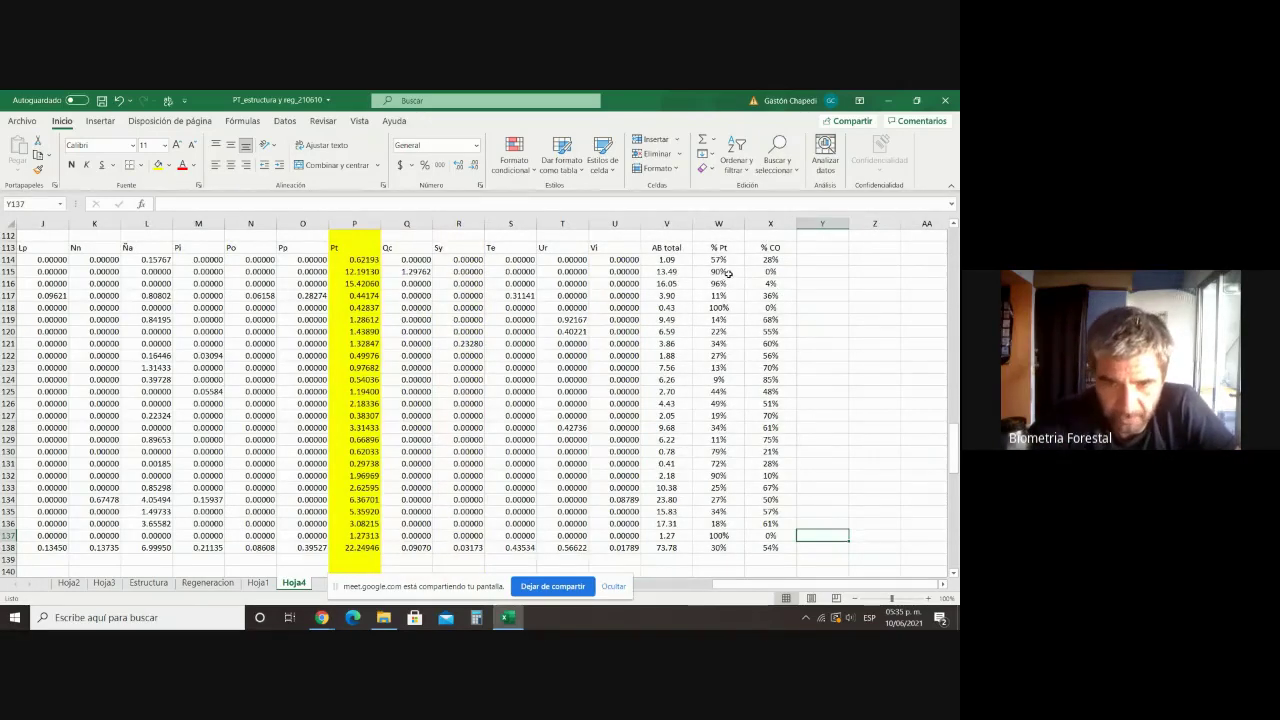
Step: Examine the highest Pt and Co shares in the basal area table and compare them with the density table's percentages below
left_click_drag(727, 272, 727, 284)
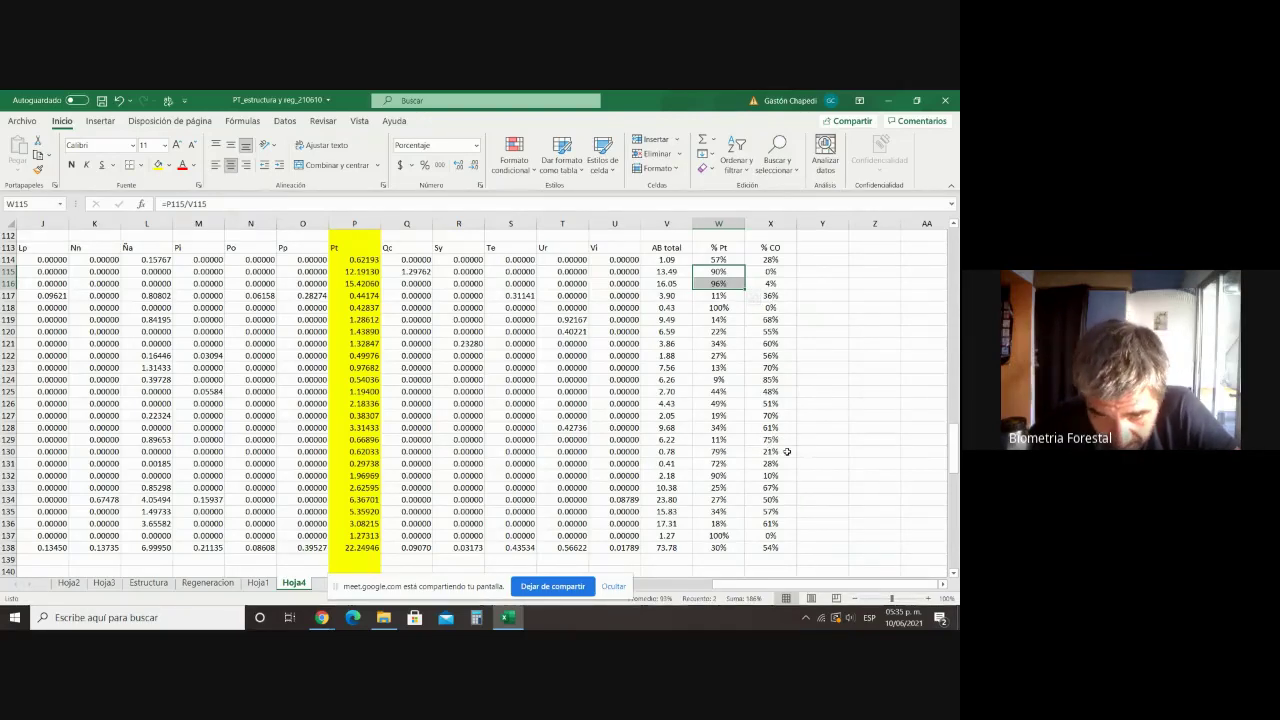
left_click_drag(775, 428, 777, 440)
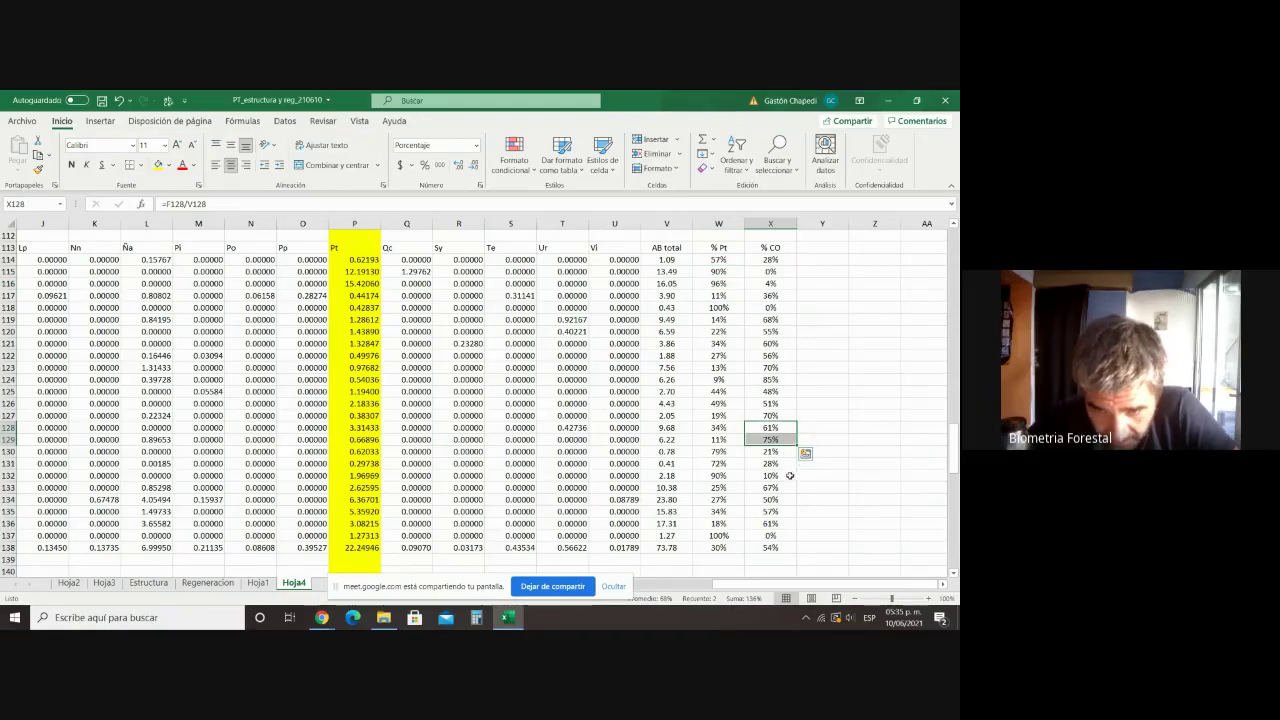
left_click(780, 379)
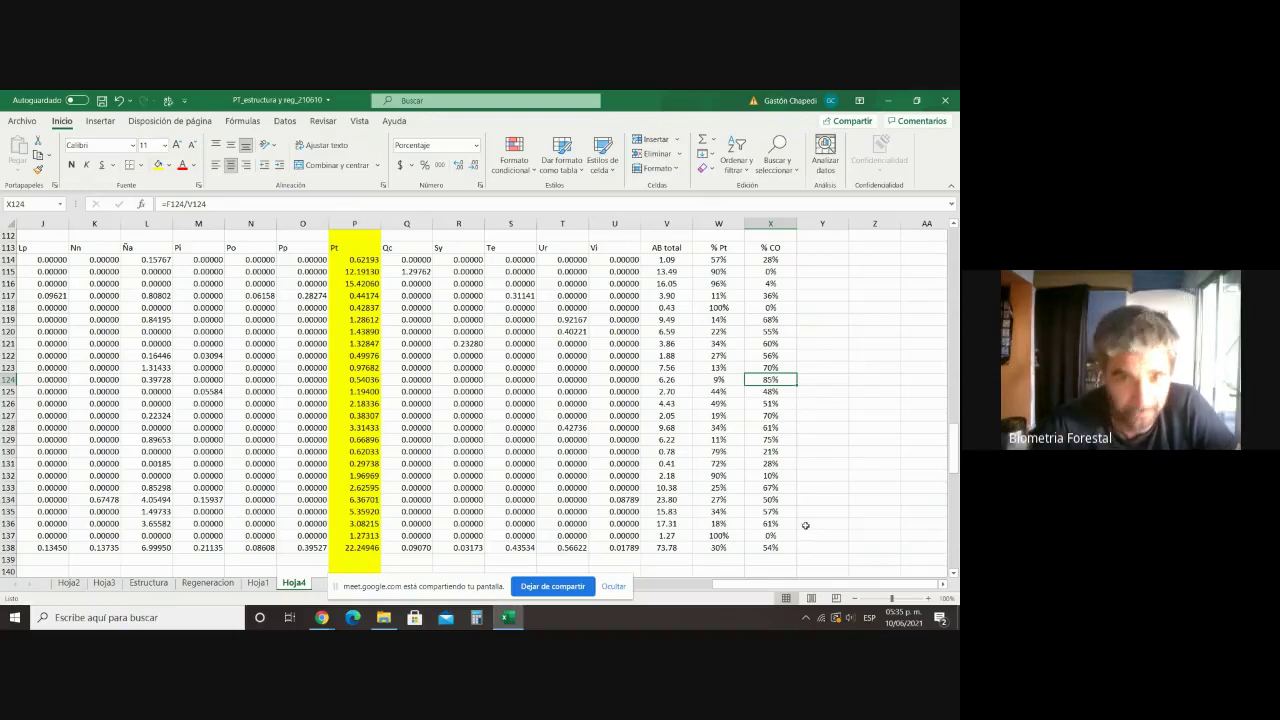
scroll(804, 521, "down", 17)
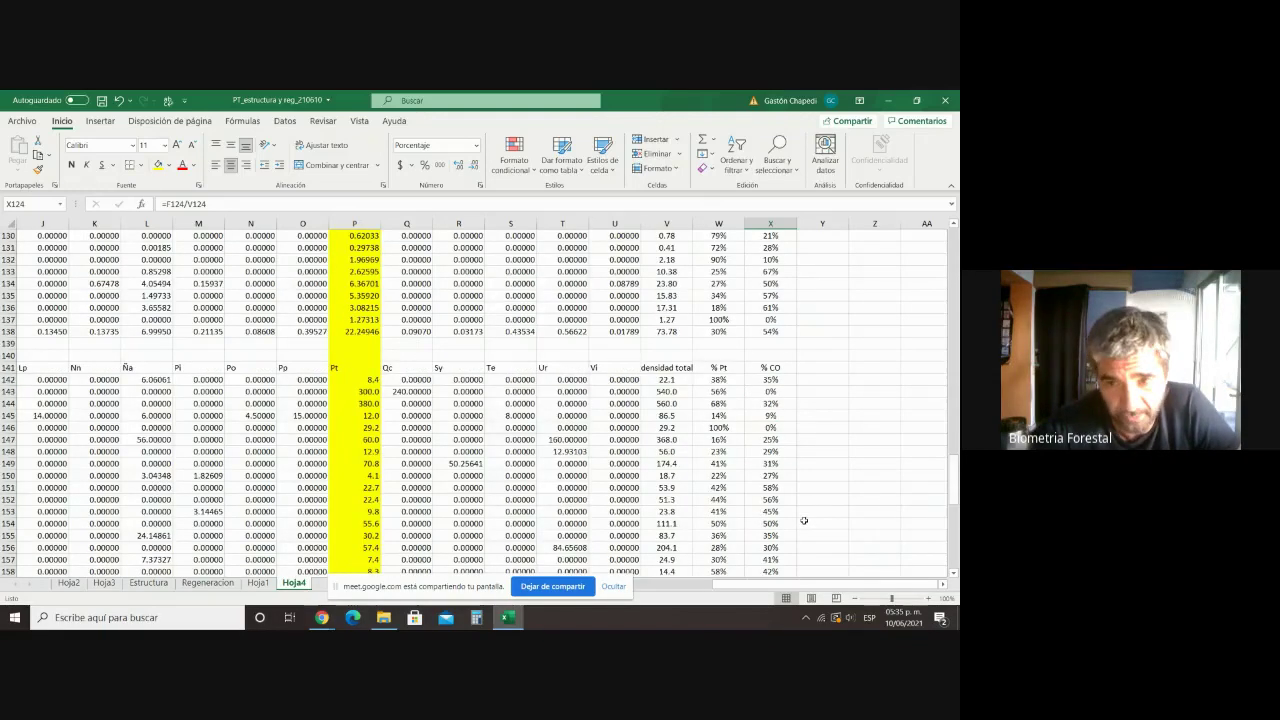
scroll(800, 517, "up", 9)
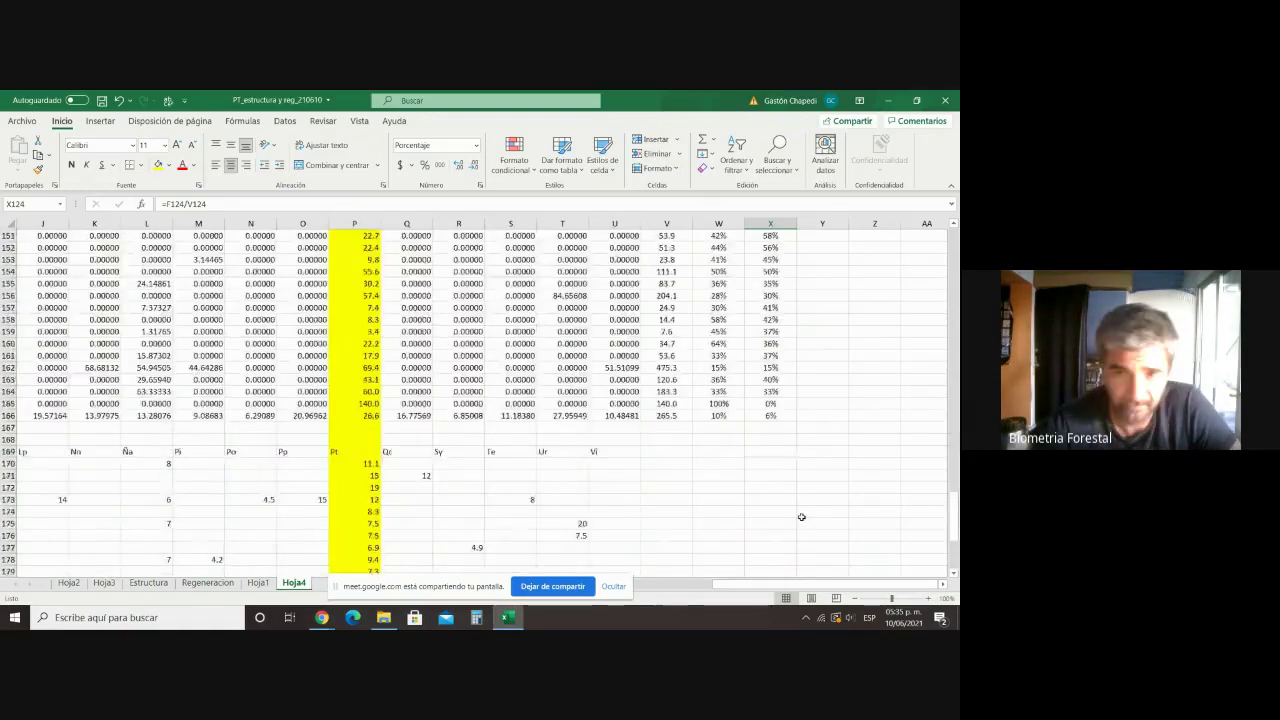
scroll(785, 497, "down", 11)
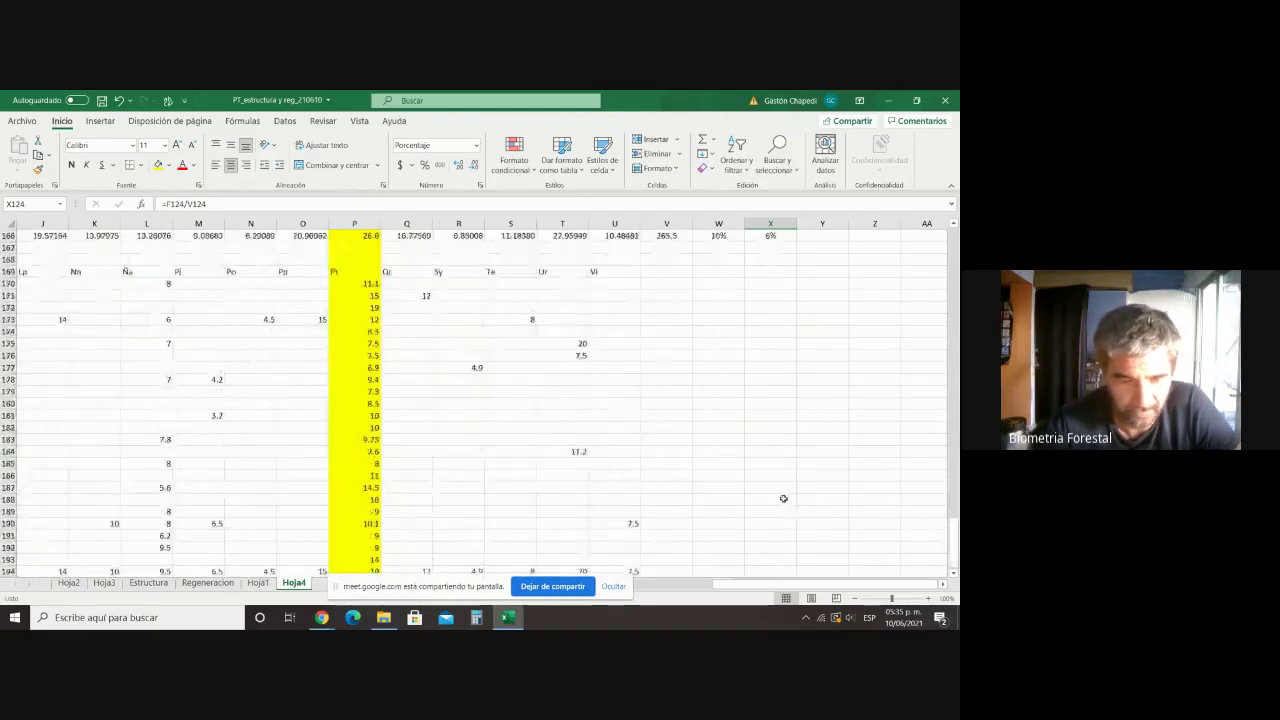
Step: Review the species table in rows 169 to 194 from its plot labels onward, alongside the tables above it back to row 82
left_click_drag(824, 588, 733, 590)
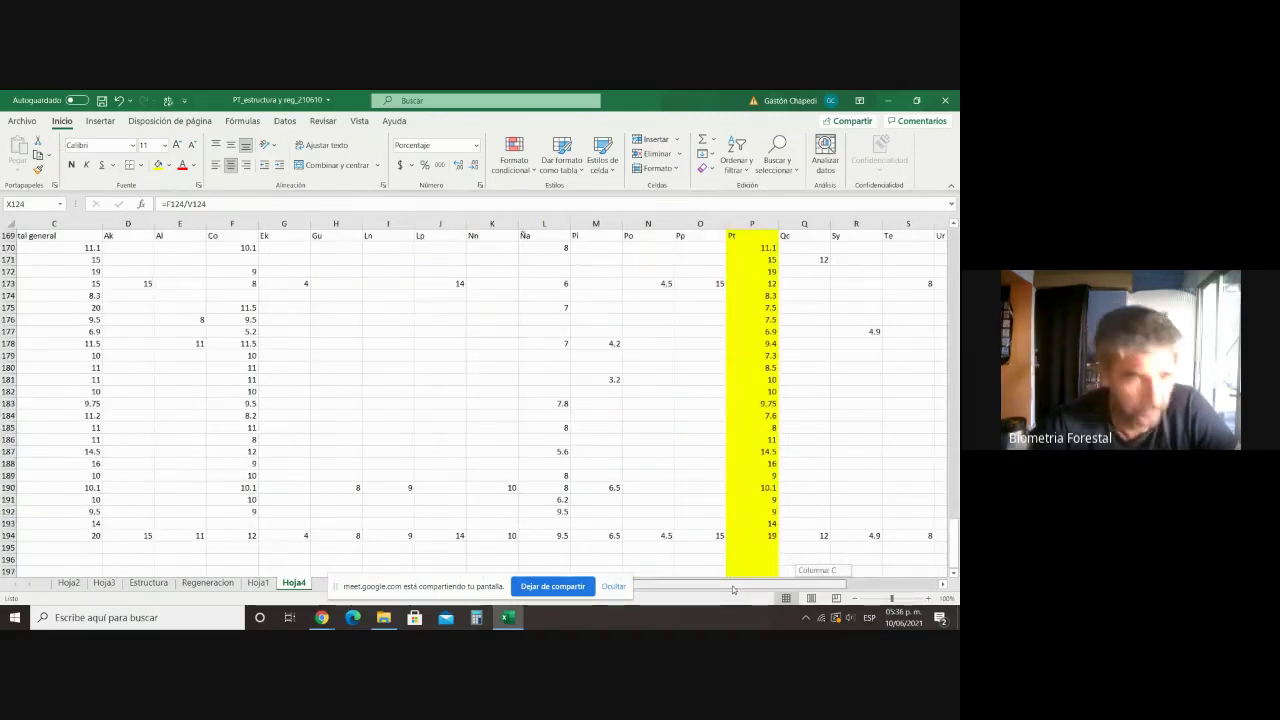
left_click_drag(732, 590, 735, 590)
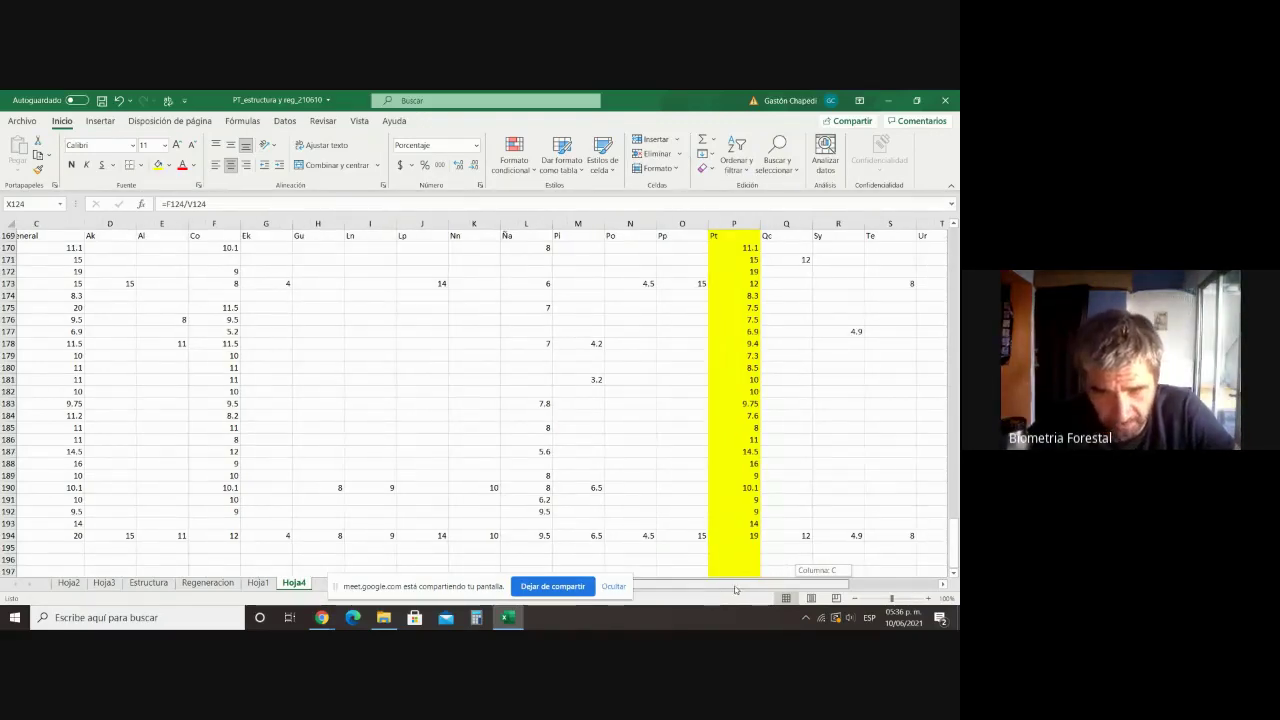
left_click_drag(735, 590, 700, 592)
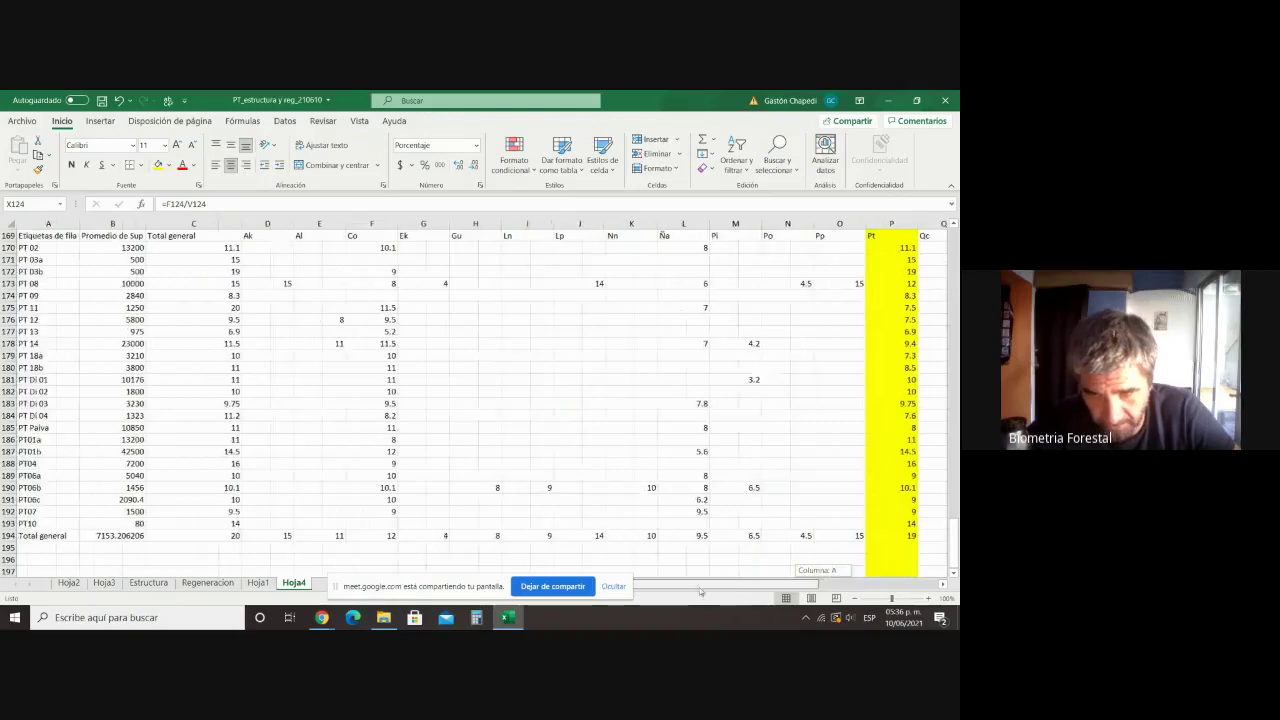
scroll(495, 514, "up", 2)
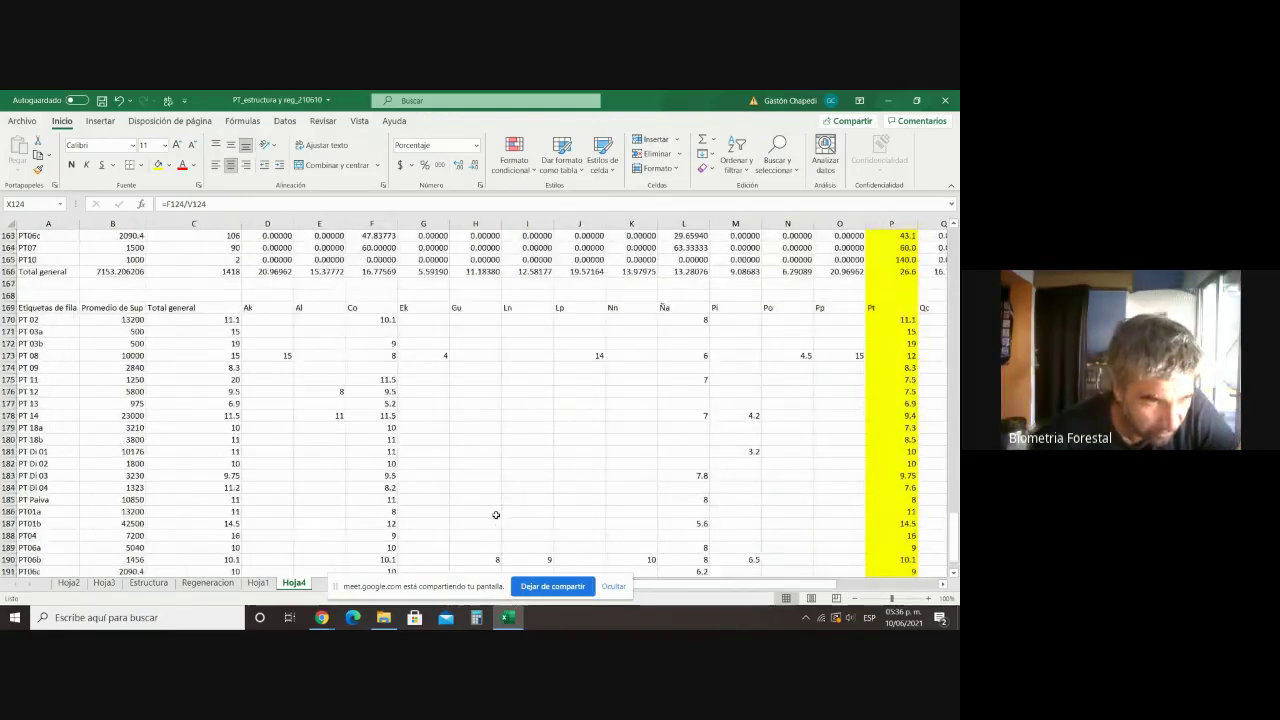
scroll(495, 514, "down", 3)
scroll(495, 514, "up", 3)
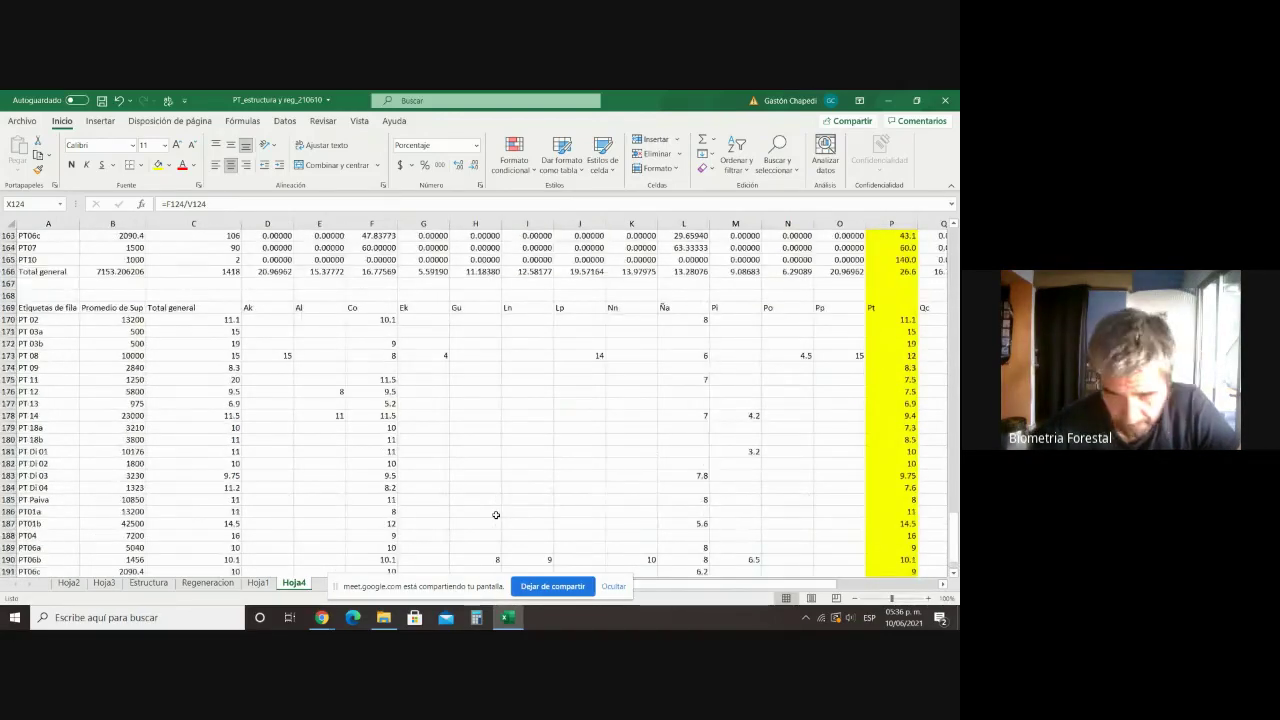
scroll(495, 514, "up", 5)
scroll(495, 514, "up", 15)
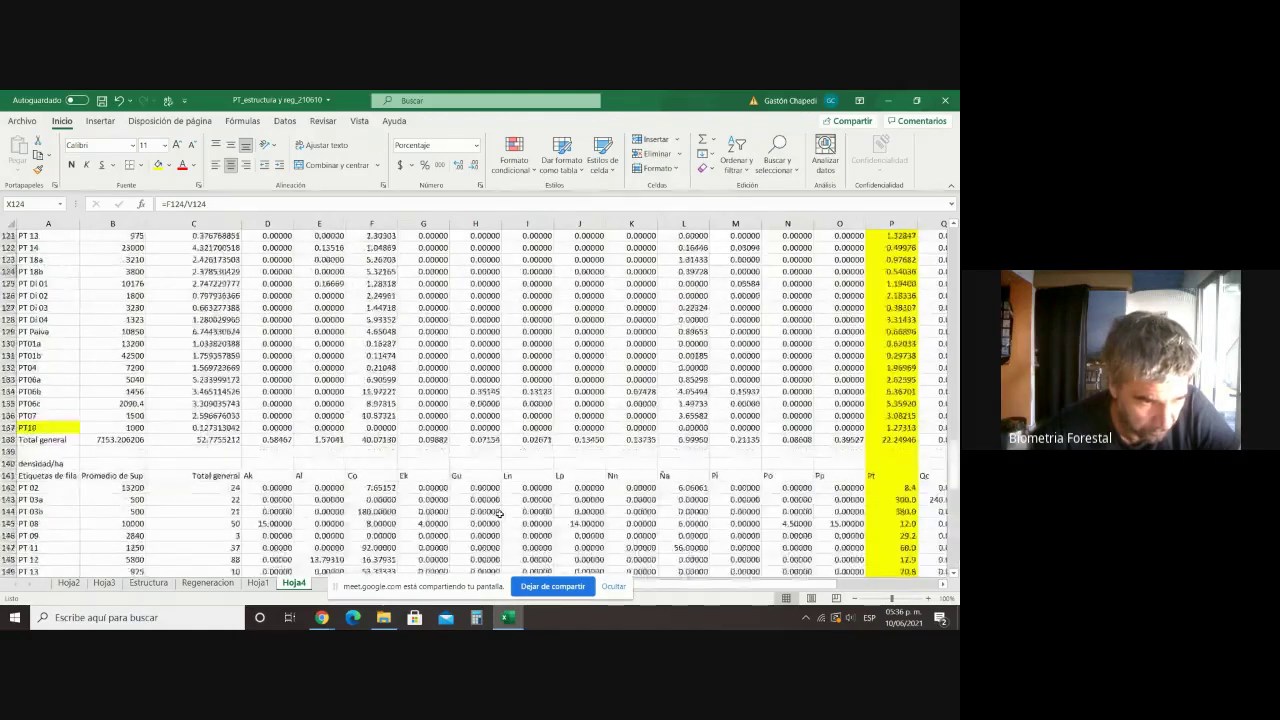
scroll(452, 433, "up", 3)
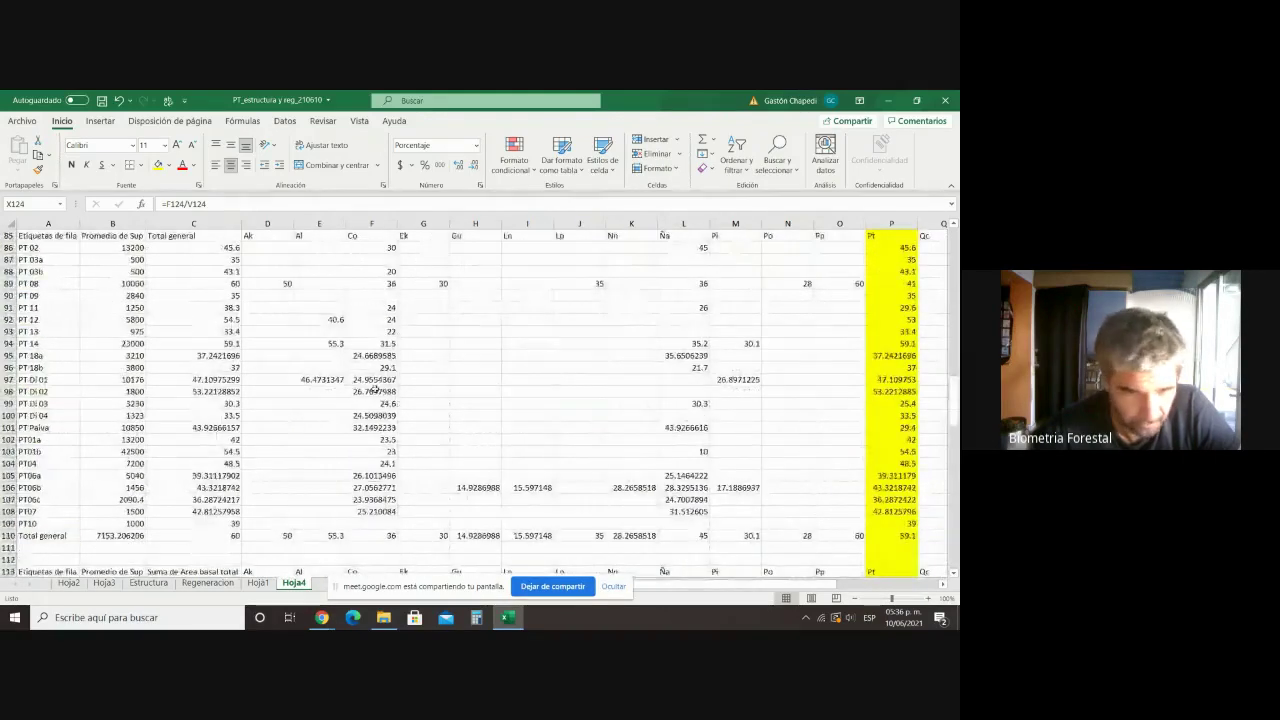
scroll(410, 406, "up", 1)
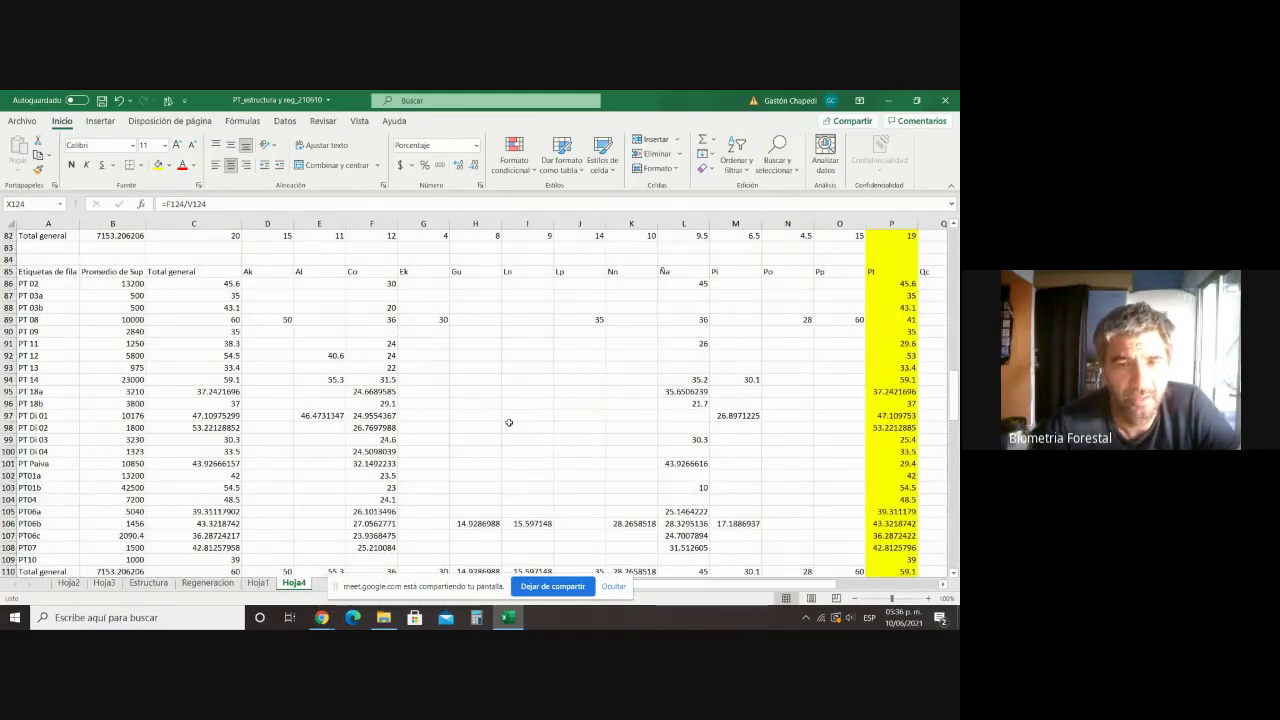
scroll(509, 423, "down", 4)
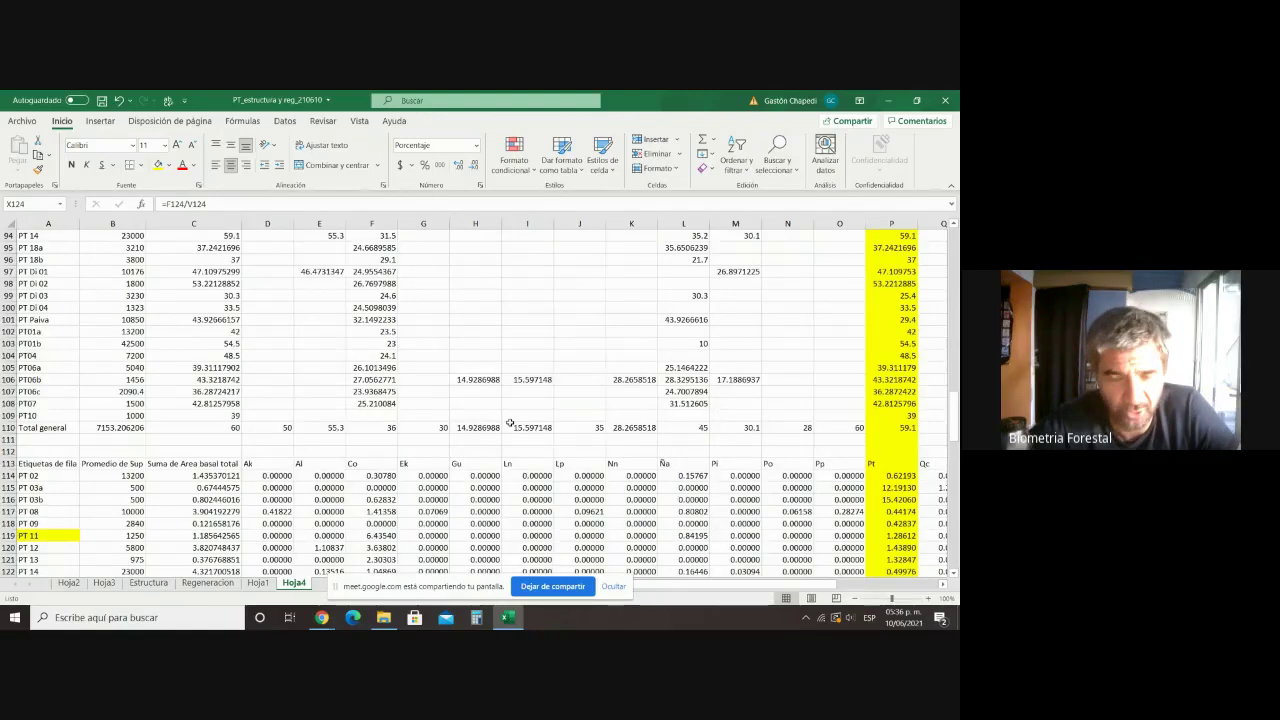
scroll(509, 423, "down", 20)
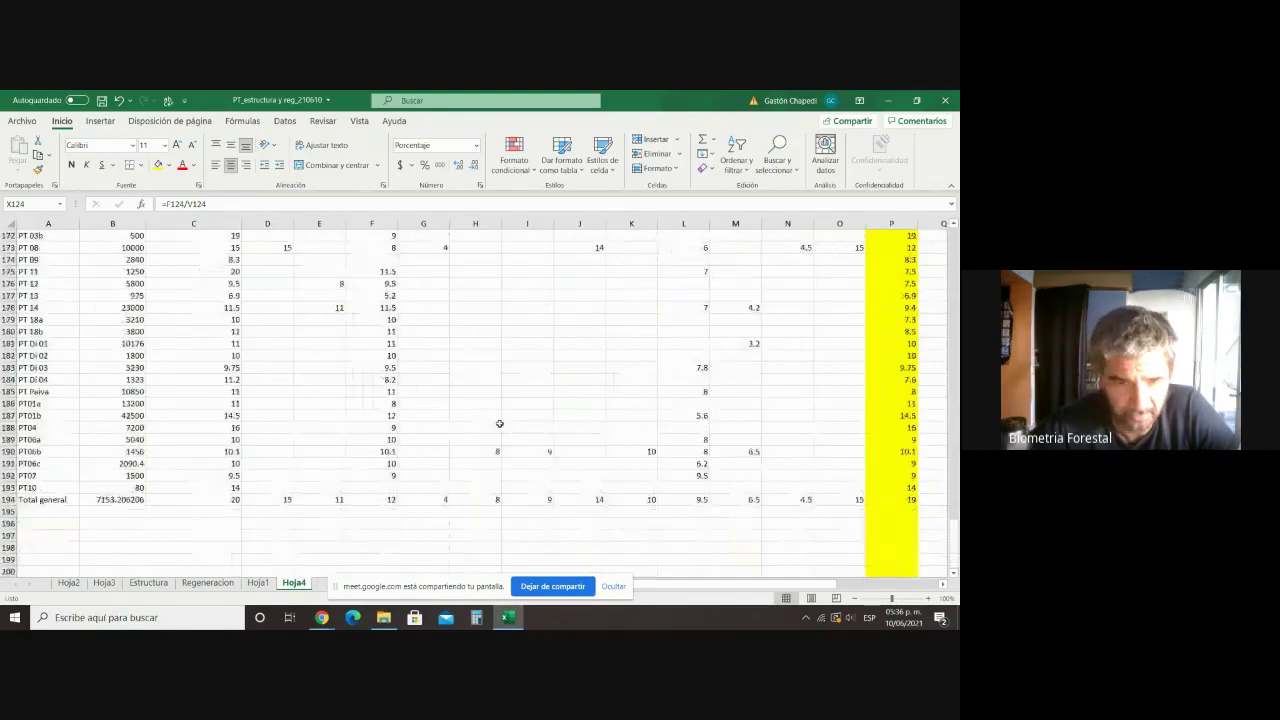
scroll(499, 424, "up", 3)
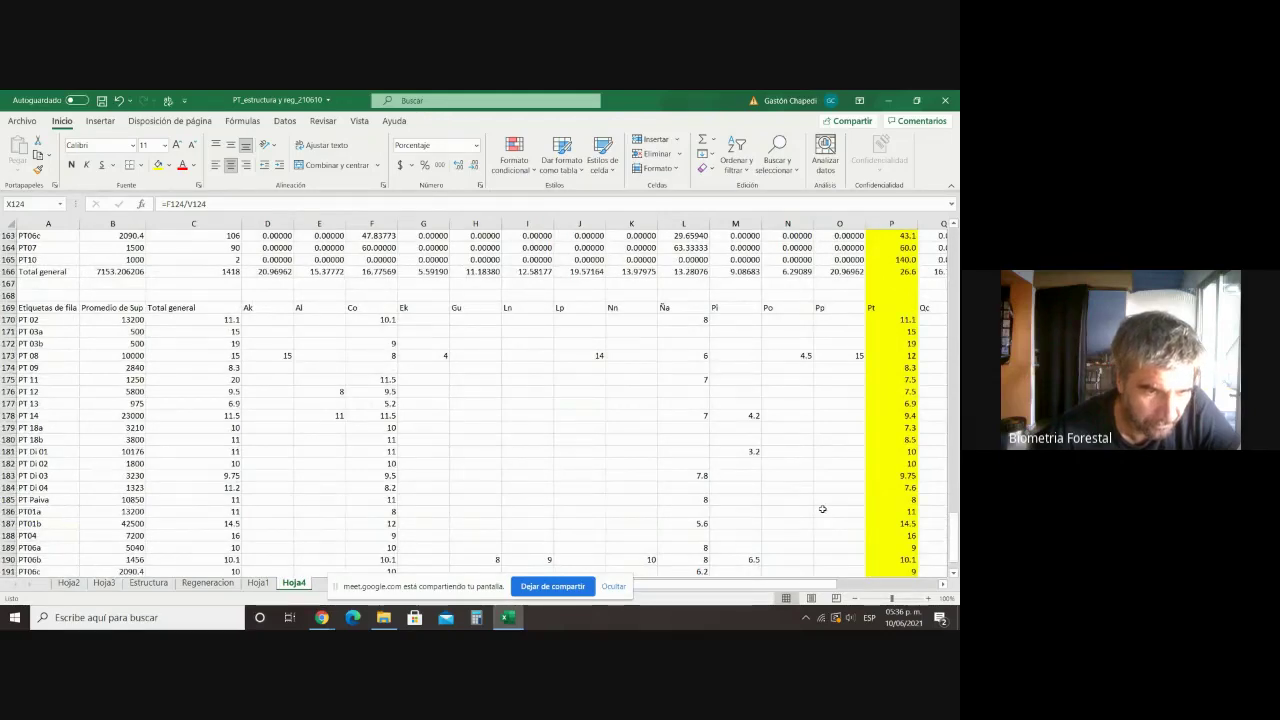
Step: Label the first table at the start of the sheet as "AB" in cell A1
left_click(188, 320)
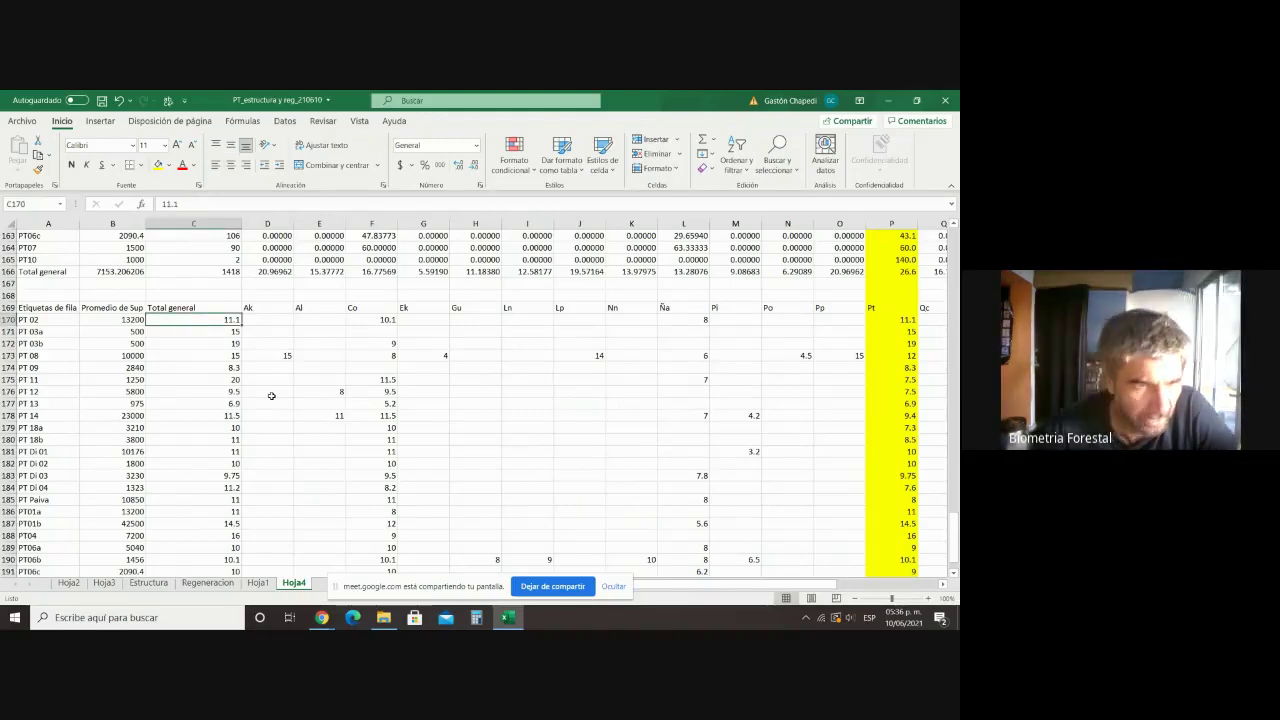
scroll(269, 396, "down", 2)
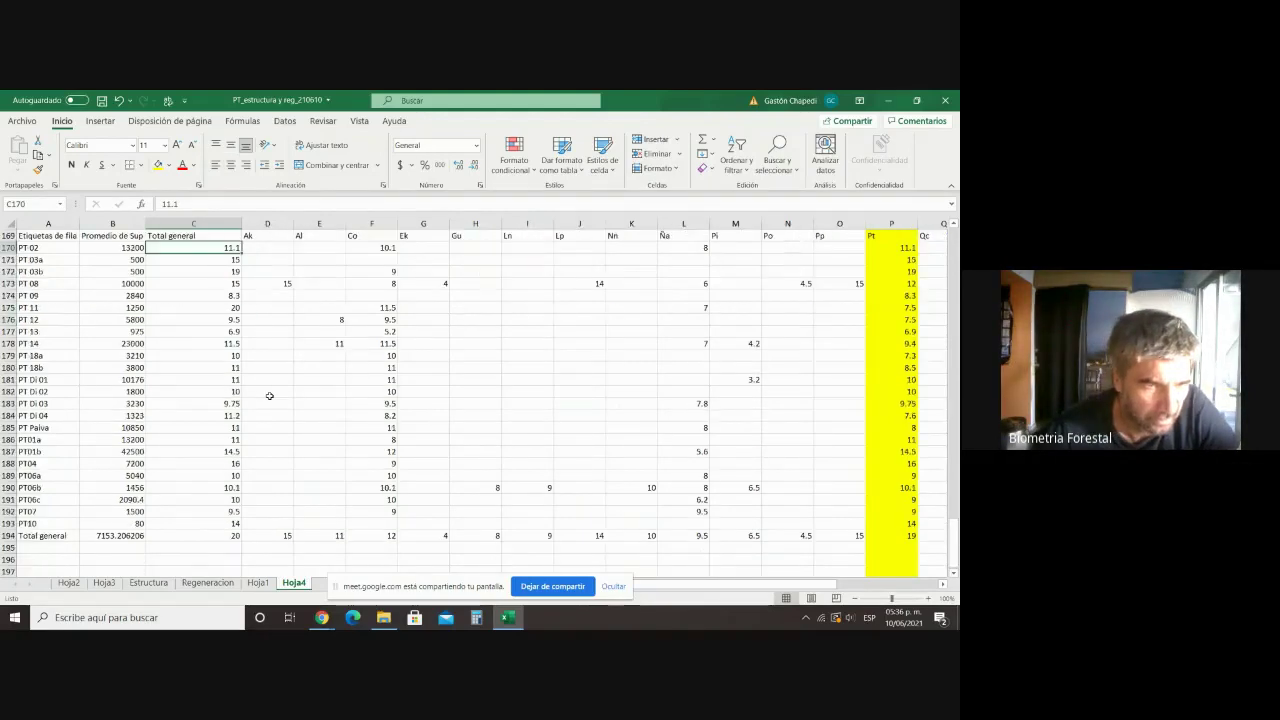
scroll(269, 396, "up", 20)
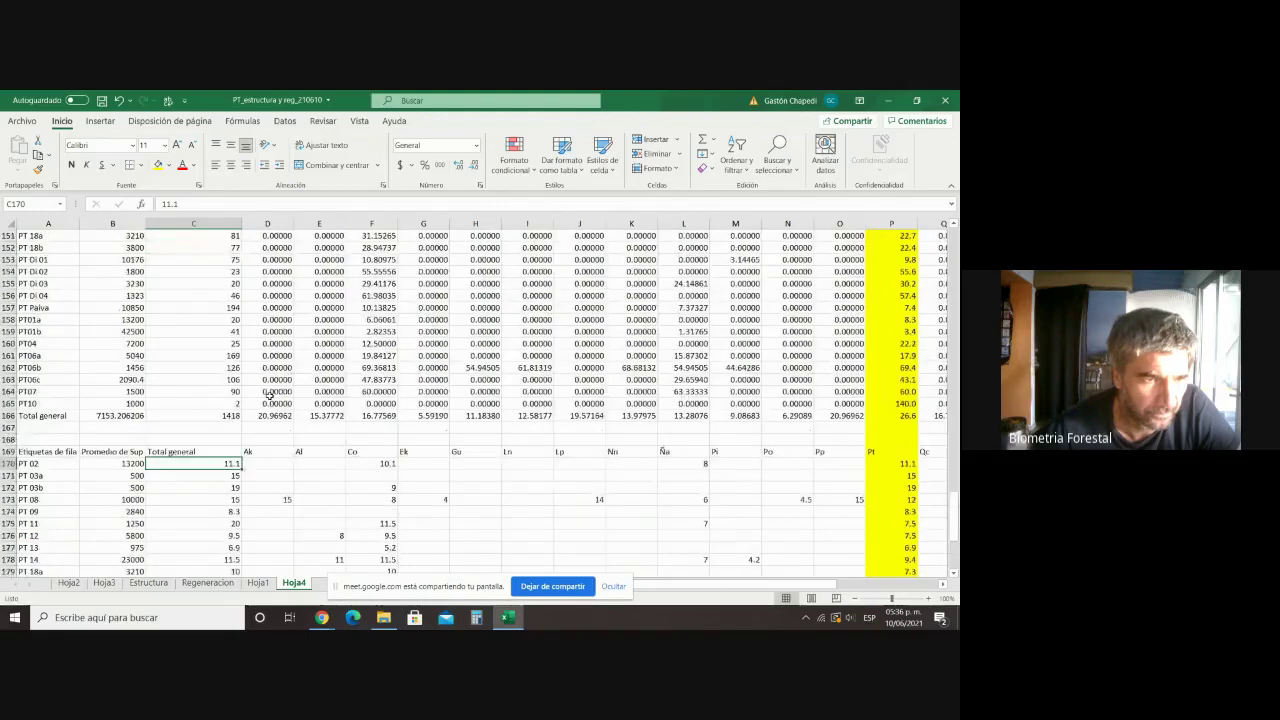
scroll(269, 396, "up", 20)
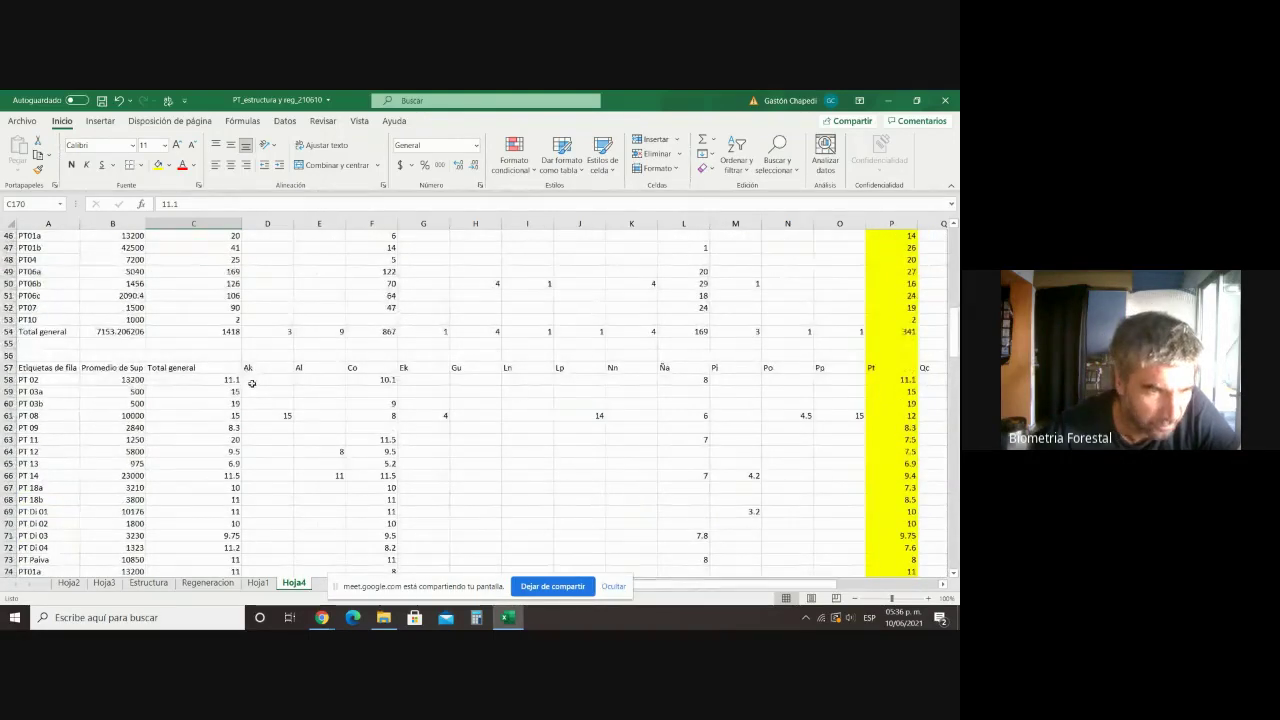
scroll(252, 383, "up", 15)
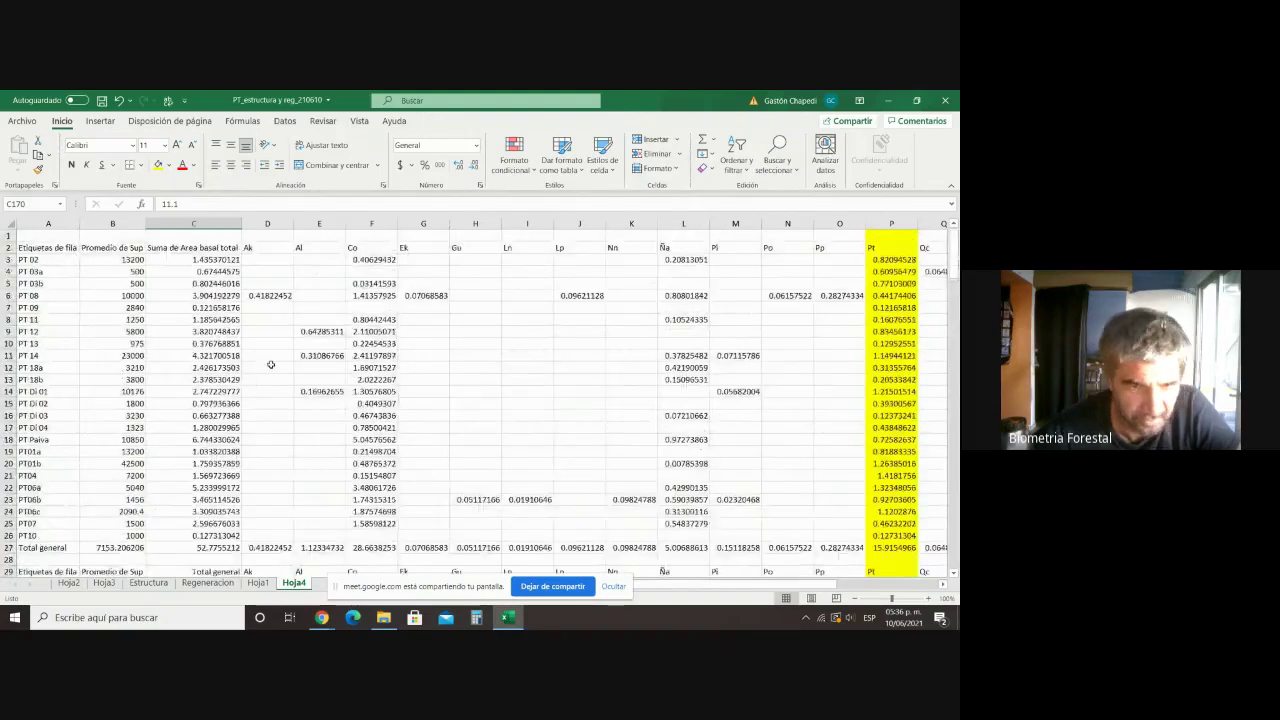
left_click(52, 234)
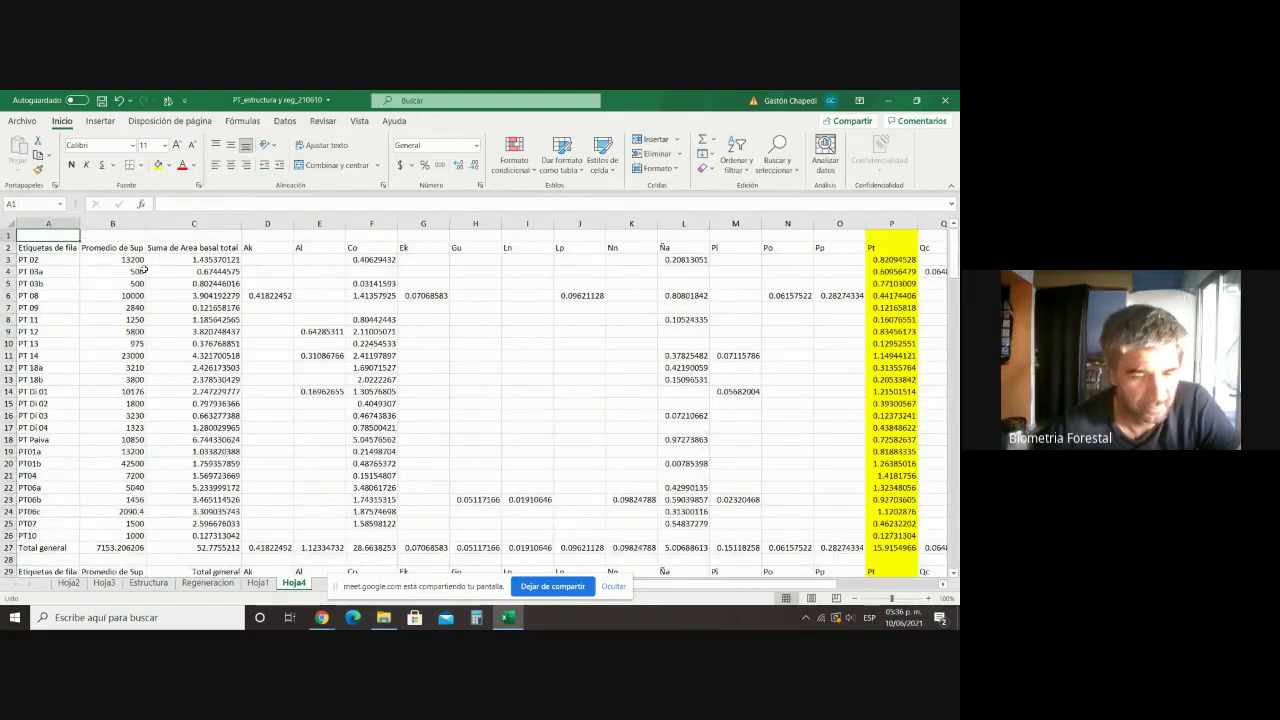
type("Ab")
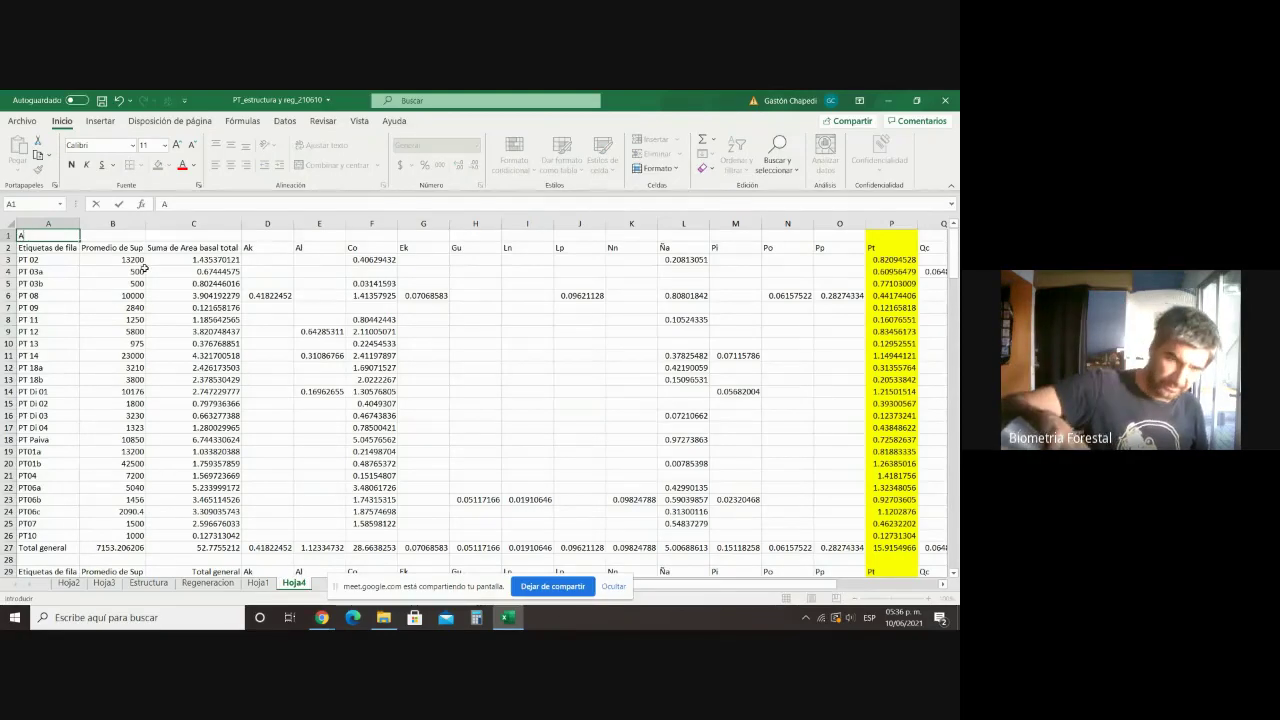
key("BackSpace")
type("B")
Step: Enter the label "Densidad" in A28, directly above the tree count table
scroll(123, 307, "down", 1)
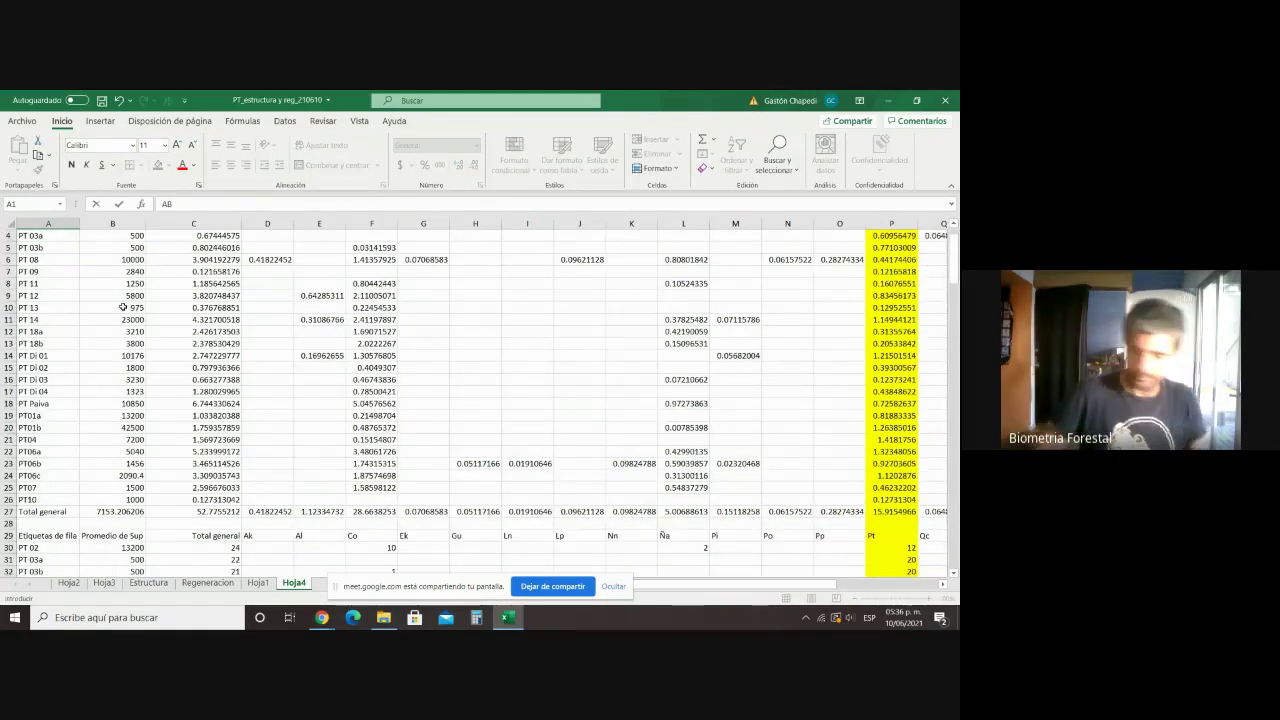
scroll(80, 380, "down", 3)
left_click(47, 415)
type("De")
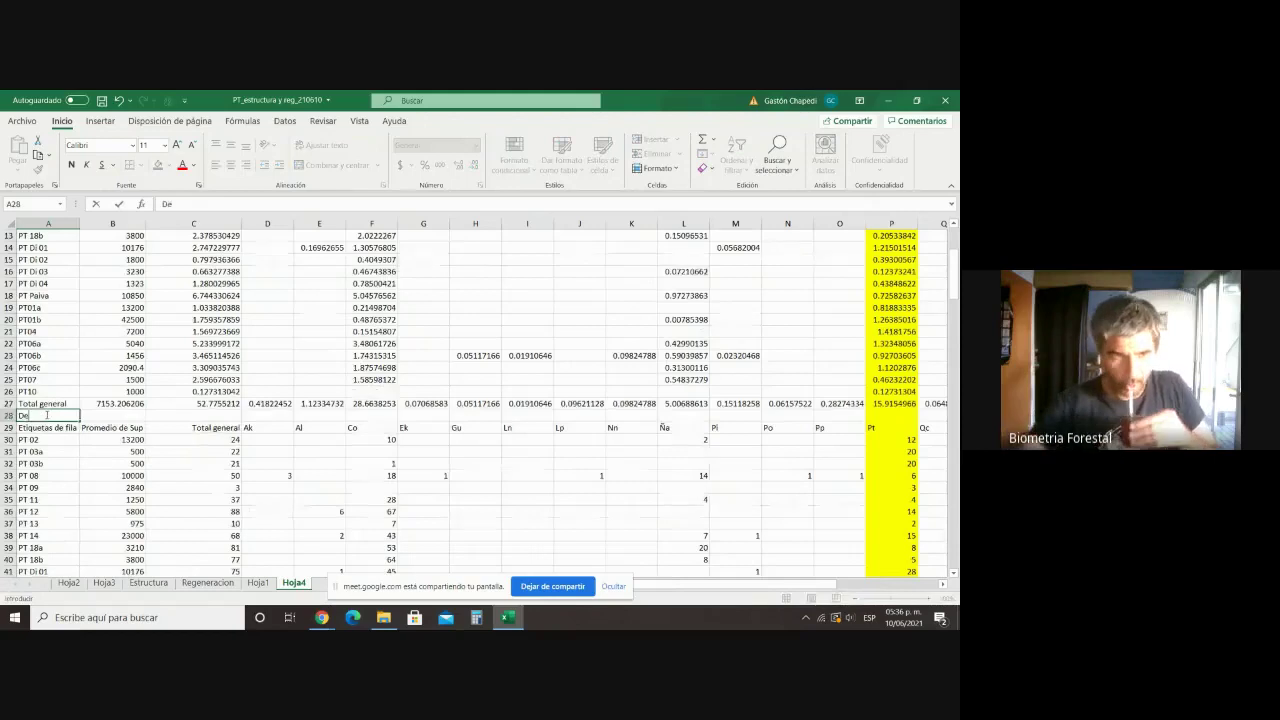
type("nsd")
key("BackSpace")
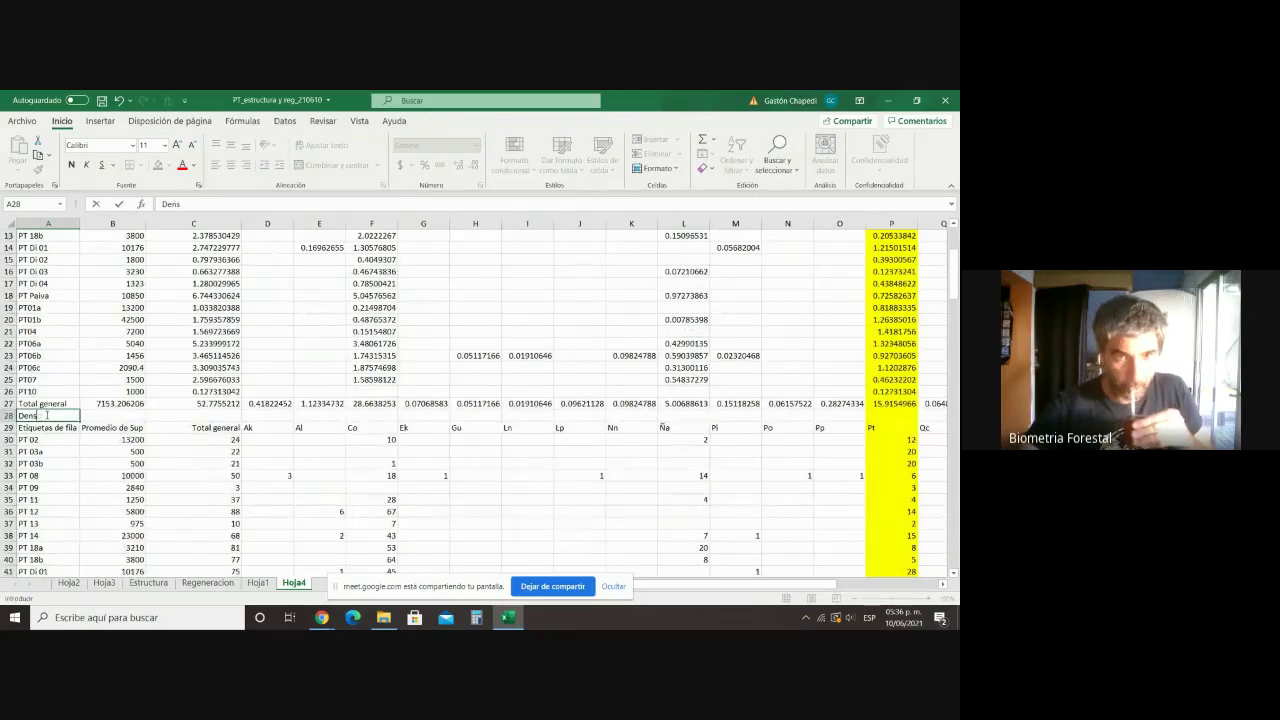
type("sud")
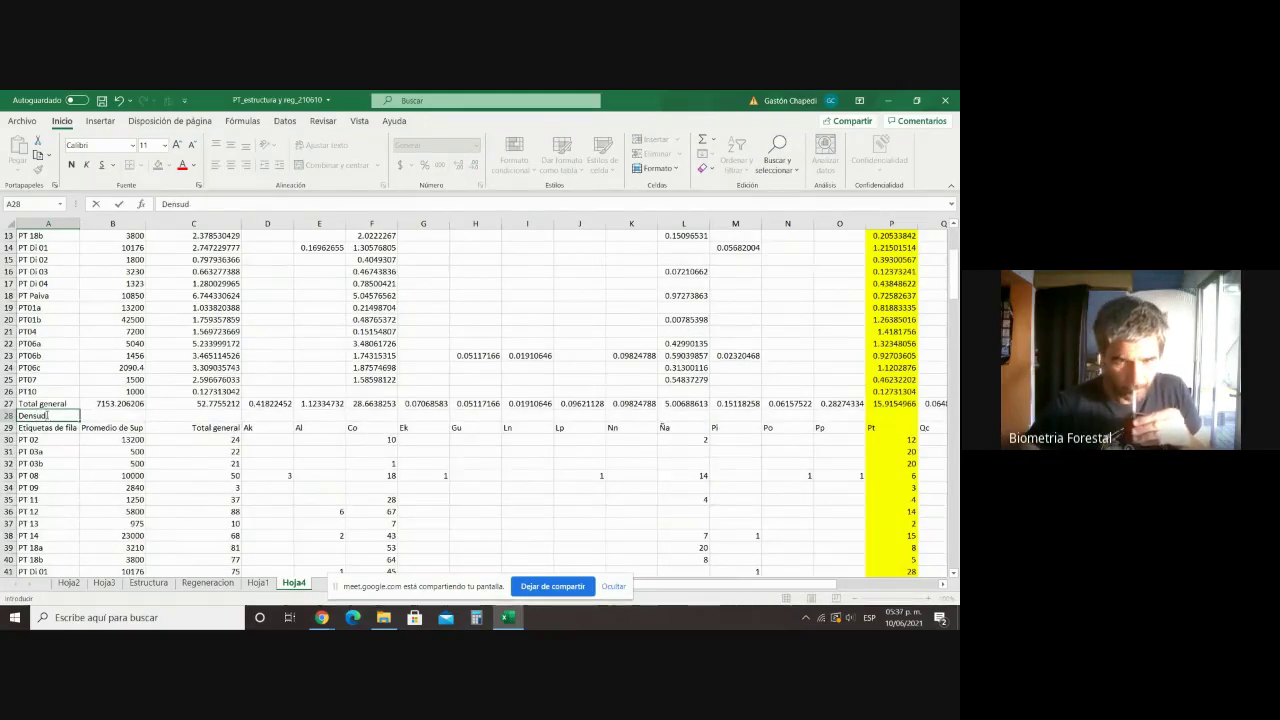
key("BackSpace")
key("BackSpace")
type("idad")
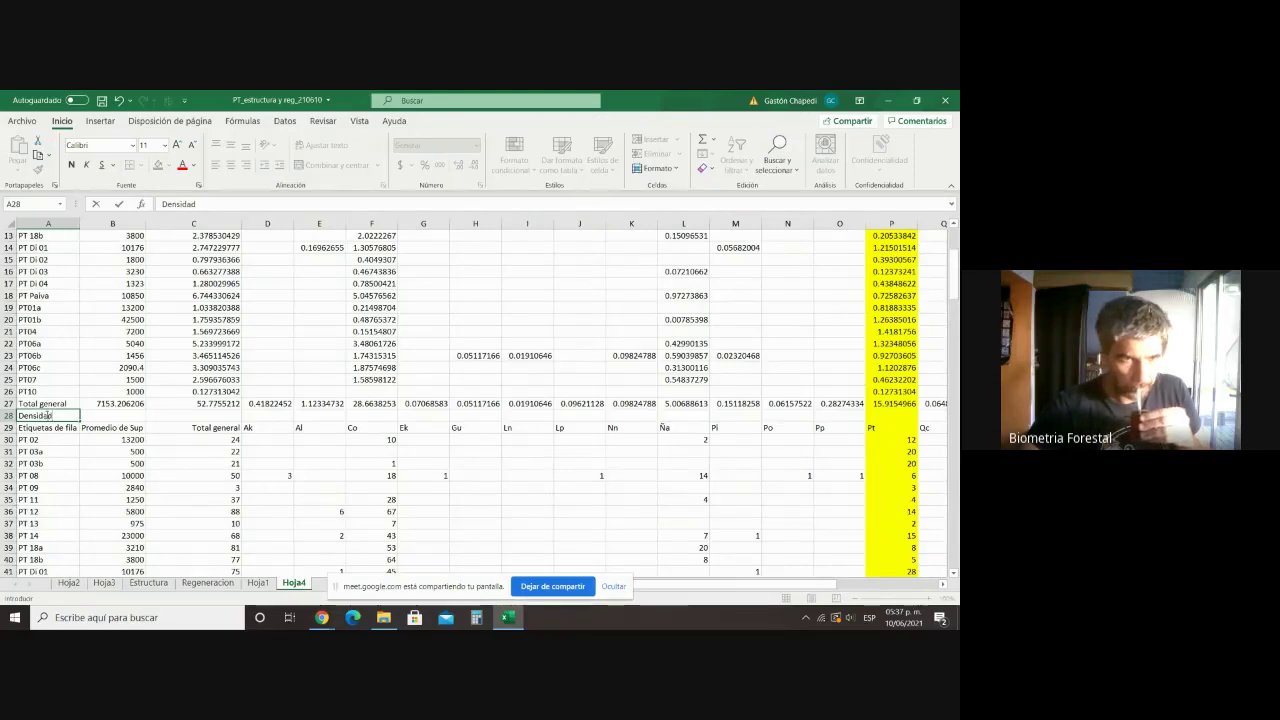
Step: Insert a blank row above the "Densidad" label to separate it from the basal area table
left_click(8, 415)
right_click(8, 415)
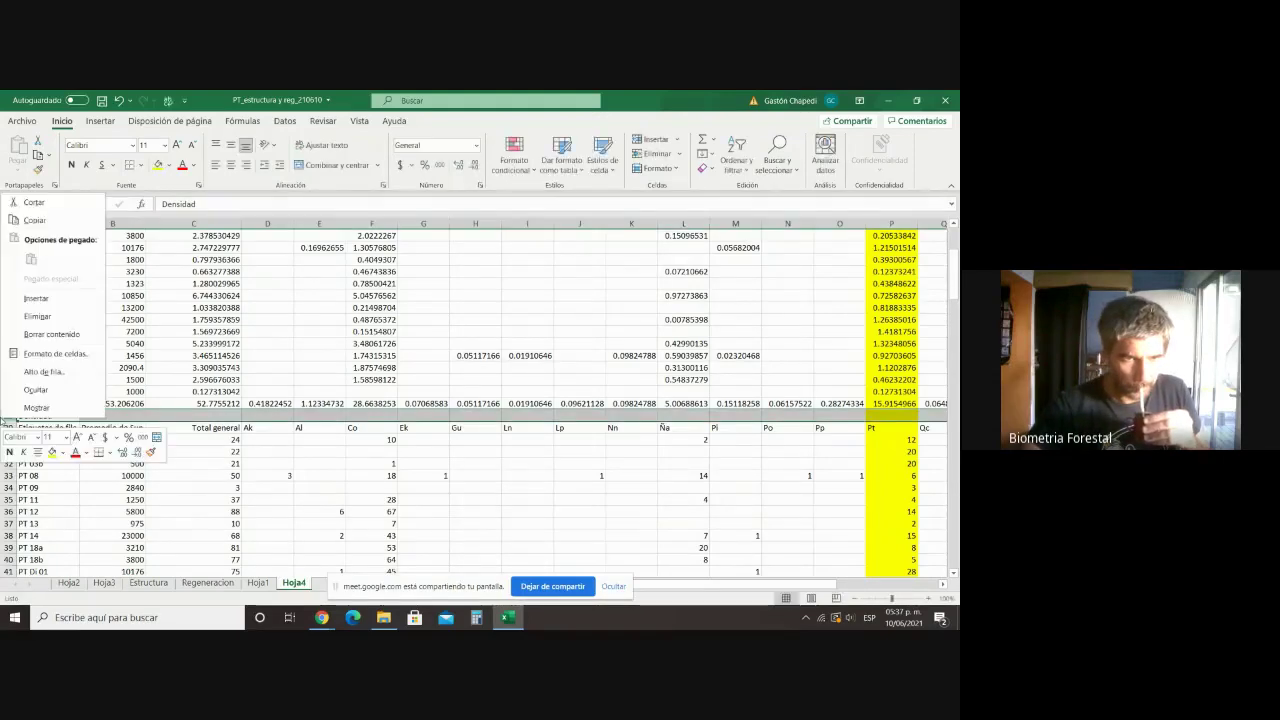
left_click(50, 297)
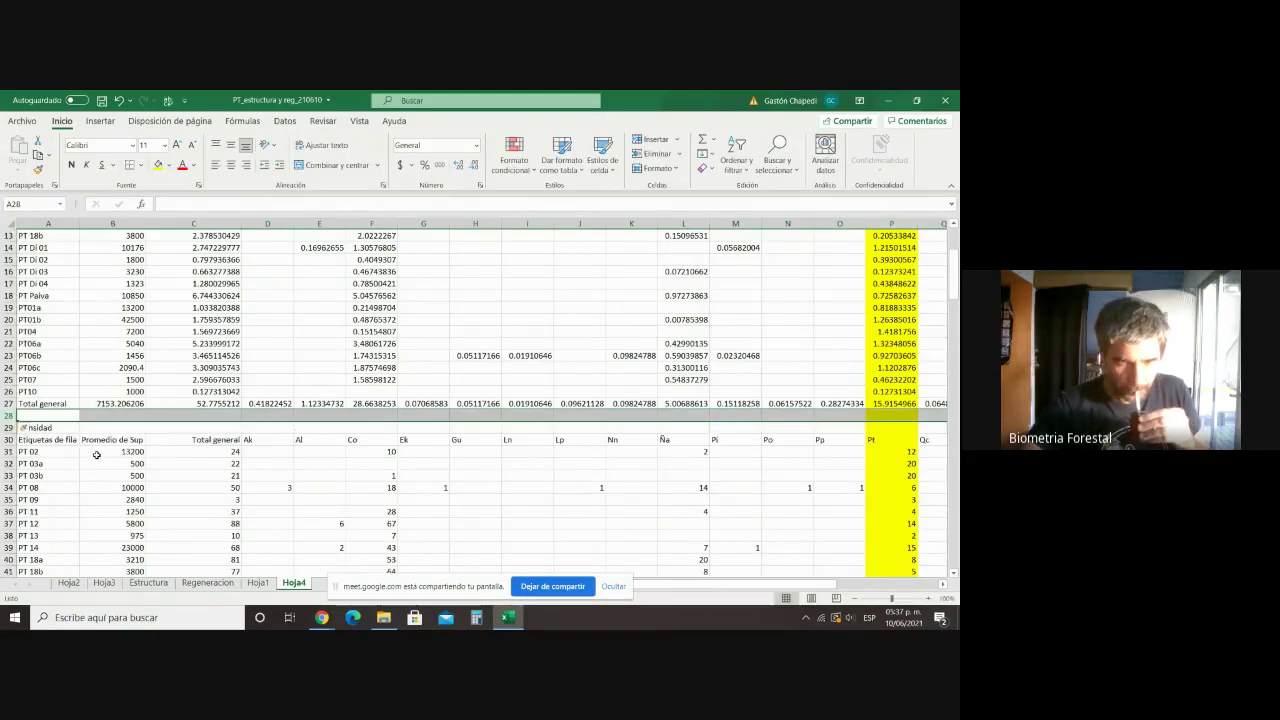
Step: Enter the label "Altura" in A57, above the third species table
scroll(96, 455, "down", 10)
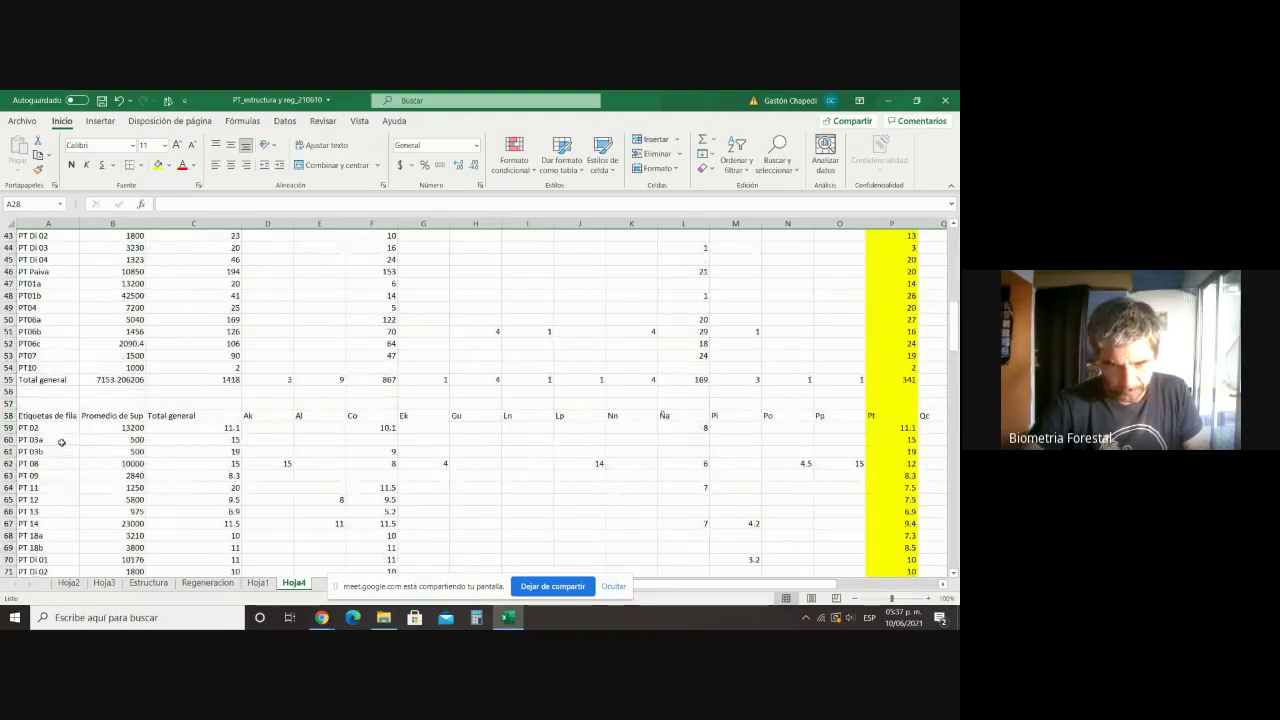
scroll(72, 434, "down", 2)
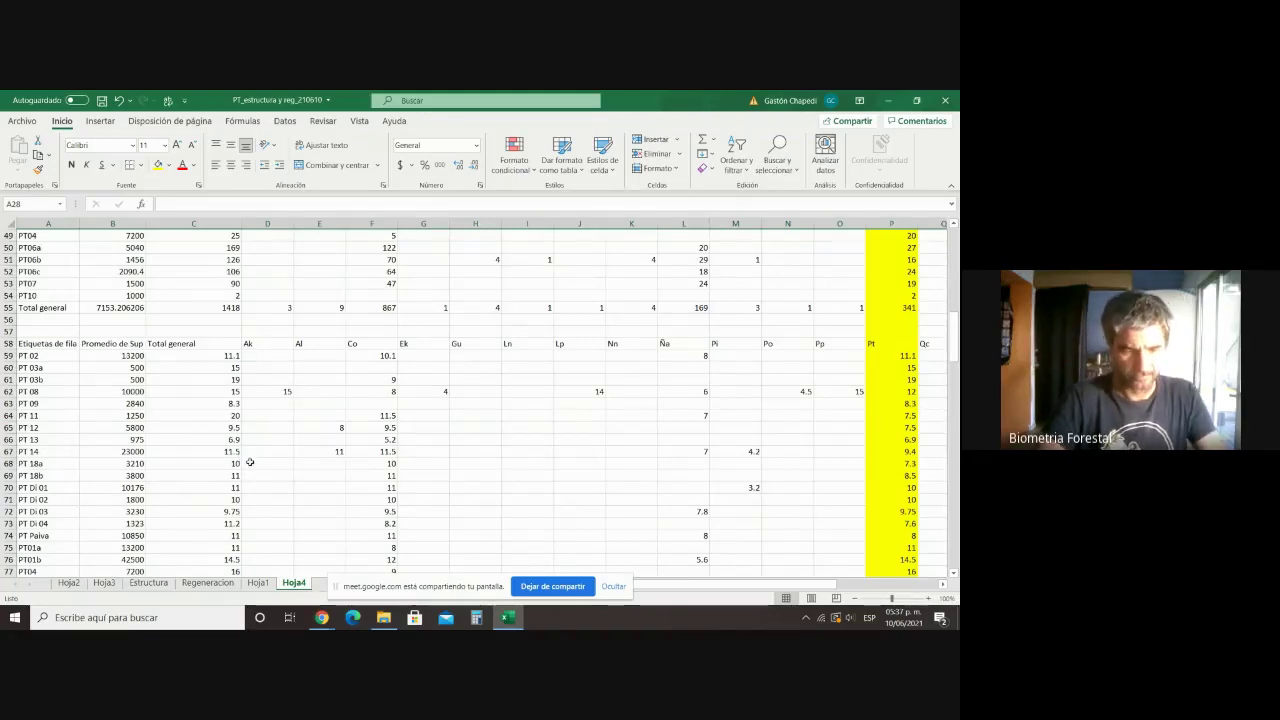
scroll(316, 498, "down", 7)
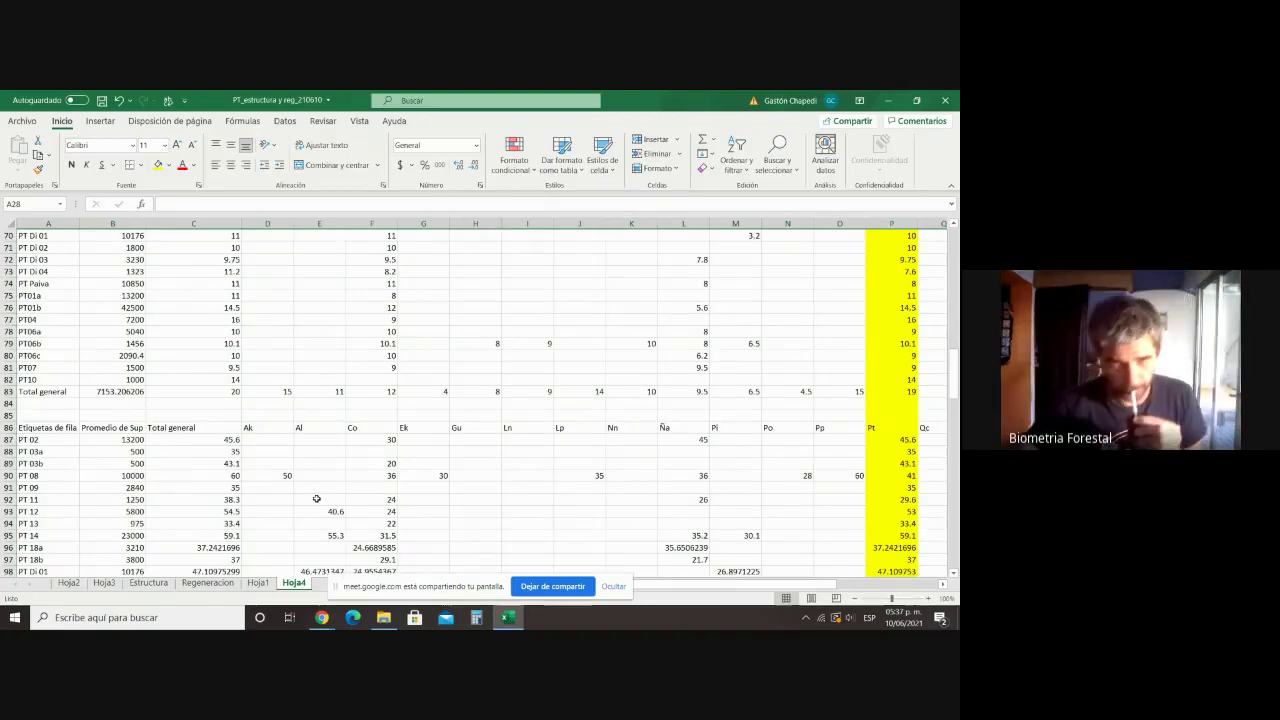
scroll(316, 498, "up", 8)
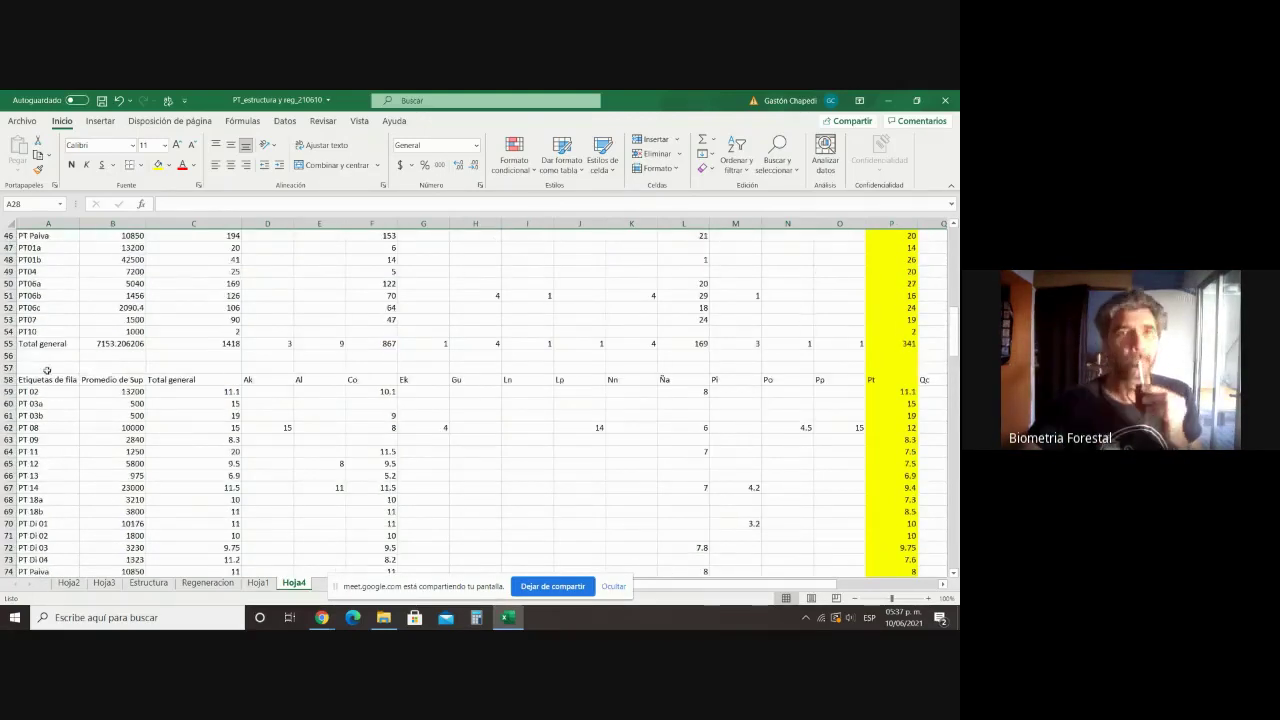
left_click(47, 369)
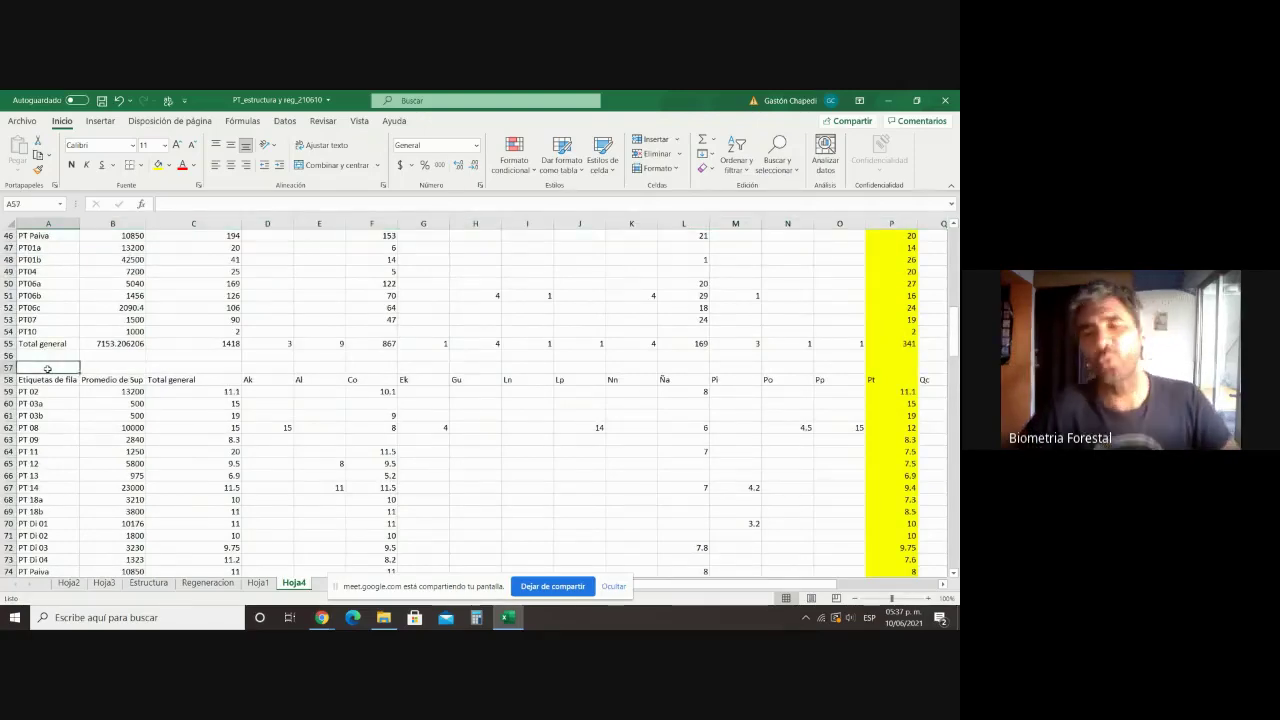
type("A")
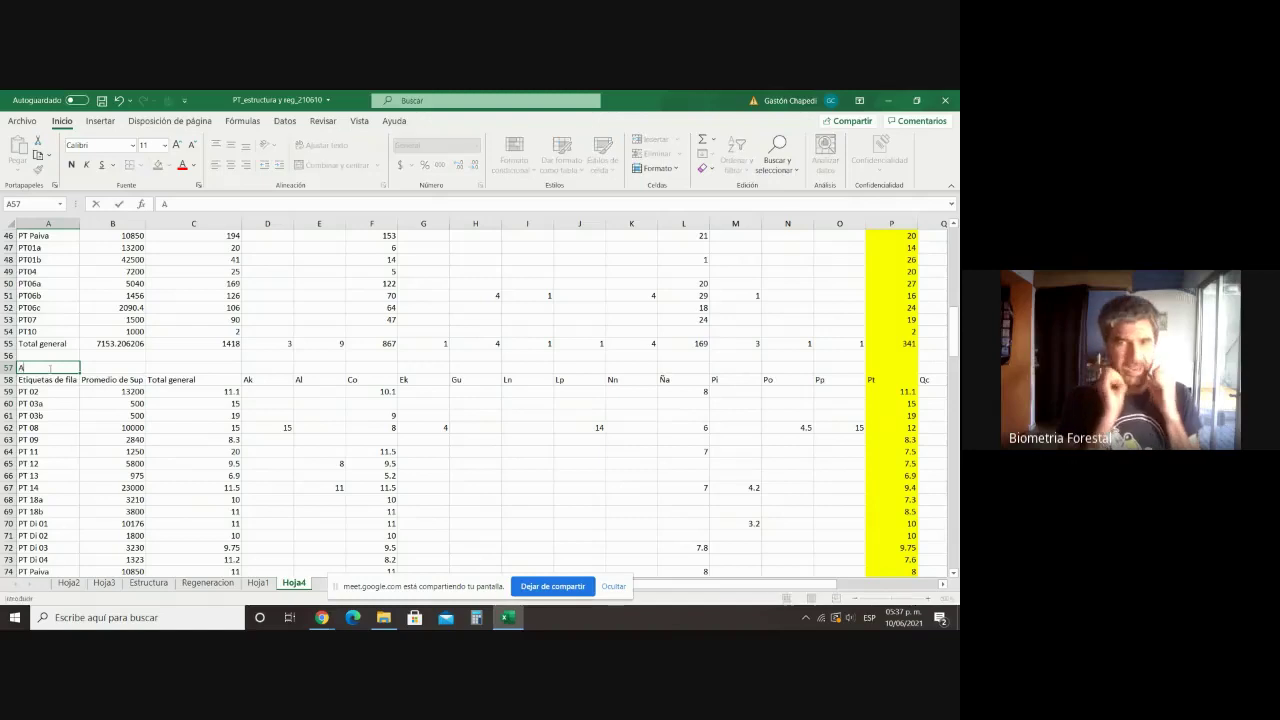
type("ltura")
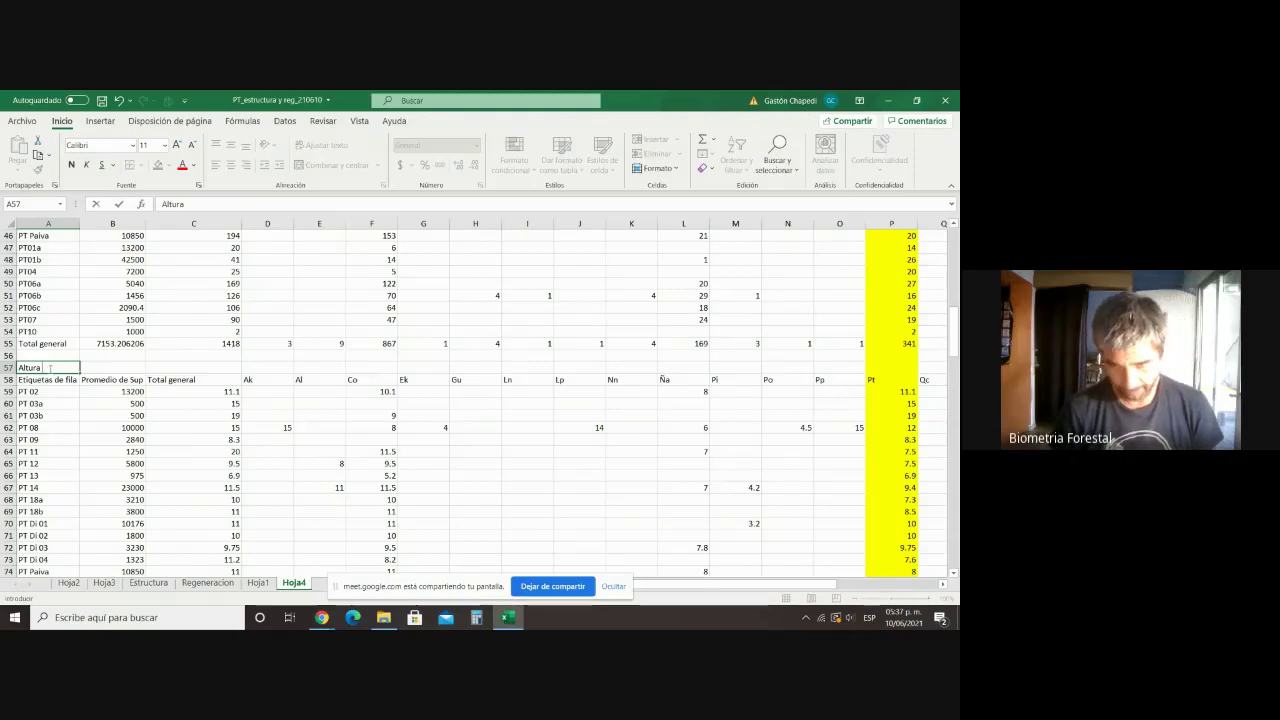
left_click(233, 392)
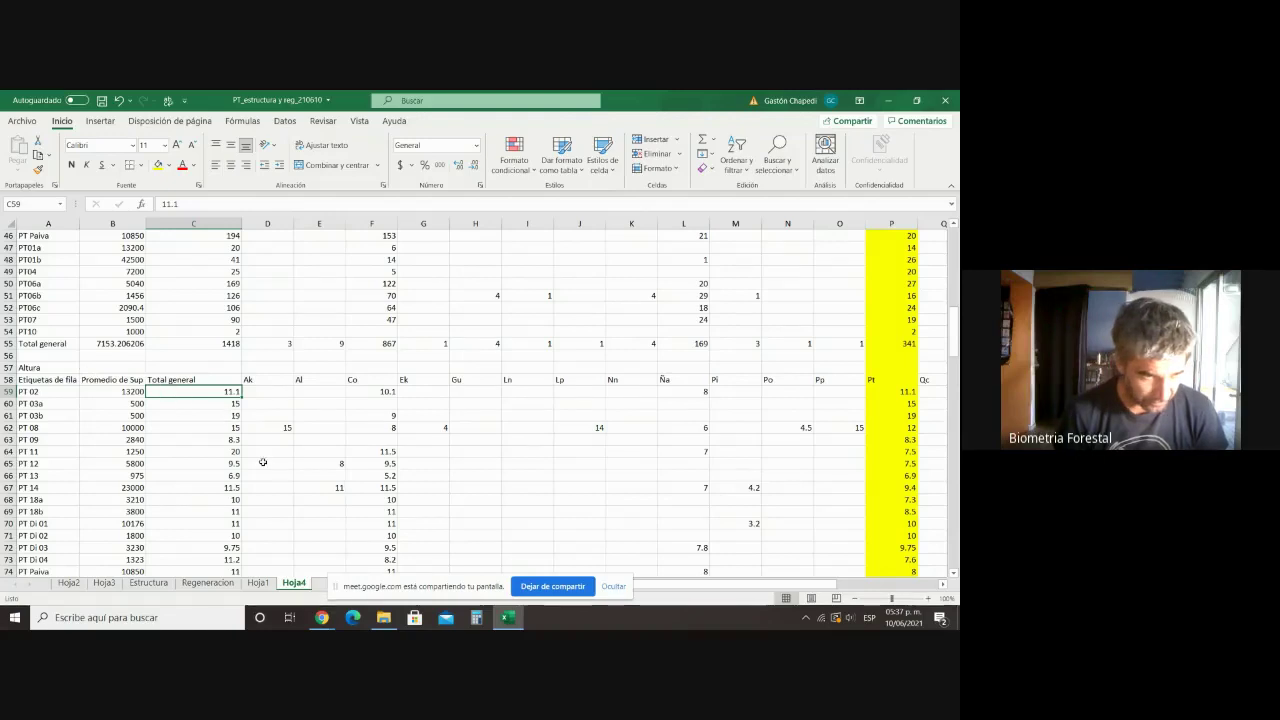
Step: Extend the label in A57 to read "Altura max"
left_click(46, 370)
left_click(205, 204)
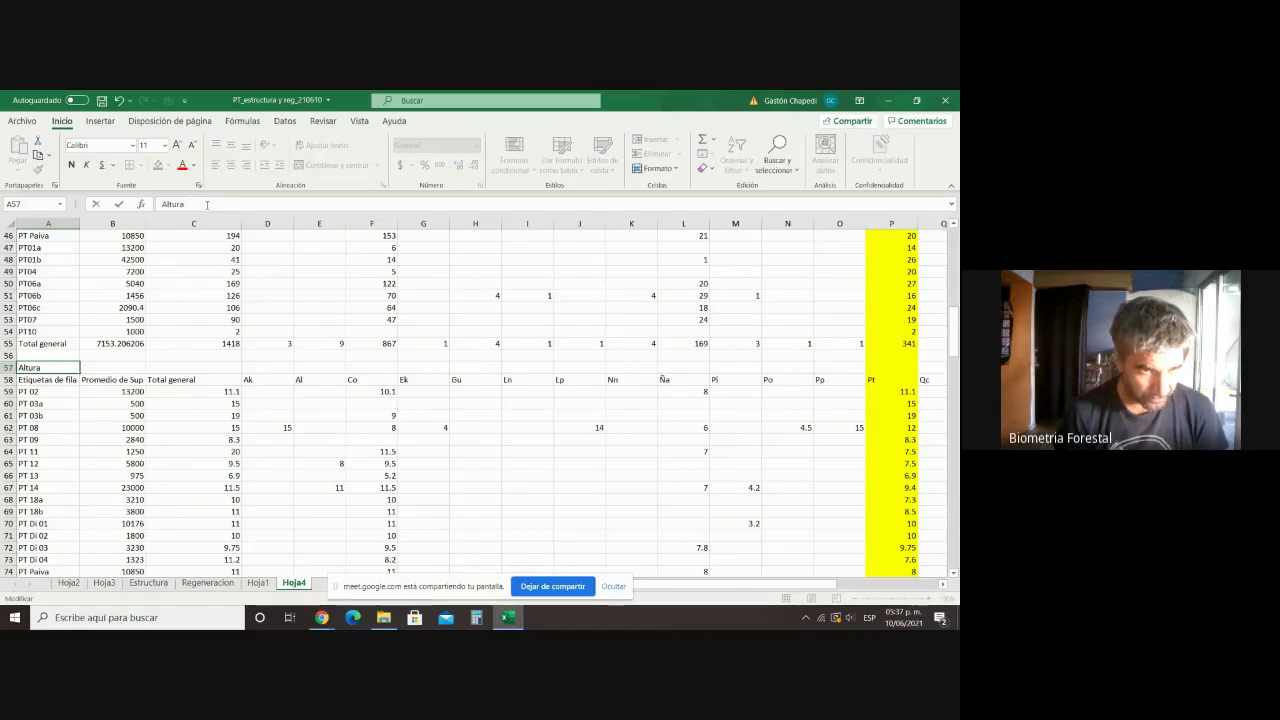
type("max")
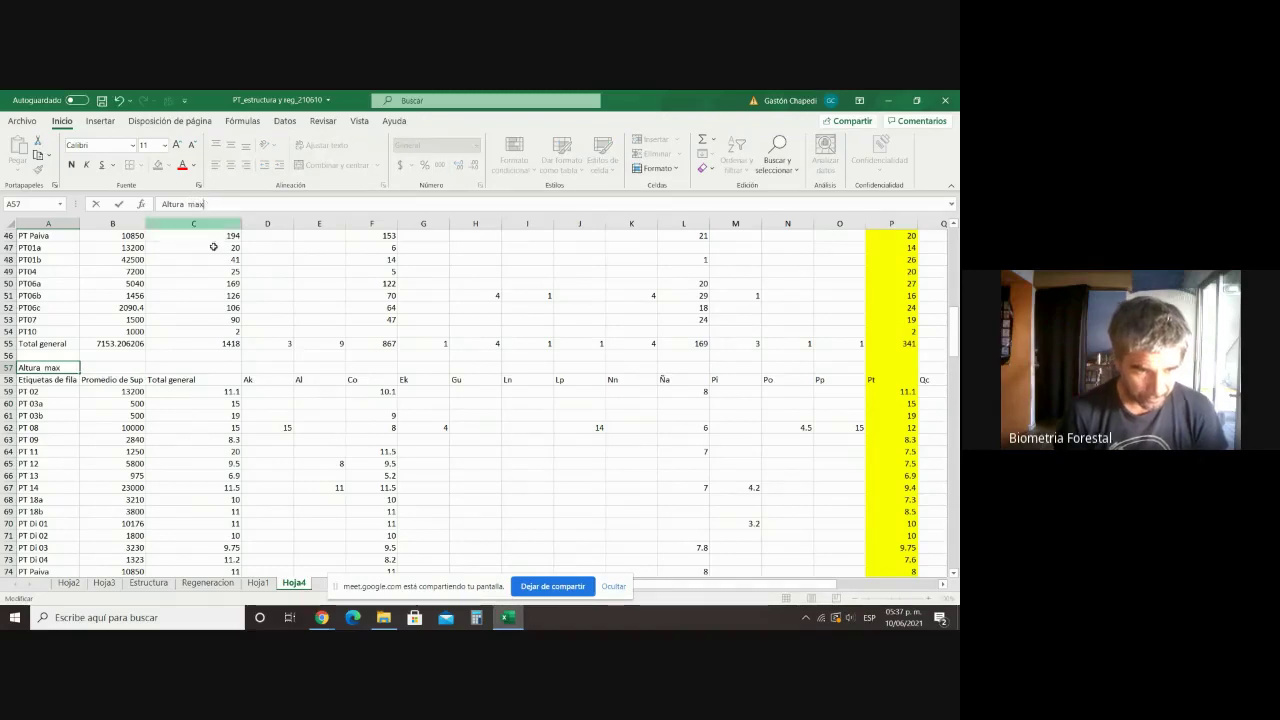
left_click(198, 451)
Step: Enter the label "Diam maximo" in A85, above the fourth species table
scroll(196, 449, "down", 6)
scroll(196, 449, "down", 2)
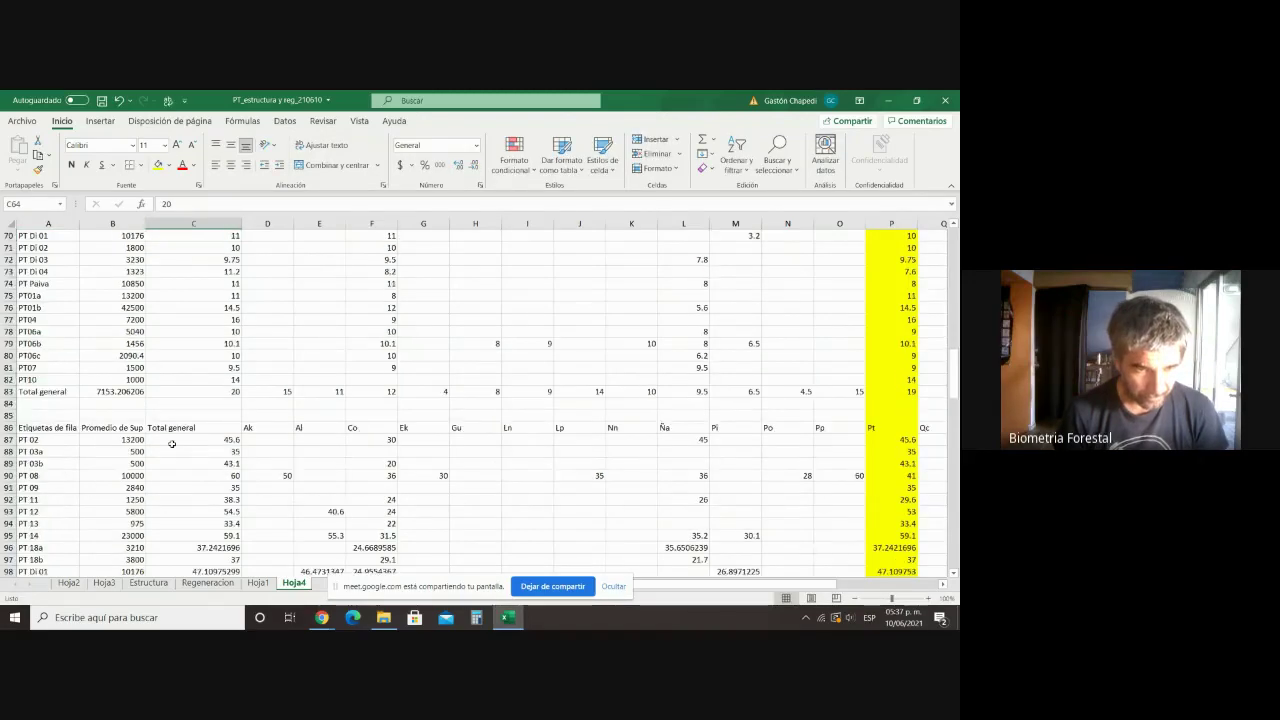
left_click(48, 414)
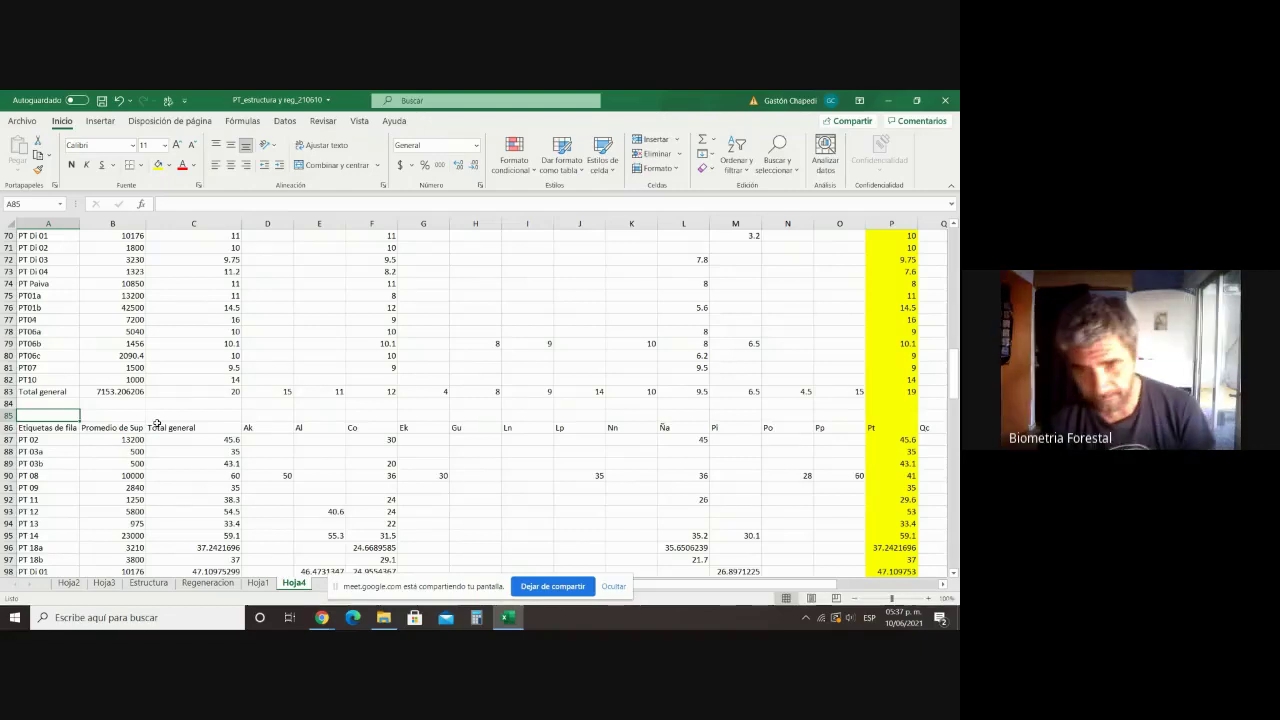
type("Diam")
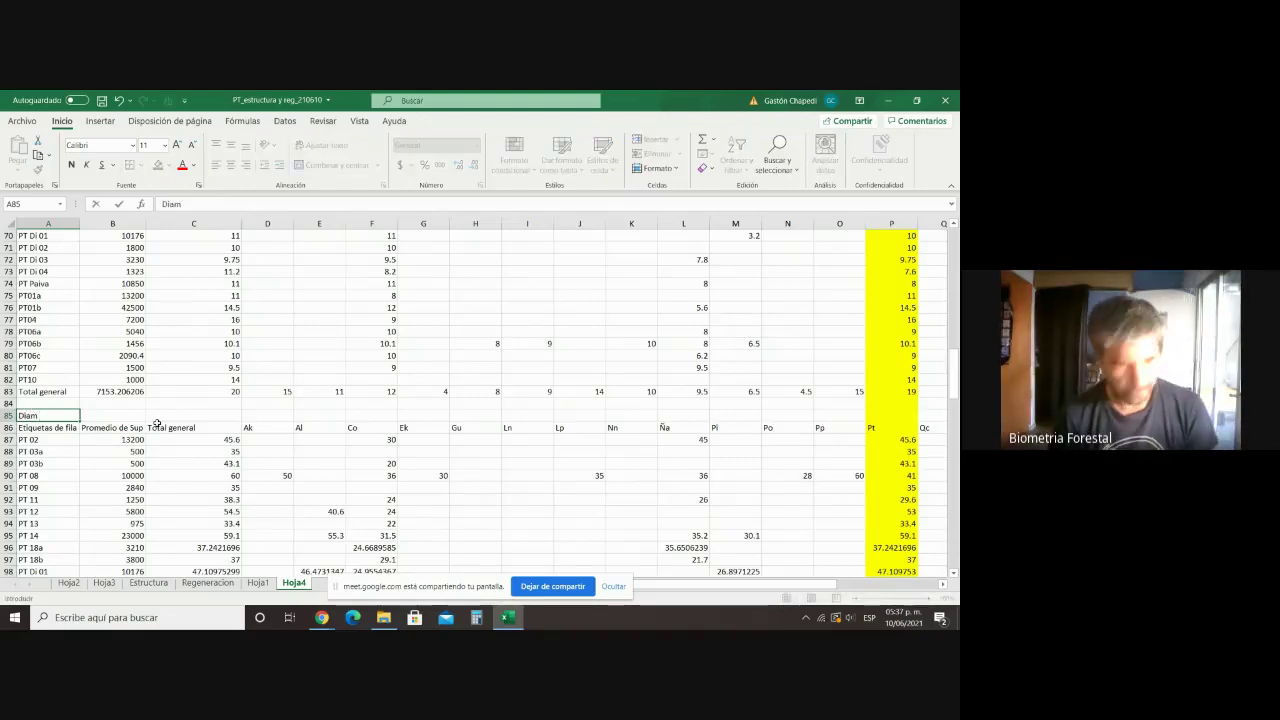
type(" medi")
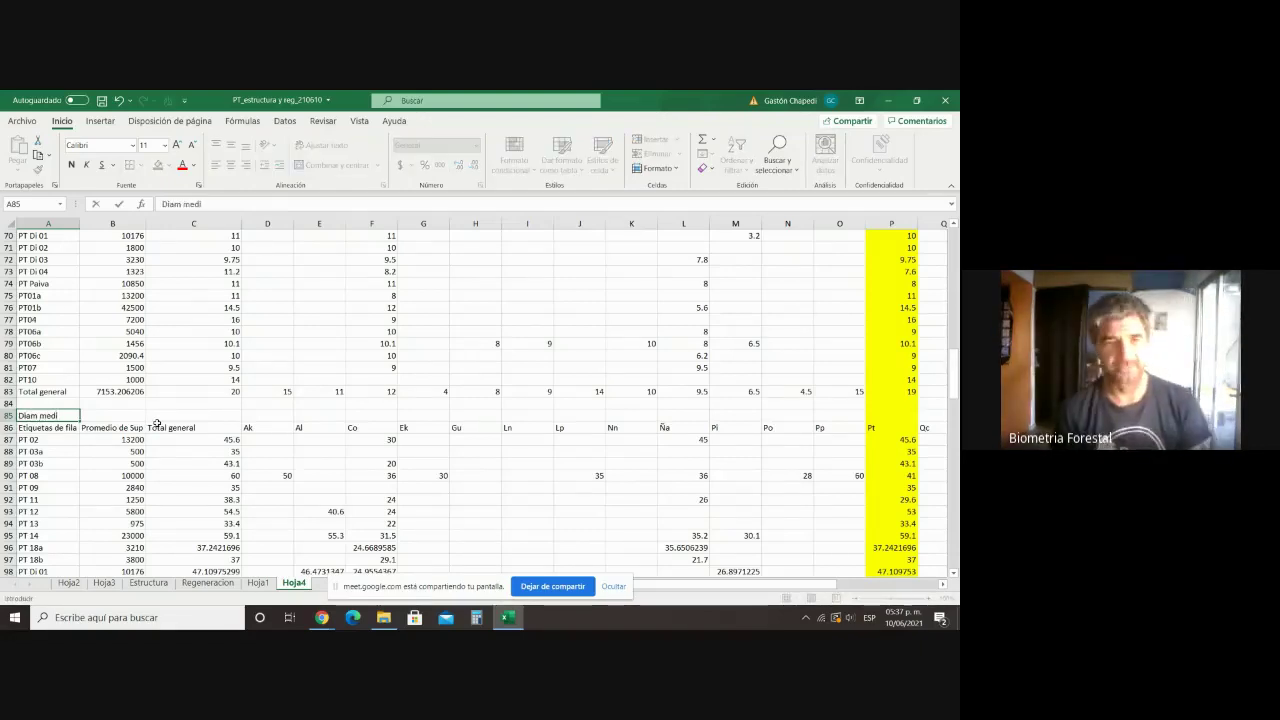
key("BackSpace")
key("BackSpace")
key("BackSpace")
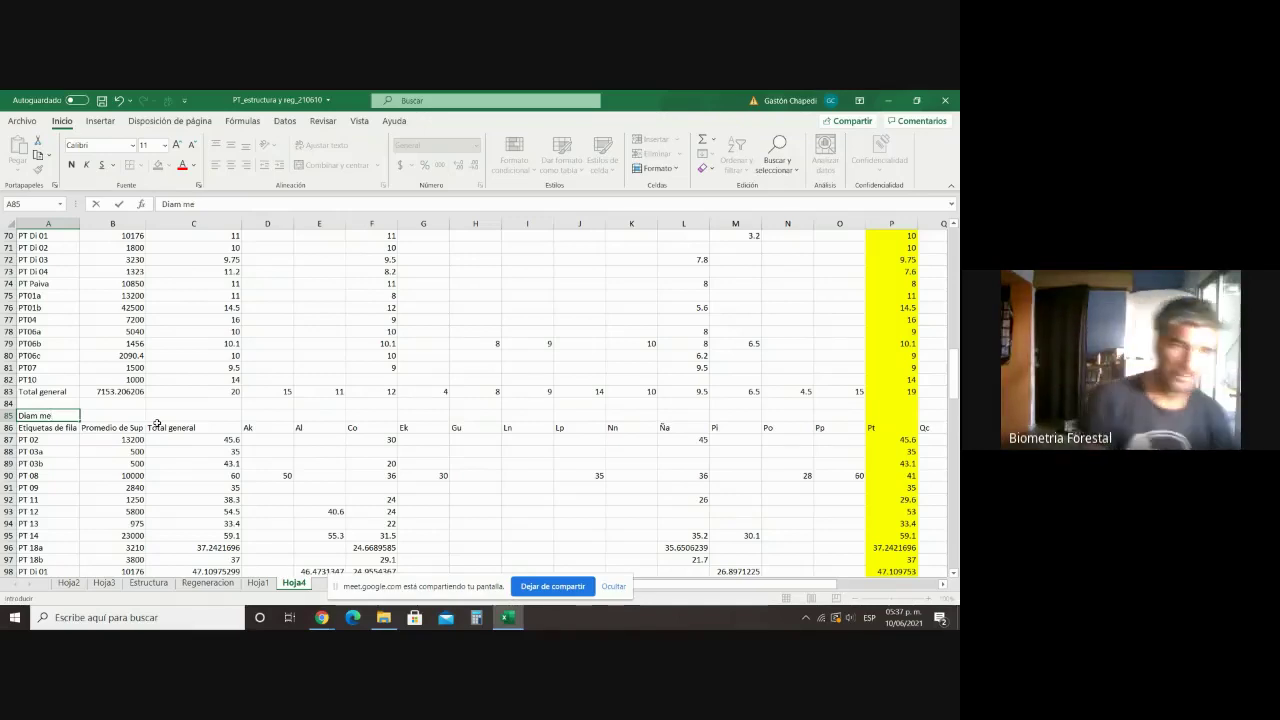
type("axim")
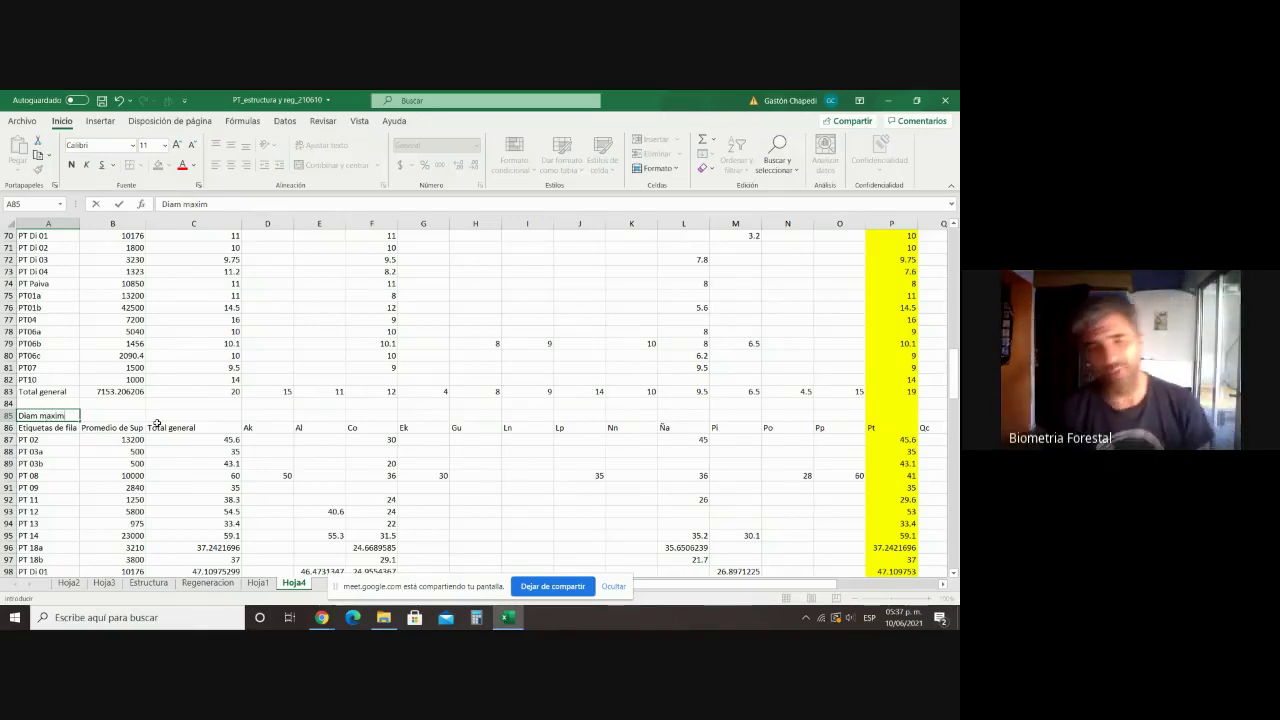
type("o")
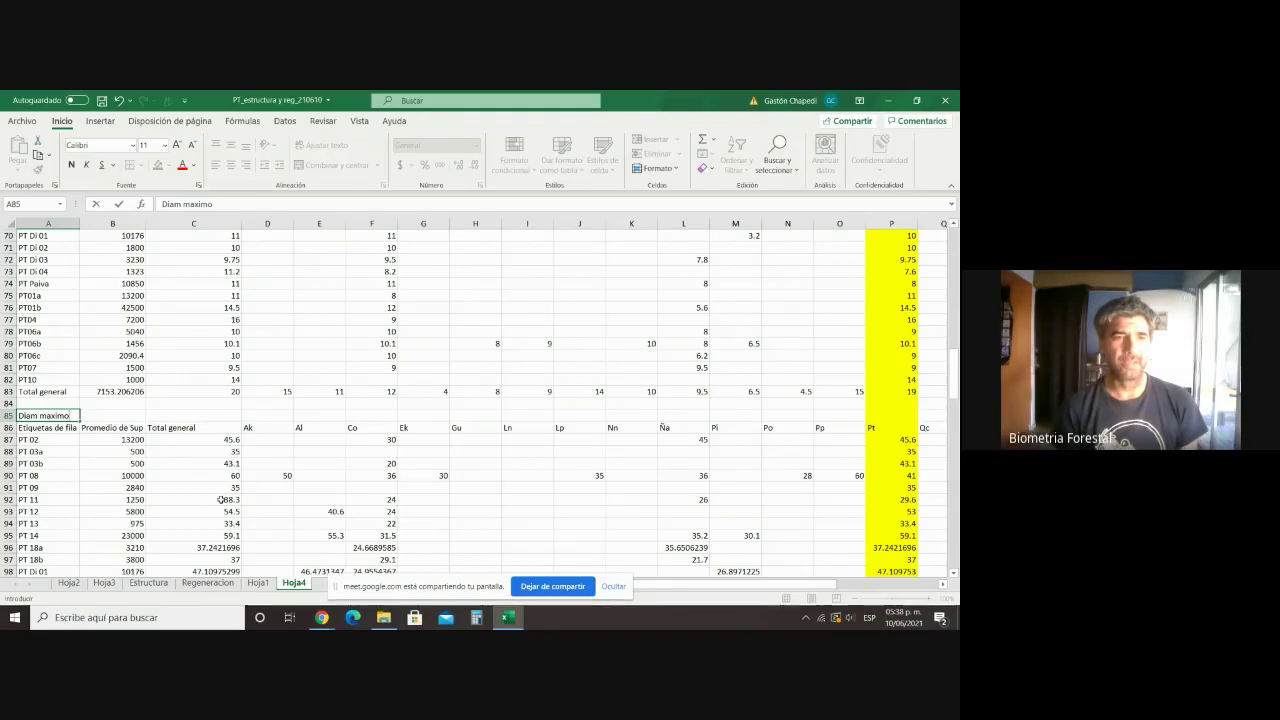
left_click(267, 511)
Step: Delete rows 169 to 206, which hold the duplicate height table below the density per hectare table
scroll(331, 465, "down", 3)
scroll(324, 460, "down", 6)
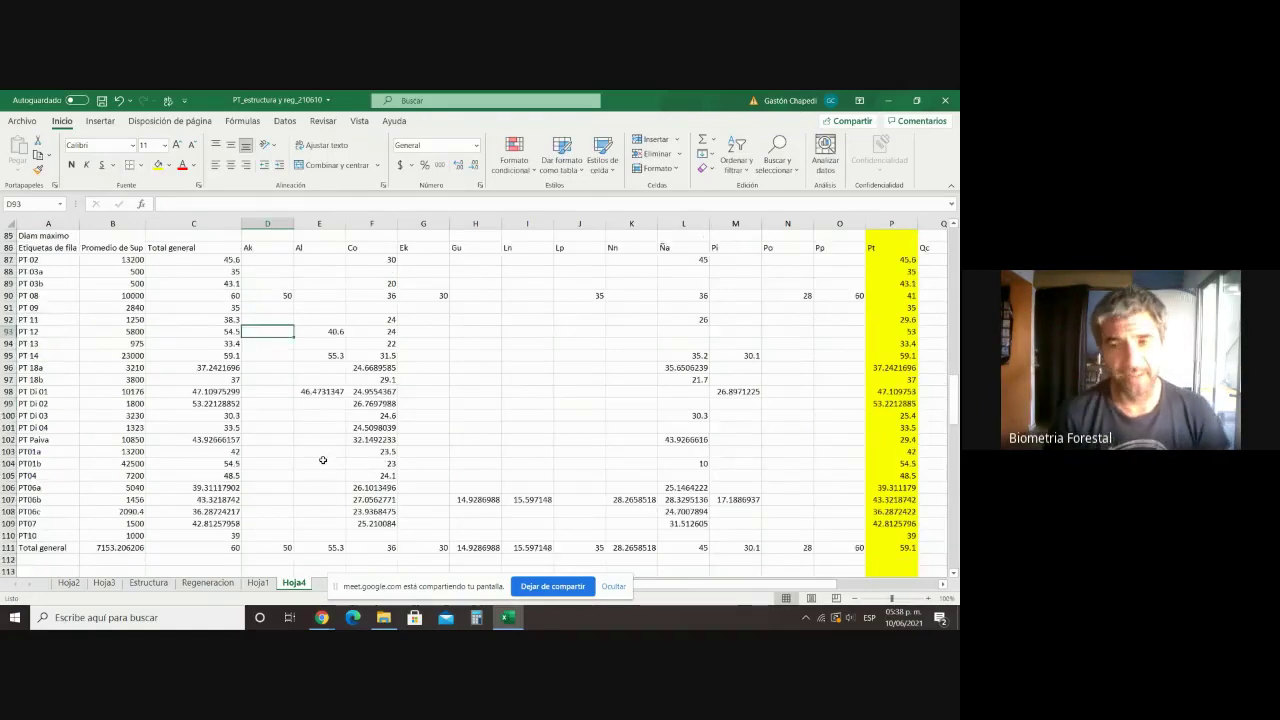
scroll(323, 460, "down", 20)
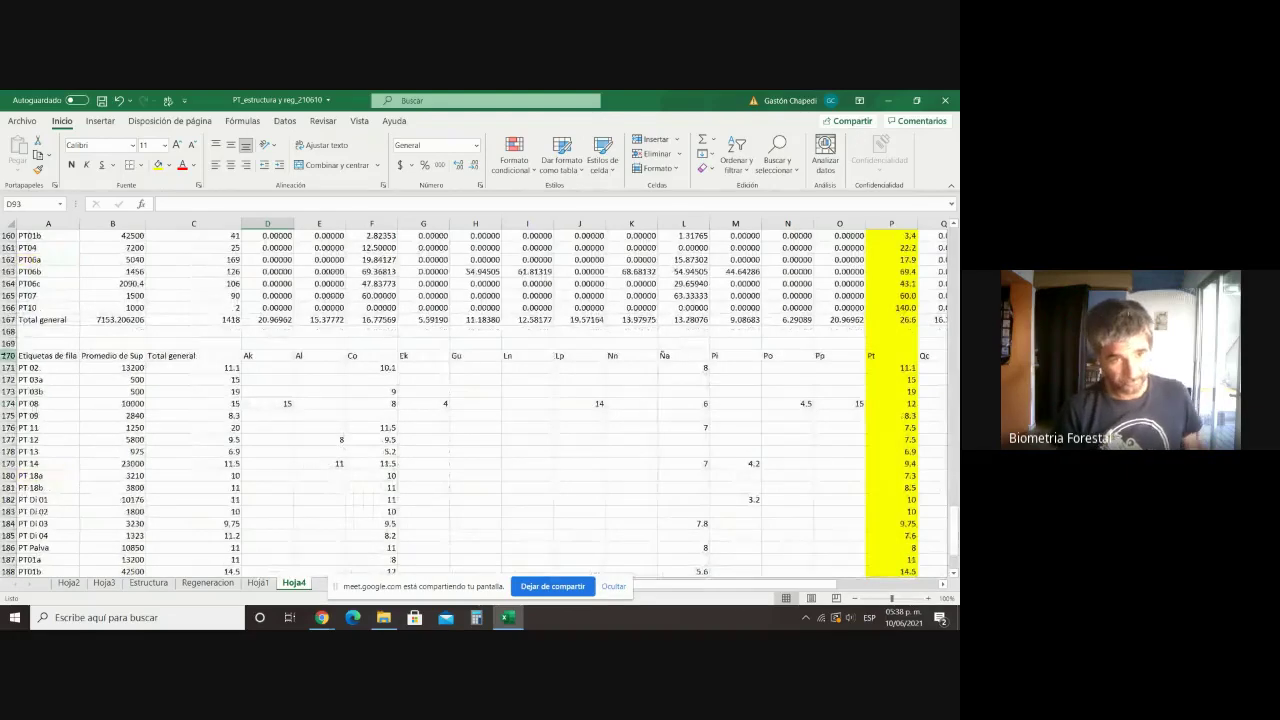
left_click_drag(8, 343, 64, 490)
right_click(66, 240)
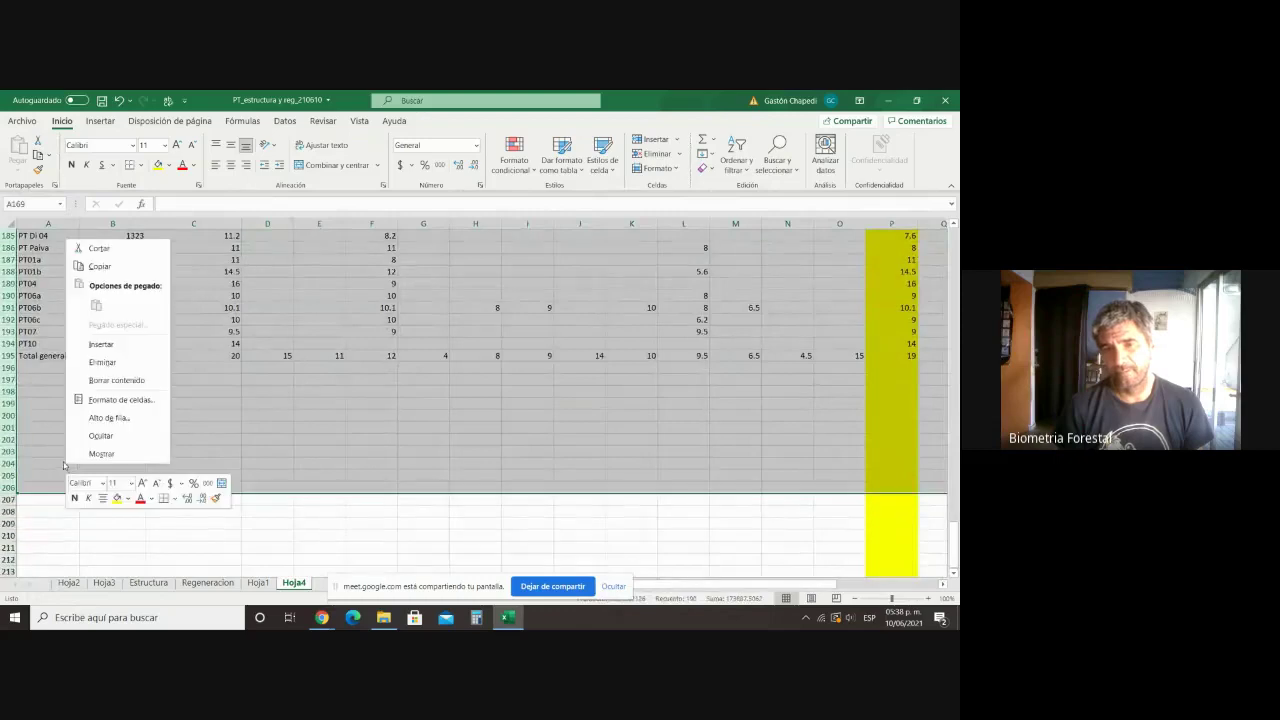
left_click(103, 362)
left_click(112, 463)
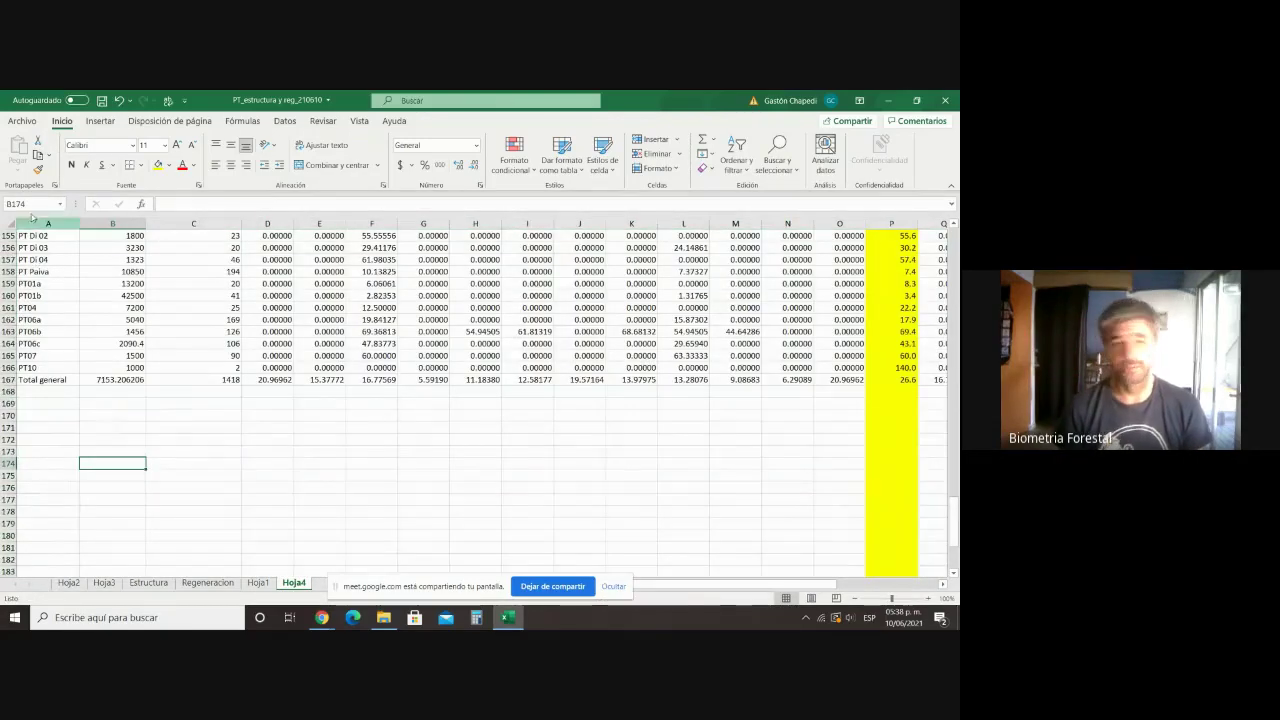
Step: Save the workbook
key("ctrl+s")
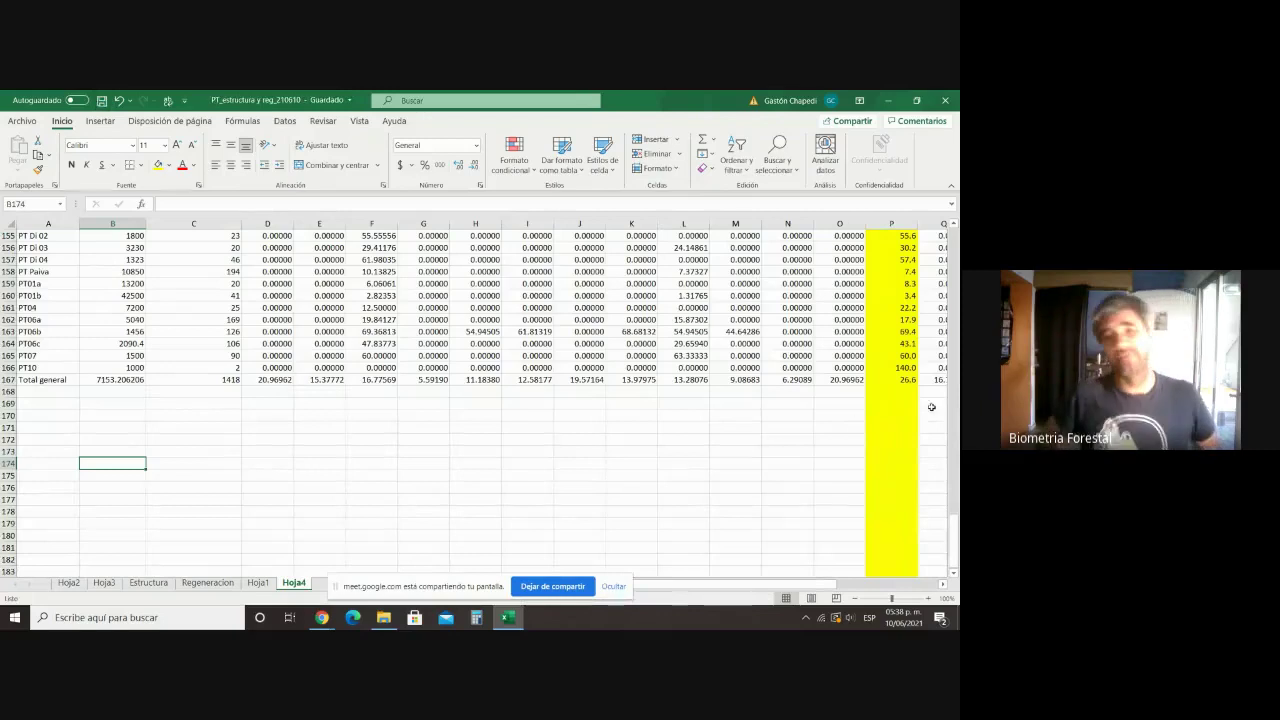
Step: Enter the label "Ab /ha" in A113, above the basal area per hectare table
scroll(925, 410, "up", 6)
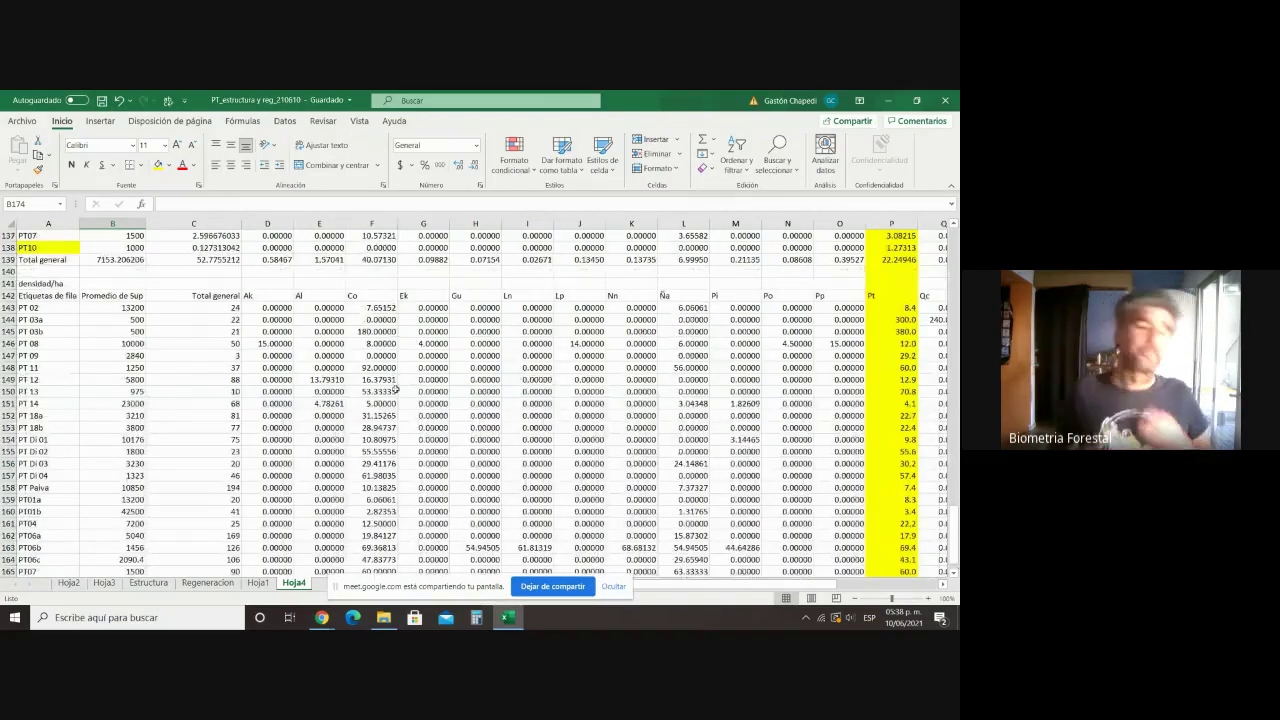
scroll(395, 390, "up", 13)
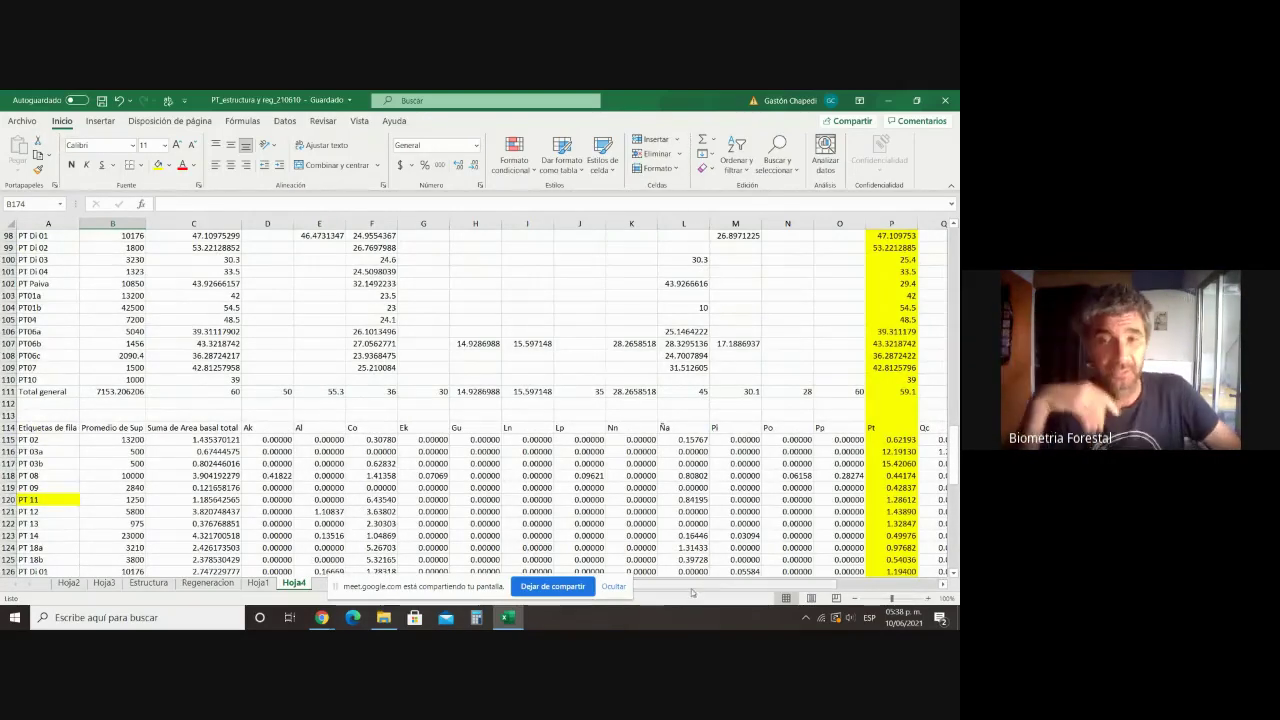
mouse_move(691, 589)
left_mouse_down()
mouse_move(817, 585)
mouse_move(690, 586)
left_mouse_up()
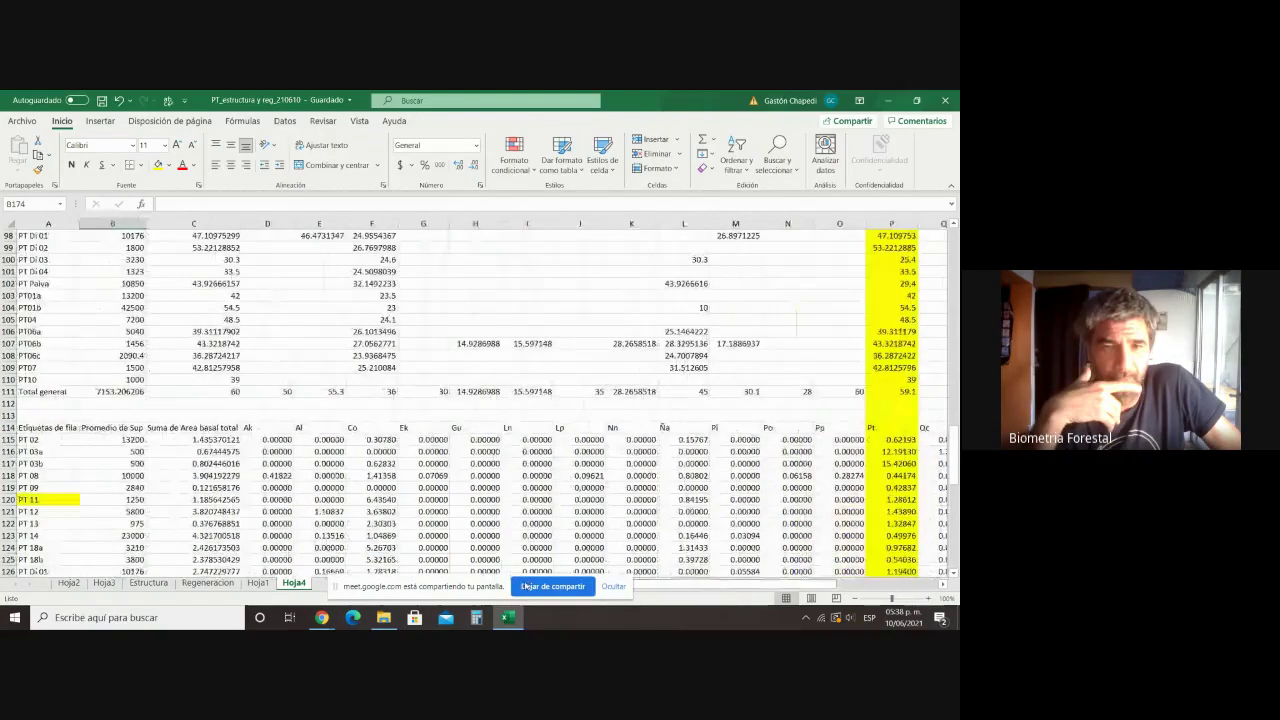
left_click(28, 415)
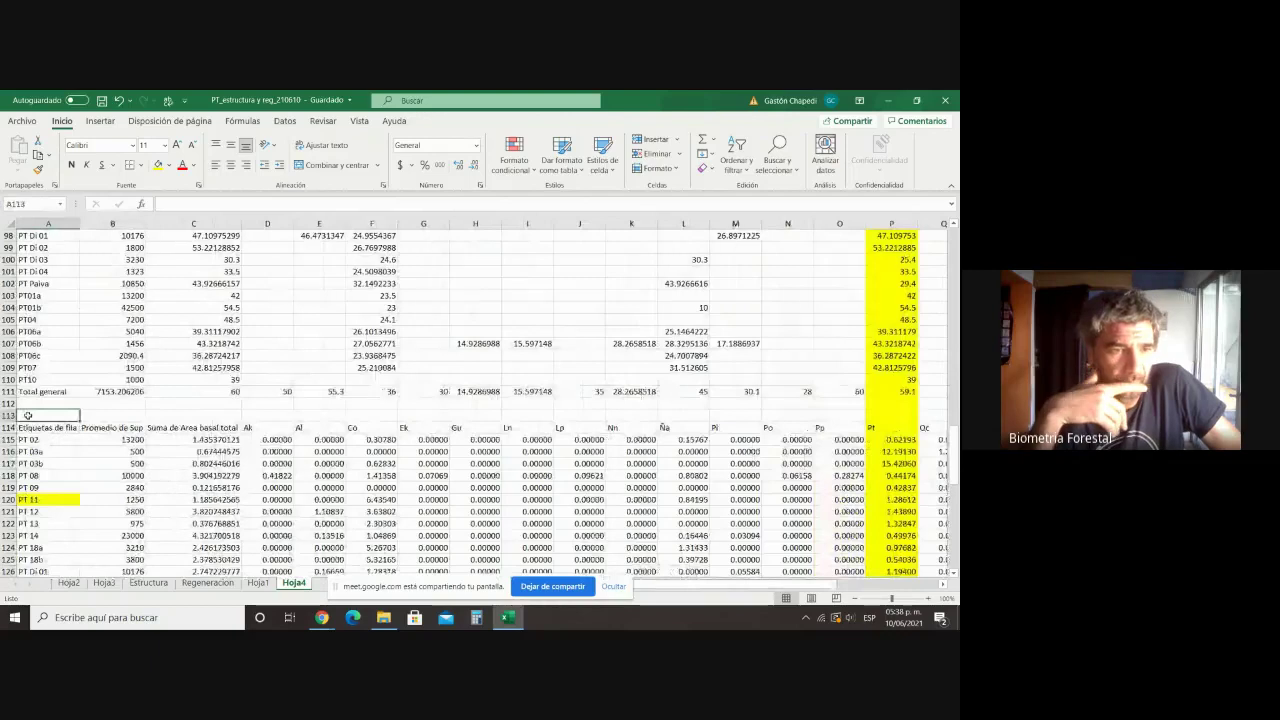
type("Ab")
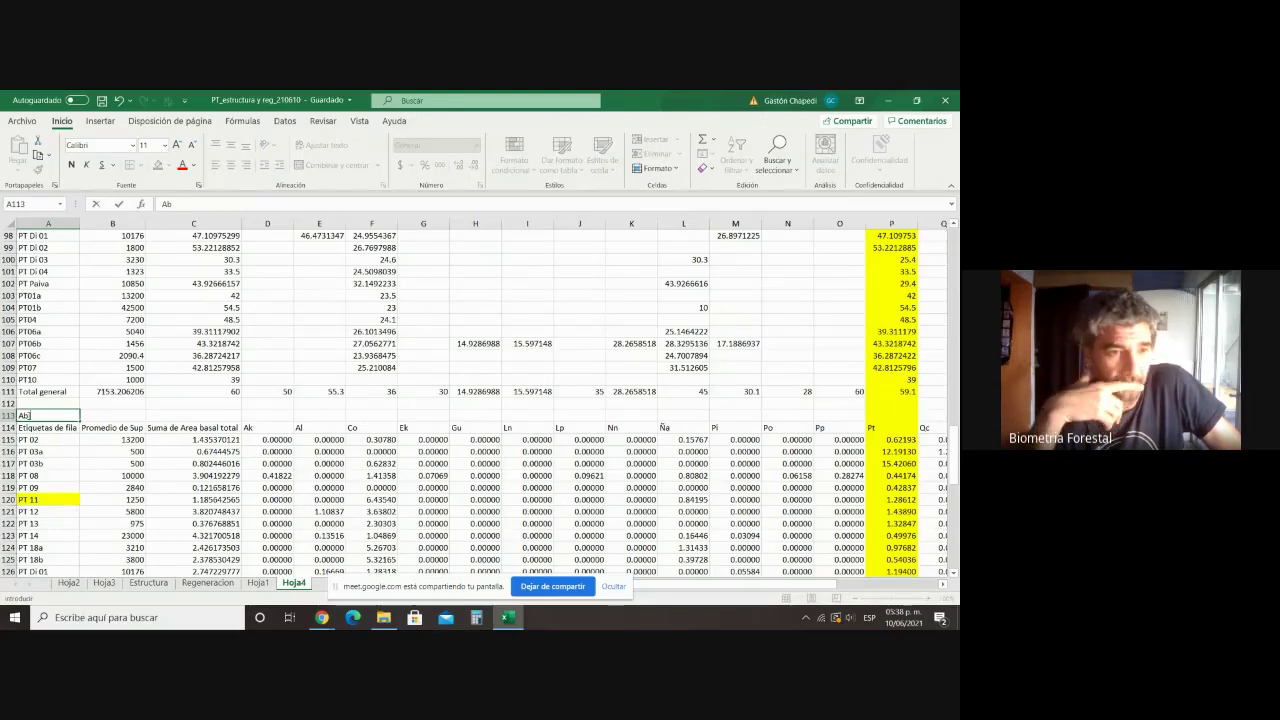
type("/ha")
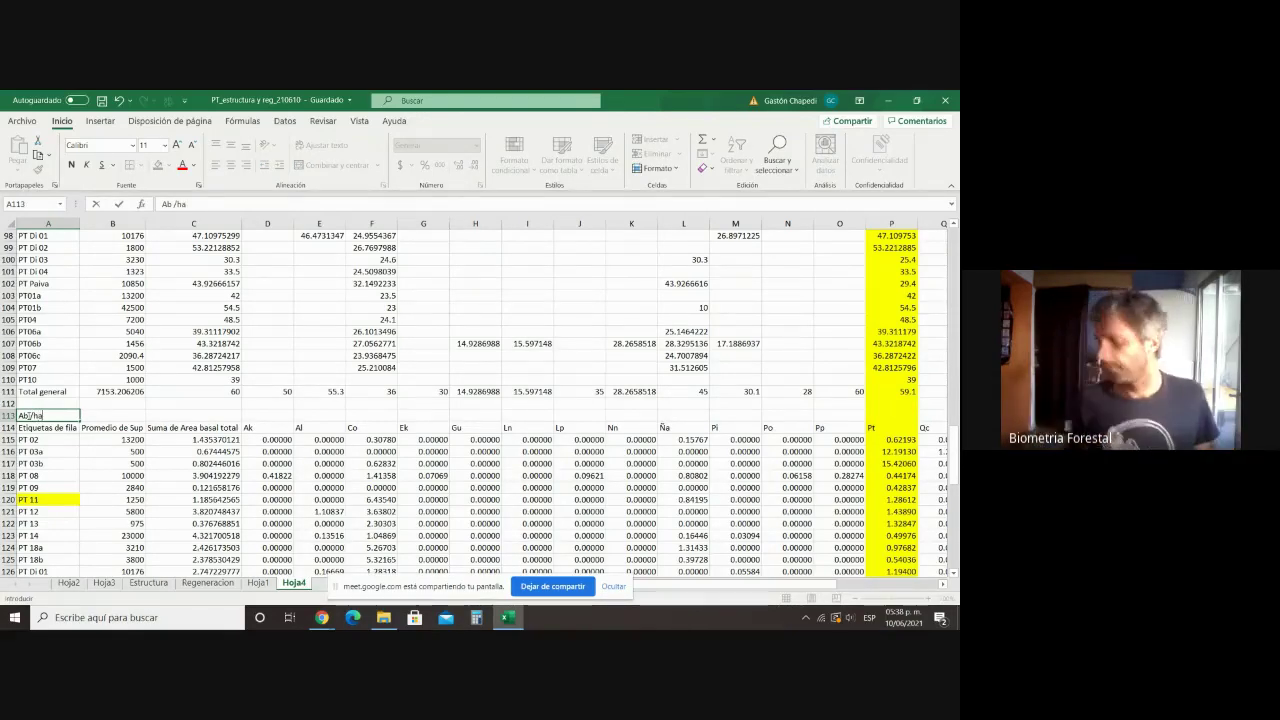
Step: Review the labels and values of the stacked tables, from density per hectare up to basal area and back to maximum diameter
scroll(86, 515, "down", 7)
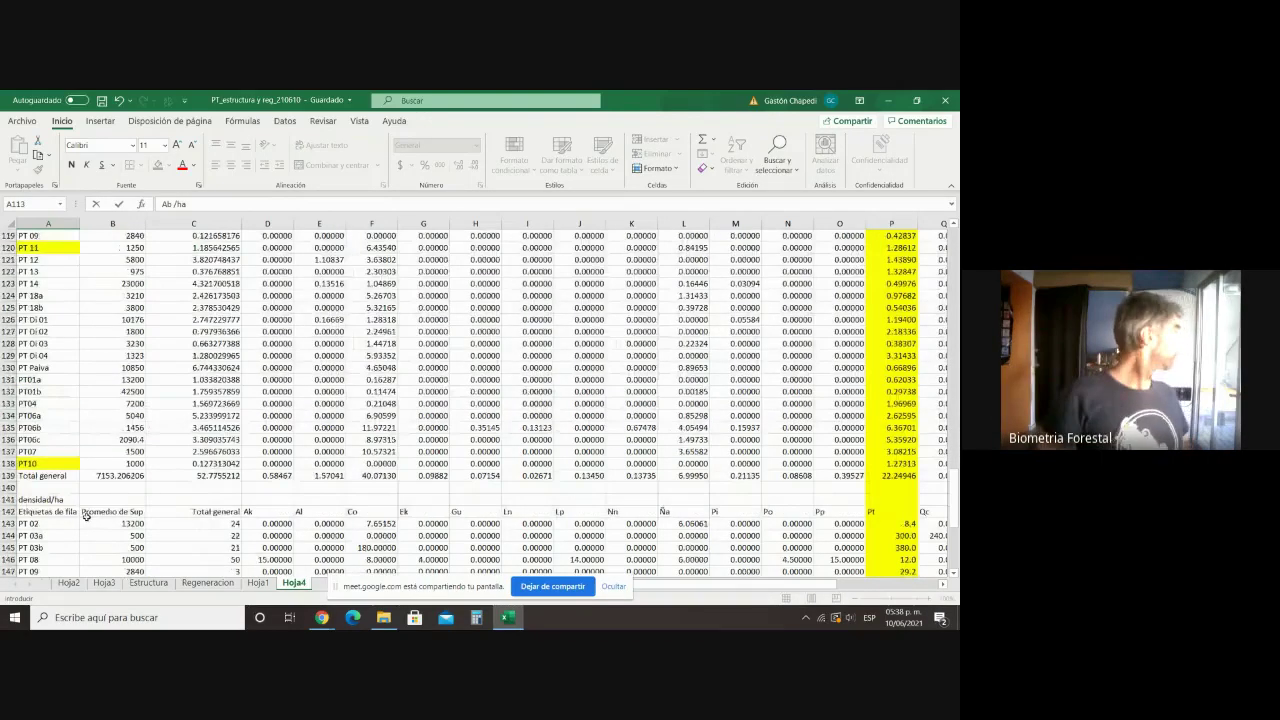
scroll(80, 515, "up", 9)
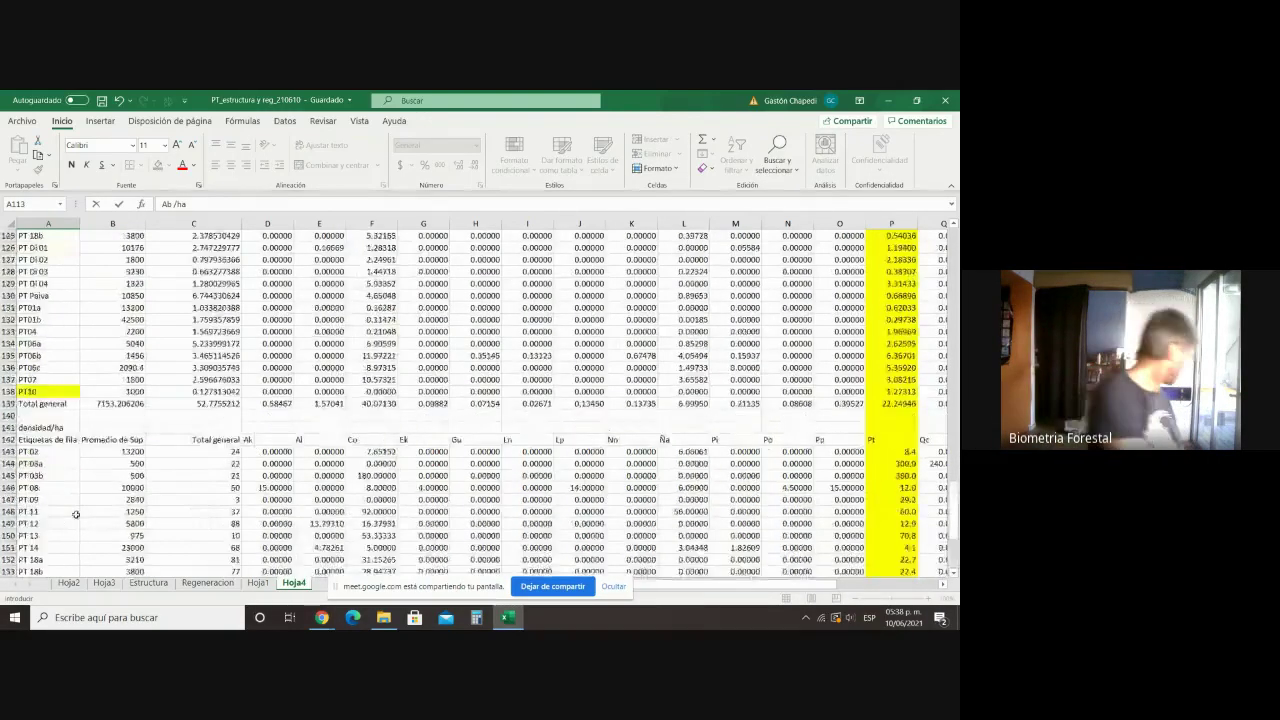
scroll(75, 514, "up", 7)
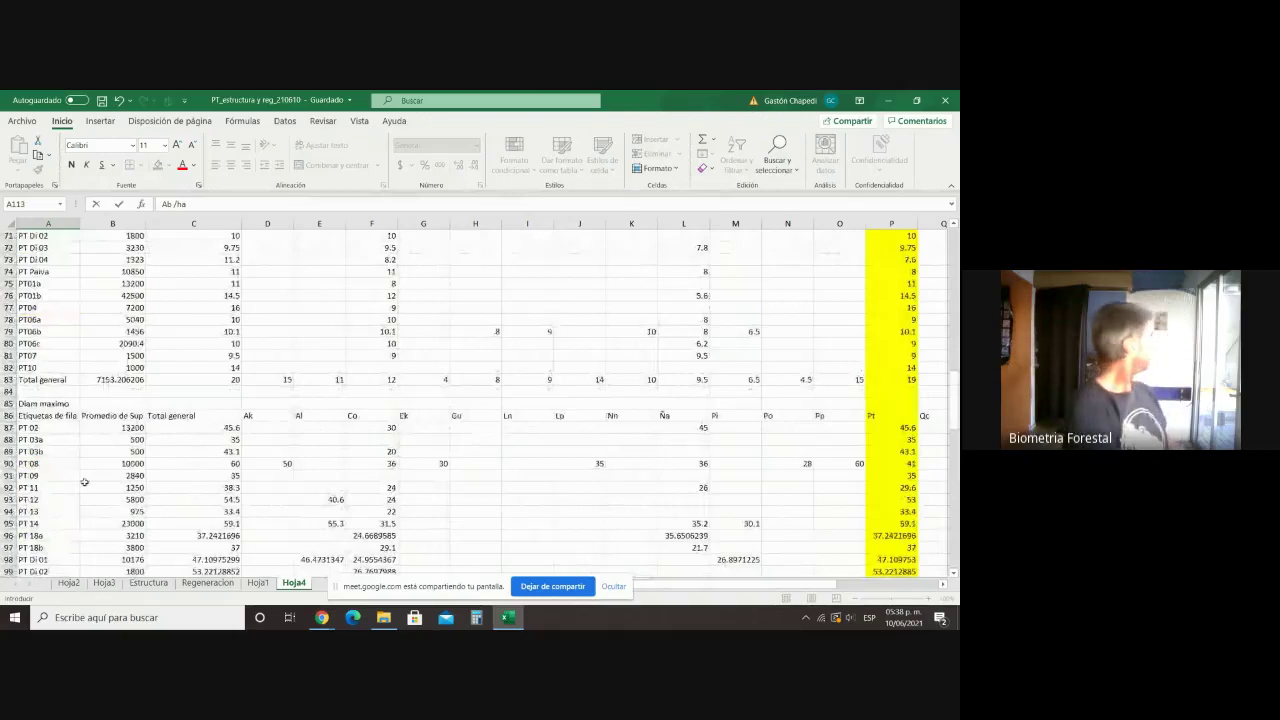
scroll(85, 478, "up", 9)
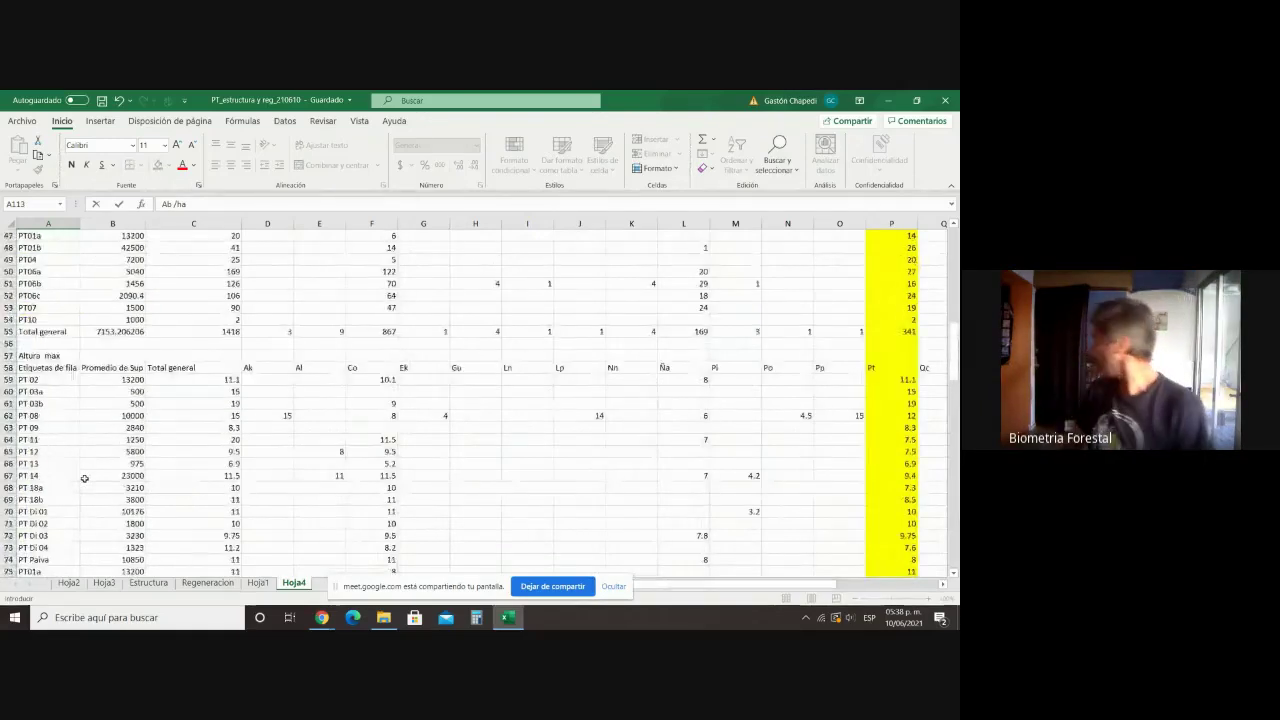
scroll(85, 478, "up", 8)
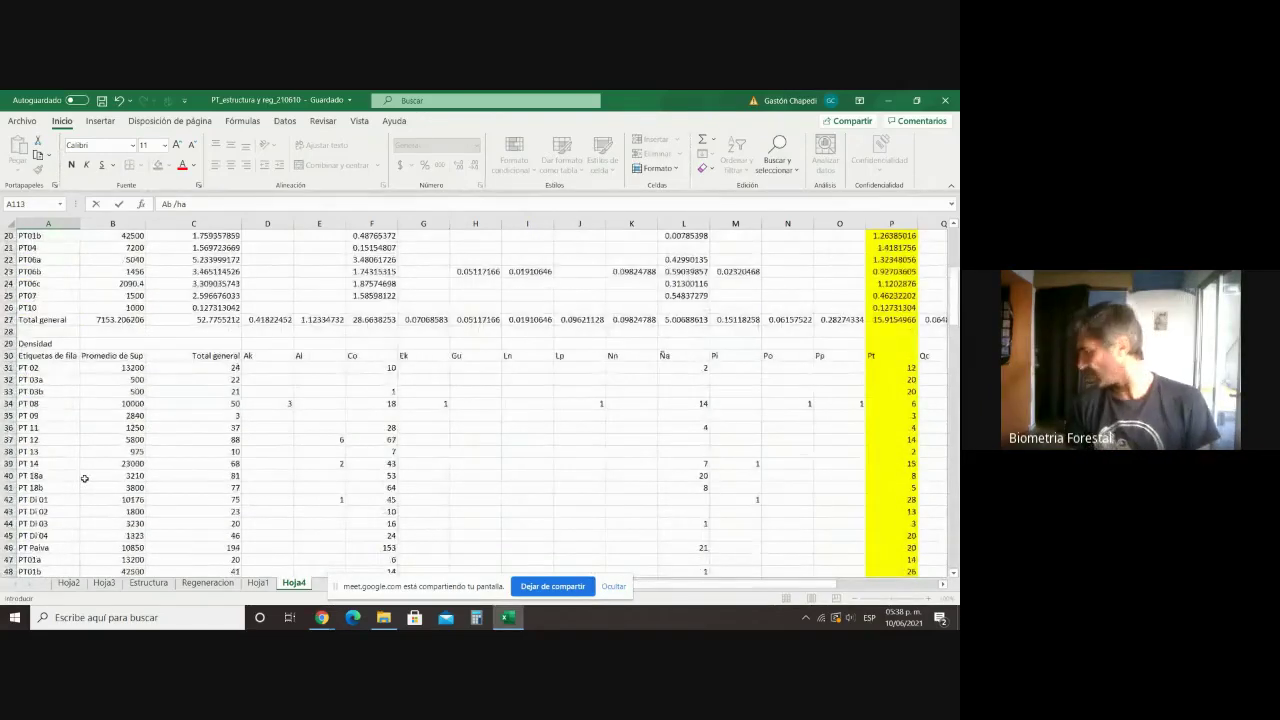
scroll(85, 478, "up", 6)
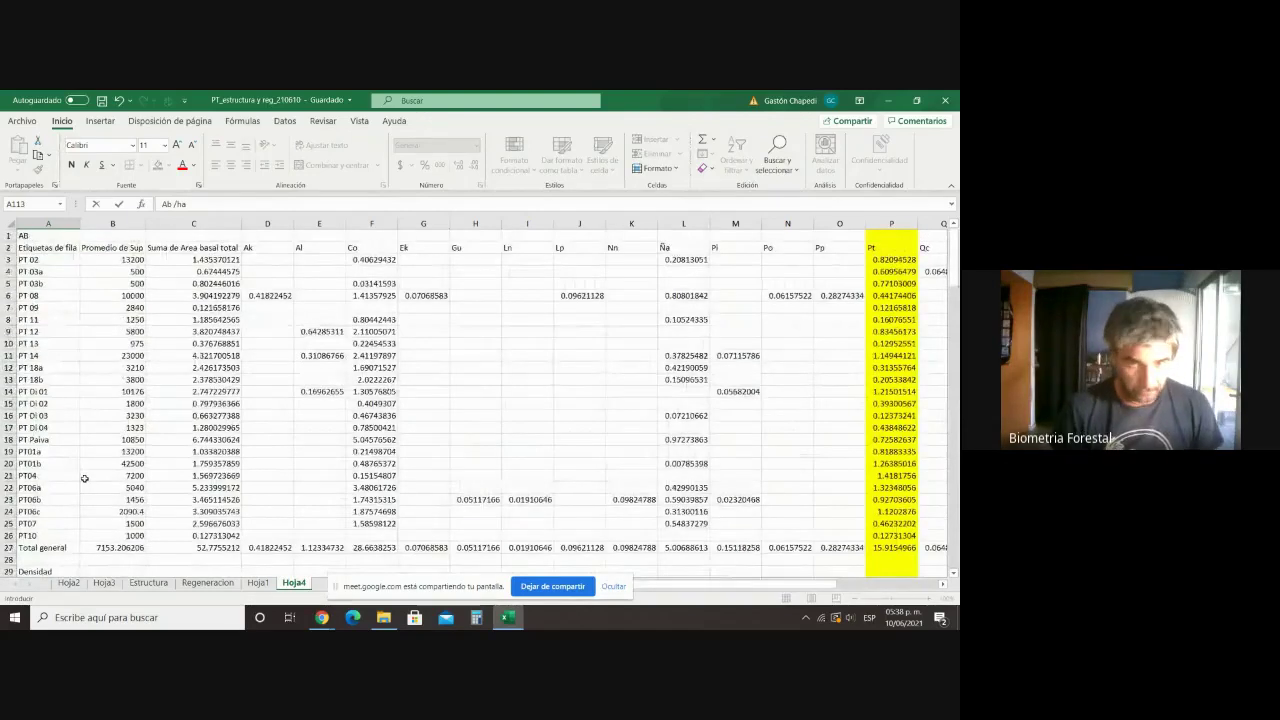
scroll(85, 478, "down", 8)
scroll(179, 489, "down", 19)
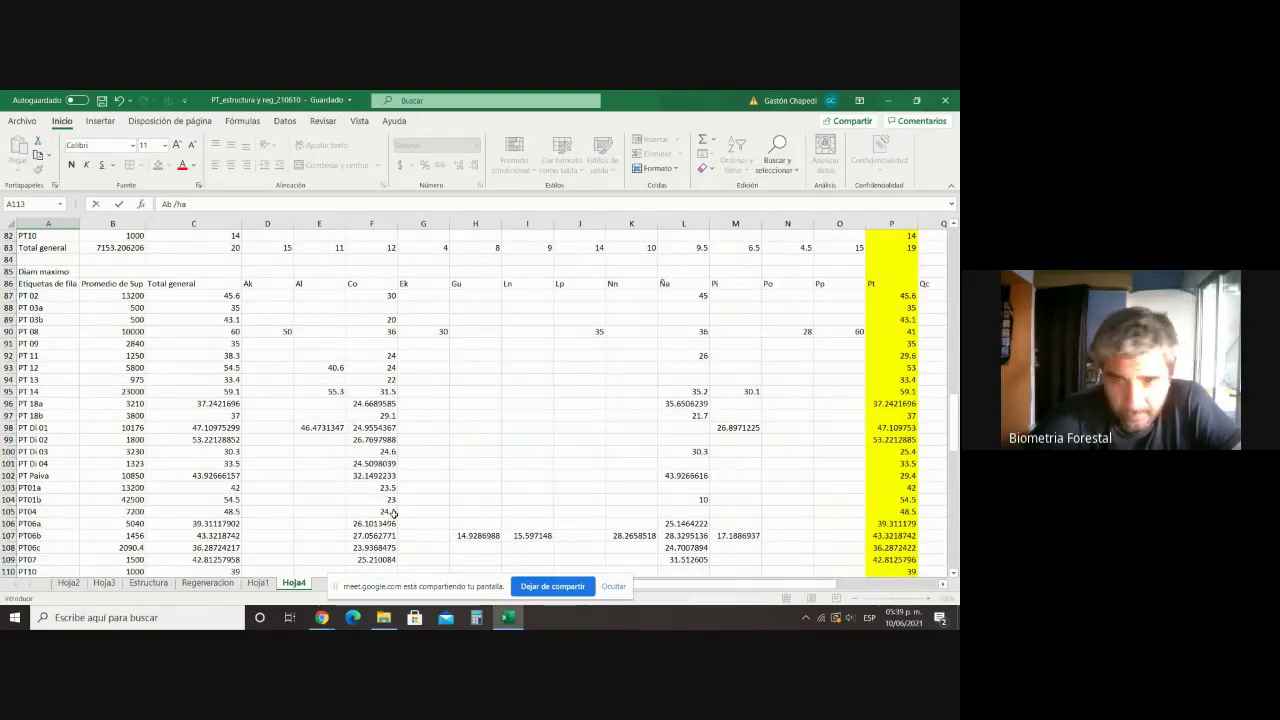
Step: Try to select the Pt values in P87:P111 of the maximum diameter table
left_click_drag(834, 585, 842, 585)
left_click_drag(765, 296, 771, 562)
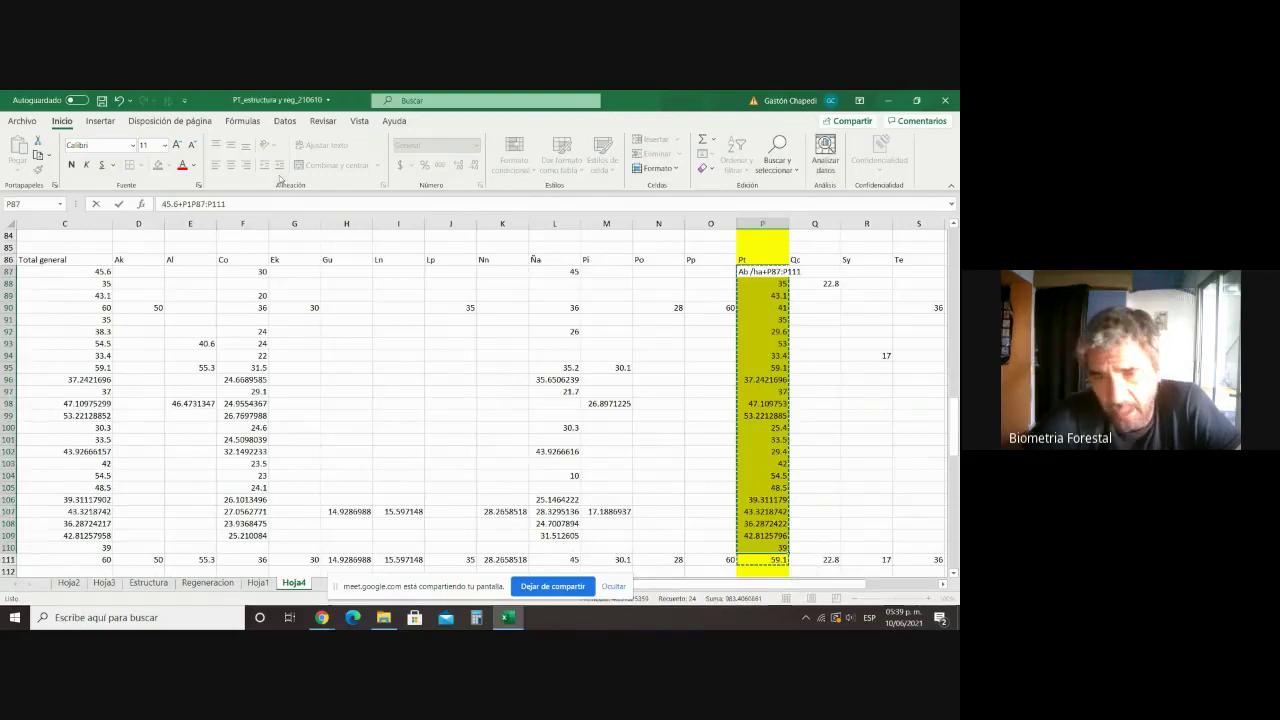
left_click(658, 367)
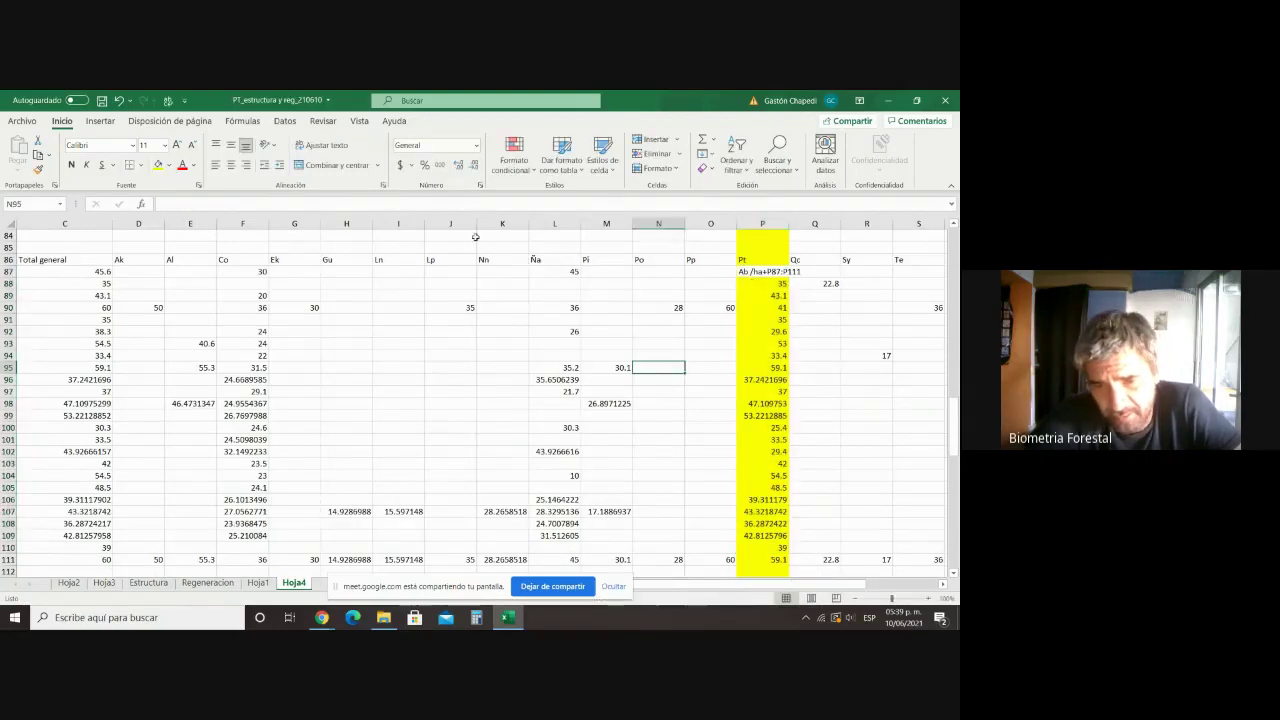
Step: Undo and redo the latest edits, taking back the label in A113 while keeping the duplicate table deleted
left_click(119, 101)
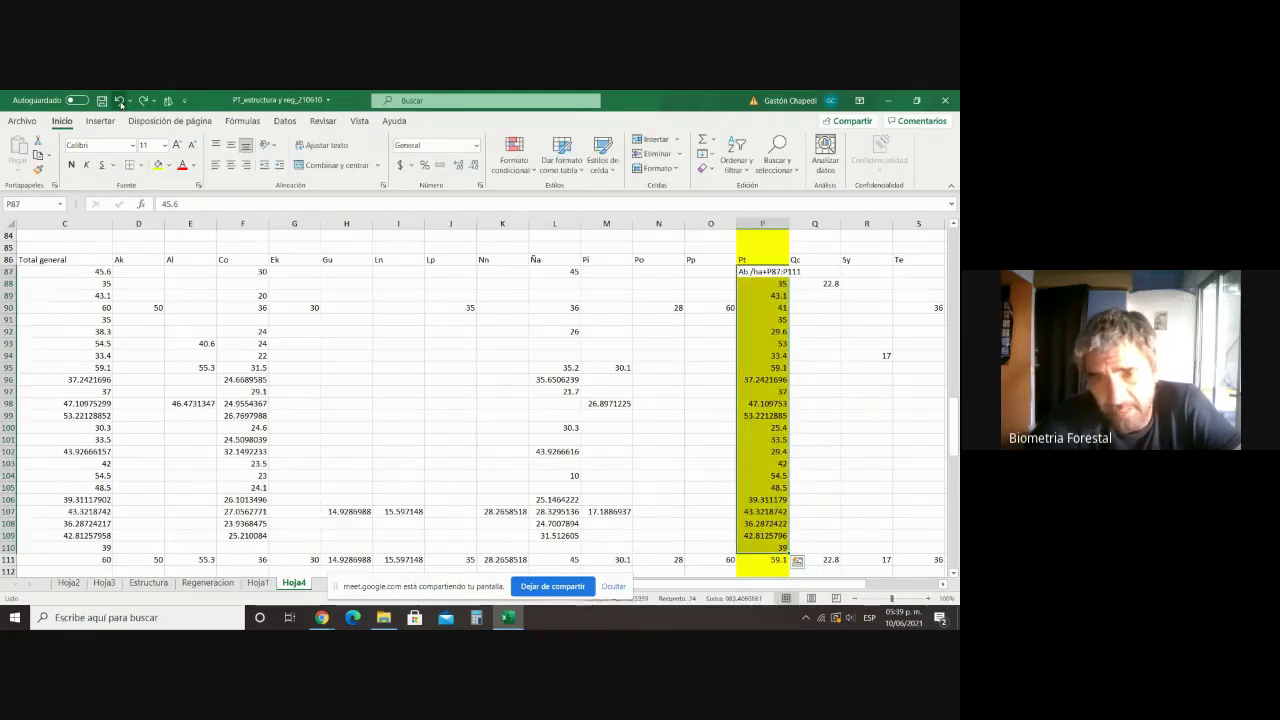
left_click(119, 101)
left_click(119, 101)
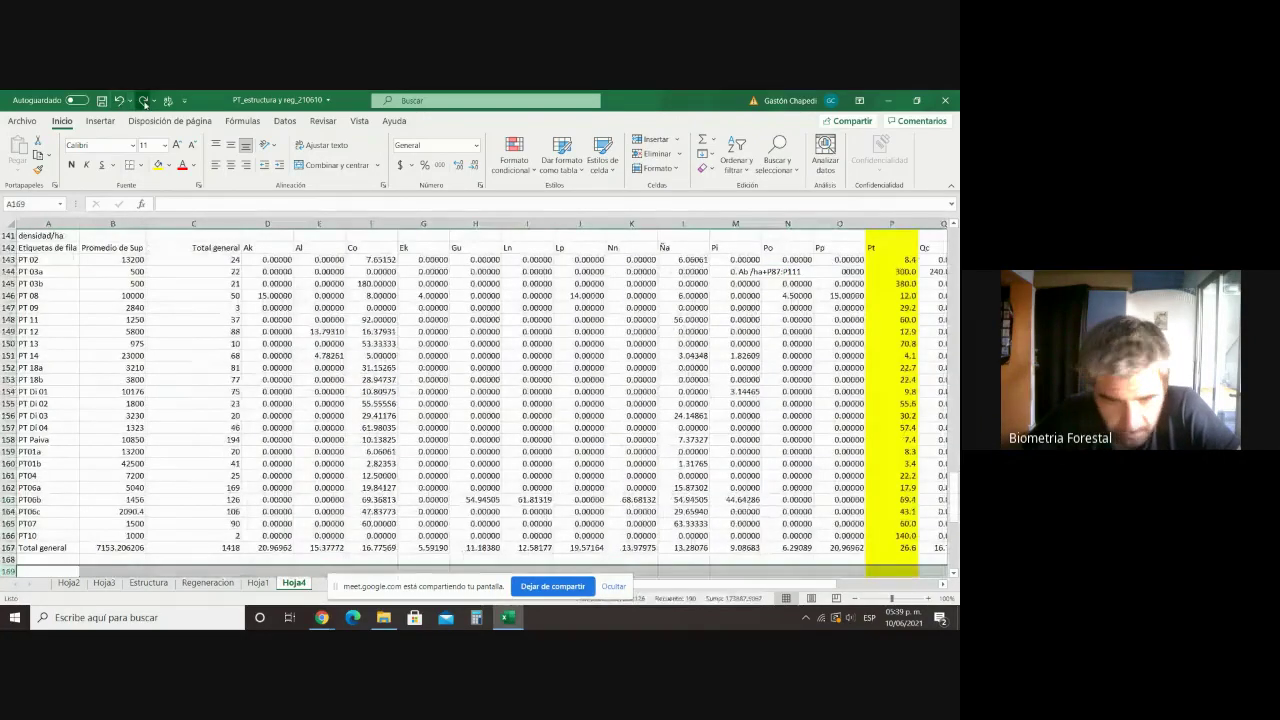
left_click(144, 101)
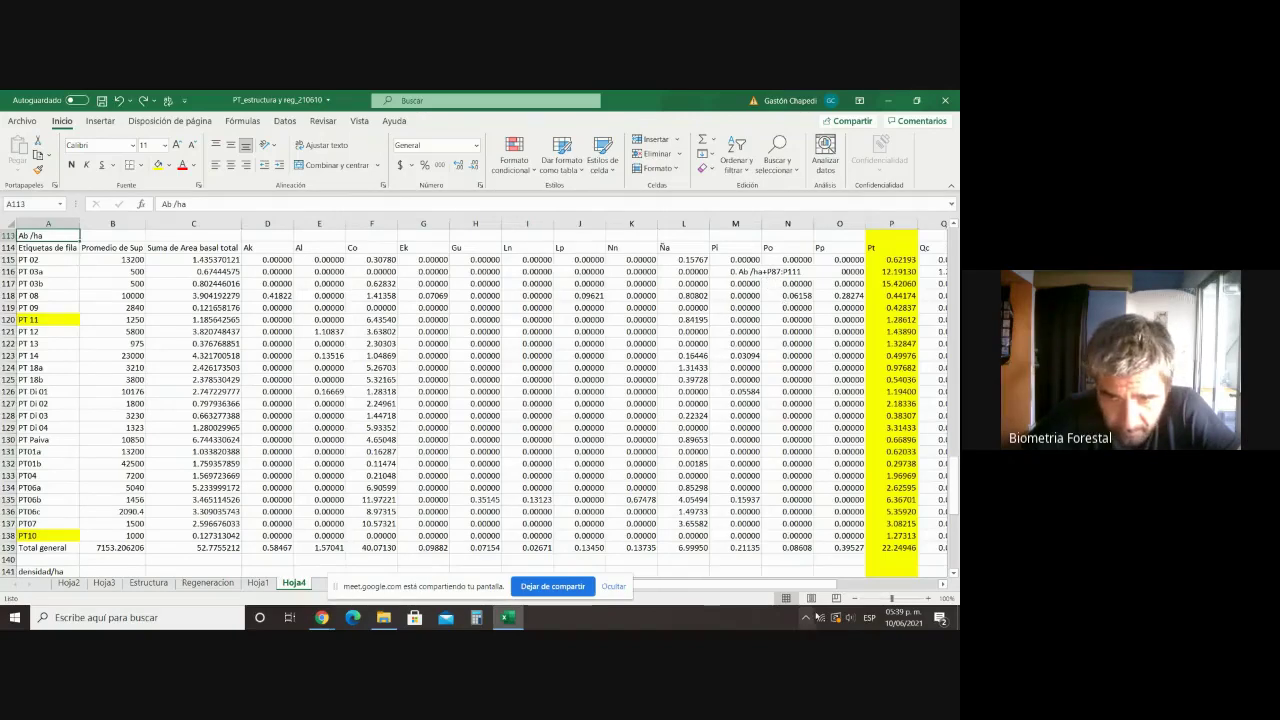
left_click_drag(818, 586, 838, 587)
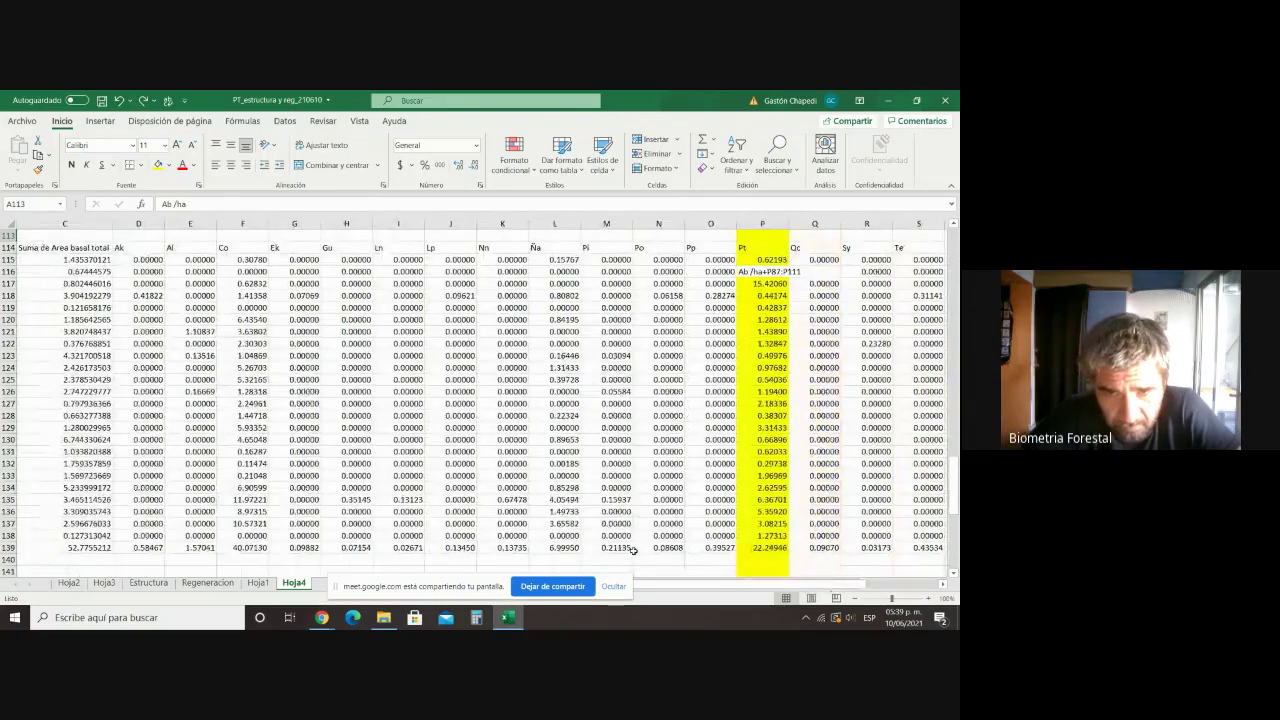
scroll(632, 550, "left", 2)
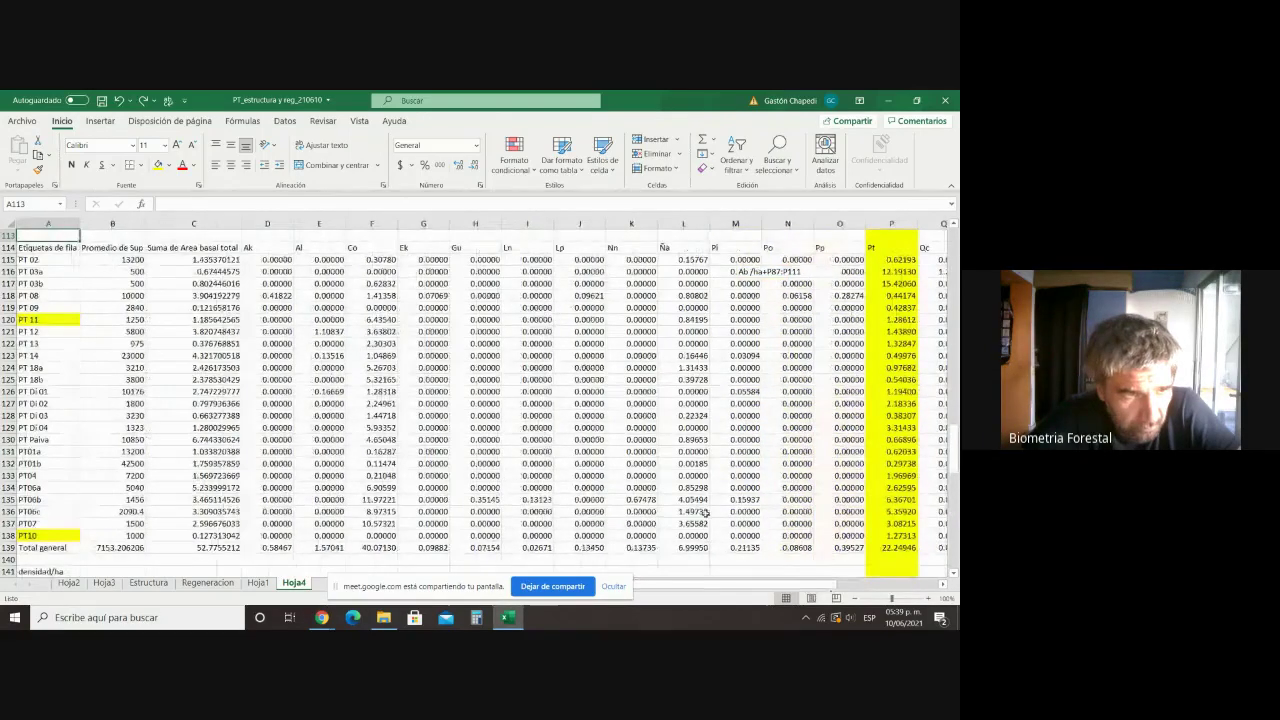
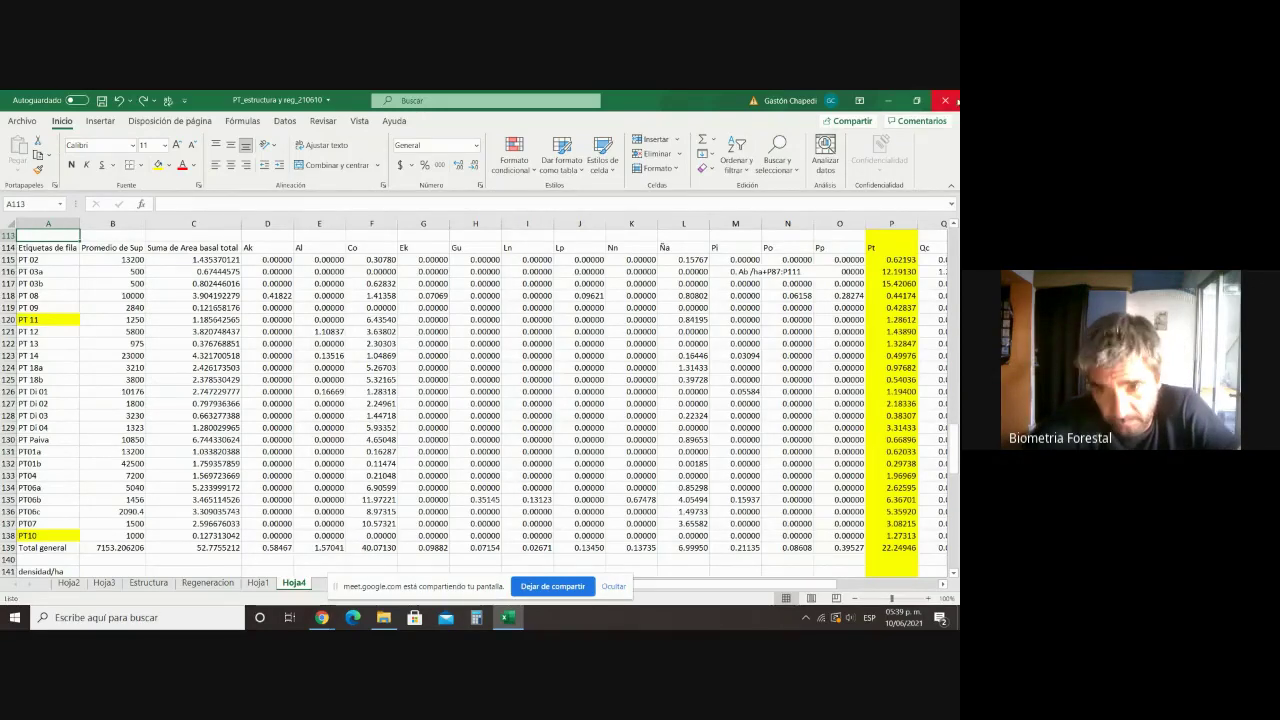
Step: Minimise and restore the workbook window, and examine the stray text "Ab /ha+P87:P111" across the whole sheet
left_click(886, 101)
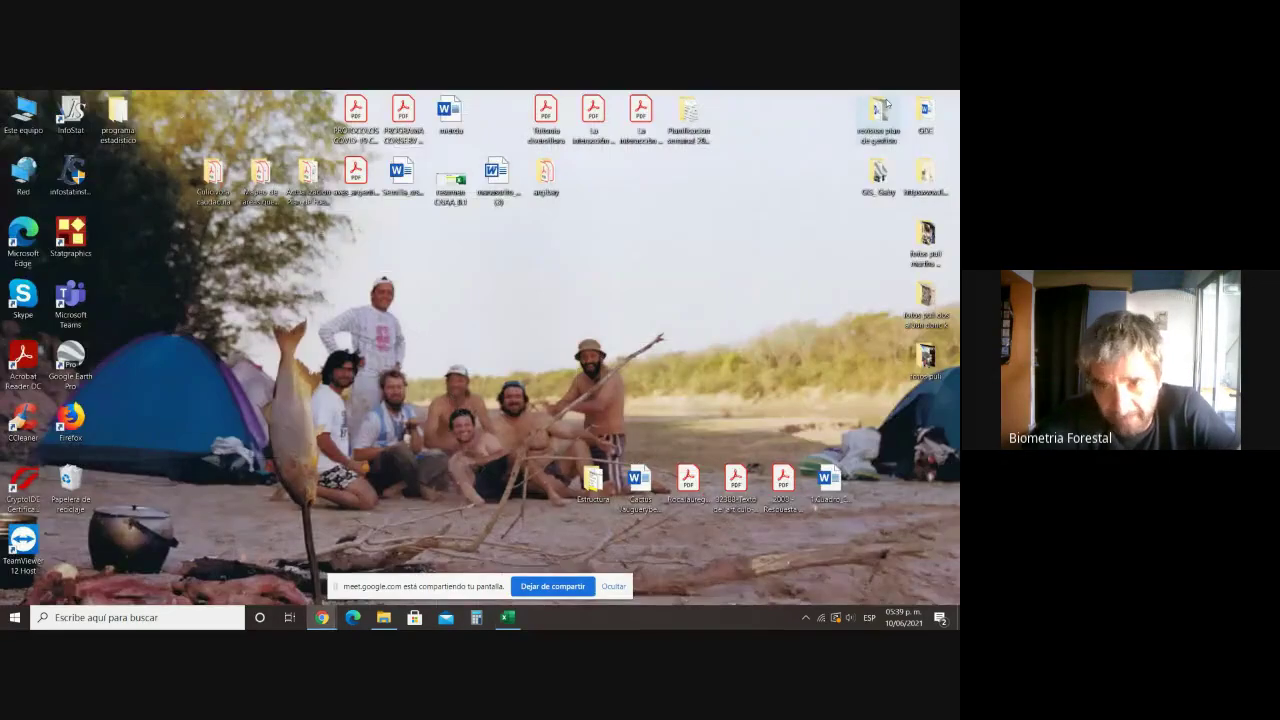
left_click(508, 617)
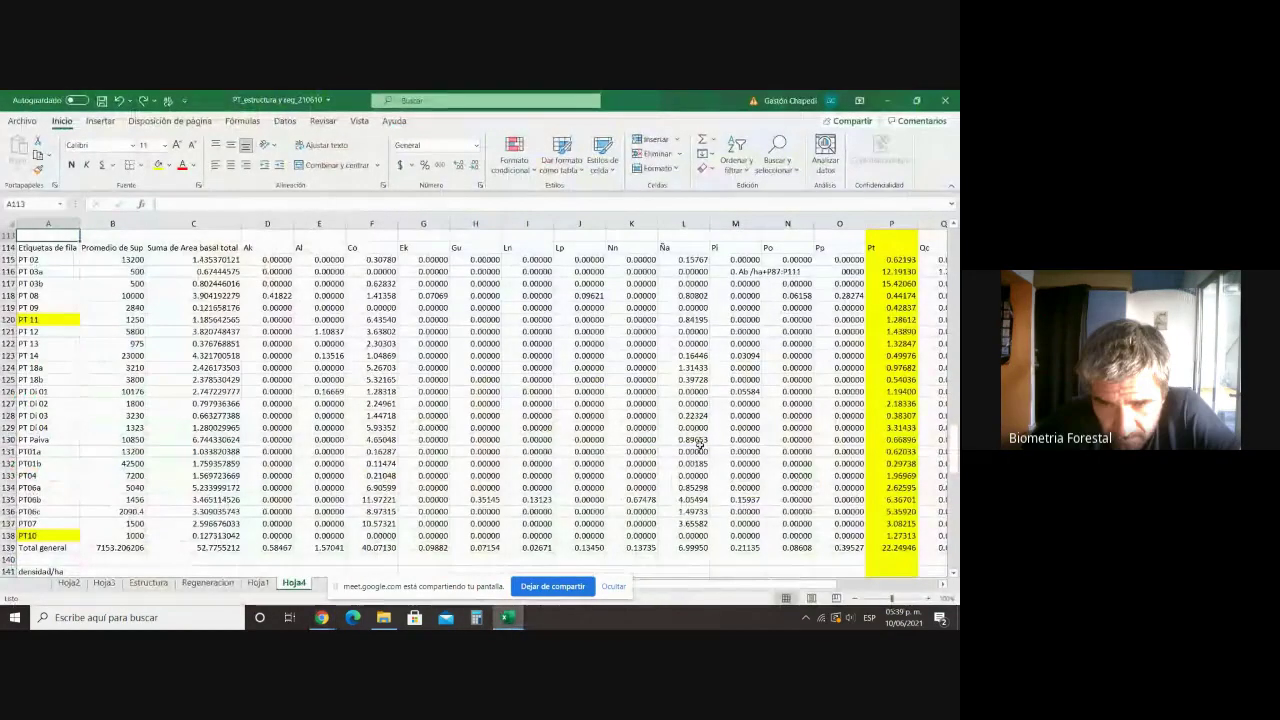
scroll(700, 440, "up", 6)
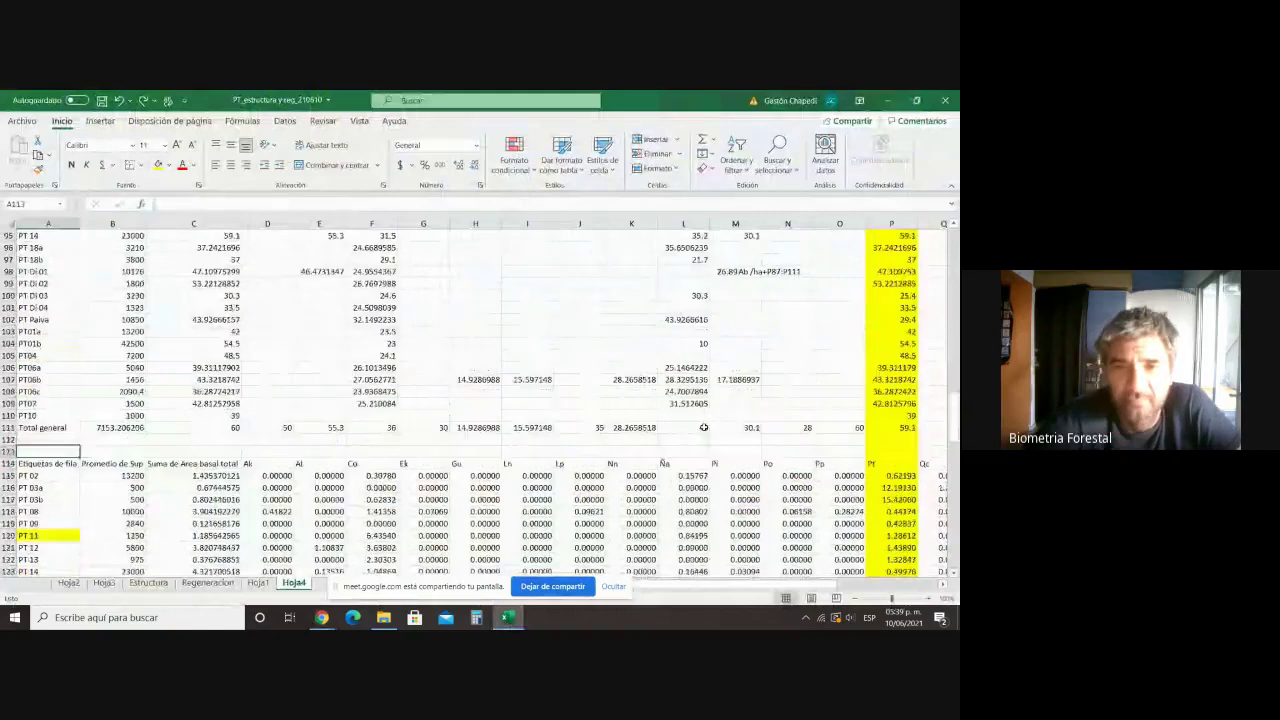
scroll(704, 427, "up", 20)
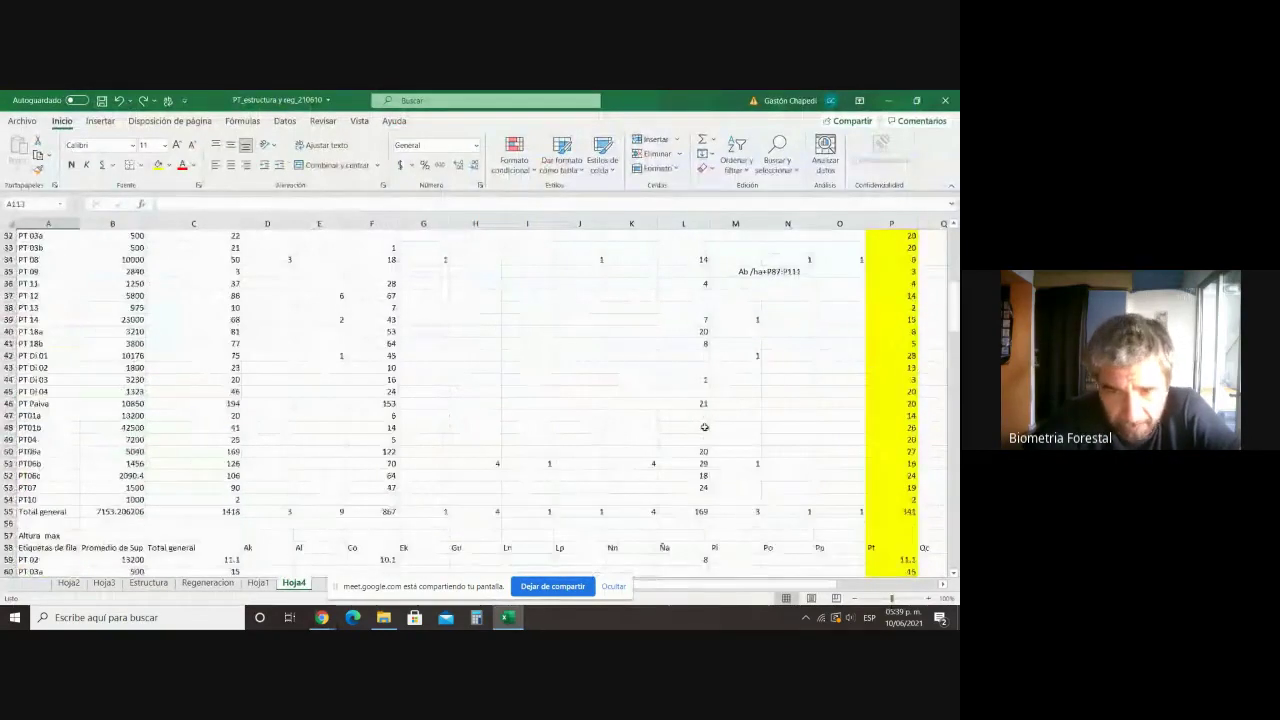
scroll(704, 427, "up", 10)
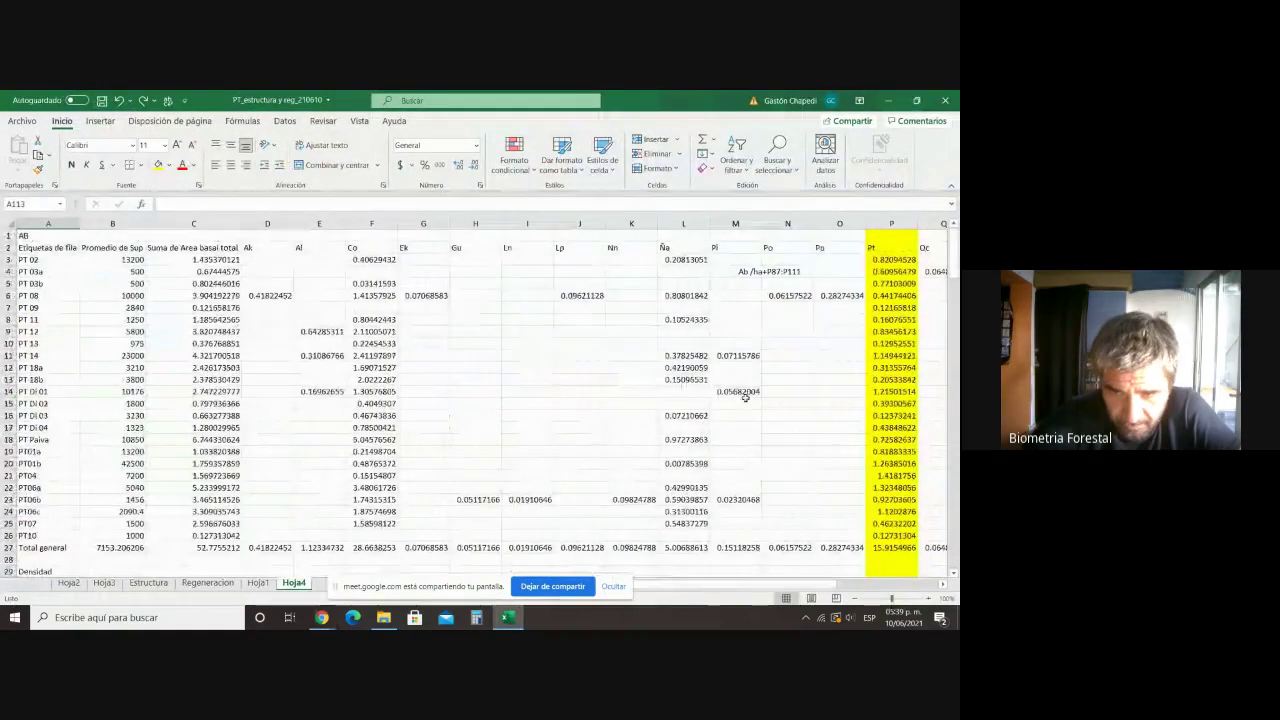
scroll(791, 284, "down", 20)
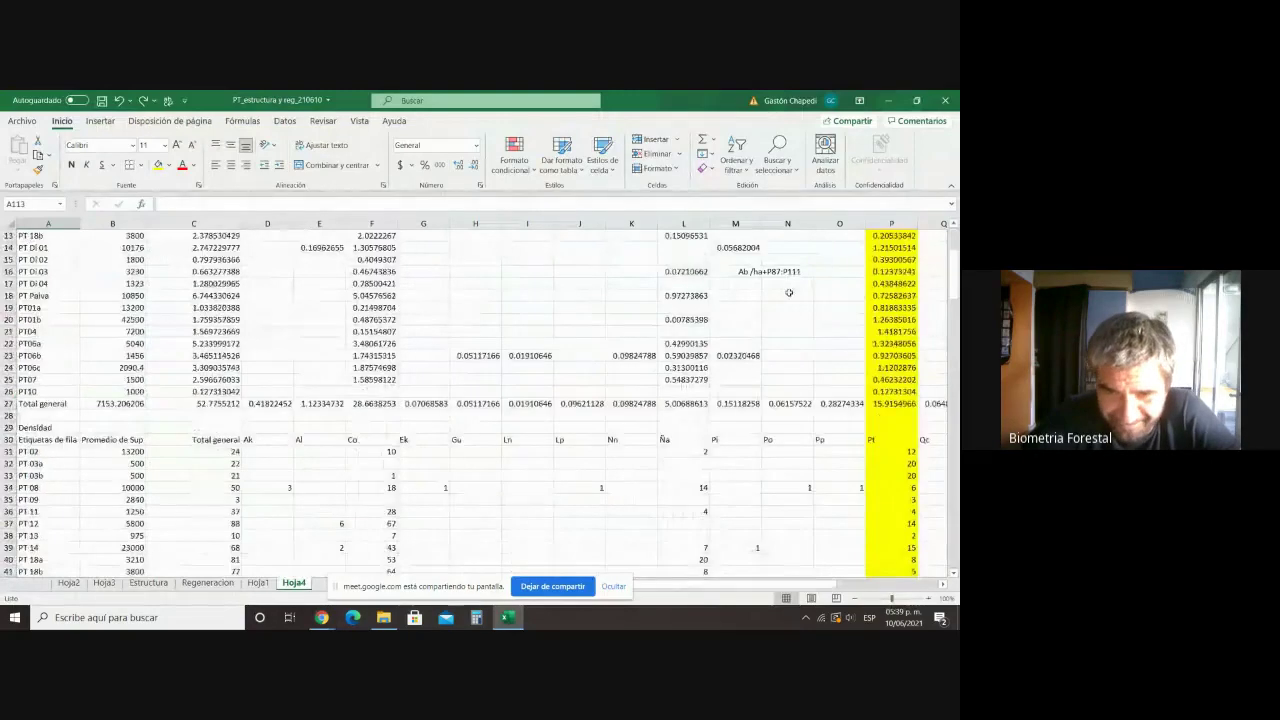
scroll(787, 296, "down", 20)
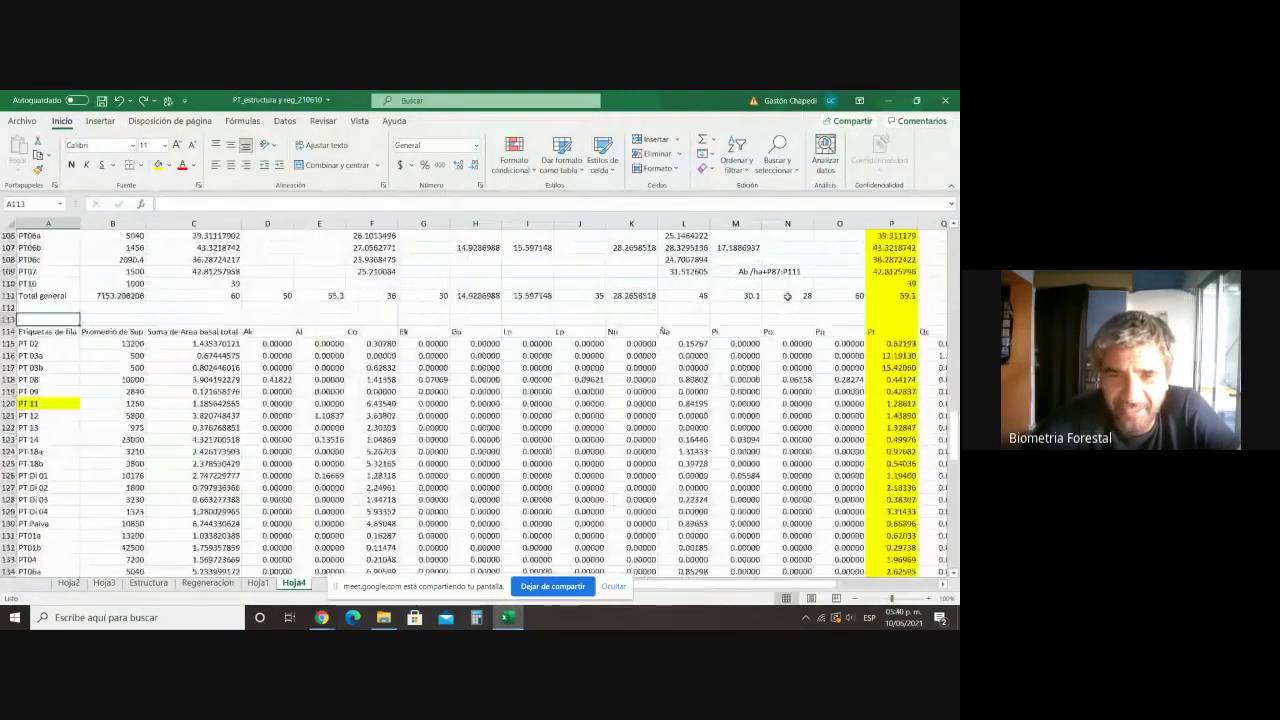
scroll(787, 296, "down", 4)
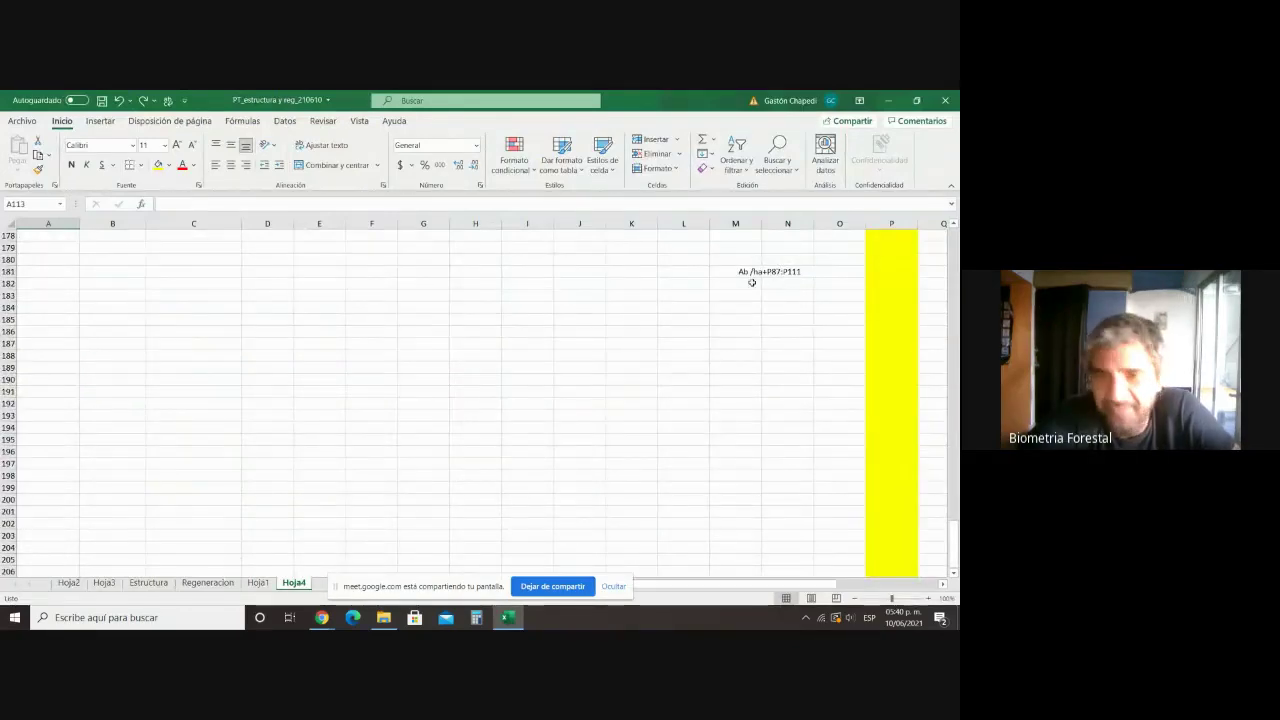
Step: Open A113 for editing, select its text, and delete row 113 above the basal area per hectare table
key("F2")
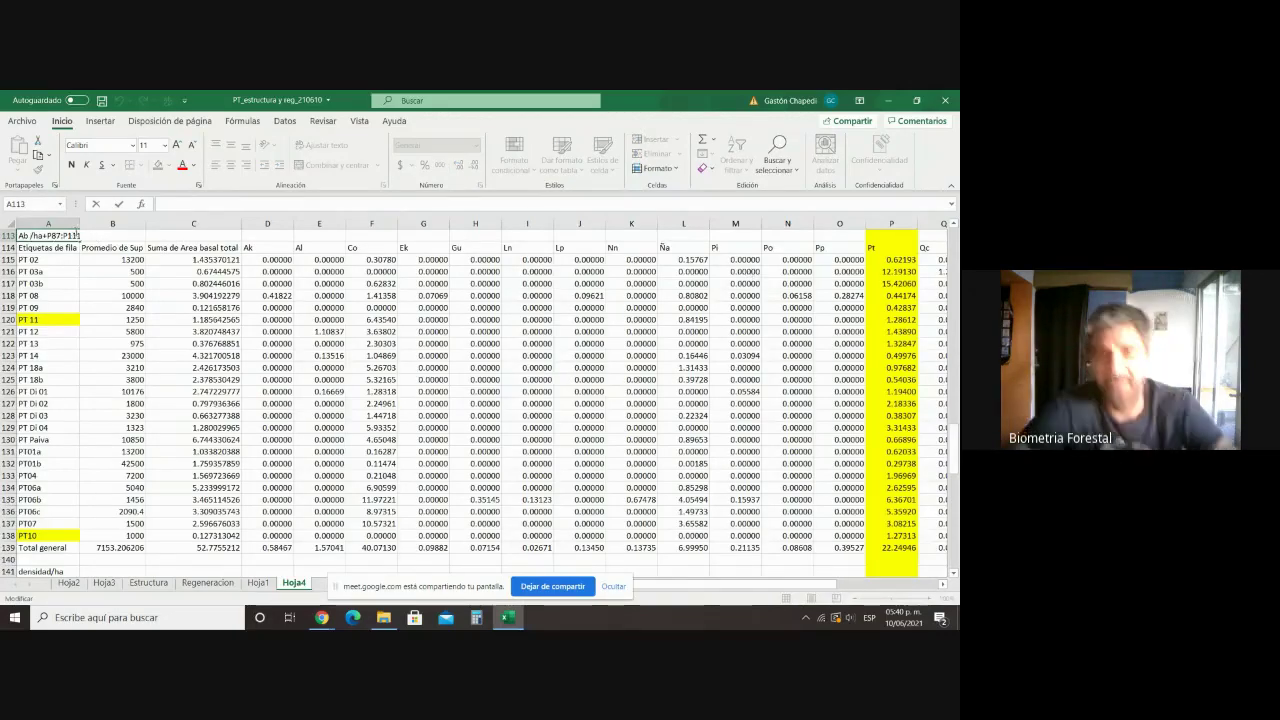
left_click_drag(86, 236, 18, 236)
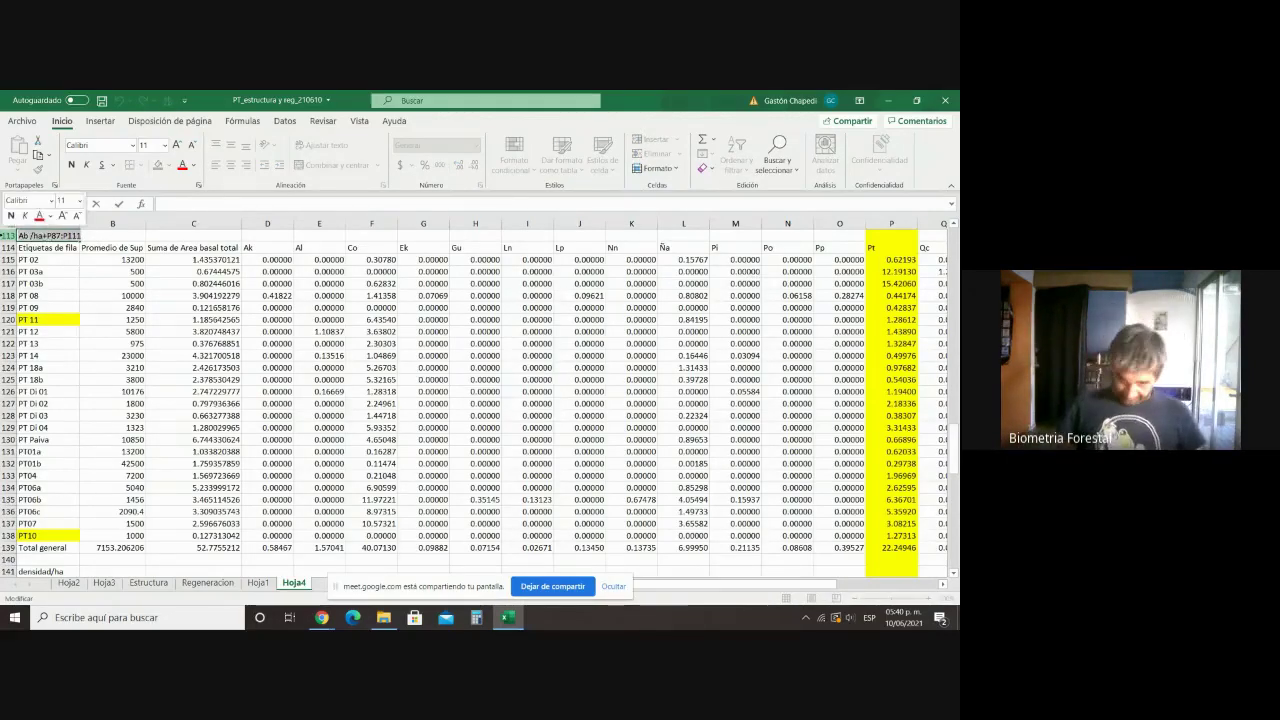
right_click(45, 238)
left_click(61, 331)
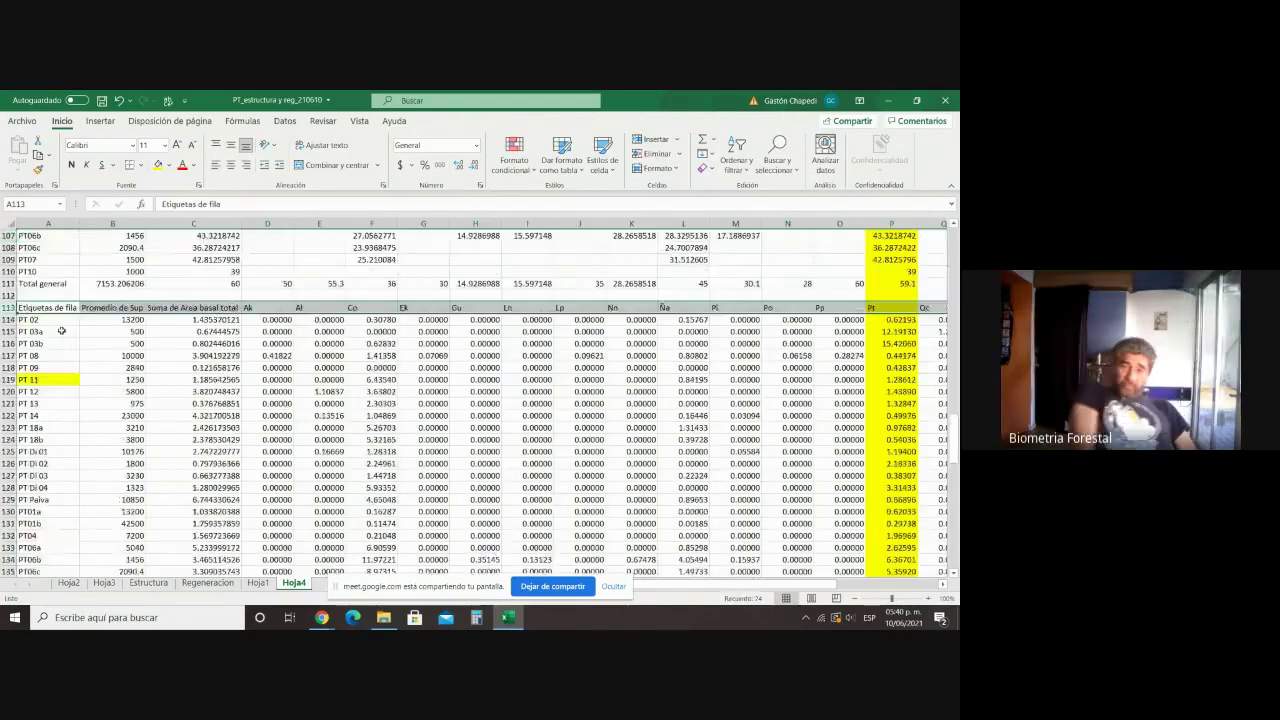
scroll(61, 331, "up", 9)
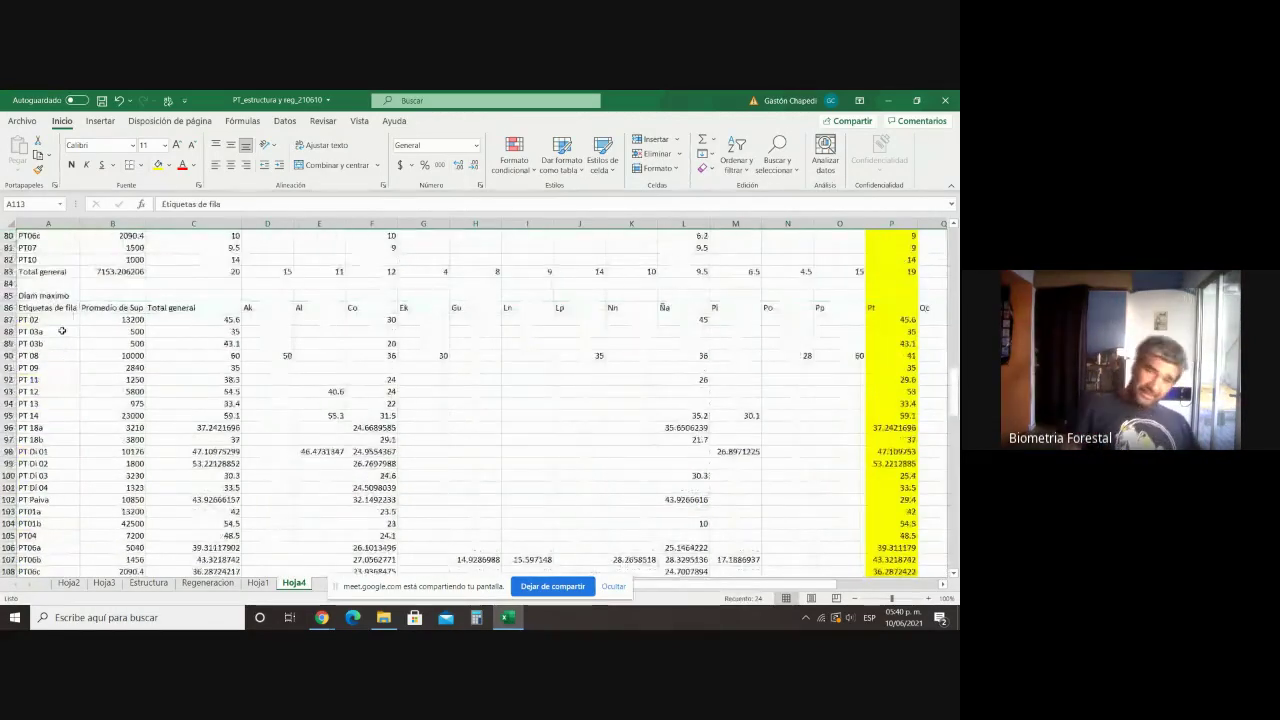
scroll(61, 331, "up", 18)
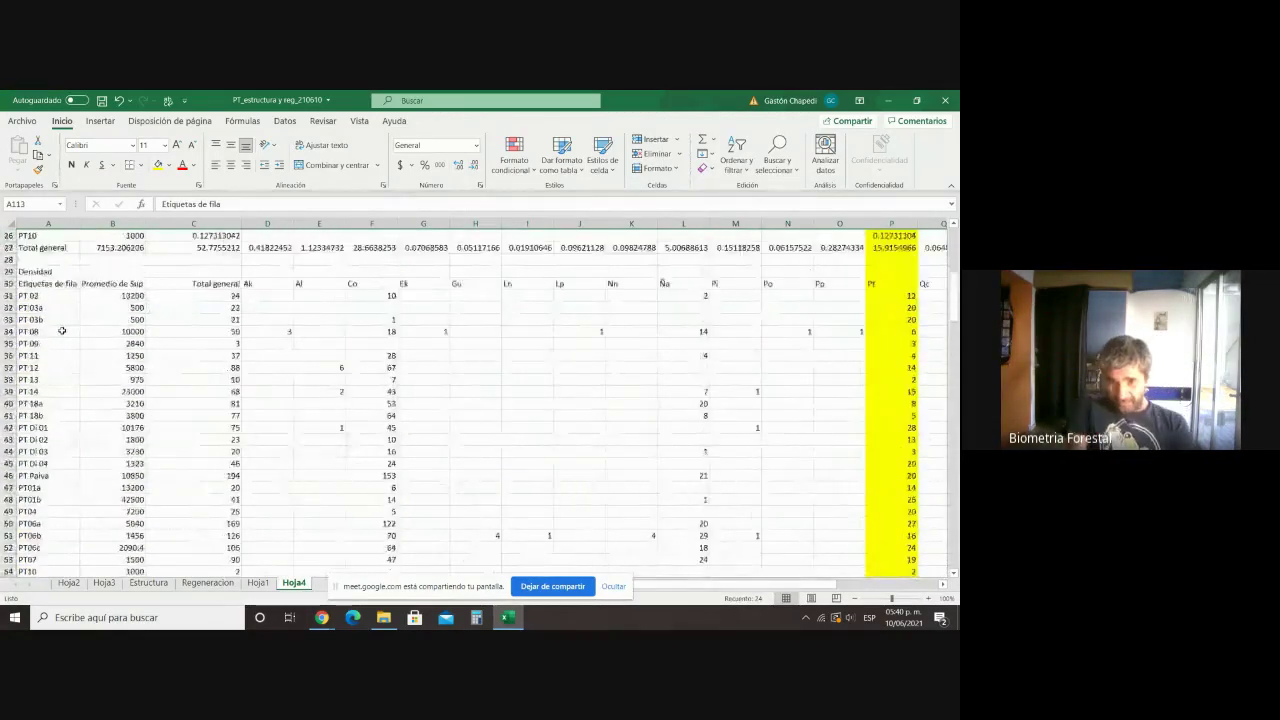
Step: Save the workbook and review the stacked tables down to the unlabelled basal area per hectare table
scroll(61, 331, "up", 8)
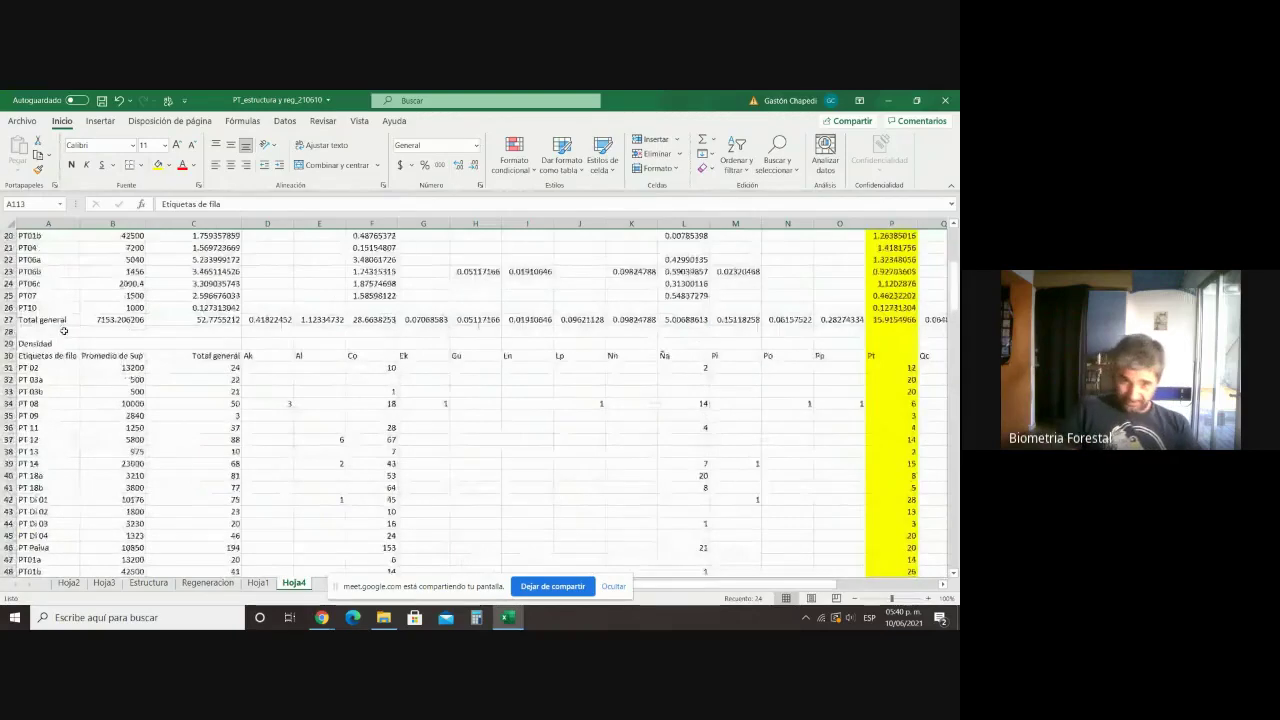
left_click(101, 101)
scroll(346, 493, "down", 11)
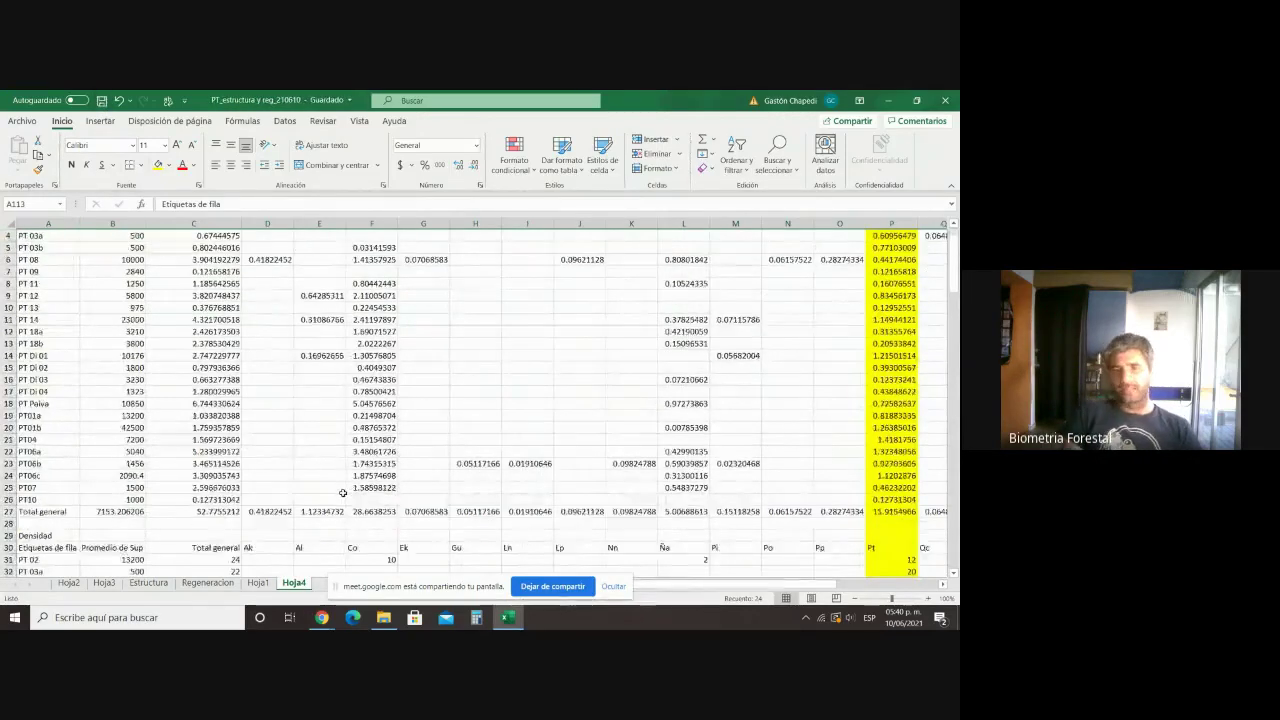
scroll(342, 492, "down", 11)
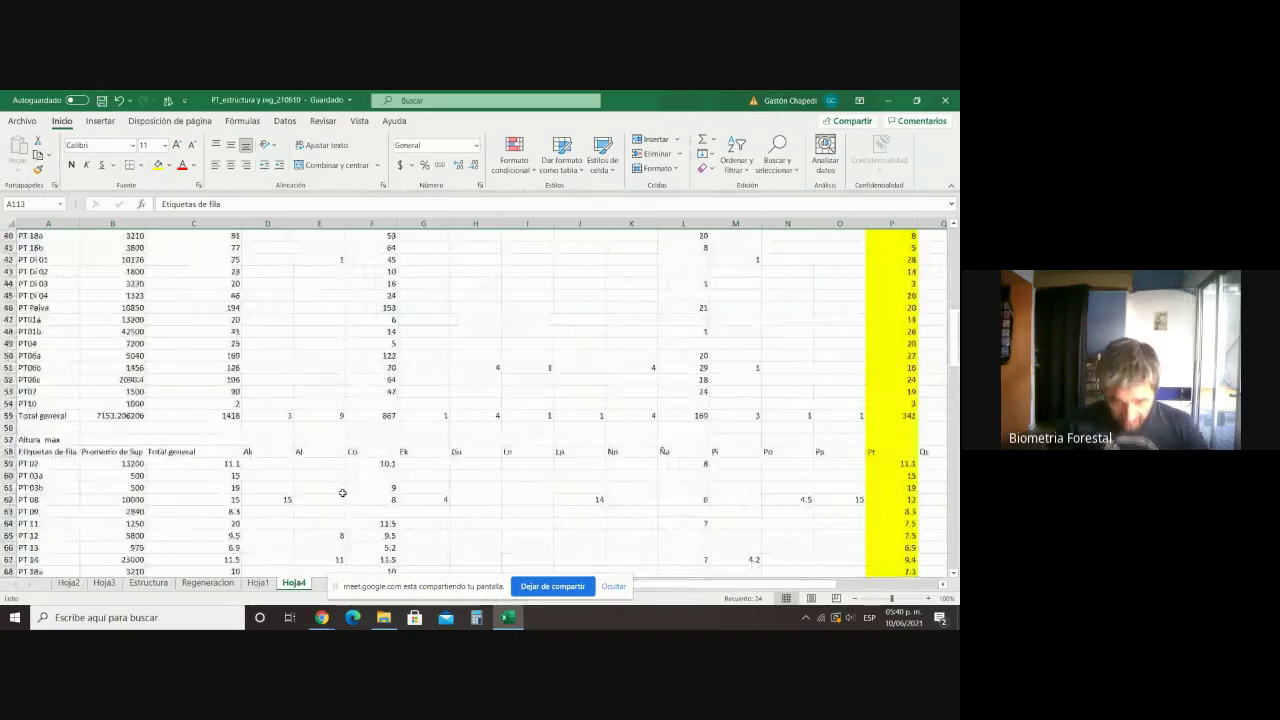
scroll(341, 493, "down", 12)
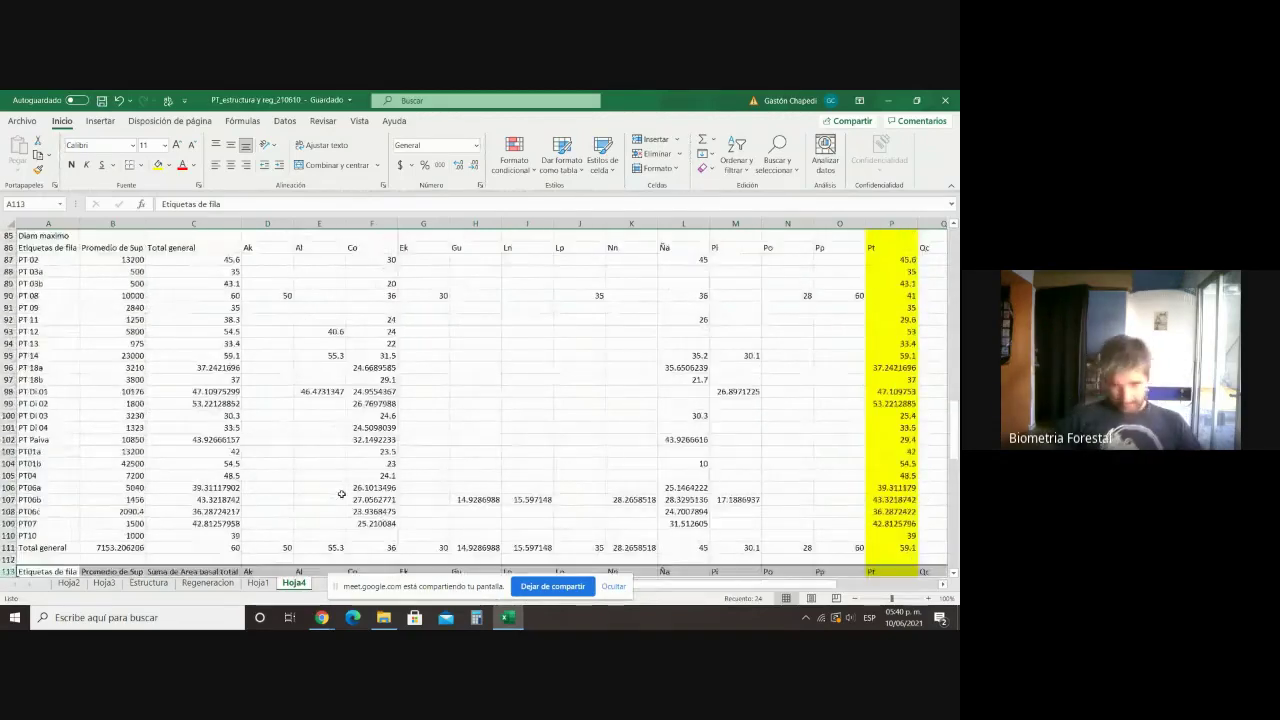
scroll(341, 494, "down", 1)
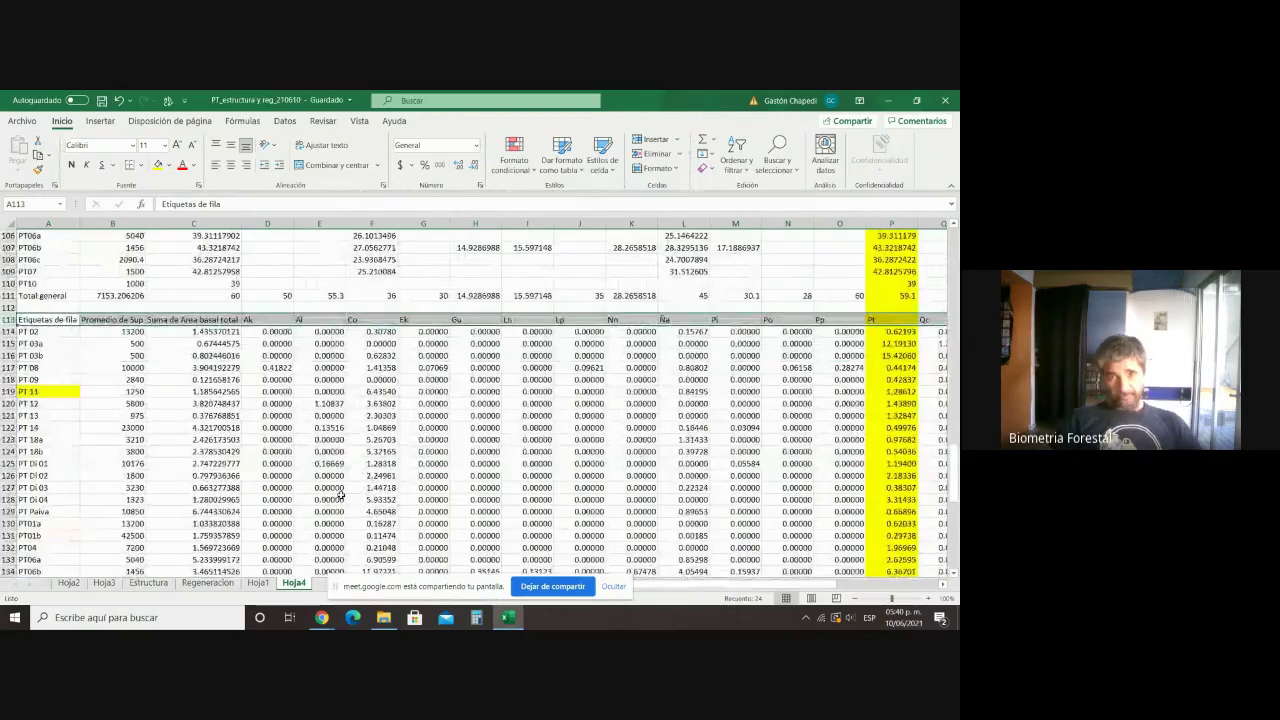
scroll(341, 494, "up", 2)
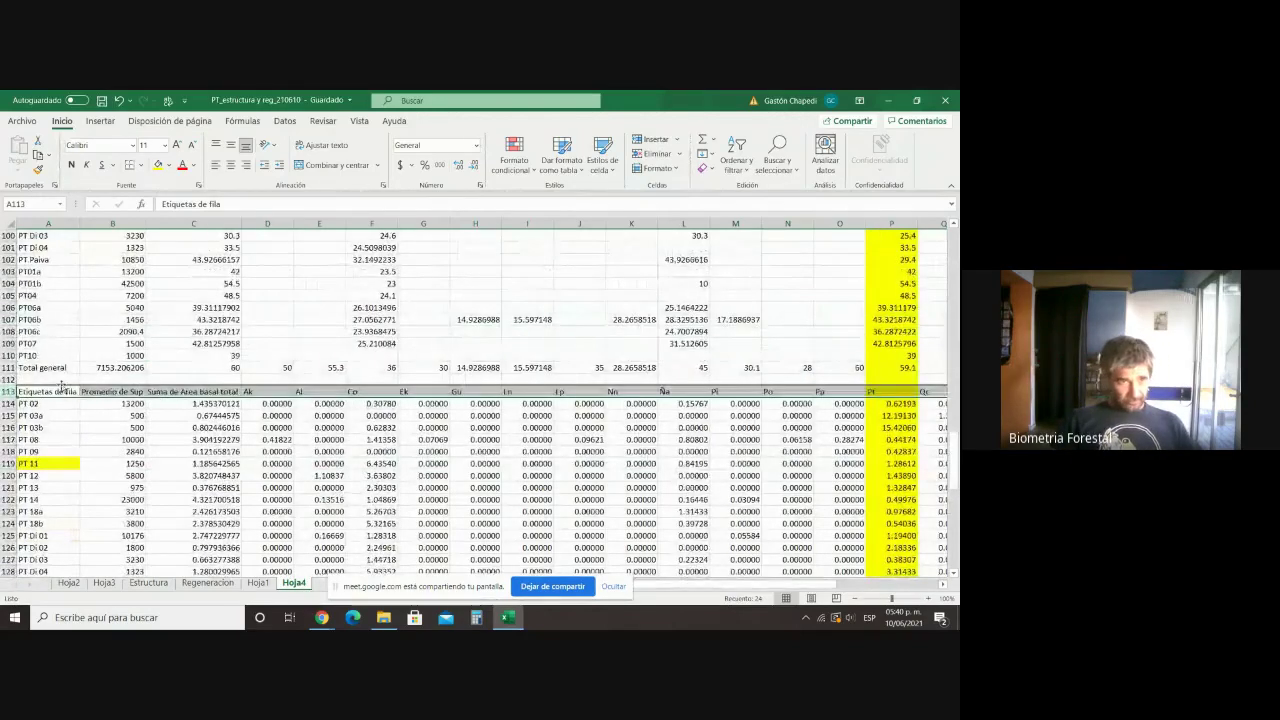
Step: Insert a blank row above the basal area per hectare table and enter the label "ab/ha" in A113
left_click(40, 380)
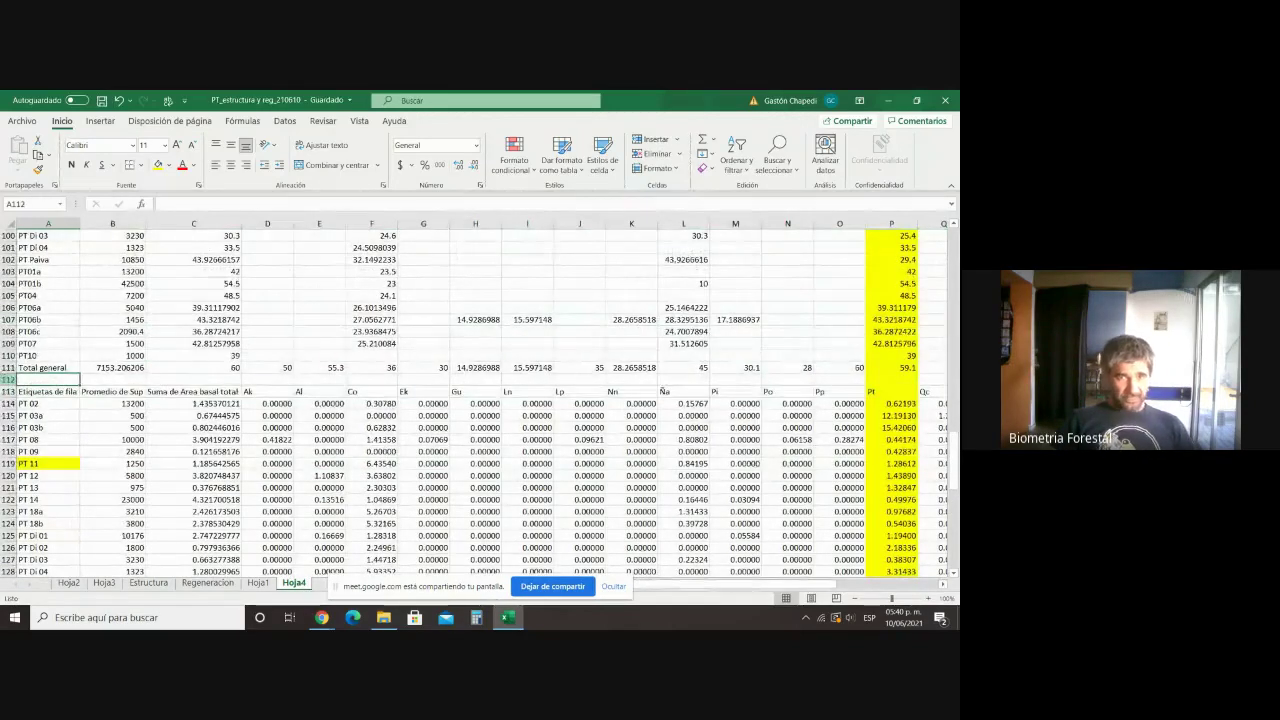
right_click(8, 380)
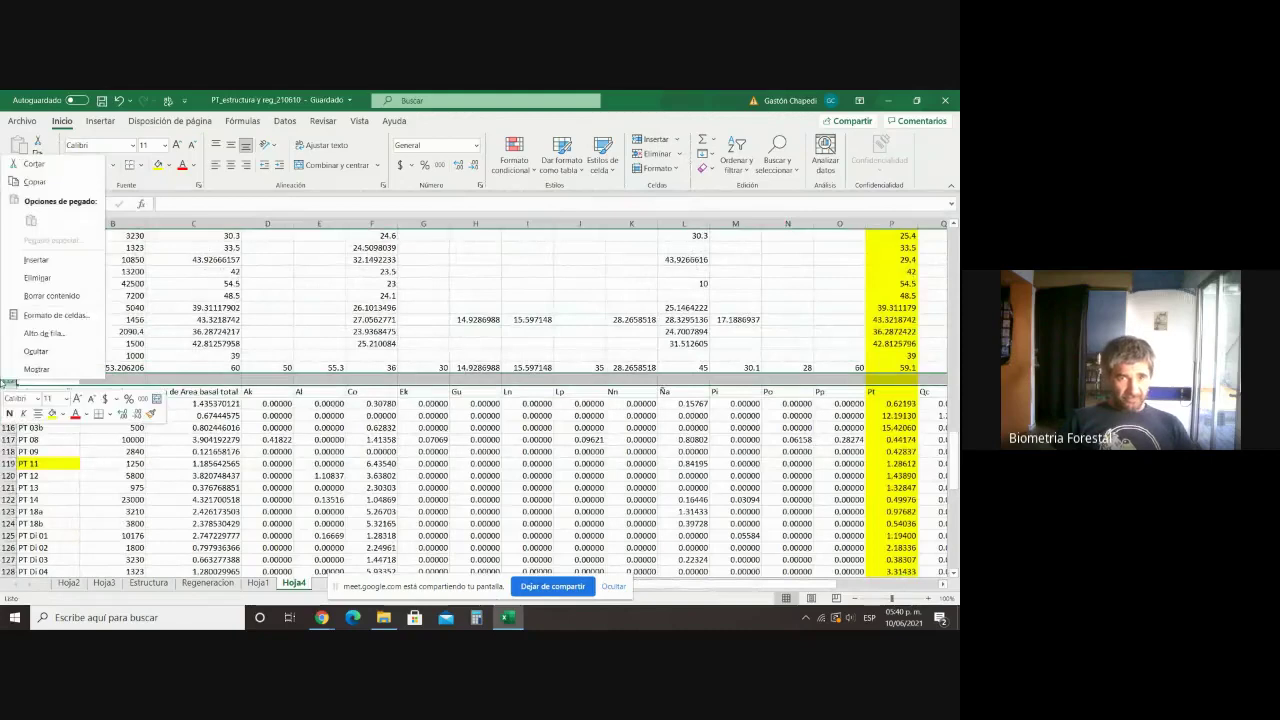
left_click(38, 260)
left_click(47, 392)
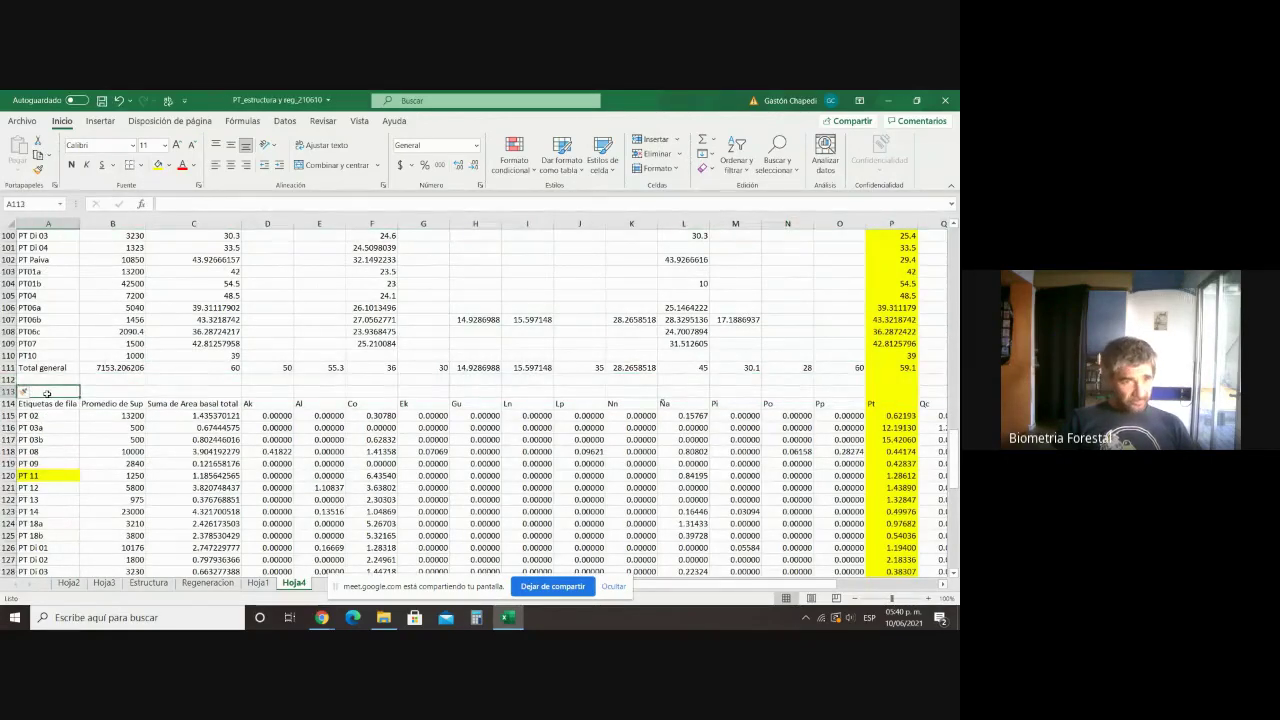
type("ab/ha")
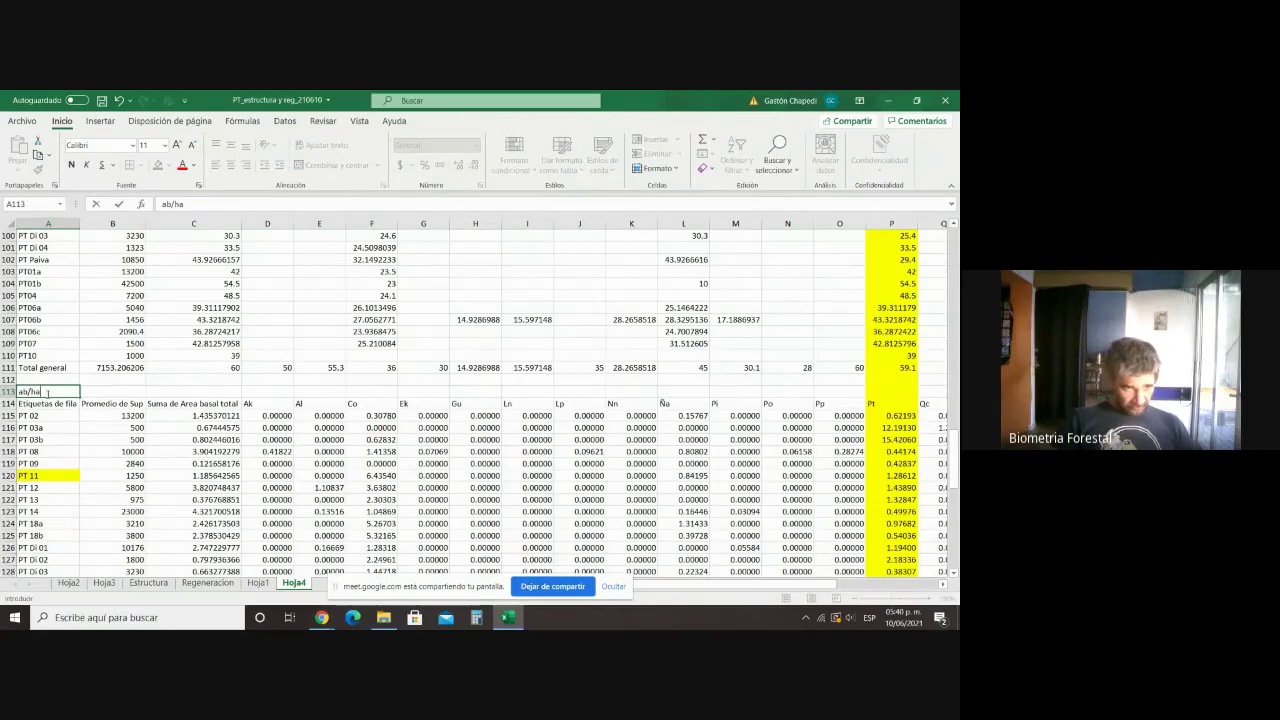
scroll(53, 482, "down", 2)
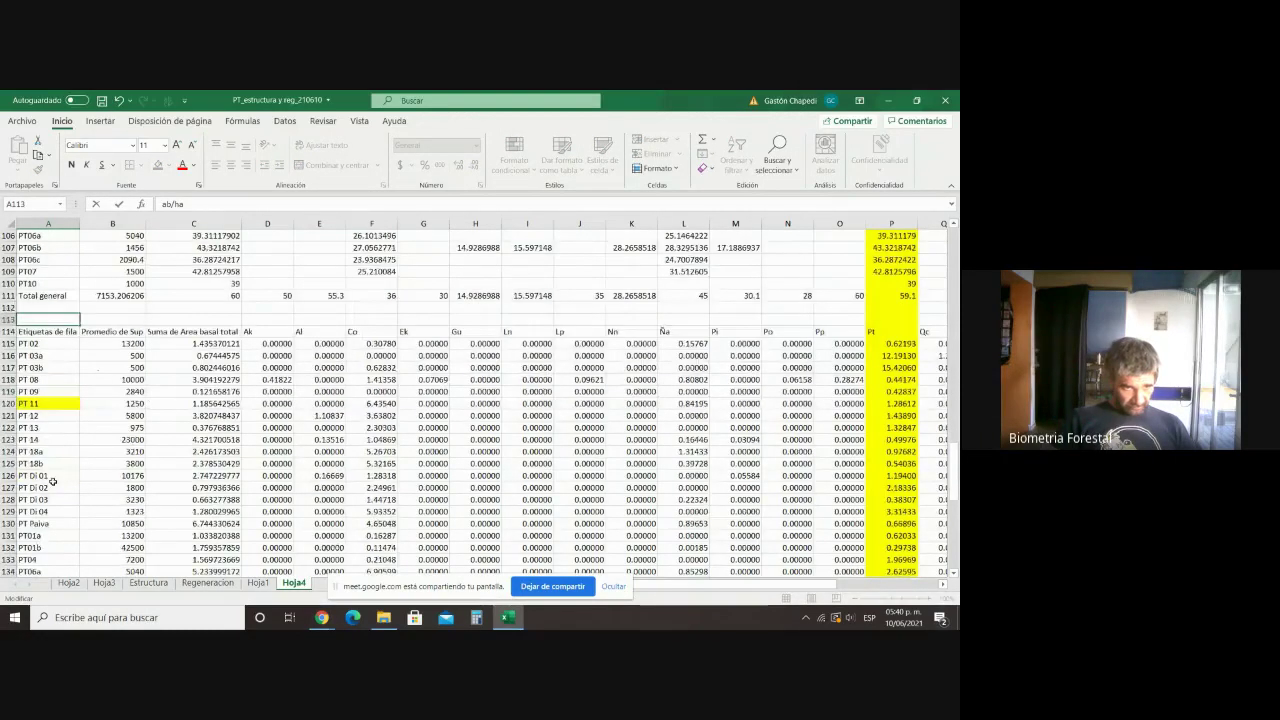
scroll(53, 482, "down", 5)
left_click(52, 479)
Step: Format the Pt values in P87:P111 of the maximum diameter table with one decimal place
scroll(110, 478, "down", 7)
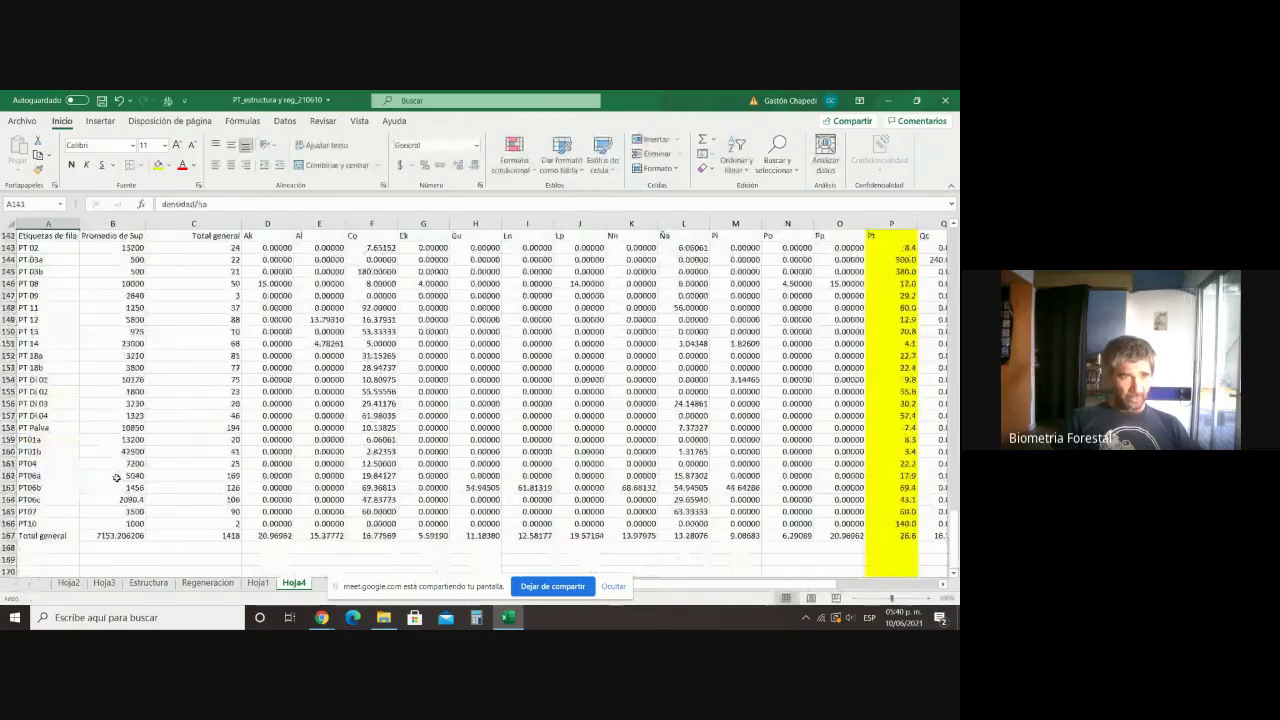
scroll(112, 485, "down", 2)
left_click(109, 491)
scroll(109, 491, "up", 15)
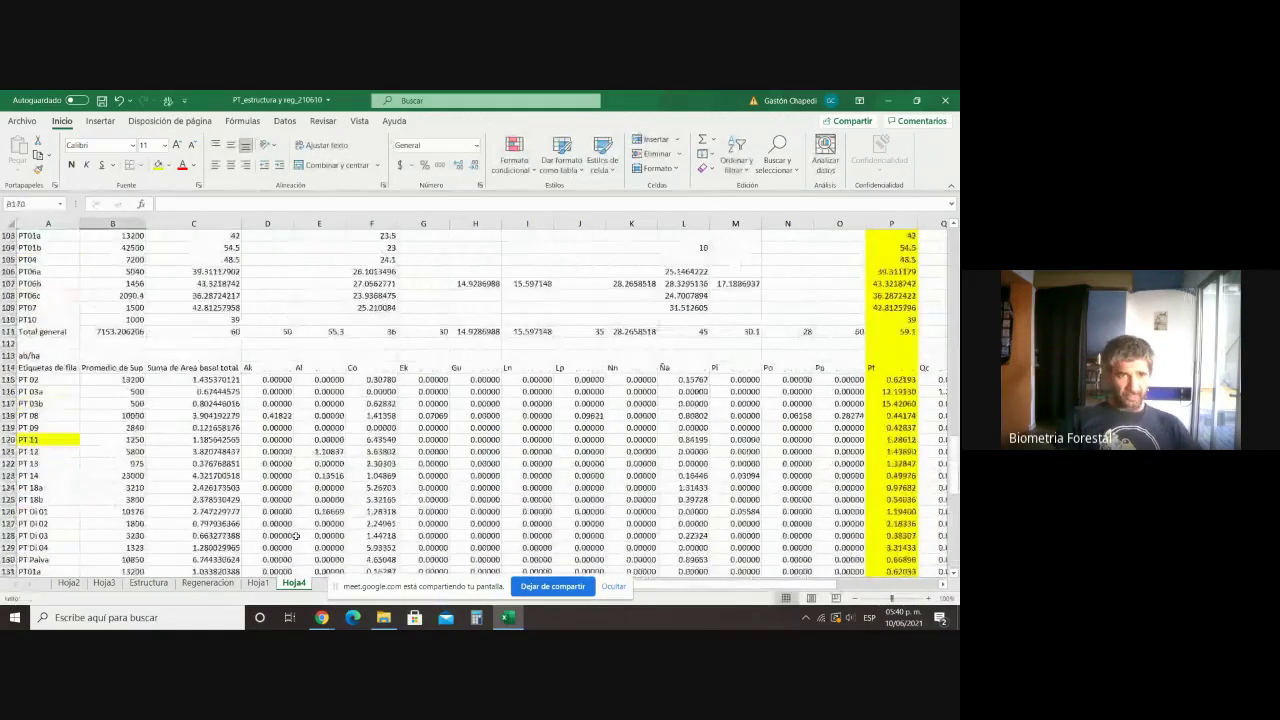
scroll(296, 536, "up", 10)
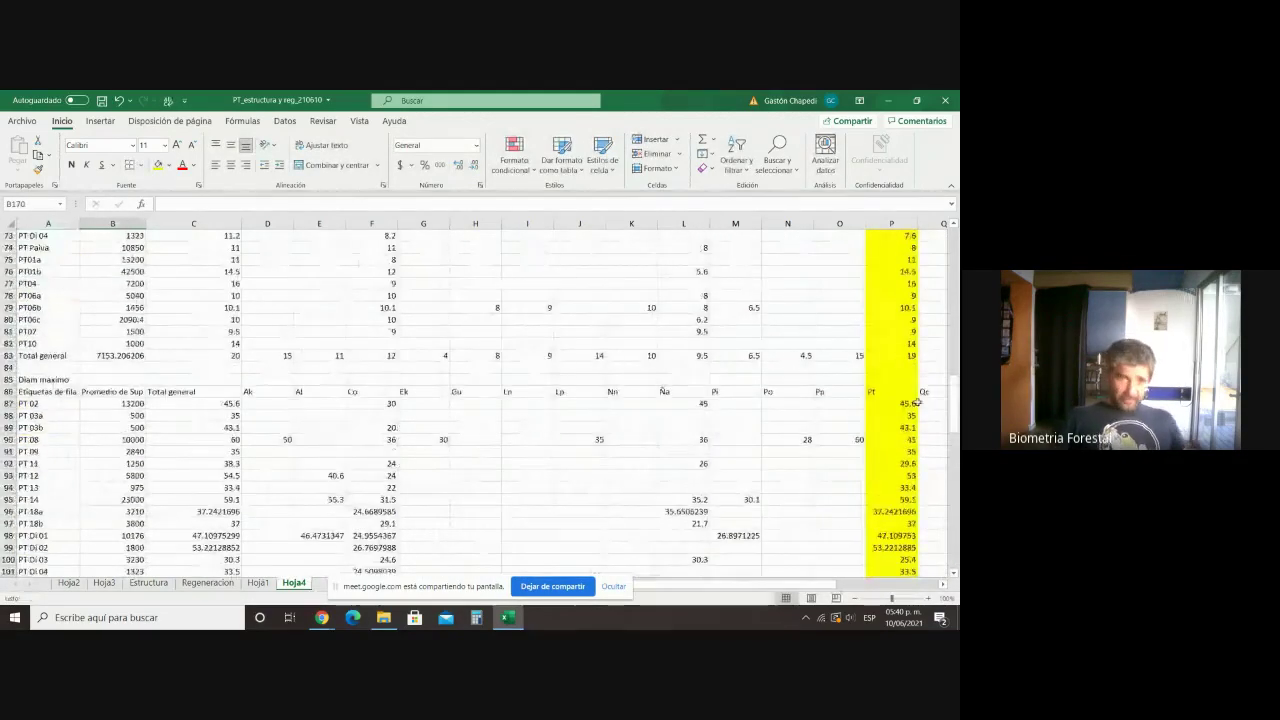
scroll(920, 405, "down", 3)
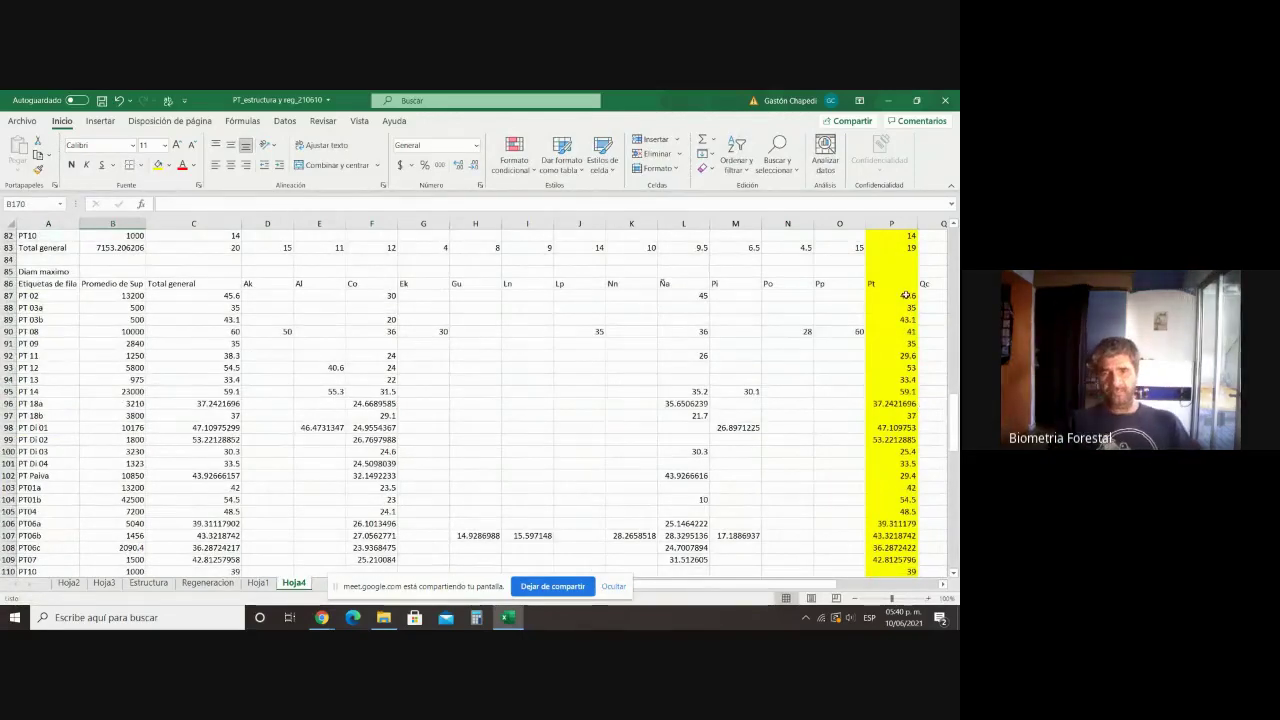
left_click_drag(905, 295, 906, 548)
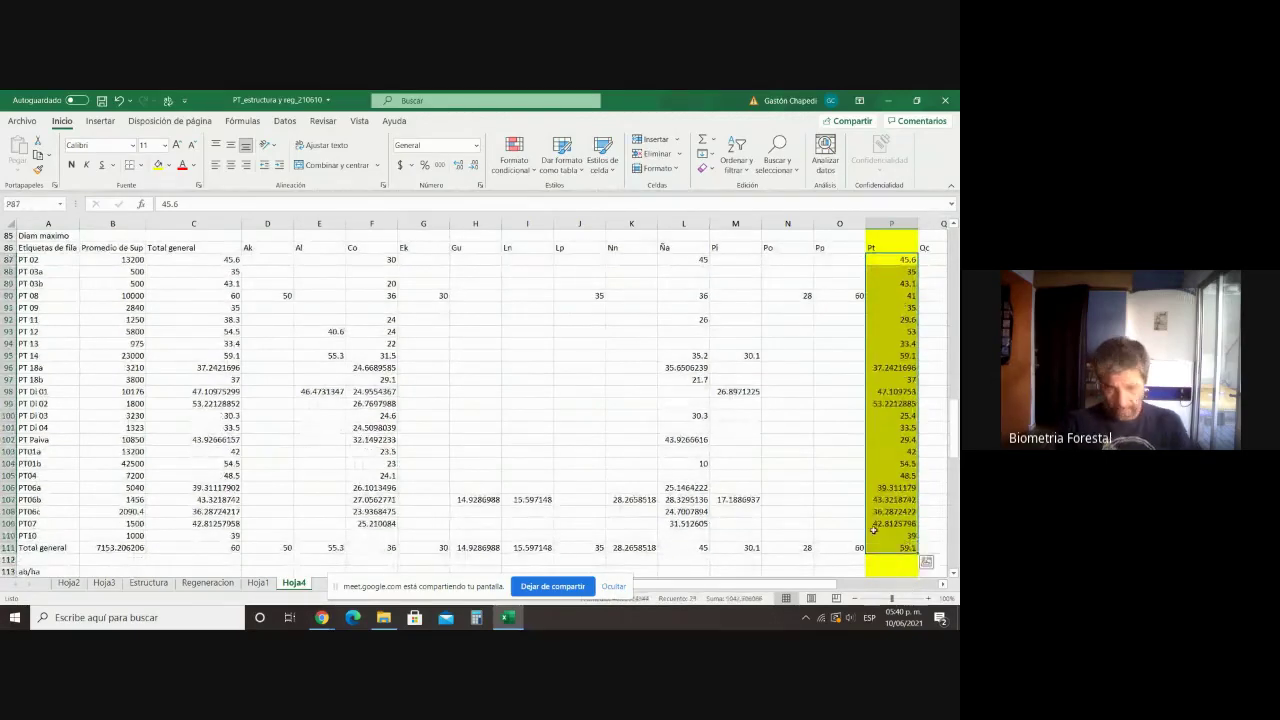
left_click(459, 165)
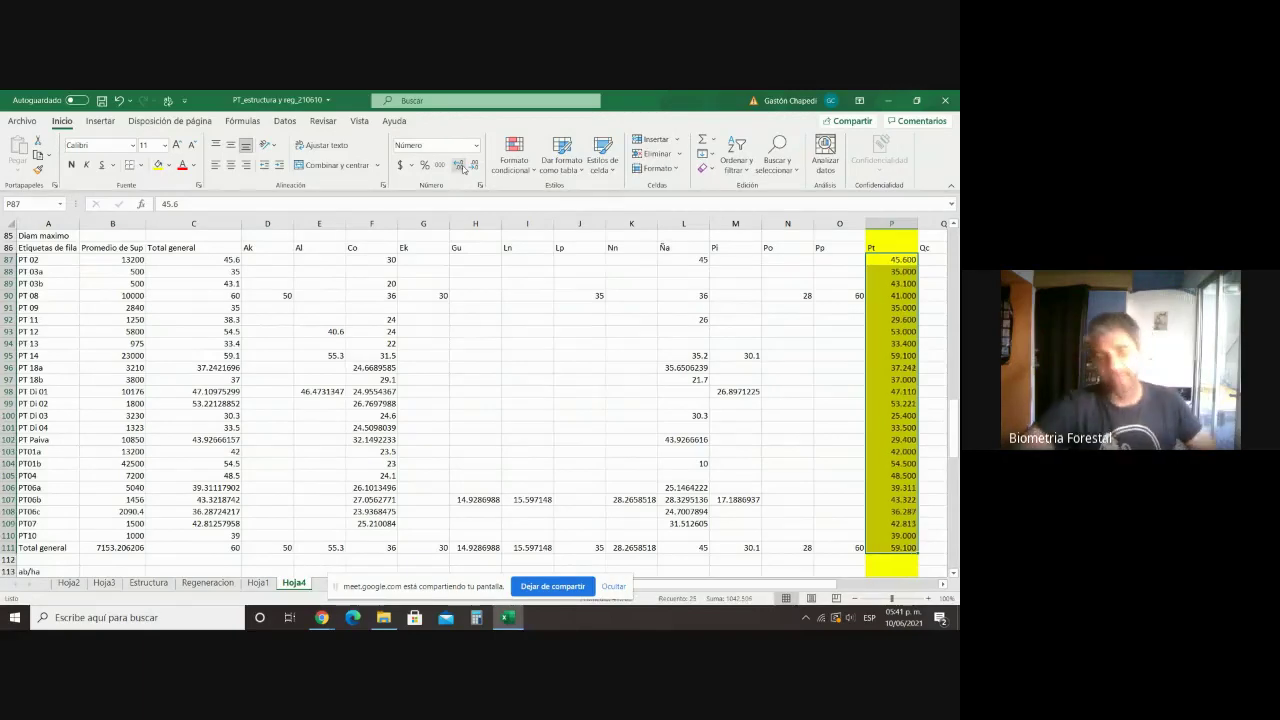
left_click(474, 165)
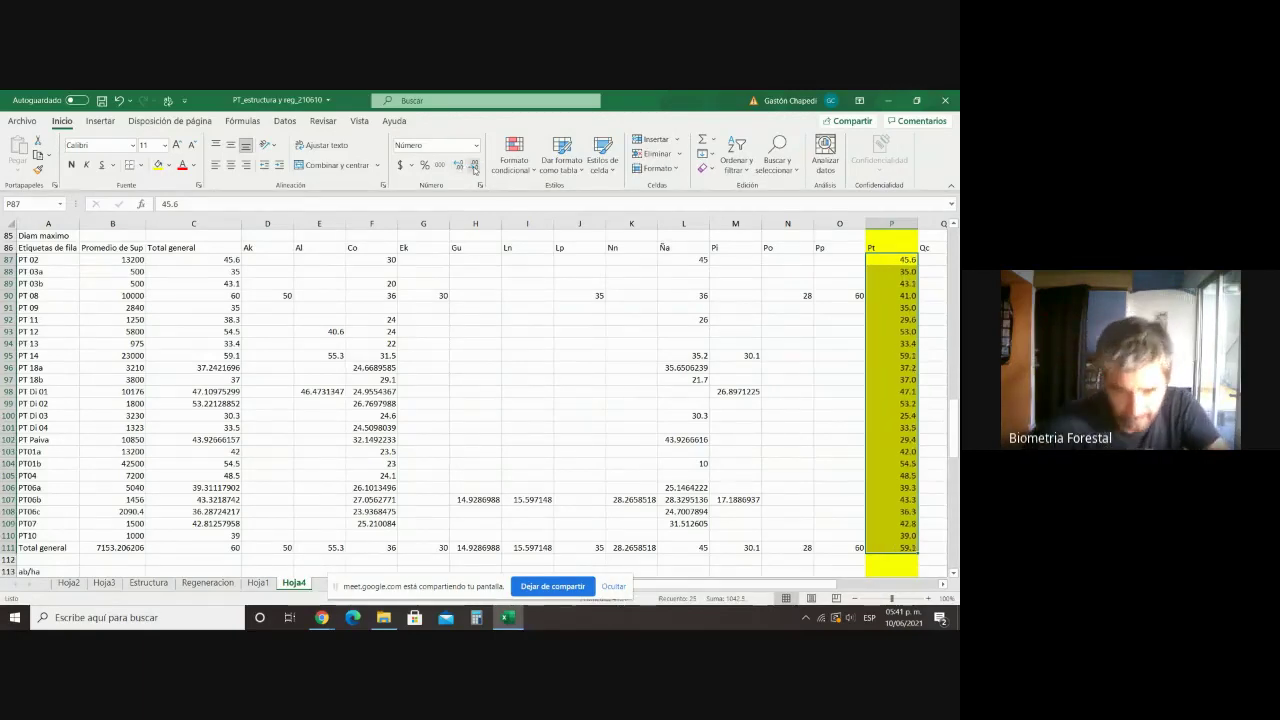
Step: Select the Pt maximum diameters in P87:P110, without the total row, and check their summary statistics
scroll(858, 545, "down", 3)
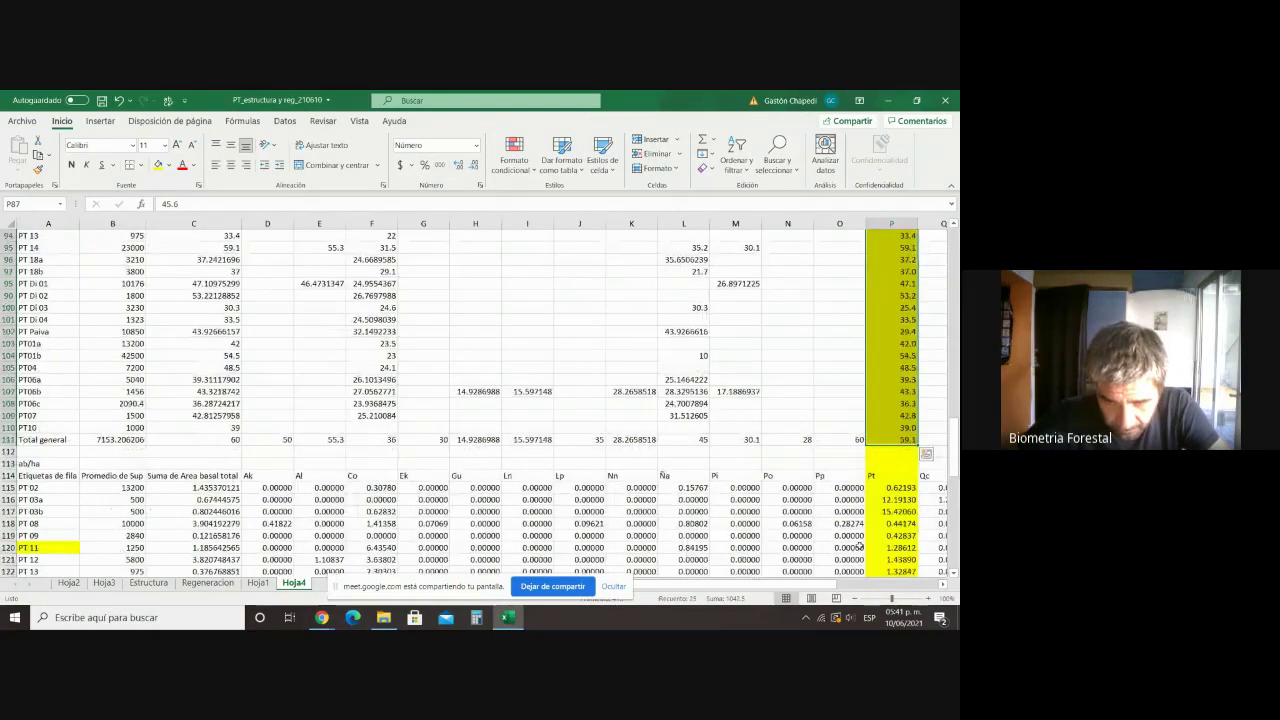
left_click(882, 465)
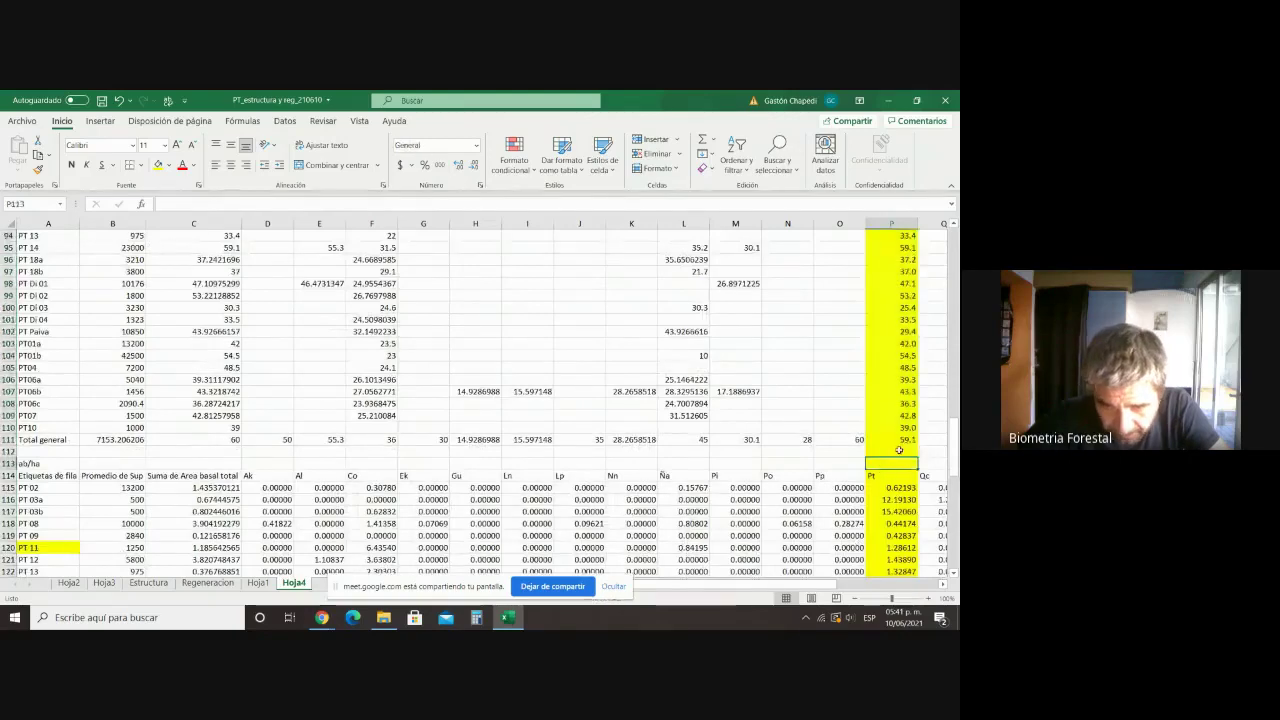
scroll(902, 470, "down", 3)
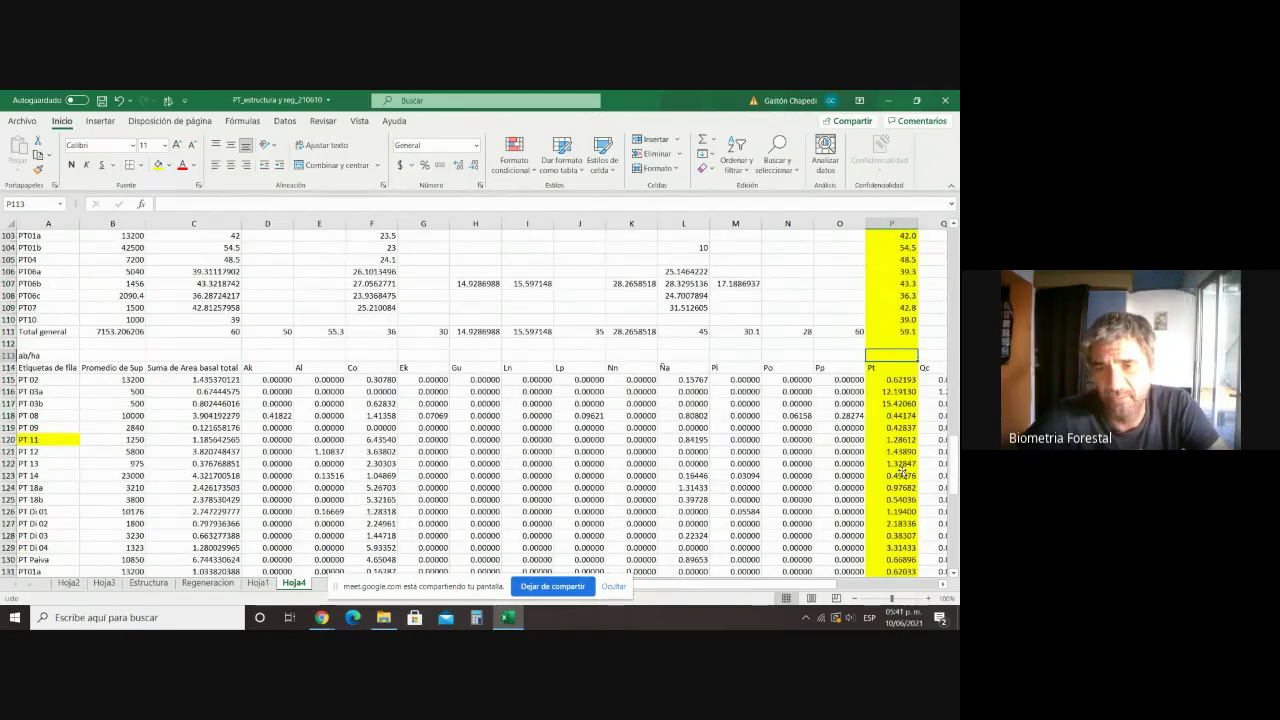
scroll(902, 470, "up", 8)
left_click_drag(911, 337, 900, 536)
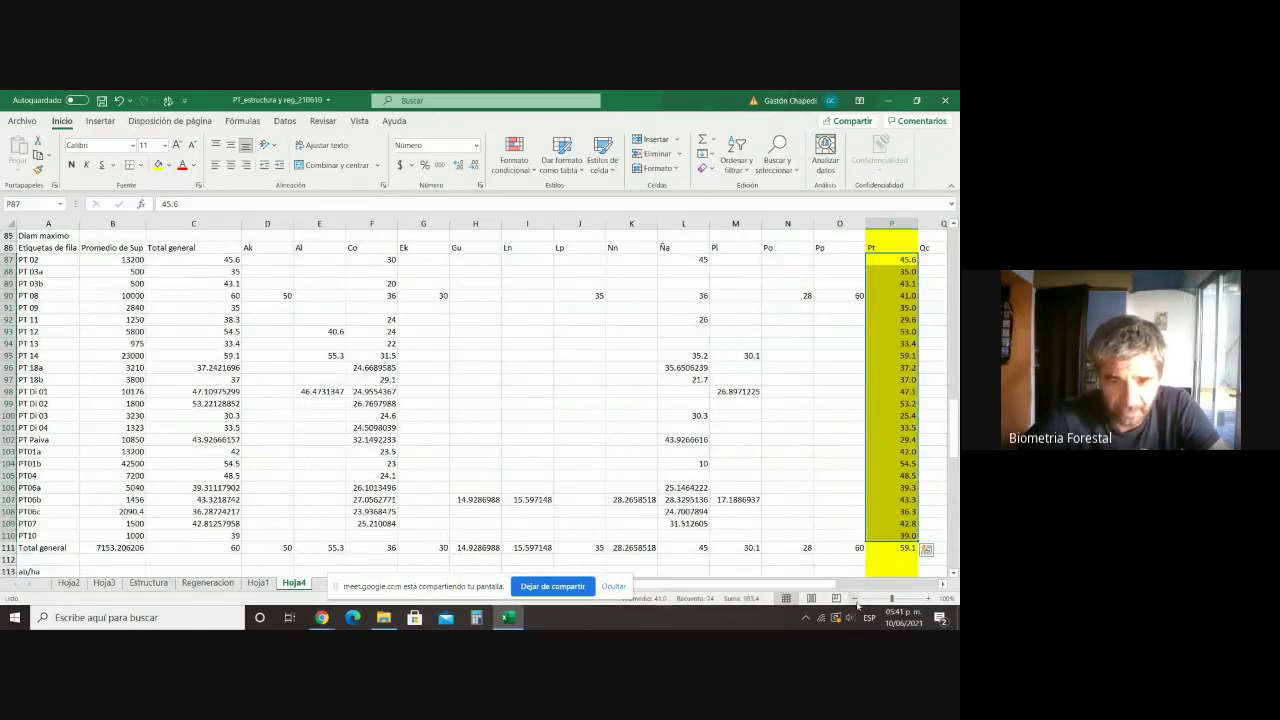
left_click_drag(840, 588, 852, 588)
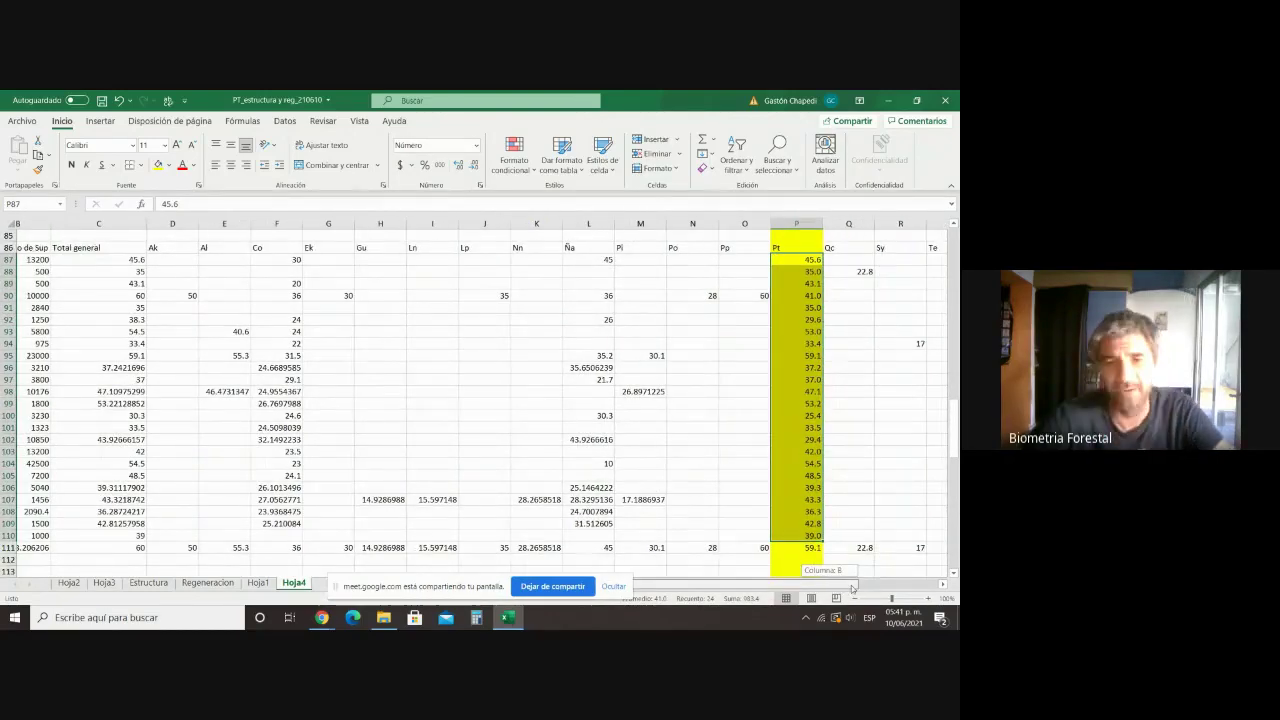
left_click_drag(852, 588, 852, 588)
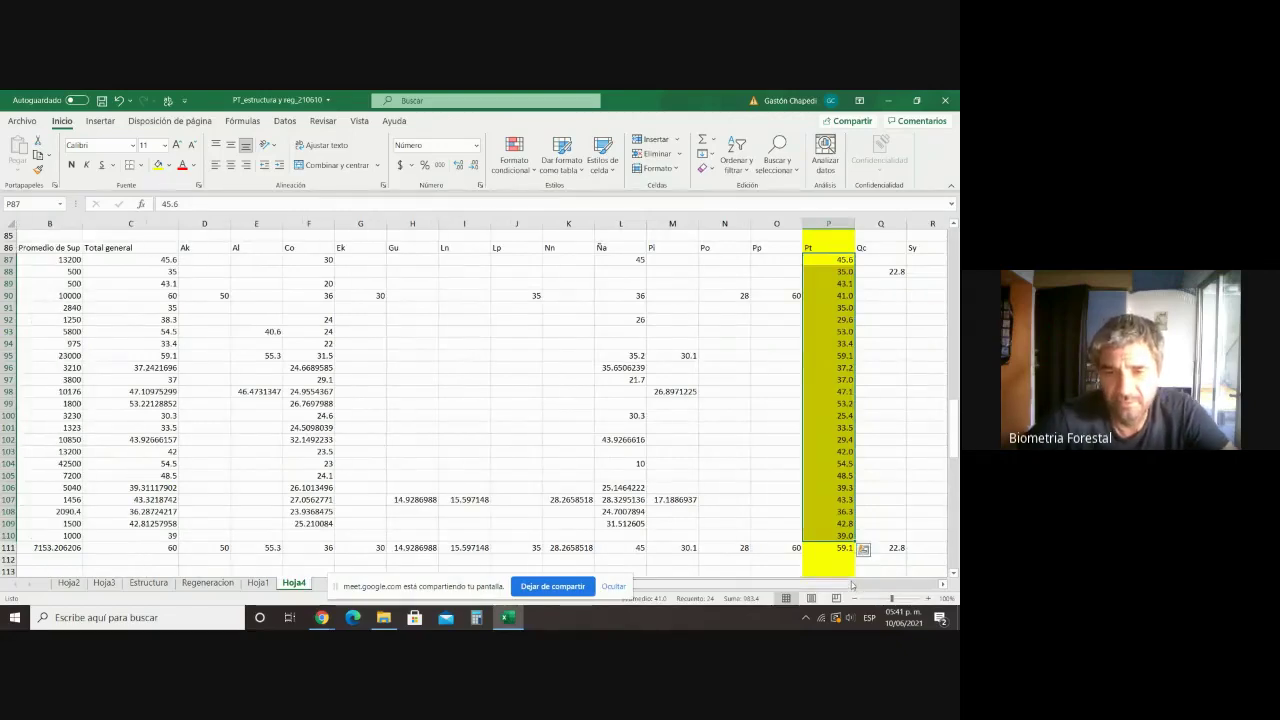
right_click(844, 537)
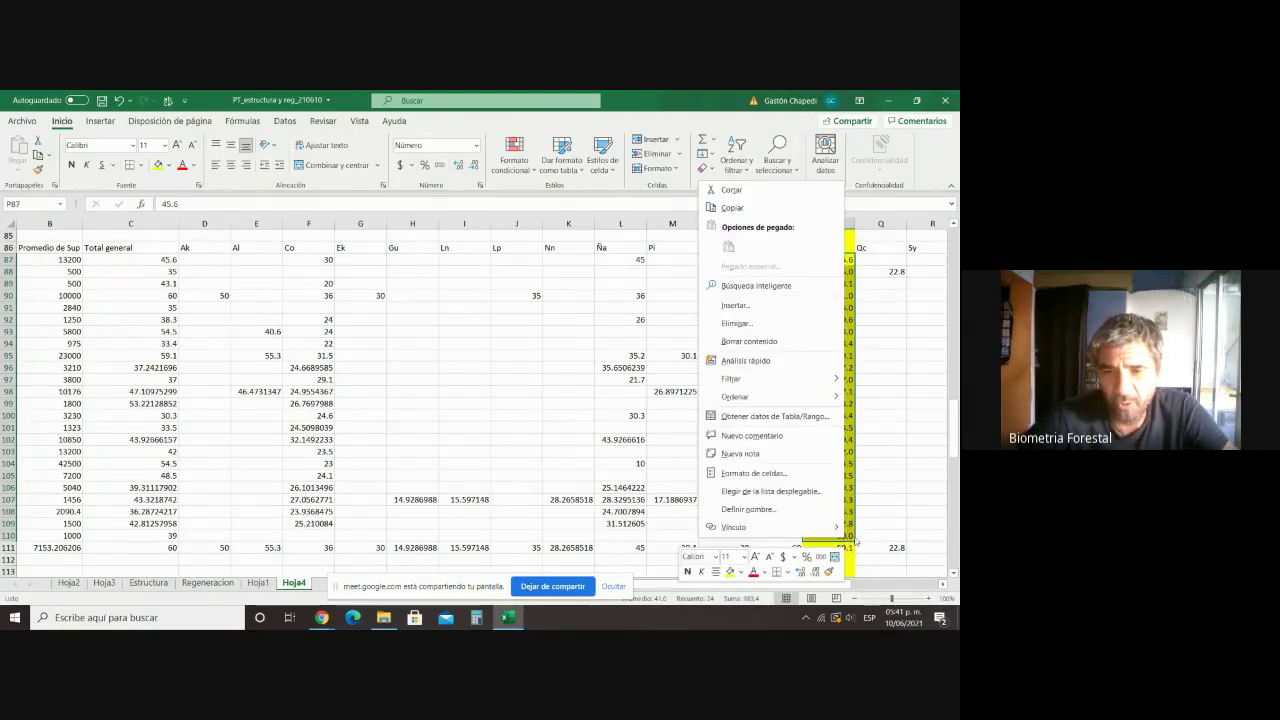
key("Escape")
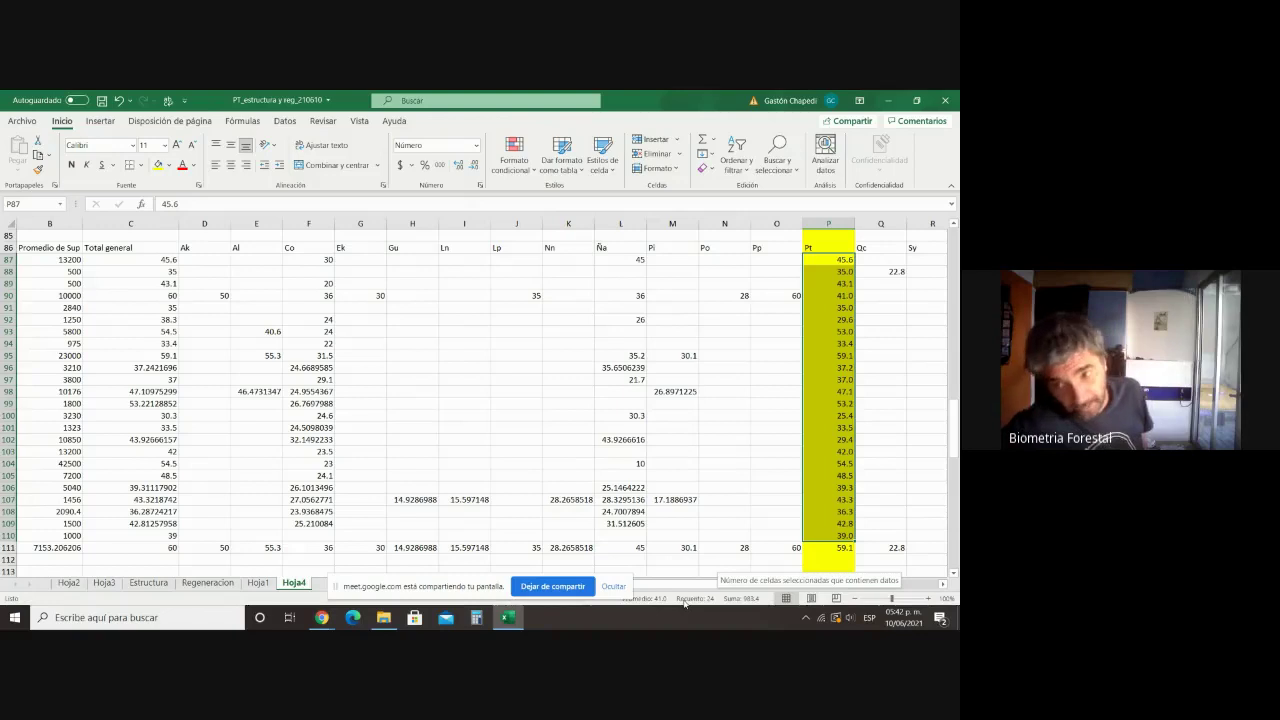
Step: Calculate the average of the Pt maximum diameters P87:P110 in P112, leaving out the total row
left_click(844, 561)
left_click(715, 139)
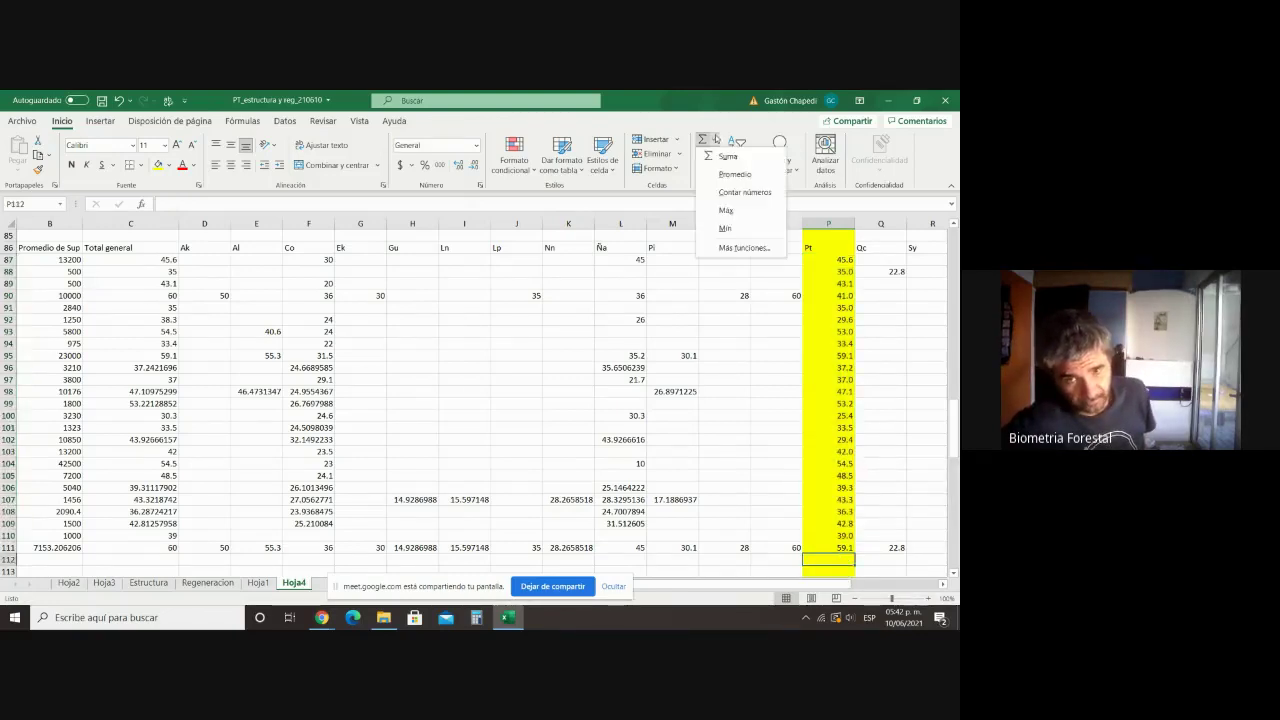
left_click(735, 174)
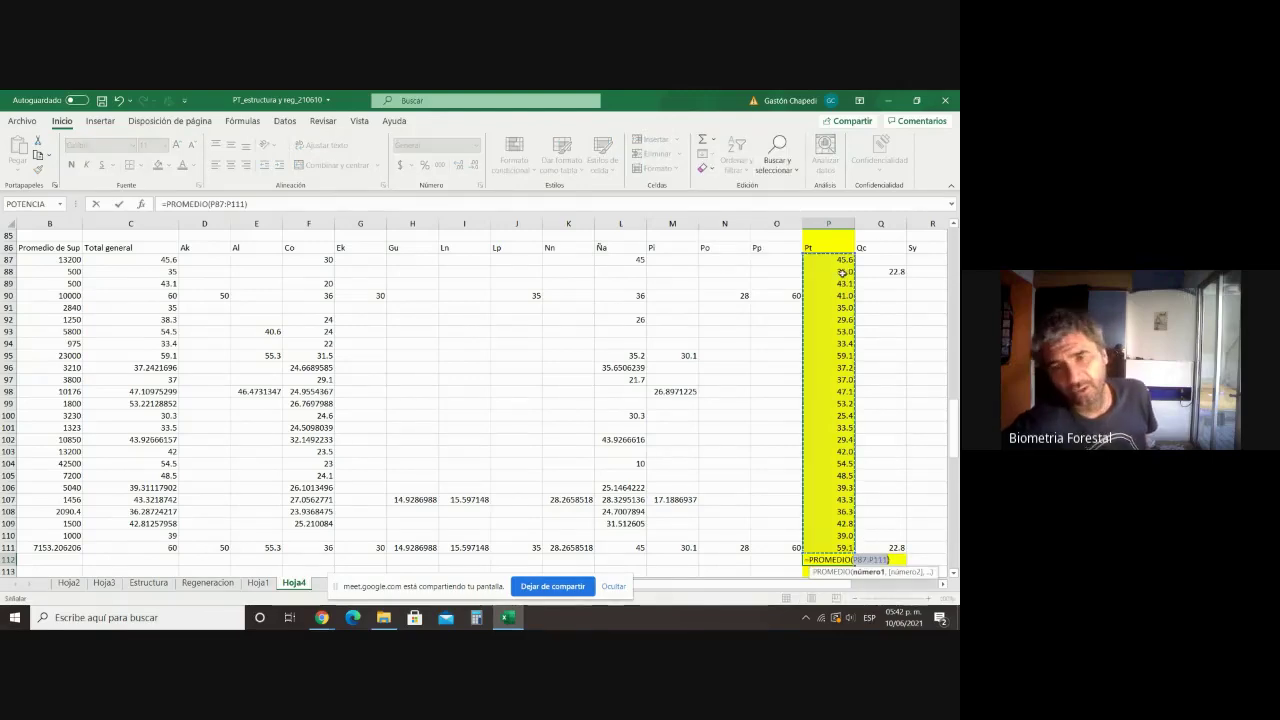
left_click_drag(840, 258, 832, 536)
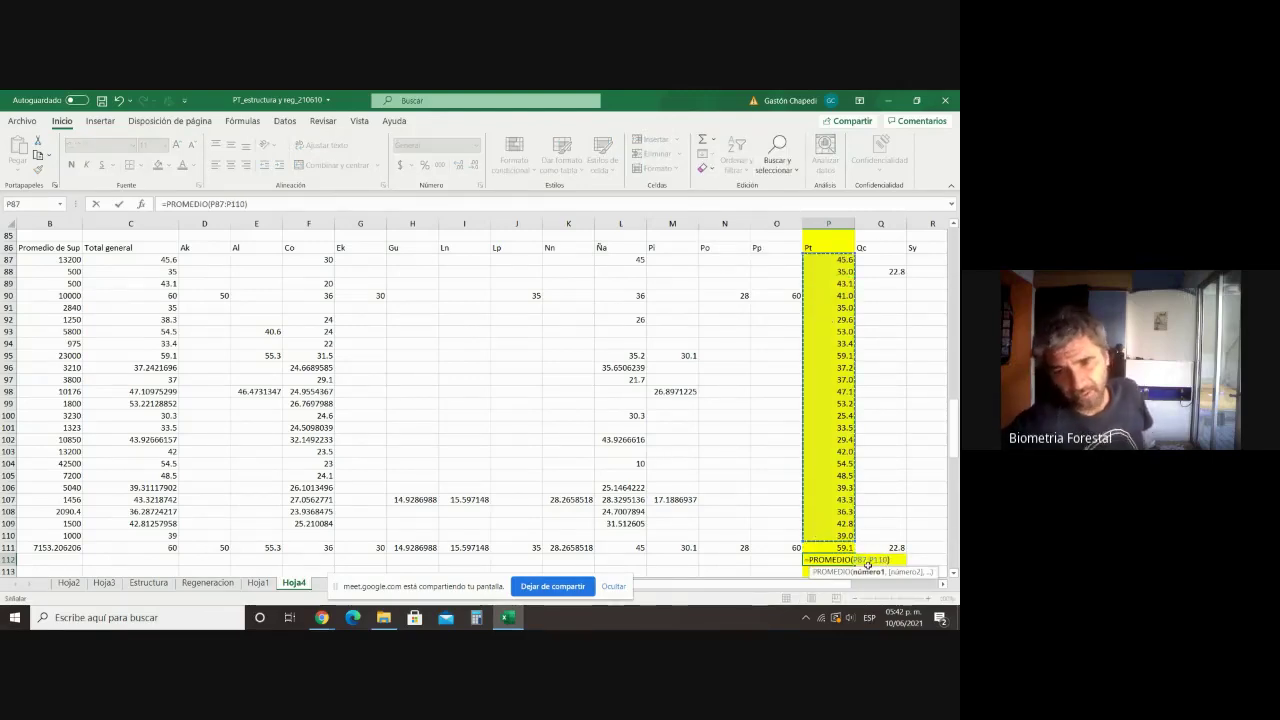
key("Return")
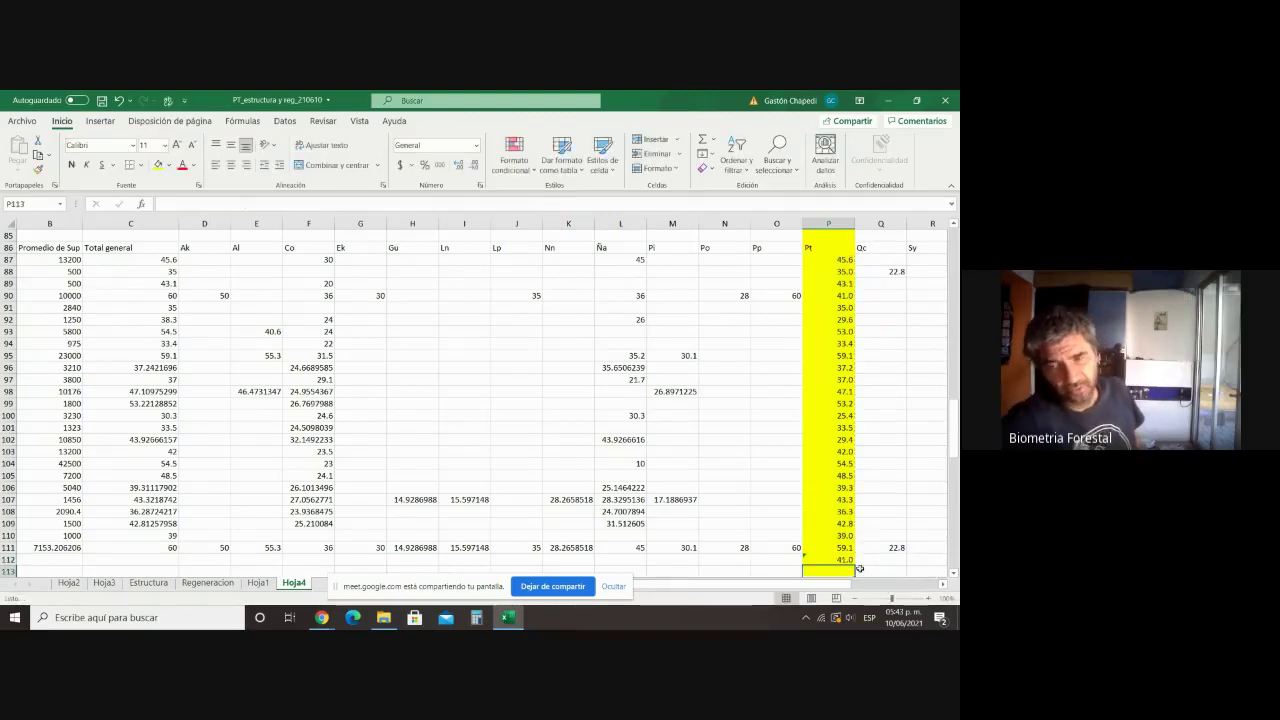
Step: Label the Pt average of the maximum diameter table by entering "promedio" in O112
scroll(866, 551, "down", 2)
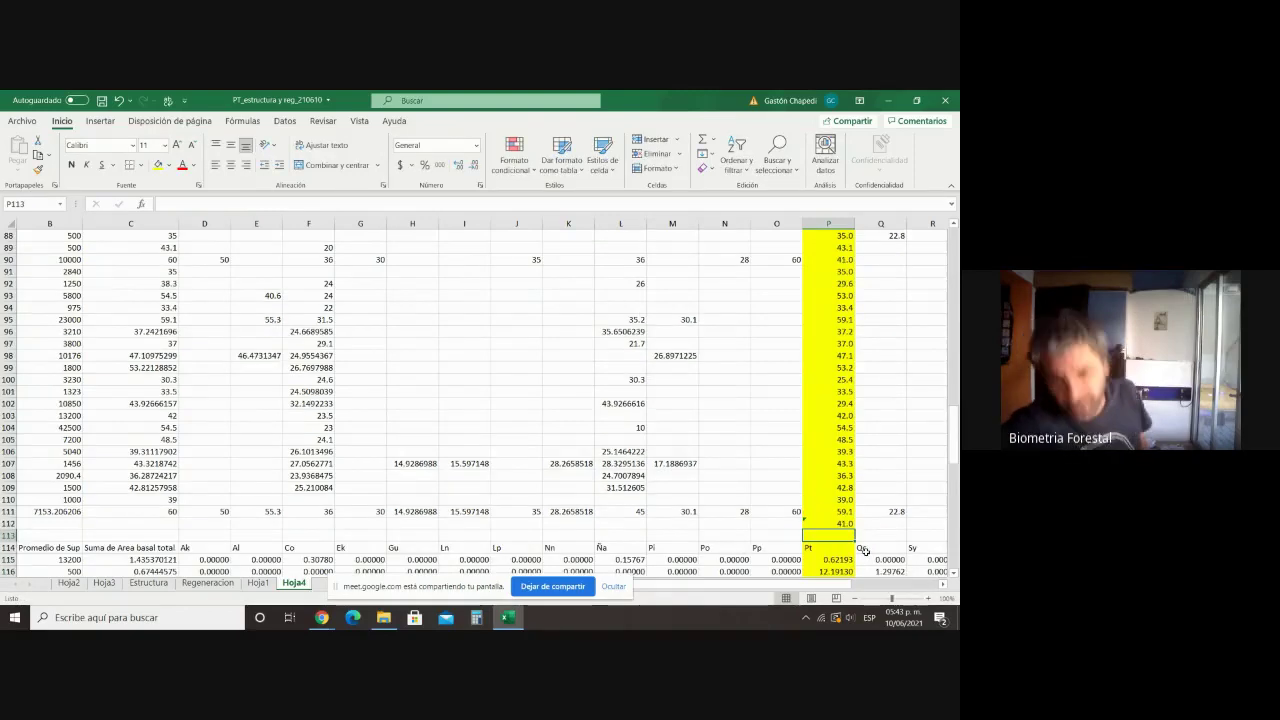
left_click(790, 488)
type("promdeio")
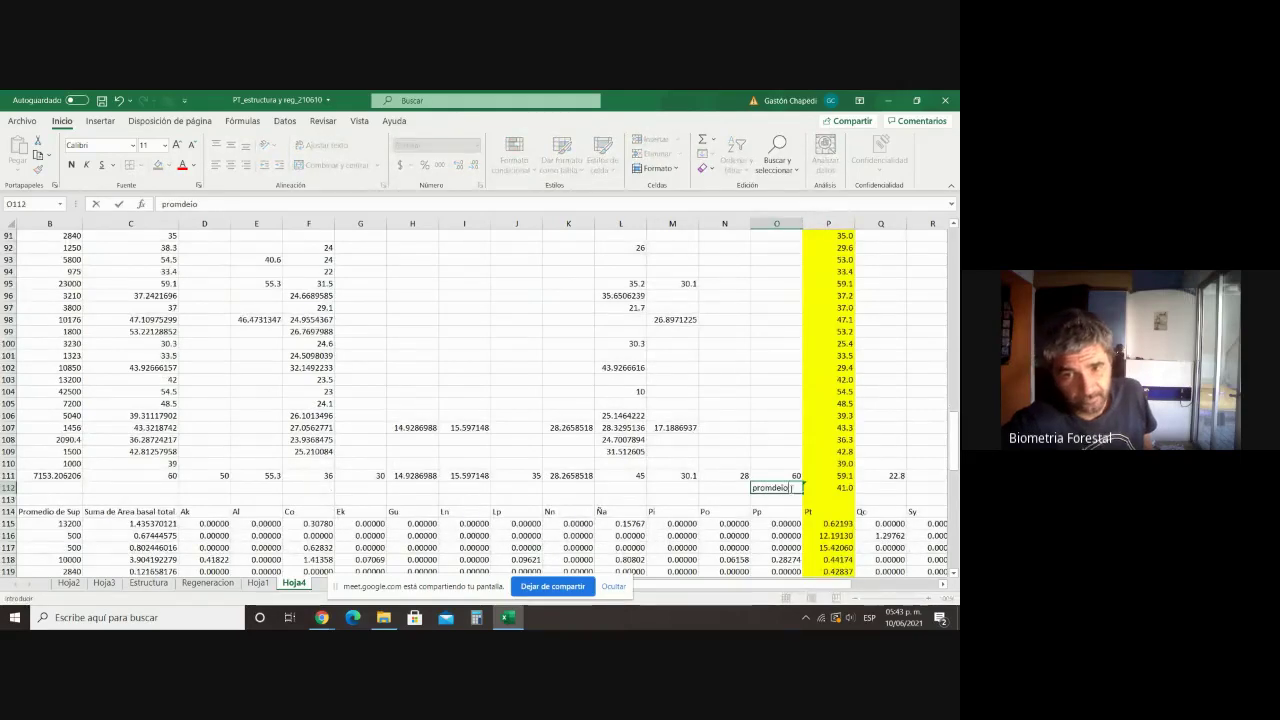
key("BackSpace")
key("BackSpace")
key("BackSpace")
key("BackSpace")
type("e")
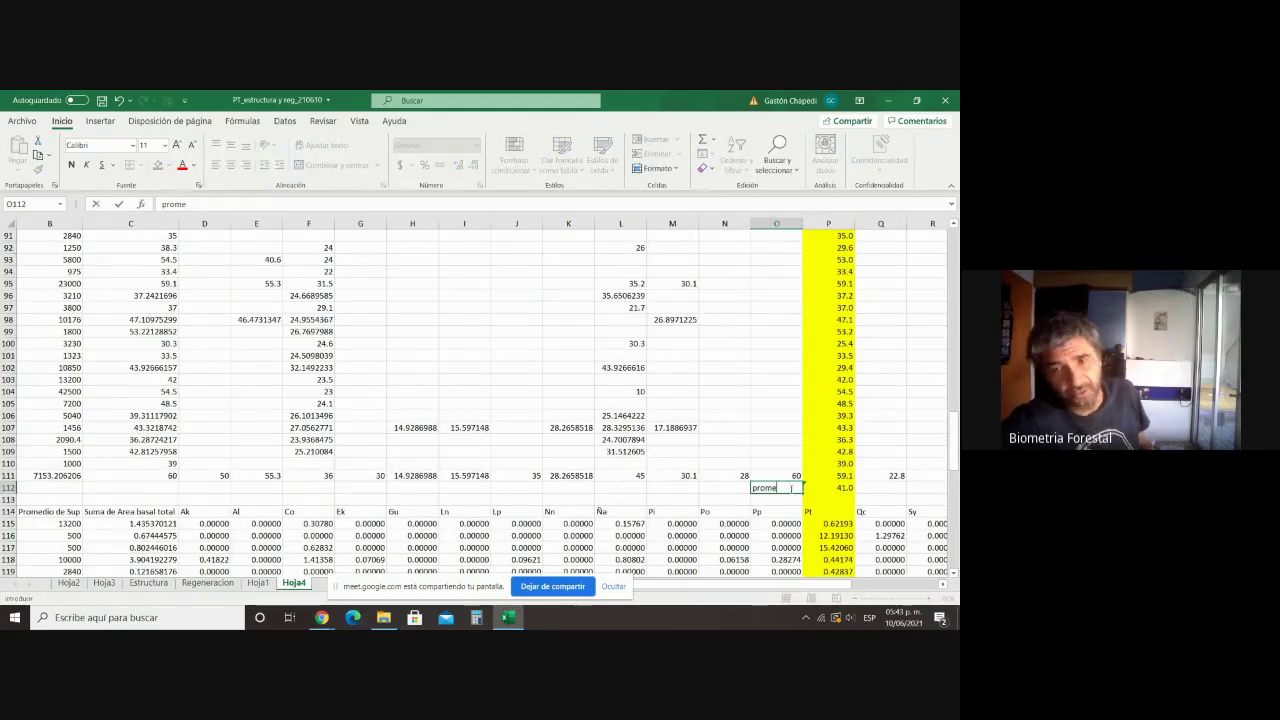
type("dio")
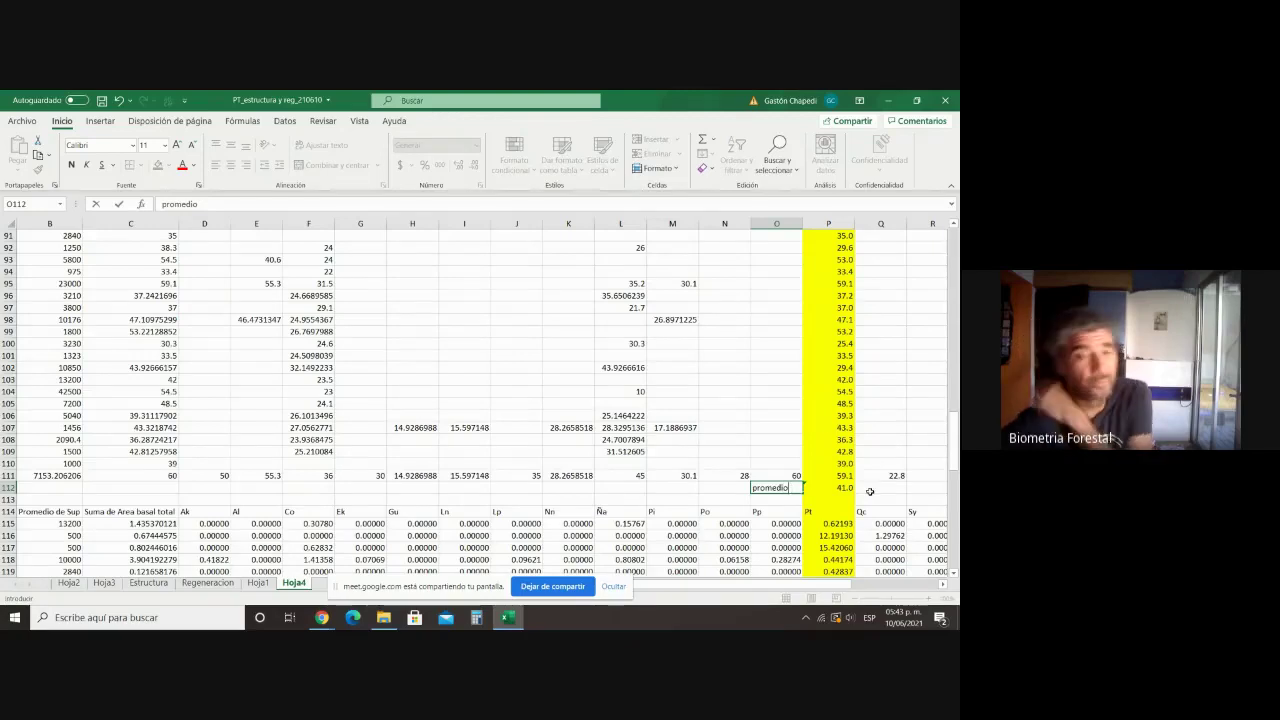
left_click(870, 493)
scroll(855, 440, "up", 7)
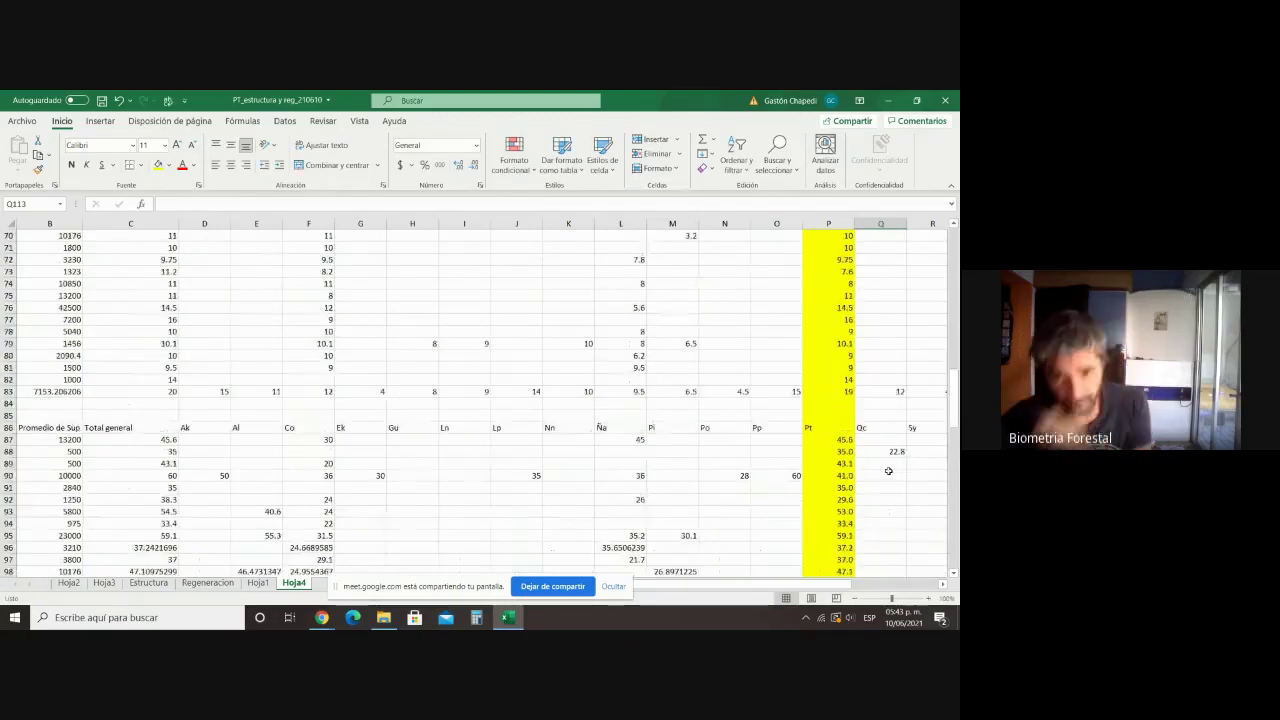
Step: Label the Pt average of the height table by entering "promedio" in O84
left_click(840, 405)
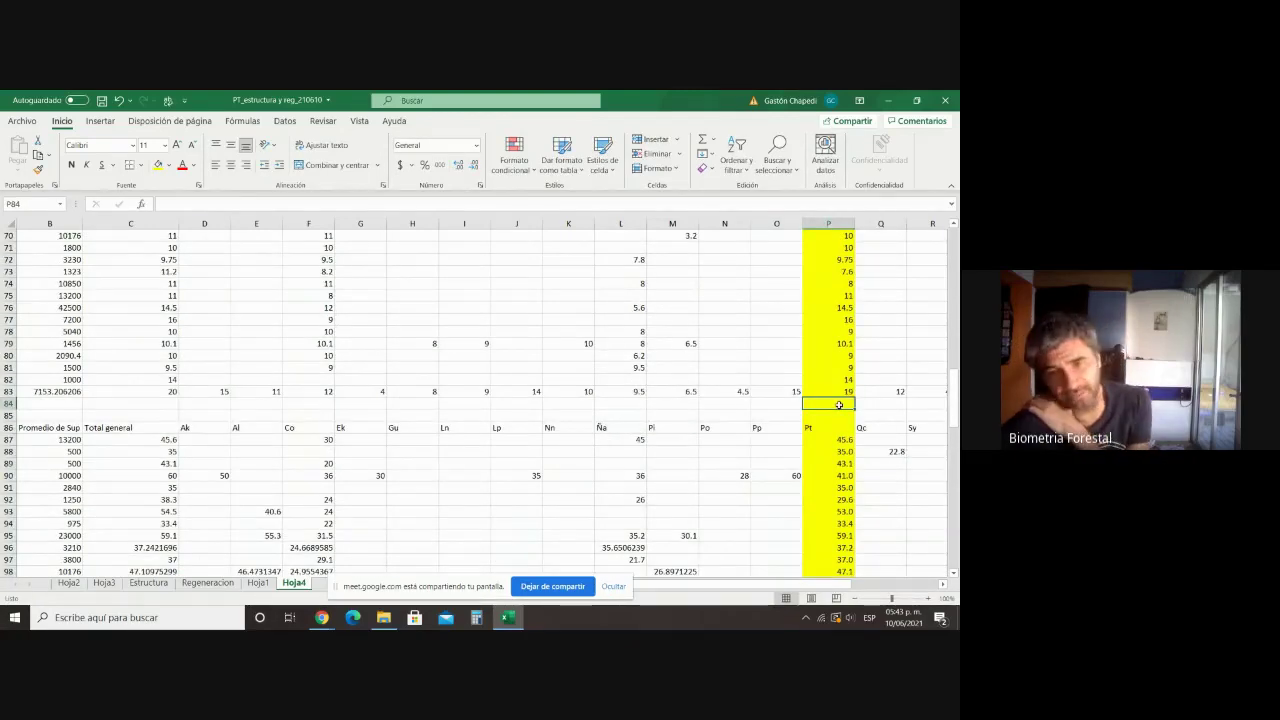
key("Left")
type("p0ro")
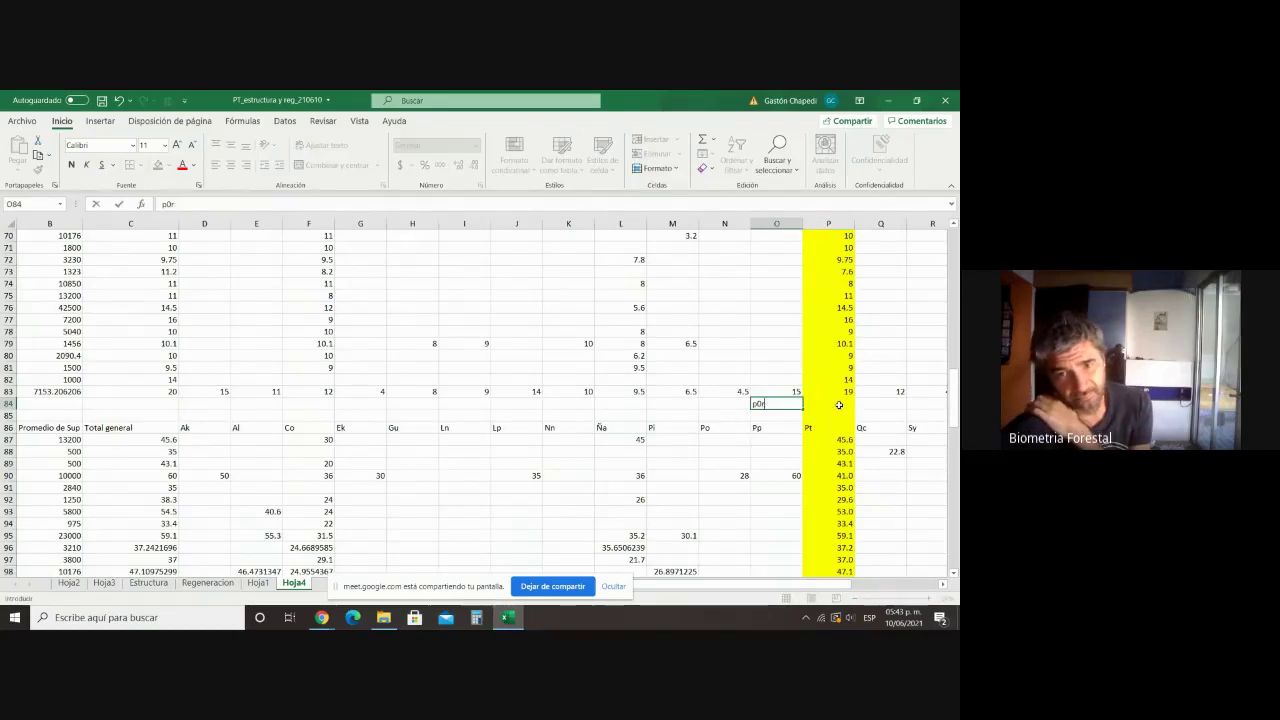
key("BackSpace")
key("BackSpace")
key("BackSpace")
type("romedio")
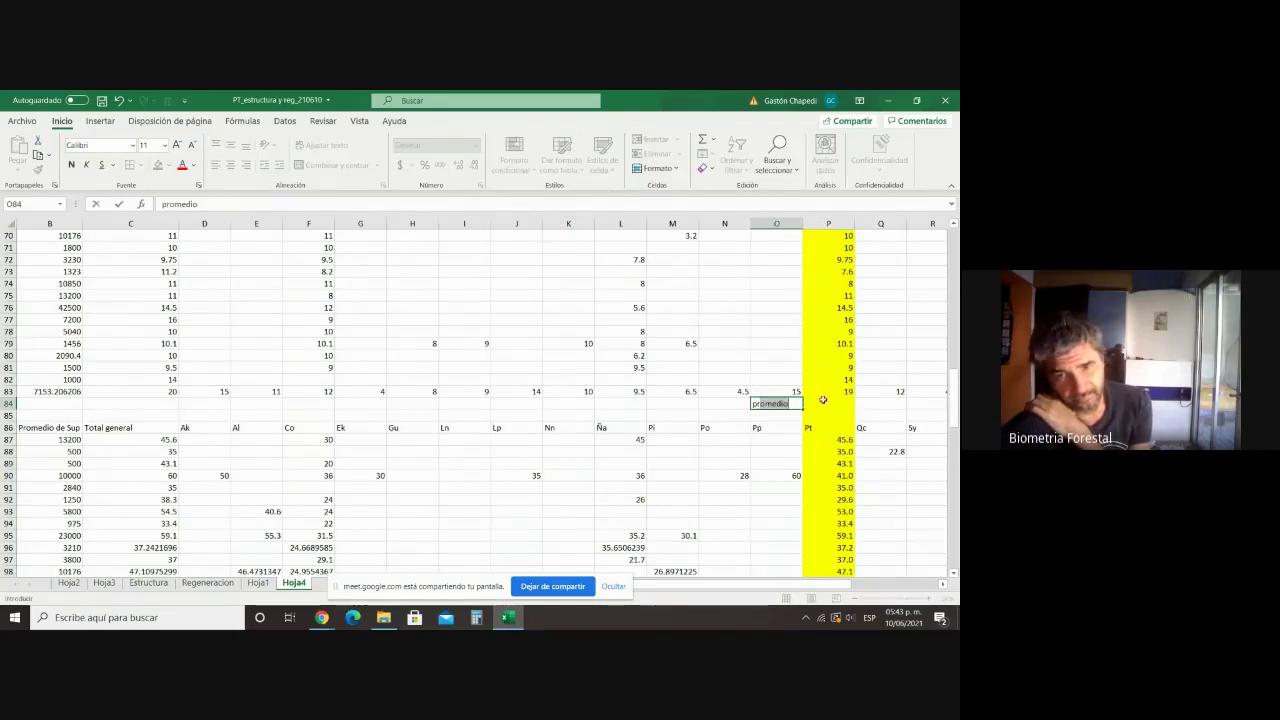
Step: Calculate the average of the Pt heights P59:P82 in P84, leaving out the total row
left_click(841, 405)
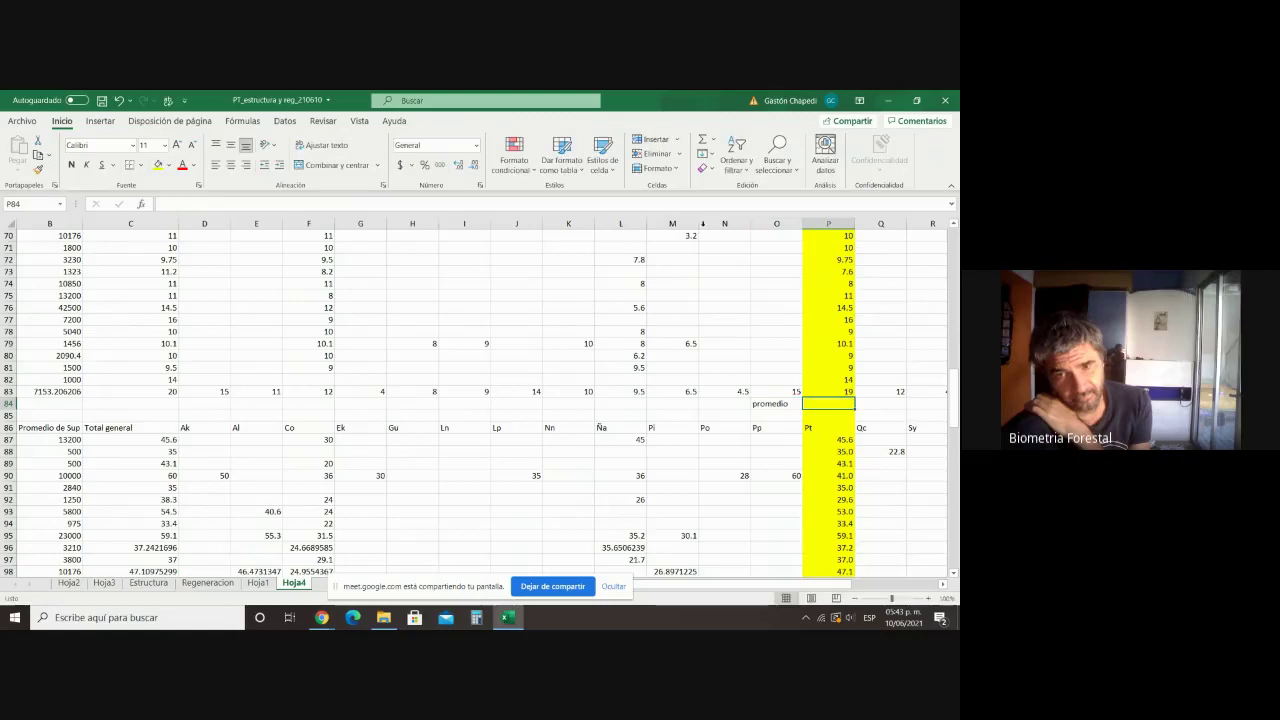
left_click(713, 148)
left_click(733, 171)
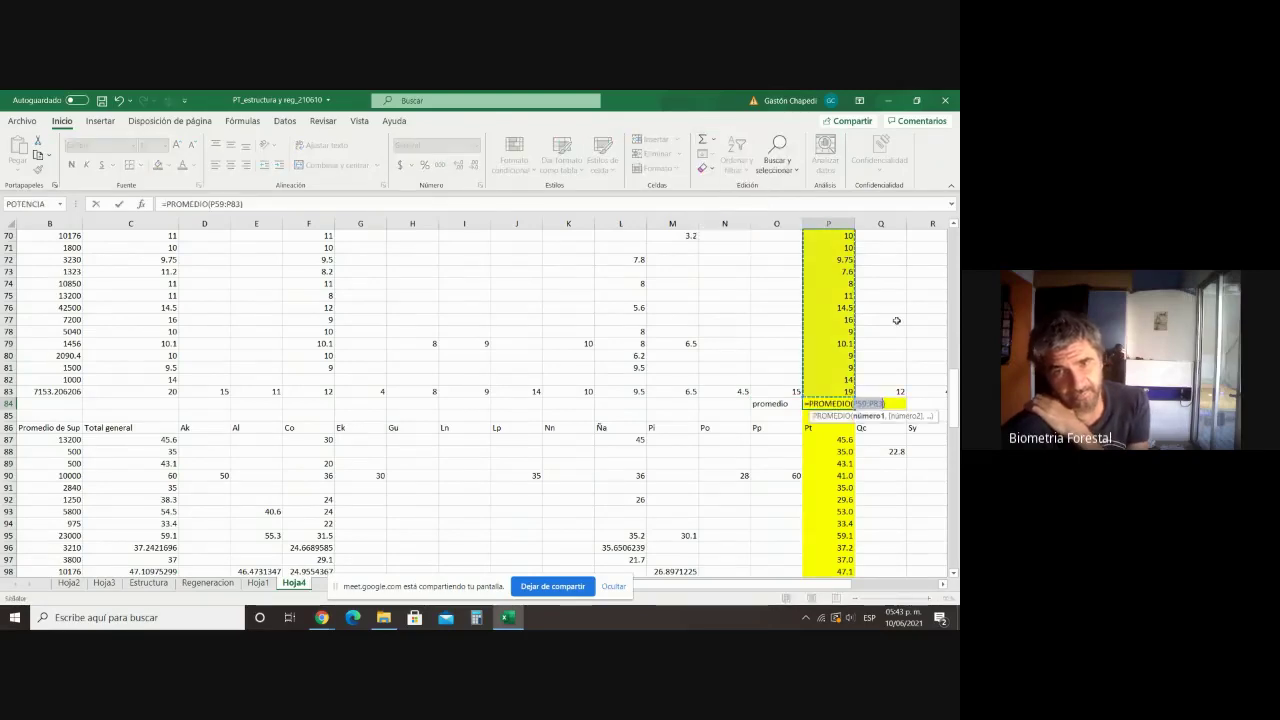
scroll(896, 320, "up", 1)
scroll(894, 323, "down", 6)
scroll(892, 325, "up", 9)
scroll(862, 346, "down", 5)
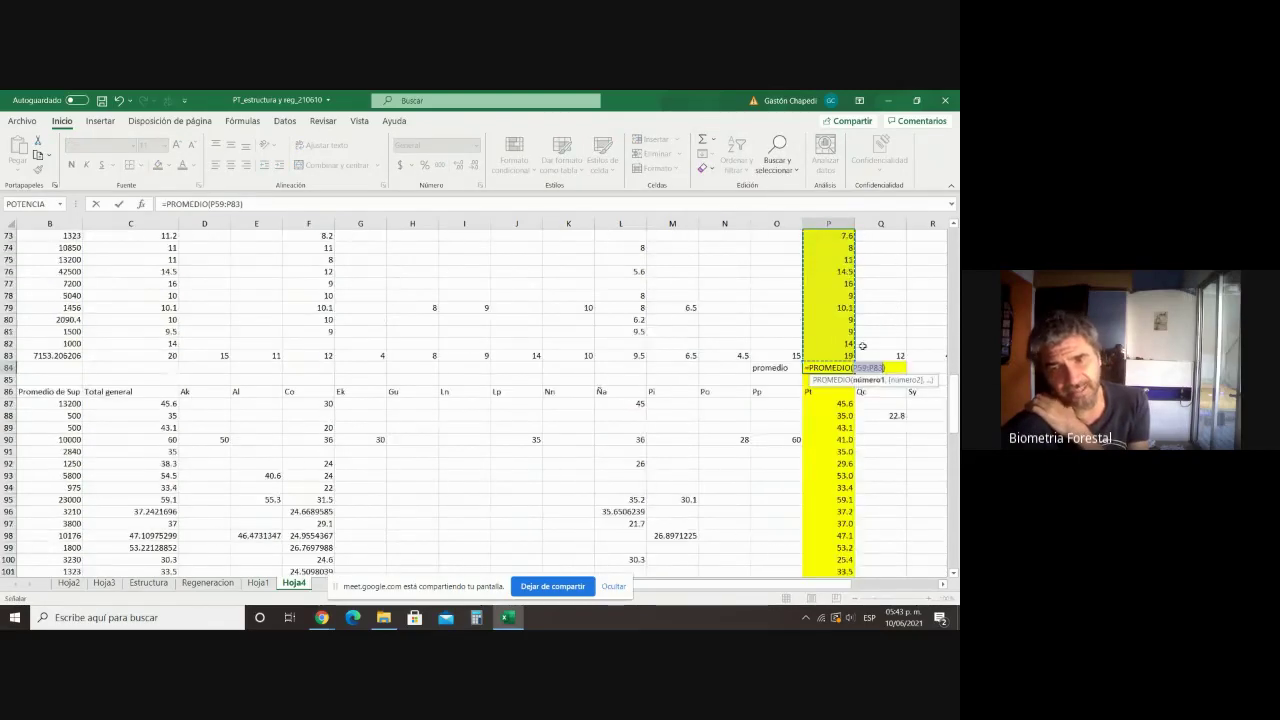
left_click_drag(856, 362, 853, 344)
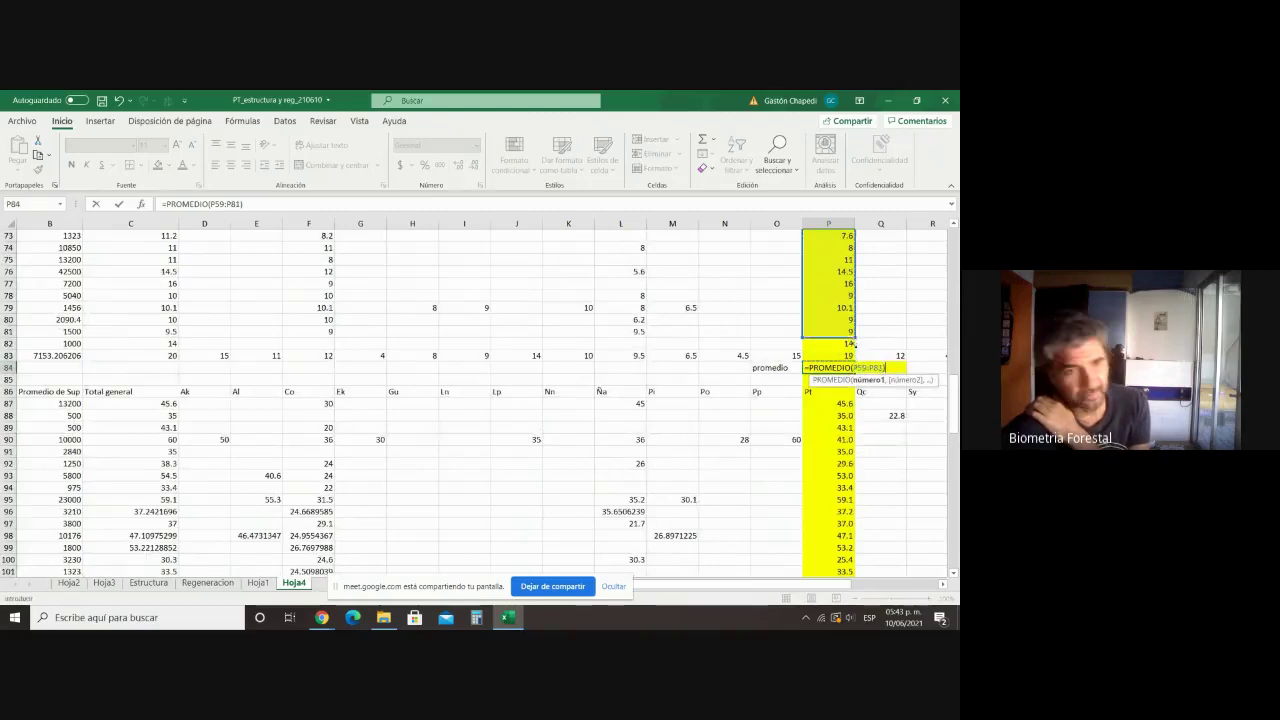
key("Return")
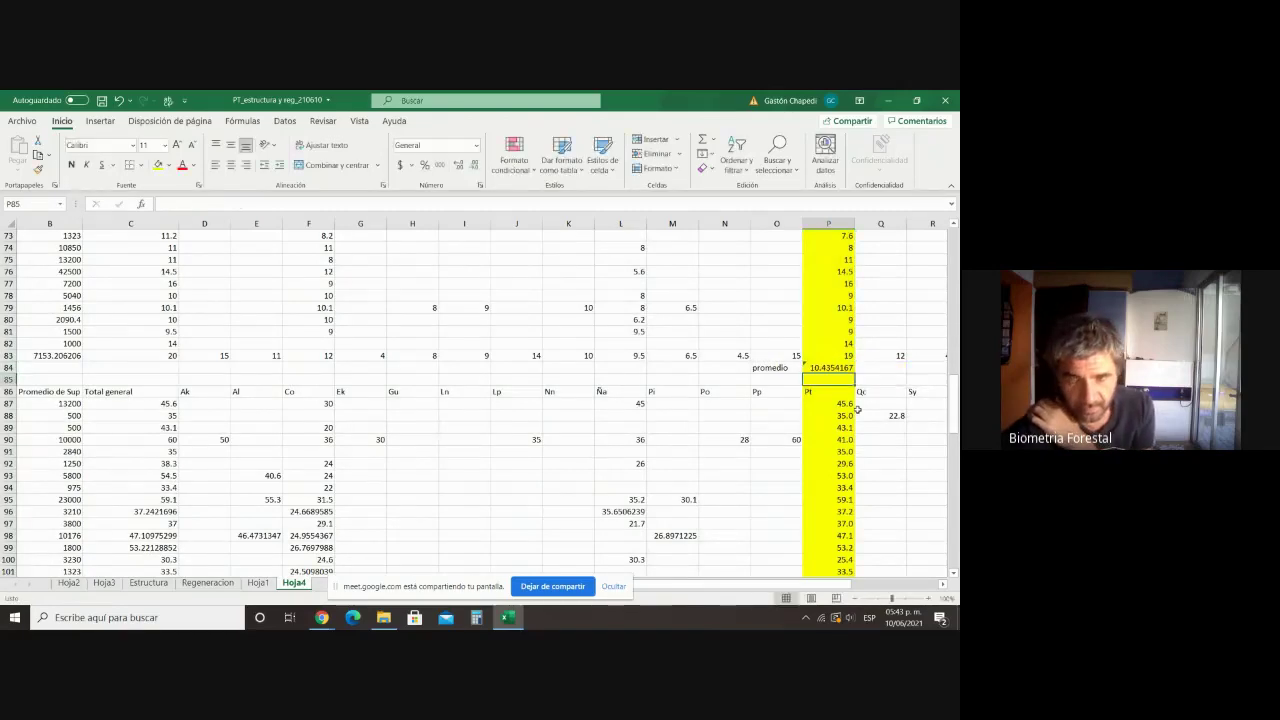
Step: Format the Pt height average in P84 with one decimal place
left_click(835, 369)
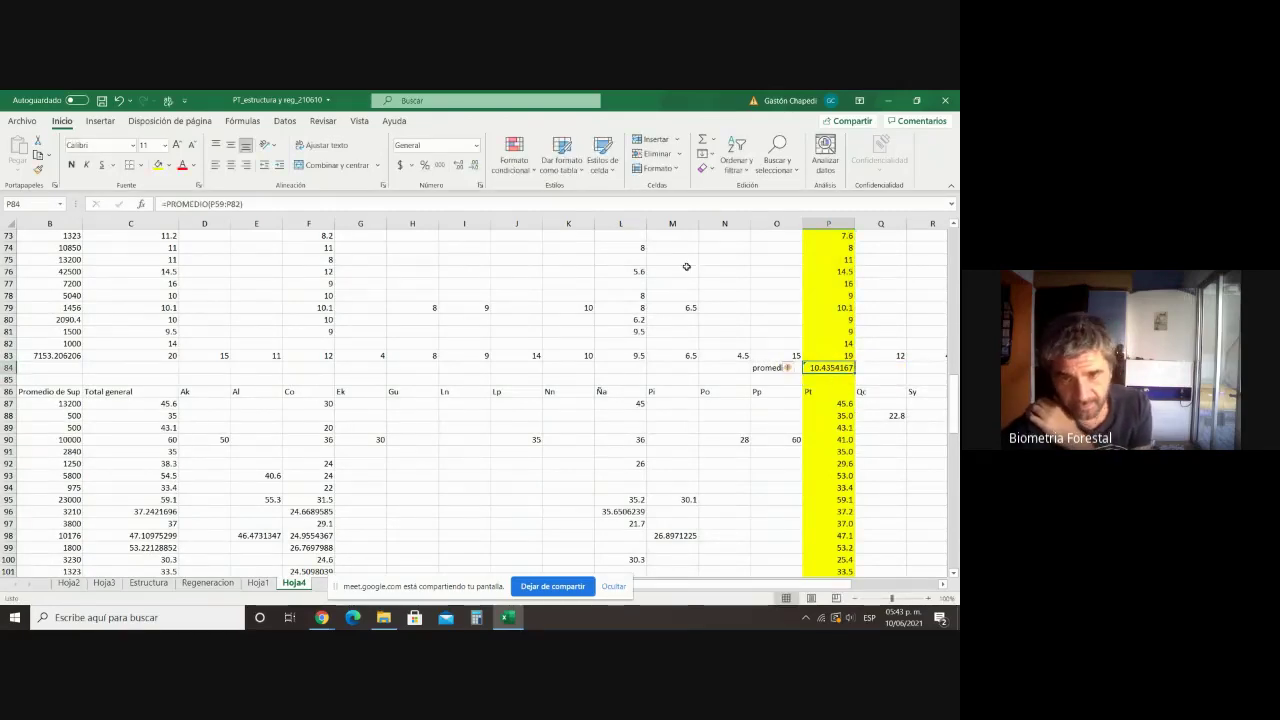
left_click(475, 166)
left_click(475, 166)
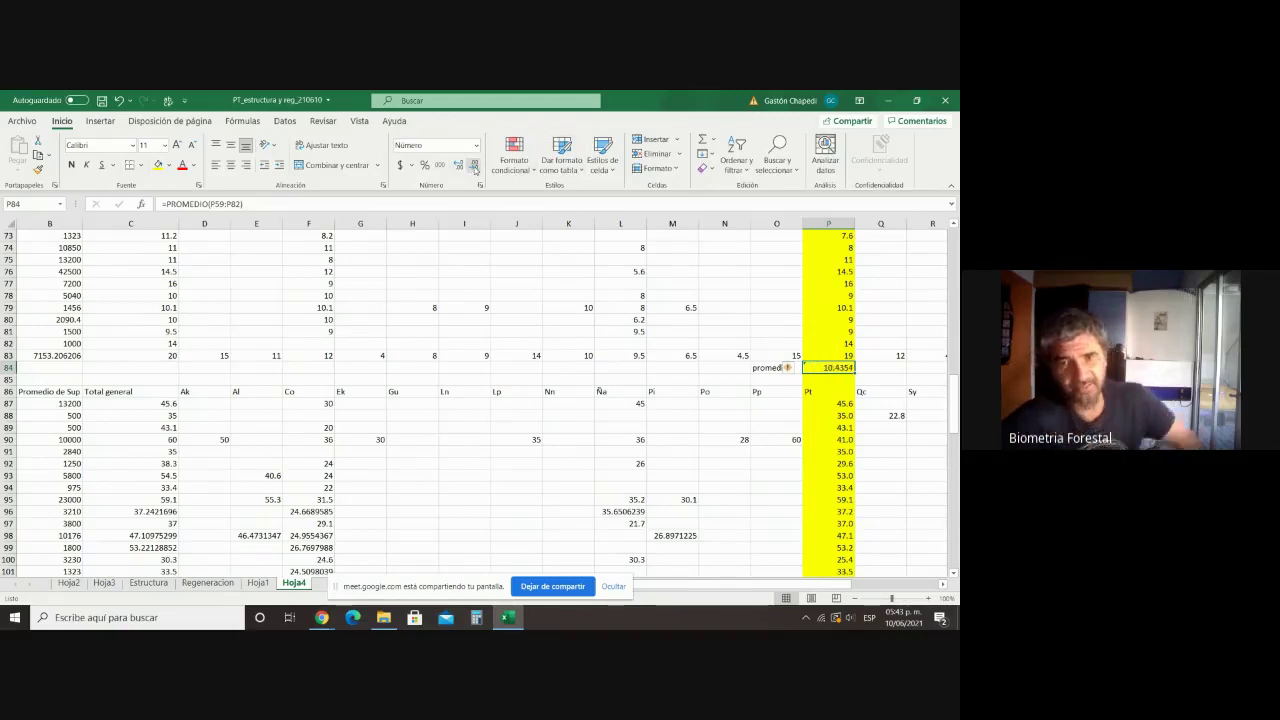
left_click(475, 166)
left_click(475, 166)
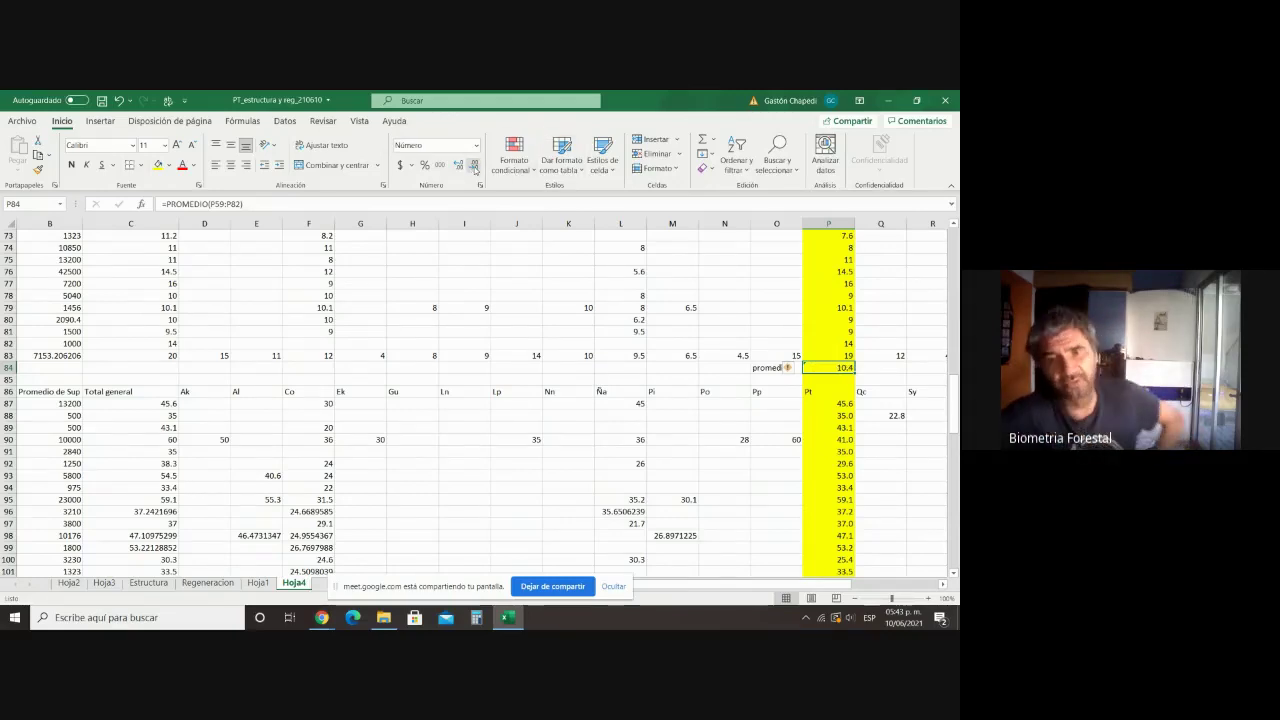
Step: Look over the Pt column through the maximum diameter, basal area and density tables
scroll(890, 492, "down", 6)
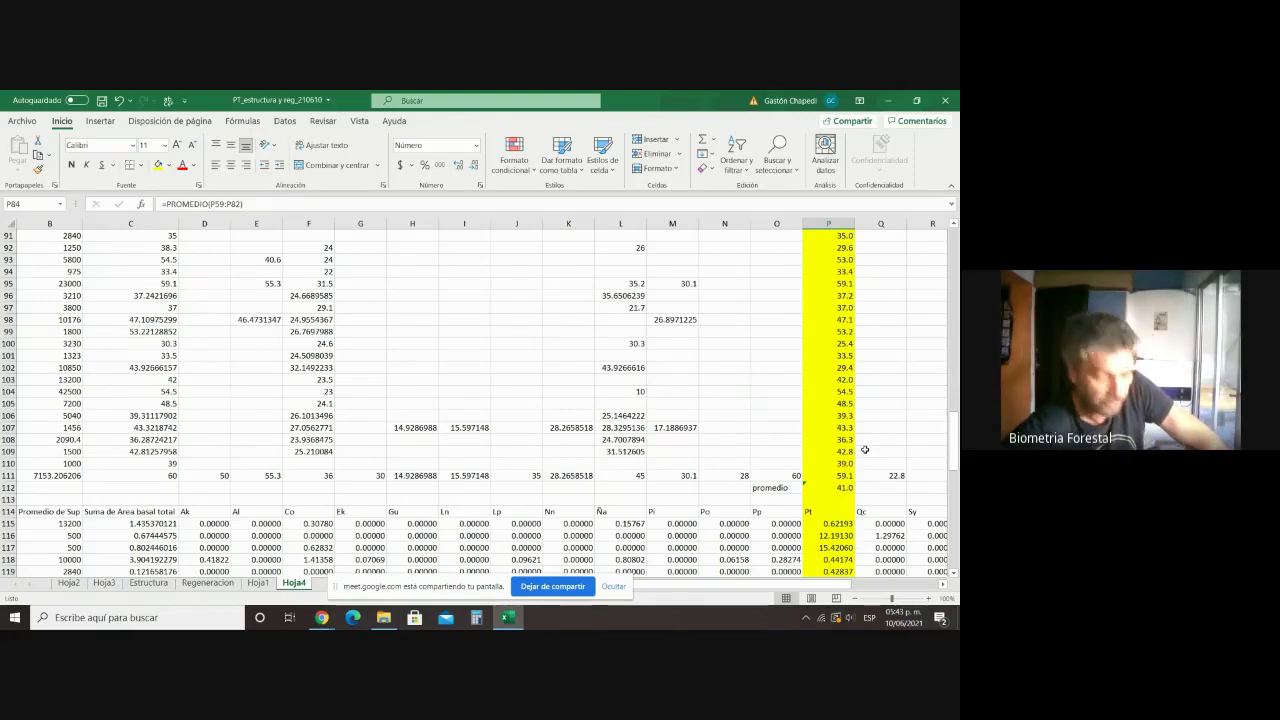
scroll(865, 450, "up", 3)
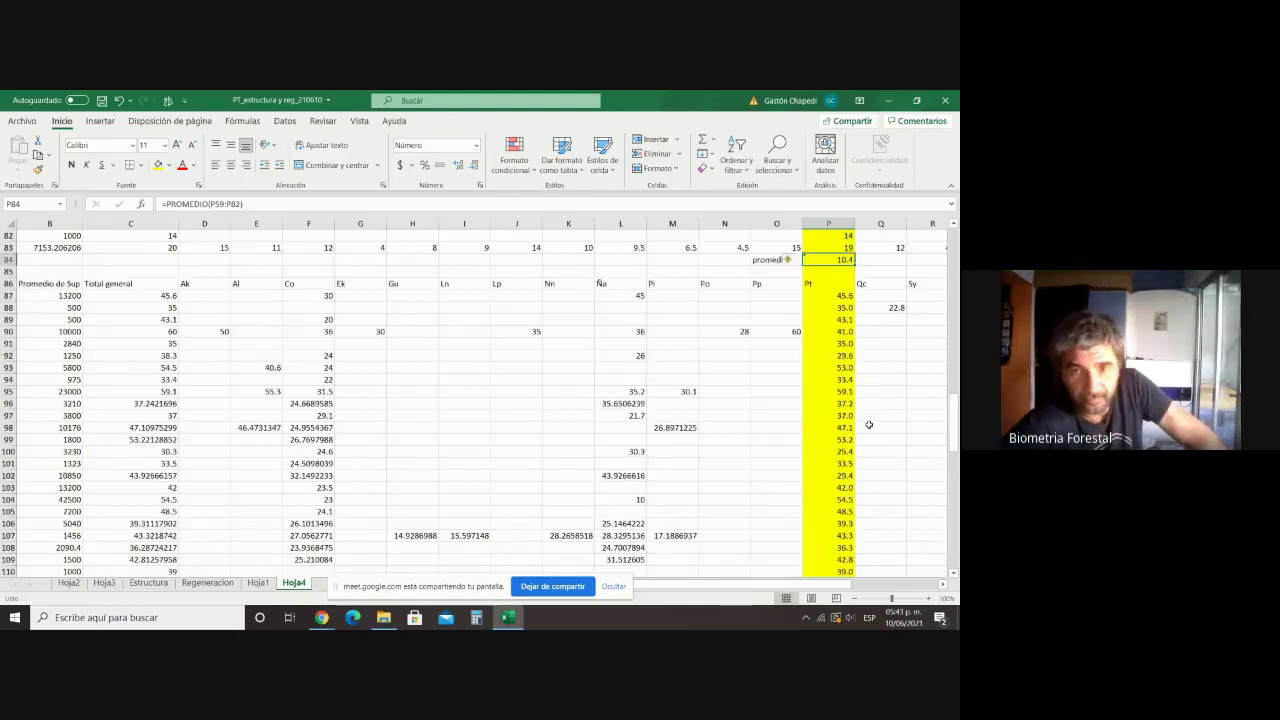
scroll(869, 425, "up", 2)
scroll(867, 428, "down", 11)
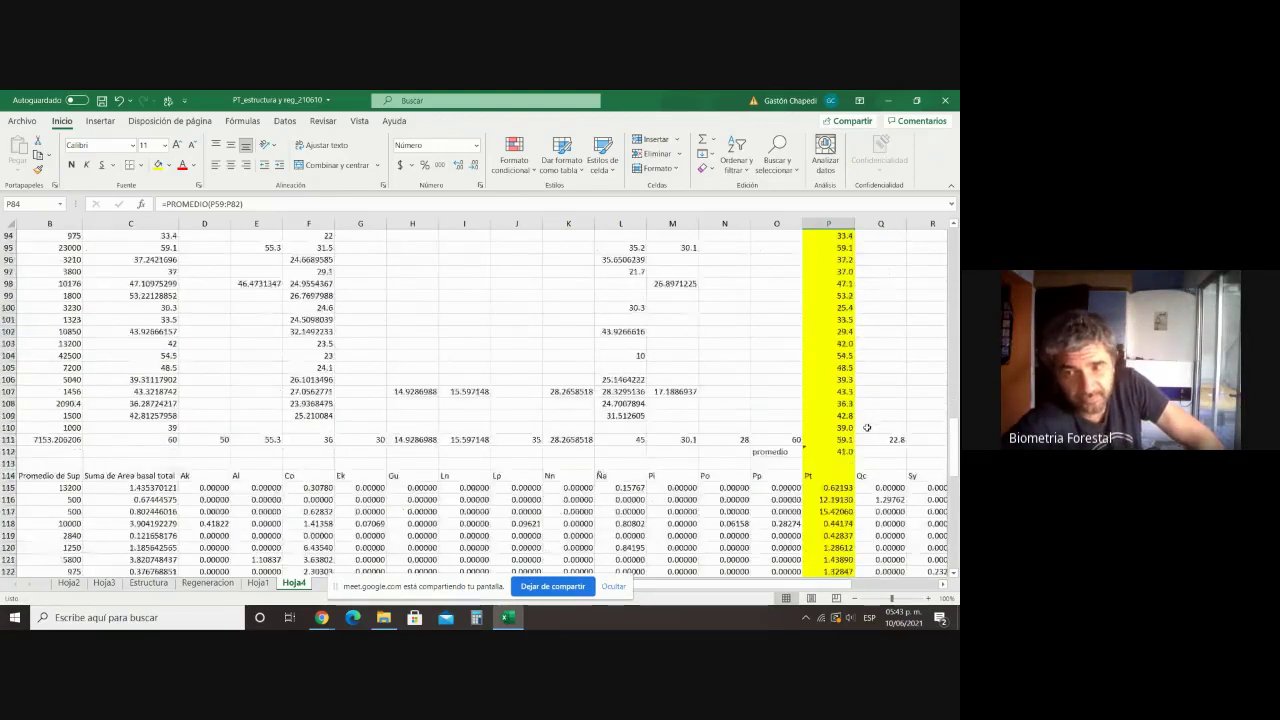
scroll(865, 430, "down", 5)
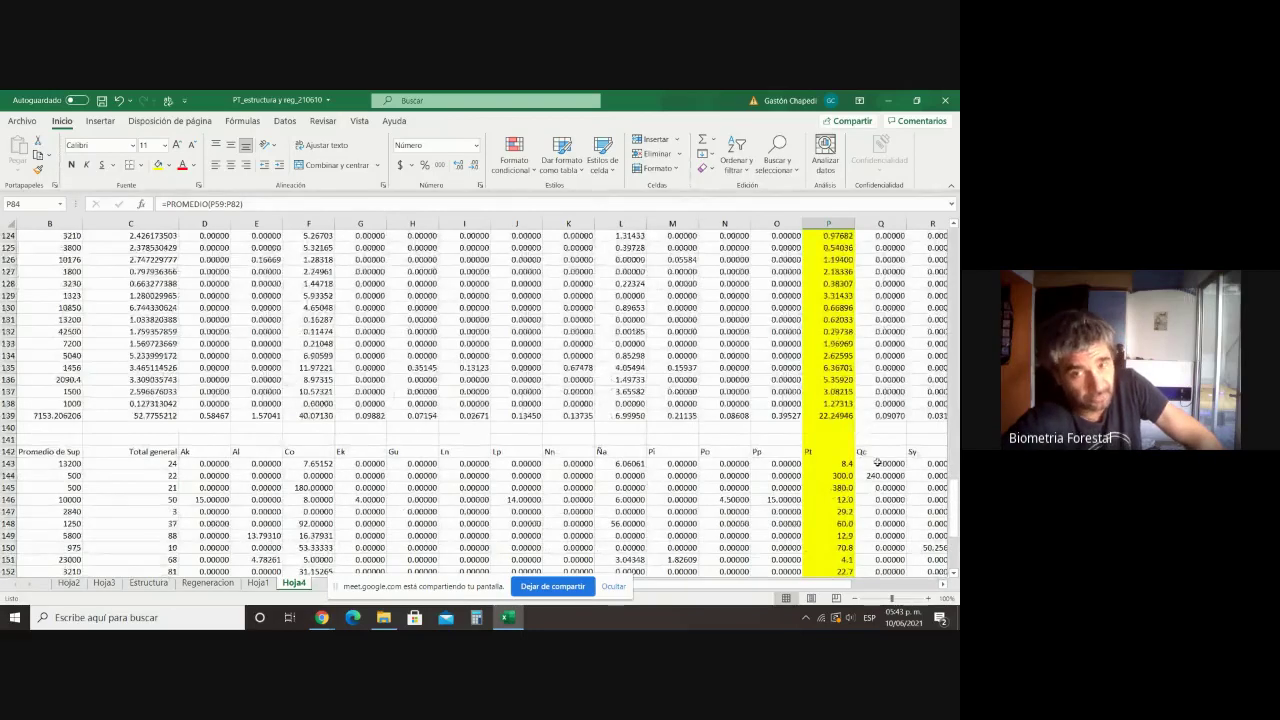
scroll(877, 463, "up", 4)
scroll(877, 462, "down", 4)
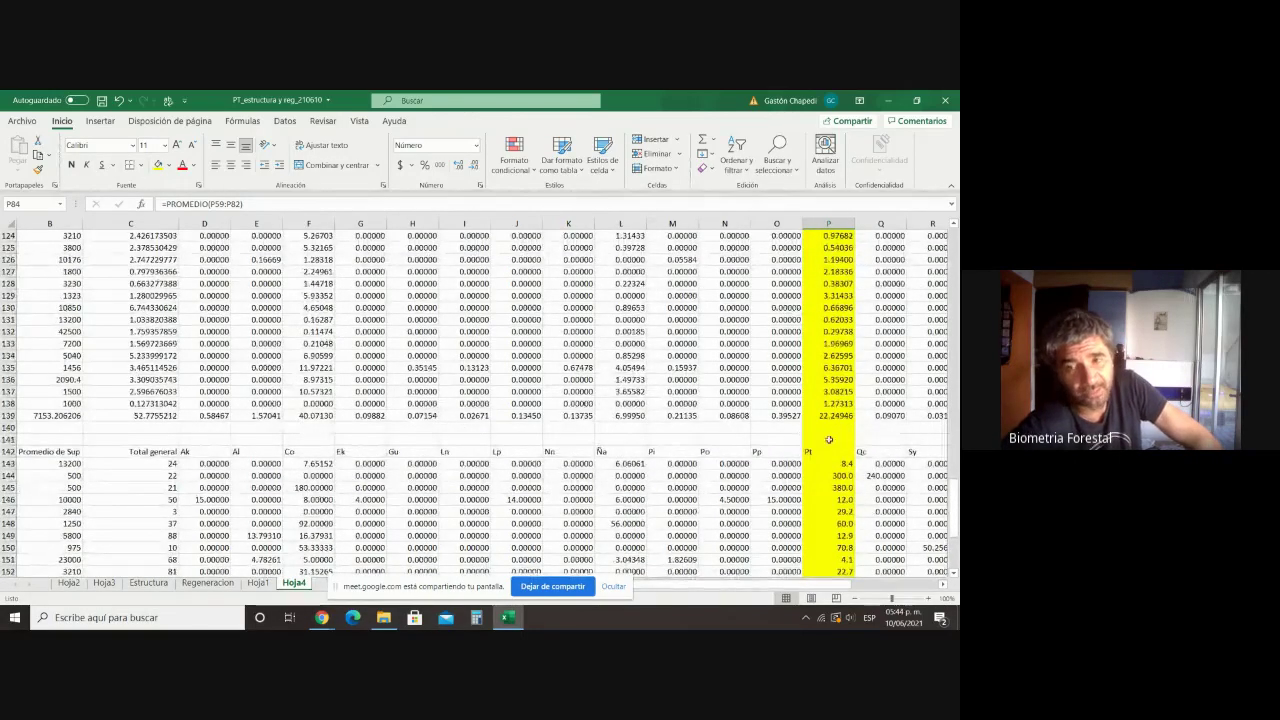
scroll(835, 350, "up", 6)
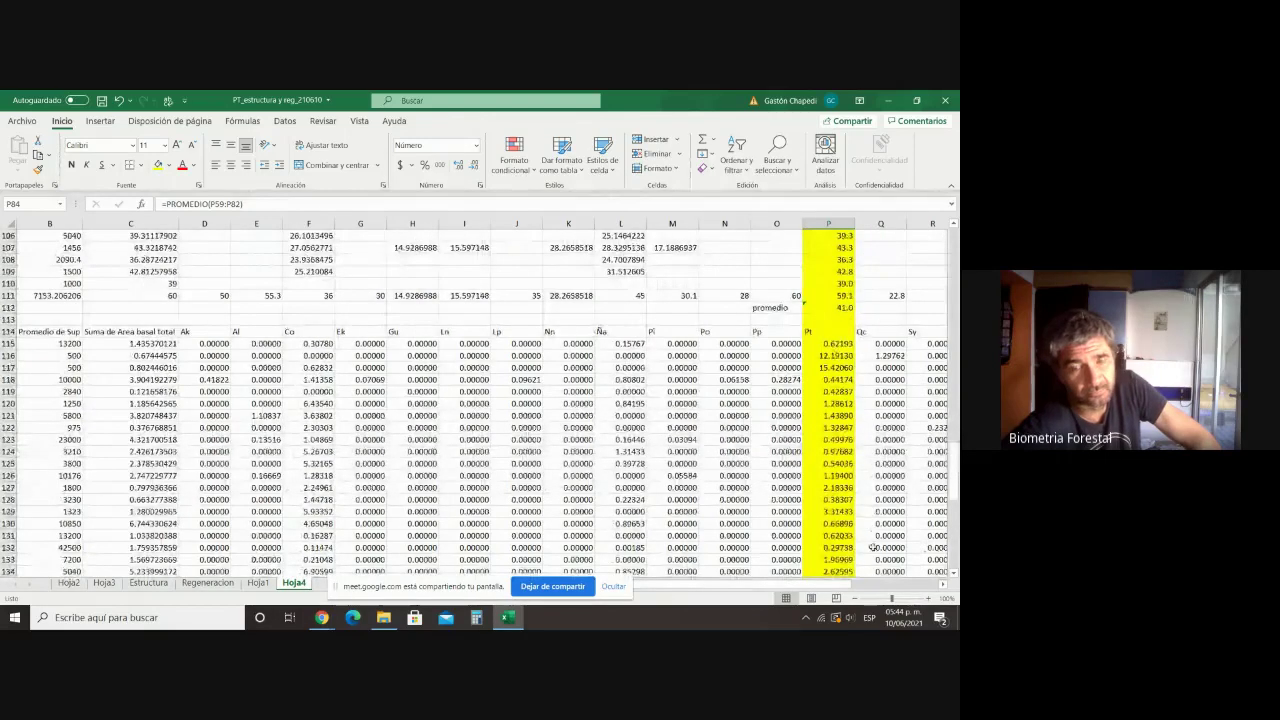
scroll(866, 540, "down", 6)
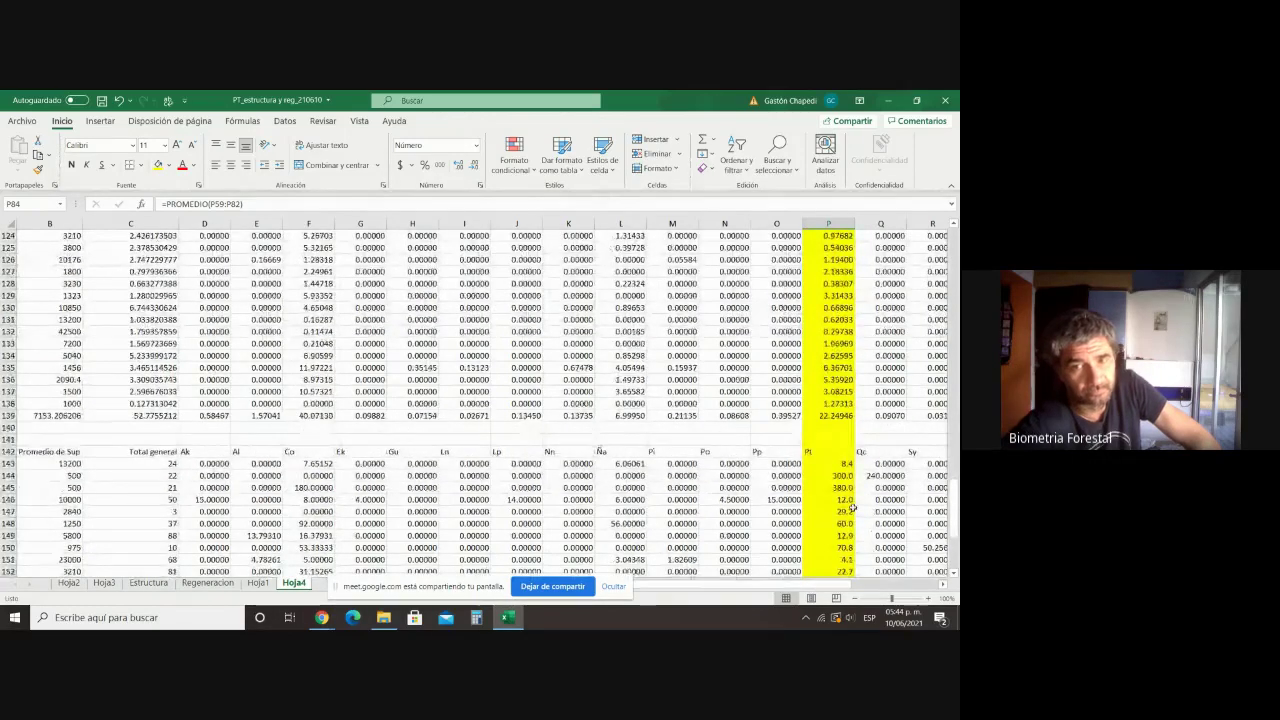
Step: Enter the label "promedio" in O140 and average the Pt basal areas P115:P138 in P140, leaving out the total row
left_click(782, 430)
type("promedio")
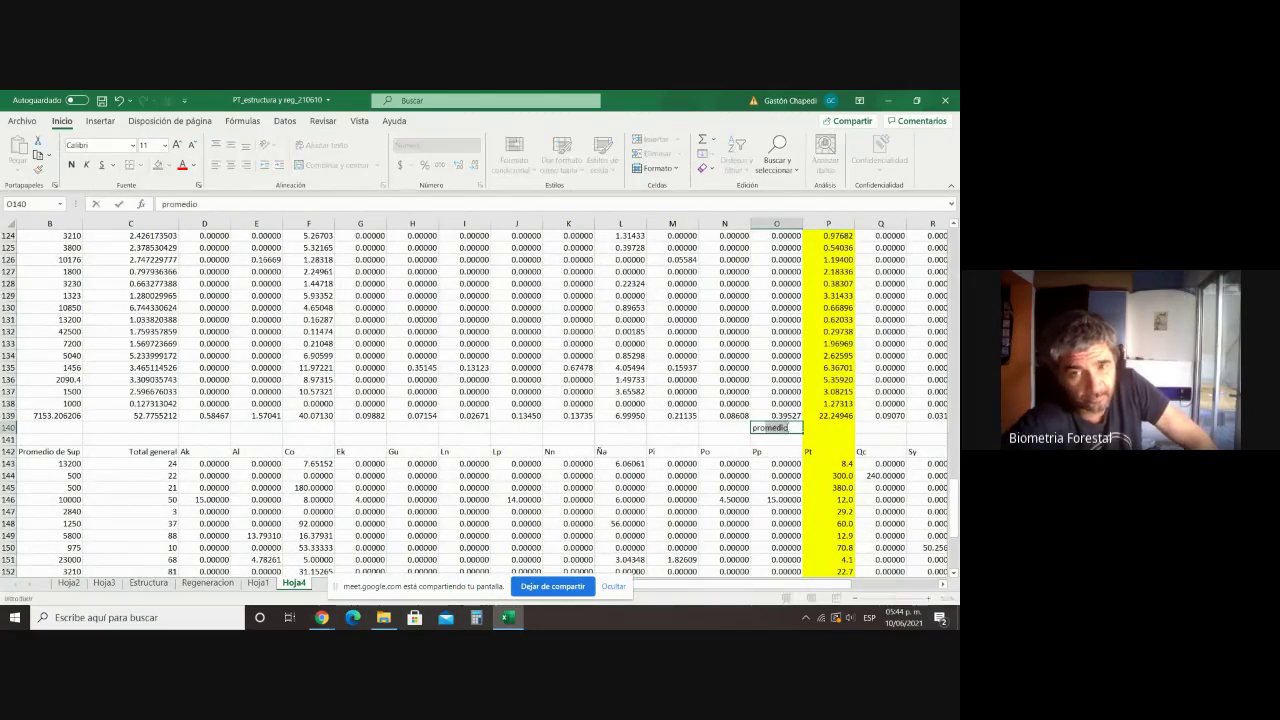
key("Tab")
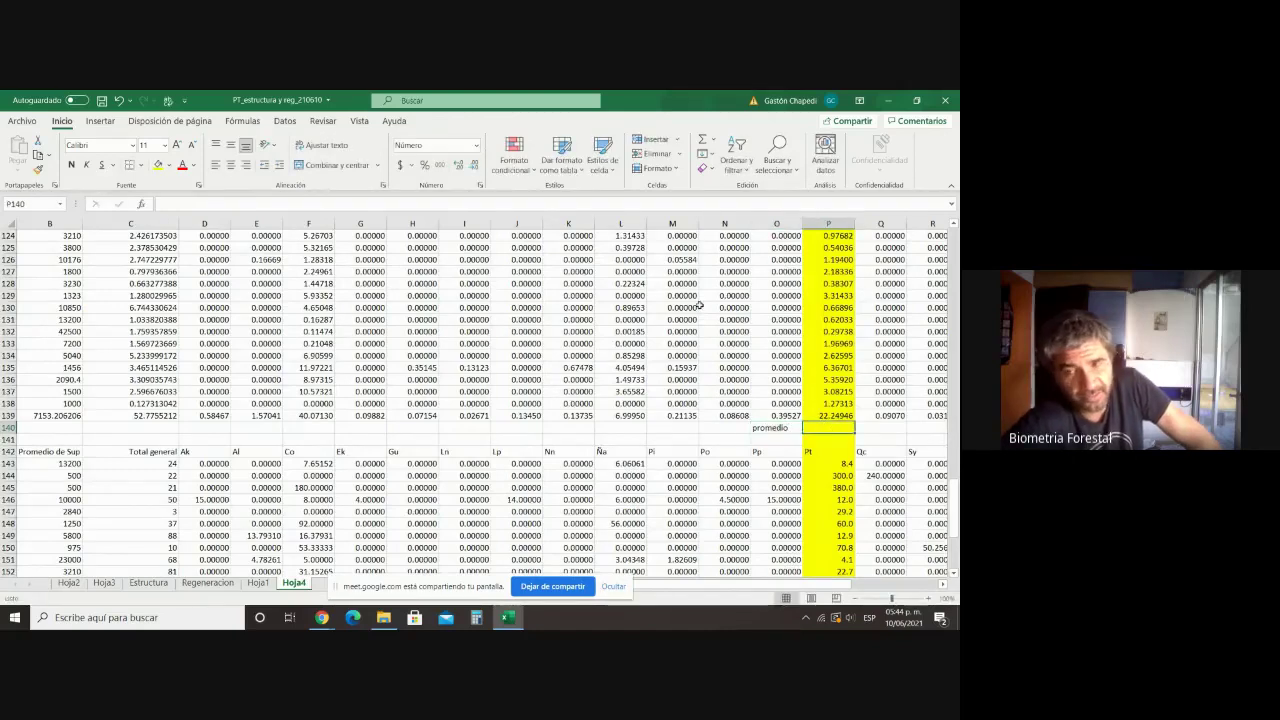
left_click(712, 138)
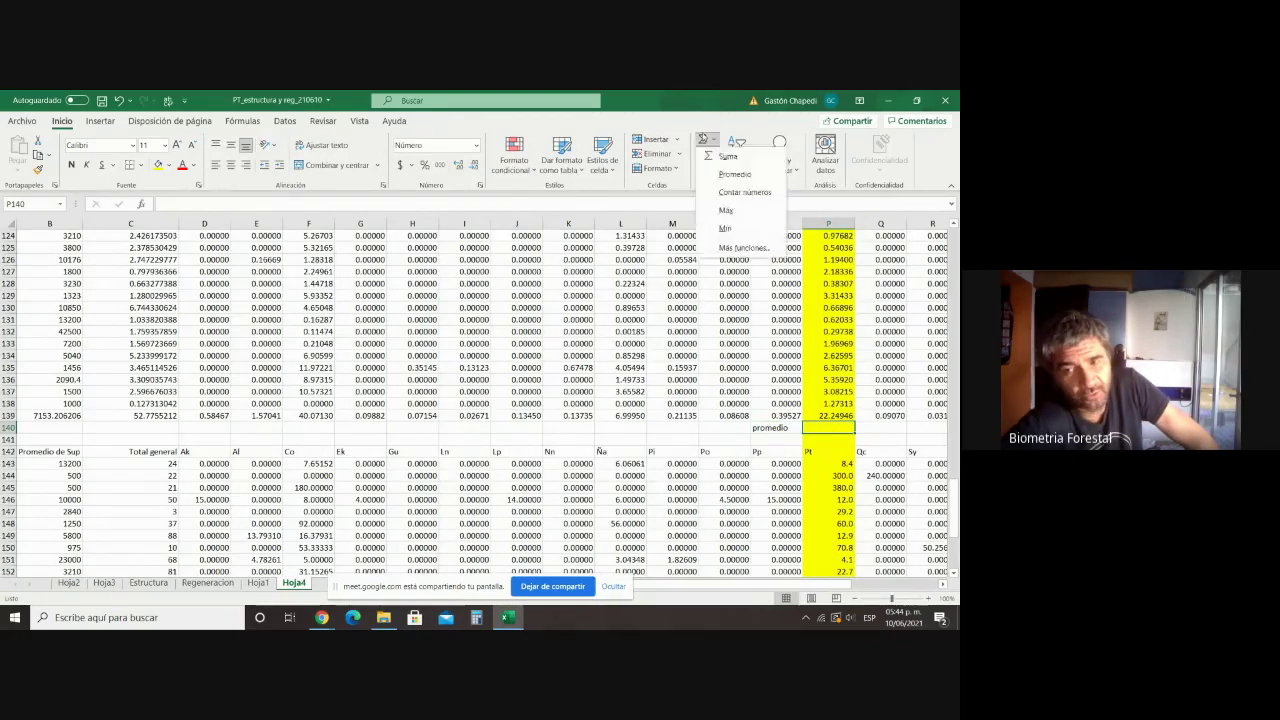
left_click(742, 176)
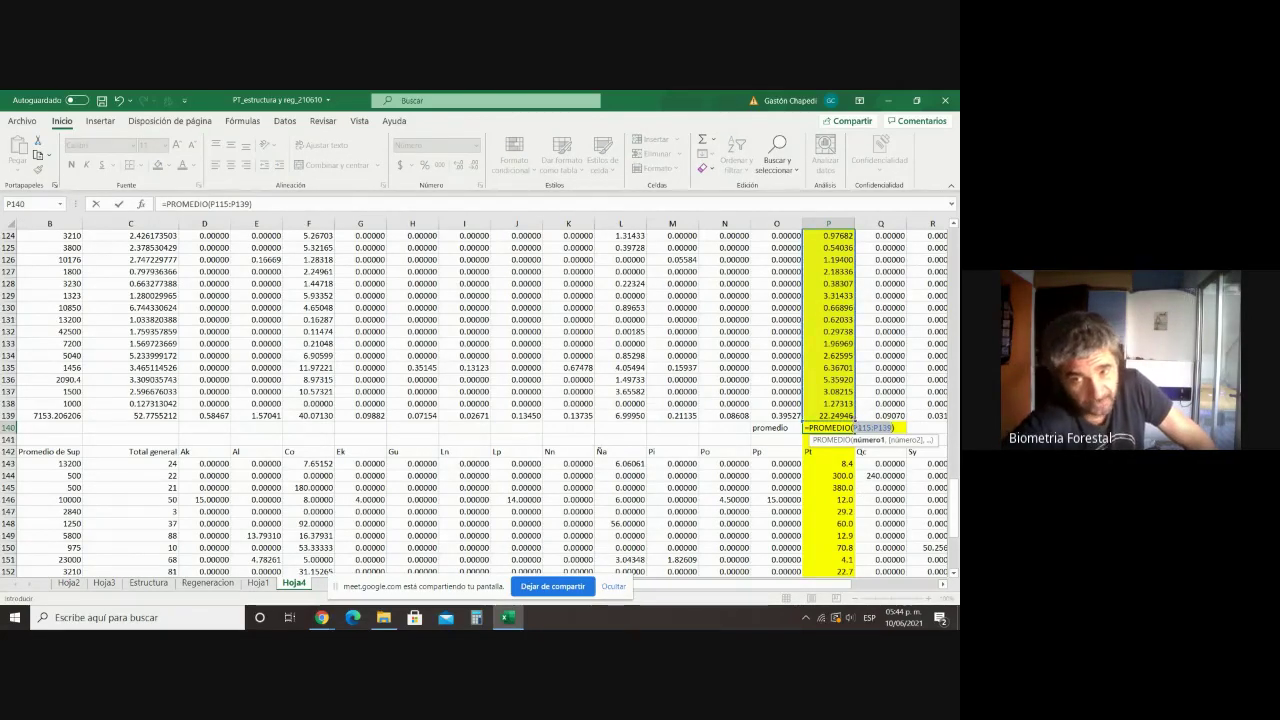
left_click_drag(854, 422, 854, 410)
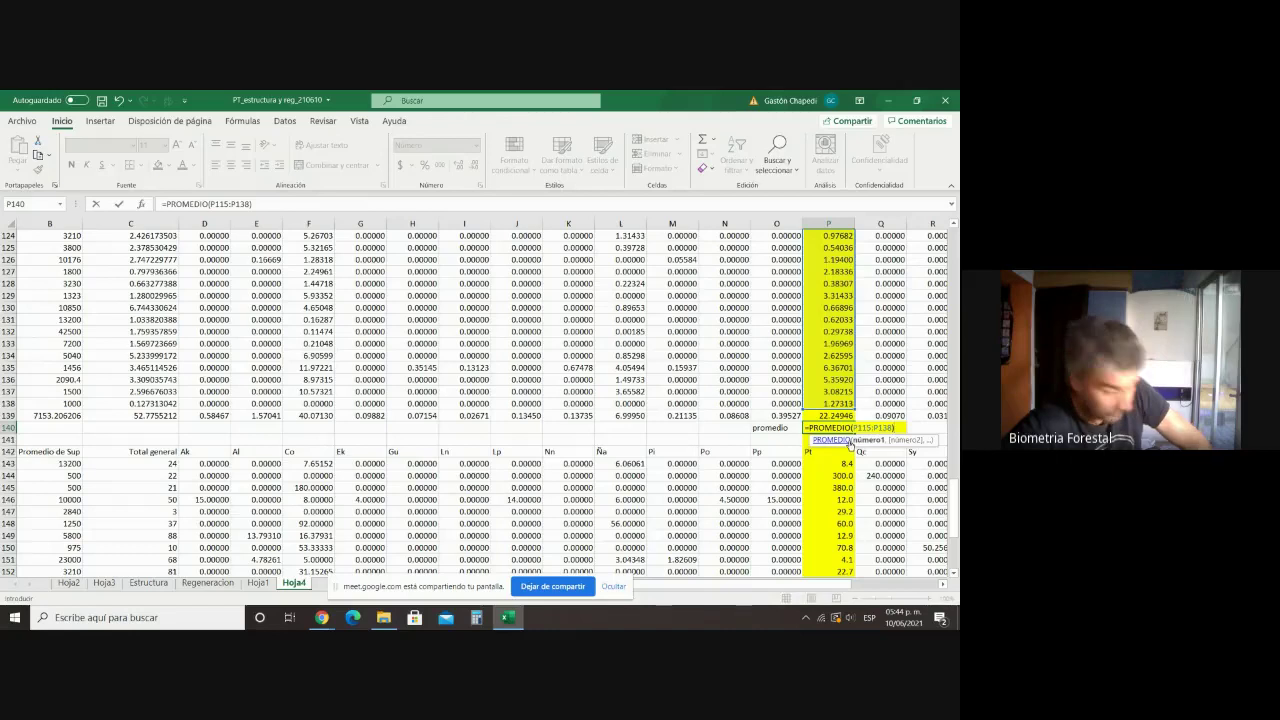
key("Return")
Step: Enter the label "promedio" in O168 and average the Pt densities P143:P166 in P168, leaving out the total row
scroll(848, 440, "down", 4)
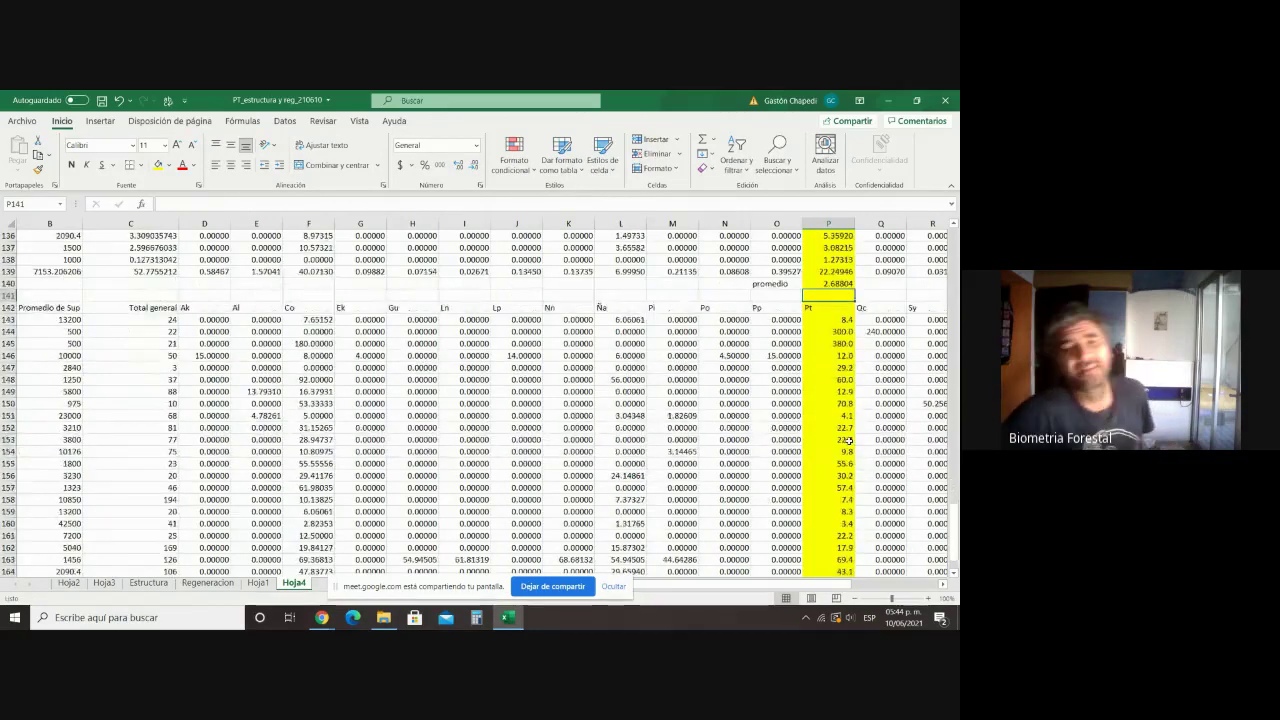
scroll(848, 440, "down", 6)
left_click(790, 406)
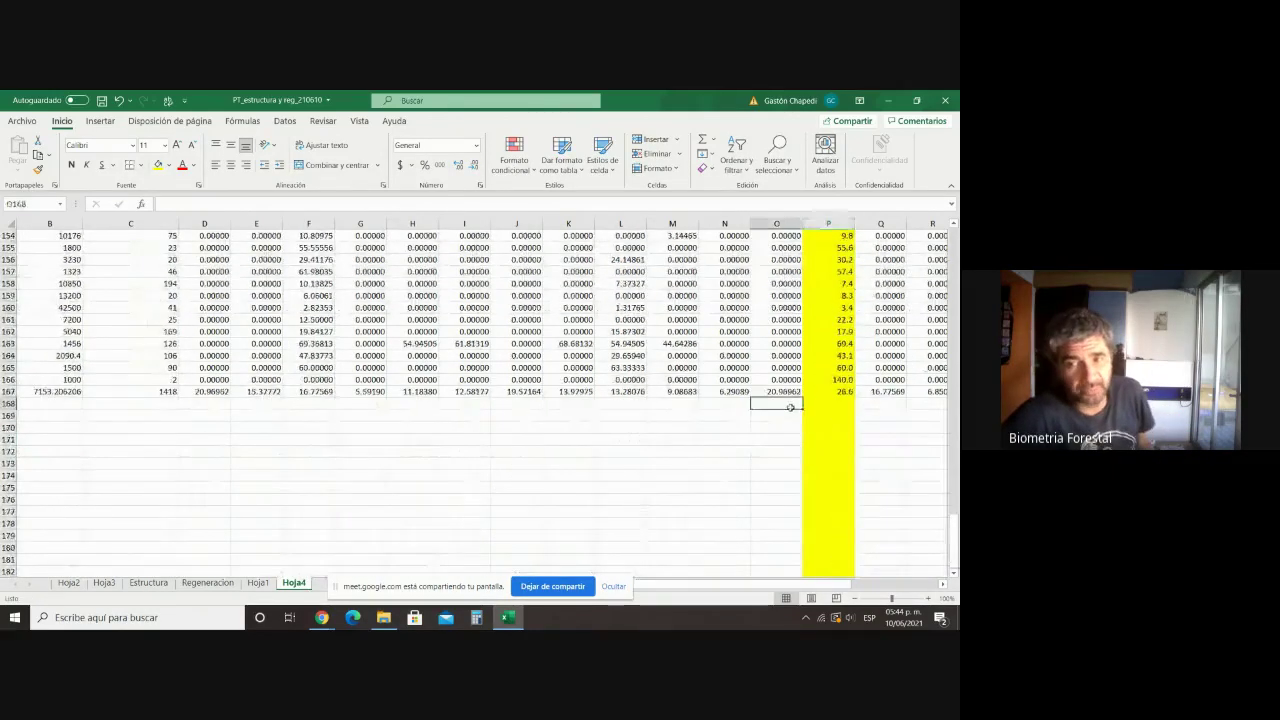
type("promedio")
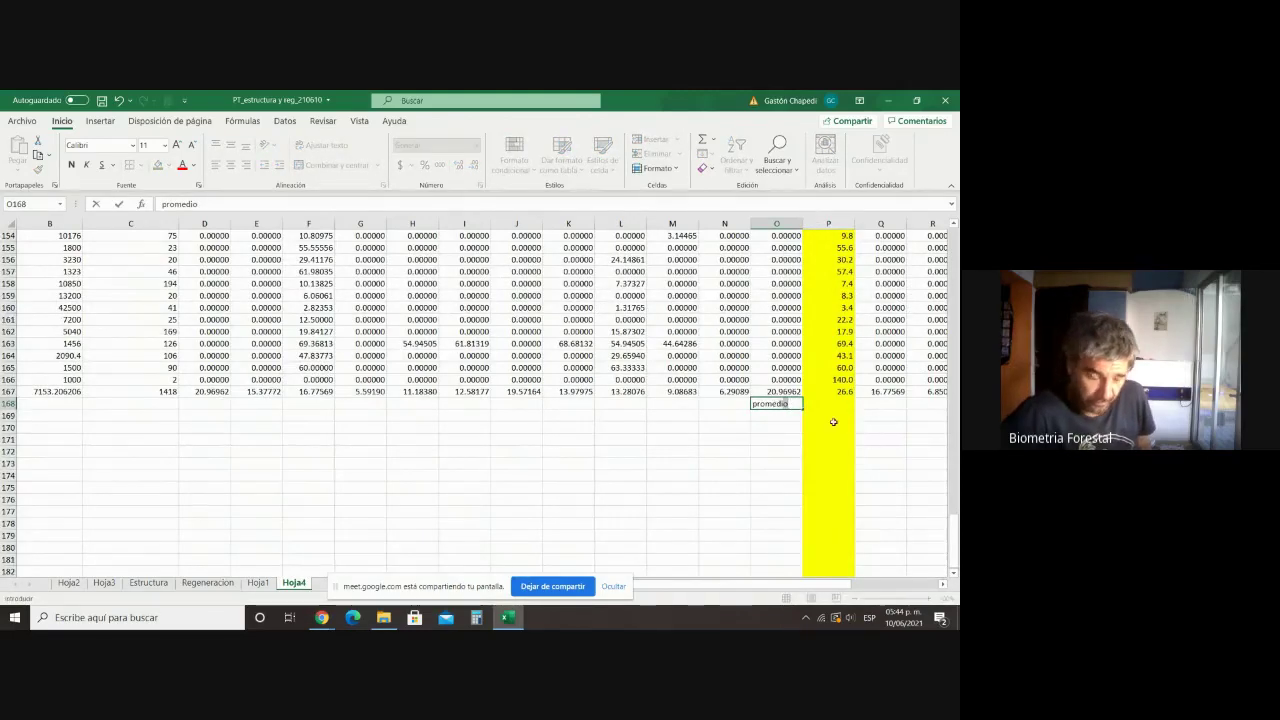
left_click(832, 406)
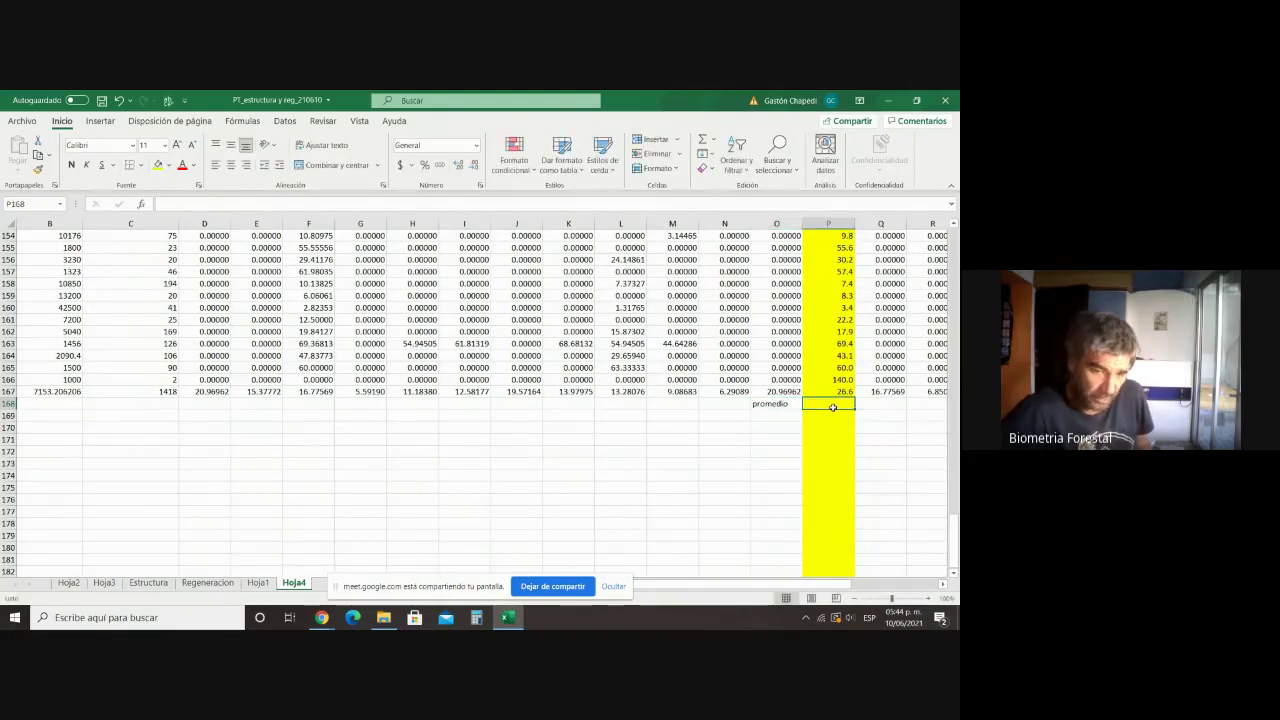
left_click(714, 141)
left_click(735, 172)
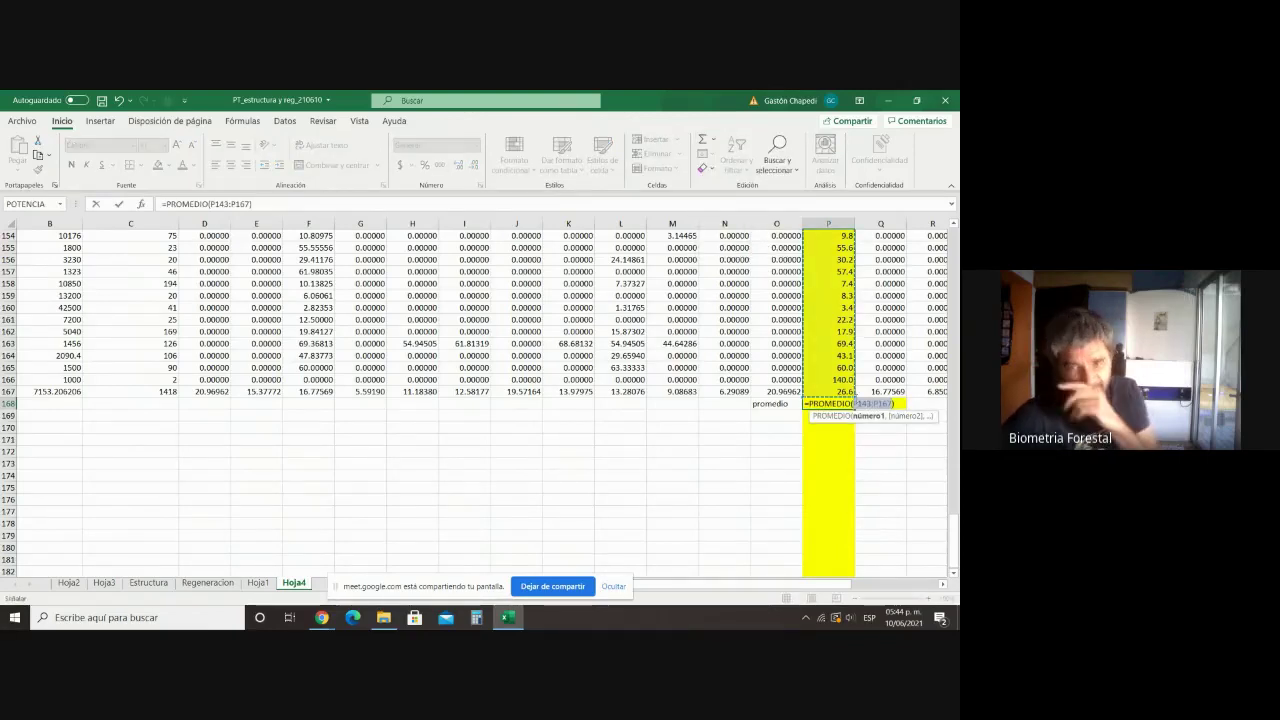
key("shift+Up")
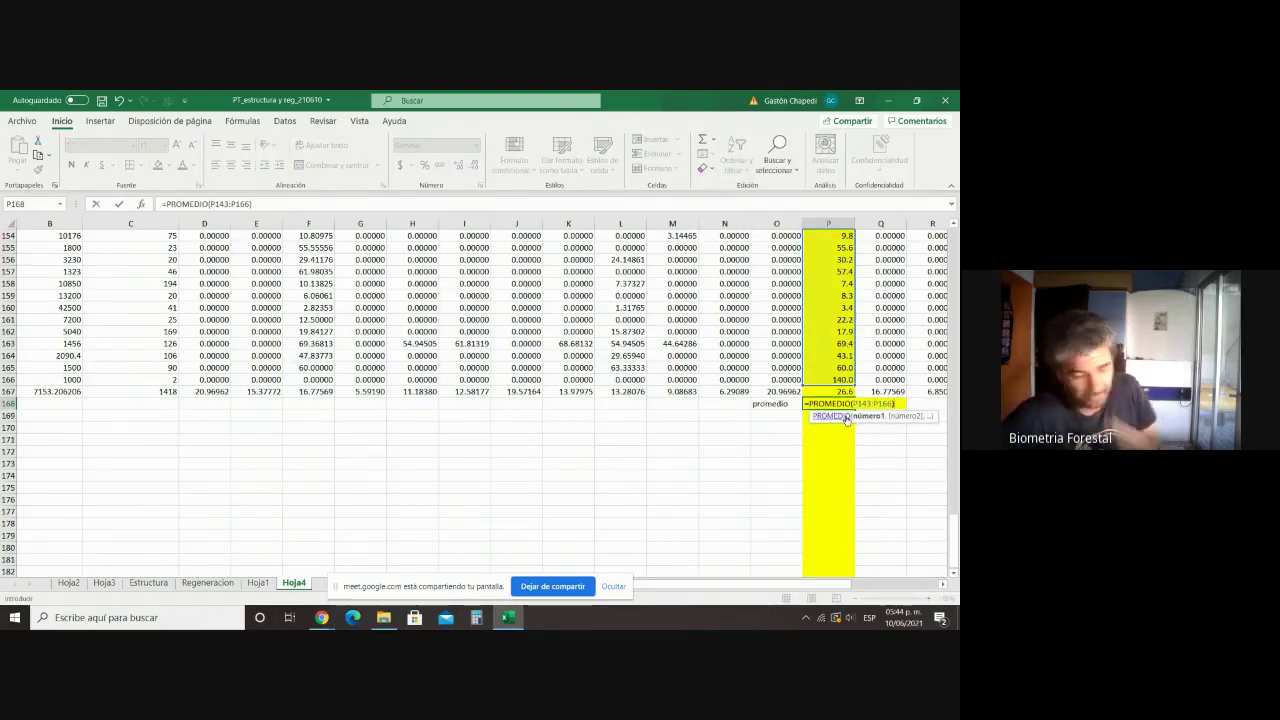
key("Return")
left_click_drag(845, 587, 880, 588)
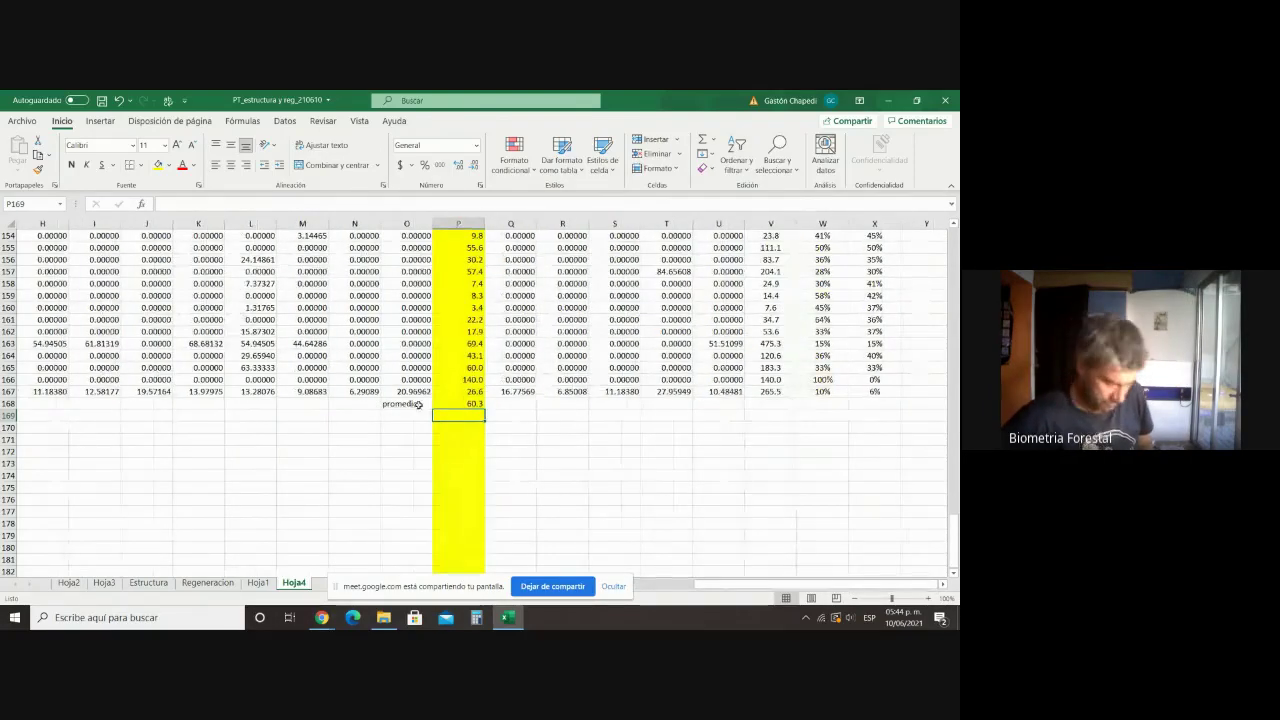
left_click(461, 403)
right_click(461, 403)
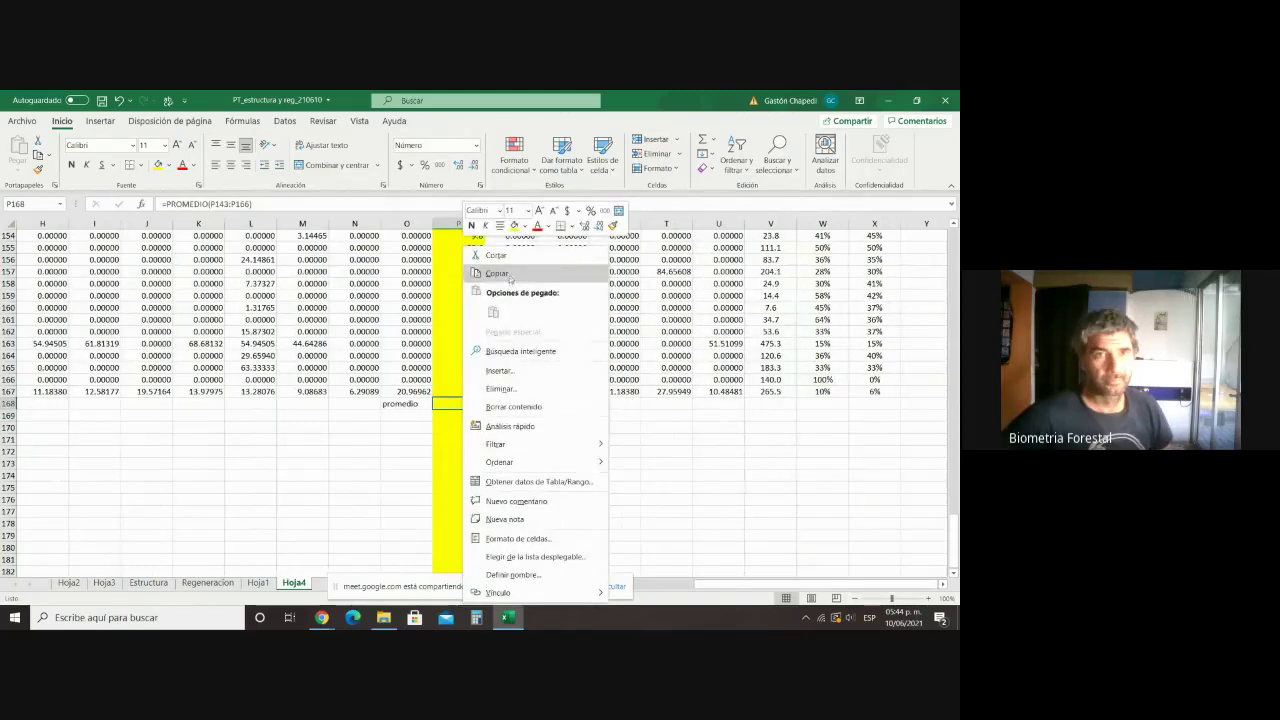
left_click(495, 275)
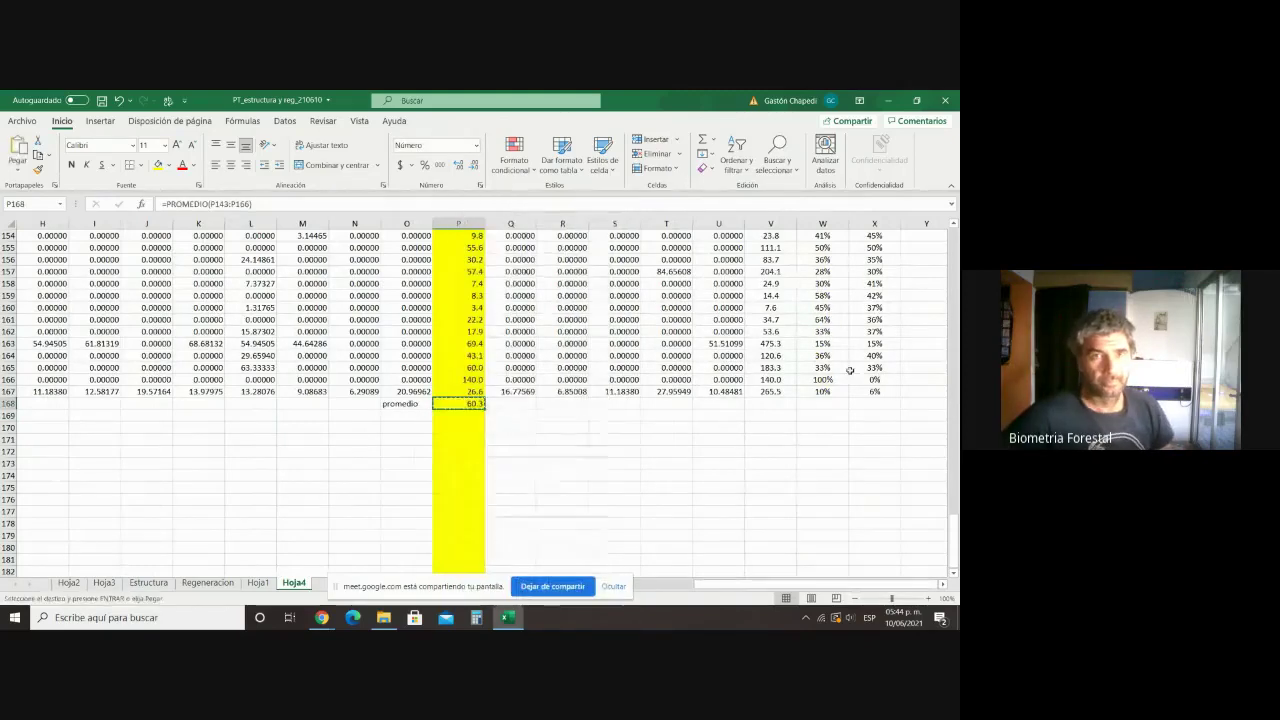
left_click(780, 405)
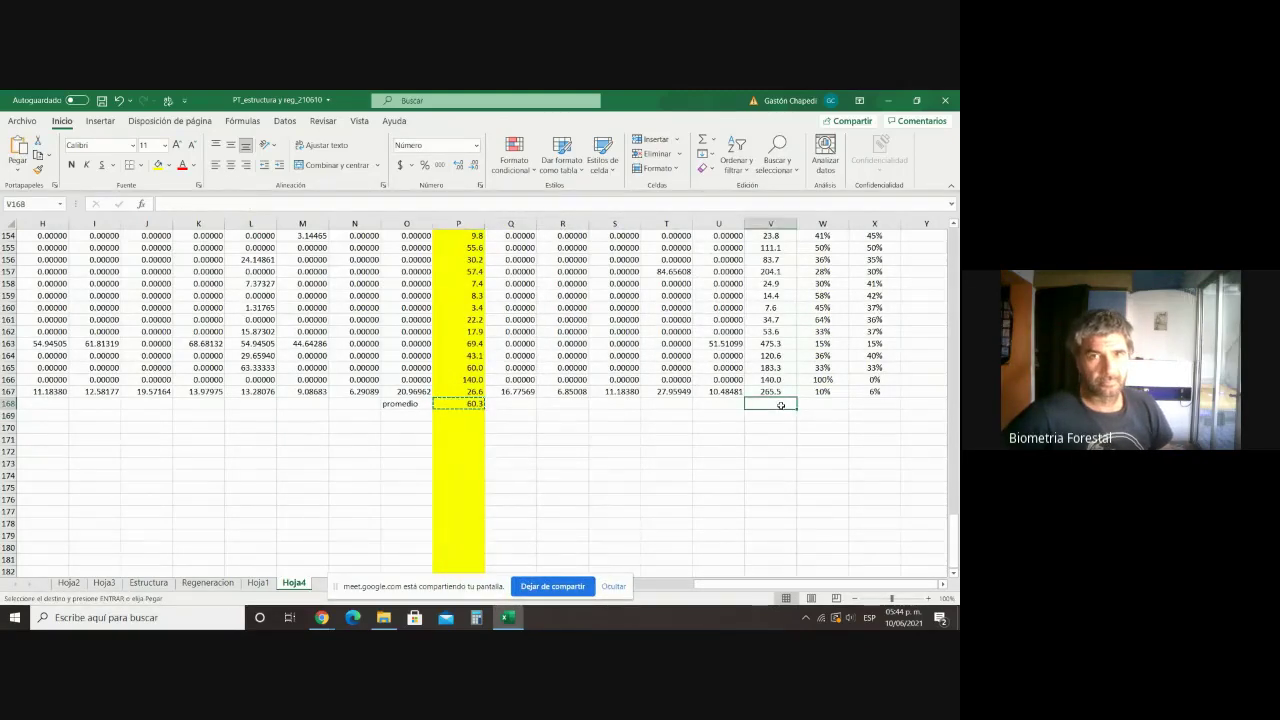
left_click_drag(796, 409, 879, 407)
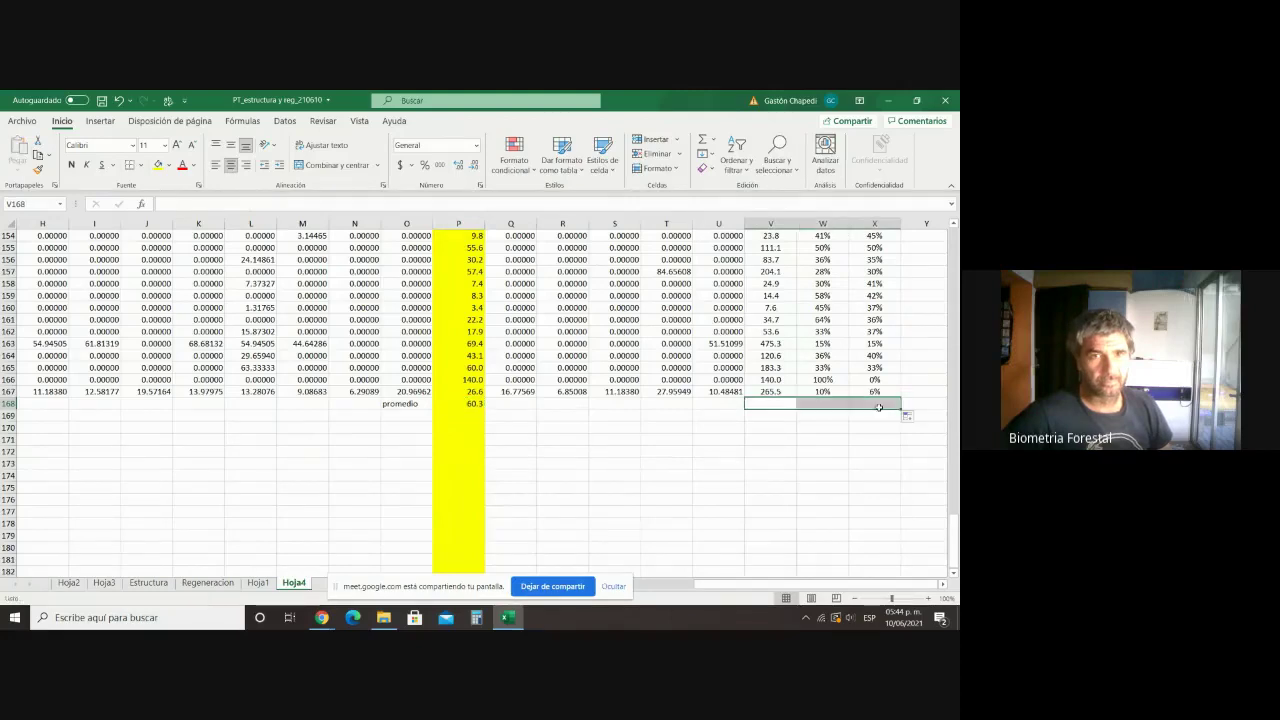
right_click(879, 405)
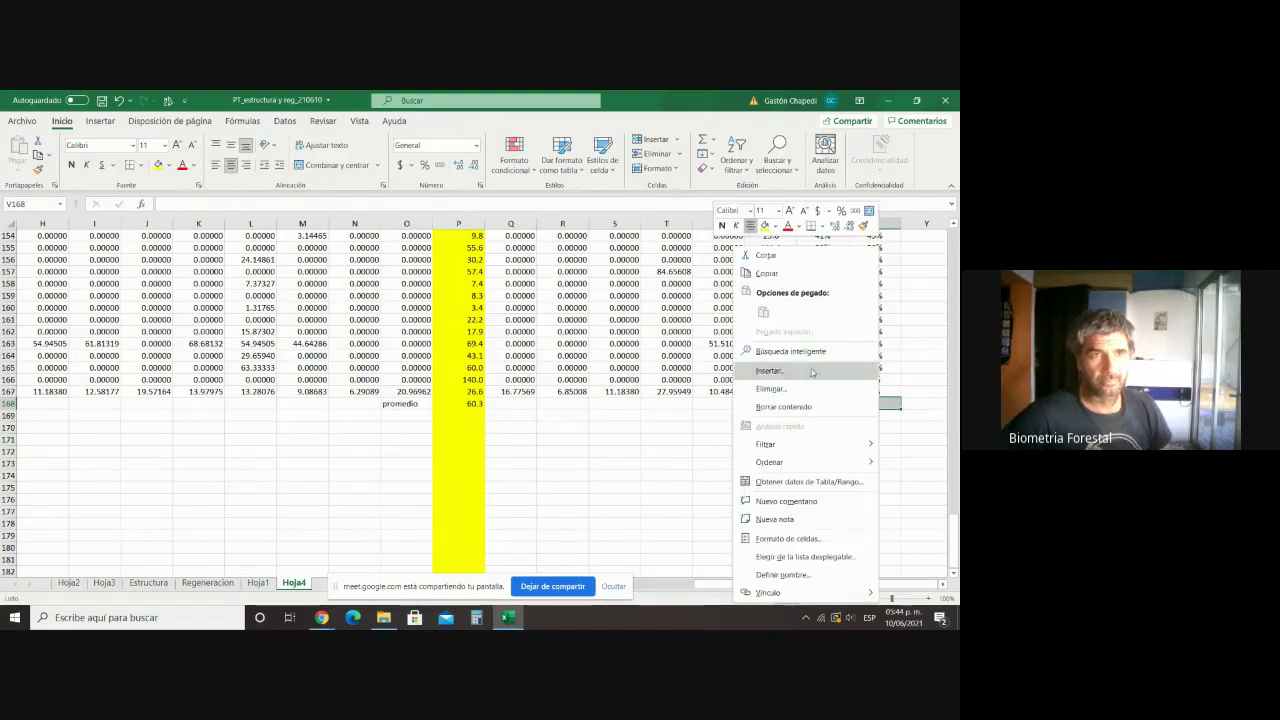
Step: Copy the Pt density average formula from P168 to V168 and fill it across to X168
left_click(477, 404)
right_click(474, 404)
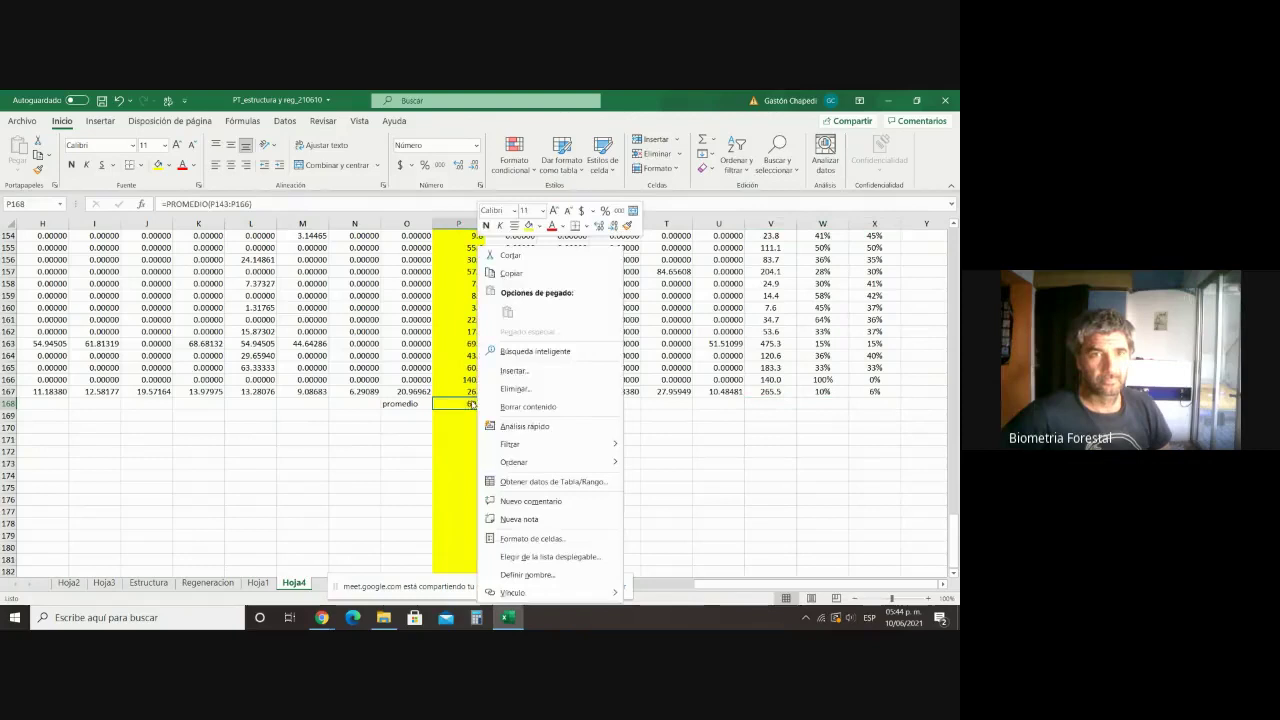
left_click(520, 275)
left_click(770, 404)
right_click(776, 404)
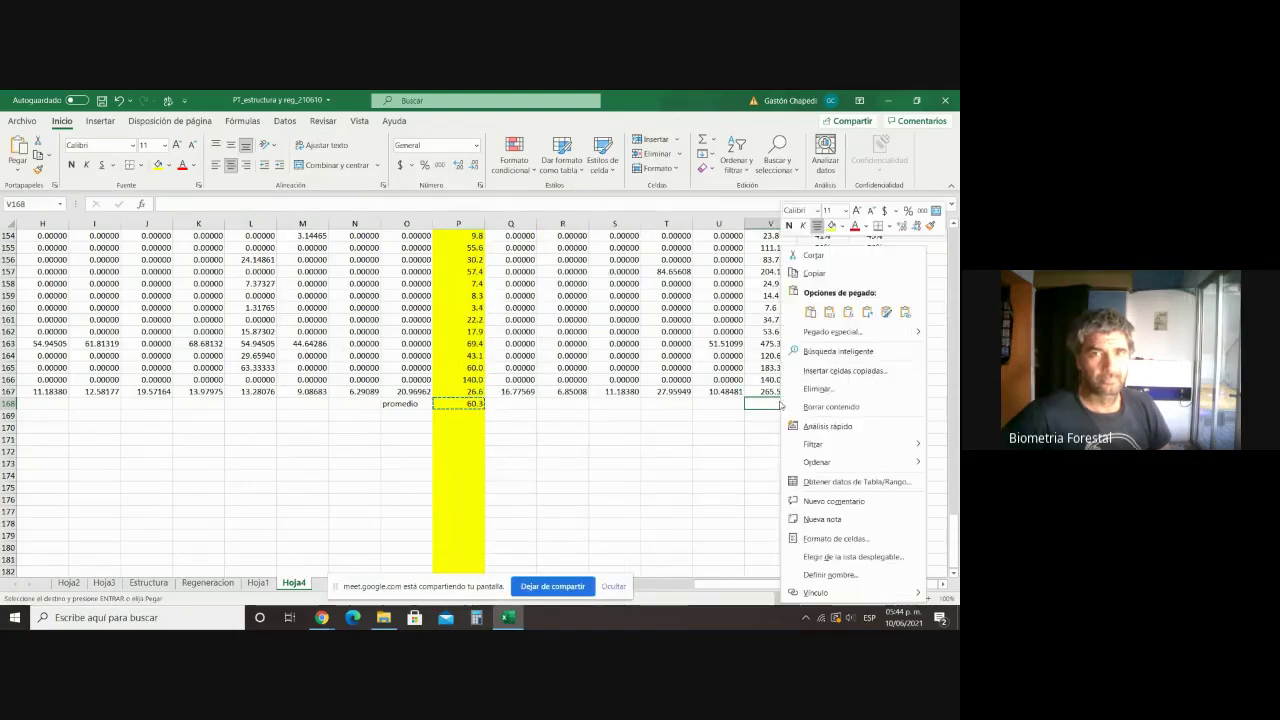
left_click(810, 312)
left_click_drag(797, 409, 878, 410)
Step: Format the Pt and Co percentage averages in W168:X168 as percentages and center them
left_click(836, 404)
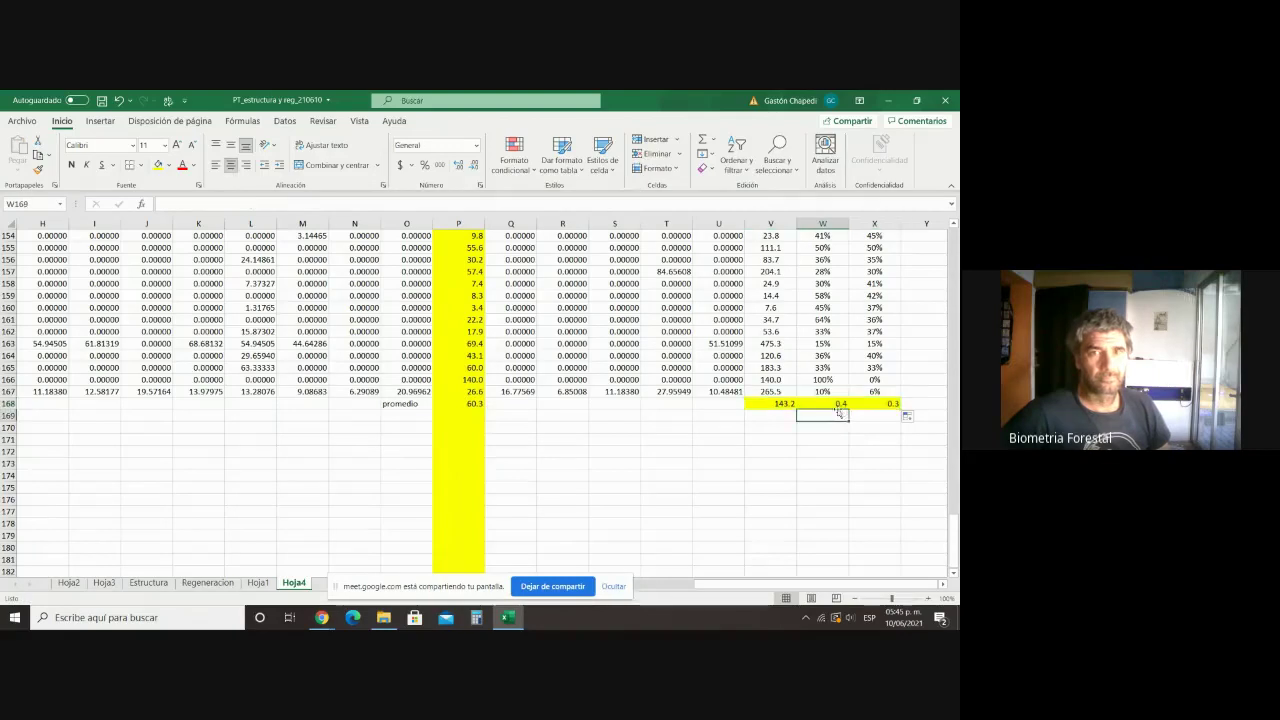
left_click_drag(832, 401, 875, 403)
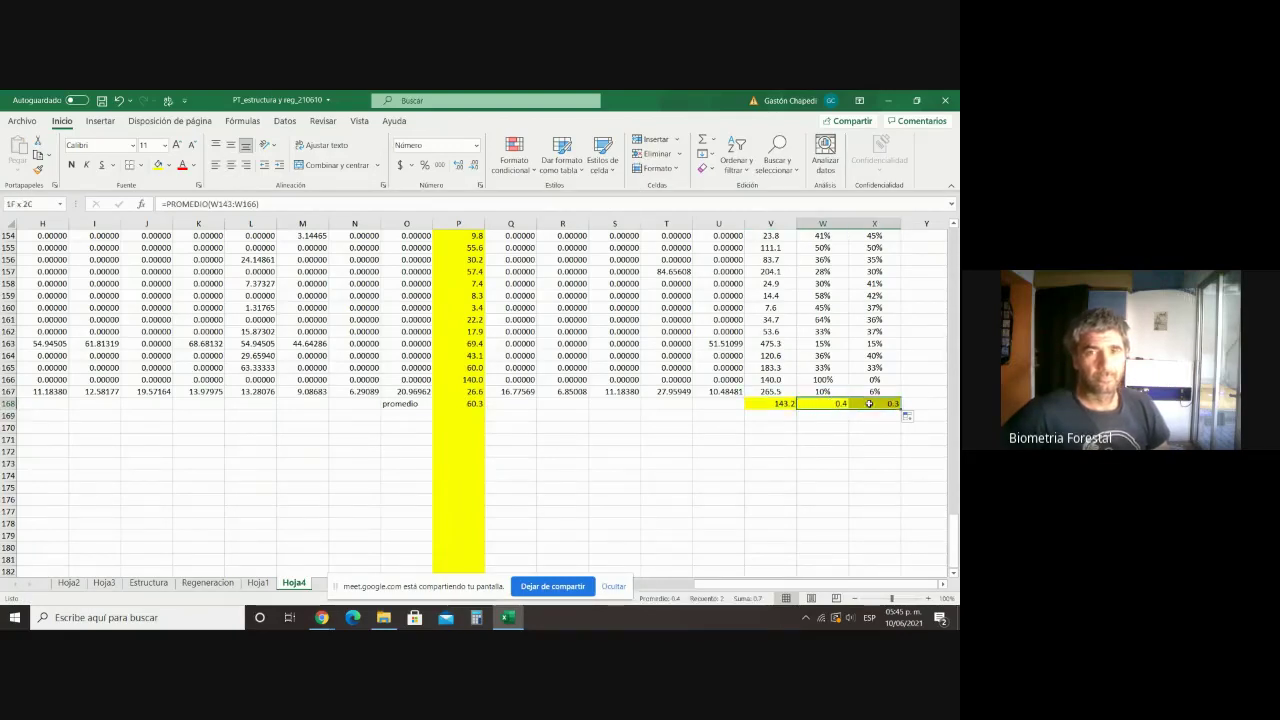
left_click(424, 164)
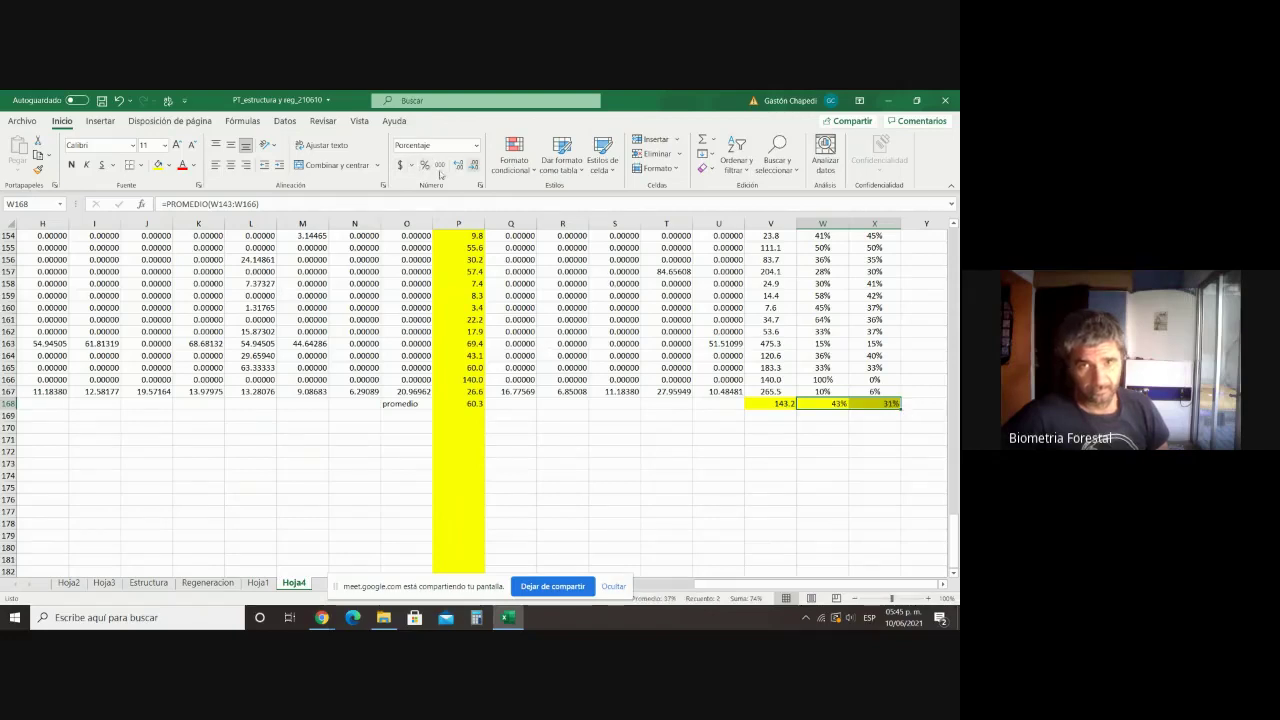
left_click(230, 164)
left_click(752, 438)
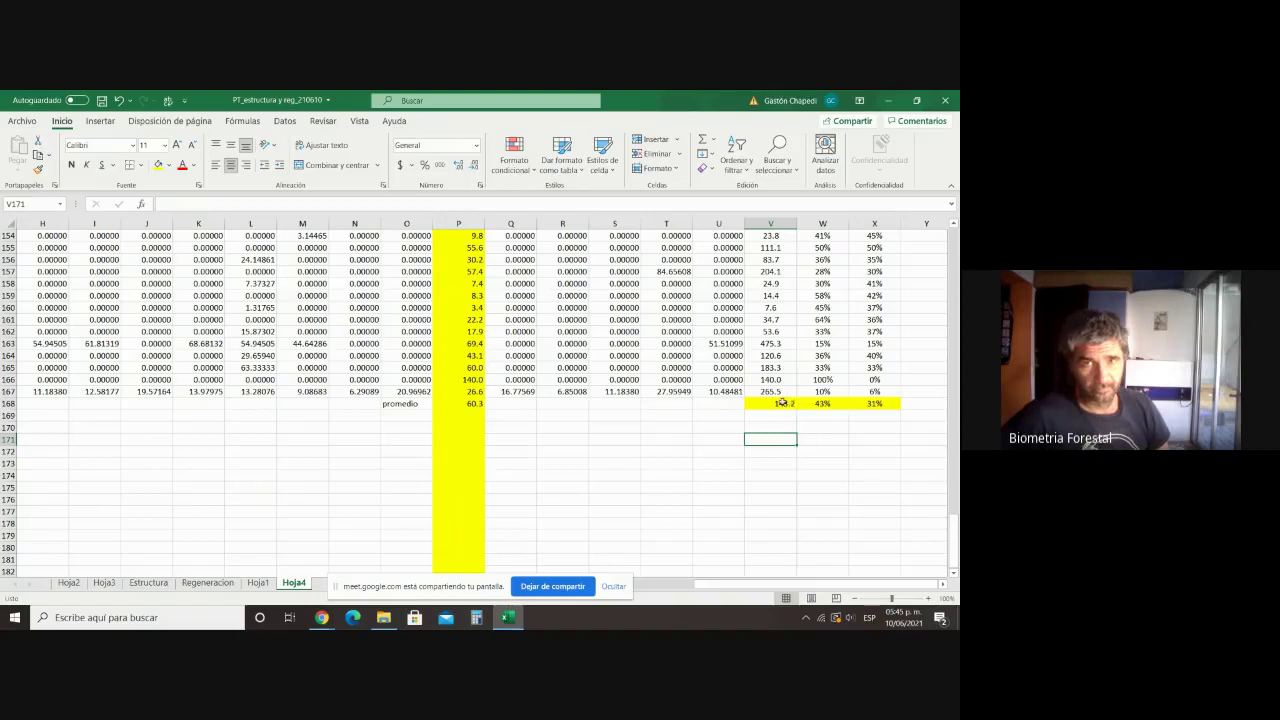
Step: Center the total density average in V168 and check which range its formula covers
left_click(783, 401)
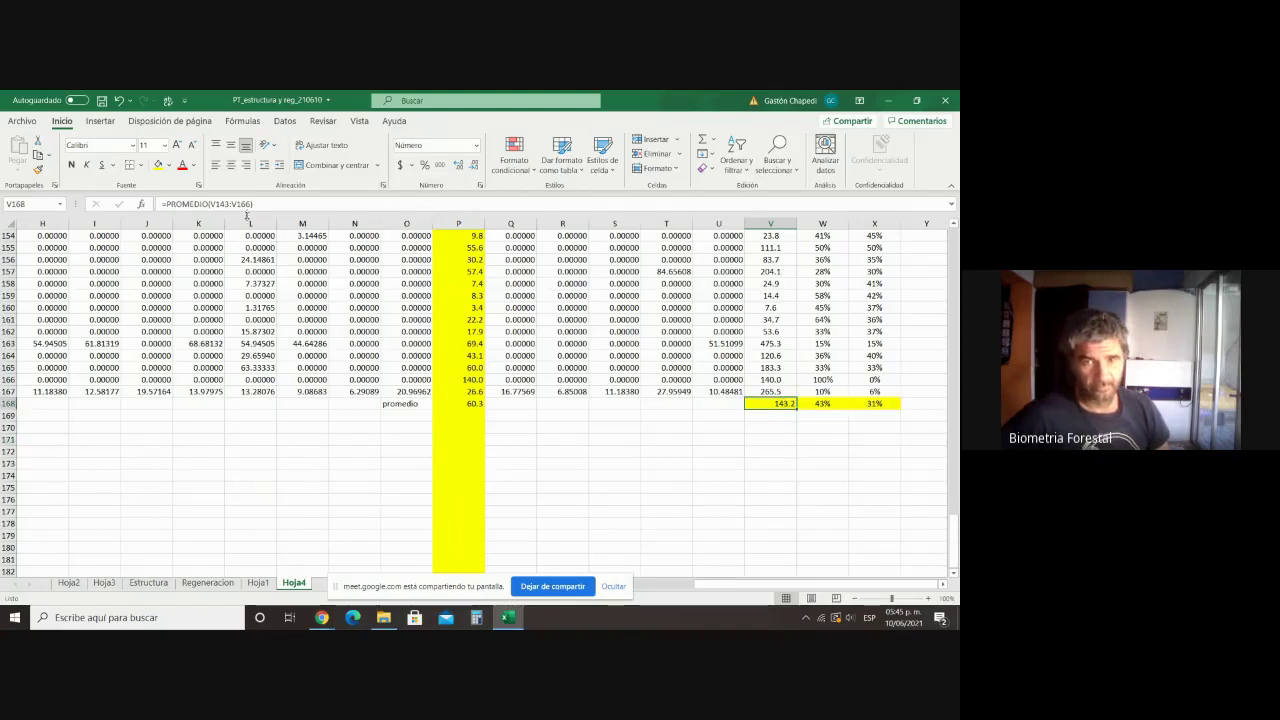
left_click(230, 164)
left_click(804, 462)
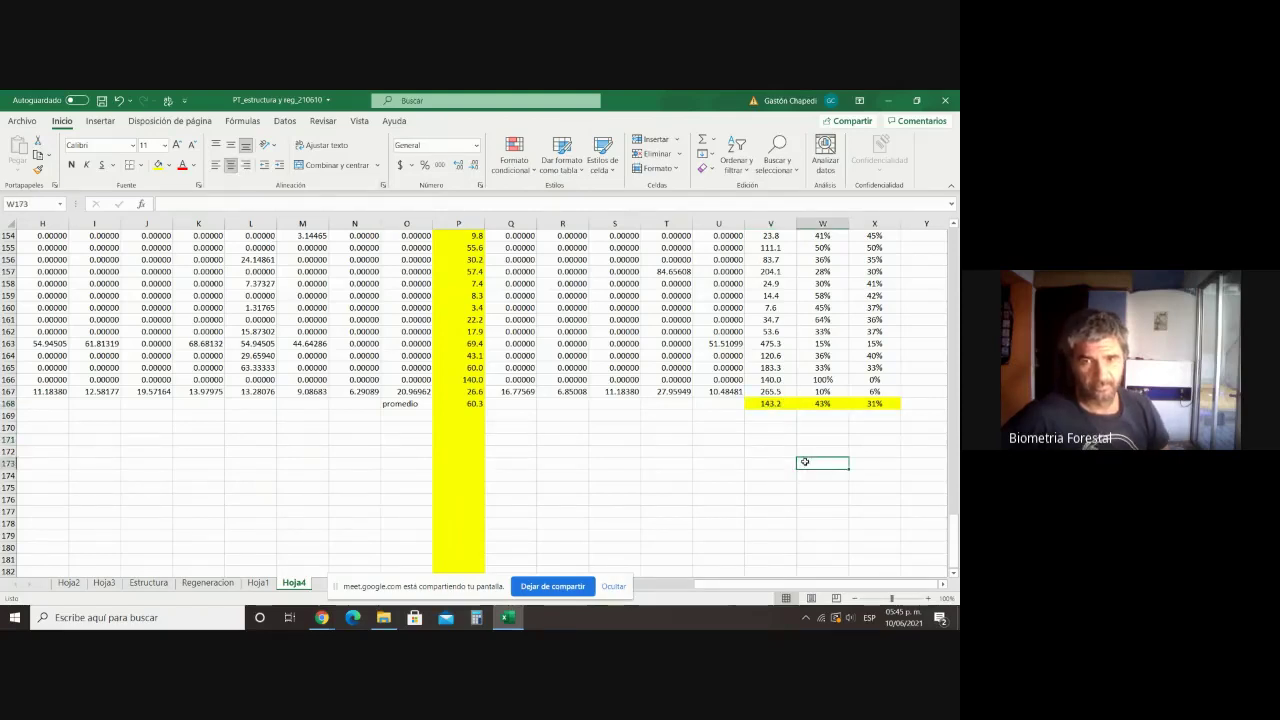
double_click(776, 404)
left_click(803, 438)
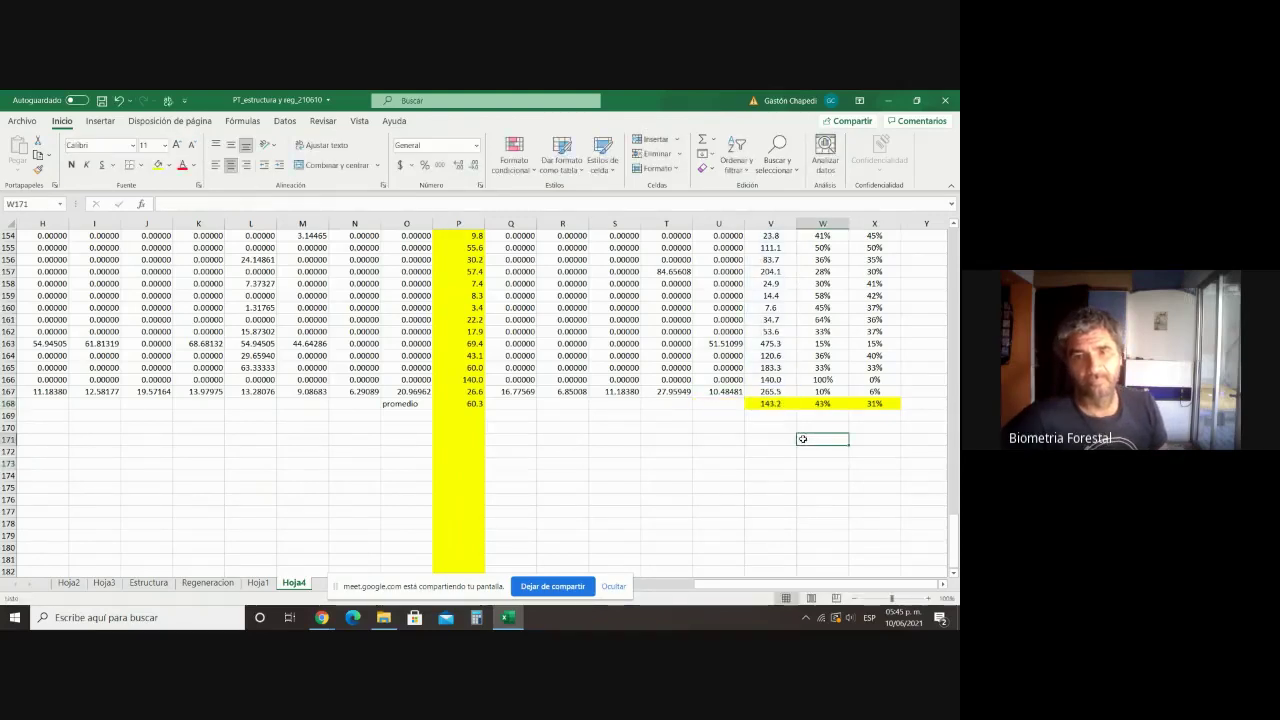
Step: Look over the density table with its averages and save the workbook
scroll(768, 453, "up", 2)
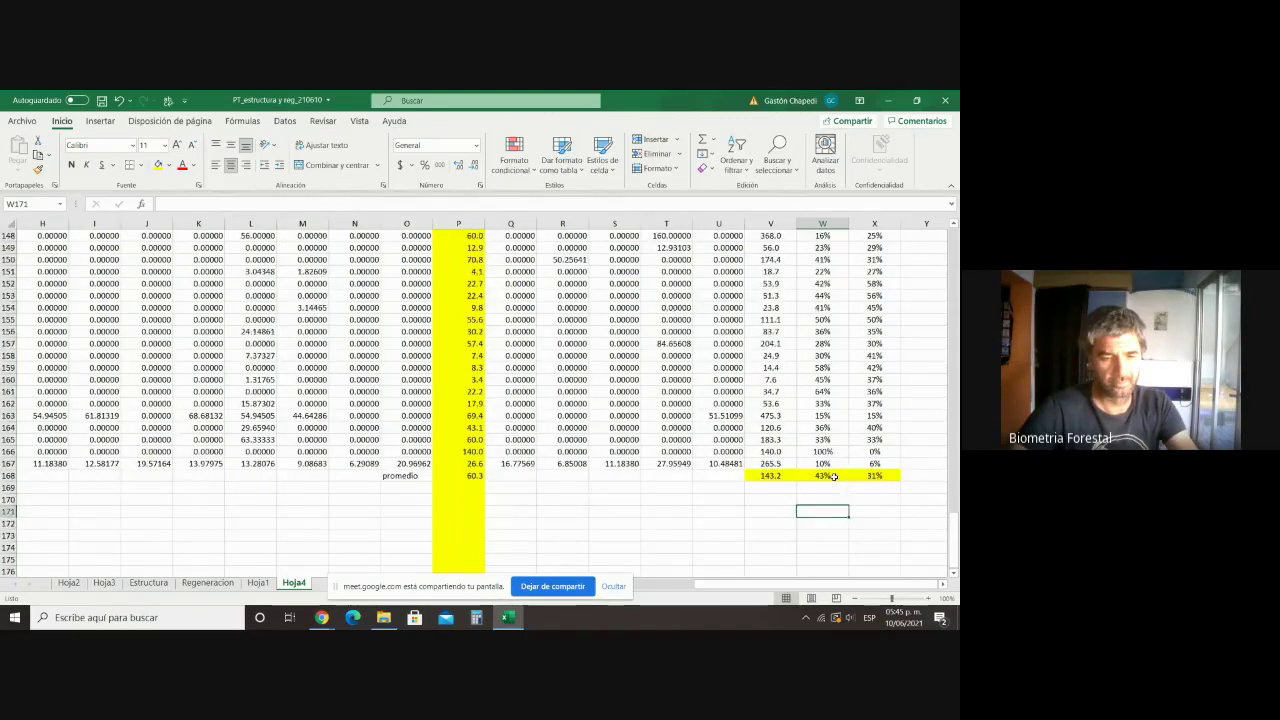
scroll(831, 486, "up", 2)
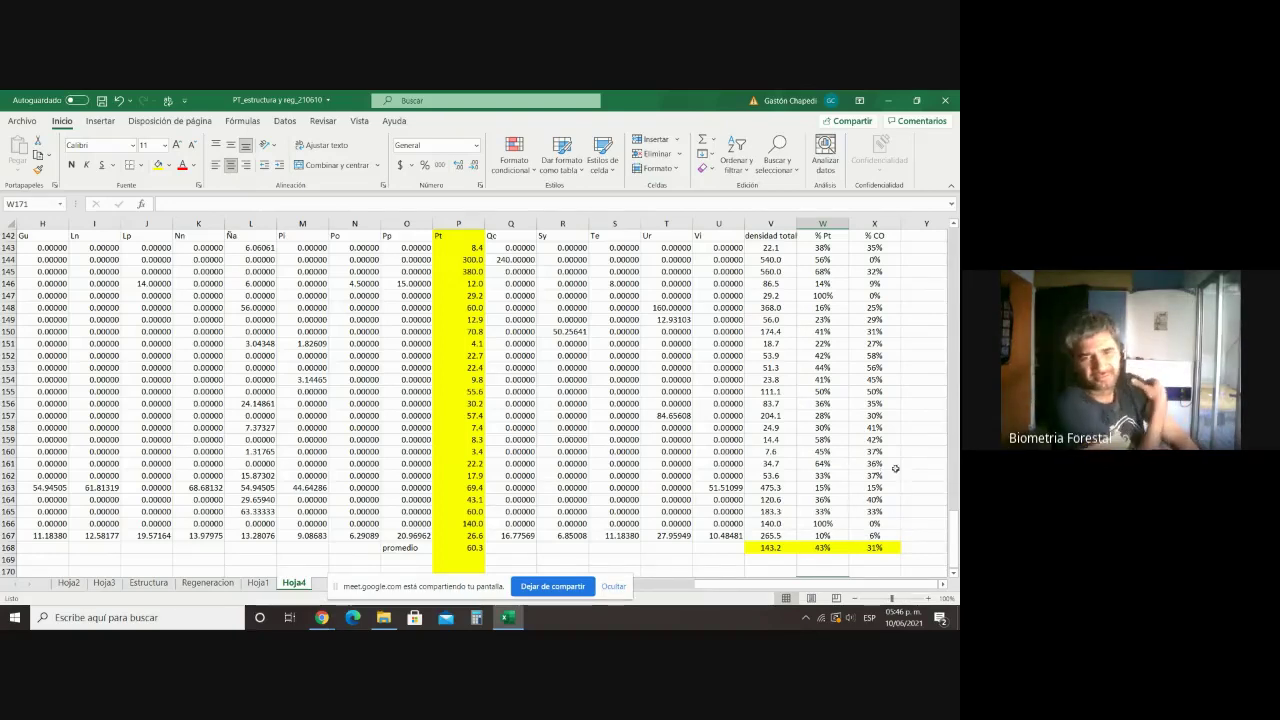
left_click(645, 557)
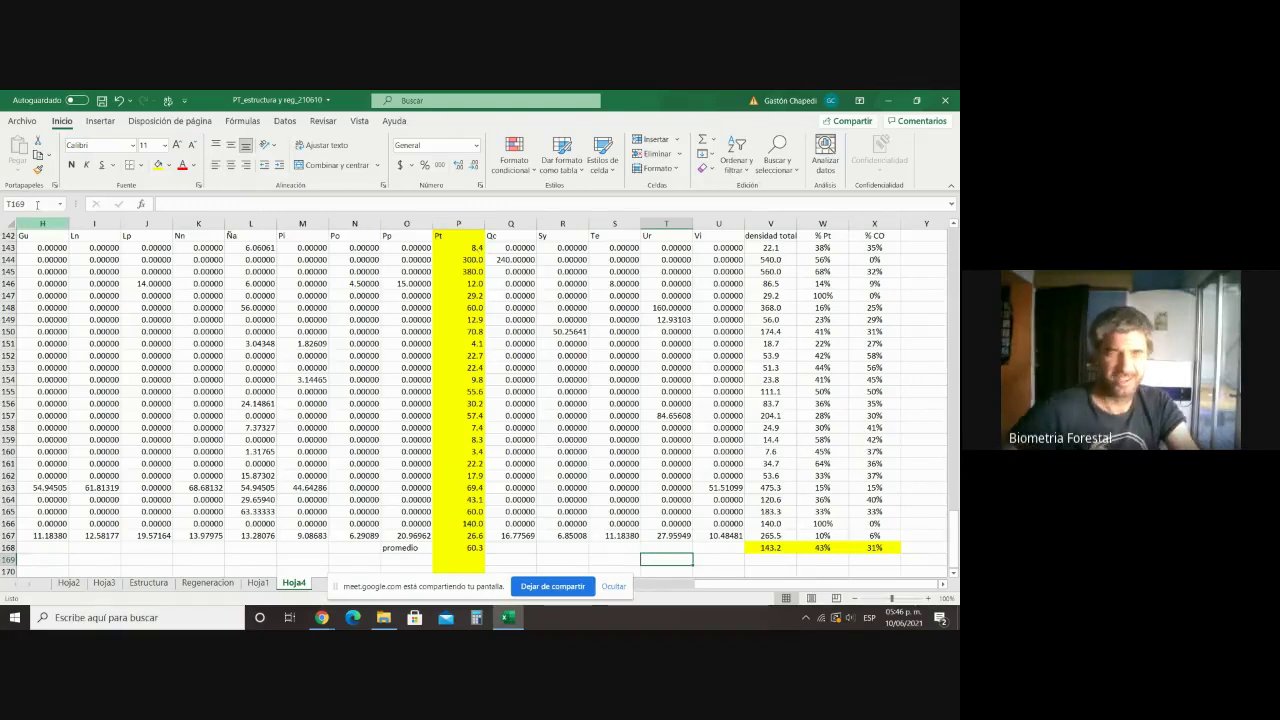
left_click(101, 101)
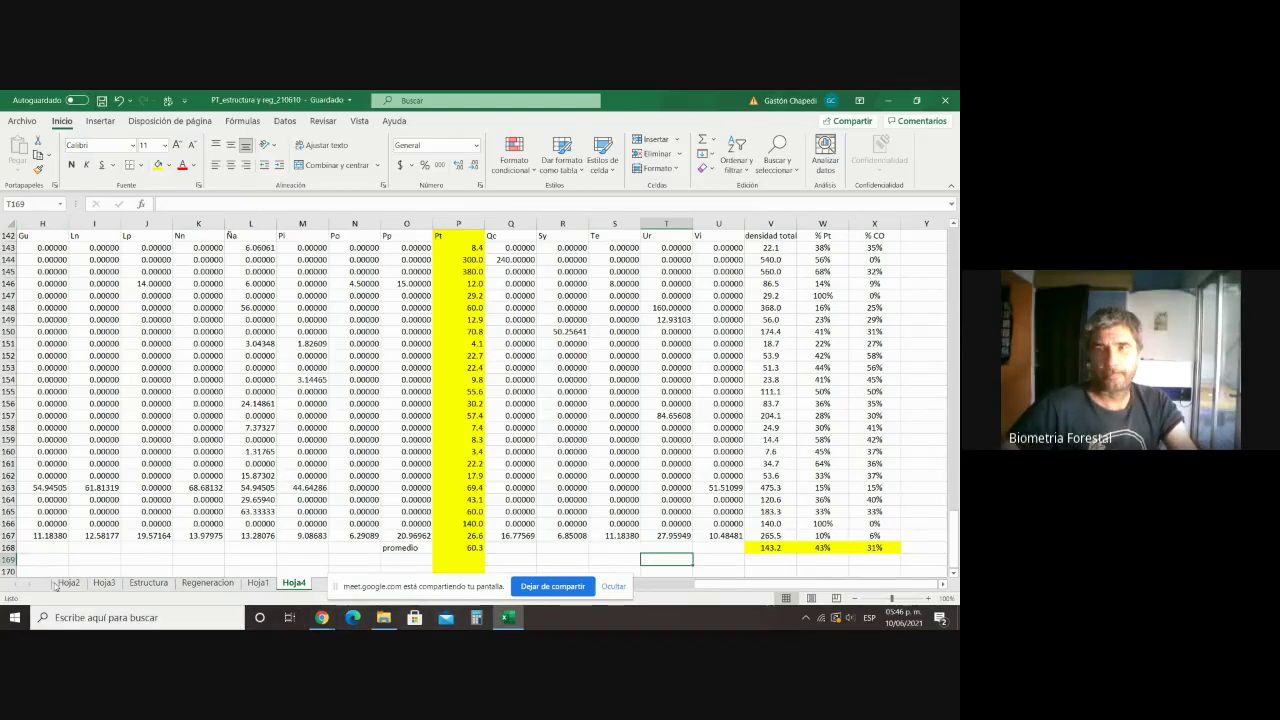
Step: Clear the yellow fill from the Largo and Ancho cells in I22:J41 on the Estructura sheet
left_click(148, 583)
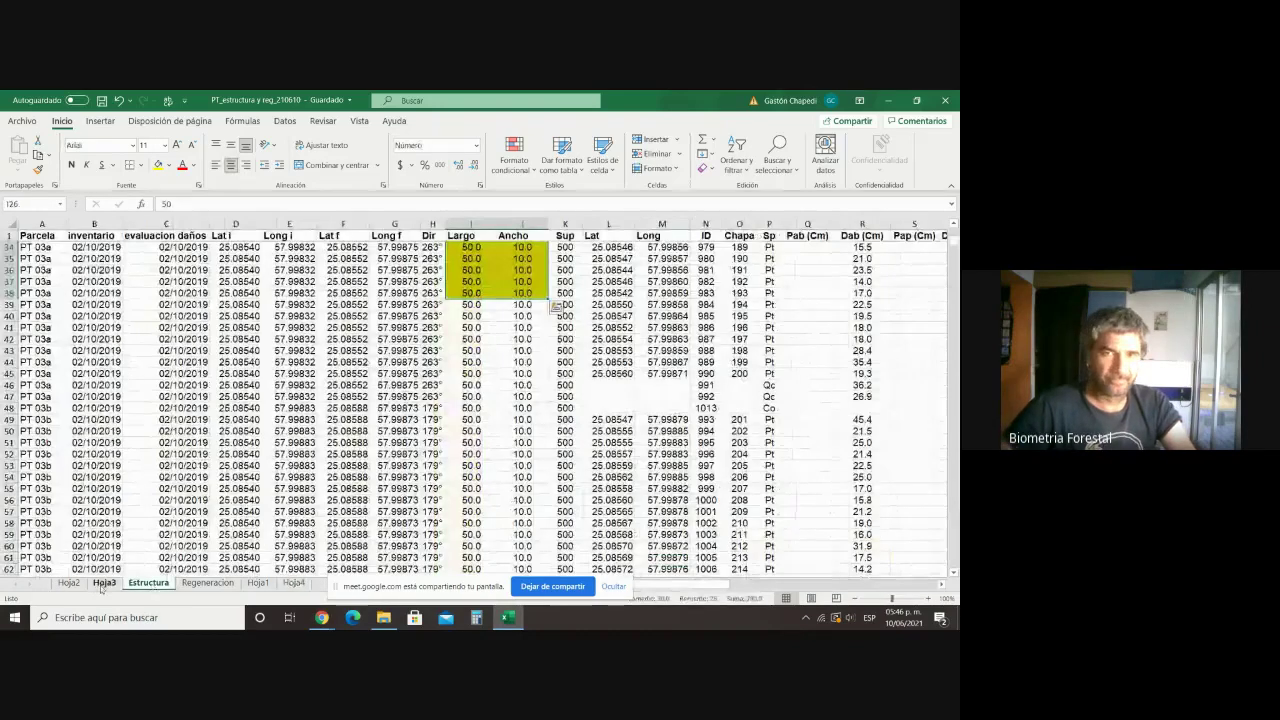
scroll(240, 508, "up", 6)
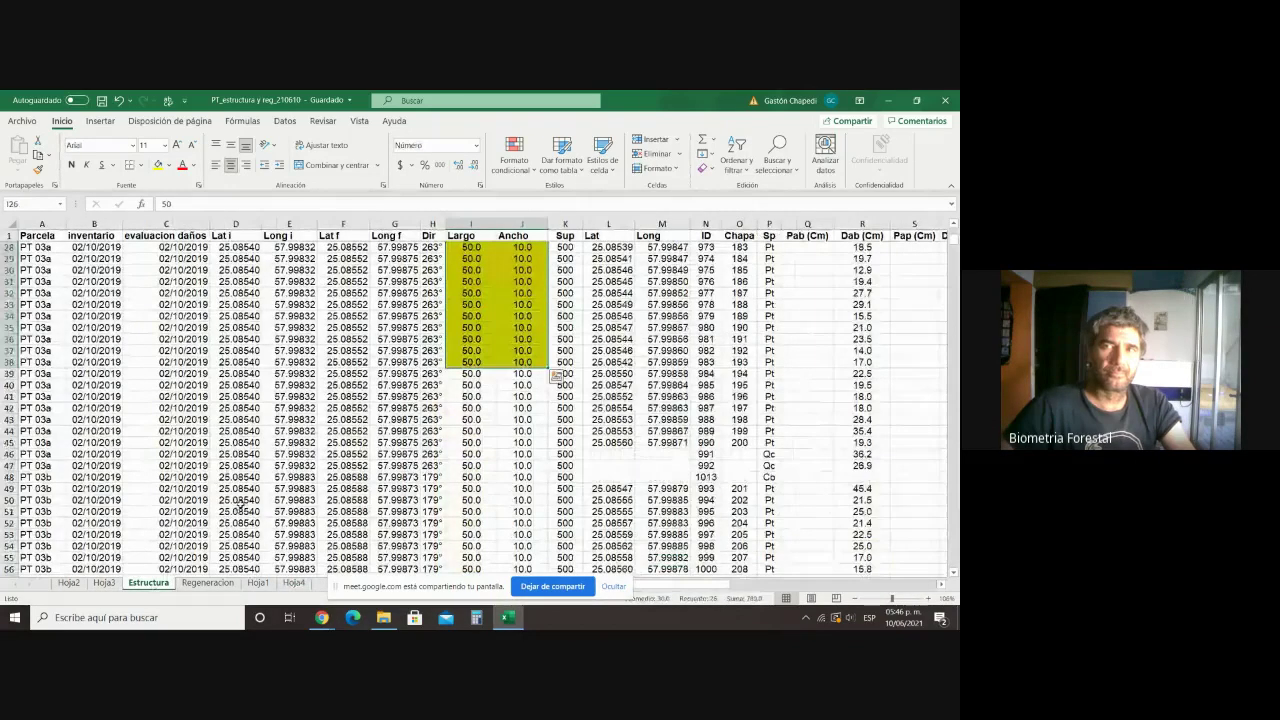
left_click(248, 500)
left_click_drag(470, 316, 522, 534)
left_click(168, 165)
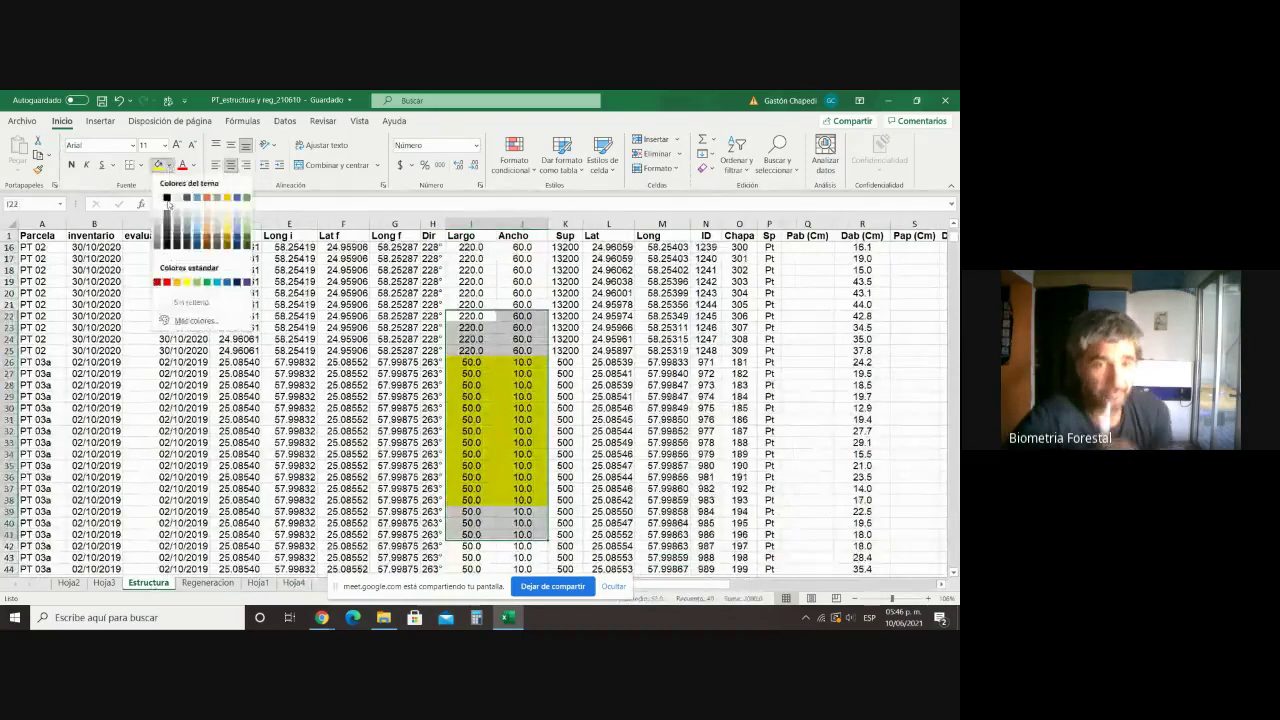
left_click(190, 288)
left_click(216, 466)
Step: Review the maximum Dap pivot table on Hoja3, glance through the neighbouring sheets and return to Hoja4
left_click(104, 582)
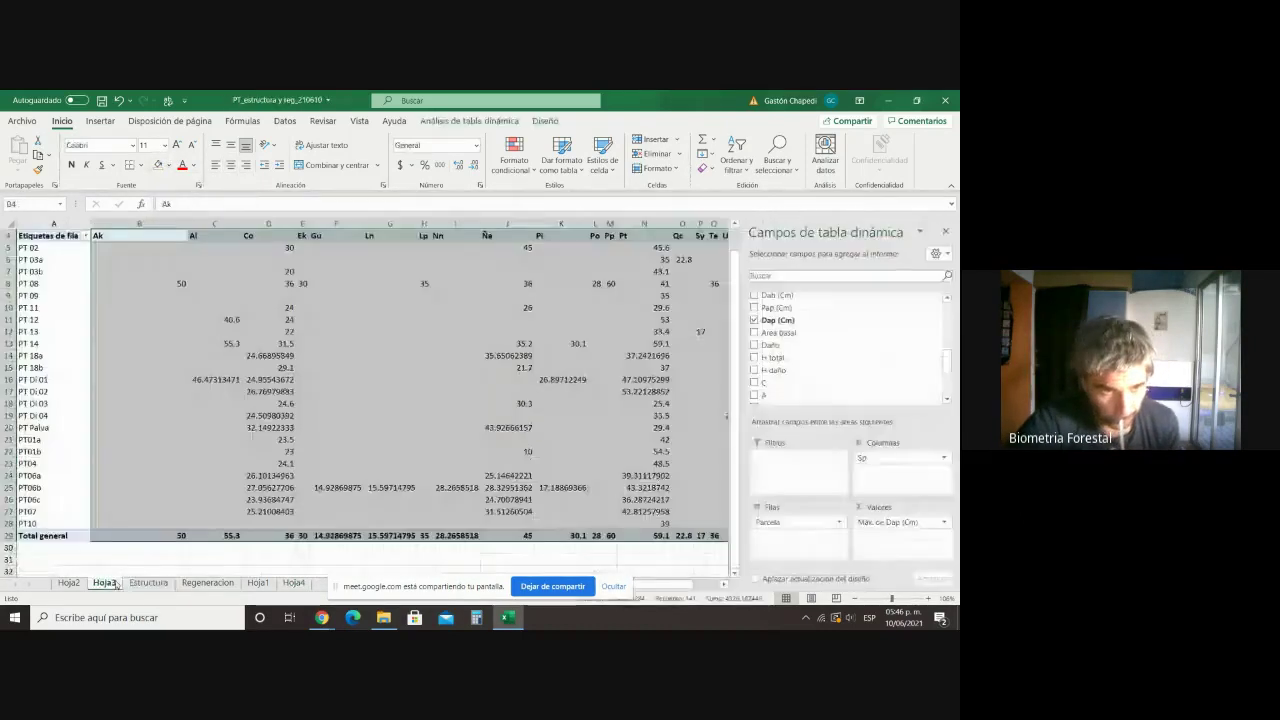
left_click(144, 560)
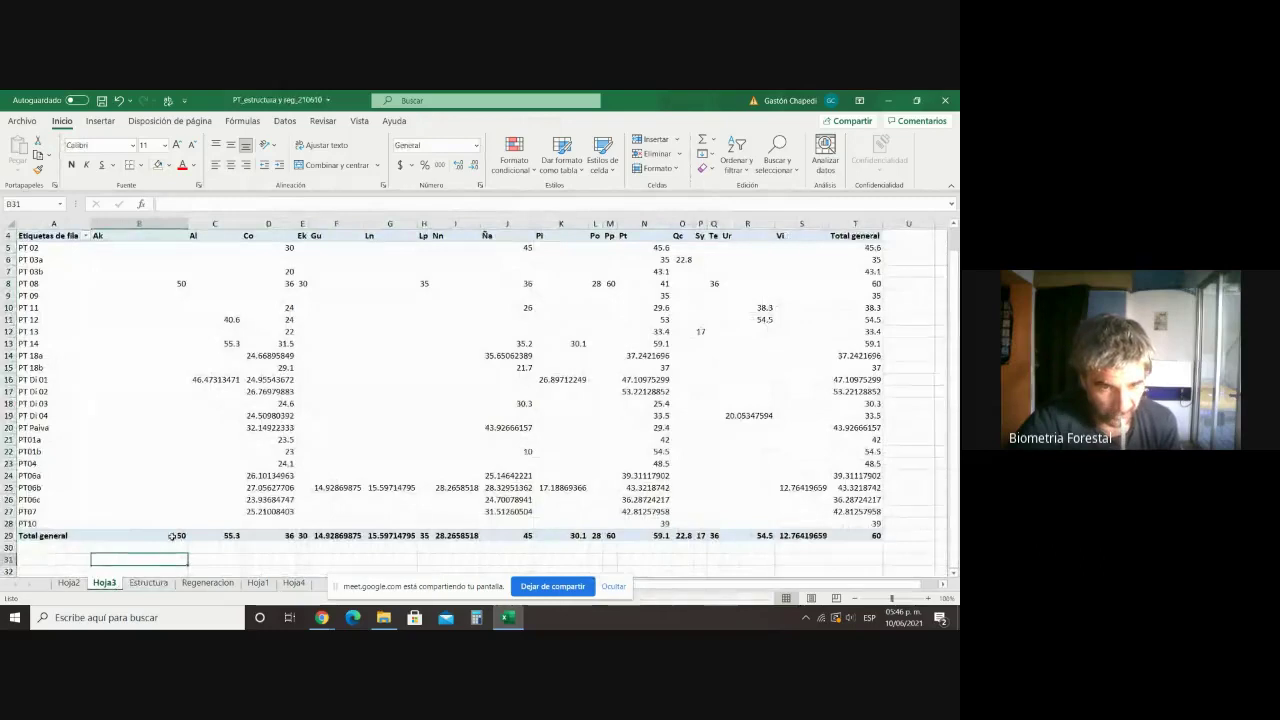
scroll(172, 541, "up", 3)
scroll(171, 538, "down", 6)
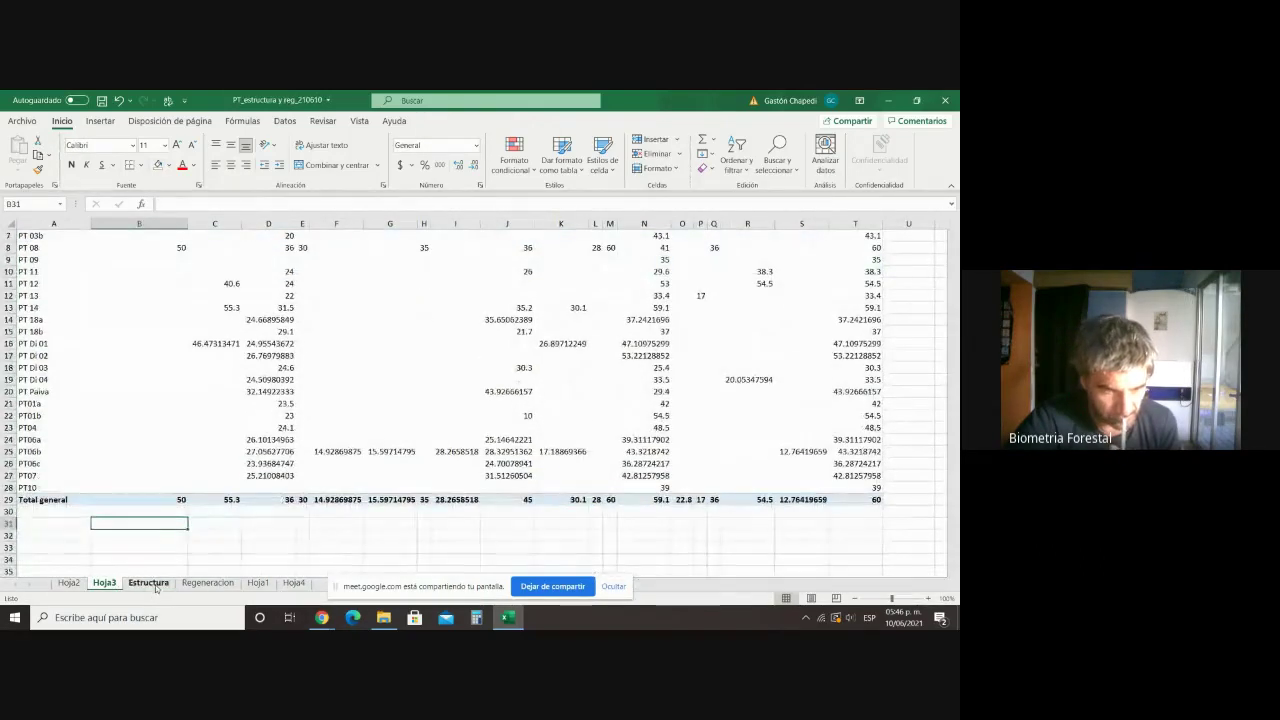
left_click(155, 585)
key("ctrl+Page_Up")
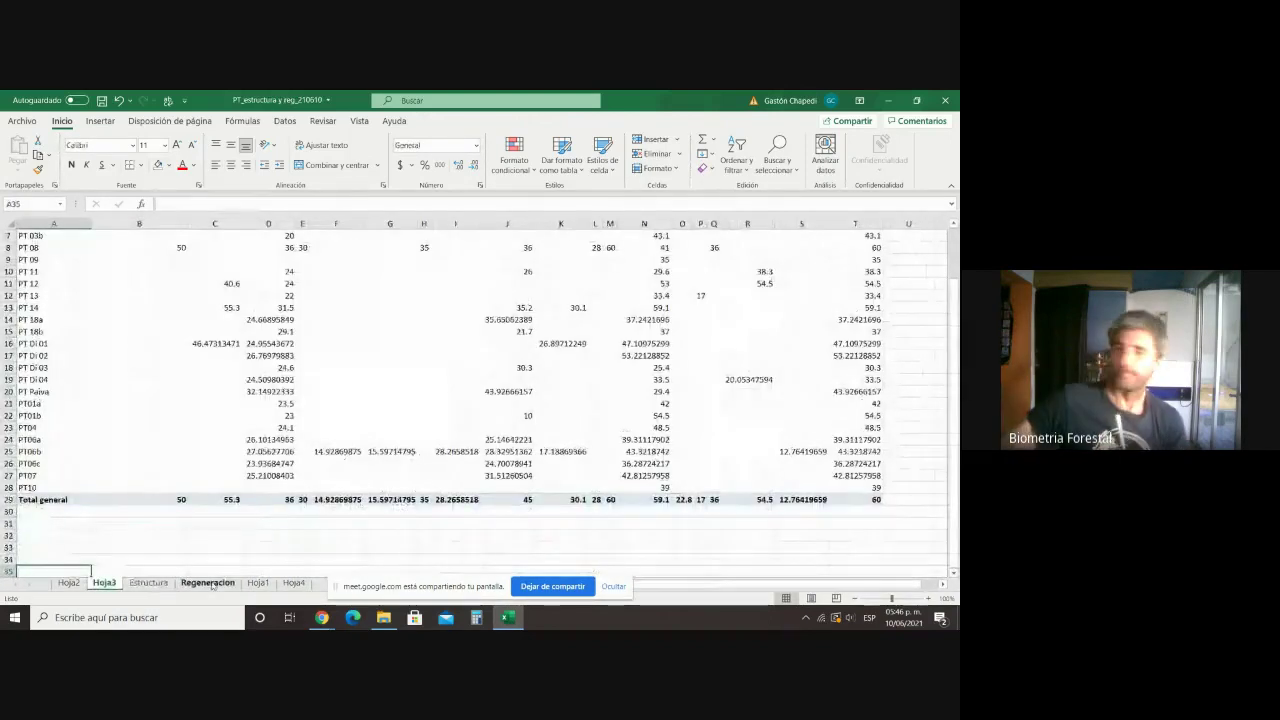
left_click(257, 583)
left_click(293, 583)
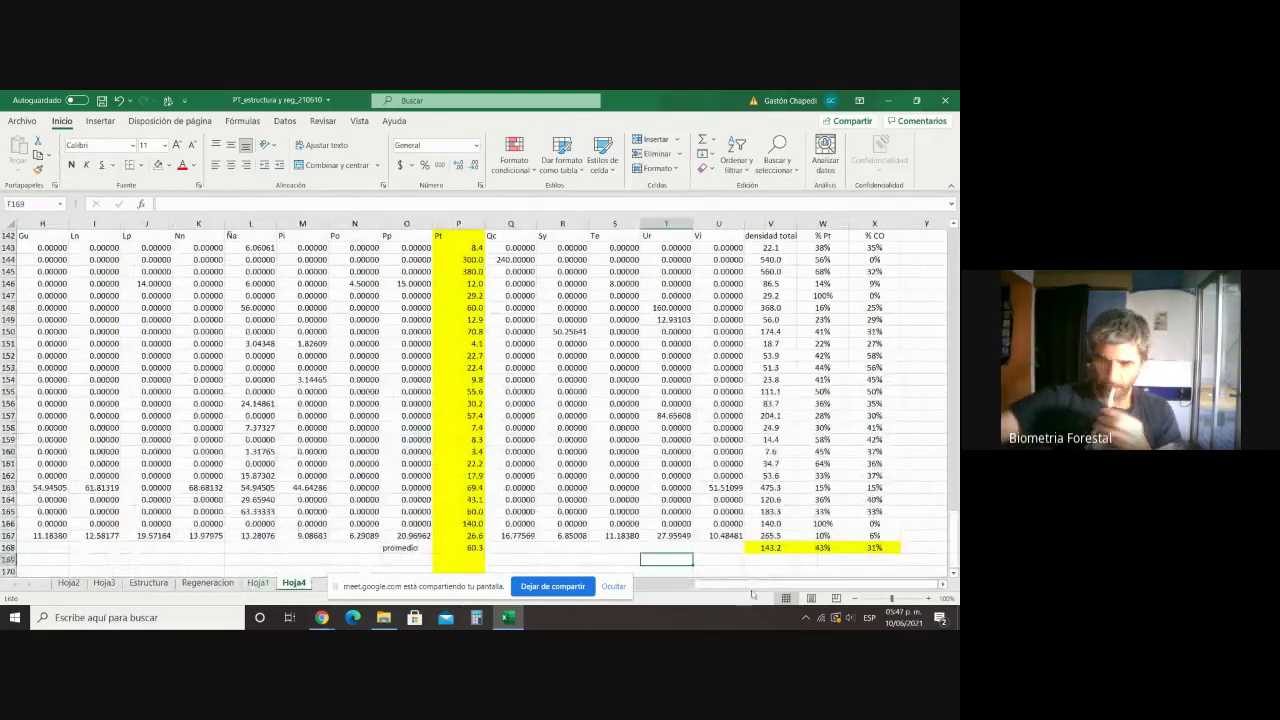
Step: Examine the plot areas in B143:B166 against the overall Pt density formula in P167 of the density/ha table
left_click_drag(720, 585, 649, 586)
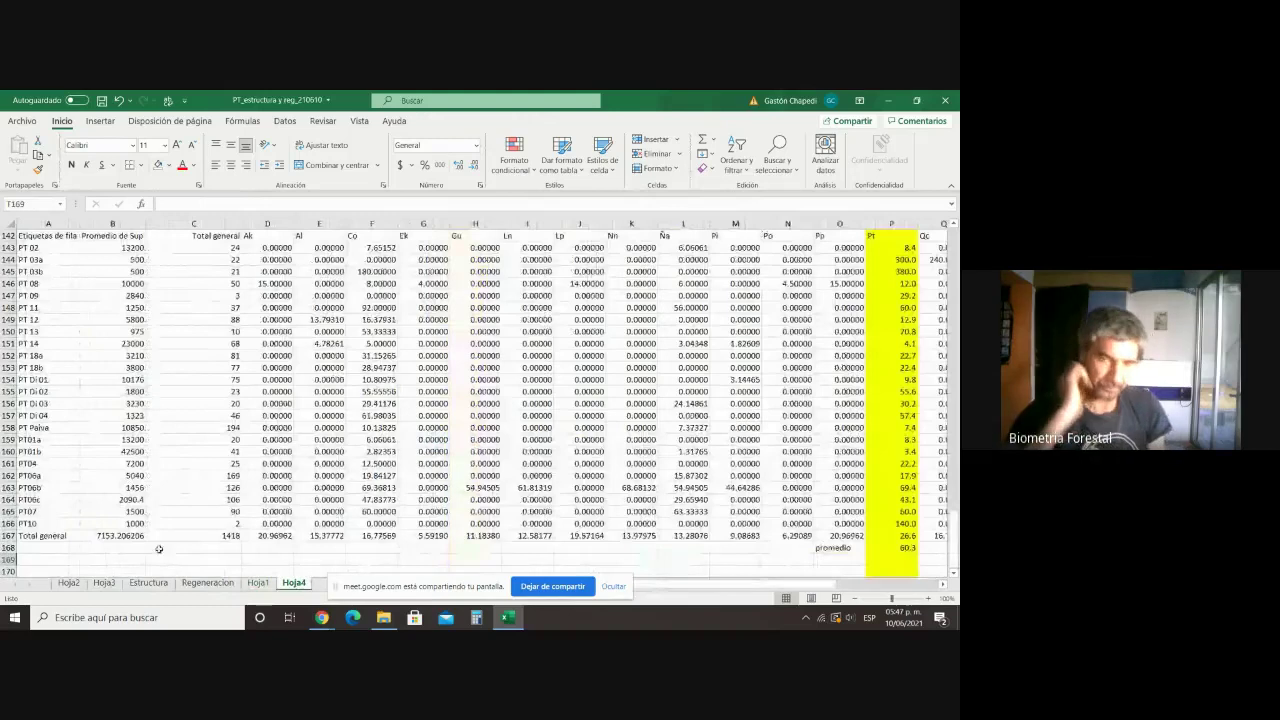
scroll(155, 549, "up", 1)
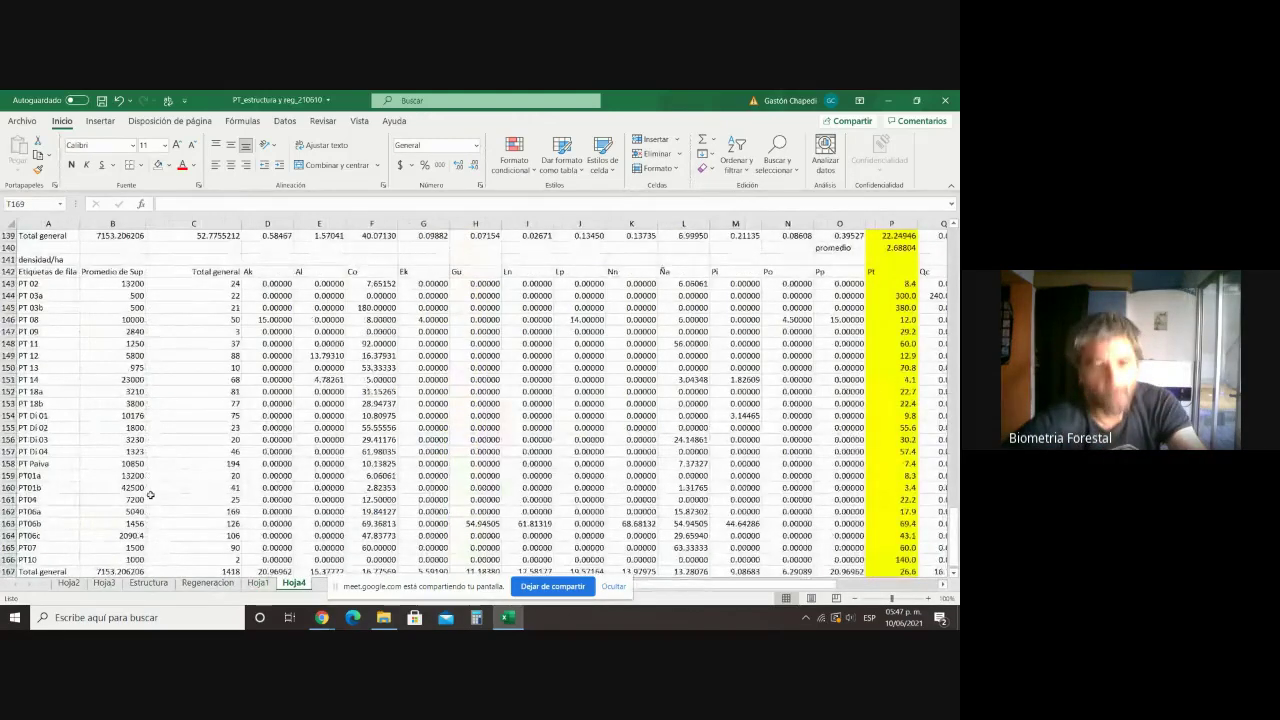
scroll(140, 510, "down", 1)
left_click_drag(112, 247, 112, 523)
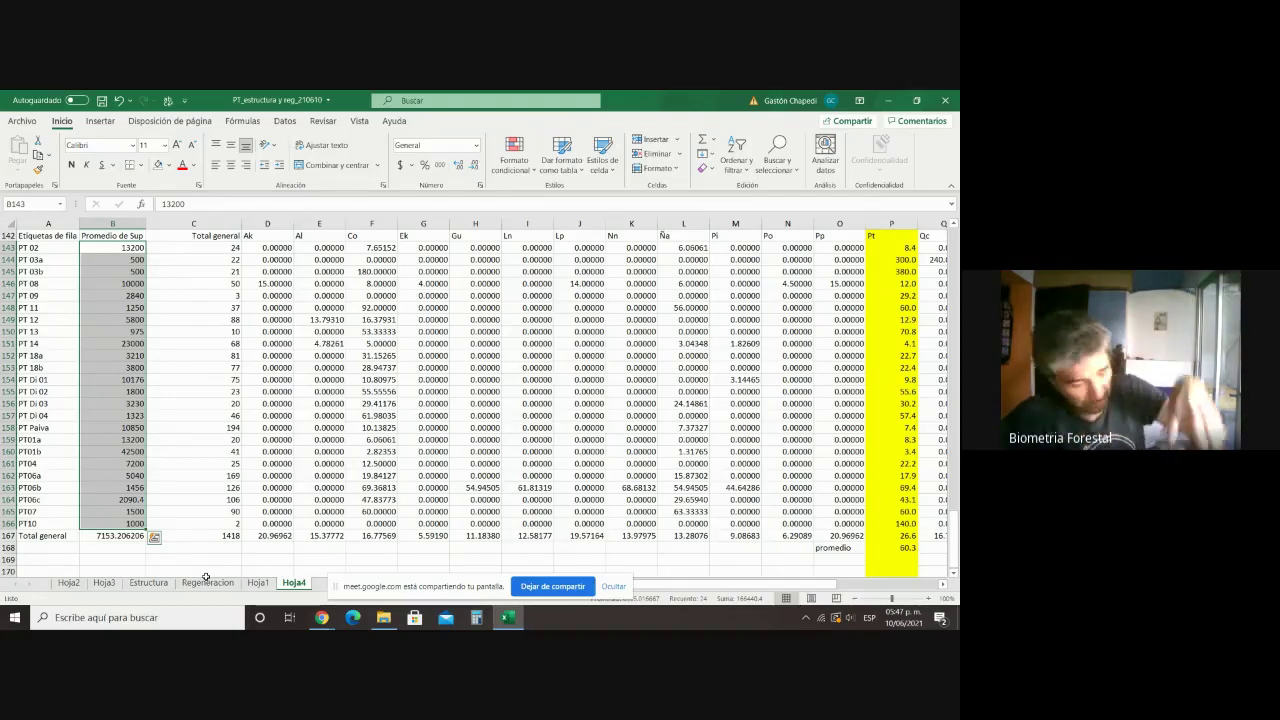
scroll(152, 570, "up", 1)
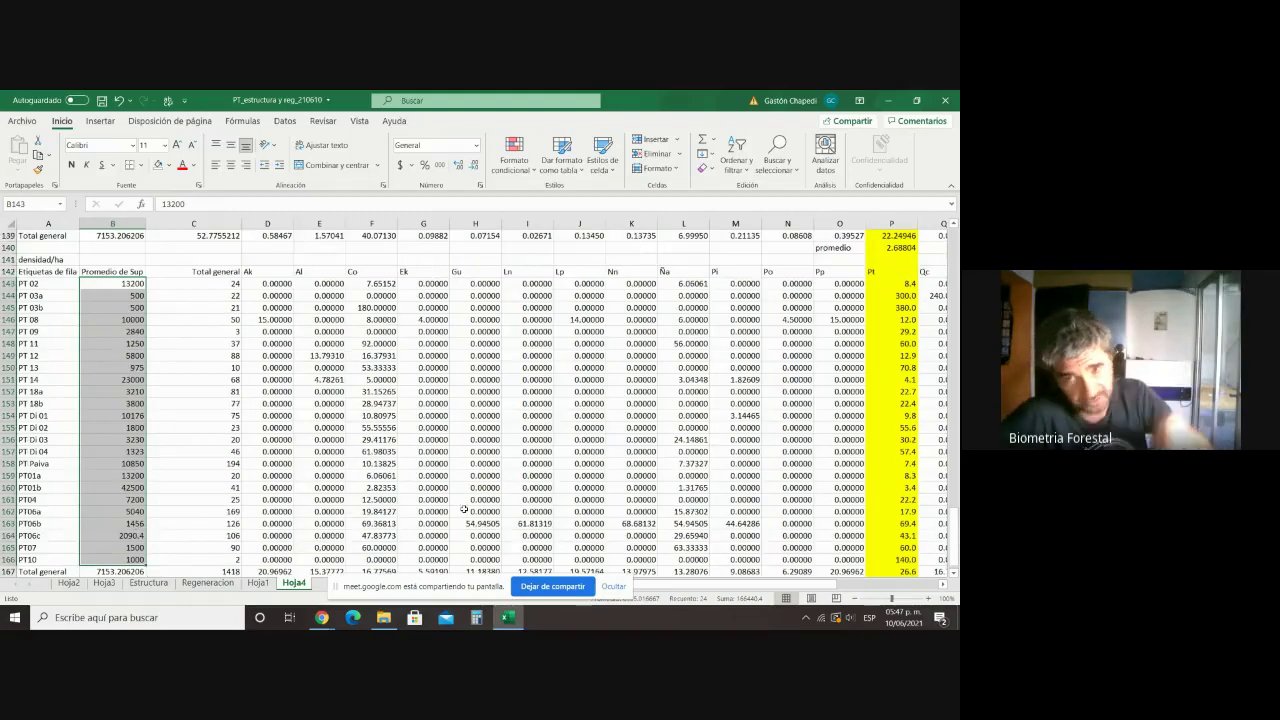
scroll(156, 462, "down", 1)
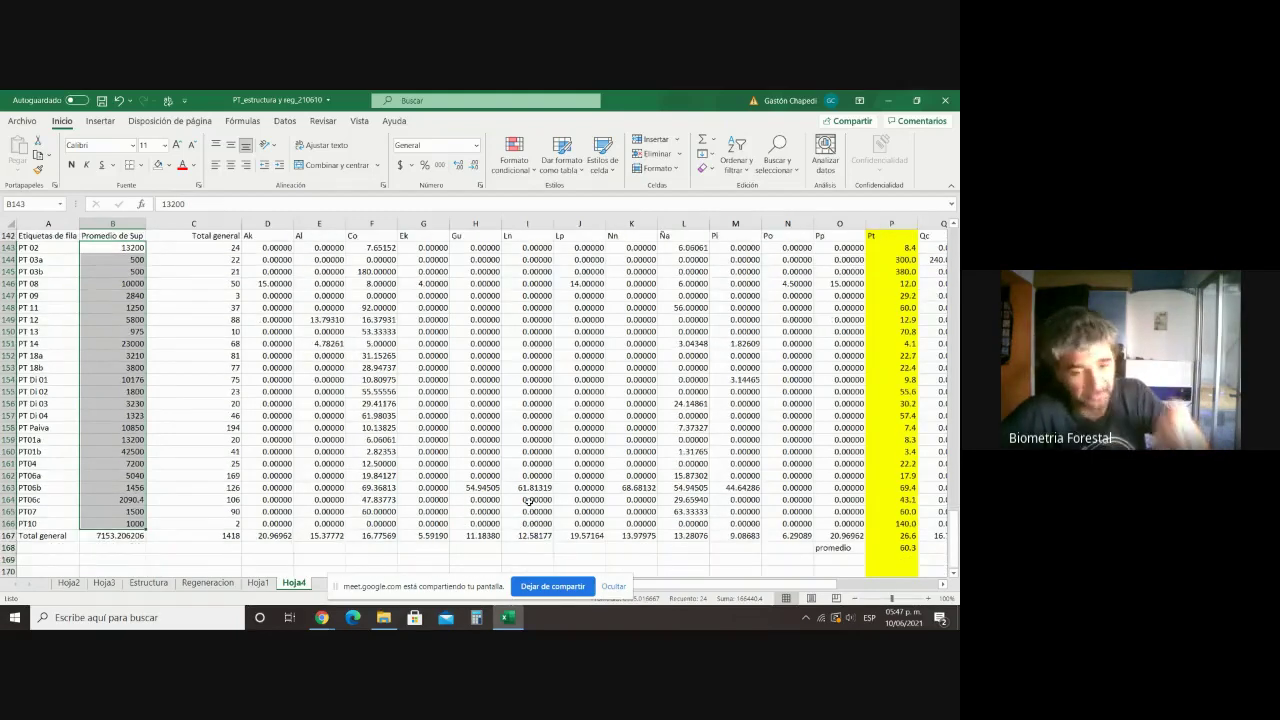
left_click(895, 536)
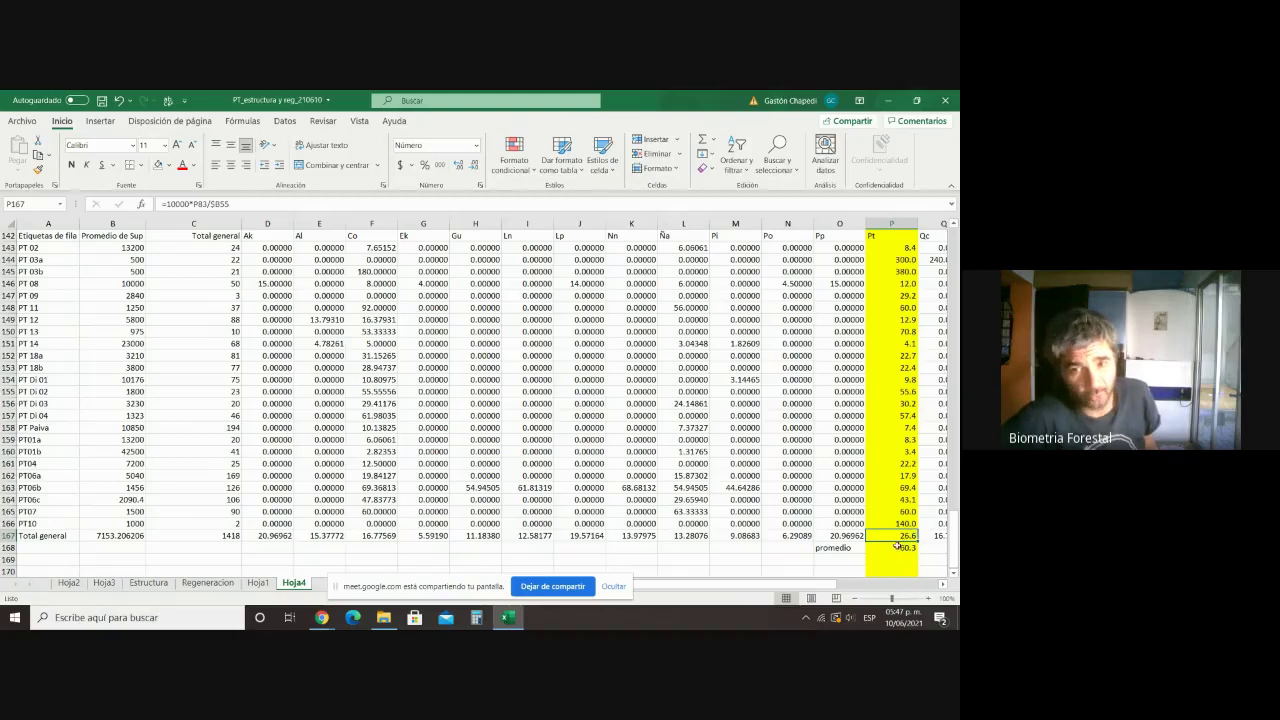
left_click(105, 524)
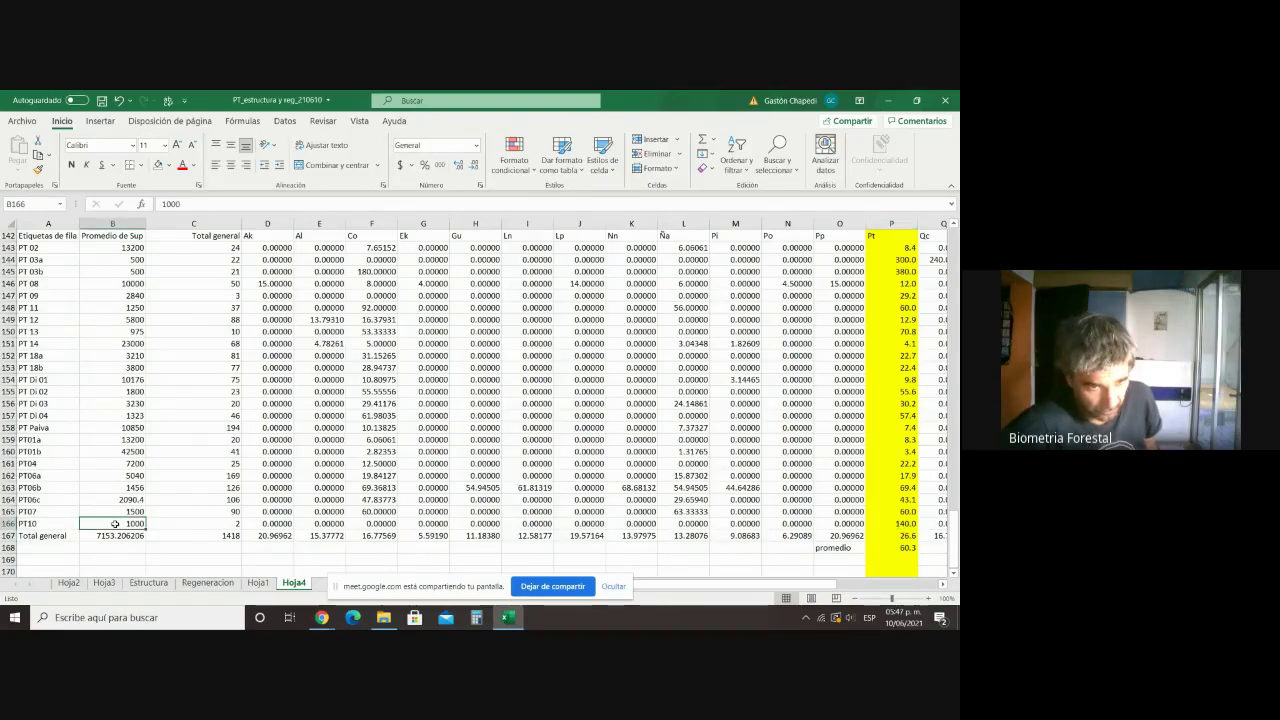
left_click(905, 537)
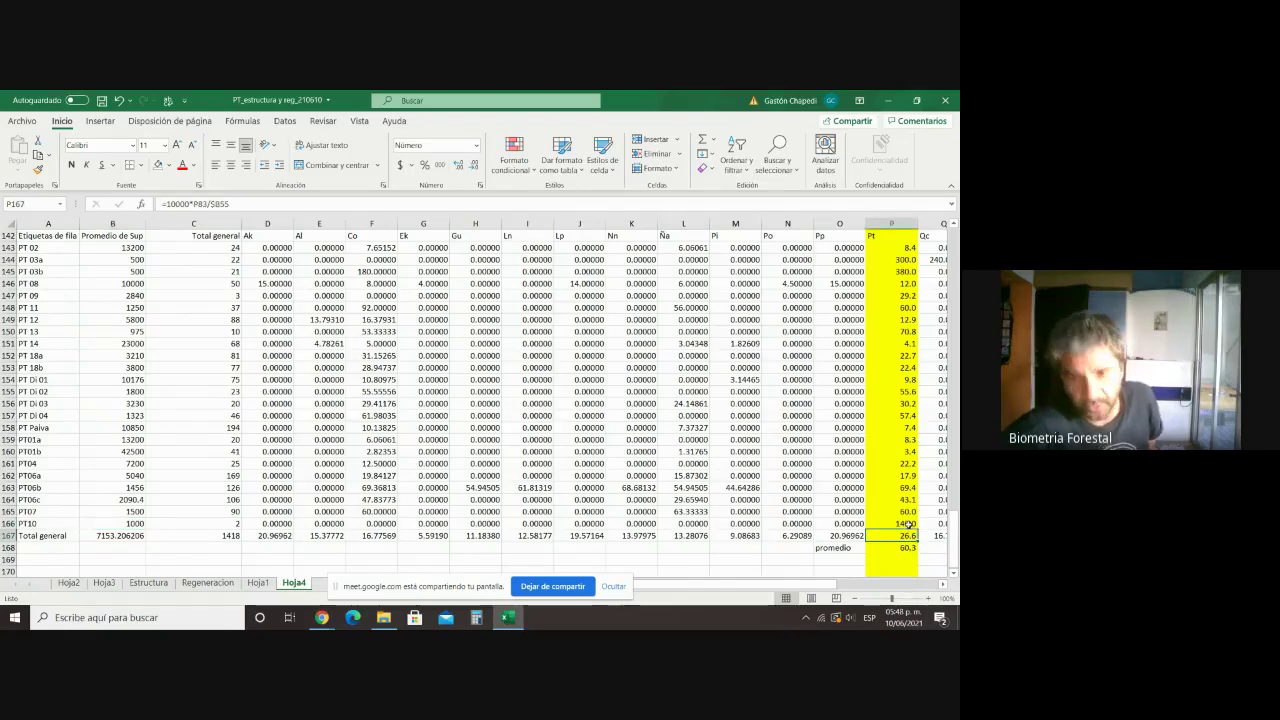
Step: Examine the Pt densities of plots PT10, PT 13, PT 08 and PT 09 in the density/ha table
left_click(905, 523)
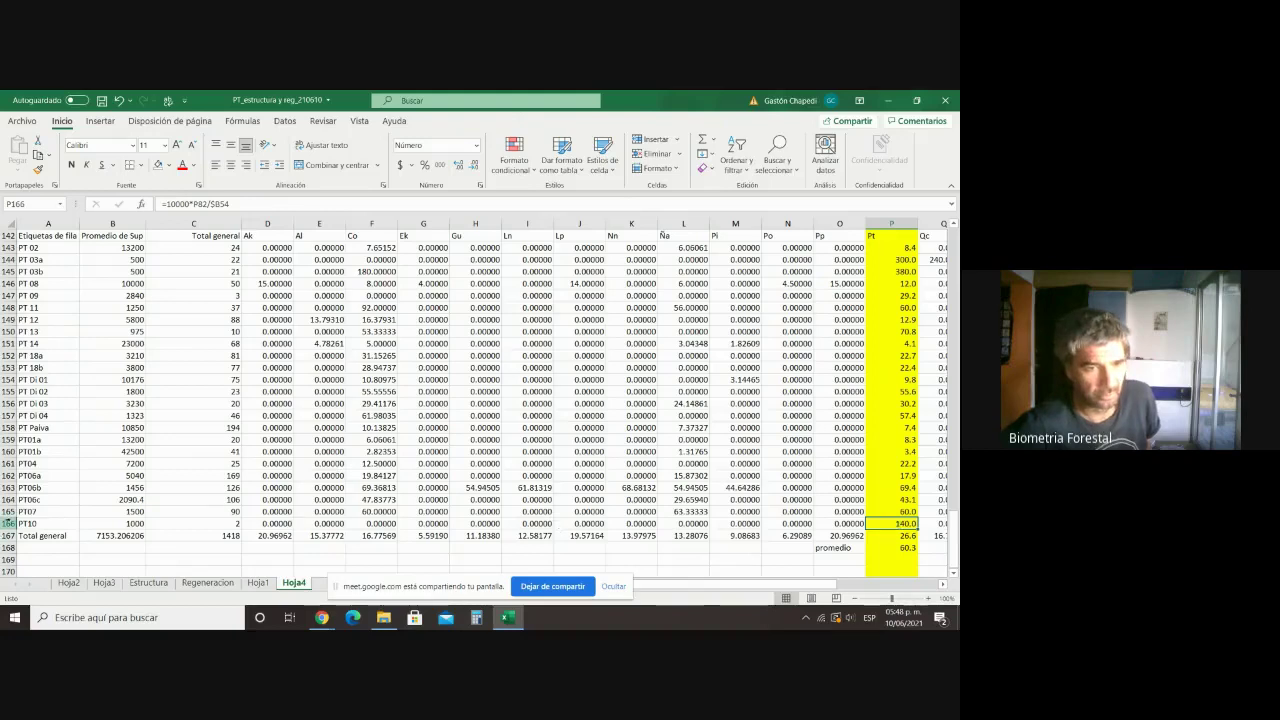
left_click(47, 333)
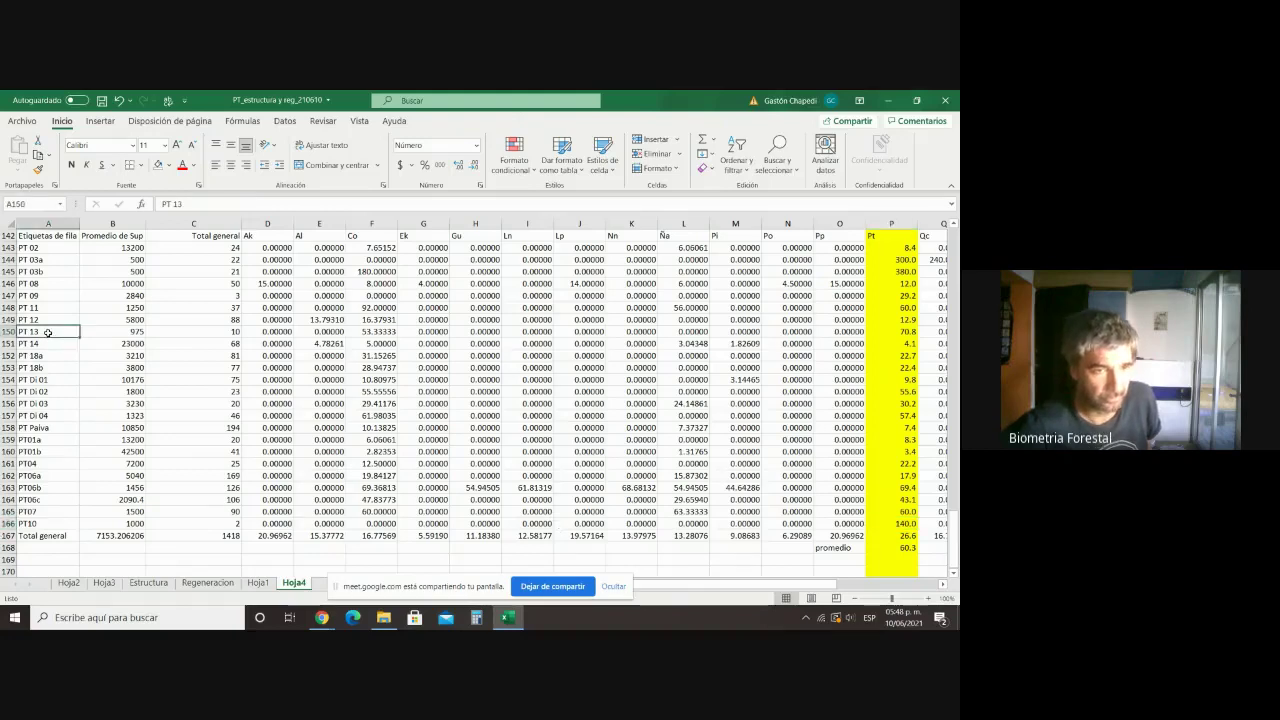
left_click(901, 332)
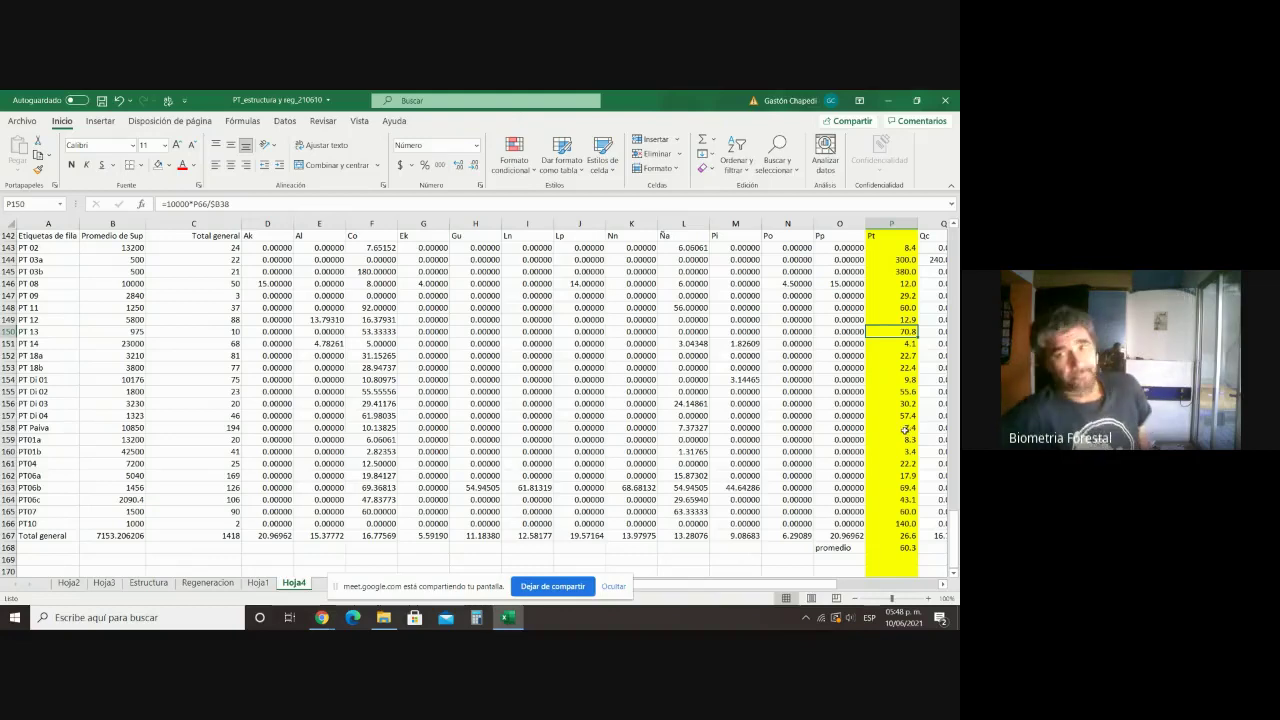
left_click(906, 286)
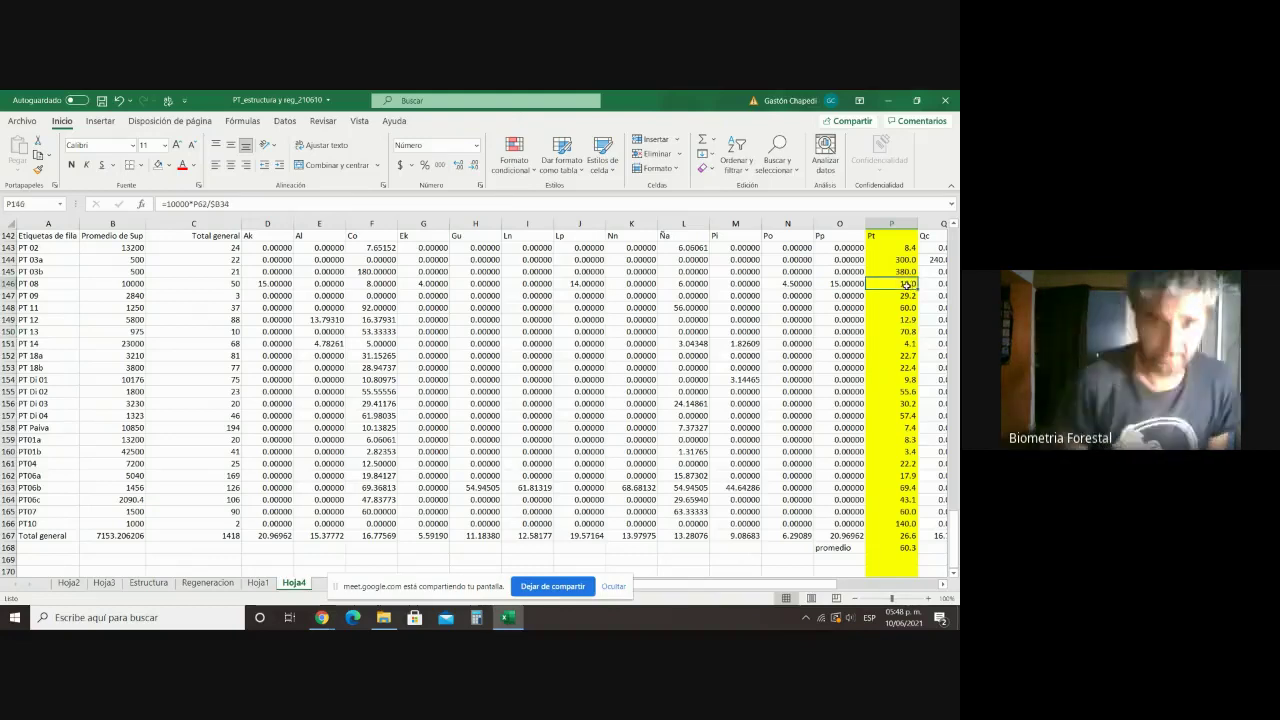
left_click(906, 296)
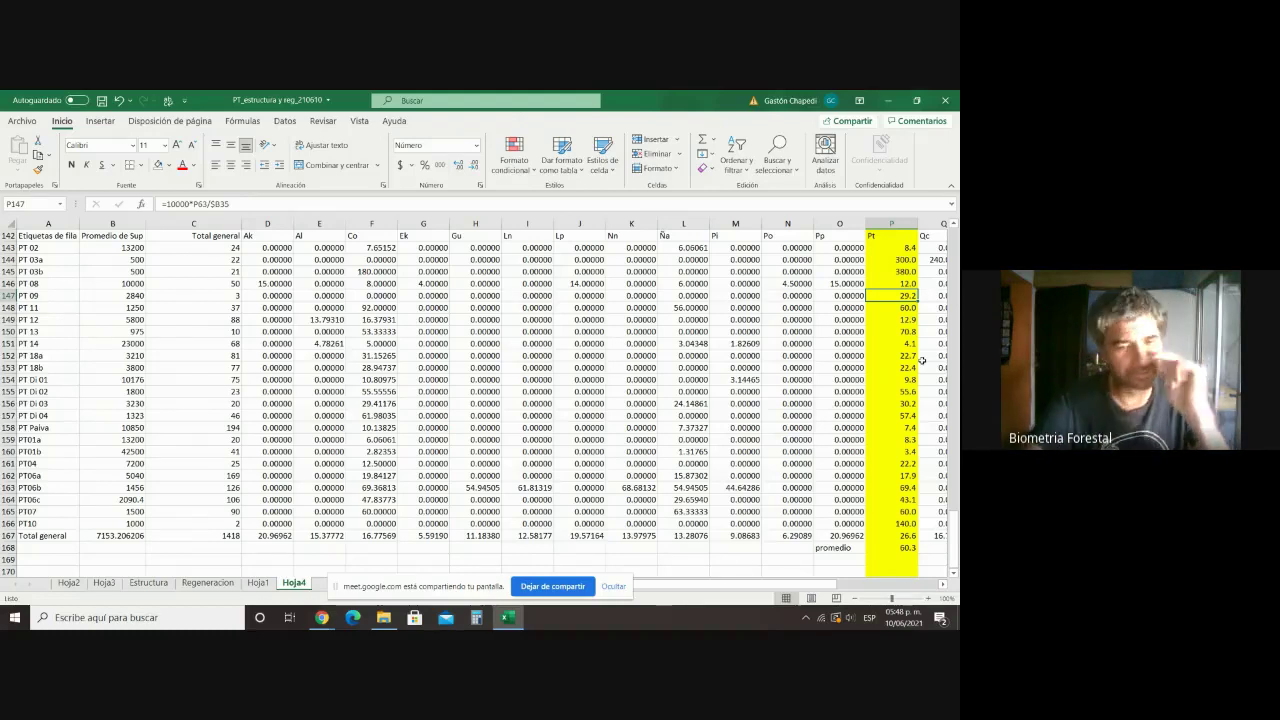
Step: Fill the PT 09, PT 13 and PT10 labels in column A of the density/ha table with yellow and save the workbook
left_click(62, 294)
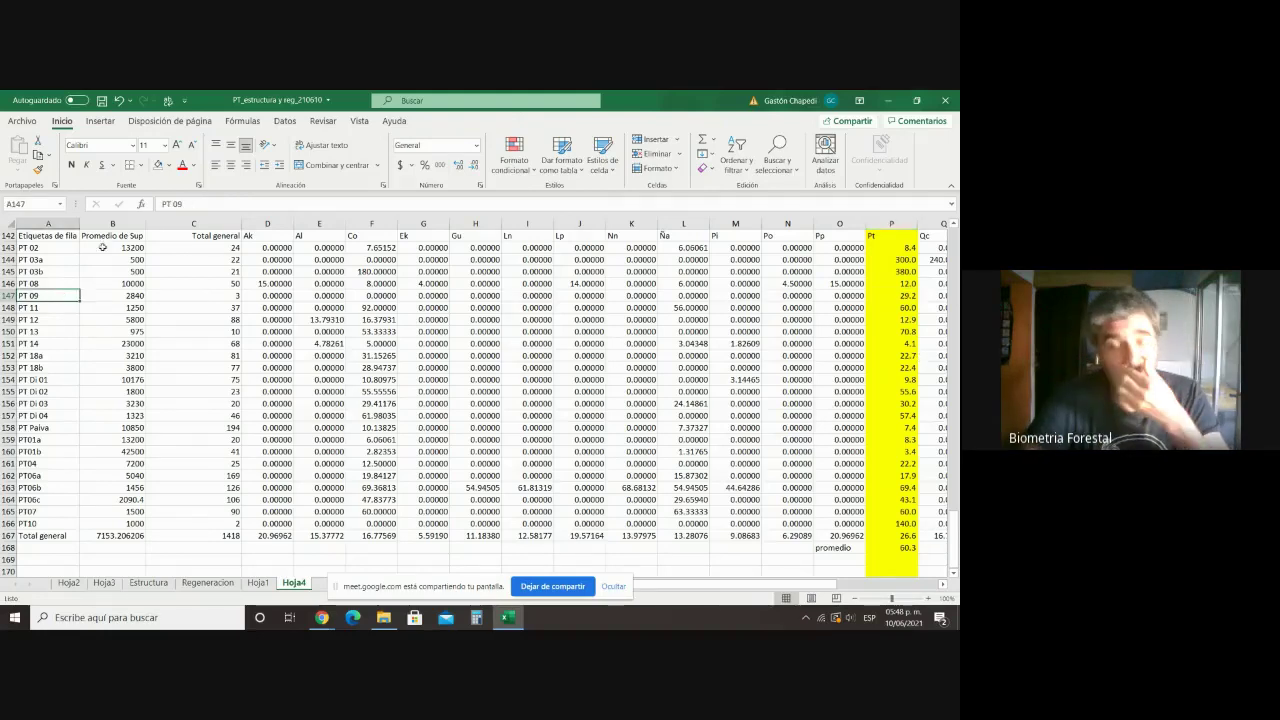
left_click(169, 165)
left_click(186, 282)
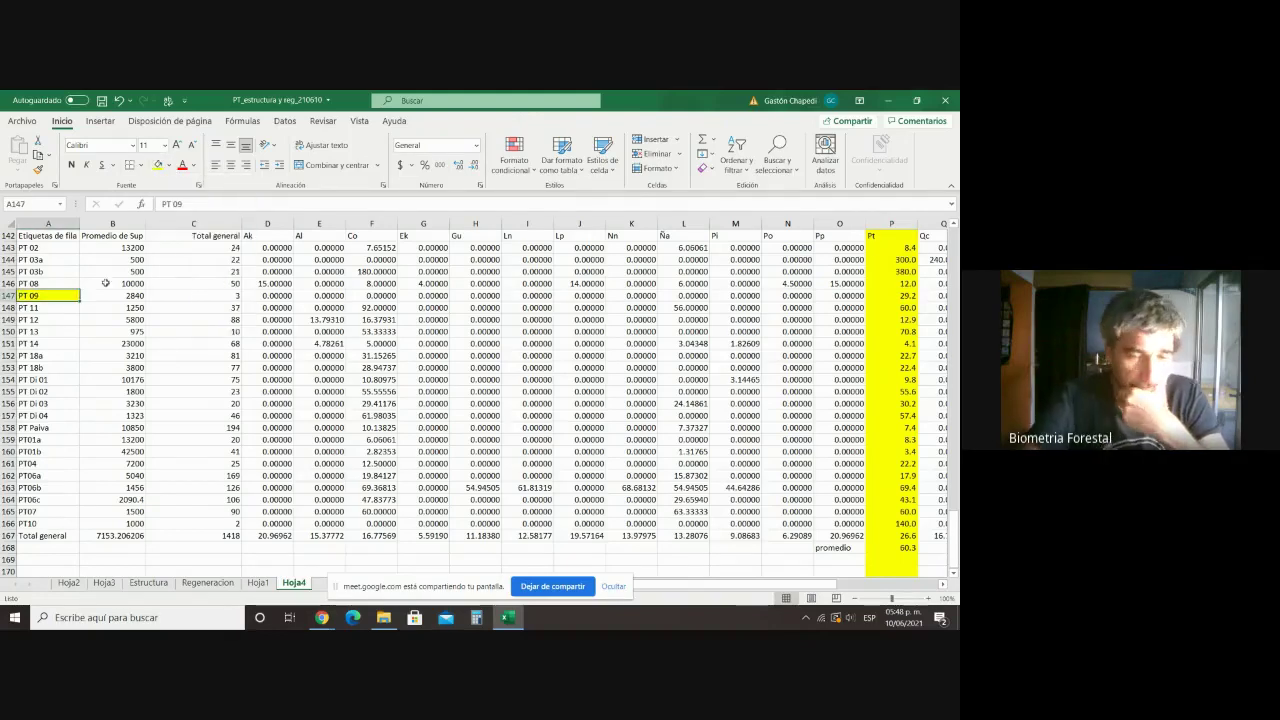
left_click(42, 308)
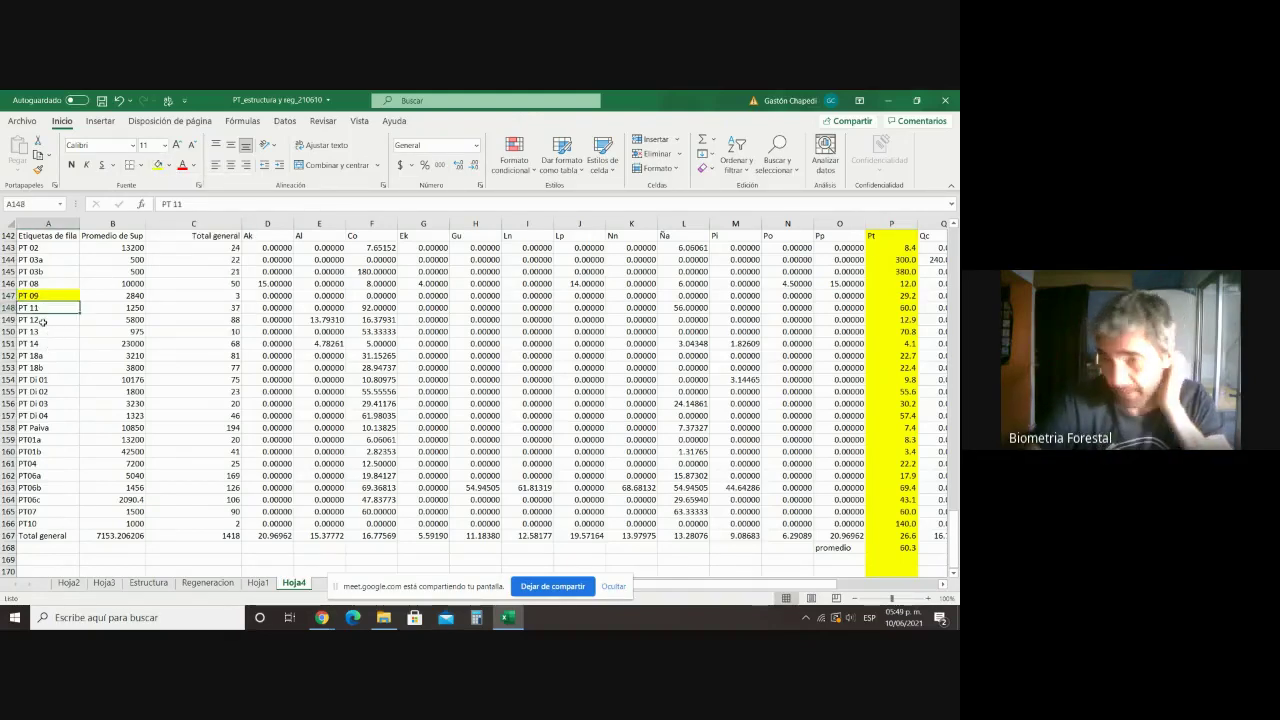
left_click(45, 331)
left_click(158, 165)
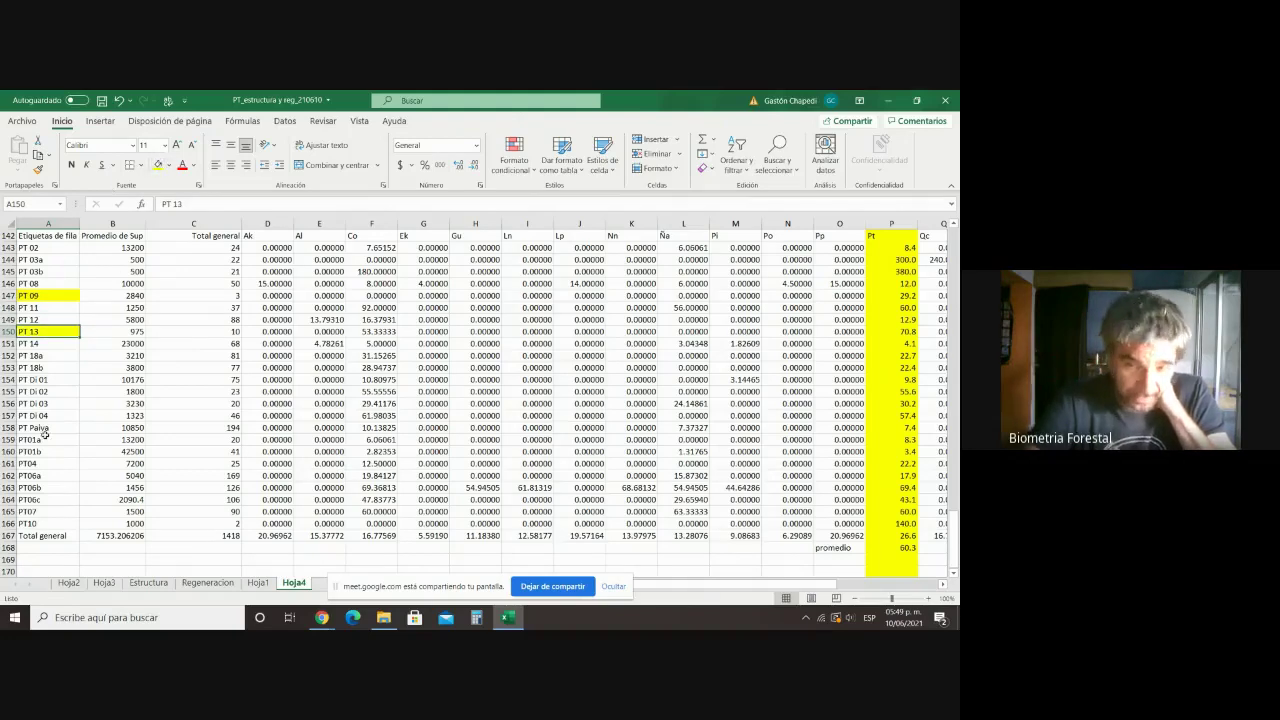
left_click(28, 523)
left_click(158, 165)
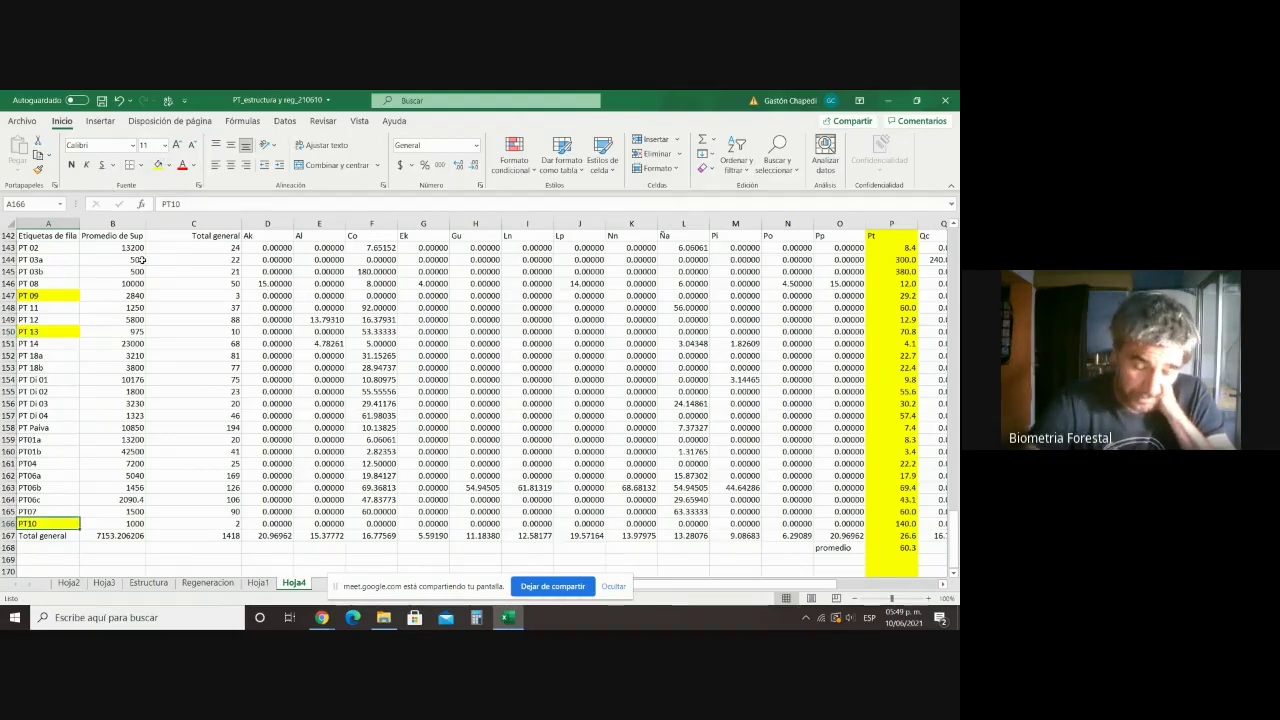
left_click(123, 555)
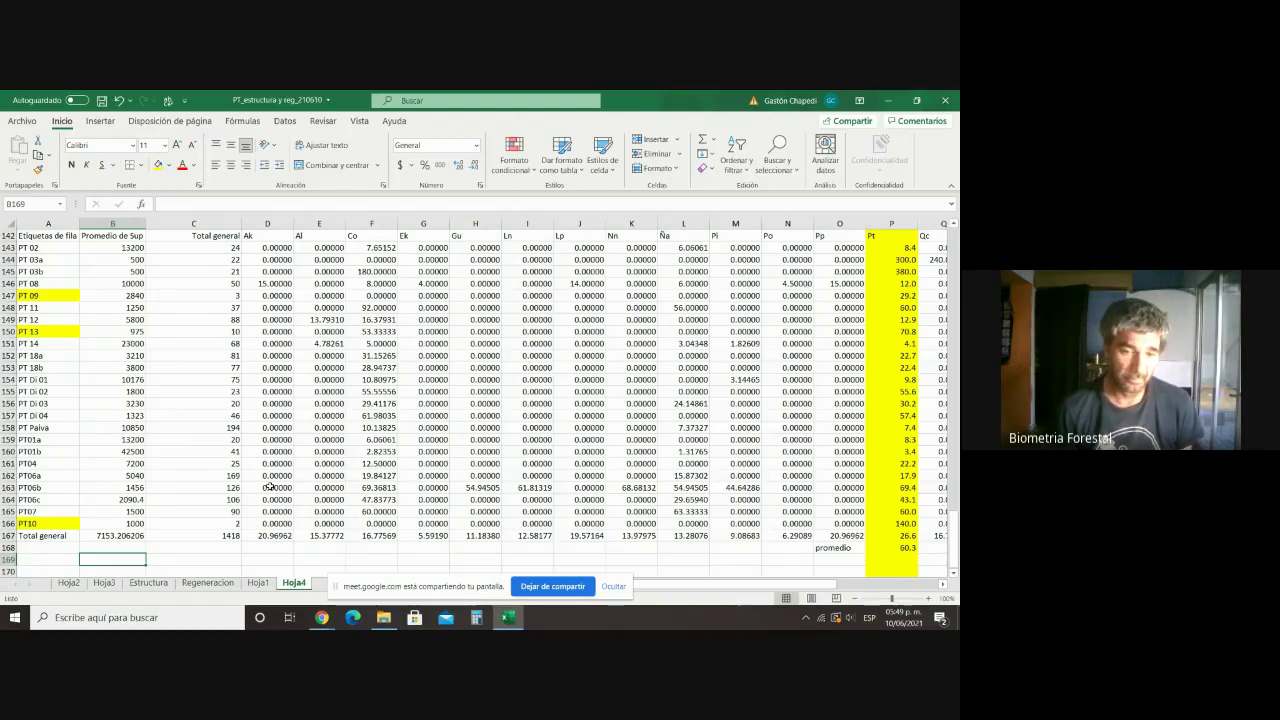
left_click(360, 558)
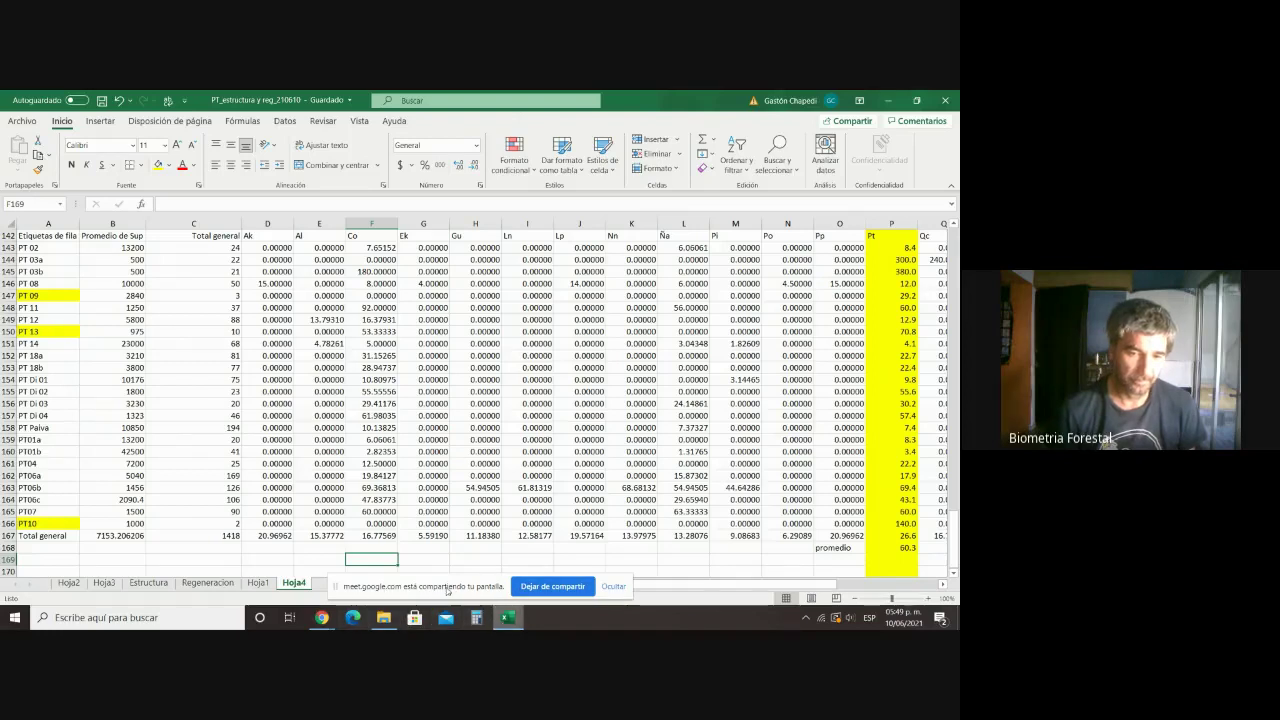
left_click(322, 557)
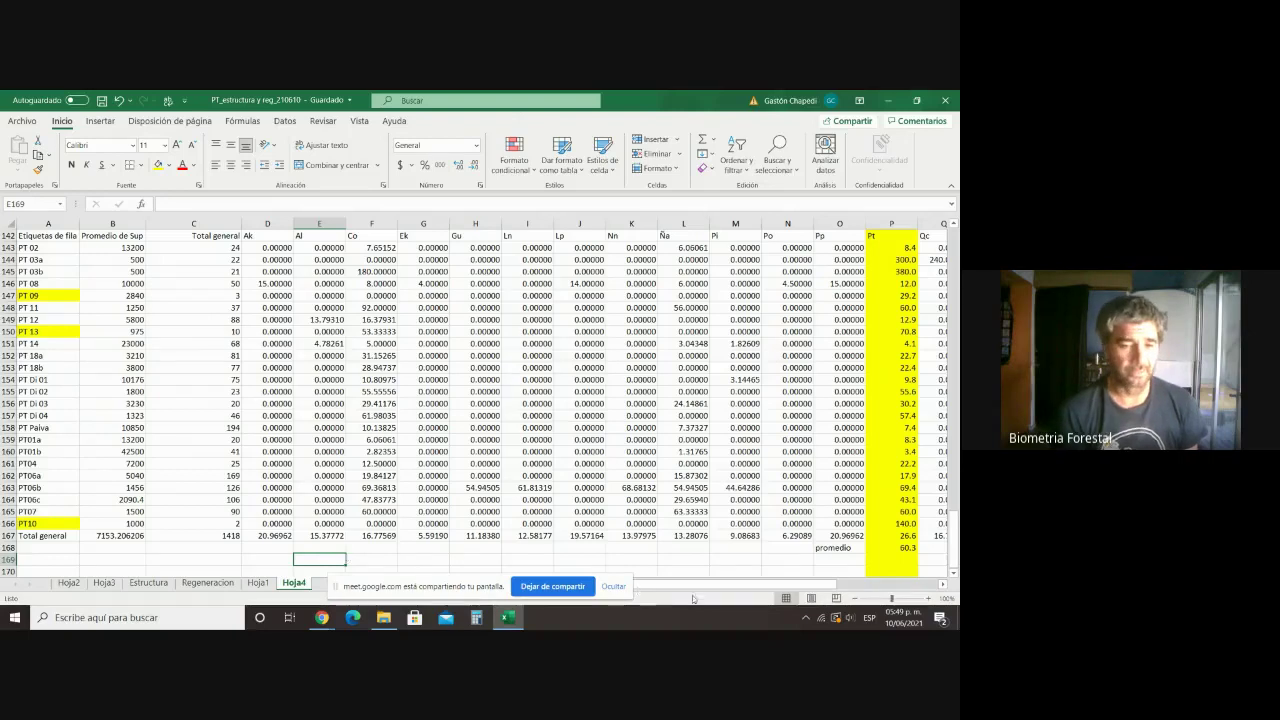
Step: Examine the total density, % Pt and % CO columns with their averages in the density/ha table
left_click_drag(694, 586, 825, 596)
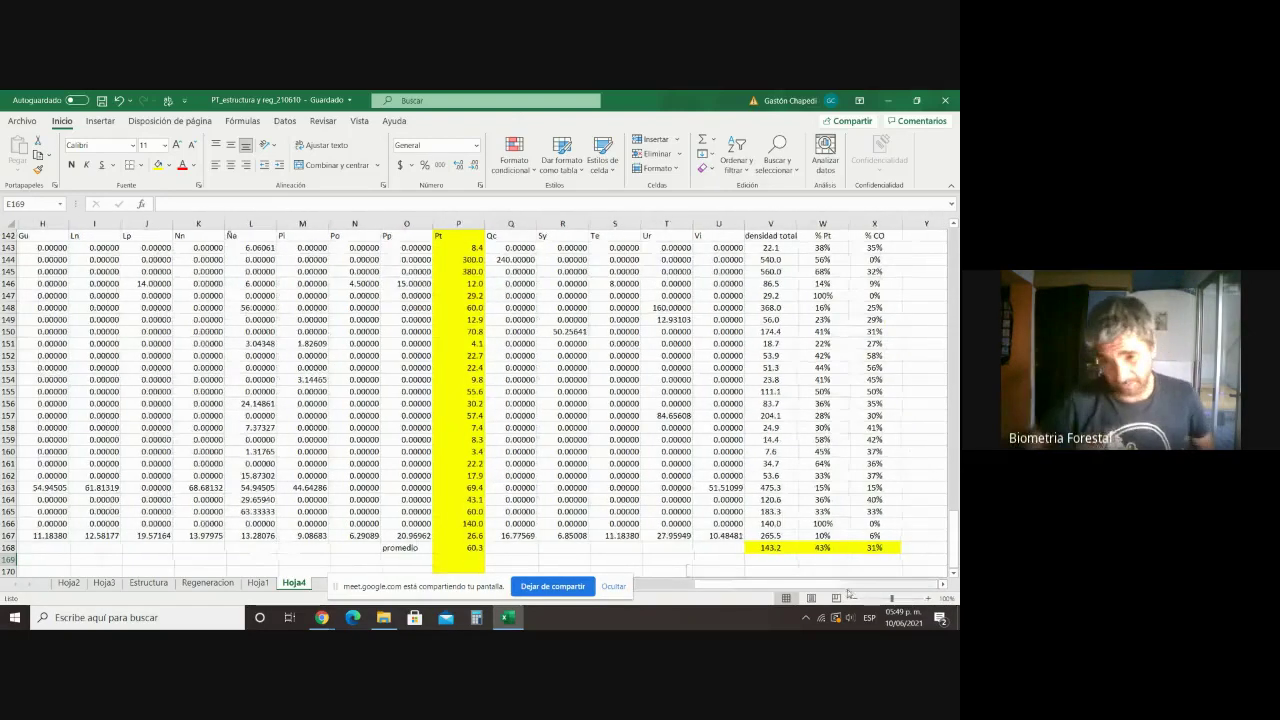
left_click(943, 586)
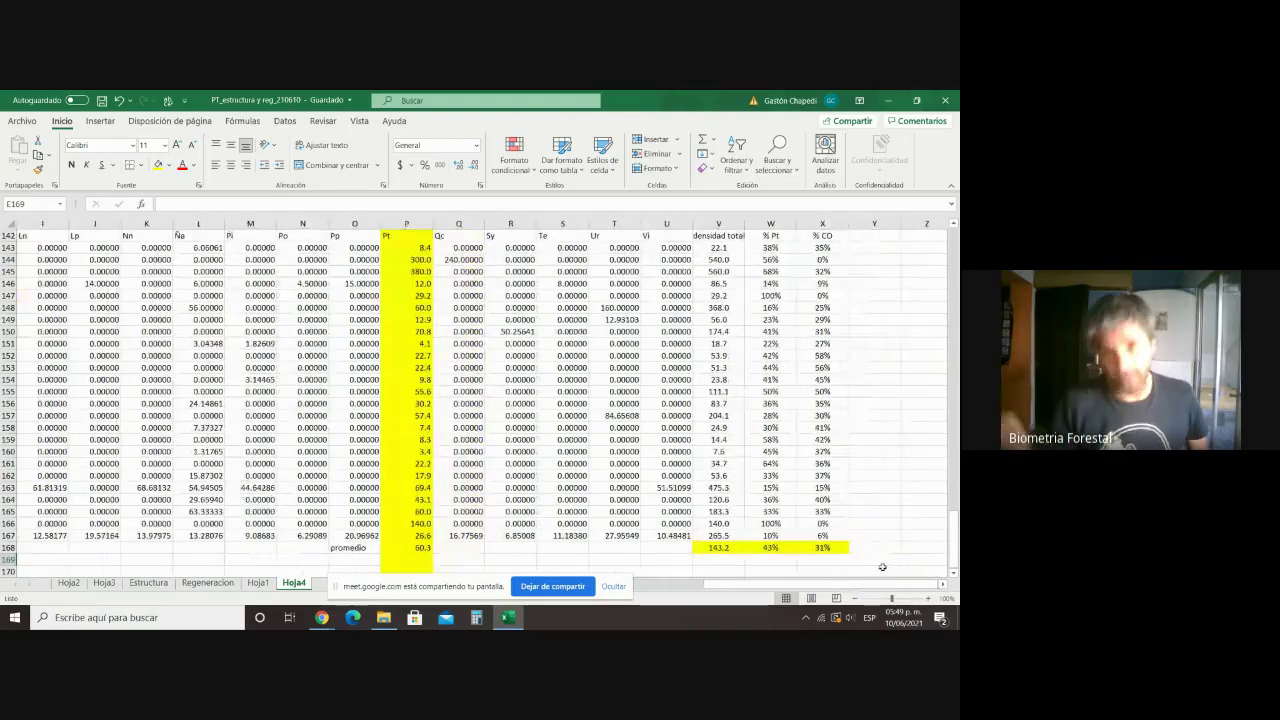
scroll(882, 567, "down", 1)
scroll(882, 567, "up", 1)
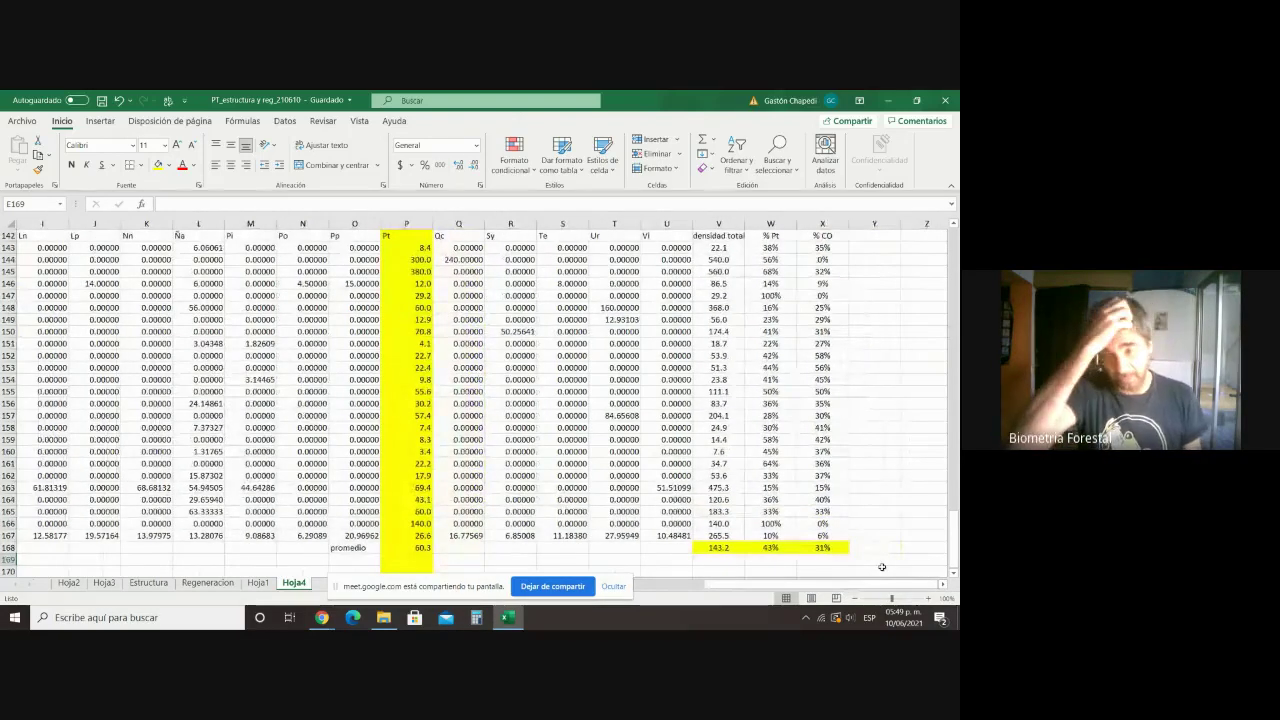
scroll(882, 567, "up", 1)
scroll(882, 567, "down", 1)
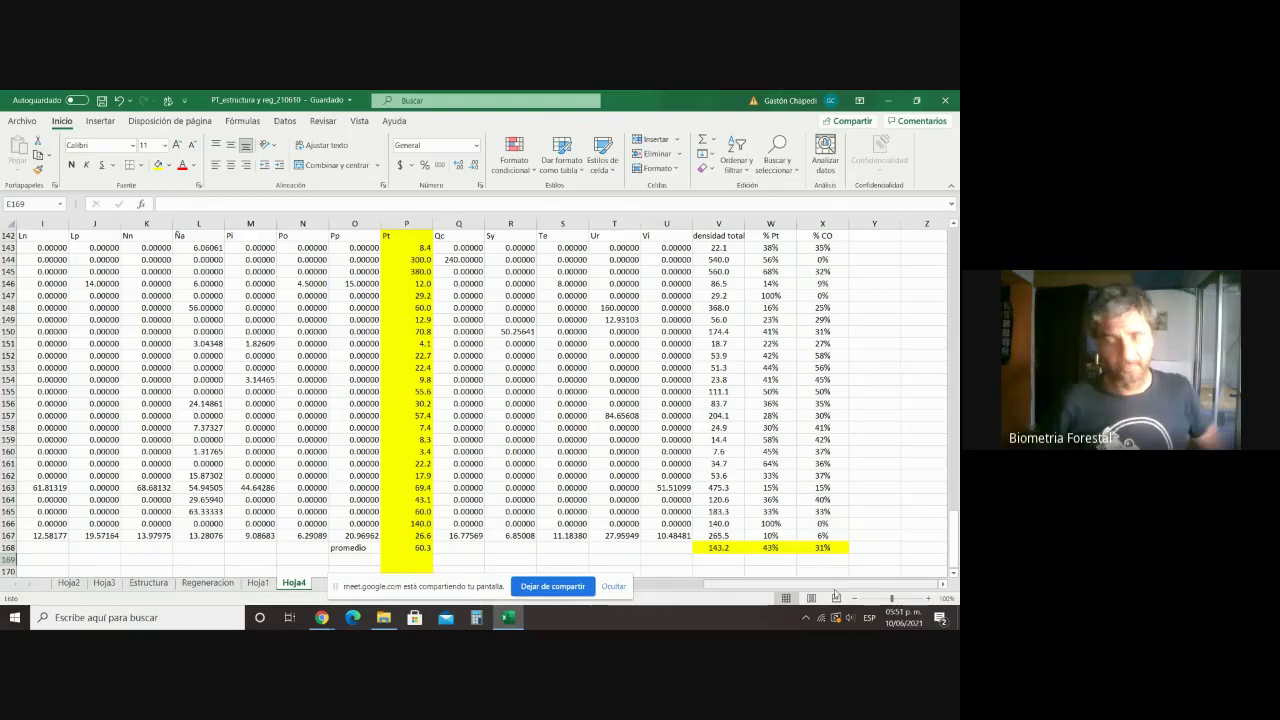
left_click_drag(811, 581, 851, 589)
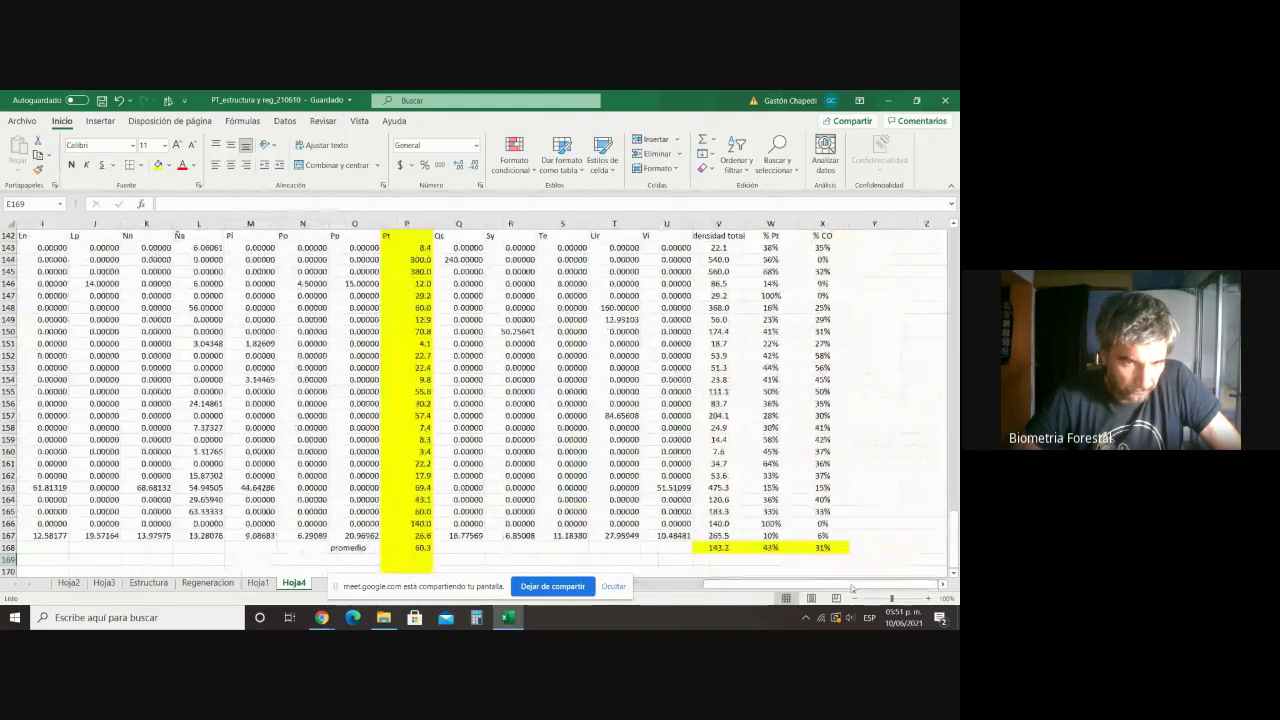
Step: Trace the PT 09 row from its total density in V147 back to the plot label and across to its Pt density
left_click(720, 297)
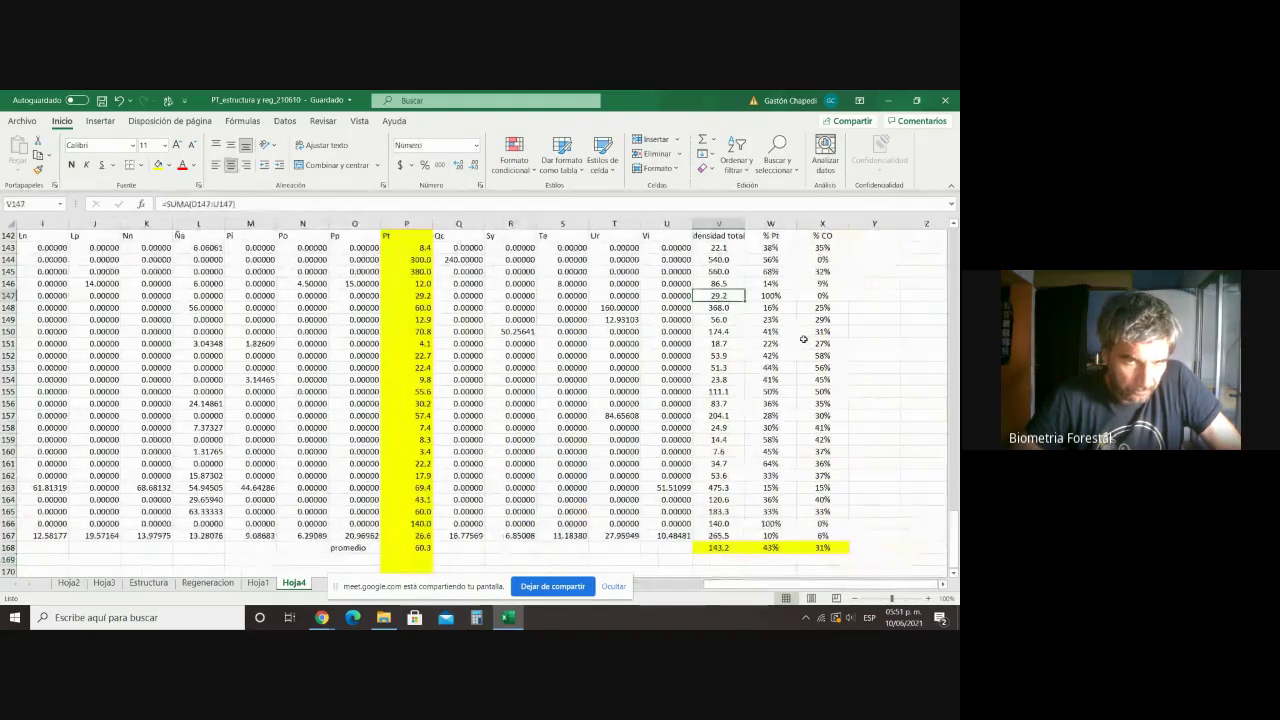
key("Left")
key("Left")
key("Left")
key("Left")
key("Left")
key("Left")
key("Left")
key("Left")
key("Left")
key("Left")
key("Left")
key("Left")
key("Left")
key("Left")
key("Left")
key("Left")
key("Left")
key("Left")
key("Left")
key("Left")
key("Left")
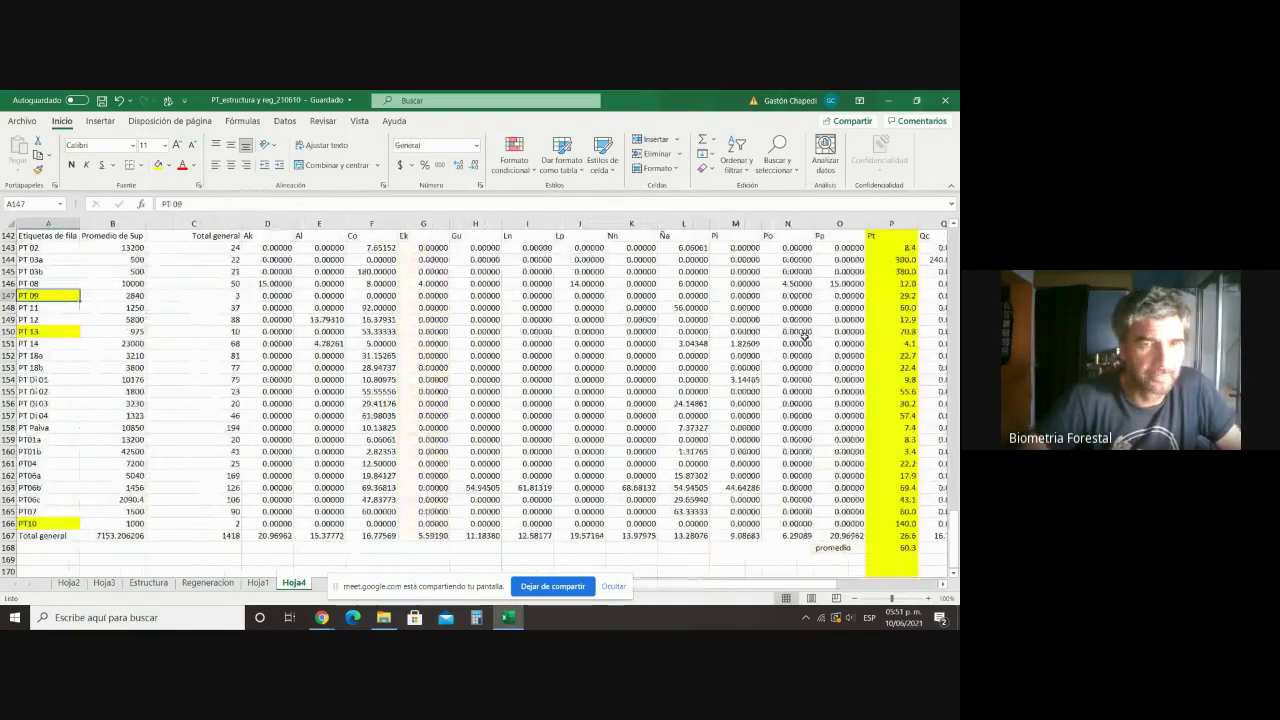
key("Right")
key("Right")
key("Right")
key("Right")
key("Right")
key("Right")
key("Right")
key("Right")
key("Right")
key("Right")
key("Right")
key("Right")
key("Right")
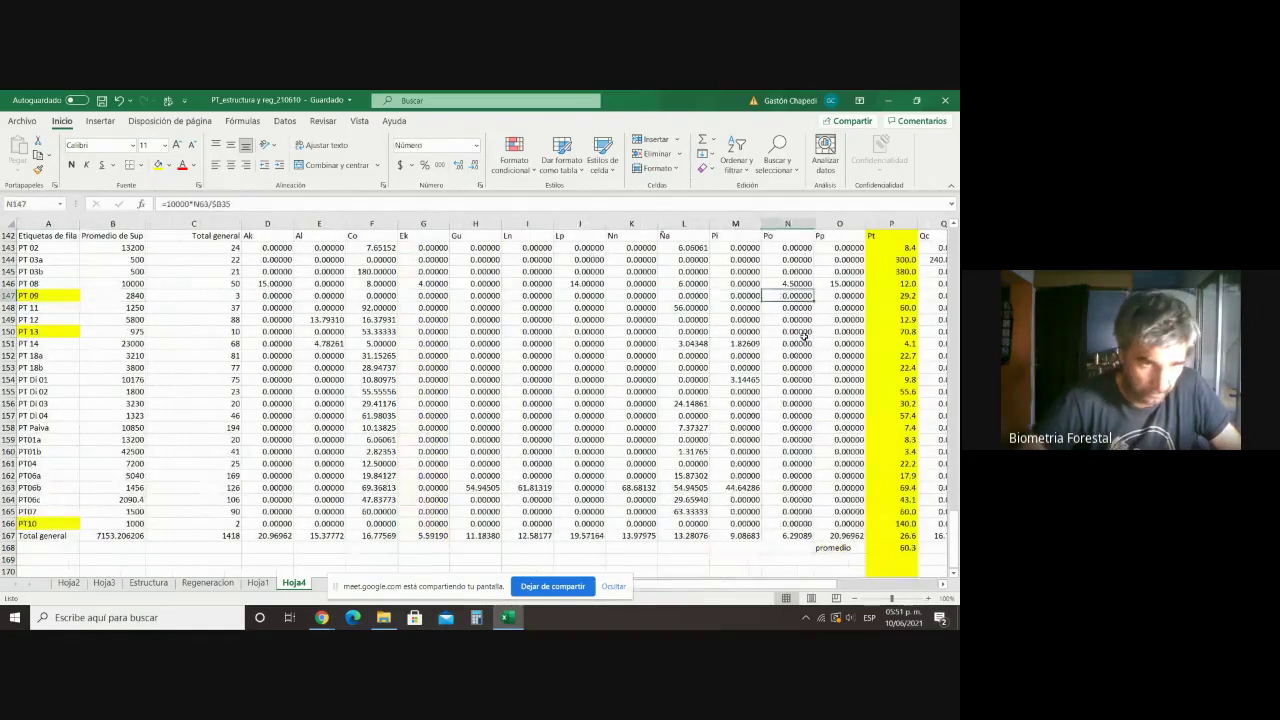
key("Right")
key("Right")
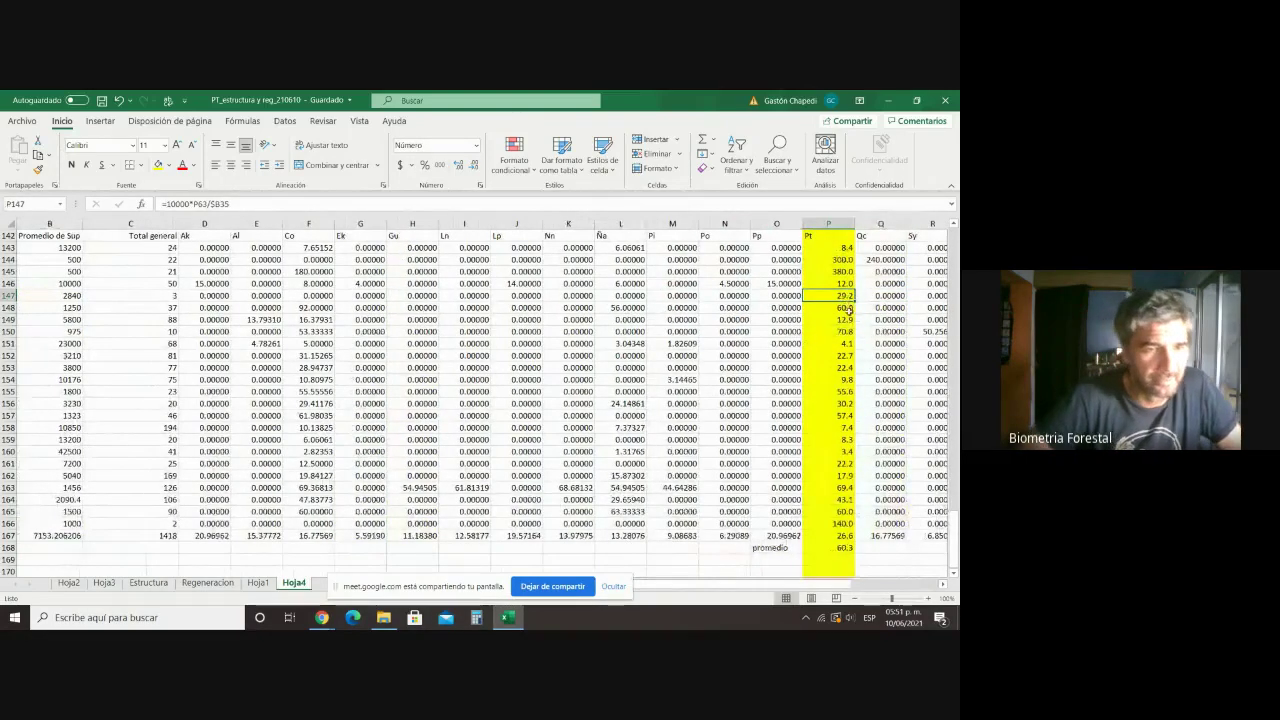
Step: Compare the Pt densities of plots PT 11, PT 12 and PT 13 in P148:P150 against their plot labels
left_click(849, 320)
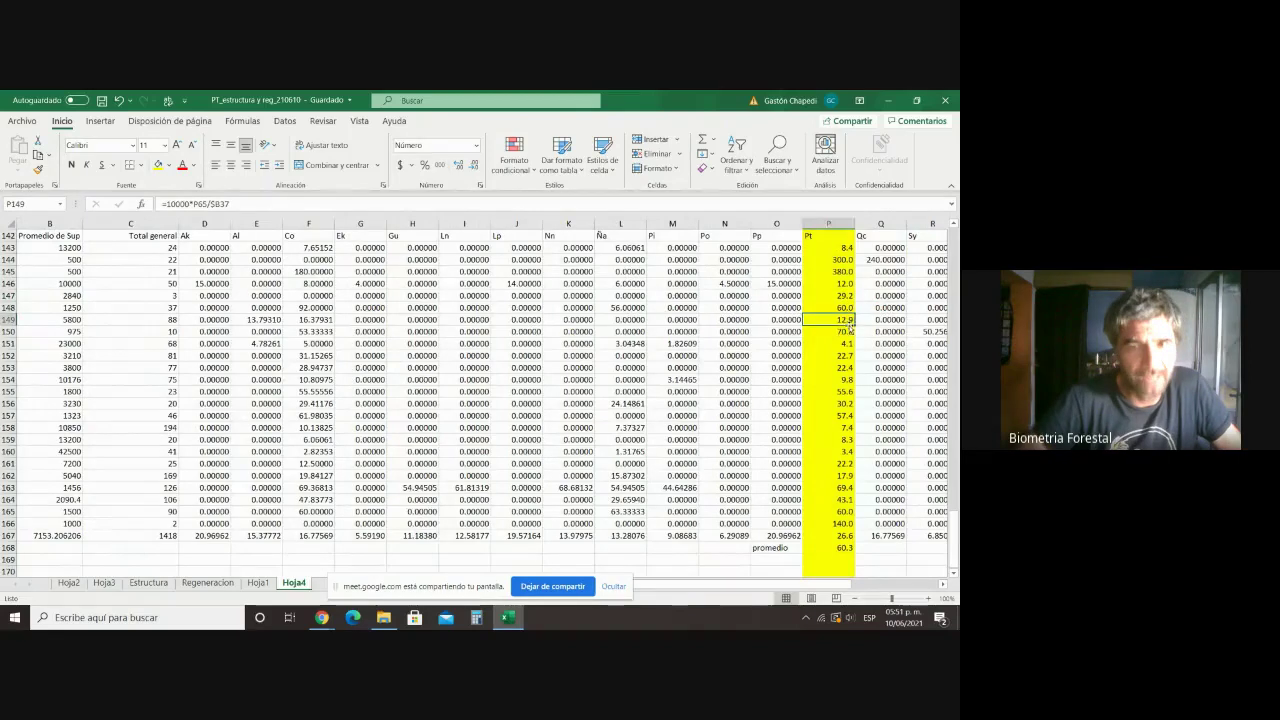
key("Left")
key("Left")
key("Left")
key("Left")
key("Left")
key("Left")
key("Left")
key("Left")
key("Left")
key("Left")
key("Left")
key("Left")
key("Left")
key("Left")
key("Left")
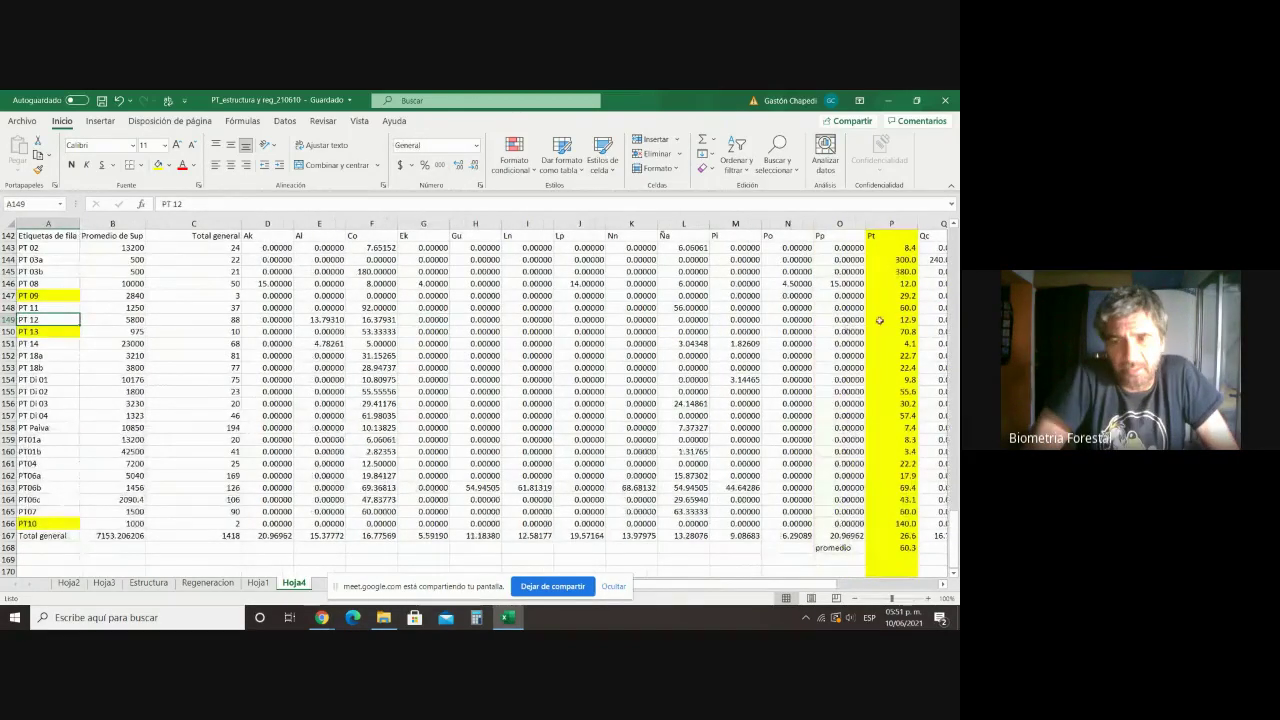
left_click(883, 320)
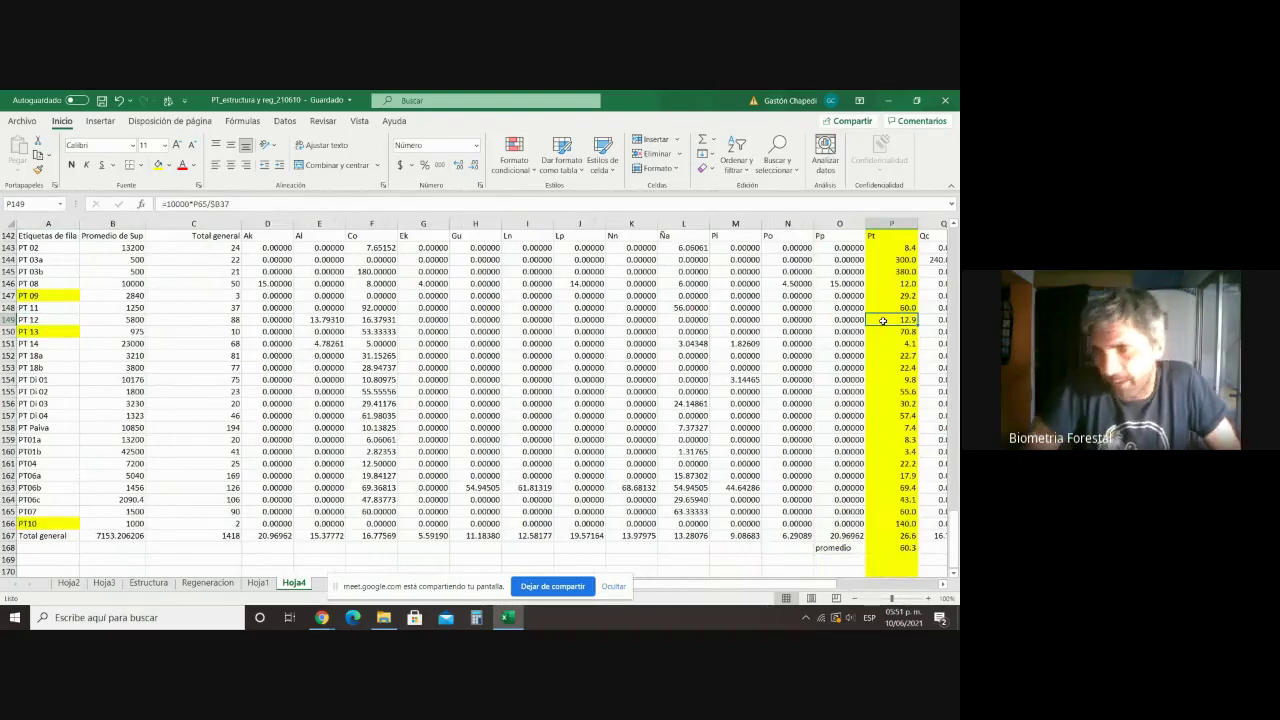
key("Down")
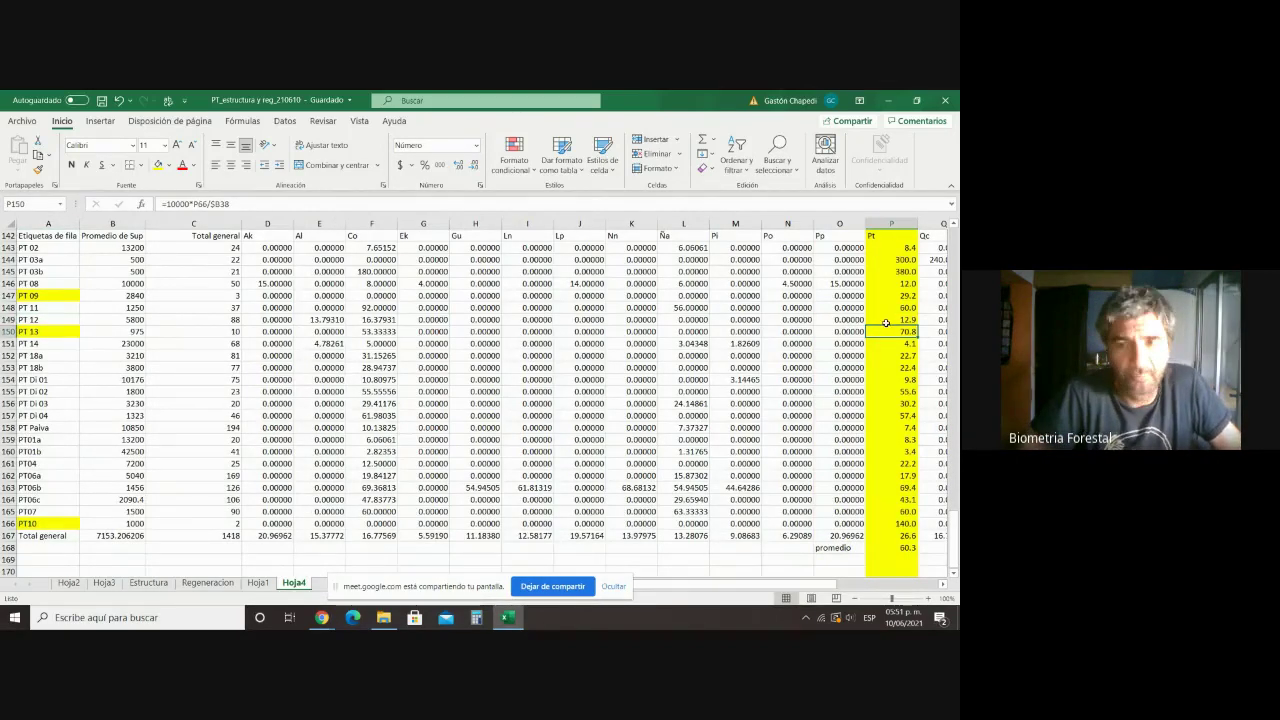
left_click(886, 320)
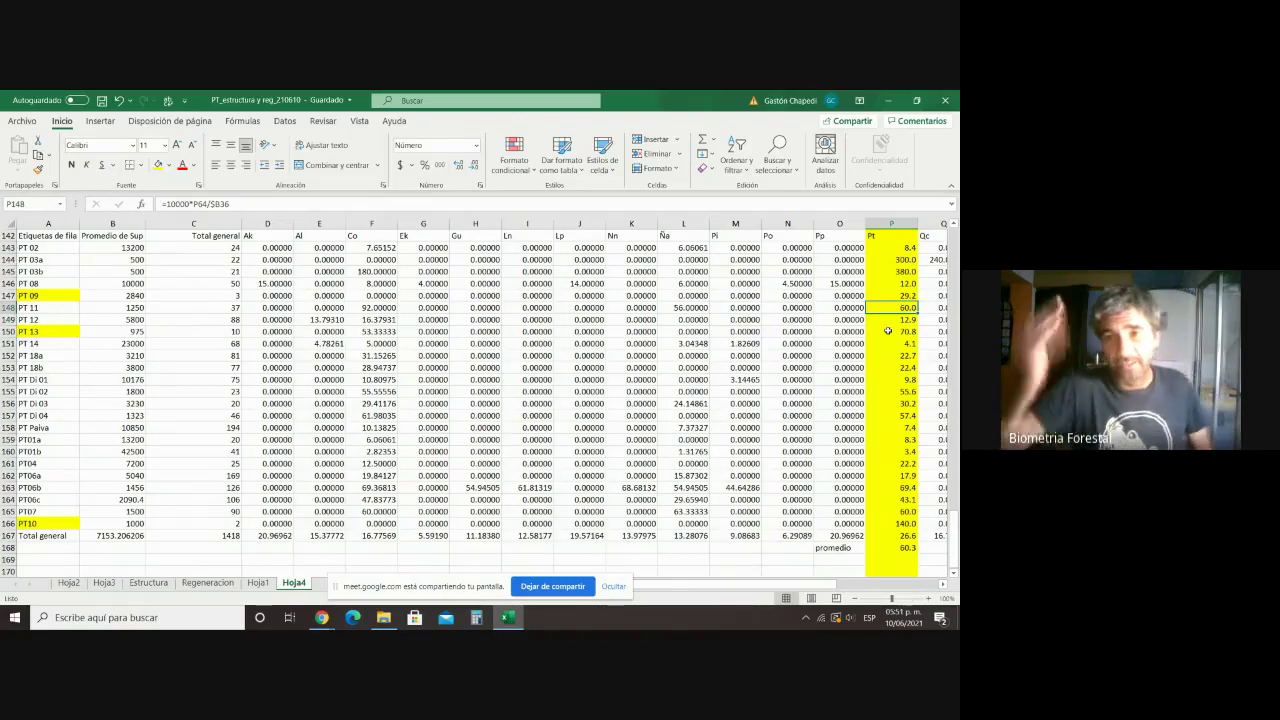
left_click(887, 331)
Step: Fill the PT 09 and PT 11 labels in A35:A36 of the Densidad table with yellow
scroll(887, 331, "up", 14)
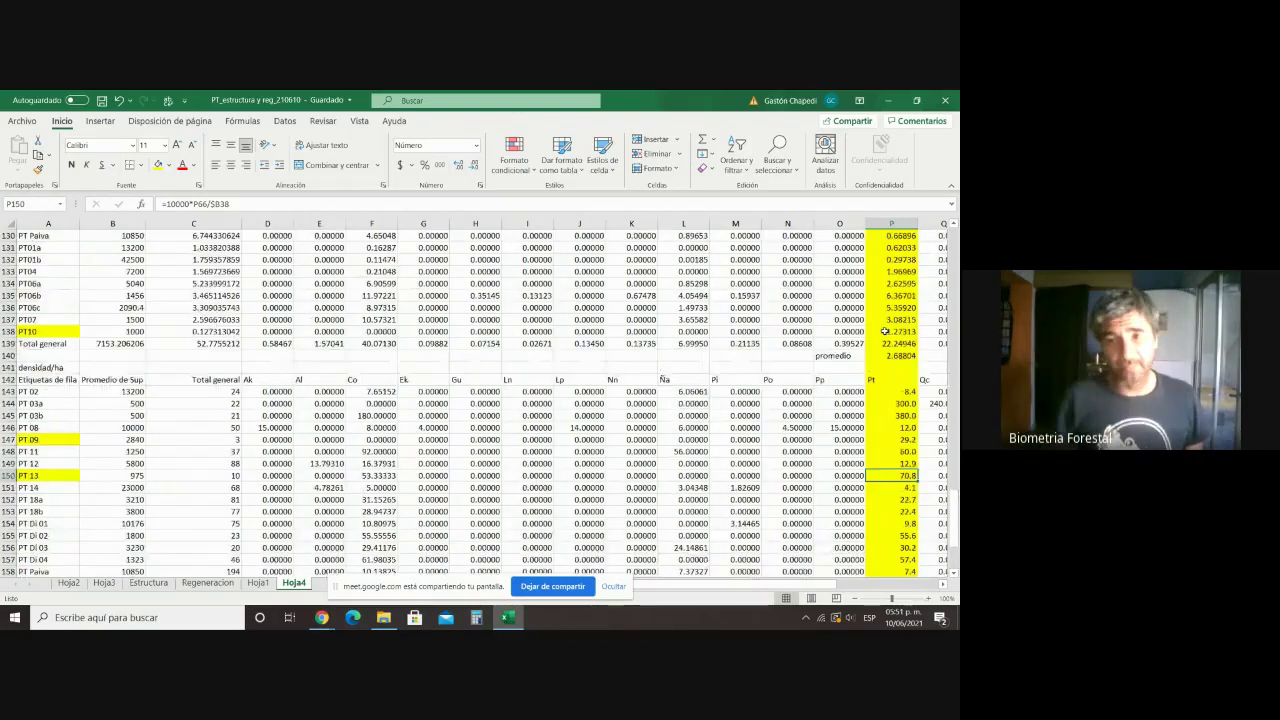
scroll(882, 331, "up", 4)
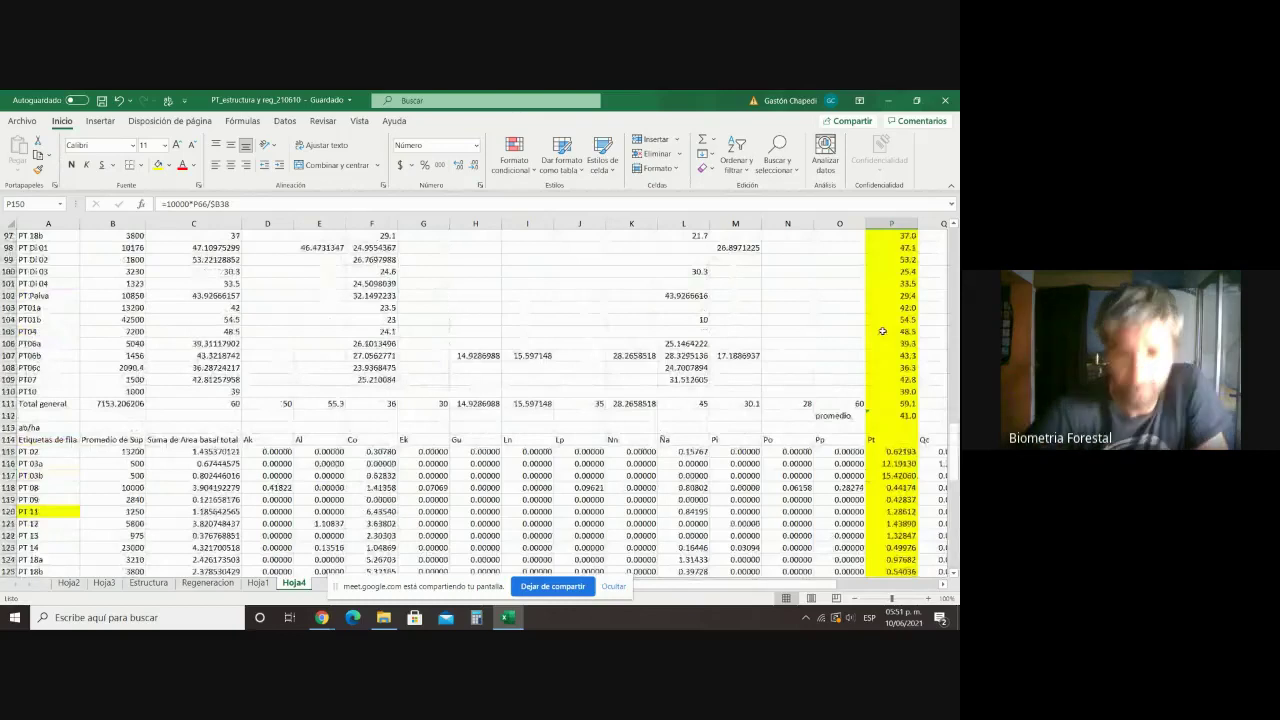
scroll(882, 331, "up", 10)
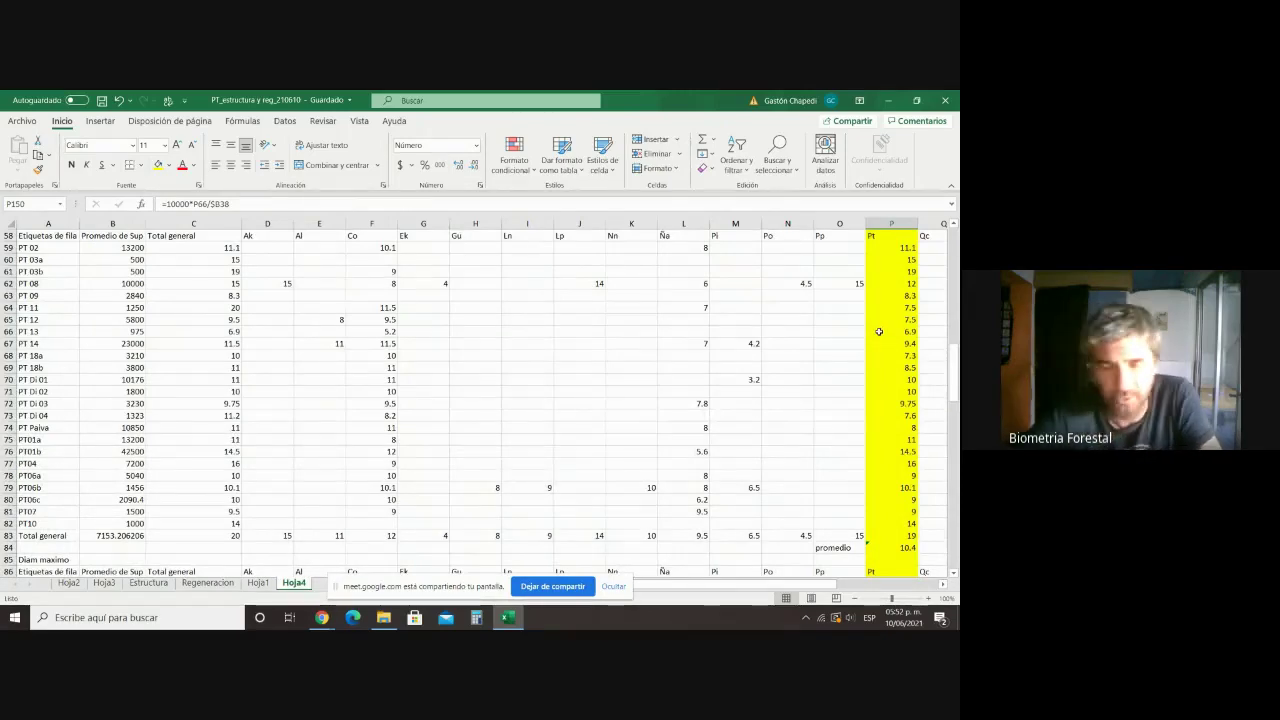
scroll(878, 331, "up", 6)
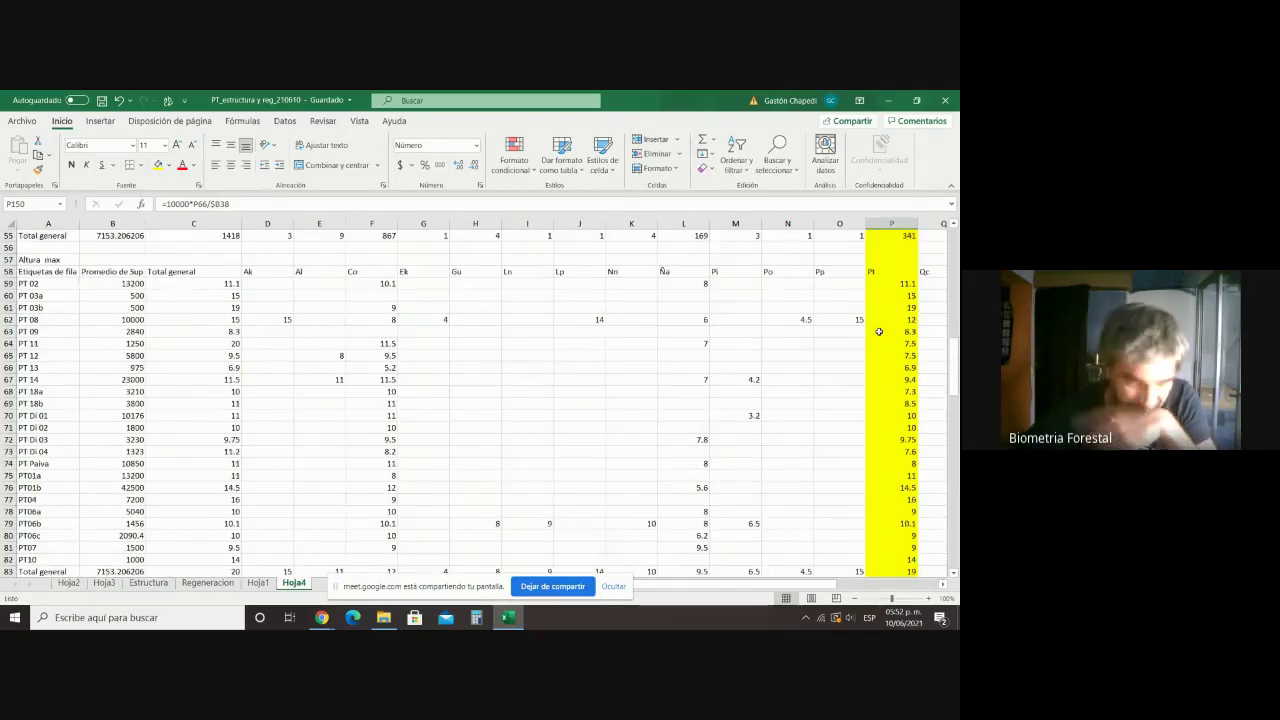
scroll(878, 331, "up", 4)
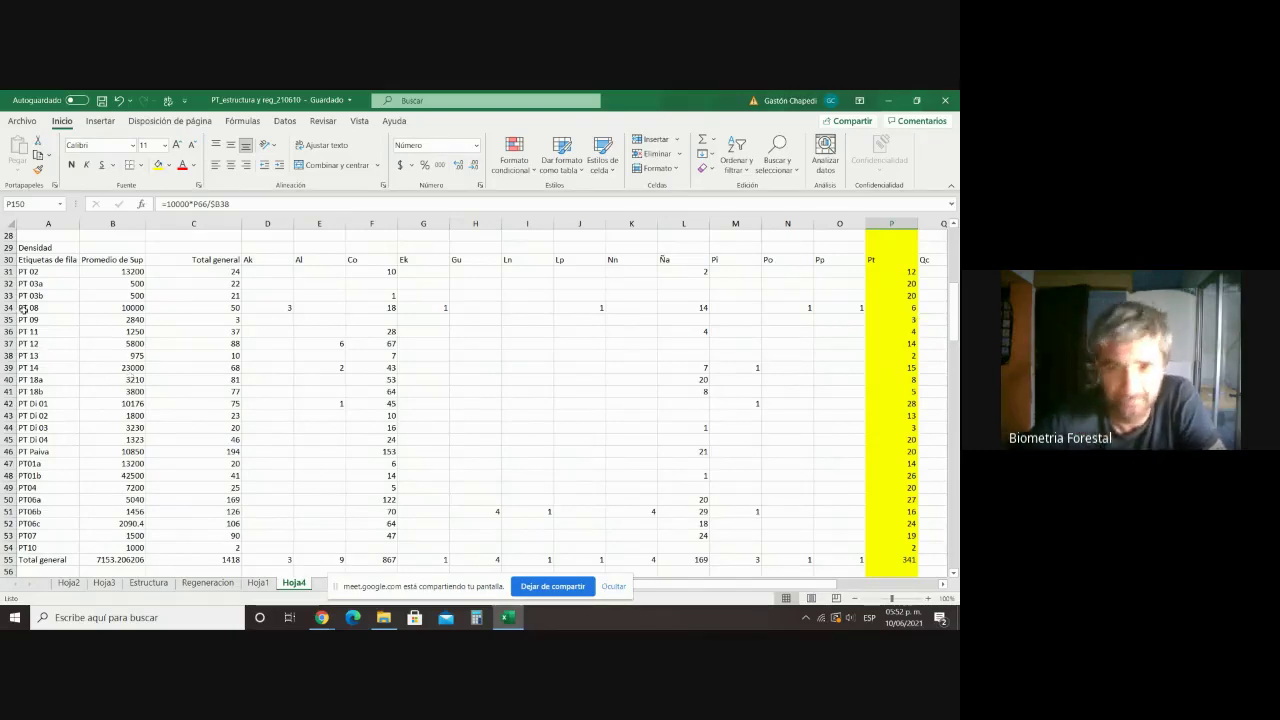
left_click(8, 319)
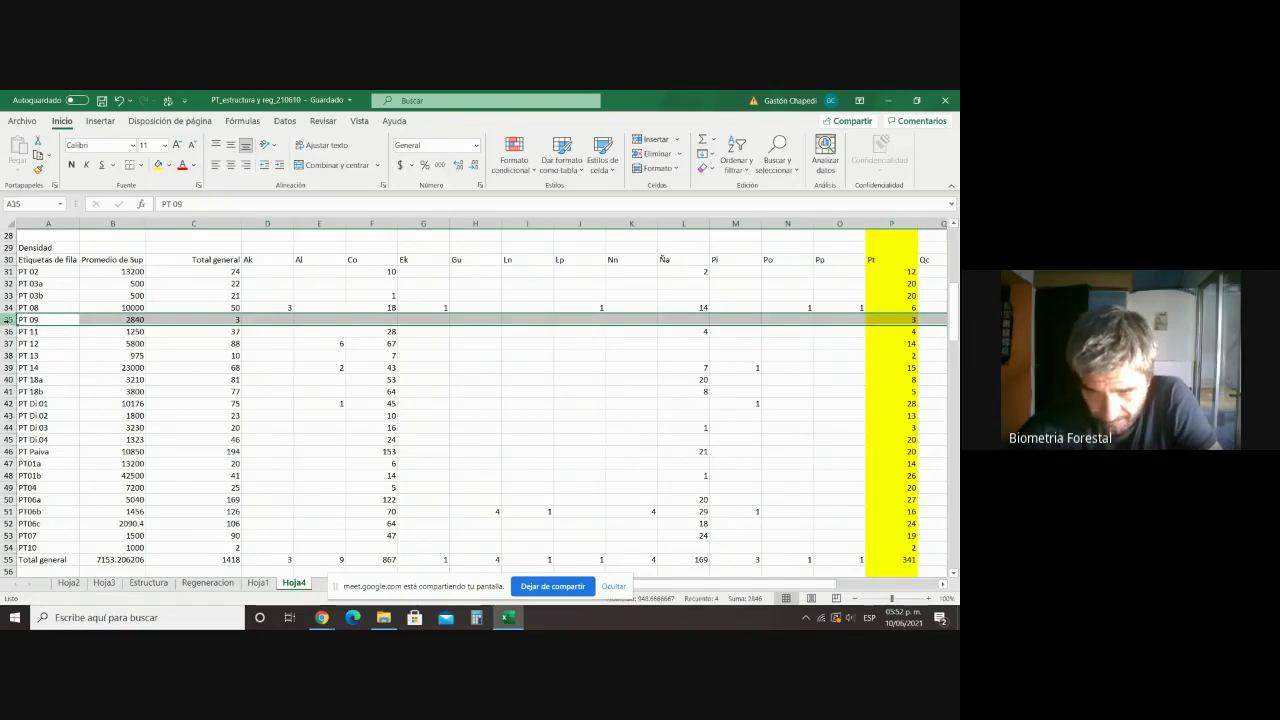
left_click_drag(25, 320, 26, 333)
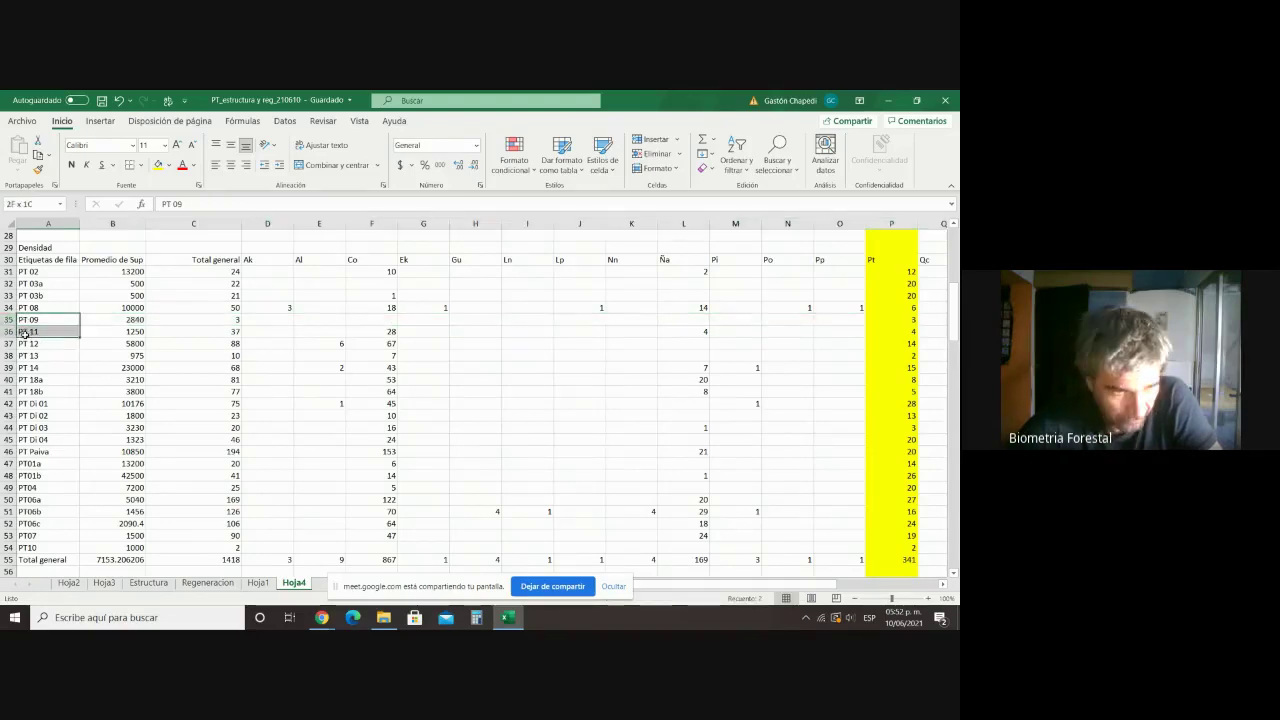
left_click(157, 165)
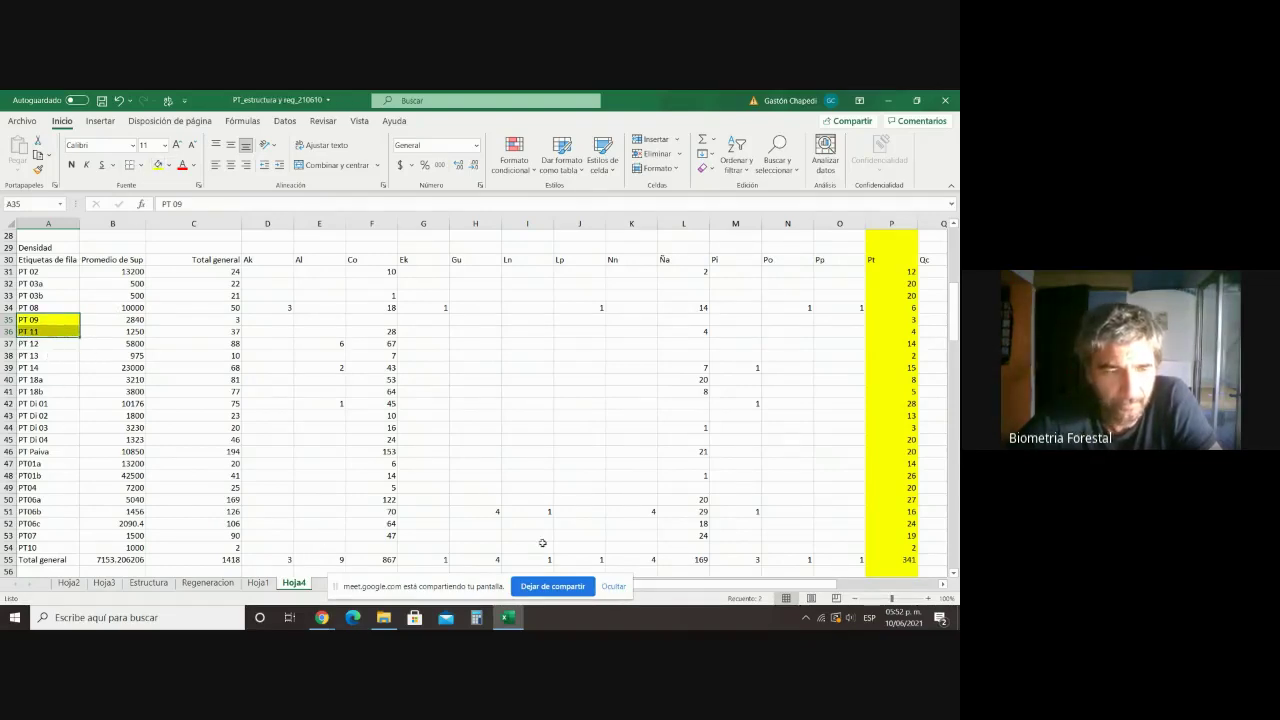
Step: Fill the PT Di 03, PT10 and PT 13 labels in column A of the Densidad table with yellow
left_click(45, 428)
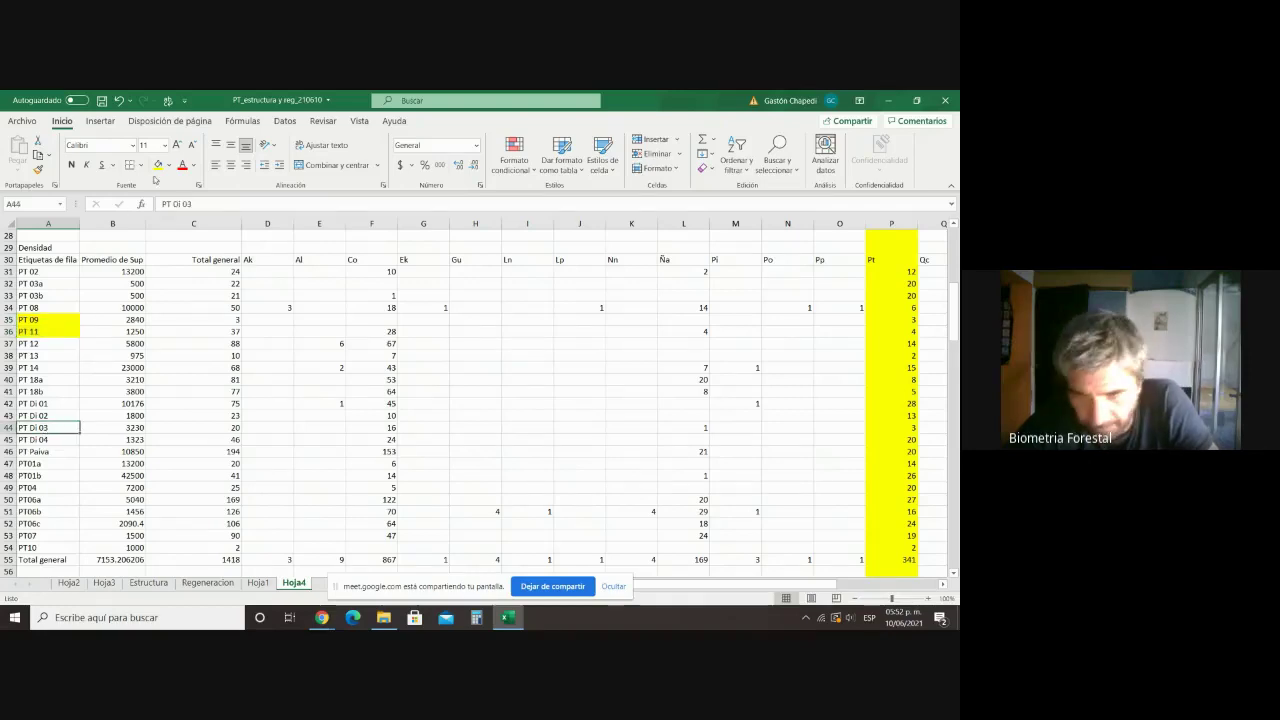
left_click(158, 165)
scroll(60, 452, "down", 1)
scroll(60, 452, "down", 1)
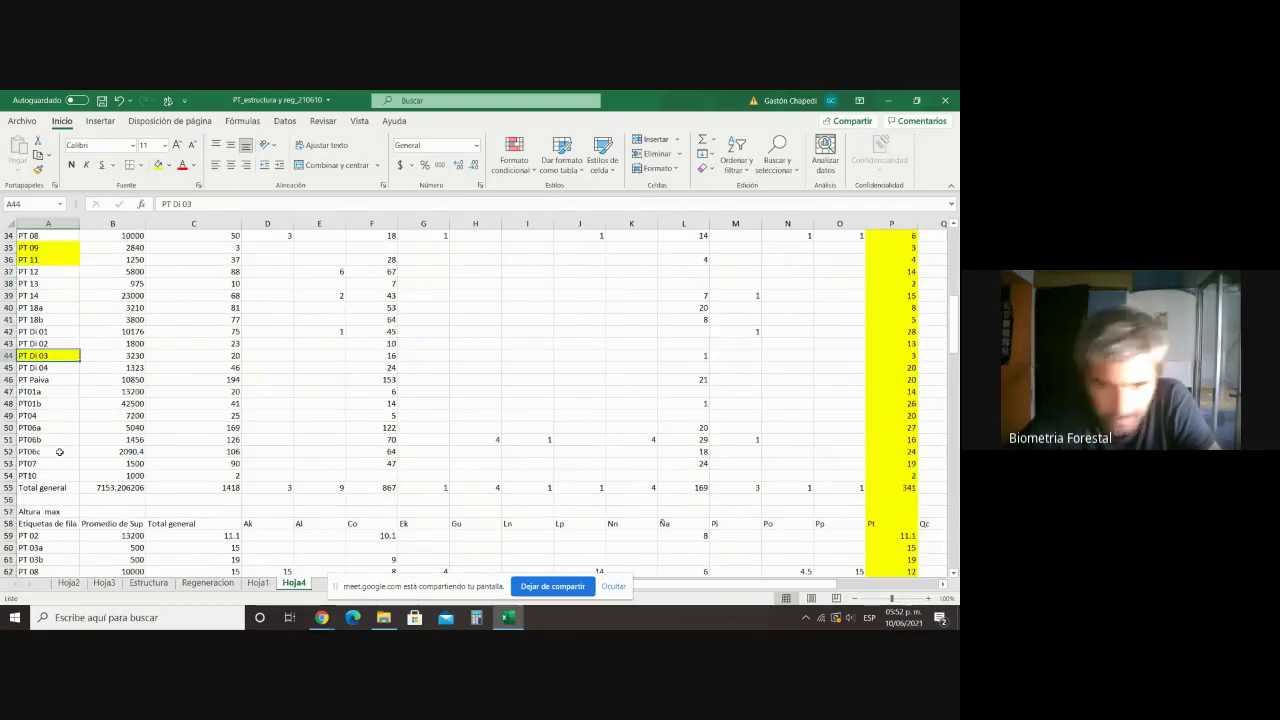
left_click(48, 475)
left_click(158, 165)
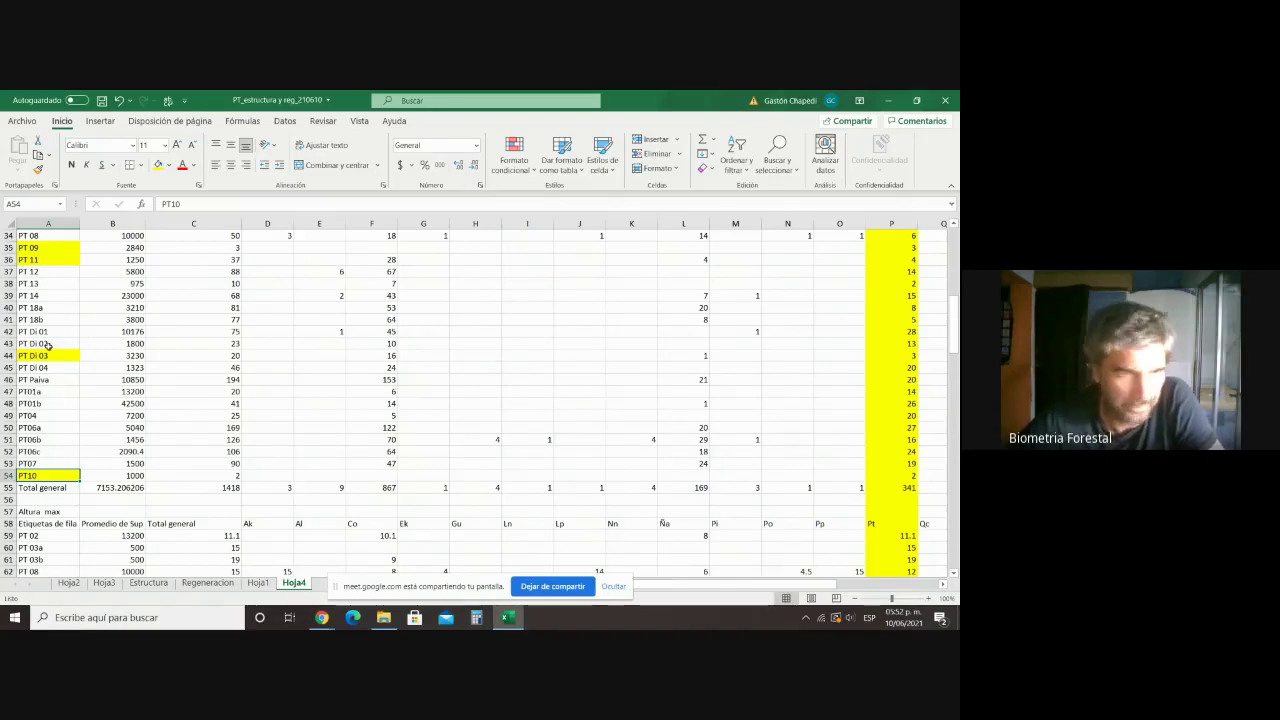
left_click(43, 285)
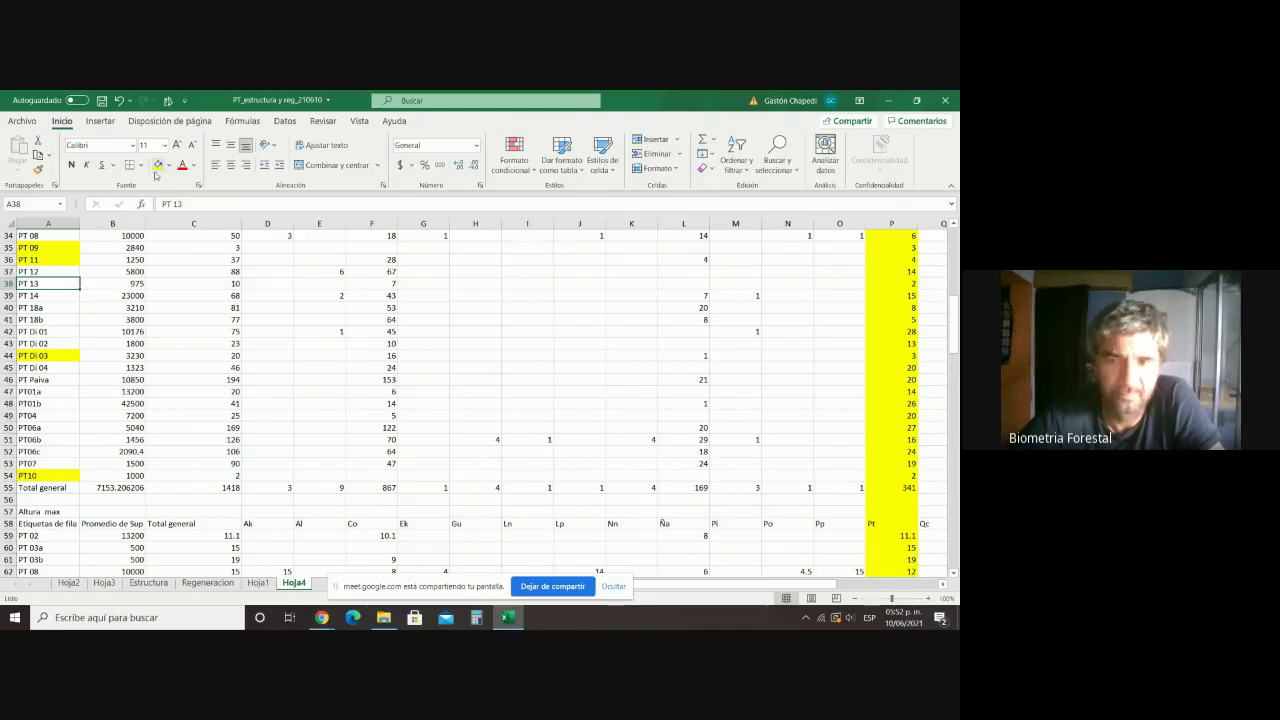
left_click(157, 164)
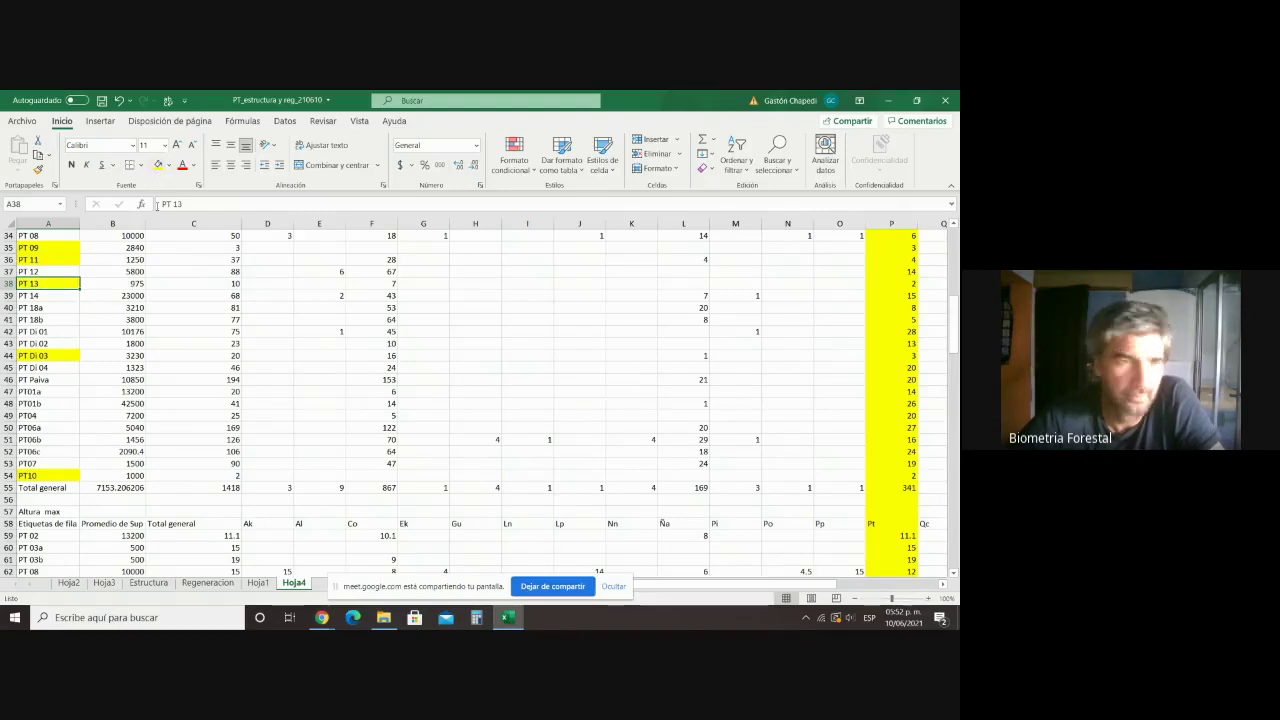
Step: Examine the PT Di 03 row of the Densidad table from its plot area in B44 across to its Pt count in P44
left_click(72, 440)
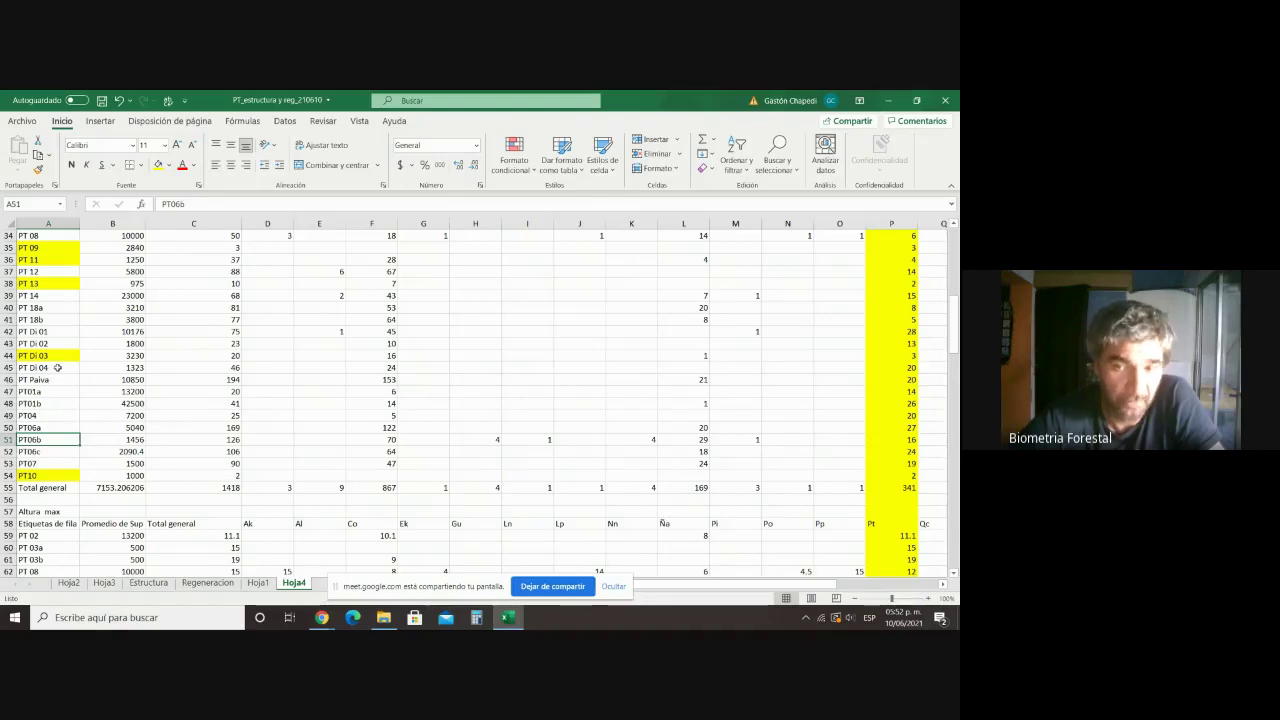
left_click(123, 356)
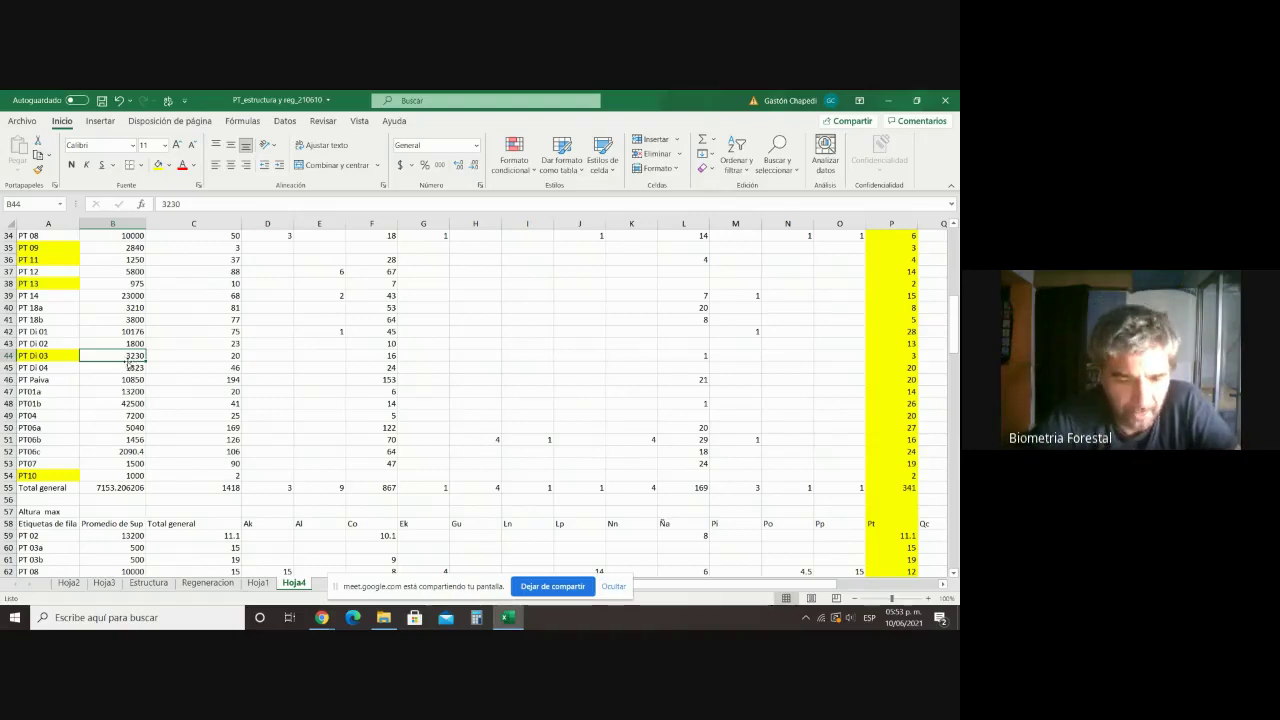
scroll(125, 363, "up", 1)
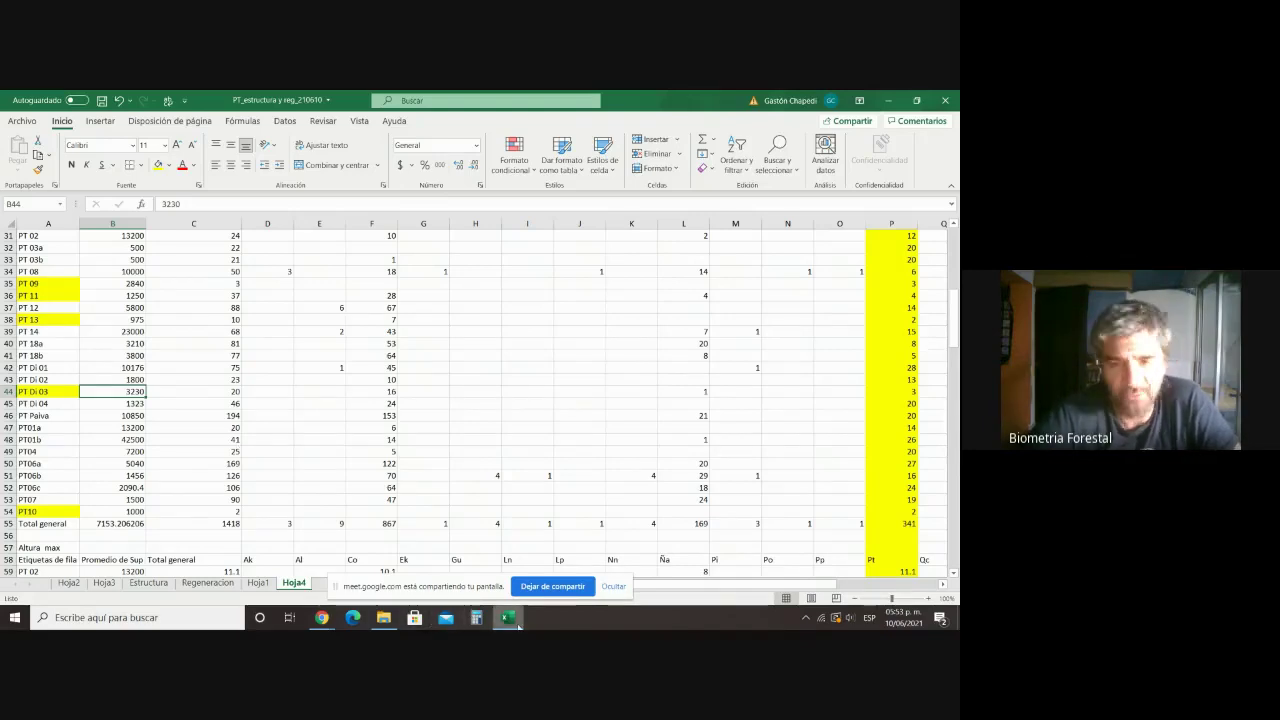
mouse_move(518, 625)
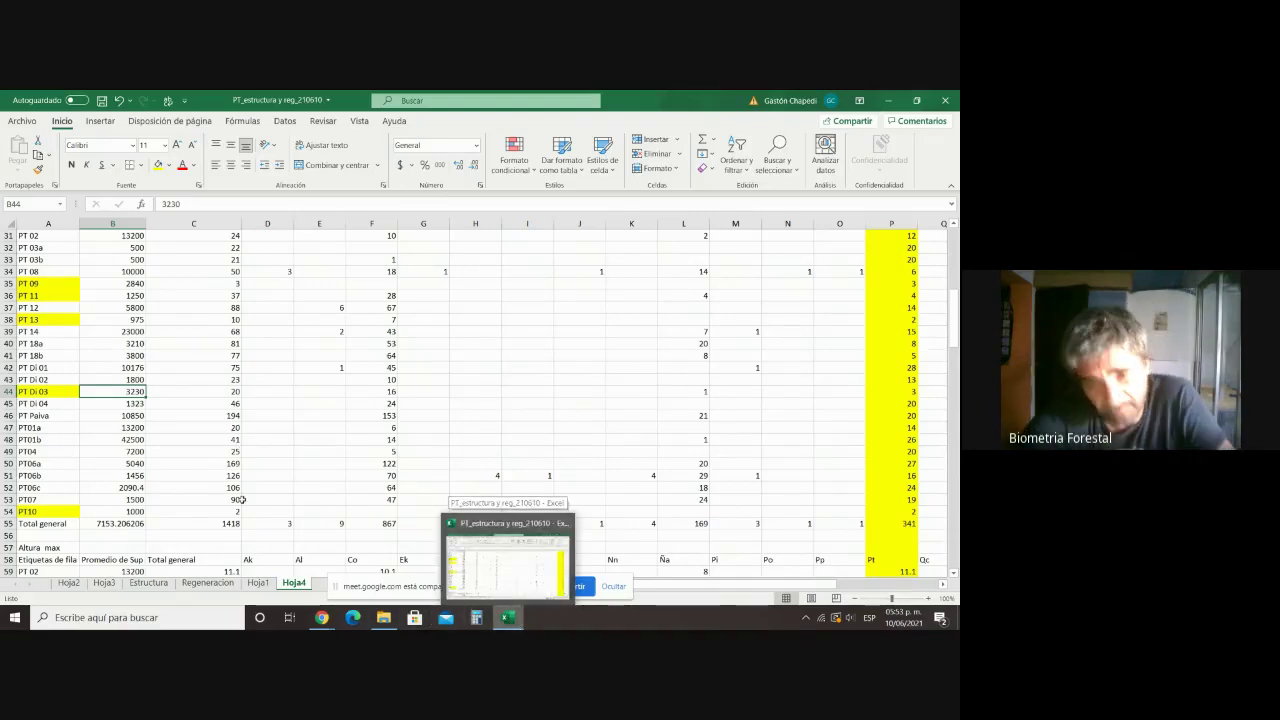
left_click(46, 393)
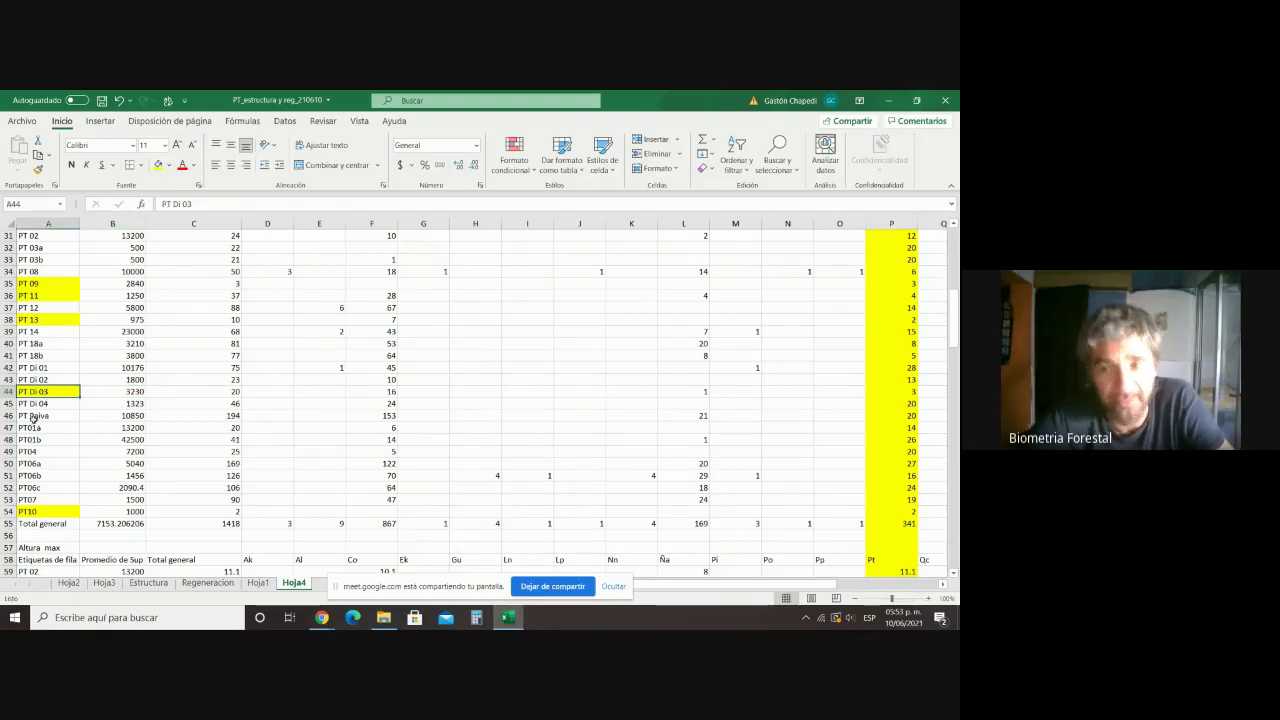
left_click_drag(104, 391, 903, 389)
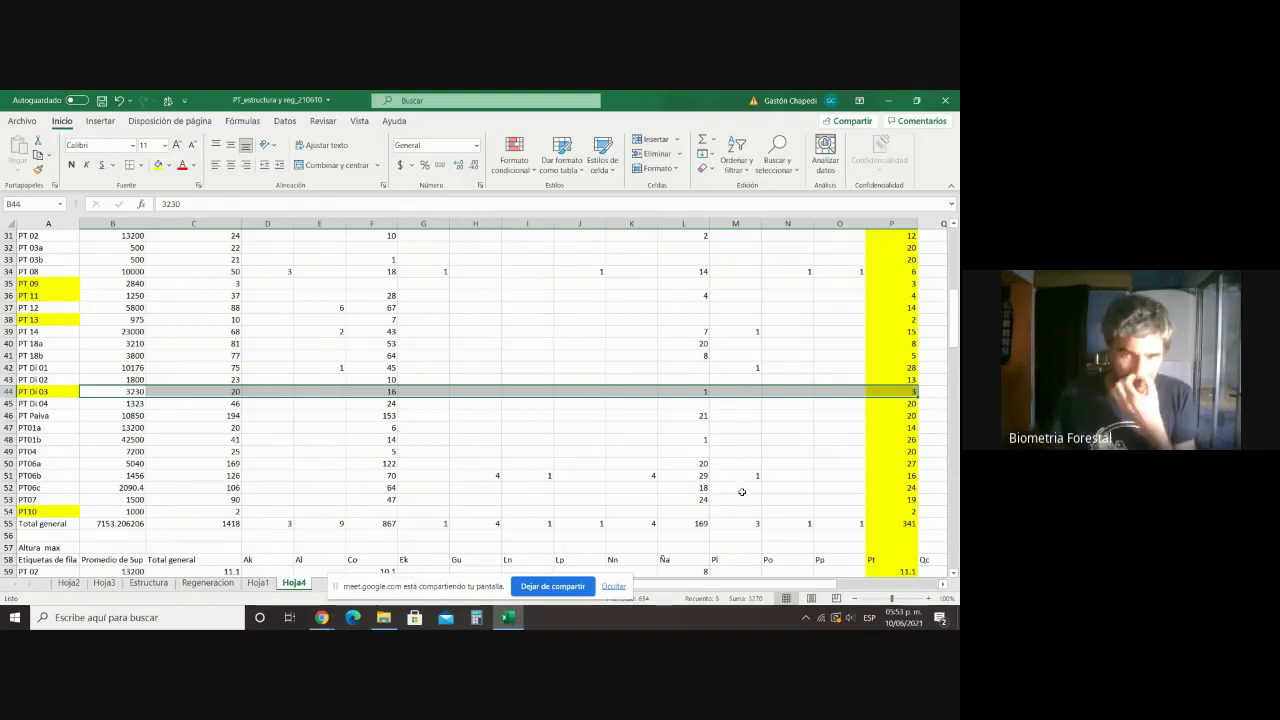
Step: Select the PT 11 label in A148 of the density/ha table
scroll(770, 527, "down", 8)
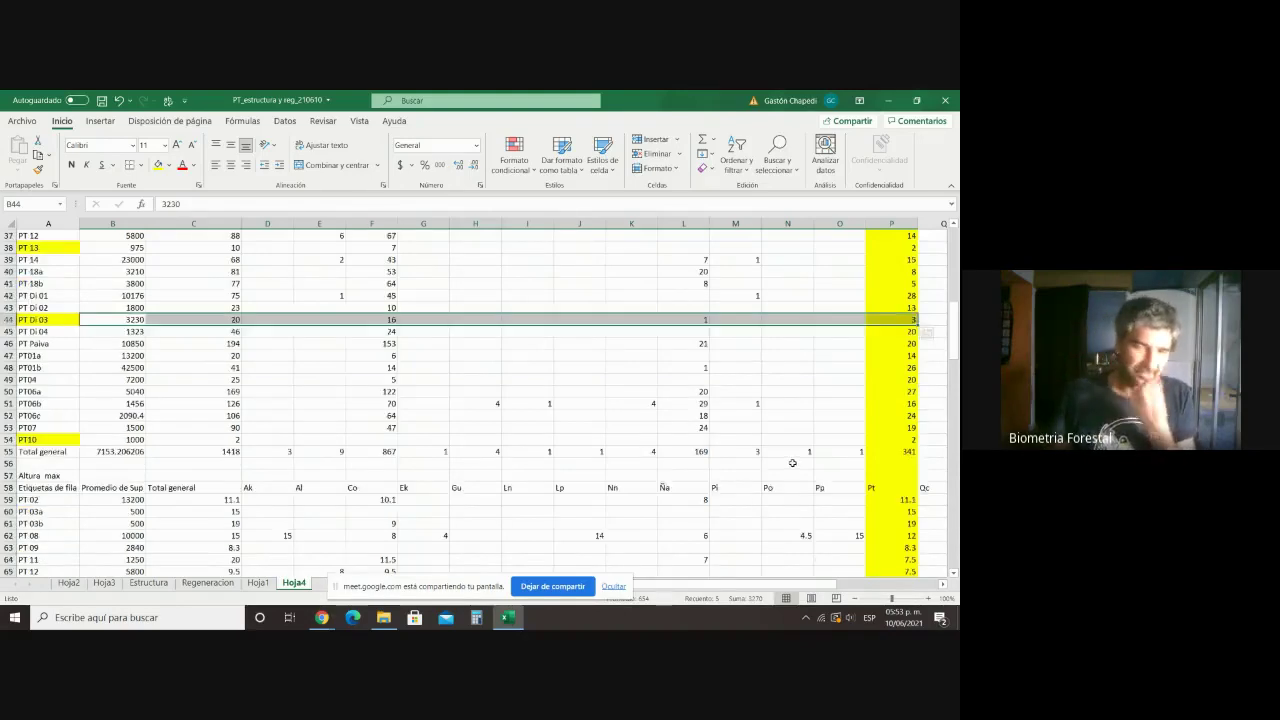
scroll(788, 465, "down", 12)
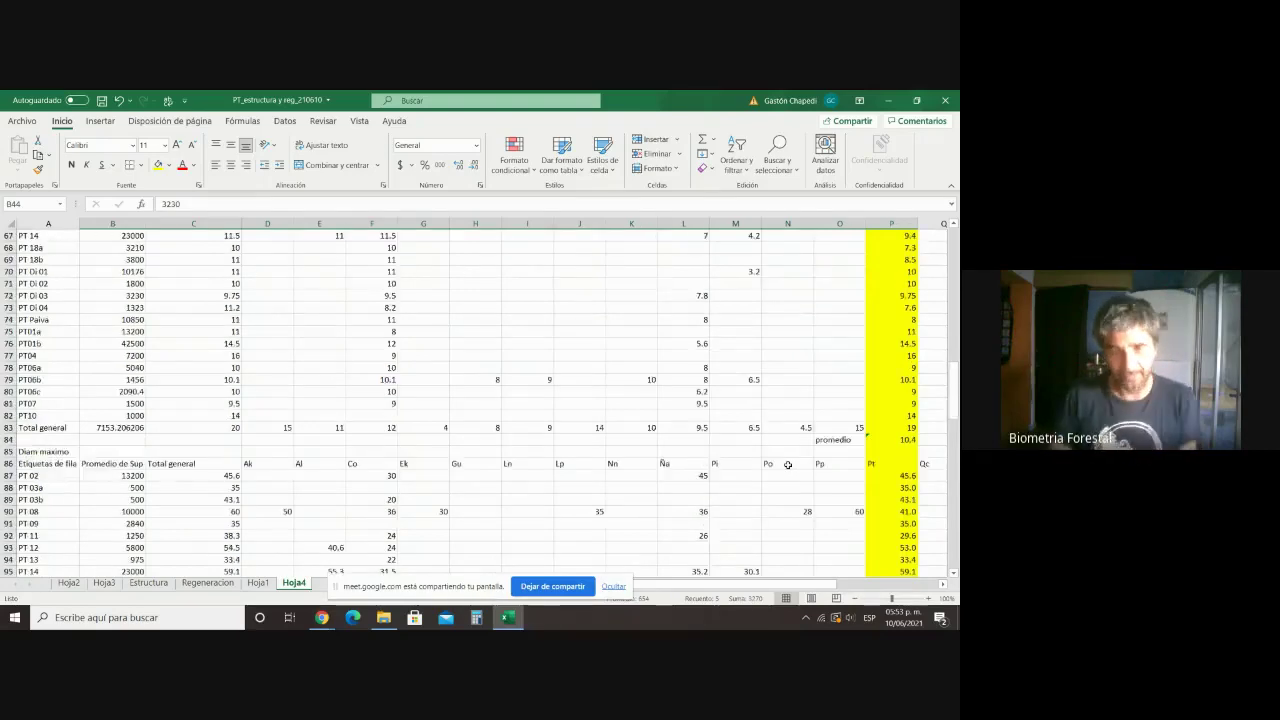
scroll(788, 465, "down", 12)
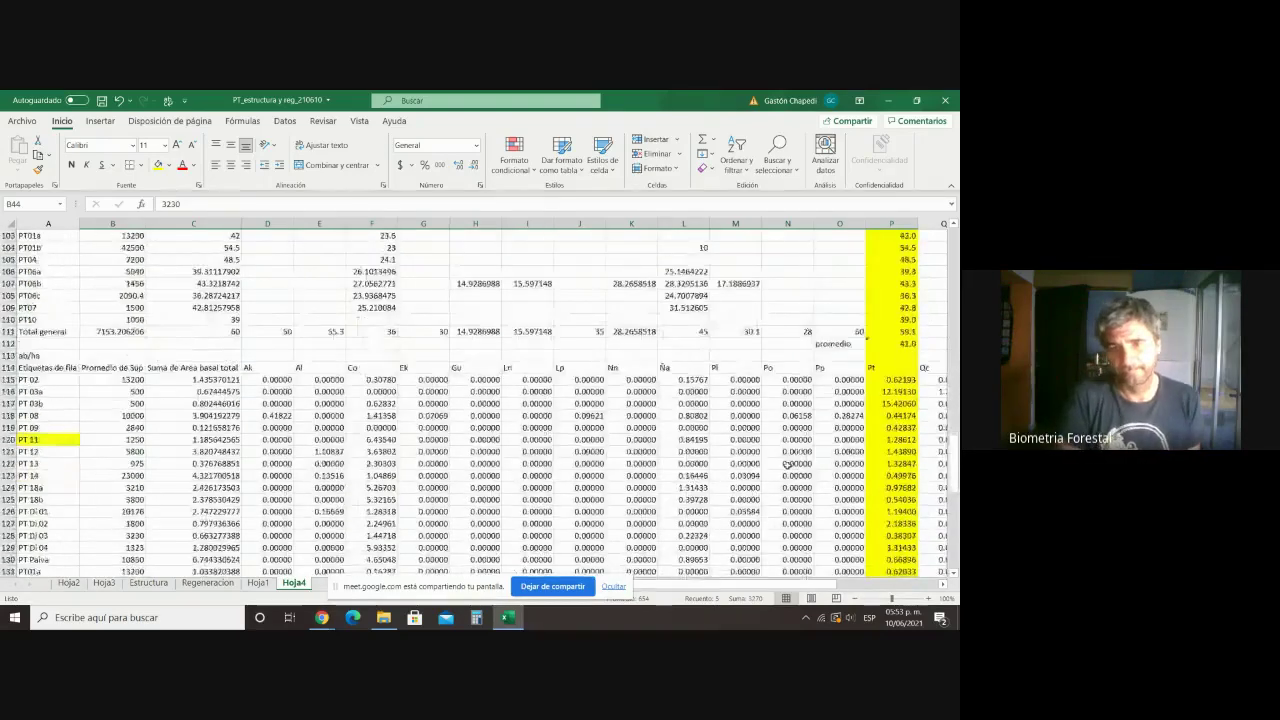
scroll(788, 465, "down", 3)
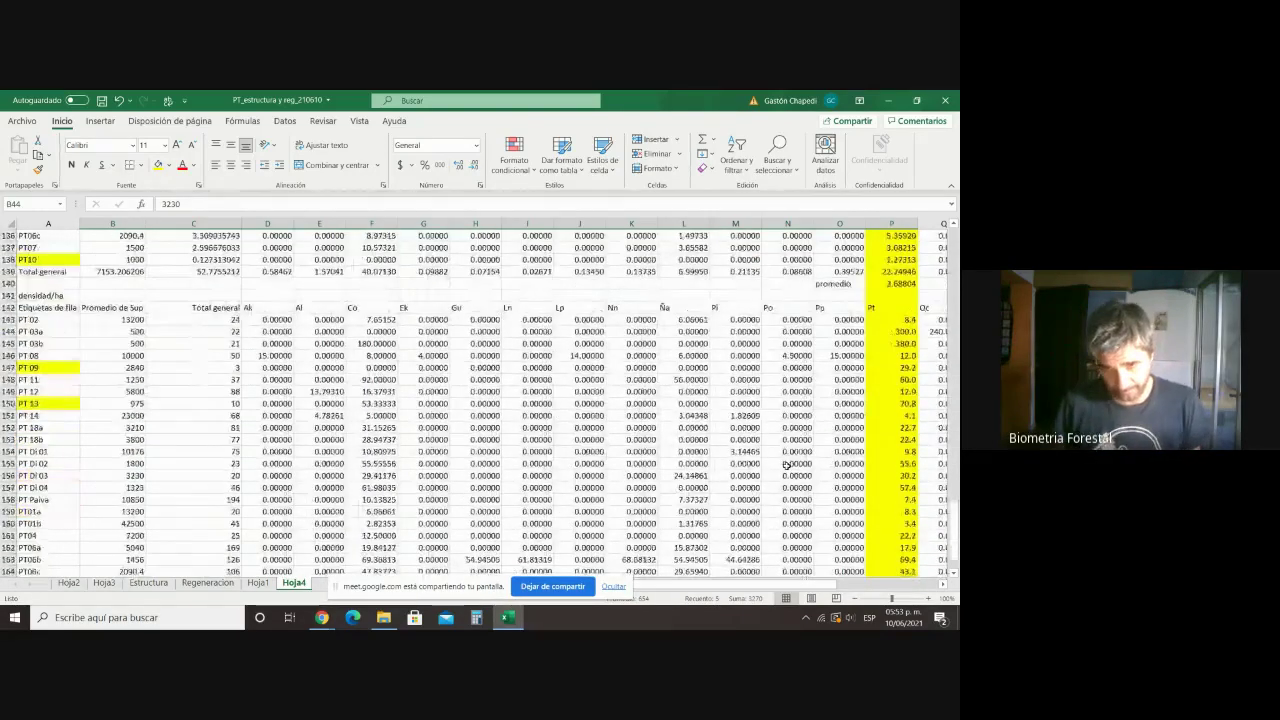
scroll(788, 465, "down", 2)
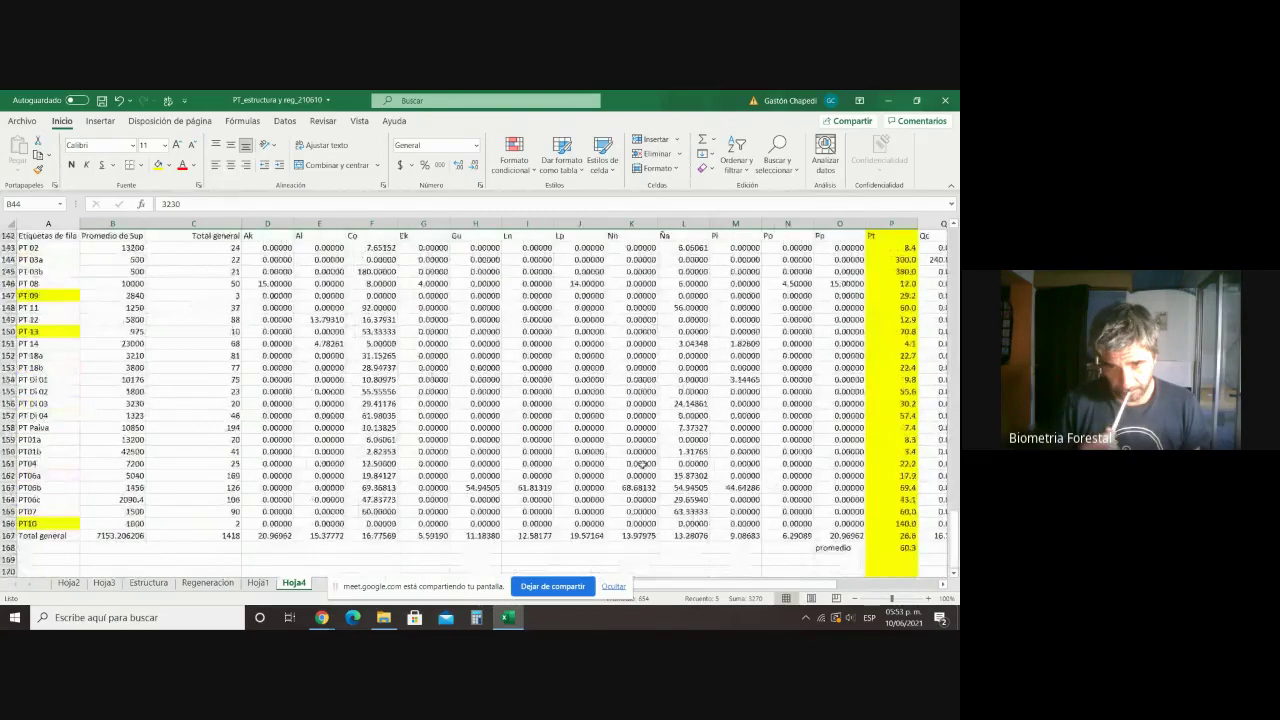
left_click(28, 308)
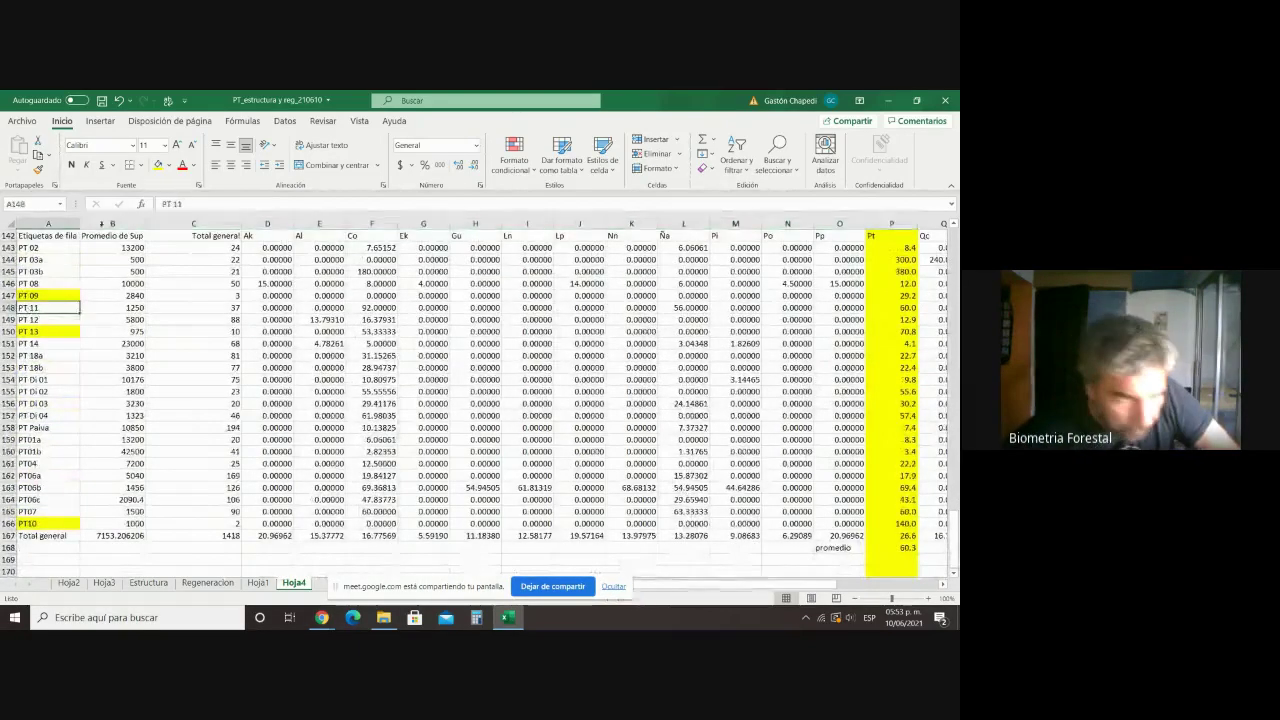
Step: Highlight the PT 11 and PT Di 03 labels in yellow and check the Pt values of PT 13, PT 11, PT Di 03 and PT10
left_click(55, 404)
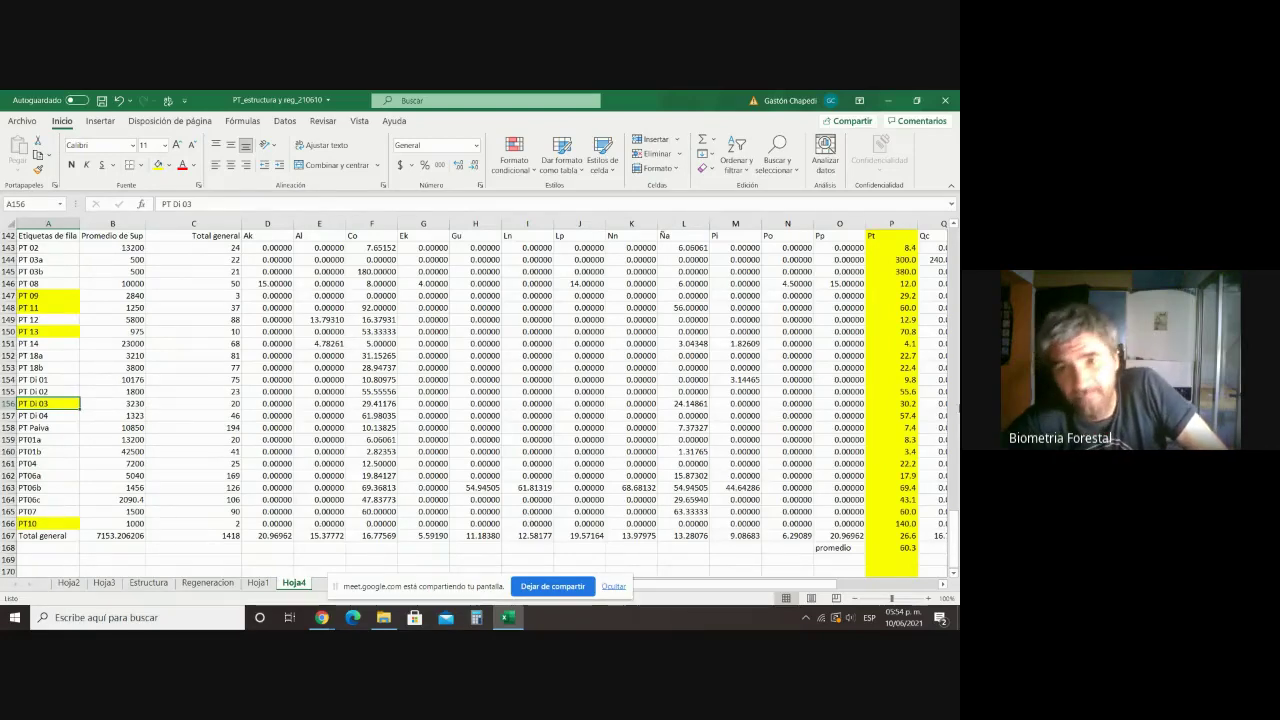
left_click(912, 331)
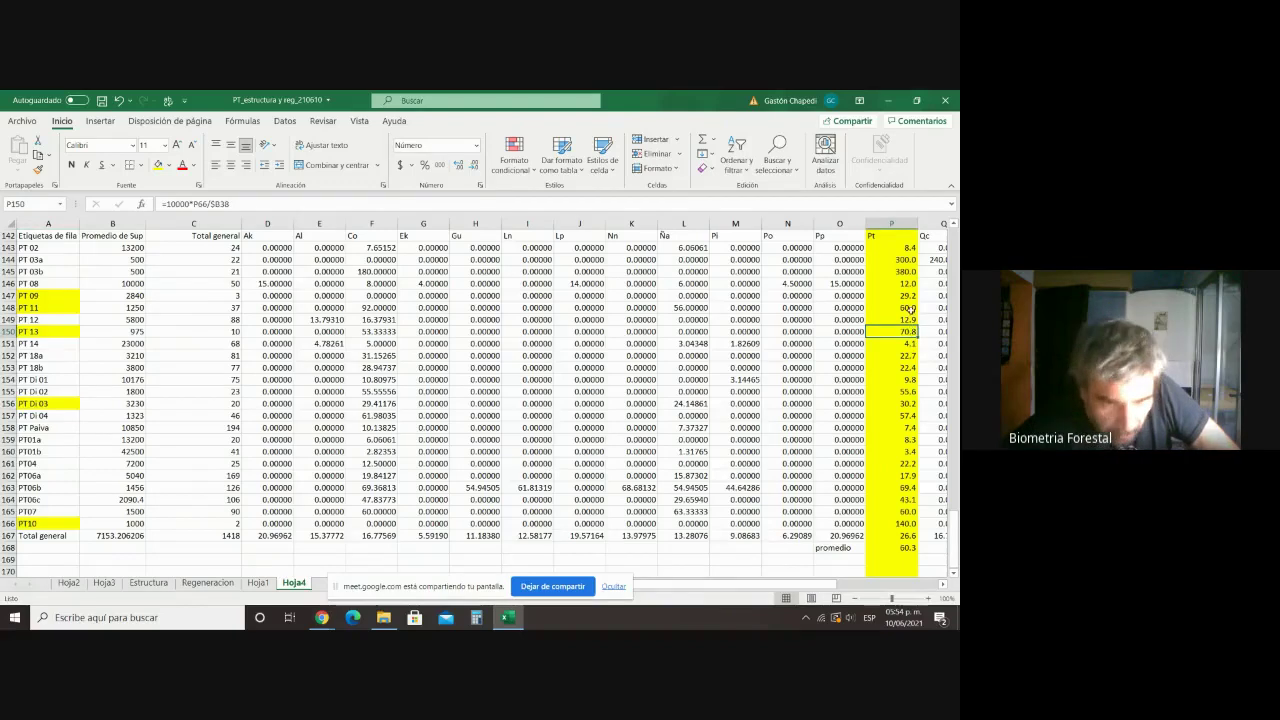
left_click(910, 308)
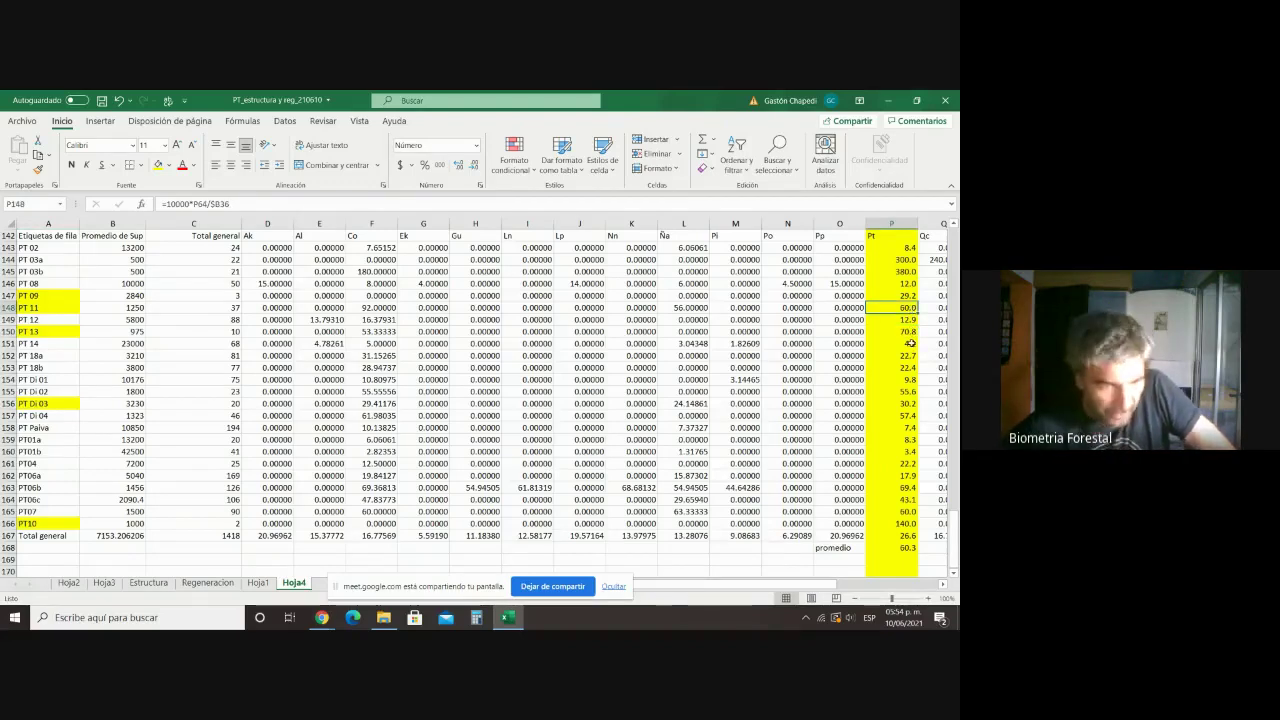
left_click(911, 404)
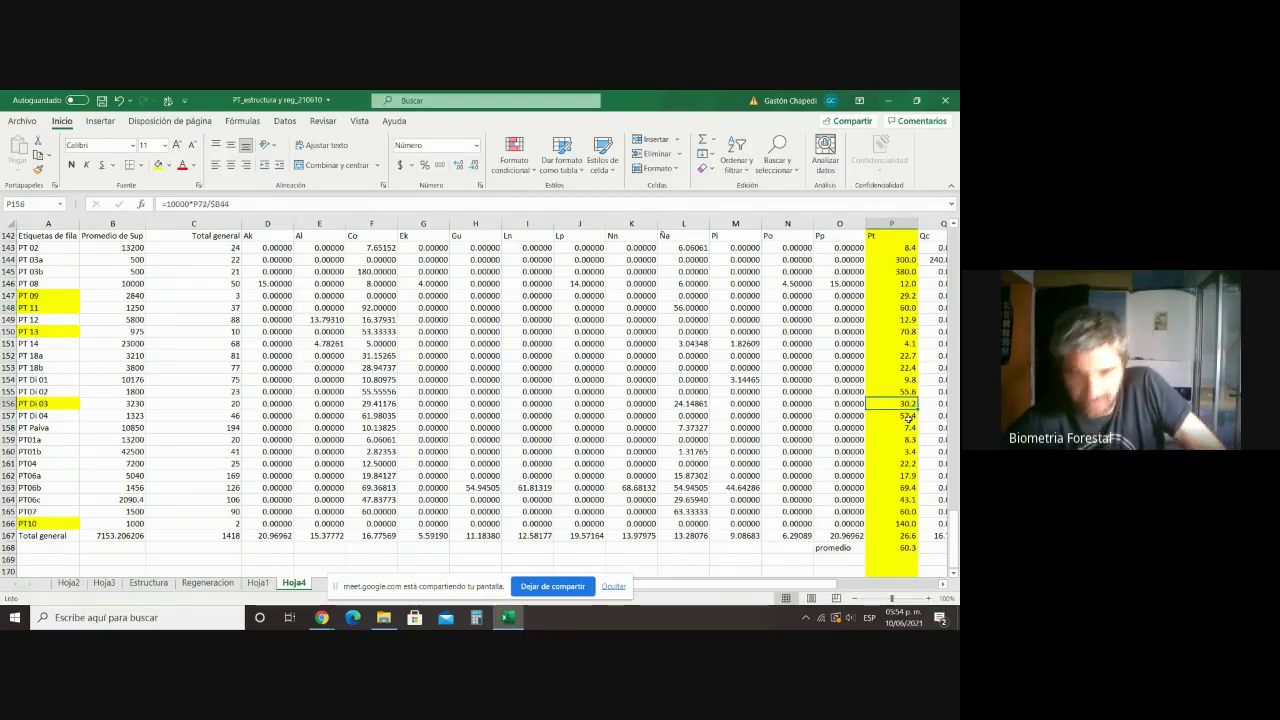
left_click(912, 523)
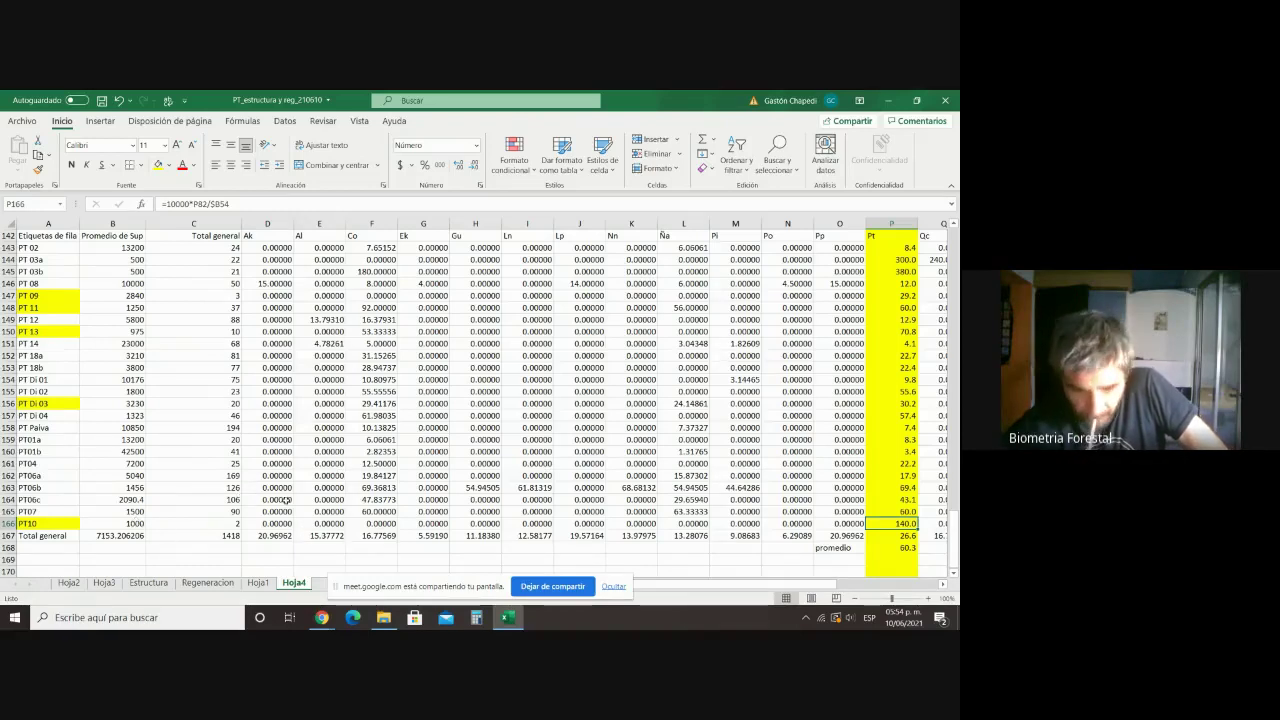
left_click(565, 560)
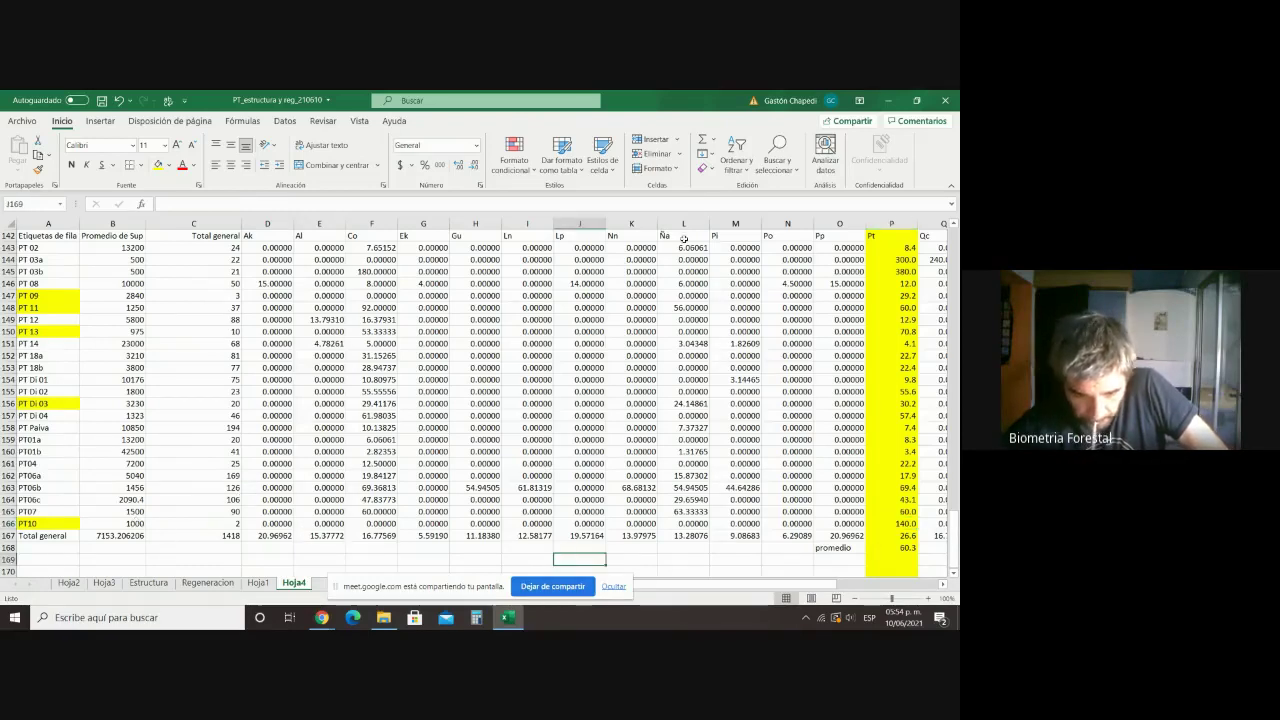
Step: Minimize the workbook, open Google Earth Pro and dismiss its startup tips
left_click(887, 100)
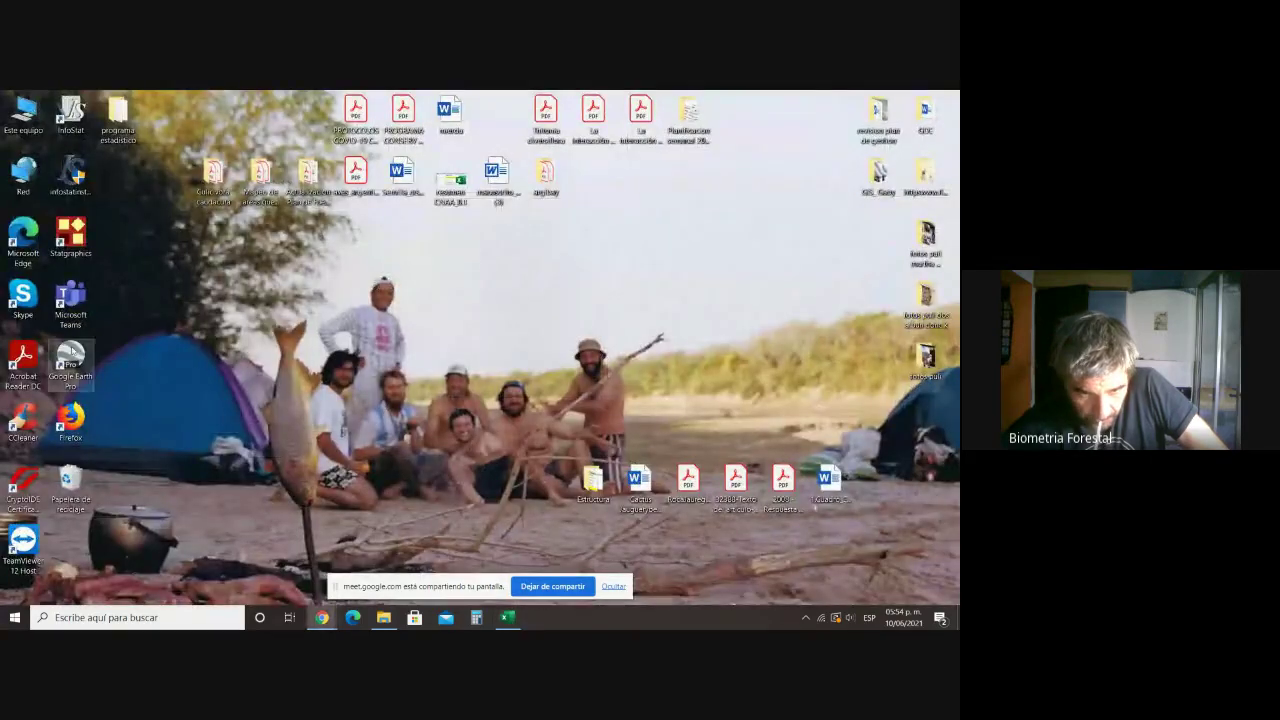
mouse_move(508, 617)
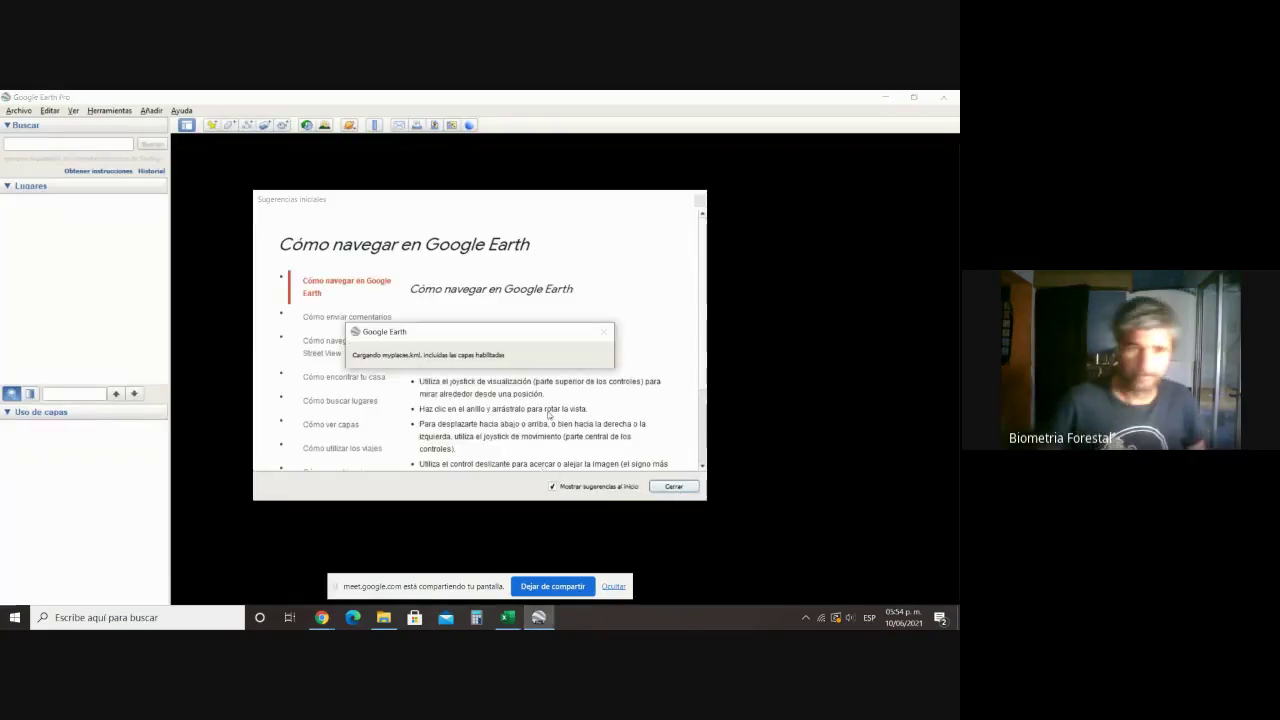
left_click(676, 486)
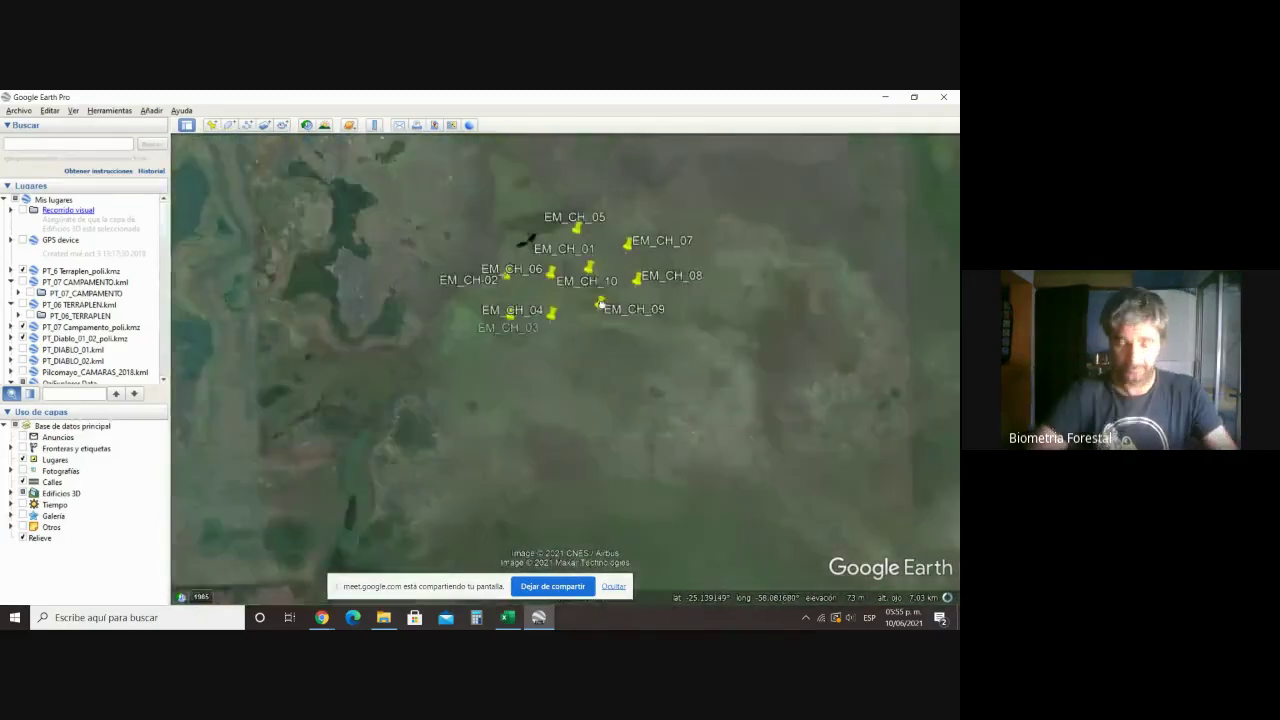
Step: Examine the satellite imagery around the PT 01 b and PT 01 Alegria placemarks, both up close and in their wider surroundings
scroll(630, 366, "down", 3)
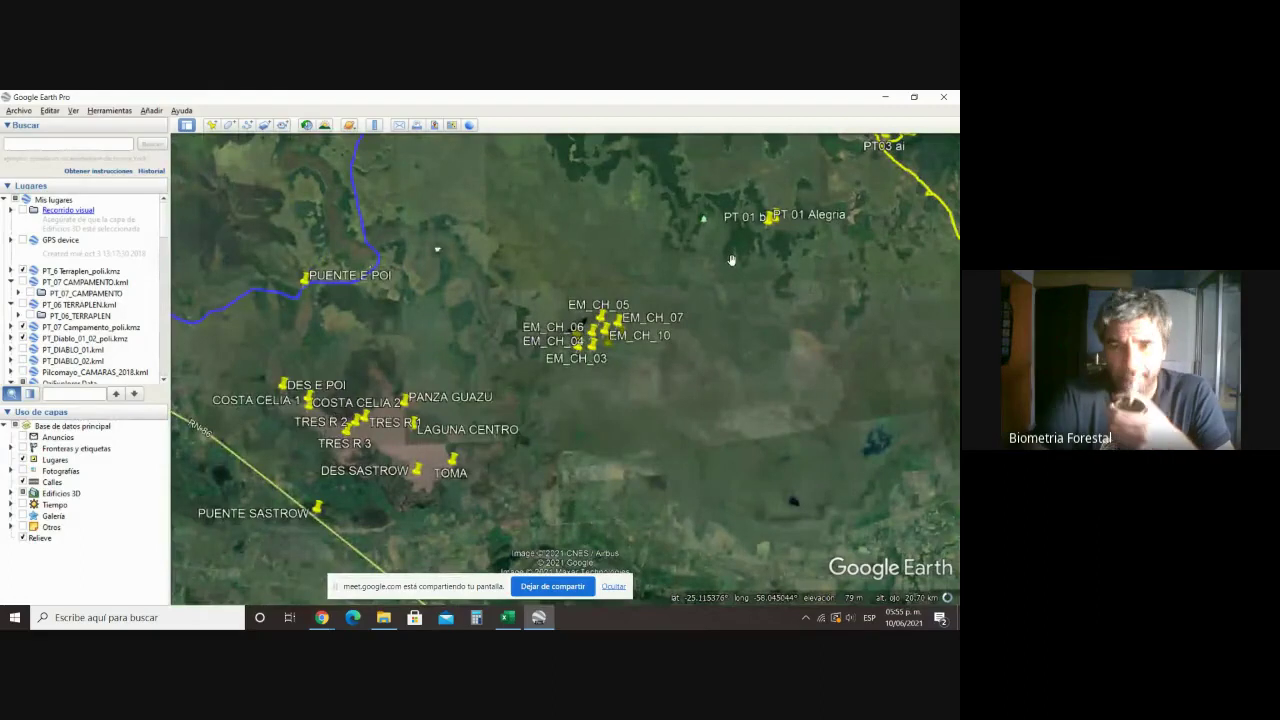
left_click_drag(732, 260, 699, 376)
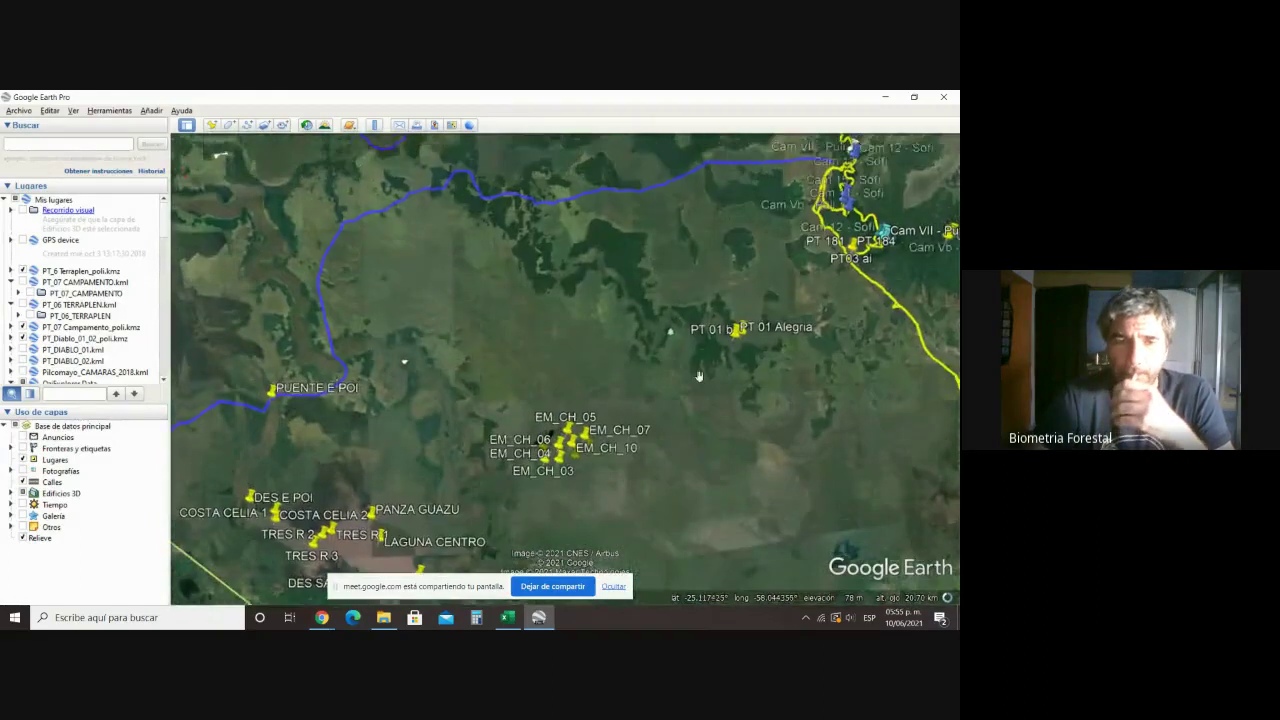
scroll(716, 360, "up", 4)
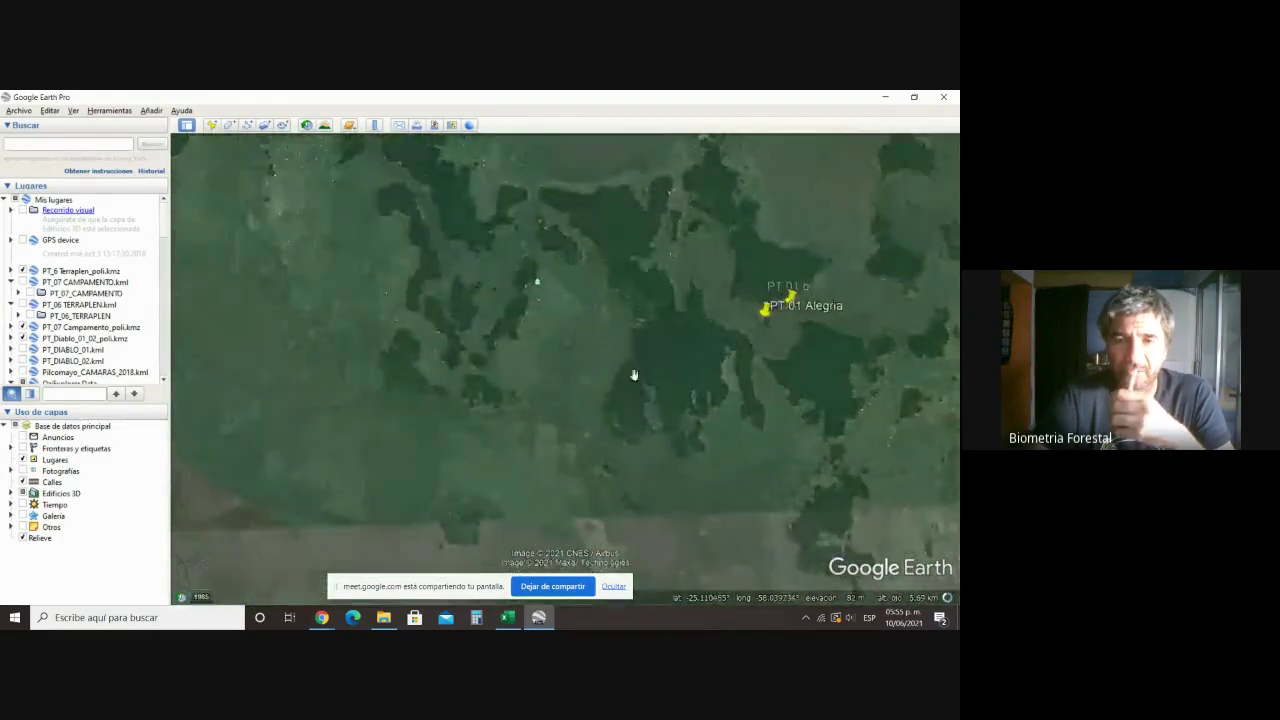
scroll(452, 407, "down", 2)
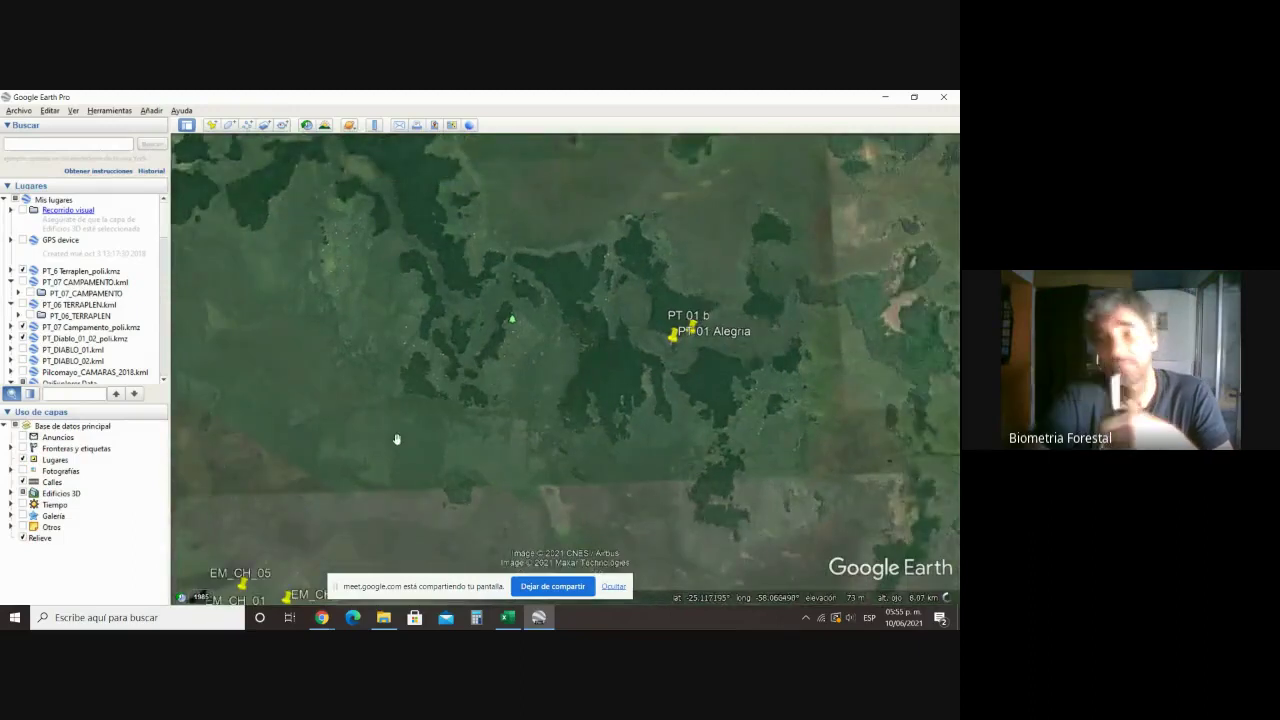
scroll(688, 343, "up", 5)
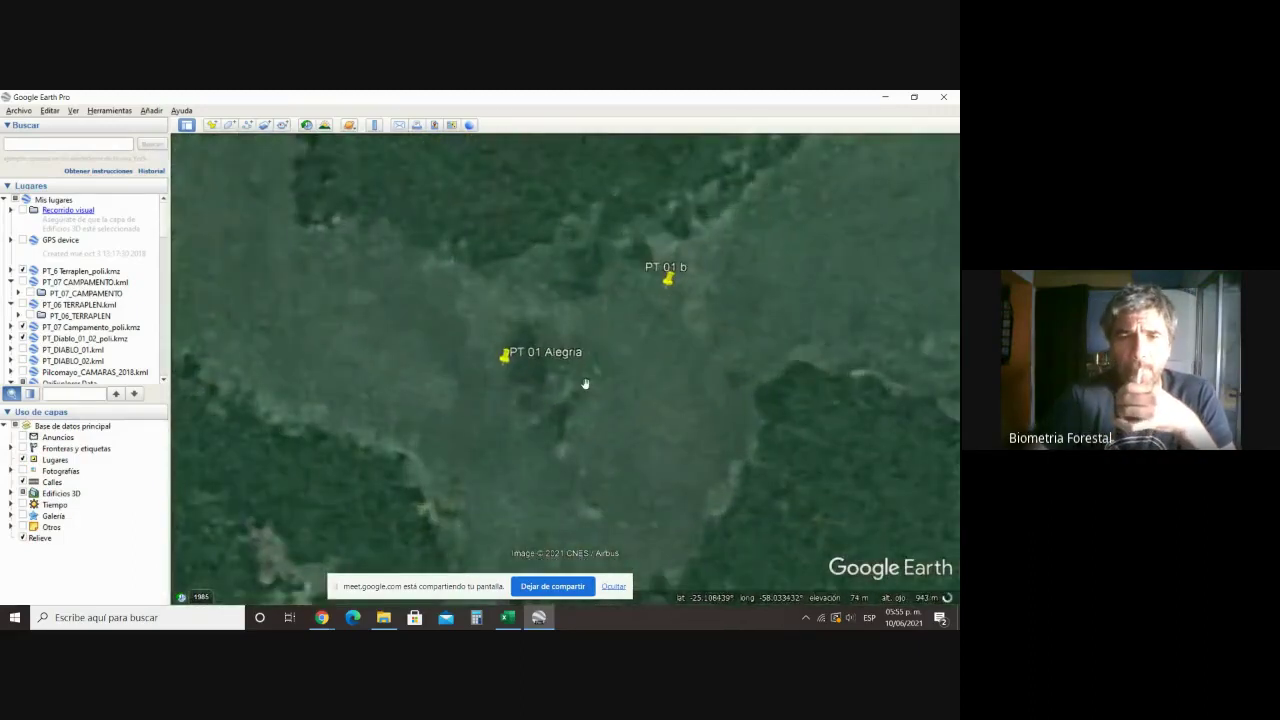
scroll(585, 384, "up", 1)
scroll(646, 406, "down", 2)
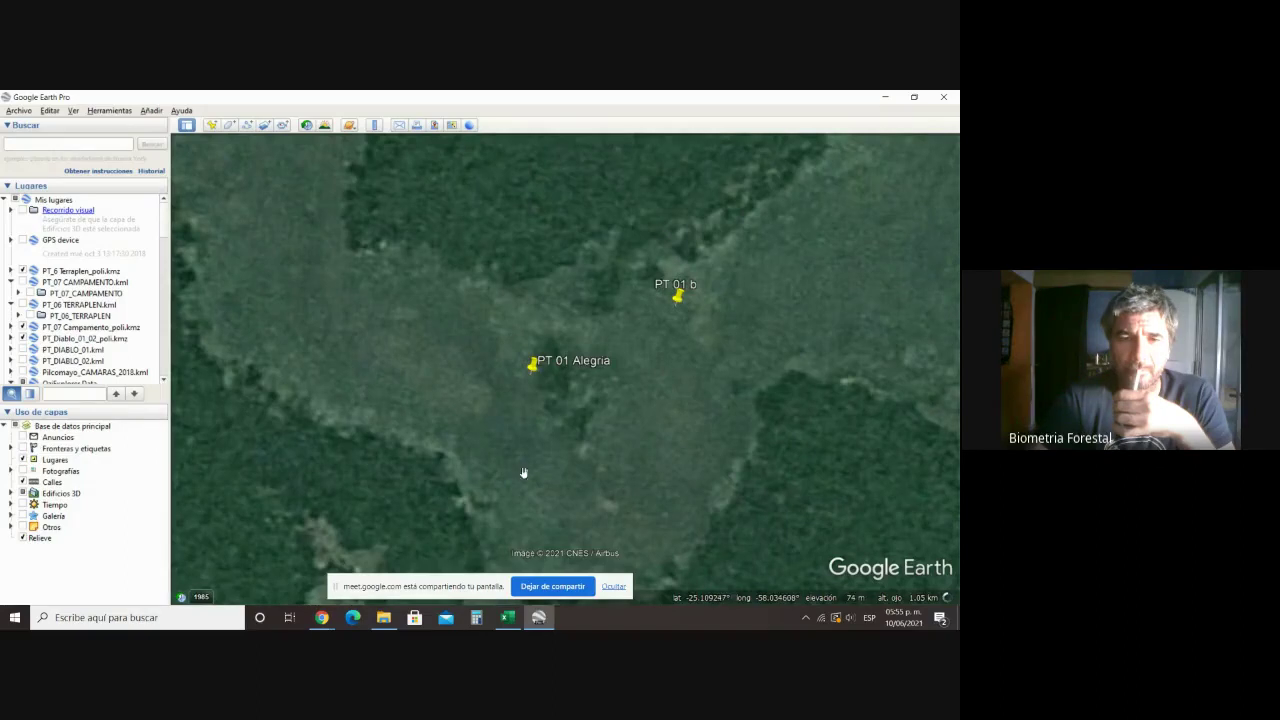
scroll(460, 505, "down", 3)
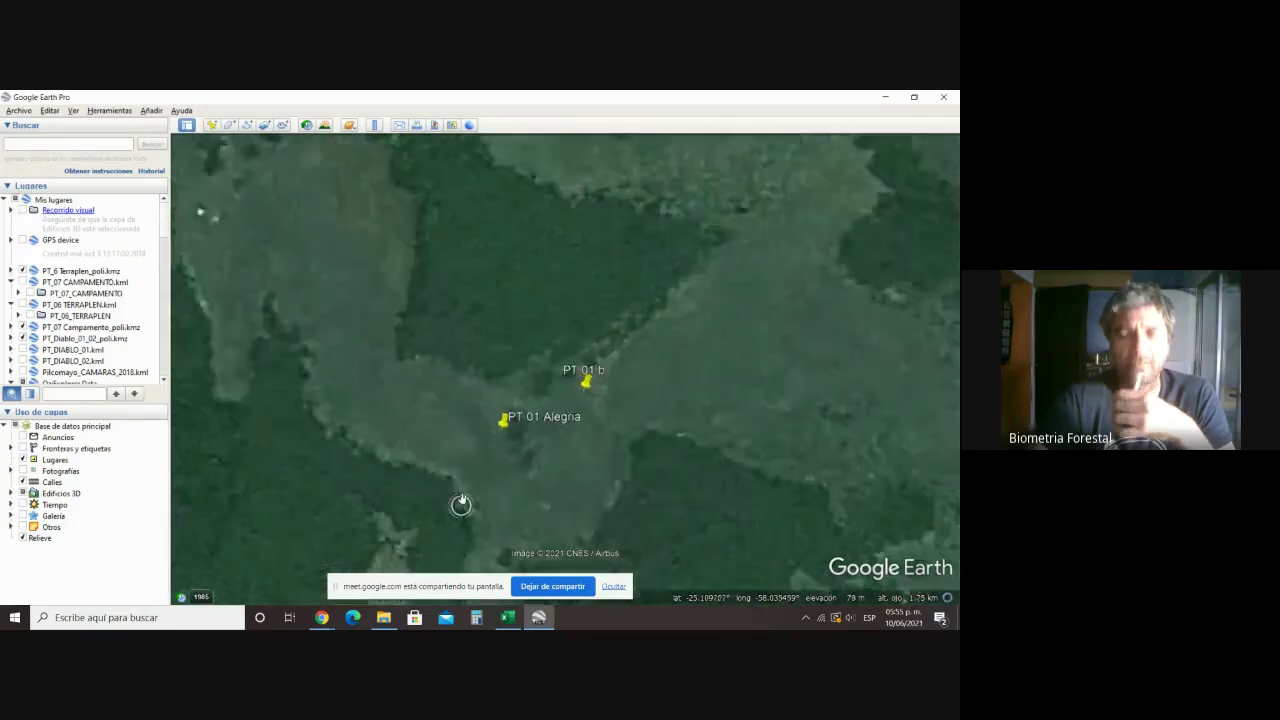
scroll(355, 455, "down", 5)
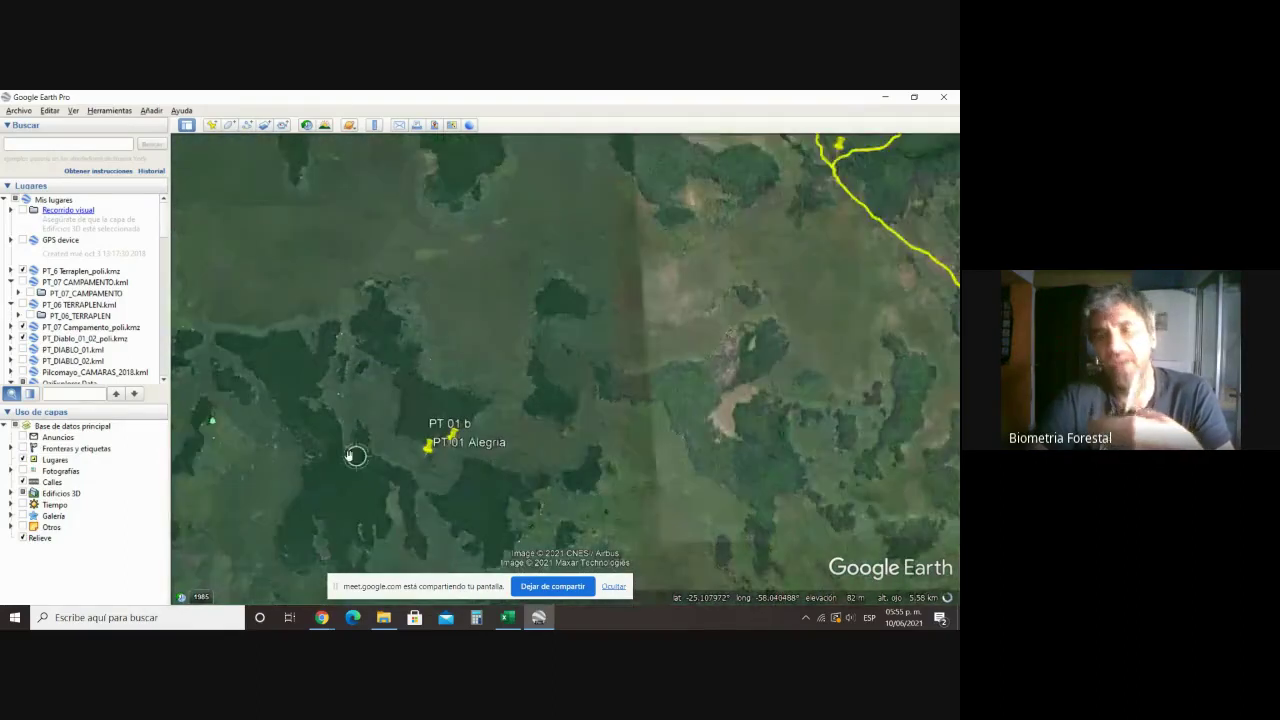
scroll(355, 455, "down", 3)
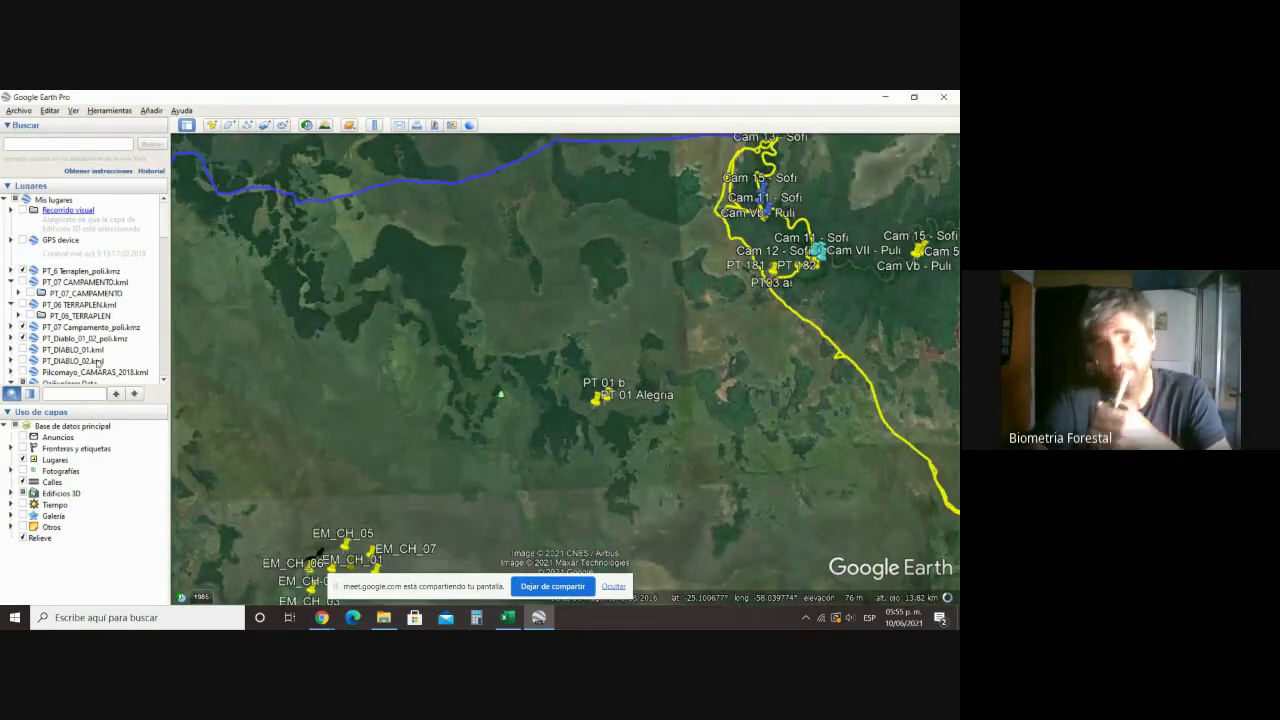
Step: Find PT_DIABLO_03_04_poli.kml among the saved places and fly to its location on the map
scroll(97, 362, "down", 1)
scroll(92, 362, "down", 6)
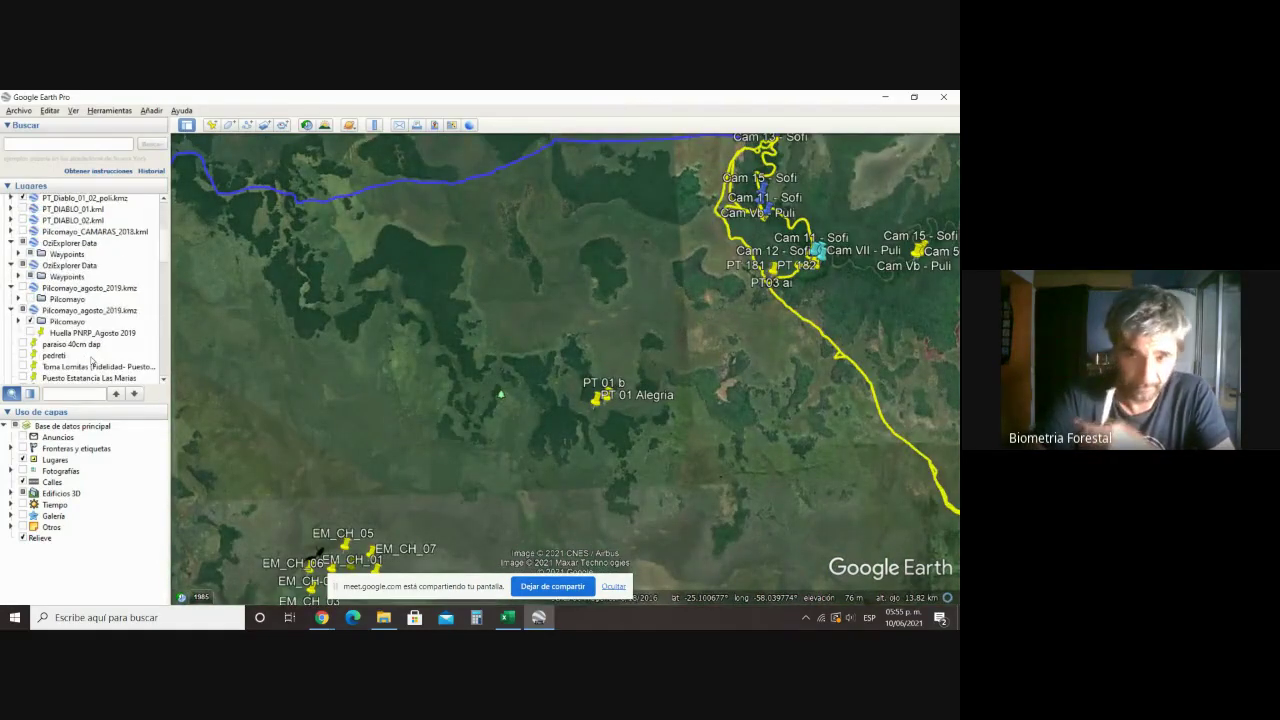
scroll(92, 362, "down", 5)
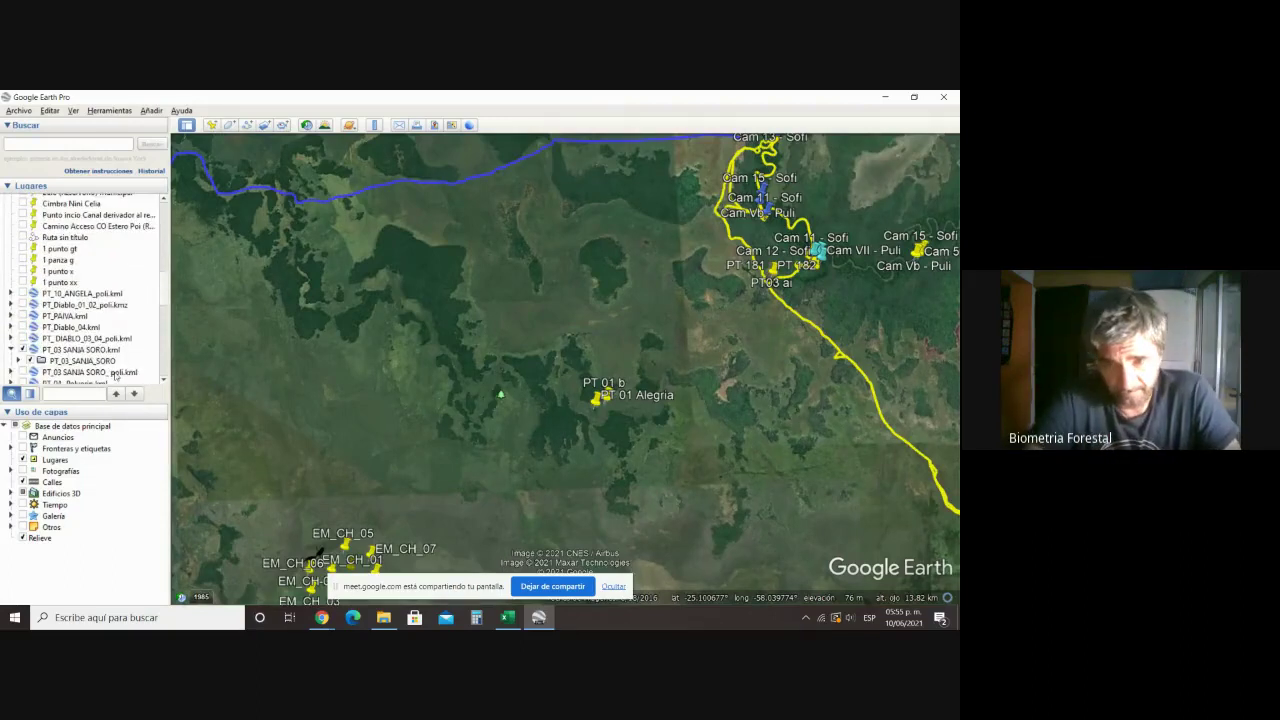
scroll(115, 375, "down", 2)
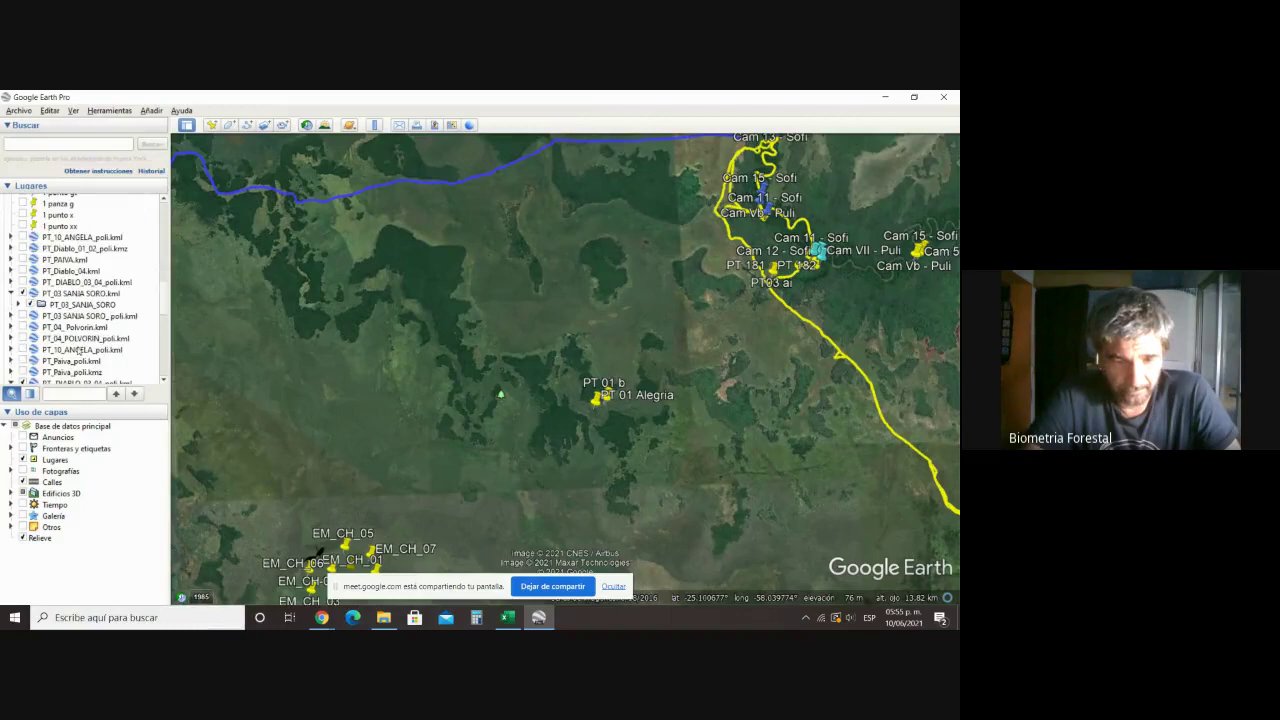
scroll(89, 336, "down", 2)
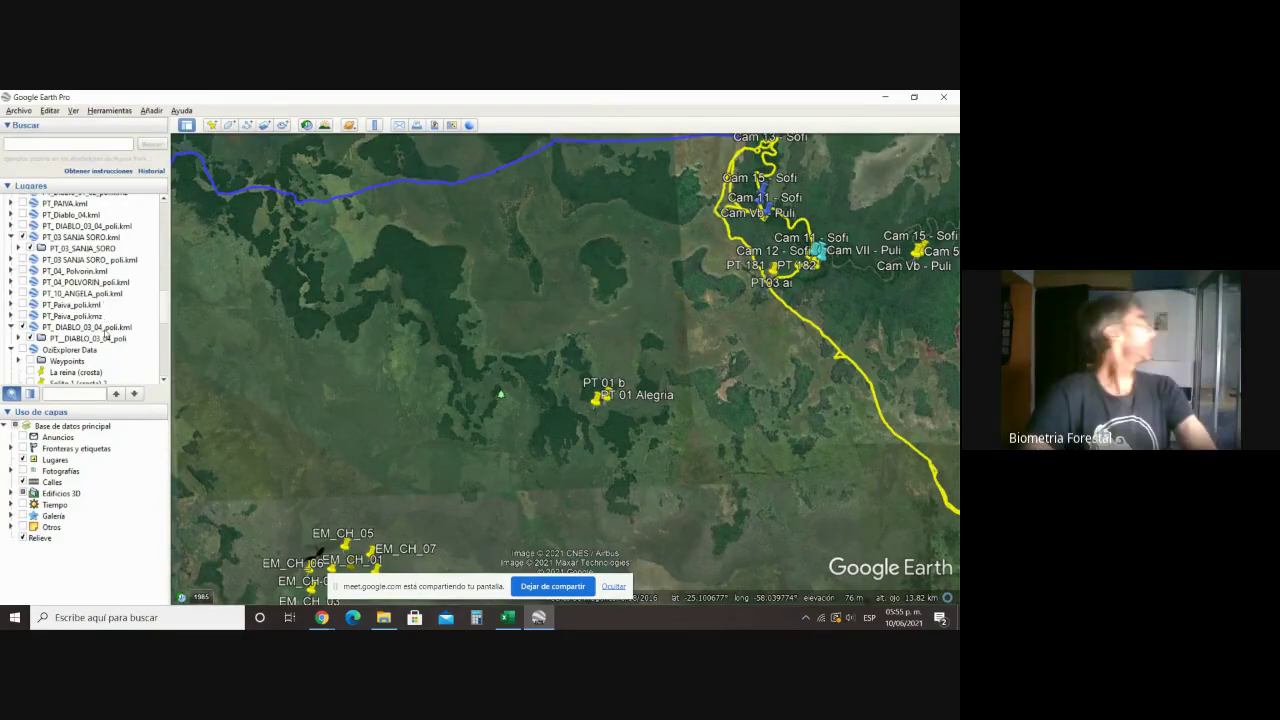
left_click(107, 328)
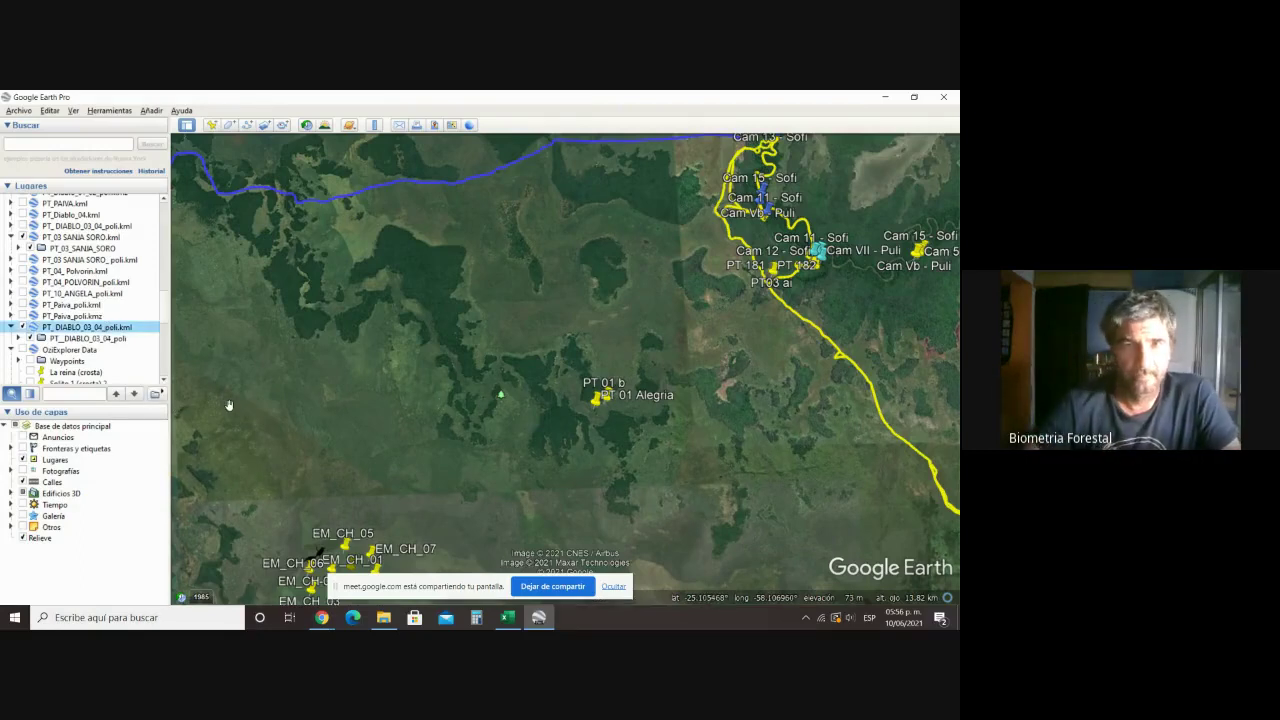
double_click(108, 330)
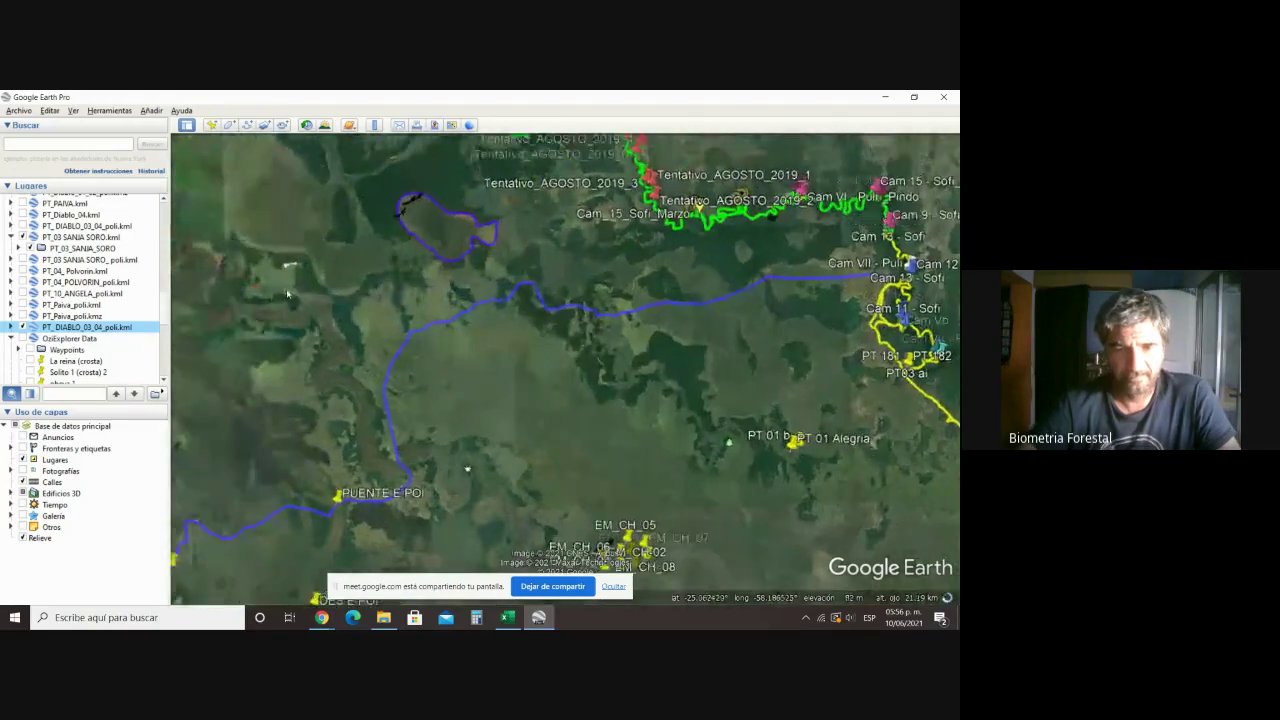
Step: Measure a straight line in metres from the northeast end of the southeastern red plot polygon towards its western lobe, then close the ruler
scroll(310, 321, "up", 5)
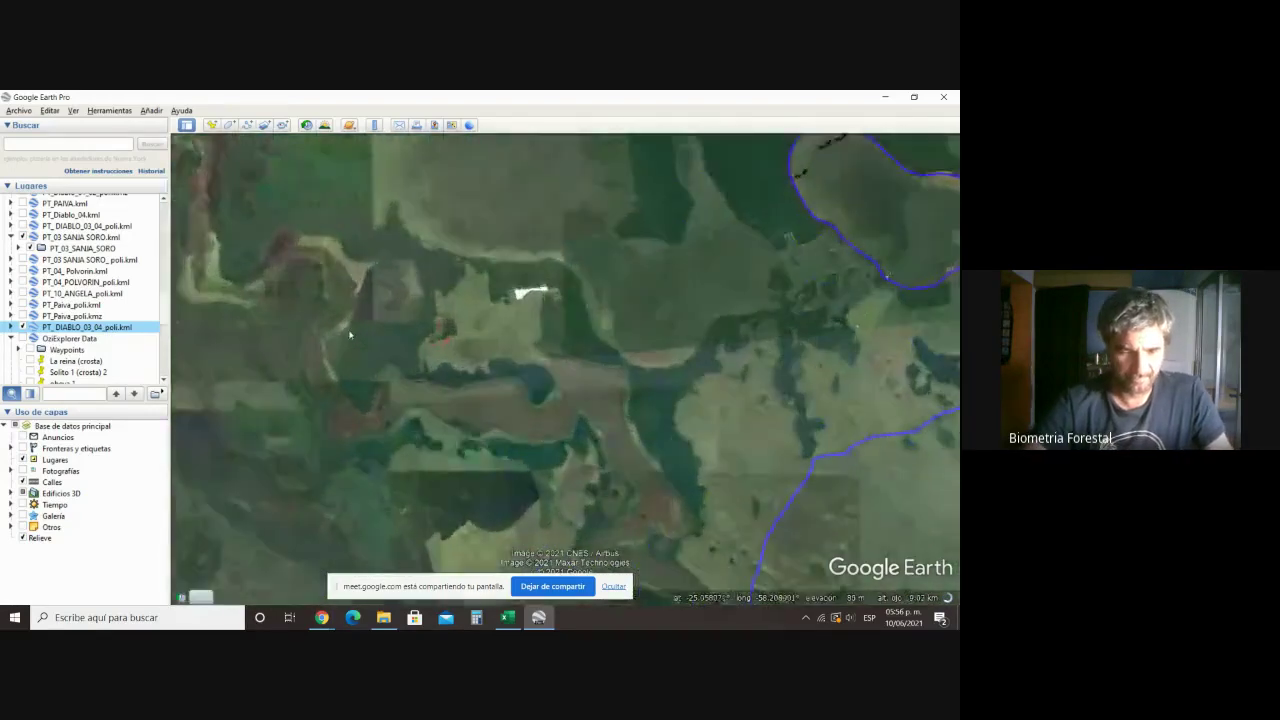
scroll(376, 345, "up", 5)
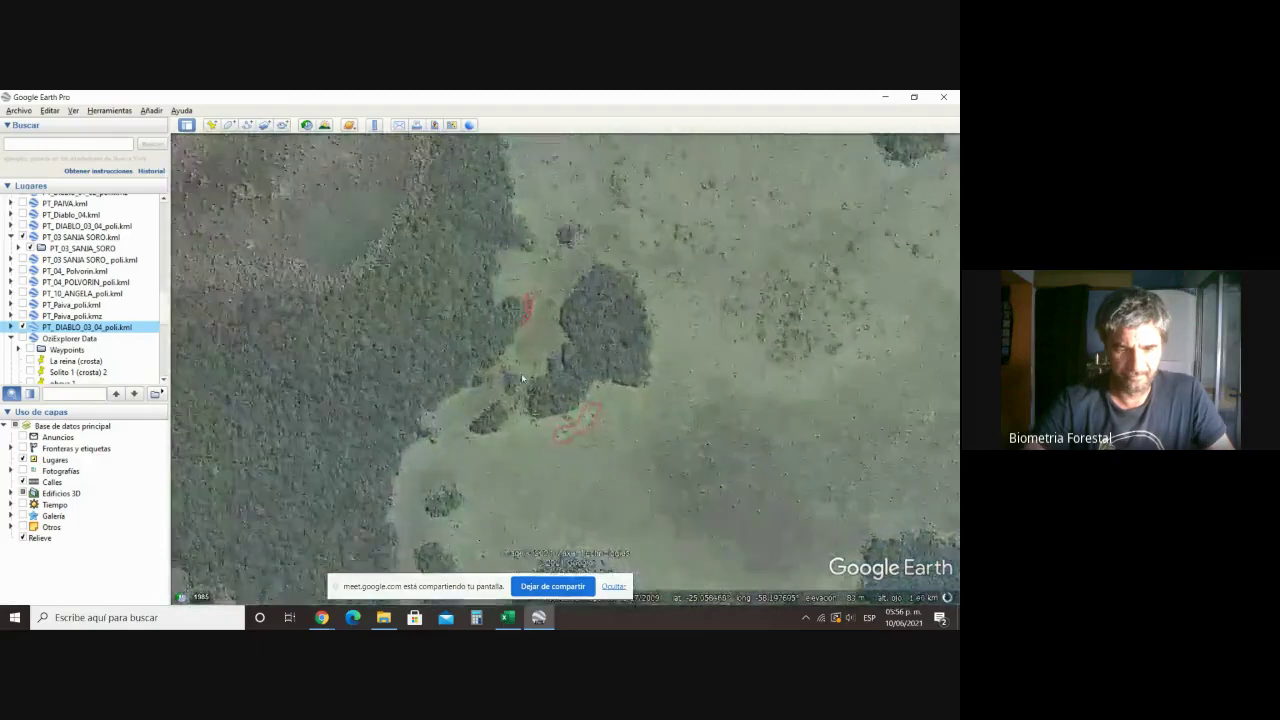
scroll(669, 492, "up", 1)
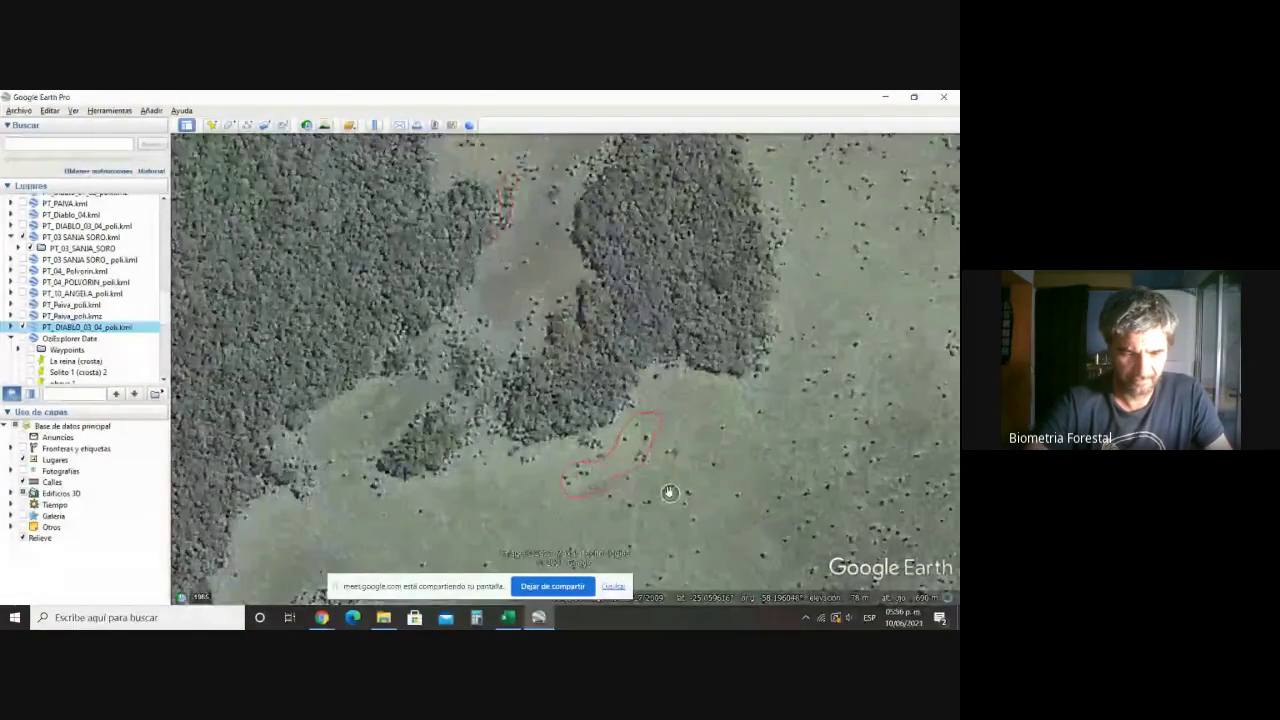
scroll(669, 492, "up", 3)
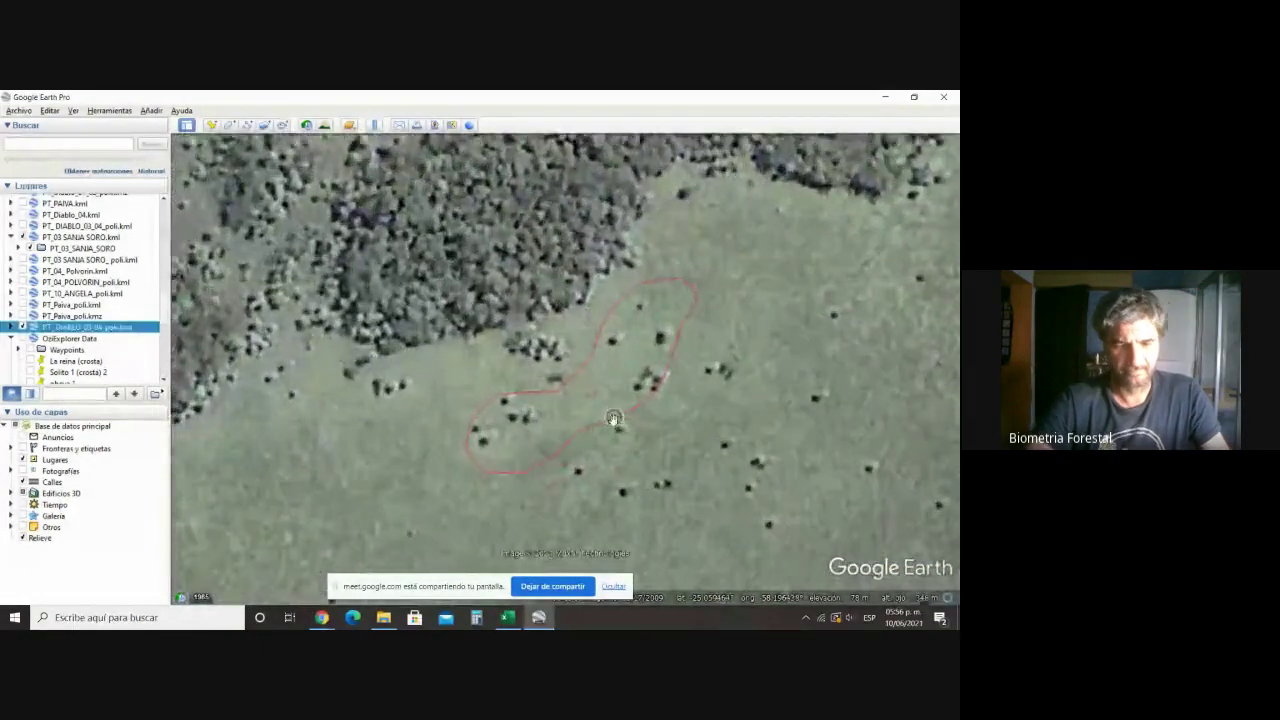
scroll(619, 421, "up", 1)
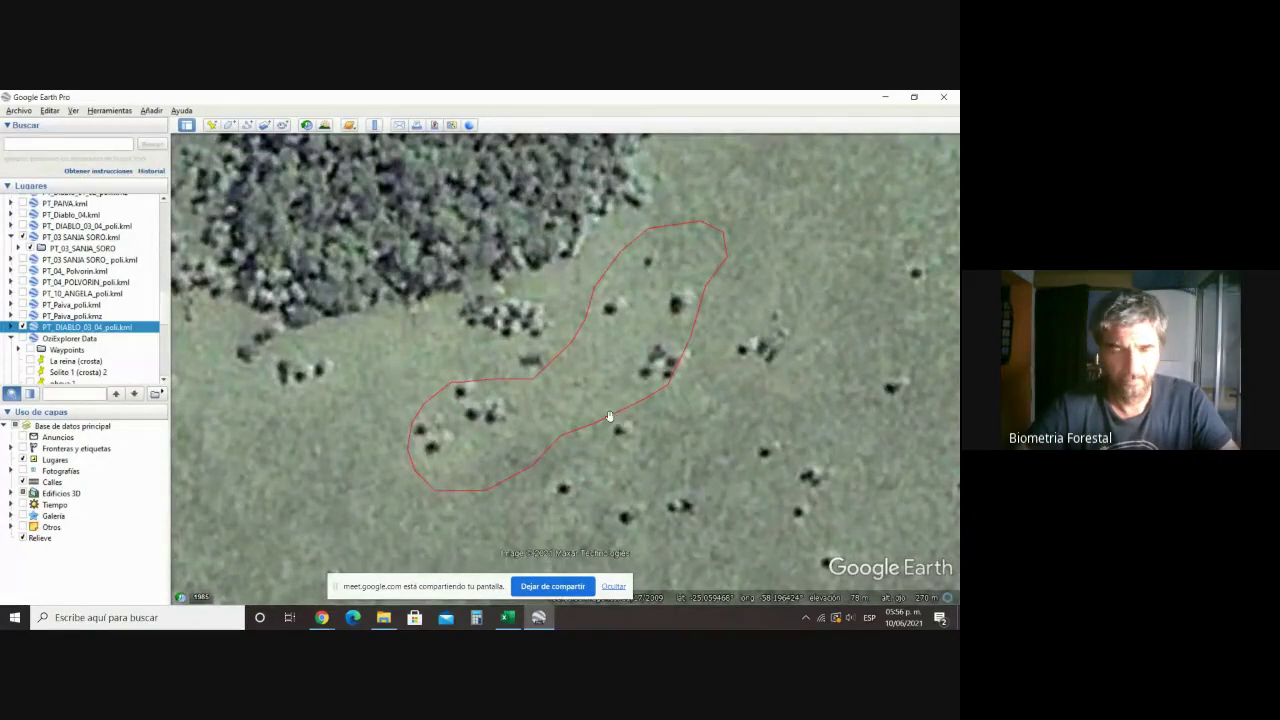
scroll(616, 419, "up", 1)
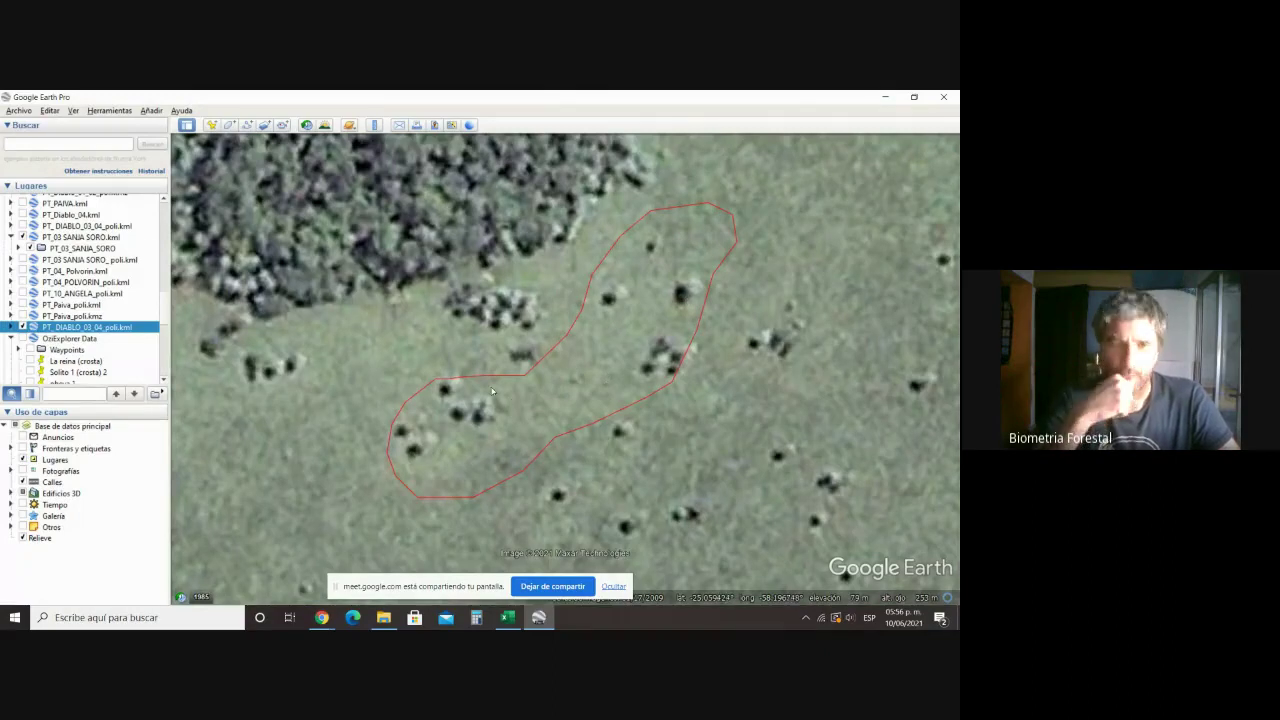
left_click(374, 125)
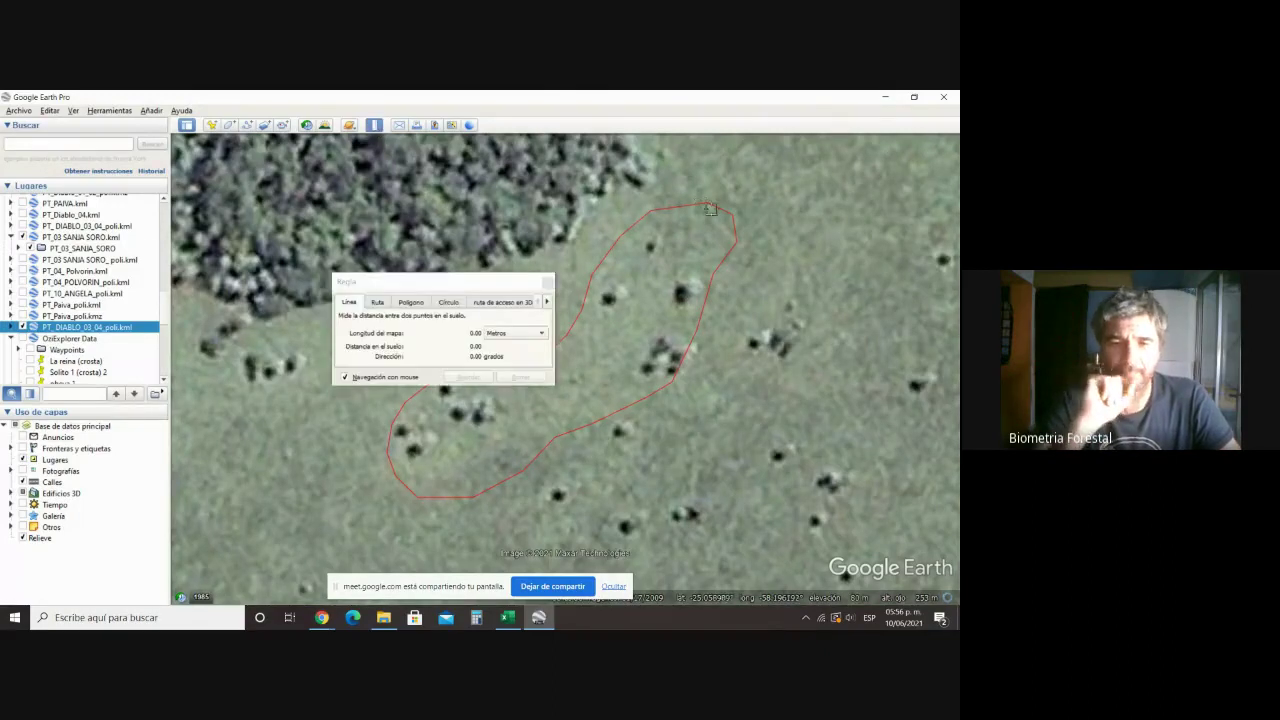
left_click(714, 207)
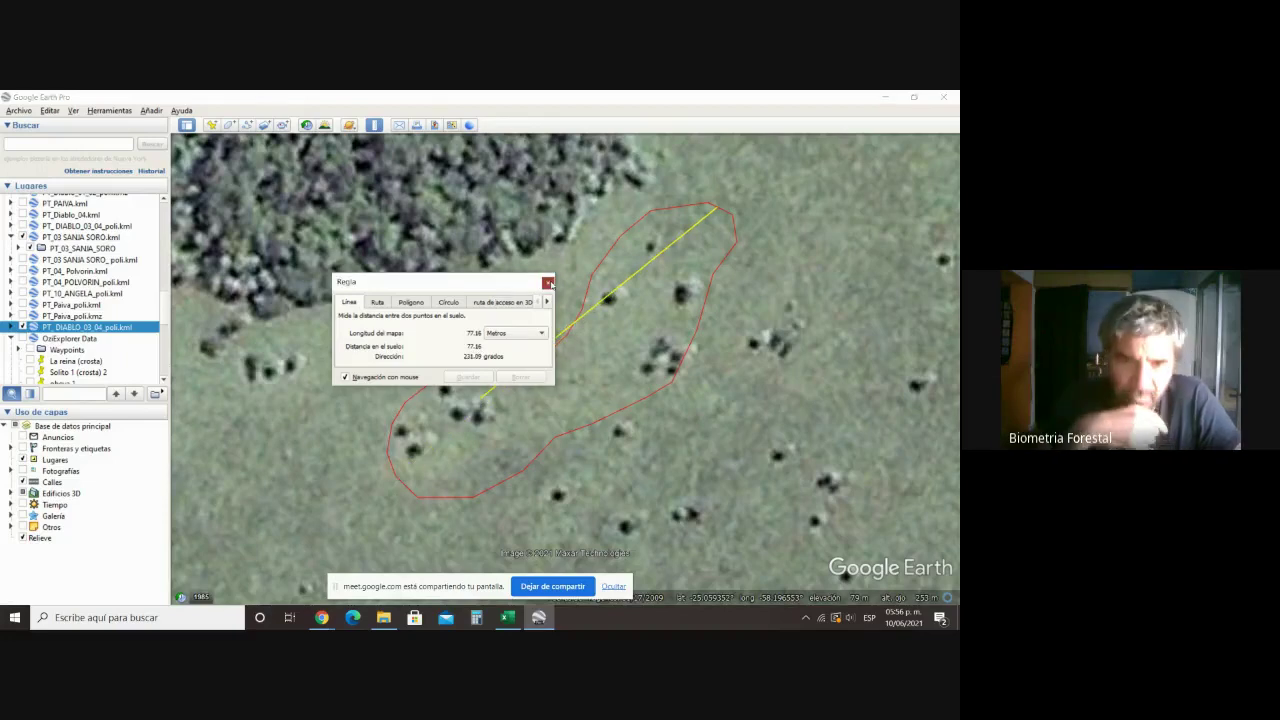
left_click(548, 283)
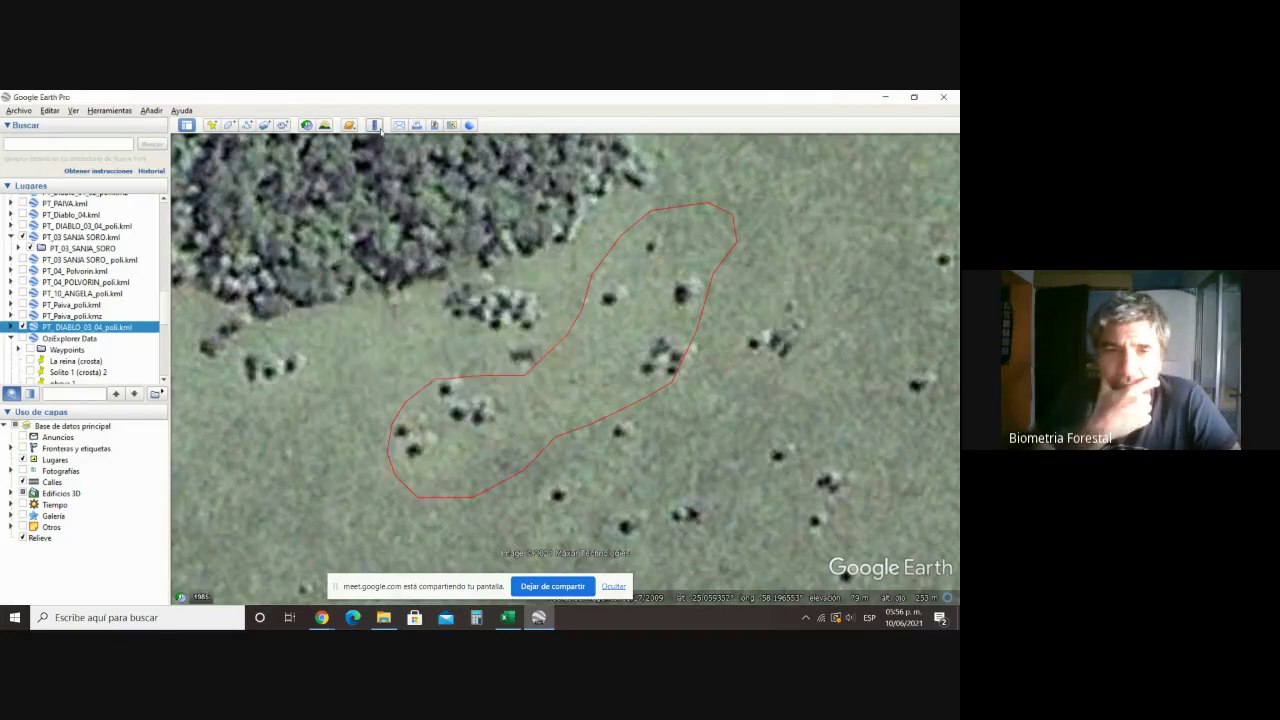
Step: Reopen the ruler over the red plot polygon, then switch to Excel and check the average surface of PT Di 03
left_click(374, 124)
left_click_drag(571, 343, 619, 397)
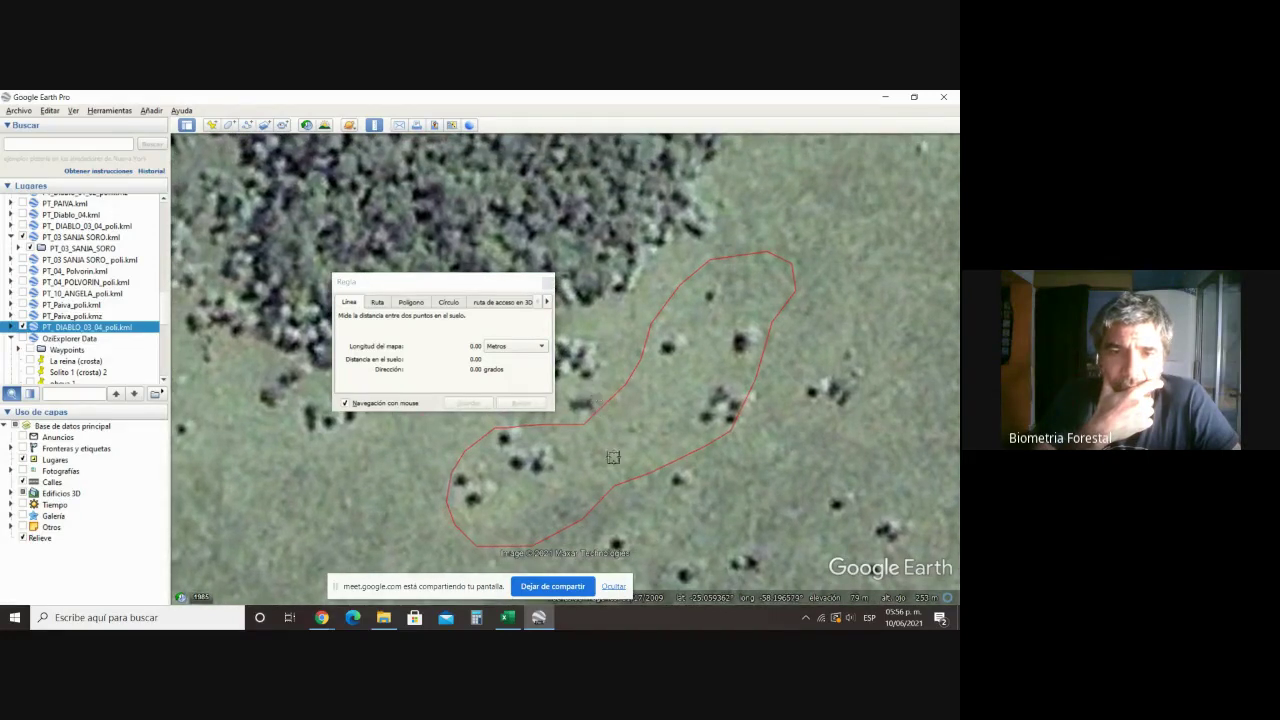
left_click(508, 618)
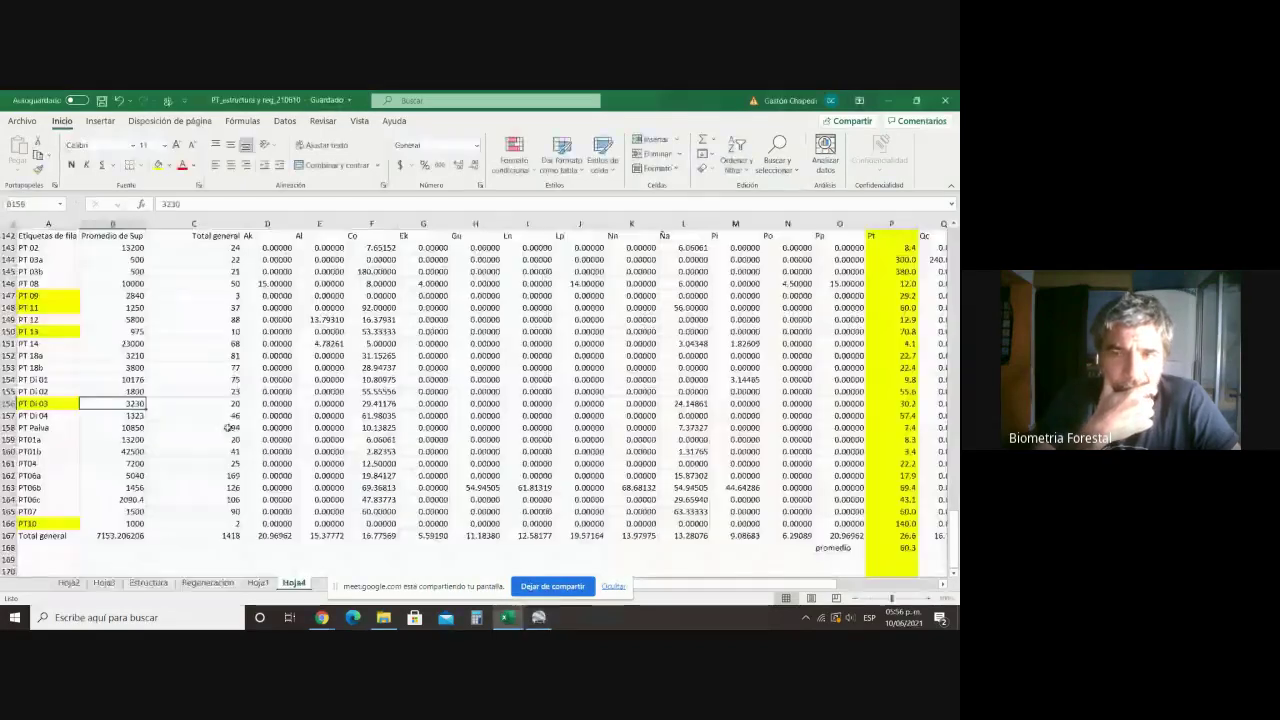
Step: Check the Pt density of PT Di 03, then look up its recorded length and width in the Estructura sheet
left_click(890, 403)
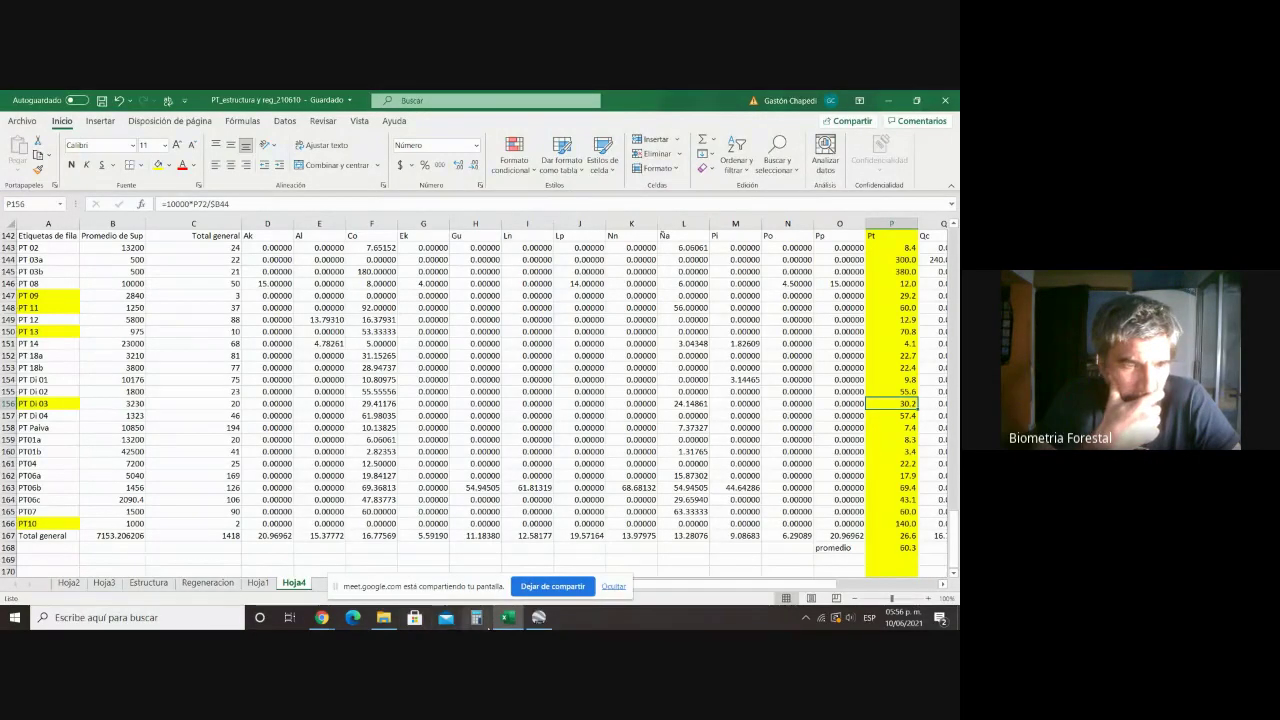
left_click(148, 582)
scroll(131, 510, "down", 20)
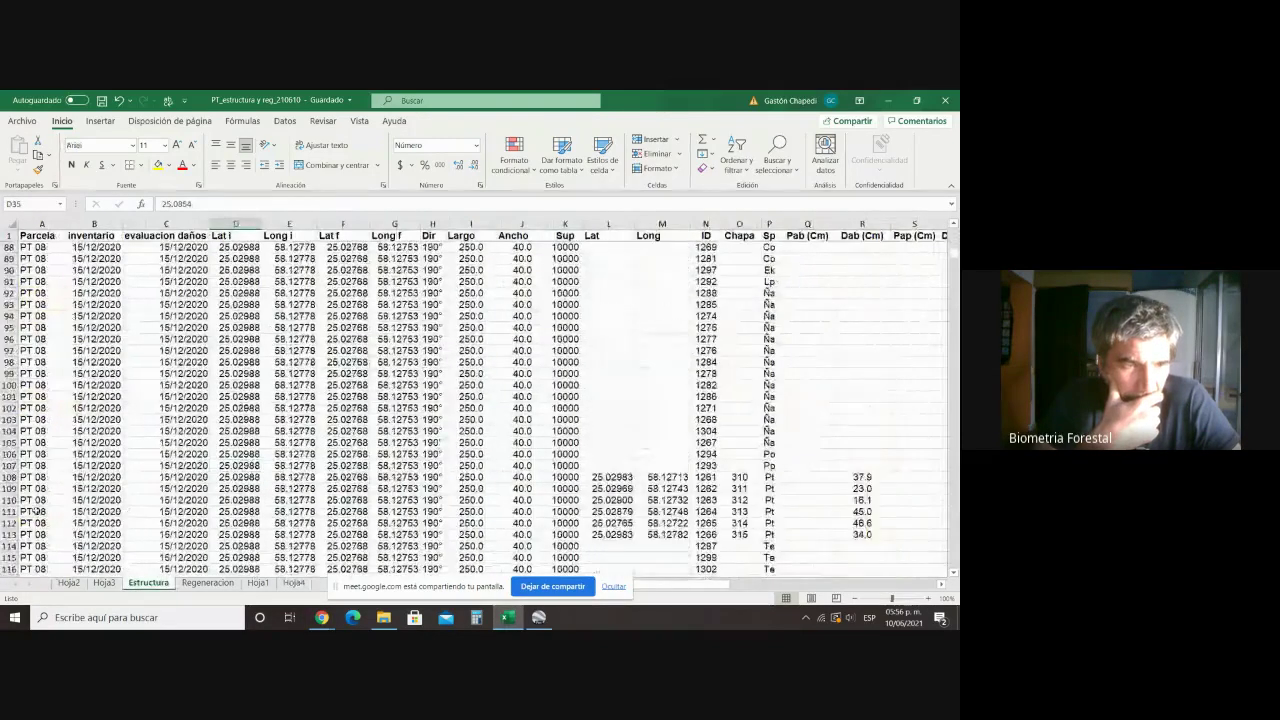
scroll(33, 508, "down", 8)
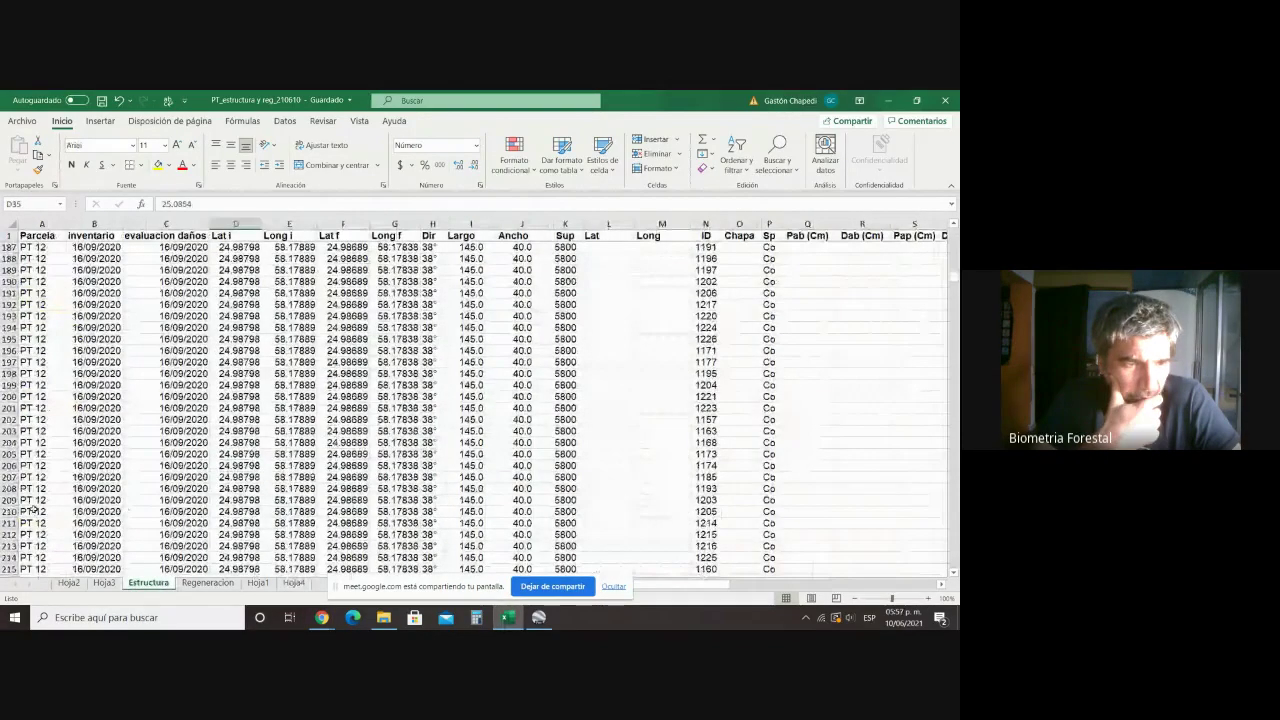
scroll(33, 508, "down", 20)
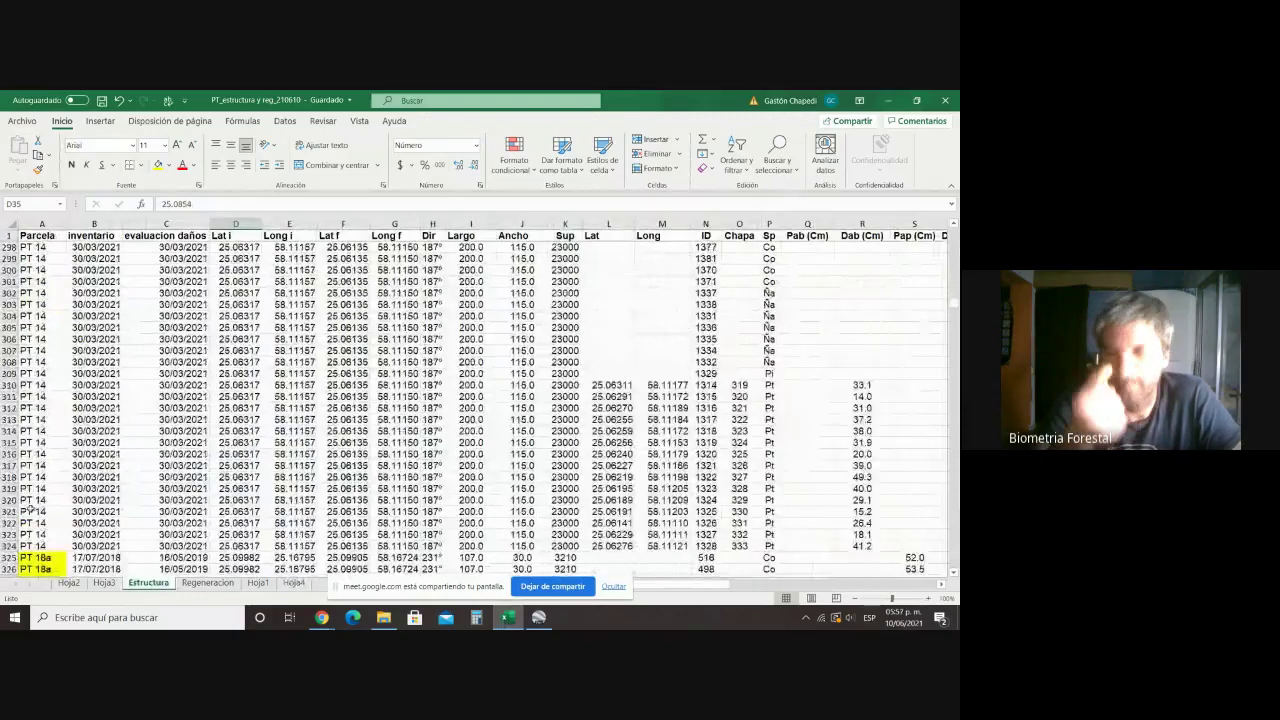
scroll(31, 508, "down", 20)
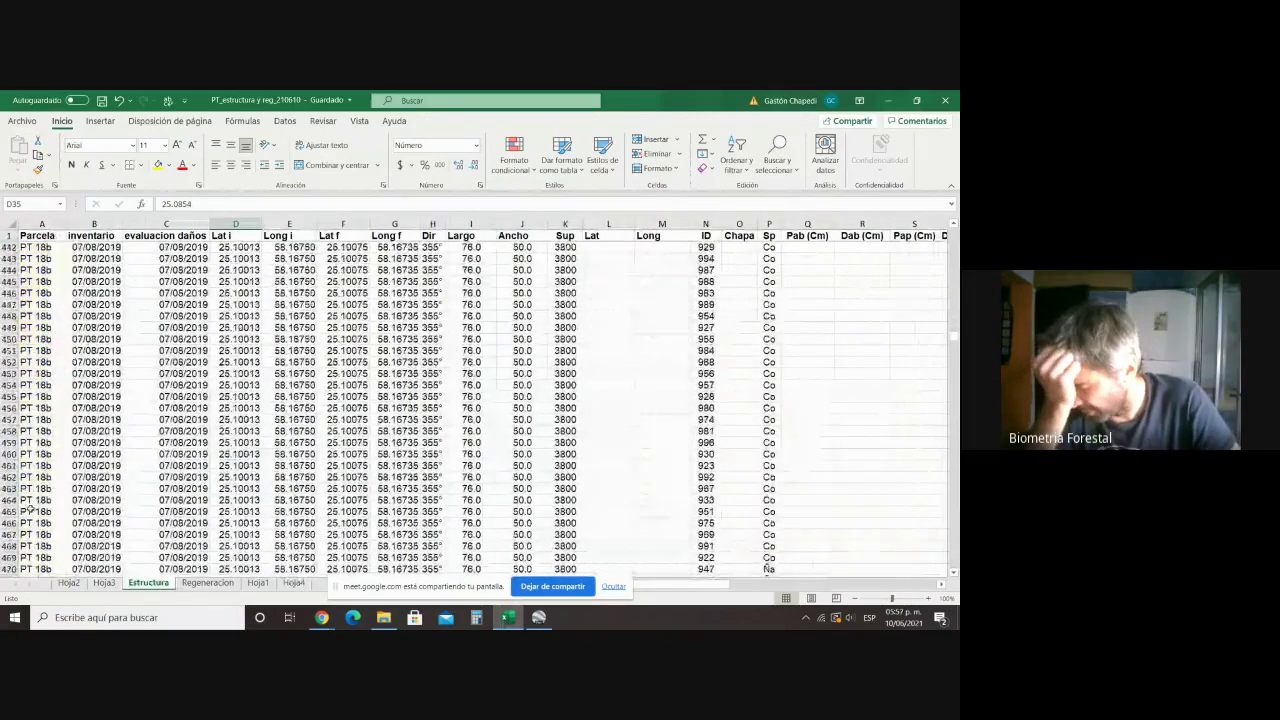
scroll(31, 508, "down", 20)
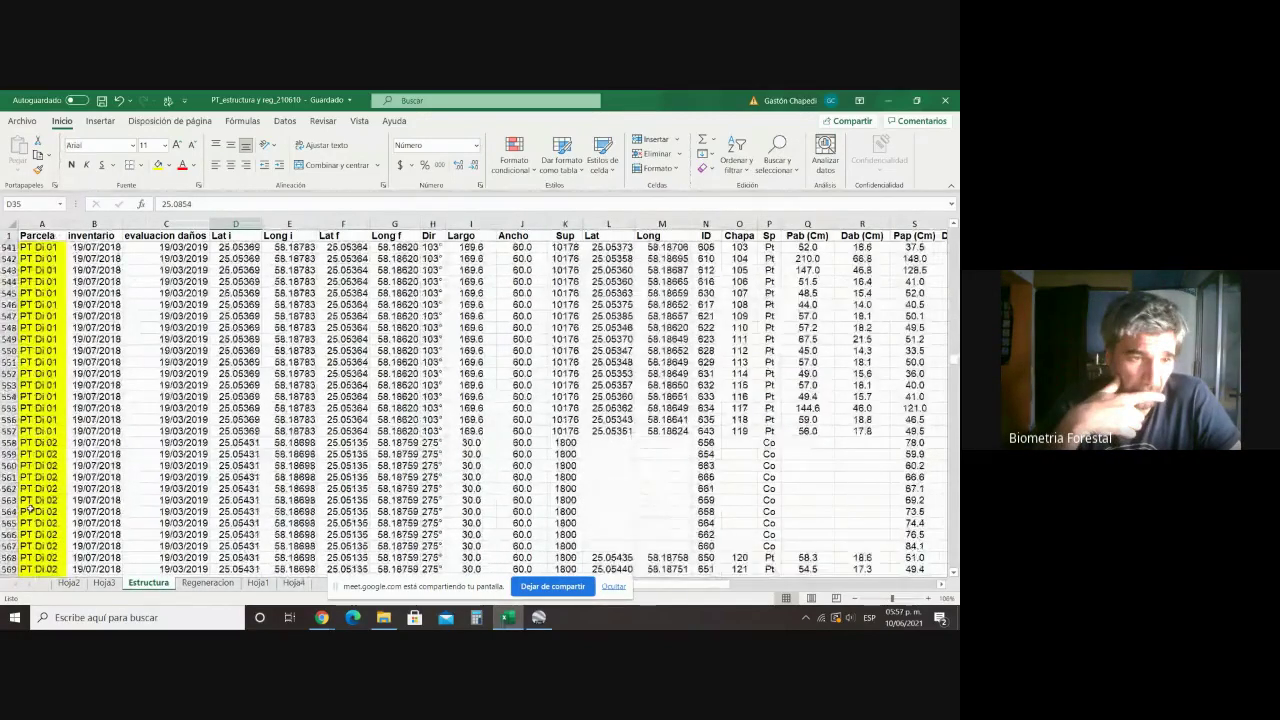
scroll(31, 508, "up", 7)
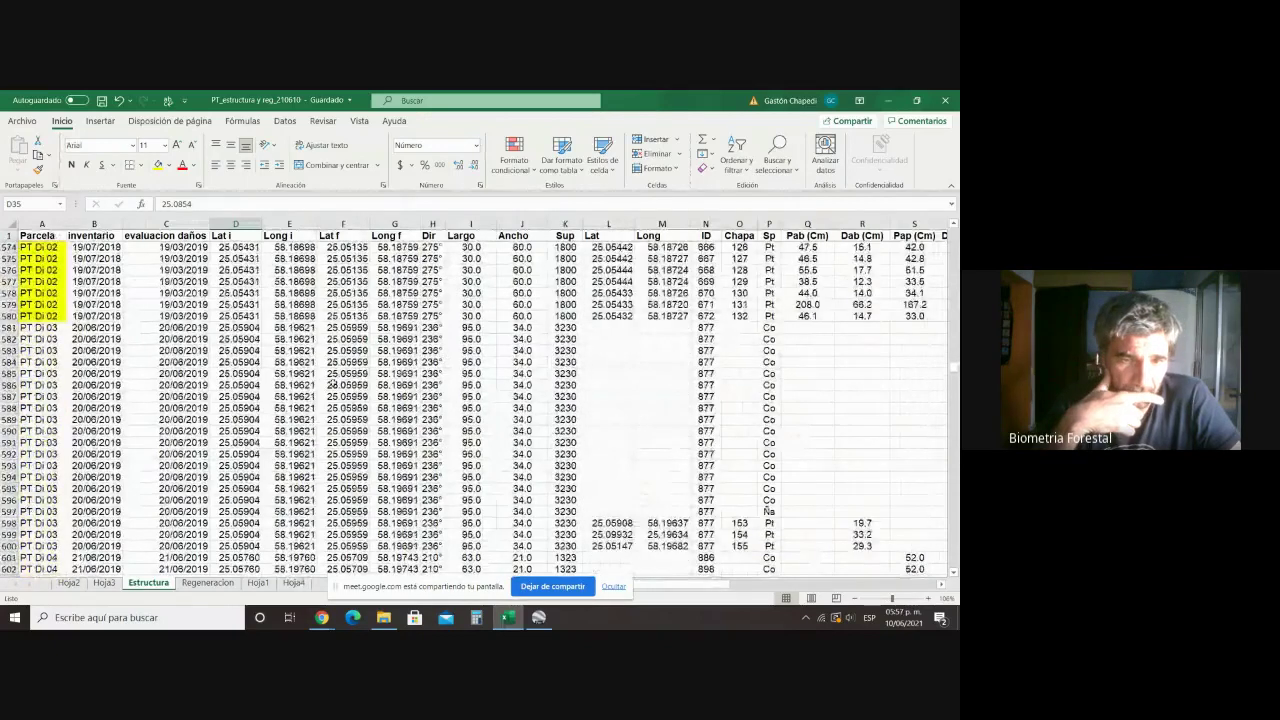
left_click(515, 375)
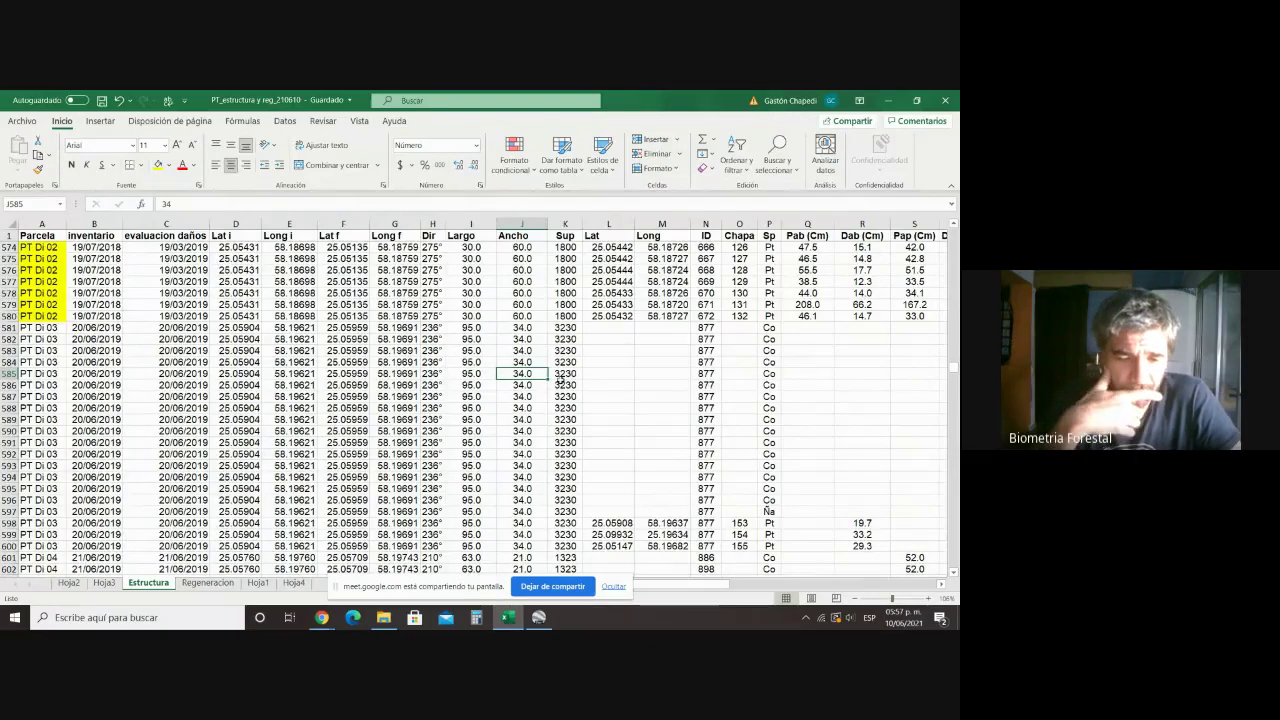
Step: Switch to Google Earth and measure the southeastern red plot polygon from its northeast end and across its narrow middle in metres, then close the ruler
left_click(545, 620)
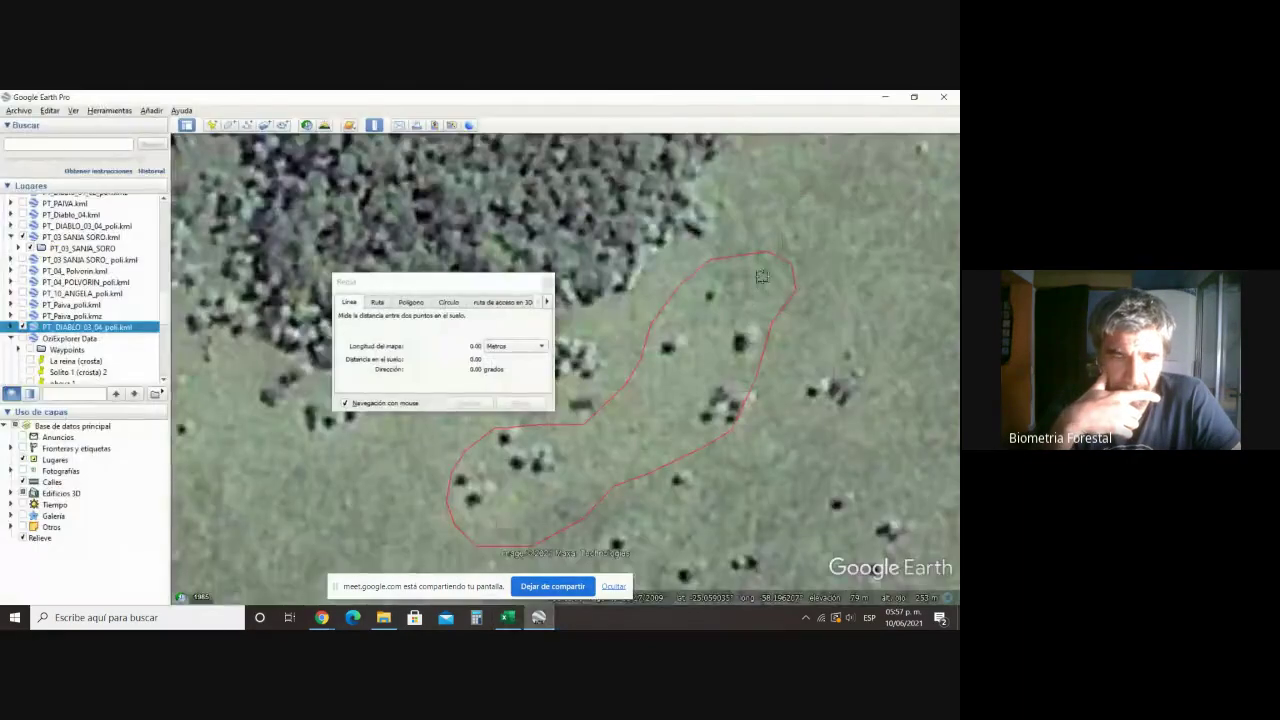
left_click(777, 262)
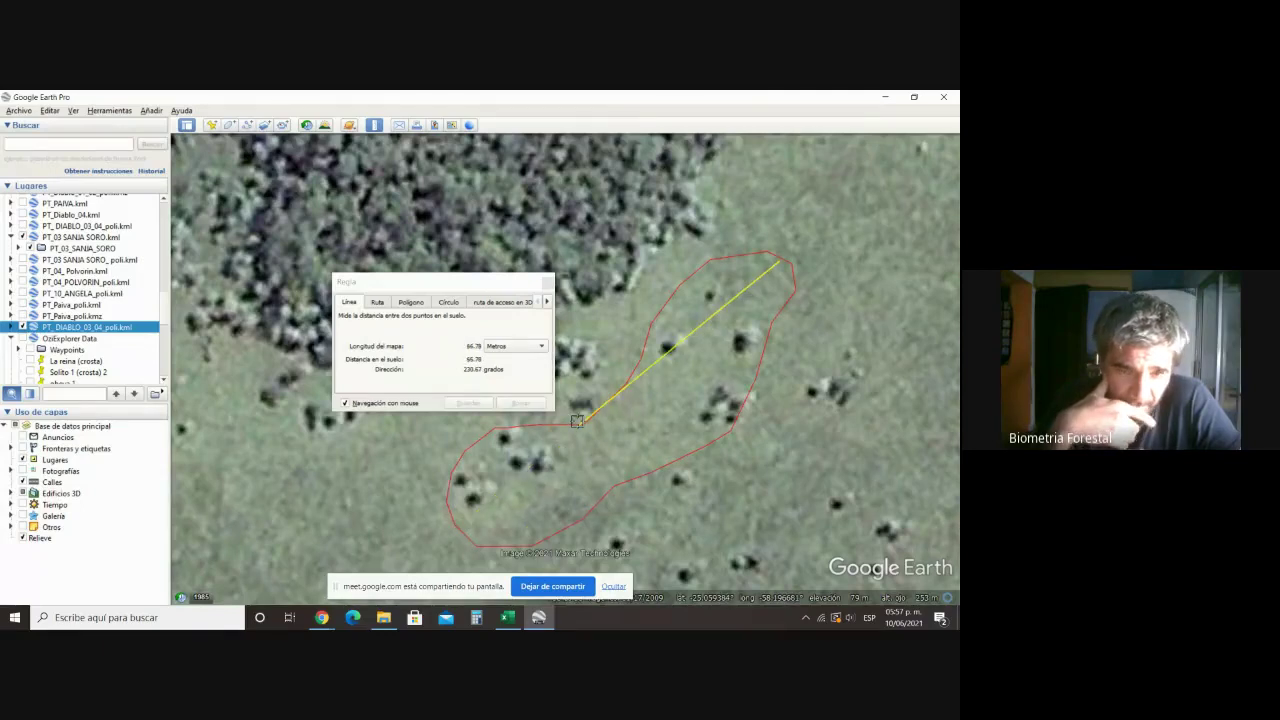
left_click(575, 400)
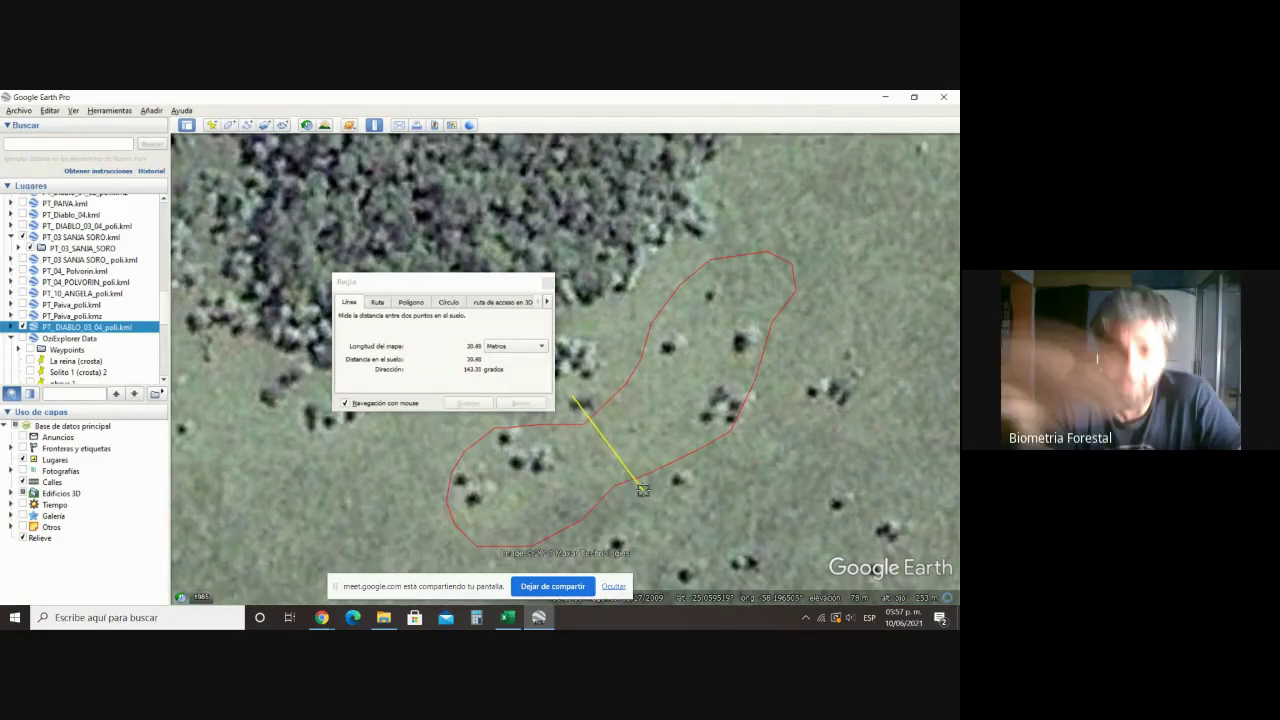
left_click(548, 282)
Step: Examine the surroundings of the southeastern red plot polygon, then inspect the northern red polygon beside the forest edge up close
scroll(646, 454, "down", 2)
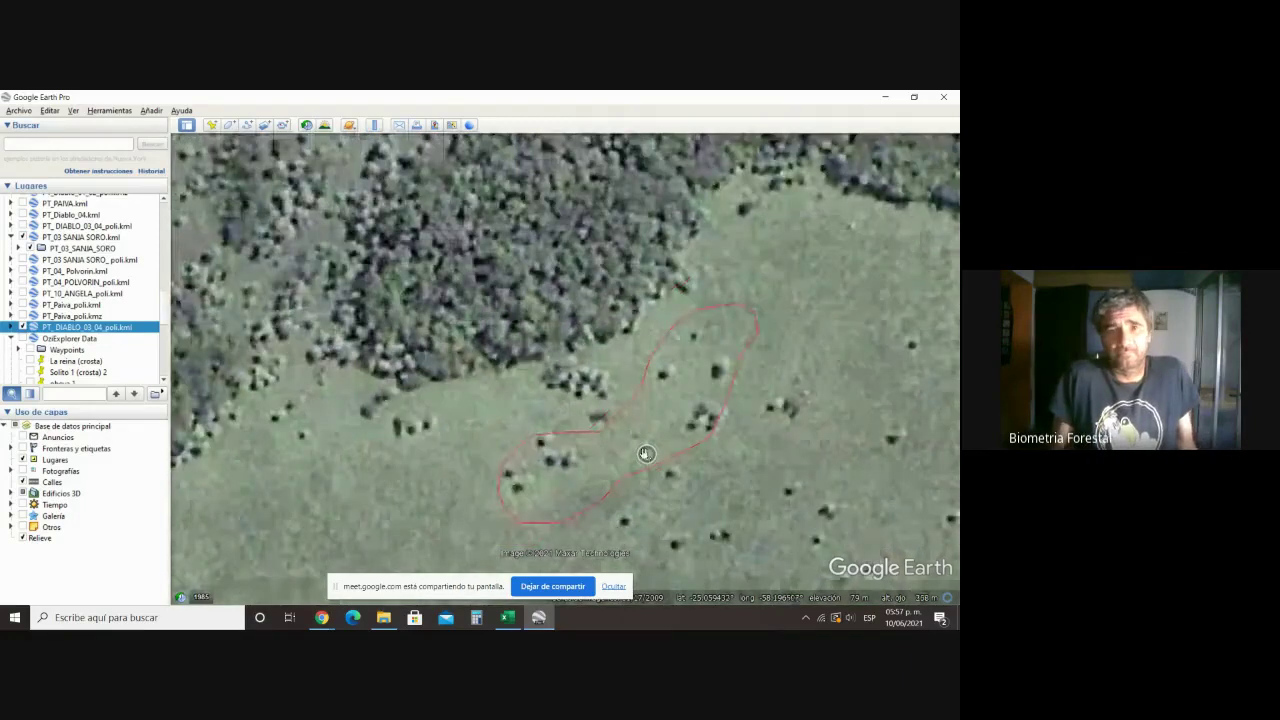
scroll(646, 454, "down", 1)
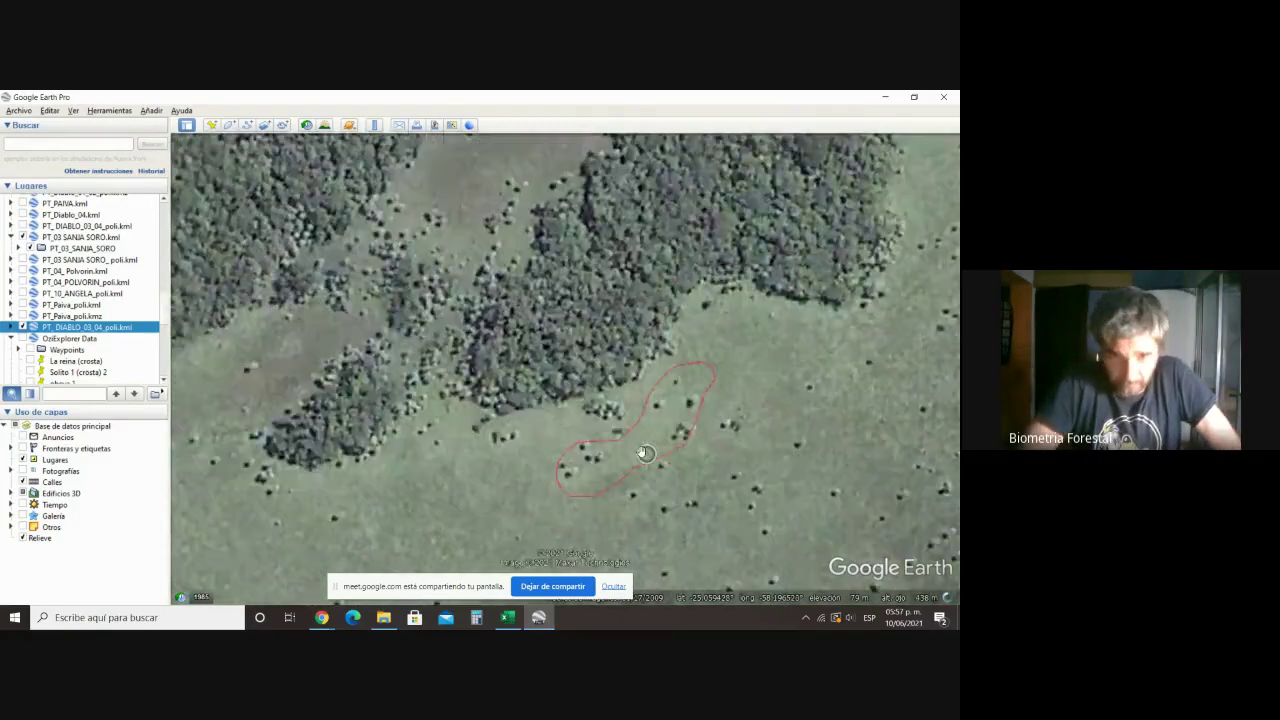
scroll(646, 454, "down", 1)
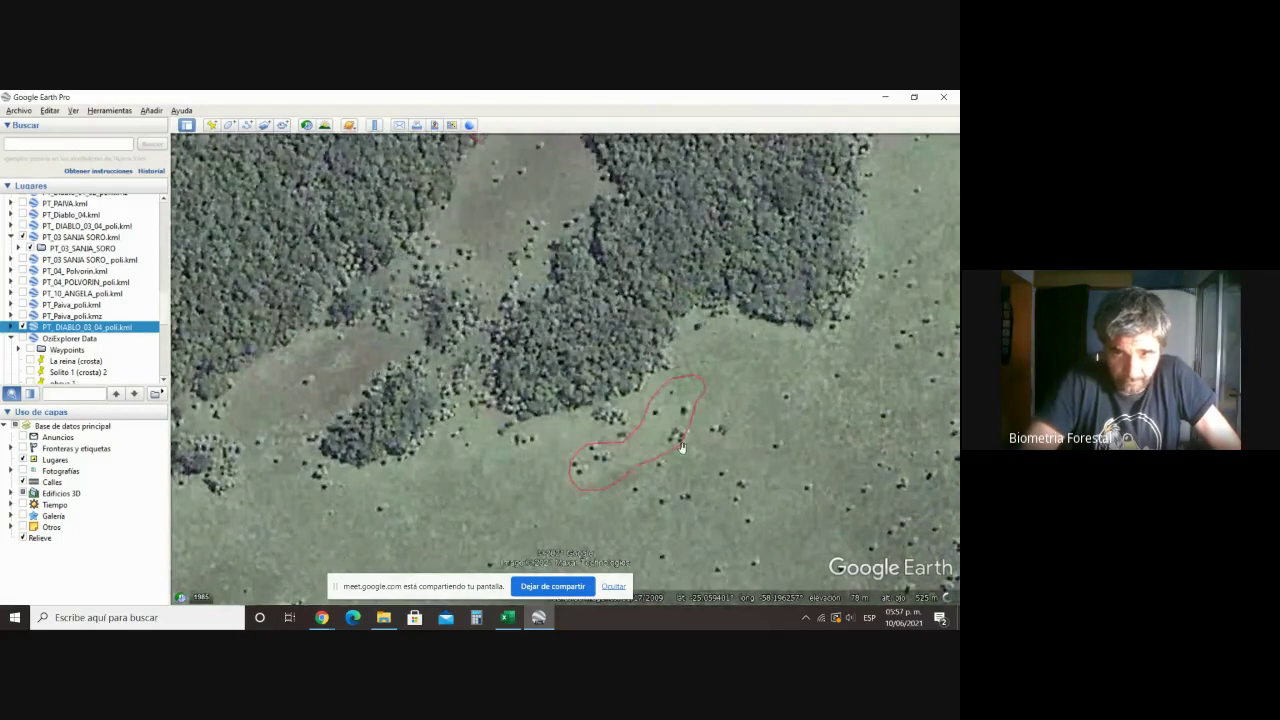
scroll(682, 447, "down", 1)
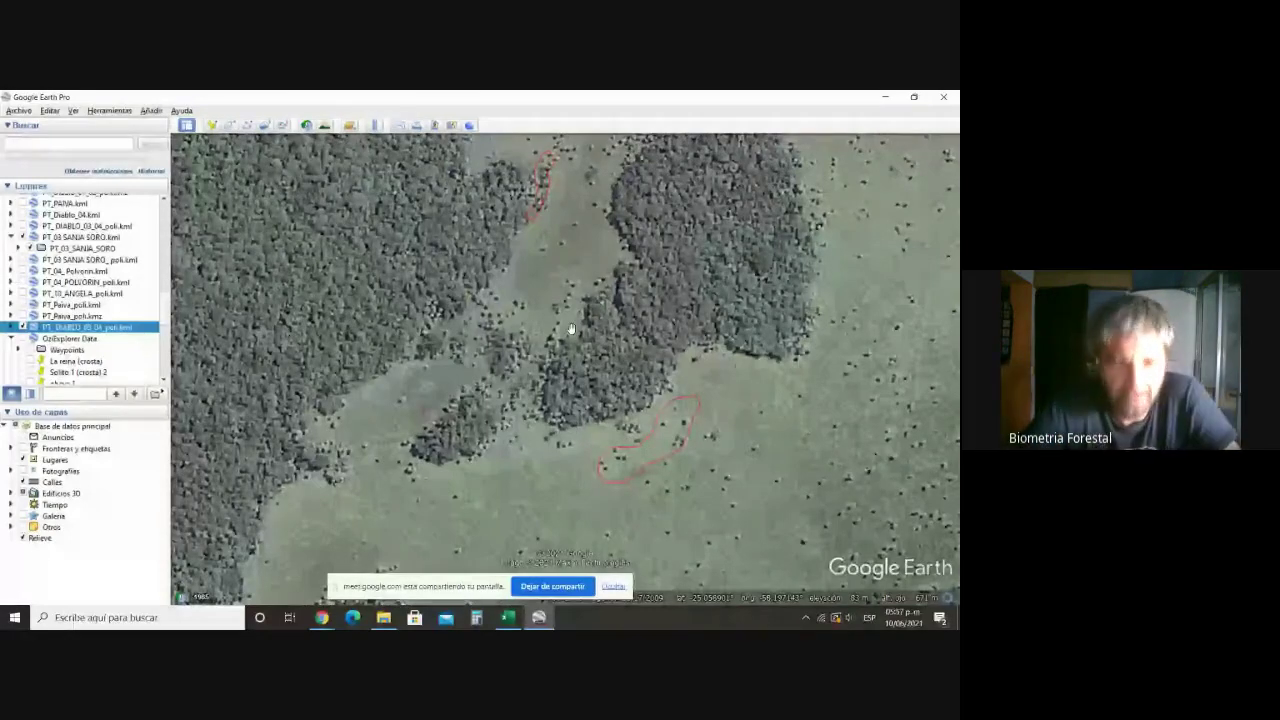
scroll(571, 329, "up", 3)
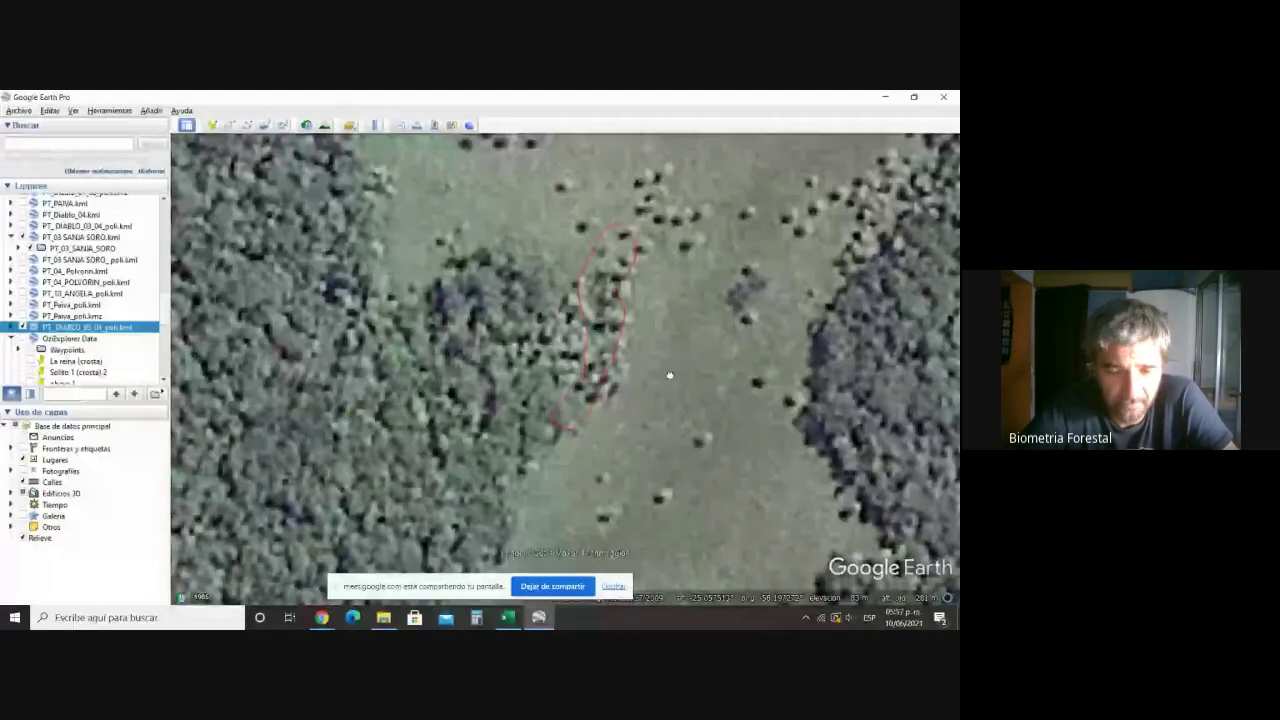
scroll(620, 385, "up", 1)
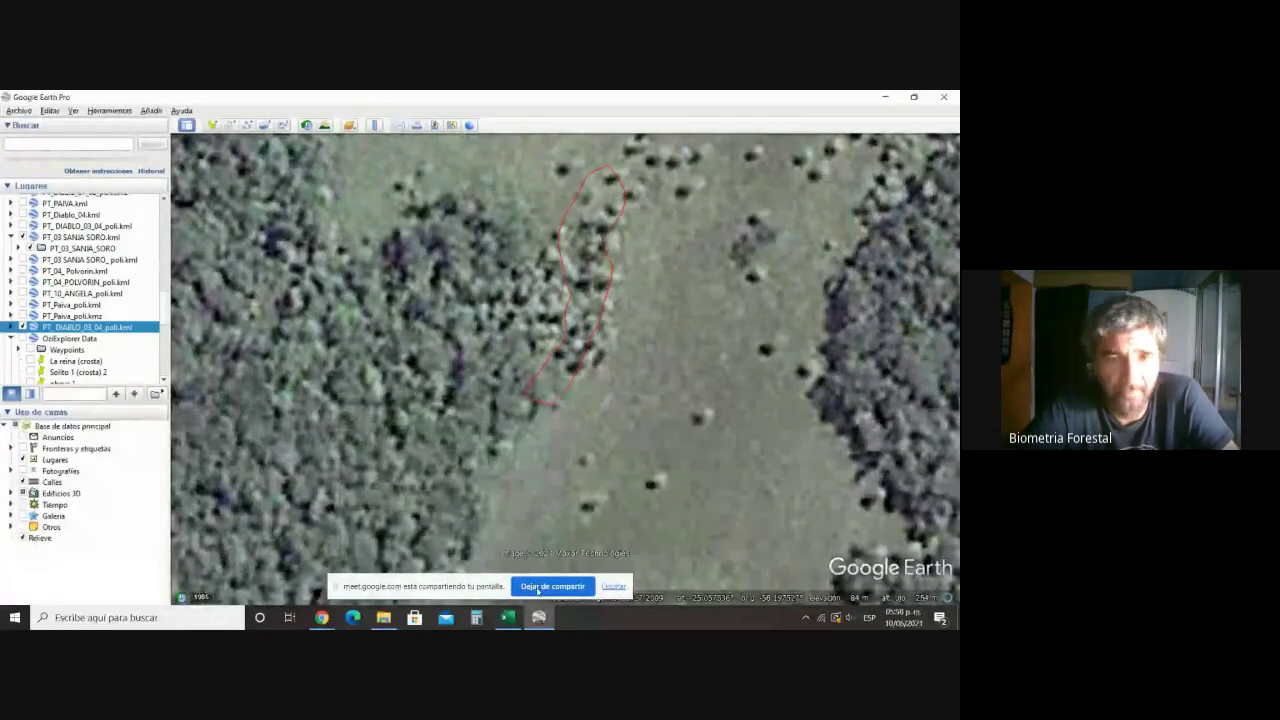
Step: Switch to Excel and check PT Di 04's average surface and Pt density in Hoja4, comparing them with the northern polygon and PT Di 03's density
left_click(505, 618)
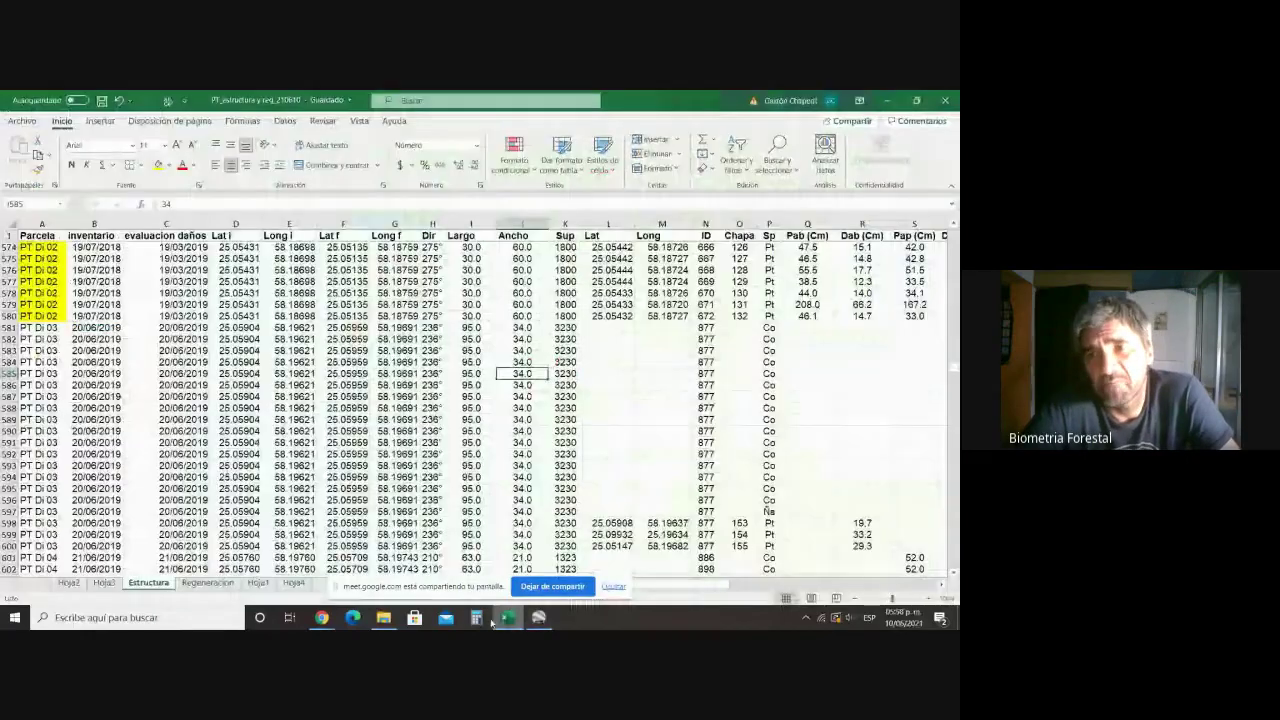
left_click(293, 582)
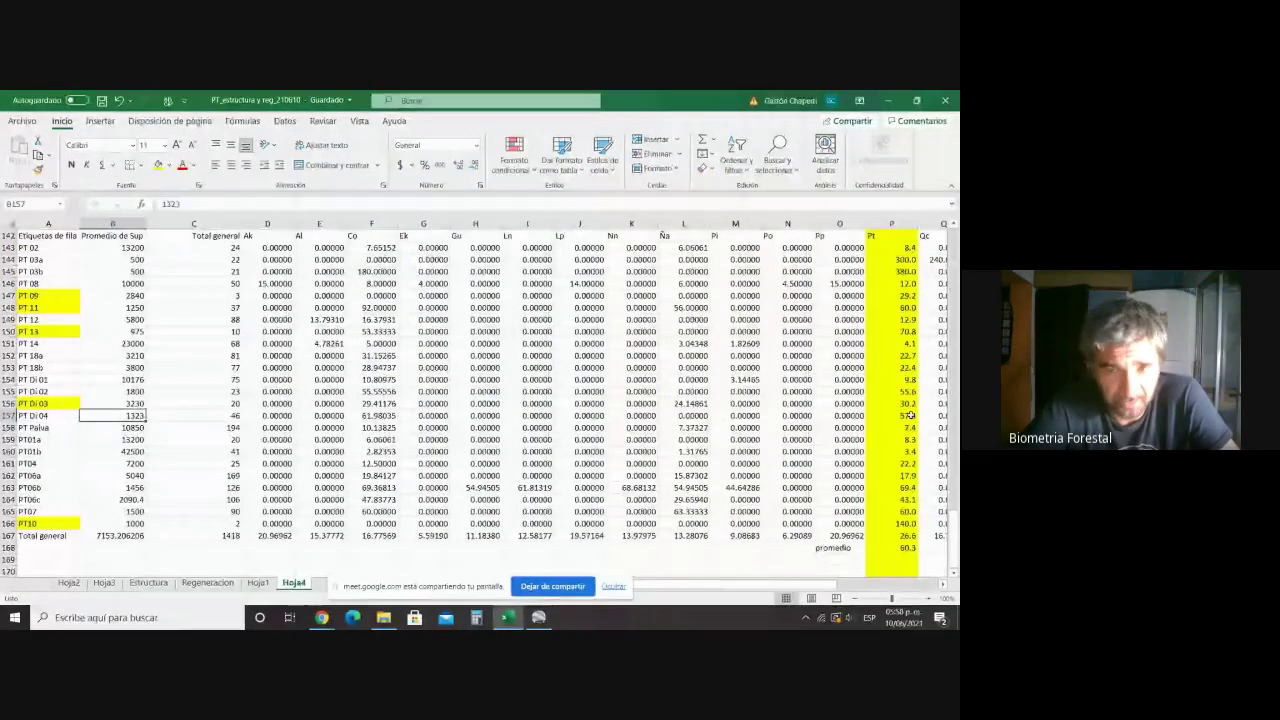
key("Down")
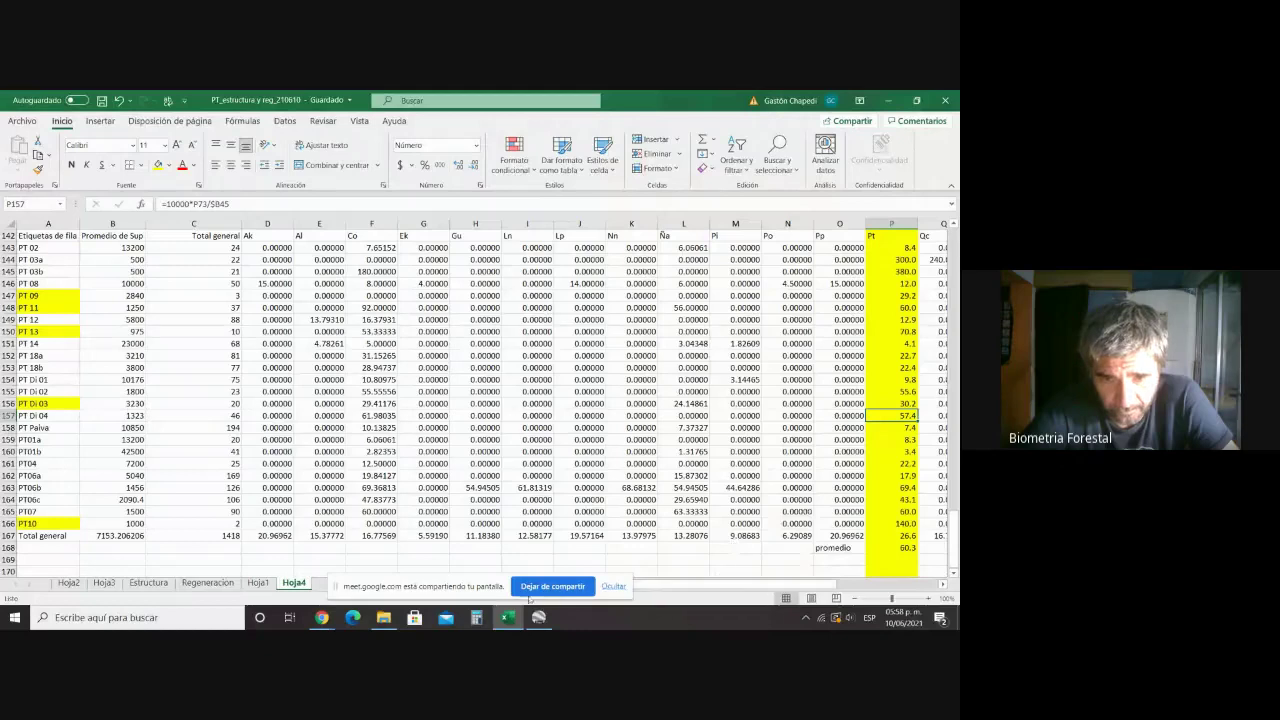
left_click(538, 617)
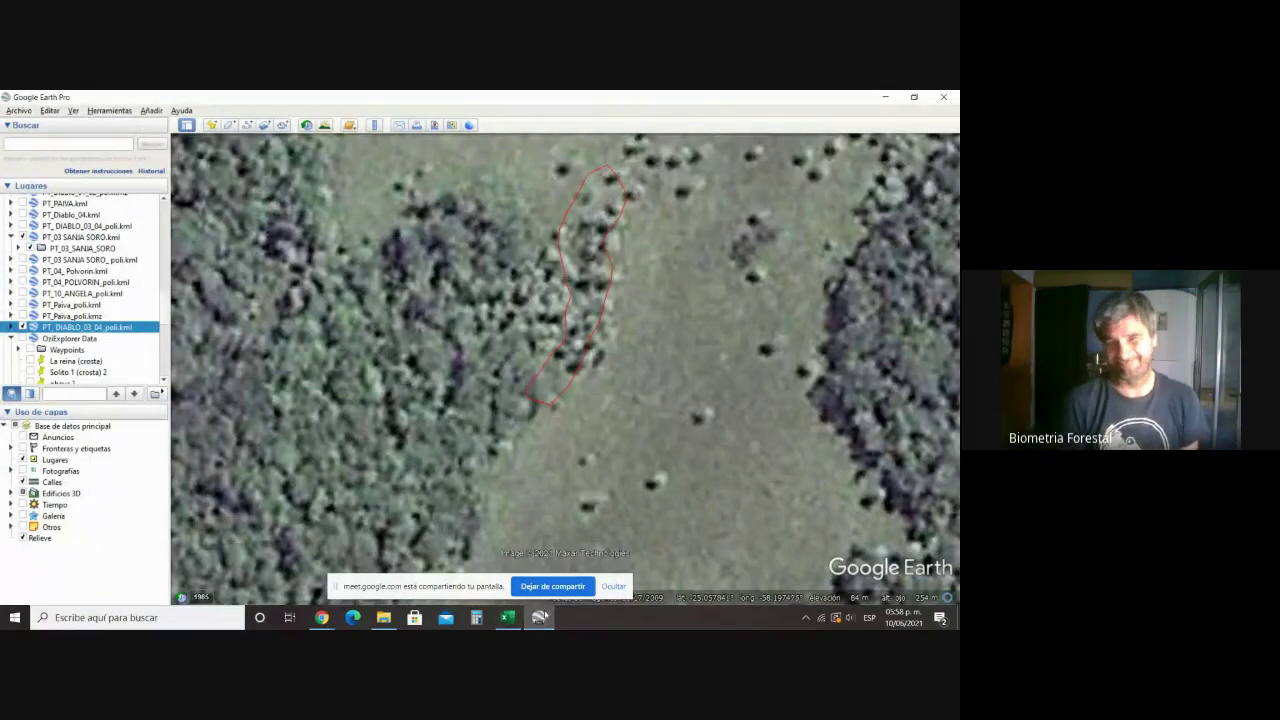
left_click(509, 618)
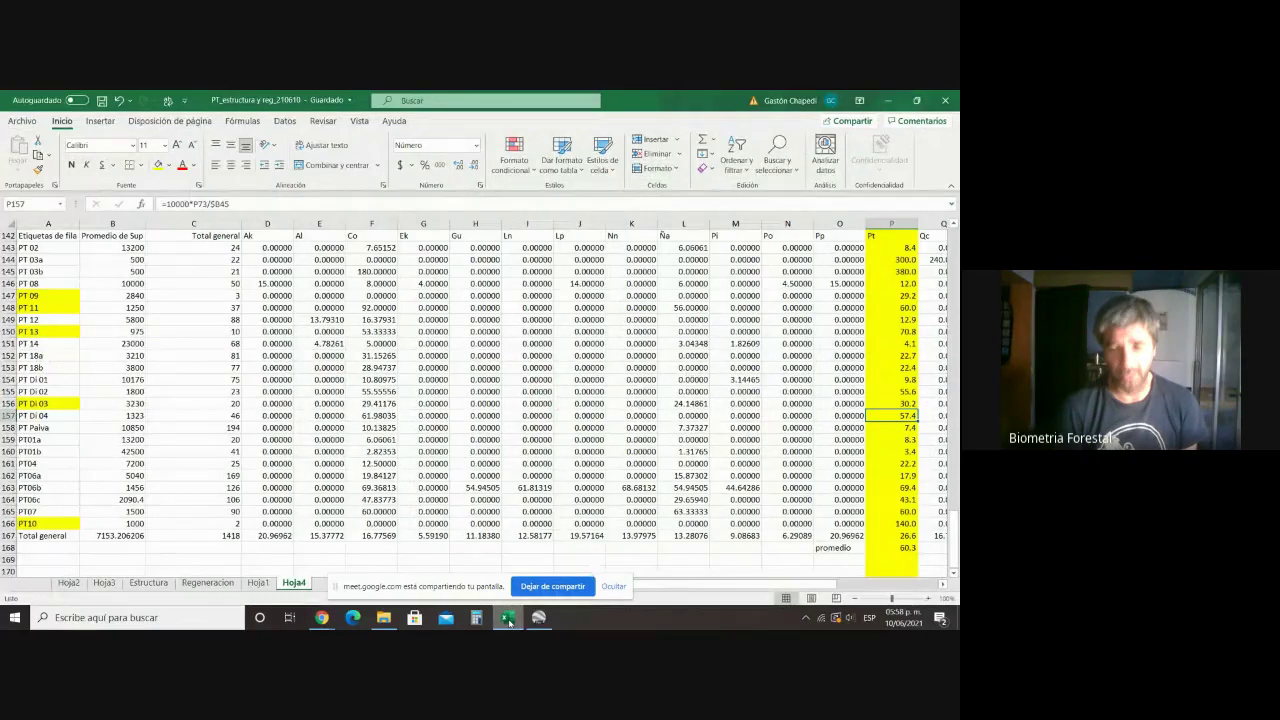
left_click(905, 405)
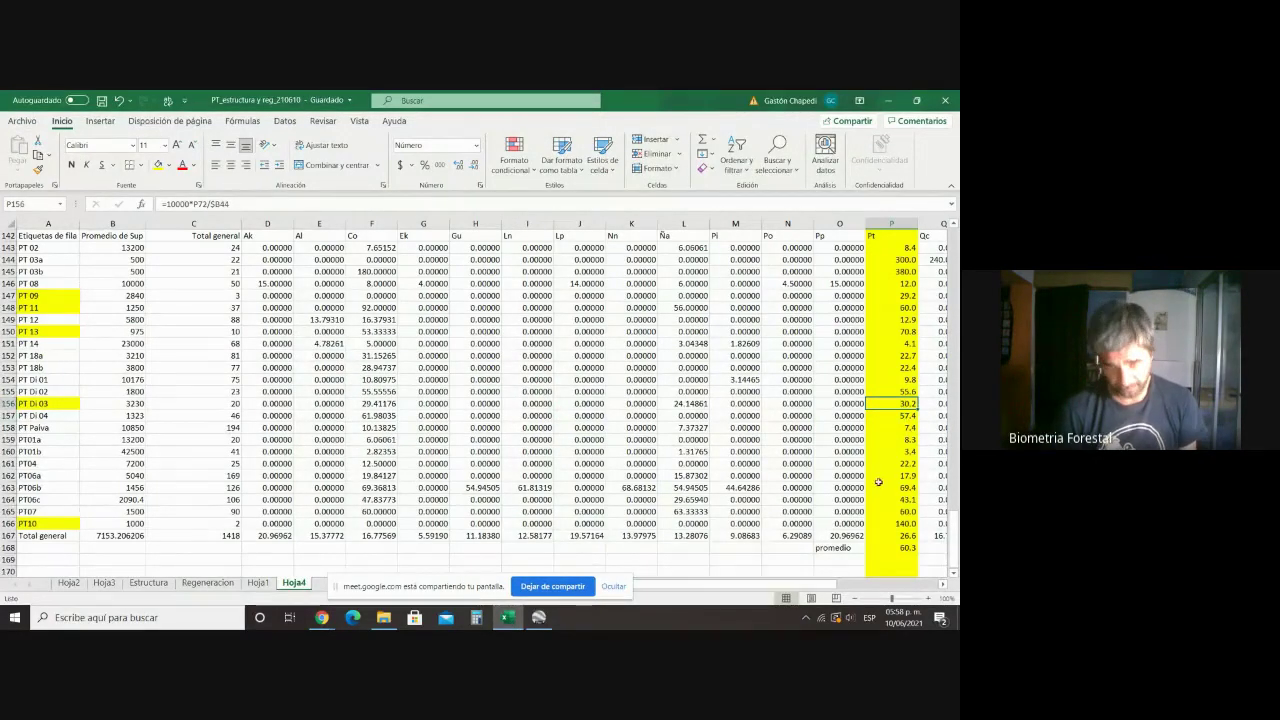
Step: Switch to Google Earth and examine the forest and grassland surrounding both red plot polygons
left_click(538, 618)
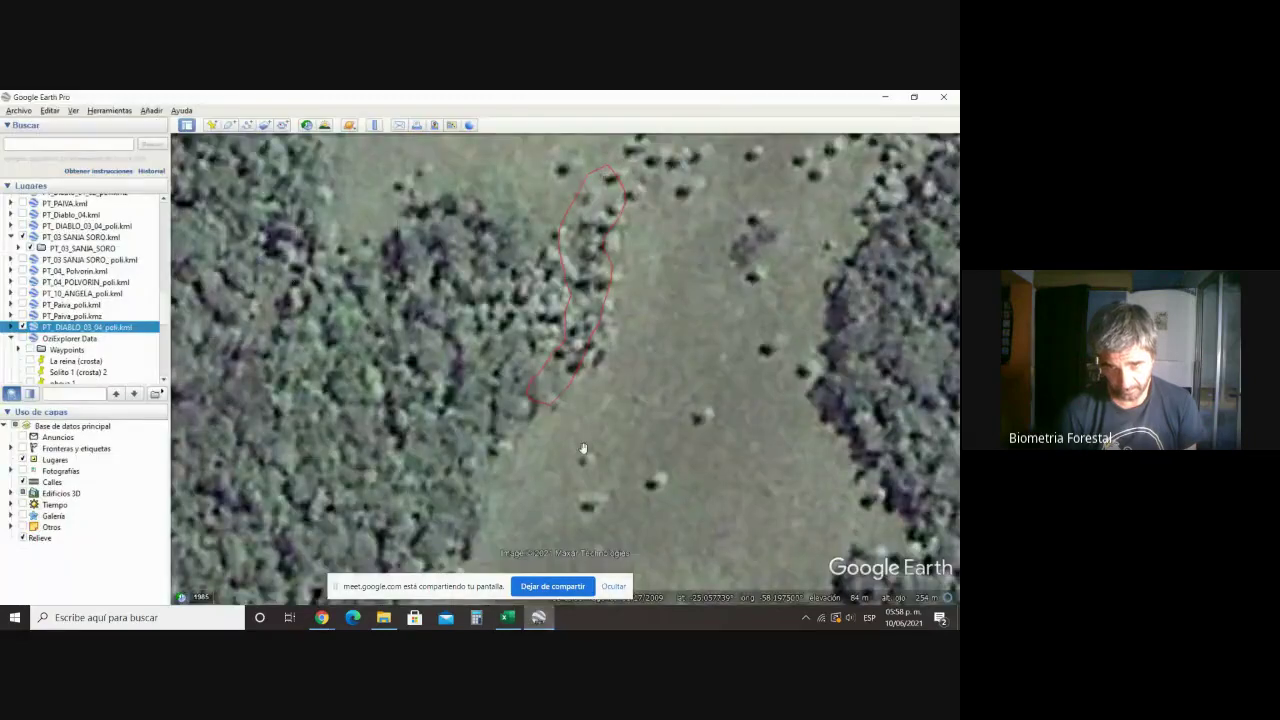
scroll(580, 447, "up", 3)
left_click_drag(661, 470, 661, 389)
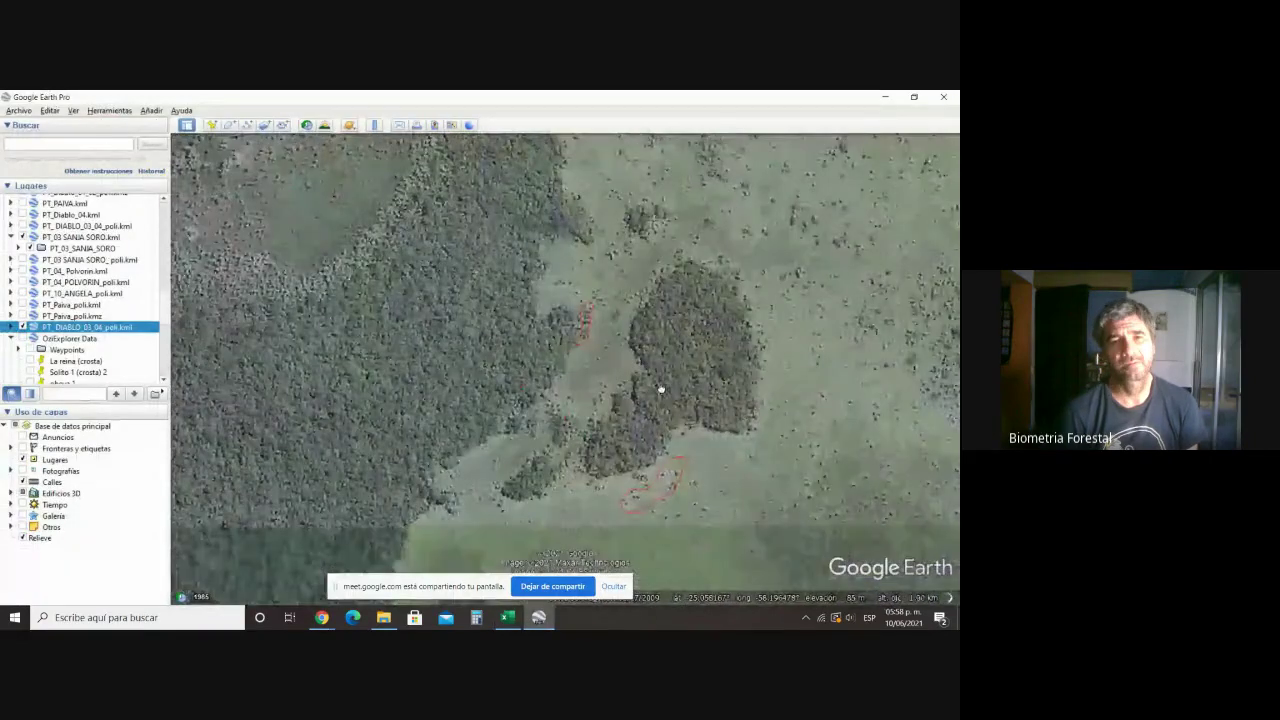
scroll(650, 465, "down", 2)
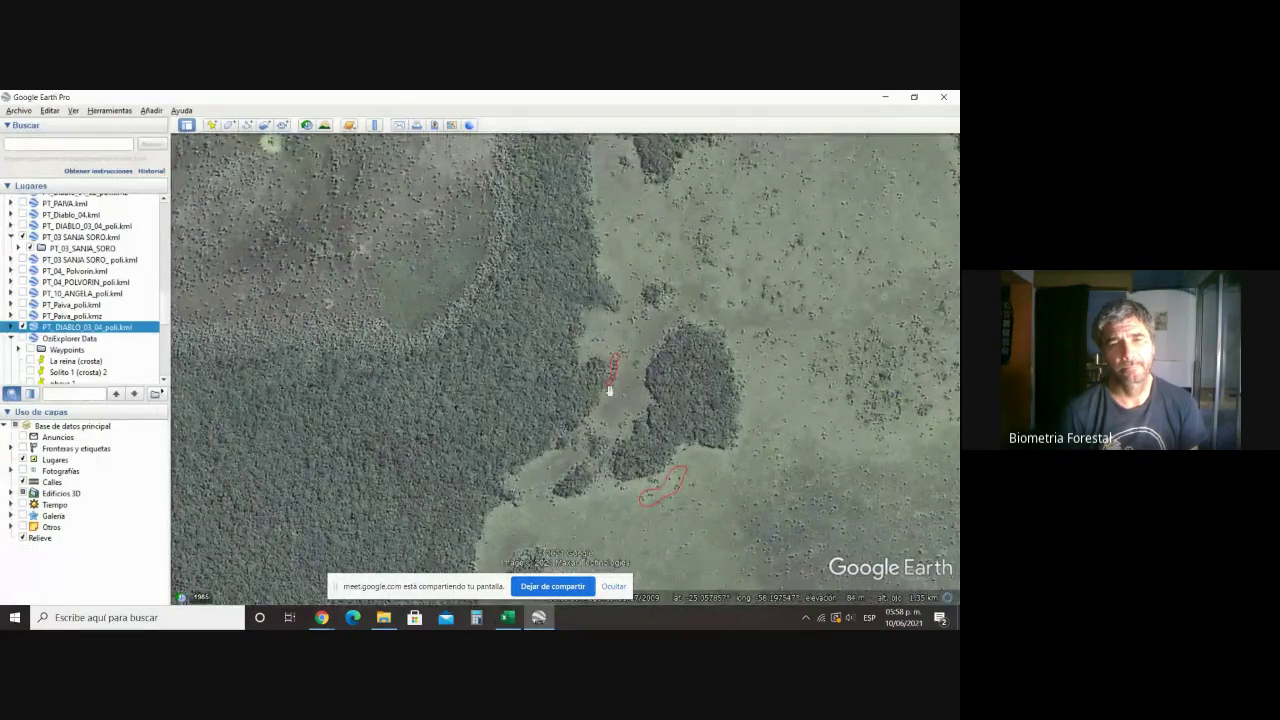
scroll(608, 395, "up", 2)
scroll(637, 413, "down", 3)
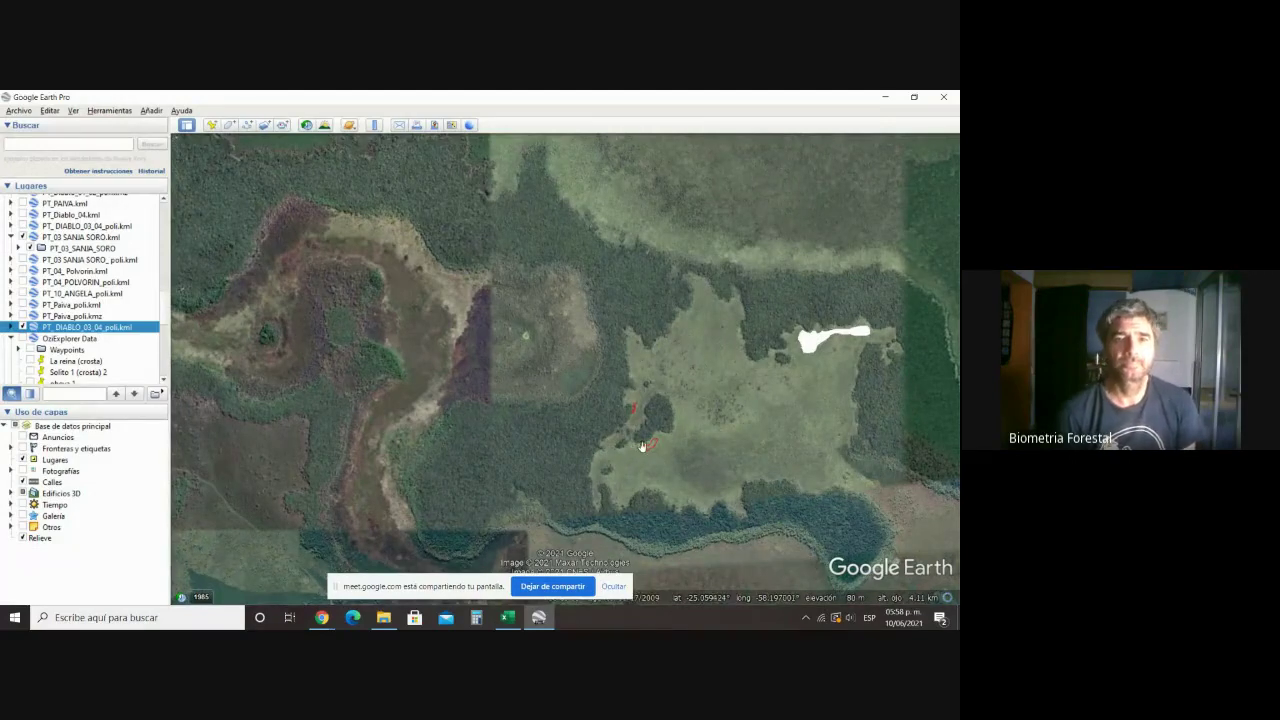
Step: Inspect the white plot polygon northeast of the red ones up close and within the wider clearing
scroll(651, 456, "up", 5)
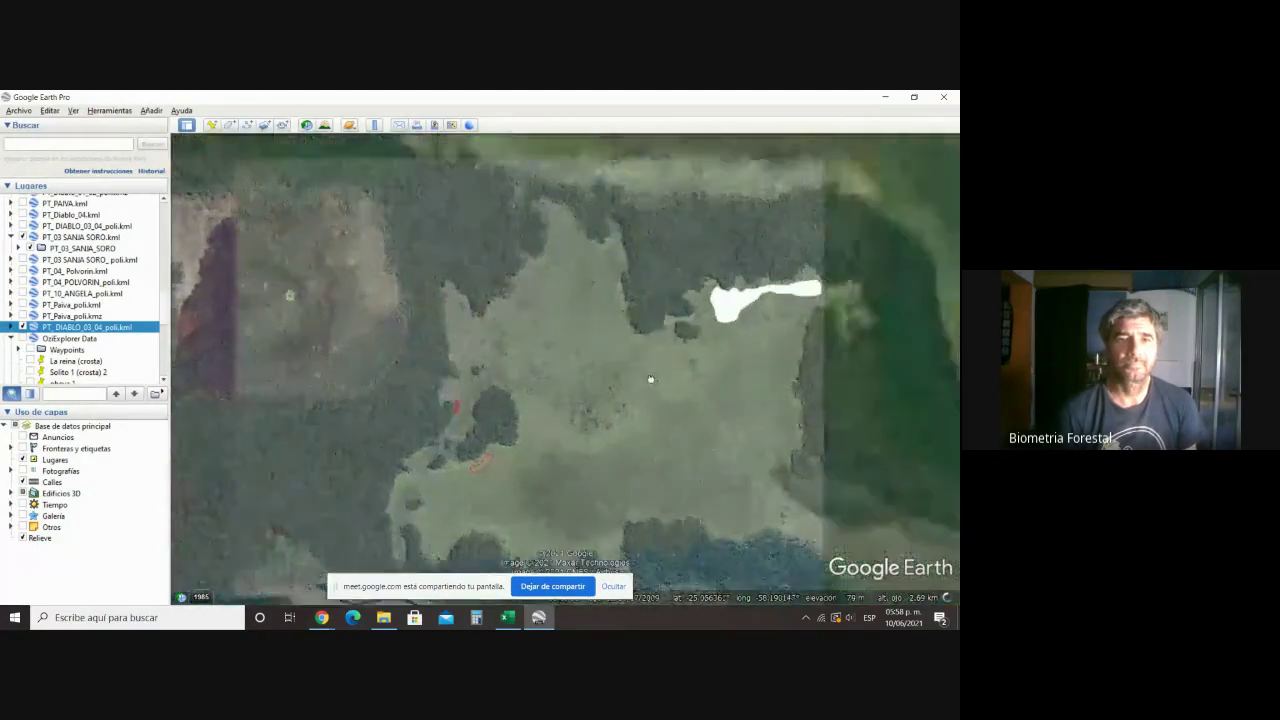
scroll(728, 339, "up", 3)
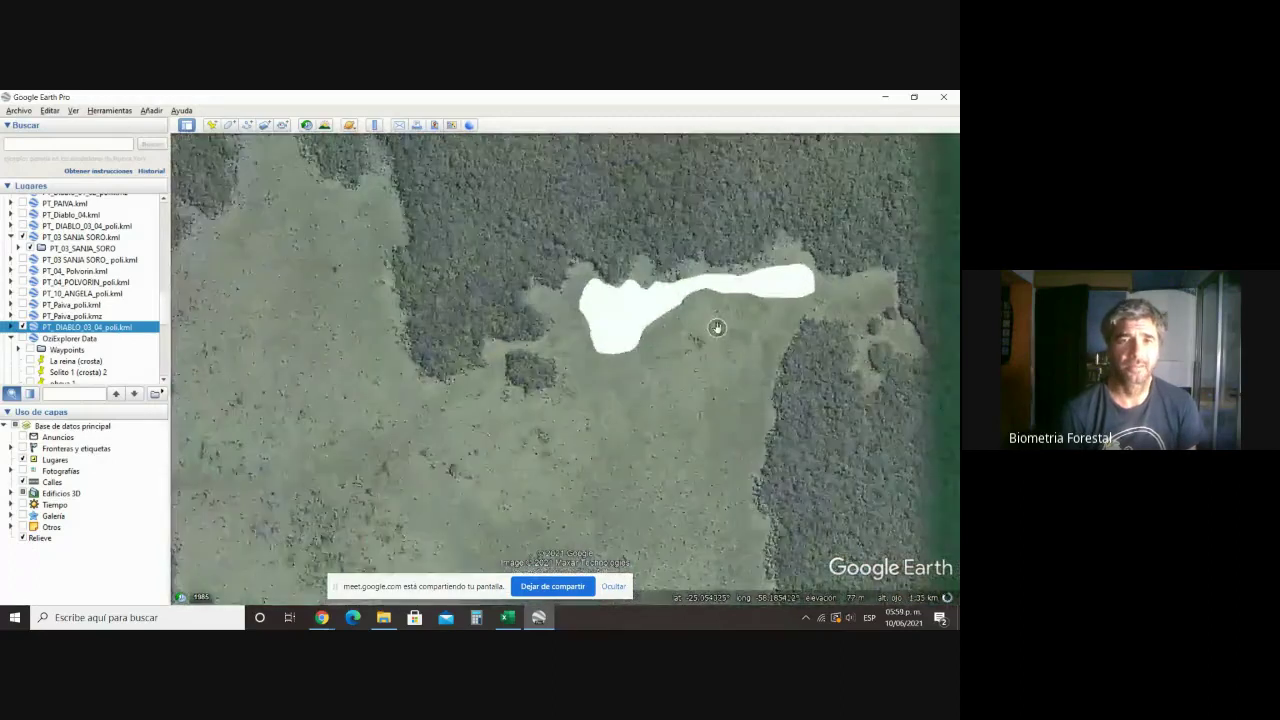
scroll(650, 312, "up", 2)
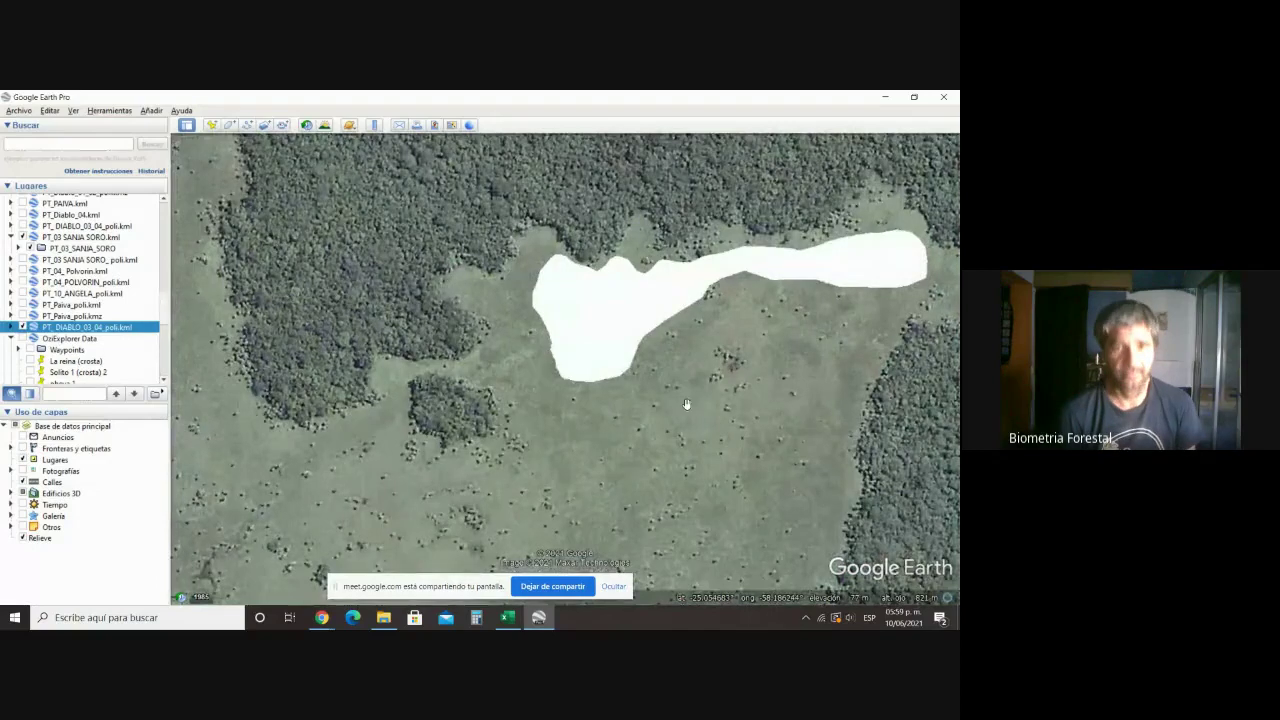
scroll(686, 402, "down", 3)
scroll(690, 403, "down", 2)
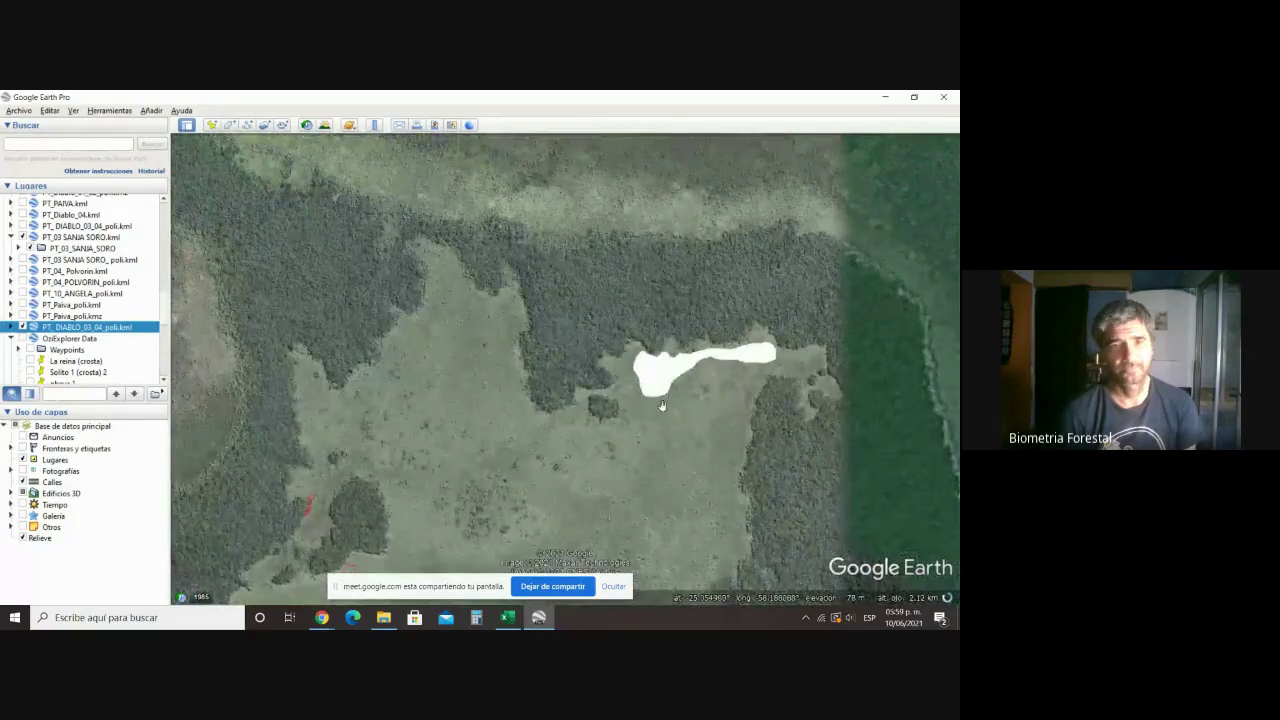
scroll(662, 405, "down", 2)
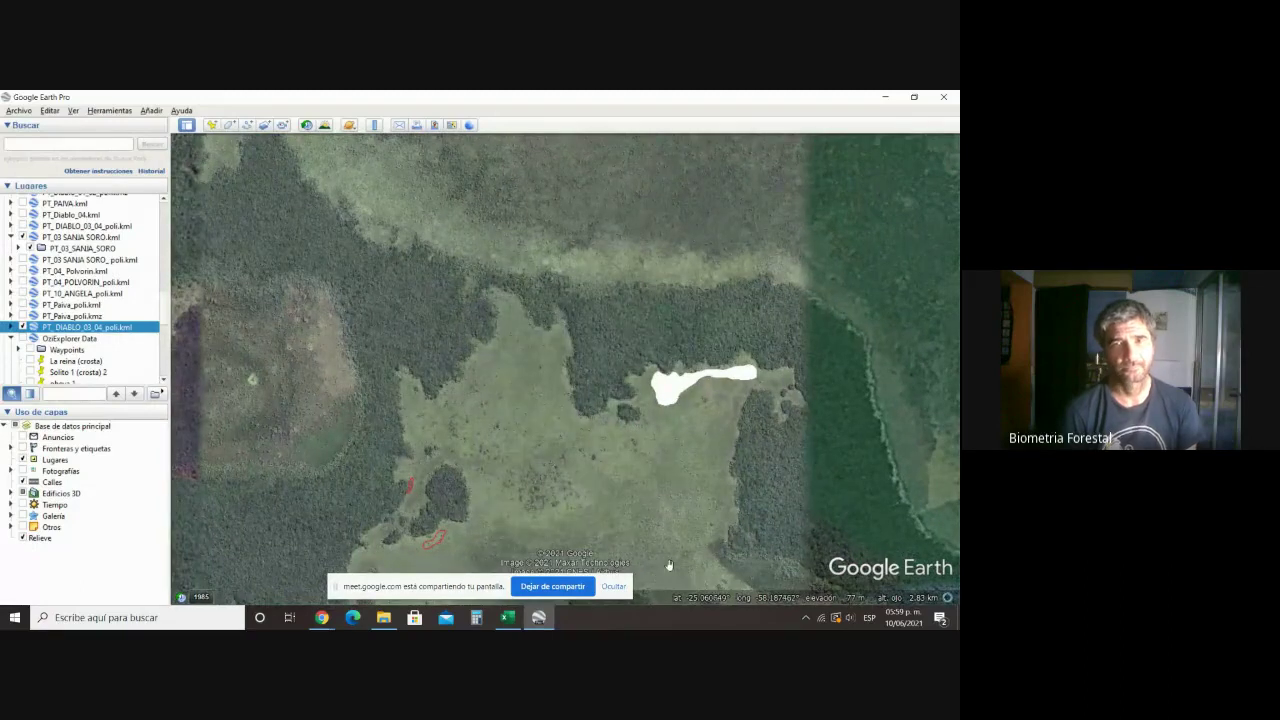
Step: Return to the two red plot polygons and compare the tree cover around them
left_click_drag(662, 571, 575, 440)
scroll(575, 440, "up", 5)
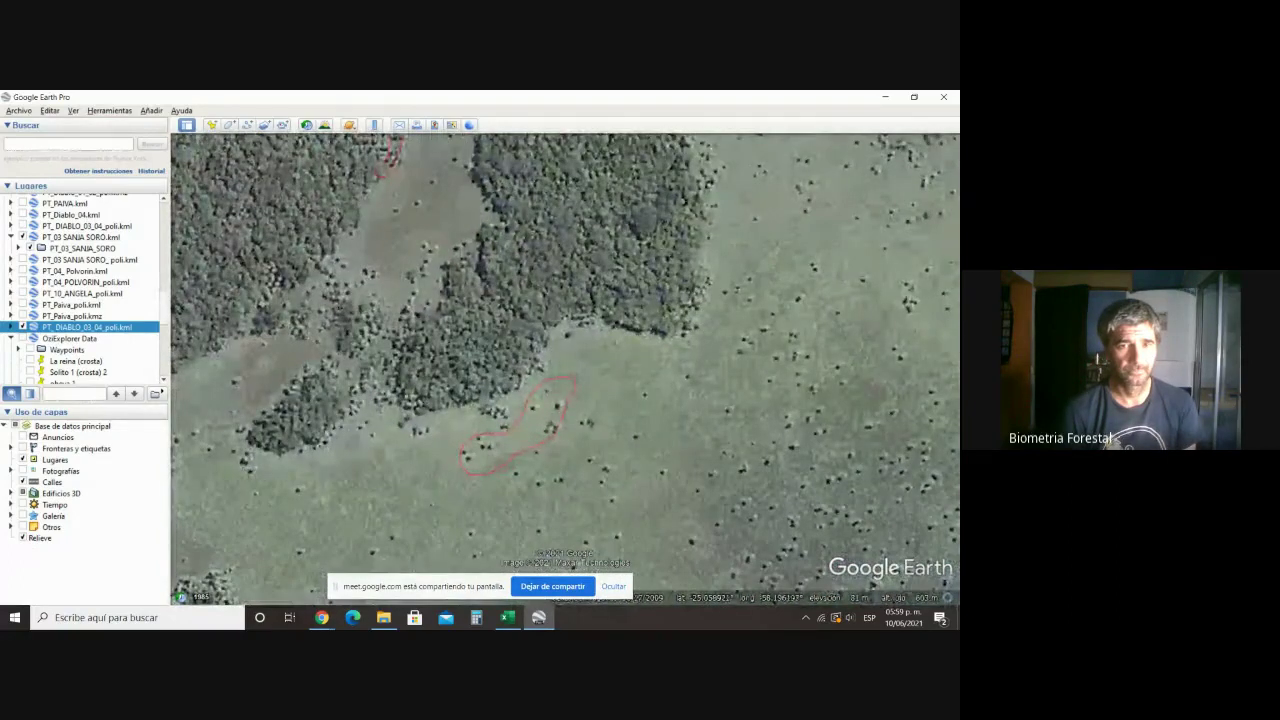
scroll(658, 500, "down", 1)
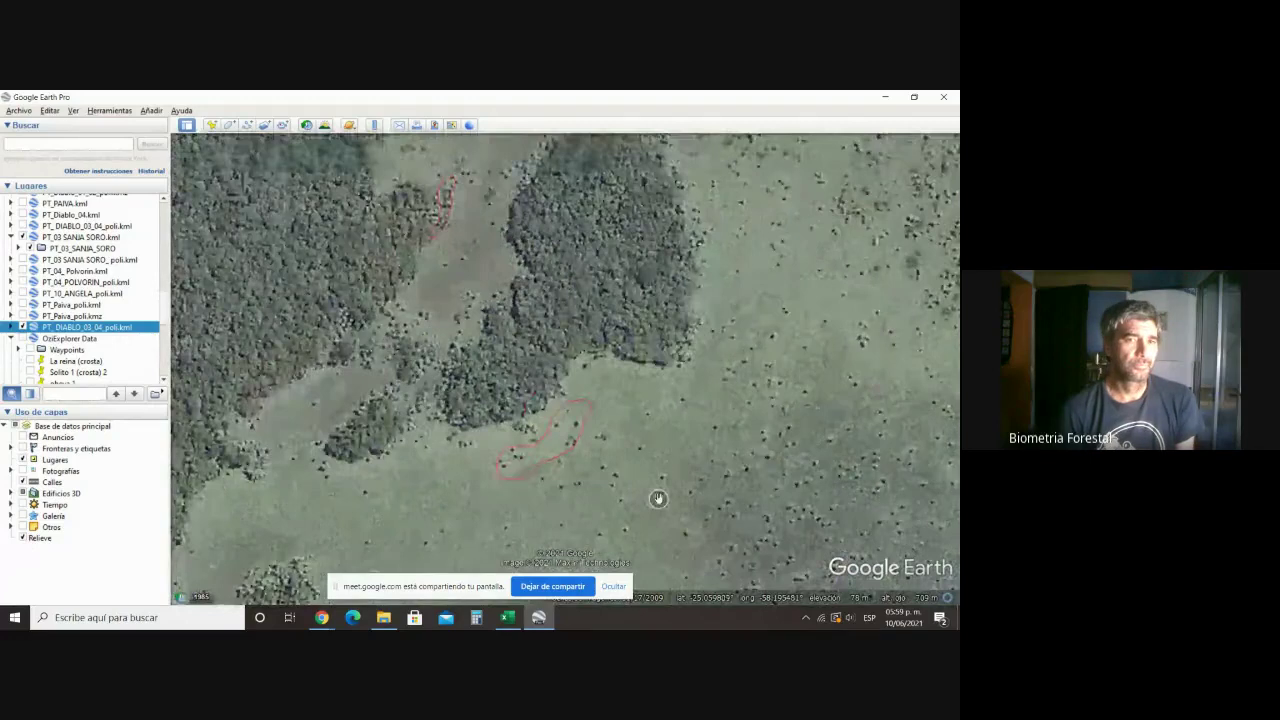
scroll(658, 498, "down", 2)
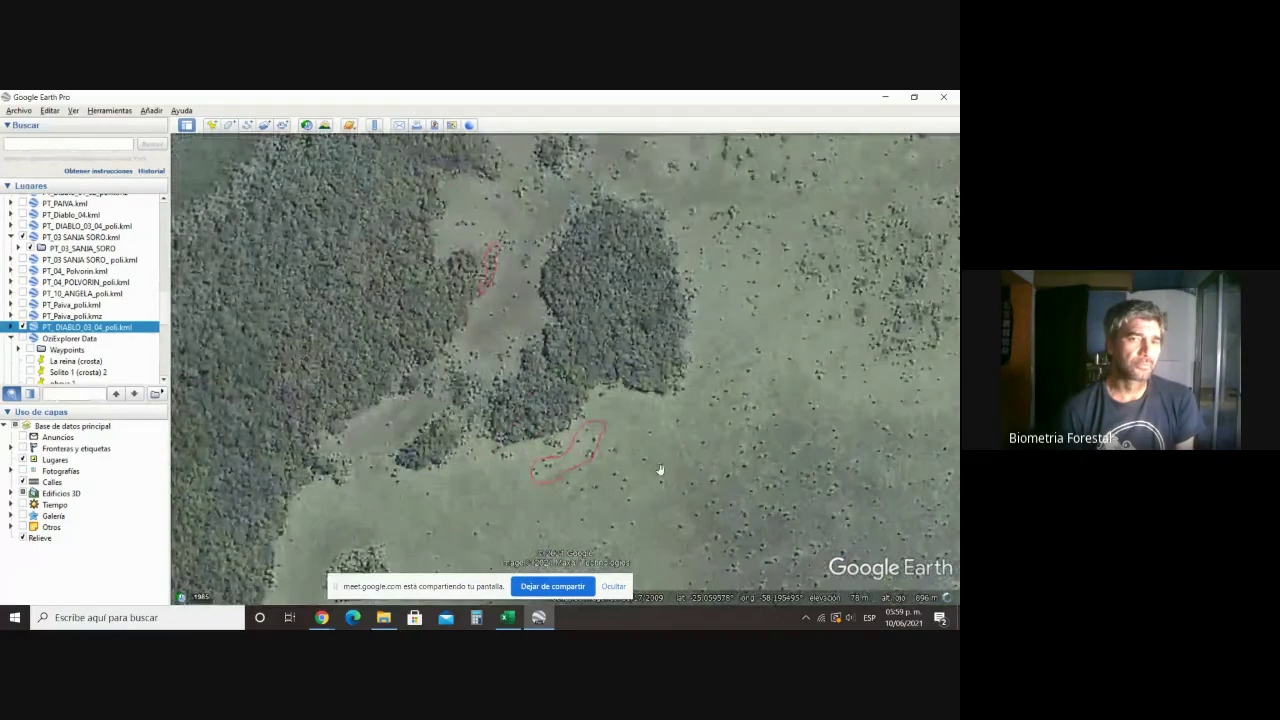
Step: Examine the clearing around the two red plot polygons, relating them to the neighbouring forest and the white polygon
scroll(630, 400, "down", 4)
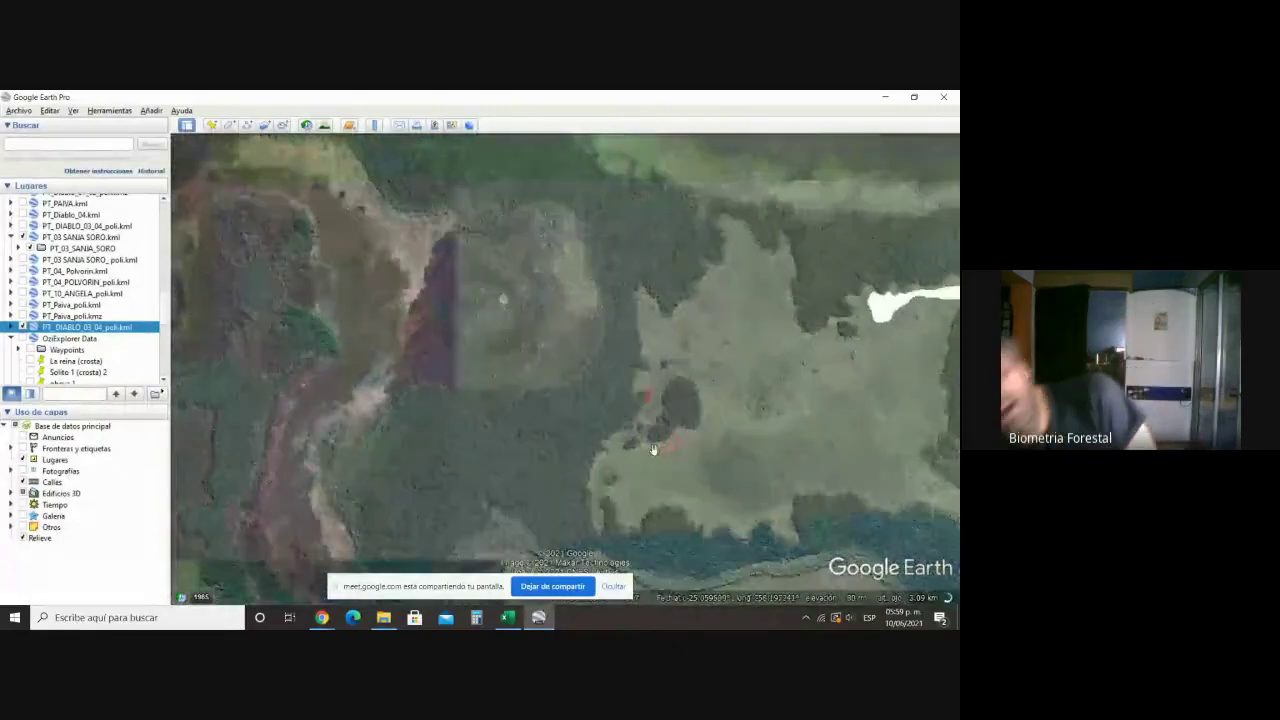
scroll(680, 455, "down", 2)
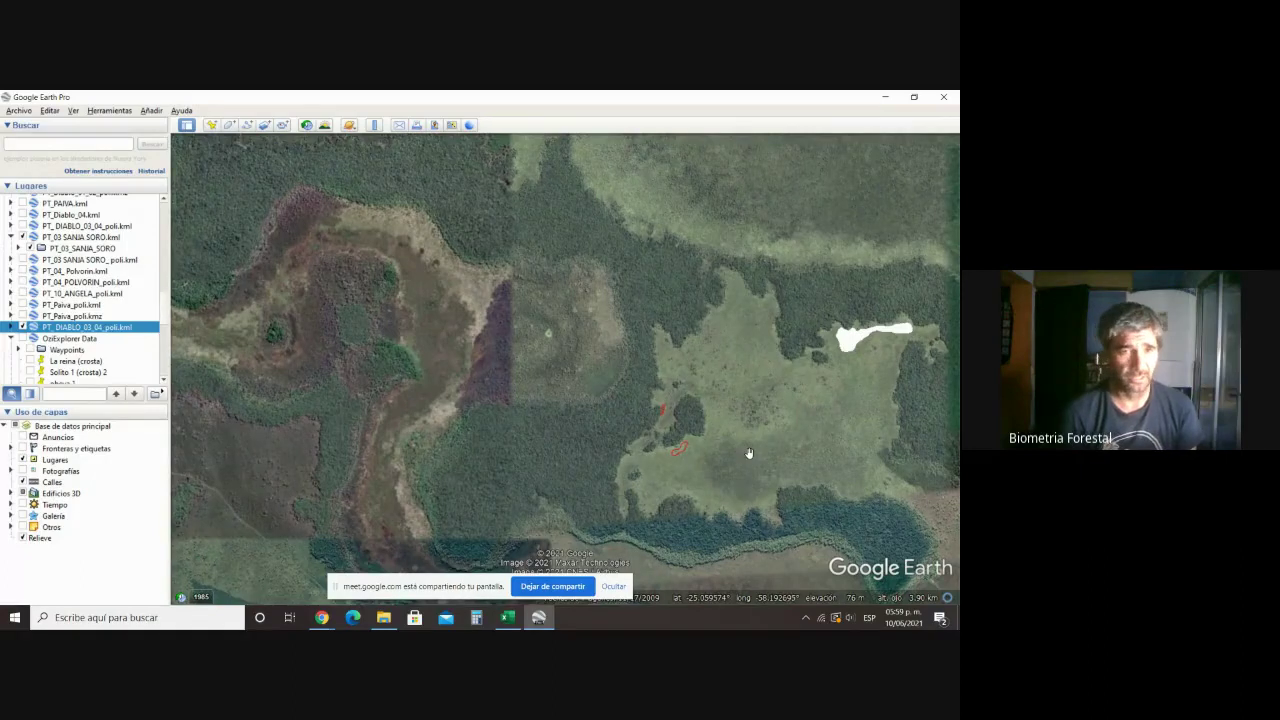
scroll(748, 454, "up", 3)
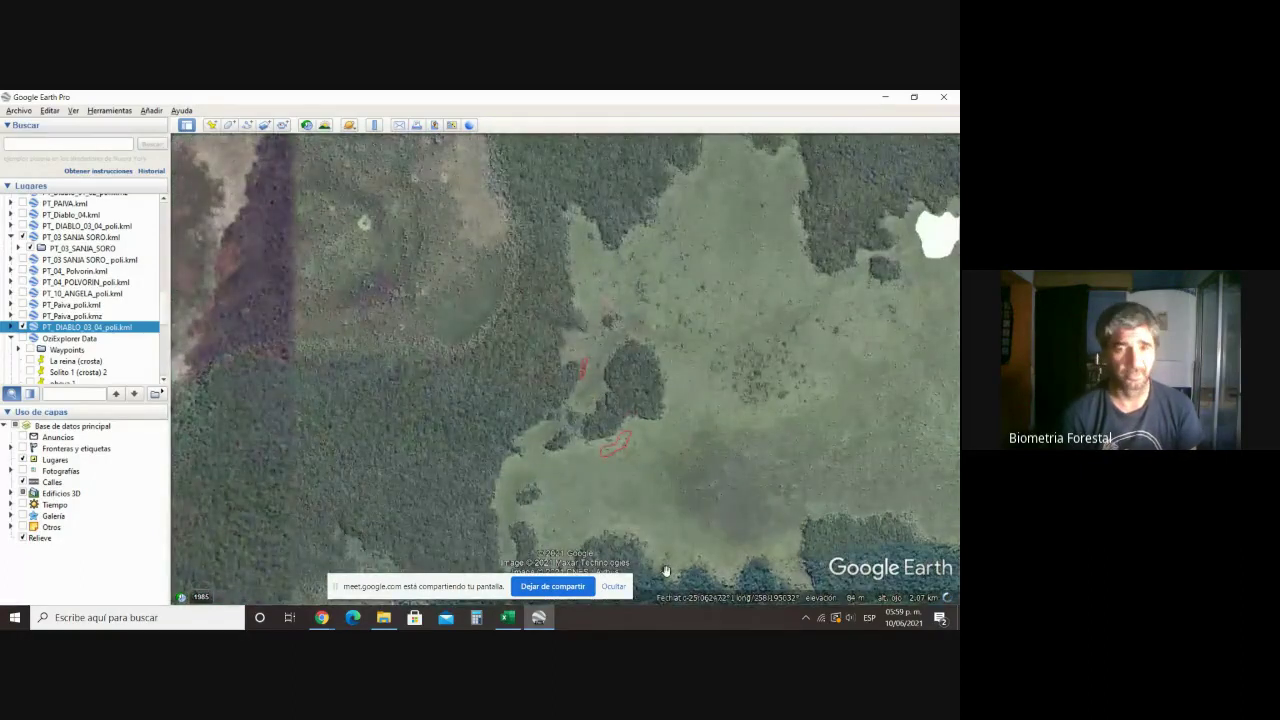
scroll(651, 471, "up", 2)
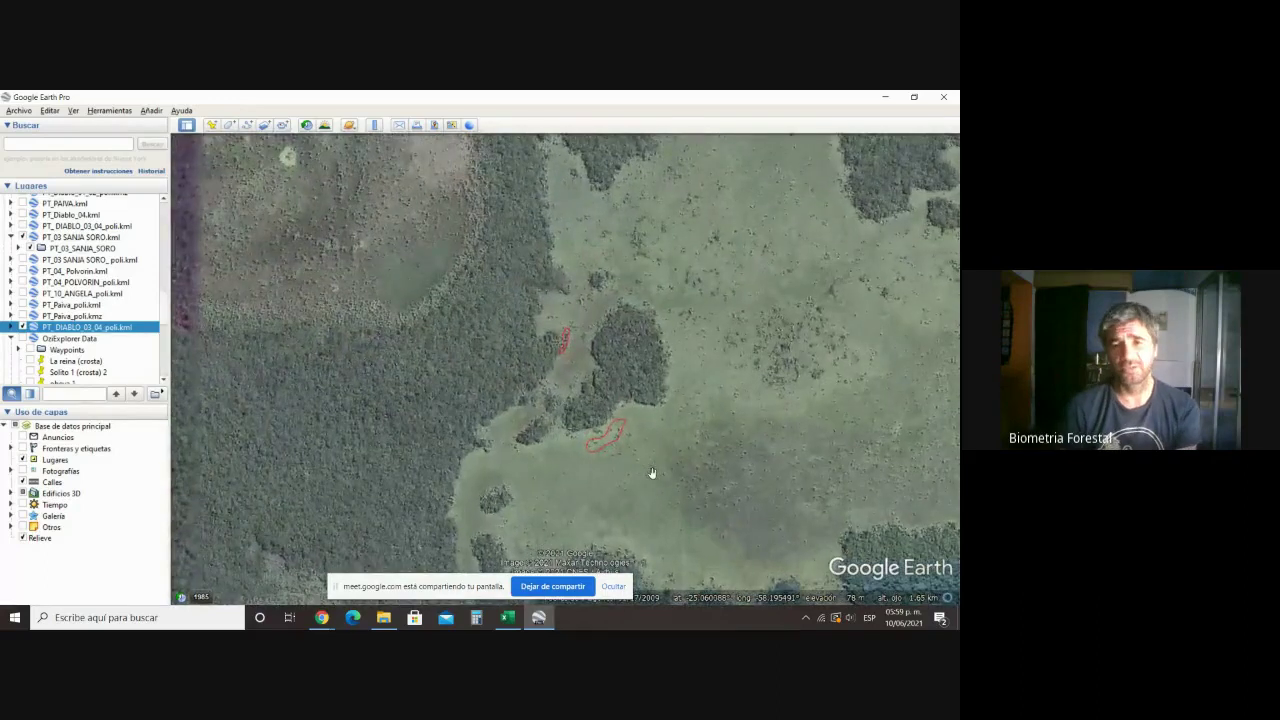
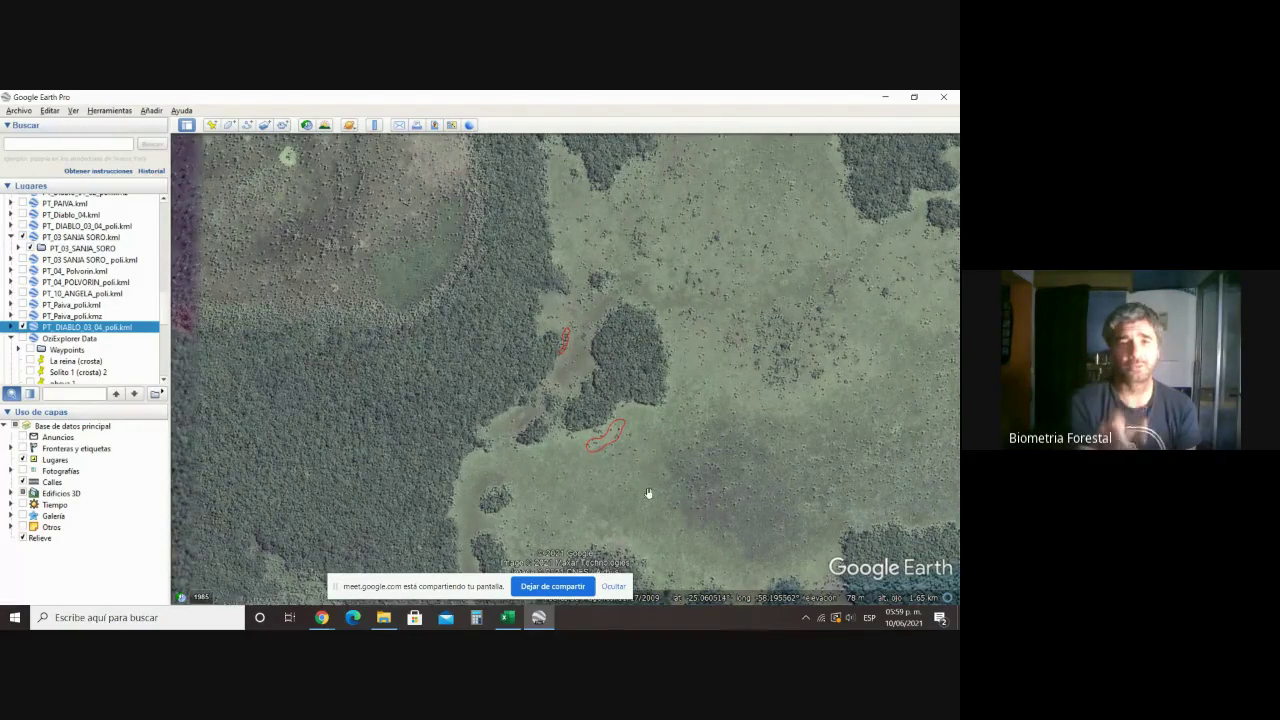
left_click_drag(648, 493, 657, 449)
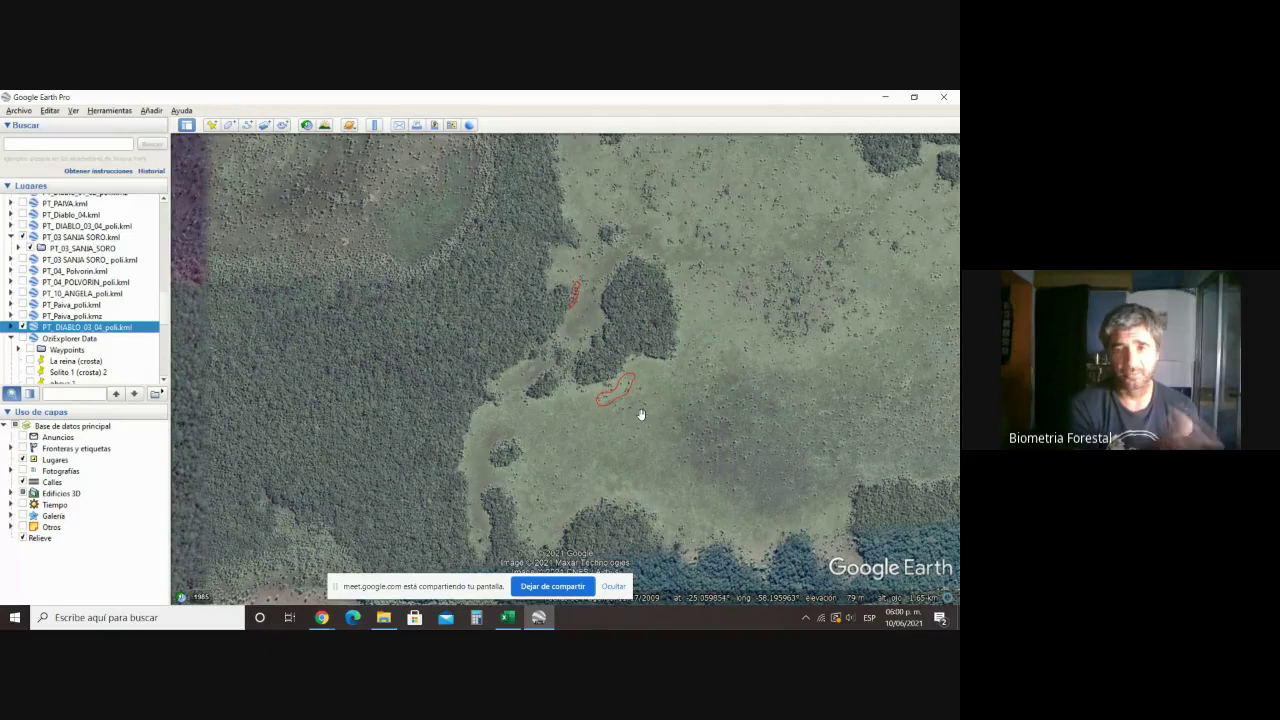
scroll(641, 414, "down", 1)
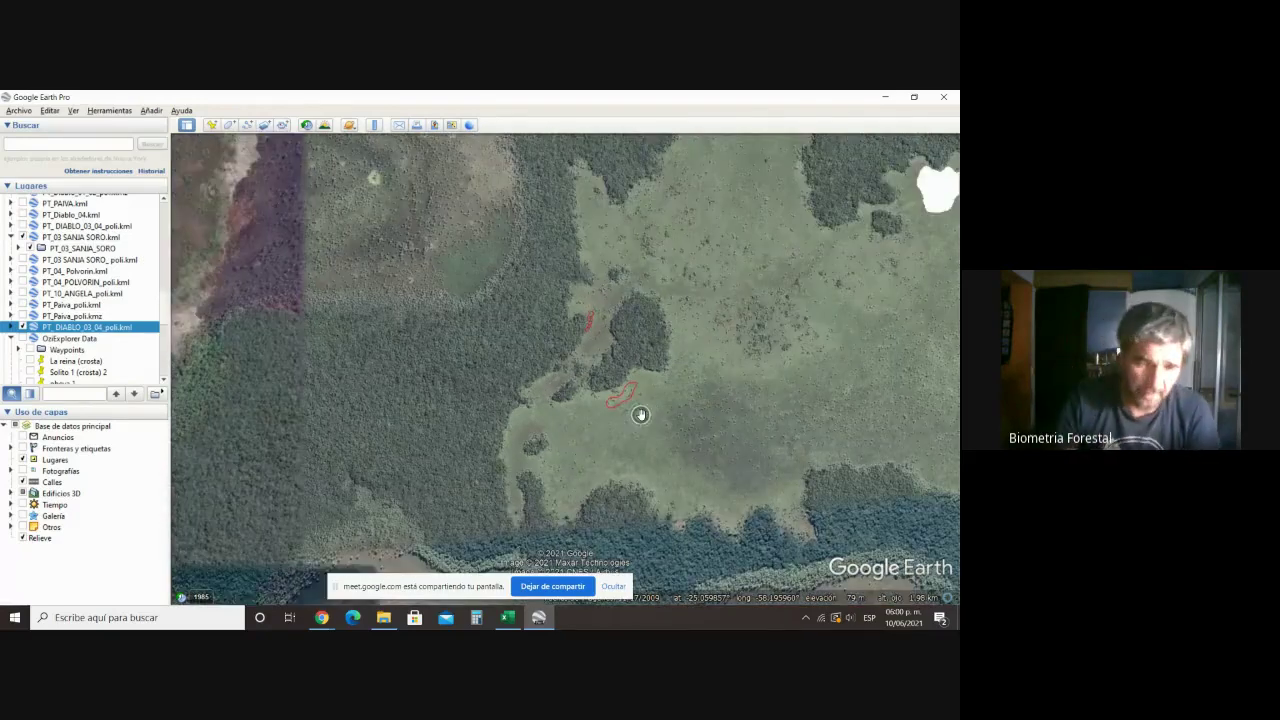
scroll(641, 414, "down", 2)
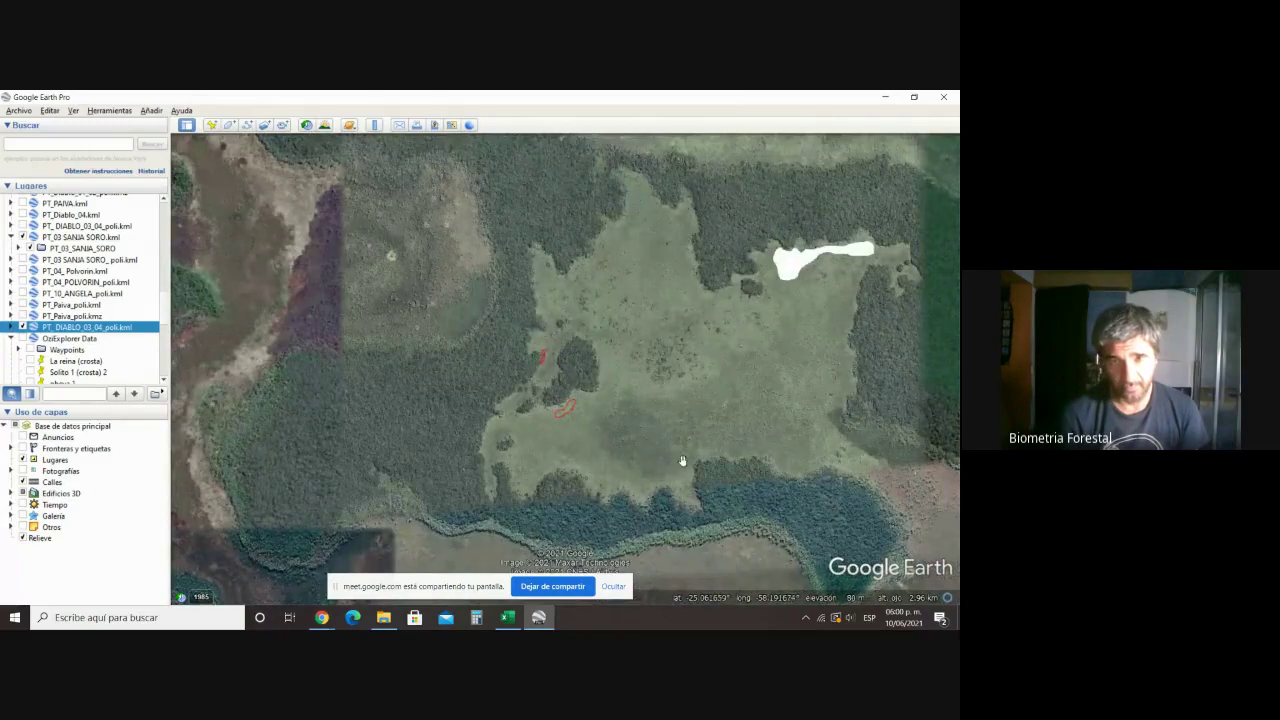
scroll(683, 455, "down", 2)
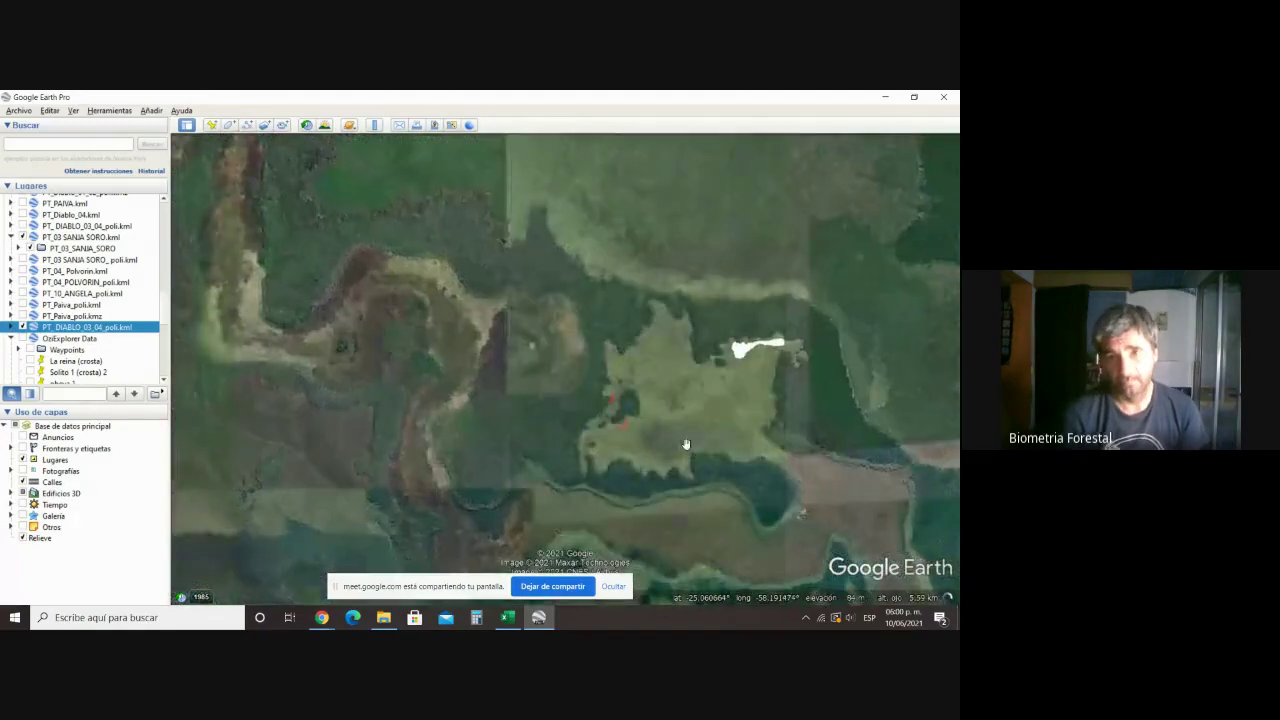
Step: Survey the wider region around the plots, including the blue boundary lines and the camera and tentative-site waypoints to the east
scroll(686, 444, "down", 3)
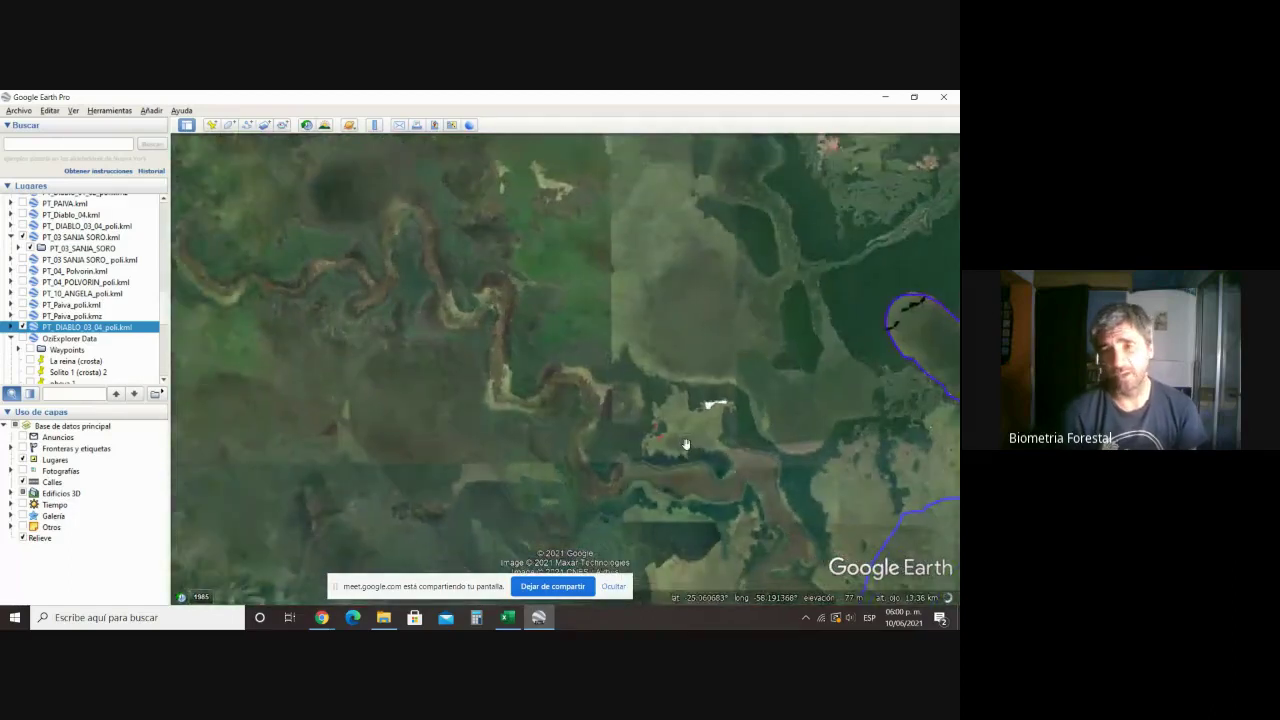
scroll(686, 444, "down", 3)
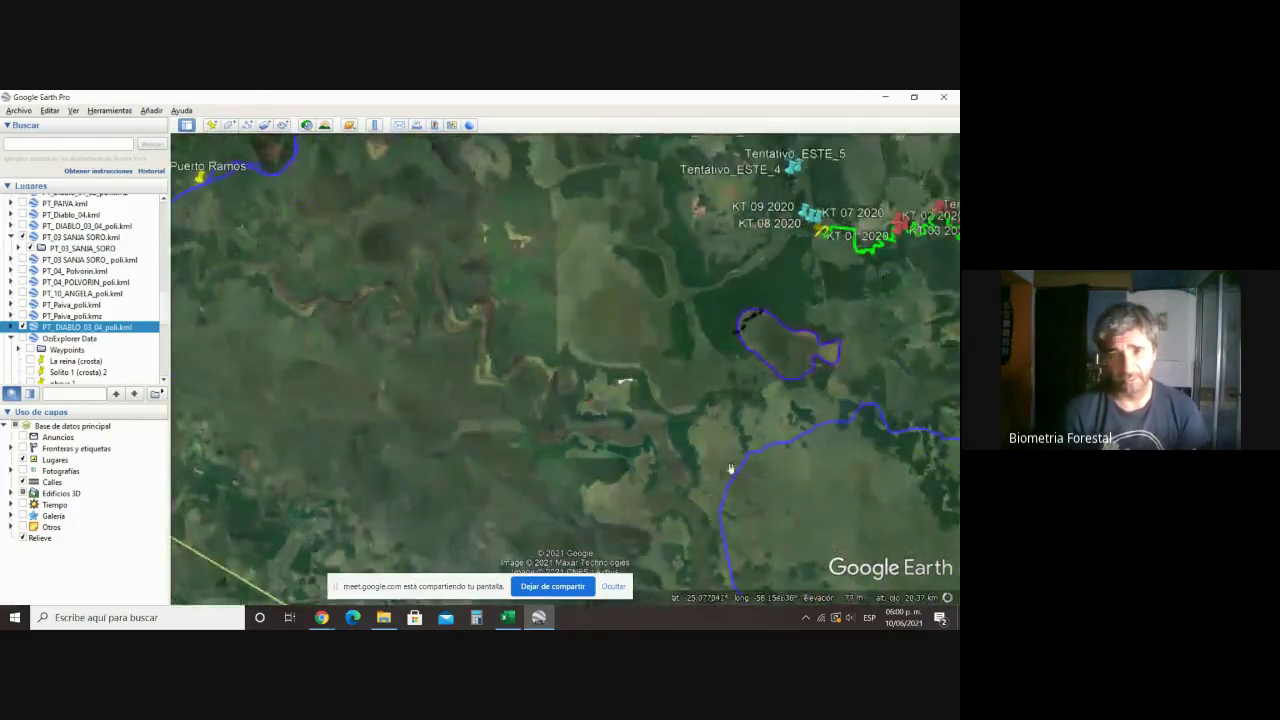
left_click_drag(791, 514, 499, 418)
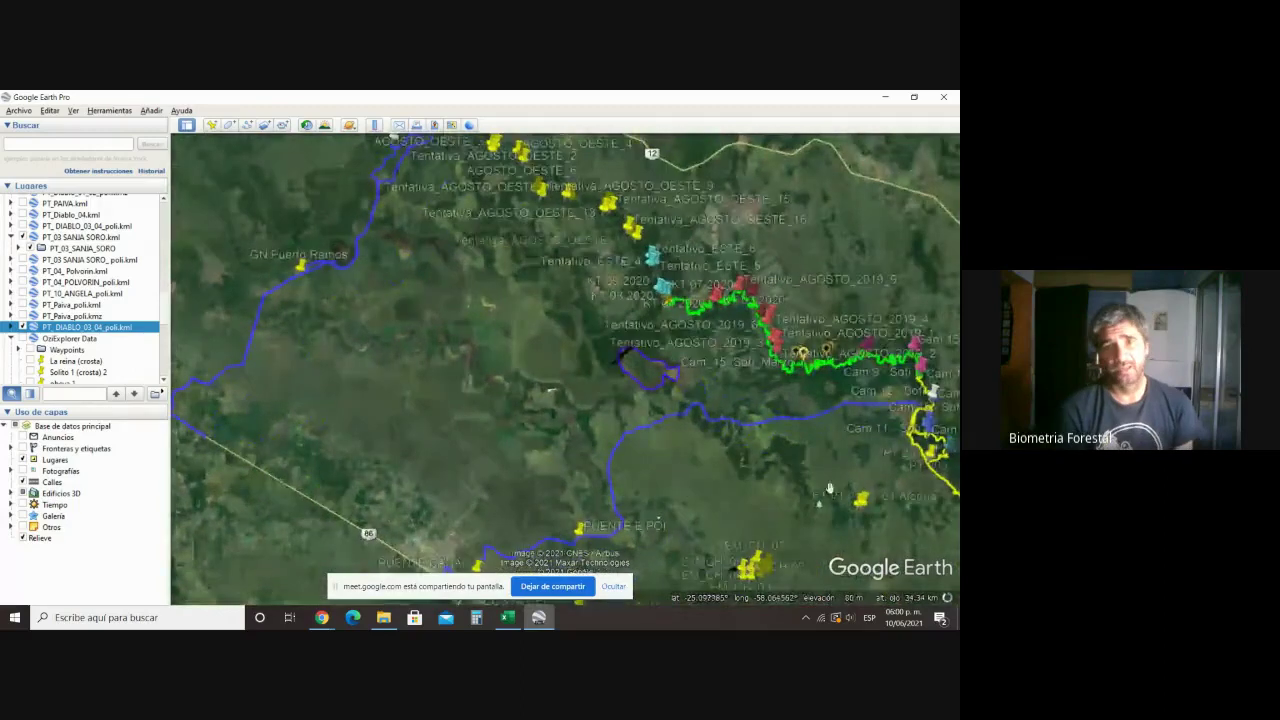
scroll(499, 418, "up", 2)
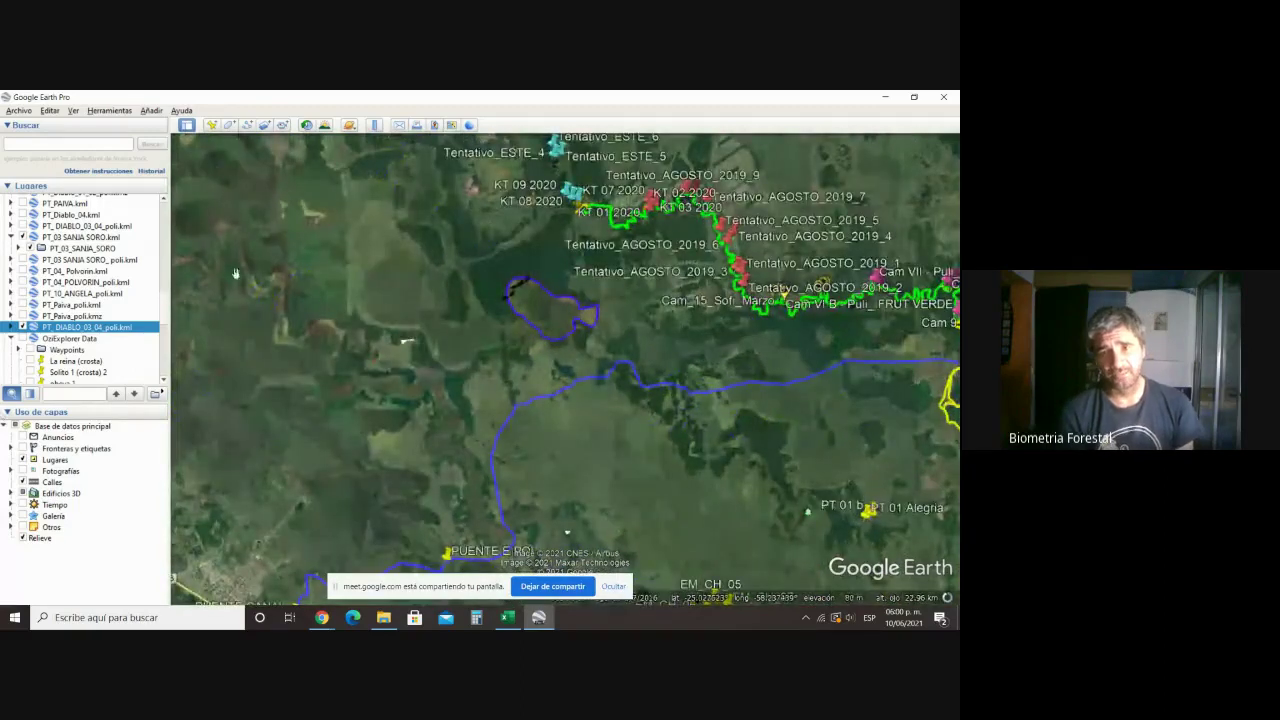
Step: Look through the saved places for further plot files
scroll(113, 303, "down", 2)
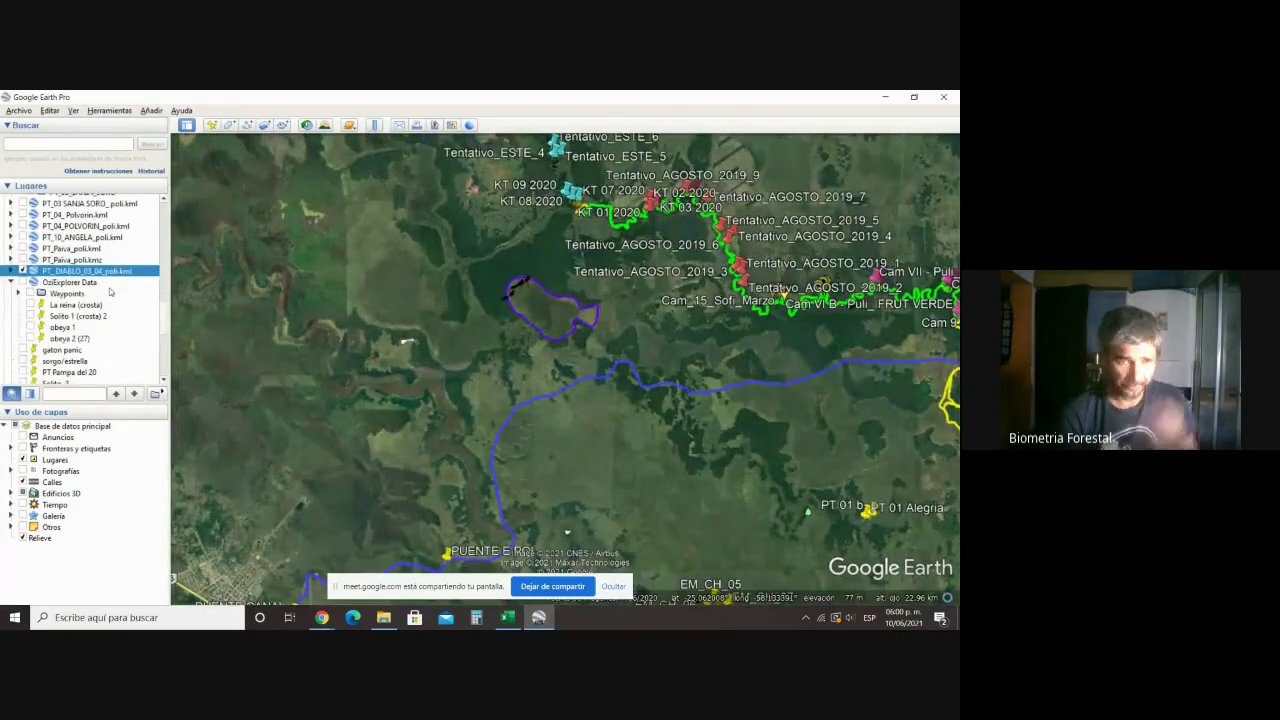
scroll(110, 292, "down", 3)
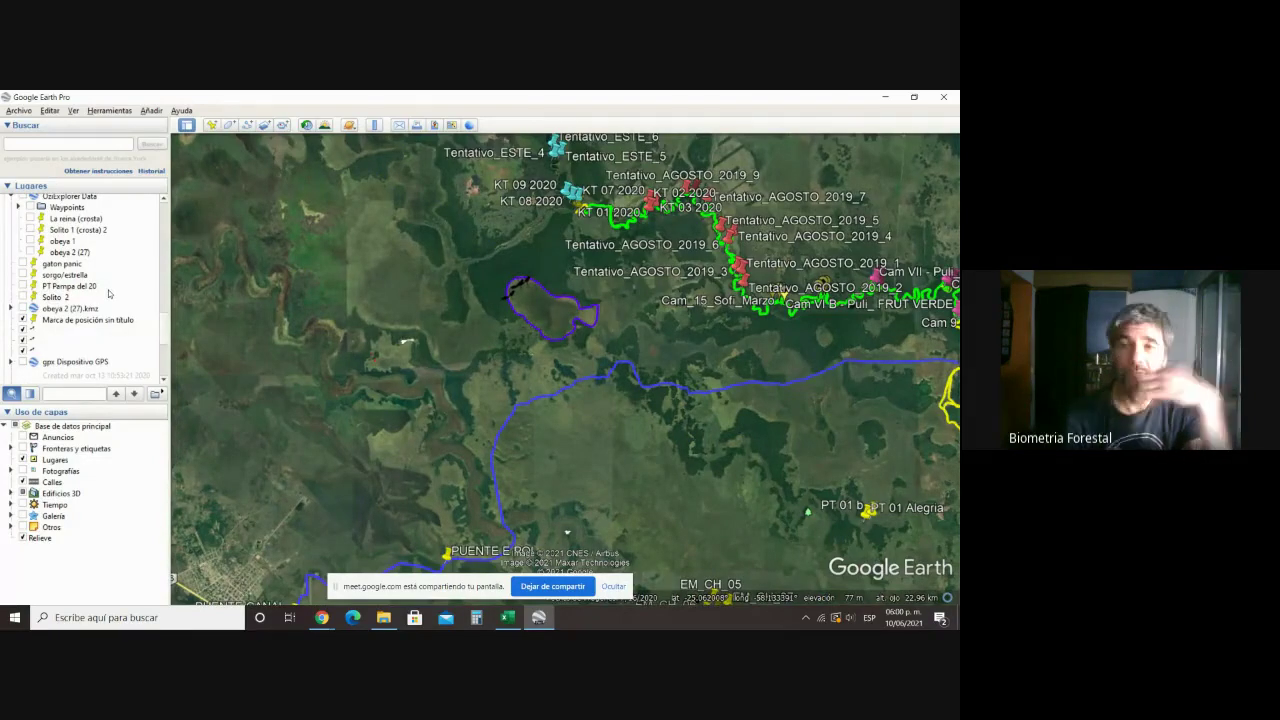
scroll(108, 294, "down", 1)
scroll(107, 294, "down", 1)
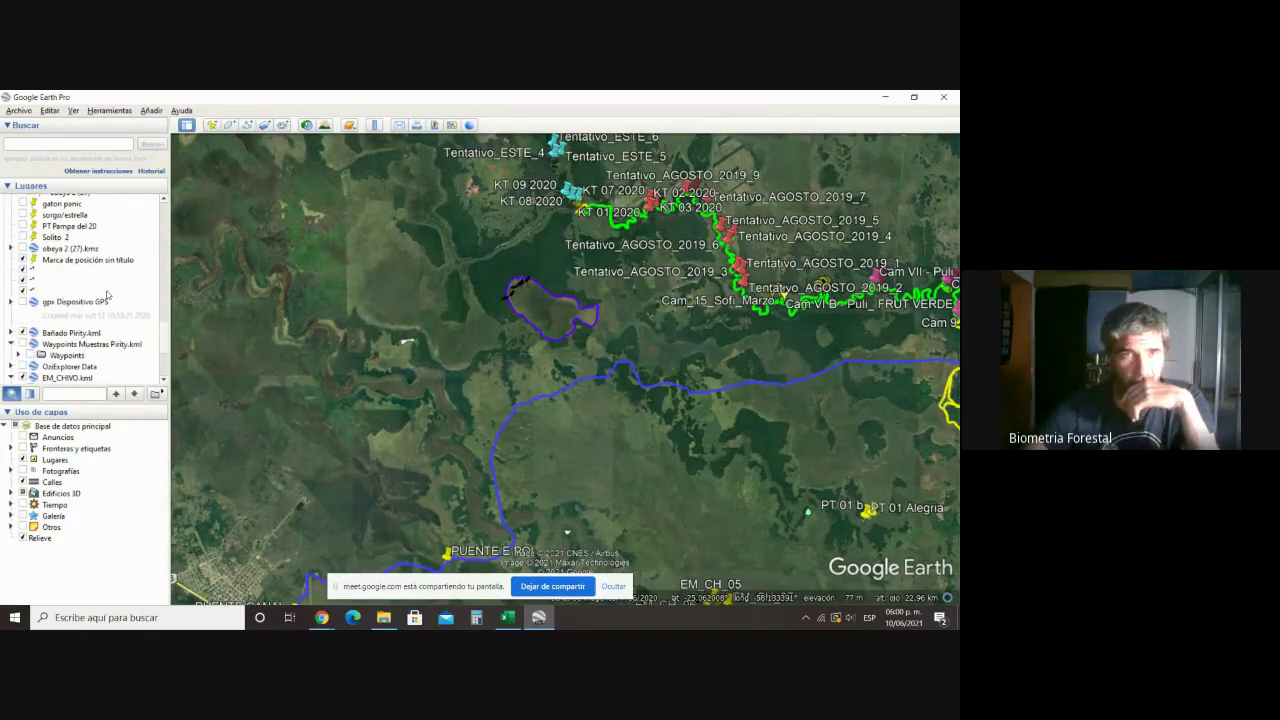
scroll(107, 294, "down", 10)
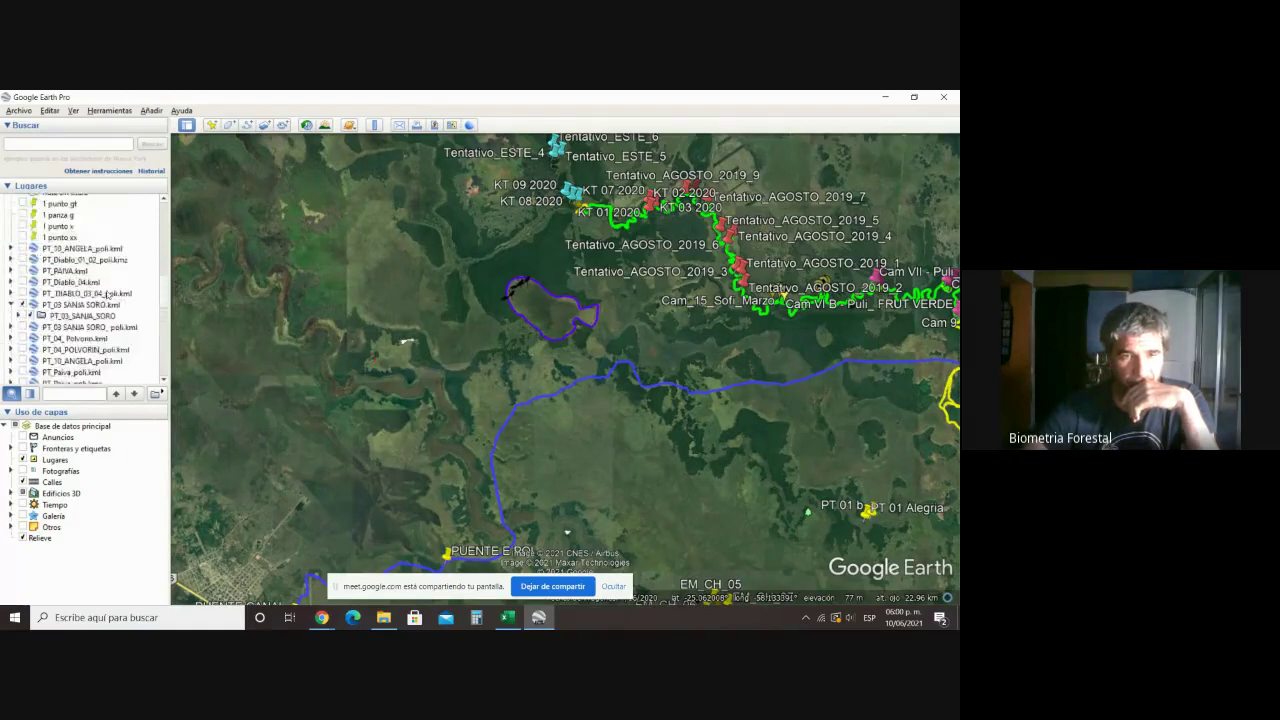
scroll(107, 294, "up", 2)
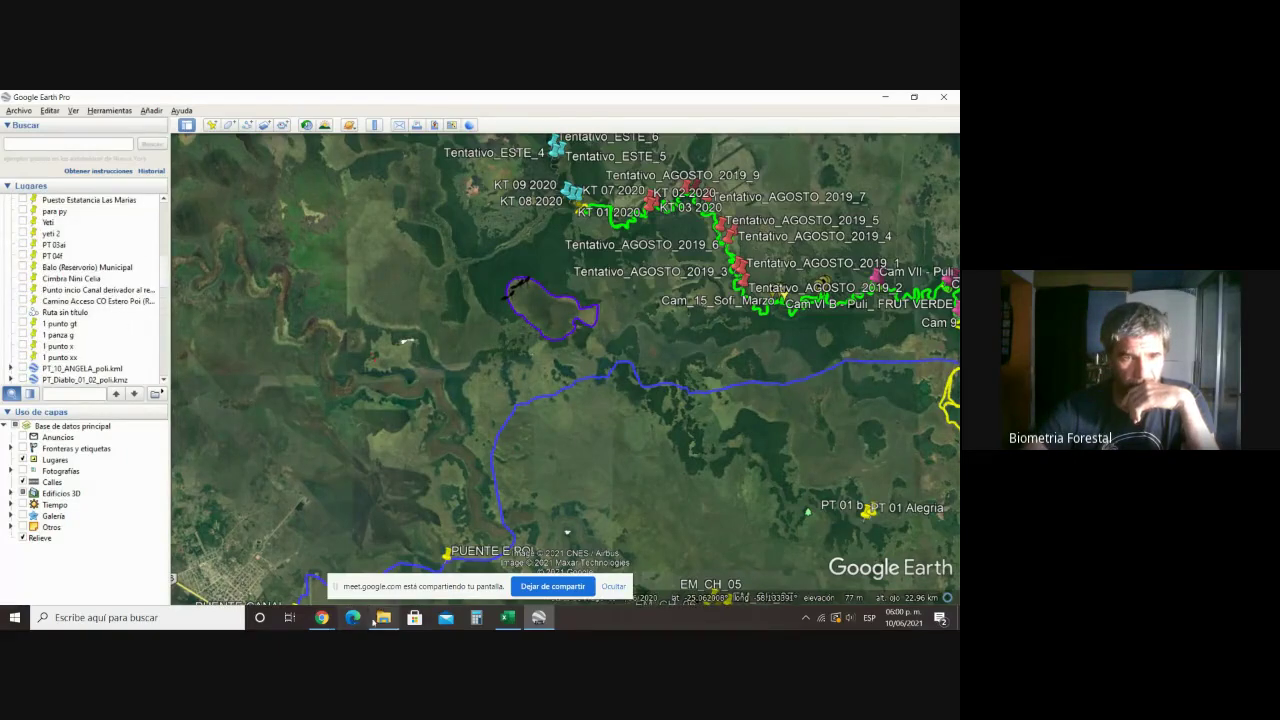
Step: Switch to File Explorer, check the Escritorio folder, and open Mapas inside Ecología leñosas on the Elements (E:) drive
left_click(383, 619)
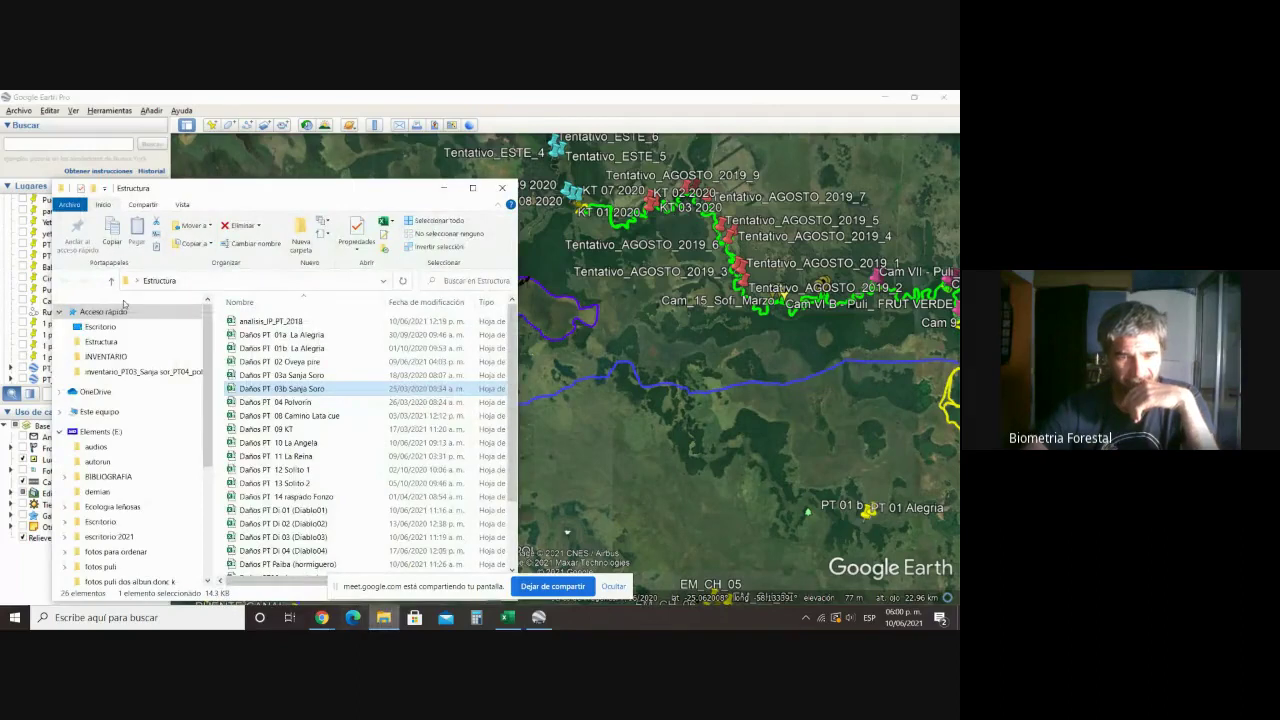
left_click(100, 326)
scroll(320, 470, "down", 10)
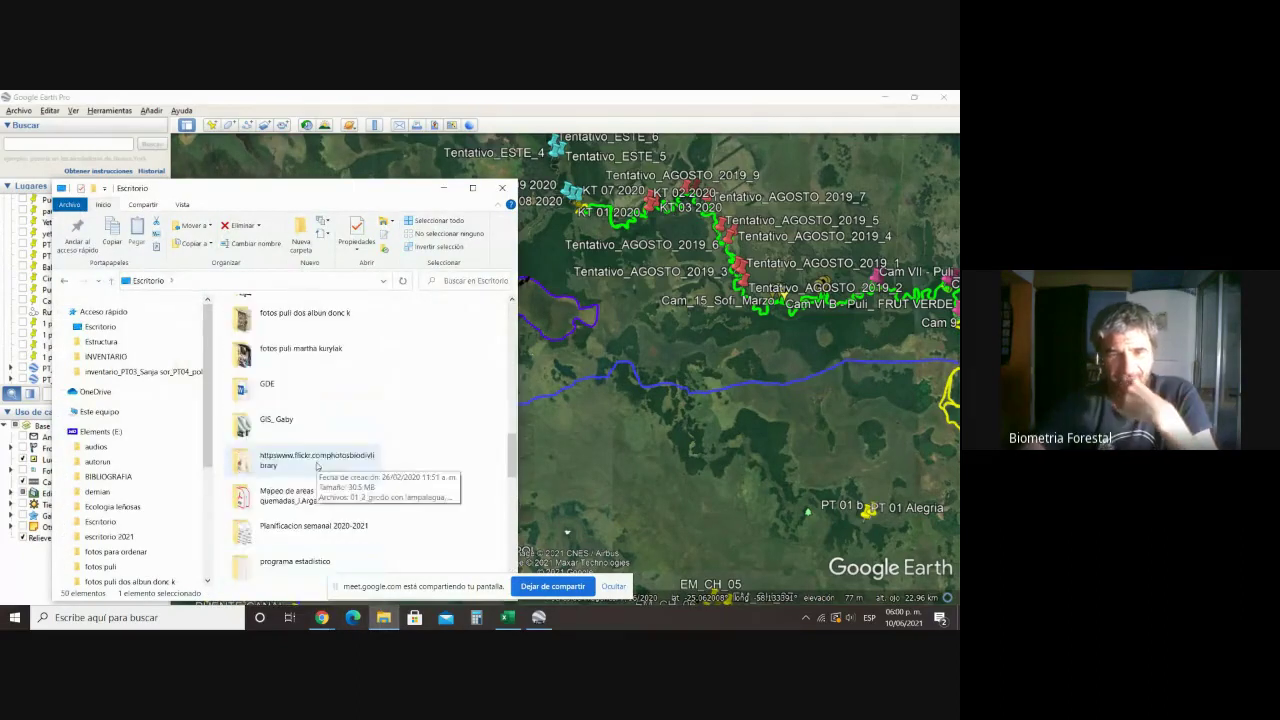
scroll(313, 532, "down", 1)
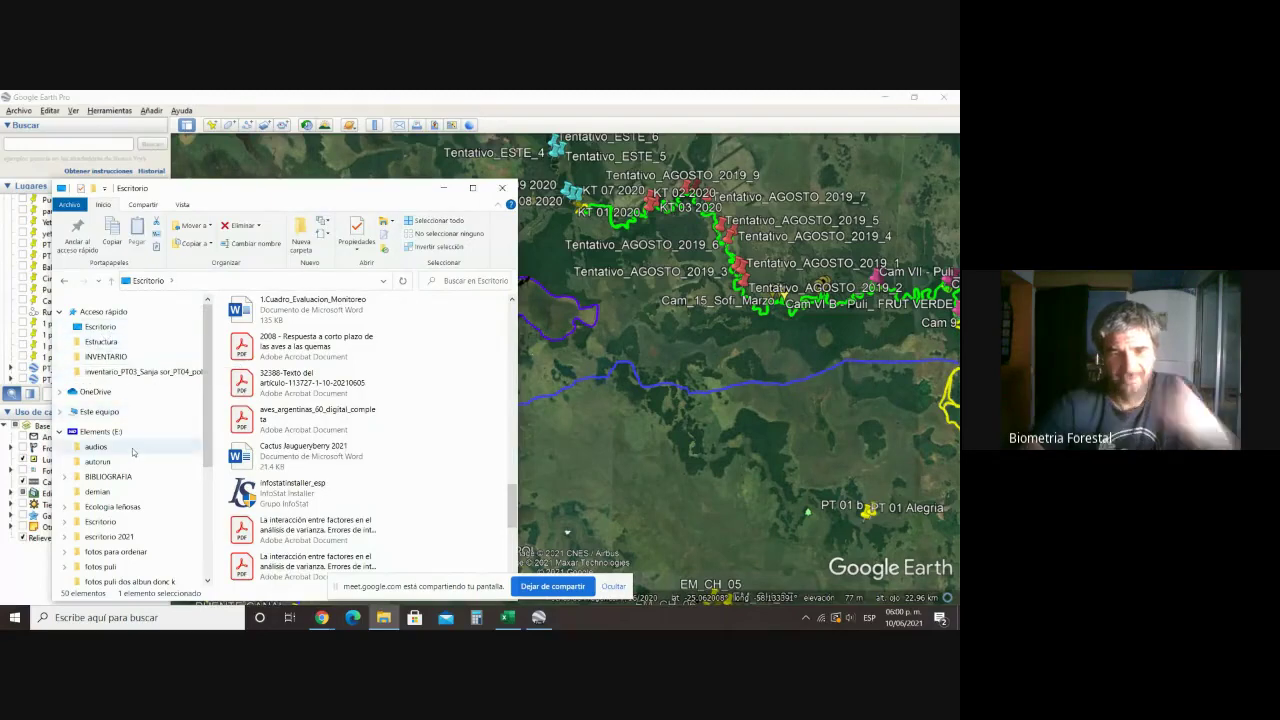
left_click(126, 508)
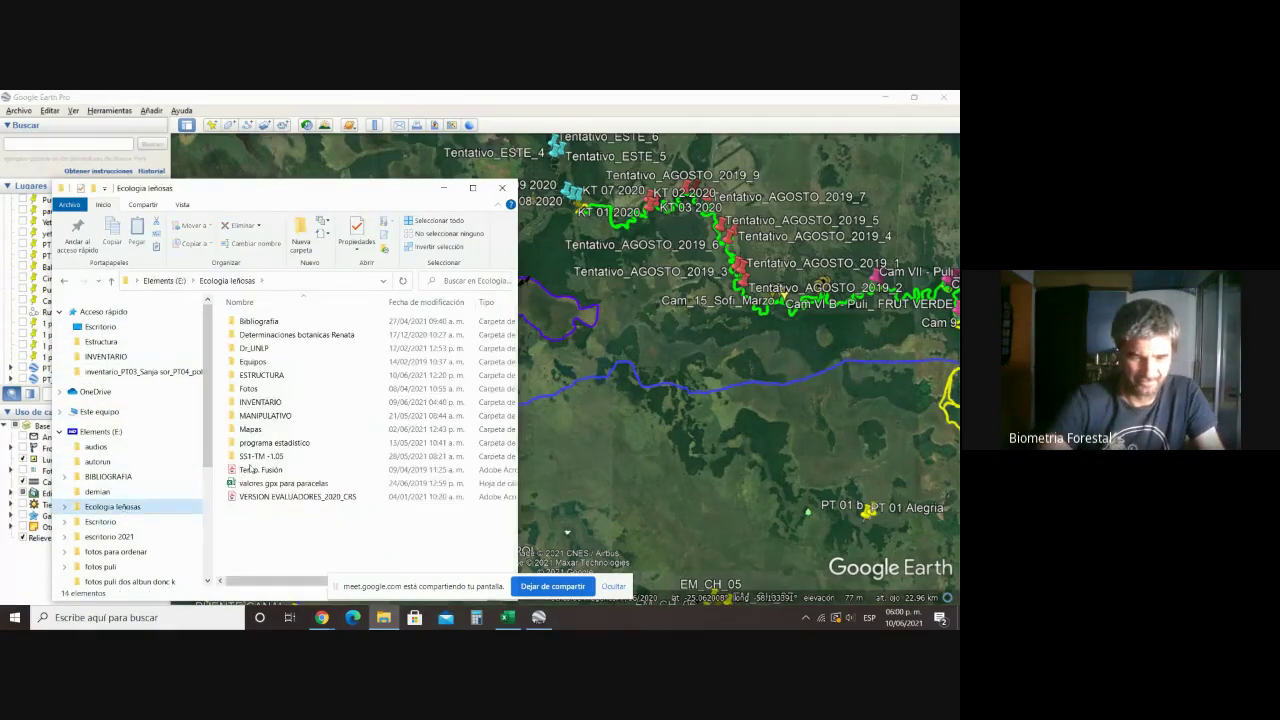
double_click(251, 430)
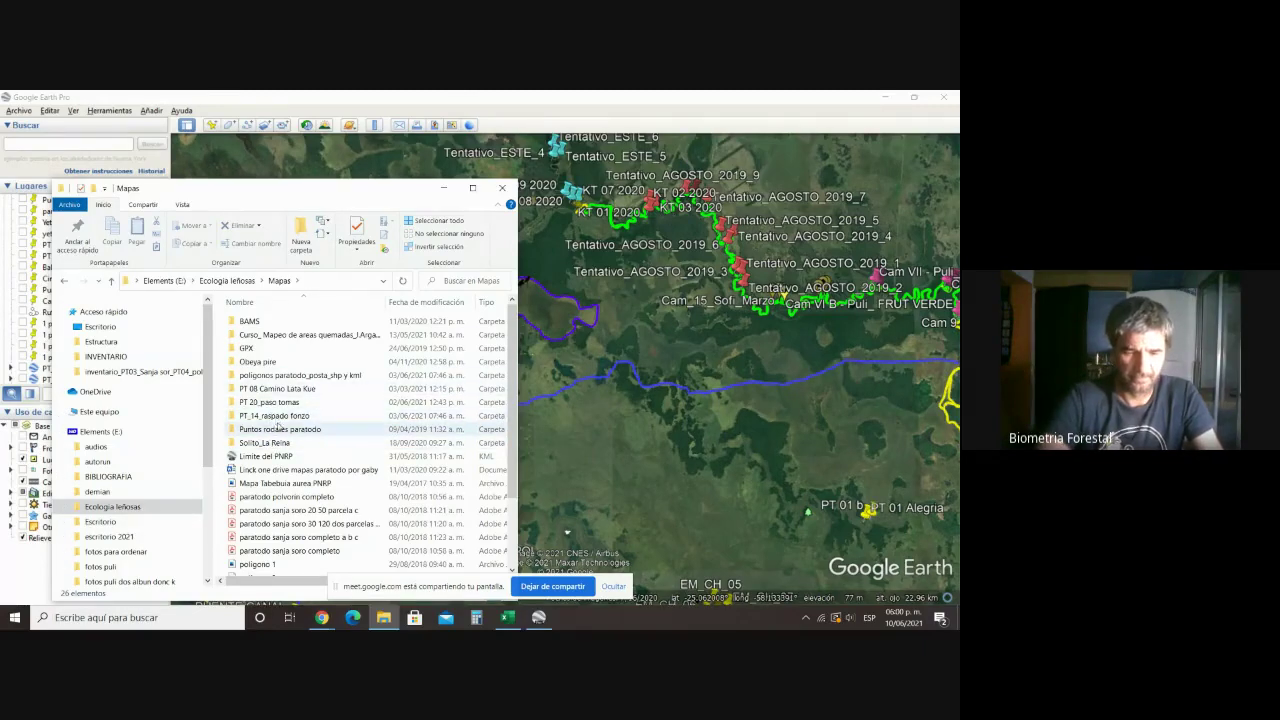
Step: Check the contents of the Puntos rodales paratodo folder and return to Mapas
scroll(276, 430, "down", 1)
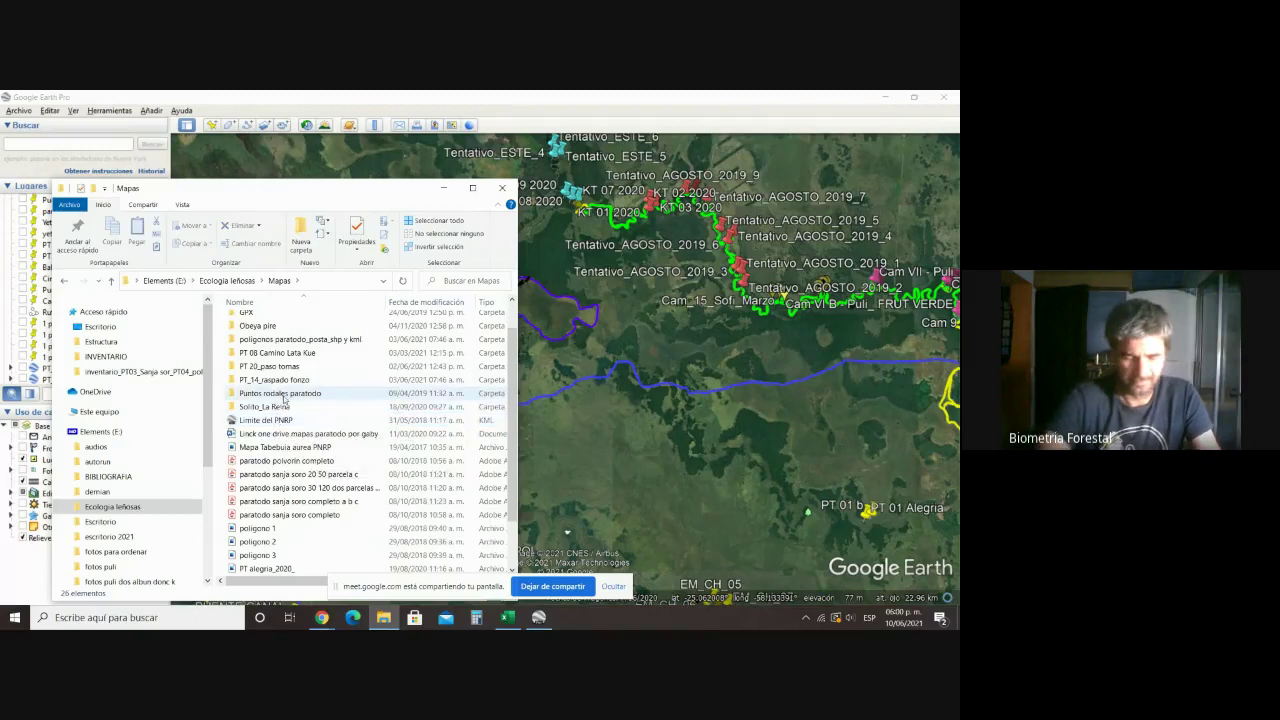
left_click(283, 395)
double_click(283, 395)
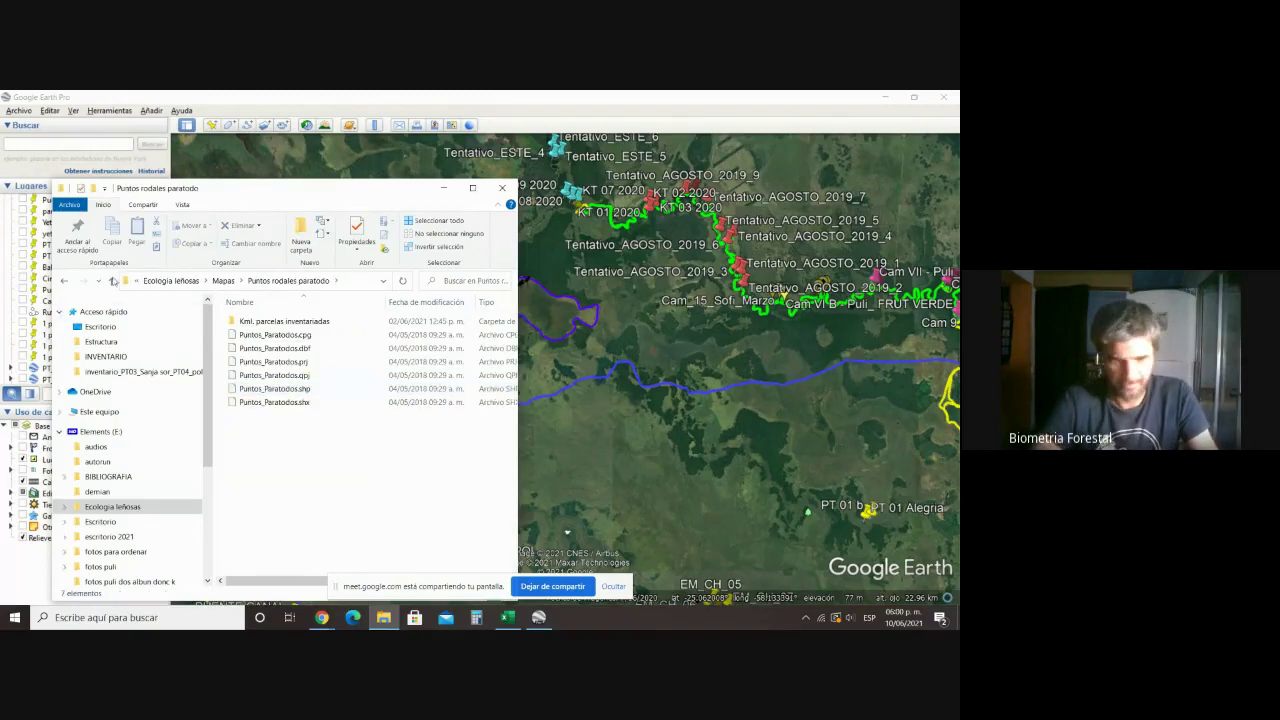
left_click(111, 281)
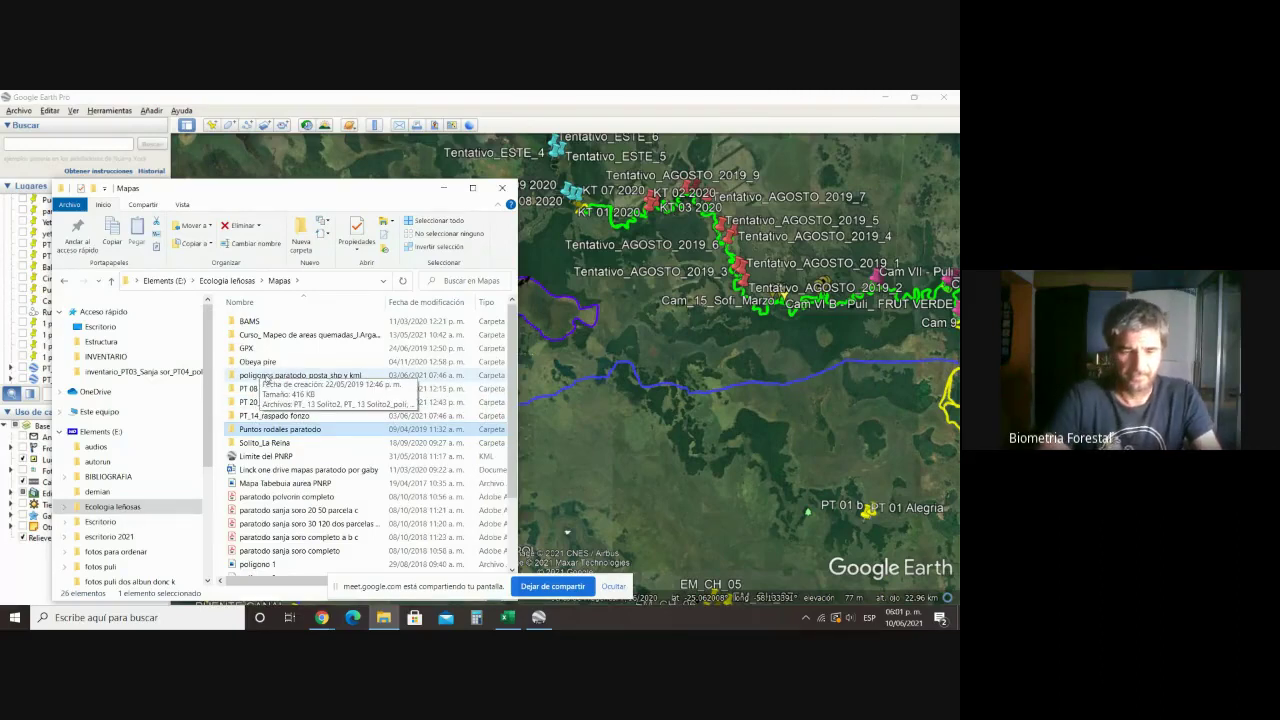
Step: Load PT_ 13 Solito2 from the folder of paratodo polygons into Google Earth and inspect its red outline
double_click(267, 378)
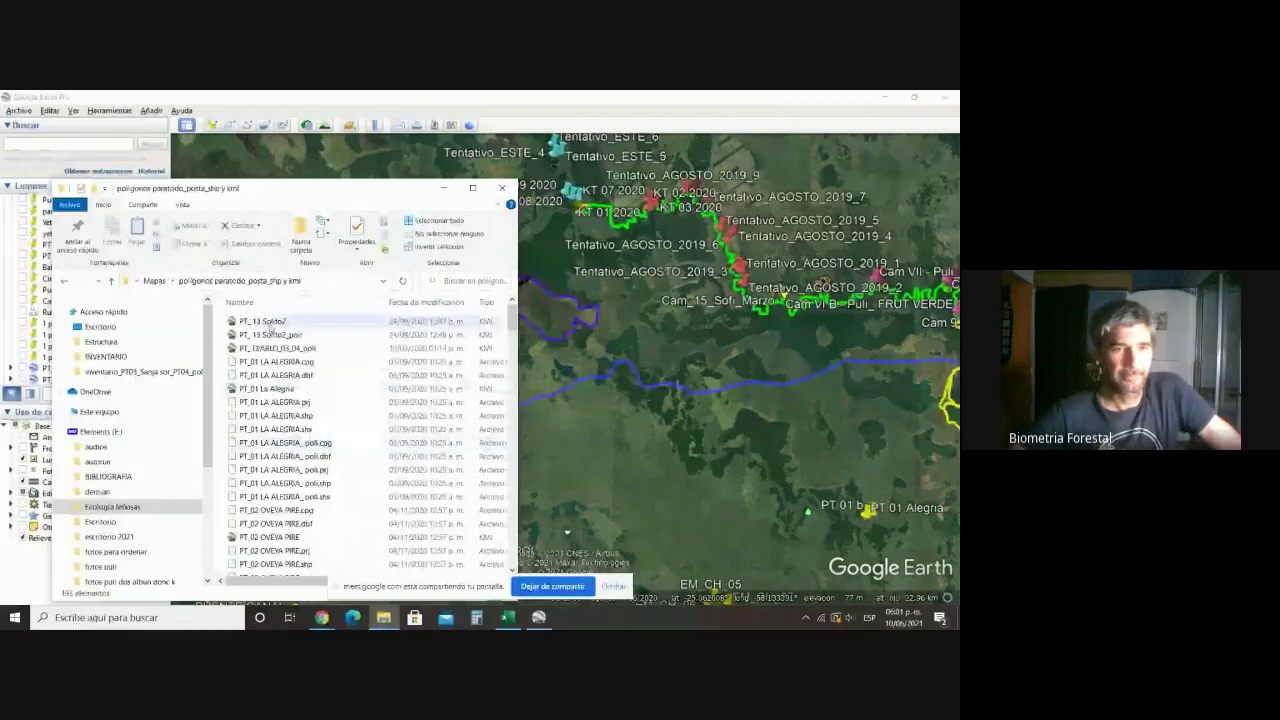
double_click(262, 321)
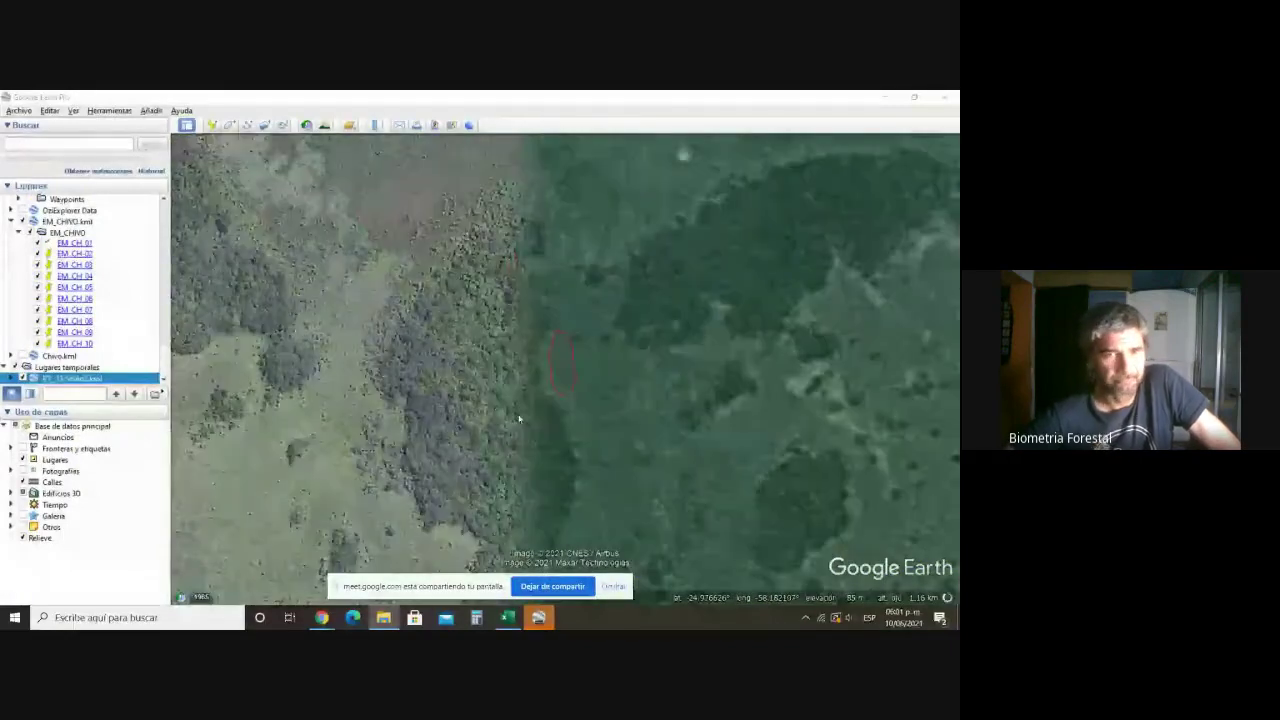
scroll(560, 420, "down", 3)
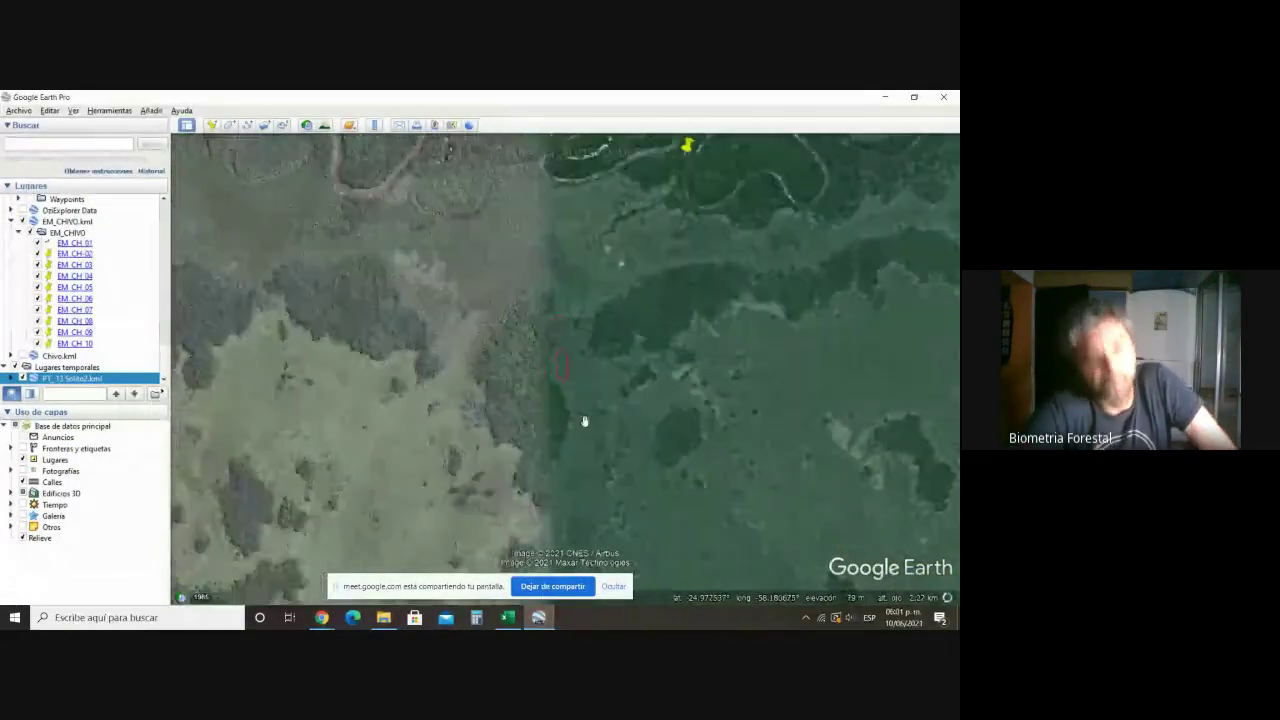
scroll(585, 421, "up", 3)
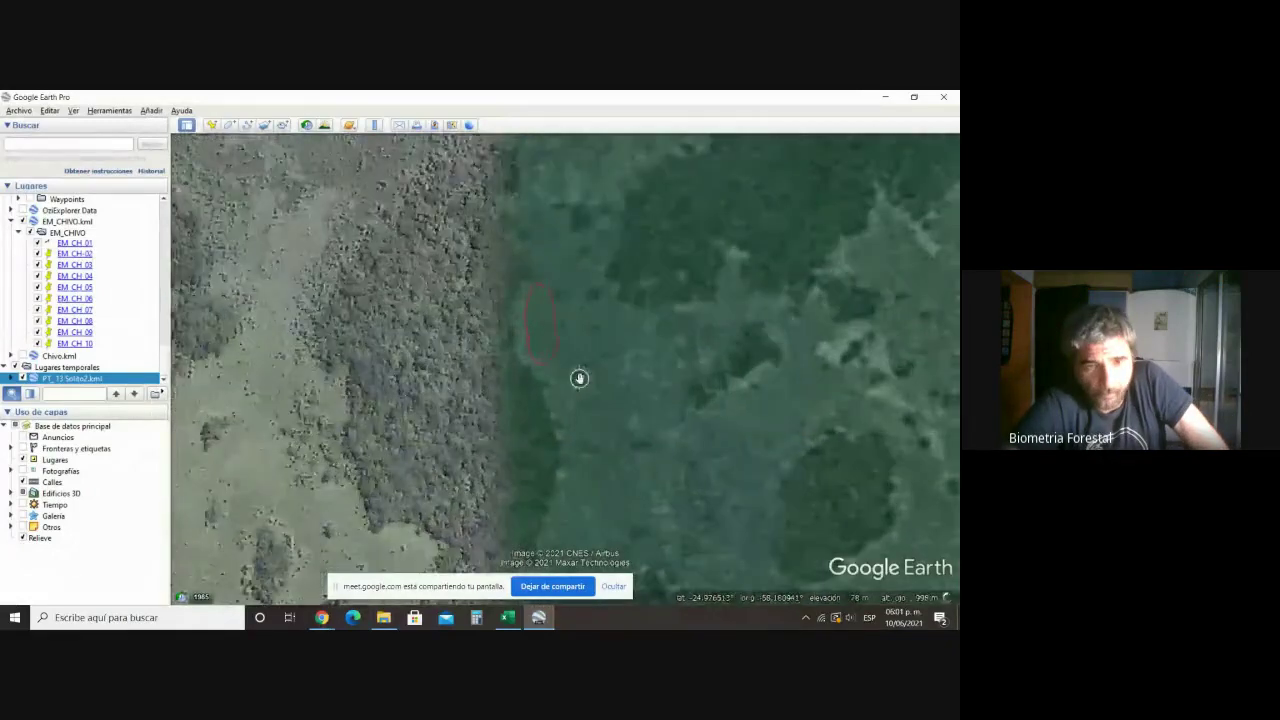
Step: Measure the Solito2 plot polygon in metres with a ruler line starting at its northern tip, and close the ruler
key("ctrl+alt+r")
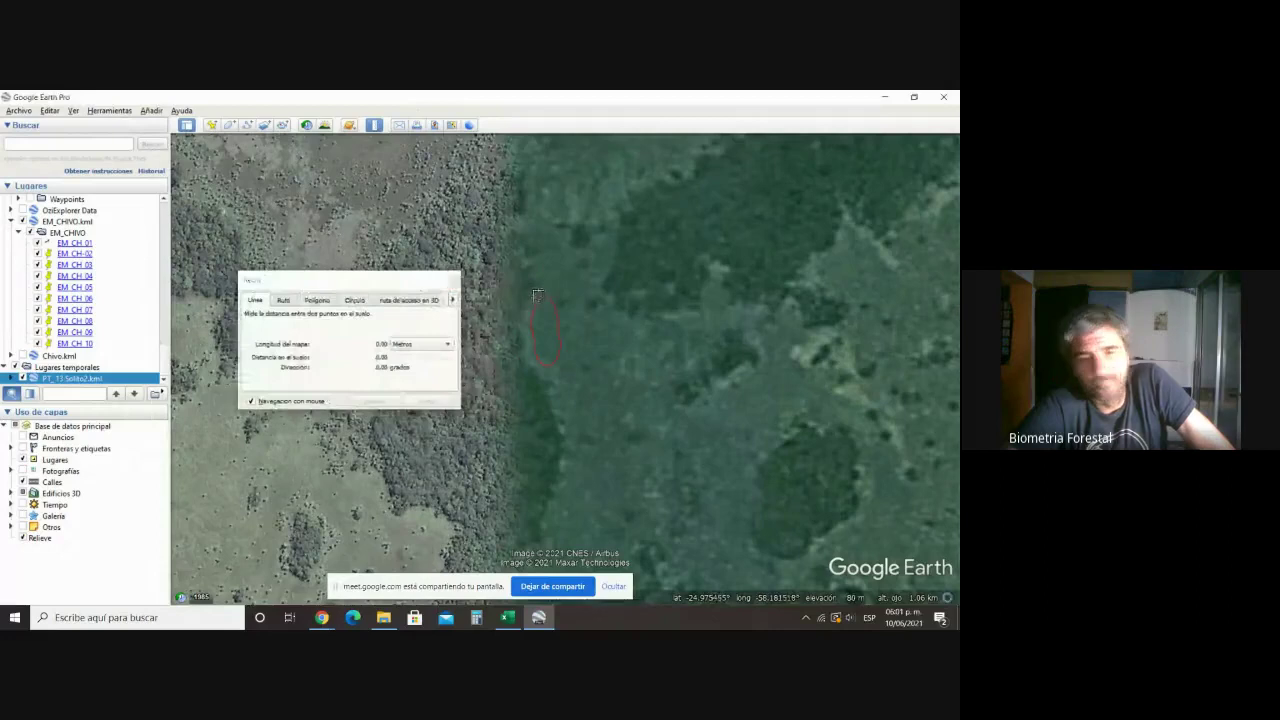
left_click(541, 297)
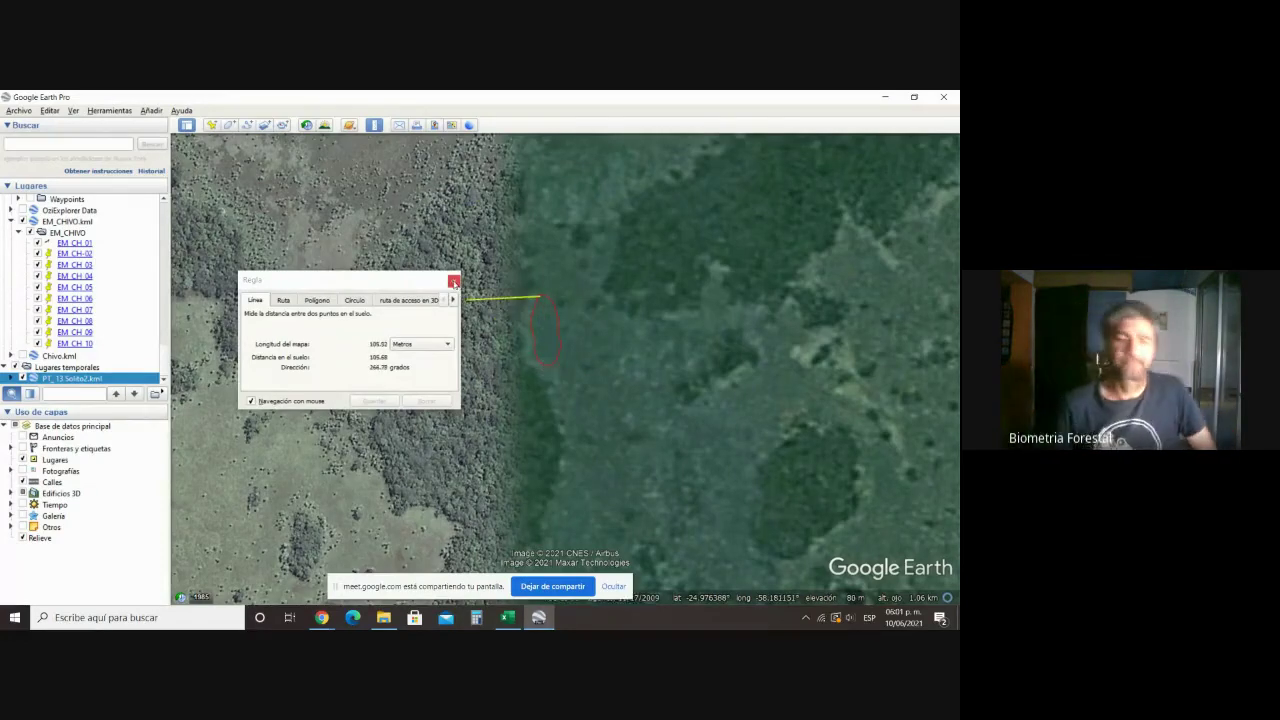
left_click(454, 282)
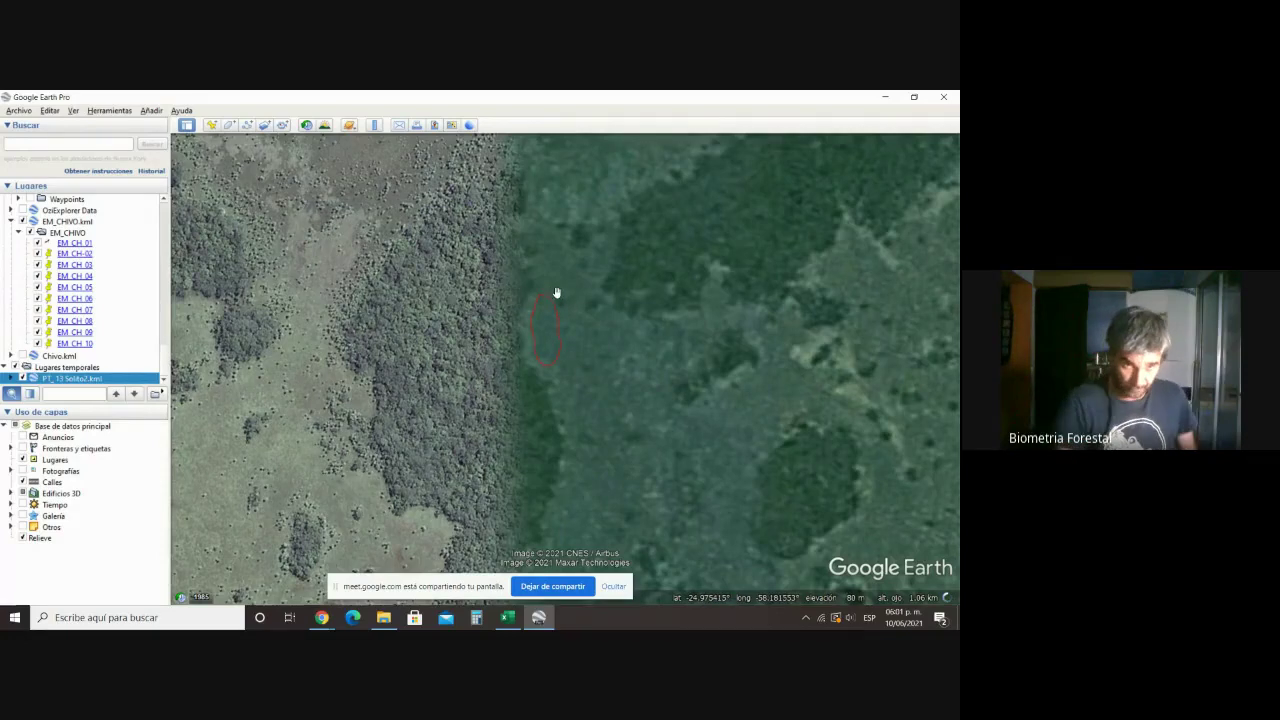
Step: Examine the forest patches and open grassland around the Solito2 plot, especially south of it
scroll(613, 380, "down", 1)
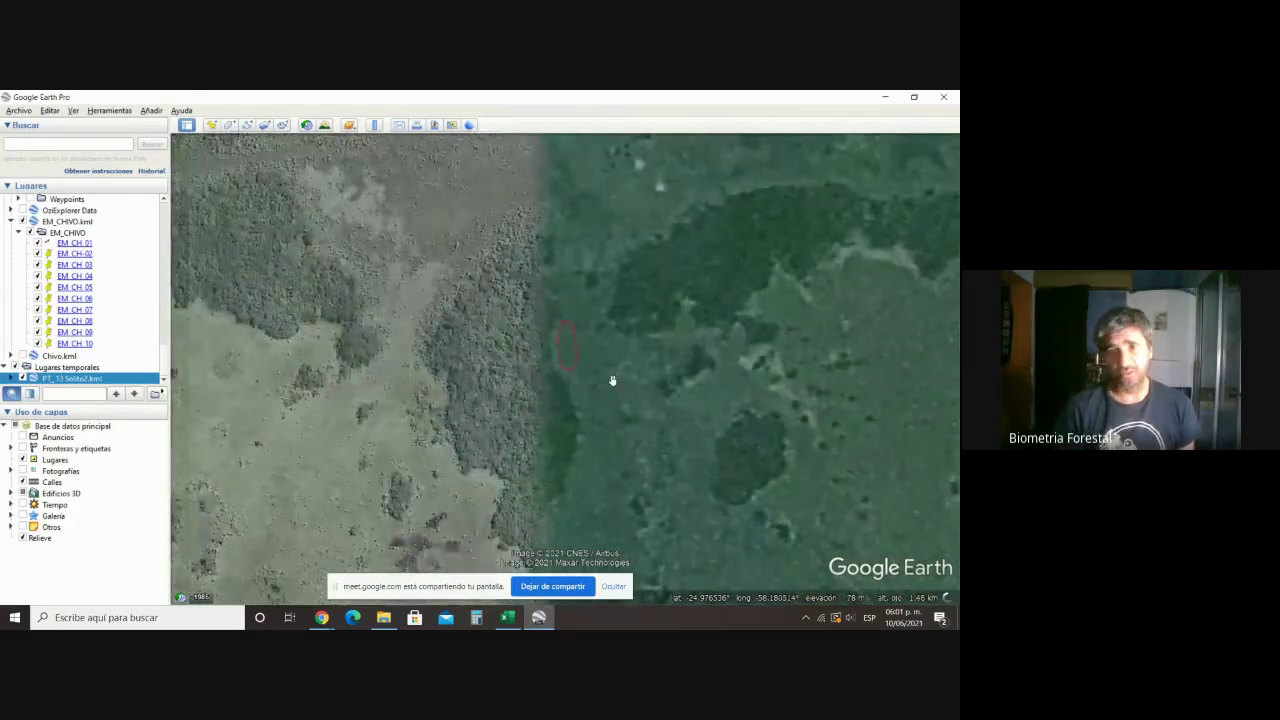
scroll(613, 380, "down", 3)
left_click_drag(626, 443, 580, 351)
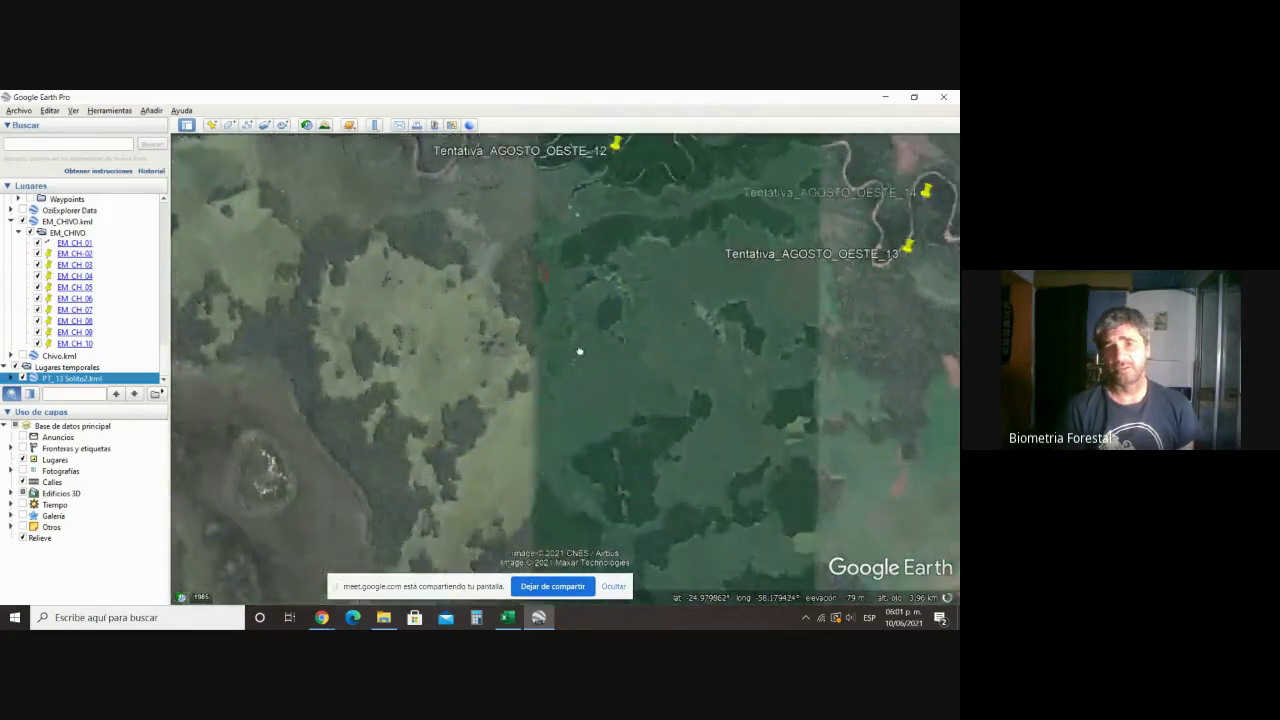
Step: Examine the forest patches, grassland and river bends surrounding the Solito2 plot outline at several scales
scroll(589, 393, "down", 3)
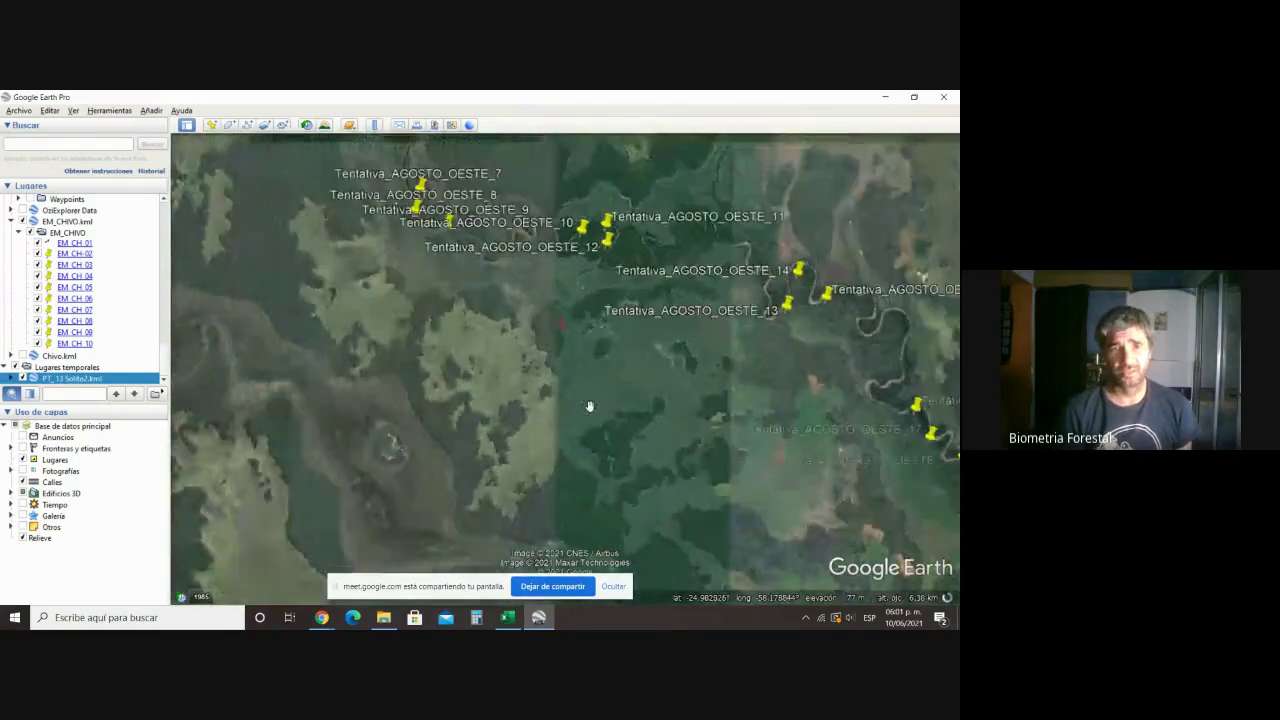
scroll(589, 406, "up", 4)
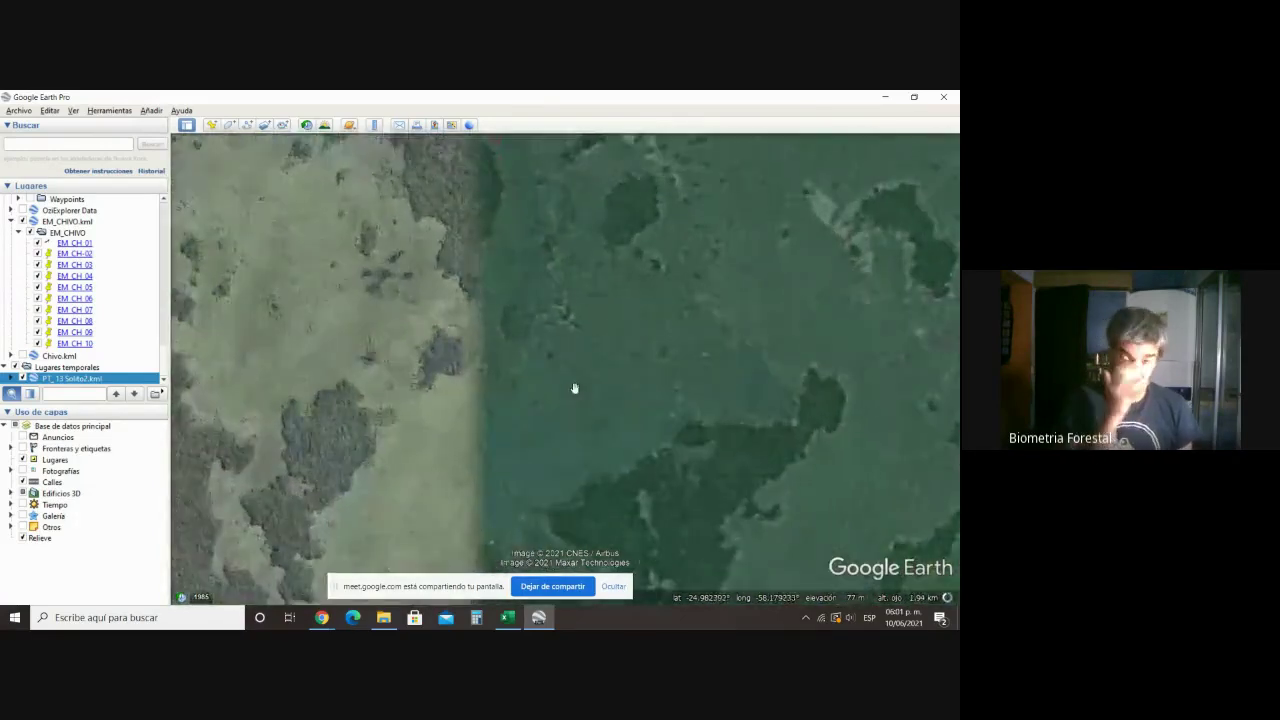
scroll(574, 388, "down", 2)
left_click_drag(537, 329, 543, 366)
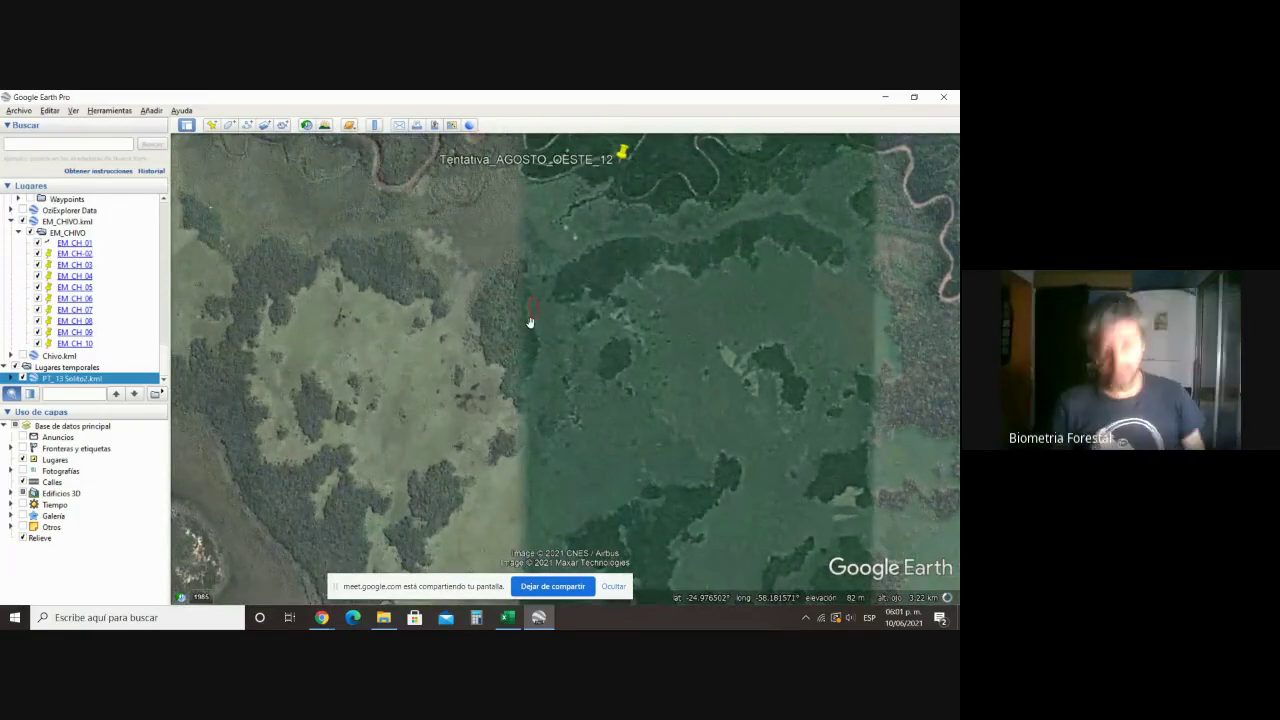
Step: Close Google Earth, discarding the unsaved temporary places, and close the polygons folder to return to the Hoja4 density table
scroll(530, 322, "down", 1)
key("alt+F4")
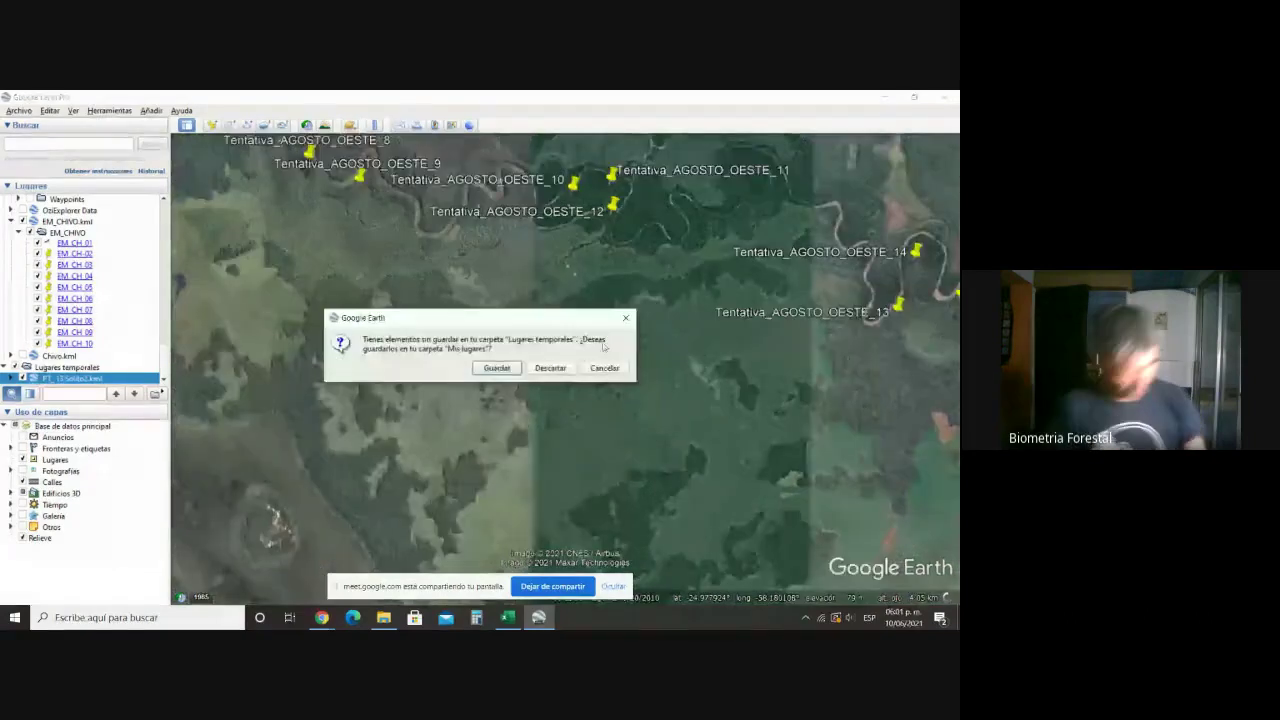
left_click(550, 368)
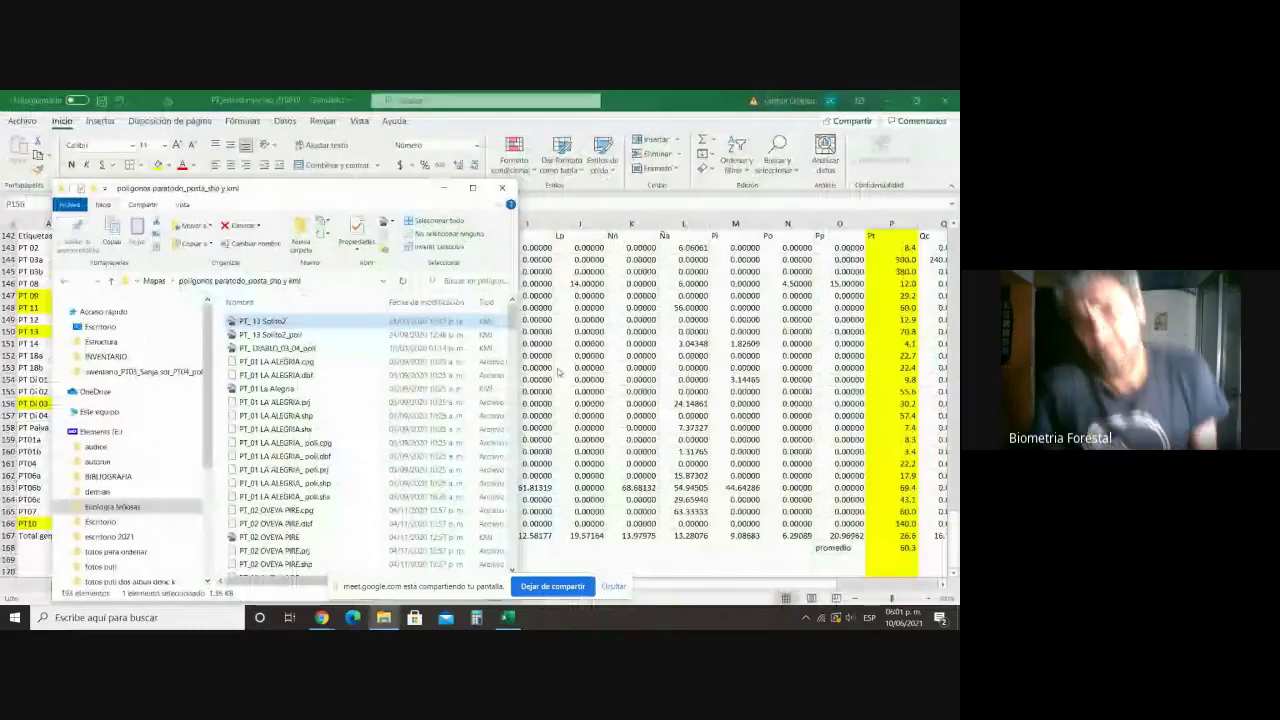
key("alt+F4")
left_click(644, 548)
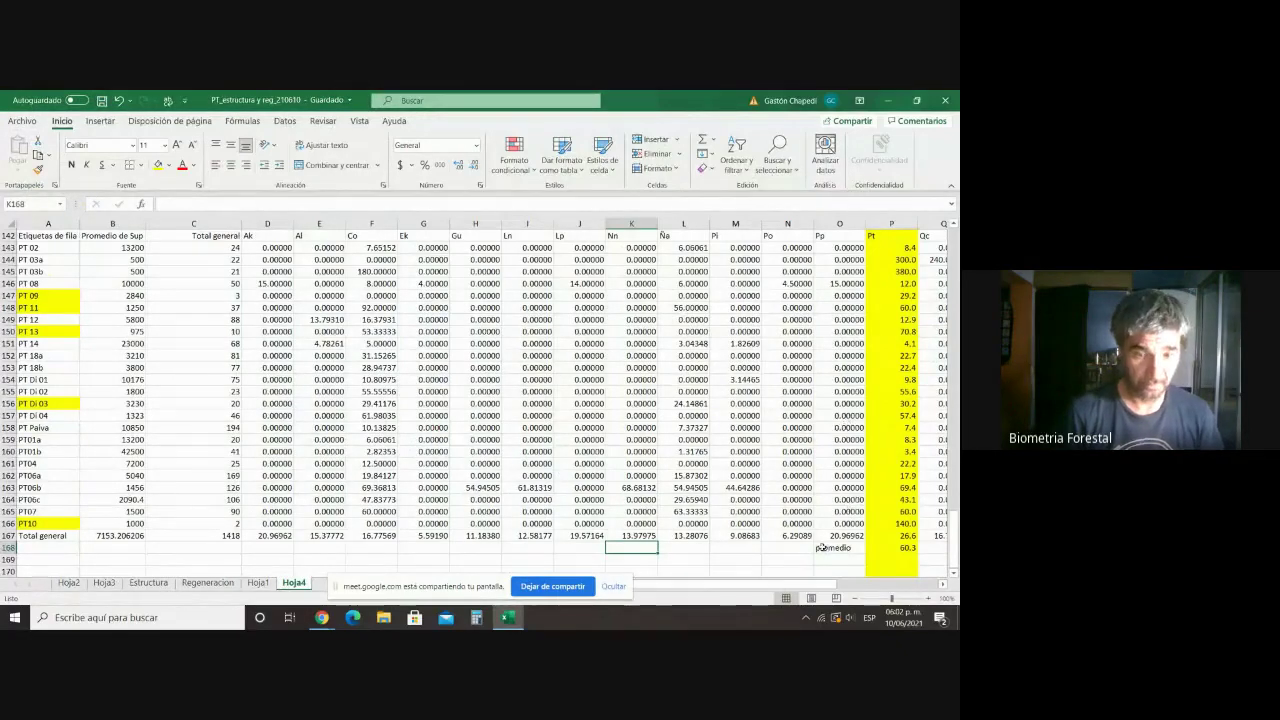
left_click_drag(758, 585, 628, 598)
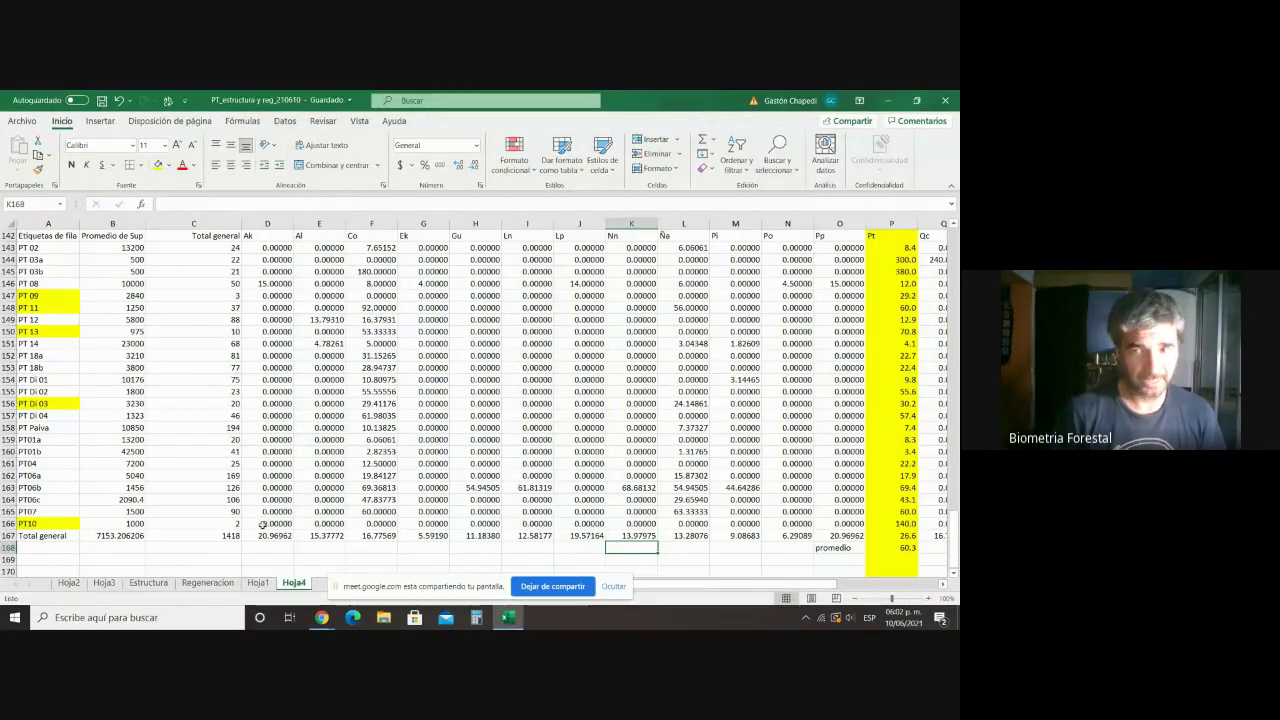
left_click(165, 567)
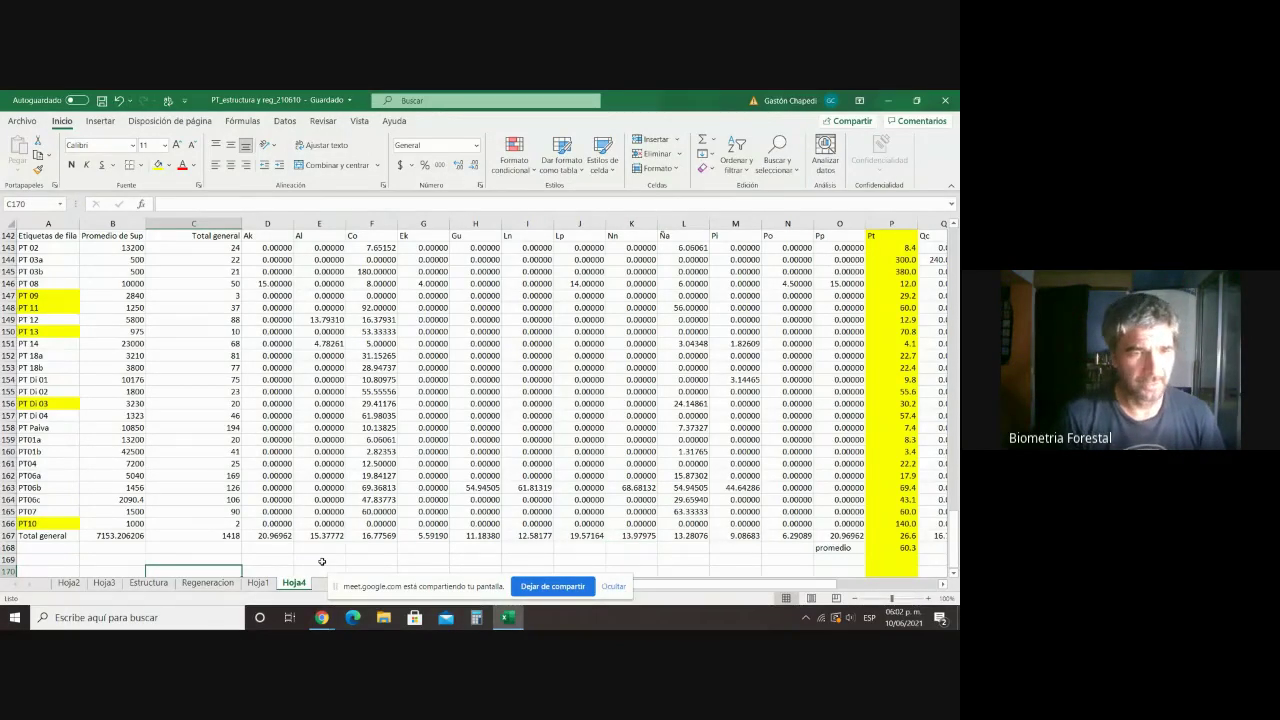
left_click(233, 558)
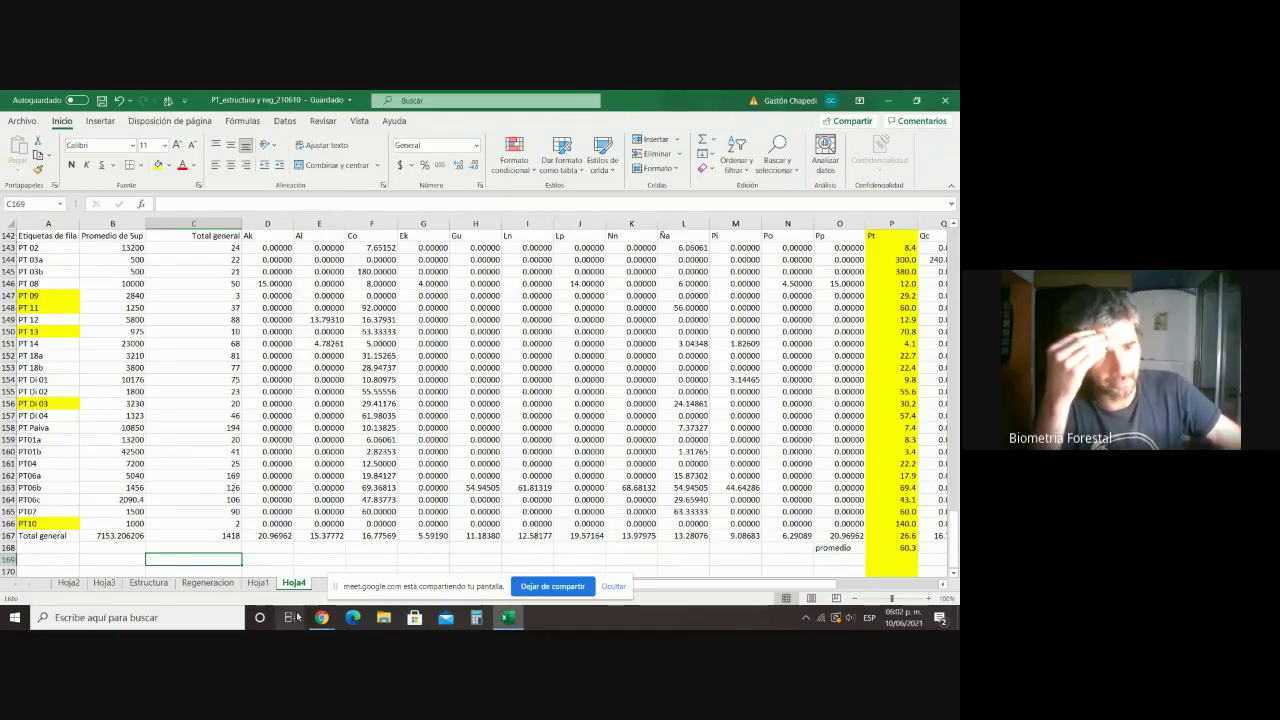
Step: Look through the recent files in File Explorer and close its window
left_click(384, 619)
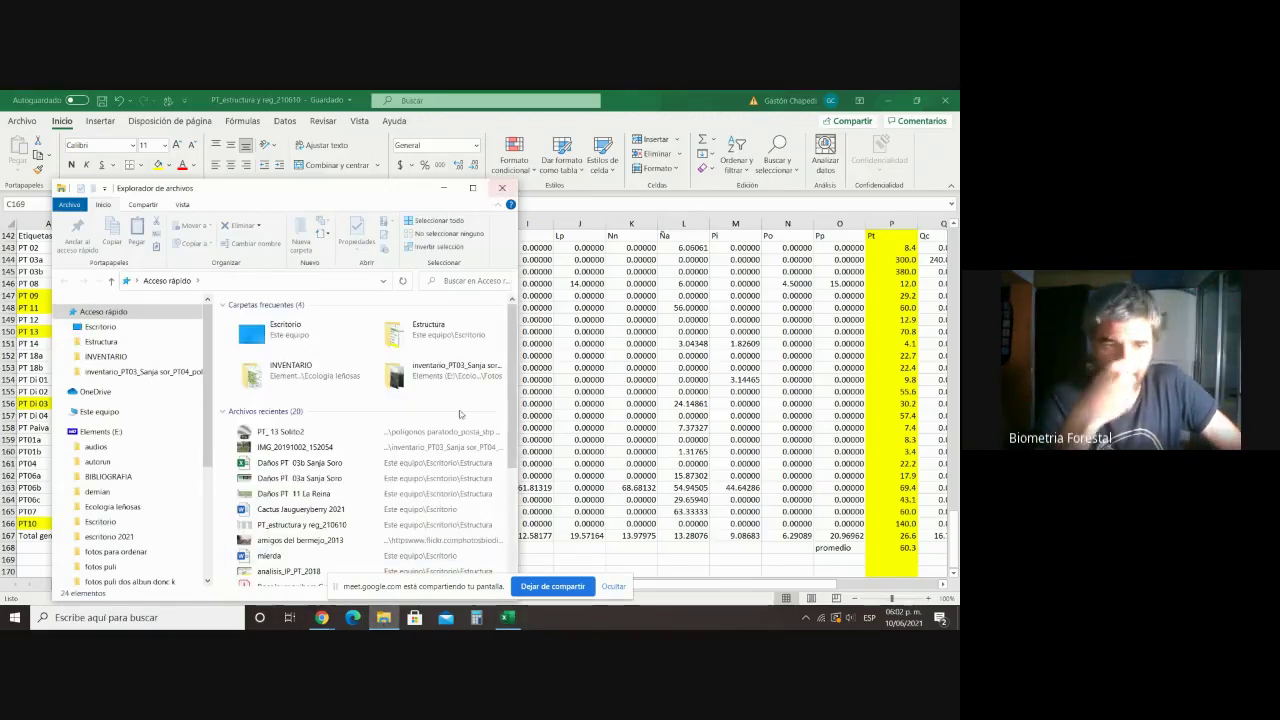
scroll(444, 453, "down", 2)
scroll(444, 453, "down", 1)
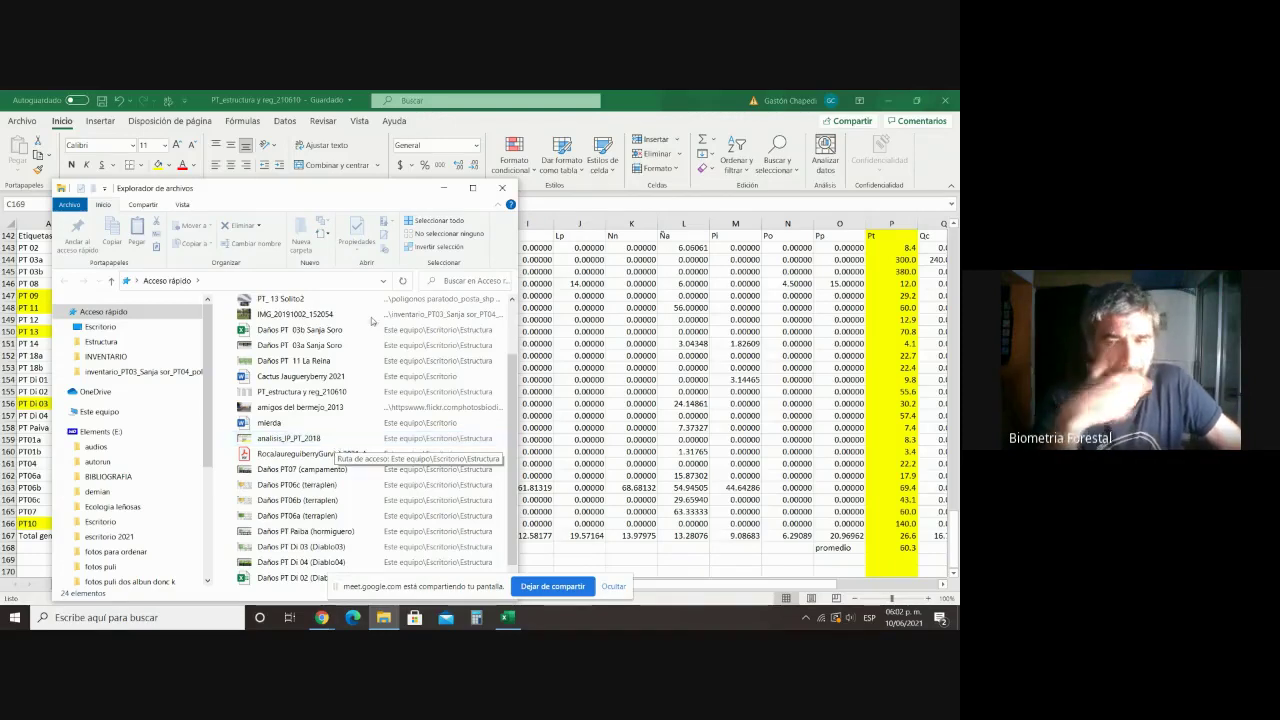
left_click(502, 188)
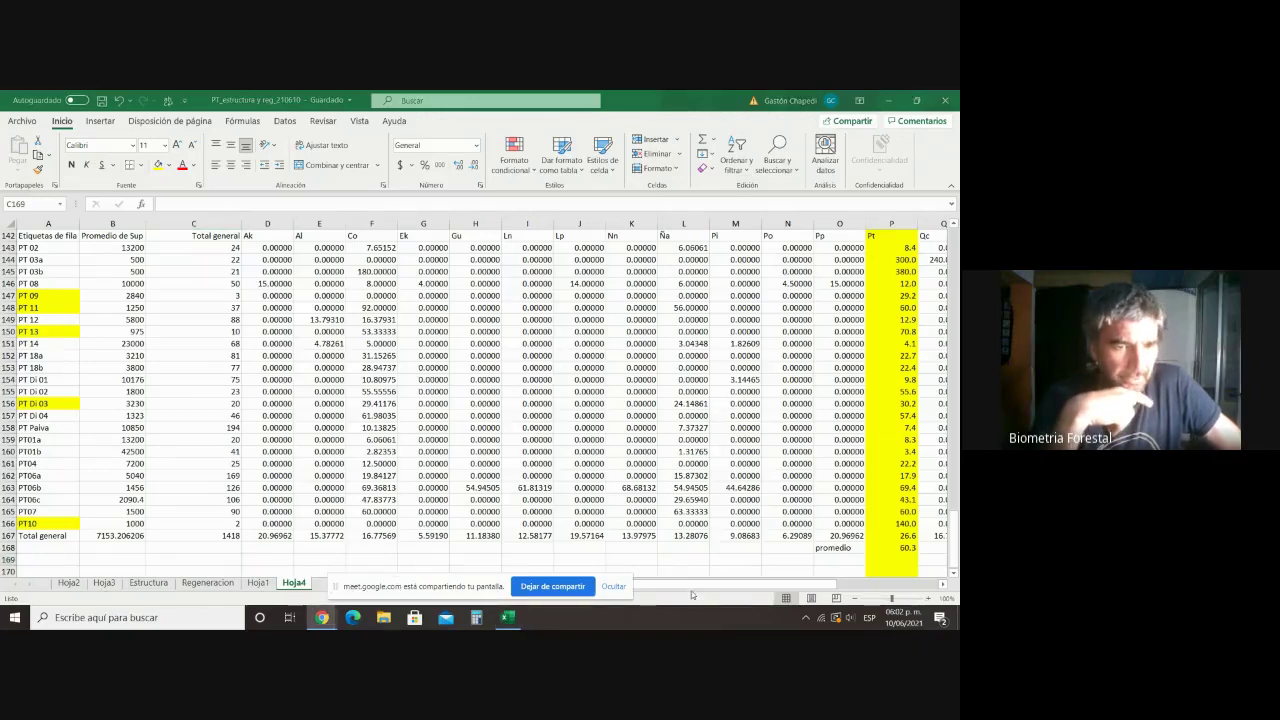
Step: Add a new blank worksheet to the workbook and place it after Hoja4
left_click(314, 588)
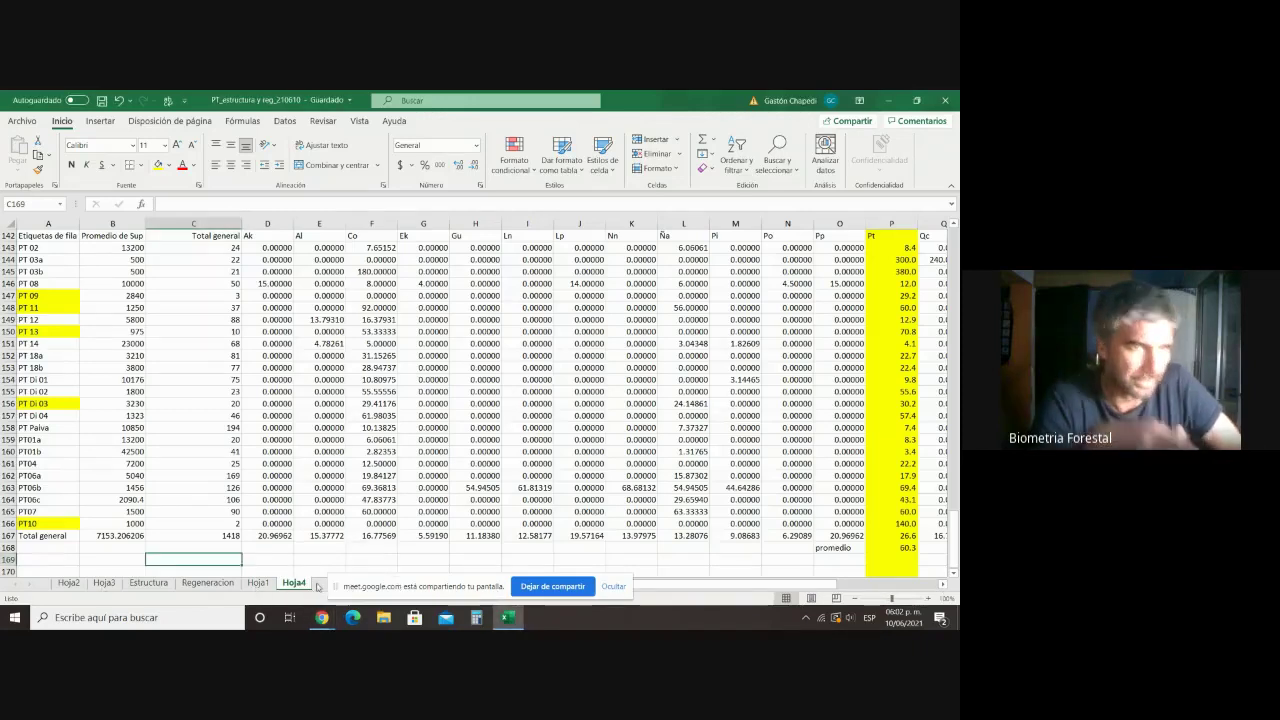
left_click(266, 584)
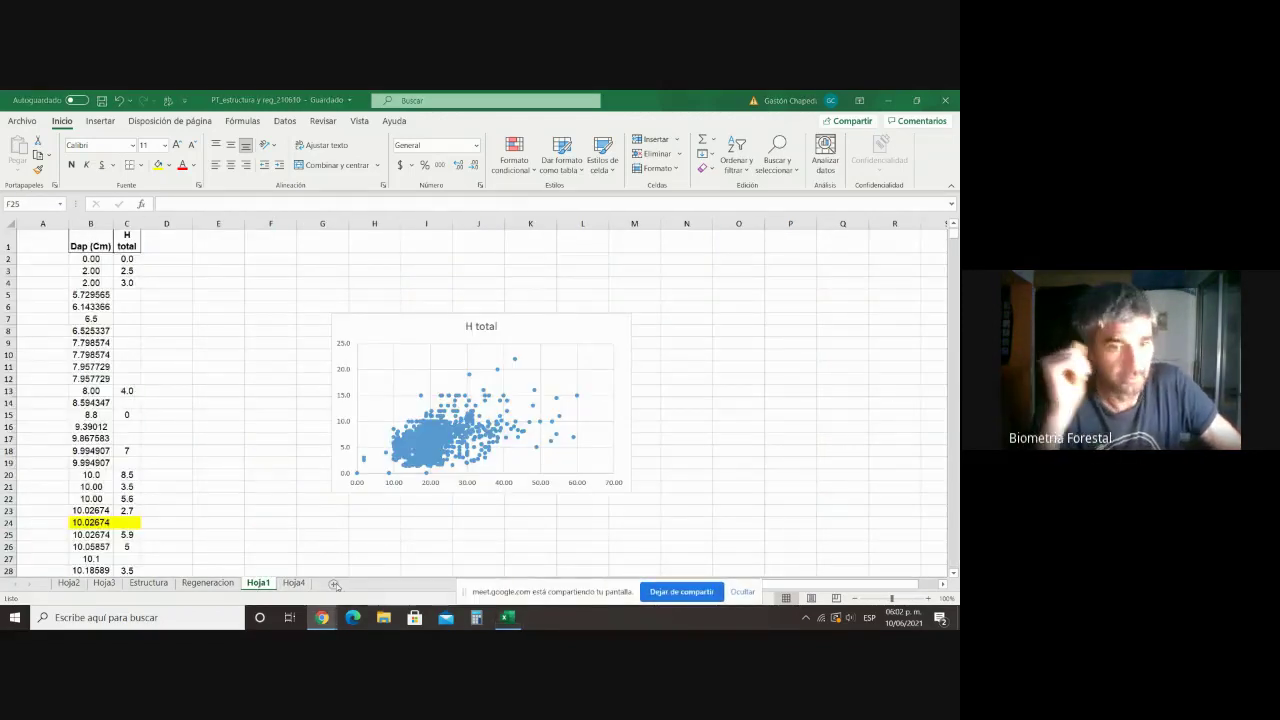
left_click(312, 583)
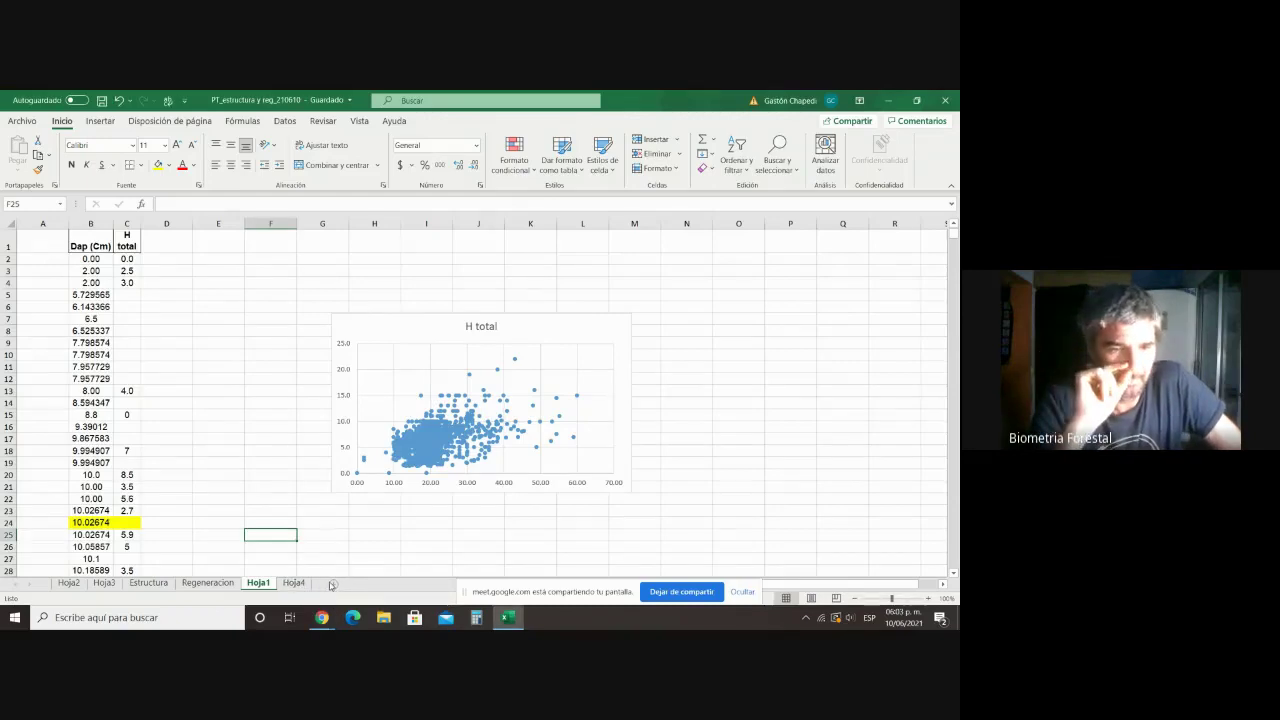
left_click(332, 584)
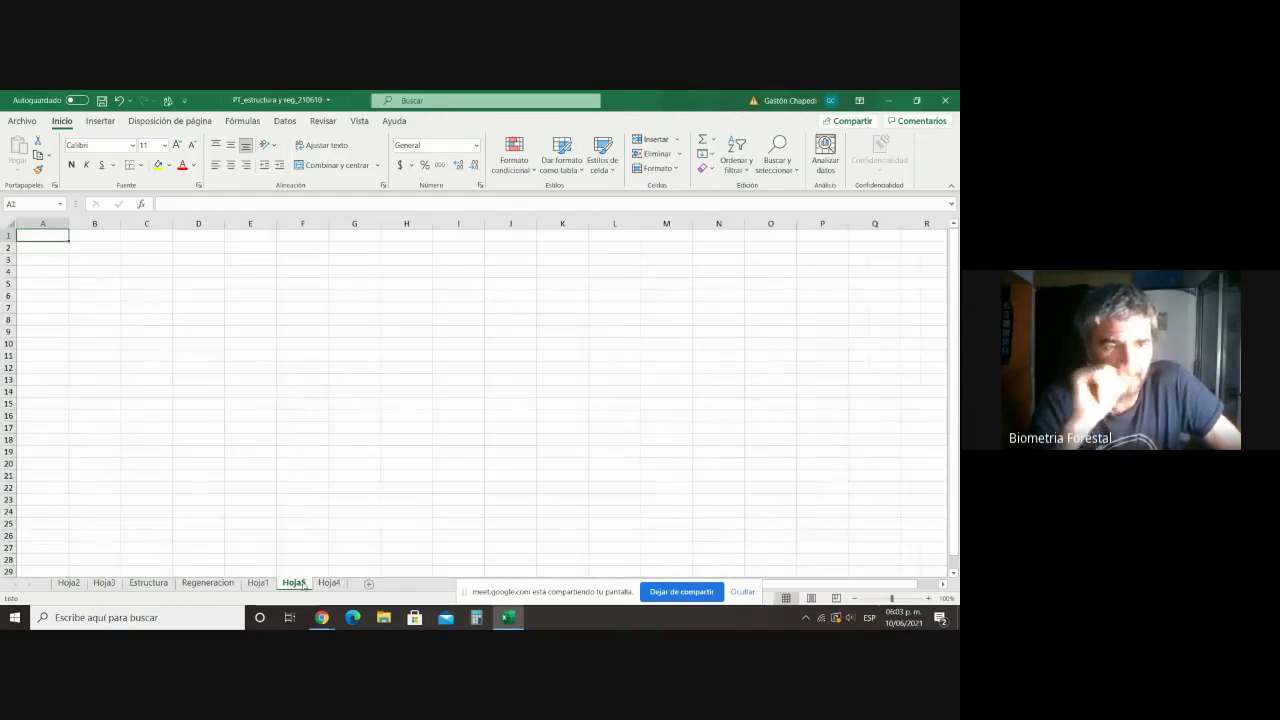
left_click_drag(303, 585, 356, 583)
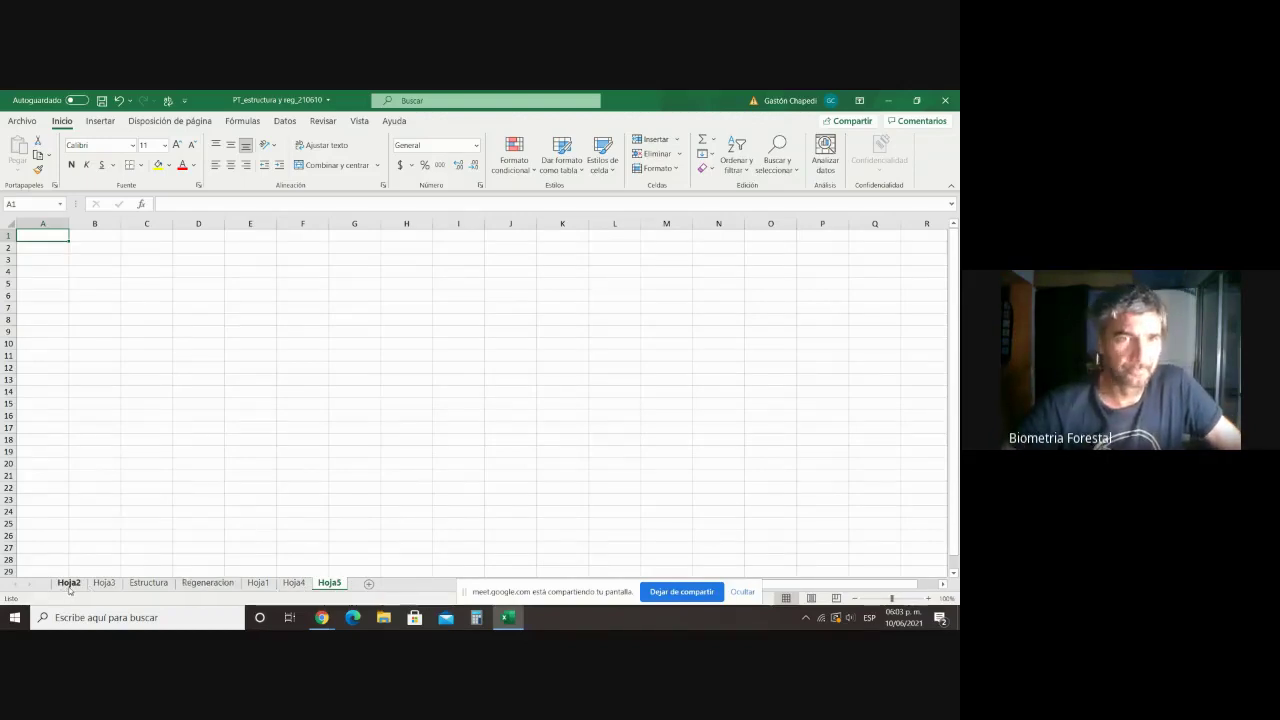
left_click(146, 583)
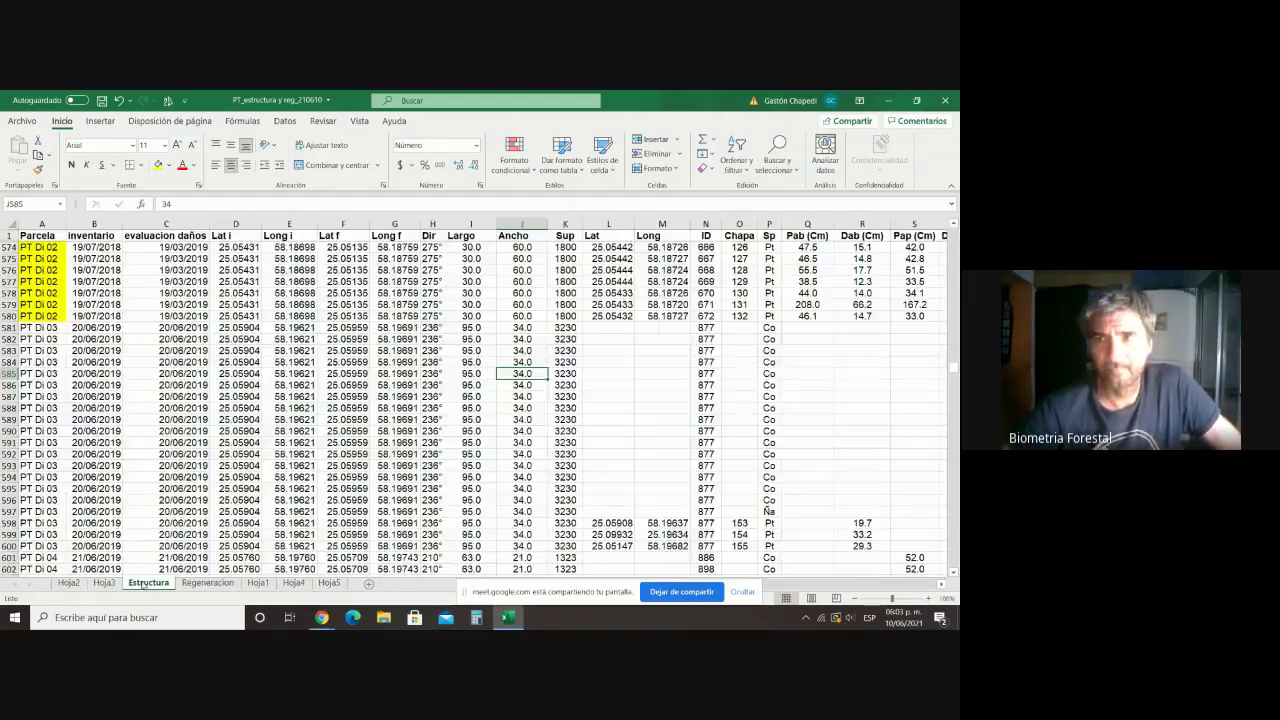
left_click(42, 232)
key("ctrl+a")
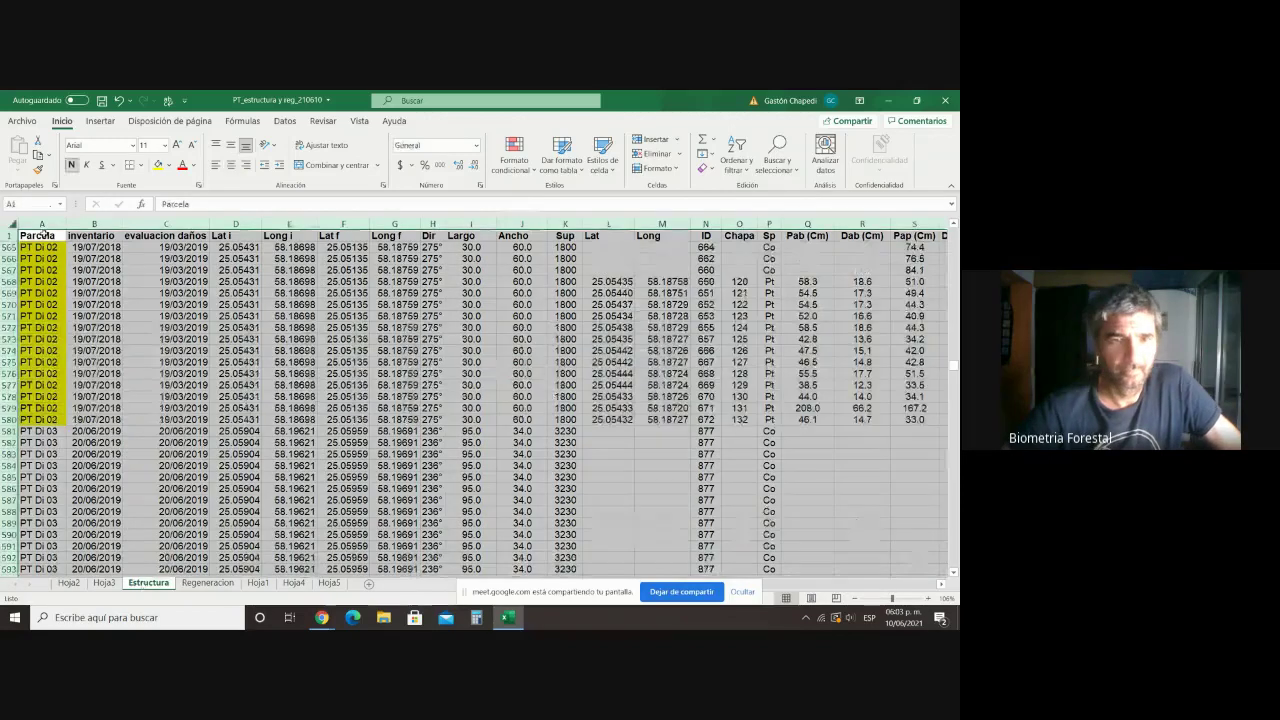
right_click(45, 233)
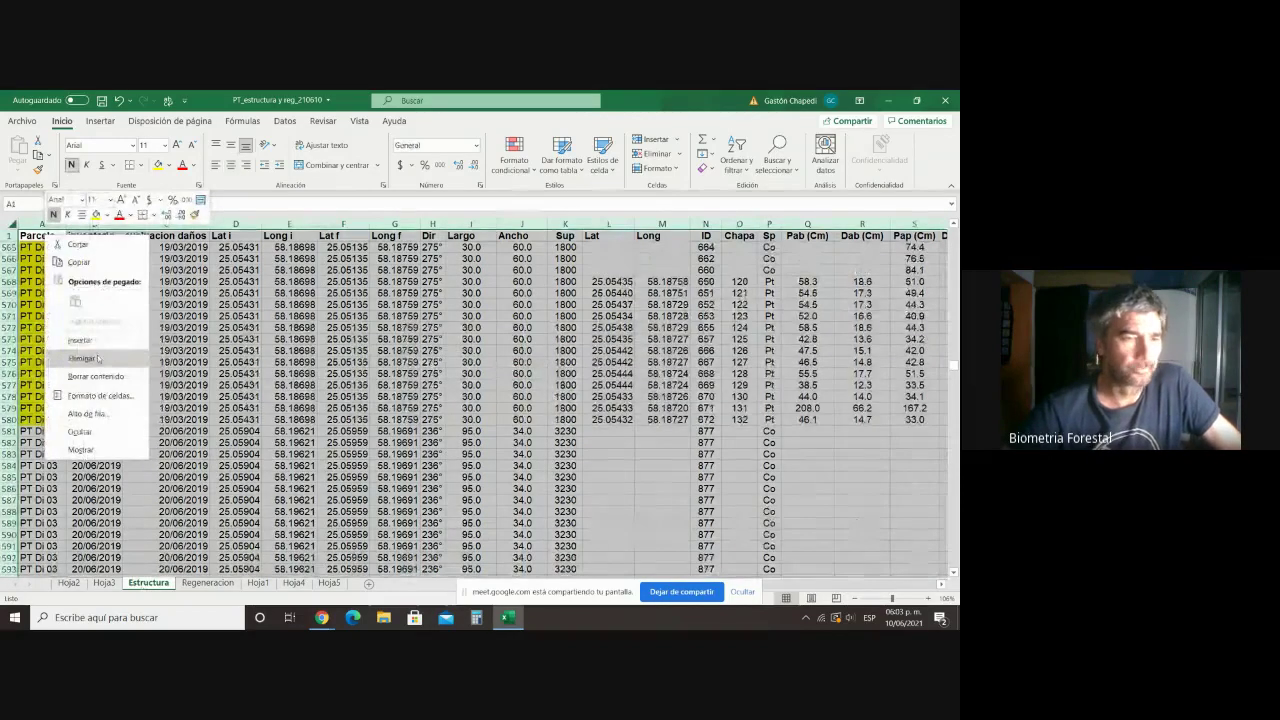
left_click(333, 587)
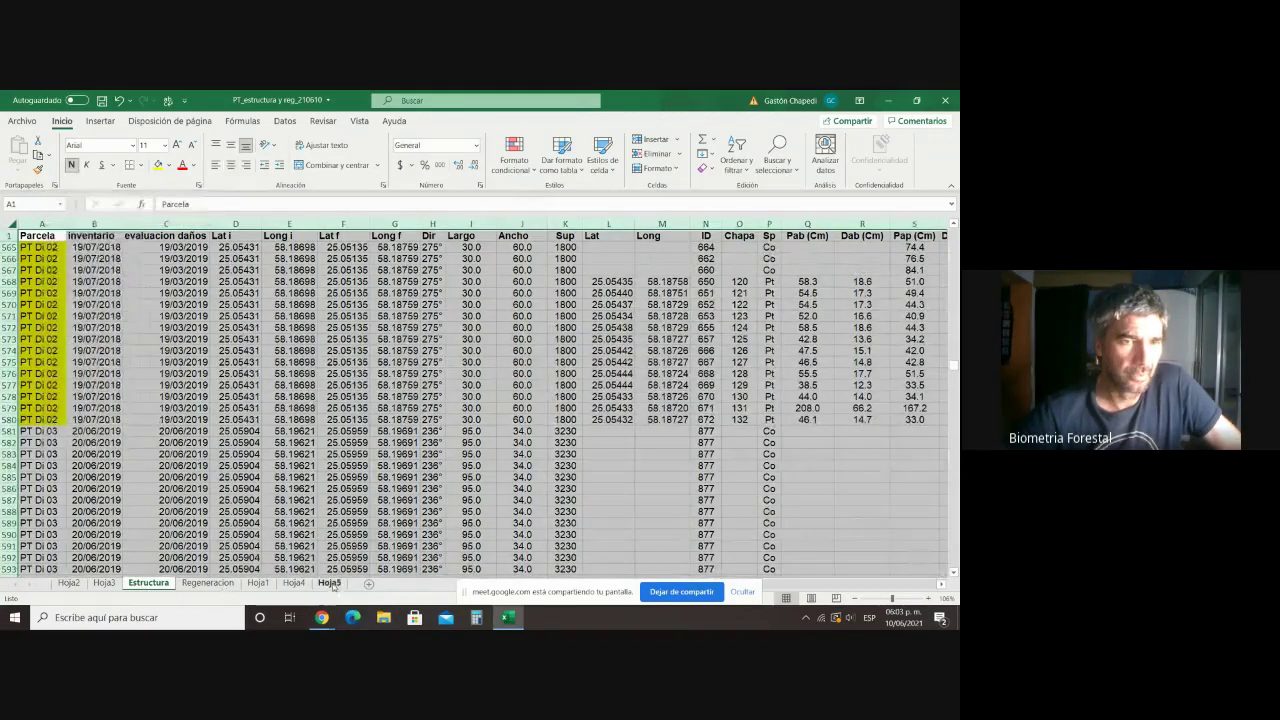
left_click(146, 478)
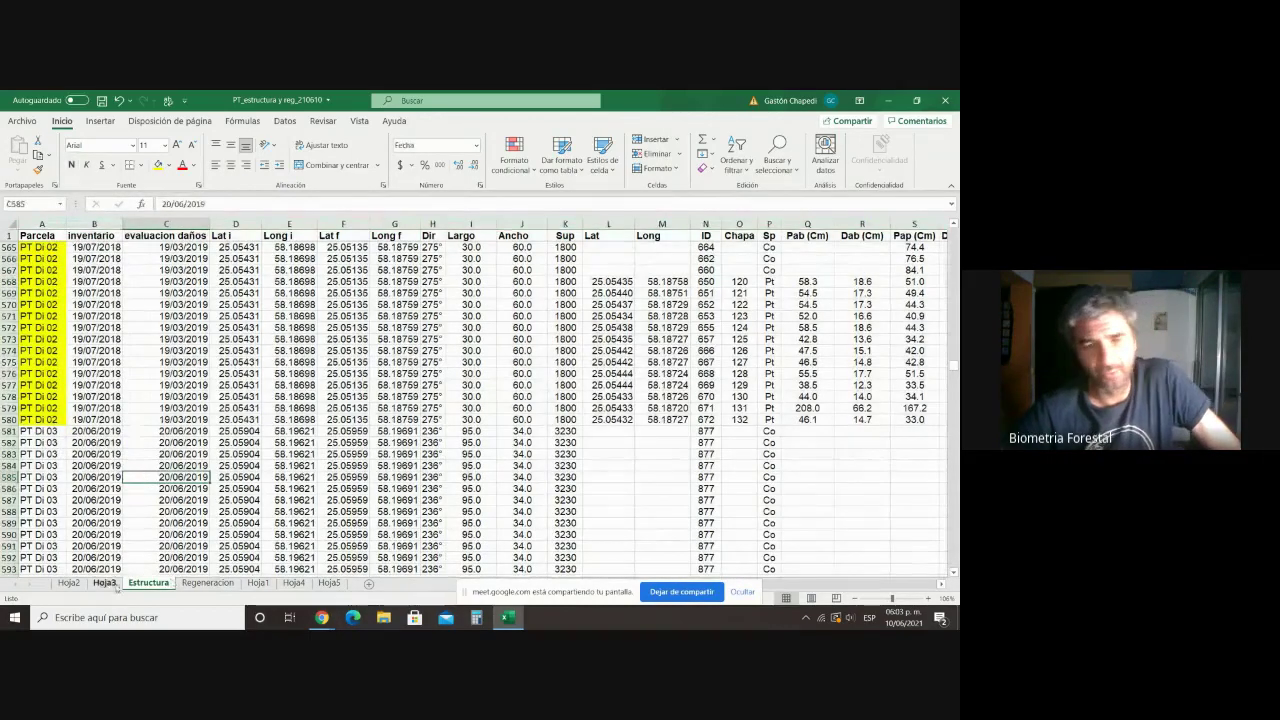
Step: Go to the pivot table of maximum Dap per plot on Hoja3 and show its field list
left_click(294, 583)
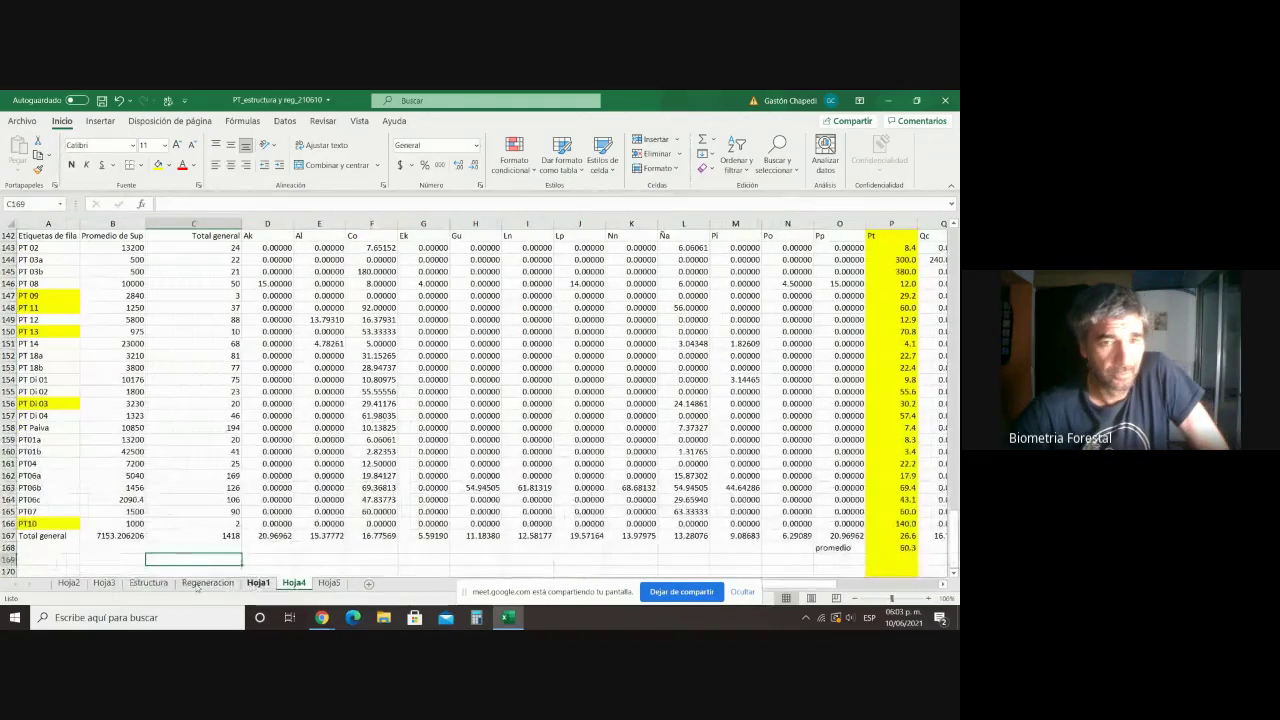
left_click(104, 583)
scroll(163, 517, "up", 2)
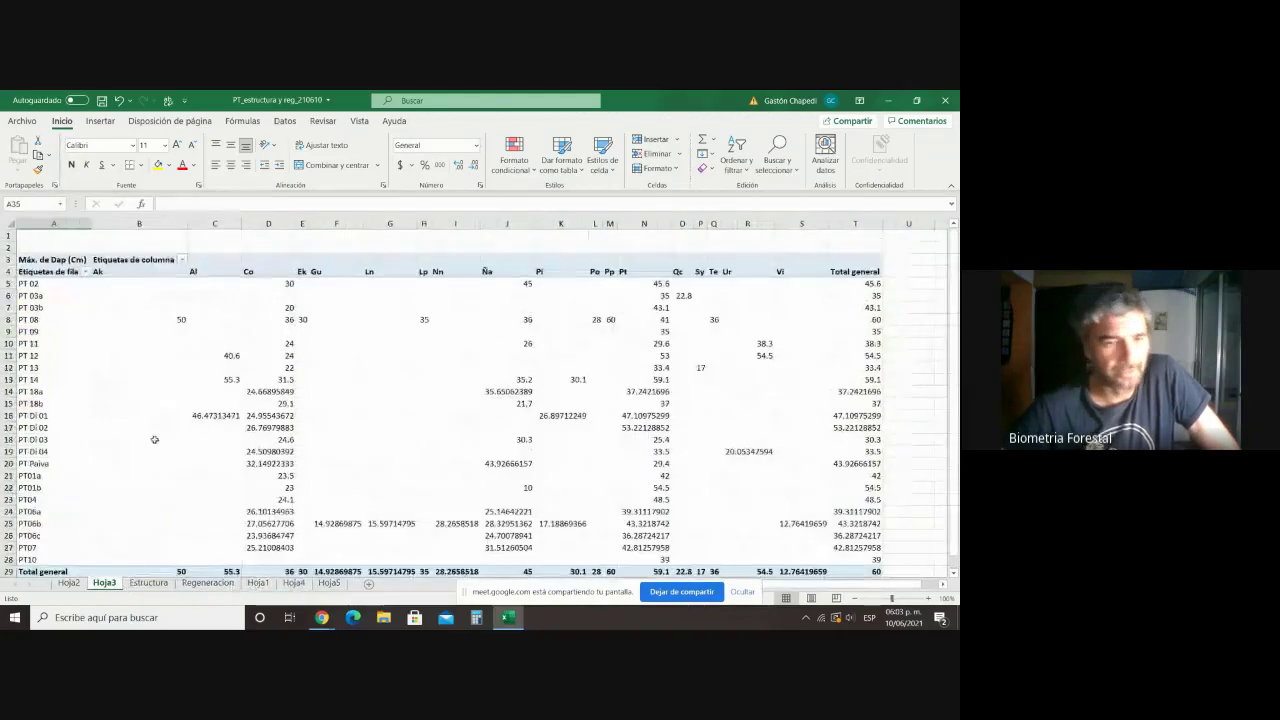
left_click(134, 266)
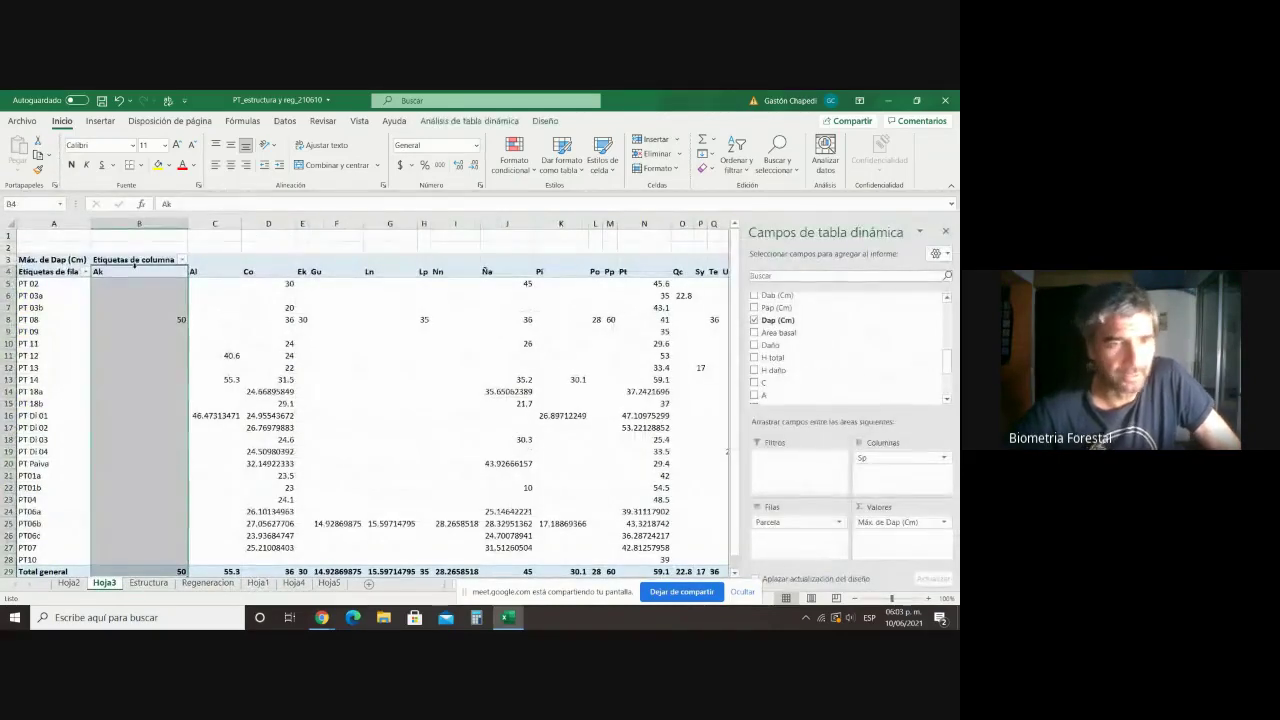
left_click(944, 459)
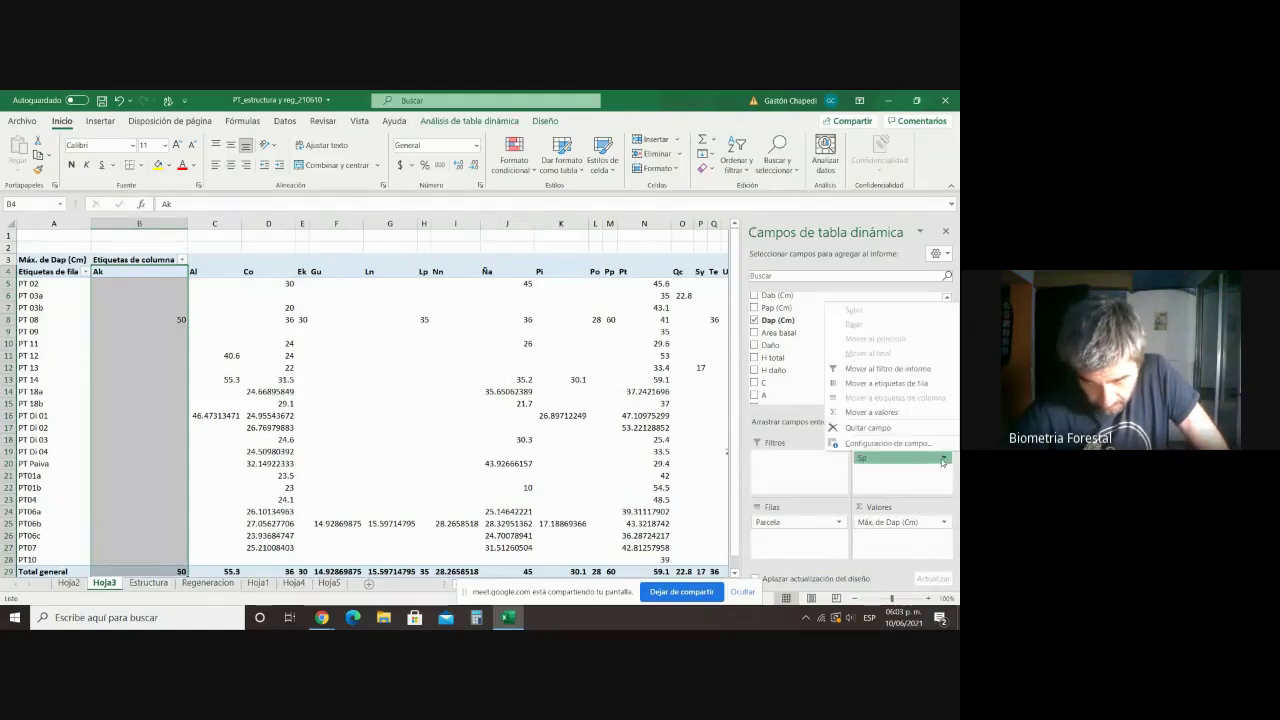
left_click(888, 443)
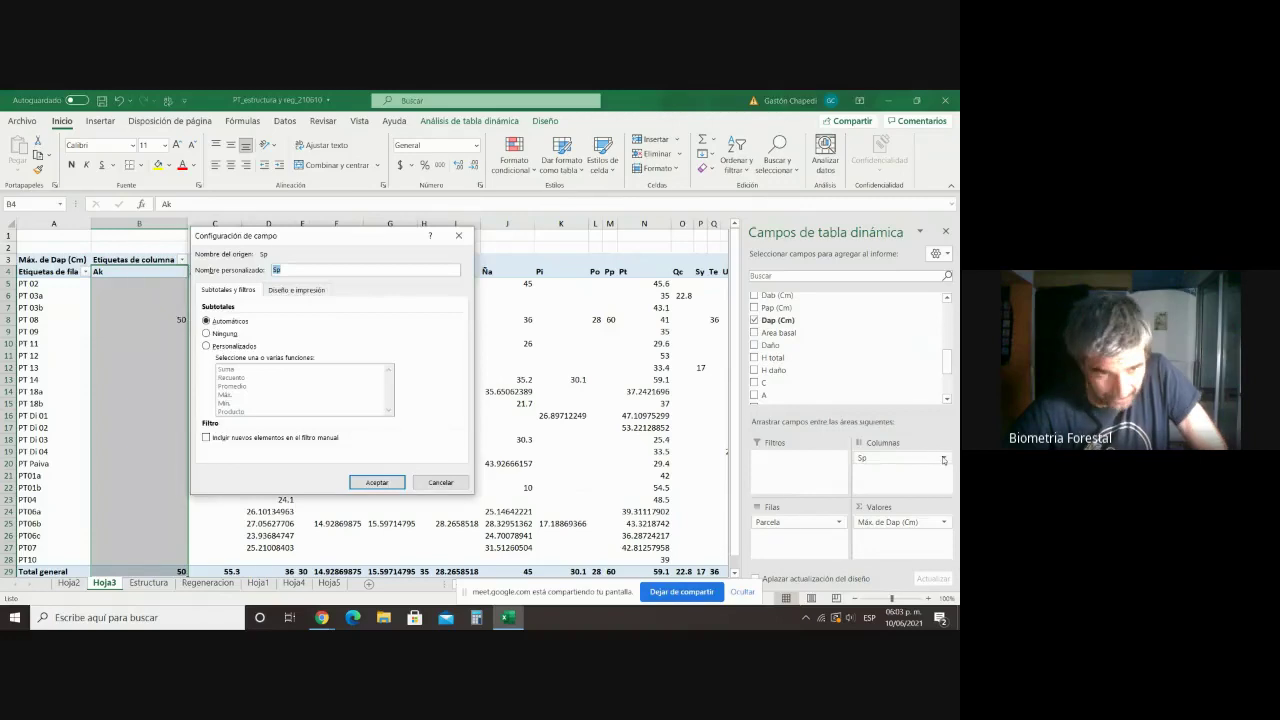
left_click(458, 235)
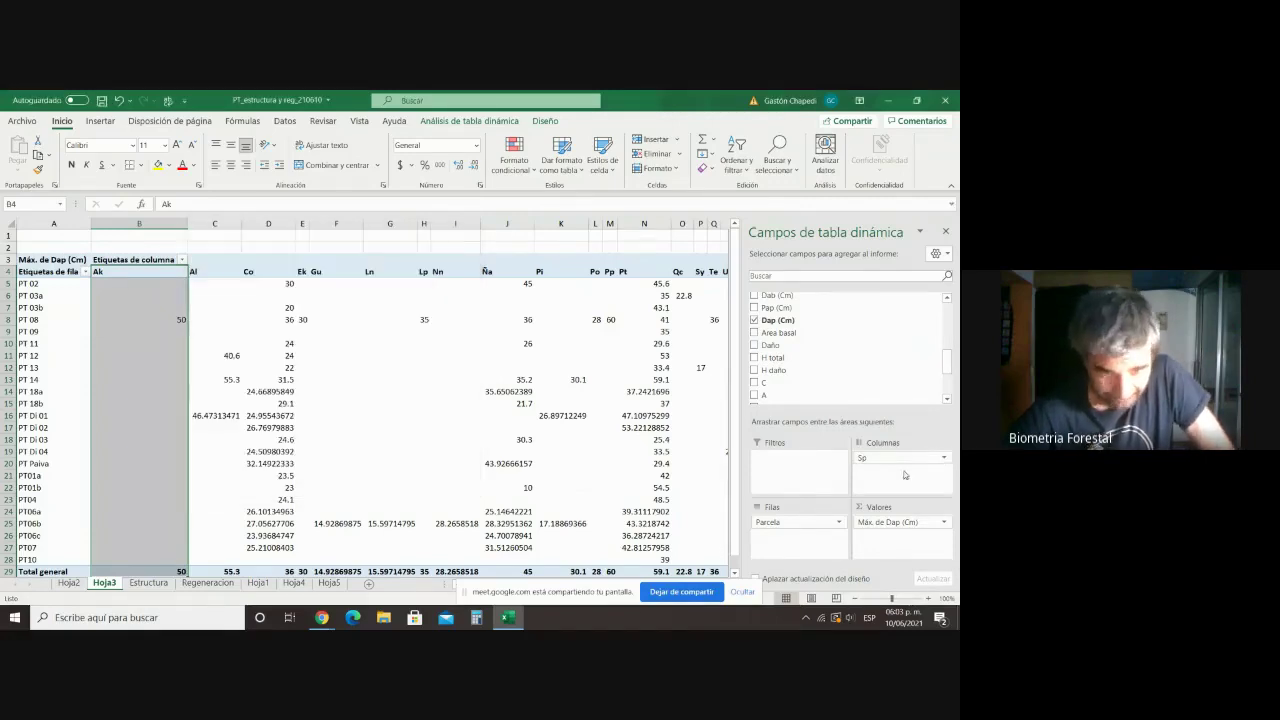
Step: Remove the Sp column field and the Máx. de Dap (Cm) value field from the Hoja3 pivot table
left_click(943, 458)
left_click(866, 427)
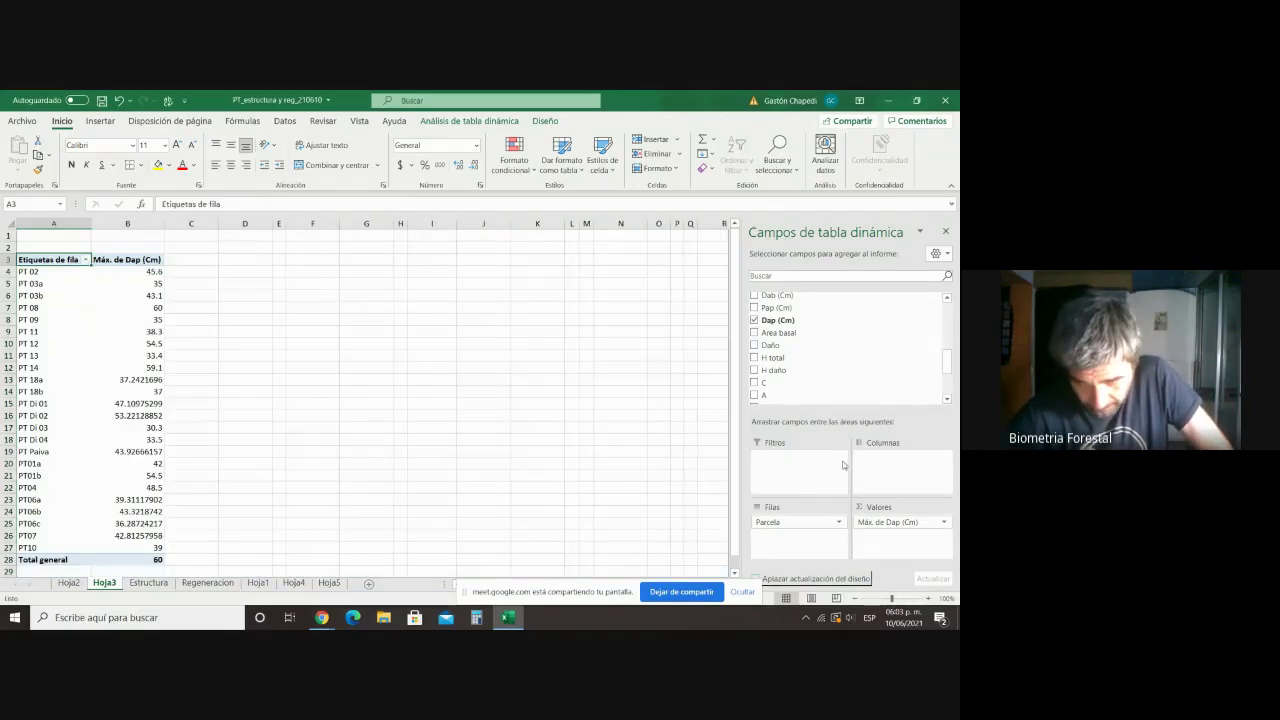
scroll(797, 369, "up", 3)
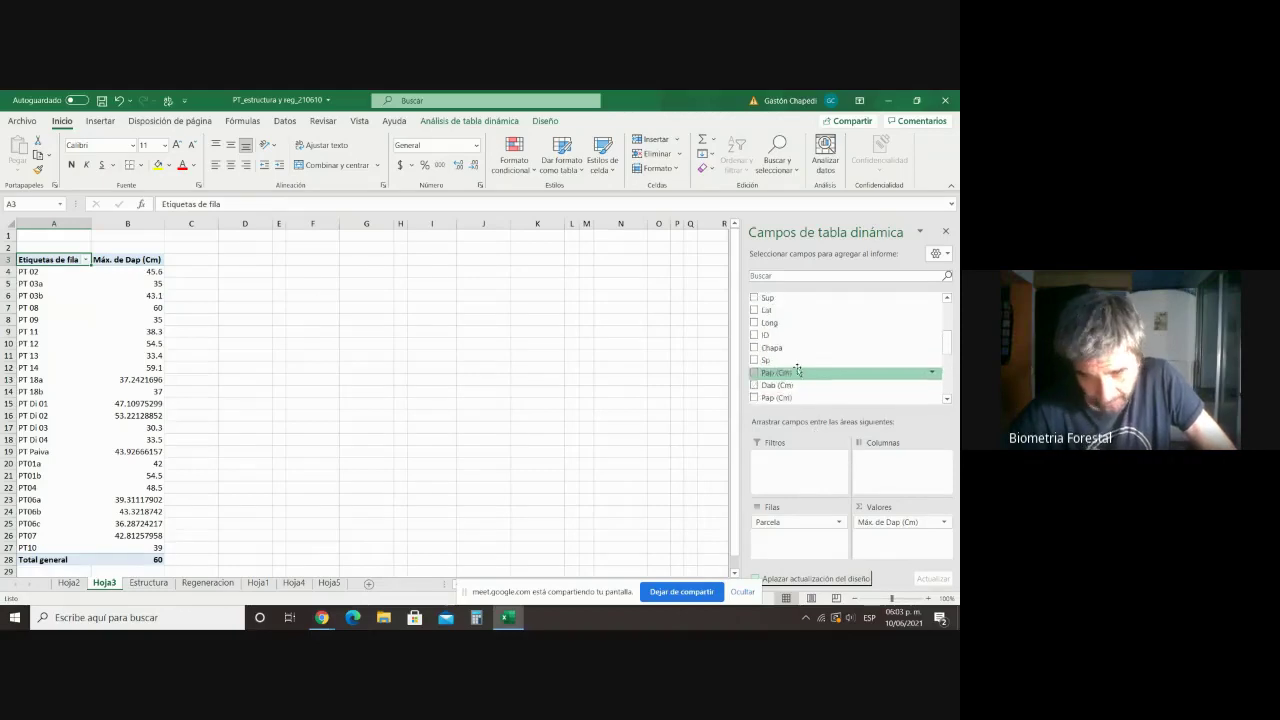
left_click(900, 522)
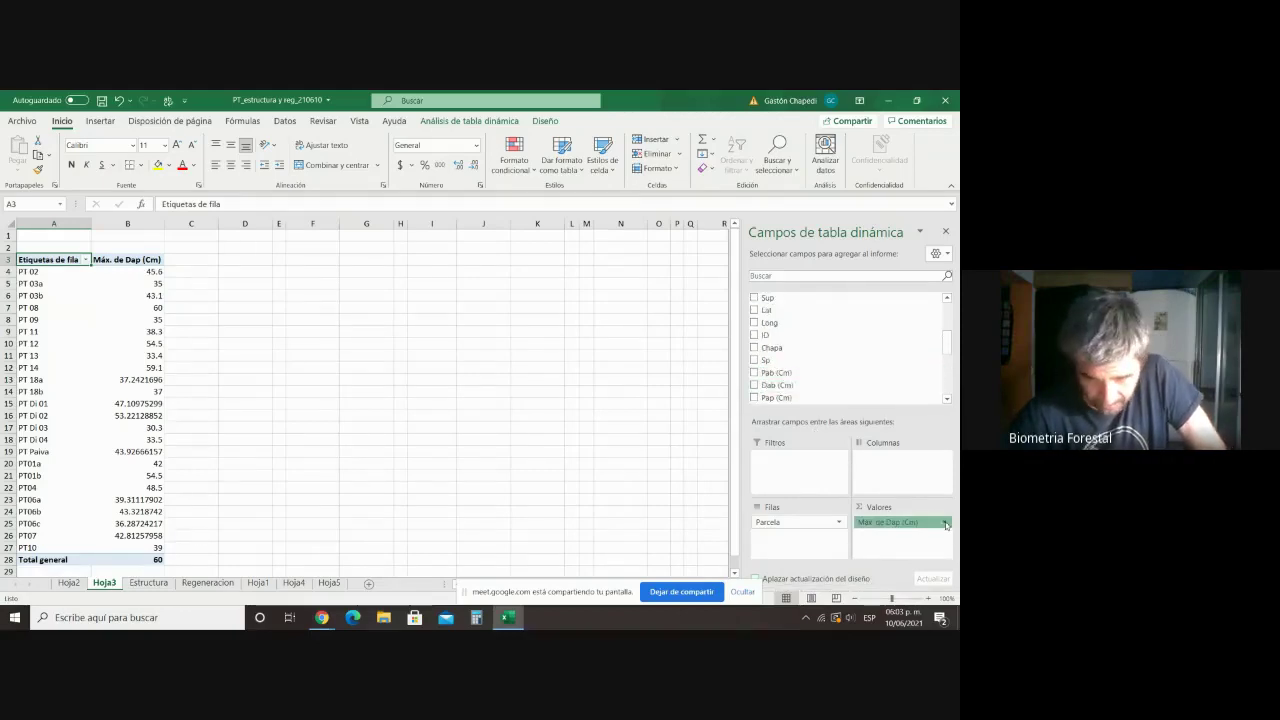
left_click(895, 493)
Step: Add Lat i to the pivot table's values and summarize it by Promedio for each Parcela
scroll(825, 380, "up", 3)
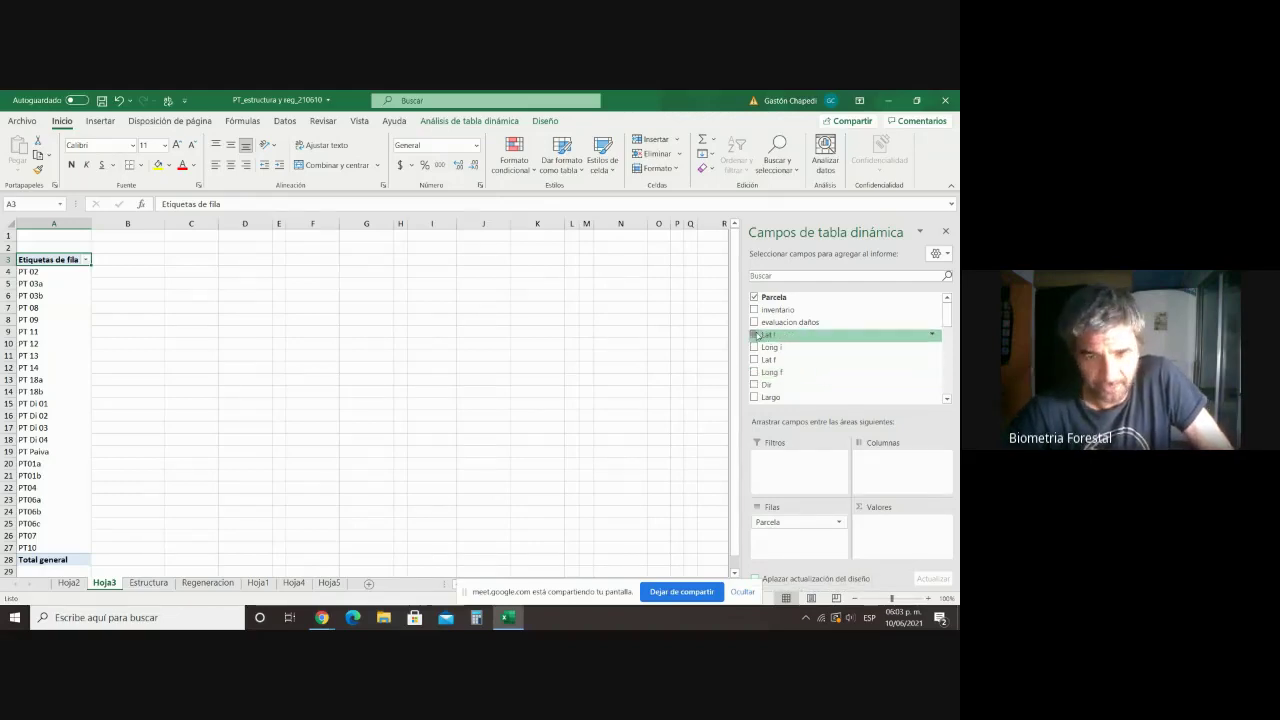
left_click_drag(758, 336, 884, 539)
left_click(941, 521)
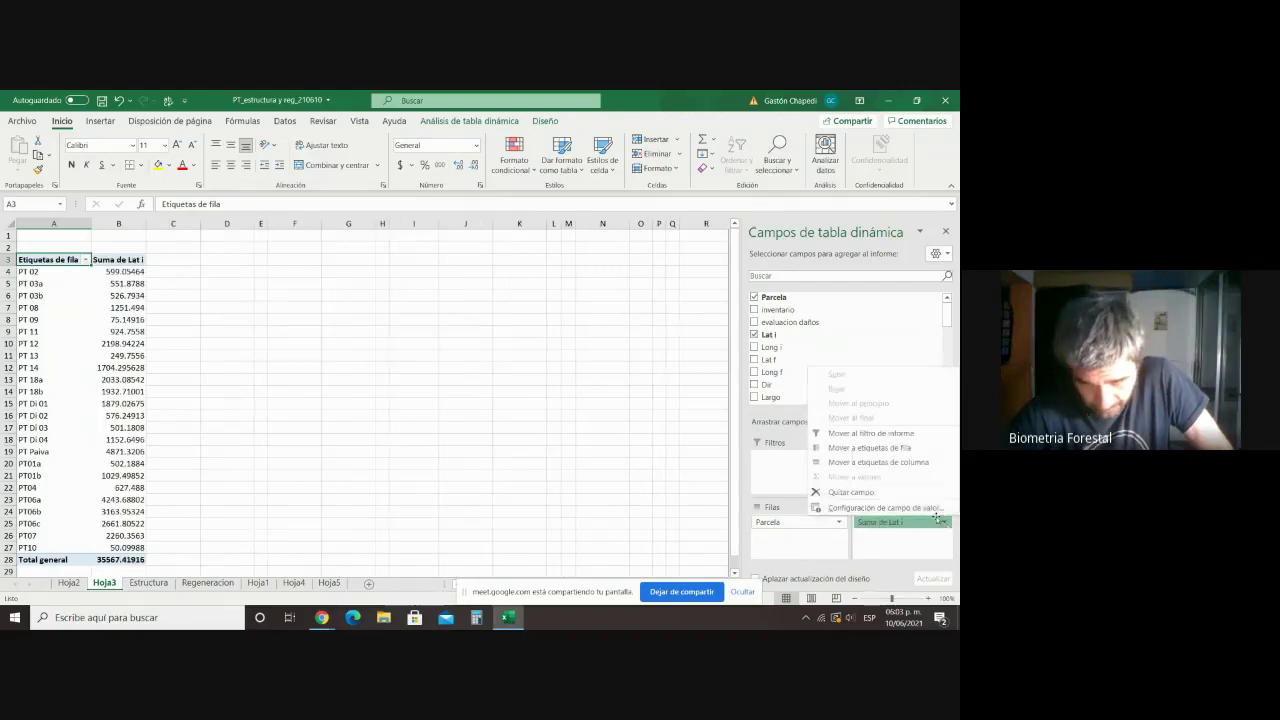
left_click(880, 508)
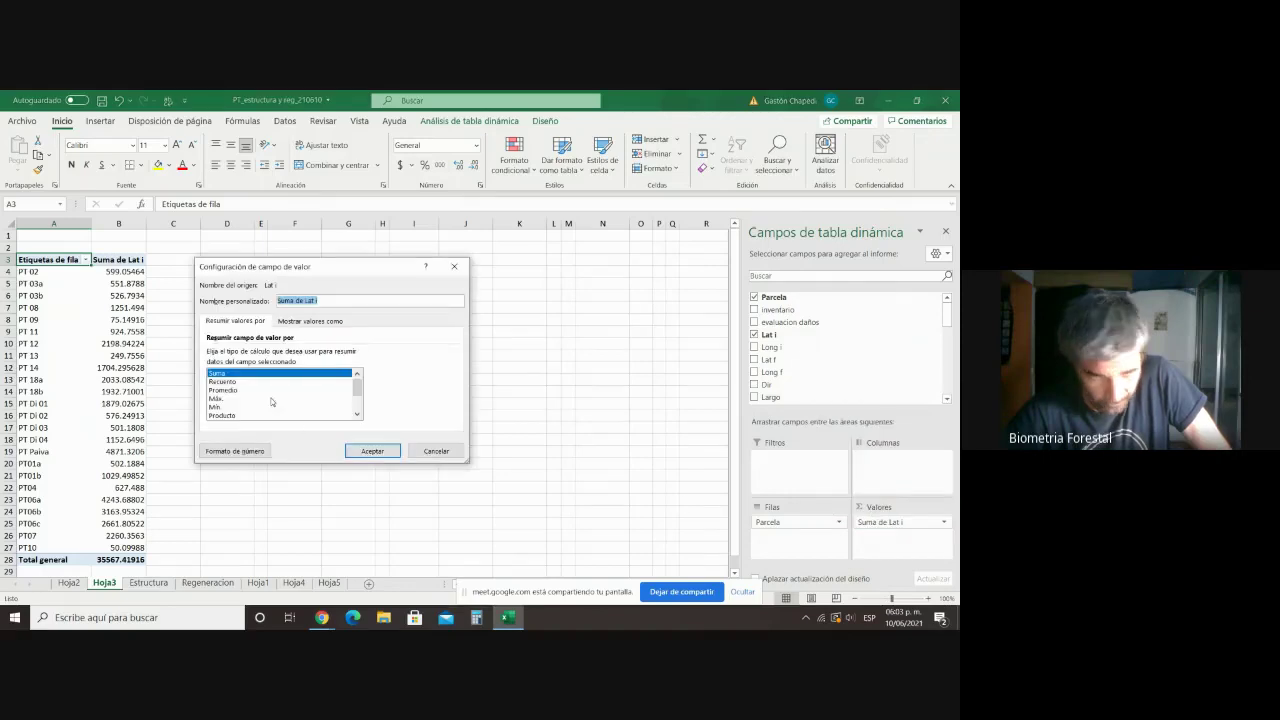
left_click(224, 390)
left_click(371, 450)
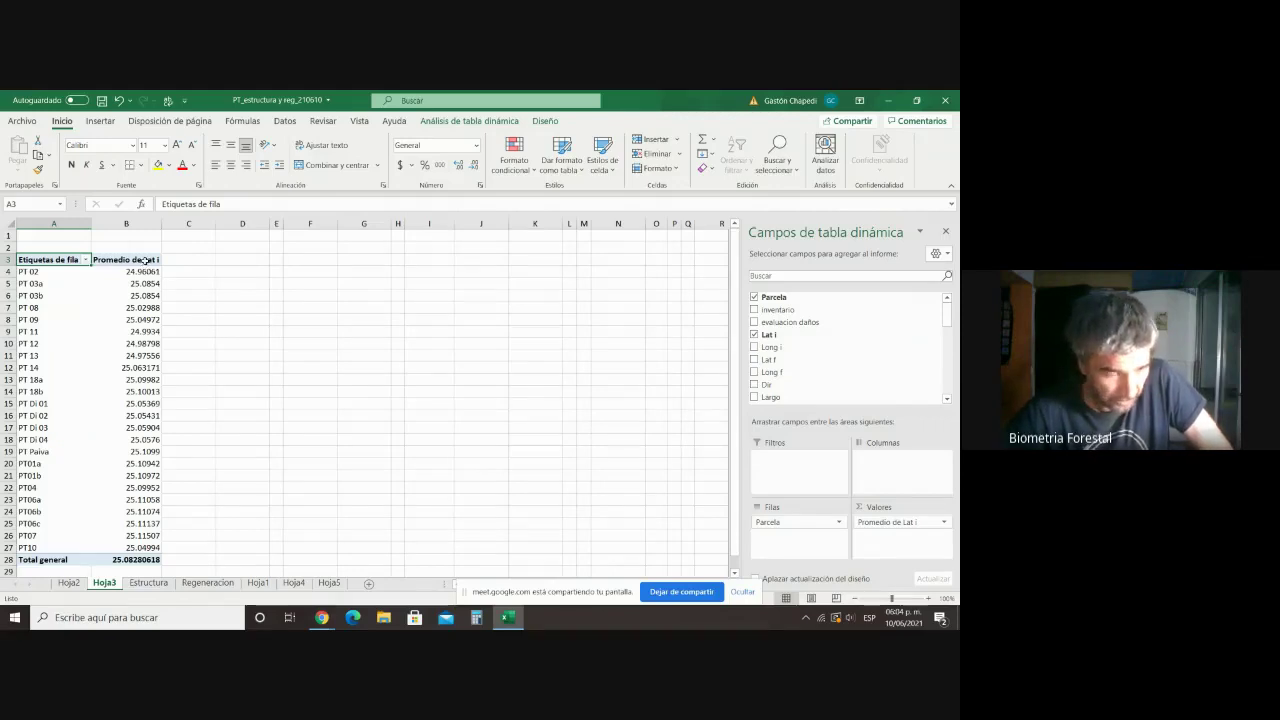
Step: Add Long i to the Hoja3 pivot table's values and summarize it by Promedio
left_click_drag(145, 259, 146, 567)
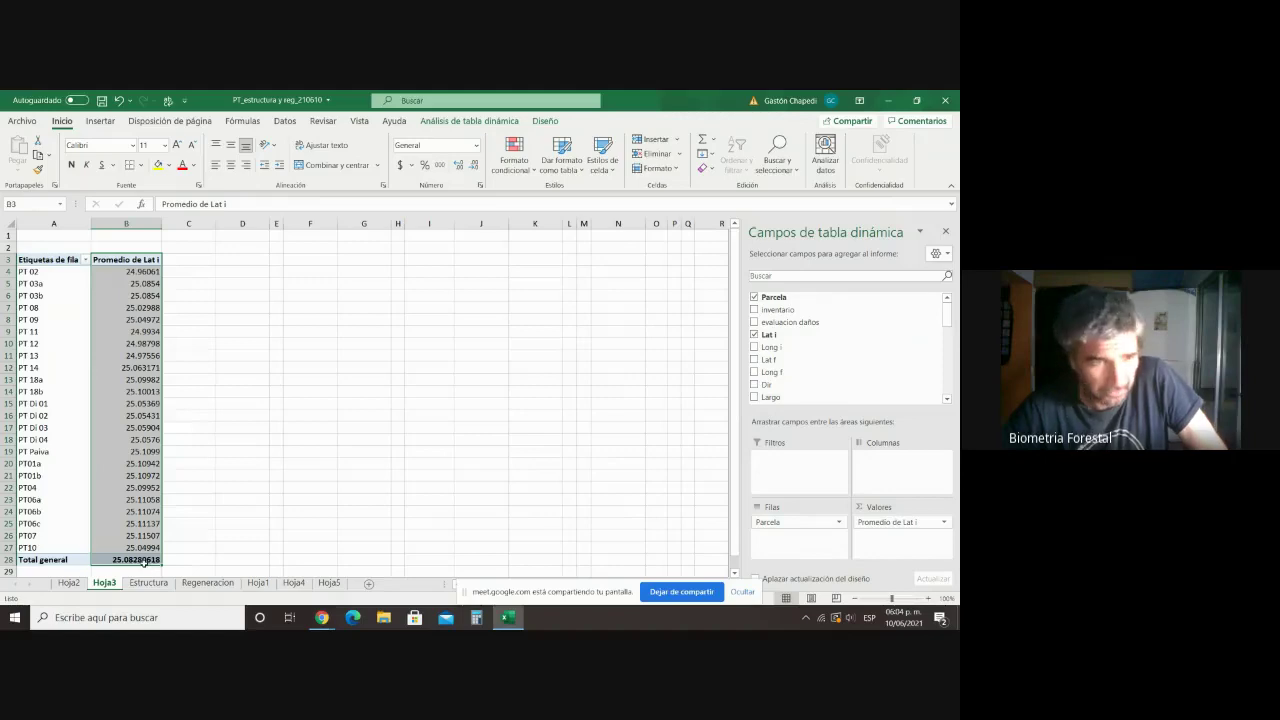
left_click(656, 523)
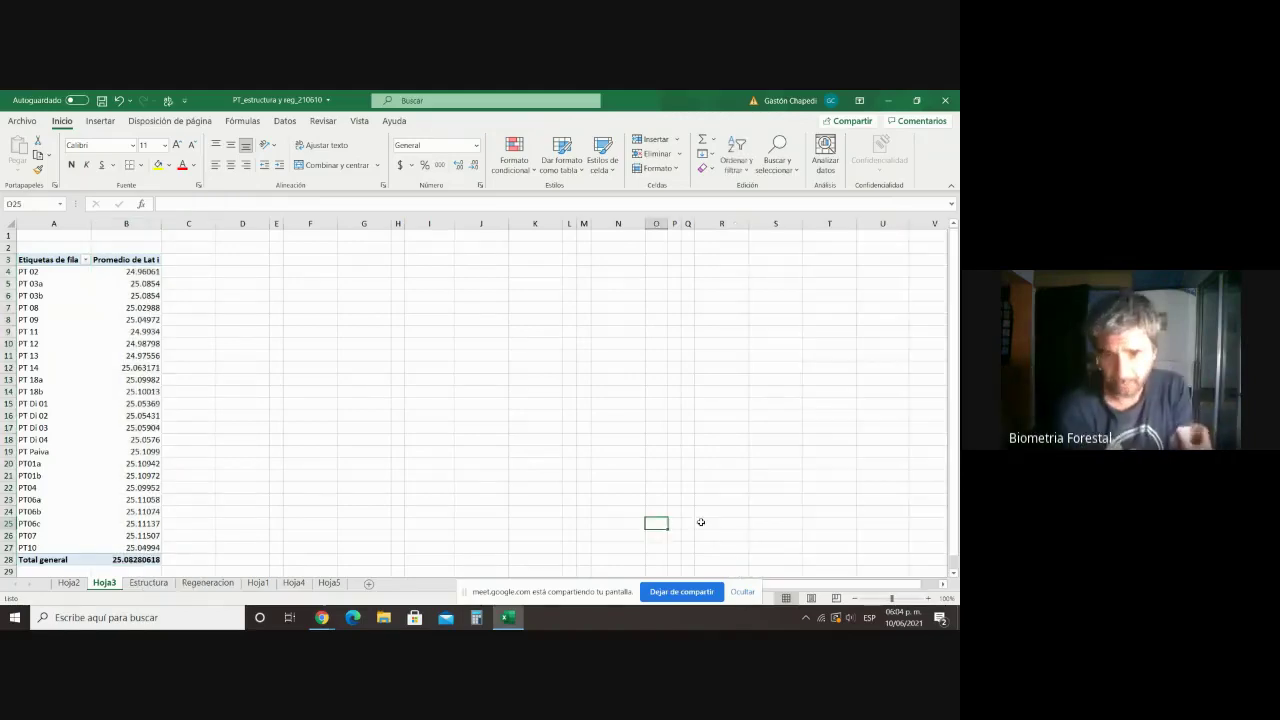
left_click(140, 259)
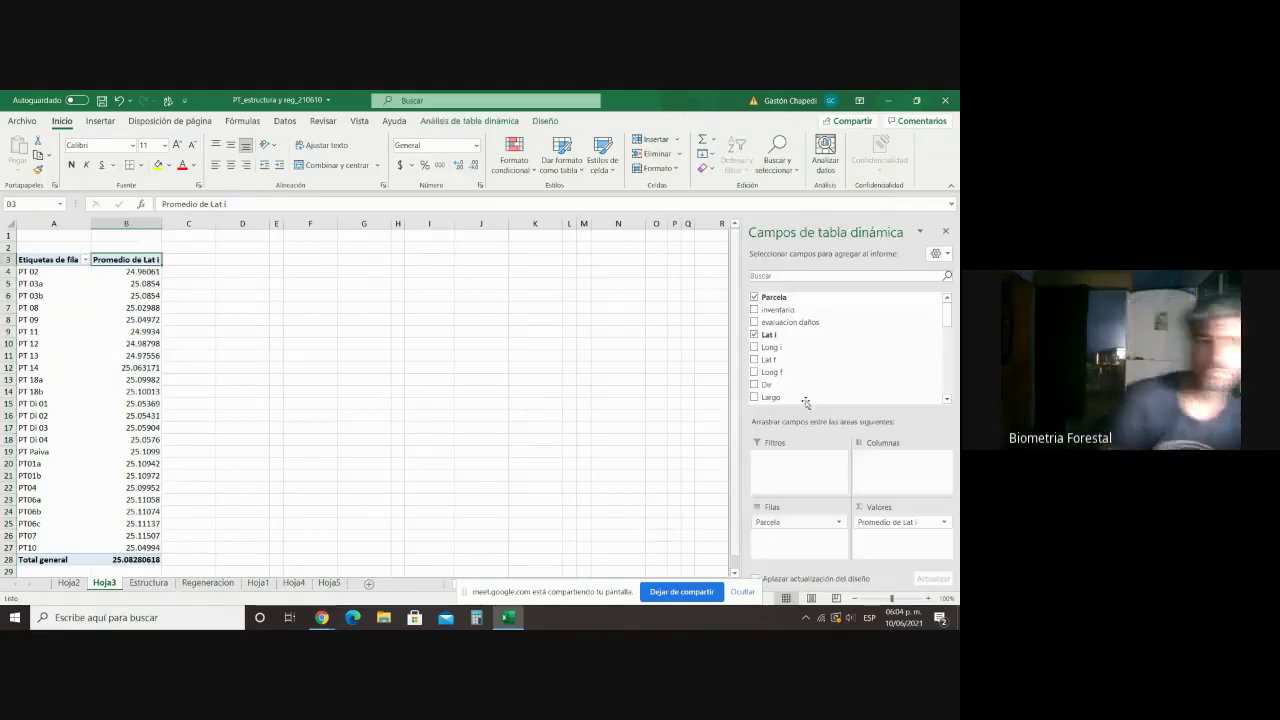
left_click(754, 347)
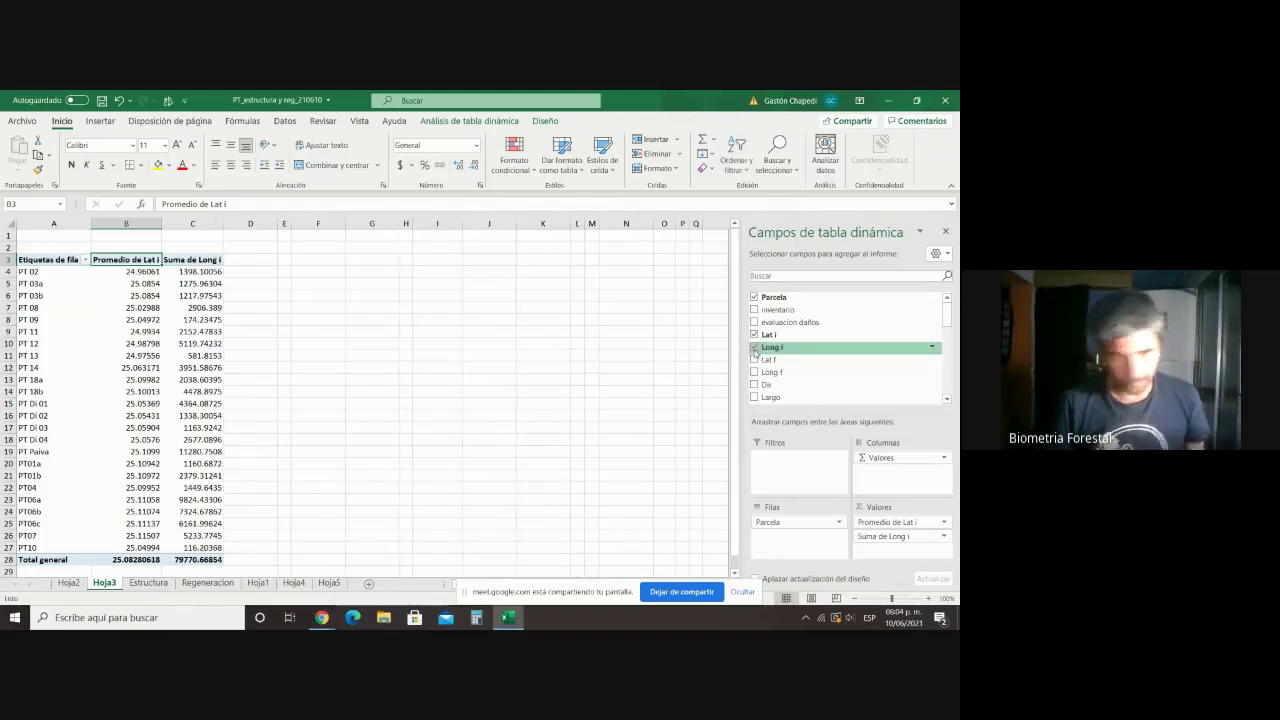
left_click(946, 538)
left_click(870, 524)
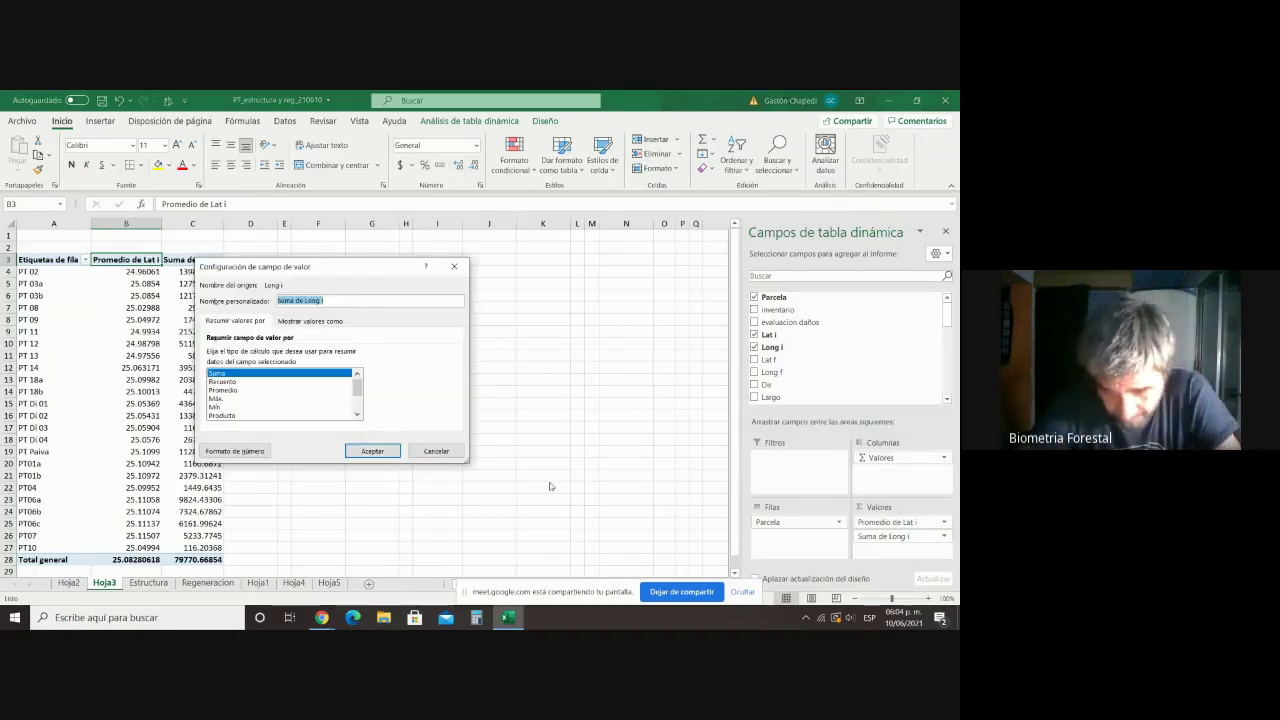
left_click(226, 390)
left_click(365, 451)
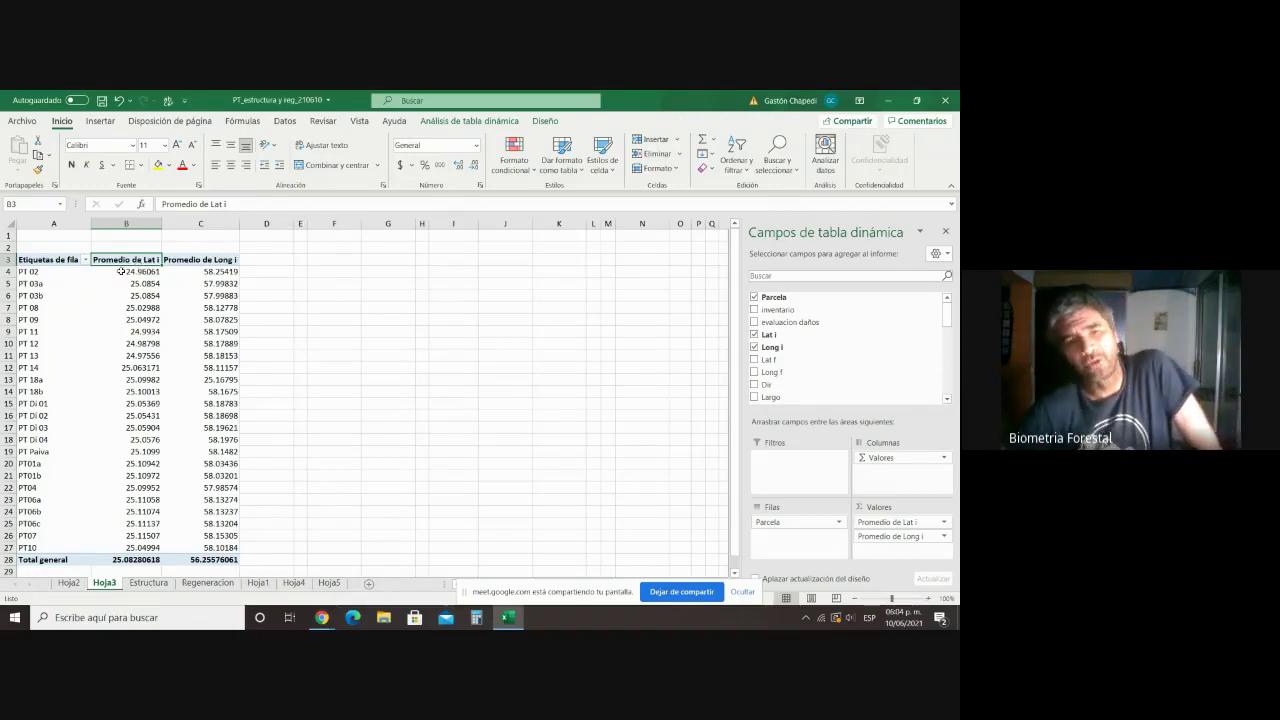
Step: Copy the whole pivot table, paste it as plain values starting at F3, and fit column H to its contents
left_click_drag(44, 260, 196, 556)
right_click(196, 556)
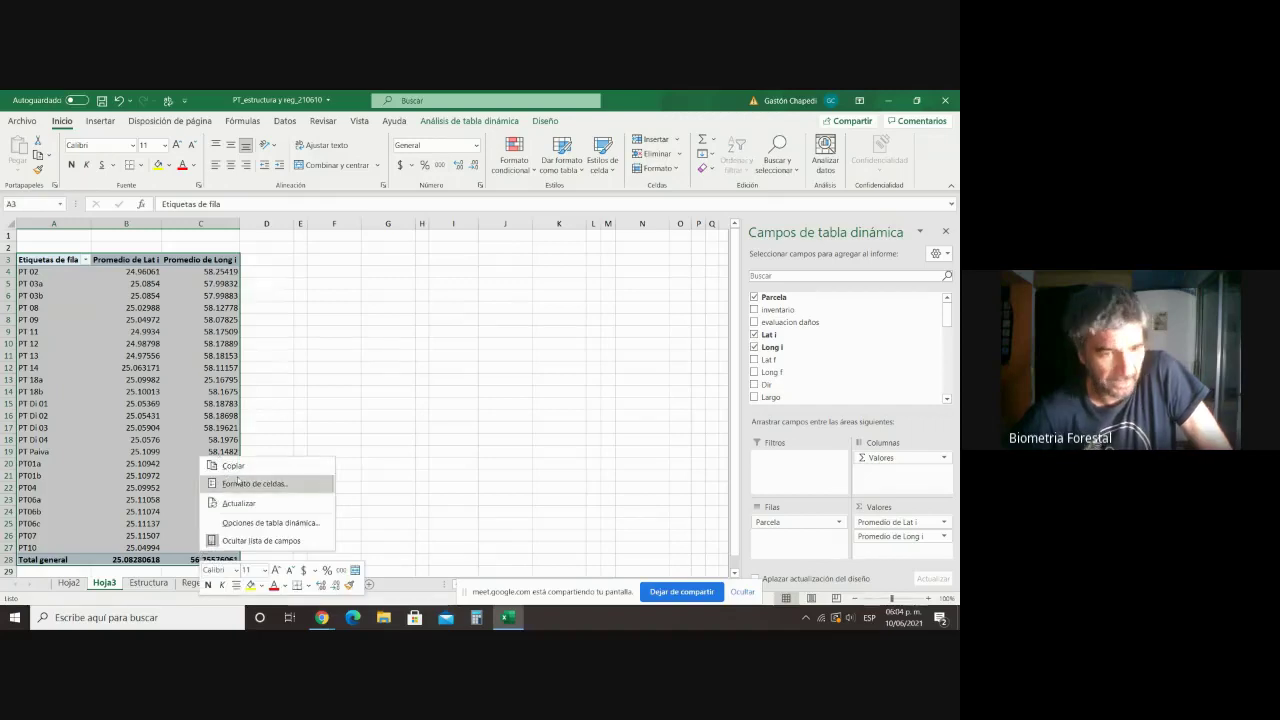
left_click(240, 464)
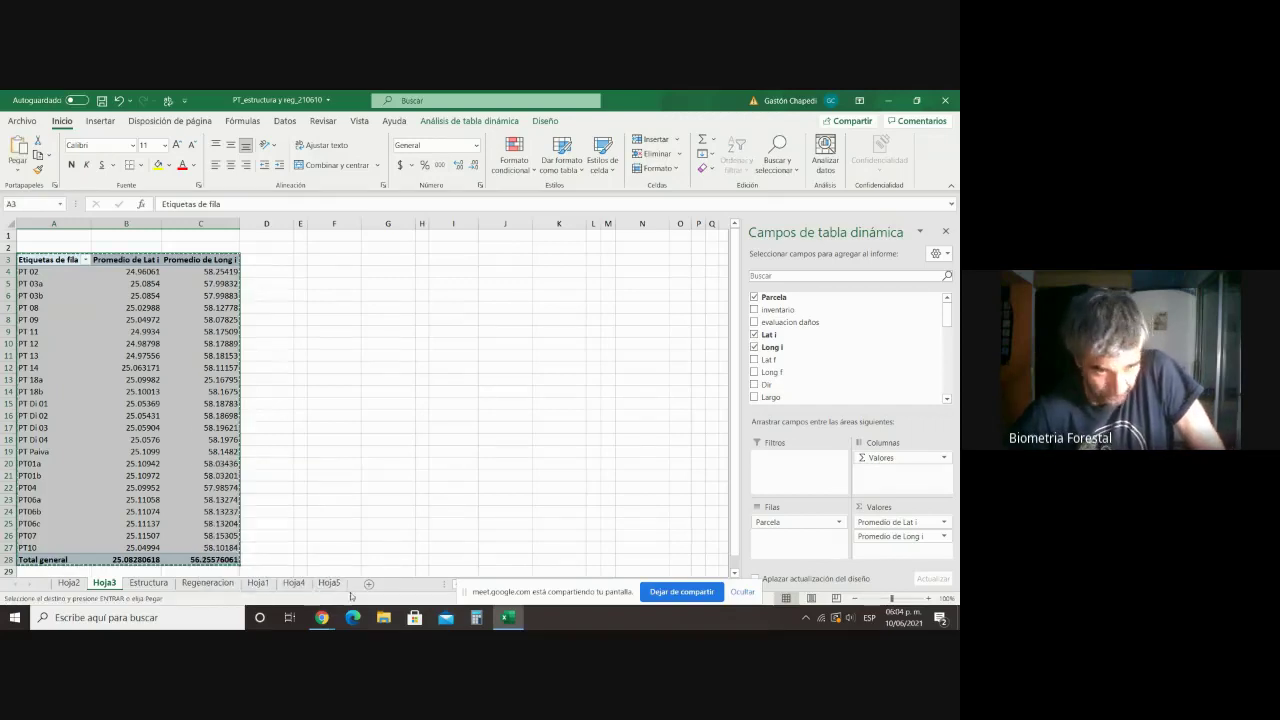
right_click(325, 260)
left_click(370, 314)
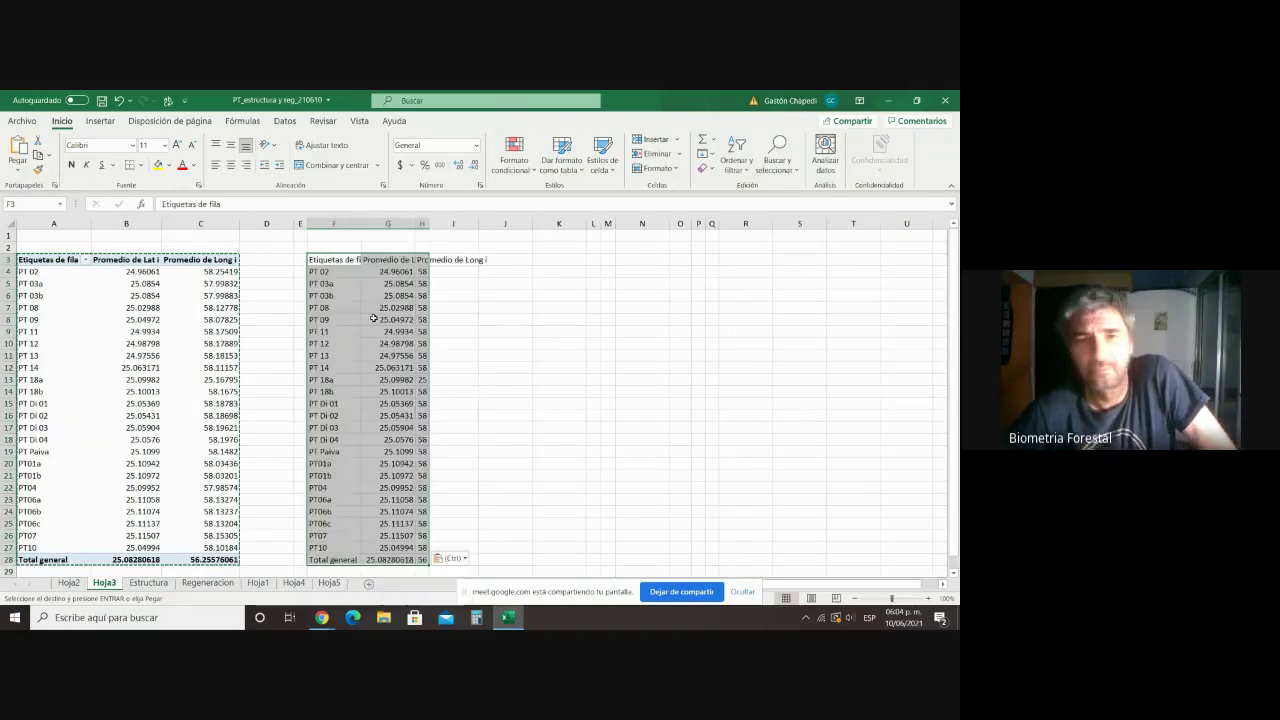
left_click(467, 385)
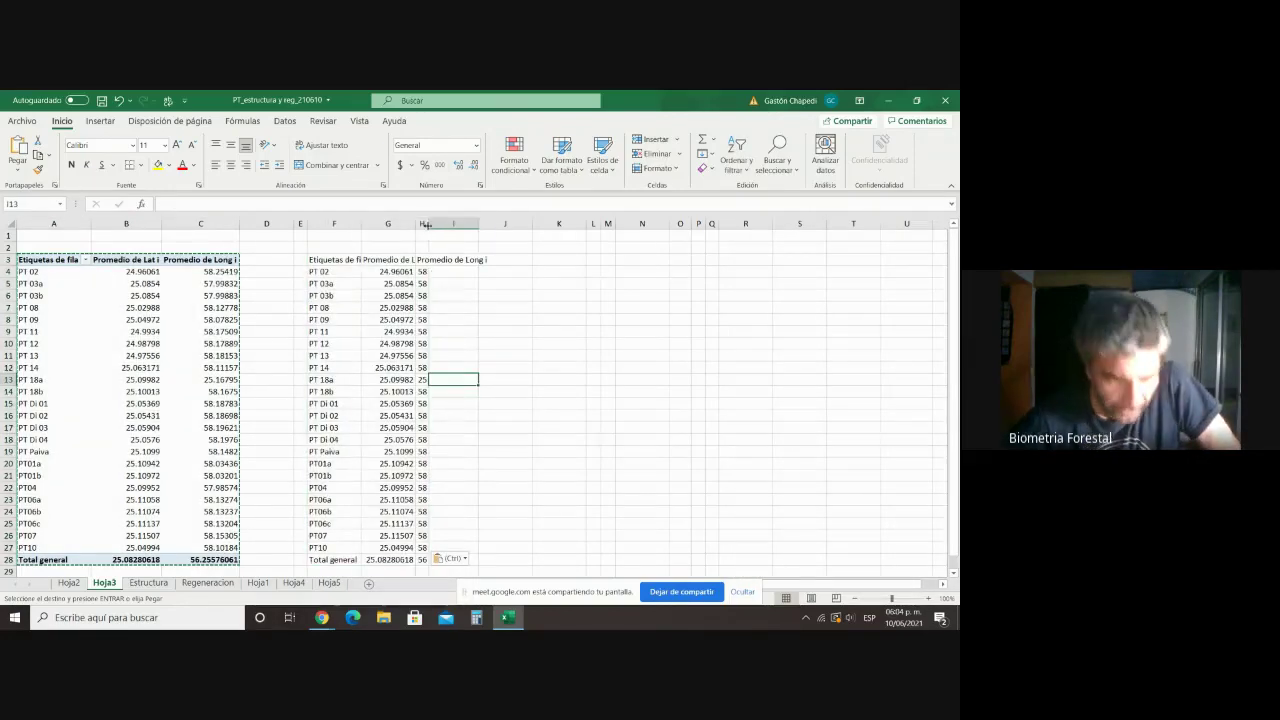
double_click(430, 226)
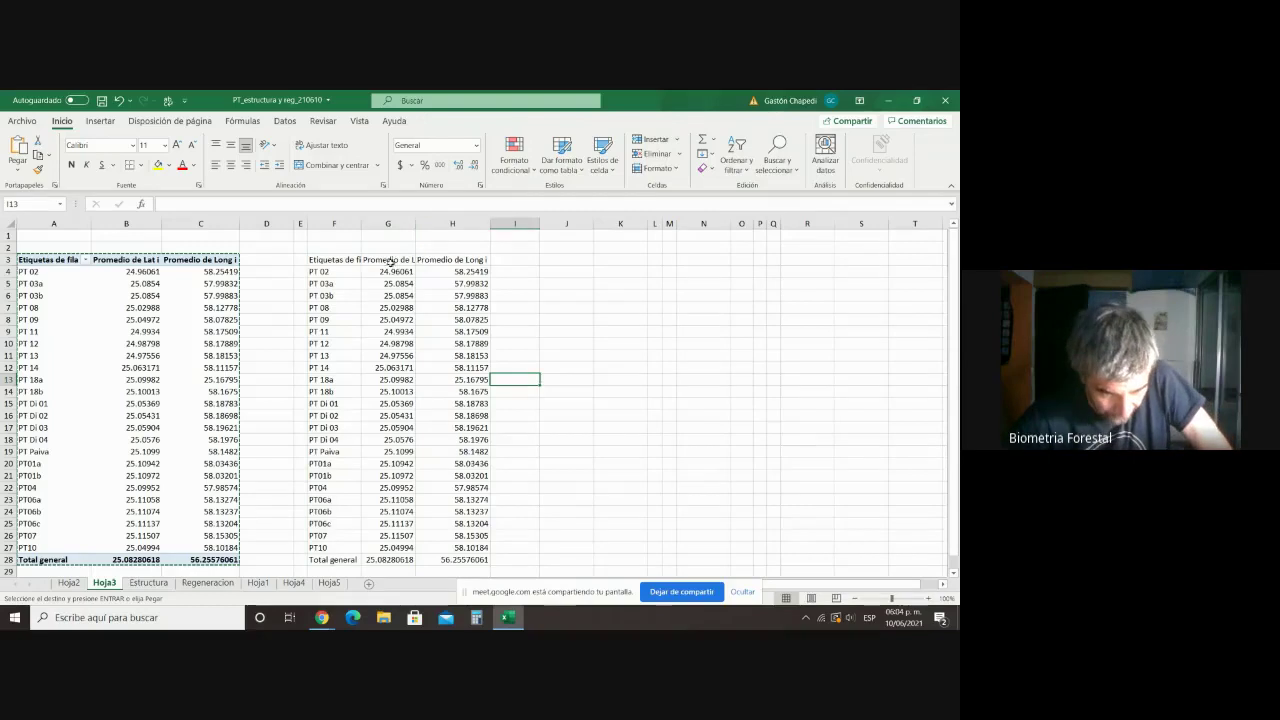
Step: Clear the Total general row from the pasted copy of the table
left_click_drag(343, 561, 470, 560)
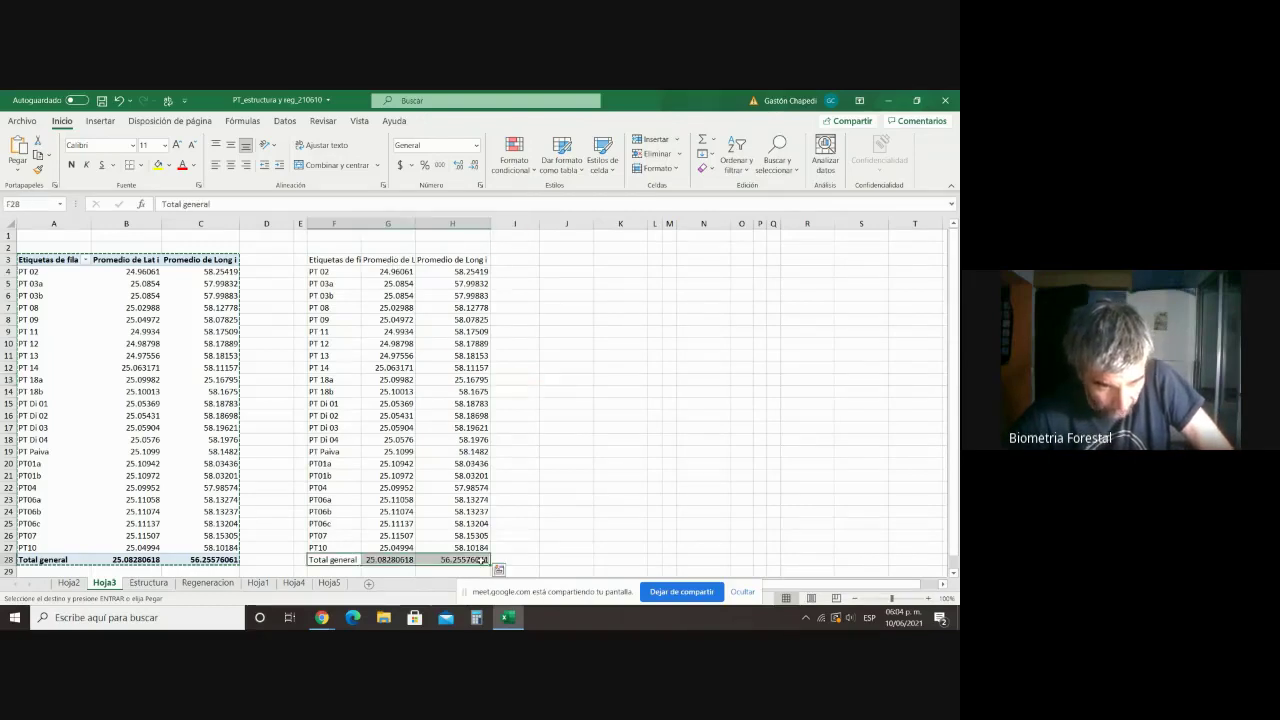
key("Delete")
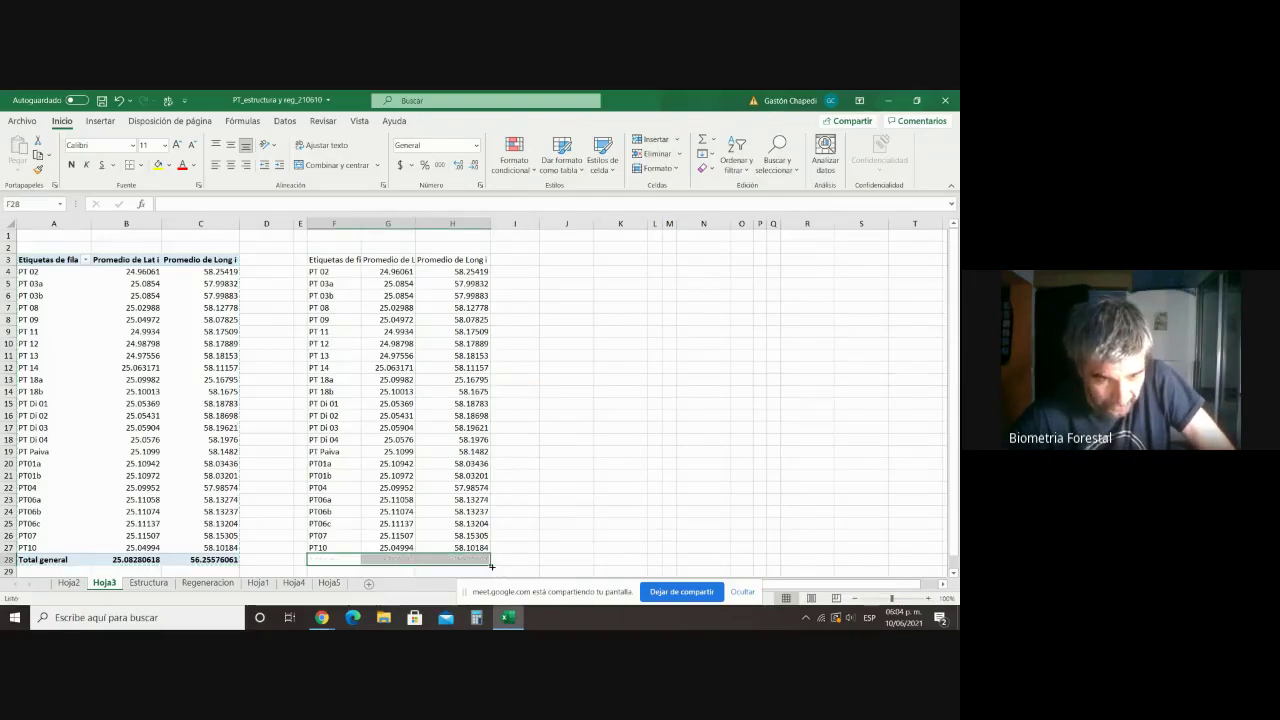
left_click(563, 486)
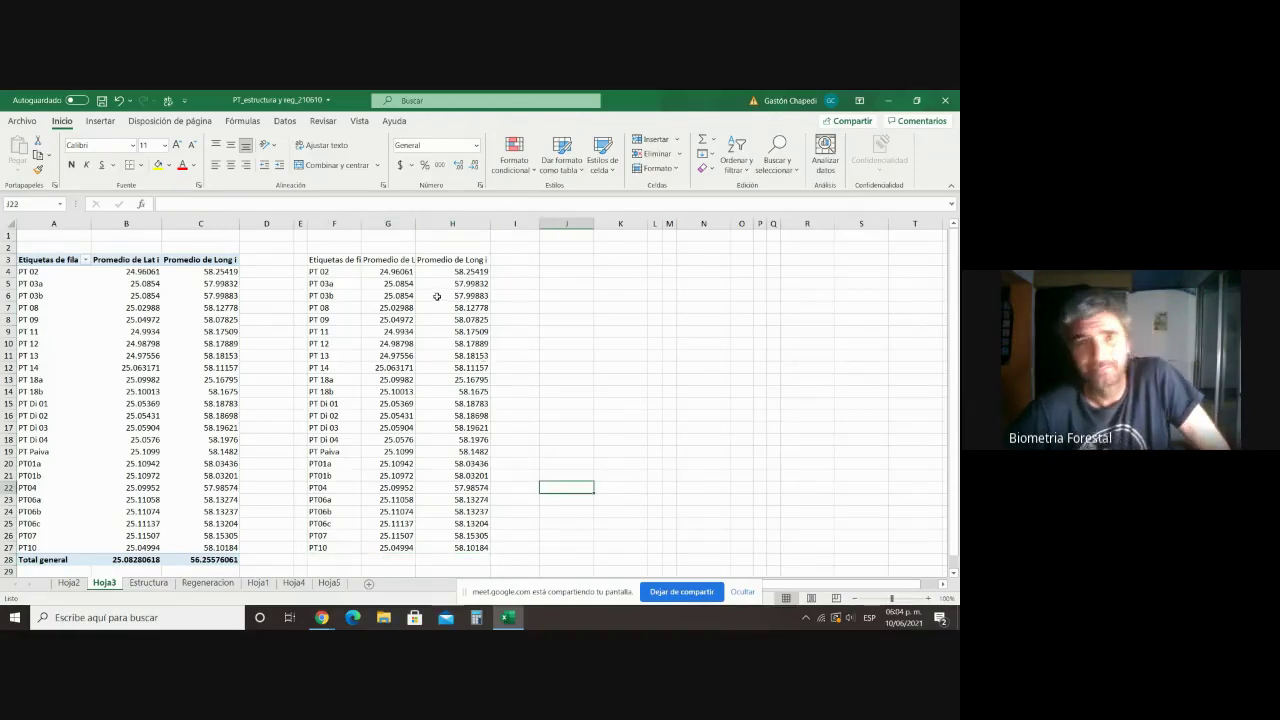
left_click(437, 223)
right_click(437, 223)
key("Escape")
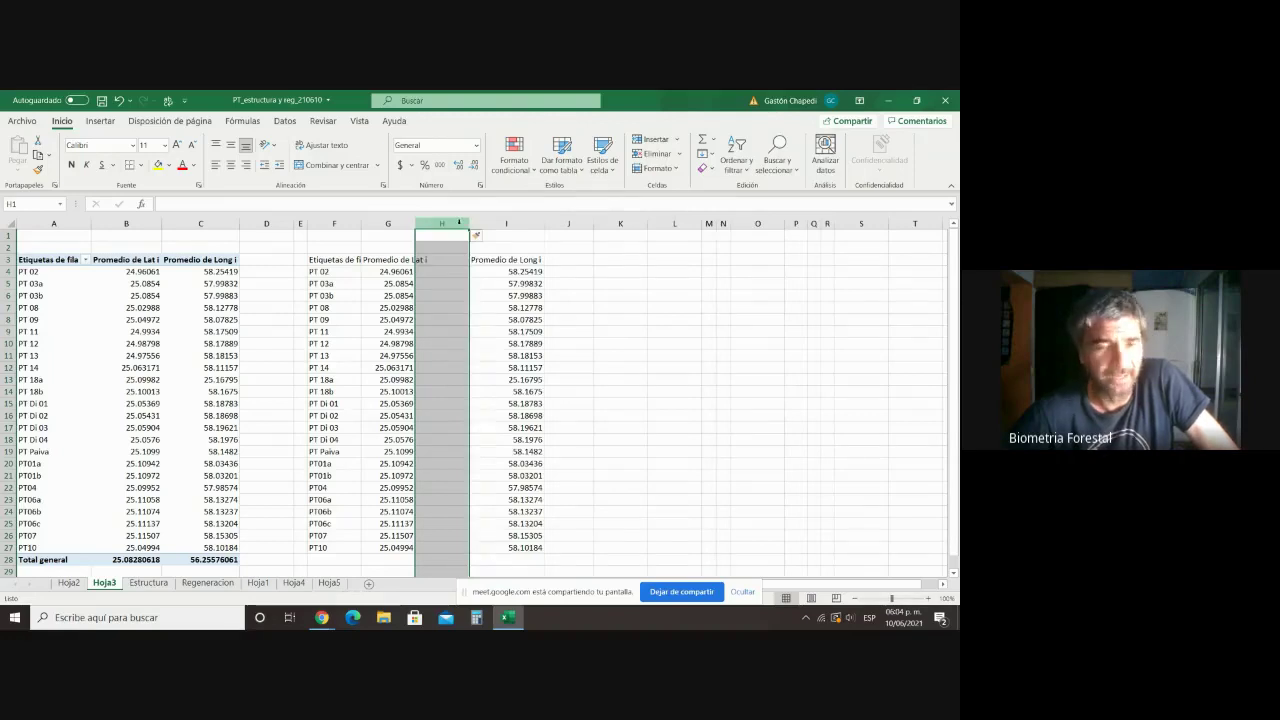
Step: Insert a blank column between the copied plot labels and the Promedio de Lat i column
left_click(388, 223)
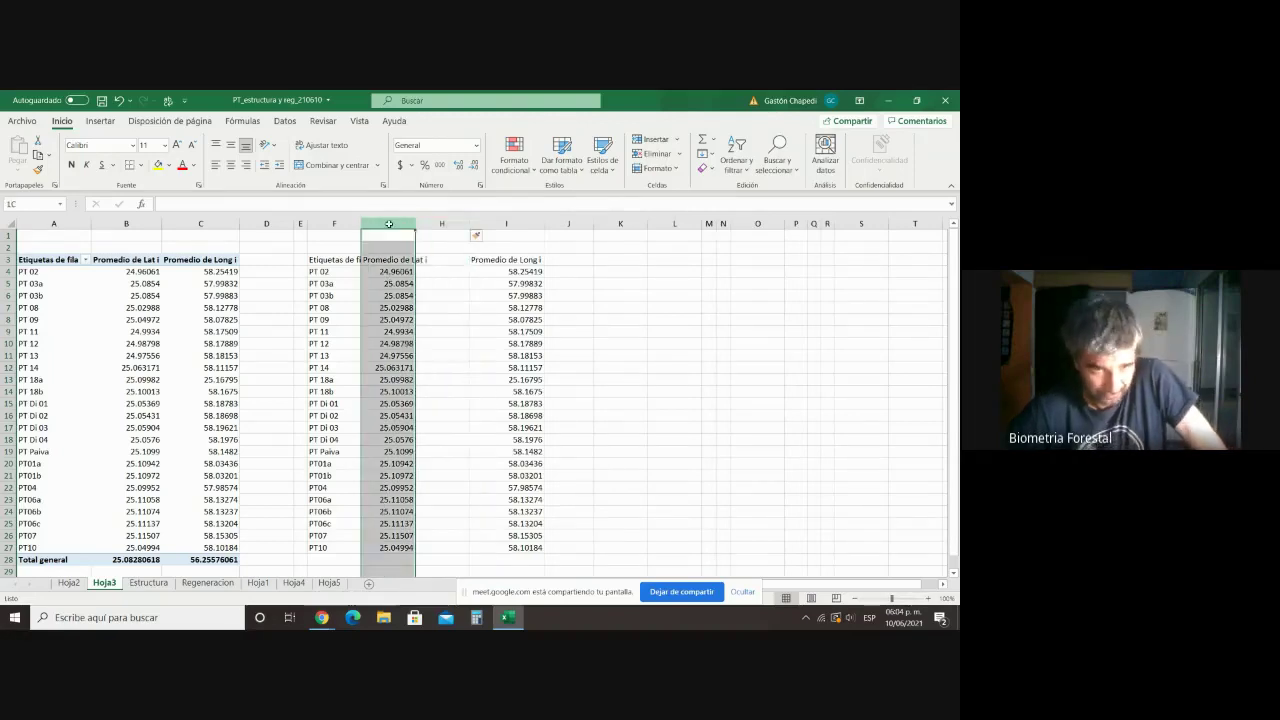
right_click(390, 224)
left_click(426, 347)
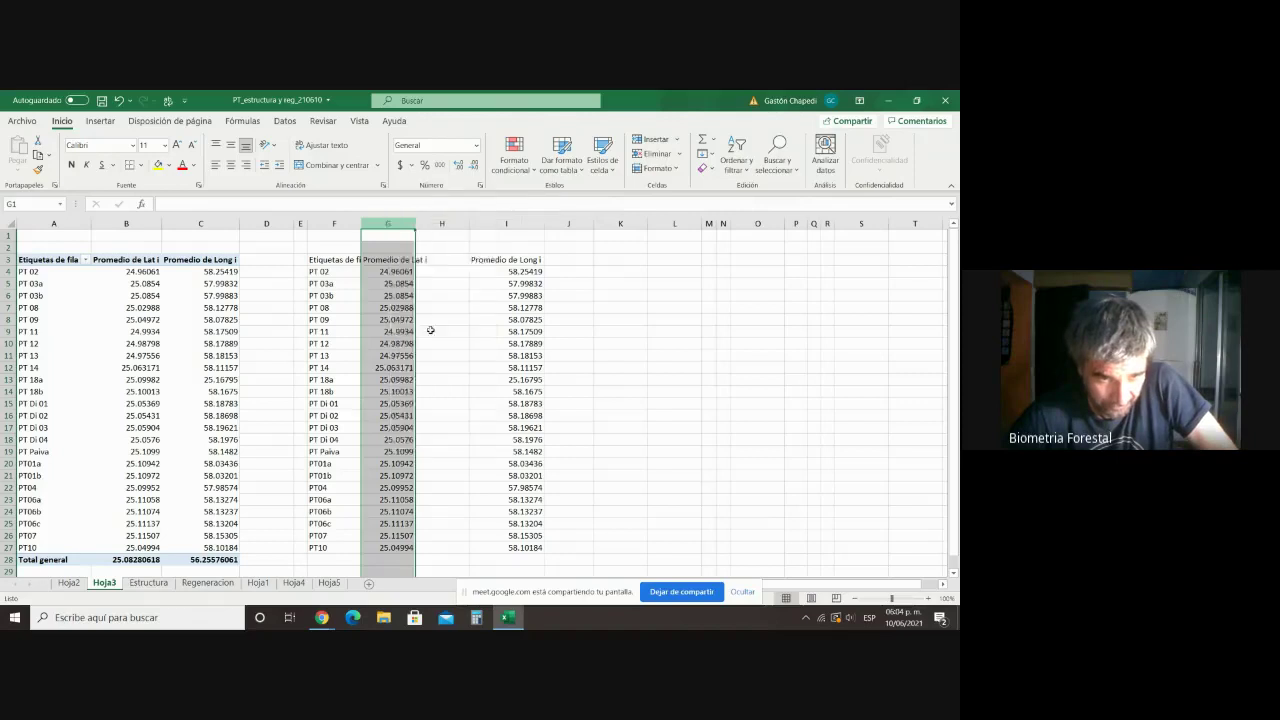
Step: Delete the empty column between the copied latitude and longitude columns, and widen blank column G
right_click(506, 224)
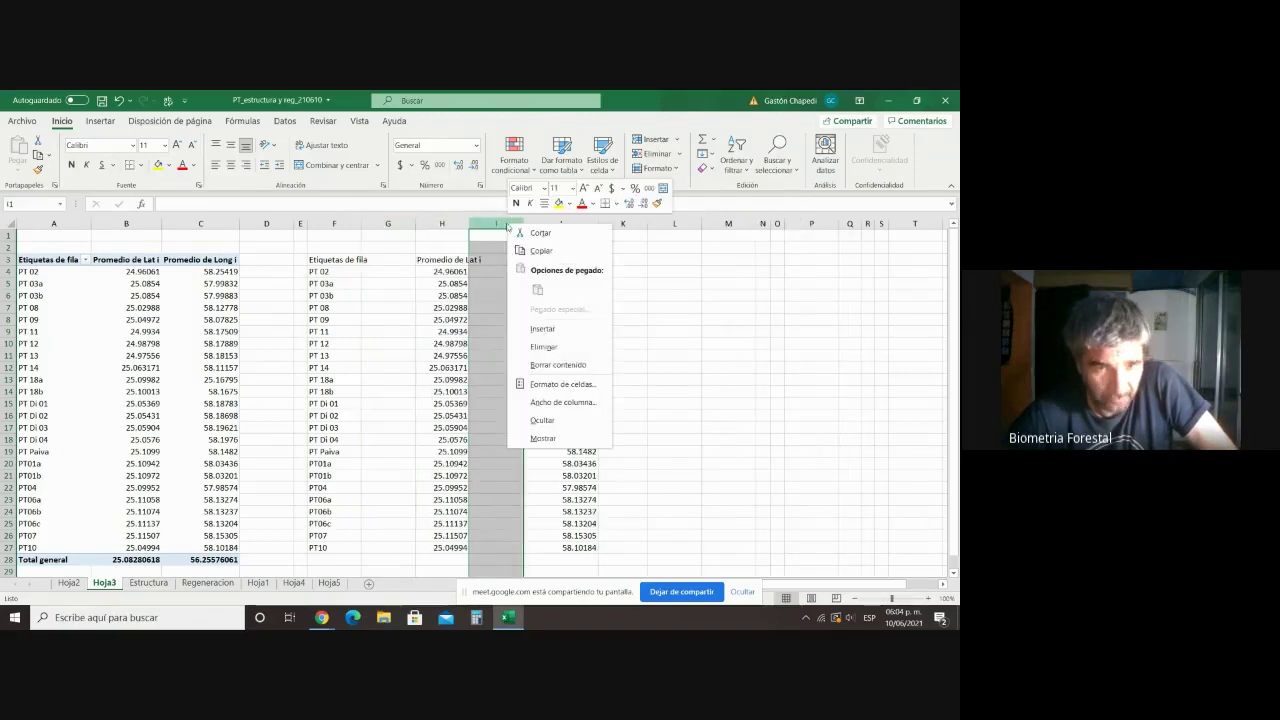
left_click(553, 345)
left_click(605, 322)
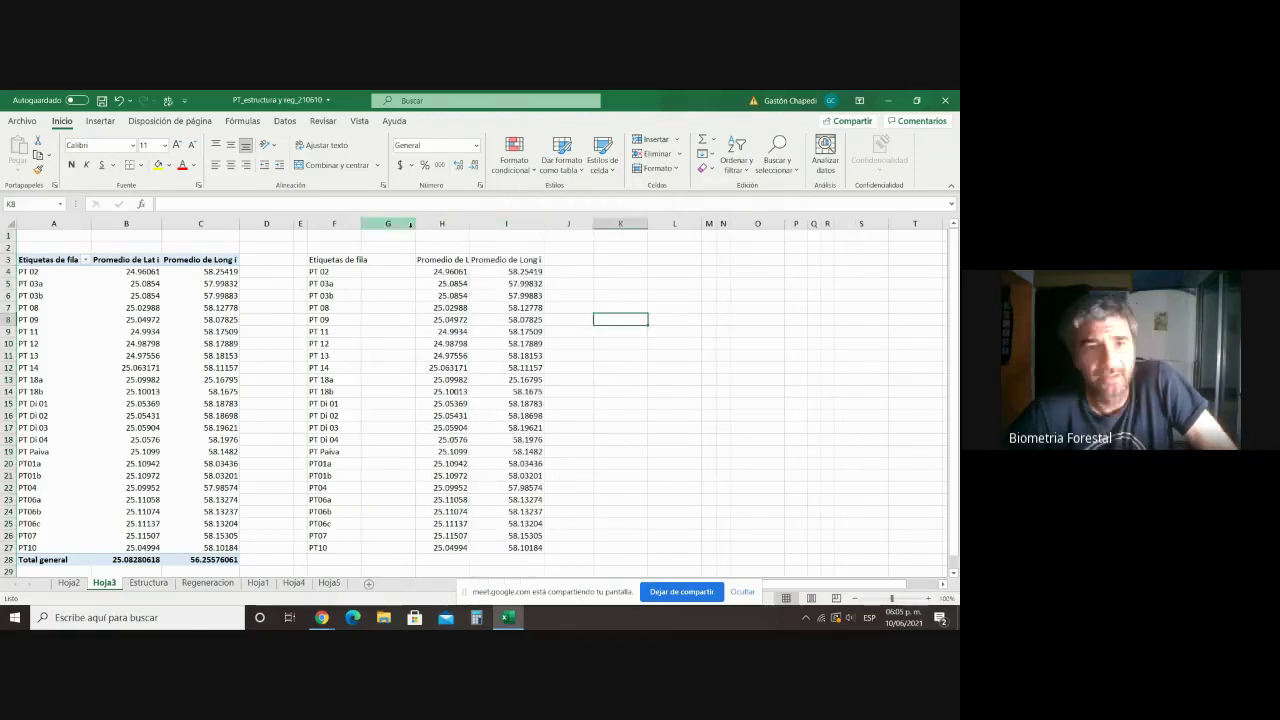
left_click_drag(415, 224, 442, 231)
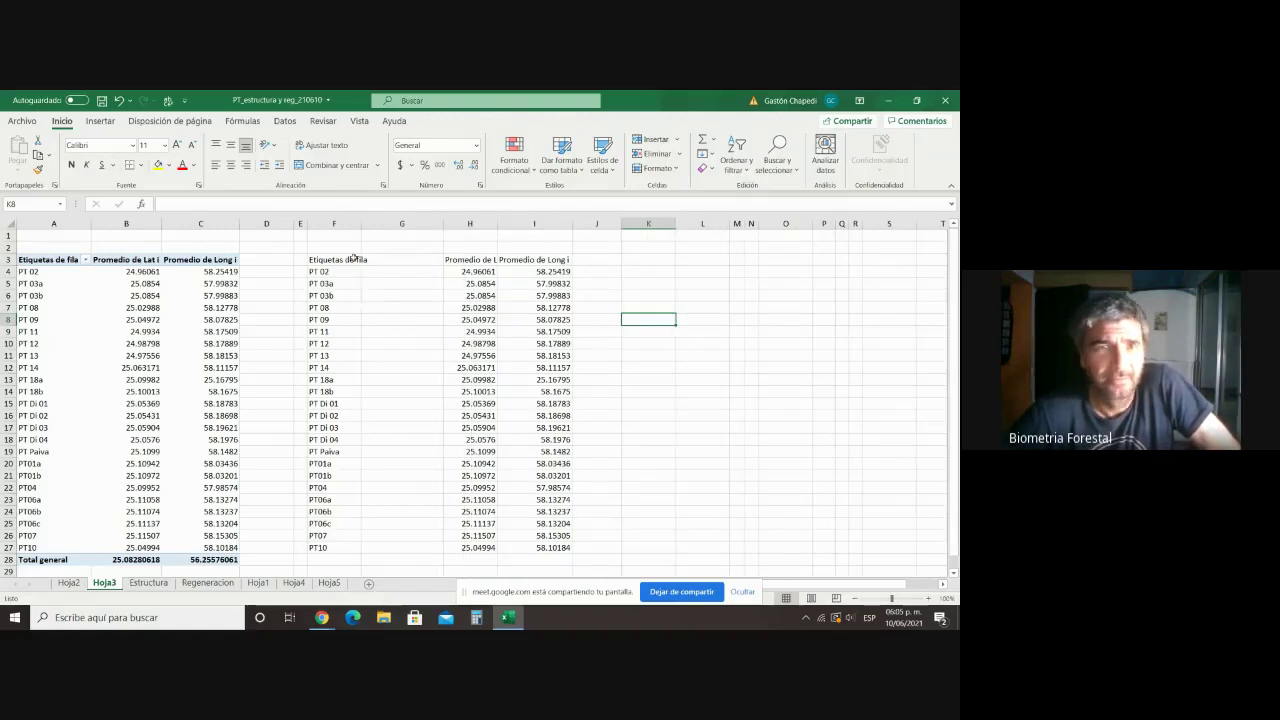
Step: Head the copied table's columns F to I with name, dec, latitude and longitude in row 3
left_click(354, 259)
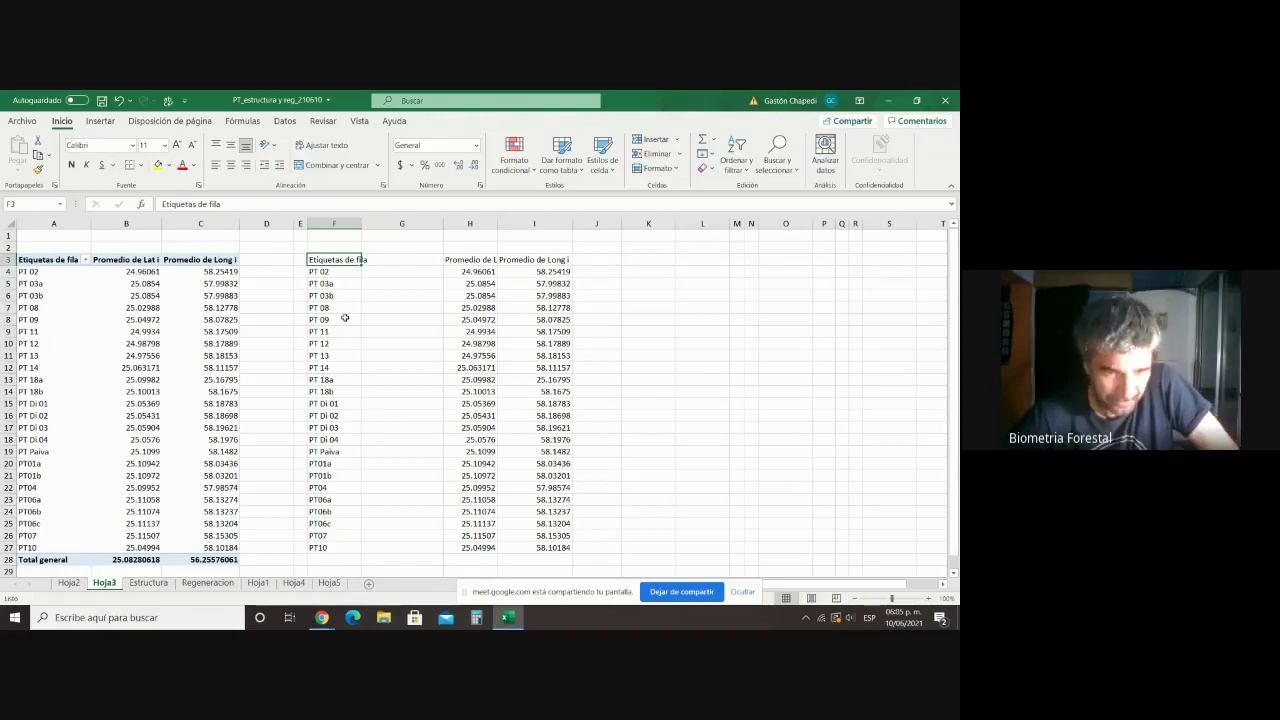
type("name")
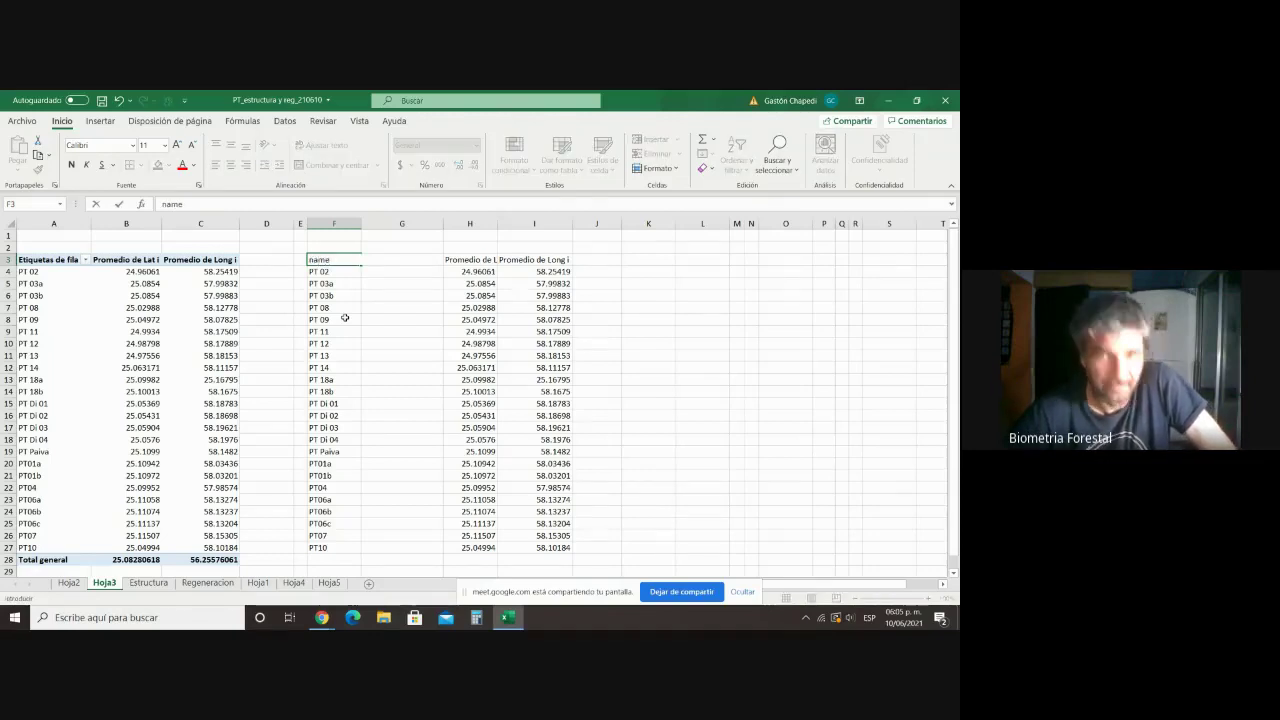
left_click(369, 343)
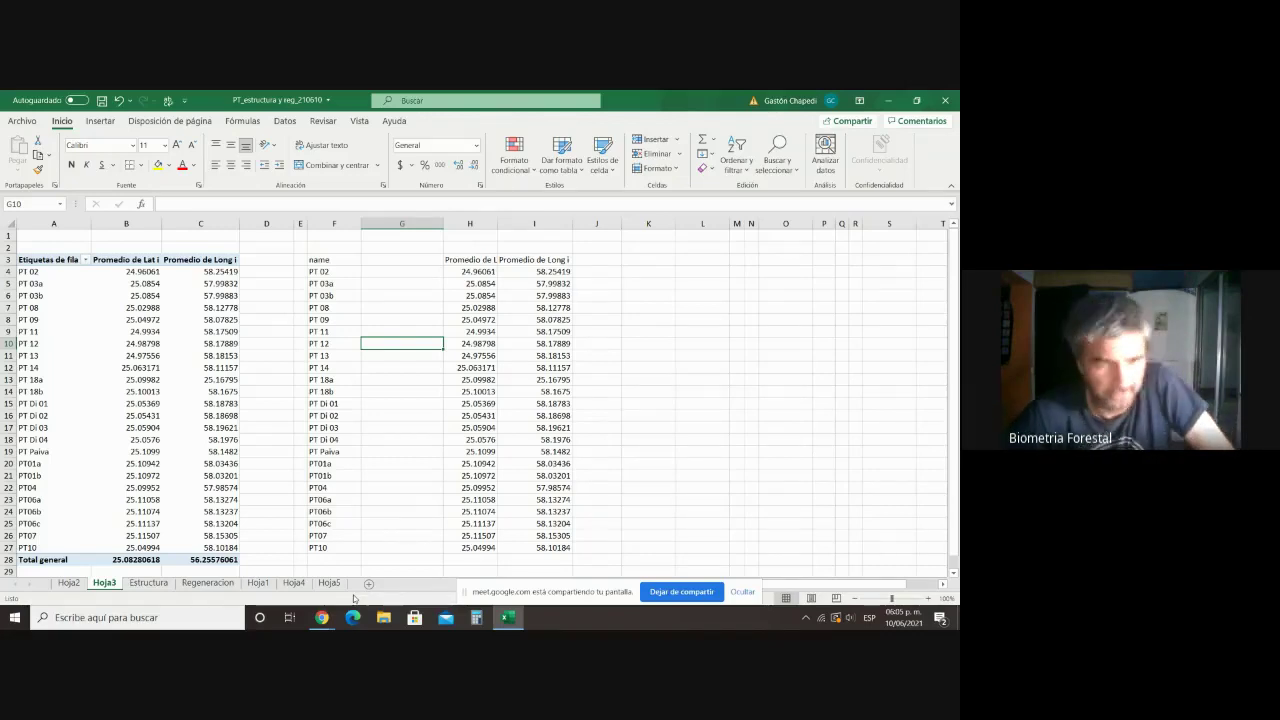
left_click(411, 261)
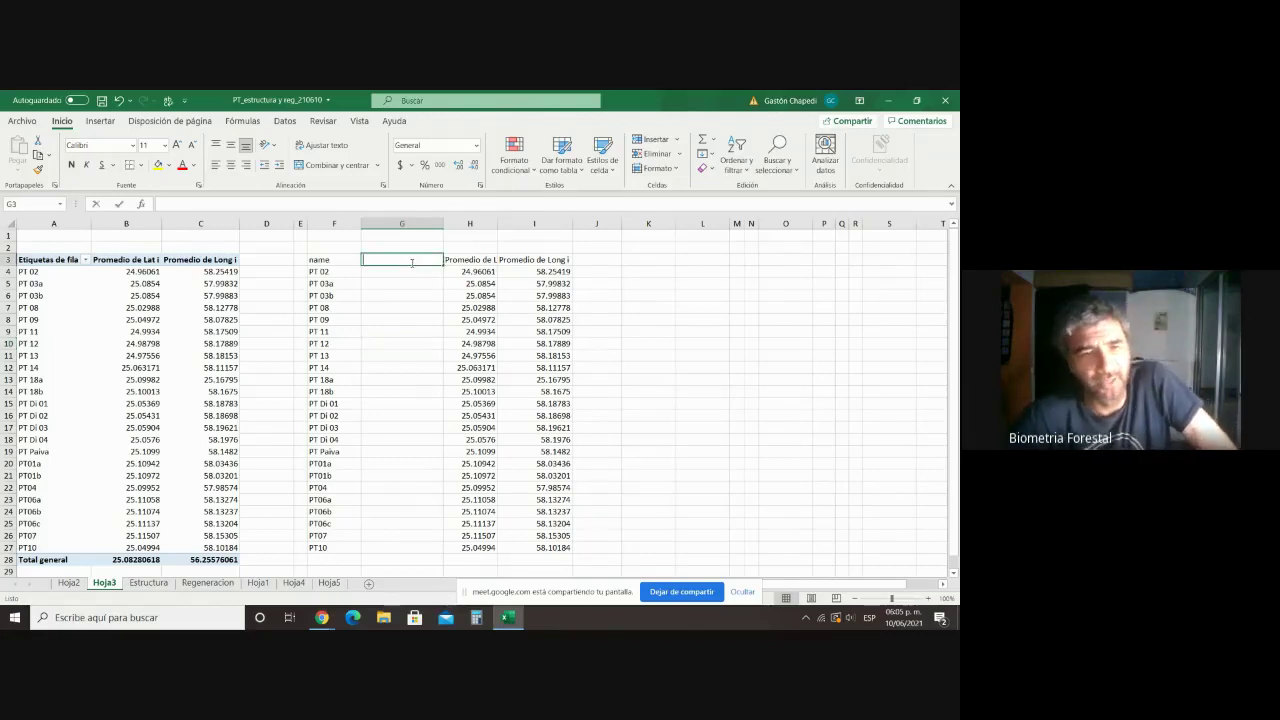
type("dec")
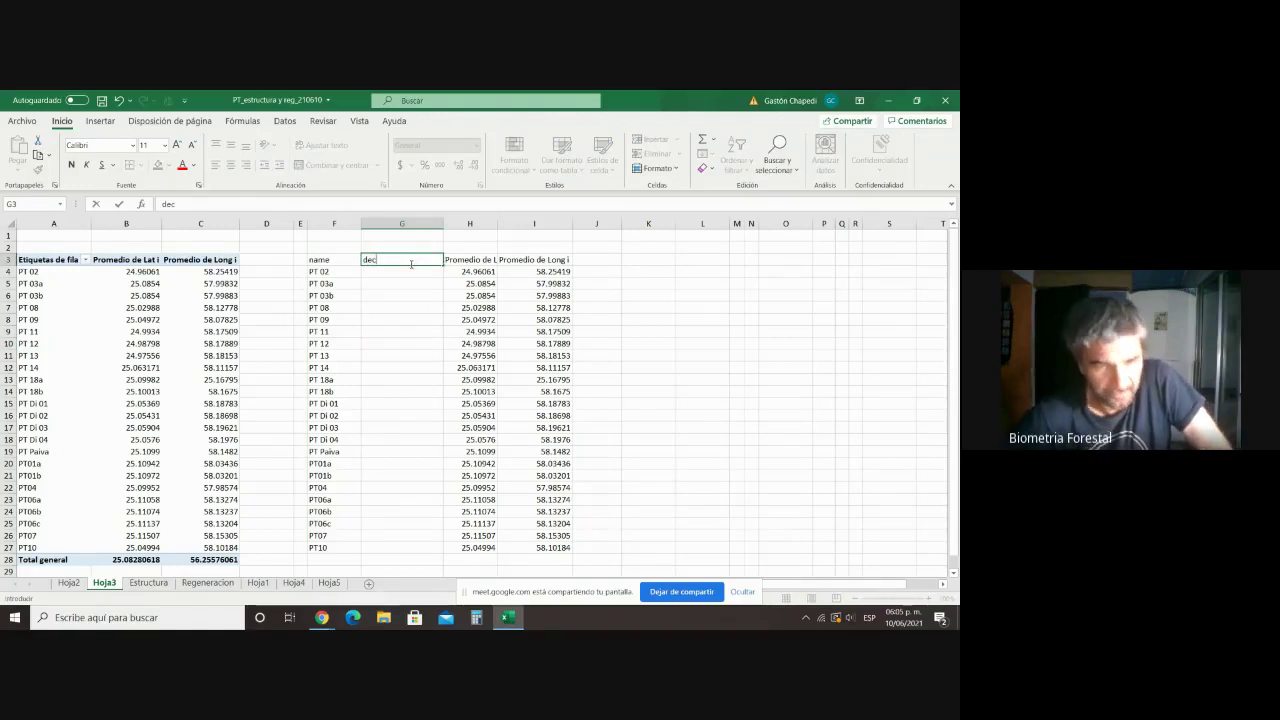
left_click(476, 260)
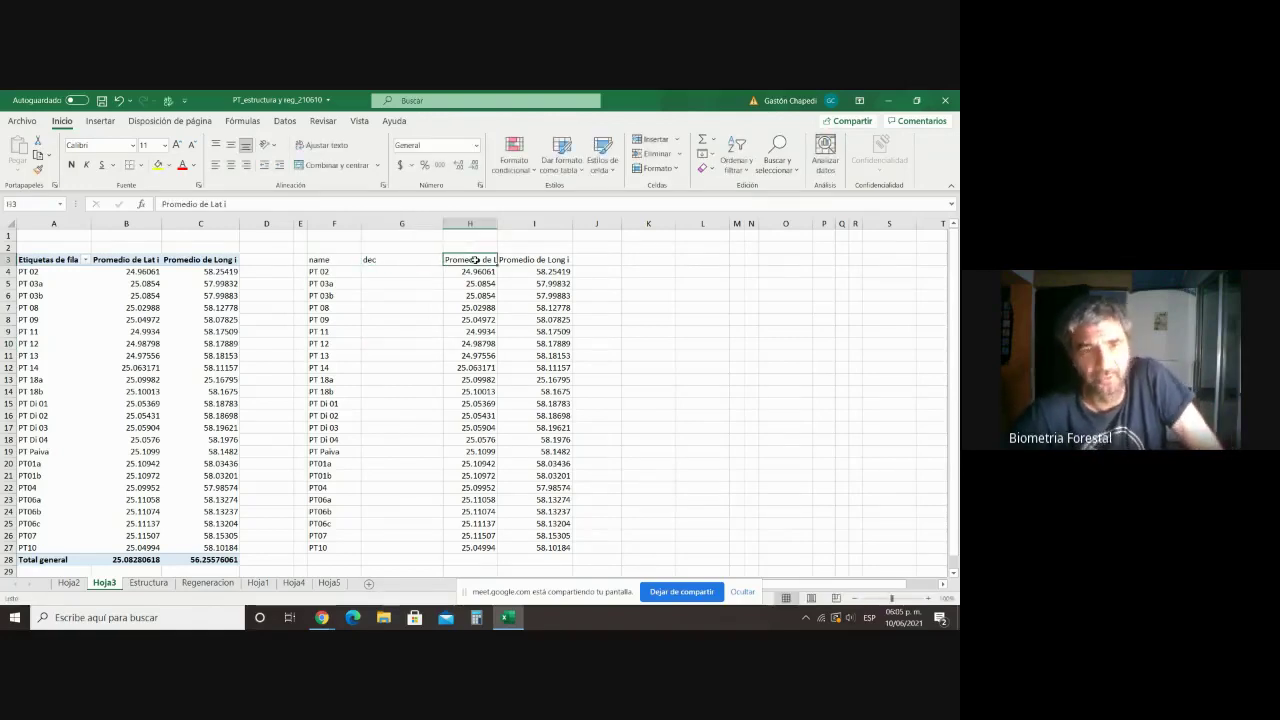
type("latitude")
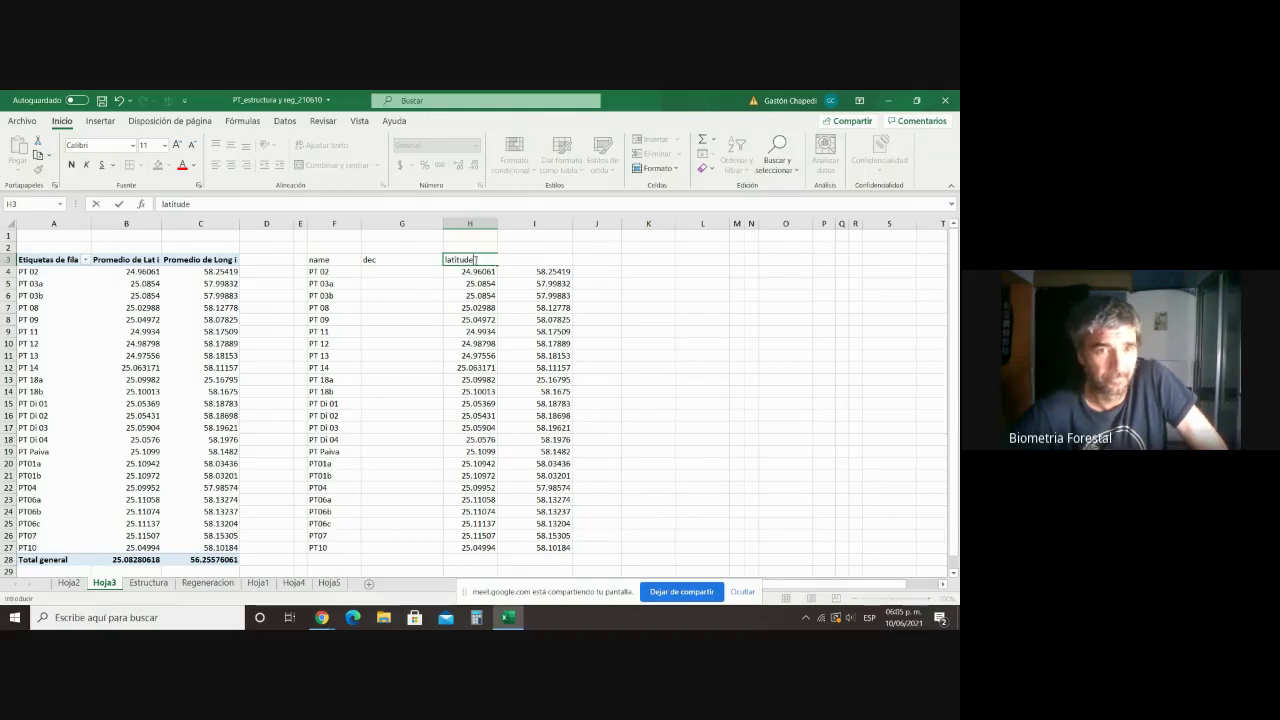
key("Tab")
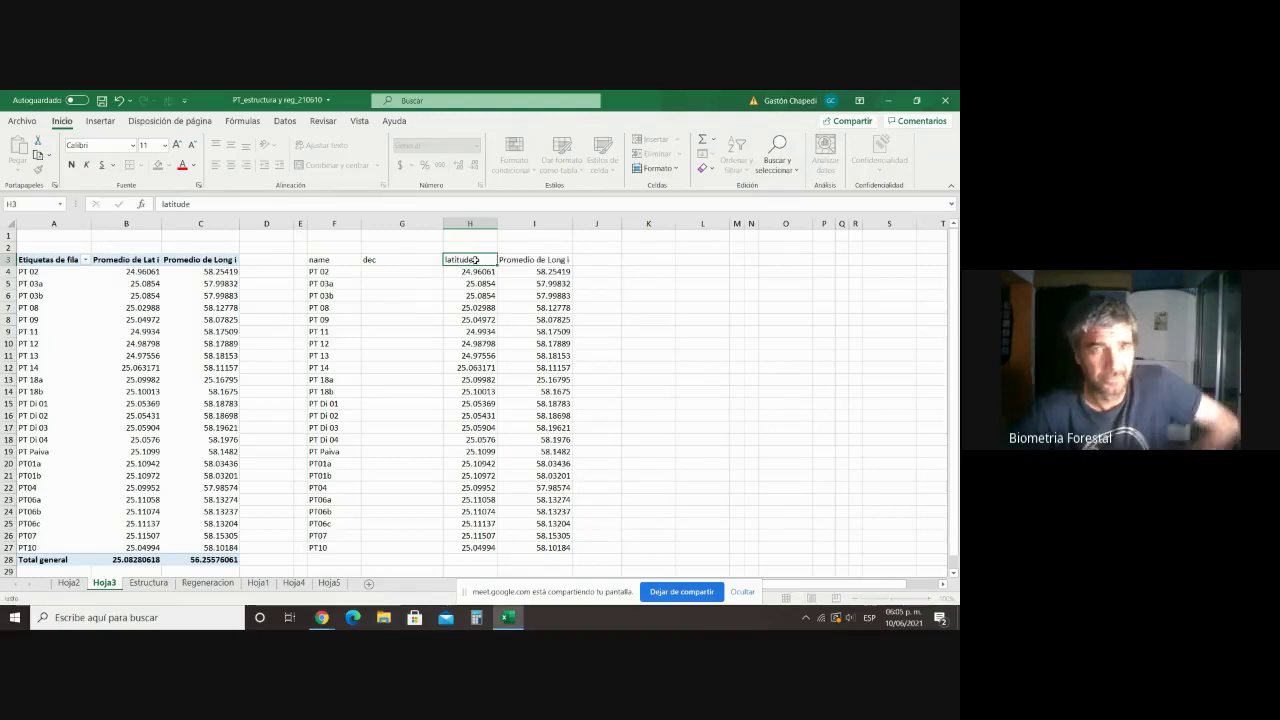
type("longitu")
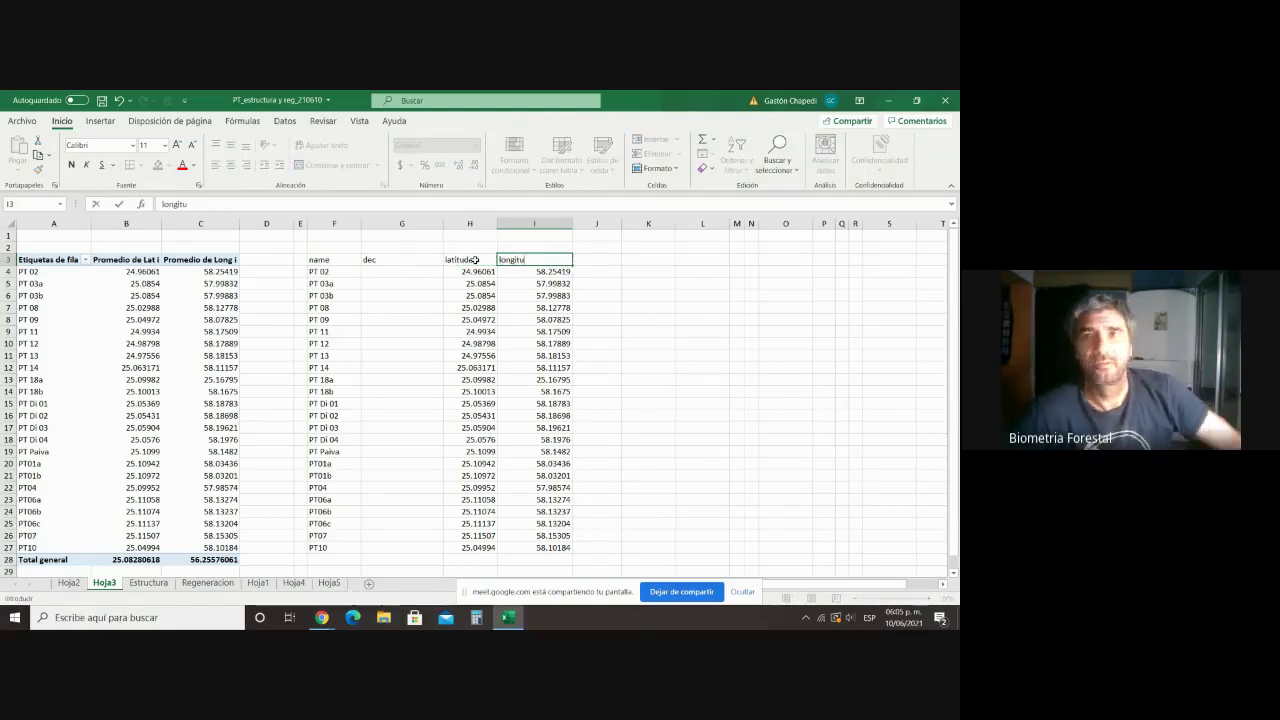
type("de")
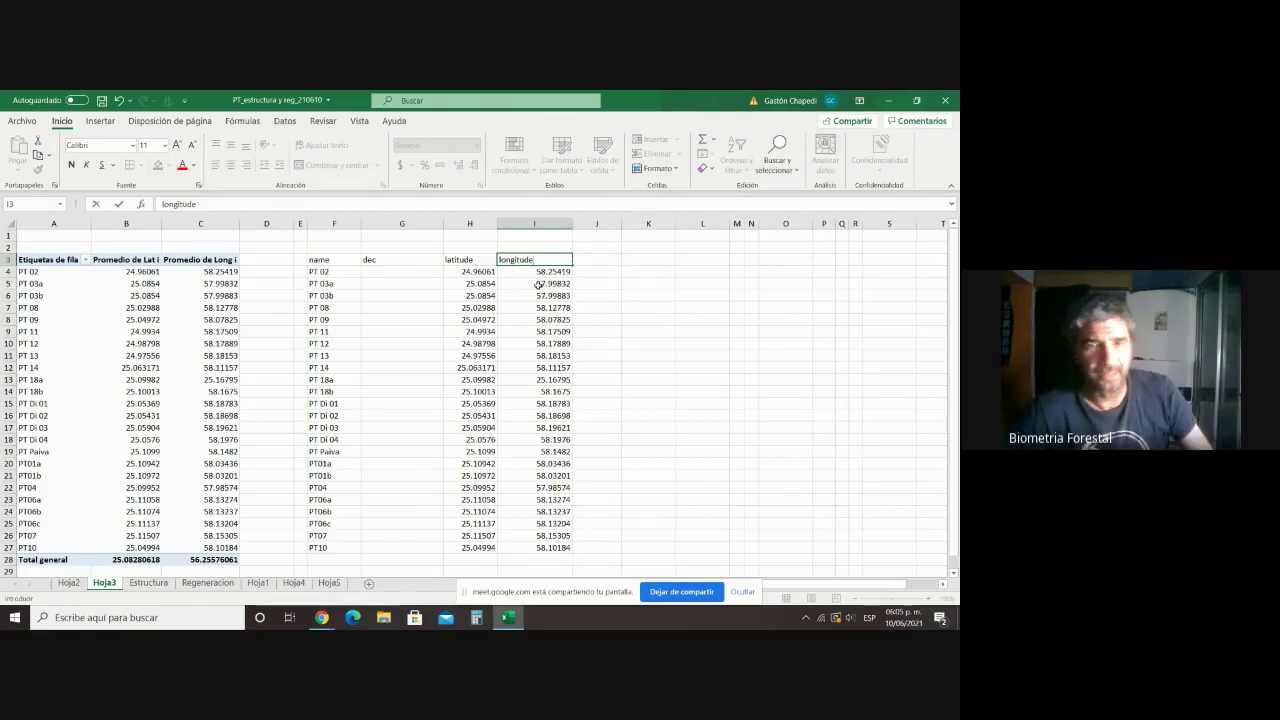
left_click(666, 304)
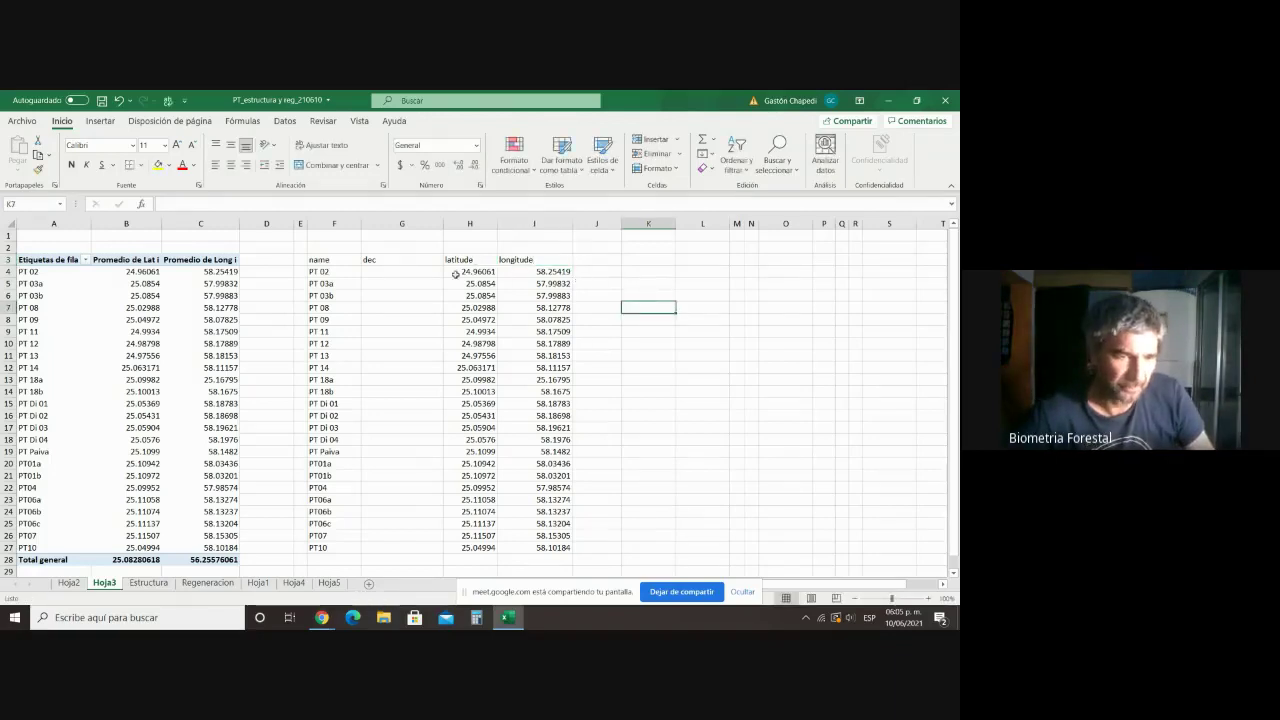
key("Down")
key("Down")
key("Down")
key("Down")
key("Down")
key("Down")
key("Down")
key("Down")
key("Down")
key("Down")
key("Down")
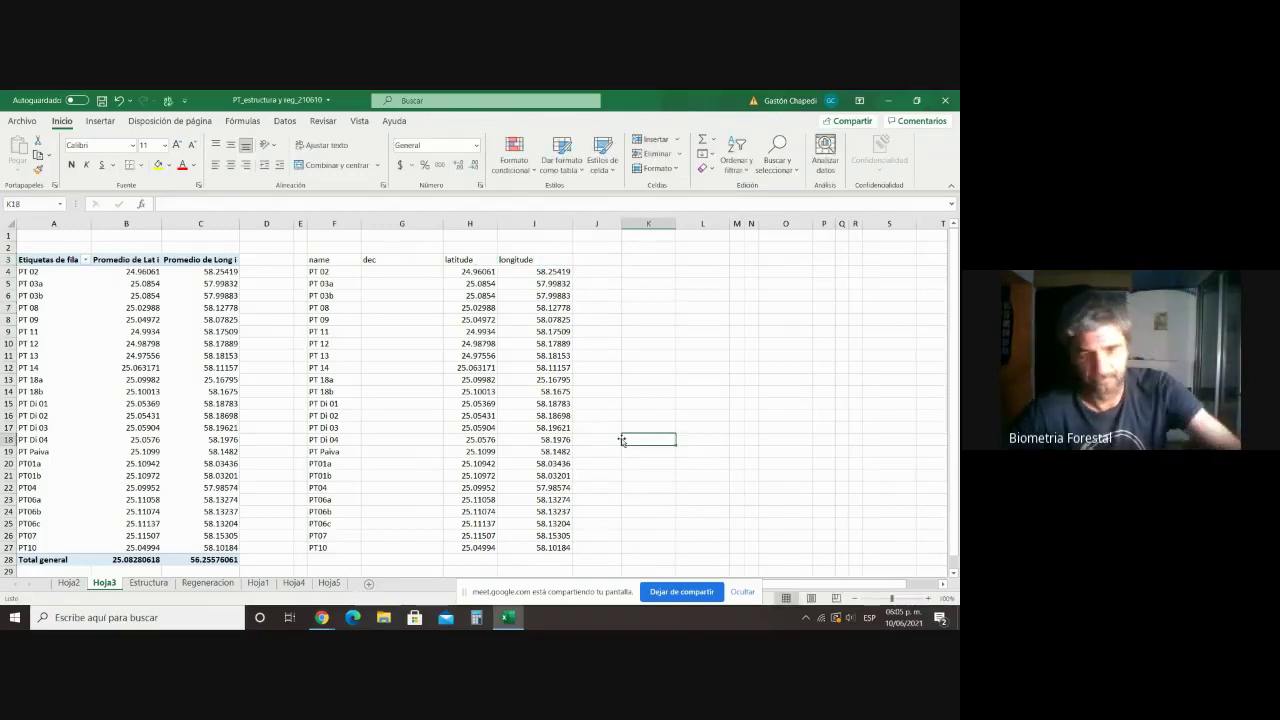
Step: Switch to Chrome and open the gpsvisualizer.com/convert_input link received in the WhatsApp Web chat
mouse_move(328, 620)
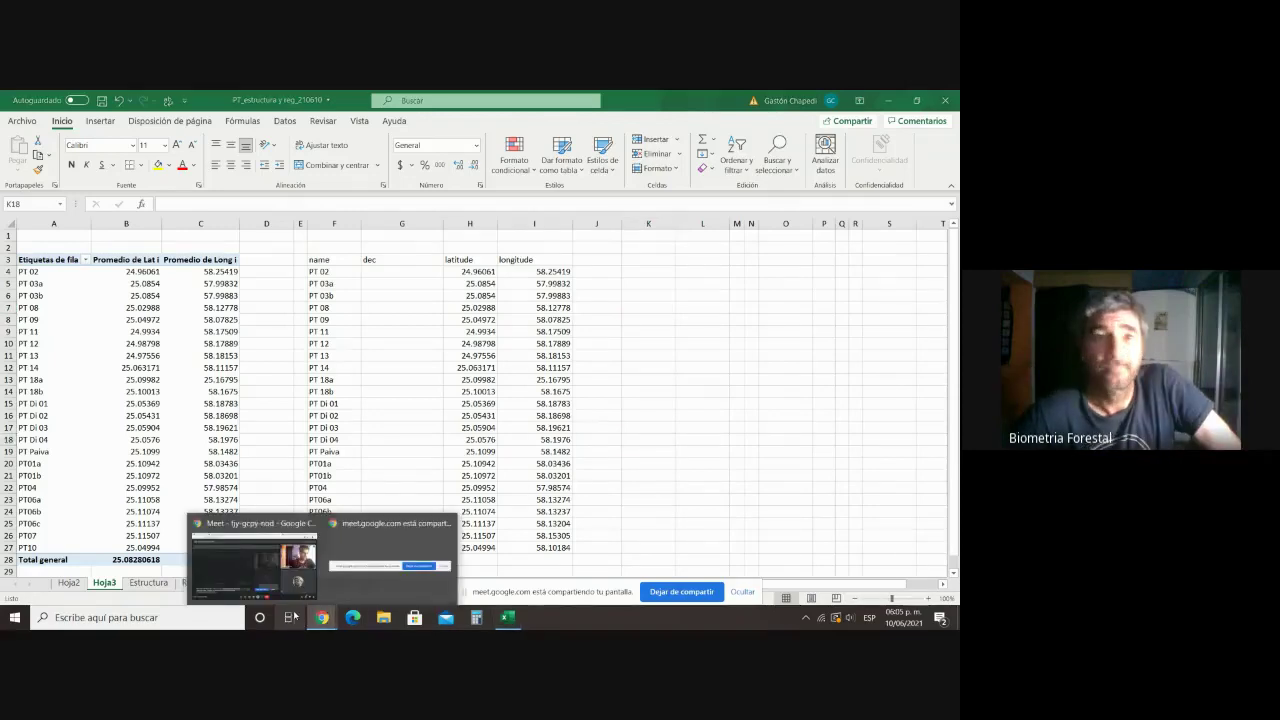
left_click(254, 569)
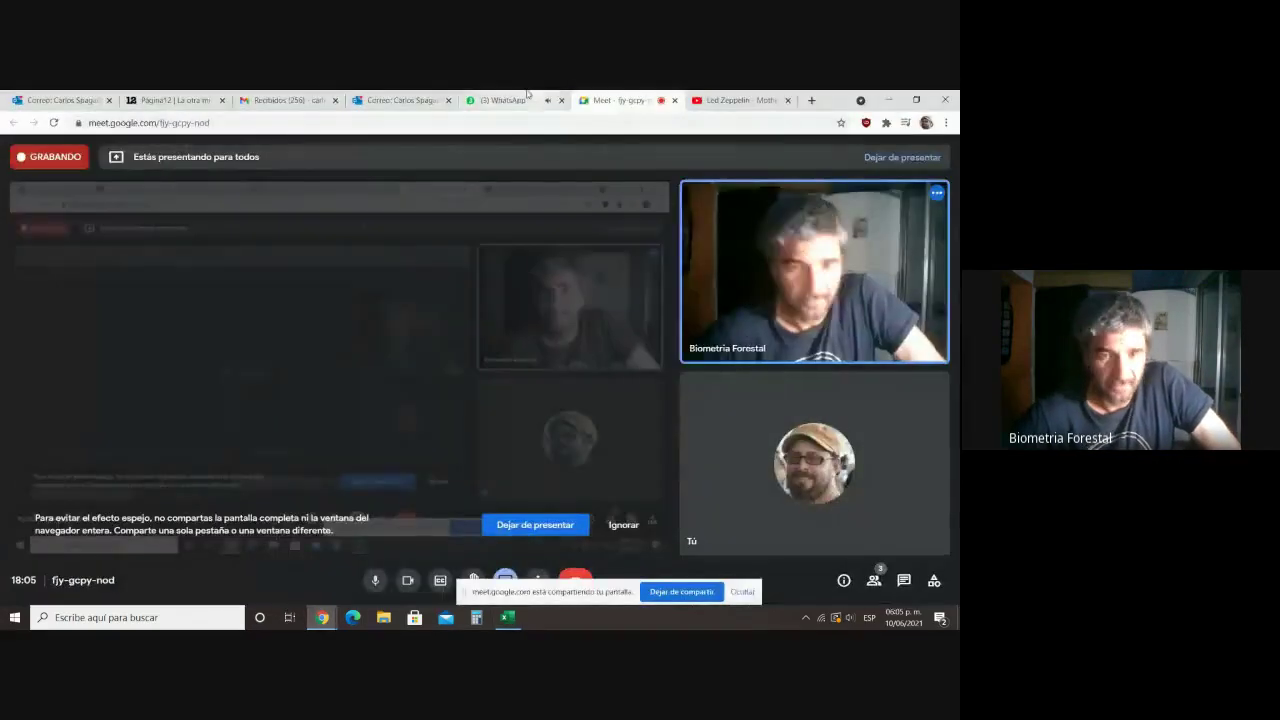
key("ctrl+shift+Tab")
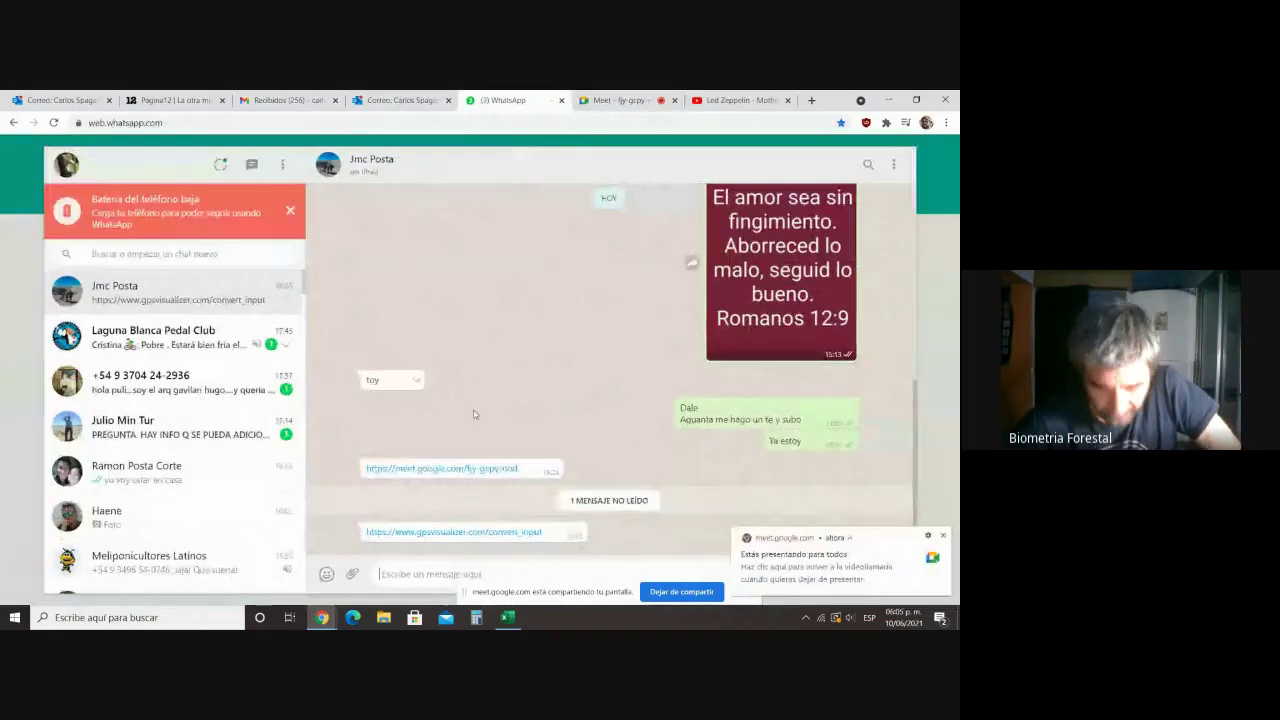
left_click_drag(558, 532, 366, 532)
right_click(405, 531)
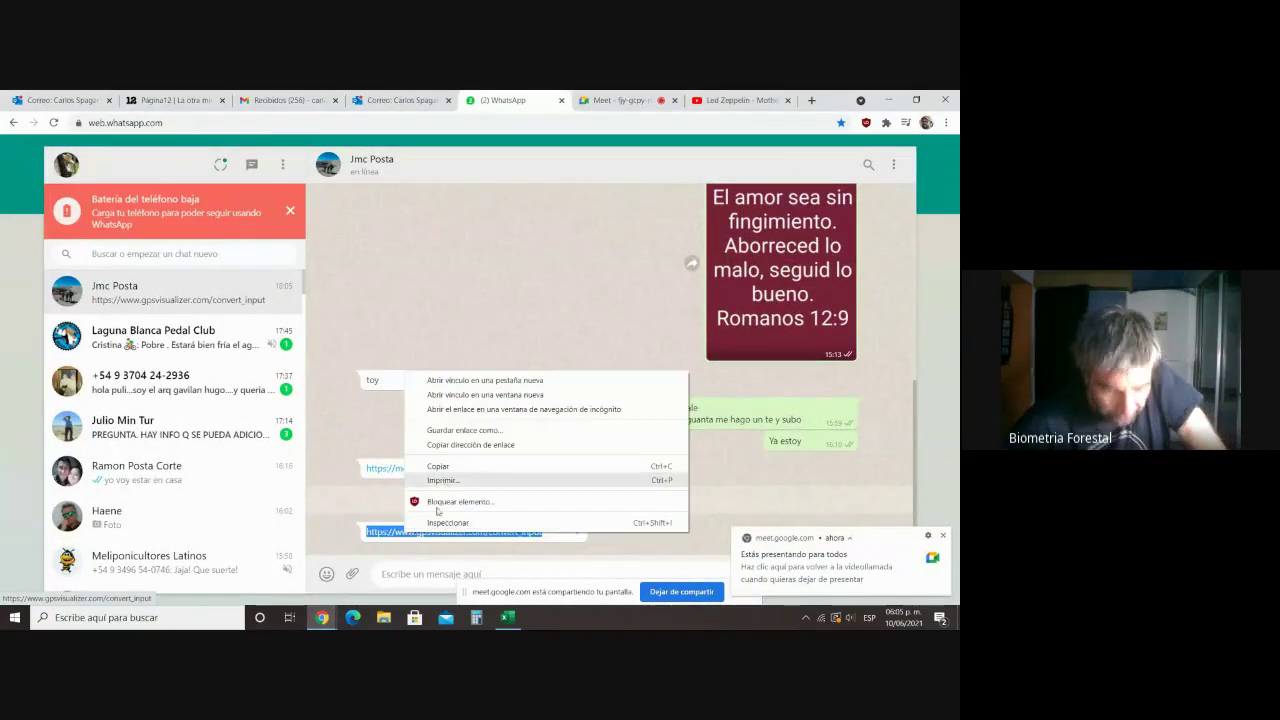
key("Escape")
left_click(448, 534)
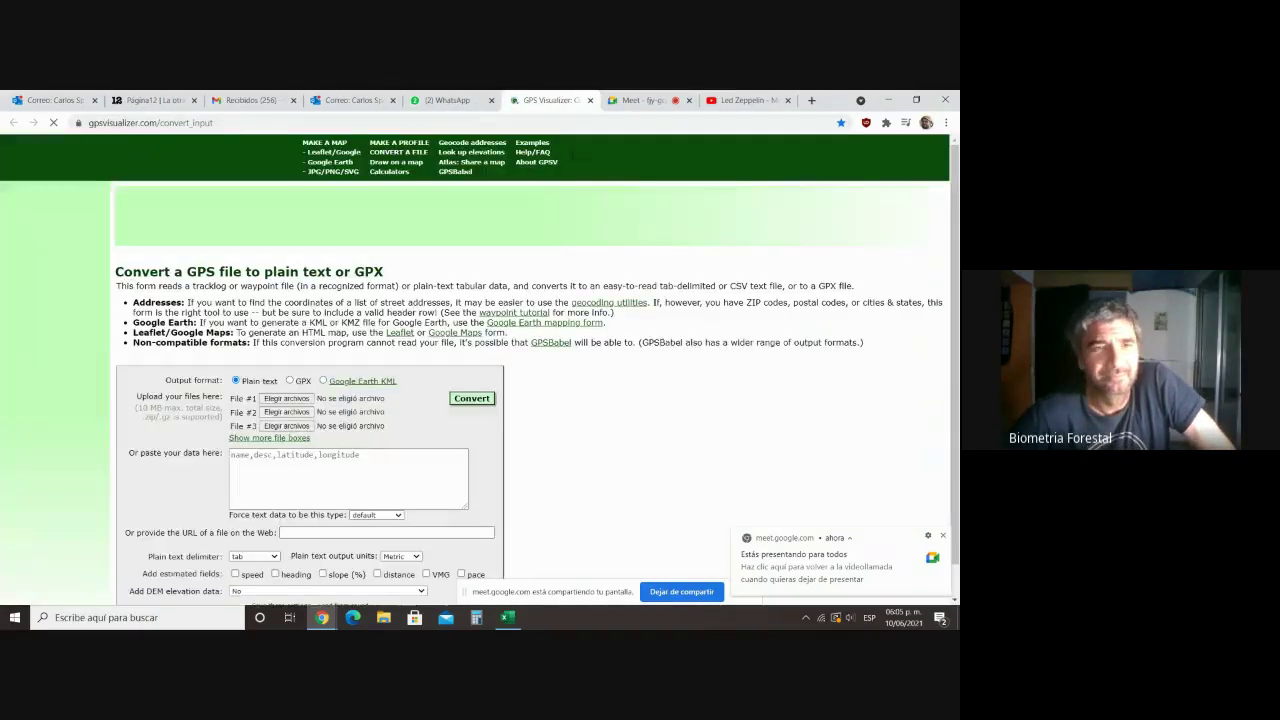
Step: Switch back to Excel and copy the name, dec, latitude and longitude table, F3:I27, including its headers
left_click(510, 619)
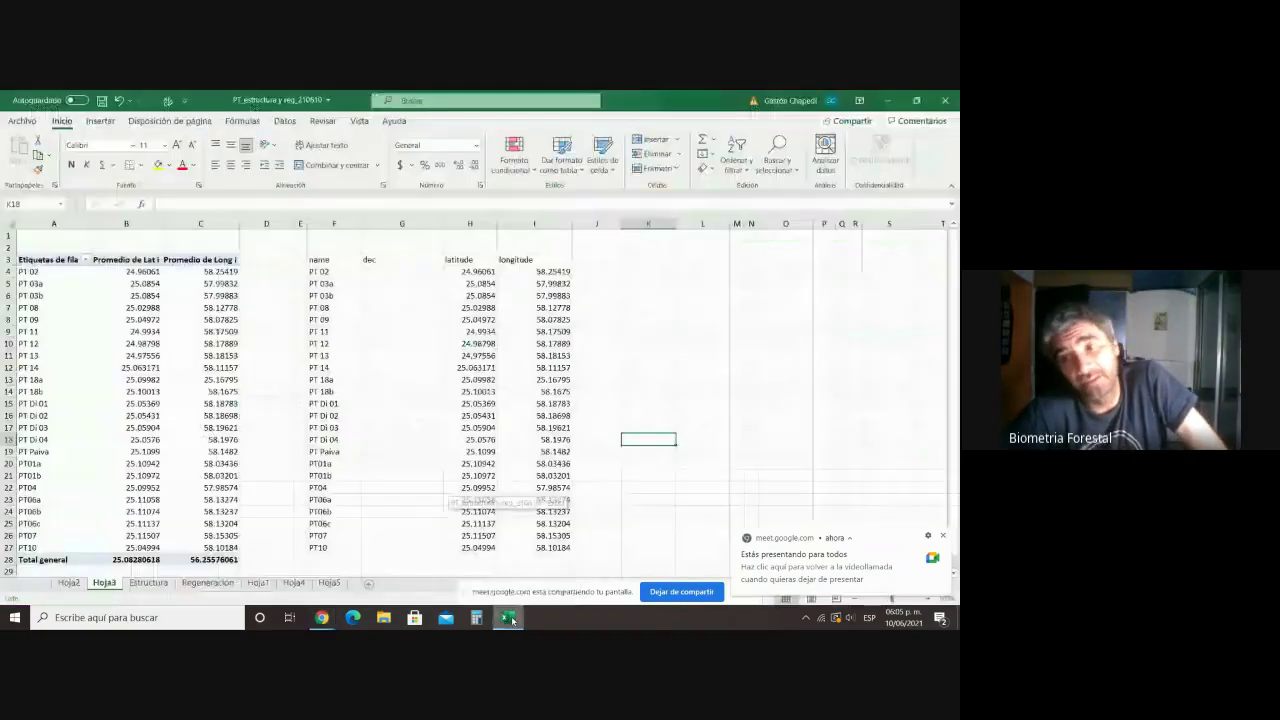
left_click_drag(339, 263, 527, 553)
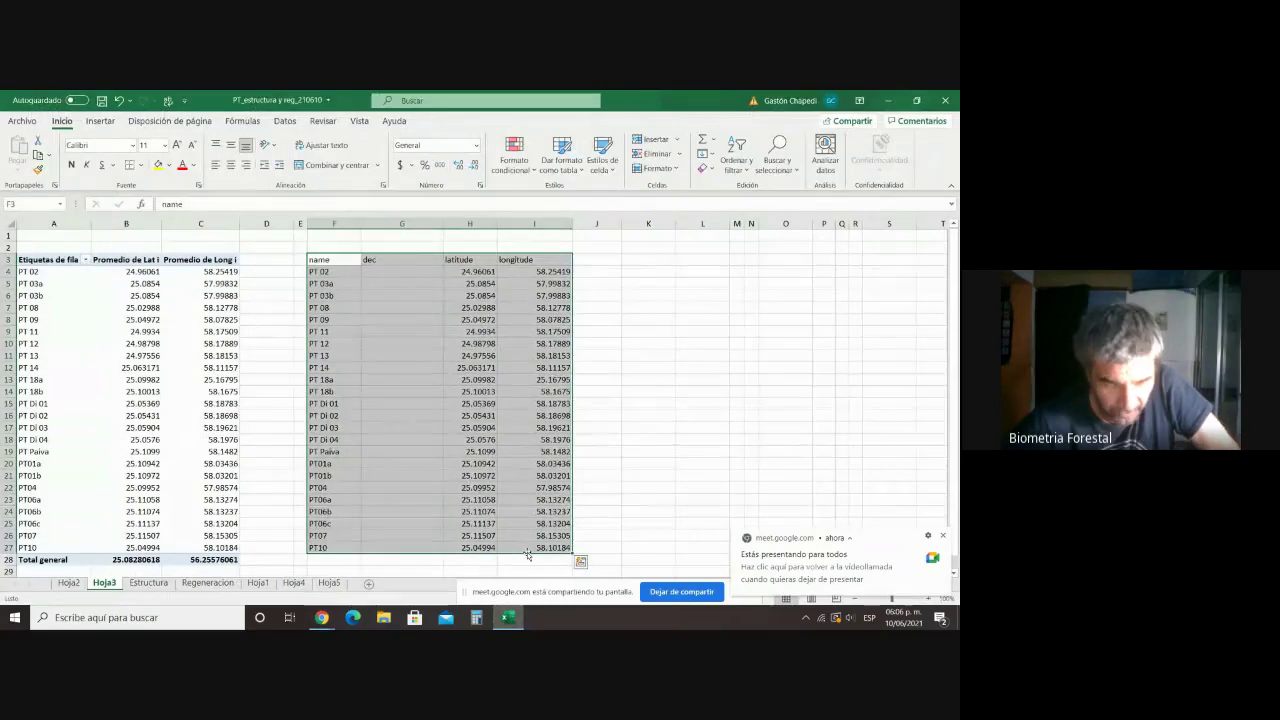
right_click(524, 504)
left_click(558, 152)
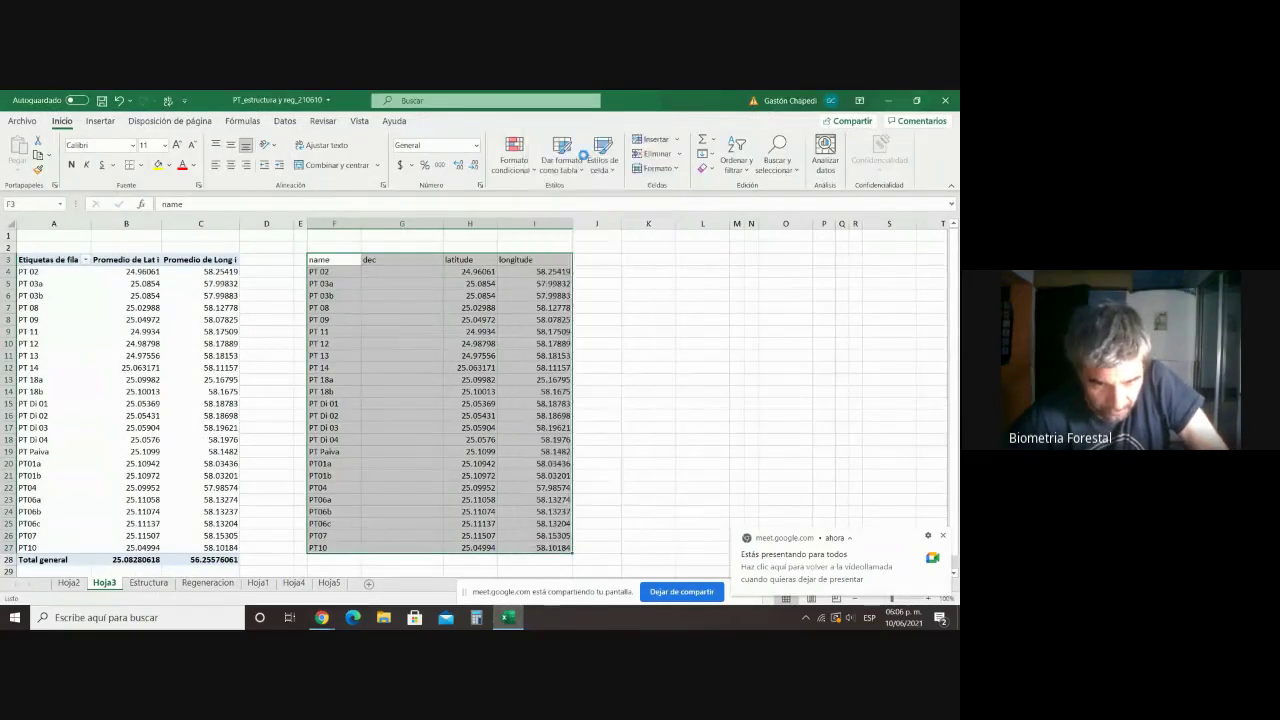
Step: Return to GPS Visualizer in Chrome and paste the copied coordinate table into the convert form's data box
left_click(324, 618)
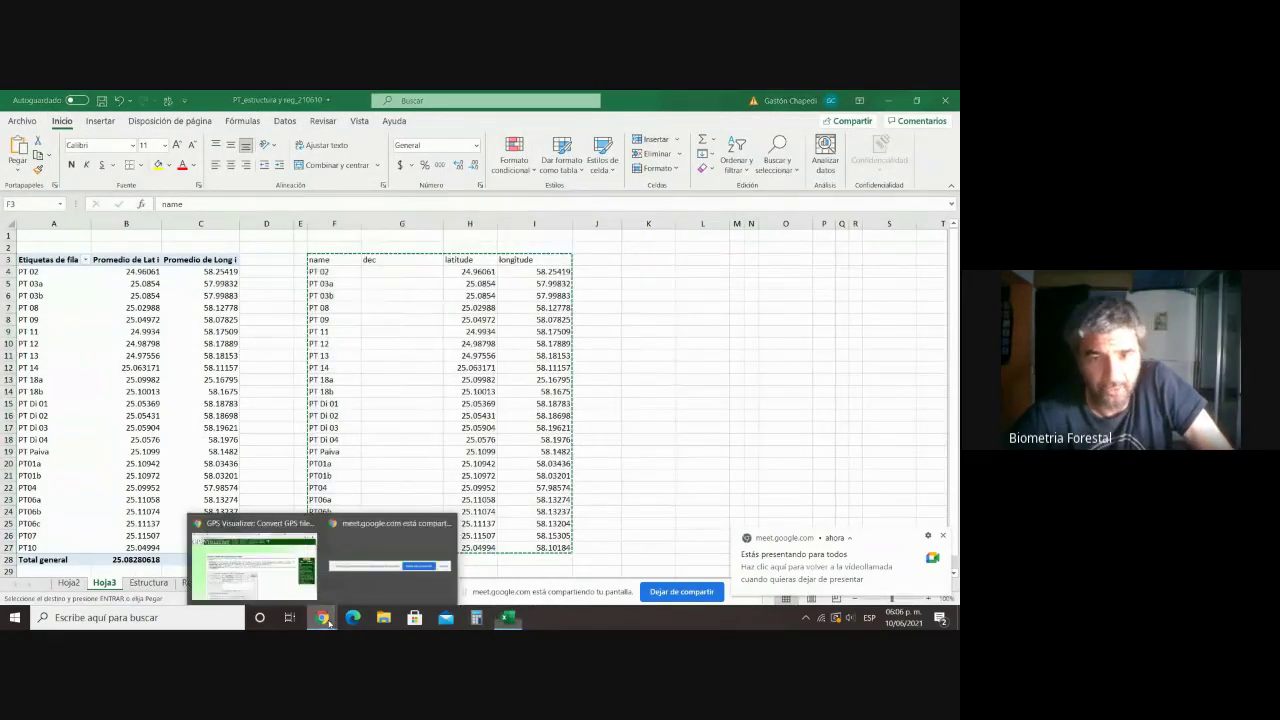
left_click(282, 592)
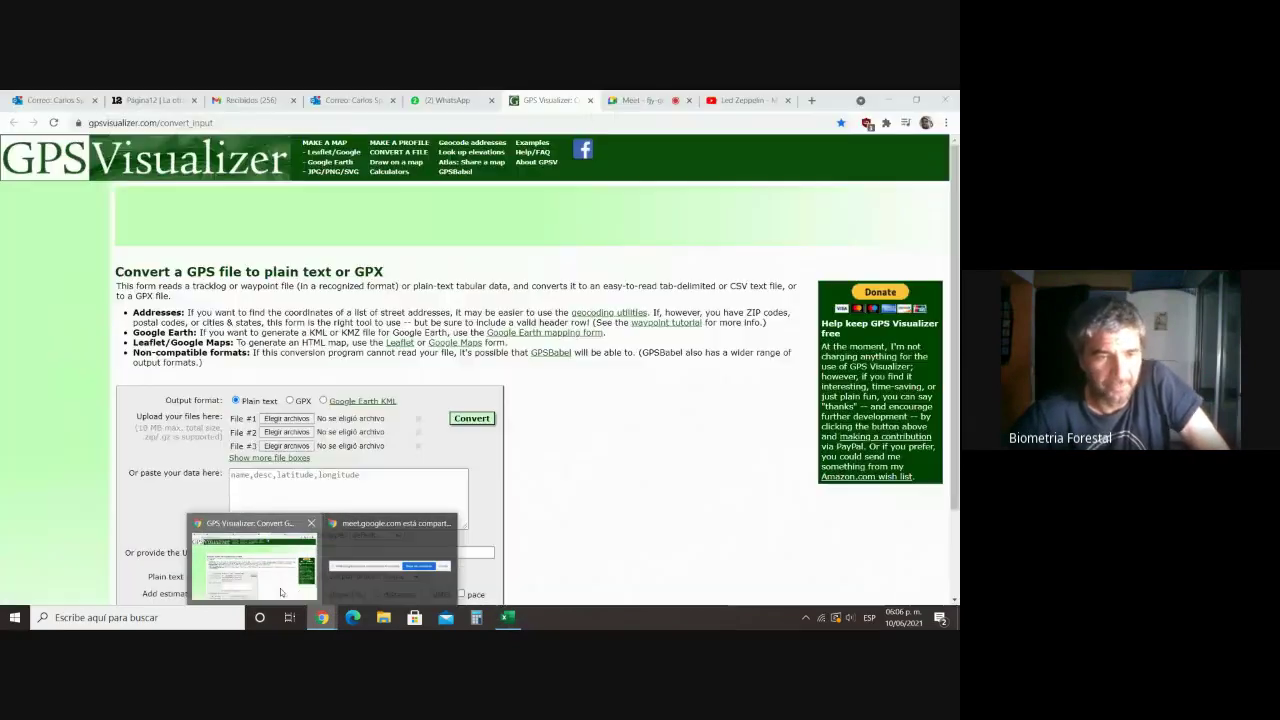
left_click(295, 493)
scroll(295, 493, "down", 2)
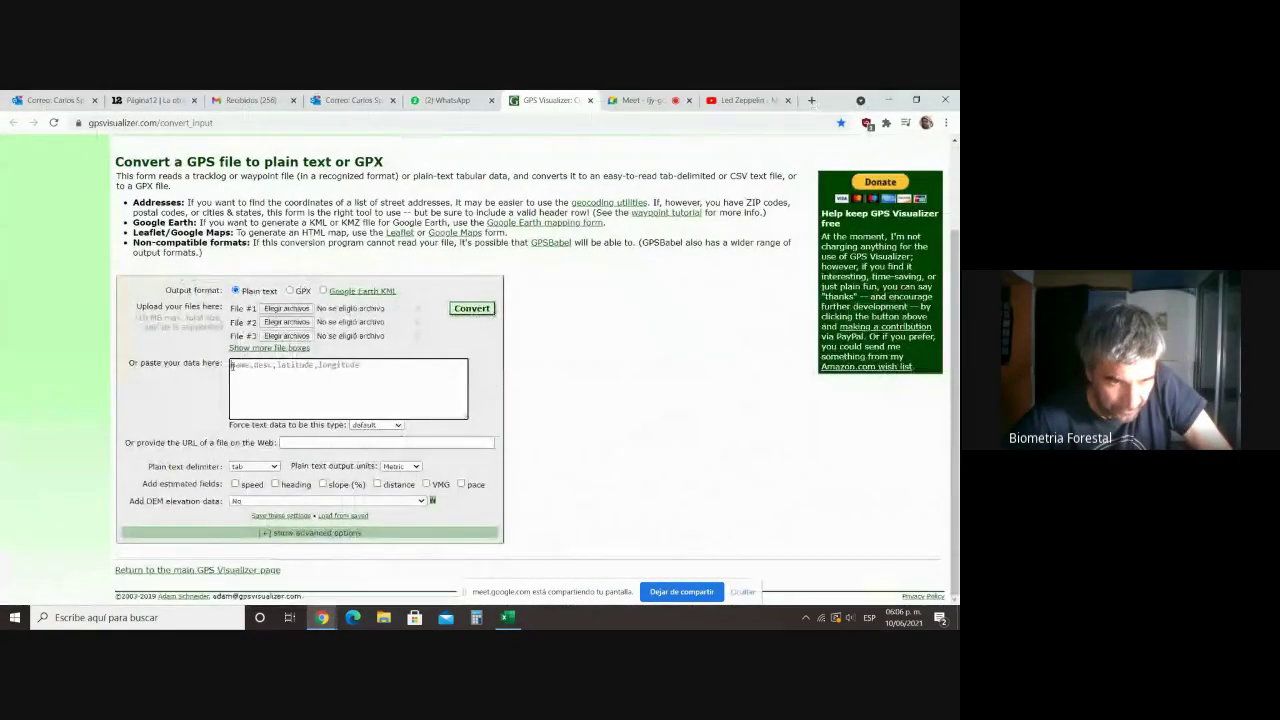
right_click(232, 367)
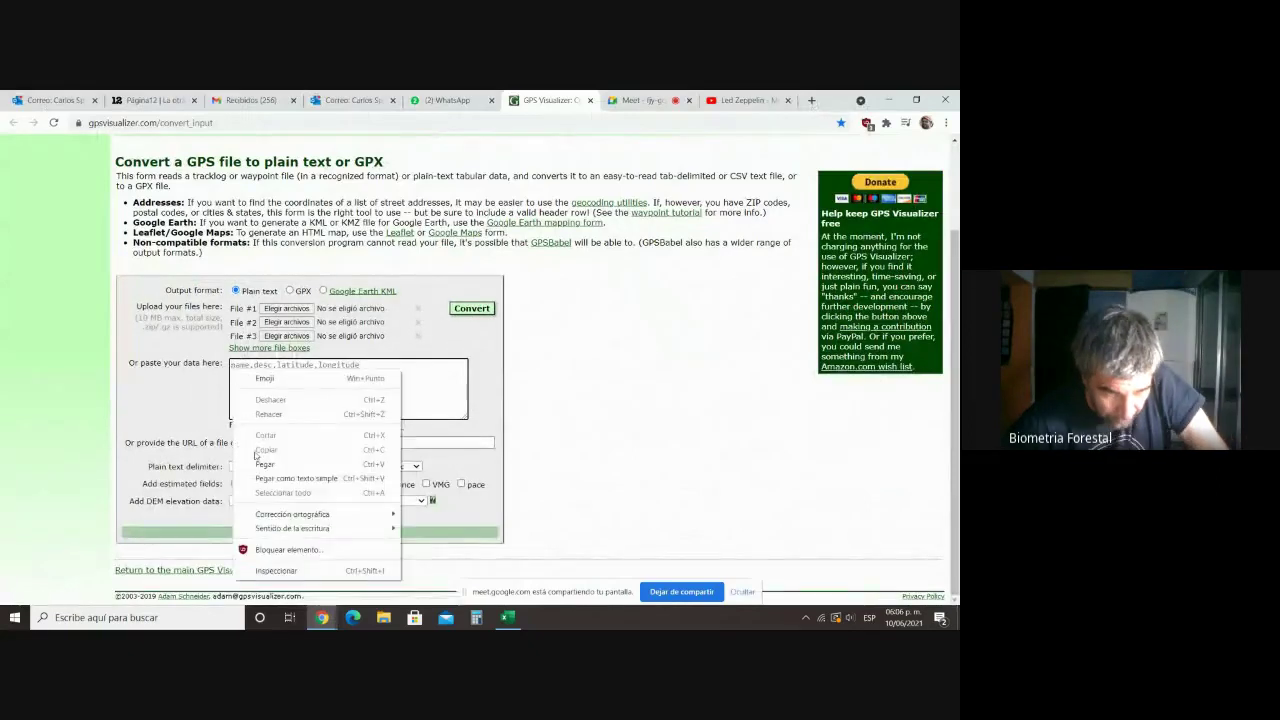
left_click(265, 466)
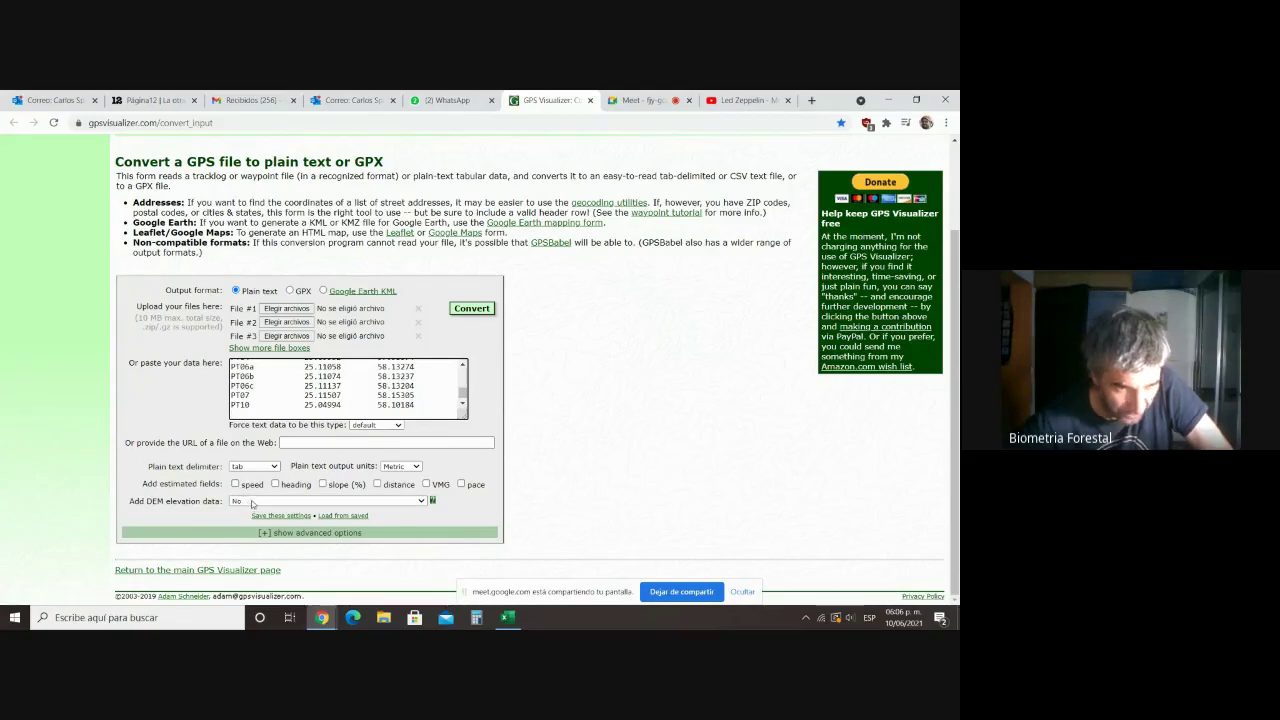
Step: Set the DEM elevation data to best available source and convert the pasted coordinates to plain text
left_click(424, 502)
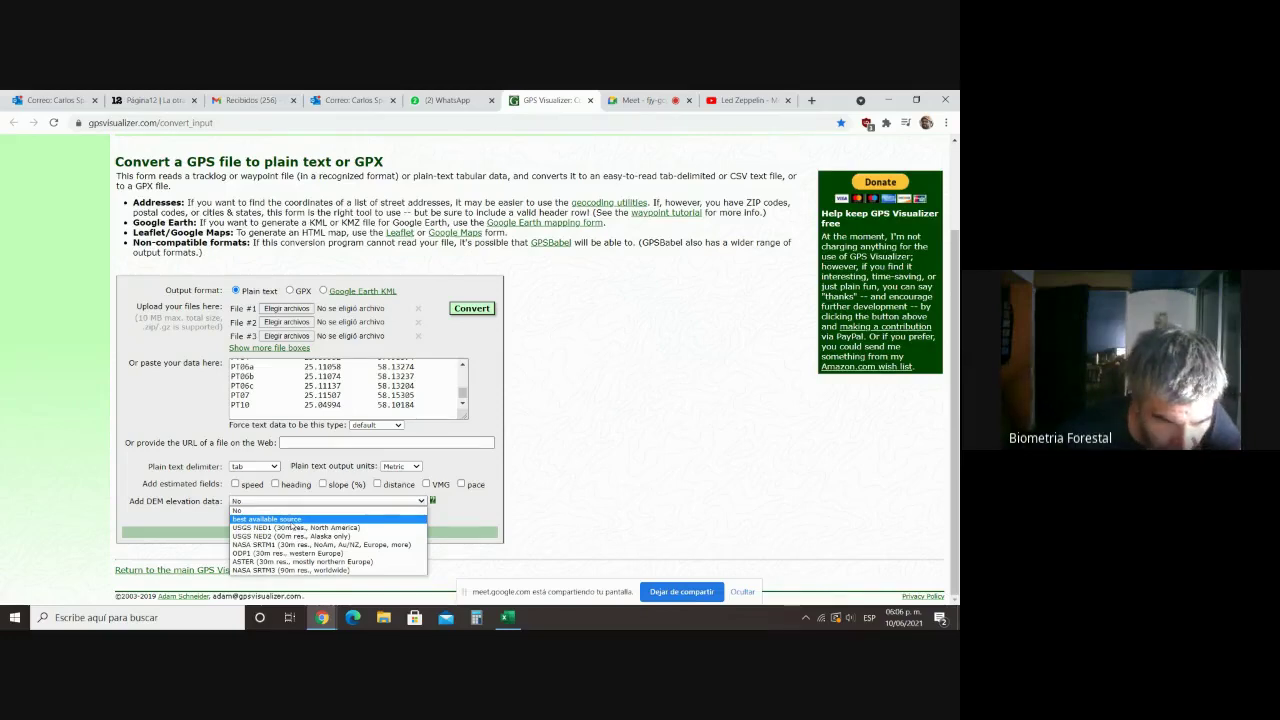
left_click(285, 519)
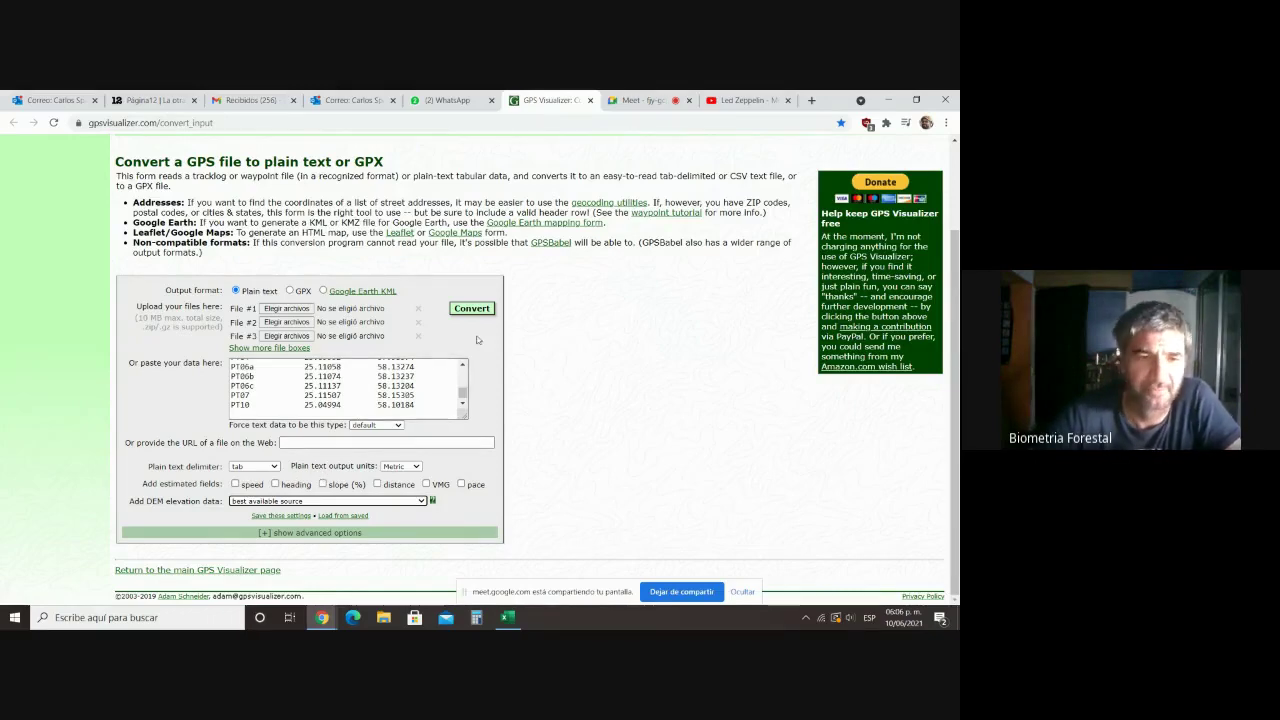
left_click(479, 310)
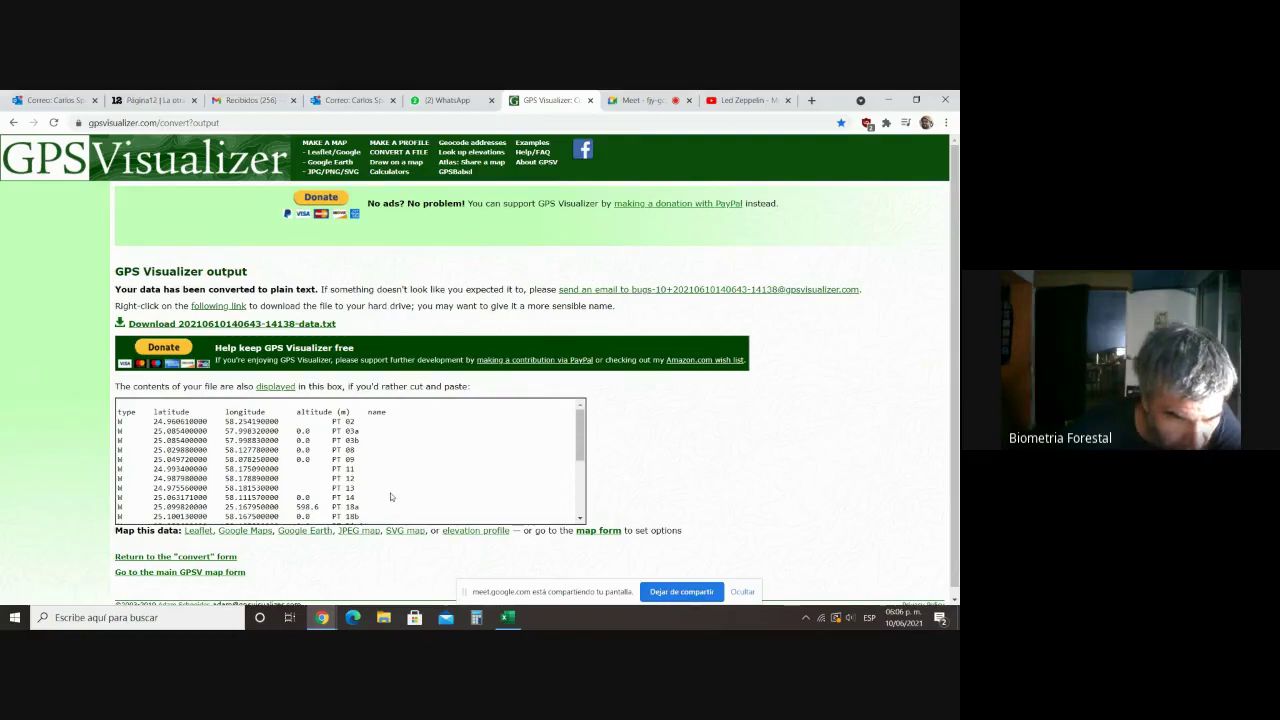
Step: Examine the converted output's latitude, longitude and altitude values for all plots from PT 02 to PT10
scroll(392, 490, "down", 5)
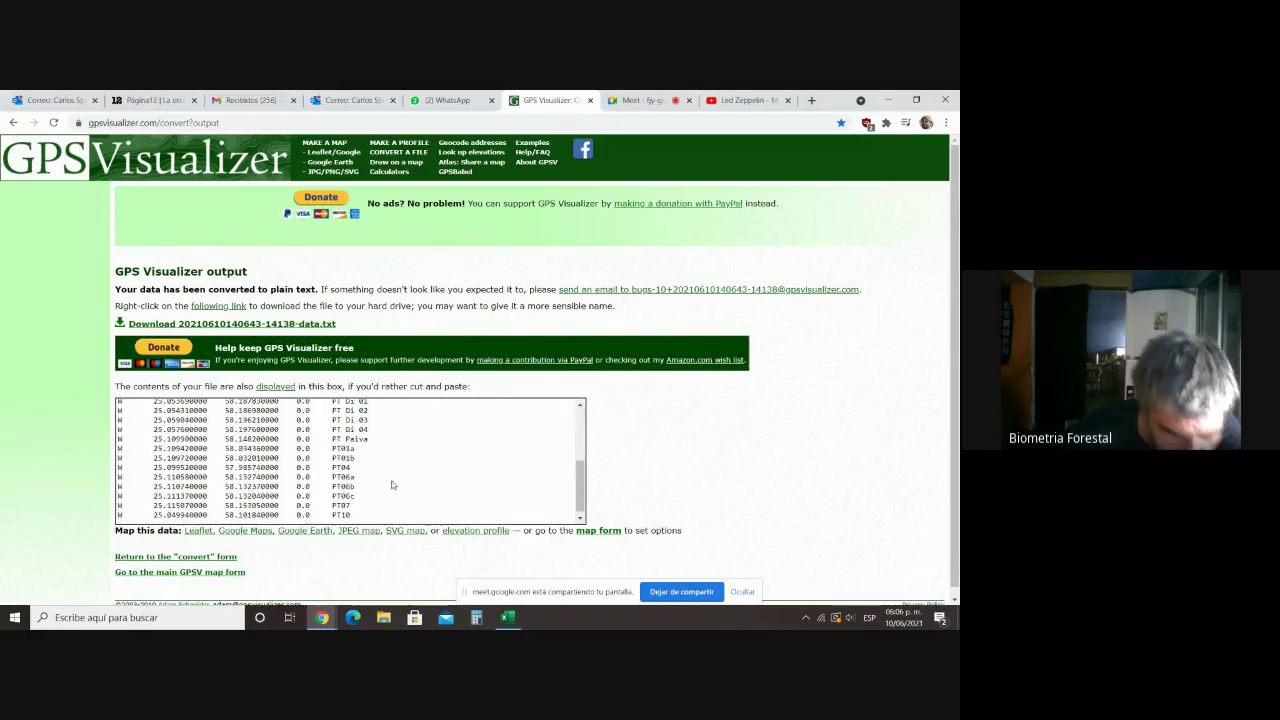
scroll(392, 485, "up", 4)
scroll(392, 485, "up", 4)
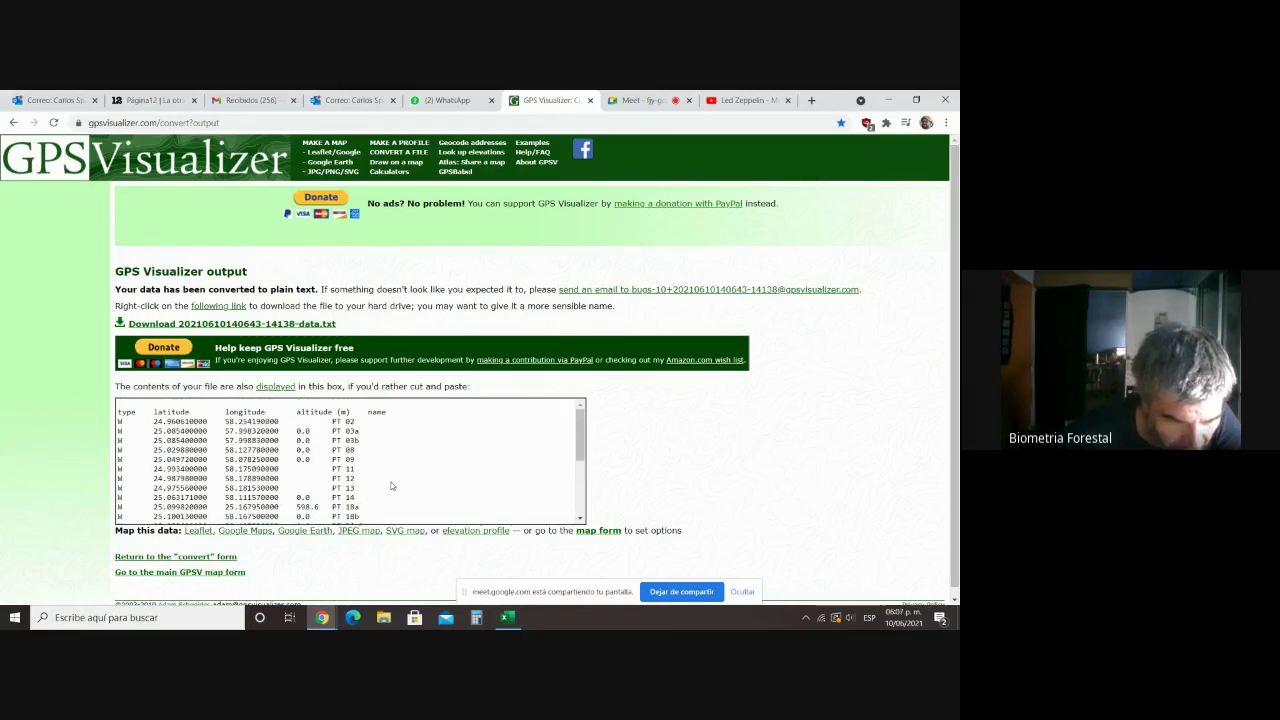
scroll(392, 486, "down", 5)
scroll(392, 486, "down", 2)
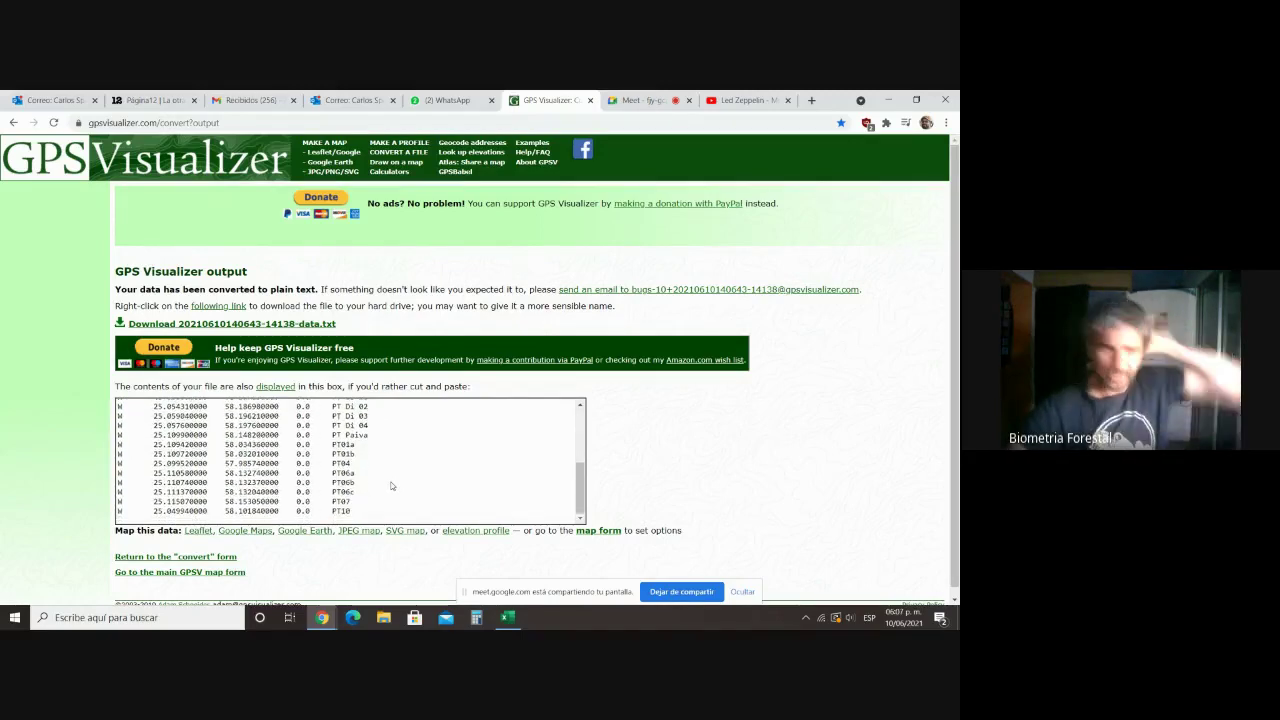
scroll(392, 486, "up", 3)
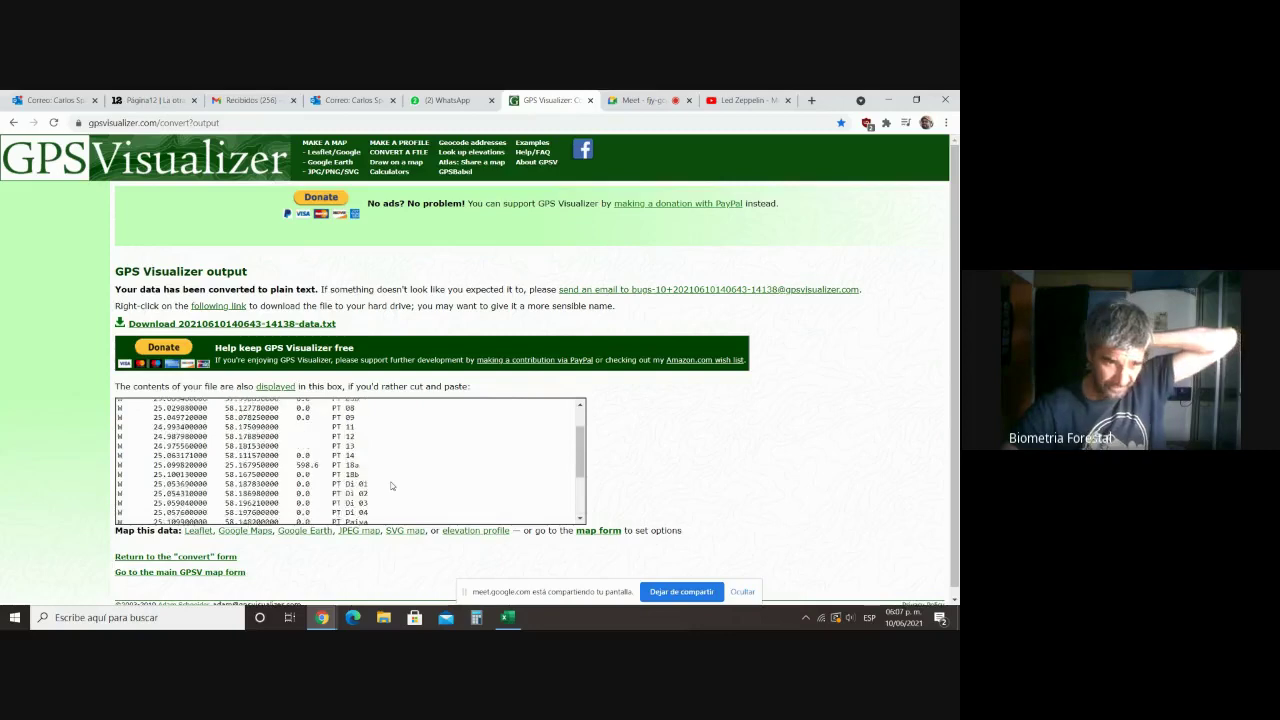
scroll(392, 486, "up", 2)
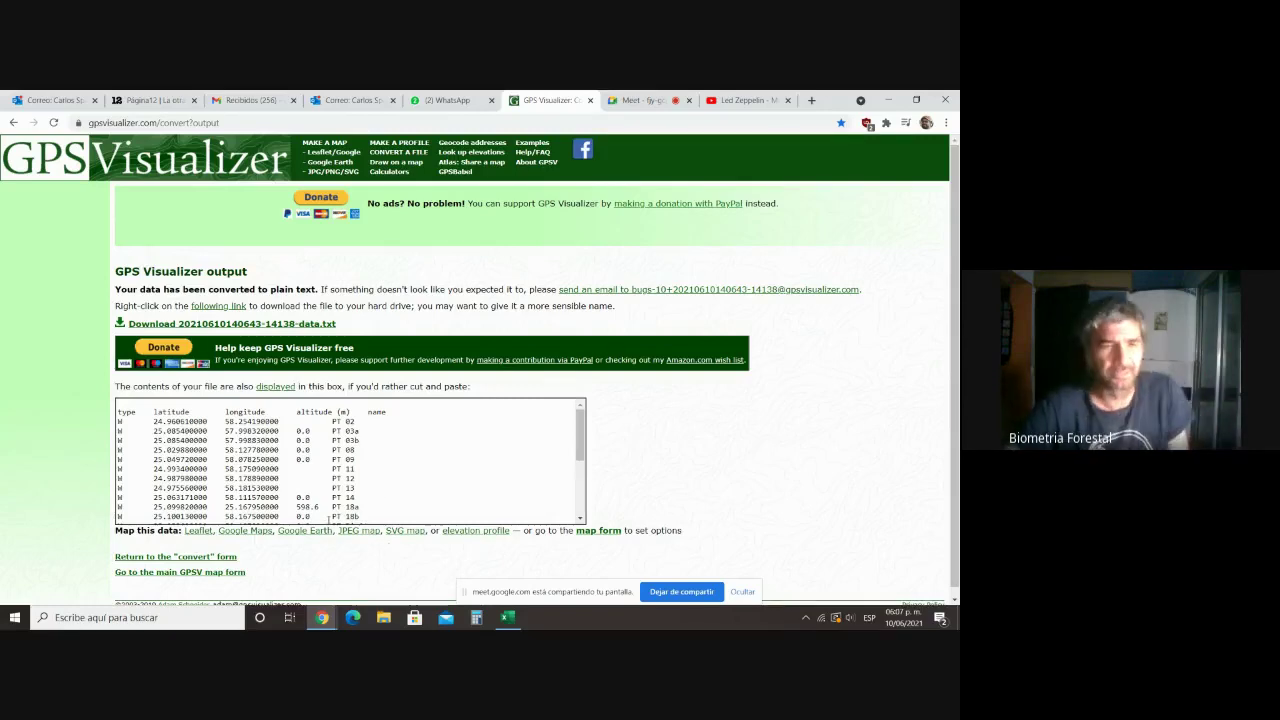
Step: Switch to Excel and enter a formula in J4 that multiplies the PT 02 latitude in H4 by -1
left_click(507, 617)
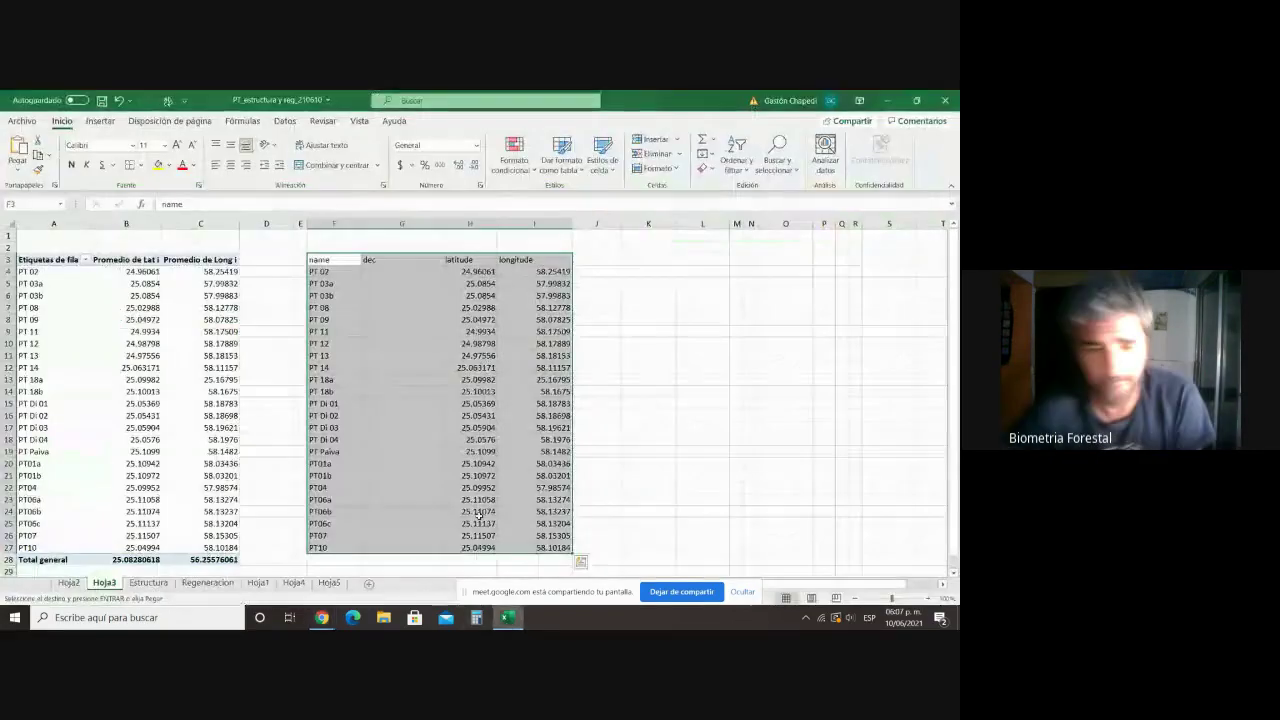
left_click(596, 271)
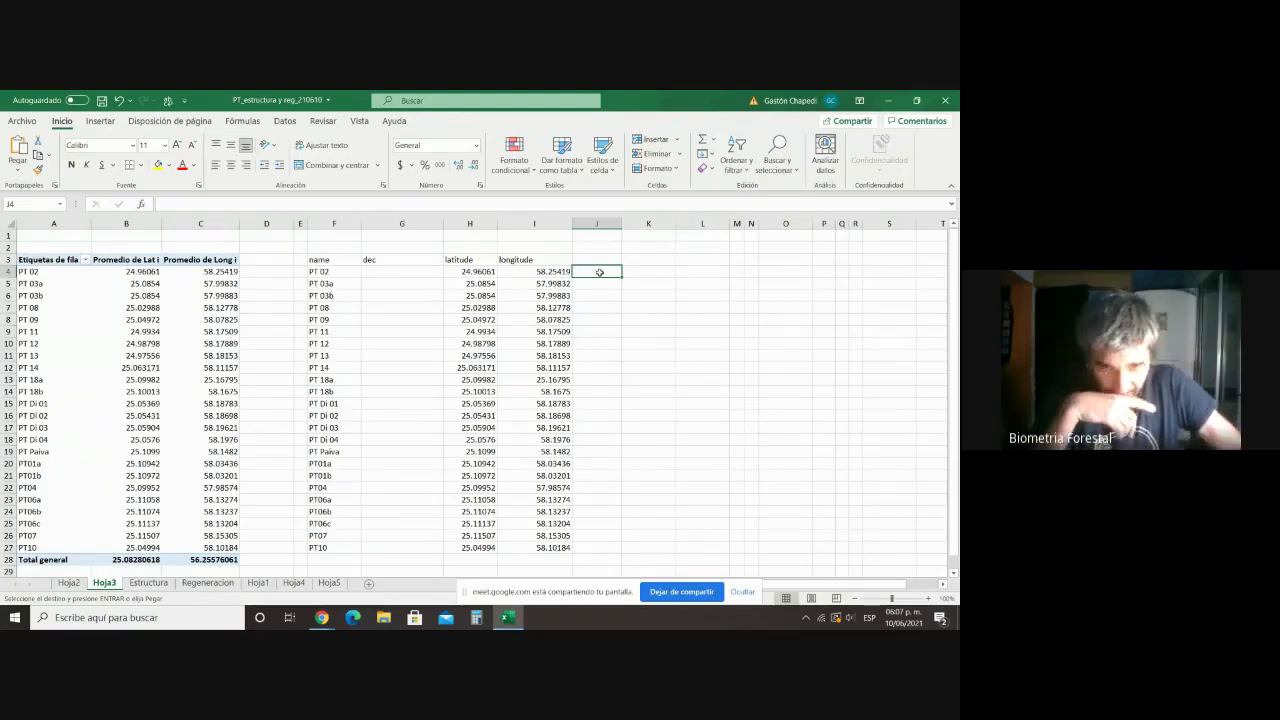
type("+")
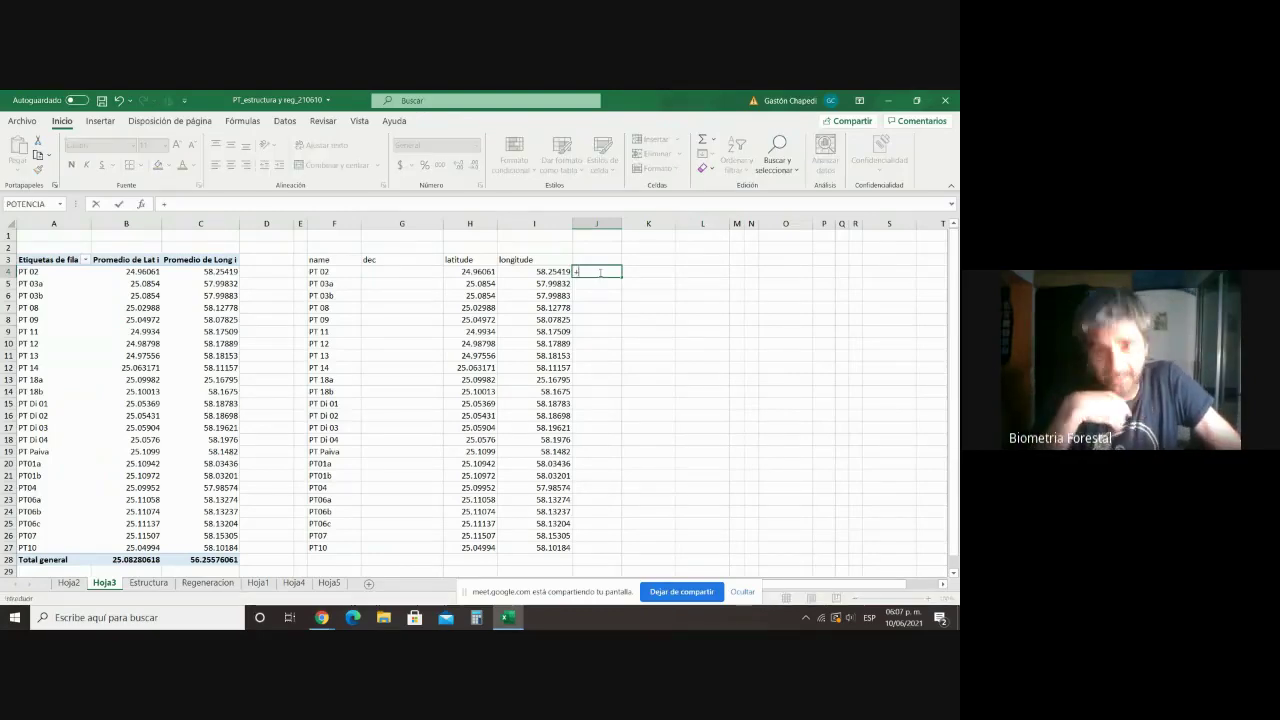
left_click(476, 271)
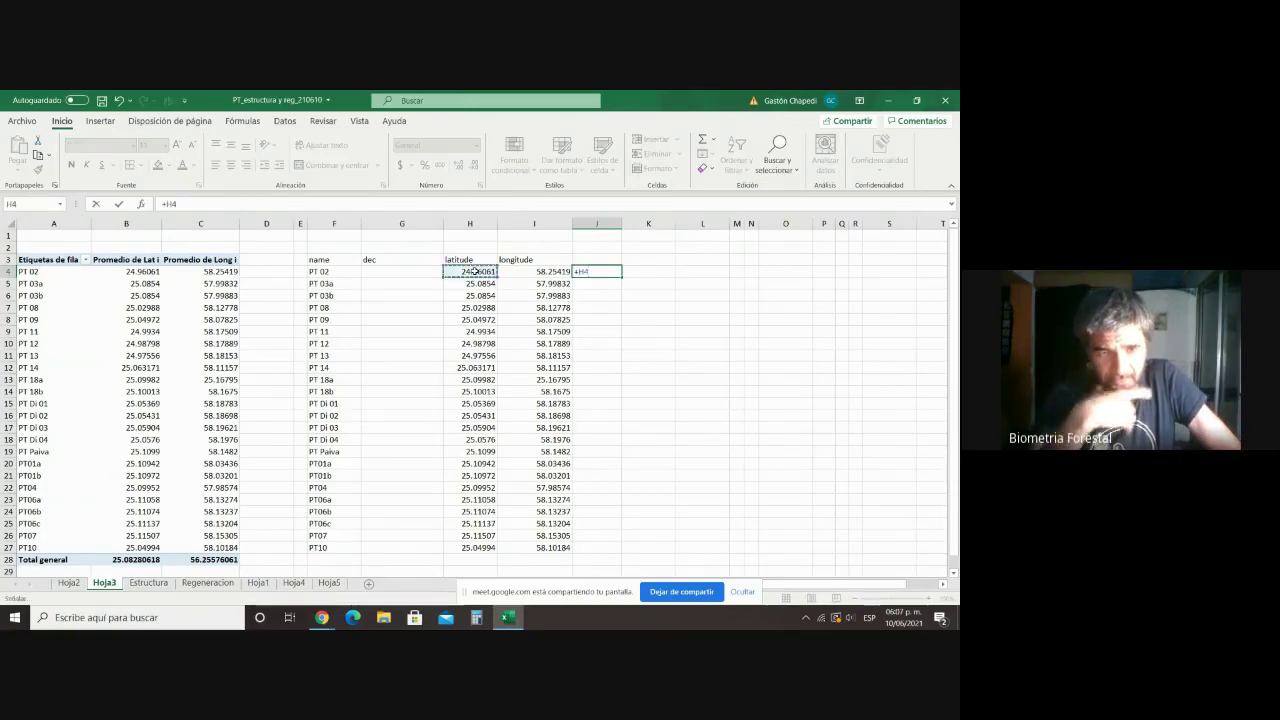
type("*")
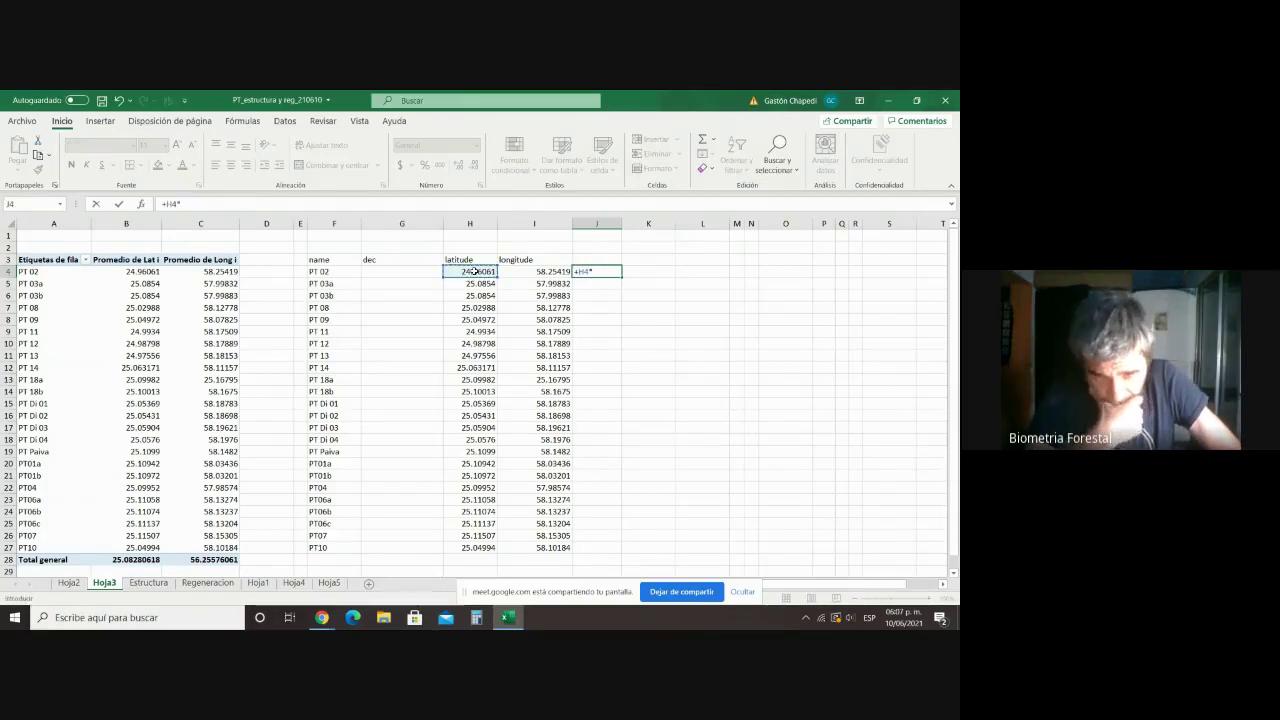
type("1")
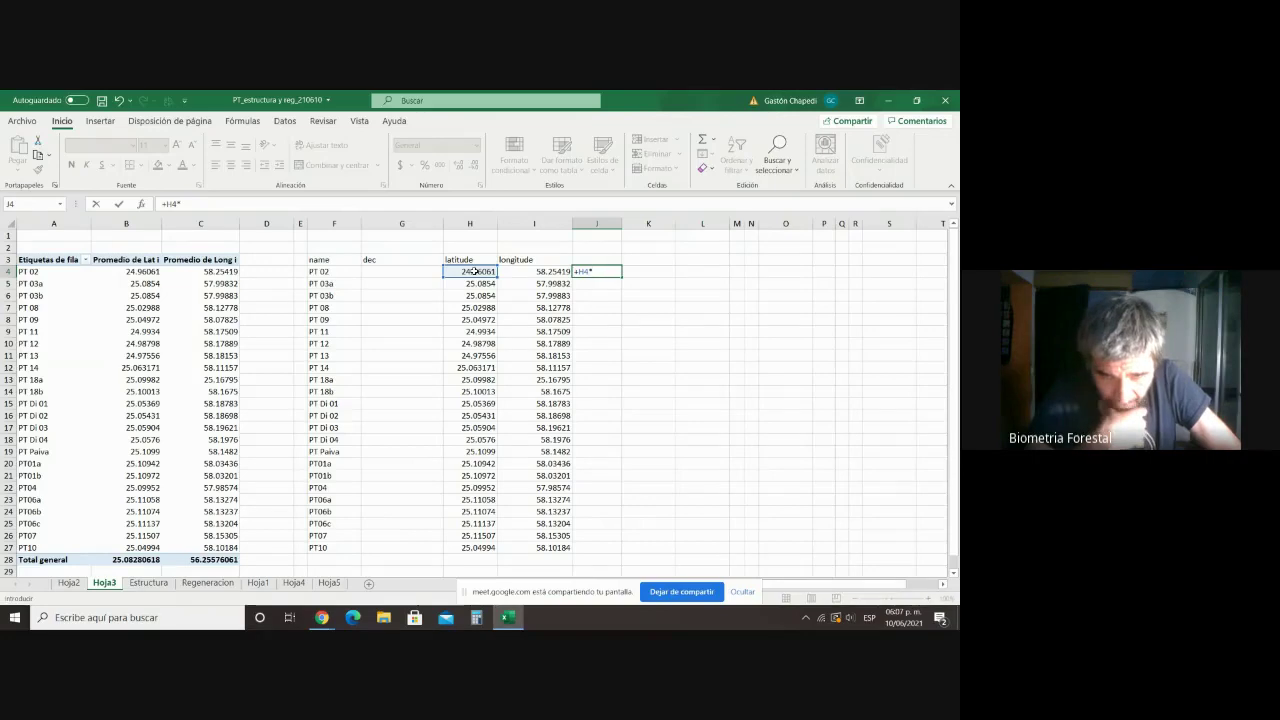
type("-1")
key("Return")
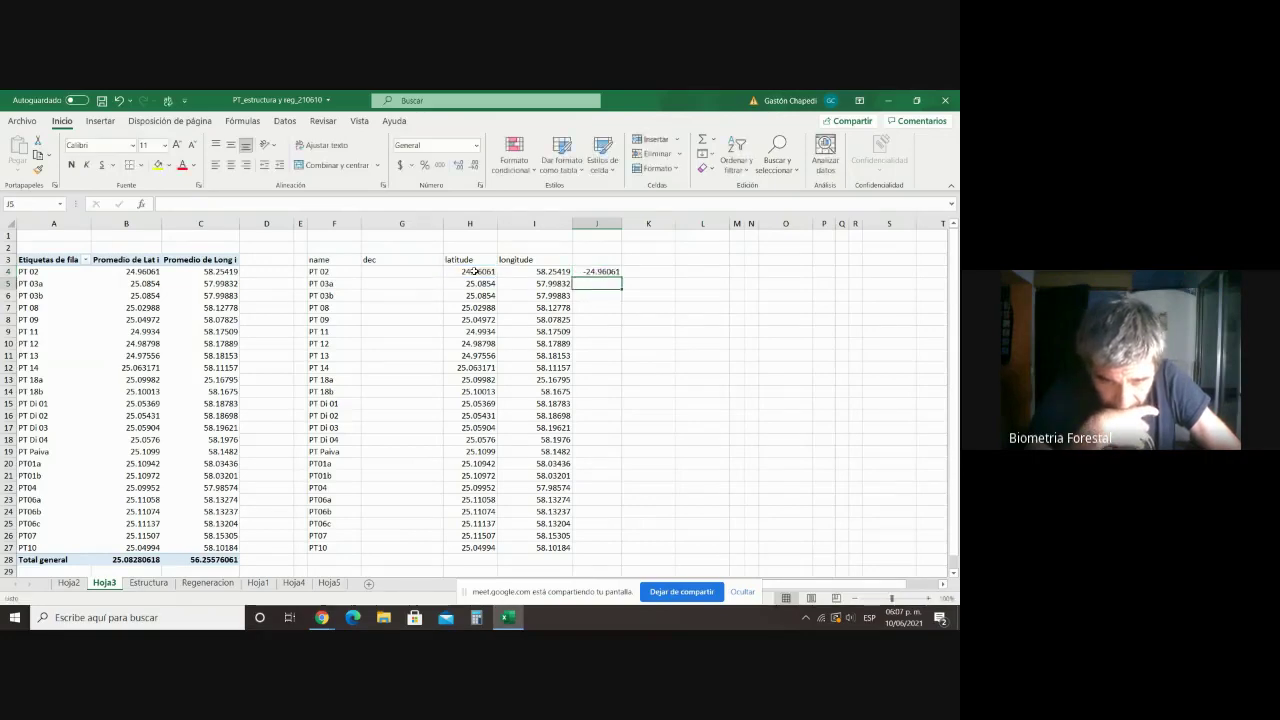
Step: Extend the J4 sign-change formula across to K4 and fill both columns down to row 27
left_click(610, 272)
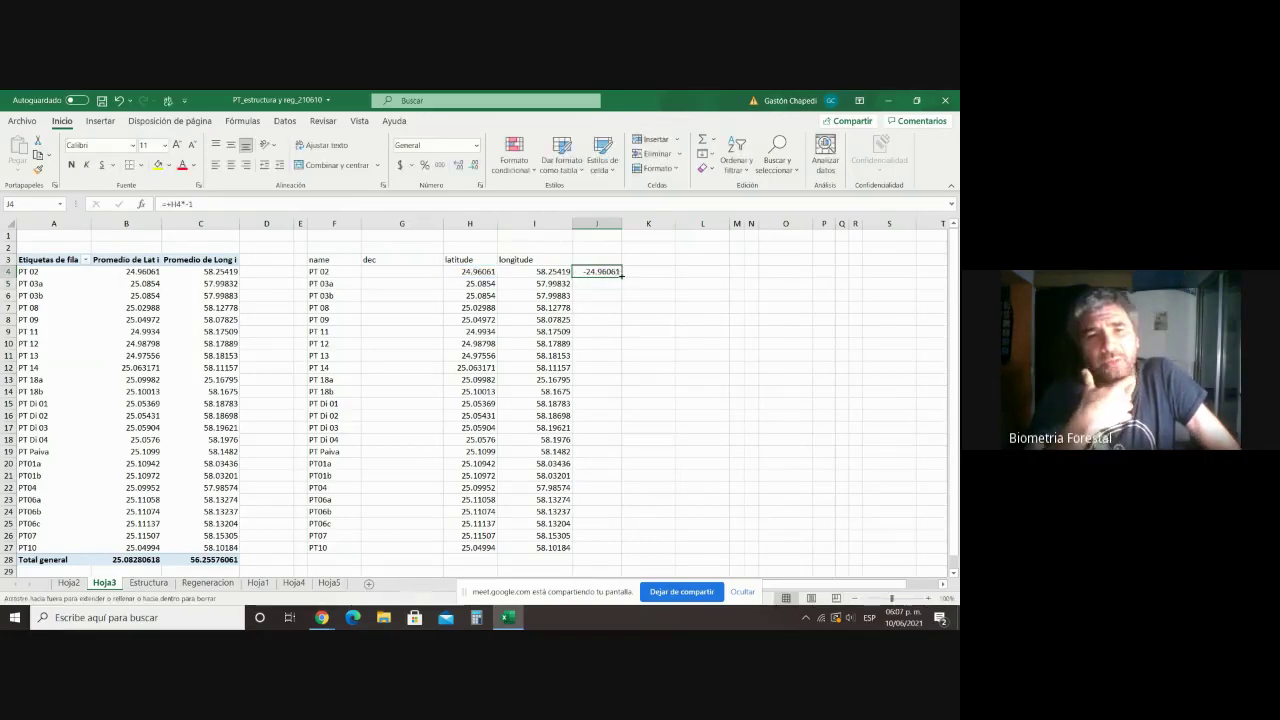
left_click_drag(621, 277, 678, 273)
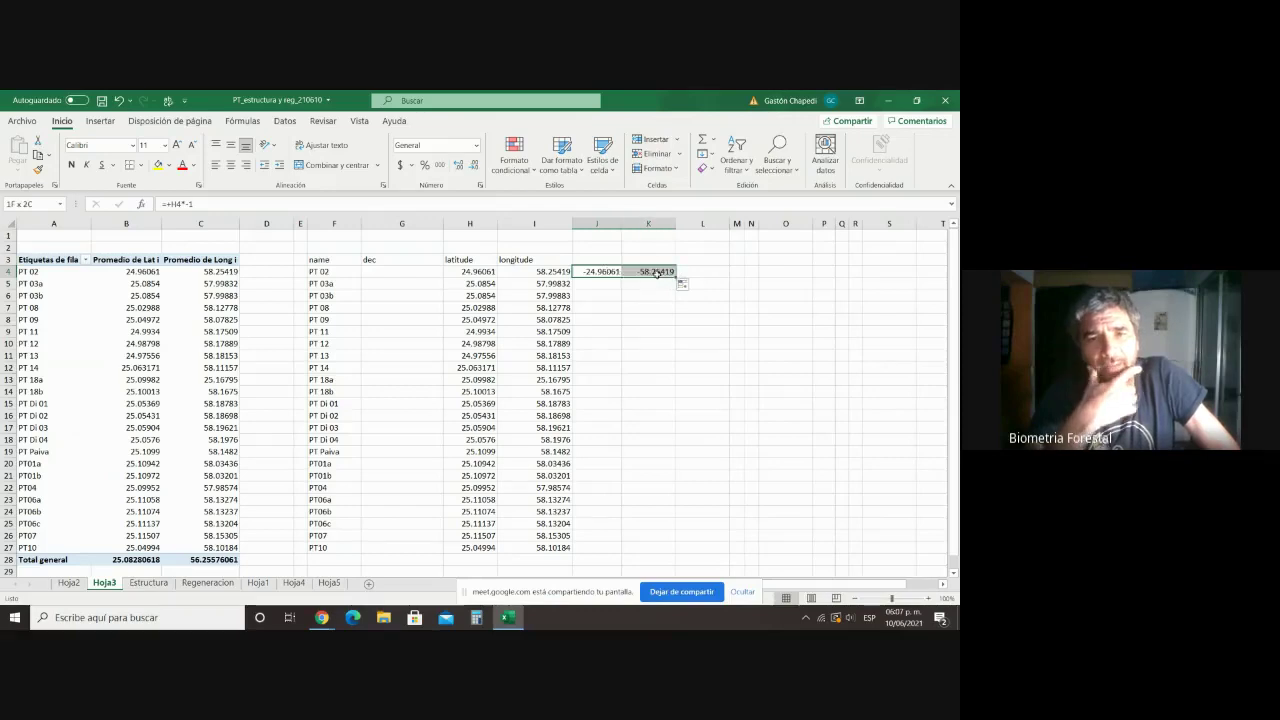
double_click(676, 277)
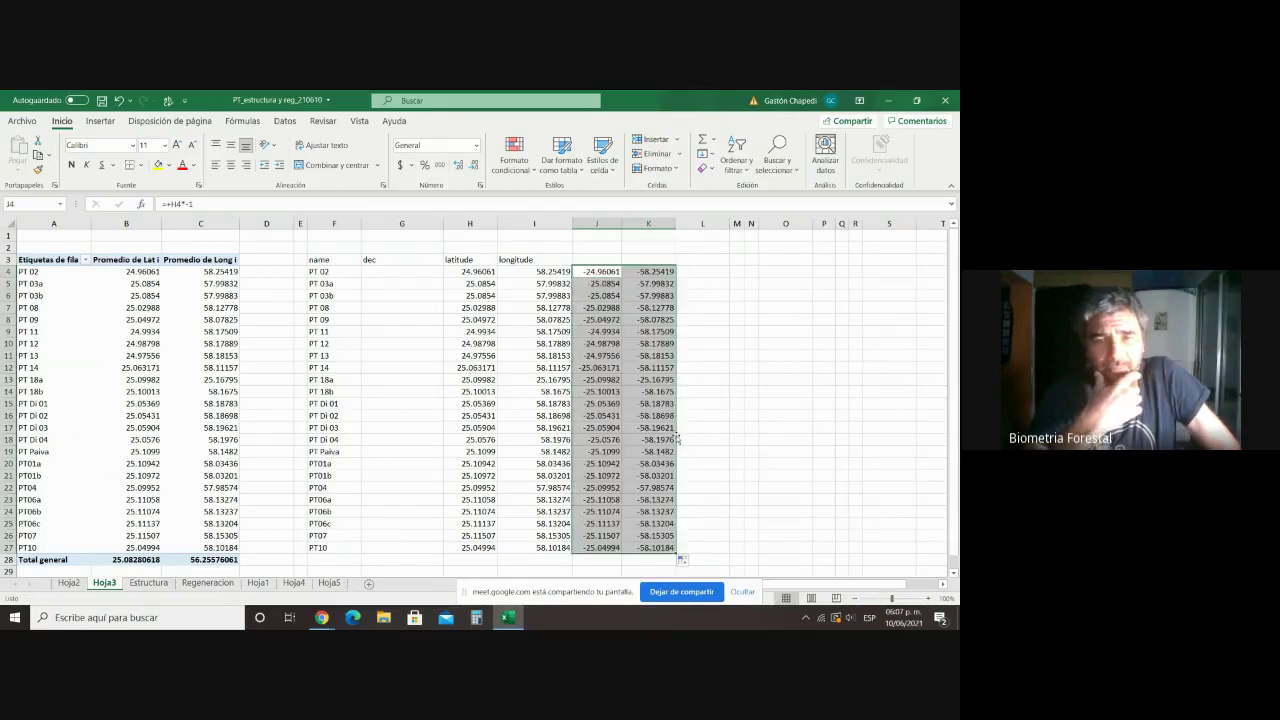
Step: Copy the negative coordinates in J4:K27 and paste them as values only starting at L4
right_click(608, 272)
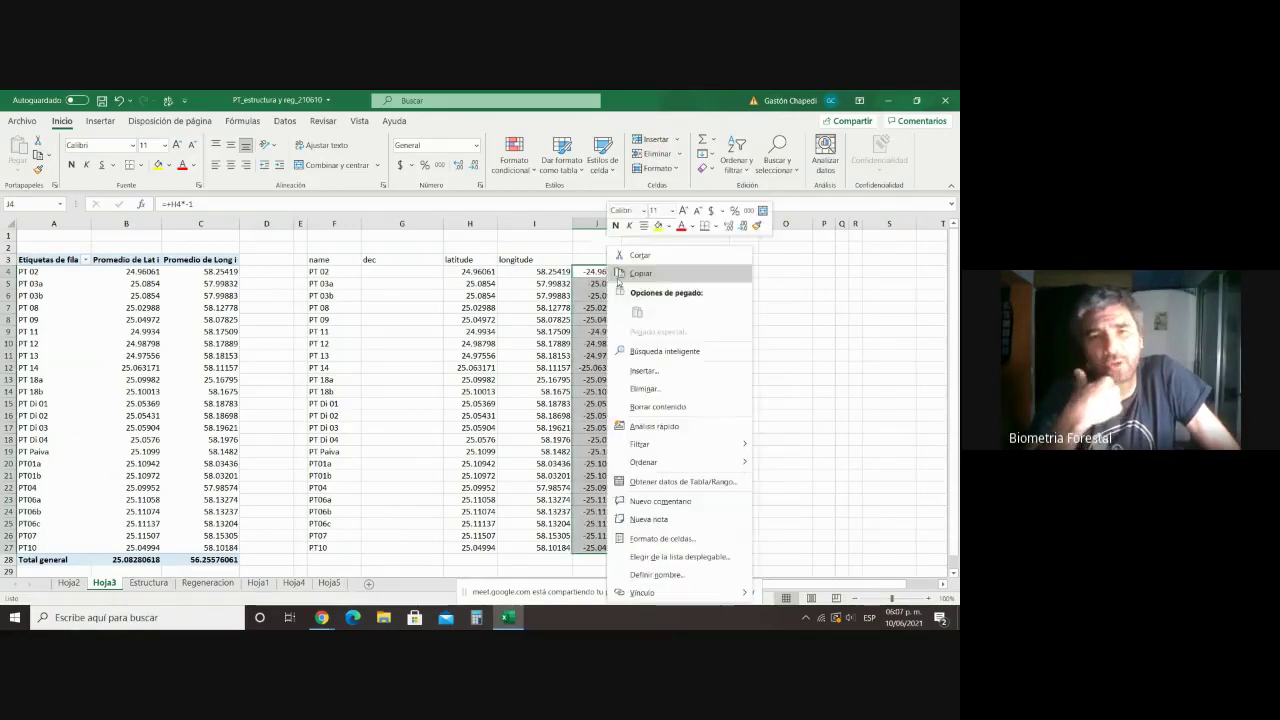
left_click(650, 272)
left_click(702, 272)
right_click(702, 272)
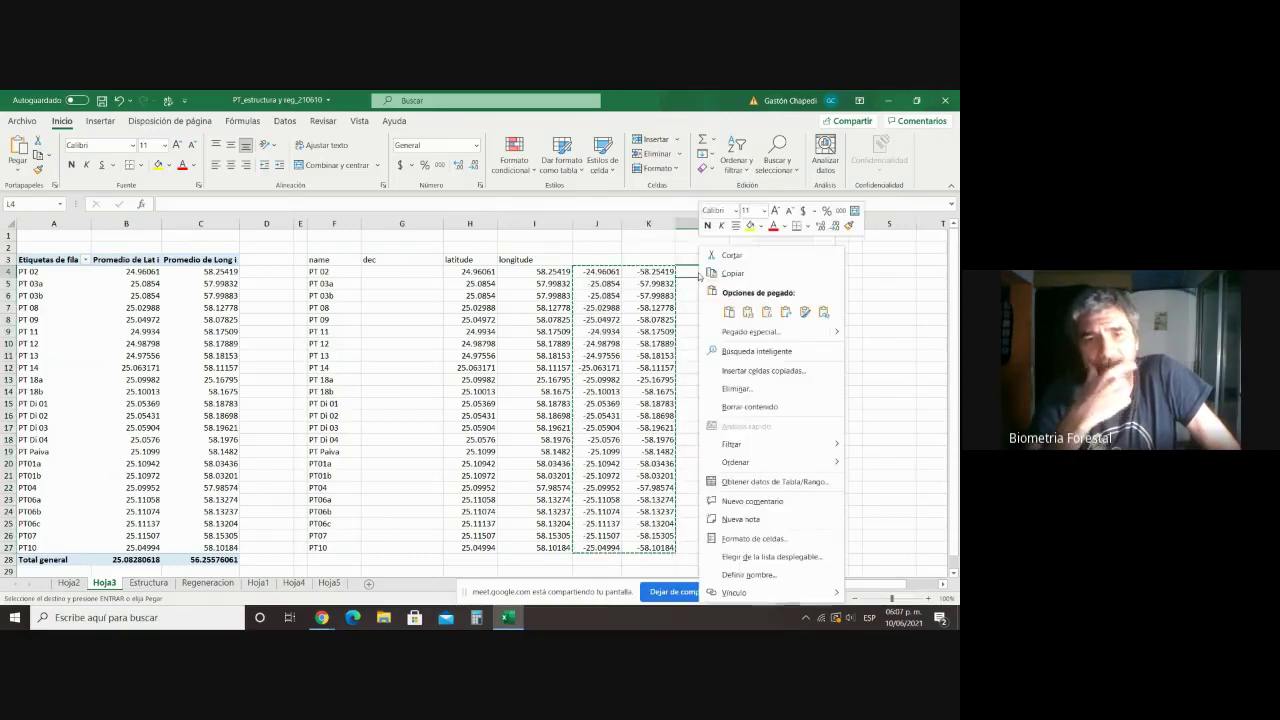
left_click(747, 315)
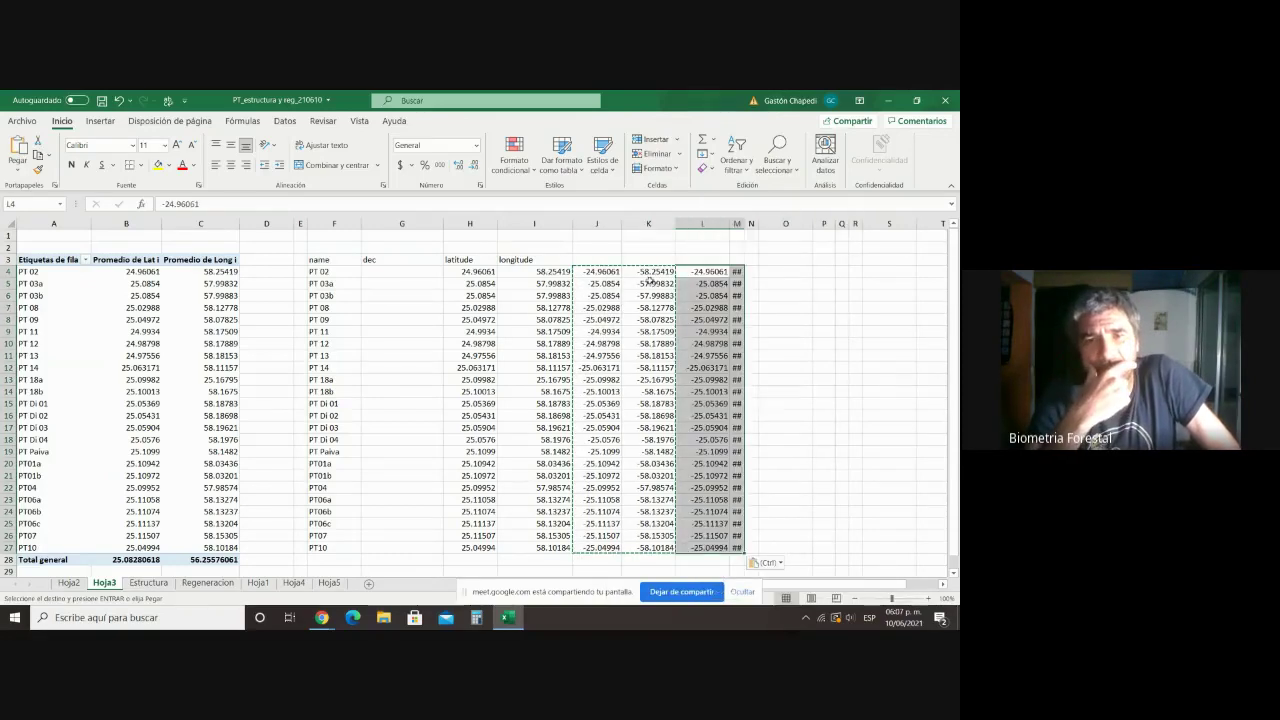
Step: Cut the negative coordinate values in L4:M27 and paste them over the positive ones starting at H4
left_click_drag(705, 270, 740, 548)
right_click(740, 548)
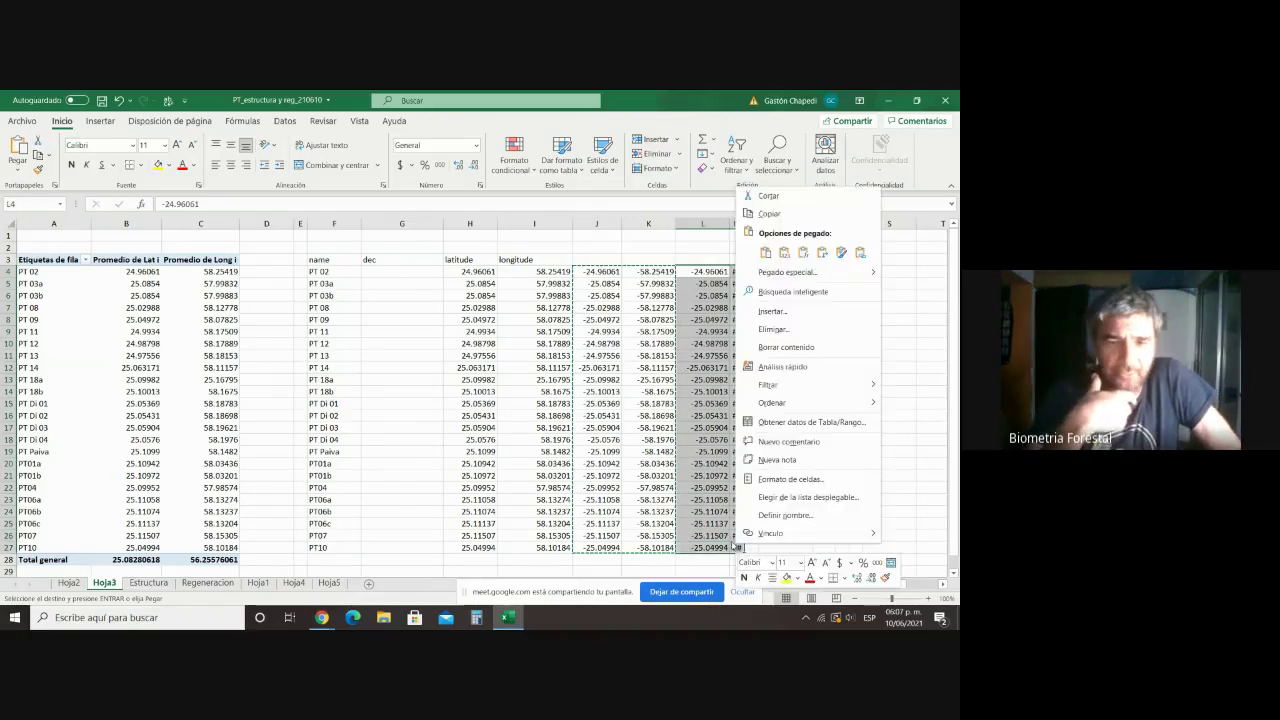
left_click(780, 197)
right_click(478, 272)
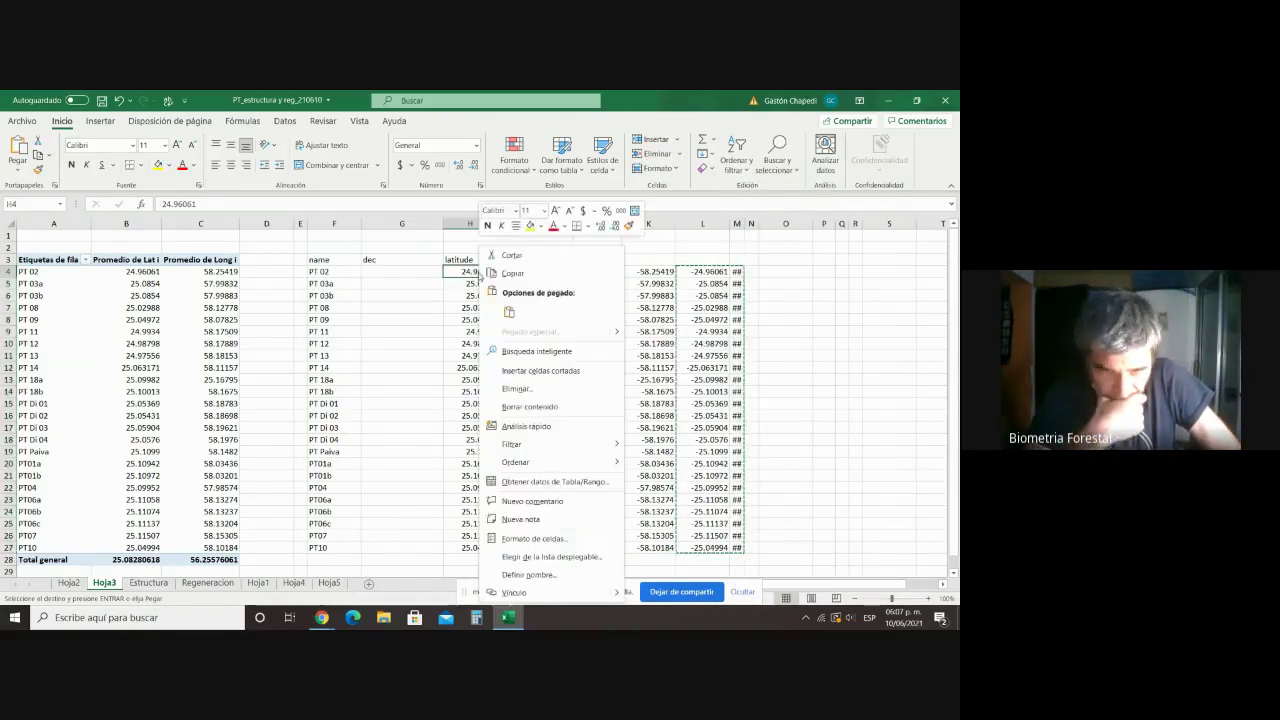
left_click(508, 312)
Step: Delete the leftover formula columns J and K from the sheet
left_click_drag(600, 222, 650, 222)
right_click(650, 222)
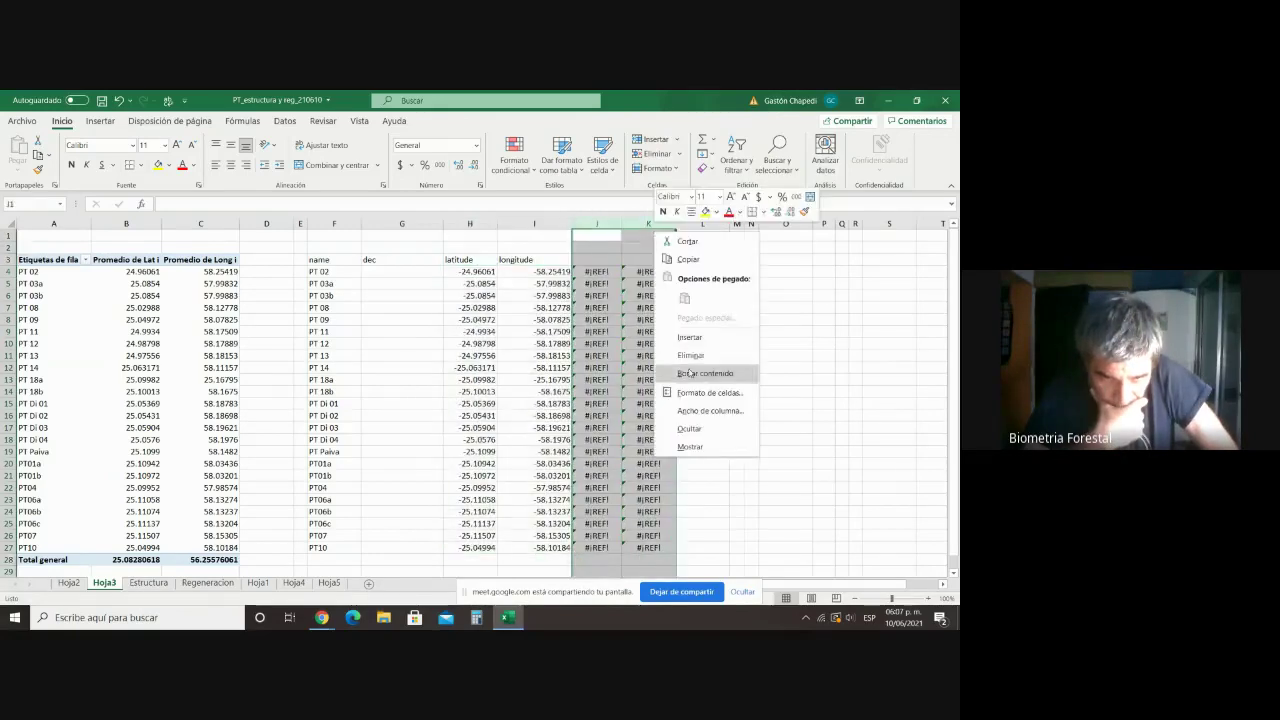
left_click(689, 360)
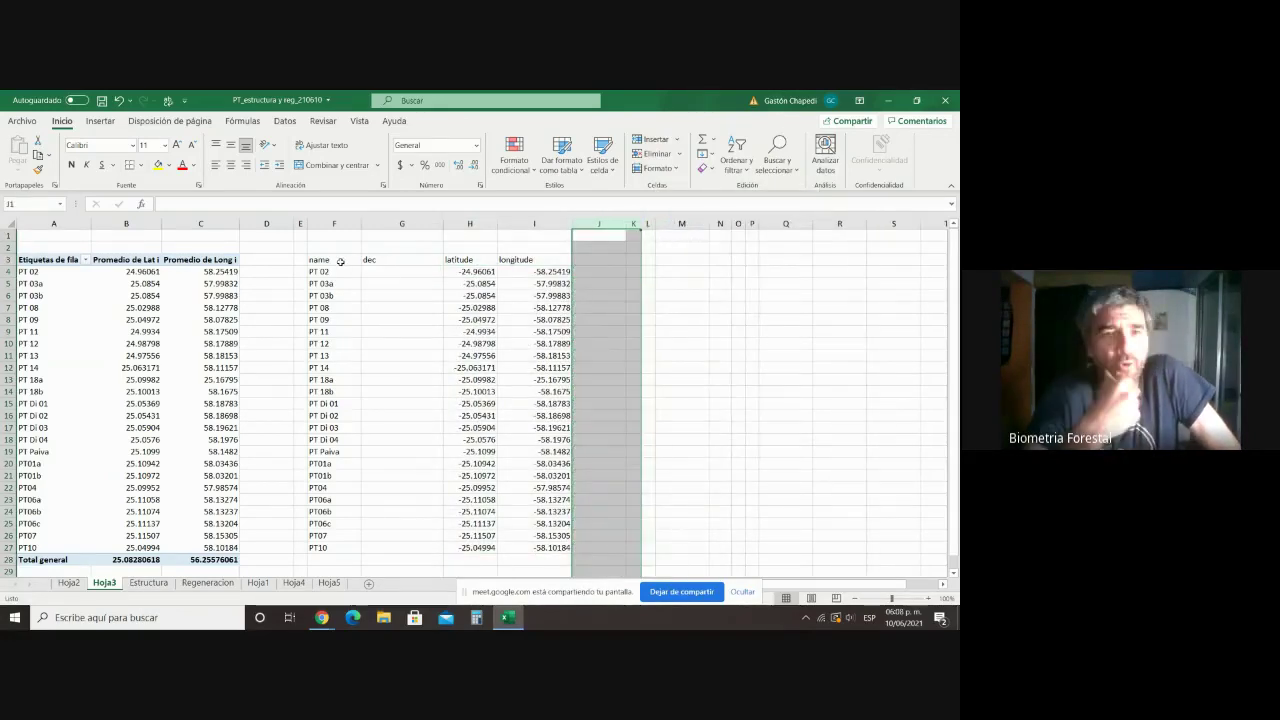
Step: Copy the name, dec, latitude and longitude table in F3:I27 and return to the GPS Visualizer convert form in the browser
left_click_drag(337, 258, 537, 549)
right_click(537, 549)
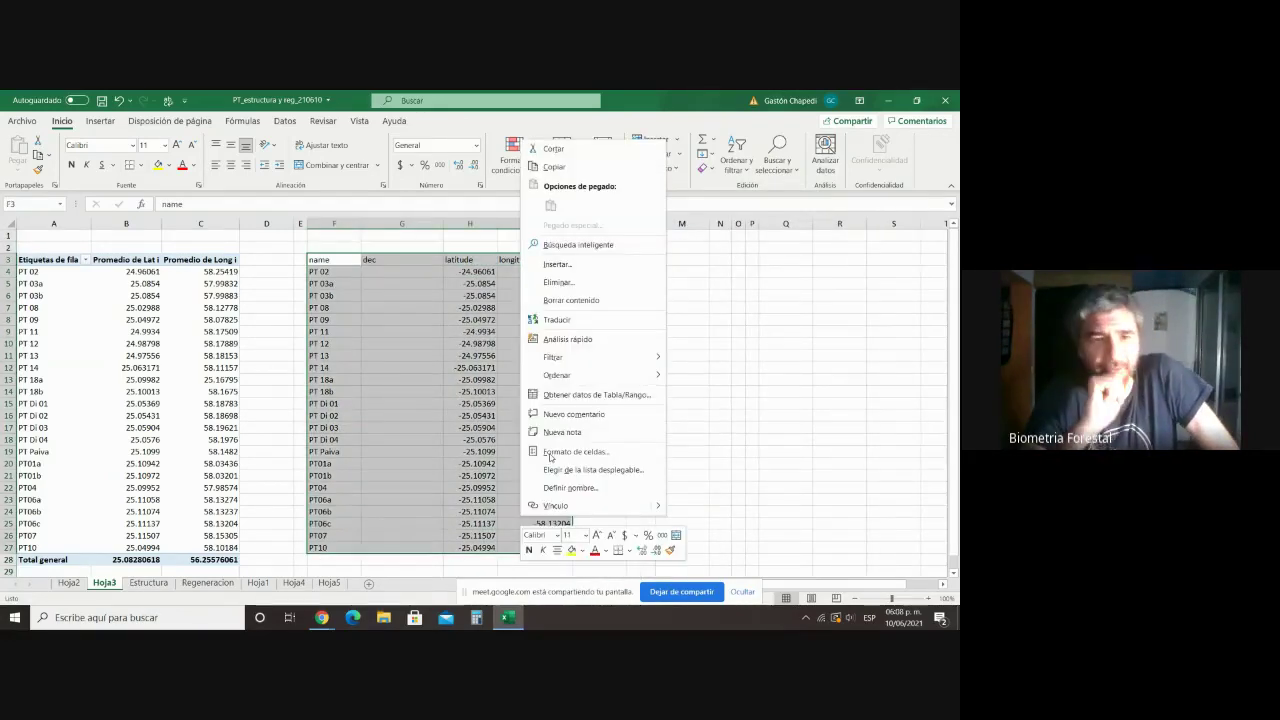
left_click(565, 170)
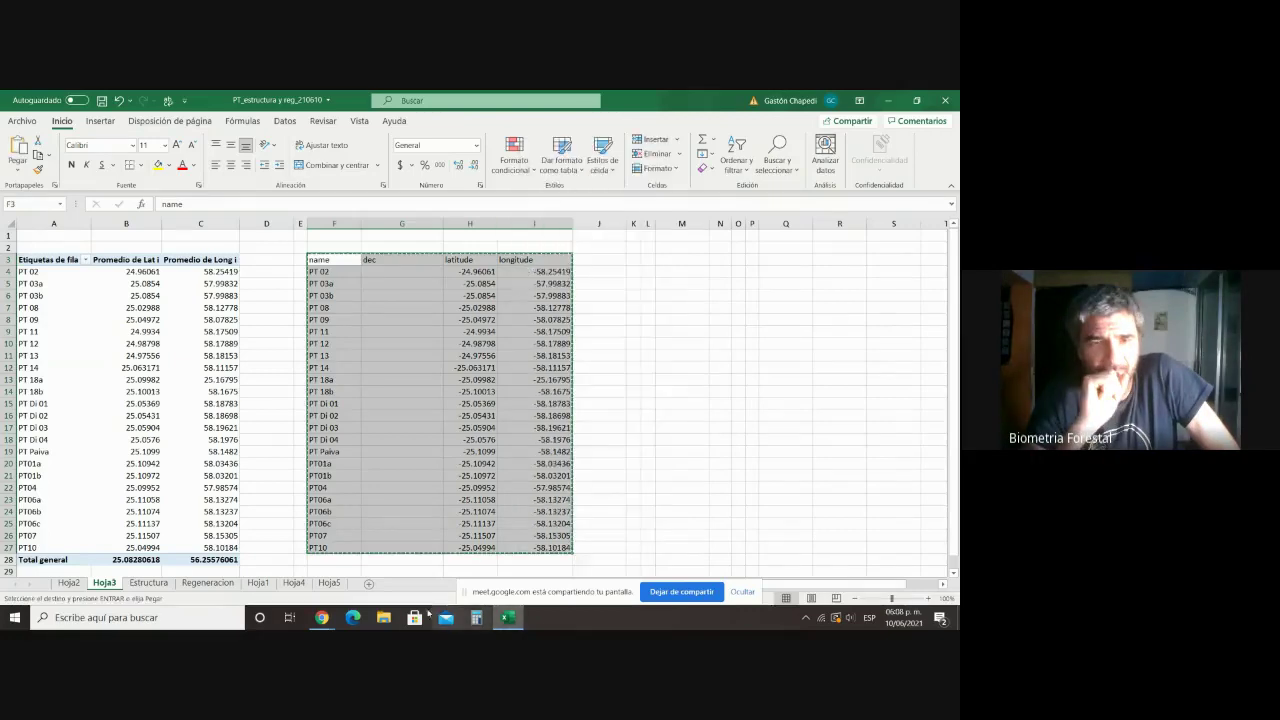
mouse_move(322, 618)
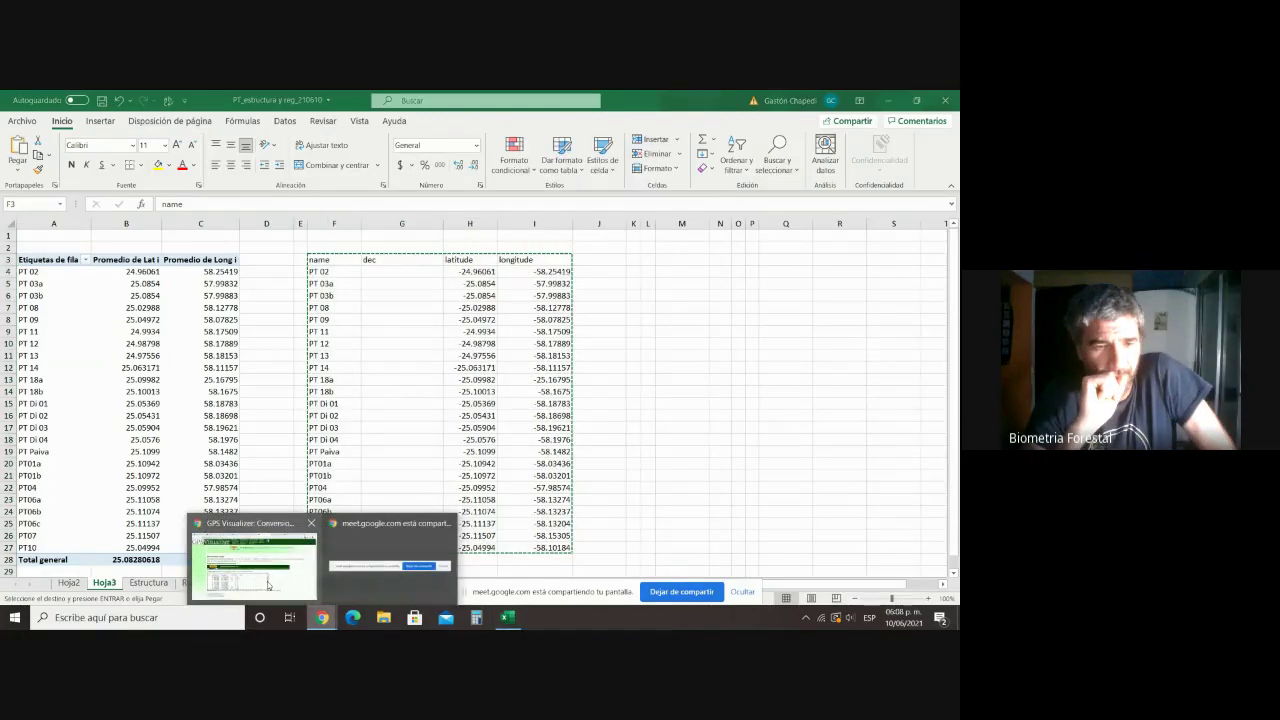
left_click(290, 563)
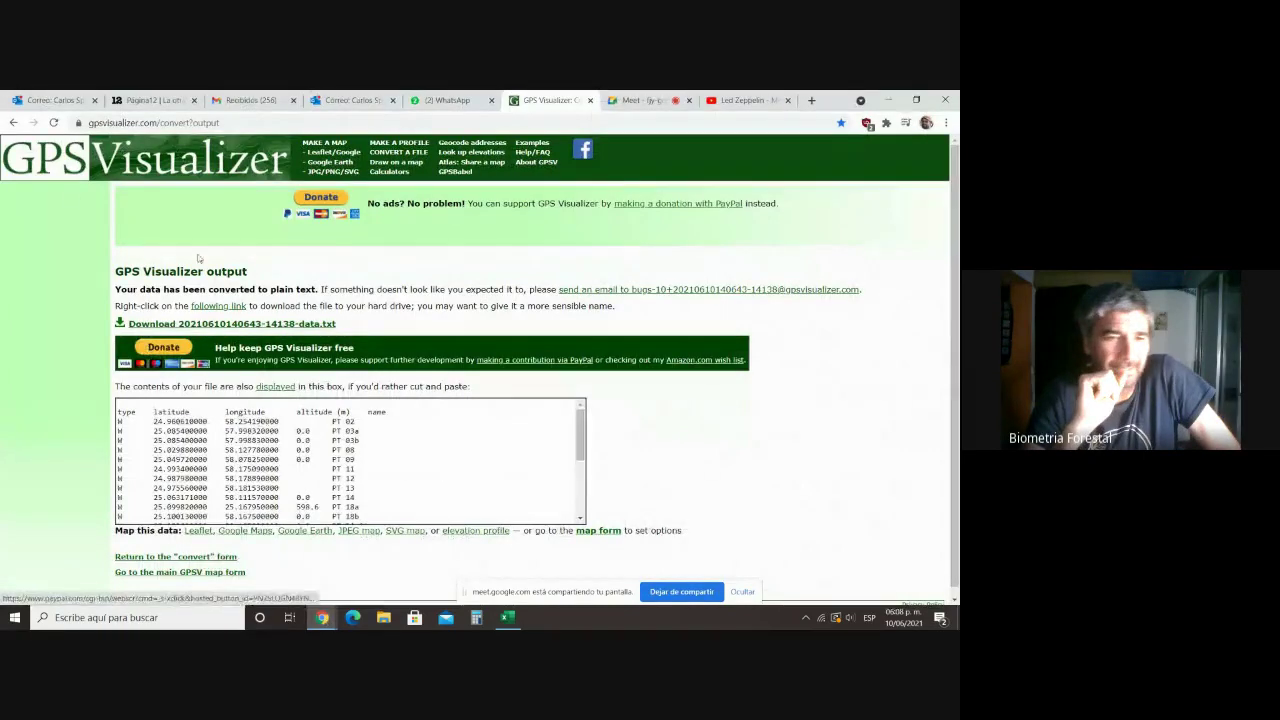
left_click(13, 123)
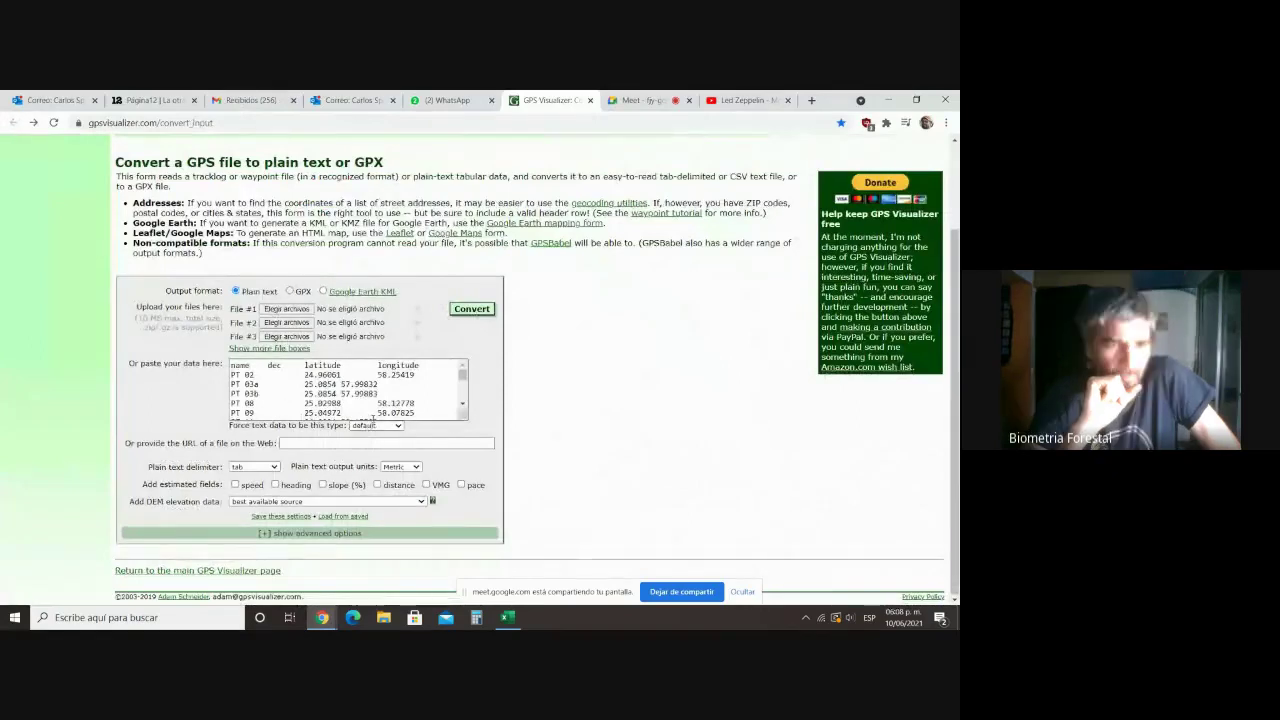
Step: Clear the old positive coordinates from the paste-your-data box and paste the copied table with negative coordinates
scroll(373, 416, "down", 3)
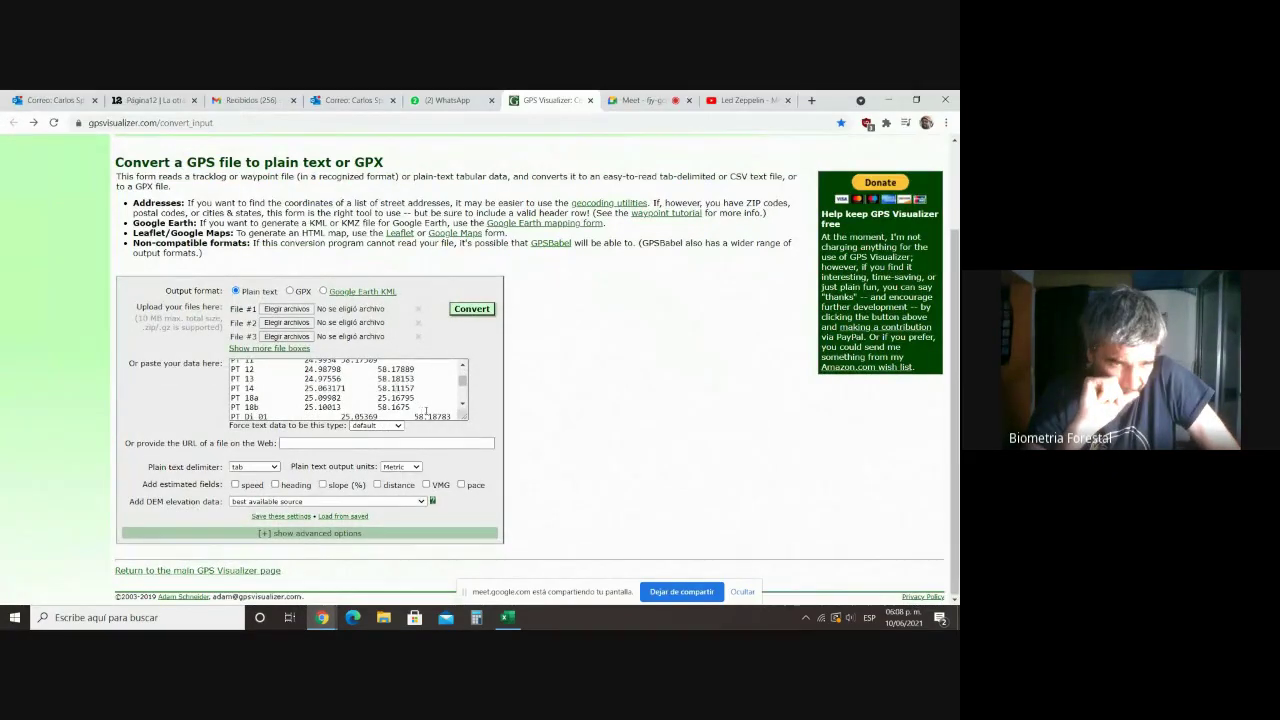
scroll(426, 412, "down", 5)
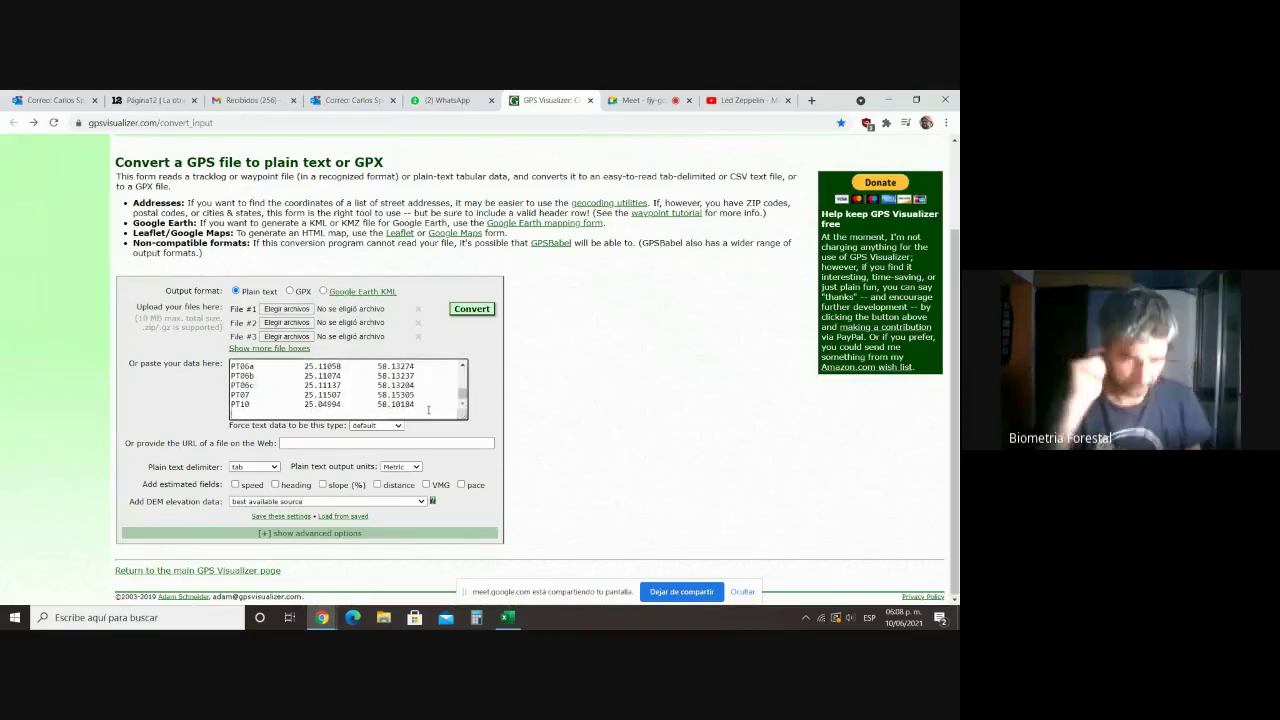
left_click_drag(428, 410, 232, 358)
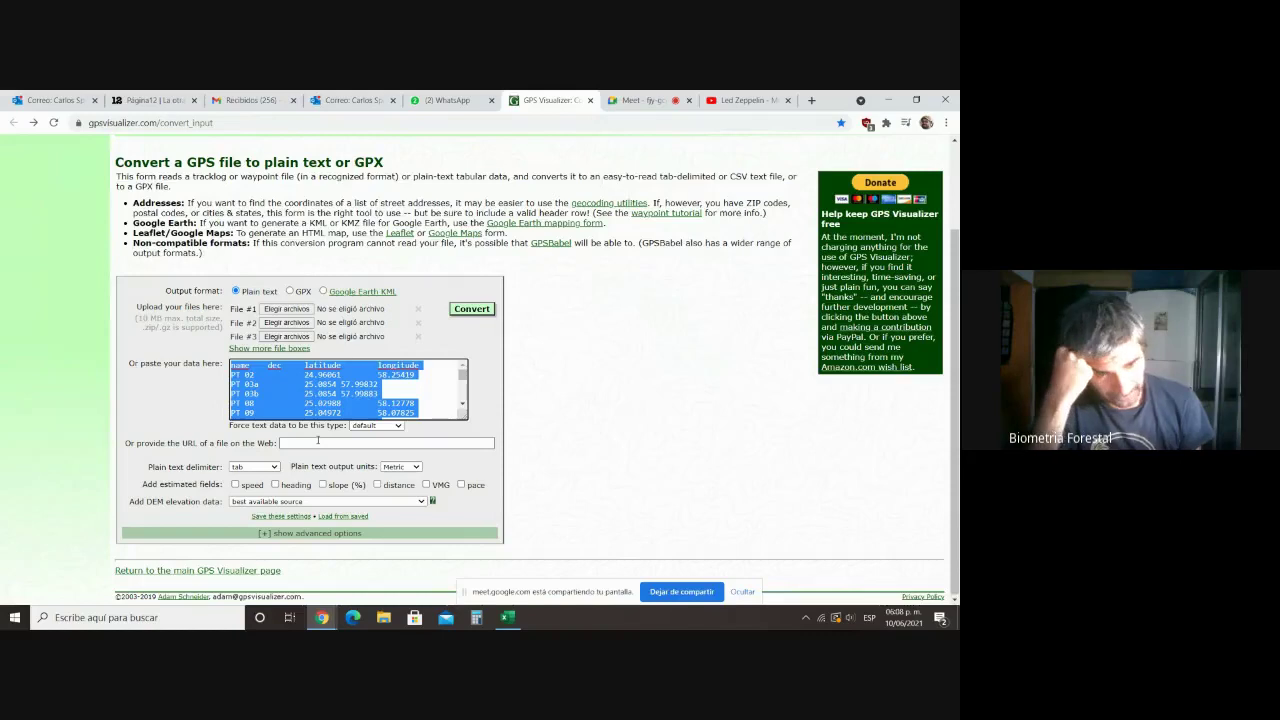
key("Delete")
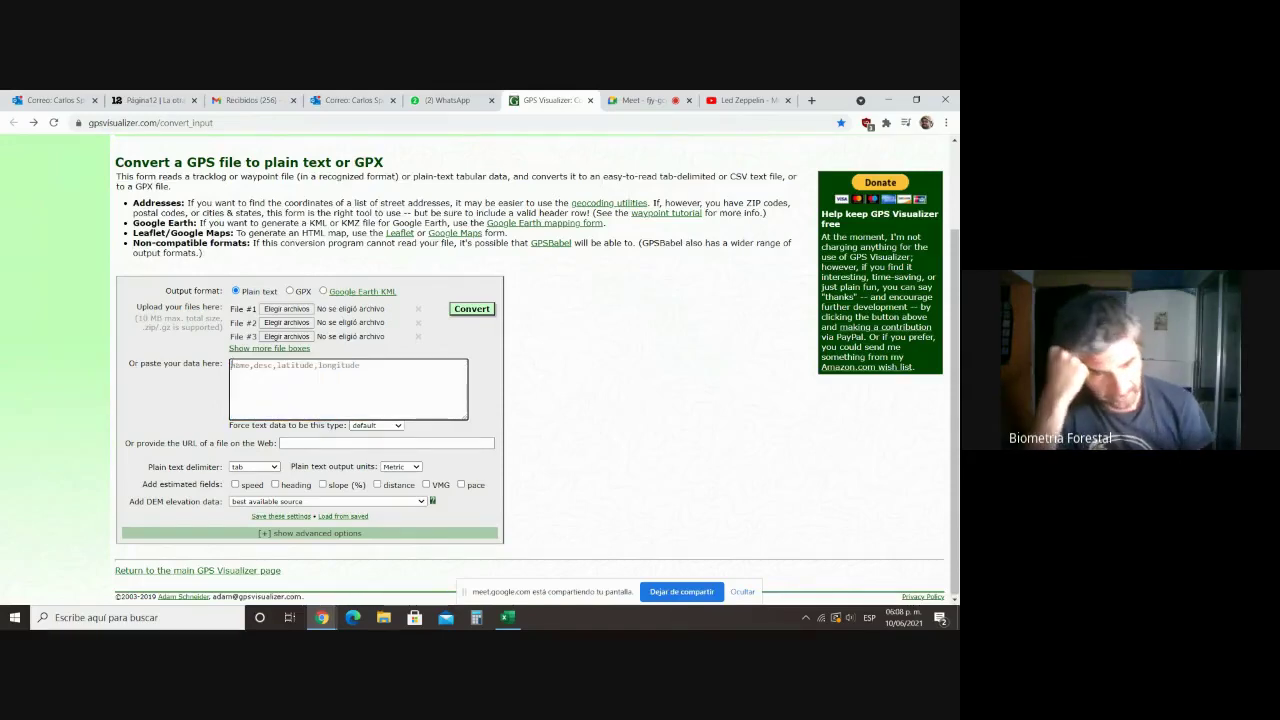
right_click(236, 371)
left_click(264, 461)
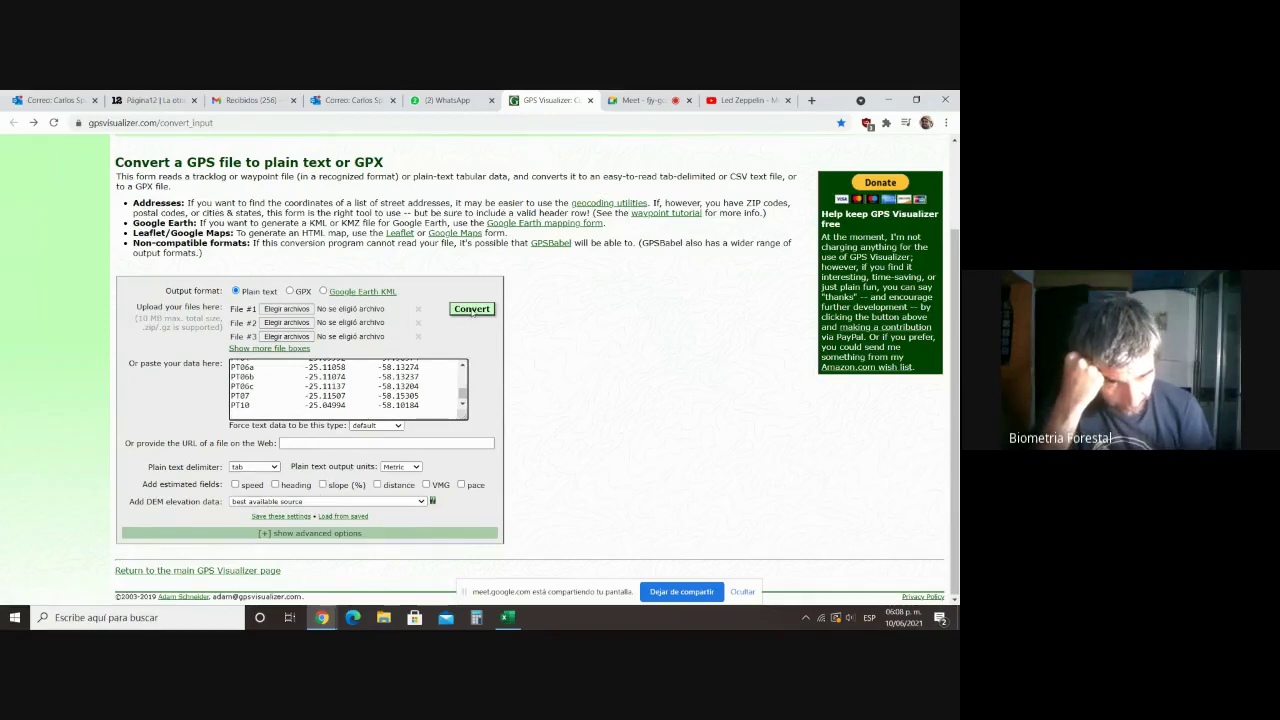
Step: Convert the pasted coordinates to plain text and check the altitude of every plot in the output
left_click(472, 310)
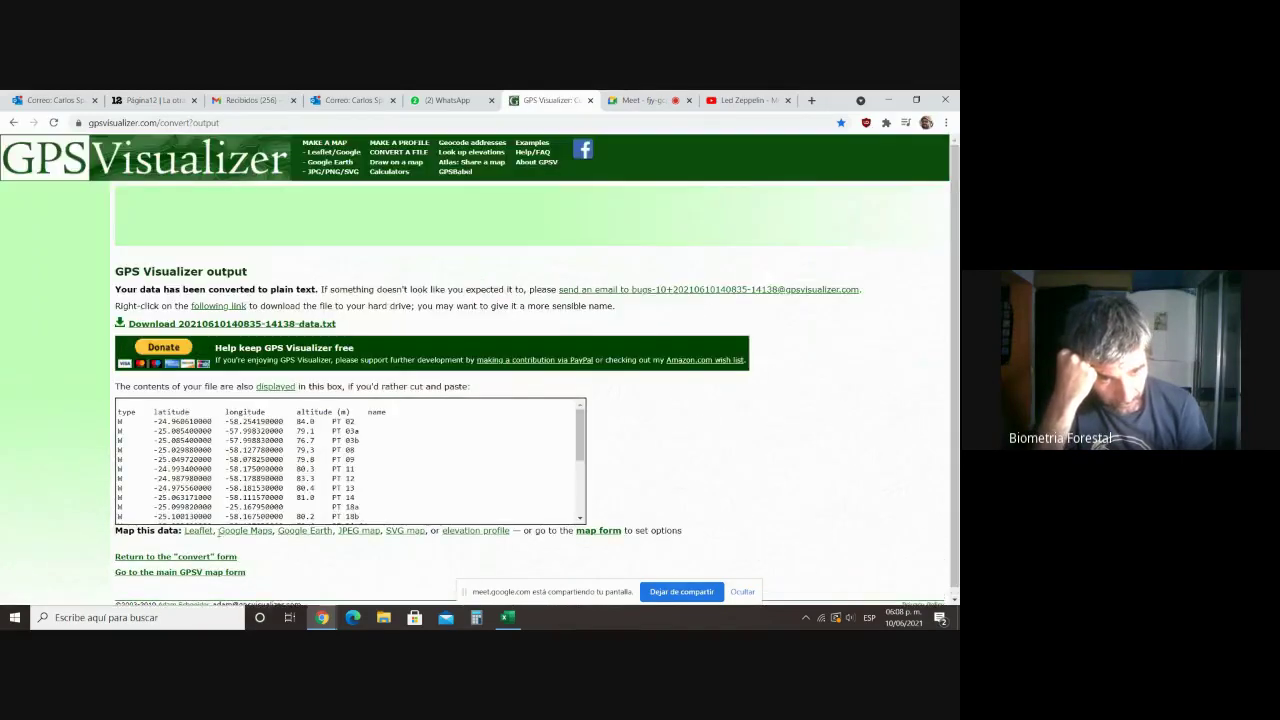
scroll(383, 459, "down", 3)
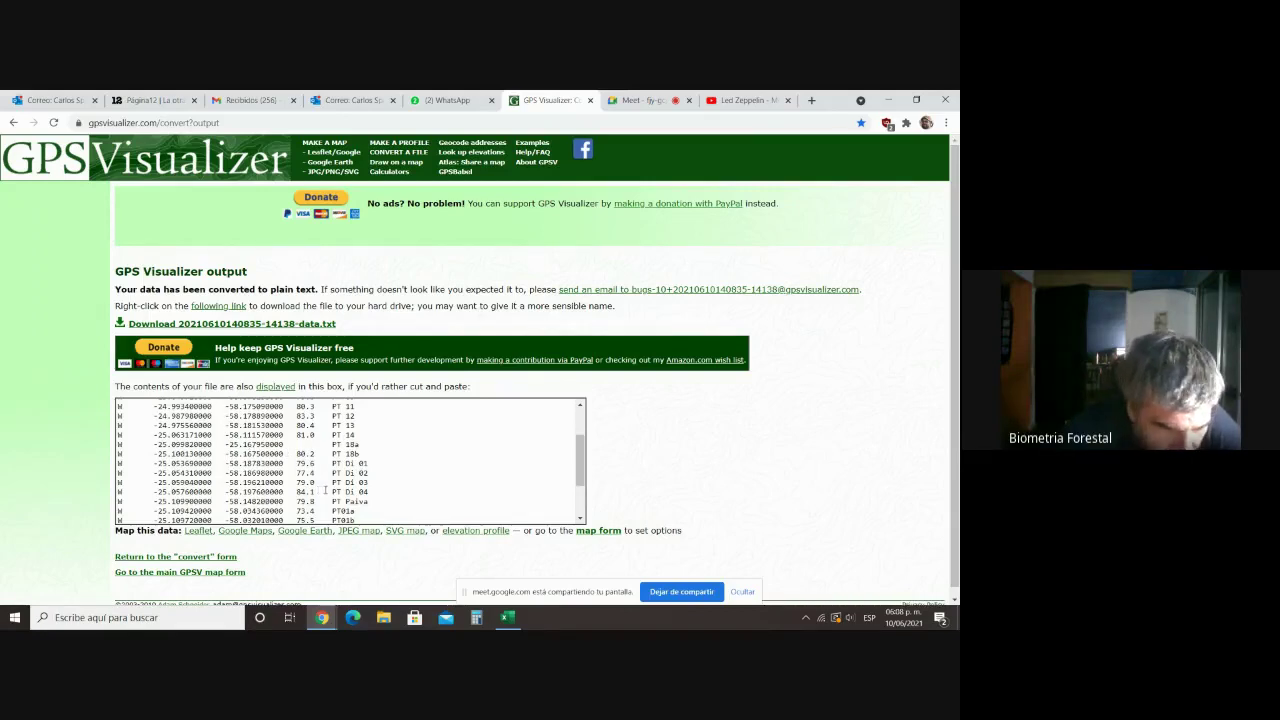
scroll(325, 489, "up", 3)
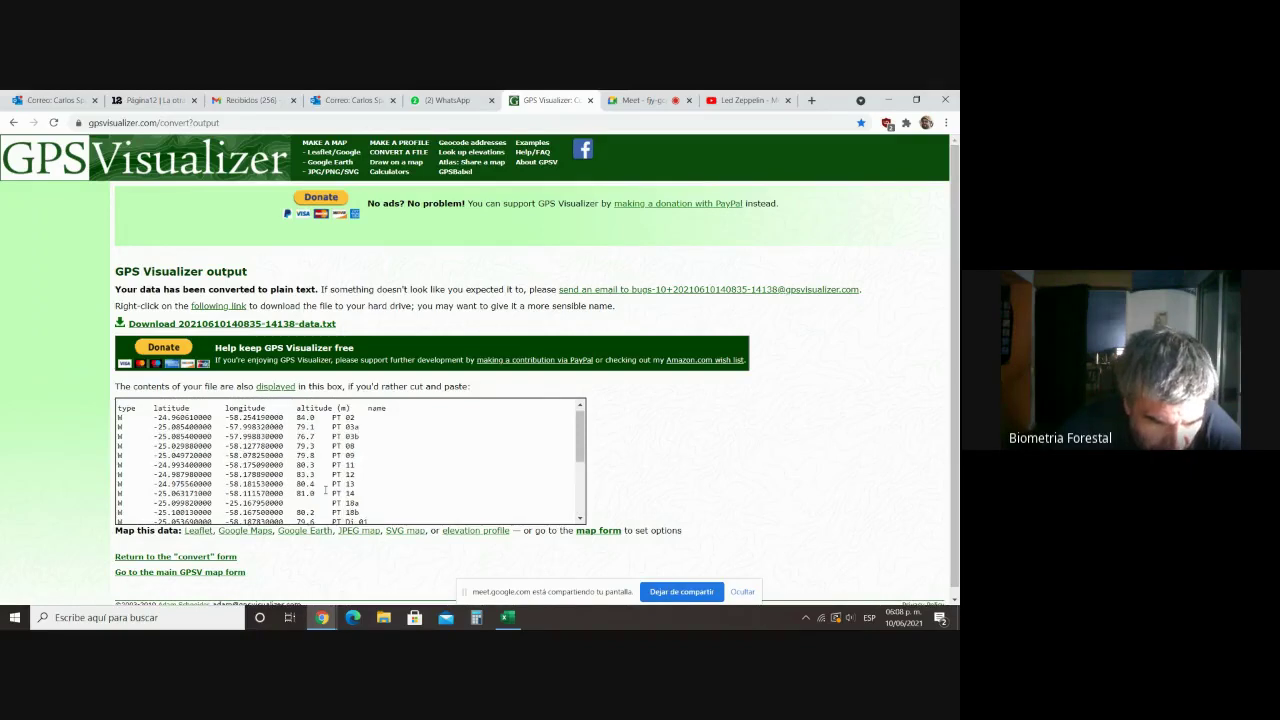
scroll(325, 489, "down", 3)
Step: Switch to Excel and inspect the PT 18a longitude in both the coordinate table and the pivot table
left_click(507, 617)
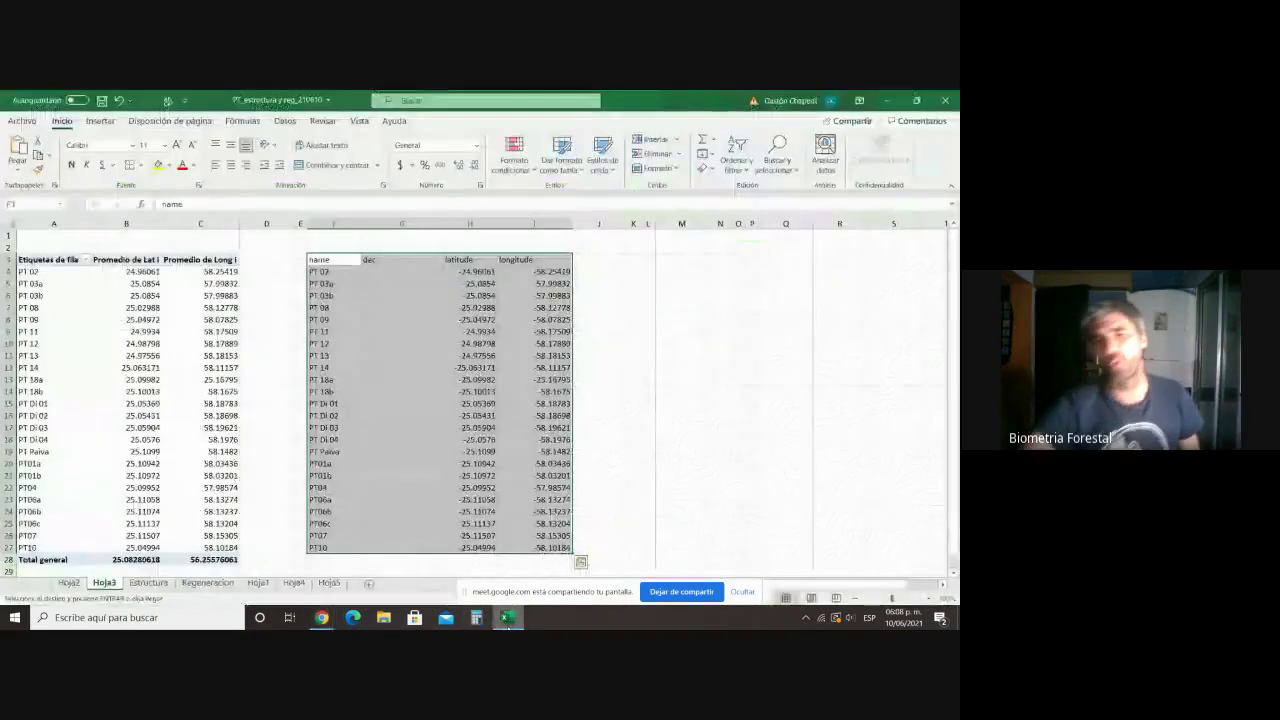
left_click(550, 381)
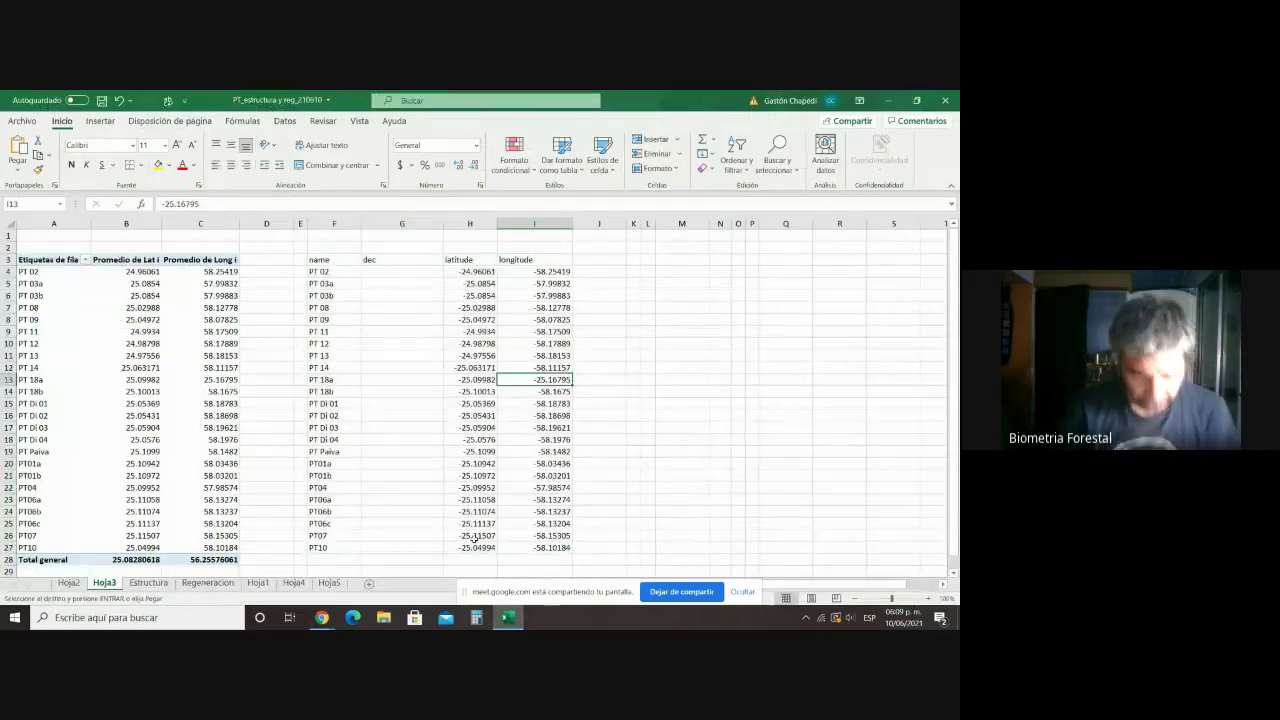
left_click(207, 381)
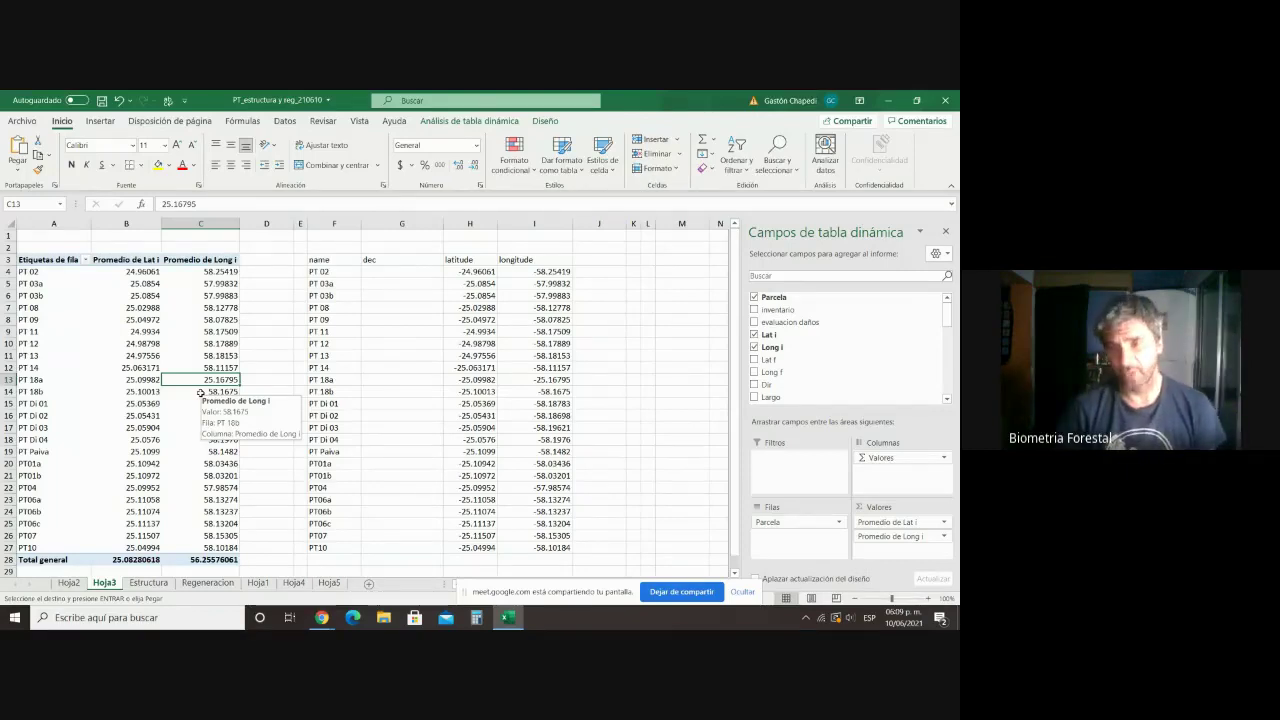
Step: Try to fill the PT 18b average longitude from C14 up into C13 in the pivot table
left_click(206, 392)
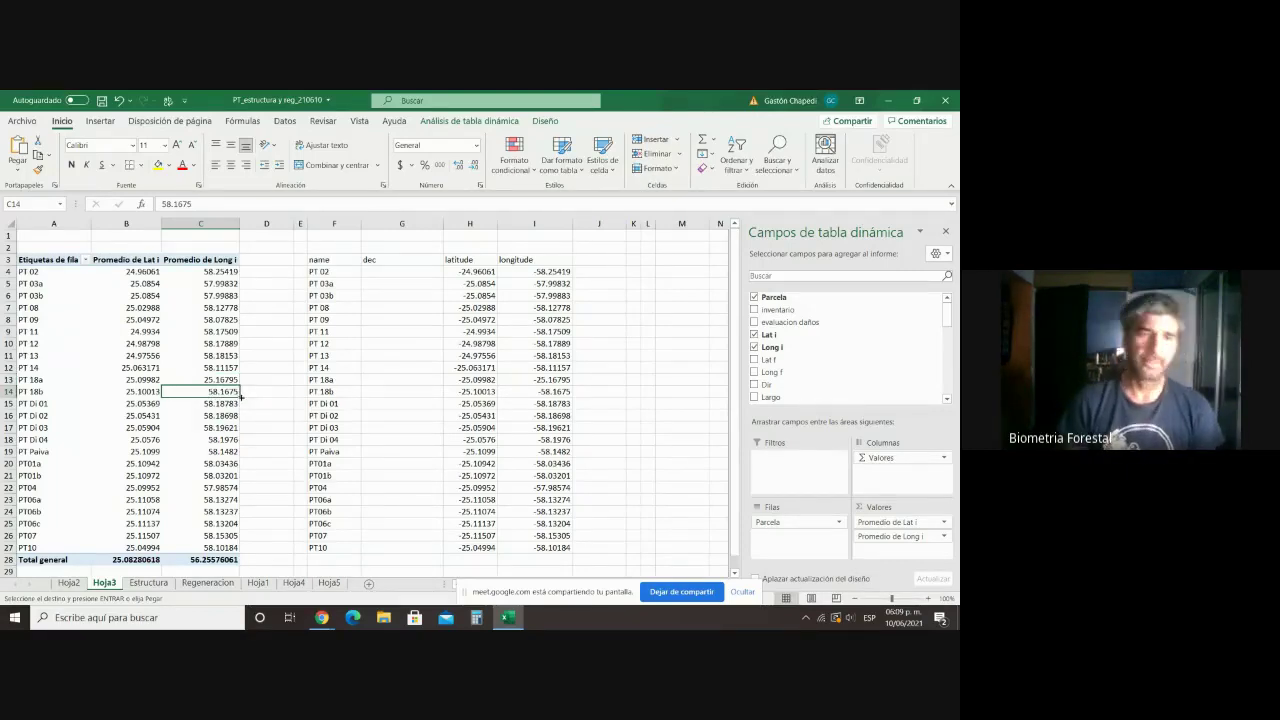
left_click_drag(237, 387, 237, 383)
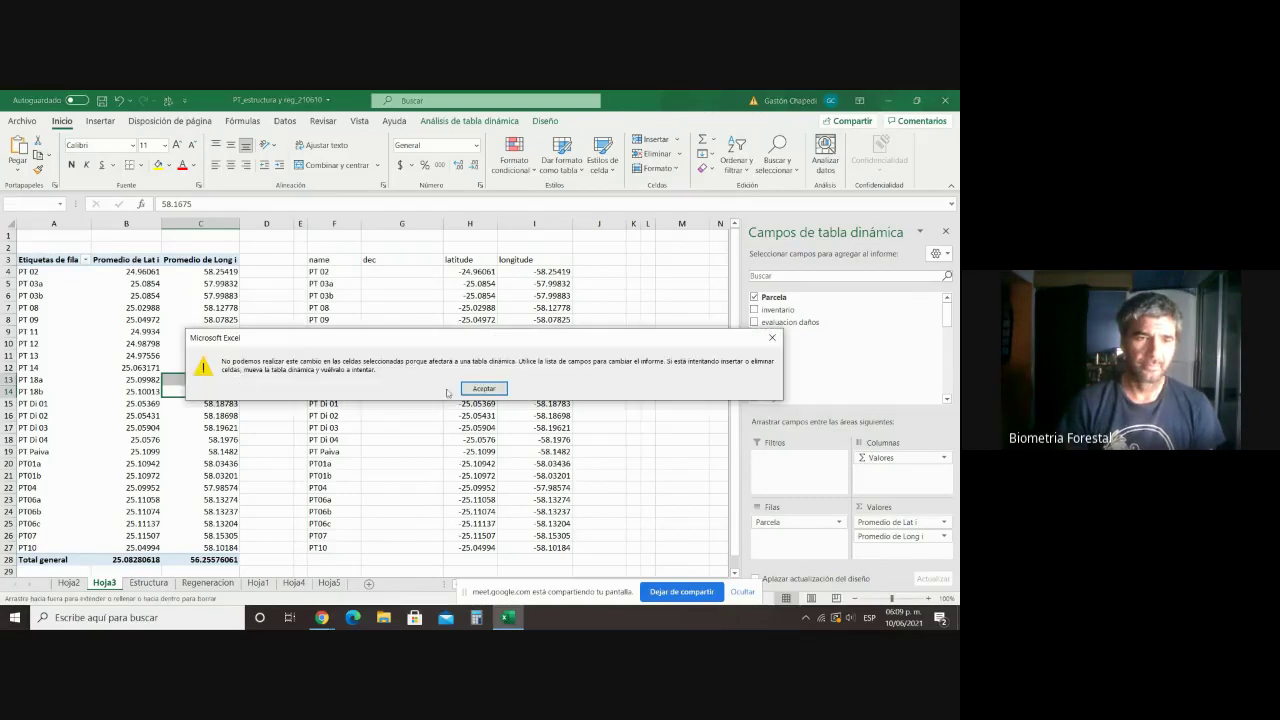
left_click(495, 389)
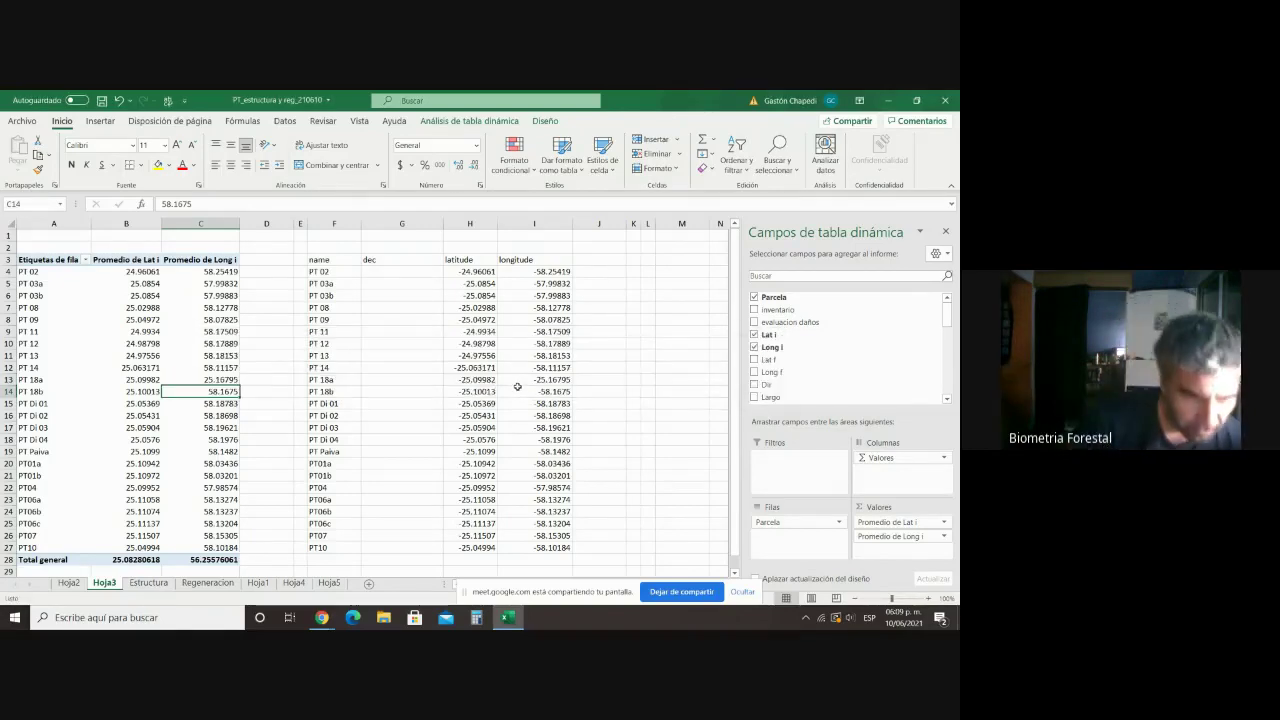
Step: Try filling the PT 18a longitude from I13 down into I14, and undo that fill
left_click(553, 380)
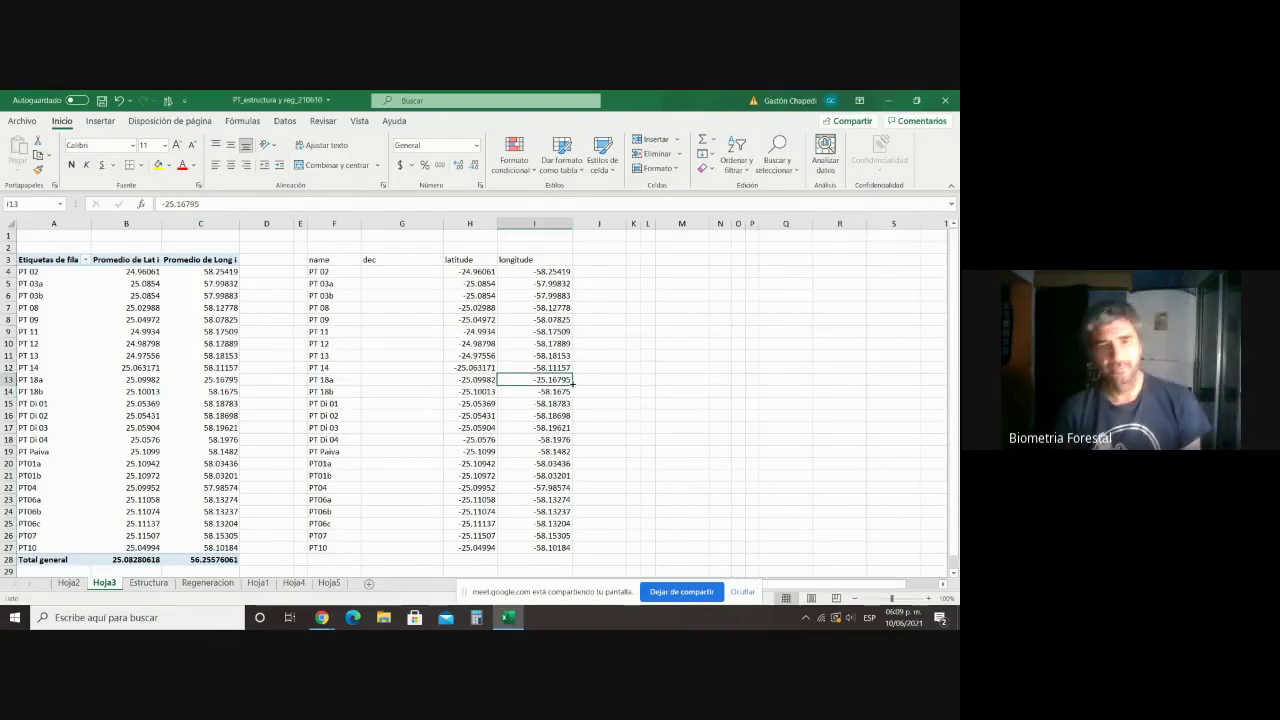
left_click_drag(572, 385, 576, 397)
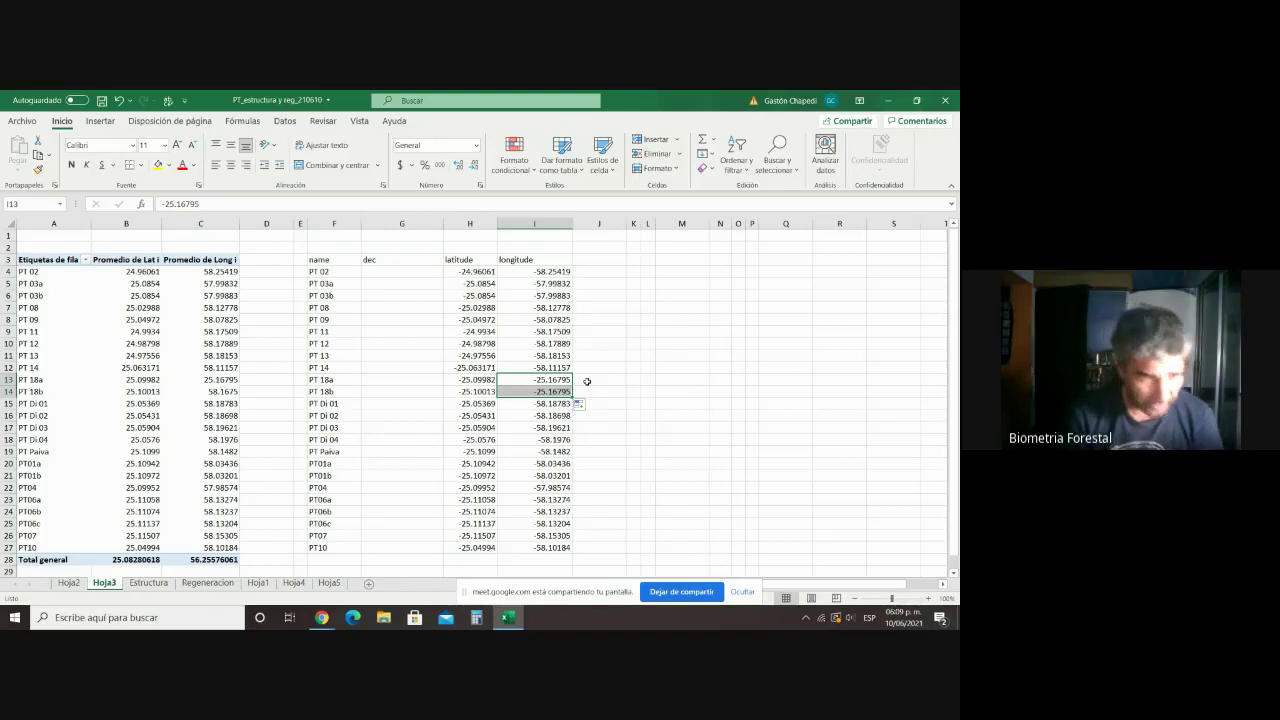
left_click(583, 379)
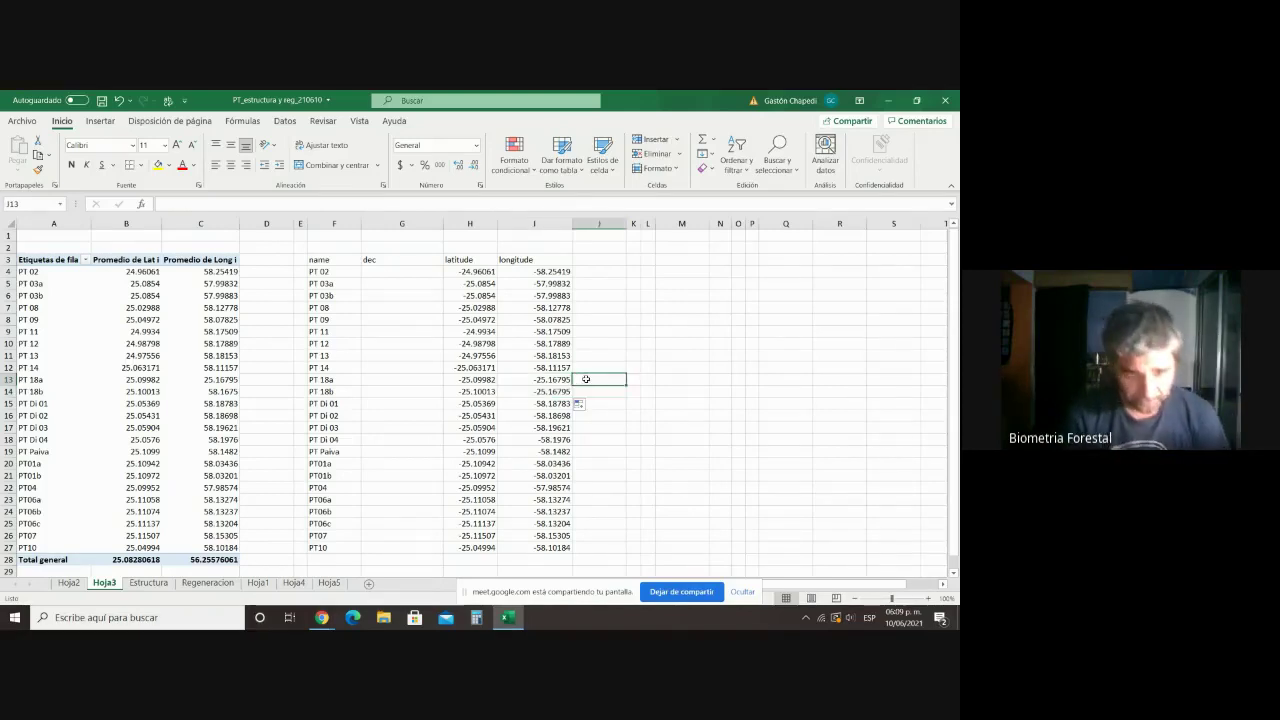
left_click_drag(322, 262, 530, 545)
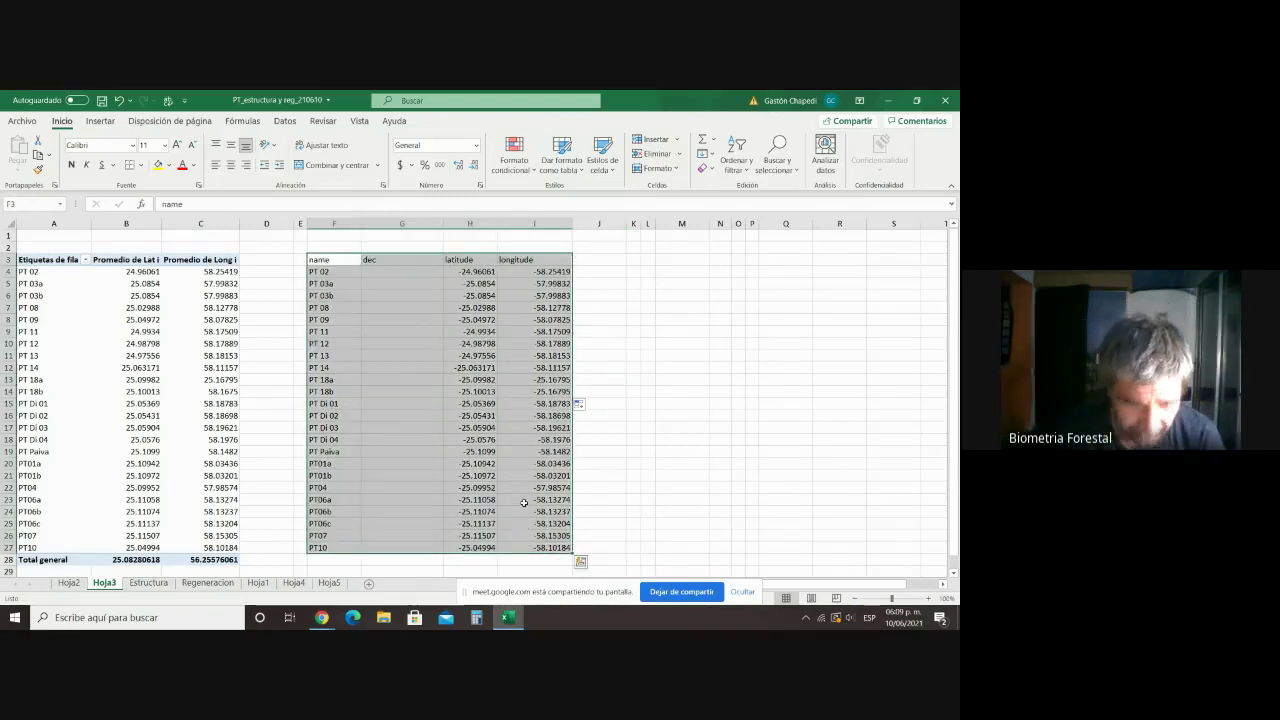
right_click(524, 503)
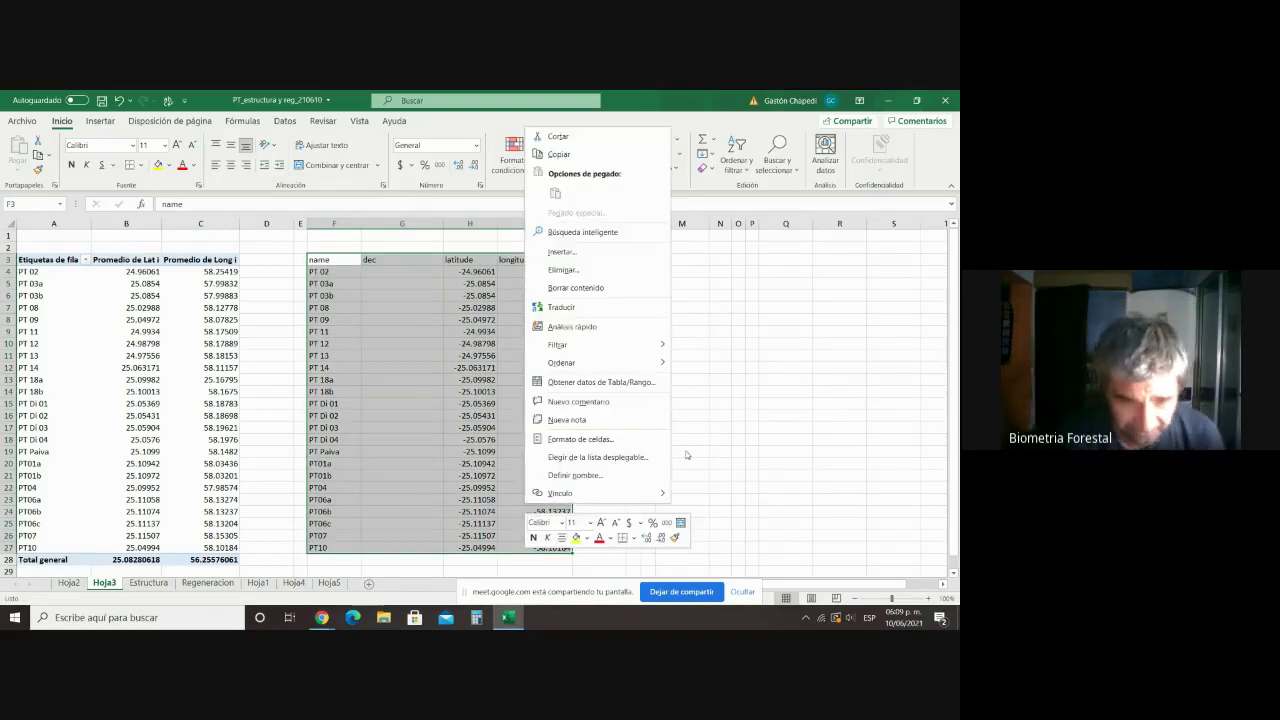
left_click(685, 450)
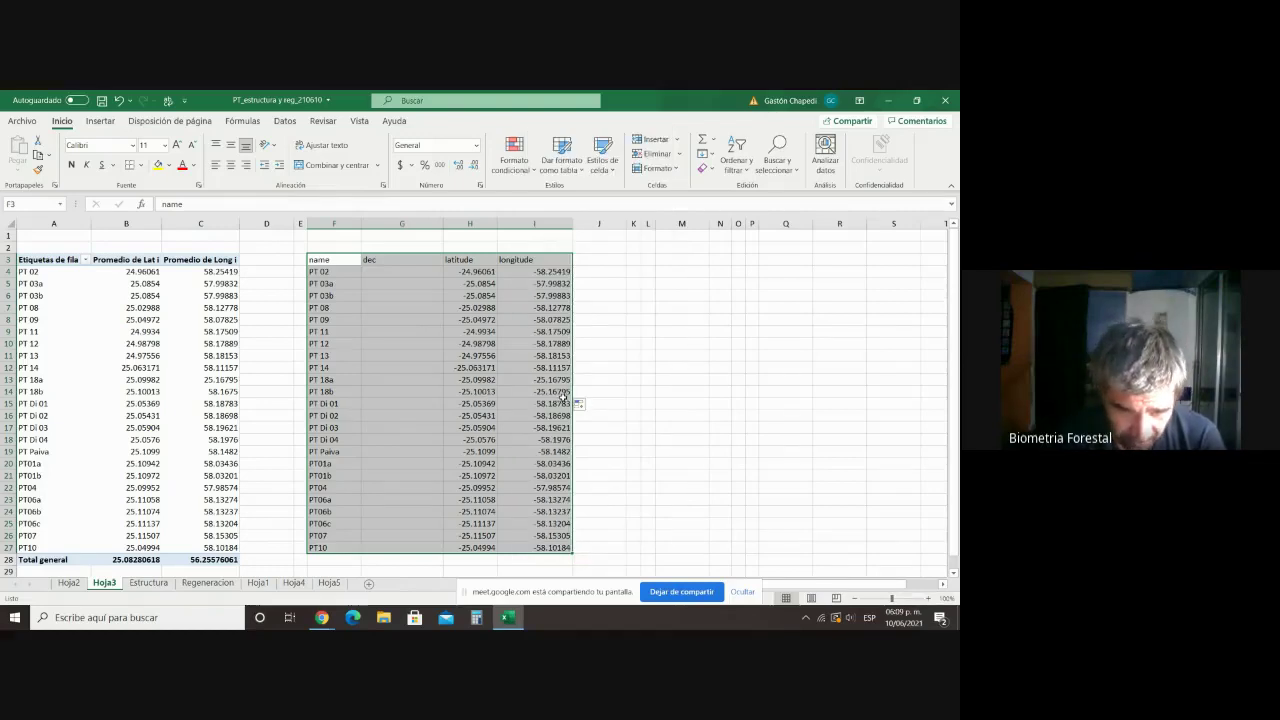
left_click(119, 101)
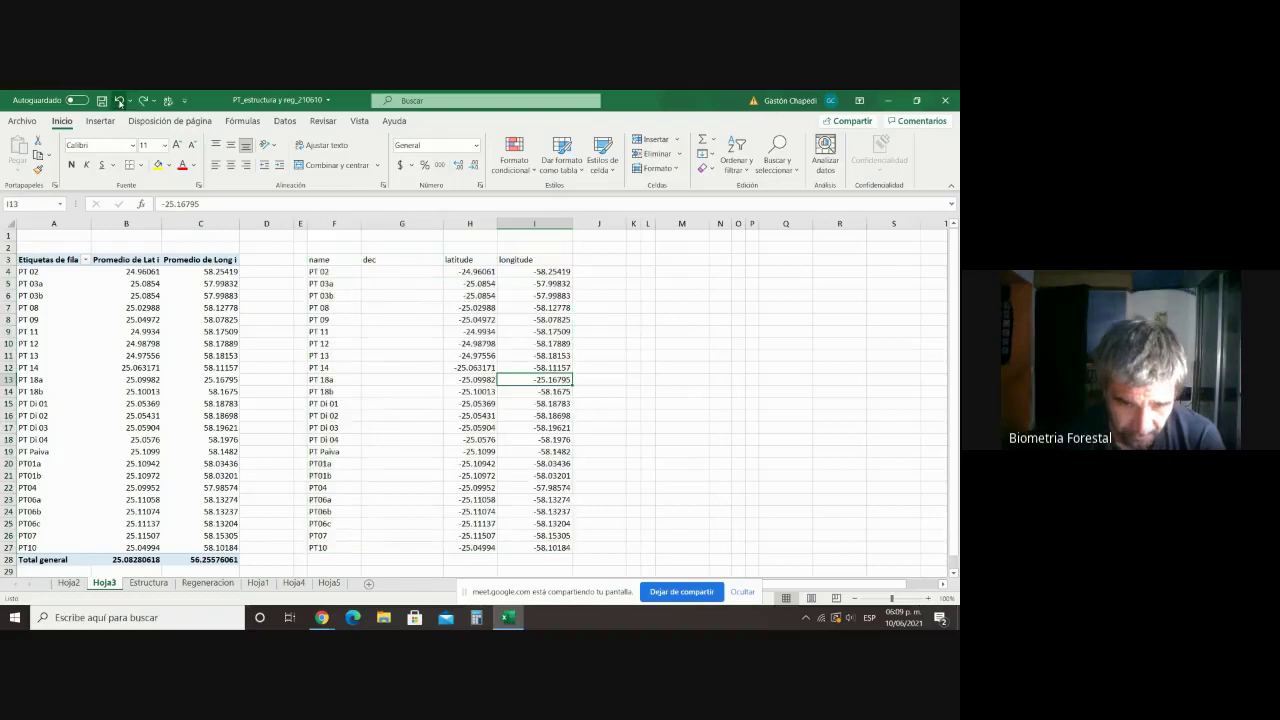
Step: Fill the PT 18b longitude from I14 up into I13, replacing the PT 18a longitude with -58.1675
left_click(561, 389)
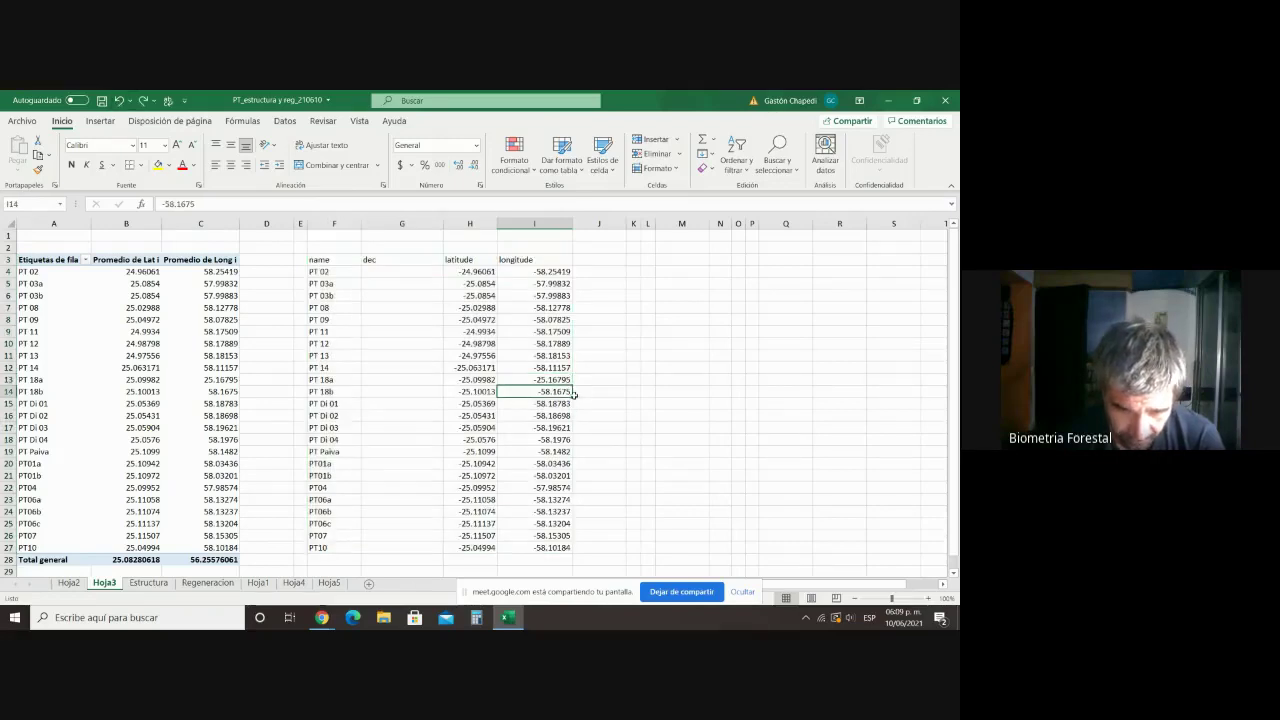
left_click_drag(573, 396, 568, 379)
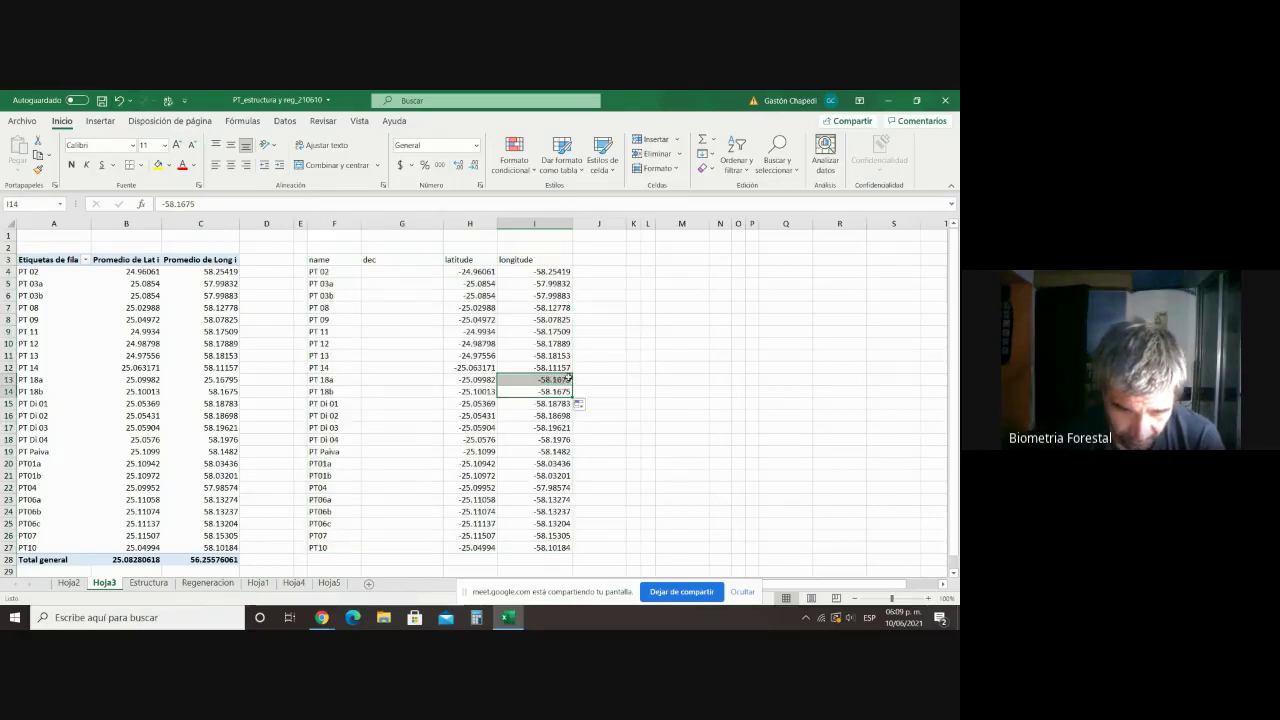
Step: Copy the coordinate table F3:I27 for pasting into GPS Visualizer
left_click_drag(334, 260, 540, 548)
right_click(540, 548)
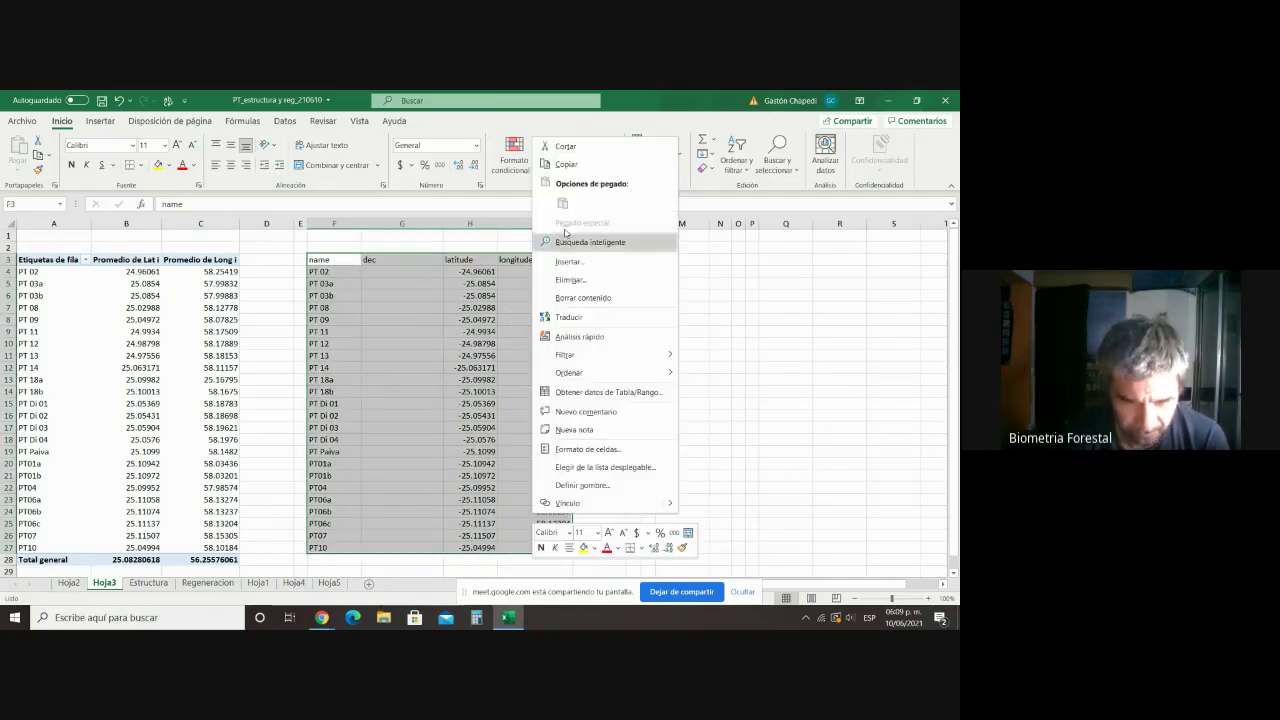
left_click(565, 164)
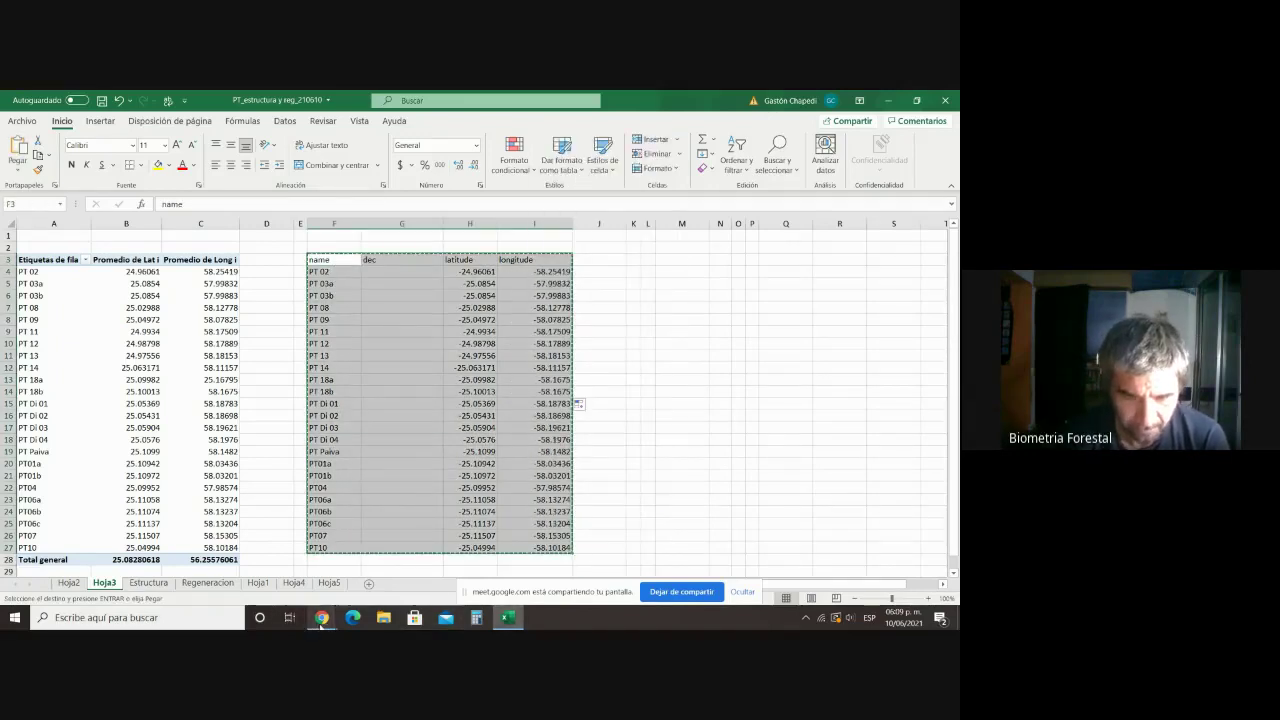
left_click(321, 617)
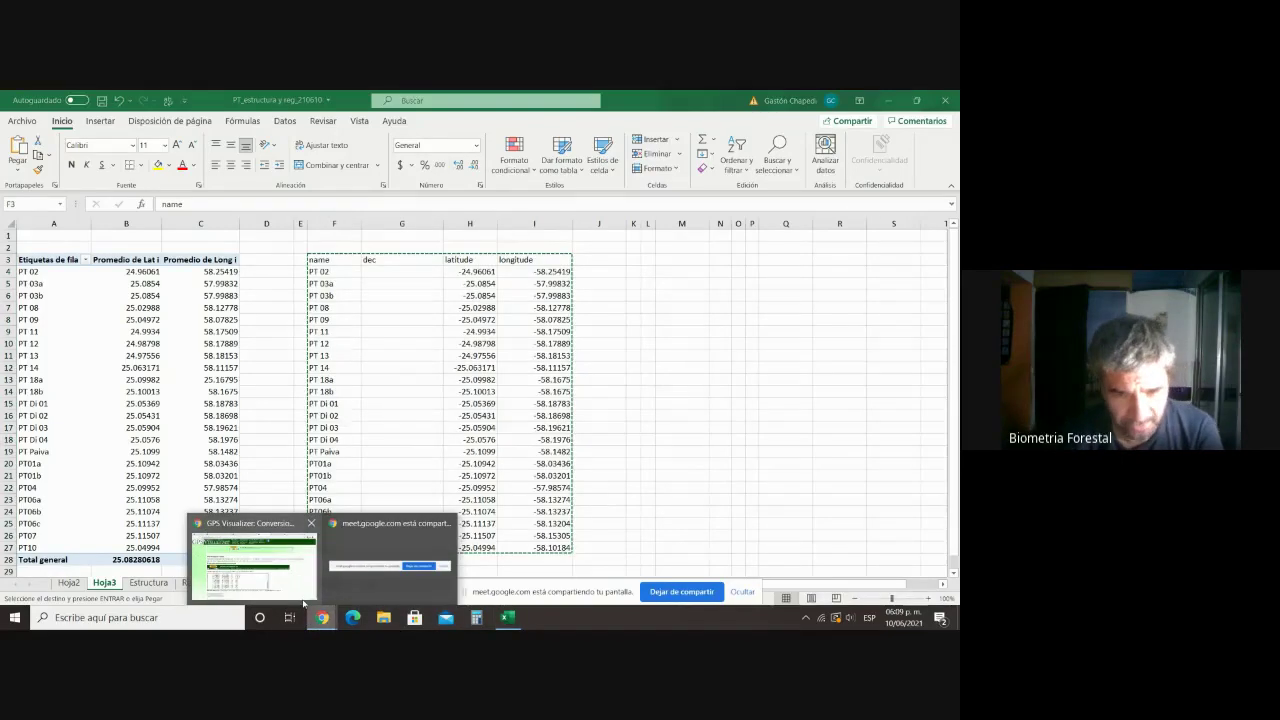
mouse_move(304, 600)
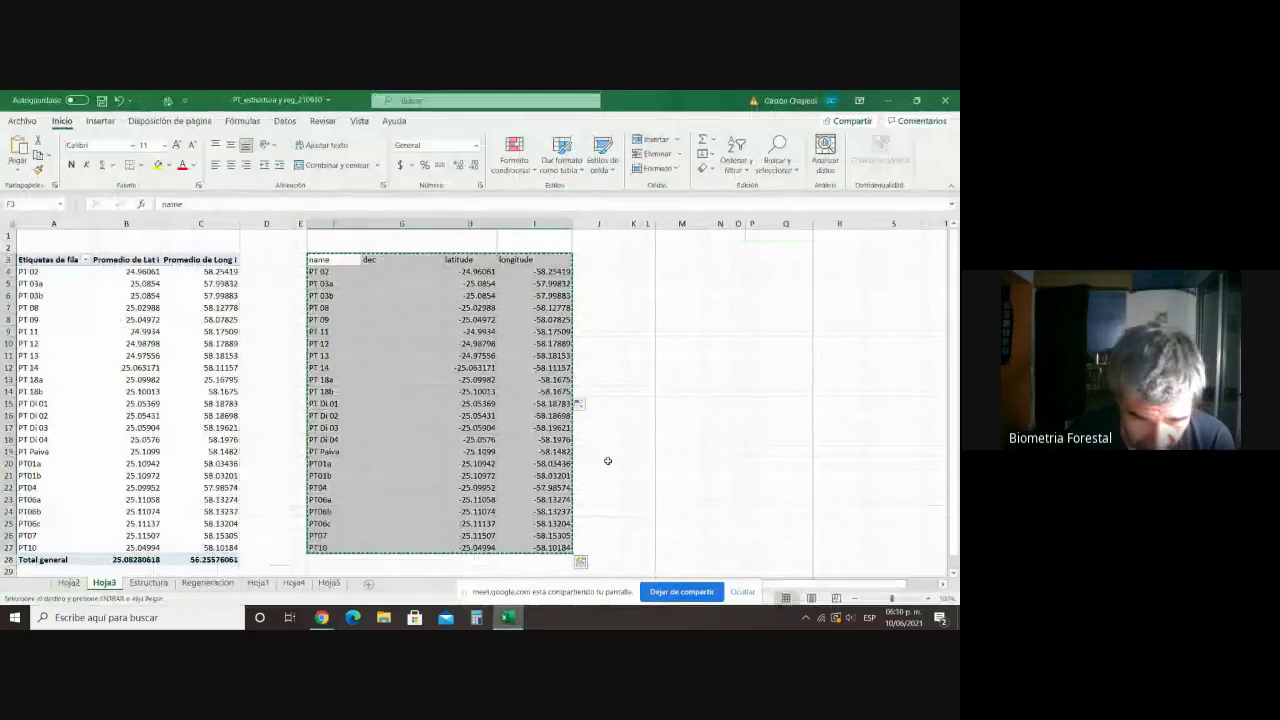
Step: Format the latitude and longitude values in H4:I27 as numbers with six decimal places
left_click(607, 461)
left_click_drag(470, 271, 527, 553)
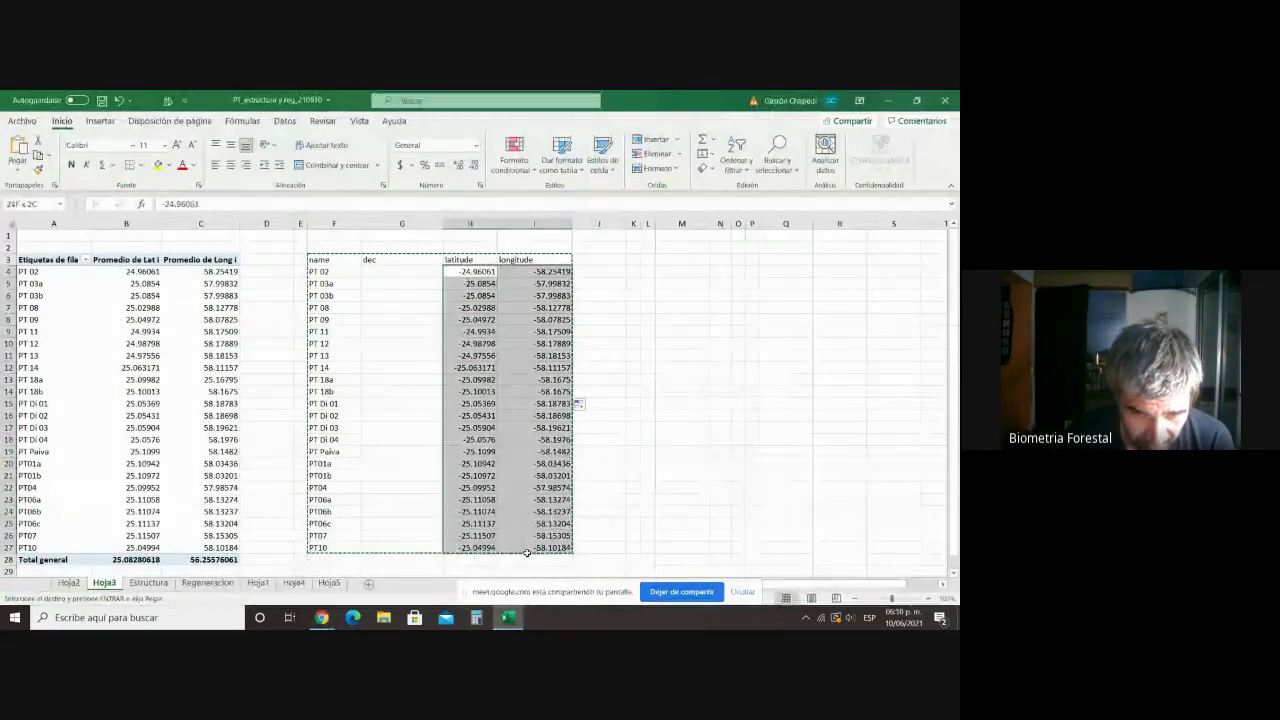
left_click(456, 165)
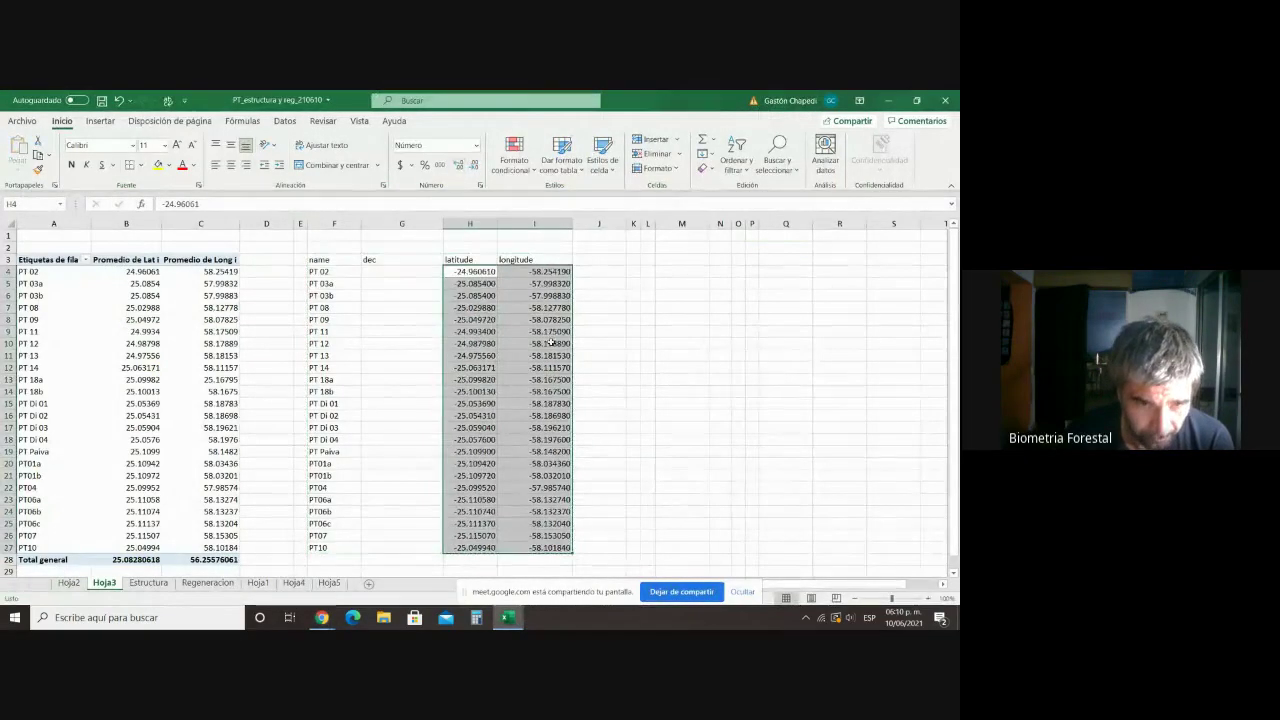
left_click(594, 416)
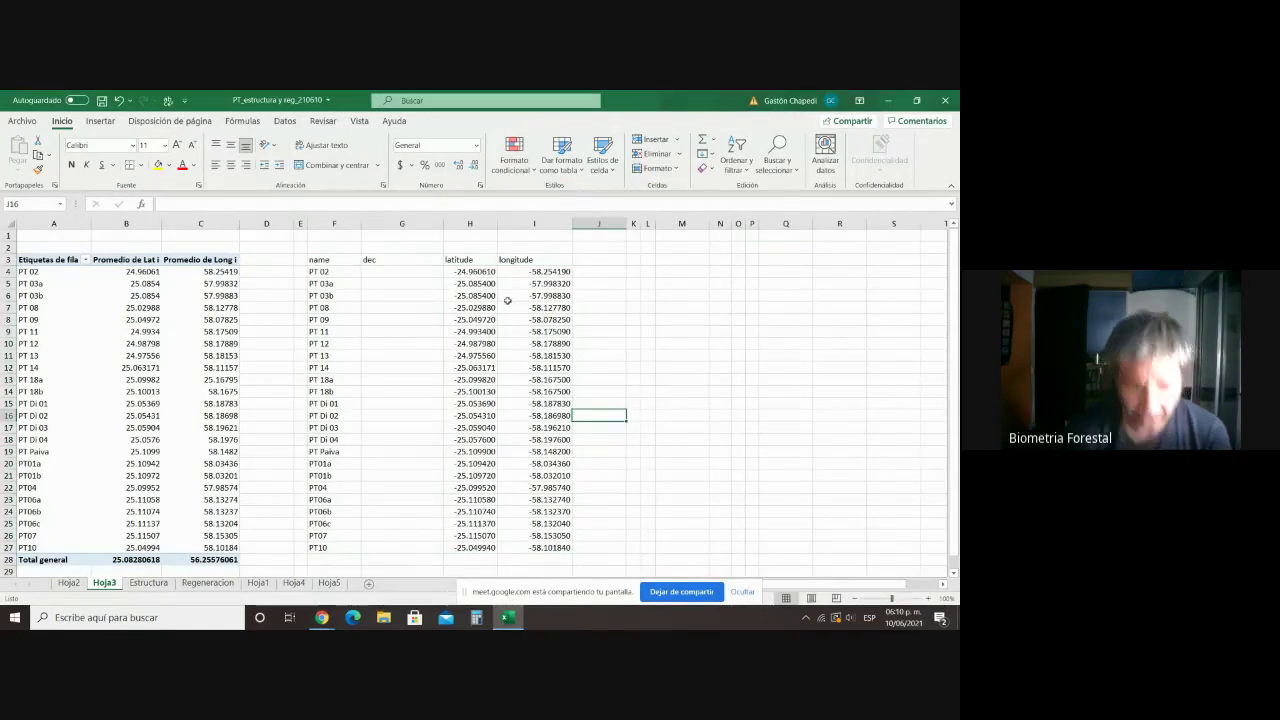
Step: Copy the table F3:I27 with its headers and switch to the GPS Visualizer page in the browser
left_click_drag(320, 262, 524, 548)
right_click(528, 495)
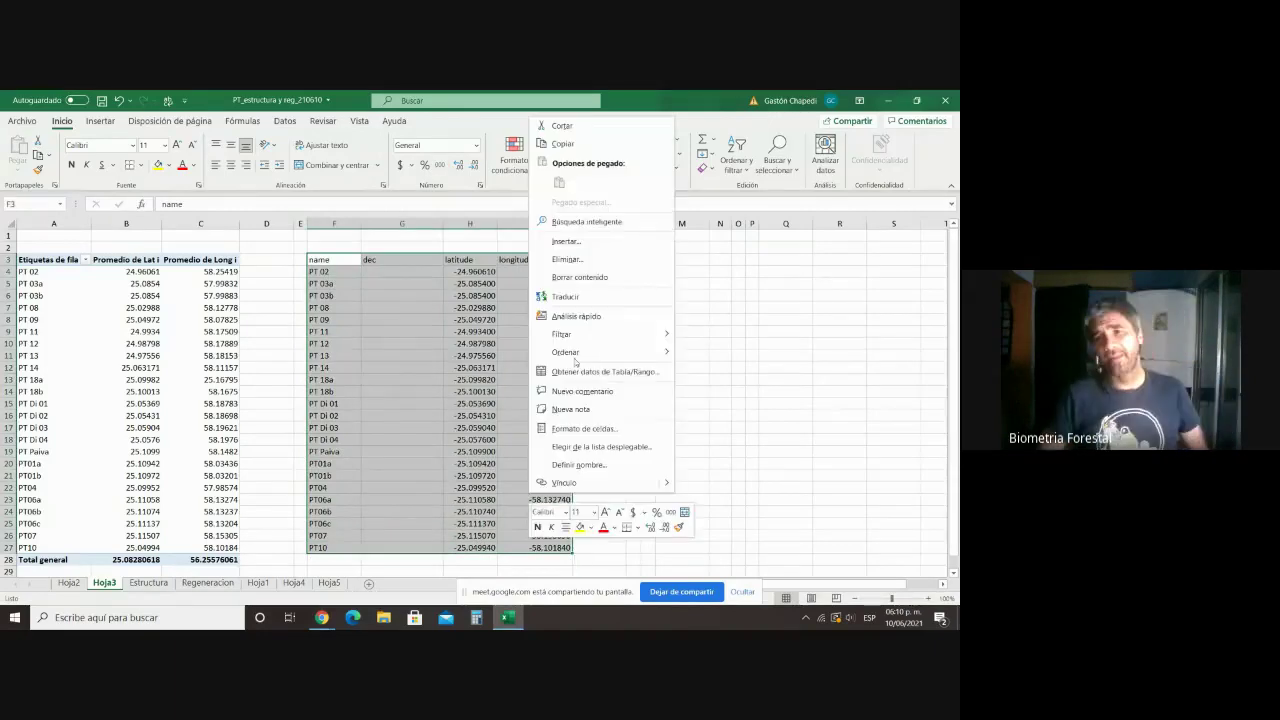
left_click(562, 144)
mouse_move(322, 617)
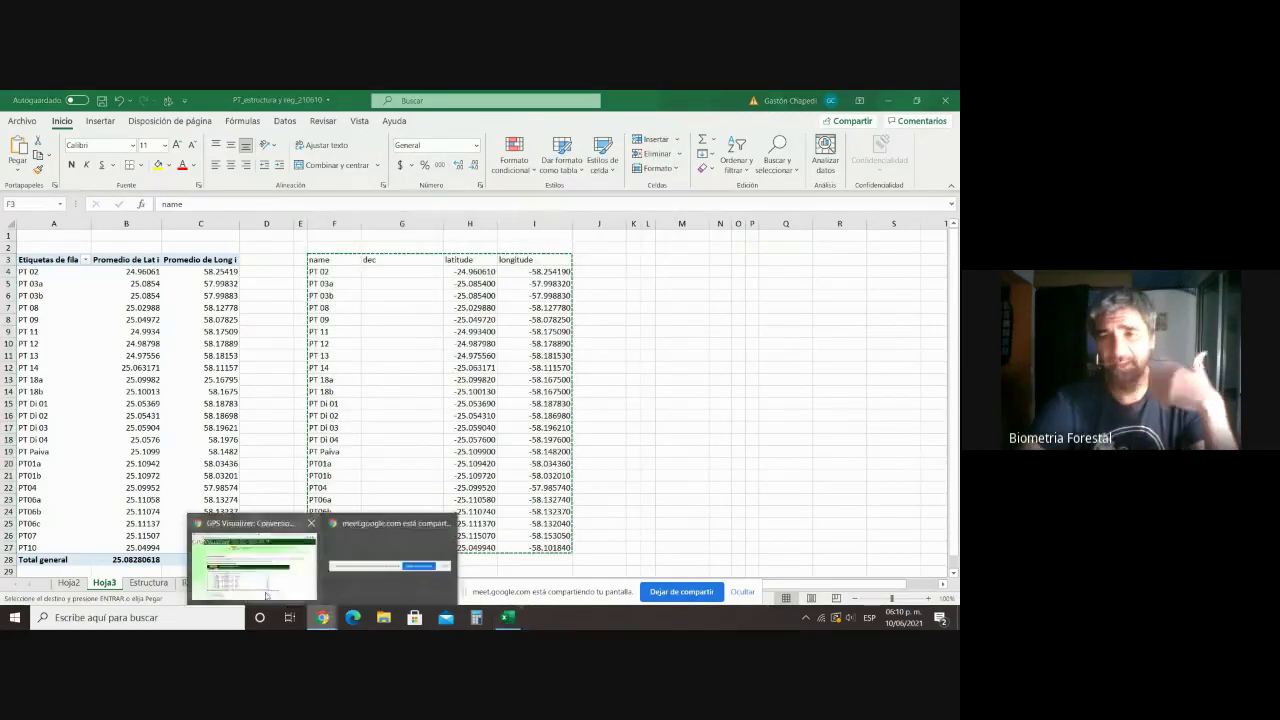
left_click(266, 596)
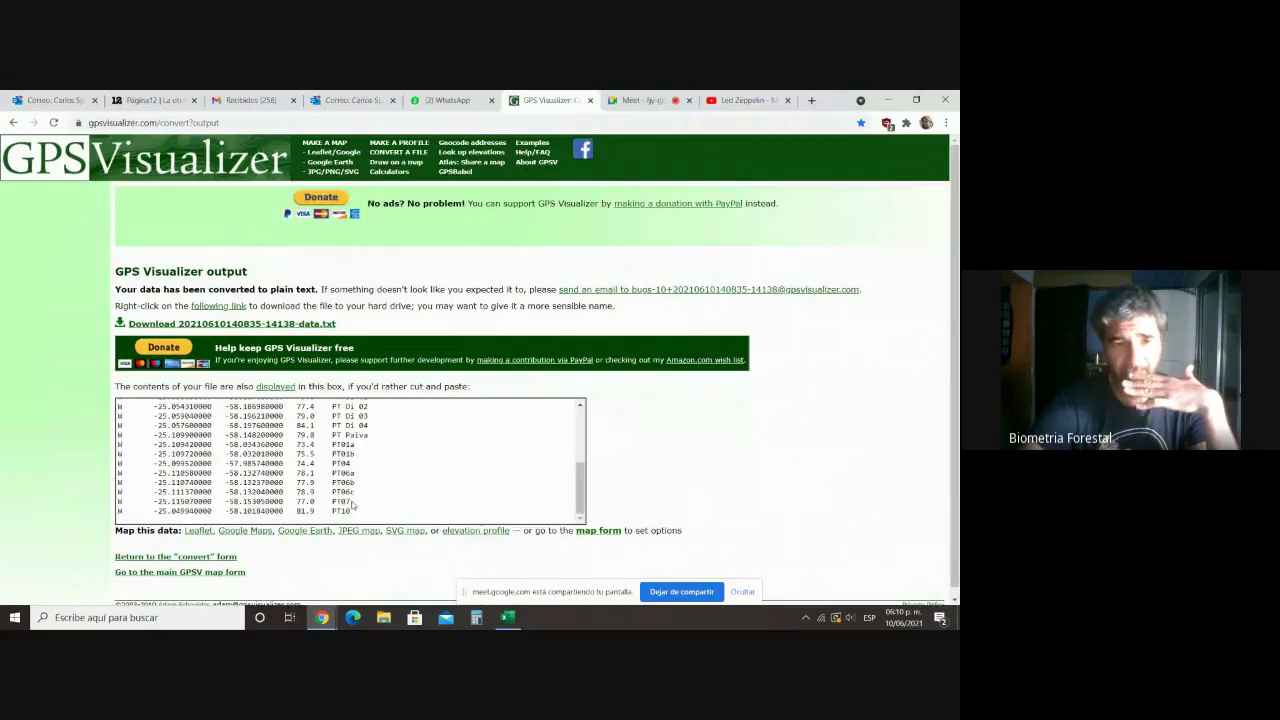
Step: Return to the GPS Visualizer convert form and replace the previously pasted data with the copied six-decimal table
left_click(13, 122)
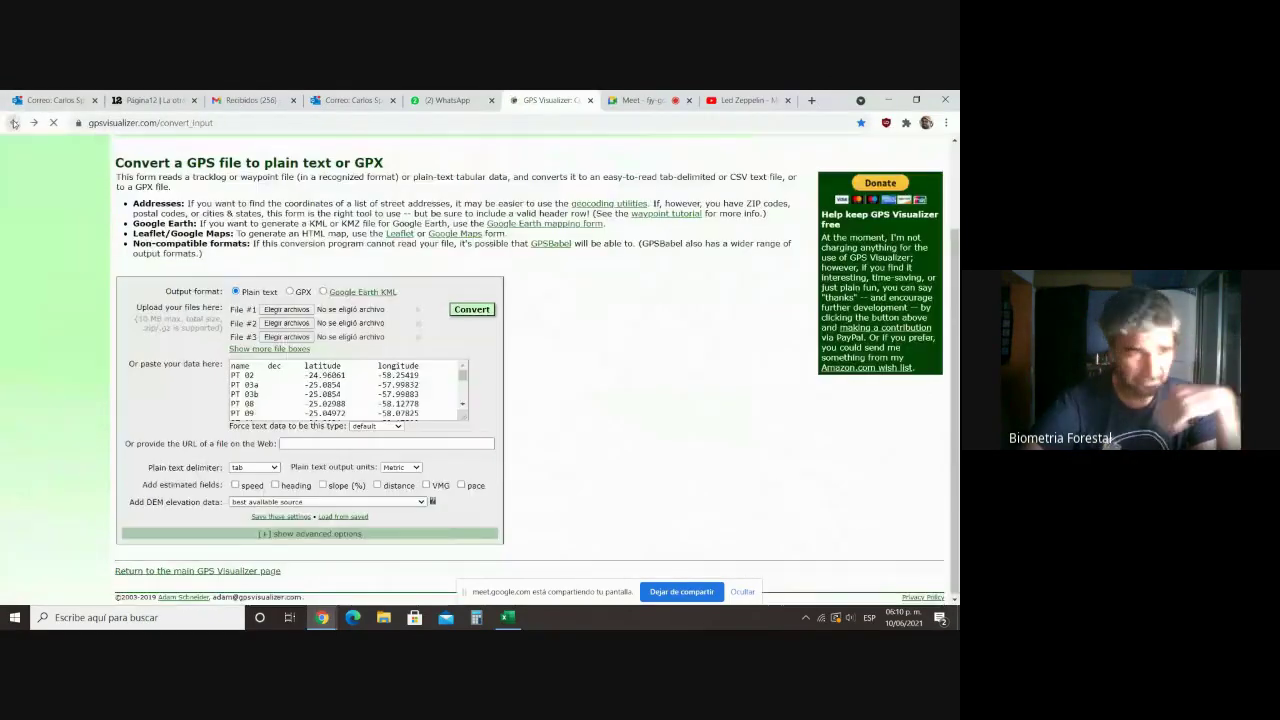
mouse_move(421, 413)
left_mouse_down()
mouse_move(205, 366)
mouse_move(405, 428)
left_mouse_up()
key("Delete")
key("Delete")
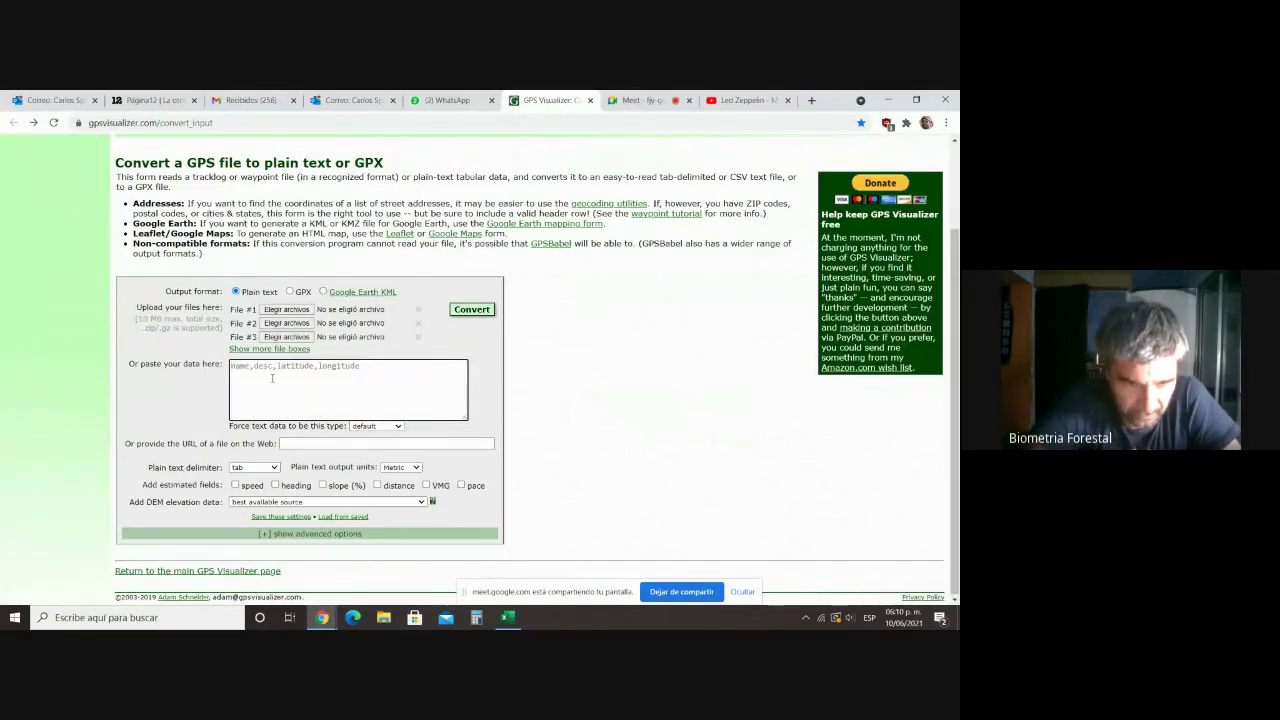
right_click(240, 381)
left_click(281, 479)
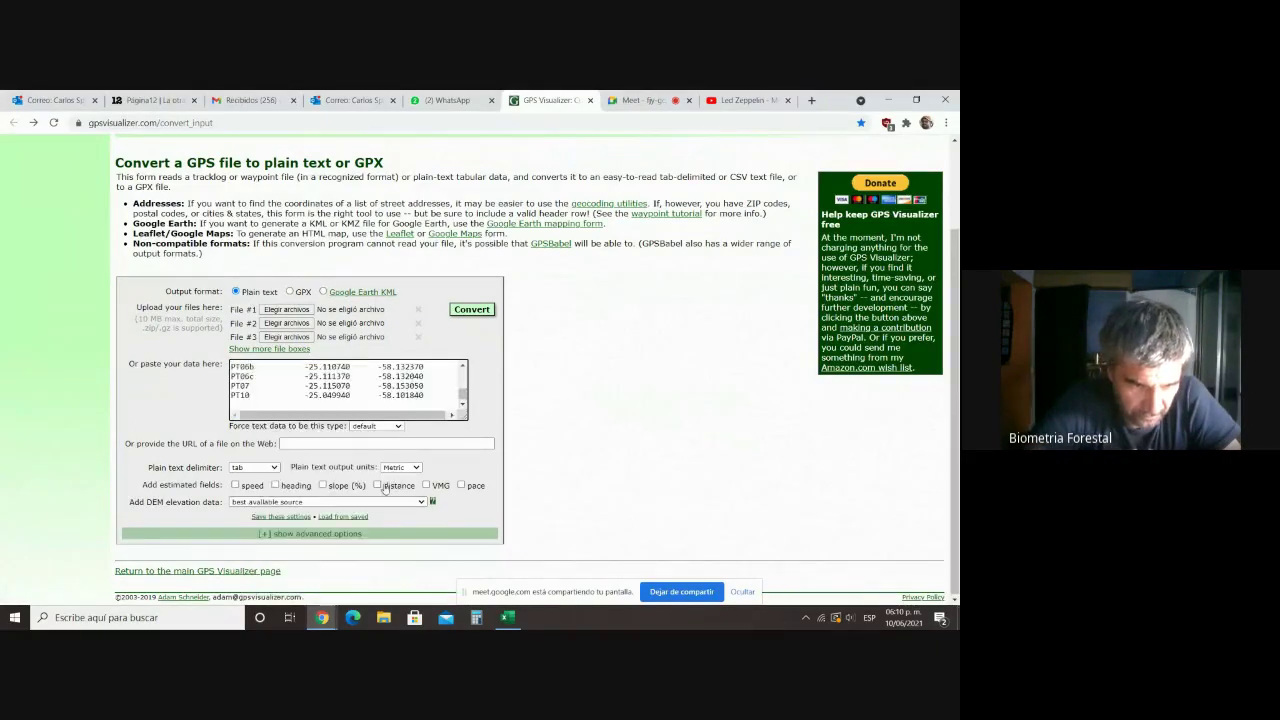
Step: Convert the pasted coordinates to plain text and copy the whole output, from the header row through PT10
left_click(470, 312)
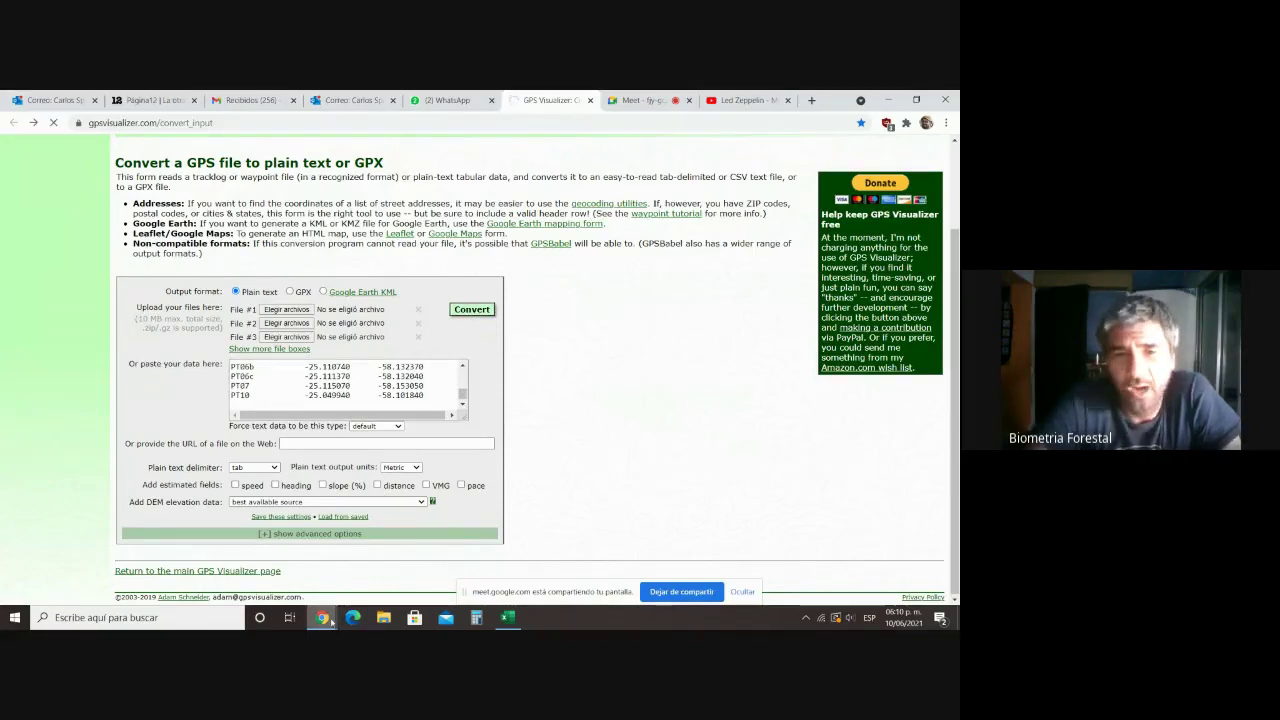
mouse_move(331, 621)
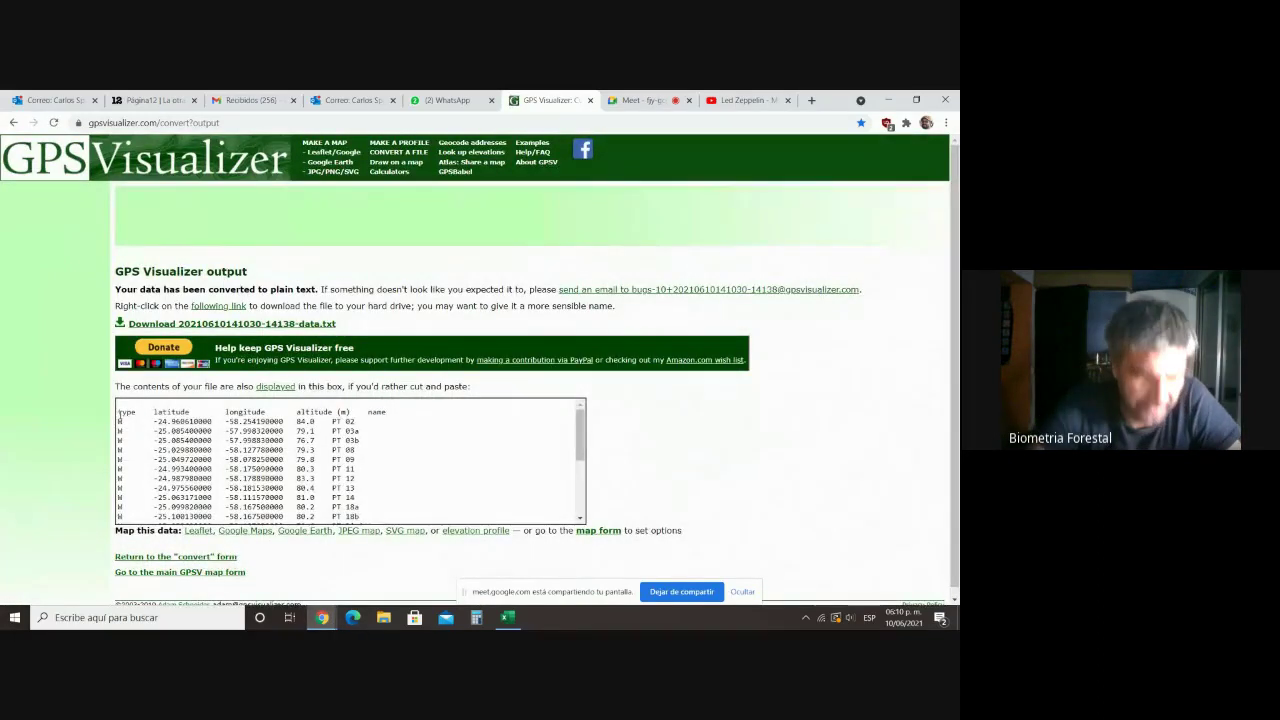
left_click_drag(119, 413, 375, 519)
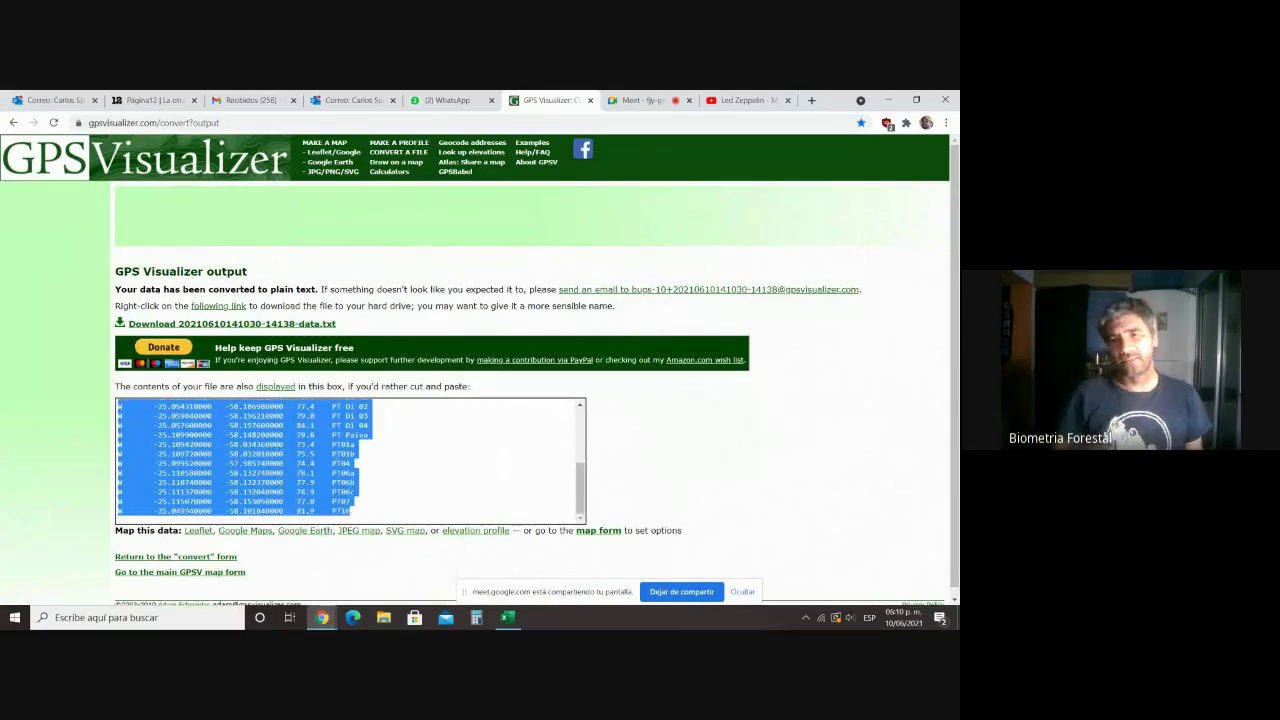
right_click(335, 454)
left_click(372, 465)
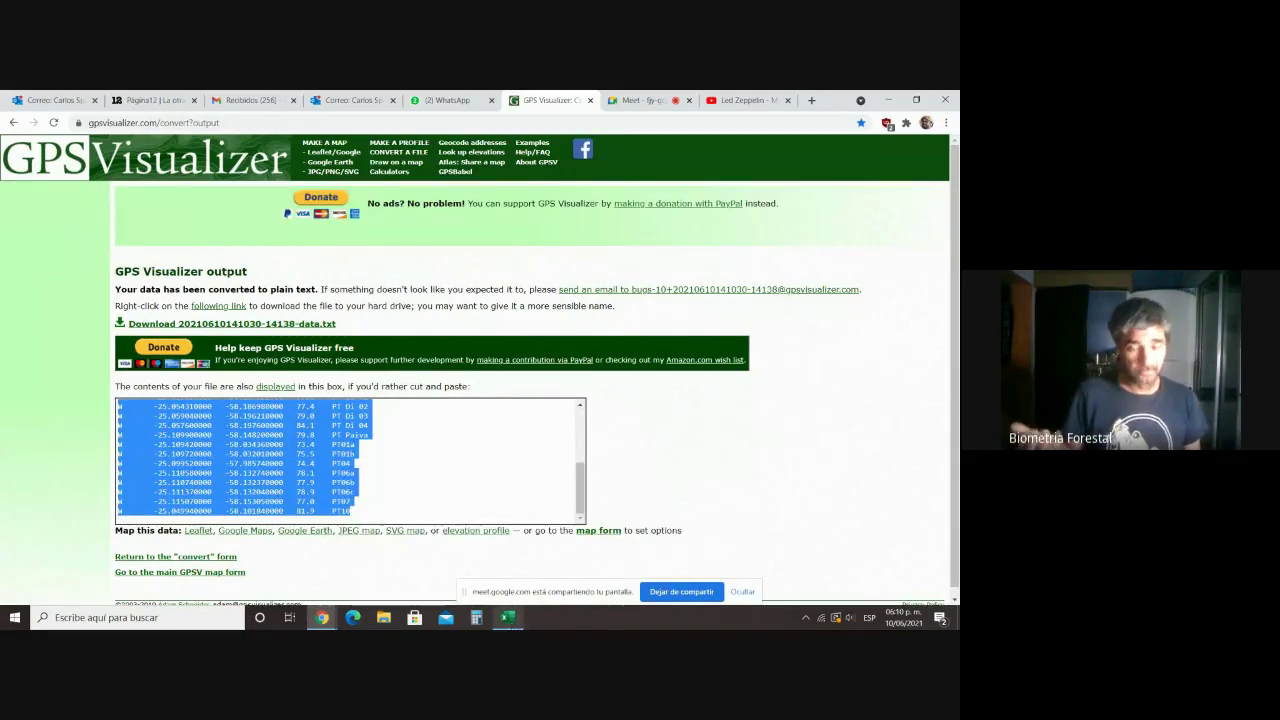
Step: Switch to Excel and paste the converted GPS Visualizer output starting at J3 on Hoja3
left_click(507, 617)
left_click(617, 260)
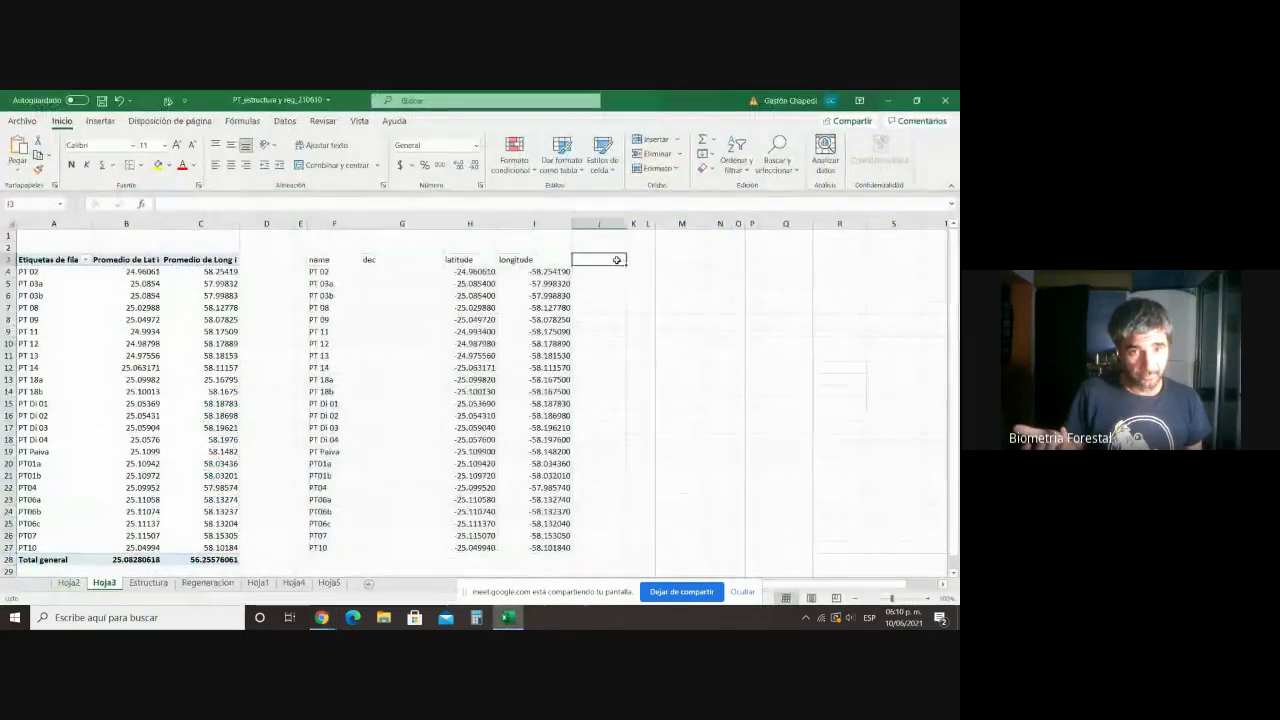
right_click(617, 260)
left_click(651, 312)
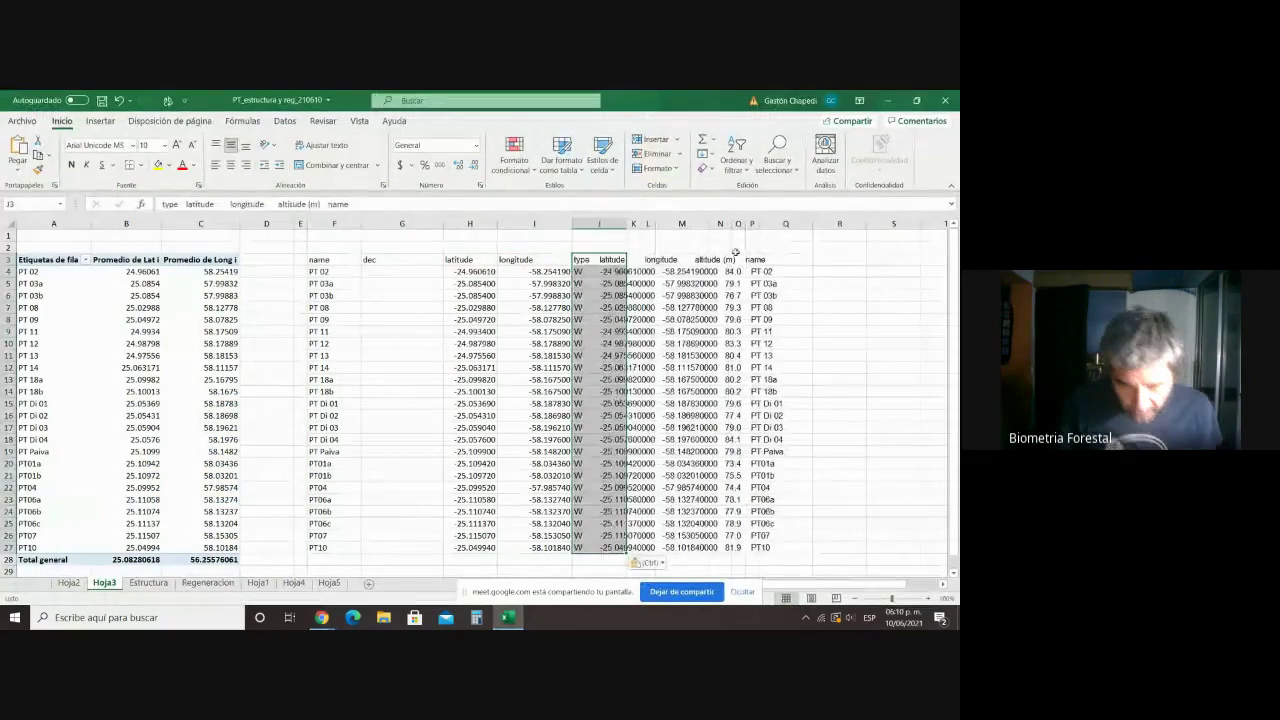
Step: Autofit column J to the width of the pasted GPS Visualizer output
left_click(741, 224)
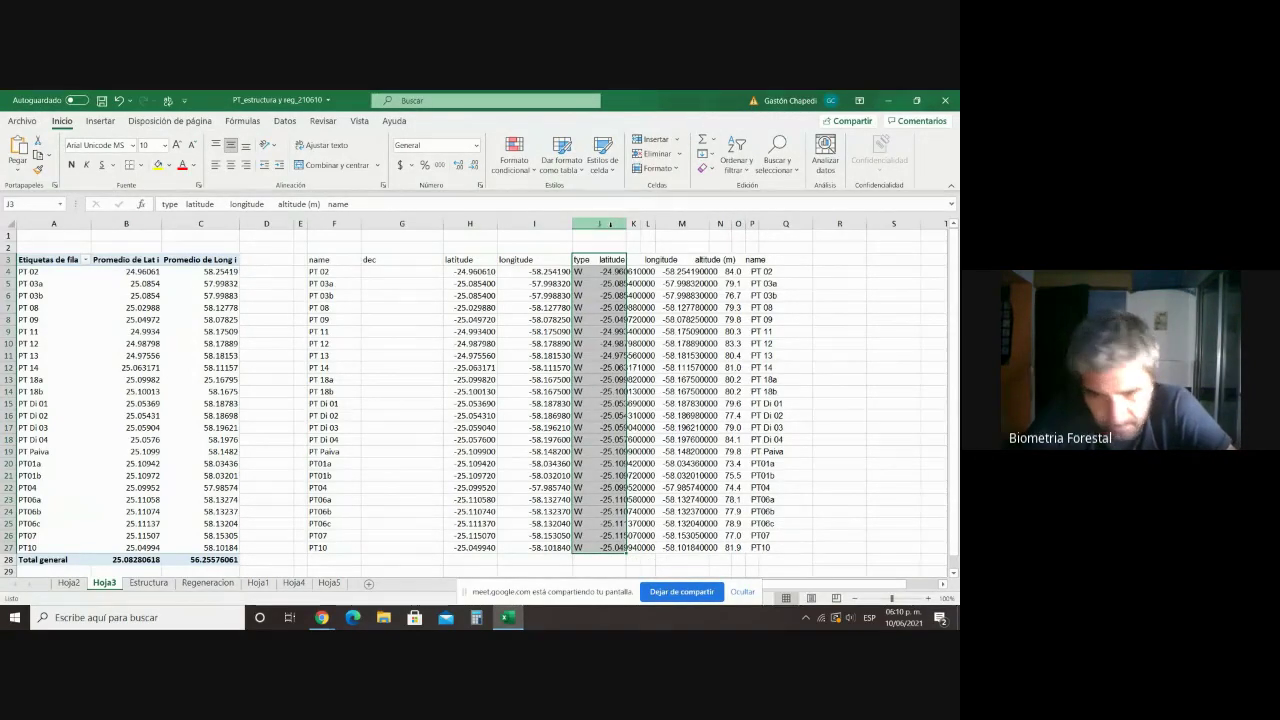
left_click_drag(599, 223, 685, 227)
left_click(828, 318)
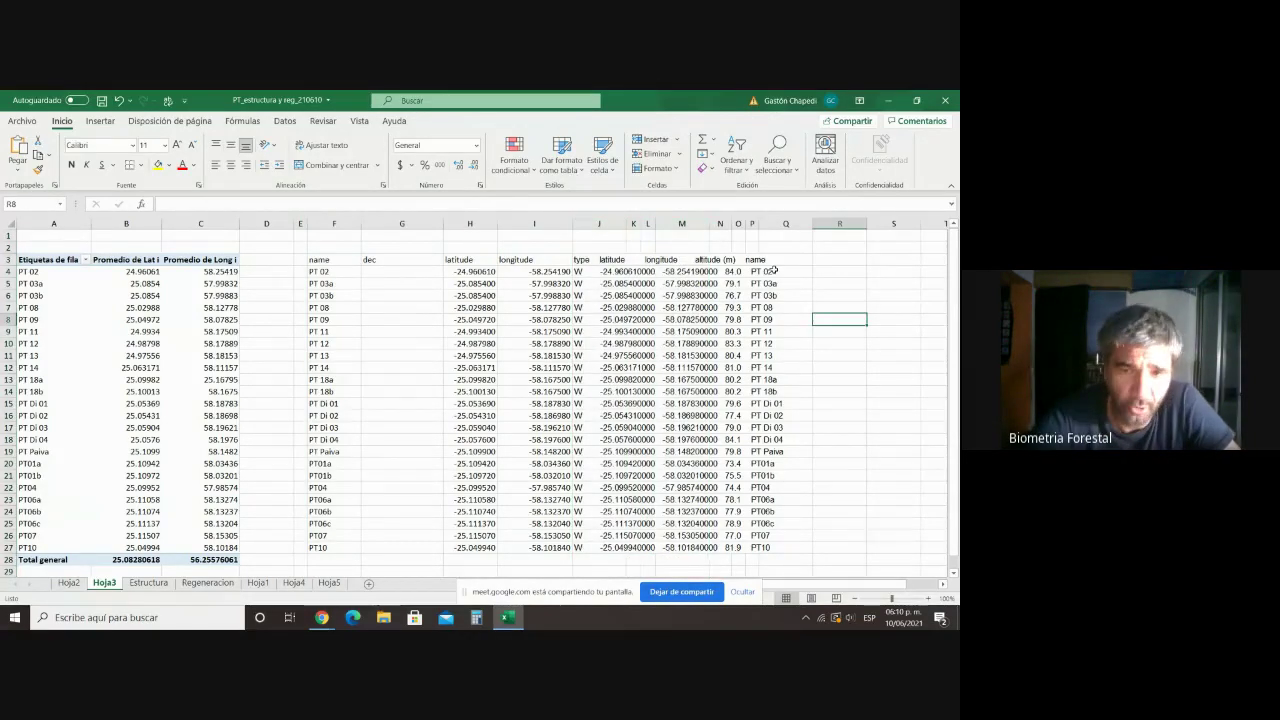
double_click(628, 223)
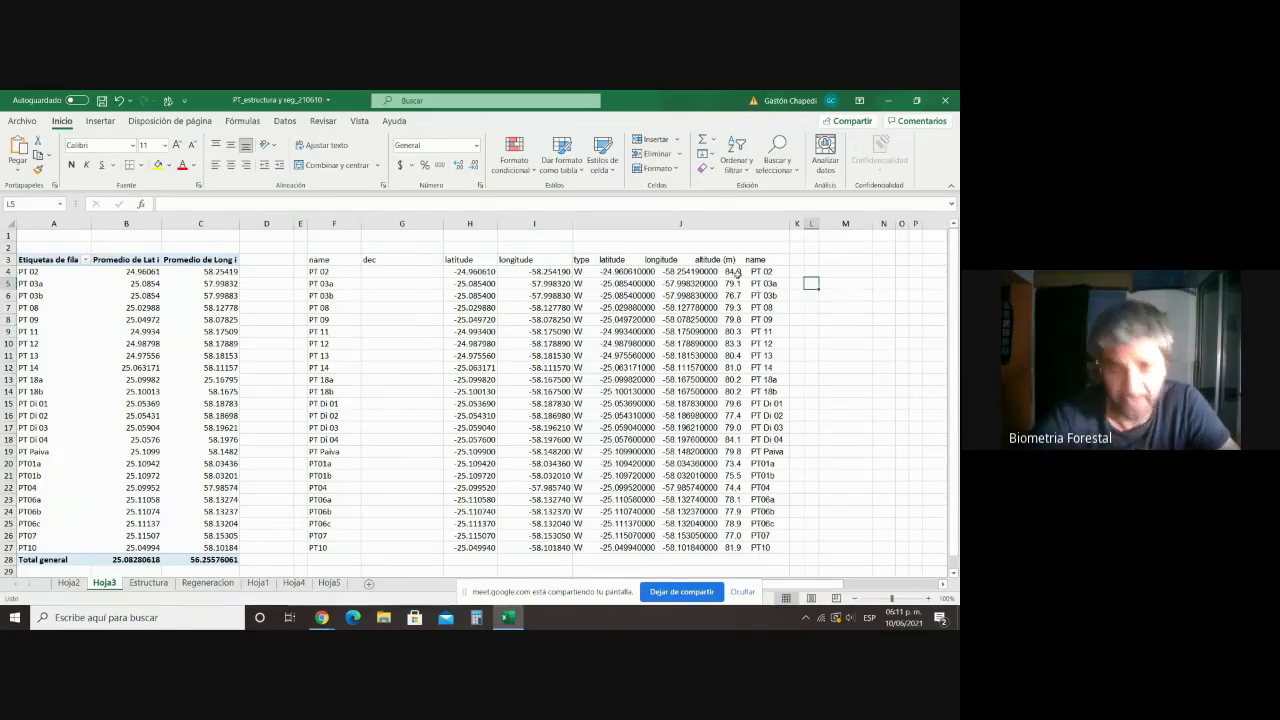
Step: Examine the altitudes in the pasted output, comparing the first plots, the last plots, and PT 03a with PT 03b
left_click_drag(738, 272, 738, 293)
left_click(821, 293)
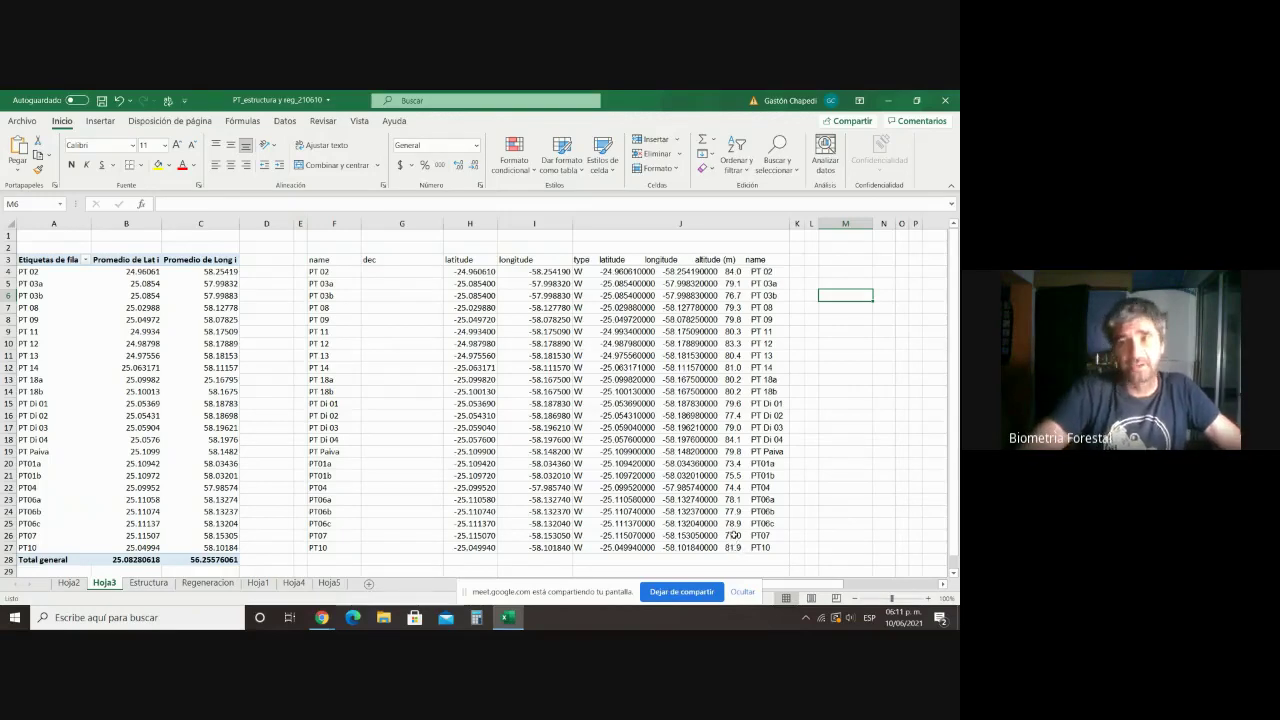
left_click_drag(738, 547, 737, 525)
left_click(737, 523)
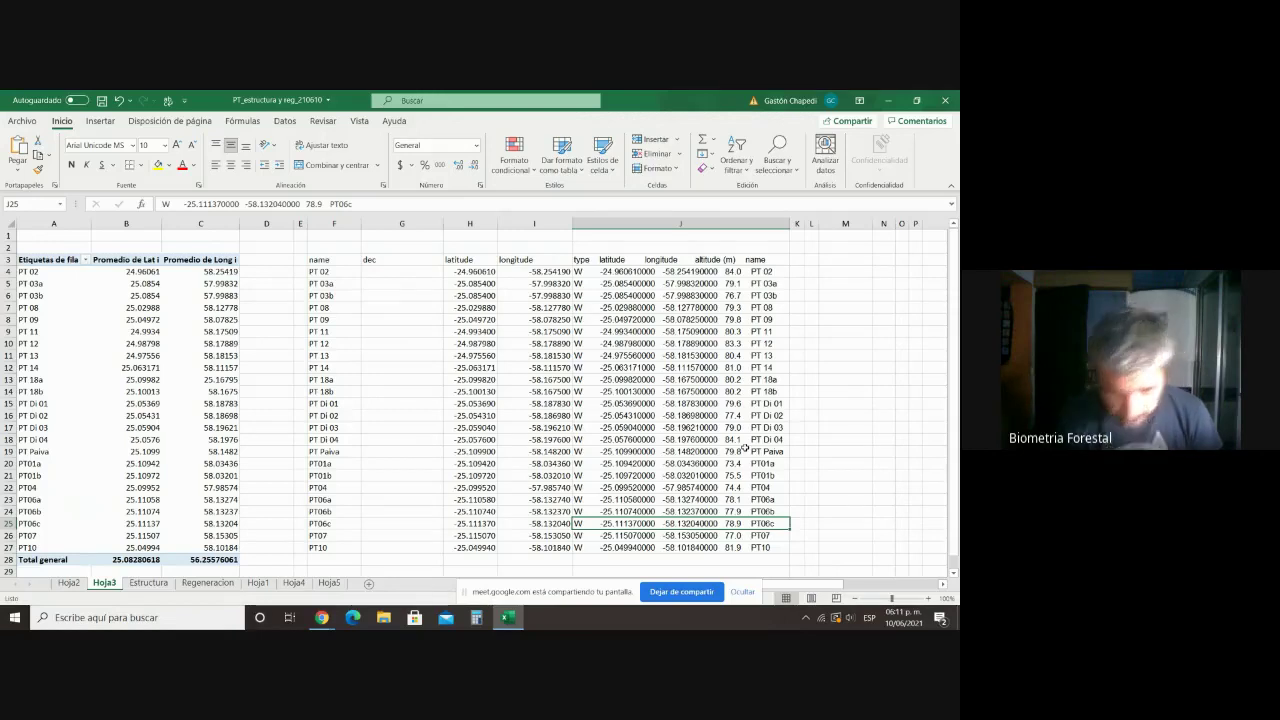
left_click_drag(733, 283, 735, 292)
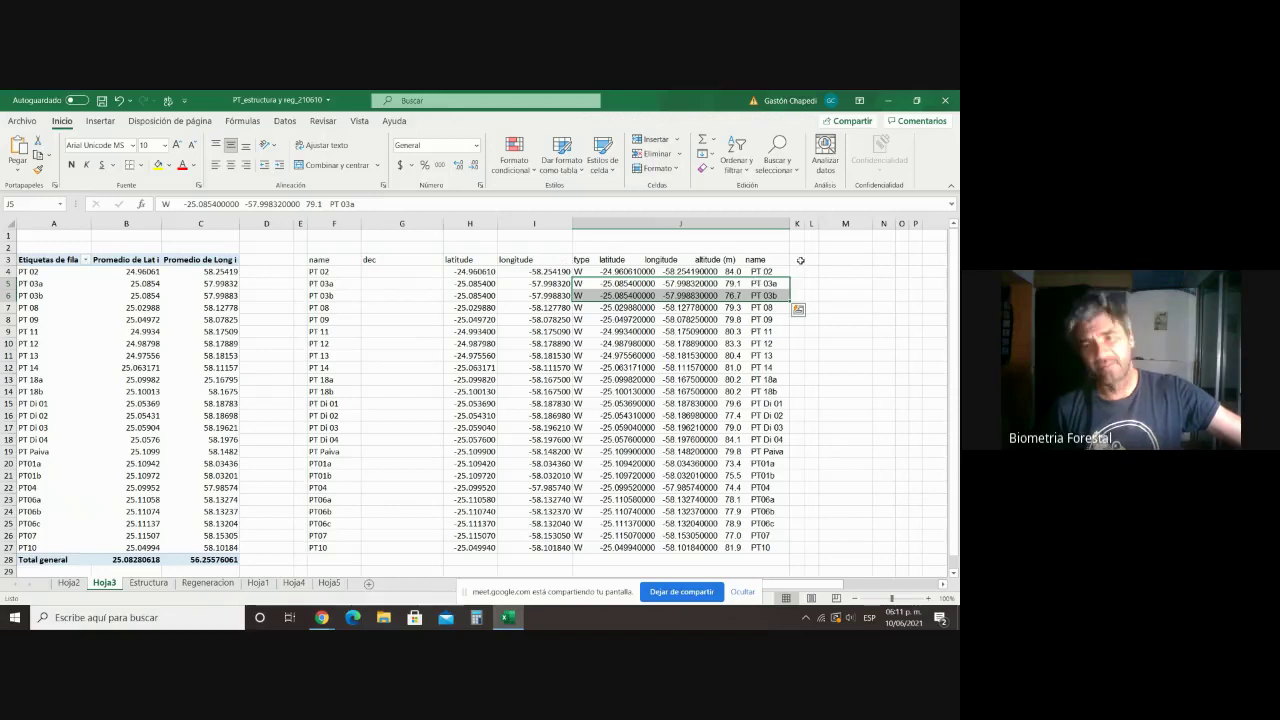
Step: Widen column K and enter the header "altitud" in K3
left_click_drag(819, 226, 848, 226)
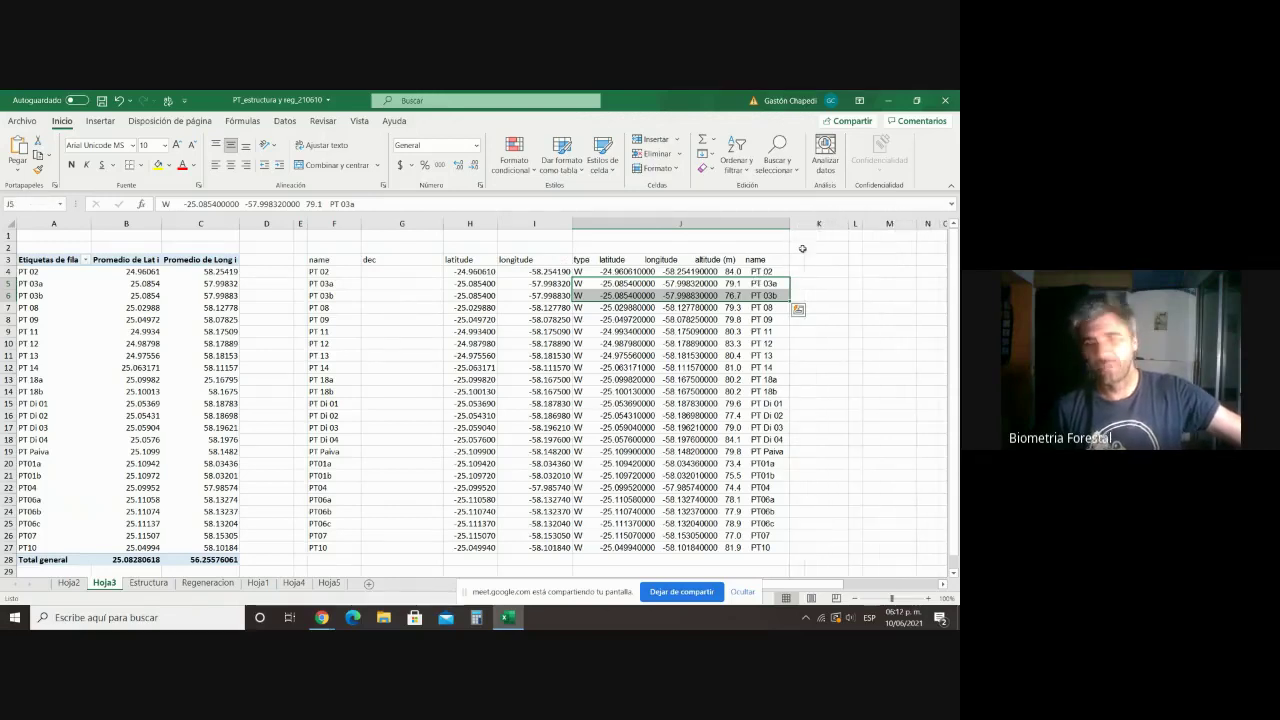
left_click(799, 262)
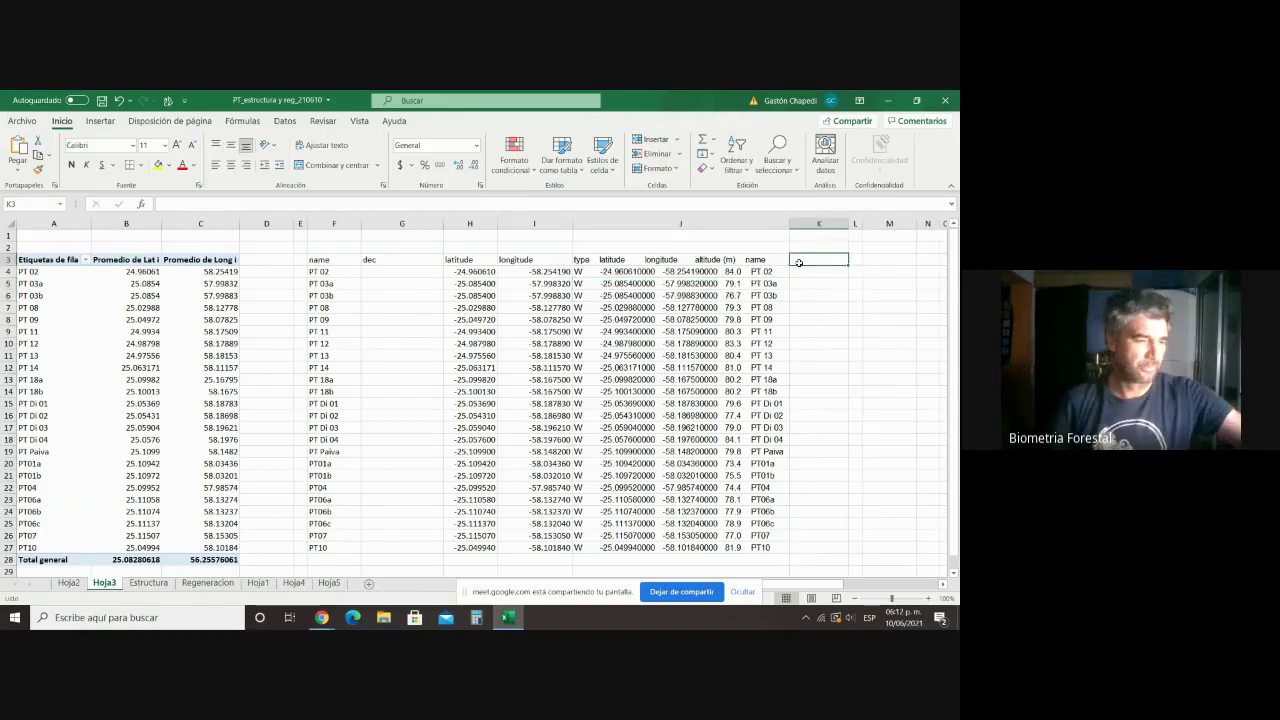
type("altitude")
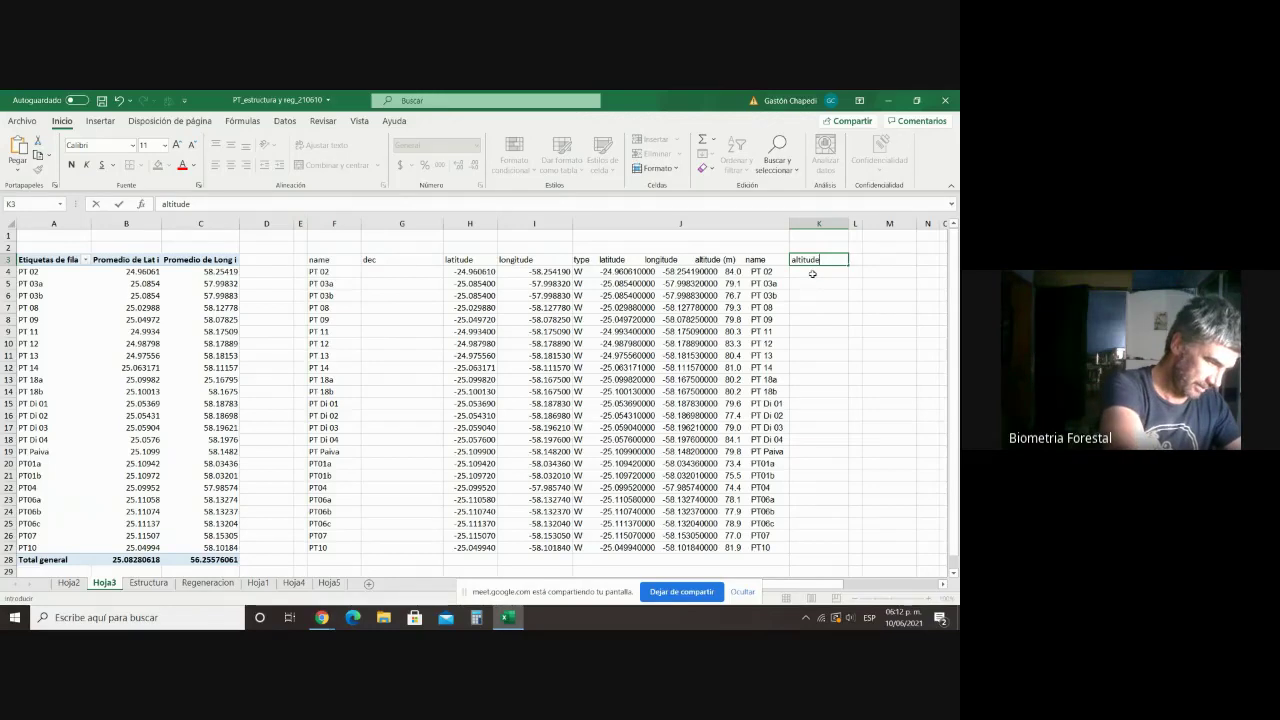
key("BackSpace")
left_click(822, 287)
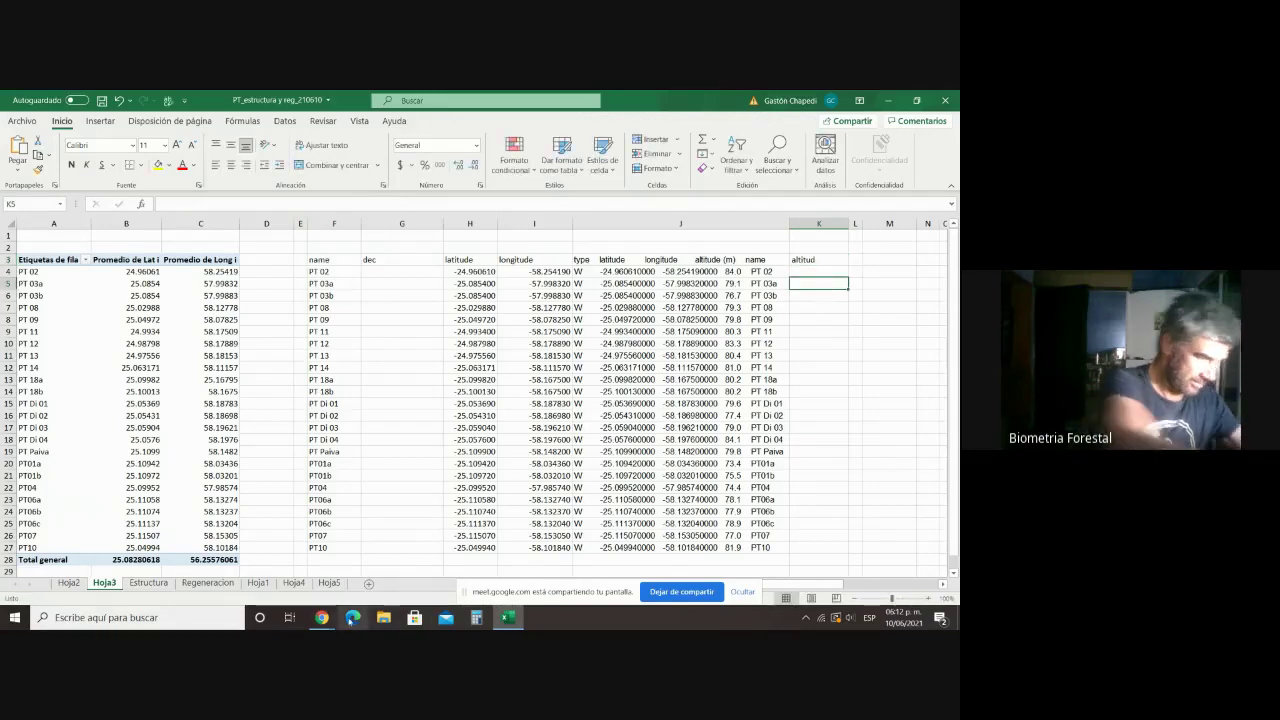
Step: Switch to the WhatsApp conversation in the browser and open the shared GPS Visualizer convert_input link
mouse_move(321, 617)
left_click(256, 575)
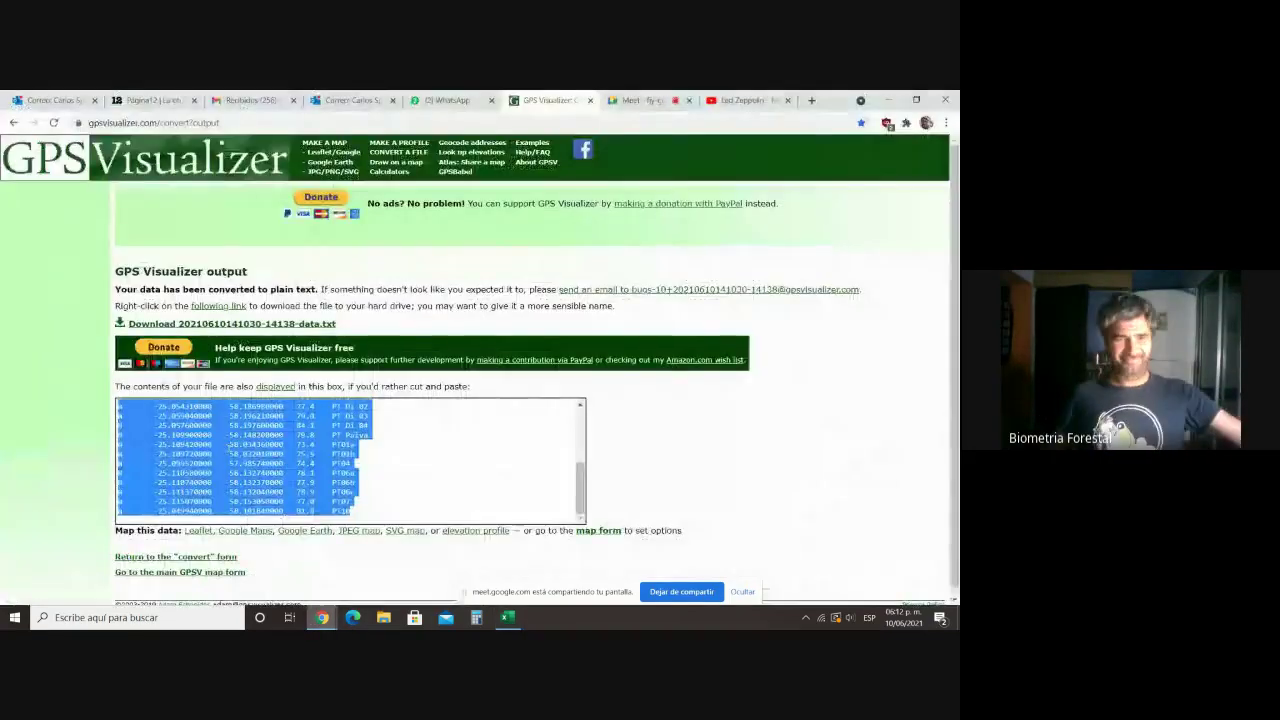
scroll(428, 442, "down", 5)
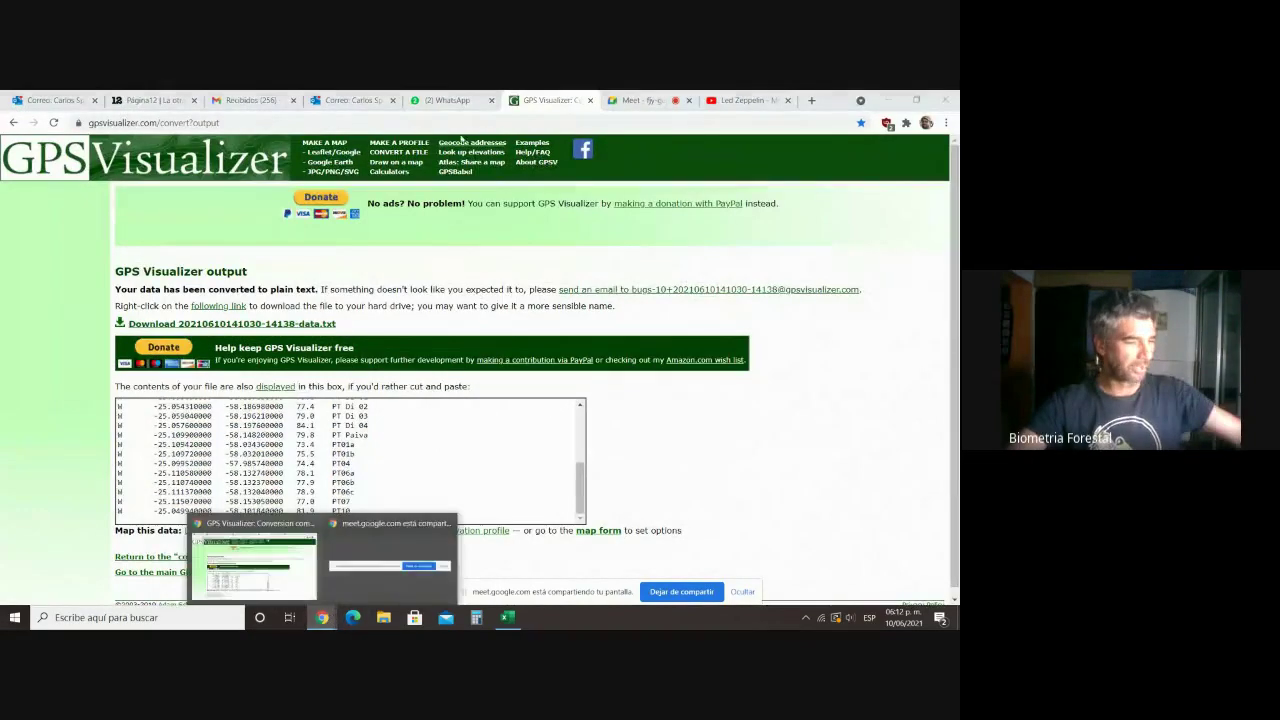
left_click(478, 100)
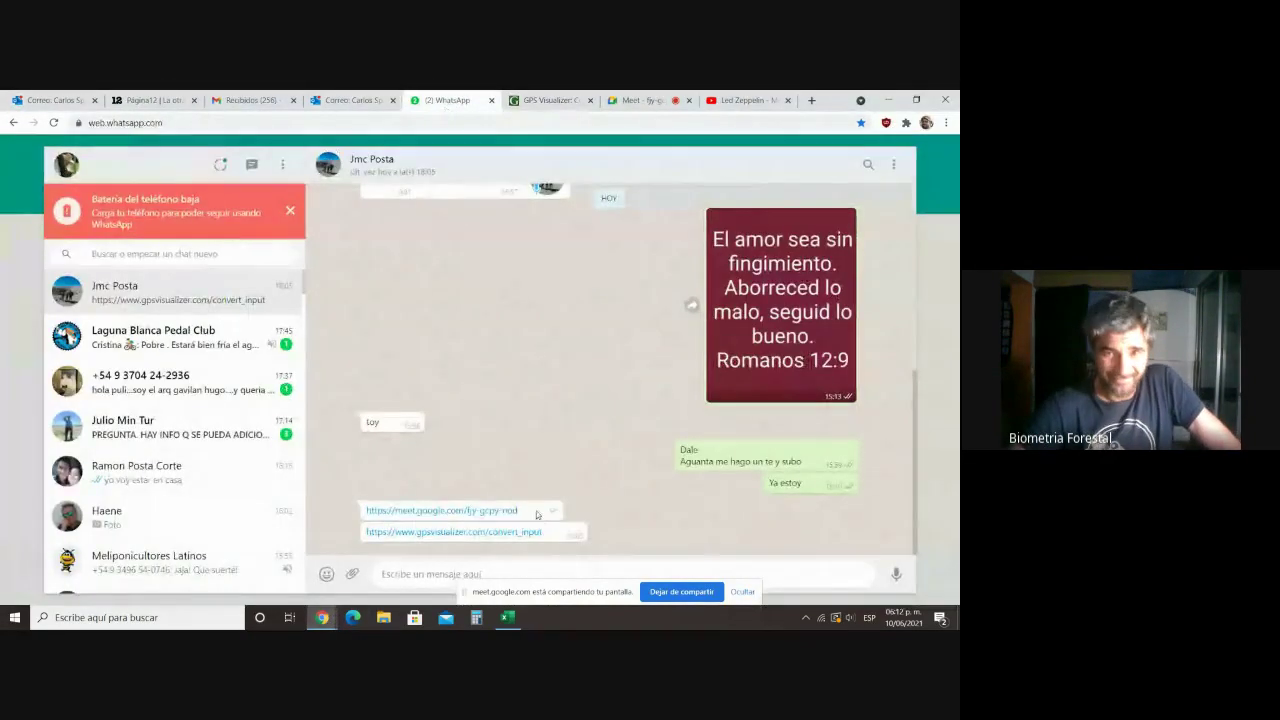
left_click_drag(528, 512, 360, 514)
left_click(453, 531)
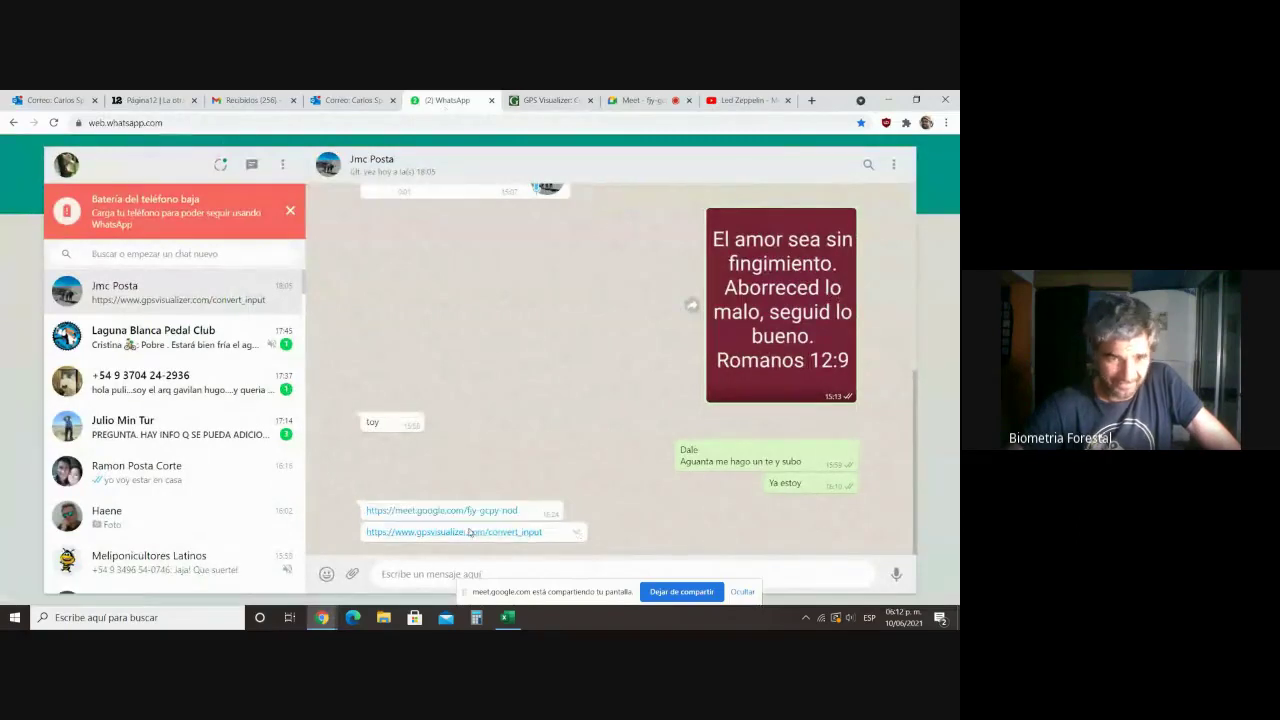
left_click(401, 101)
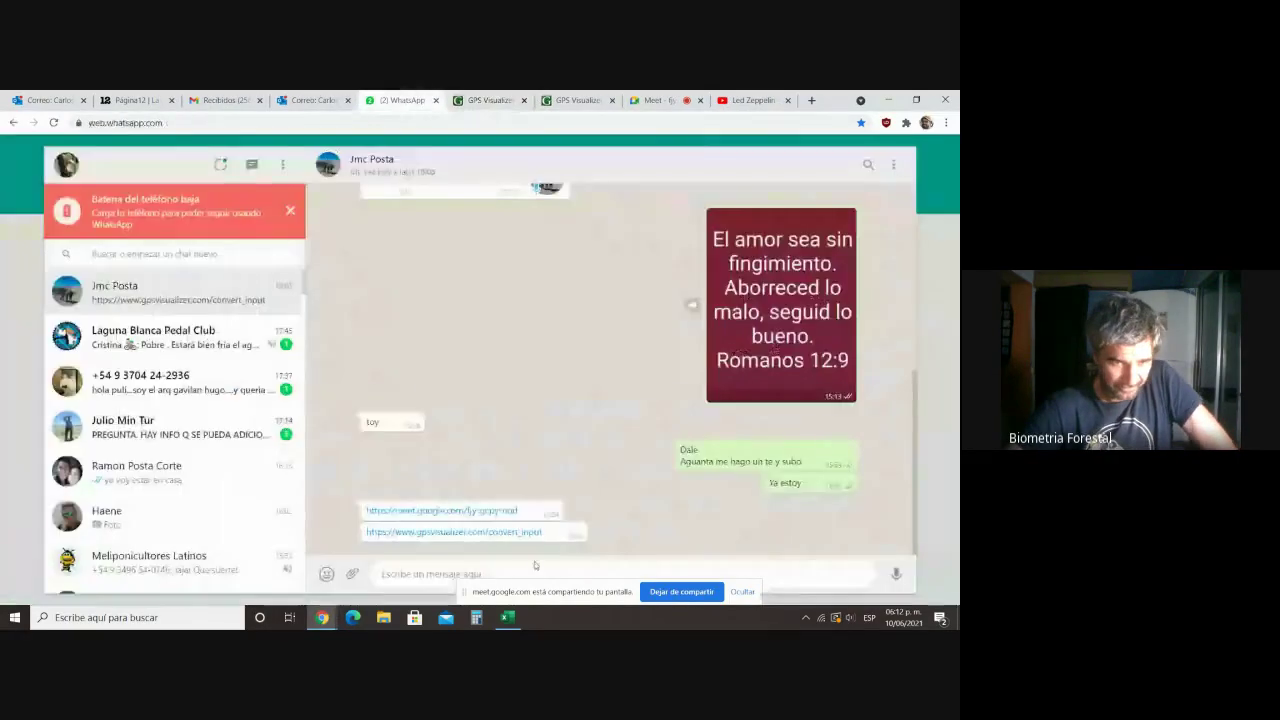
left_click_drag(545, 532, 361, 541)
key("super+c")
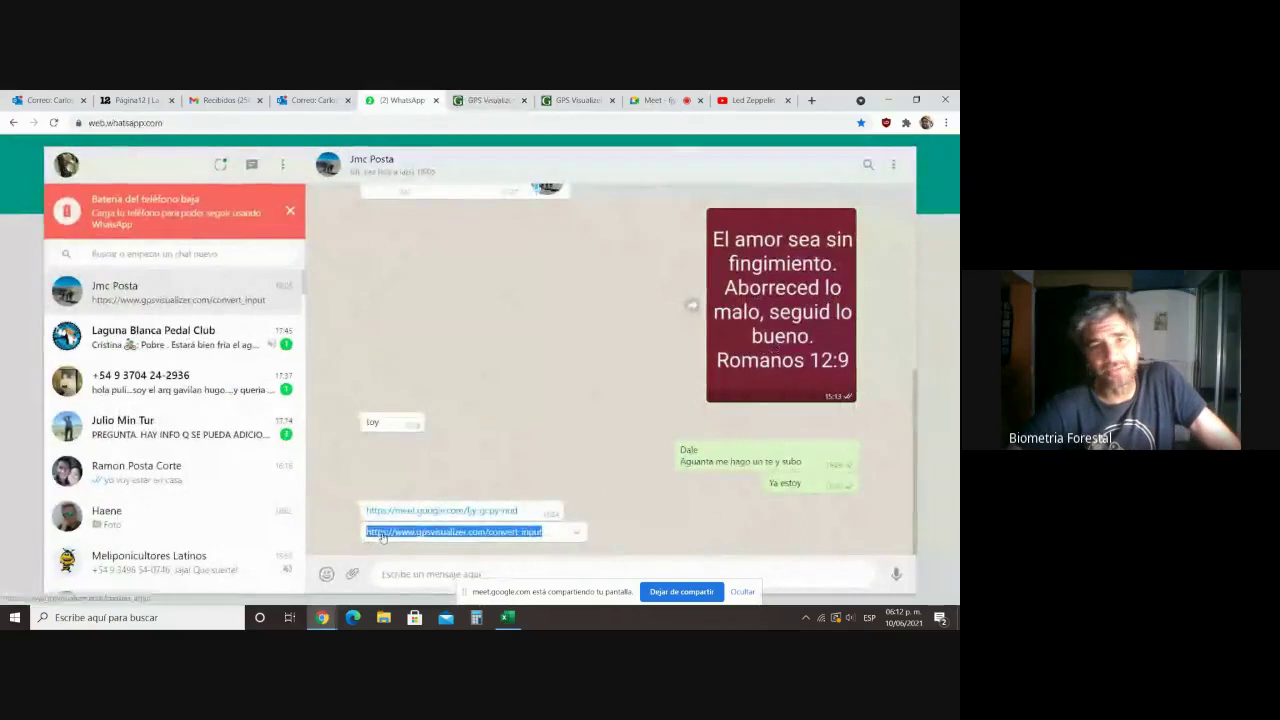
Step: Switch to Excel, paste the GPS Visualizer link copied from the chat into cell J1 of Hoja3, and save the workbook
right_click(378, 534)
left_click(436, 469)
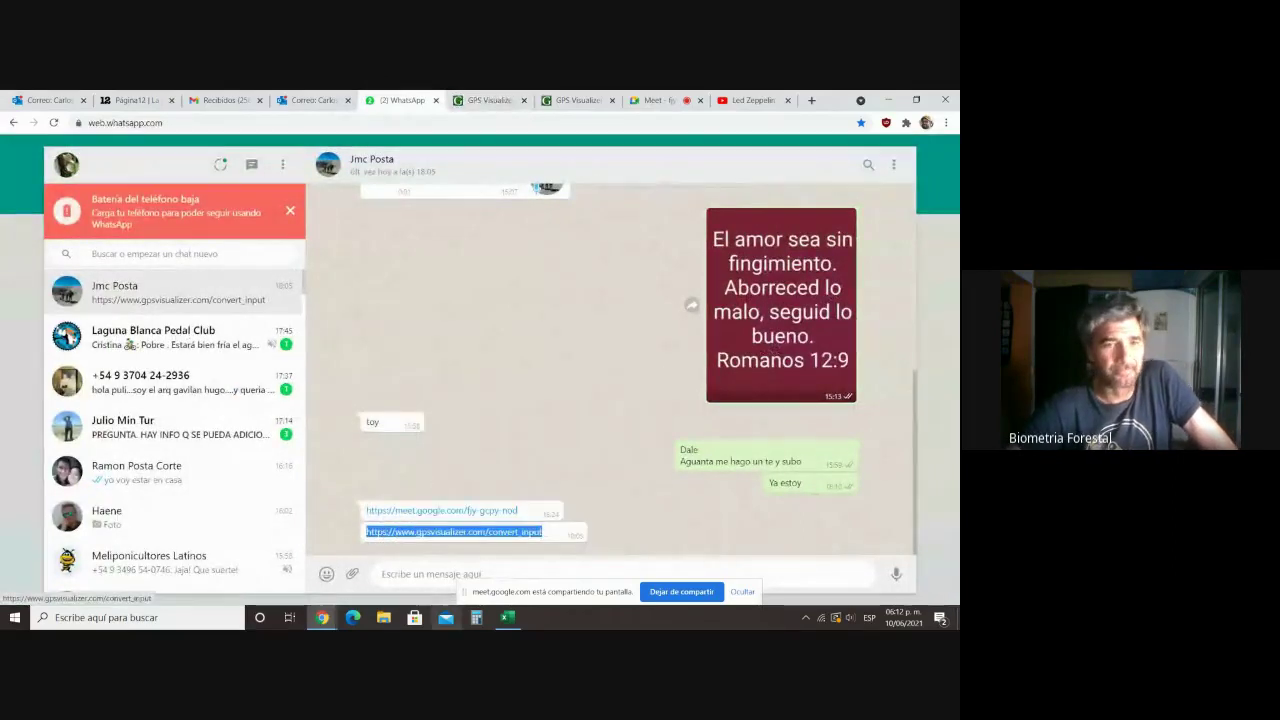
left_click(508, 617)
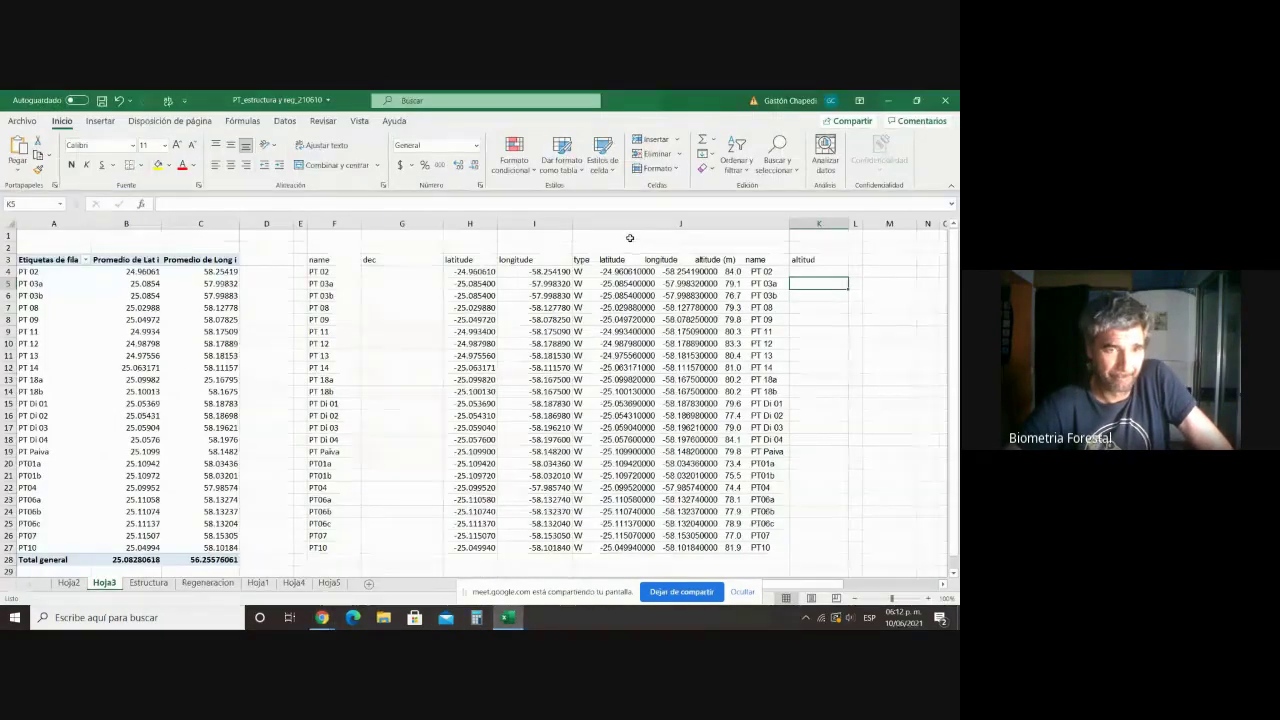
left_click(632, 236)
right_click(632, 236)
left_click(657, 306)
left_click(876, 344)
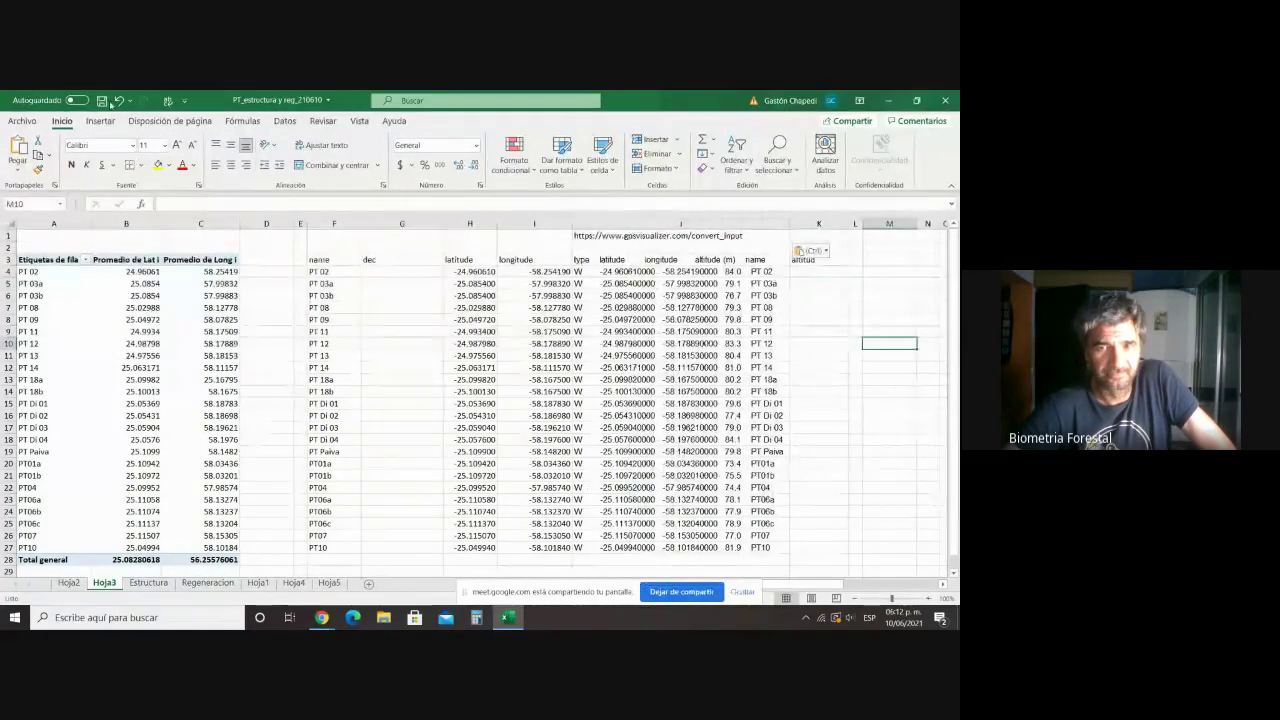
left_click(816, 519)
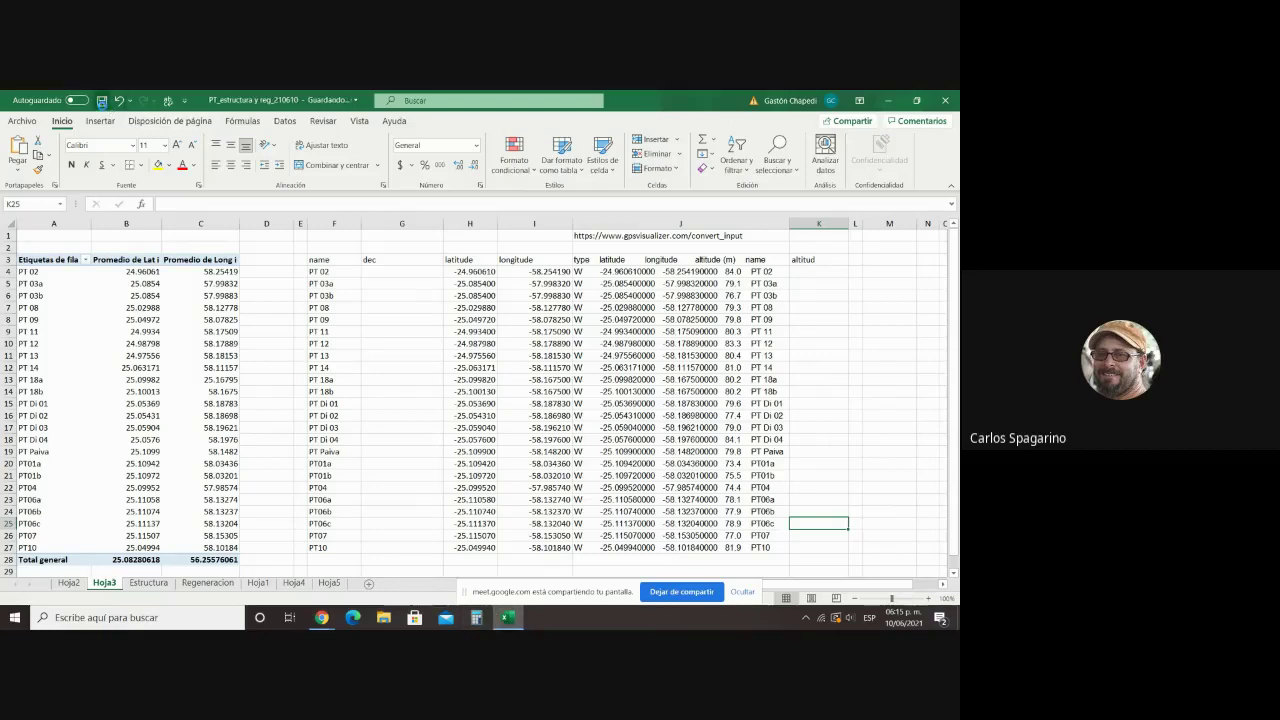
Step: Rename the sheet Hoja3 as "tabla dinamica"
right_click(110, 585)
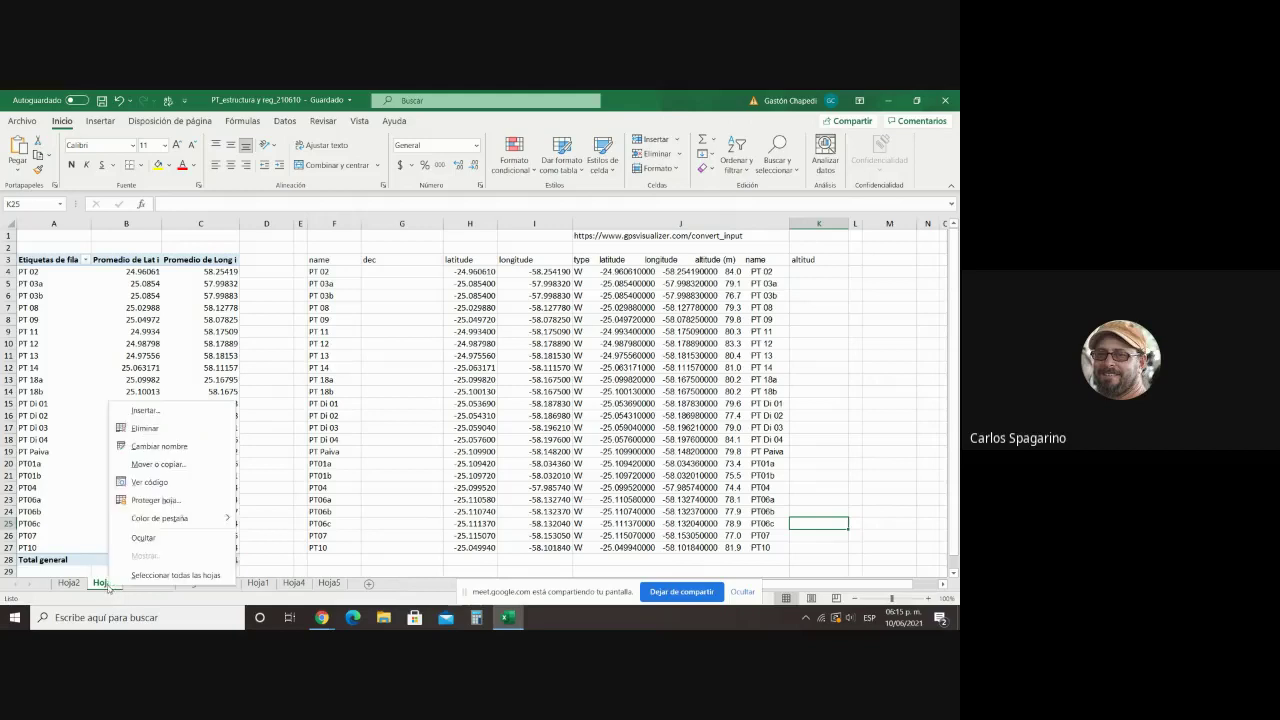
left_click(171, 448)
type("tabal")
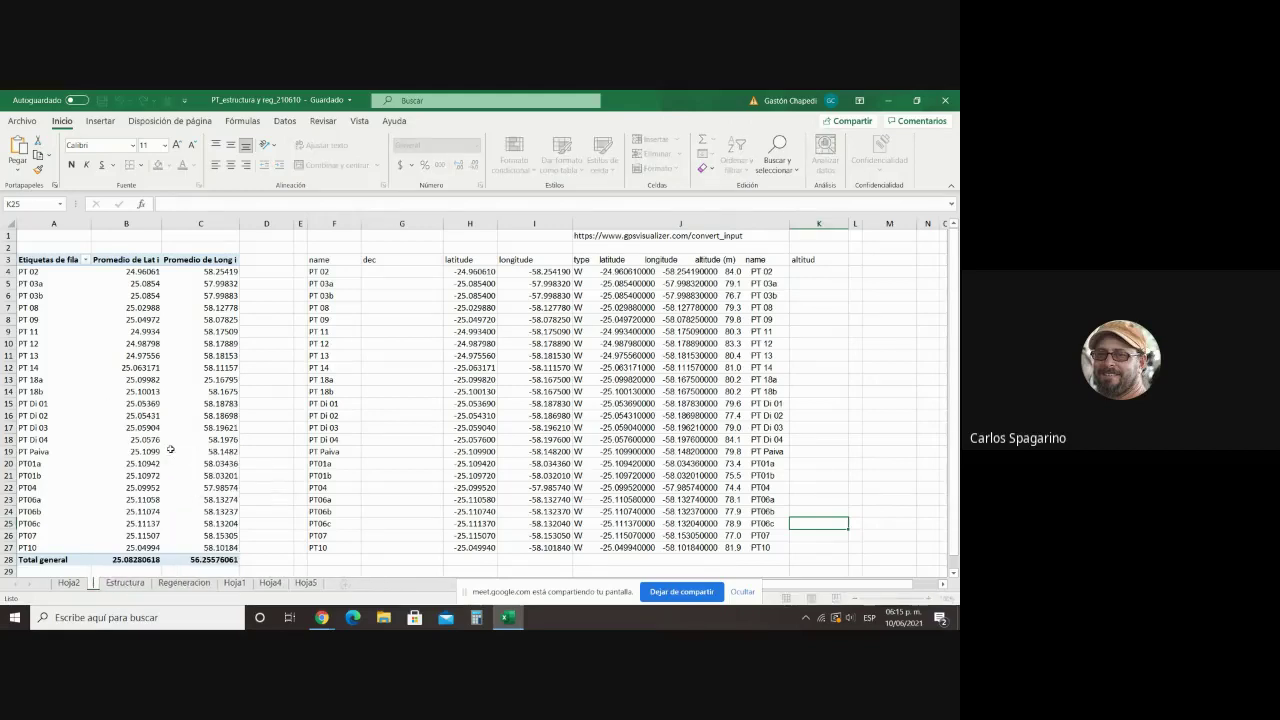
key("alt+h")
type("or")
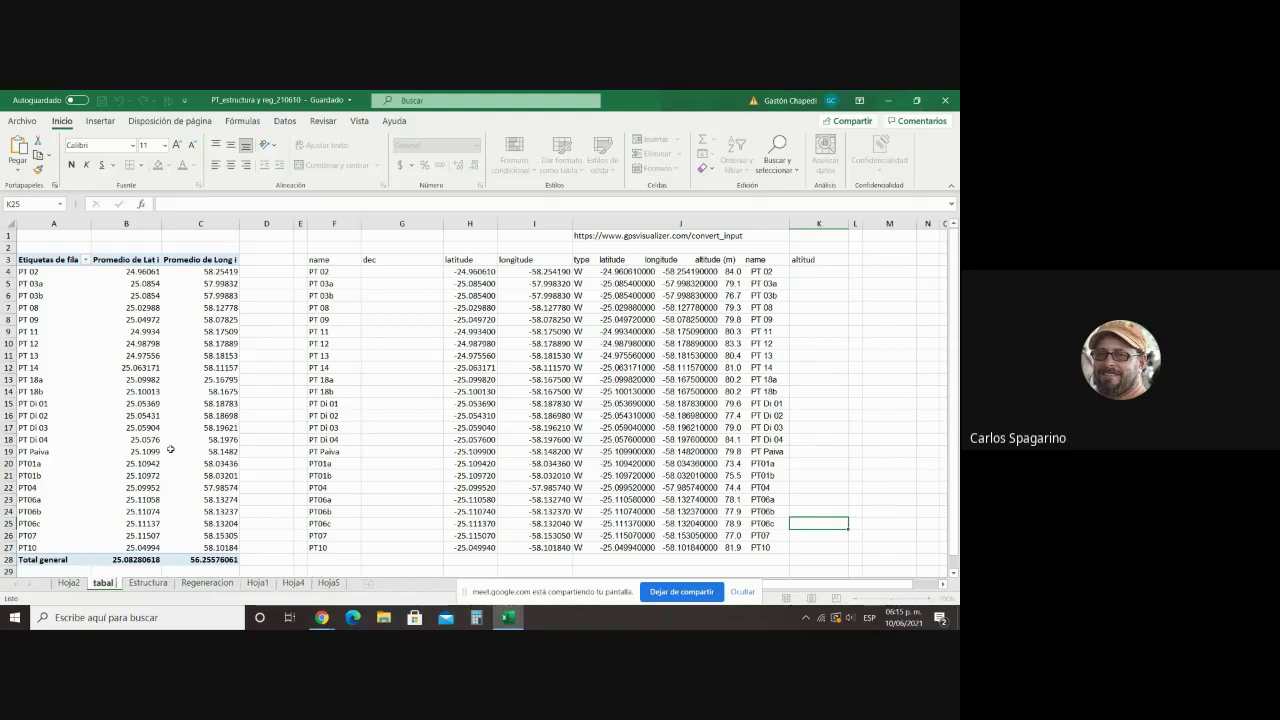
type("tabla")
key("Return")
type("dinamica")
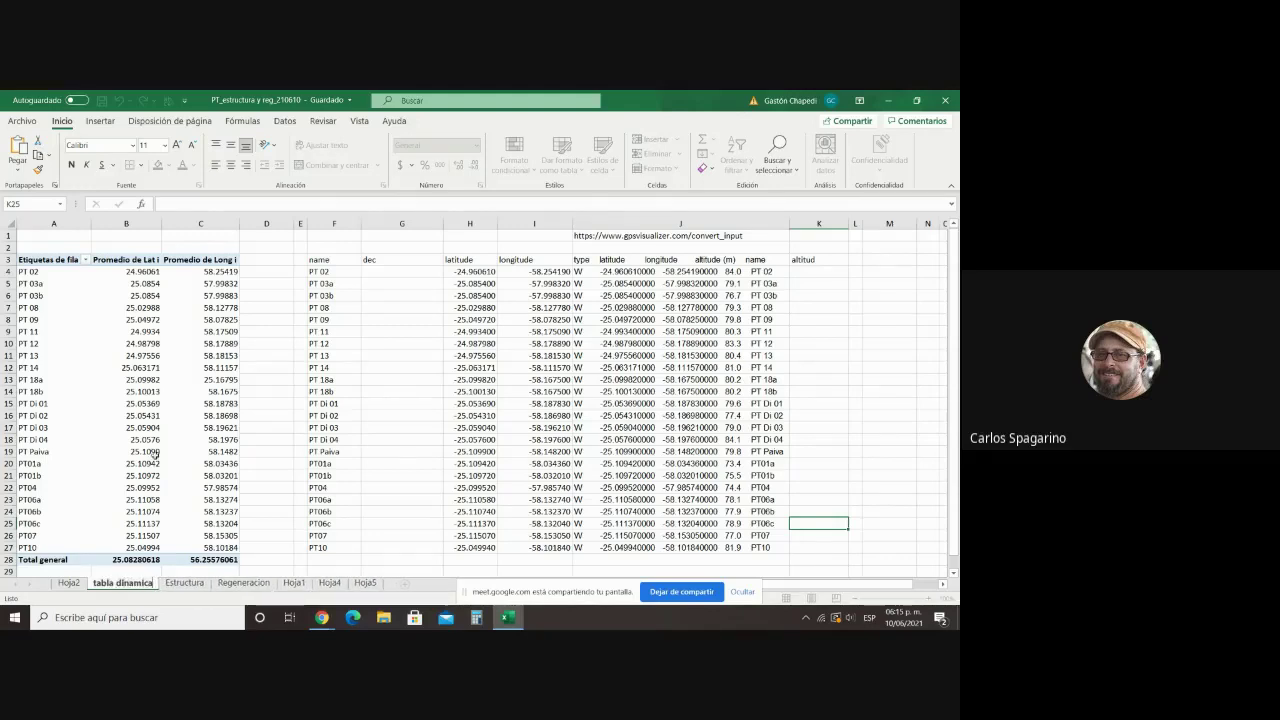
Step: Examine the pivot table of Dap sums on Hoja2, from the first plot to the grand total and across all species columns
left_click(68, 582)
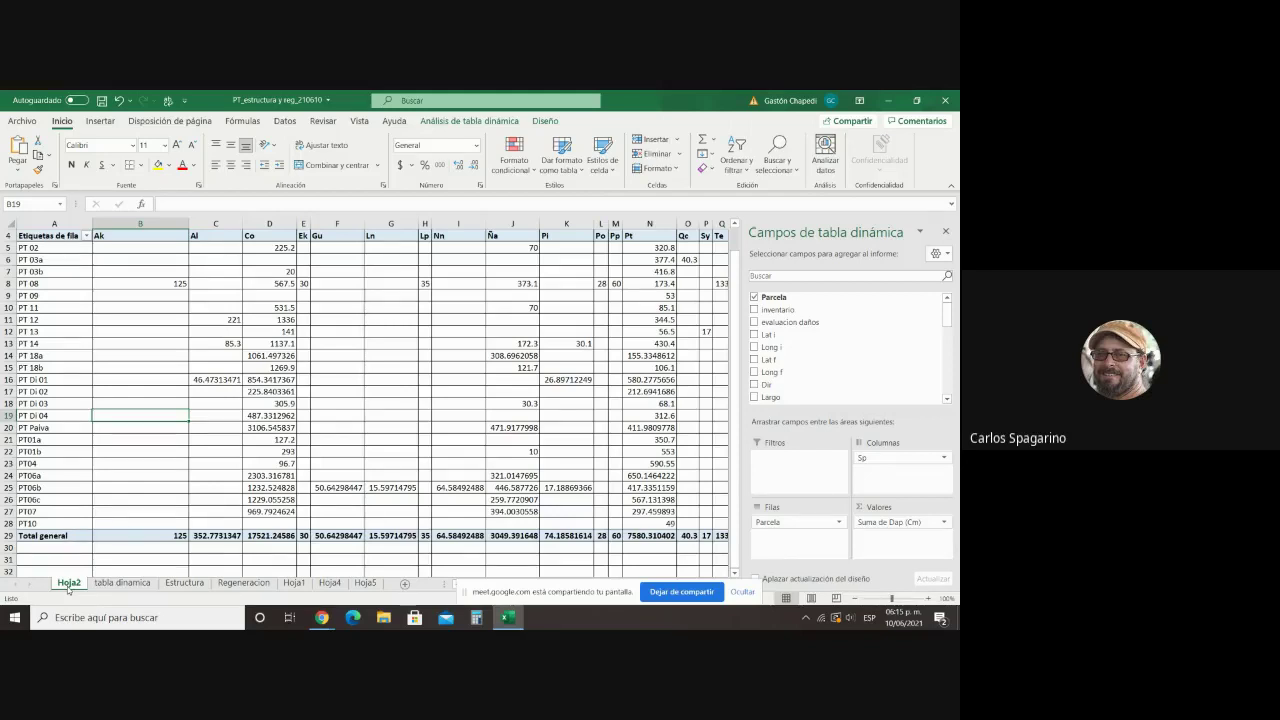
scroll(124, 529, "up", 1)
scroll(124, 529, "down", 4)
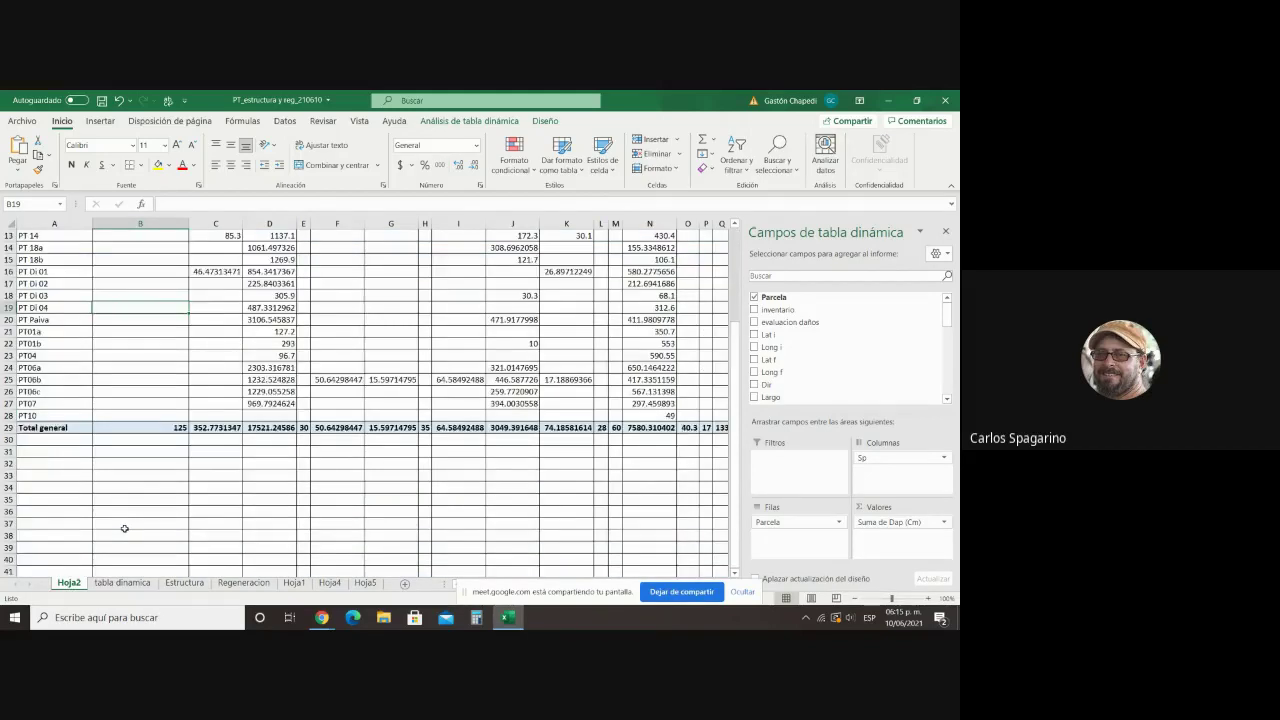
scroll(124, 529, "up", 4)
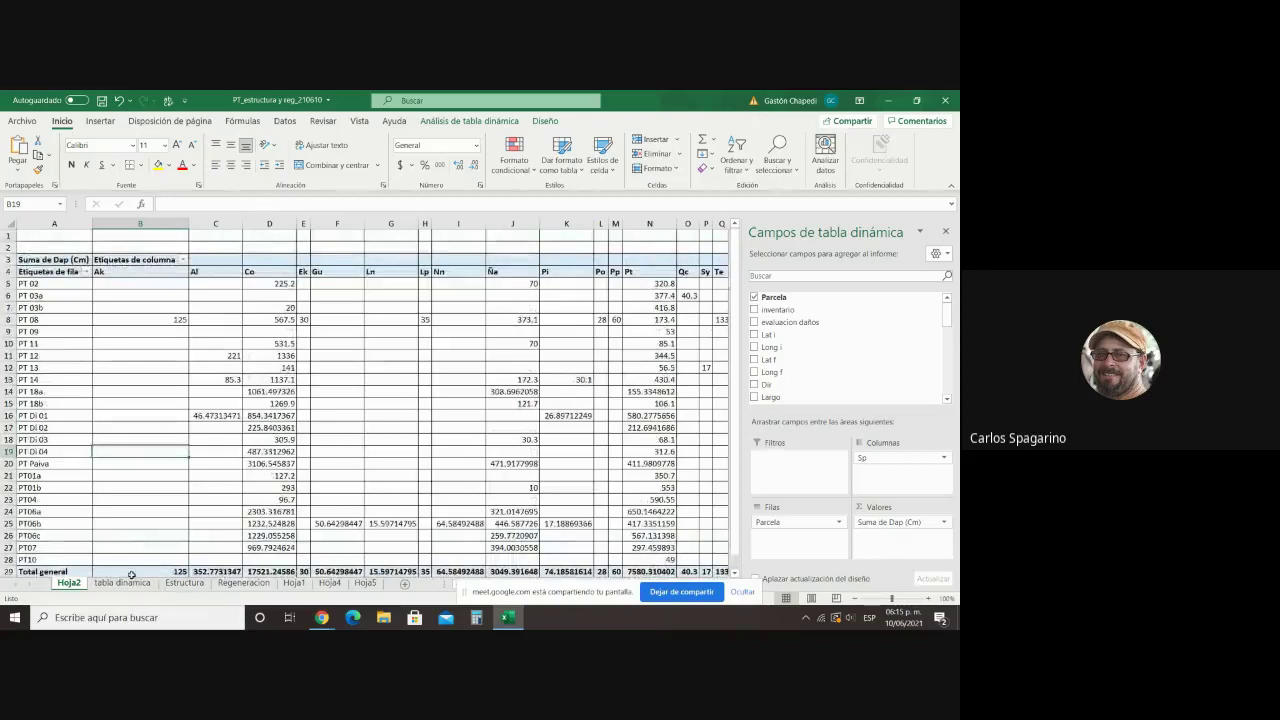
left_click(134, 549)
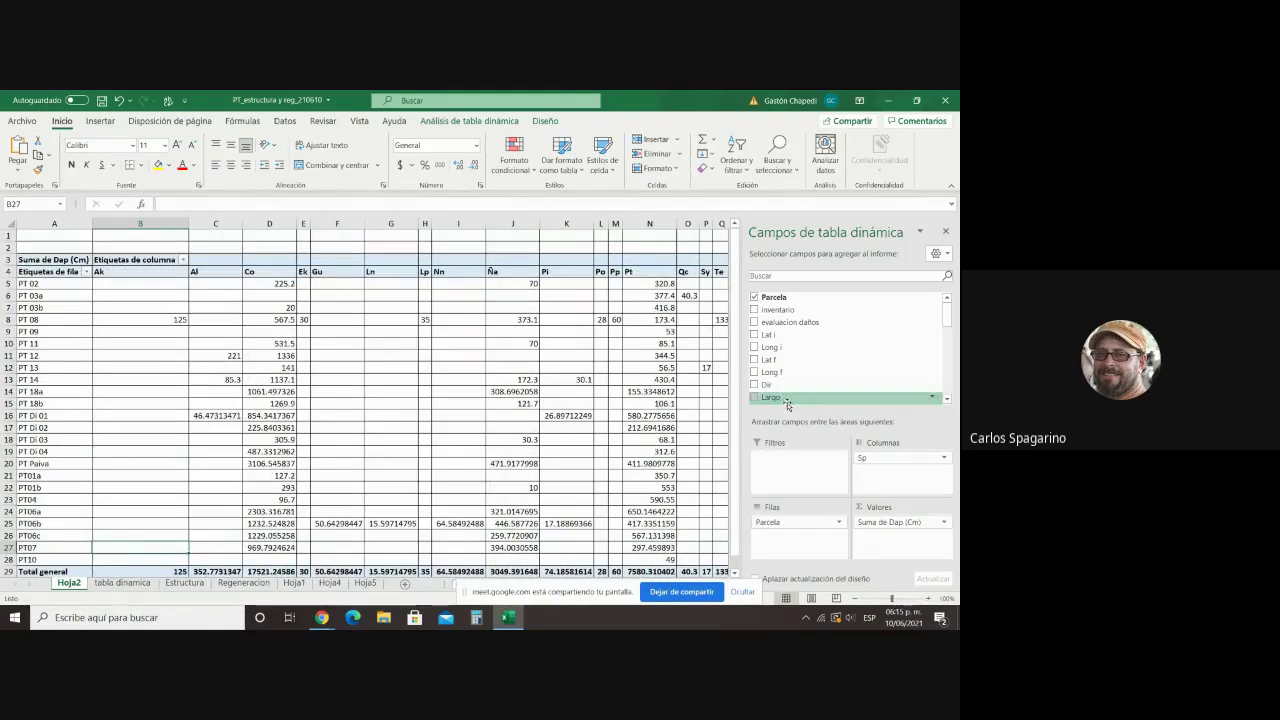
left_click(707, 415)
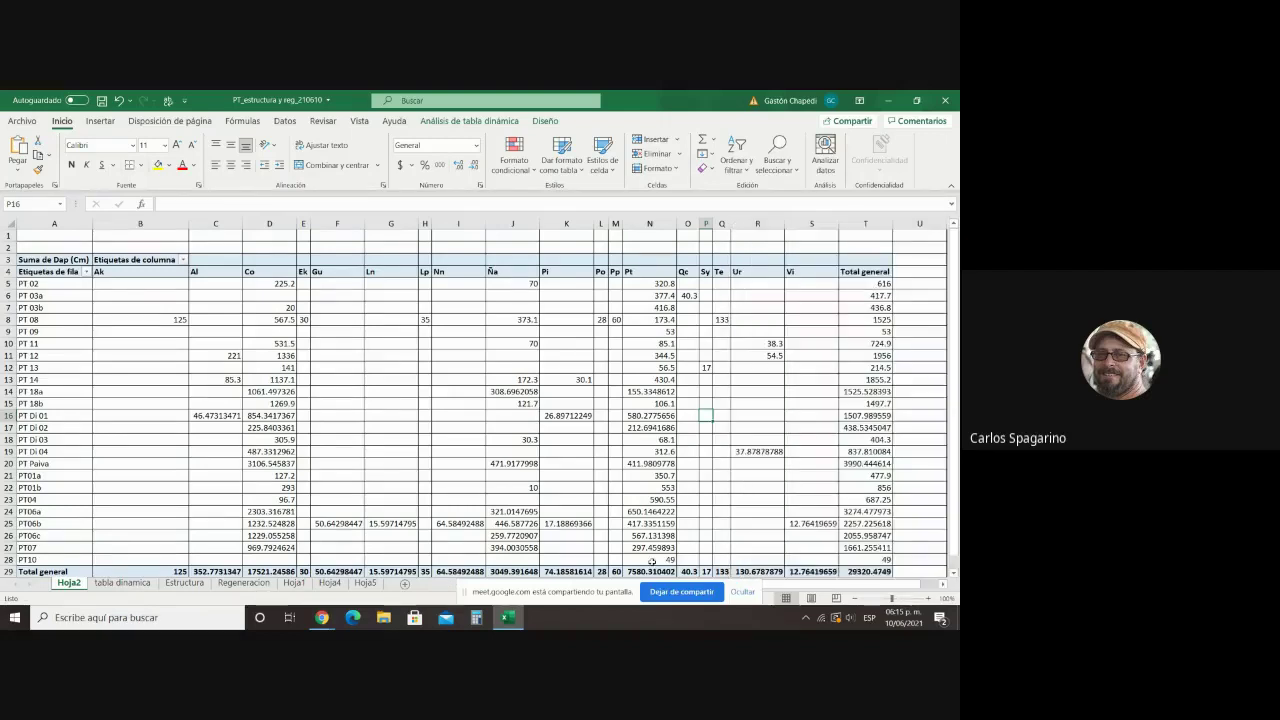
scroll(66, 567, "right", 1)
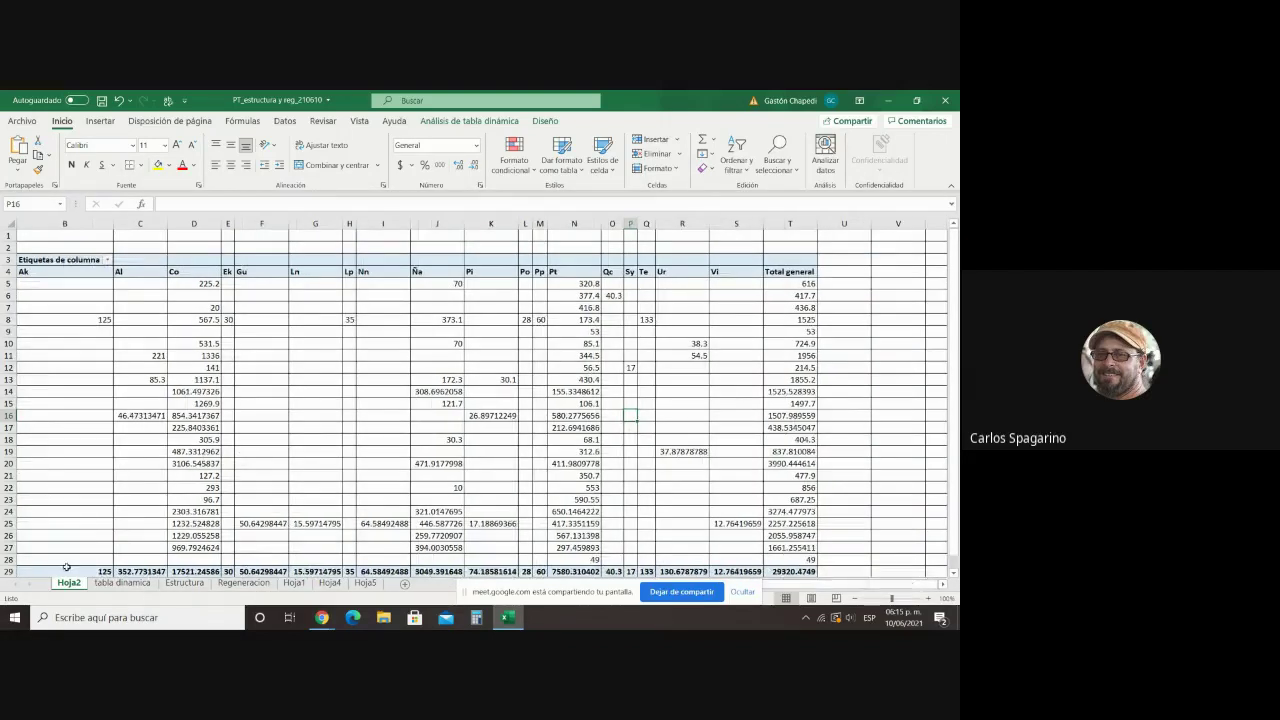
Step: Review the contents of the tabla dinamica, Hoja2, Estructura and Regeneracion sheets
left_click(184, 583)
key("ctrl+Page_Up")
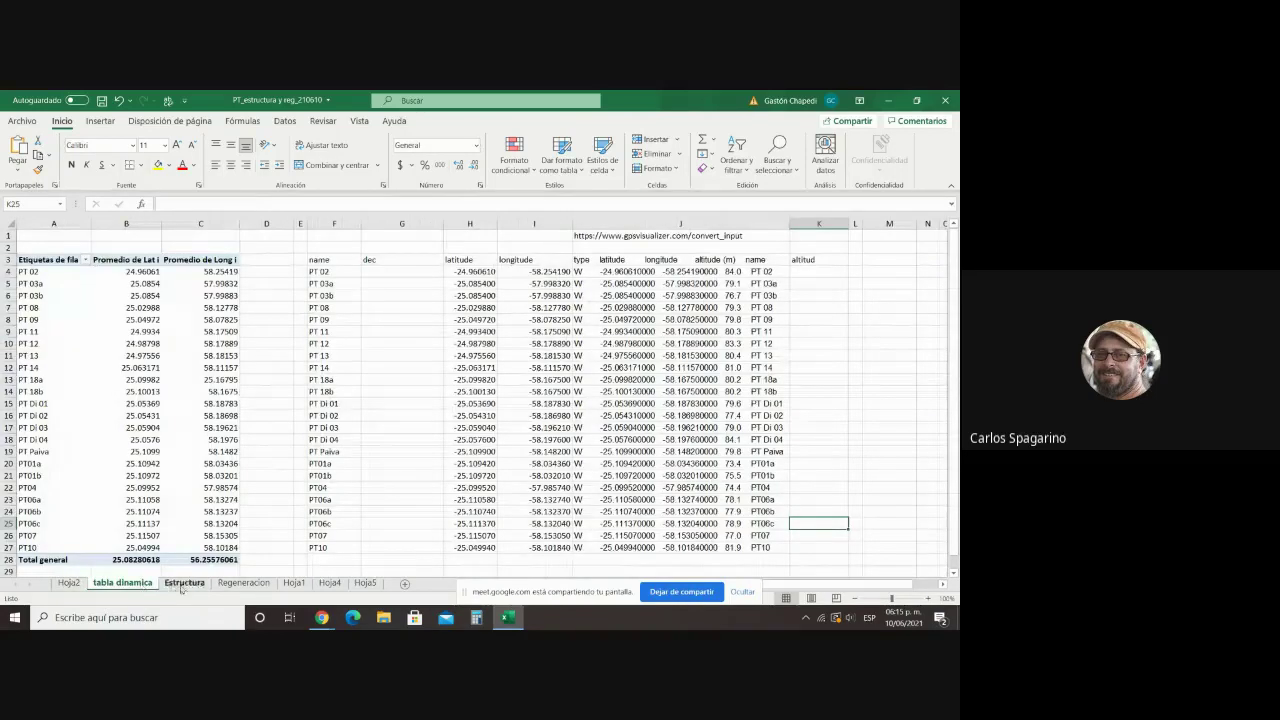
scroll(311, 513, "down", 4)
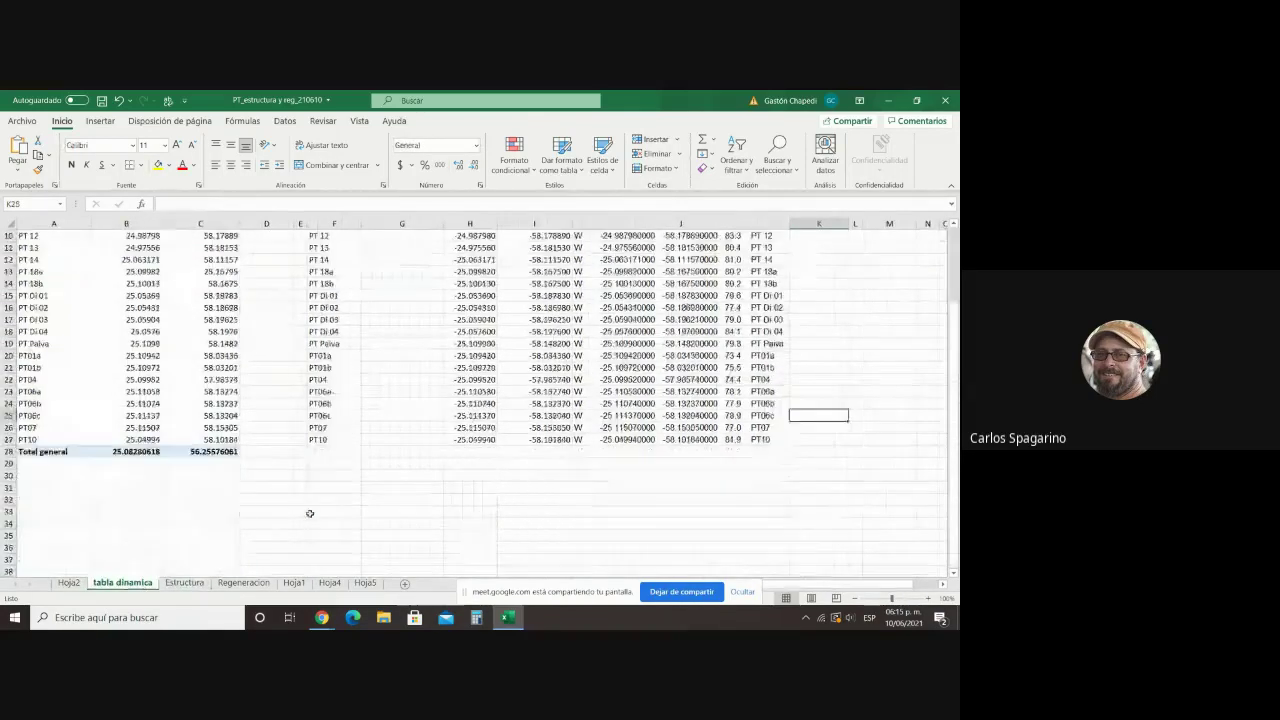
scroll(311, 513, "up", 2)
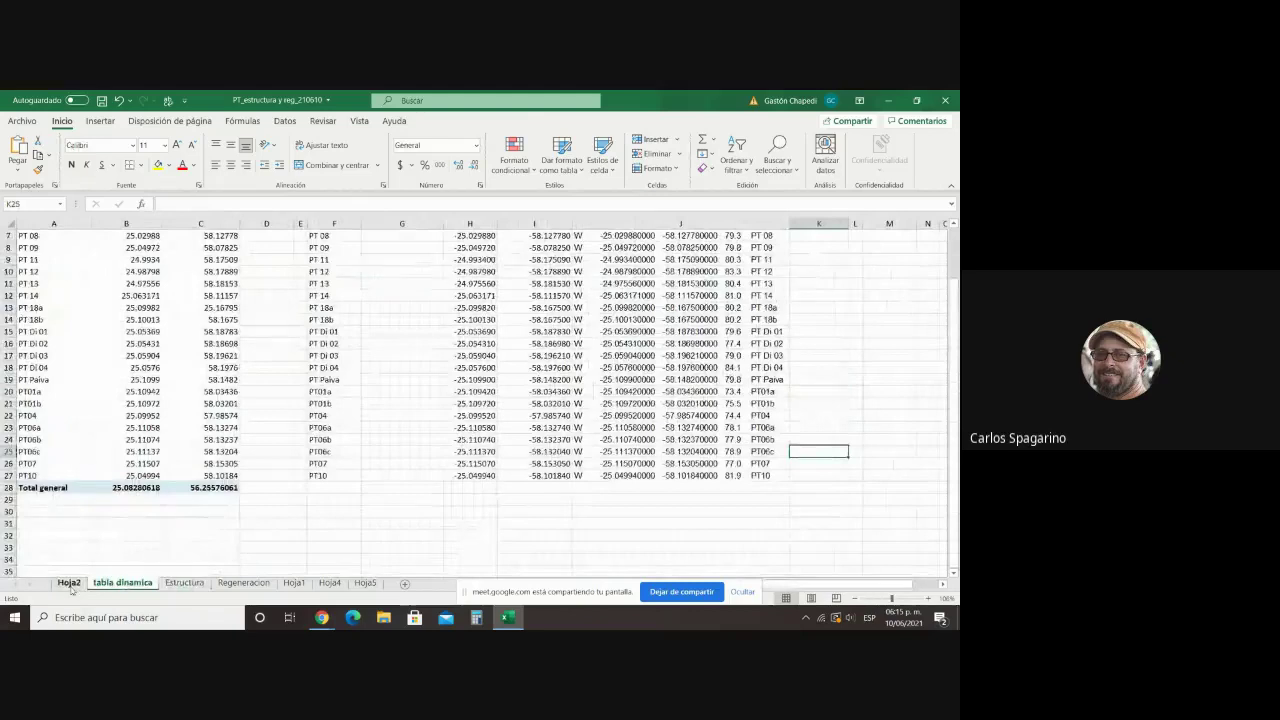
left_click(69, 583)
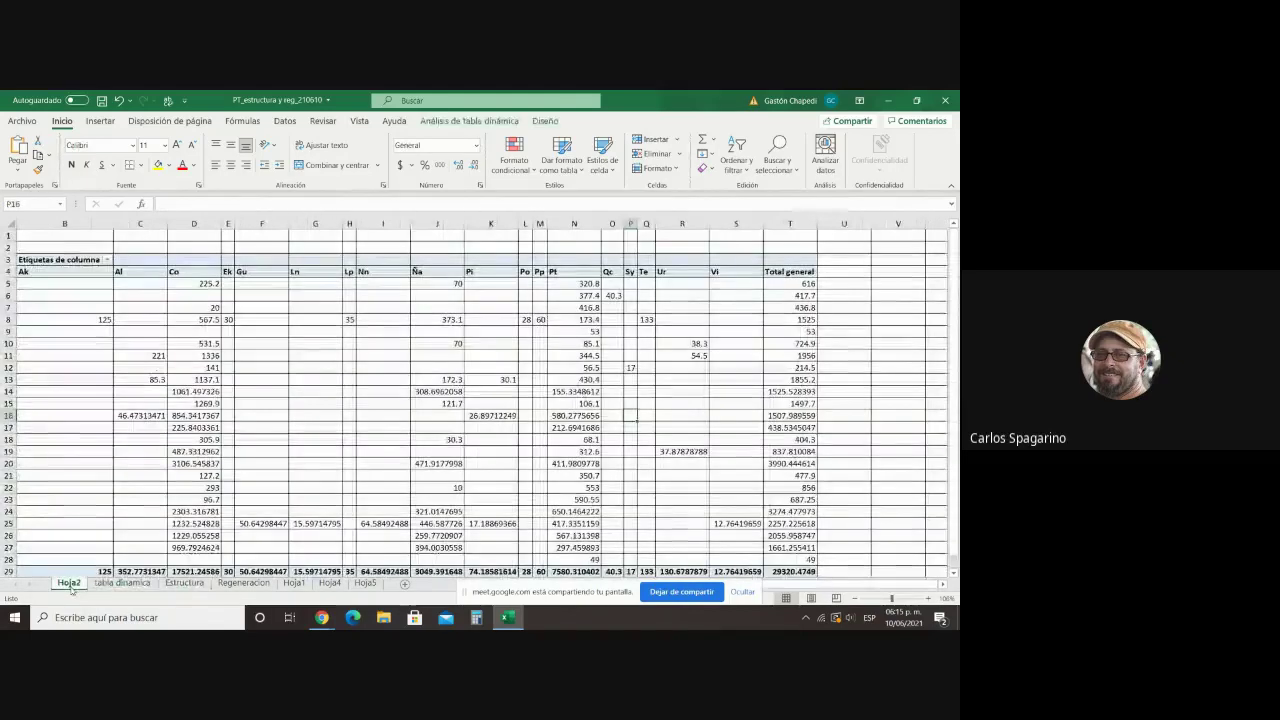
left_click(184, 583)
scroll(220, 525, "up", 5)
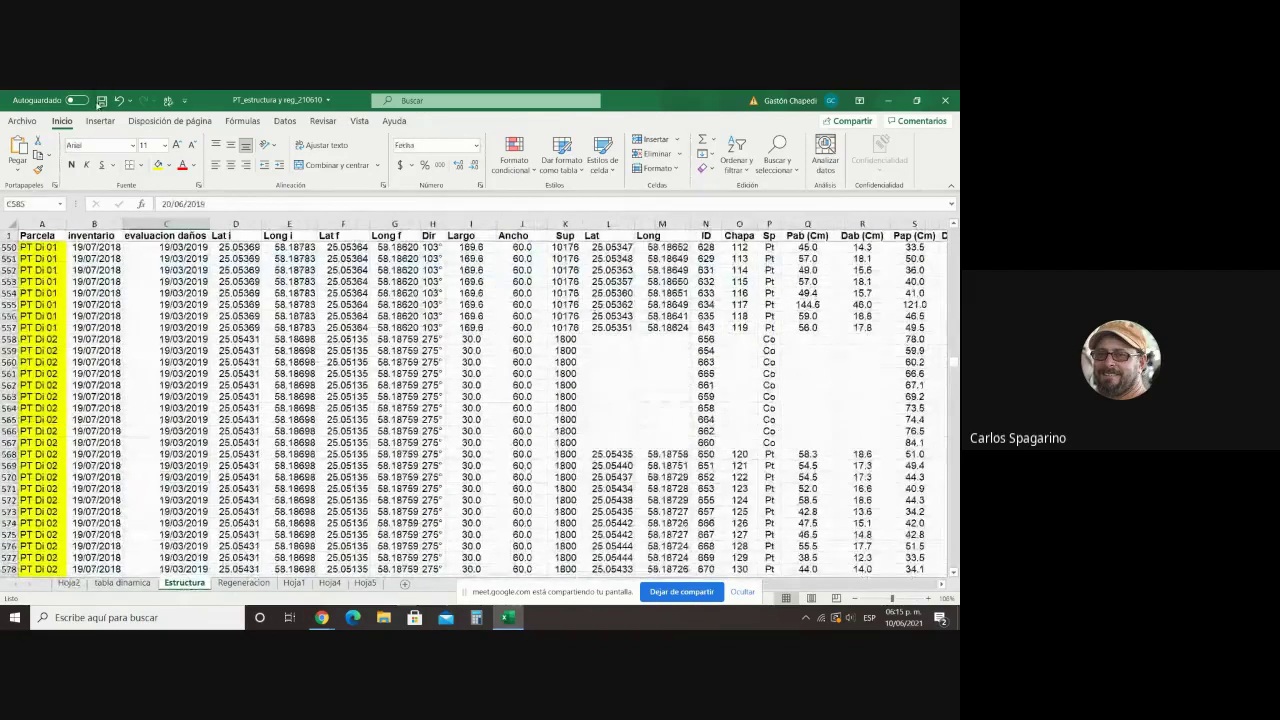
left_click(242, 584)
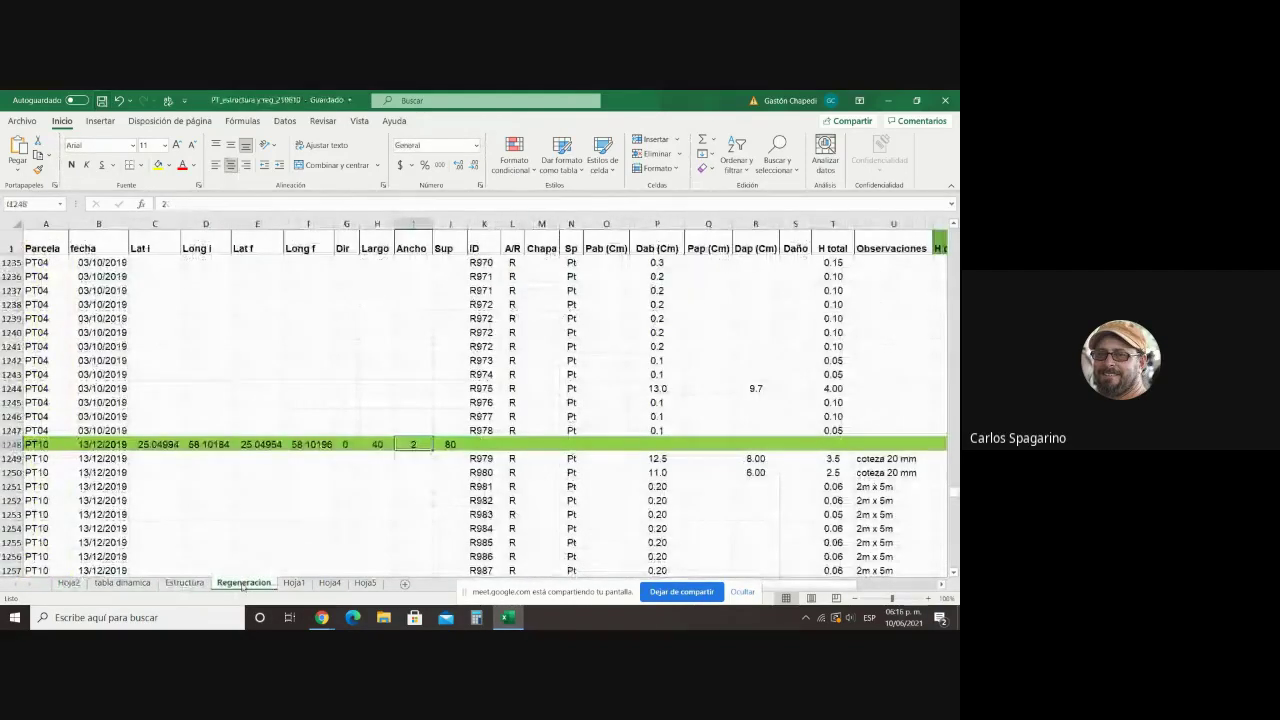
Step: Enter the note "esto ya lo corregimos" in cell G3 of Hoja1, above the H total chart
left_click(293, 583)
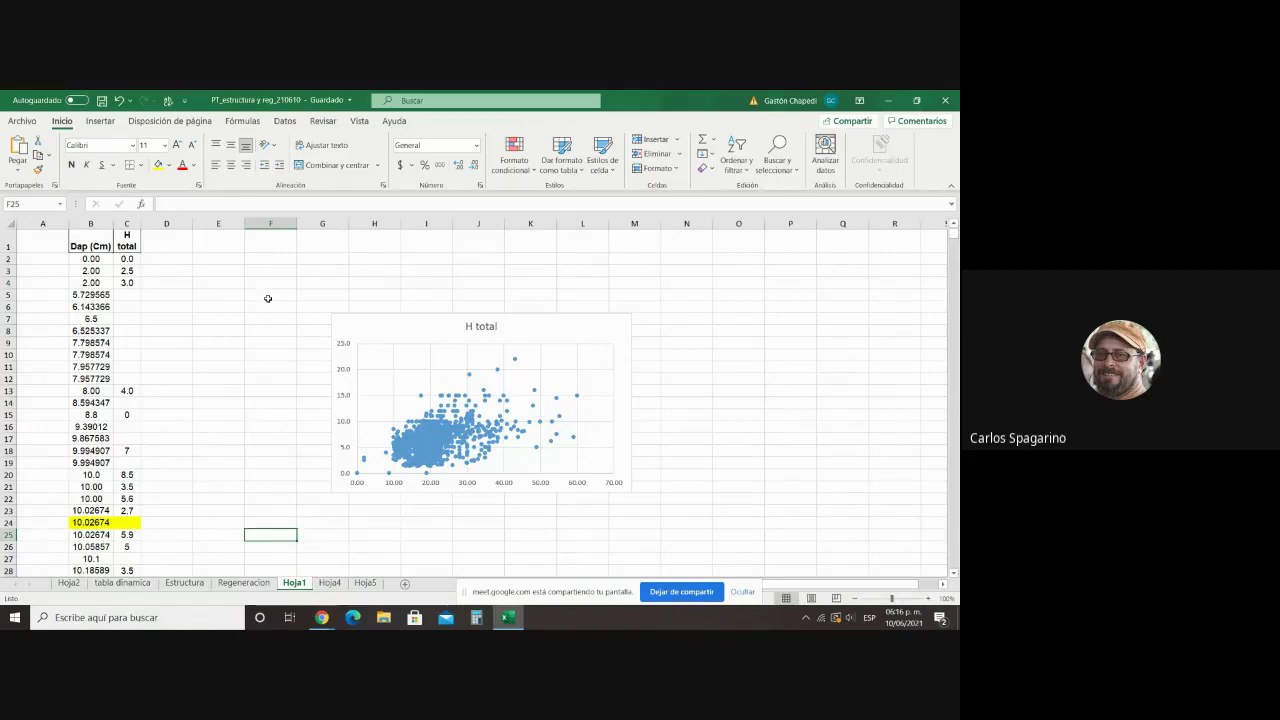
left_click(313, 271)
type("est")
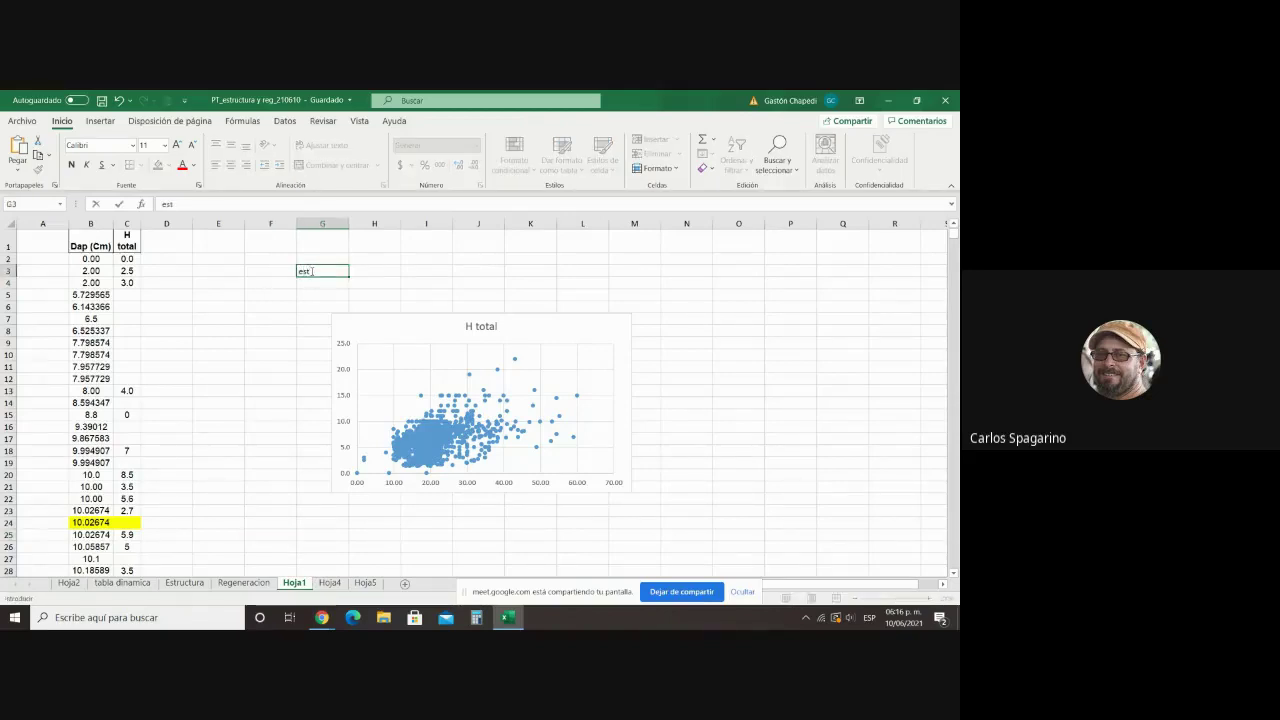
type("á ya lo corregimos")
left_click(314, 520)
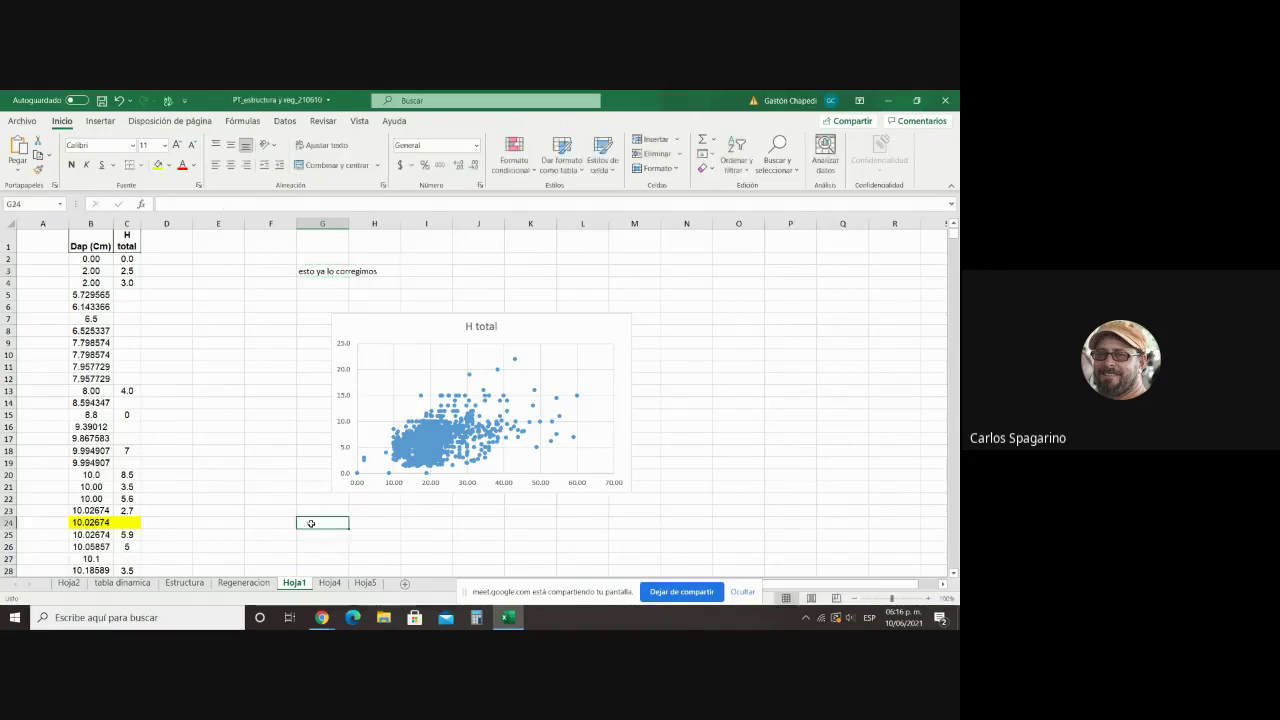
right_click(296, 583)
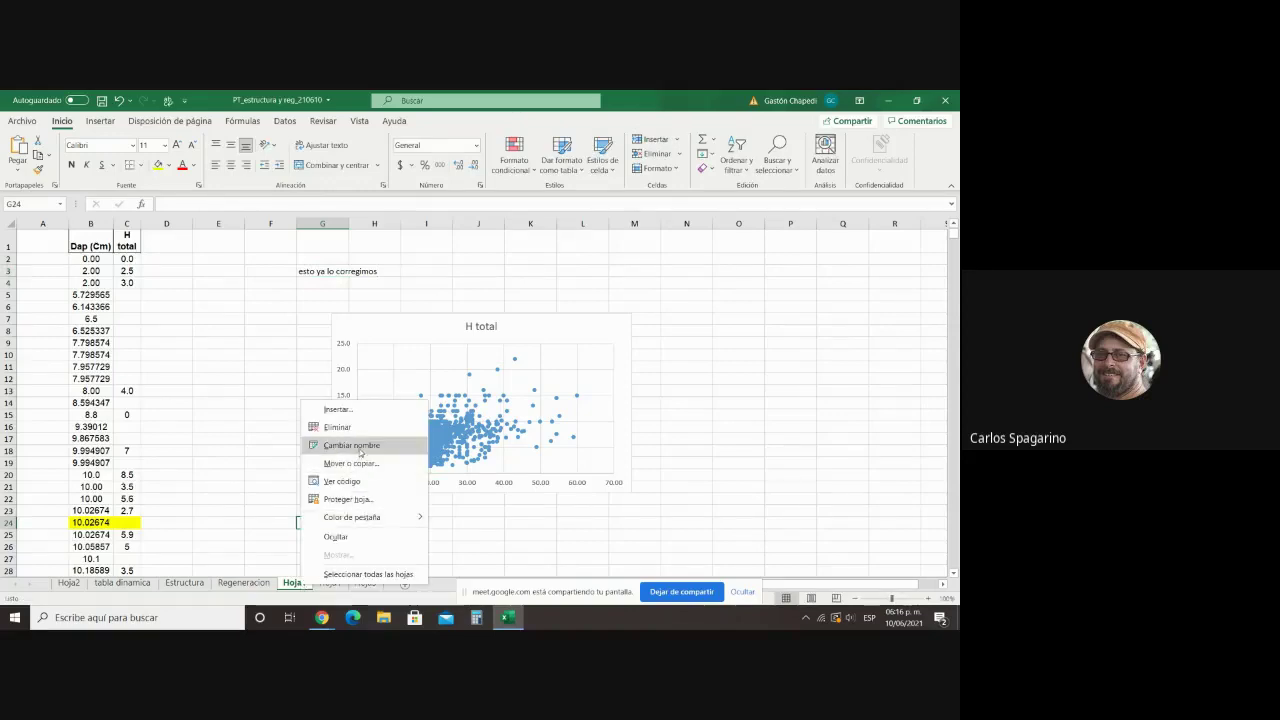
left_click(348, 587)
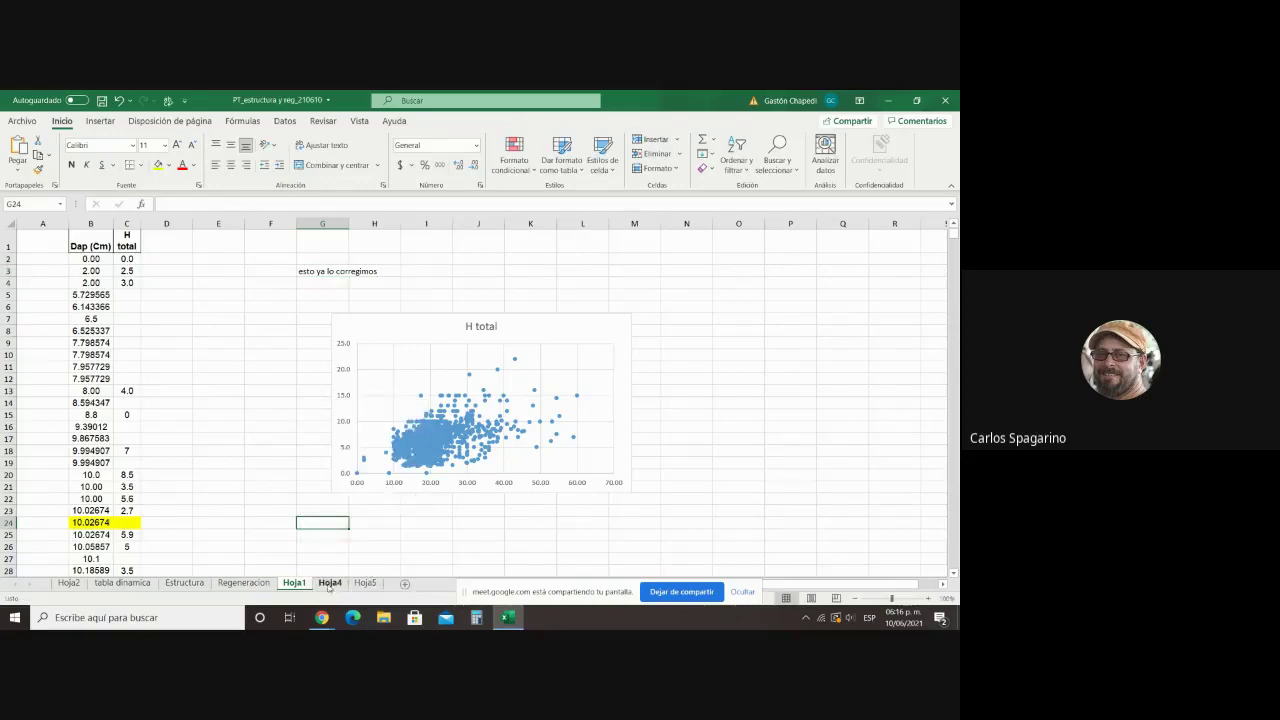
Step: Check the Hoja4 sheet and delete the empty sheet Hoja5
left_click(329, 583)
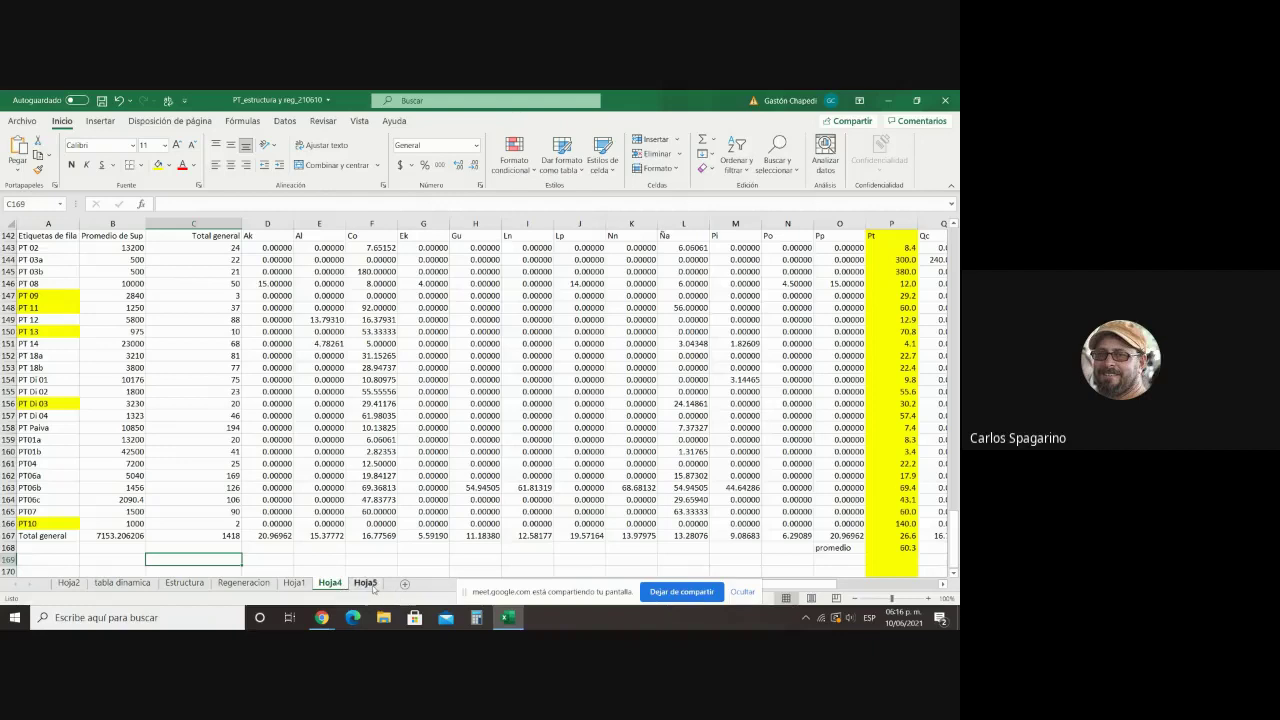
left_click(367, 584)
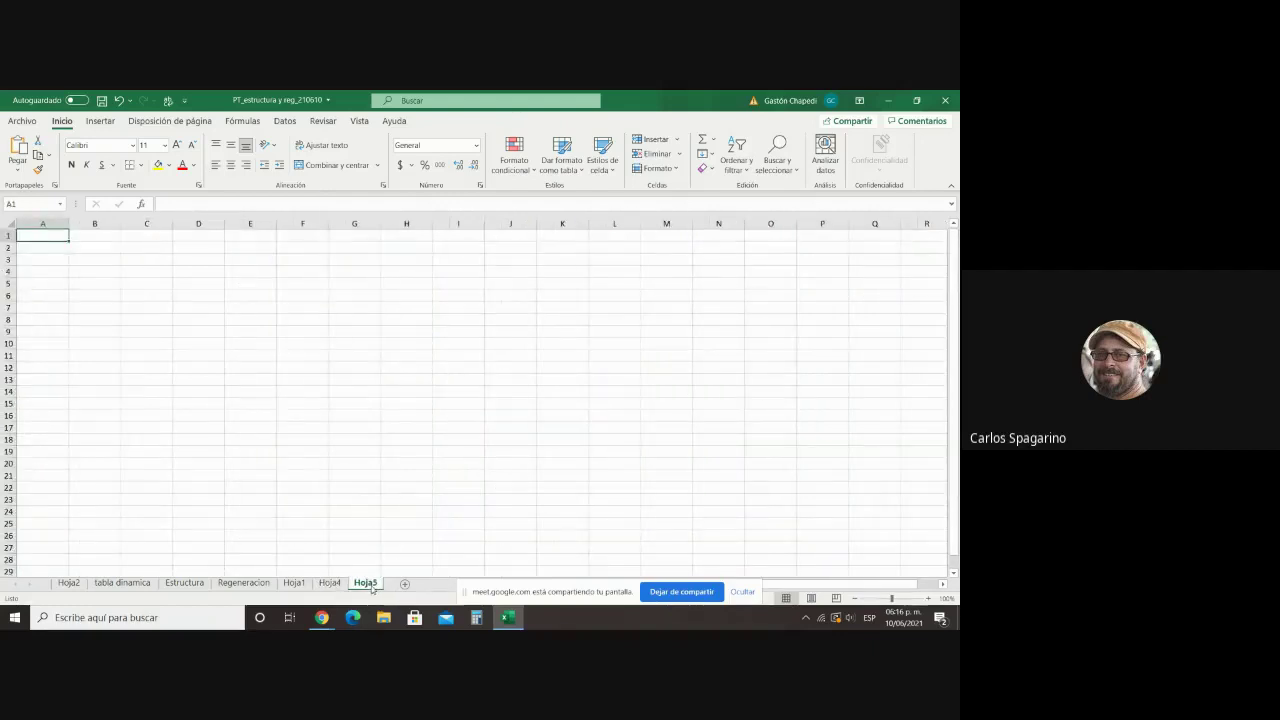
right_click(371, 586)
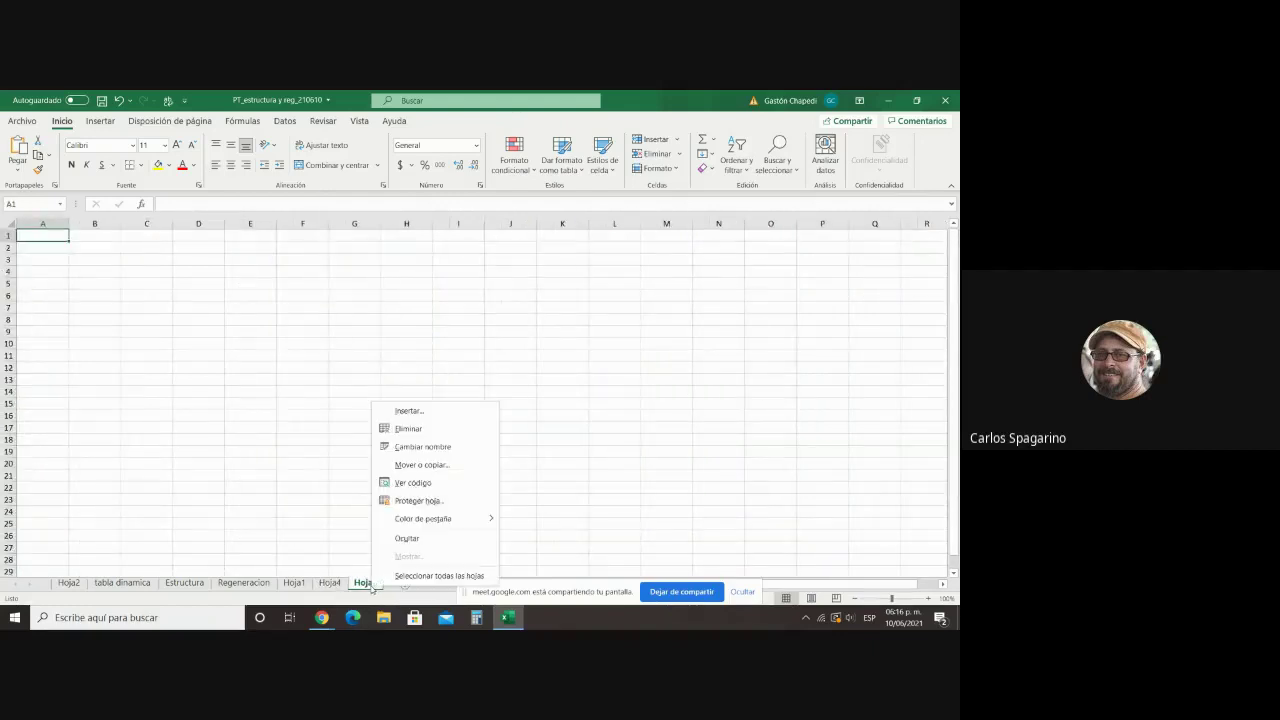
left_click(420, 430)
Step: Rename the sheet Hoja4 as "resumen variables"
right_click(331, 583)
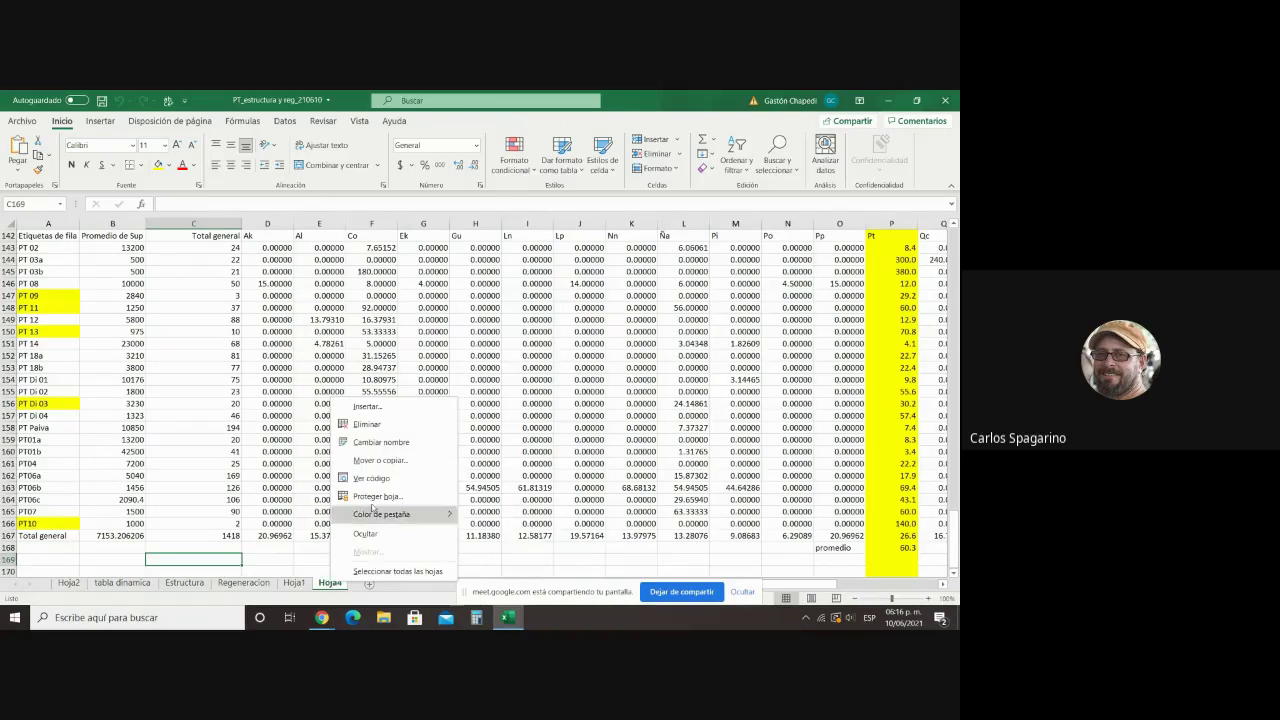
left_click(389, 453)
key("BackSpace")
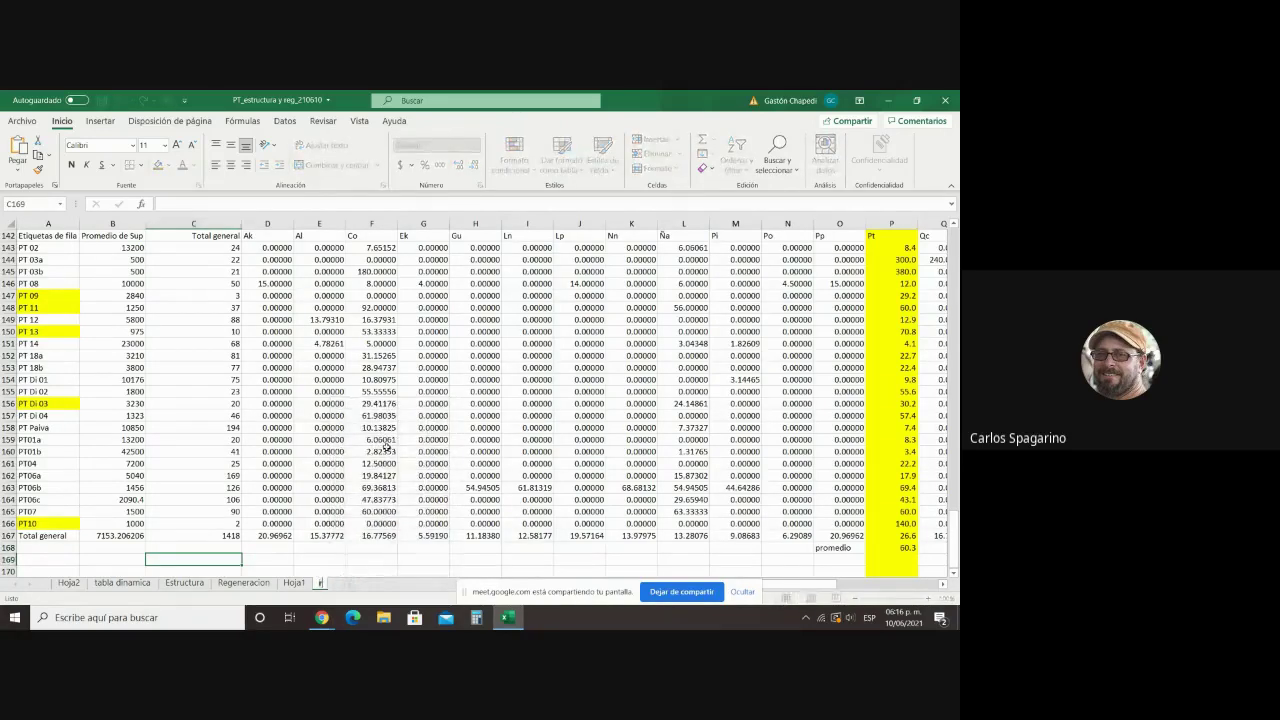
type("resumen variables")
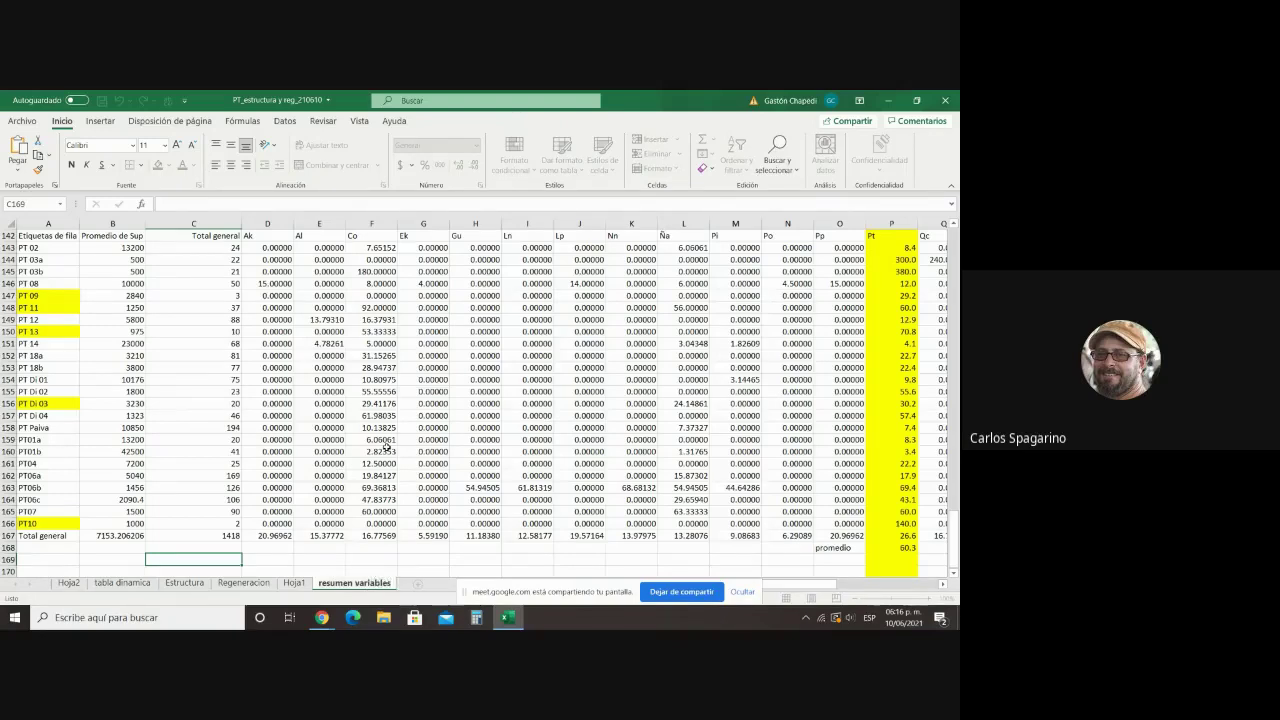
left_click(372, 558)
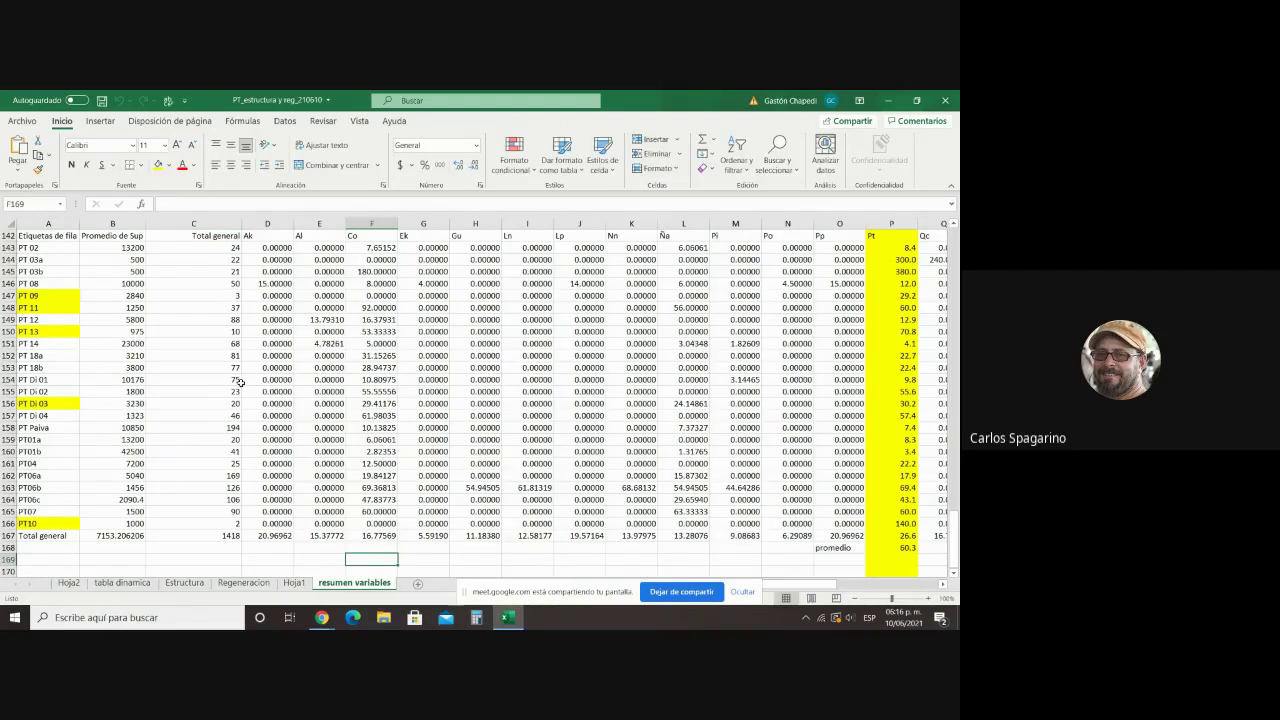
scroll(240, 382, "up", 20)
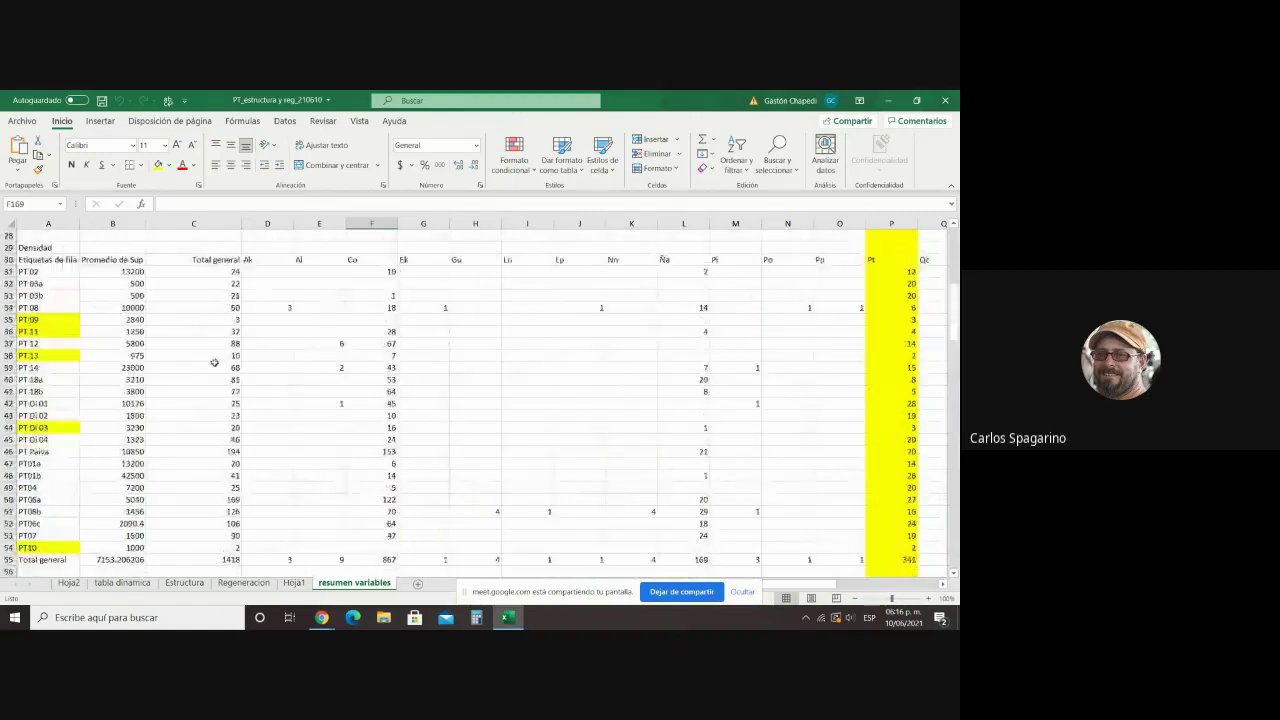
scroll(214, 362, "up", 9)
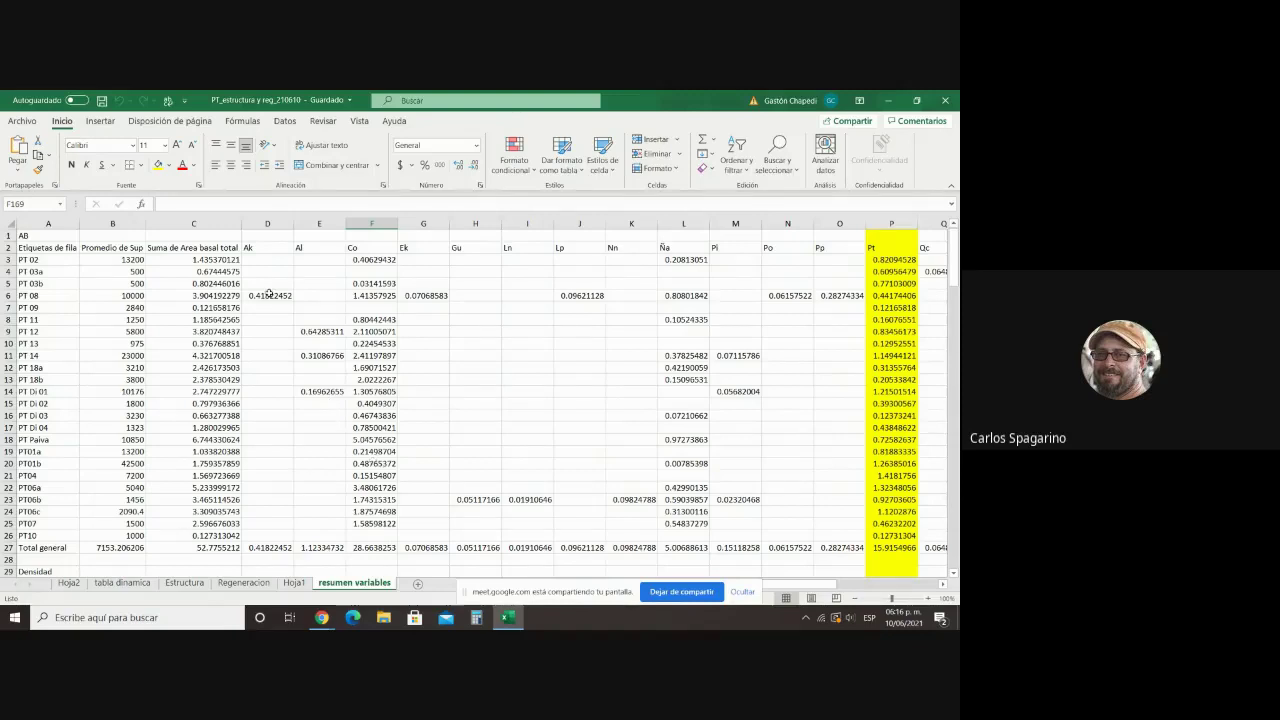
left_click_drag(271, 260, 840, 548)
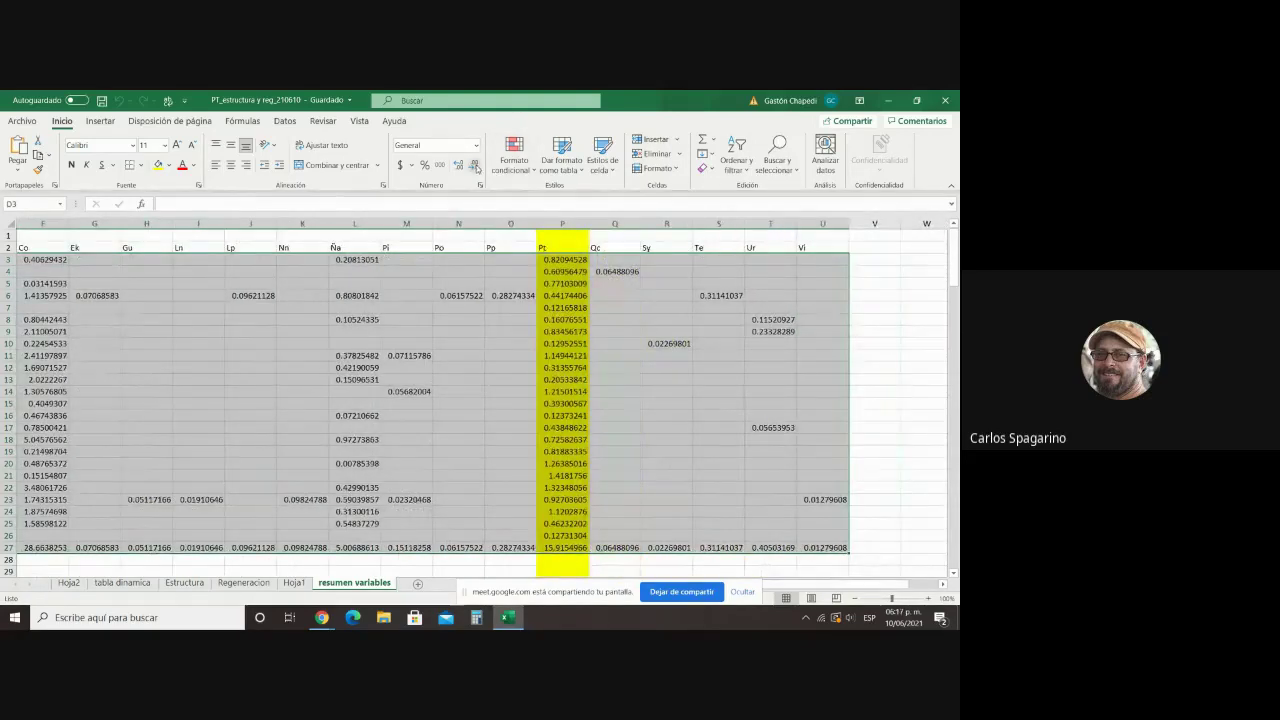
left_click(484, 344)
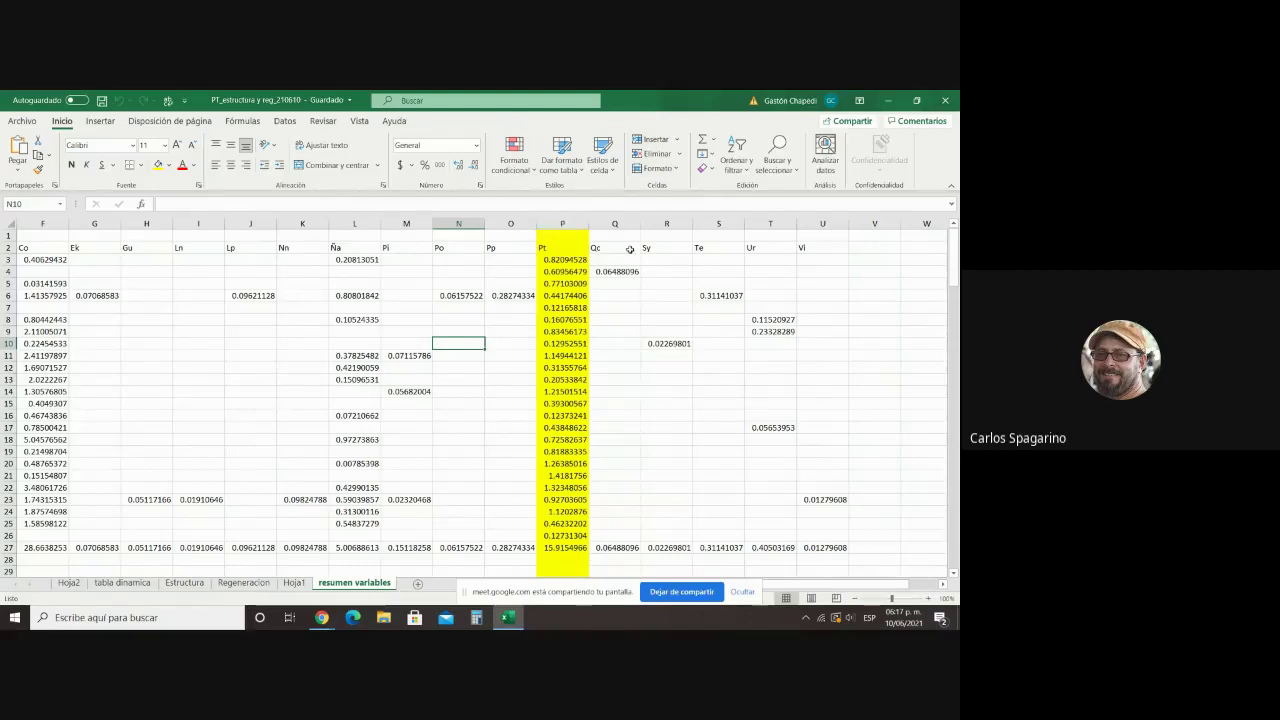
Step: Make the "Densidad" table heading in cell A29 of the resumen variables sheet bold
scroll(618, 459, "down", 2)
scroll(618, 459, "down", 3)
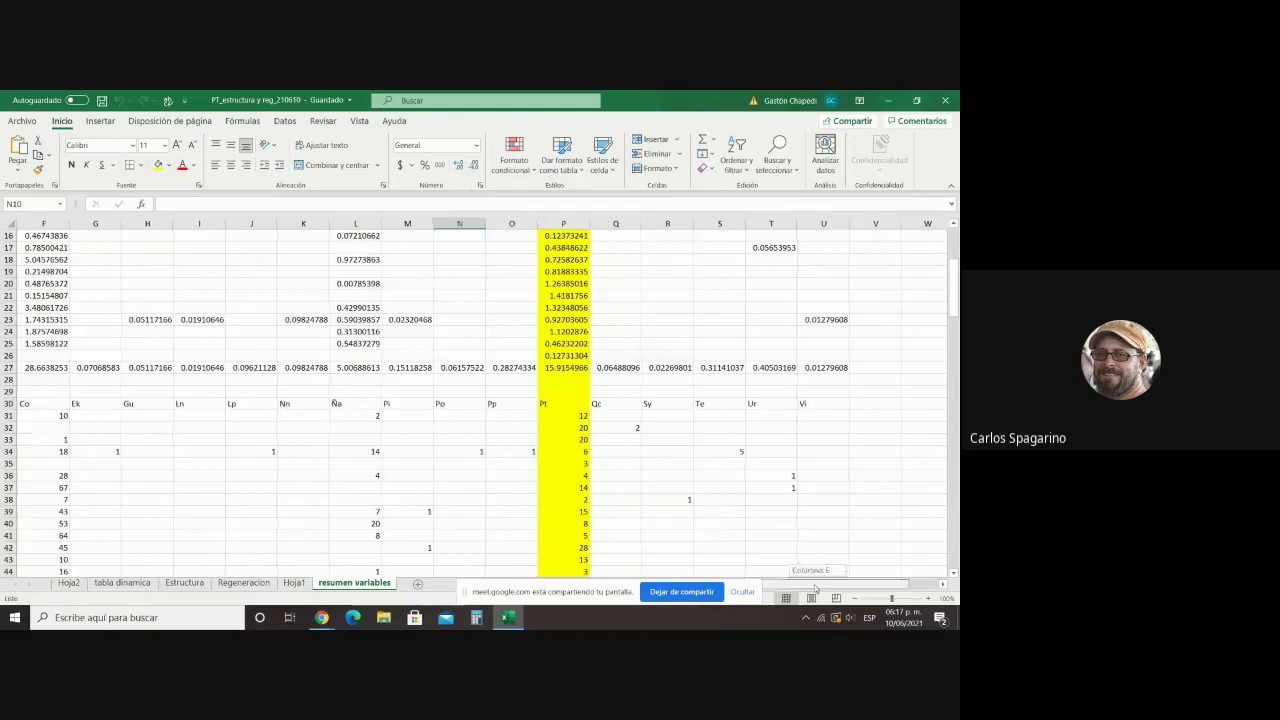
left_click_drag(820, 584, 734, 588)
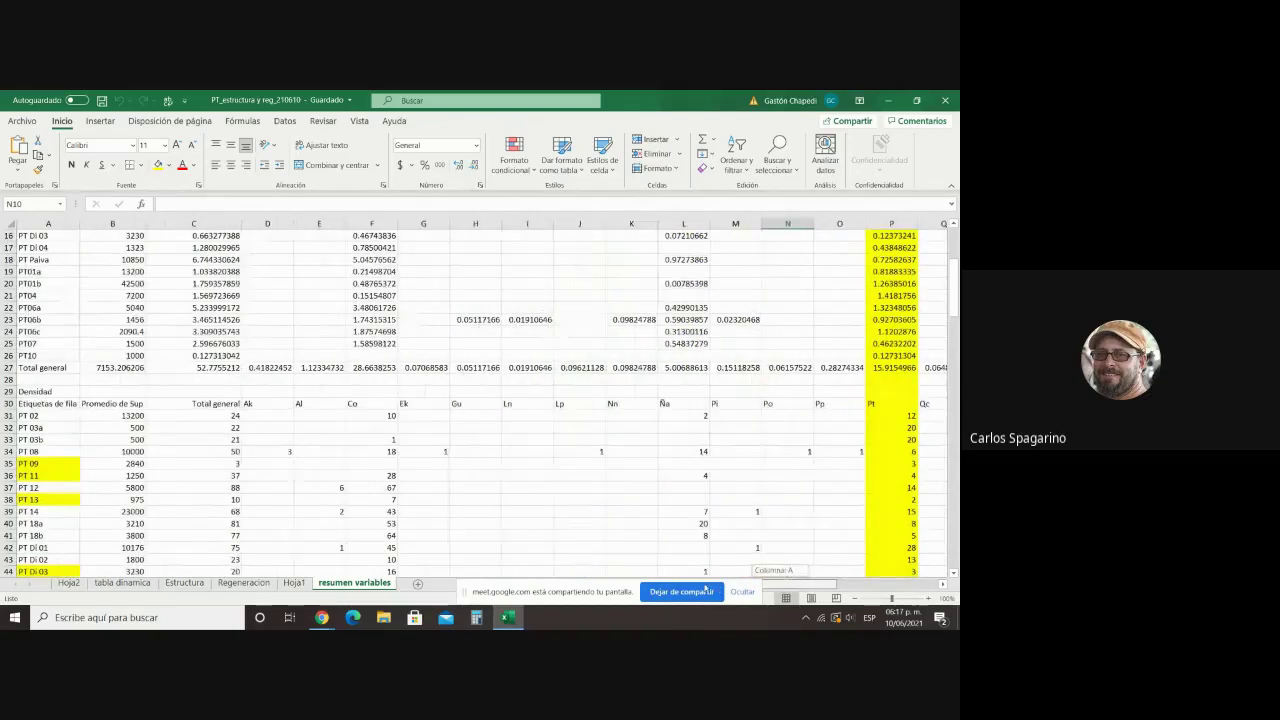
left_click(40, 391)
left_click(71, 164)
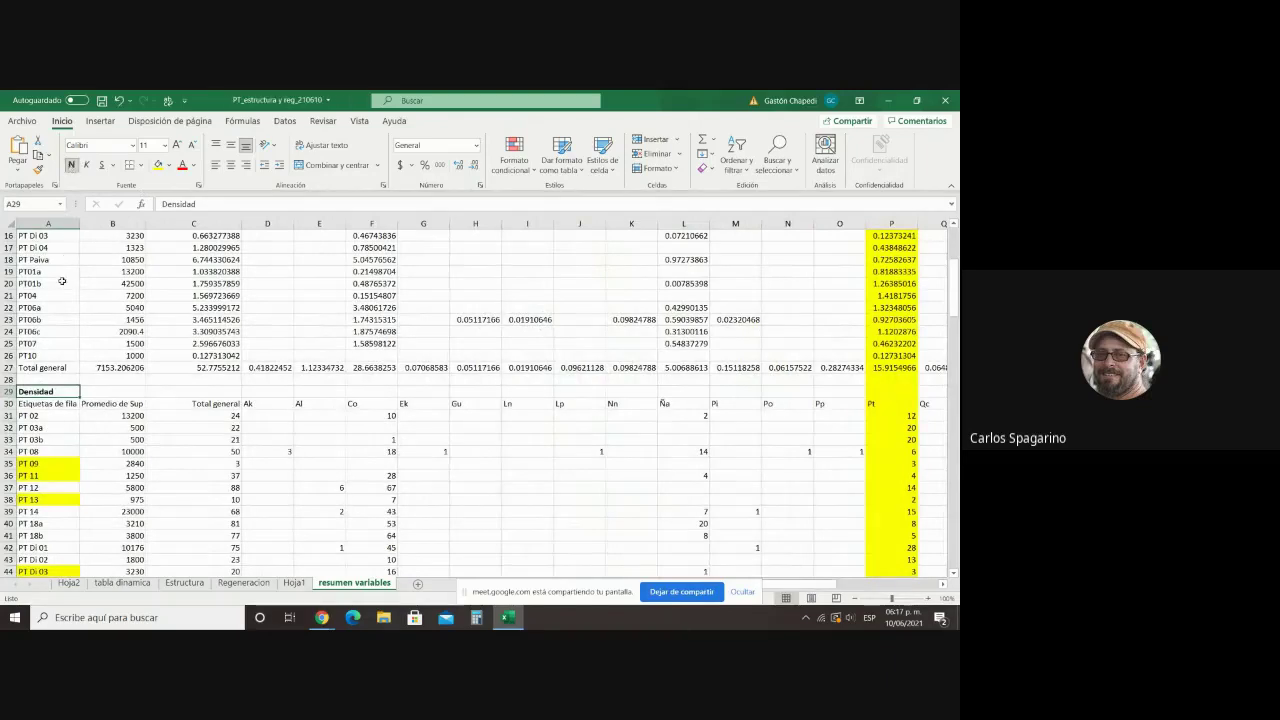
Step: Make the table headings "AB" in cell A1 and "Altura max" in cell A57 bold
scroll(73, 279, "up", 9)
left_click(30, 239)
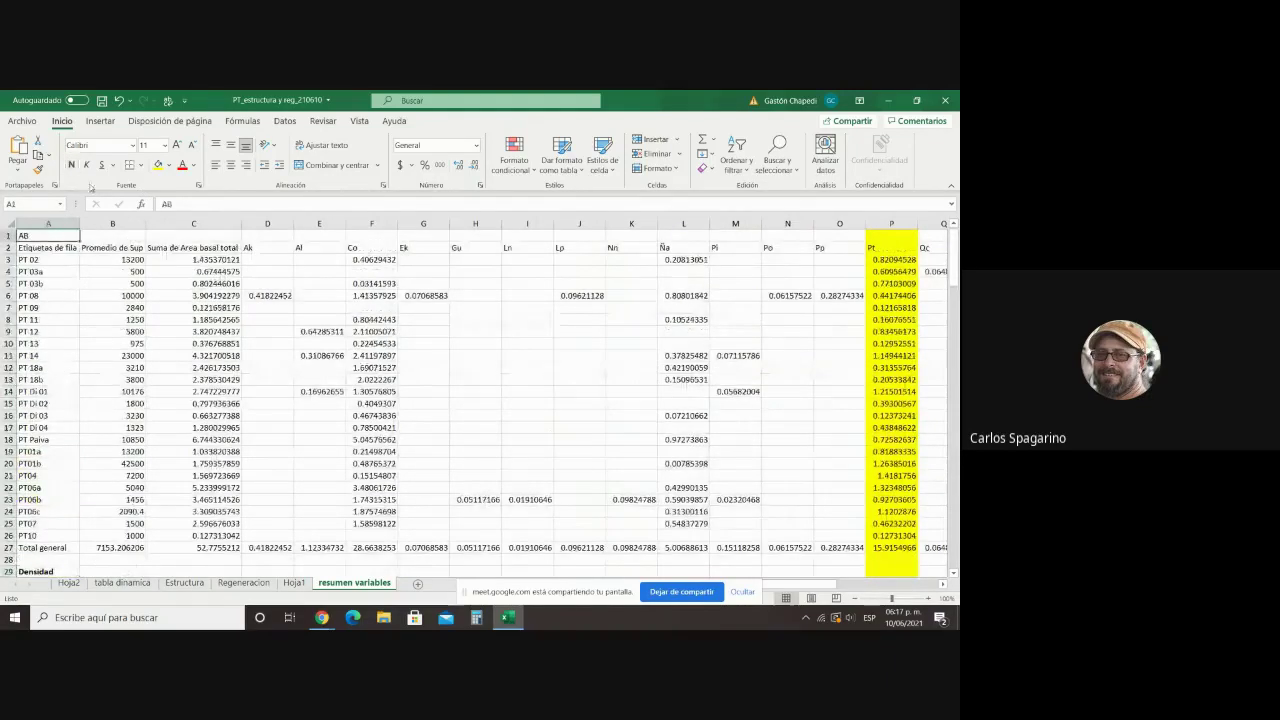
scroll(72, 385, "down", 15)
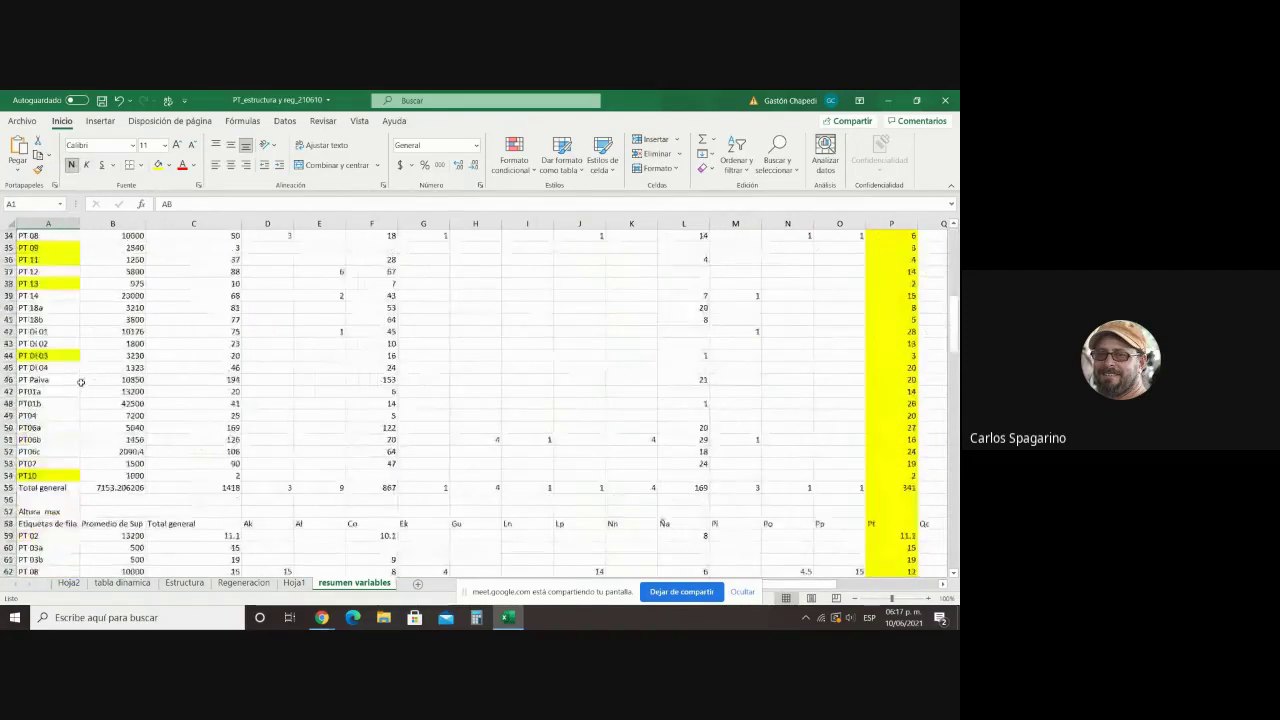
left_click(45, 367)
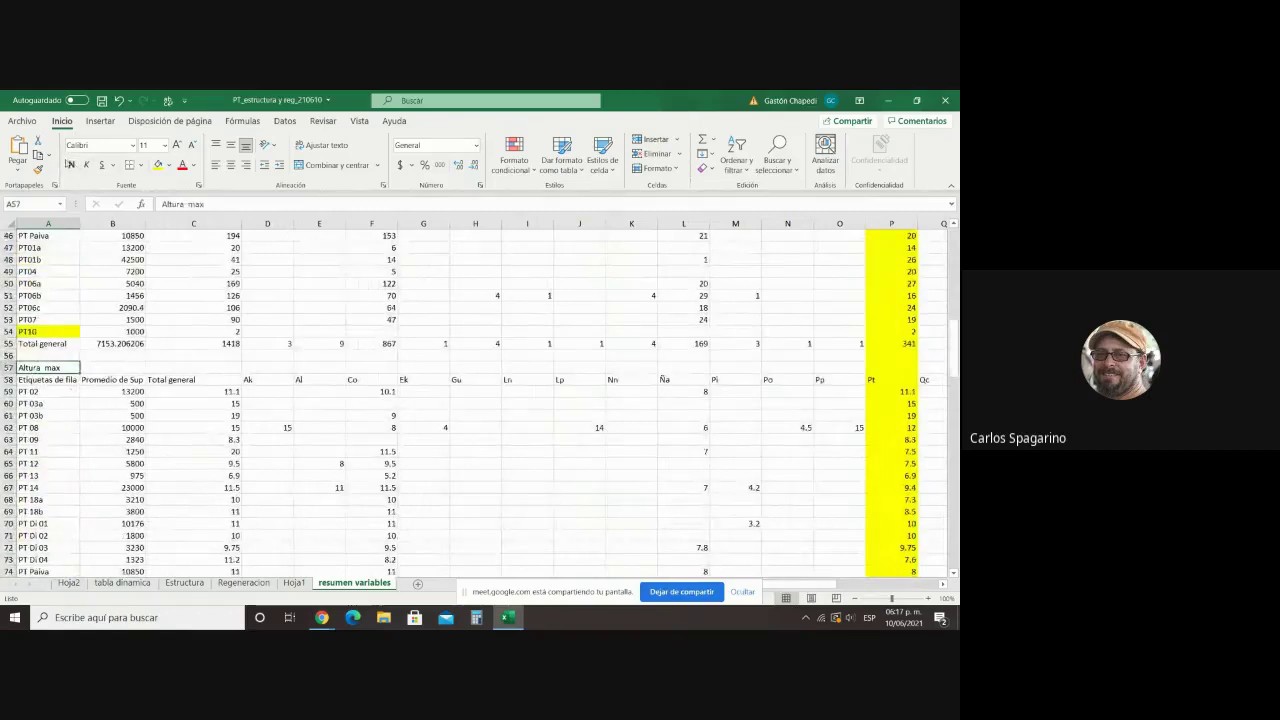
left_click(71, 164)
Step: Switch to WhatsApp Web in Chrome and dismiss the phone's low-battery notice
left_click(321, 617)
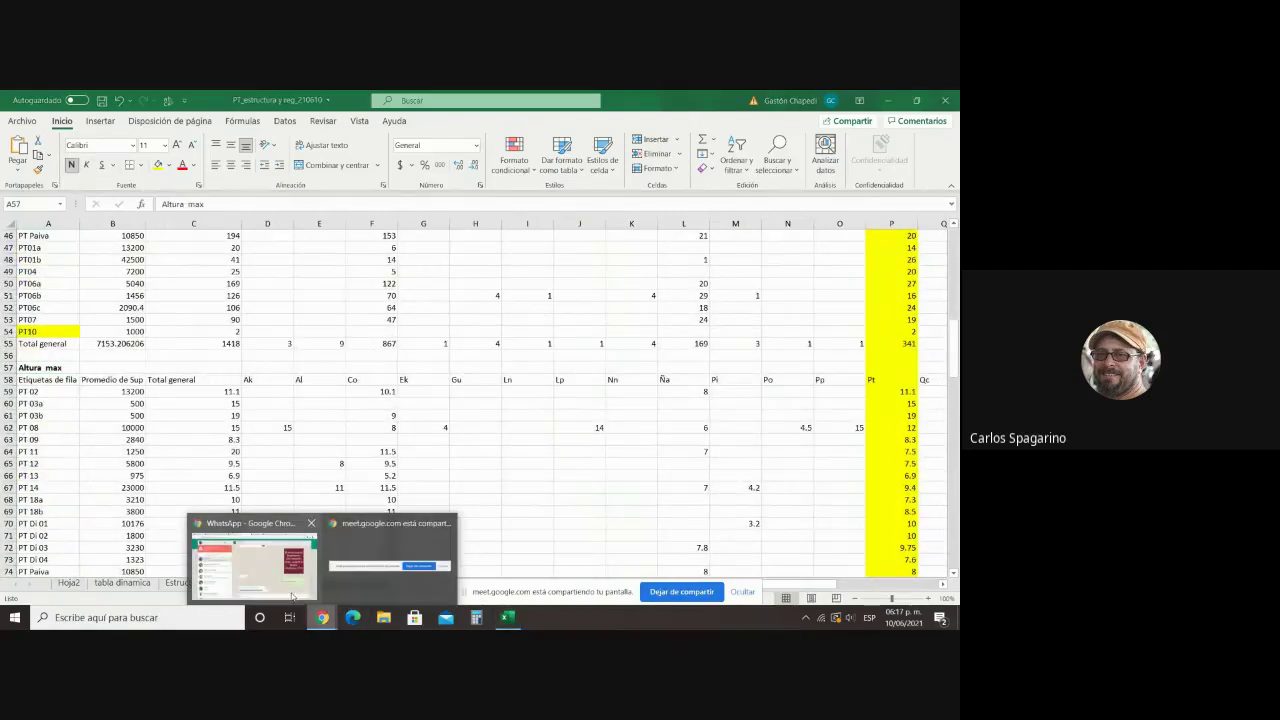
left_click(268, 572)
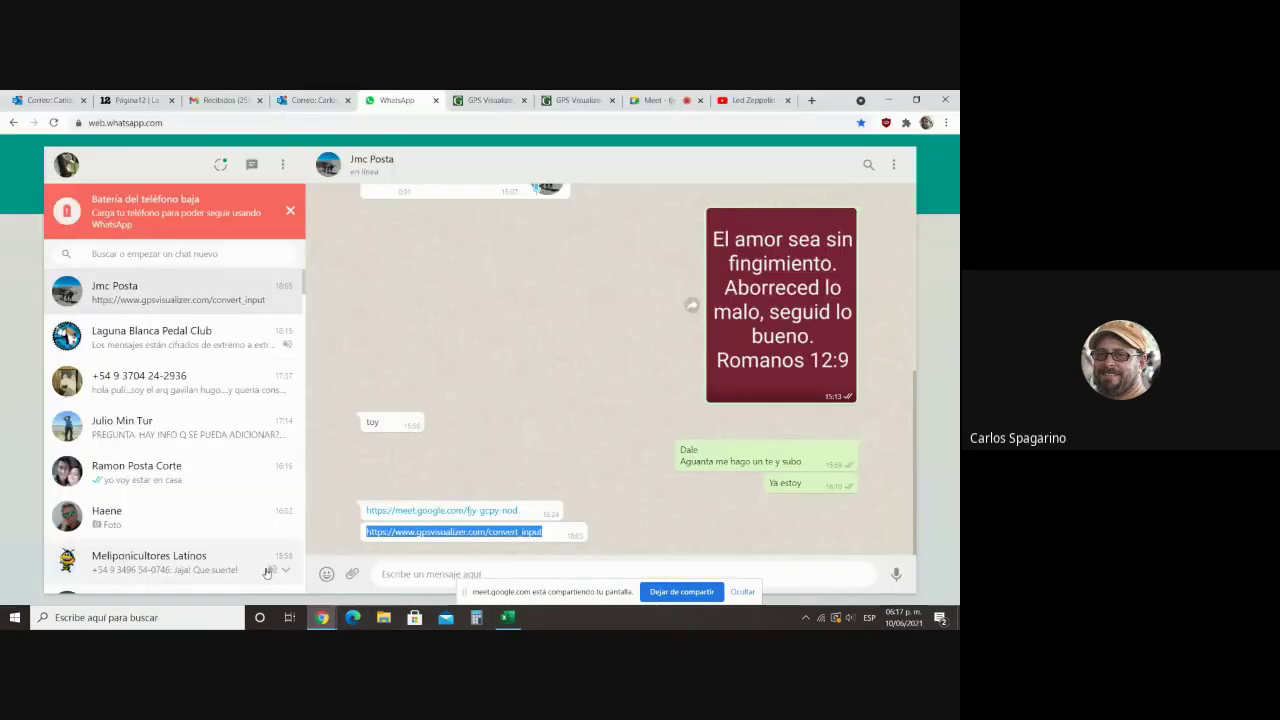
left_click(486, 457)
left_click(290, 210)
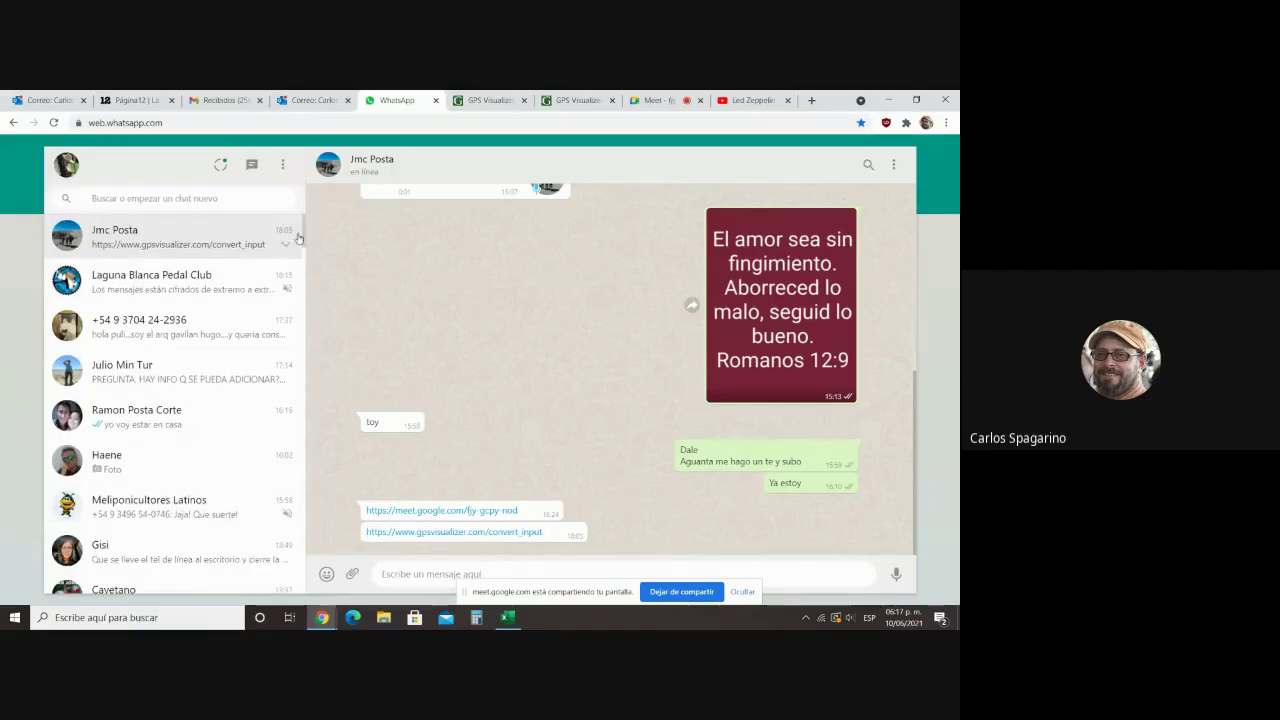
Step: Resume the paused Led Zeppelin video on YouTube and return to the Google Meet call
left_click(755, 101)
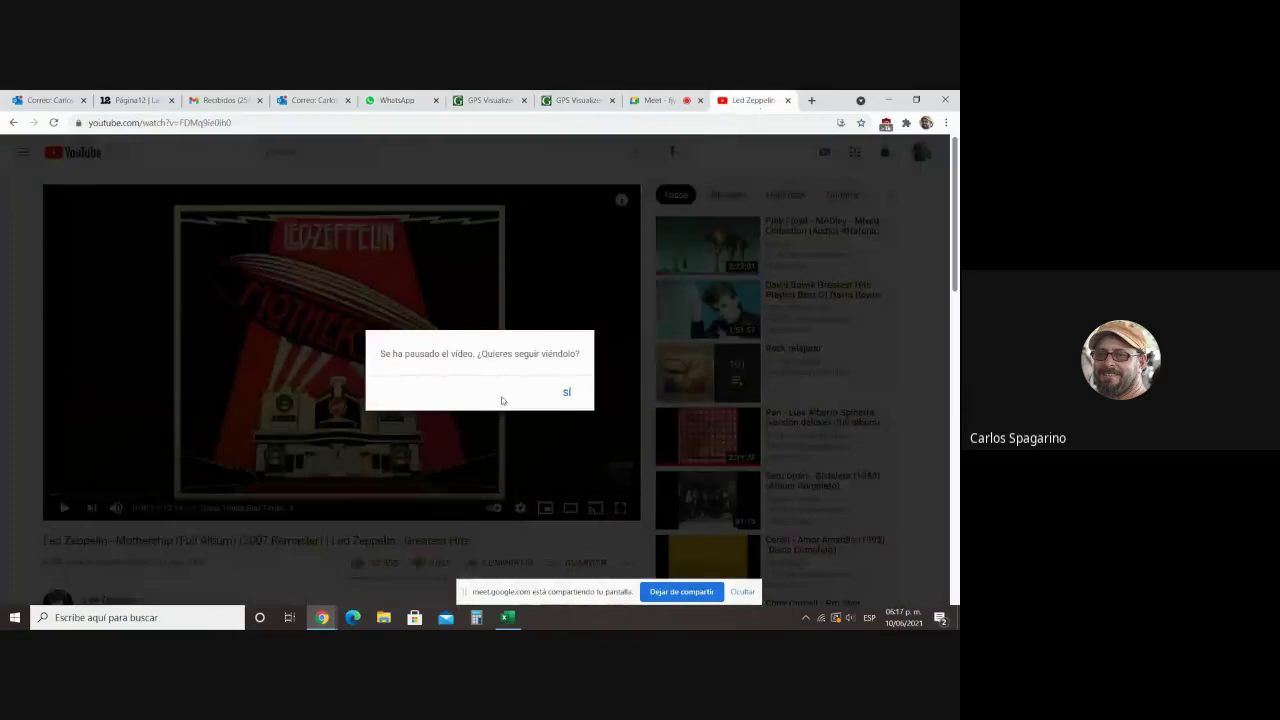
left_click(567, 395)
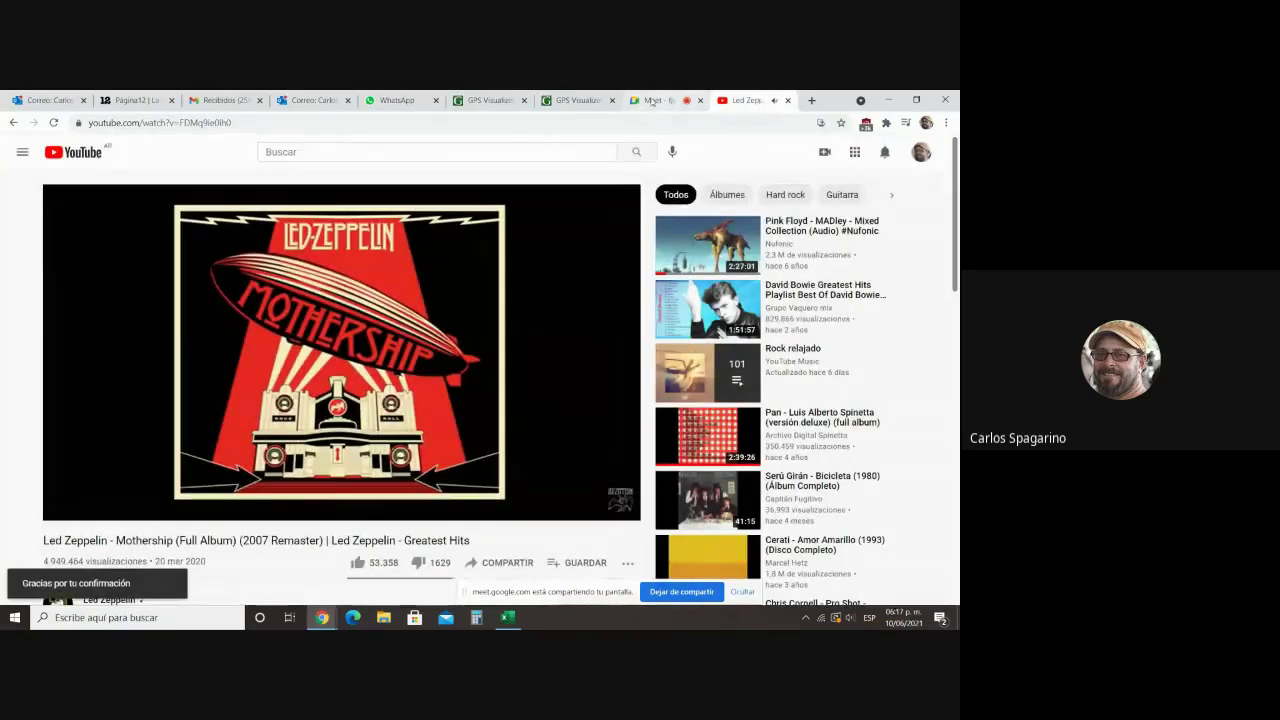
left_click(651, 101)
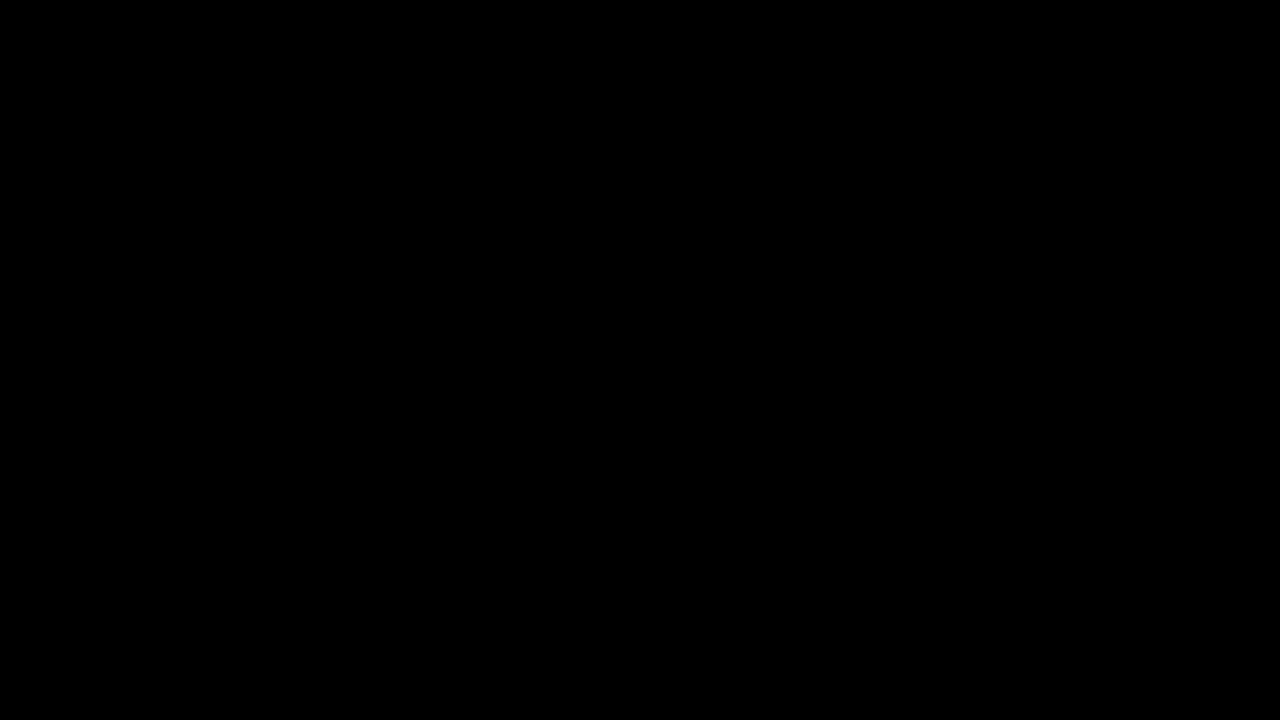